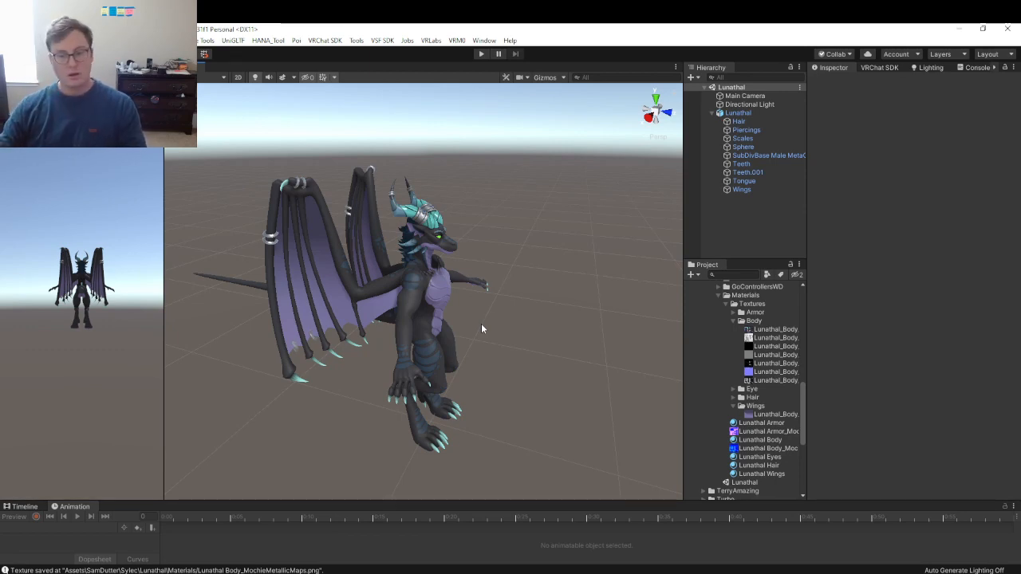
- Examine the dragon avatar's wings, back and side in the scene view
key("alt+Tab")
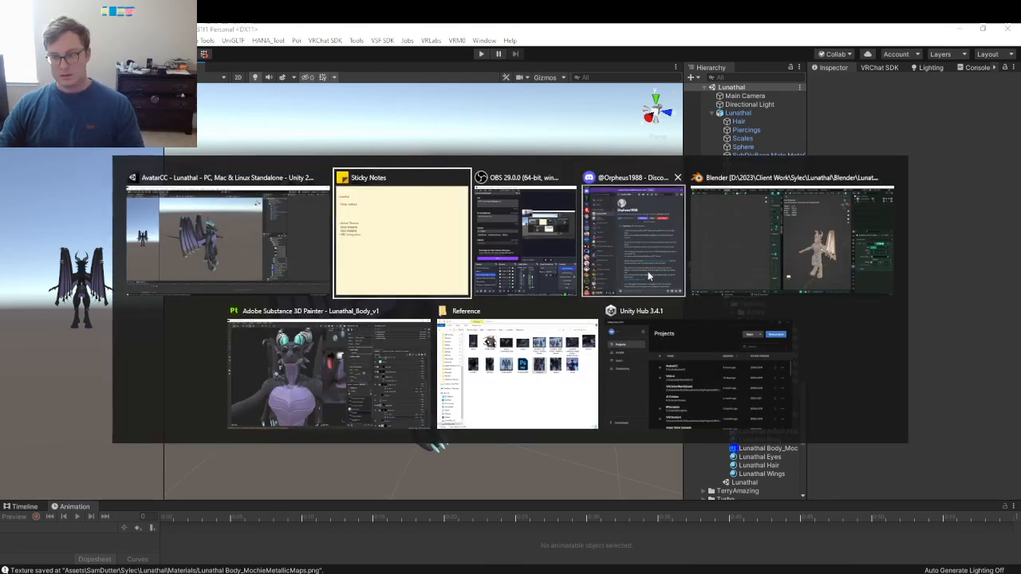
key("Escape")
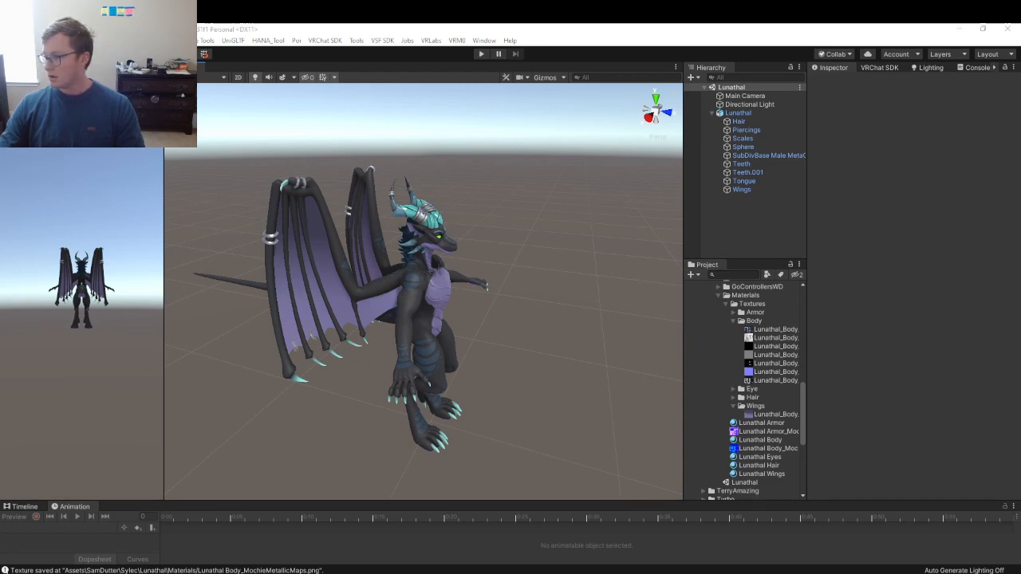
left_click_drag(200, 260, 509, 218, "alt")
scroll(355, 195, "up", 10, "alt")
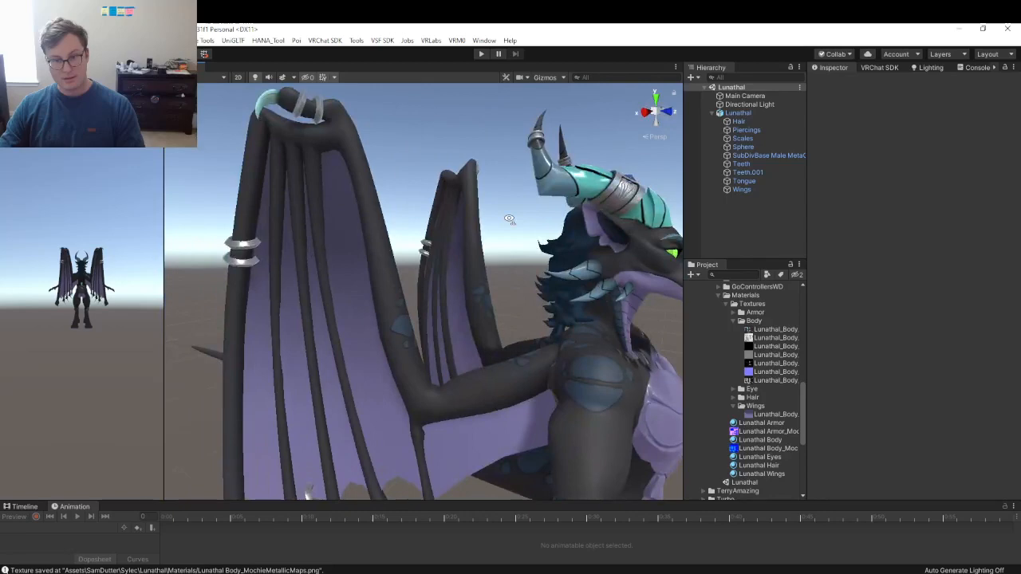
right_click_drag(510, 218, 510, 279)
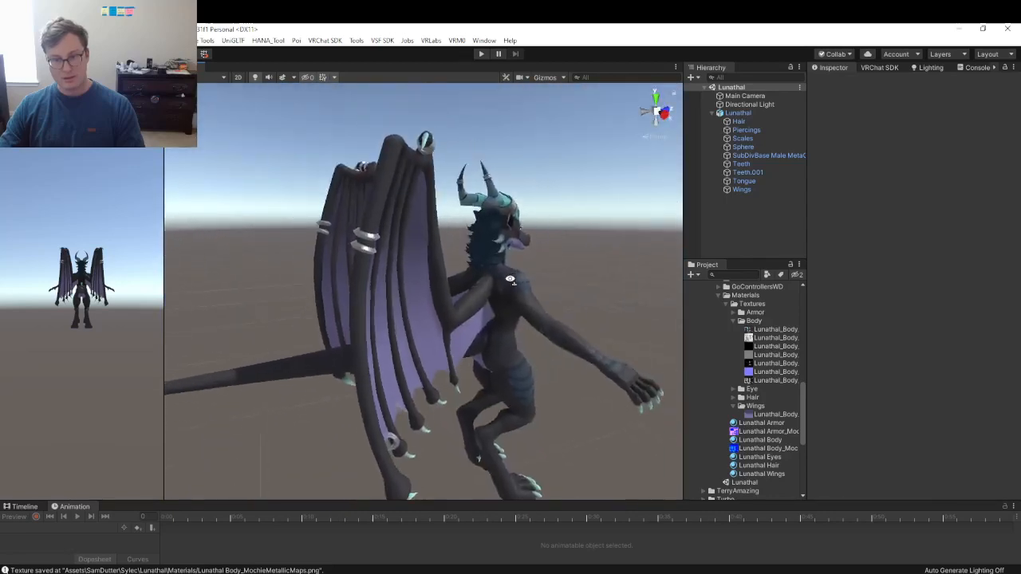
scroll(510, 279, "up", 5, "alt")
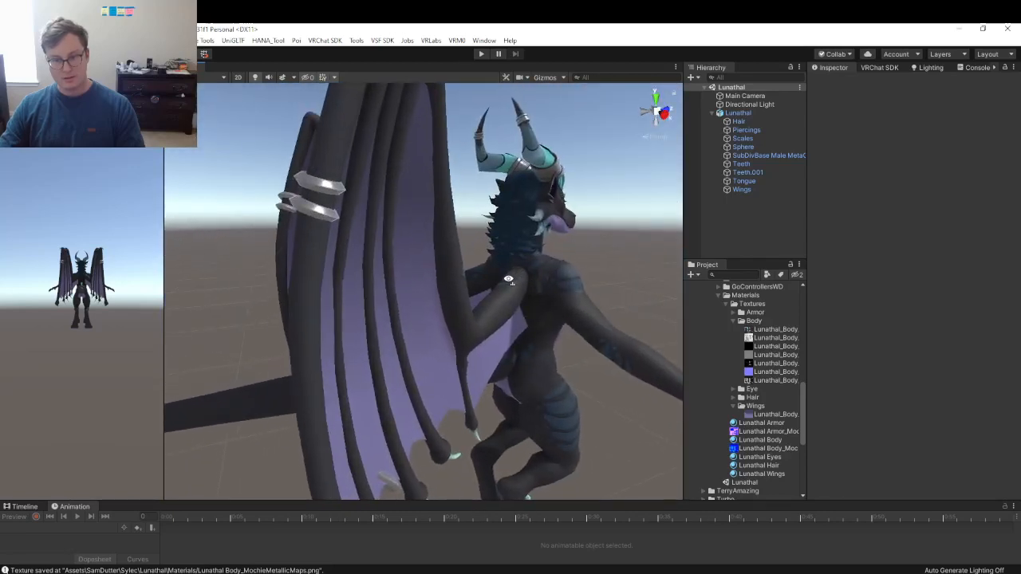
left_click_drag(508, 279, 294, 351, "alt")
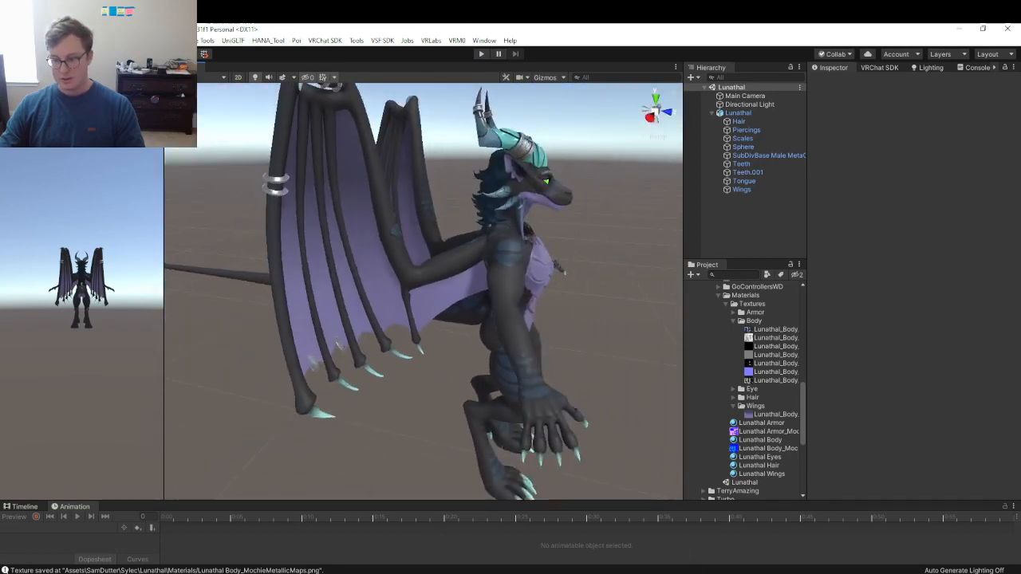
- Switch to Substance 3D Painter, isolate the Lunathal Wings texture set and inspect the wing membranes from the side
left_click(404, 572)
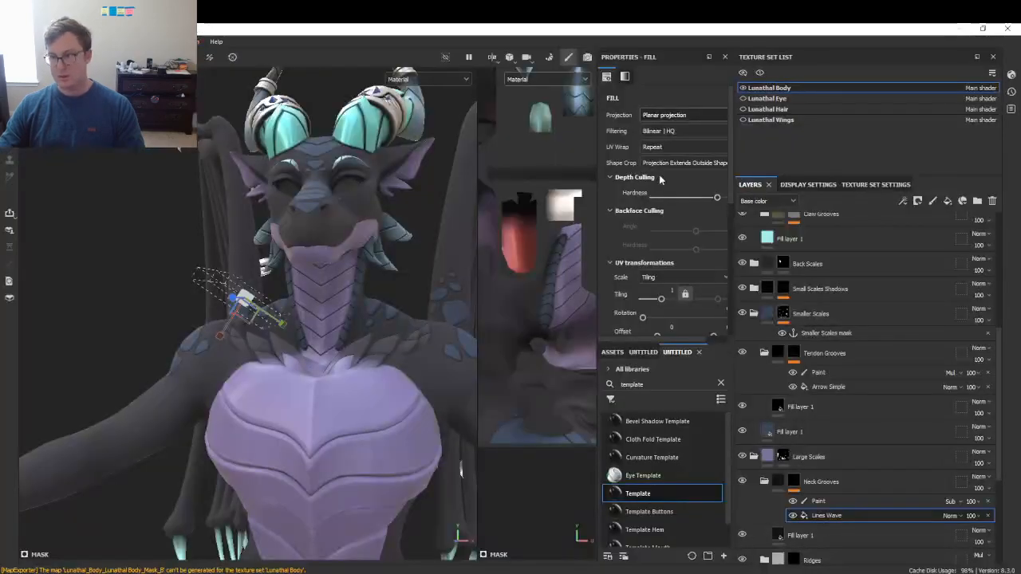
left_click(743, 98)
left_click(742, 119)
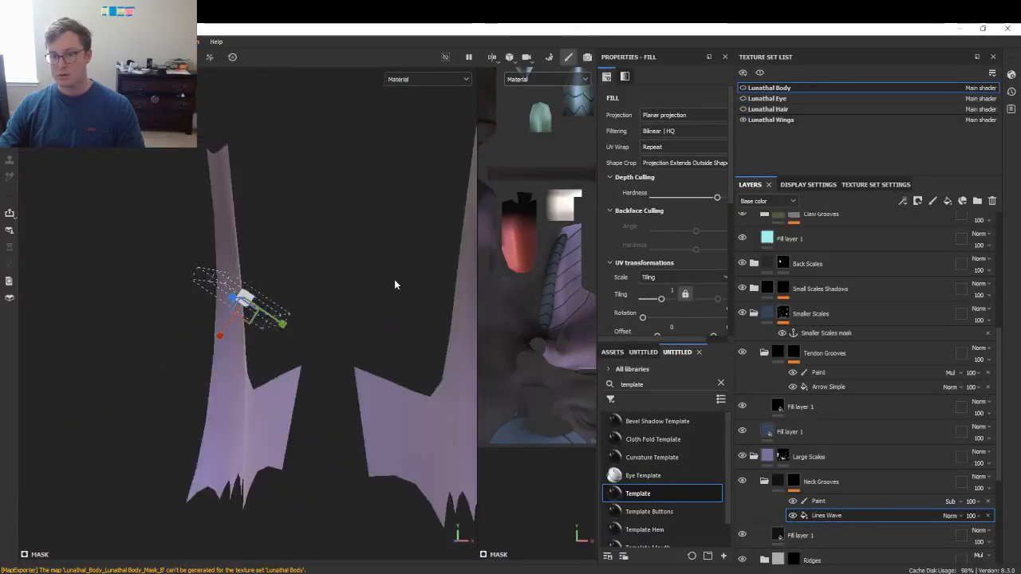
right_click(304, 353)
left_click_drag(299, 241, 309, 262, "alt")
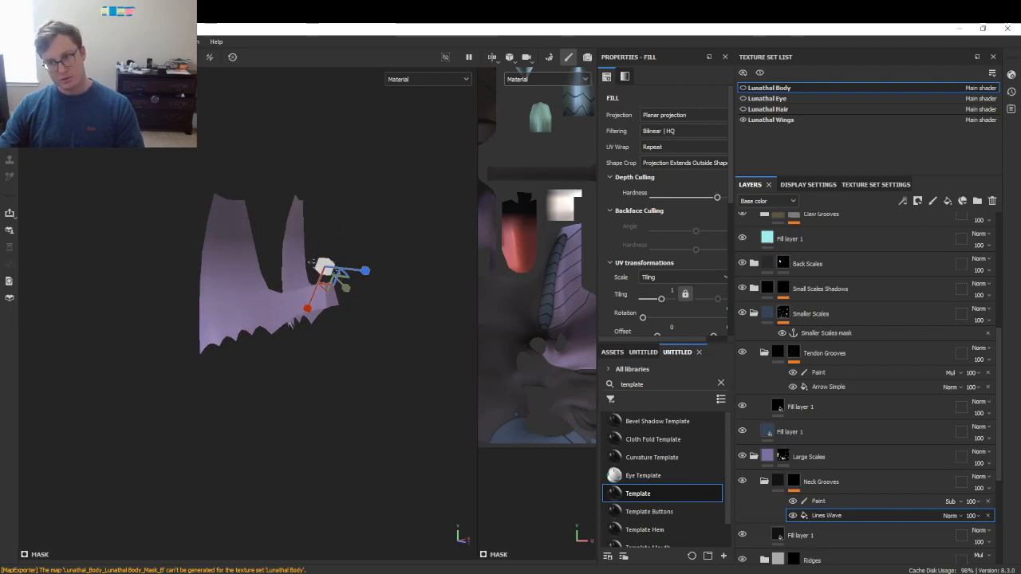
- Enter mesh map baking and exclude Normal, World space normal, ID, Curvature, Position and Thickness, leaving only Ambient occlusion enabled
left_click(112, 60)
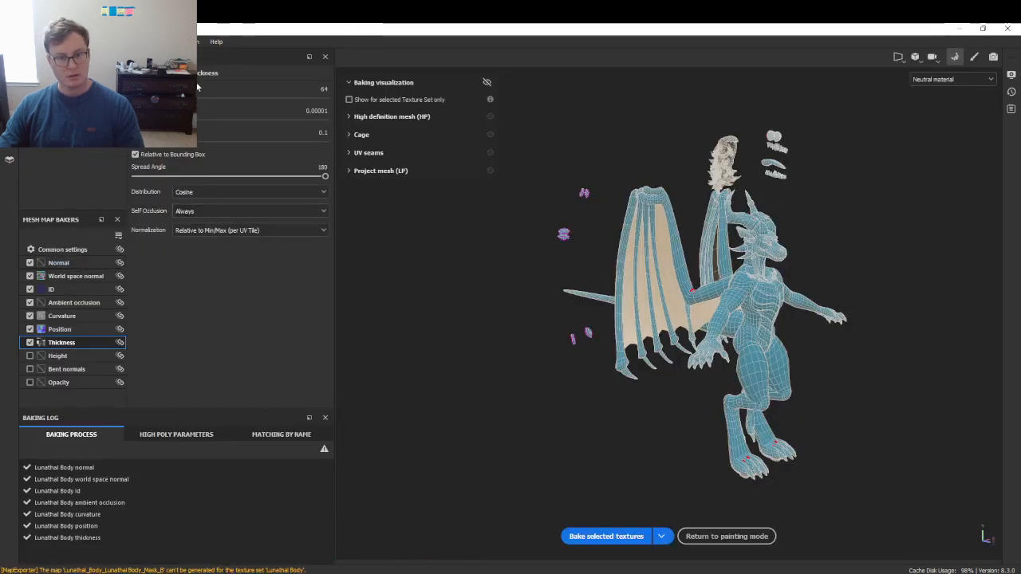
left_click(72, 252)
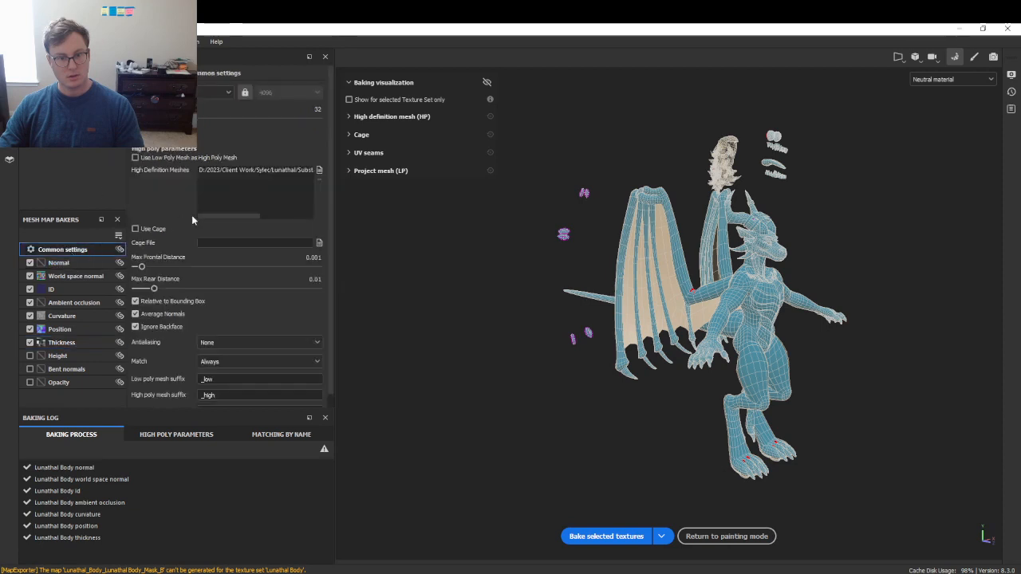
left_click(30, 262)
left_click(29, 276)
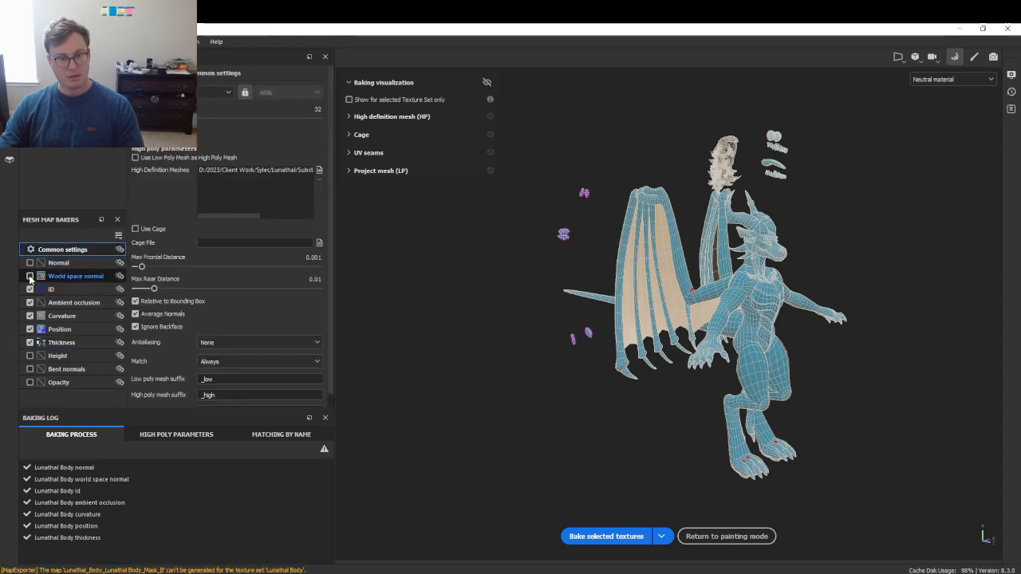
left_click(30, 289)
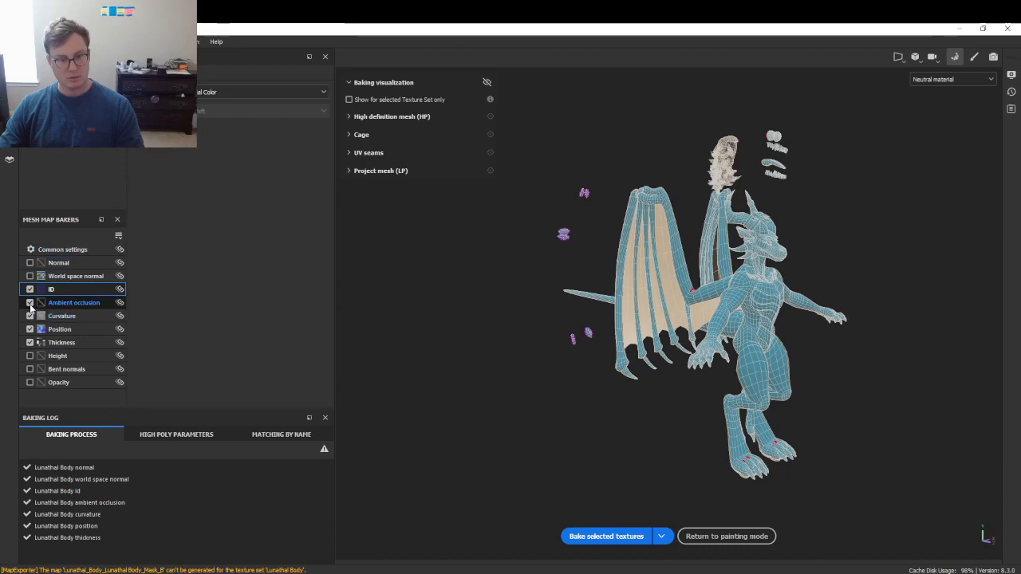
left_click(31, 316)
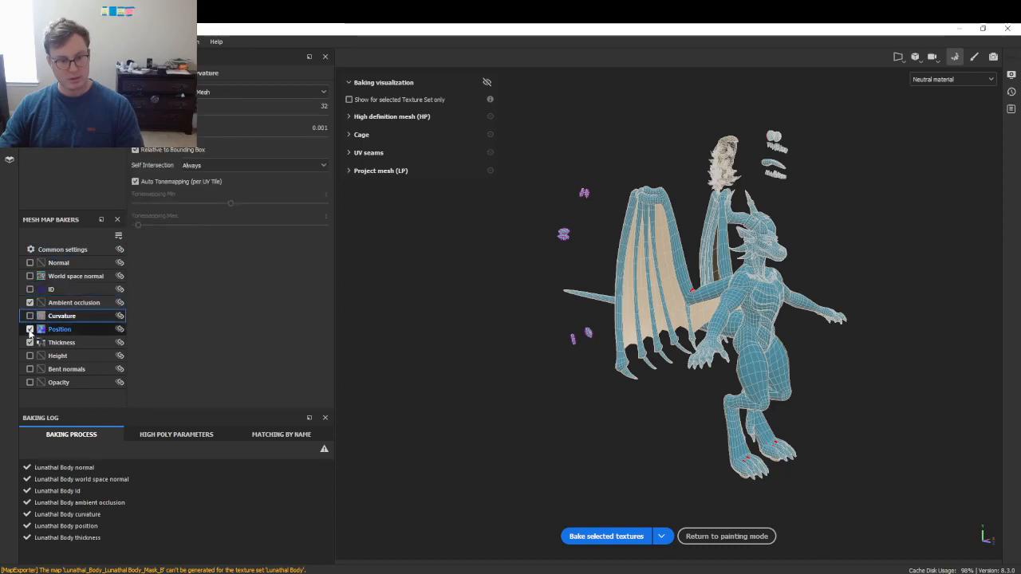
left_click(30, 329)
left_click(31, 342)
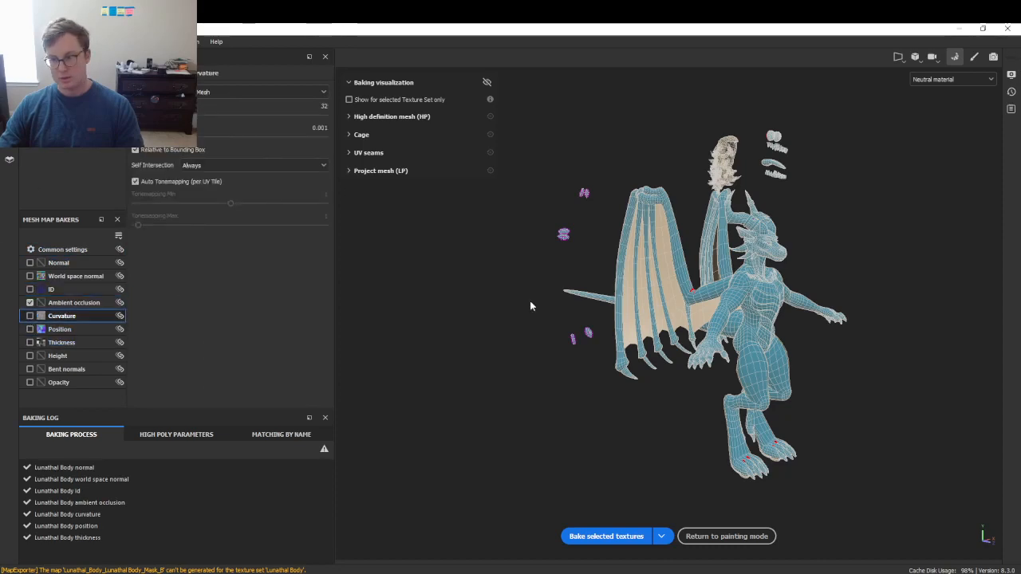
- Save the project and try to bake the ambient occlusion map with the existing common settings
left_click_drag(670, 290, 442, 354, "alt")
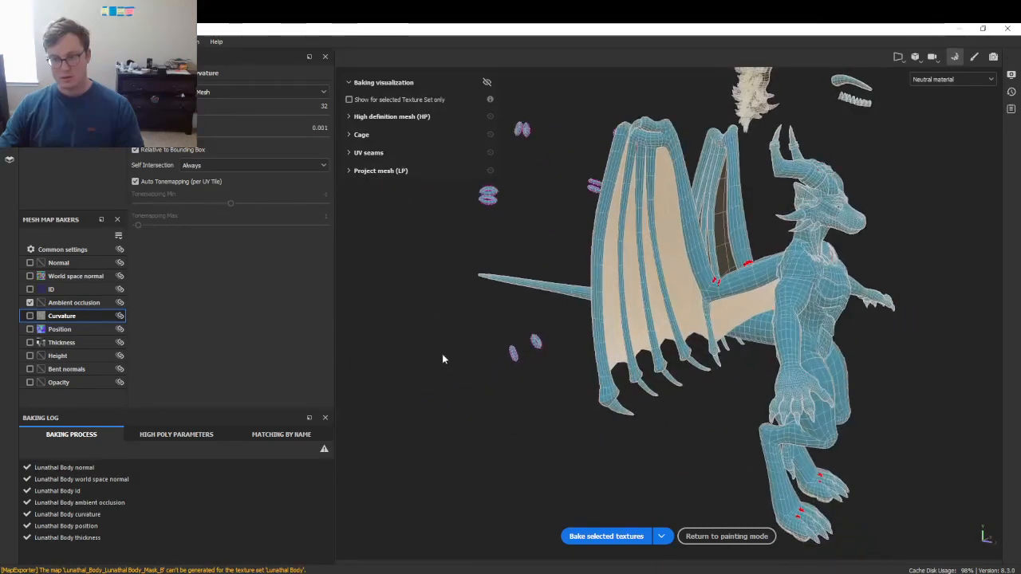
key("ctrl+s")
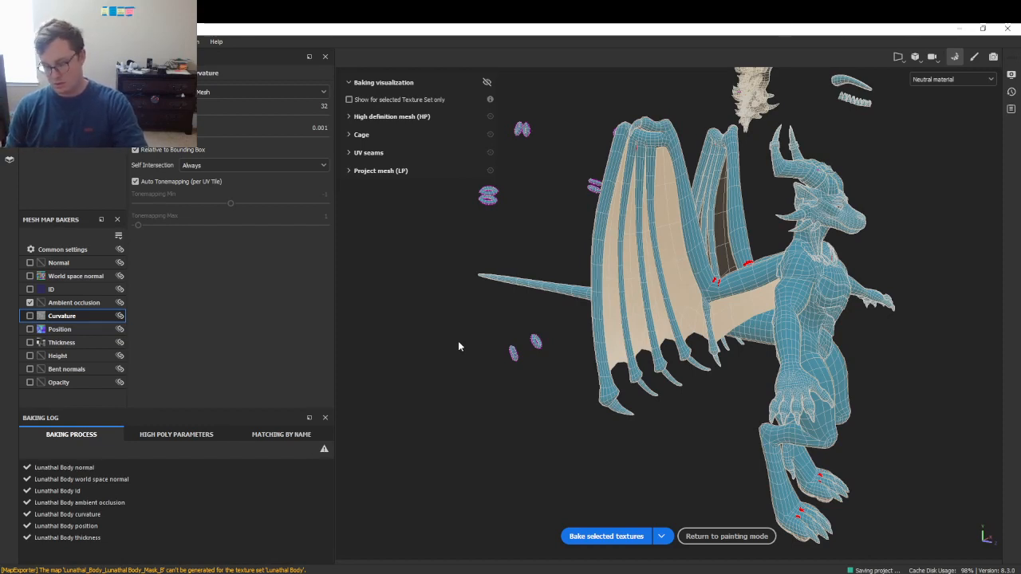
key("ctrl")
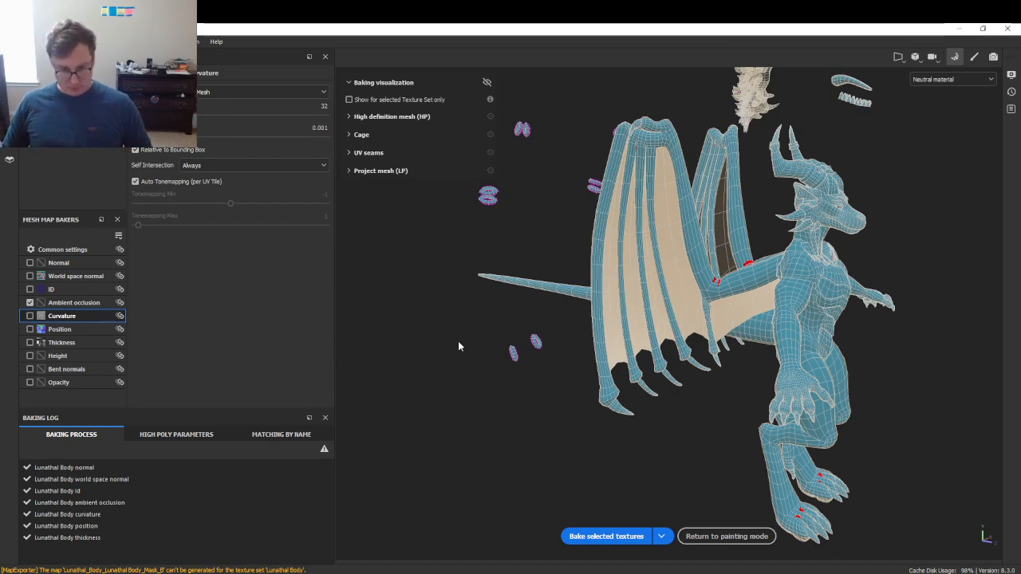
left_click(65, 249)
left_click(603, 534)
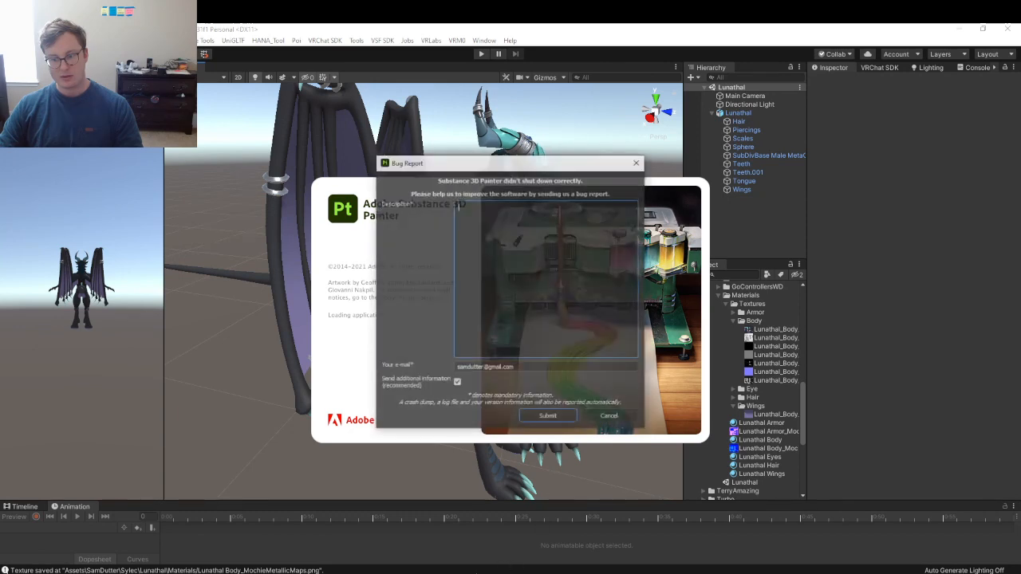
- Dismiss the bug report without sending it and reopen the recent project Lunathal_Body_v1.spp
left_click(552, 420)
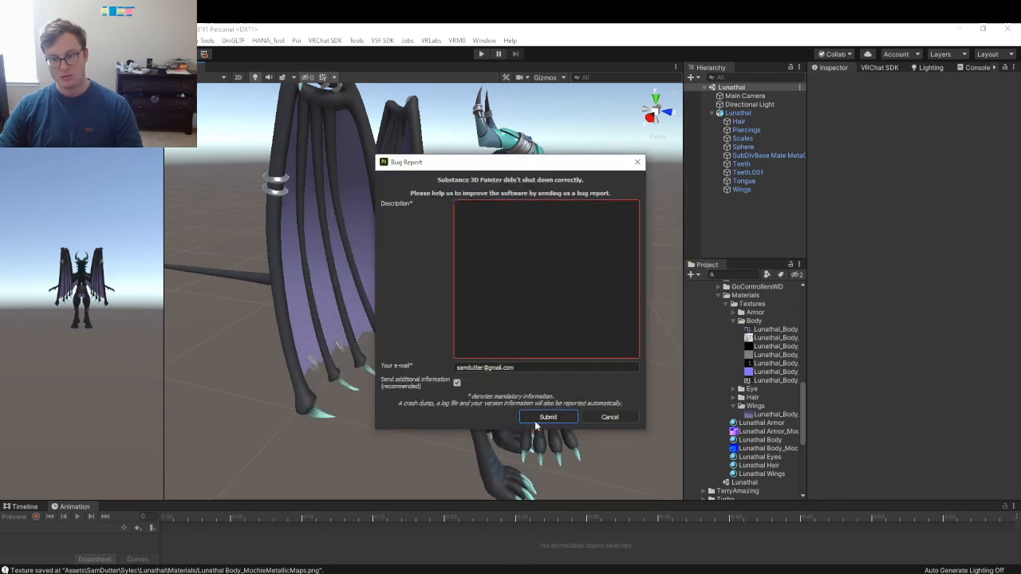
left_click(609, 417)
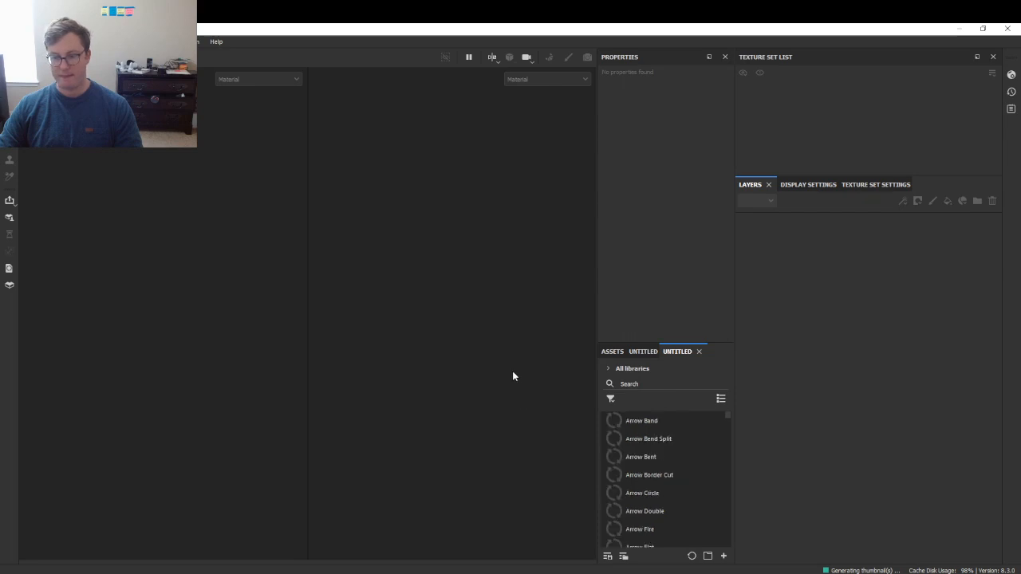
left_click(9, 42)
mouse_move(47, 76)
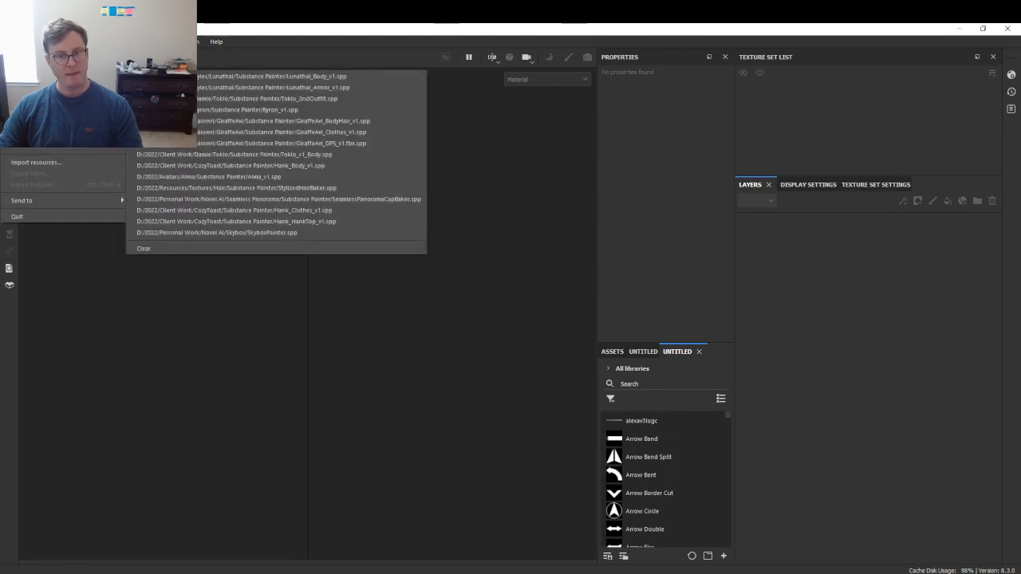
left_click(278, 79)
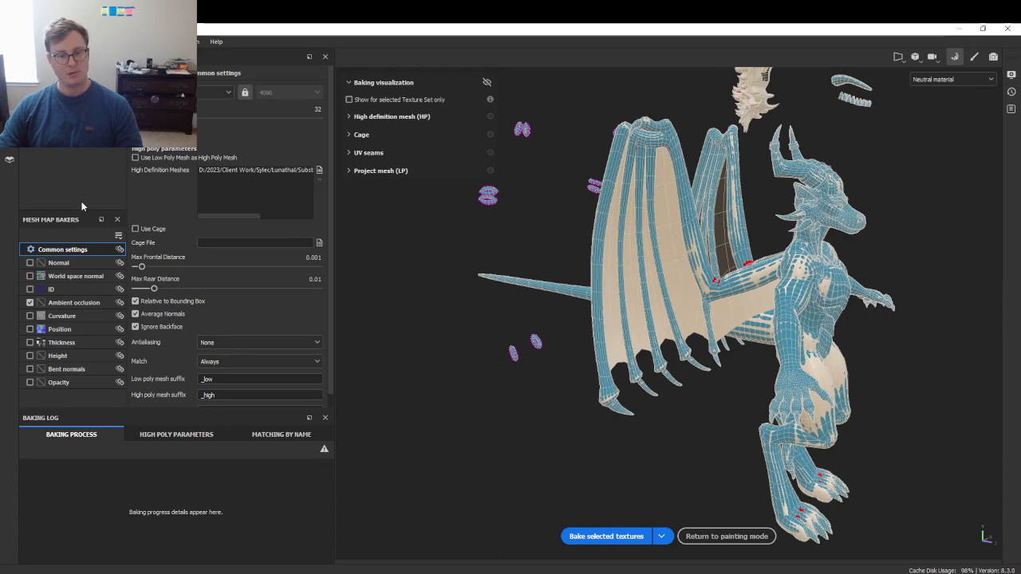
left_click(120, 304)
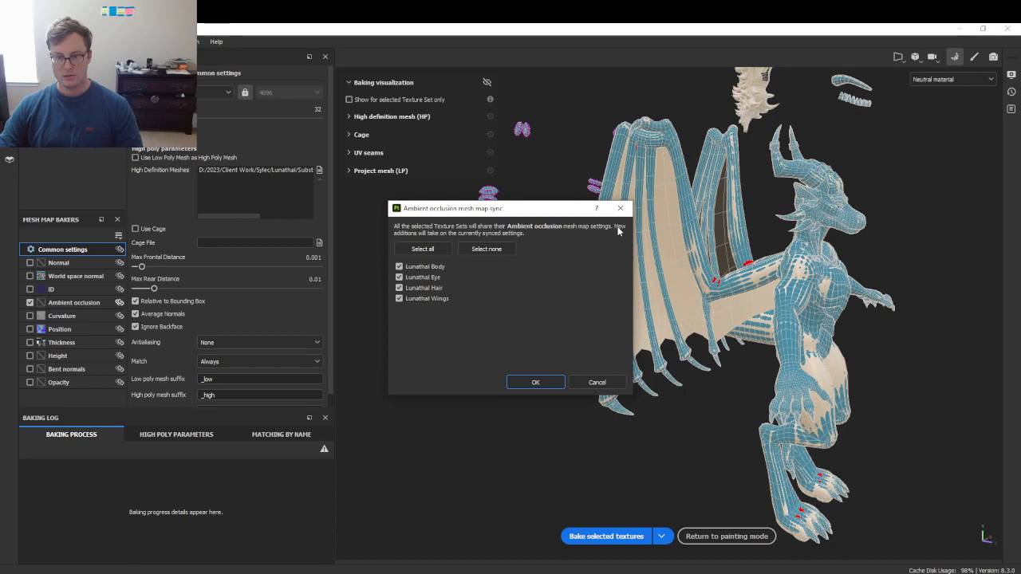
left_click(486, 251)
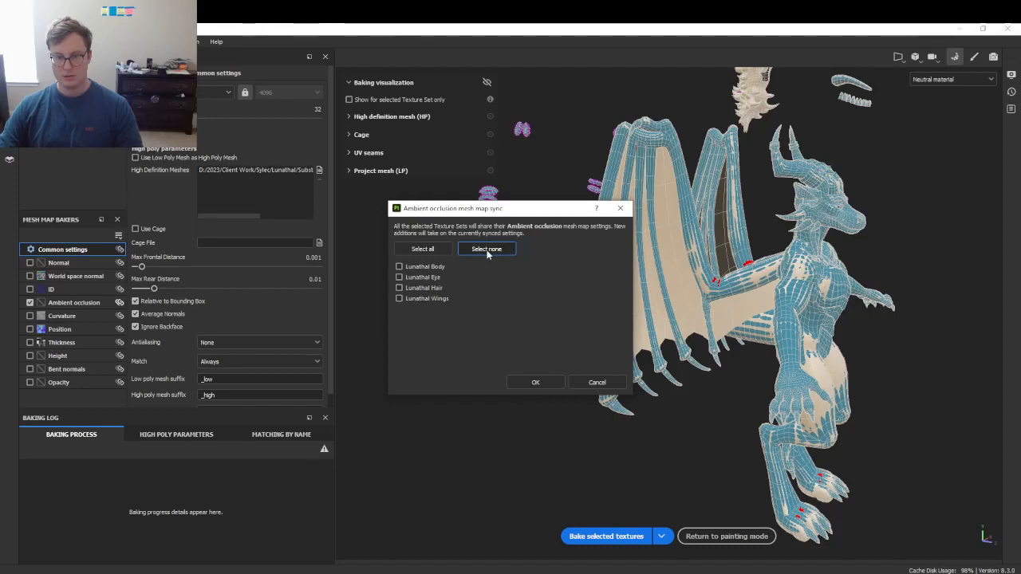
left_click(423, 249)
left_click(596, 382)
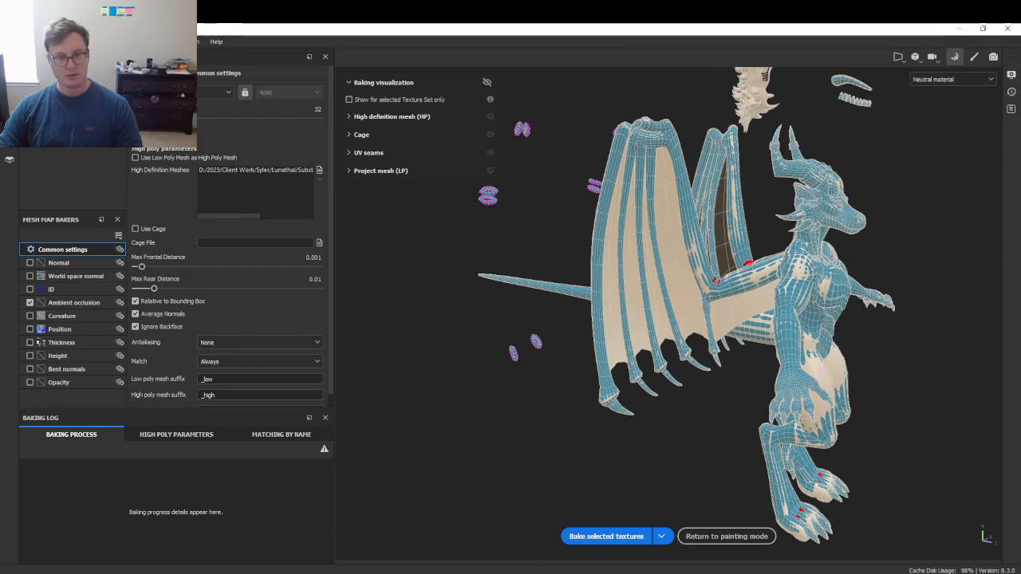
- Return to painting mode and widen the 3D view beside the UV view so the whole dragon fits
left_click(726, 536)
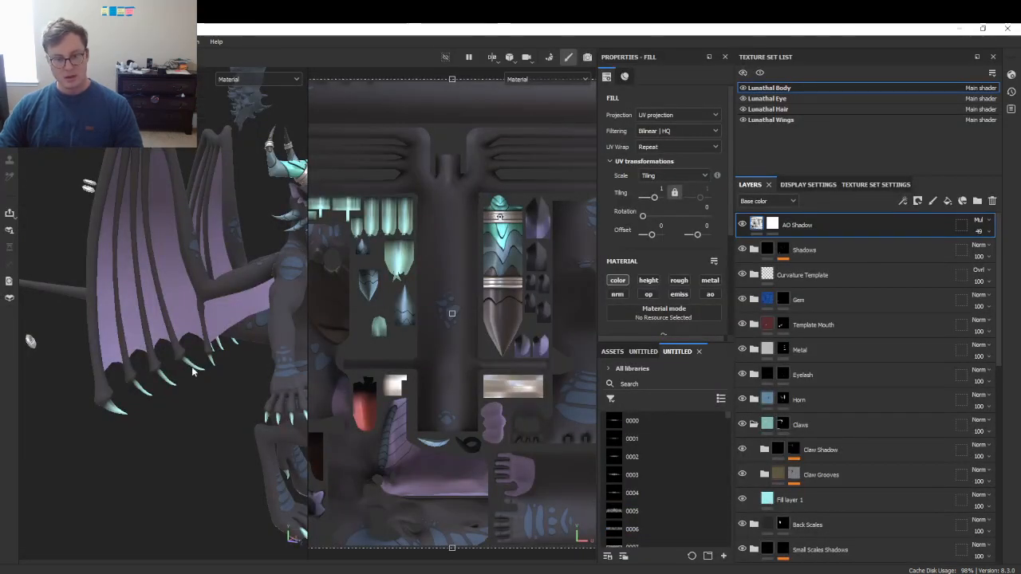
left_click_drag(191, 366, 184, 443, "alt")
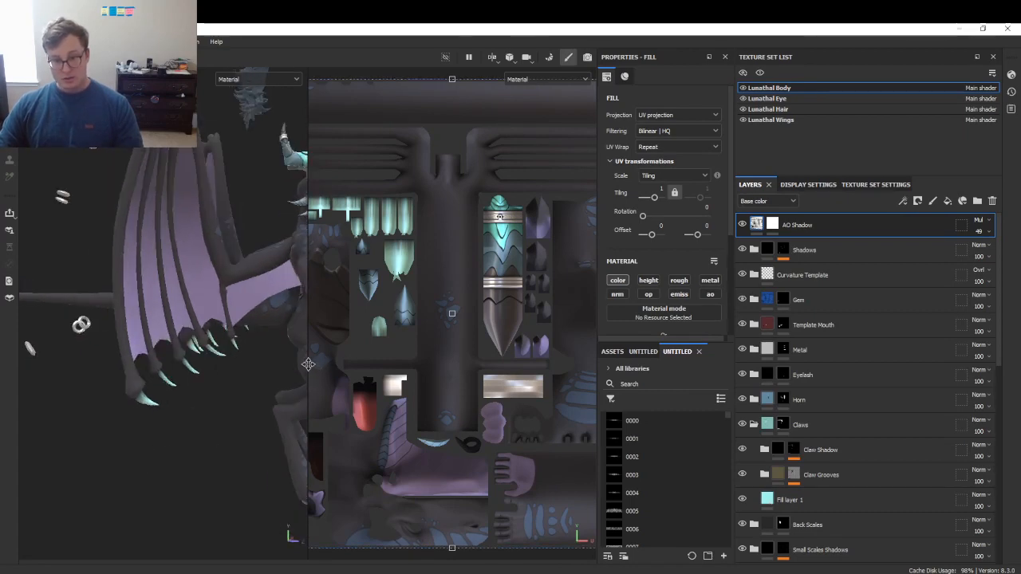
left_click_drag(308, 364, 414, 364)
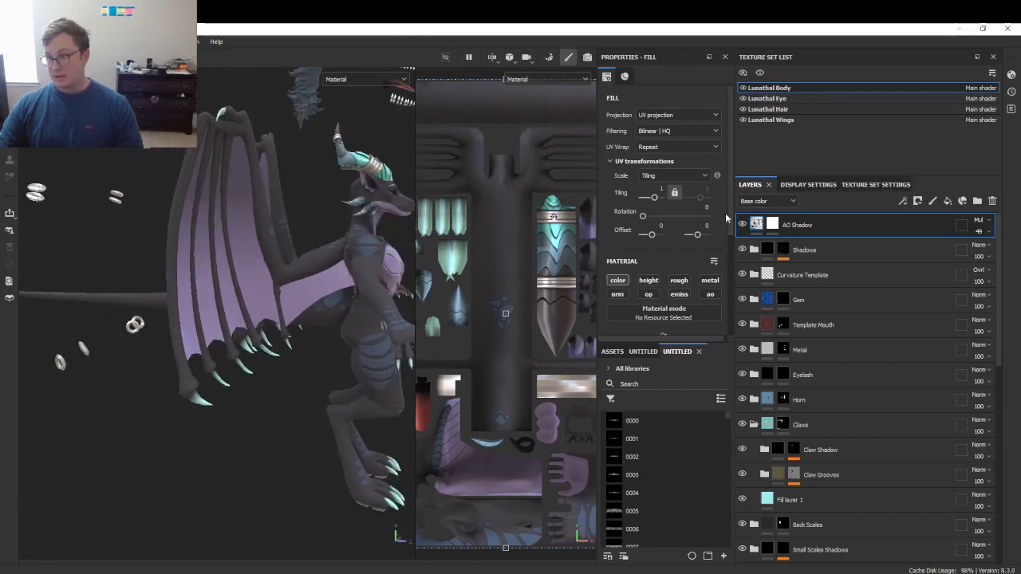
- Search the assets for "template" and add the Template asset above Fill layer 2 in the Lunathal Wings texture set
left_click(787, 119)
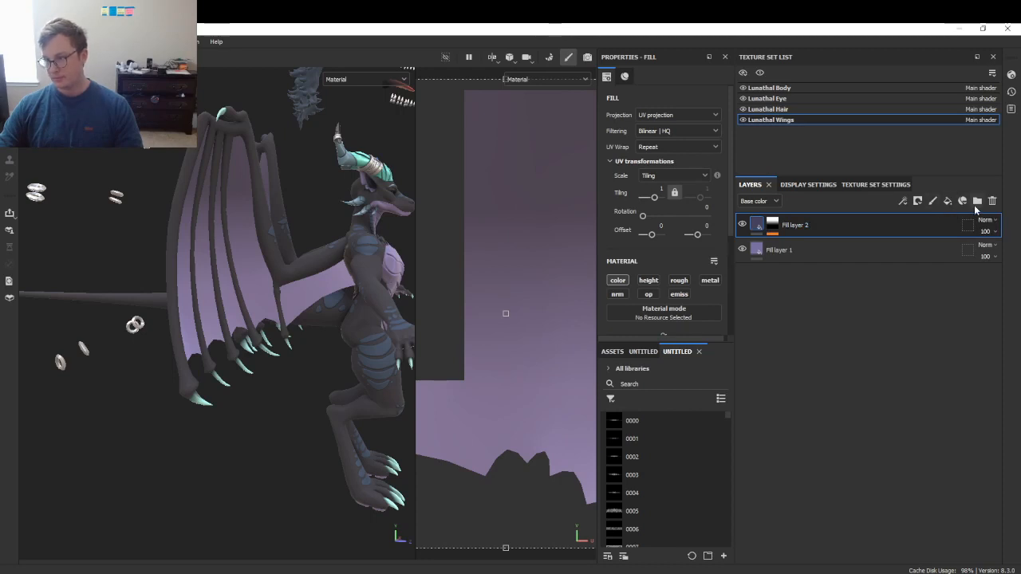
left_click(651, 383)
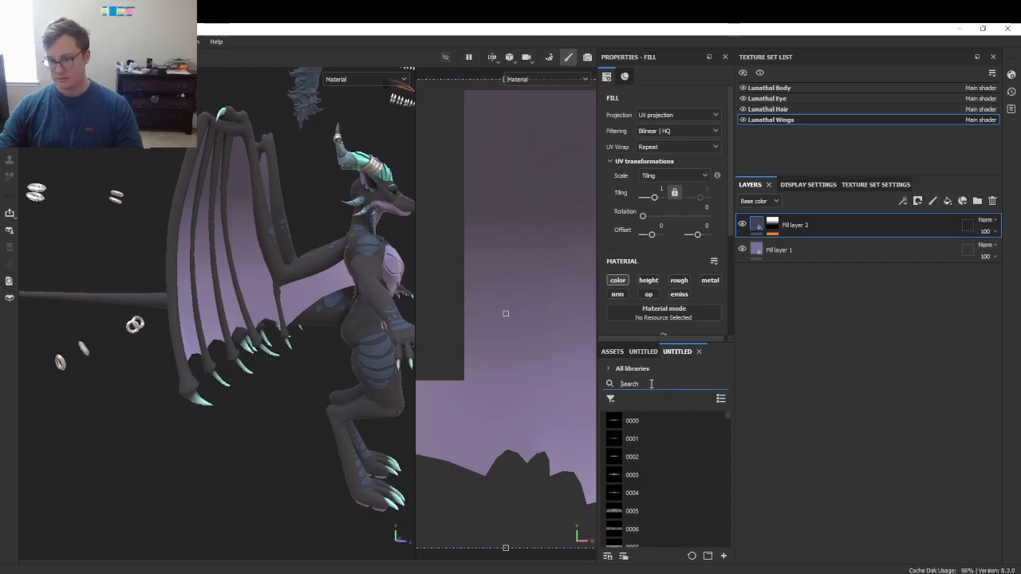
type("template")
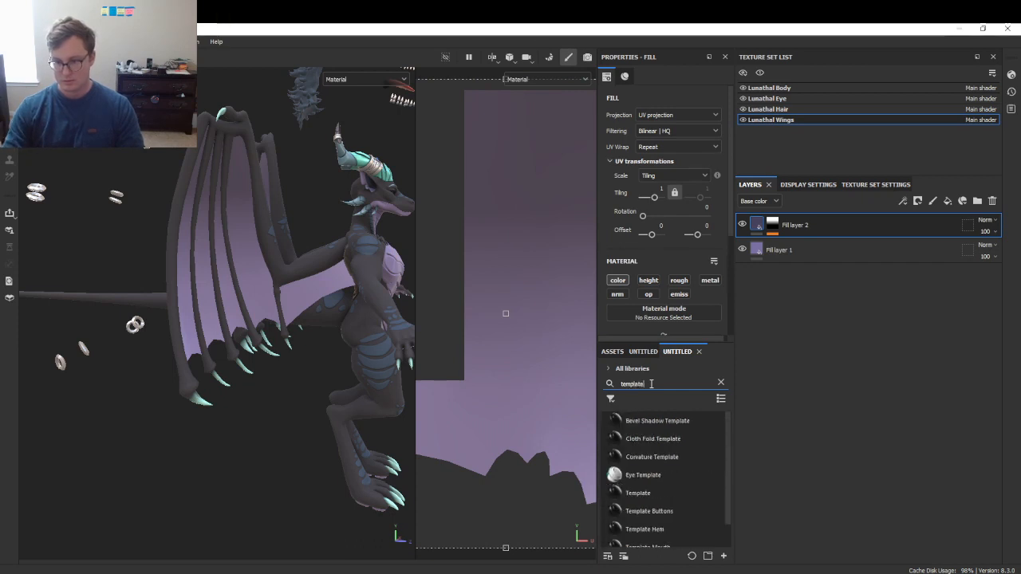
left_click_drag(641, 492, 827, 225)
- Rename the added template group as Wing Shadow and add a fill layer inside it
double_click(822, 225)
type("Wing")
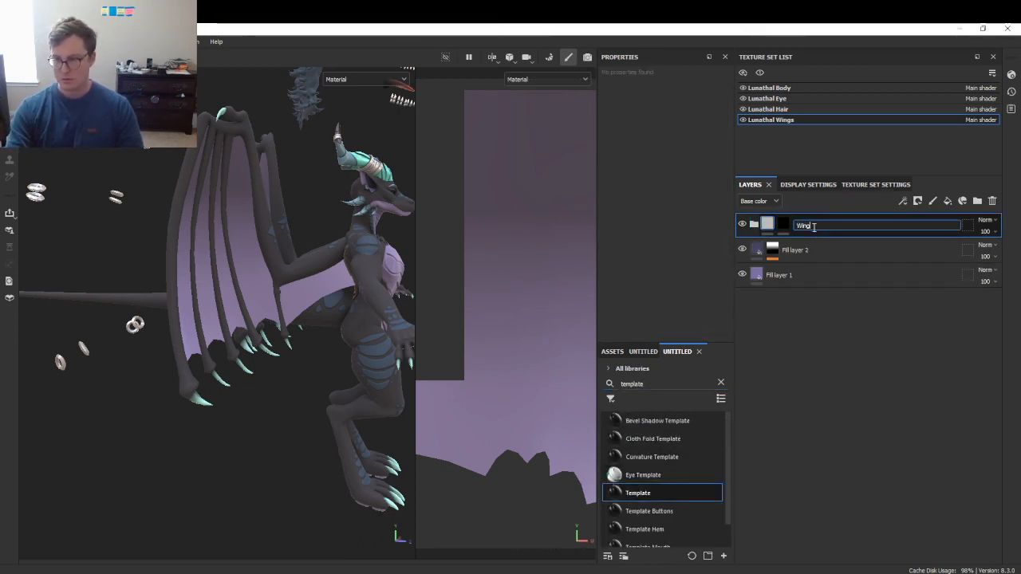
type(" Shadow")
key("Return")
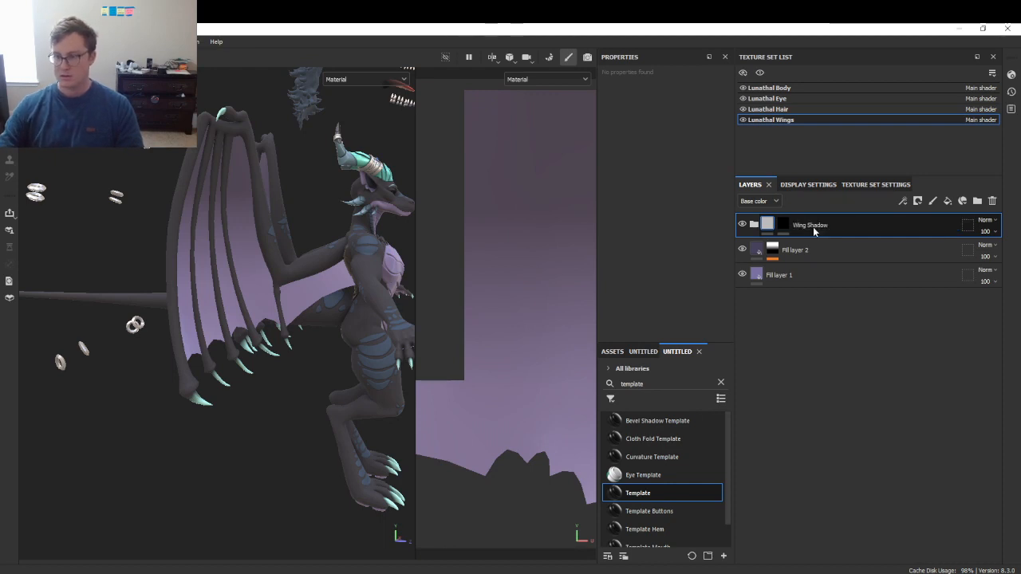
left_click(947, 201)
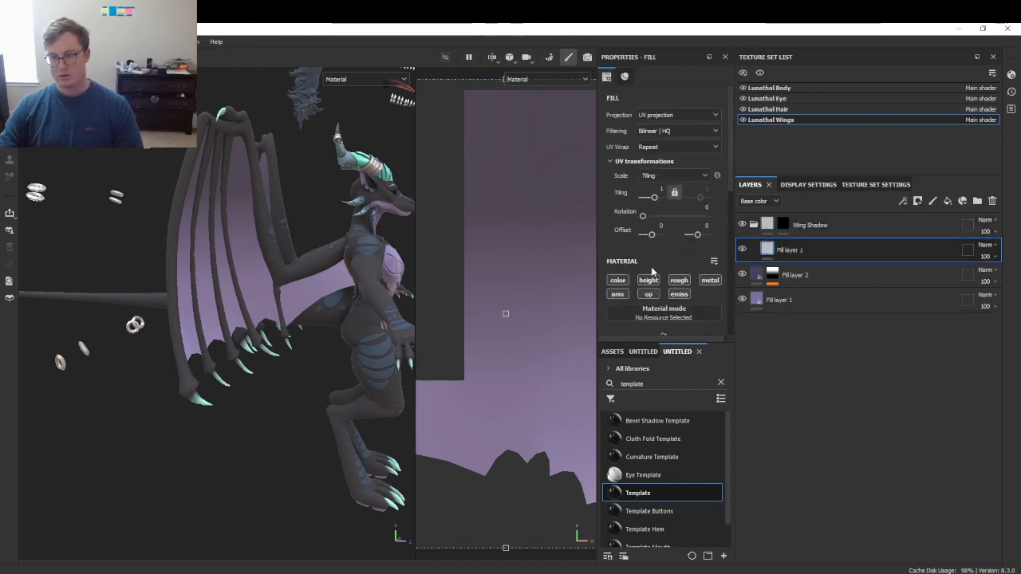
- Set Fill layer 1's base color to black, then select the Wing Shadow mask and switch its brush color to white
scroll(689, 254, "down", 5)
left_click(658, 204)
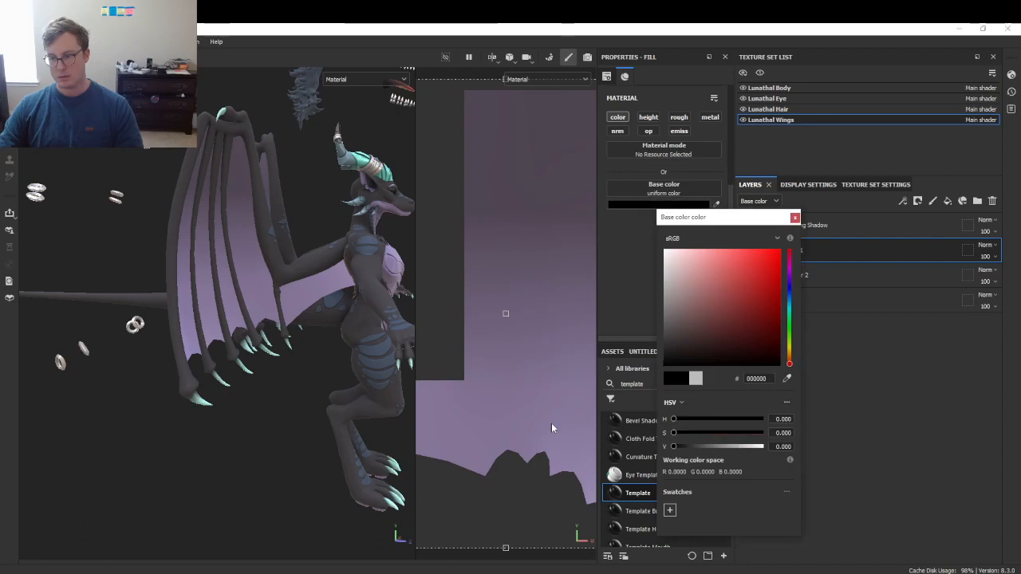
left_click(551, 428)
left_click(793, 219)
left_click(783, 224)
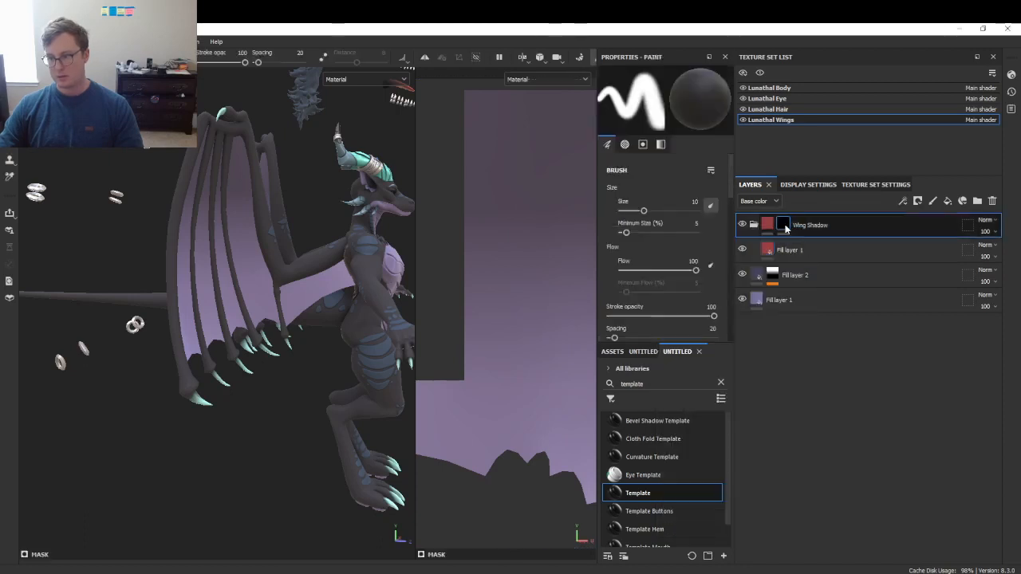
scroll(449, 269, "down", 3)
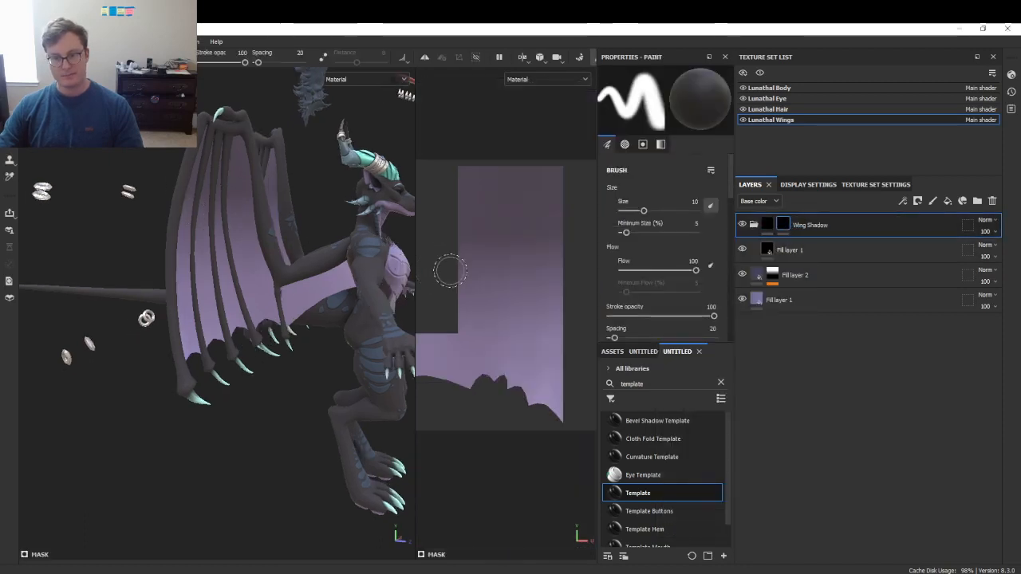
scroll(247, 315, "up", 5)
scroll(203, 334, "up", 5)
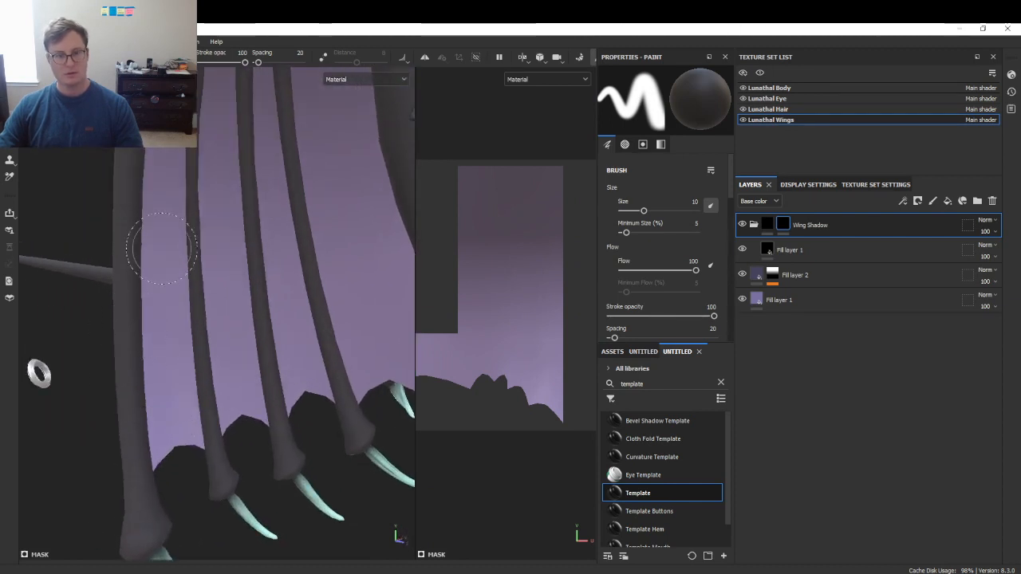
key("x")
- Try painting shadow strokes along the outermost wing bone in the 3D view
left_click_drag(156, 239, 163, 435)
key("ctrl+z")
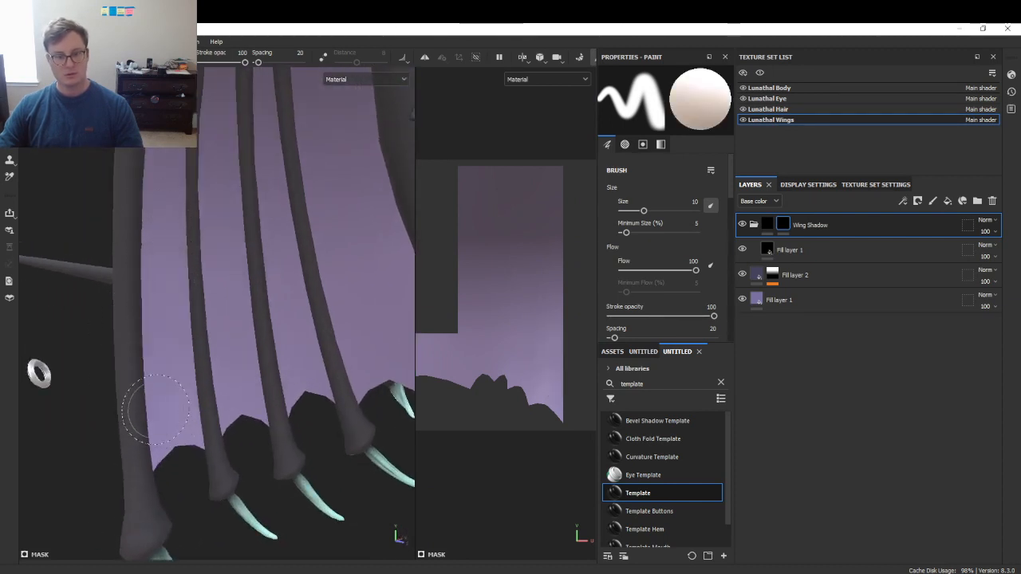
left_click_drag(142, 472, 139, 259)
key("ctrl+z")
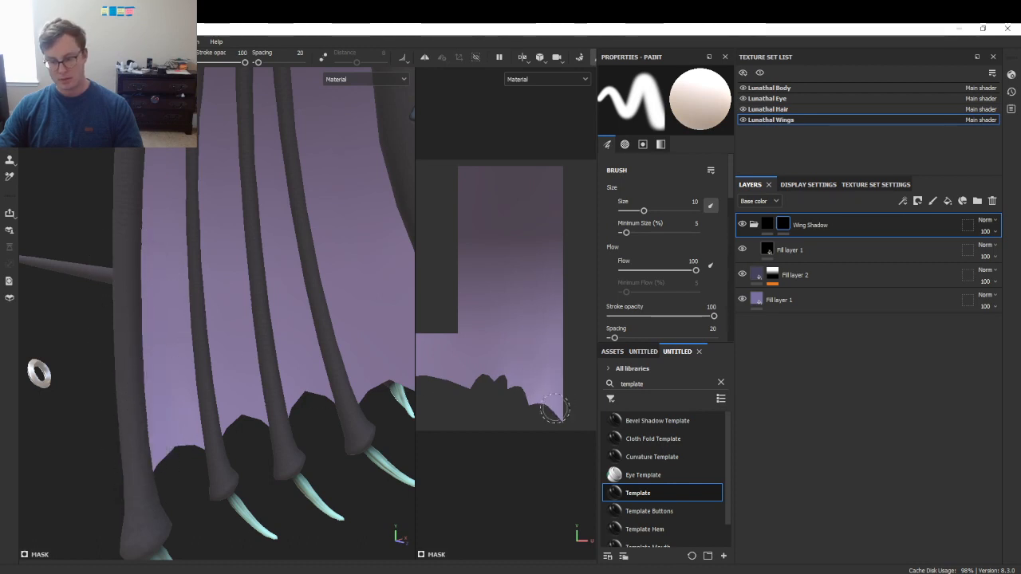
- Reduce the brush size to 3.85 for painting on the UV layout
key("bracketleft")
key("bracketleft")
key("bracketleft")
key("bracketleft")
key("bracketleft")
key("bracketleft")
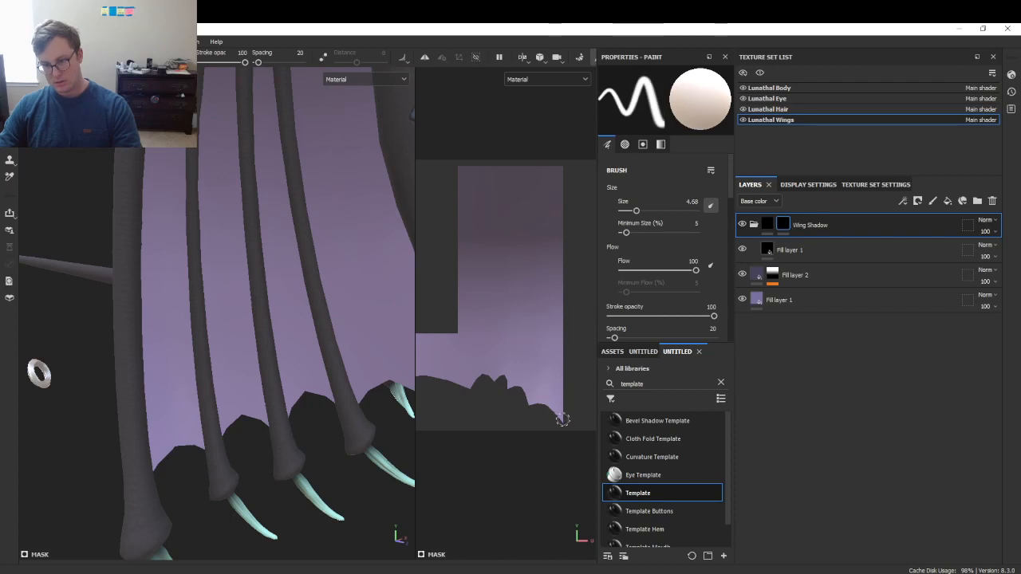
- Show the mesh wireframe over the model and the wing UV layout
left_click(794, 184)
scroll(849, 391, "down", 5)
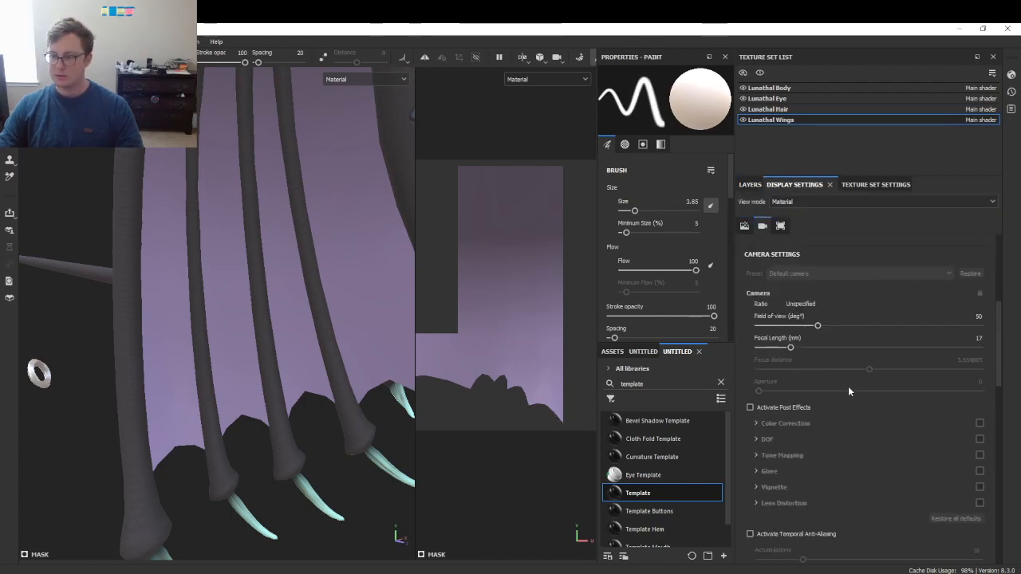
scroll(913, 452, "down", 8)
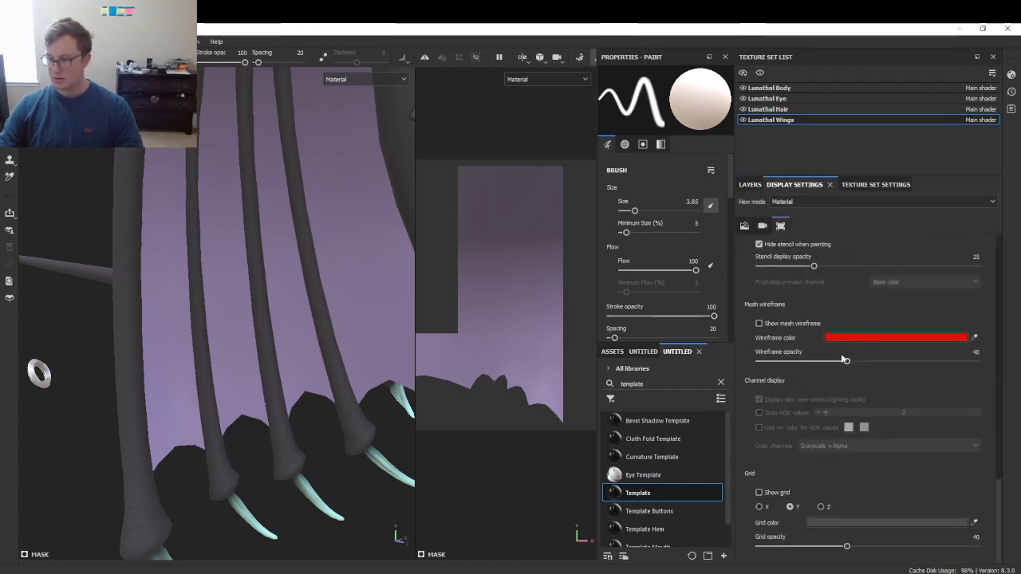
left_click(760, 323)
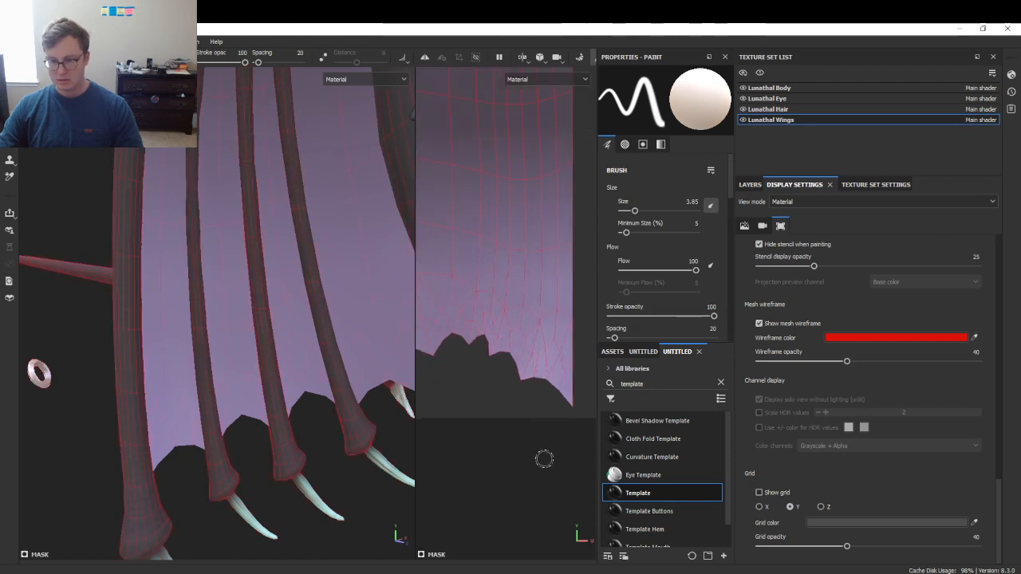
middle_click_drag(556, 393, 540, 440, "alt")
scroll(550, 232, "down", 2)
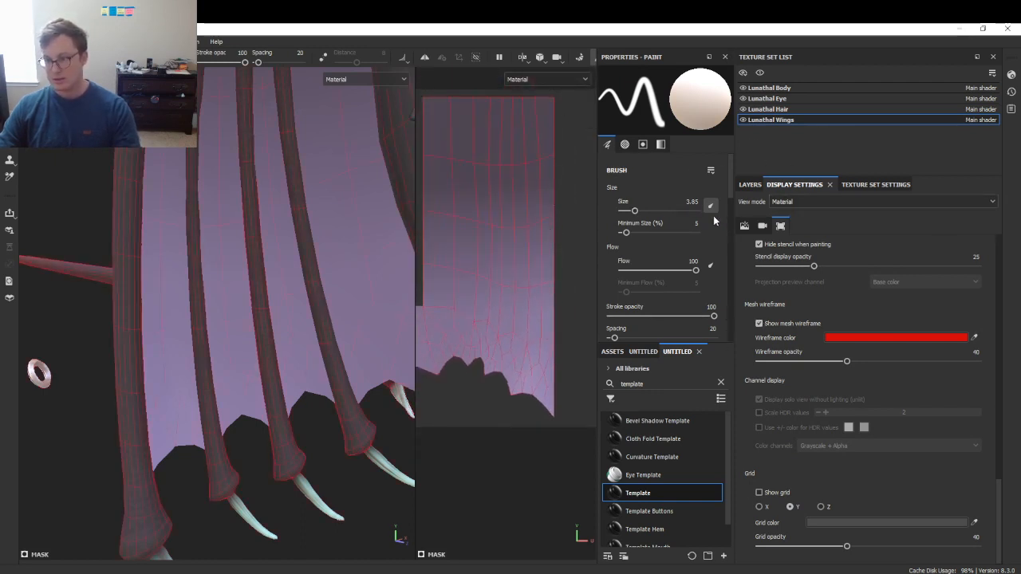
- Return to the layer stack and set the brush alignment to UV
left_click(750, 184)
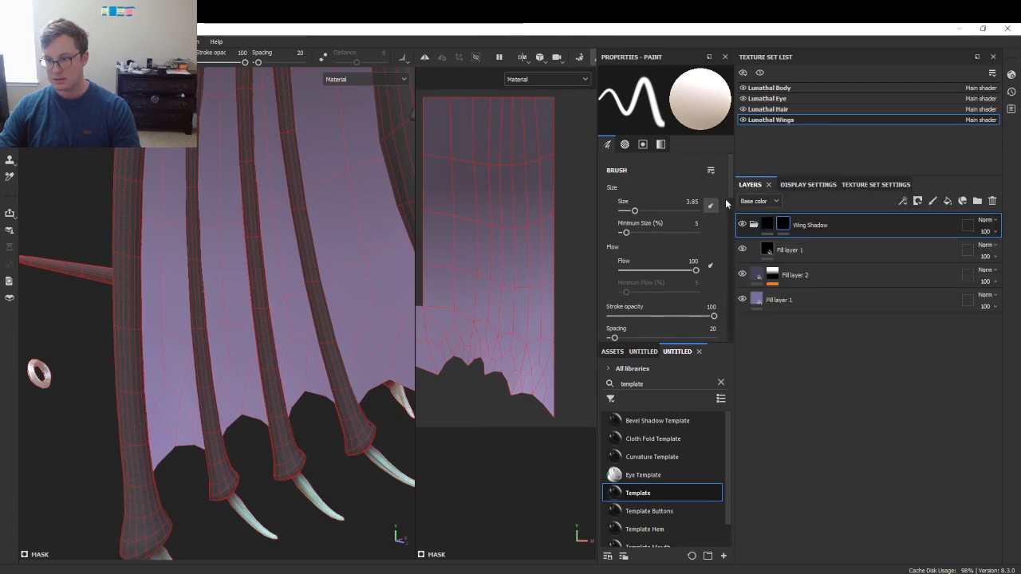
left_click(802, 184)
left_click(761, 185)
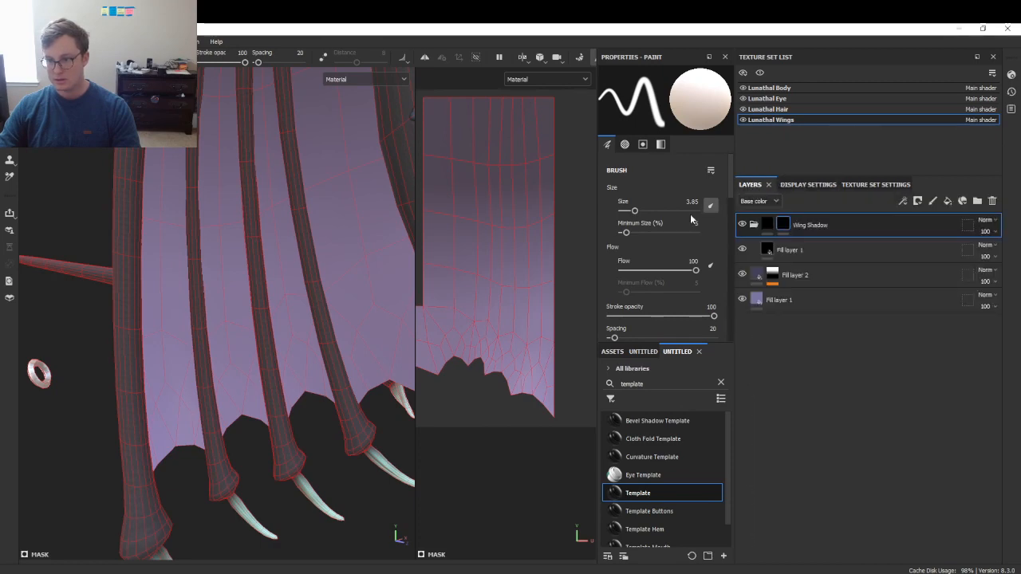
scroll(664, 229, "down", 5)
left_click(680, 300)
left_click(678, 324)
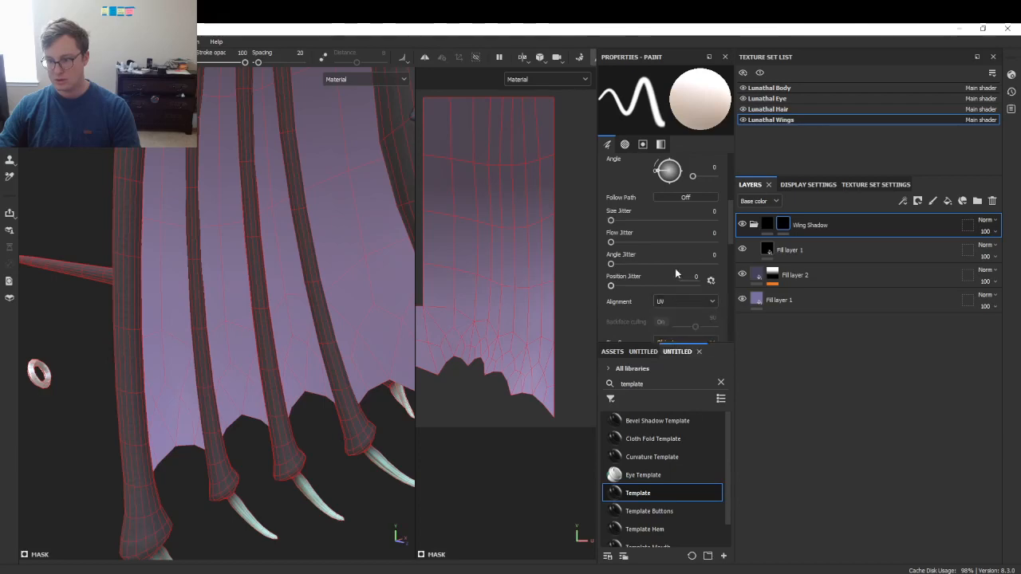
- Set the brush's size space to Texture
scroll(675, 268, "down", 5)
scroll(678, 268, "down", 4)
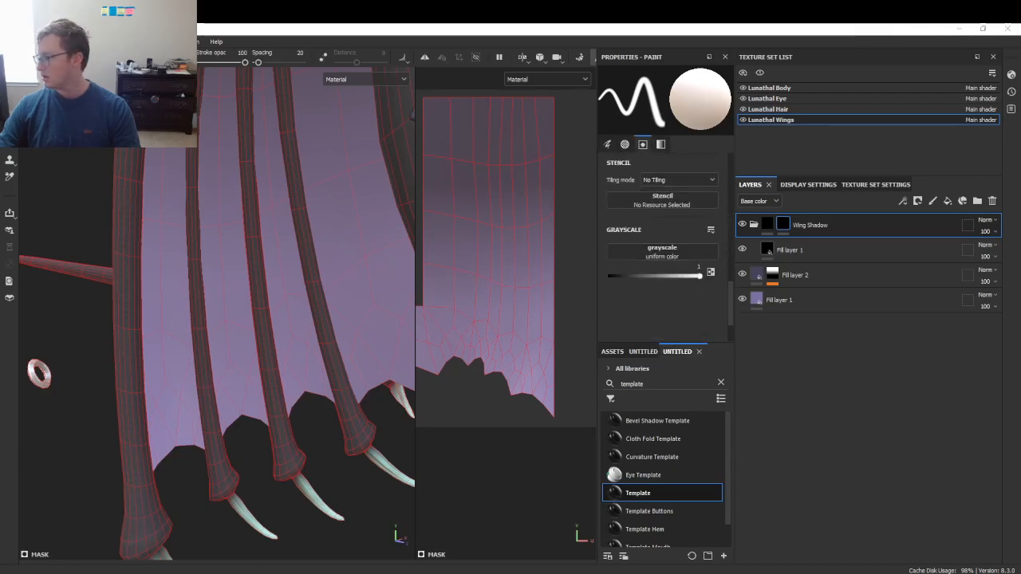
scroll(666, 249, "up", 2)
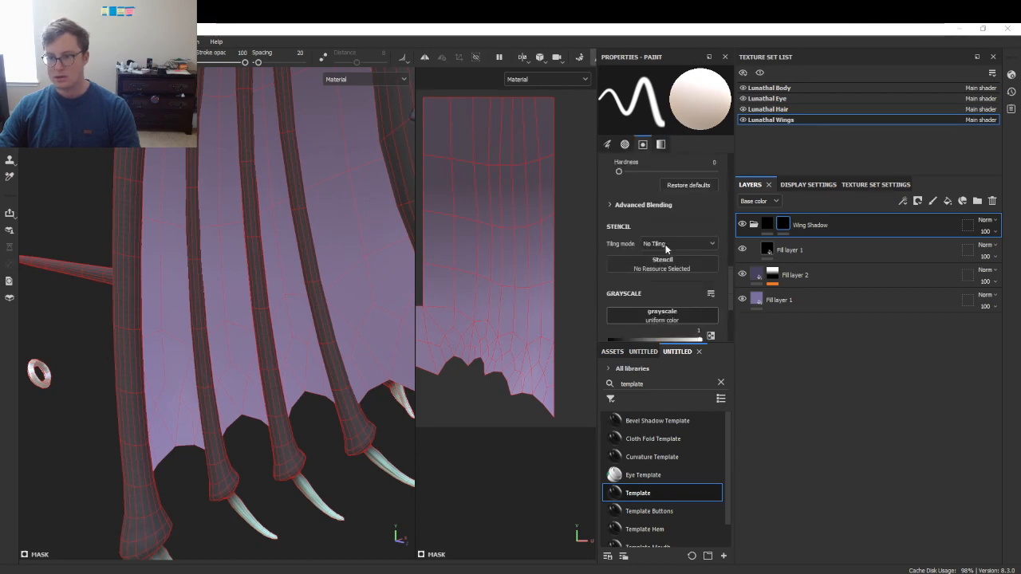
scroll(666, 249, "up", 5)
left_click(678, 264)
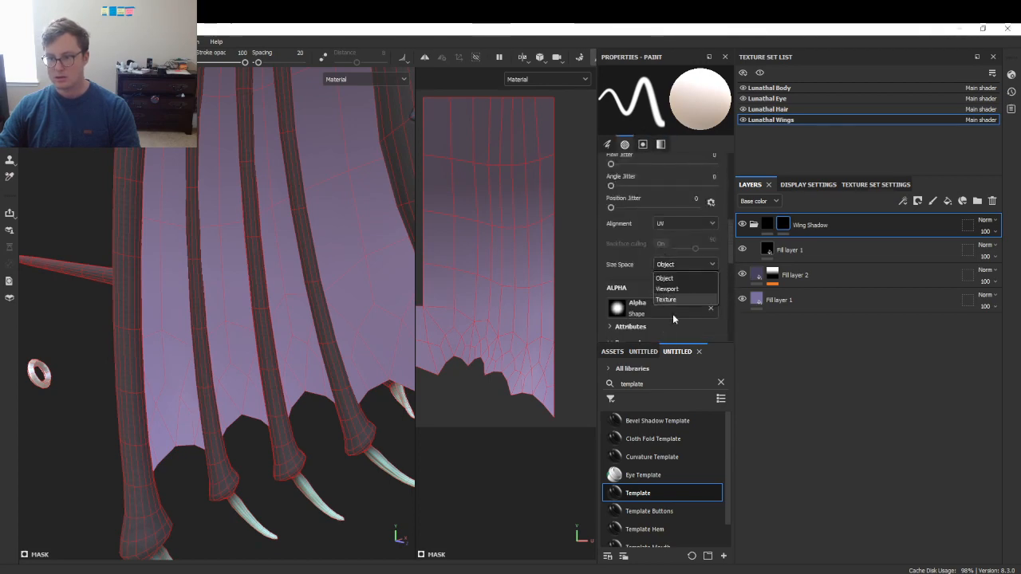
left_click(670, 301)
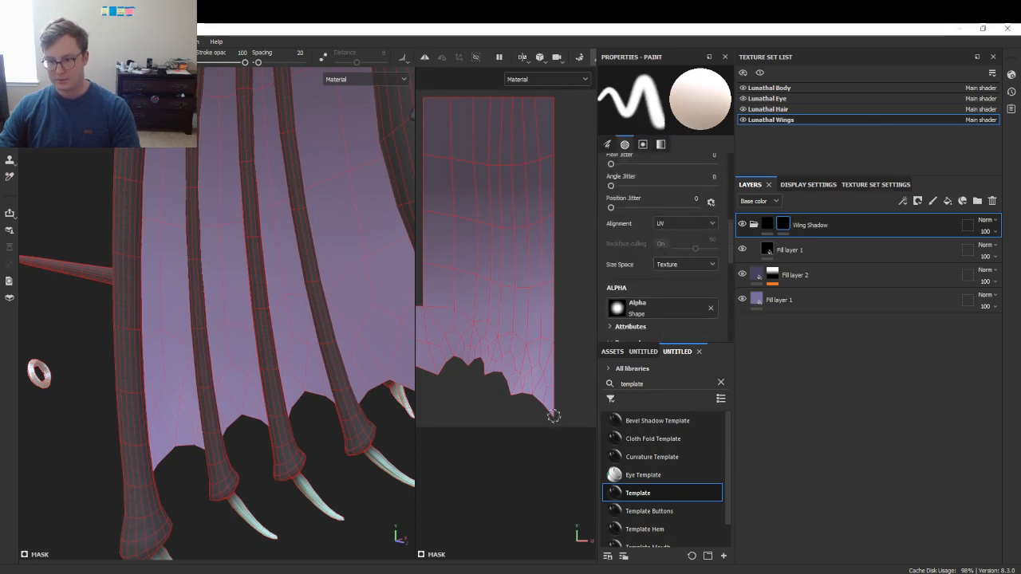
- Paint straight shadow lines along the wing UV island's right edge and the nearest bone seam, bending to the scalloped rim
left_click(553, 100, "shift")
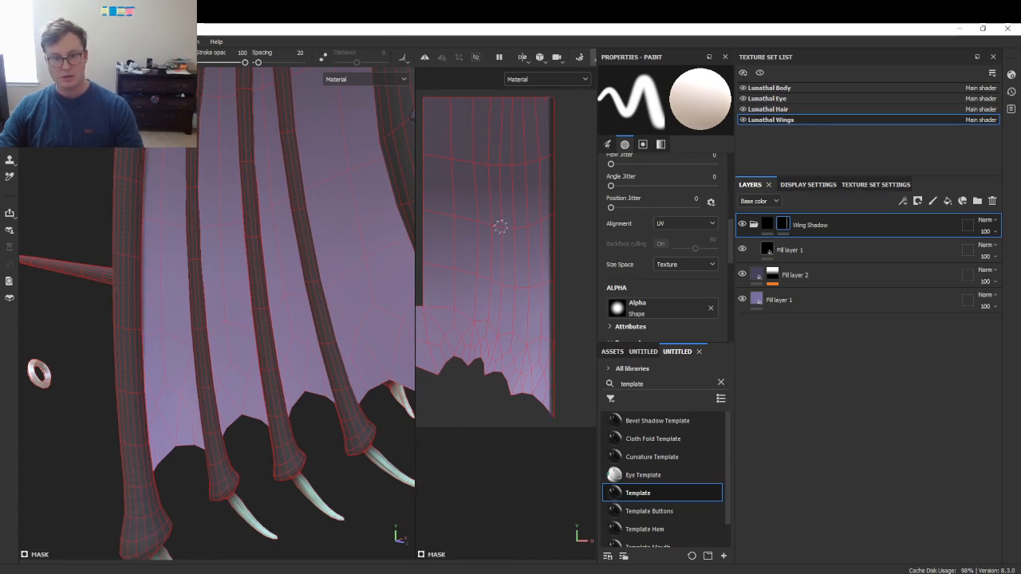
middle_click_drag(501, 225, 499, 244)
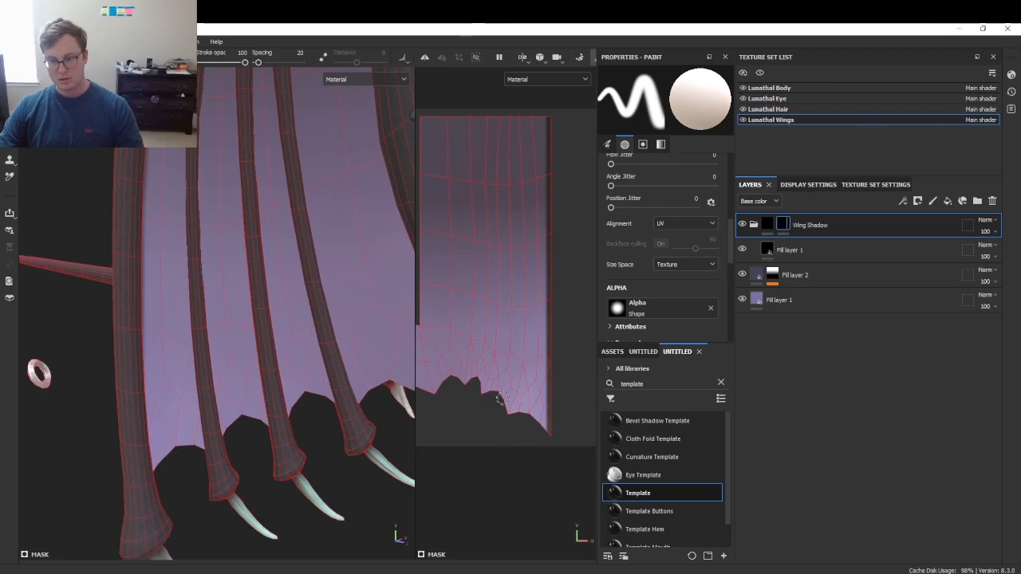
left_click_drag(515, 407, 517, 388)
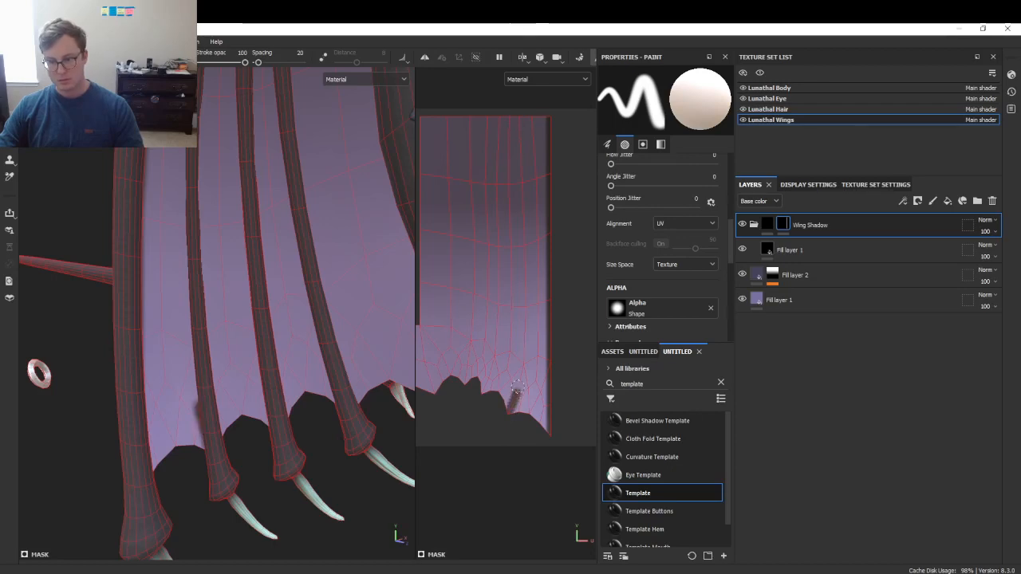
left_click(524, 361, "shift")
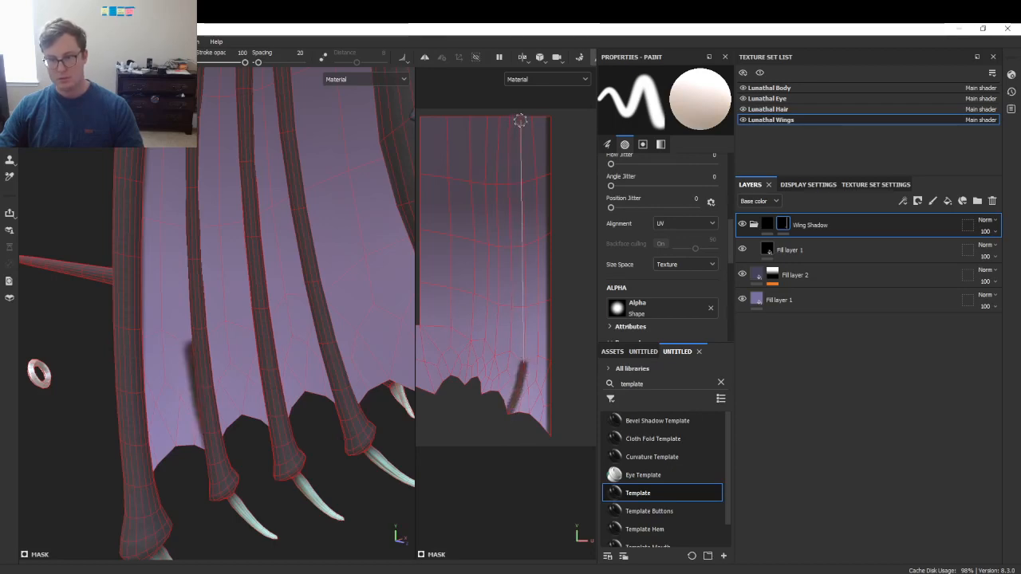
left_click(517, 116, "shift")
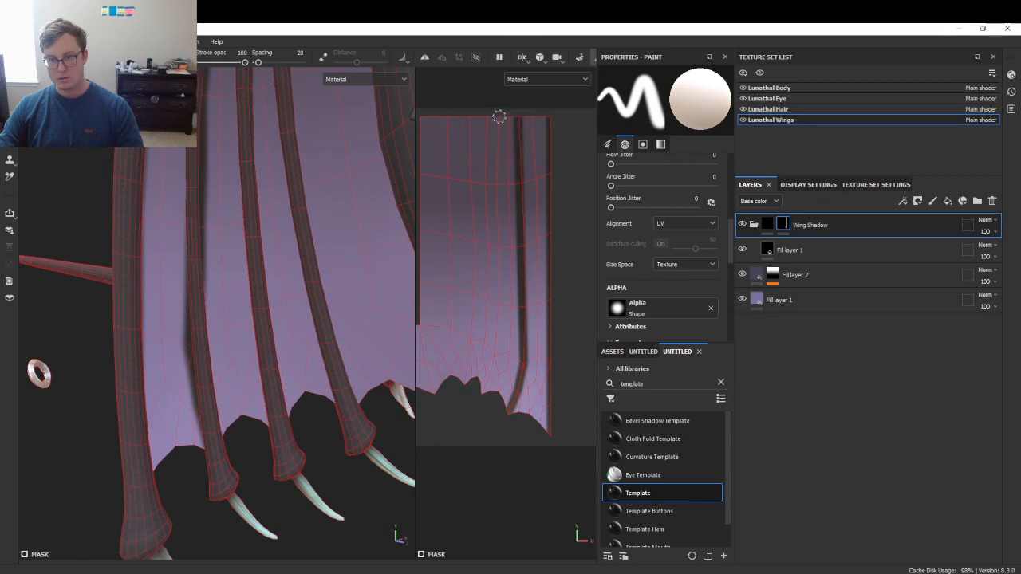
- Paint a straight shadow line along the second bone seam from the UV island's top edge to the scalloped rim
left_click(499, 117)
left_click(495, 355, "shift")
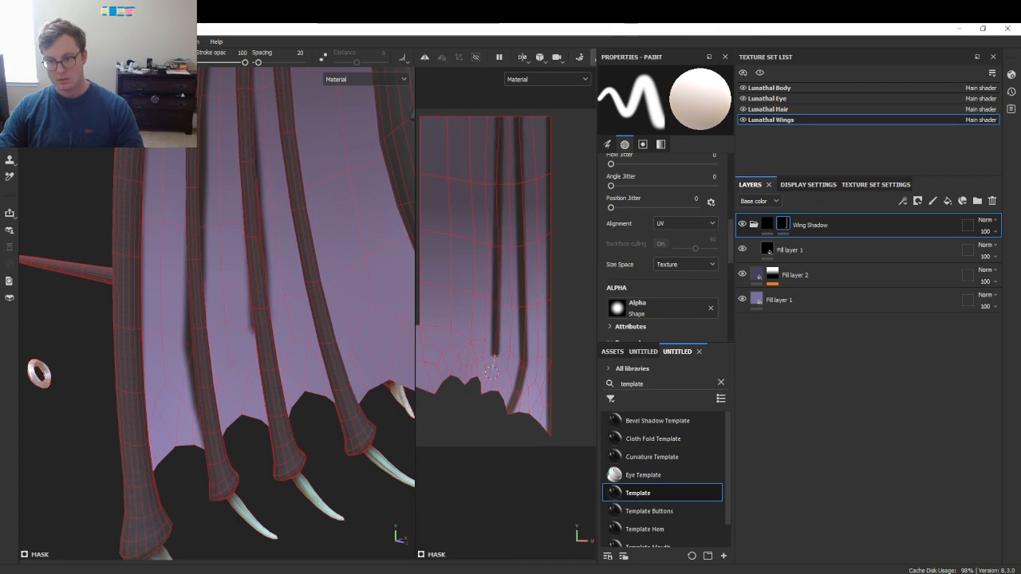
left_click(481, 397, "shift")
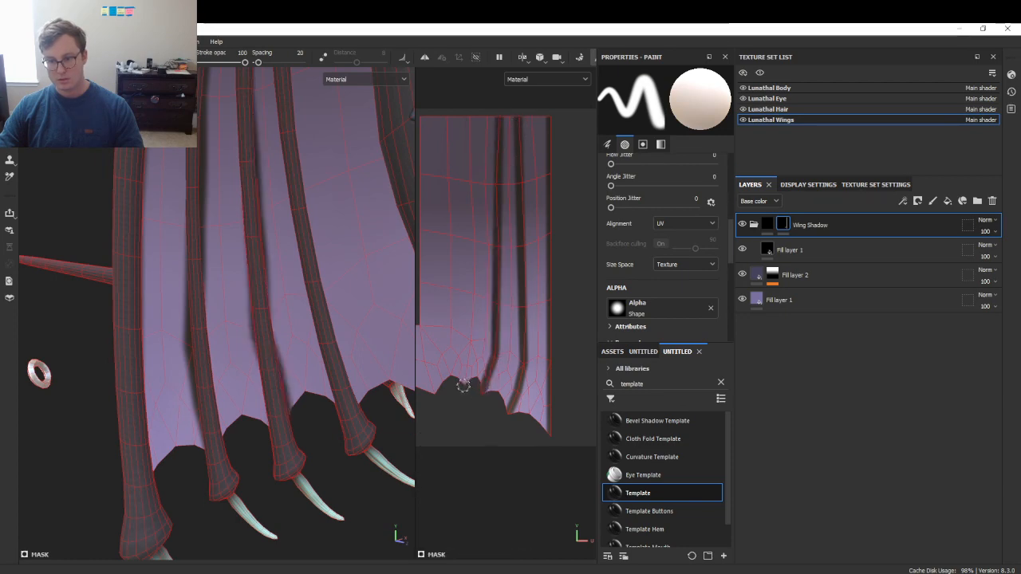
- Try a shadow line along the third bone seam up to the UV island's top edge, and undo it
key("shift")
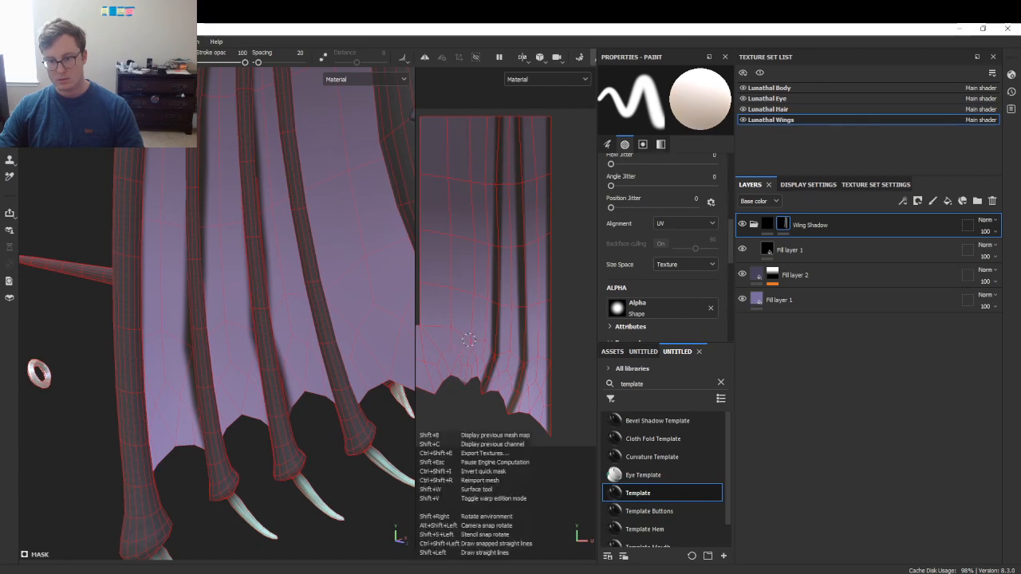
left_click(469, 341, "shift")
left_click(468, 113, "shift")
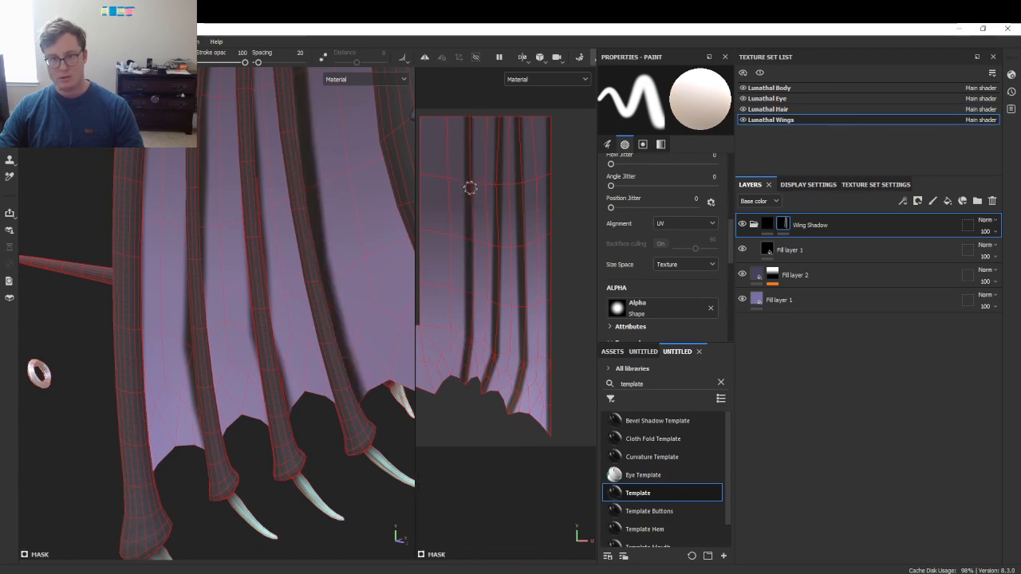
middle_click_drag(498, 207, 527, 335, "alt")
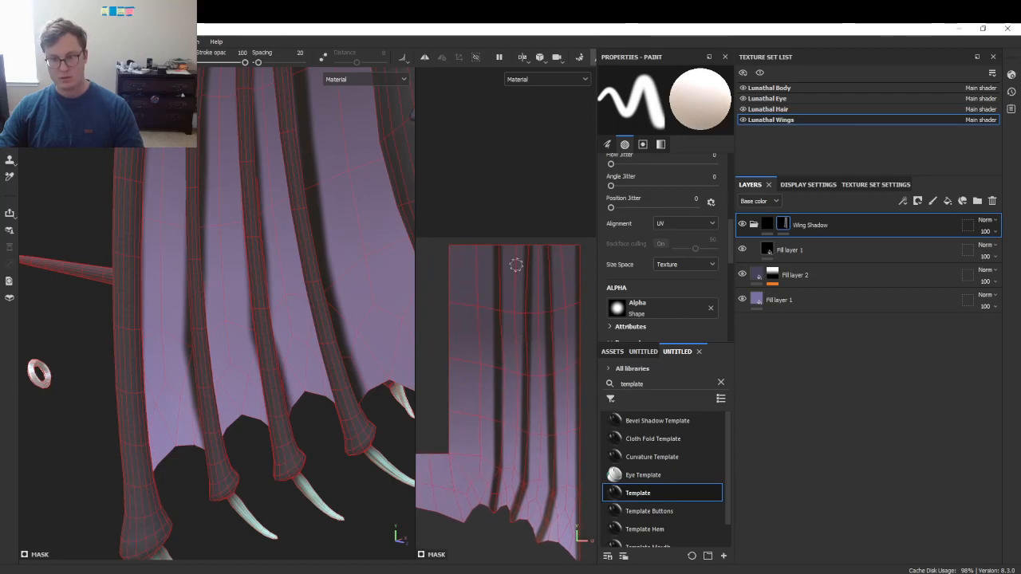
key("ctrl+z")
key("ctrl+z")
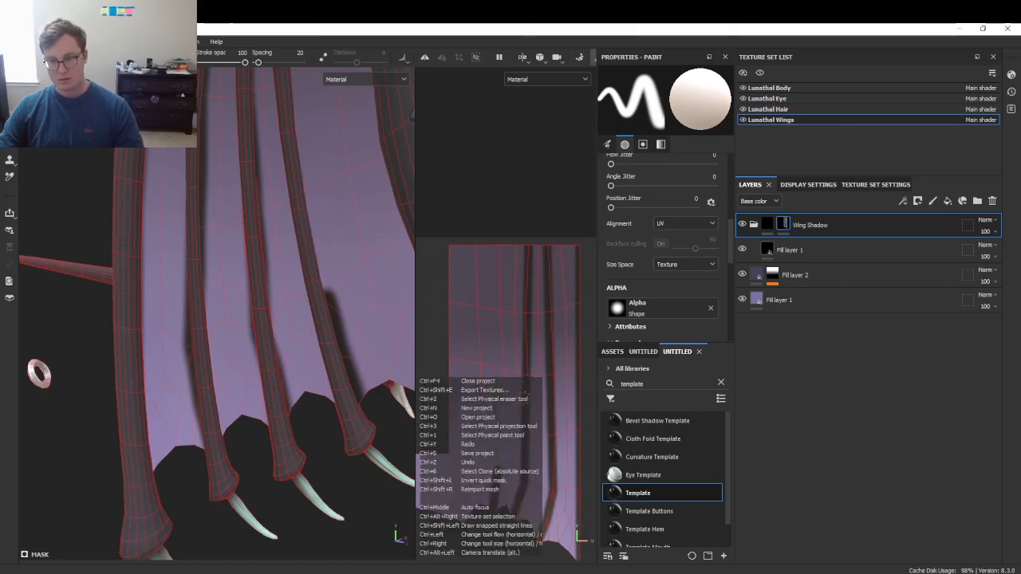
- Paint the third bone's shadow in short straight segments from the UV island's top edge down to the scalloped rim
middle_click_drag(499, 327, 503, 271, "alt")
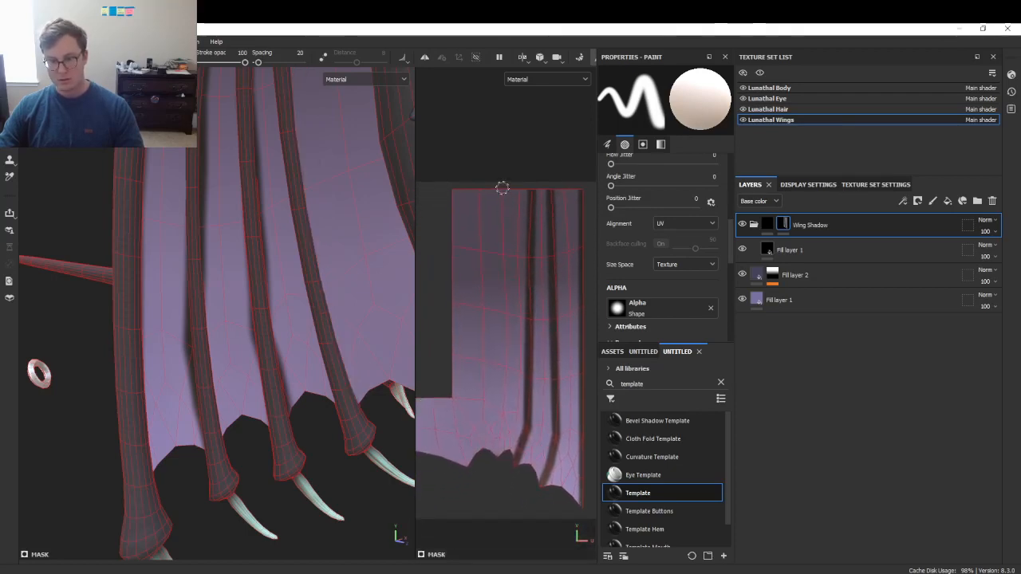
left_click_drag(502, 188, 504, 256)
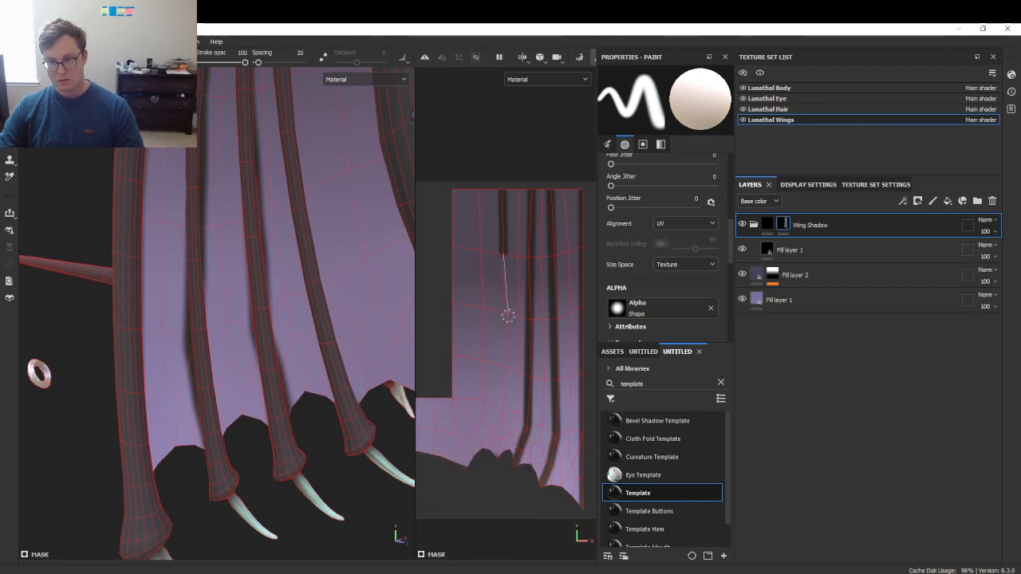
left_click_drag(506, 313, 505, 365)
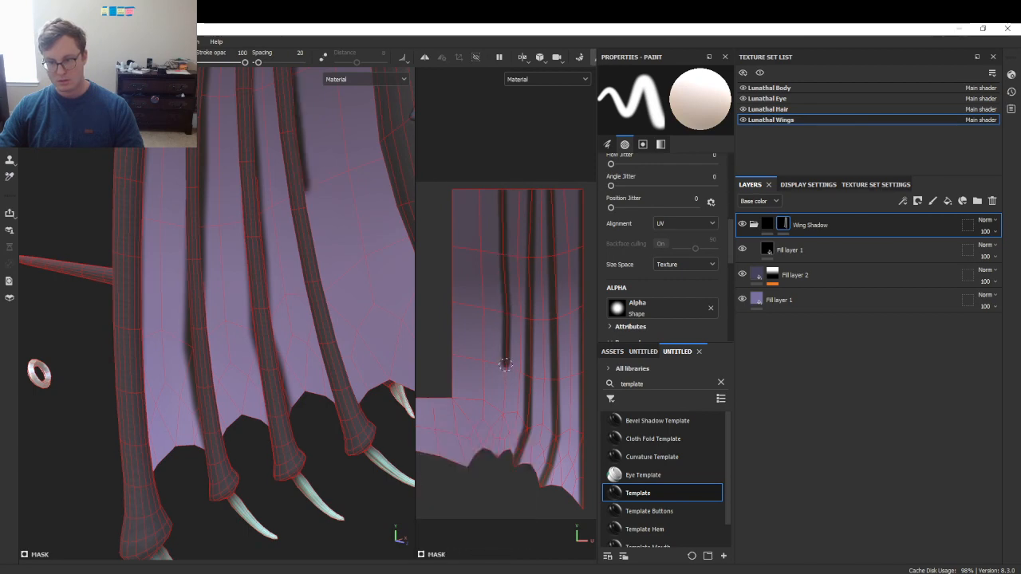
left_click_drag(493, 428, 502, 415)
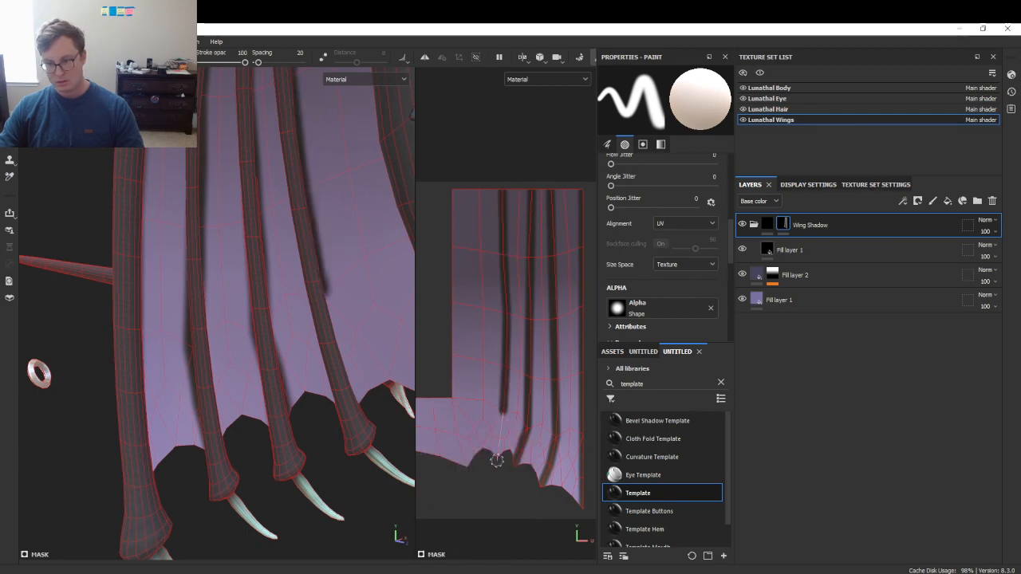
left_click_drag(496, 461, 497, 456)
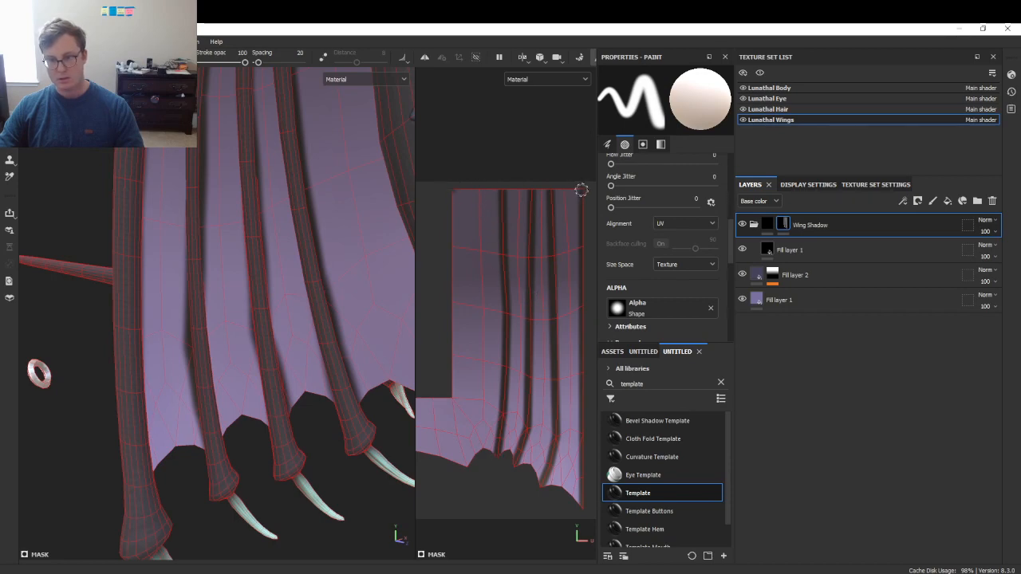
- Paint straight shadow lines along the top and left edges of the wing UV island down to the notch
left_click(454, 395, "shift")
scroll(315, 233, "down", 3)
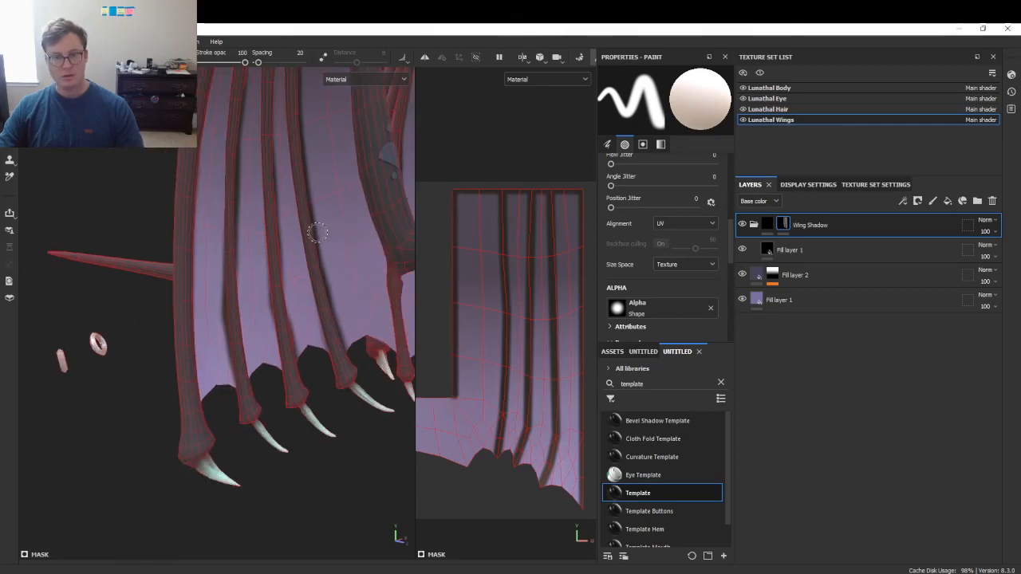
- Paint straight shadow lines along the left and top edges of the wing UV island's narrow side strip up to the notch
middle_click_drag(512, 408, 641, 338, "alt")
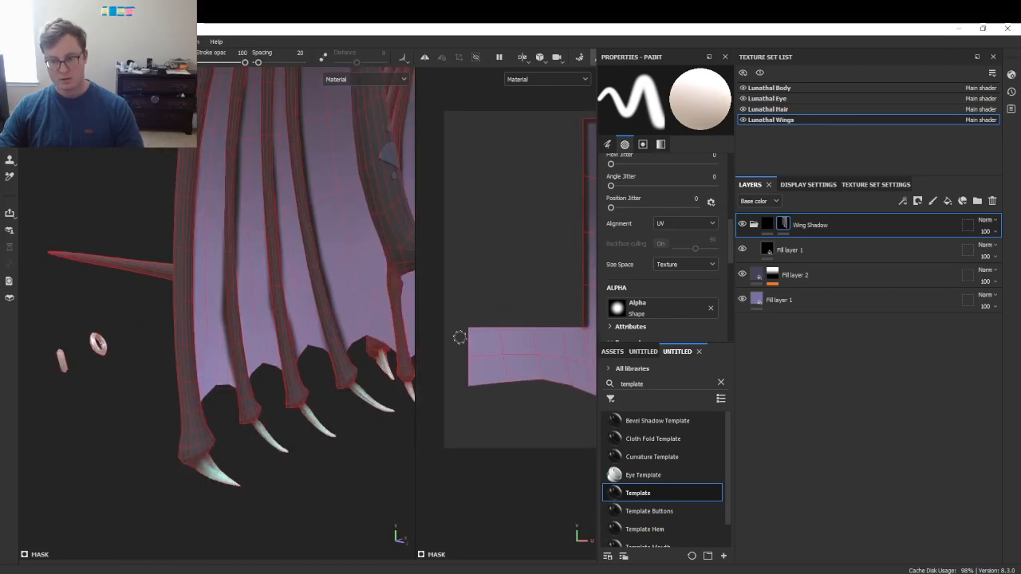
middle_click_drag(489, 335, 475, 335, "alt")
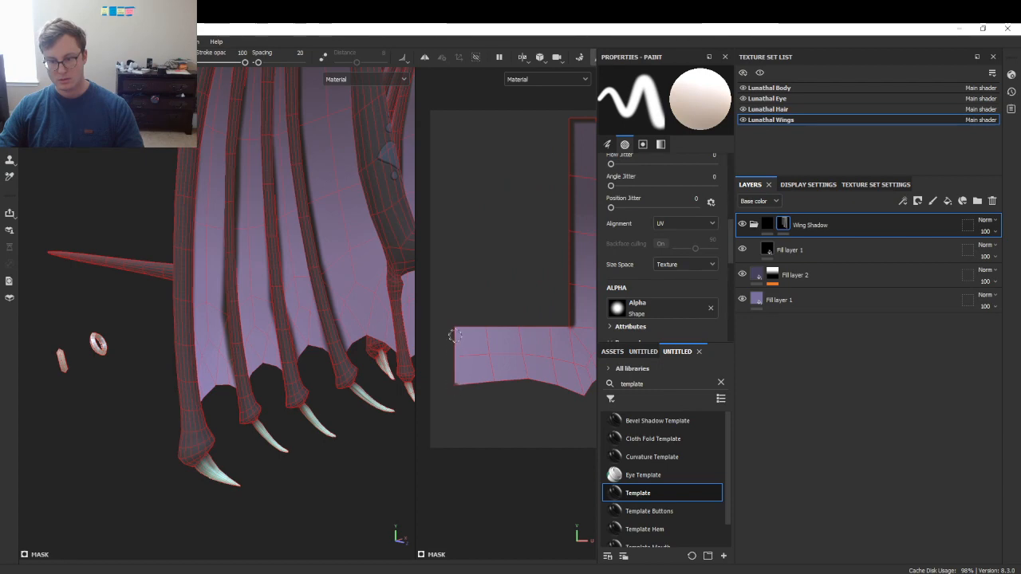
left_click(454, 329, "shift")
left_click(573, 327, "shift")
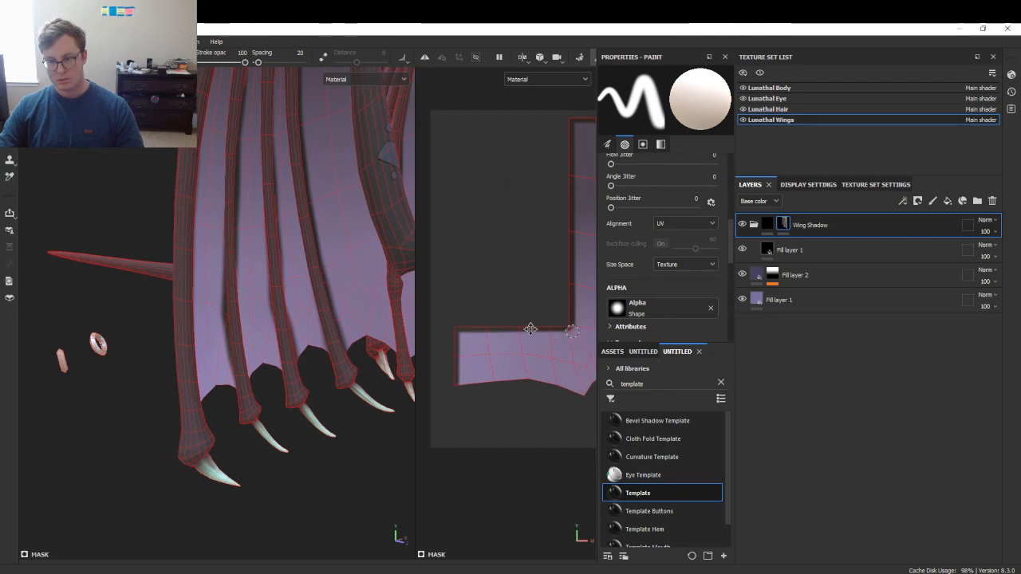
- Try a shadow line from the UV island's notch down toward the scalloped rim, and undo it
middle_click_drag(569, 327, 470, 317, "alt")
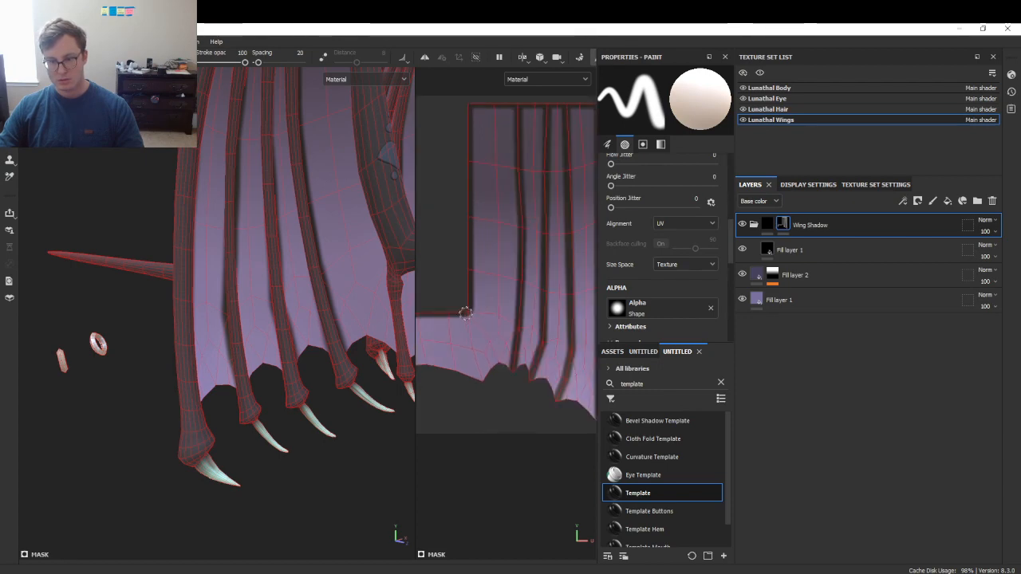
left_click(471, 345, "shift")
left_click(489, 399, "shift")
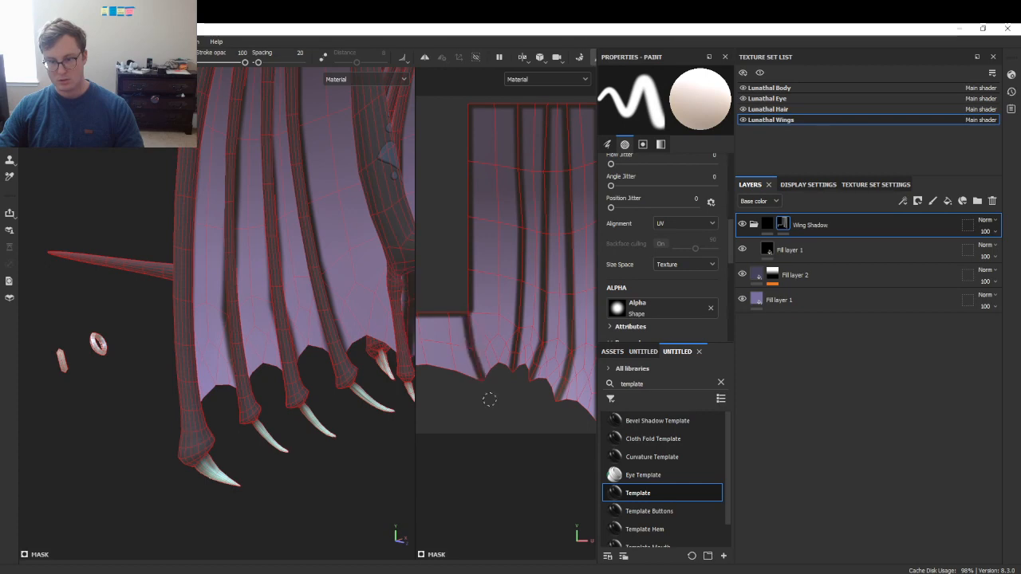
middle_click_drag(363, 322, 303, 326, "alt")
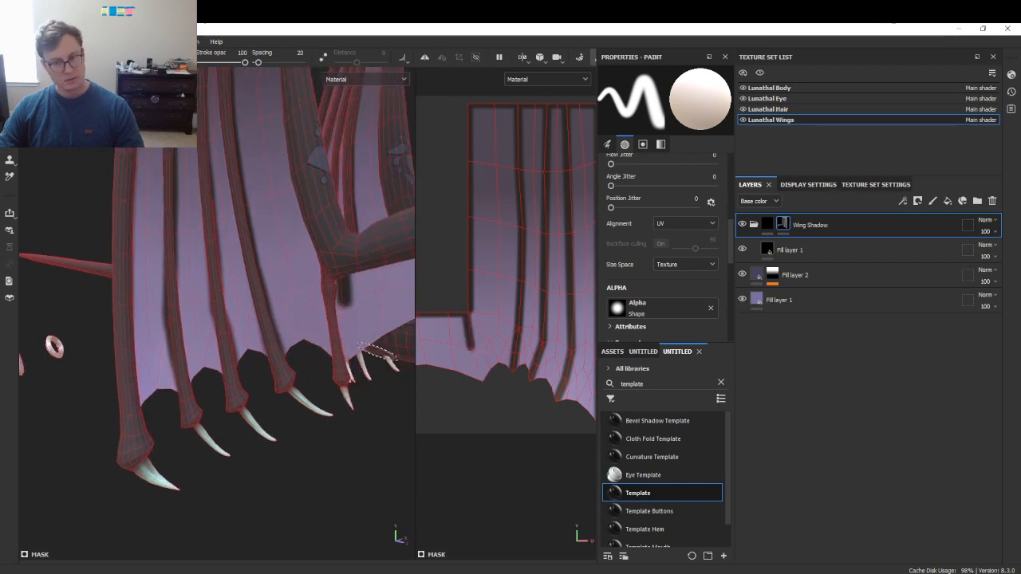
key("ctrl+z")
- Paint shadow segments from the notch down to the scalloped rim, and retrace the island's left edge from the notch to its top corner
left_click(471, 315)
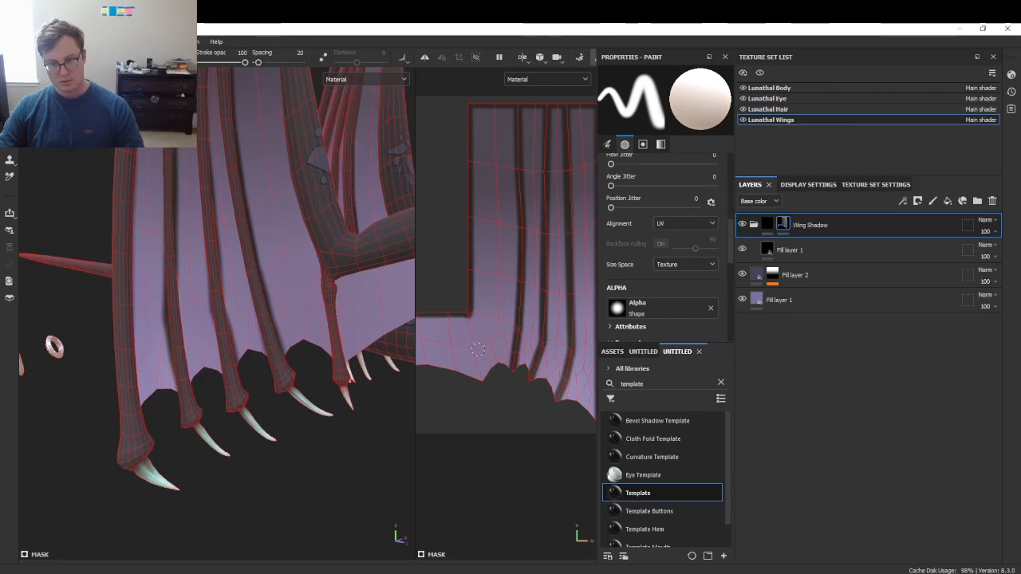
left_click(479, 350, "shift")
left_click(484, 395, "shift")
left_click_drag(260, 363, 316, 319, "alt")
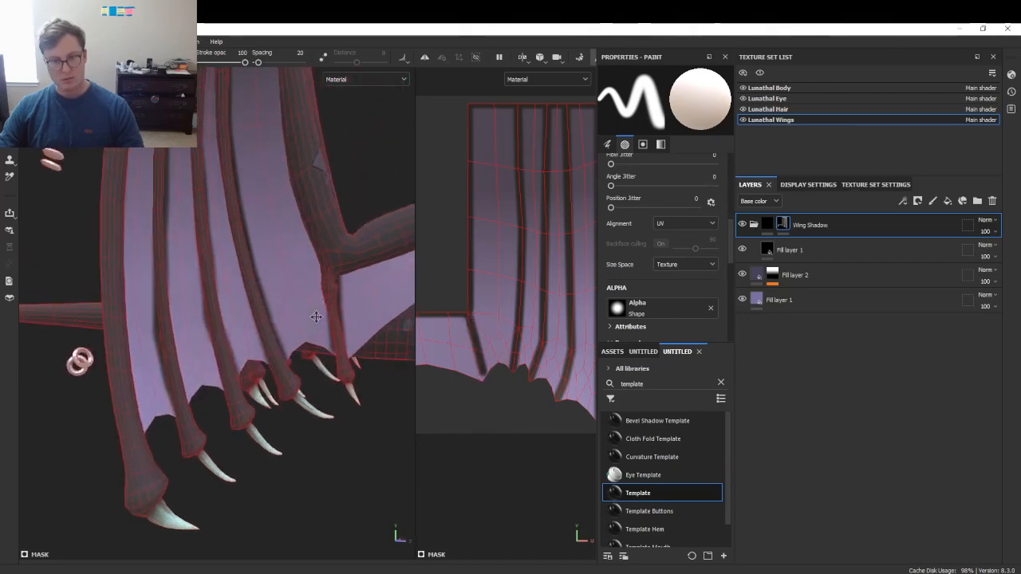
middle_click_drag(317, 319, 305, 375, "alt")
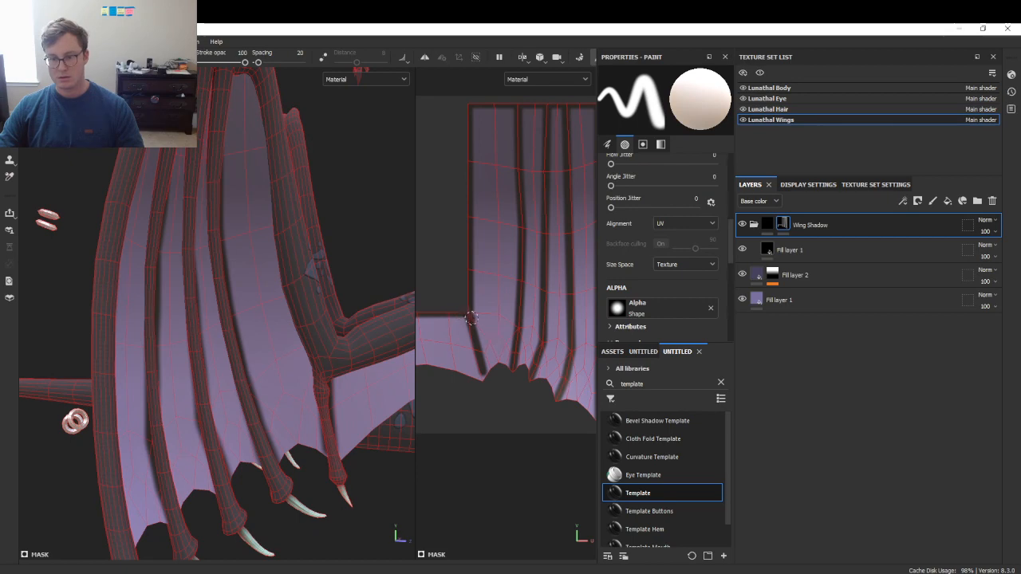
left_click(471, 107, "shift")
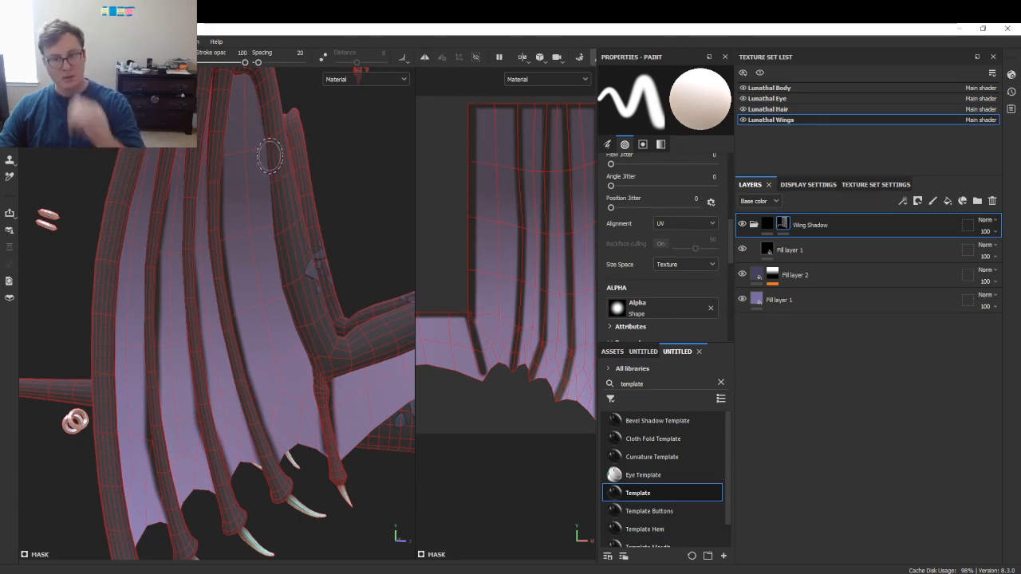
- Add a Blur filter with intensity 6.66 to the Wing Shadow mask, and save the project
right_click(786, 227)
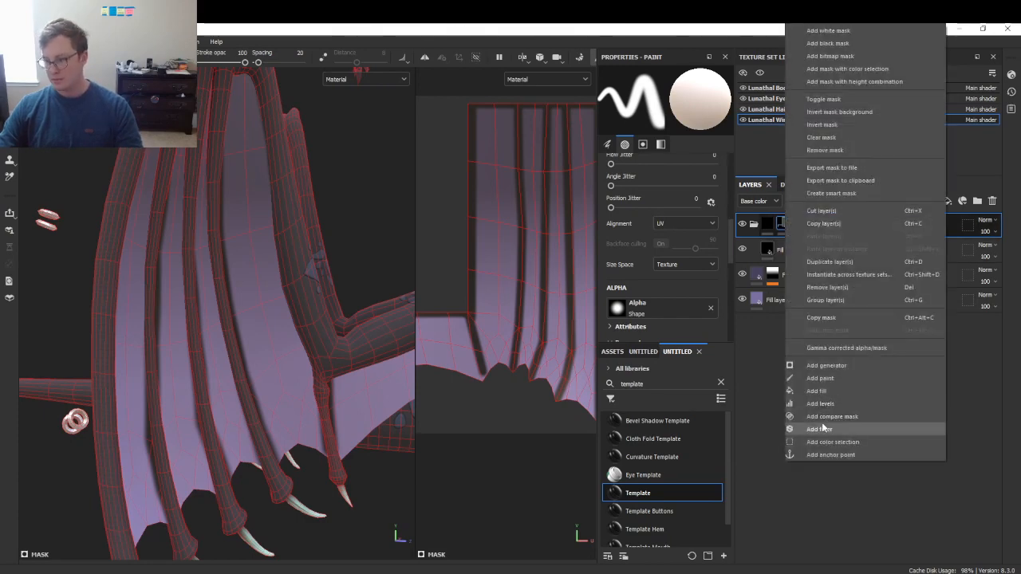
left_click(821, 429)
left_click(689, 107)
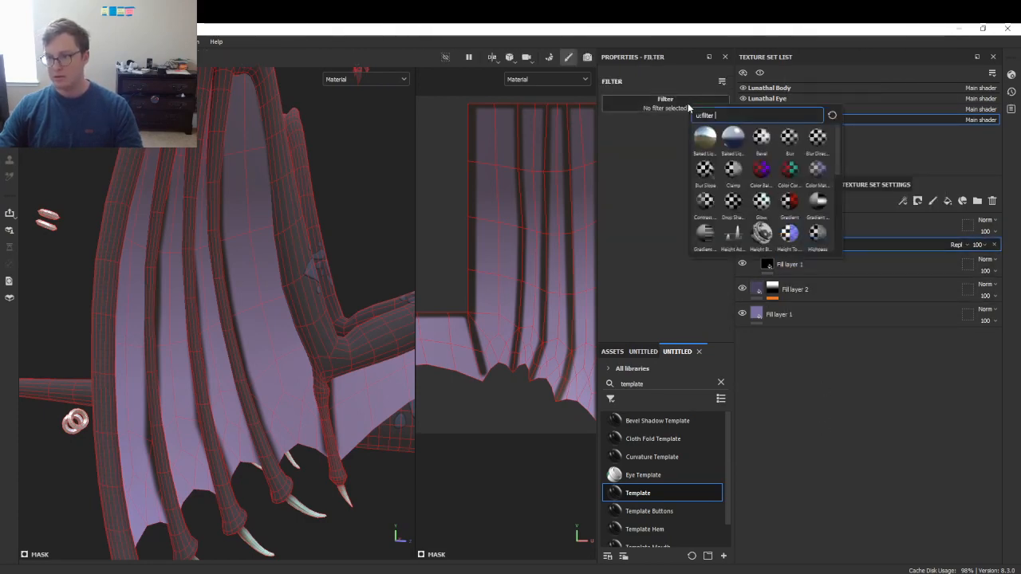
left_click(789, 137)
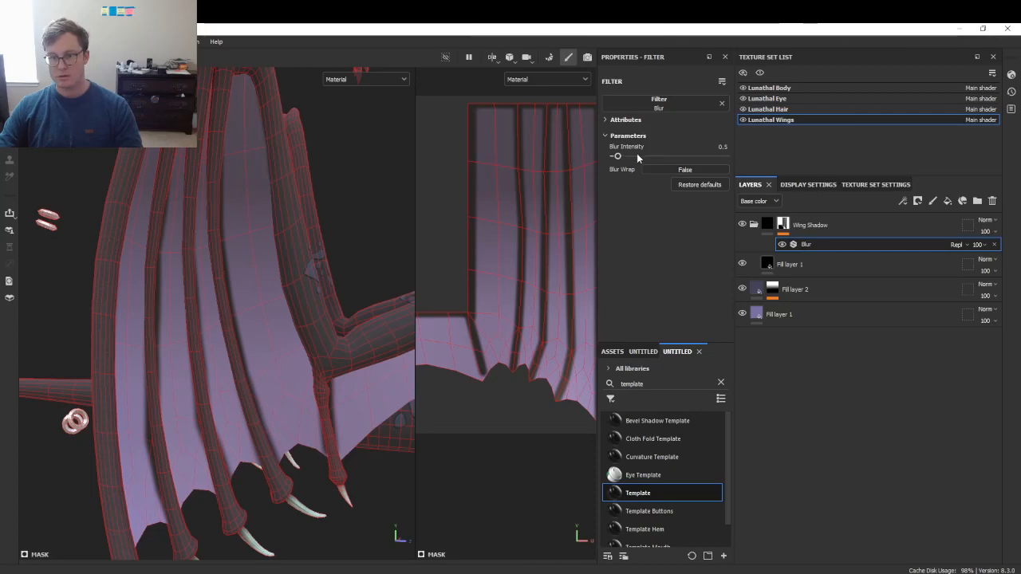
left_click_drag(617, 157, 661, 157)
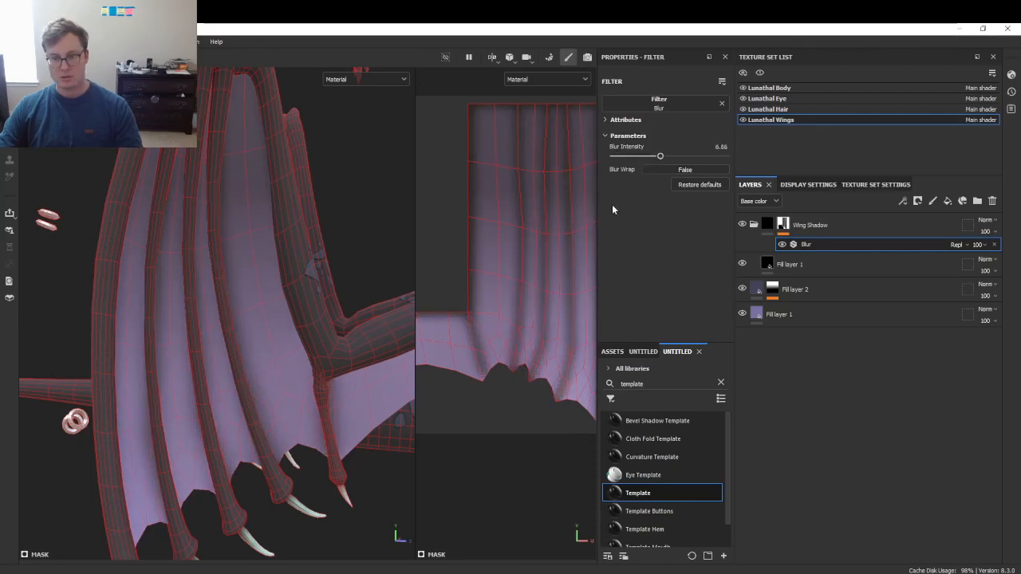
scroll(291, 295, "down", 10)
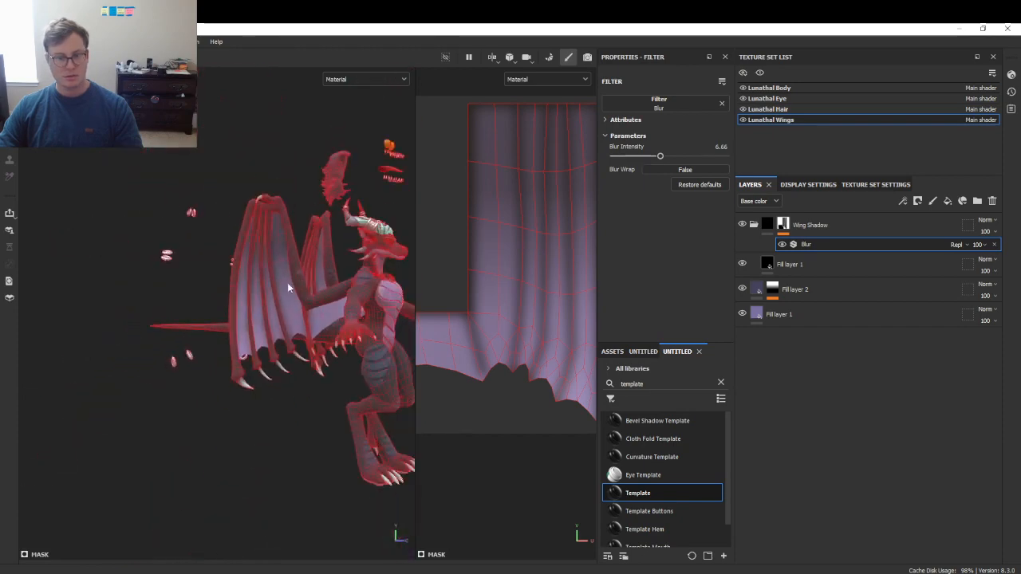
scroll(309, 294, "up", 5)
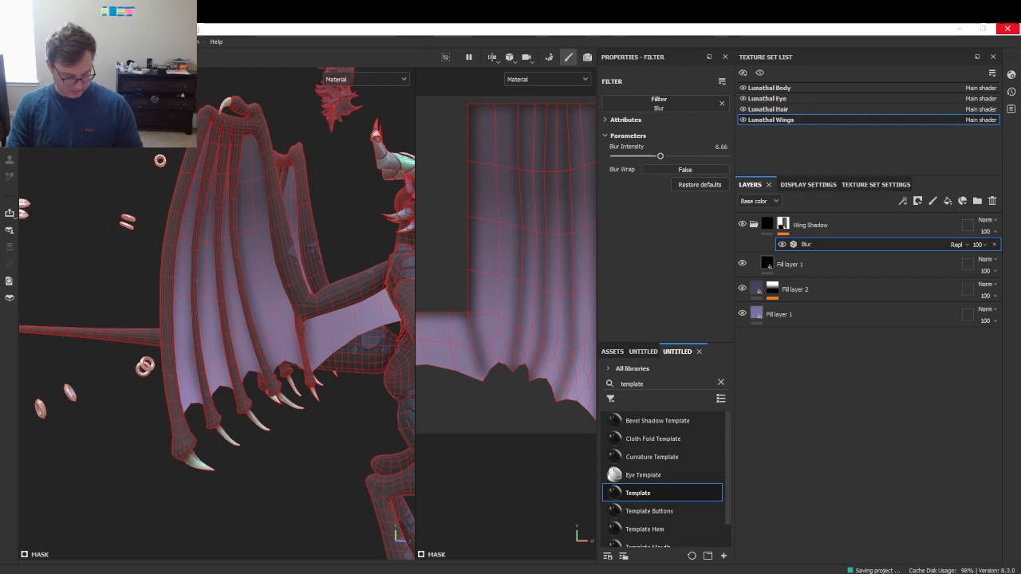
key("ctrl")
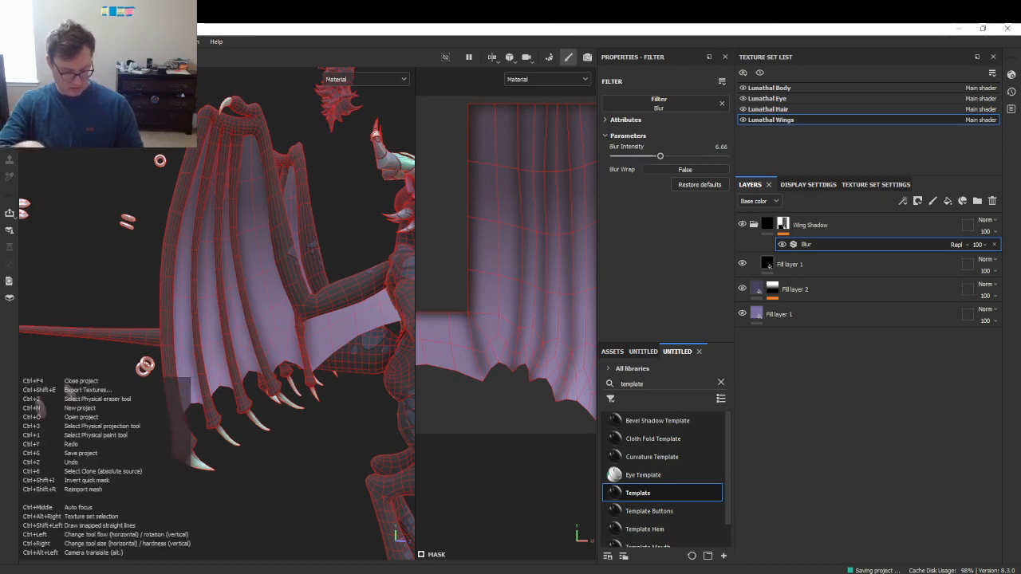
- Set up a texture export with the UNITY_Poiyomi_BaseColor template for only the Lunathal Wings texture set
left_click(8, 42)
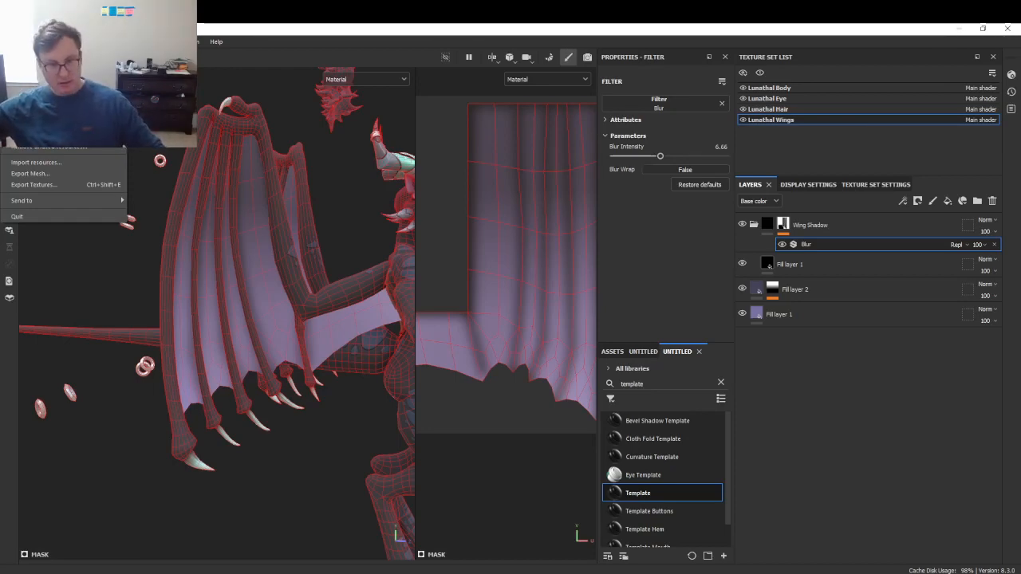
left_click(46, 188)
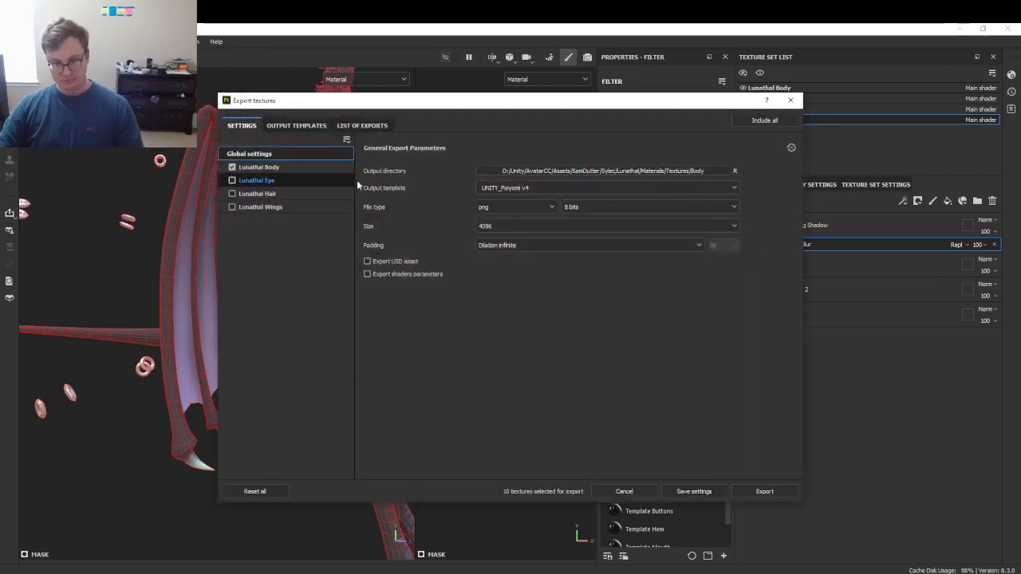
left_click(599, 188)
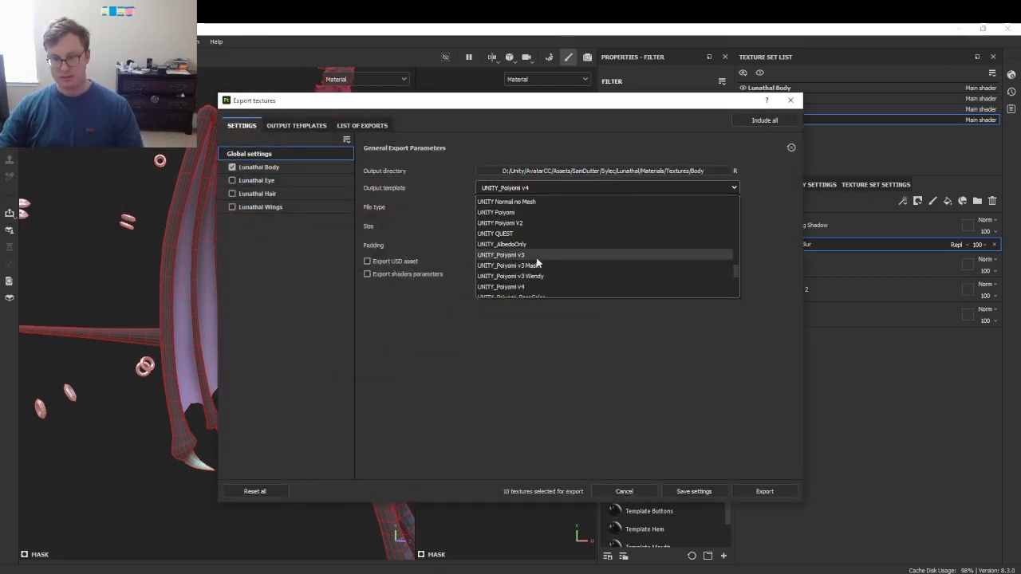
scroll(536, 262, "down", 2)
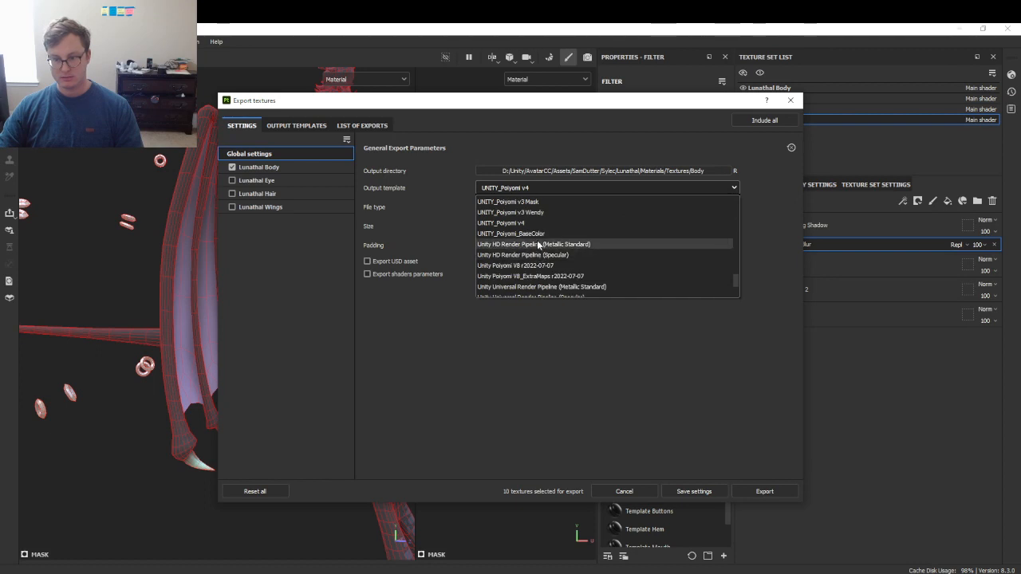
left_click(534, 233)
left_click(233, 169)
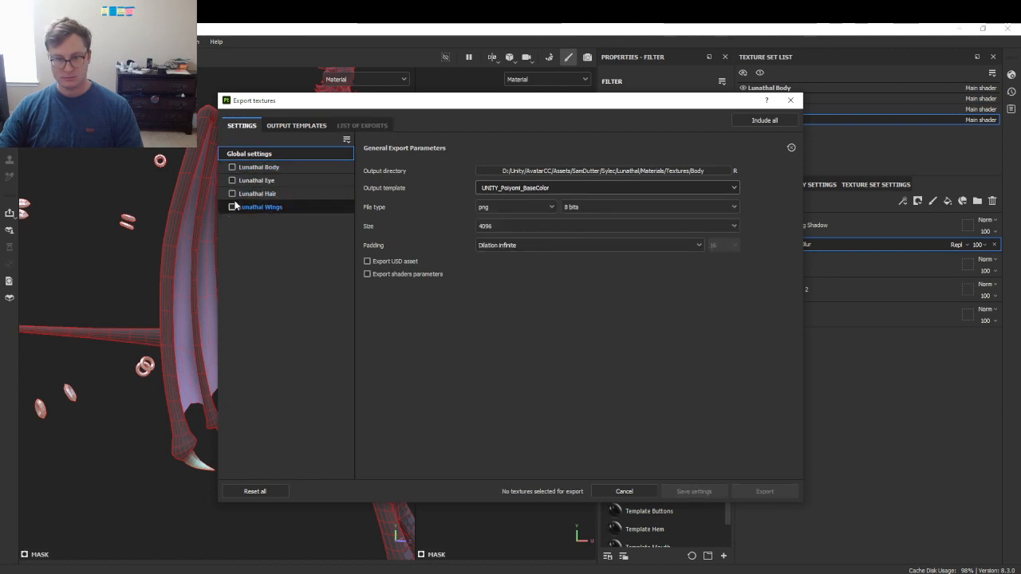
left_click(232, 206)
- Export the wing texture to the Textures/Wings folder, and save the export settings and the project
left_click(577, 171)
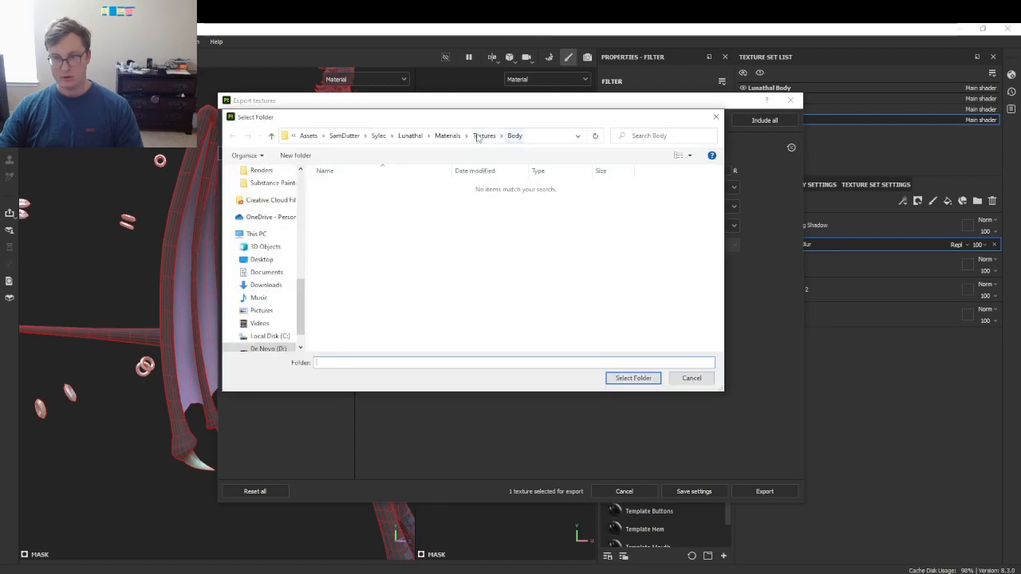
left_click(484, 136)
double_click(339, 231)
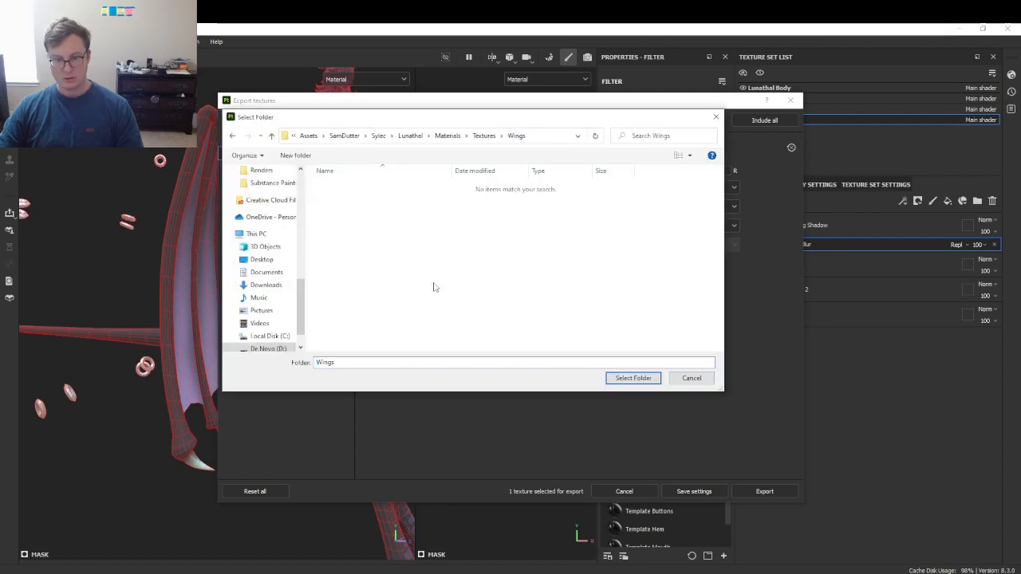
left_click(630, 378)
left_click(757, 491)
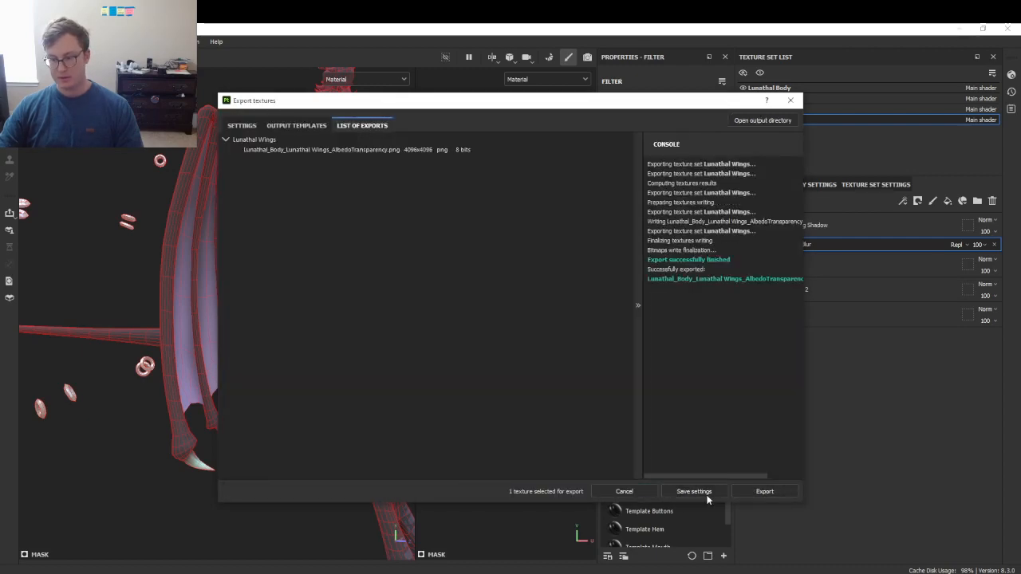
left_click(706, 494)
key("ctrl+s")
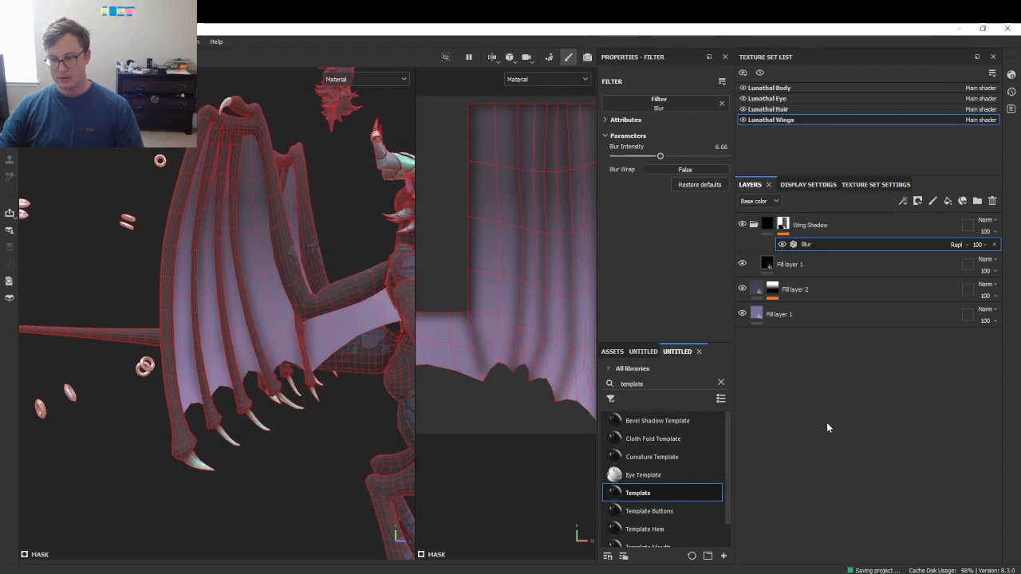
- Switch to Unity and examine the shading of the exported texture on the dragon's wing membranes
key("alt+Tab")
key("alt+Tab")
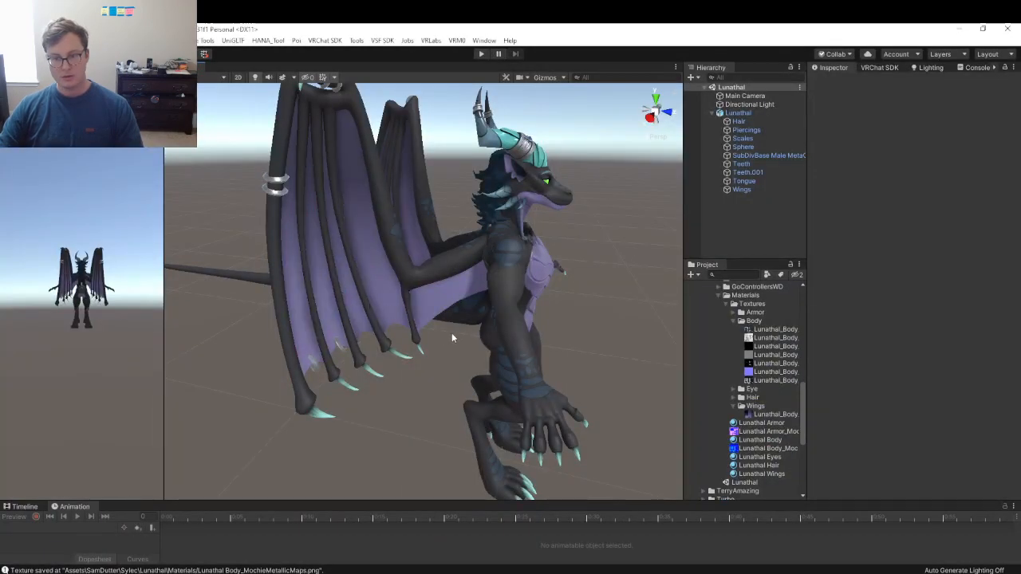
left_click_drag(498, 307, 521, 295, "alt")
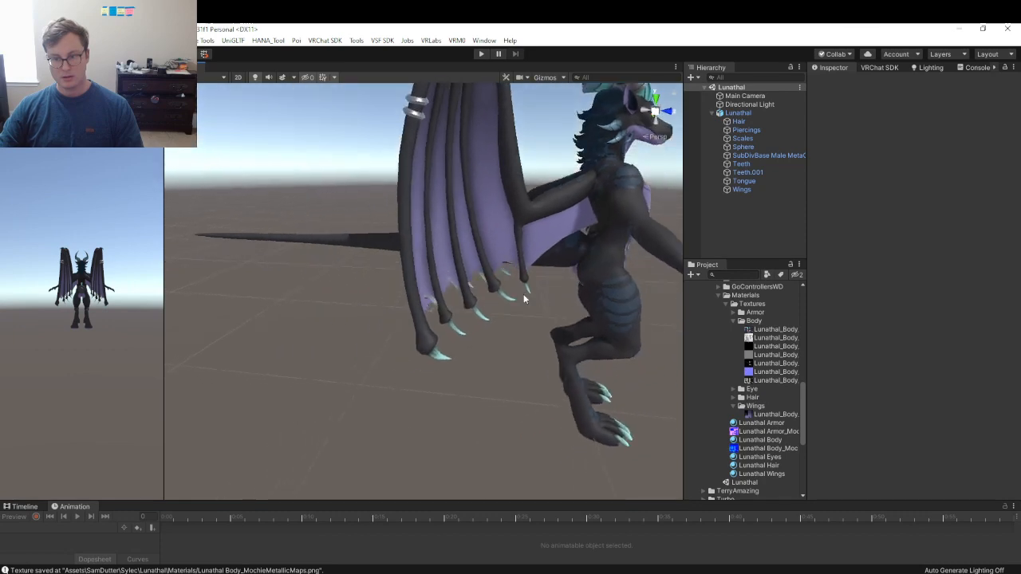
- Switch to Substance 3D Painter and paint shadow down the narrow membrane strip's left edge on the Wing Shadow mask
key("alt+Tab")
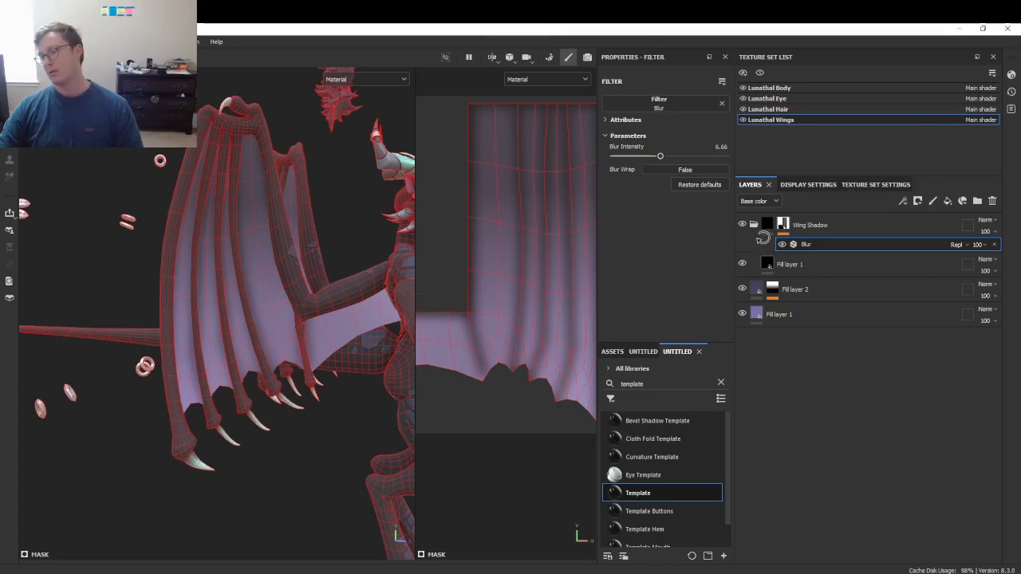
left_click(782, 225)
scroll(499, 299, "down", 5)
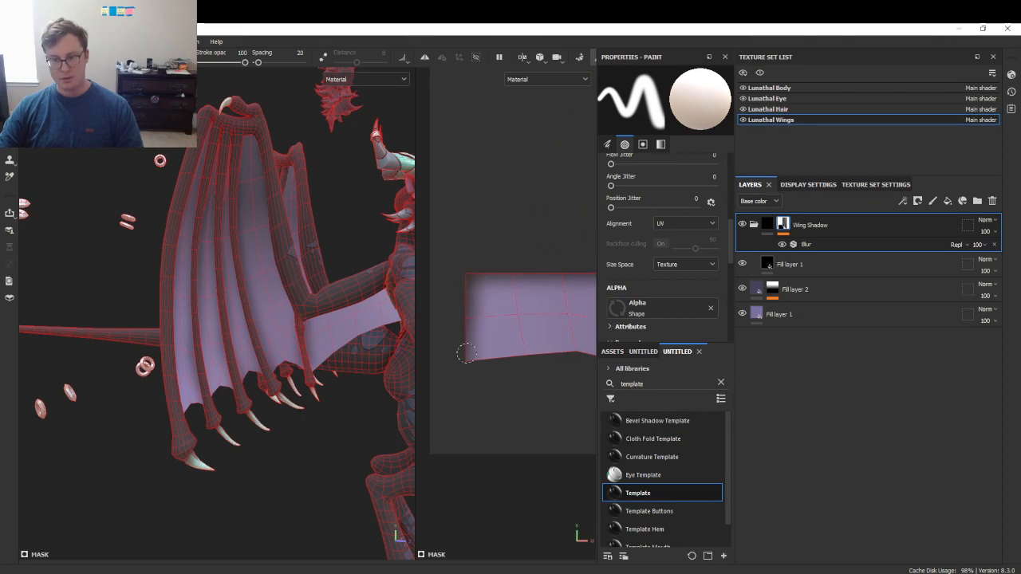
left_click_drag(476, 288, 477, 357)
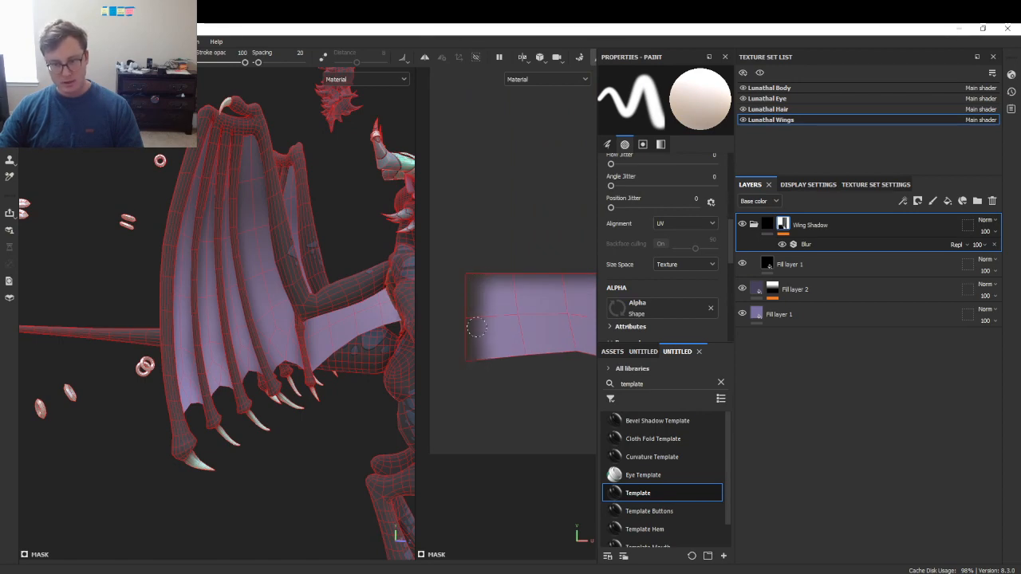
- Widen the shadow across the membrane strip's left end where it meets the body, and darken its upper edge
left_click_drag(343, 342, 369, 326, "alt")
mouse_move(493, 280)
left_mouse_down()
mouse_move(469, 351)
mouse_move(461, 312)
left_mouse_up()
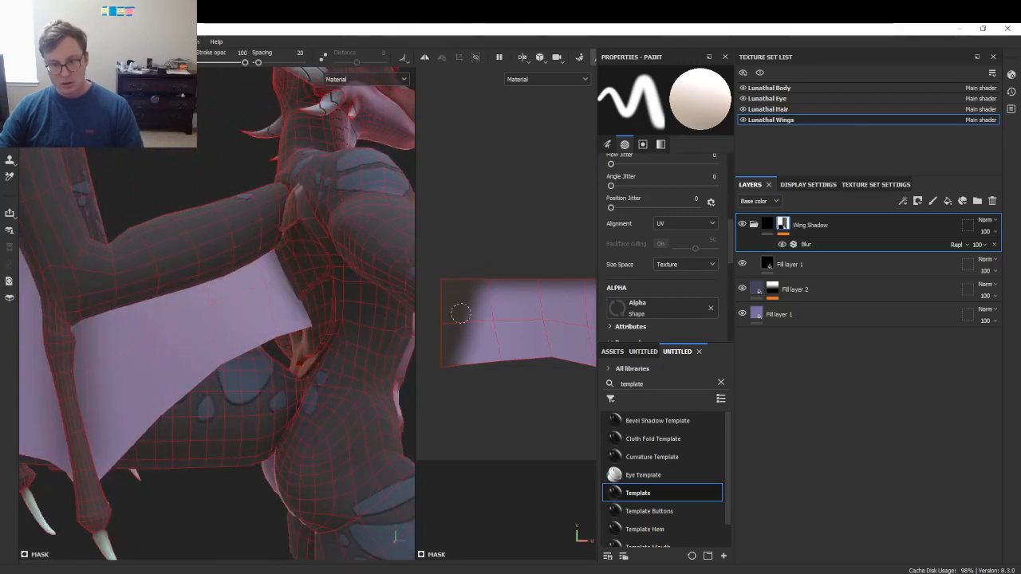
left_click_drag(470, 266, 463, 405)
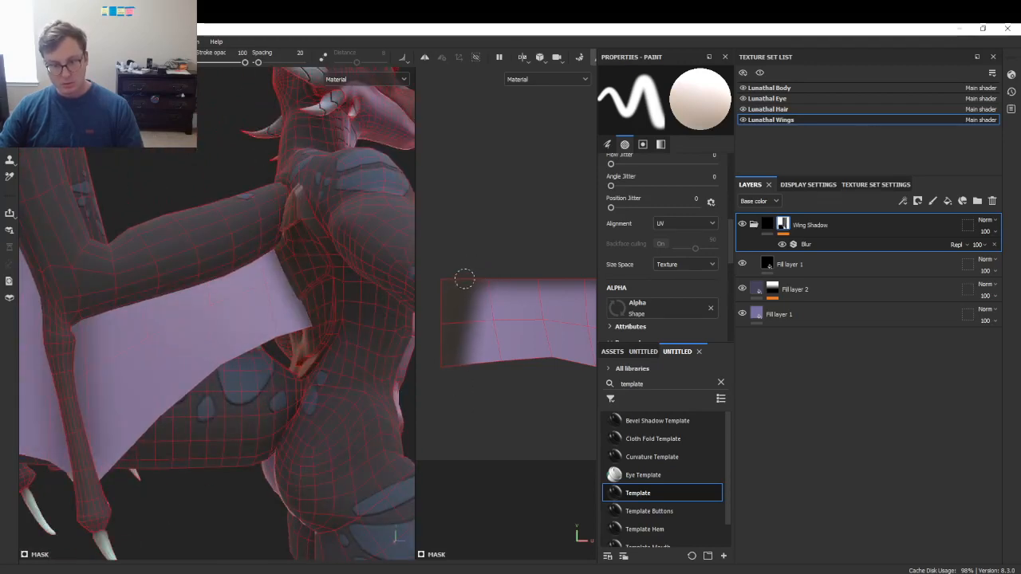
scroll(497, 311, "down", 2)
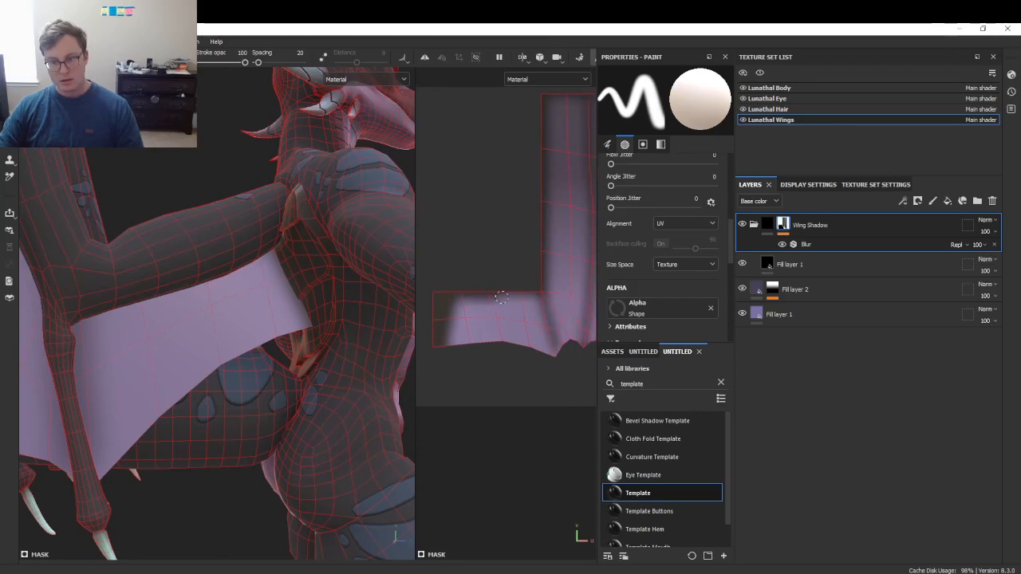
mouse_move(501, 298)
left_mouse_down()
mouse_move(530, 298)
mouse_move(448, 300)
left_mouse_up()
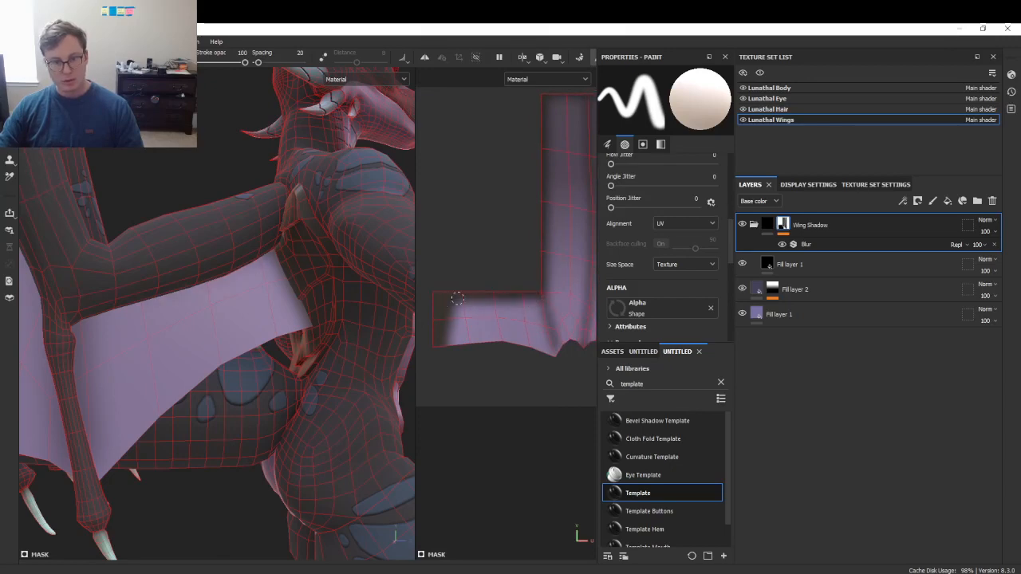
- Darken the narrow membrane strip's upper edge from its corner with the large membrane toward its left end on the Wing Shadow mask
left_click_drag(540, 297, 475, 303)
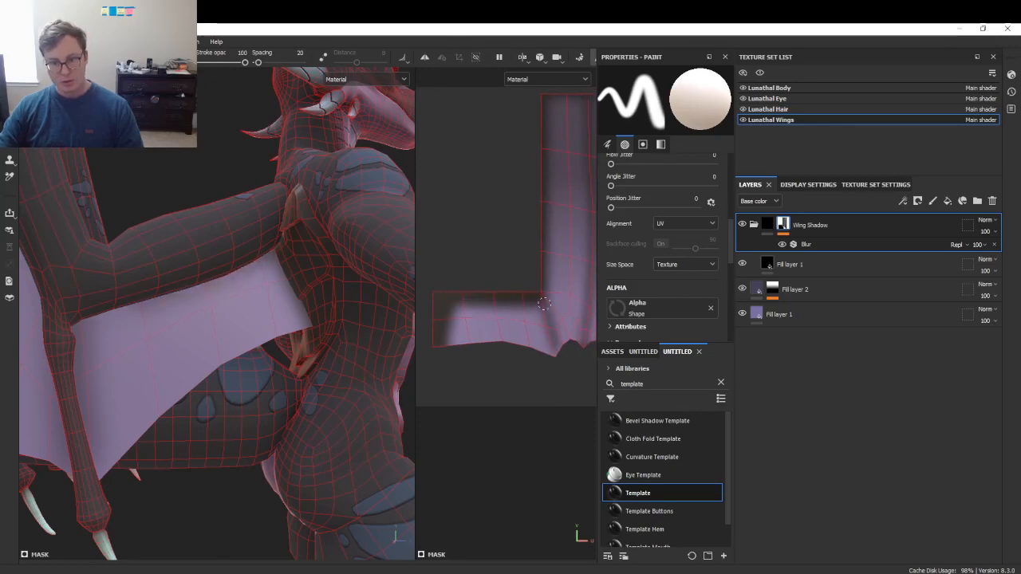
left_click_drag(543, 303, 461, 306)
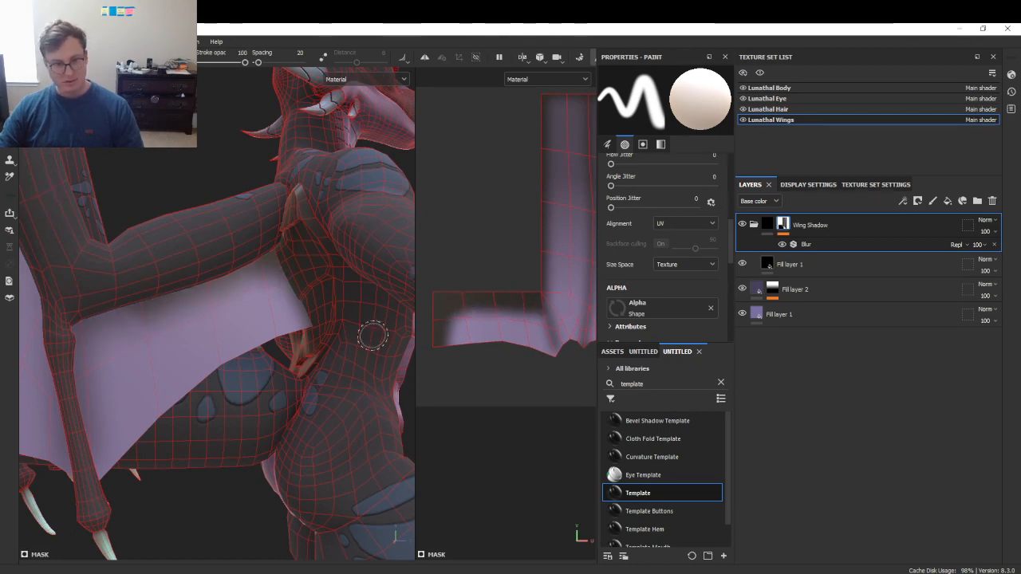
scroll(528, 317, "up", 2)
mouse_move(541, 320)
middle_mouse_down()
mouse_move(519, 303)
mouse_move(524, 321)
middle_mouse_up()
left_click_drag(240, 335, 273, 337, "alt")
- Widen the shadow over the corner where the narrow strip meets the large wing membrane
middle_click_drag(523, 285, 507, 341)
scroll(503, 286, "down", 2)
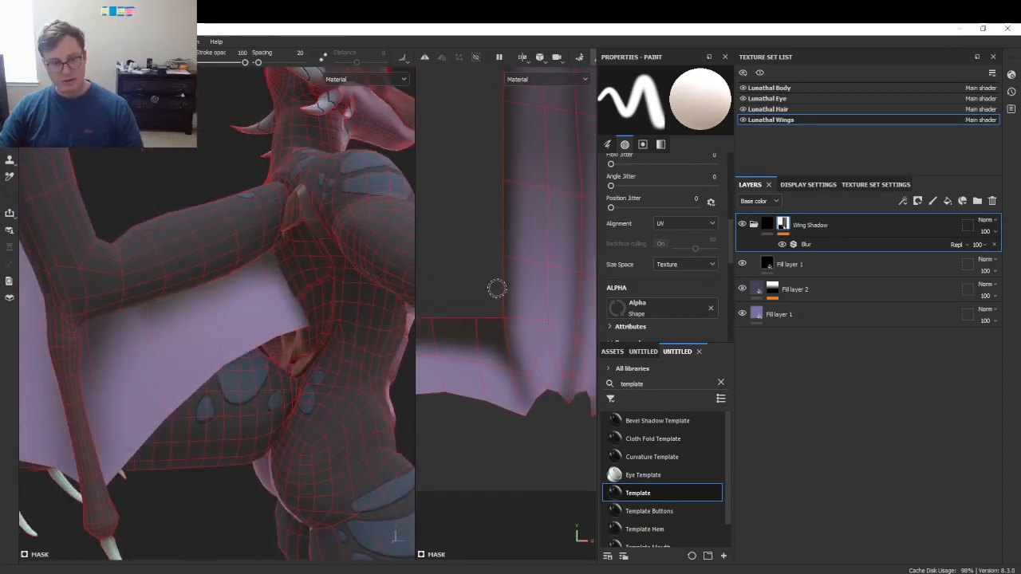
middle_click_drag(520, 159, 500, 249, "alt")
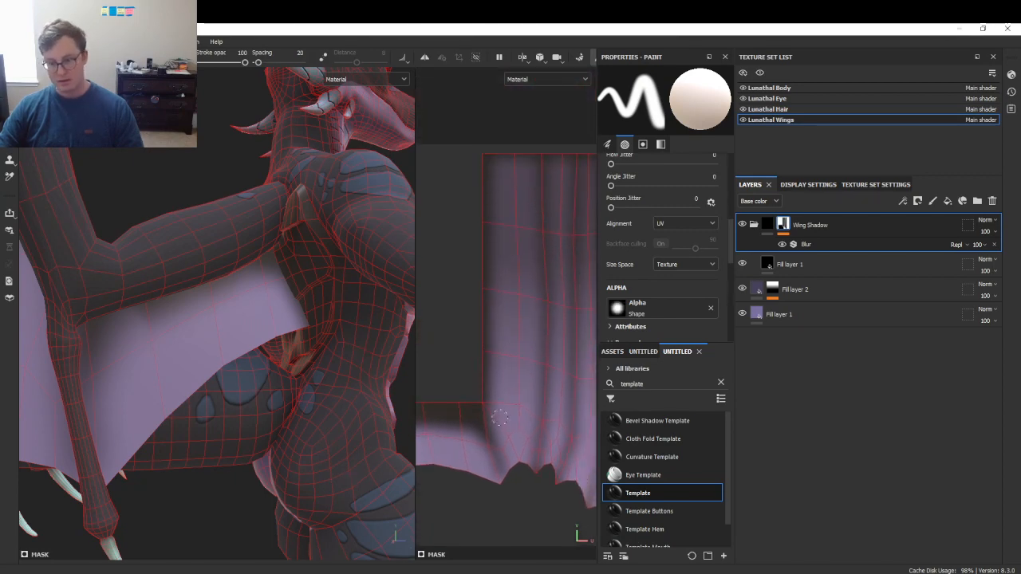
left_click_drag(190, 384, 133, 426, "alt")
middle_click_drag(479, 405, 495, 372)
scroll(495, 372, "up", 2)
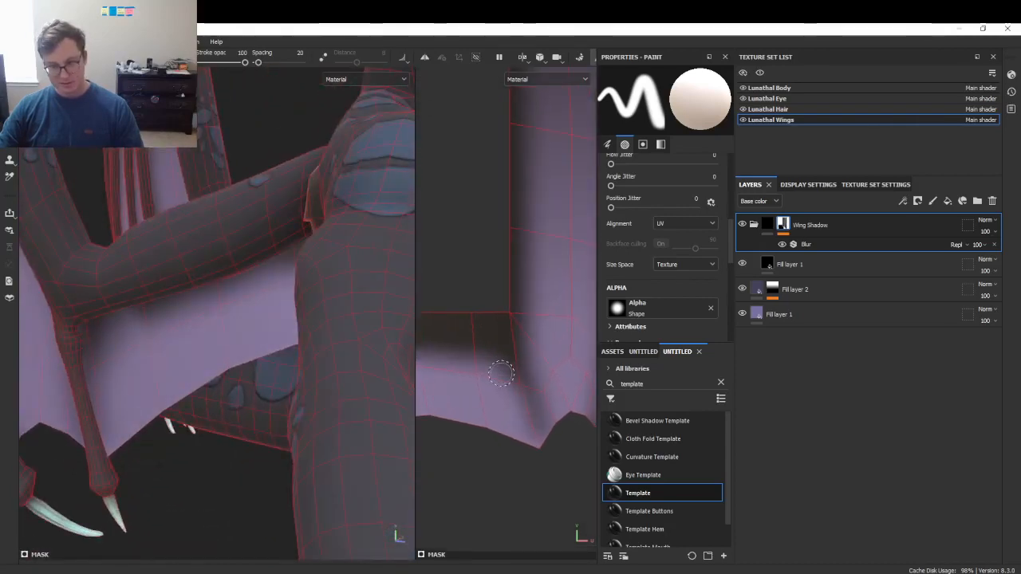
left_click_drag(453, 337, 524, 387)
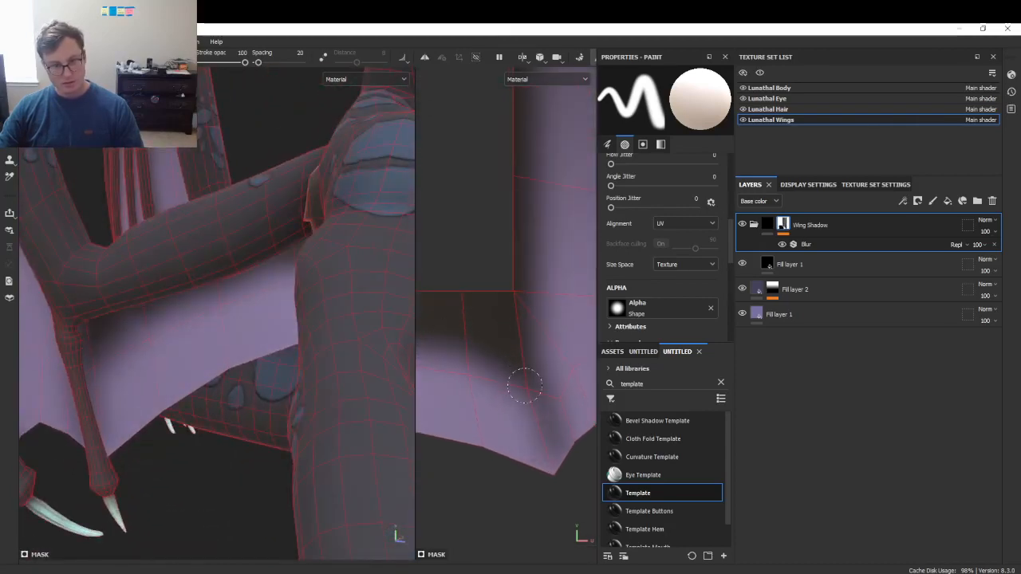
scroll(188, 307, "down", 4)
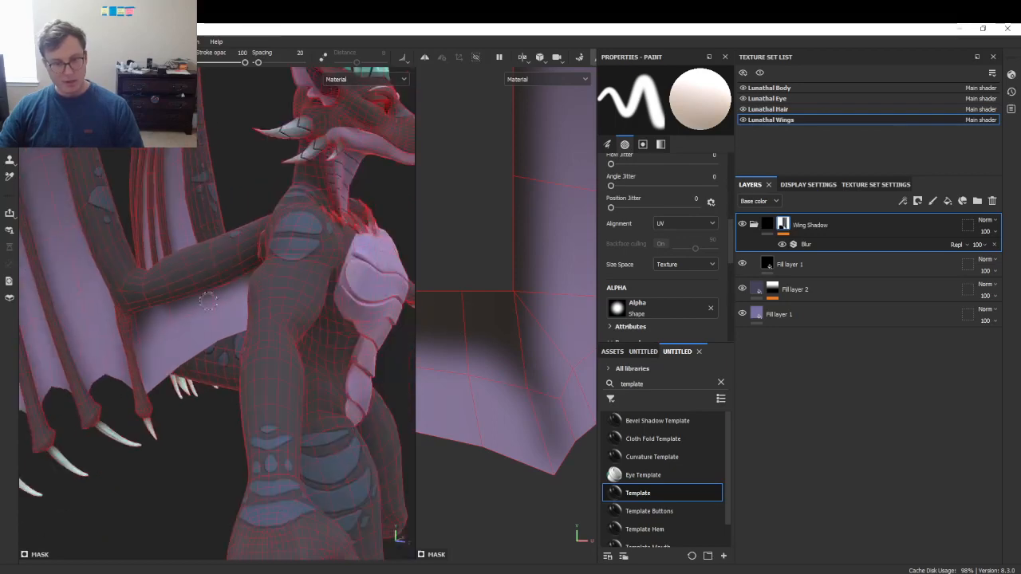
left_click_drag(183, 340, 209, 317, "alt")
mouse_move(489, 374)
left_mouse_down()
mouse_move(497, 358)
mouse_move(469, 319)
left_mouse_up()
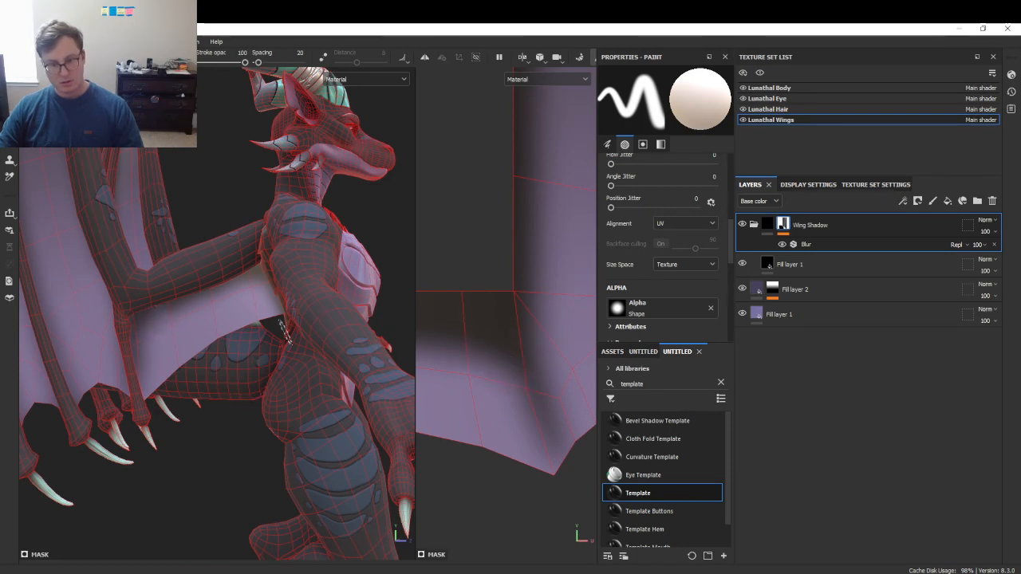
- Paint shadow up the large membrane's left edge from the strip corner, undoing and repainting the stroke
left_click_drag(167, 315, 259, 301, "alt")
middle_click_drag(551, 337, 492, 383, "alt")
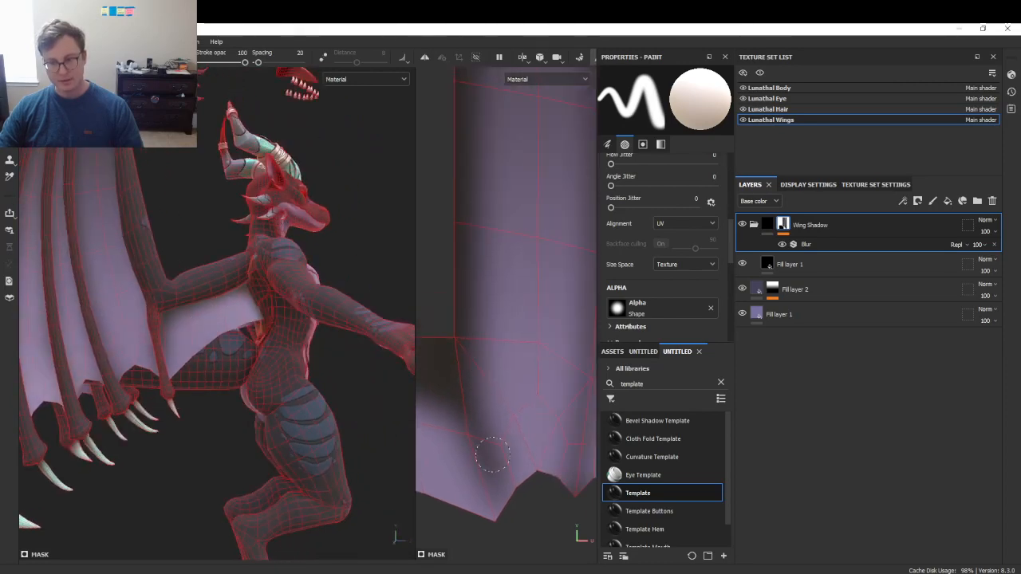
scroll(492, 282, "down", 2)
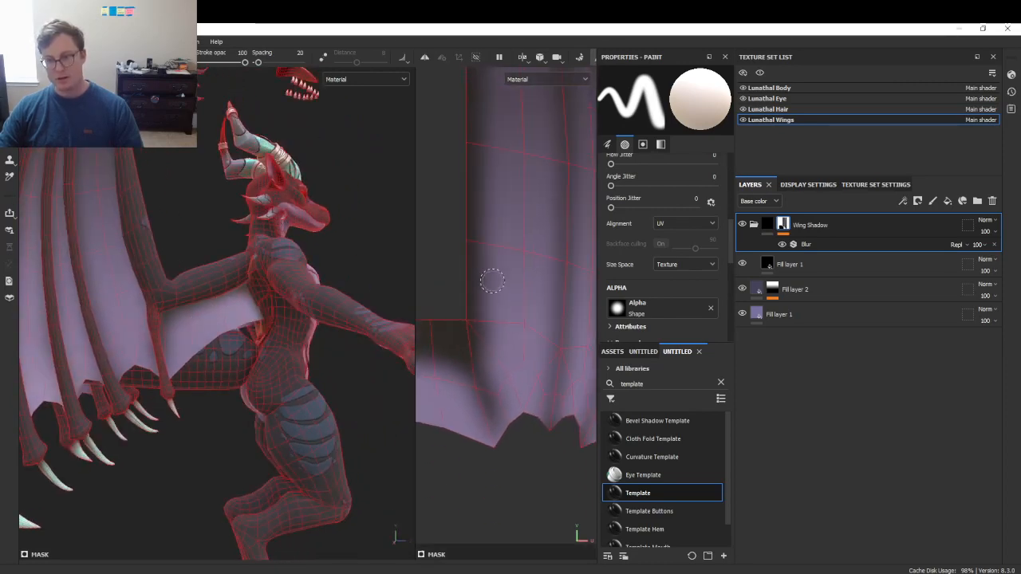
middle_click_drag(492, 282, 509, 430, "alt")
scroll(507, 304, "down", 2)
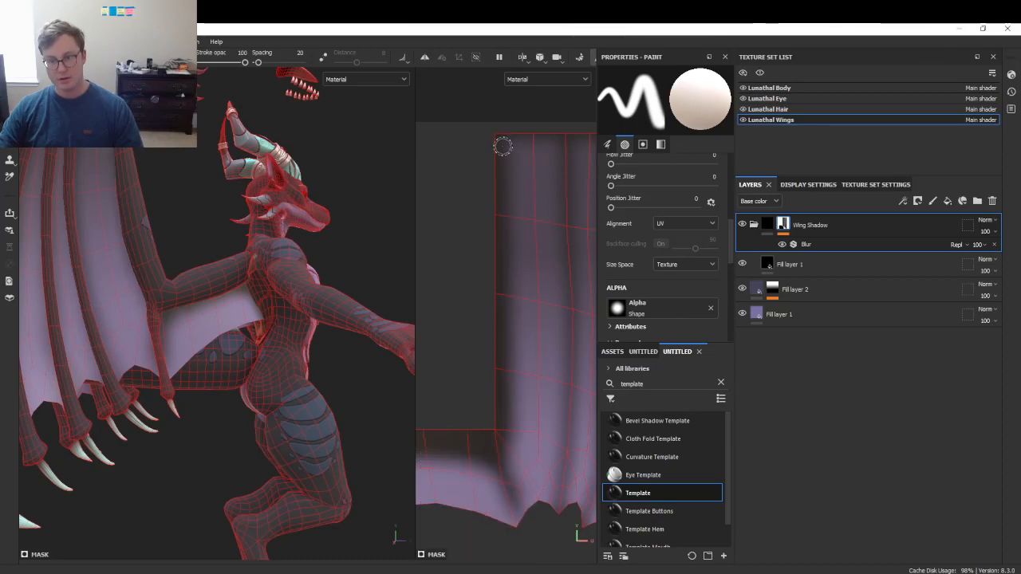
left_click_drag(208, 322, 267, 323, "alt")
middle_click_drag(192, 319, 199, 383, "alt")
scroll(197, 386, "up", 4)
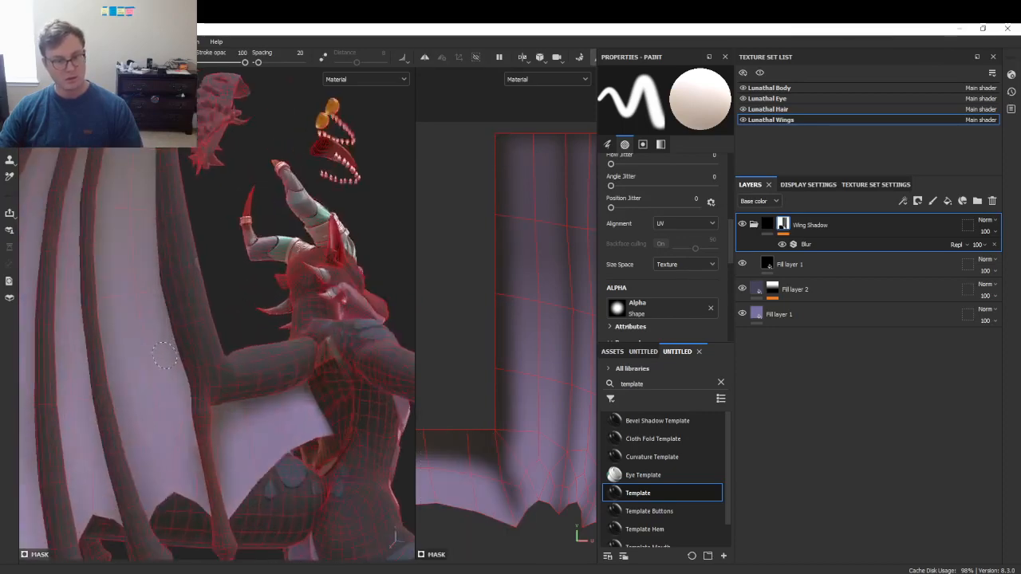
left_click_drag(146, 244, 201, 338, "alt")
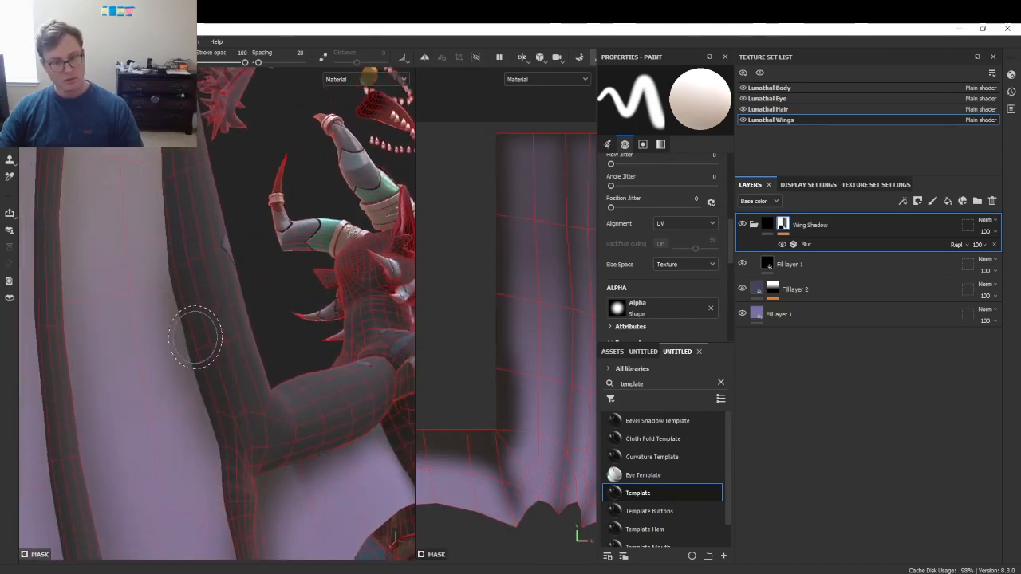
left_click_drag(217, 434, 209, 459)
middle_click_drag(198, 302, 198, 356, "alt")
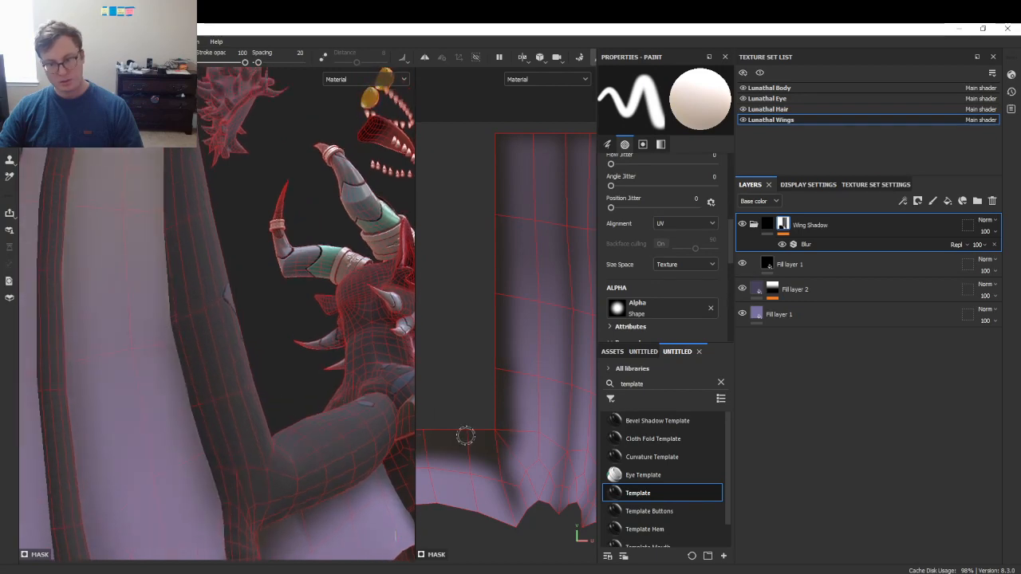
key("ctrl+z")
left_click_drag(517, 437, 501, 296)
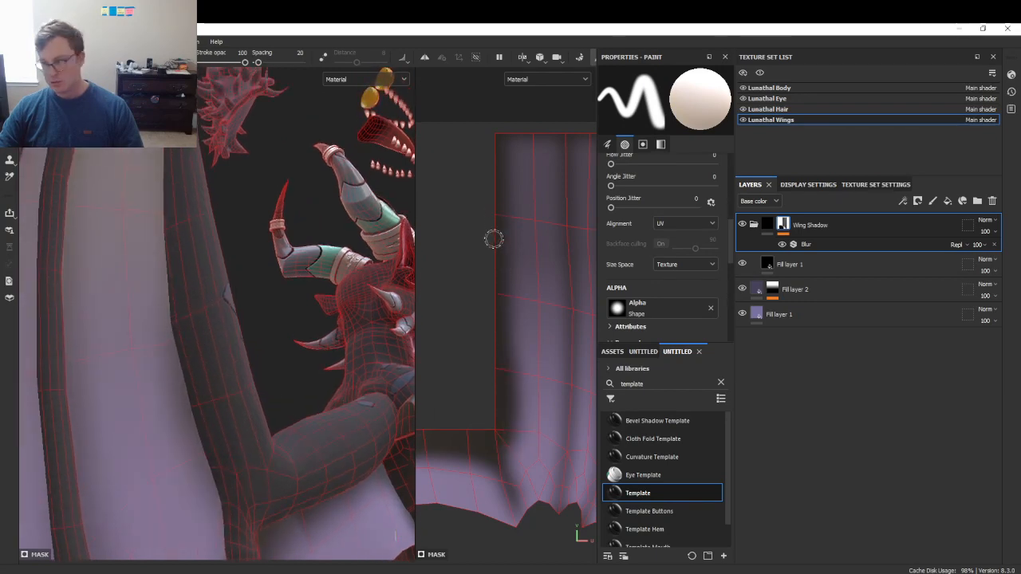
key("ctrl+z")
left_click_drag(515, 429, 505, 239)
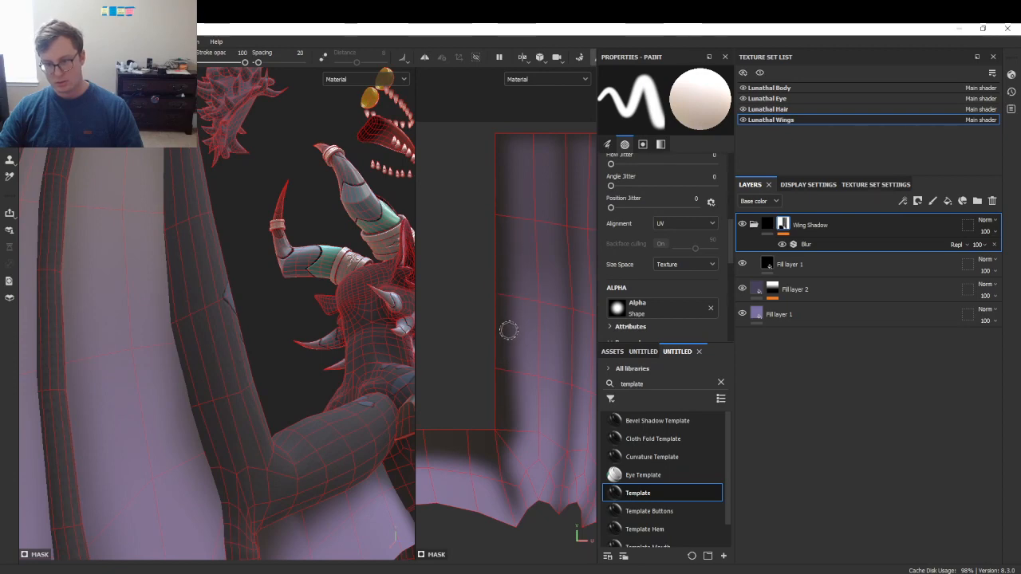
- Examine the shadow shading across the whole wing and along the membranes' scalloped lower edges
left_click_drag(209, 319, 105, 353, "alt")
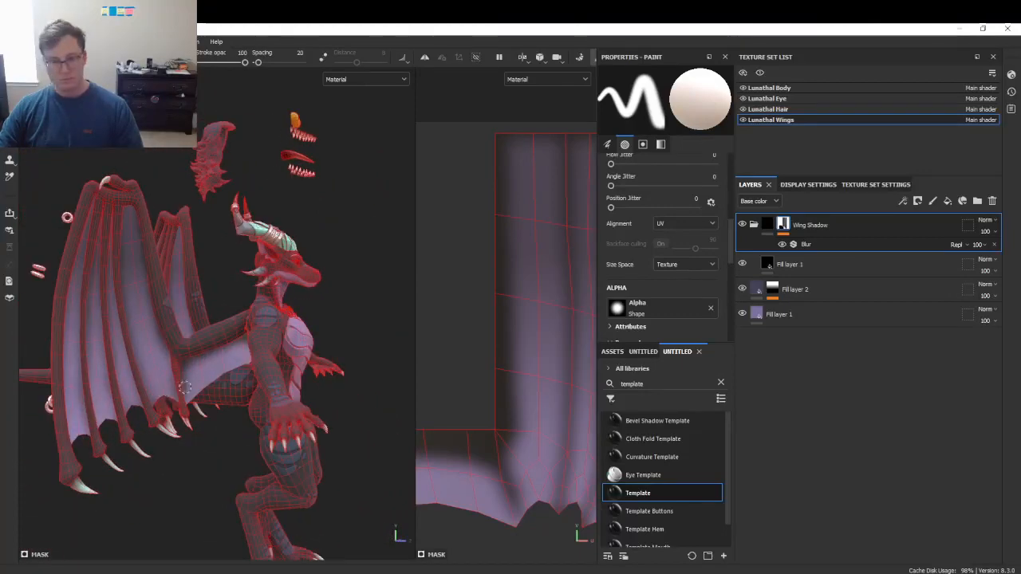
scroll(191, 357, "up", 3)
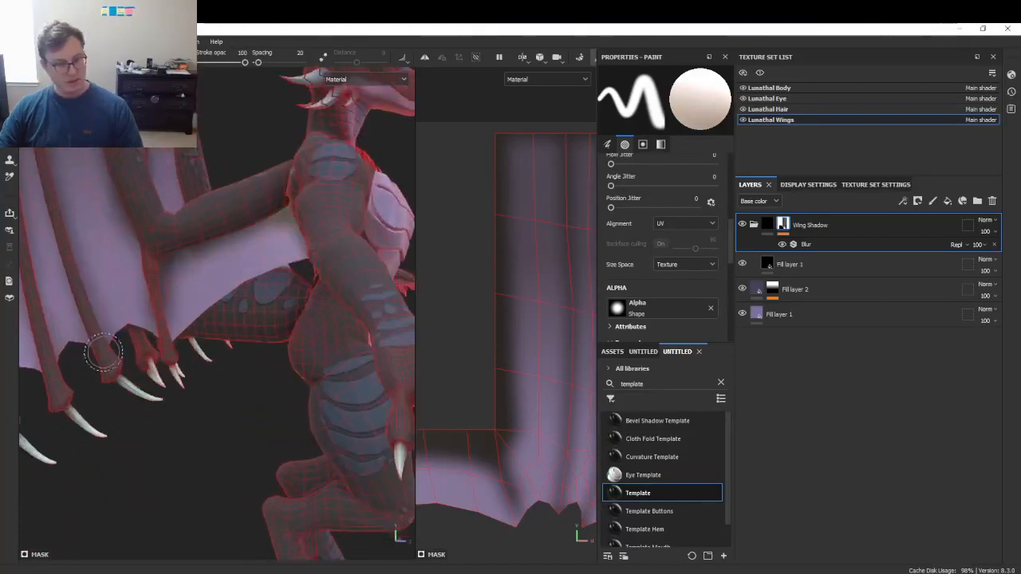
scroll(476, 384, "down", 3)
left_click_drag(209, 370, 62, 337, "alt")
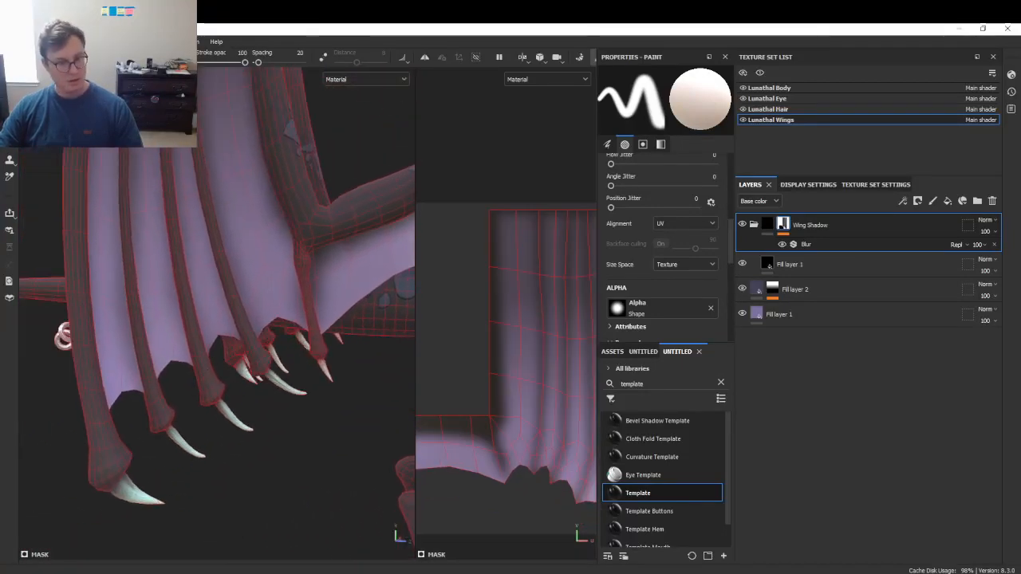
scroll(472, 429, "up", 6)
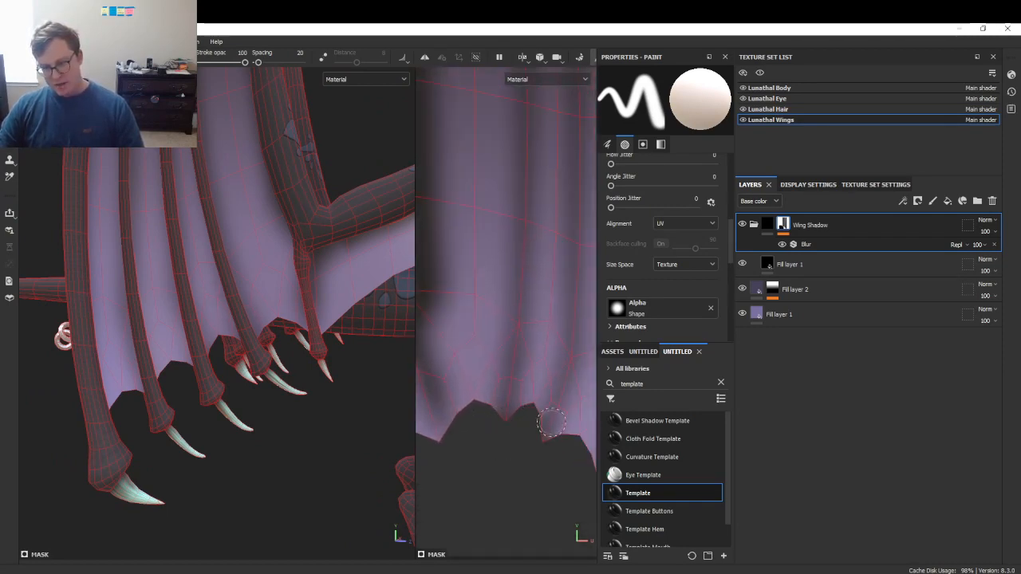
middle_click_drag(545, 452, 470, 417, "alt")
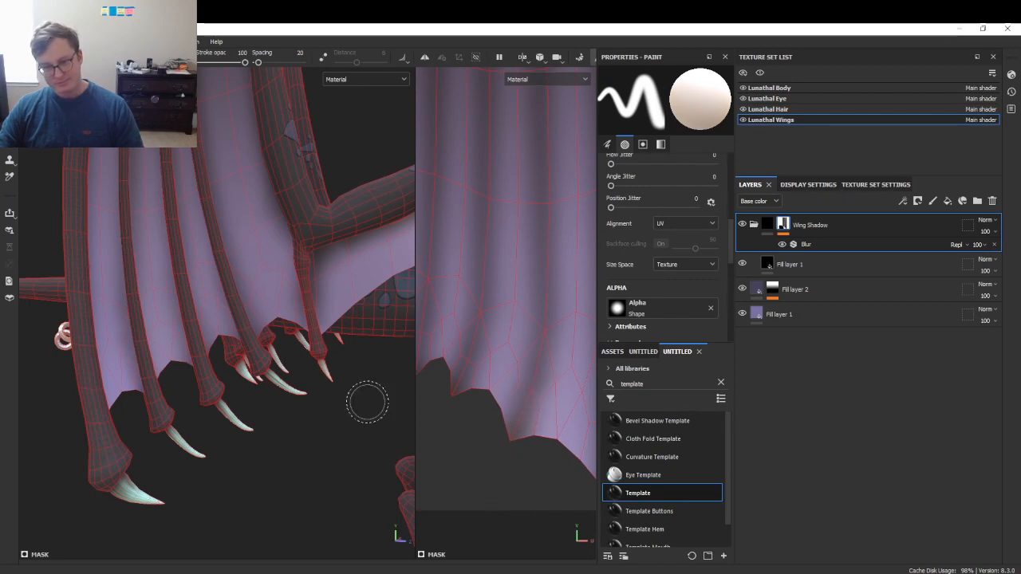
scroll(255, 349, "down", 5)
left_click_drag(255, 350, 288, 358, "alt")
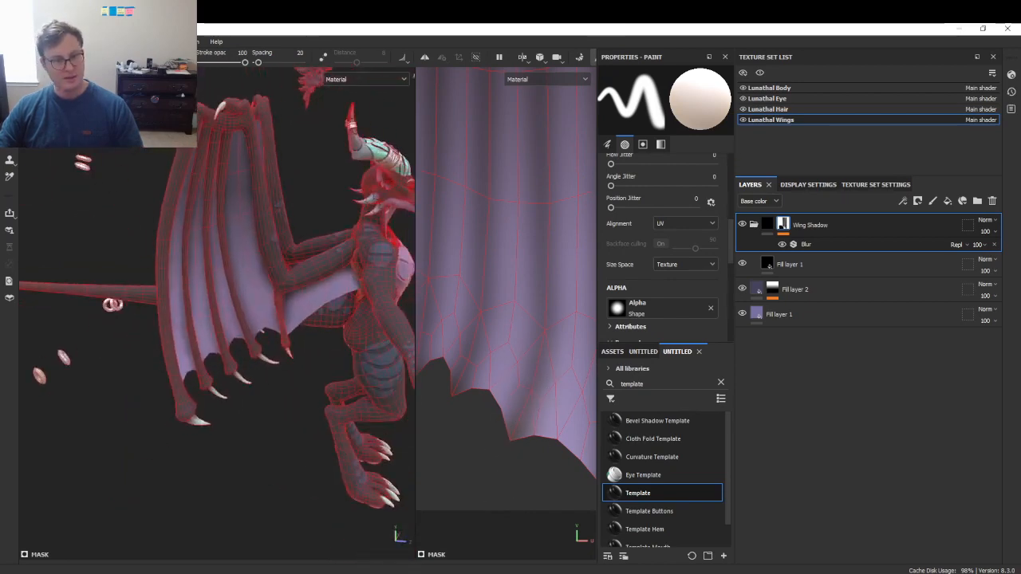
- Export the Lunathal Wings texture as a 4096 png to the Textures/Wings folder with the UNITY_Poiyomi_BaseColor template
left_click(12, 41)
left_click(37, 186)
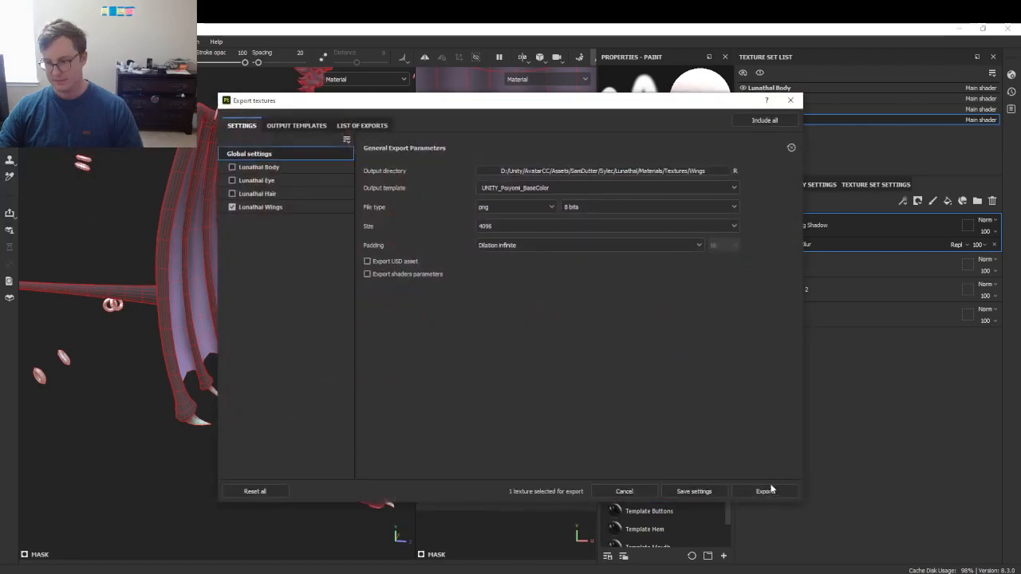
left_click(768, 491)
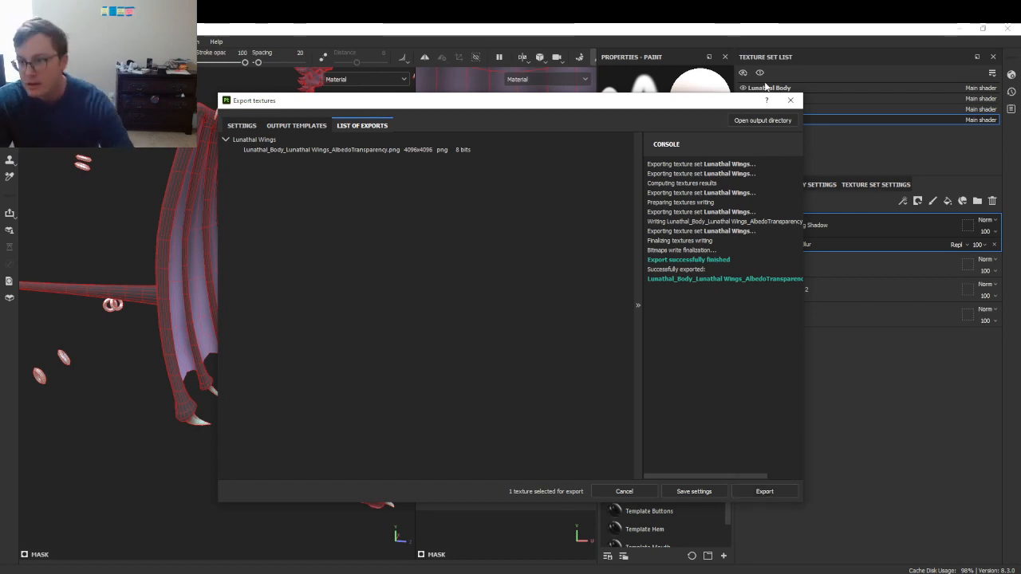
left_click(789, 100)
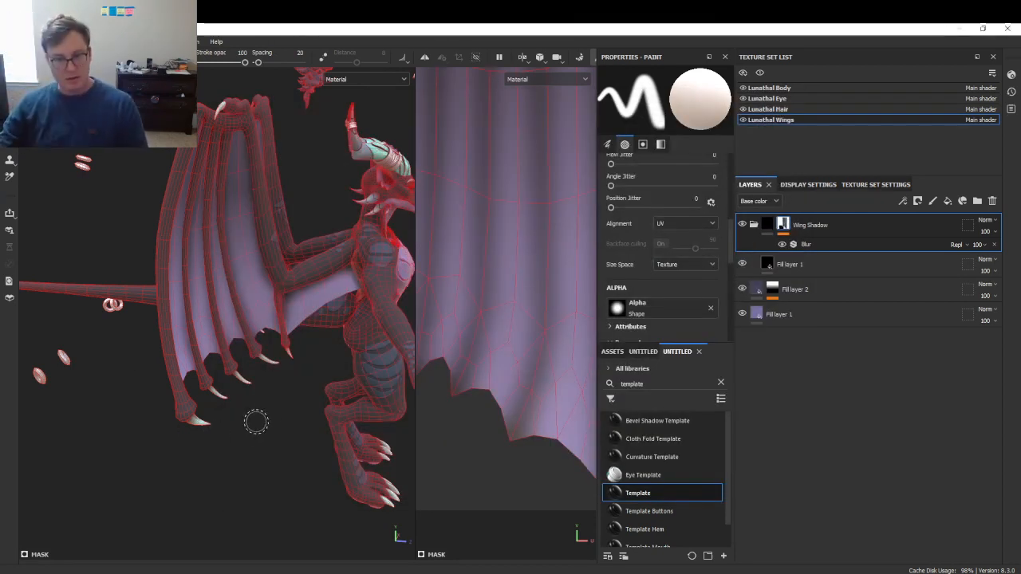
- Switch to Unity and examine the updated wing membrane shading from several angles
scroll(264, 419, "up", 3)
key("alt+Tab")
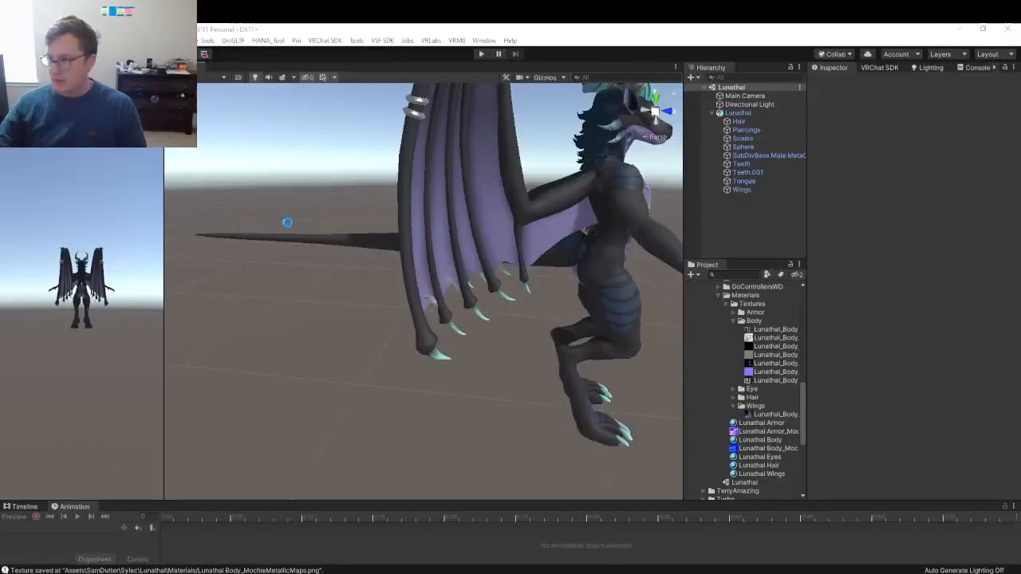
middle_click_drag(528, 278, 536, 292)
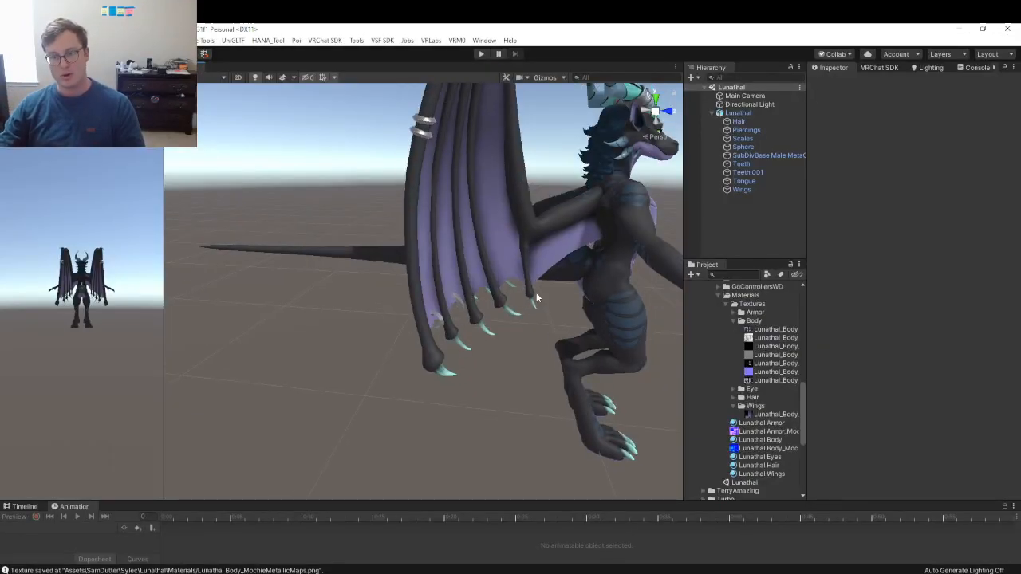
left_click_drag(538, 293, 519, 284, "alt")
scroll(542, 296, "down", 5)
key("d")
right_click_drag(519, 284, 140, 279)
key("w")
right_click_drag(391, 327, 319, 296)
key("d")
mouse_move(412, 343)
right_mouse_down()
mouse_move(470, 278)
mouse_move(479, 347)
mouse_move(519, 344)
right_mouse_up()
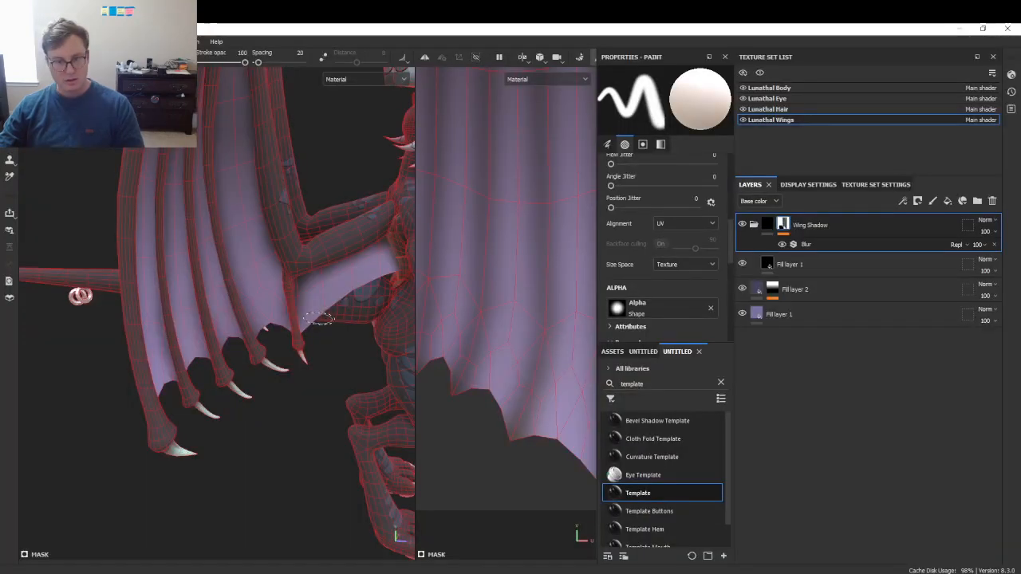
- Switch to Substance 3D Painter and display only the Base color channel, framing the narrow membrane strip on the model
left_click_drag(319, 319, 330, 283, "alt")
key("c")
middle_click_drag(351, 285, 288, 332, "alt")
left_click(376, 80)
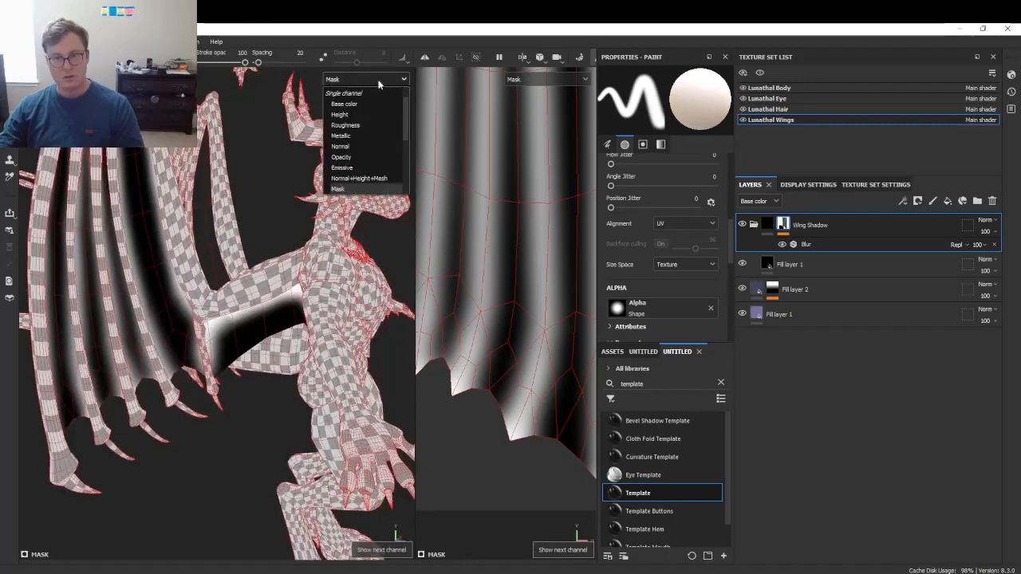
left_click(366, 103)
scroll(235, 319, "up", 3)
left_click_drag(237, 320, 244, 303, "alt")
scroll(208, 342, "up", 2)
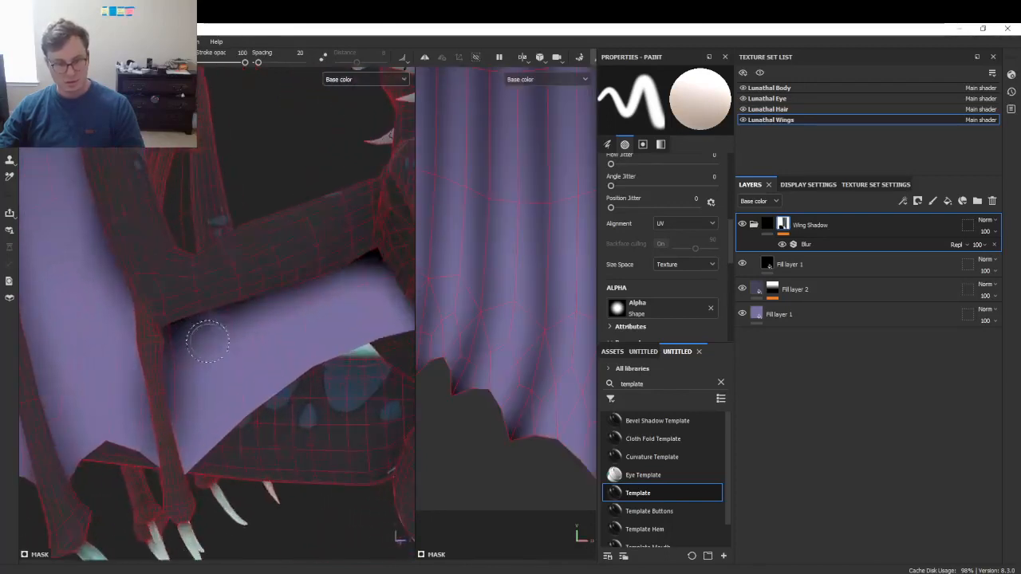
- Try to lighten the shadow along the narrow strip's upper edge directly on the 3D model with the inverted brush
key("x")
mouse_move(187, 348)
left_mouse_down()
mouse_move(317, 300)
mouse_move(203, 333)
mouse_move(251, 313)
mouse_move(373, 279)
left_mouse_up()
key("ctrl+z")
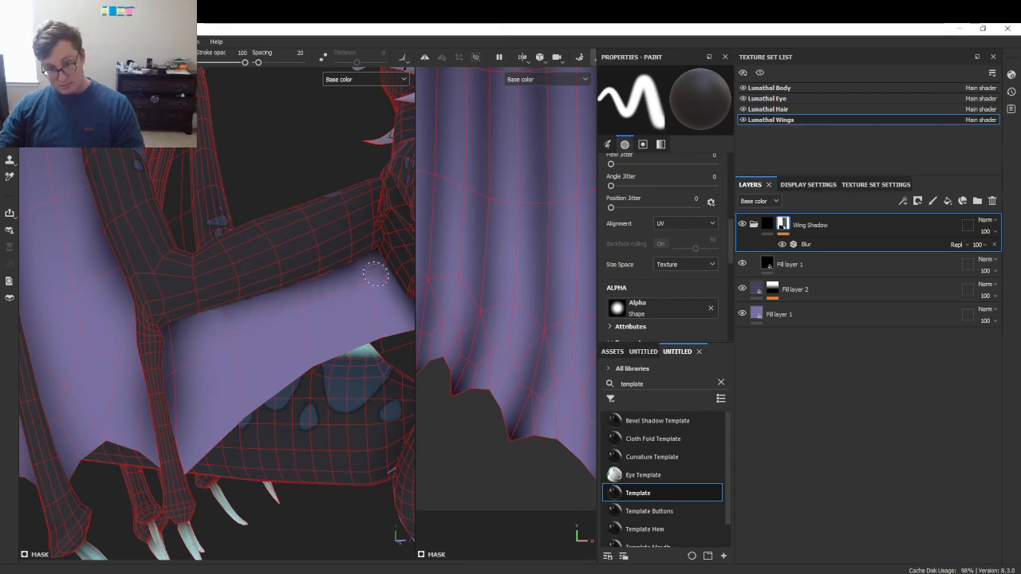
key("x")
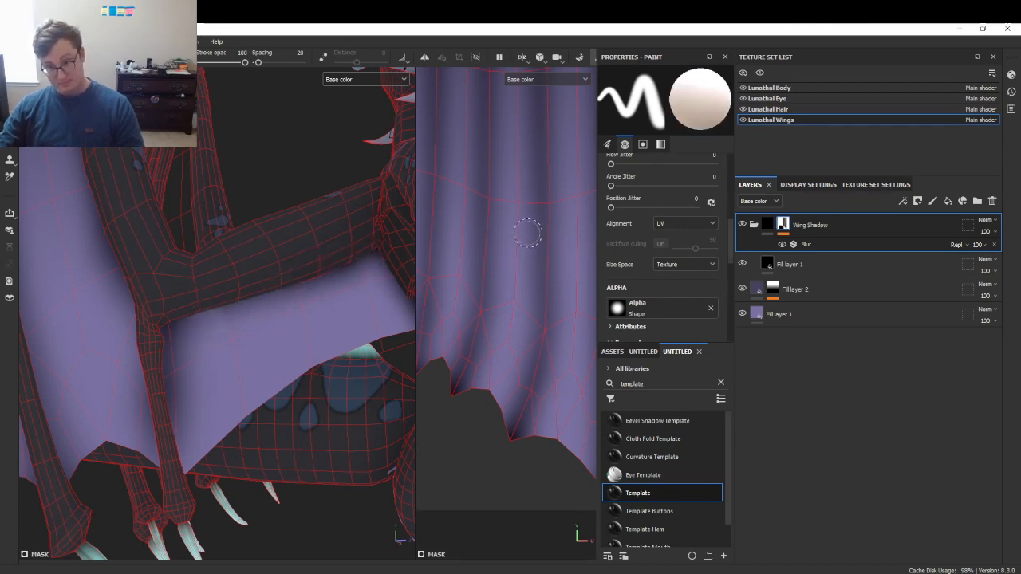
- Try to trim the shadow along the strip's upper edge near its left end in the UV layout with the inverted brush
scroll(527, 233, "down", 5)
middle_click_drag(437, 302, 524, 324, "alt")
scroll(501, 301, "up", 5)
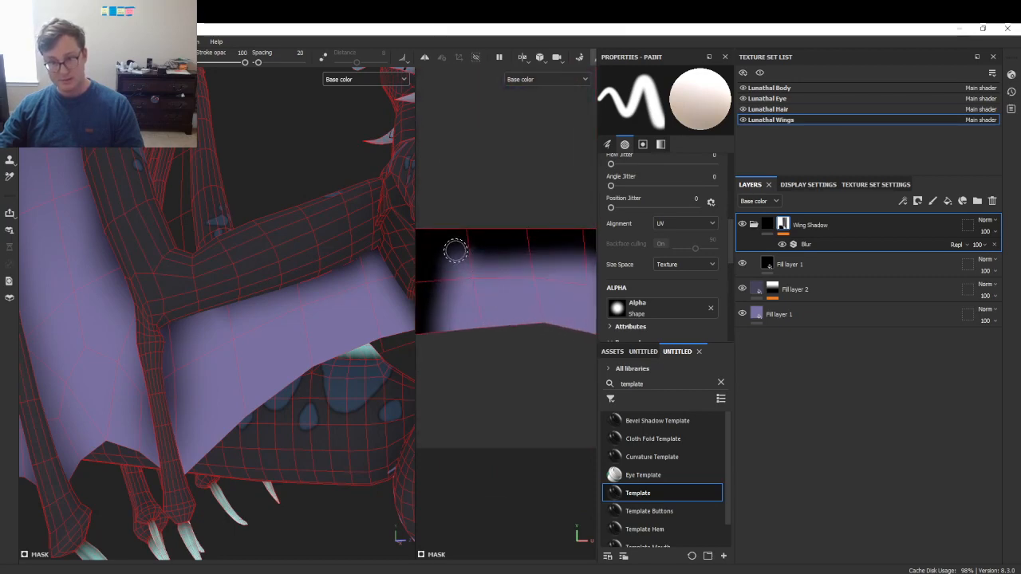
key("x")
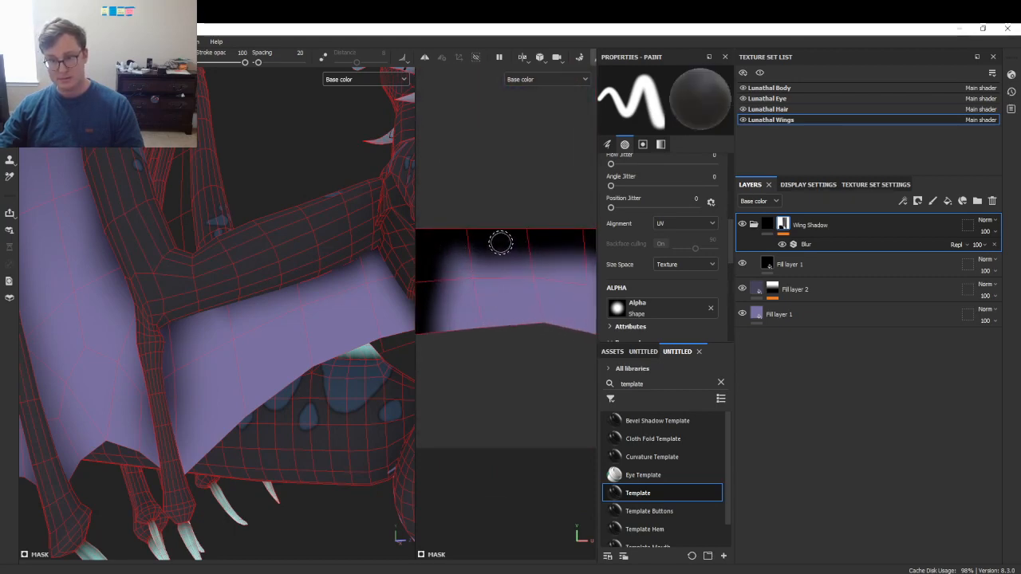
left_click_drag(499, 243, 437, 252)
key("ctrl+z")
key("x")
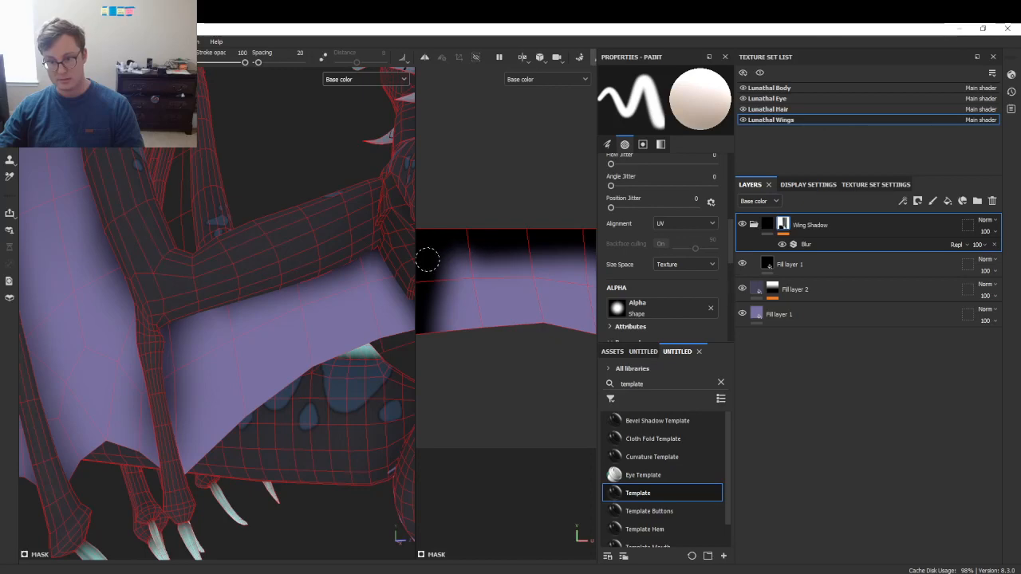
- Try to lighten the shadow at the strip's upper-left corner in the UV layout, then undo the stroke
scroll(471, 242, "up", 2)
middle_click_drag(471, 242, 545, 280, "alt")
scroll(545, 288, "up", 5)
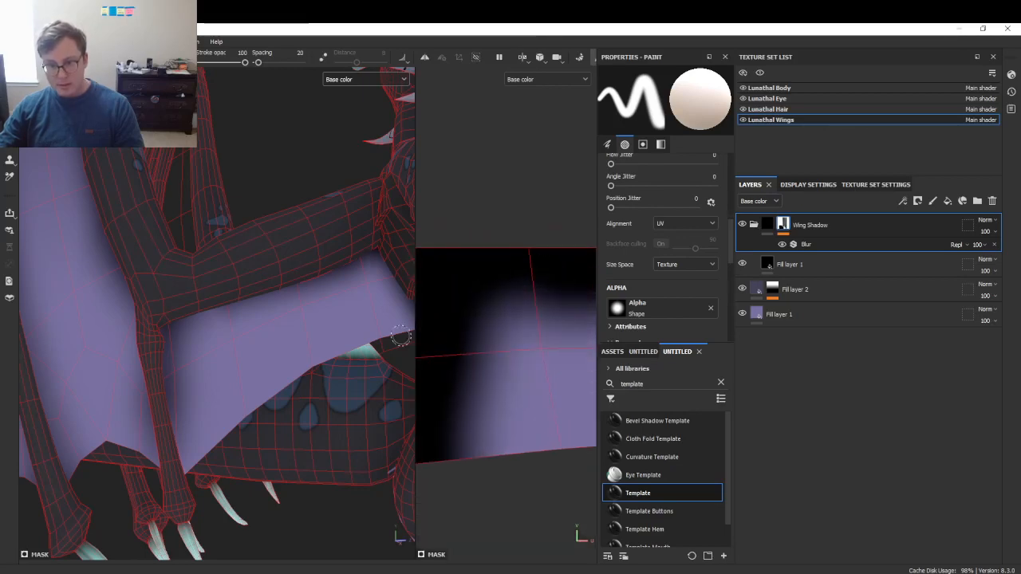
left_click_drag(540, 292, 430, 350)
key("ctrl+z")
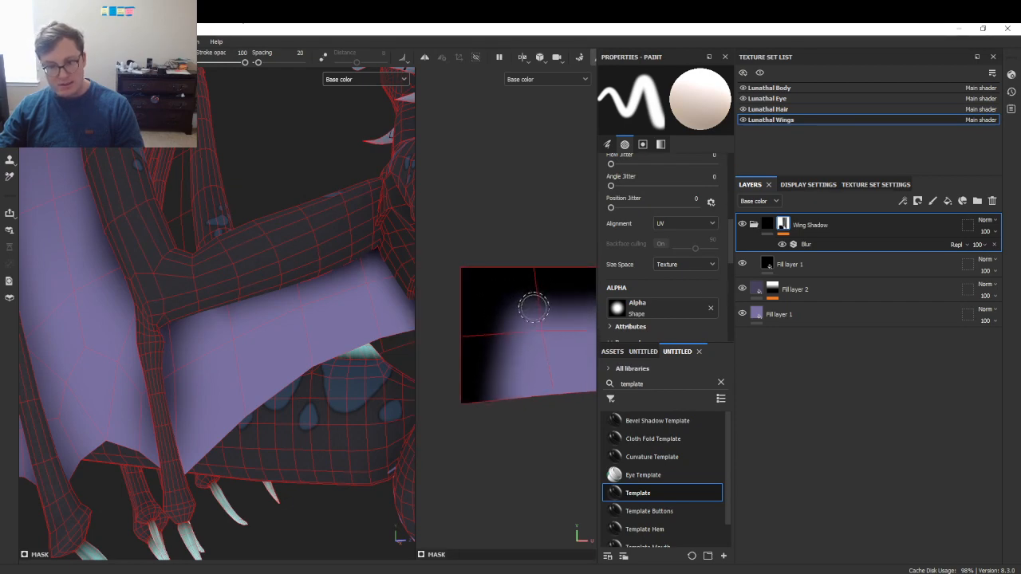
- Touch up the shadow along the narrow strip's upper edge toward its right end in the UV layout
scroll(527, 304, "up", 3)
mouse_move(544, 307)
middle_mouse_down("alt")
mouse_move(488, 306)
mouse_move(521, 299)
middle_mouse_up("alt")
scroll(487, 299, "down", 1)
scroll(499, 301, "down", 2)
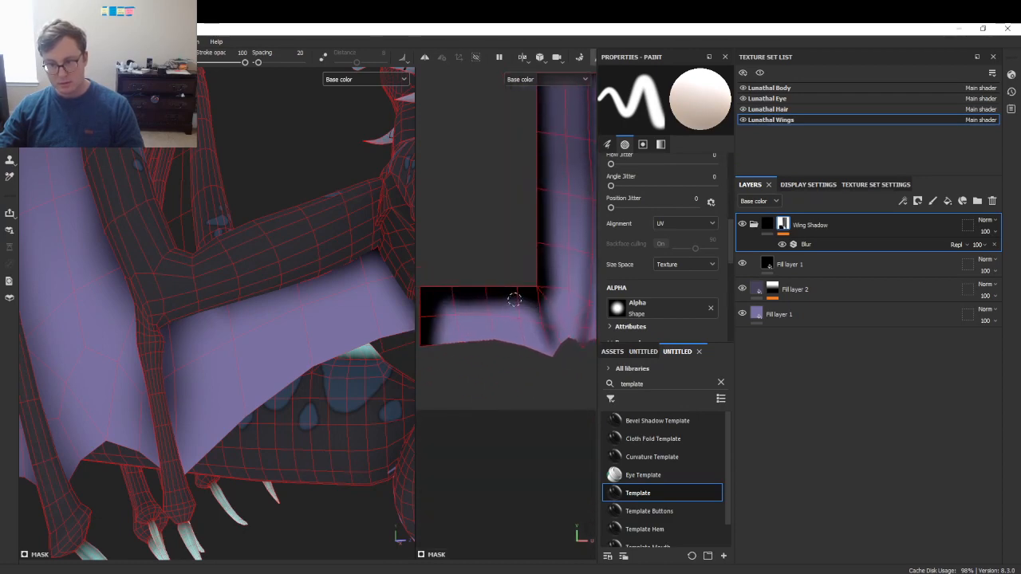
left_click_drag(517, 307, 535, 304)
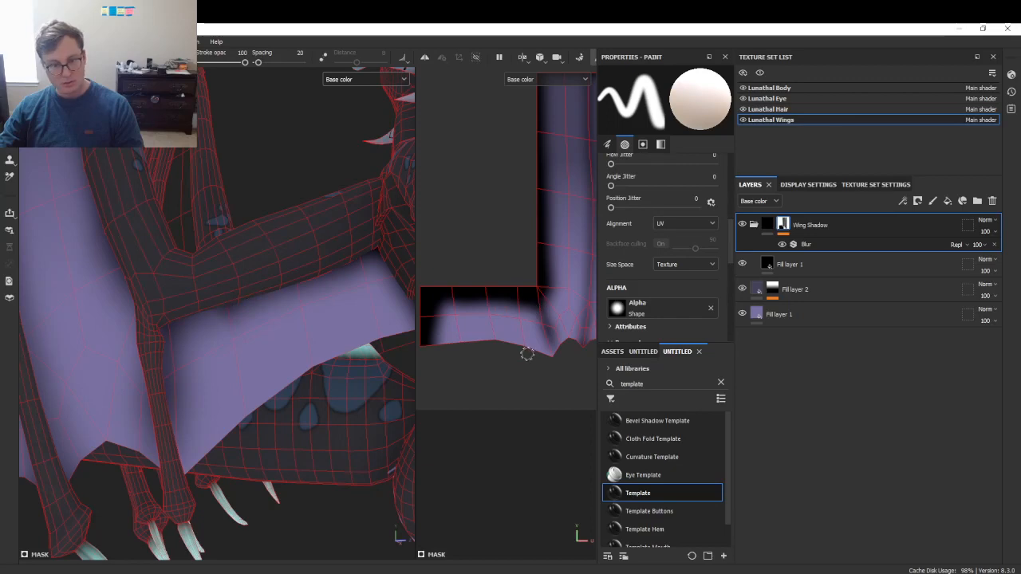
scroll(526, 353, "up", 3)
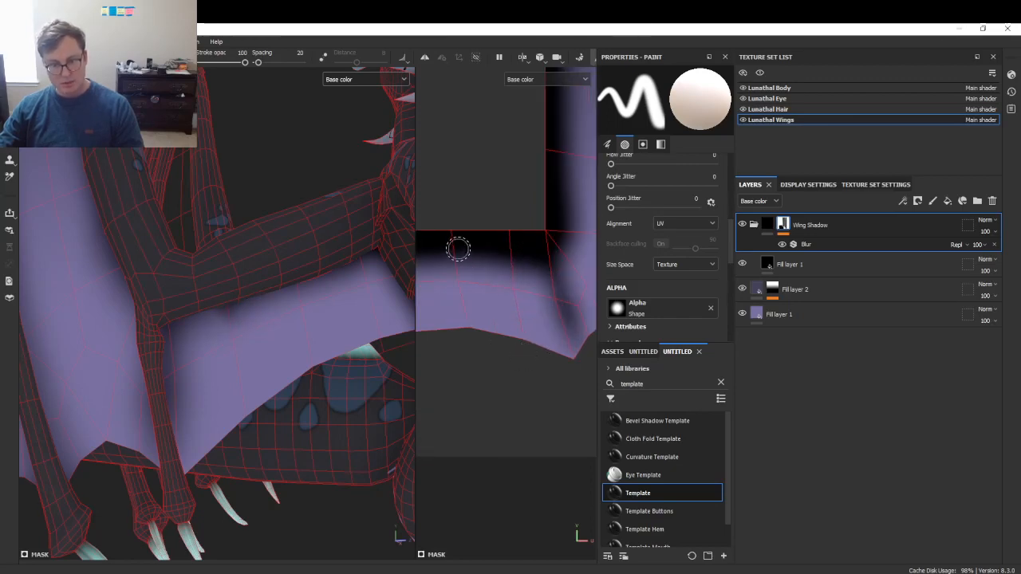
left_click_drag(457, 249, 449, 295)
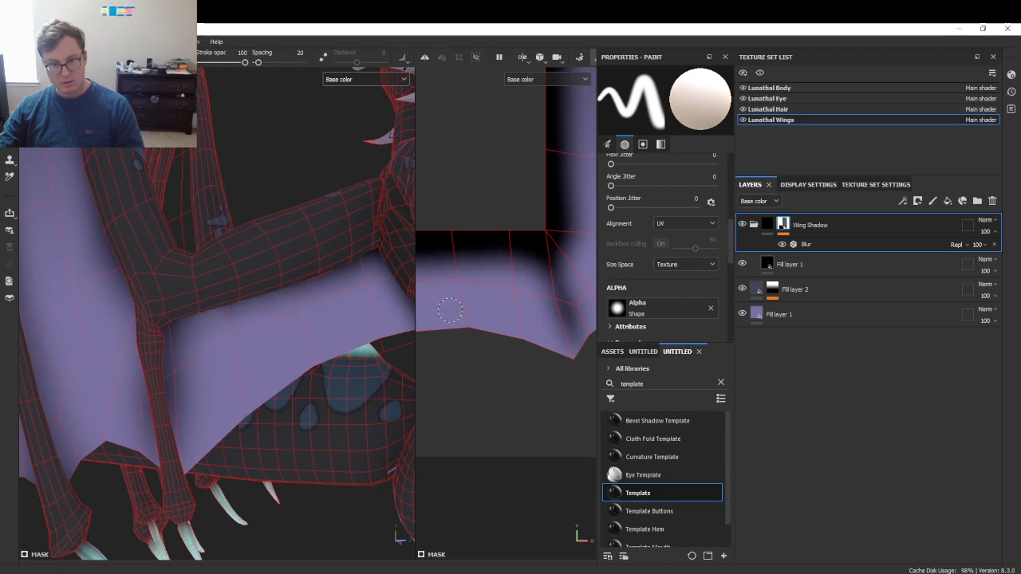
- Set the Wing Shadow mask's Blur intensity to 9.03 with Blur Wrap kept at True, and return to the mask
left_click(827, 244)
left_click(676, 170)
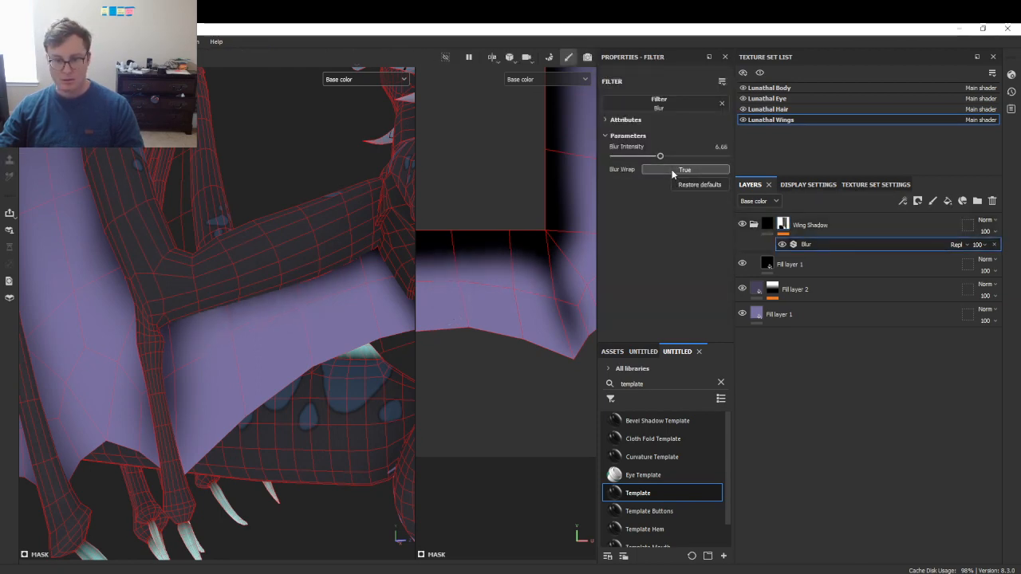
left_click(673, 171)
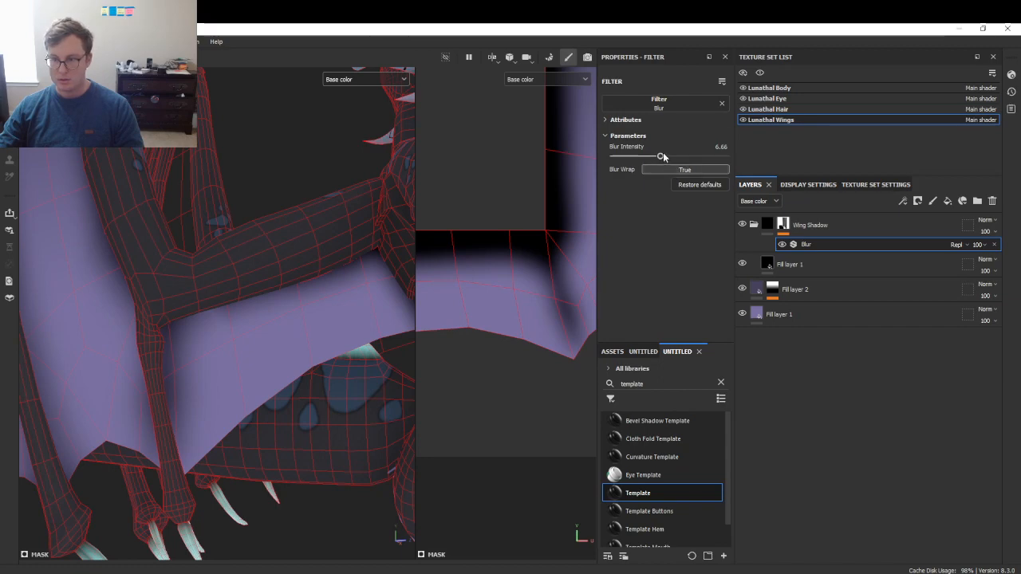
mouse_move(662, 157)
left_mouse_down()
mouse_move(644, 159)
mouse_move(674, 156)
left_mouse_up()
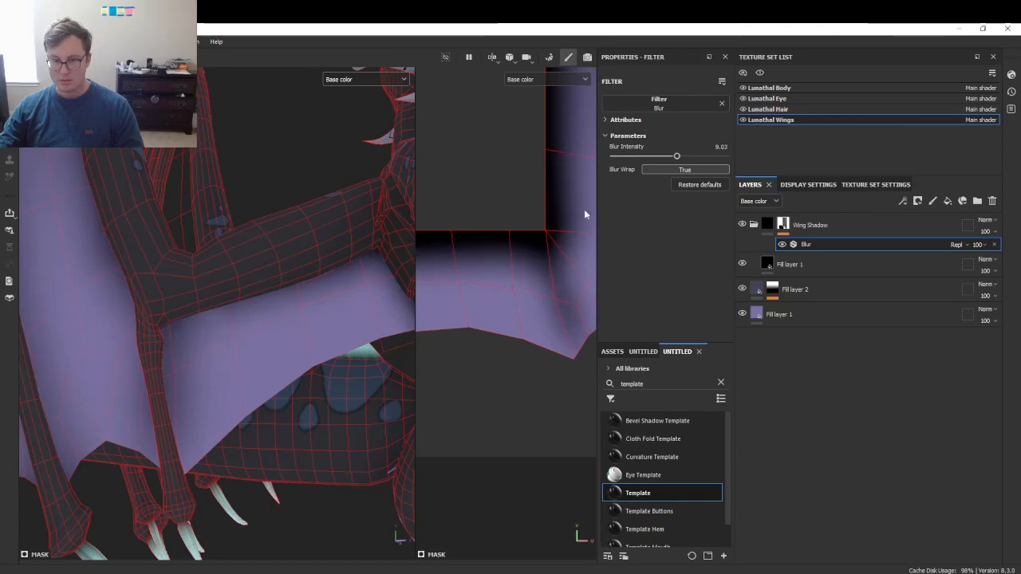
left_click(777, 226)
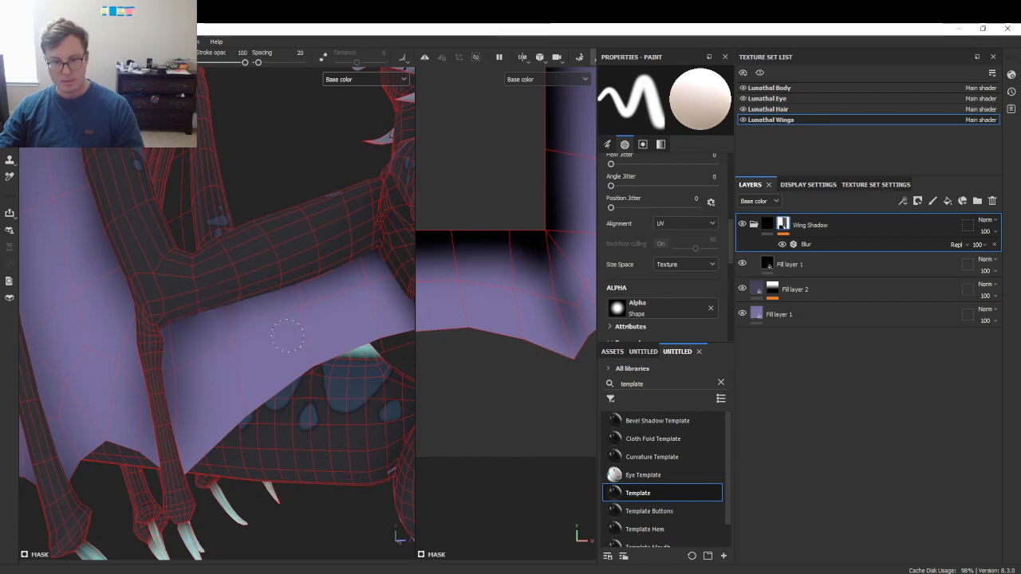
- Examine the softened shadows along the membrane strip and where the membranes meet the wing's top joint
mouse_move(319, 272)
left_mouse_down("alt")
mouse_move(333, 265)
mouse_move(290, 232)
mouse_move(218, 309)
left_mouse_up("alt")
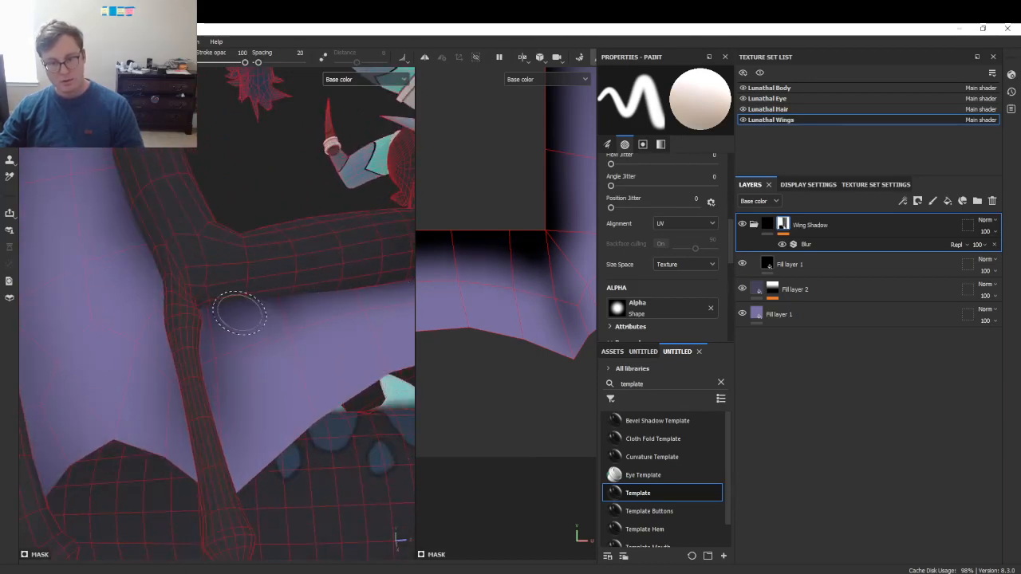
mouse_move(276, 285)
right_mouse_down("alt")
mouse_move(210, 360)
mouse_move(230, 374)
right_mouse_up("alt")
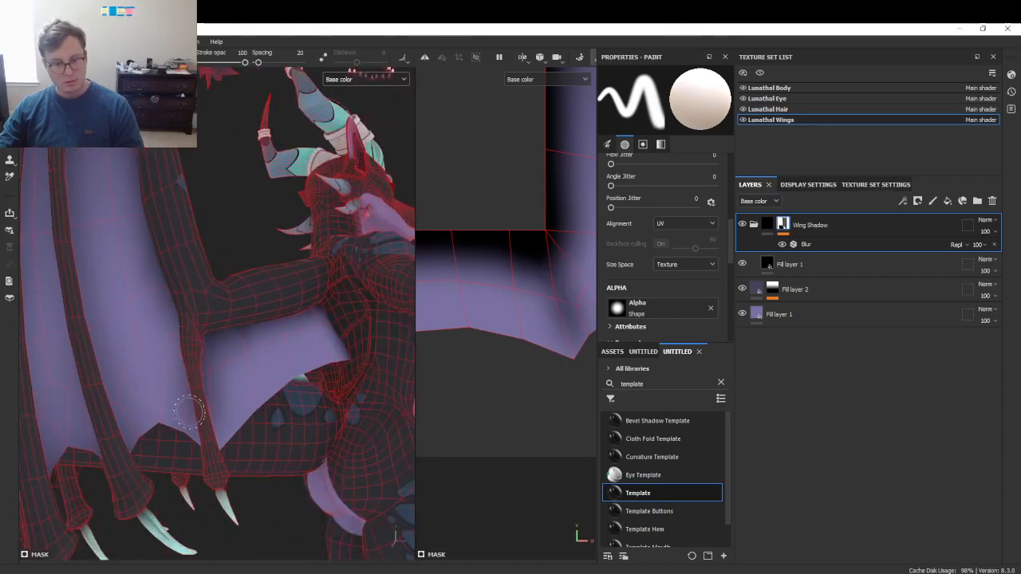
mouse_move(197, 437)
left_mouse_down("alt")
mouse_move(252, 307)
mouse_move(225, 287)
mouse_move(231, 334)
left_mouse_up("alt")
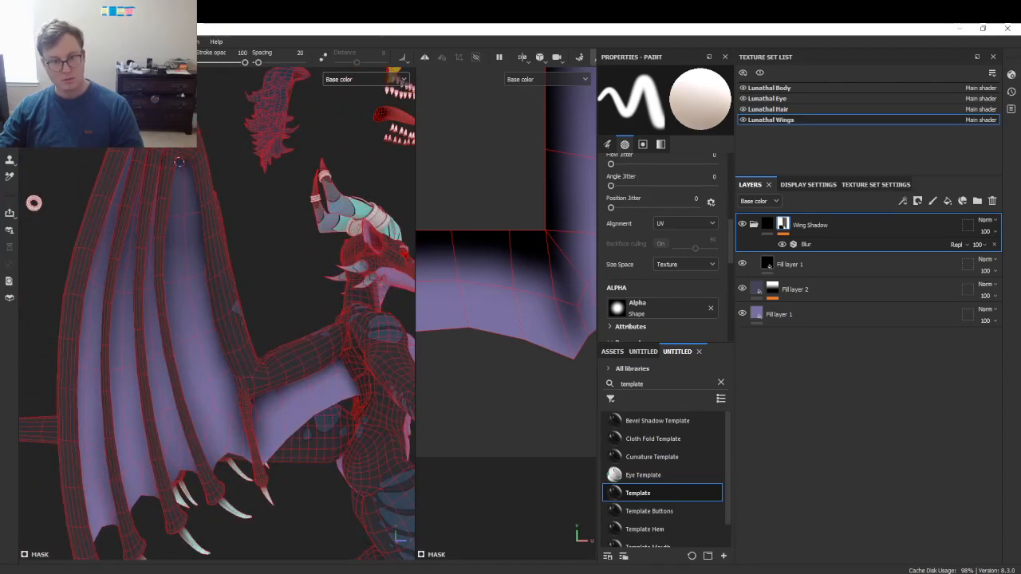
scroll(279, 378, "up", 8)
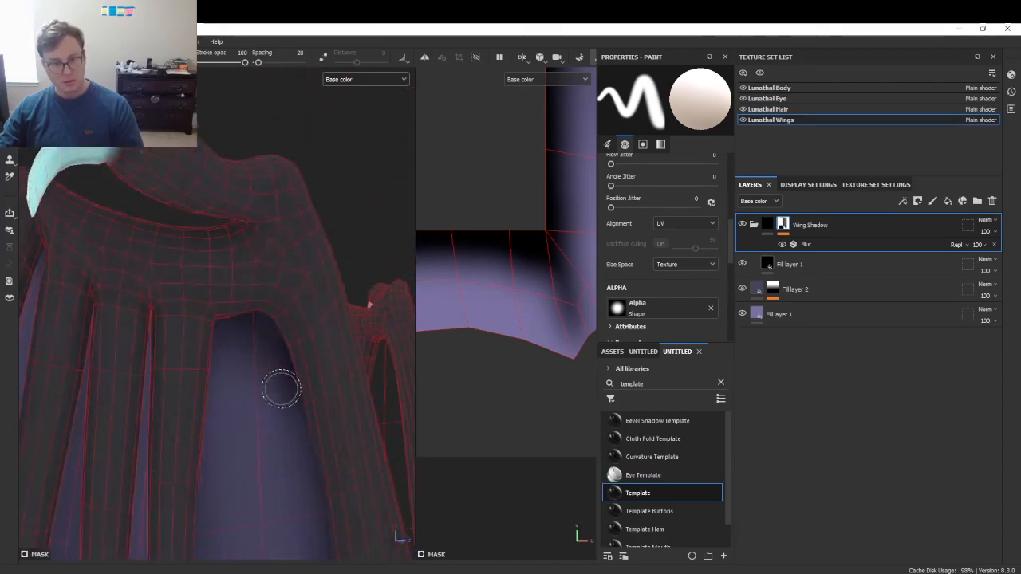
scroll(509, 304, "up", 5)
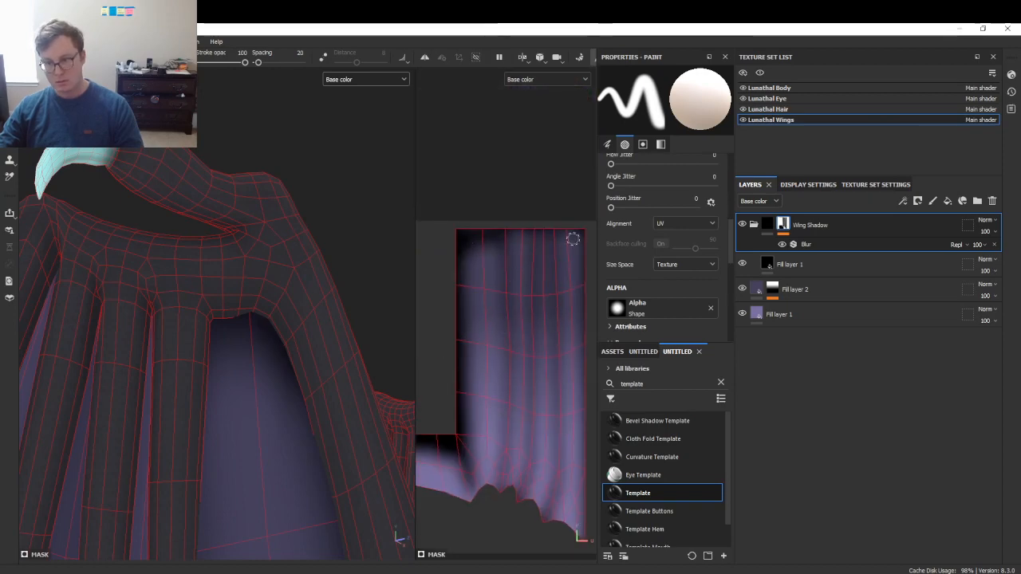
scroll(148, 296, "down", 5)
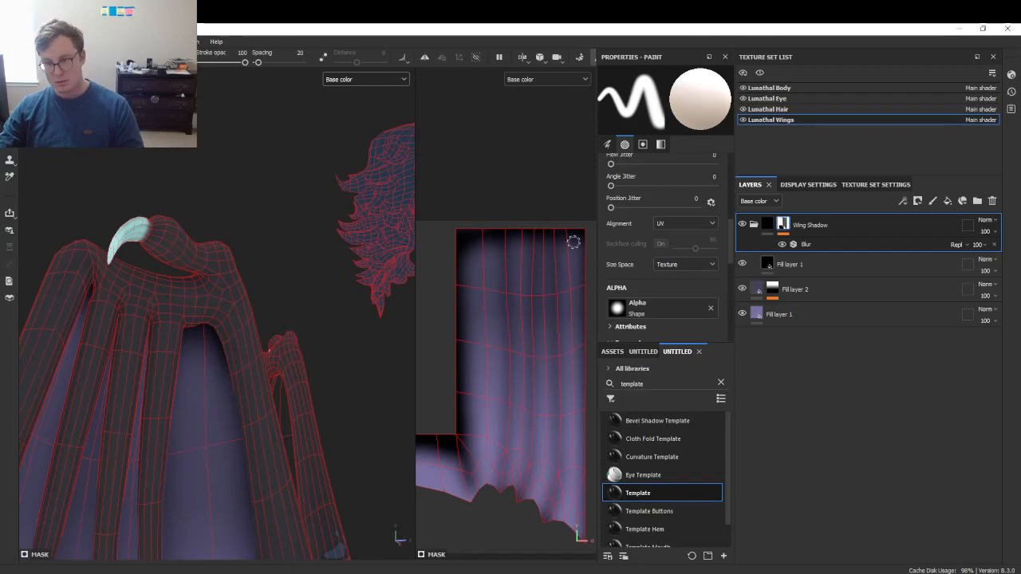
scroll(103, 317, "down", 5)
left_click_drag(175, 321, 146, 391, "alt")
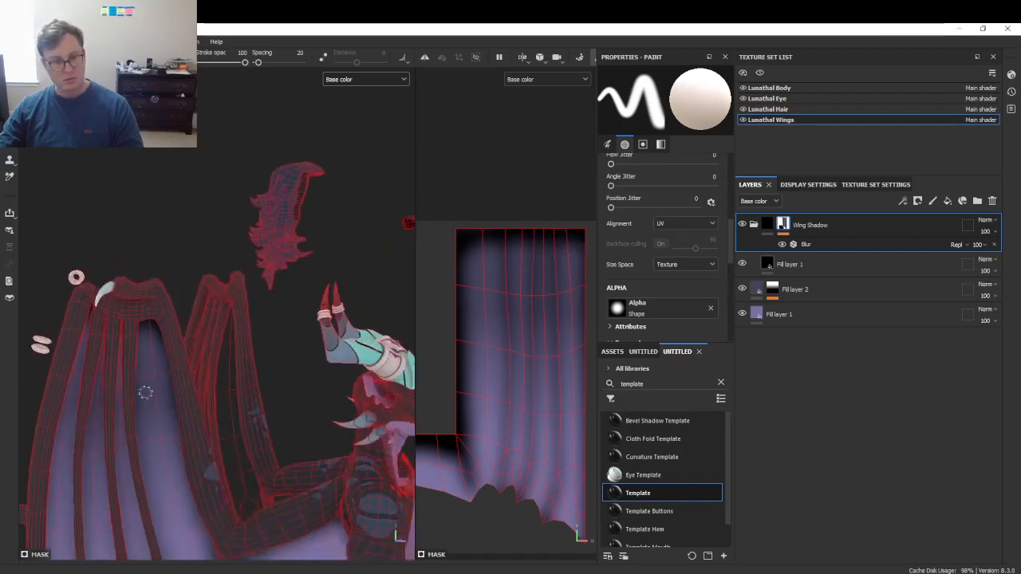
- Lower the Wing Shadow folder's opacity to 63 while viewing the whole wing, and save the project
middle_click_drag(146, 391, 200, 274, "alt")
scroll(222, 277, "down", 3)
left_click_drag(223, 277, 268, 281, "alt")
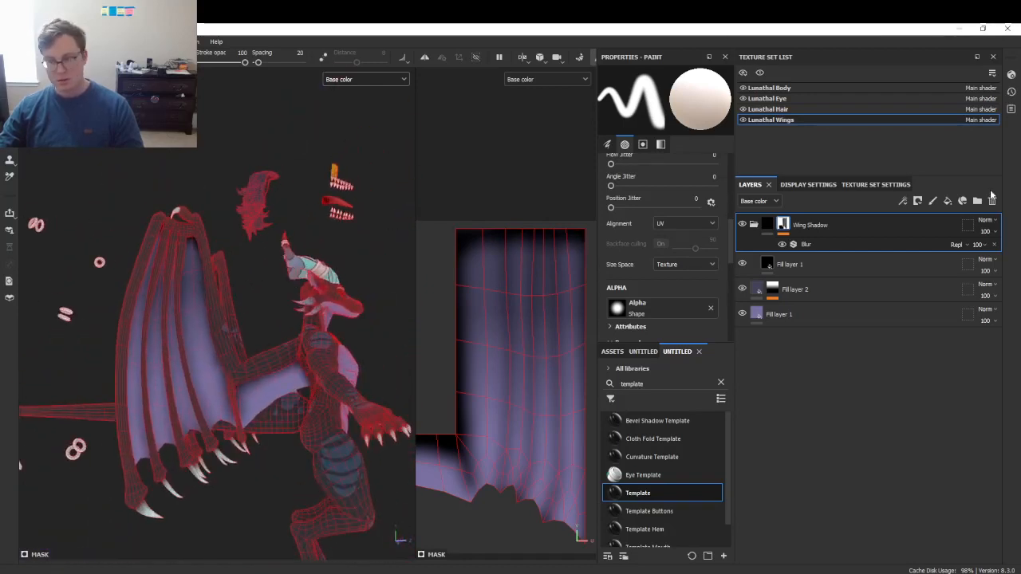
left_click_drag(993, 230, 998, 251)
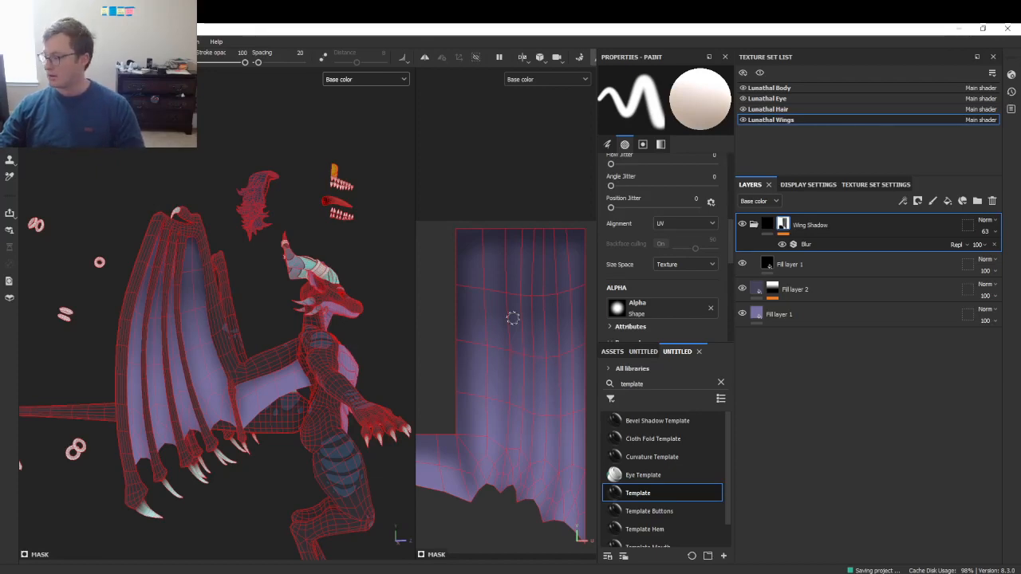
key("ctrl")
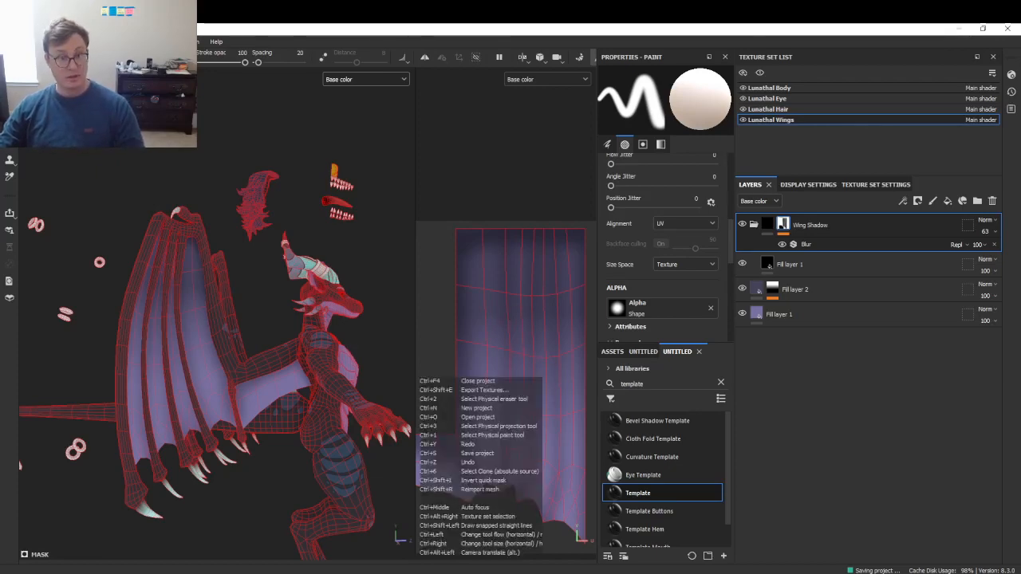
- Export the Lunathal Wings AlbedoTransparency texture as a 4096x4096 PNG and save the export settings
left_click(10, 41)
left_click(42, 184)
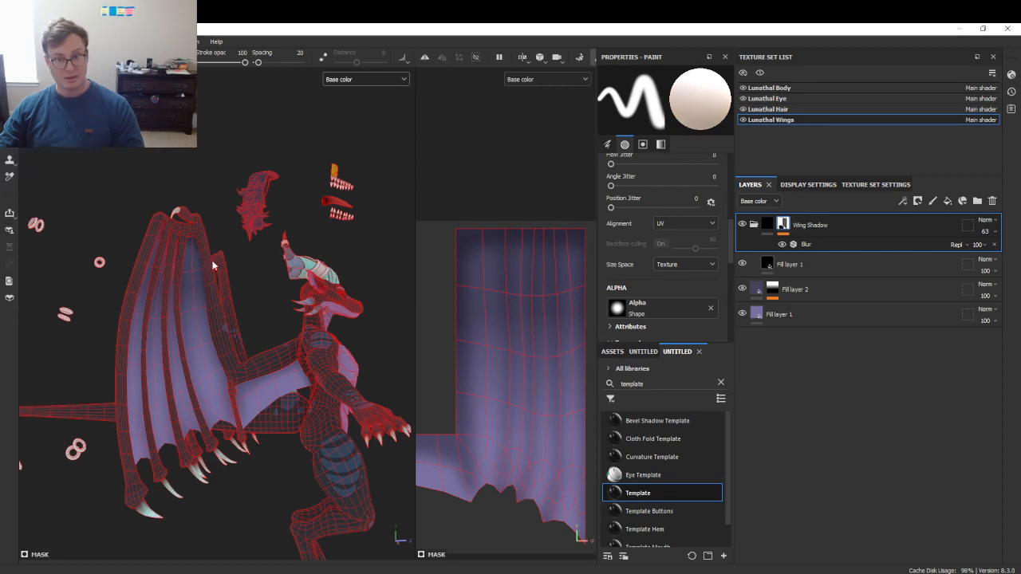
left_click(763, 491)
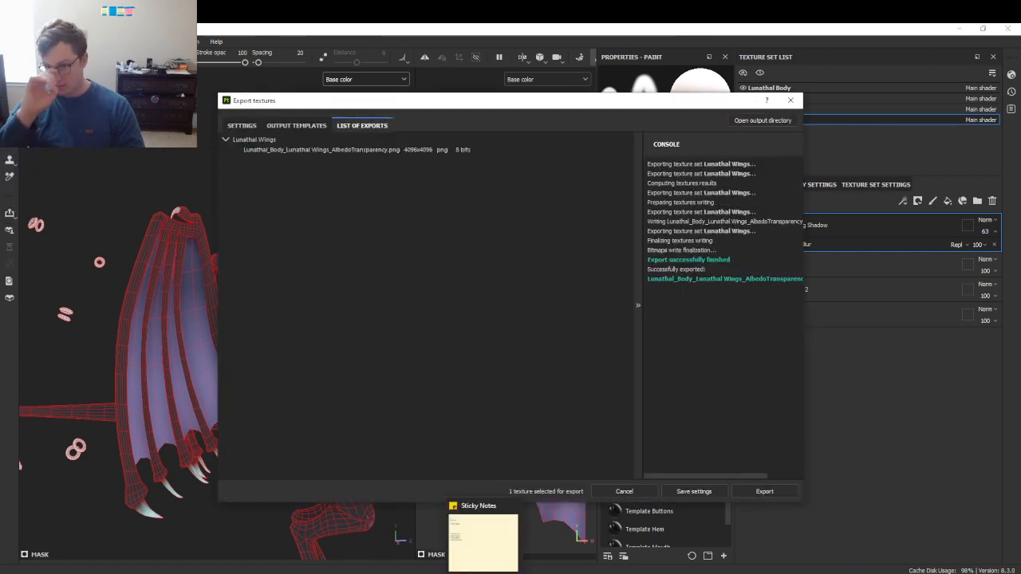
left_click(718, 492)
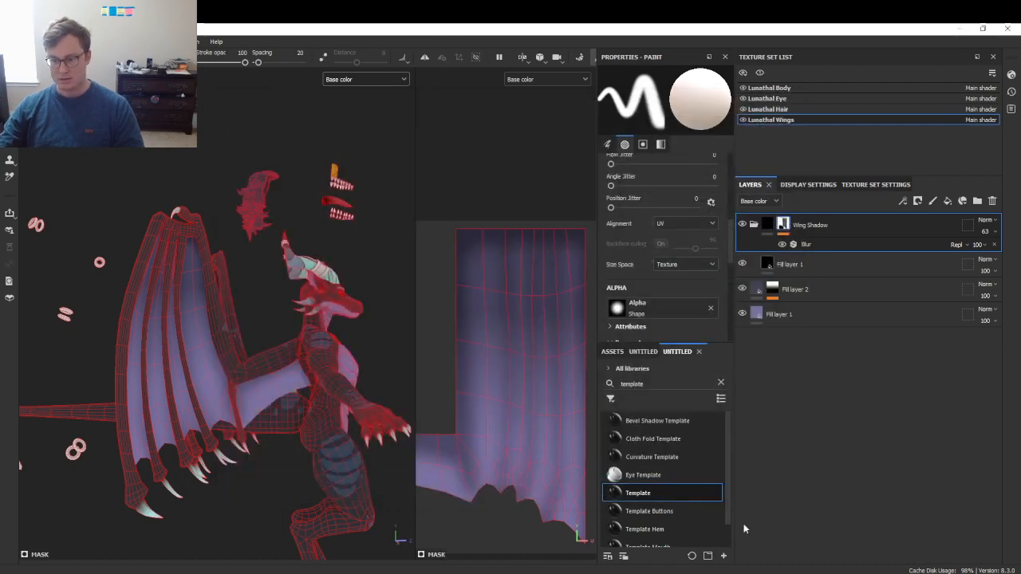
- Switch to Unity and examine the reimported wing texture on the whole avatar, including from the front
left_click(869, 548)
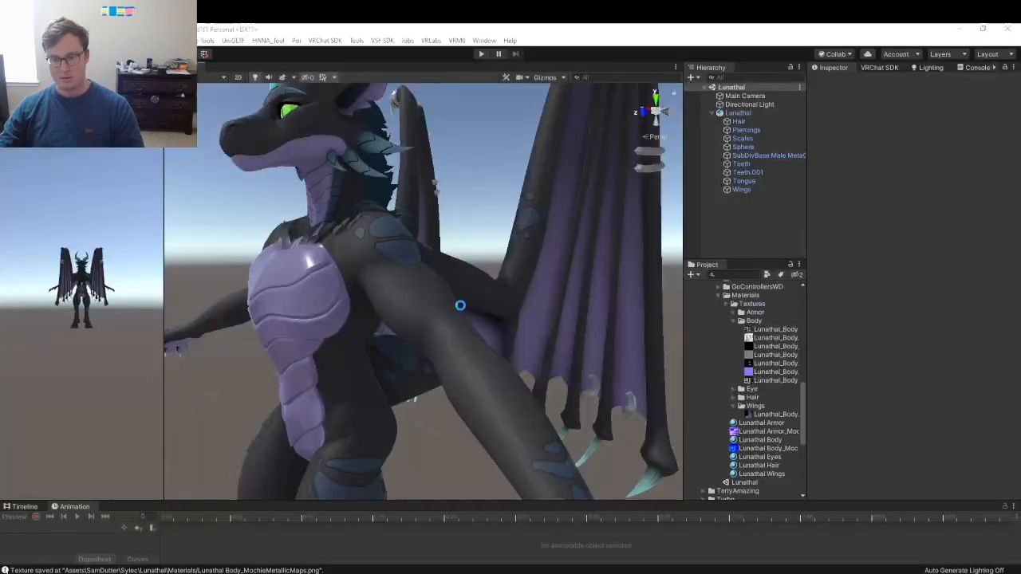
scroll(460, 304, "down", 5)
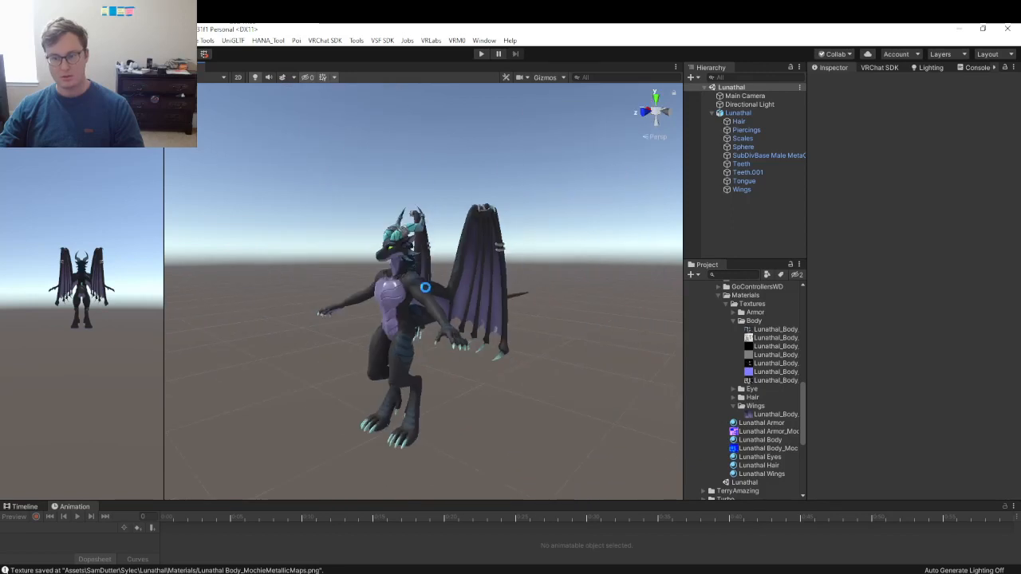
left_click_drag(460, 304, 483, 278, "alt")
scroll(483, 277, "up", 3)
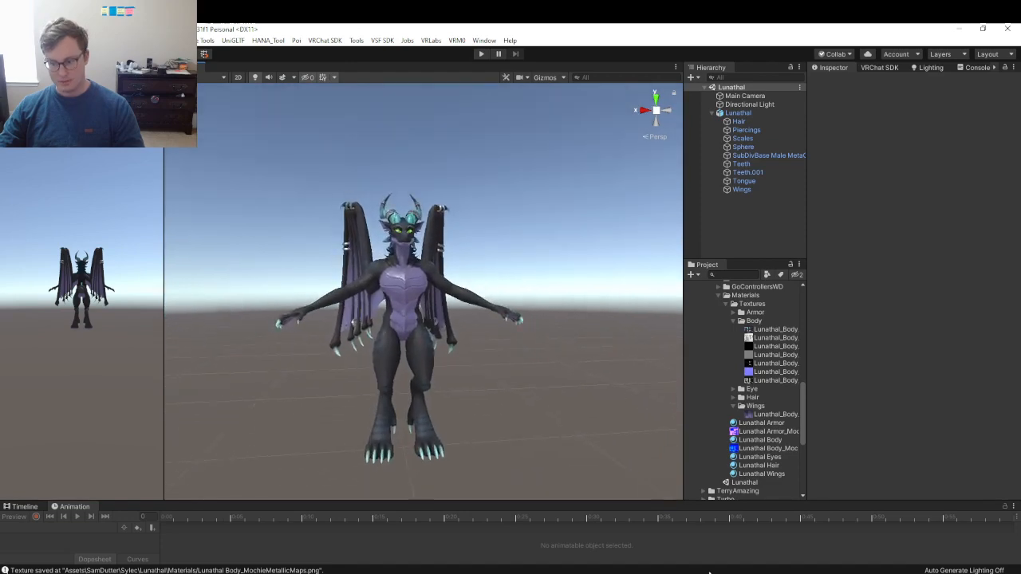
- Return to Substance 3D Painter, save the current work and open the recent Lunathal armor project
left_click(709, 571)
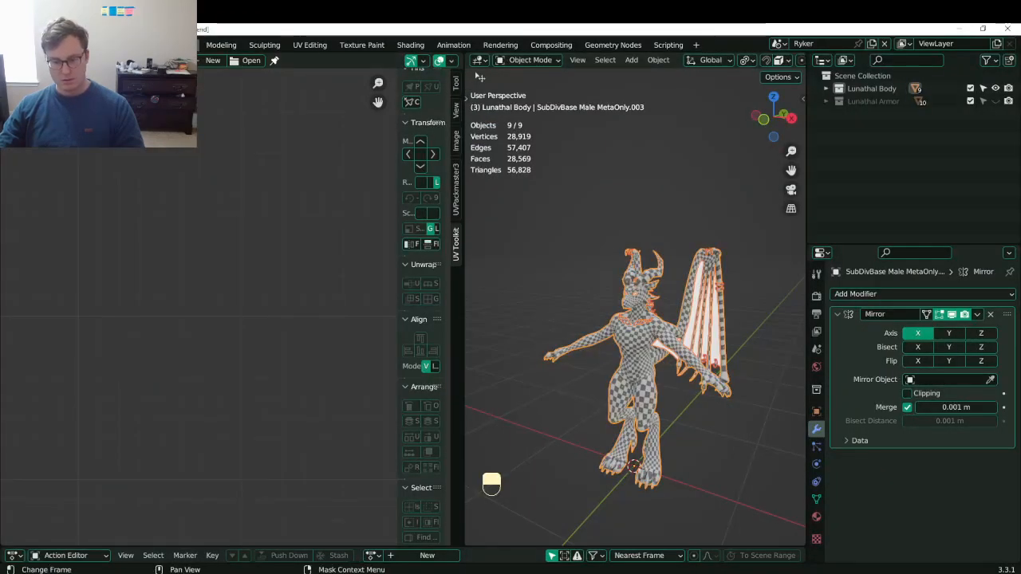
left_click(709, 571)
key("ctrl+s")
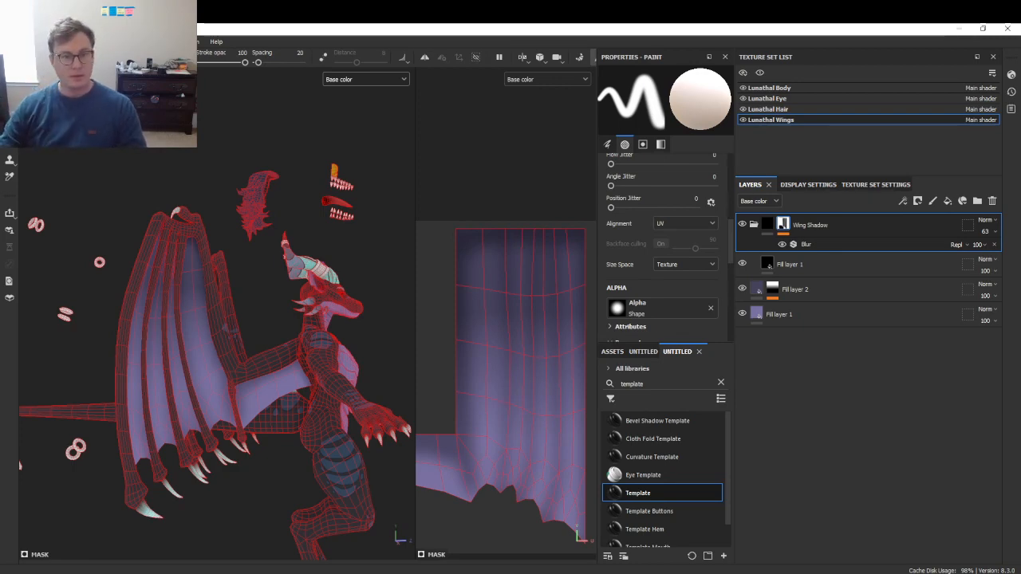
left_click(8, 42)
mouse_move(48, 75)
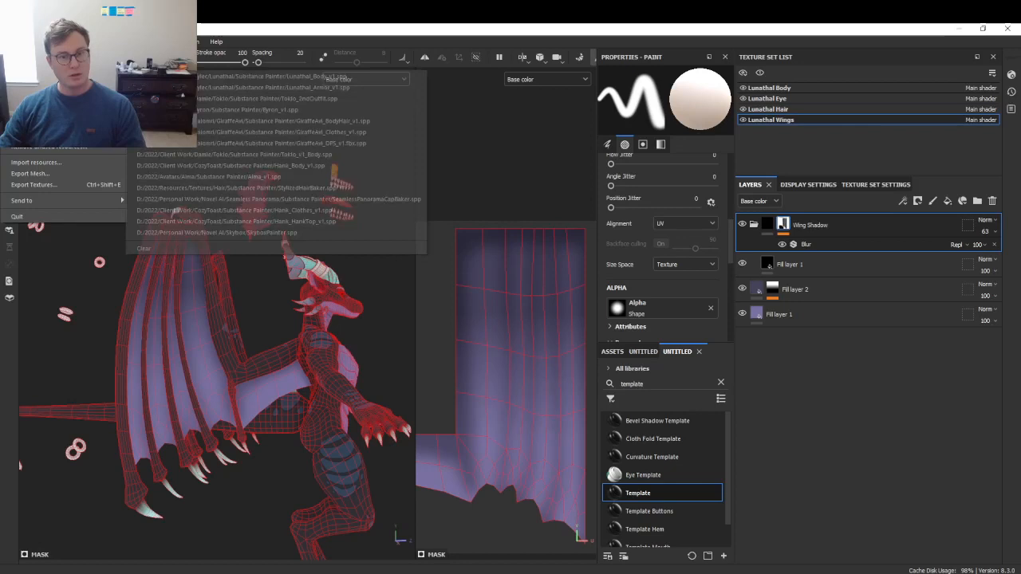
left_click(259, 86)
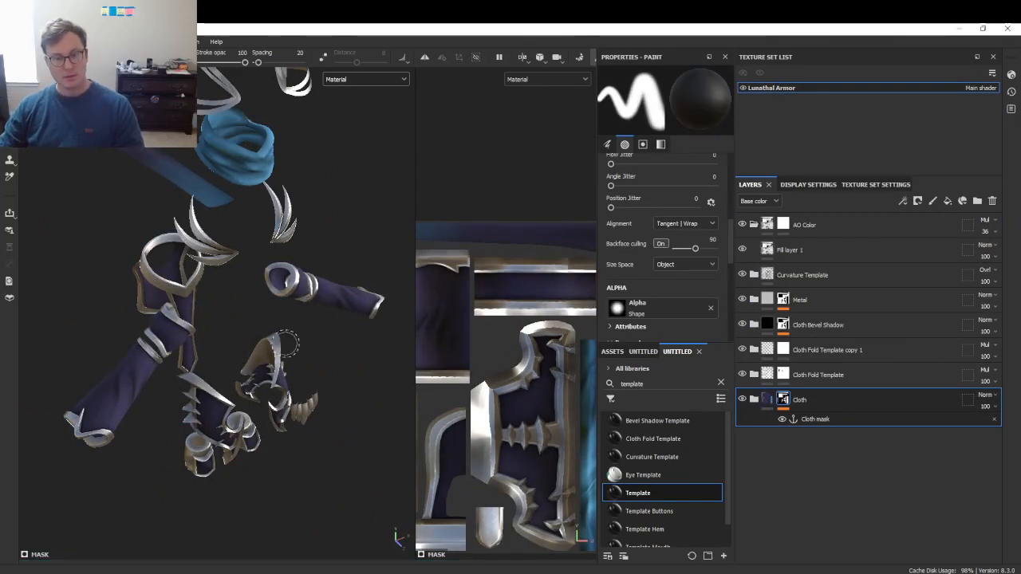
- Examine the textured metal and cloth armor pieces from several angles
left_click_drag(289, 344, 292, 295, "alt")
scroll(292, 295, "up", 2)
middle_click_drag(292, 290, 292, 339, "alt")
left_click_drag(292, 339, 239, 360, "alt")
middle_click_drag(240, 361, 254, 300, "alt")
left_click_drag(257, 301, 227, 302, "alt")
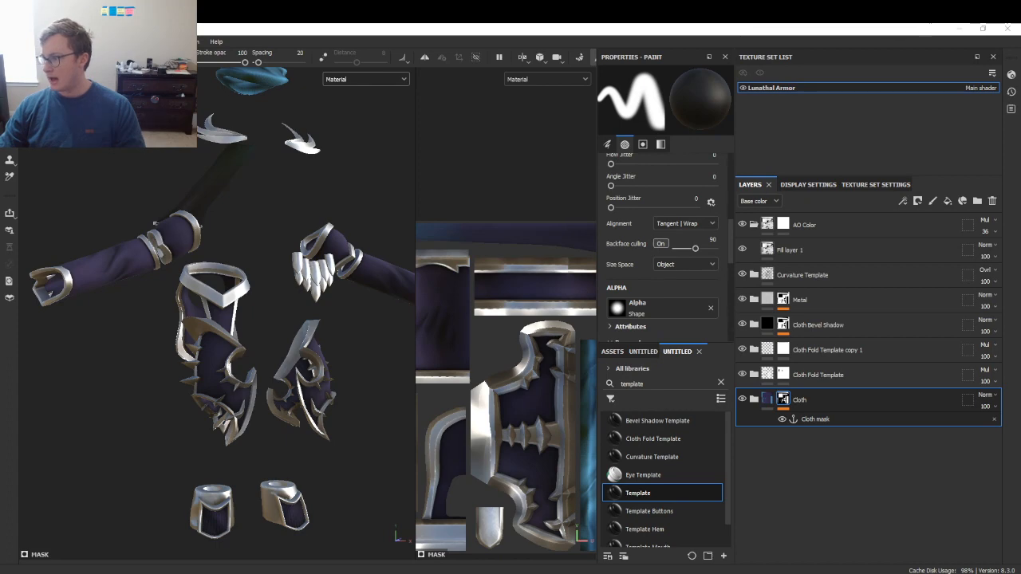
- In the Lunathal sticky note, delete the text above "- Armor Texture" and add "- Ornate Designs" beneath it, with blank lines following
mouse_move(1020, 263)
left_mouse_down()
mouse_move(392, 223)
mouse_move(436, 215)
left_mouse_up()
key("BackSpace")
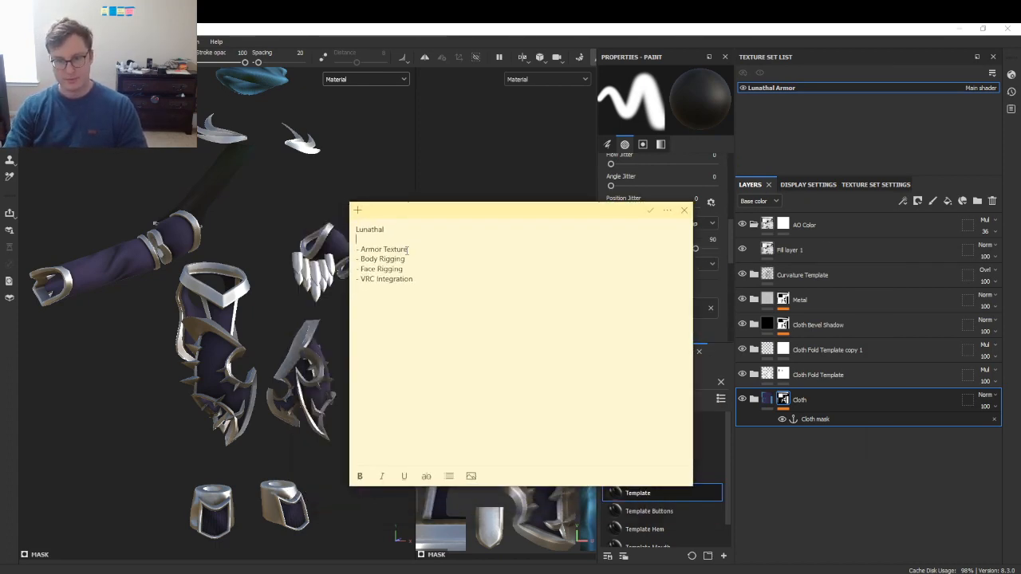
left_click(406, 250)
key("Return")
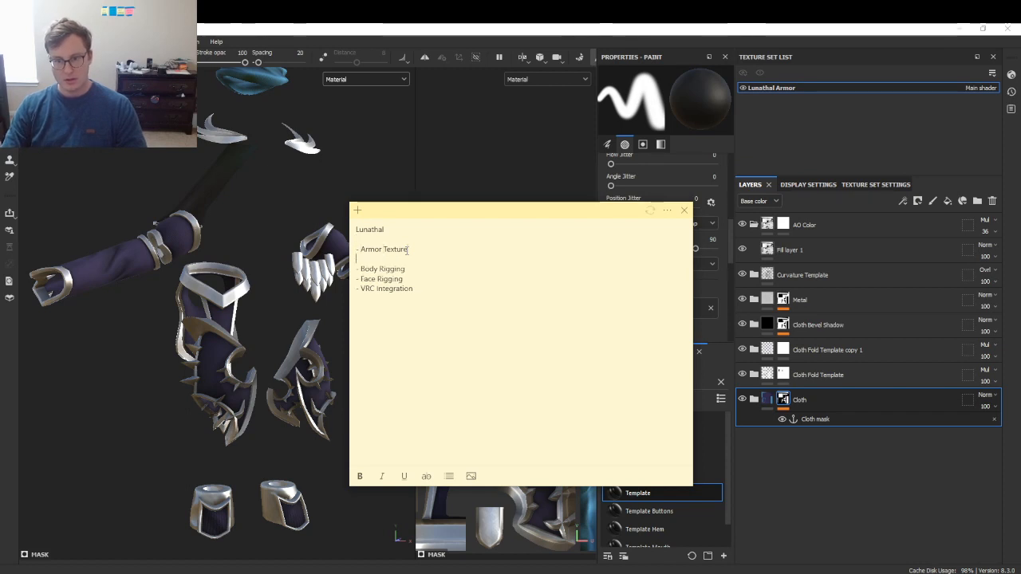
key("Return")
key("Return")
key("Up")
key("Up")
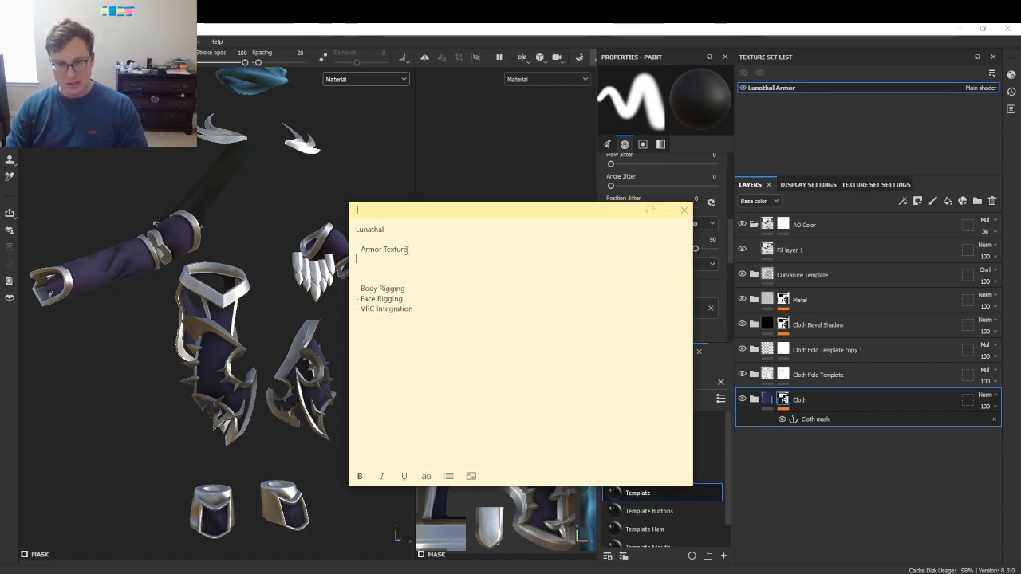
type("- Ornate Designs")
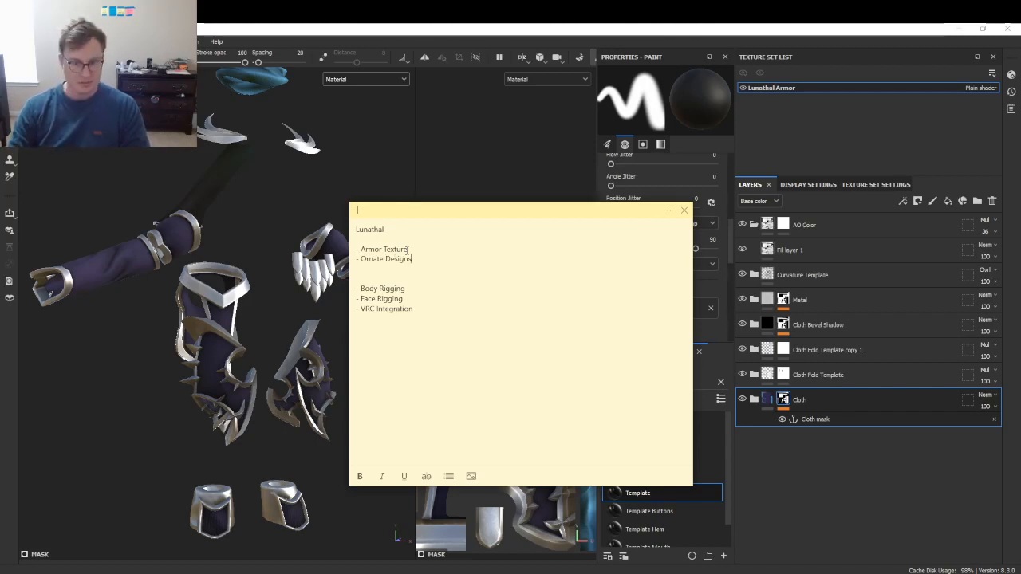
- Add the lines "- Scales" and "- Chain" beneath "- Ornate Designs" in the Lunathal sticky note
key("Return")
type("0")
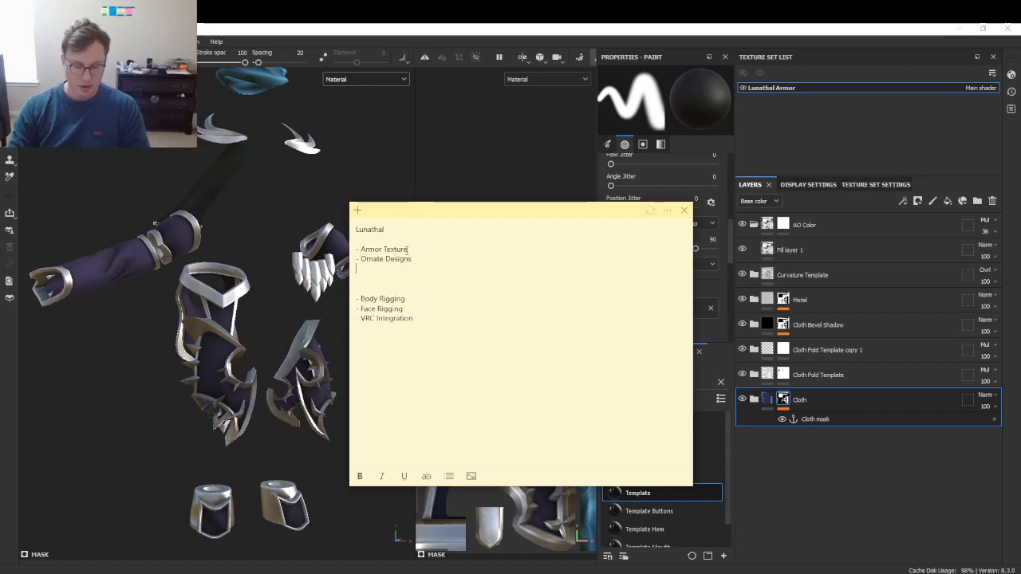
key("BackSpace")
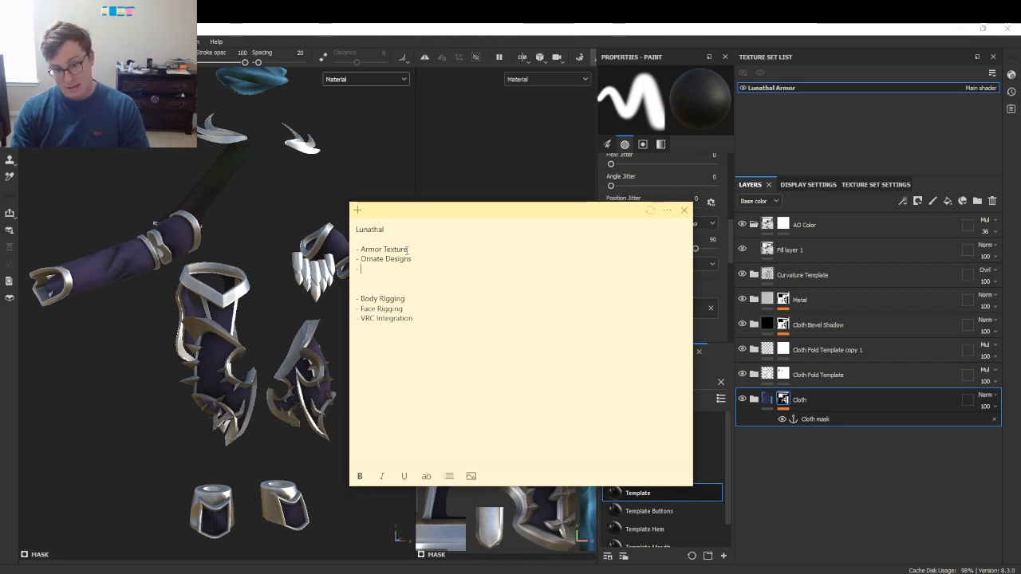
type("- Scales")
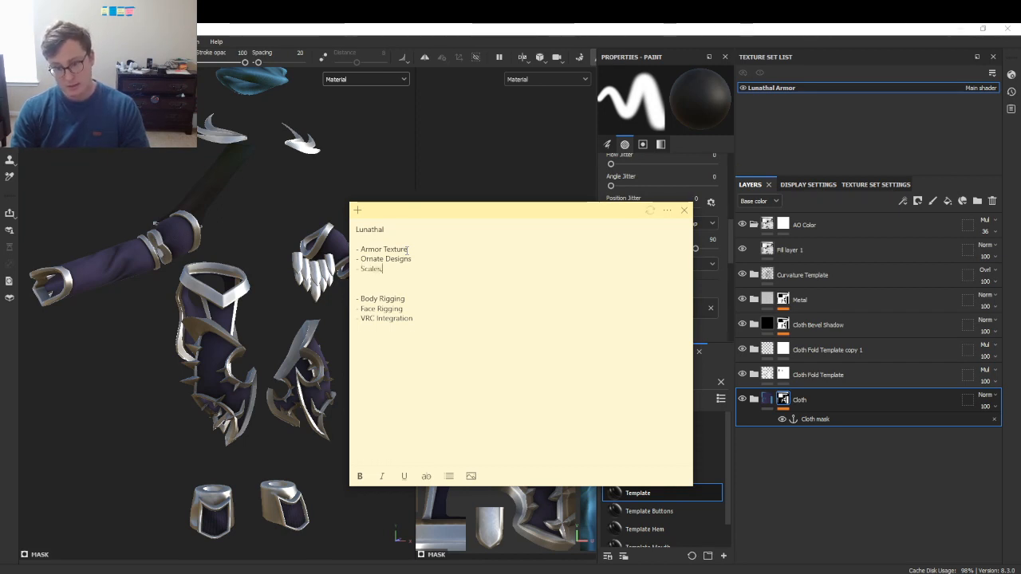
key("Return")
type("- ")
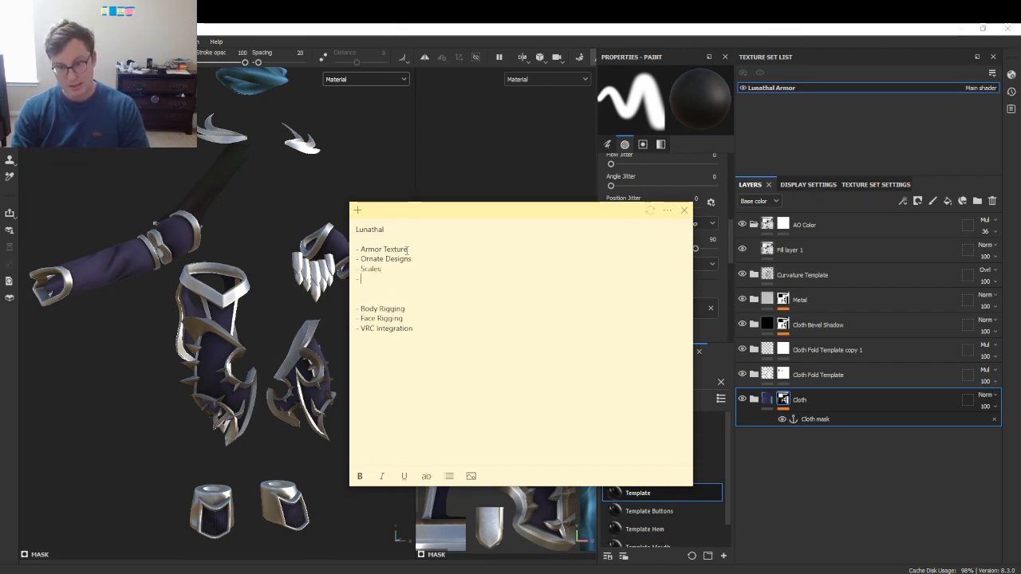
type("Chain")
key("Return")
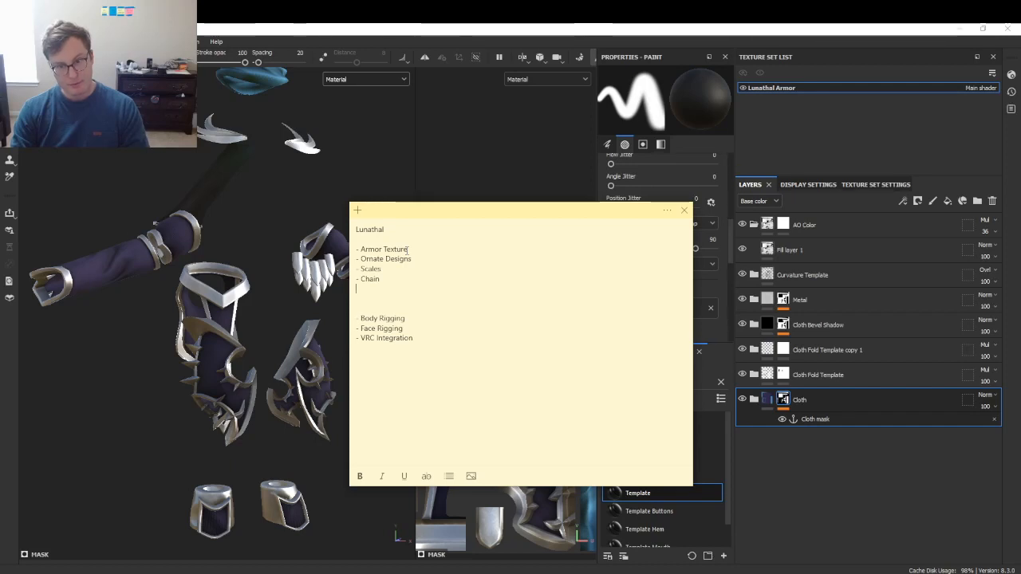
- Add "- Feathers Fixed" beneath "- Chain" in the Lunathal sticky note
type("- ")
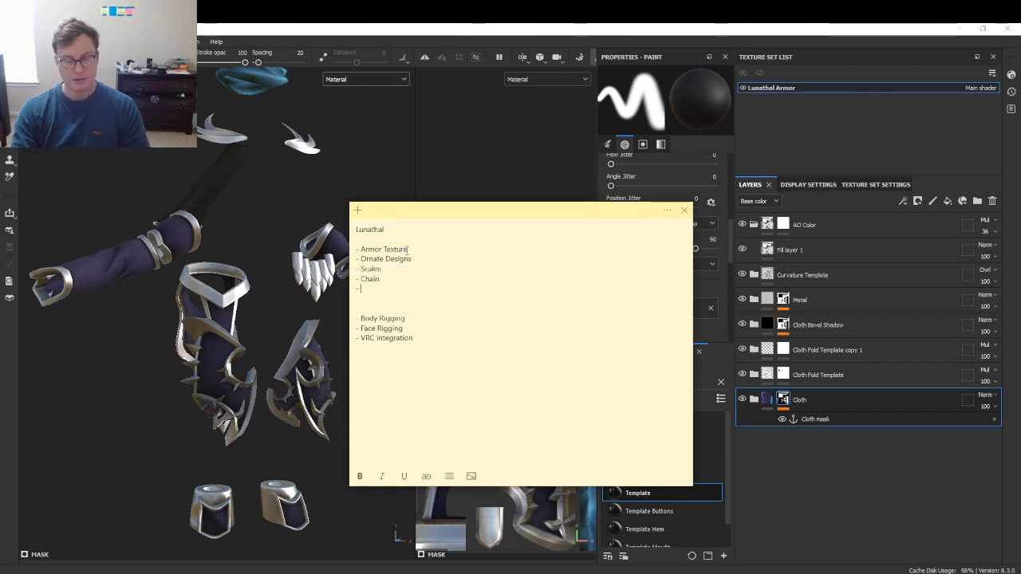
type("W")
key("BackSpace")
type("Feathers")
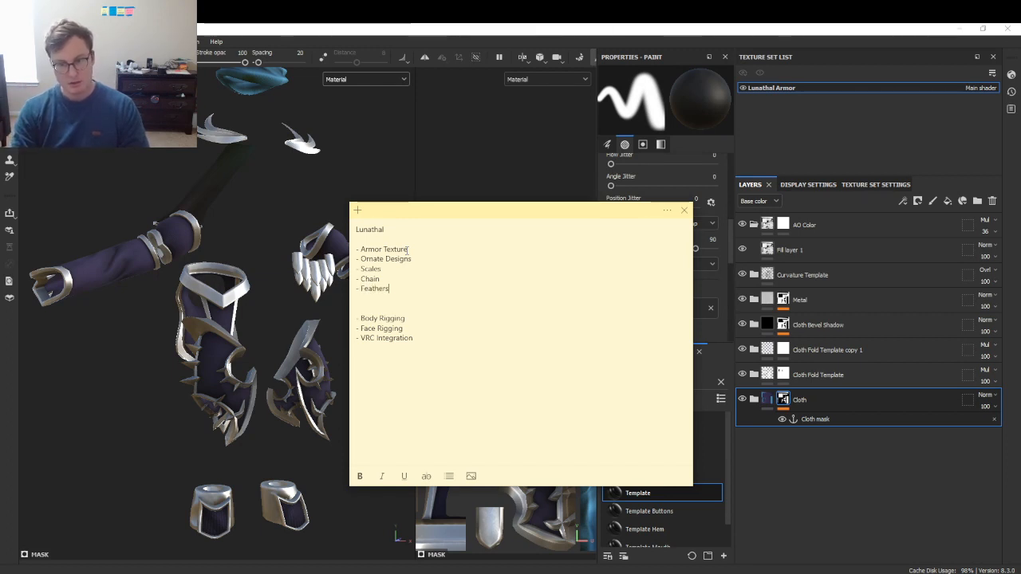
type(" Fixed")
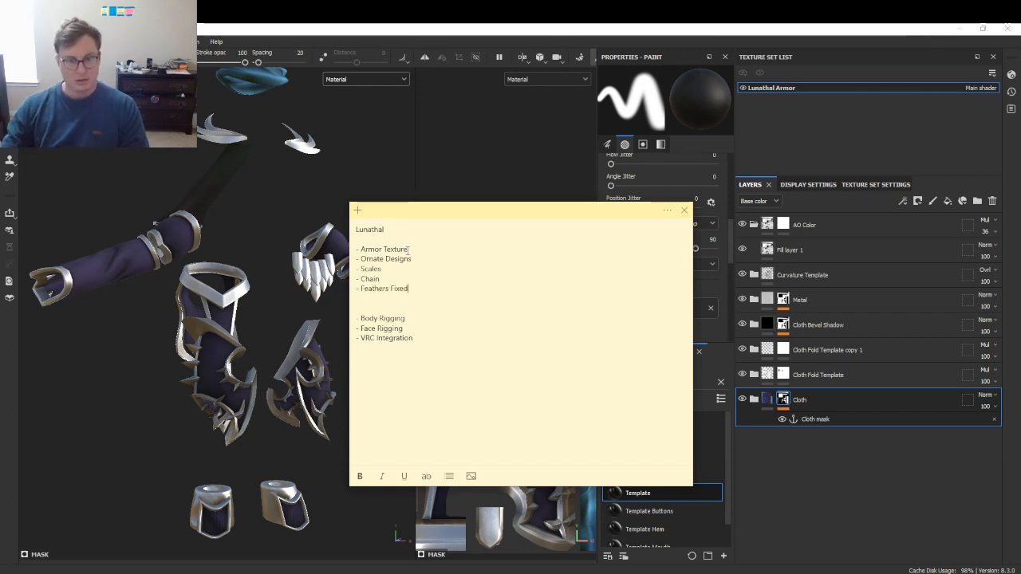
- In Substance 3D Painter, examine the metal shoulder feathers from several angles and check the Curvature Template layer's effect on the armor
left_click_drag(241, 141, 311, 151, "alt")
middle_click_drag(311, 152, 311, 275, "alt")
scroll(240, 279, "up", 7)
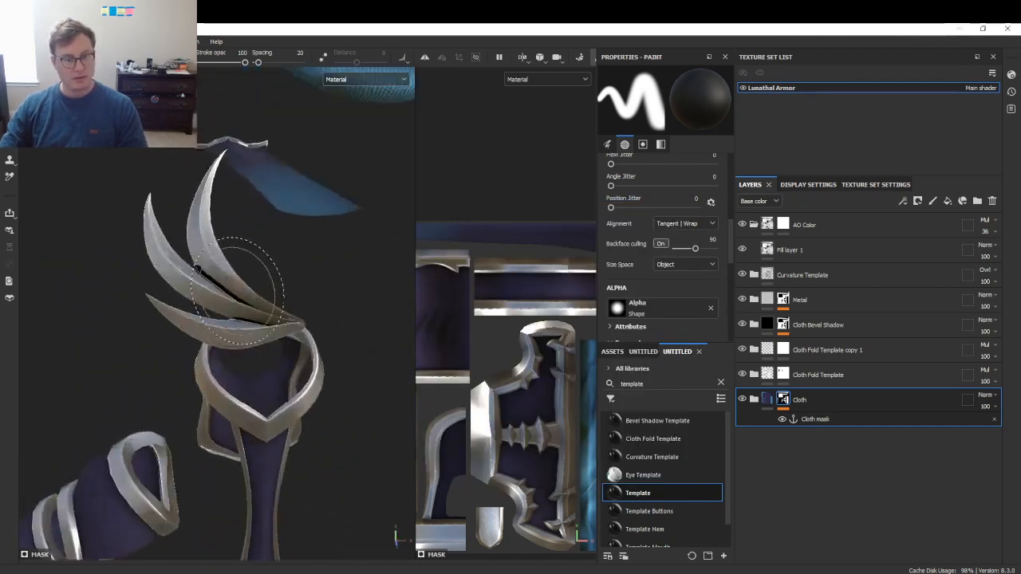
left_click_drag(269, 292, 295, 347, "alt")
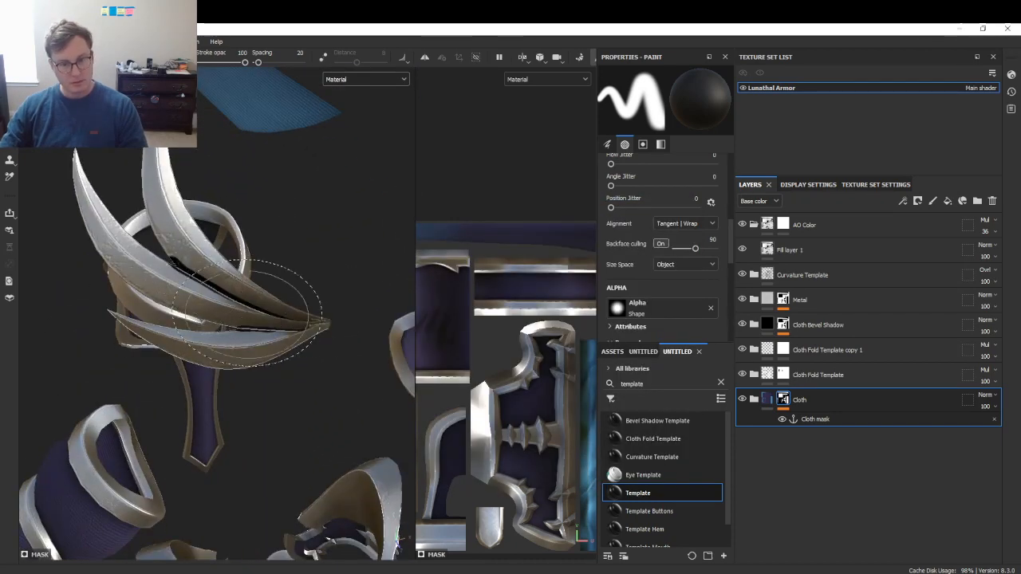
left_click_drag(251, 296, 236, 334, "alt")
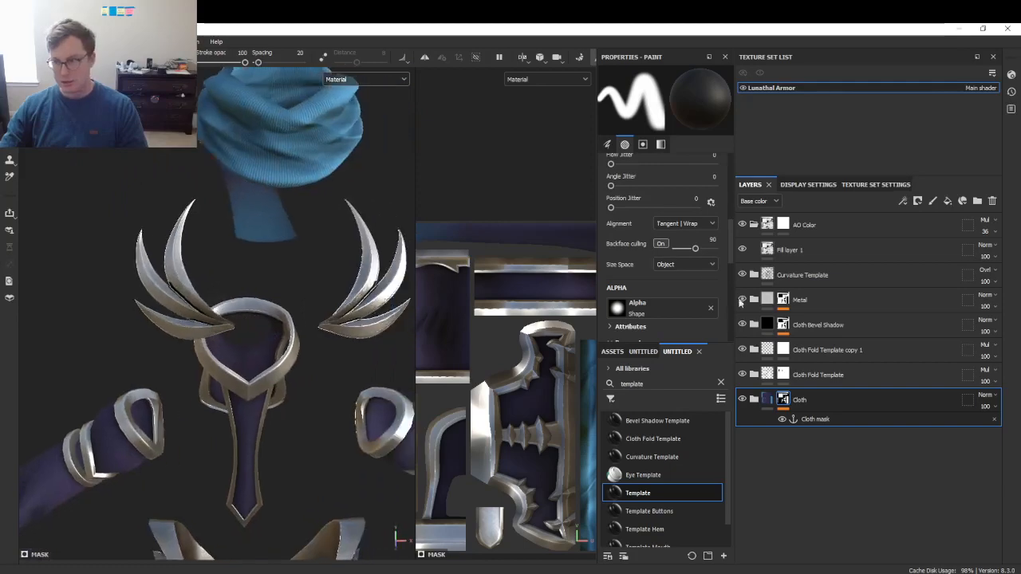
left_click(743, 275)
scroll(240, 343, "down", 6)
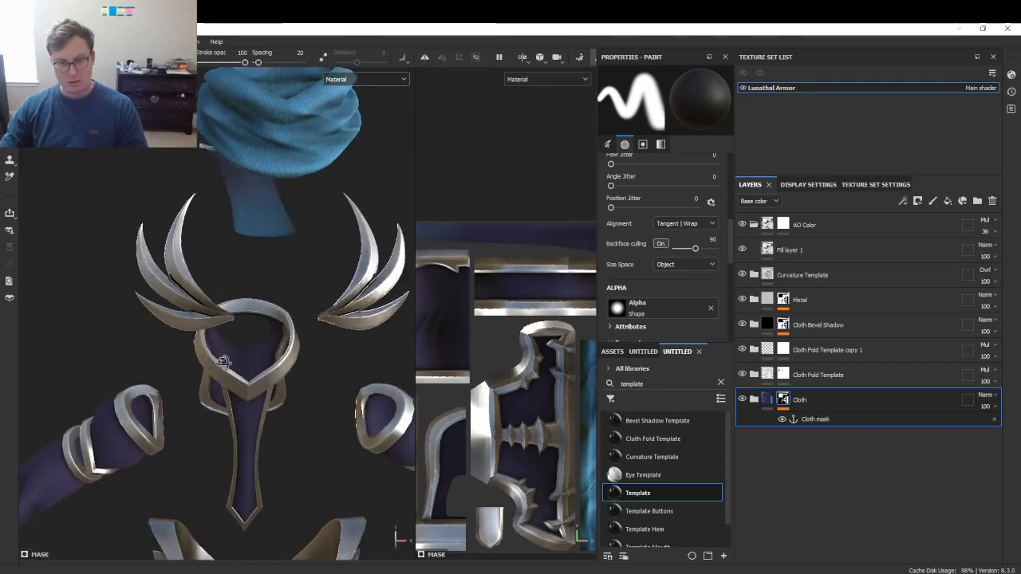
- Return to the Lunathal sticky note and add "- Gems" beneath "- Feathers Fixed"
key("alt+Tab")
key("alt+Tab")
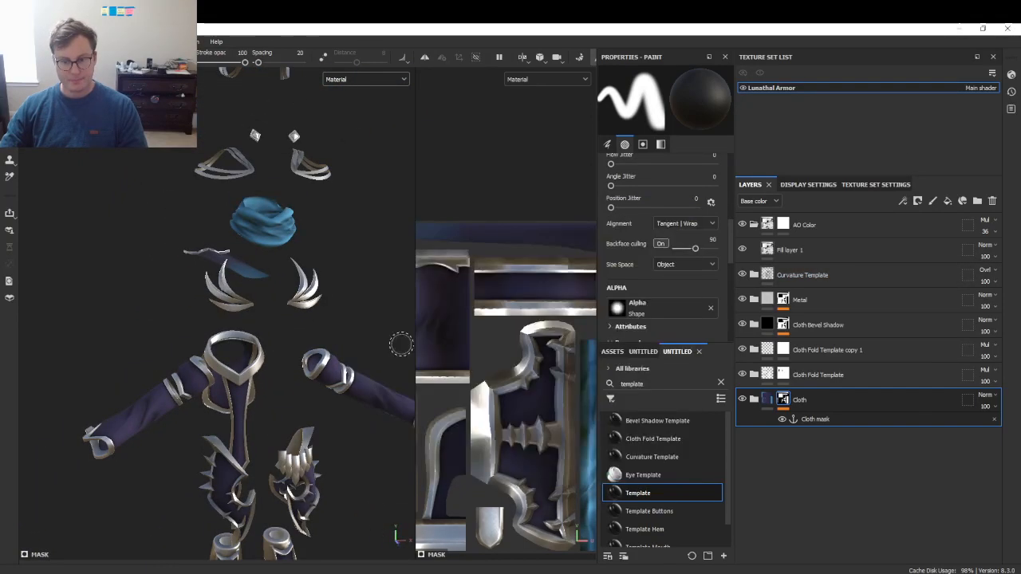
key("alt+Tab")
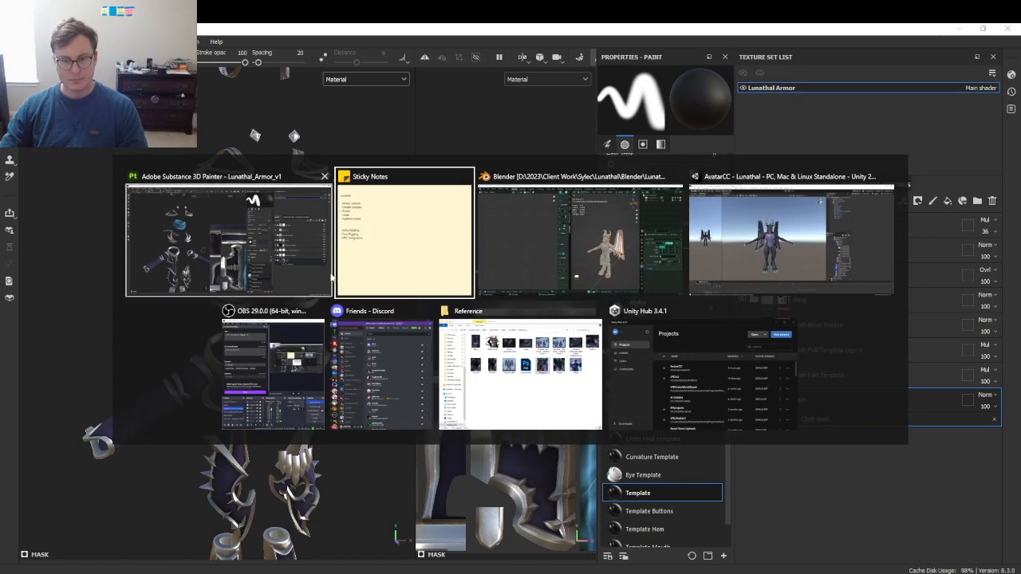
left_click(401, 270)
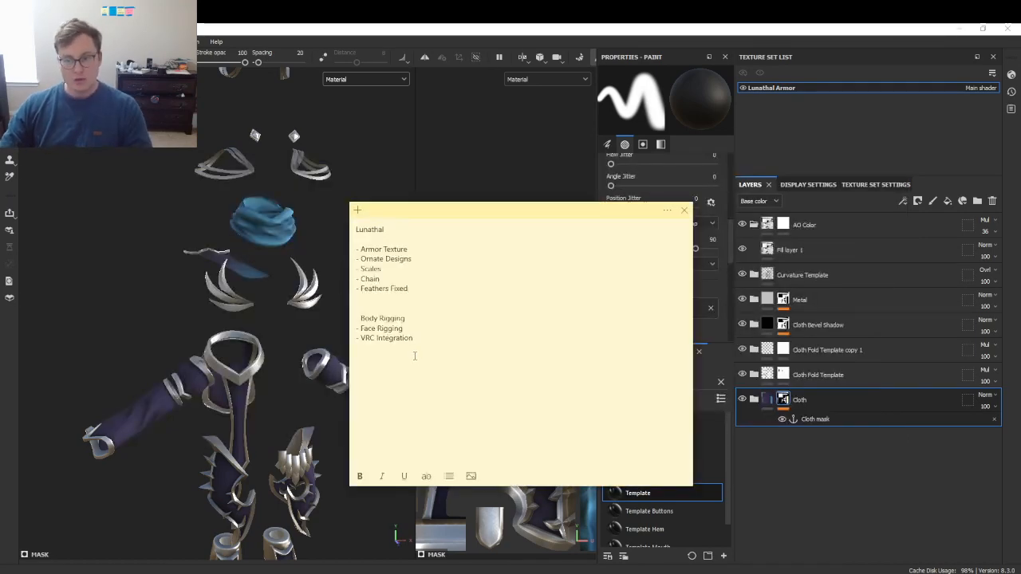
key("Return")
type("- Gems")
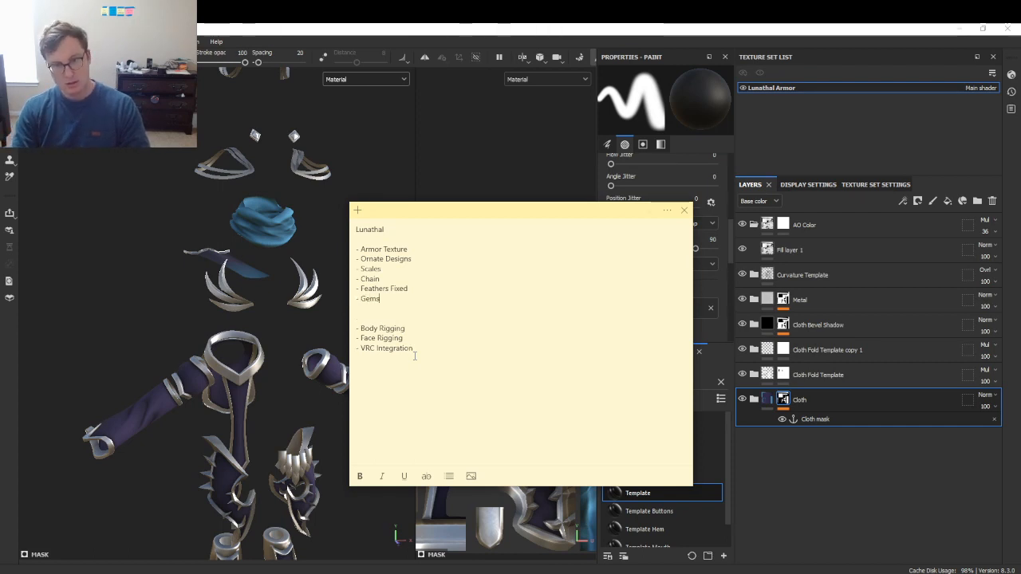
- Open the Lunathal With Armor reference image in Chrome and examine the armor's ornaments, scales and chains up close
left_click_drag(103, 256, 219, 262, "alt")
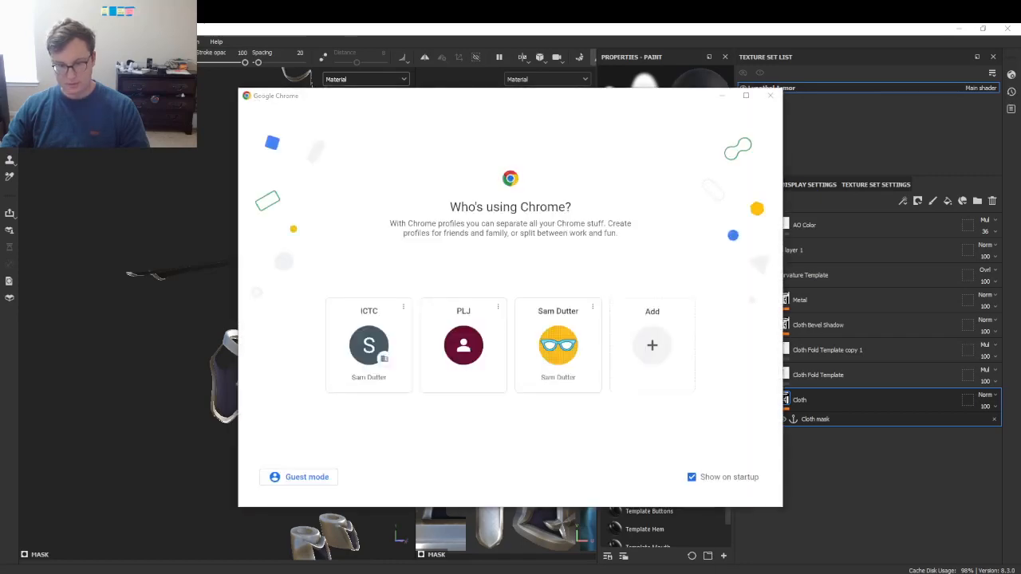
left_click(510, 11)
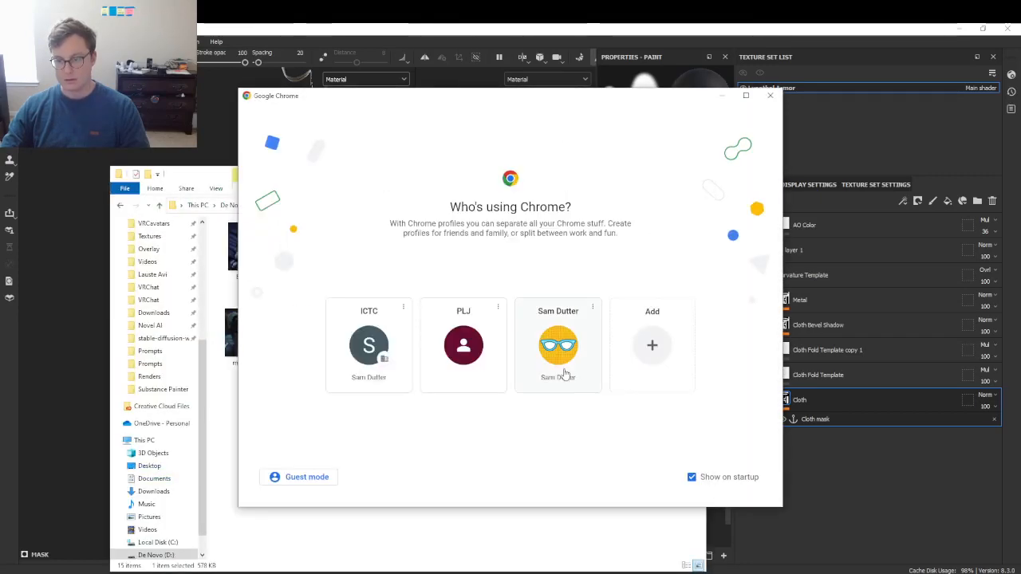
left_click(556, 372)
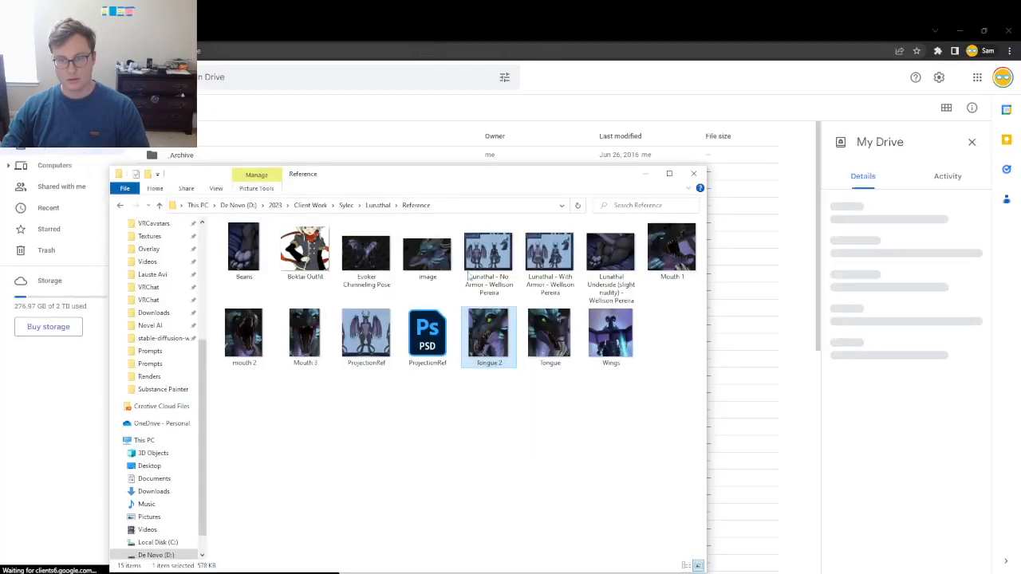
left_click(285, 37)
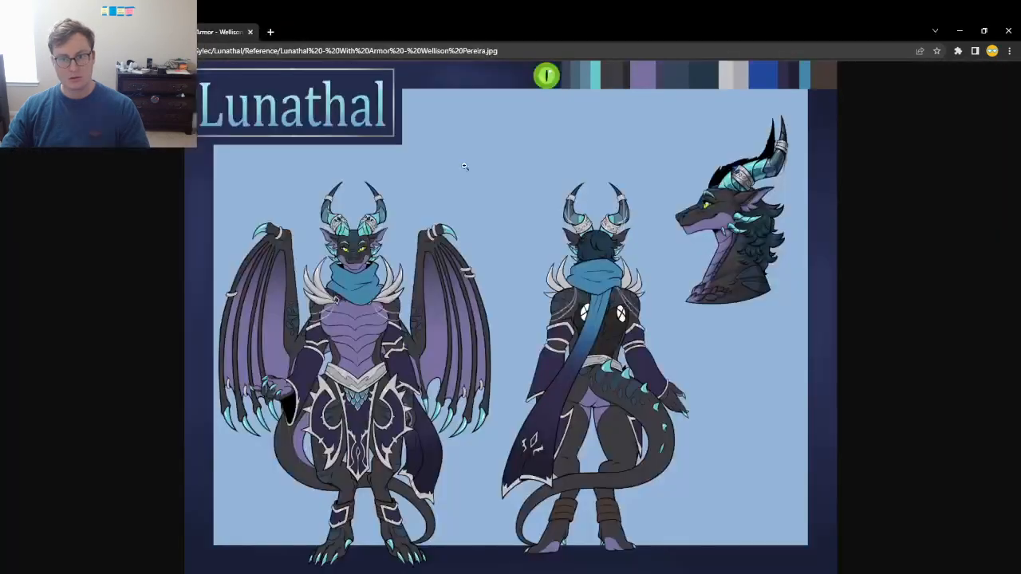
left_click(343, 242)
scroll(535, 284, "down", 3)
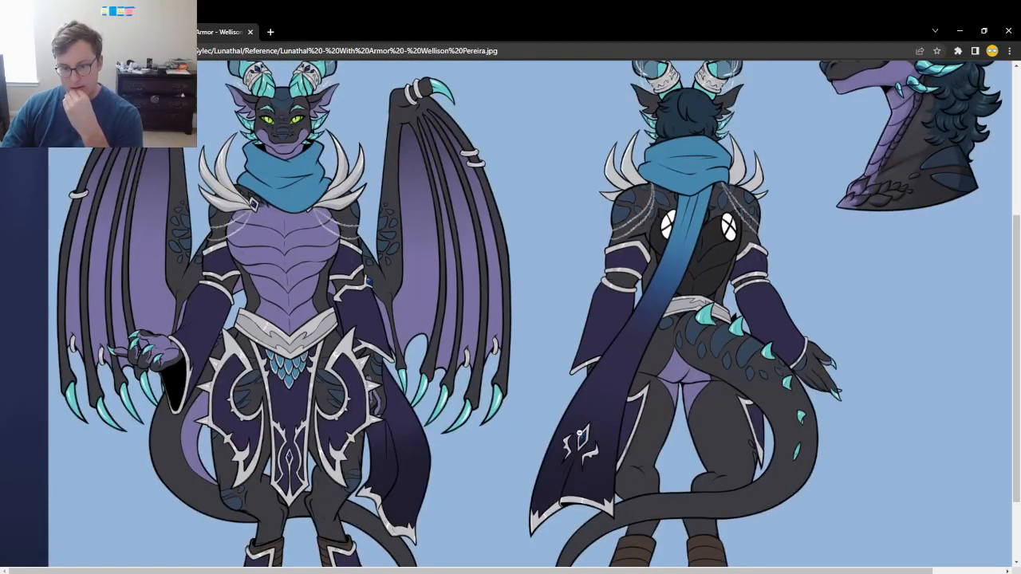
scroll(592, 423, "down", 2)
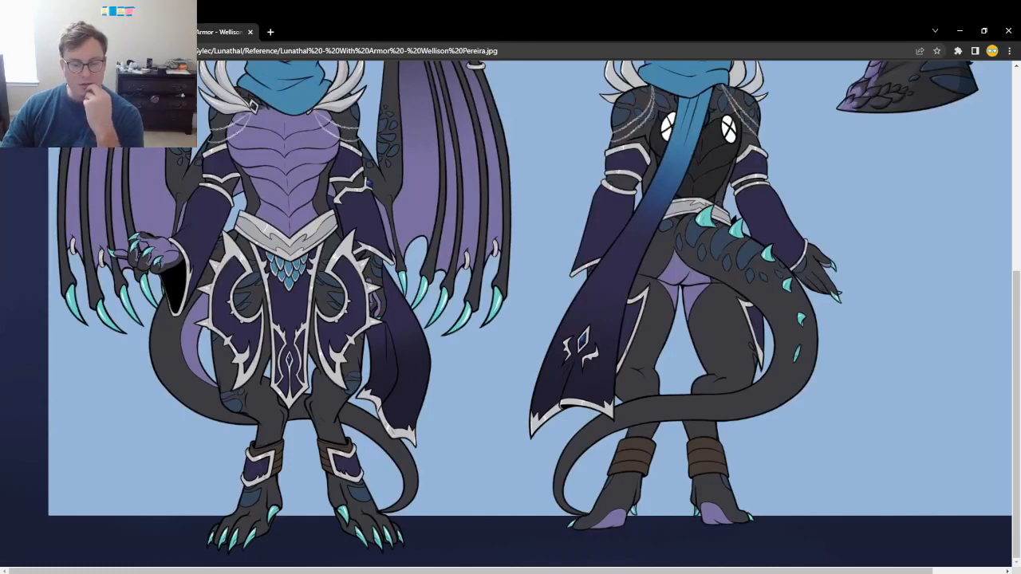
- Open the Evoker Channeling Pose image from the Reference folder and examine its waist and leg armor enlarged
left_click(283, 569)
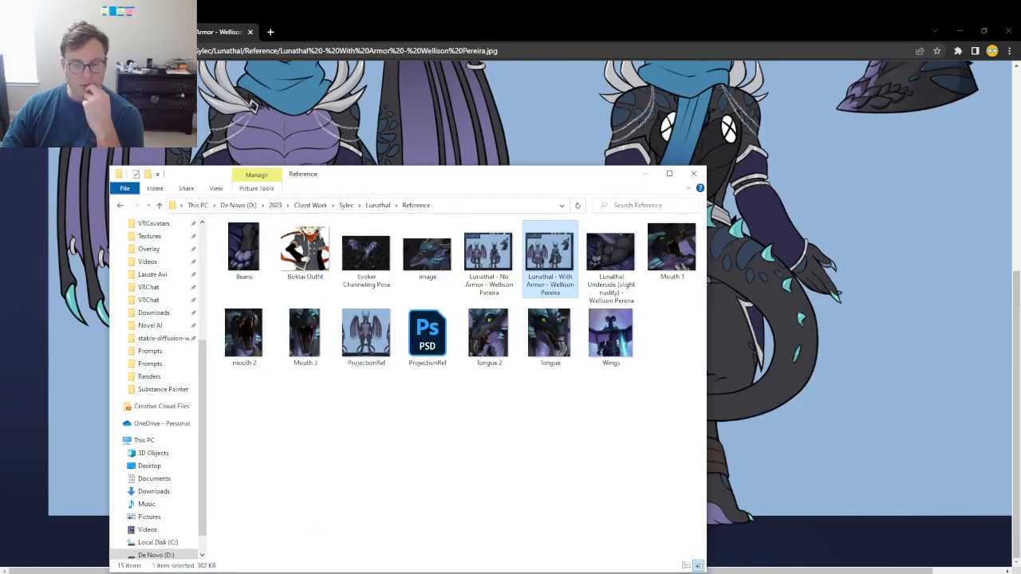
double_click(366, 254)
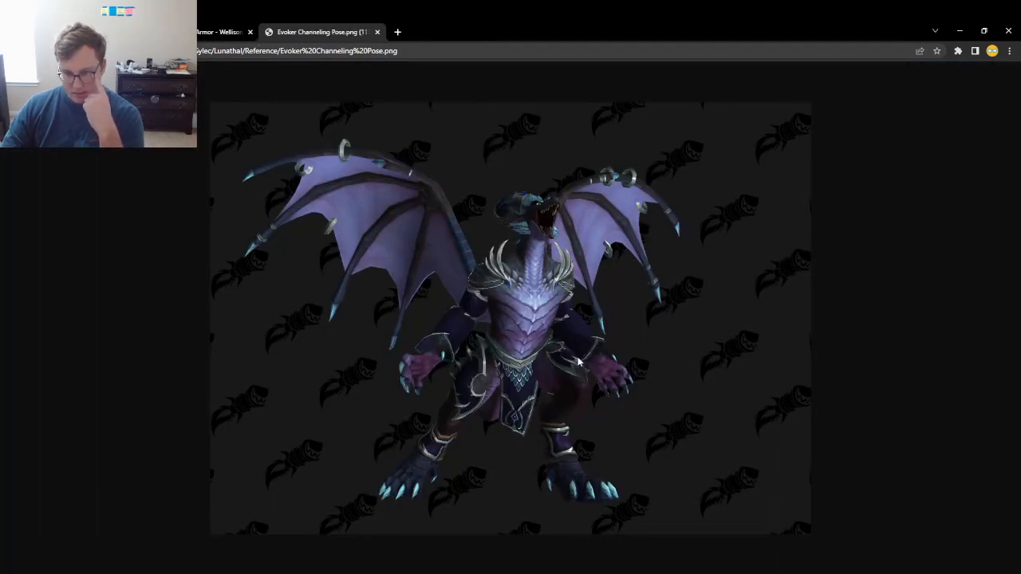
scroll(574, 358, "up", 5, "ctrl")
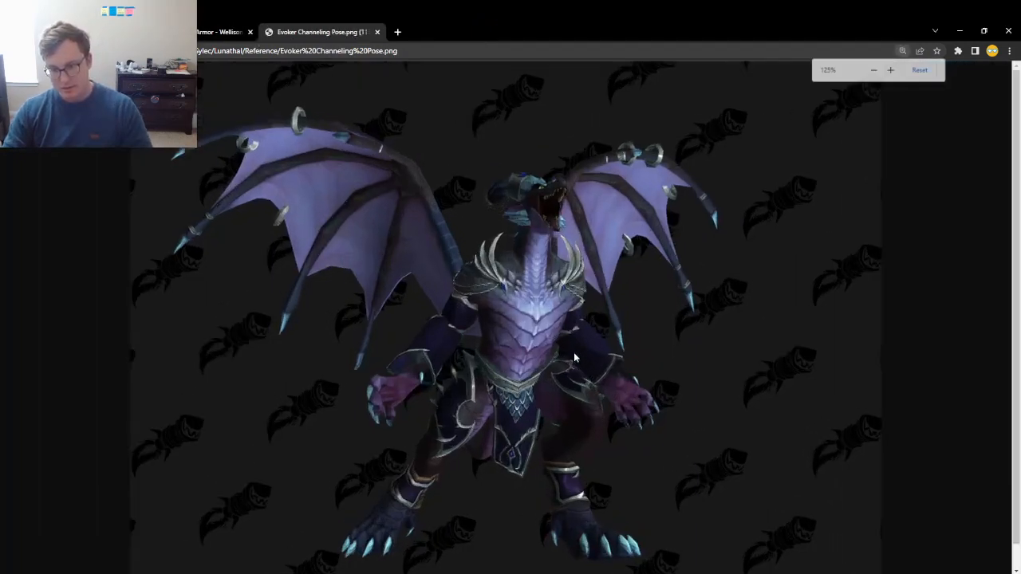
scroll(574, 357, "up", 2, "ctrl")
scroll(662, 320, "down", 5)
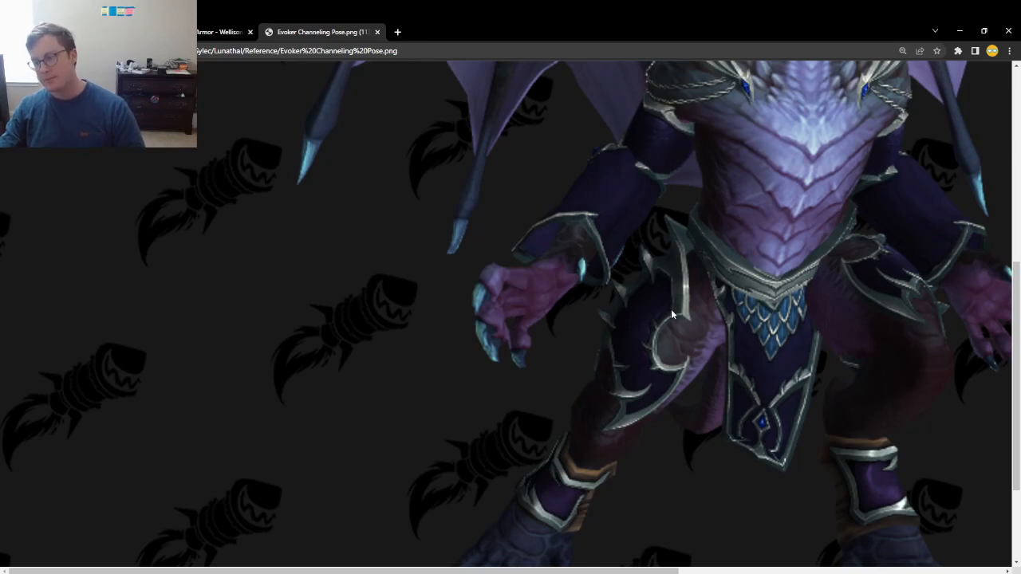
- Go back to the With Armor reference, bring up the Lunathal sticky note and add "- Plate/Cloth" beneath "- Gems"
key("alt+Tab")
left_click(227, 32)
key("alt+Tab")
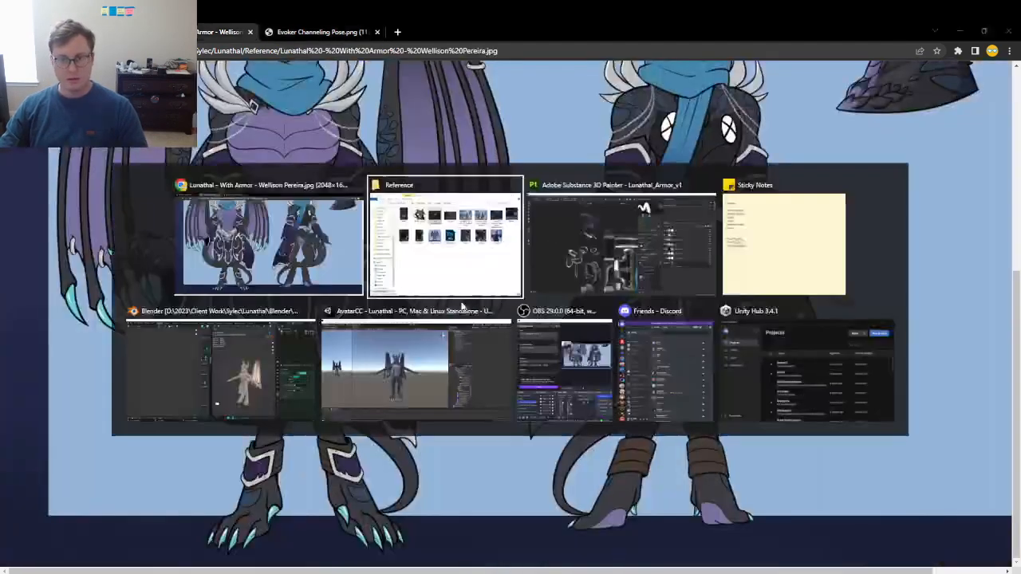
key("alt+Tab")
key("alt+Tab")
key("alt+Tab")
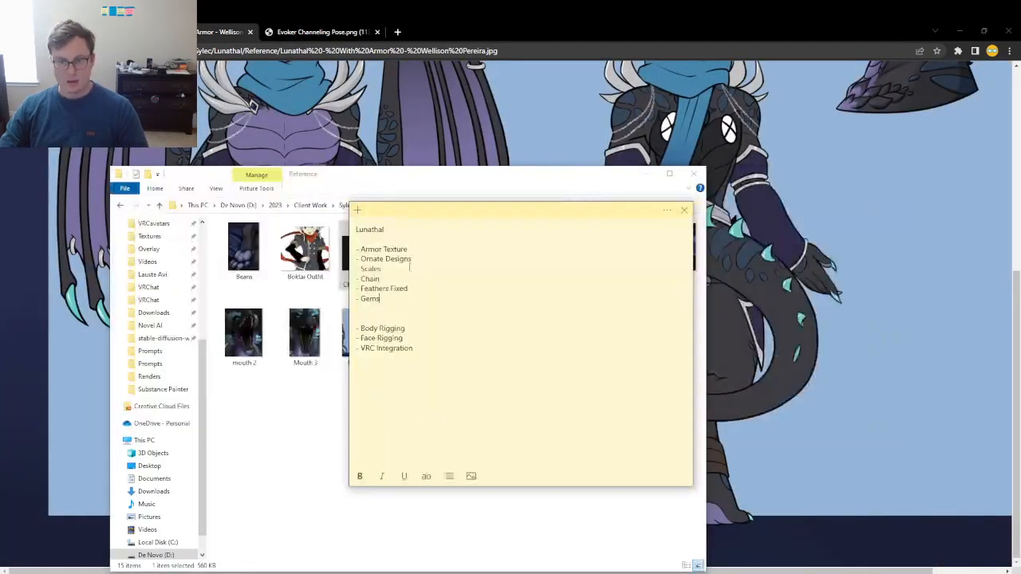
key("Return")
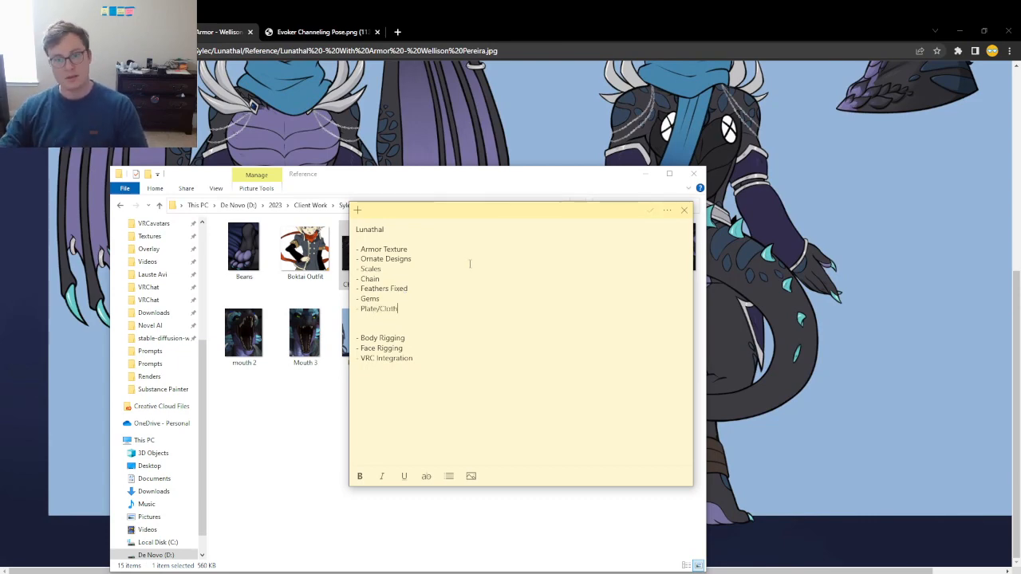
- Reset the zoom of the Evoker Channeling Pose reference in Chrome and switch back to Substance 3D Painter
left_click(518, 28)
key("ctrl+Tab")
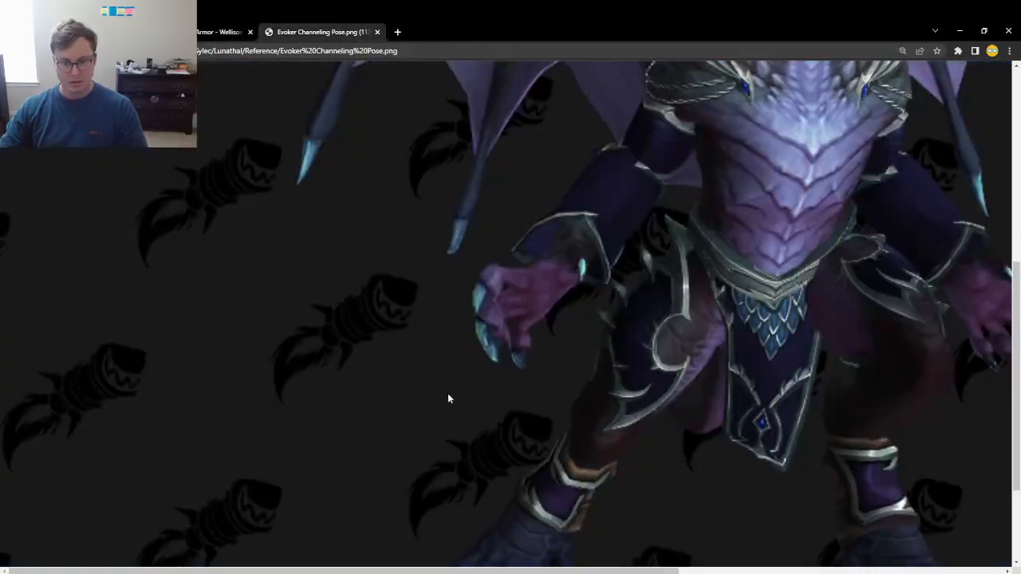
key("ctrl+0")
key("alt+Tab")
key("Tab")
key("Tab")
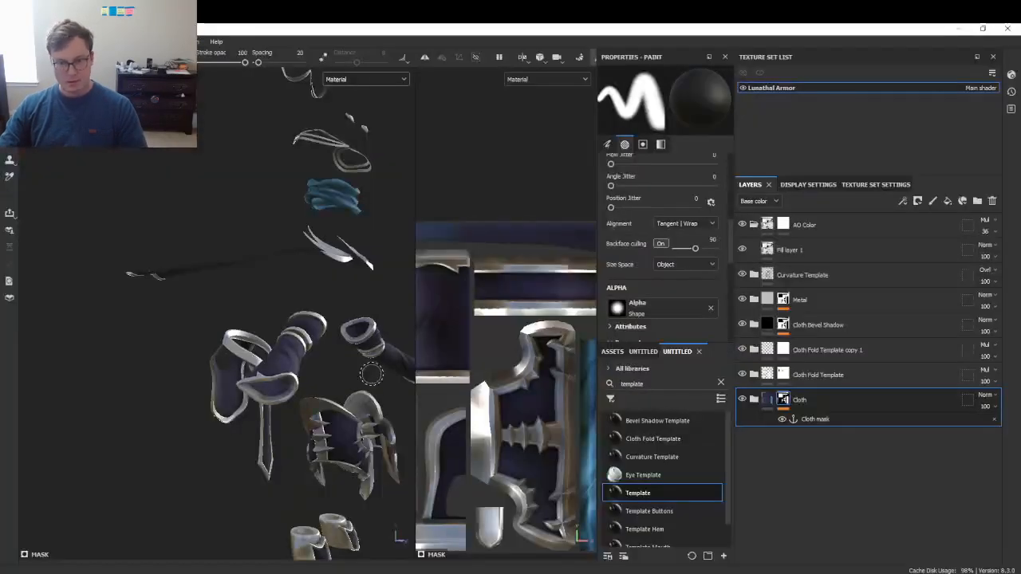
- Rename the Cloth folder as Cloth Plate
left_click_drag(371, 373, 293, 391, "alt")
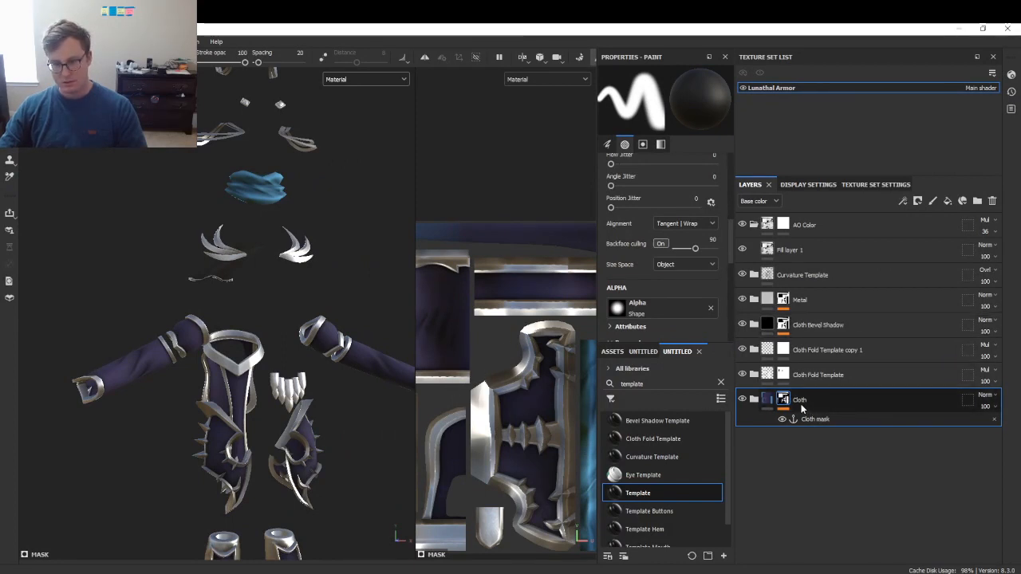
scroll(112, 343, "down", 3)
key("4")
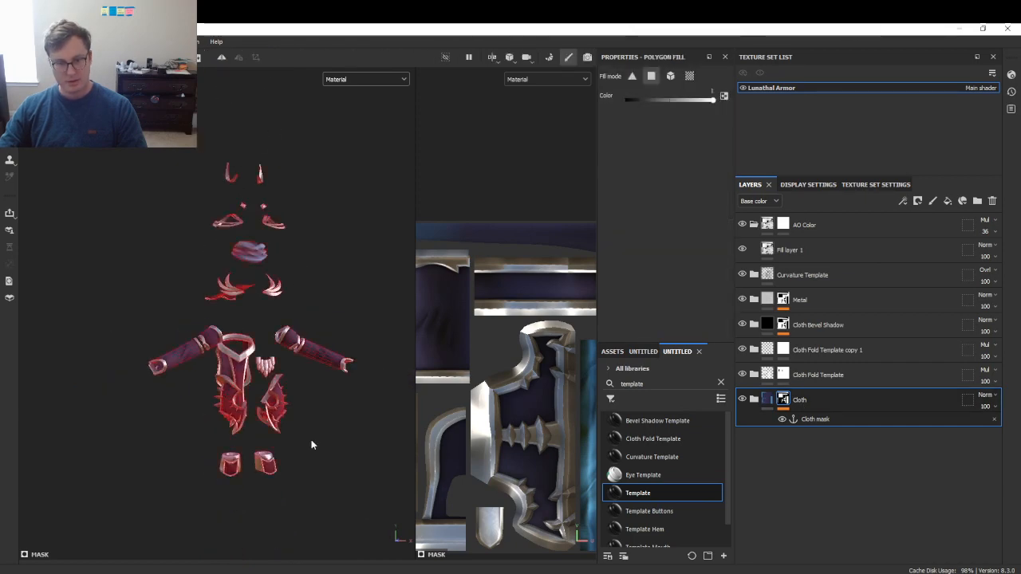
scroll(228, 399, "up", 10)
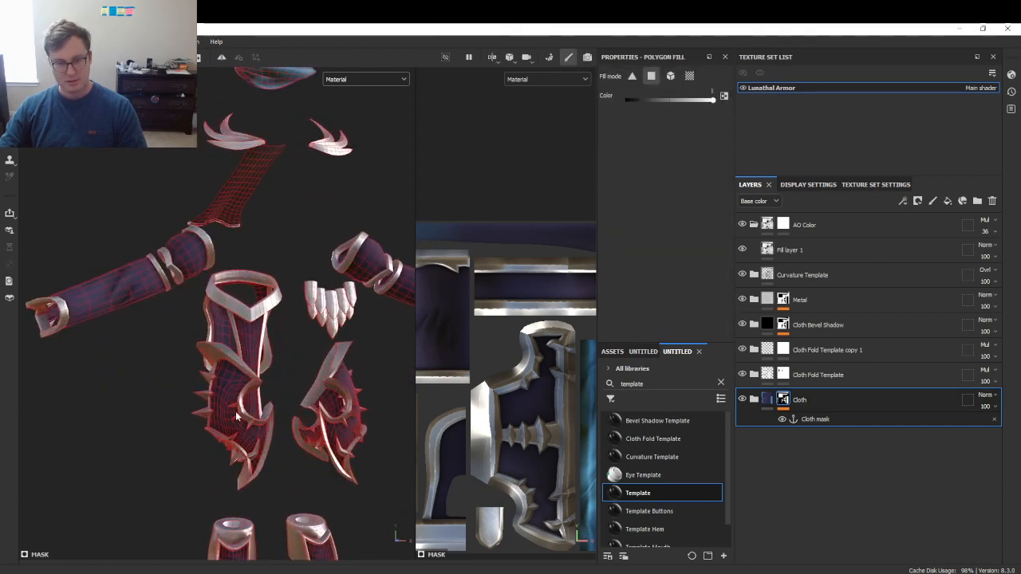
left_click_drag(210, 412, 231, 406, "alt")
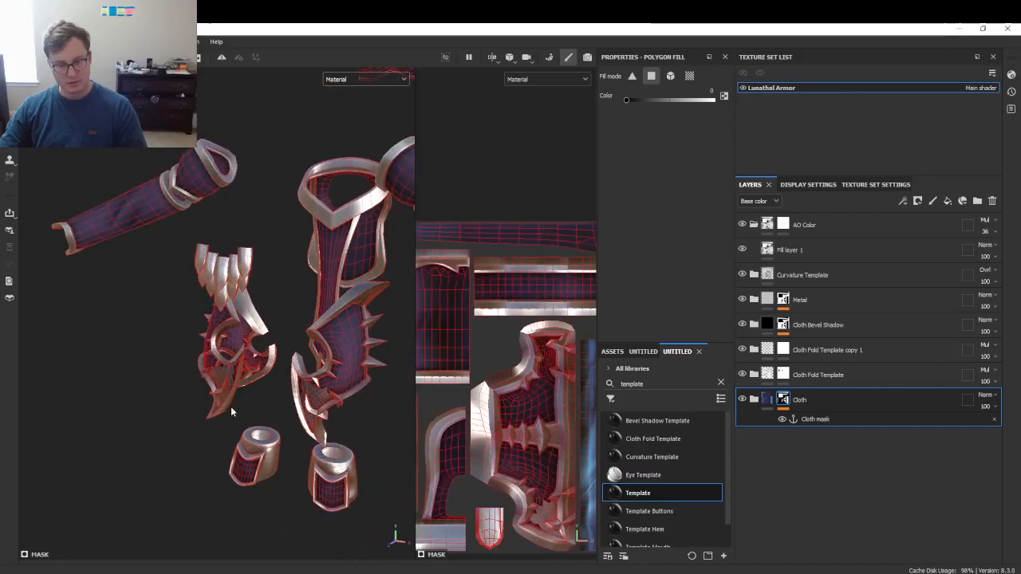
double_click(813, 404)
left_click(829, 401)
type("Pl")
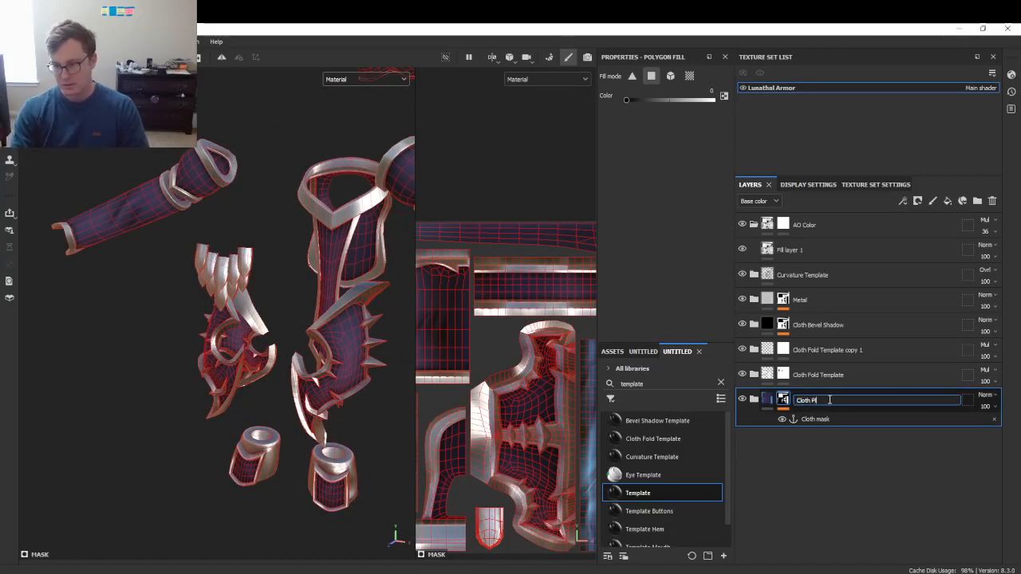
type("ate")
key("Return")
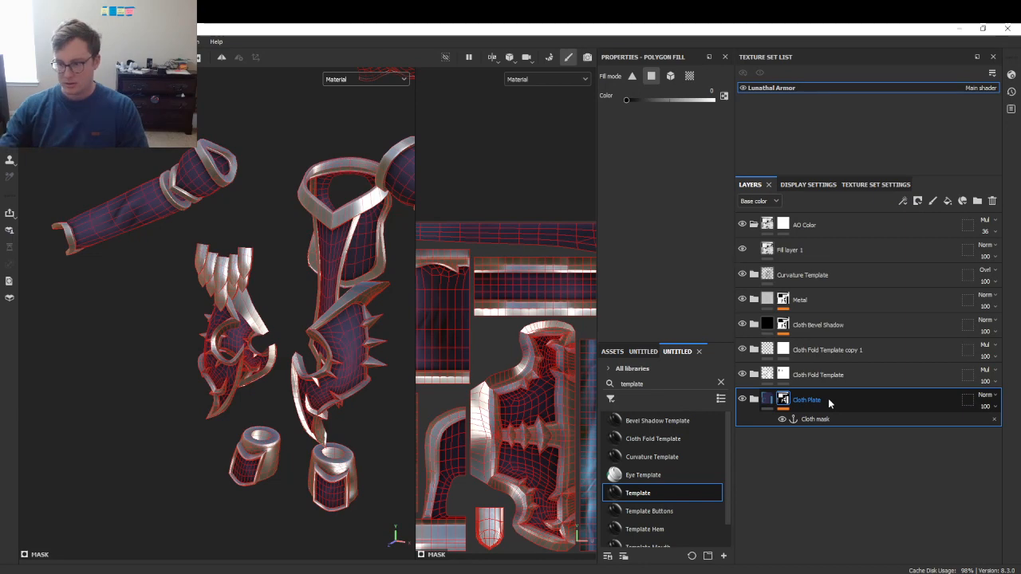
- Add the Template smart material inside the Cloth Plate folder, above Fill layer 1 copy 1, and rename it Plate
left_click(755, 400)
left_click(758, 438)
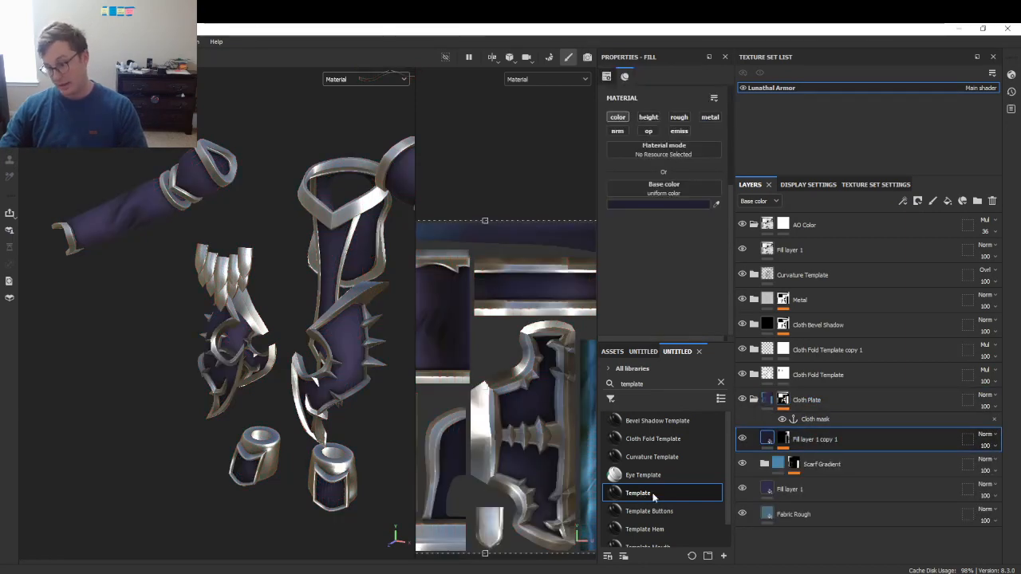
left_click_drag(652, 496, 877, 434)
double_click(821, 440)
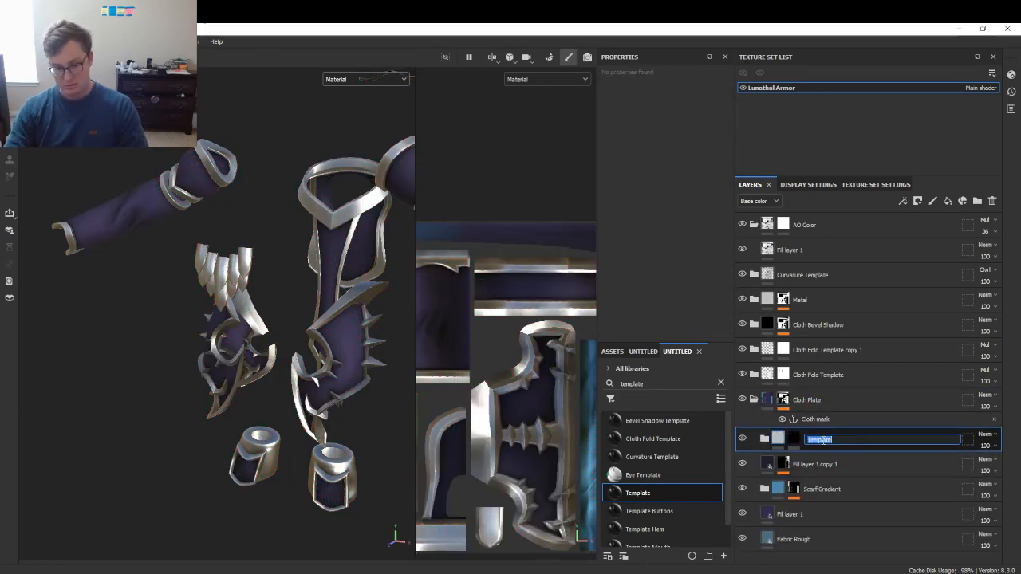
type("Plate")
key("Return")
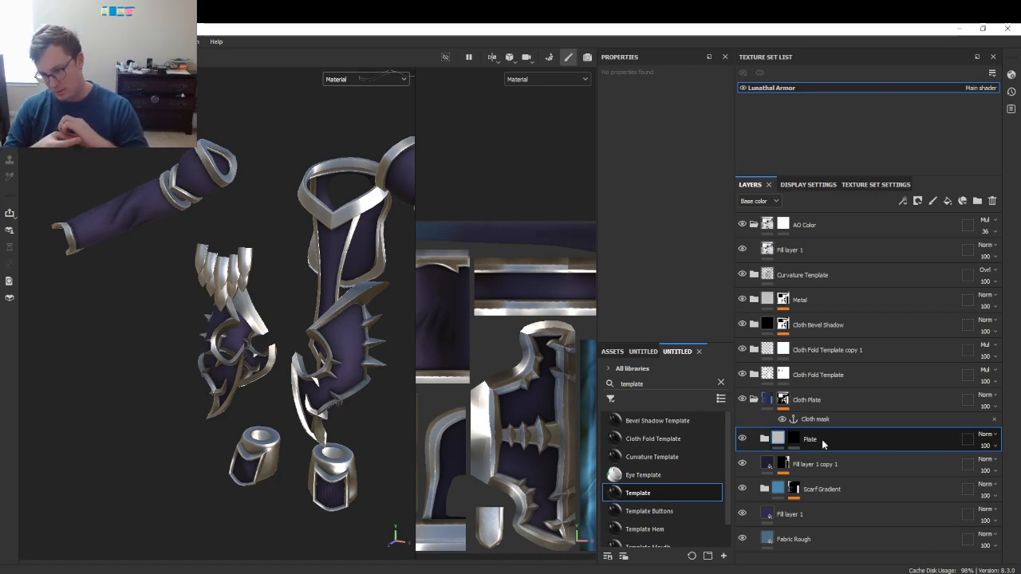
- Expand the Plate folder and search all asset libraries for "iron"
left_click(764, 439)
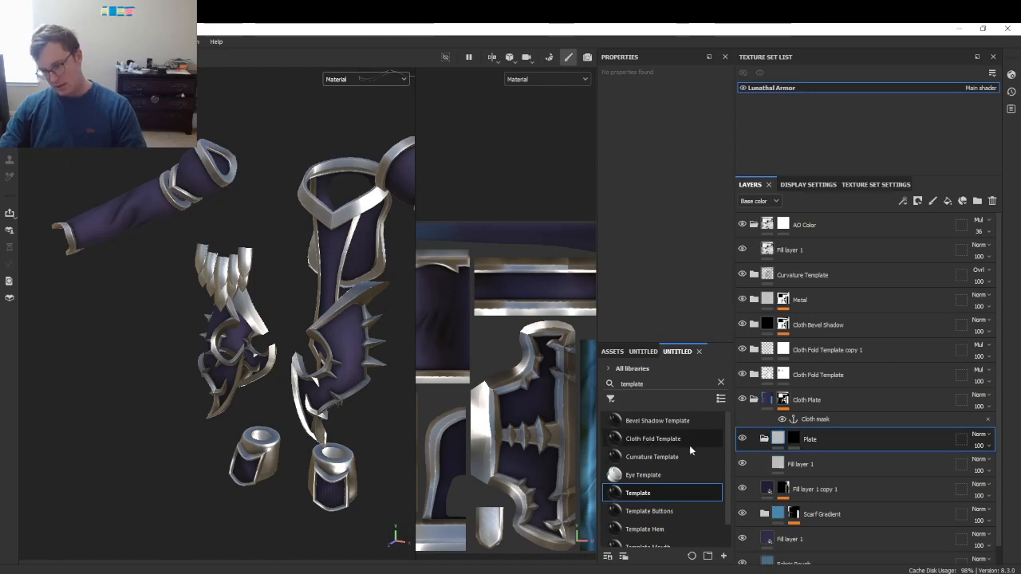
left_click(720, 383)
left_click(641, 351)
left_click(613, 352)
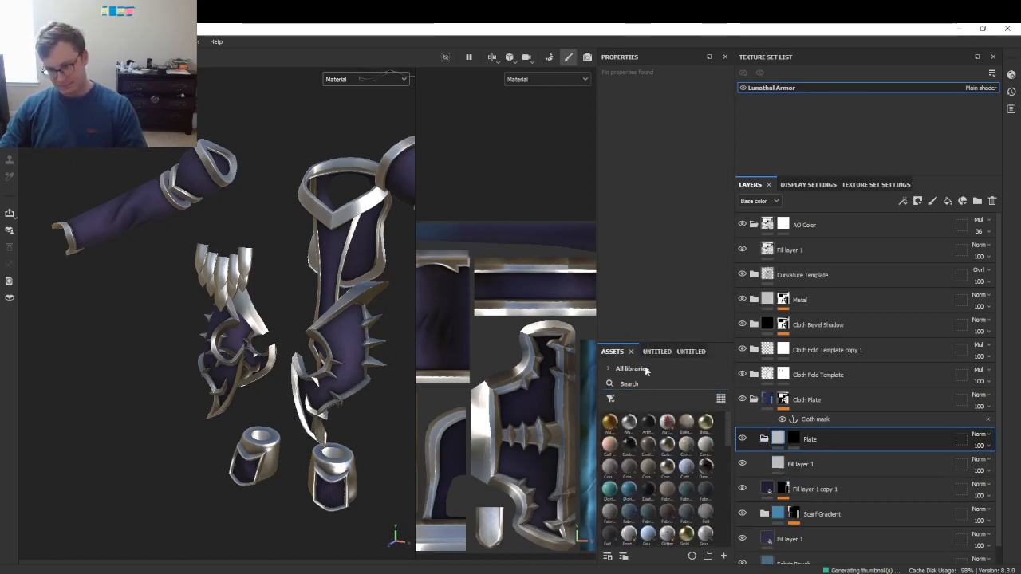
left_click(646, 382)
type("ki")
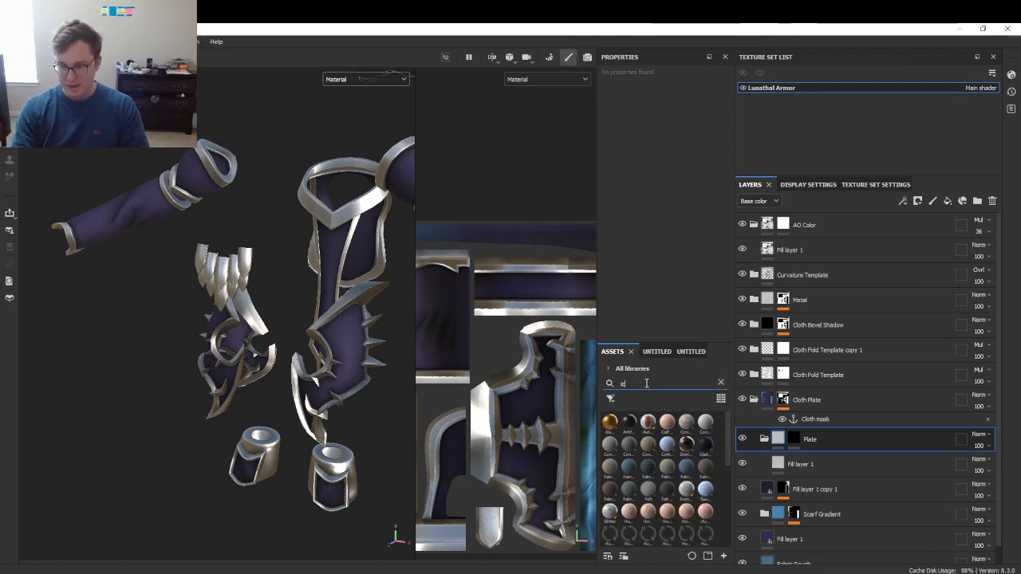
type("o")
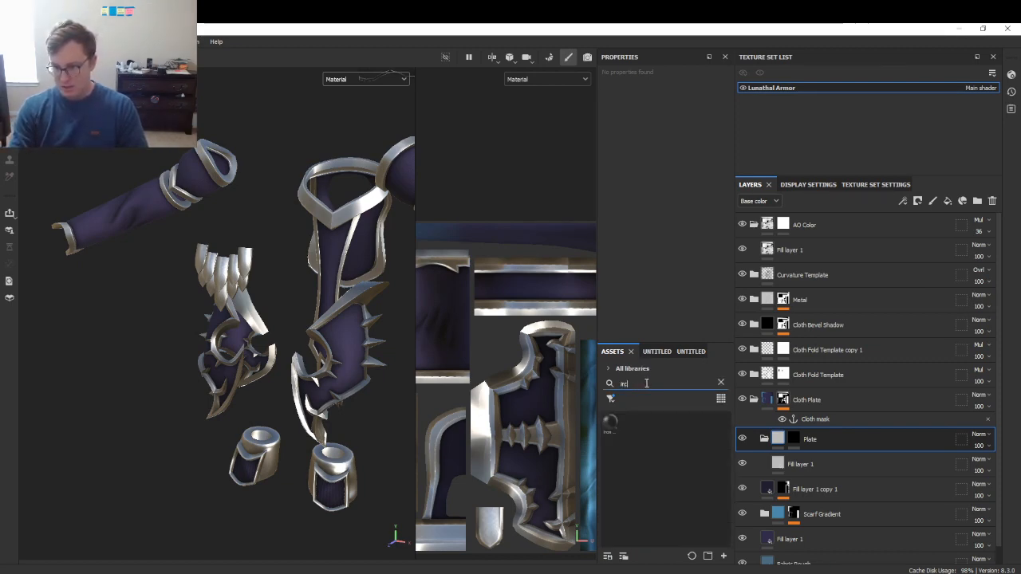
key("BackSpace")
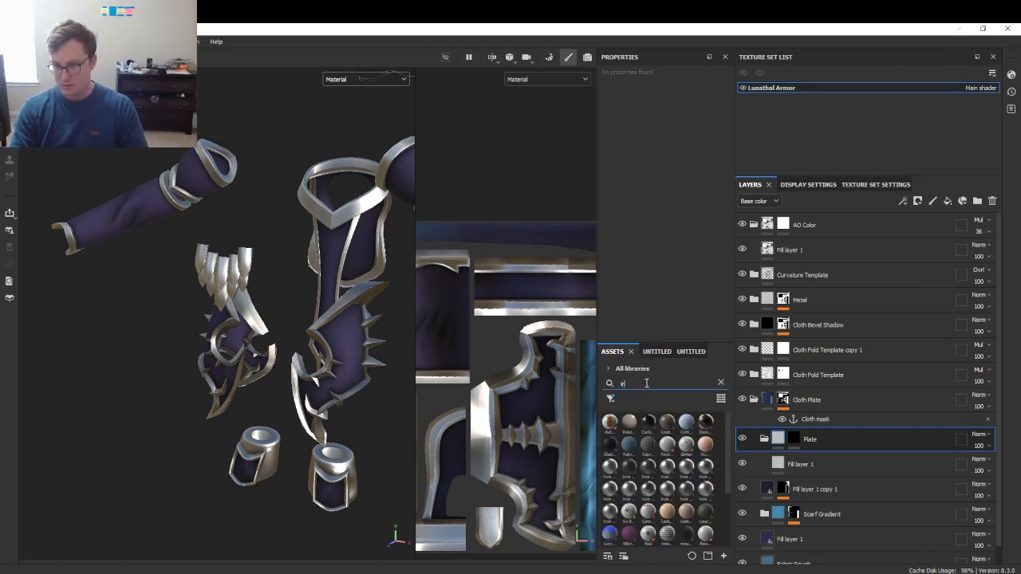
type("on")
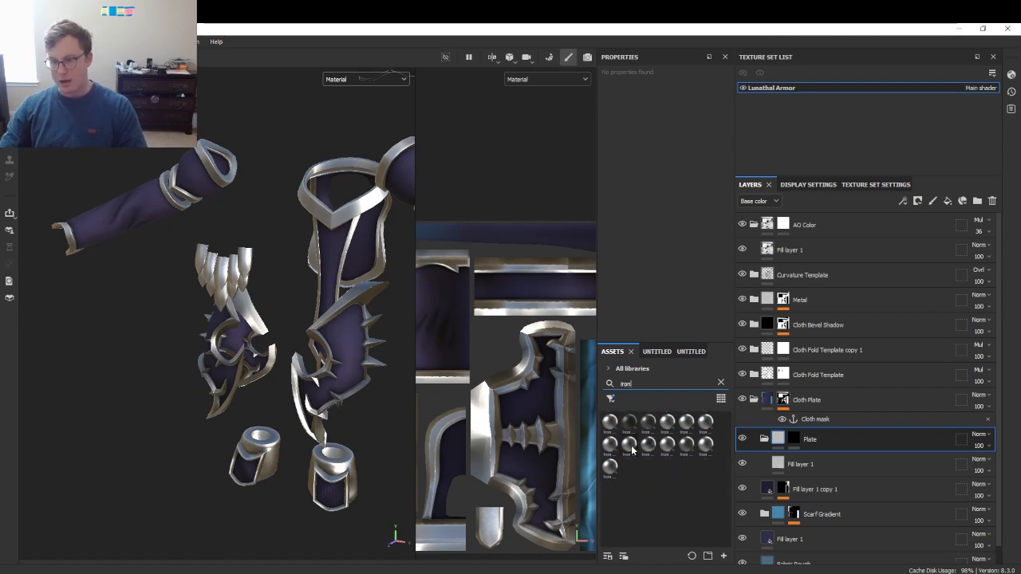
- Preview the iron materials and add Iron Raw Damaged to the Plate folder, above its Fill layer 1
mouse_move(632, 450)
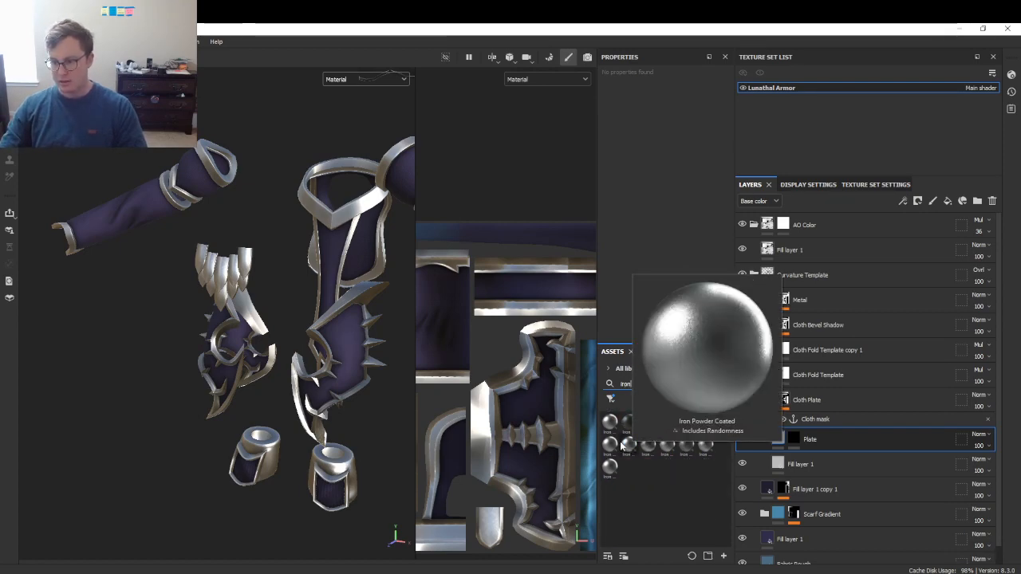
mouse_move(614, 430)
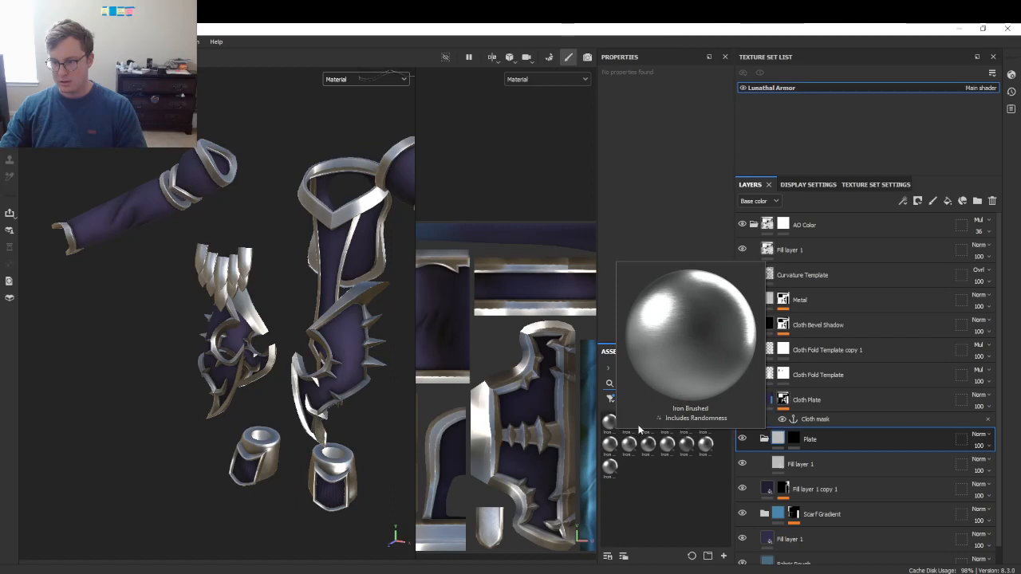
mouse_move(657, 429)
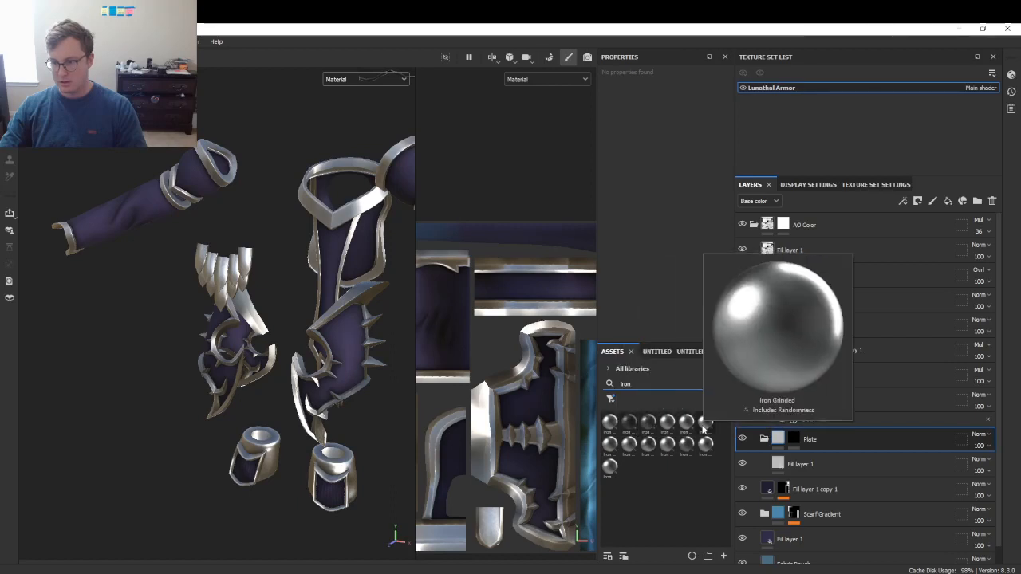
mouse_move(707, 449)
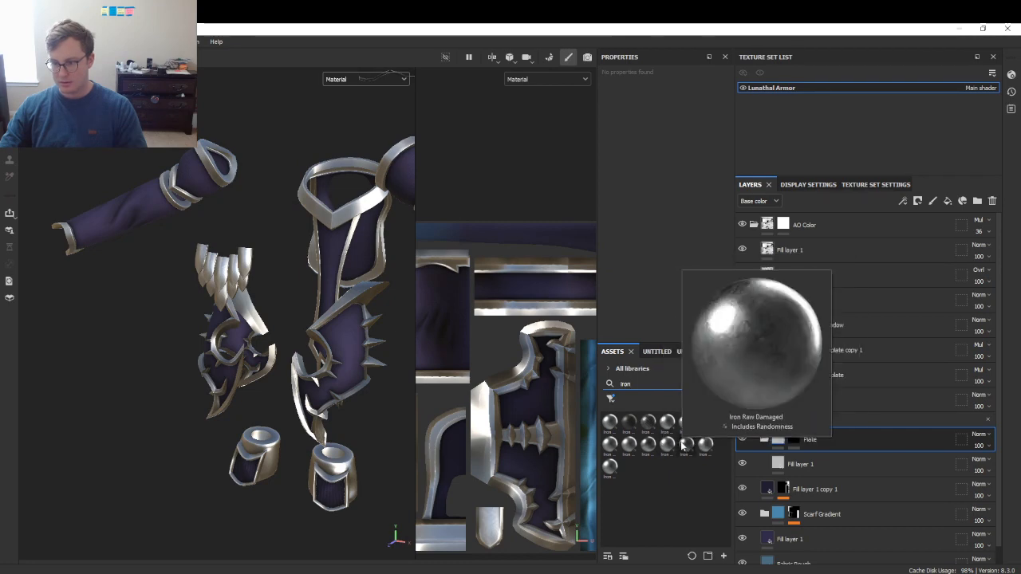
left_click_drag(686, 447, 823, 457)
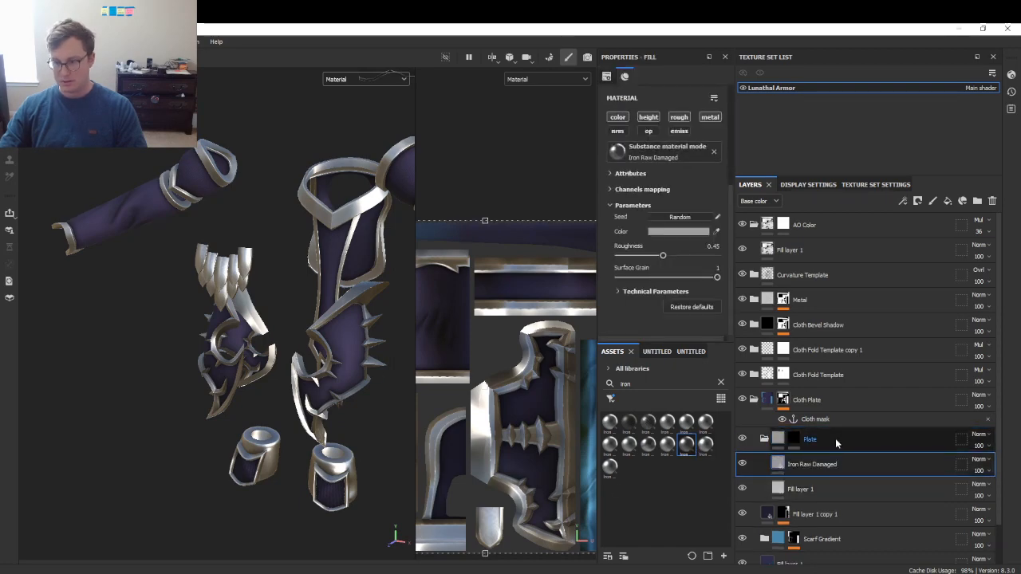
- Fill the thigh, upper-arm and shin plates white by UV island in the Plate folder's mask, checking the Evoker Channeling Pose reference
left_click(793, 438)
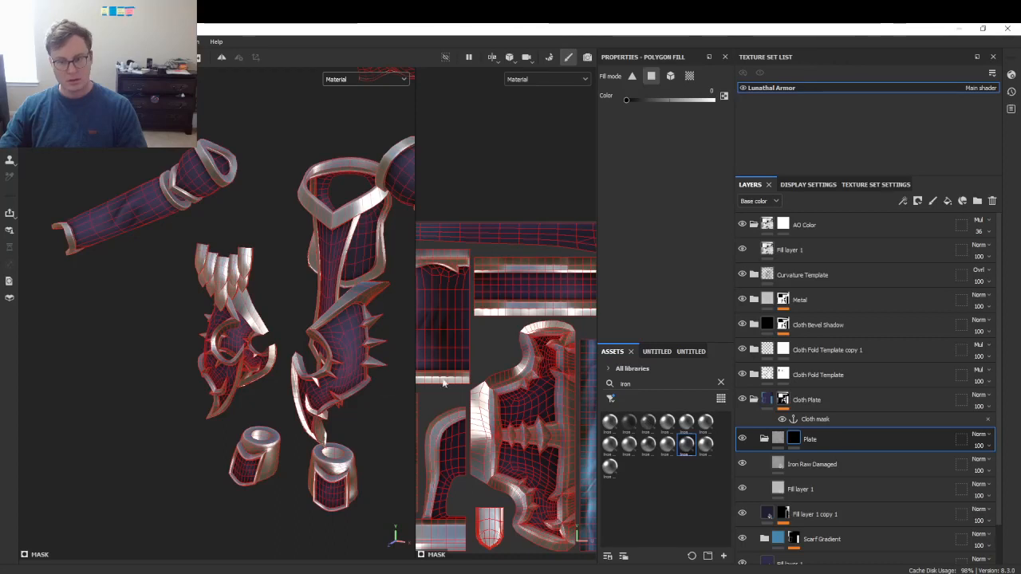
left_click(689, 75)
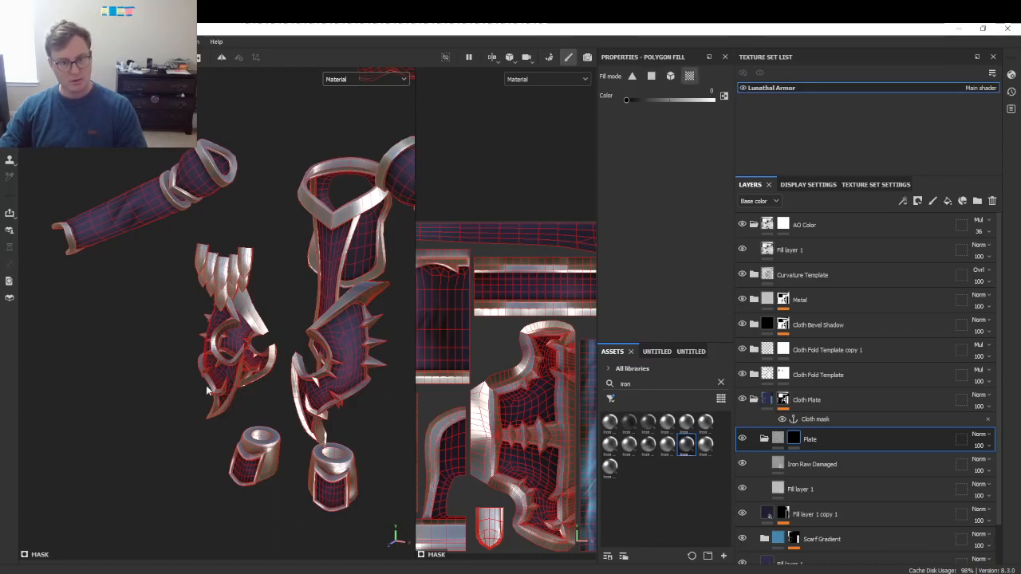
left_click_drag(239, 392, 289, 270, "alt")
middle_click_drag(265, 479, 231, 319, "alt")
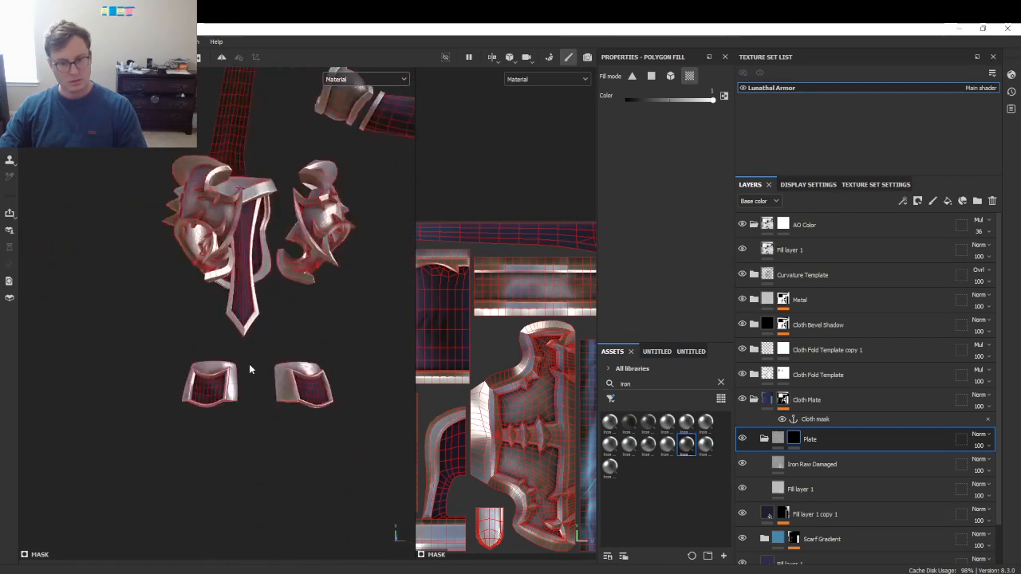
key("alt+Tab")
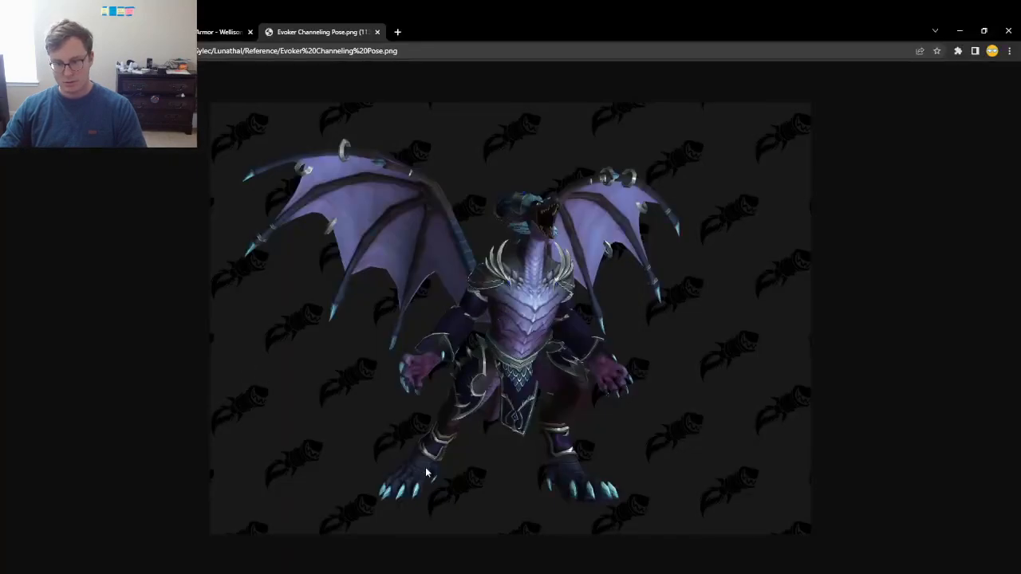
key("alt+Tab")
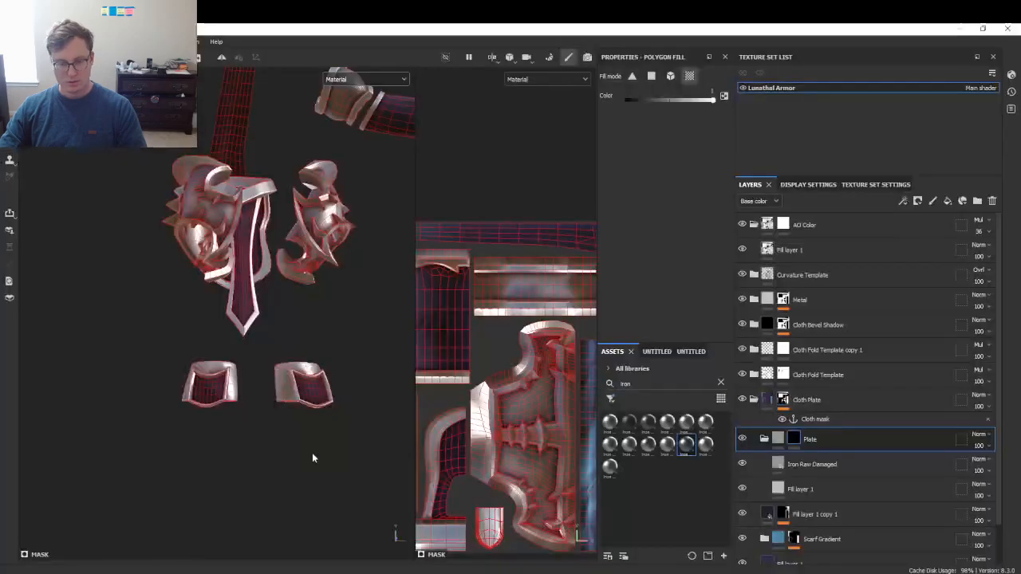
left_click_drag(308, 360, 341, 321, "alt")
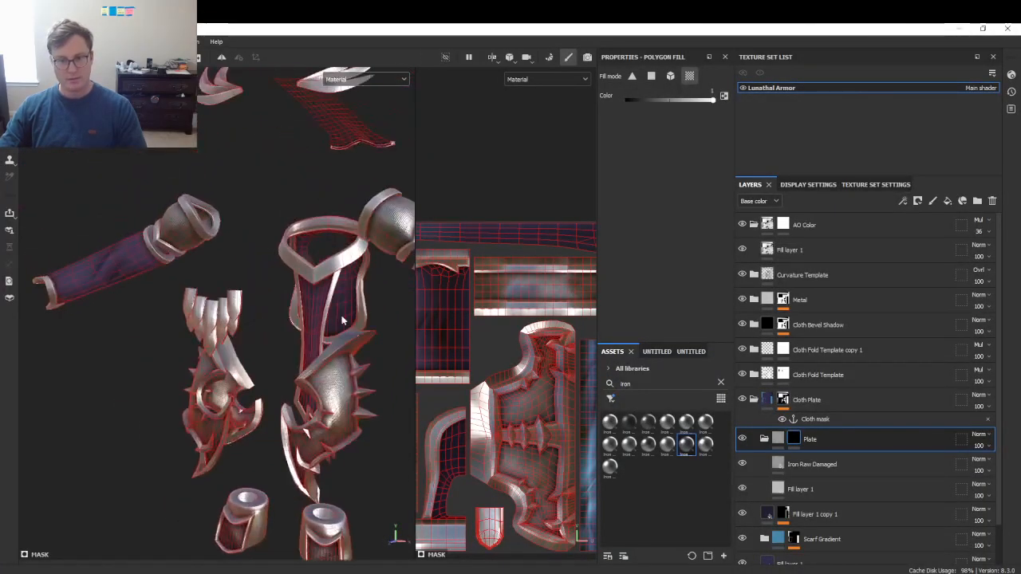
left_click_drag(385, 367, 447, 363, "alt")
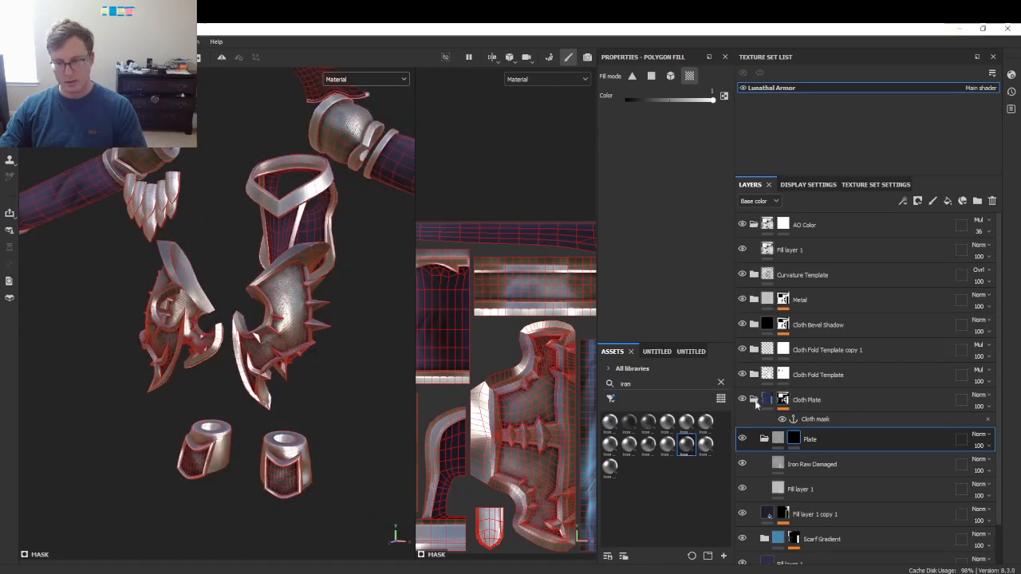
- Try the Replace blending mode for the height channel on the Plate folder and on the Cloth Plate folder
left_click(789, 489)
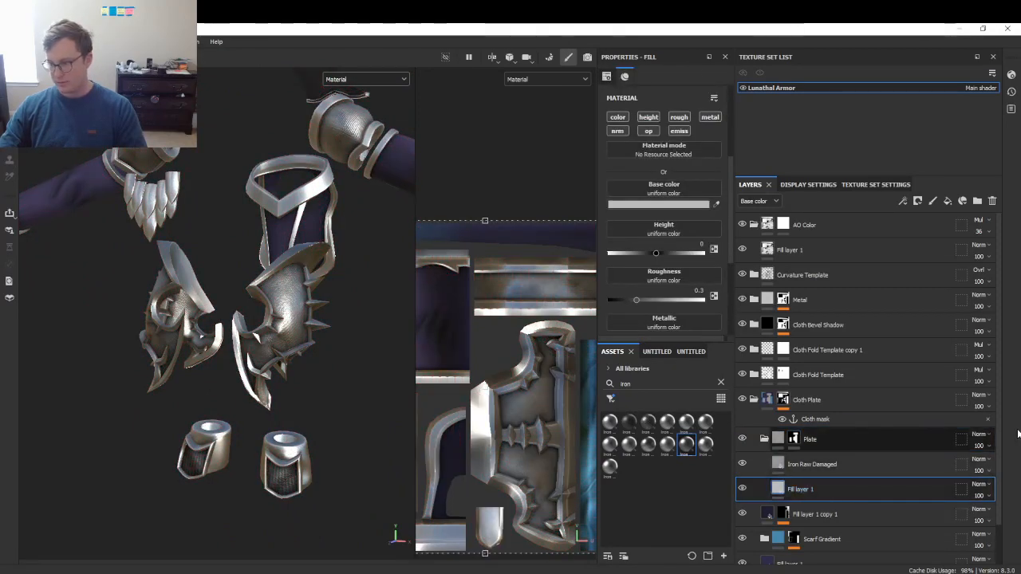
left_click(982, 435)
left_click(983, 439)
left_click(763, 201)
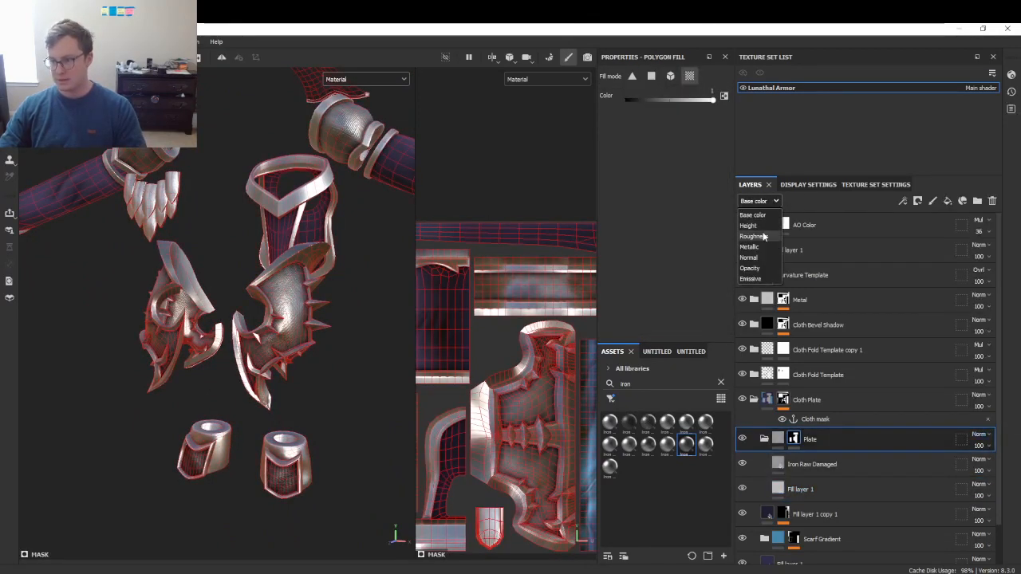
left_click(795, 250)
left_click(986, 436)
left_click(953, 143)
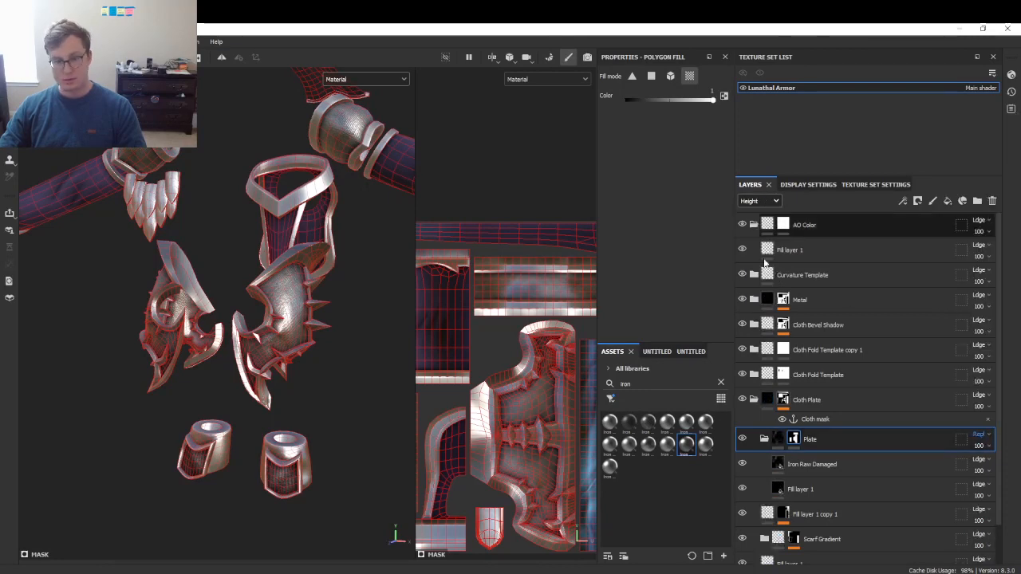
scroll(214, 349, "up", 4)
scroll(325, 331, "up", 5)
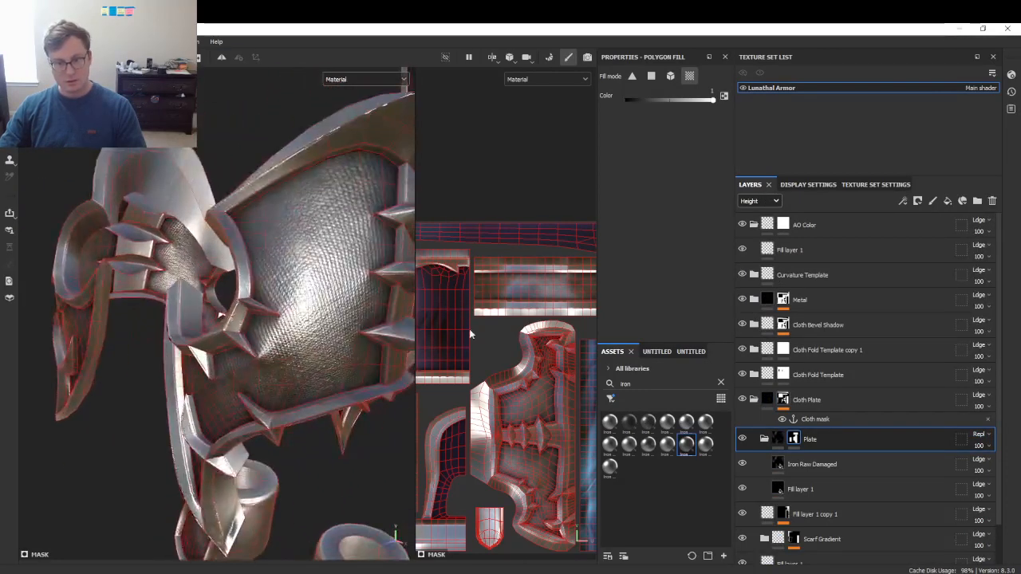
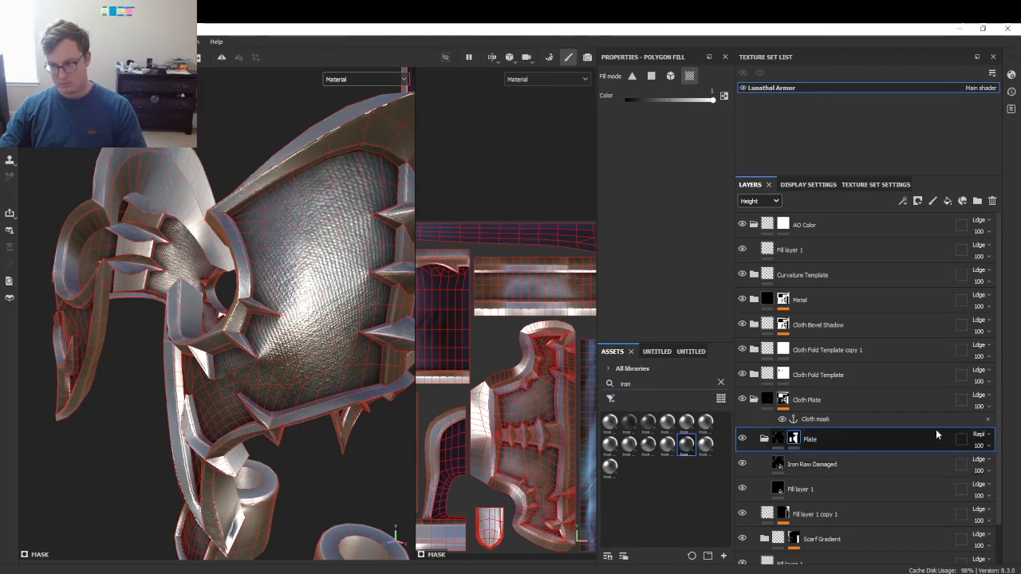
left_click(984, 401)
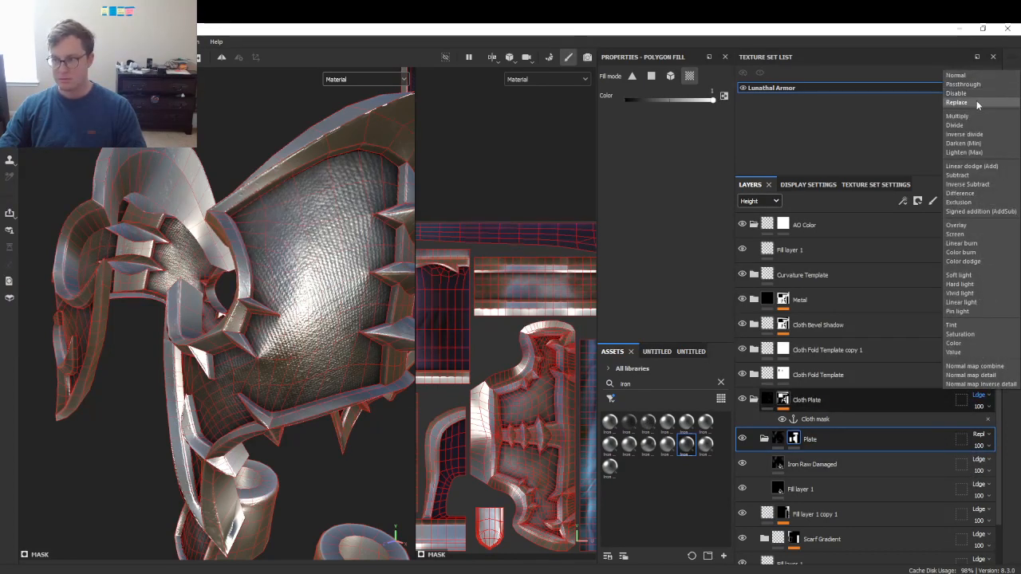
left_click(977, 98)
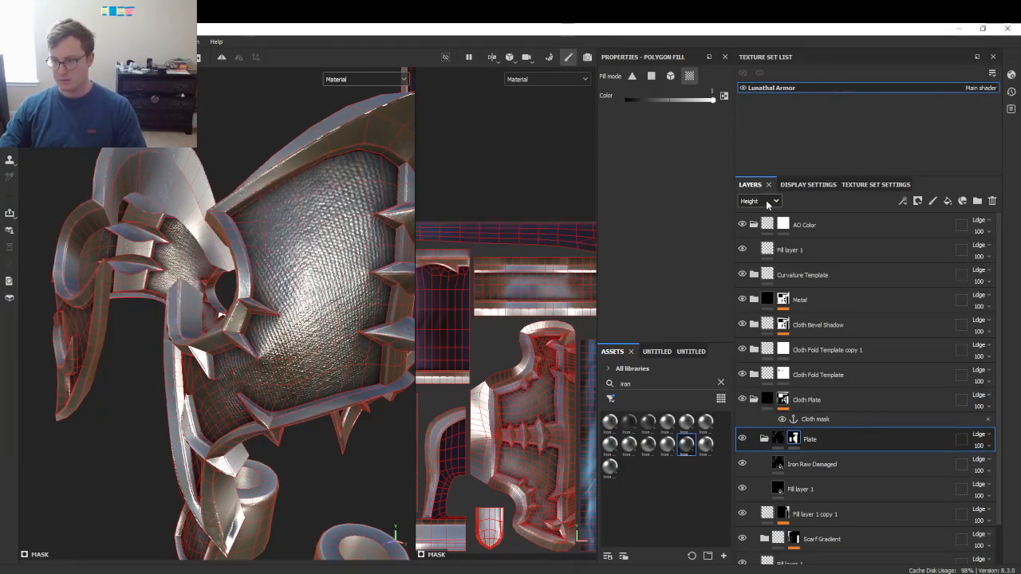
- Try the Replace blending mode for the normal channel on the Plate folder
left_click(758, 201)
left_click(752, 258)
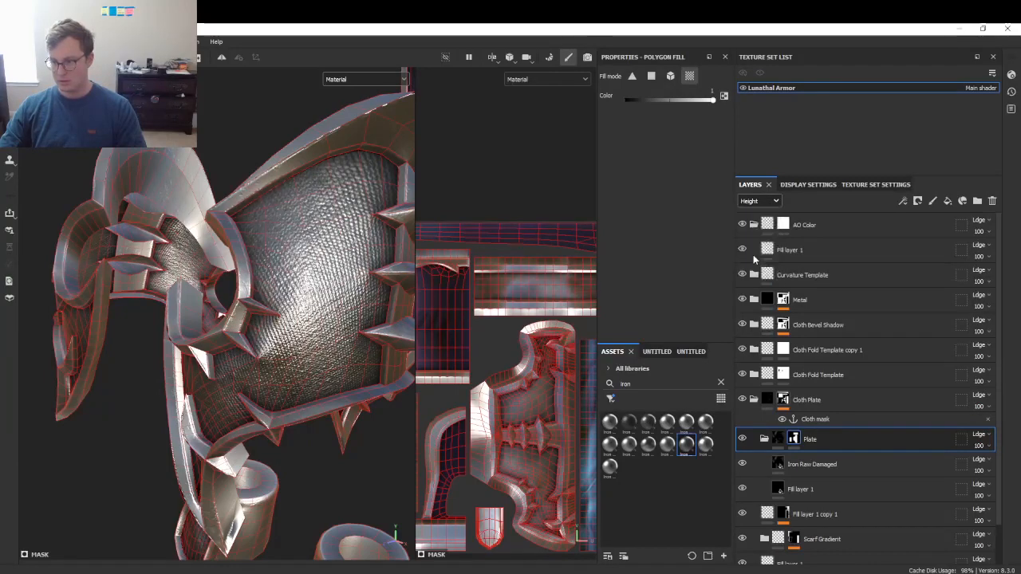
left_click(973, 437)
left_click(956, 141)
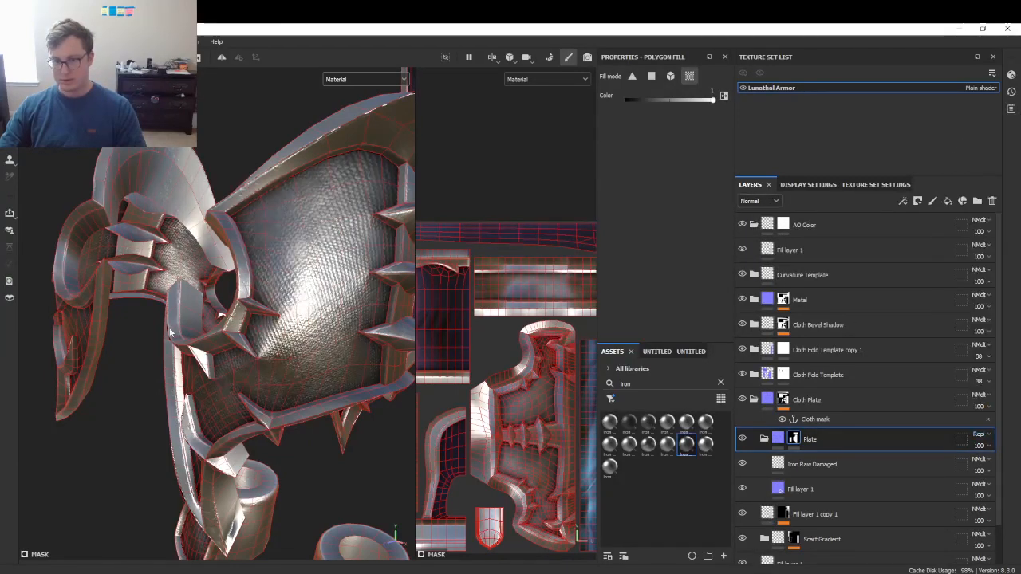
left_click_drag(255, 335, 325, 328, "alt")
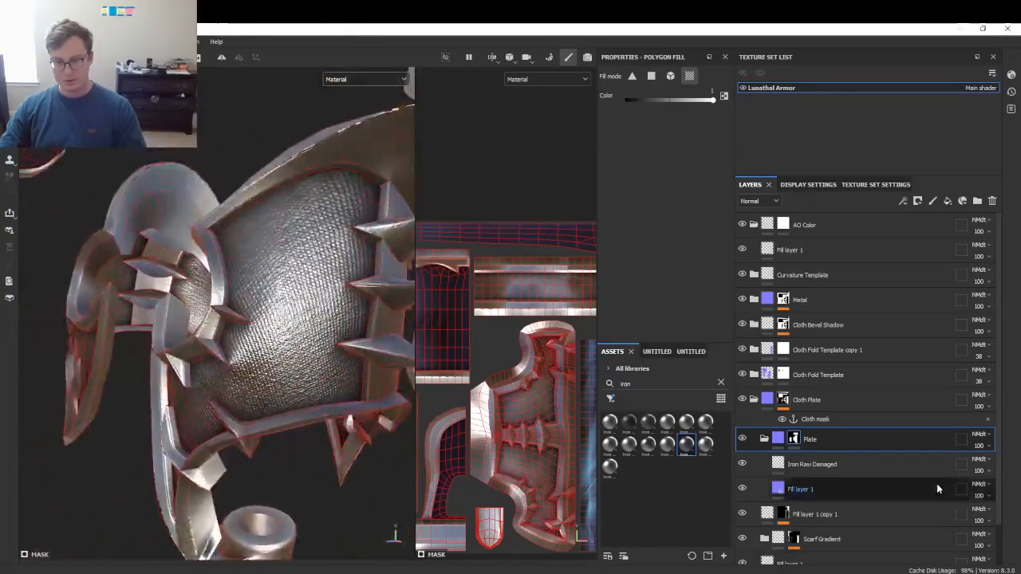
scroll(925, 477, "down", 2)
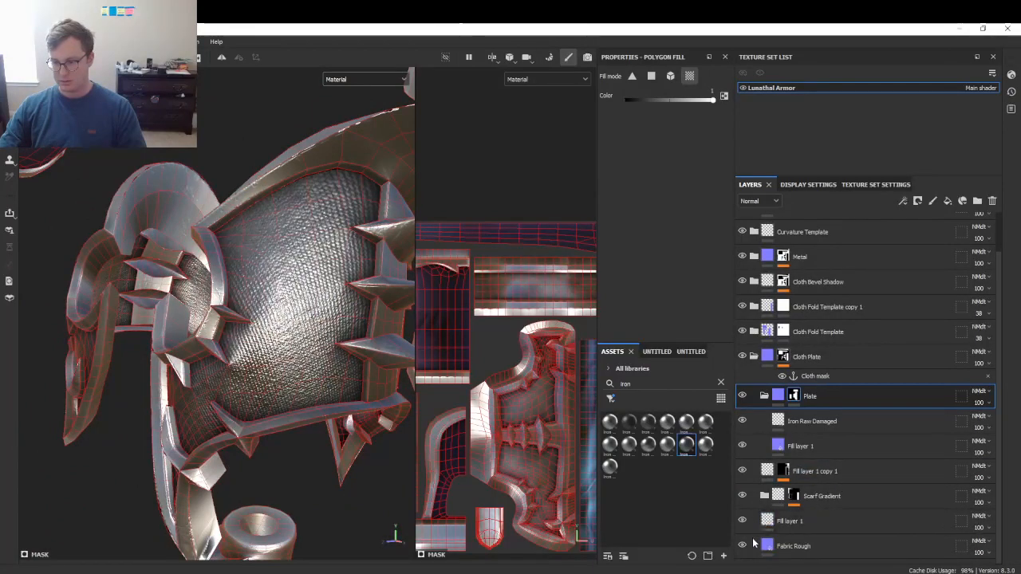
left_click(778, 420)
left_click(754, 356)
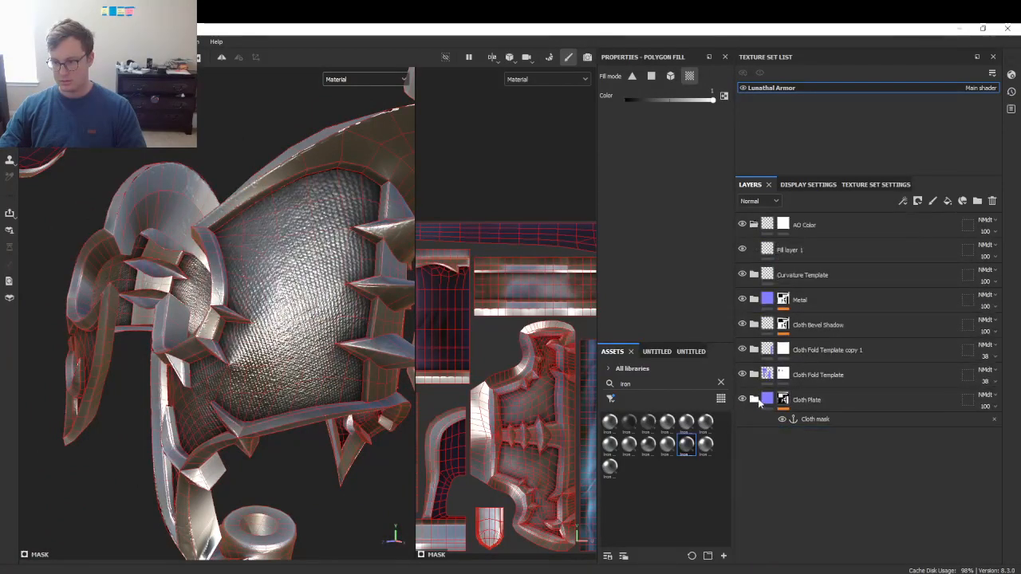
left_click(755, 399)
- Set the Plate folder's blending mode to Replace for both the normal channel and the height channel
left_click(767, 203)
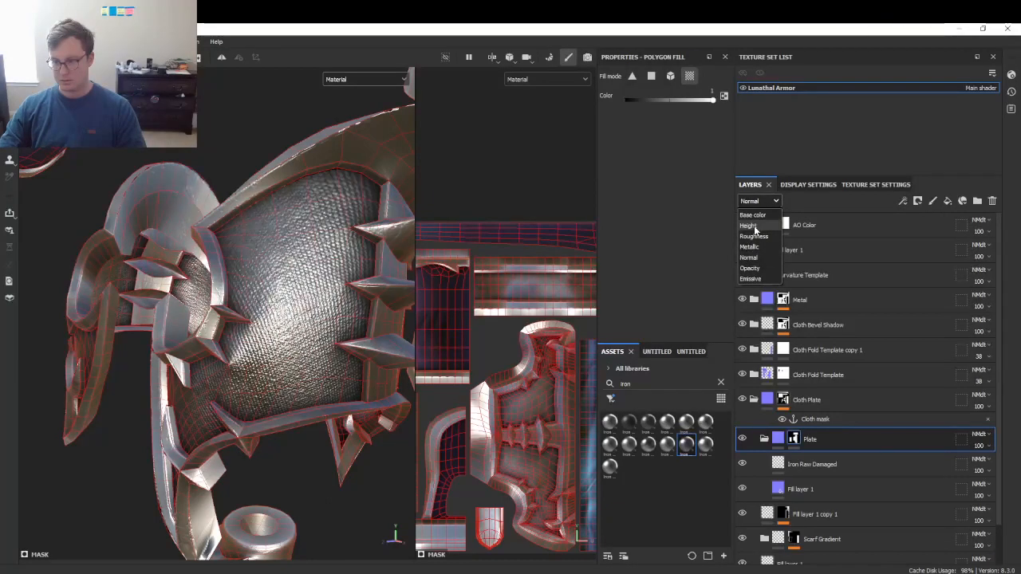
left_click(980, 437)
left_click(959, 148)
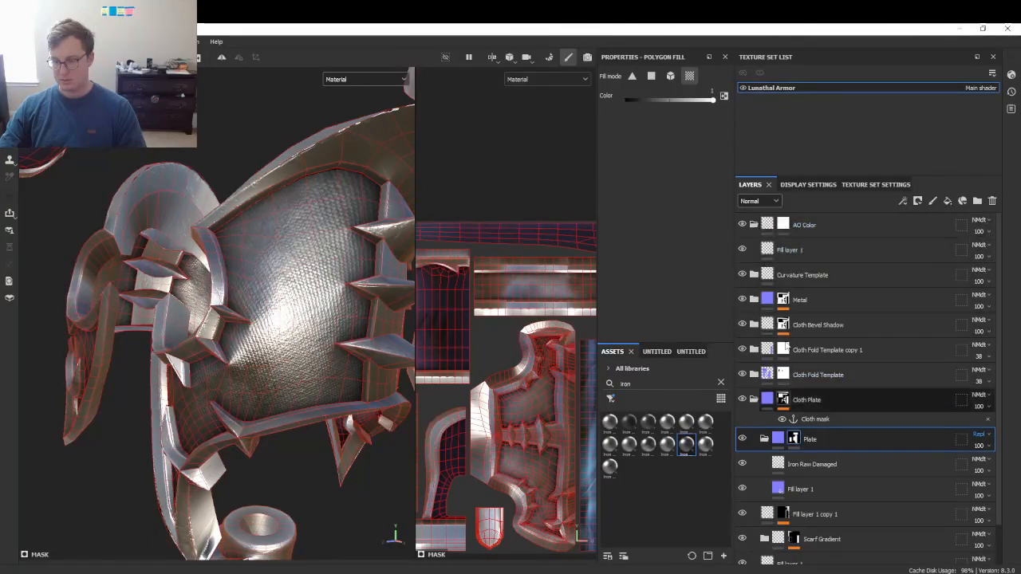
left_click(759, 201)
left_click(753, 226)
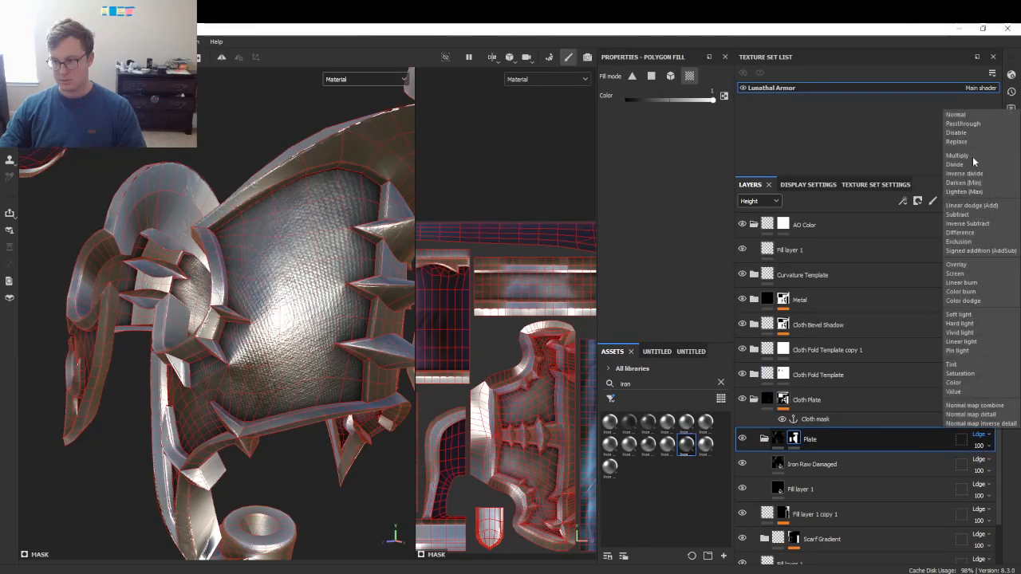
left_click(960, 141)
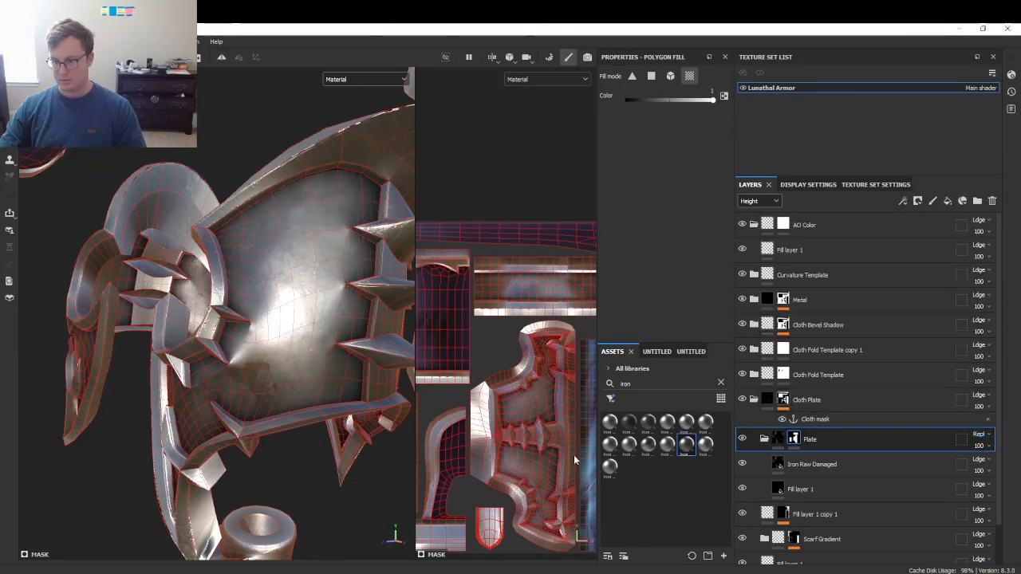
- Recolor the Iron Raw Damaged layer with the dark purple sampled from the sleeve cloth in the base color view
mouse_move(794, 438)
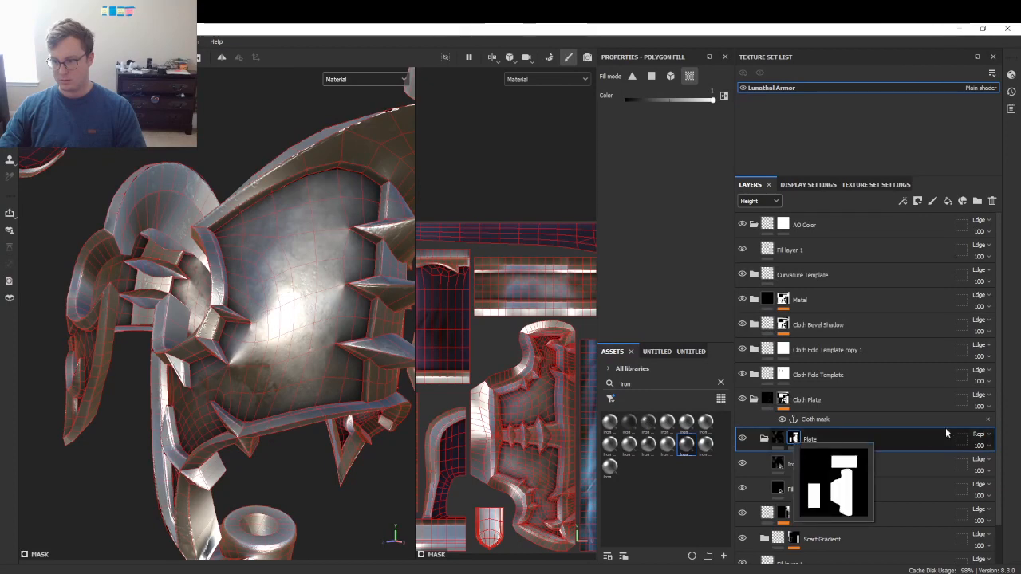
left_click_drag(109, 298, 243, 303, "alt")
scroll(258, 315, "down", 2)
scroll(263, 319, "up", 5)
scroll(262, 306, "down", 8)
left_click(779, 463)
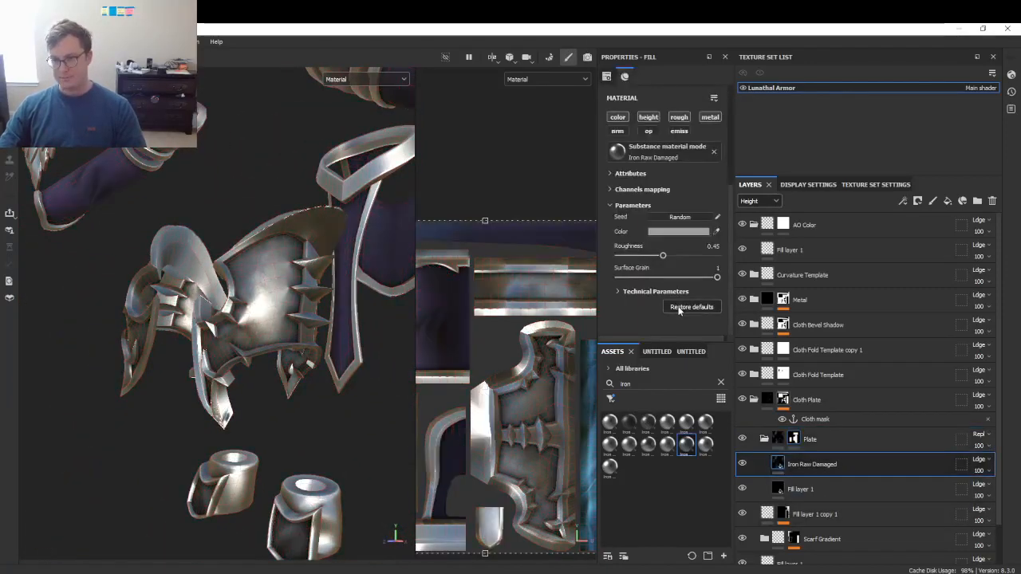
key("c")
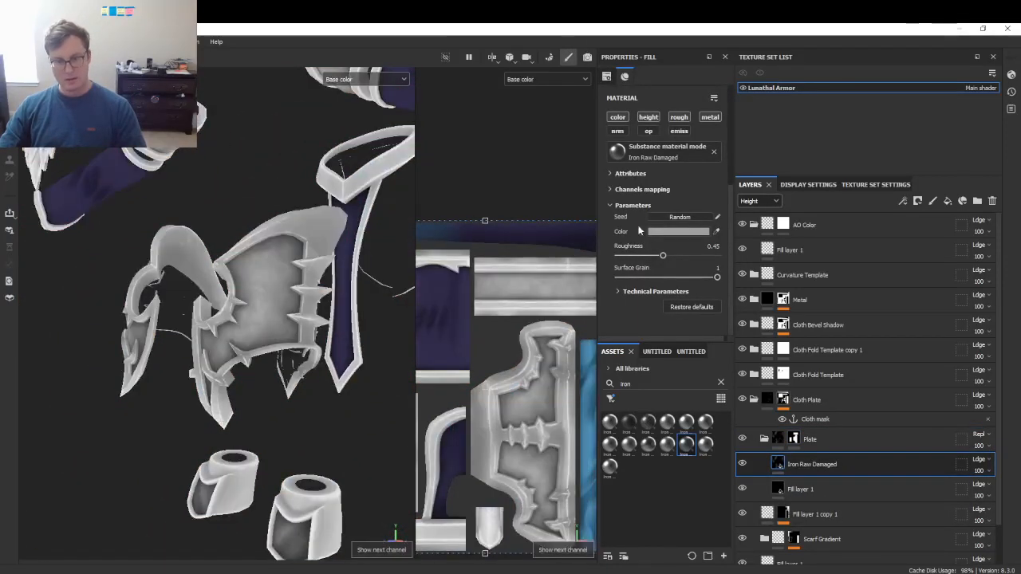
left_click(716, 231)
left_click(139, 180)
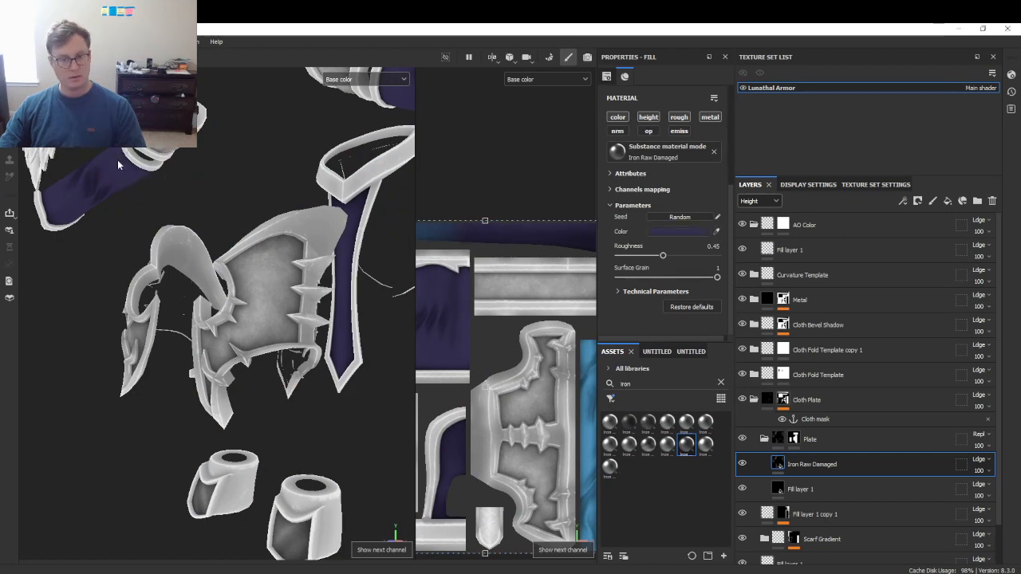
left_click_drag(295, 259, 240, 263, "alt")
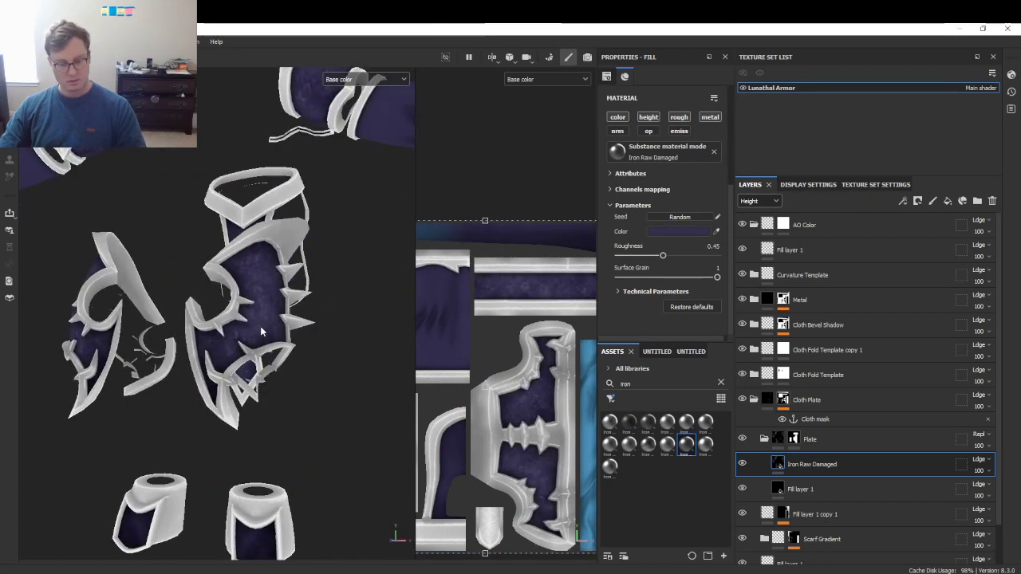
key("m")
- Examine the purple iron plates in the material view, both close up and across the whole armor
scroll(301, 367, "up", 10)
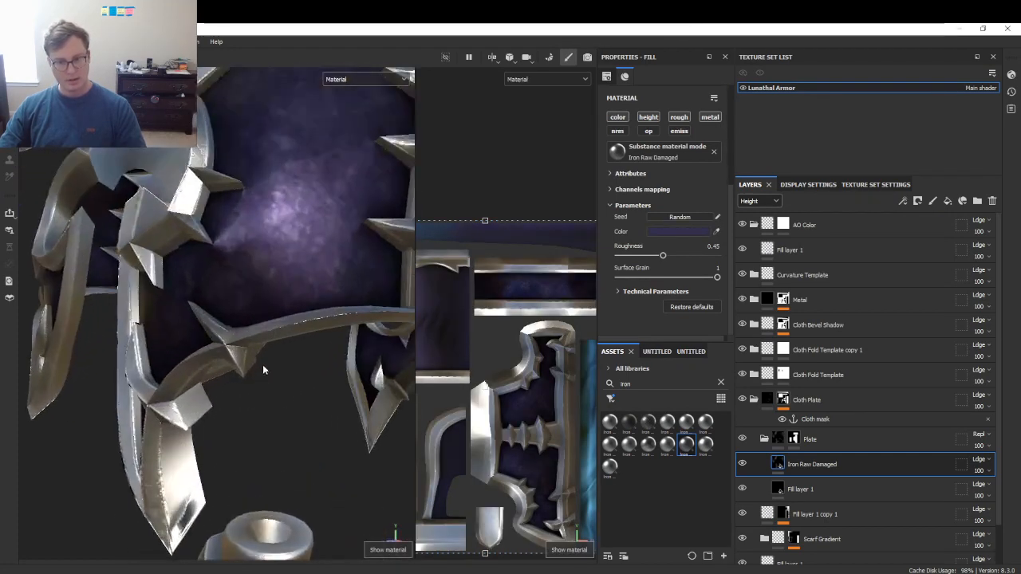
left_click_drag(239, 305, 291, 339, "alt")
scroll(221, 310, "down", 6)
scroll(292, 303, "down", 5)
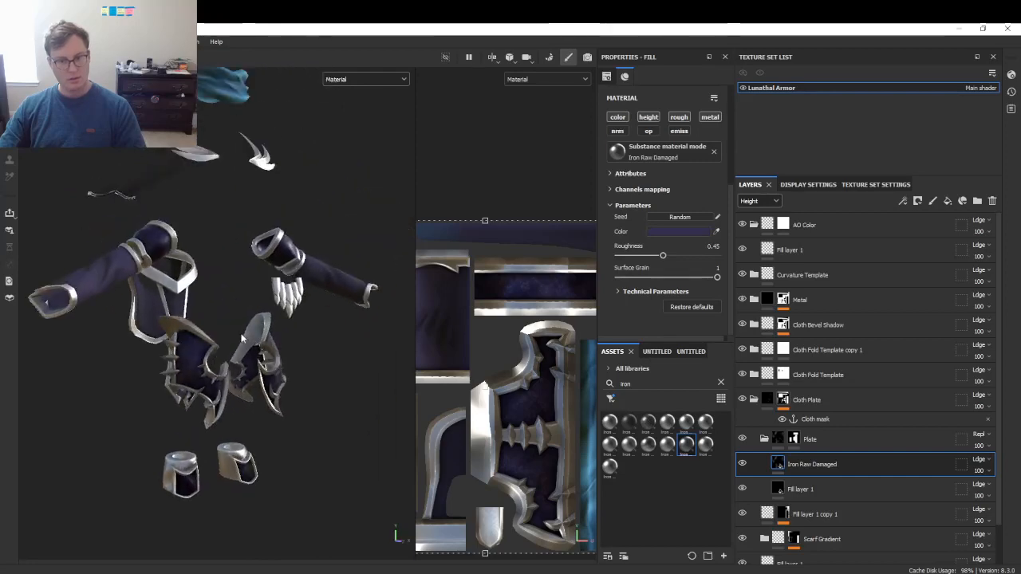
scroll(291, 339, "up", 3)
scroll(273, 344, "down", 1)
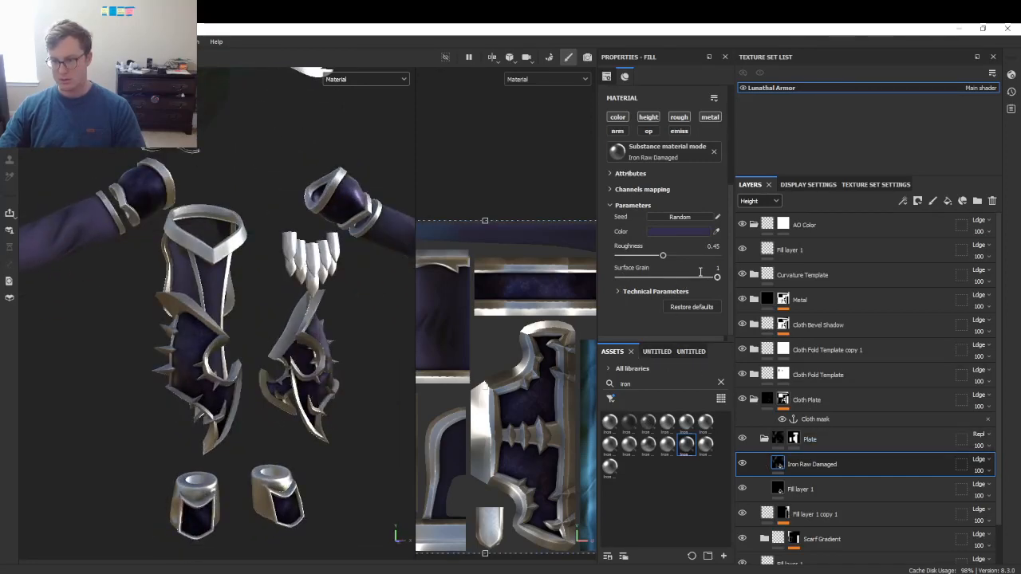
scroll(323, 391, "up", 5)
left_click_drag(323, 383, 499, 333, "alt")
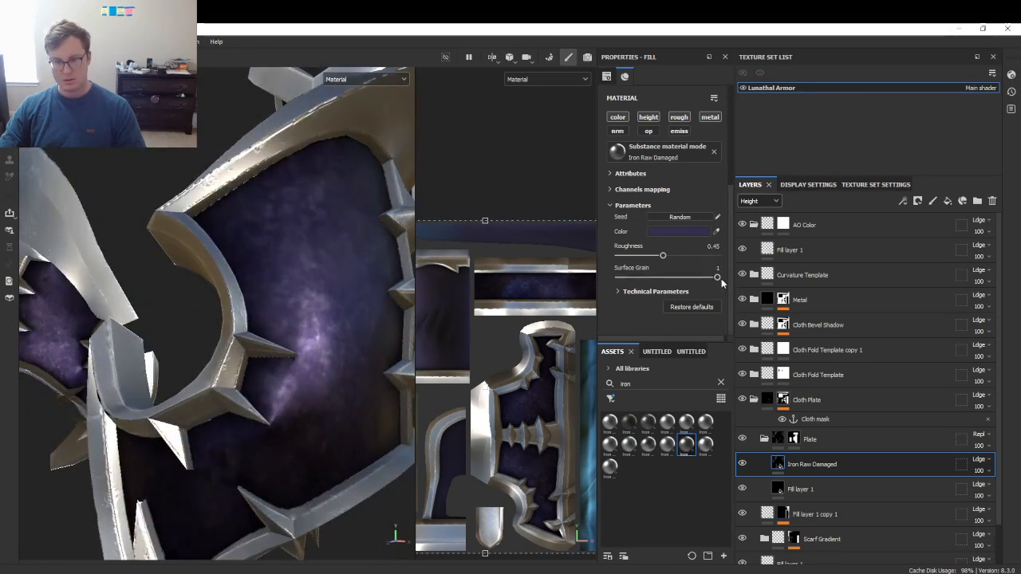
- Set the Height Range of Iron Raw Damaged to 0.7 and compare the plates with the Evoker Channeling Pose reference
mouse_move(658, 257)
left_mouse_down()
mouse_move(706, 257)
mouse_move(638, 257)
mouse_move(662, 257)
left_mouse_up()
left_click(631, 292)
scroll(678, 268, "down", 2)
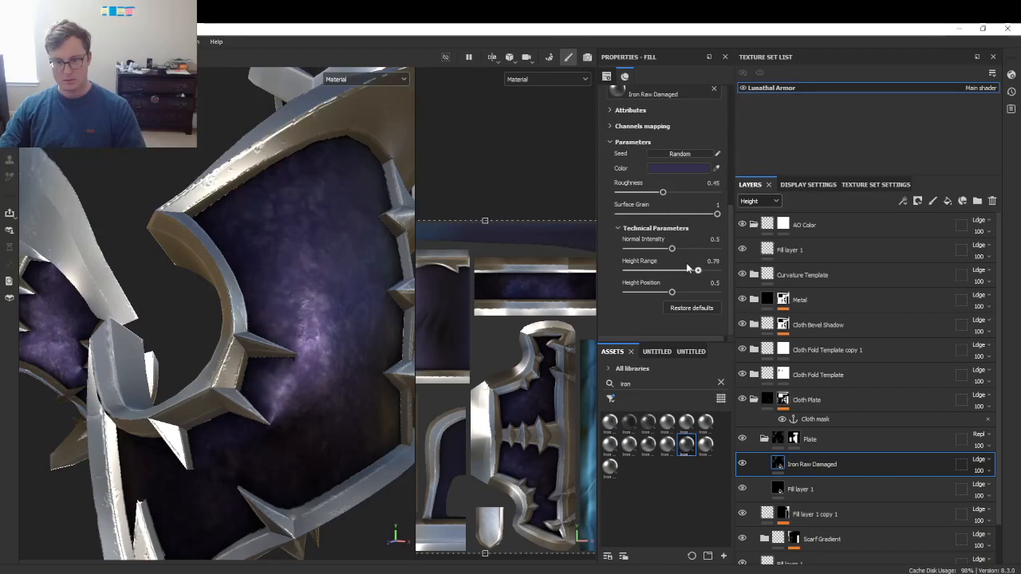
left_click_drag(687, 269, 650, 269)
left_click_drag(401, 327, 630, 292, "alt")
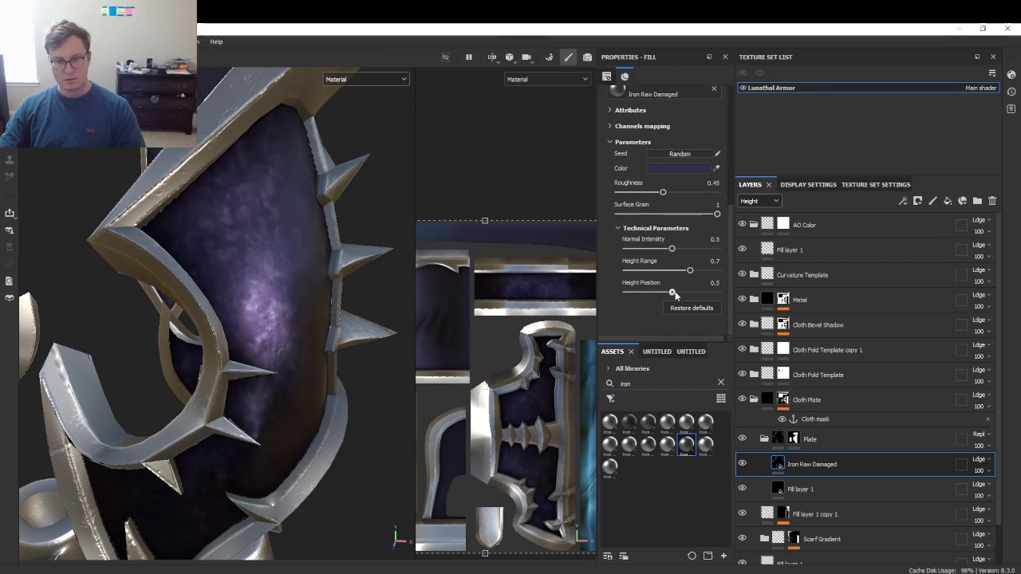
left_click_drag(289, 351, 324, 386, "alt")
key("alt+Tab")
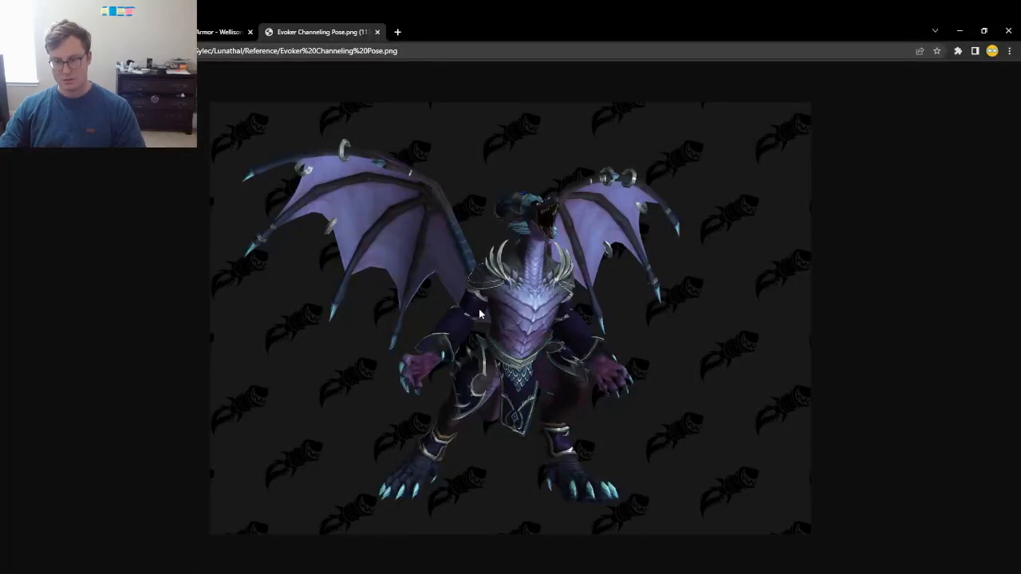
key("alt+Tab")
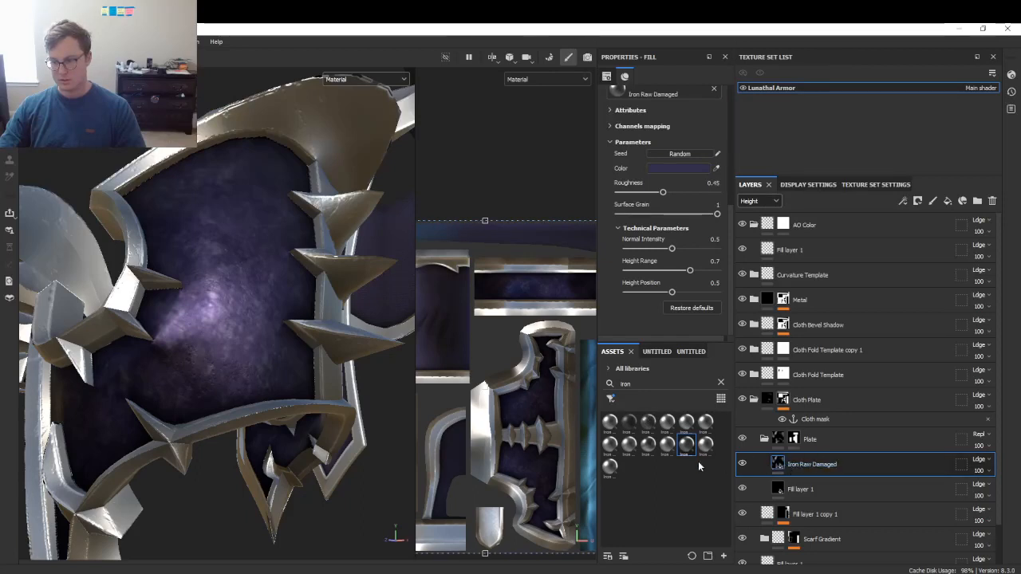
- Move the Plate folder's Fill layer 1 above Iron Raw Damaged and limit it to the color channel
left_click_drag(812, 495, 859, 451)
left_click(754, 202)
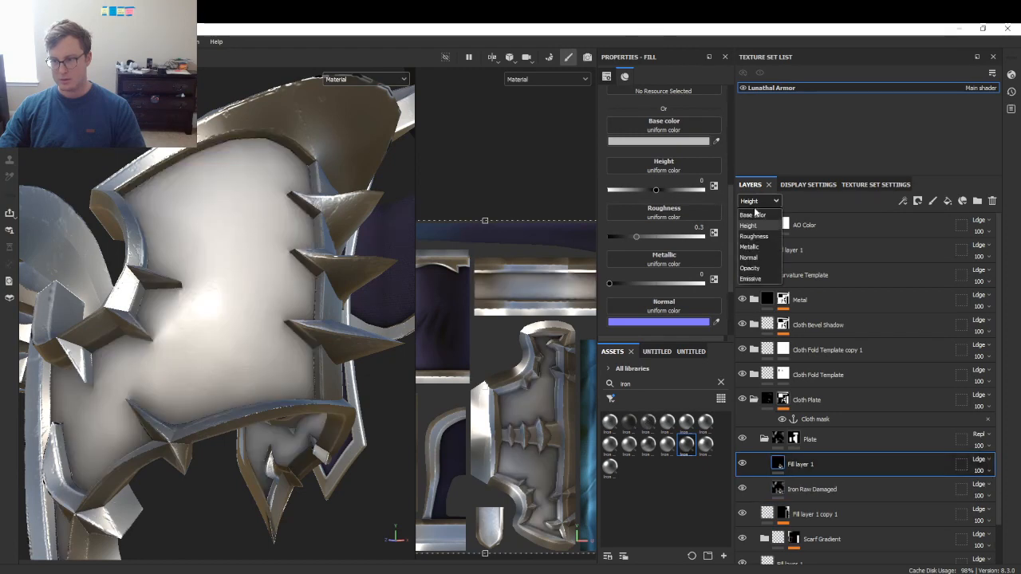
left_click(754, 215)
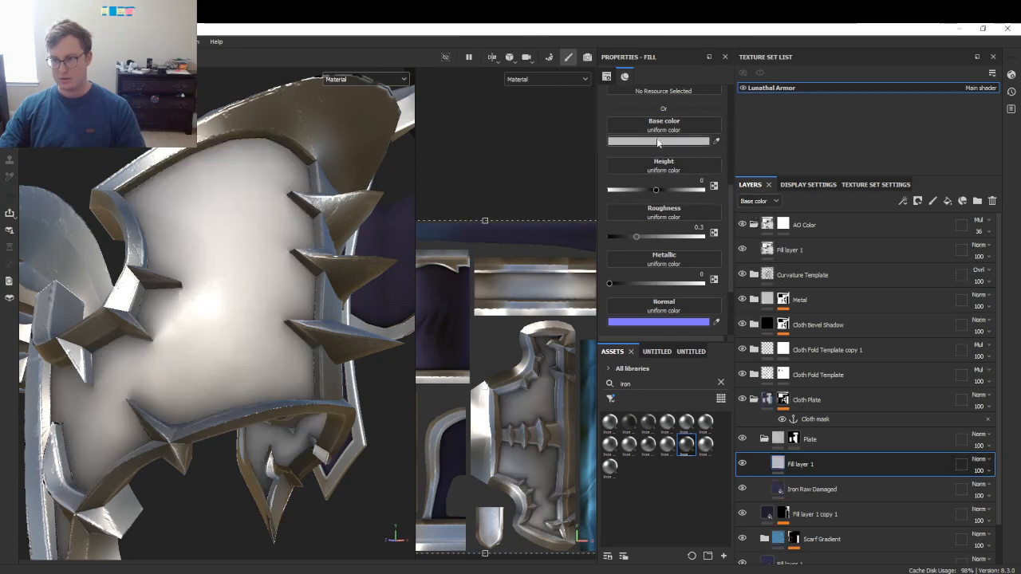
scroll(661, 160, "up", 4)
left_click(616, 244)
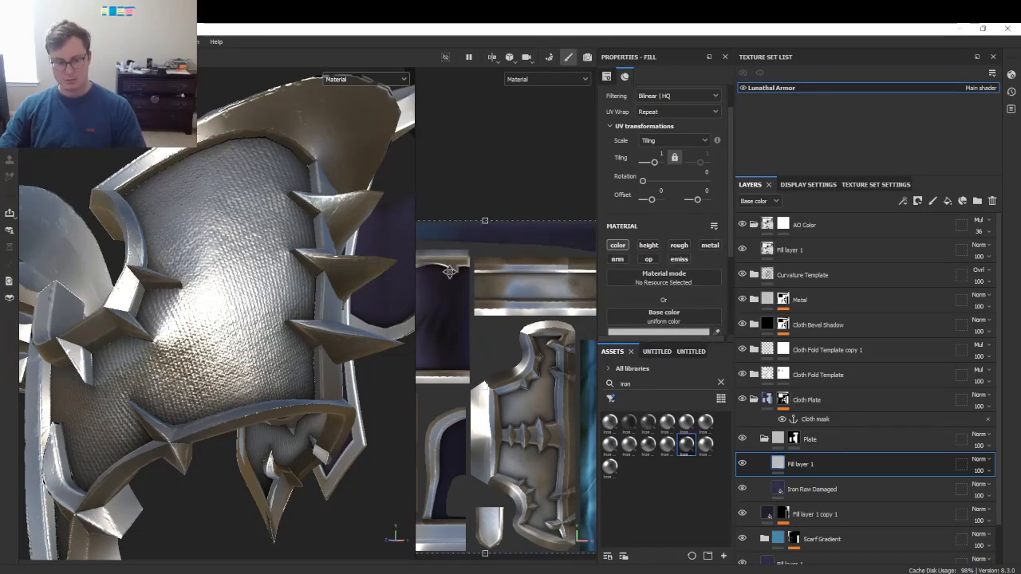
- Give the Plate folder's Fill layer 1 the dark purple base color sampled from Fill layer 1 copy 1
key("c")
scroll(527, 310, "down", 2)
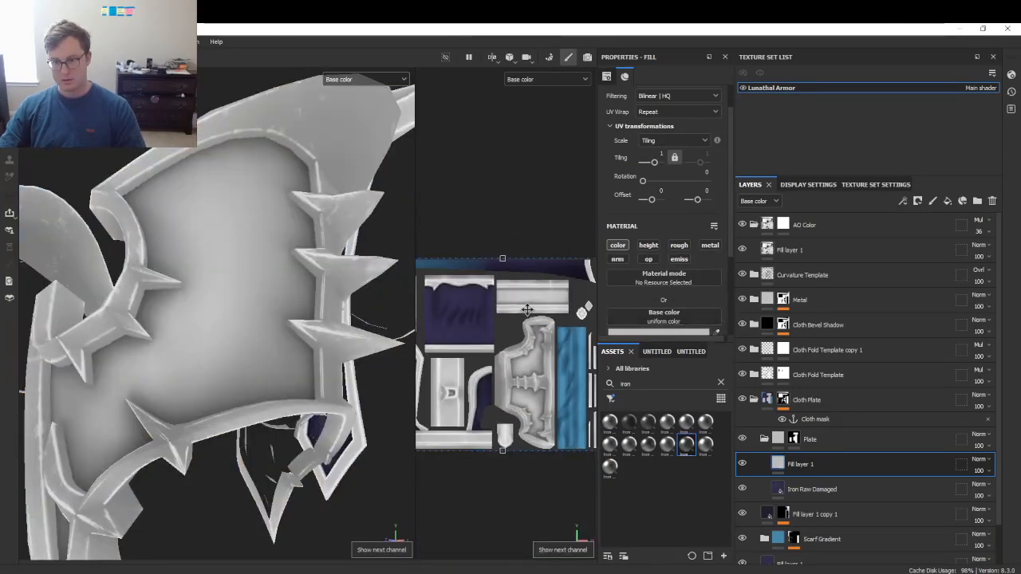
middle_click_drag(509, 353, 536, 341)
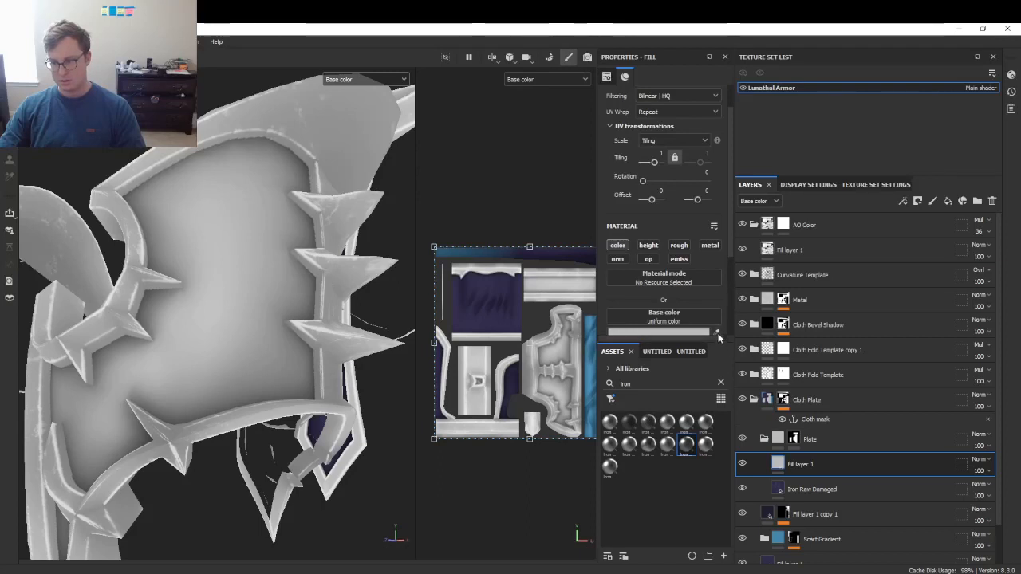
left_click(765, 513)
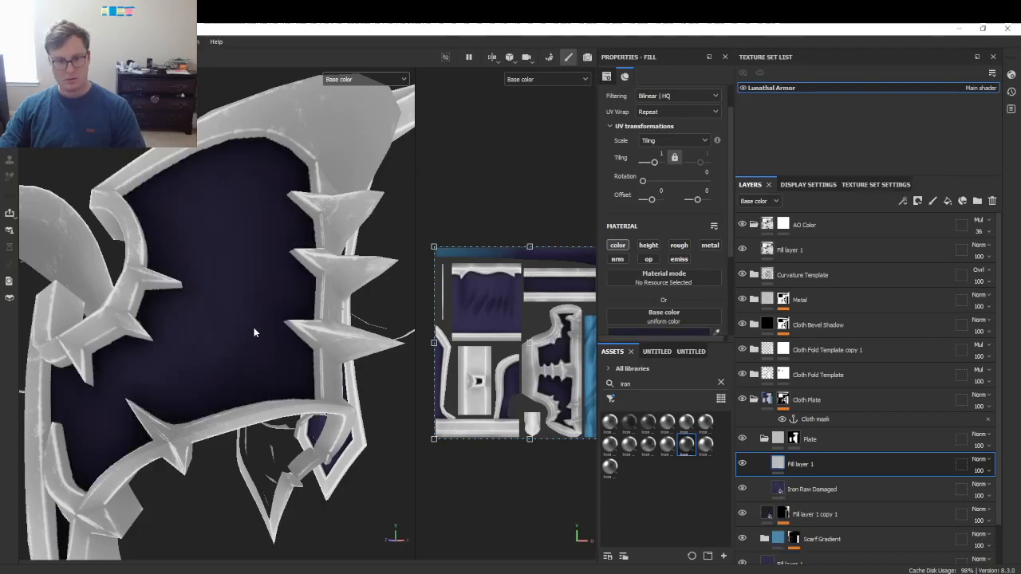
scroll(252, 326, "down", 1)
key("m")
scroll(252, 327, "down", 3)
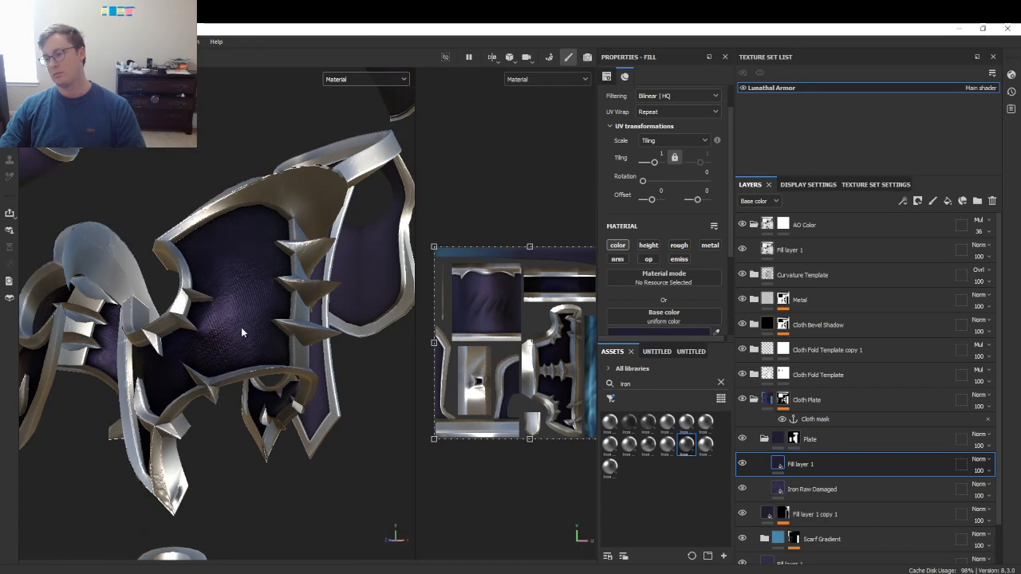
scroll(237, 339, "up", 5)
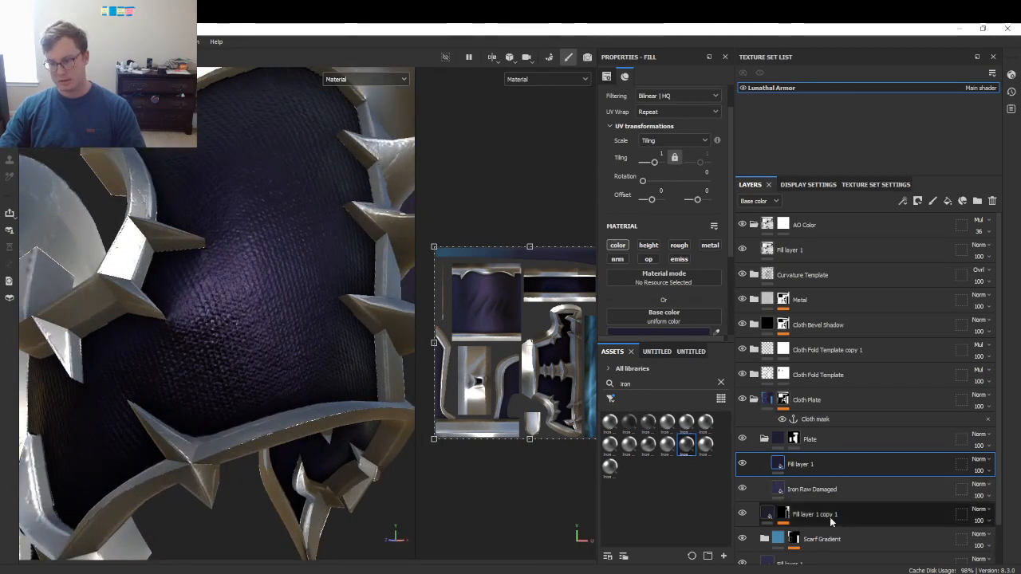
- Check the Plate folder's height and normal blending, compare the plates with the folder hidden and shown, and collapse it
left_click(836, 441)
left_click(762, 202)
left_click(756, 217)
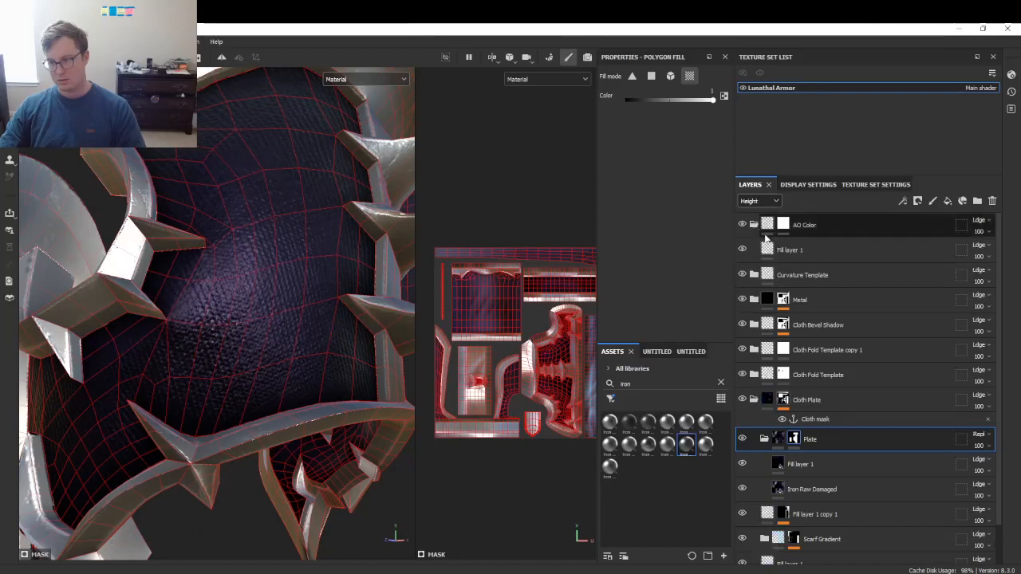
left_click(761, 201)
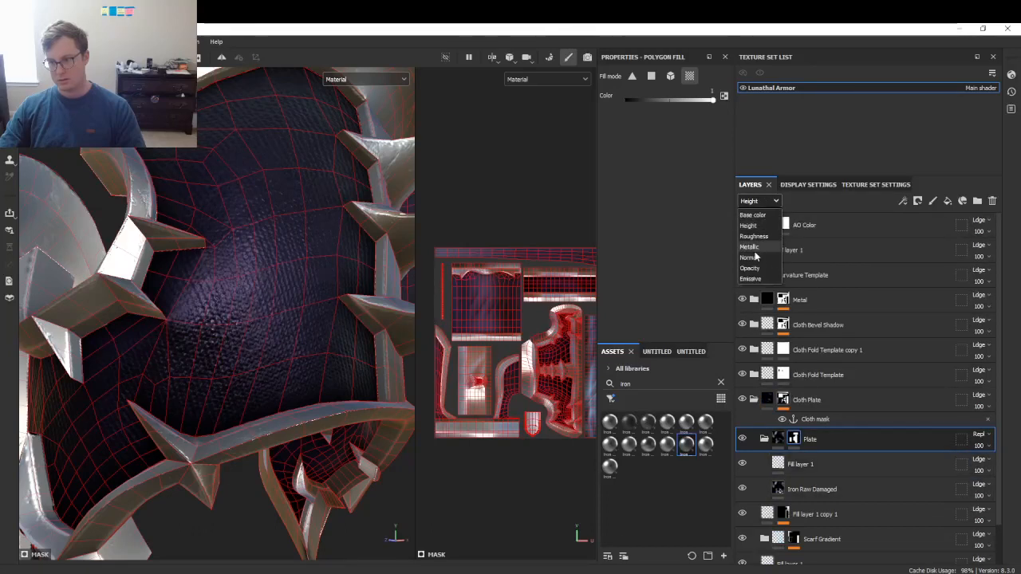
left_click(756, 257)
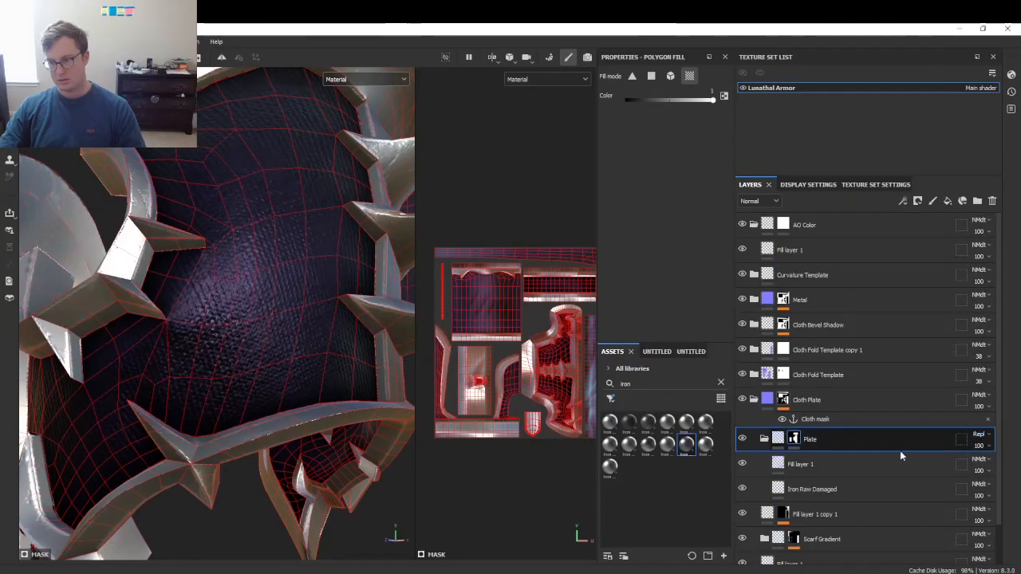
left_click(742, 438)
left_click(742, 439)
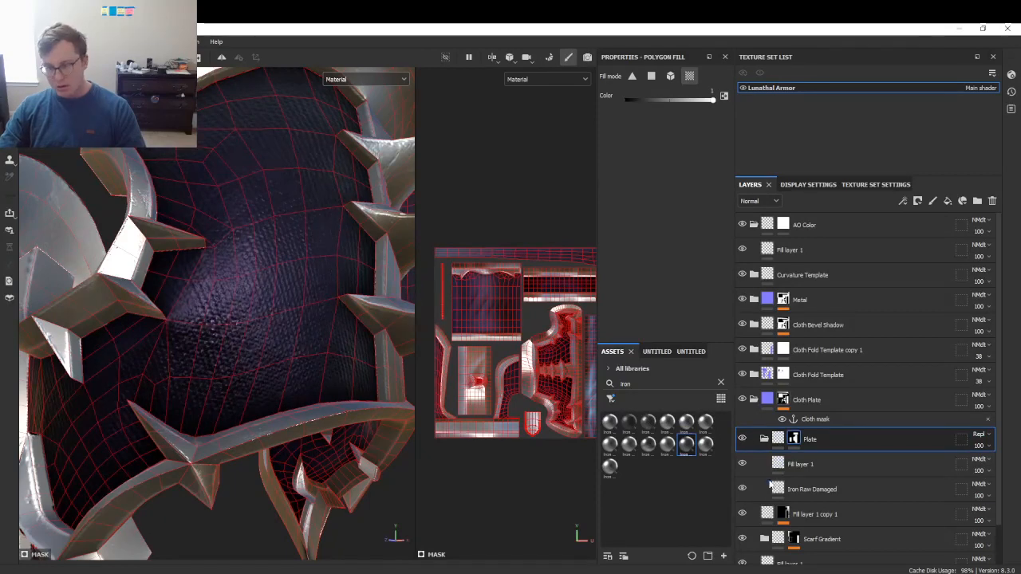
left_click(764, 440)
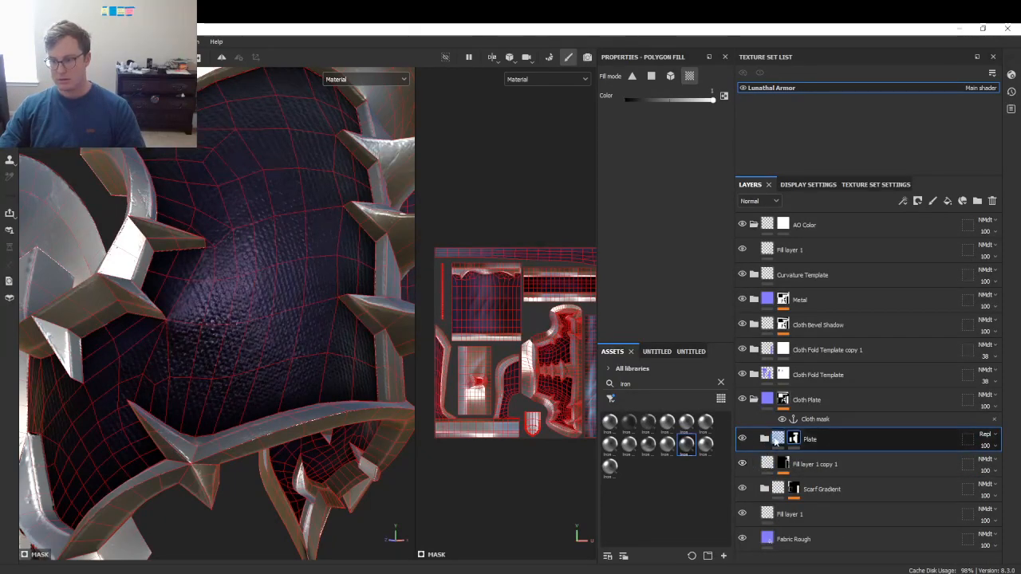
- Try the Replace blending mode on the Cloth Plate folder's roughness channel
left_click(834, 401)
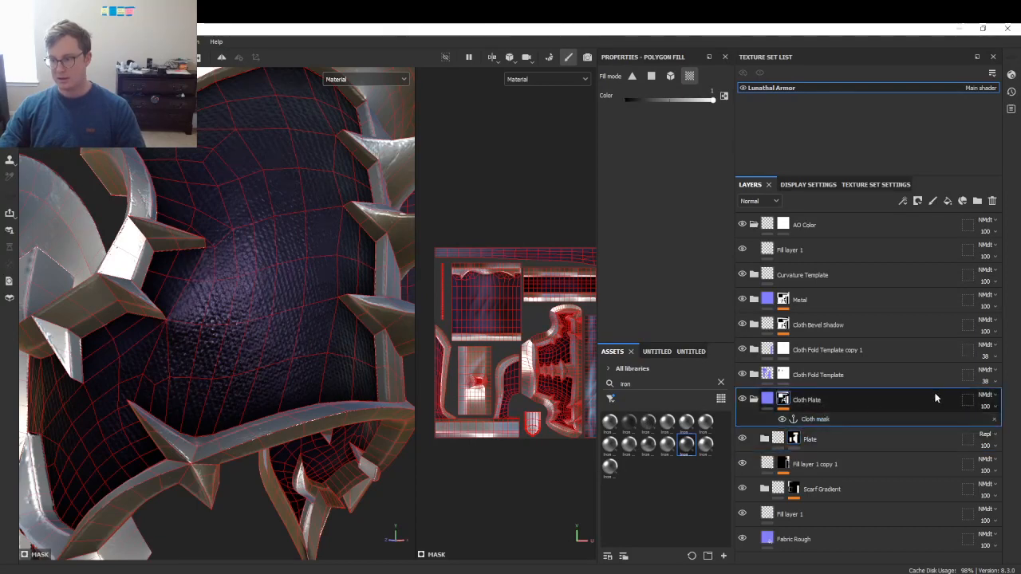
left_click(759, 201)
left_click(755, 234)
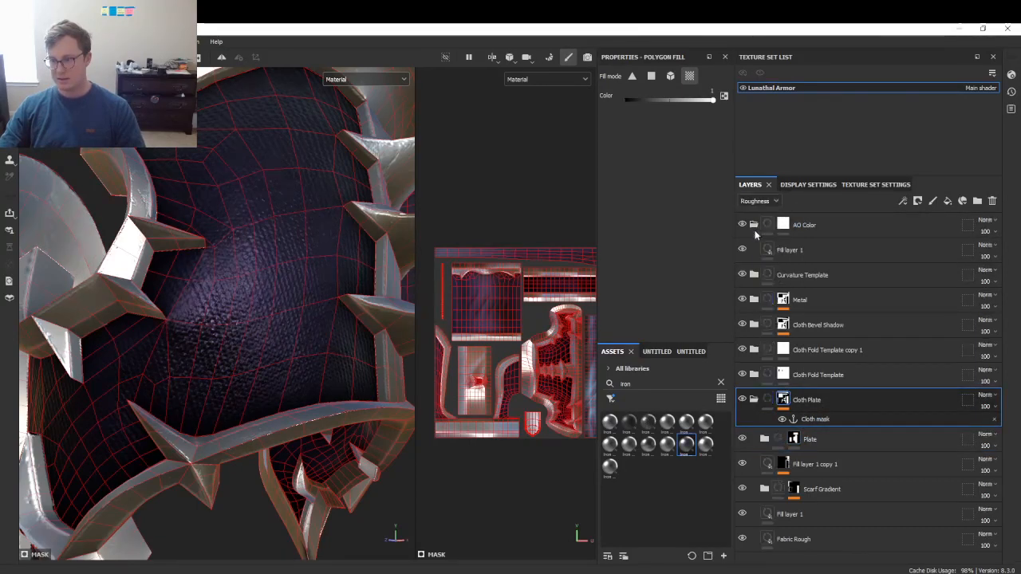
left_click(986, 395)
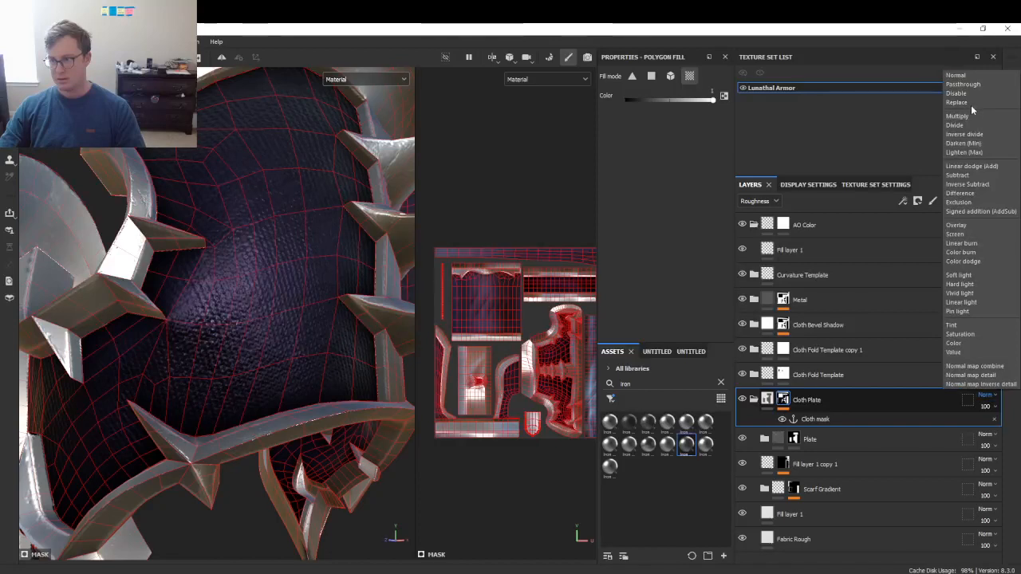
left_click(971, 105)
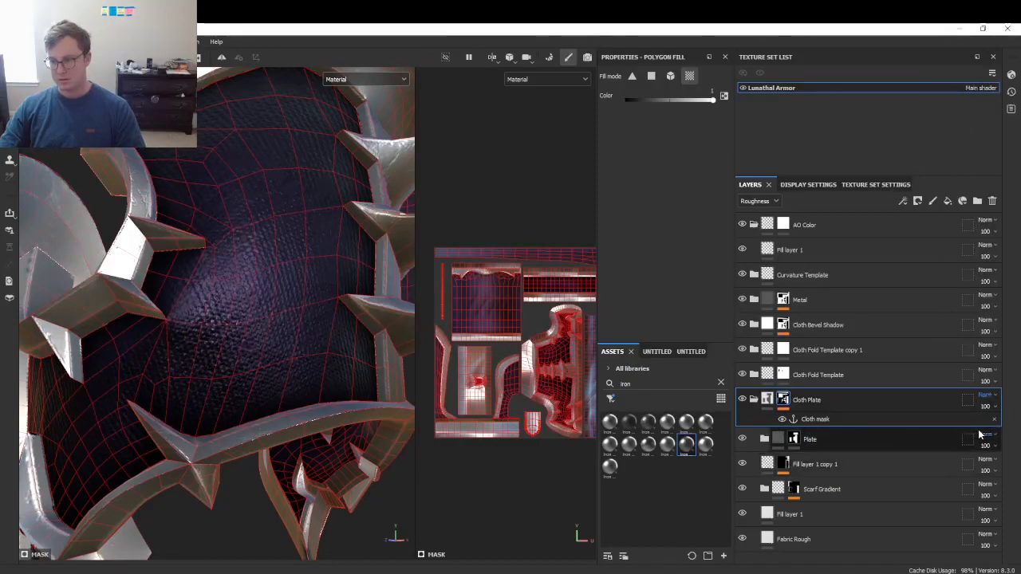
- Compare blending modes for the Plate folder's height channel and return it to Replace
left_click(772, 203)
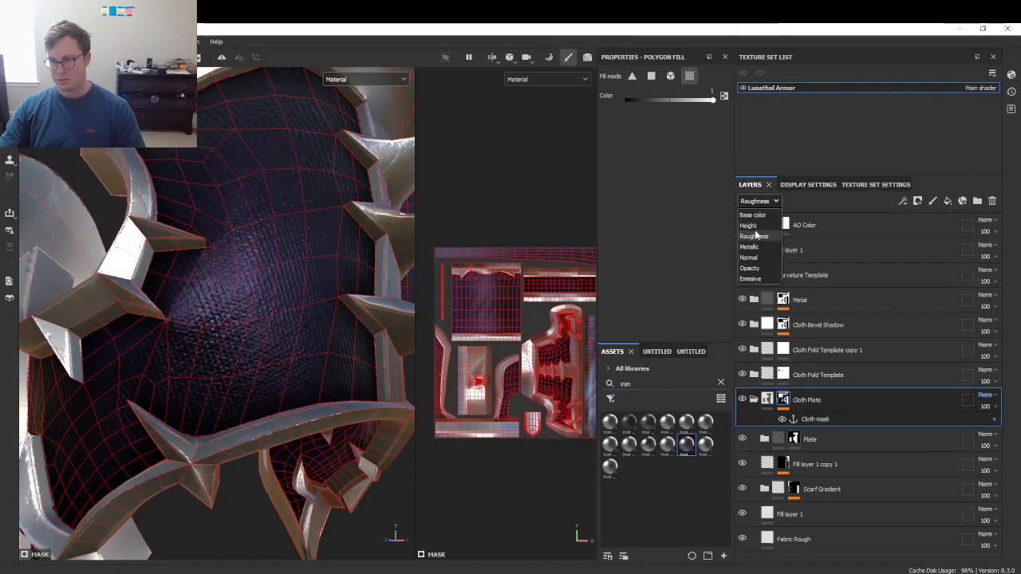
left_click(802, 253)
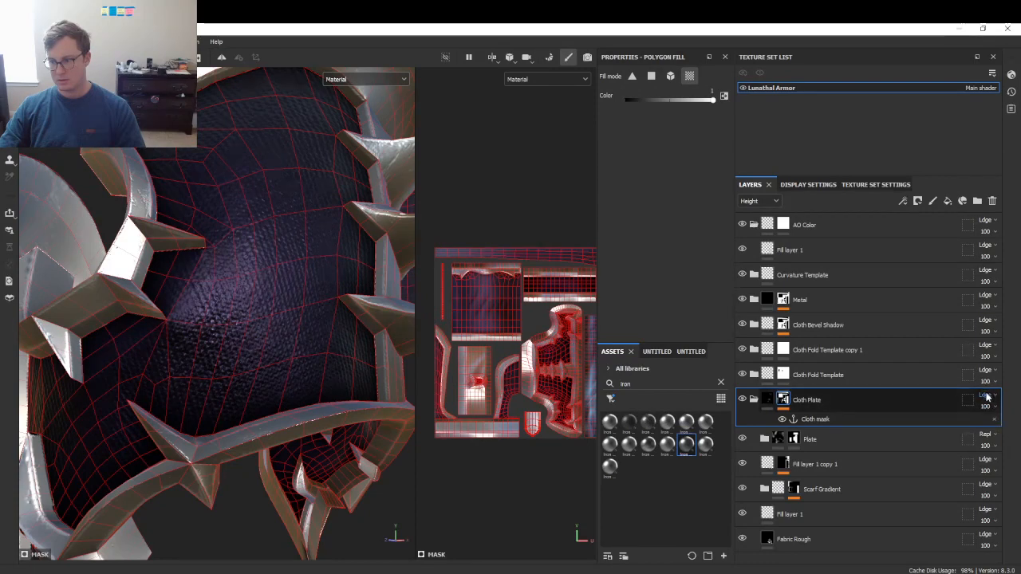
left_click(985, 435)
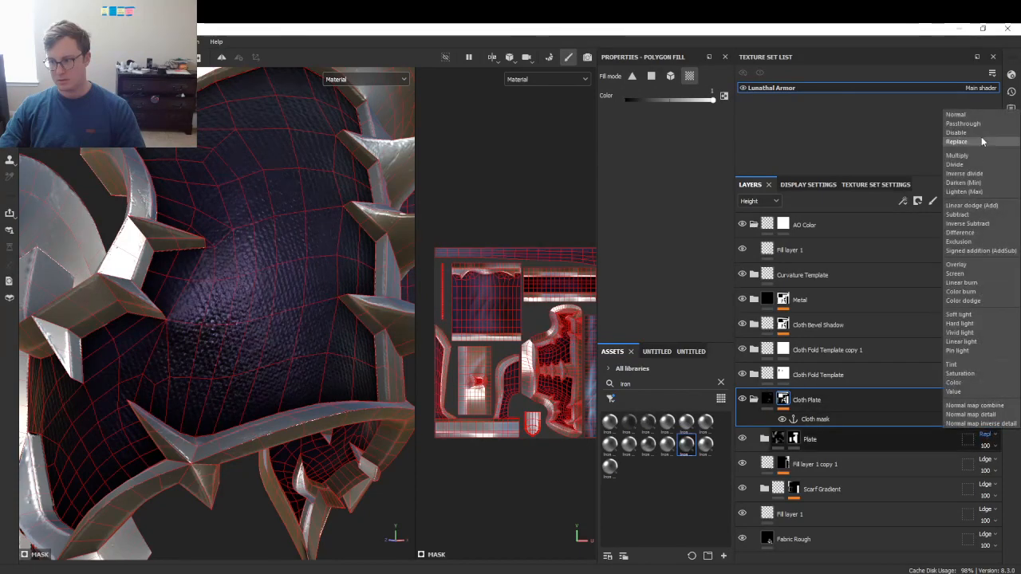
left_click(982, 141)
left_click(986, 438)
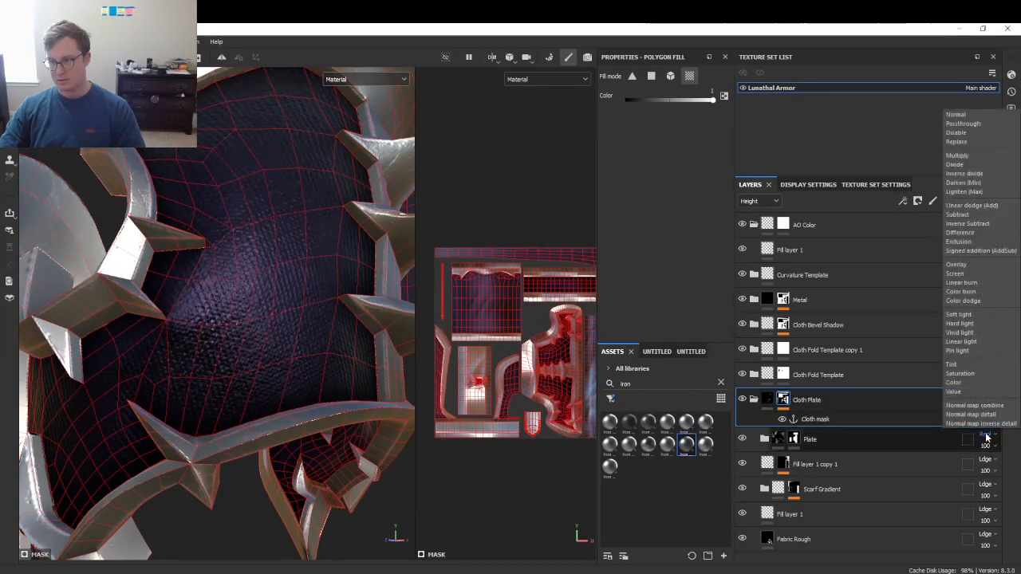
left_click(969, 141)
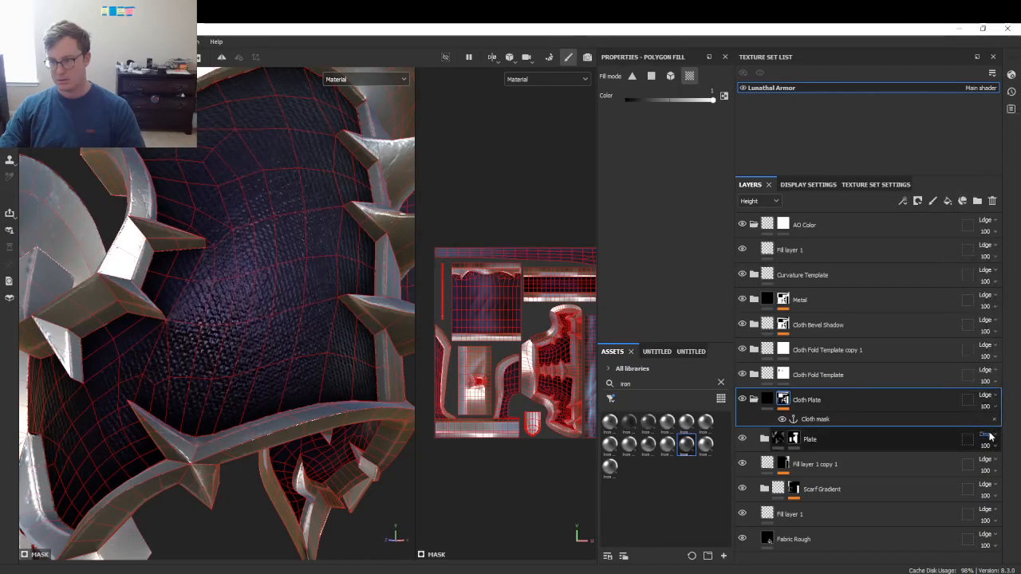
left_click(988, 438)
left_click(962, 143)
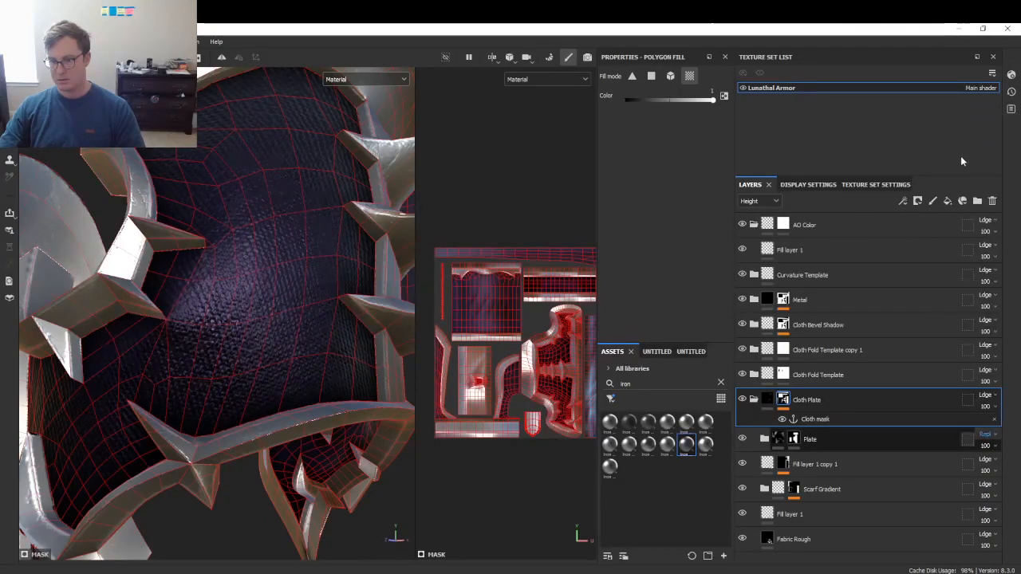
- Enable the height channel on the Plate folder's Fill layer 1 and compare the plates with that layer hidden and shown
left_click(763, 439)
left_click(801, 464)
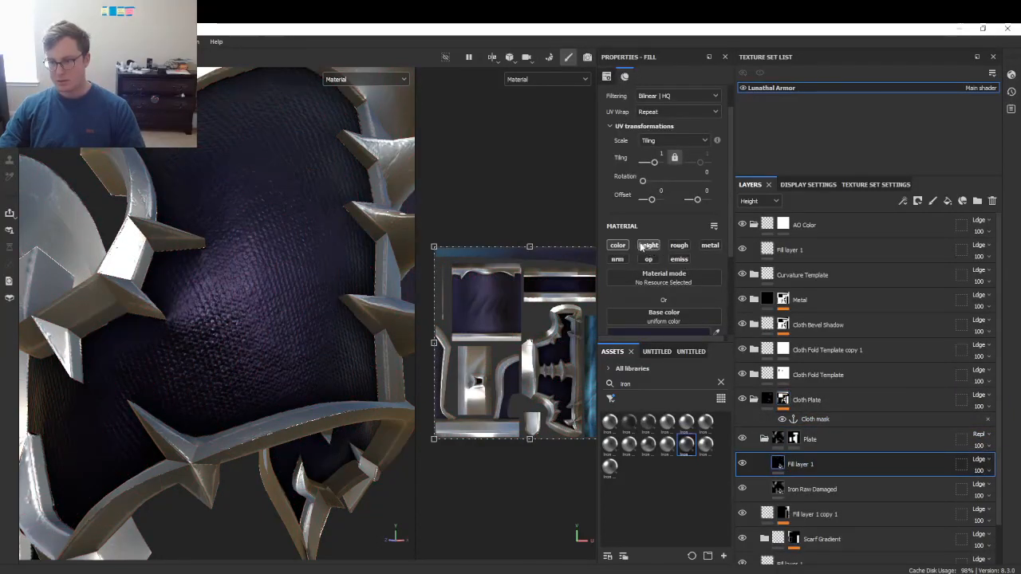
left_click(746, 467)
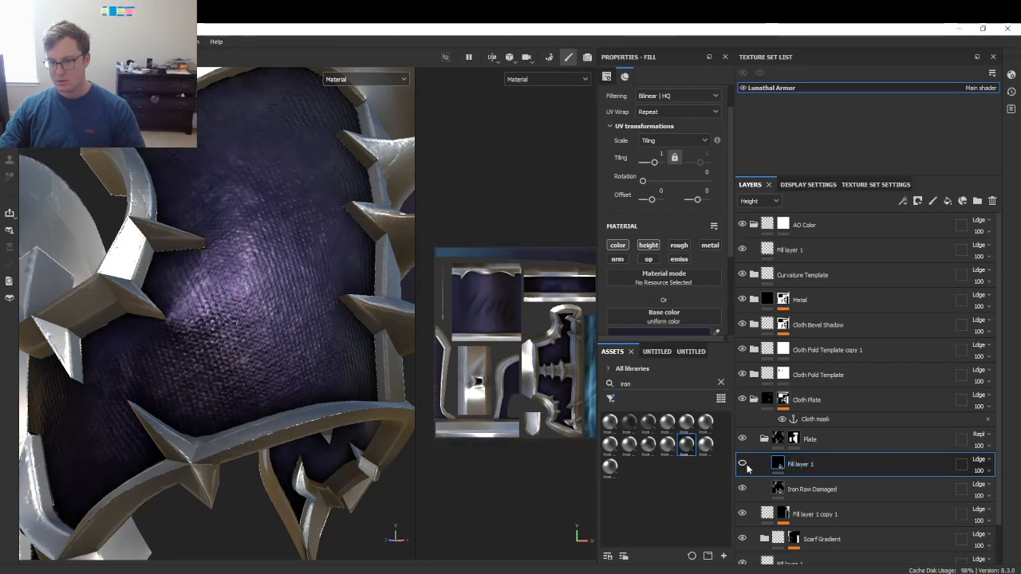
left_click(743, 464)
- Test the Height Range of Iron Raw Damaged, keeping it at 0.7, and set the layer's height blending mode to Replace
left_click(812, 488)
scroll(652, 168, "down", 3)
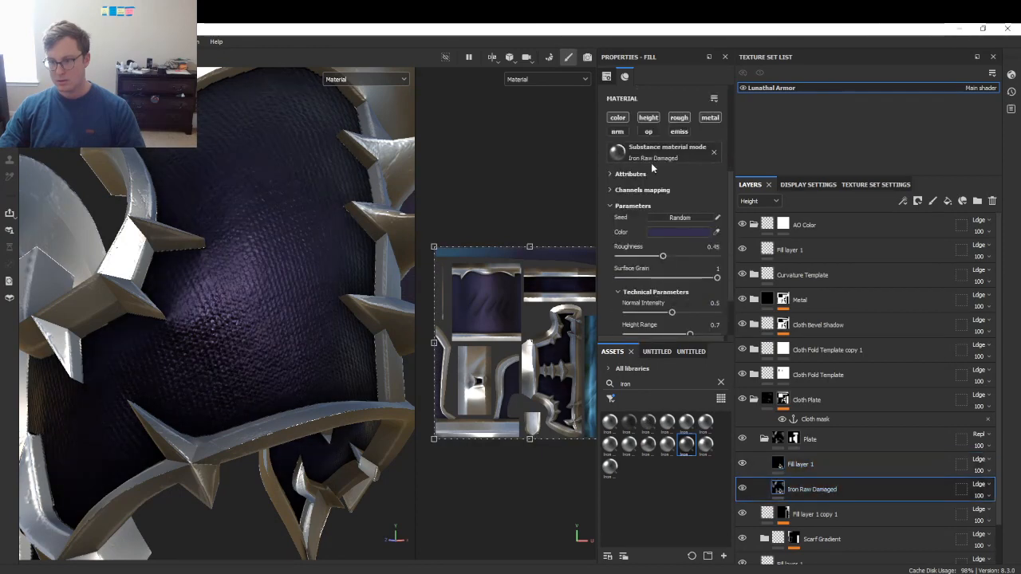
scroll(642, 223, "down", 2)
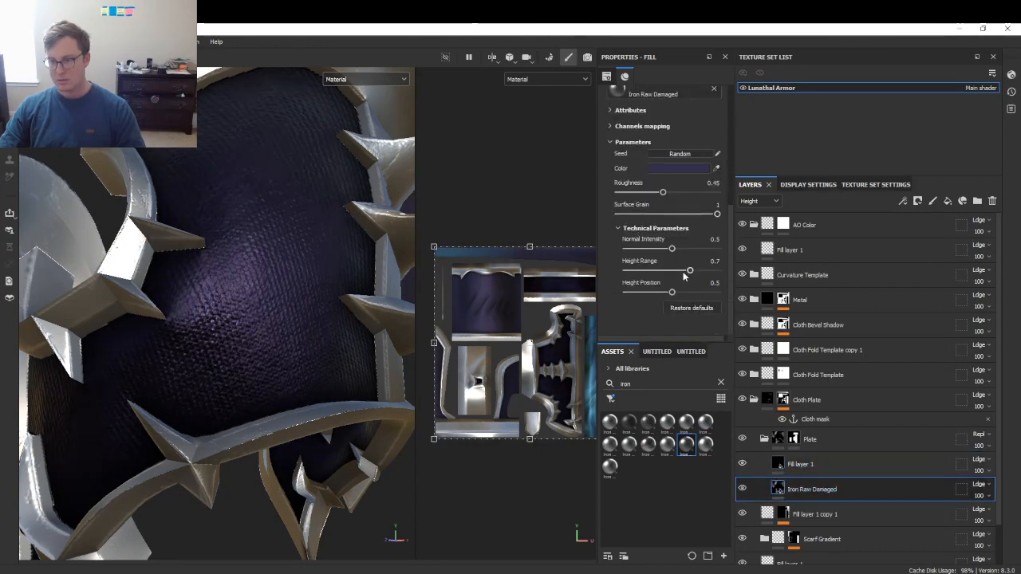
mouse_move(684, 276)
left_mouse_down()
mouse_move(647, 272)
mouse_move(690, 272)
left_mouse_up()
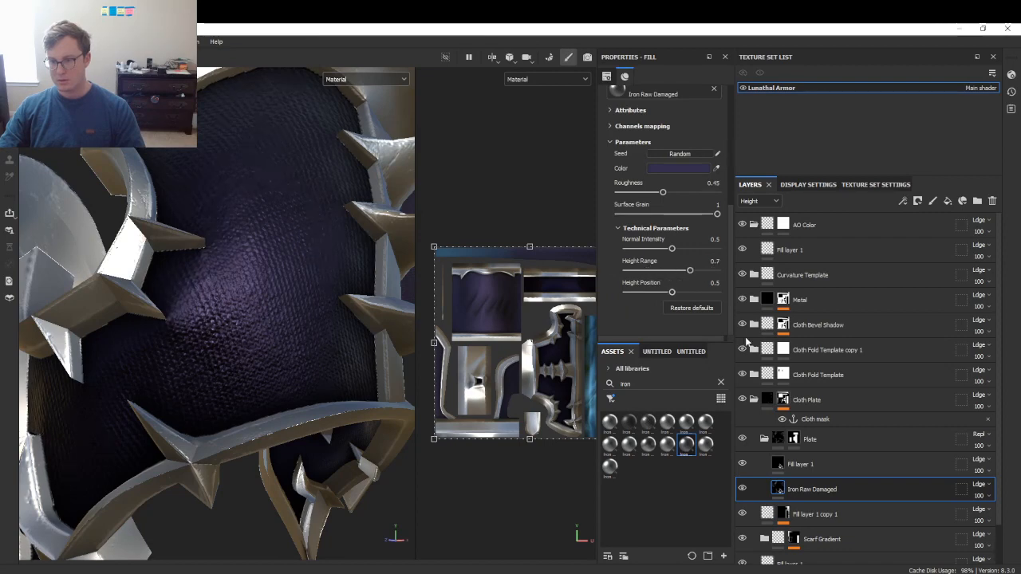
left_click(986, 488)
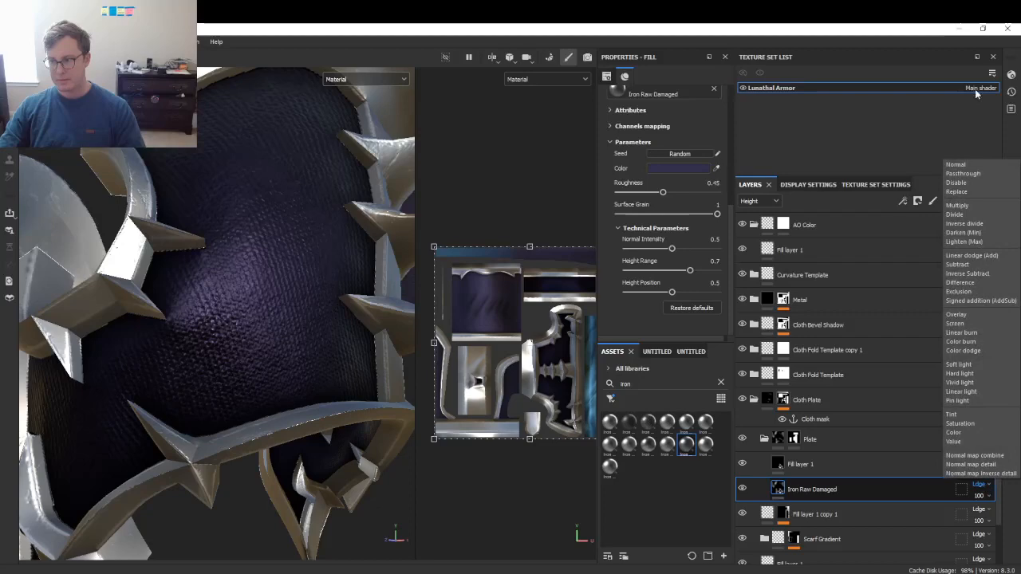
left_click(957, 192)
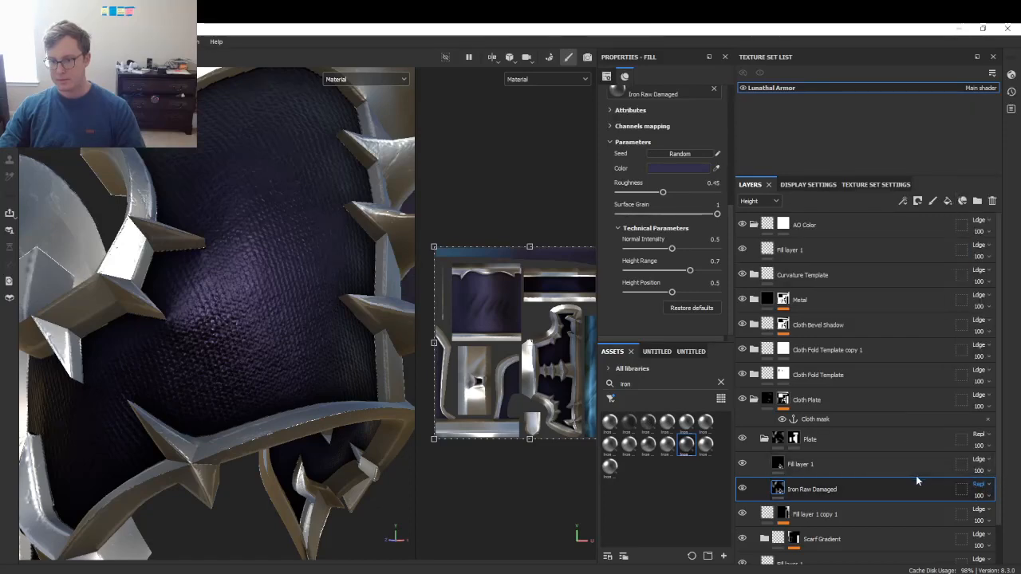
- Move the Plate folder out of the Cloth Plate folder to directly above it and look closely at the leg plates
left_click_drag(304, 270, 285, 309, "alt")
scroll(288, 274, "down", 10)
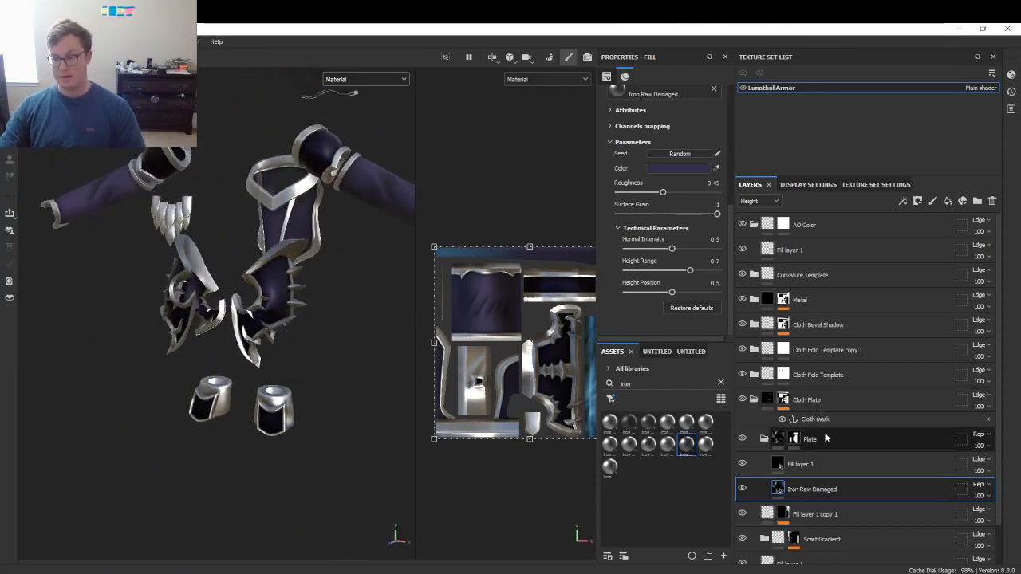
left_click_drag(812, 443, 842, 397)
scroll(281, 303, "up", 10)
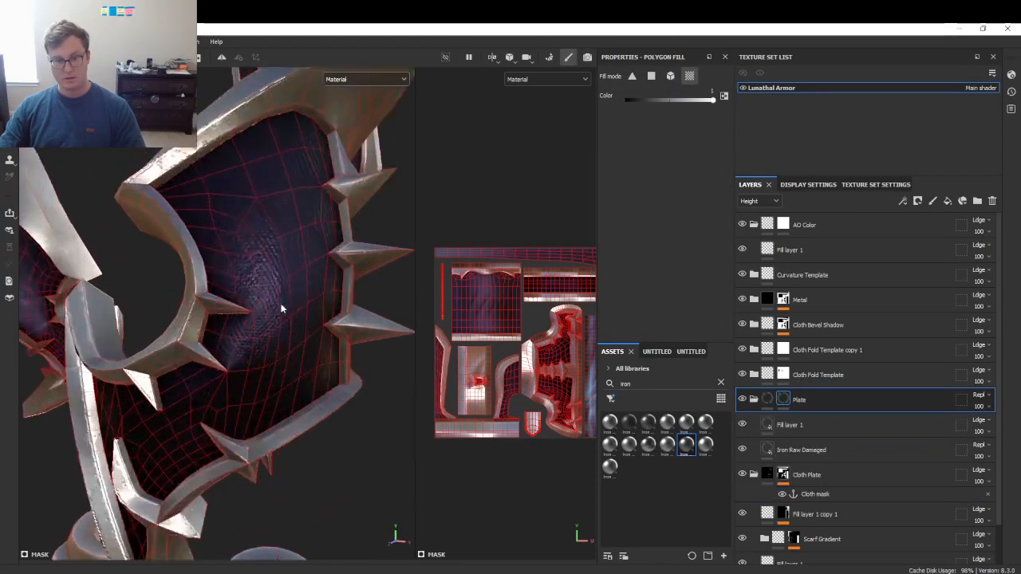
- Show the layers' normal channel blending and enable the normal channel on Iron Raw Damaged
left_click(759, 201)
left_click(756, 258)
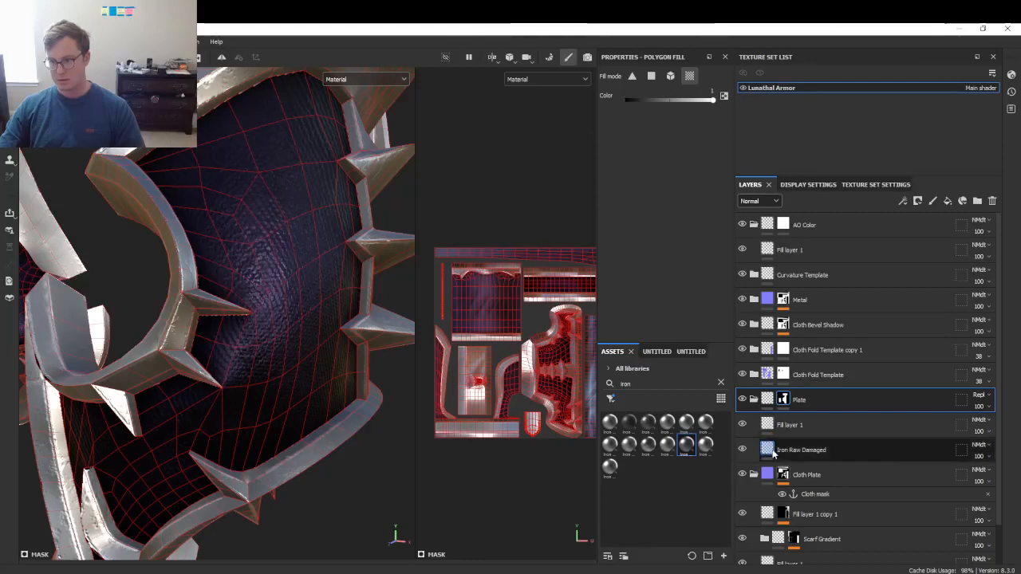
left_click(800, 449)
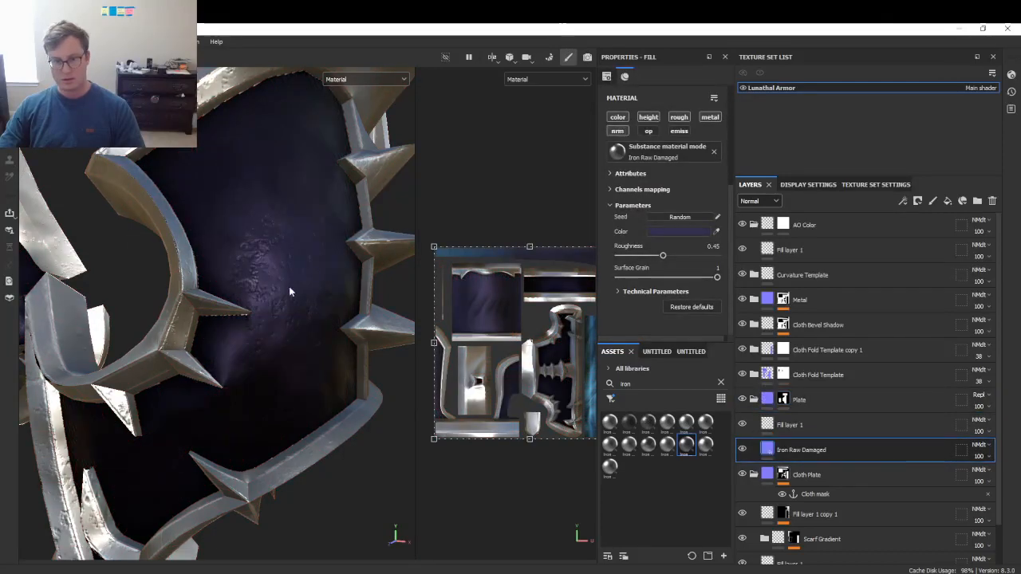
left_click_drag(288, 292, 399, 295, "alt")
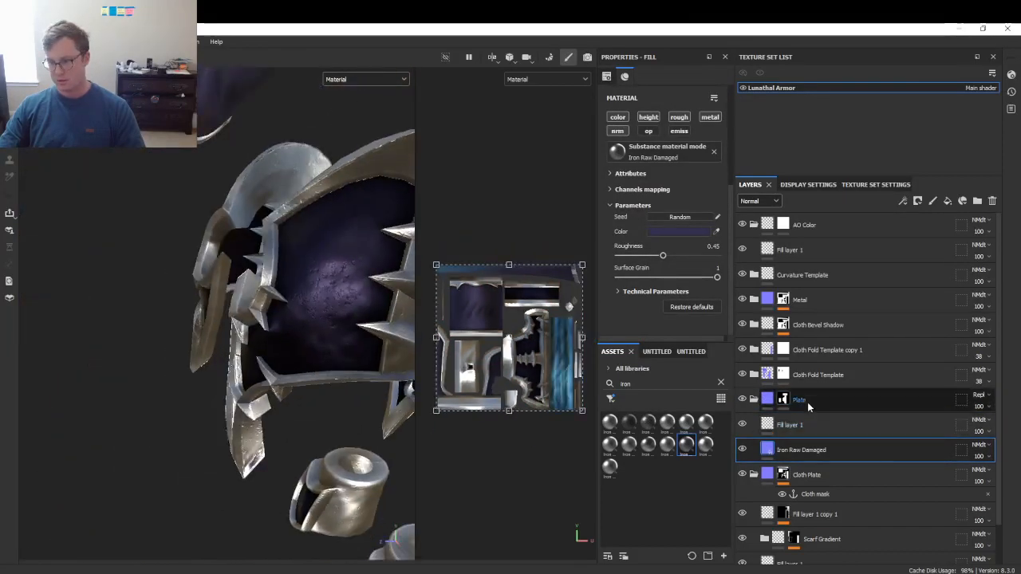
- Move the Plate folder back inside the Cloth Plate folder, above Fill layer 1 copy 1
left_click_drag(807, 402, 886, 501)
scroll(373, 306, "up", 3)
left_click_drag(286, 323, 352, 294, "alt")
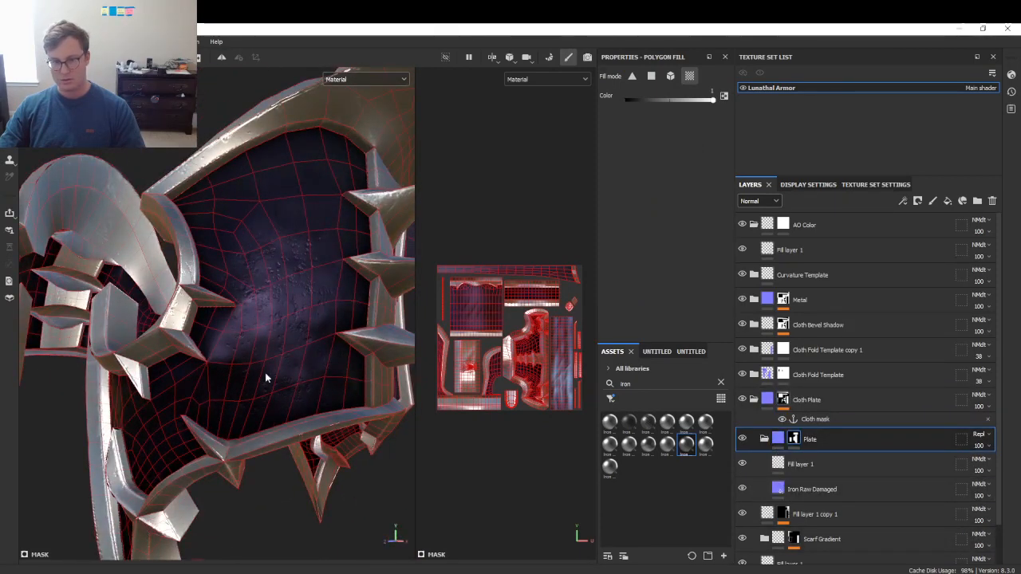
- Inspect the plates and surrounding armor from several angles with the full material displayed
left_click_drag(267, 376, 252, 361, "alt")
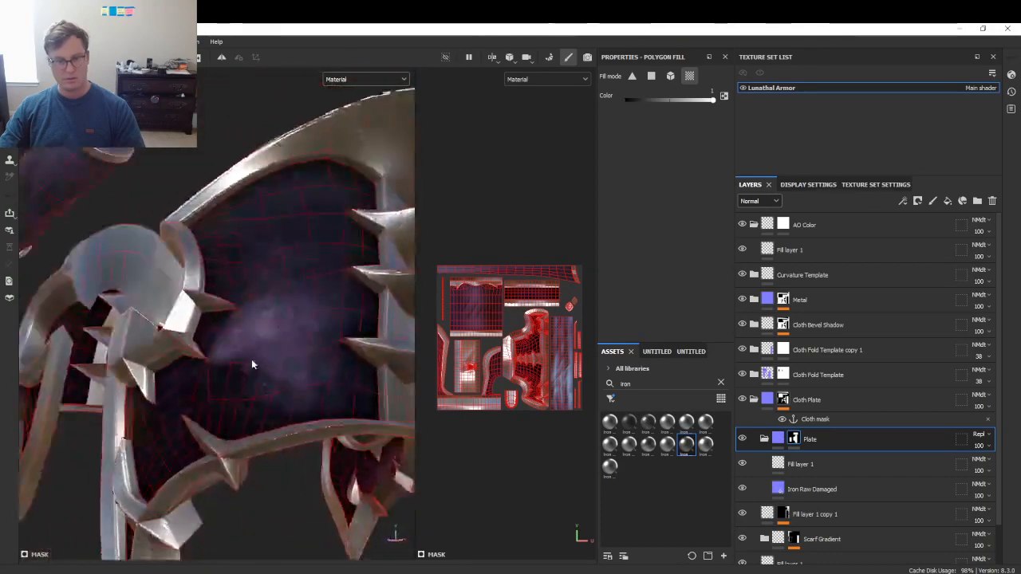
scroll(268, 375, "down", 4)
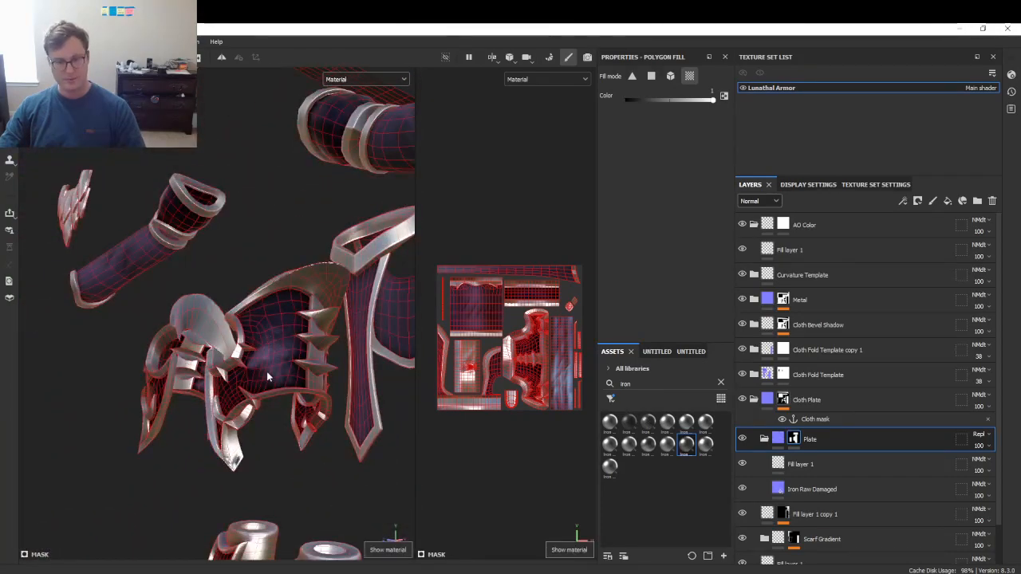
left_click_drag(267, 375, 307, 369, "alt")
left_click(391, 78)
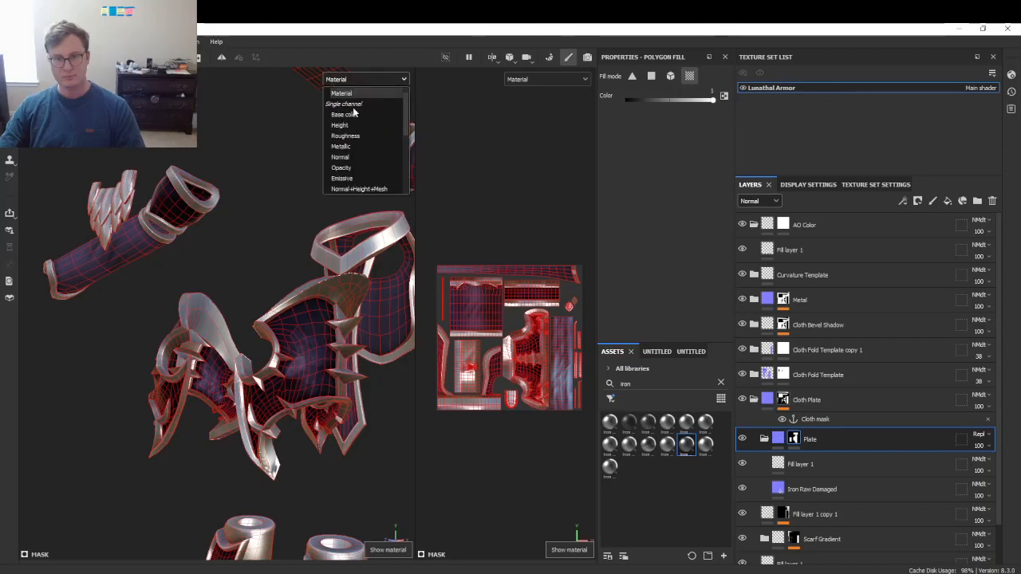
left_click(349, 94)
left_click_drag(146, 249, 226, 333, "alt")
scroll(253, 257, "up", 3)
- Show the layers' base color channel and disable the height channel on the Plate folder's Fill layer 1
left_click(777, 492)
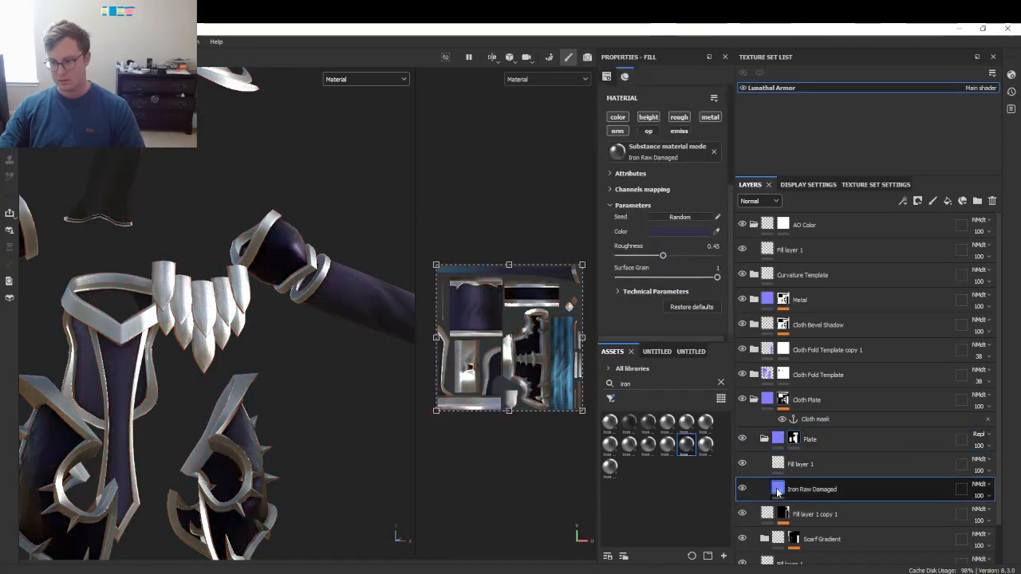
left_click(753, 205)
left_click(753, 215)
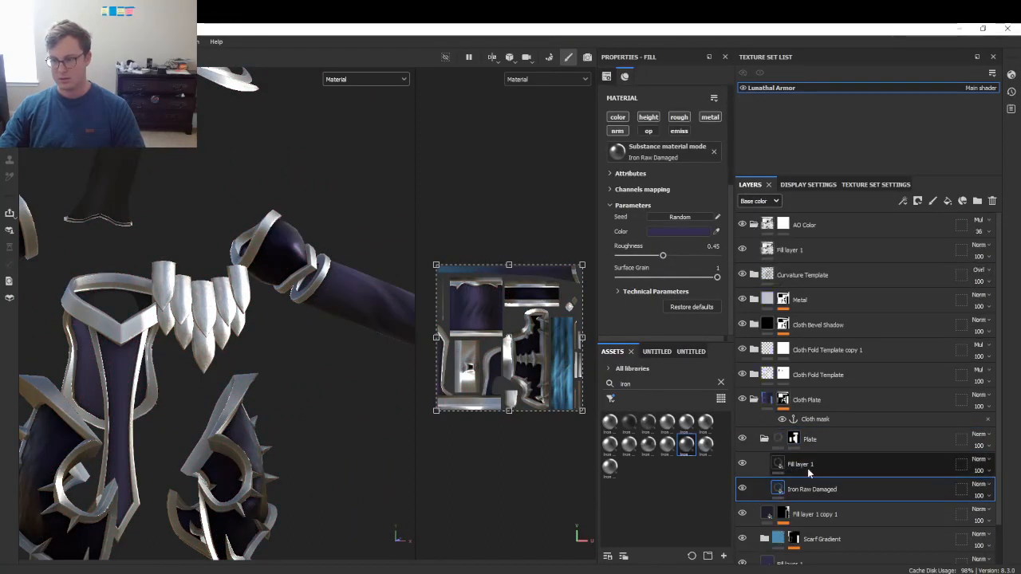
left_click(778, 467)
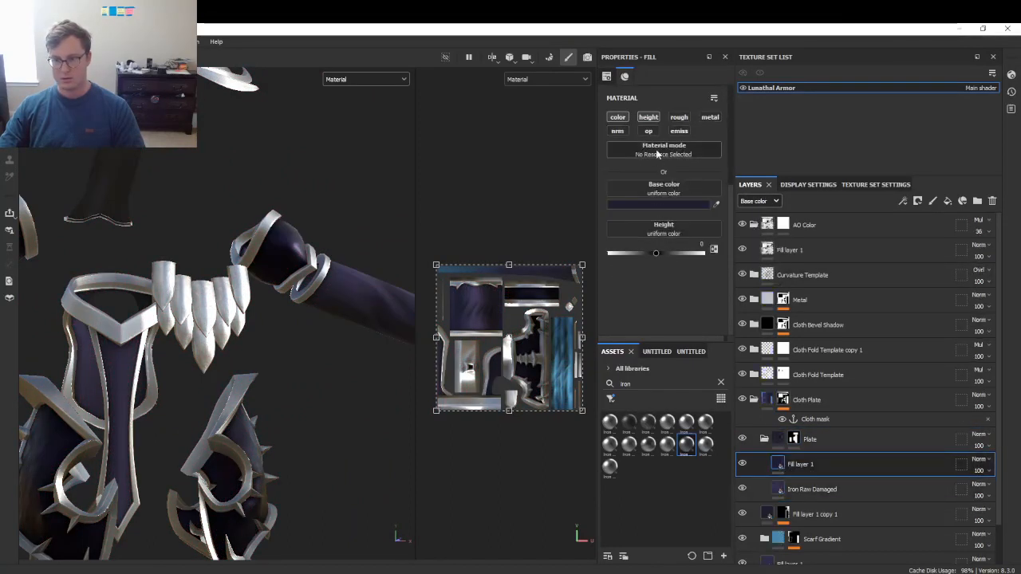
left_click(656, 118)
- Enable roughness on the Plate folder's Fill layer 1, set it to 0.2896, and check the plates from several angles
left_click_drag(272, 405, 219, 394, "alt")
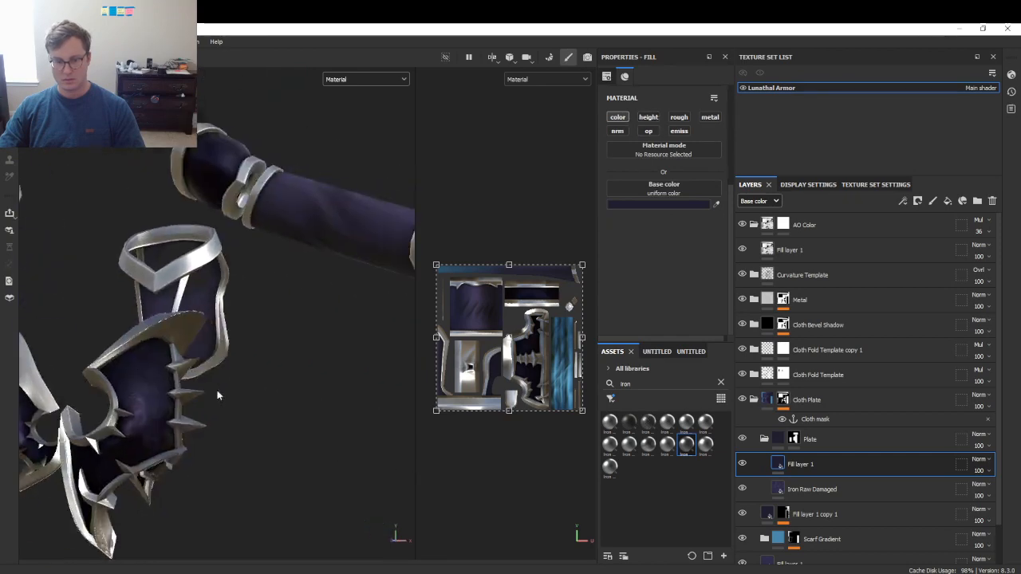
scroll(218, 394, "up", 3)
middle_click_drag(219, 394, 211, 387, "alt")
left_click_drag(212, 387, 229, 371, "alt")
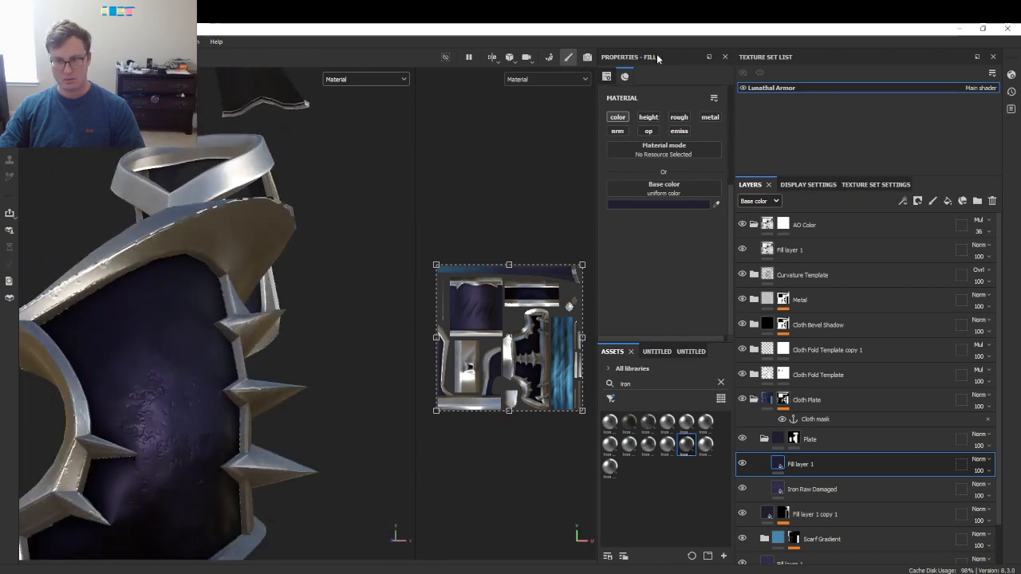
left_click(679, 118)
left_click_drag(637, 253, 612, 255)
left_click_drag(338, 345, 252, 354, "alt")
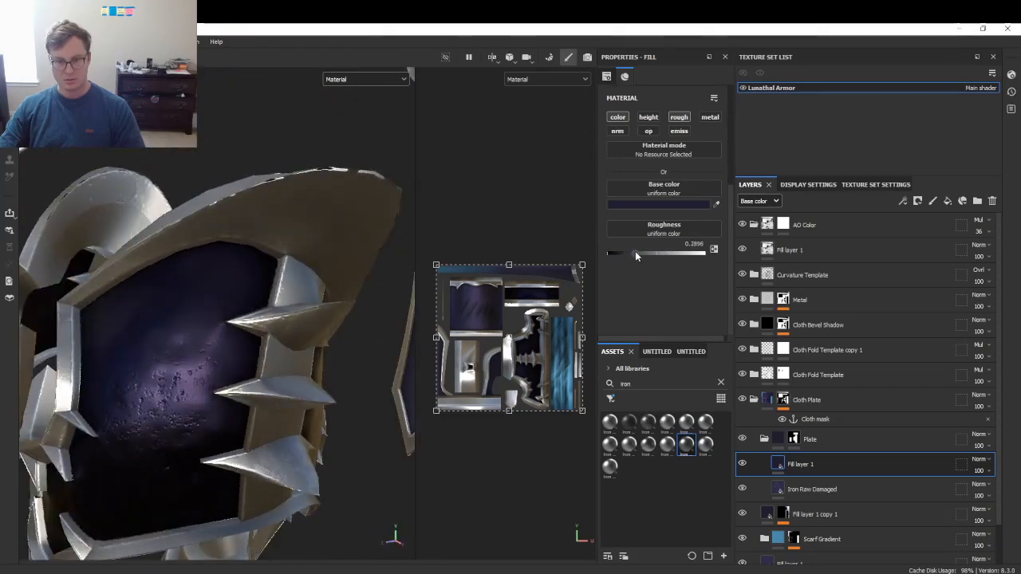
left_click_drag(134, 367, 209, 375, "alt")
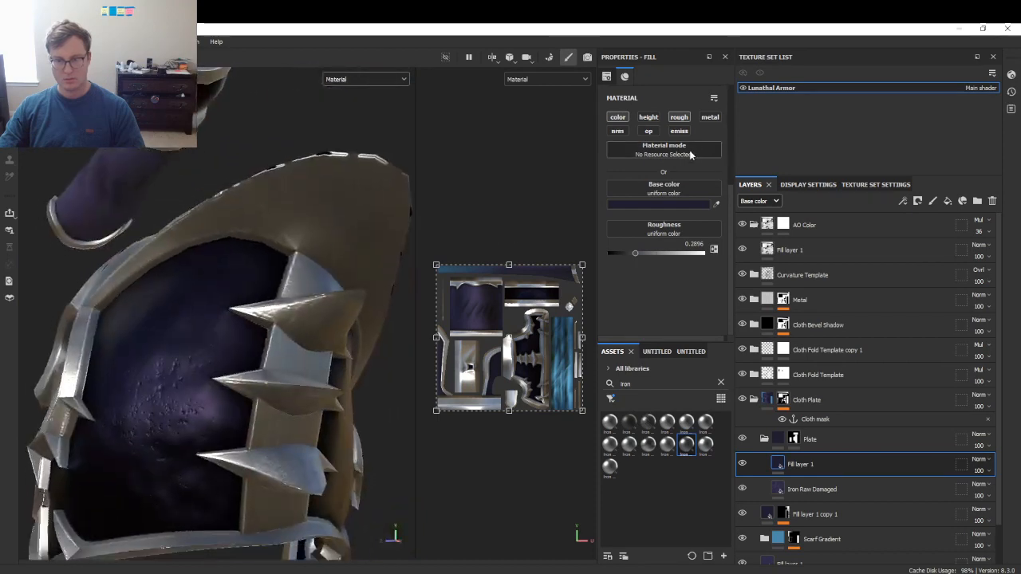
- Enable metallic on the Plate folder's Fill layer 1, set it to 0.6339, and check the plates among the other armor pieces
left_click(709, 117)
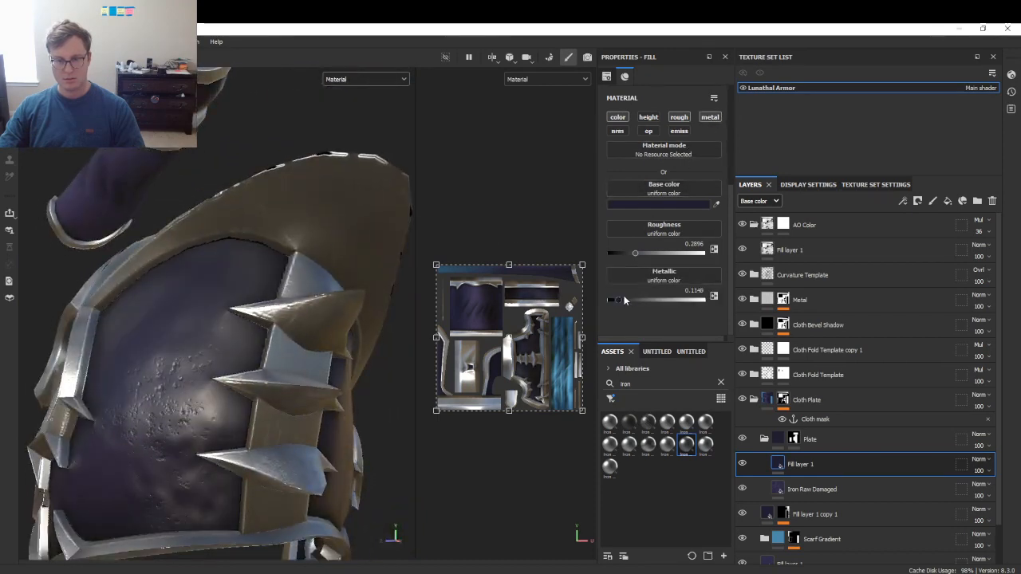
mouse_move(623, 300)
left_mouse_down()
mouse_move(686, 303)
mouse_move(628, 301)
mouse_move(668, 299)
left_mouse_up()
scroll(205, 275, "down", 6)
left_click_drag(205, 275, 343, 286, "alt")
left_click_drag(286, 253, 159, 294, "alt")
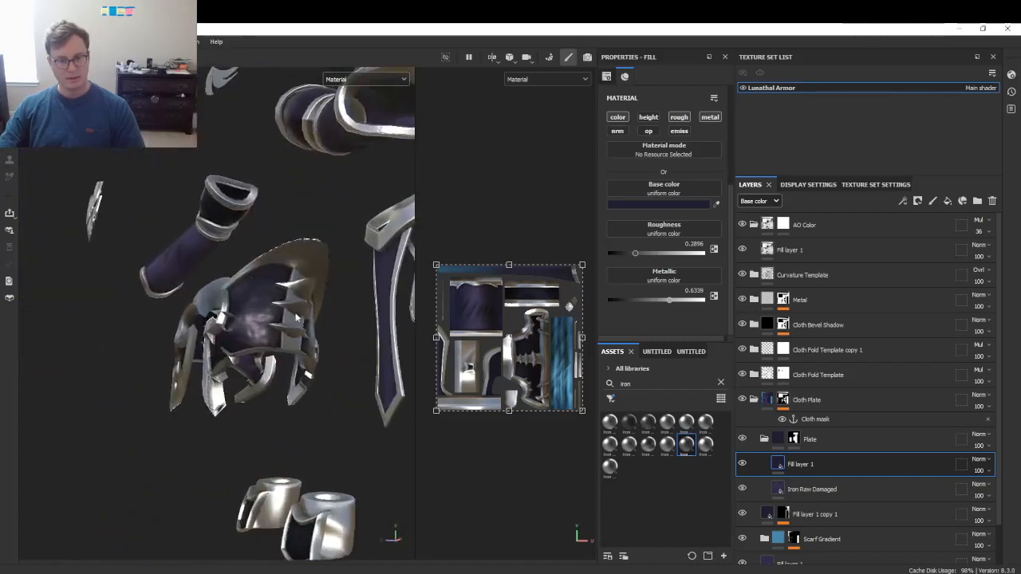
- Set the normal intensity of the Plate folder's Iron Raw Damaged layer to 0.22 in its technical parameters
scroll(160, 293, "up", 3)
left_click(789, 489)
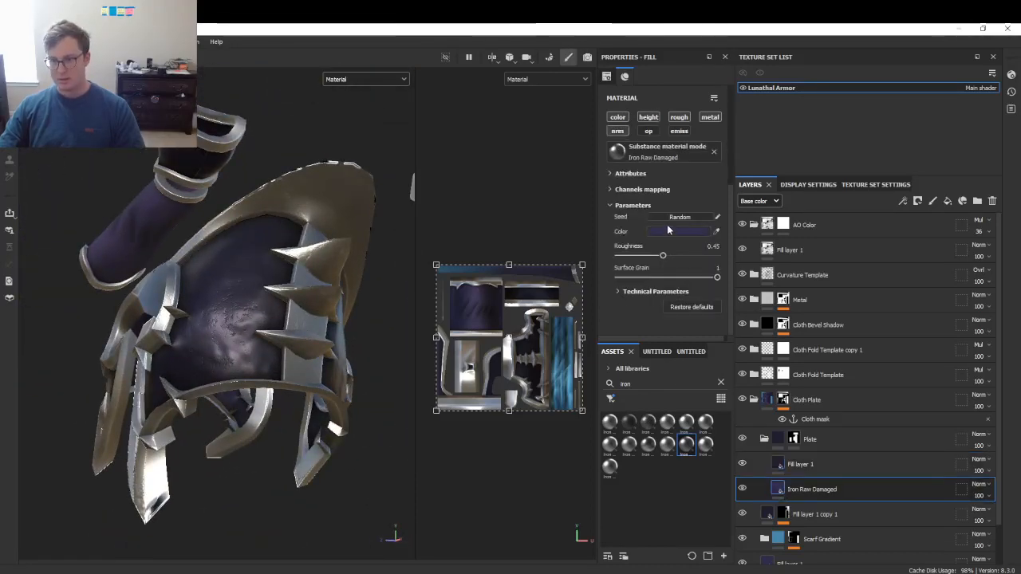
left_click(629, 291)
scroll(630, 296, "down", 1)
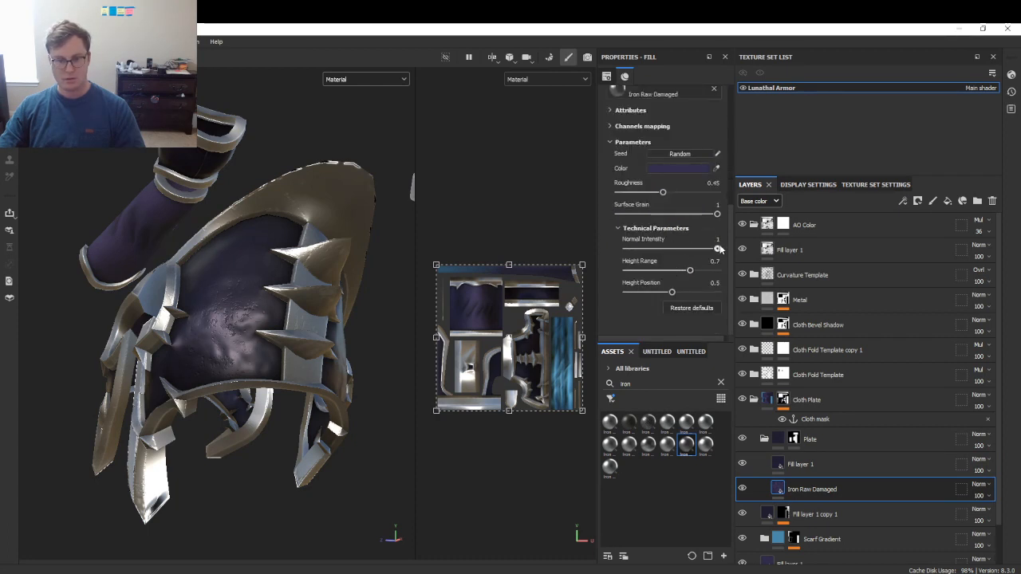
left_click_drag(719, 249, 646, 249)
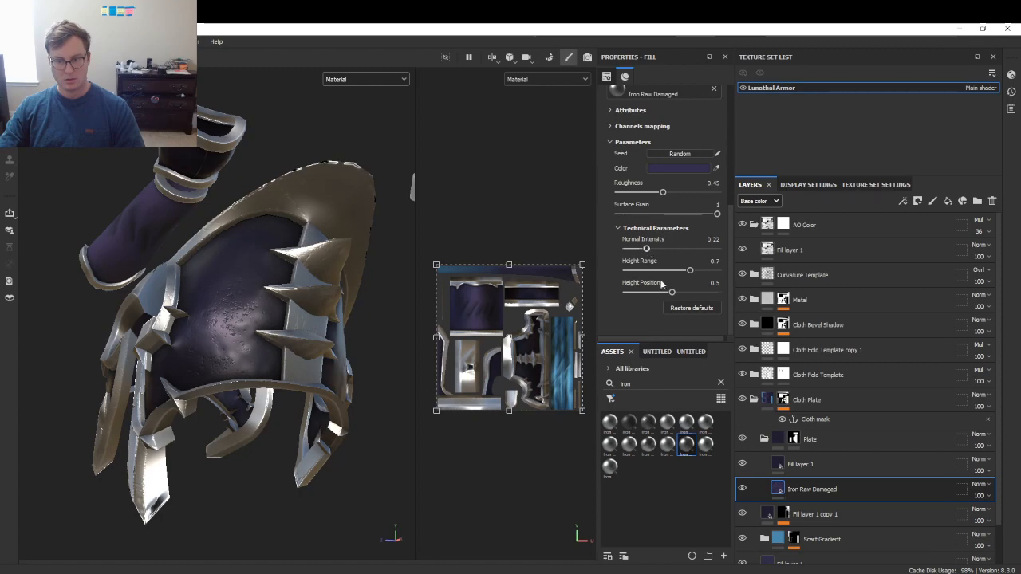
- Try a UV tiling of 0.5 on the Iron Raw Damaged layer and check the plates up close and among the other pieces
scroll(697, 98, "up", 5)
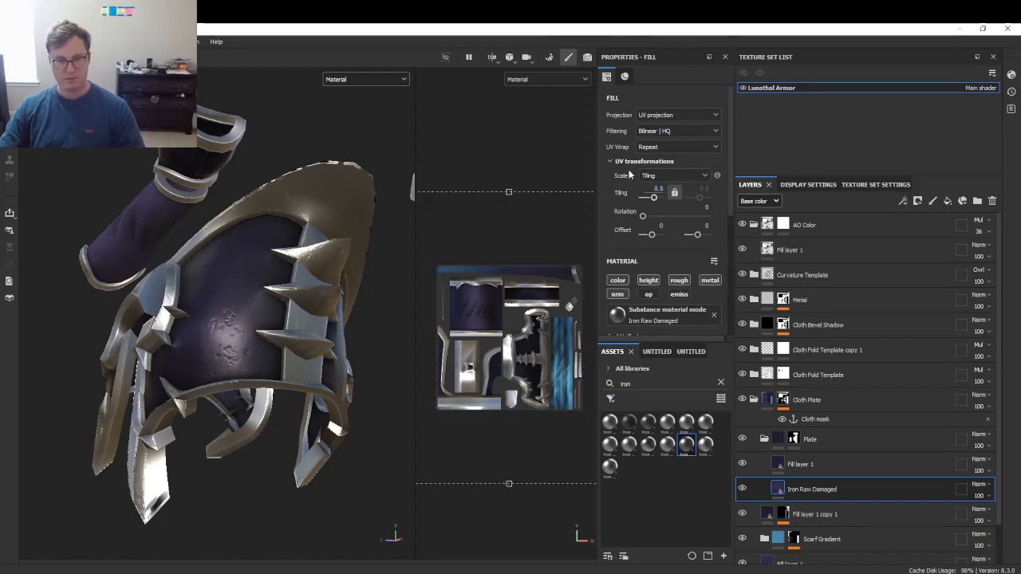
scroll(258, 311, "up", 5)
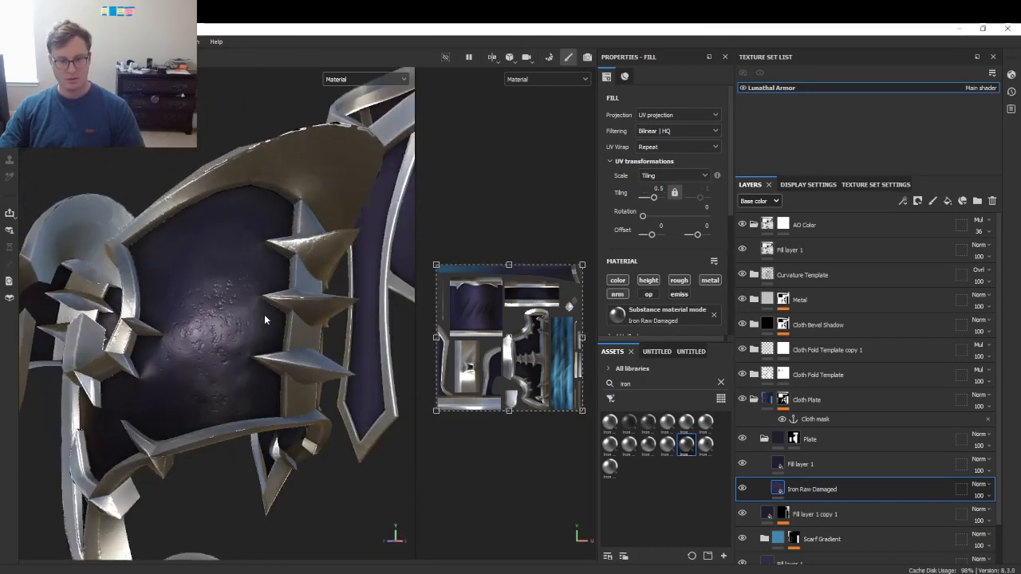
scroll(264, 314, "down", 5)
scroll(247, 293, "down", 3)
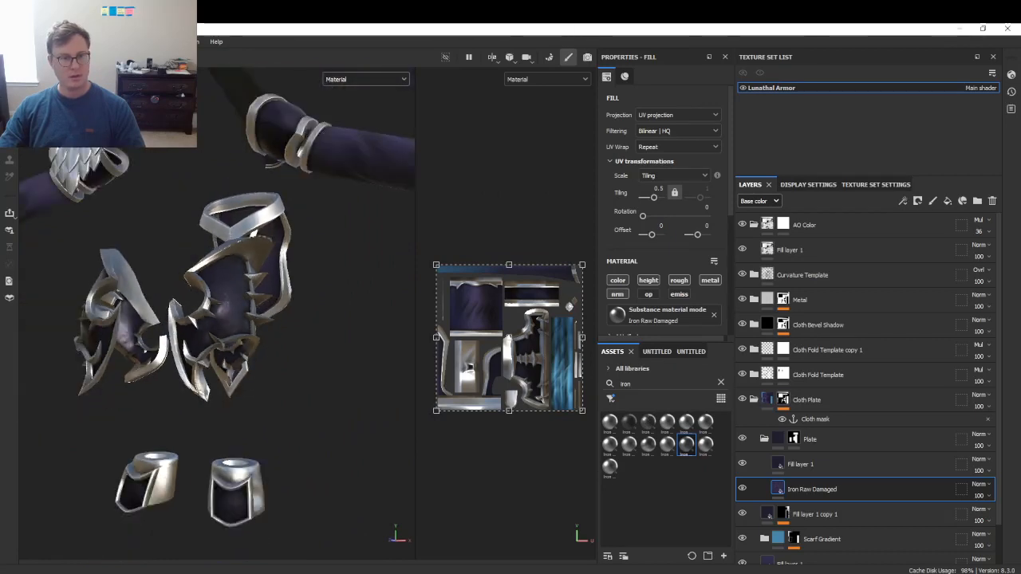
- Export the Lunathal Armor textures as 4096 8-bit PNGs with the UNITY_Poiyomi v4 template, then switch to Unity to import them
left_click(16, 41)
left_click(48, 180)
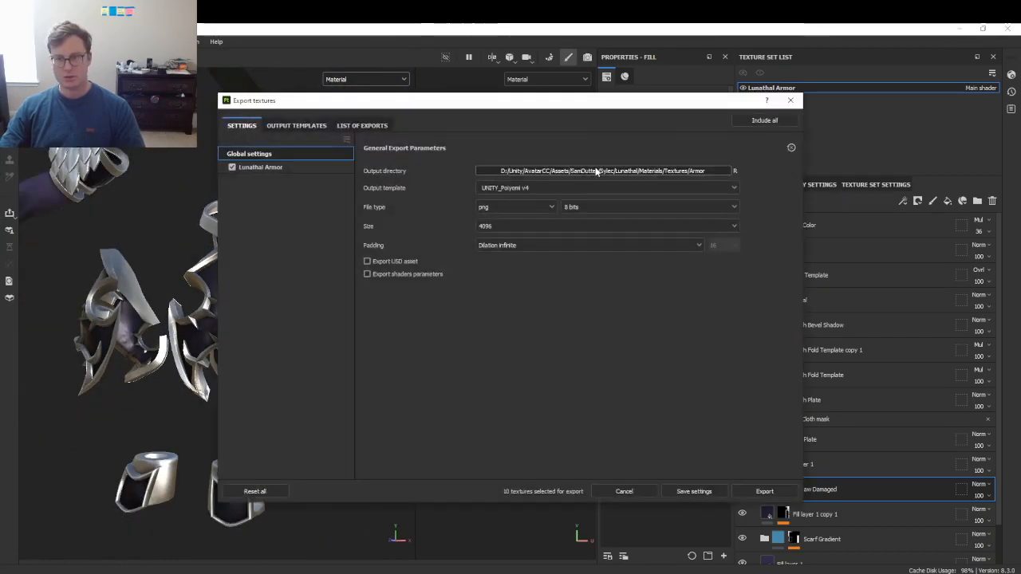
left_click(764, 491)
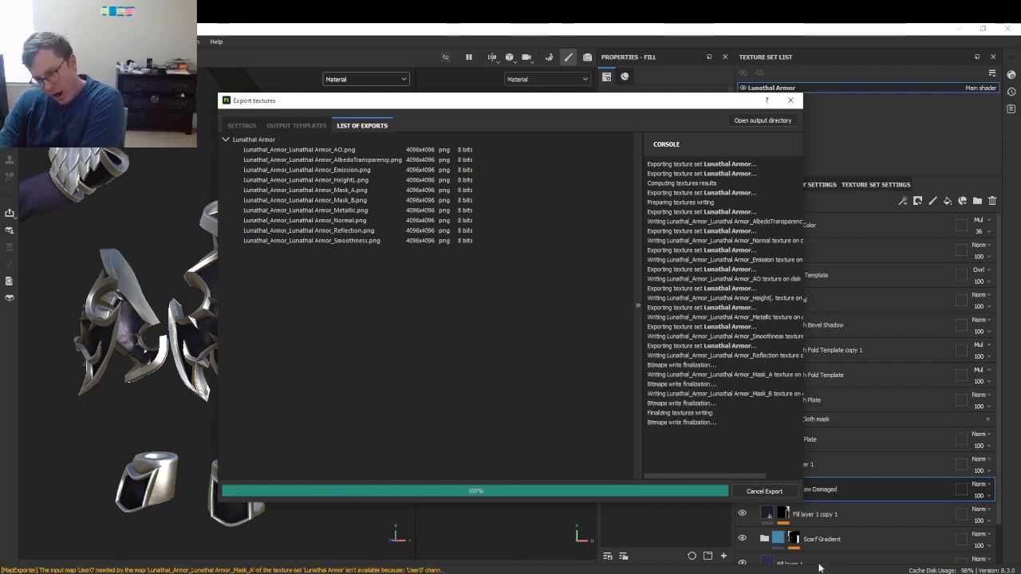
key("alt+Tab")
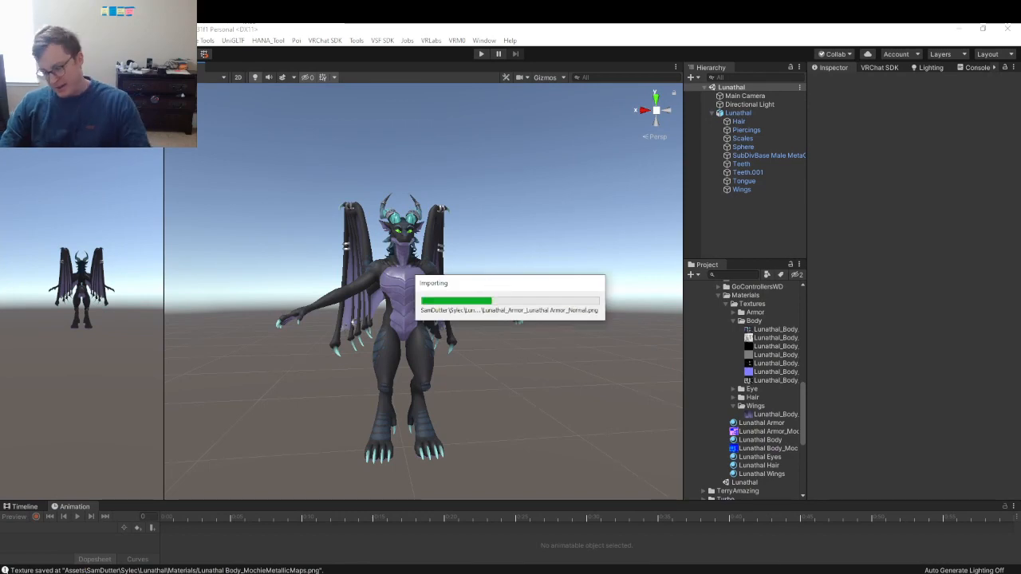
- Switch to Blender, show the Lunathal Armor collection alongside the body, and save the file
key("alt+Tab")
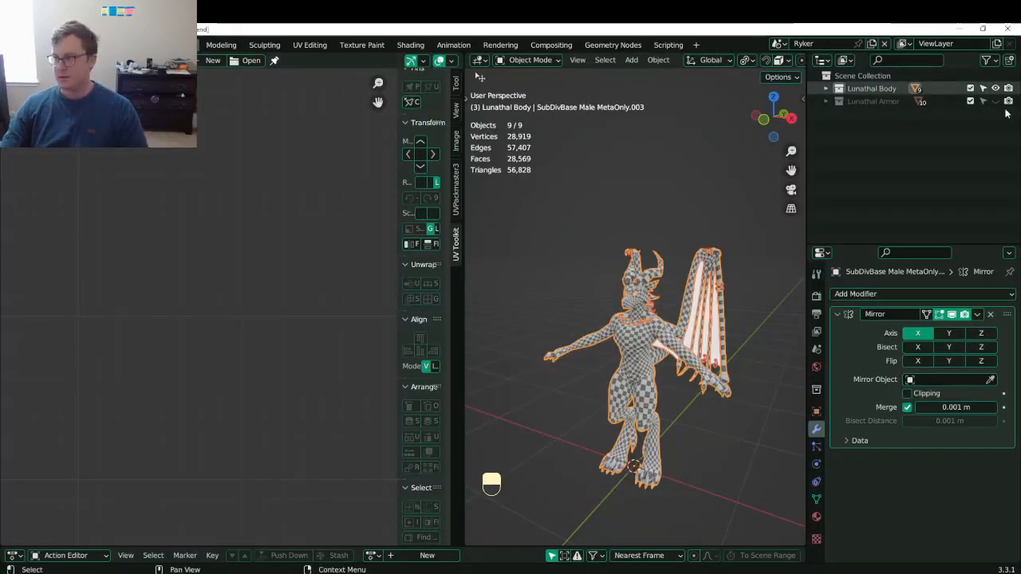
key("ctrl+s")
middle_click_drag(630, 319, 576, 325)
key("ctrl+s")
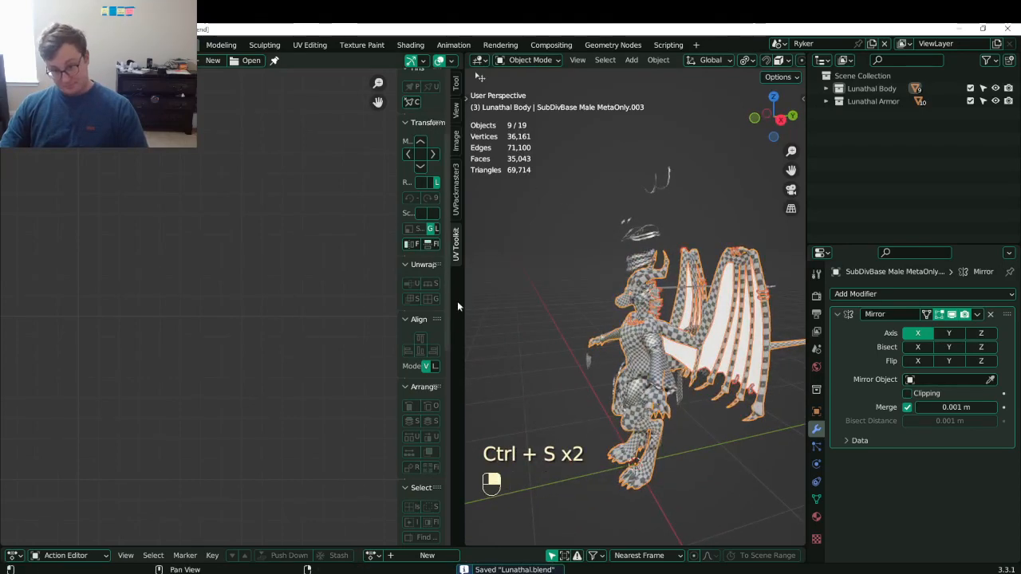
- Widen the 3D viewport, clear the location of all body and armor objects, and save the file
left_click_drag(457, 300, 215, 301)
mouse_move(606, 313)
middle_mouse_down()
mouse_move(647, 299)
mouse_move(604, 305)
middle_mouse_up()
key("a")
key("alt+g")
key("ctrl+s")
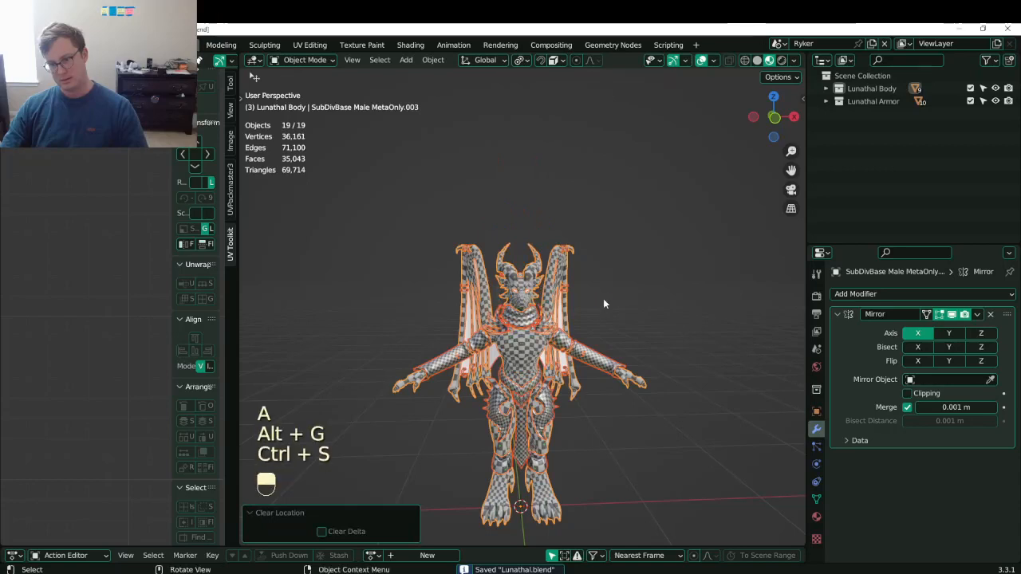
- Export the model over Lunathal.fbx in the Unity FBX folder using the VRChat w/ Mods preset, and save the Blender file
middle_click_drag(616, 279, 399, 266)
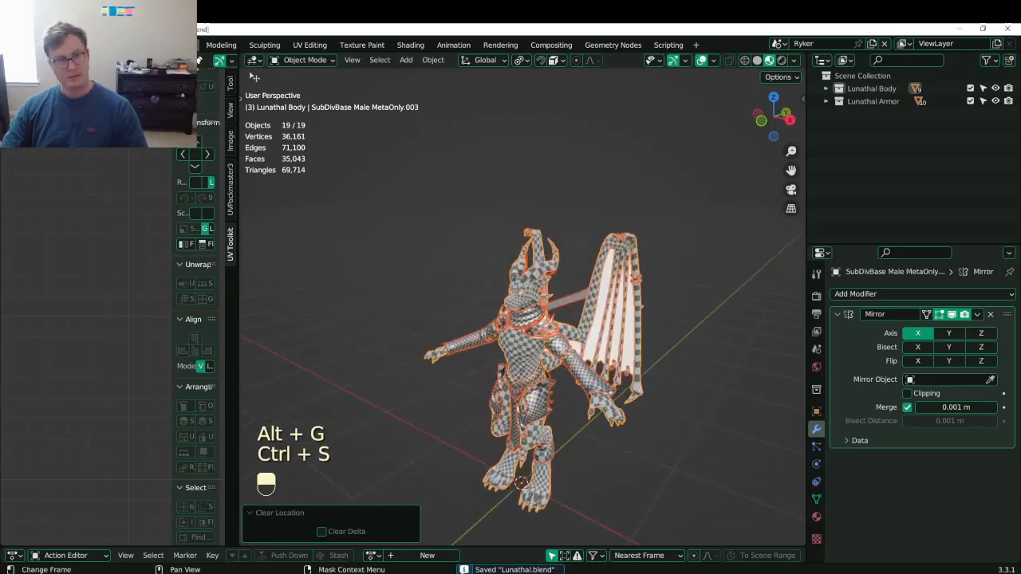
left_click(32, 44)
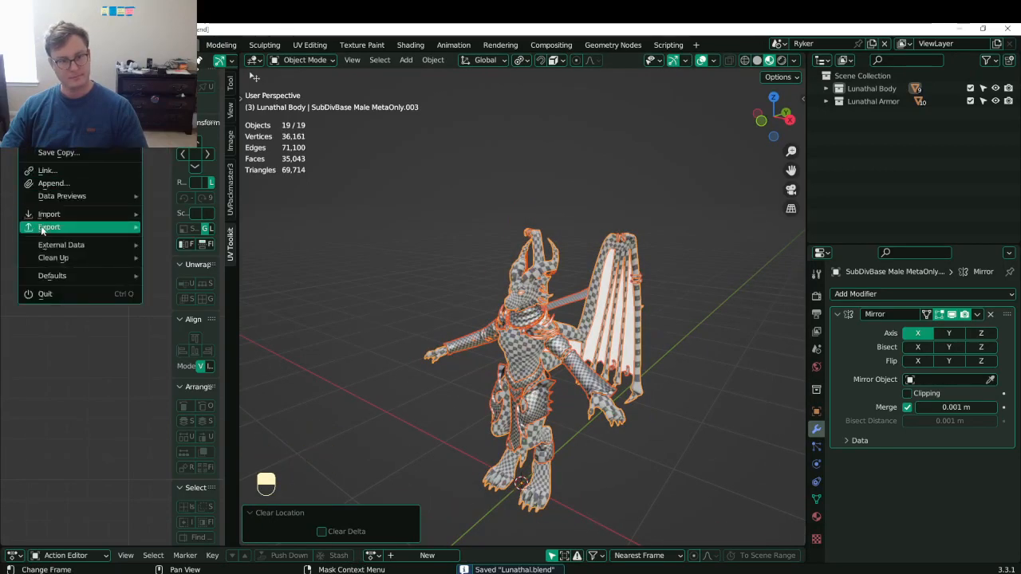
mouse_move(87, 226)
left_click(265, 347)
left_click(766, 114)
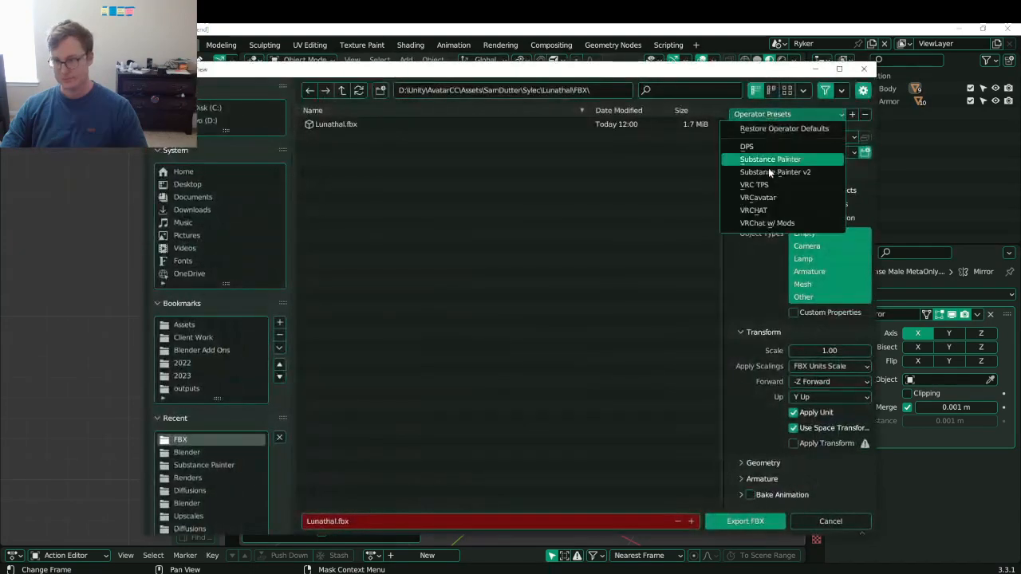
left_click(764, 223)
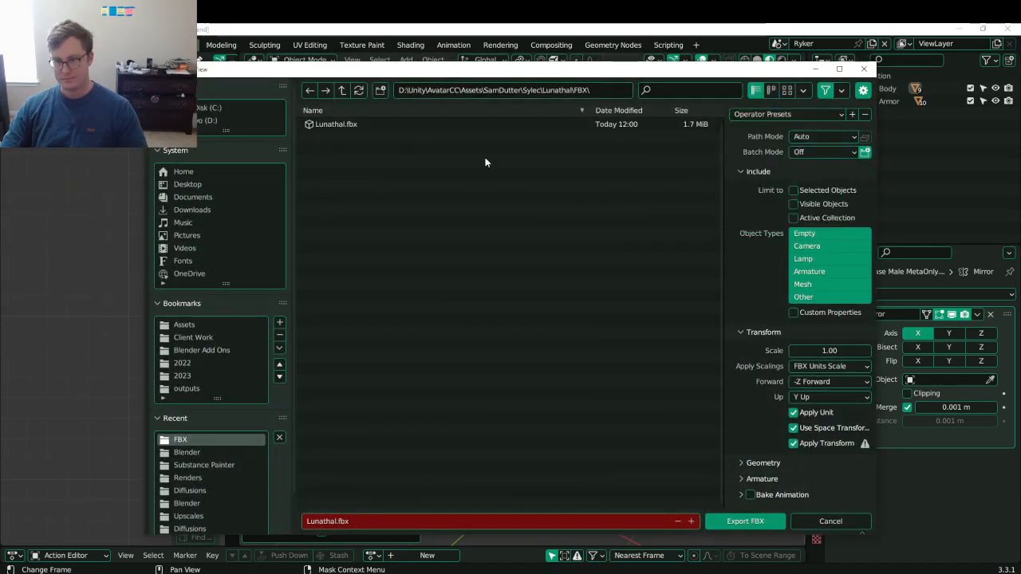
left_click(745, 521)
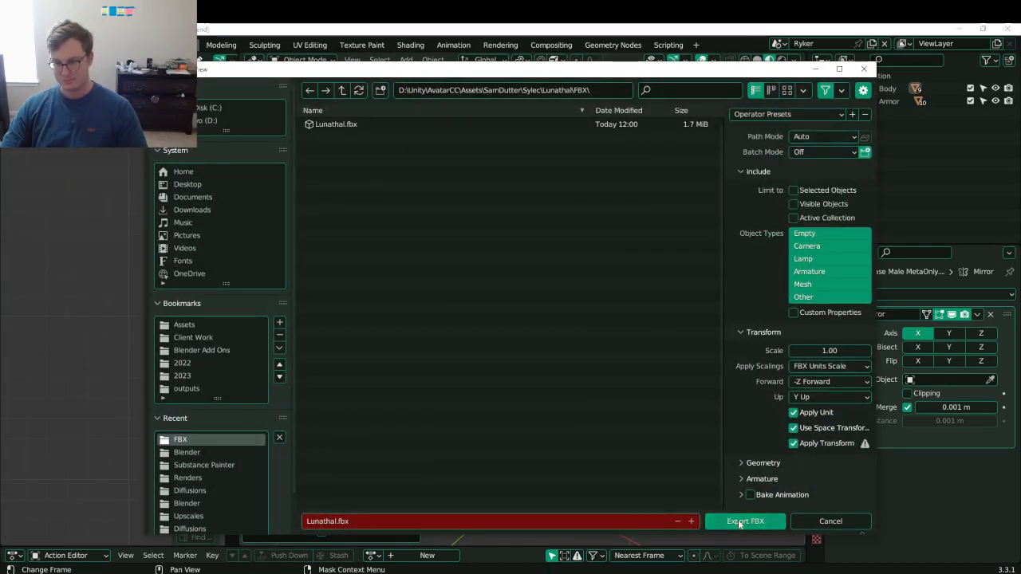
key("ctrl+s")
- Switch to Unity and inspect the reimported armor on the avatar, focusing on the thigh plates
key("alt+Tab")
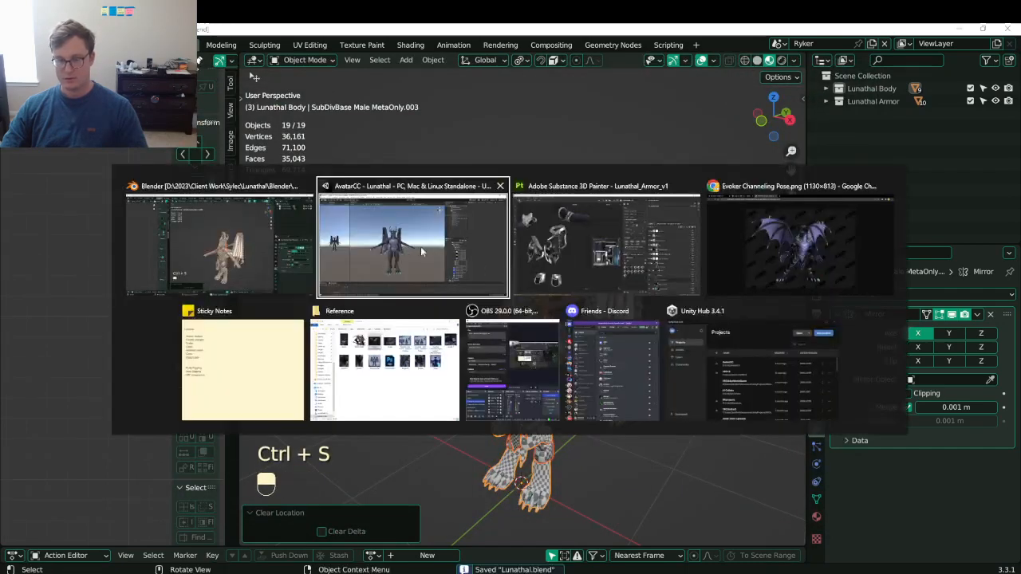
scroll(446, 259, "up", 4)
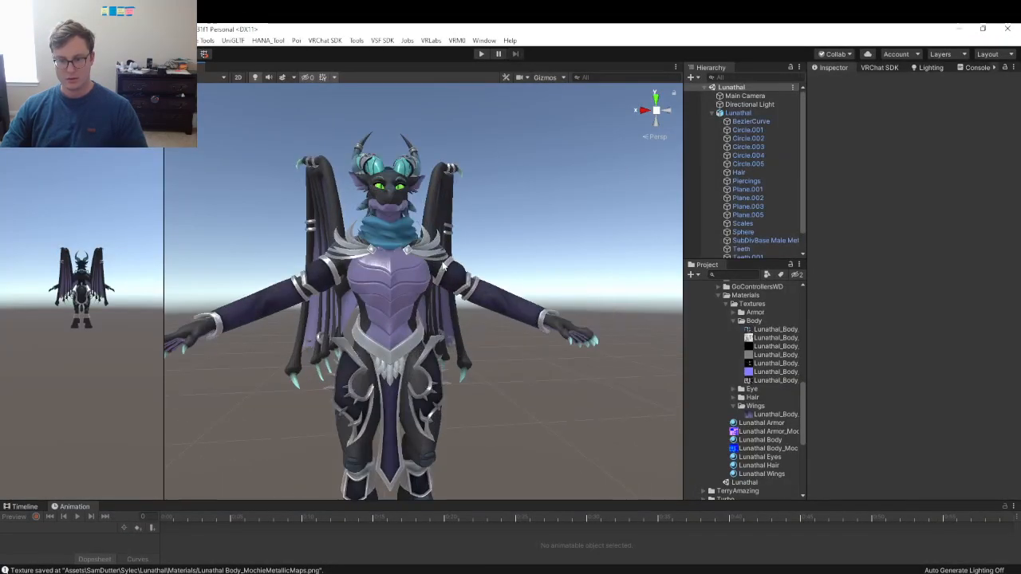
left_click_drag(413, 327, 452, 315, "alt")
right_click_drag(392, 343, 433, 314)
scroll(433, 315, "up", 7)
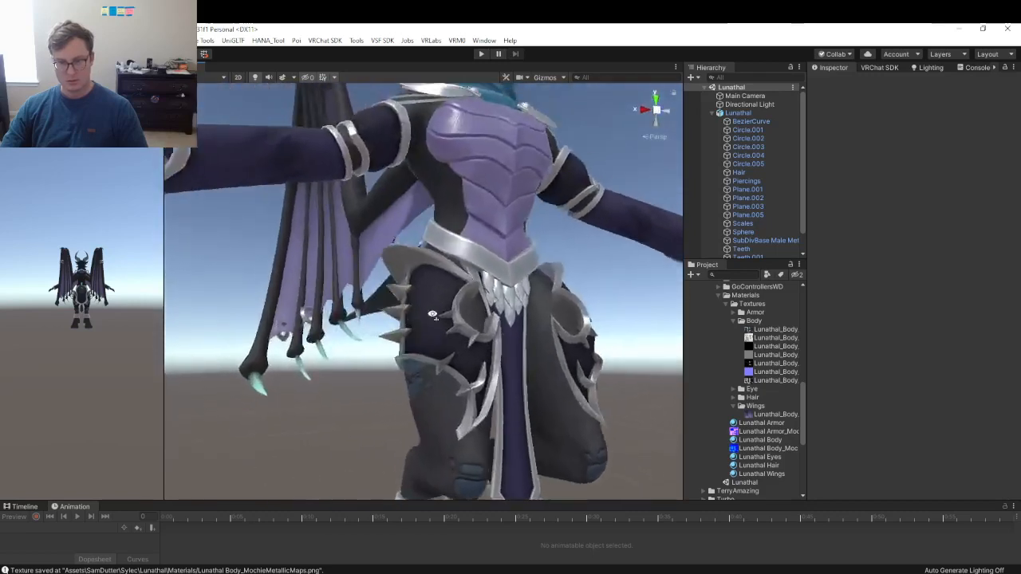
scroll(451, 349, "down", 3)
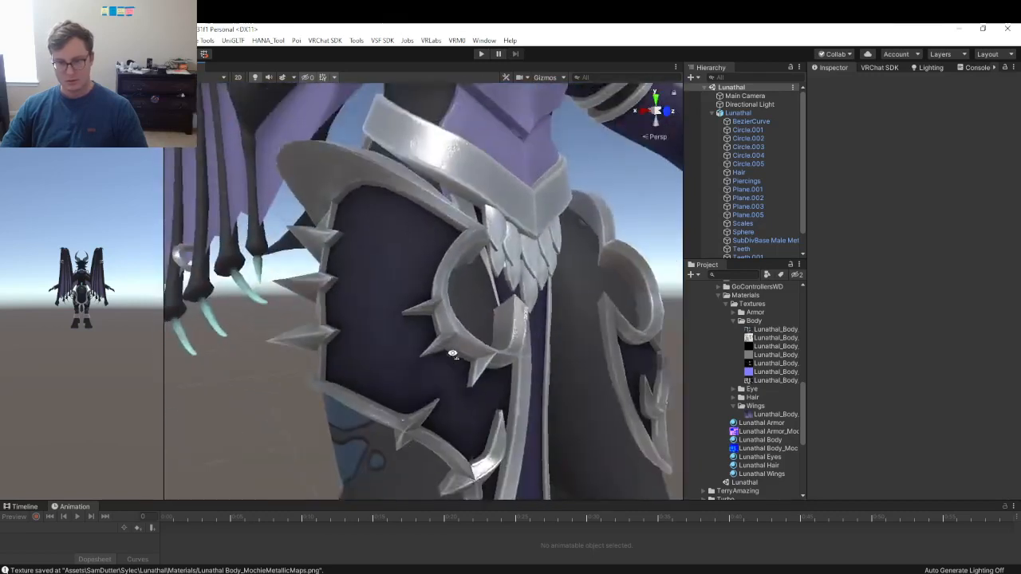
- Expand the Reflections & Specular maps of the Lunathal Armor material to reload its metallic and smoothness textures
left_click(777, 423)
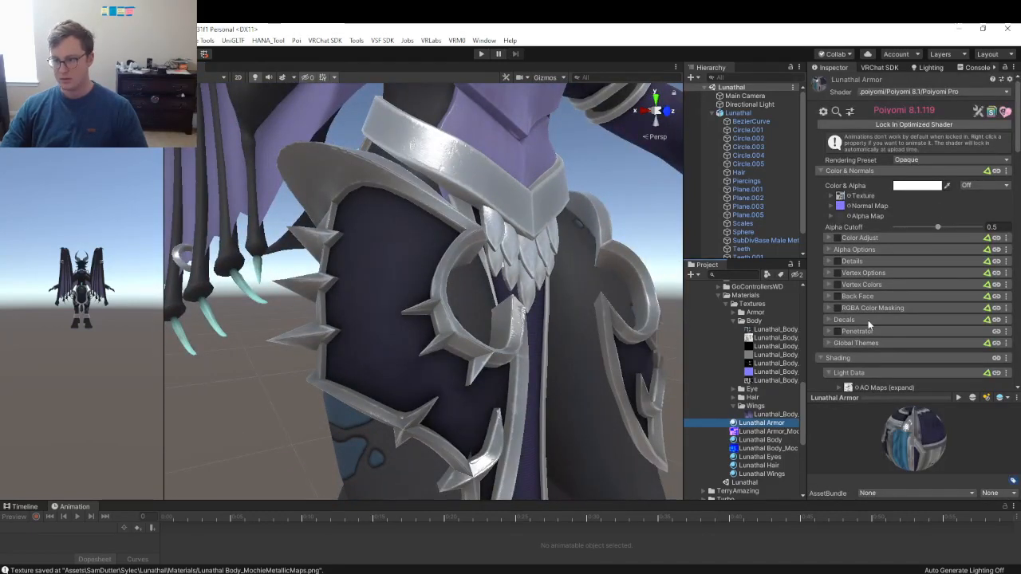
scroll(868, 320, "down", 5)
scroll(869, 322, "down", 8)
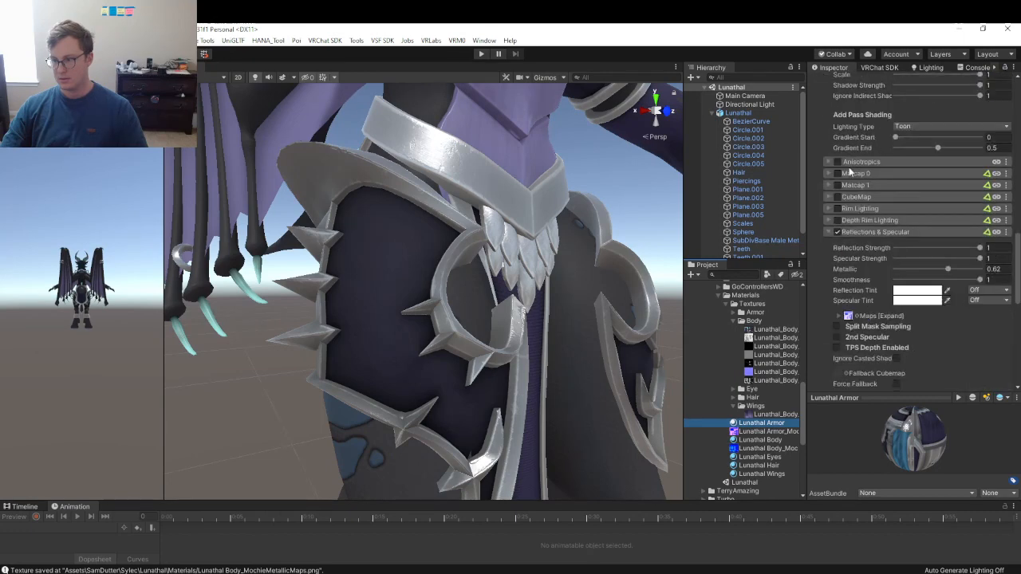
left_click(841, 317)
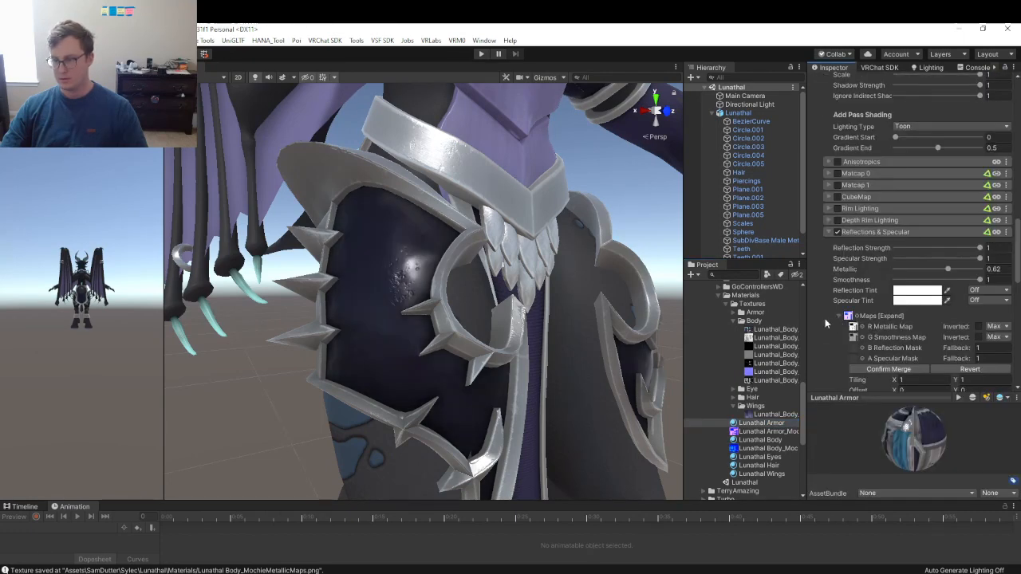
- Examine the armor's reflections and overall look on the full avatar from several distances and angles
key("s")
right_click_drag(453, 292, 445, 348)
key("d")
key("s")
key("a")
key("w")
key("s")
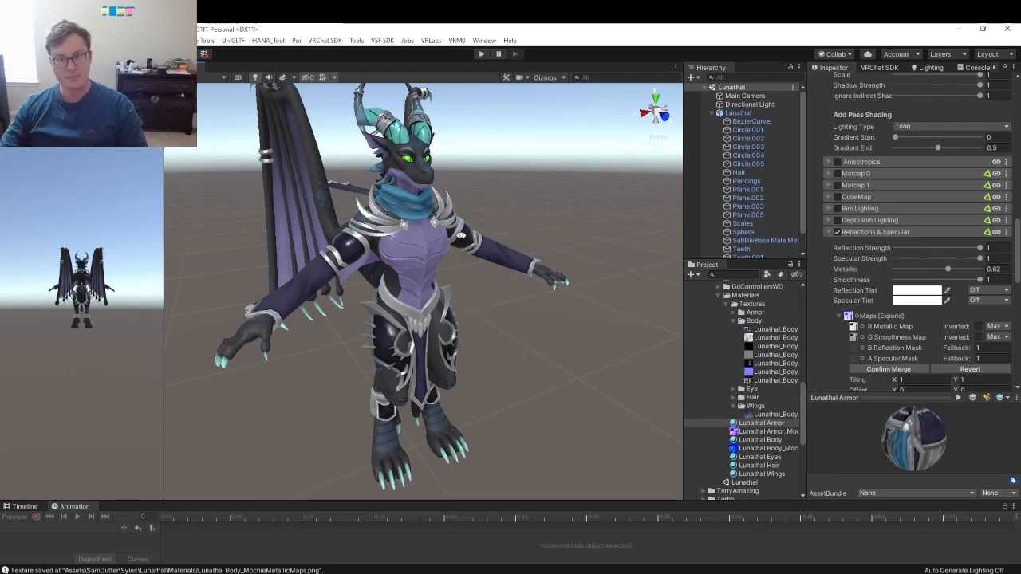
left_click_drag(461, 235, 313, 236, "alt")
scroll(312, 236, "down", 4)
scroll(312, 236, "up", 3)
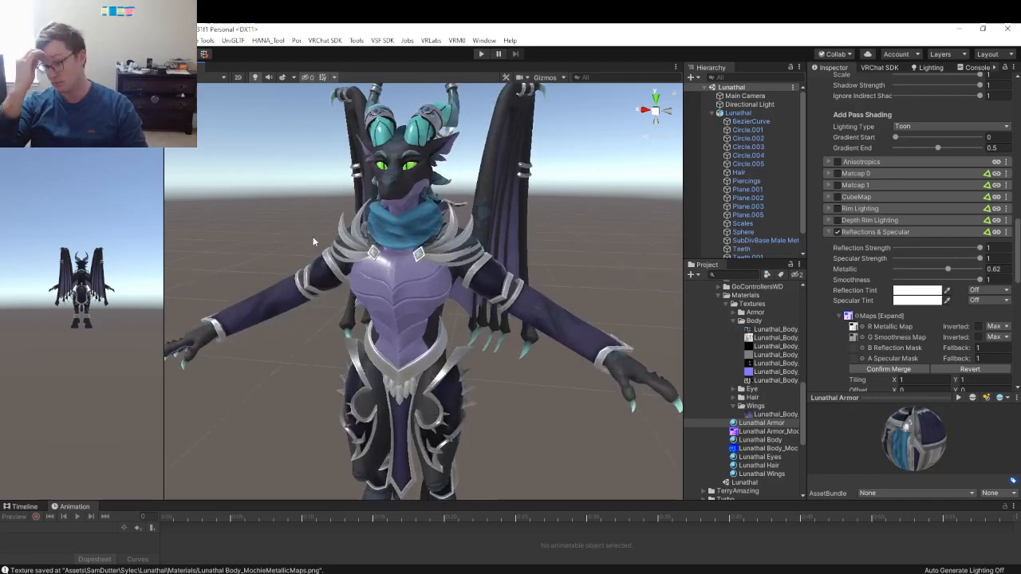
- Examine the wing piercings, belt and thigh armor up close, including where the armor meets the body
key("w")
right_click_drag(384, 260, 244, 289)
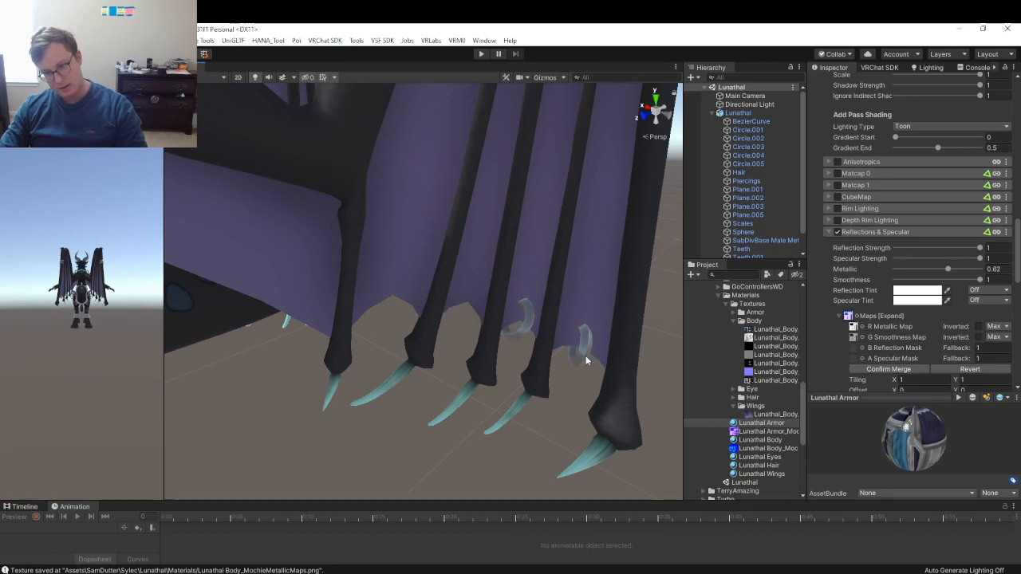
right_click_drag(589, 351, 356, 260)
key("s")
key("a")
key("w")
key("d")
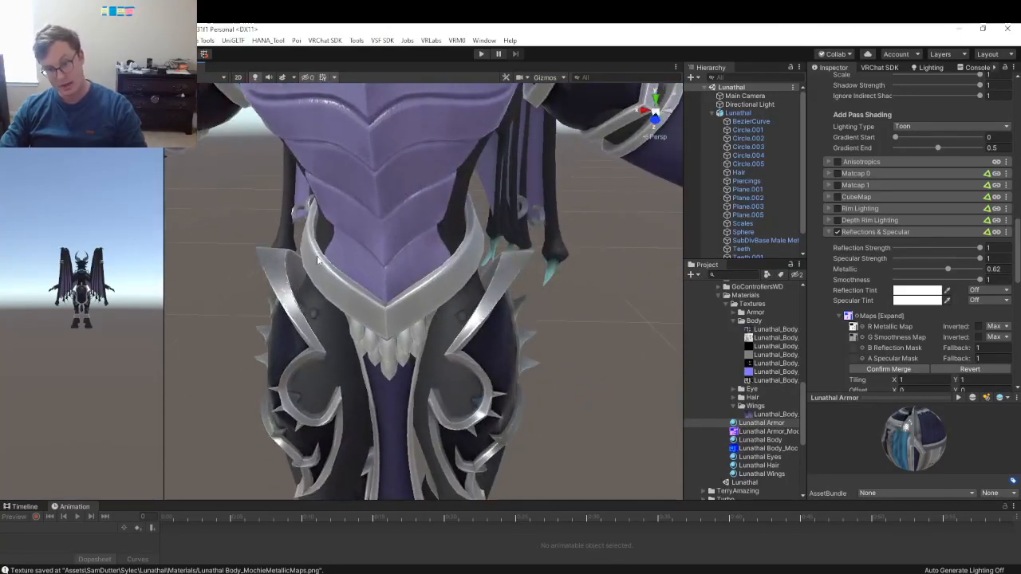
right_click_drag(463, 304, 568, 315)
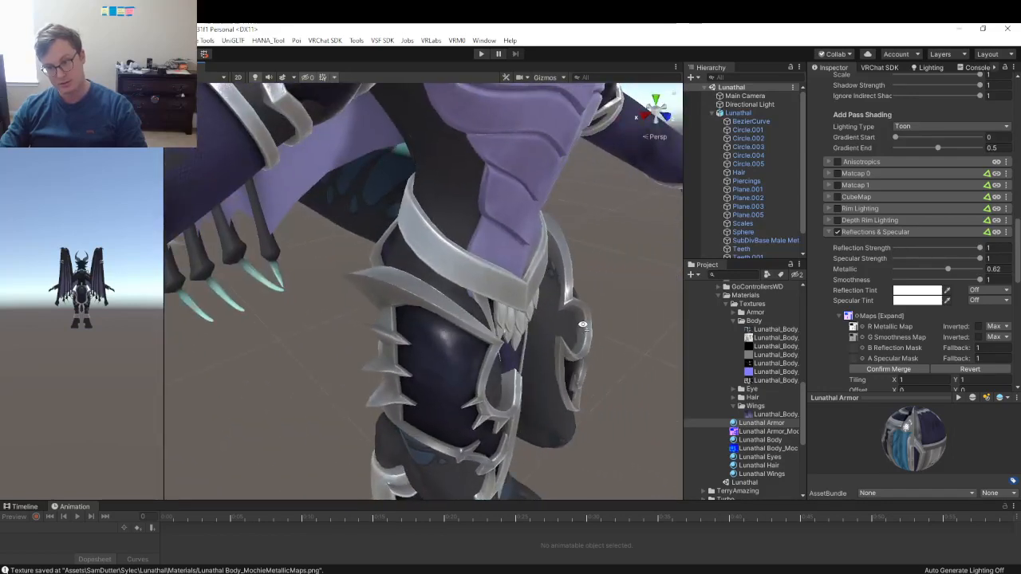
left_click_drag(582, 325, 498, 329, "alt")
scroll(498, 329, "down", 5)
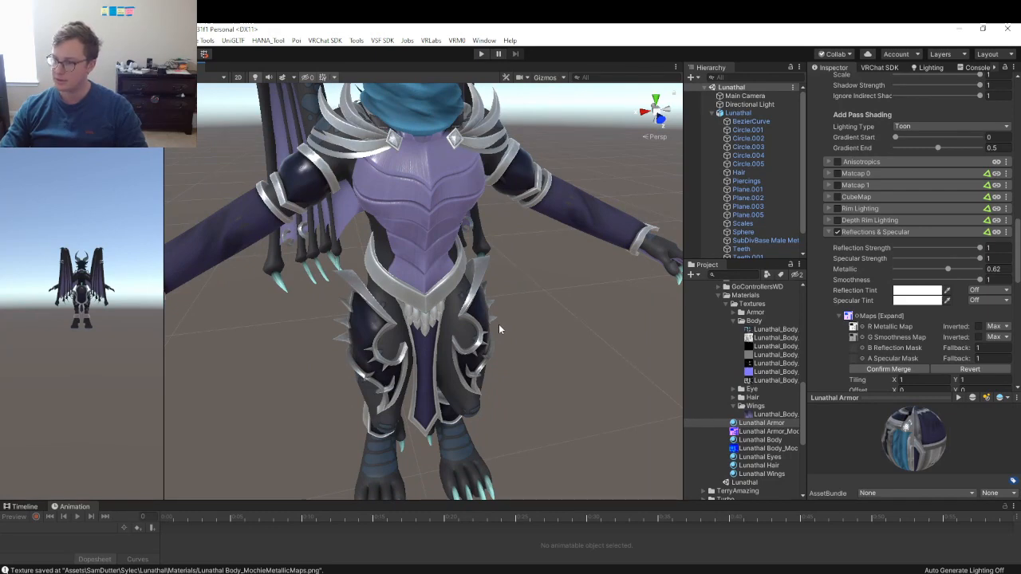
- Switch to Sticky Notes and add the item "Body/Armor shadow? Bake in Blender?" between Plate/Cloth and Body Rigging in the Lunathal task list
key("alt+Tab")
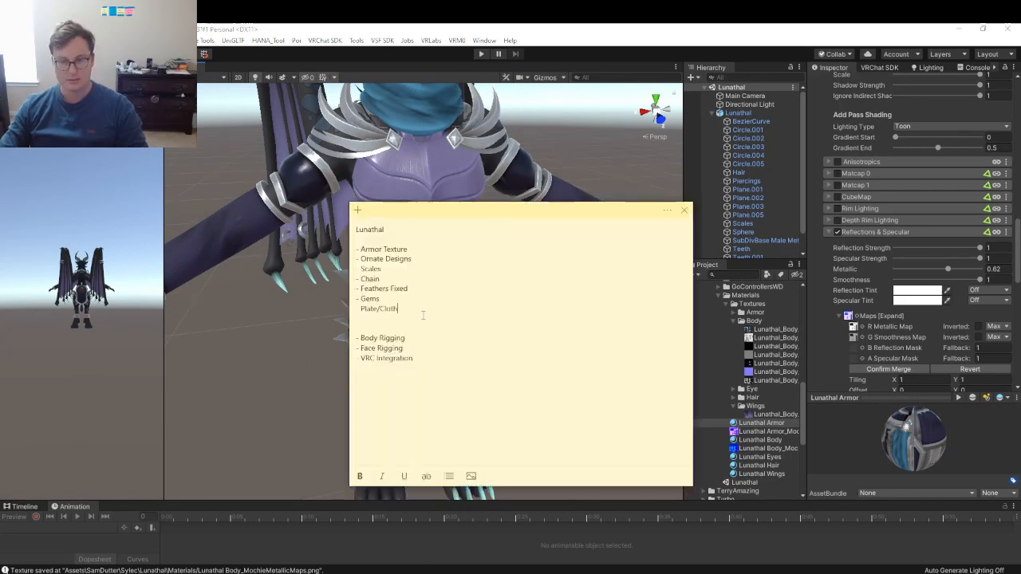
key("Return")
type("- ")
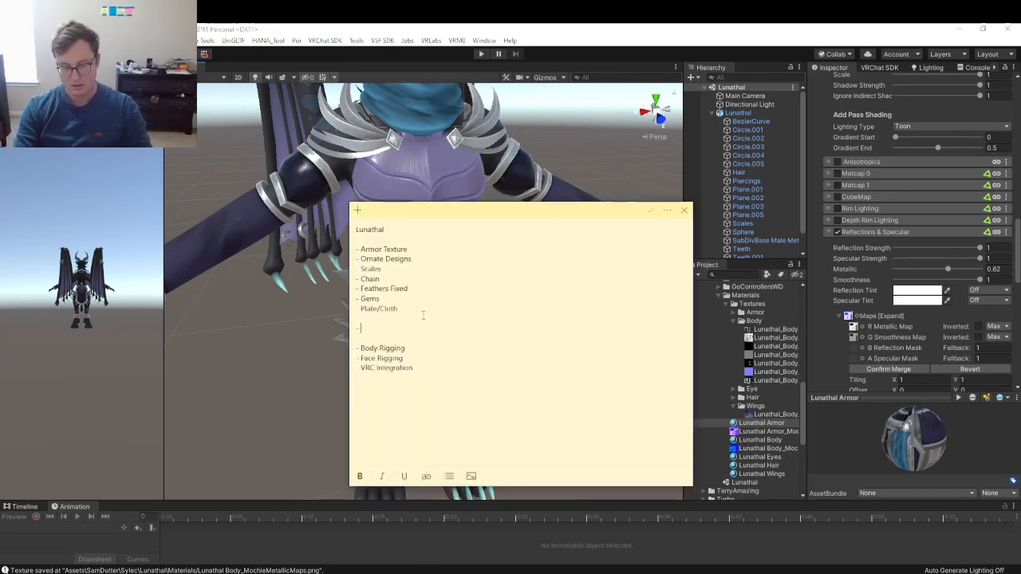
type("Body ")
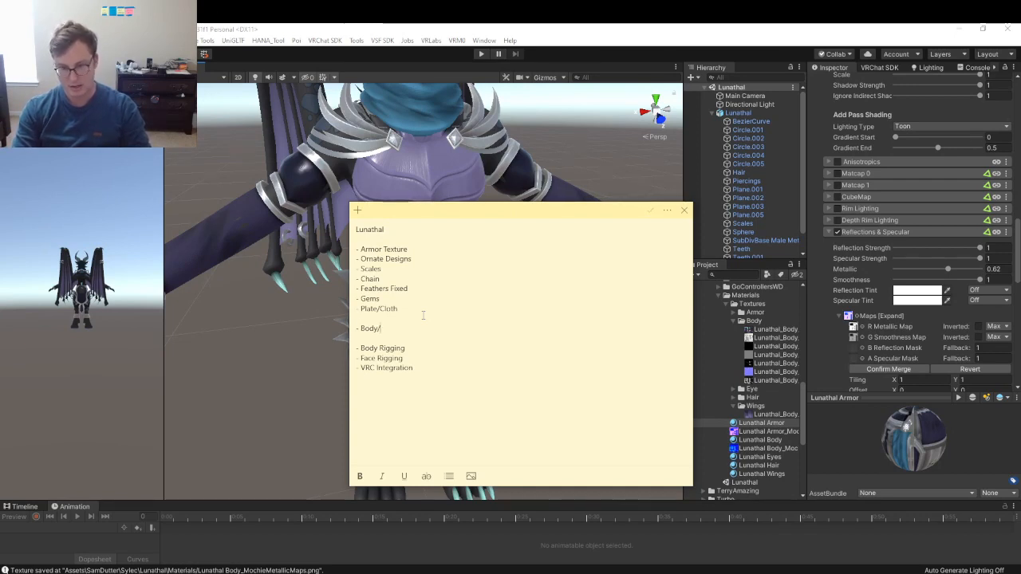
type("Armor s")
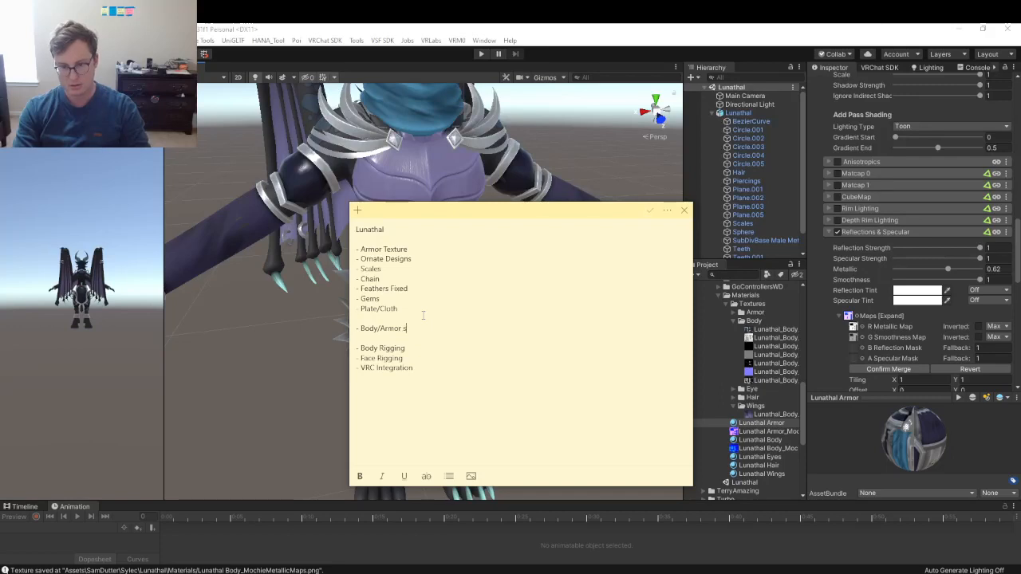
type("hadow")
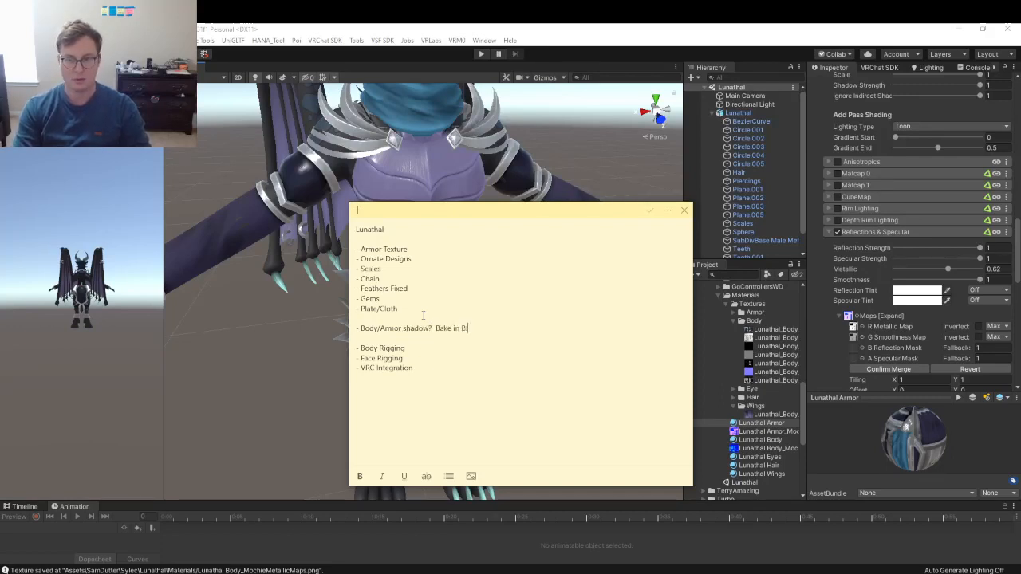
type("? Bake in Blender?")
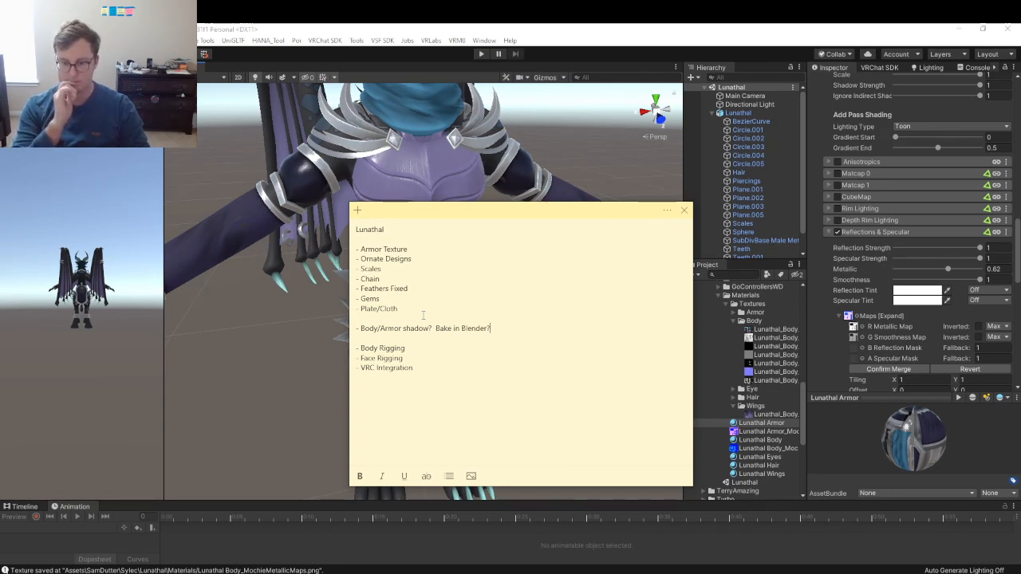
- Inspect the ankle armor on the avatar's lower legs in Unity and compare it with the armor reference image in the browser
left_click(263, 355)
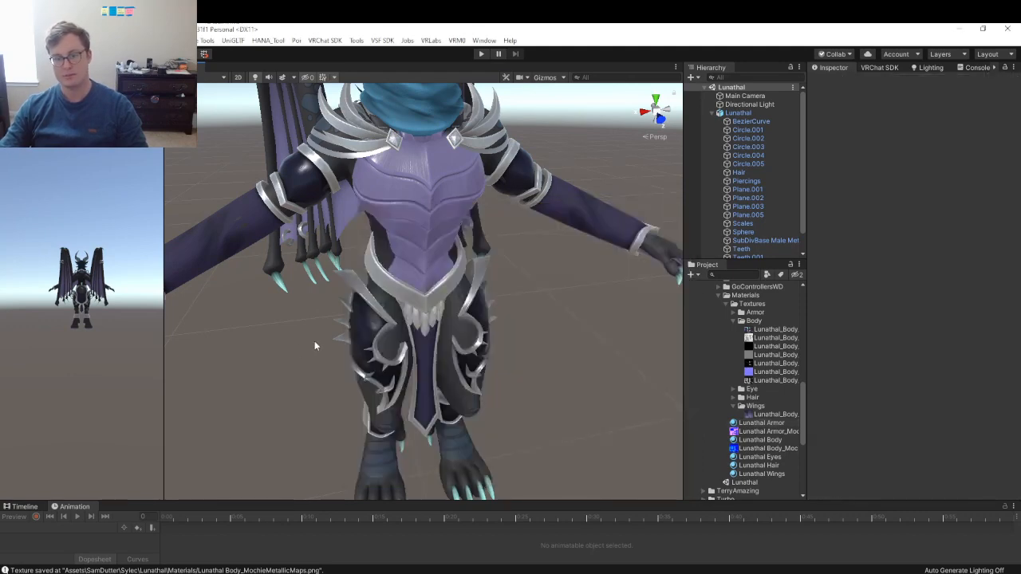
right_click_drag(413, 291, 358, 251)
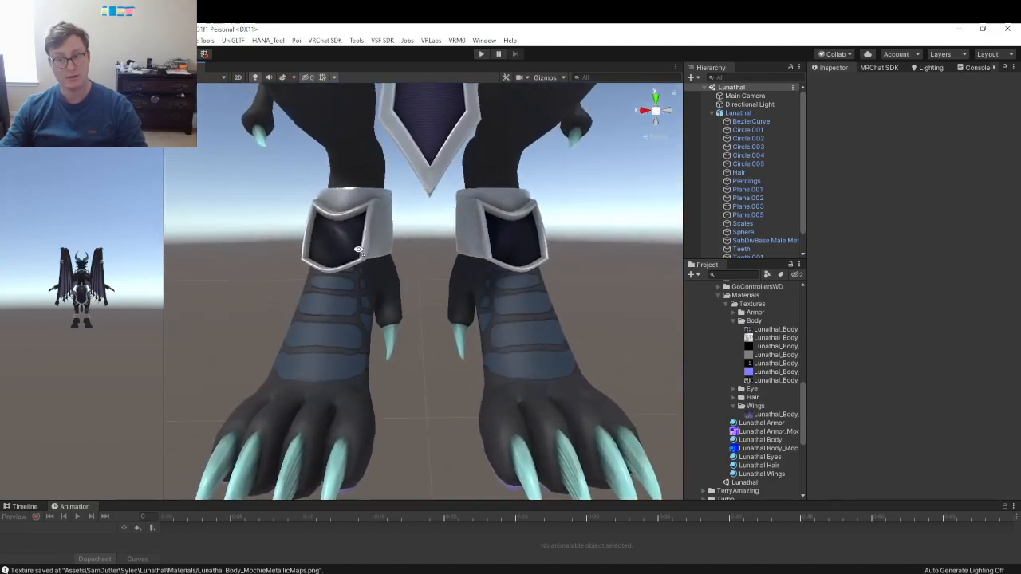
key("alt+Tab")
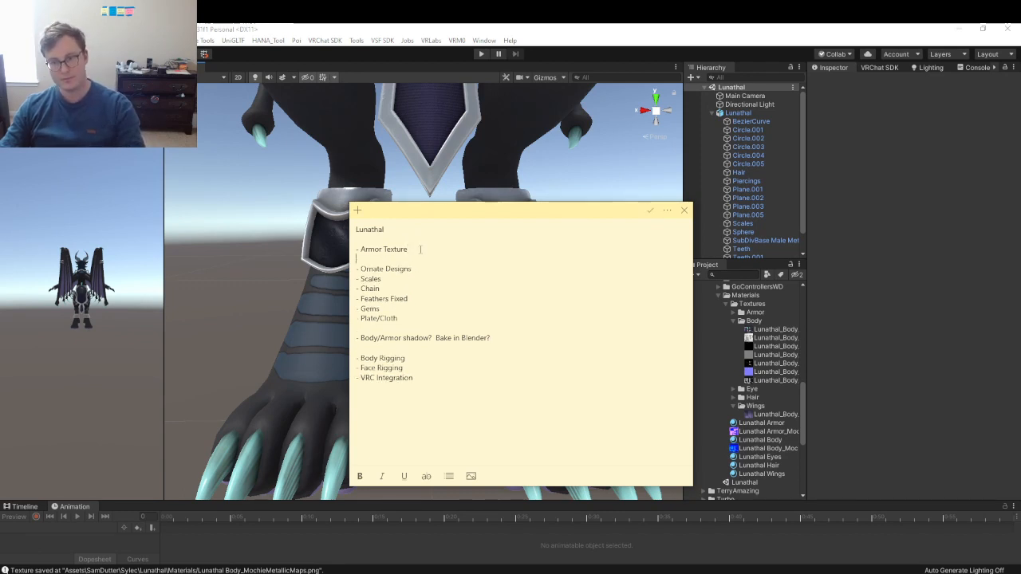
key("alt+Tab")
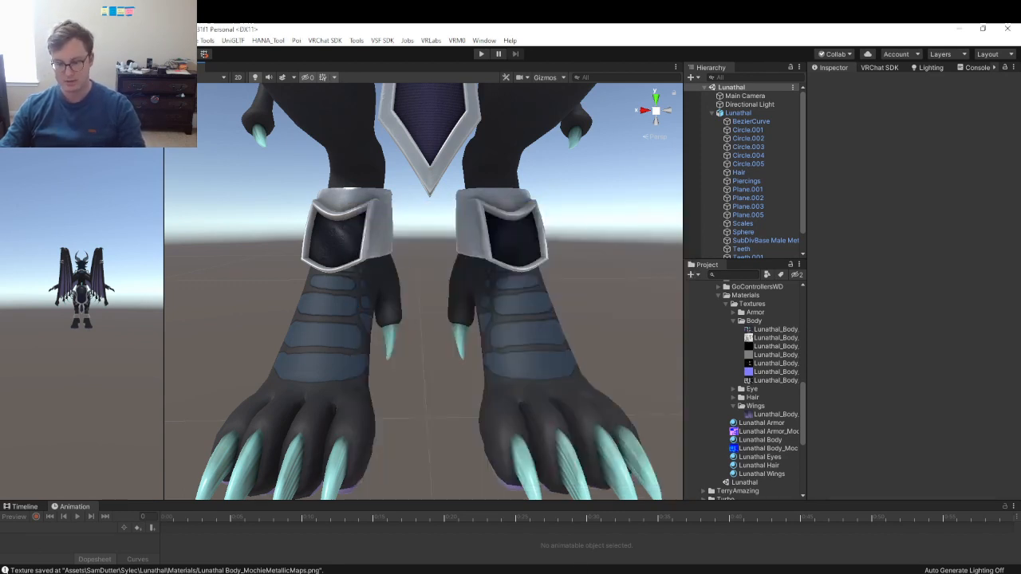
key("alt+Tab")
left_click(220, 32)
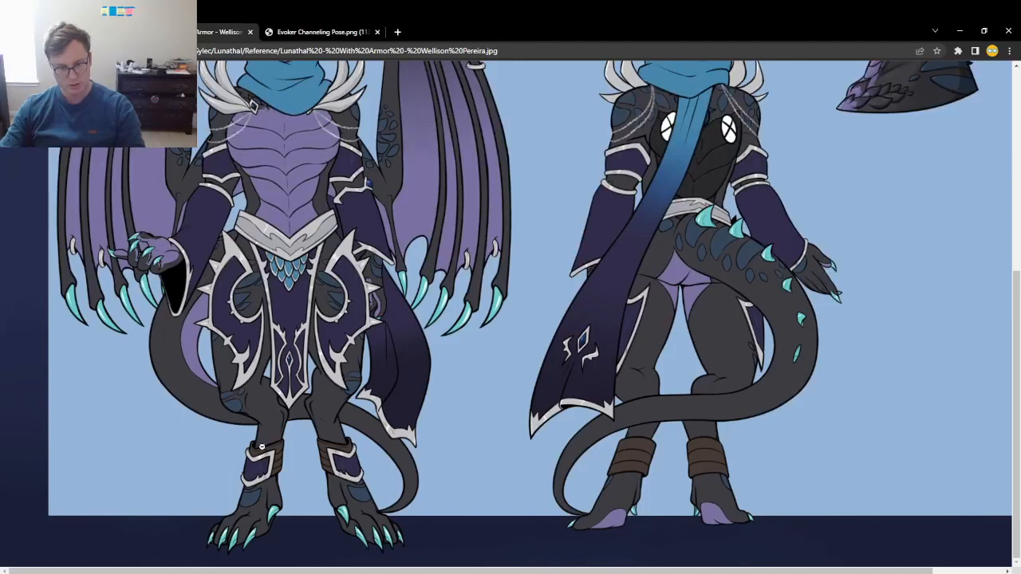
scroll(300, 252, "up", 1)
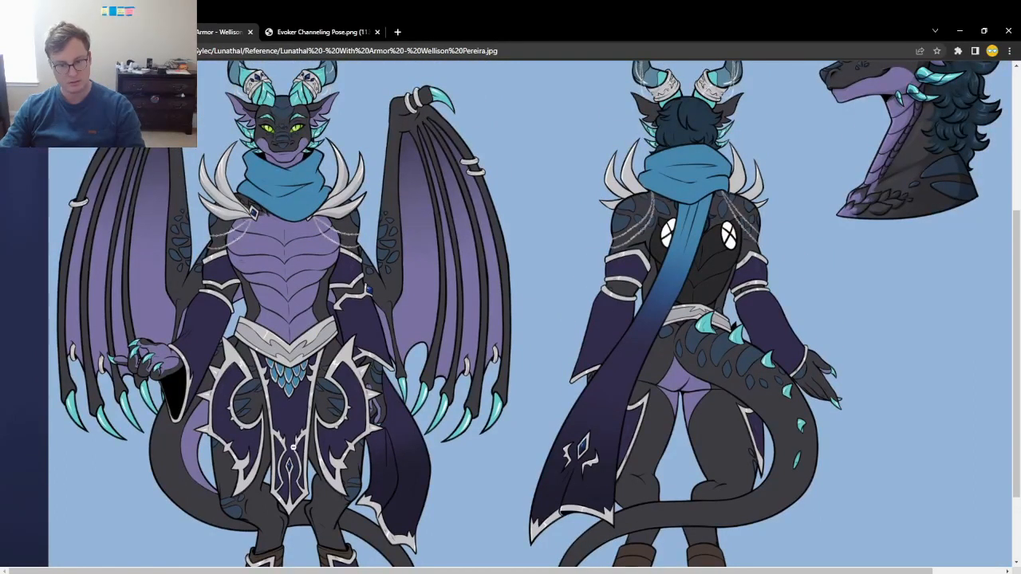
key("alt+Tab")
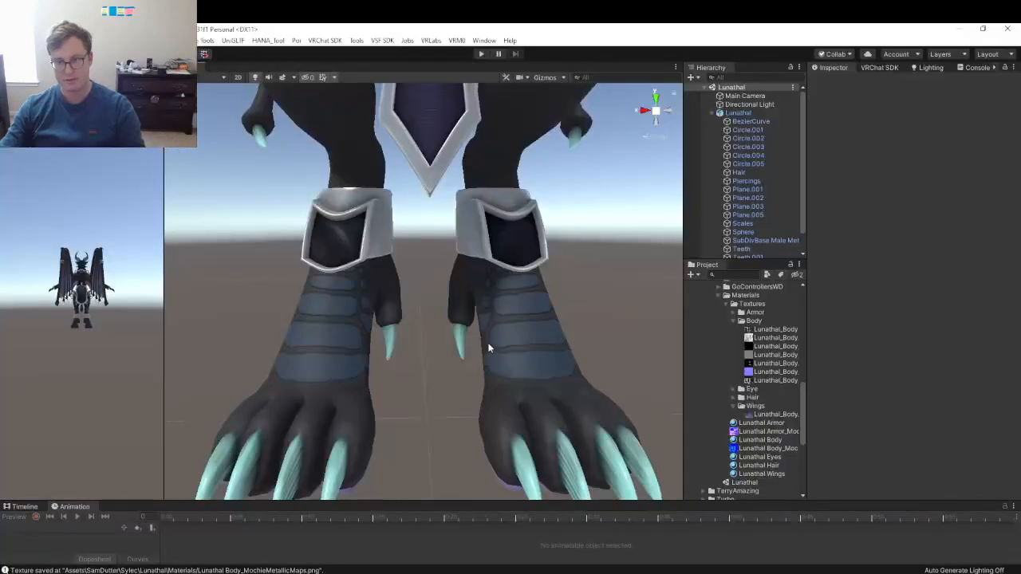
scroll(489, 349, "down", 2)
- Switch to Substance 3D Painter, close the texture export dialog, and frame the loincloth and thigh armor from the front
key("alt+Tab")
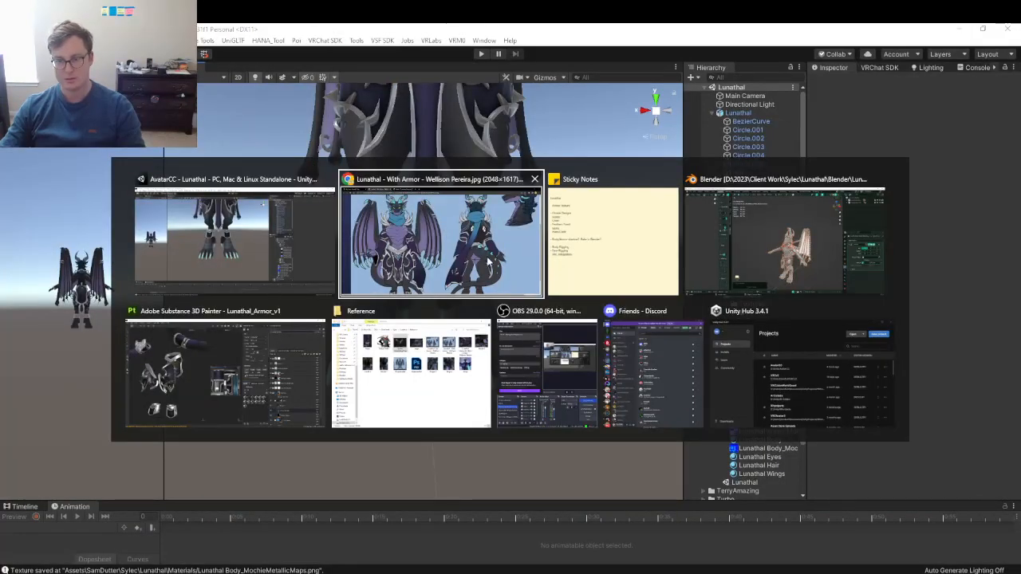
left_click(209, 346)
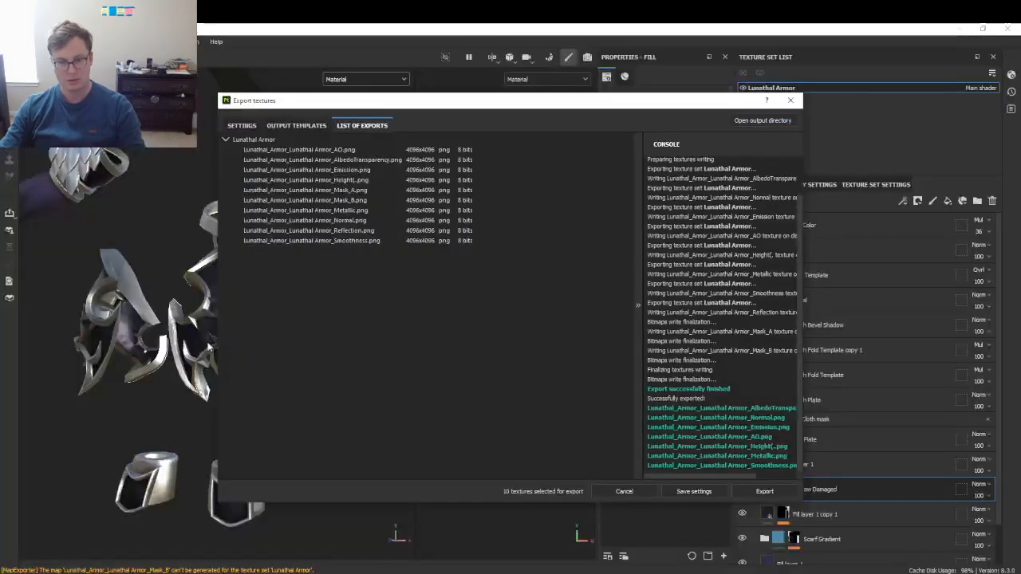
left_click(791, 101)
left_click_drag(209, 317, 258, 352, "alt")
scroll(258, 351, "up", 3)
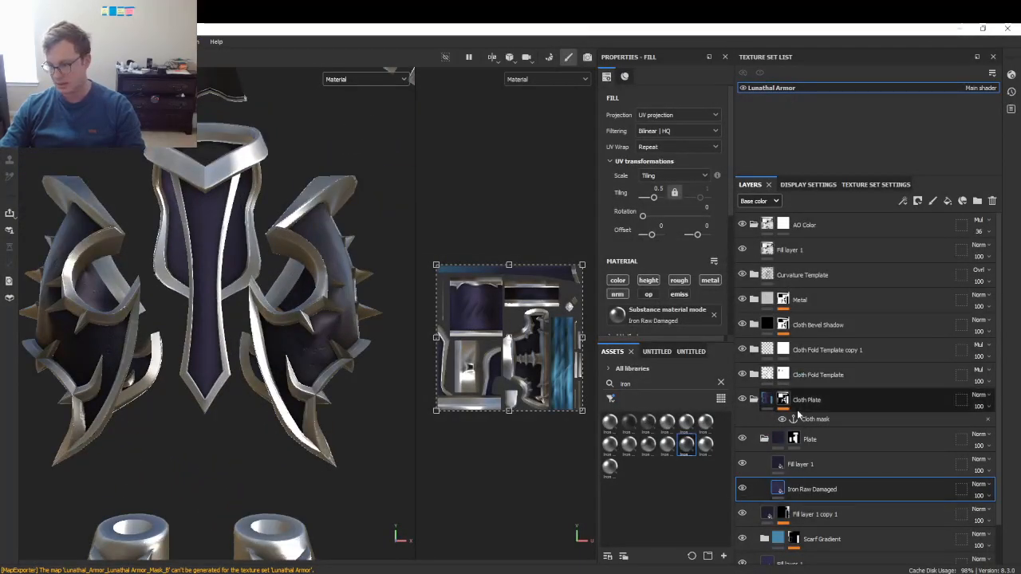
- Collapse the Cloth Plate group, add a paint effect to the Metal group's mask, and name it Cloth Motifs
left_click(755, 400)
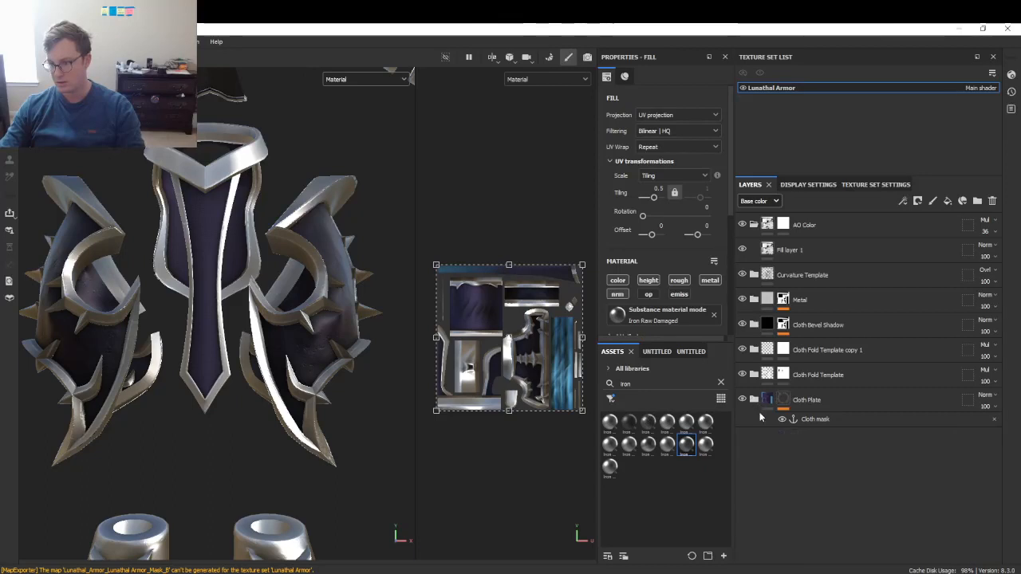
left_click(782, 302)
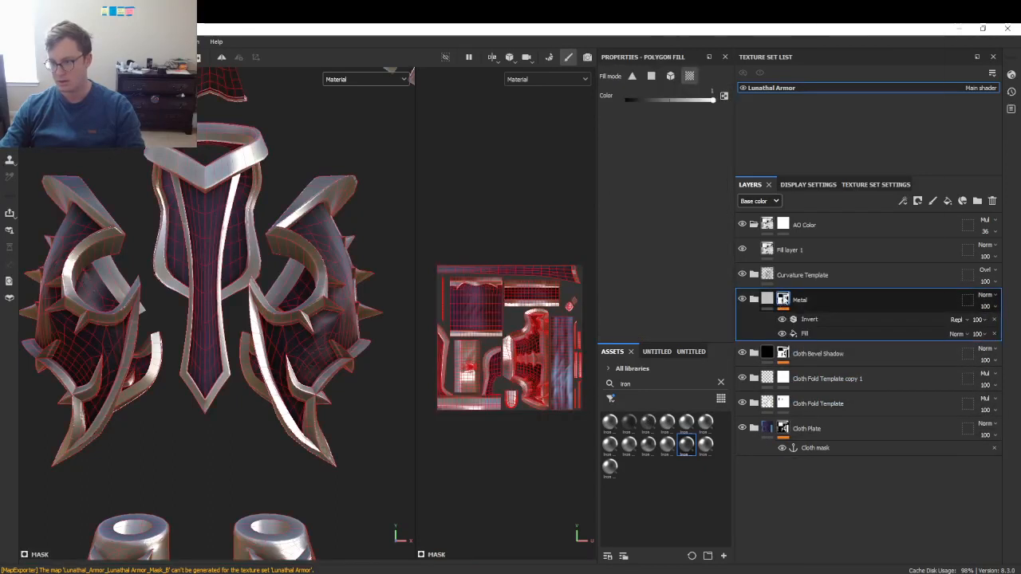
right_click(784, 300)
left_click(850, 372)
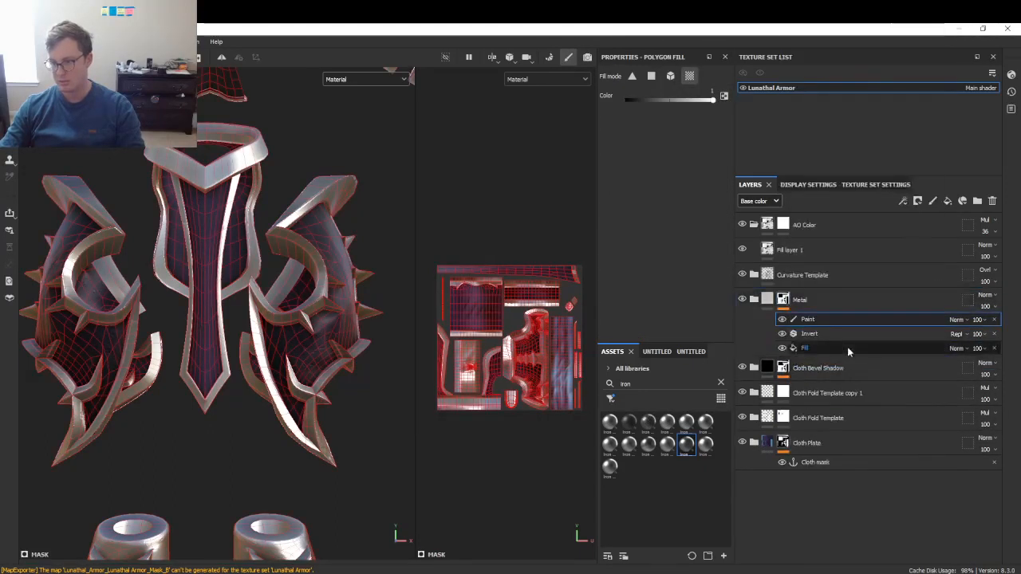
double_click(808, 320)
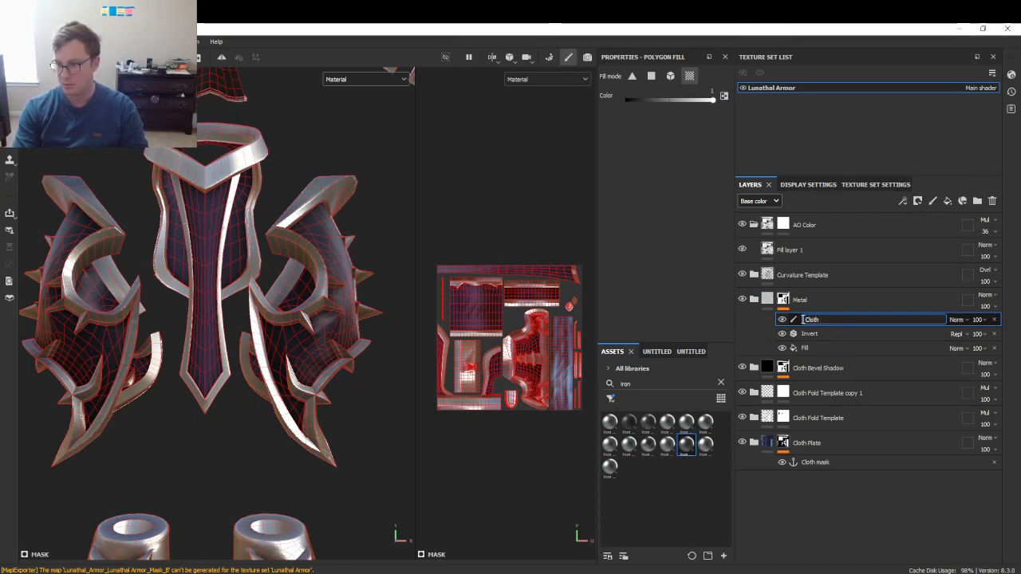
type("otifs")
key("Return")
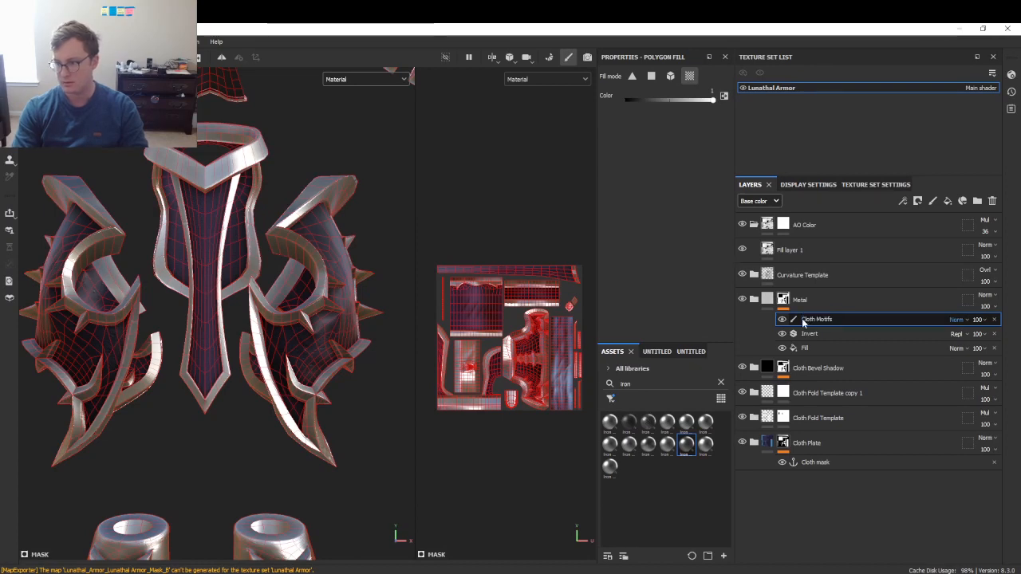
- Widen the 2D view around the loincloth's UV island and set a small paint brush to UV alignment with Texture size space
scroll(451, 317, "up", 4)
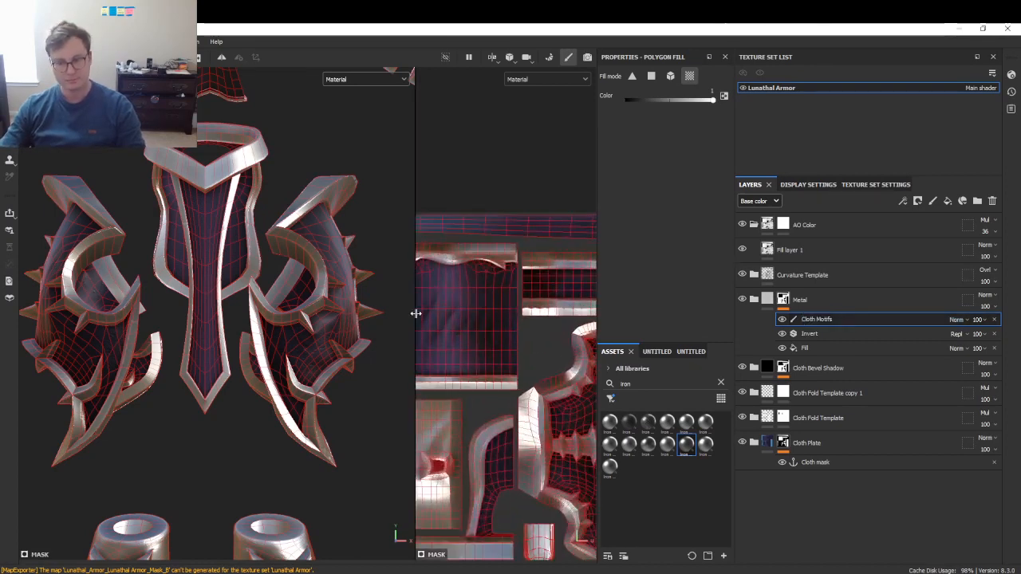
left_click_drag(416, 314, 221, 319)
middle_click_drag(308, 399, 437, 303, "alt")
scroll(413, 328, "up", 5)
left_click_drag(412, 329, 300, 122, "alt")
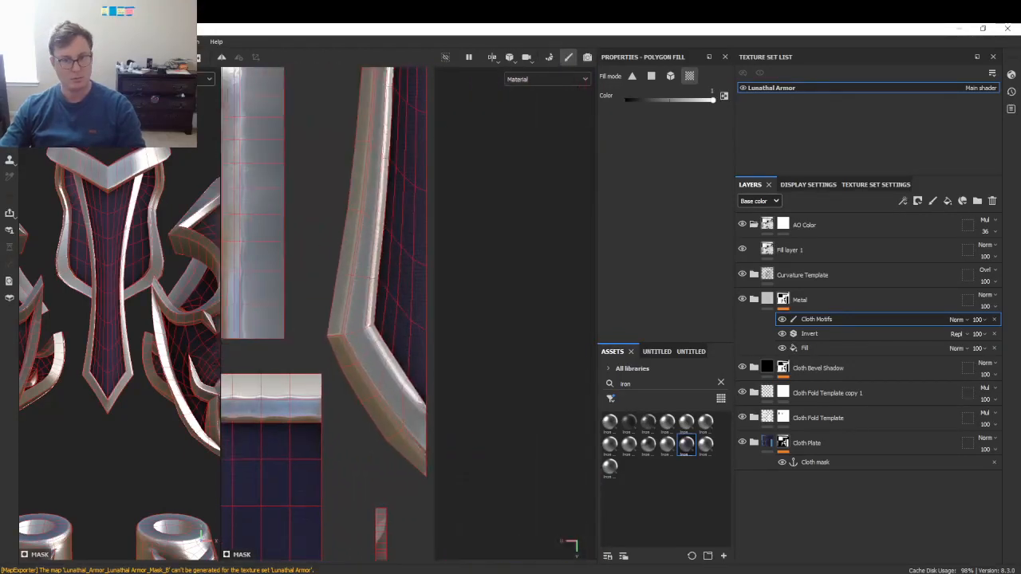
key("1")
left_click(682, 221)
left_click(671, 261)
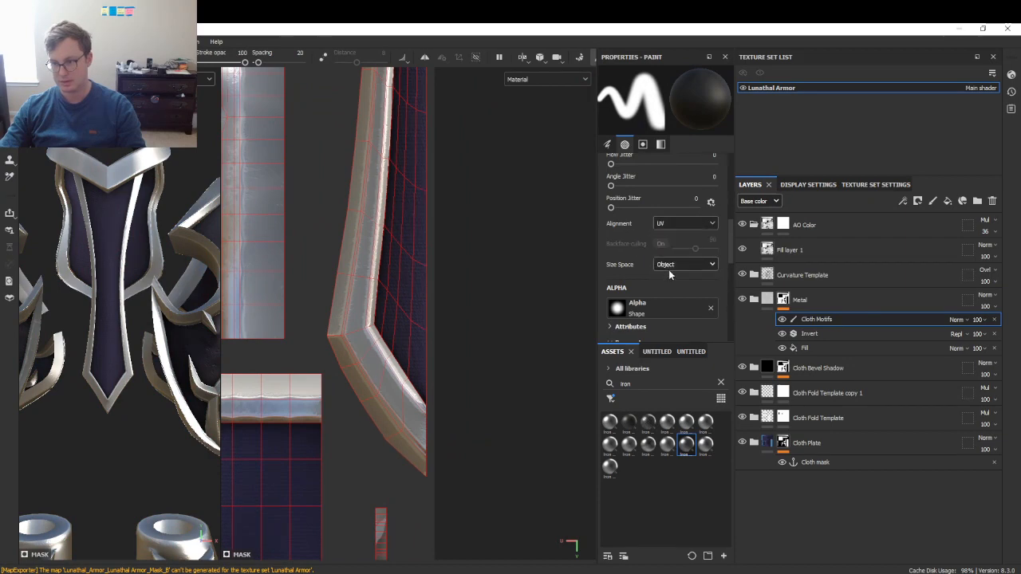
left_click(668, 264)
left_click(674, 304)
scroll(376, 251, "up", 2)
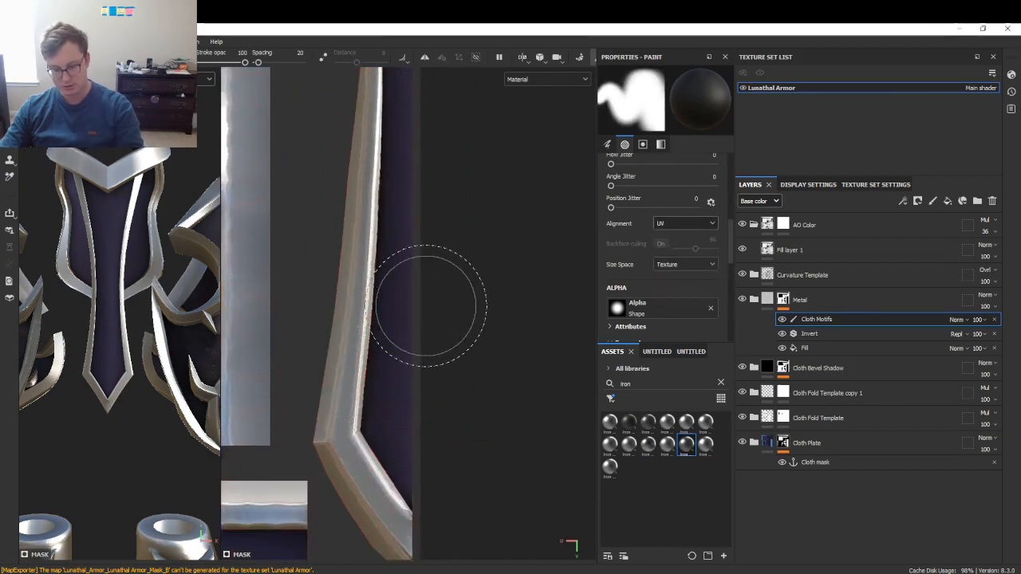
right_click_drag(427, 305, 383, 305, "ctrl")
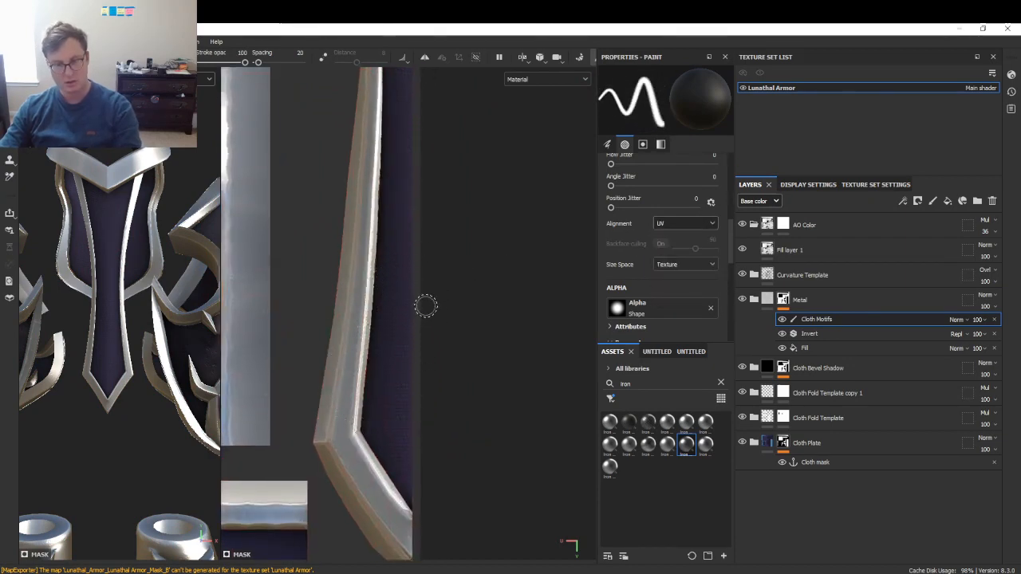
- Study the metal motif on the loincloth in the armor reference image against the loincloth's UV layout
key("alt+Tab")
key("alt+Tab")
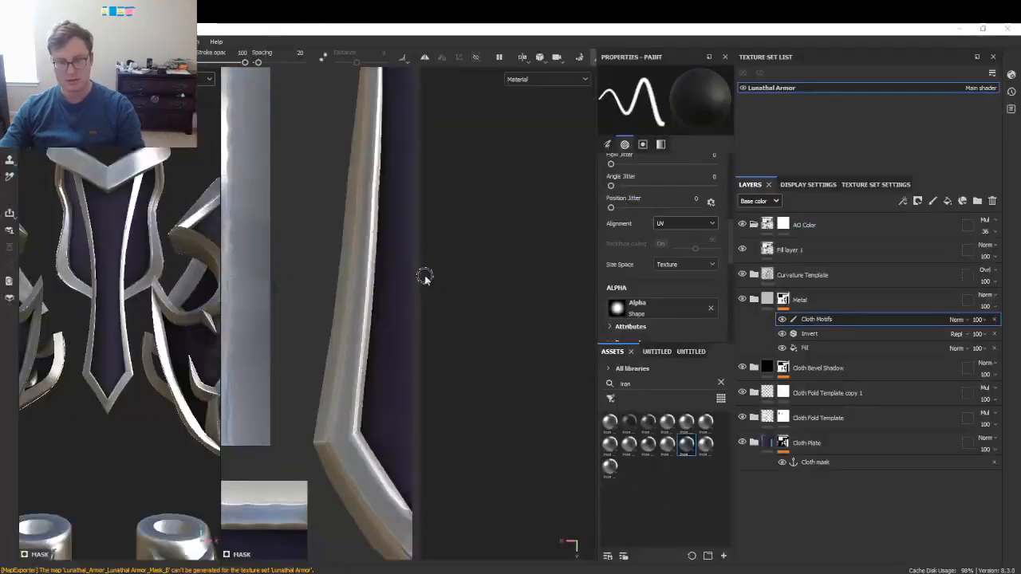
key("alt+Tab")
key("Tab")
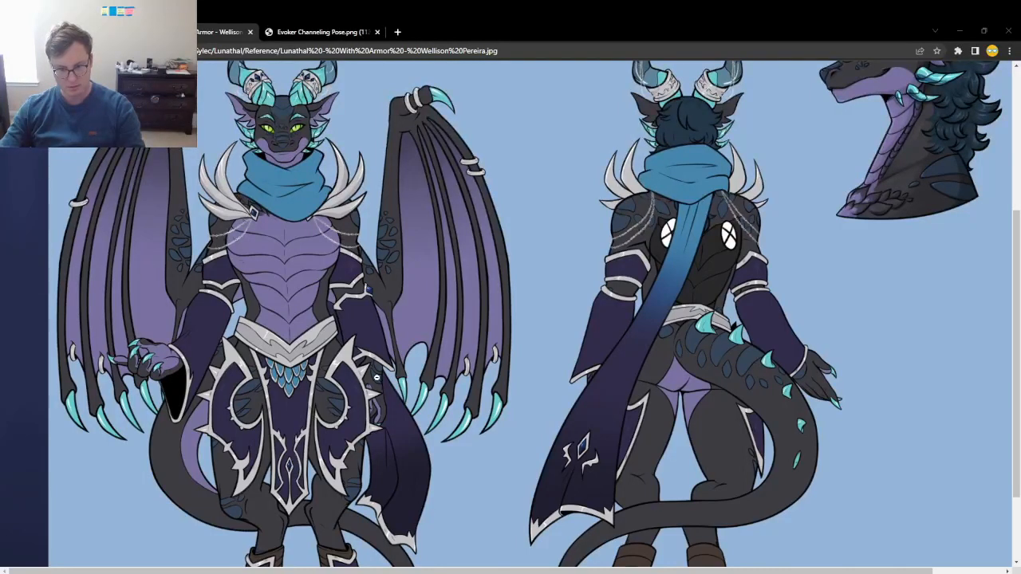
key("alt+Tab")
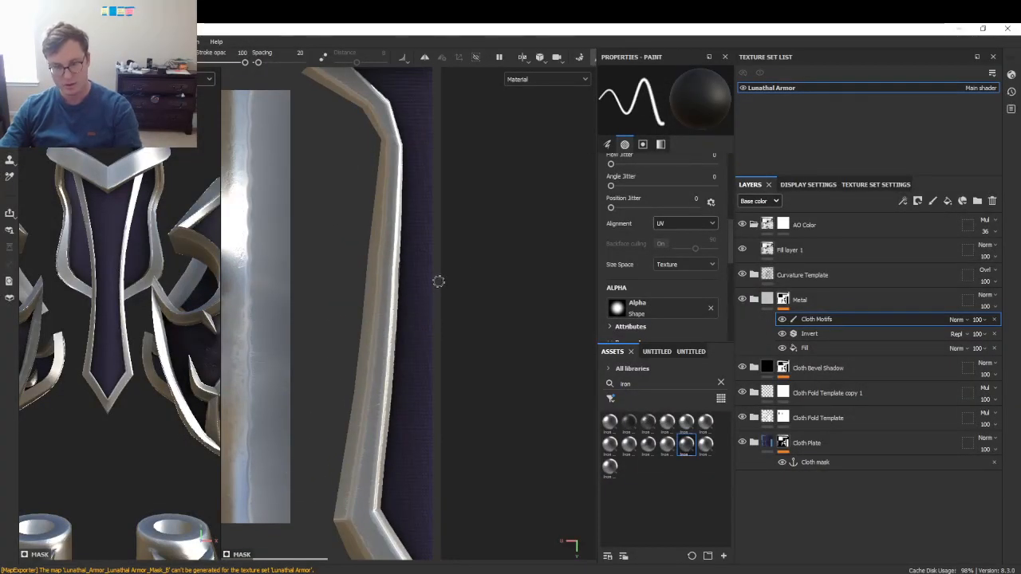
key("alt+Tab")
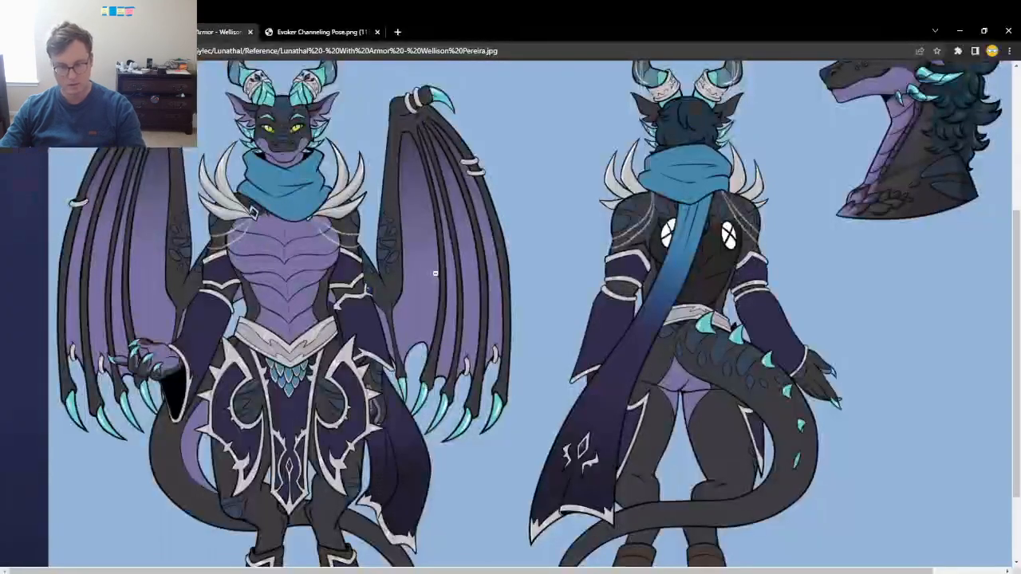
key("alt+Tab")
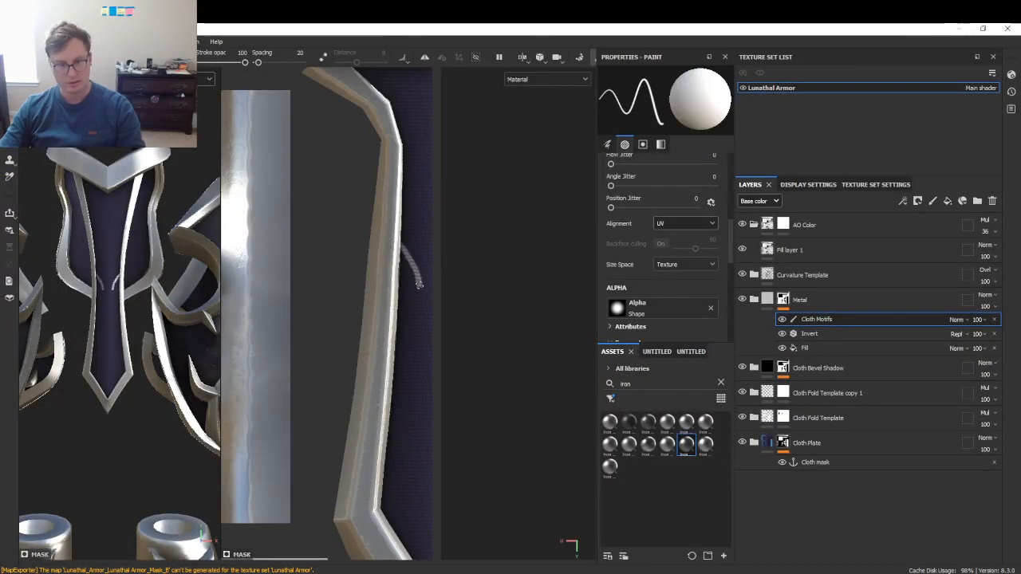
- Try painting a curved motif stroke from the loincloth's metal trim into the cloth, undoing the unsuitable strokes
key("ctrl+z")
left_click_drag(401, 247, 431, 305)
key("ctrl+z")
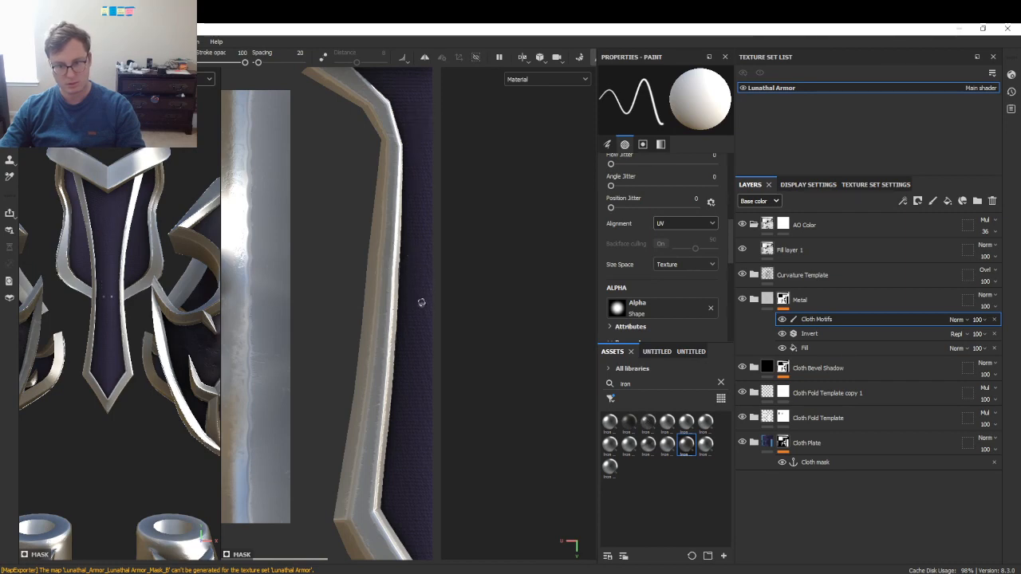
left_click_drag(408, 269, 399, 256)
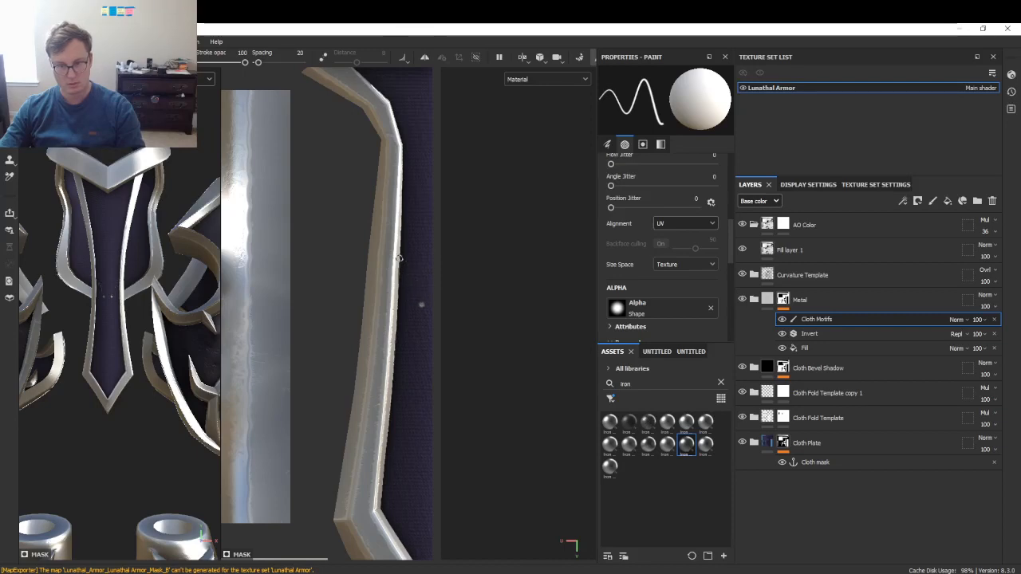
- Set the Metal group's blend mode to Replace in both the Height and Normal channels
left_click(758, 201)
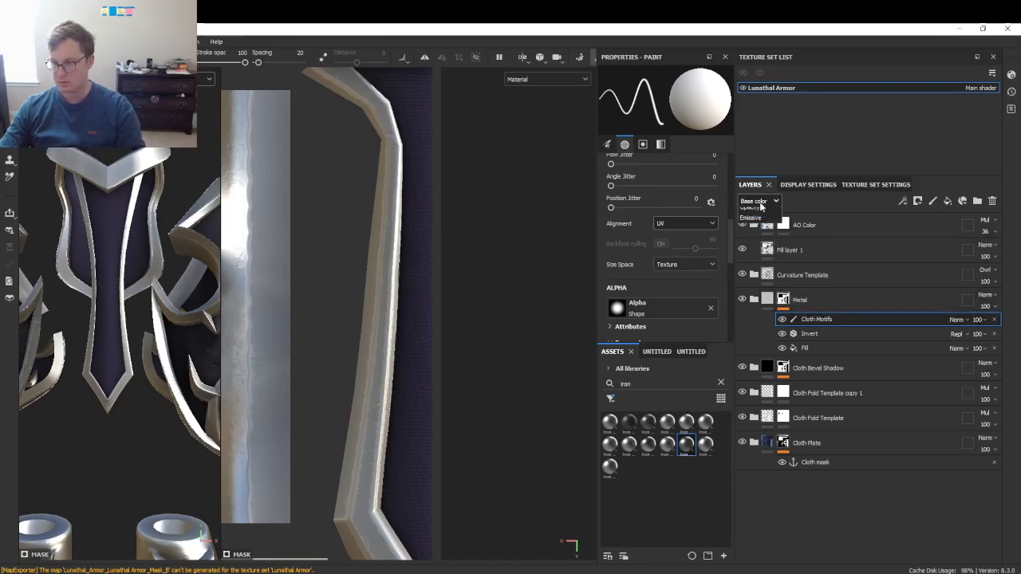
left_click(841, 299)
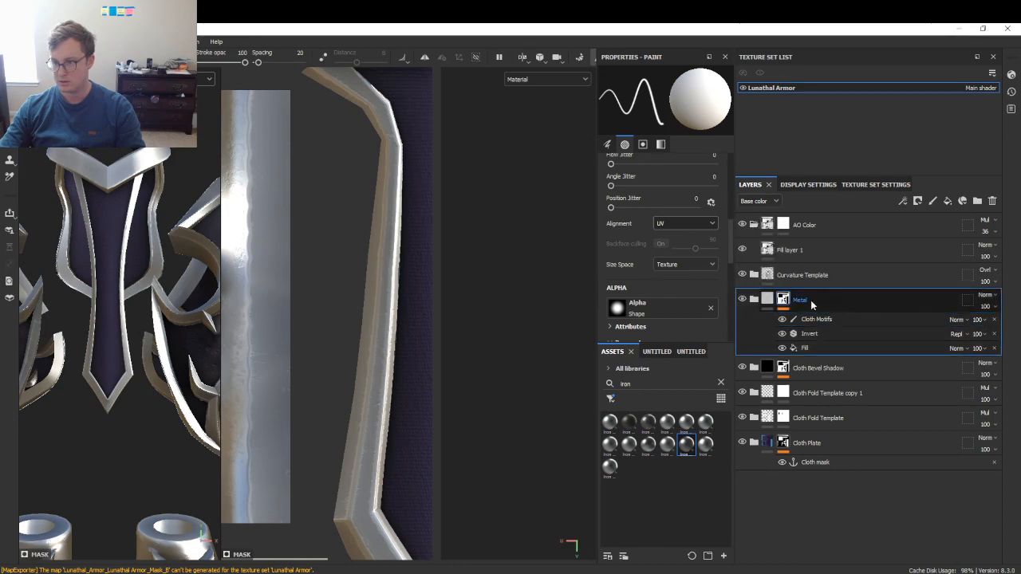
left_click(754, 299)
left_click(757, 201)
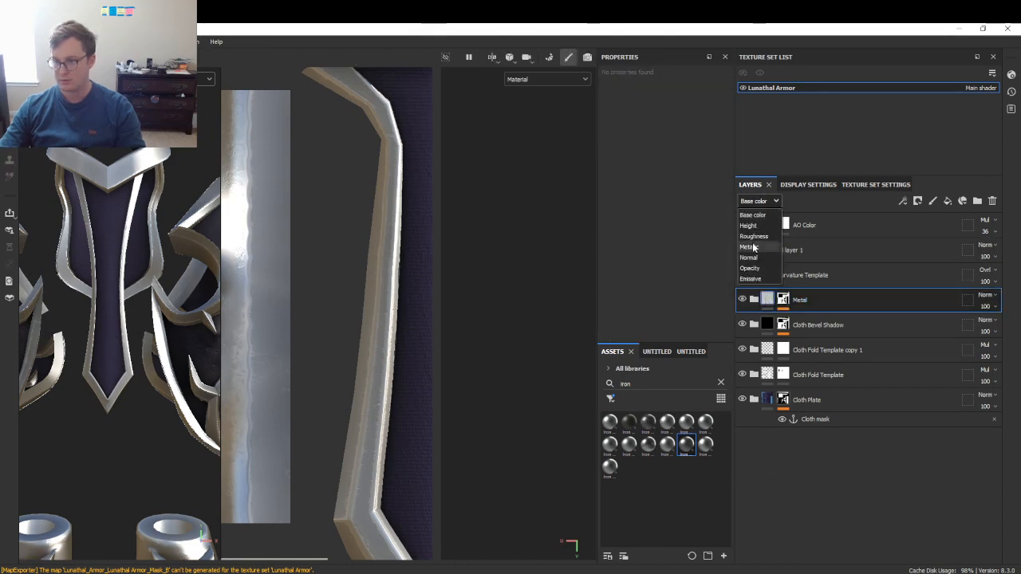
left_click(751, 229)
left_click(986, 296)
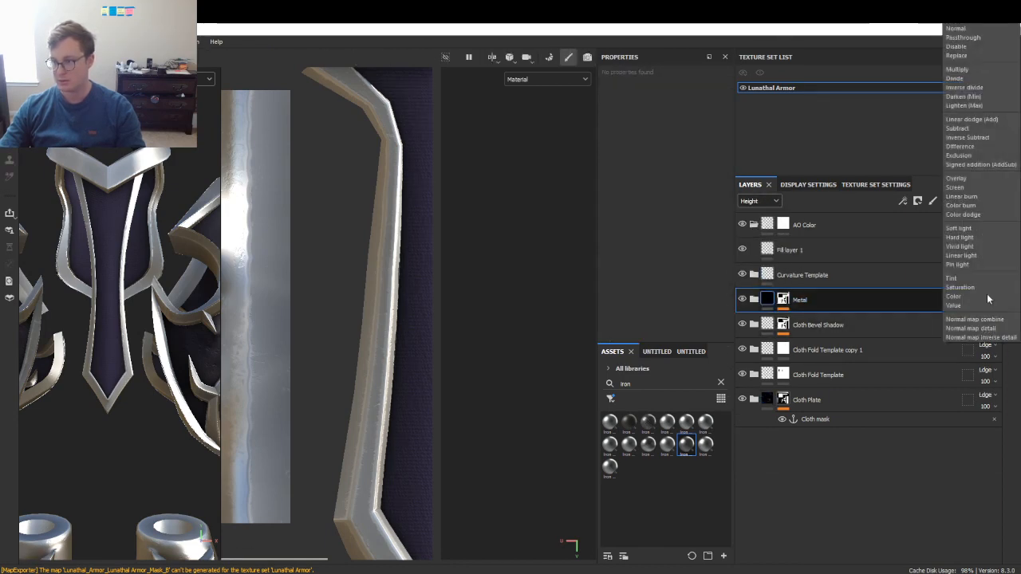
left_click(966, 55)
left_click(758, 201)
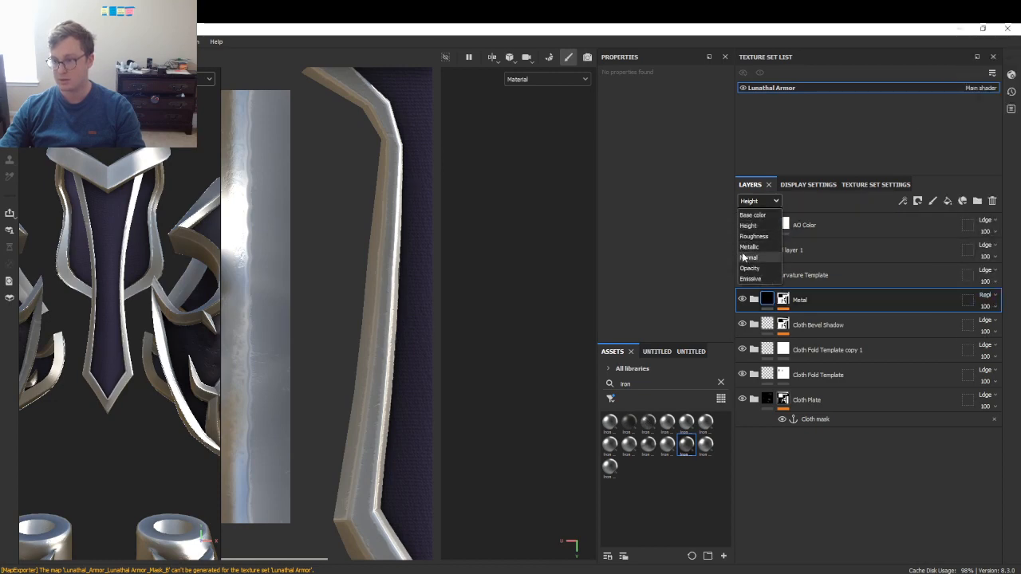
left_click(744, 256)
left_click(993, 296)
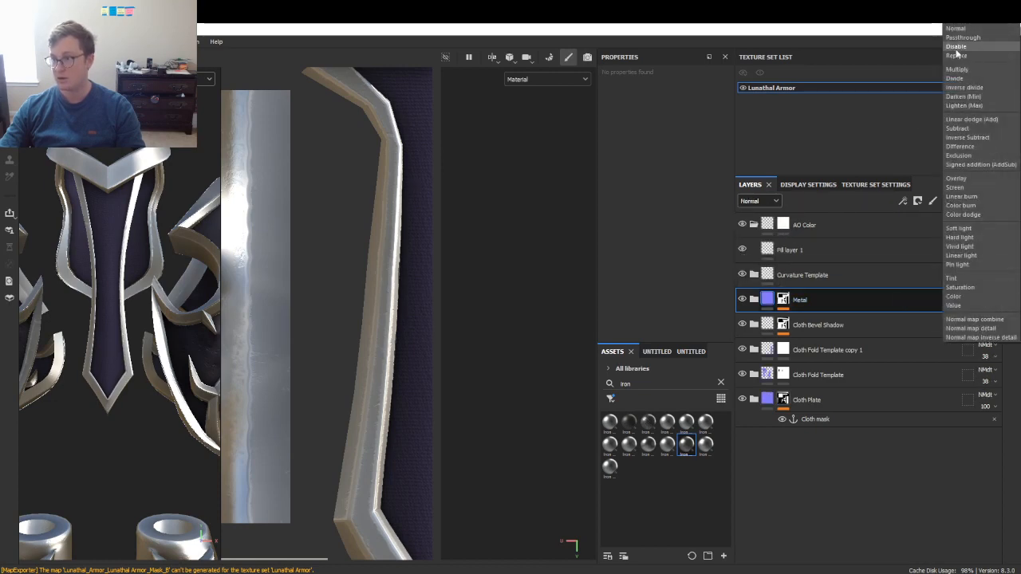
left_click(956, 55)
- Expand the Metal group, select its Cloth Motifs paint effect, and test a curved stroke beside the loincloth's trim, undoing it
left_click(753, 300)
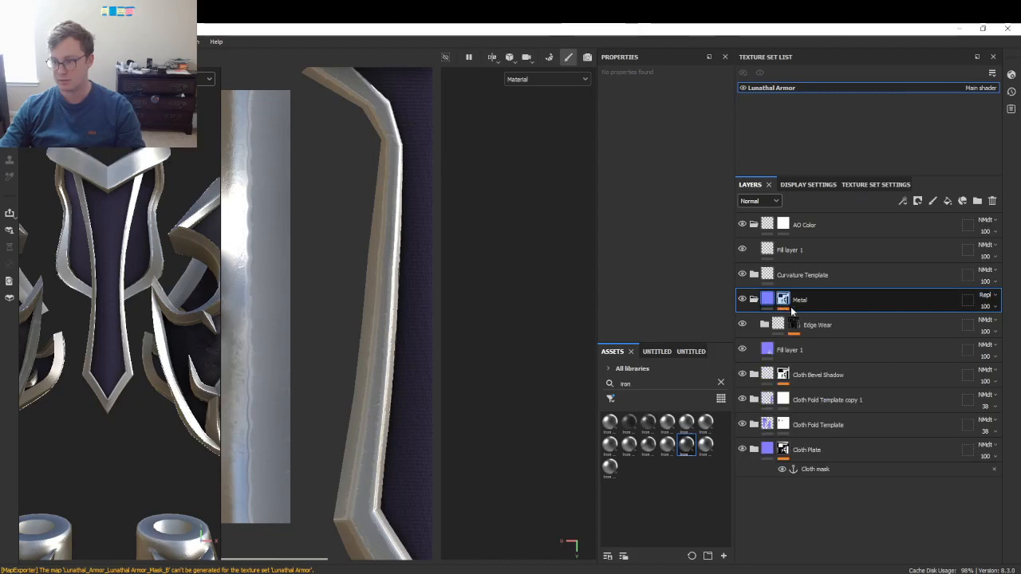
left_click(788, 308)
left_click(808, 322)
left_click_drag(404, 267, 424, 324)
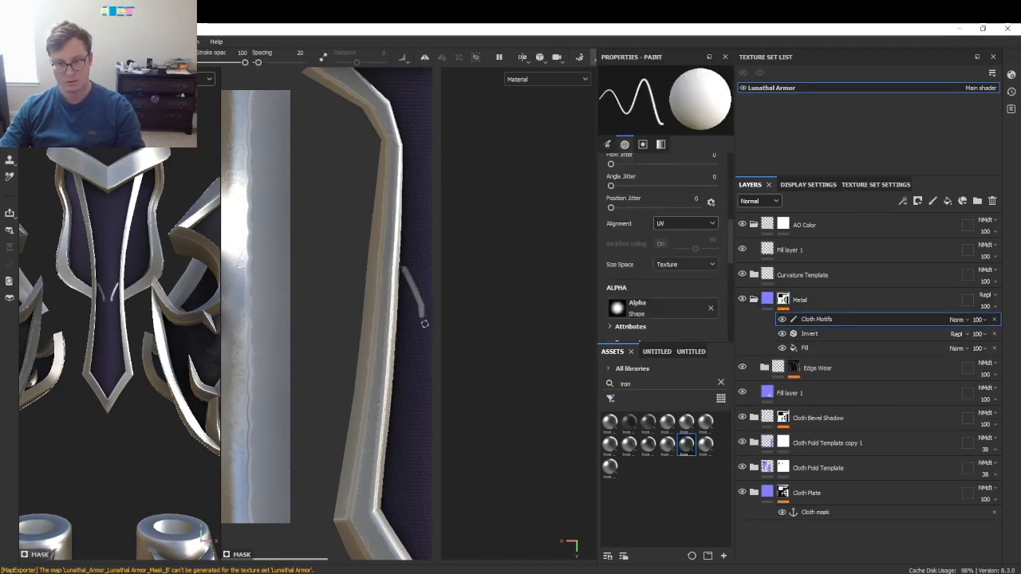
key("ctrl+z")
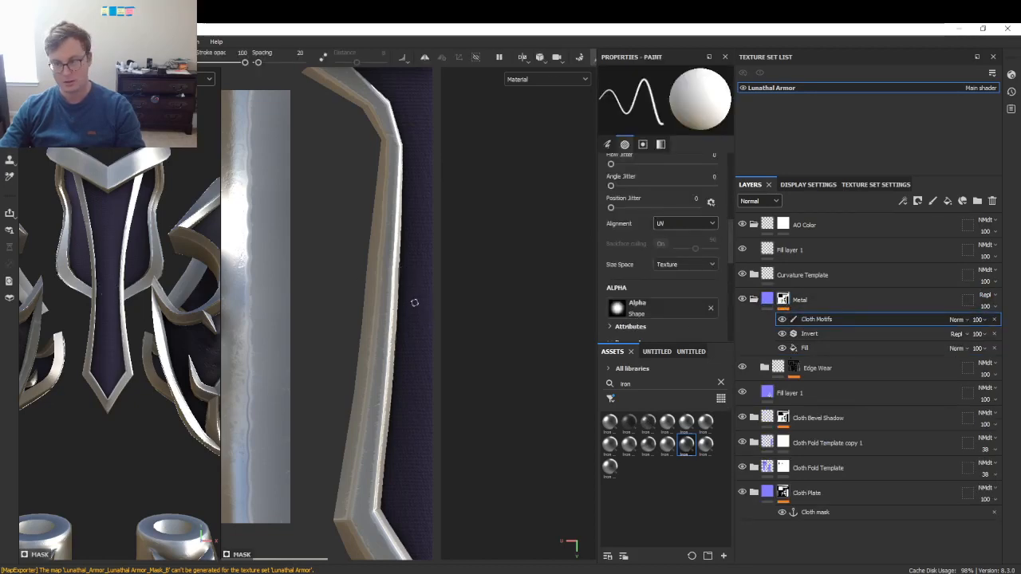
- Following the armor reference, paint a straight metal stem with a pointed spearhead up the cloth's centre edge from the loincloth's lower trim
key("alt+Tab")
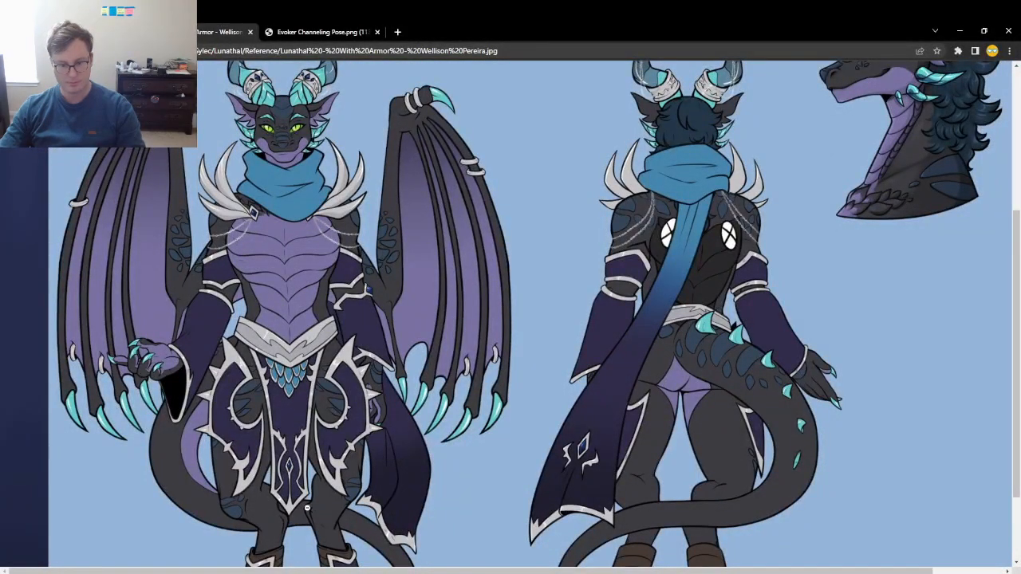
key("alt+Tab")
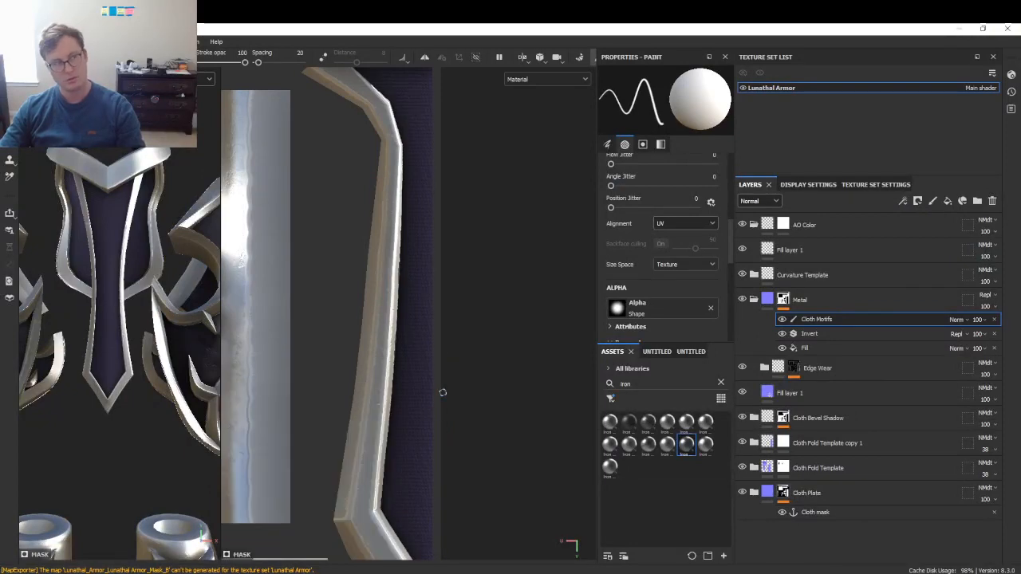
middle_click_drag(415, 421, 416, 325, "alt")
key("alt+Tab")
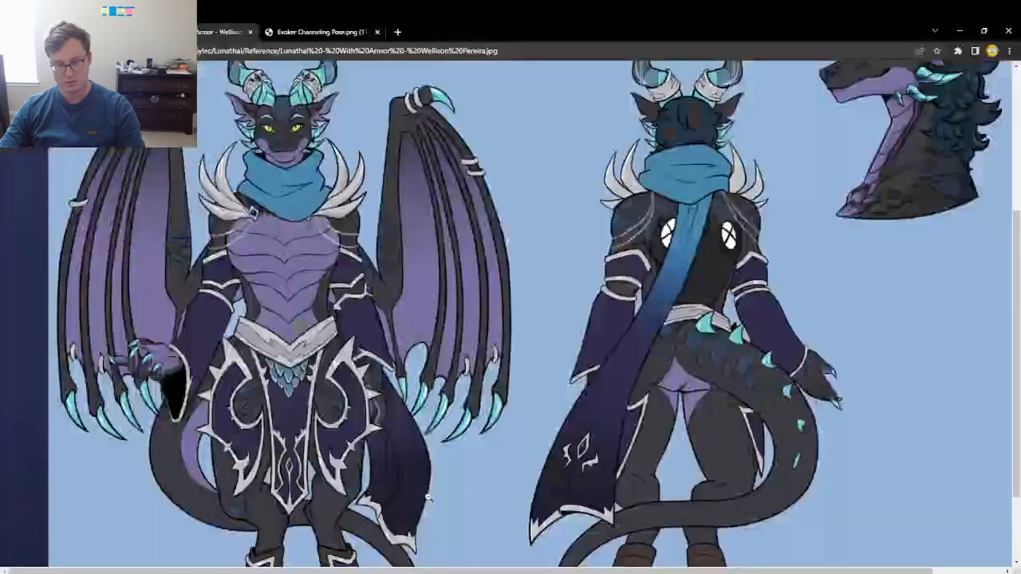
key("alt+Tab")
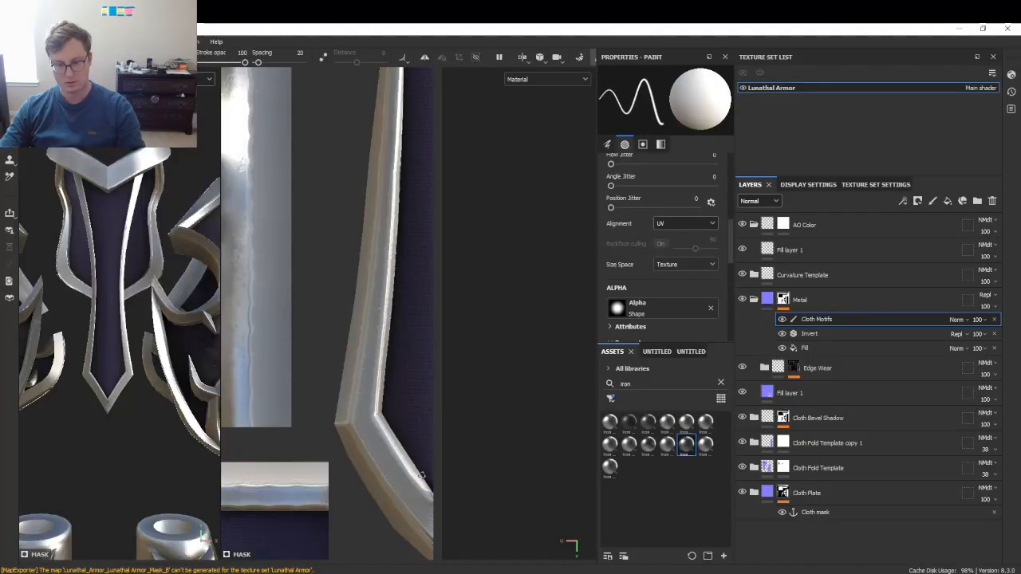
left_click(433, 422, "shift")
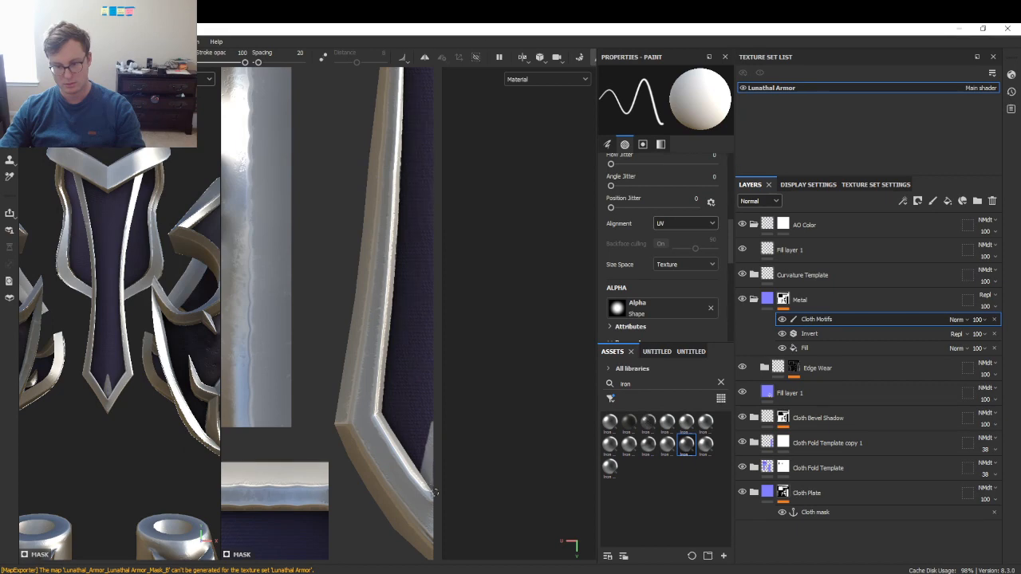
left_click(431, 326, "shift")
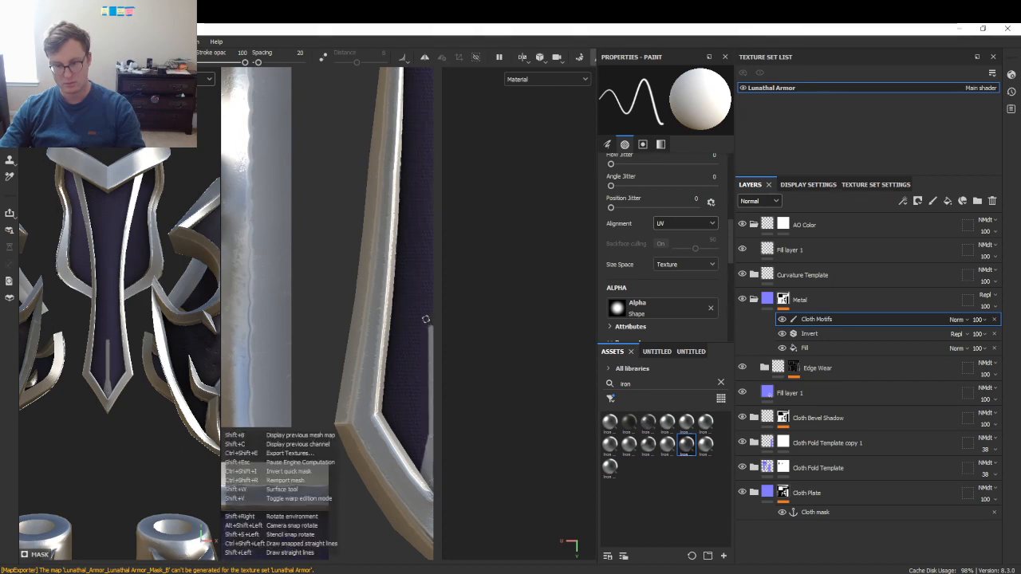
left_click(433, 298, "shift")
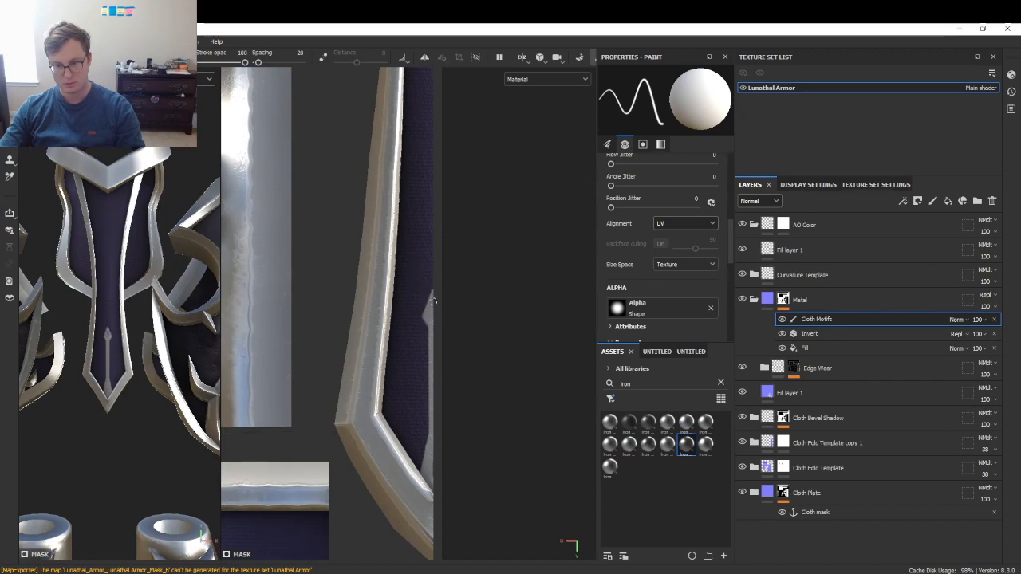
- Select the Metal folder and switch the layer stack to the Base color channel
scroll(142, 399, "up", 8)
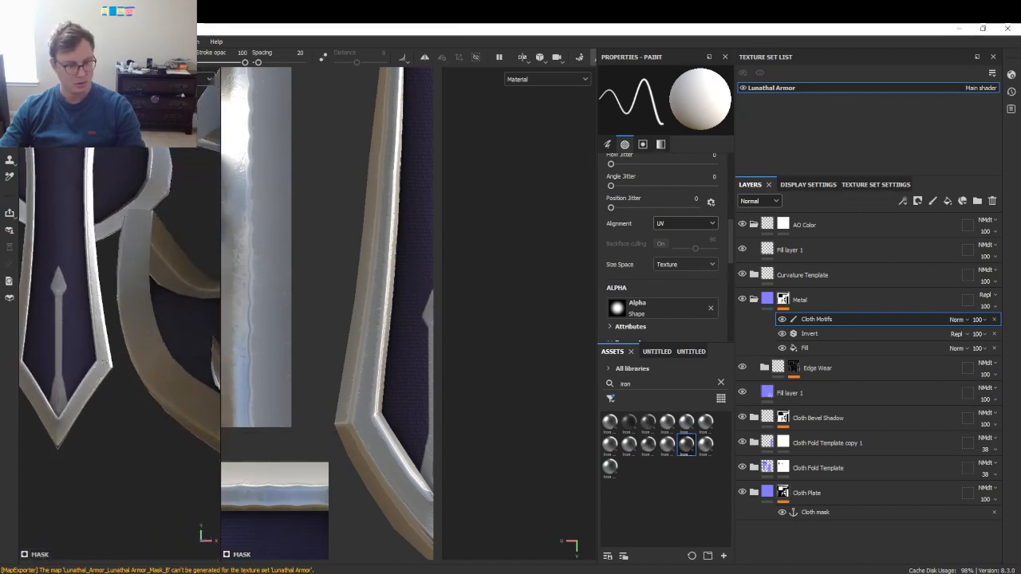
scroll(169, 342, "down", 3)
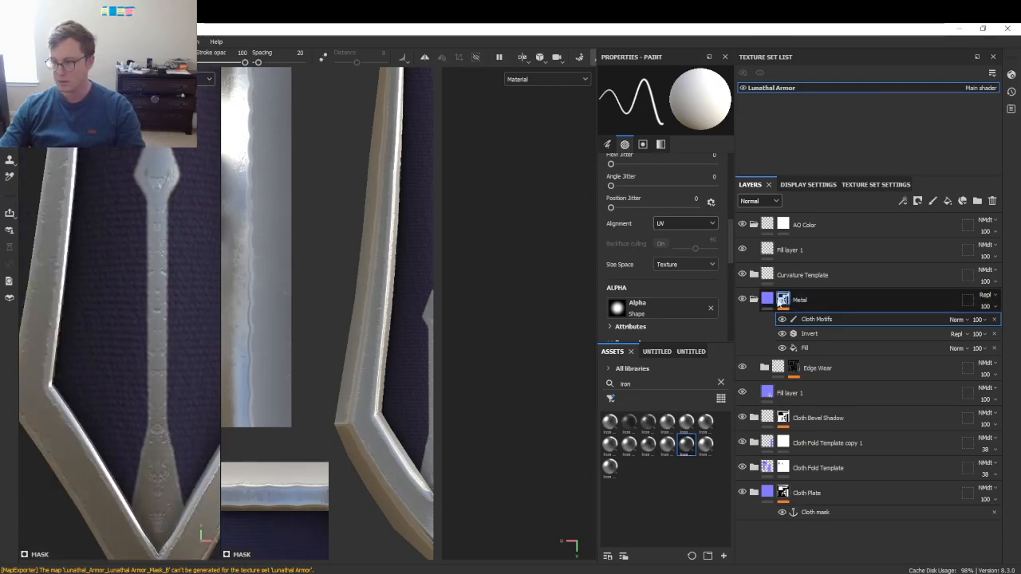
left_click(758, 301)
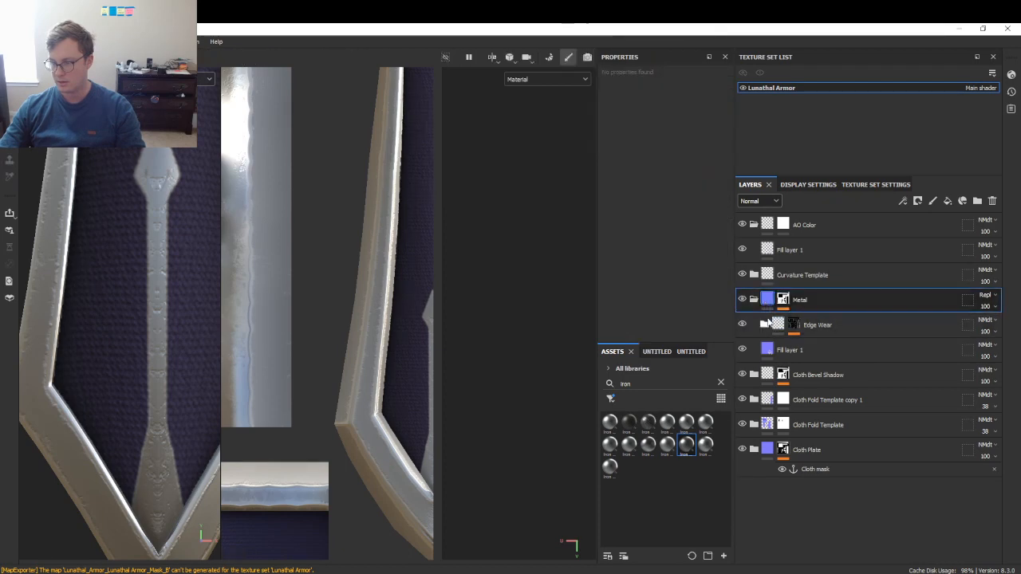
left_click(755, 203)
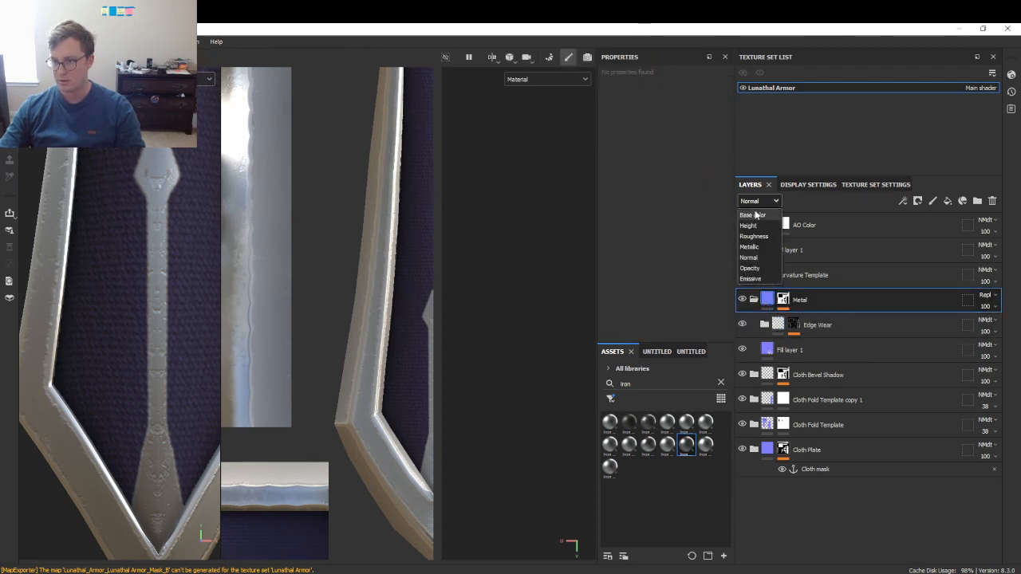
left_click(759, 217)
- Set the height of Fill layer 1 inside the Metal folder to 0.2022
left_click(767, 347)
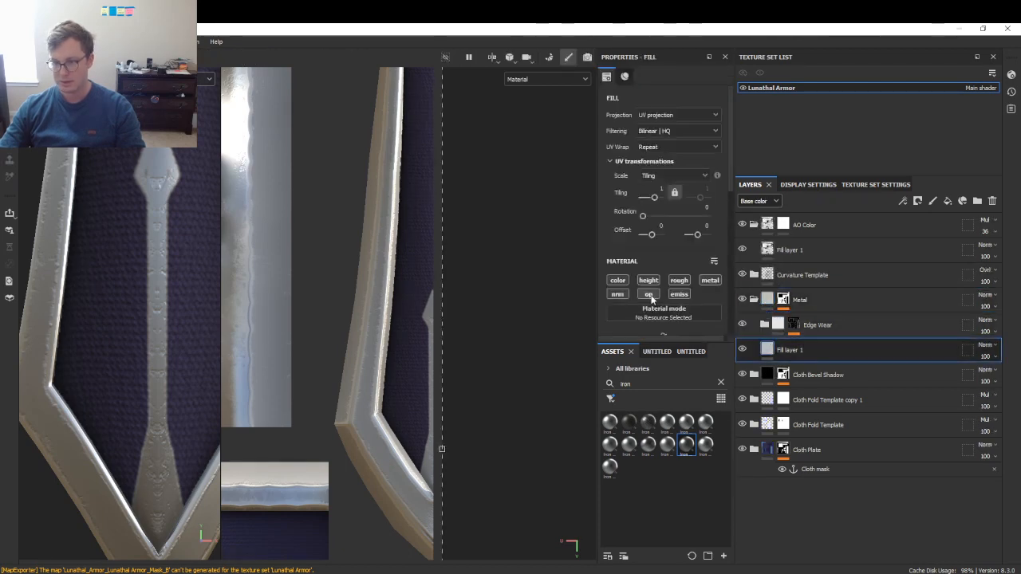
scroll(678, 267, "down", 3)
left_click_drag(658, 287, 665, 284)
scroll(209, 335, "down", 2)
left_click_drag(209, 342, 144, 324, "alt")
scroll(145, 317, "down", 2)
scroll(153, 307, "up", 2)
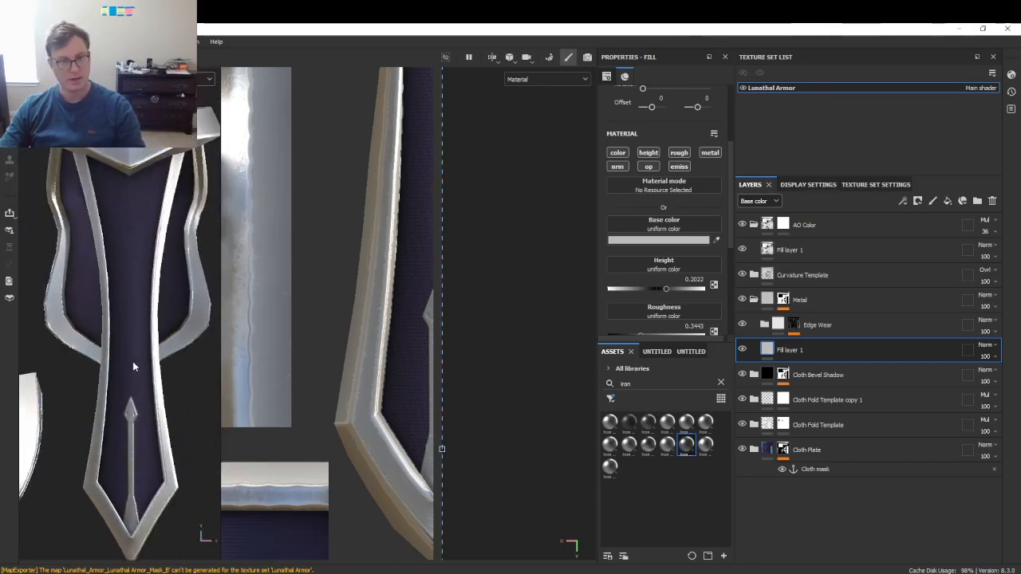
scroll(136, 407, "up", 3)
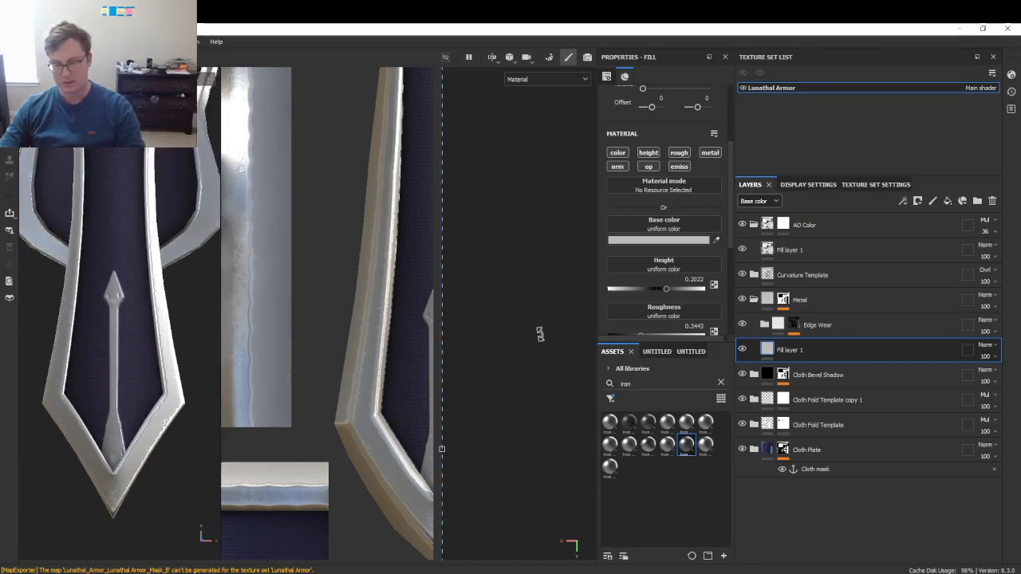
- Expand the Edge Wear and Metal masks, select the Cloth Motifs paint effect and check the armor reference image
left_click(764, 325)
left_click(793, 323)
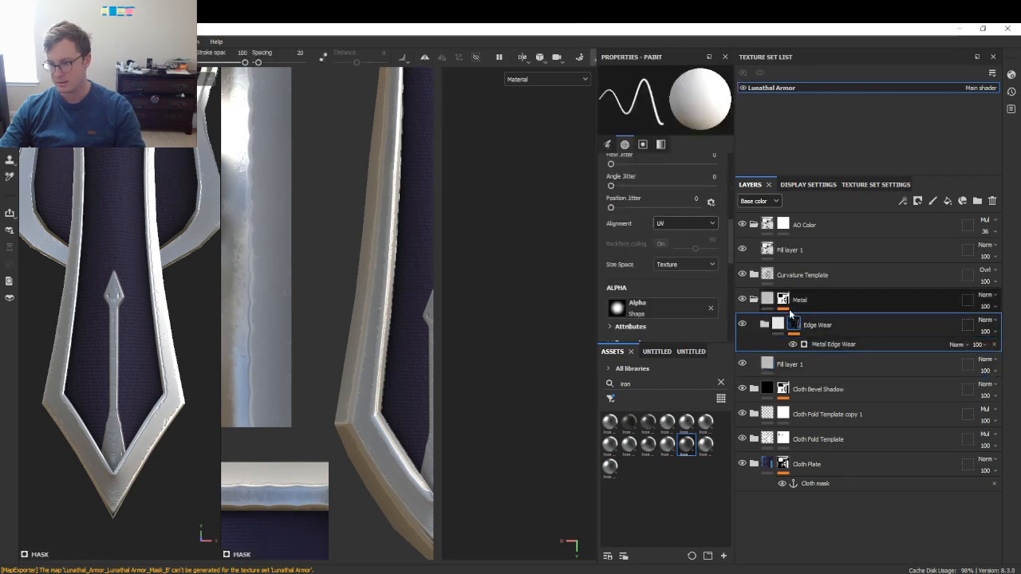
left_click(785, 301)
left_click(822, 322)
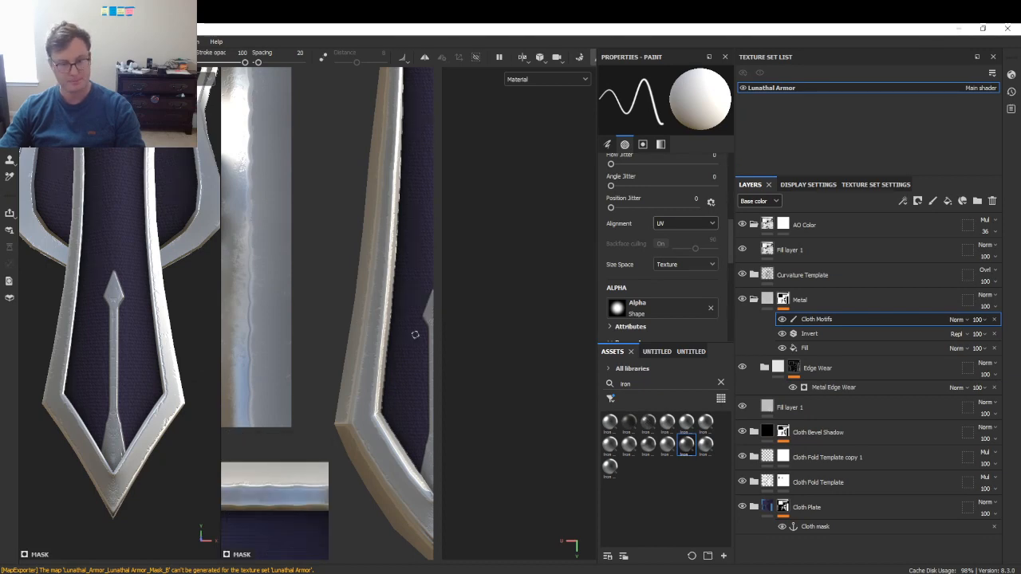
key("alt+Tab")
key("alt+Tab")
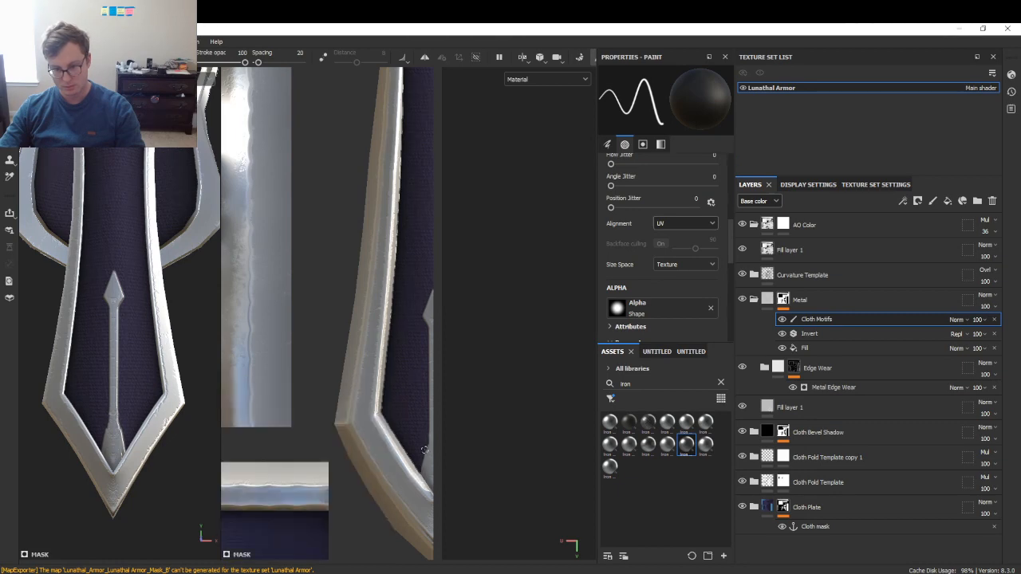
- Change the Cloth Motifs paint effect's blend mode to Linear dodge (Add)
scroll(419, 461, "up", 5)
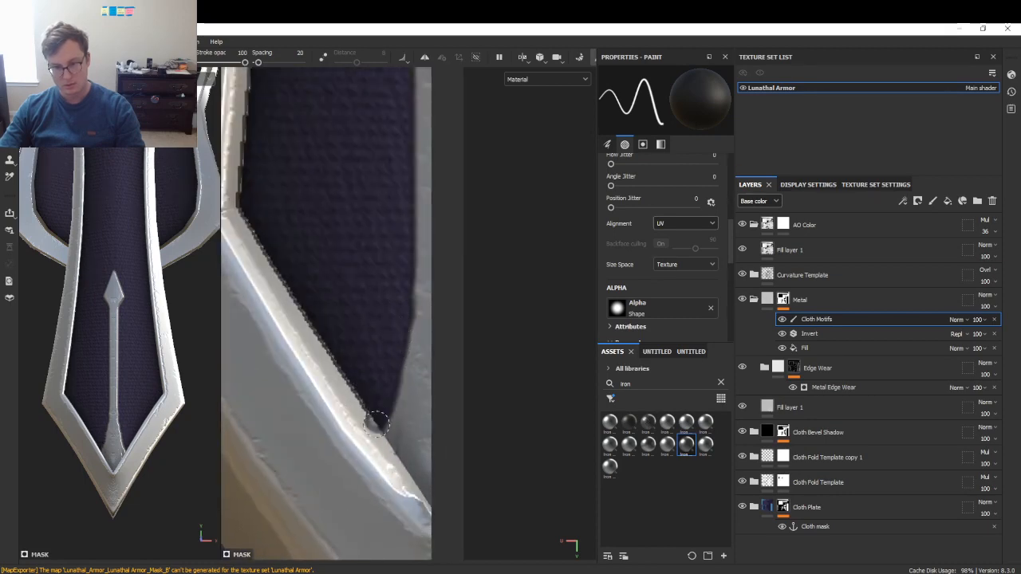
left_click(957, 319)
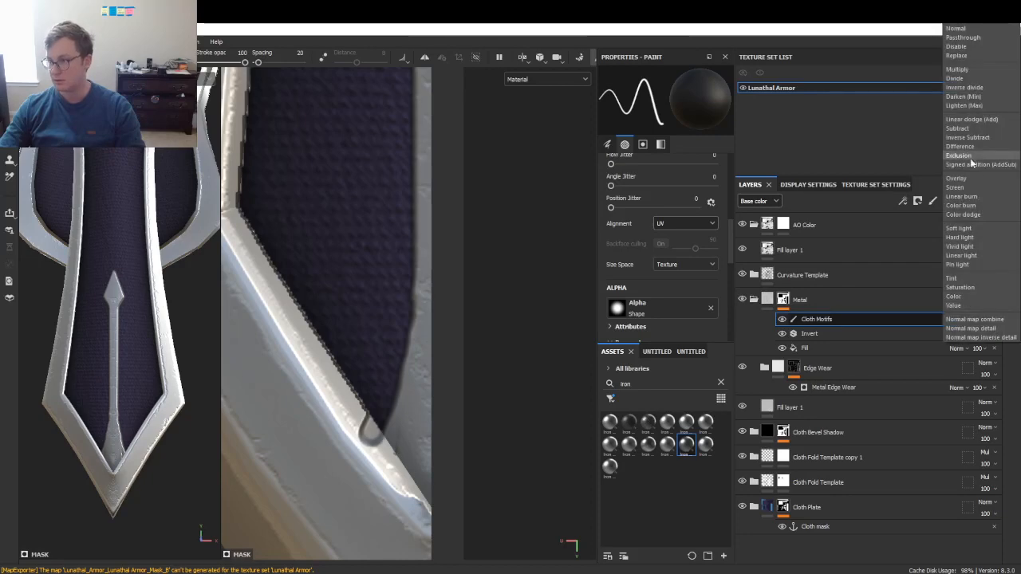
left_click(966, 118)
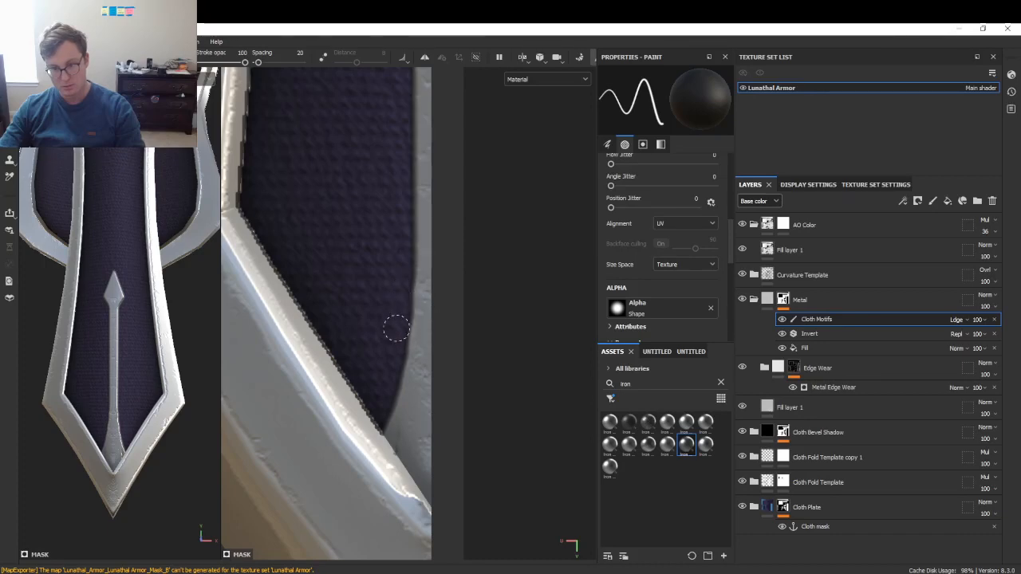
scroll(375, 415, "down", 3)
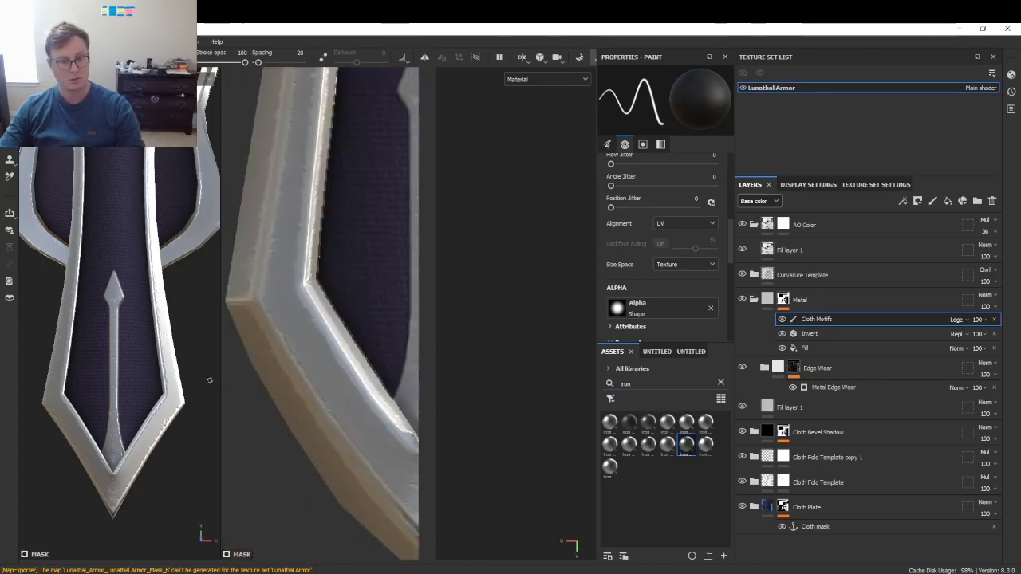
- Compare with the armor reference image and try painting a curved stroke beside the central spear motif, undoing the widening stroke
key("alt+Tab")
key("alt+Tab")
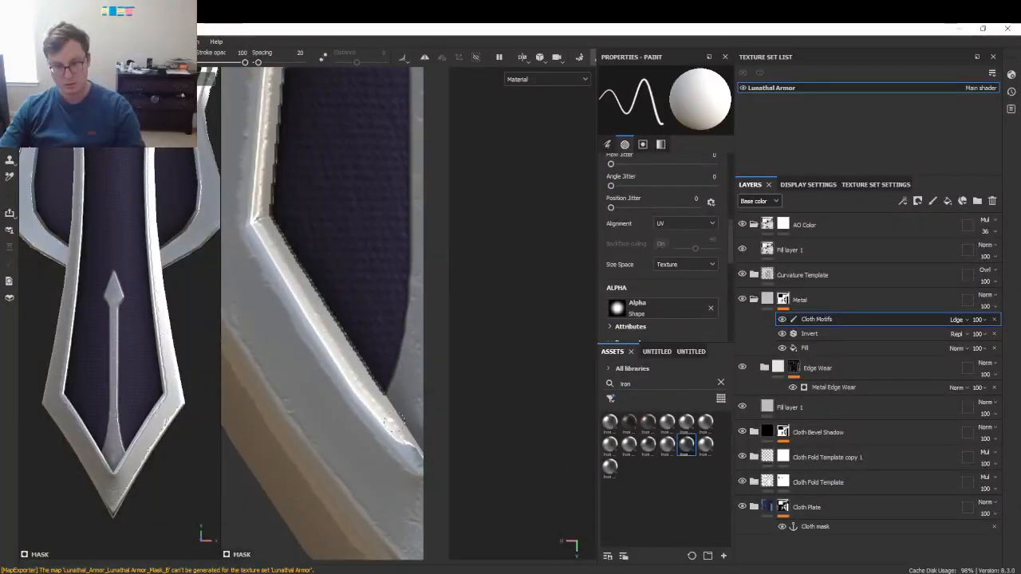
key("alt+Tab")
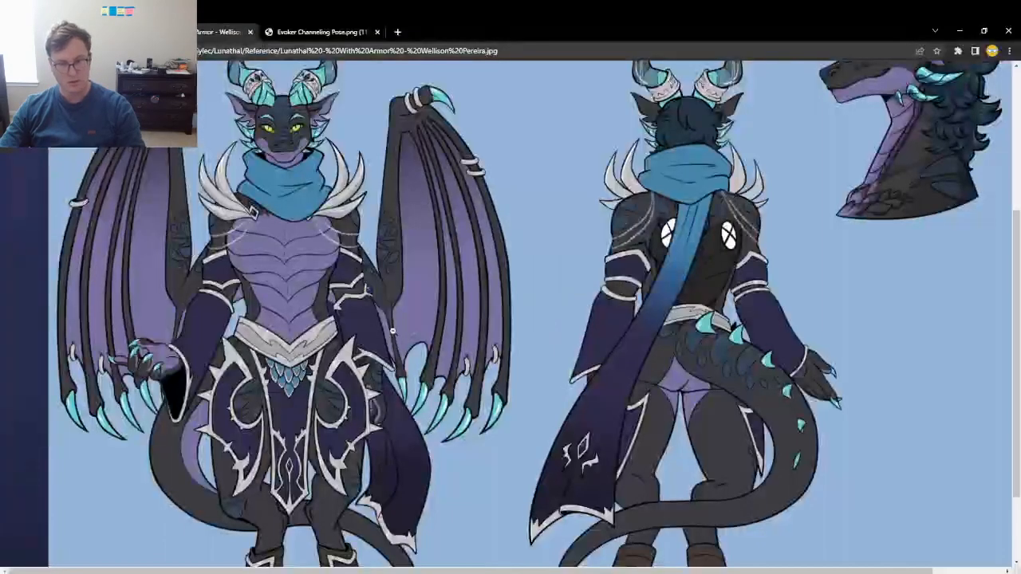
key("alt+Tab")
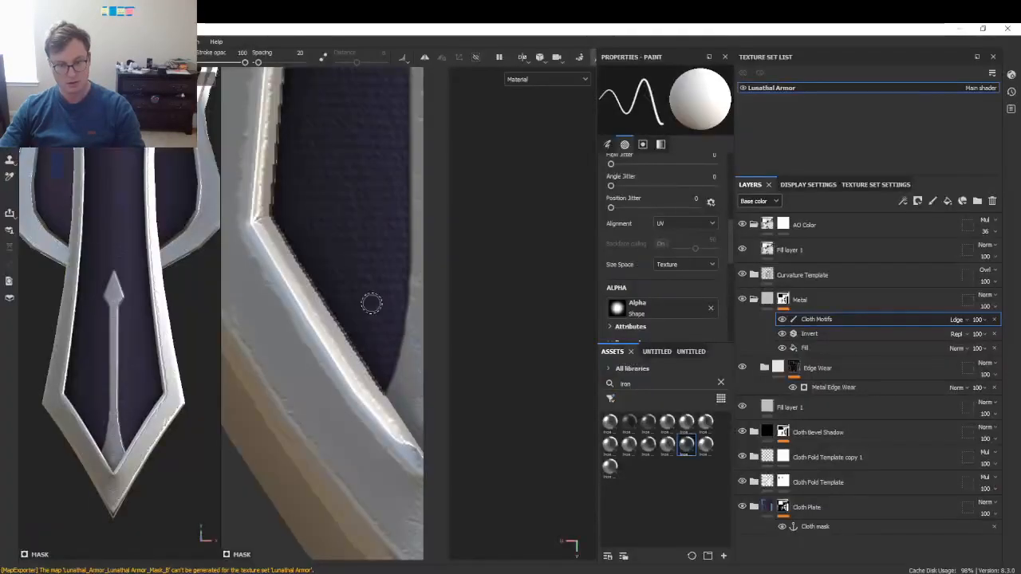
key("alt+Tab")
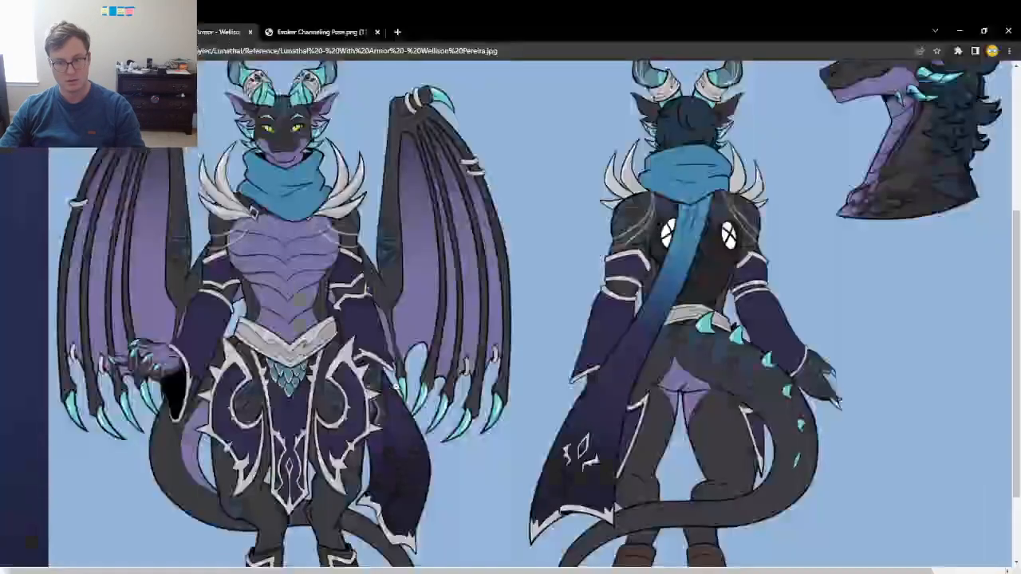
key("alt+Tab")
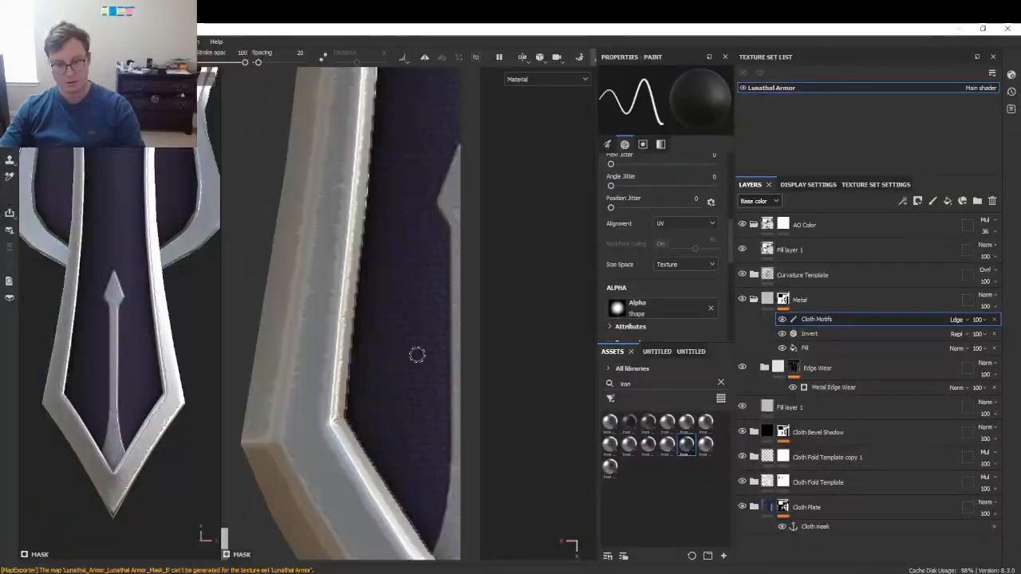
left_click_drag(419, 346, 383, 474)
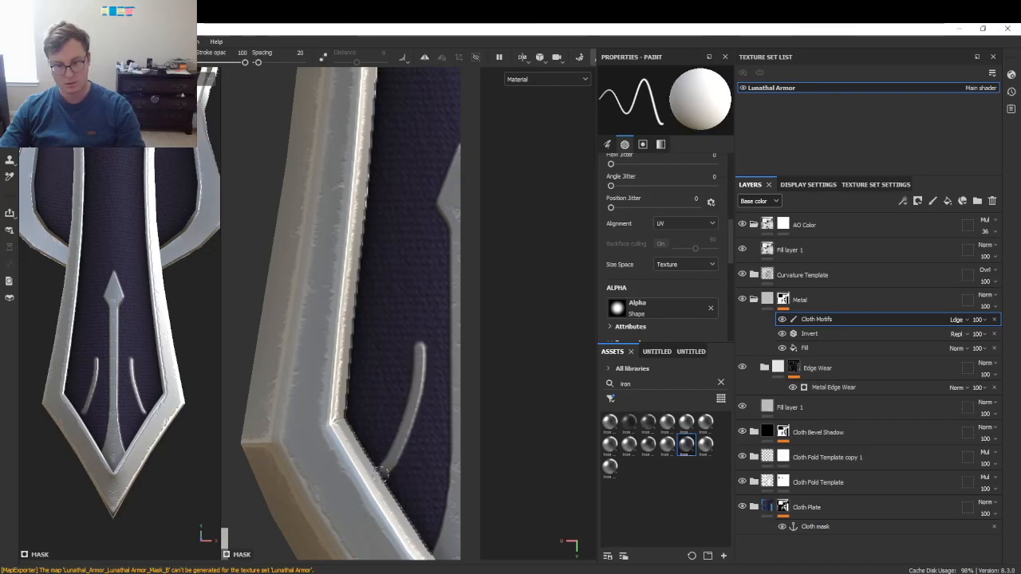
left_click_drag(417, 351, 374, 471)
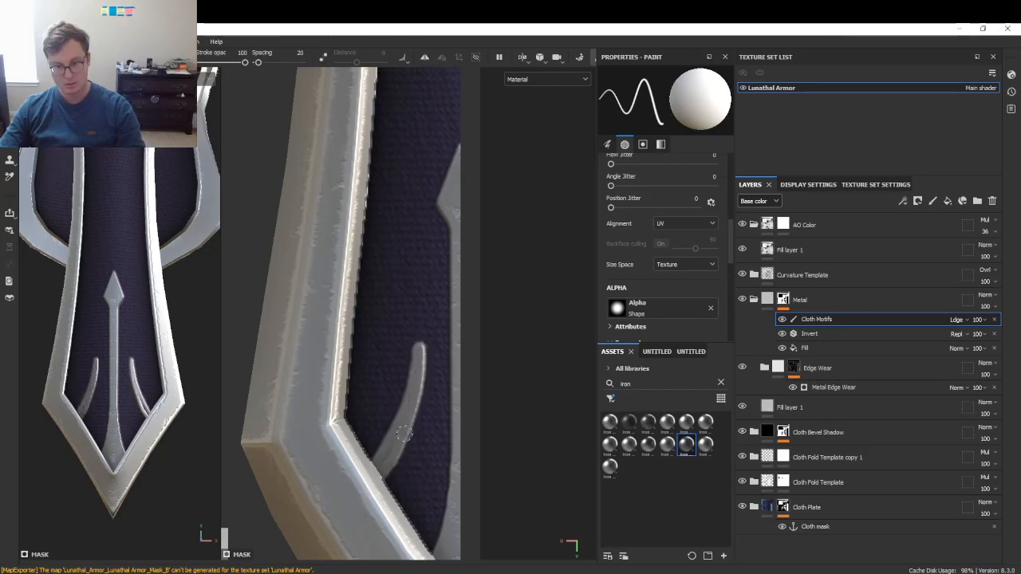
key("ctrl+z")
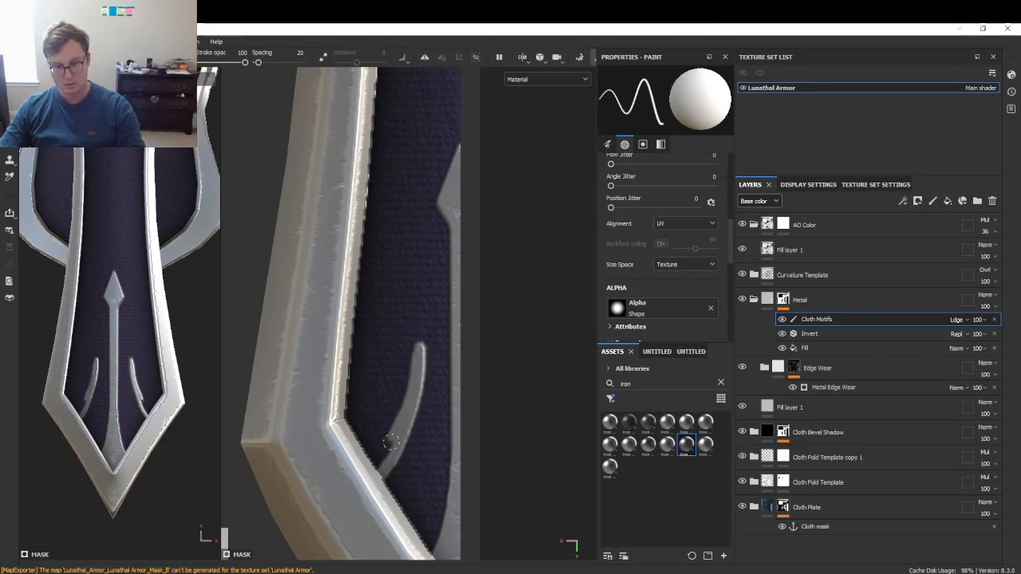
- Set the brush alpha's hardness to 1 and repaint the curved stroke beside the spear motif, replacing the trial stroke
scroll(645, 238, "down", 2)
left_click_drag(643, 234, 860, 236)
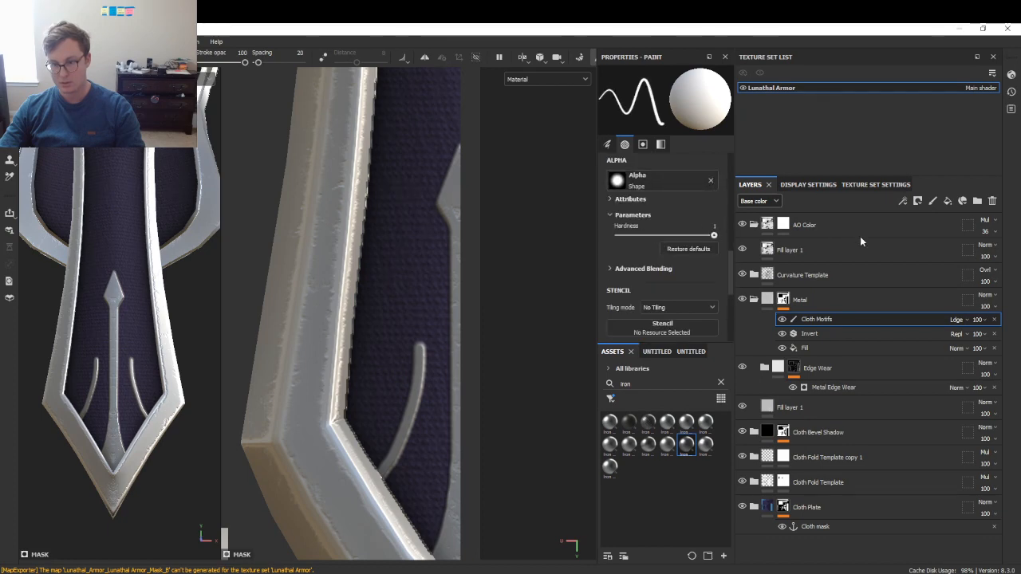
key("ctrl+z")
left_click_drag(413, 351, 382, 472)
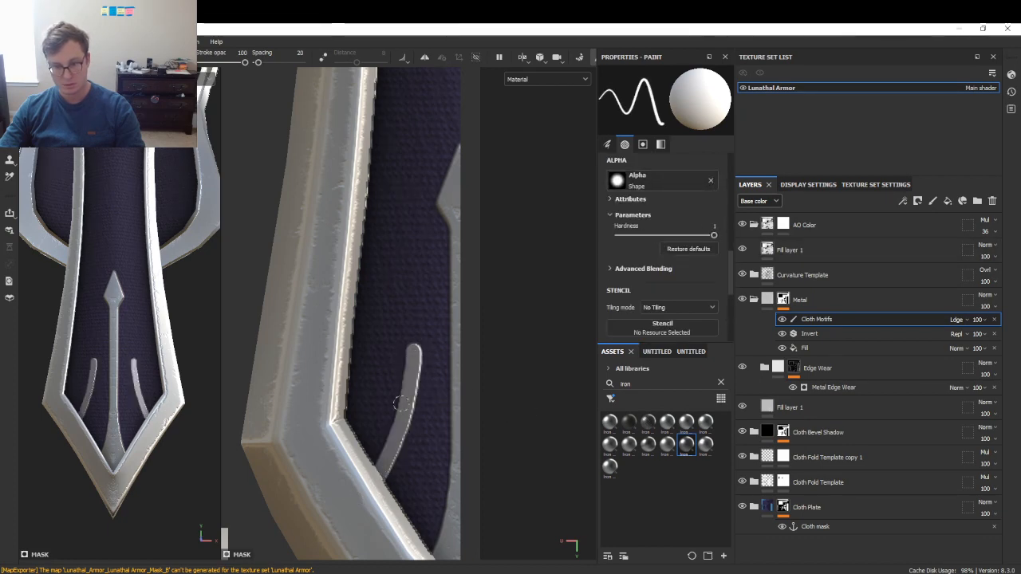
left_click_drag(404, 353, 374, 453)
key("ctrl+z")
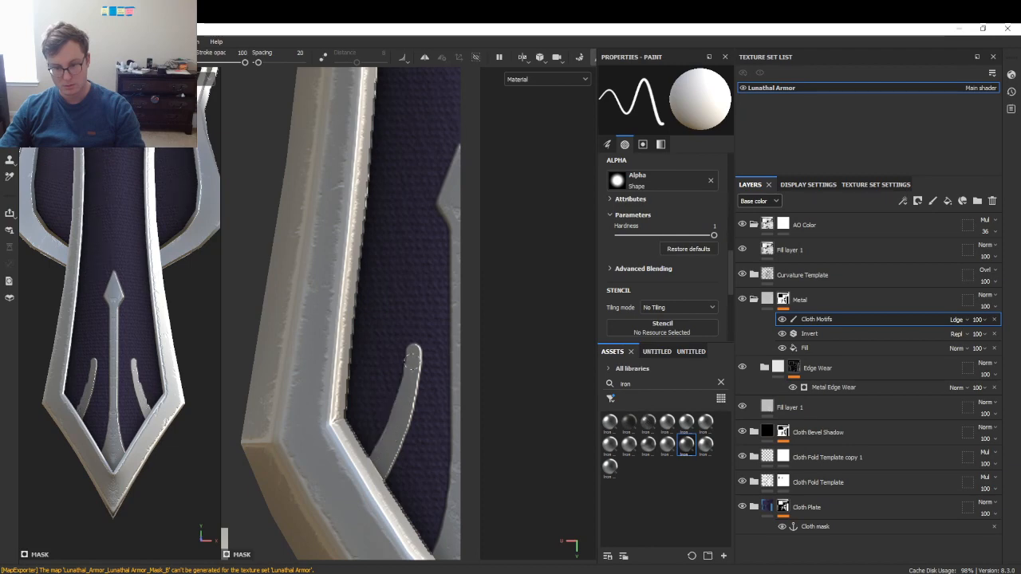
- Switch the mask brush to black, enlarge it greatly and trim the curved stroke's outer side with its round edge
key("x")
key("bracketright")
key("bracketright")
key("bracketright")
key("bracketright")
key("bracketright")
key("bracketright")
key("bracketright")
key("bracketright")
key("bracketright")
key("bracketright")
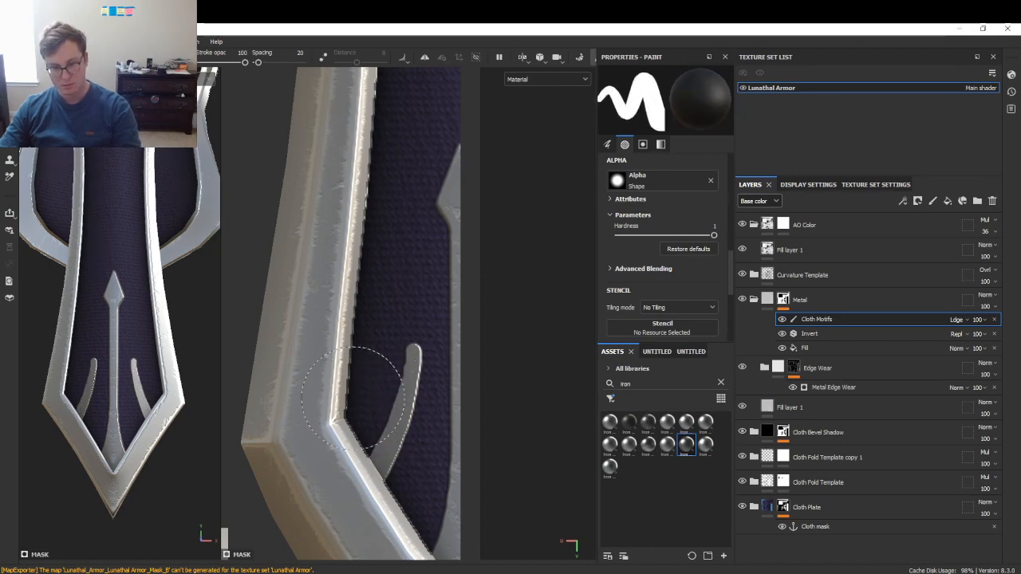
key("bracketright")
key("bracketright")
key("bracketright")
key("bracketright")
key("bracketright")
key("bracketright")
key("bracketright")
key("bracketright")
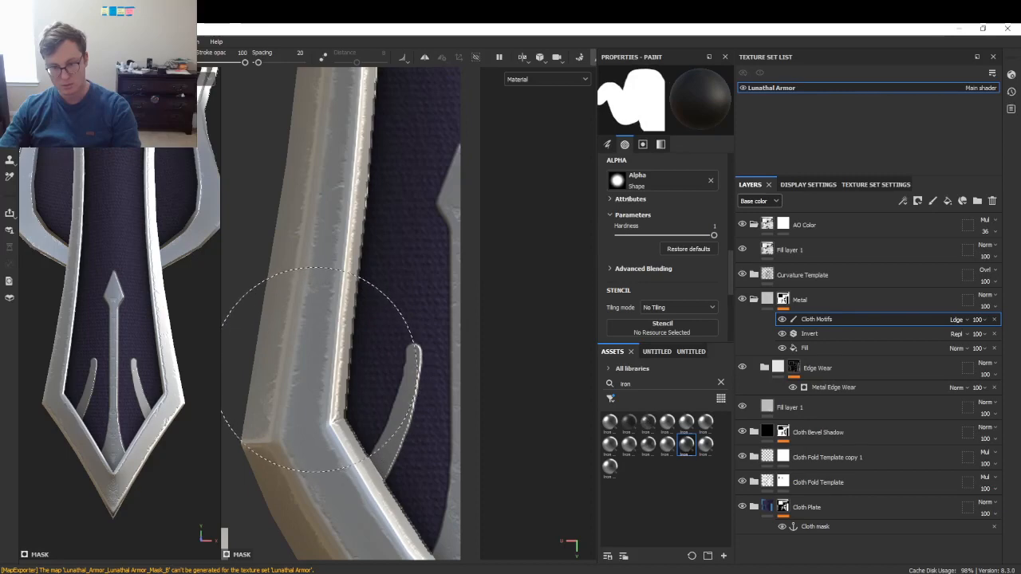
key("bracketright")
key("bracketright")
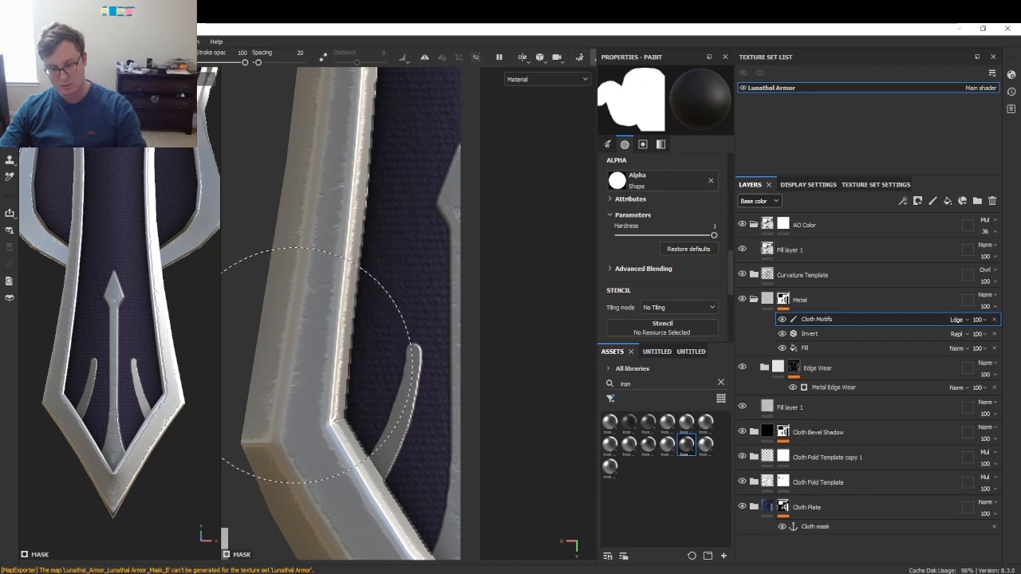
key("bracketright")
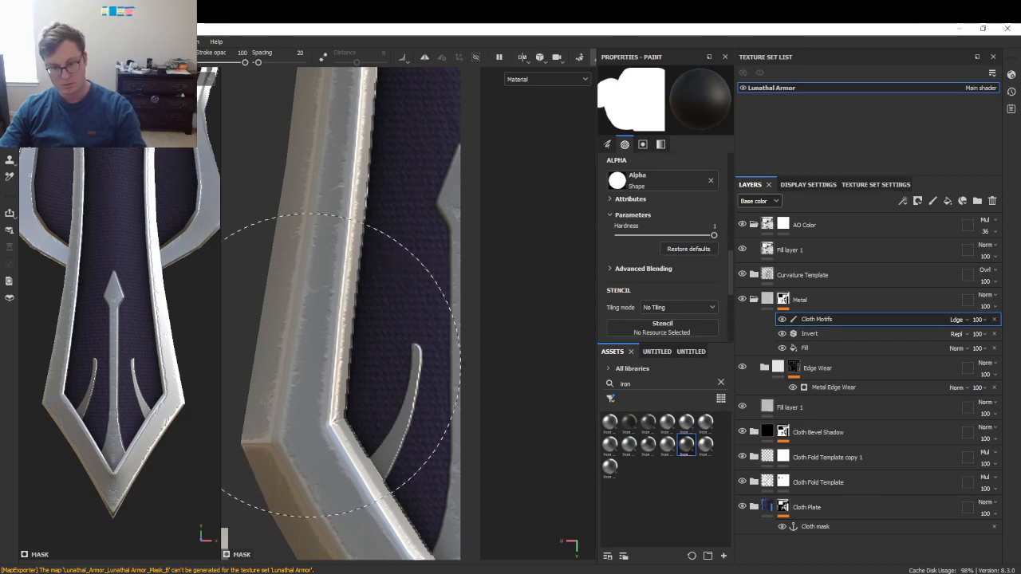
- Check the reference image, stamp a large disc beside the spear motif and erase an offset disc to leave a pointed crescent
key("alt+Tab")
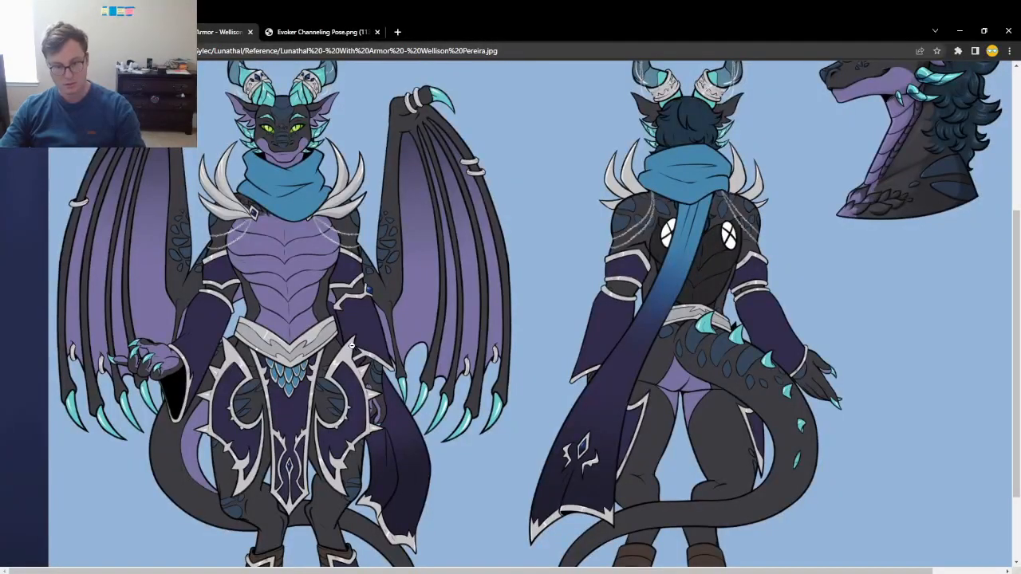
key("alt+Tab")
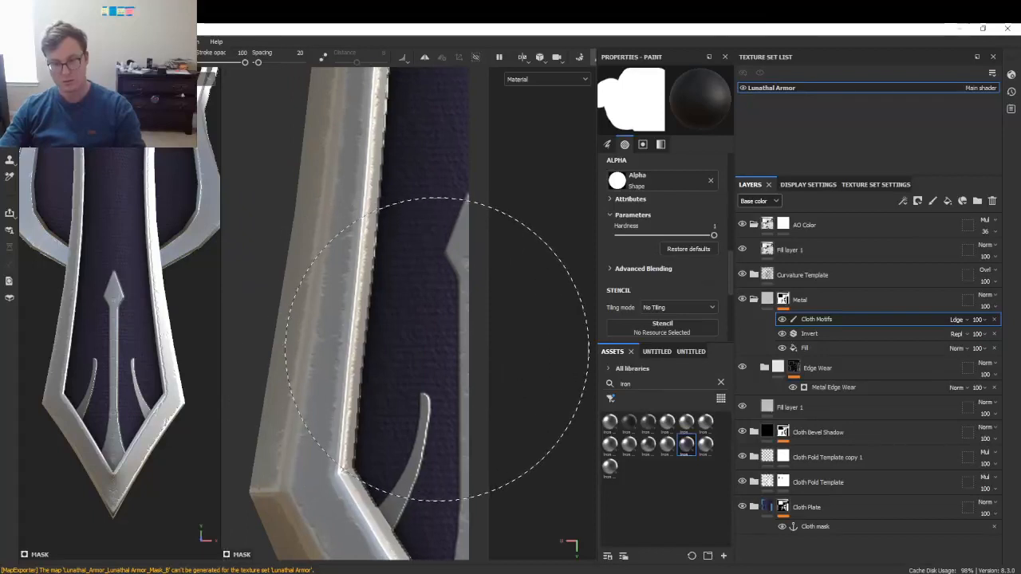
left_click_drag(366, 417, 339, 459, "alt")
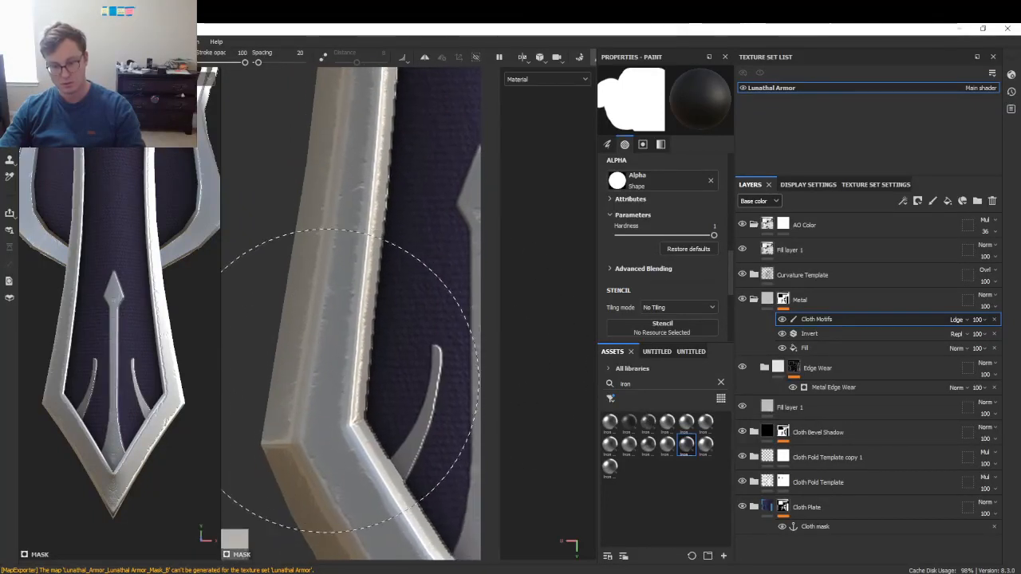
left_click(335, 381)
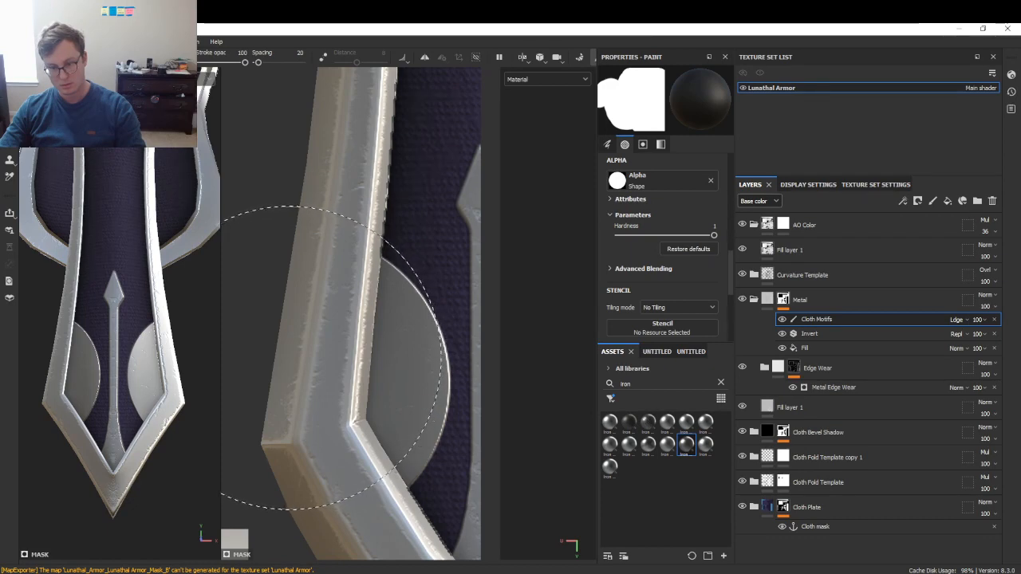
left_click(335, 358)
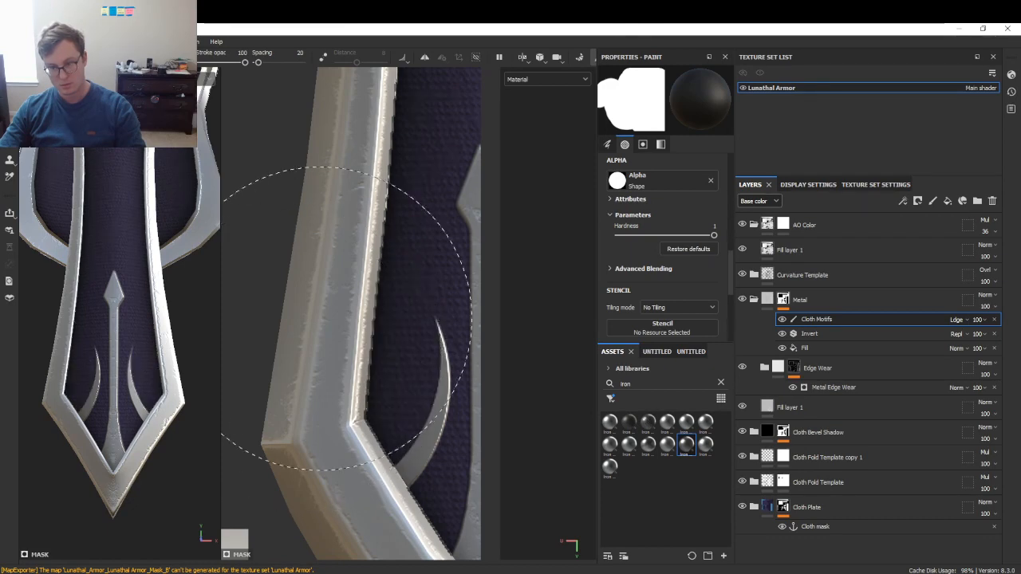
left_click_drag(333, 355, 337, 319, "alt")
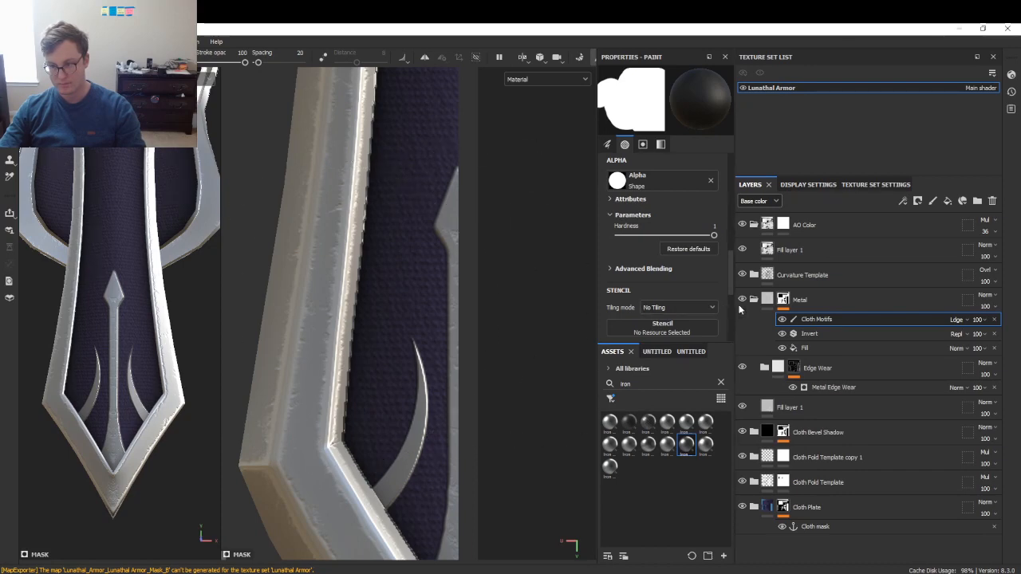
- Add a paint effect above Cloth Motifs in the Metal mask and set its blend mode to Linear dodge
right_click(827, 321)
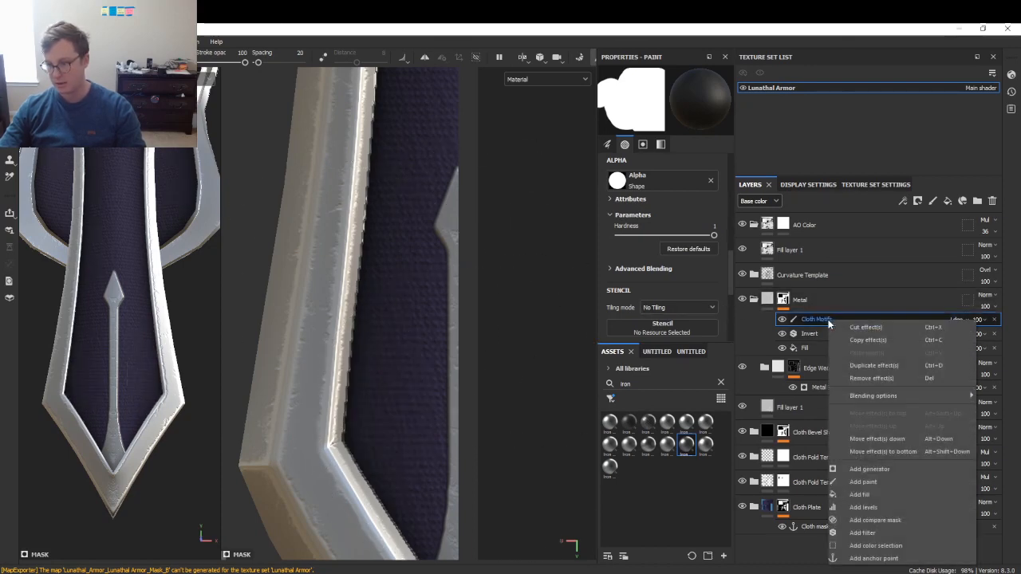
left_click(863, 481)
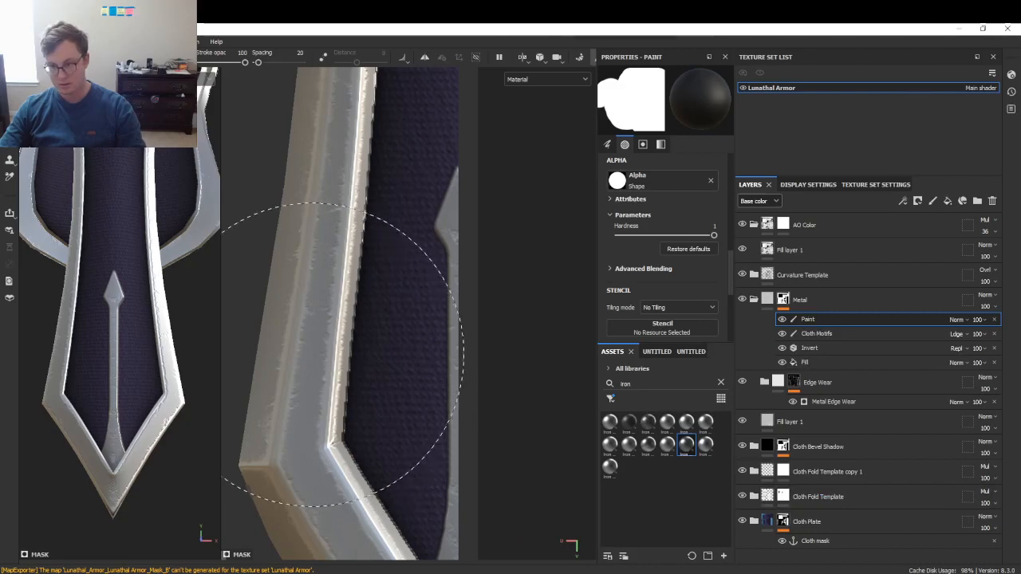
left_click(956, 319)
left_click(973, 121)
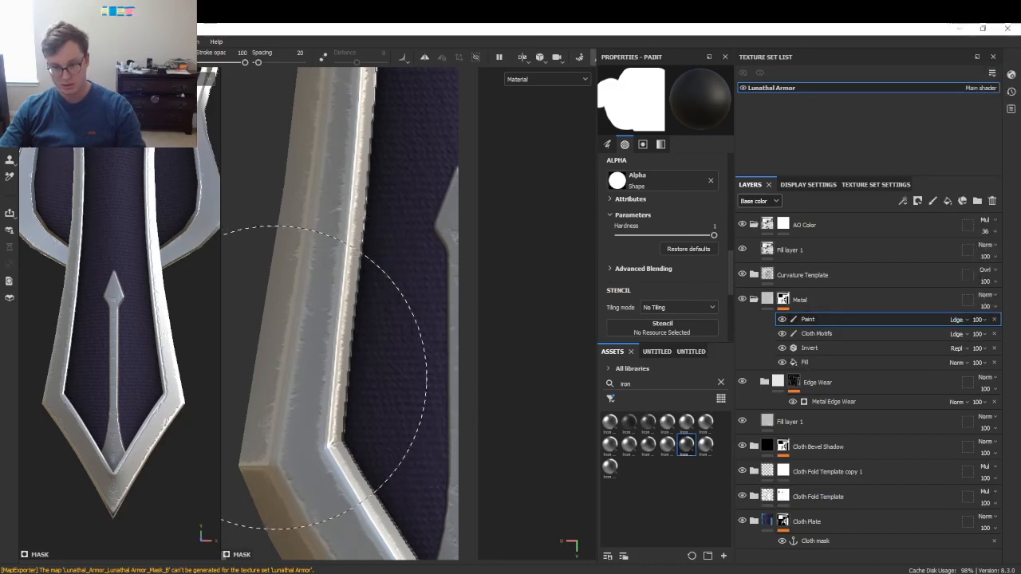
- Stamp a large white disc beside the spear motif's shaft and erase a slightly offset disc to leave a slim crescent
left_click(328, 385)
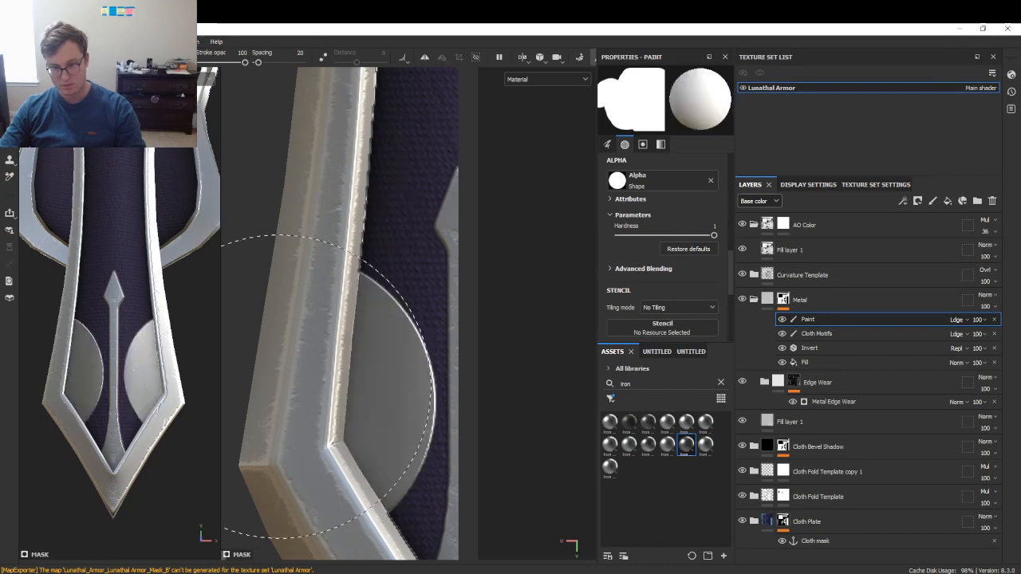
key("x")
left_click(327, 380)
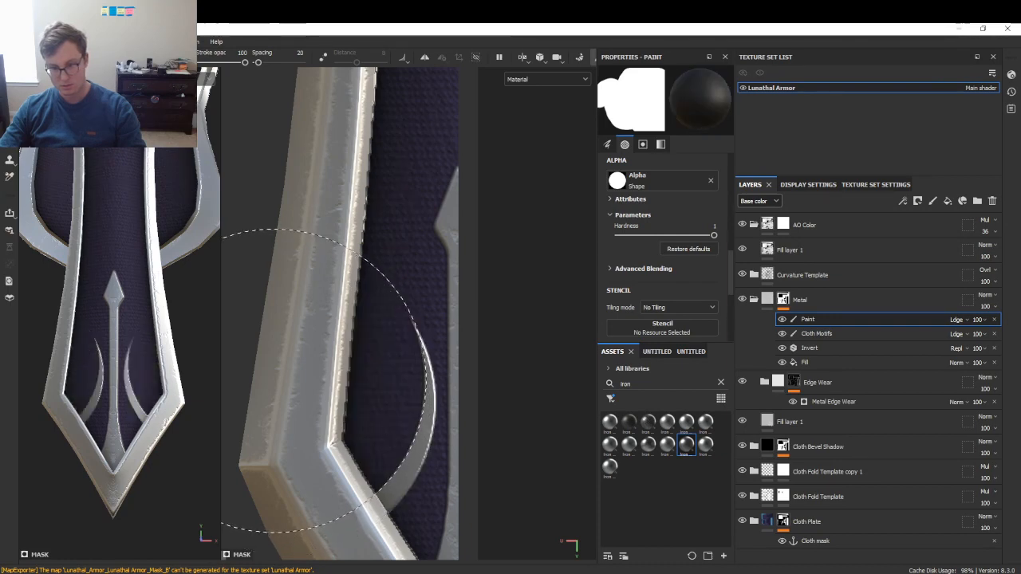
- Cut off the upper tip of the crescent beside the spear shaft with the large round brush in black
key("x")
left_click(440, 226)
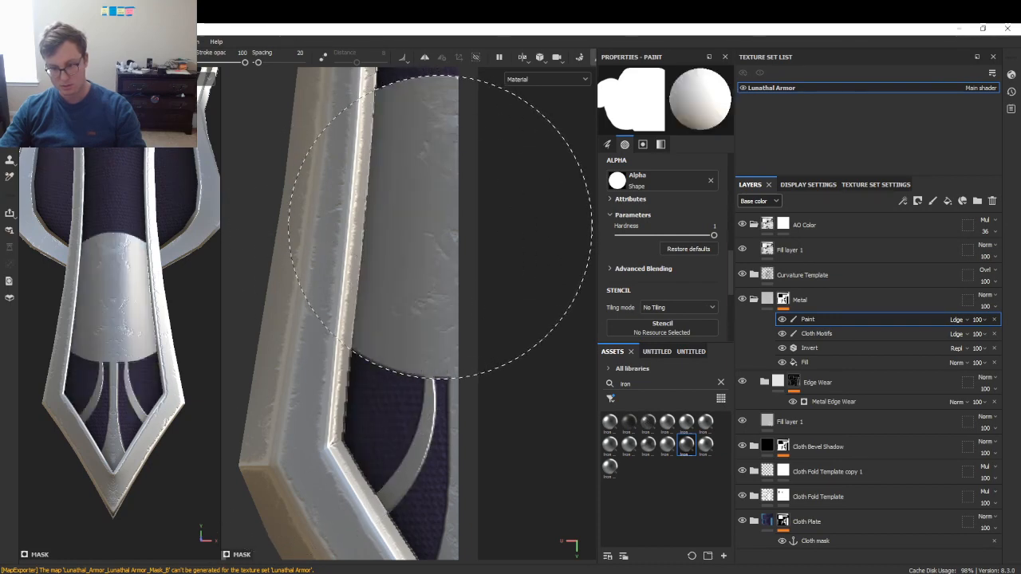
key("ctrl+z")
key("x")
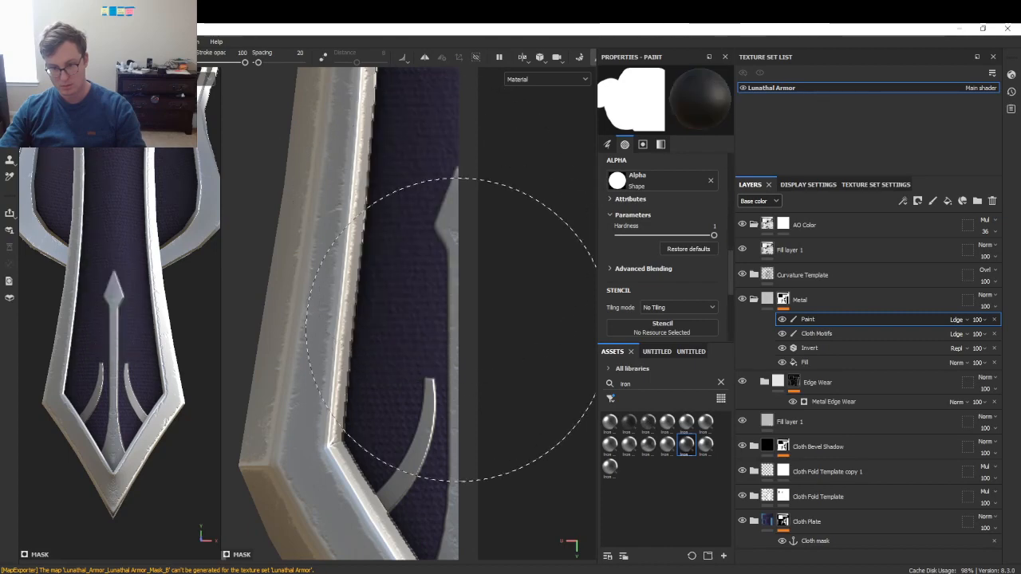
- Try a thin pointed ring around the spear motif from a large disc with an offset disc erased, comparing it with the reference art
key("alt+Tab")
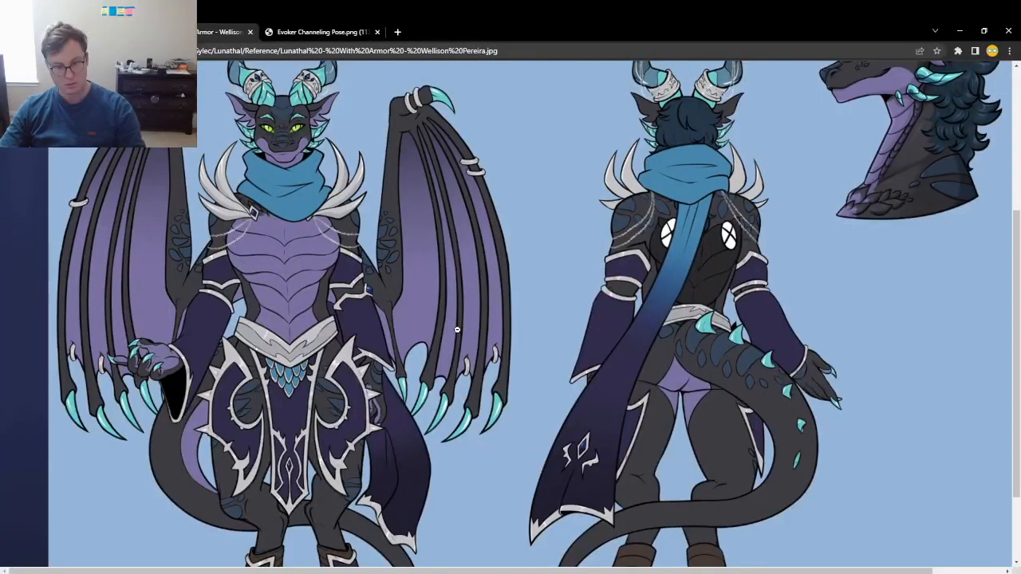
key("alt+Tab")
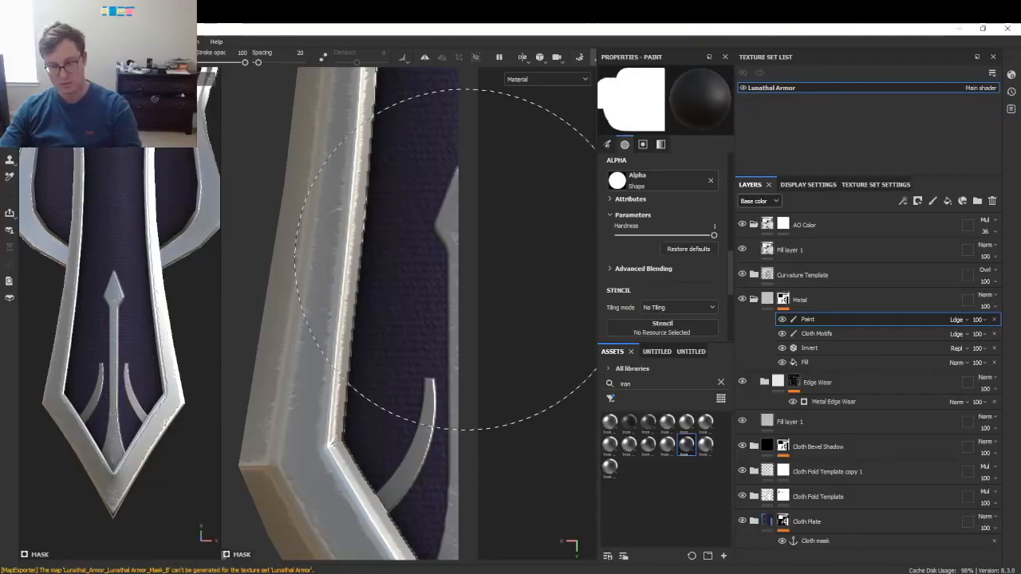
key("alt+Tab")
key("alt+Tab")
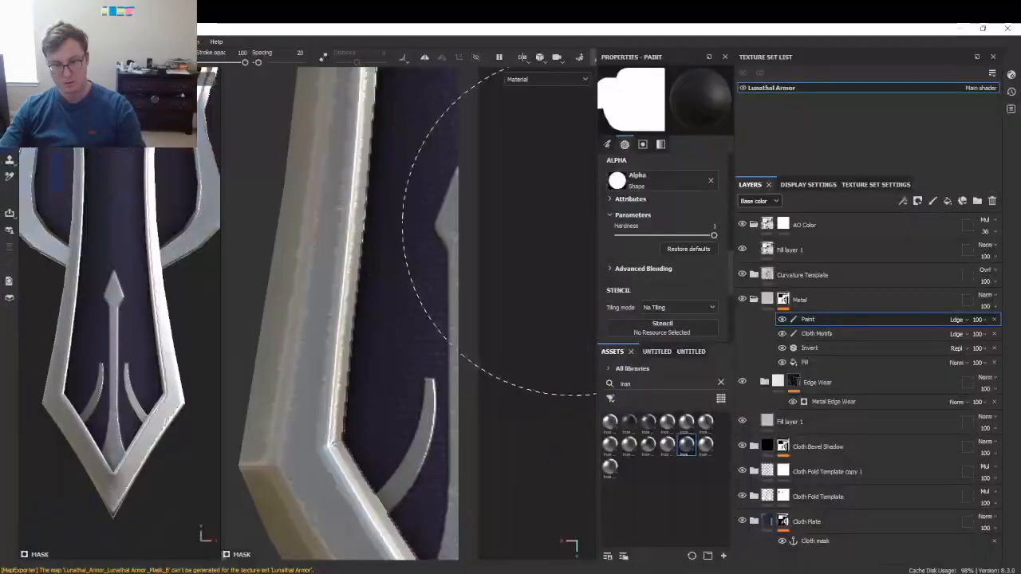
left_click(545, 259)
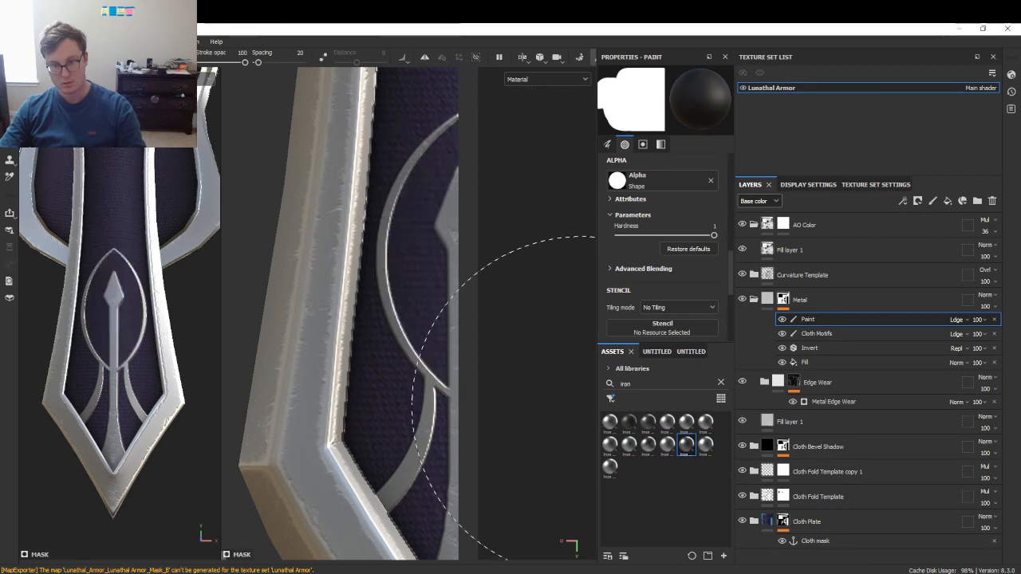
key("alt+Tab")
key("alt+Tab")
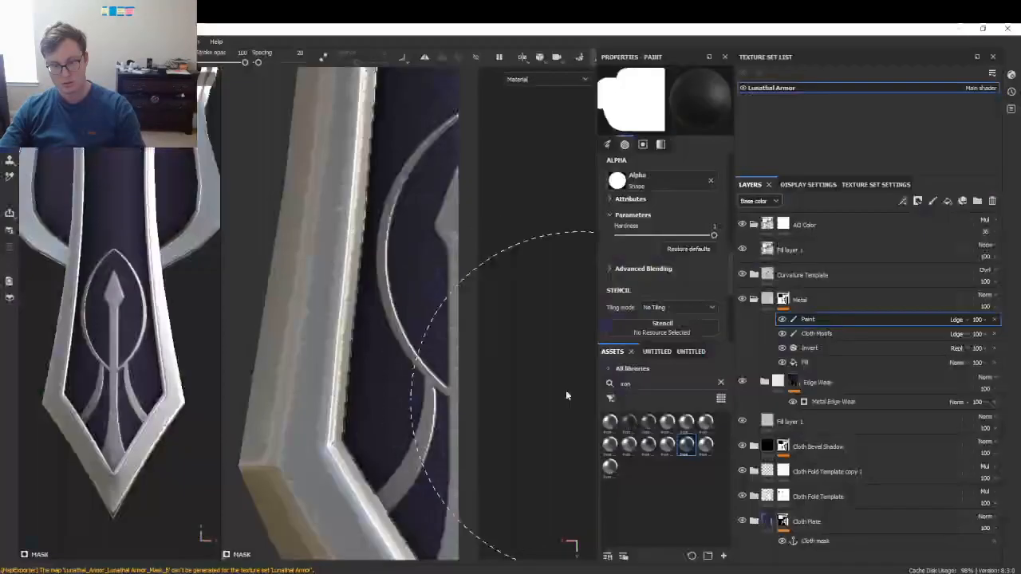
middle_click_drag(413, 231, 398, 349, "alt")
mouse_move(392, 300)
middle_mouse_down("alt")
mouse_move(390, 317)
mouse_move(425, 371)
middle_mouse_up("alt")
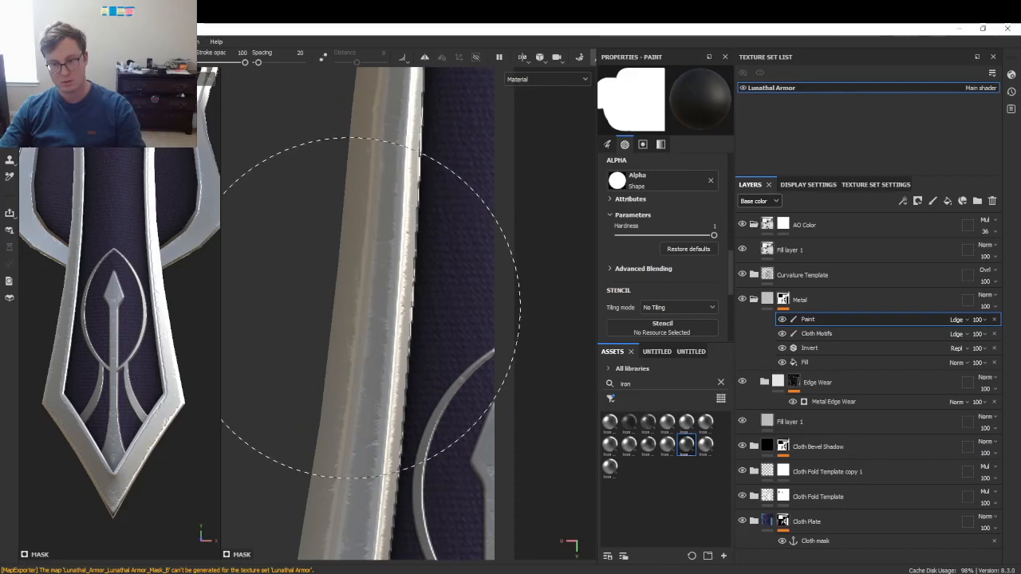
key("alt+Tab")
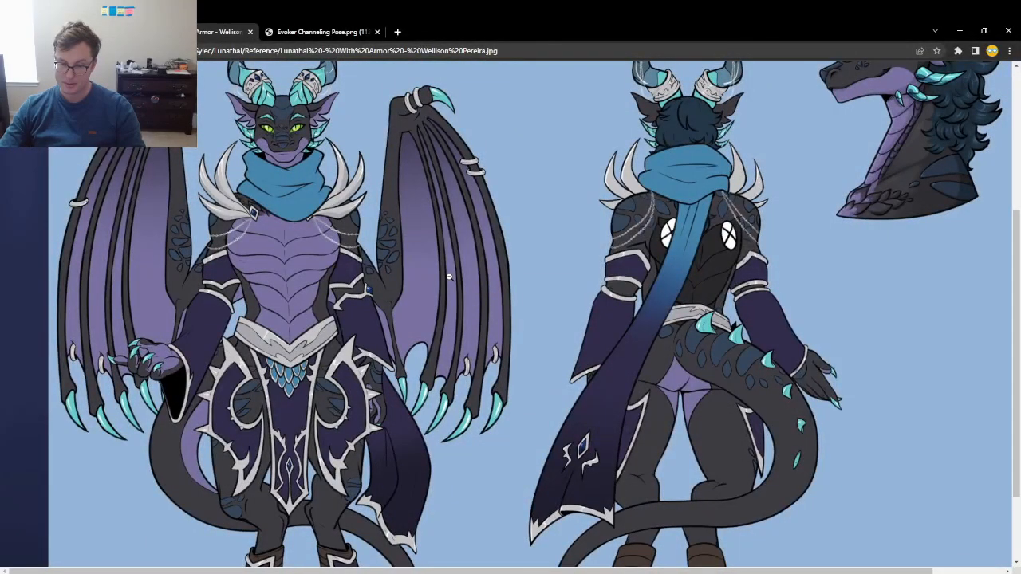
key("alt+Tab")
right_click(825, 320)
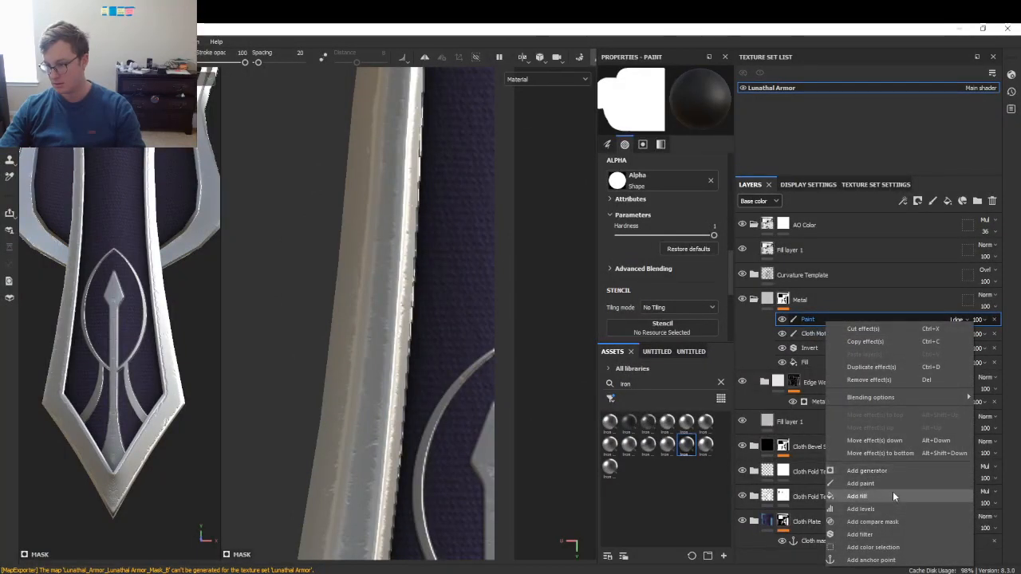
key("Escape")
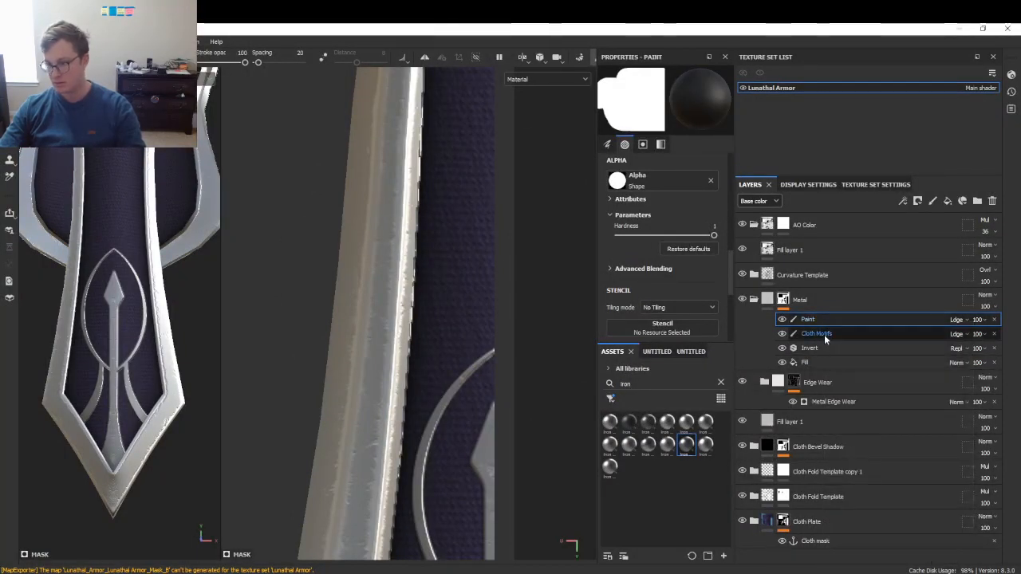
left_click(824, 335, "ctrl")
right_click(829, 319)
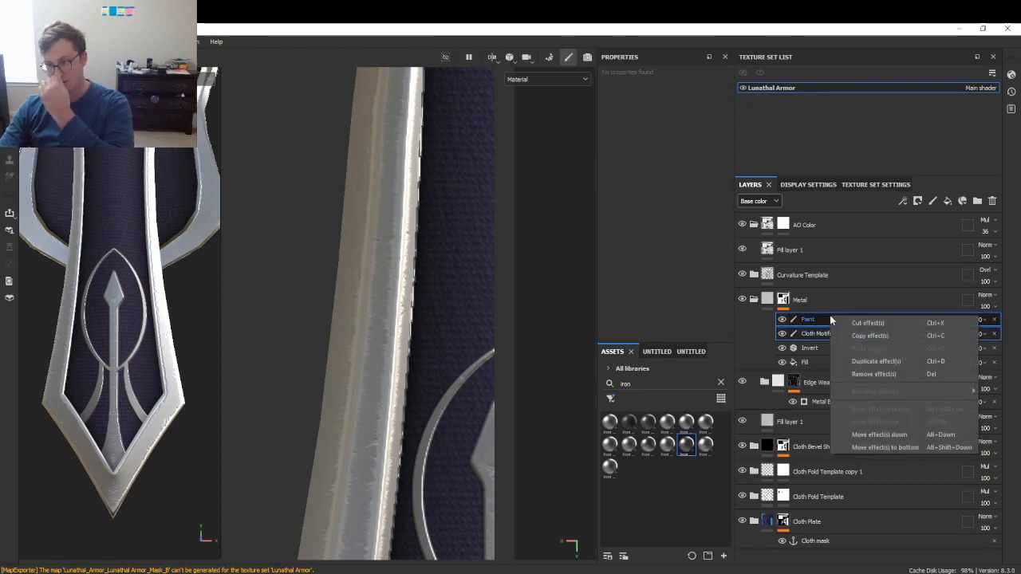
key("Escape")
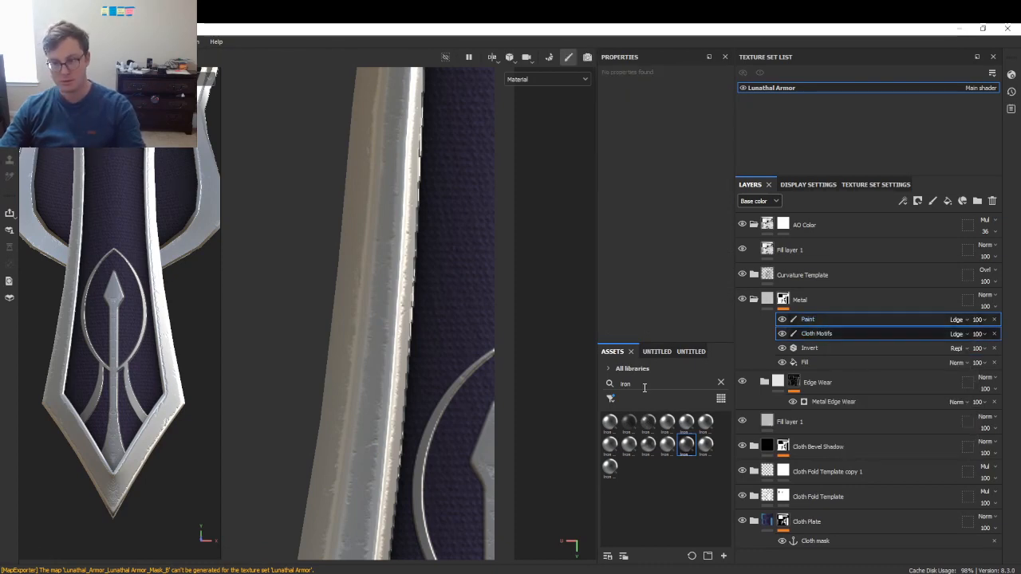
left_click(338, 322)
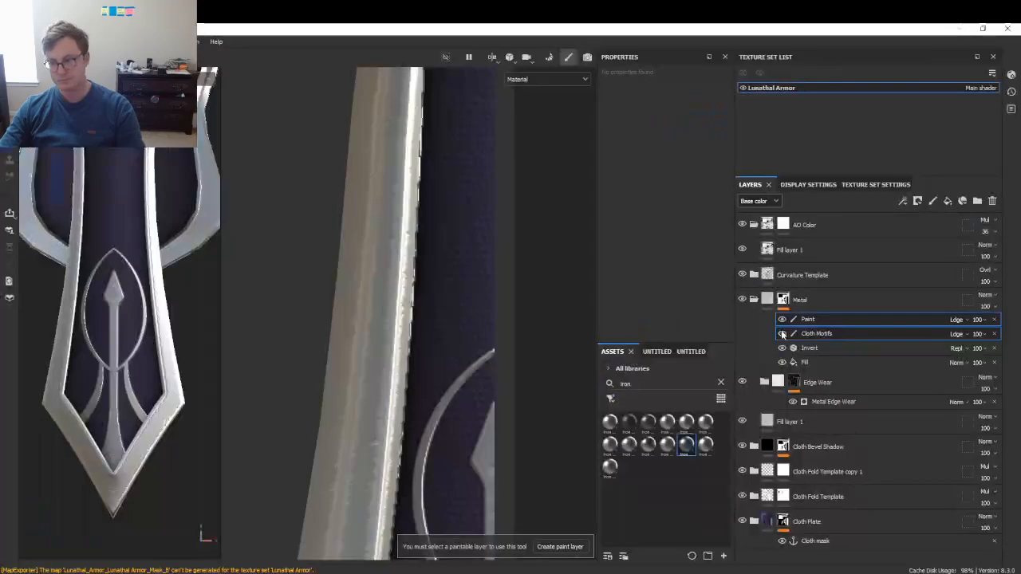
left_click(829, 319)
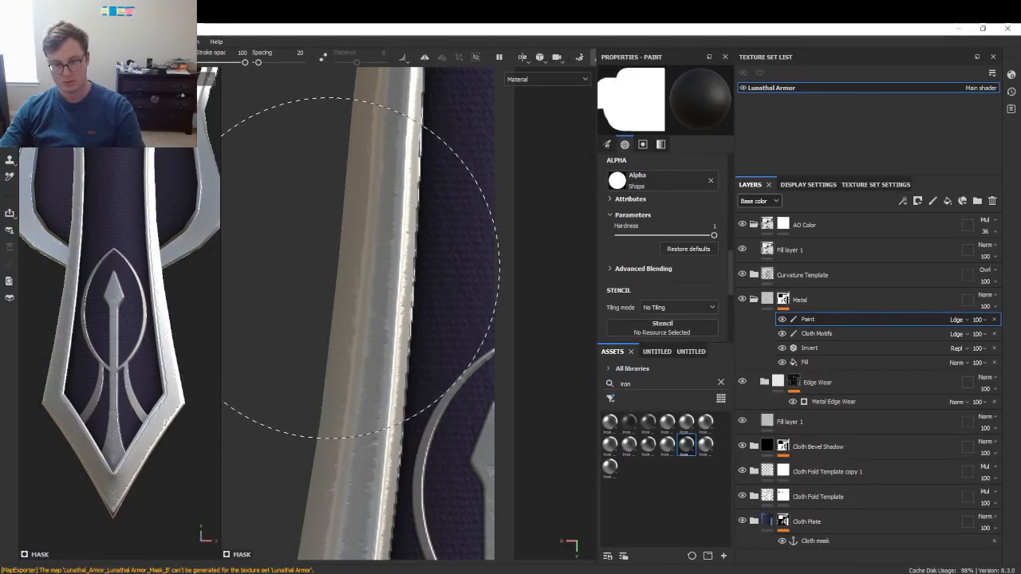
- Search the brush alpha library for "semi" and "half" shapes, keeping the current Shape alpha
left_click(665, 181)
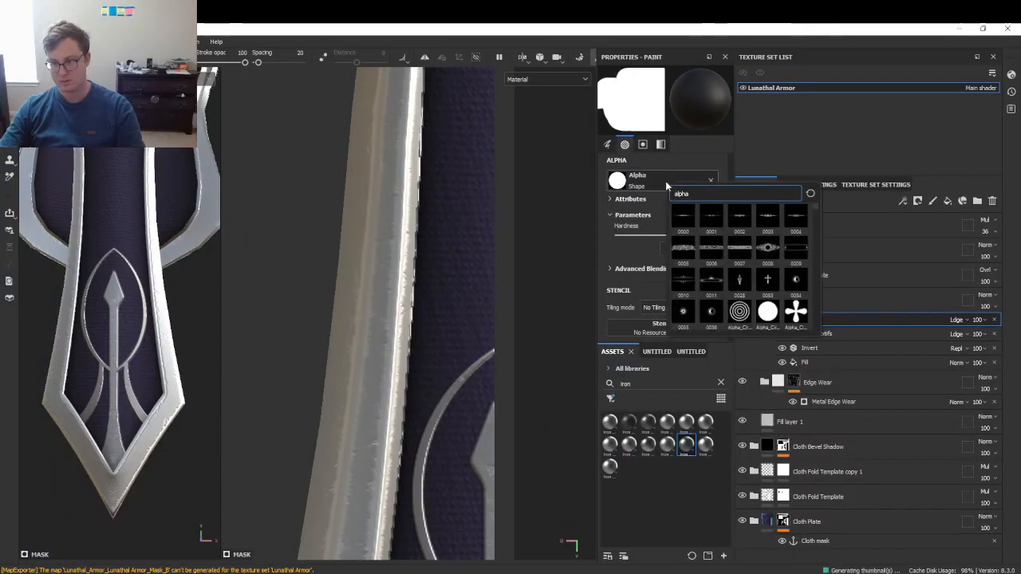
type("semi")
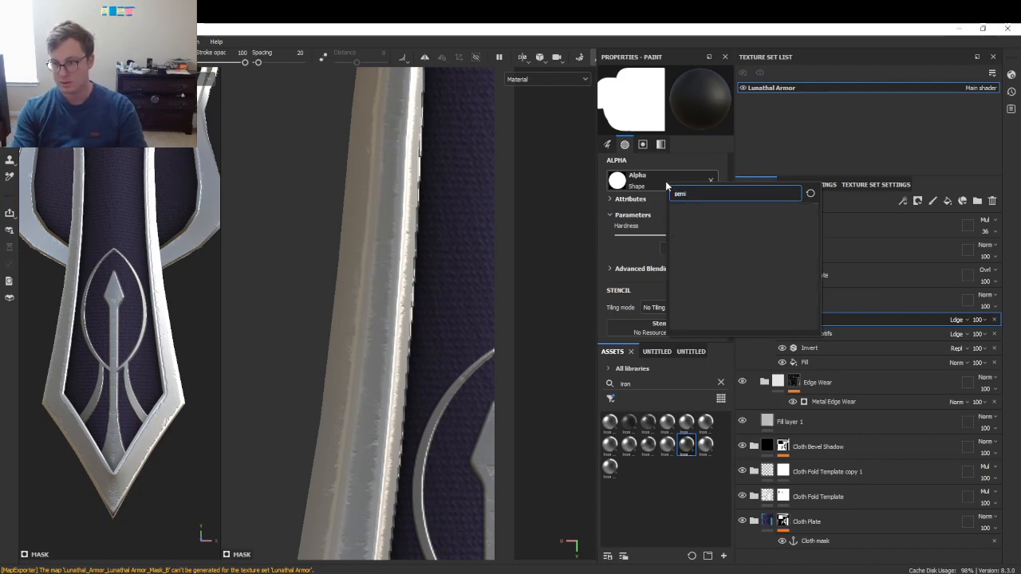
key("BackSpace")
key("BackSpace")
key("BackSpace")
key("BackSpace")
type("half")
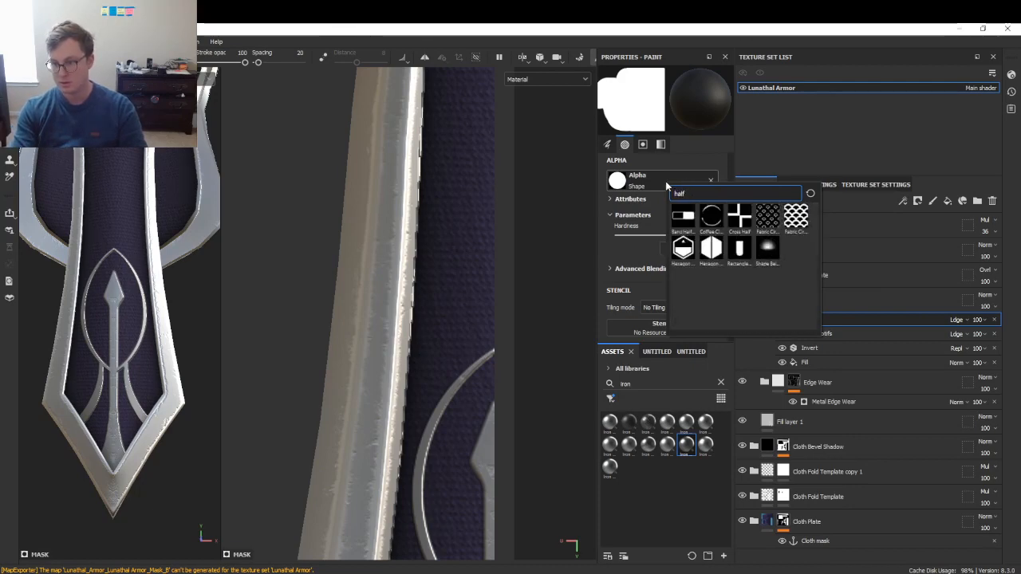
key("Escape")
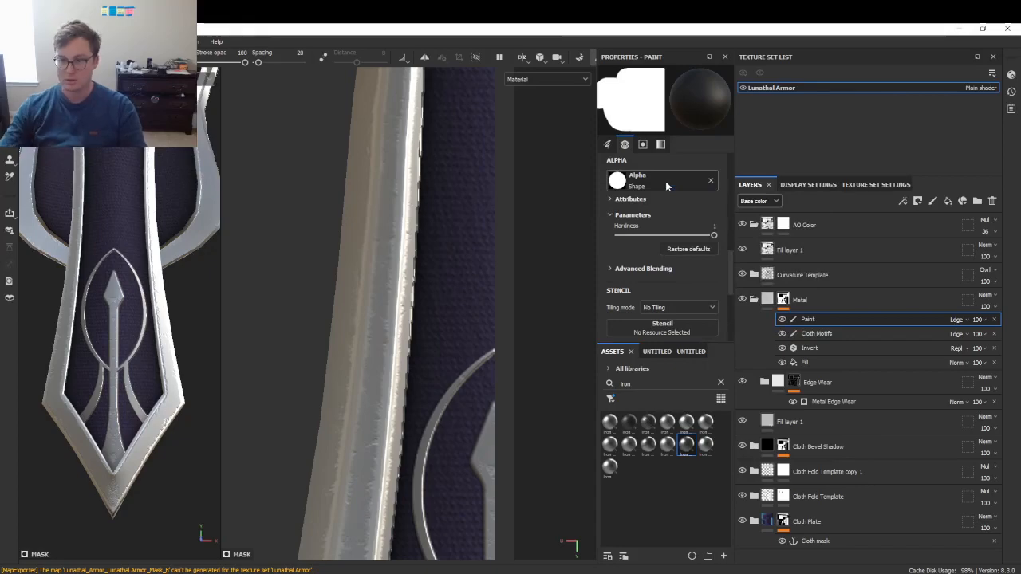
- Check the reference art and undo the thin ring painted around the spear motif
key("alt+Tab")
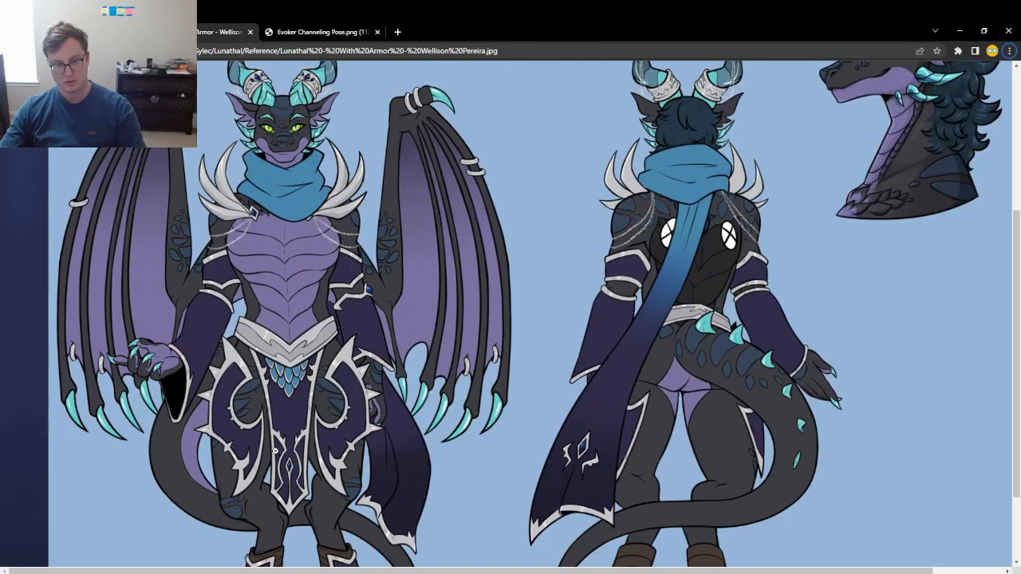
key("alt+Tab")
scroll(398, 367, "down", 6)
key("ctrl+z")
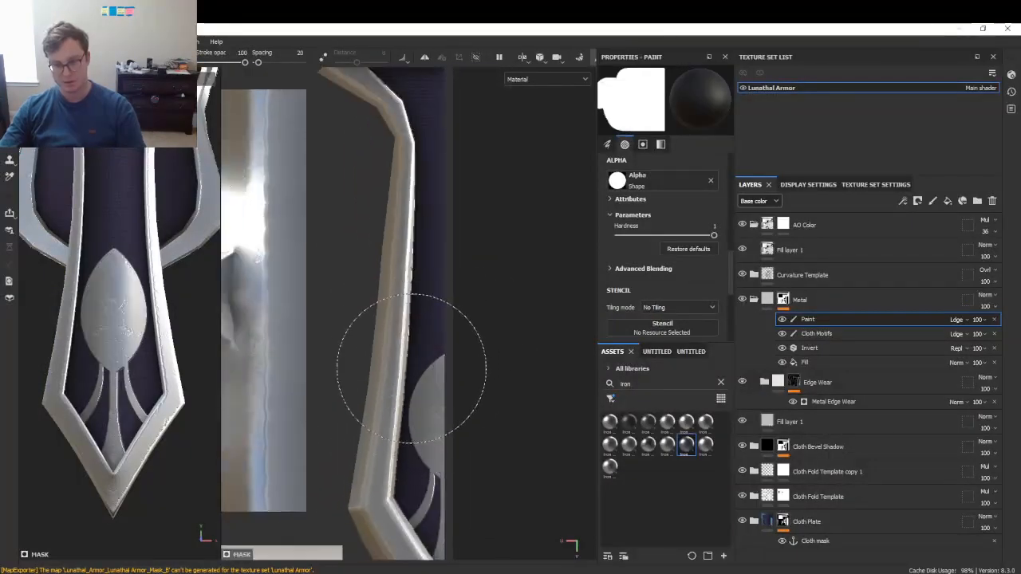
key("ctrl+z")
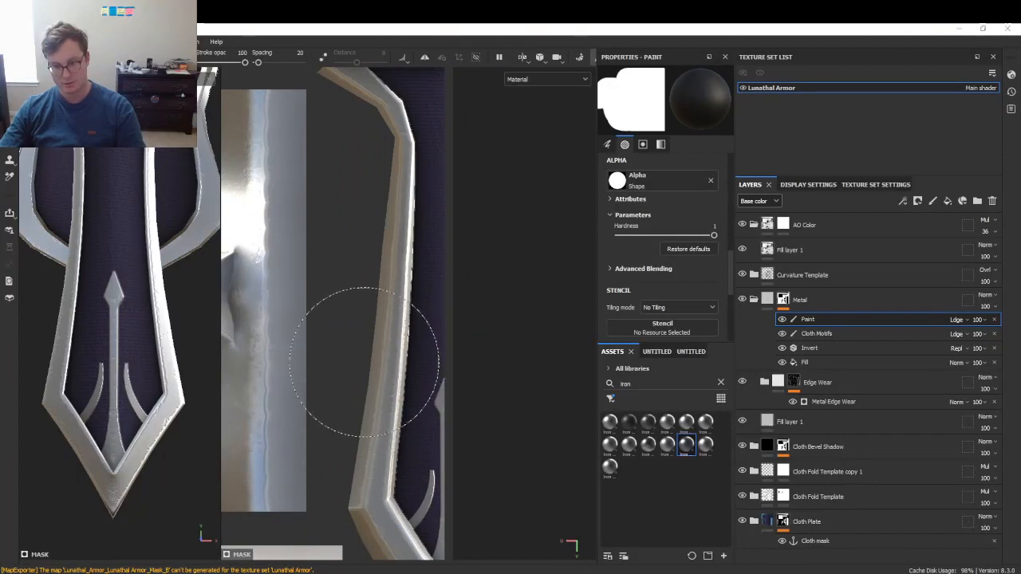
- Check the reference art, stamp a disc on the panel's edge above the spearhead and erase an offset disc to leave a thin crescent
key("alt+Tab")
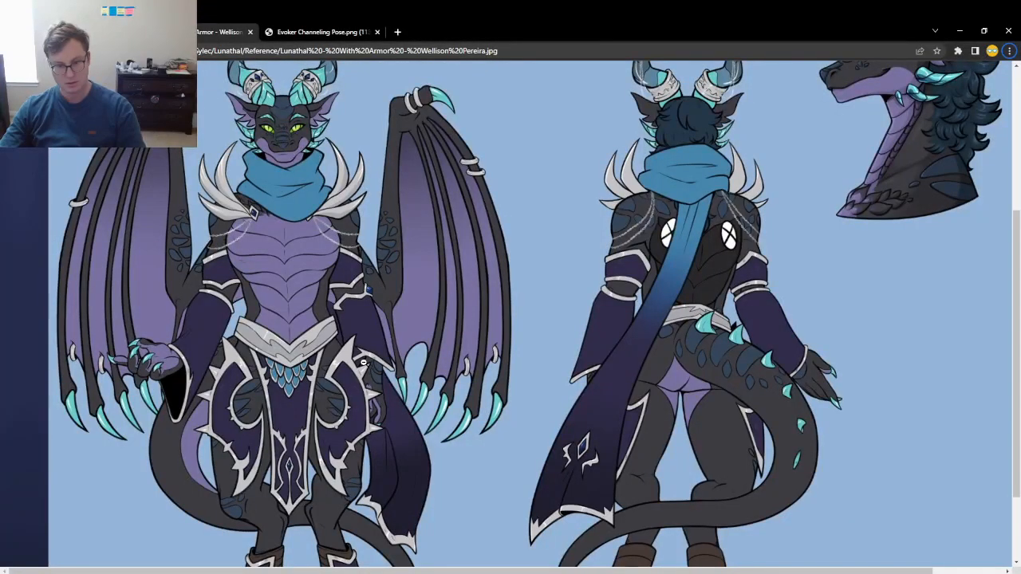
key("alt+Tab")
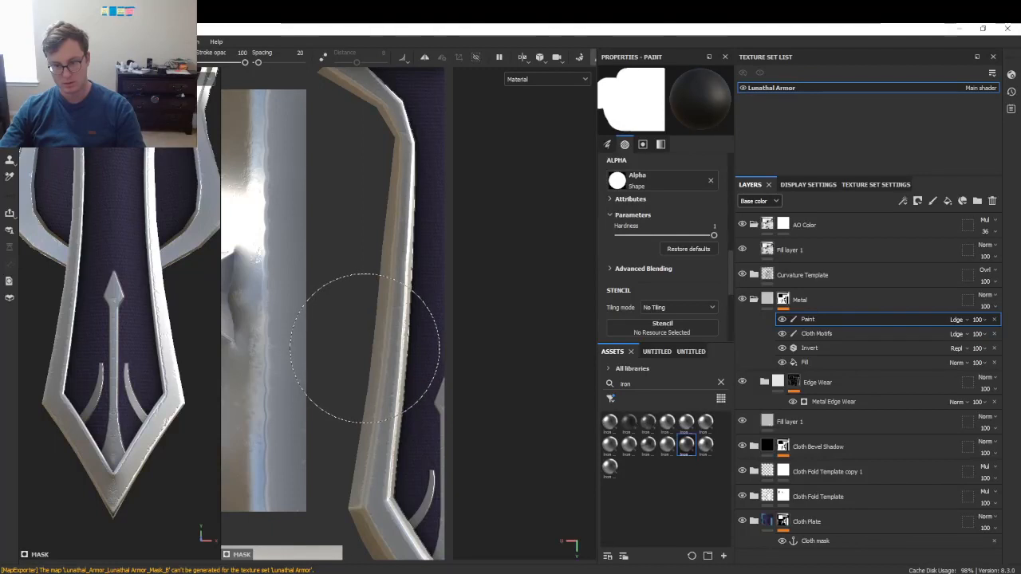
left_click(364, 351)
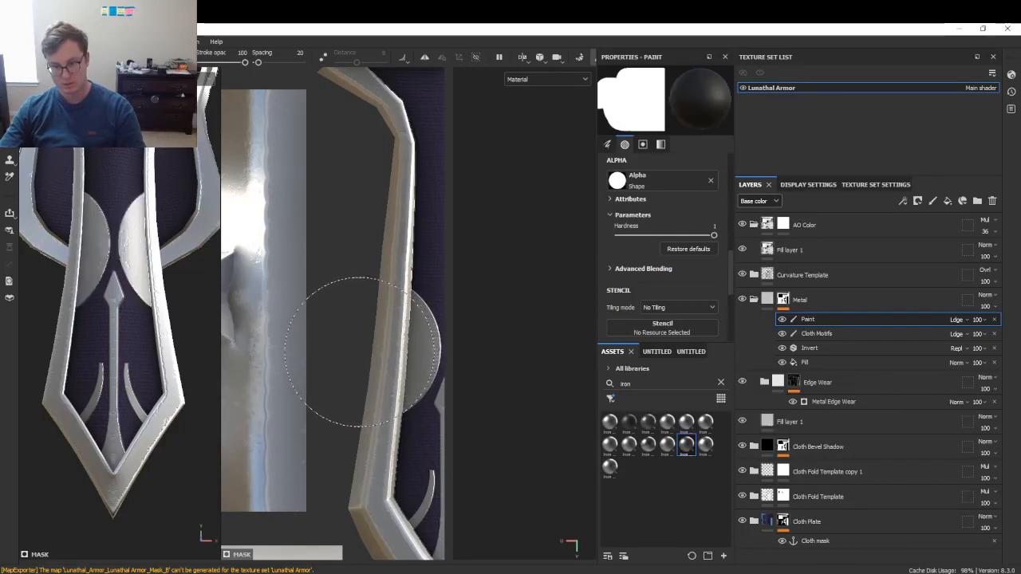
key("ctrl+z")
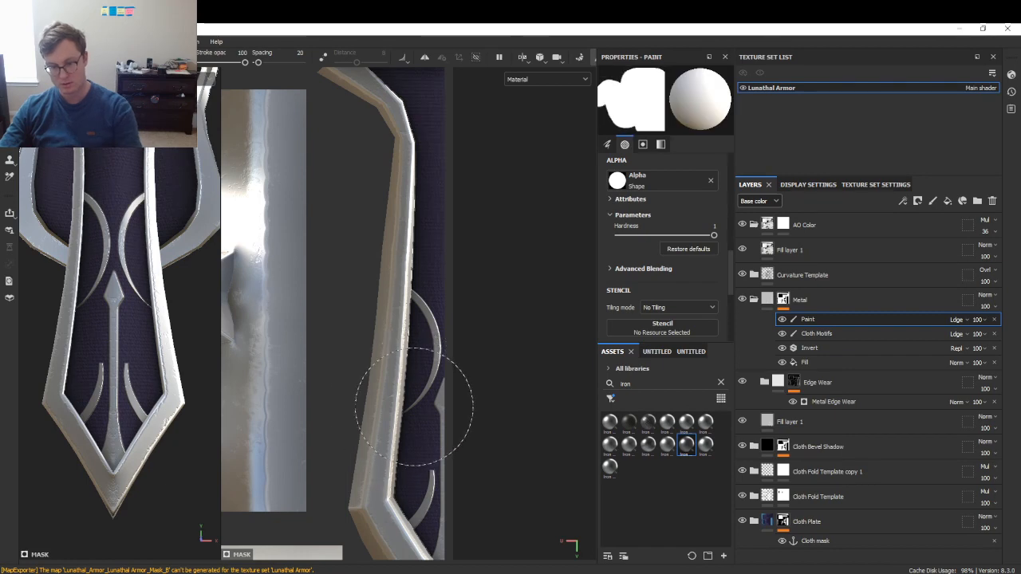
- Shrink the brush and erase the lower half of the upper crescent beside the spearhead, checking against the reference art
key("bracketleft")
key("bracketleft")
key("bracketleft")
key("bracketleft")
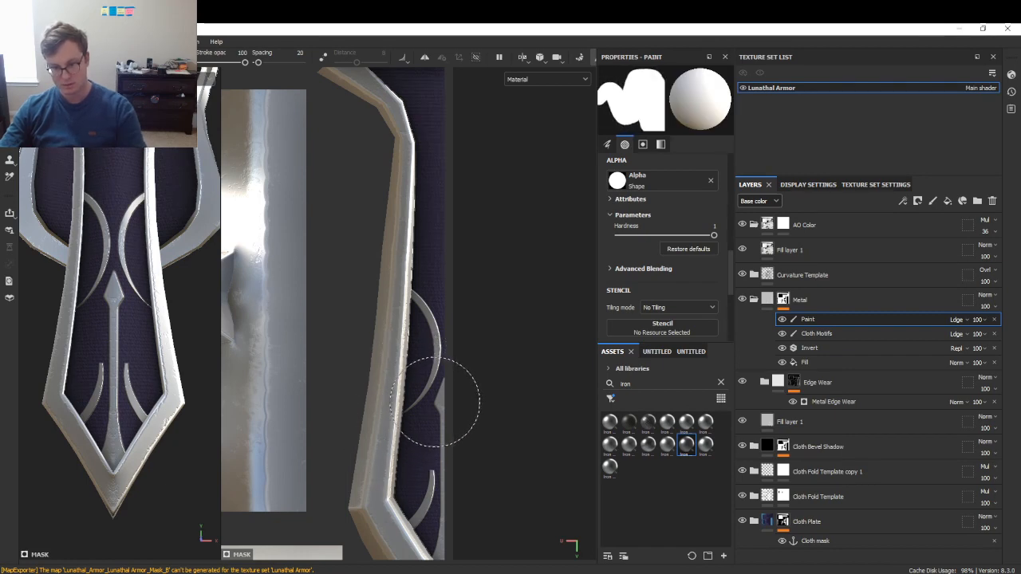
left_click(436, 401)
key("ctrl+z")
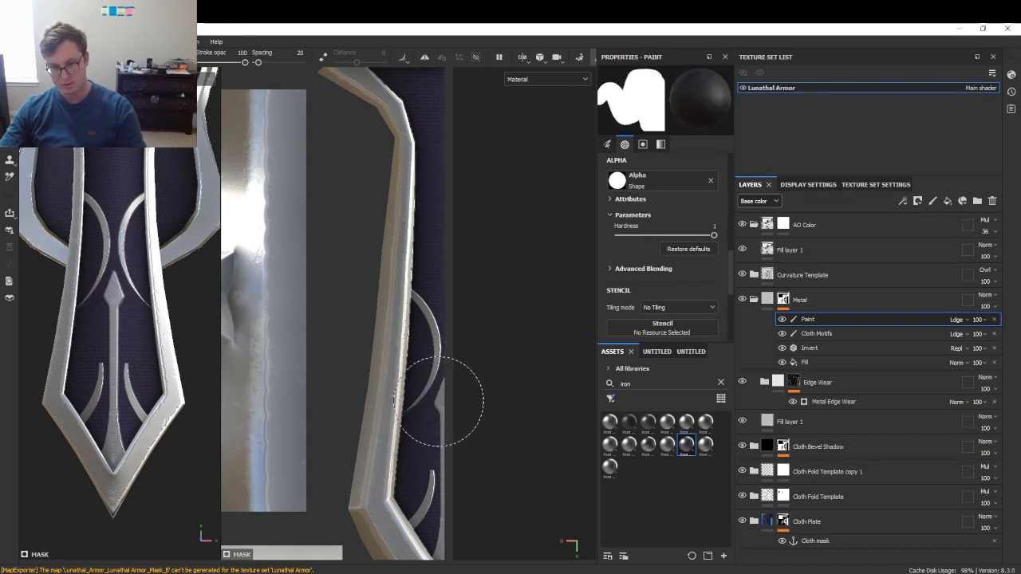
key("alt+Tab")
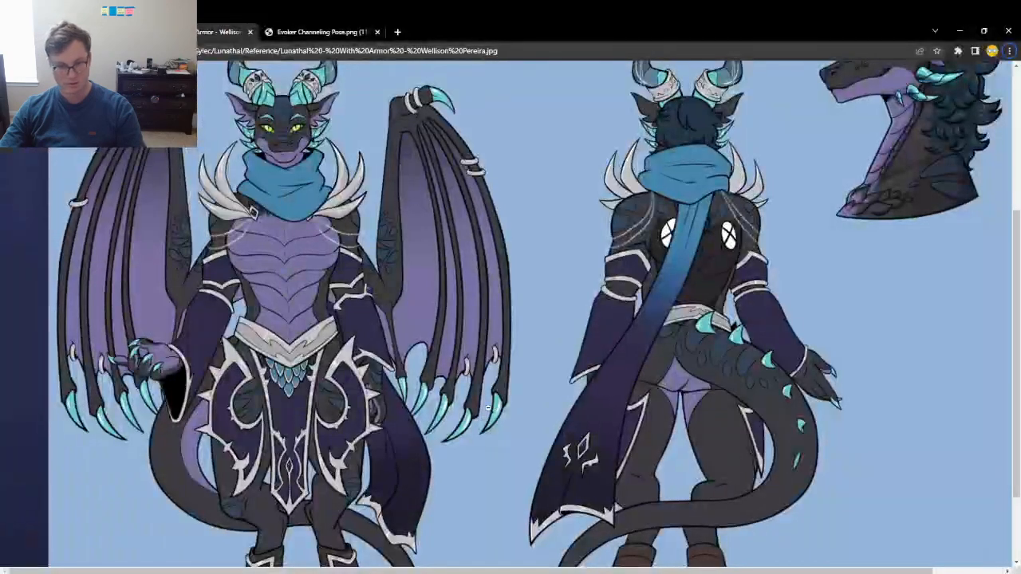
key("alt+Tab")
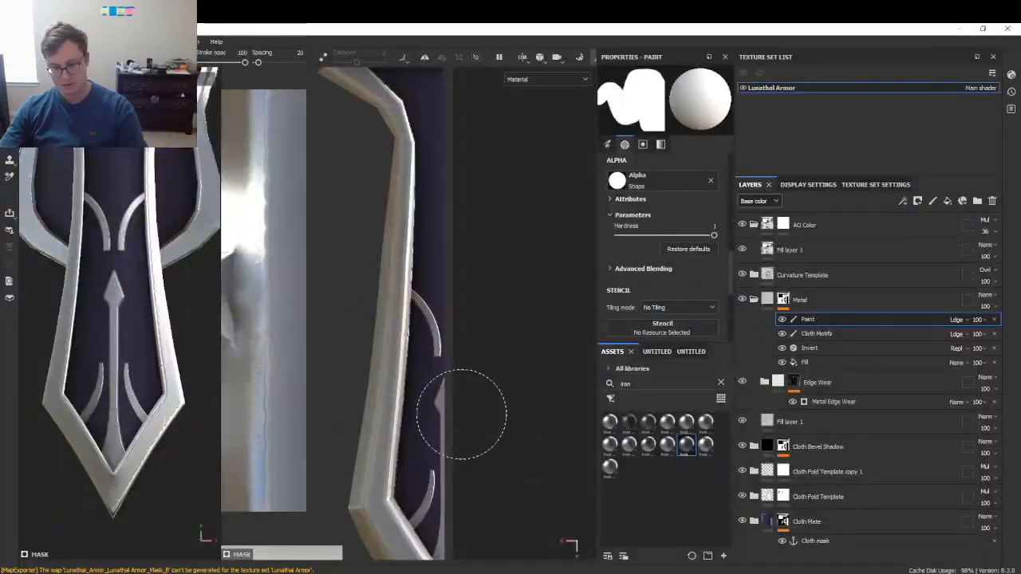
right_click_drag(472, 421, 478, 415, "ctrl")
left_click(479, 414)
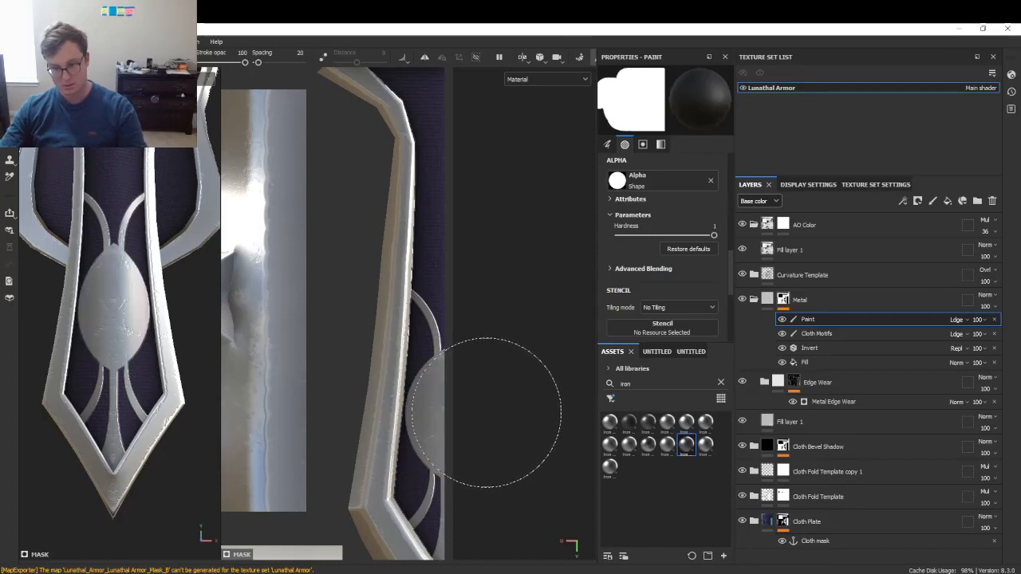
key("ctrl+z")
key("ctrl+y")
key("ctrl+z")
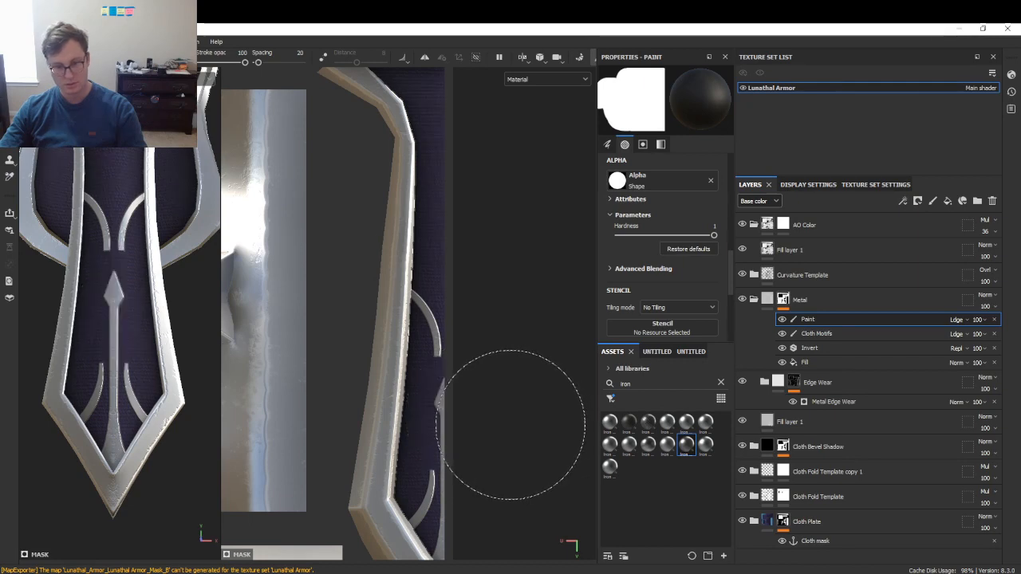
- Repaint the upper crescent slightly lower by stamping a smaller disc on the panel's edge, erasing an offset disc inside it and removing its lower half
right_click_drag(483, 415, 473, 413, "ctrl")
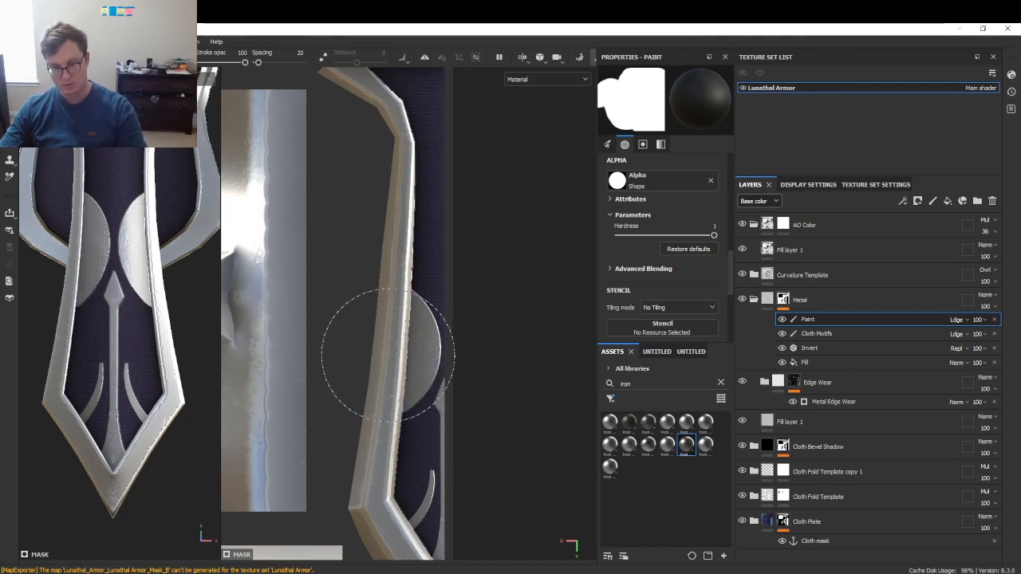
left_click(374, 359)
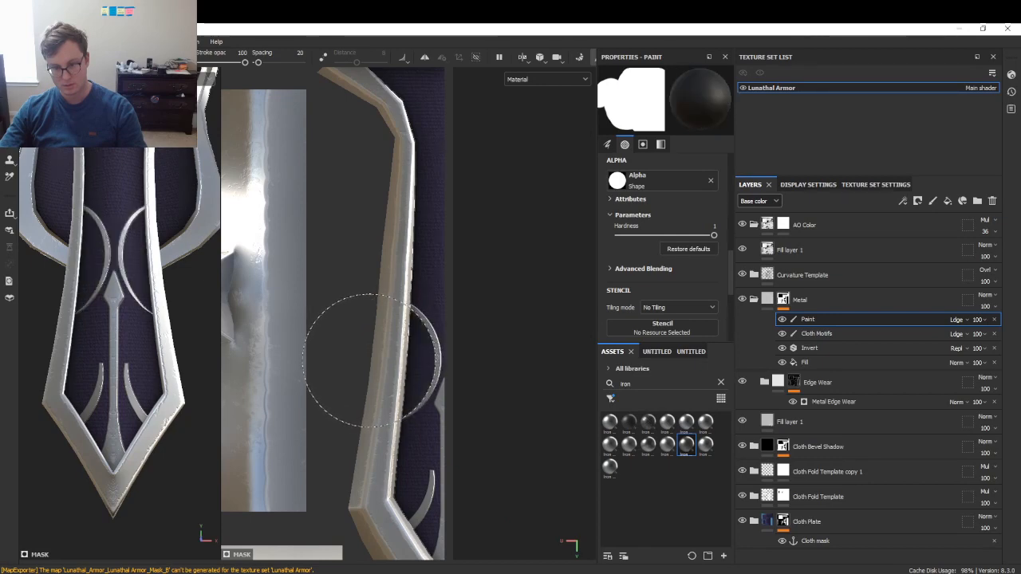
right_click_drag(435, 411, 420, 411, "ctrl")
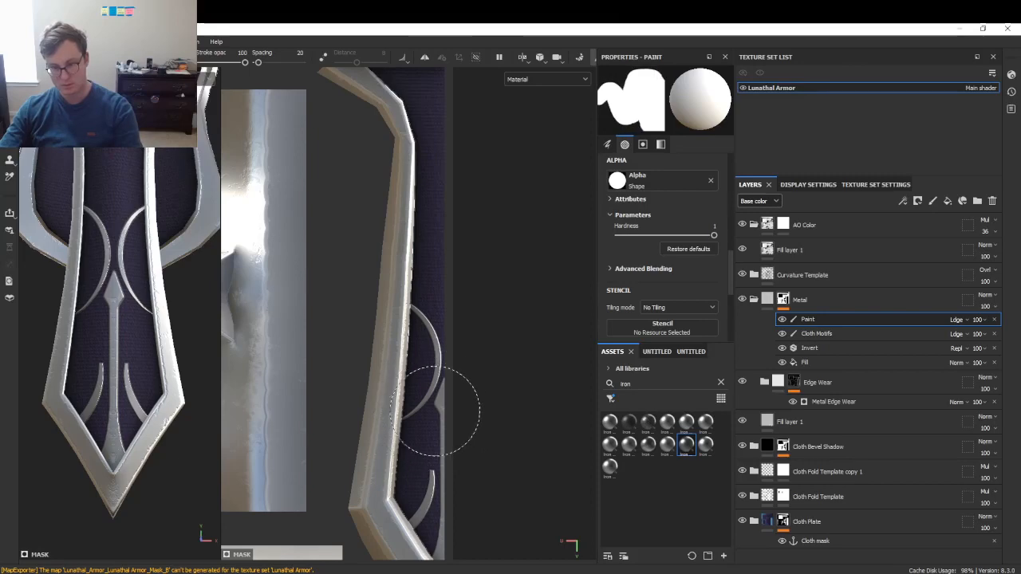
left_click(436, 410)
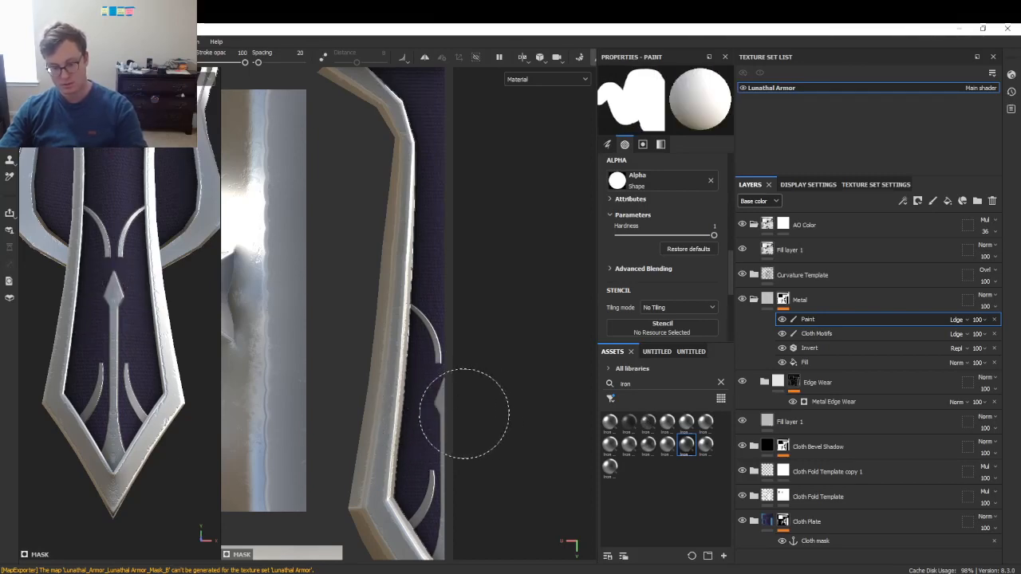
- Enlarge the brush, stamp a disc over the spearhead and erase an offset disc inside it to leave a thin mirrored ring
right_click_drag(463, 415, 475, 414, "ctrl")
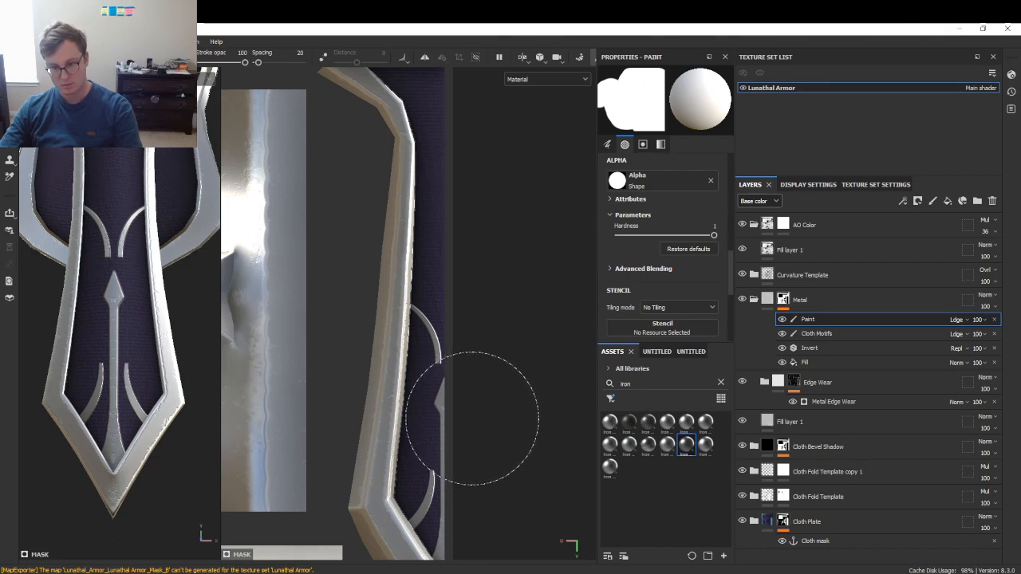
left_click(472, 418)
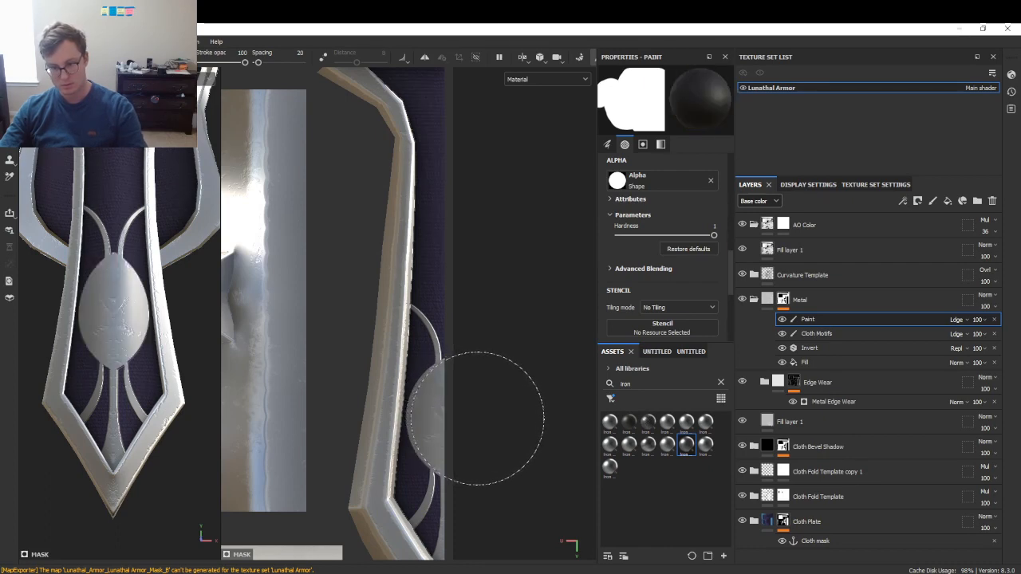
key("ctrl+z")
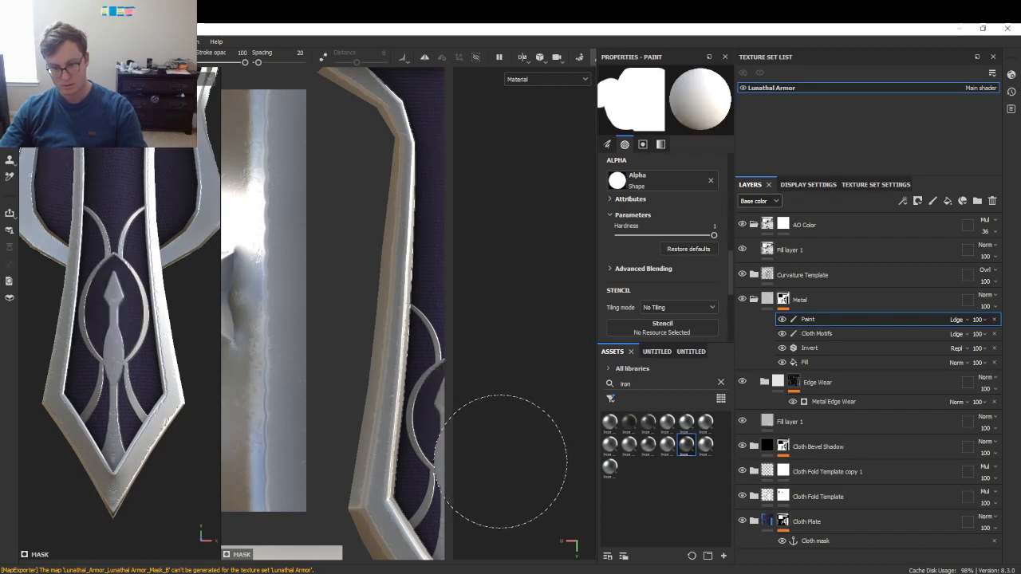
- Shrink the brush and erase the overlapping ends where the ring meets the upper and lower crescents, checking against the reference art
scroll(492, 452, "up", 2)
left_click_drag(488, 451, 475, 415, "alt")
middle_click_drag(484, 422, 507, 409, "alt")
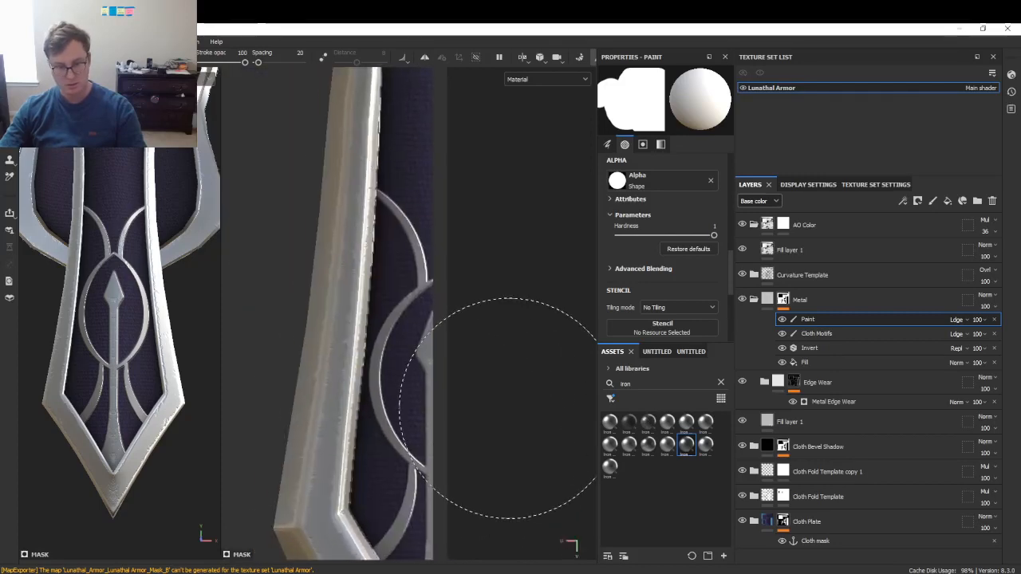
key("x")
key("bracketleft")
key("bracketleft")
key("bracketleft")
key("bracketleft")
key("bracketleft")
key("bracketleft")
key("bracketleft")
key("bracketleft")
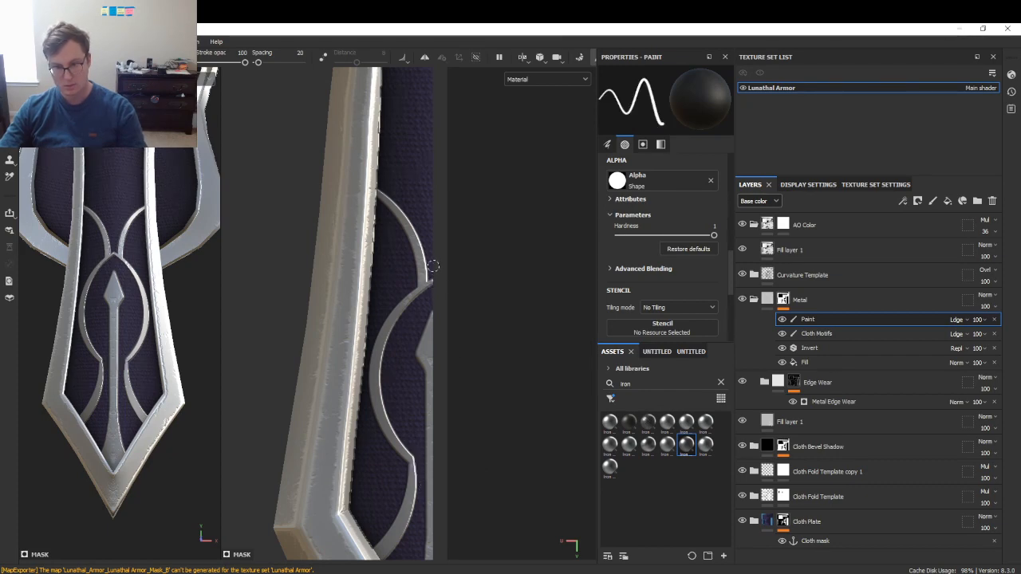
key("alt+Tab")
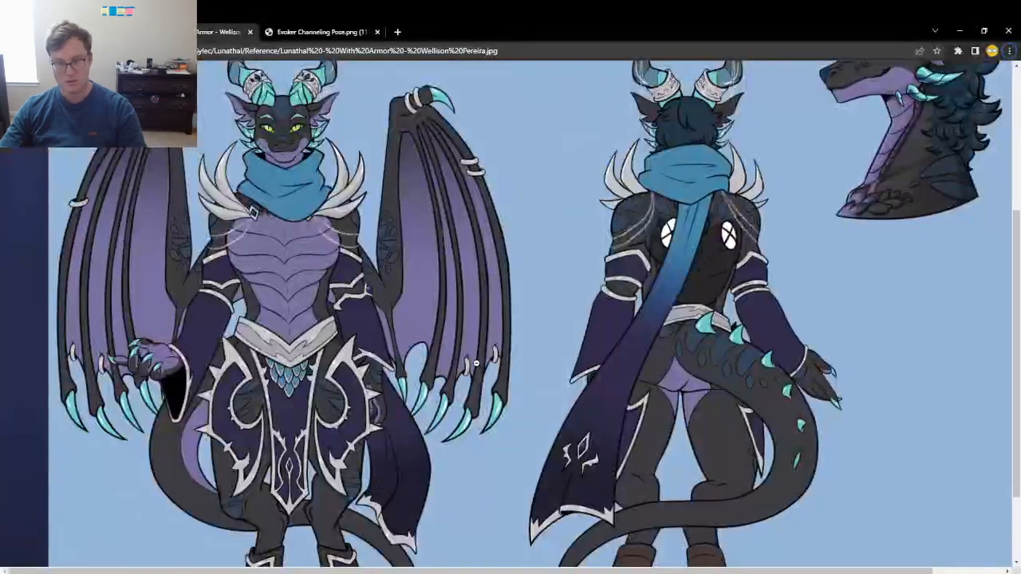
key("alt+Tab")
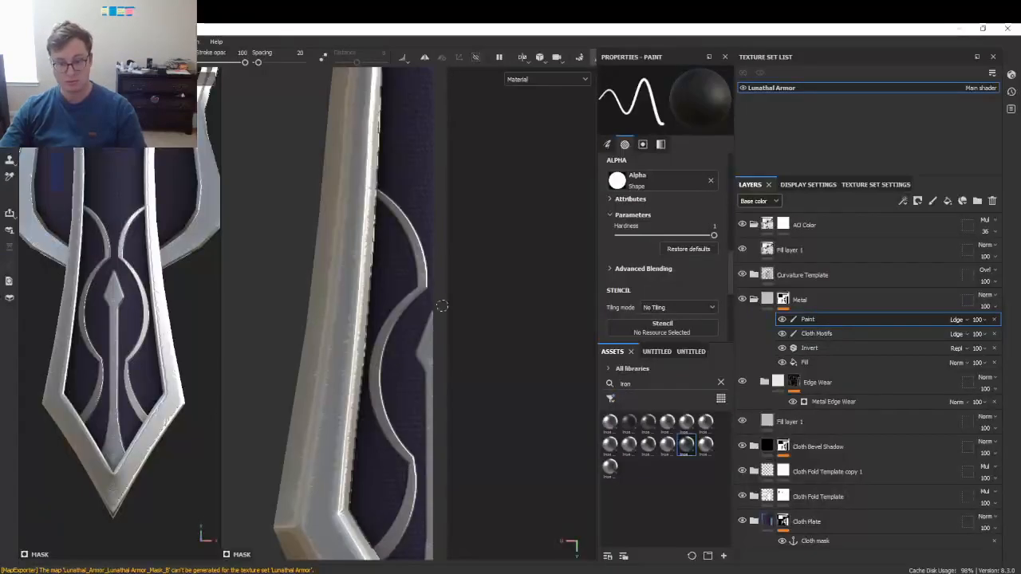
- Thicken the upper crescent's end where it meets the metal border, then compare it with the reference art
middle_click_drag(427, 204, 455, 334, "alt")
scroll(454, 340, "up", 3)
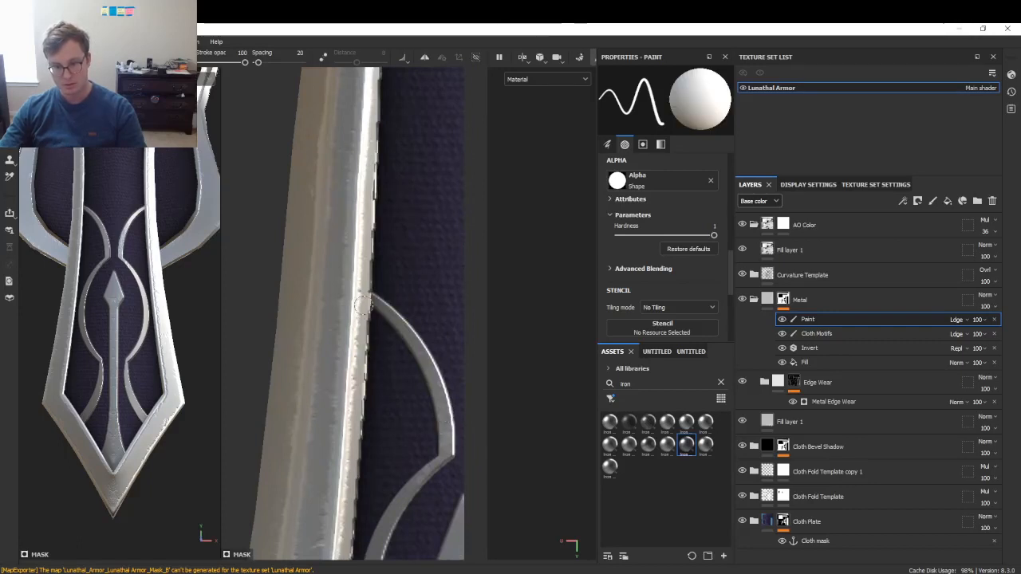
left_click_drag(378, 312, 411, 343)
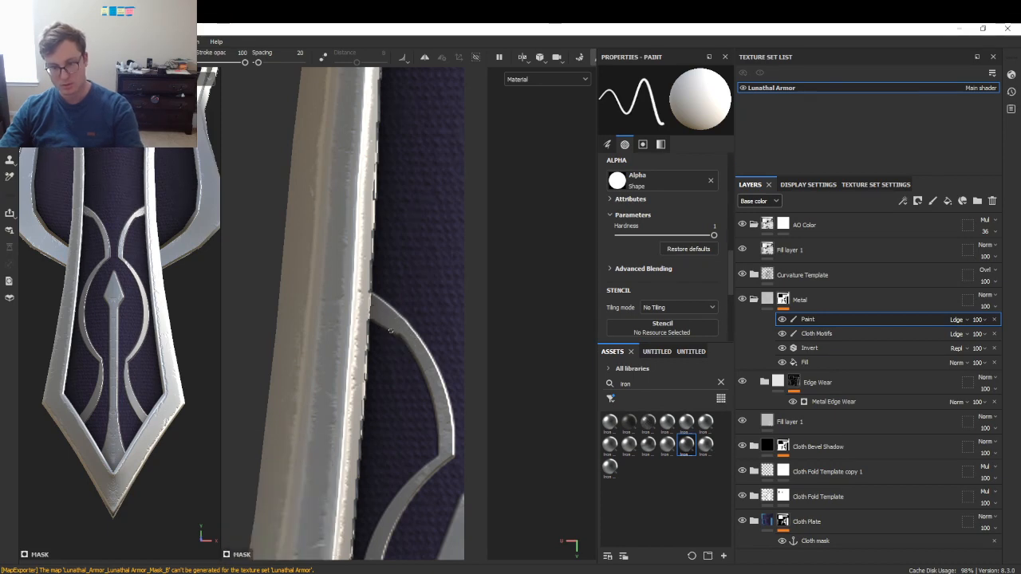
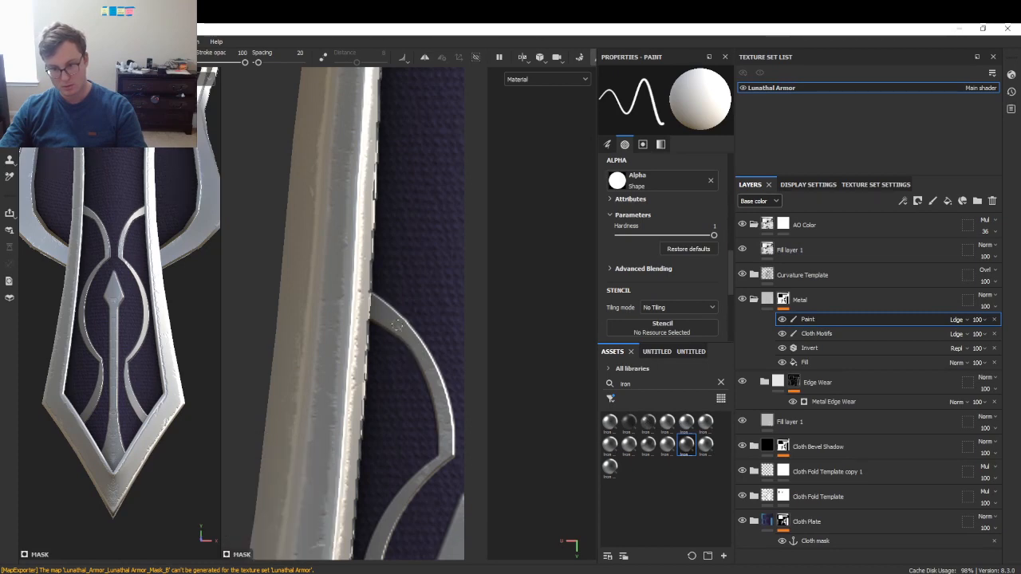
key("alt+Tab")
left_click(448, 368)
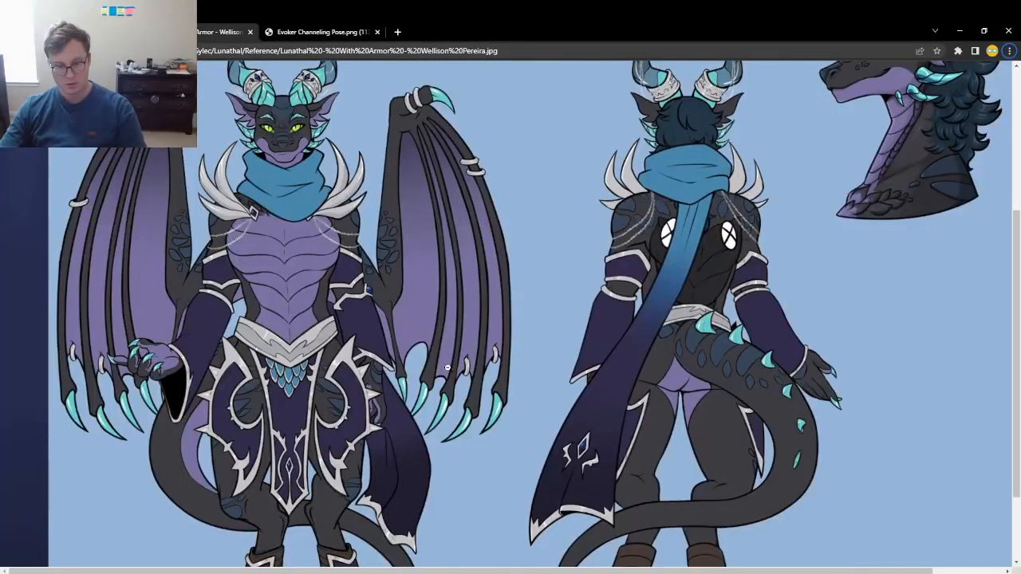
key("alt+Tab")
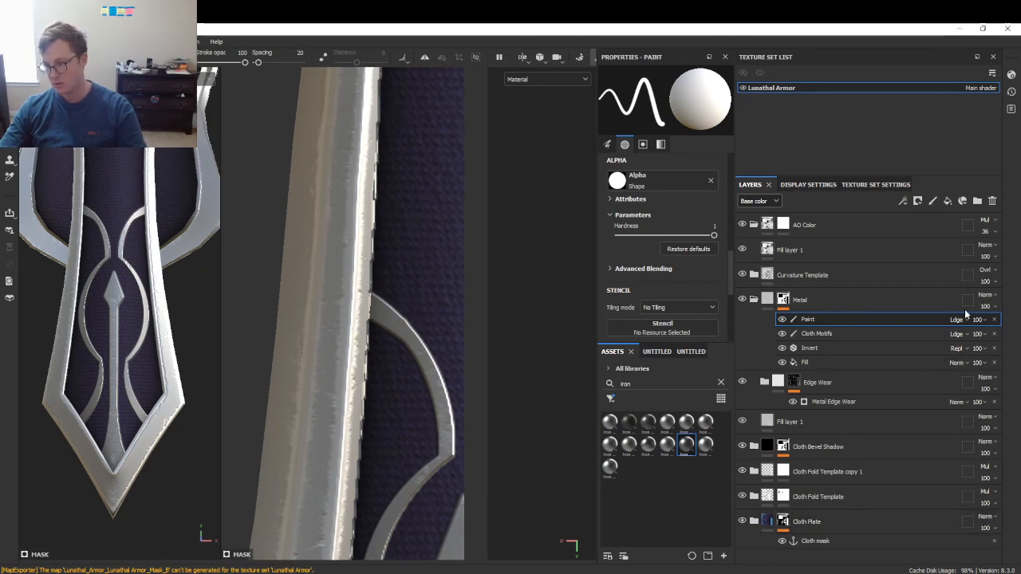
- Paint two small curled spikes along the upper crescent on a new paint effect in the Metal mask, set to Linear dodge (Add) blending
right_click(802, 304)
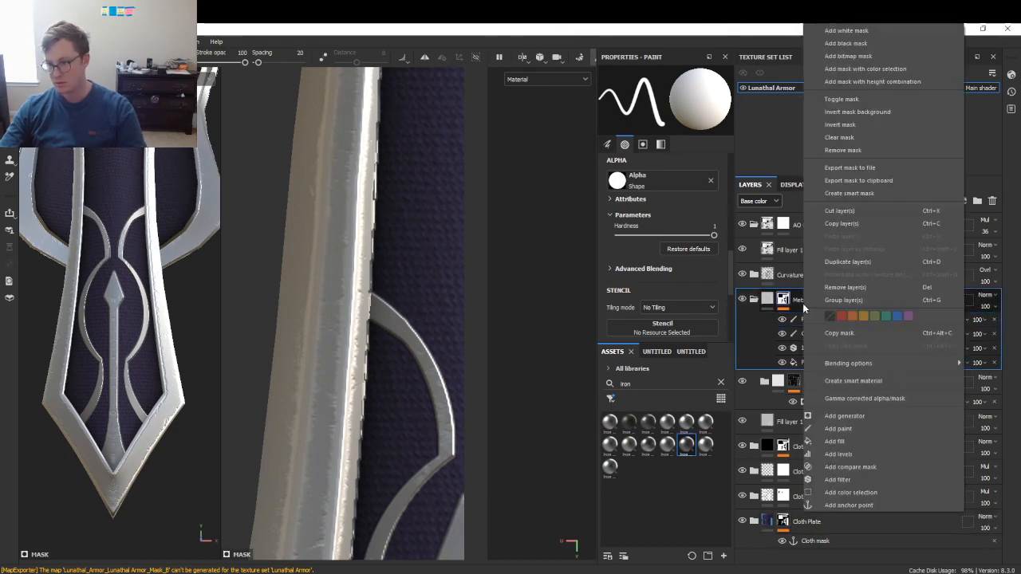
left_click(839, 429)
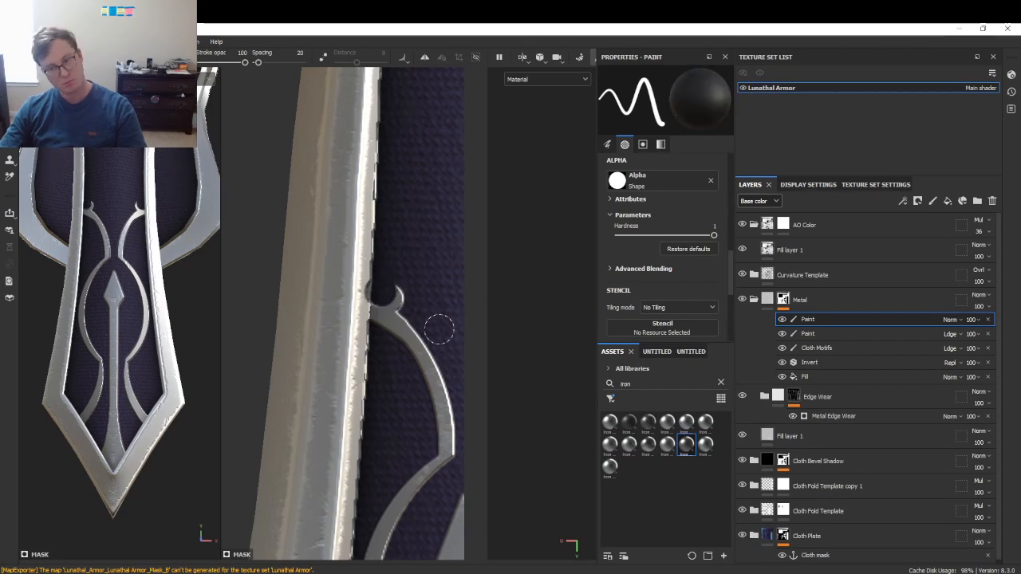
left_click(950, 319)
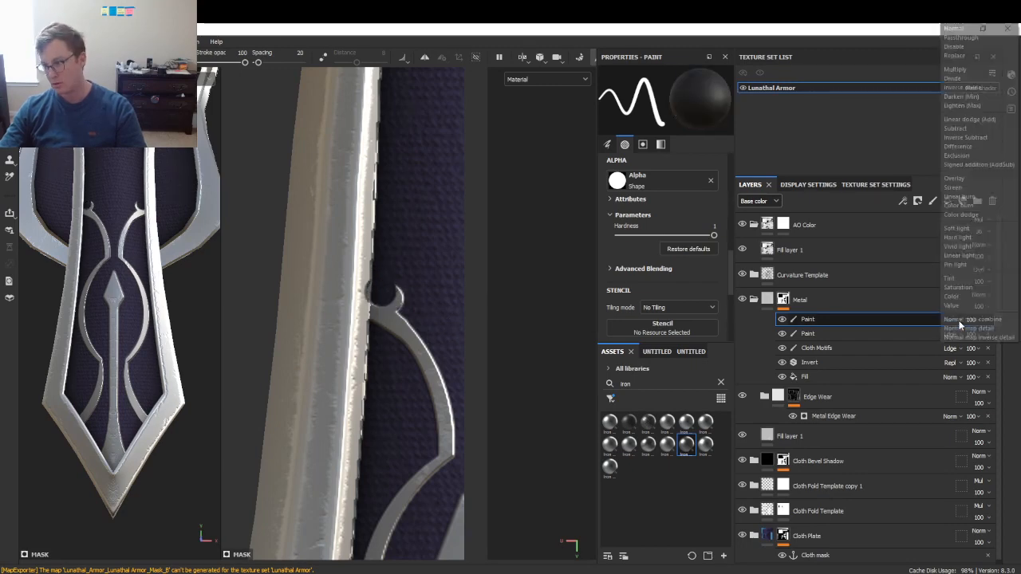
left_click(968, 125)
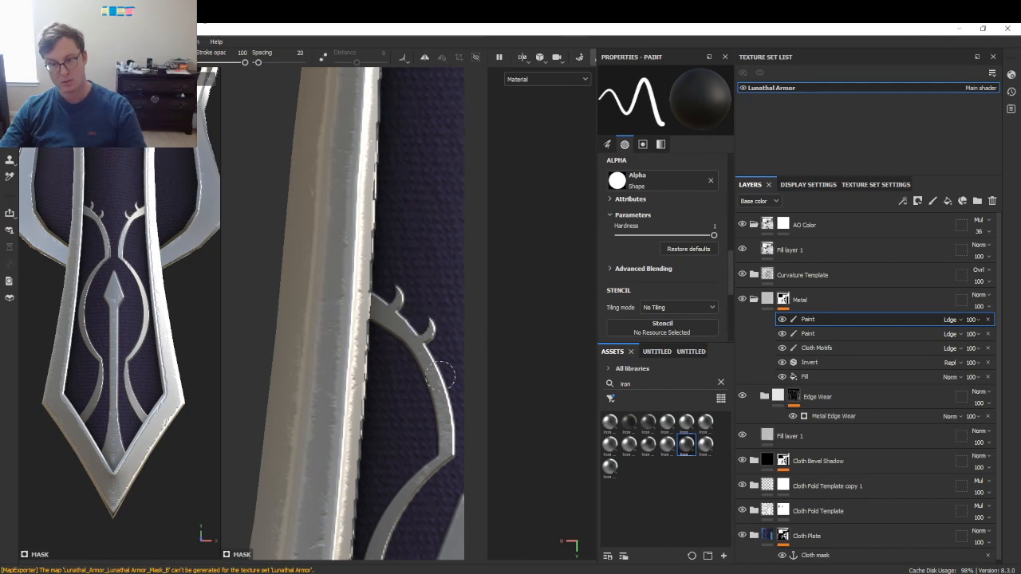
- Compare the painted ring, crescents and spikes on the cloth panel with the reference art
scroll(451, 373, "down", 4)
mouse_move(137, 354)
left_mouse_down("alt")
mouse_move(136, 343)
mouse_move(128, 352)
left_mouse_up("alt")
scroll(126, 353, "down", 3)
key("alt+Tab")
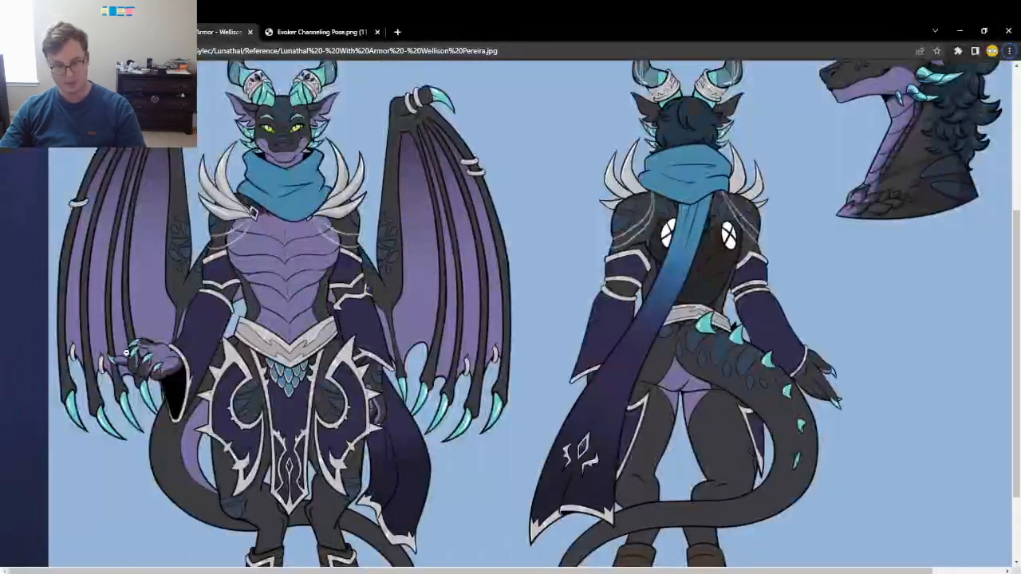
key("alt+Tab")
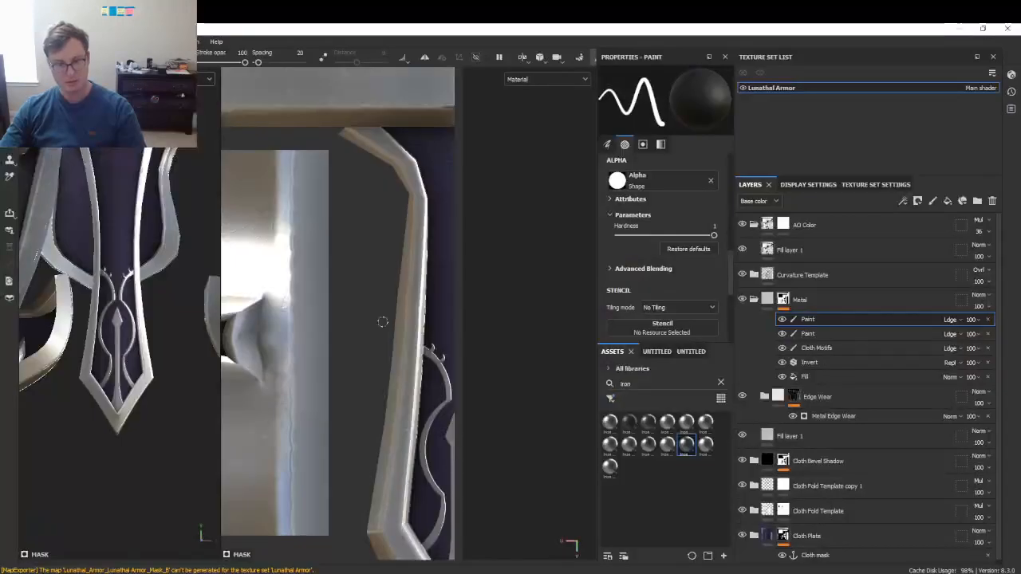
scroll(461, 422, "up", 4)
middle_click_drag(455, 449, 463, 317, "alt")
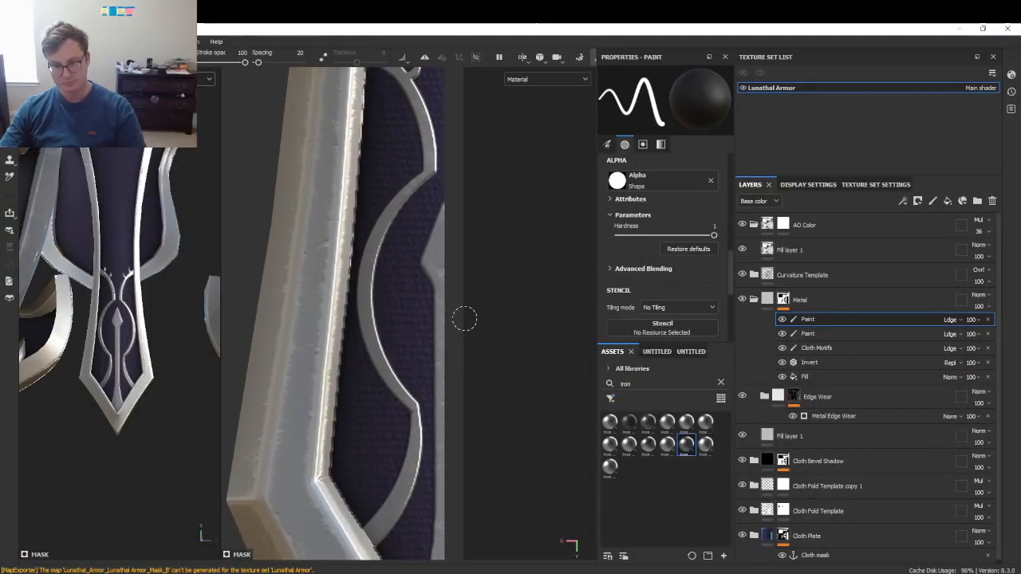
scroll(456, 285, "down", 2)
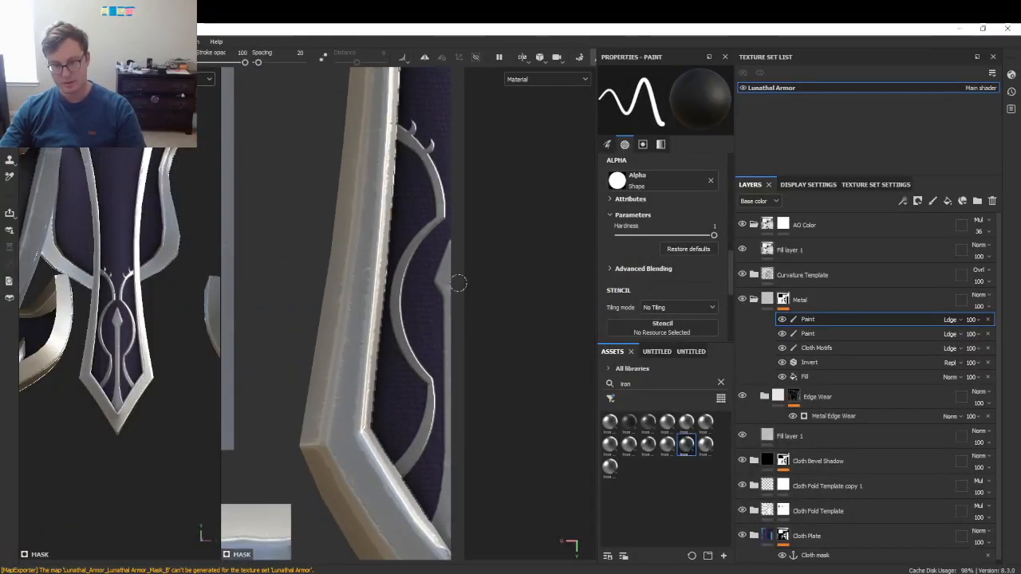
- Erase the entire spear motif from the Cloth Motifs paint effect
left_click(825, 349)
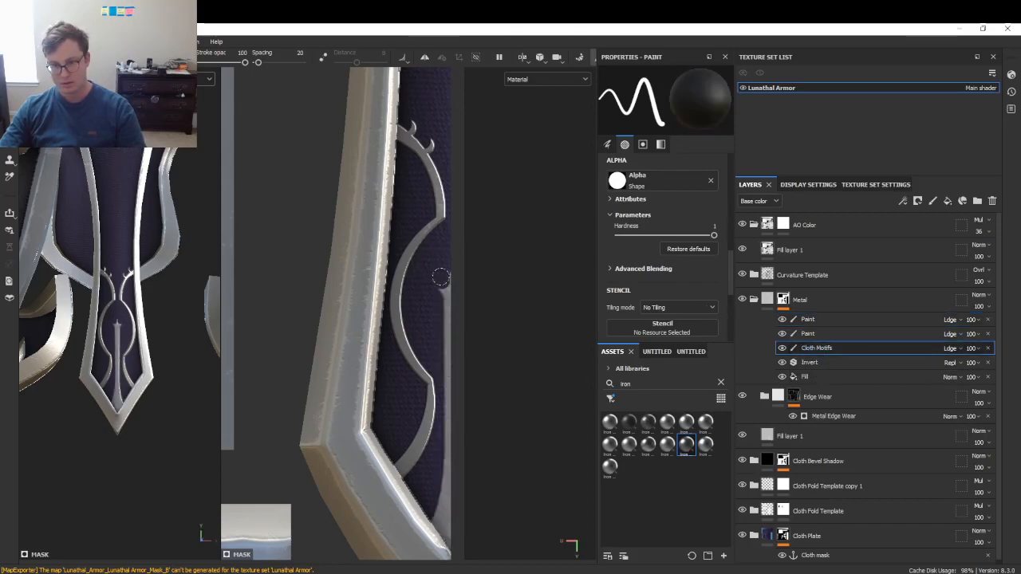
mouse_move(450, 439)
left_mouse_down()
mouse_move(441, 524)
mouse_move(454, 550)
left_mouse_up()
left_click(777, 333)
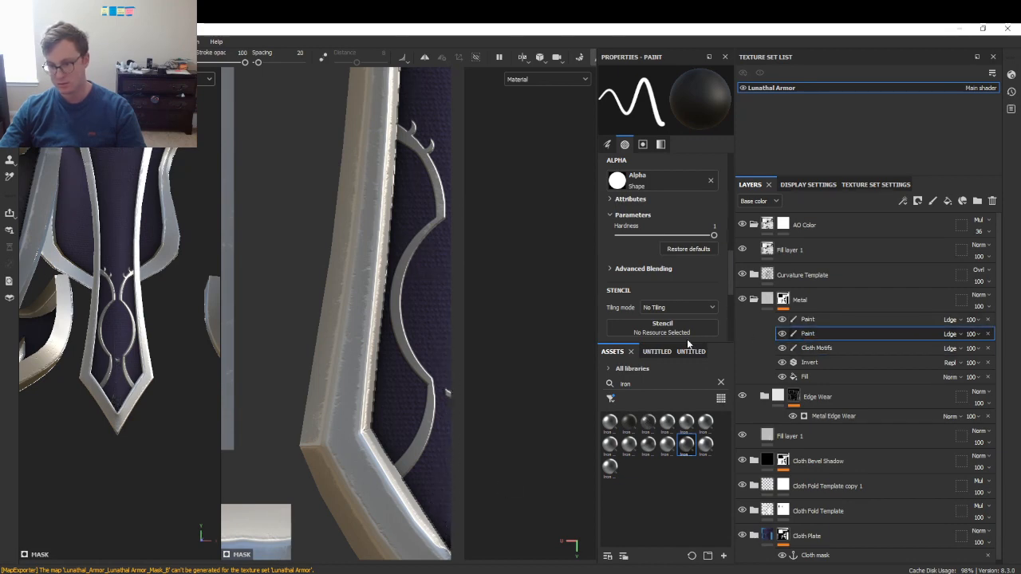
- Rename the Cloth Motifs paint effect to Arrow and the two paint effects above it to Bow and Bow Spikes
left_click(815, 348)
double_click(822, 349)
key("ctrl+a")
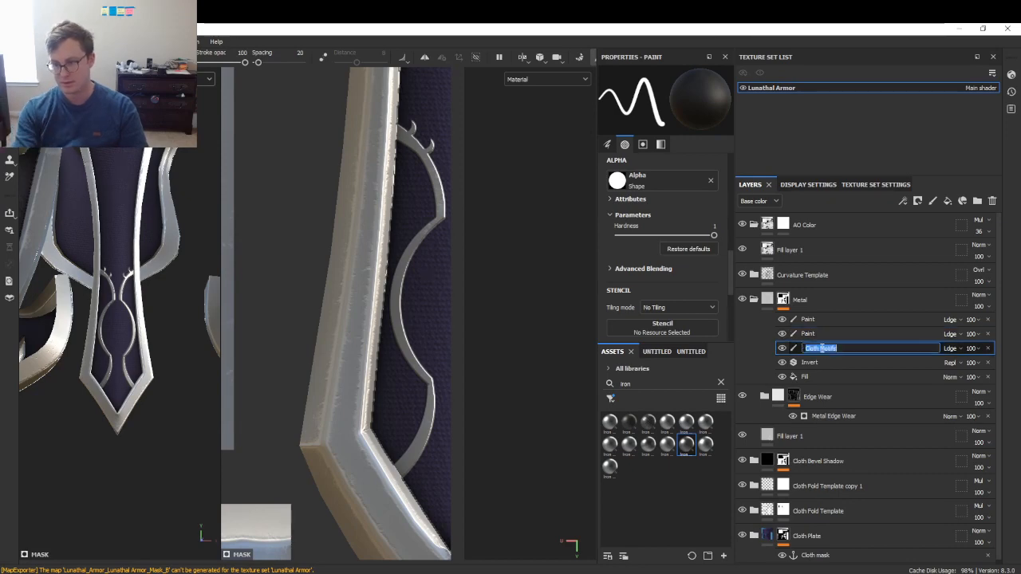
type("Arrow")
key("Return")
left_click(812, 334)
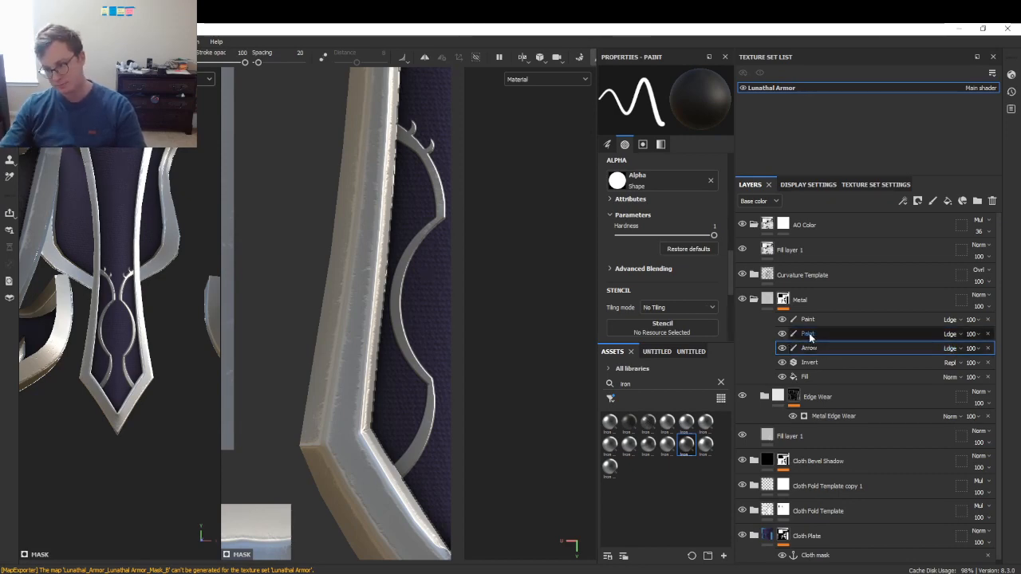
double_click(812, 333)
type("Bow")
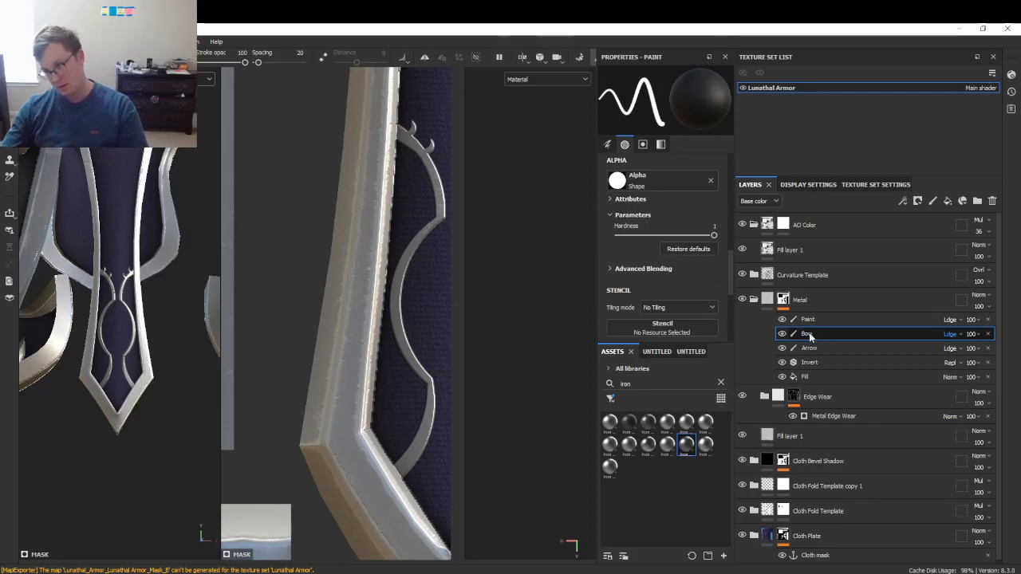
key("Return")
double_click(810, 320)
type("Bow Spike")
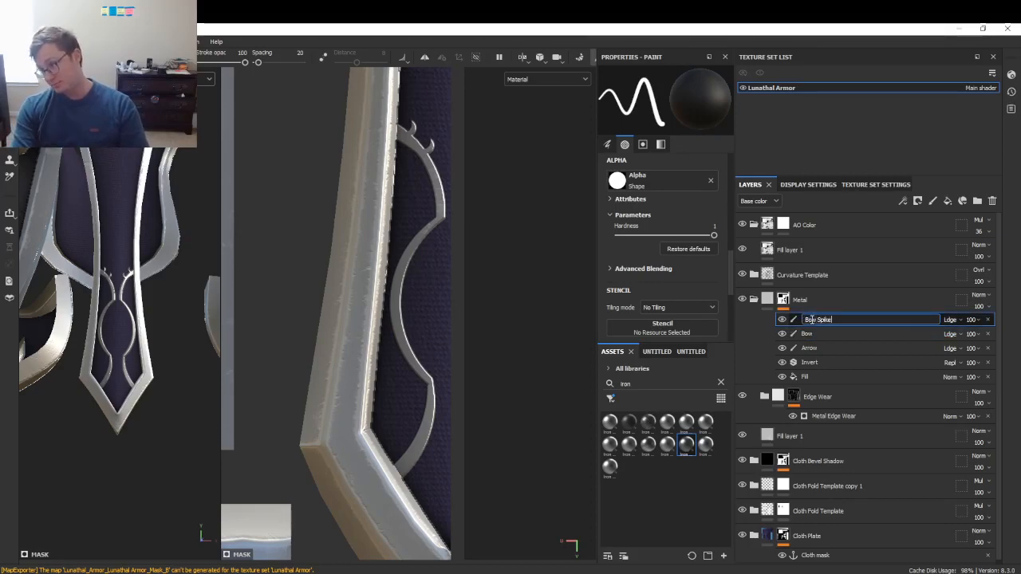
type("s")
key("Return")
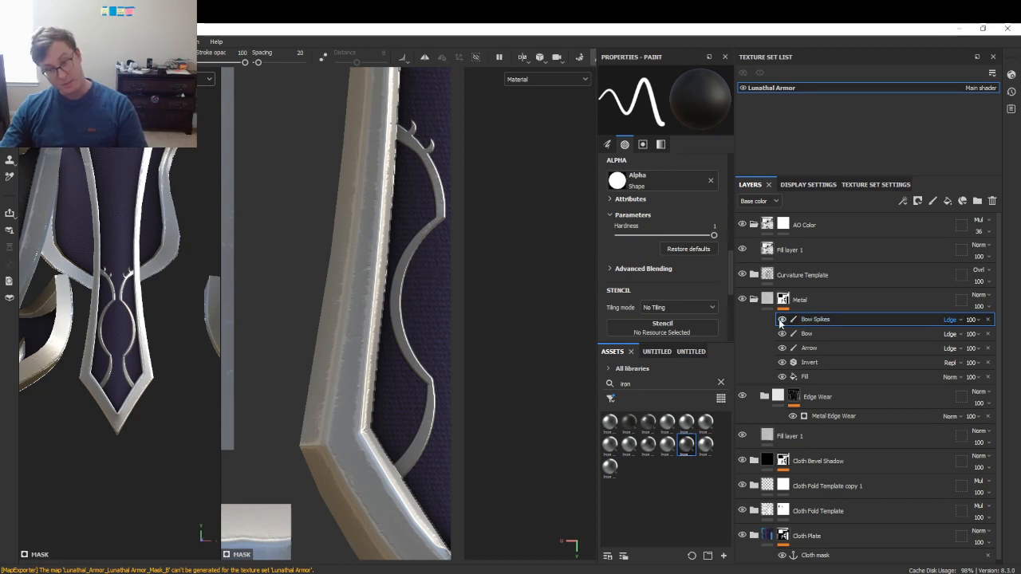
- Paint an arrow with a pointed base, straight shaft and pointed head along the cloth panel's centre line in the Arrow paint effect
left_click(814, 350)
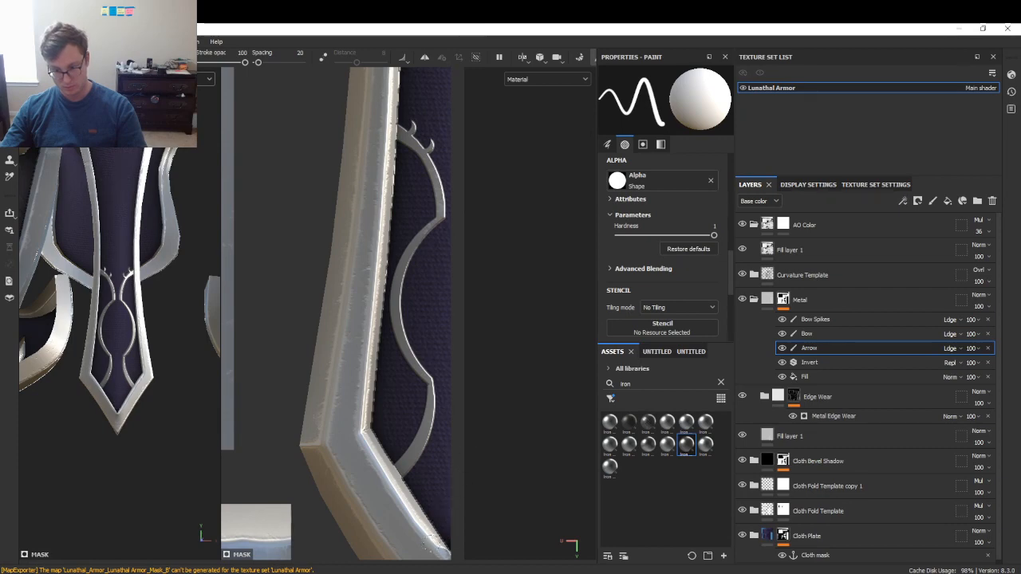
left_click_drag(445, 534, 458, 489)
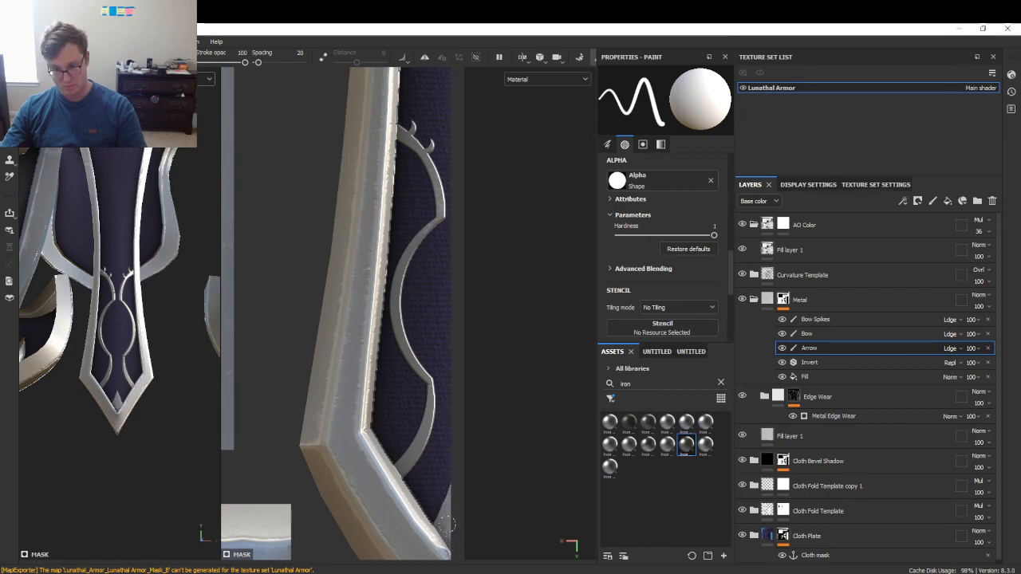
key("shift")
left_click(451, 345, "shift")
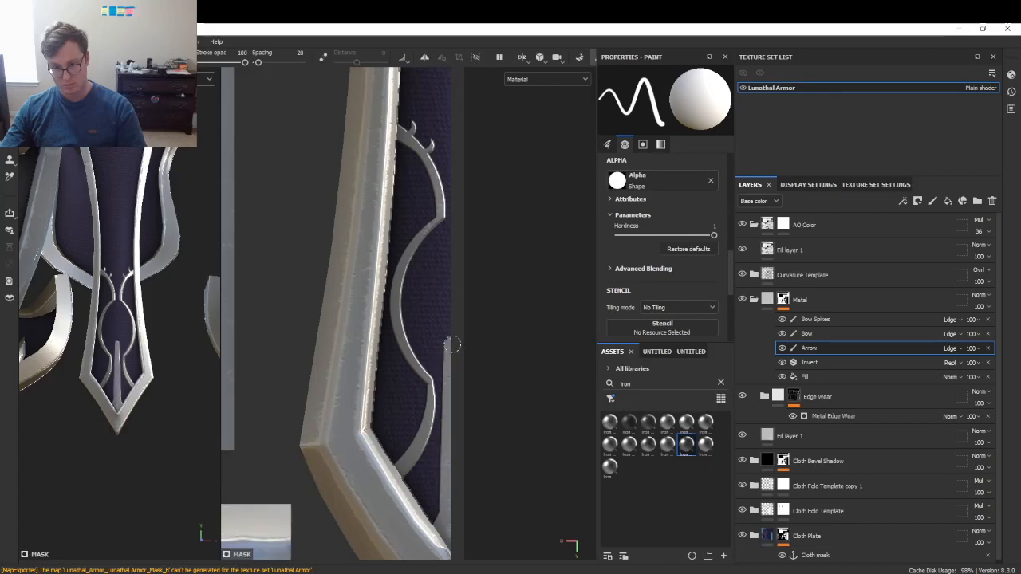
key("alt+Tab")
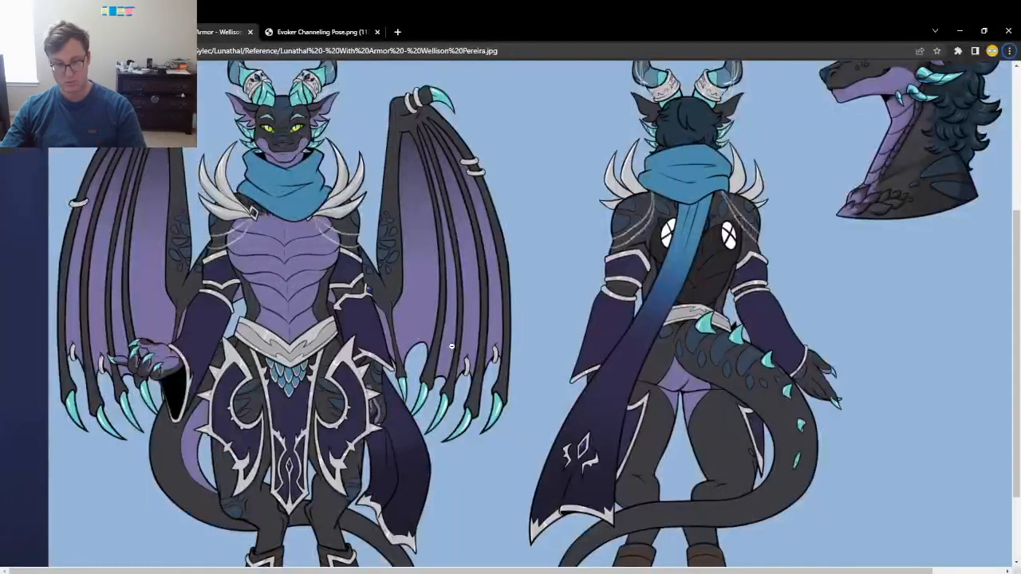
key("alt+Tab")
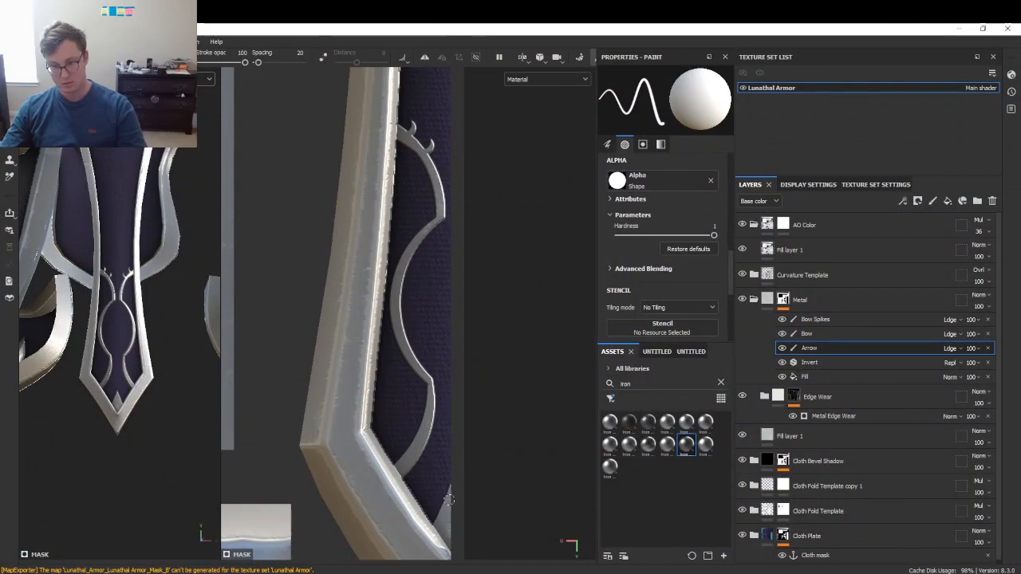
left_click(448, 323, "shift")
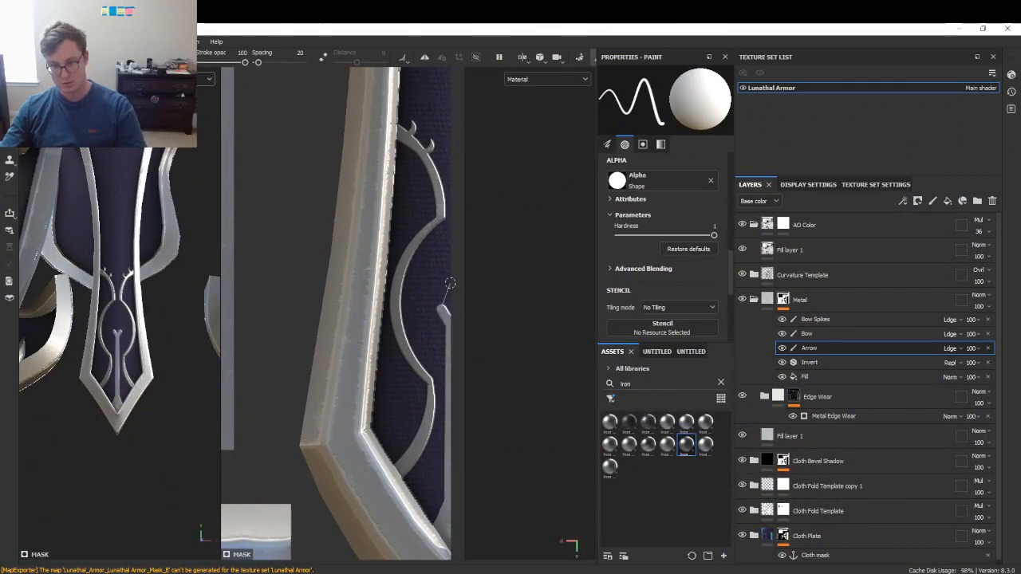
left_click_drag(447, 279, 448, 309)
- Trim the arrowhead to a sharper point and thin the arrow's shaft by erasing along their edges
key("x")
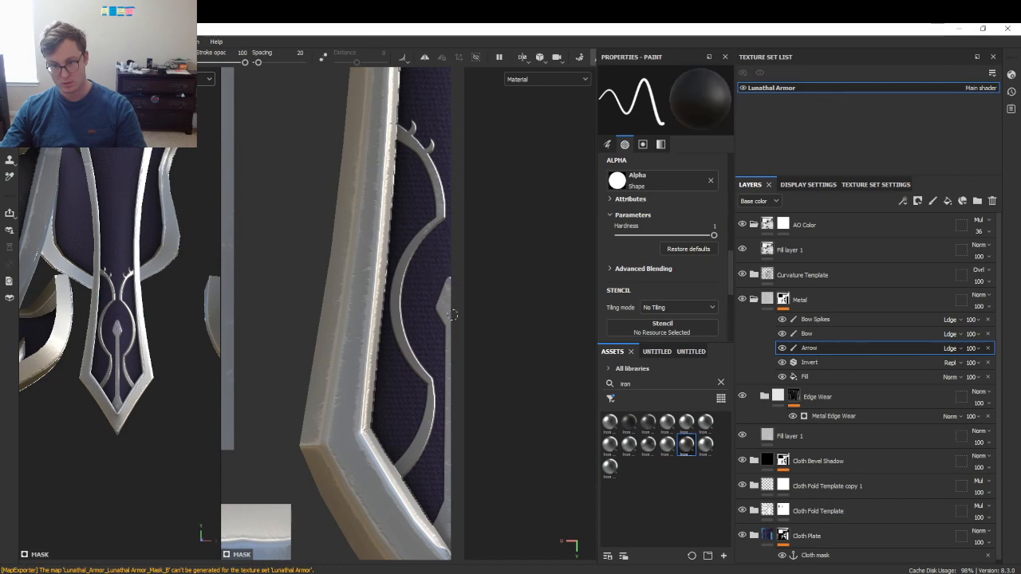
key("x")
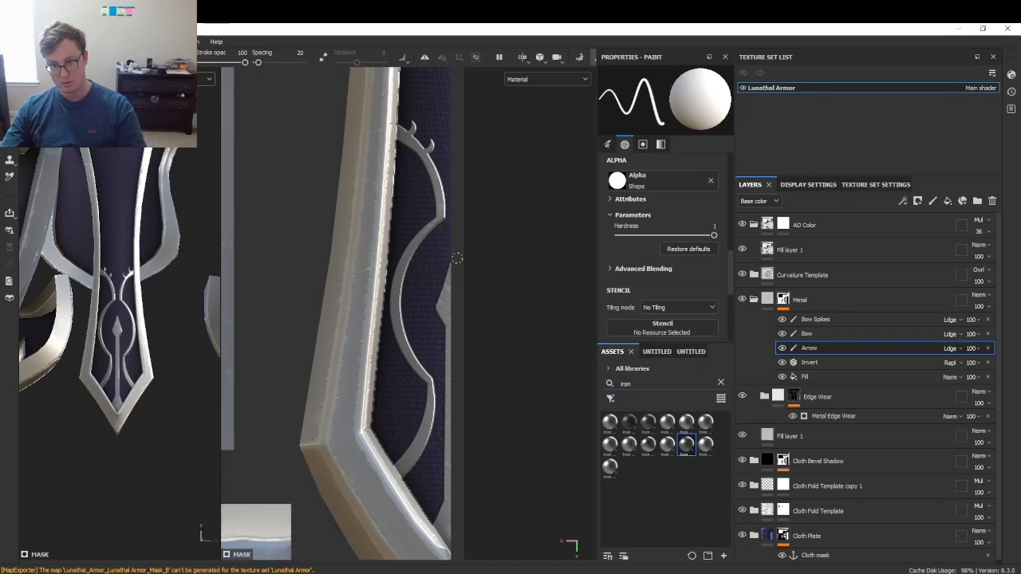
key("x")
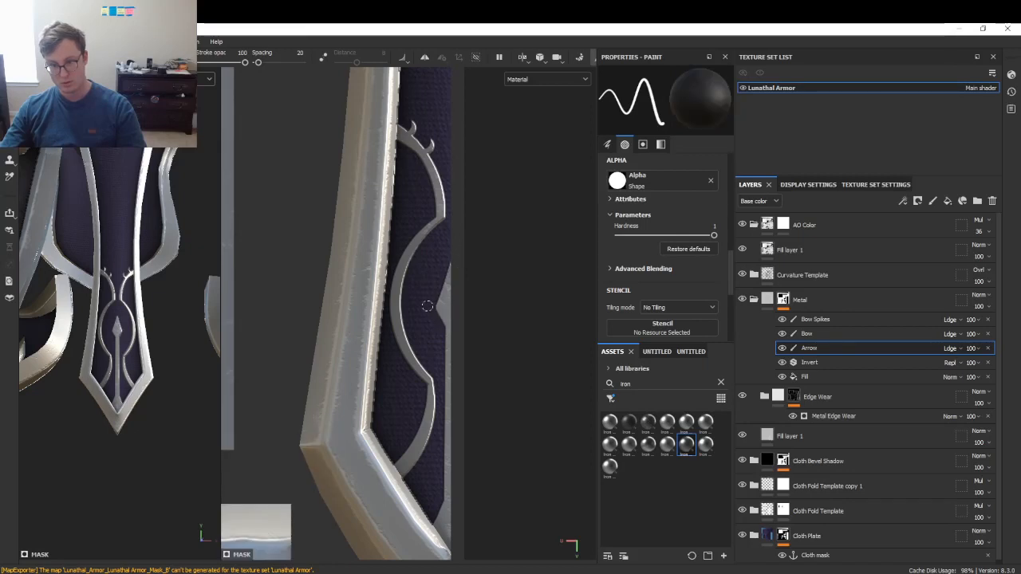
key("shift")
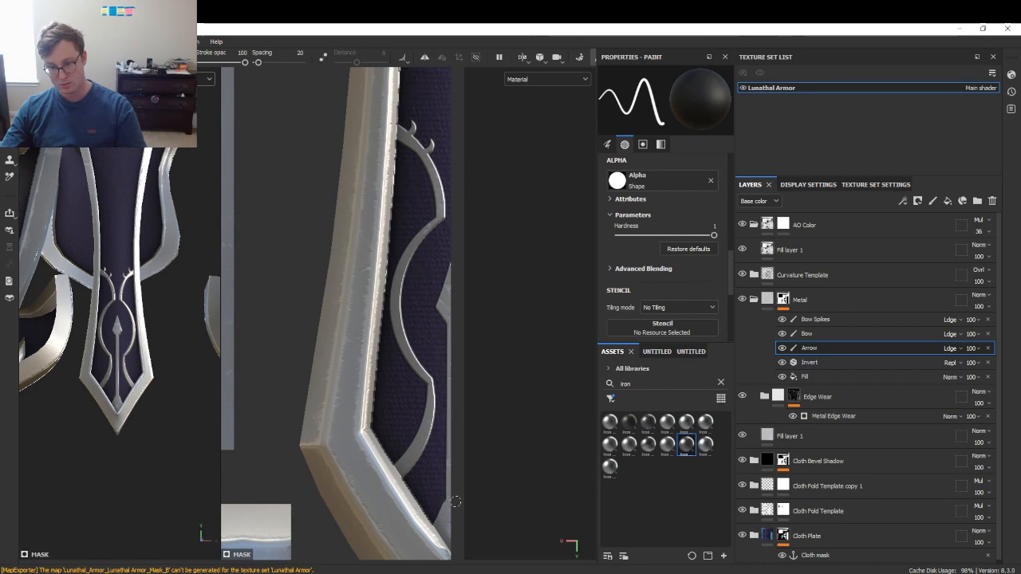
left_click_drag(443, 332, 437, 500)
key("shift")
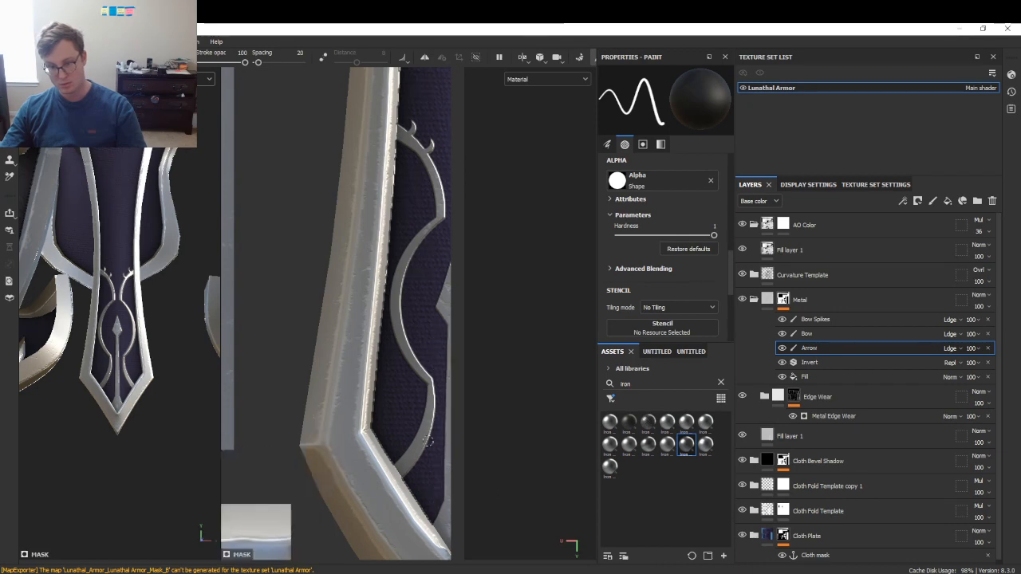
- Hollow out the arrowhead into a thin diamond outline and compare the arrow with the reference art
key("alt+Tab")
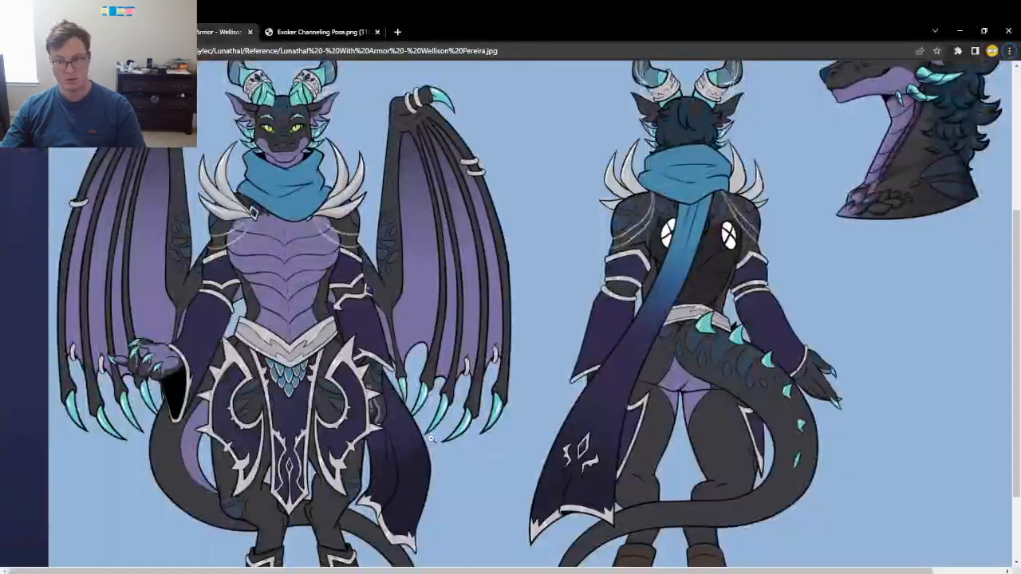
key("alt+Tab")
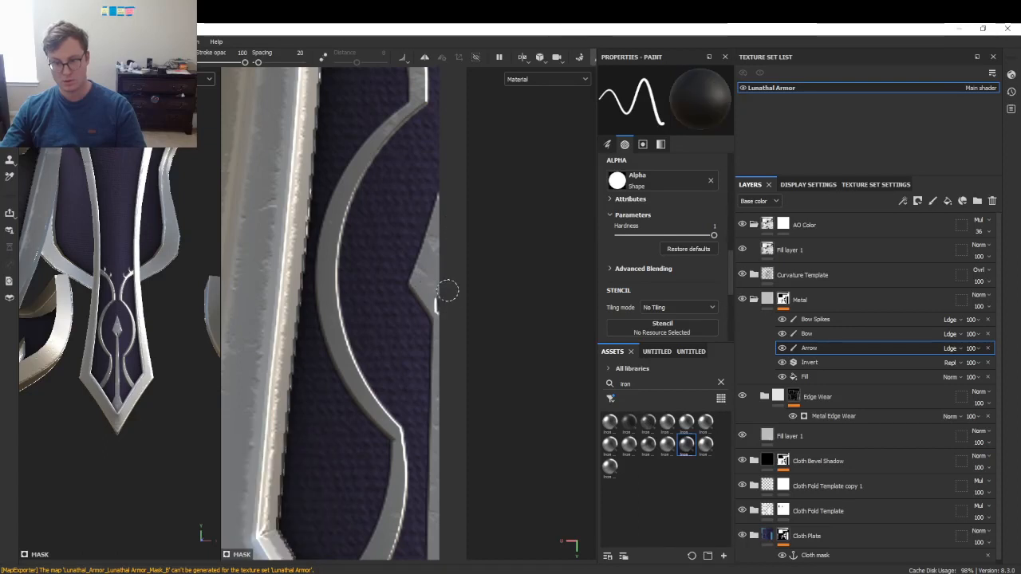
mouse_move(440, 292)
left_mouse_down()
mouse_move(429, 282)
mouse_move(459, 305)
left_mouse_up()
left_click(433, 279)
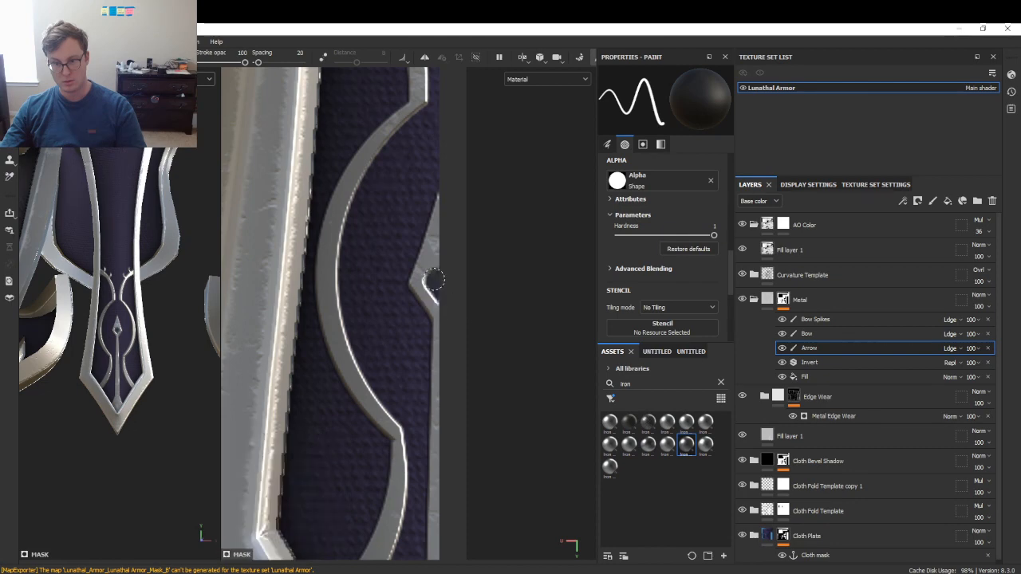
key("ctrl+z")
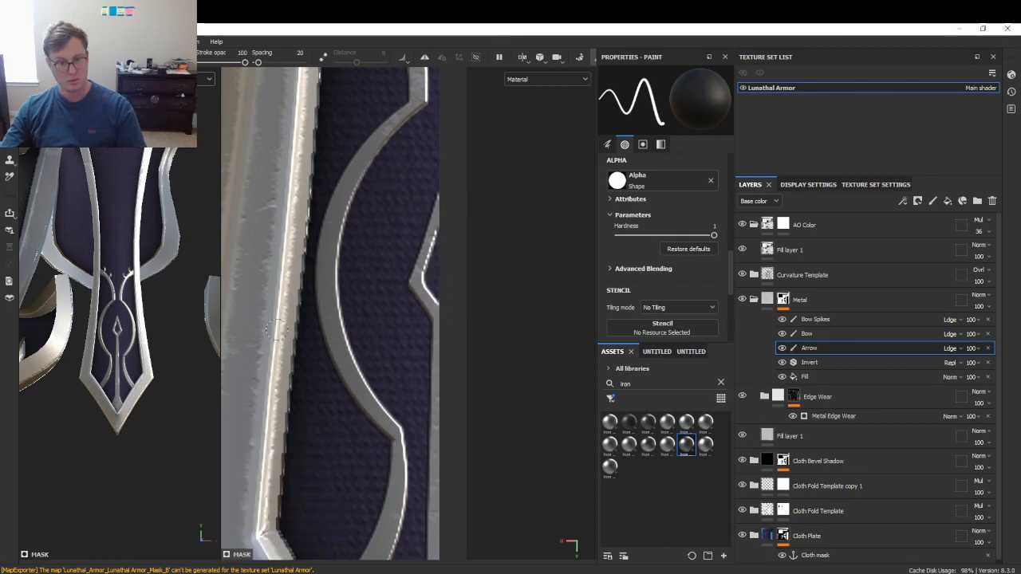
mouse_move(204, 335)
left_mouse_down("alt")
mouse_move(87, 354)
mouse_move(137, 357)
left_mouse_up("alt")
key("alt+Tab")
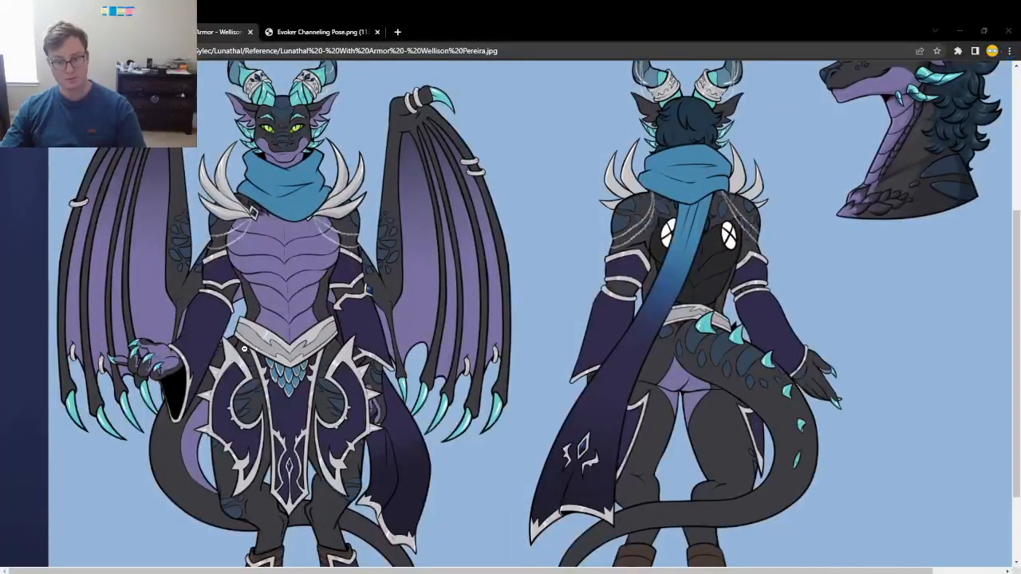
key("alt+Tab")
- Select the Bow Spikes paint effect and enlarge the brush for painting at the upper end of the cloth panel's metal border
mouse_move(404, 292)
middle_mouse_down("alt")
mouse_move(444, 388)
mouse_move(455, 449)
middle_mouse_up("alt")
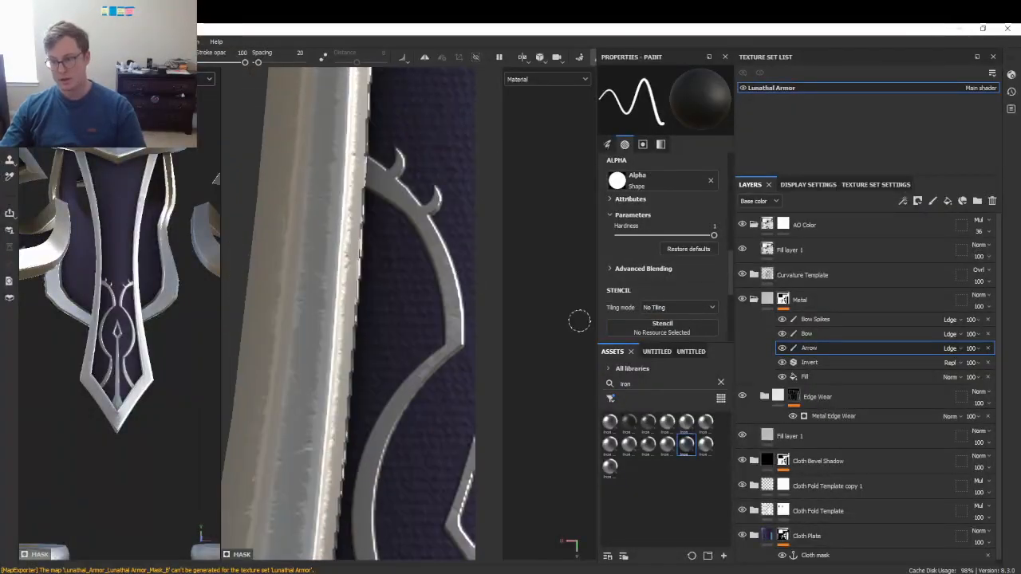
left_click(803, 319)
scroll(448, 279, "down", 3)
middle_click_drag(448, 279, 435, 478, "alt")
middle_click_drag(382, 88, 414, 346, "alt")
key("alt+Tab")
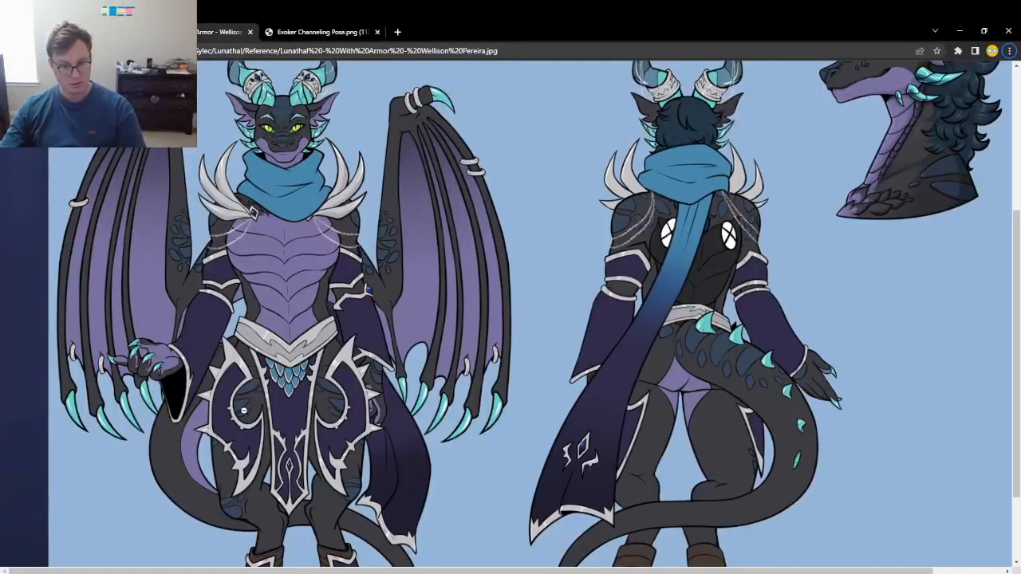
key("alt+Tab")
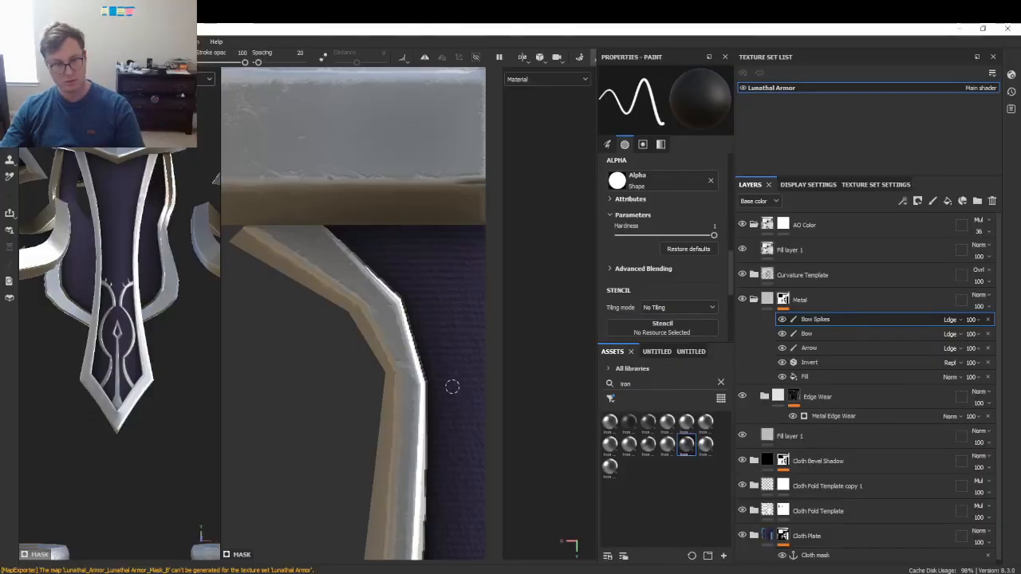
key("bracketright")
key("bracketright")
key("bracketright")
key("bracketright")
key("bracketright")
key("bracketright")
key("bracketright")
key("bracketright")
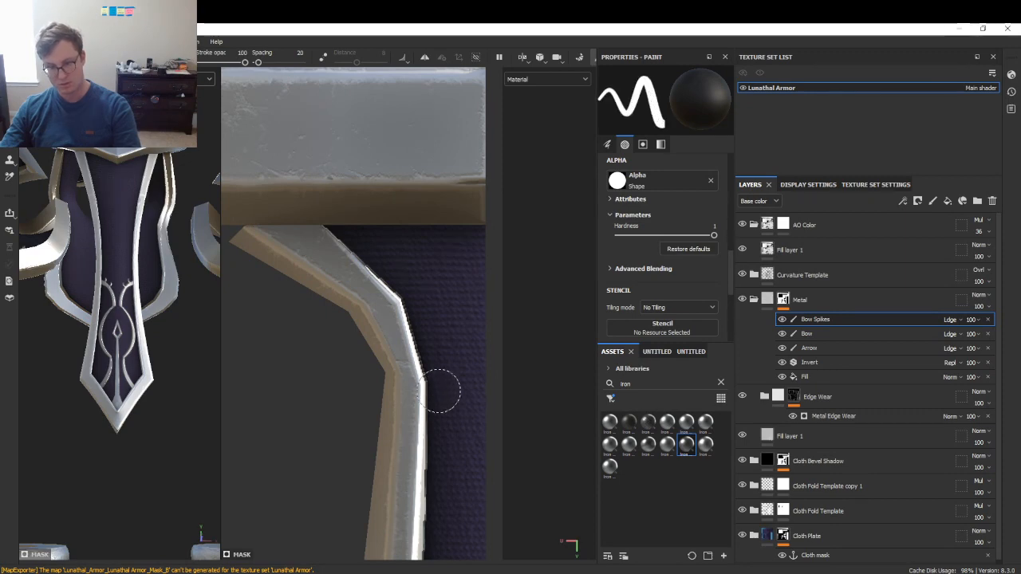
- Try a large round metal dab at two spots along the inner edge of the panel's upper border
key("x")
left_click(392, 294)
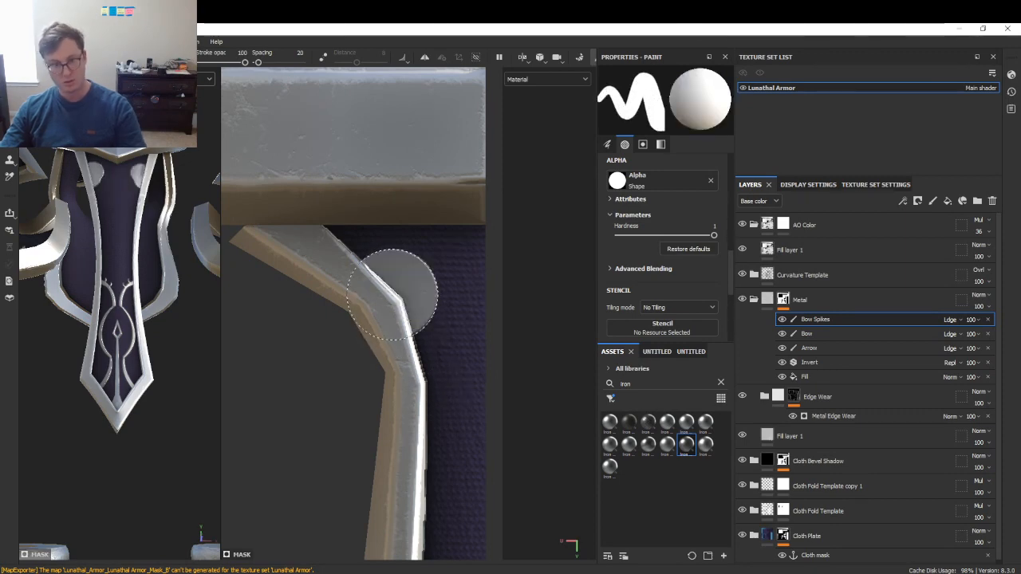
key("ctrl+z")
left_click(421, 440)
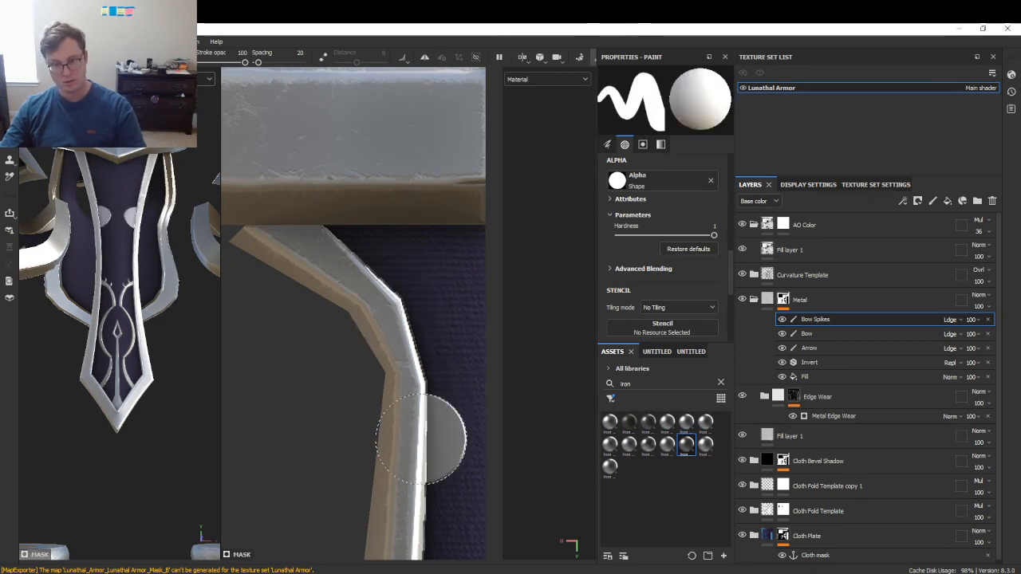
key("ctrl+z")
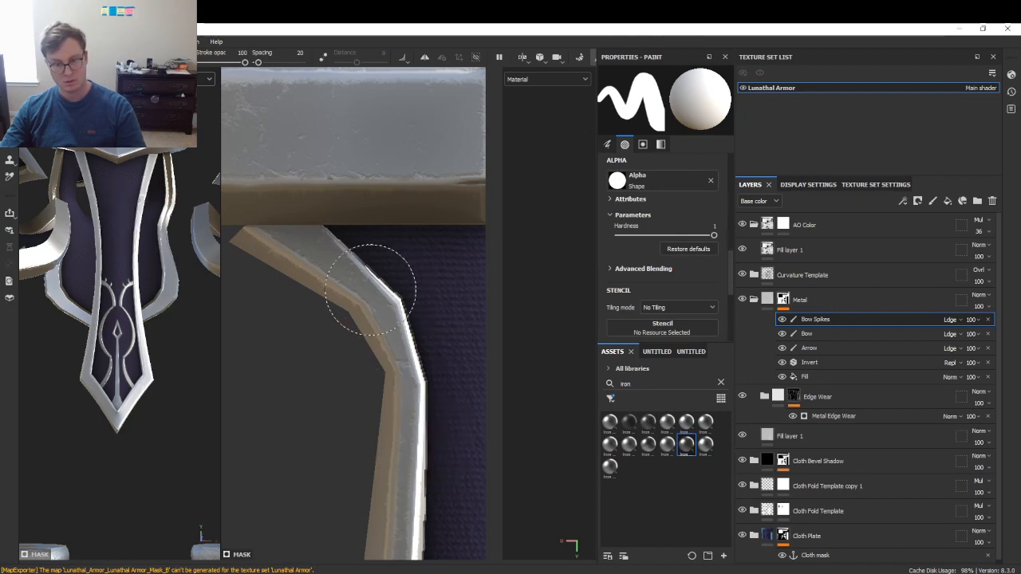
- Try to paint two thick curved horns on the upper border's inner edge and compare them with the reference art
left_click(428, 327)
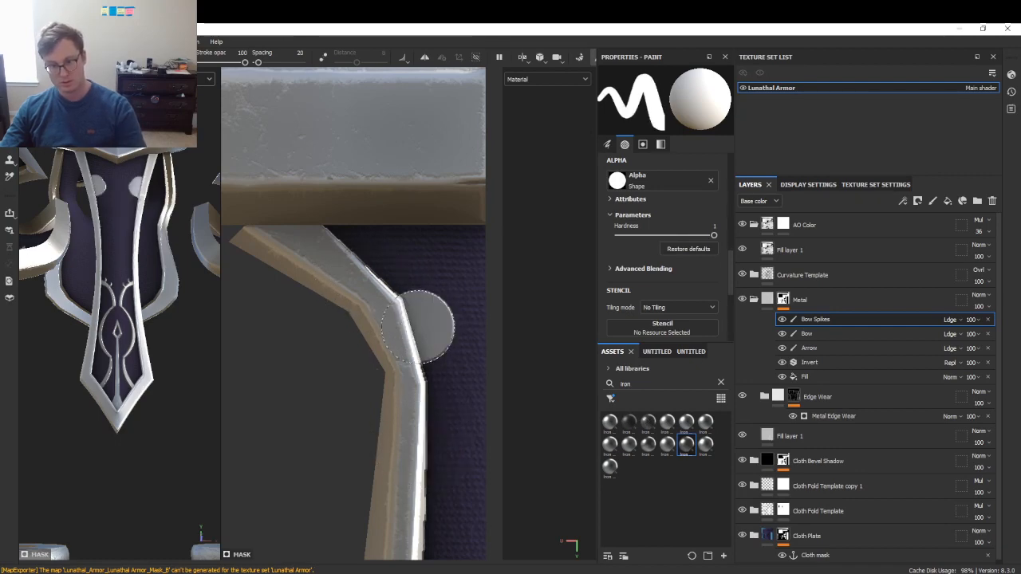
left_click(408, 300)
key("x")
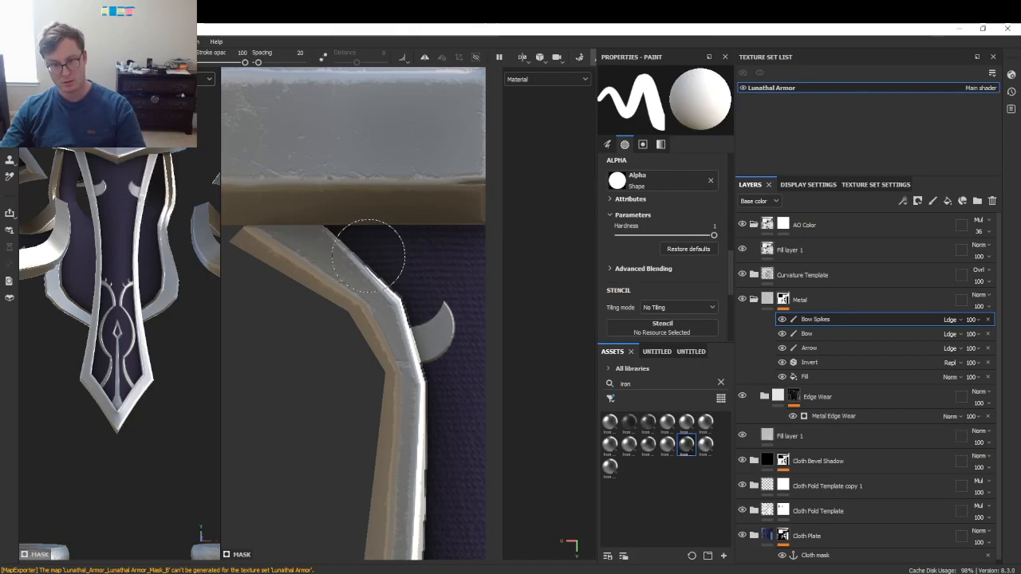
key("x")
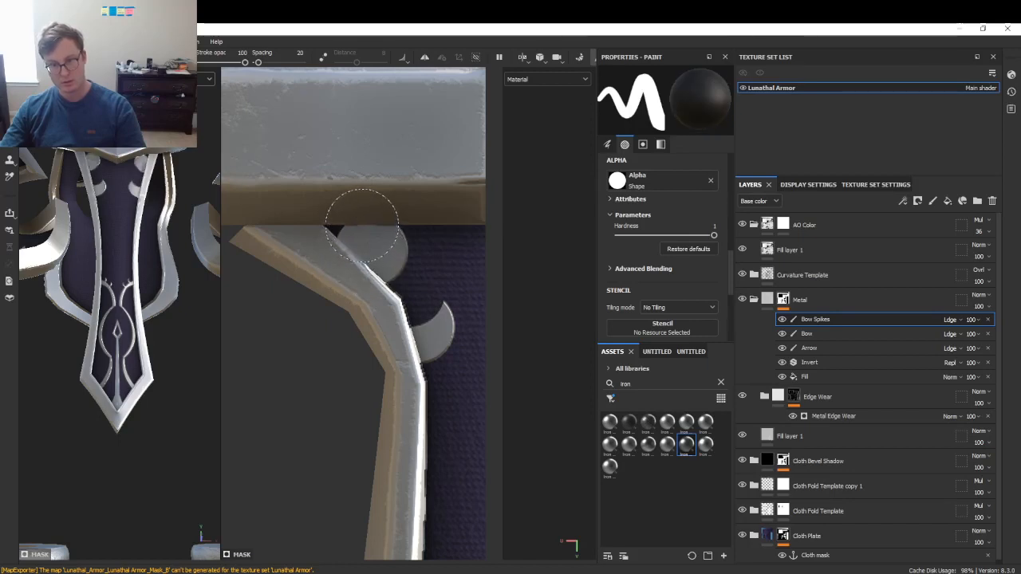
left_click(367, 230)
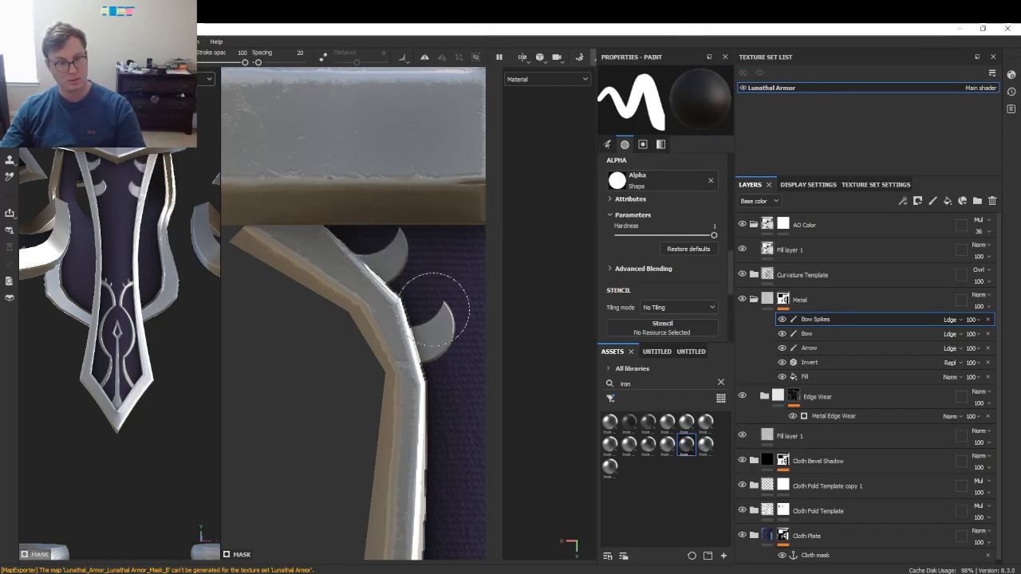
key("alt+Tab")
key("alt+Tab")
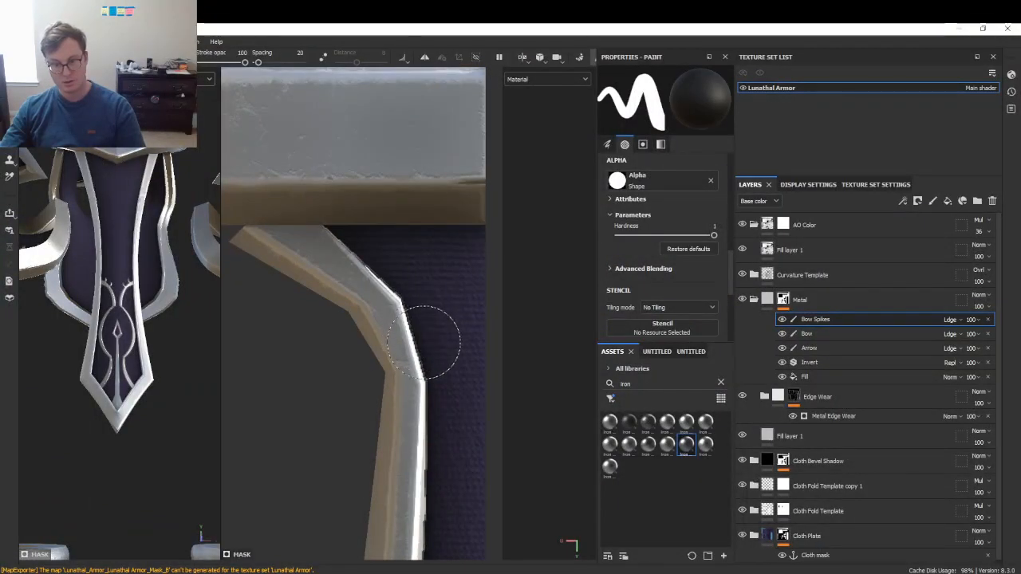
- Try two thinner curved horns close together on the upper border's inner edge, using a smaller brush, and compare them with the reference
key("x")
left_click(428, 343)
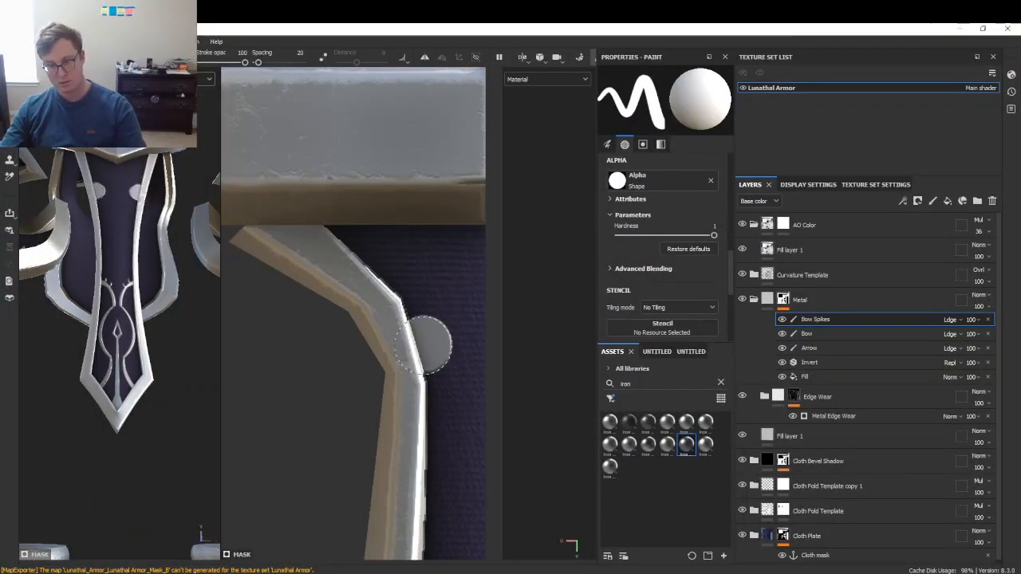
key("x")
left_click(433, 345)
key("x")
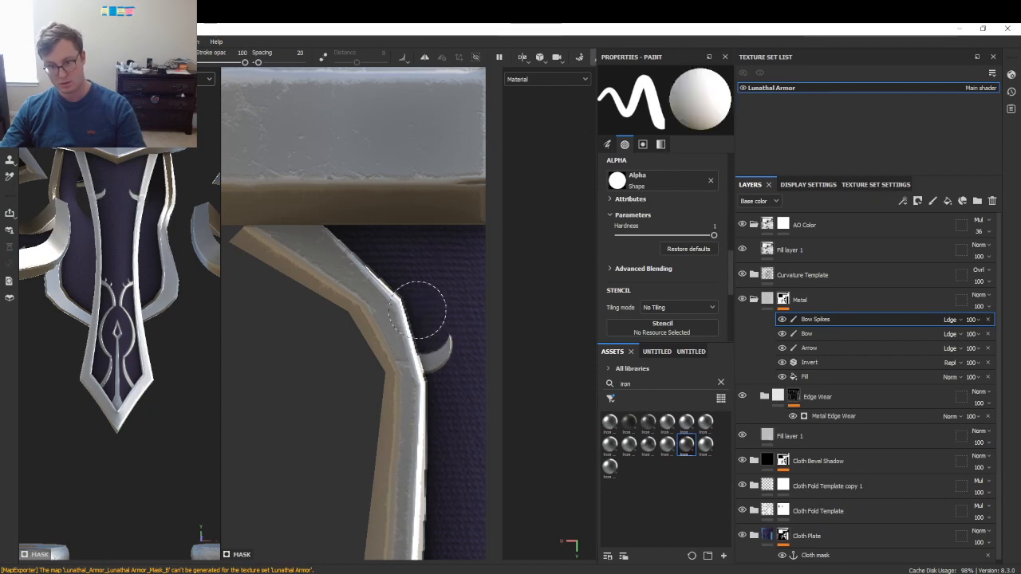
left_click(418, 309)
key("x")
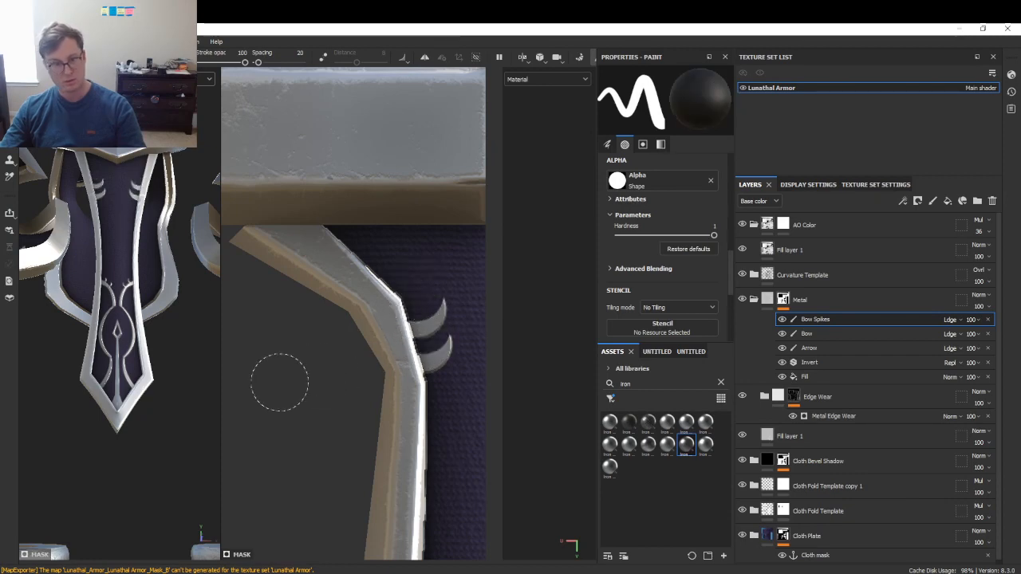
key("alt+Tab")
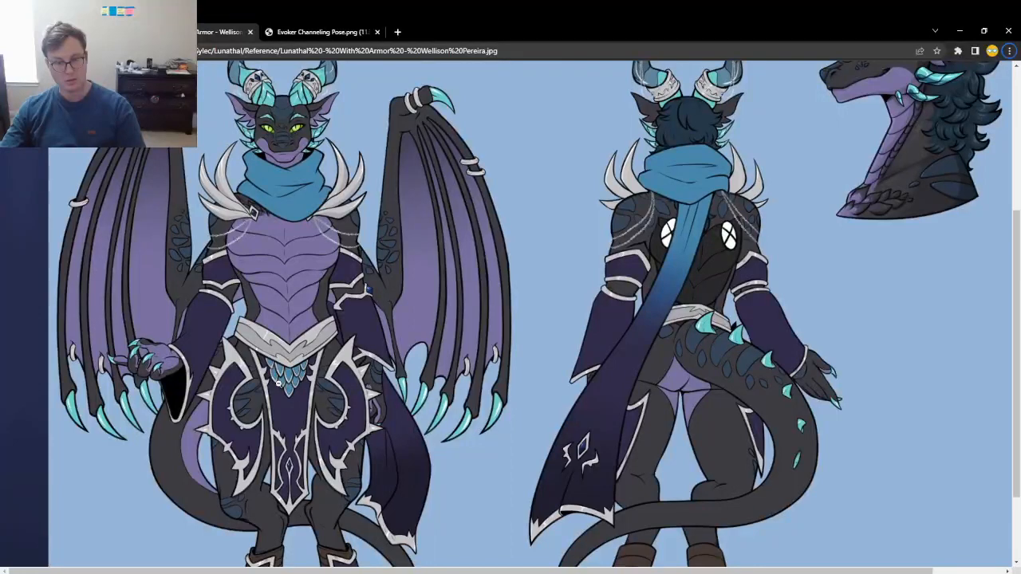
key("alt+Tab")
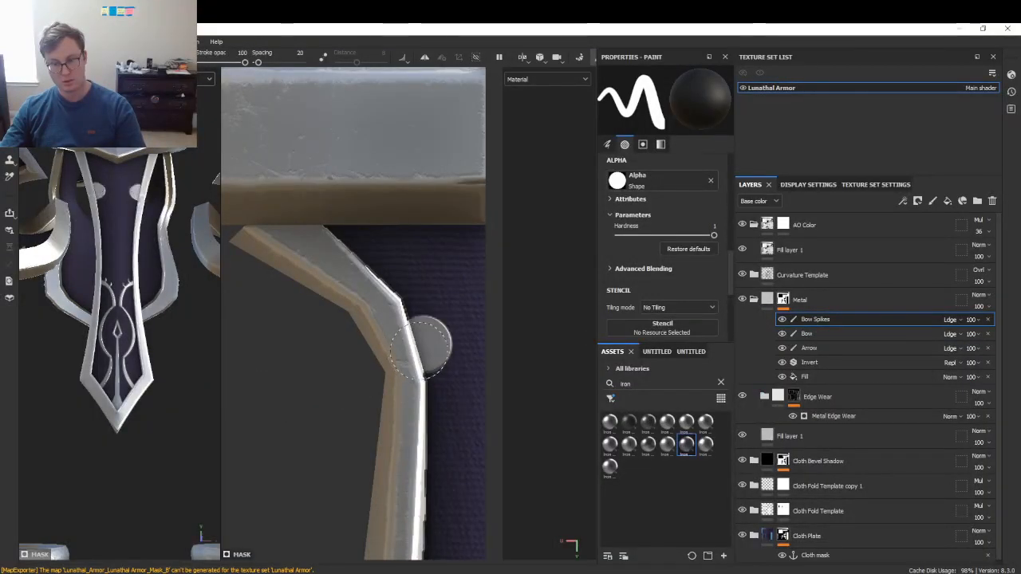
- Paint two curved metal spikes close together on the upper border's inner edge by dabbing circles and cutting each with an offset erasing dab
key("x")
left_click(416, 345)
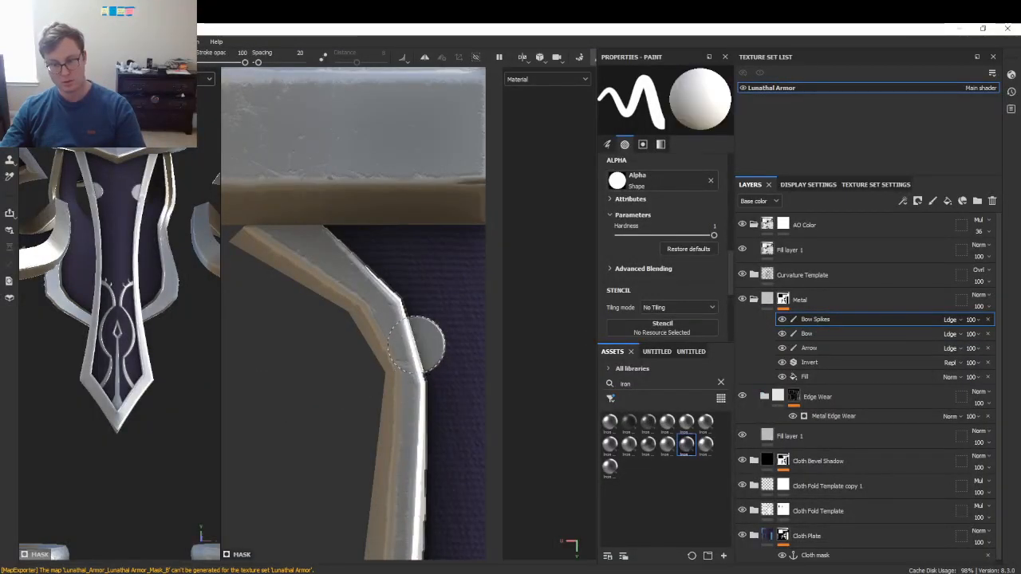
key("x")
left_click(419, 324)
key("x")
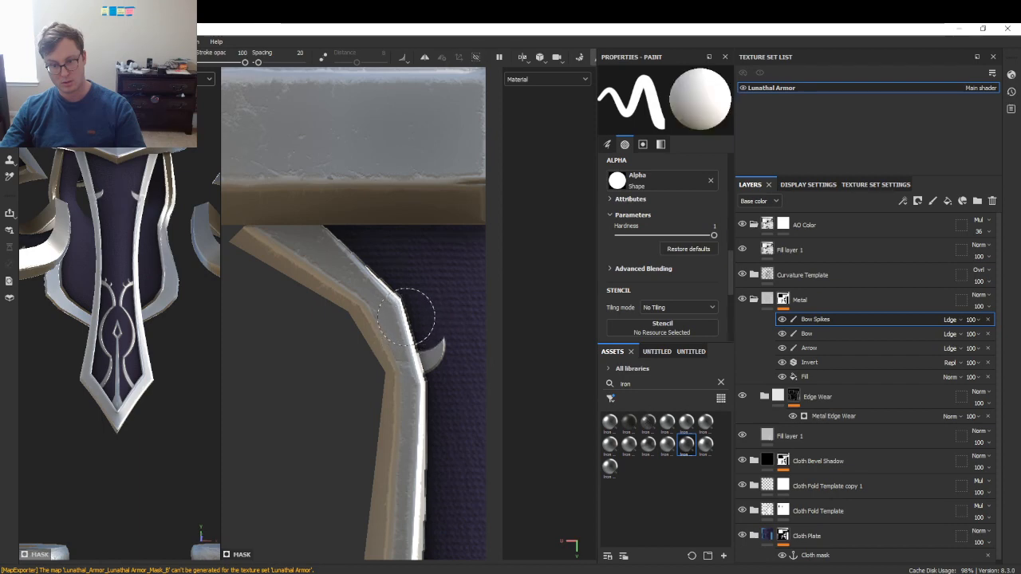
left_click(405, 314)
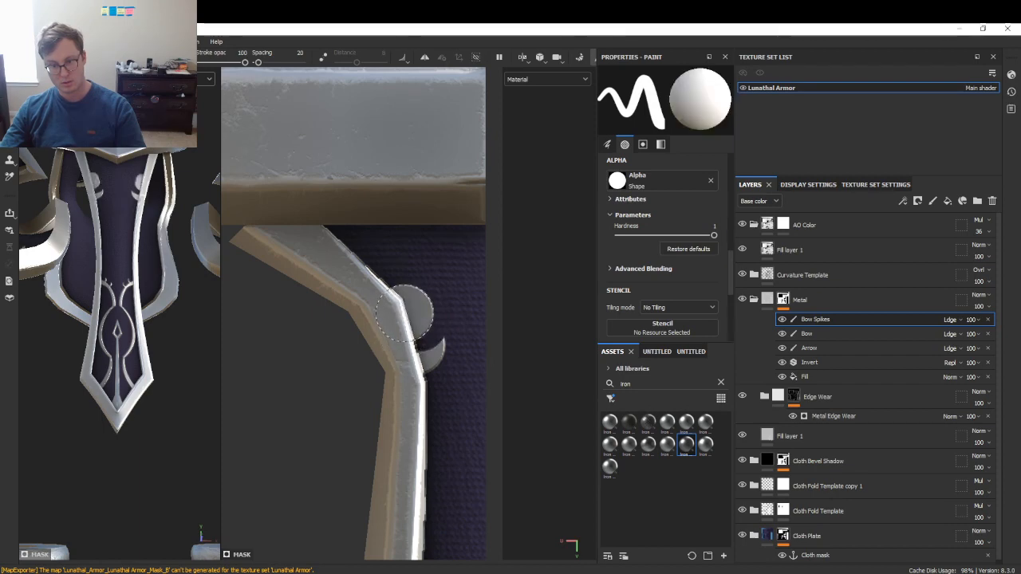
key("x")
left_click(396, 302)
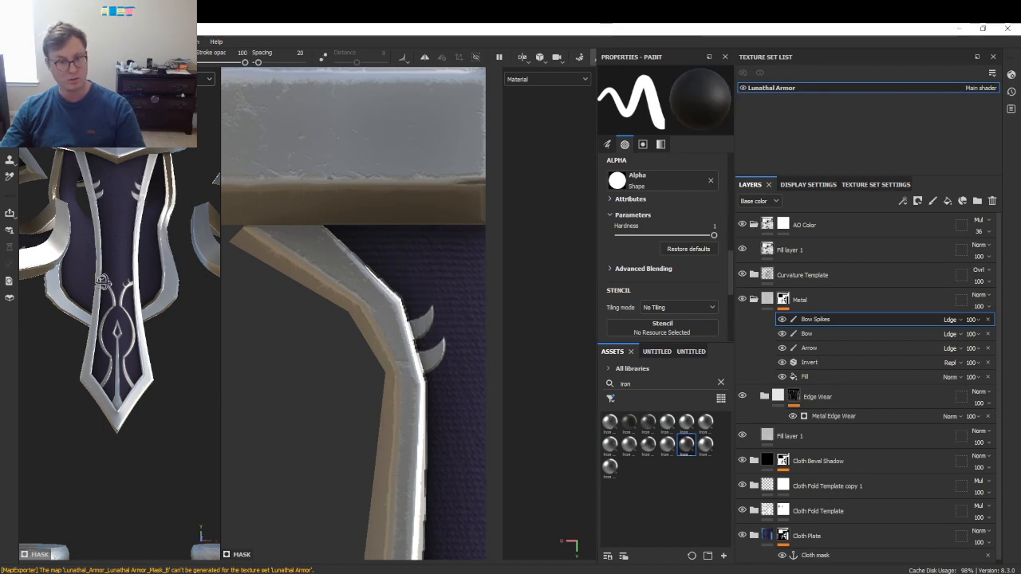
- Check the new spikes on the whole armor against the reference art
left_click_drag(102, 281, 109, 383, "alt")
scroll(131, 287, "down", 5)
scroll(93, 315, "up", 4)
scroll(92, 279, "up", 3)
scroll(95, 335, "down", 4)
left_click_drag(91, 326, 115, 350, "alt")
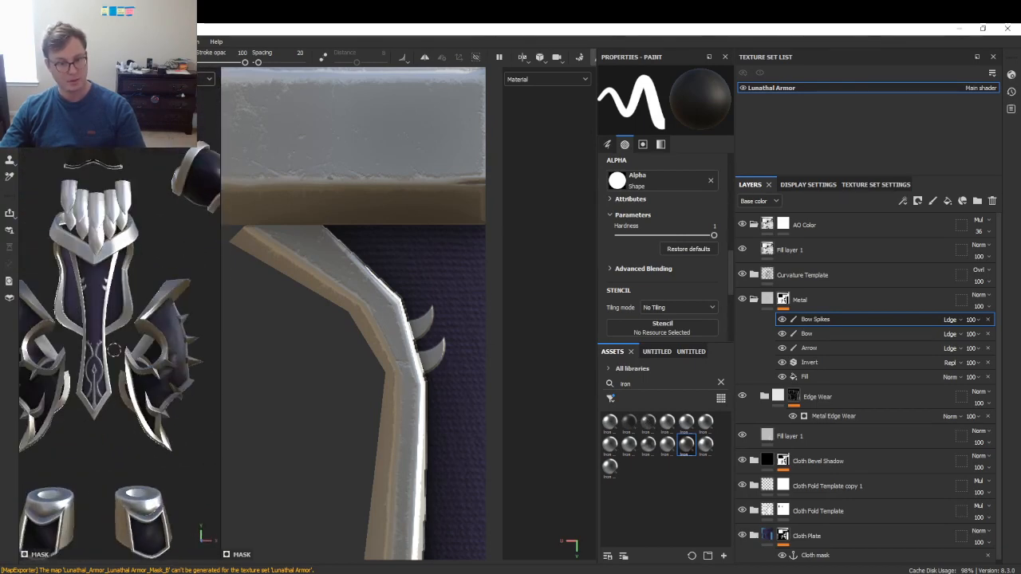
key("alt+Tab")
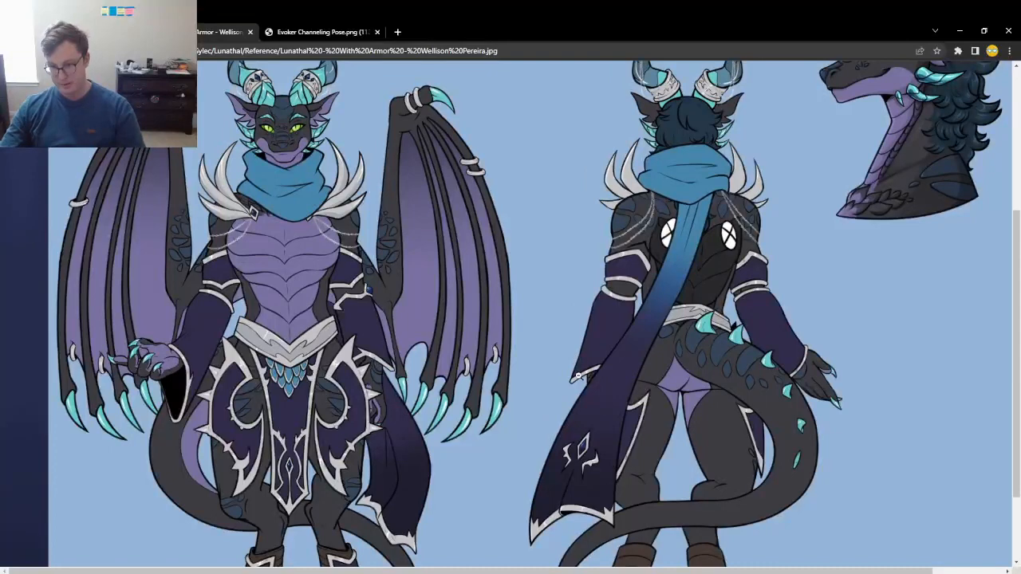
key("alt+Tab")
- Locate the scarf's tail in the 2D texture layout and check its emblem in the reference art
scroll(296, 327, "down", 8)
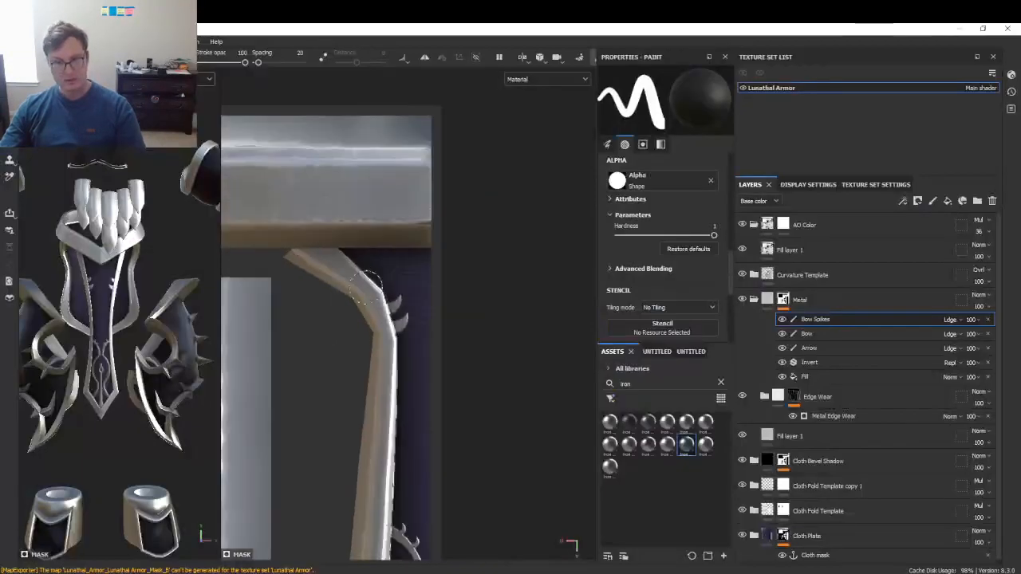
mouse_move(316, 369)
middle_mouse_down("alt")
mouse_move(586, 252)
mouse_move(582, 259)
middle_mouse_up("alt")
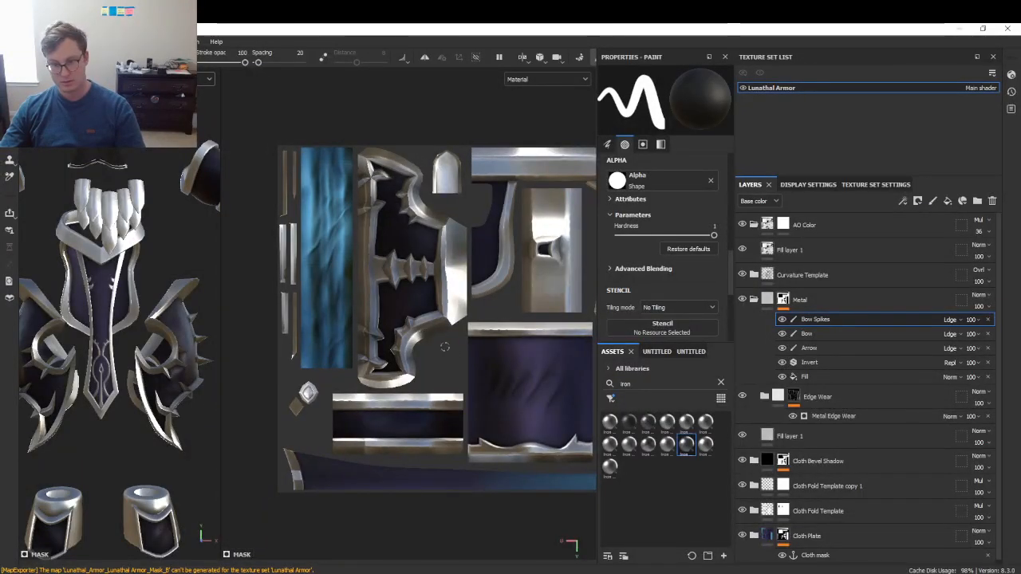
middle_click_drag(463, 393, 433, 313, "alt")
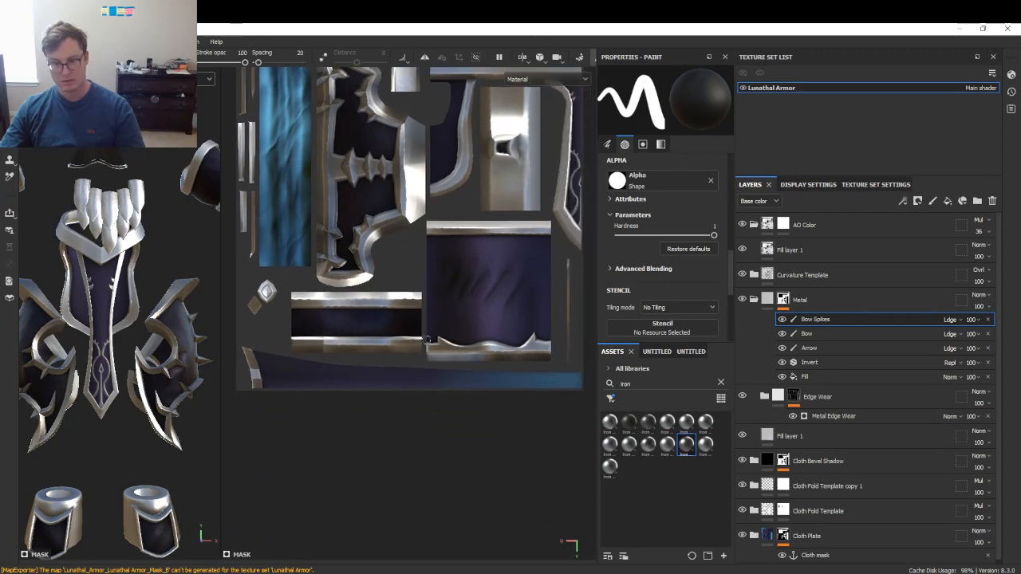
middle_click_drag(361, 372, 359, 317, "alt")
scroll(333, 352, "up", 4)
left_click_drag(443, 305, 446, 208, "alt")
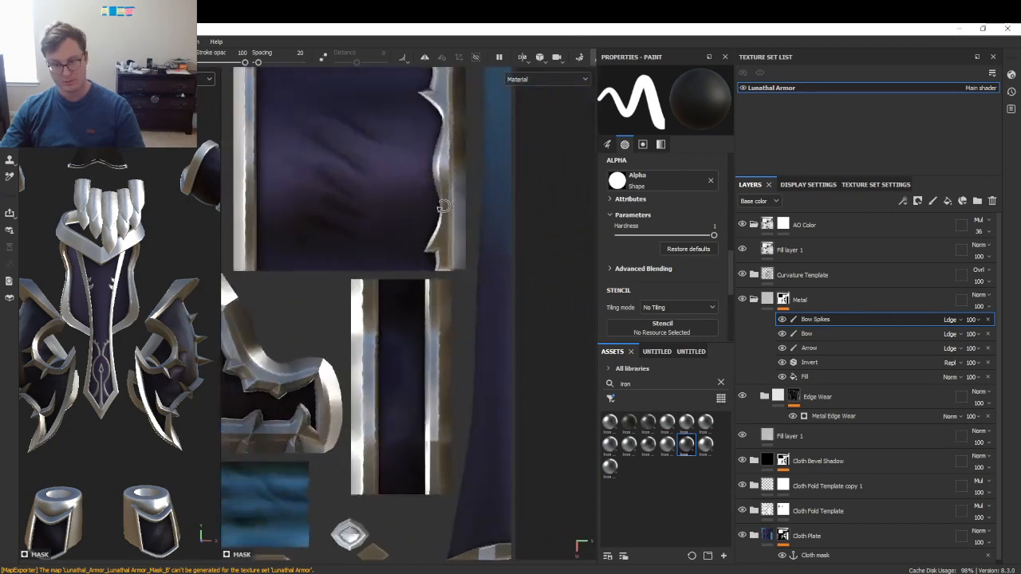
middle_click_drag(500, 273, 465, 229, "alt")
scroll(495, 352, "up", 5)
key("alt+Tab")
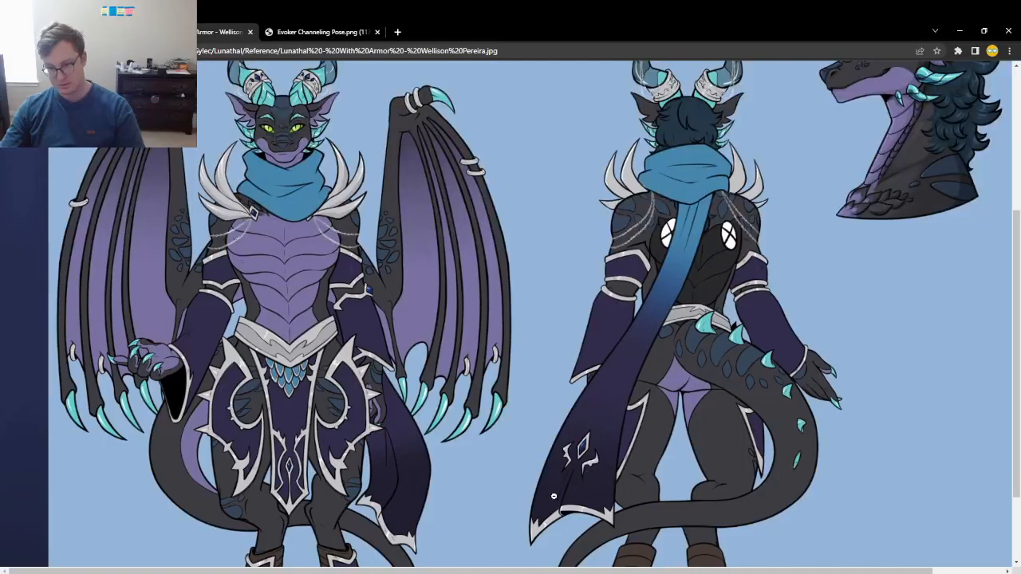
key("alt+Tab")
- Examine the scarf tail in the 2D and 3D views and compare its end with the reference emblem
middle_click_drag(419, 400, 391, 333, "alt")
scroll(393, 334, "up", 3)
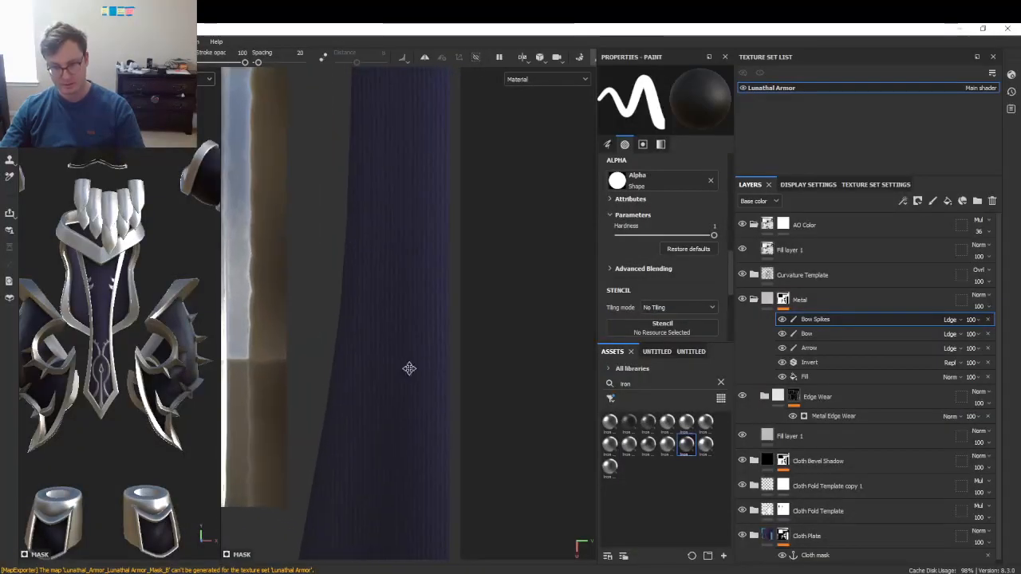
middle_click_drag(410, 367, 393, 295, "alt")
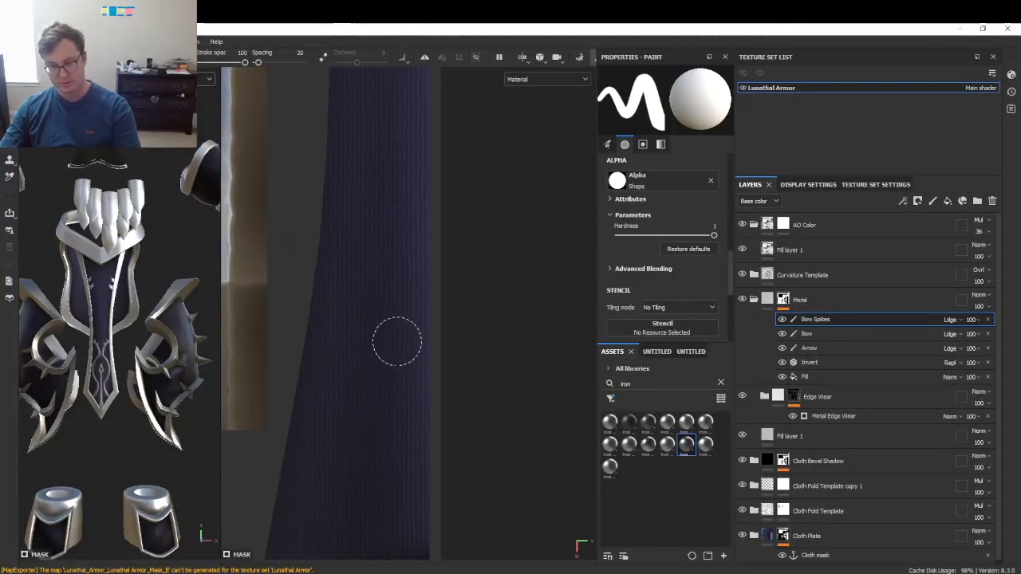
left_click_drag(157, 299, 342, 375, "alt")
left_click_drag(76, 343, 107, 285, "alt")
key("alt+Tab")
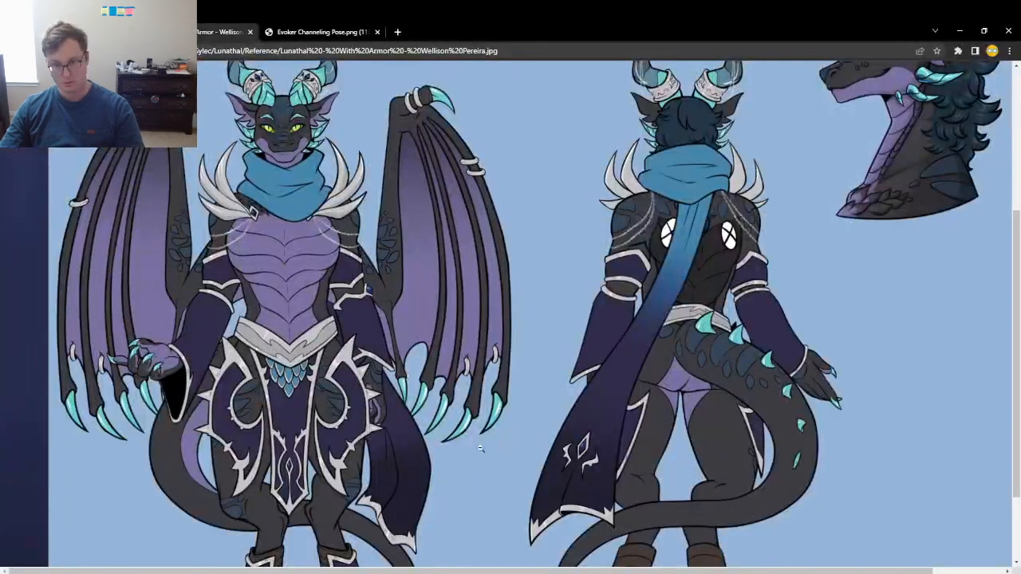
key("alt+Tab")
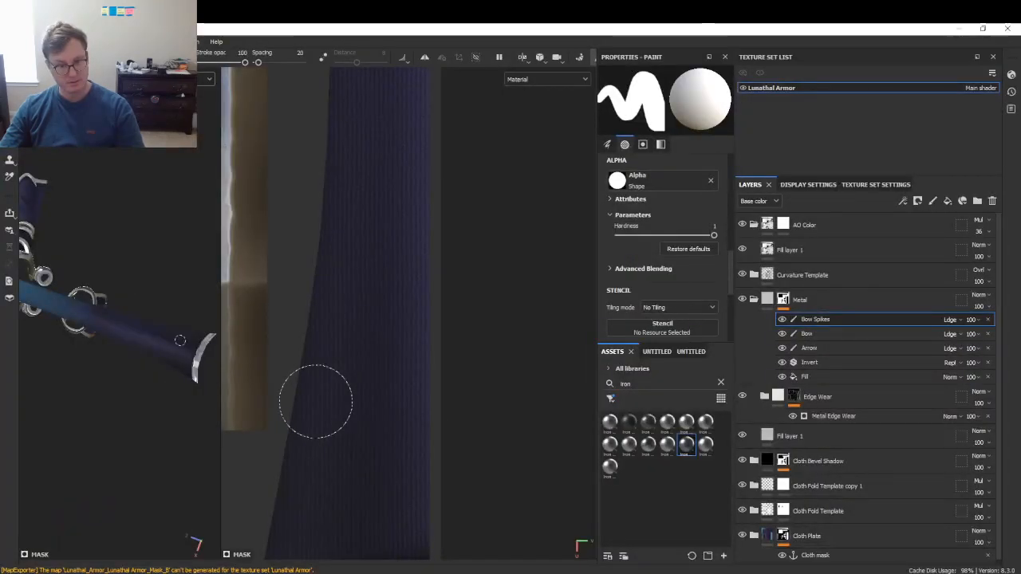
- Test a round metal dab at the scarf tail's edge and make the brush slightly smaller
left_click(433, 299)
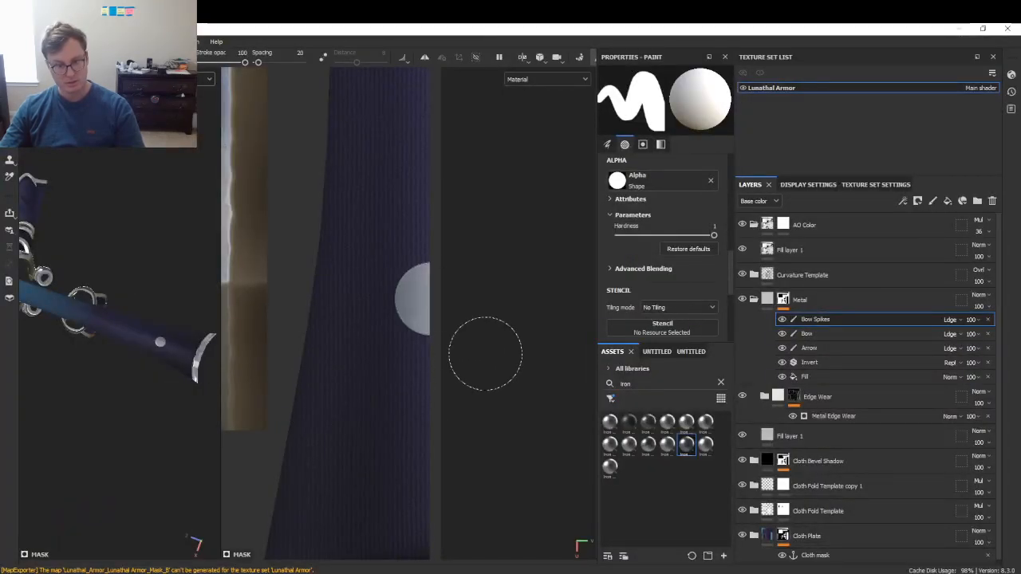
key("ctrl+z")
key("bracketright")
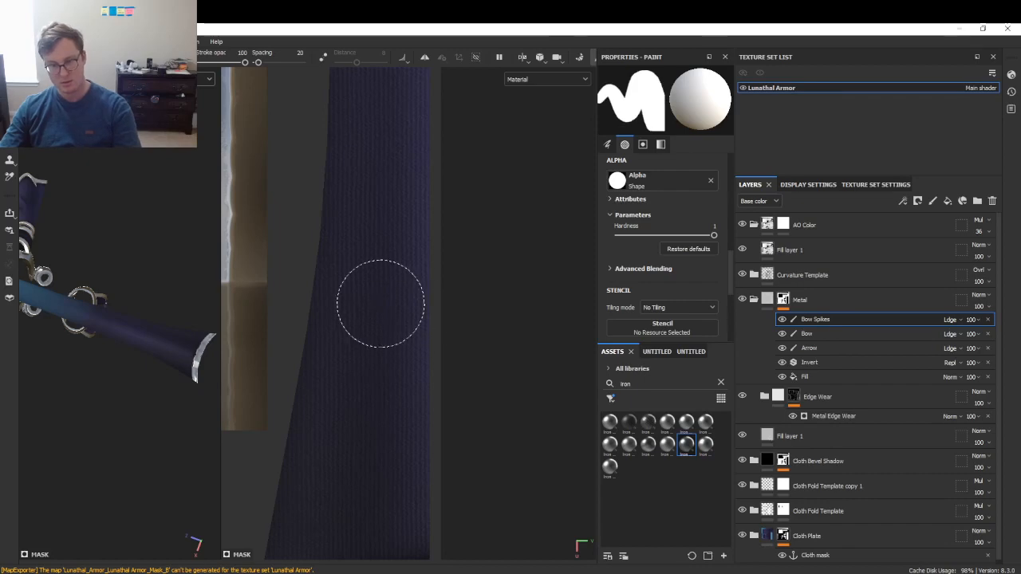
key("bracketleft")
key("bracketleft")
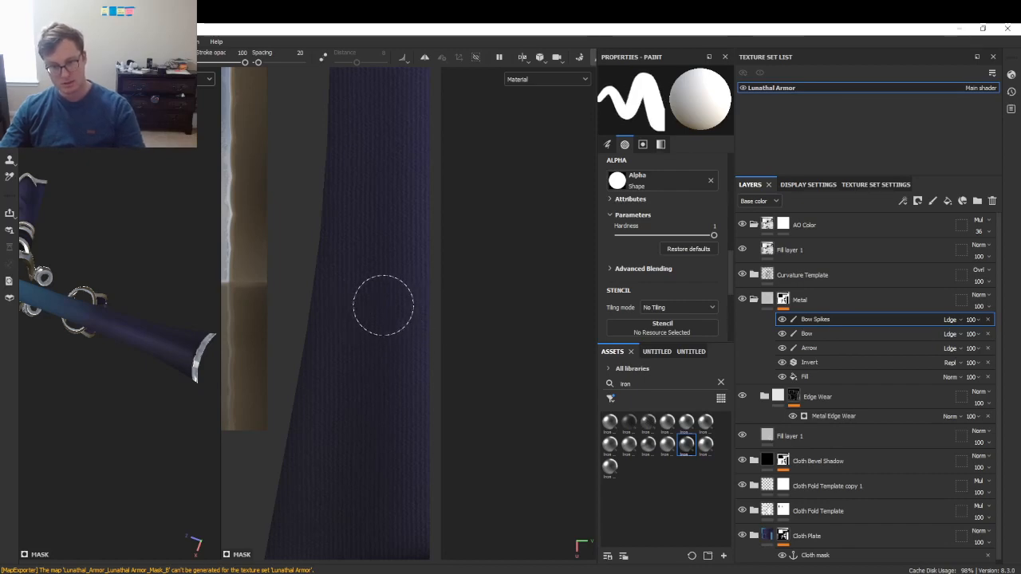
- Set the brush spacing to 5 and paint a short thick metal stroke running into the scarf tail's edge
left_click_drag(383, 304, 419, 315)
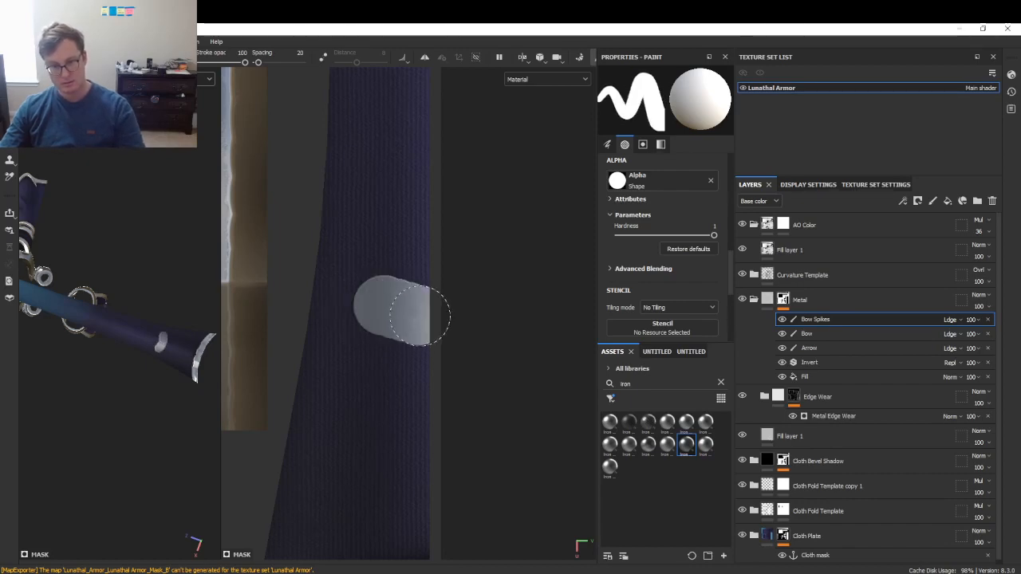
key("ctrl+z")
left_click_drag(258, 61, 256, 62)
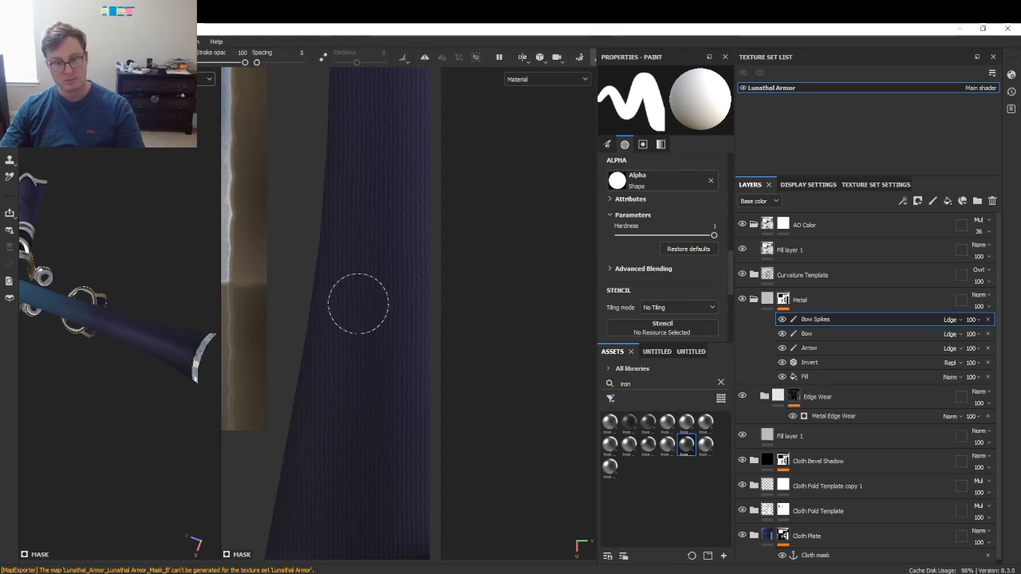
left_click_drag(368, 323, 419, 325)
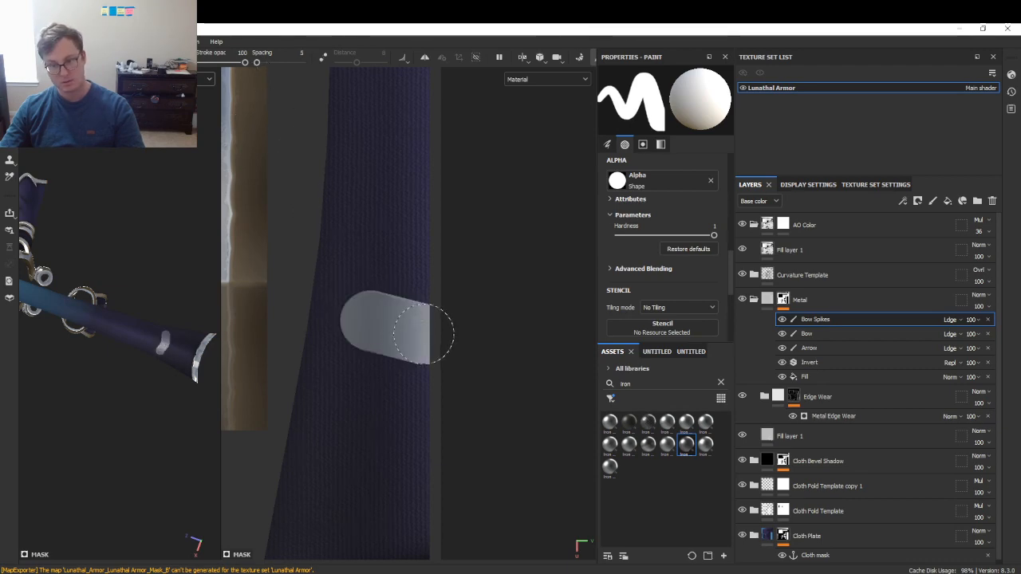
- Erase the upper side of the metal stroke with a straight cut, leaving a curved hook at its outer end
left_click(396, 295, "shift")
key("ctrl+z")
left_click(394, 294)
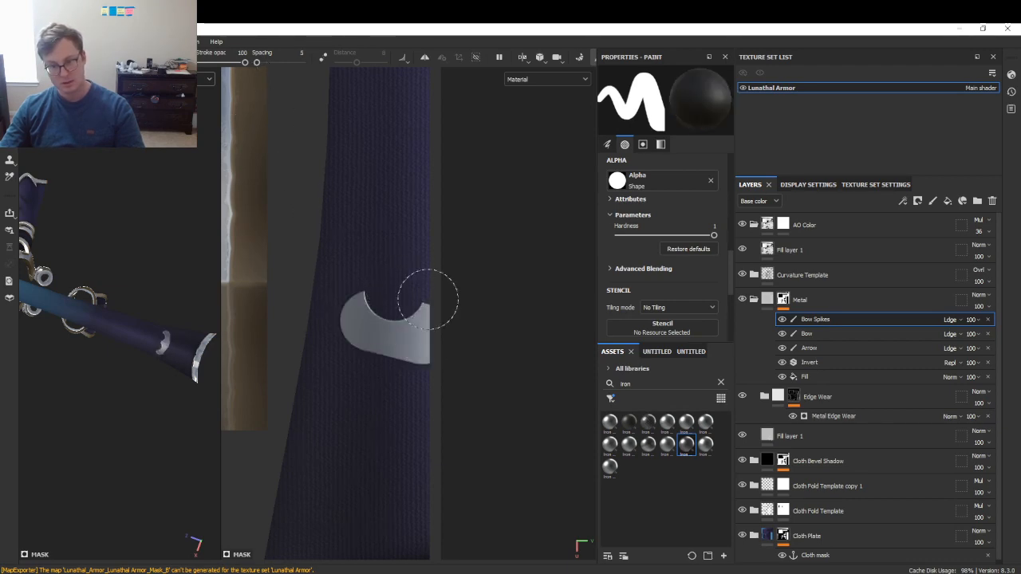
left_click(449, 305, "shift")
scroll(435, 300, "up", 3)
scroll(431, 301, "down", 2)
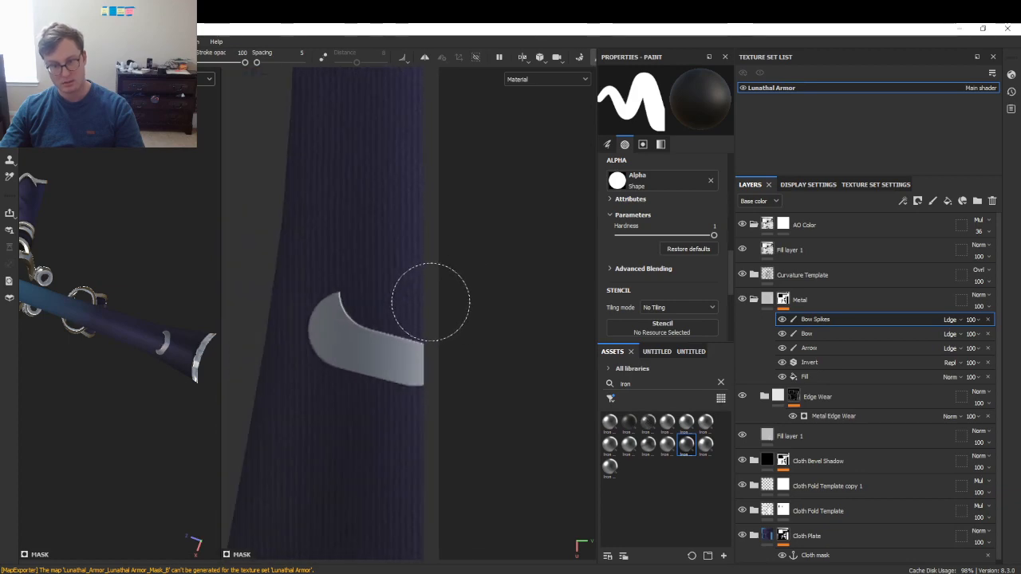
- Check the emblem in the reference art and trim the hook's end near the scarf's edge with a slanted straight cut
key("alt+Tab")
key("alt+Tab")
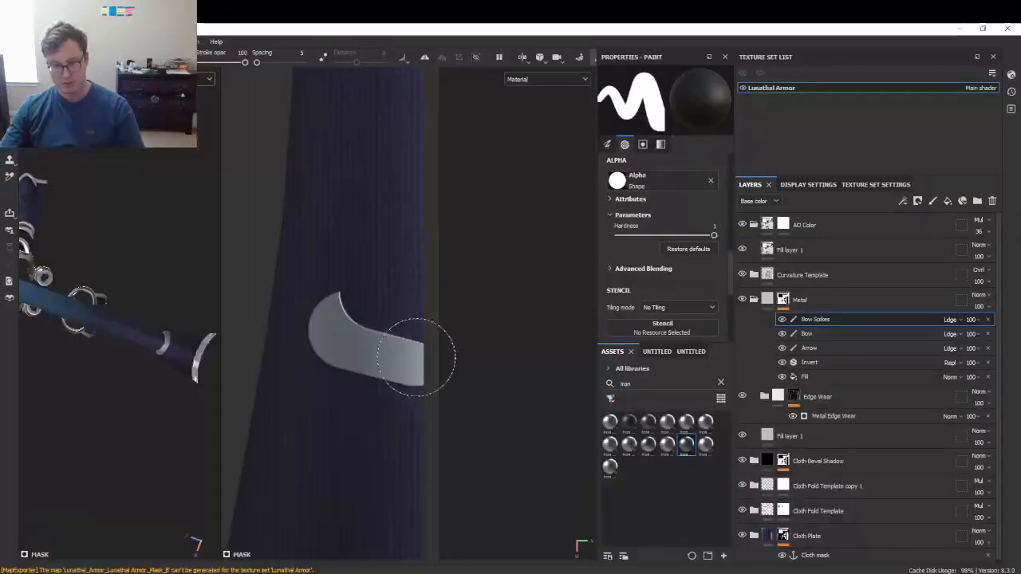
left_click(449, 343)
left_click(416, 455, "shift")
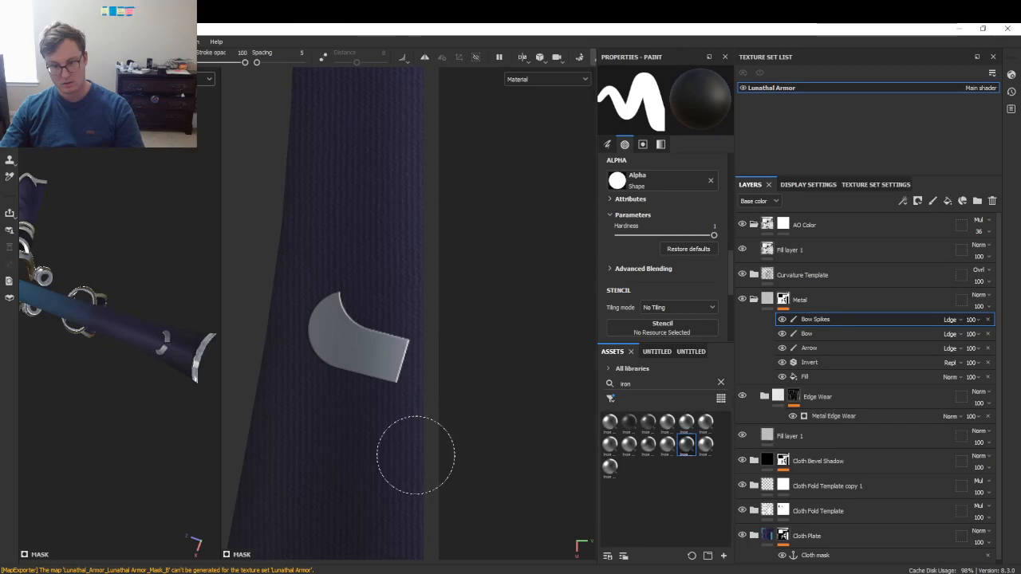
- Shrink the brush and paint a thin straight metal prong downward from the hook's slanted end
key("bracketleft")
key("bracketleft")
key("bracketleft")
key("bracketleft")
key("bracketleft")
key("bracketleft")
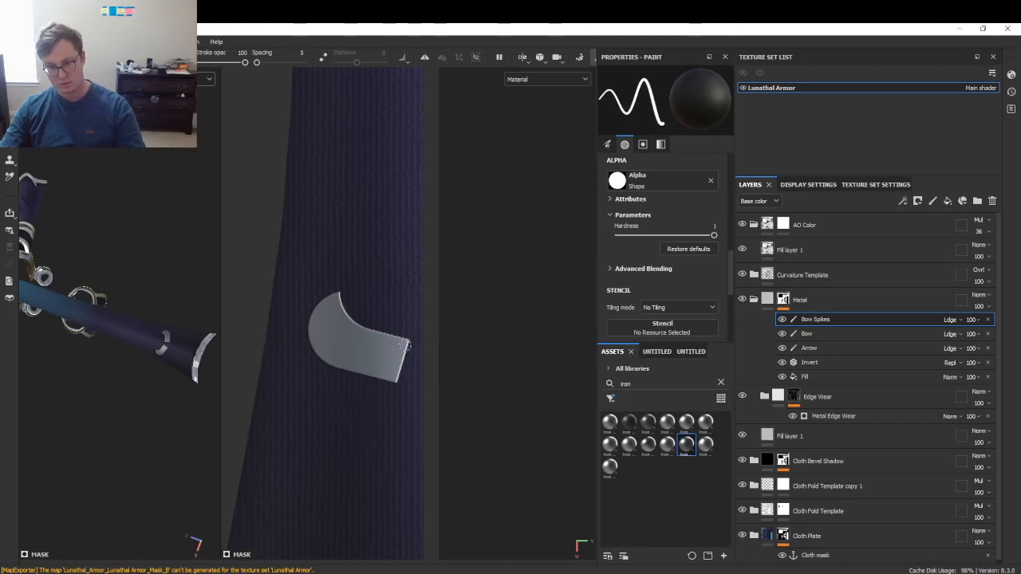
left_click_drag(405, 344, 402, 357)
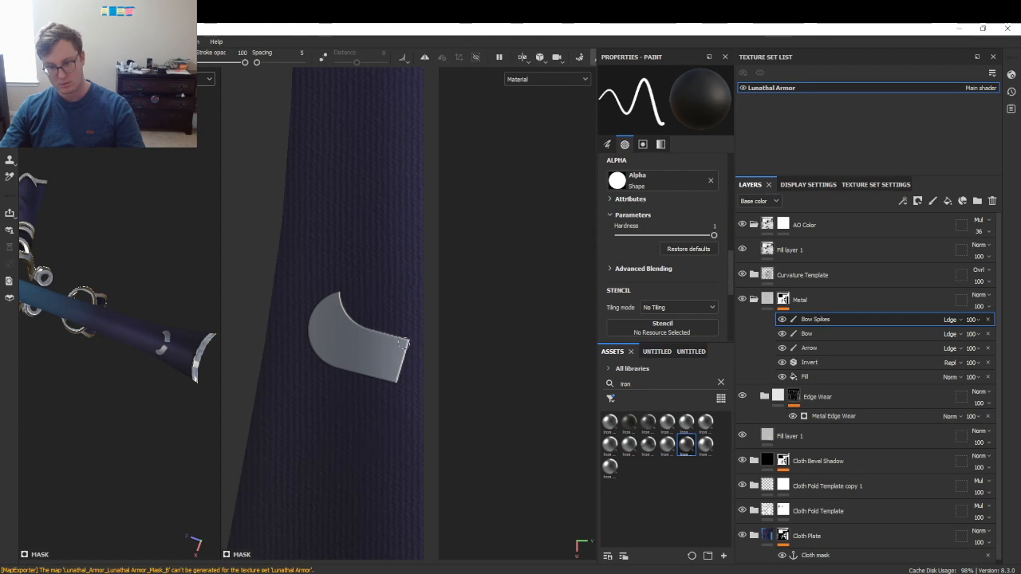
key("x")
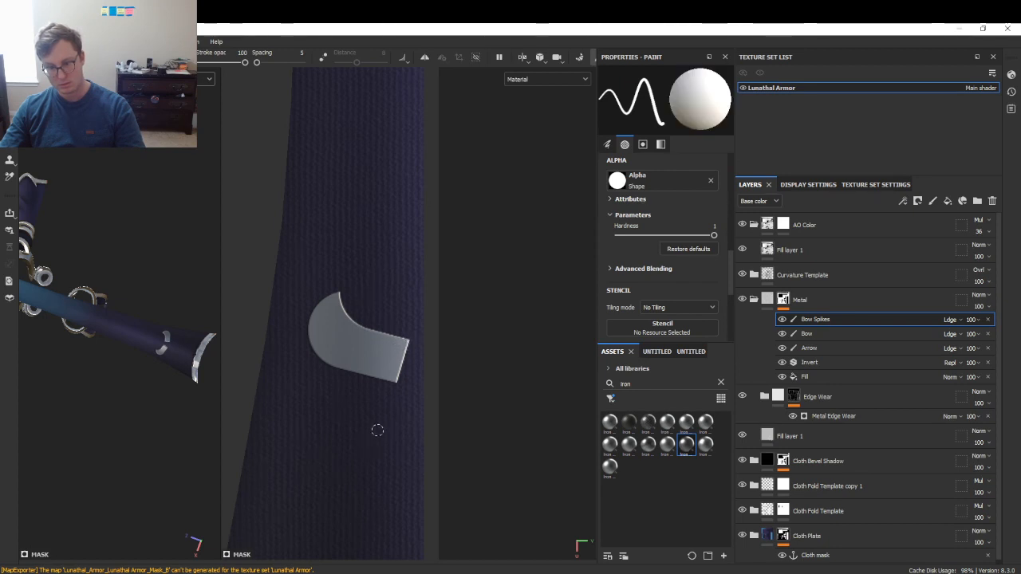
left_click(378, 430, "shift")
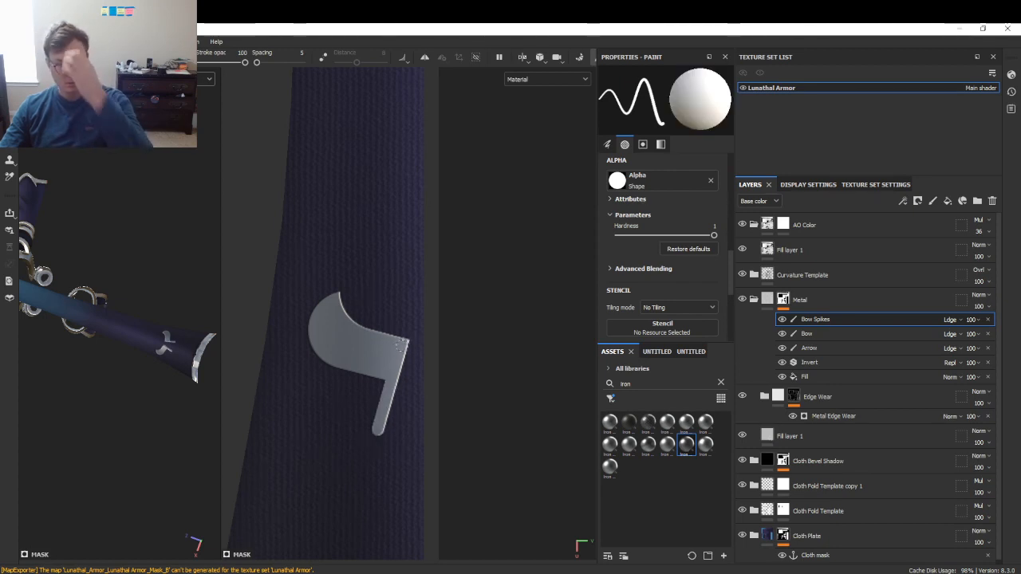
- Check the emblem in the reference art and erase the inner side of the downward prong so it tapers to a sharp point
key("alt+Tab")
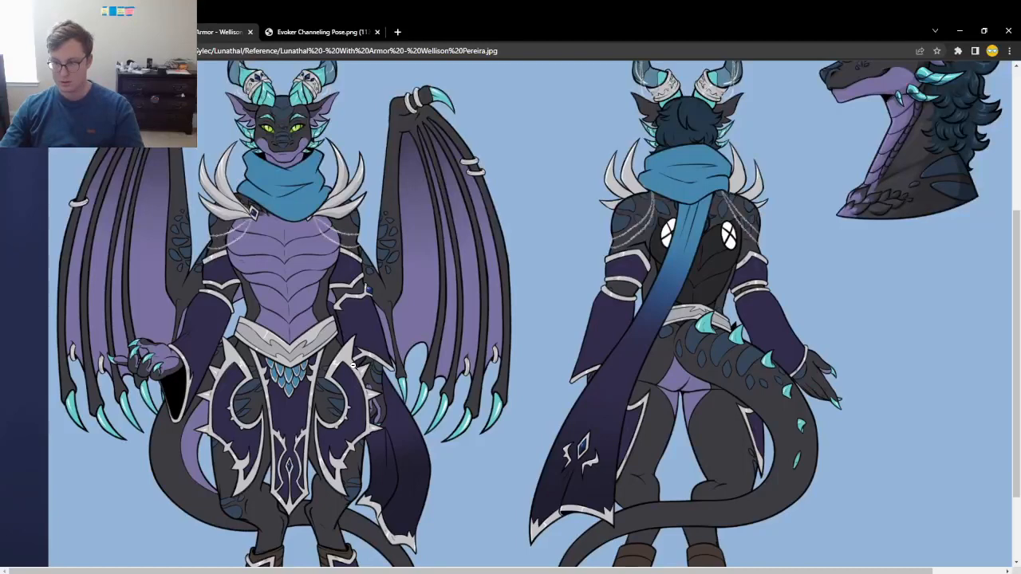
key("alt+Tab")
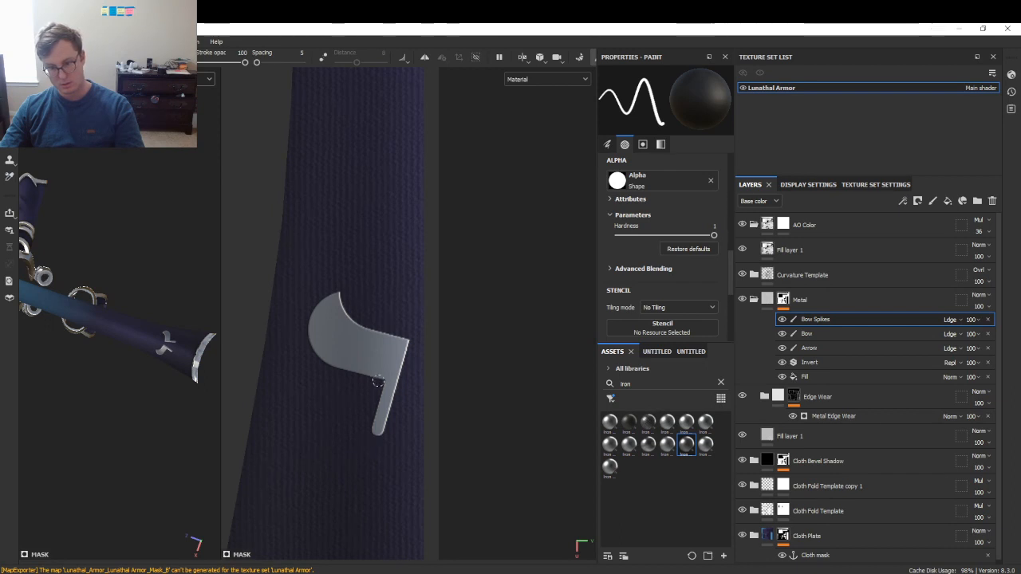
left_click(373, 439, "shift")
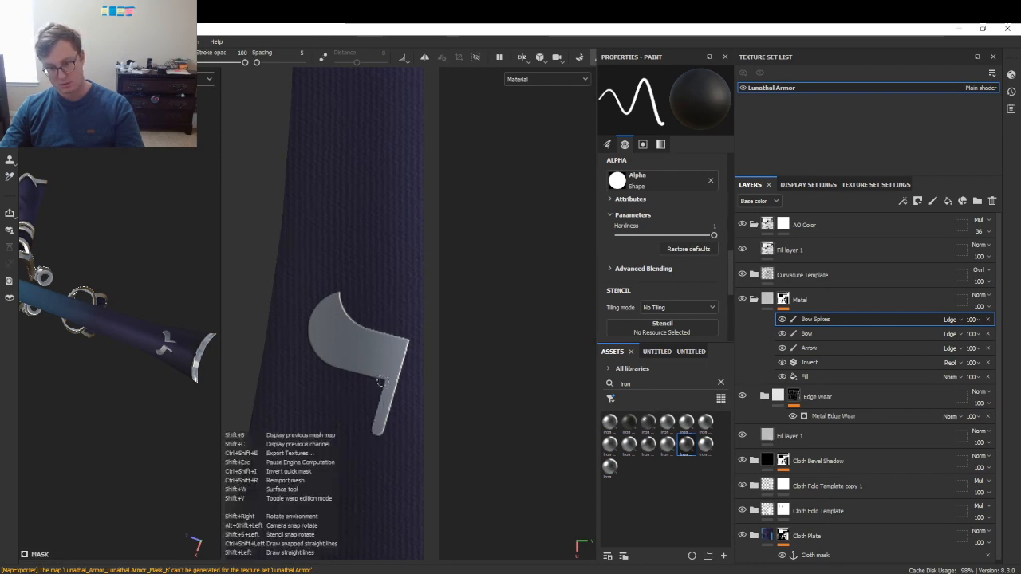
key("ctrl+z")
key("alt+Tab")
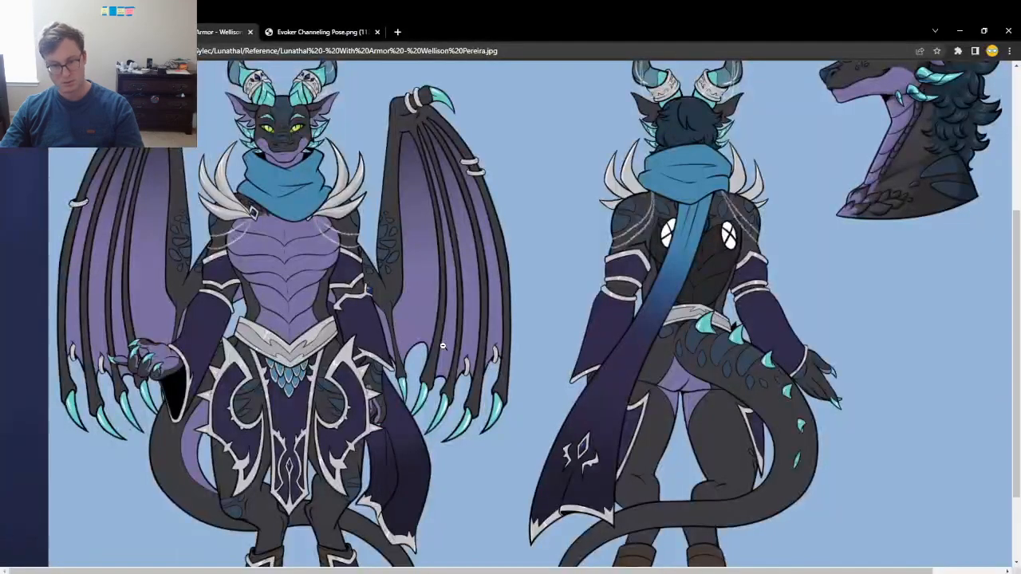
key("alt+Tab")
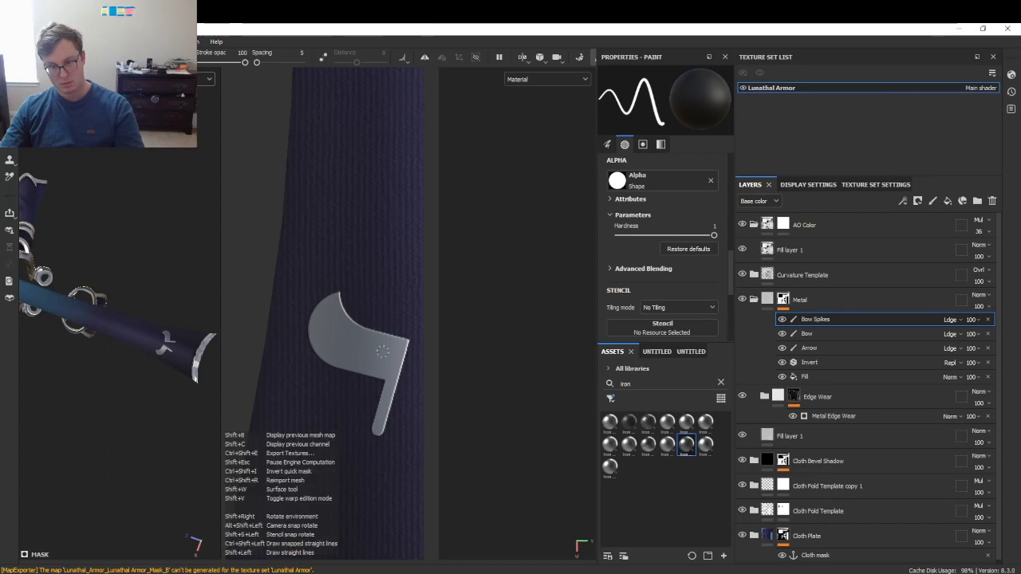
key("ctrl+z")
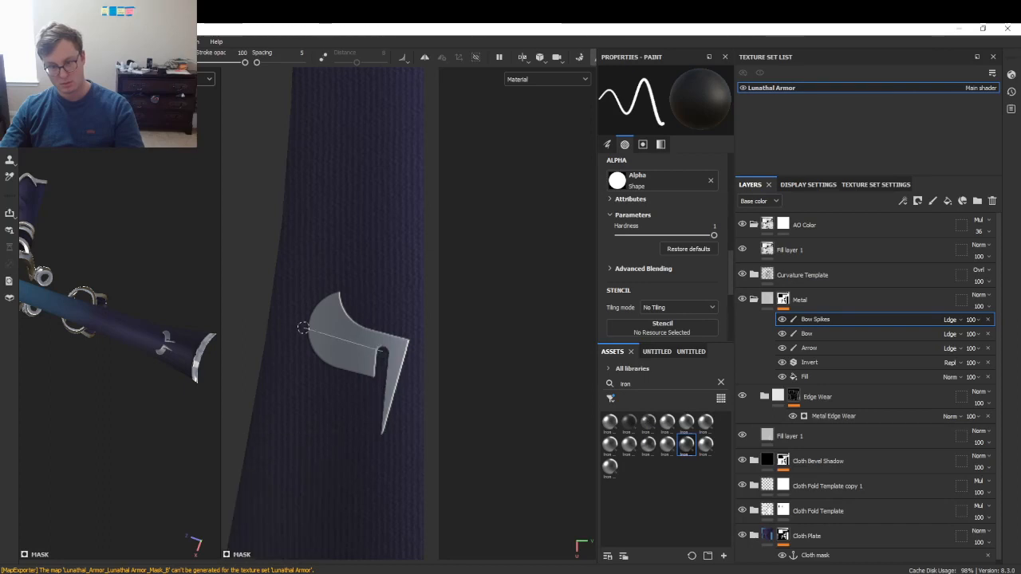
- Erase the lower half of the hook along a straight cut and trim its outer end, leaving a slim arm with a flared tip
left_click(300, 327, "shift")
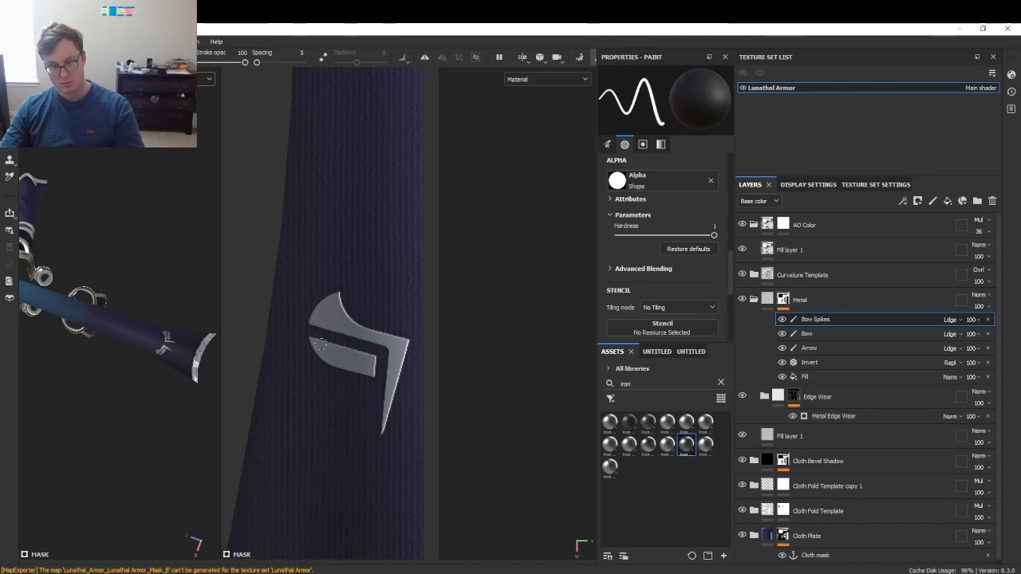
left_click_drag(316, 341, 357, 351)
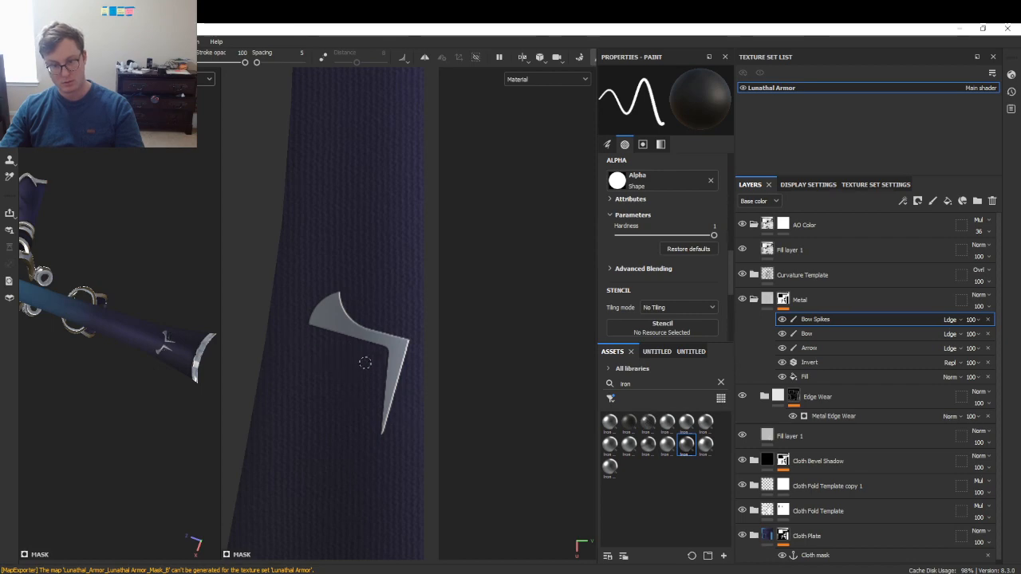
key("alt+Tab")
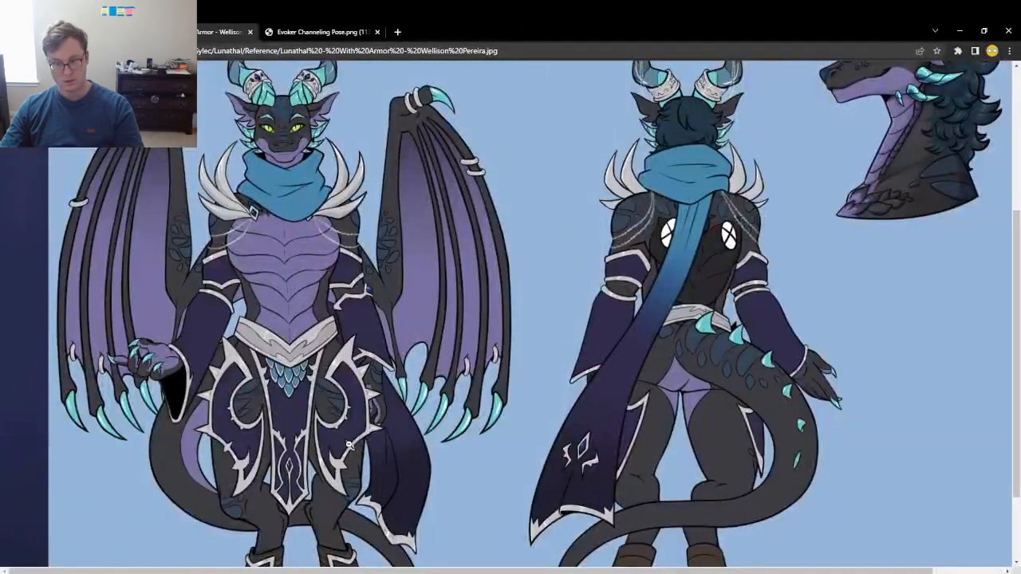
key("alt+Tab")
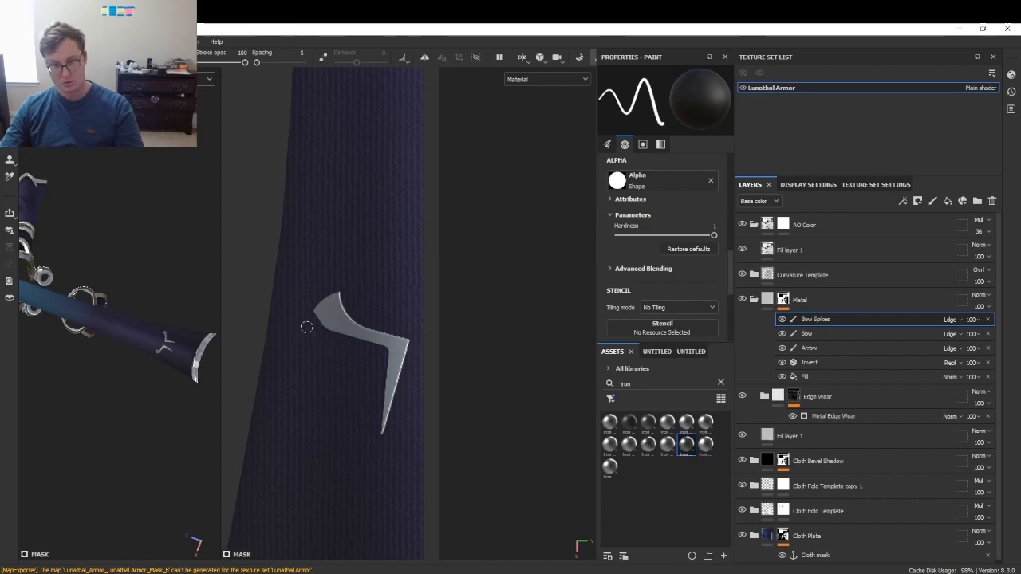
- Compare the emblem with the reference art and paint a small triangular metal barb on the underside of the hook's arm
middle_click_drag(315, 323, 356, 363)
key("alt+Tab")
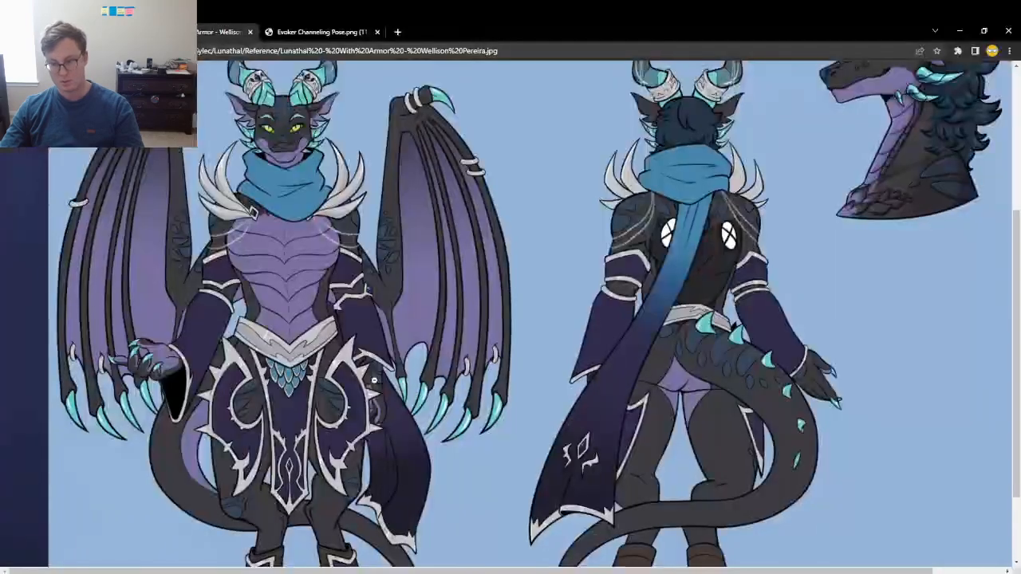
key("alt+Tab")
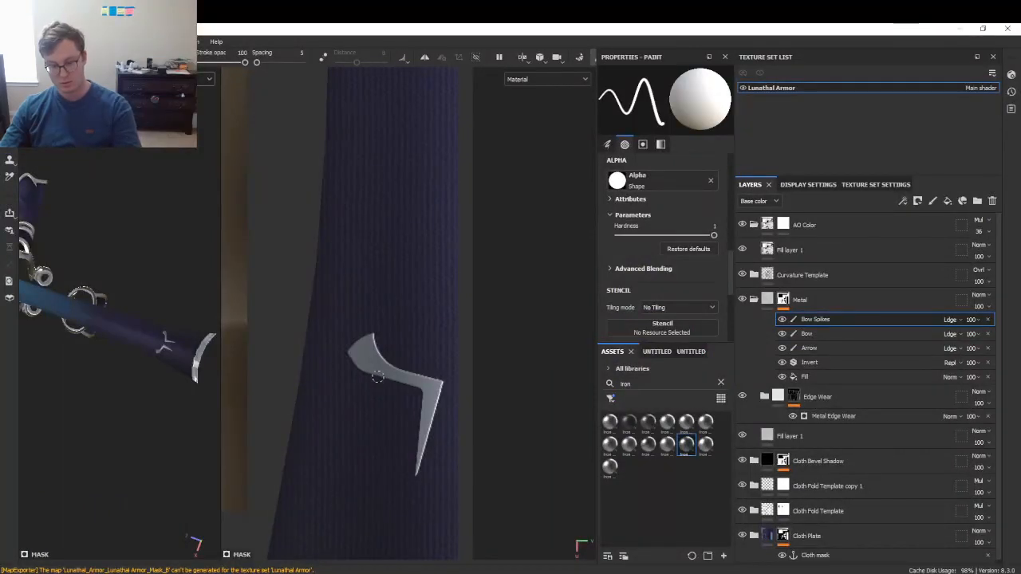
left_click_drag(375, 392, 390, 373)
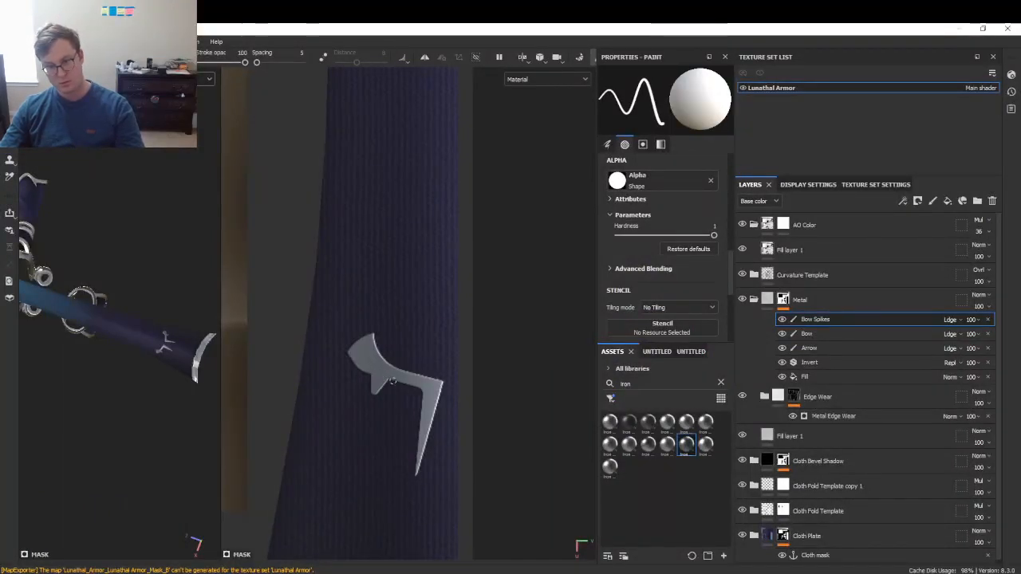
scroll(393, 381, "up", 3)
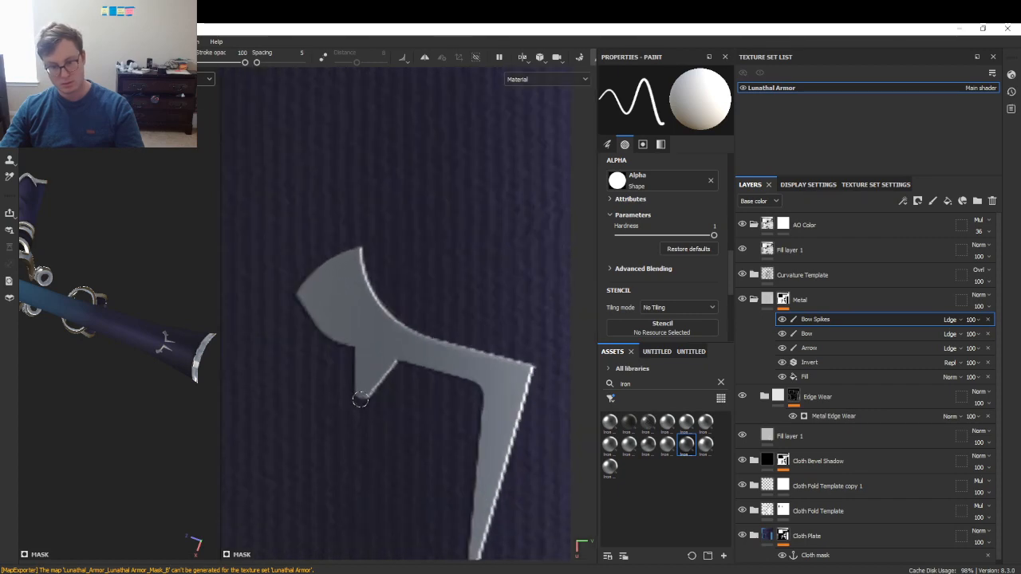
key("x")
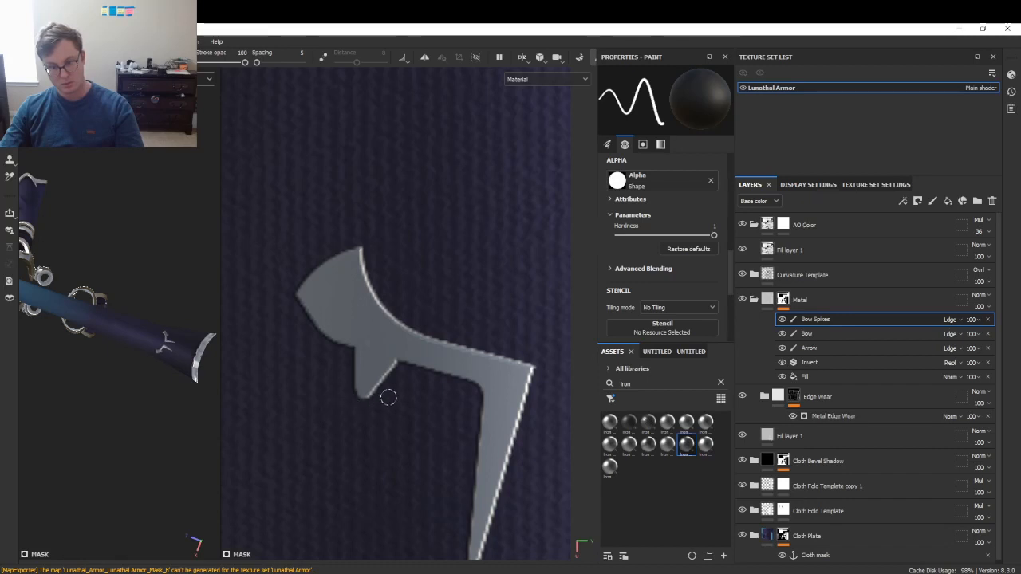
scroll(389, 397, "down", 5)
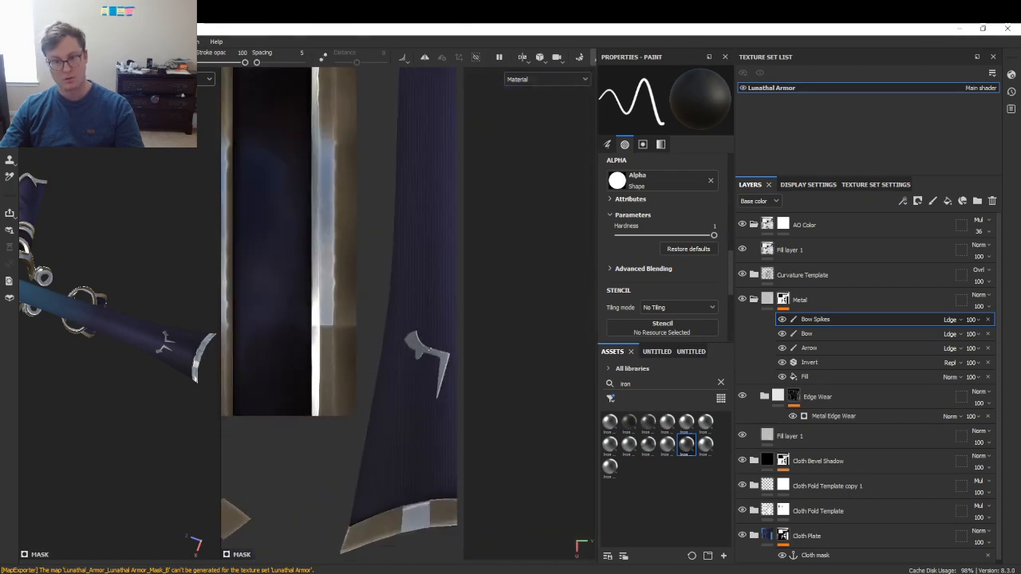
- Paint two straight metal lines forming half of a diamond outline at the scarf's edge above the hook, and inspect it on the 3D model
key("alt+Tab")
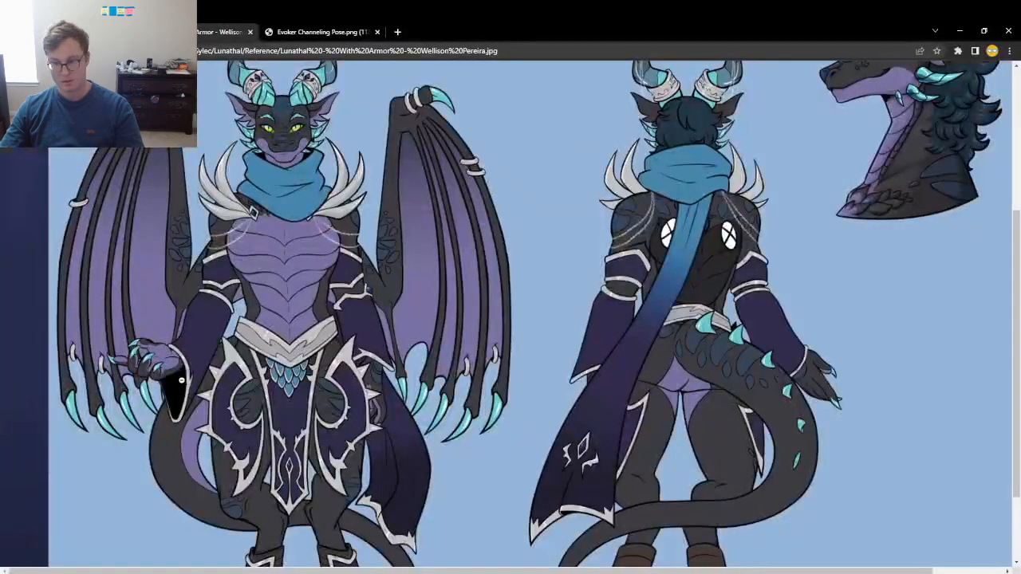
key("alt+Tab")
scroll(428, 314, "up", 3)
middle_click_drag(462, 317, 436, 320, "alt")
scroll(446, 358, "up", 3)
key("x")
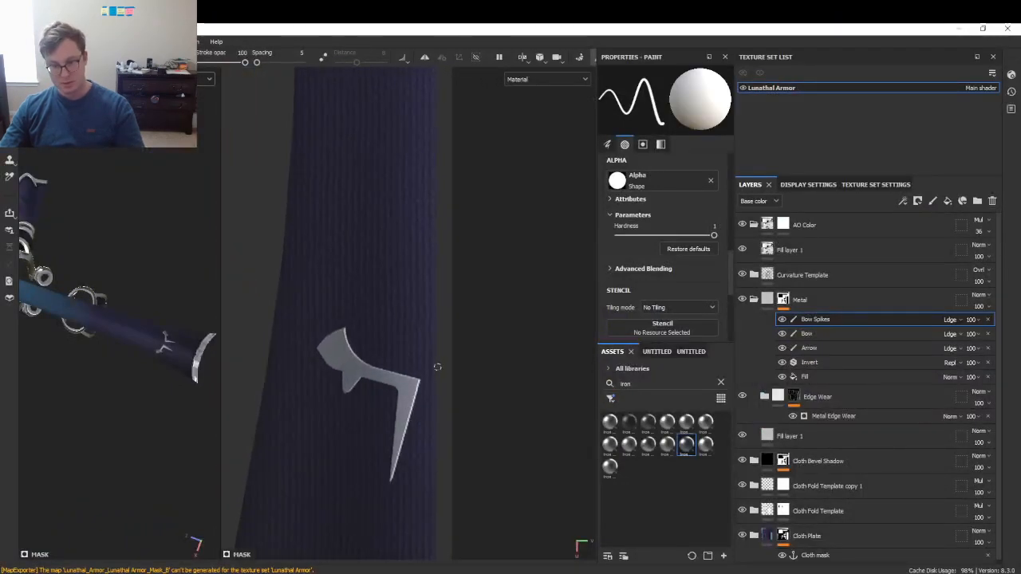
left_click(435, 365)
left_click(413, 321, "shift")
left_click(436, 255, "shift")
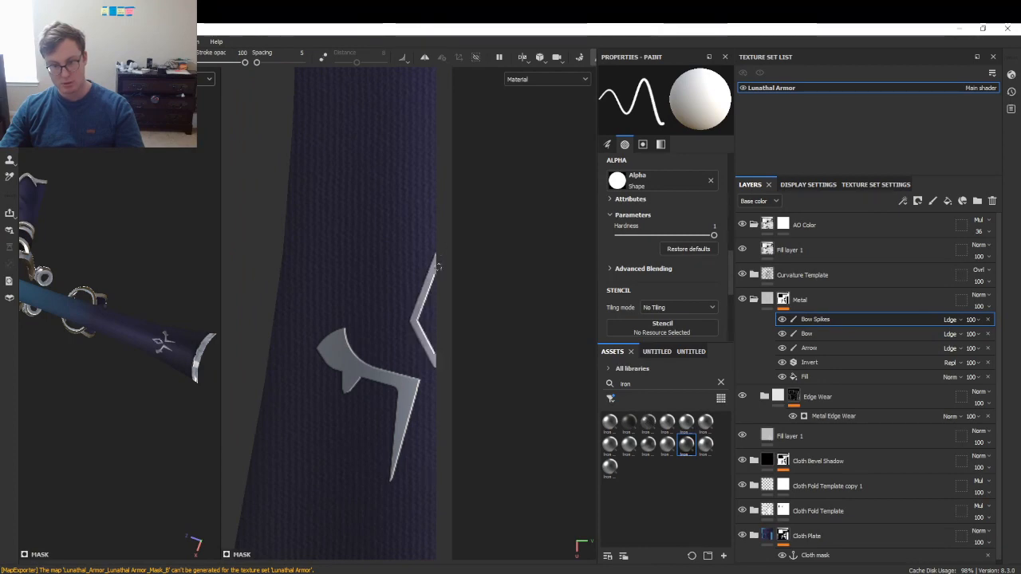
scroll(169, 342, "up", 5)
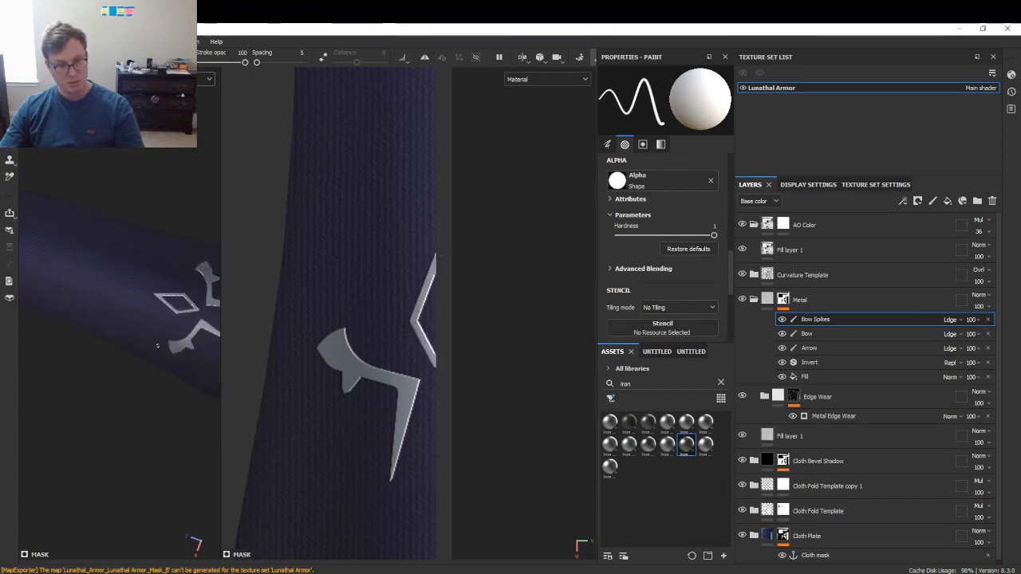
middle_click_drag(169, 327, 121, 325, "alt")
left_click_drag(121, 326, 243, 227, "alt")
- Enlarge the brush and paint a tapering metal spike up the scarf tail's outer edge from the corner of the hem trim
key("alt+Tab")
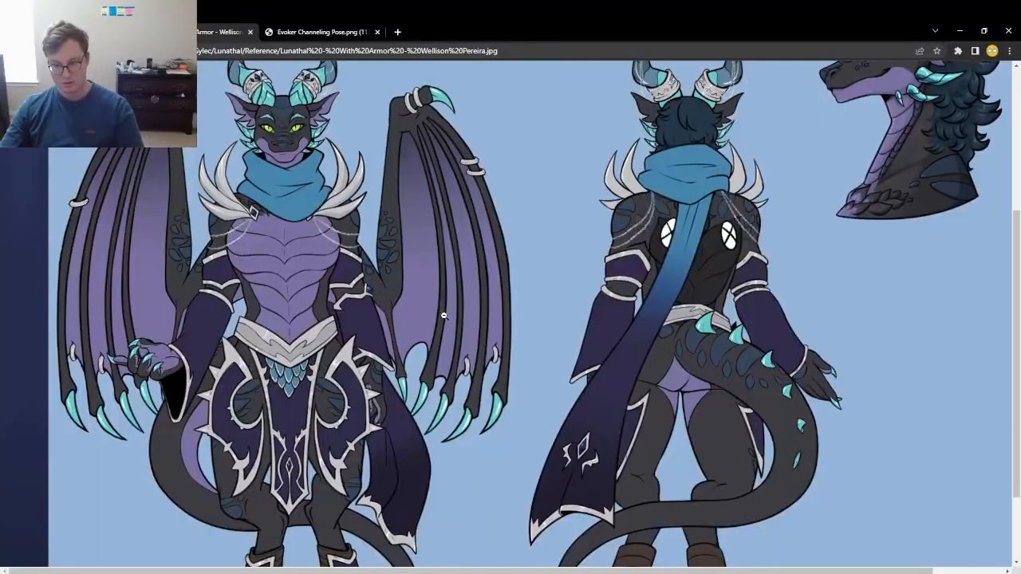
key("alt+Tab")
scroll(431, 325, "down", 3)
middle_click_drag(356, 477, 394, 264, "alt")
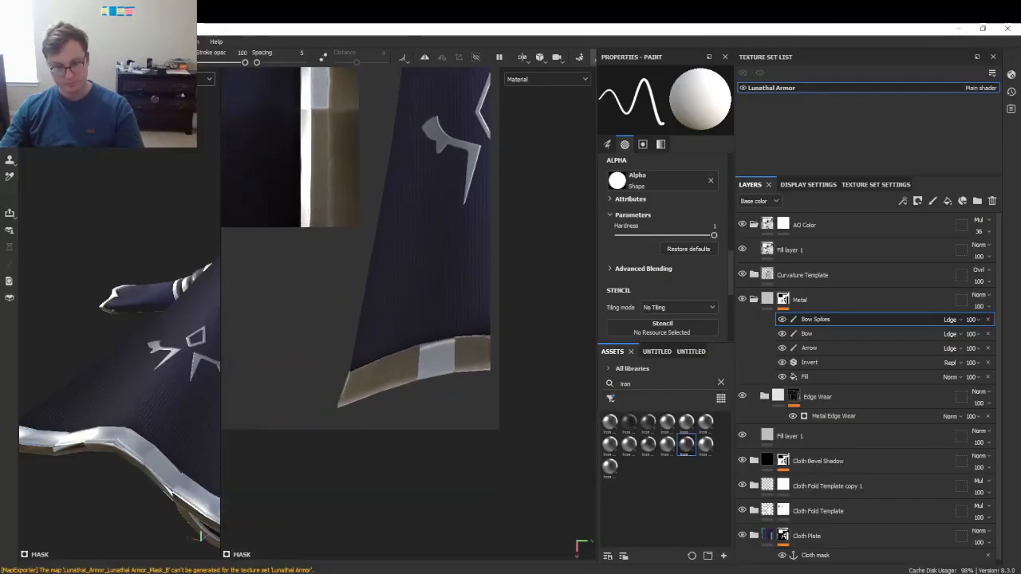
scroll(359, 379, "up", 4)
key("bracketright")
key("bracketright")
key("bracketright")
key("bracketright")
key("bracketright")
key("bracketright")
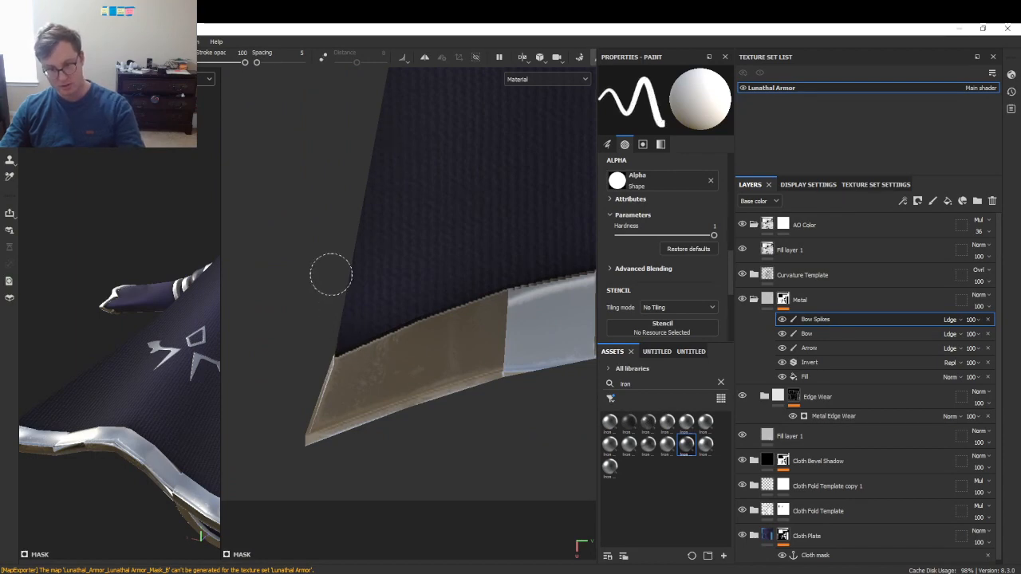
key("x")
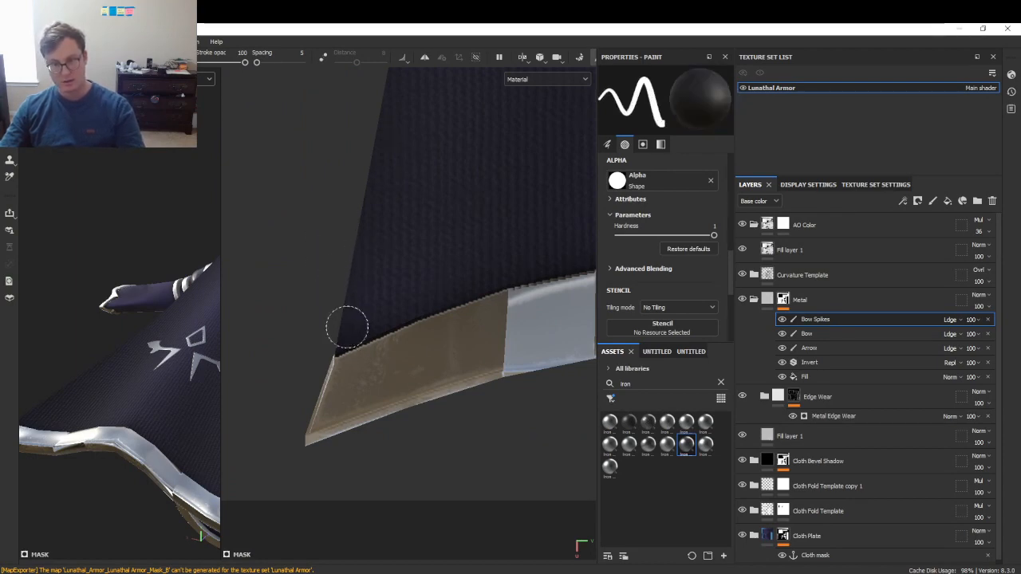
key("x")
left_click_drag(356, 371, 342, 186)
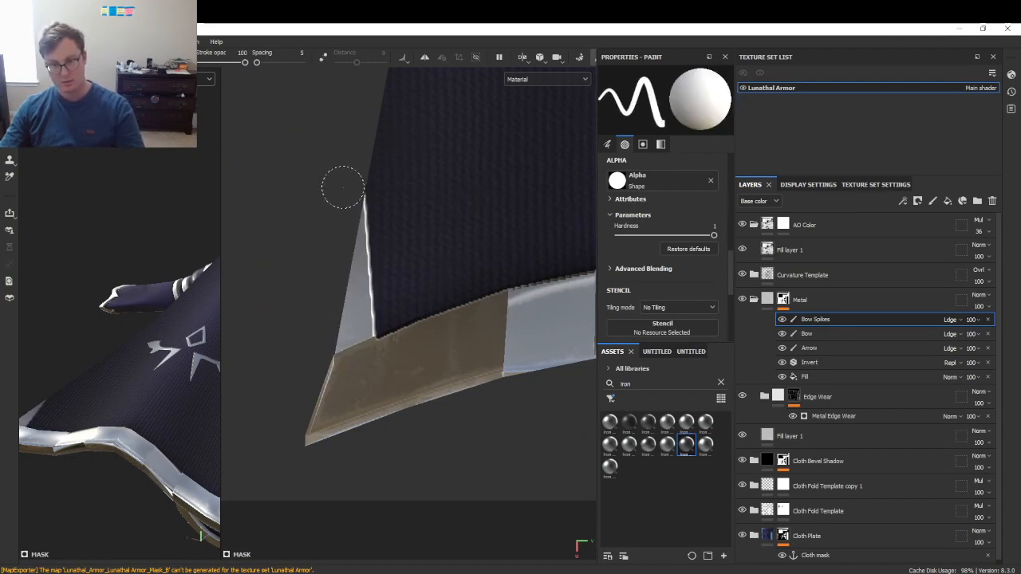
- Check the scarf corner in the reference art and search for "square" to set the brush alpha to Shape Border Square
key("alt+Tab")
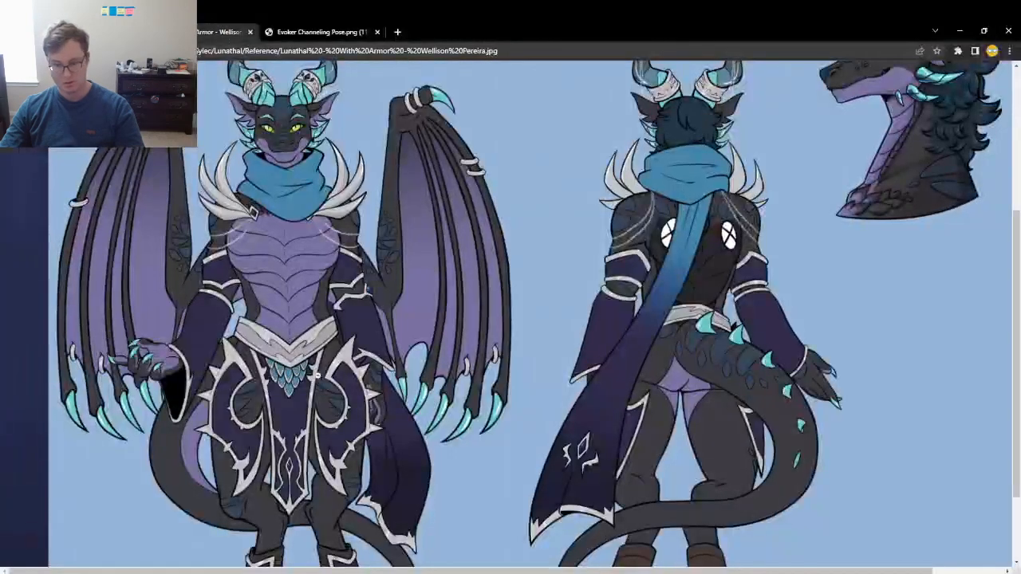
key("alt+Tab")
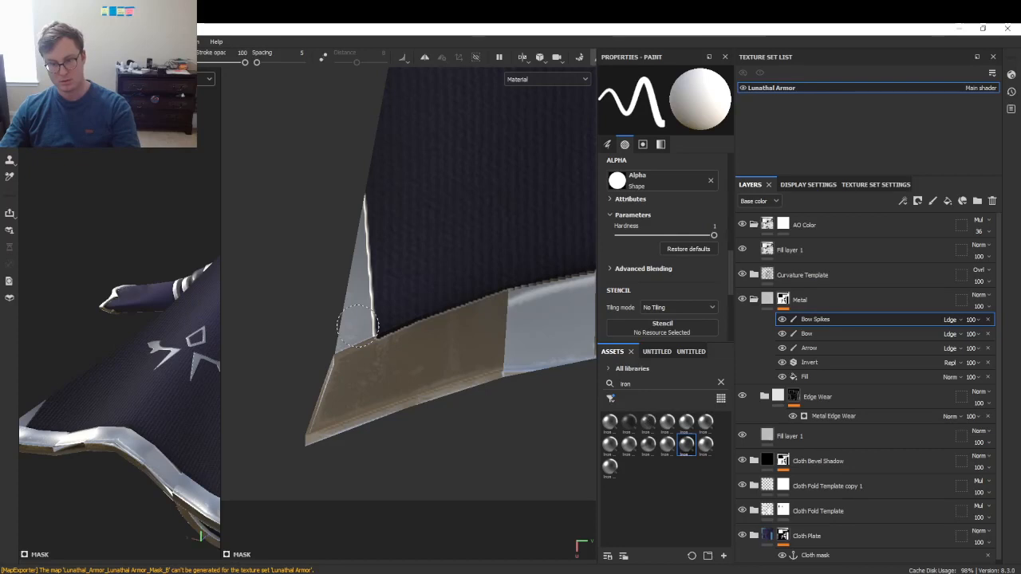
left_click(651, 179)
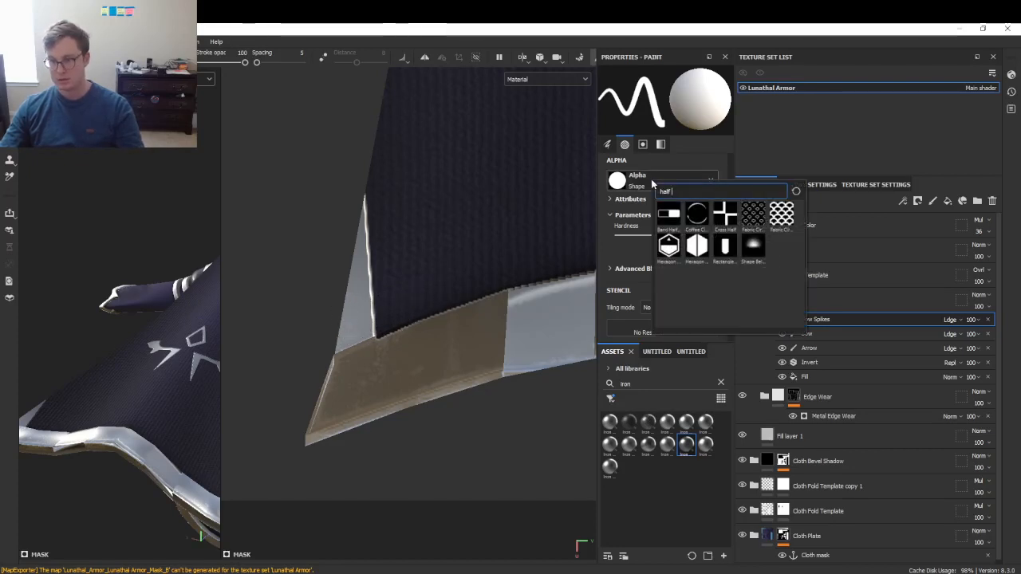
key("BackSpace")
key("BackSpace")
key("BackSpace")
key("BackSpace")
type("square")
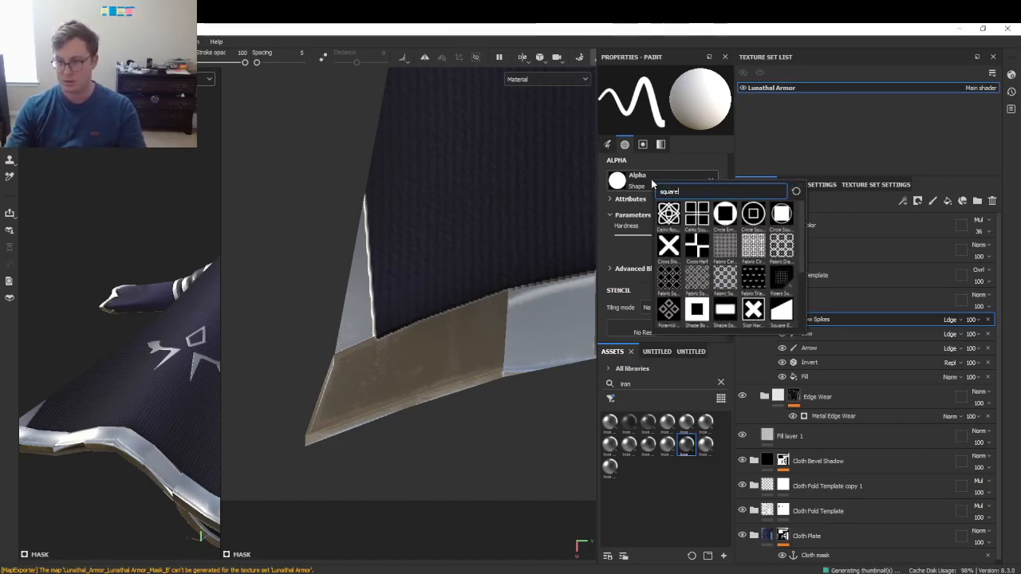
left_click(694, 309)
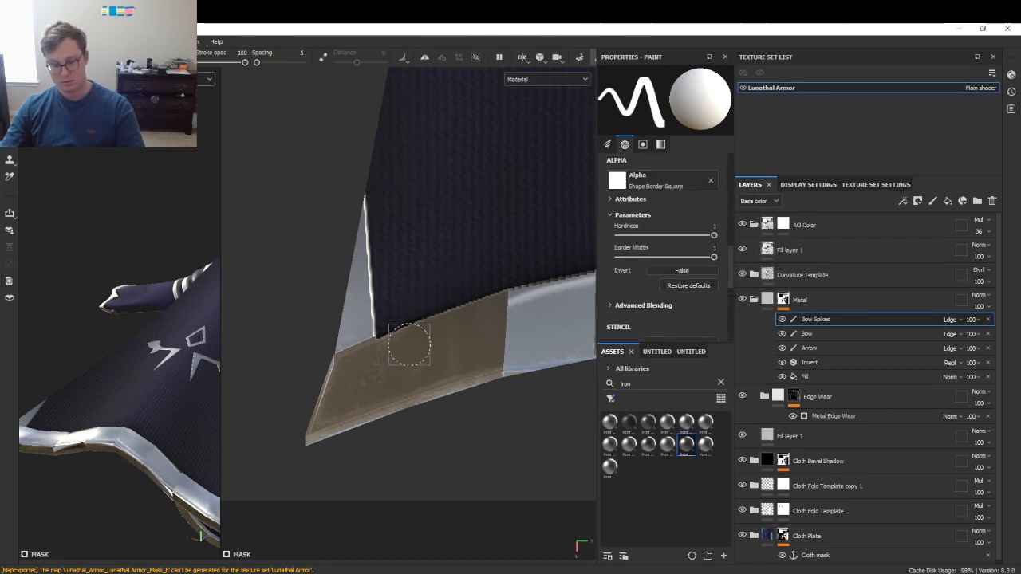
- Enlarge the square brush and stamp one metal block against the hem trim at the base of the corner spike
key("bracketright")
key("bracketright")
key("bracketright")
key("bracketright")
key("bracketright")
mouse_move(402, 352)
left_mouse_down("alt")
mouse_move(430, 378)
mouse_move(417, 359)
left_mouse_up("alt")
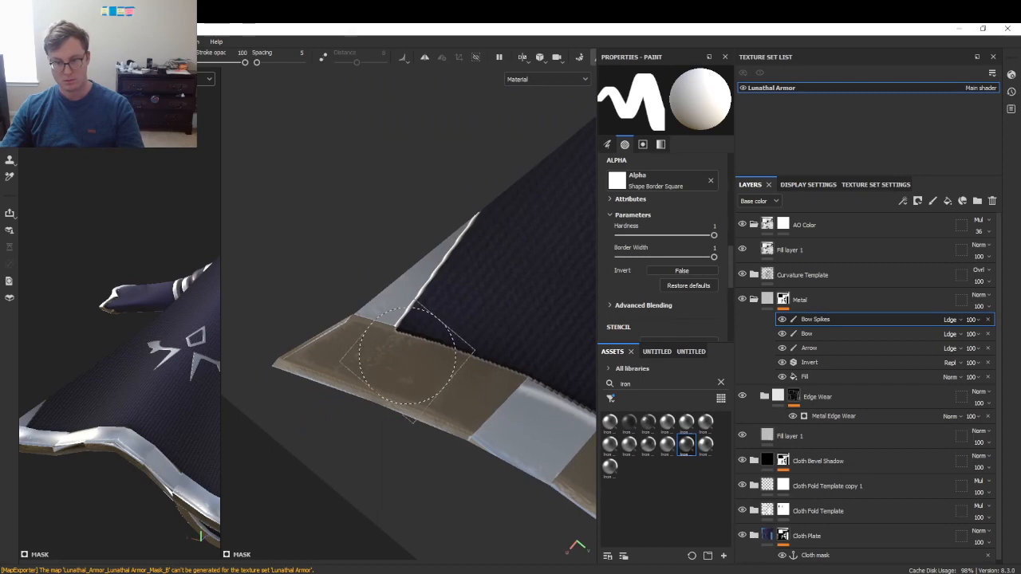
left_click(405, 314)
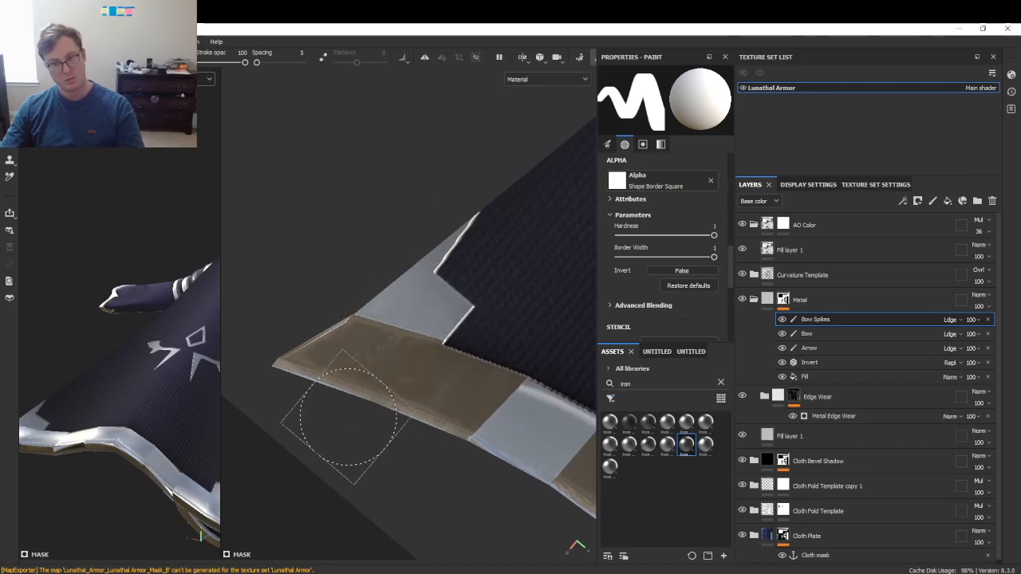
mouse_move(433, 319)
left_mouse_down("alt")
mouse_move(480, 335)
mouse_move(474, 259)
left_mouse_up("alt")
scroll(446, 231, "down", 5)
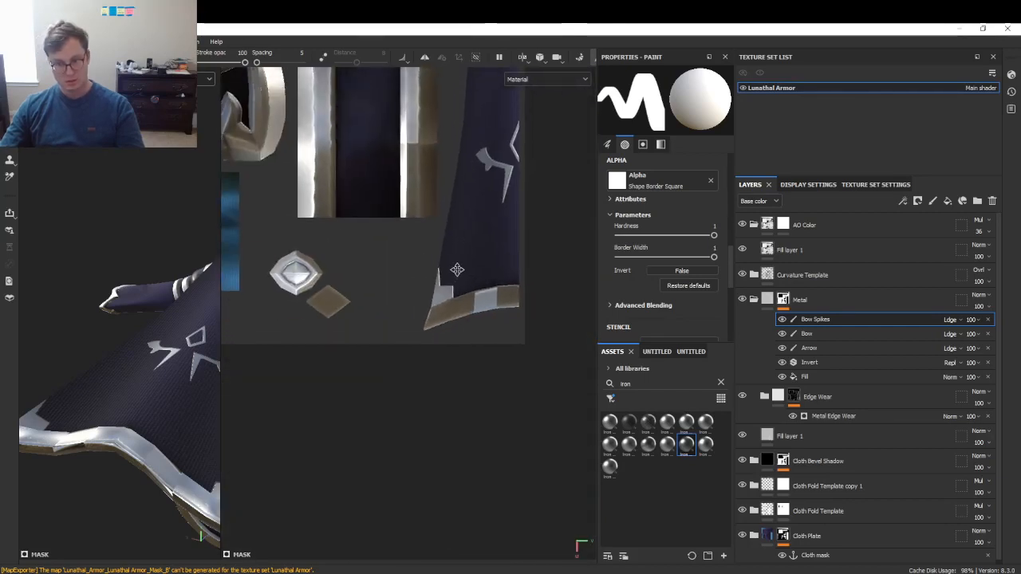
left_click_drag(103, 388, 137, 319, "alt")
scroll(137, 372, "up", 3)
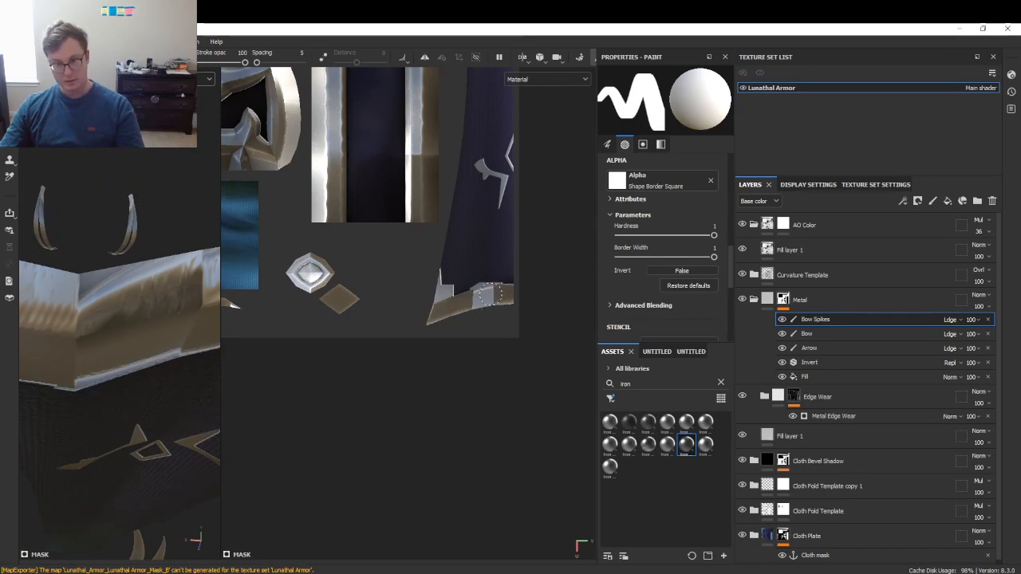
key("x")
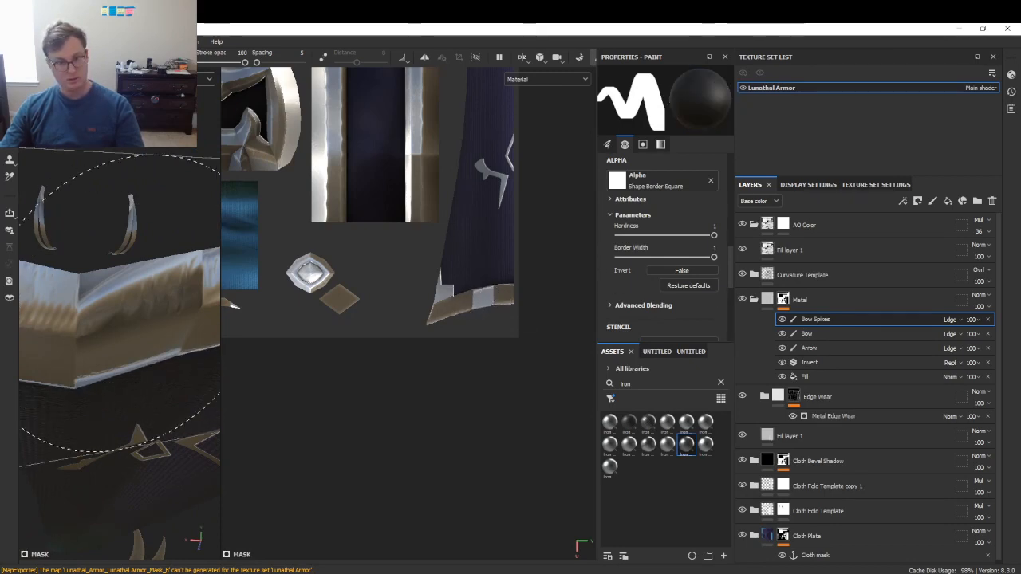
- Widen the 3D view and compare the scarf tail's metal emblem and corner spikes with the reference art
mouse_move(109, 205)
left_mouse_down("alt")
mouse_move(169, 465)
mouse_move(192, 388)
mouse_move(196, 476)
mouse_move(178, 402)
mouse_move(183, 373)
mouse_move(140, 415)
mouse_move(195, 391)
left_mouse_up("alt")
left_click_drag(164, 325, 163, 355, "alt")
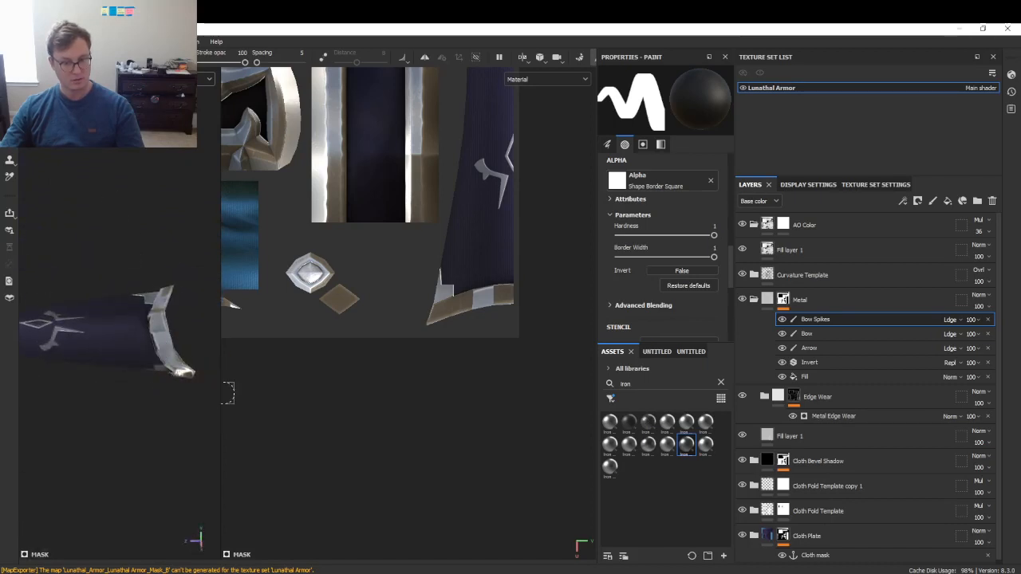
left_click_drag(221, 390, 237, 340)
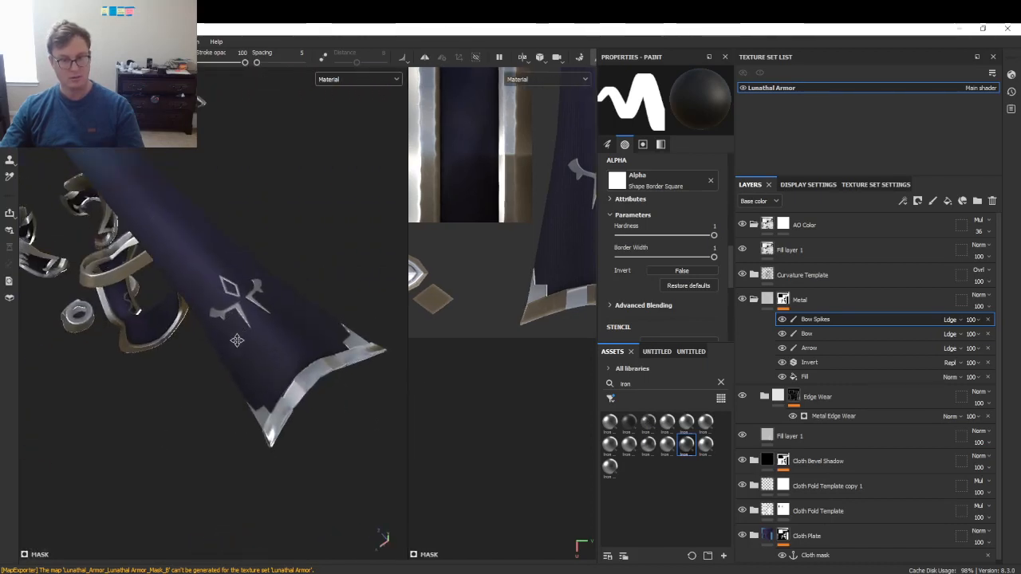
middle_click_drag(236, 341, 240, 418, "alt")
scroll(239, 407, "down", 8)
left_click_drag(239, 407, 257, 325, "alt+shift")
scroll(254, 337, "up", 5)
key("alt+Tab")
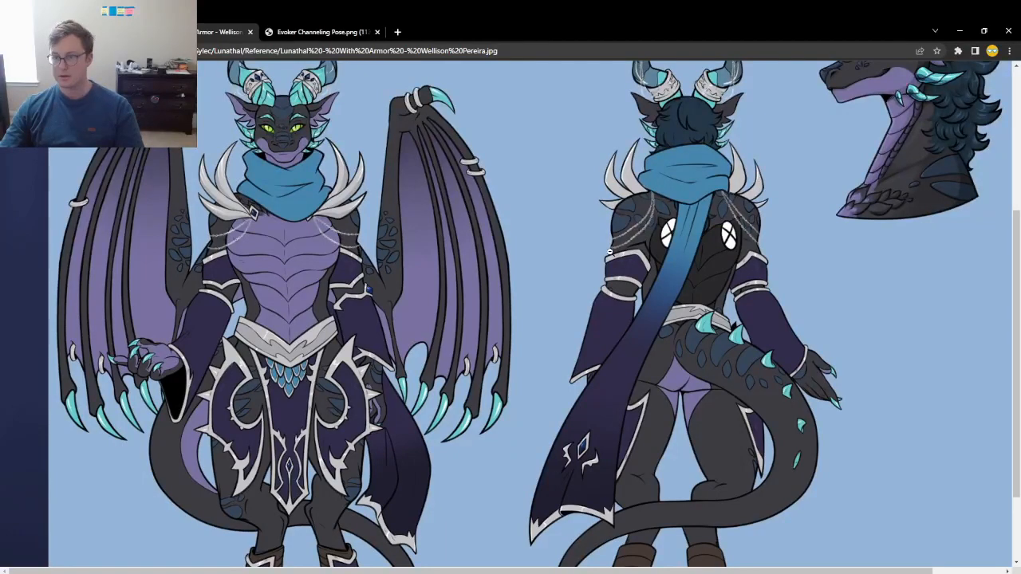
scroll(606, 247, "up", 3)
scroll(597, 246, "down", 4)
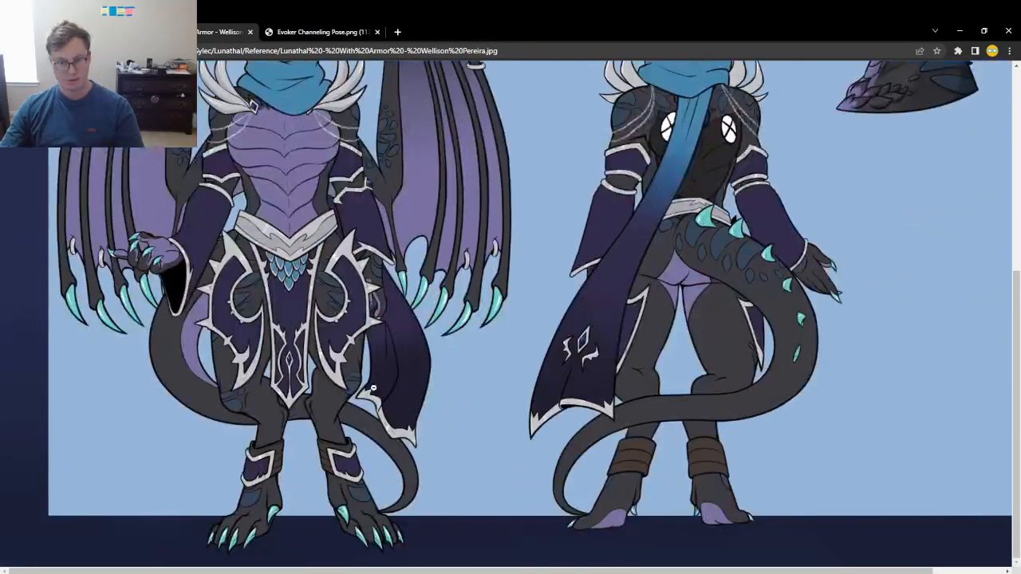
- Bring the ankle cuff into close view, replace the square brush alpha with Shape at hardness 1, and check the cuff in the reference art
key("alt+Tab")
left_click_drag(279, 379, 365, 387, "alt")
scroll(321, 381, "down", 4)
middle_click_drag(365, 388, 399, 331, "alt")
scroll(275, 343, "up", 5)
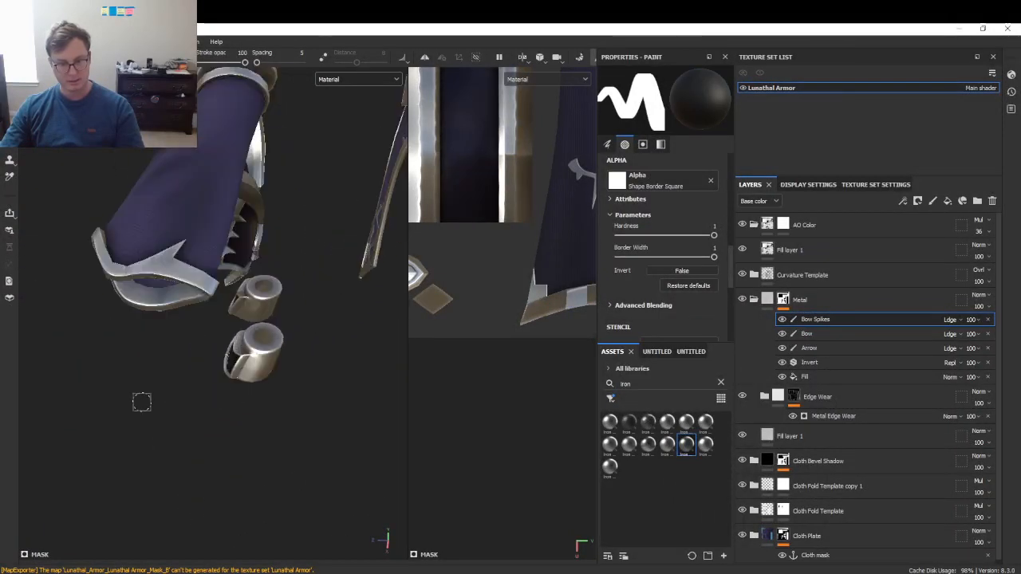
left_click_drag(141, 401, 227, 397, "alt")
scroll(300, 364, "up", 3)
scroll(299, 361, "up", 5)
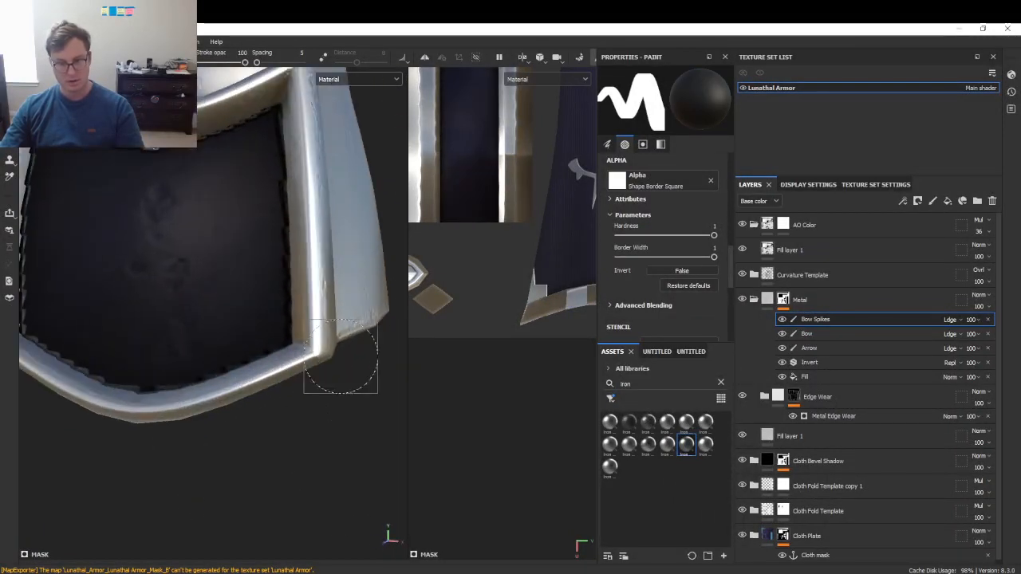
left_click(710, 180)
left_click(686, 180)
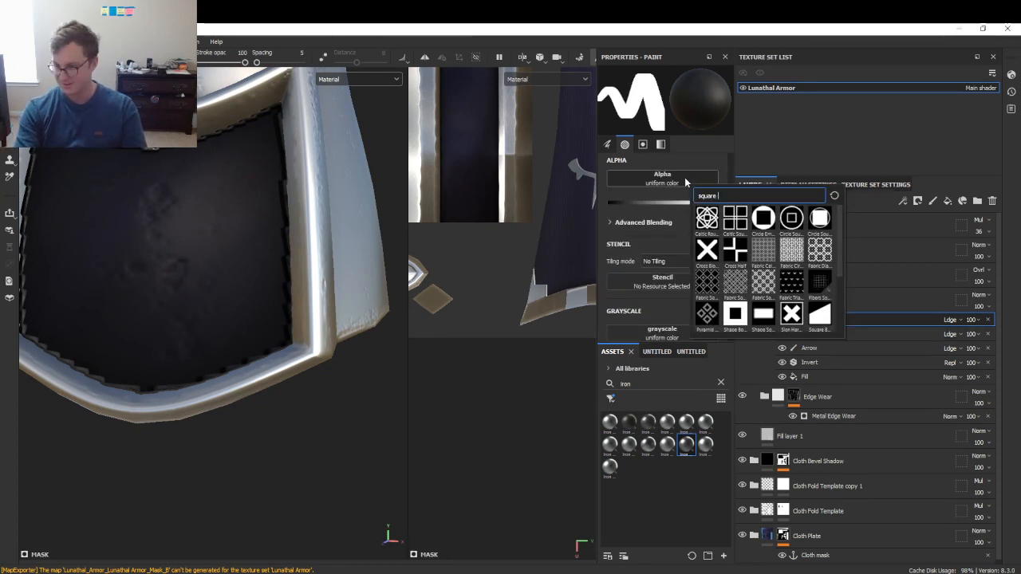
type("alpha shape")
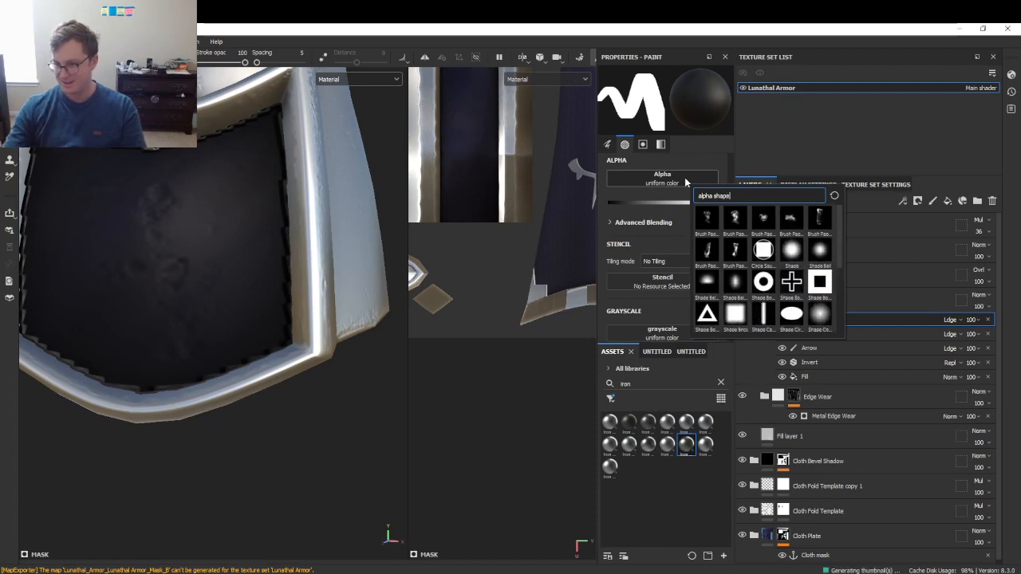
left_click(791, 250)
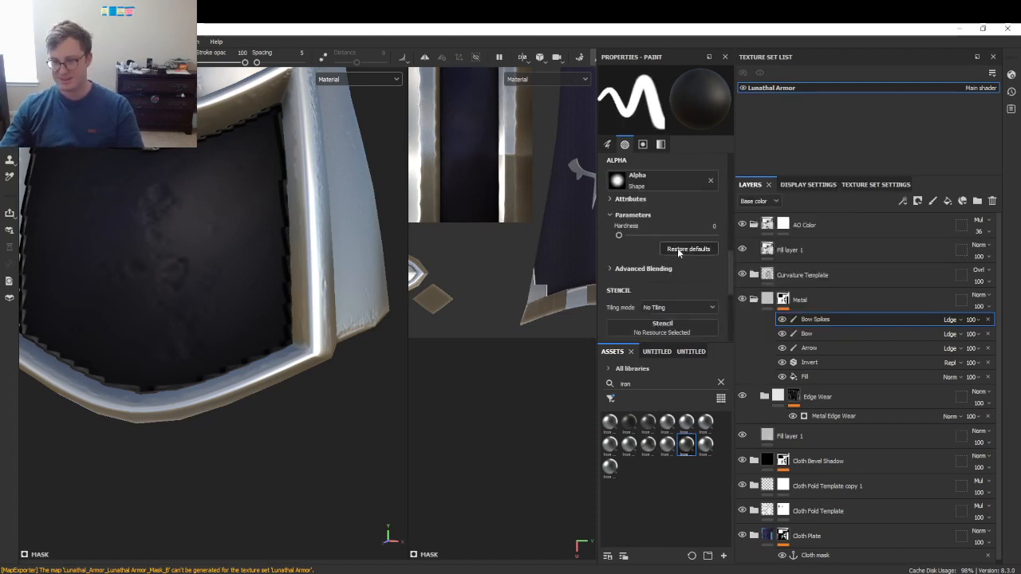
key("alt+Tab")
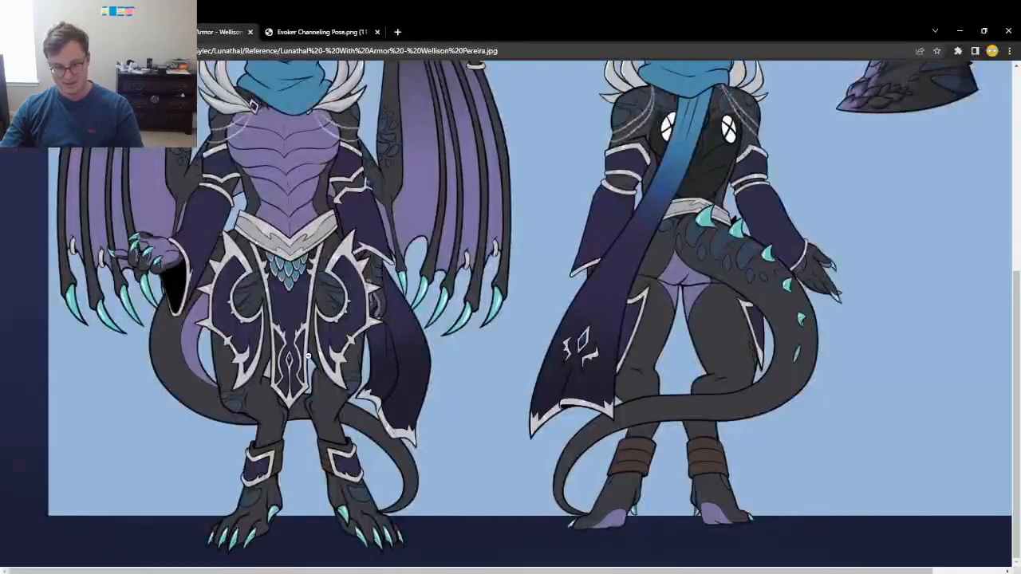
key("alt+Tab")
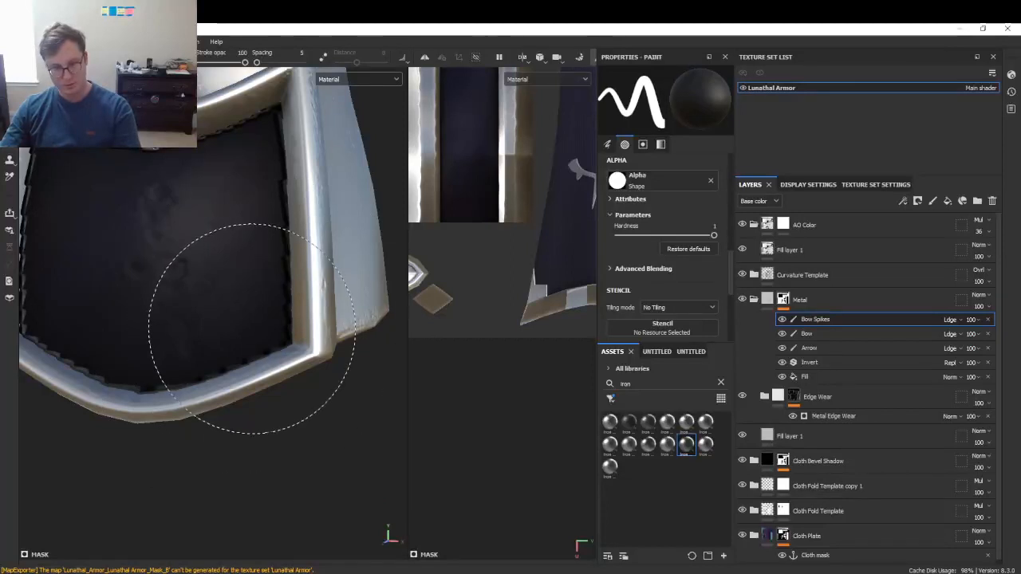
- Locate the ankle cuff in the UV layout and stamp a round metal dab in the lower right corner of its dark panel
scroll(516, 311, "down", 4)
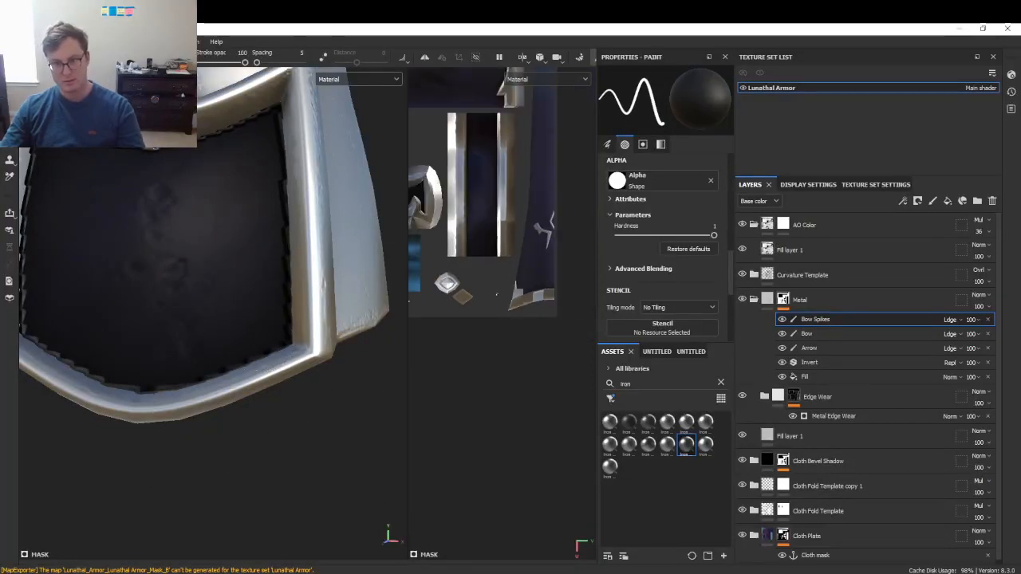
middle_click_drag(516, 311, 633, 328, "alt")
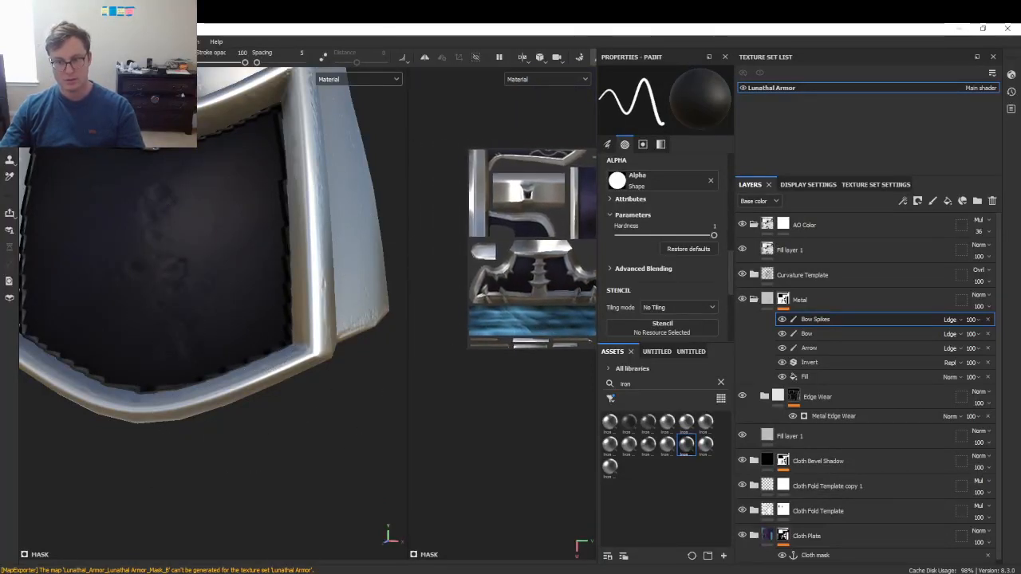
scroll(525, 338, "up", 6)
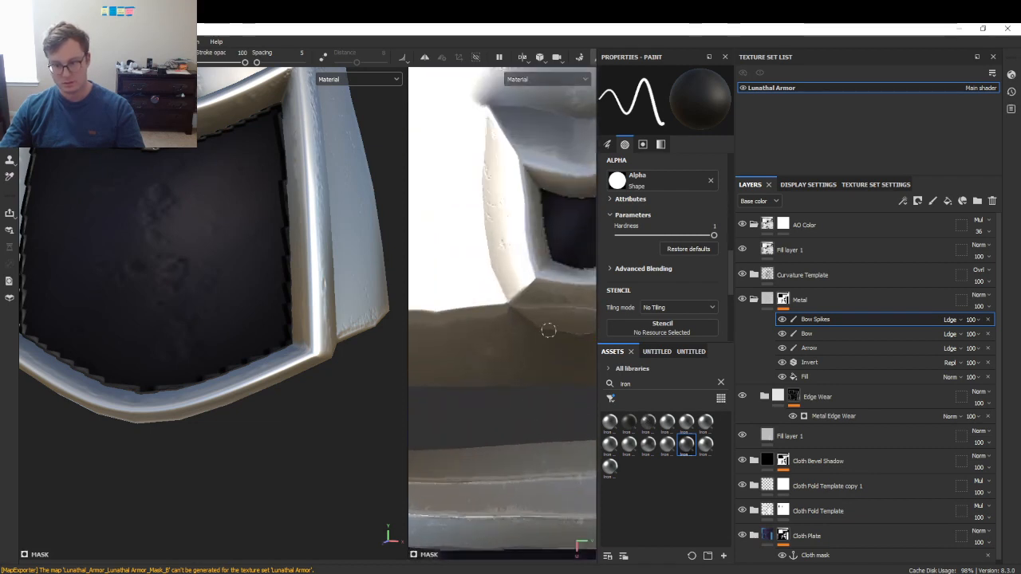
scroll(526, 339, "up", 3)
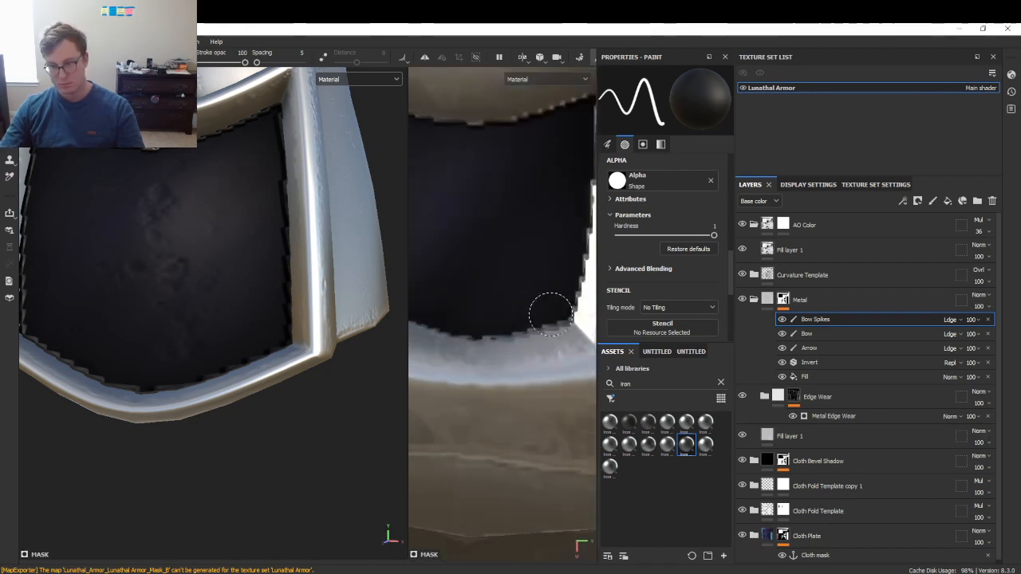
key("x")
left_click(548, 310)
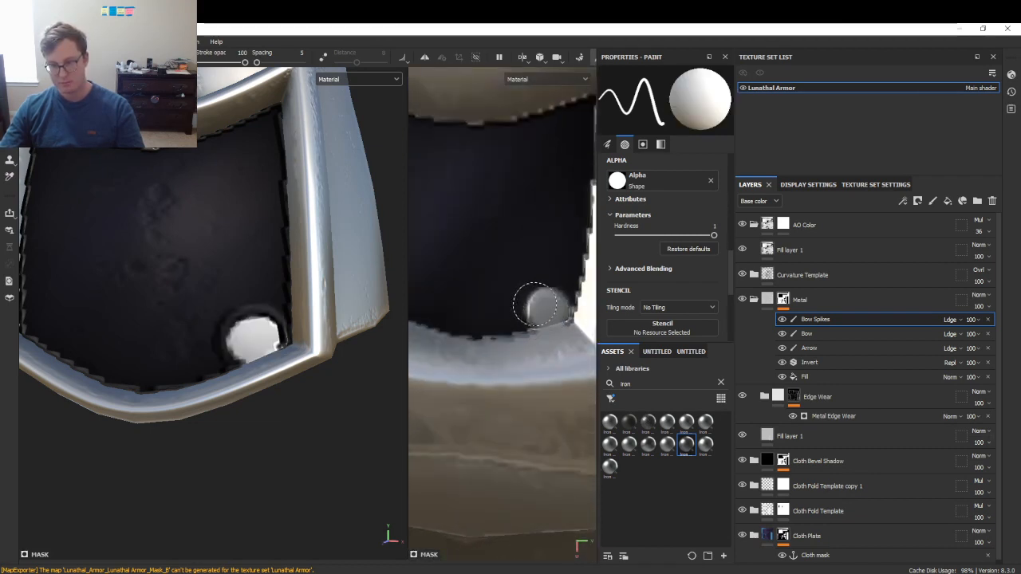
key("ctrl+z")
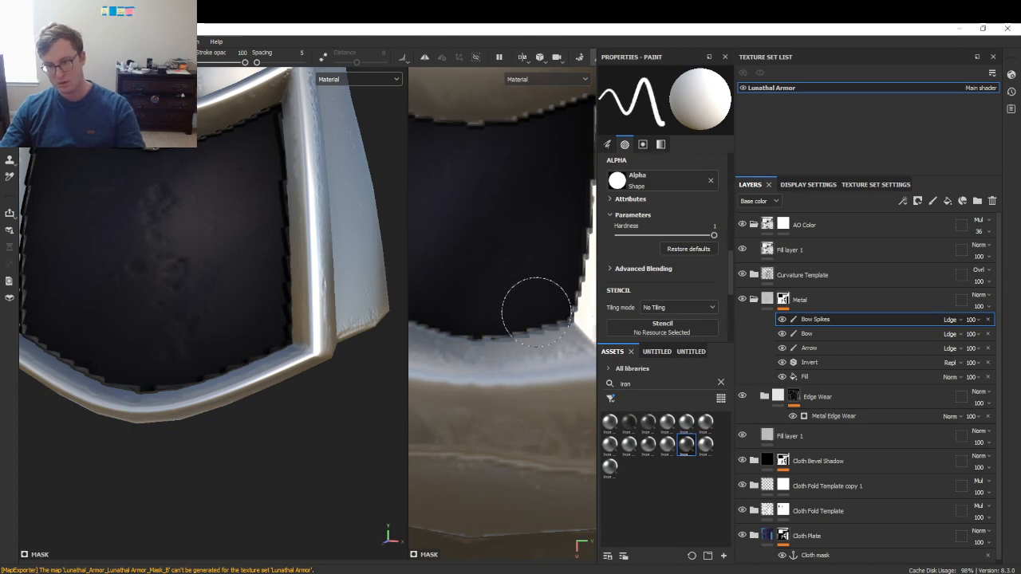
left_click(528, 303)
- Carve the metal dab with a larger black round brush, leaving a curved spike in the cuff panel's corner
key("x")
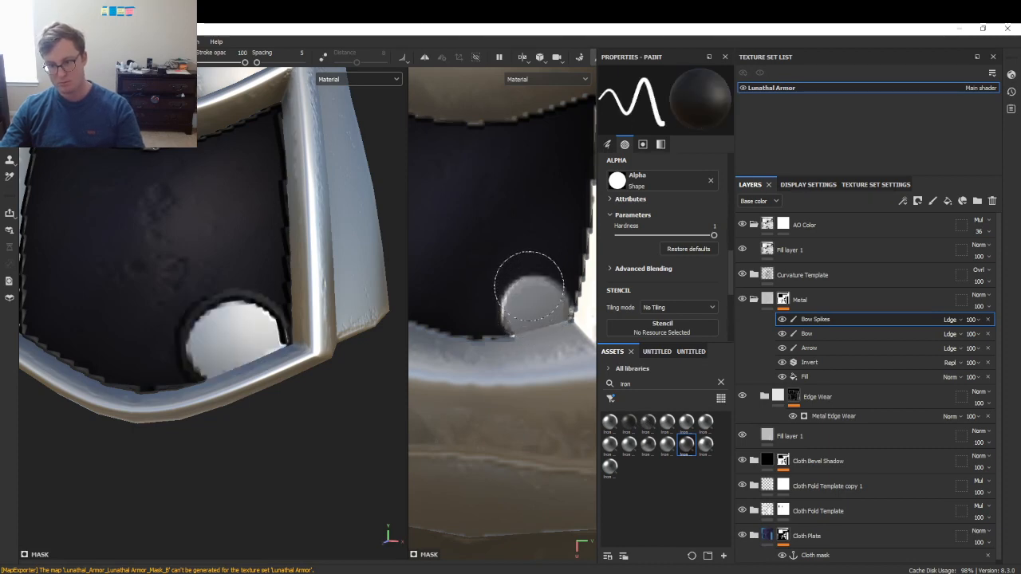
left_click_drag(523, 289, 517, 307)
key("x")
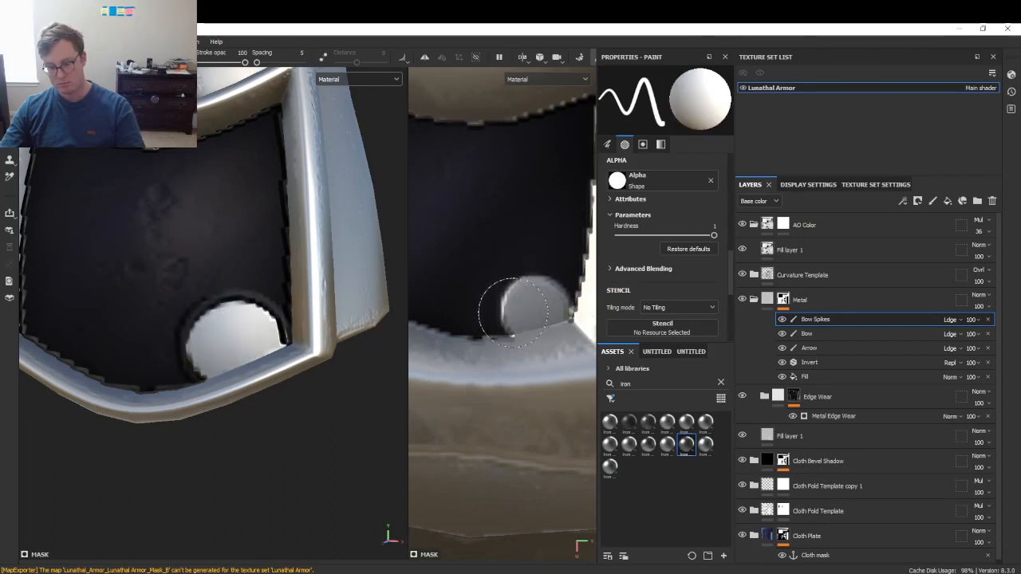
key("bracketright")
key("bracketright")
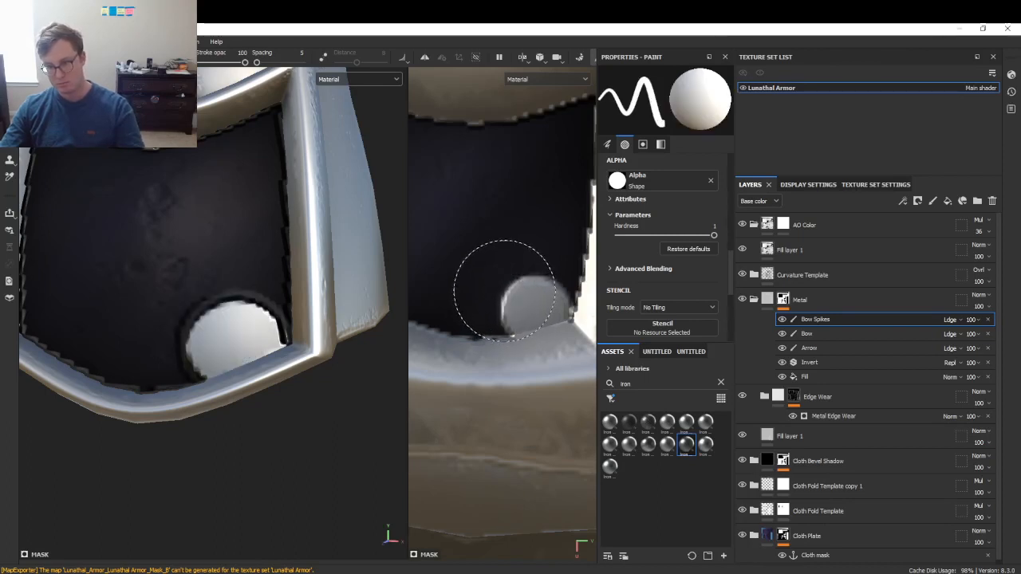
left_click(504, 290)
key("ctrl+z")
key("x")
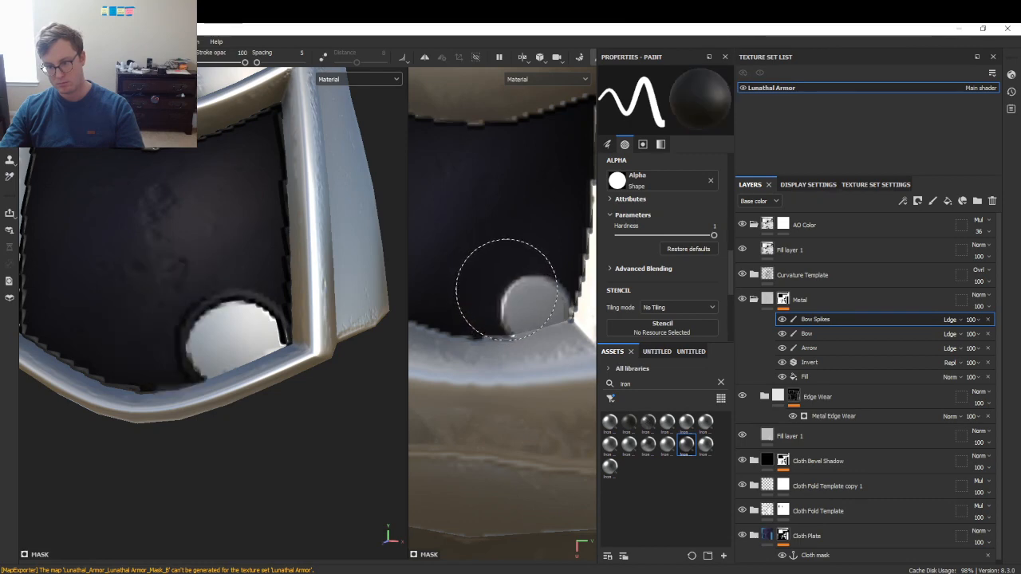
left_click(506, 289)
- Stamp a second metal dab beside the corner spike and carve it with the larger black brush into a matching curved spike
key("x")
key("bracketleft")
key("bracketleft")
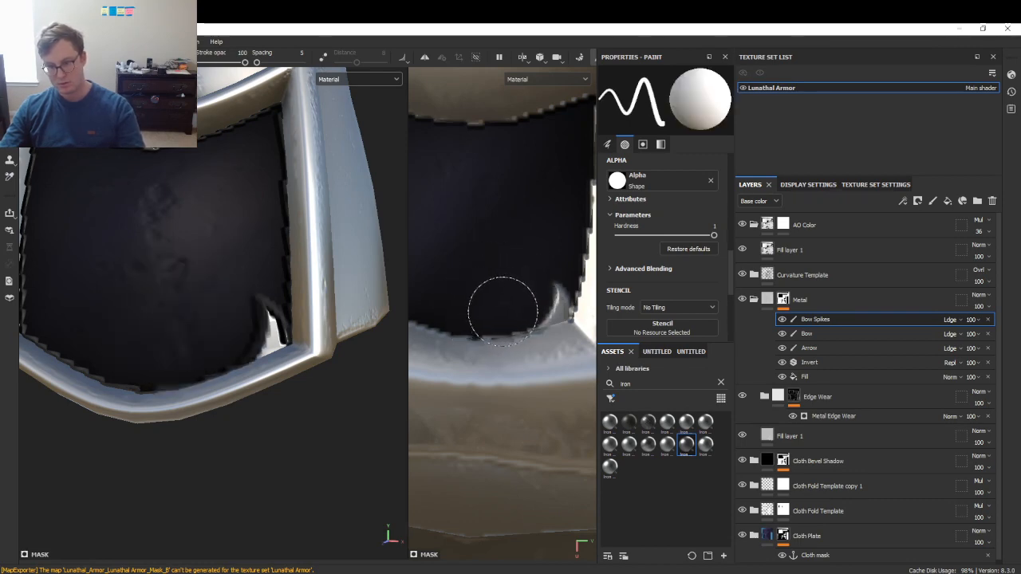
left_click(504, 308)
key("x")
key("bracketright")
key("bracketright")
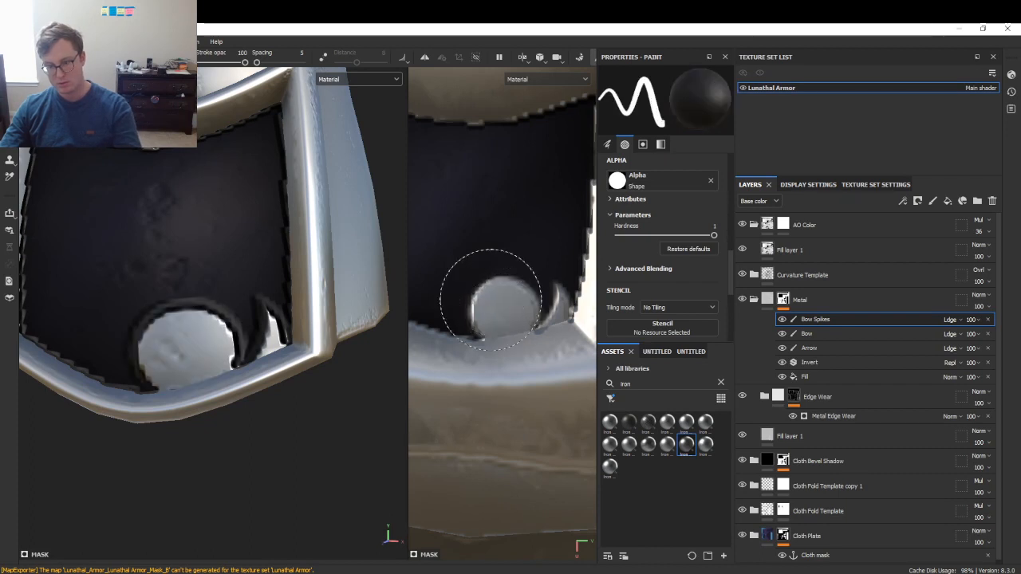
left_click_drag(477, 285, 446, 363)
middle_click_drag(466, 315, 495, 313, "alt")
key("ctrl+z")
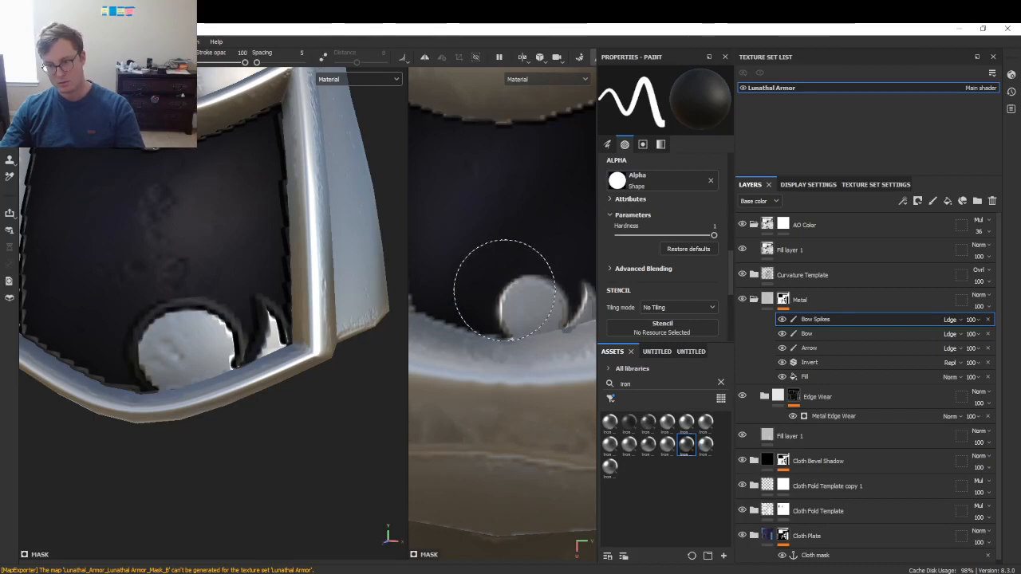
left_click(504, 292)
- Stamp a metal dab in the cuff panel's opposite lower corner and carve it into a mirrored curved spike
middle_click_drag(447, 343, 516, 319, "alt")
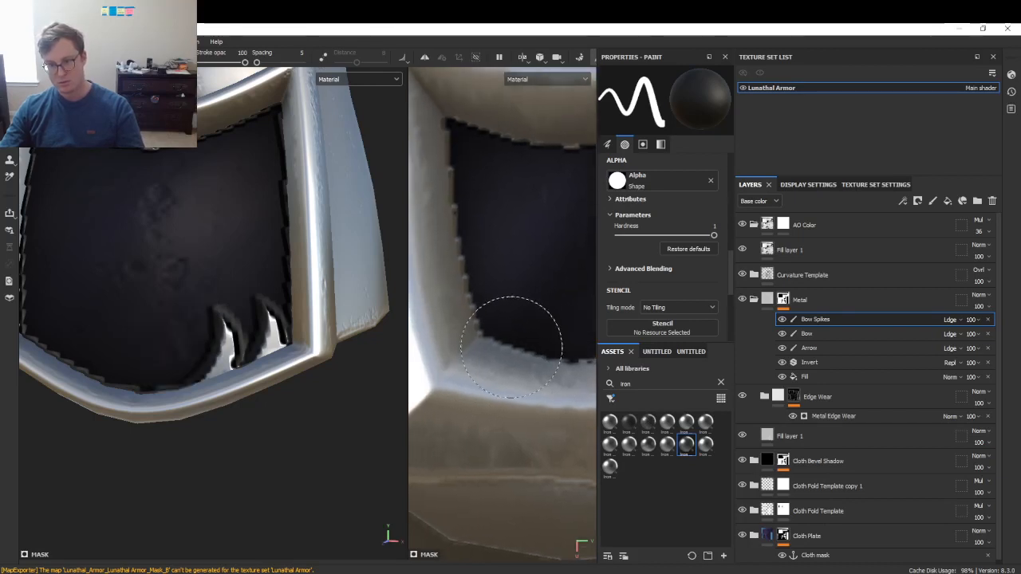
key("x")
key("bracketleft")
key("bracketleft")
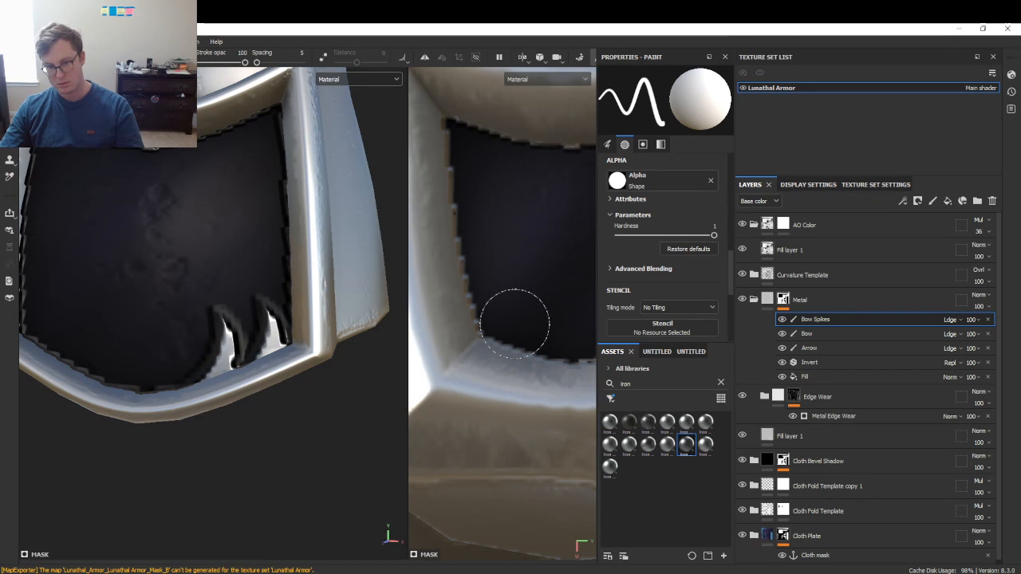
left_click(514, 323)
key("x")
key("bracketright")
key("bracketright")
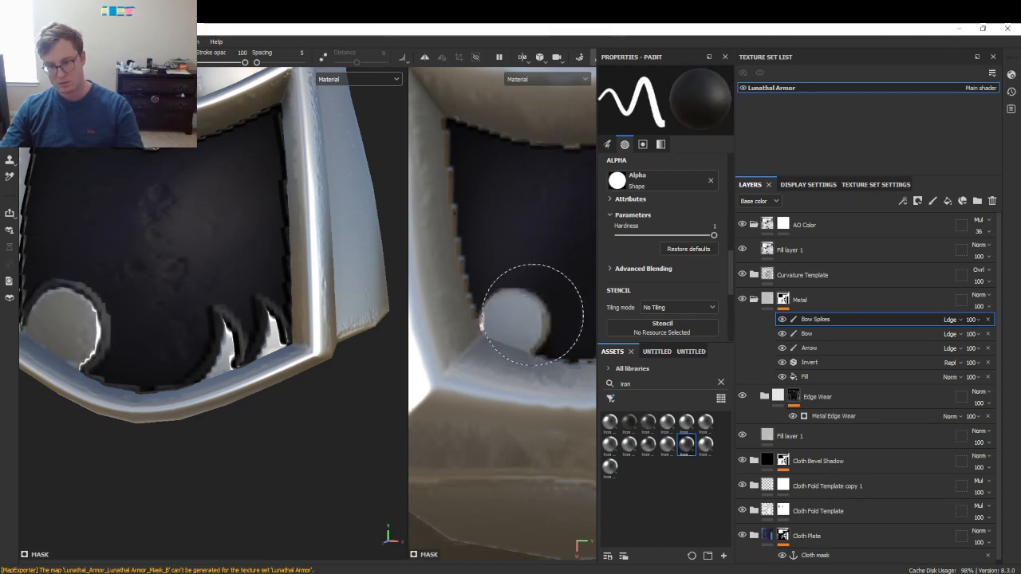
middle_click_drag(533, 315, 492, 318, "alt")
left_click(512, 314)
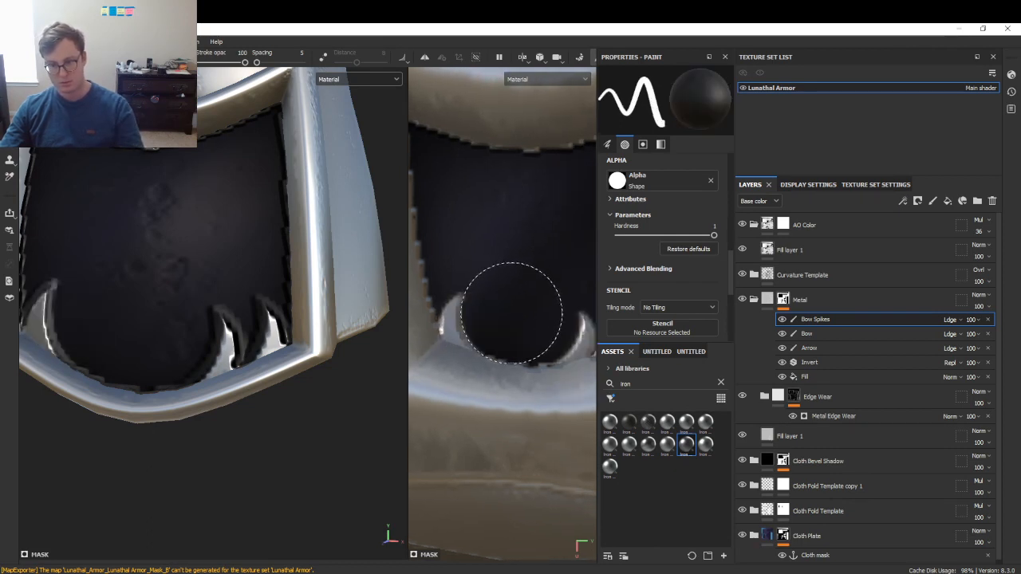
key("ctrl+z")
left_click(506, 316)
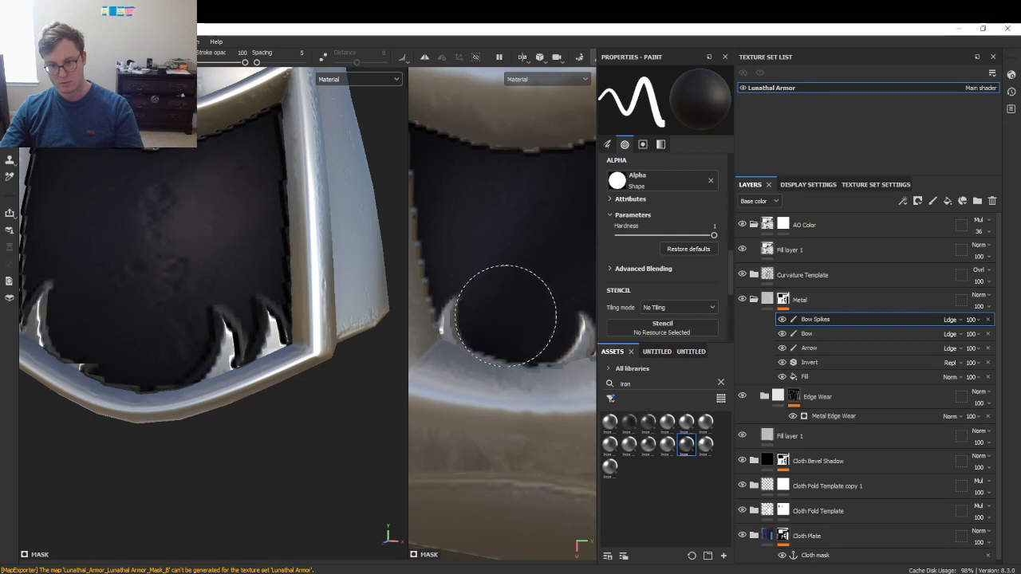
- Stamp and carve a second curved spike beside the mirrored one, and compare the cuff's four spikes with the reference art
key("x")
key("bracketleft")
key("bracketleft")
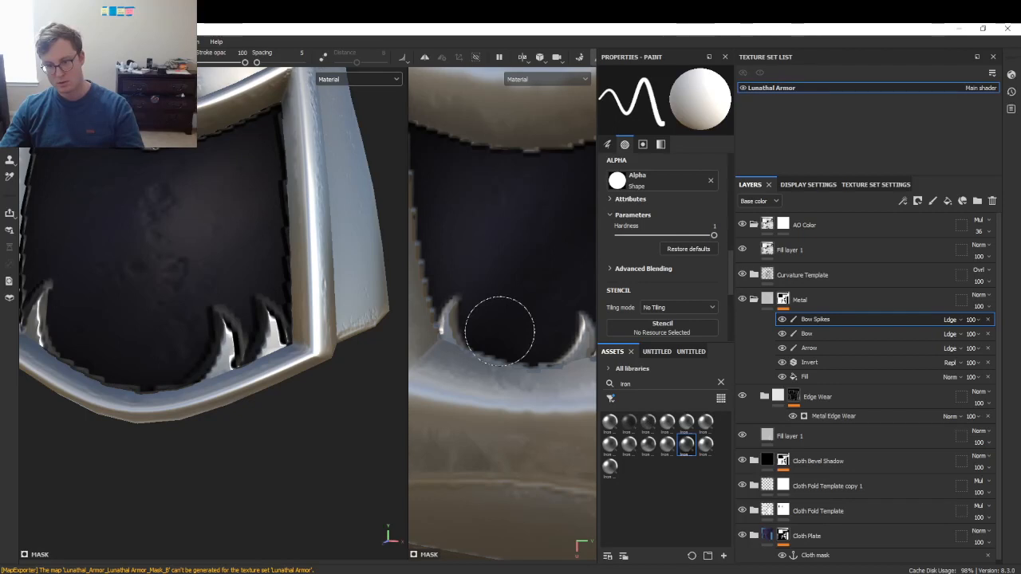
left_click(499, 330)
key("bracketright")
key("bracketright")
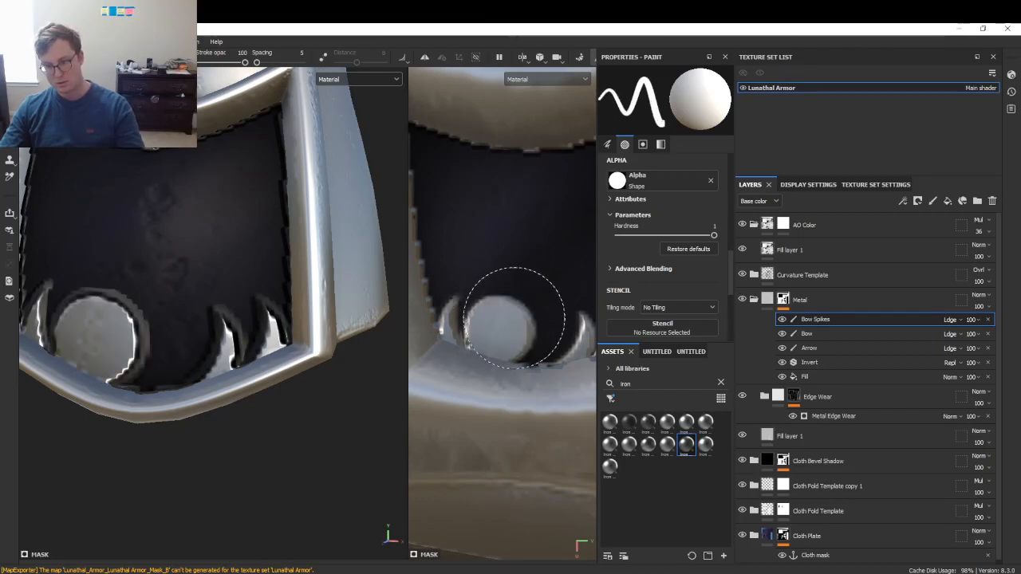
key("x")
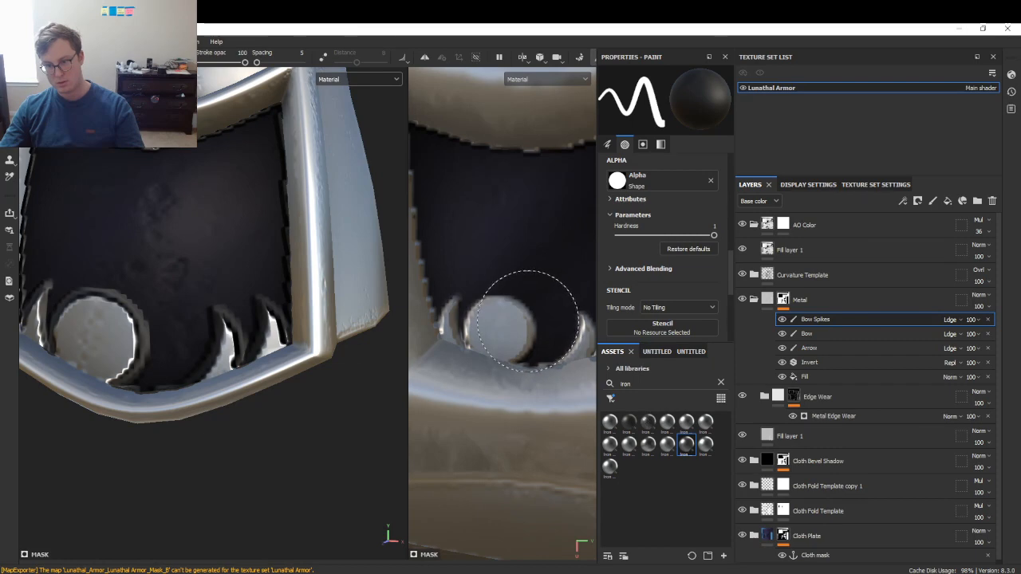
mouse_move(528, 321)
left_mouse_down()
mouse_move(519, 292)
mouse_move(528, 319)
left_mouse_up()
scroll(285, 365, "down", 5)
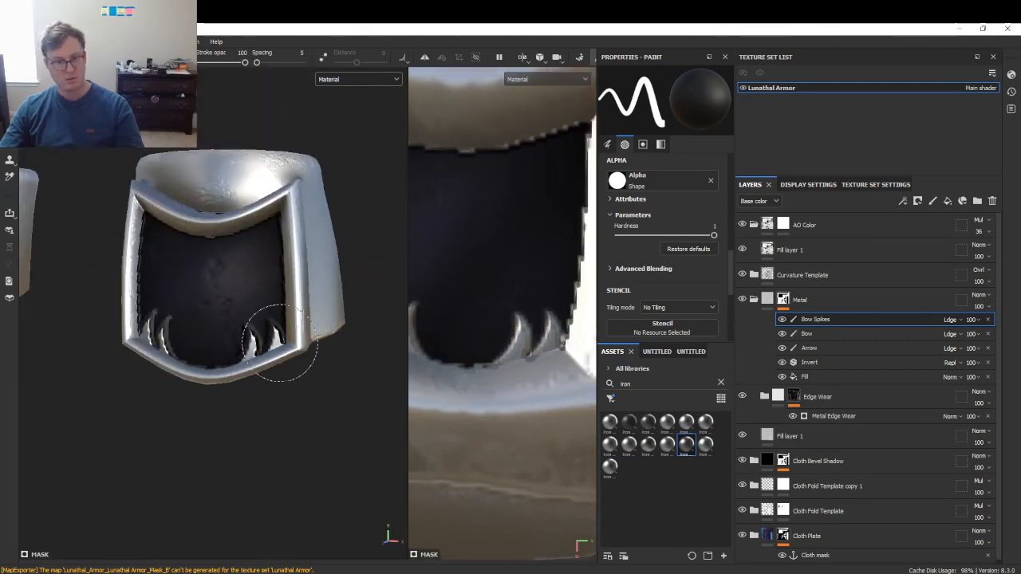
key("alt+Tab")
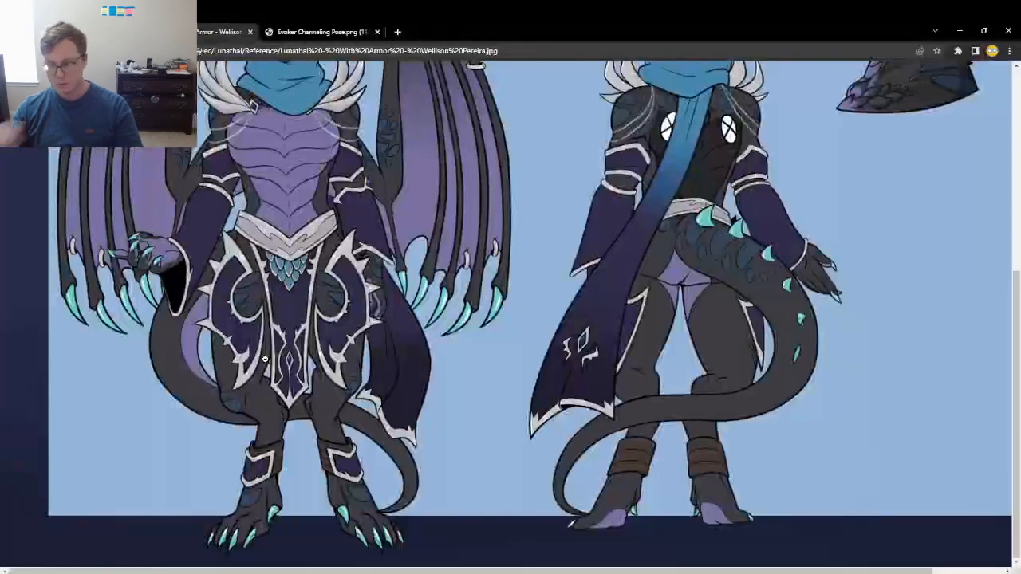
key("alt+Tab")
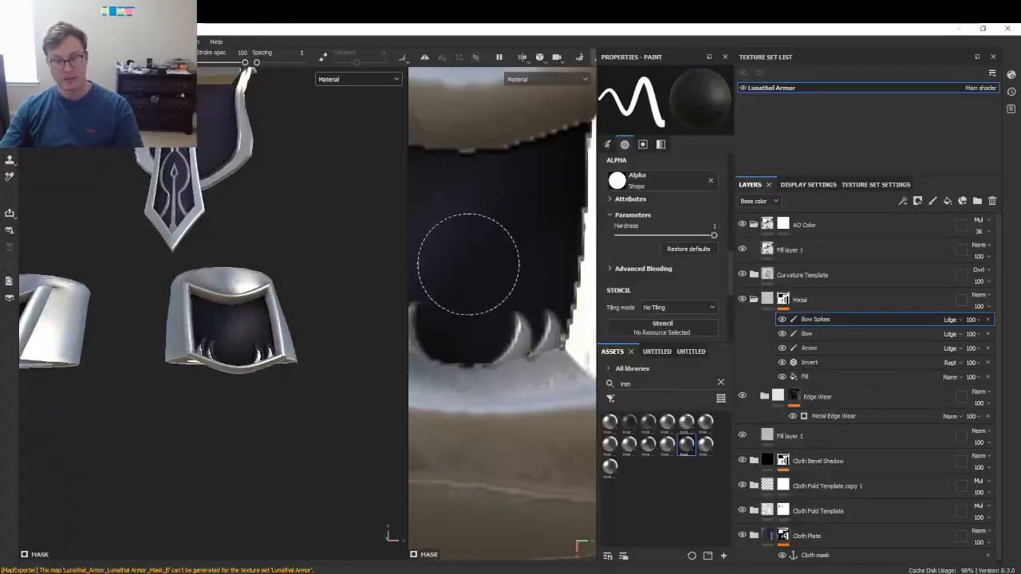
- Add a paint effect above Bow Spikes in the Metal mask, and set Polygon Fill to black in quad mode
scroll(478, 271, "down", 4)
left_click_drag(504, 301, 524, 312, "alt")
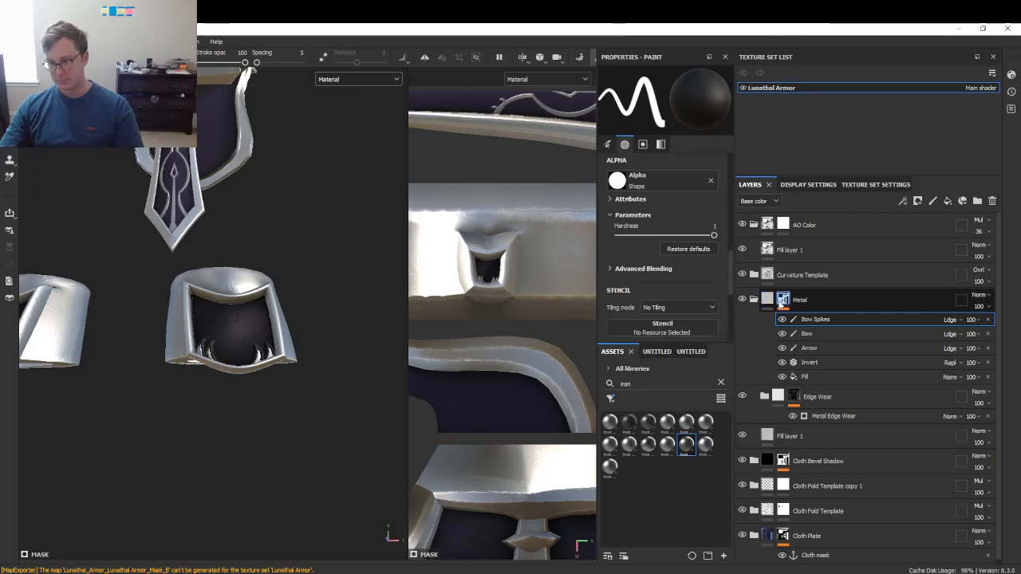
left_click(780, 303)
key("alt+Tab")
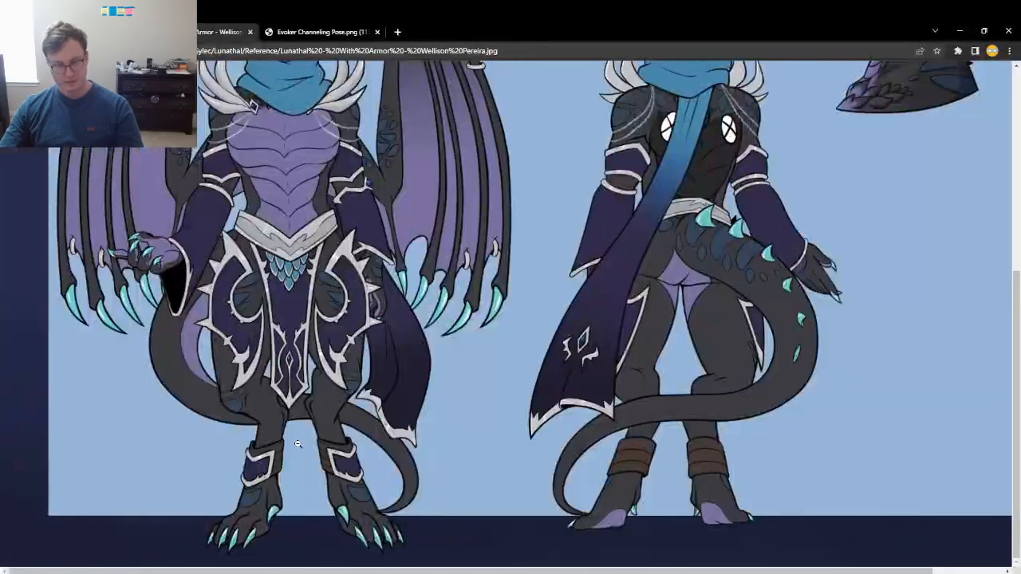
key("alt+Tab")
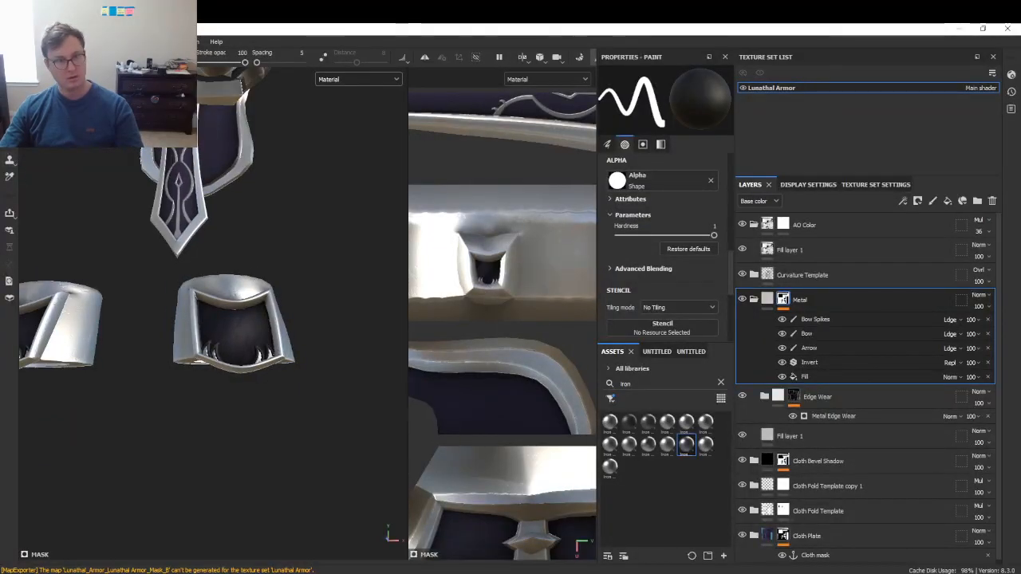
key("4")
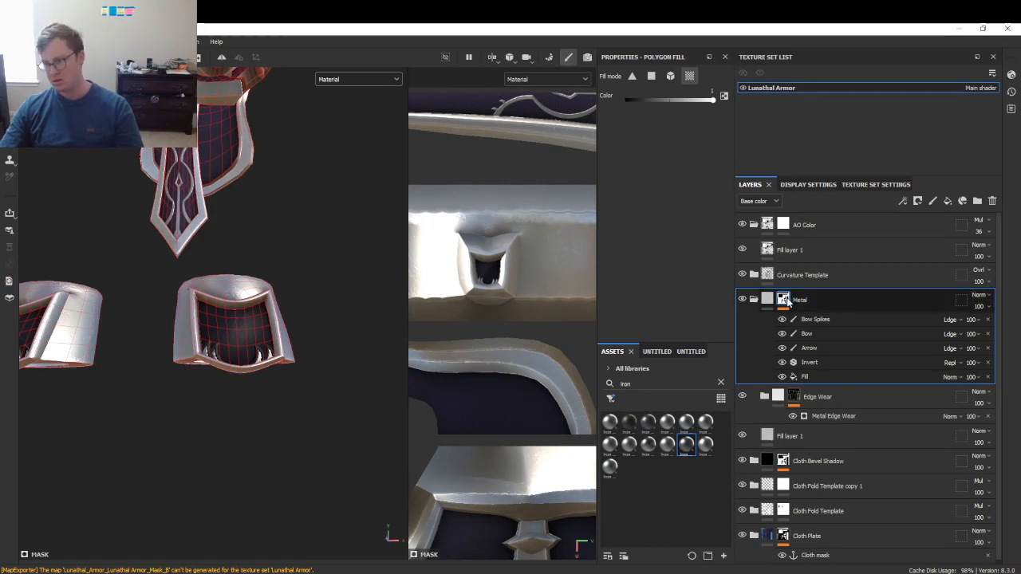
left_click(784, 300)
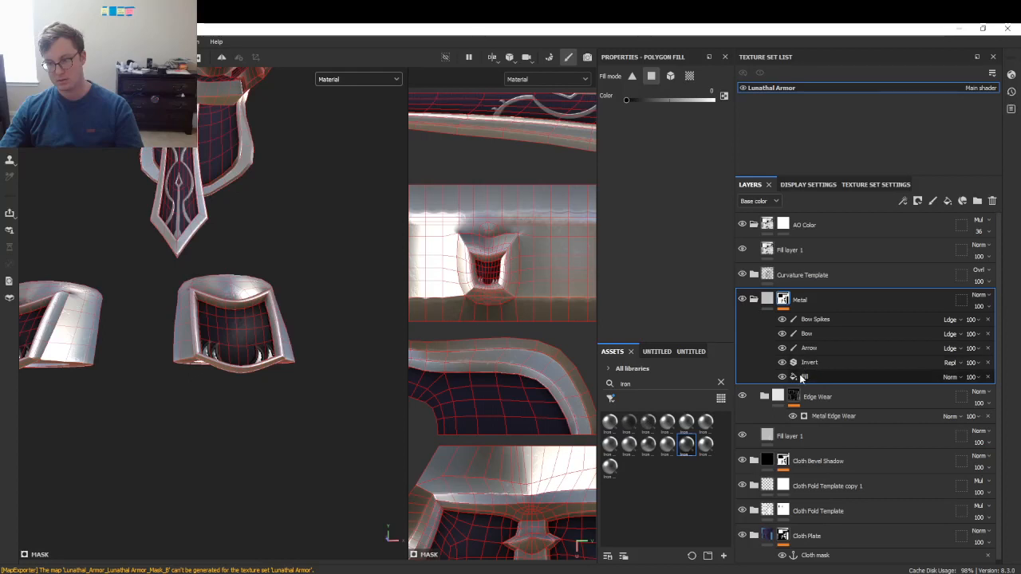
left_click(821, 321)
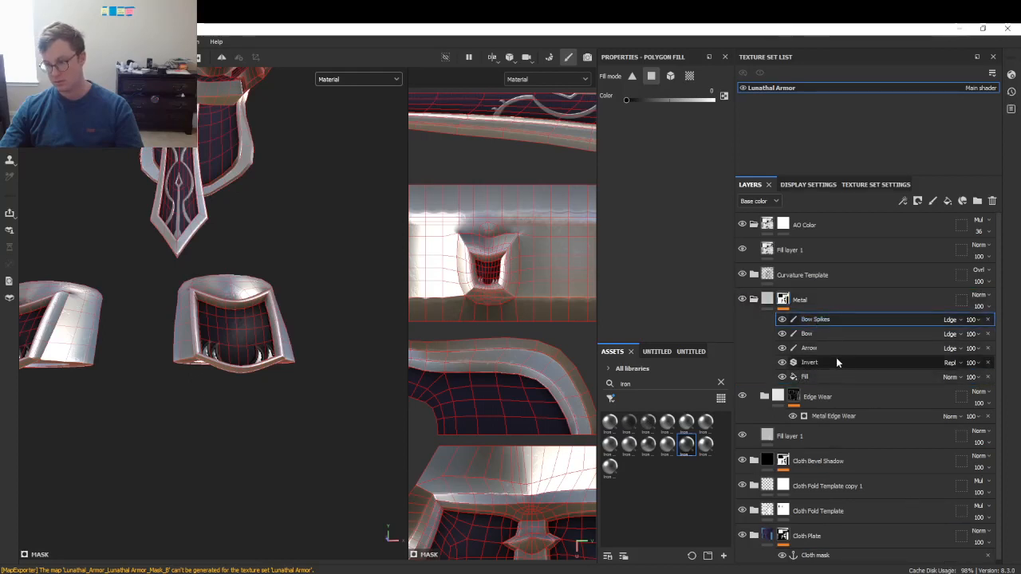
right_click(827, 319)
left_click(862, 483)
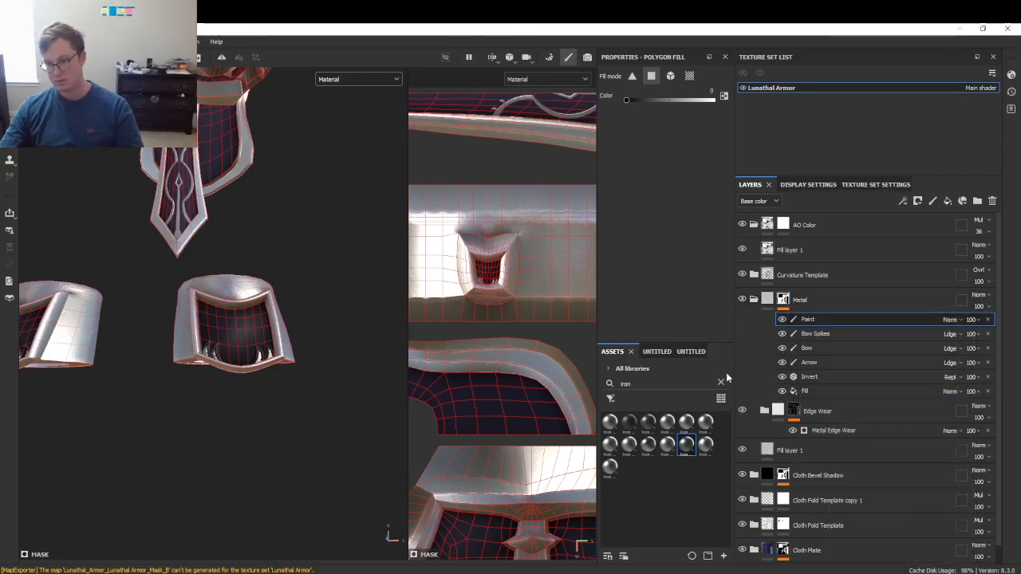
- Mask the metal off the ankle cuff's polygons around the framed front panel, and inspect the cuffs in 3D
scroll(510, 285, "up", 2)
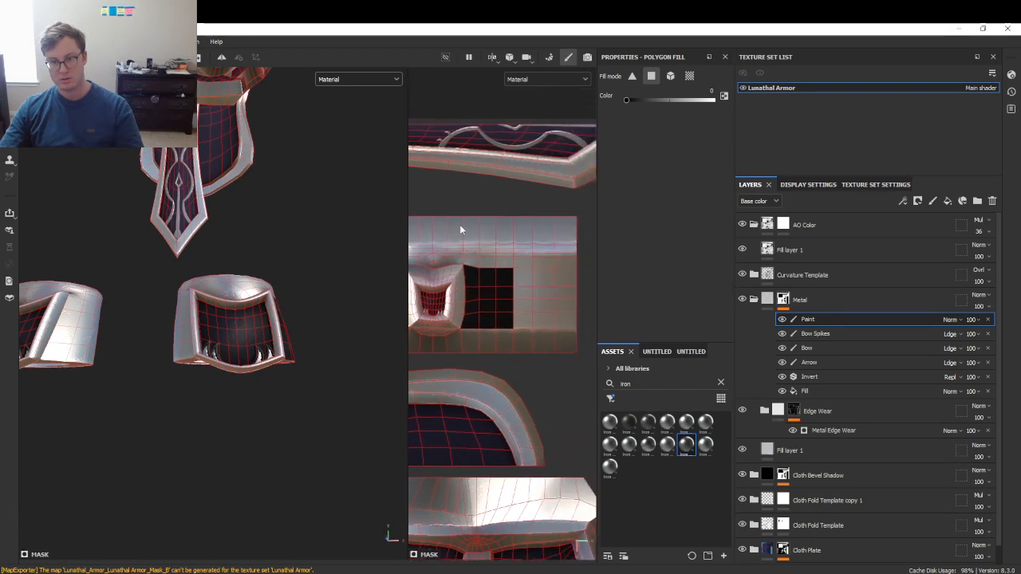
scroll(555, 311, "up", 2)
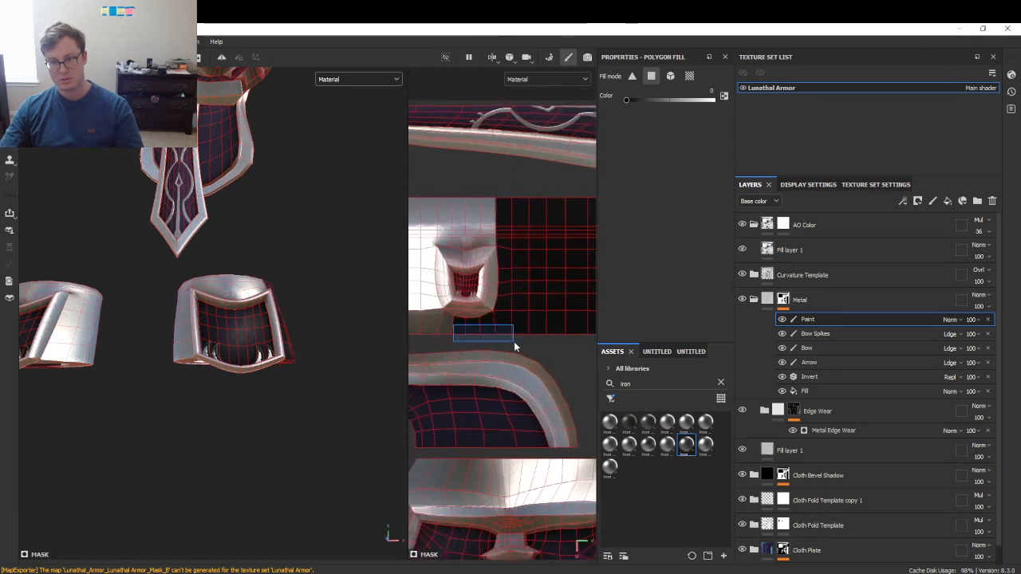
middle_click_drag(425, 347, 533, 345, "alt")
left_click_drag(440, 326, 551, 336)
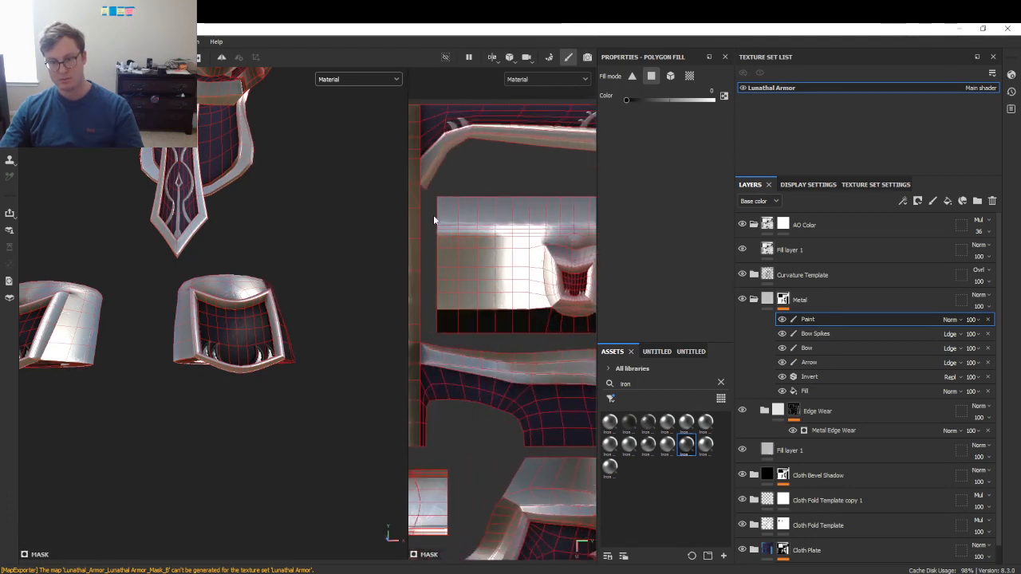
left_click_drag(433, 215, 533, 287)
middle_click_drag(534, 287, 473, 236, "alt")
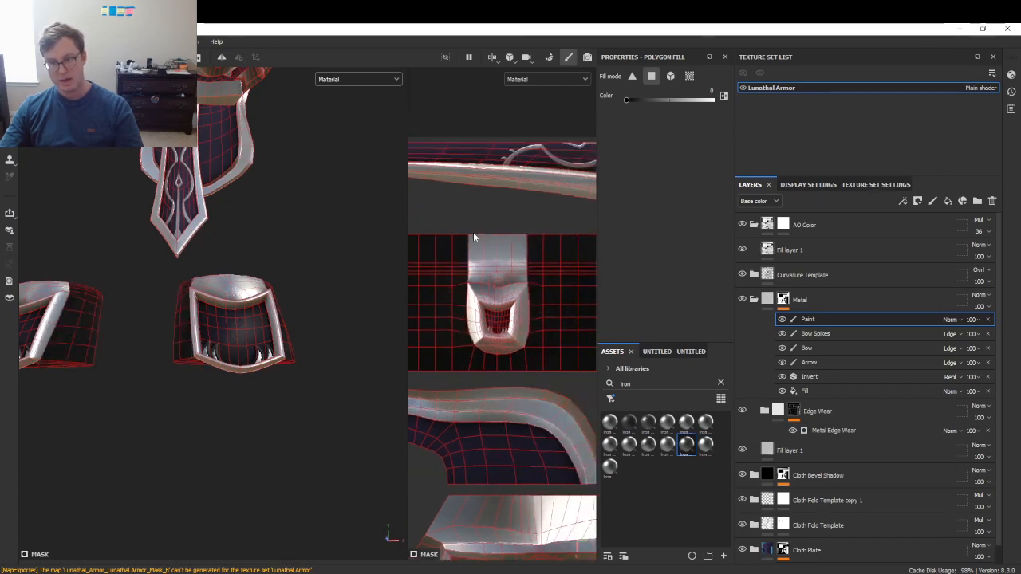
left_click_drag(522, 272, 526, 274)
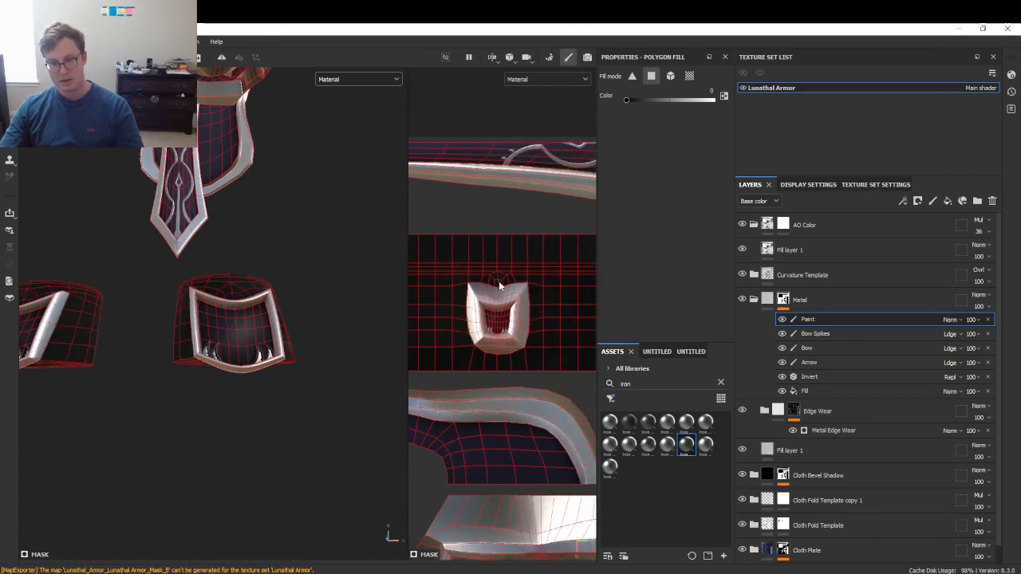
key("1")
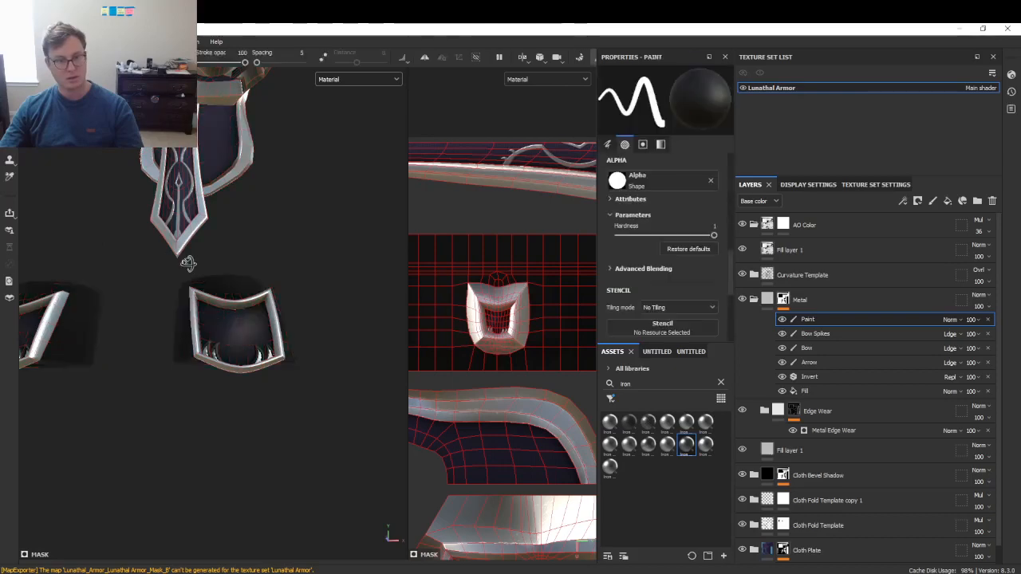
left_click_drag(187, 258, 276, 334, "alt")
scroll(276, 333, "up", 5)
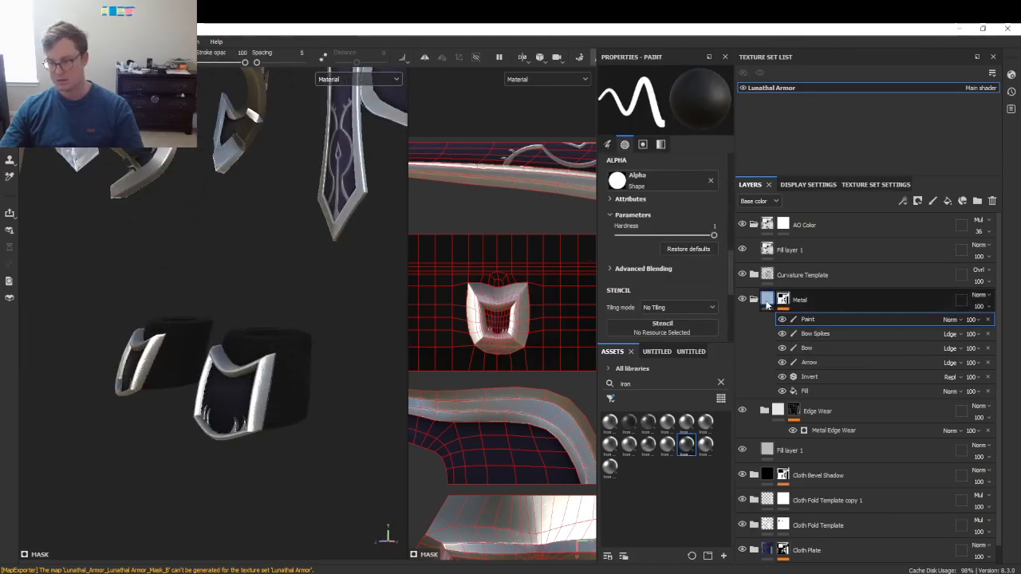
- Collapse the Metal folder and enlarge the 2D view, framing the ankle cuff's UV island
left_click(766, 302)
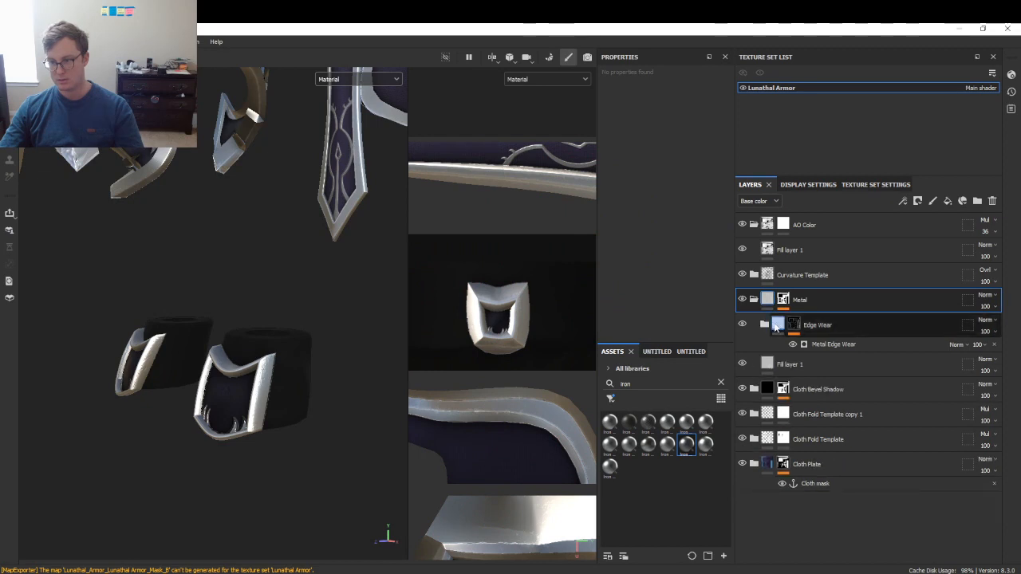
left_click(776, 327)
left_click(754, 301)
scroll(514, 330, "down", 5)
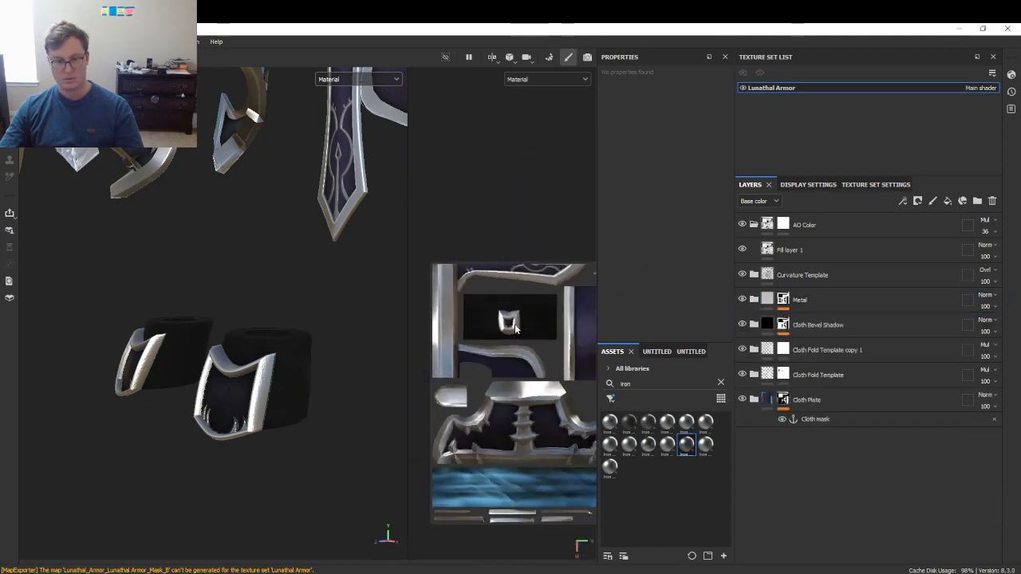
scroll(320, 275, "down", 4)
left_click_drag(320, 275, 288, 263, "alt")
middle_click_drag(284, 251, 293, 350, "alt")
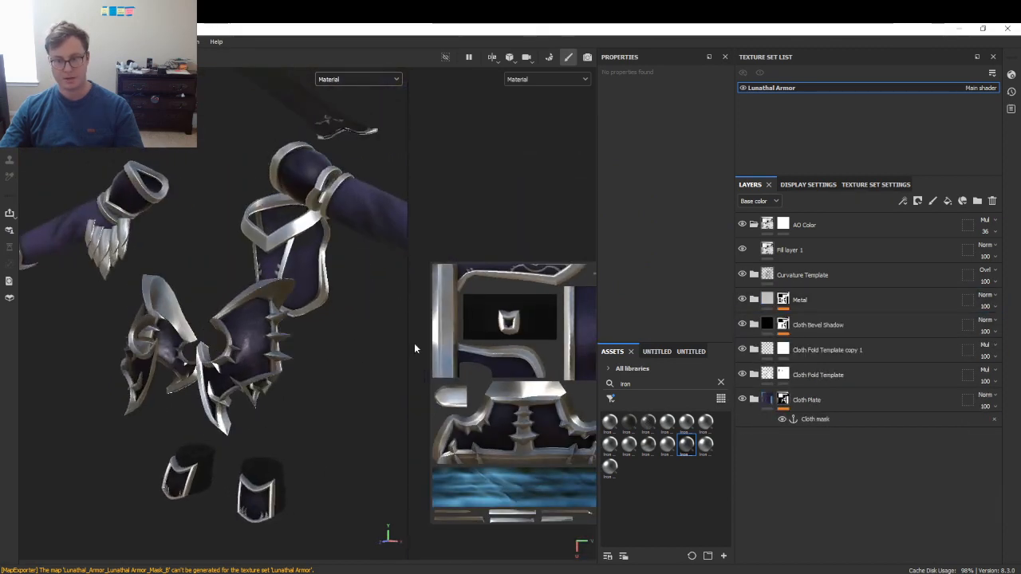
left_click_drag(410, 346, 213, 347)
scroll(393, 342, "up", 4)
middle_click_drag(428, 312, 446, 356)
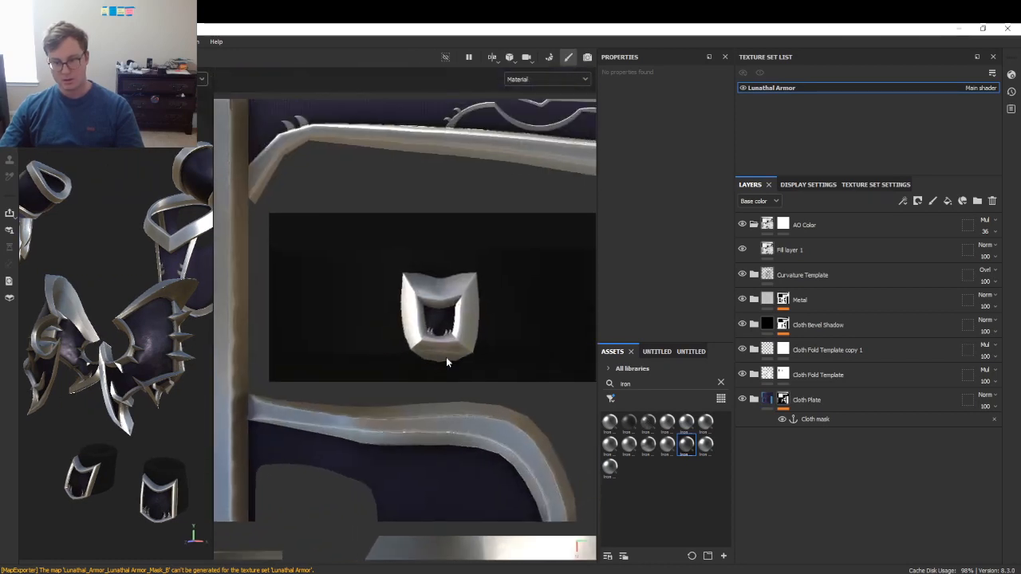
- Search the assets for "template", add the Template smart material below AO Color, and rename it "Leg LEather"
left_click(679, 352)
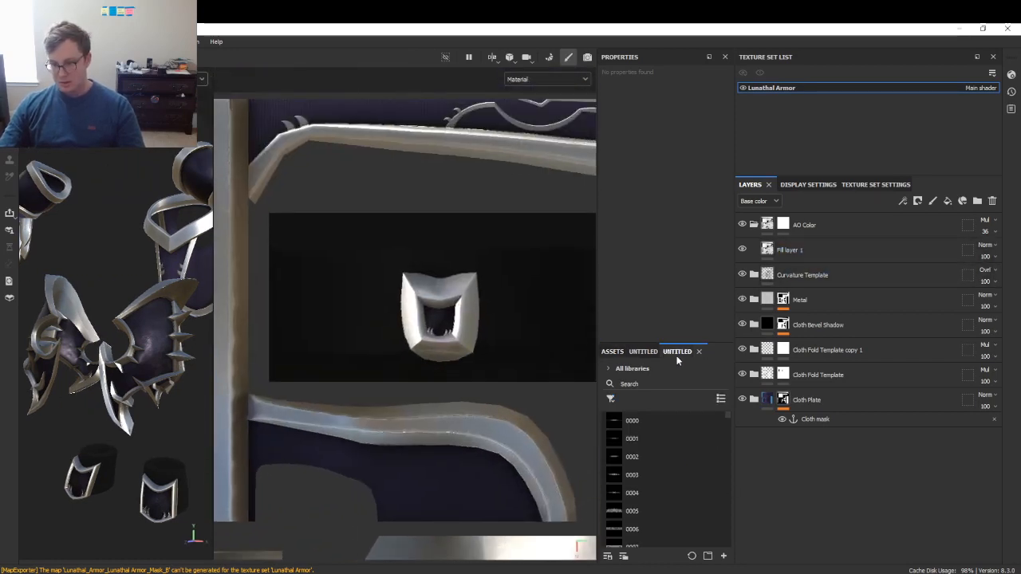
type("template")
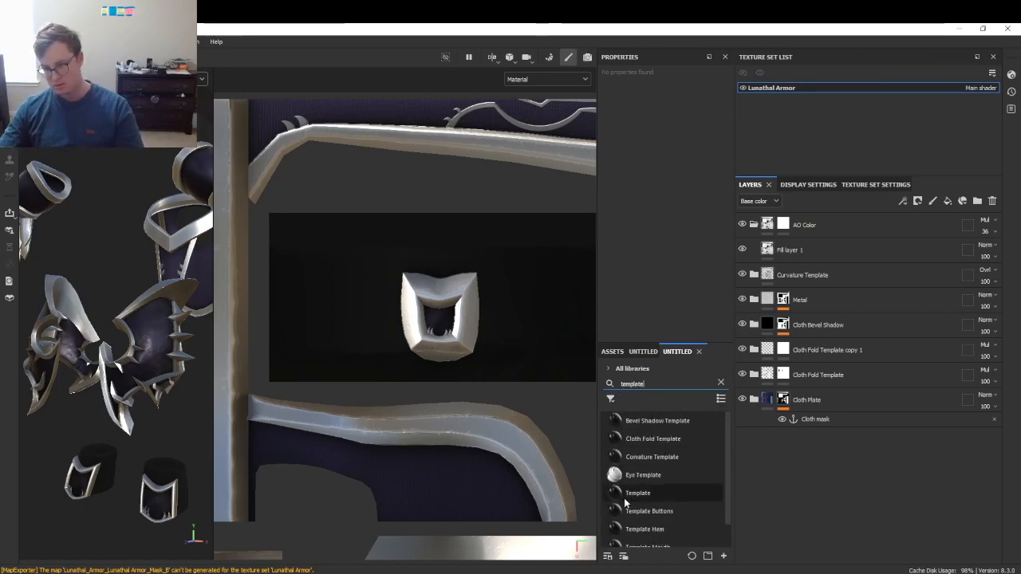
left_click_drag(660, 493, 830, 255)
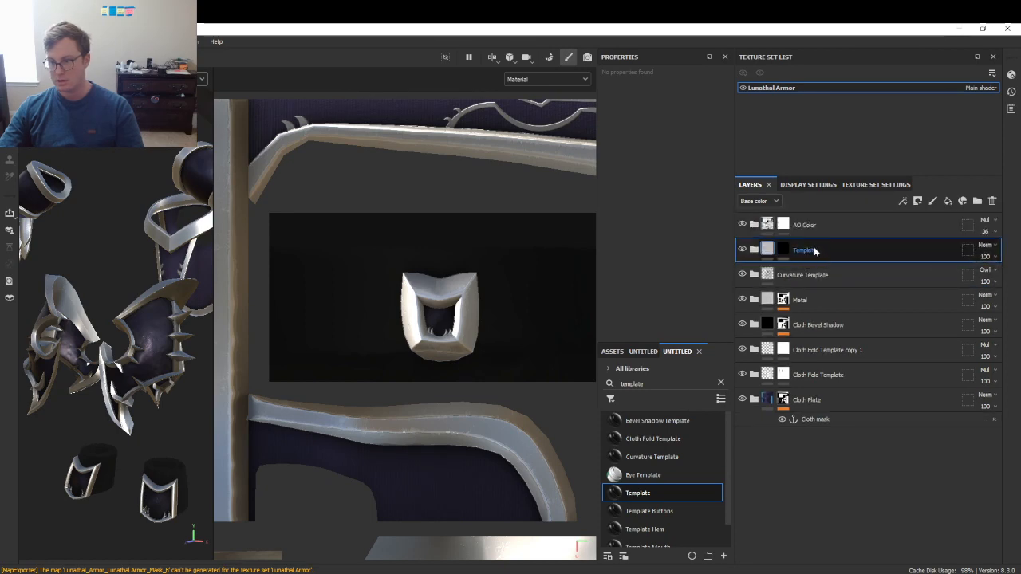
double_click(812, 249)
type("Leg Leather")
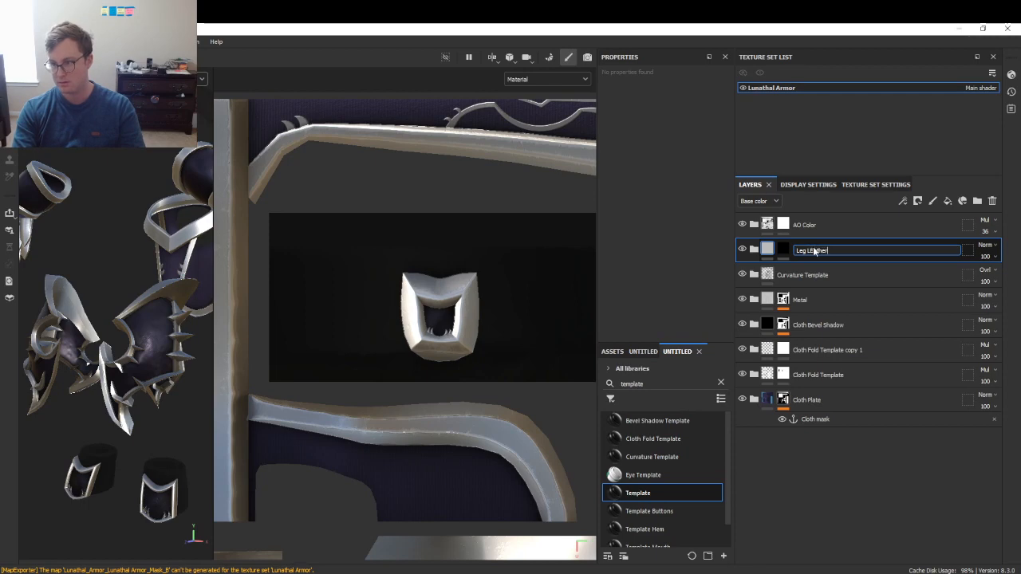
key("Return")
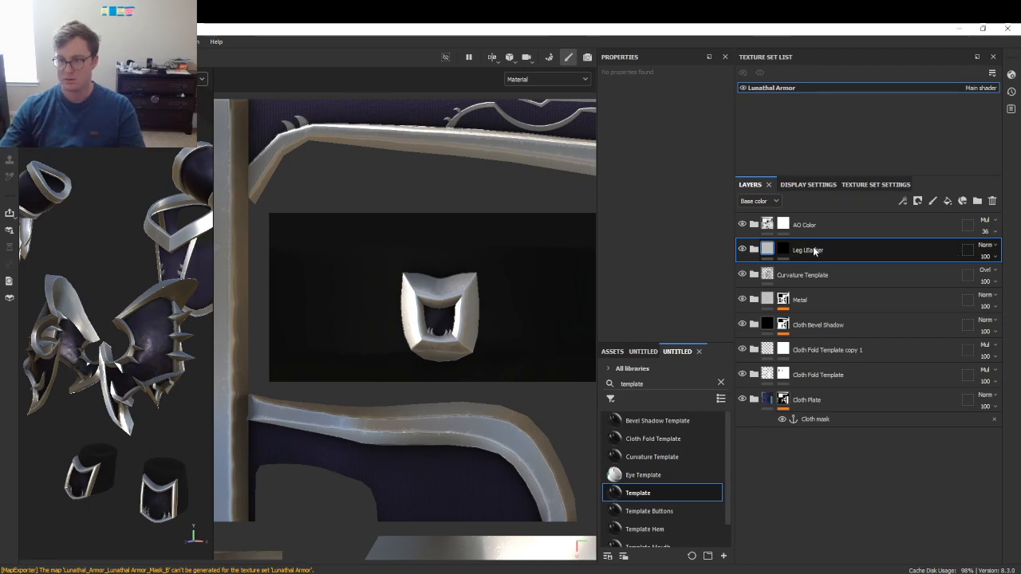
- Search the assets for "leather" and add the Leather Rough material inside the expanded Leg LEather folder
left_click(753, 250)
left_click(625, 352)
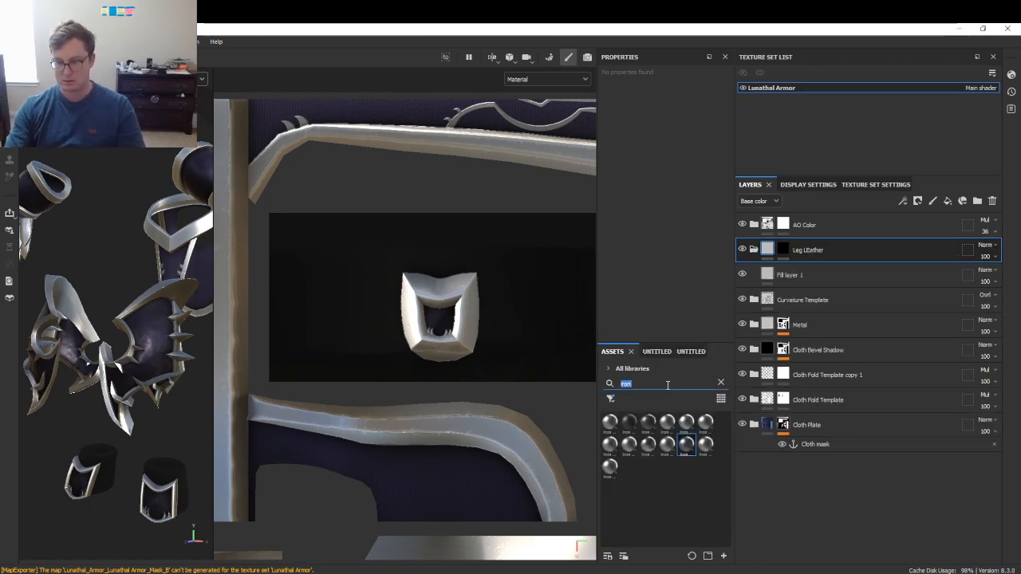
double_click(667, 385)
type("leather")
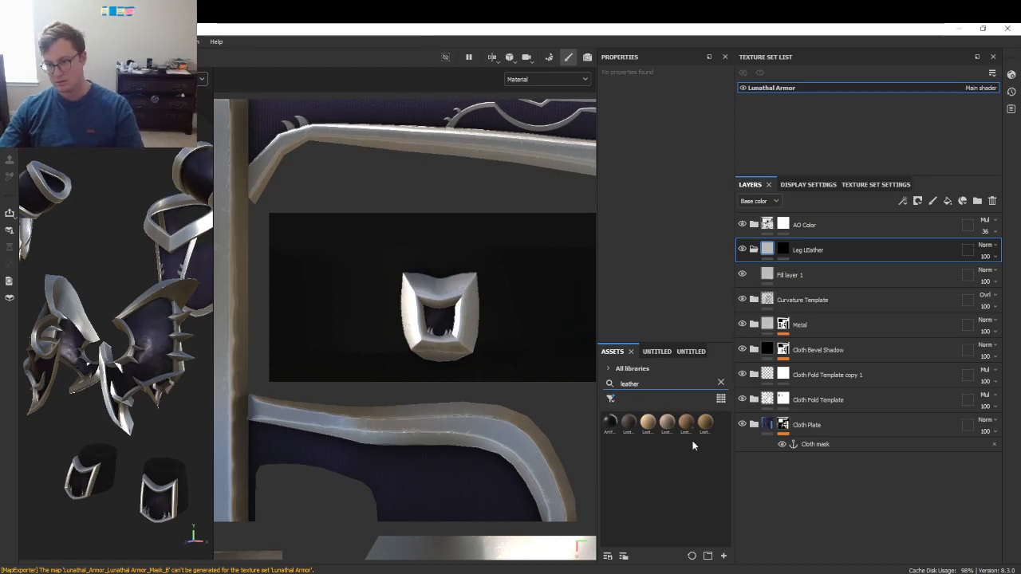
mouse_move(688, 425)
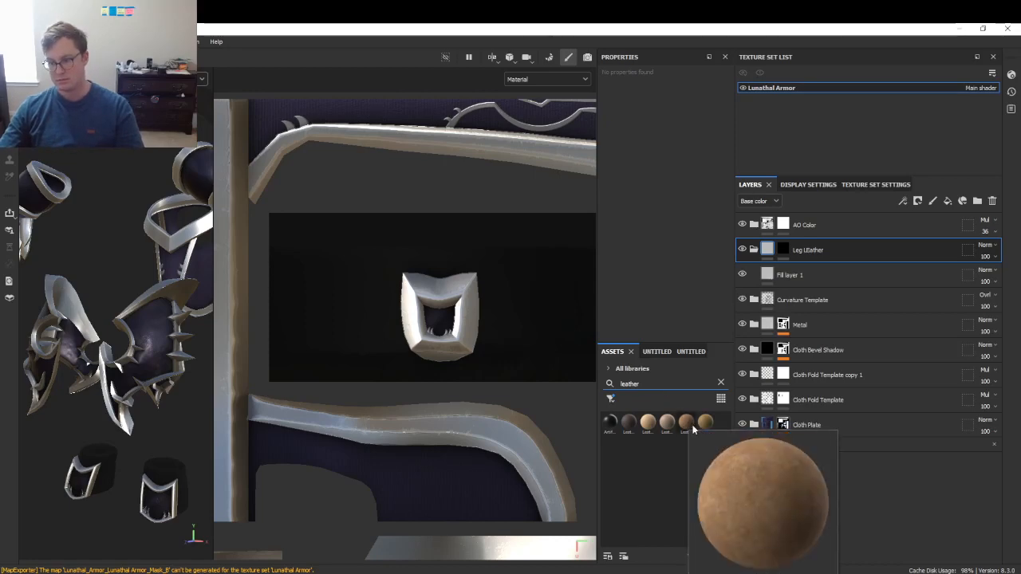
left_click_drag(691, 428, 806, 261)
- Reveal the leather on all ankle cuff polygons around the metal frame by filling the Leg LEather mask with white
left_click(788, 250)
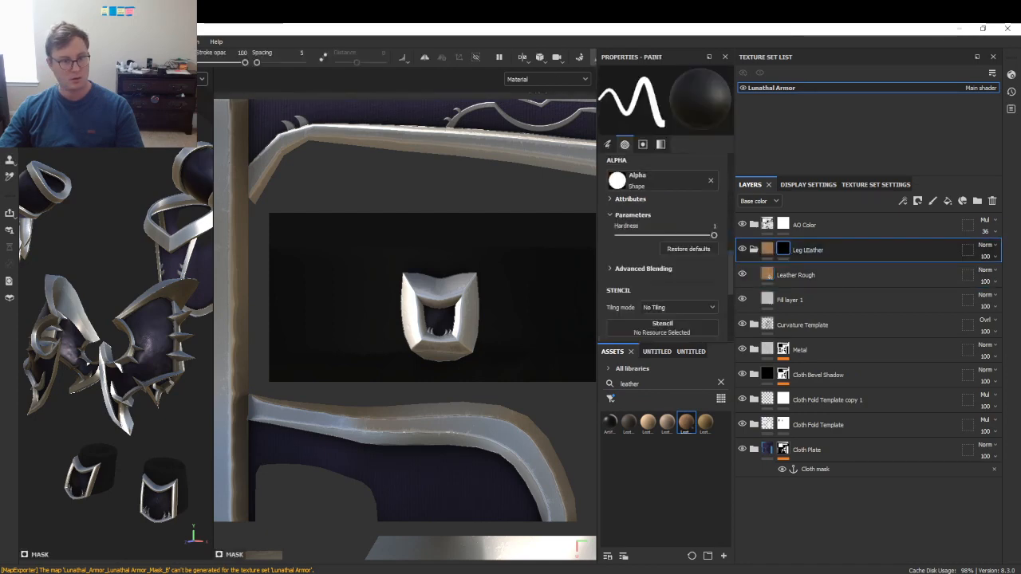
key("4")
left_click_drag(275, 224, 386, 375)
left_click_drag(409, 369, 560, 381)
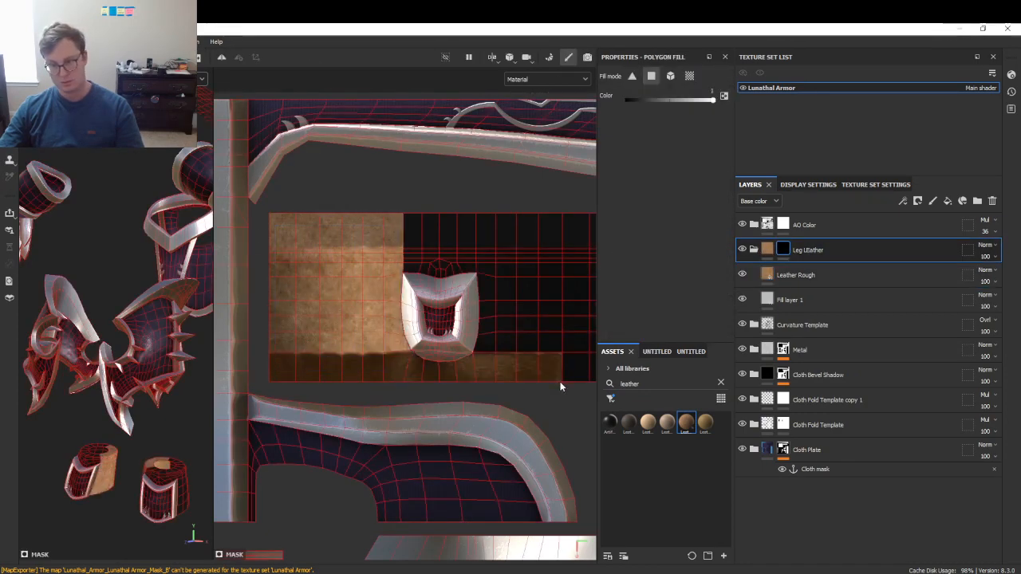
middle_click_drag(578, 375, 530, 377, "alt")
left_click_drag(530, 376, 556, 381)
left_click_drag(466, 243, 559, 358)
left_click_drag(339, 208, 420, 251)
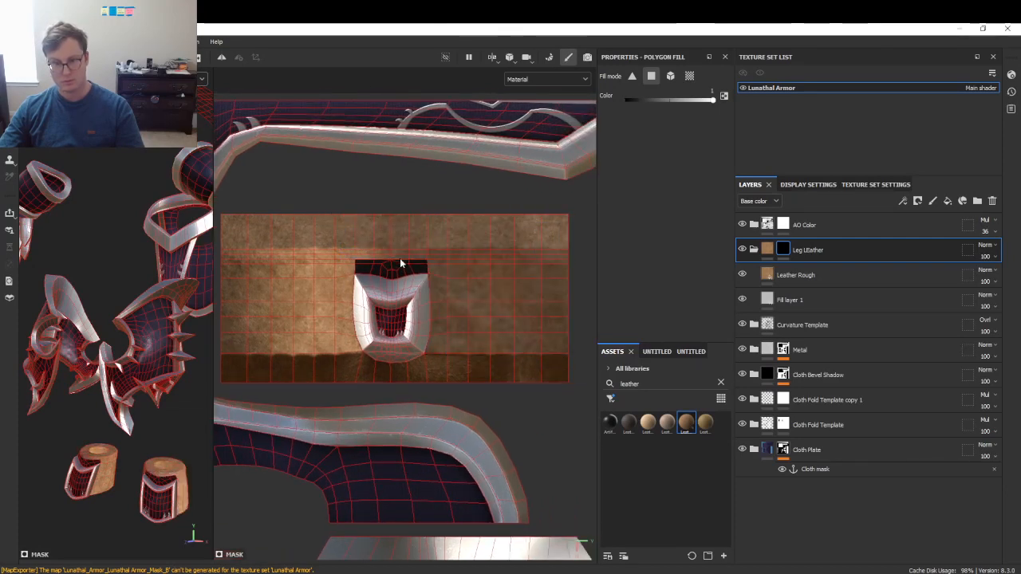
left_click(390, 276)
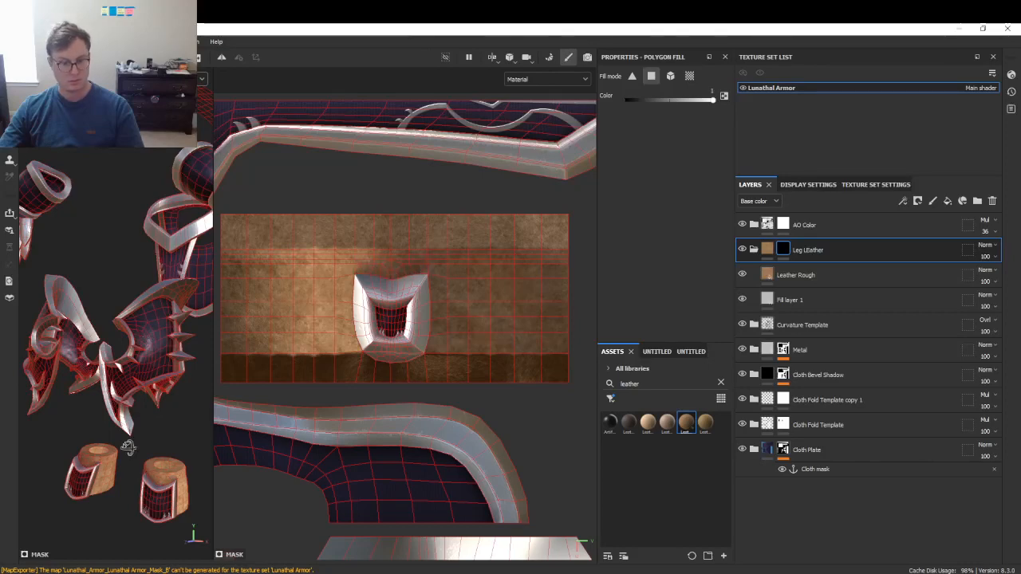
- Compare the cuff leather with the reference art and set the Leather Rough color to dark brown
left_click_drag(127, 447, 61, 336, "alt")
scroll(119, 336, "up", 5)
scroll(122, 342, "down", 2)
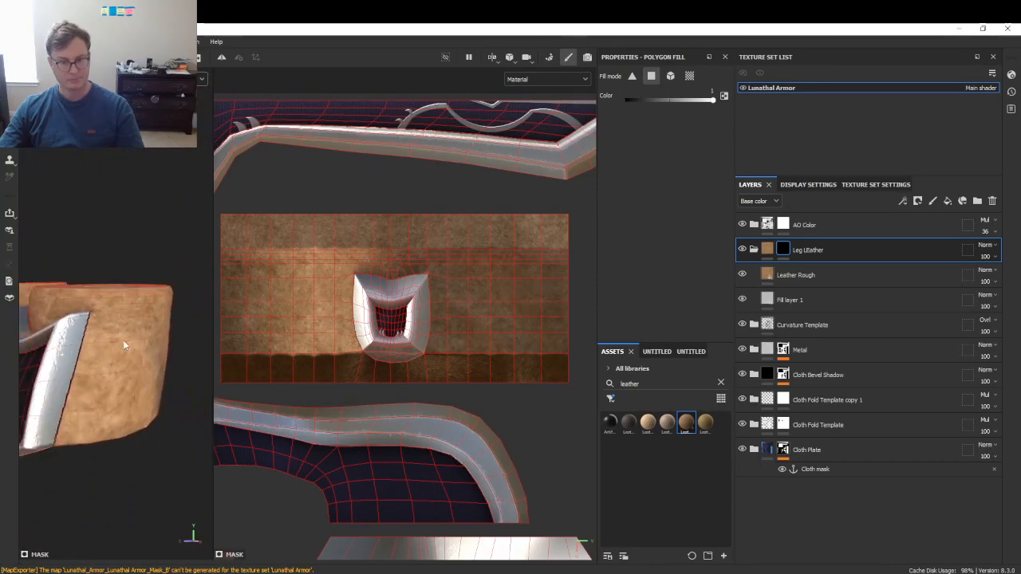
key("alt+Tab")
key("alt+Tab")
left_click(796, 274)
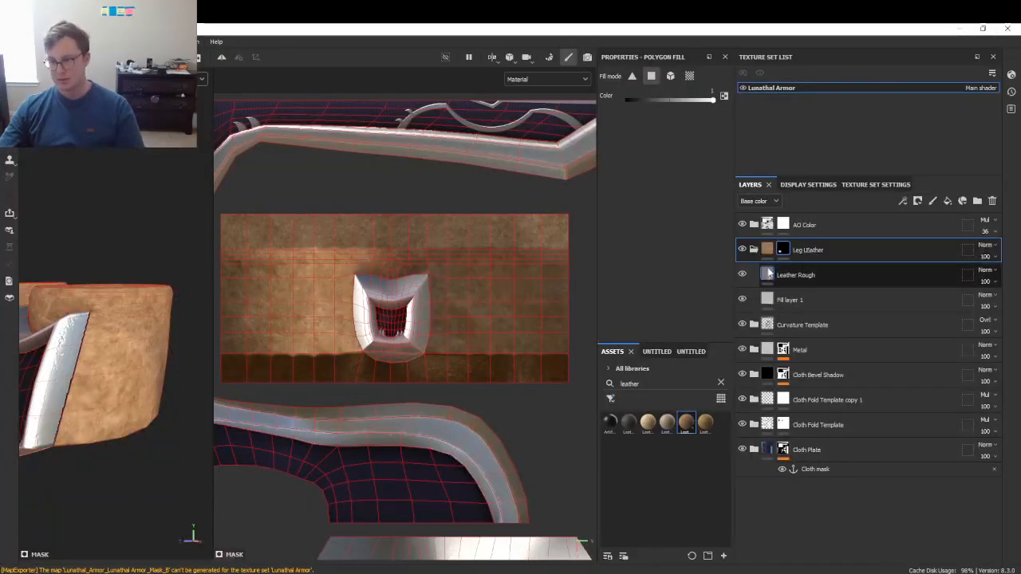
left_click(691, 266)
left_click_drag(743, 312, 721, 336)
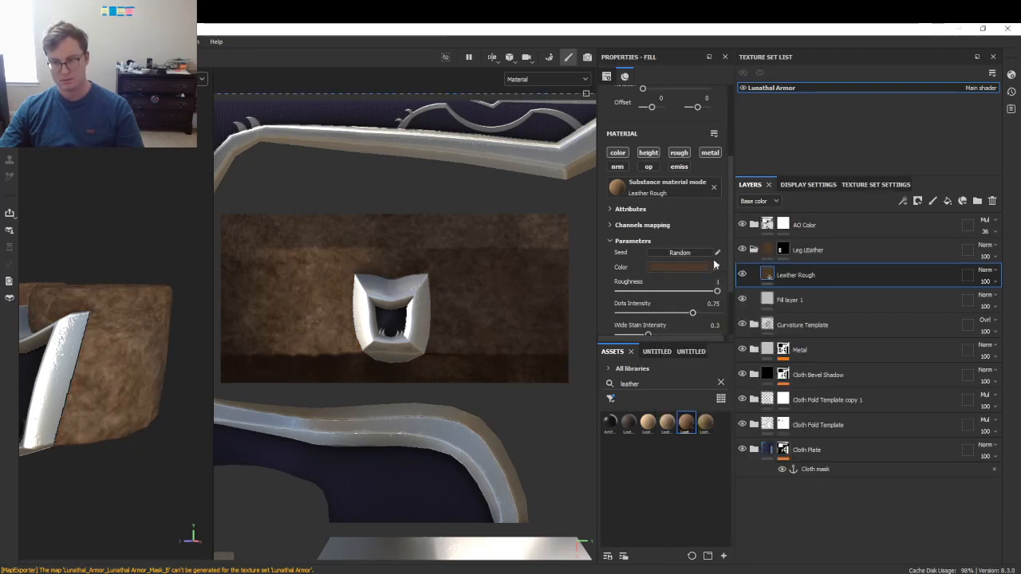
- Replace the Leather Rough layer in the Leg LEather folder with the Leather Medium Grain material
left_click(917, 248)
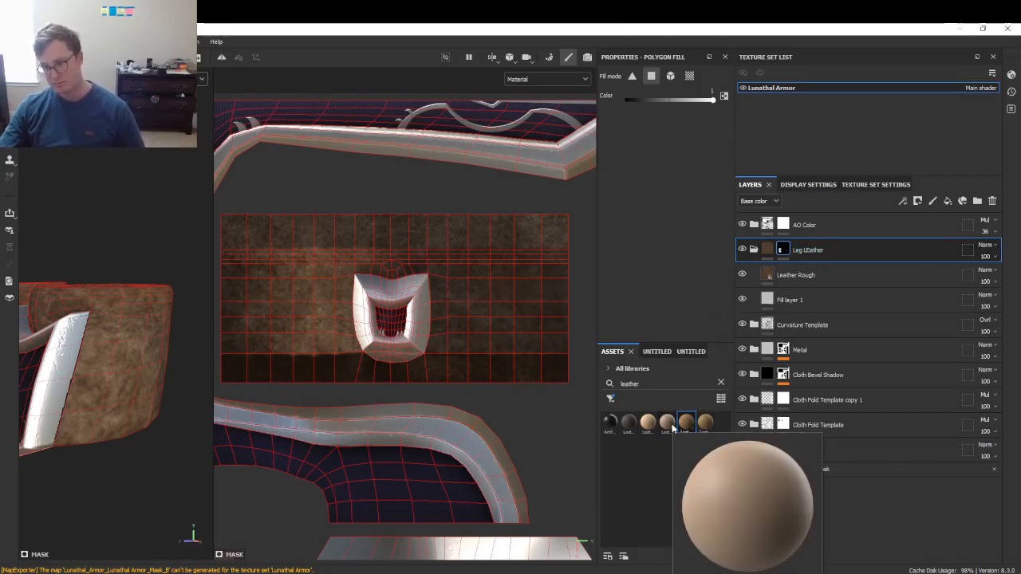
mouse_move(646, 429)
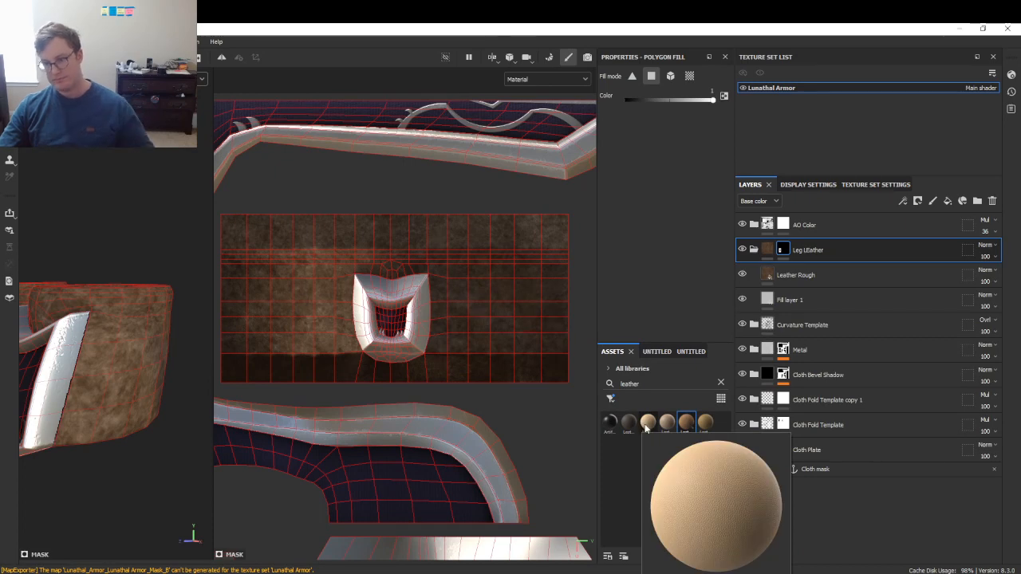
left_click_drag(667, 422, 826, 265)
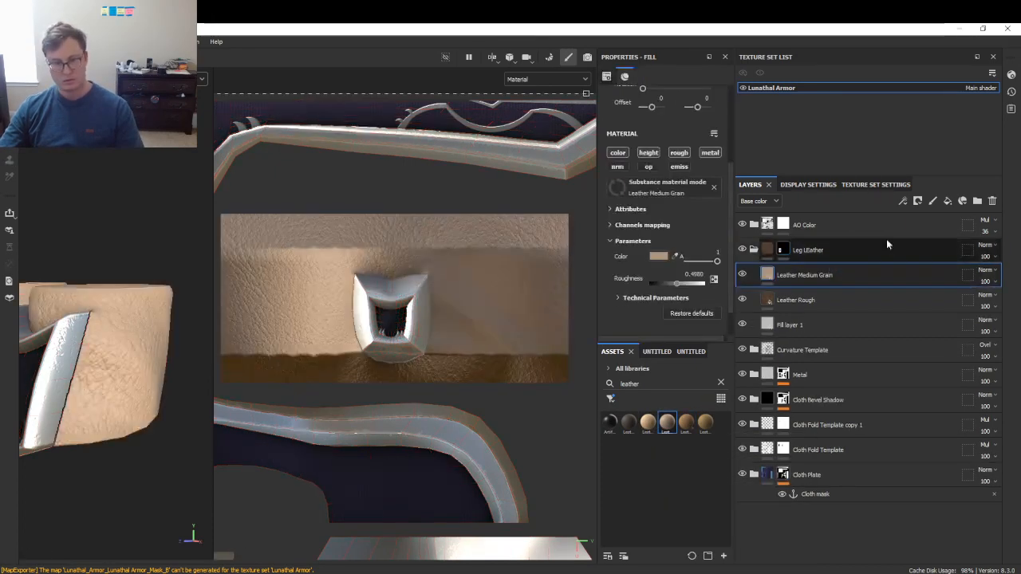
left_click(881, 295)
key("Delete")
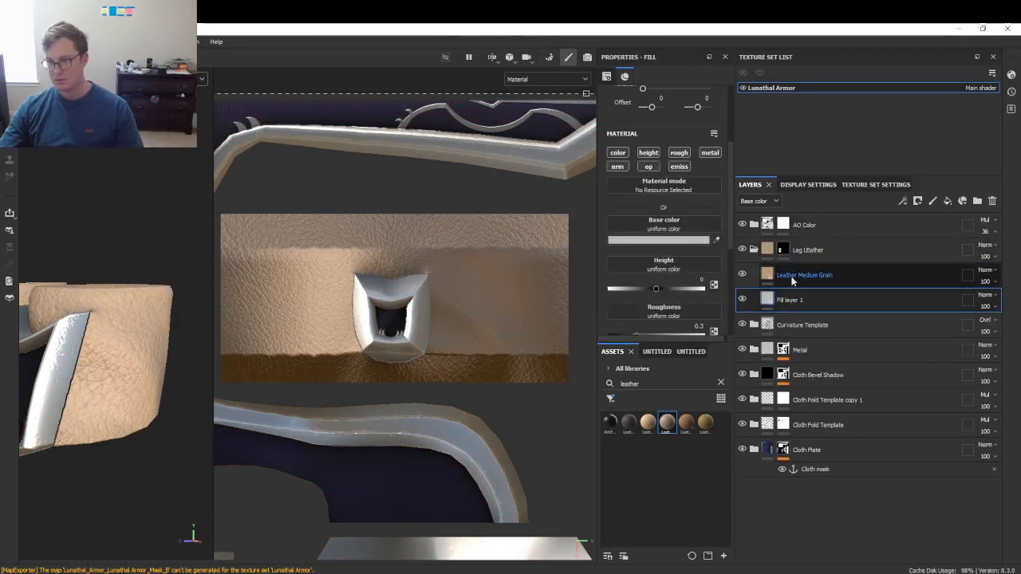
- Set the Leather Medium Grain color to a dark brown that matches the reference art
left_click(792, 279)
key("alt+Tab")
mouse_move(507, 28)
left_mouse_down()
mouse_move(542, 56)
mouse_move(1020, 64)
left_mouse_up()
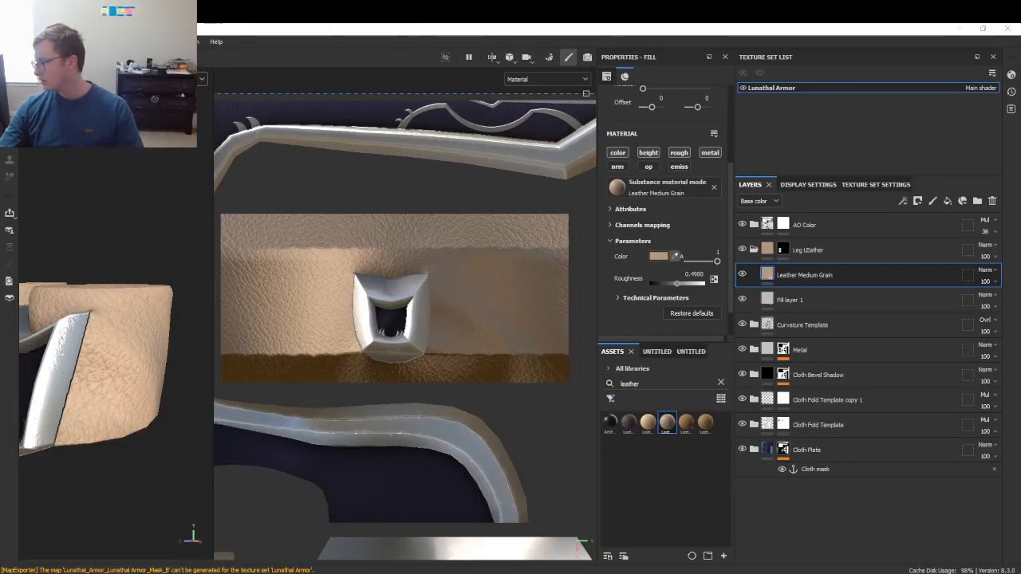
left_click(1020, 319)
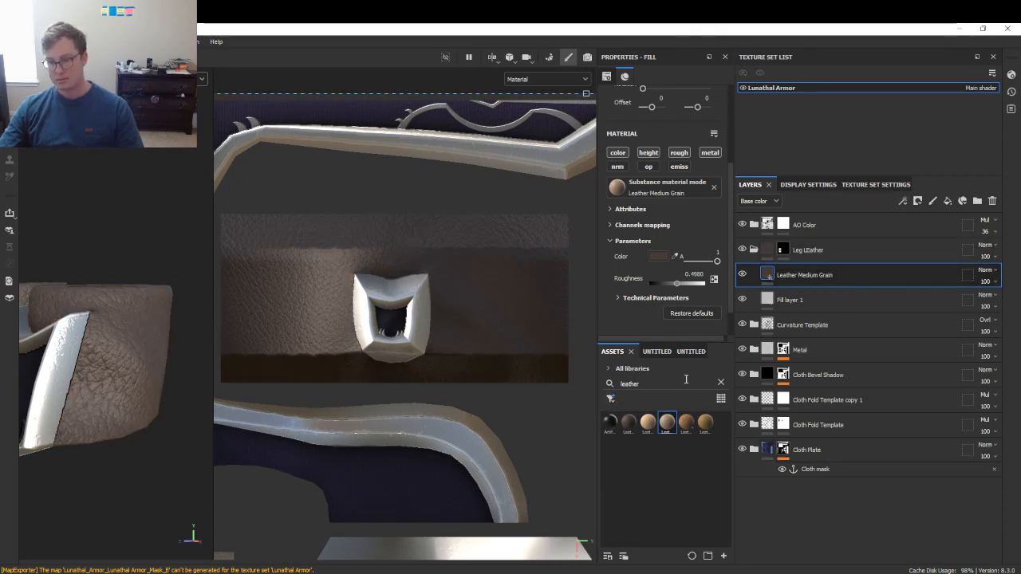
- Add the Template smart material above Leather Medium Grain inside the Leg LEather folder and rename it "Leather Groove"
left_click(691, 350)
left_click_drag(640, 492, 803, 277)
double_click(813, 276)
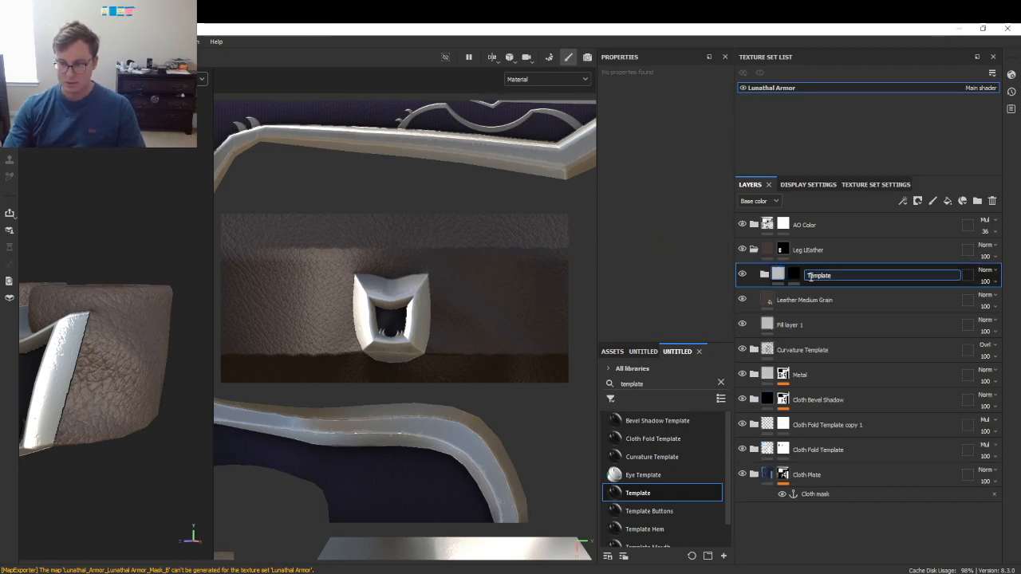
double_click(810, 276)
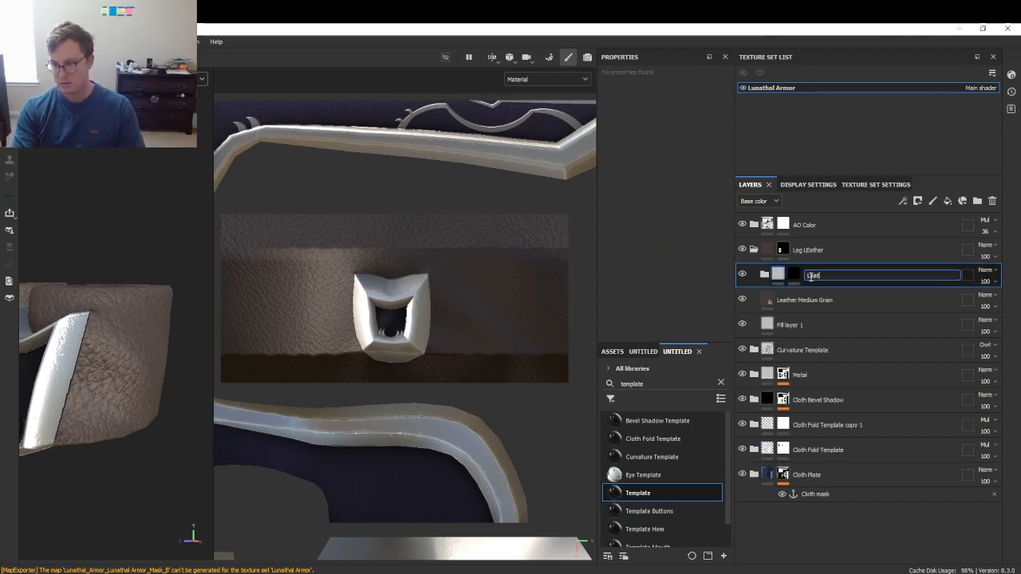
type("Leather Groove")
key("Return")
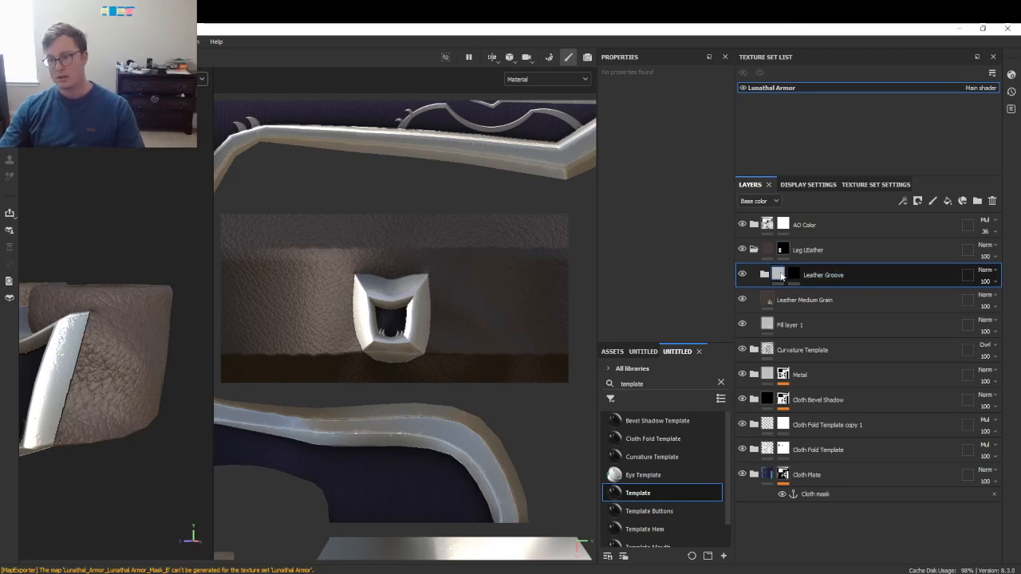
- Add a fill to the Leather Groove mask using the Lines Wave texture and set its Width to 0.15
right_click(782, 276)
left_click(825, 391)
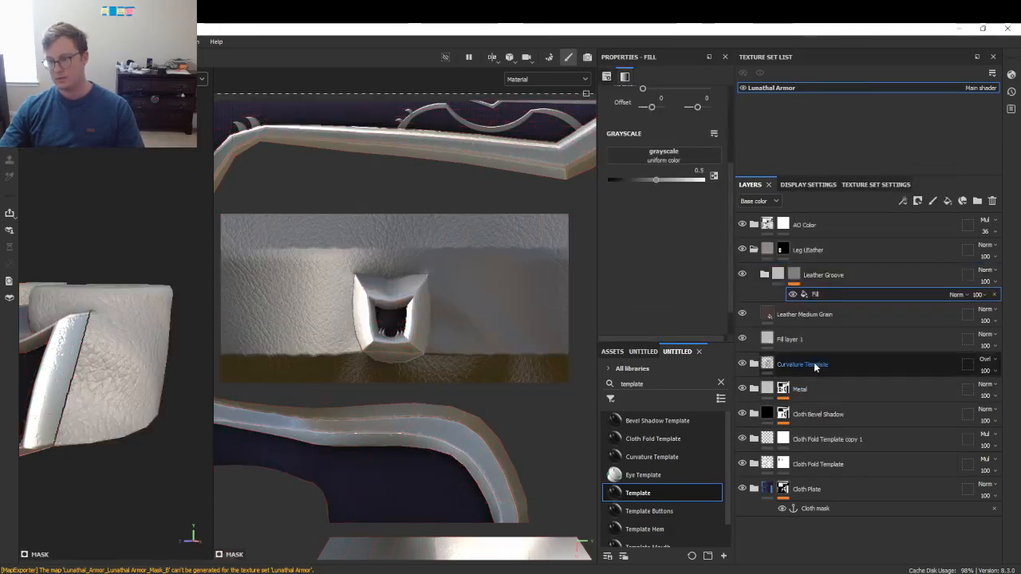
left_click(677, 152)
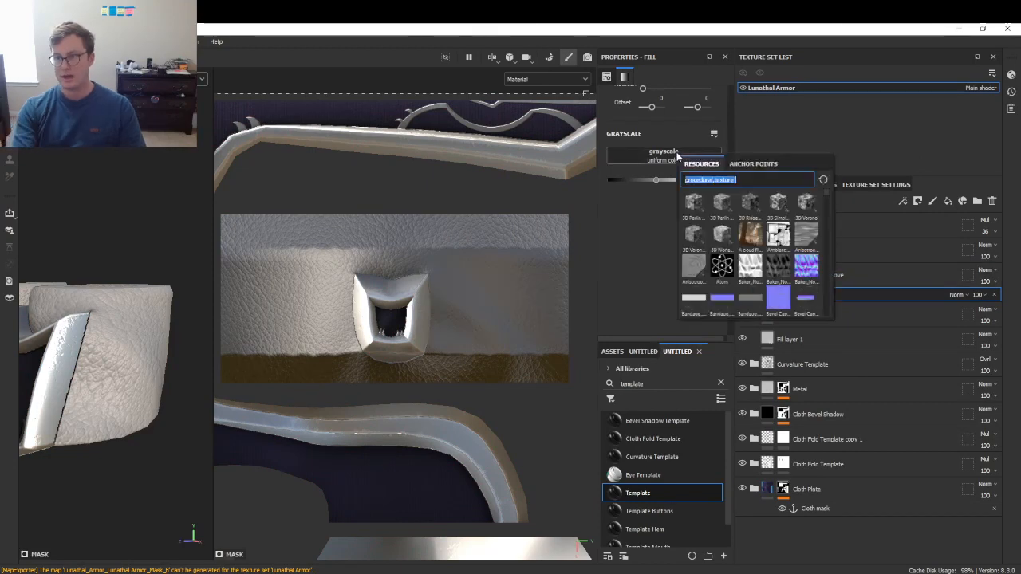
type("line")
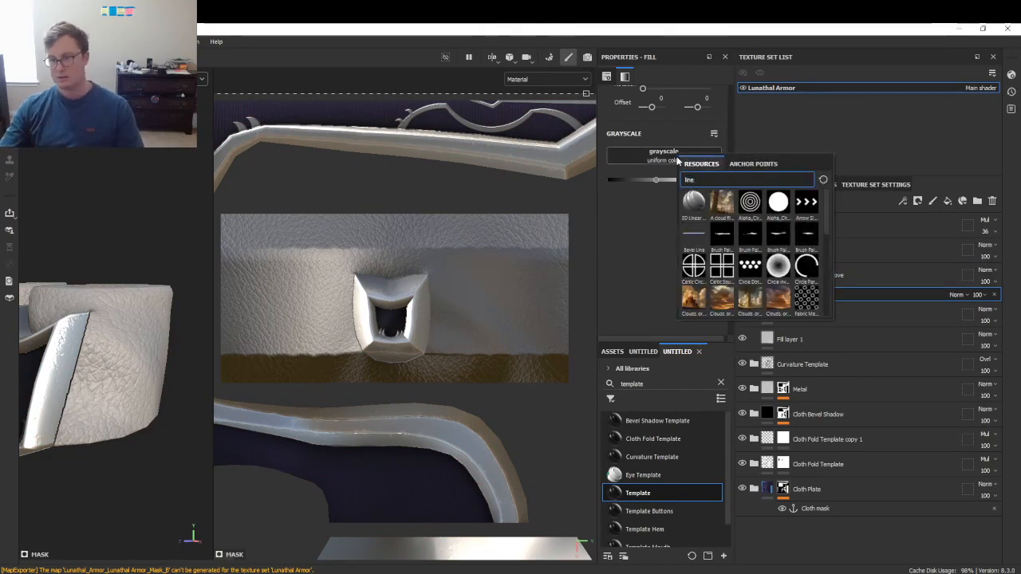
scroll(742, 258, "down", 3)
left_click(701, 295)
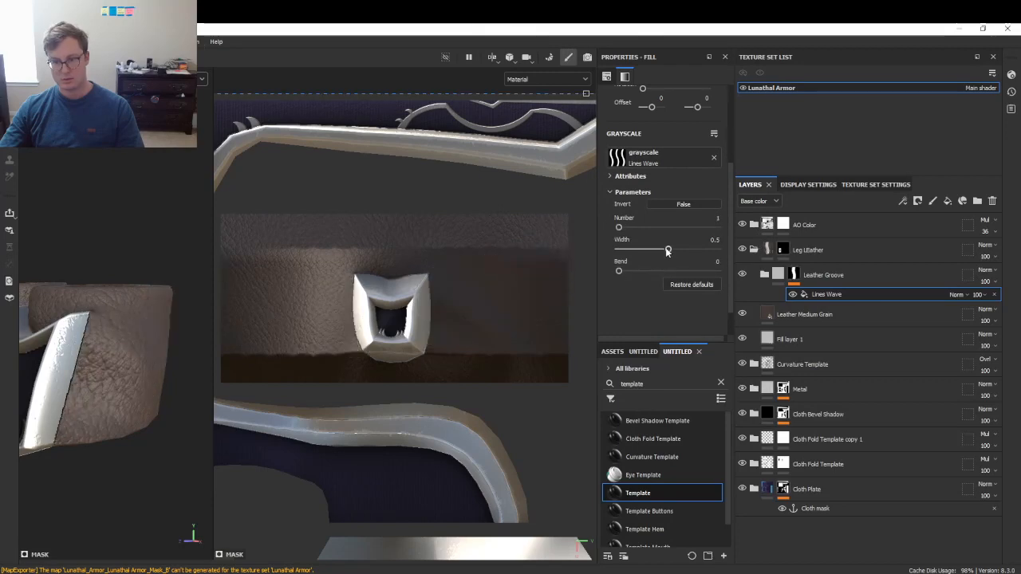
left_click_drag(668, 250, 659, 252)
key("f")
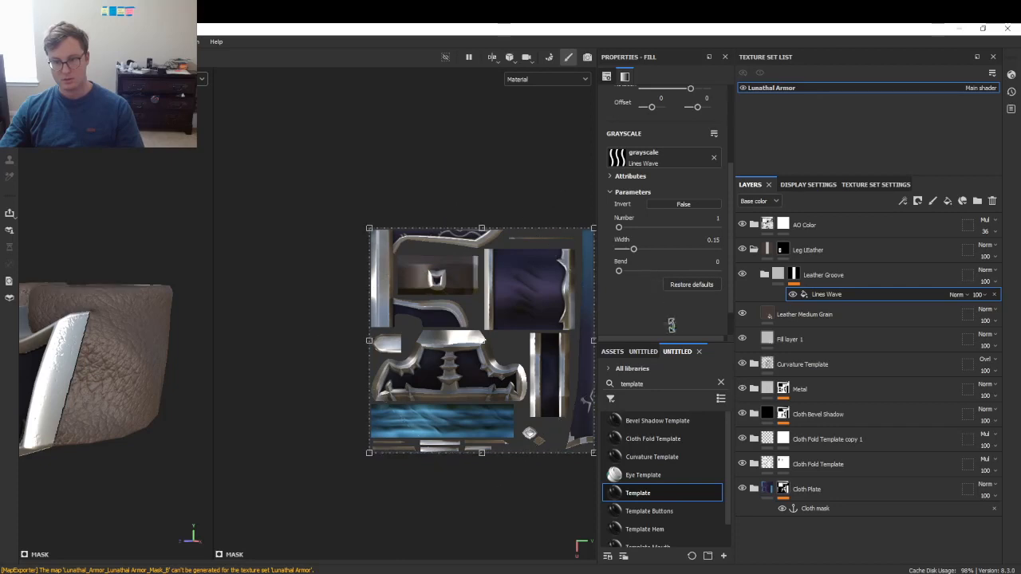
left_click_drag(495, 326, 453, 255)
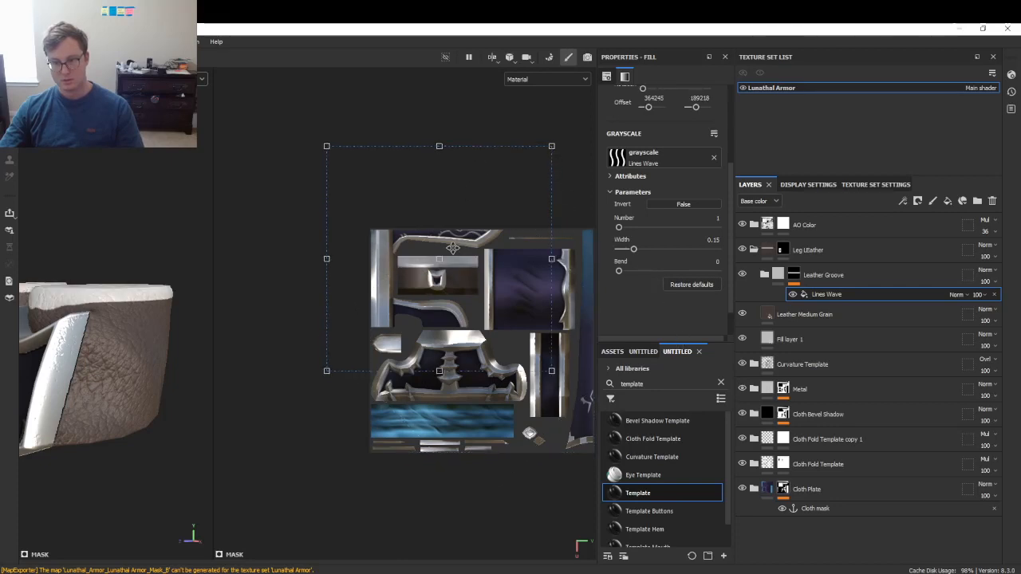
left_click_drag(440, 384, 449, 219)
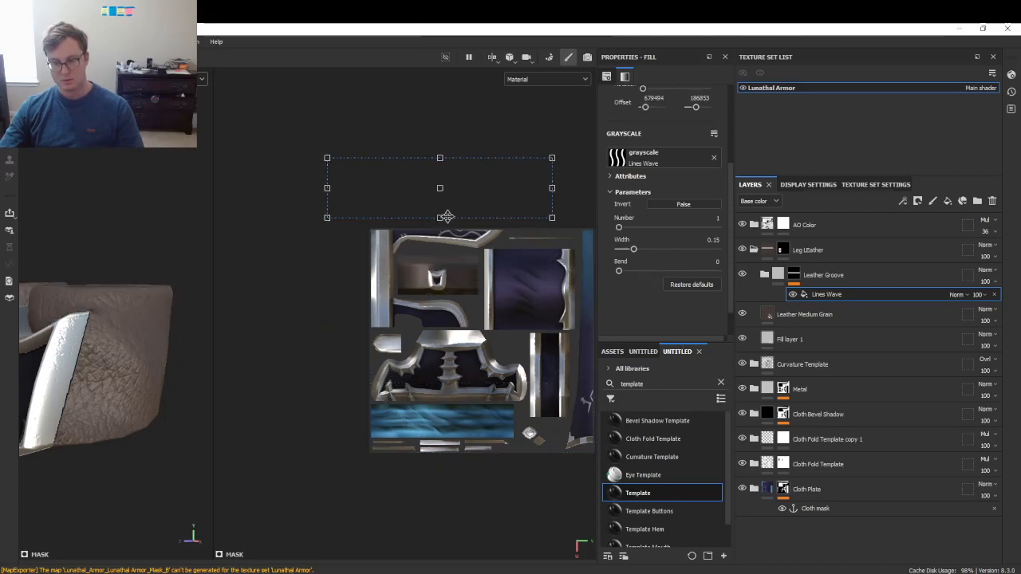
scroll(487, 288, "up", 3)
left_click_drag(431, 359, 481, 289)
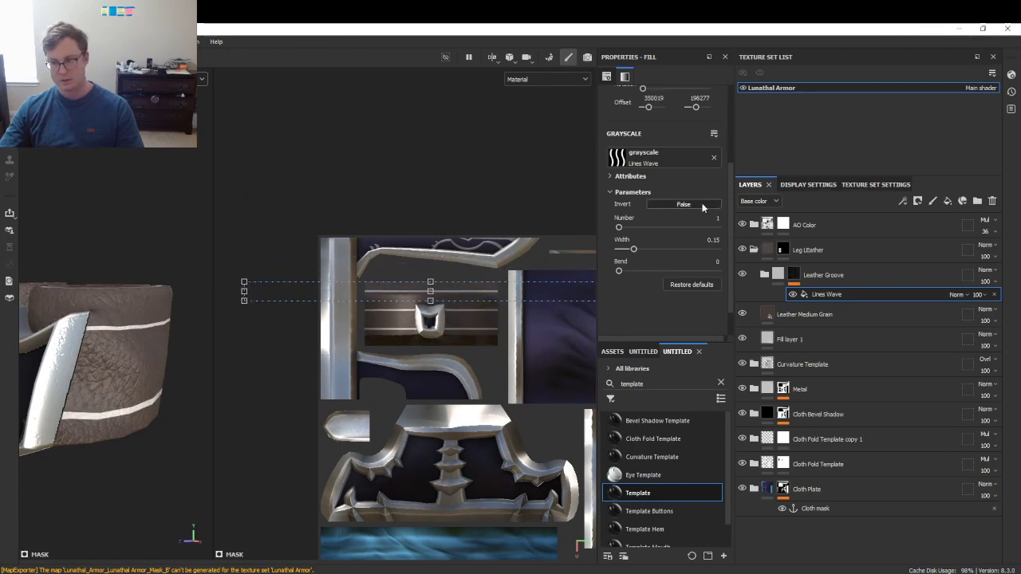
key("ctrl+z")
key("ctrl+z")
key("ctrl+z")
key("ctrl+z")
key("ctrl+z")
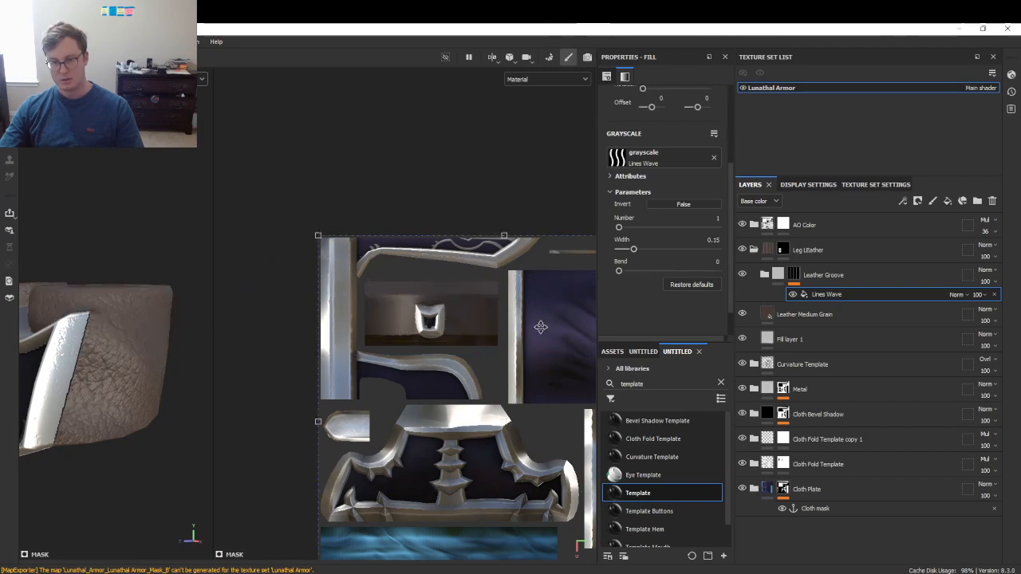
- Switch the Lines Wave fill to planar projection and move the projection down onto one of the ankle cuffs
scroll(684, 181, "up", 4)
left_click(676, 115)
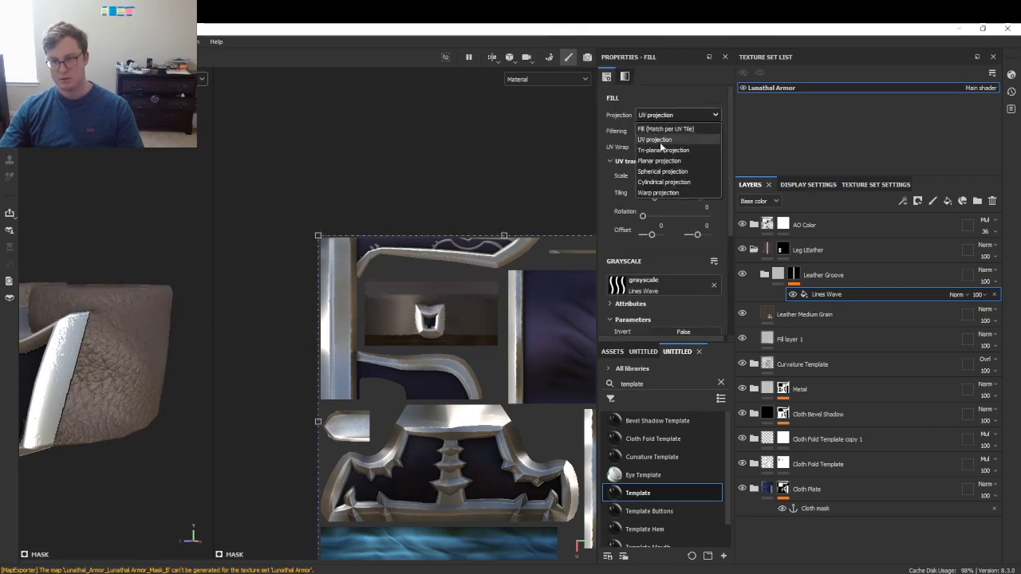
left_click(662, 160)
scroll(134, 369, "down", 2)
scroll(134, 368, "down", 3)
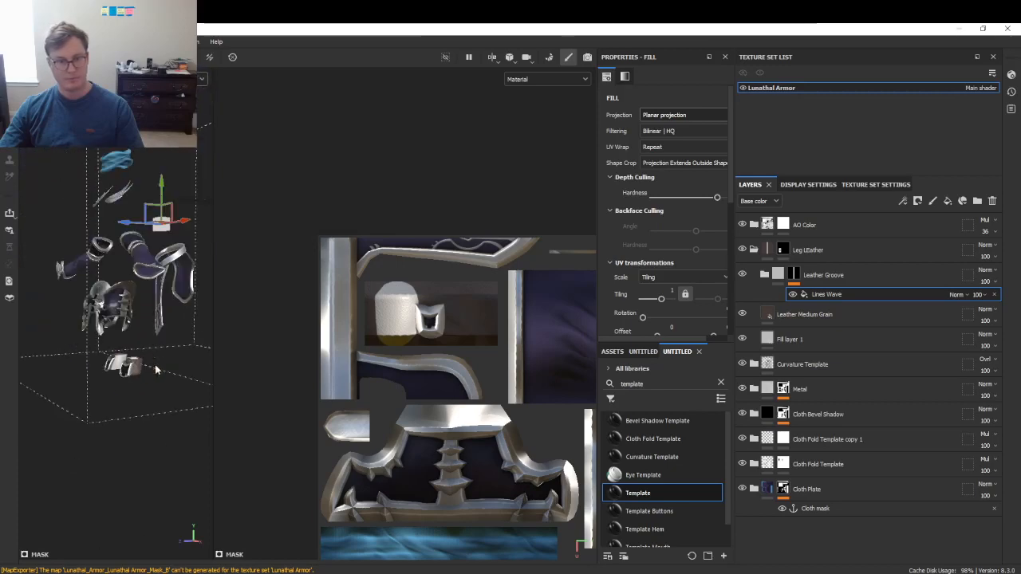
left_click_drag(160, 222, 89, 366)
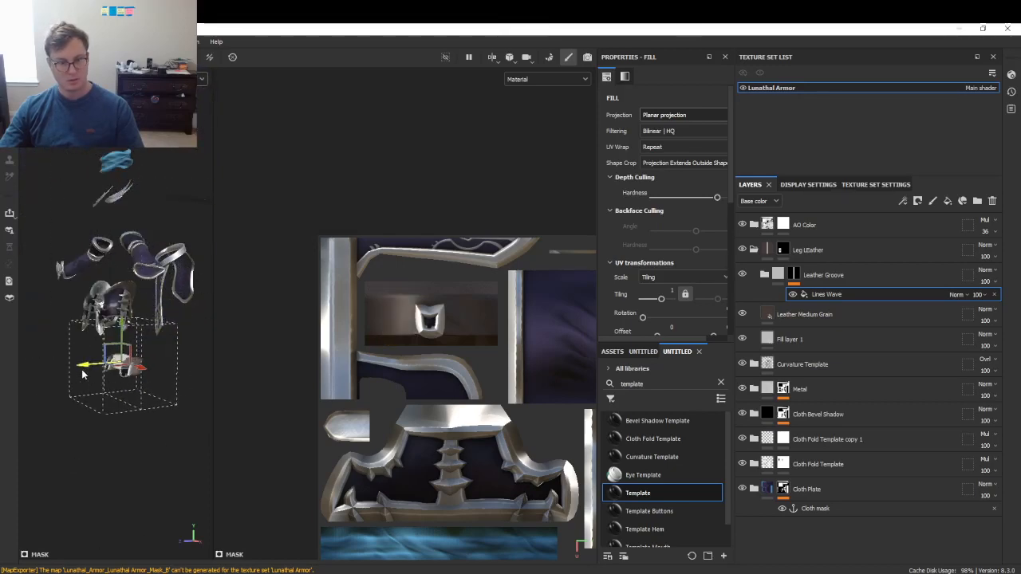
scroll(113, 370, "up", 4)
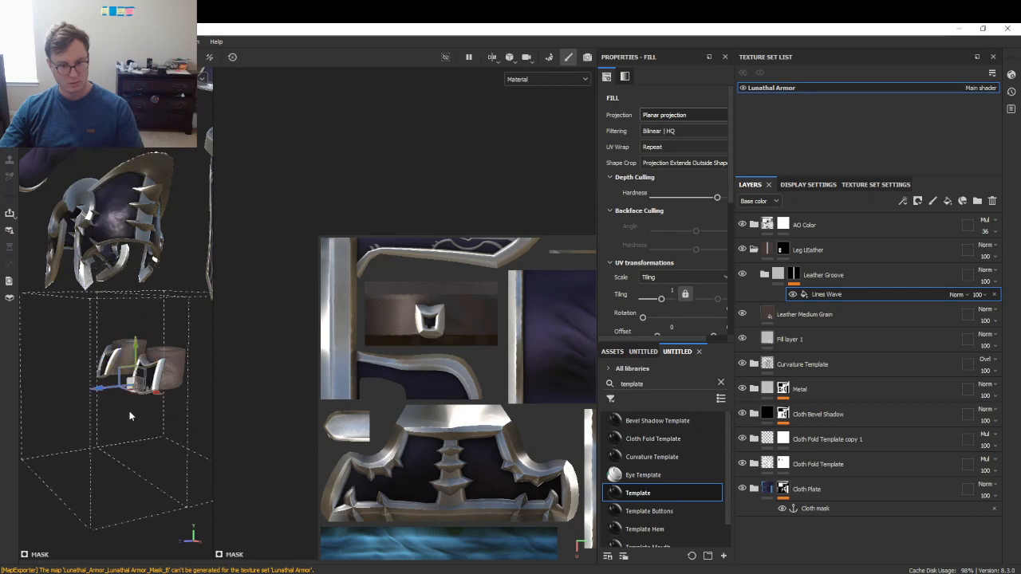
left_click_drag(130, 417, 160, 429, "alt")
left_click_drag(185, 385, 212, 392)
middle_click_drag(212, 393, 170, 382, "alt")
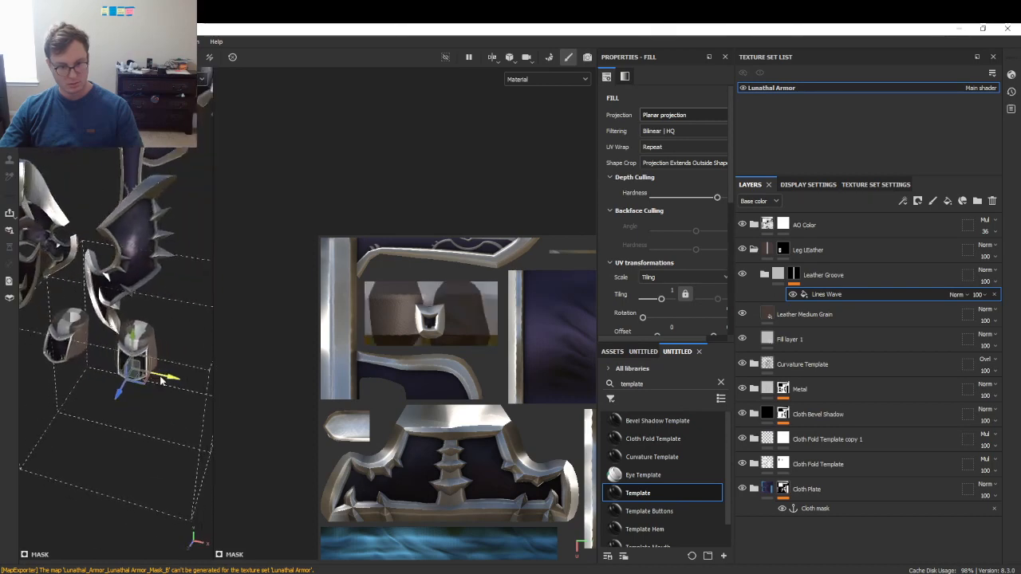
scroll(171, 382, "up", 2)
- Set the rotation of the Lines Wave projection to 90 so the lines run horizontally around the cuff
scroll(650, 251, "down", 3)
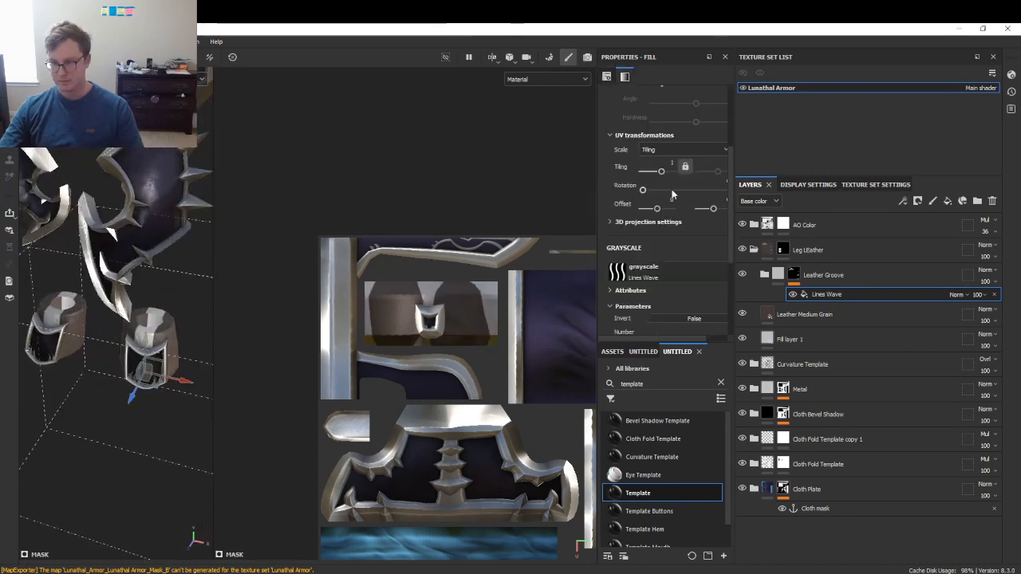
scroll(672, 195, "down", 3)
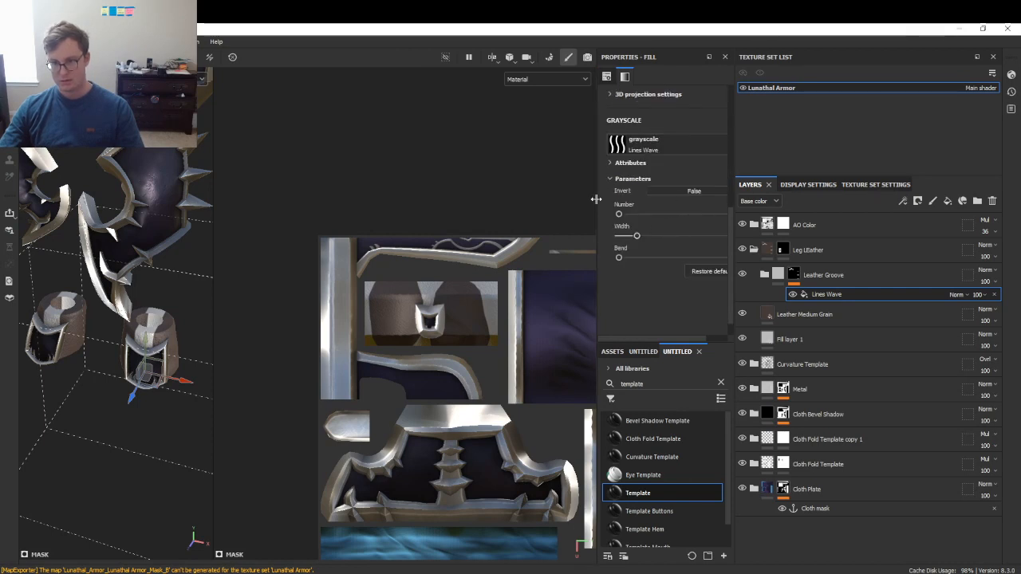
left_click_drag(597, 206, 532, 206)
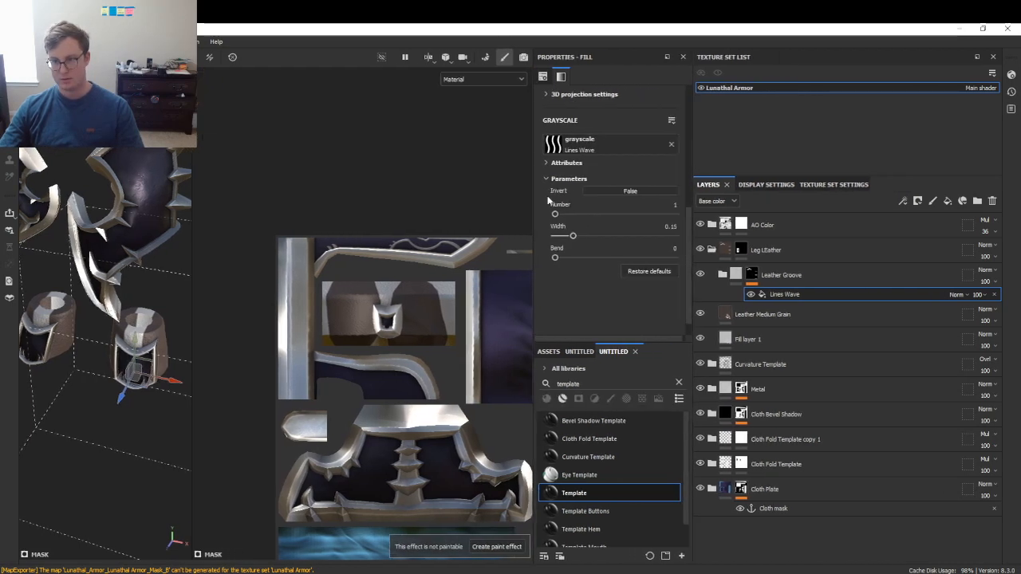
scroll(630, 193, "up", 5)
left_click(663, 246)
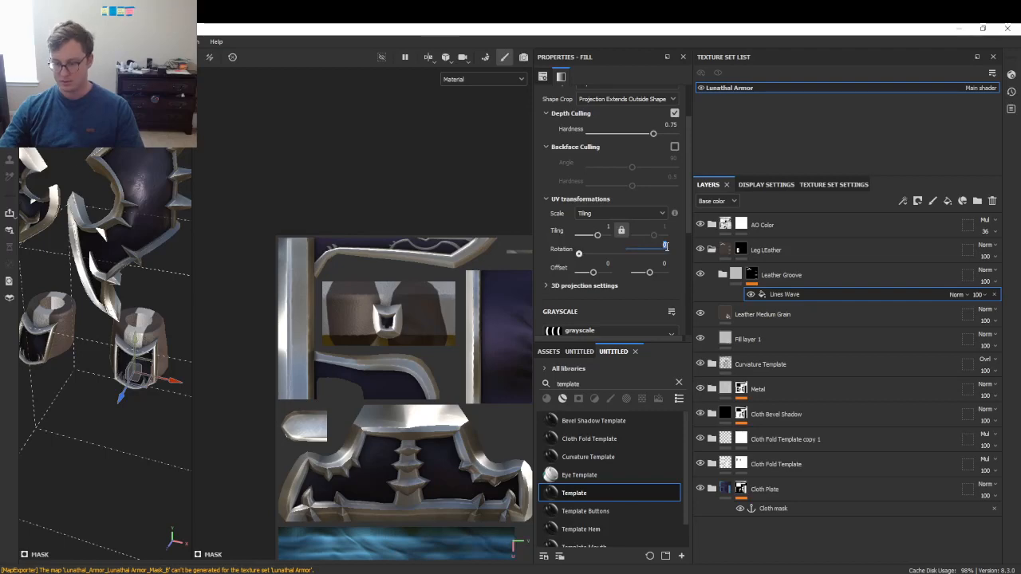
type("90")
key("Return")
- Enlarge the 3D view, shrink the Lines Wave projection for thinner, repeated bands, and extend its depth through the whole ankle cuff
left_click_drag(194, 334, 355, 326)
scroll(246, 392, "up", 3)
left_click_drag(208, 417, 112, 457, "alt")
left_click_drag(191, 367, 155, 567)
key("ctrl+z")
right_click_drag(168, 295, 180, 368, "alt")
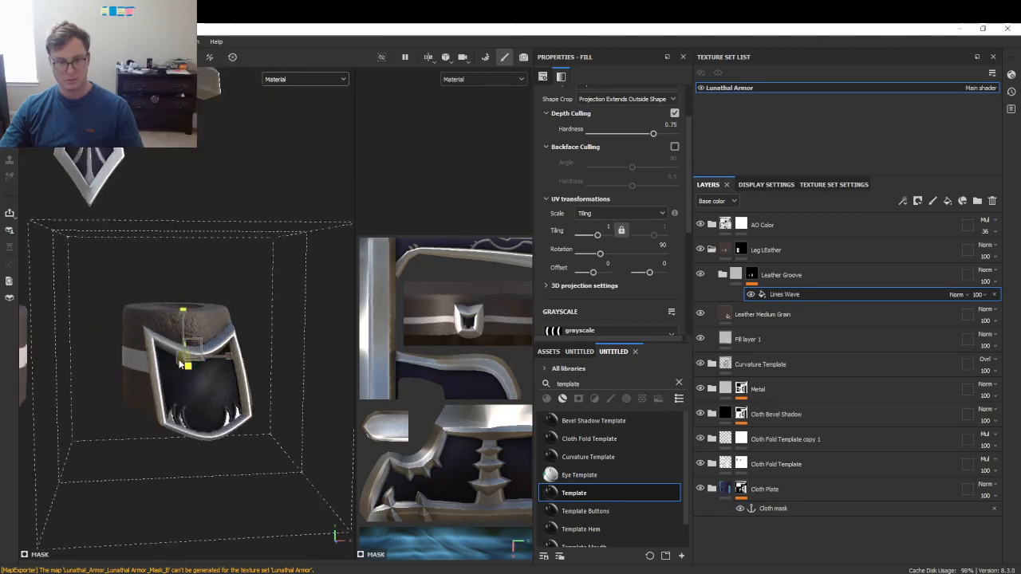
left_click_drag(180, 361, 64, 434)
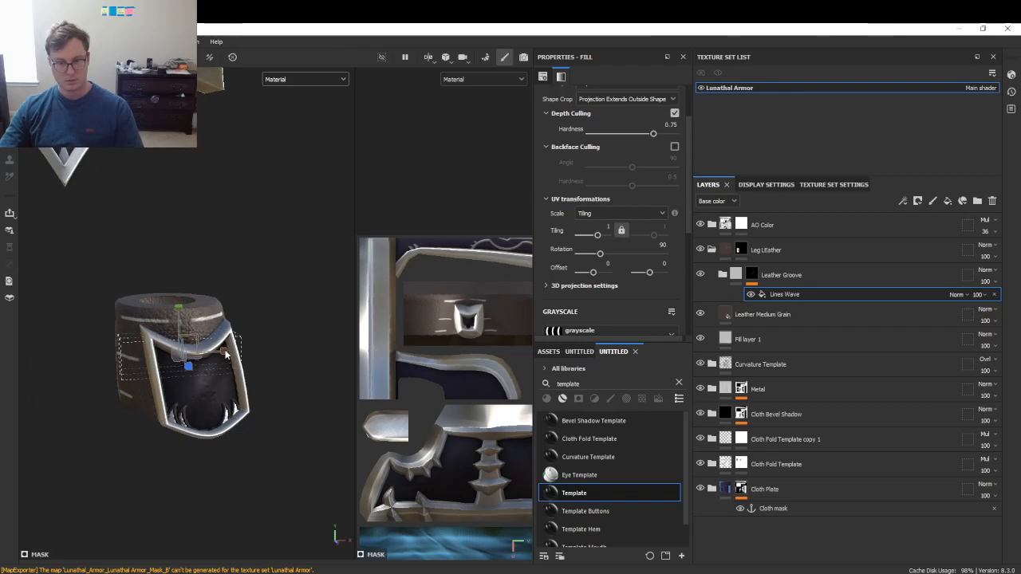
left_click_drag(182, 372, 204, 372, "alt")
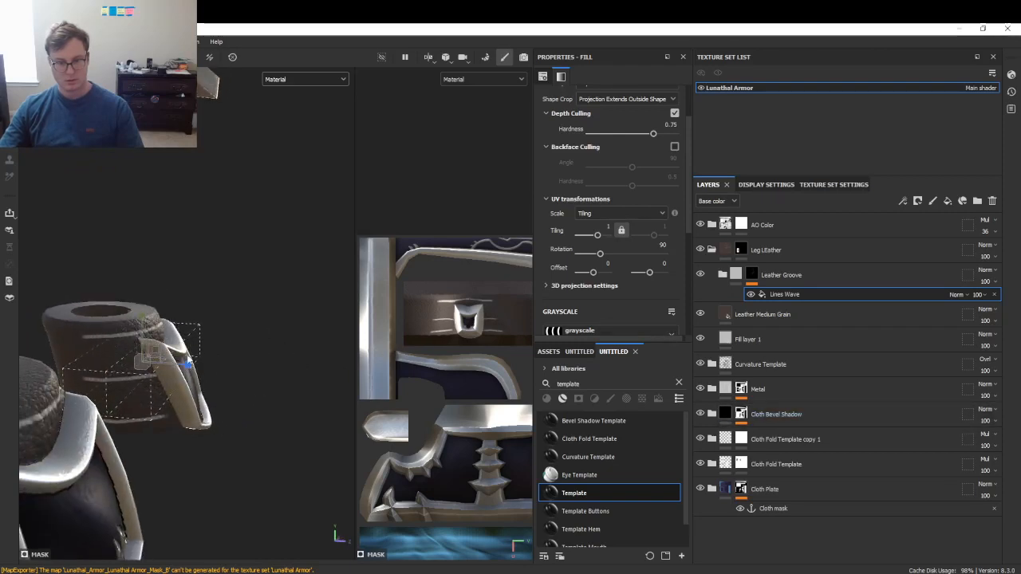
left_click_drag(186, 368, 201, 367)
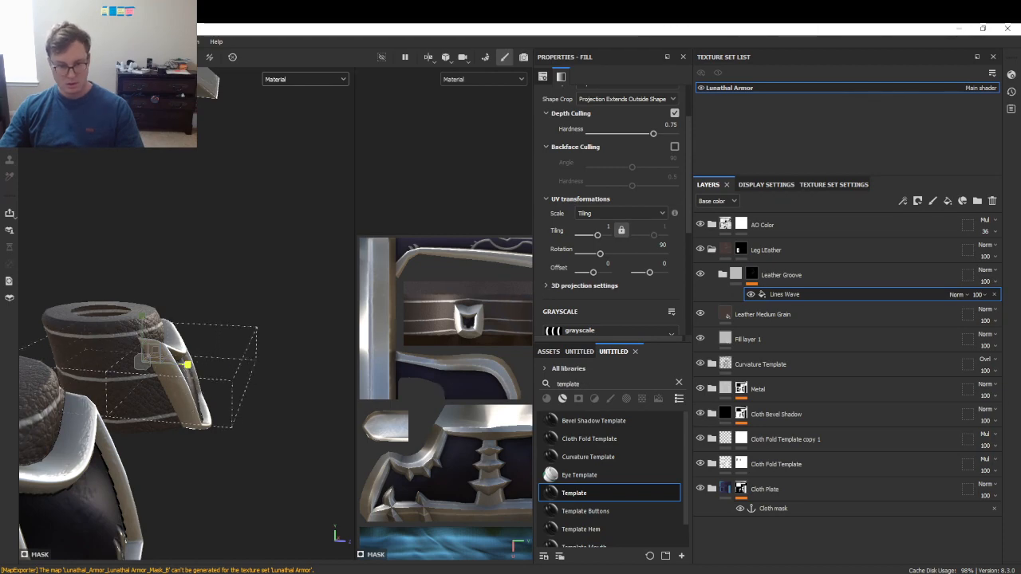
mouse_move(384, 371)
left_mouse_down("alt")
mouse_move(282, 337)
mouse_move(376, 353)
left_mouse_up("alt")
left_click_drag(264, 348, 191, 355, "alt")
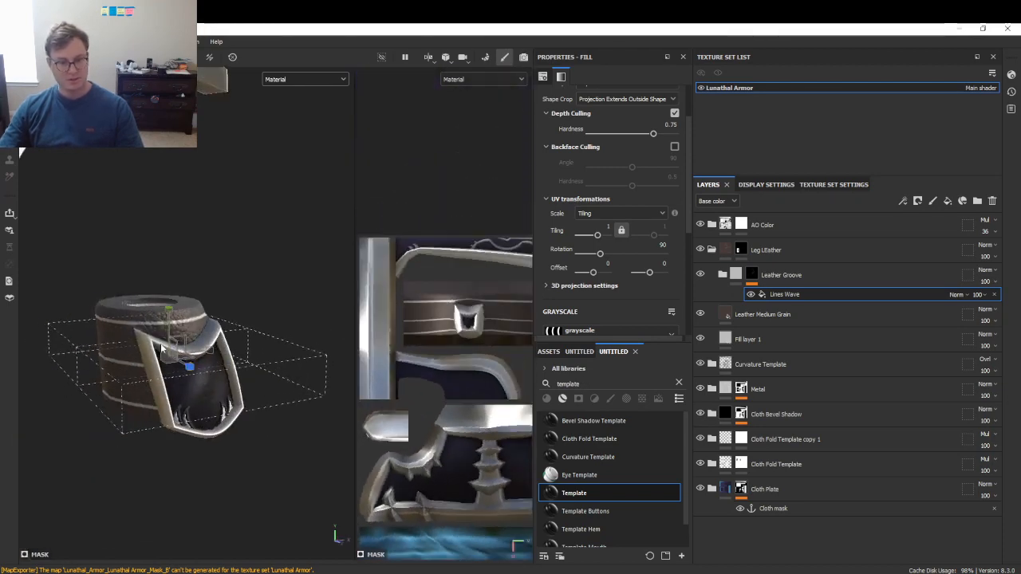
left_click_drag(168, 315, 263, 345, "alt")
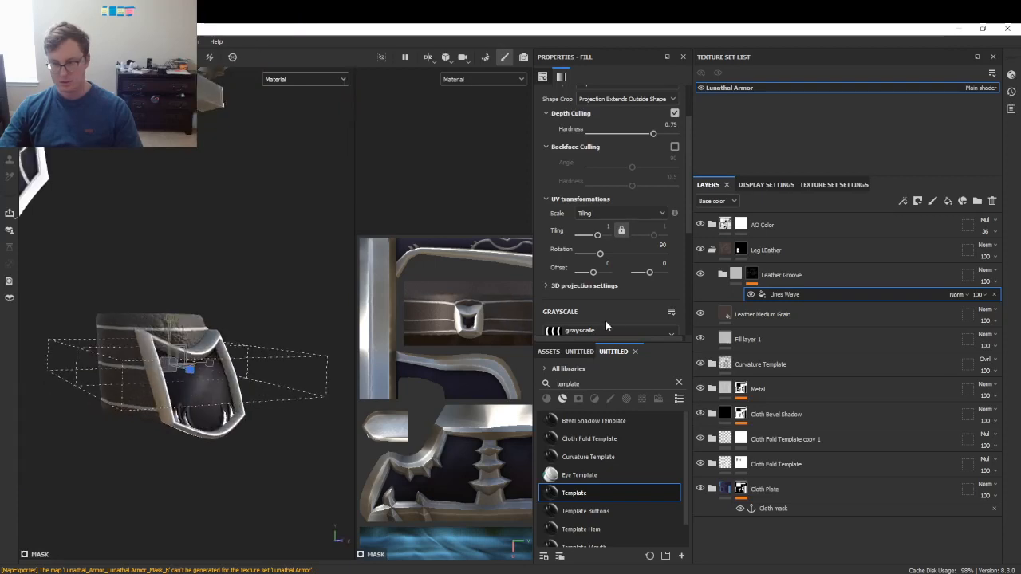
- Set the fill layer inside the Leather Groove folder to a black base color, roughness 1 and height about -0.3
left_click(723, 275)
left_click(753, 314)
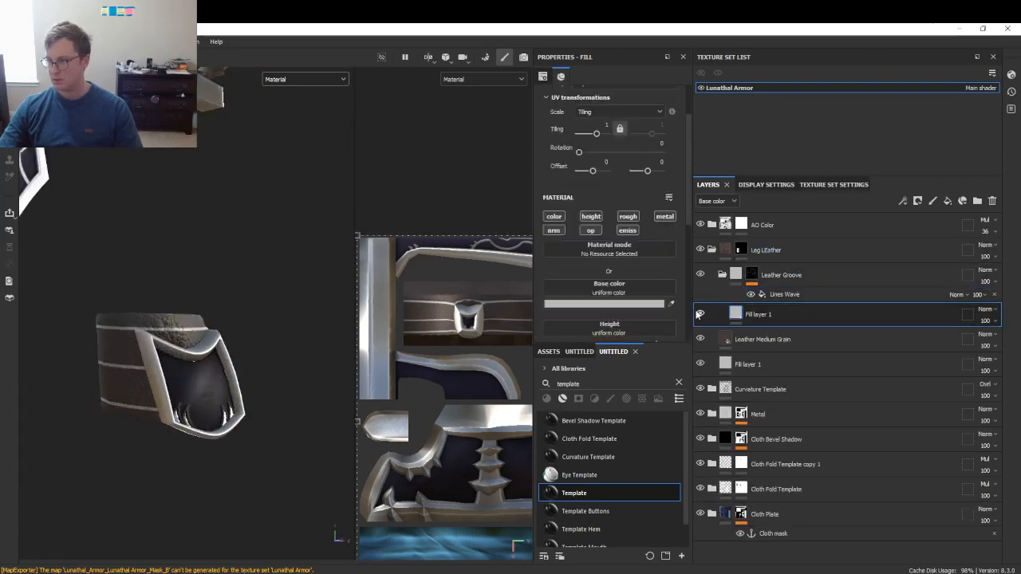
scroll(650, 224, "down", 2)
left_click(597, 239)
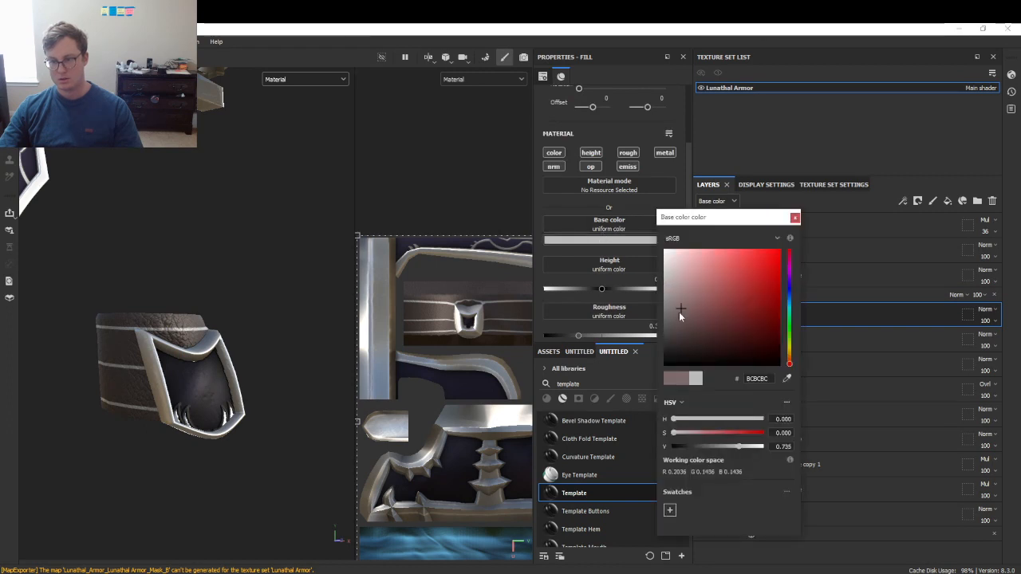
left_click(795, 218)
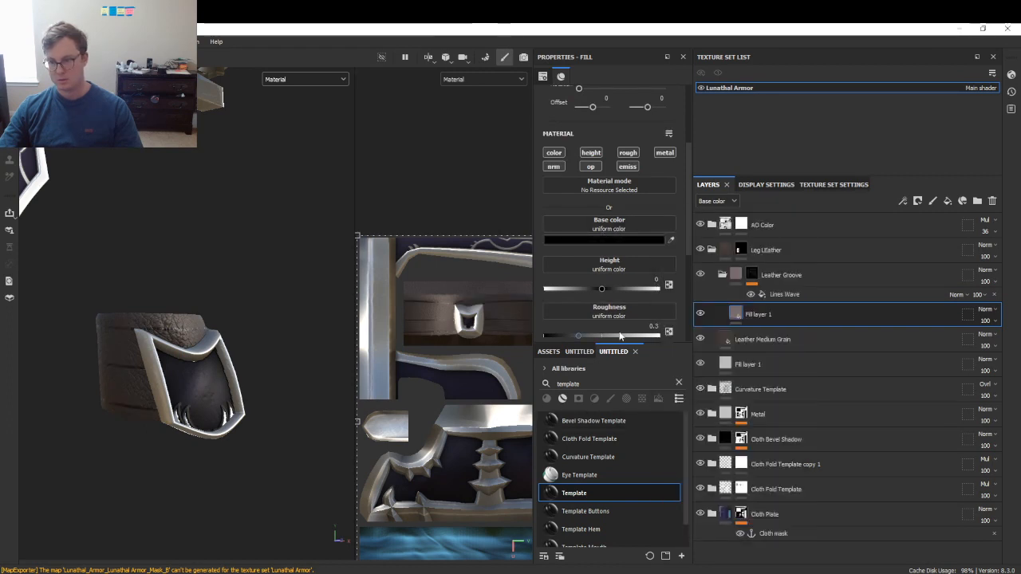
left_click_drag(620, 335, 750, 341)
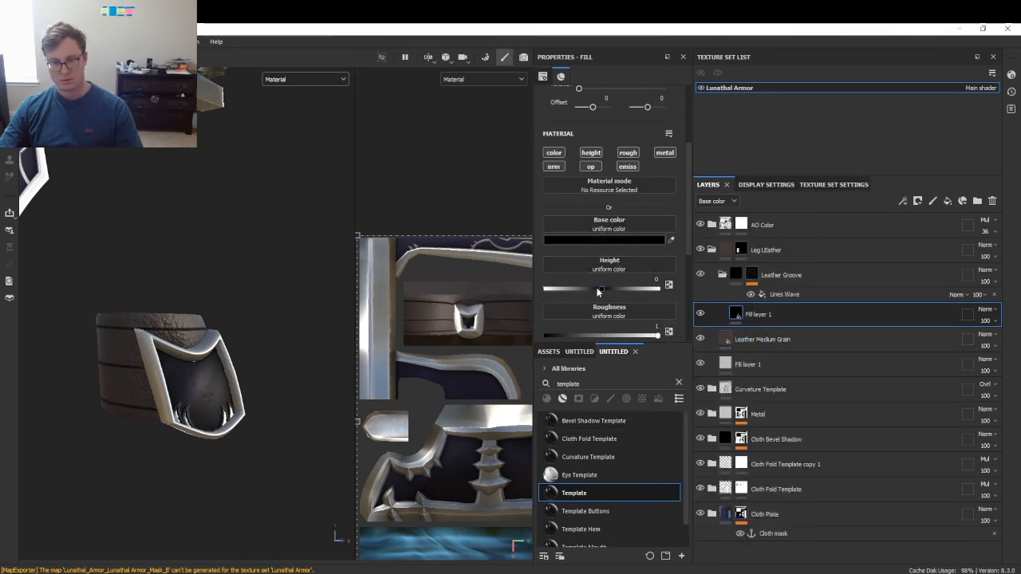
left_click_drag(598, 289, 584, 287)
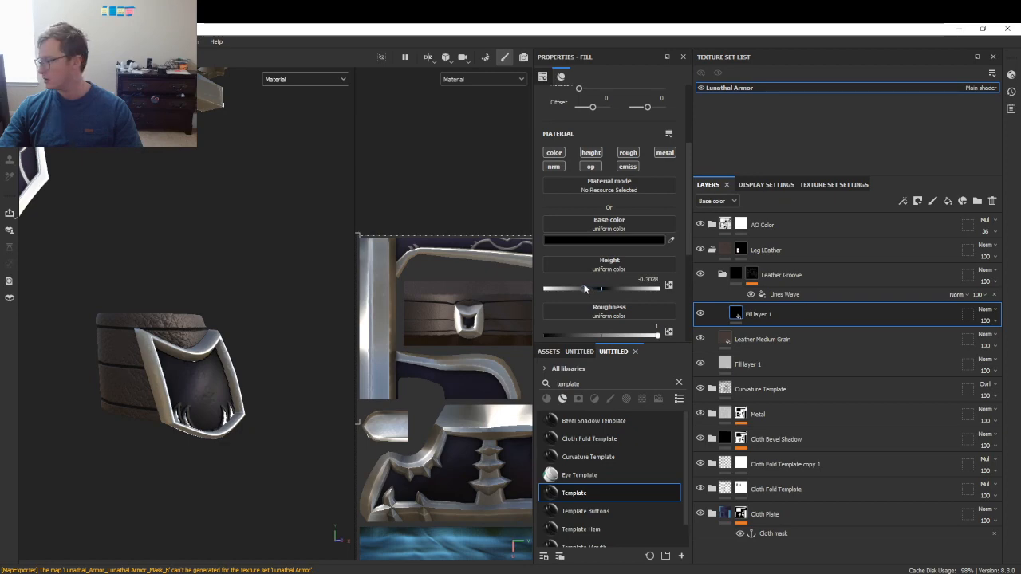
- Inspect the whole armor from several angles, then closely examine the hip plates and the metal scales hanging from the collar
left_click_drag(88, 321, 209, 338, "alt")
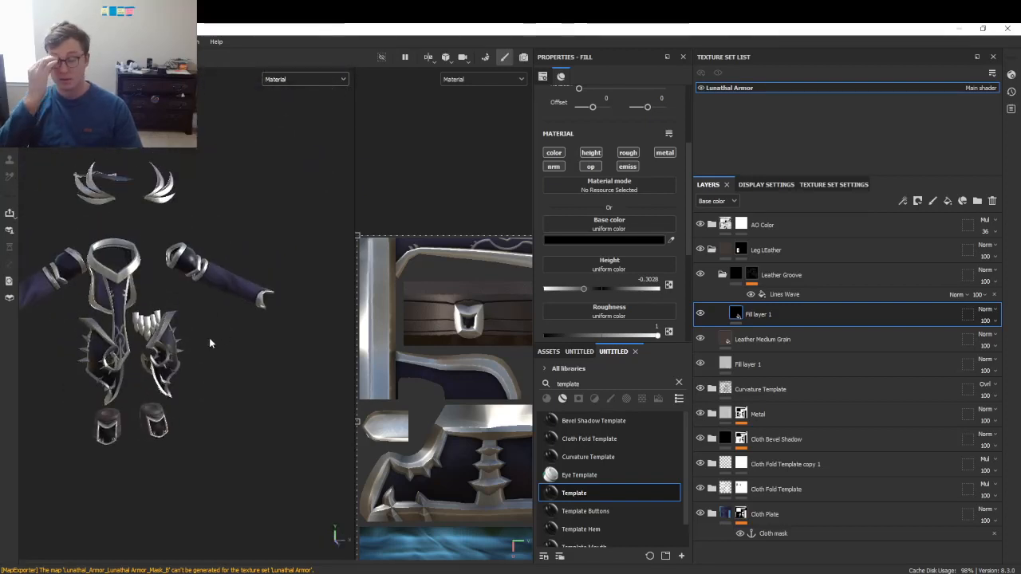
scroll(159, 347, "up", 4)
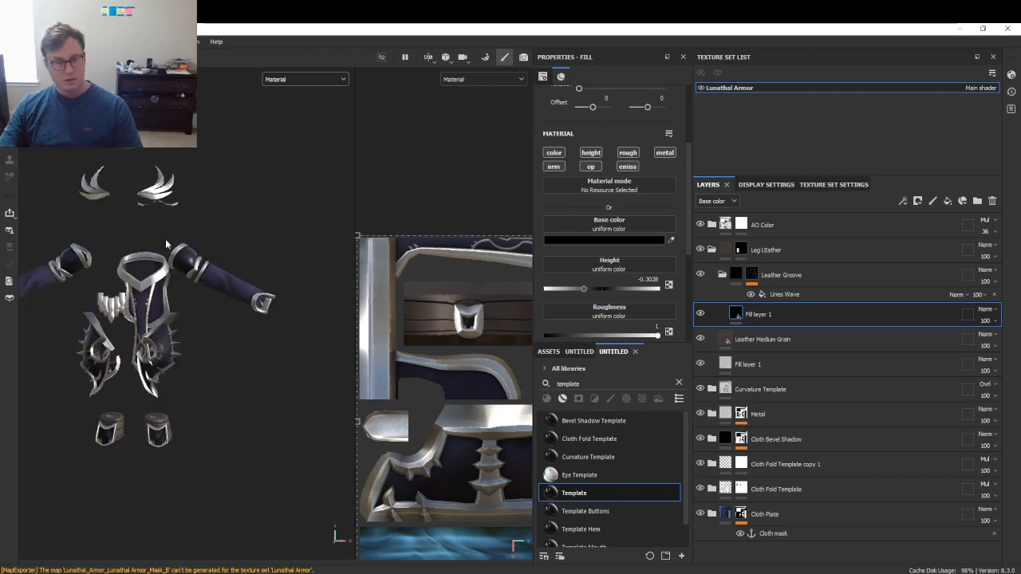
scroll(159, 347, "up", 3)
left_click_drag(158, 347, 182, 289, "alt")
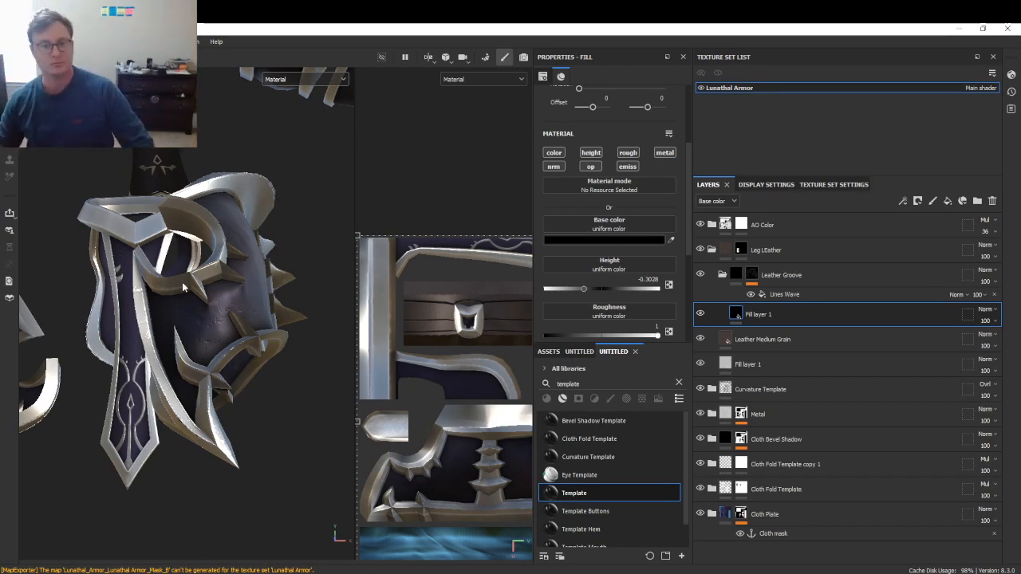
scroll(225, 216, "down", 7)
left_click_drag(182, 281, 194, 204, "alt")
scroll(209, 235, "up", 6)
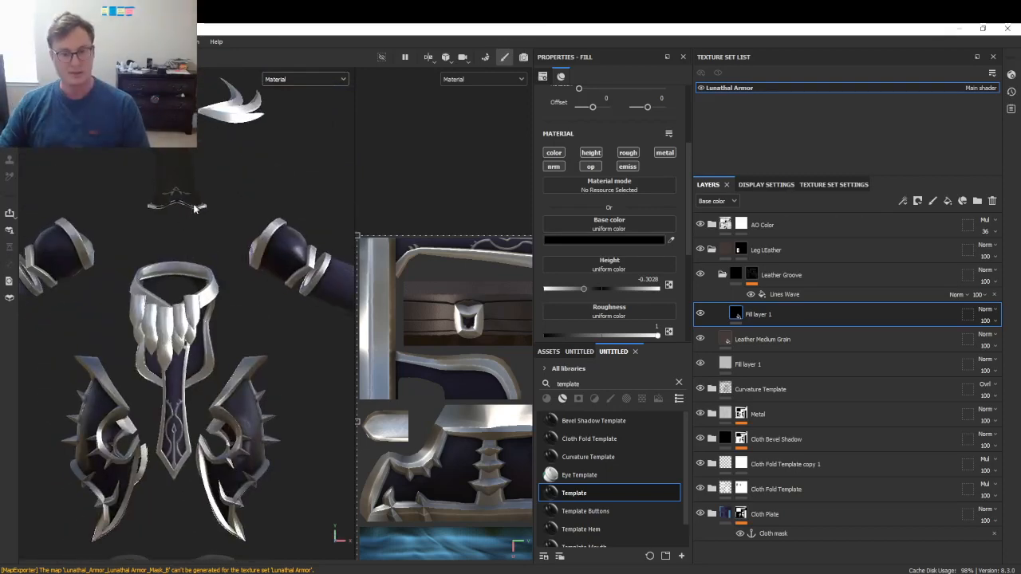
right_click(174, 291)
key("alt+Tab")
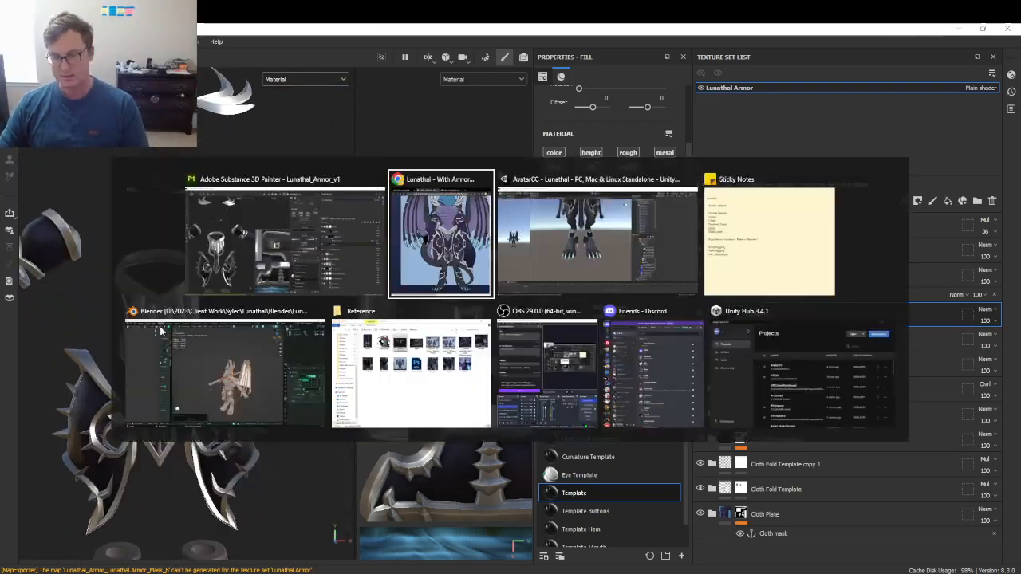
key("Escape")
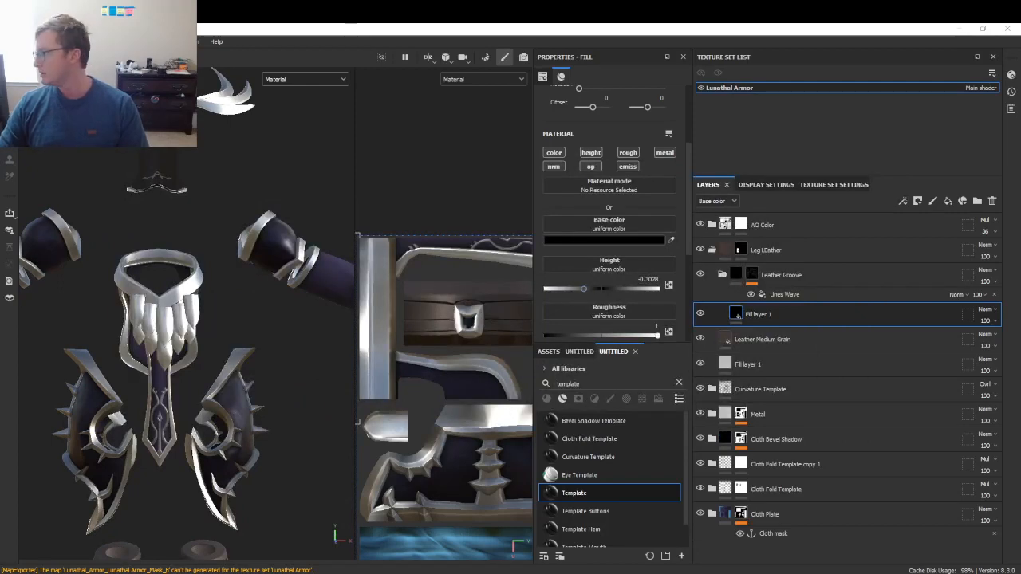
scroll(152, 312, "up", 4)
scroll(172, 327, "up", 4)
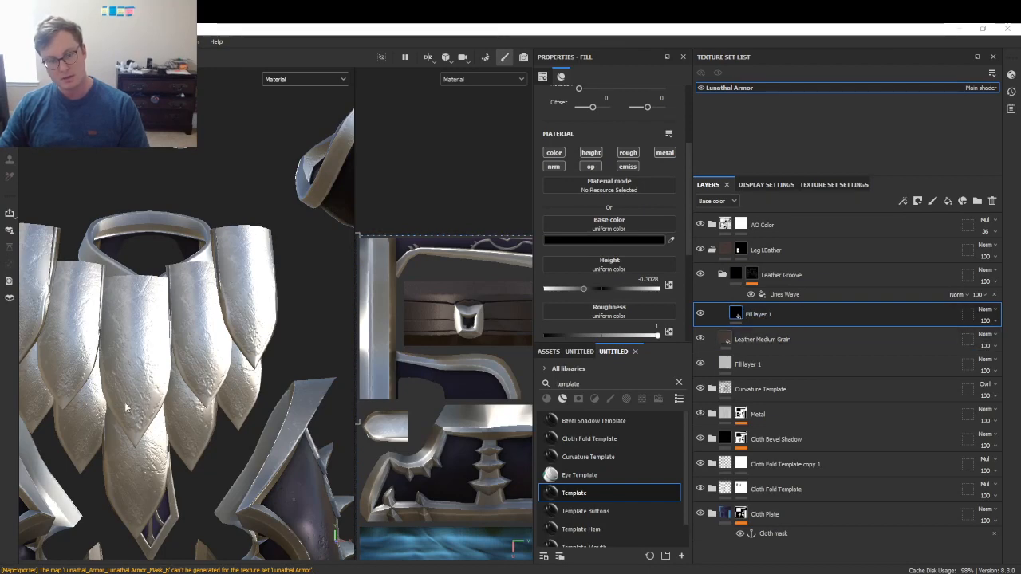
- Add the Template smart material directly above the Metal folder and rename it Scale Color
left_click(711, 250)
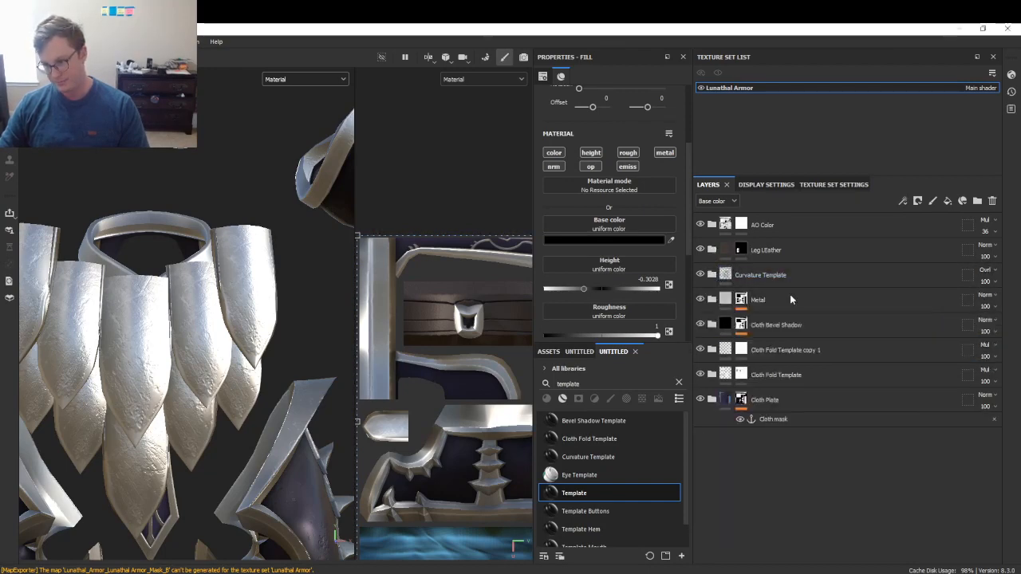
left_click(762, 299)
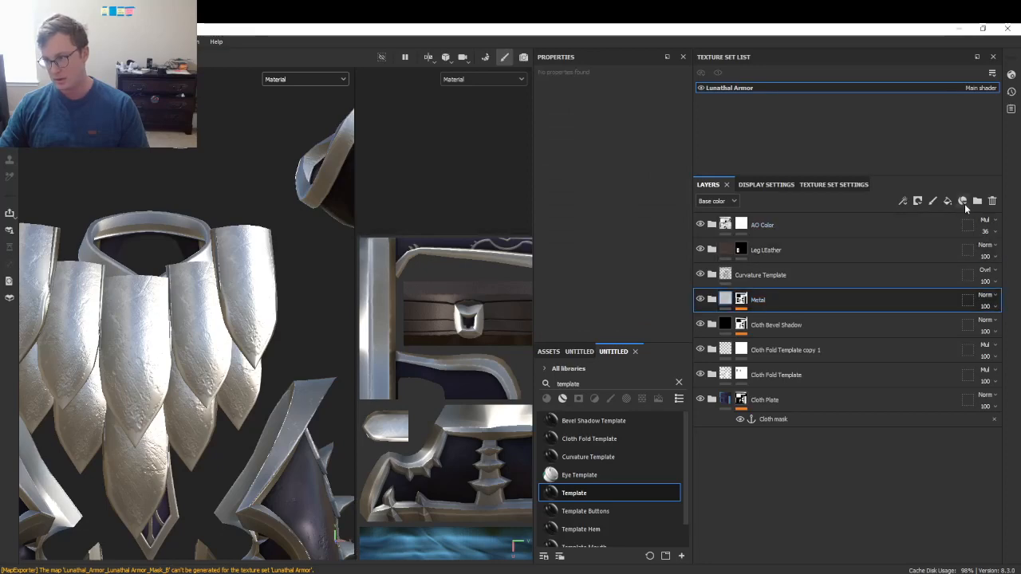
left_click(978, 202)
key("ctrl+z")
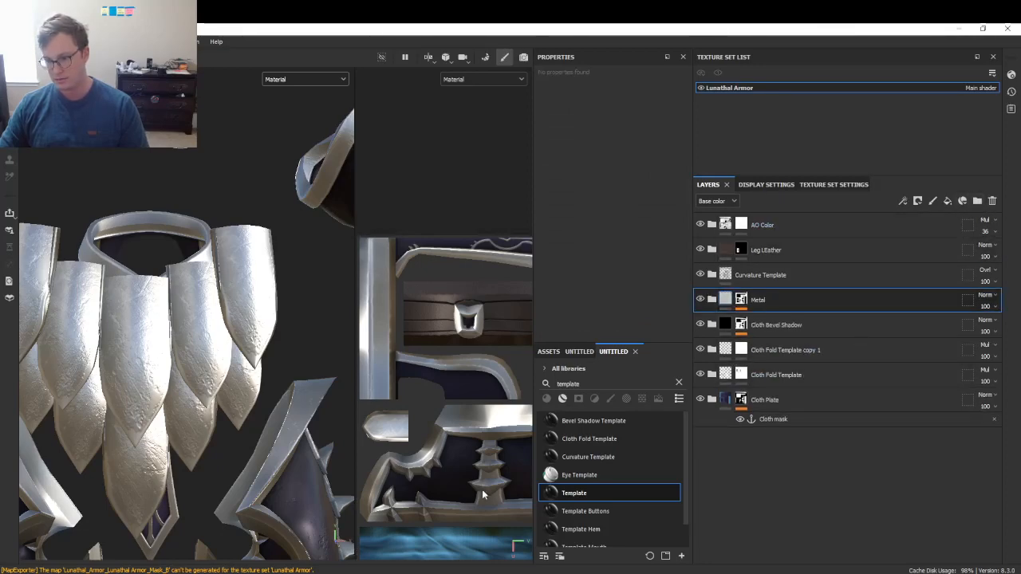
left_click_drag(568, 494, 813, 289)
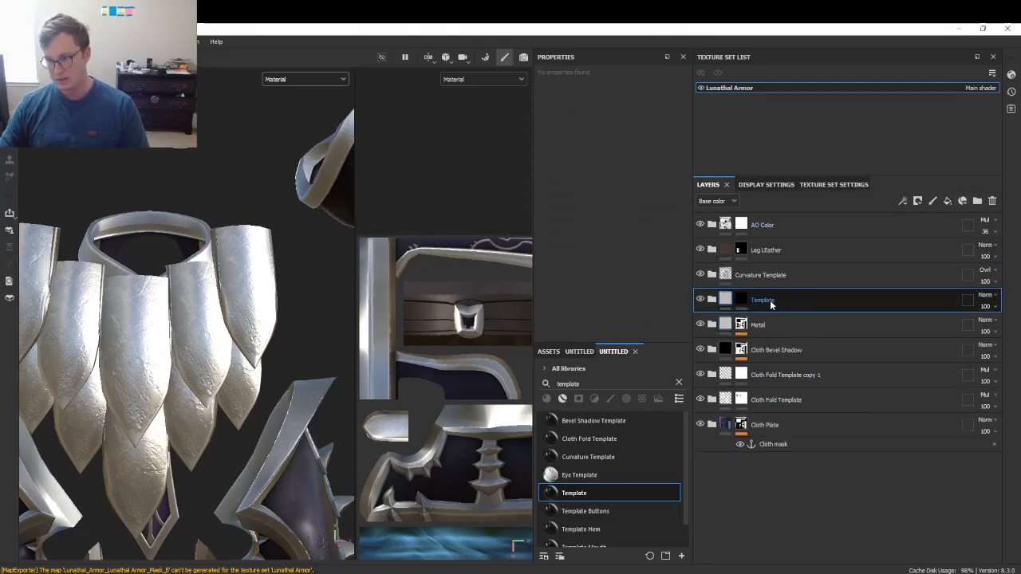
double_click(770, 302)
type("Scal")
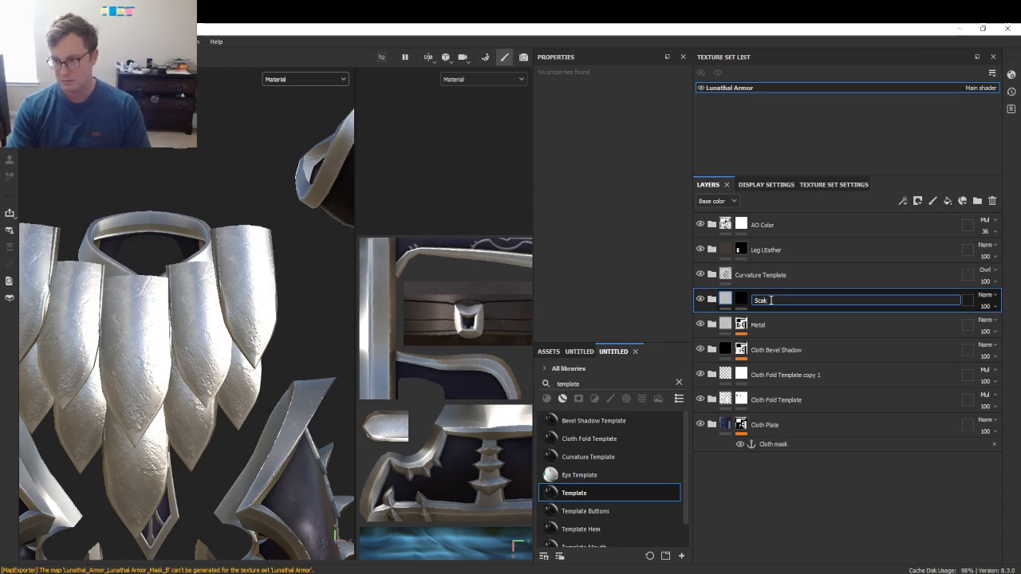
type("e Co")
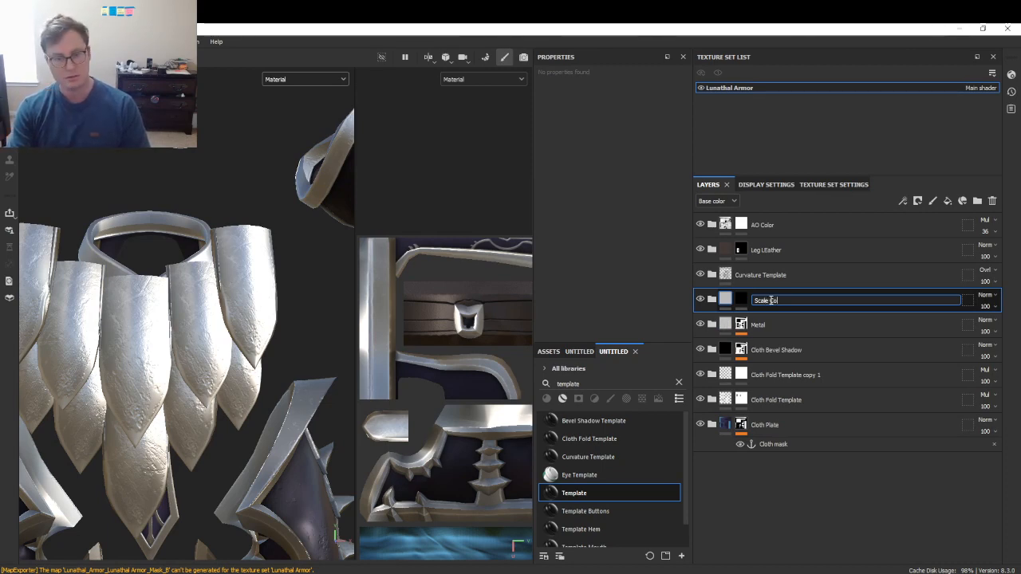
type("lor")
key("Return")
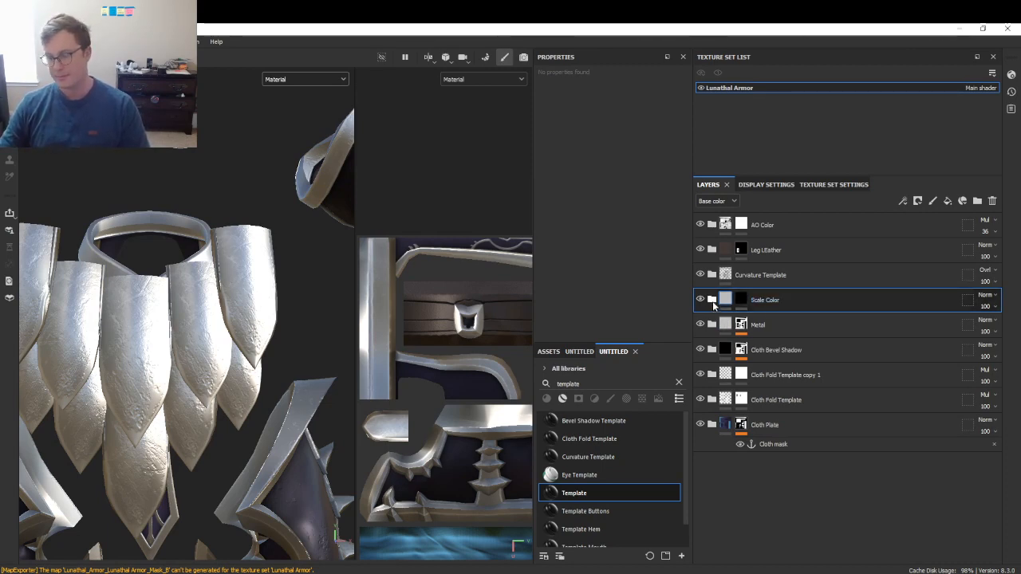
- Set the base color of the Scale Color fill layer to a medium blue and add a paint effect to the folder's mask
left_click(712, 300)
left_click(711, 325)
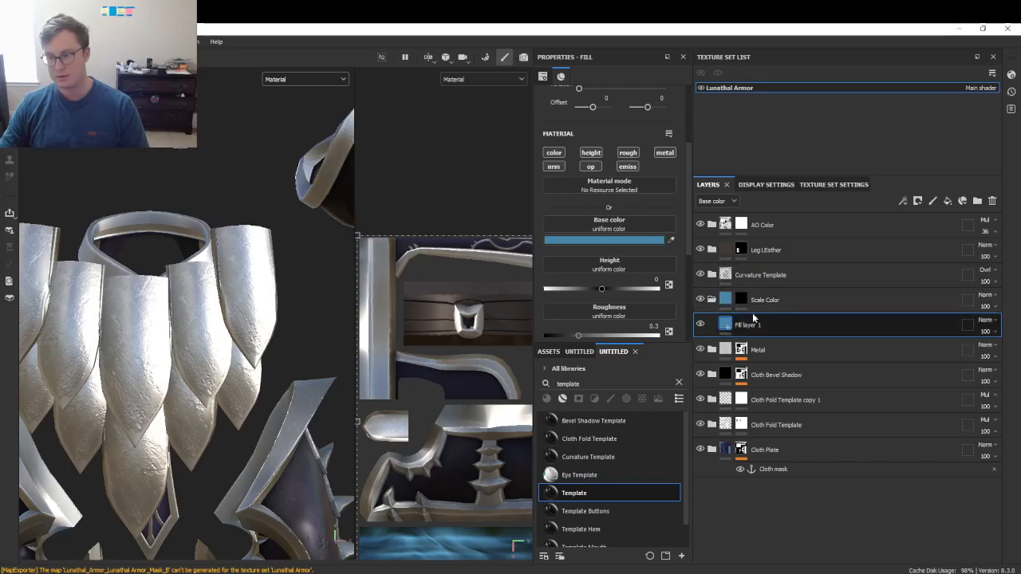
left_click(742, 299)
right_click(745, 303)
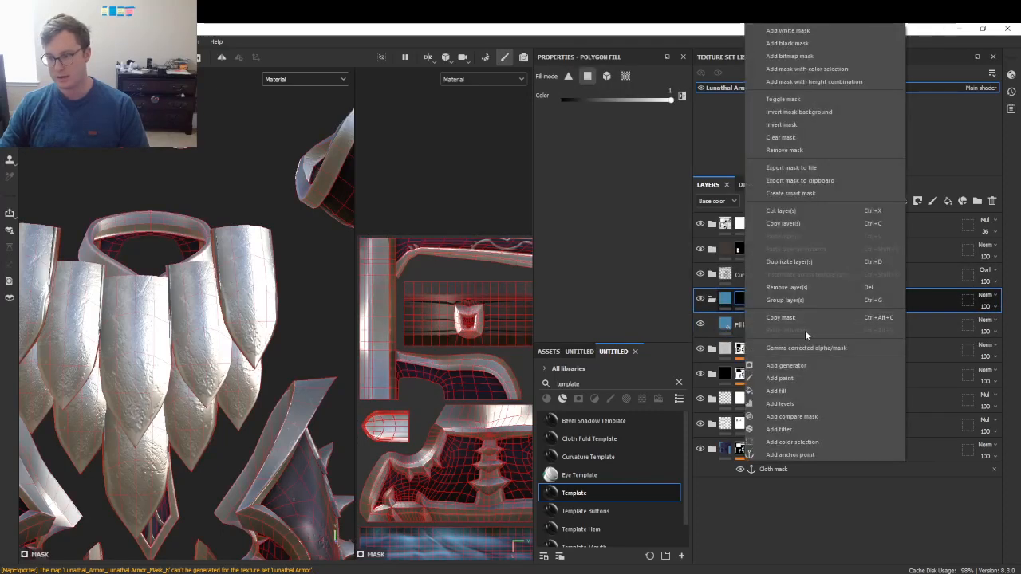
left_click(797, 371)
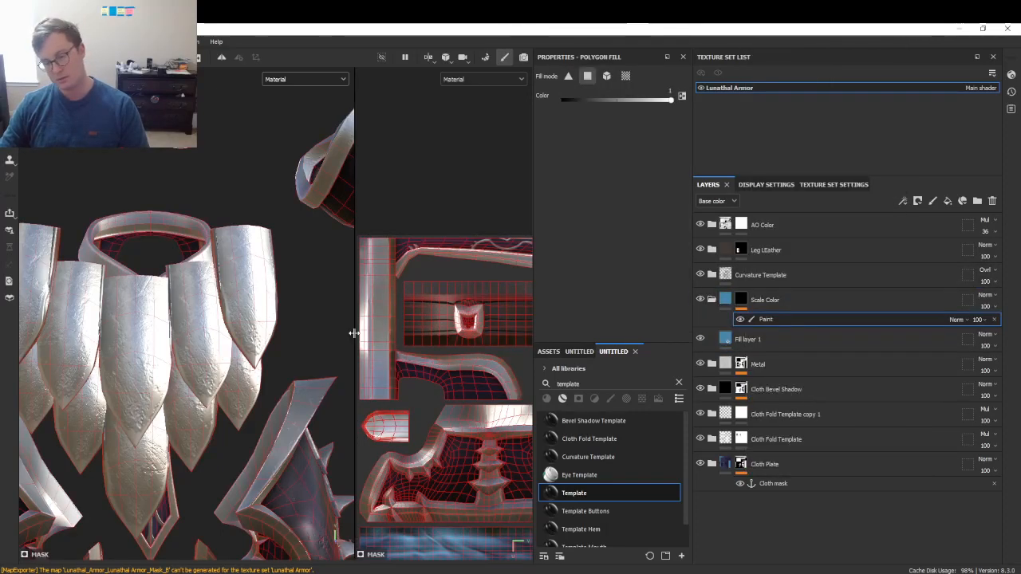
- Examine the scale's UV island close up in an enlarged UV view, comparing the ID map display with the material display
left_click_drag(355, 333, 138, 334)
scroll(363, 333, "down", 3)
middle_click_drag(356, 365, 328, 311, "alt")
scroll(325, 312, "up", 3)
scroll(309, 309, "up", 4)
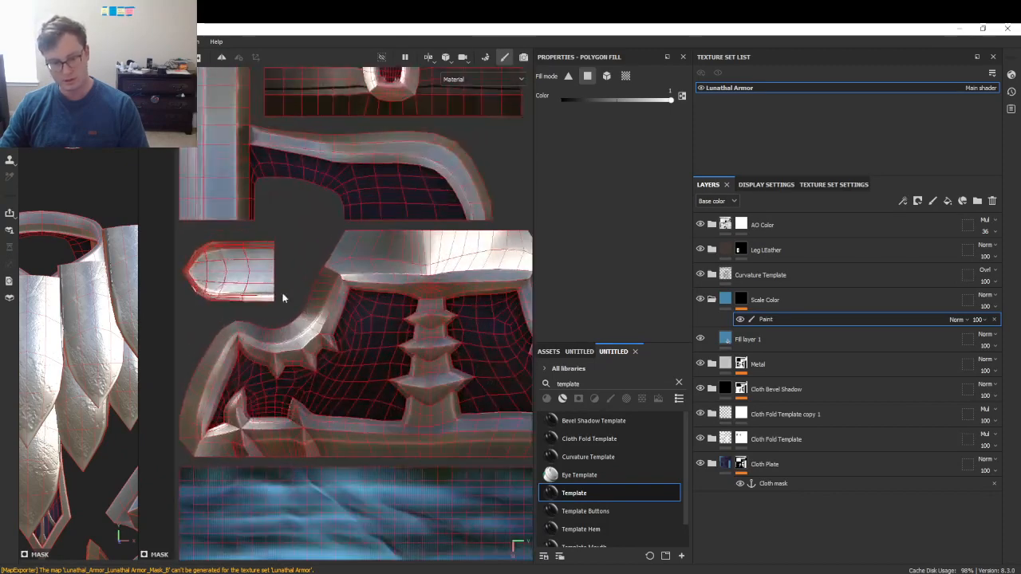
middle_click_drag(230, 295, 326, 364, "alt")
scroll(277, 350, "up", 6)
middle_click_drag(416, 281, 366, 320, "alt")
key("b")
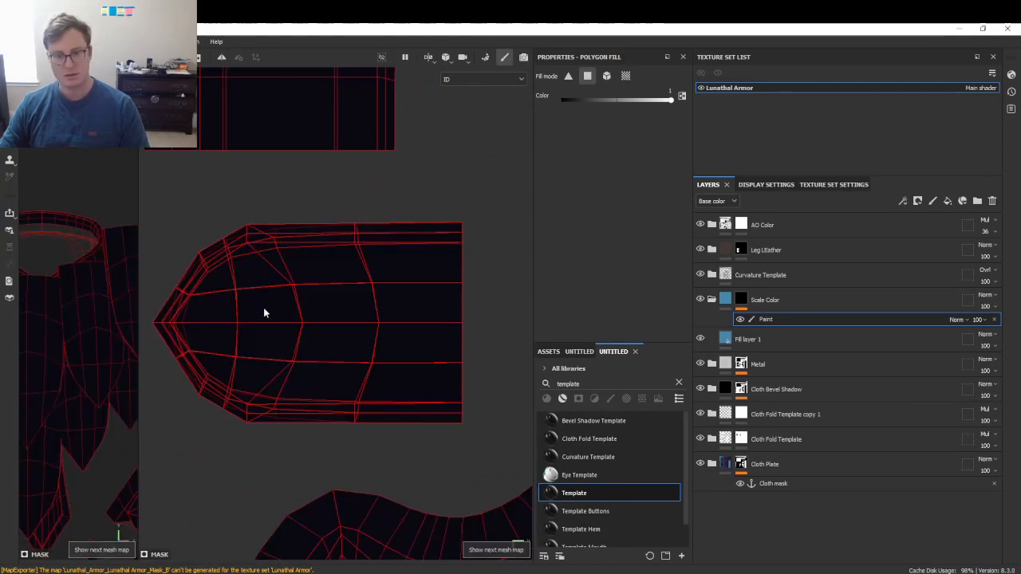
double_click(766, 319)
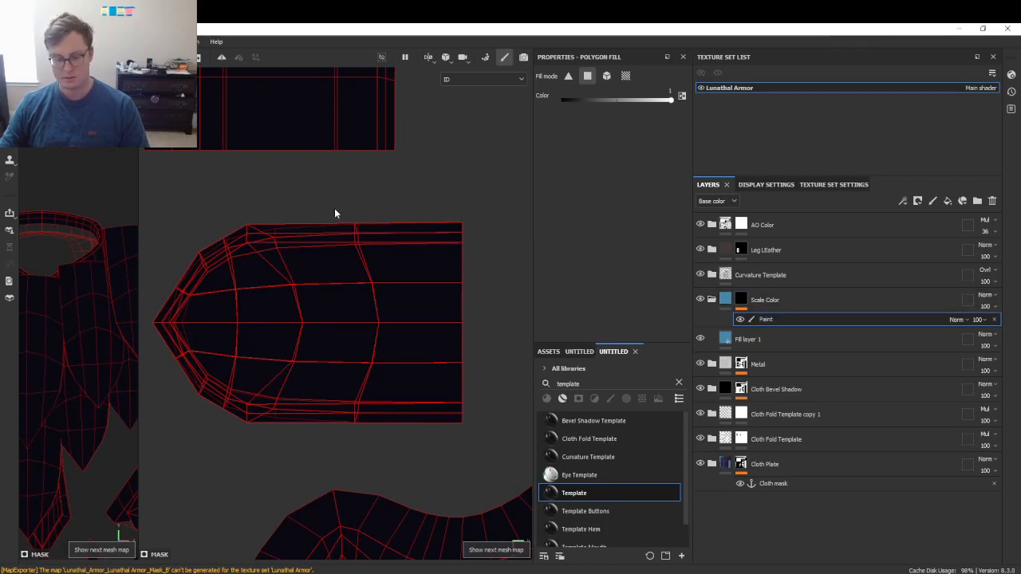
key("m")
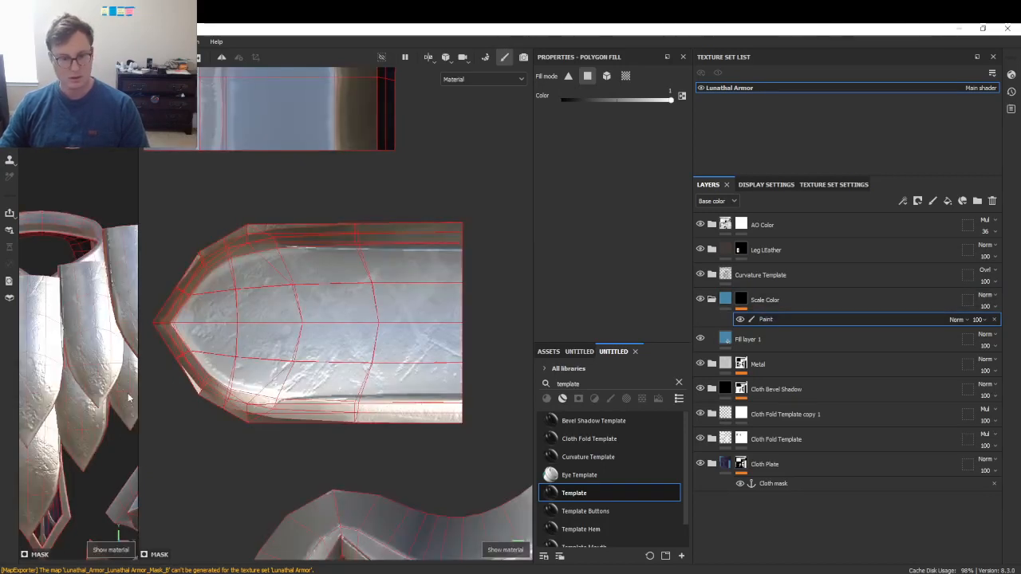
left_click_drag(137, 402, 386, 399)
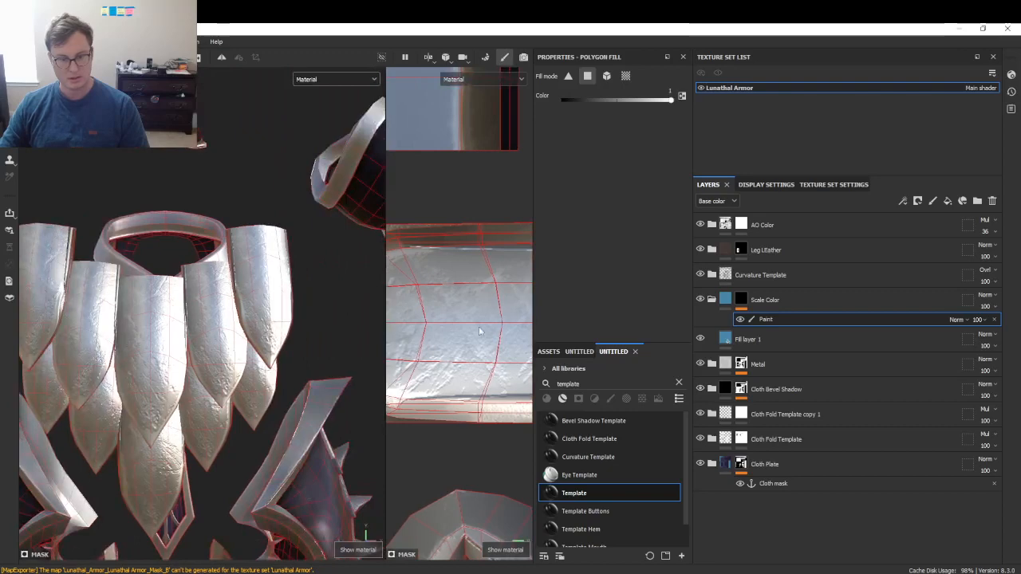
scroll(469, 335, "down", 5)
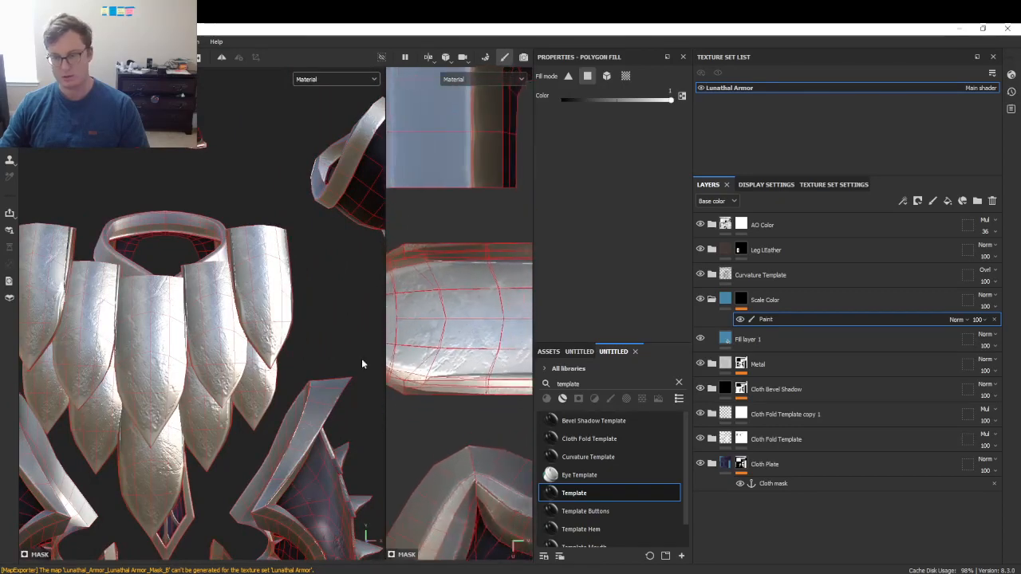
left_click_drag(384, 380, 206, 382)
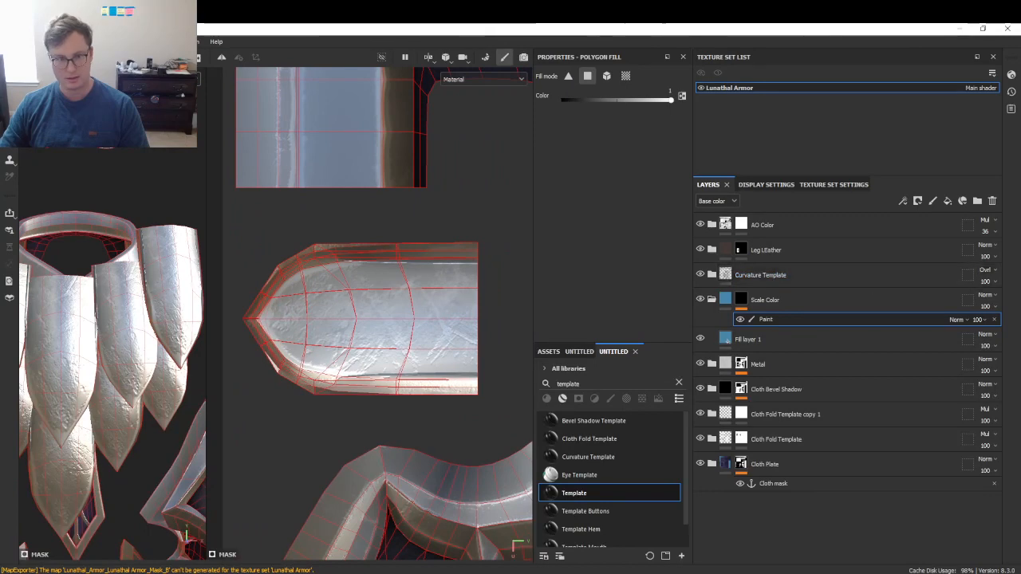
- Paint the scale's recessed center blue in the Scale Color mask, from its flat end to near the pointed tip, keeping the metal rim unpainted
key("1")
left_click_drag(329, 323, 479, 327)
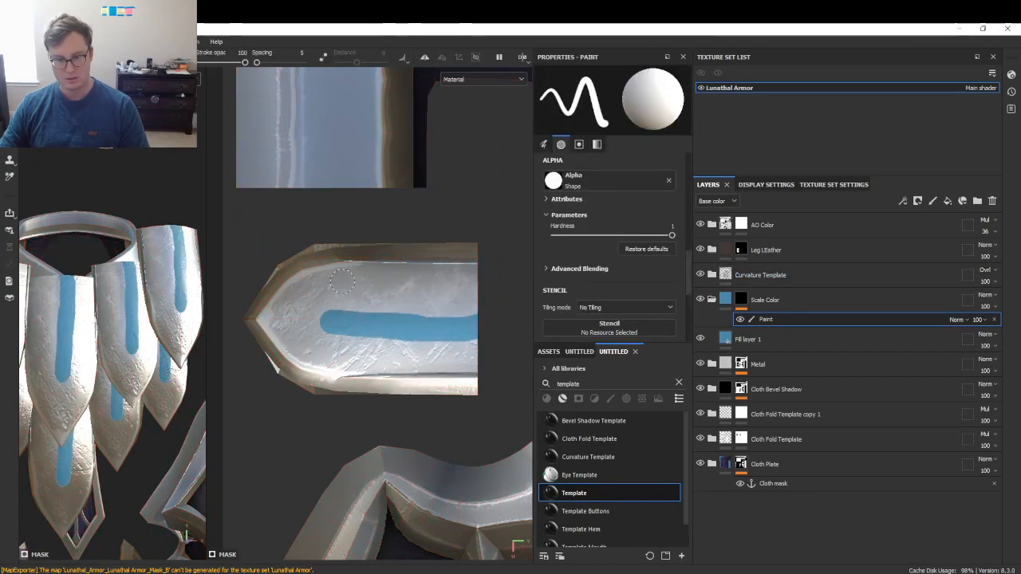
mouse_move(335, 284)
left_mouse_down()
mouse_move(482, 286)
mouse_move(343, 299)
mouse_move(451, 308)
mouse_move(490, 329)
left_mouse_up()
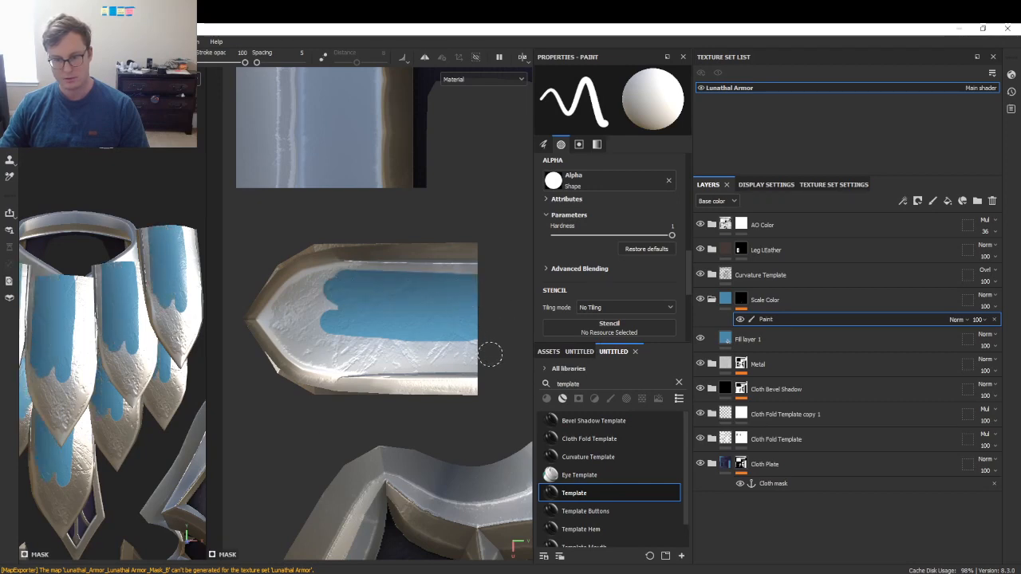
mouse_move(340, 351)
left_mouse_down()
mouse_move(477, 359)
mouse_move(483, 346)
mouse_move(355, 335)
mouse_move(336, 345)
left_mouse_up()
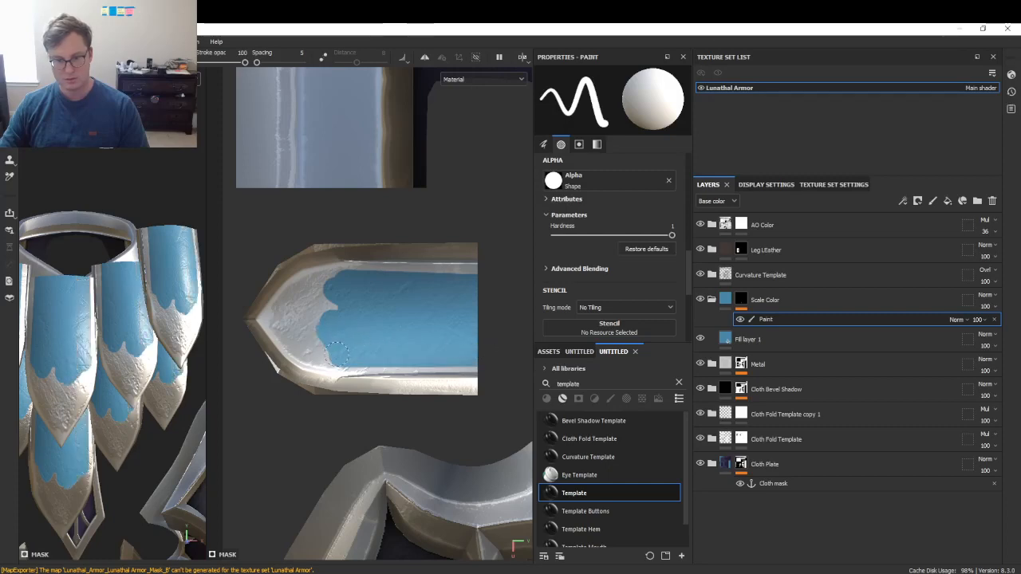
mouse_move(286, 321)
left_mouse_down()
mouse_move(311, 351)
mouse_move(288, 318)
left_mouse_up()
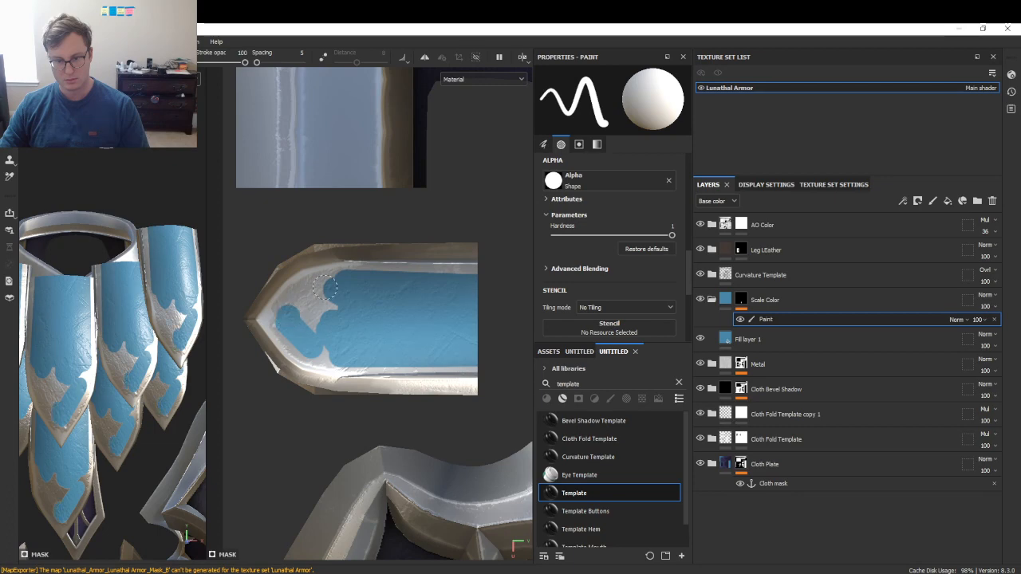
mouse_move(325, 289)
left_mouse_down()
mouse_move(296, 297)
mouse_move(311, 321)
left_mouse_up()
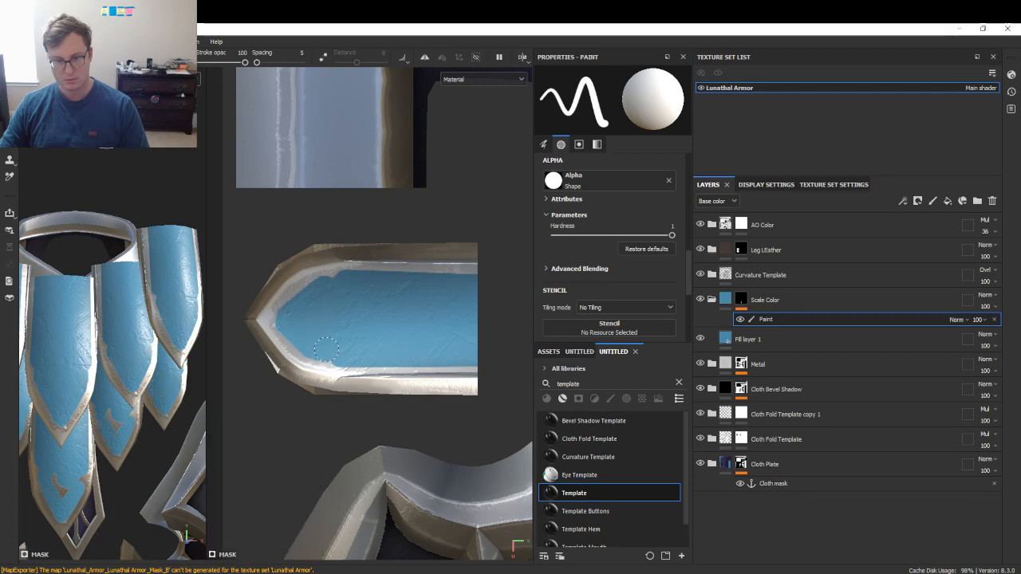
- Enlarge the brush to even out the blue edges inside the scale's rim, then reduce the brush size for work at the tip
scroll(319, 351, "up", 4)
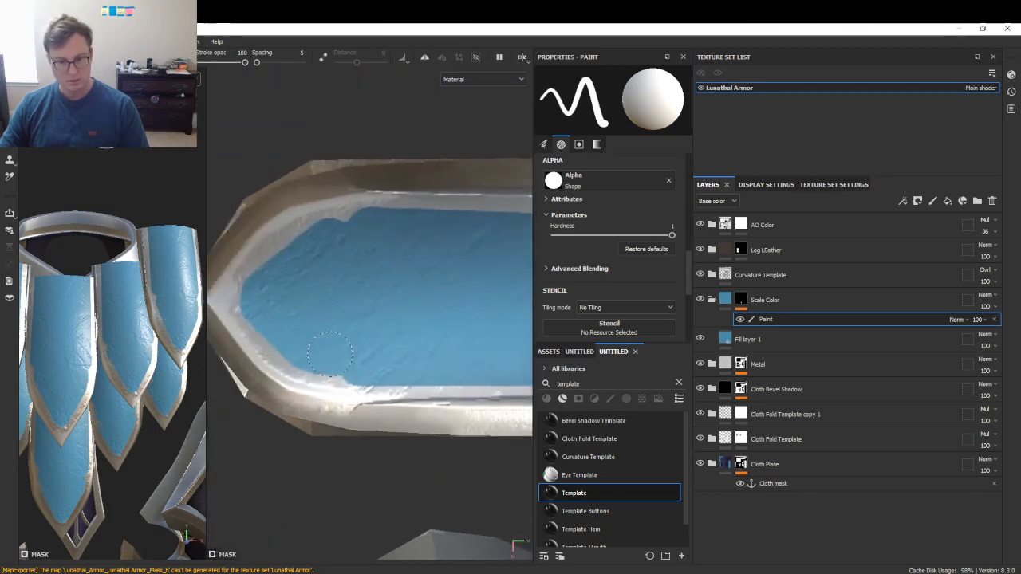
key("bracketright")
key("bracketright")
key("bracketright")
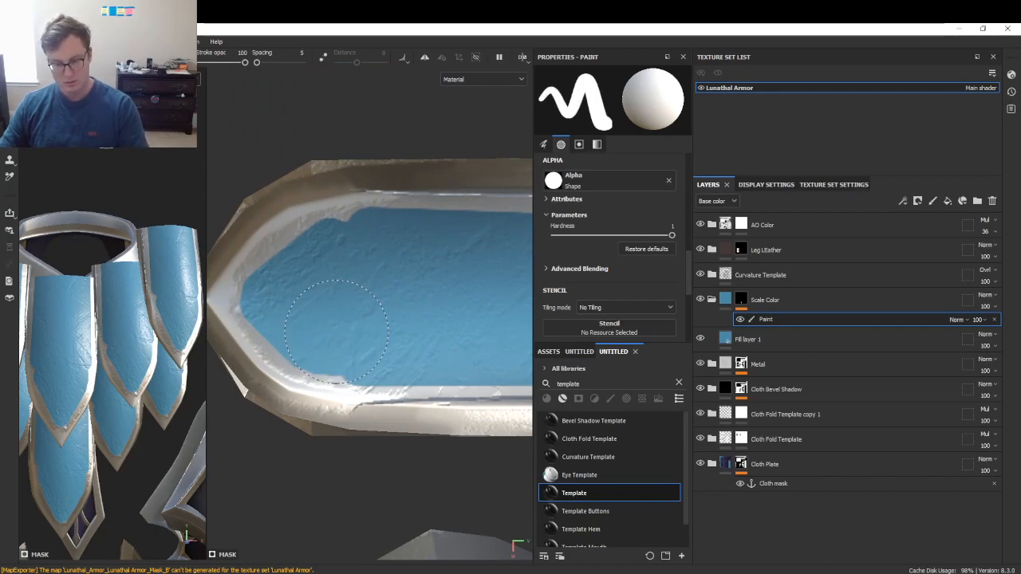
key("bracketright")
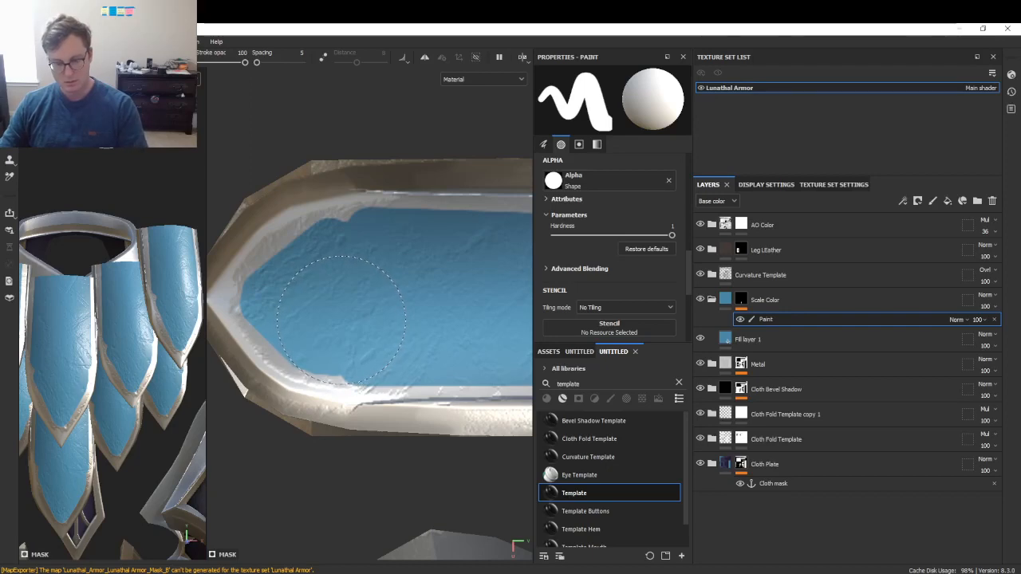
key("bracketright")
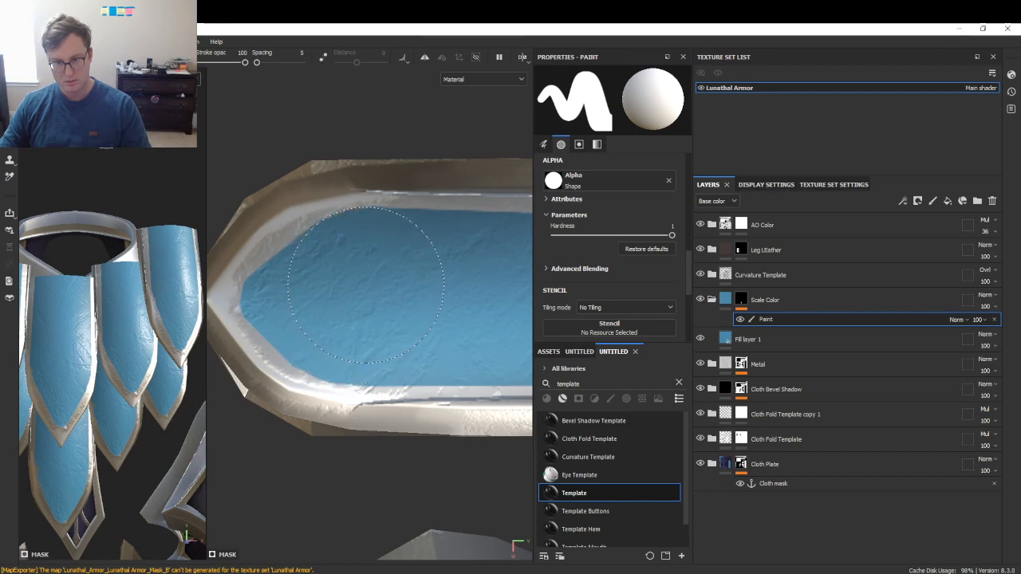
mouse_move(376, 312)
middle_mouse_down("alt")
mouse_move(468, 287)
mouse_move(485, 299)
middle_mouse_up("alt")
right_click_drag(431, 296, 356, 285, "ctrl")
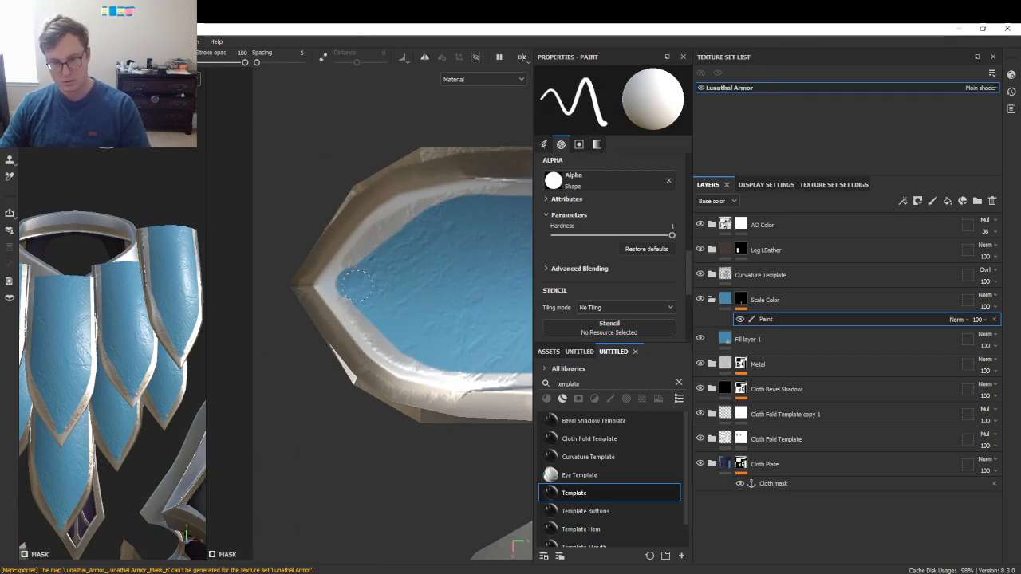
- Trim the blue along one side of the scale's tip with a straight black stroke and extend the other side with a straight white stroke
key("x")
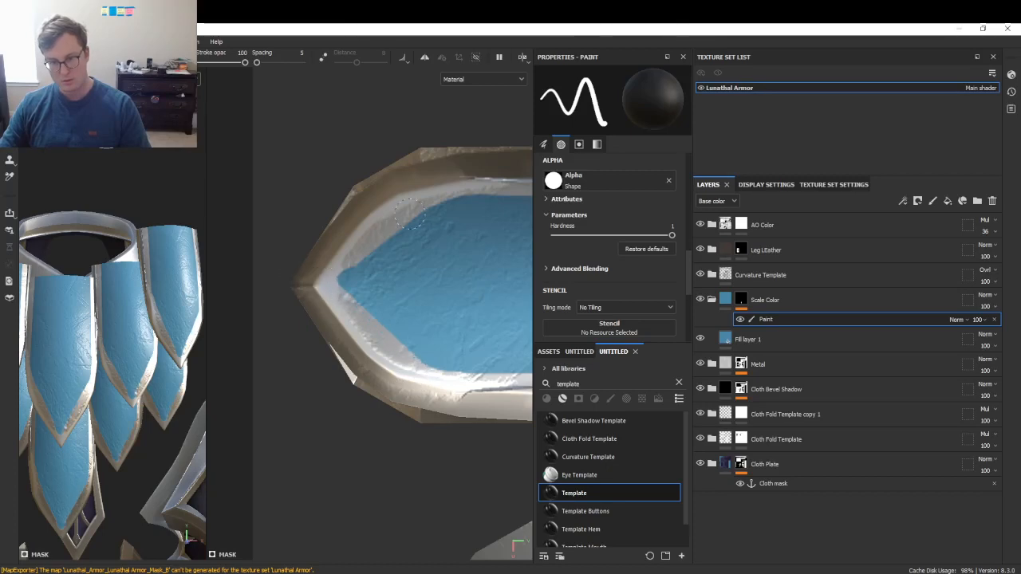
left_click(429, 185, "shift")
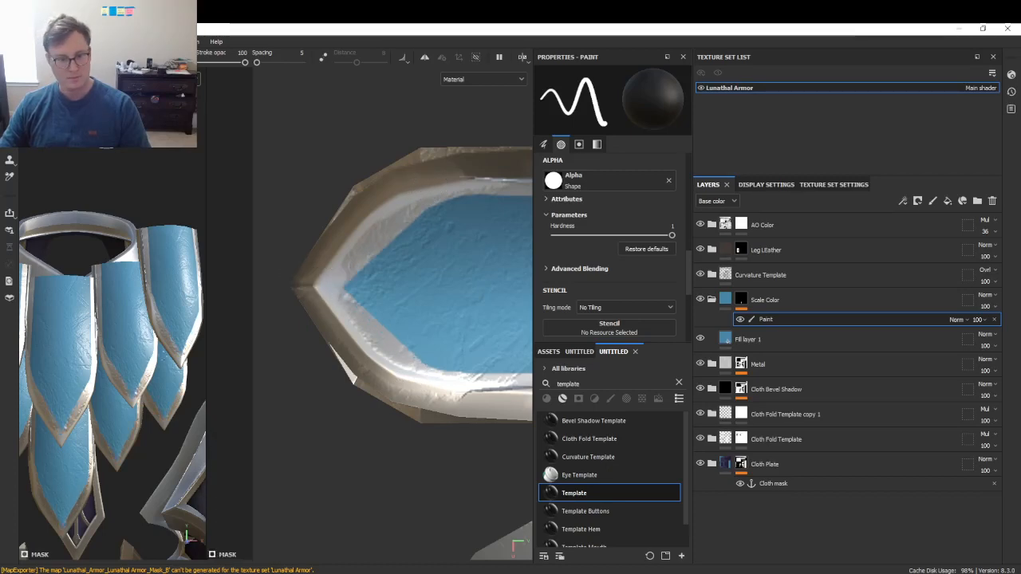
key("x")
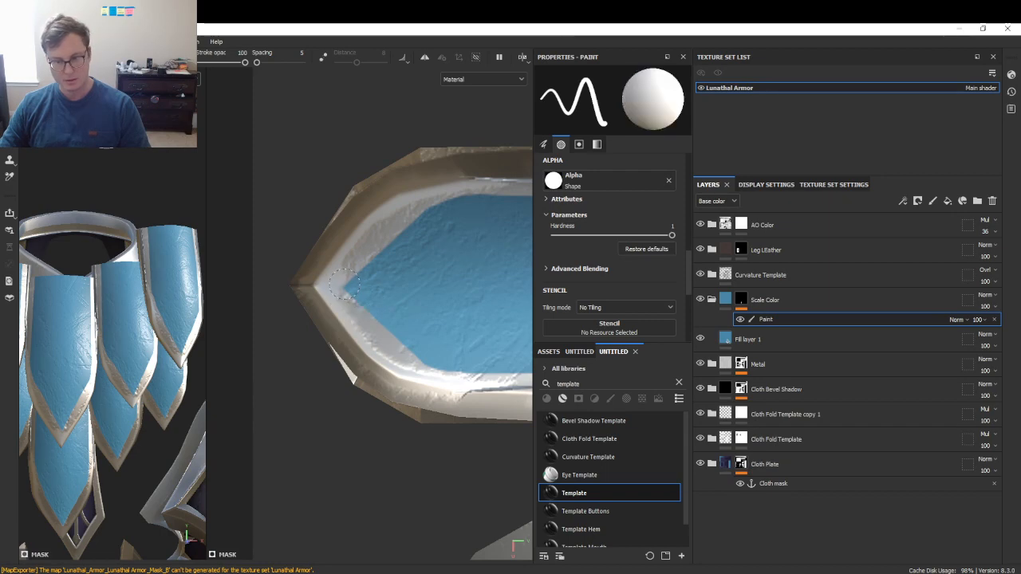
left_click(407, 353, "shift")
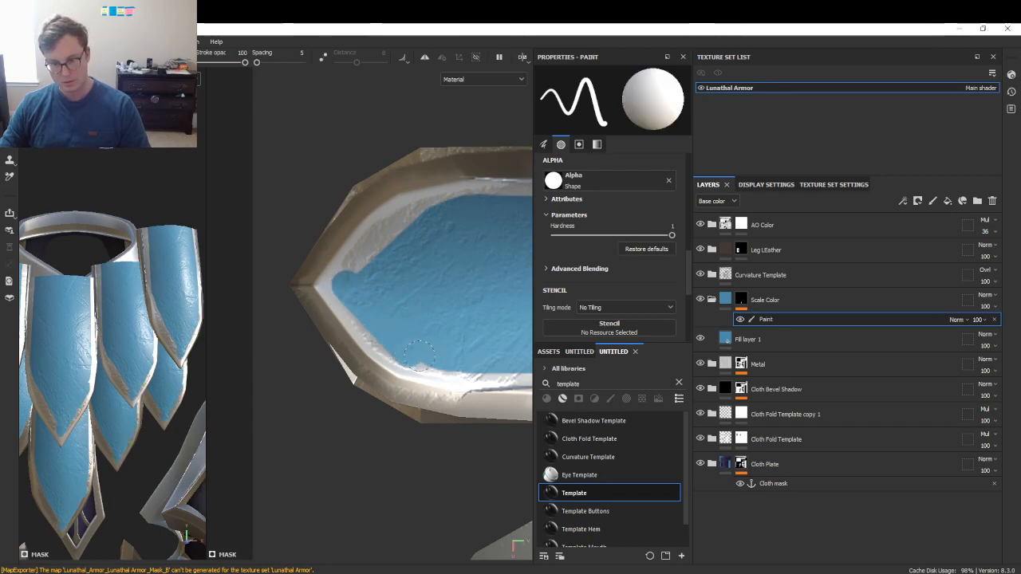
scroll(452, 345, "down", 2)
middle_click_drag(437, 340, 383, 341, "alt")
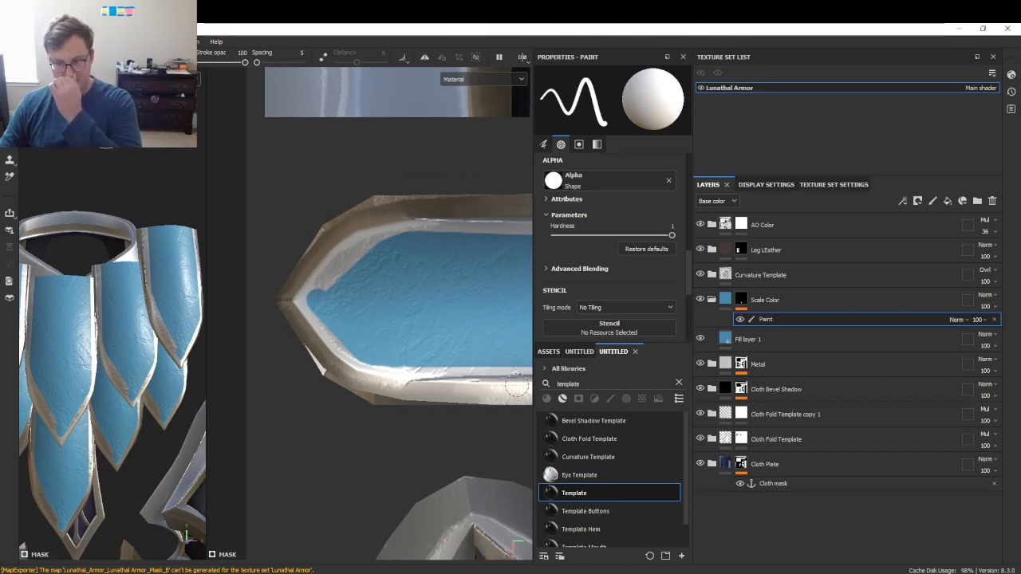
- Add a fill effect to the Scale Color mask and search its grayscale resources for "scale"
right_click(738, 304)
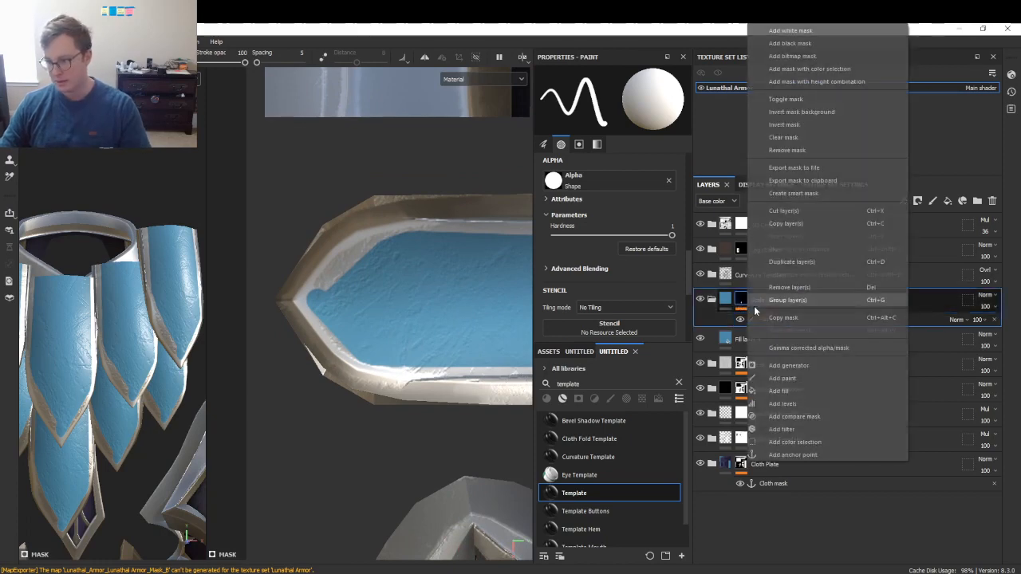
left_click(779, 393)
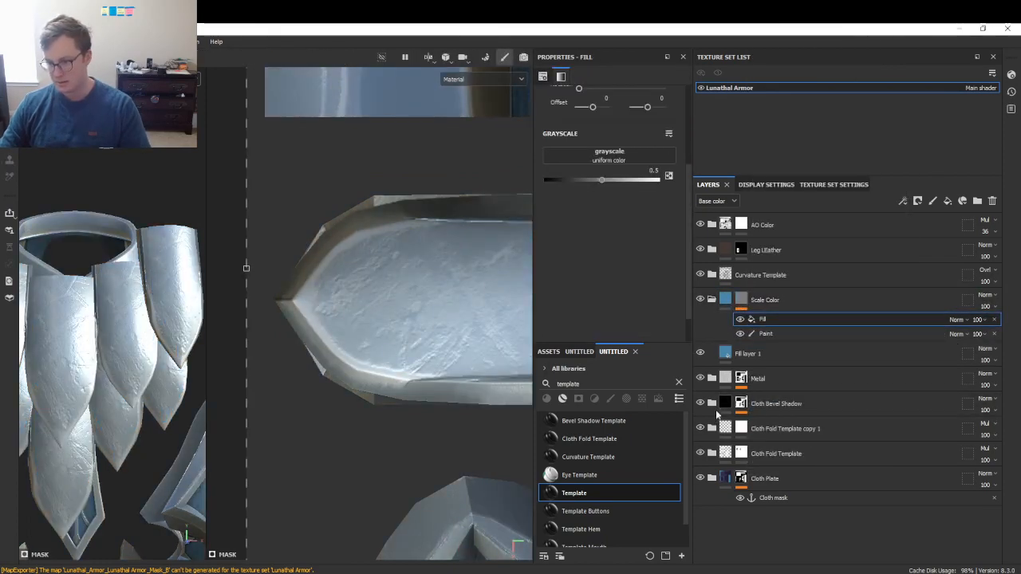
left_click(609, 157)
type("line s")
key("BackSpace")
key("BackSpace")
key("BackSpace")
key("BackSpace")
key("BackSpace")
key("BackSpace")
type("scale")
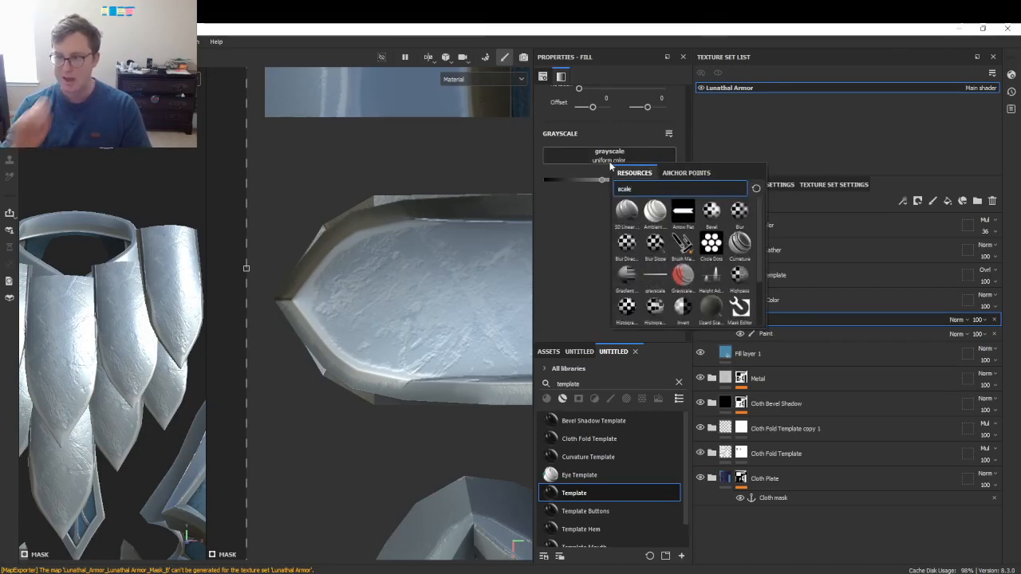
- Search the grayscale resources for "spade" and apply Card Spades to the mask fill
scroll(692, 276, "down", 2)
key("BackSpace")
key("BackSpace")
key("BackSpace")
key("BackSpace")
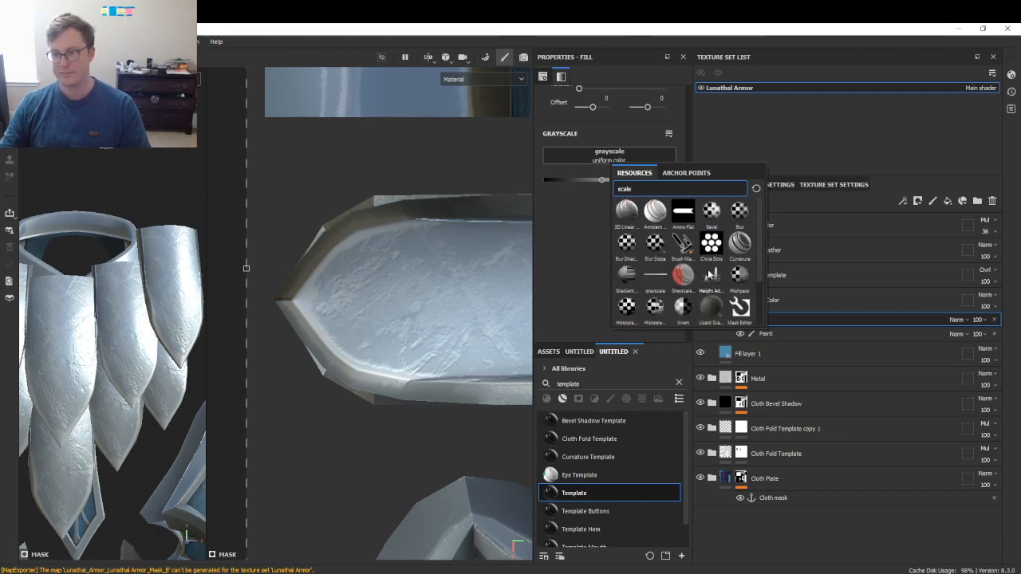
type("pade")
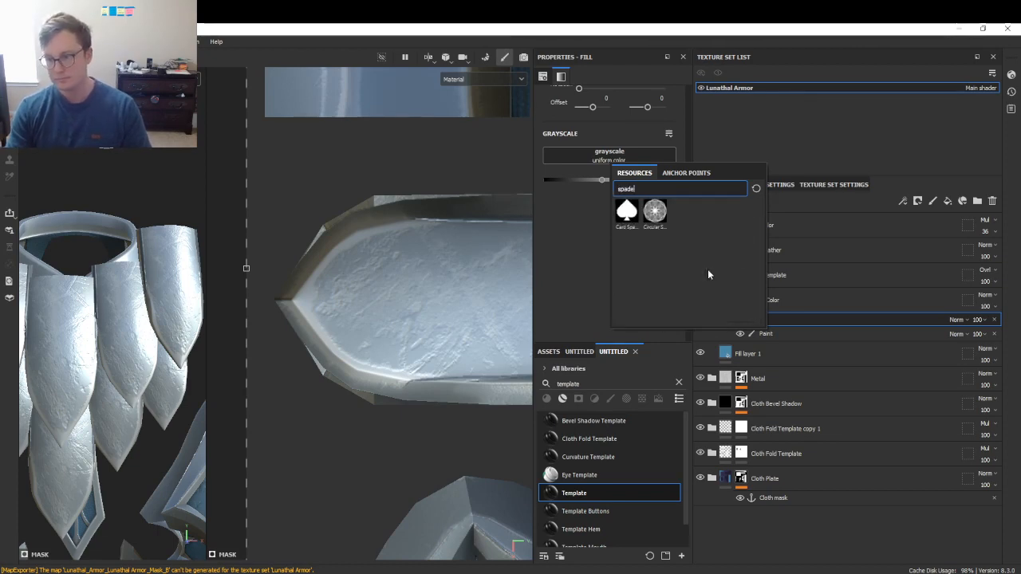
left_click(627, 211)
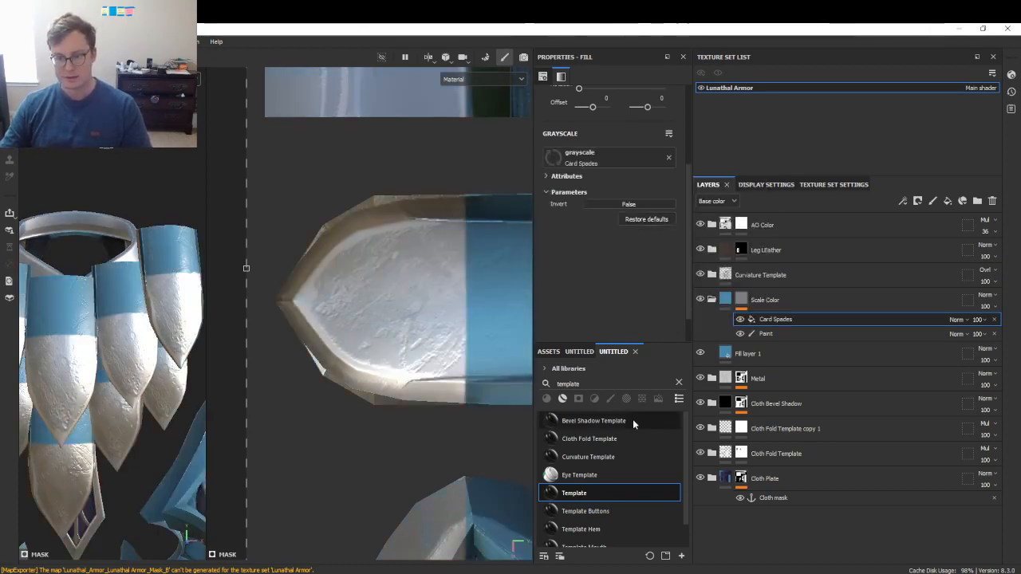
- Set the Card Spades fill's UV wrap to None, then move and shrink its projection around the scale's UV island
scroll(423, 317, "down", 3)
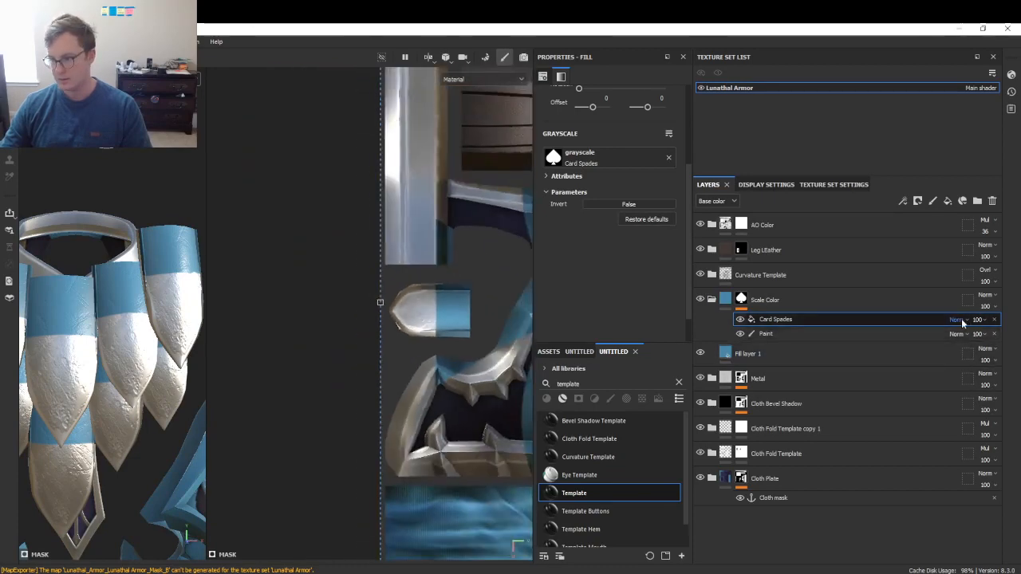
scroll(607, 176, "up", 4)
left_click(606, 147)
left_click(588, 162)
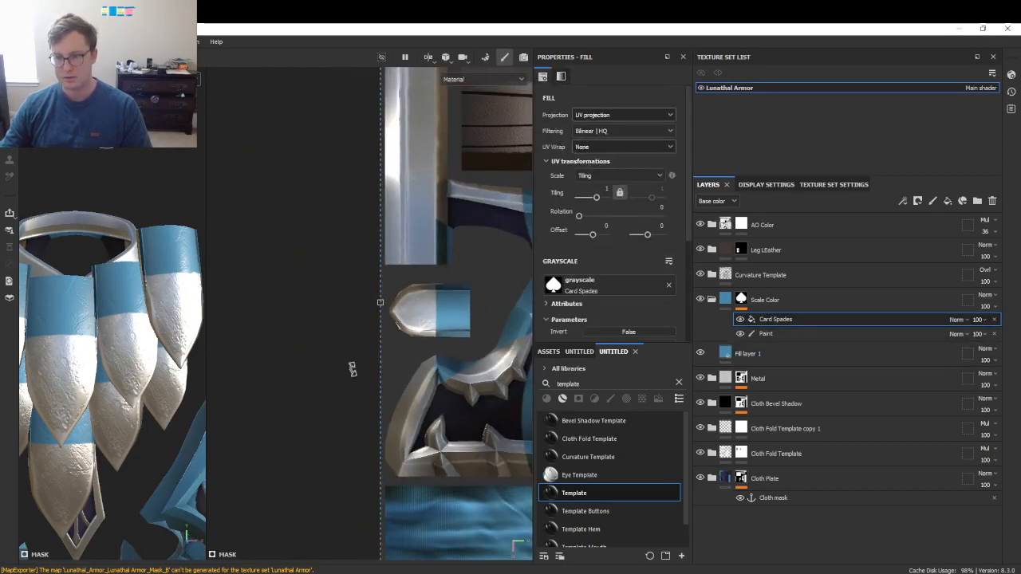
scroll(353, 369, "down", 3)
left_click_drag(435, 356, 330, 356)
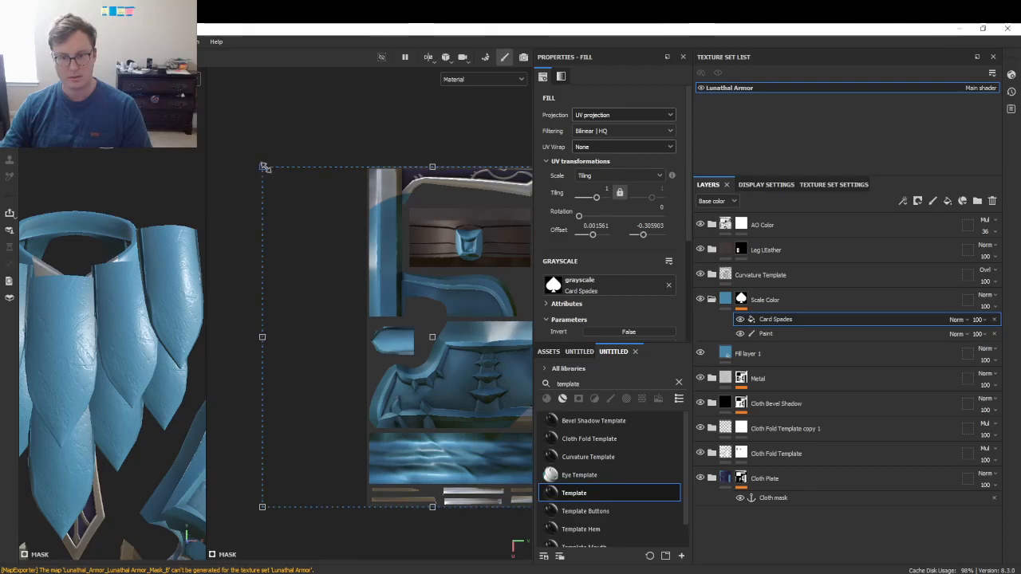
left_click_drag(264, 166, 329, 249)
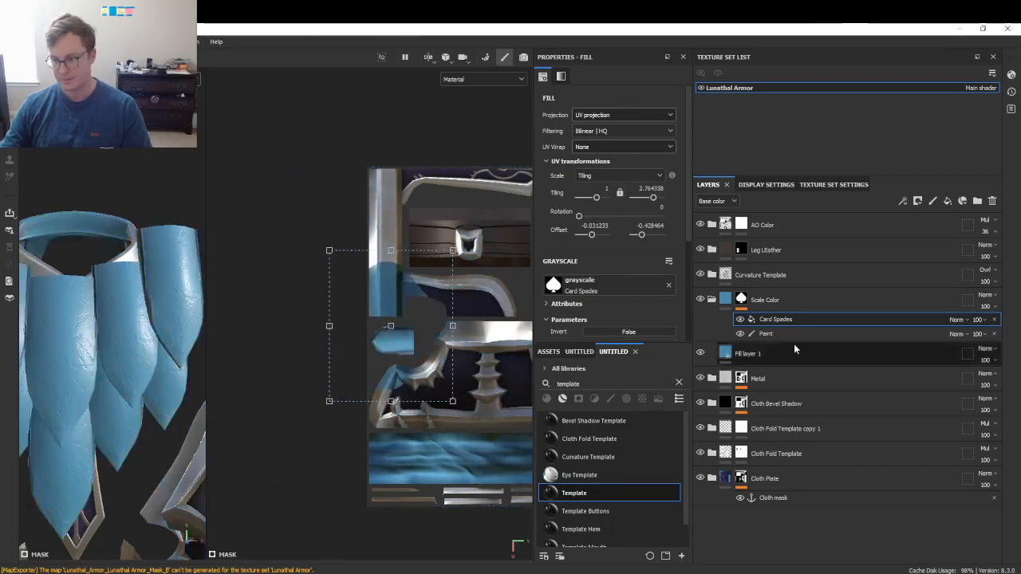
- Hide the Paint effect and flip the Card Spades projection over the scale's UV island so its point faces the scale's tip
left_click(740, 334)
scroll(460, 335, "up", 2)
left_click_drag(396, 155, 310, 528)
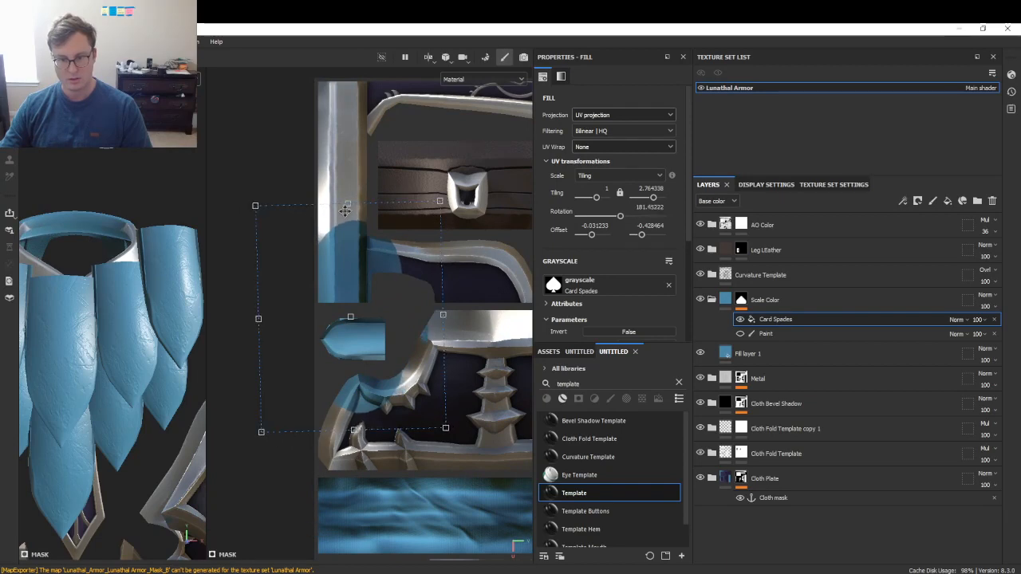
key("ctrl+z")
left_click_drag(504, 358, 415, 192)
left_click_drag(355, 205, 343, 339)
scroll(392, 372, "up", 3)
left_click_drag(365, 405, 479, 327)
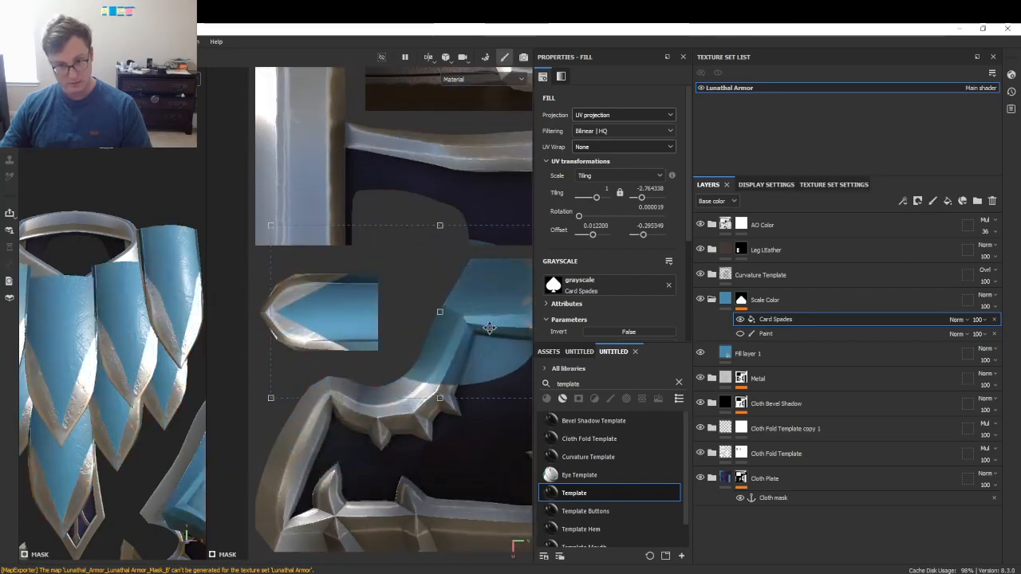
scroll(486, 328, "down", 2)
scroll(485, 327, "down", 2)
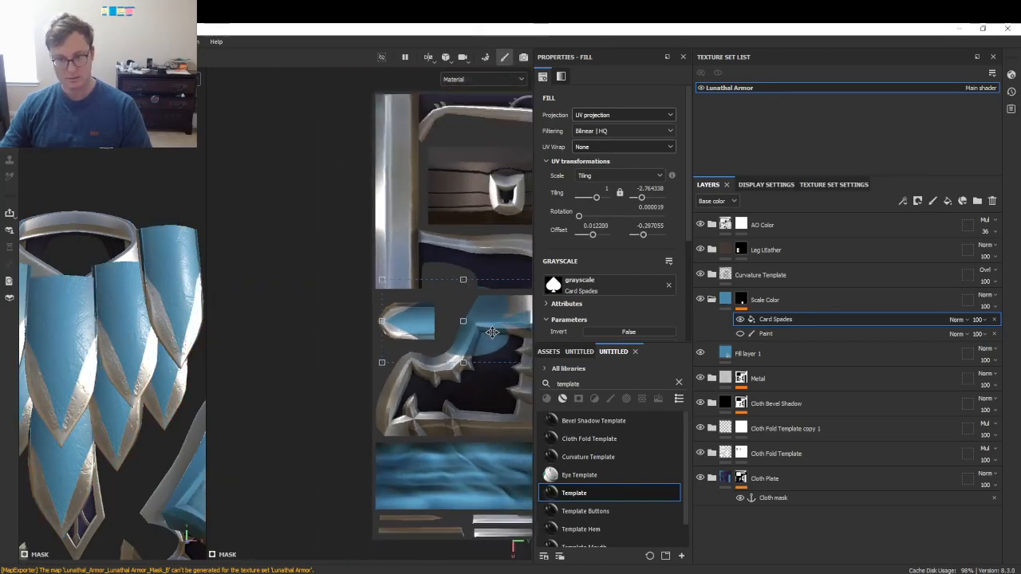
- Shrink and reshape the Card Spades projection until the spade fits inside the rim at the scale's pointed tip
left_click_drag(368, 314, 343, 329)
scroll(343, 330, "up", 5)
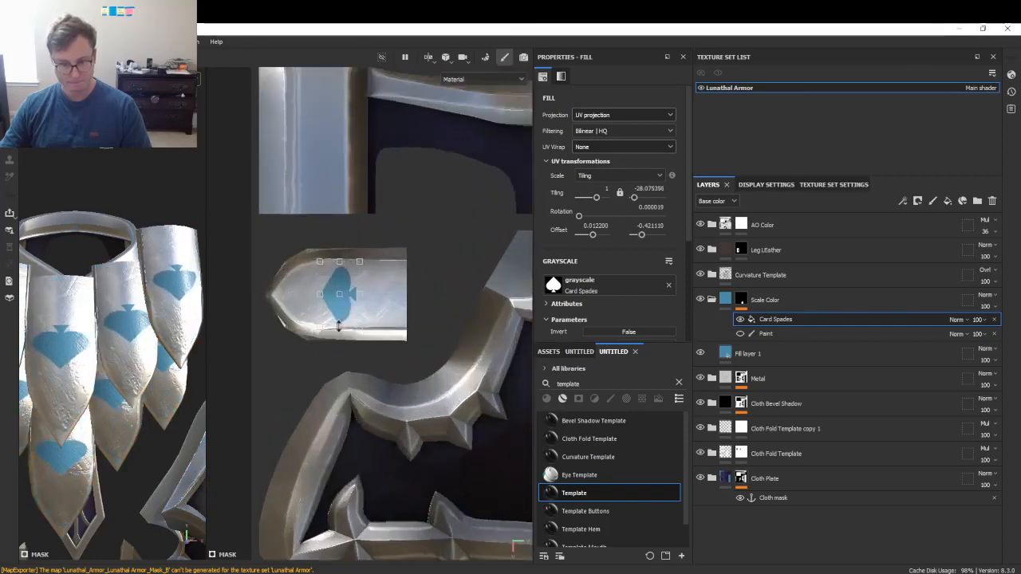
left_click_drag(391, 302, 279, 300)
left_click_drag(486, 301, 421, 304)
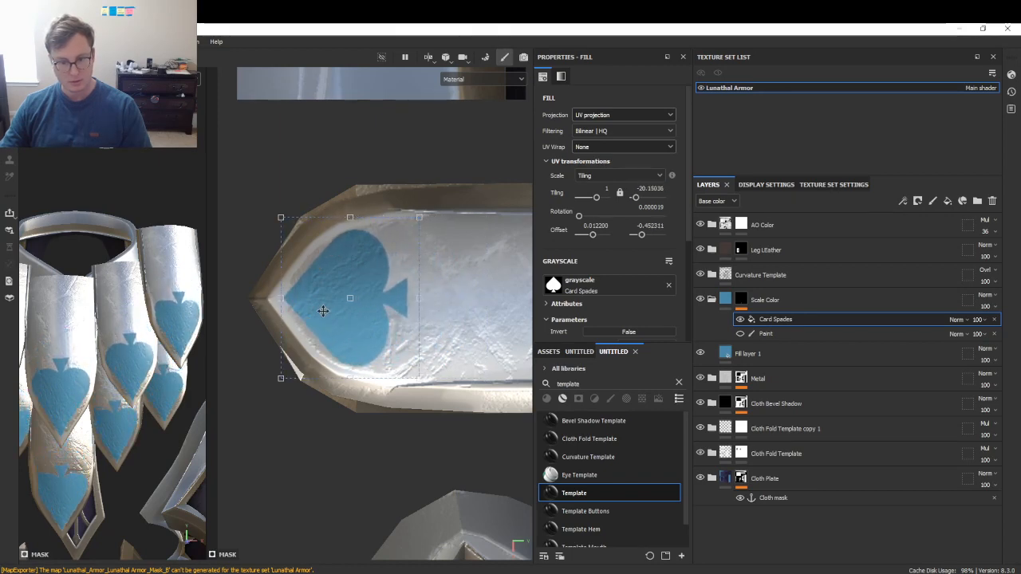
left_click_drag(281, 299, 271, 299)
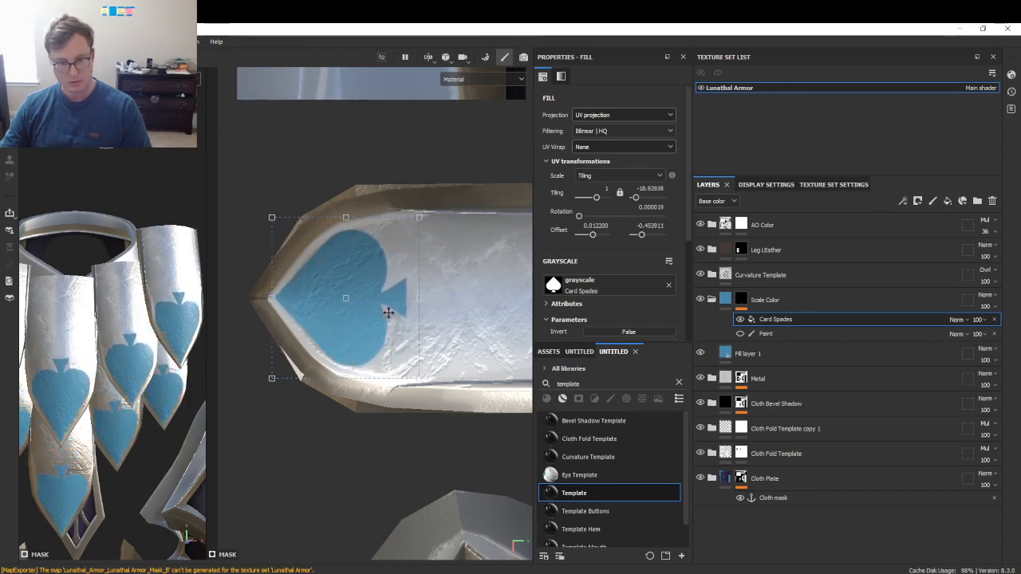
left_click_drag(418, 297, 400, 297)
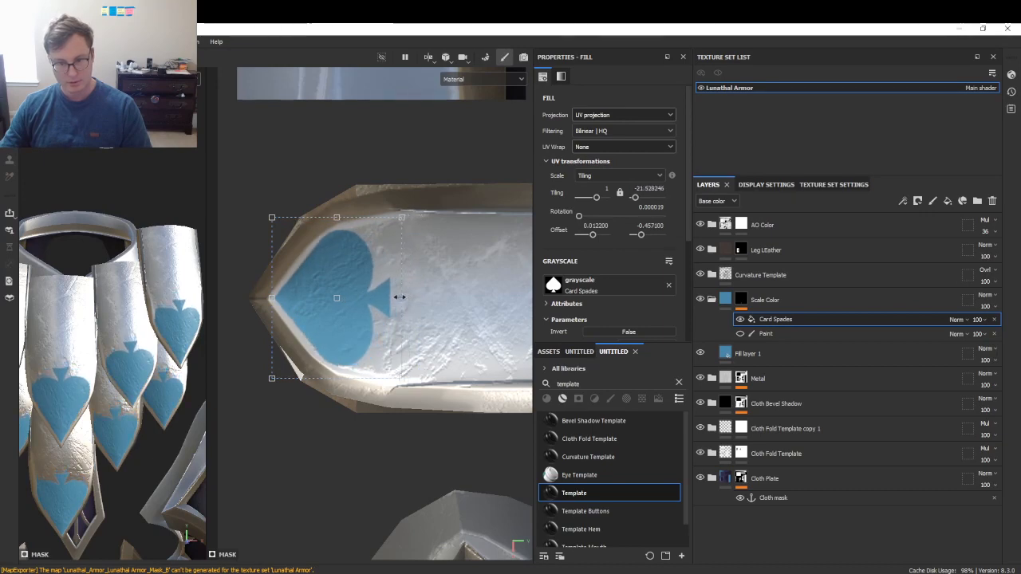
- Show the Paint effect again and set the Card Spades fill's blending mode to Linear dodge (Add) in the Scale Color mask
middle_click_drag(439, 325, 421, 332)
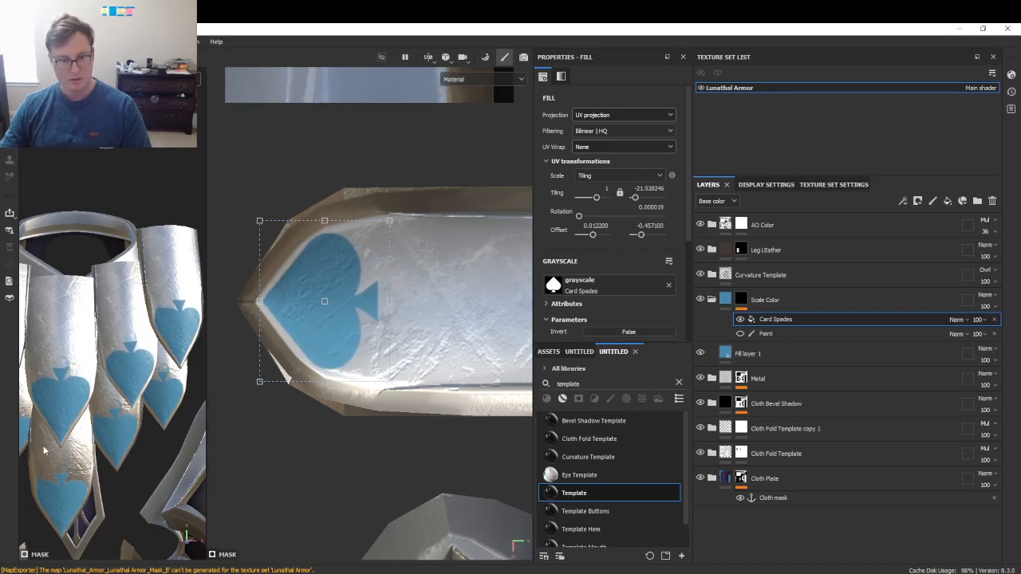
left_click(740, 334)
left_click(781, 333)
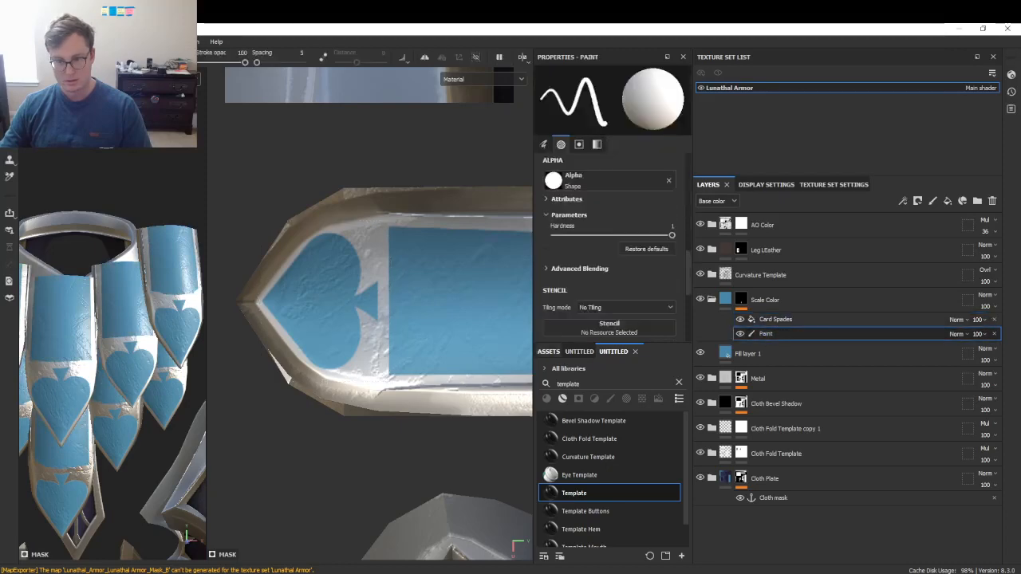
left_click(776, 319)
left_click(956, 319)
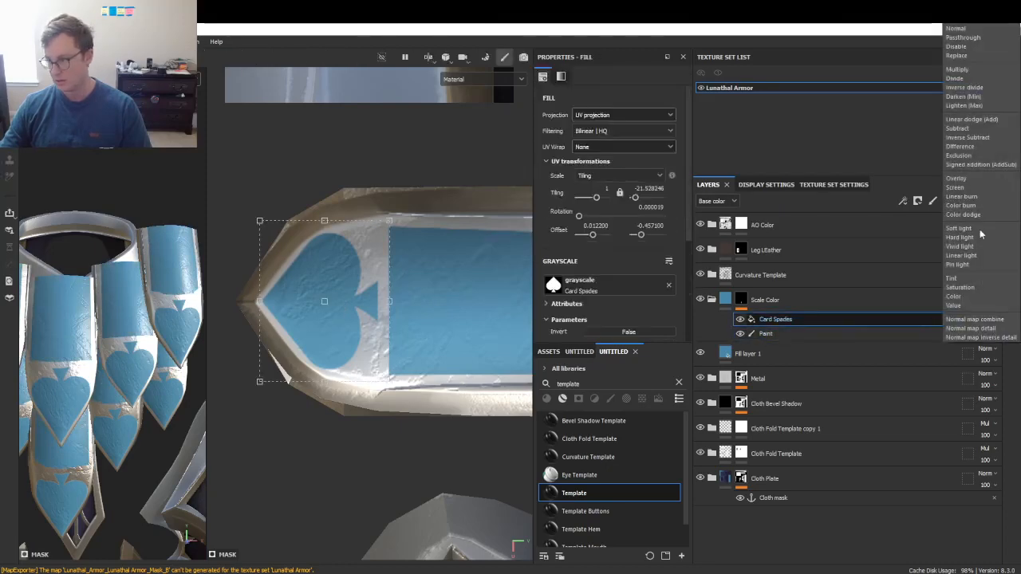
left_click(974, 120)
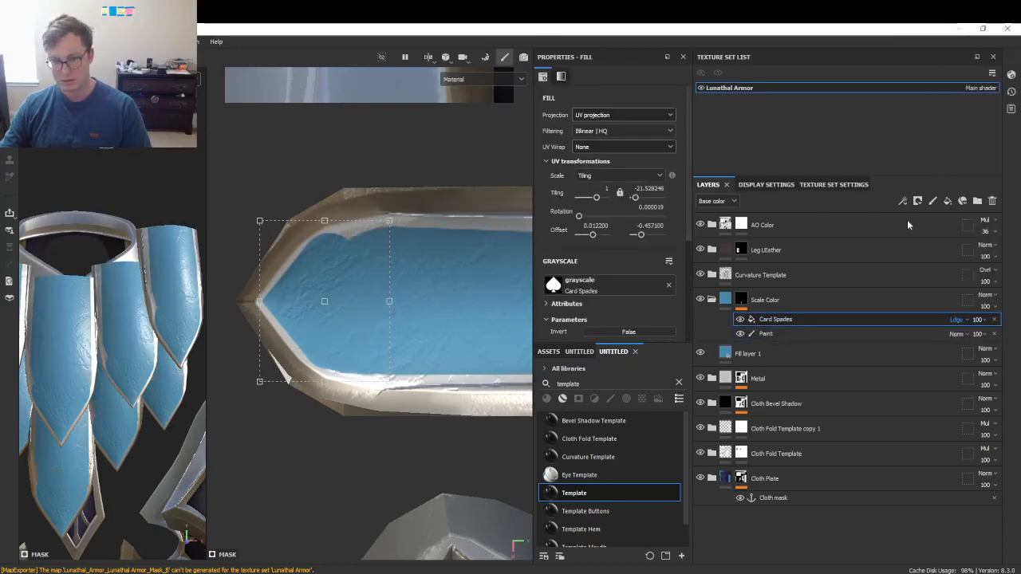
- Paint in the mask's Paint effect to fill the gaps between the spade-shaped tip and the rectangular area of the scale
left_click(832, 335)
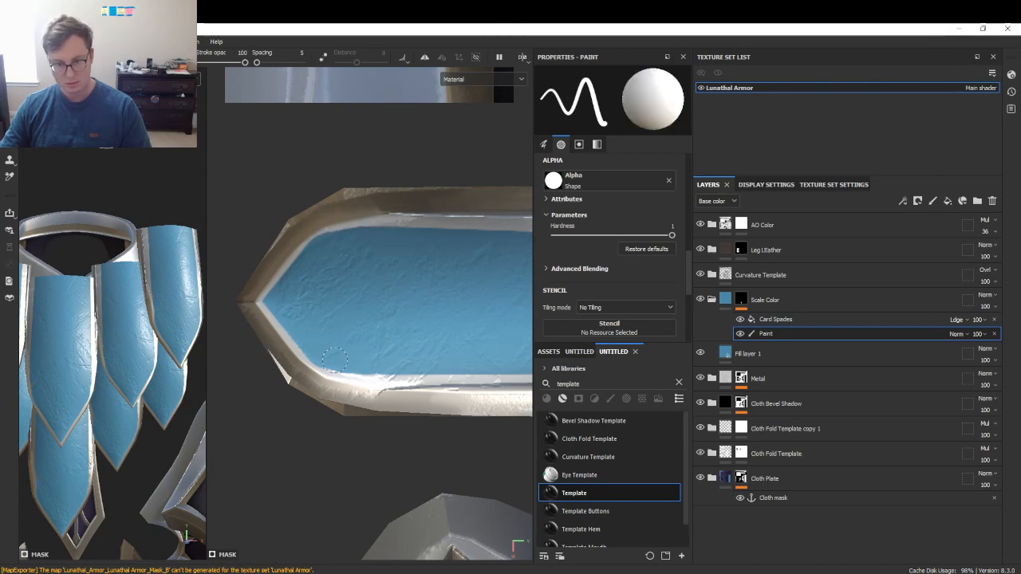
left_click_drag(119, 319, 120, 351, "alt")
middle_click_drag(393, 361, 341, 347, "alt")
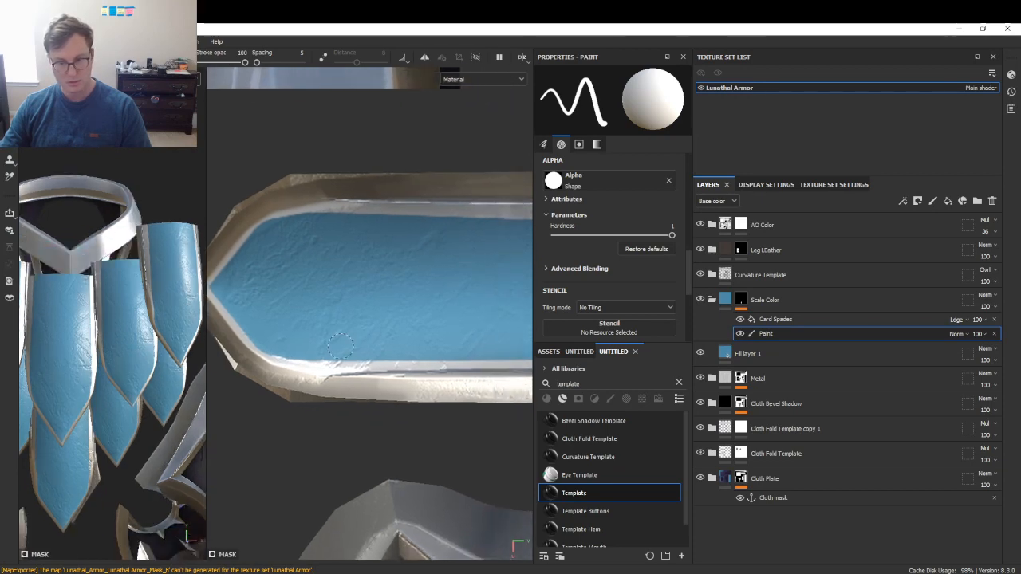
scroll(339, 345, "down", 3)
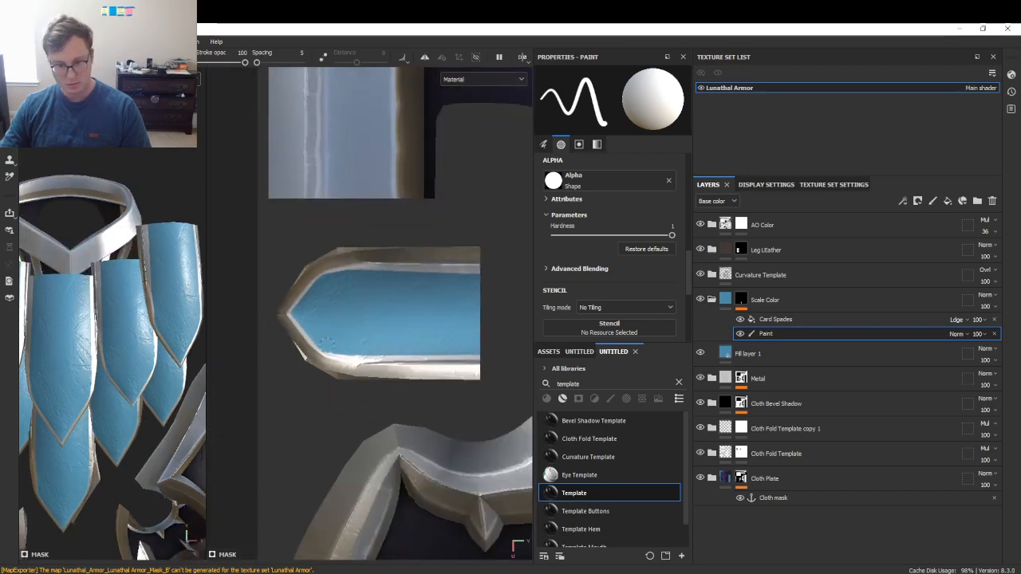
right_click_drag(331, 347, 339, 333, "ctrl")
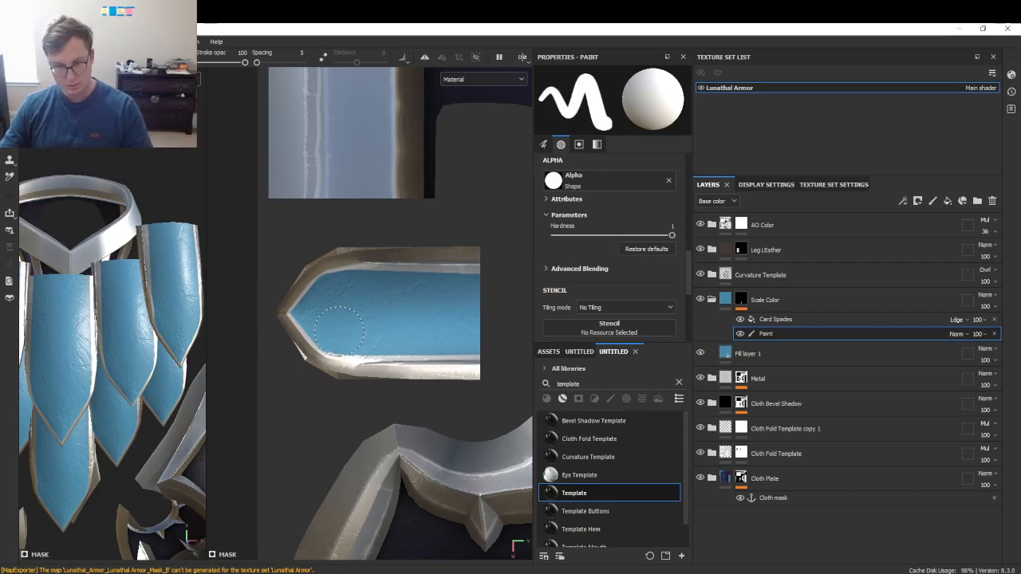
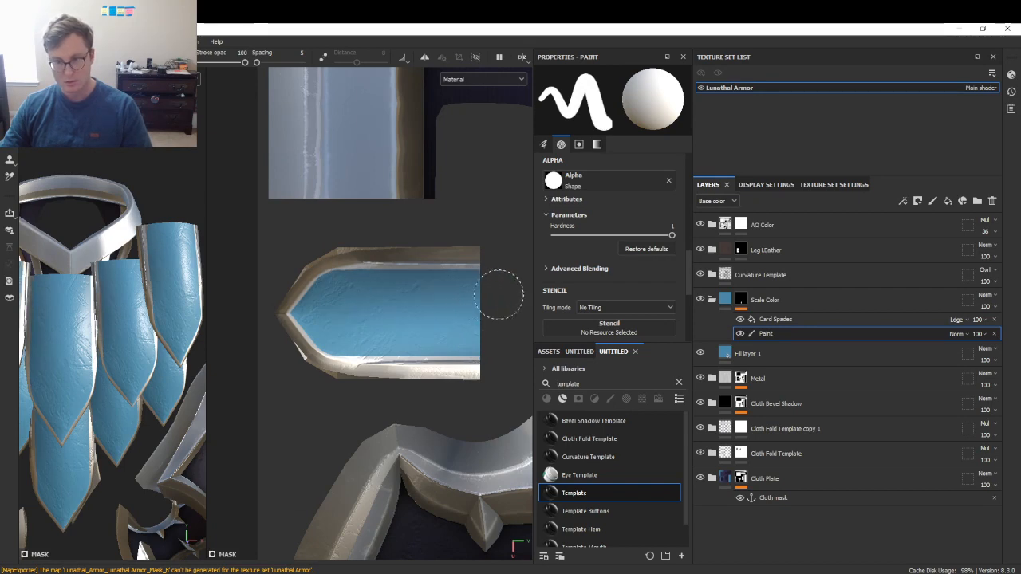
left_click_drag(146, 348, 111, 306, "alt")
left_click(775, 319)
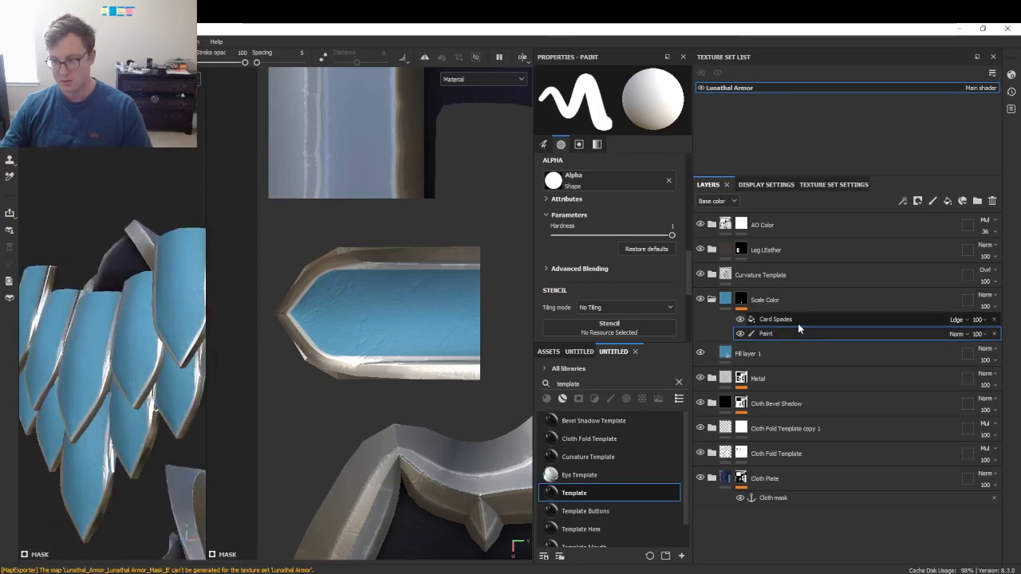
left_click_drag(350, 332, 353, 331)
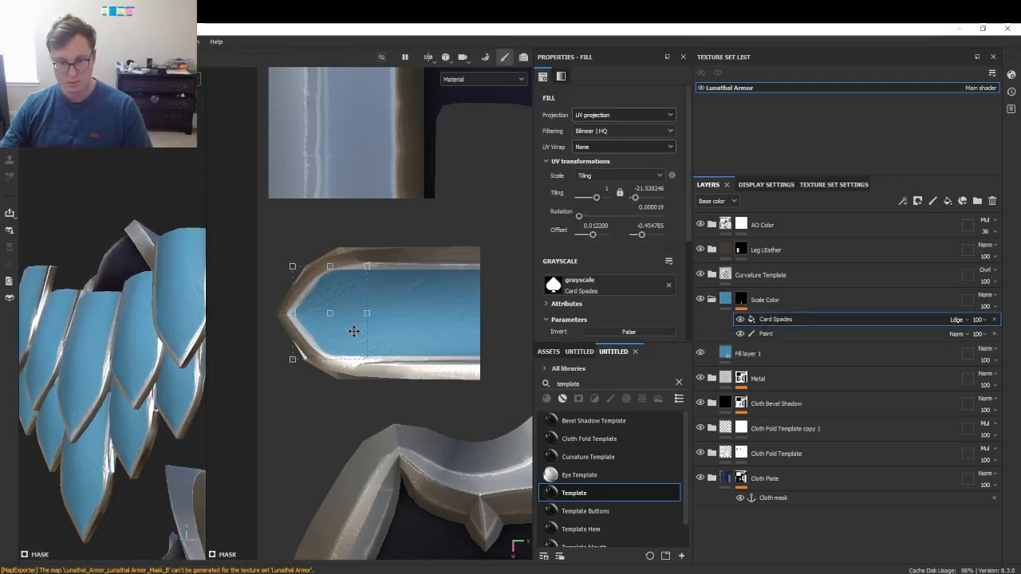
key("ctrl+z")
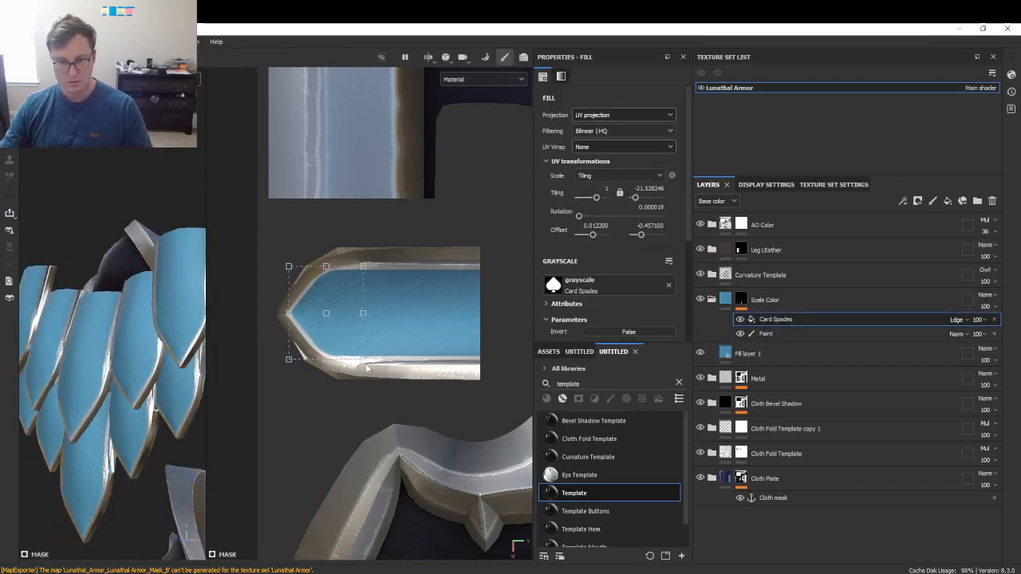
- Enable the height channel on Fill layer 1 and set its height to -0.0826
left_click(738, 354)
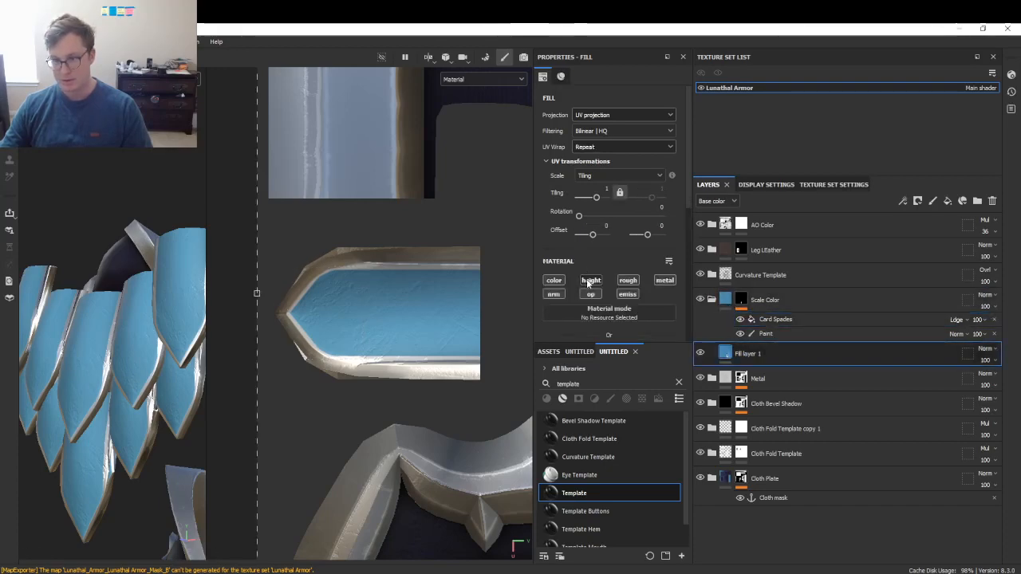
left_click(589, 281)
scroll(590, 283, "down", 5)
left_click_drag(604, 223, 598, 227)
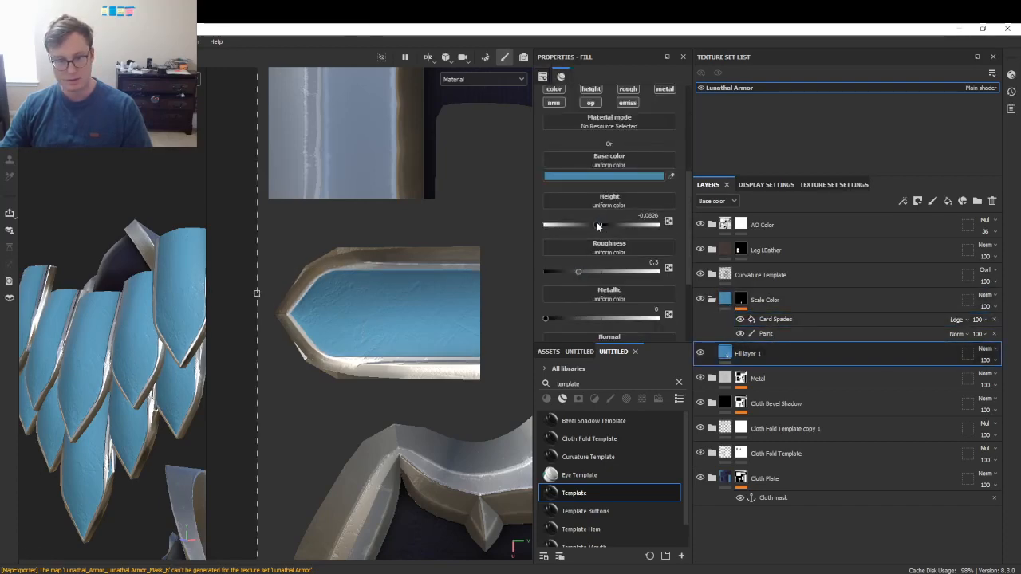
mouse_move(212, 329)
left_mouse_down("alt")
mouse_move(220, 340)
mouse_move(211, 320)
left_mouse_up("alt")
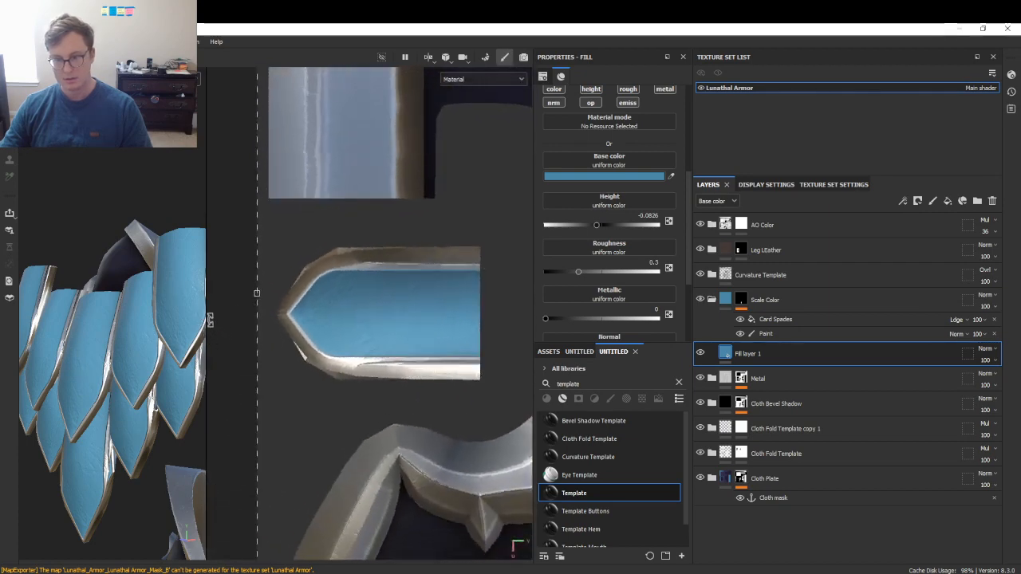
- Set the Scale Color folder's blending mode to Replace for the Height channel and check the smoothed scales on the model
left_click(729, 202)
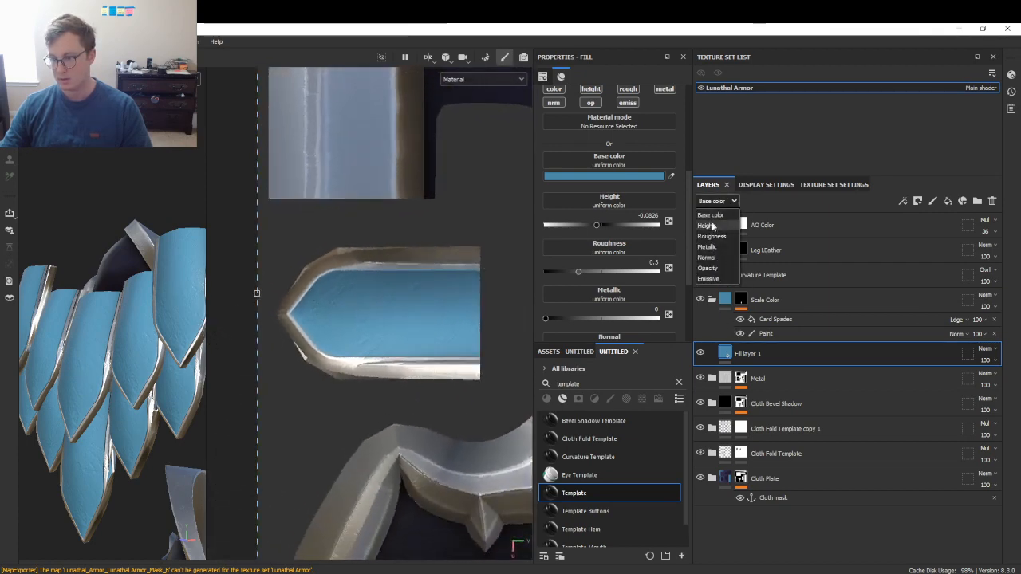
left_click(705, 226)
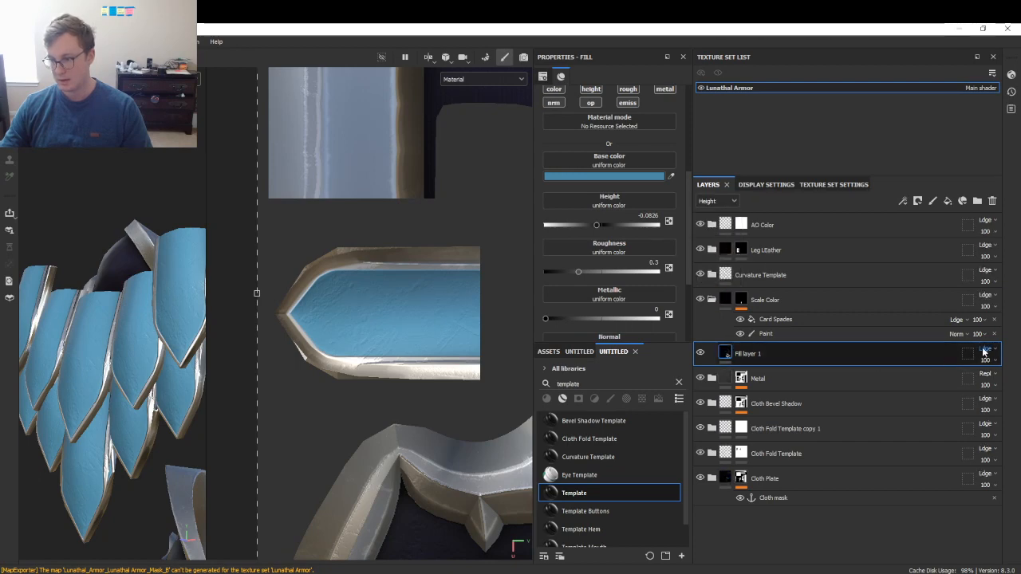
left_click(986, 296)
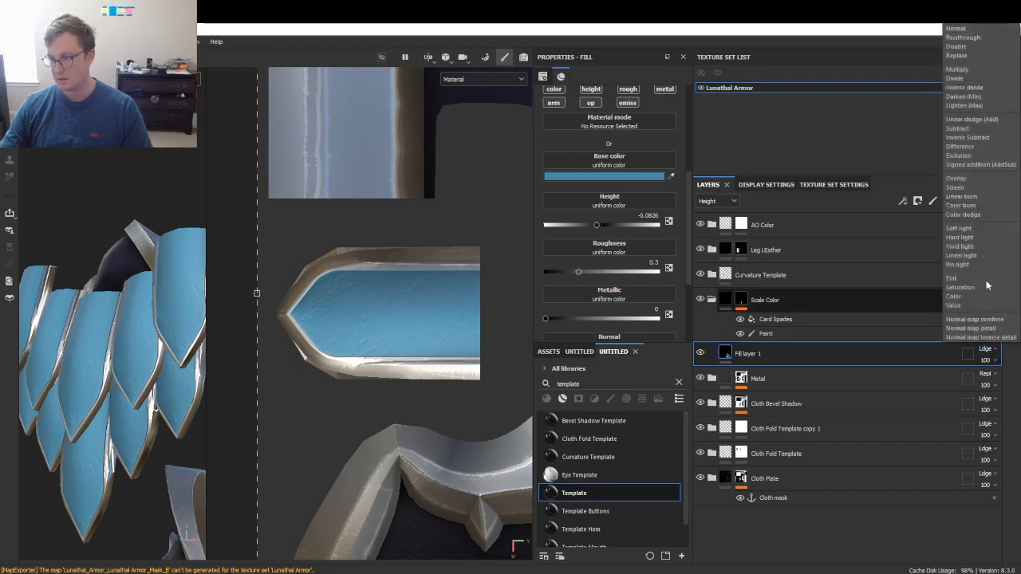
left_click(954, 55)
left_click_drag(151, 351, 355, 359, "alt")
scroll(256, 359, "down", 5)
left_click_drag(257, 358, 263, 384, "alt")
scroll(232, 386, "up", 5)
scroll(234, 386, "down", 3)
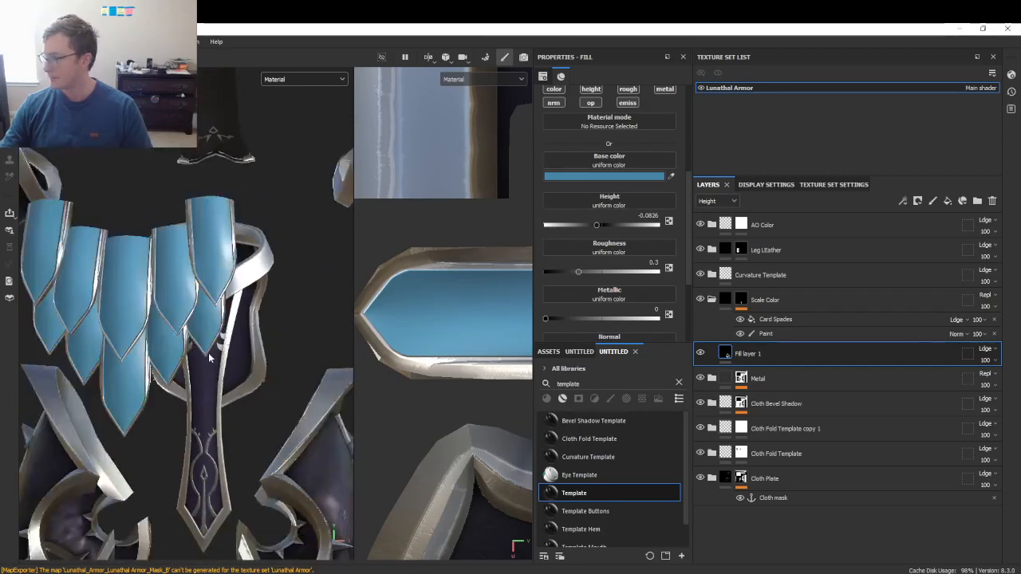
left_click_drag(208, 352, 232, 358, "alt")
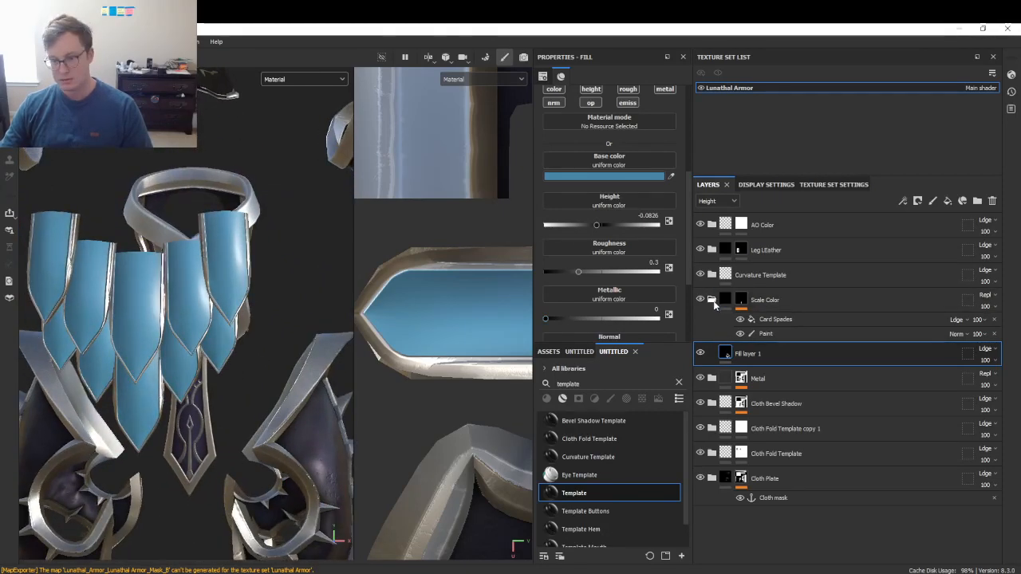
- Collapse the Scale Color folder and its mask effects in the layer stack
left_click(713, 301)
left_click(715, 304)
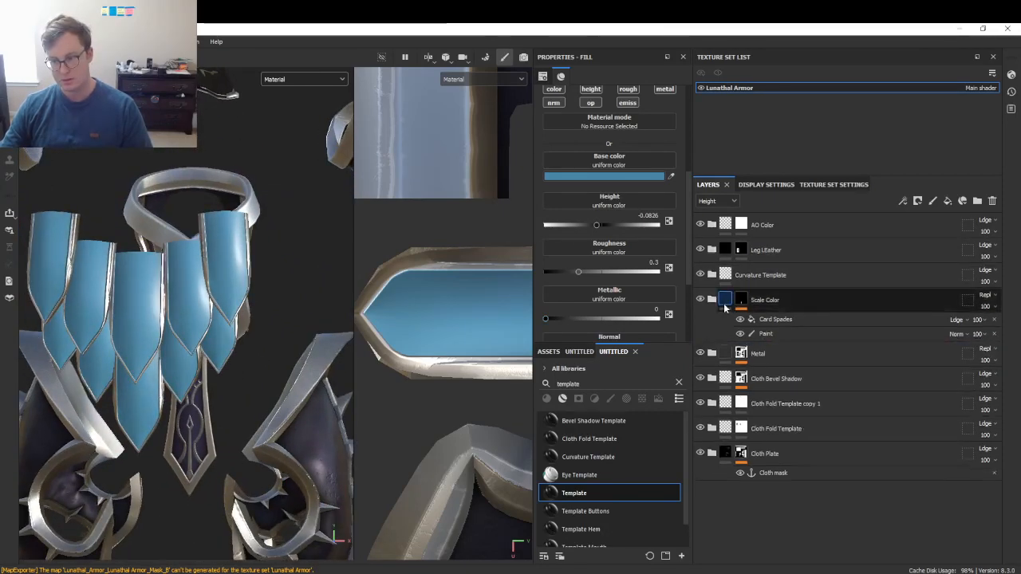
left_click(715, 305)
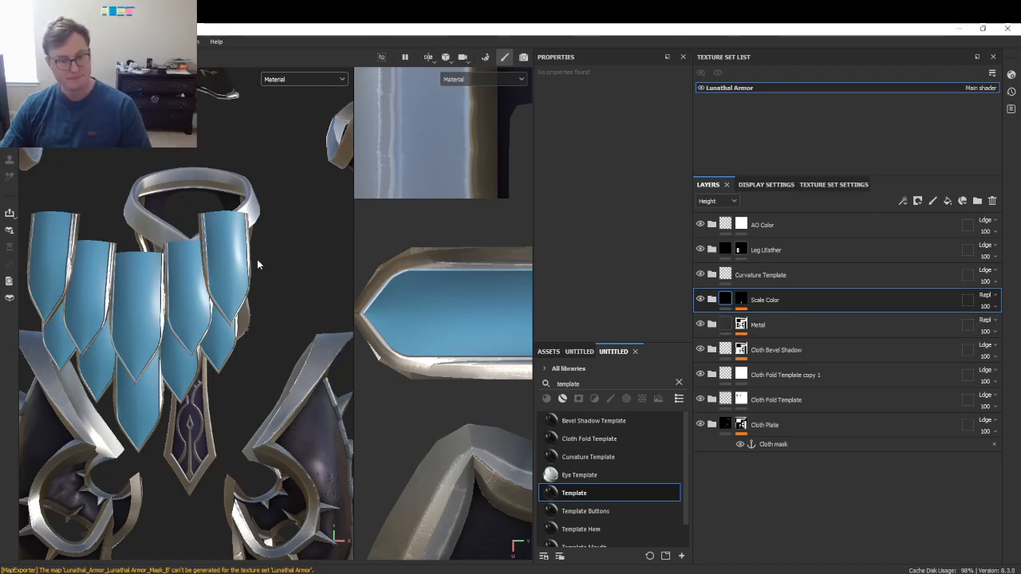
- Examine the blue scales in the context of the whole armor from several angles
scroll(191, 290, "down", 8)
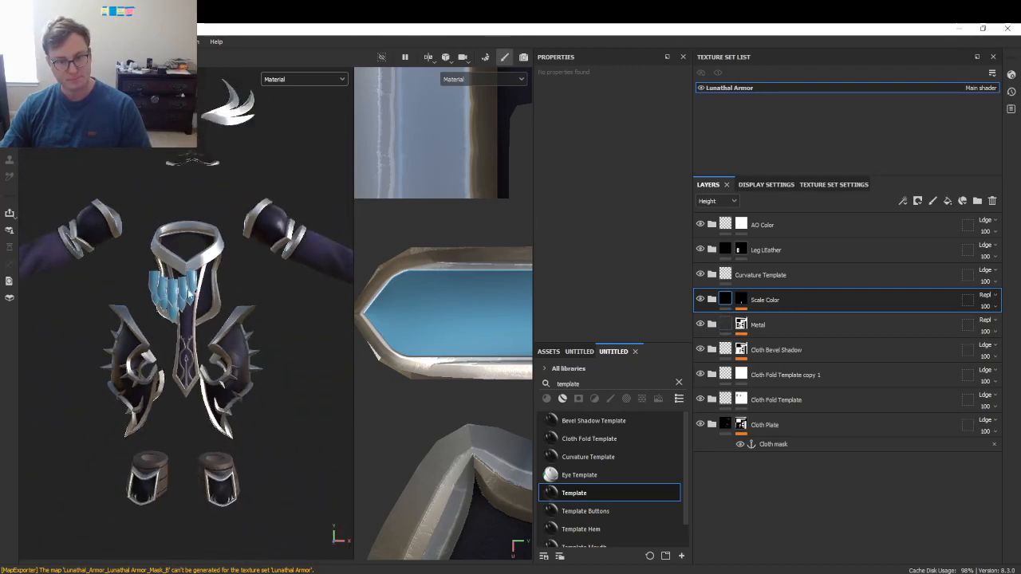
left_click_drag(171, 317, 189, 286, "alt")
scroll(189, 286, "down", 3)
middle_click_drag(189, 287, 189, 342, "alt")
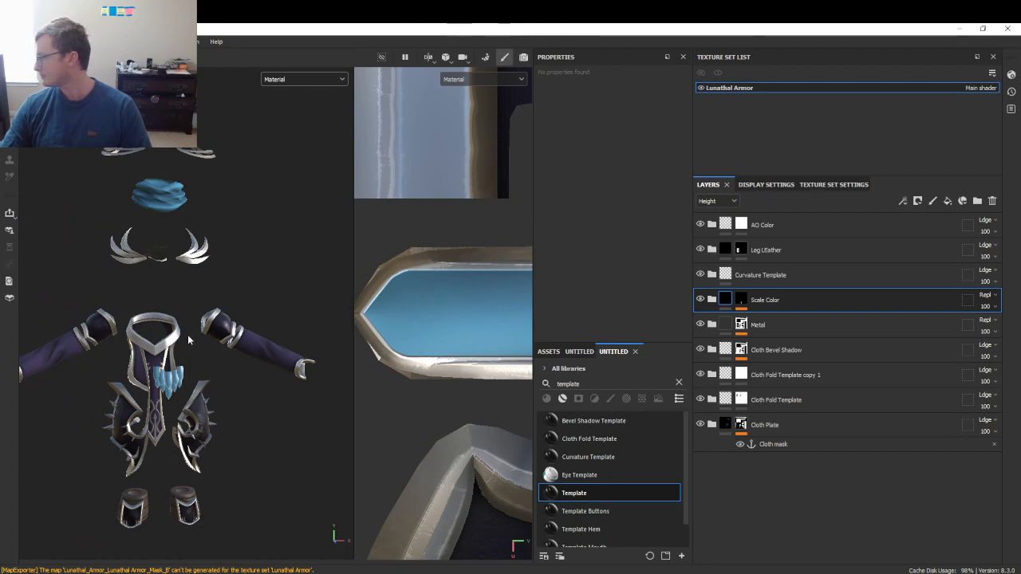
left_click_drag(198, 317, 205, 294, "alt")
scroll(181, 363, "up", 5)
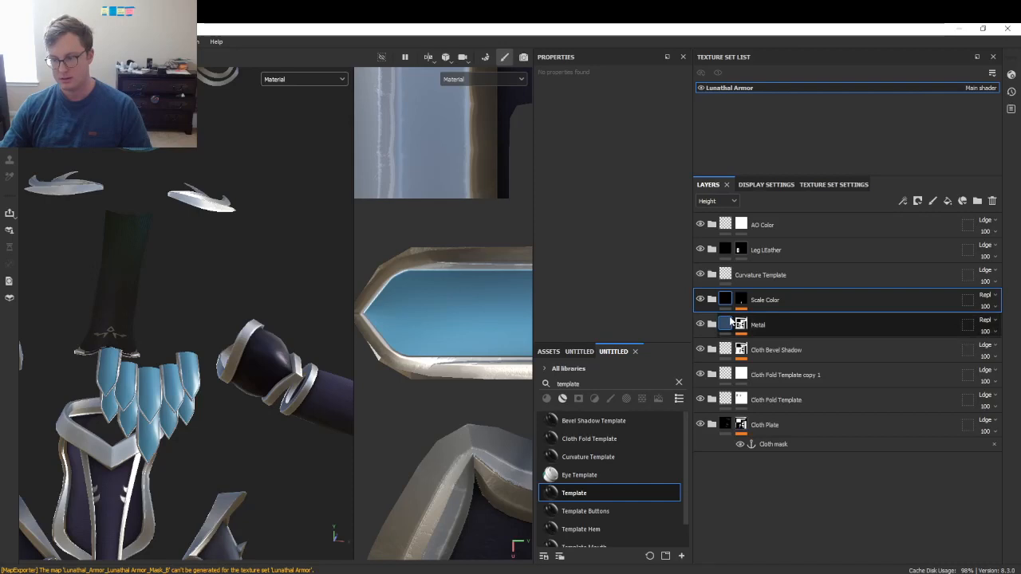
- Expand the Scale Color folder to reach its fill layer
left_click(711, 299)
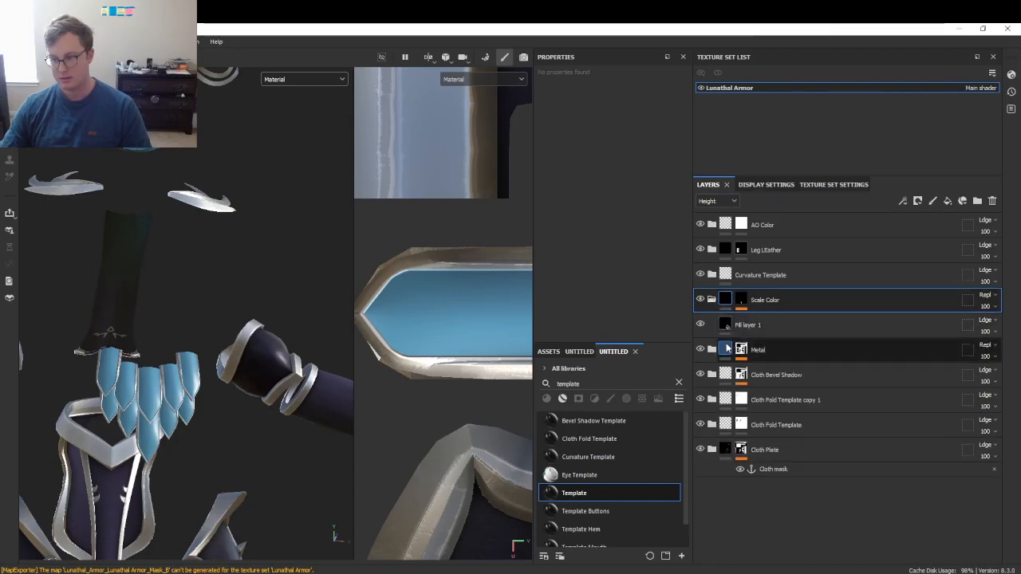
- Show the layer stack's base color channel and set the Scale Color folder's fill layer to roughness 0.3761 and metallic 0.656
left_click(728, 325)
left_click(717, 201)
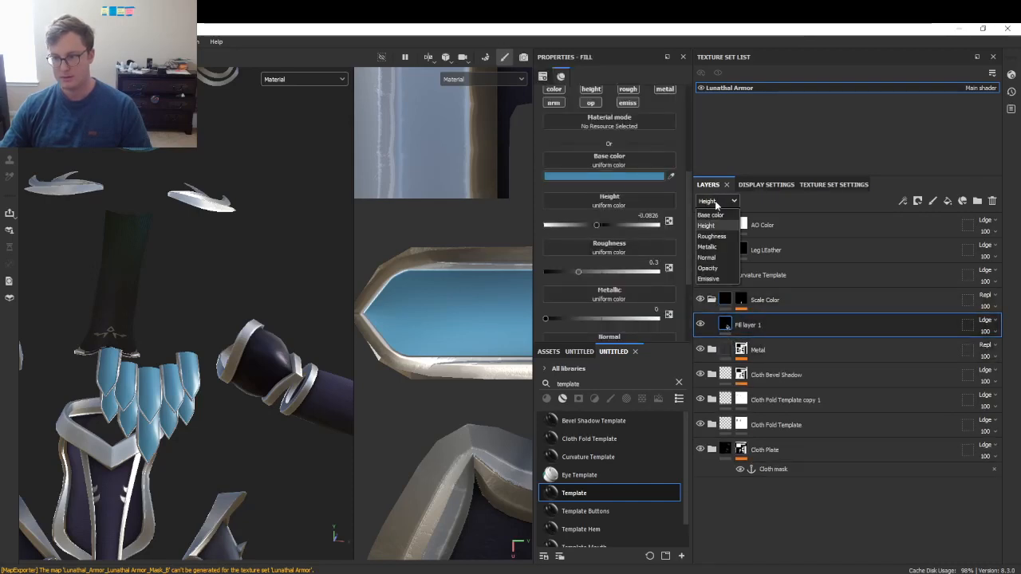
left_click(714, 212)
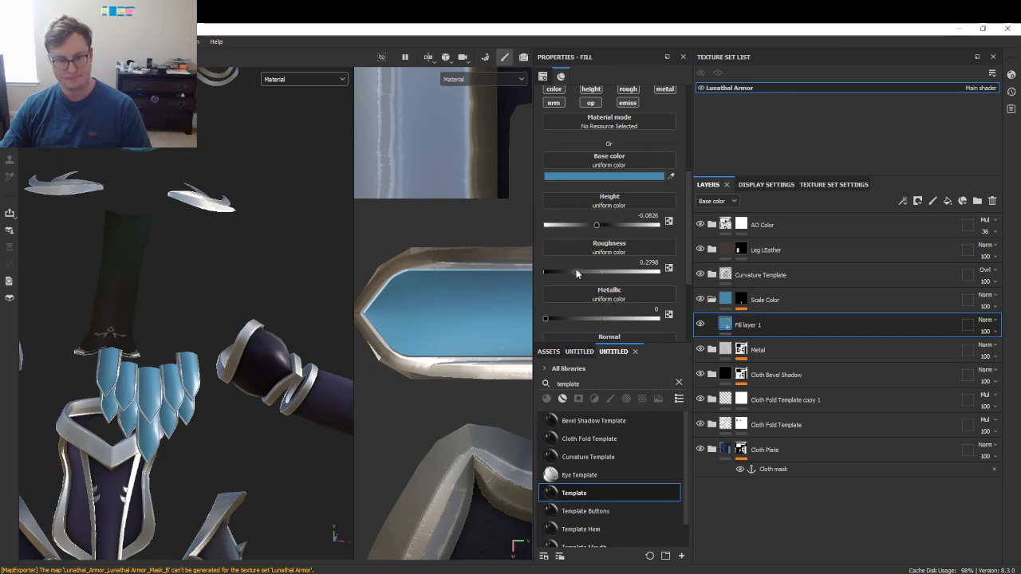
mouse_move(577, 273)
left_mouse_down()
mouse_move(558, 272)
mouse_move(587, 272)
left_mouse_up()
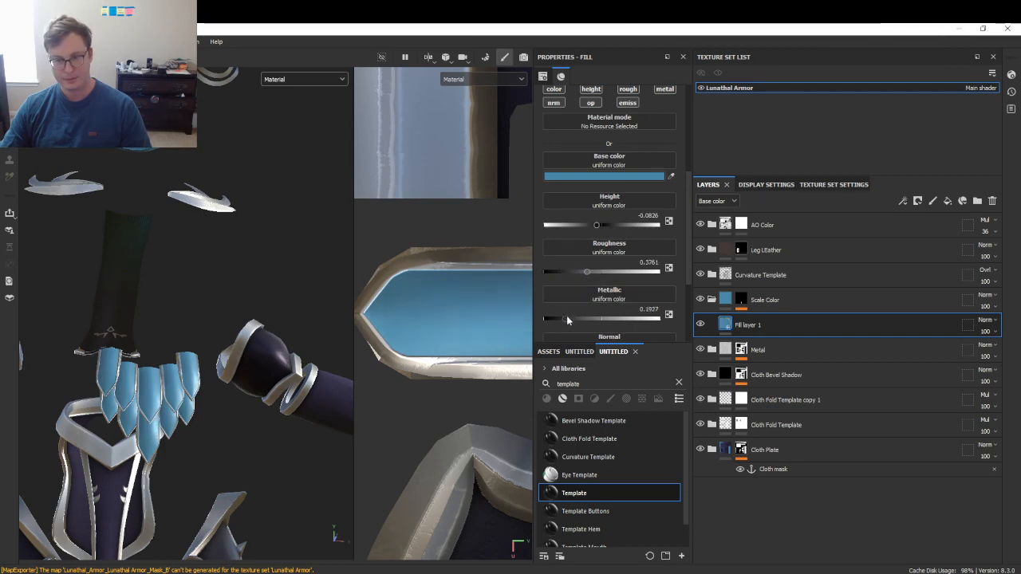
left_click_drag(584, 319, 619, 336)
- Examine the scales, leg armor, boots, chest piece and scarf from several angles to judge the current materials
left_click_drag(164, 351, 180, 415, "alt")
middle_click_drag(180, 414, 199, 319, "alt")
right_click_drag(200, 319, 224, 303, "alt")
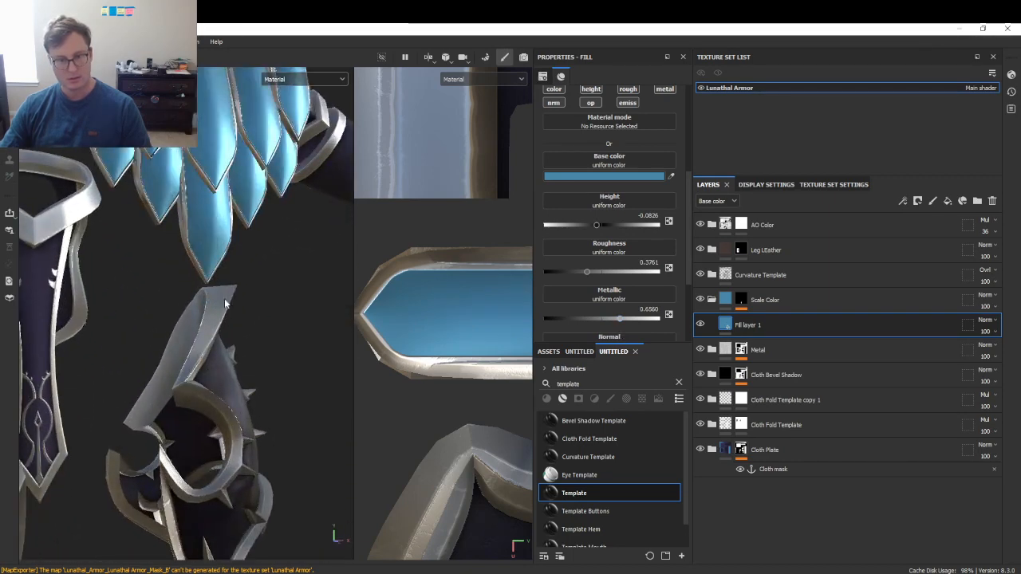
middle_click_drag(224, 303, 231, 447, "alt")
scroll(231, 359, "down", 4)
left_click_drag(259, 331, 245, 370, "alt")
scroll(207, 341, "down", 3)
scroll(208, 344, "down", 6)
middle_click_drag(231, 430, 191, 303, "alt")
scroll(191, 305, "up", 6)
left_click_drag(106, 315, 165, 316, "alt")
middle_click_drag(165, 316, 168, 309, "alt")
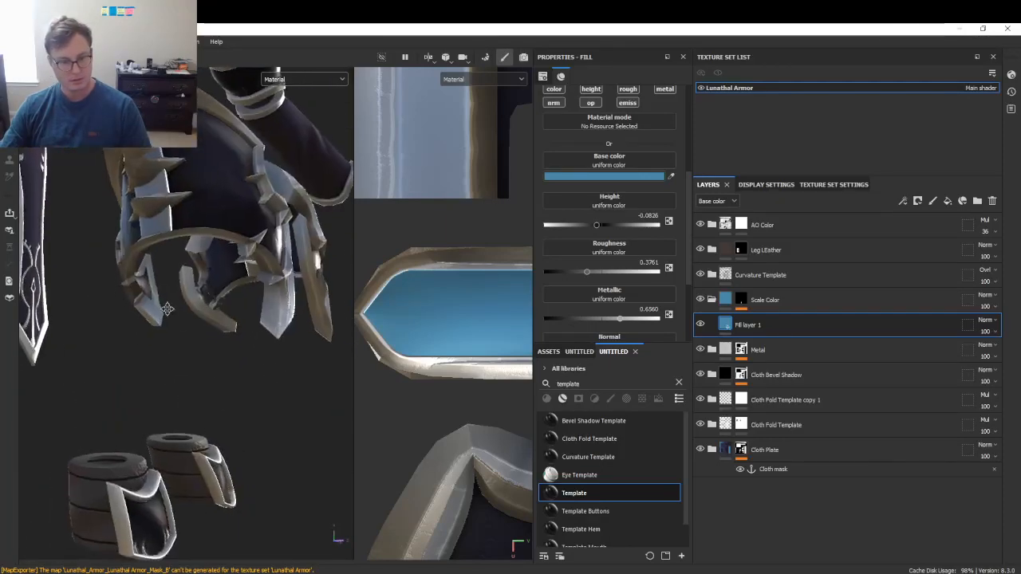
left_click_drag(168, 309, 94, 303, "alt")
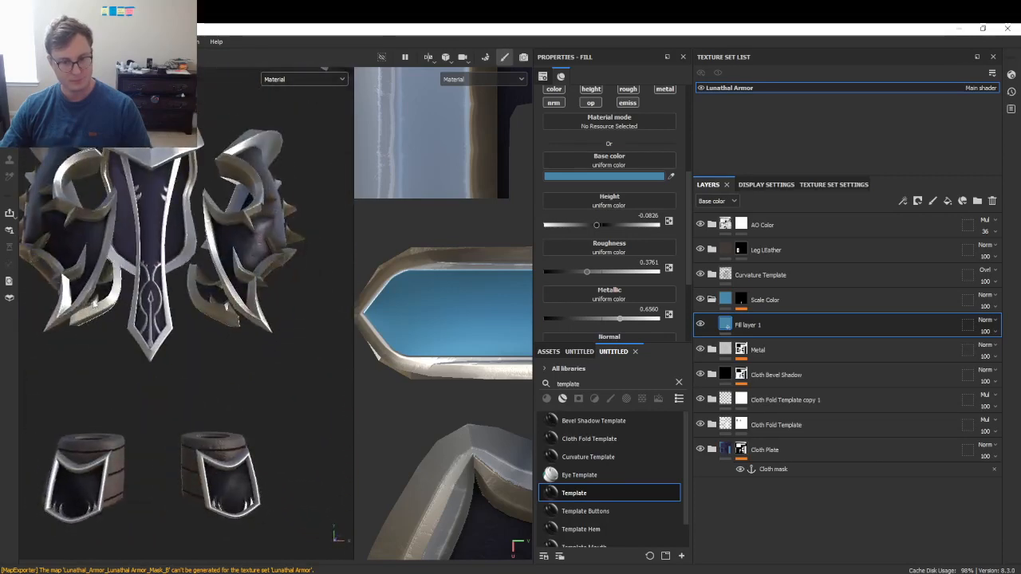
left_click_drag(122, 266, 188, 287, "alt")
middle_click_drag(189, 287, 188, 422, "alt")
scroll(189, 353, "down", 3)
left_click_drag(189, 353, 209, 263, "alt")
middle_click_drag(209, 263, 199, 330, "alt")
left_click_drag(198, 331, 310, 321, "alt")
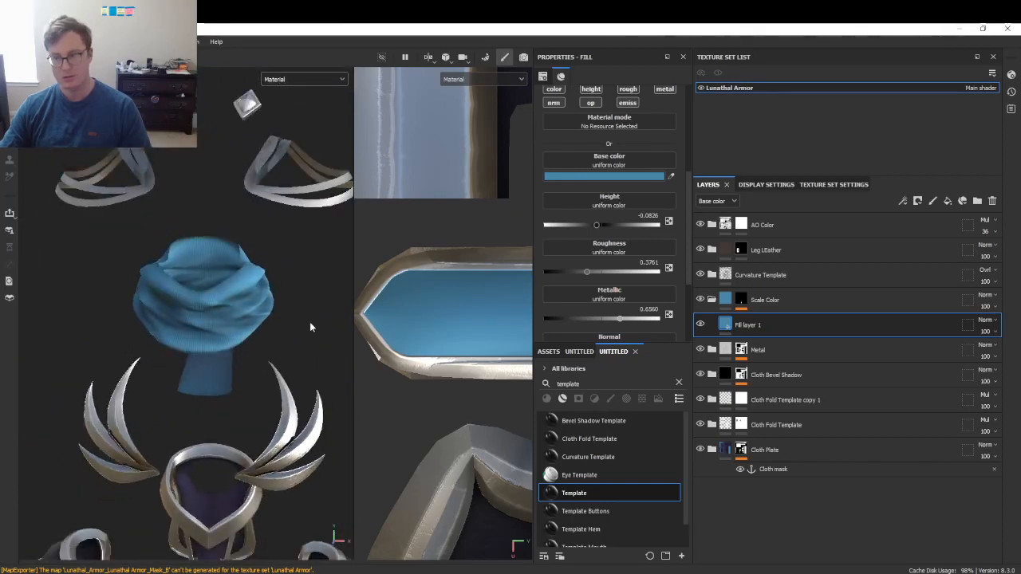
- Collapse the Scale Color folder, then delete the Scales and Plate/Cloth items from the Lunathal to-do list in the sticky note
left_click(713, 299)
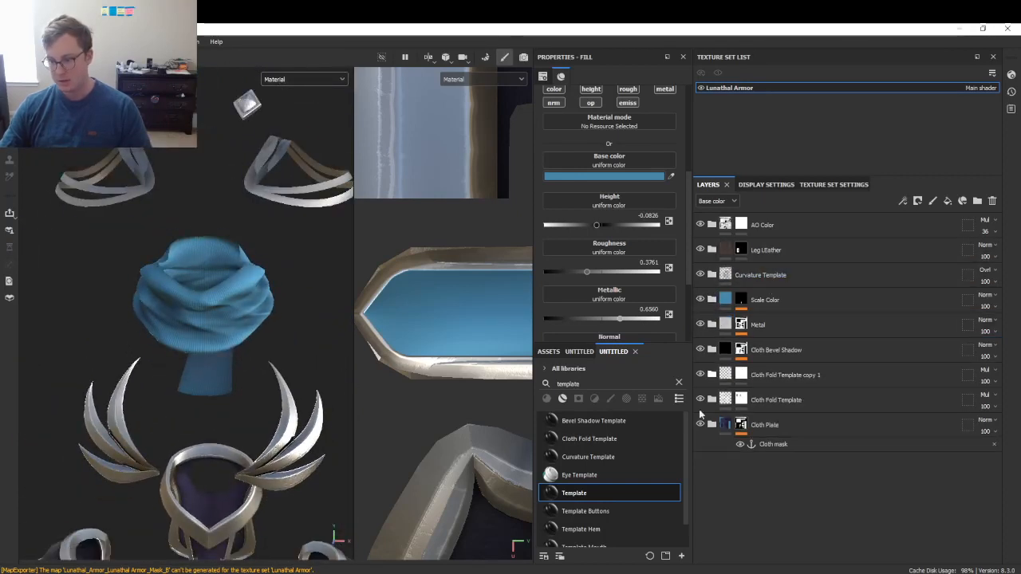
key("alt+Tab")
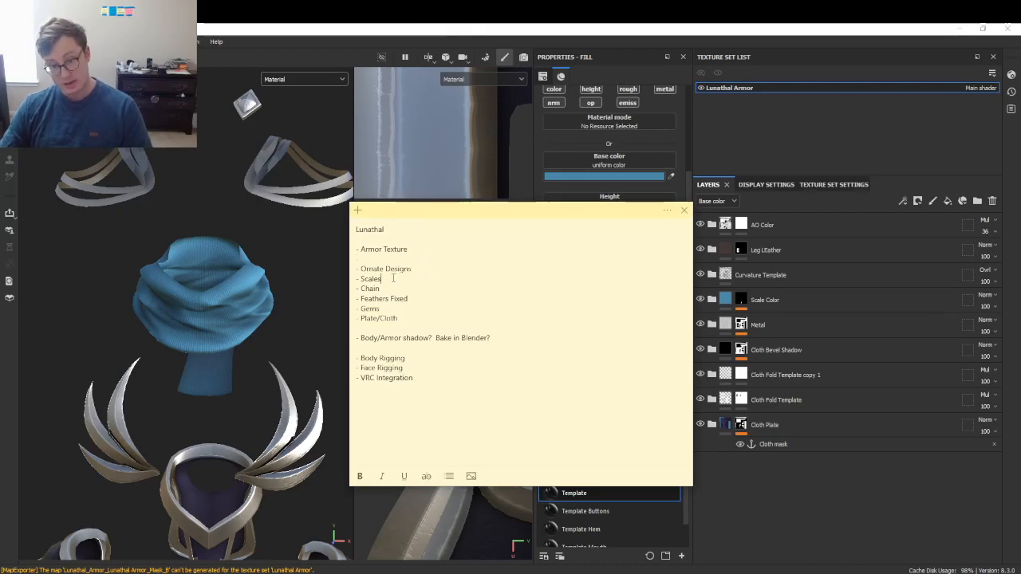
key("BackSpace")
key("BackSpace")
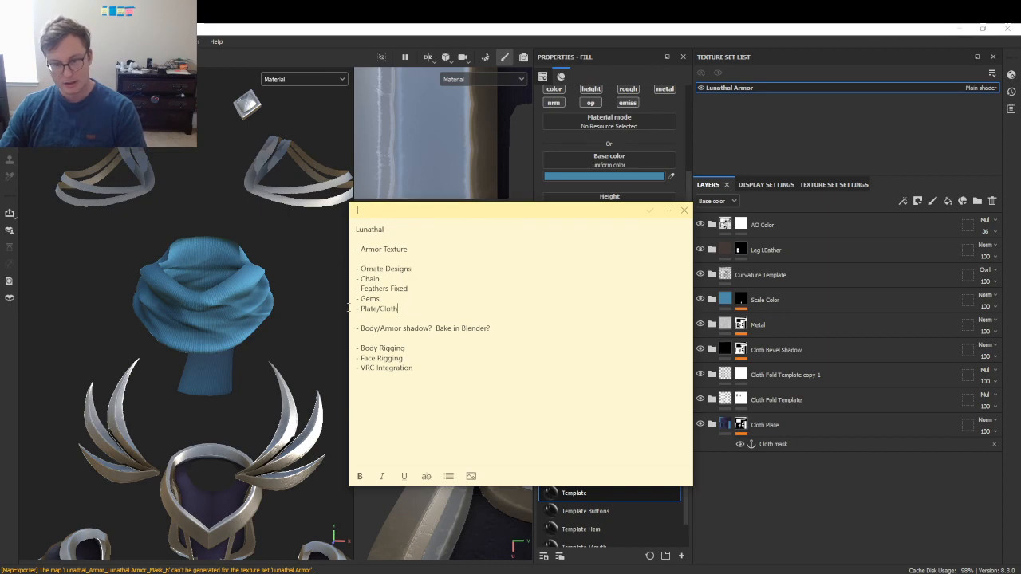
key("BackSpace")
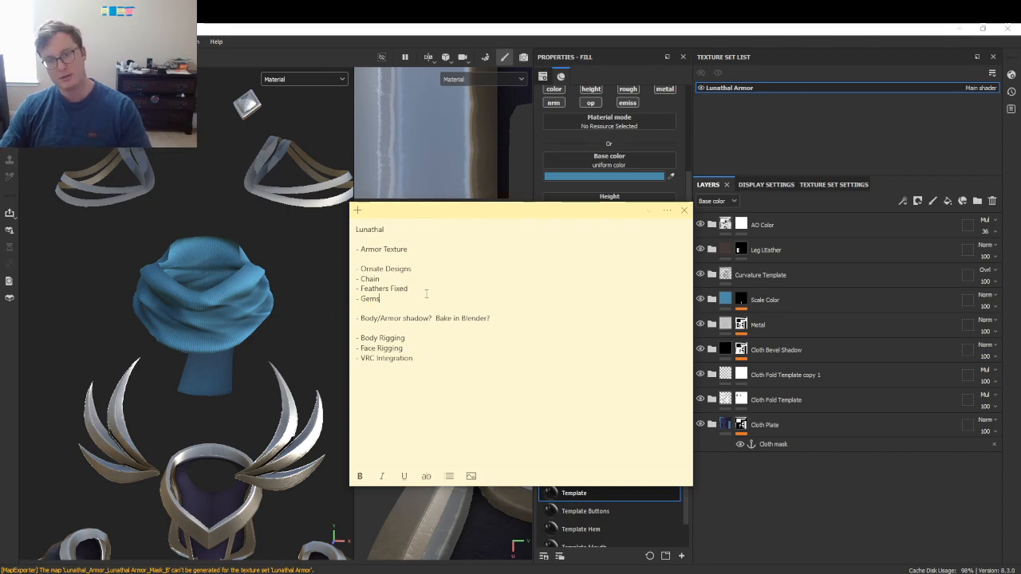
left_click(66, 277)
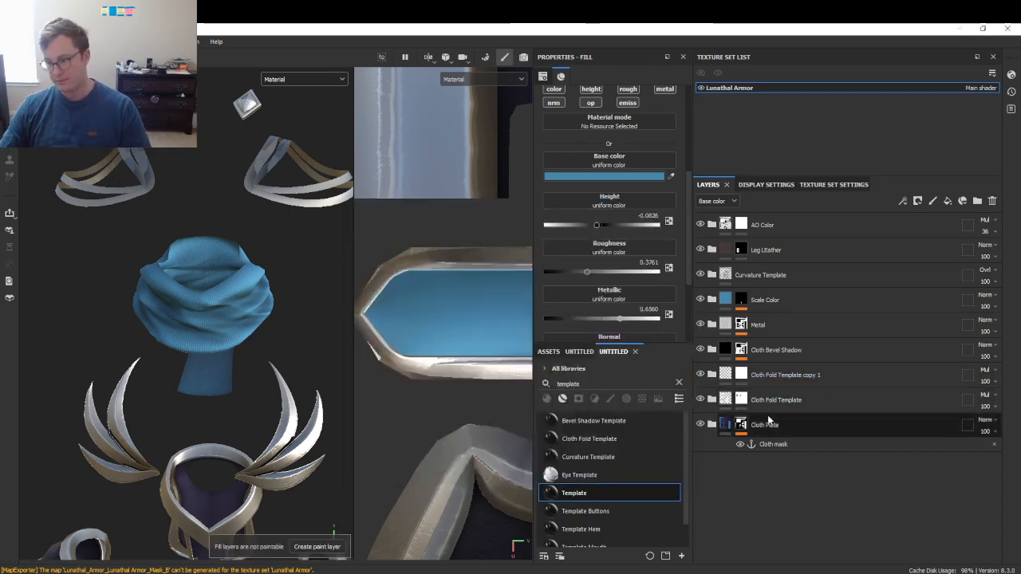
- Remove the ambient occlusion and normal mesh maps from the Lunathal Armor texture set
left_click(834, 184)
scroll(874, 423, "down", 6)
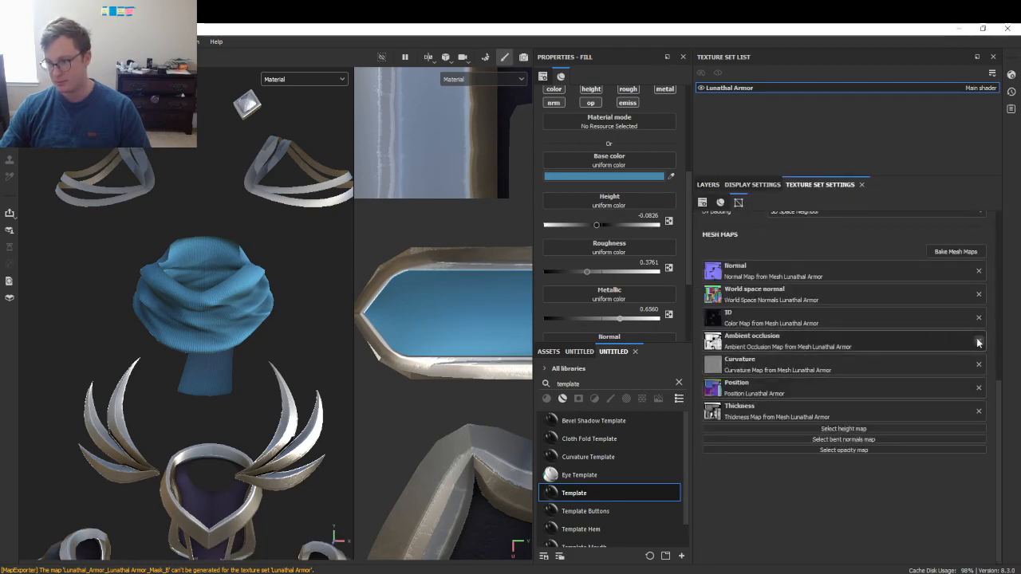
left_click(979, 341)
left_click(979, 270)
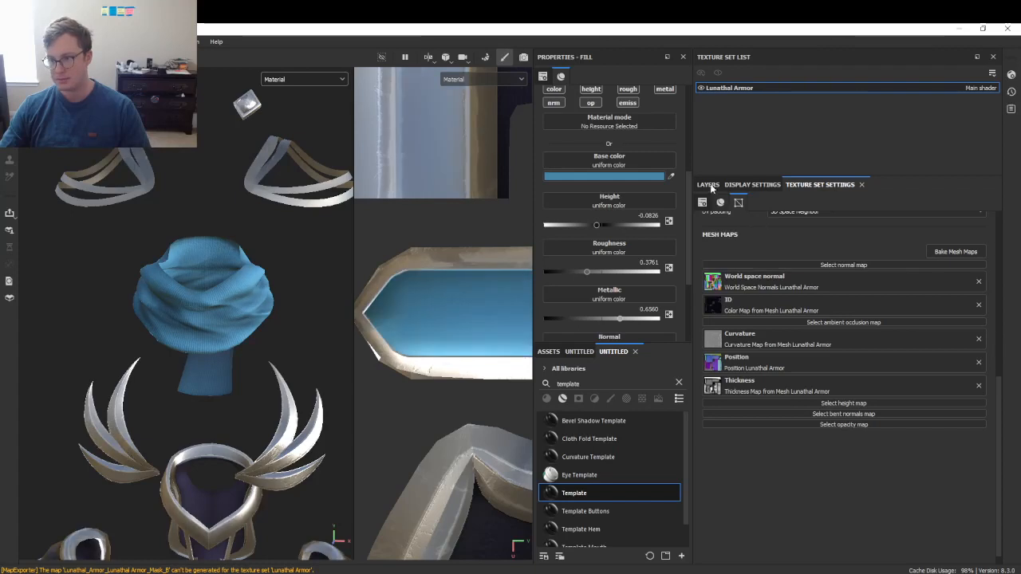
- Add a fill layer at the very bottom of the layer stack and name it MESH MAPS
left_click(707, 184)
left_click(960, 202)
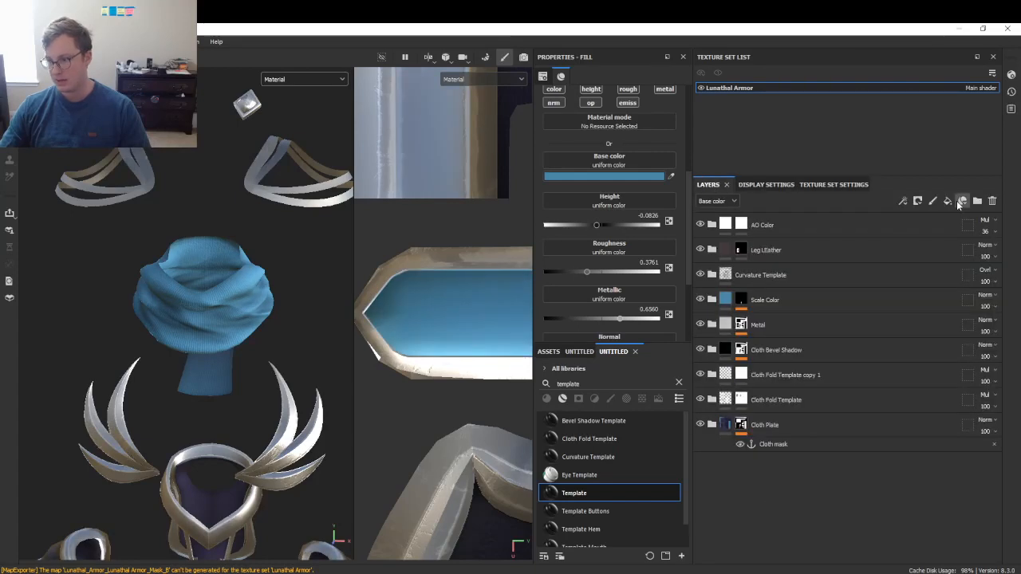
left_click(948, 201)
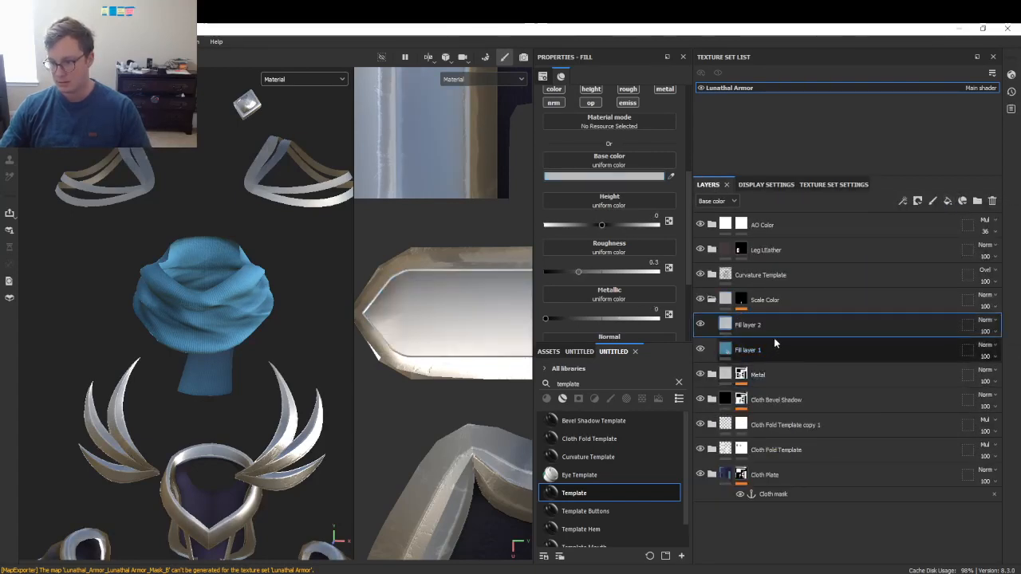
left_click_drag(773, 337, 771, 521)
double_click(748, 490)
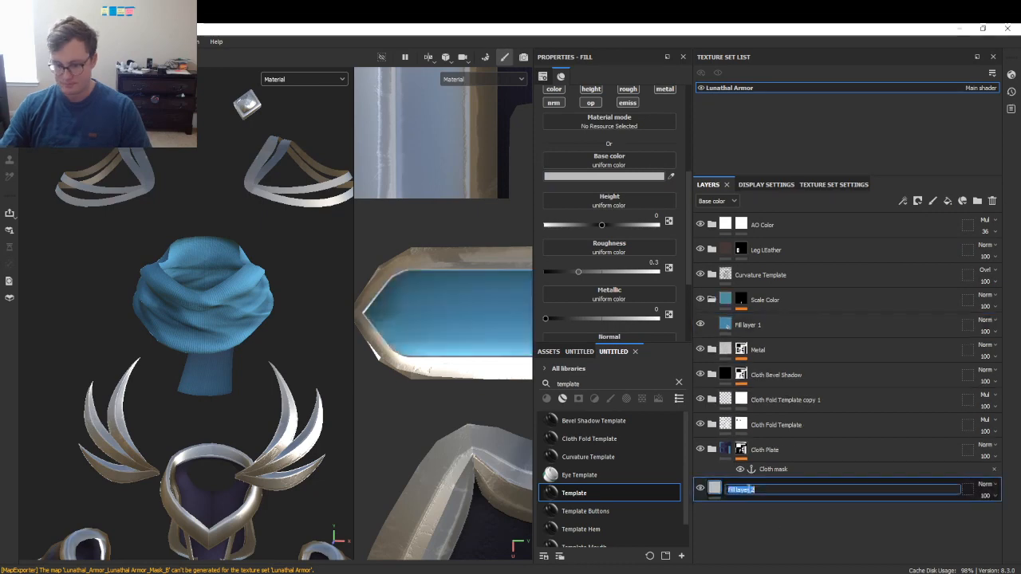
type("MESH MAPS")
key("Return")
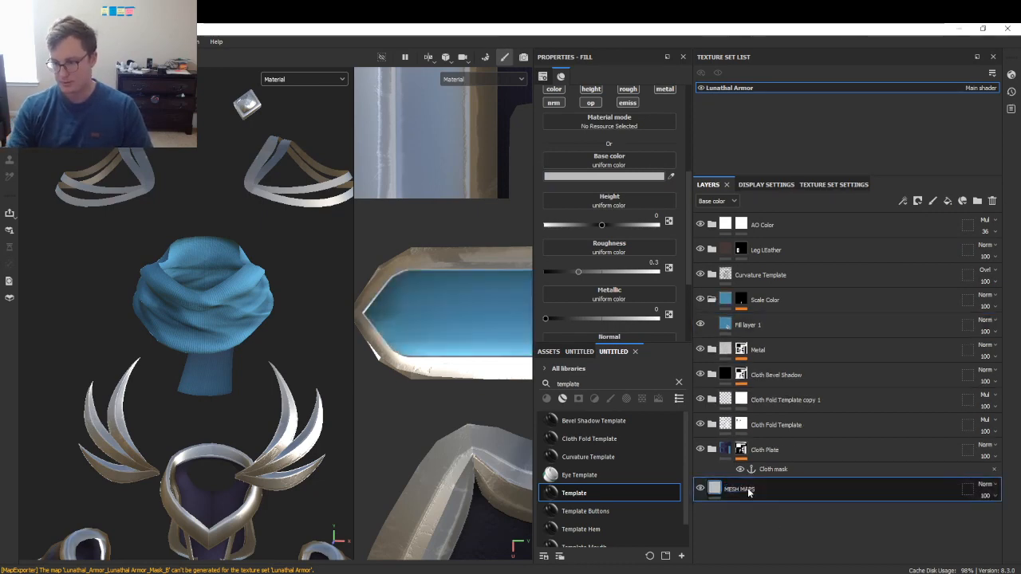
- Limit the MESH MAPS layer to the normal and ambient occlusion channels, adding the missing ambient occlusion channel to the texture set
scroll(569, 165, "up", 2)
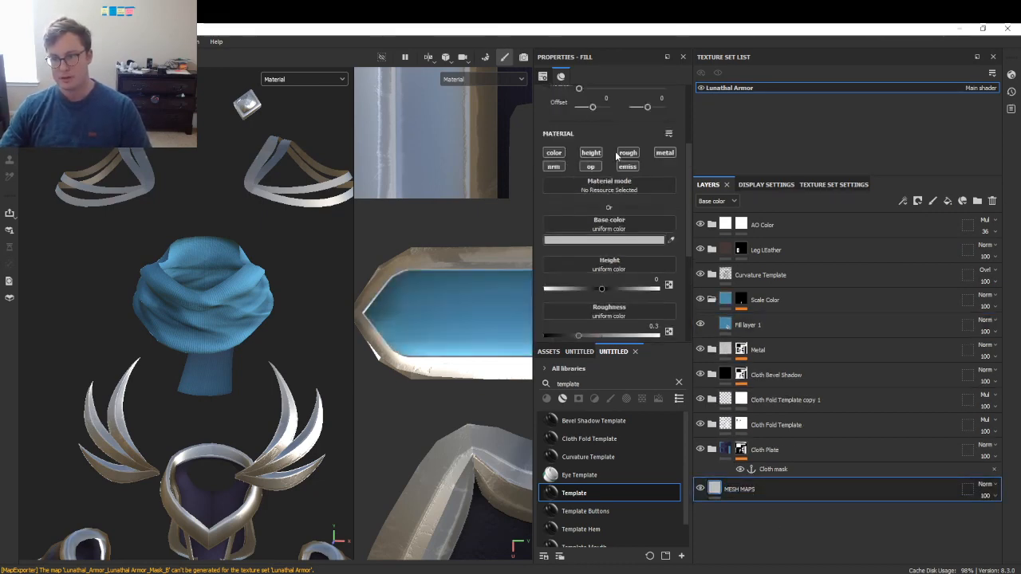
left_click(554, 166)
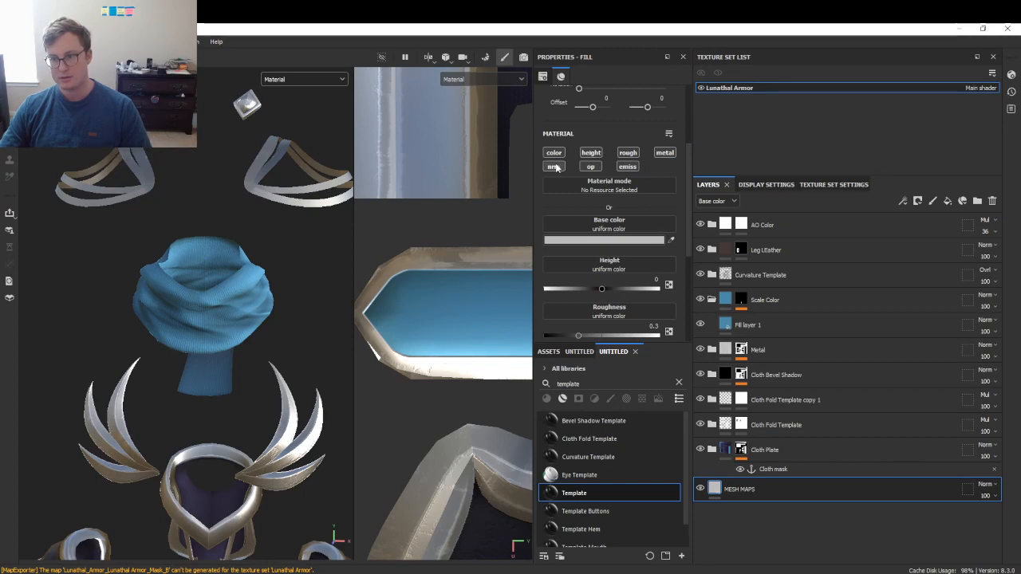
left_click(820, 184)
scroll(968, 255, "up", 5)
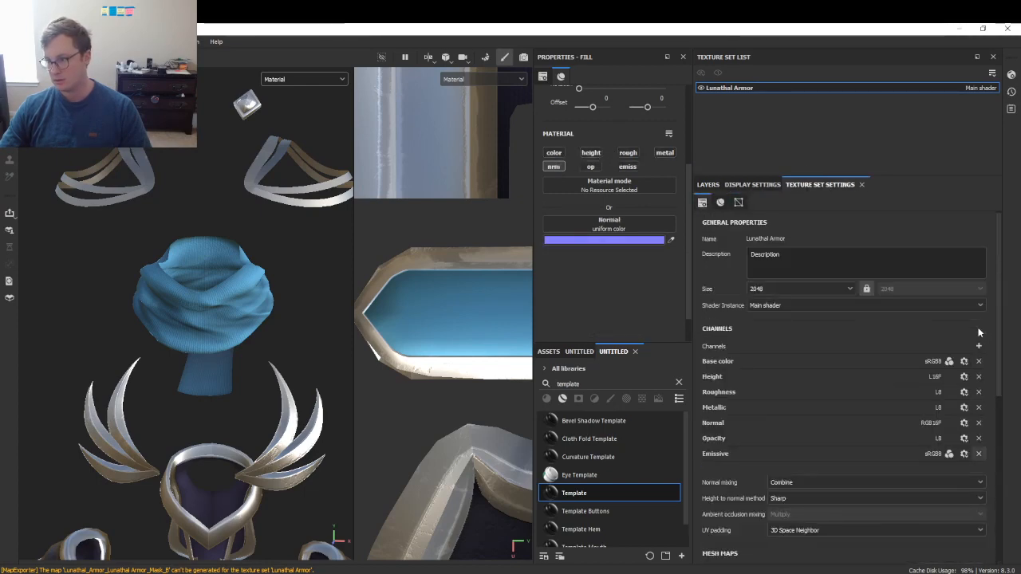
left_click(979, 345)
left_click(966, 359)
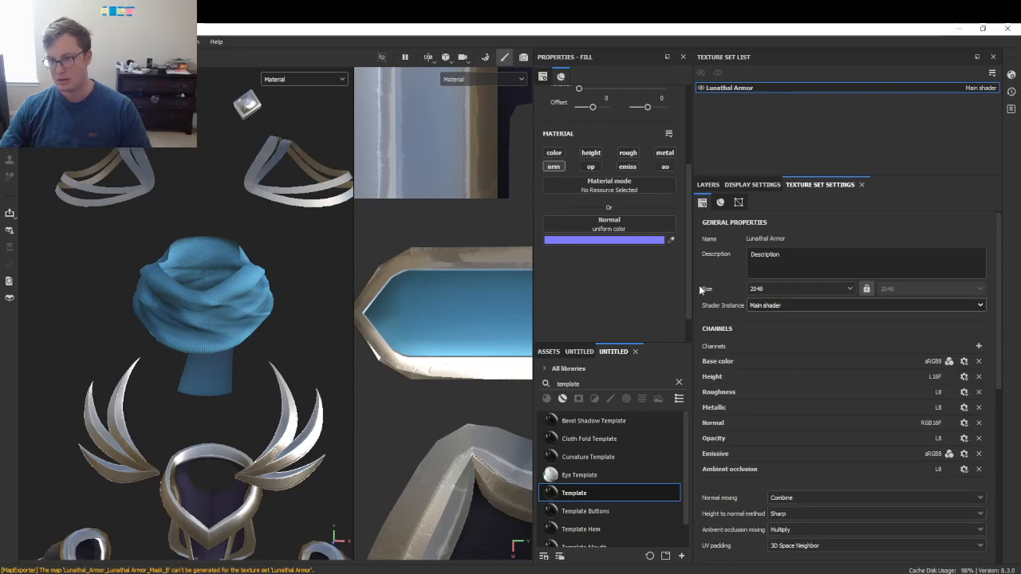
left_click(707, 184)
left_click(662, 166)
- Find the baked armor textures with the search term "armor" and assign the normal and ambient occlusion maps to the MESH MAPS layer's matching channels
left_click(550, 352)
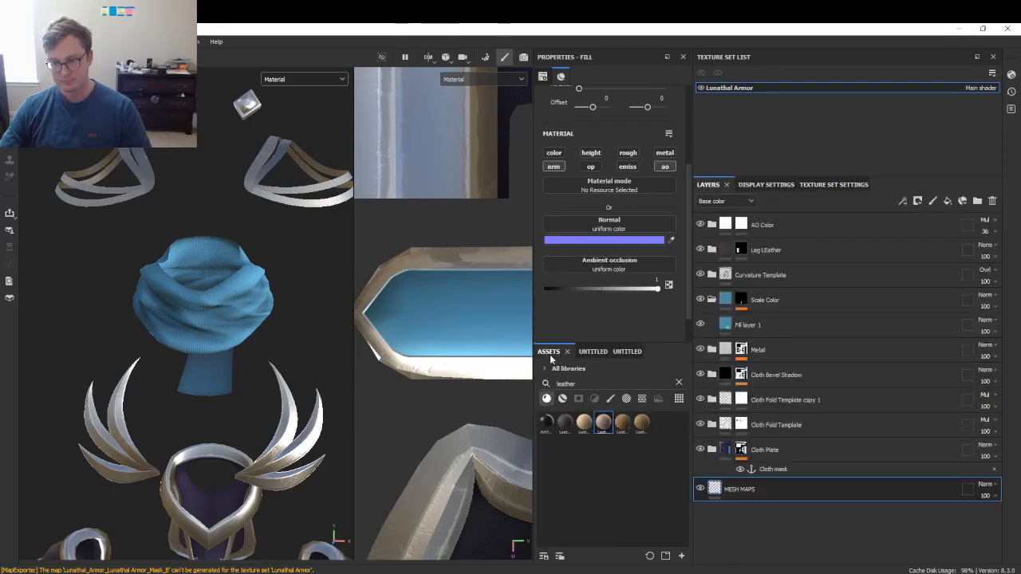
left_click(587, 381)
type("ar")
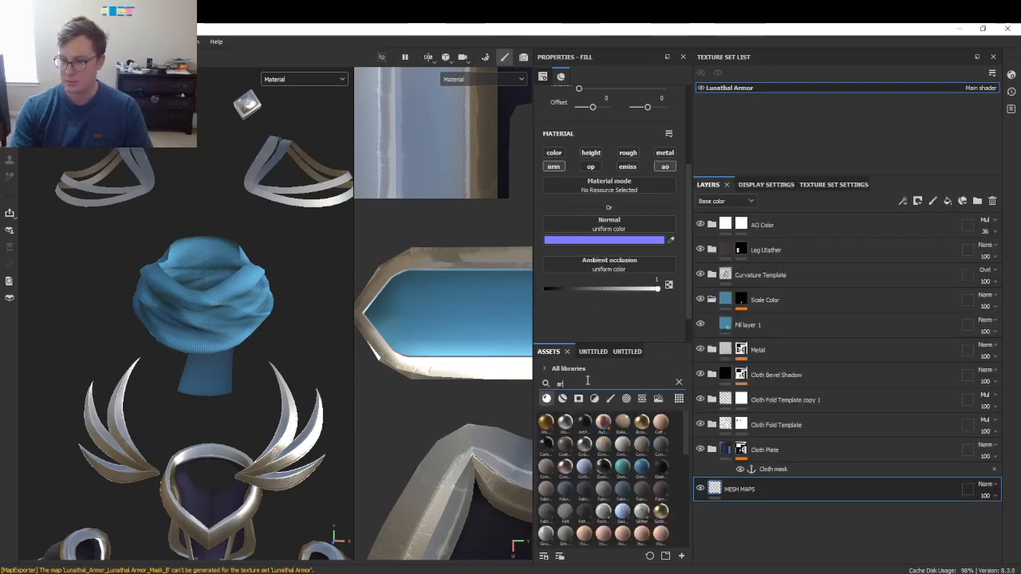
type("mor")
left_click(642, 399)
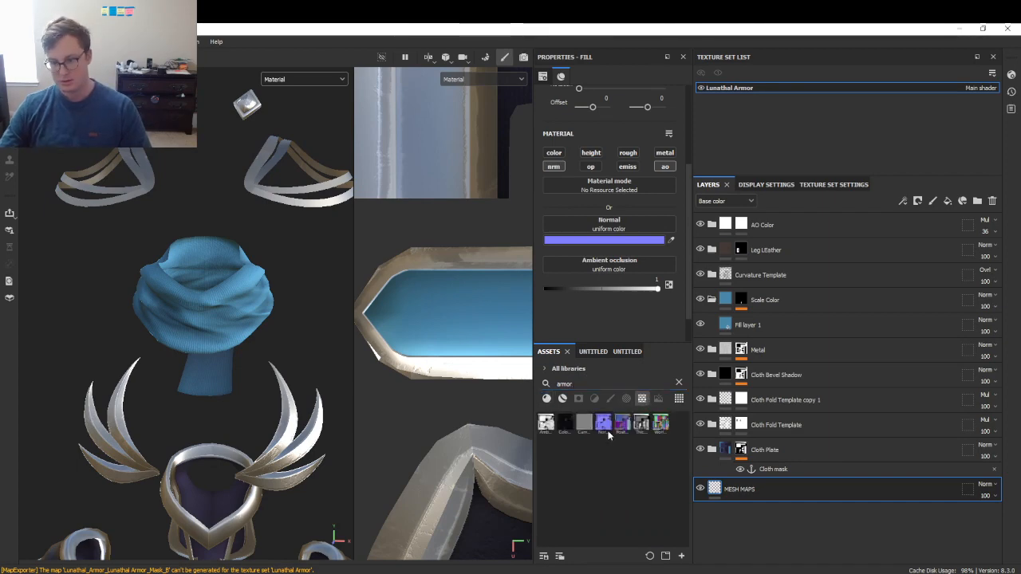
left_click_drag(595, 303, 614, 231)
- Check the armor with the maps applied and add a white mask to the MESH MAPS layer
scroll(145, 399, "down", 3)
left_click_drag(145, 399, 220, 378, "alt")
middle_click_drag(219, 378, 199, 327, "alt")
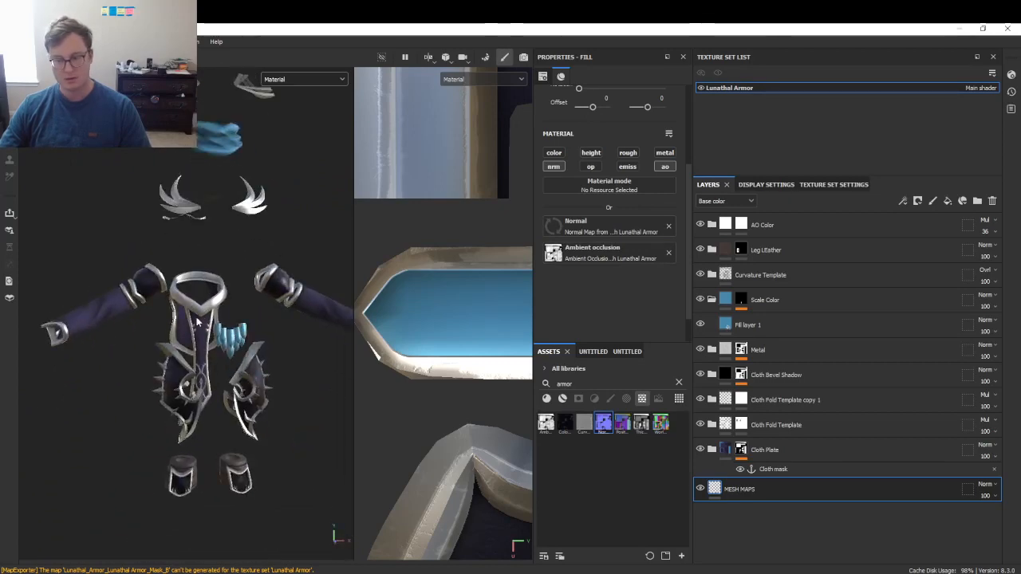
scroll(199, 323, "up", 4)
scroll(203, 327, "down", 1)
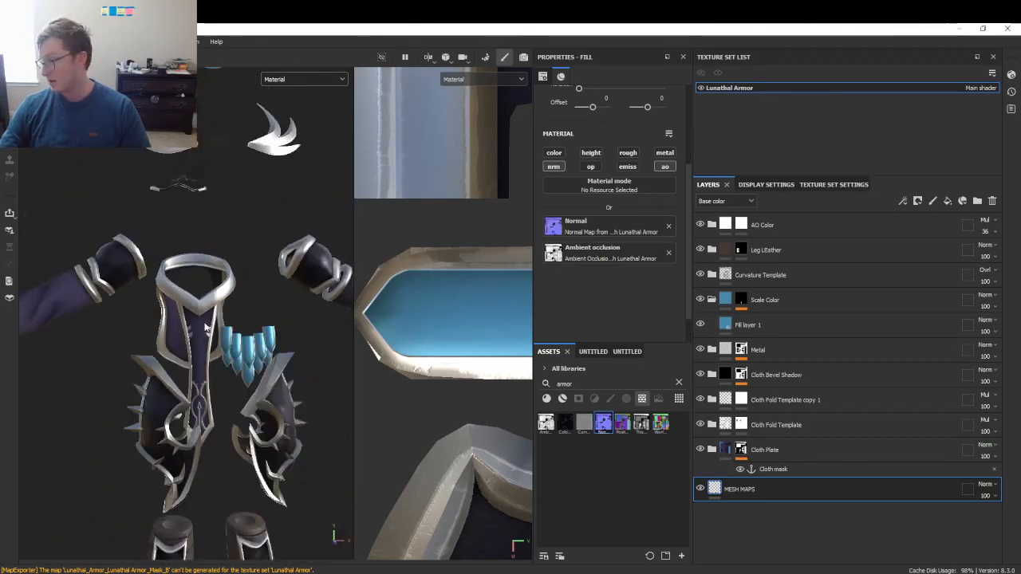
middle_click_drag(217, 261, 178, 278, "alt")
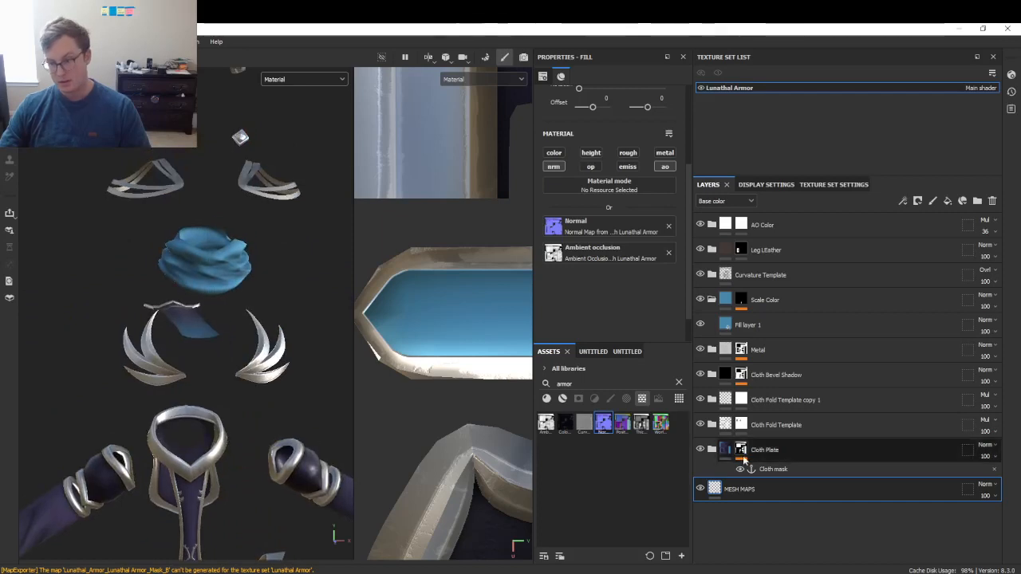
right_click(754, 492)
left_click(797, 30)
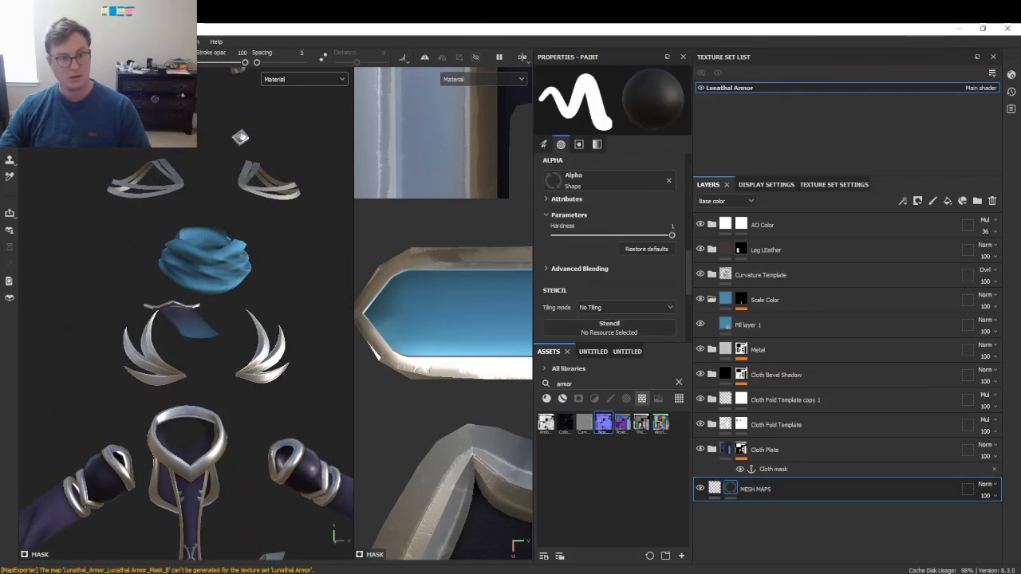
- Mask the MESH MAPS layer off the curved wing blades by filling their UV shells with black in its mask using Polygon Fill
key("4")
left_click_drag(157, 155, 148, 189, "alt")
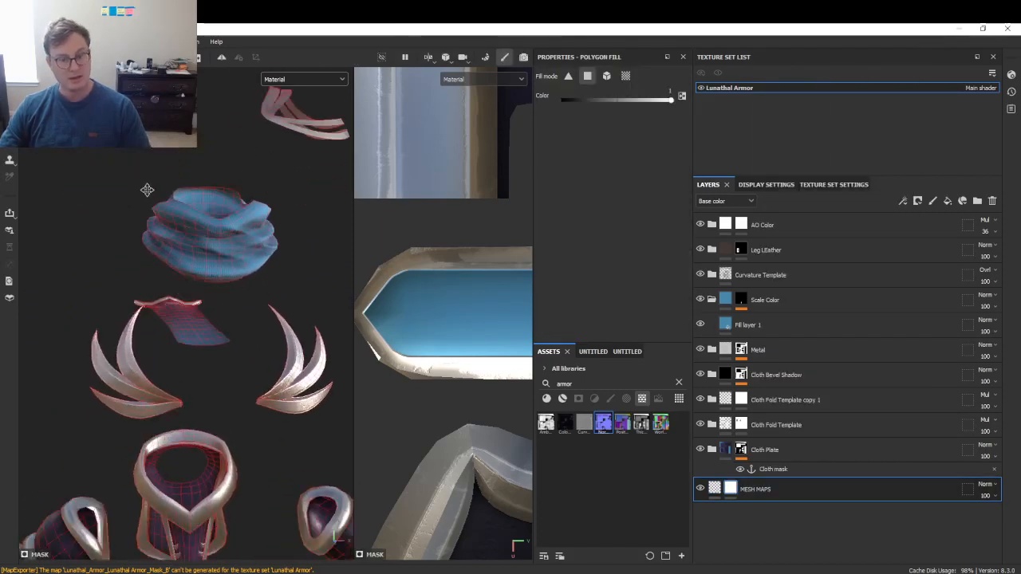
right_click_drag(148, 189, 103, 336, "alt")
left_click_drag(103, 335, 132, 301, "alt")
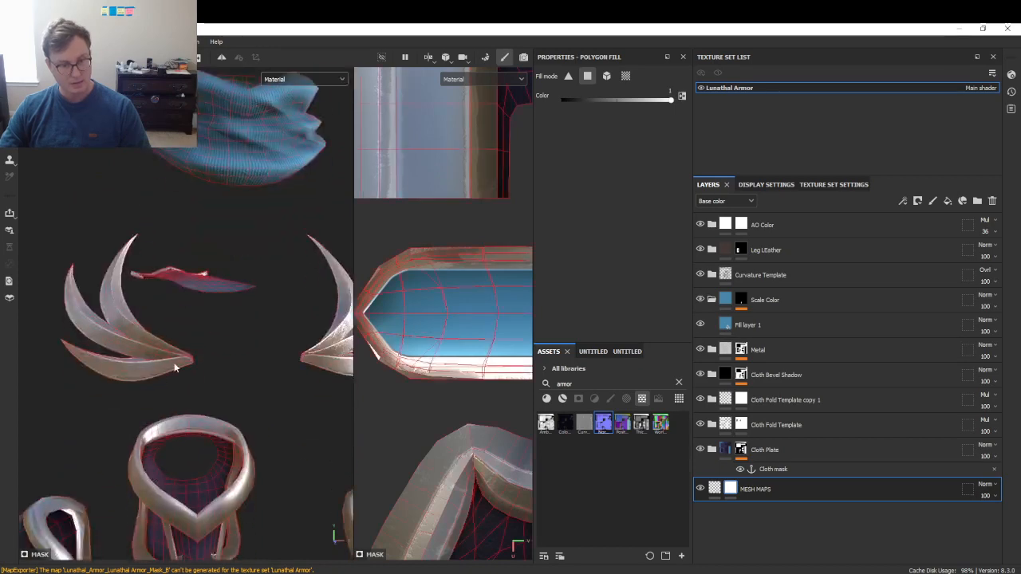
middle_click_drag(169, 331, 3, 286, "alt")
left_click_drag(69, 291, 93, 301, "alt")
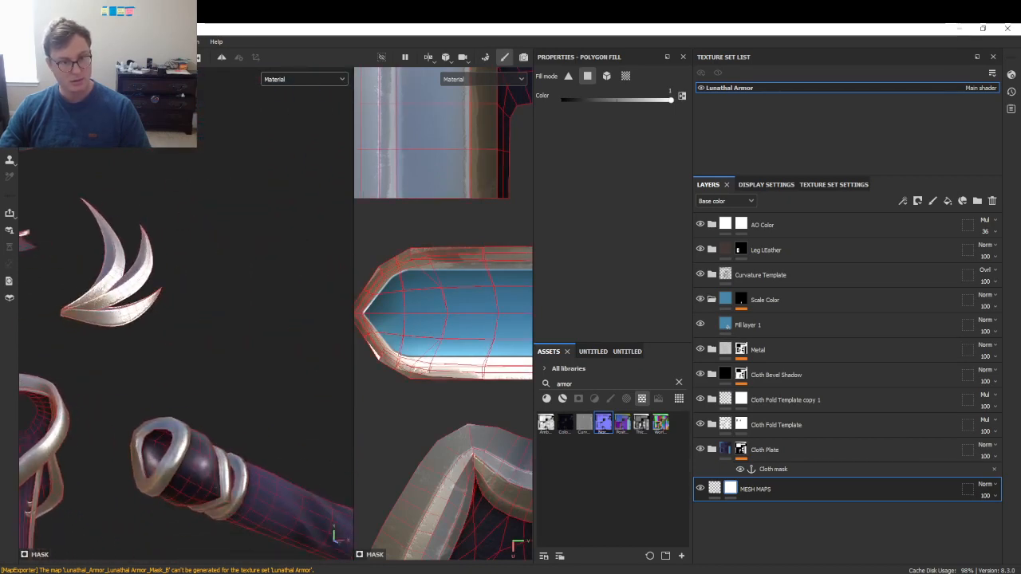
left_click_drag(150, 317, 166, 291, "alt")
key("x")
left_click_drag(150, 278, 182, 322)
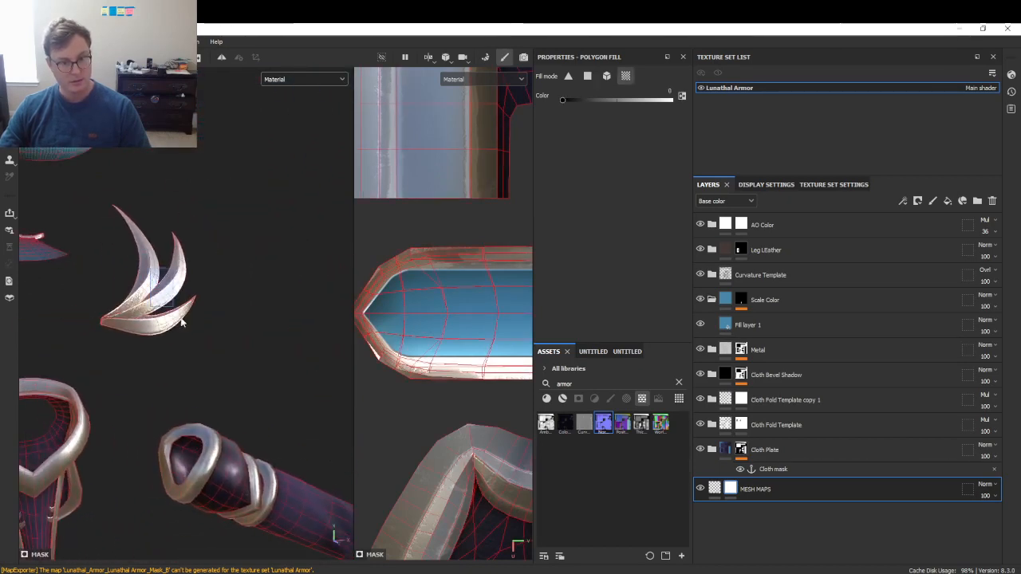
scroll(142, 296, "up", 3)
scroll(142, 299, "up", 2)
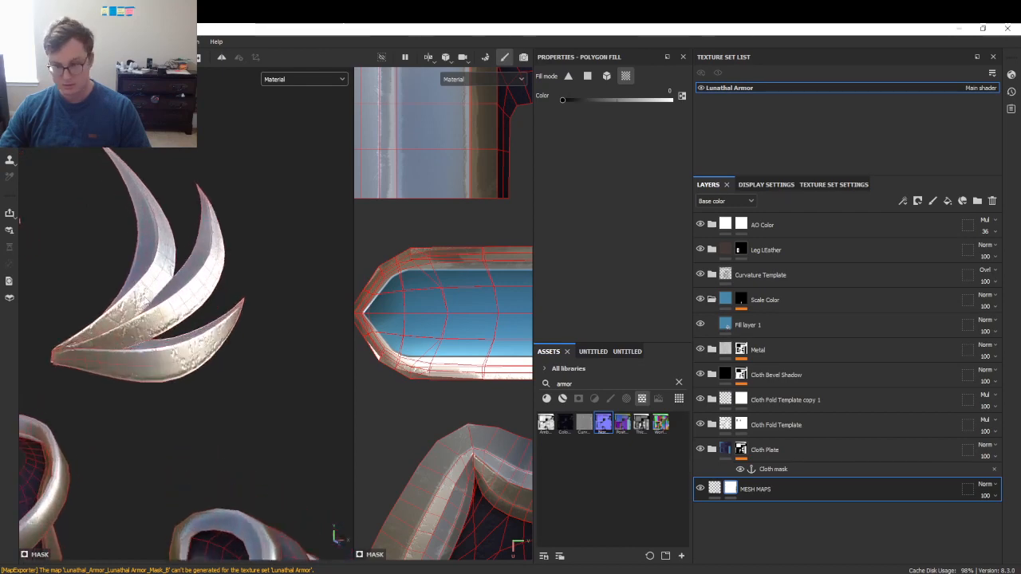
left_click_drag(103, 283, 127, 298, "alt")
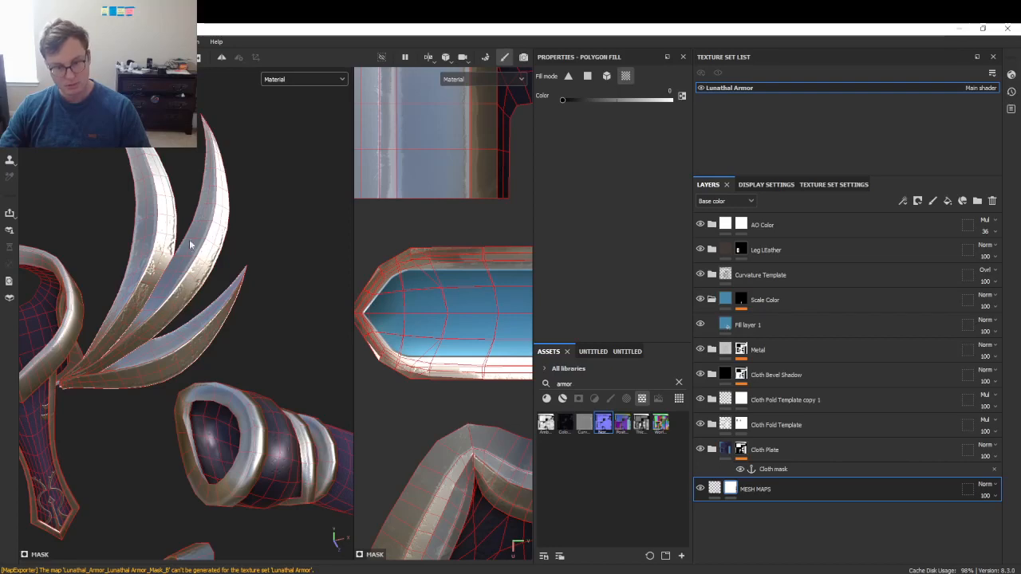
- Add the Template smart material directly above the Curvature Template folder and name the new folder Shadow
left_click(772, 276)
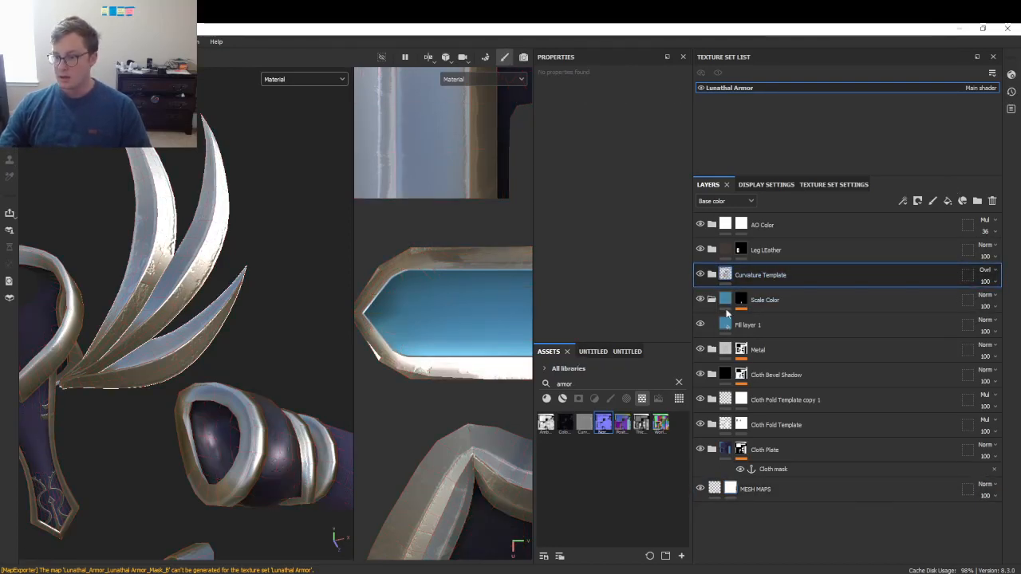
left_click(627, 351)
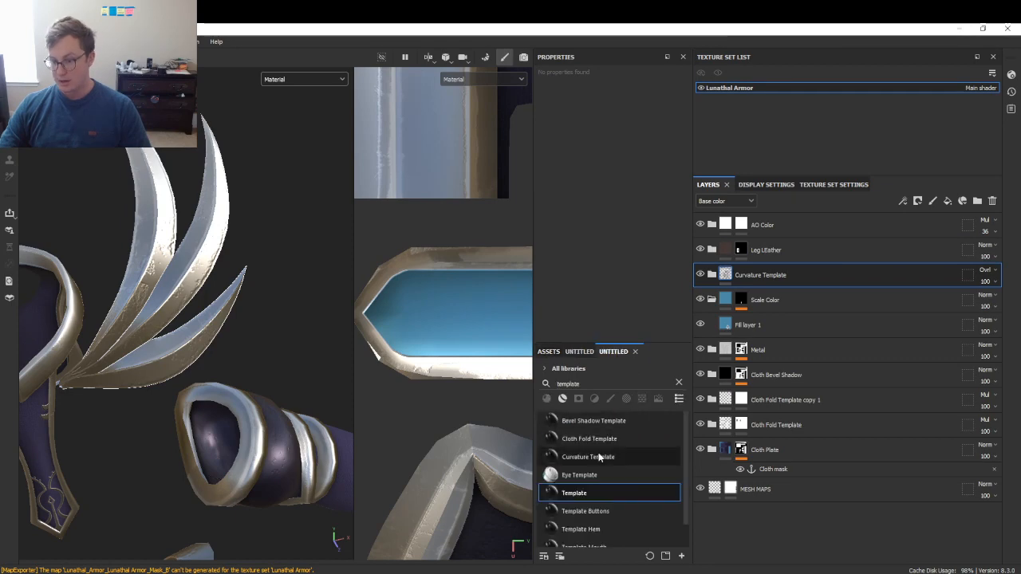
left_click_drag(578, 493, 772, 281)
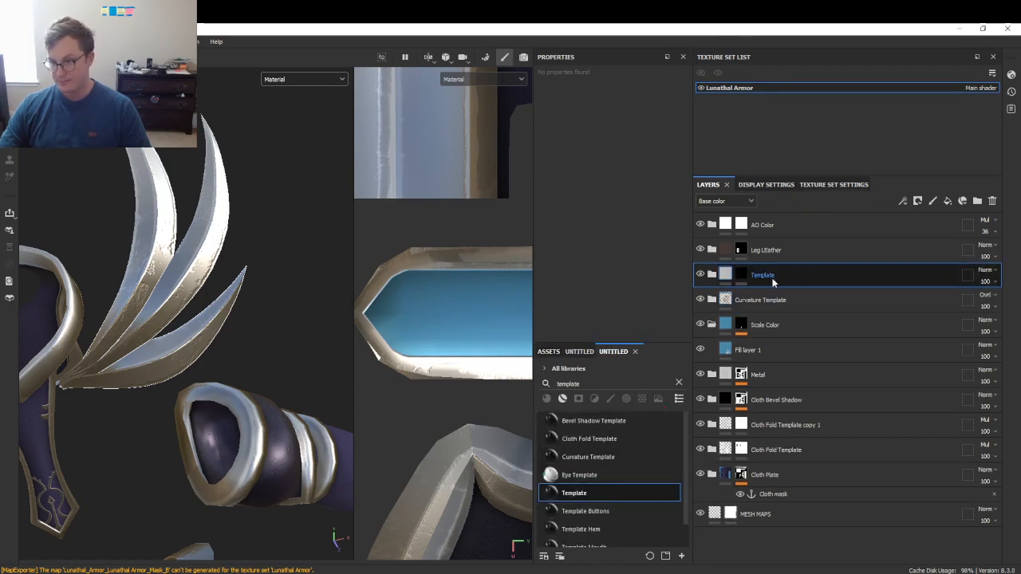
double_click(768, 276)
type("Shad")
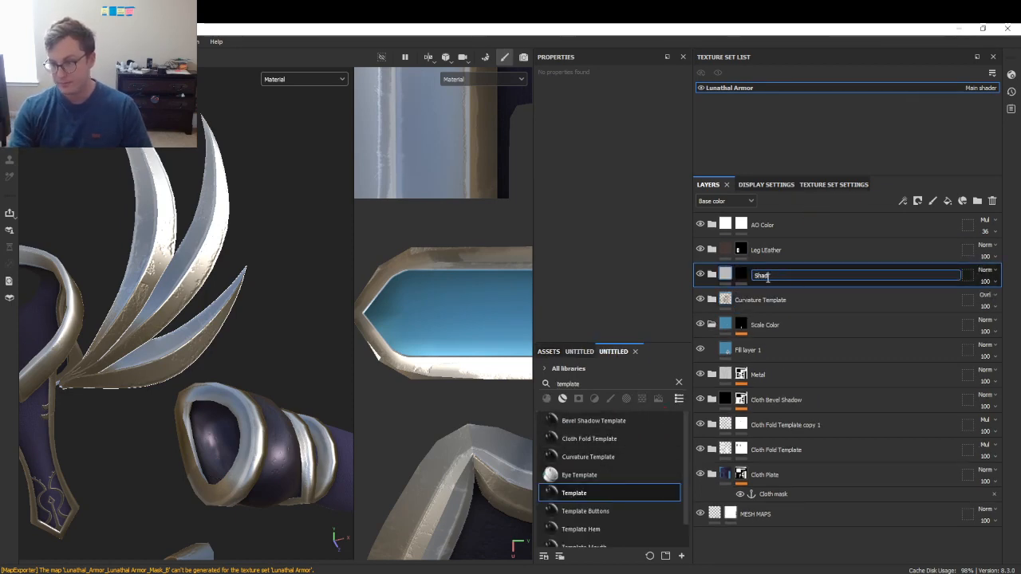
type("ow")
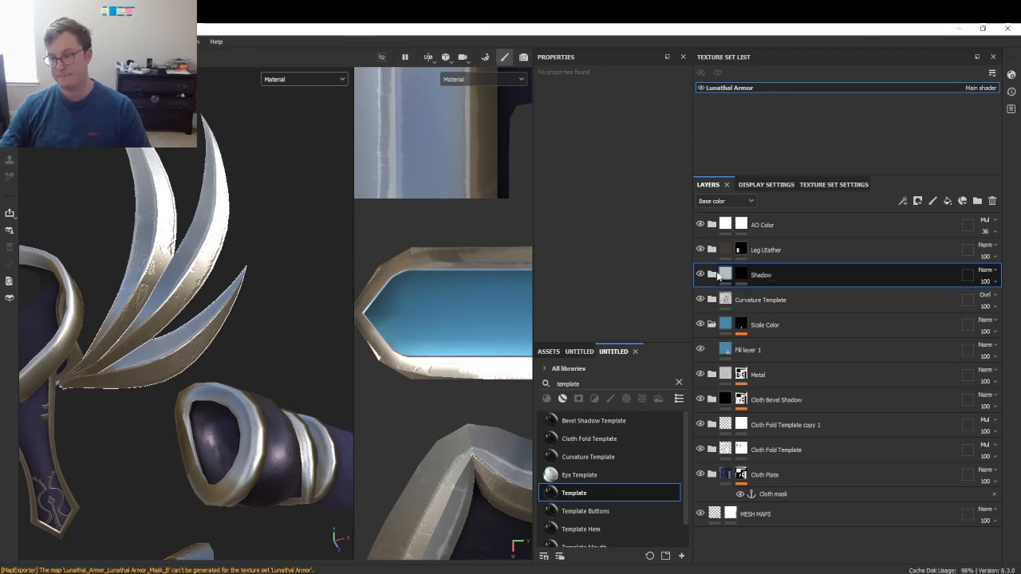
- Limit the fill layer inside the Shadow folder to the color channel and rename the folder Shadow Template
left_click(711, 275)
left_click(742, 296)
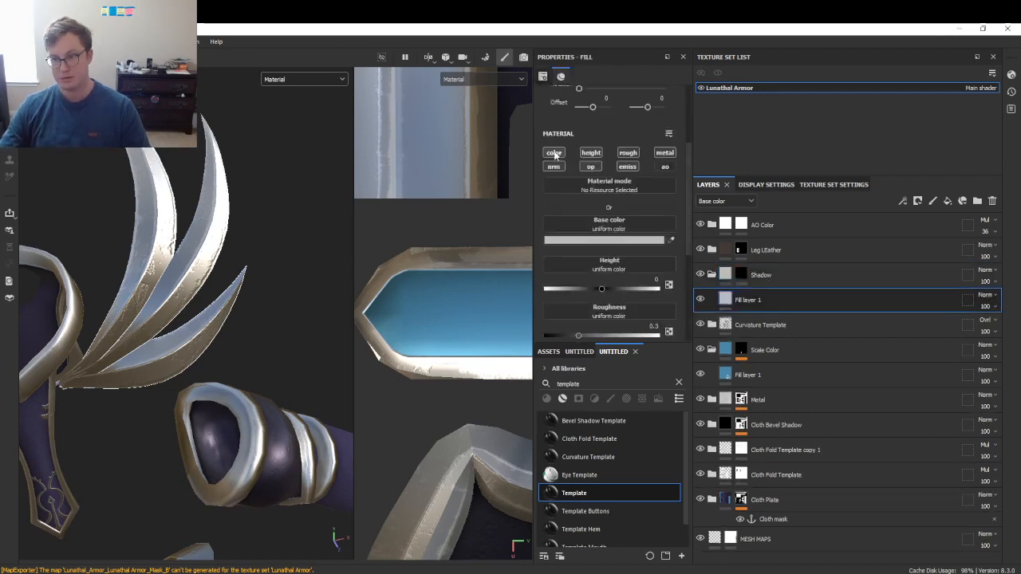
left_click(554, 153)
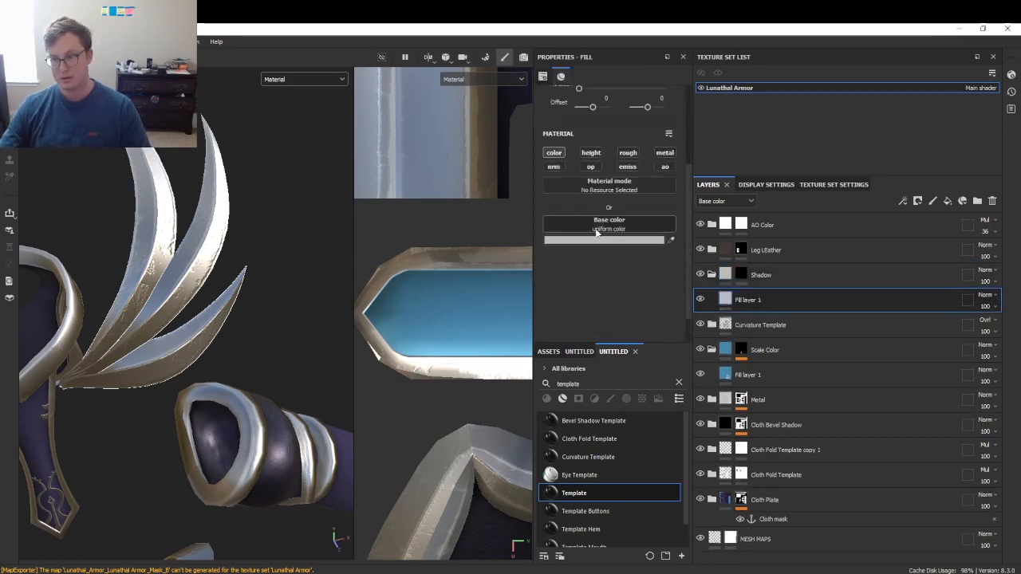
double_click(761, 275)
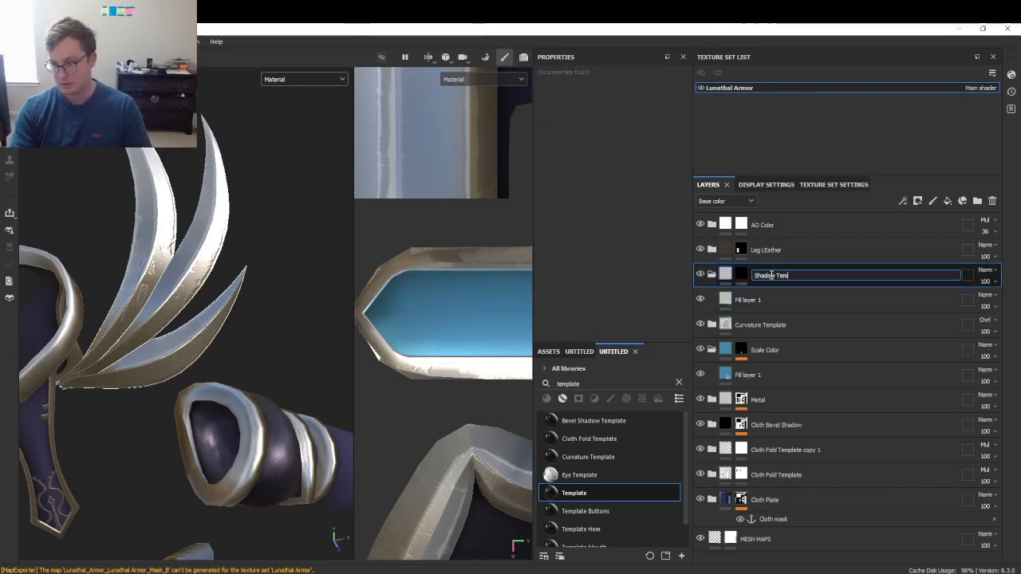
type("Template")
key("Return")
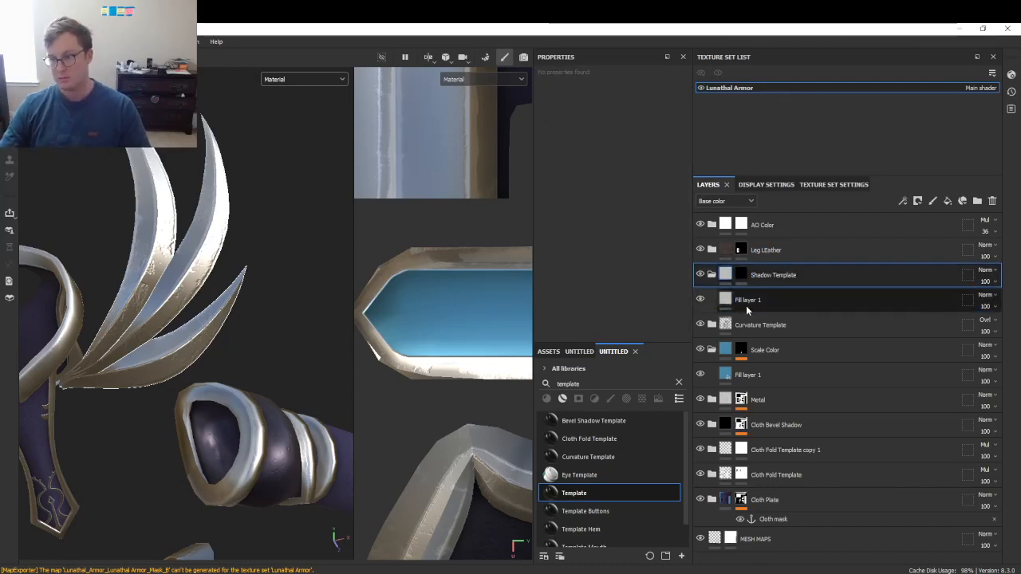
- Give the shadow fill layer a black base color, roughness 1 and ambient occlusion 0, enabling the roughness and ambient occlusion channels
left_click(746, 303)
left_click(580, 239)
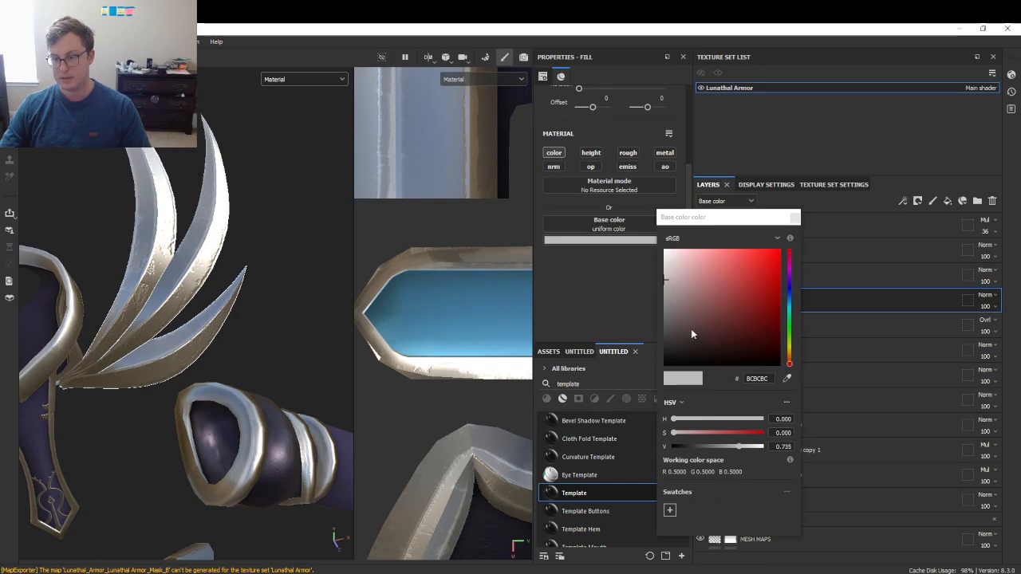
left_click(794, 218)
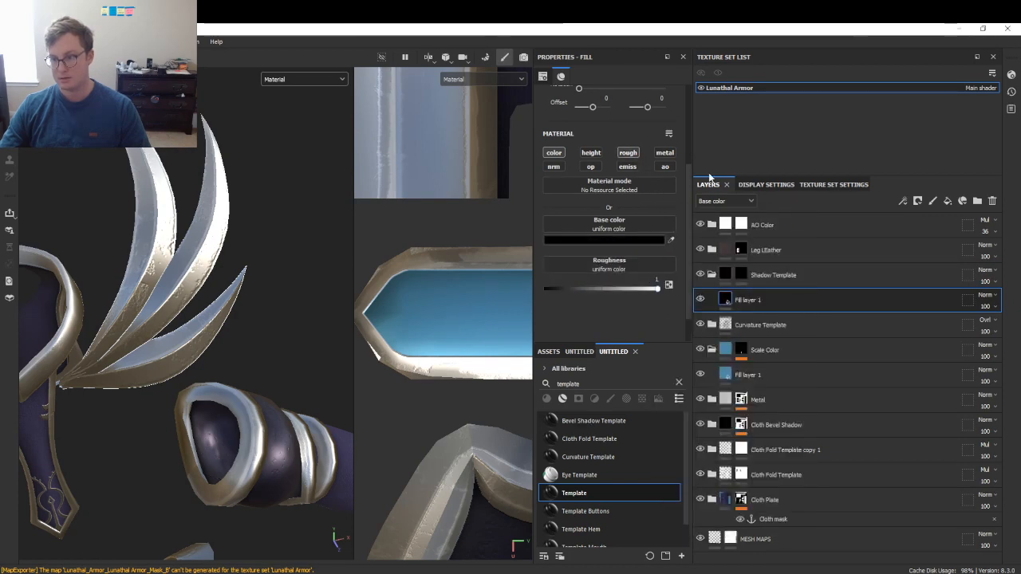
left_click(665, 168)
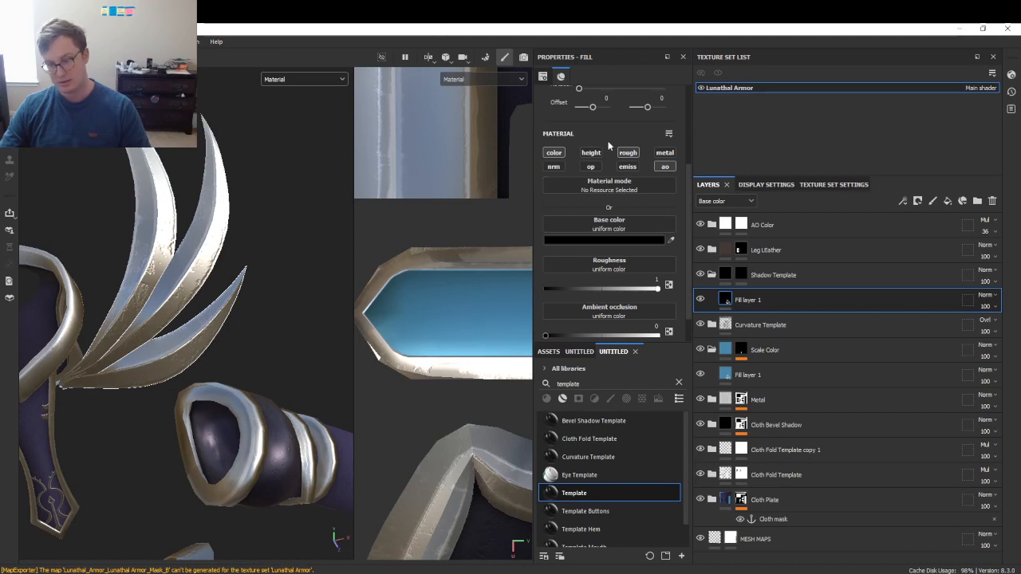
- Save the Shadow Template folder as a reusable smart material
right_click(781, 279)
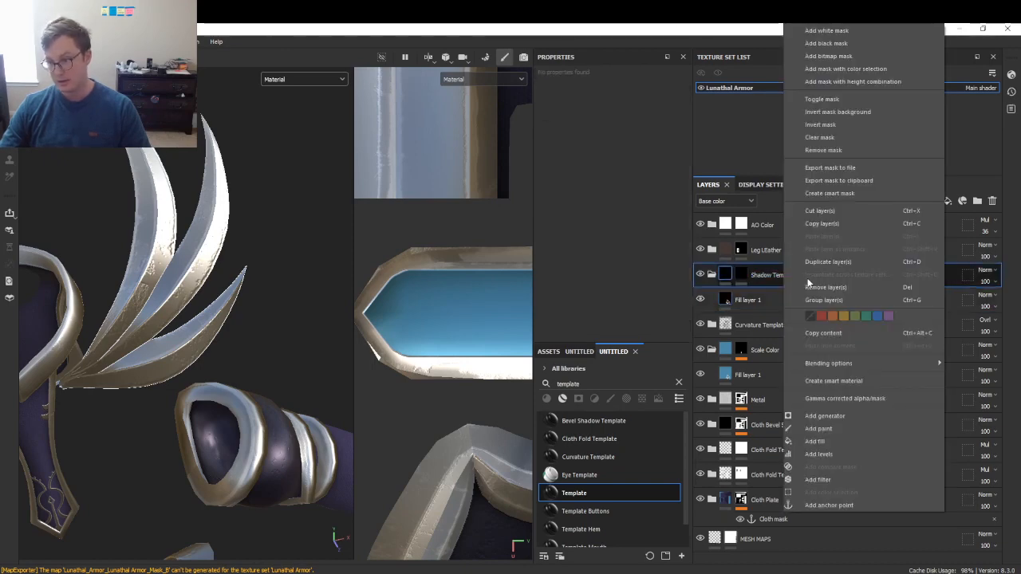
left_click(833, 380)
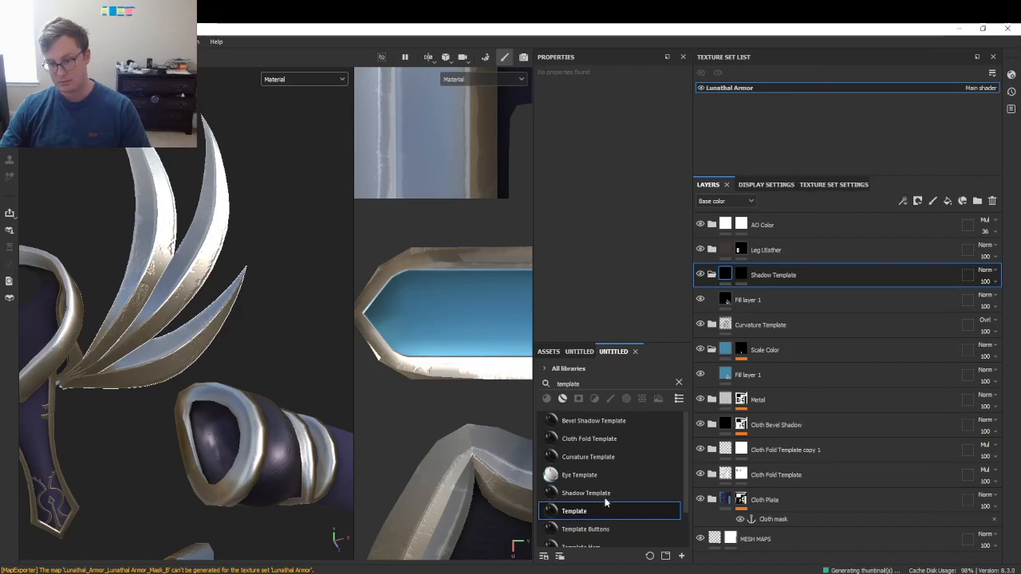
left_click(748, 300)
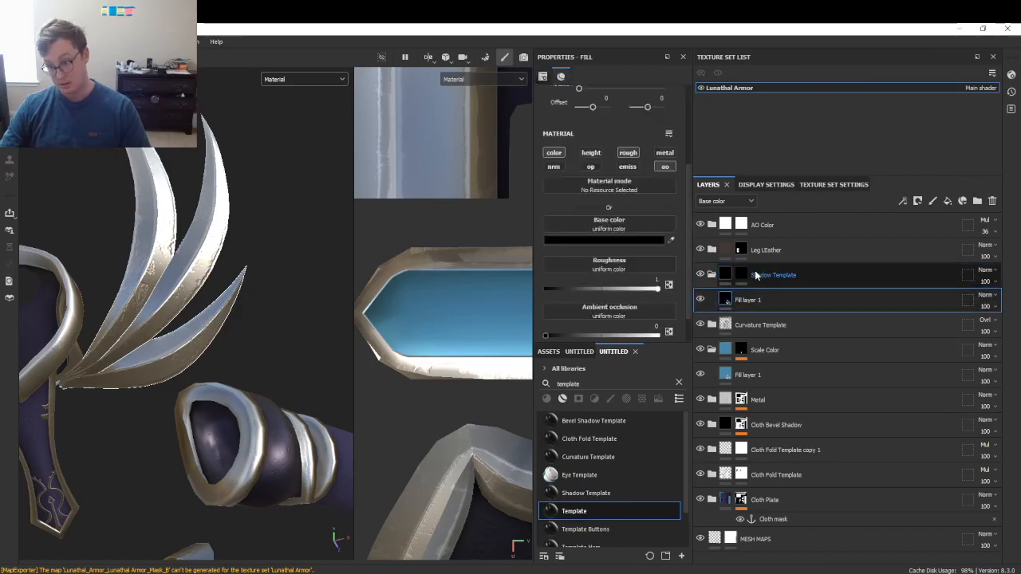
- Add a fill to the Shadow Template mask and assign Gradient Linear 1, found with the search term "grad", as its grayscale
right_click(756, 275)
left_click(805, 392)
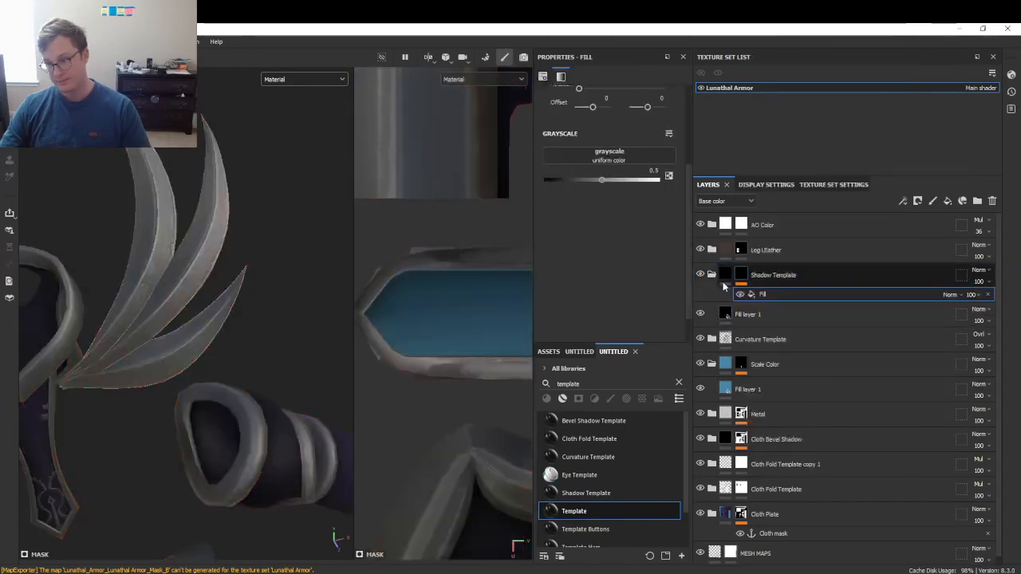
left_click(627, 158)
type("grad")
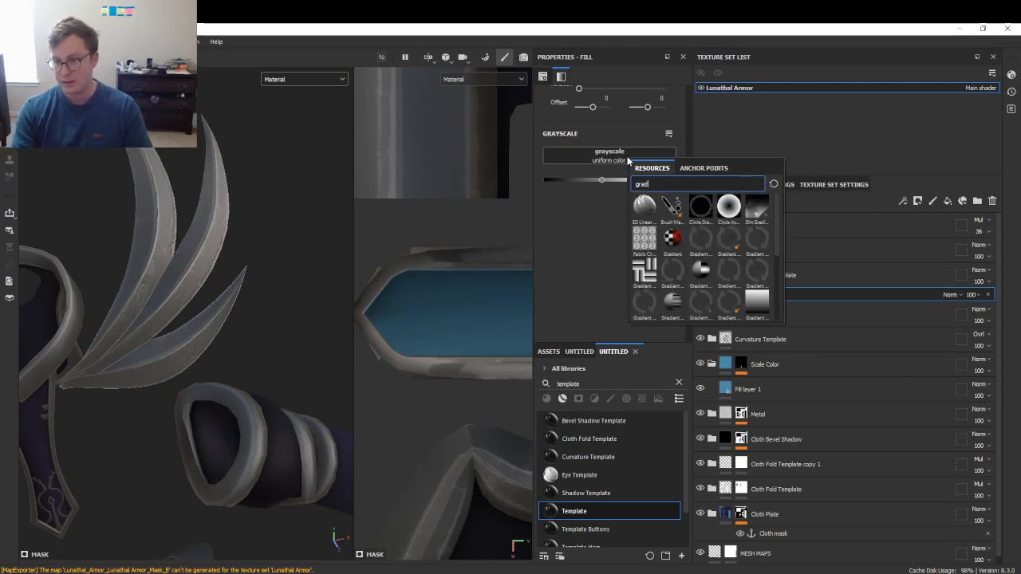
type("e")
left_click(729, 300)
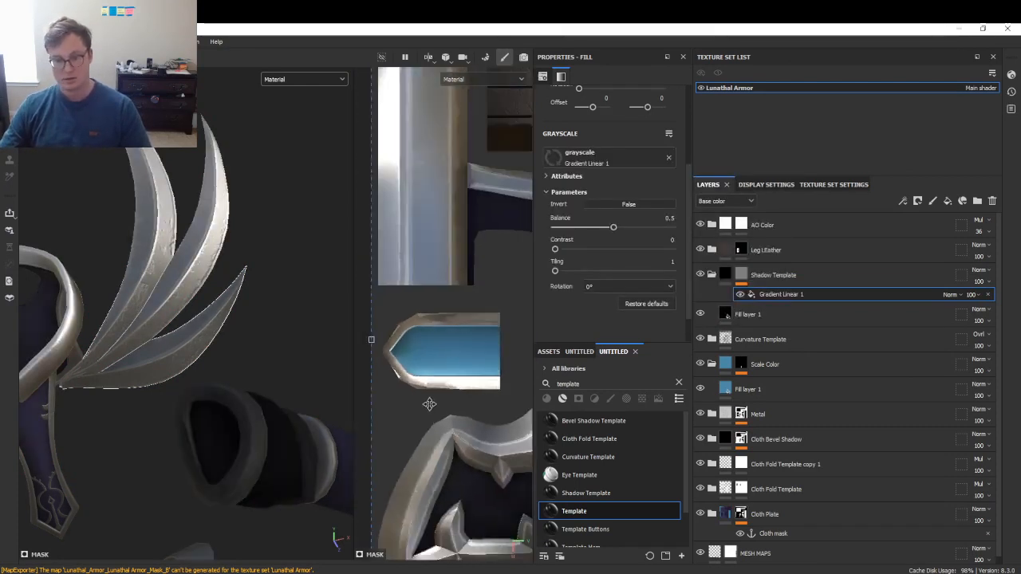
- Set the gradient fill's UV wrap to None and enlarge the 2D view to make room for placing it
scroll(606, 155, "up", 3)
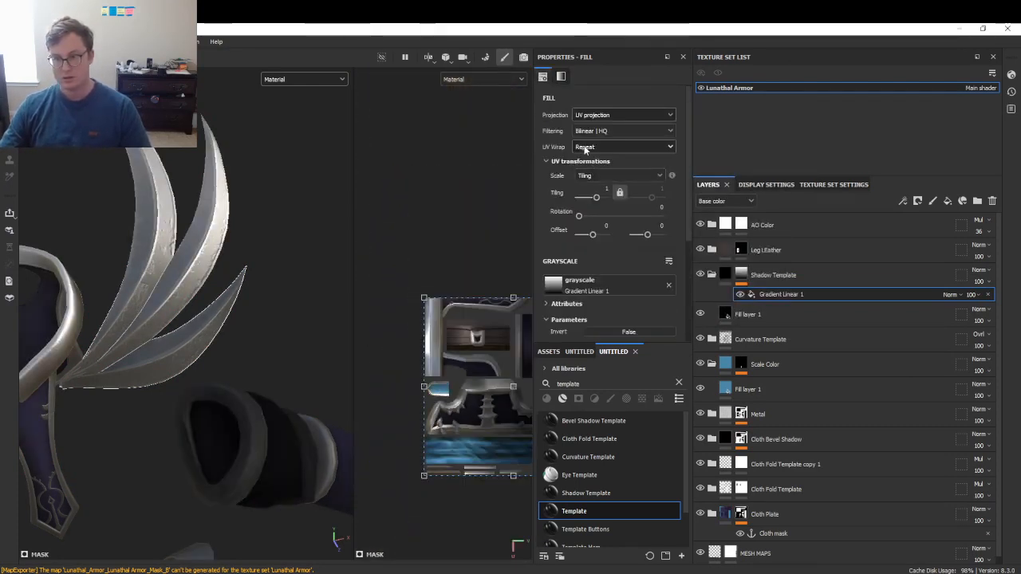
left_click(585, 146)
left_click(591, 160)
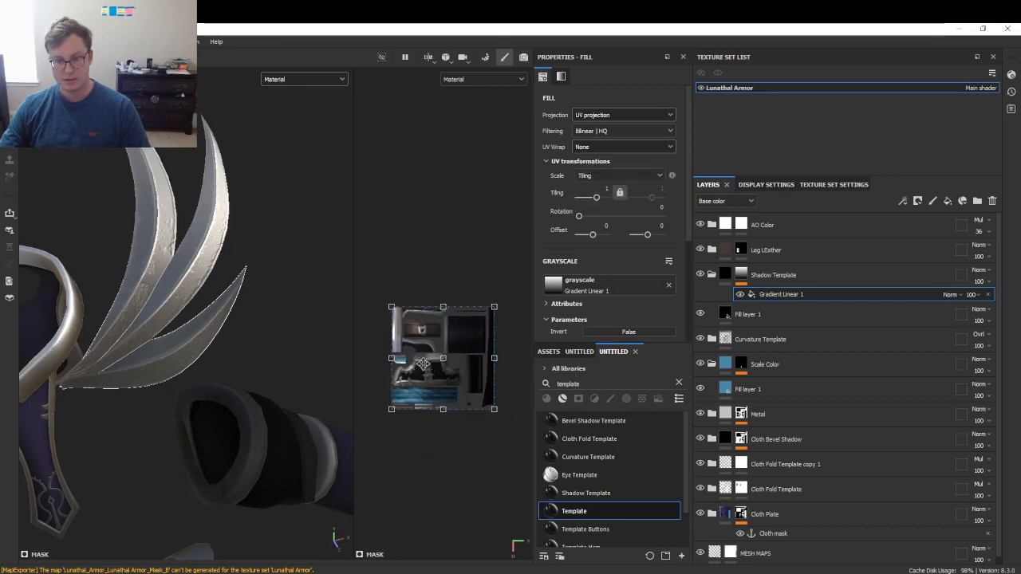
scroll(423, 364, "up", 2)
left_click_drag(532, 426, 715, 427)
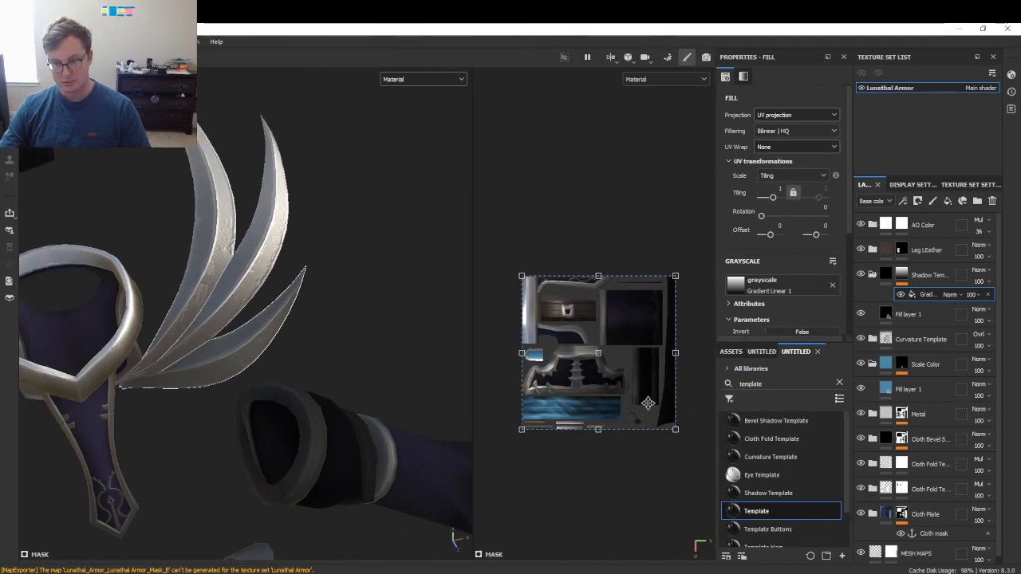
left_click_drag(472, 388, 308, 388)
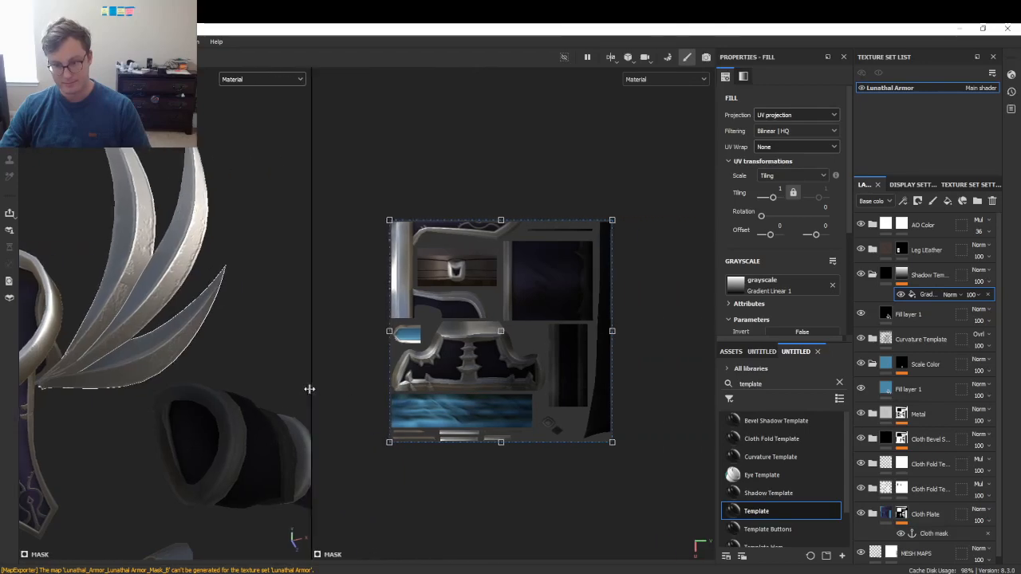
- Scale the gradient down and place it over the narrow metal strips beside the blue cloth in the UV layout
left_click_drag(617, 244, 546, 217)
middle_click_drag(636, 327, 535, 285, "alt")
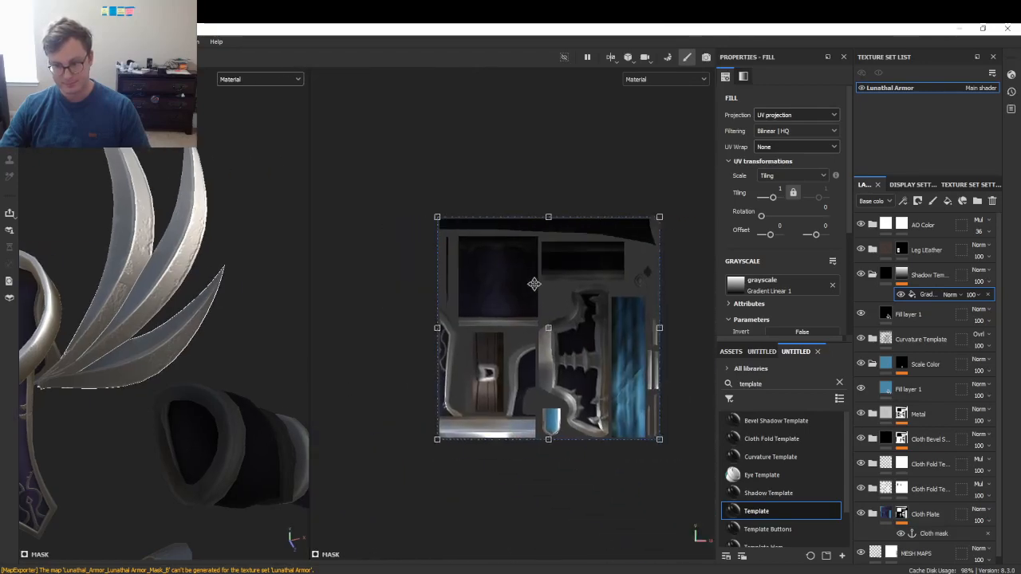
right_click_drag(535, 285, 563, 371, "alt")
middle_click_drag(563, 372, 517, 353, "alt")
left_click_drag(517, 353, 572, 255)
left_click_drag(532, 132, 535, 198)
key("ctrl+z")
left_click_drag(352, 129, 583, 287)
scroll(568, 323, "up", 3)
left_click_drag(550, 328, 503, 296)
scroll(504, 296, "up", 3)
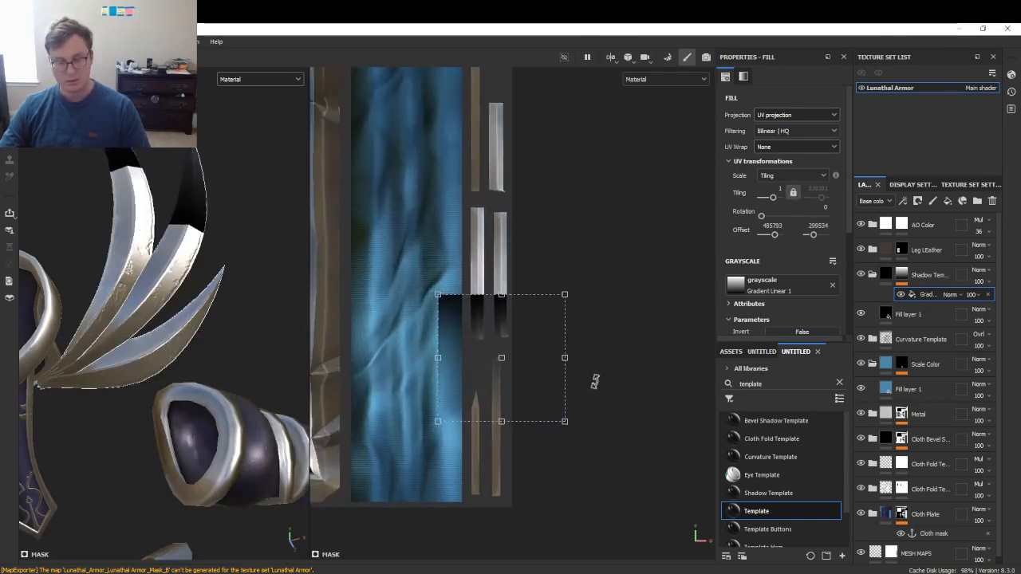
- Rotate the mask gradient to 90 degrees and replace its image with Gradient Linear 2
left_click_drag(654, 298, 359, 319)
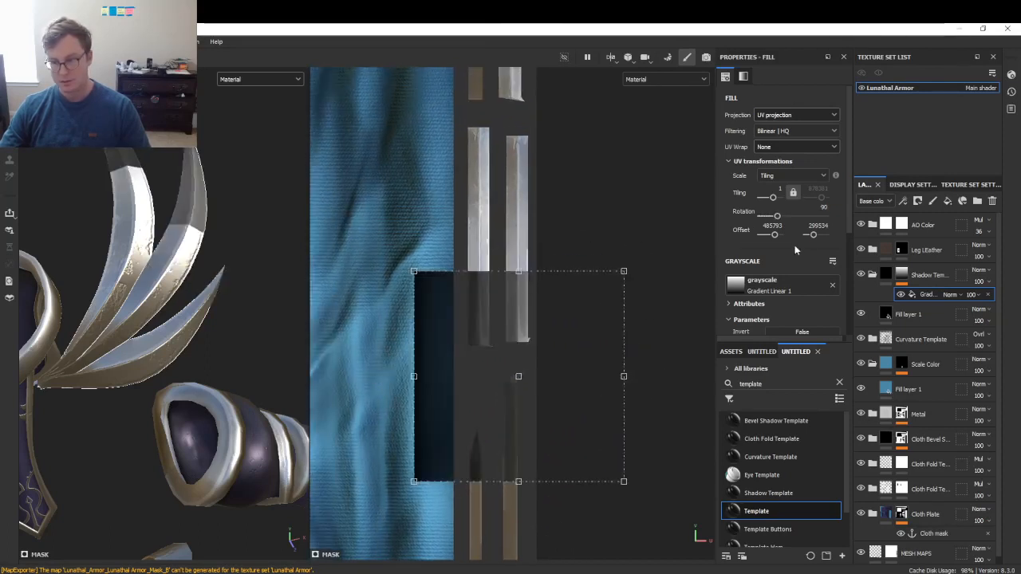
left_click(786, 280)
left_click(906, 434)
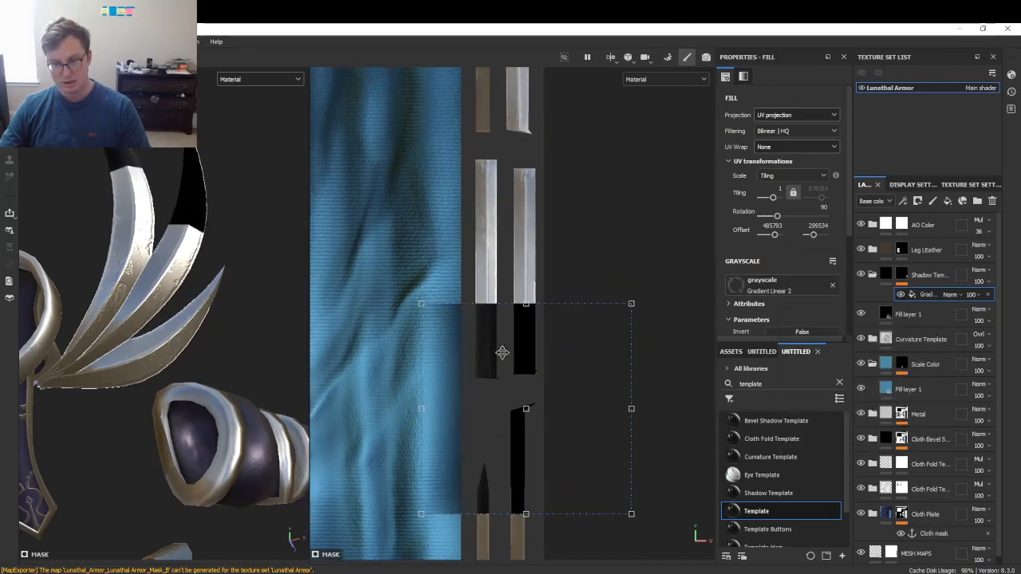
- Move the gradient over the two long metal strips in the UV layout and set Invert to True
left_click_drag(501, 348, 599, 316)
mouse_move(485, 360)
left_mouse_down()
mouse_move(418, 358)
mouse_move(581, 359)
mouse_move(494, 365)
left_mouse_up()
scroll(783, 268, "down", 2)
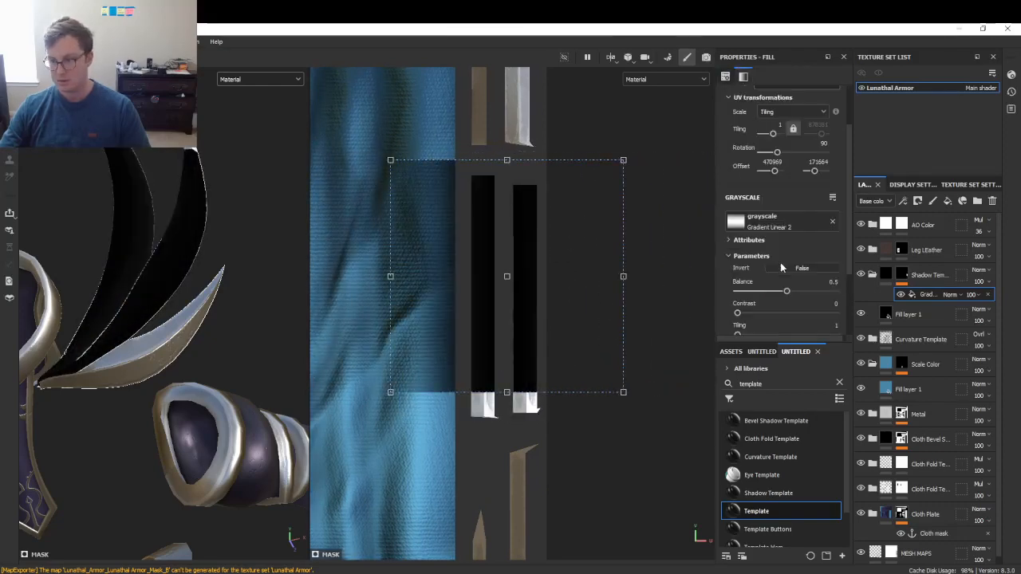
left_click(780, 270)
left_click_drag(530, 313, 534, 330)
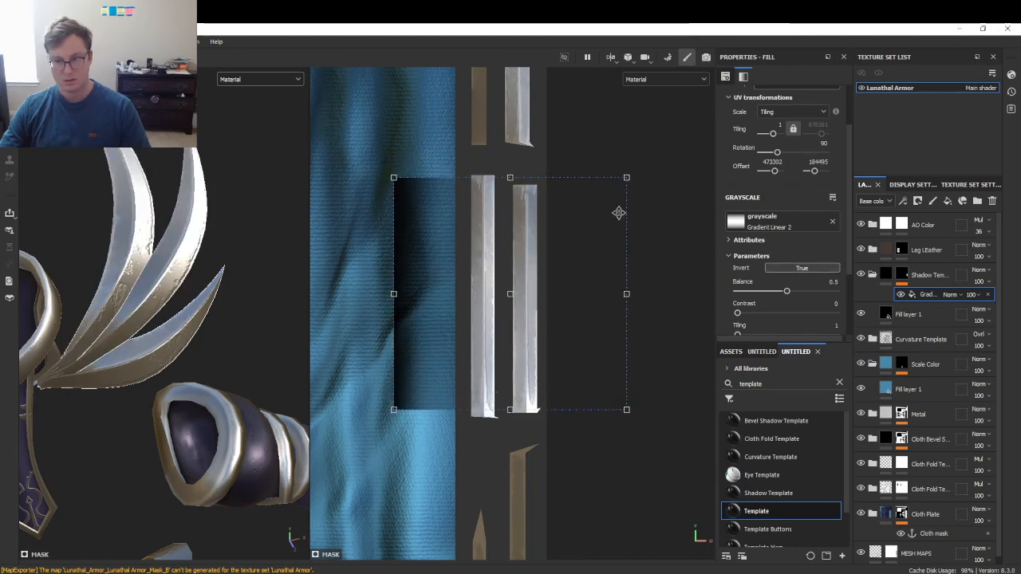
- Shrink the gradient, rotate it to 270 degrees and place it over the upper ends of the two long metal strips
left_click_drag(628, 177, 544, 257)
middle_click_drag(534, 290, 542, 357, "alt")
scroll(542, 358, "up", 3)
left_click_drag(542, 357, 473, 221)
scroll(508, 259, "up", 2)
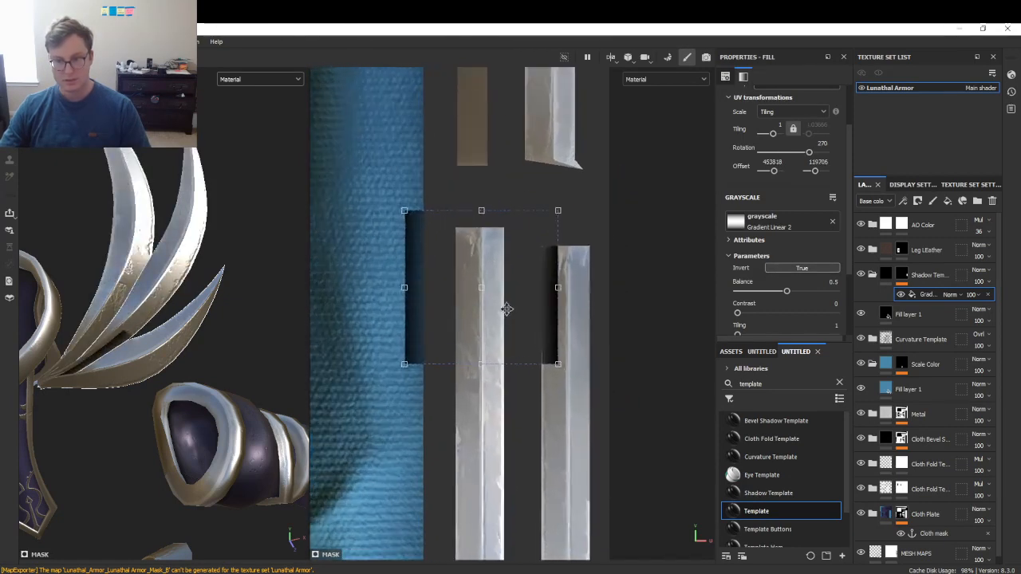
left_click_drag(508, 259, 566, 278)
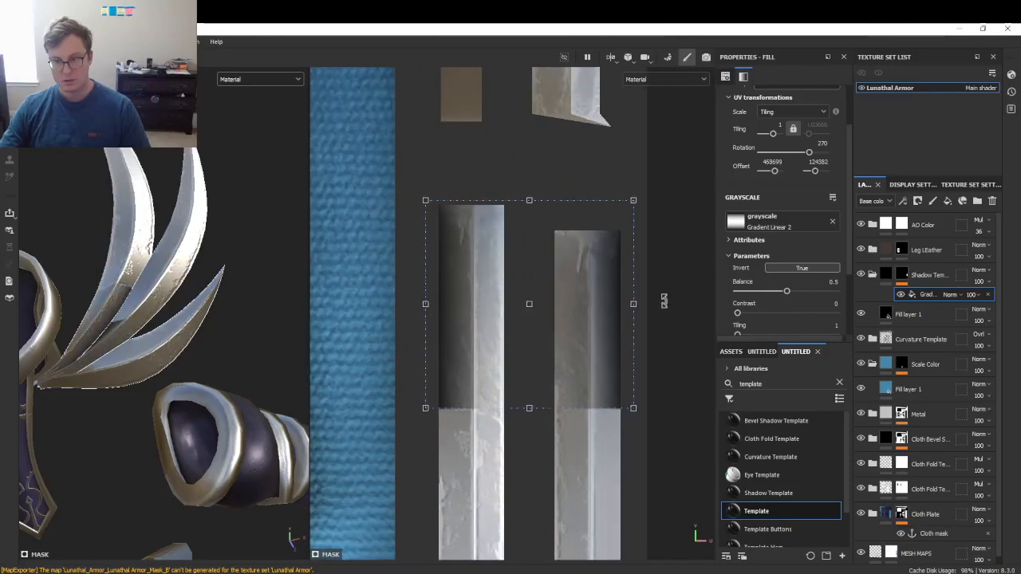
- Fit the gradient closely around the long metal strip nearest the blue cloth and display only the base color channel
scroll(604, 277, "down", 4)
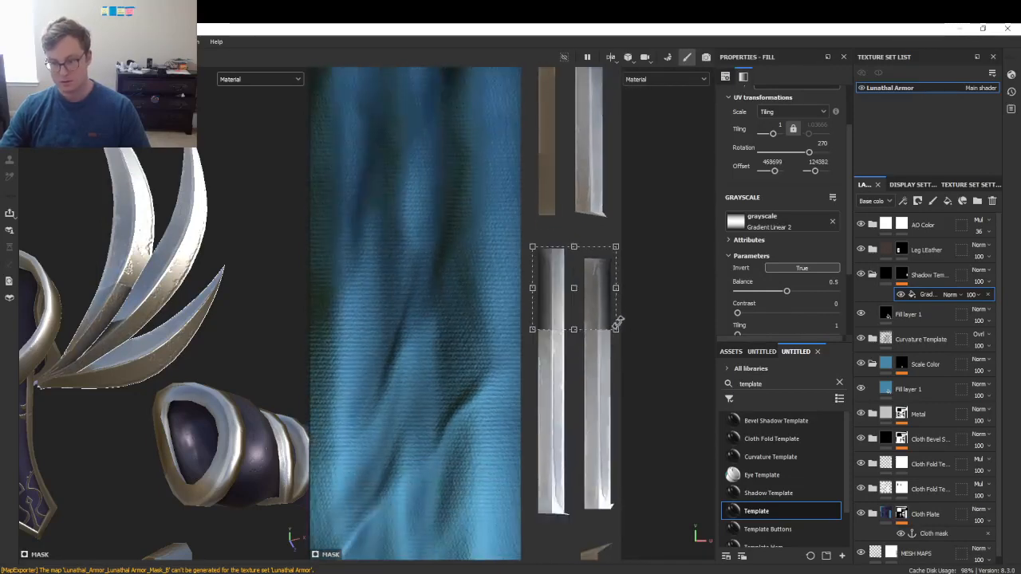
left_click_drag(616, 330, 569, 519)
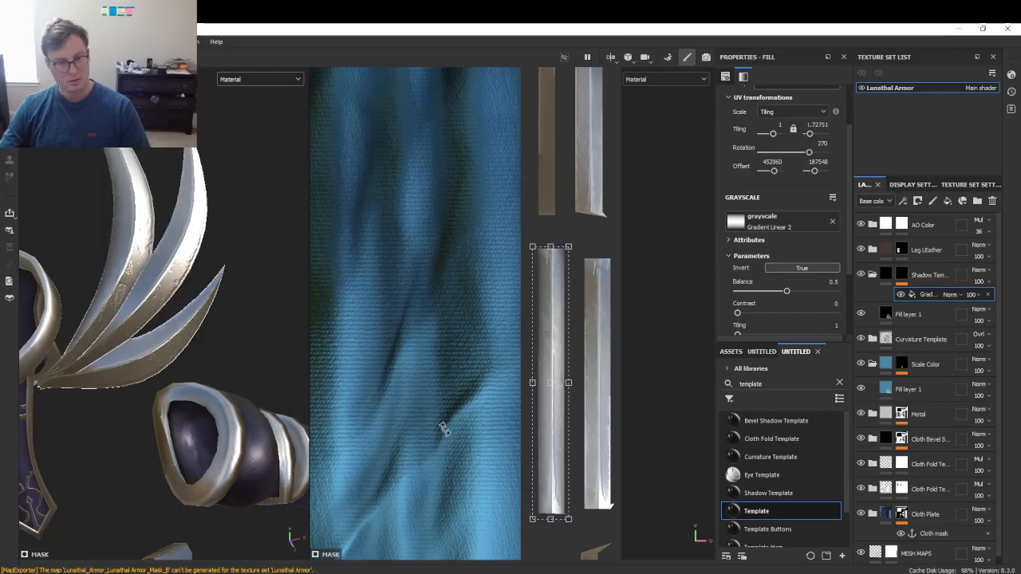
scroll(549, 399, "up", 5)
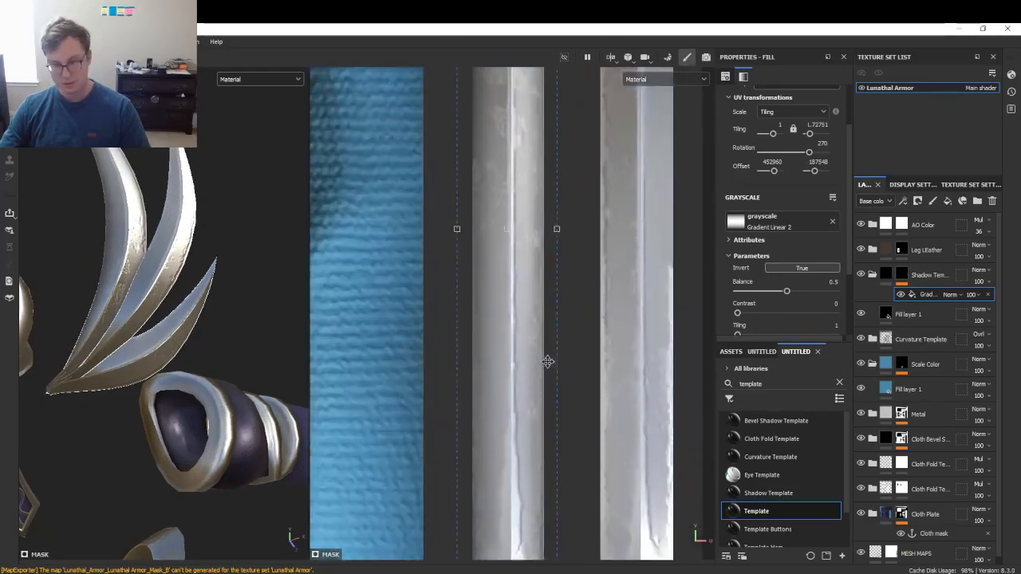
middle_click_drag(547, 363, 543, 323)
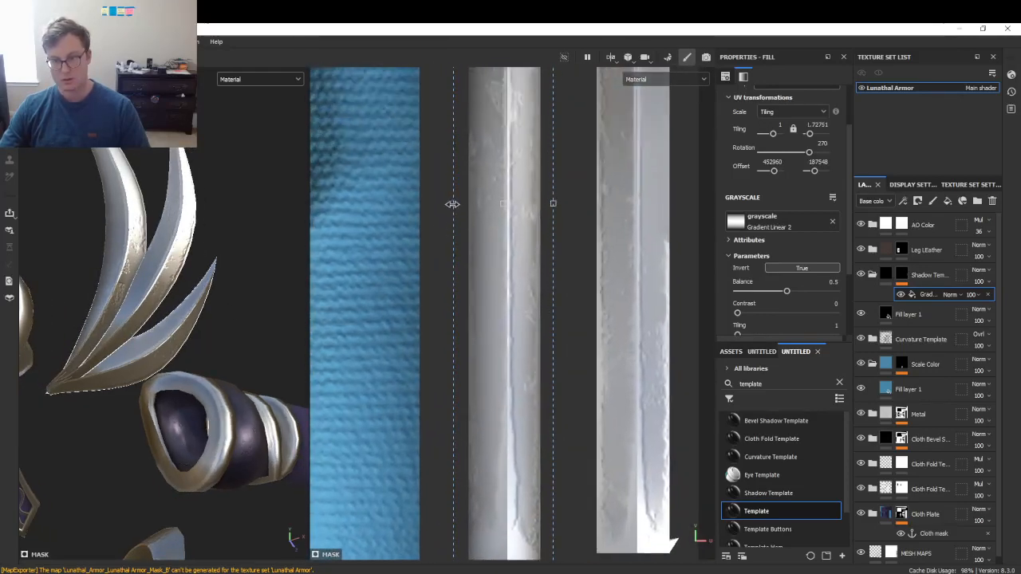
left_click_drag(452, 204, 461, 204)
left_click_drag(552, 202, 542, 202)
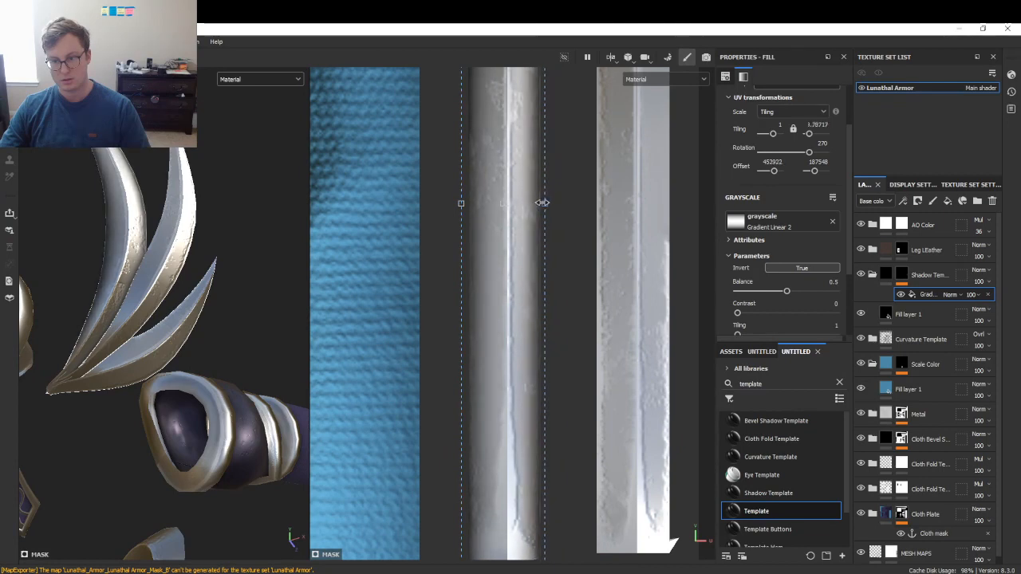
left_click_drag(465, 204, 468, 205)
left_click_drag(105, 262, 89, 237, "alt")
key("c")
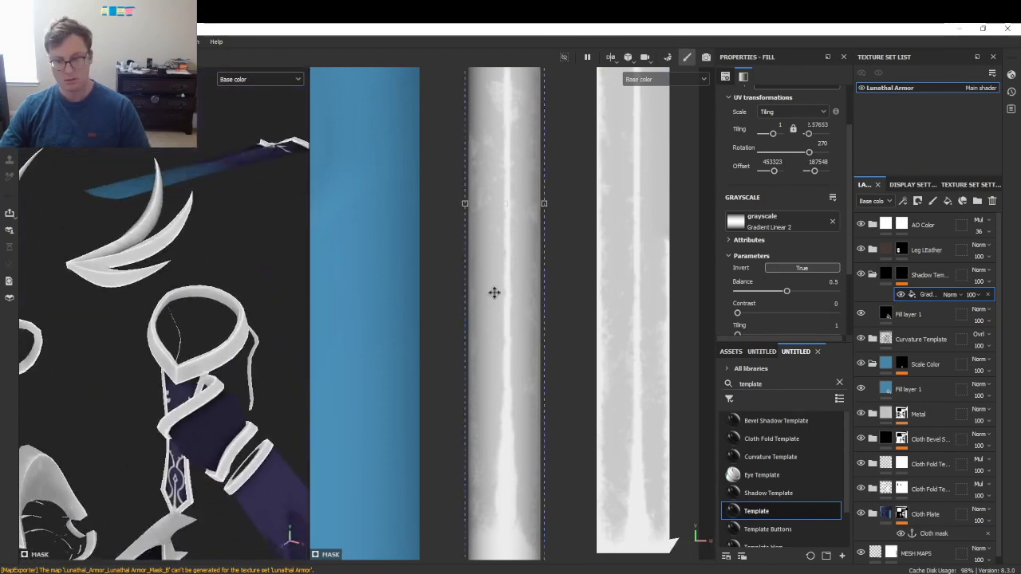
- Duplicate the mask gradient, fit the copy to the neighbouring long metal strip and return to the material display
scroll(492, 291, "down", 3)
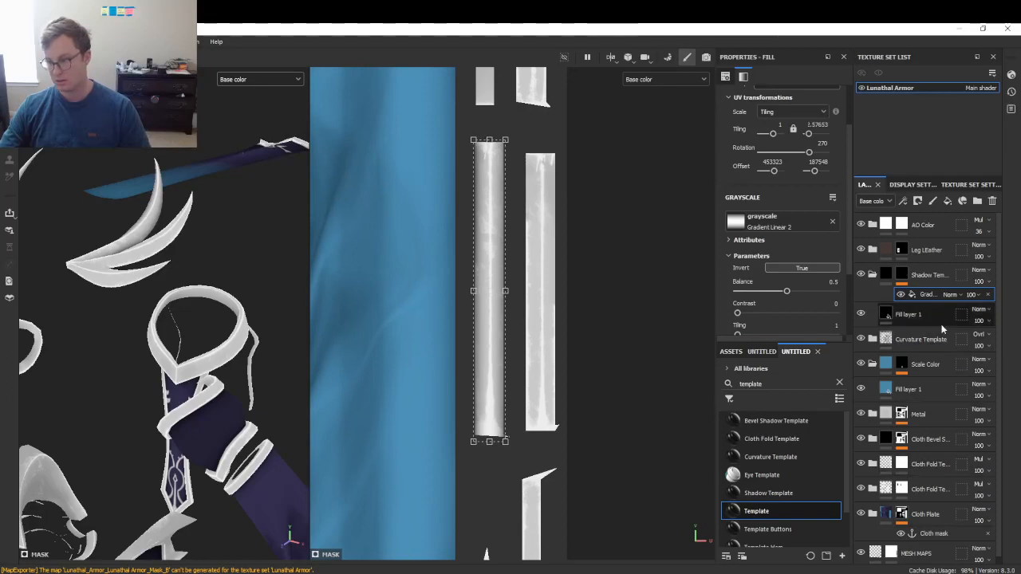
key("ctrl+d")
left_click_drag(485, 326, 539, 325)
scroll(544, 382, "up", 2)
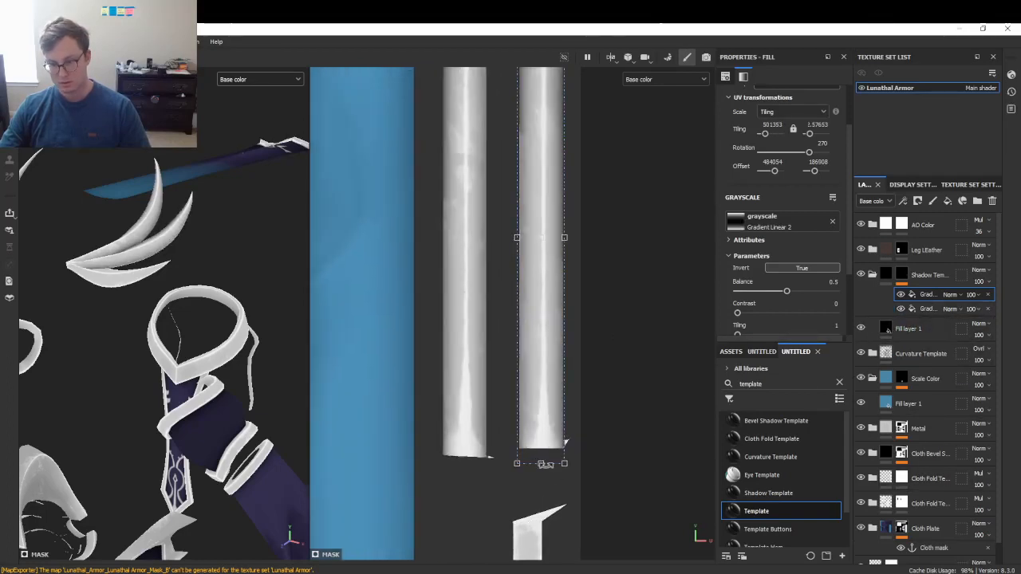
left_click_drag(205, 263, 233, 289, "alt")
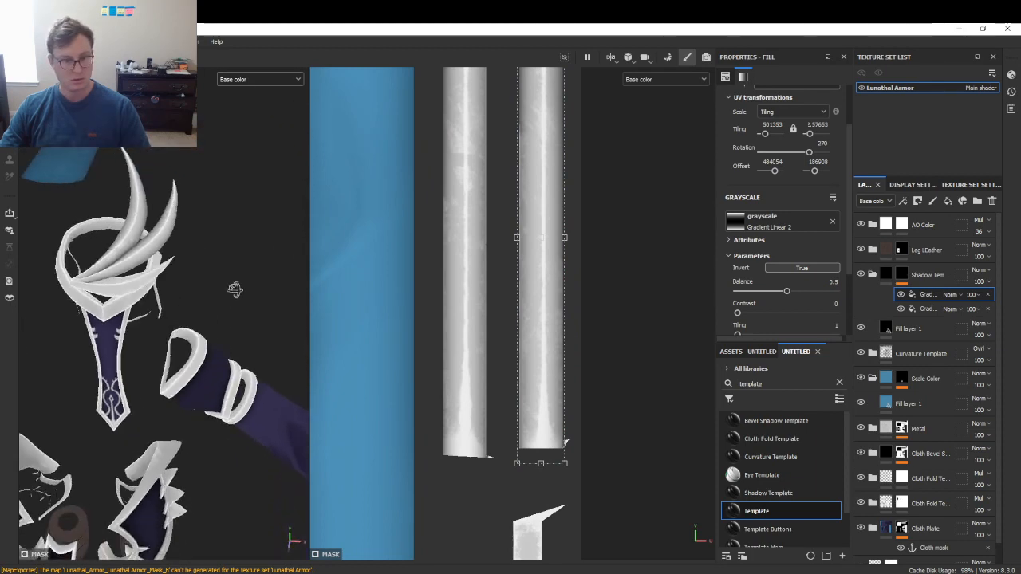
left_click_drag(516, 237, 519, 237)
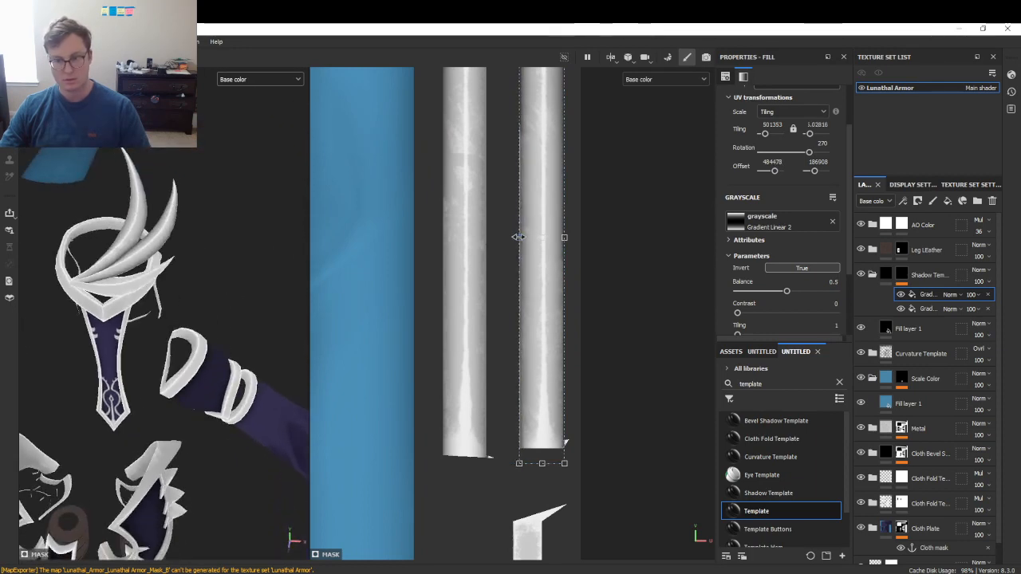
left_click_drag(77, 288, 146, 307, "alt")
key("m")
scroll(196, 268, "up", 5)
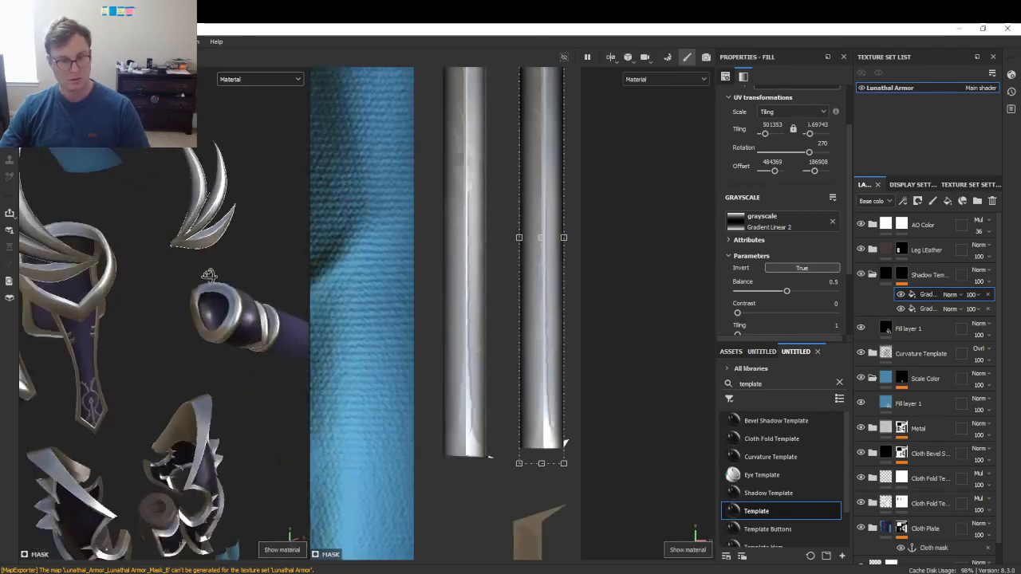
left_click_drag(192, 279, 166, 298, "alt")
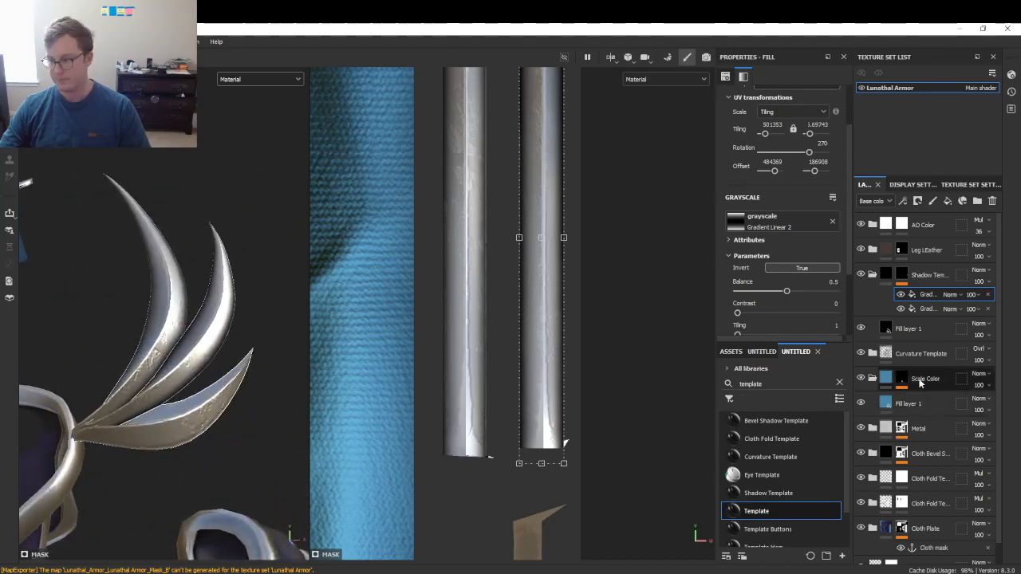
- Set the blend mode of both mask gradients to Linear dodge (Add)
left_click(957, 308)
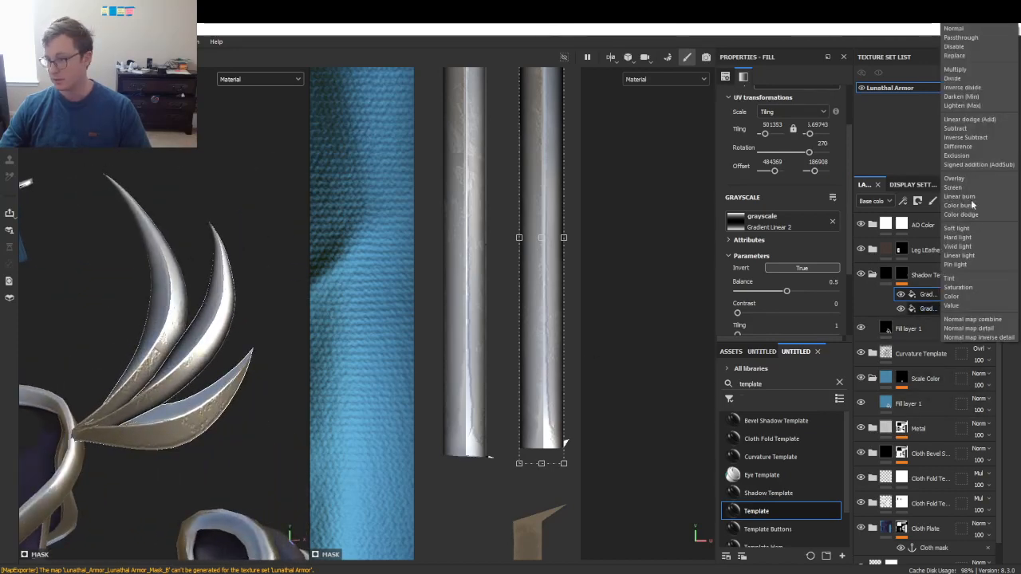
left_click(969, 118)
left_click(957, 295)
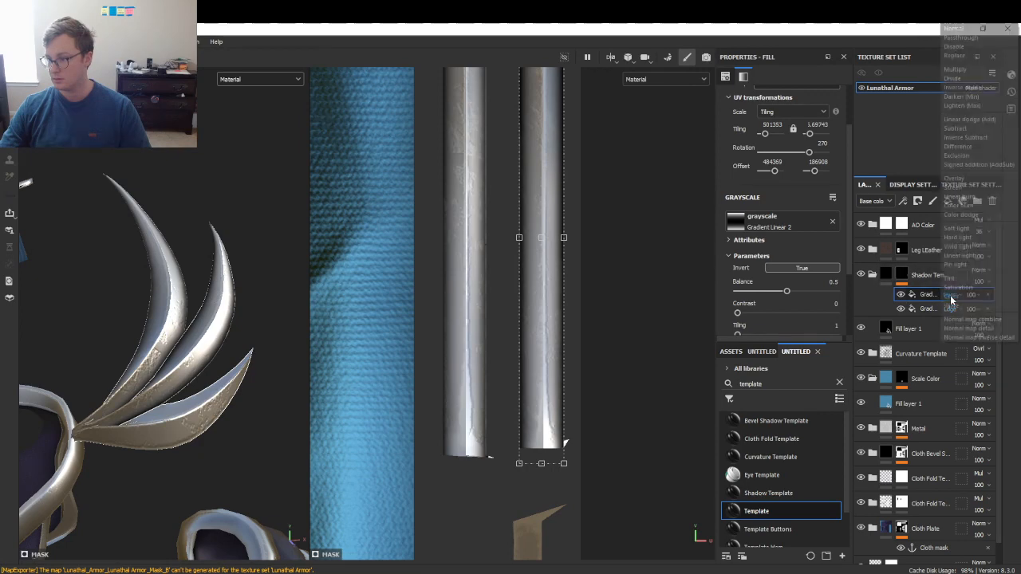
left_click(969, 119)
- Duplicate the gradient and fit the copy to the shorter metal strip above the outer long one in the UV layout
scroll(494, 420, "down", 5)
middle_click_drag(549, 332, 551, 346, "alt")
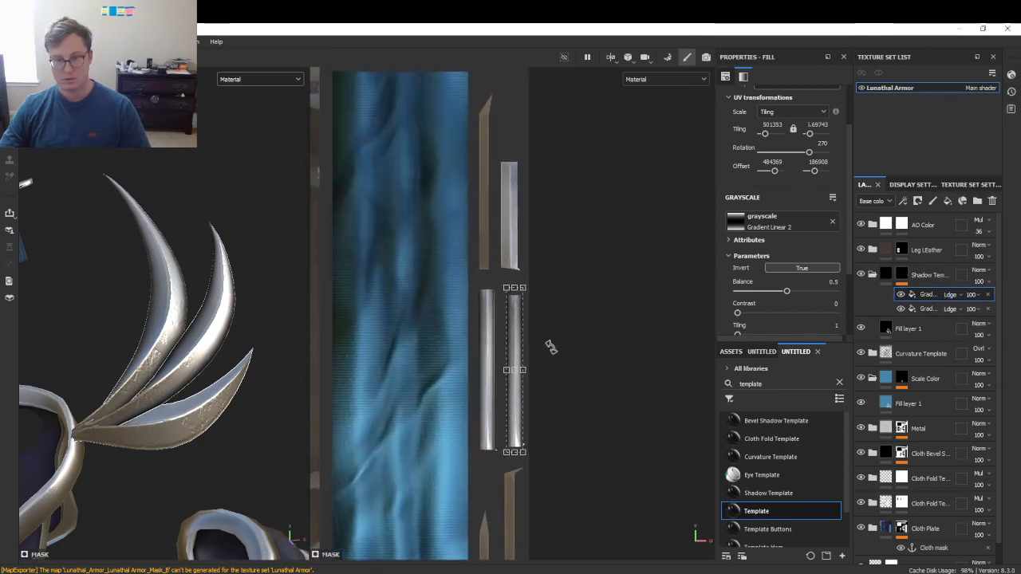
key("ctrl+d")
scroll(467, 340, "up", 1)
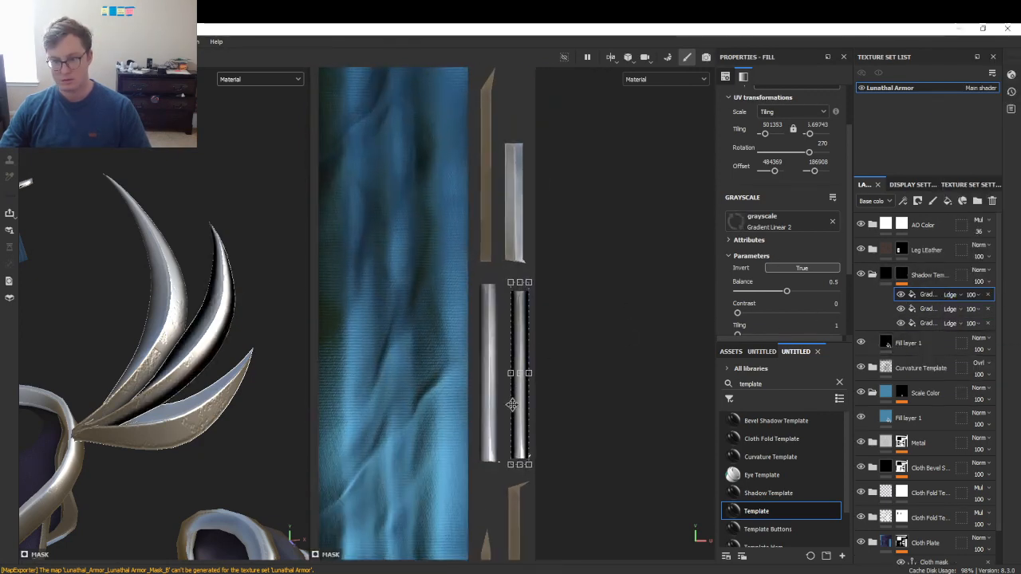
left_click_drag(522, 390, 517, 255, "shift")
middle_click_drag(515, 280, 500, 316, "alt")
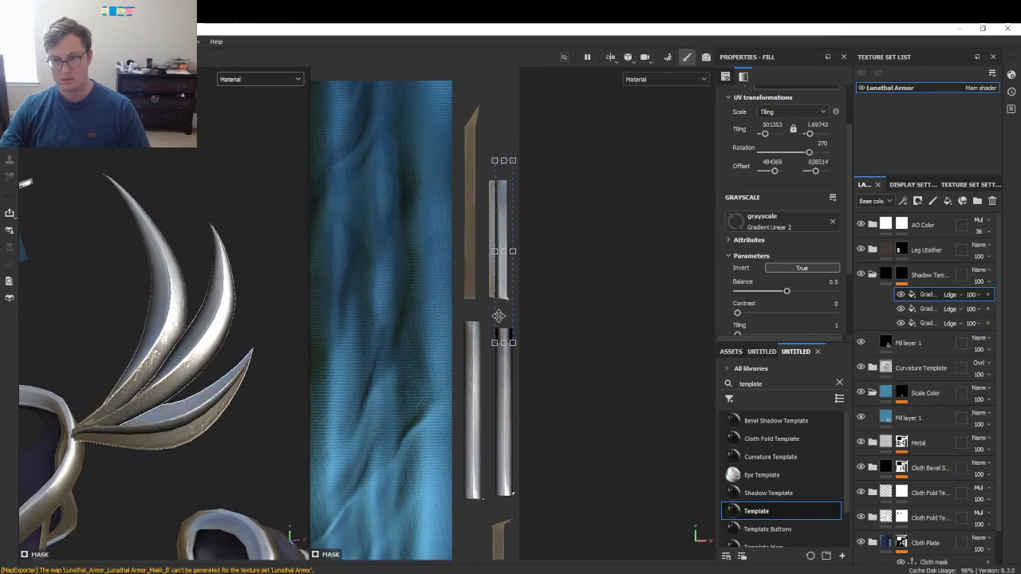
scroll(479, 171, "up", 3)
left_click_drag(469, 141, 458, 172)
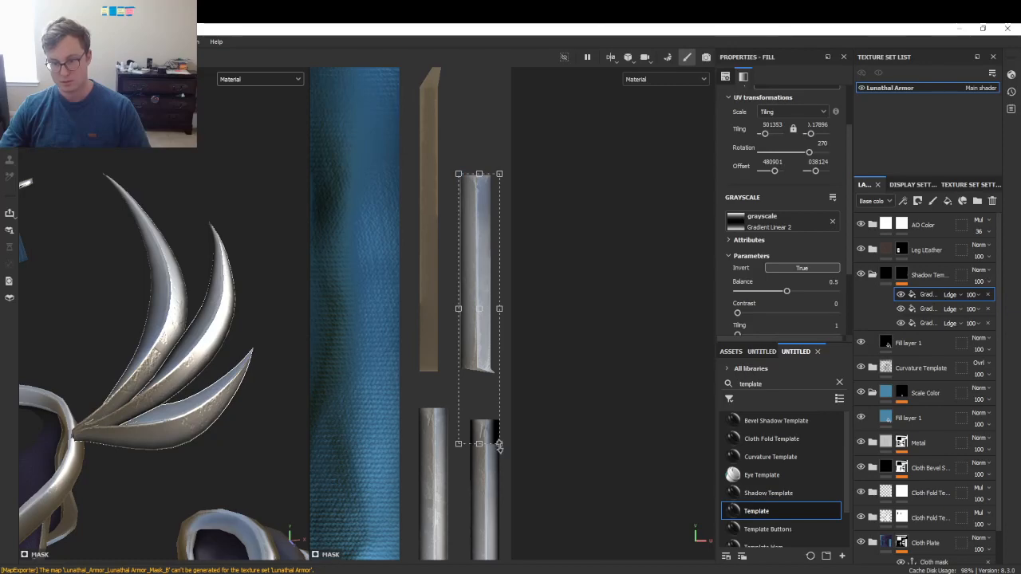
left_click_drag(500, 449, 490, 375)
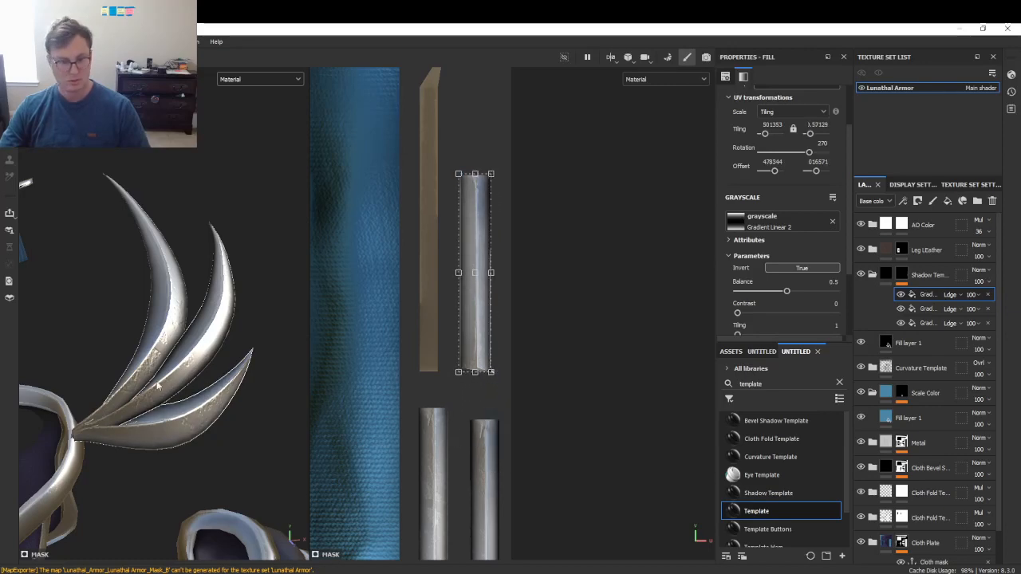
- Examine the gradient shading on the wing blades from several angles, in both the material and base color displays
scroll(171, 405, "up", 2)
left_click_drag(218, 388, 129, 411, "alt")
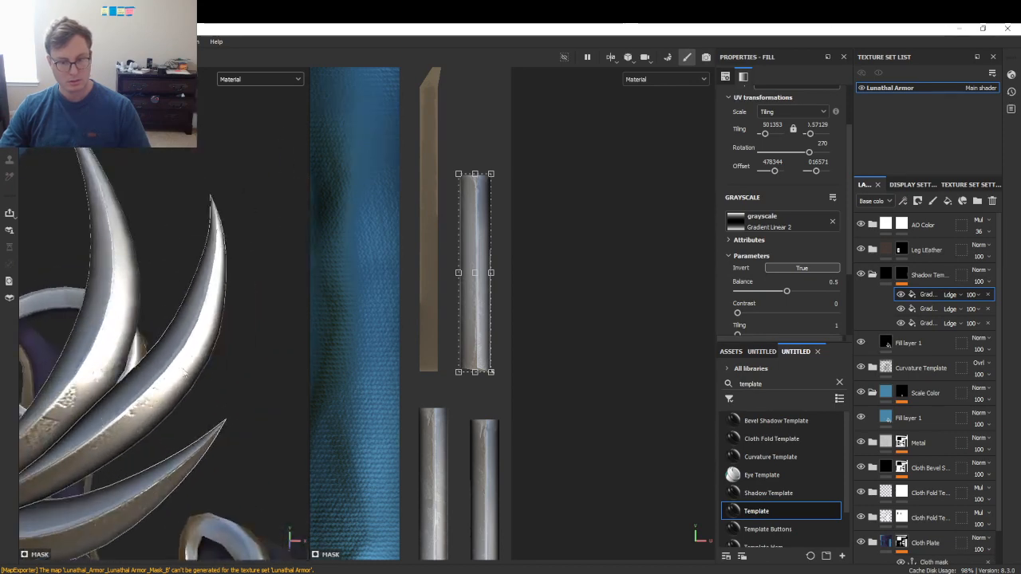
middle_click_drag(195, 351, 202, 375, "alt")
scroll(203, 374, "down", 3)
scroll(203, 375, "down", 3)
left_click_drag(181, 429, 188, 401, "alt")
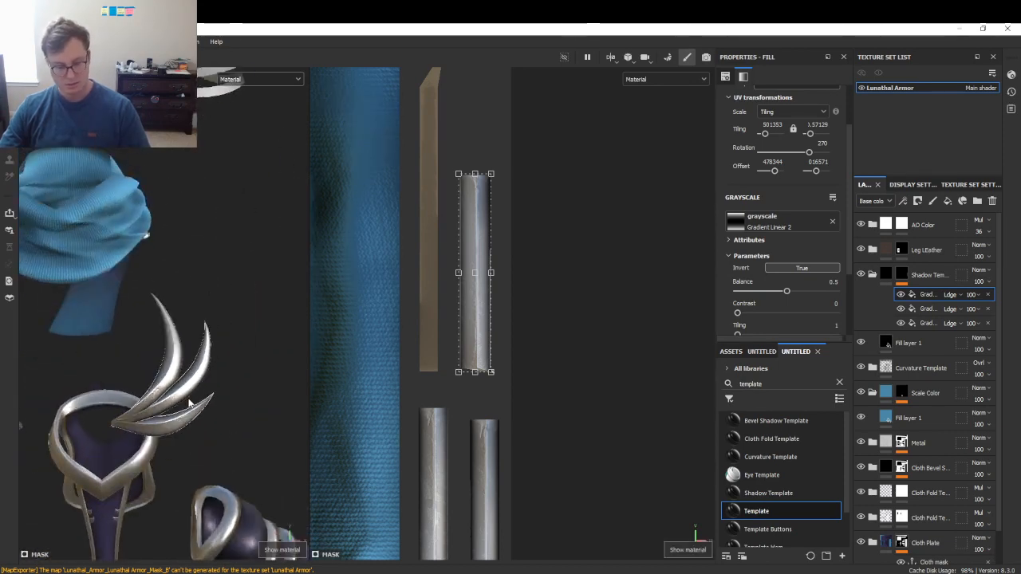
key("c")
left_click_drag(188, 403, 251, 228, "alt")
scroll(493, 363, "down", 2)
- Try adding a paint effect to the shadow mask and polygon-filling the three remaining narrow blade strips white
right_click(910, 287)
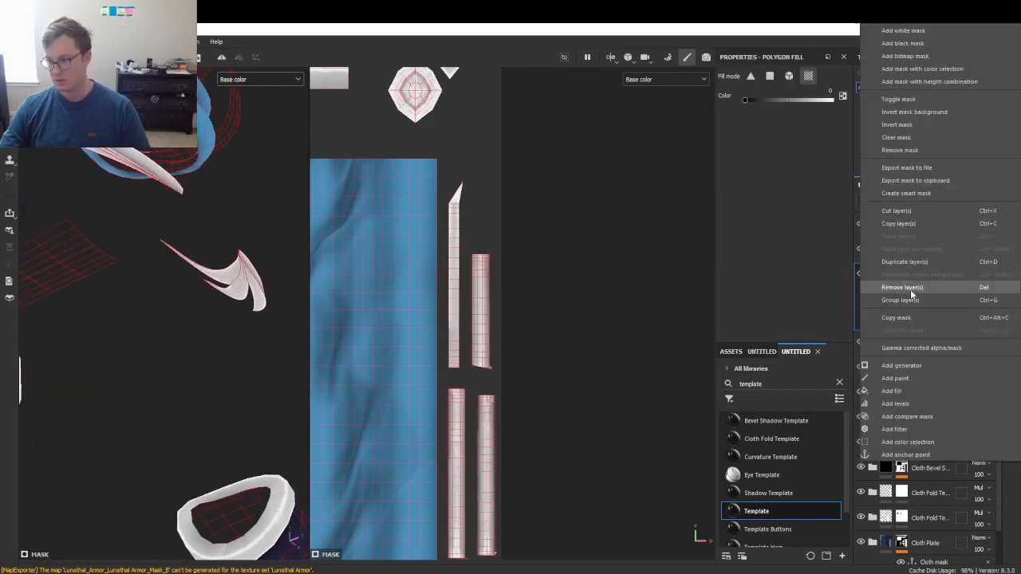
left_click(895, 381)
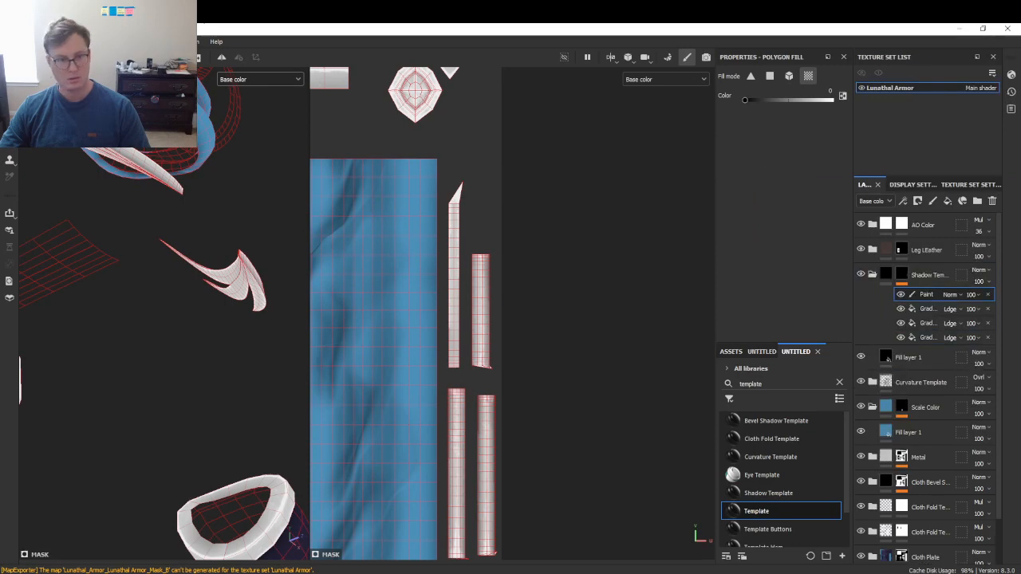
middle_click_drag(440, 252, 452, 233)
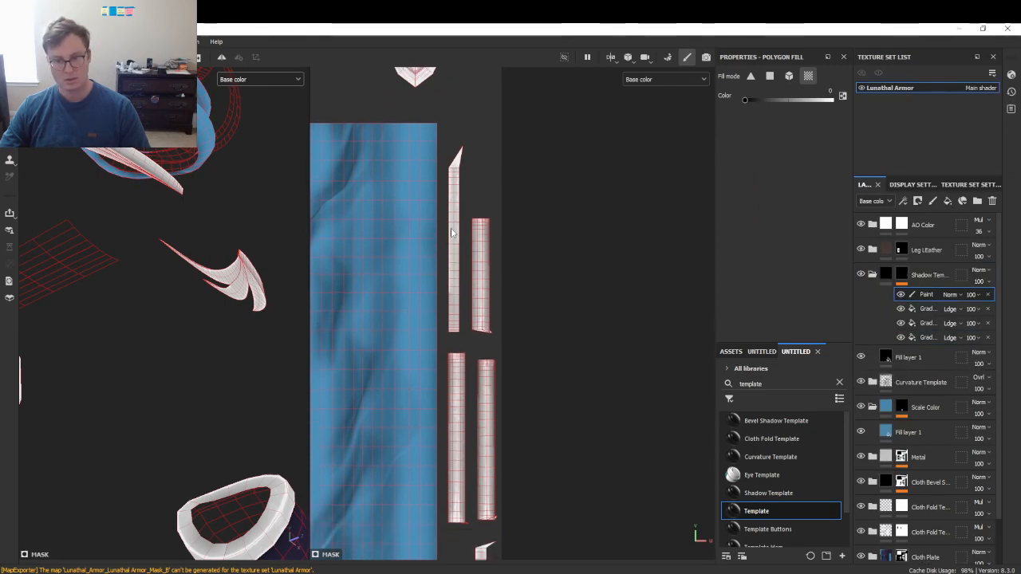
key("x")
left_click(455, 242)
middle_click_drag(478, 295, 472, 193, "alt")
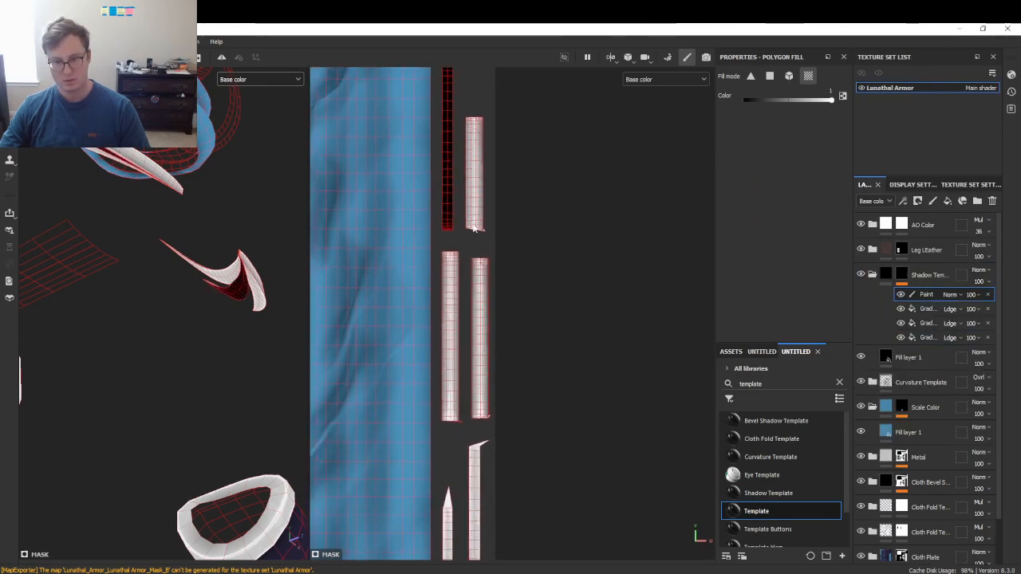
left_click(475, 473)
left_click(449, 519)
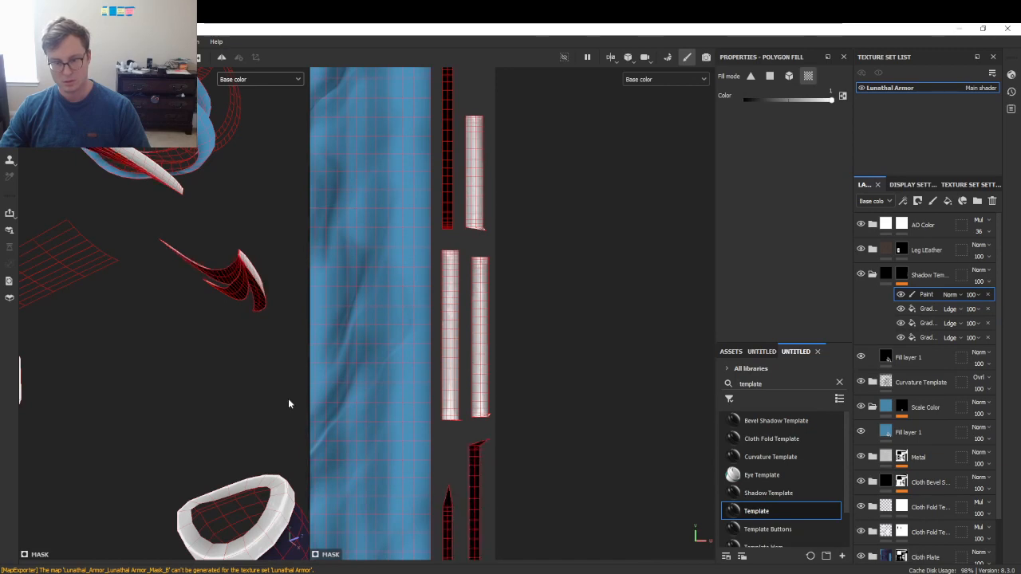
- Return to the material display, undo the polygon fills on the narrow strips and delete the paint effect from the shadow mask
key("m")
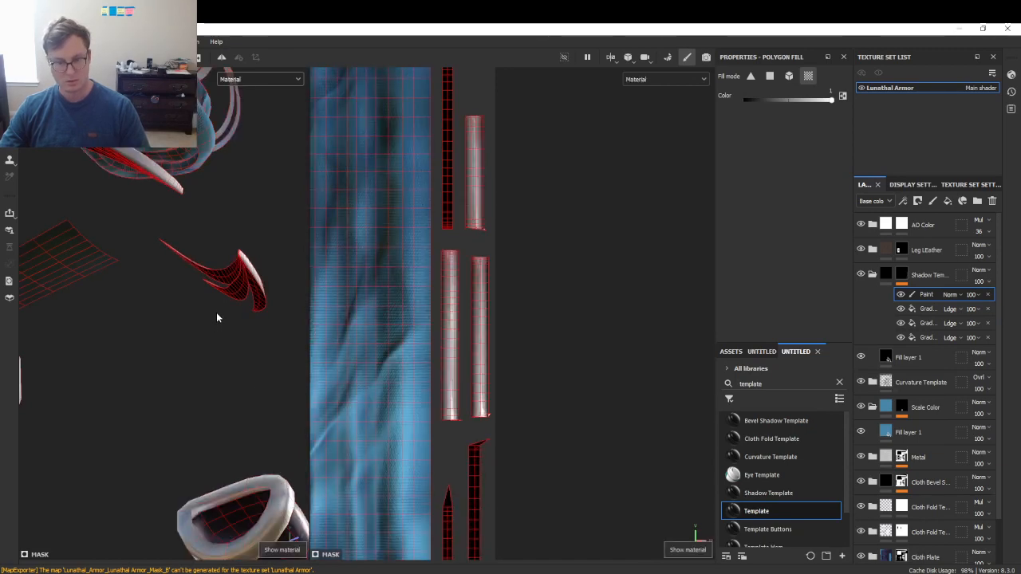
left_click_drag(218, 317, 249, 289, "alt")
middle_click_drag(500, 335, 494, 331, "alt")
key("ctrl+z")
key("ctrl+z")
key("ctrl+z")
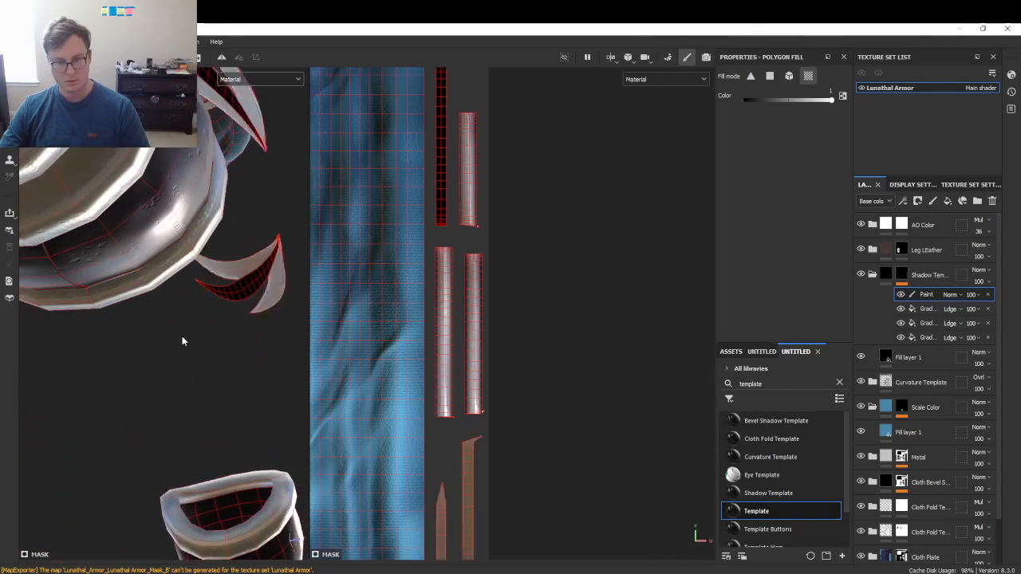
left_click_drag(182, 342, 201, 383, "alt")
middle_click_drag(479, 391, 471, 252, "alt")
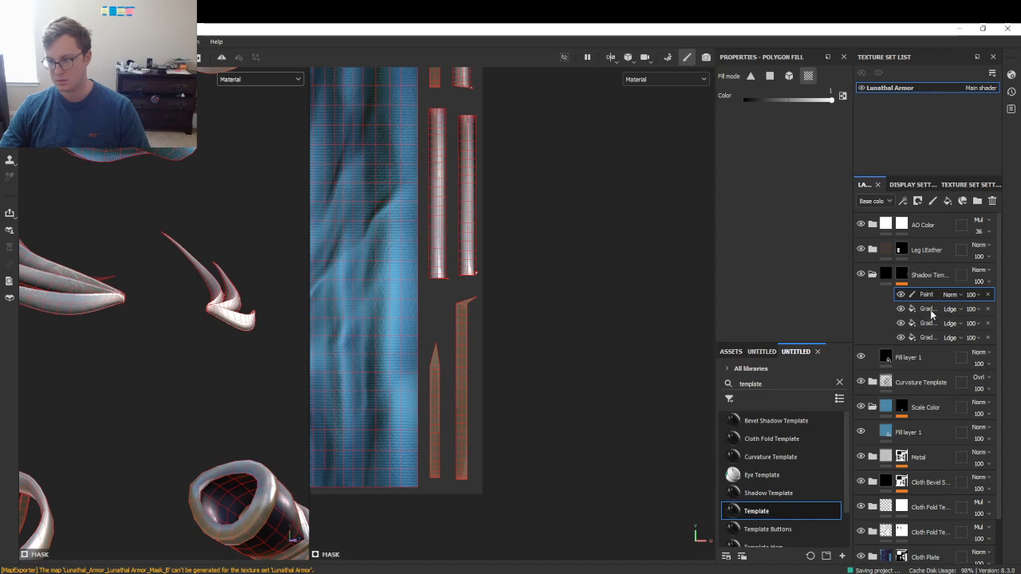
left_click(931, 309)
left_click(930, 297)
left_click(988, 295)
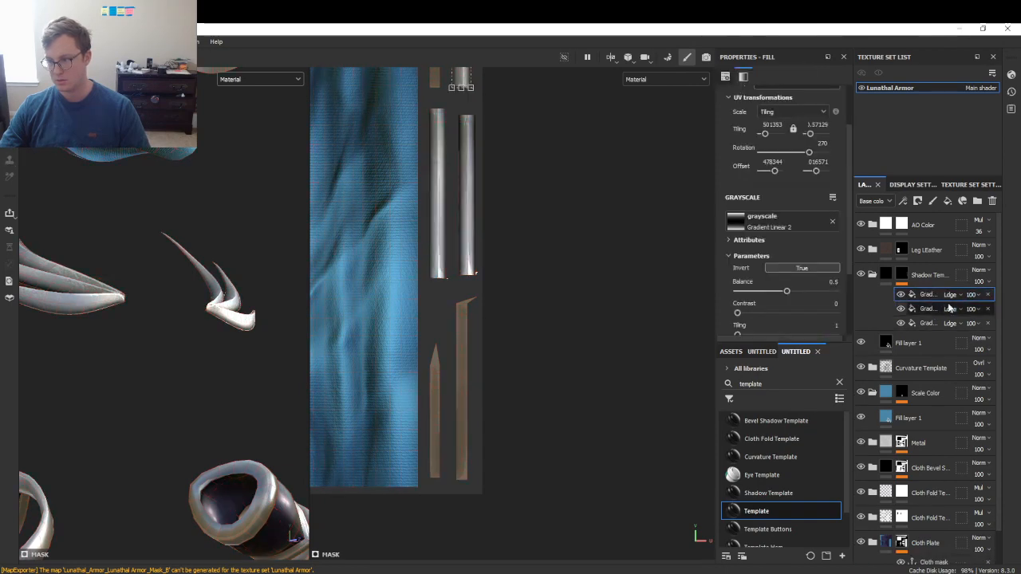
- Duplicate the short strip's gradient and move the copy over the pointed narrow strip near the bottom of the UV layout
key("ctrl+d")
scroll(520, 244, "down", 4)
left_click_drag(488, 133, 474, 333)
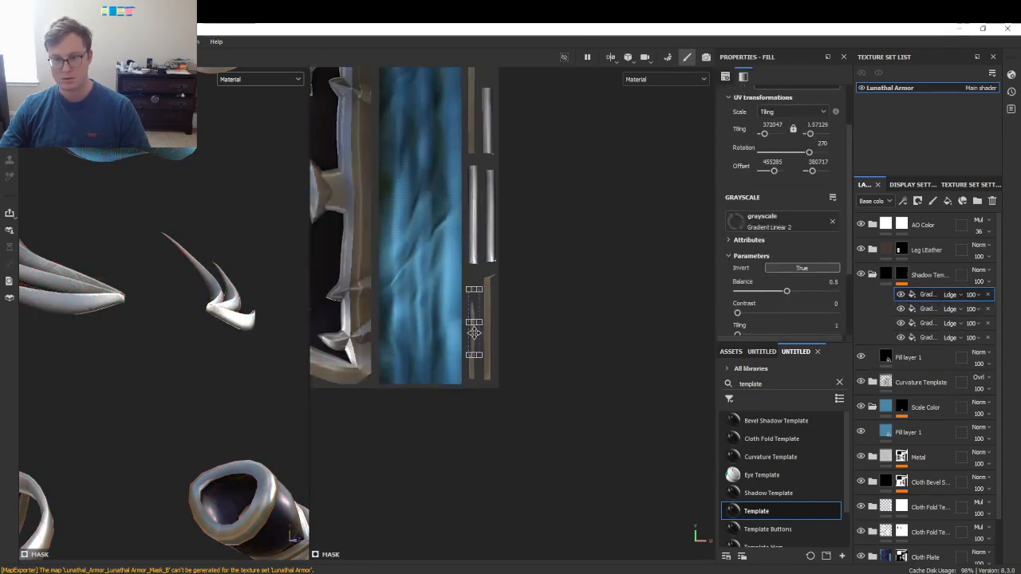
left_click_drag(520, 257, 463, 213, "shift")
scroll(641, 290, "up", 4)
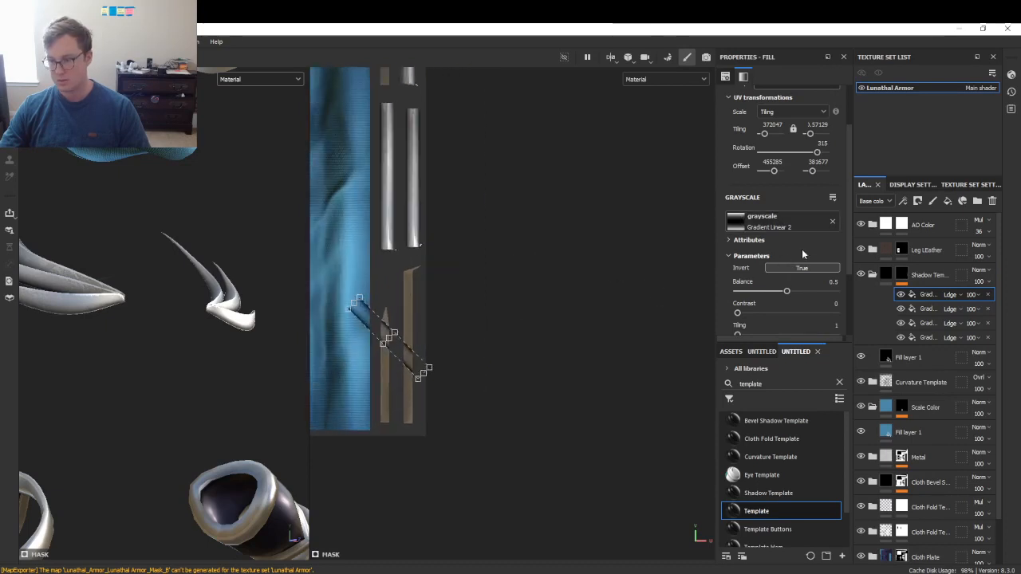
key("ctrl+z")
- Replace the image of the gradient on the pointed strip with Gradient Linear 1
left_click(800, 227)
left_click(902, 371)
scroll(462, 325, "up", 4)
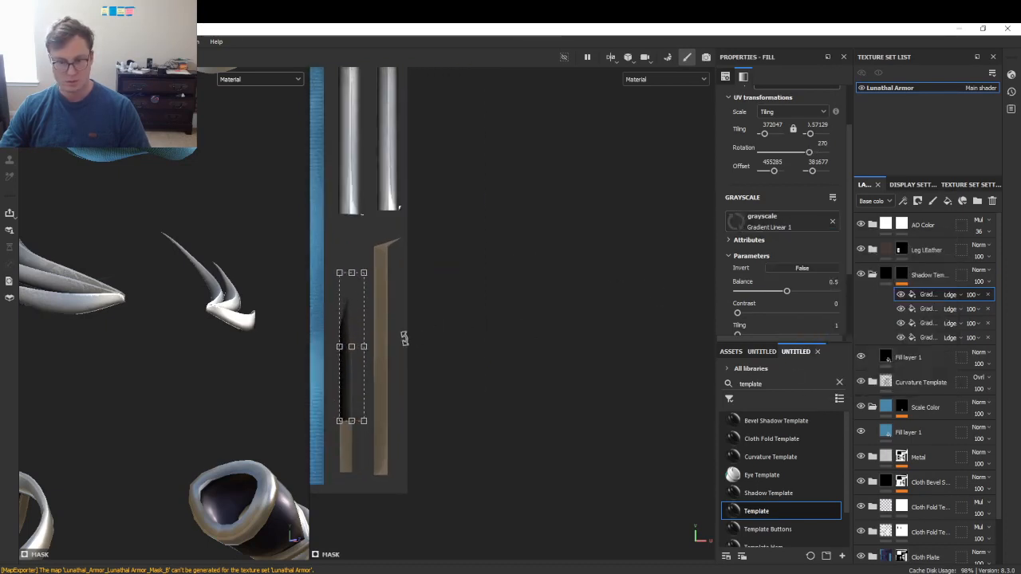
- Set the gradient's rotation to 0 and fit it across the lower ends of both narrow strips at the bottom of the UV layout
middle_click_drag(406, 343, 473, 310, "alt")
left_click_drag(473, 311, 378, 219, "shift")
mouse_move(438, 319)
left_mouse_down()
mouse_move(449, 403)
mouse_move(465, 427)
mouse_move(438, 335)
left_mouse_up()
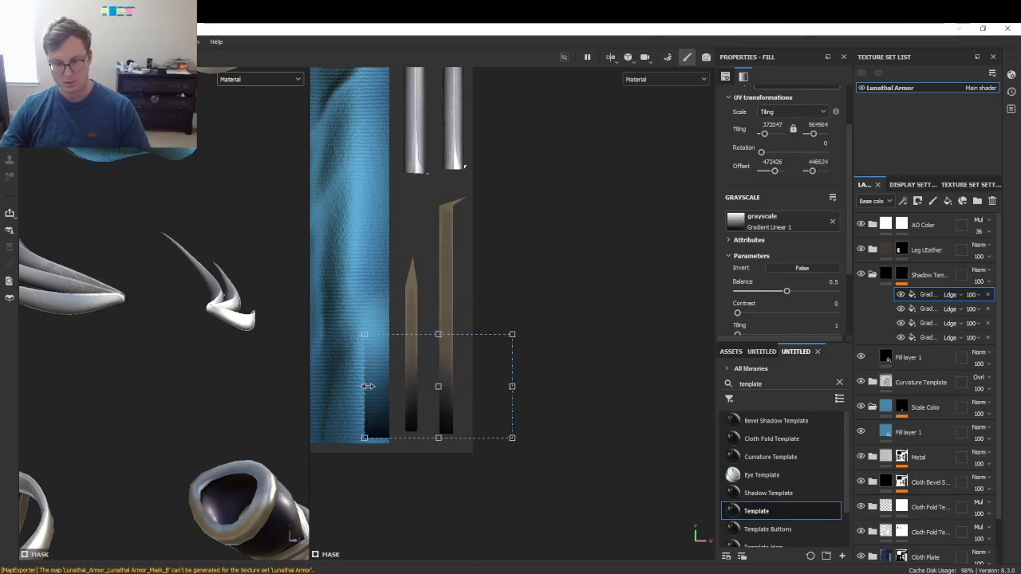
left_click_drag(367, 386, 398, 387)
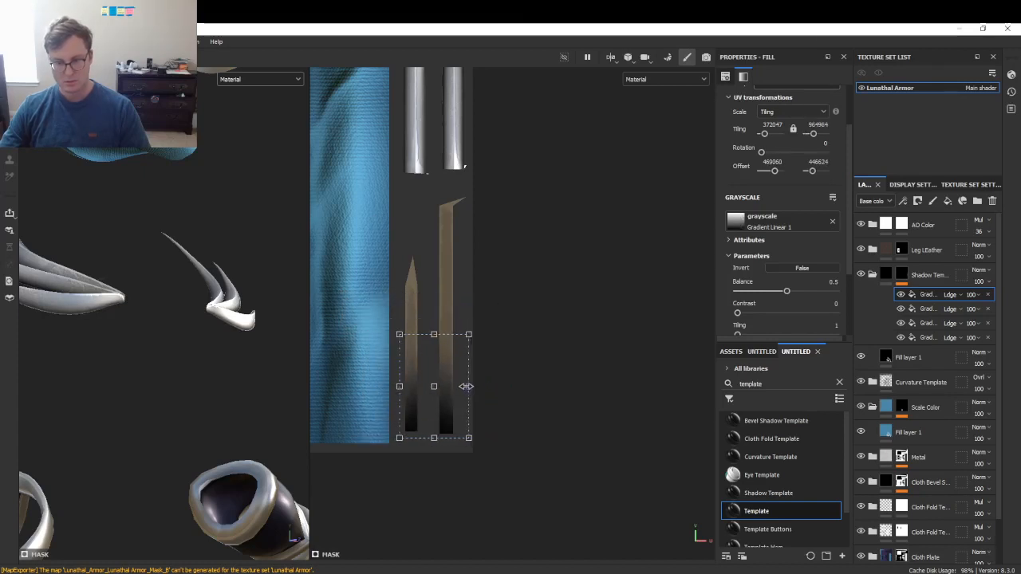
left_click_drag(256, 326, 289, 303, "alt")
scroll(237, 324, "up", 3)
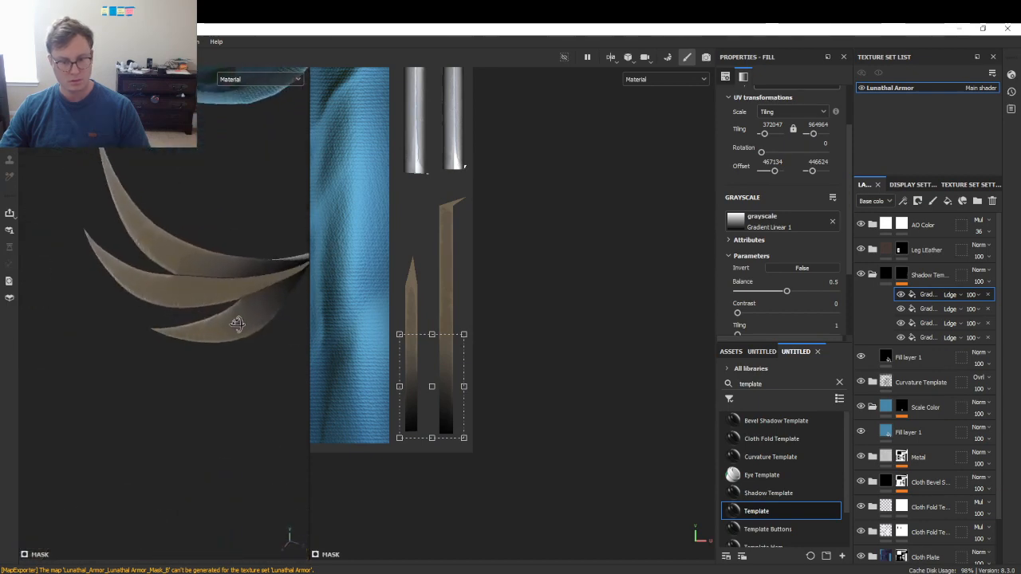
left_click_drag(430, 332, 431, 298)
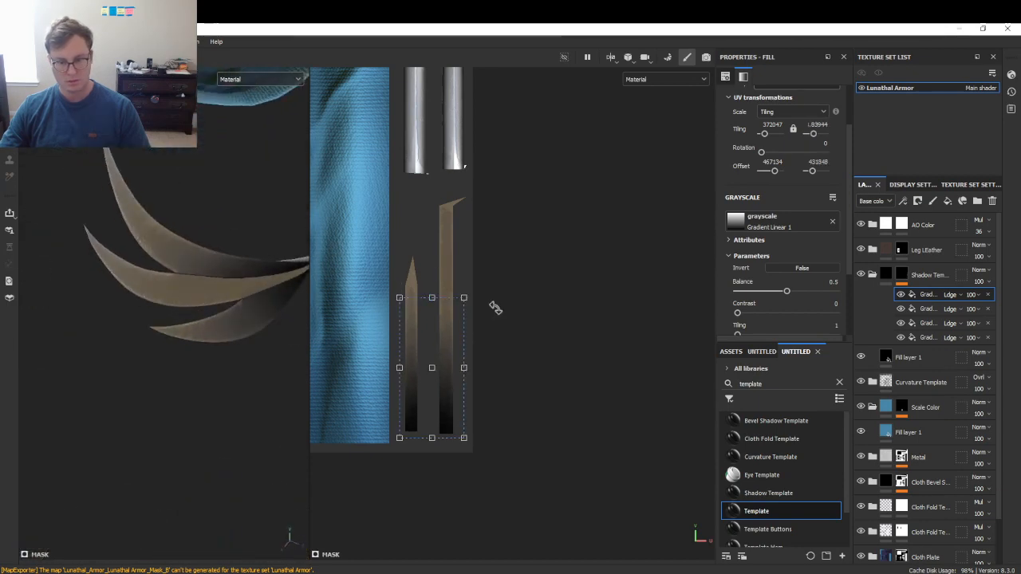
- Duplicate the gradient and fit the copy over the lower half of the remaining brown strip higher in the UV layout
middle_click_drag(464, 327, 511, 465, "alt")
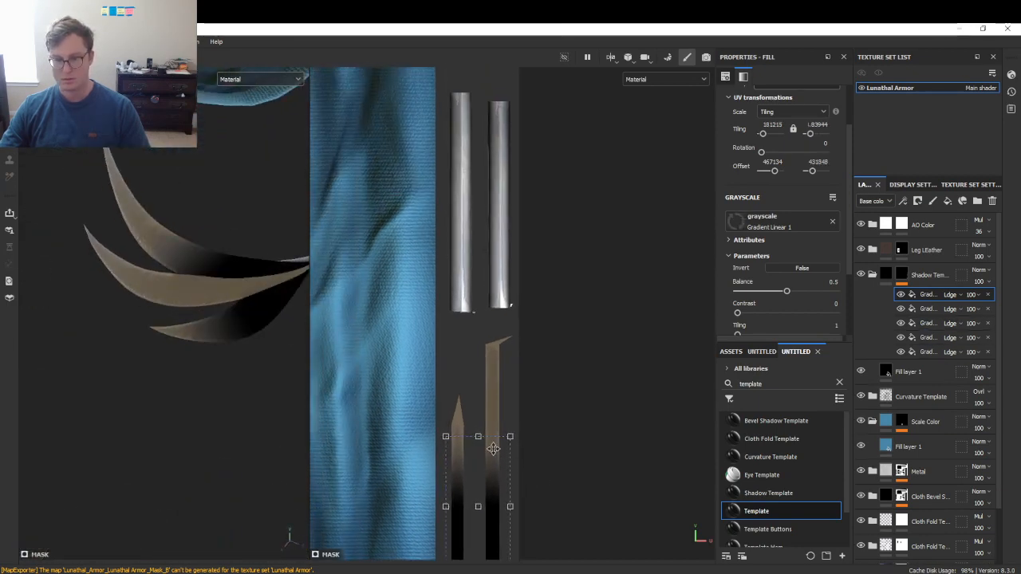
scroll(494, 438, "down", 3)
left_click_drag(489, 468, 486, 209)
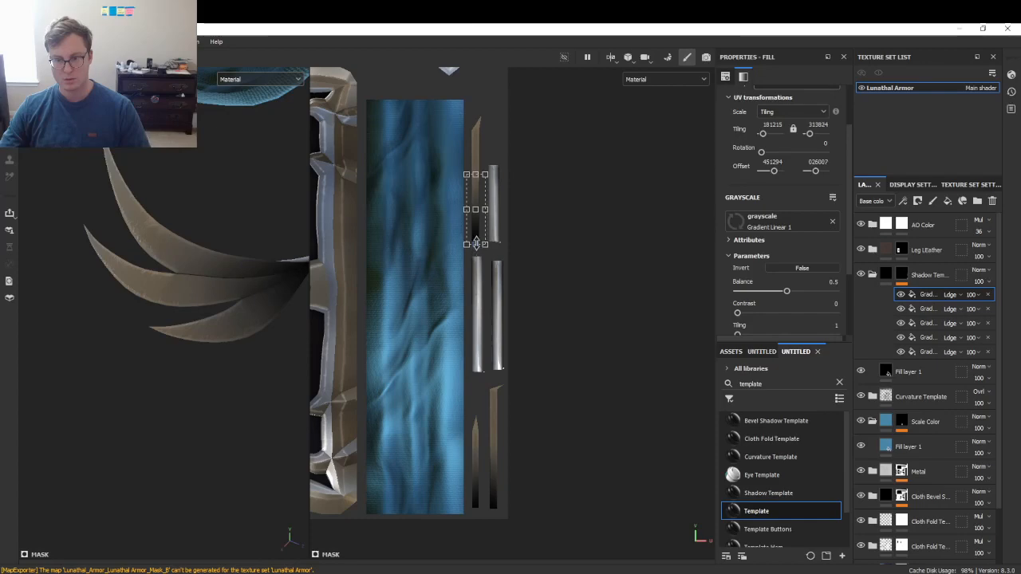
scroll(476, 244, "up", 5)
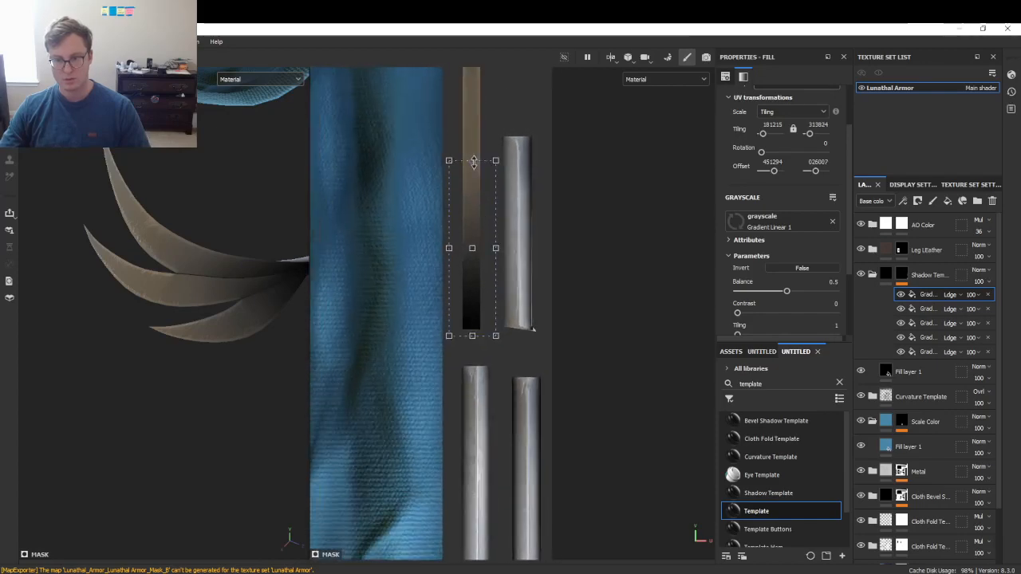
left_click_drag(474, 162, 468, 118)
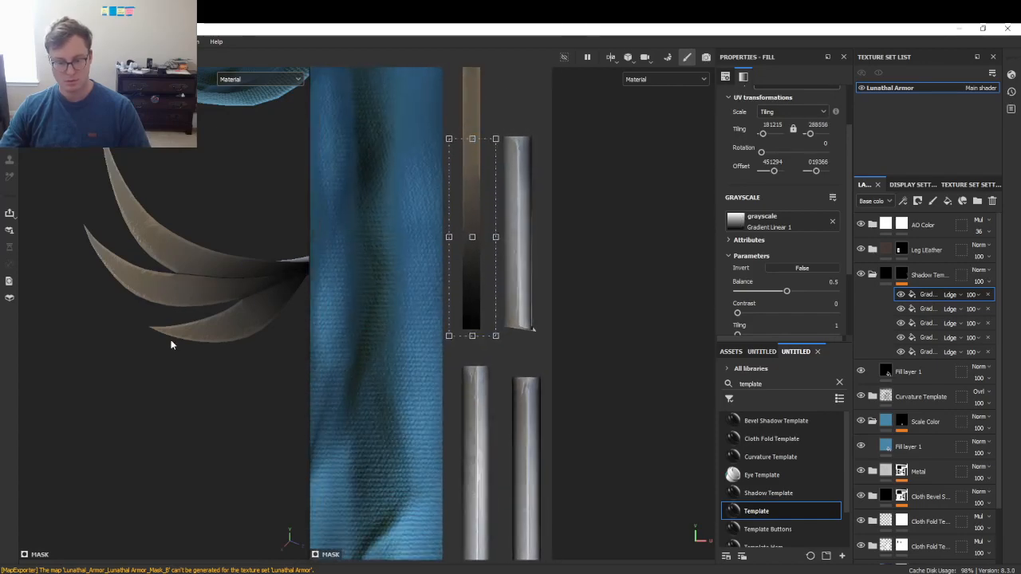
left_click_drag(219, 329, 191, 349, "alt")
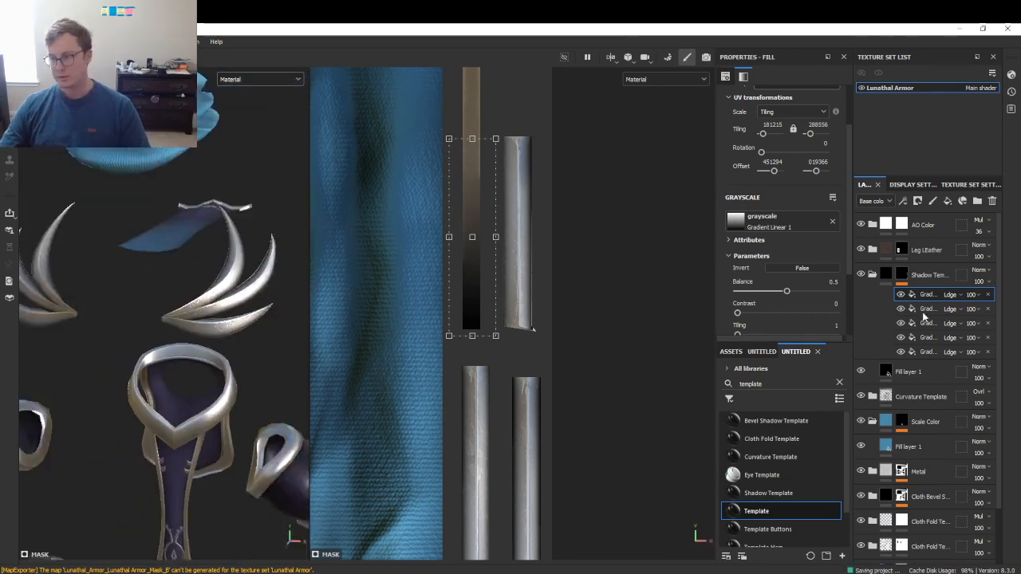
- Delete the two newest gradients on the brown strips from the shadow mask
key("ctrl")
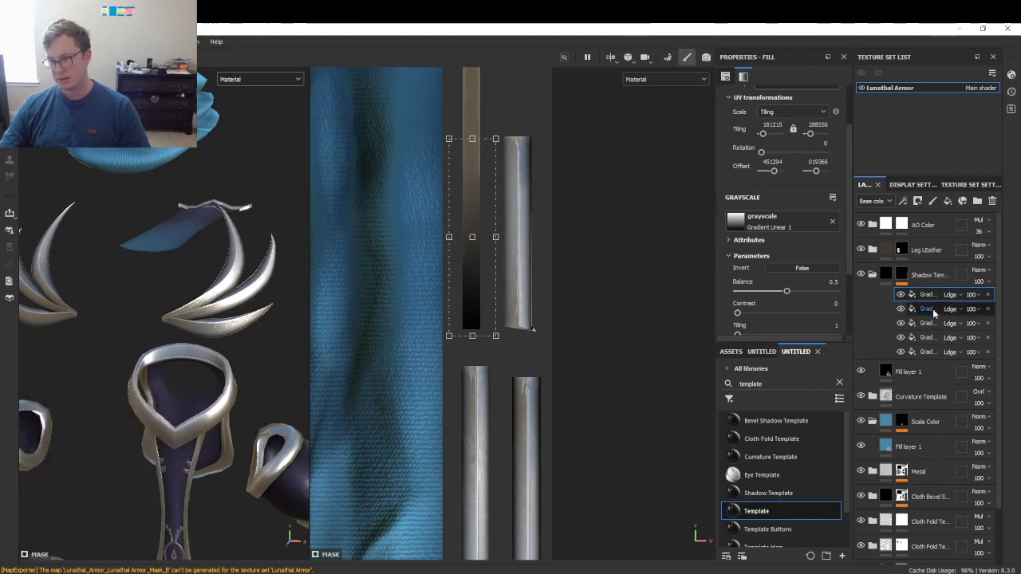
left_click(933, 311, "ctrl")
left_click(931, 323)
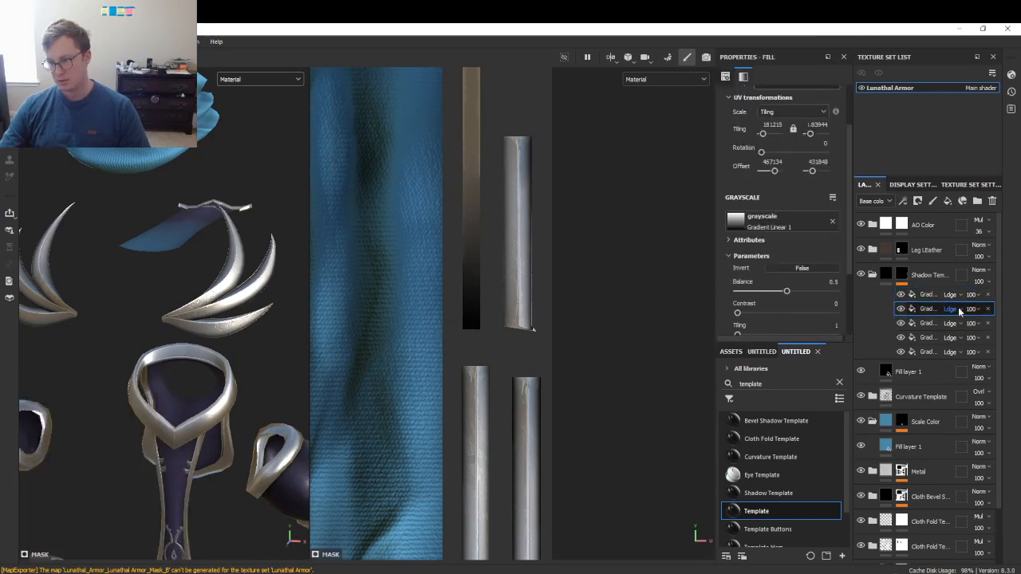
left_click(989, 296)
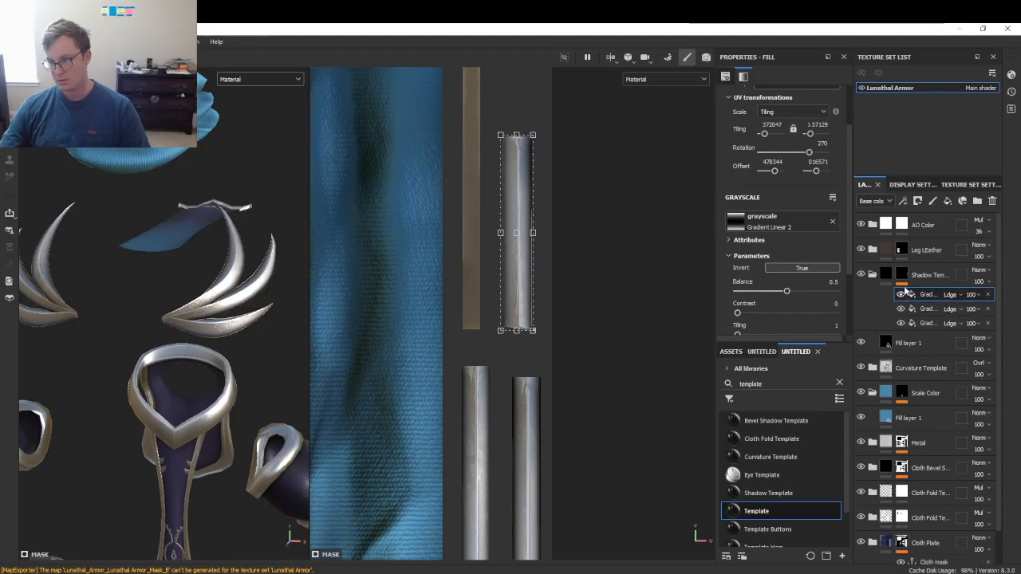
right_click(901, 275)
left_click(895, 378)
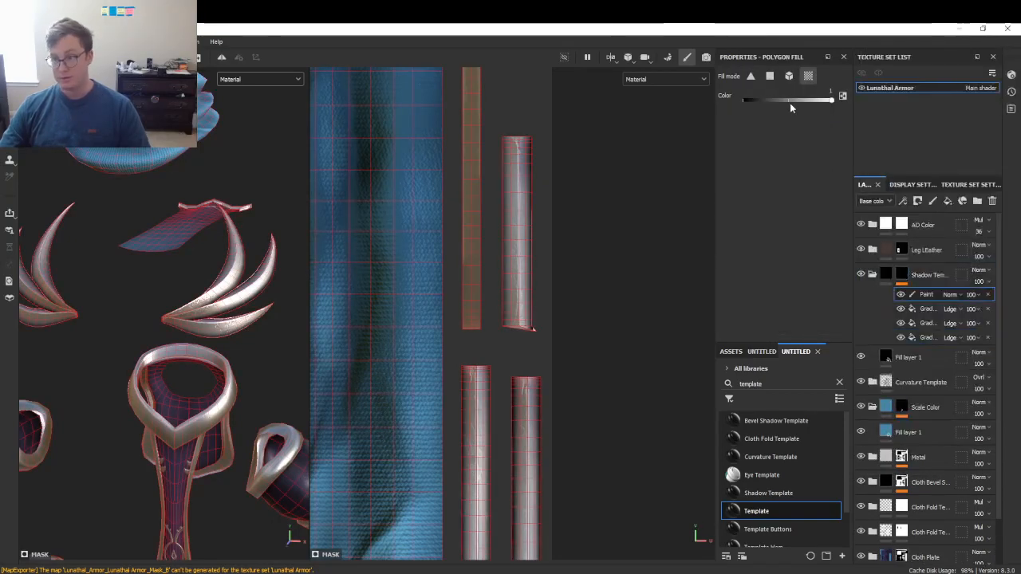
key("ctrl+z")
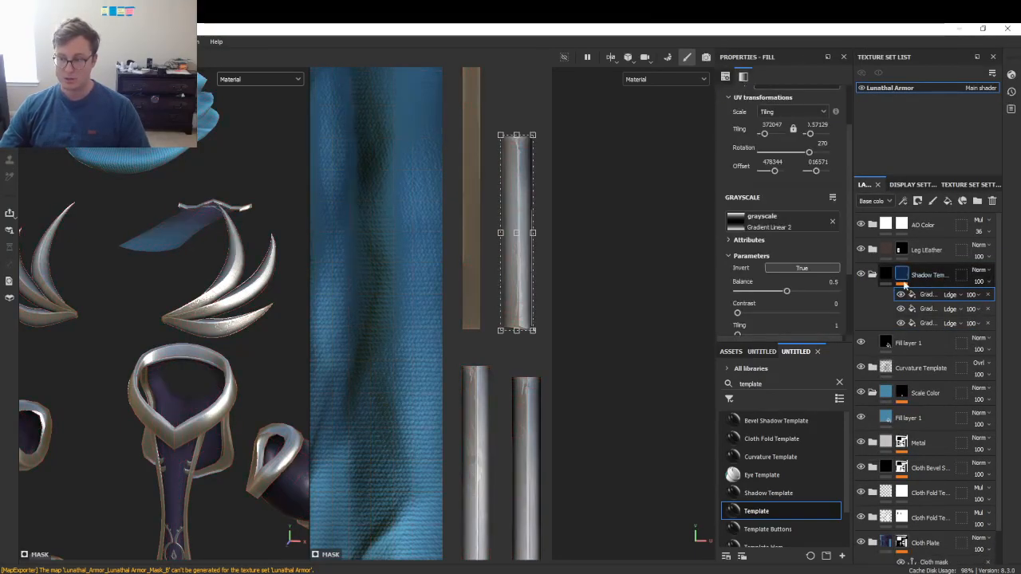
- Add a fill effect to the shadow mask with Planar projection and UV Wrap set to None
right_click(903, 285)
left_click(911, 459)
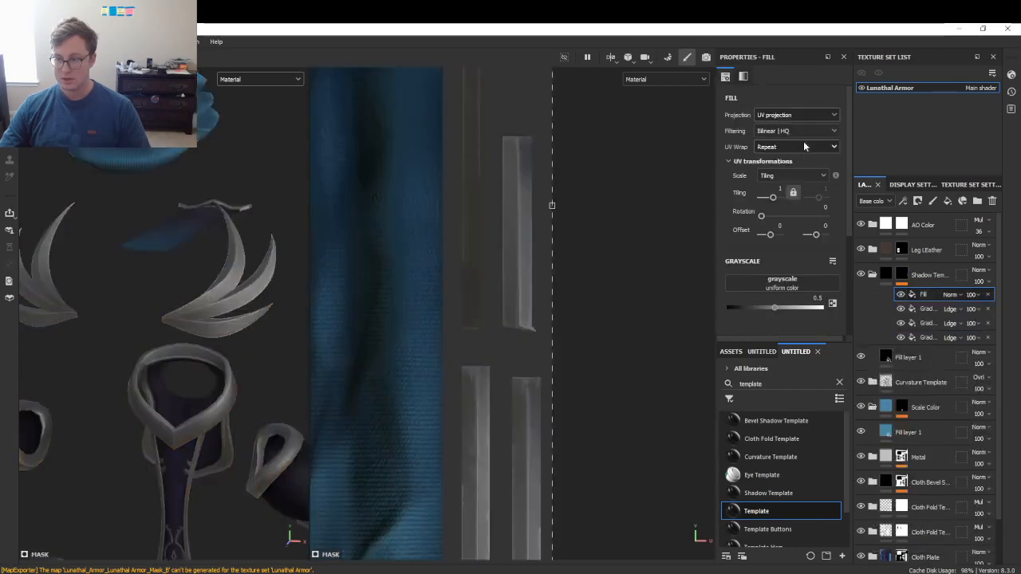
left_click(776, 117)
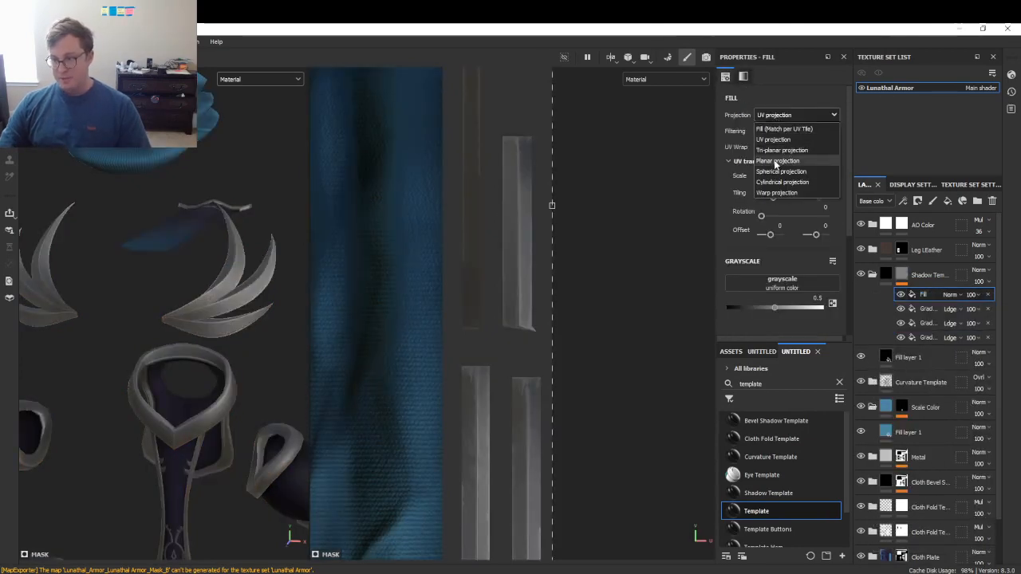
left_click(777, 164)
scroll(785, 172, "down", 1)
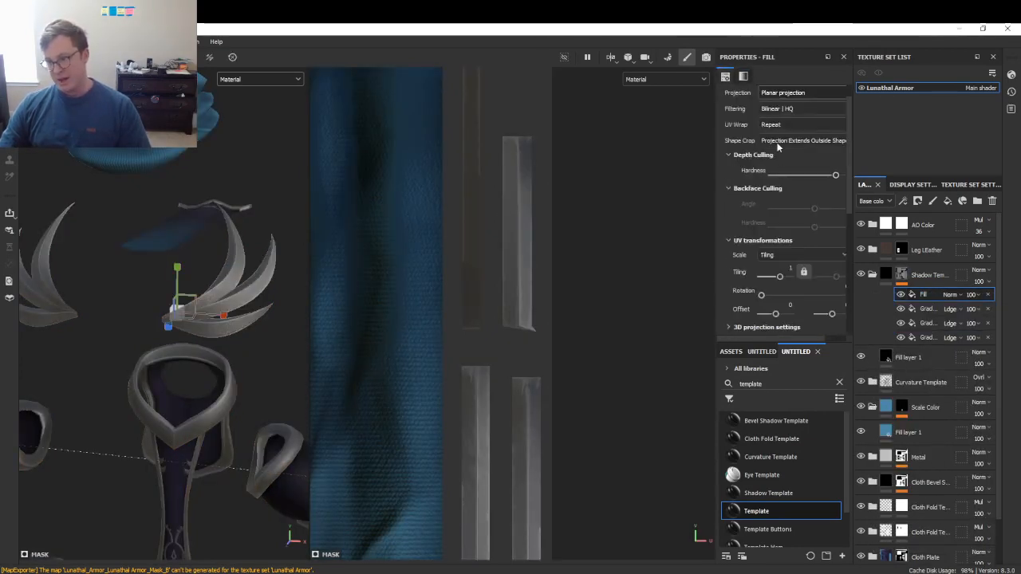
left_click(776, 140)
left_click(781, 152)
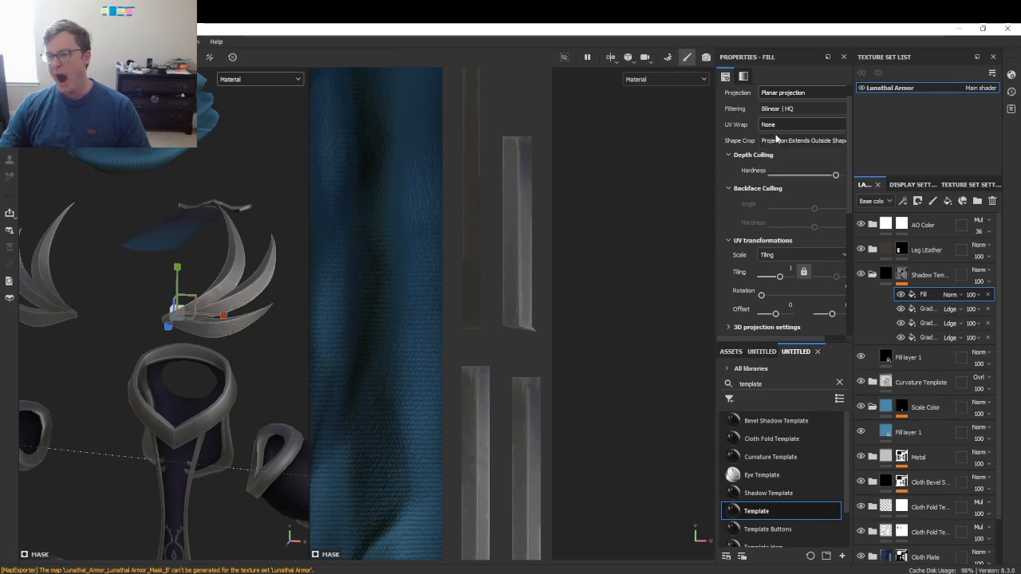
- Search the grayscale resources for gradients and assign Gradient Linear 1 to the new fill
scroll(769, 219, "down", 5)
left_click(764, 118)
type("grade")
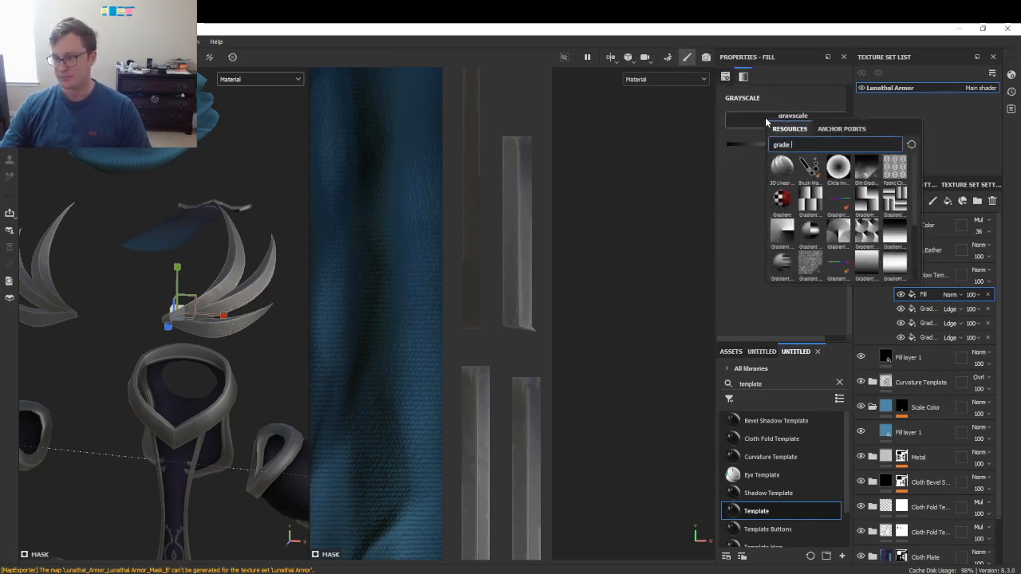
left_click(863, 266)
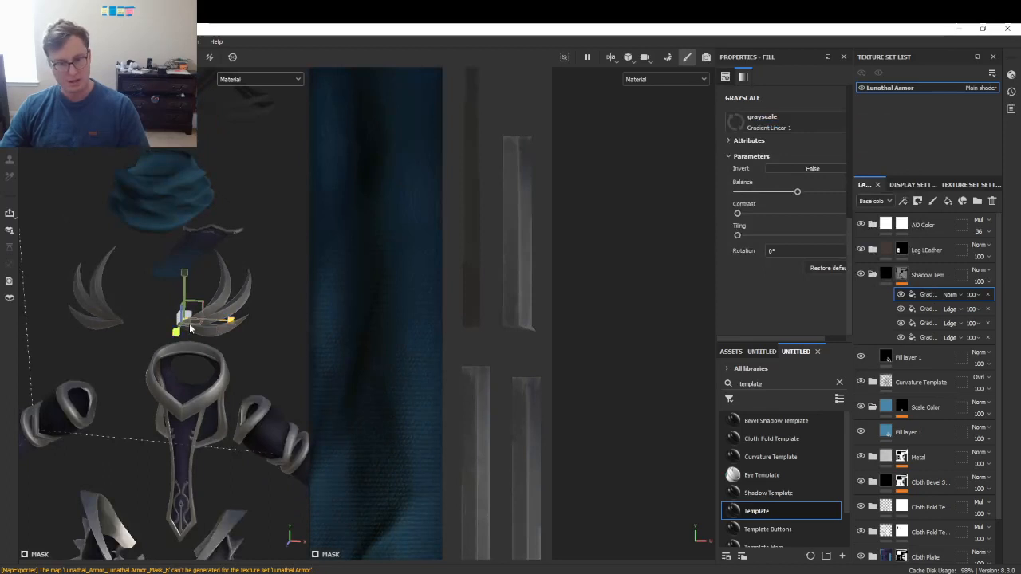
- Shrink the planar projection box and move it onto the base of the wing blades
left_click_drag(189, 328, 122, 332, "alt")
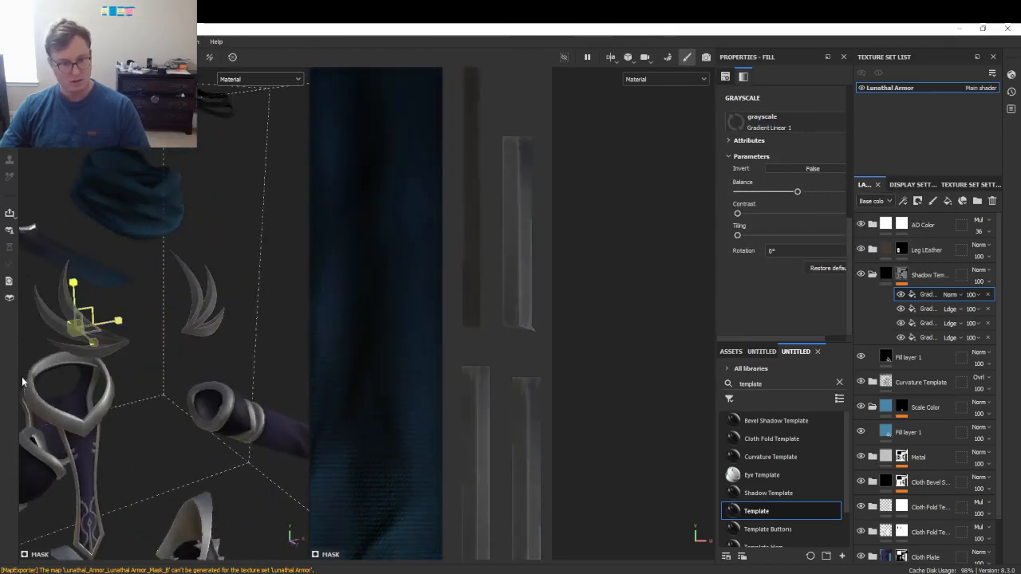
left_click(71, 337)
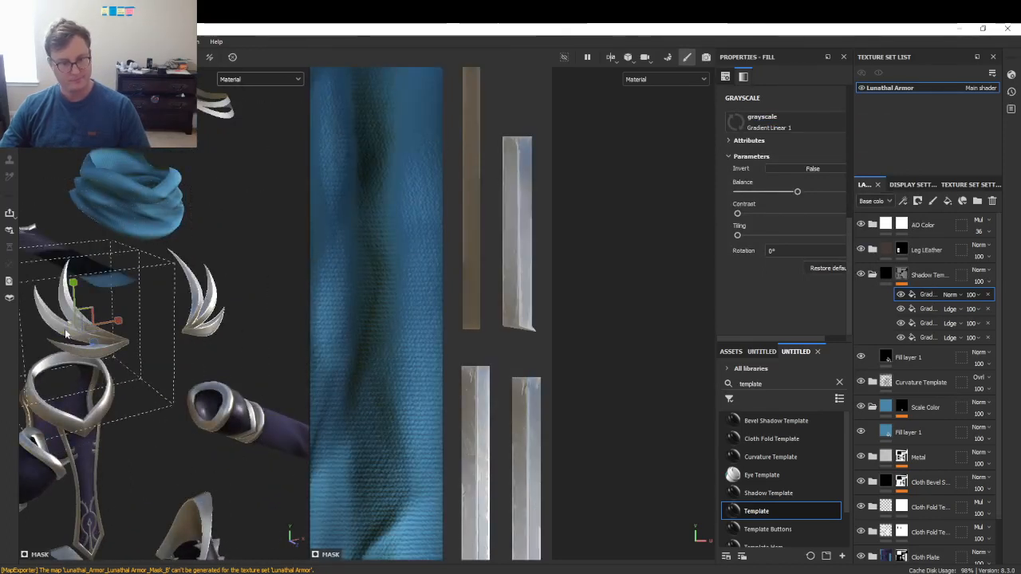
left_click_drag(93, 345, 168, 402)
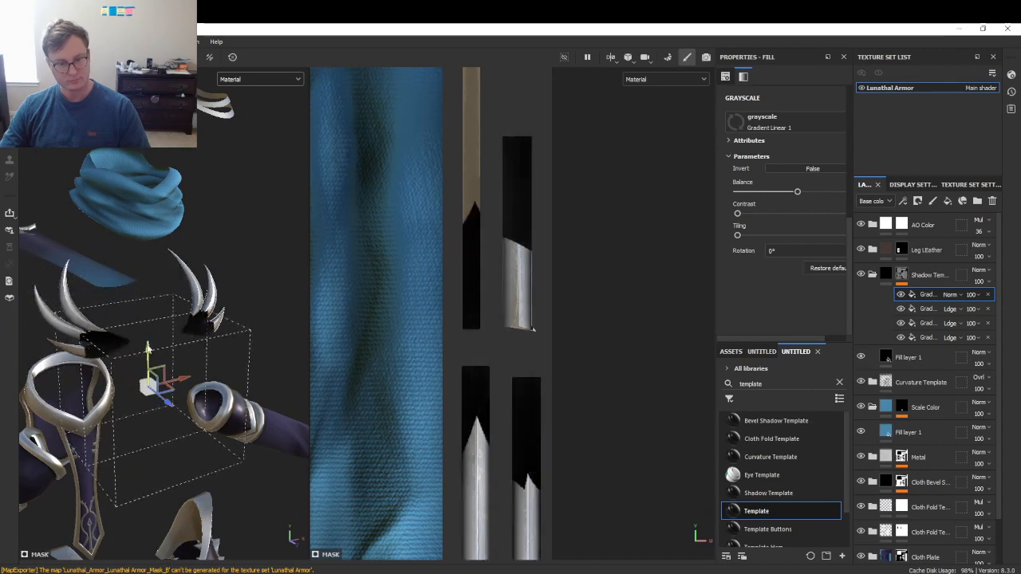
left_click_drag(150, 353, 150, 293)
- Rotate the planar projection at the wing base, undoing the misdirected turn, so the gradient runs along the blades
left_click_drag(183, 327, 189, 369, "alt")
key("e")
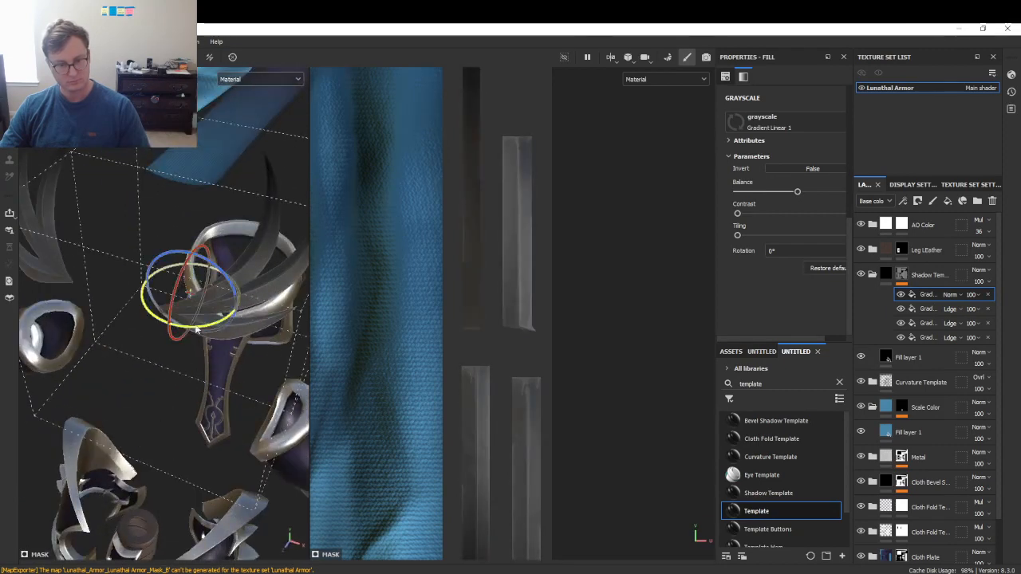
mouse_move(195, 327)
left_mouse_down()
mouse_move(170, 297)
mouse_move(166, 372)
left_mouse_up()
key("ctrl+z")
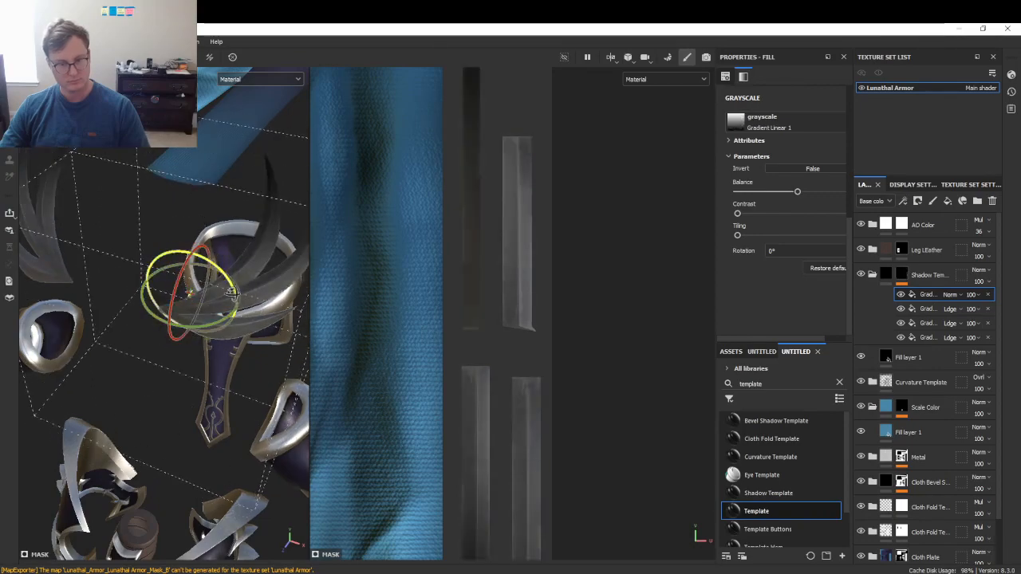
mouse_move(232, 295)
left_mouse_down("alt")
mouse_move(183, 266)
mouse_move(125, 320)
mouse_move(173, 338)
mouse_move(206, 302)
mouse_move(159, 296)
mouse_move(133, 307)
mouse_move(146, 295)
left_mouse_up("alt")
key("w")
- Set the blend mode of the planar gradient in the shadow mask to Linear Dodge
scroll(776, 174, "up", 4)
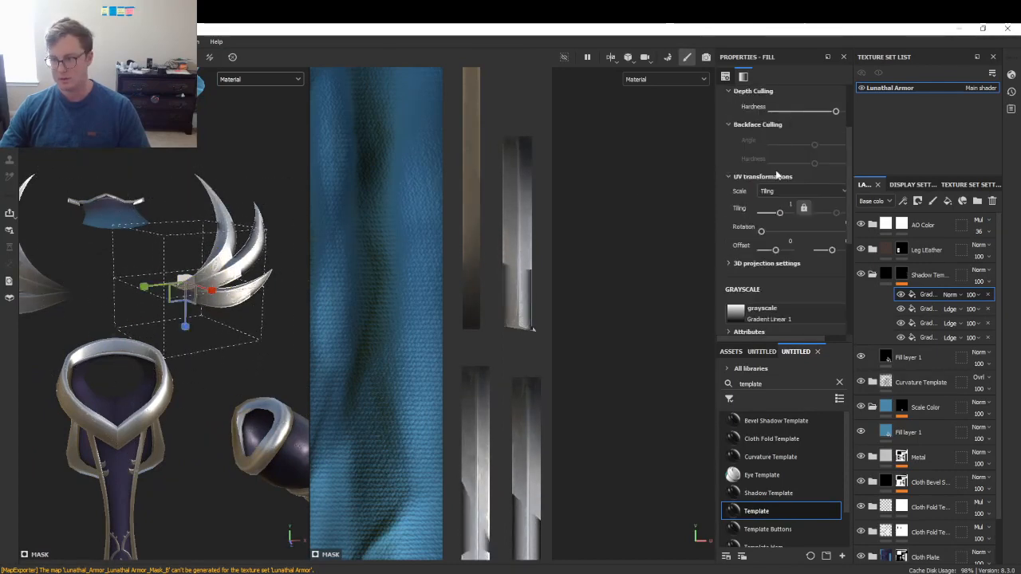
scroll(779, 203, "up", 2)
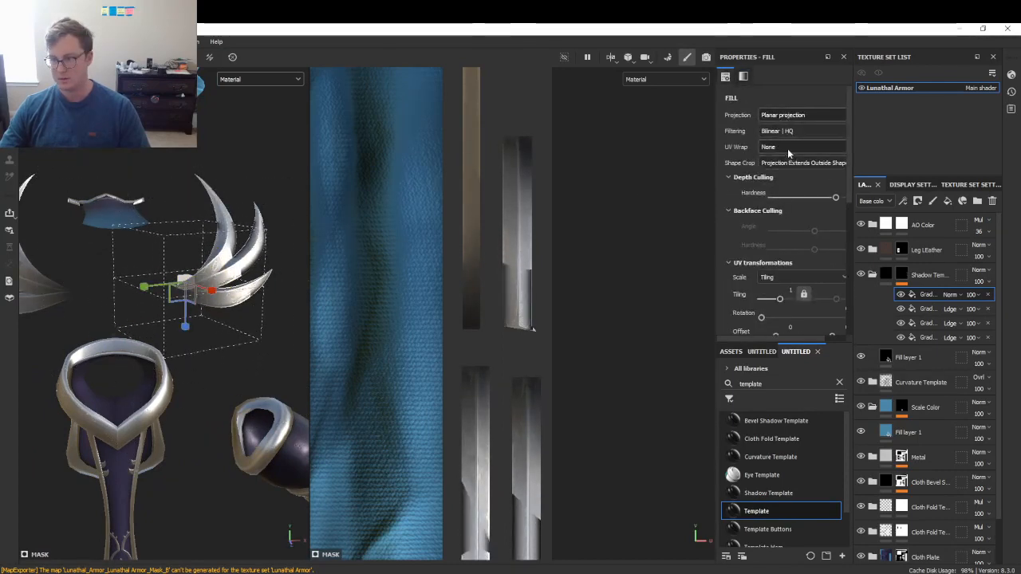
mouse_move(211, 290)
left_mouse_down("alt")
mouse_move(225, 282)
mouse_move(184, 278)
mouse_move(192, 289)
left_mouse_up("alt")
scroll(191, 289, "up", 3)
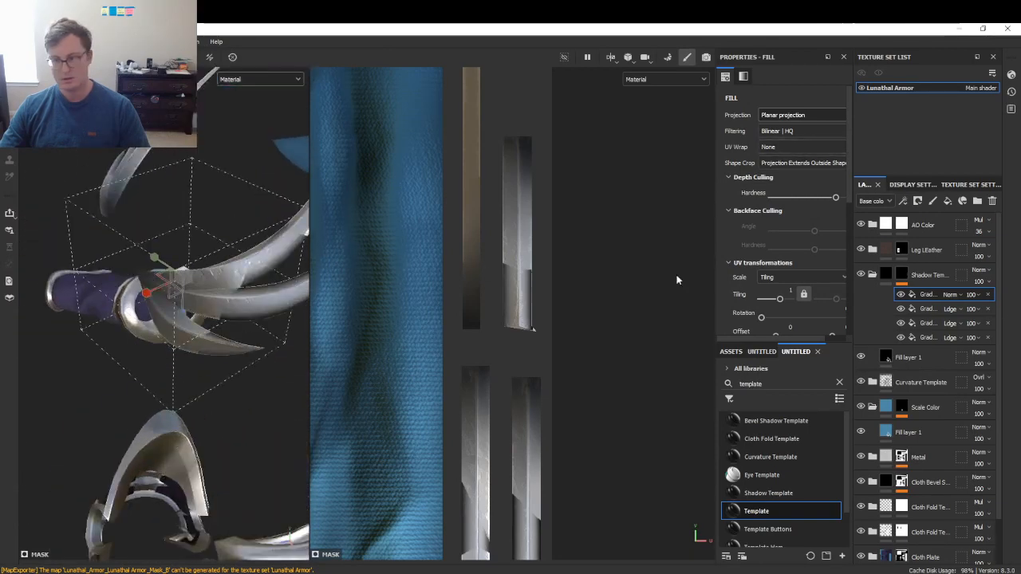
left_click(950, 294)
left_click(975, 129)
left_click_drag(144, 351, 160, 306, "alt")
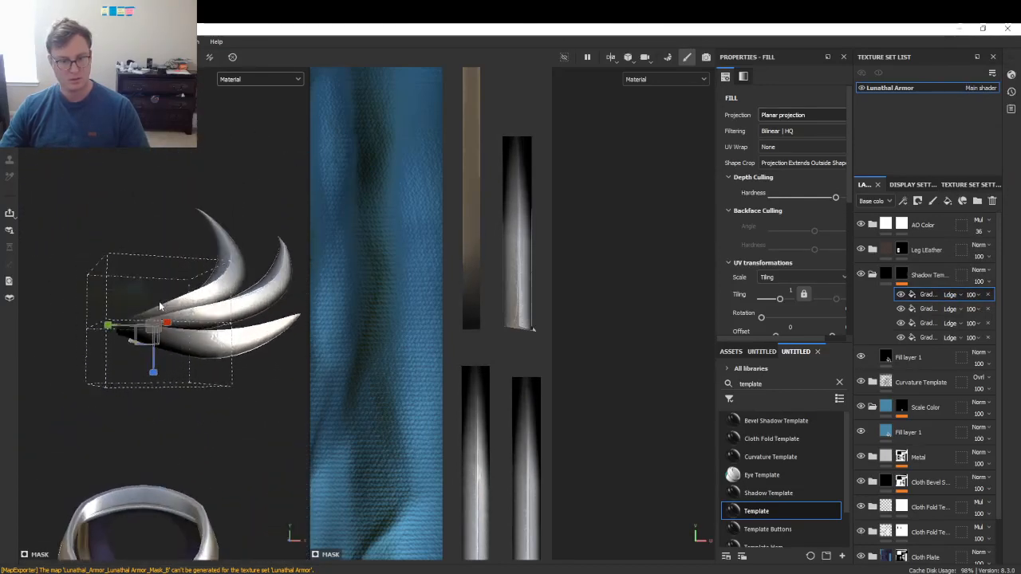
- Rotate the planar projection box to align the shadow gradient with the base of the wing blades
left_click_drag(158, 359, 140, 454, "alt")
scroll(184, 385, "up", 2)
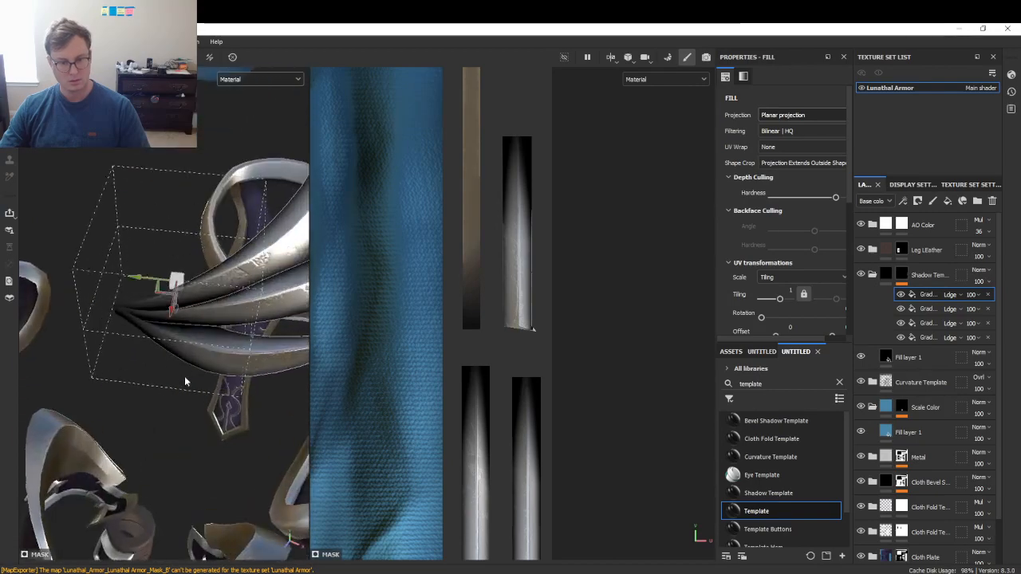
key("e")
left_click_drag(197, 320, 236, 256)
scroll(184, 266, "down", 8)
middle_click_drag(236, 256, 222, 307, "alt")
scroll(222, 308, "up", 5)
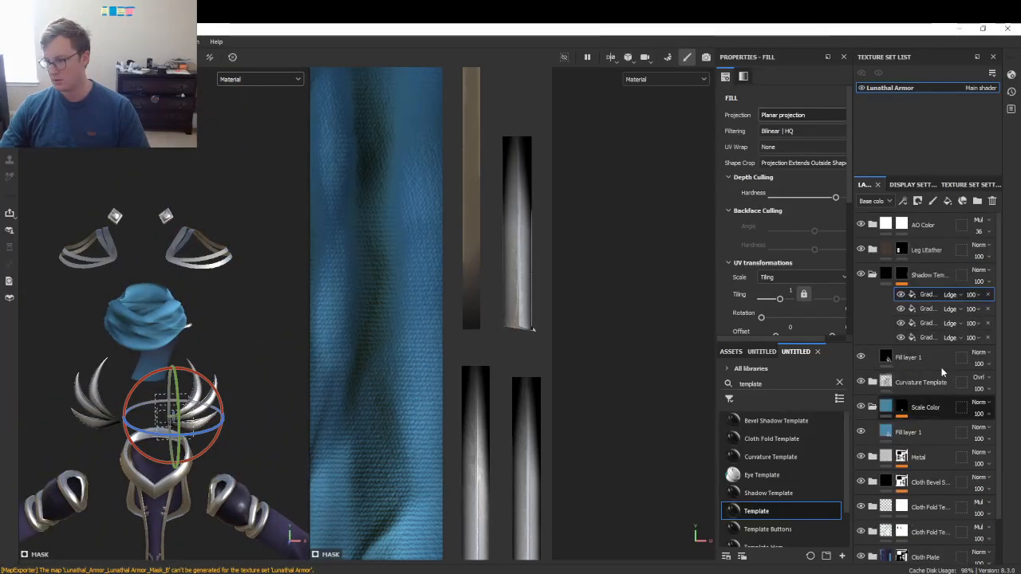
- Collapse the Shadow Template folder and activate the Metal folder's mask for polygon filling of whole faces around the diamond gem
left_click(886, 278)
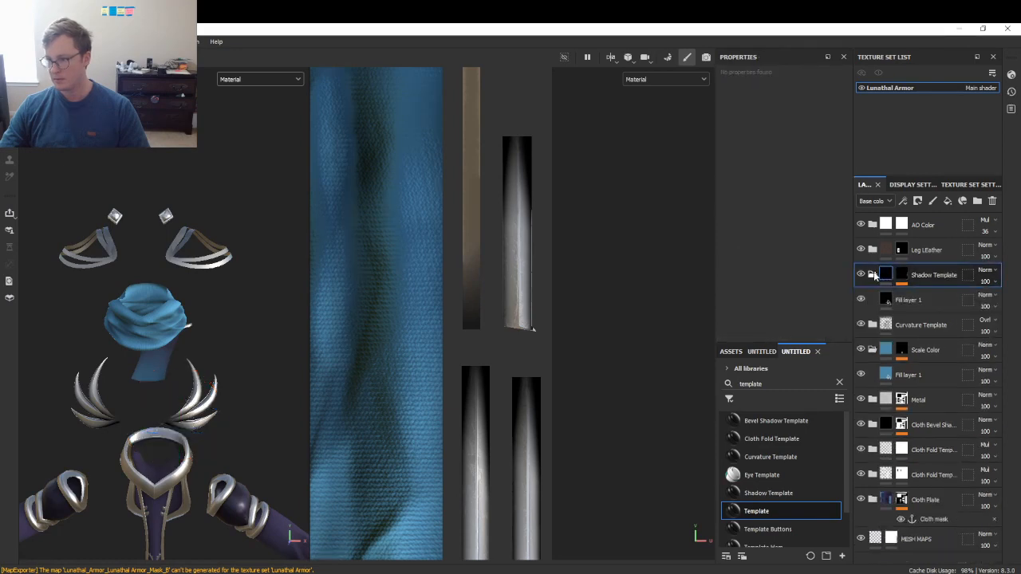
left_click(874, 275)
left_click(885, 374)
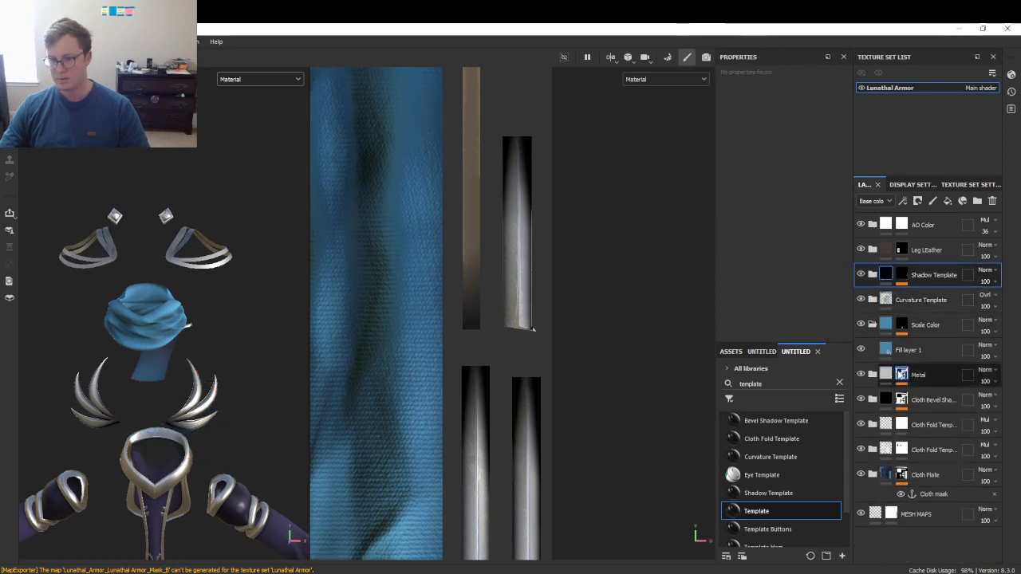
left_click(872, 374)
left_click(770, 76)
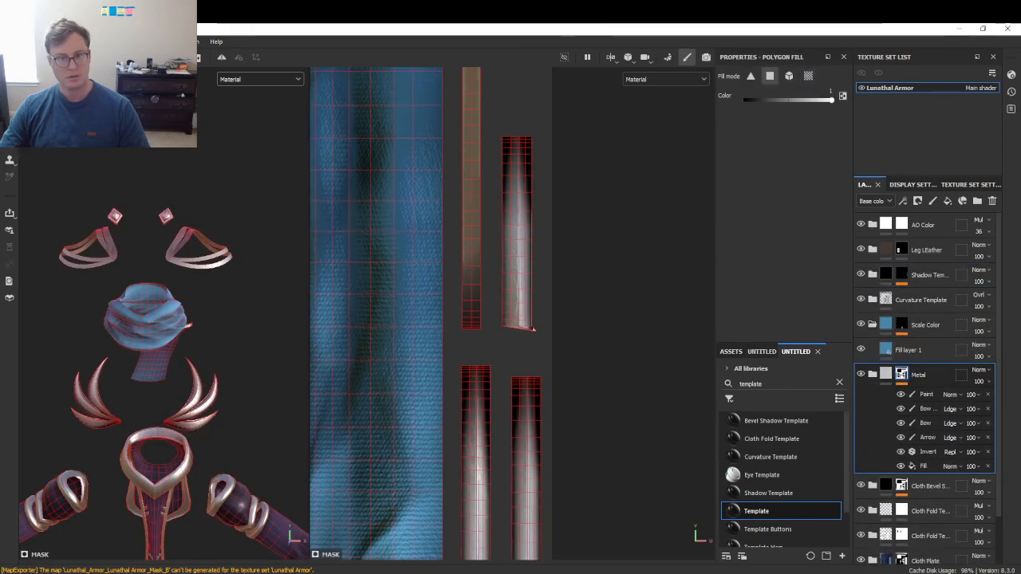
scroll(439, 321, "down", 4)
middle_click_drag(448, 102, 485, 291, "alt")
scroll(451, 271, "up", 8)
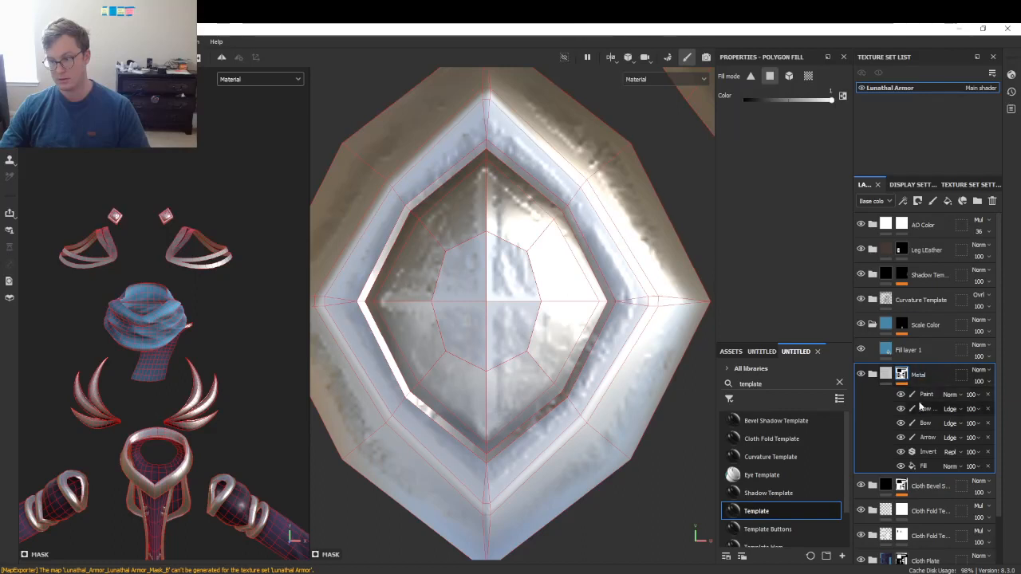
- Fill all faces of the diamond gem with black (0) in the Paint effect of the Metal mask
left_click(926, 395)
left_click(380, 309)
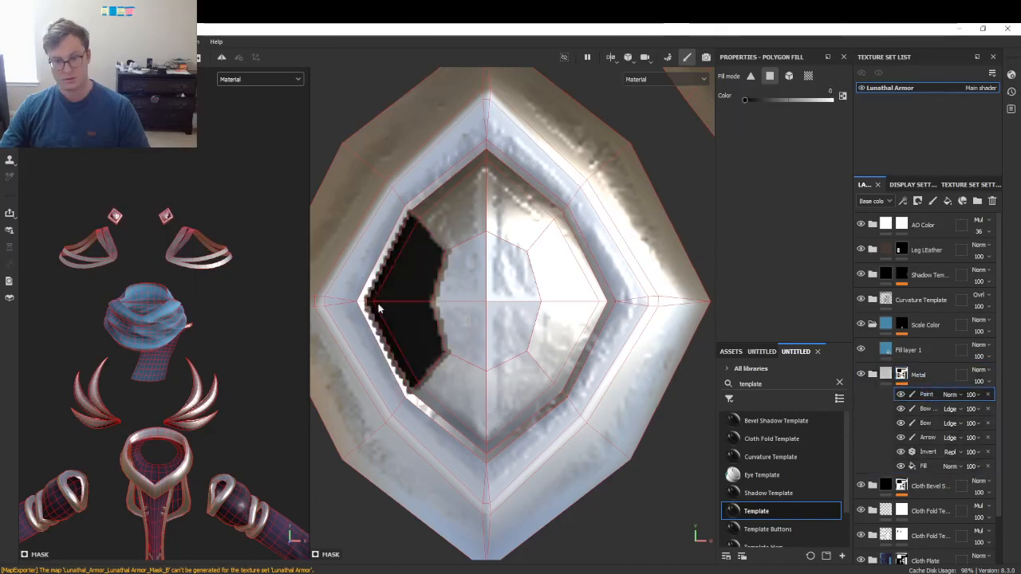
left_click(449, 298)
left_click(449, 195)
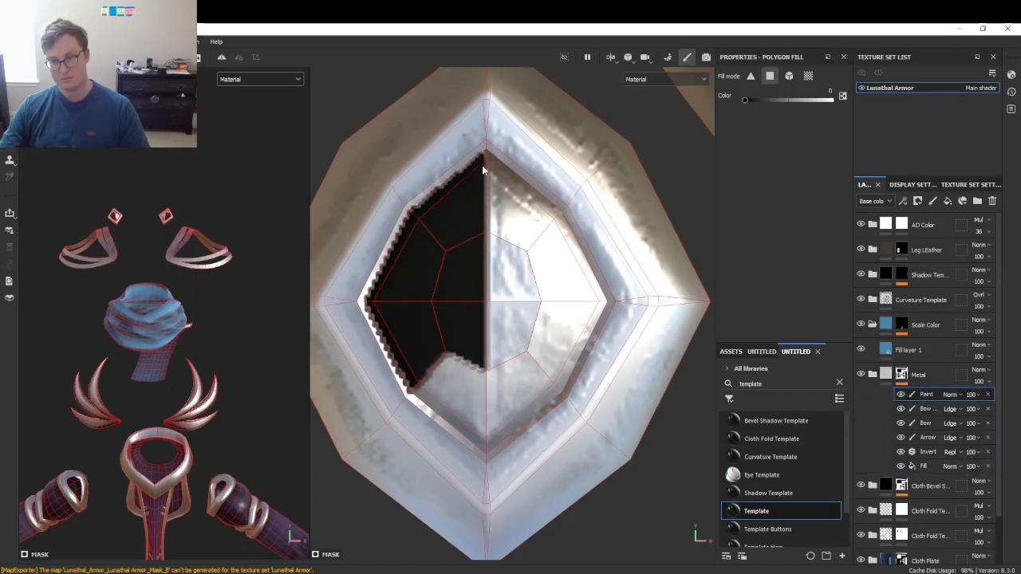
left_click(499, 181)
left_click(563, 279)
left_click(499, 269)
left_click(506, 343)
left_click(550, 343)
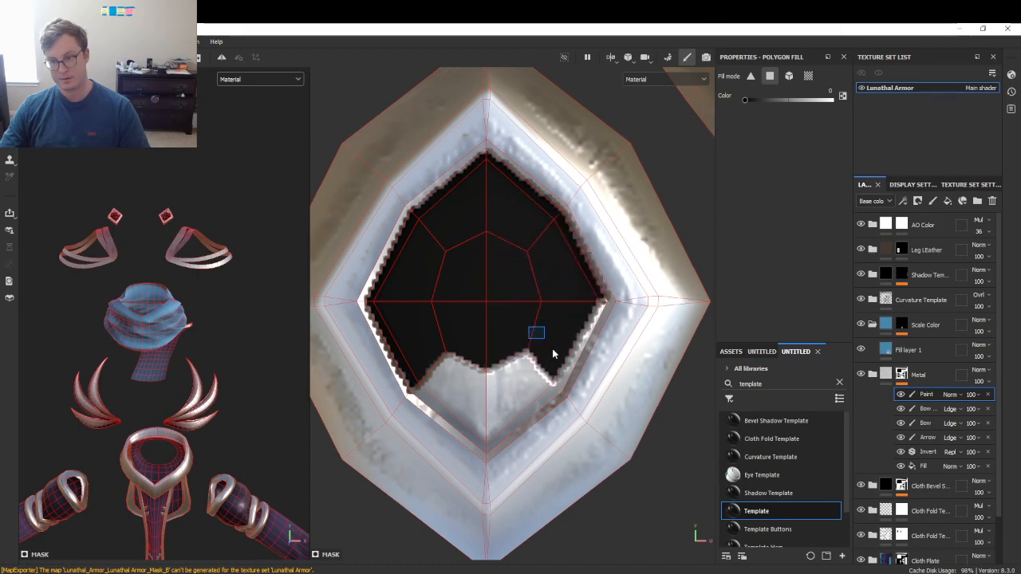
left_click(554, 359)
left_click(564, 380)
left_click(542, 401)
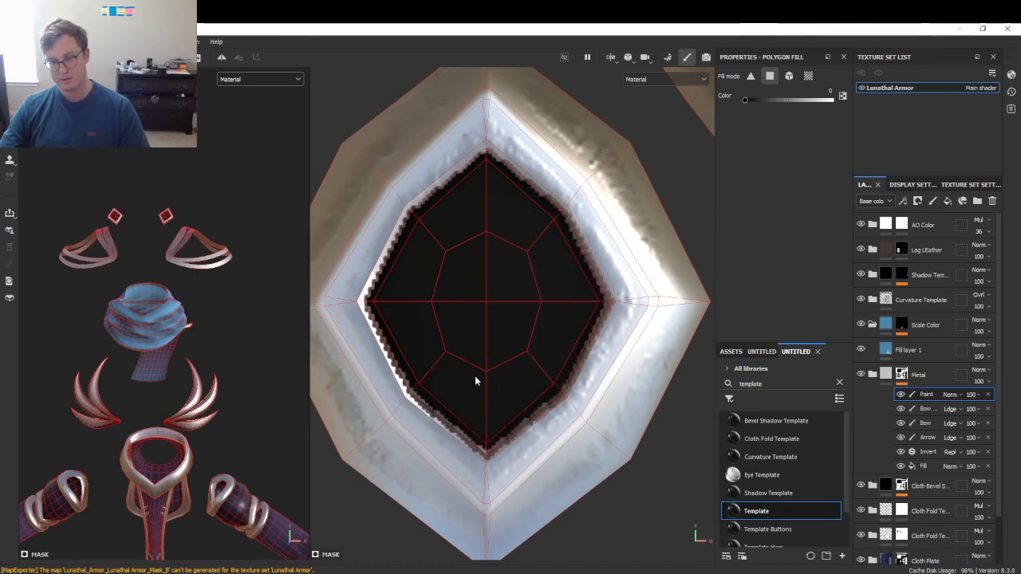
- Examine the armor model from several angles and distances to check the gem cutouts and the shaded wing blades
left_click_drag(205, 294, 182, 243, "alt")
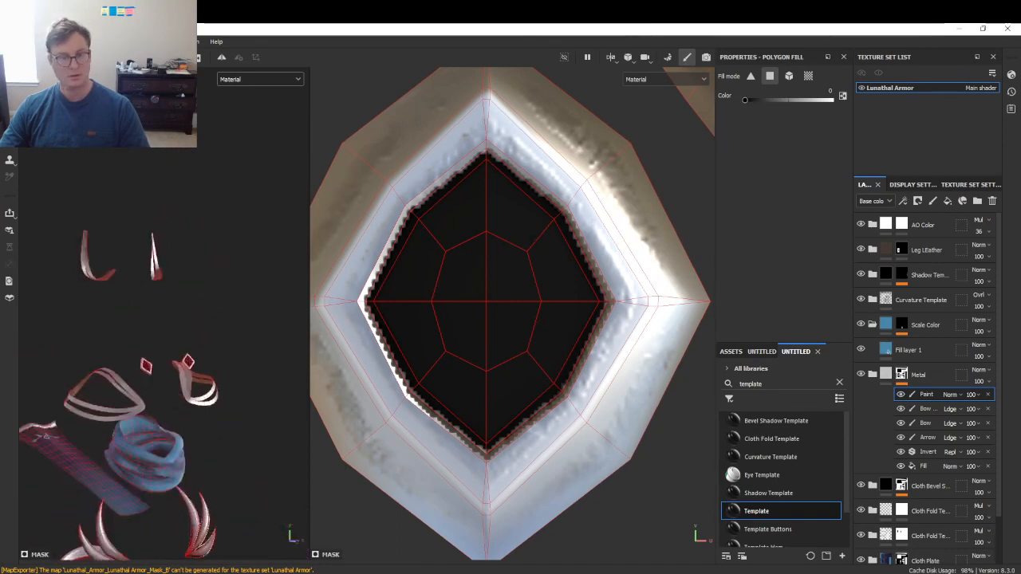
key("1")
scroll(142, 435, "up", 5)
mouse_move(194, 323)
left_mouse_down("alt")
mouse_move(165, 335)
mouse_move(170, 364)
mouse_move(202, 364)
mouse_move(156, 358)
left_mouse_up("alt")
scroll(185, 352, "down", 5)
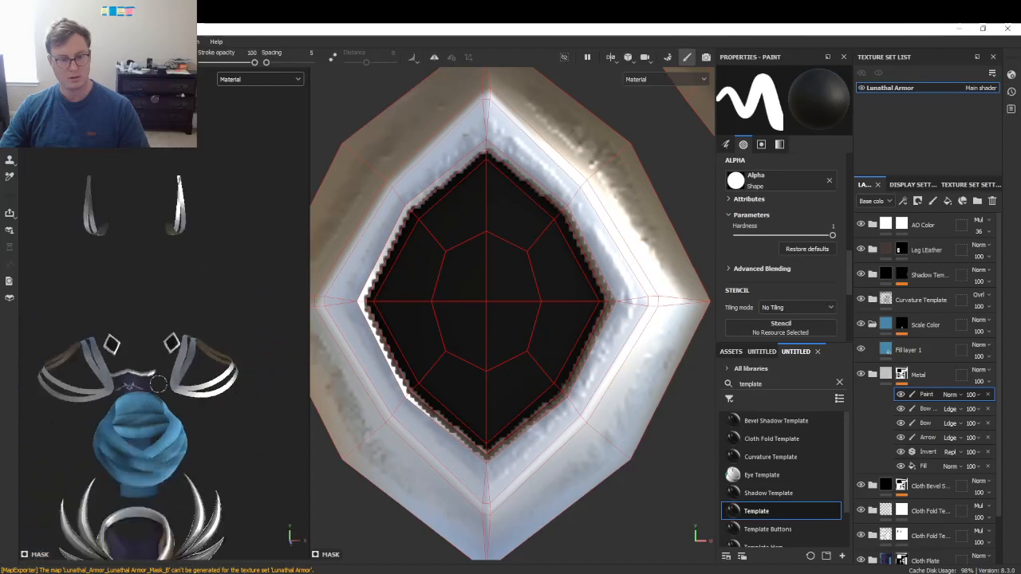
scroll(158, 383, "down", 8)
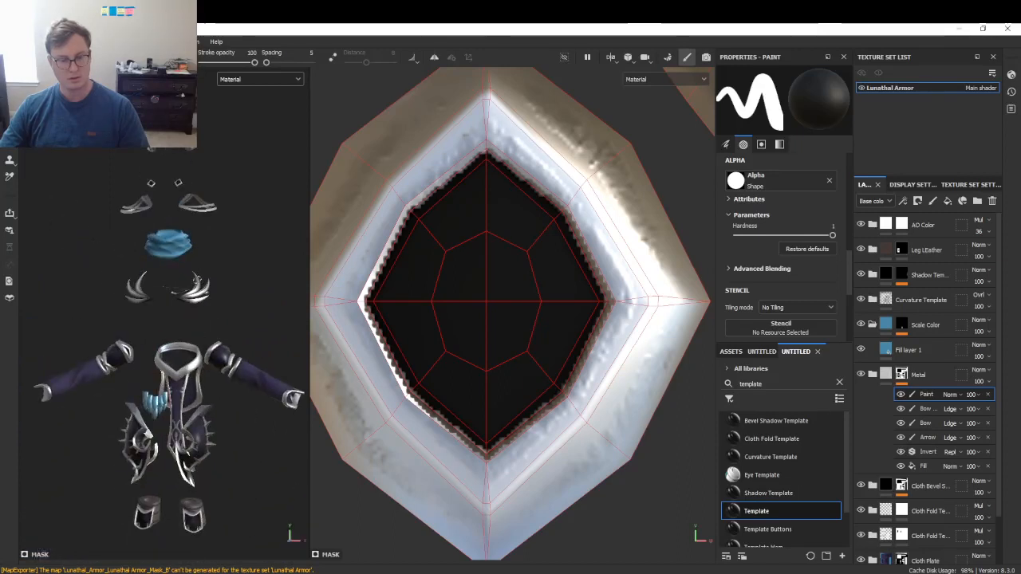
scroll(192, 303, "down", 3)
mouse_move(188, 319)
left_mouse_down("alt")
mouse_move(178, 332)
mouse_move(198, 341)
mouse_move(185, 357)
mouse_move(164, 345)
mouse_move(185, 292)
mouse_move(190, 311)
mouse_move(236, 292)
mouse_move(195, 319)
left_mouse_up("alt")
scroll(162, 347, "up", 6)
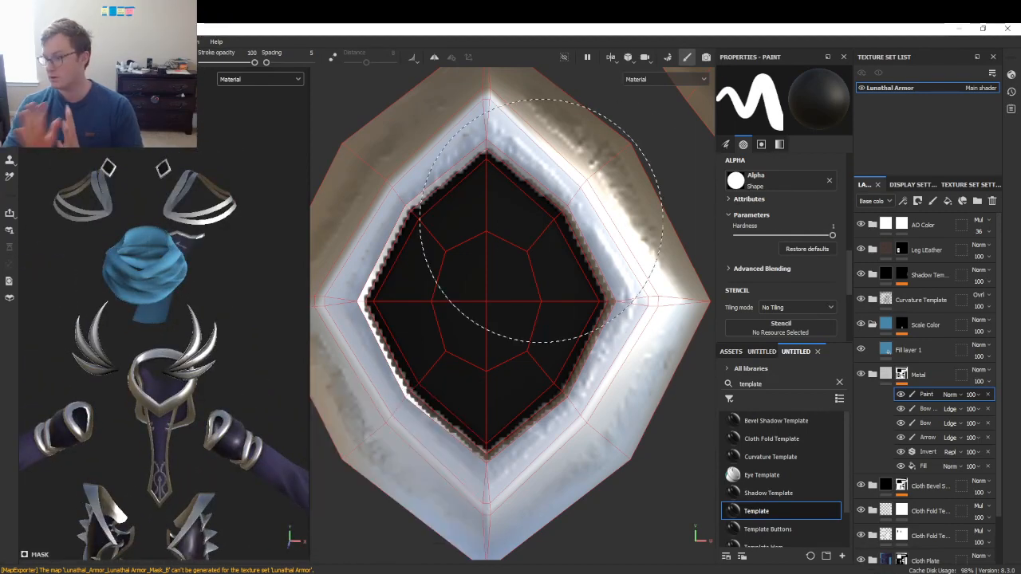
- Export the Lunathal Armor textures with the UNITY_Poiyomi v4 template as 8-bit png files at size 4096
left_click(9, 41)
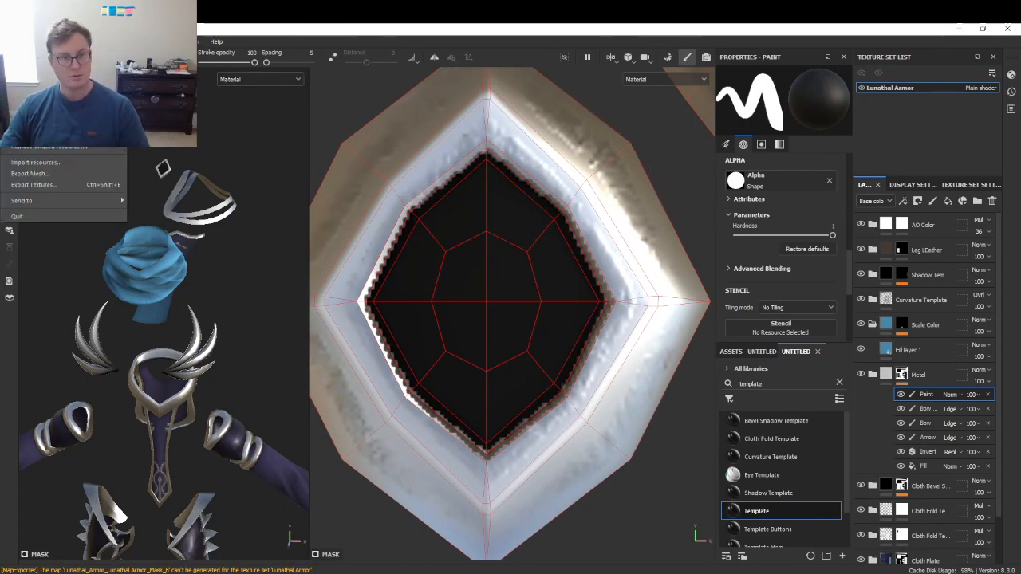
left_click(32, 184)
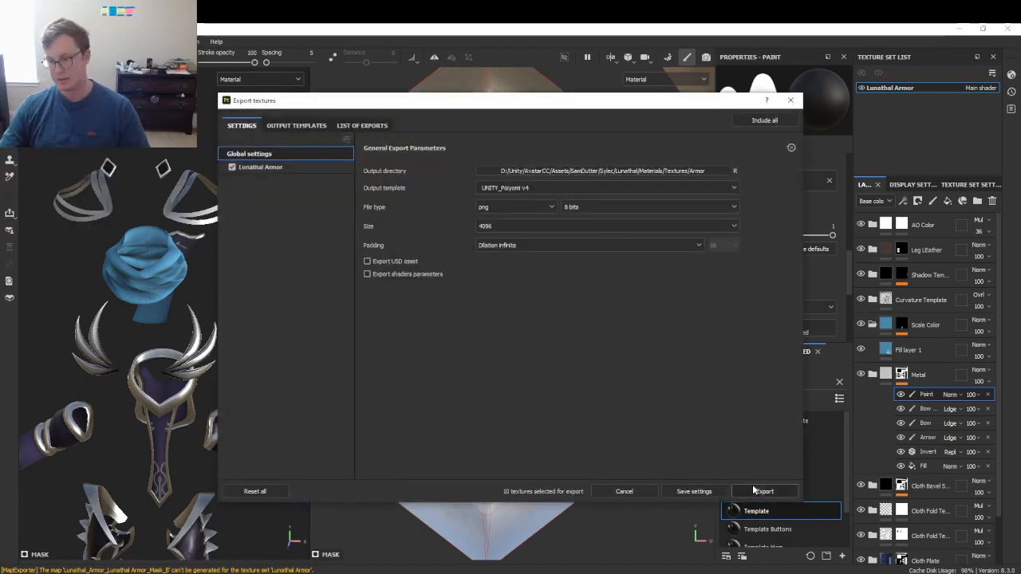
left_click(762, 492)
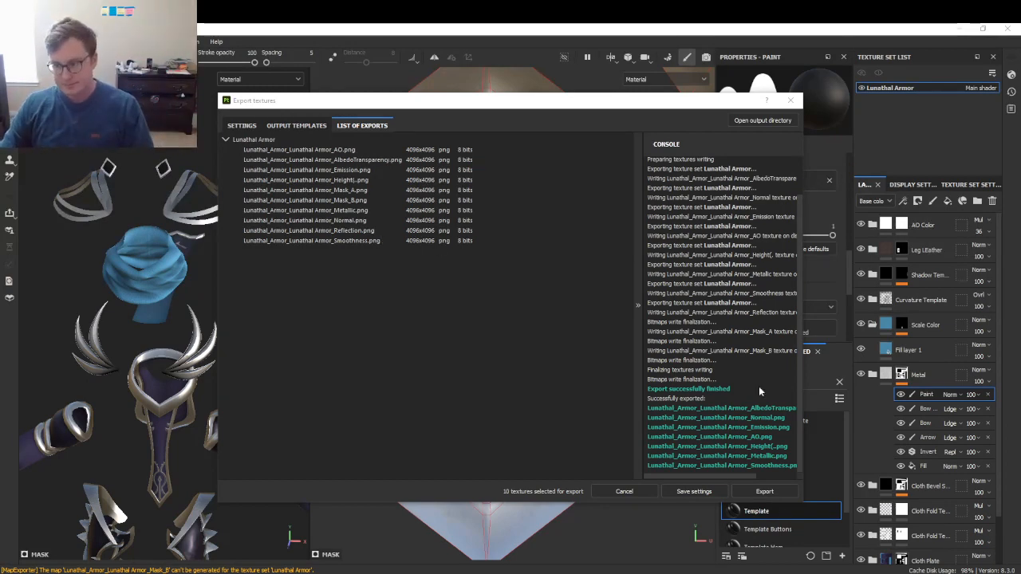
left_click(790, 99)
- Examine the scarf, collar, wing blades and diamond settings of the model from different angles
mouse_move(249, 284)
left_mouse_down("alt")
mouse_move(255, 267)
mouse_move(199, 295)
mouse_move(185, 313)
mouse_move(195, 318)
mouse_move(148, 354)
mouse_move(134, 337)
mouse_move(134, 348)
mouse_move(170, 236)
left_mouse_up("alt")
scroll(148, 354, "up", 3)
scroll(150, 354, "up", 2)
middle_click_drag(181, 182, 182, 290, "alt")
left_click_drag(182, 290, 170, 326, "alt")
middle_click_drag(184, 286, 281, 353, "alt")
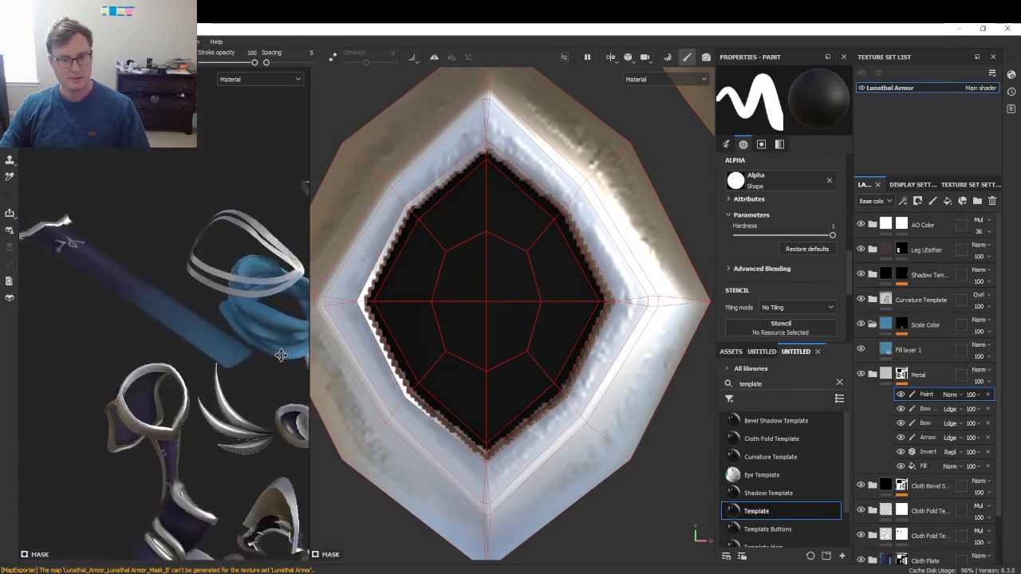
left_click_drag(281, 353, 244, 370, "alt")
middle_click_drag(231, 347, 182, 369, "alt")
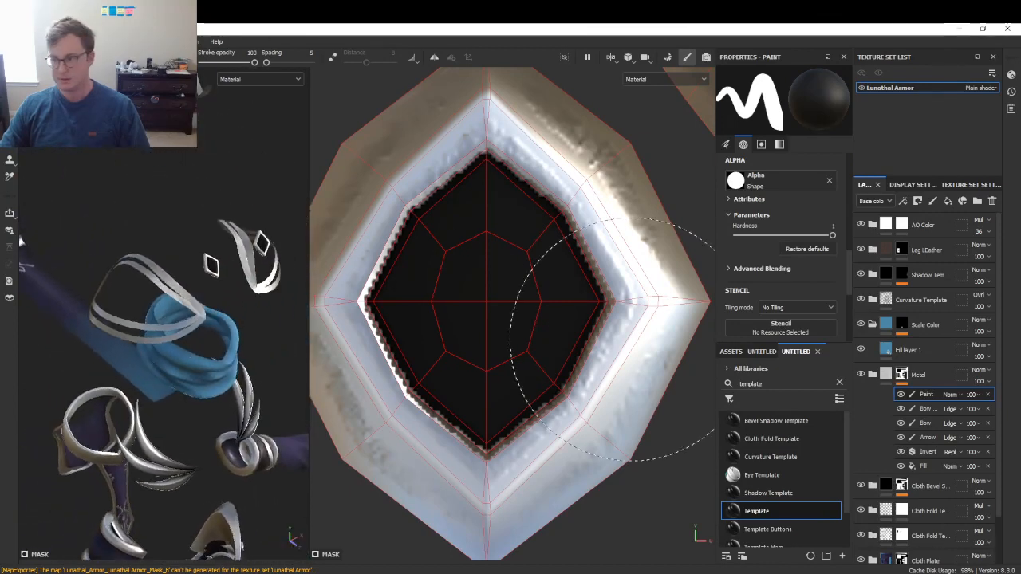
- Add the Template smart material directly above the Scale Color folder and rename its folder Gem
left_click(886, 375)
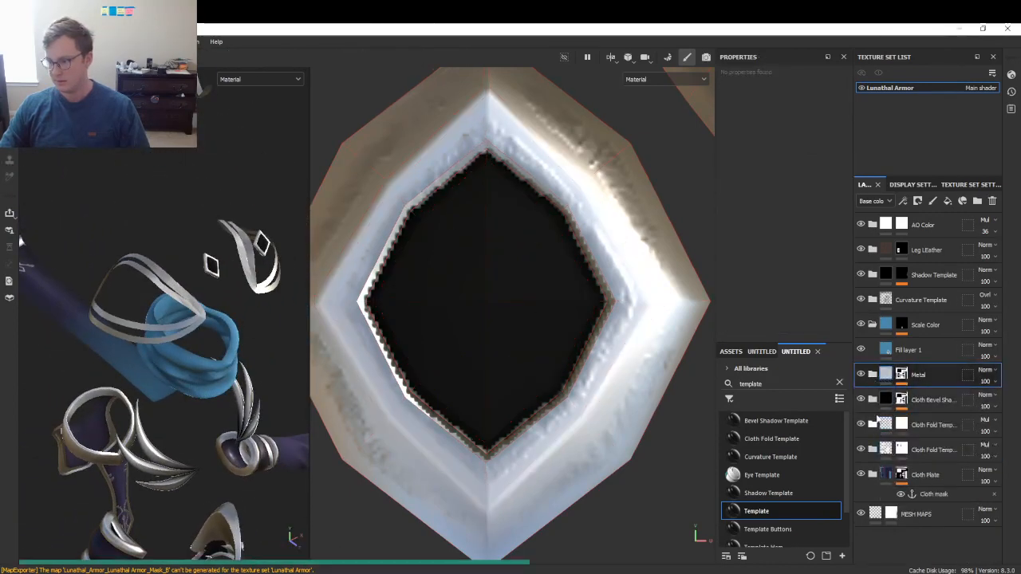
mouse_move(885, 385)
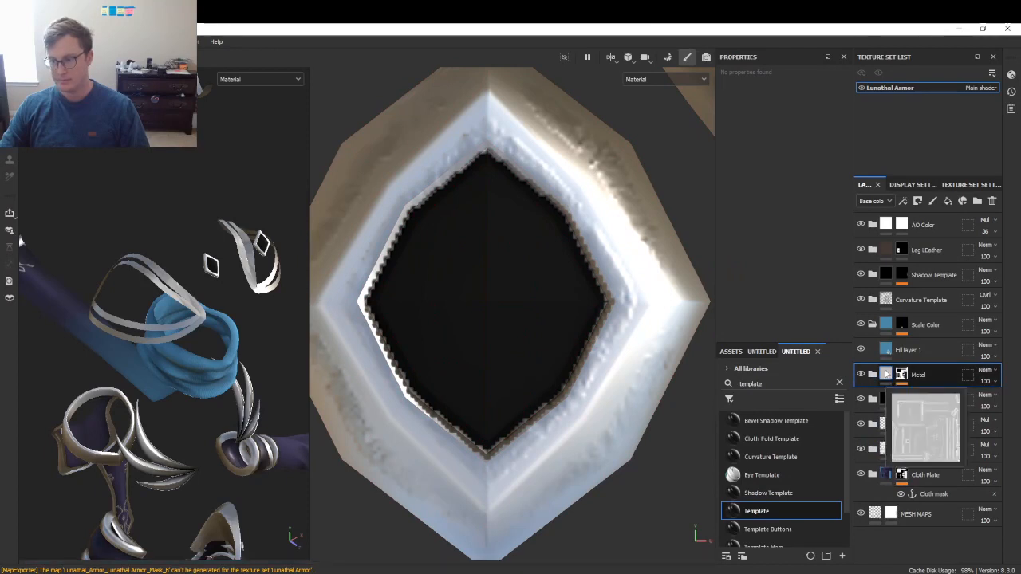
left_click(873, 325)
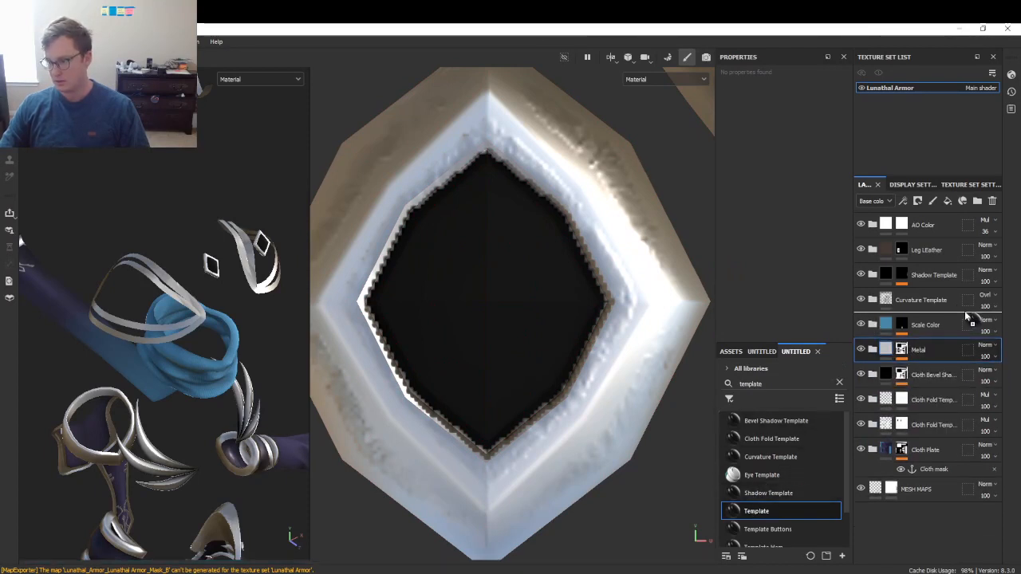
left_click_drag(954, 311, 953, 313)
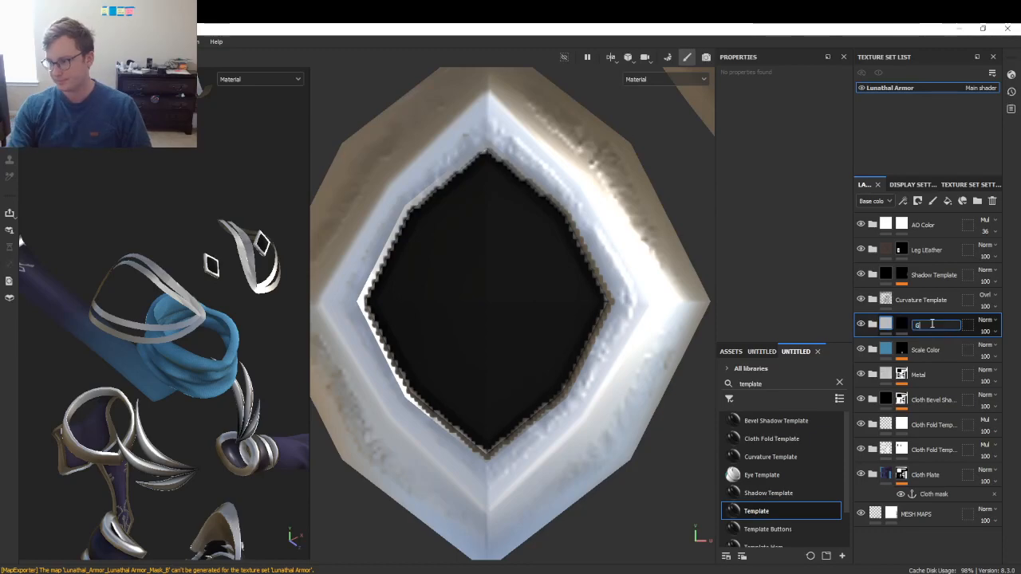
type("Gem")
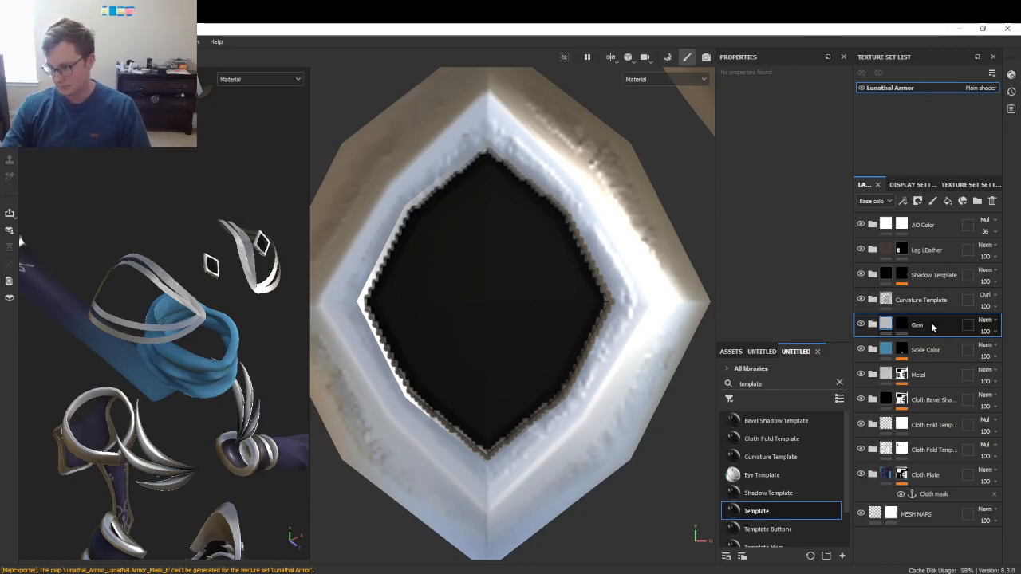
- Set the base color of the fill layer inside the Gem folder to dark blue
left_click(872, 324)
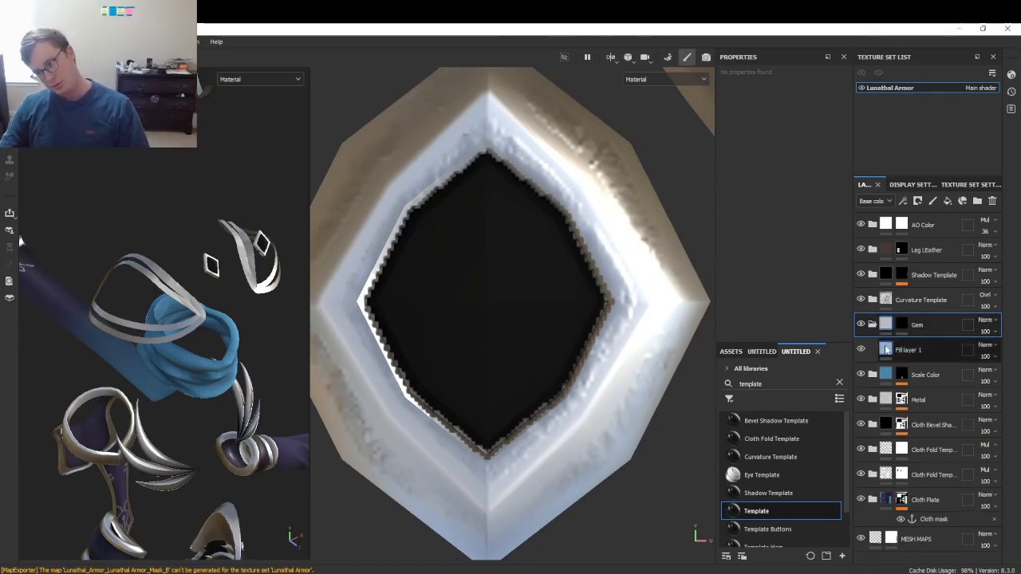
left_click(886, 349)
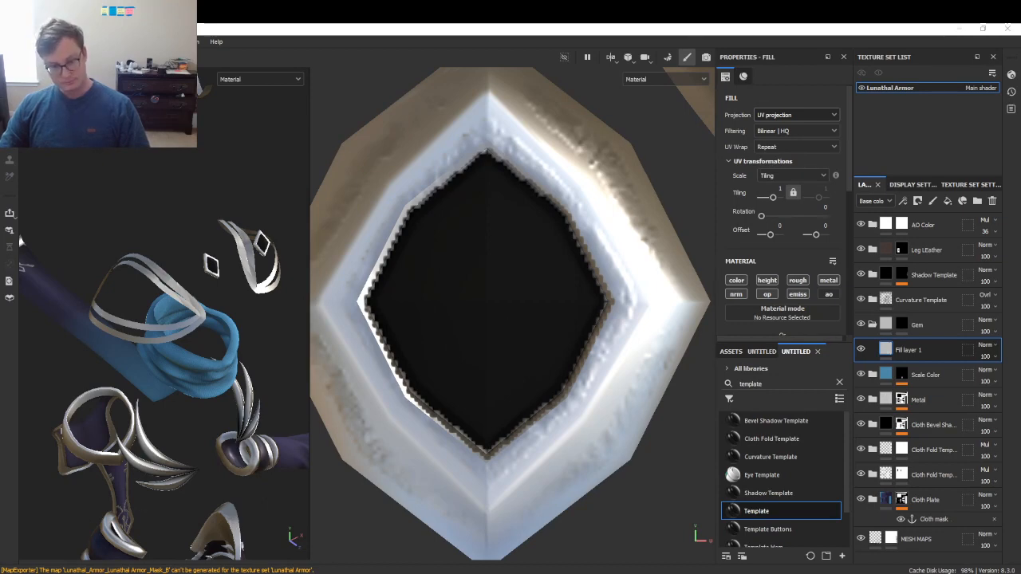
scroll(842, 217, "down", 3)
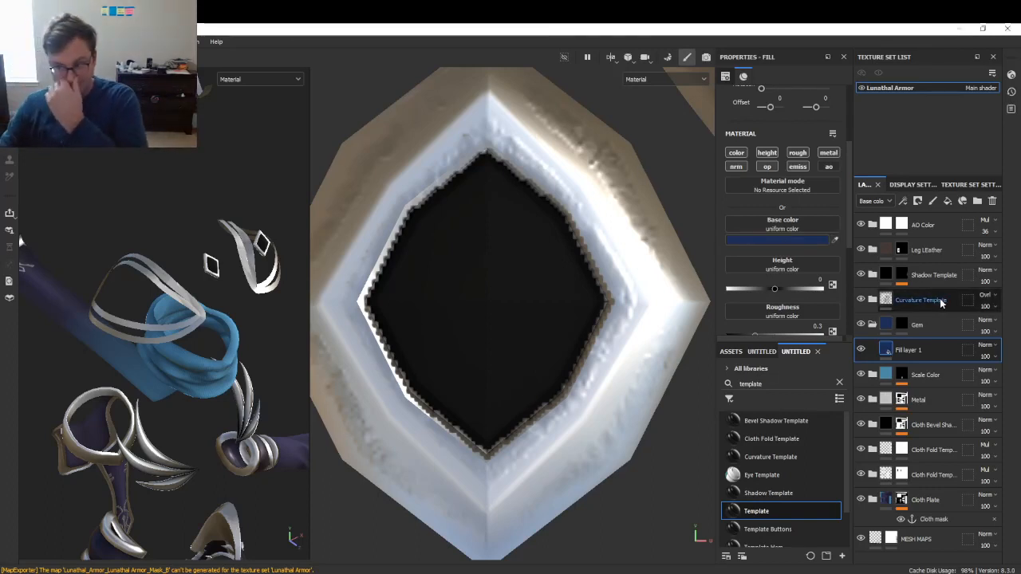
scroll(792, 186, "down", 2)
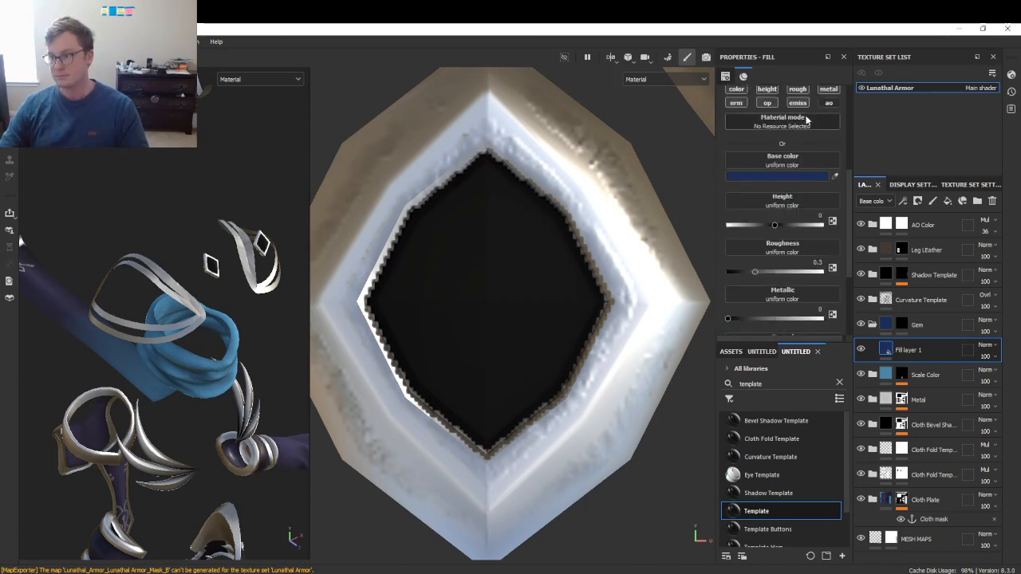
scroll(806, 127, "down", 3)
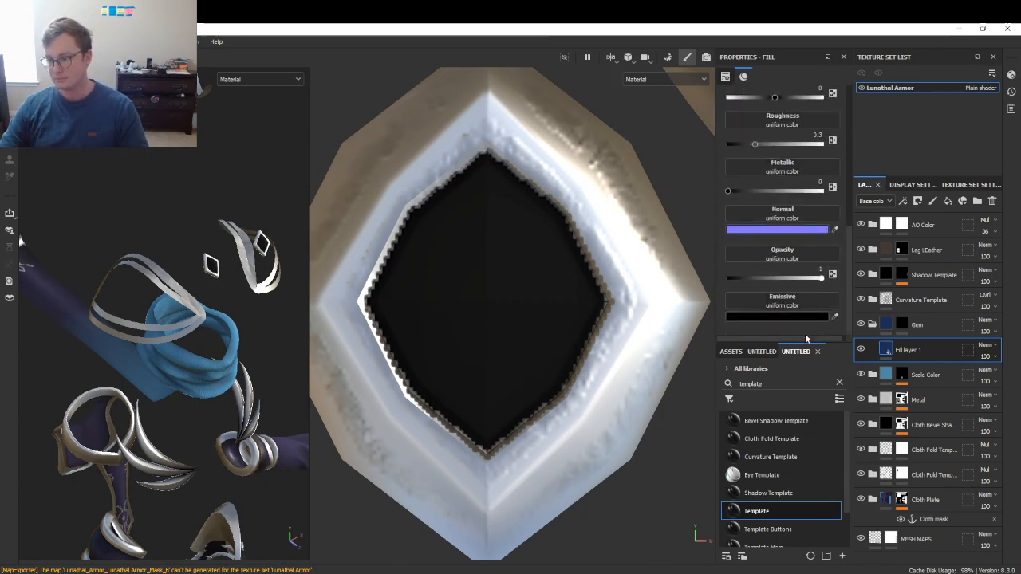
- Sample the dark blue base color into the gem fill's Emissive channel and lower its Roughness to the minimum
left_click_drag(804, 344, 804, 420)
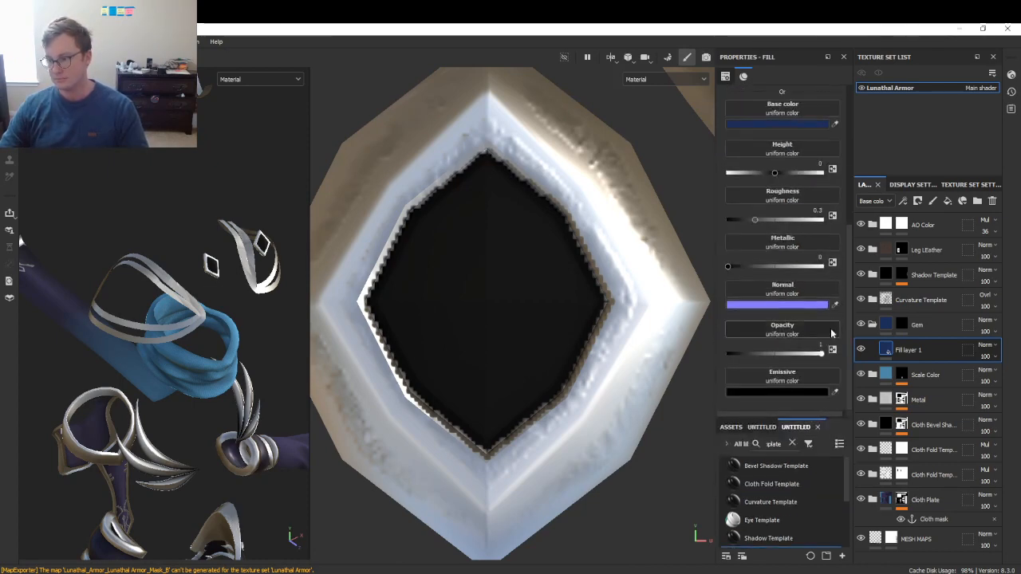
left_click(835, 392)
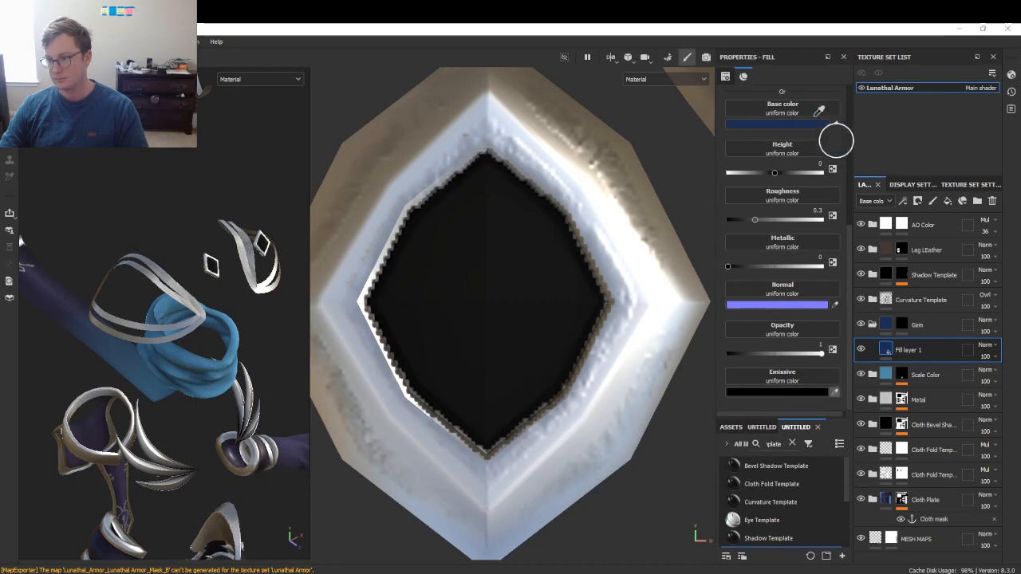
left_click(818, 123)
left_click(904, 328)
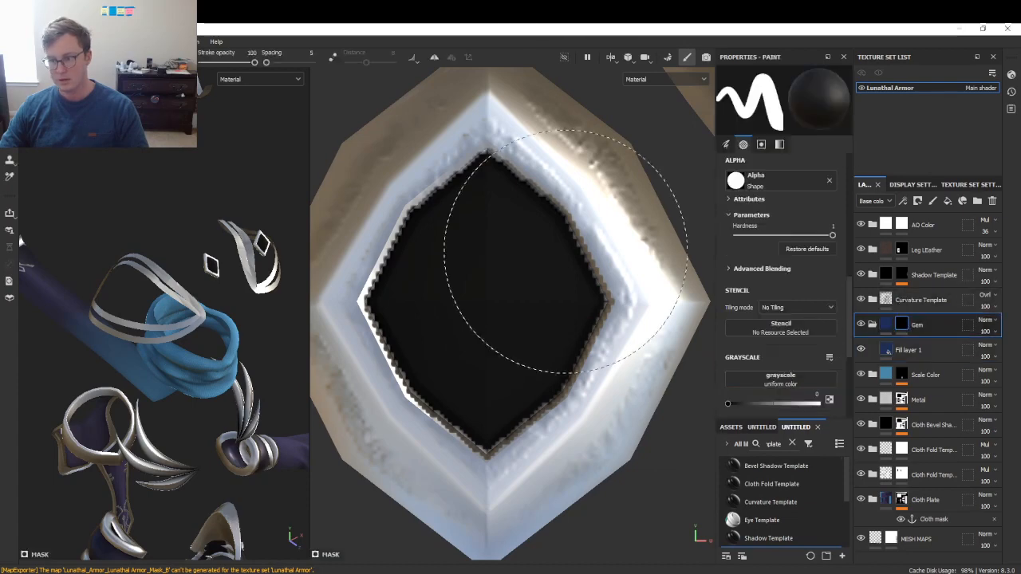
left_click(909, 350)
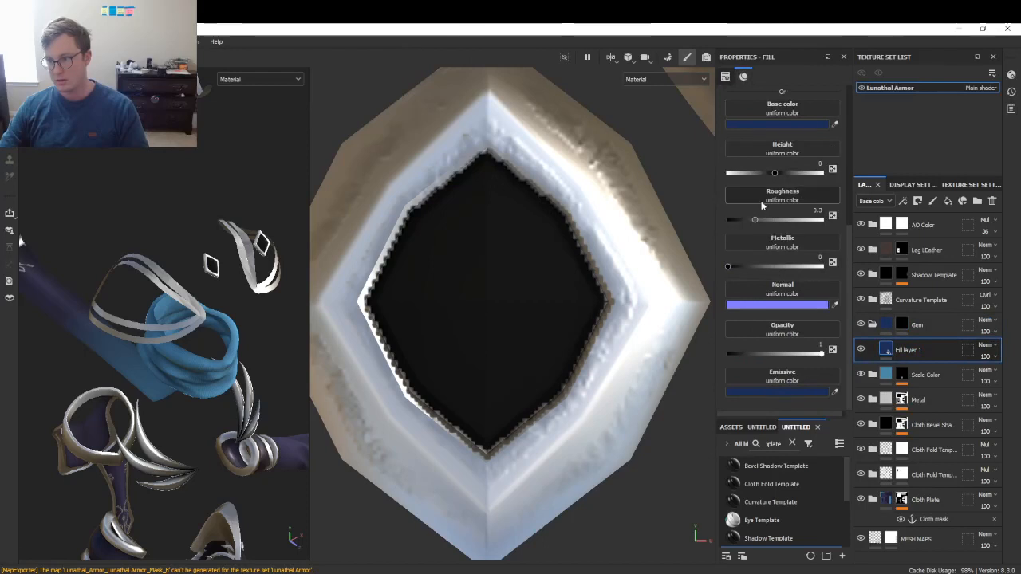
left_click_drag(754, 219, 709, 224)
- Fill all the faces of the diamond gem white in the Gem folder's mask with Polygon Fill
left_click(911, 326)
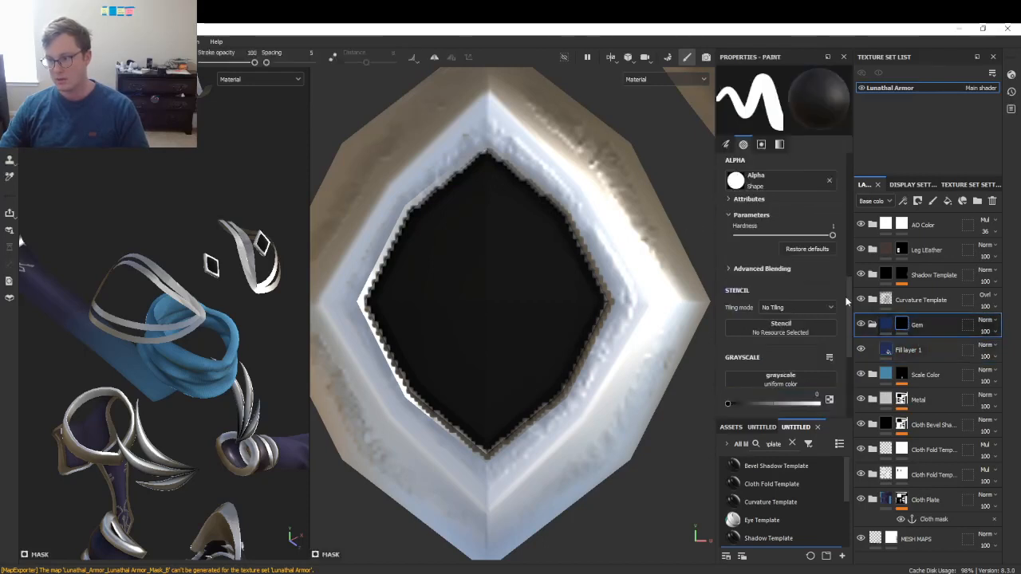
left_click(10, 158)
scroll(232, 178, "up", 3)
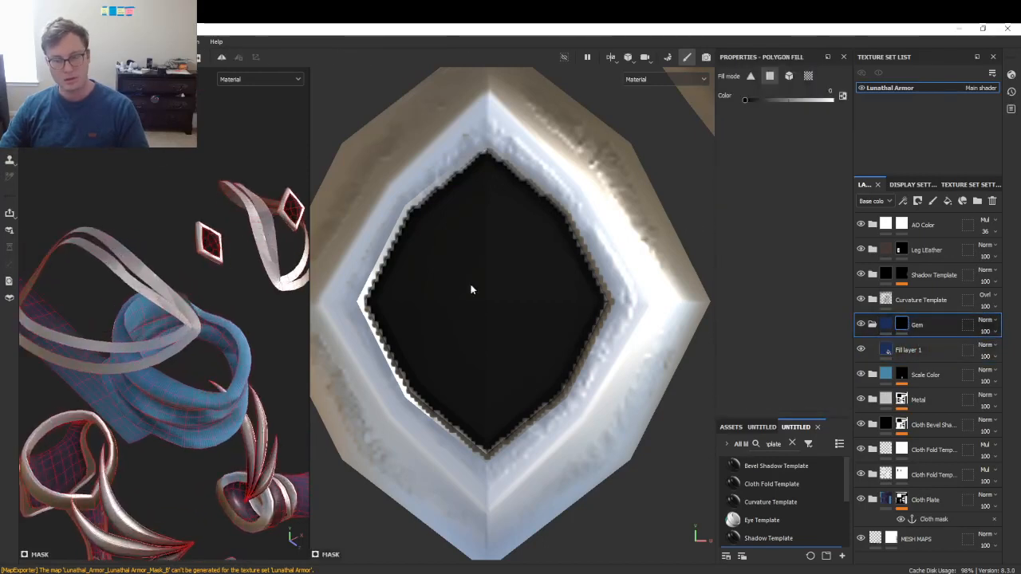
mouse_move(448, 291)
left_mouse_down()
mouse_move(437, 343)
mouse_move(441, 216)
mouse_move(425, 225)
left_mouse_up()
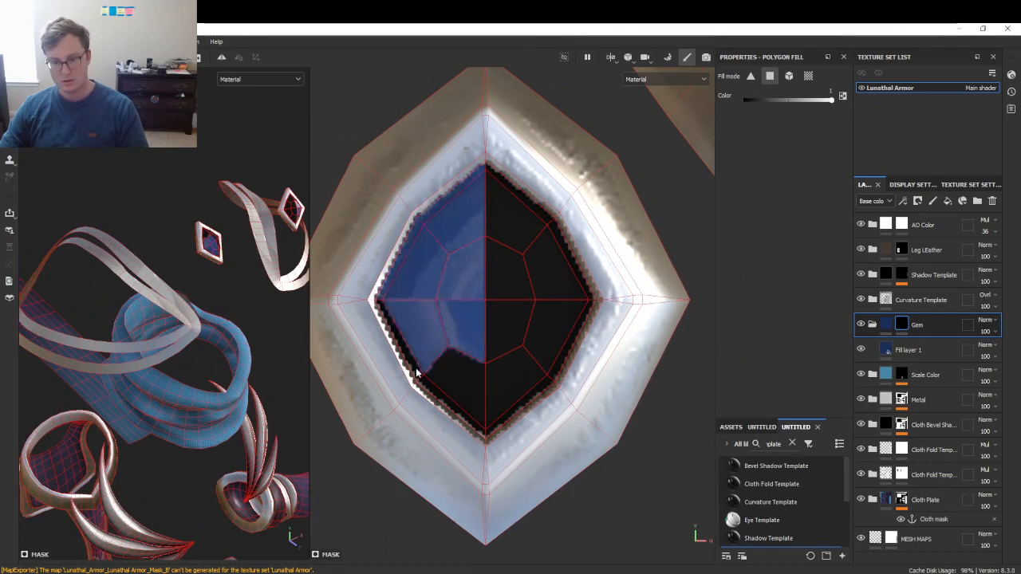
left_click_drag(415, 372, 427, 383)
left_click_drag(527, 347, 531, 349)
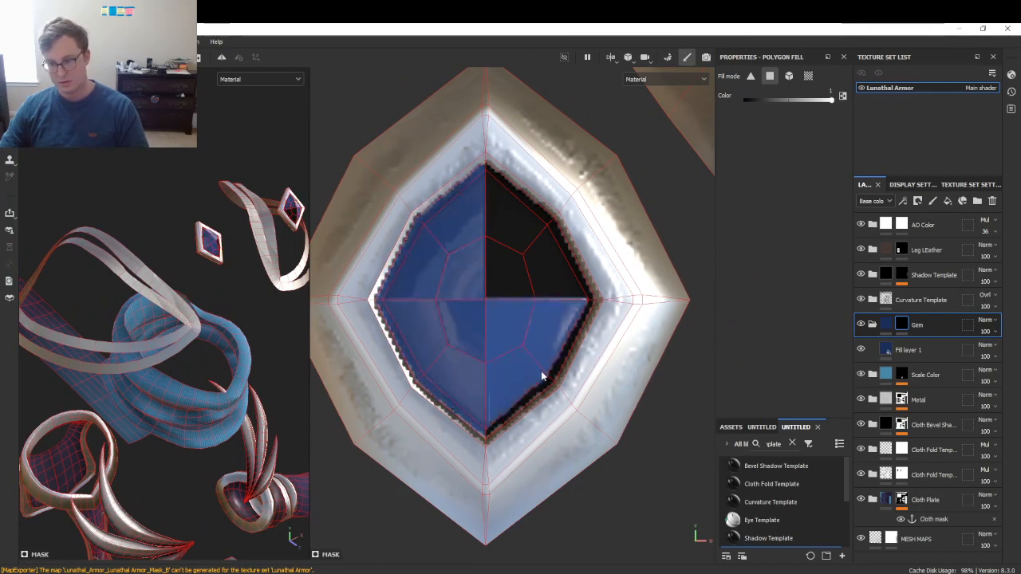
left_click_drag(520, 254, 538, 230)
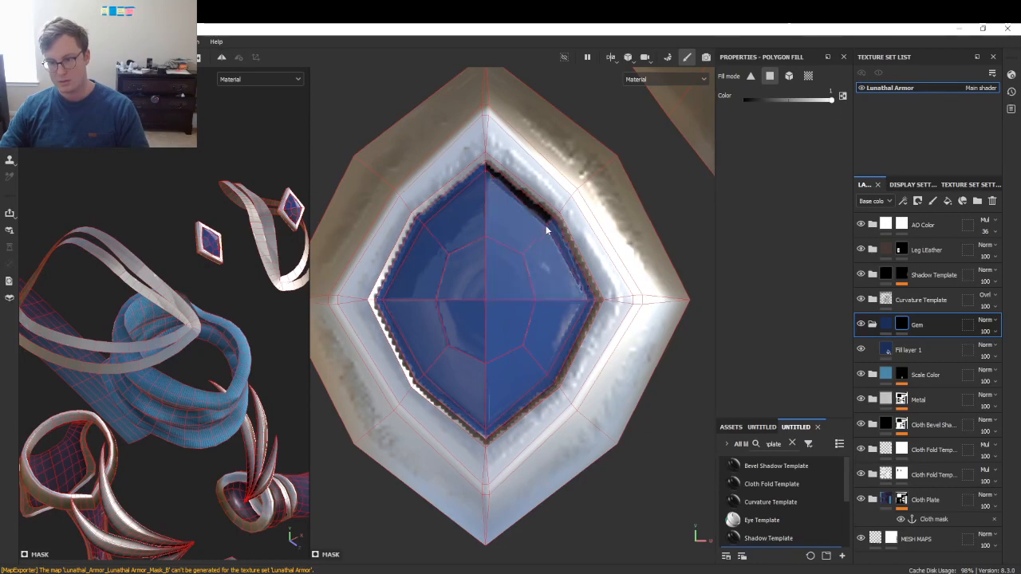
- Examine the armor model and its UV layout for other areas that need the gem material
mouse_move(209, 306)
left_mouse_down("alt")
mouse_move(124, 188)
mouse_move(75, 190)
left_mouse_up("alt")
key("1")
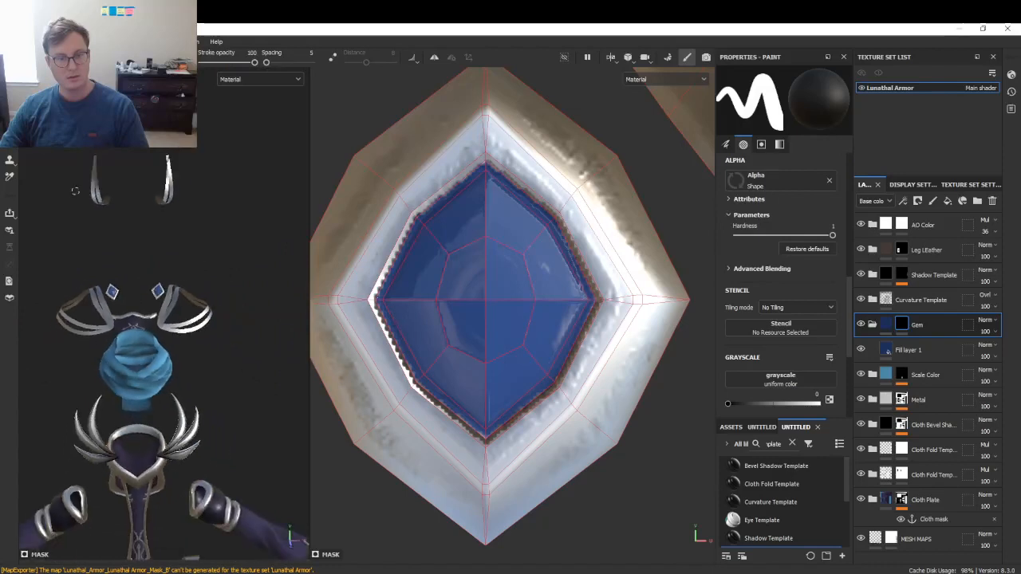
key("4")
middle_click_drag(190, 402, 204, 245)
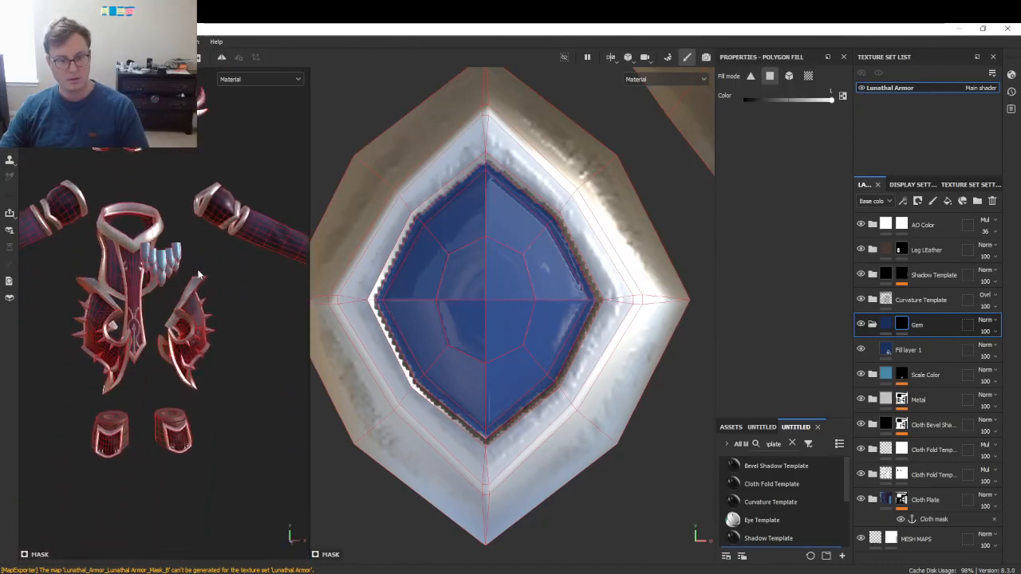
scroll(227, 279, "up", 8)
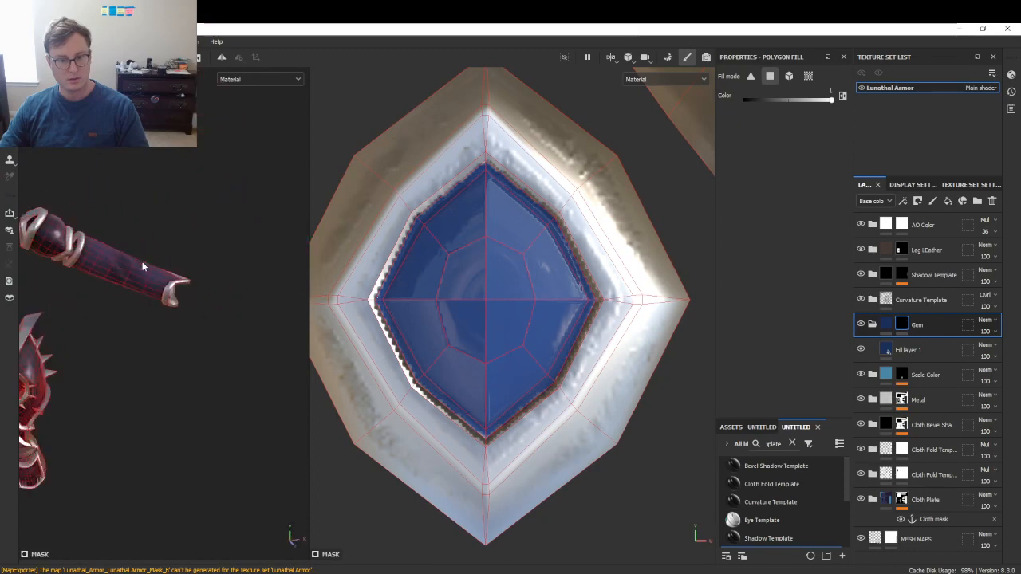
scroll(157, 339, "down", 5)
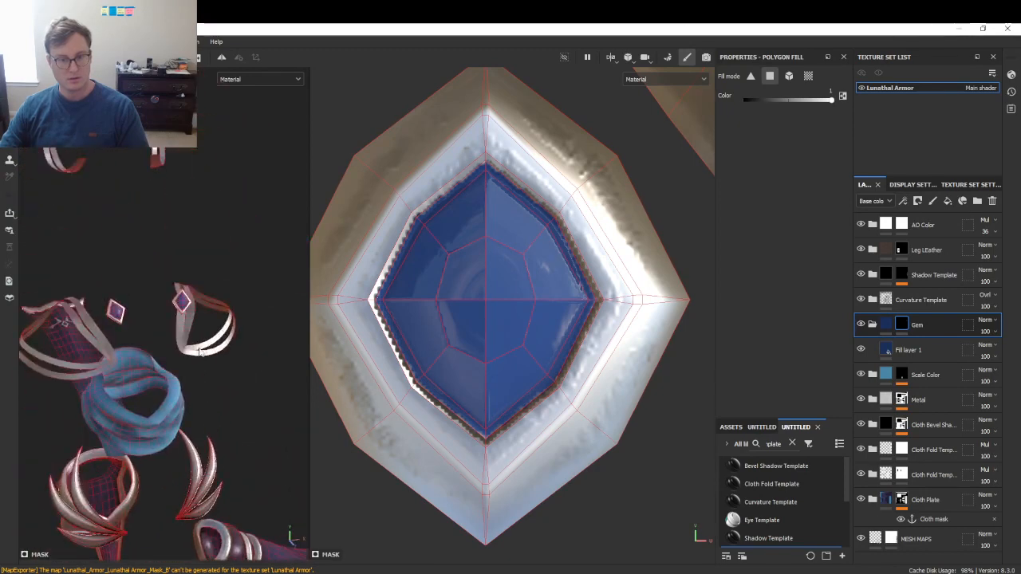
left_click_drag(199, 351, 231, 343, "alt")
scroll(599, 281, "down", 5)
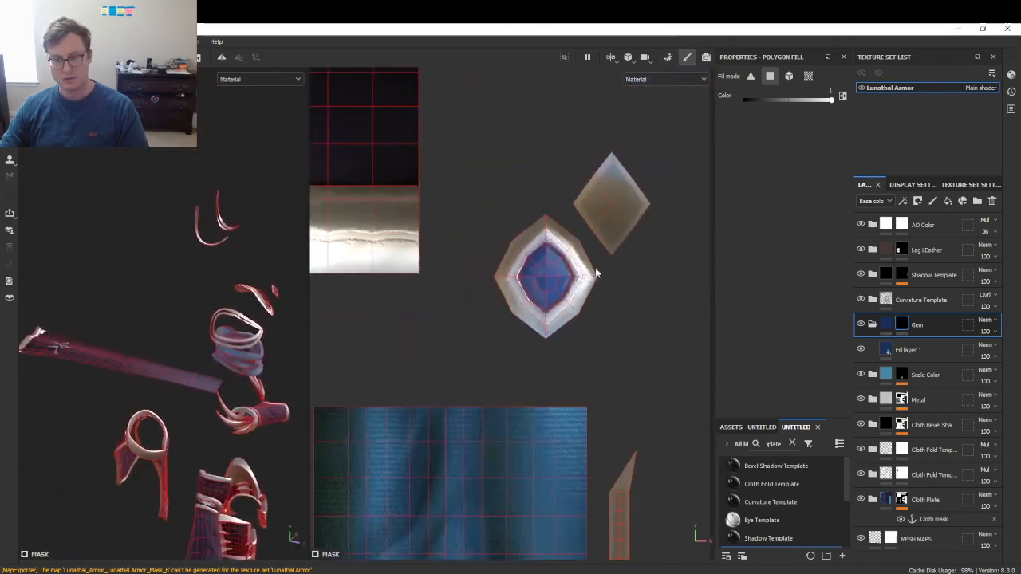
middle_click_drag(598, 352, 560, 80, "alt")
middle_click_drag(488, 495, 549, 173, "alt")
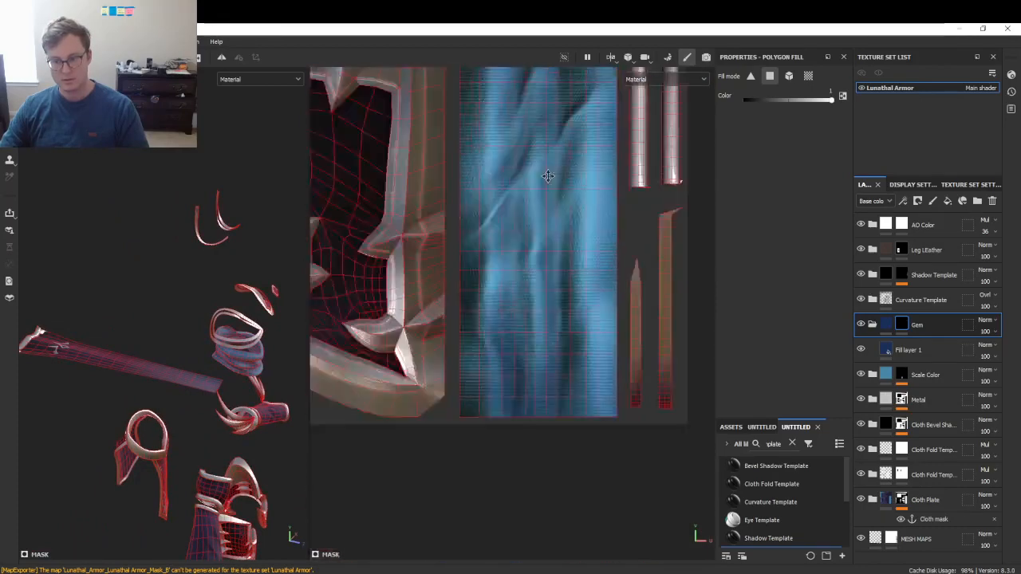
middle_click_drag(532, 306, 640, 305, "alt")
scroll(640, 305, "down", 6)
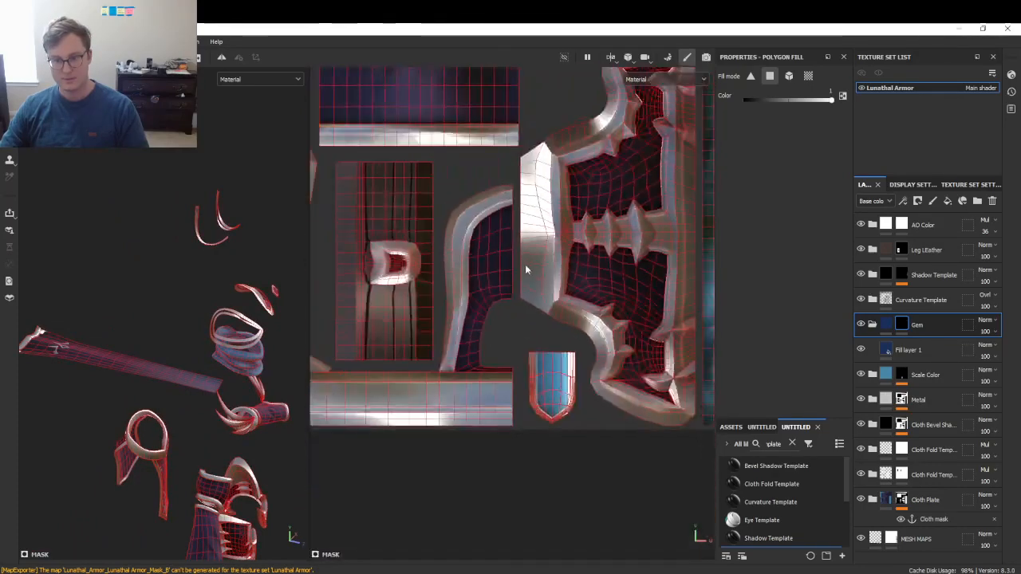
middle_click_drag(480, 209, 478, 334, "alt")
middle_click_drag(513, 232, 458, 288, "alt")
- Paint white into the Gem mask over the inside of the half-diamond emblem at the cloth strip's edge, using a small brush
scroll(567, 196, "up", 6)
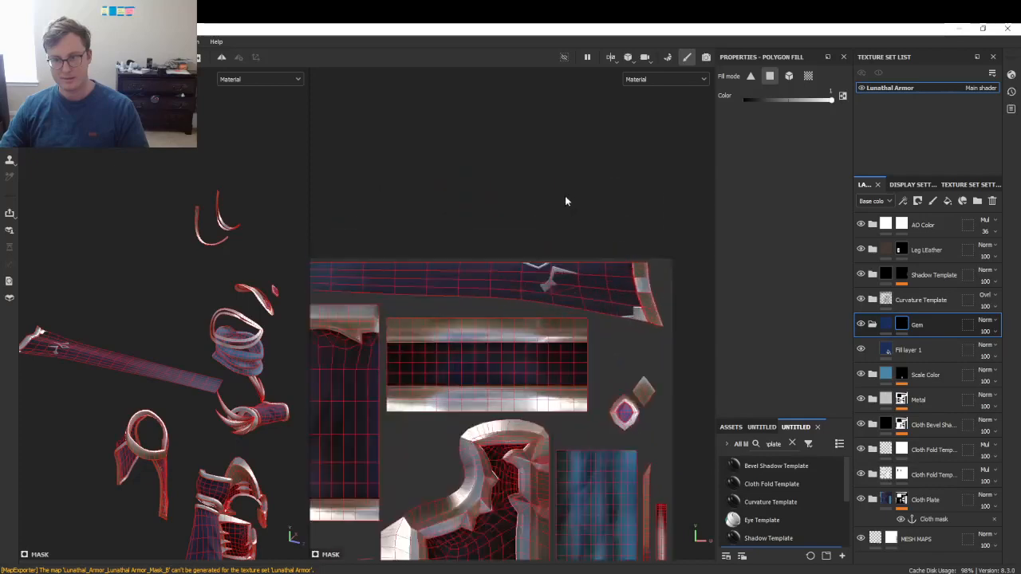
scroll(526, 285, "up", 5)
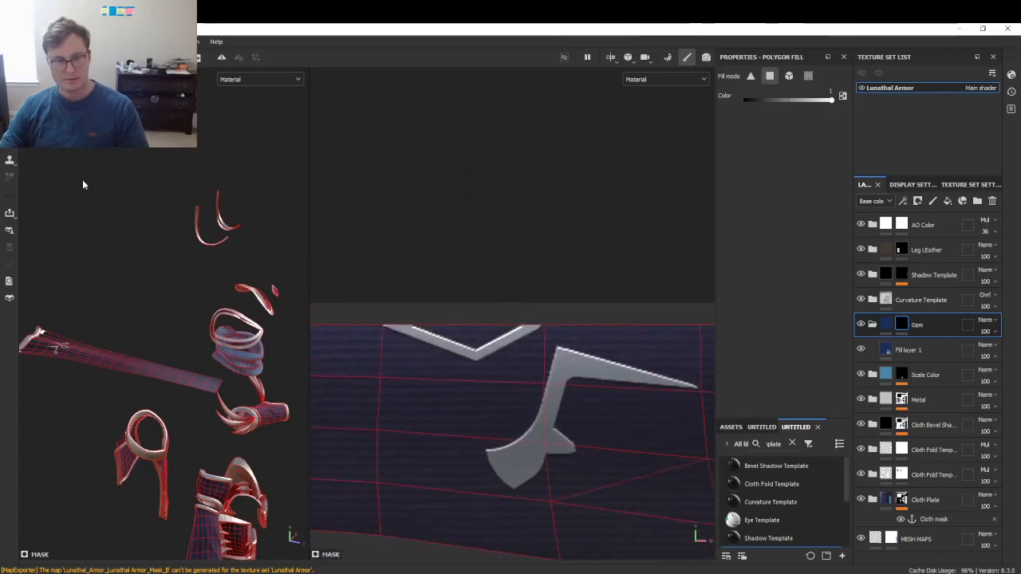
key("1")
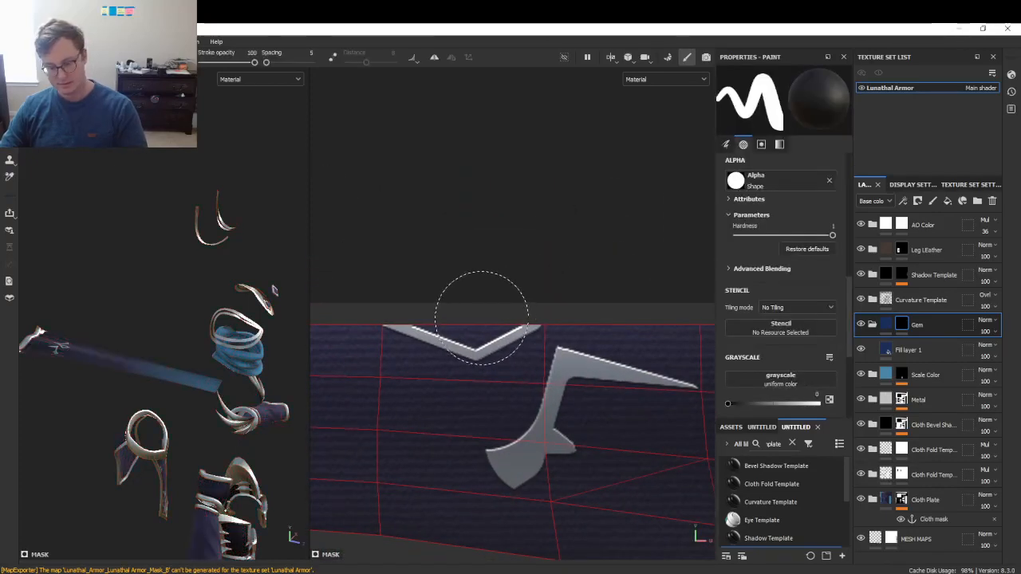
right_click_drag(479, 315, 450, 306, "ctrl")
scroll(420, 321, "up", 2)
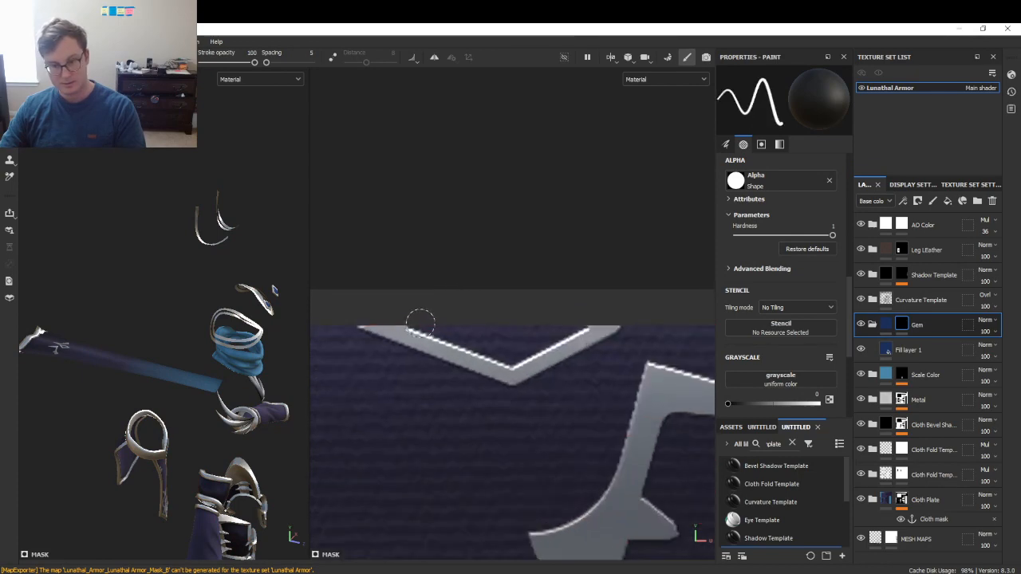
key("x")
mouse_move(411, 326)
left_mouse_down()
mouse_move(500, 354)
mouse_move(550, 351)
mouse_move(540, 327)
mouse_move(492, 332)
mouse_move(528, 341)
left_mouse_up()
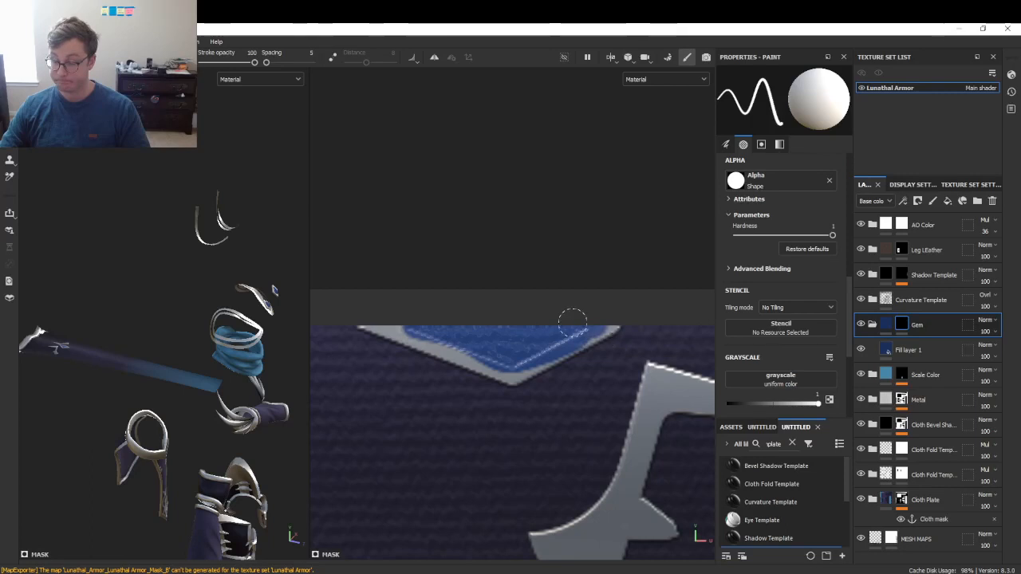
- Add an anchor point to the Metal folder's mask
left_click(901, 401)
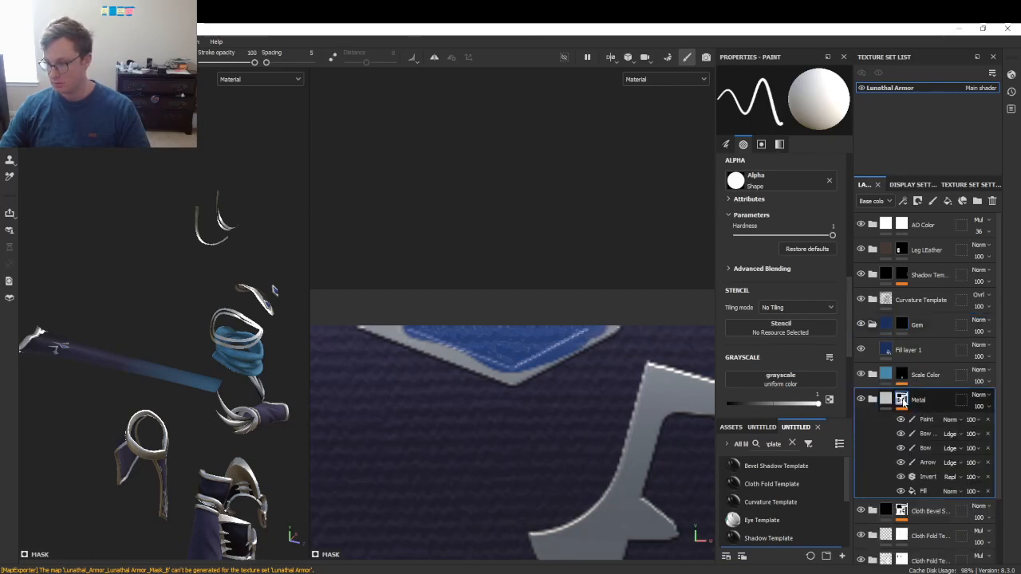
right_click(903, 406)
left_click(909, 453)
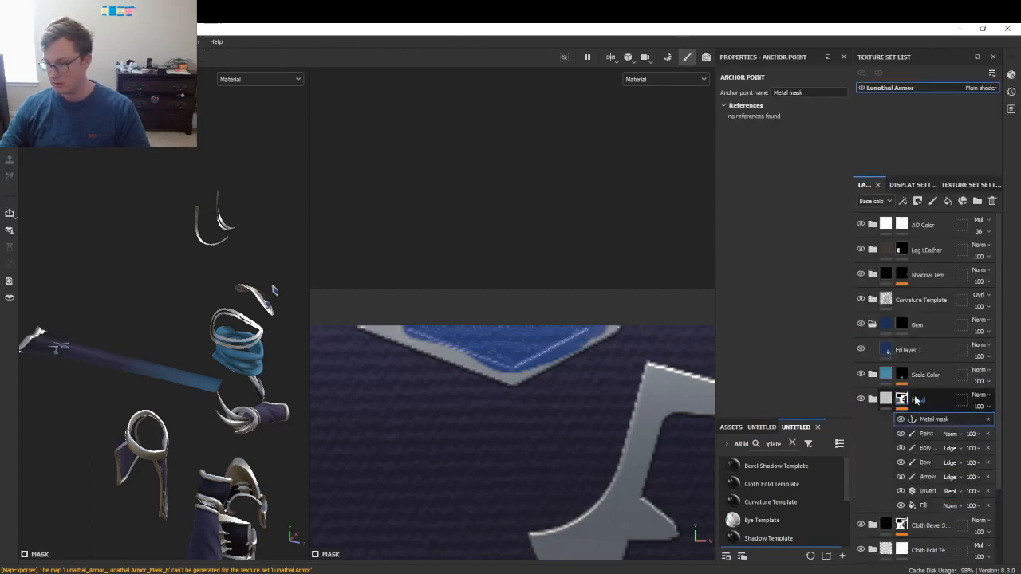
left_click(905, 334)
right_click(904, 334)
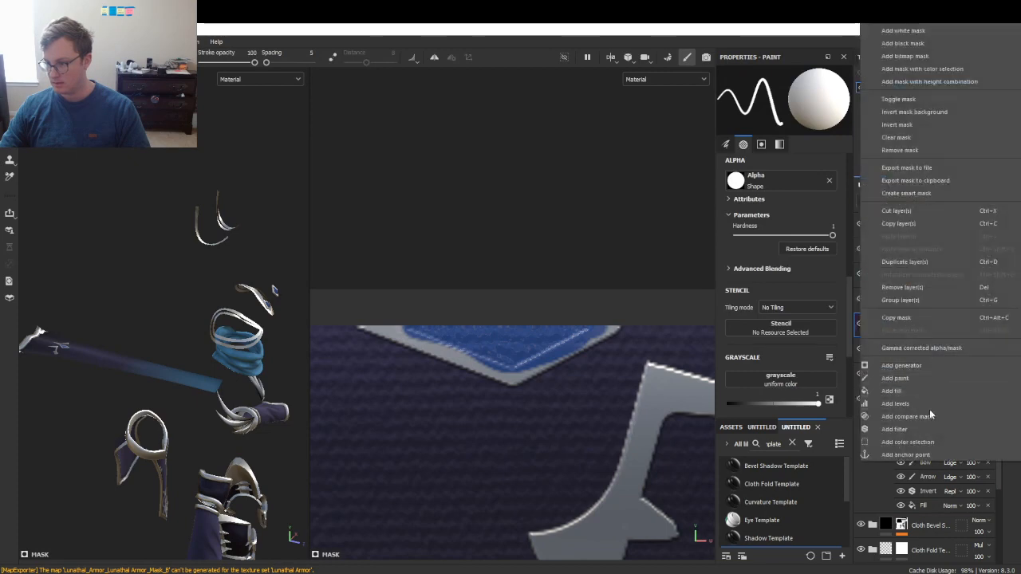
left_click(909, 453)
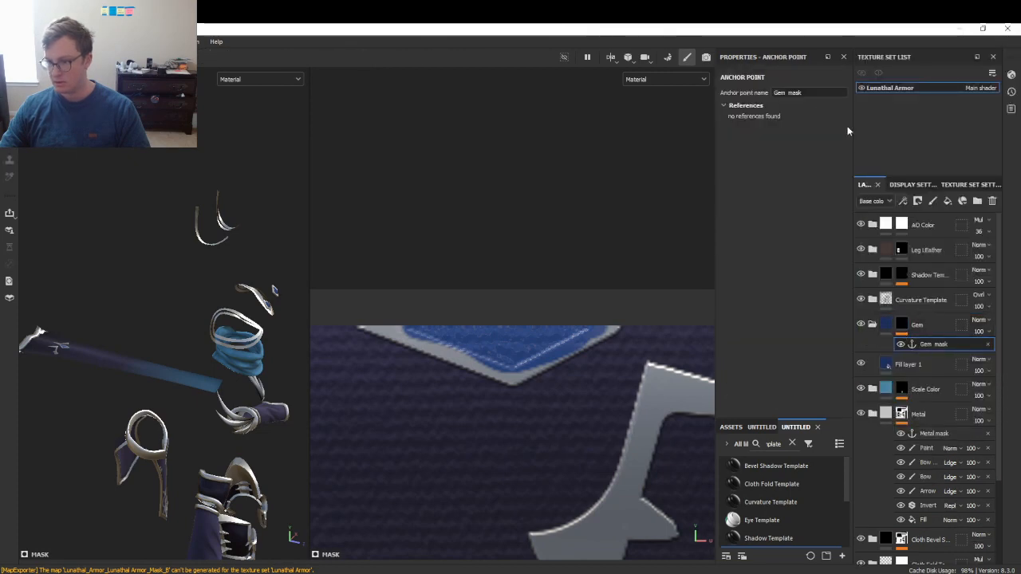
- Add a fill to the Gem mask that references the Metal mask anchor point and blend it with Subtract
left_click(917, 327)
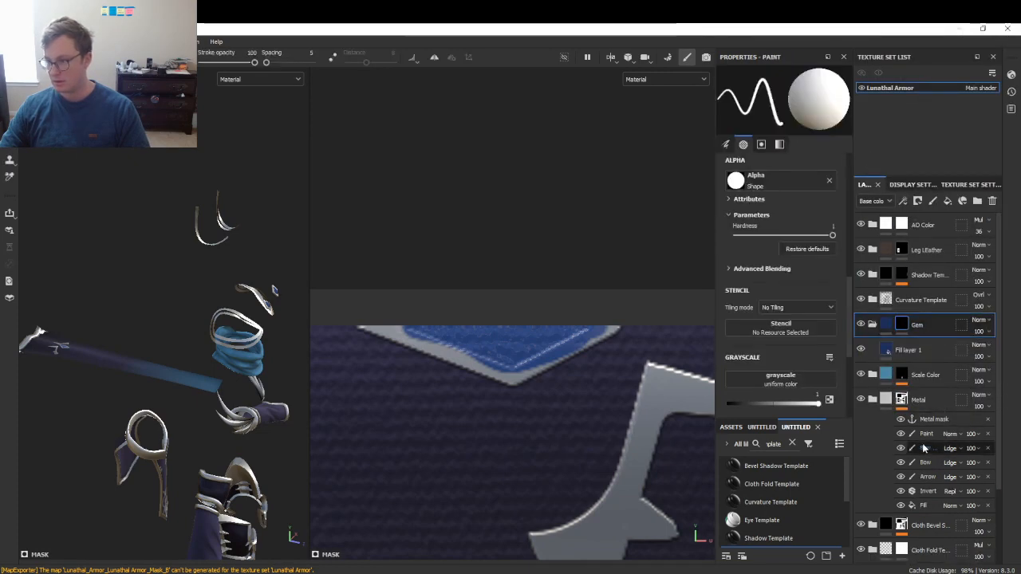
right_click(908, 335)
left_click(891, 391)
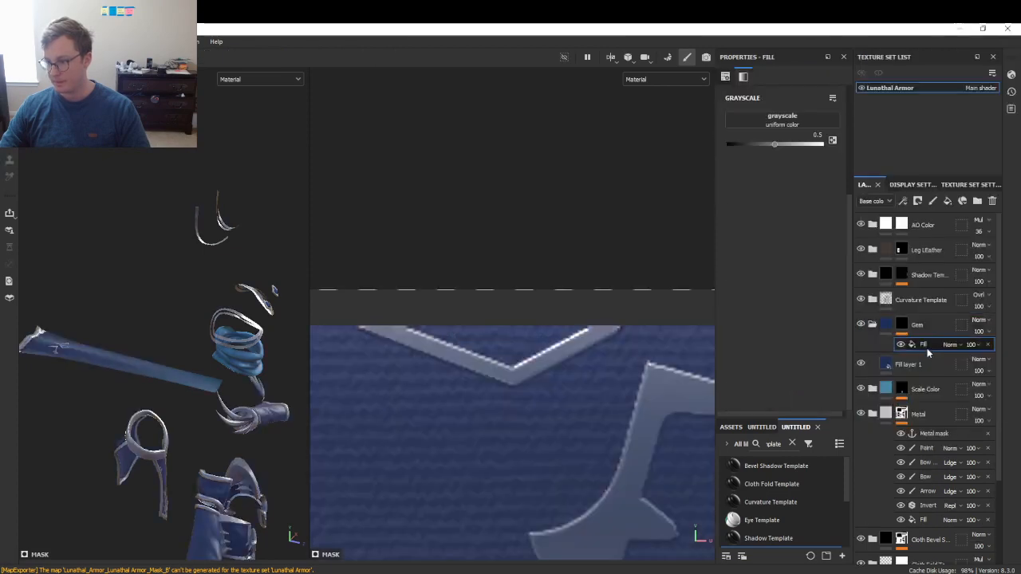
left_click(812, 128)
left_click(885, 134)
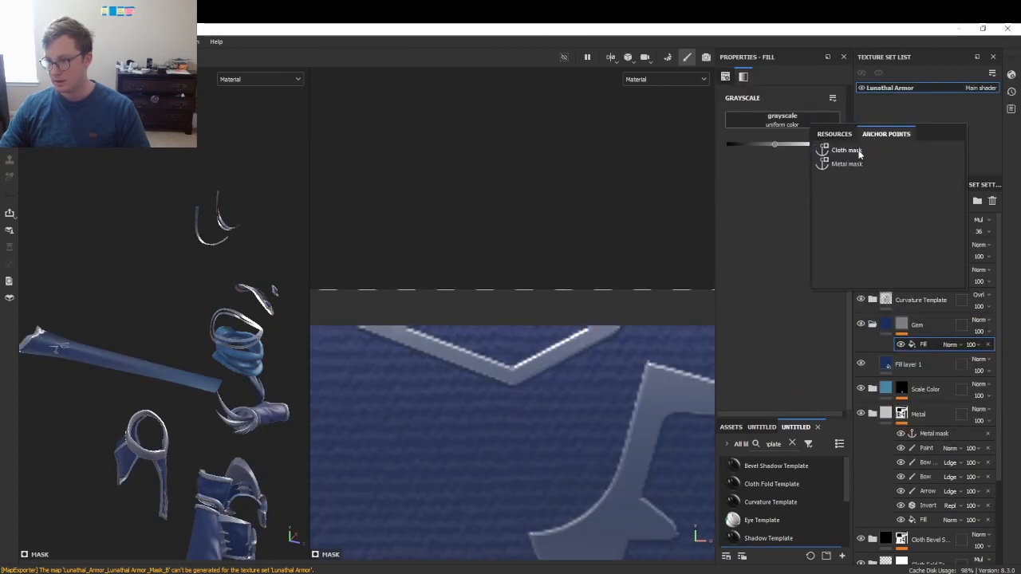
left_click(854, 156)
left_click(952, 343)
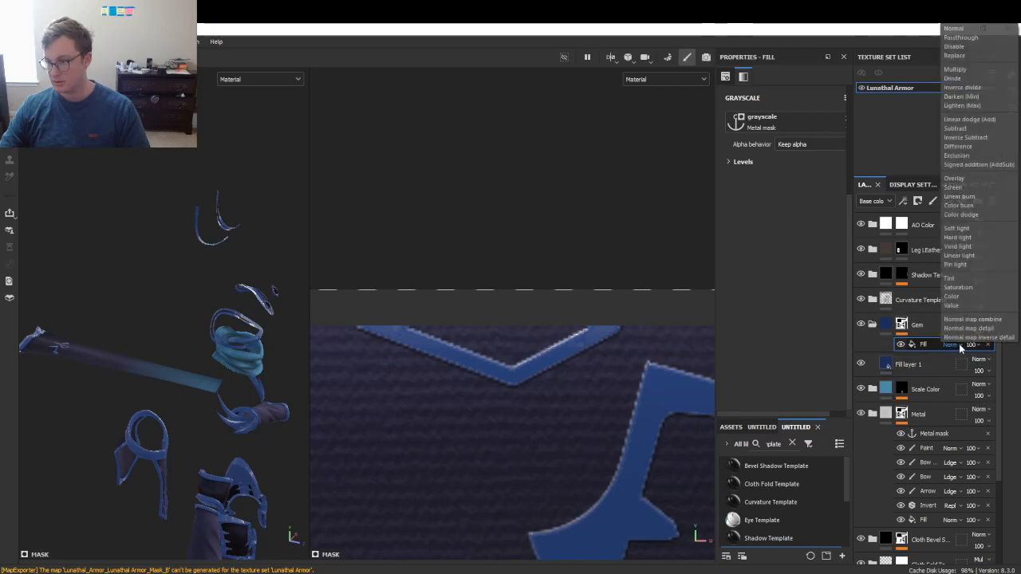
left_click(965, 128)
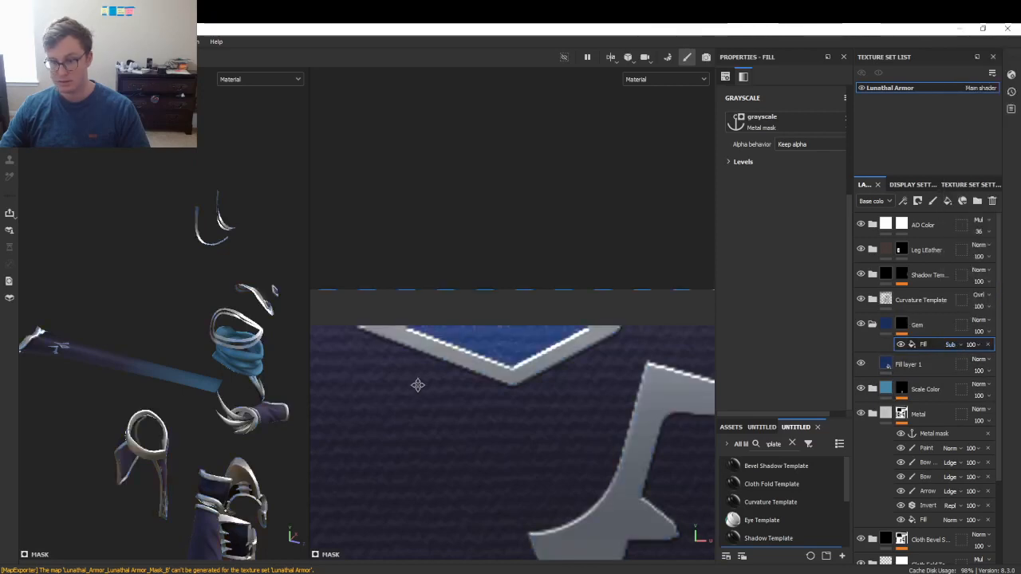
- Examine the diamond emblem on the cloth strip up close in the 3D view
scroll(224, 341, "up", 5)
left_click_drag(238, 340, 116, 386, "alt")
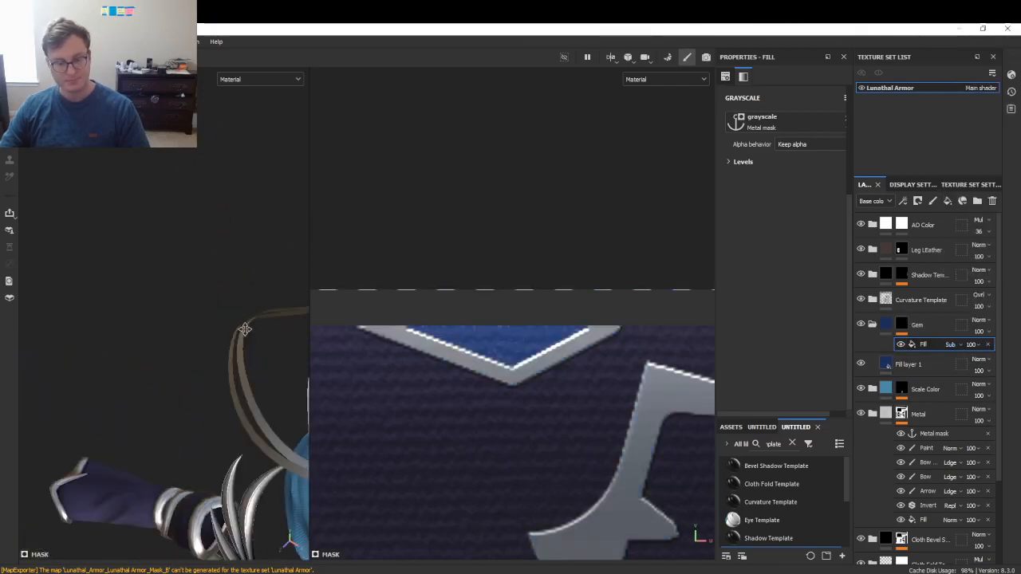
scroll(241, 326, "down", 3)
left_click_drag(206, 281, 168, 370, "alt")
scroll(172, 332, "up", 3)
scroll(191, 321, "up", 6)
scroll(171, 367, "up", 2)
middle_click_drag(216, 311, 238, 405, "alt")
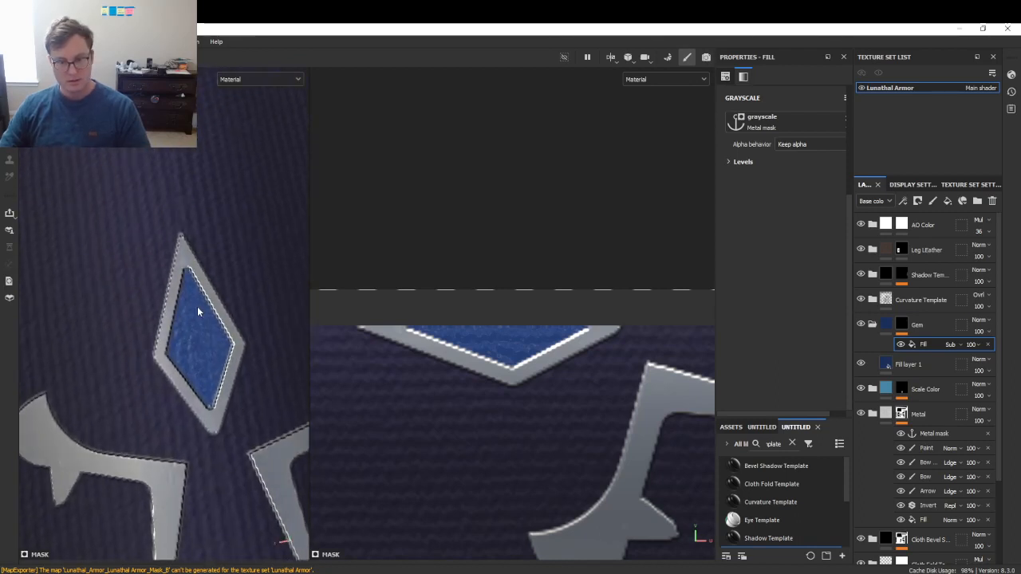
- Set the Gem folder's blending mode to Replace in the Height channel
left_click(917, 325)
left_click(880, 201)
left_click(867, 227)
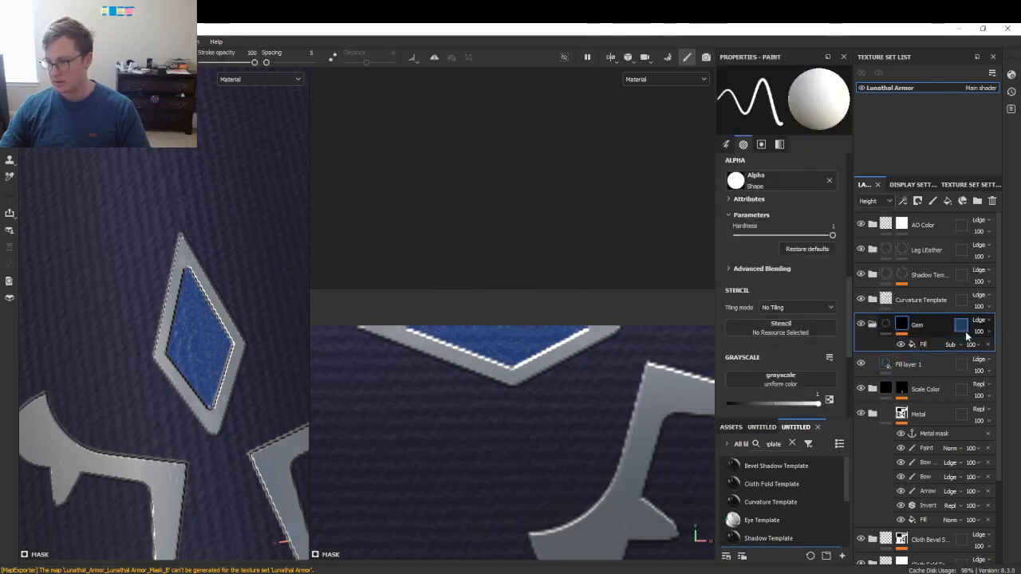
left_click(969, 320)
left_click(956, 56)
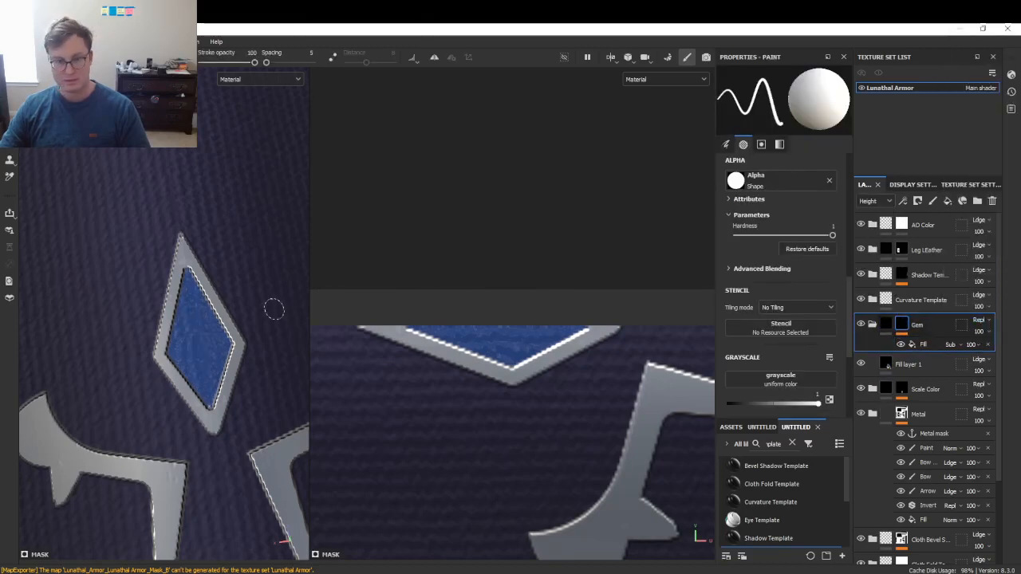
- Set the Gem folder's blending mode to Replace in the Normal channel and return the layer stack to Base color
left_click(881, 201)
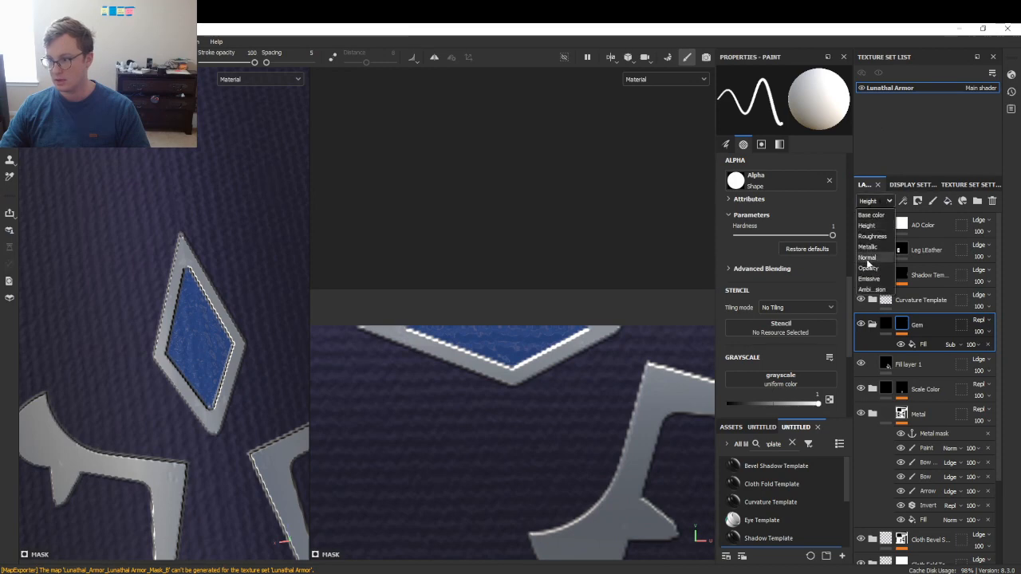
left_click(869, 260)
left_click(981, 320)
left_click(965, 54)
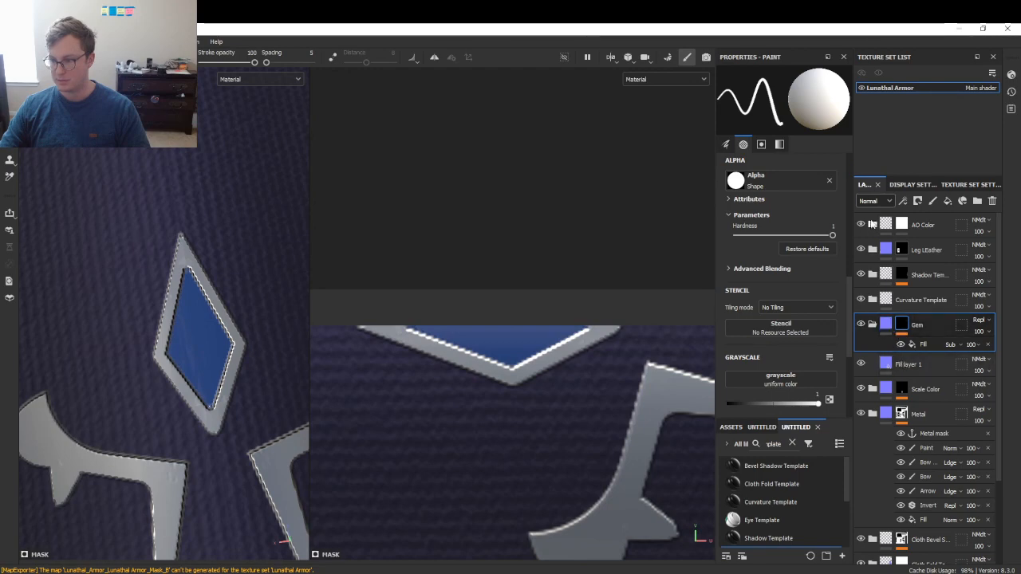
left_click(875, 201)
left_click(874, 212)
- Look over the diamond emblem, the long cloth strip and the whole armor in the 3D view
scroll(259, 334, "down", 5)
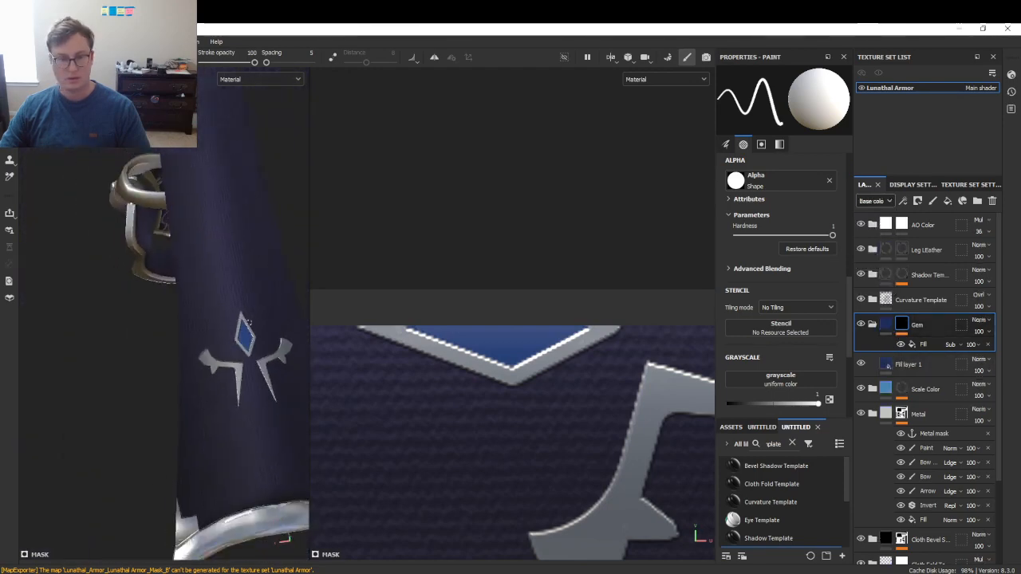
scroll(249, 322, "down", 3)
middle_click_drag(194, 252, 198, 263, "alt")
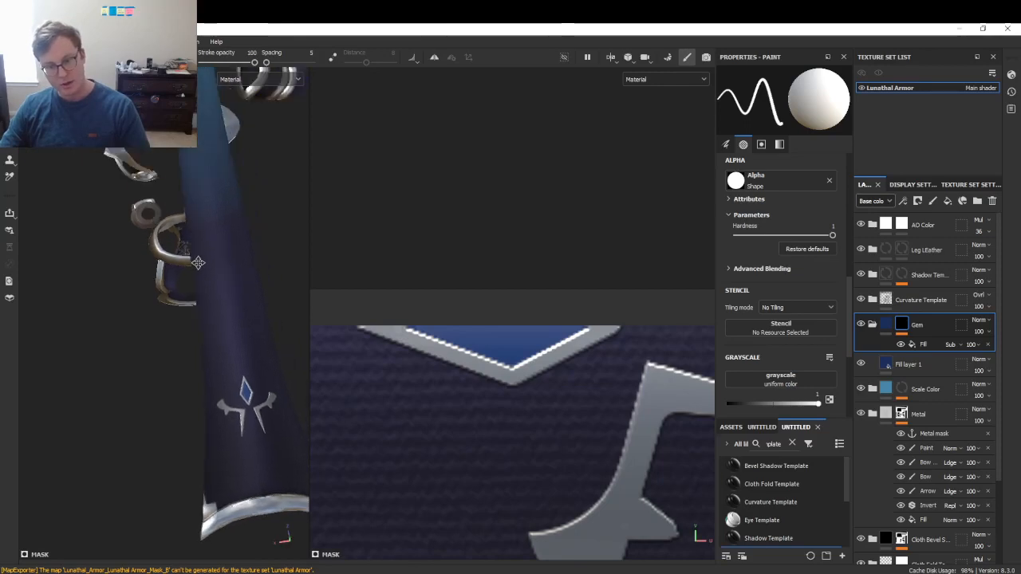
mouse_move(197, 263)
left_mouse_down("ctrl+alt")
mouse_move(198, 305)
mouse_move(214, 265)
left_mouse_up("ctrl+alt")
scroll(198, 306, "down", 6)
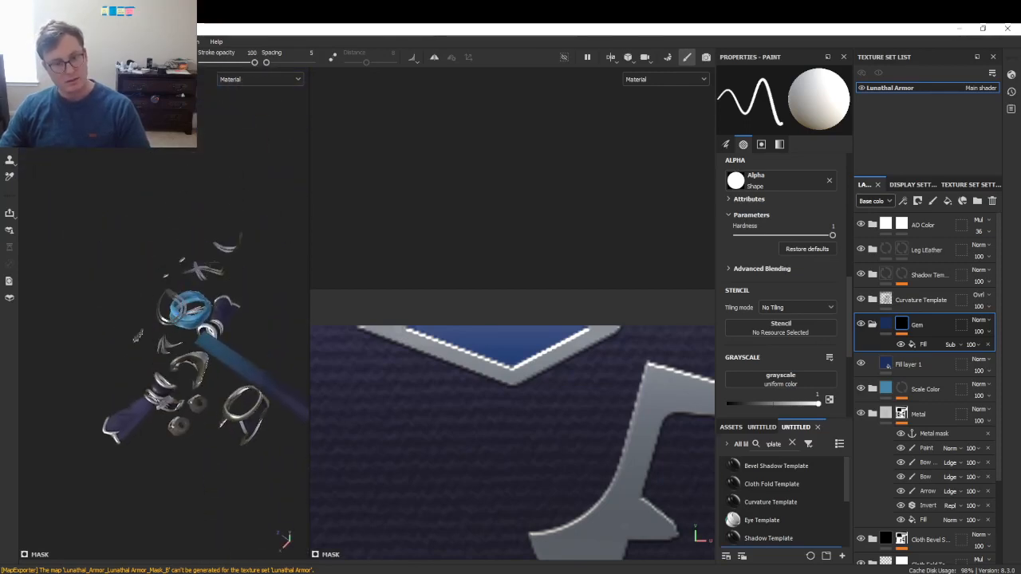
- Look over the whole armor in the 3D view and check the remaining tasks in the Lunathal to-do note
scroll(214, 266, "up", 7)
left_click_drag(230, 371, 216, 287, "alt")
scroll(234, 343, "down", 3)
scroll(227, 316, "up", 2)
scroll(192, 319, "down", 4)
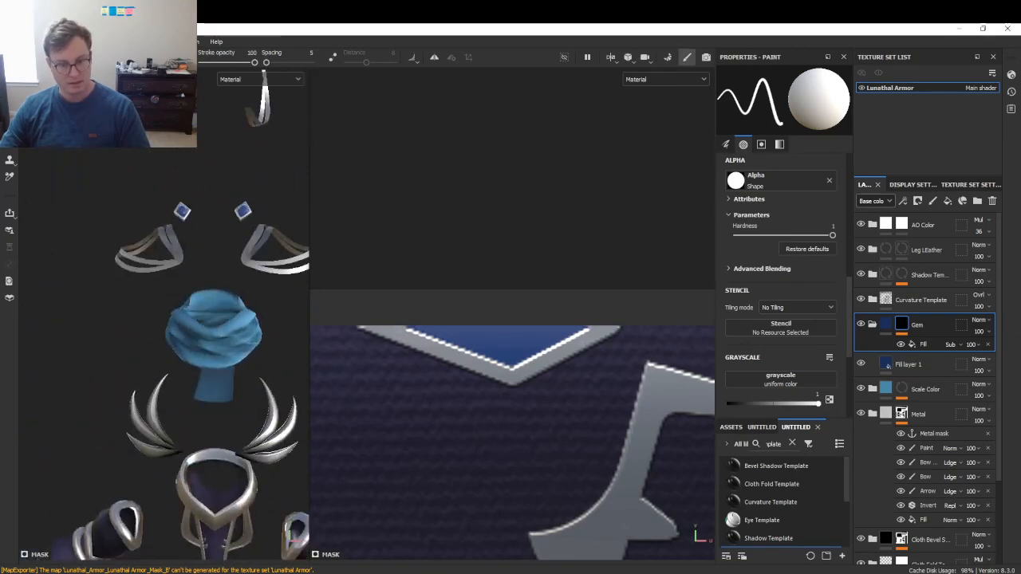
left_click_drag(271, 450, 232, 324, "ctrl+alt")
left_click_drag(209, 506, 171, 355, "ctrl+alt")
scroll(185, 335, "up", 3)
scroll(185, 335, "down", 3)
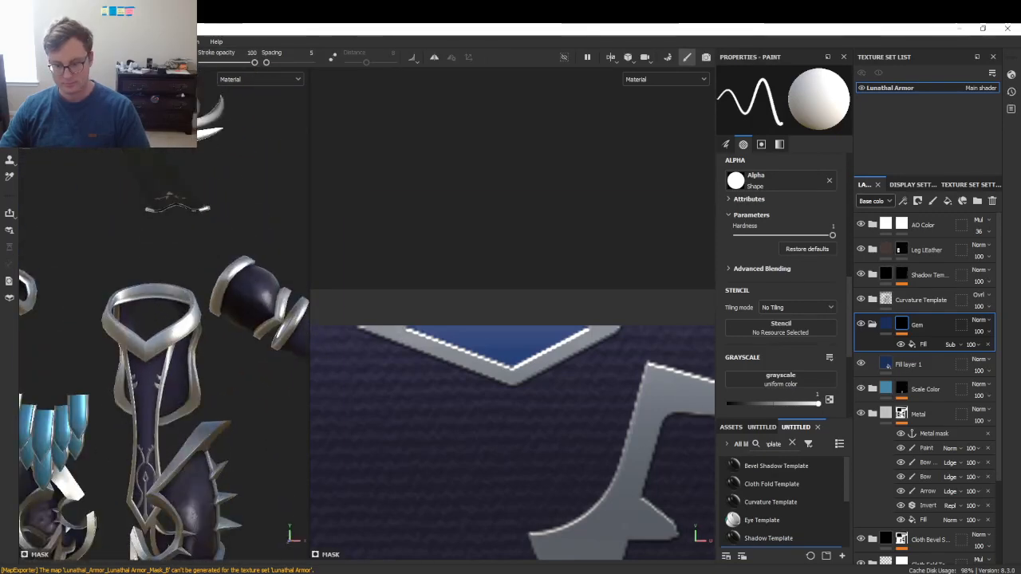
left_click(447, 571)
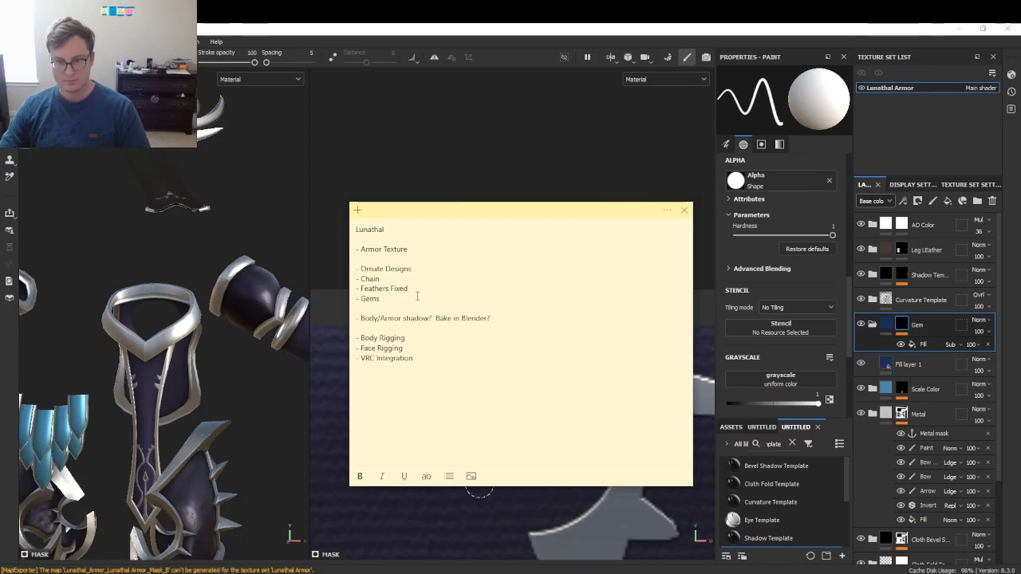
mouse_move(170, 296)
left_mouse_down("alt")
mouse_move(150, 194)
mouse_move(157, 215)
left_mouse_up("alt")
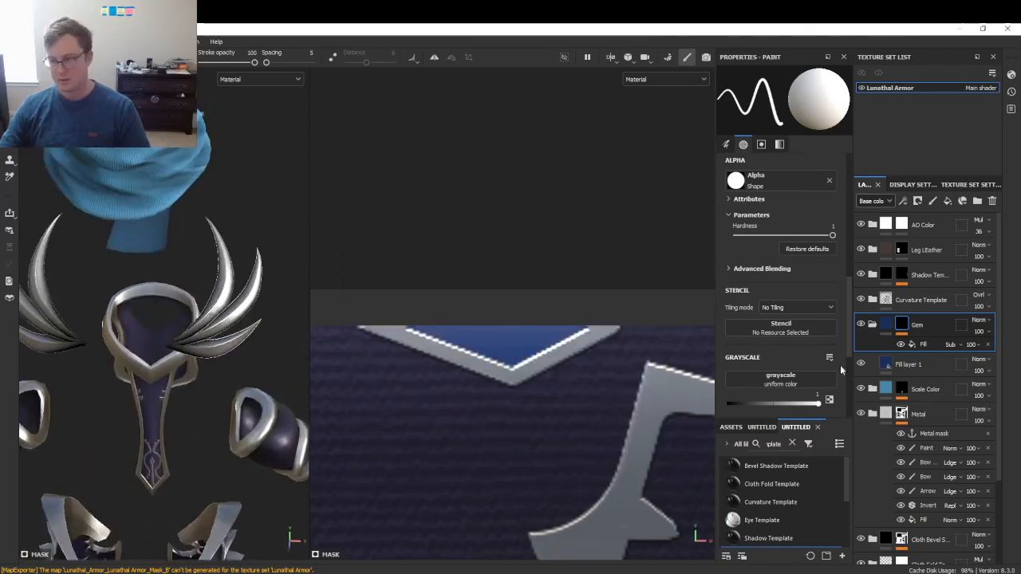
- Add a fill layer directly above Fill layer 1 with only the Height channel enabled
left_click(900, 370)
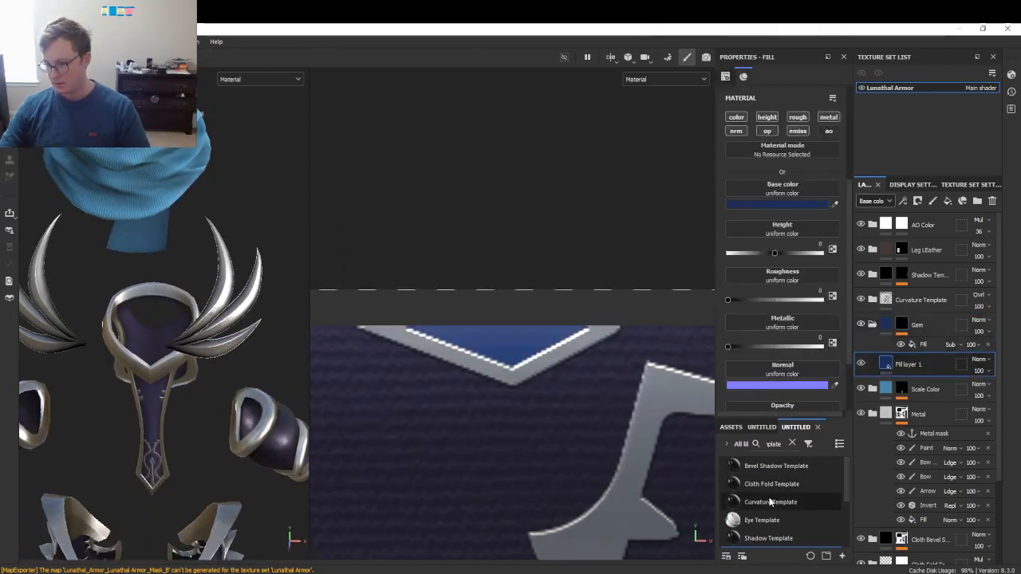
left_click(948, 202)
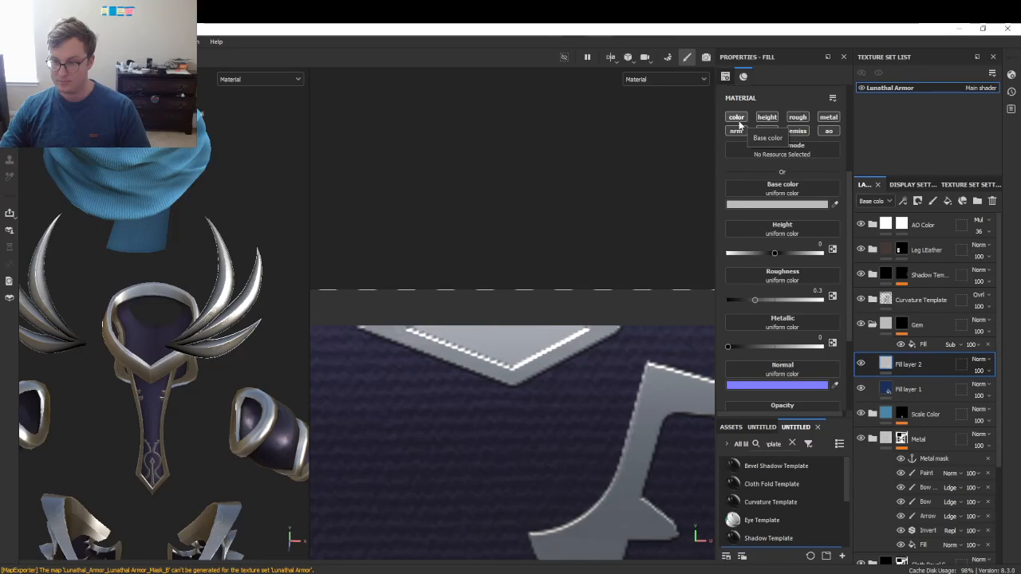
left_click(765, 118)
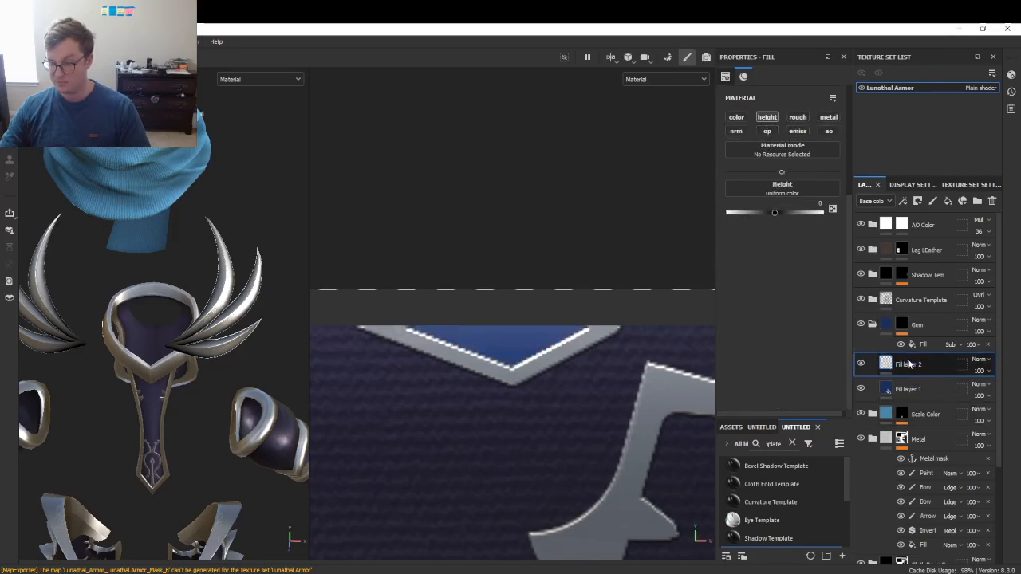
- Add a black mask to the new height-only fill layer
right_click(907, 364)
left_click(902, 454)
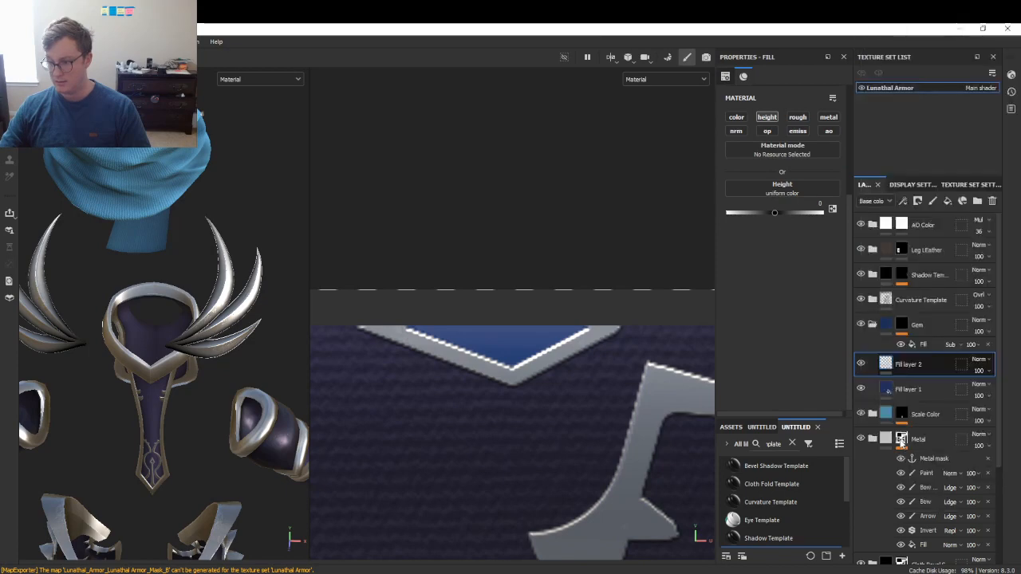
key("ctrl+z")
right_click(929, 359)
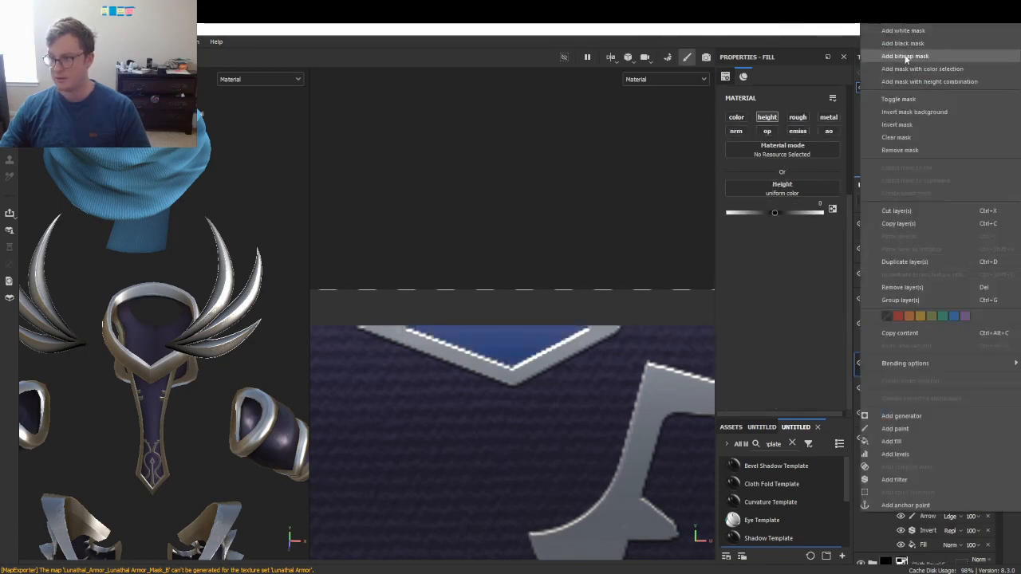
left_click(908, 42)
- Rename the new height-only fill layer as "Gem HEight"
double_click(929, 364)
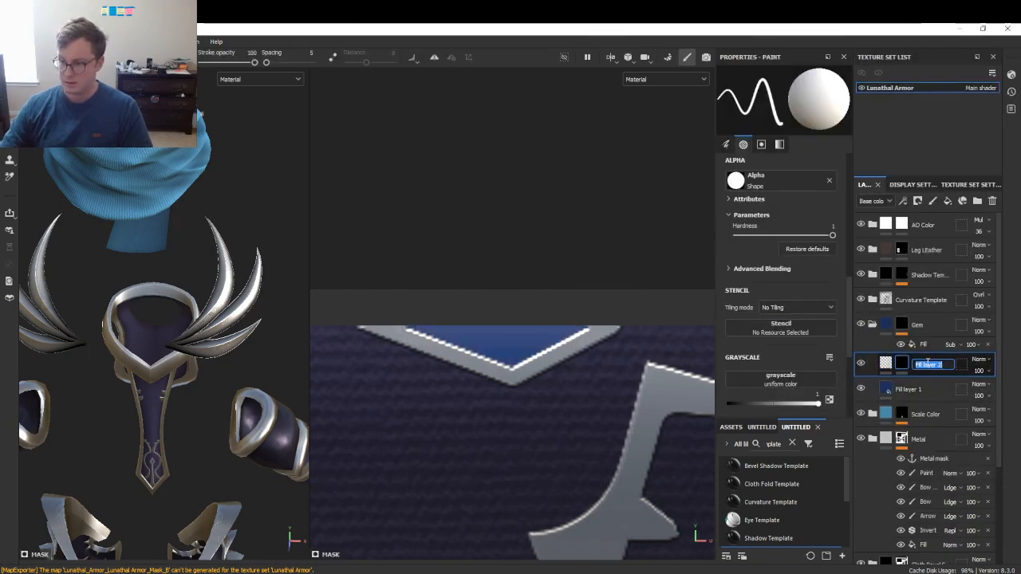
type("GemE")
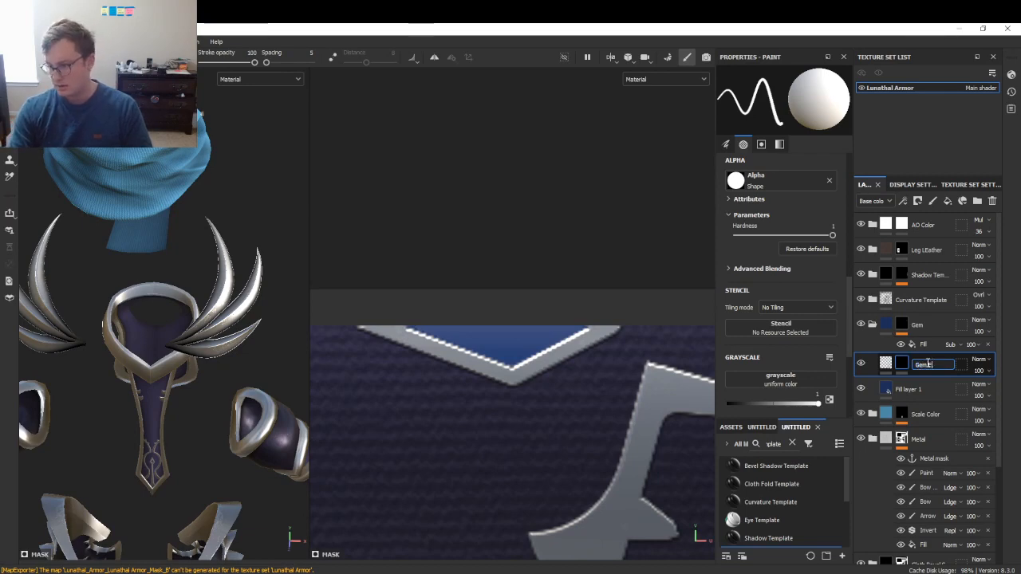
key("BackSpace")
type(" Height")
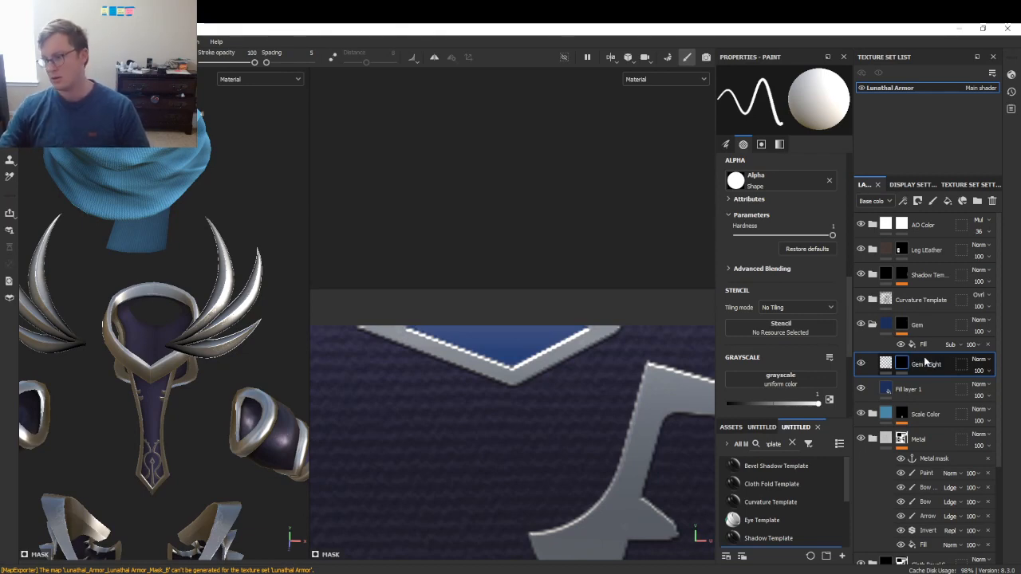
key("Return")
- Add a fill effect to the Gem HEight layer's mask and search its grayscale resources for "diamon"
right_click(909, 365)
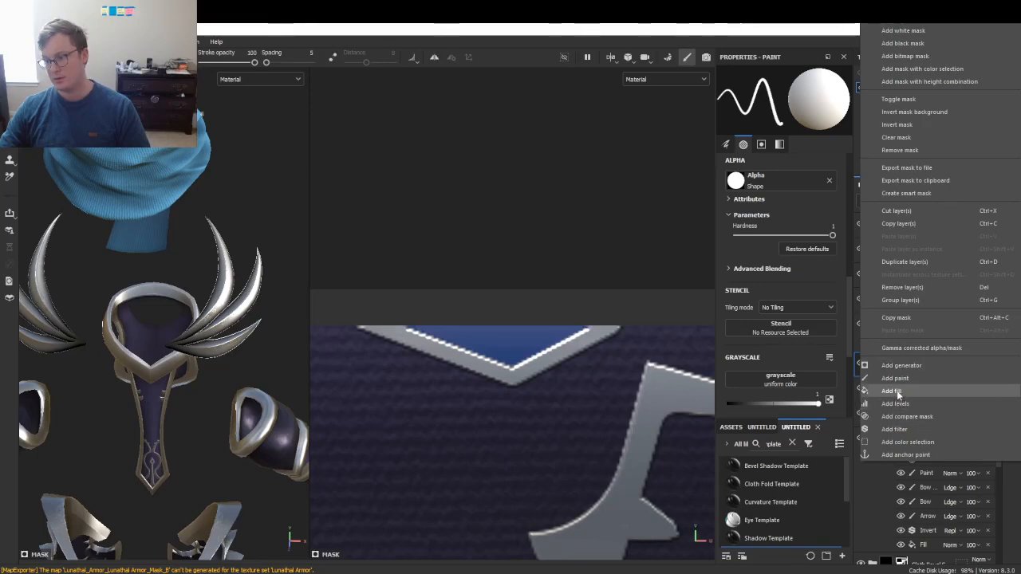
left_click(893, 393)
left_click(784, 121)
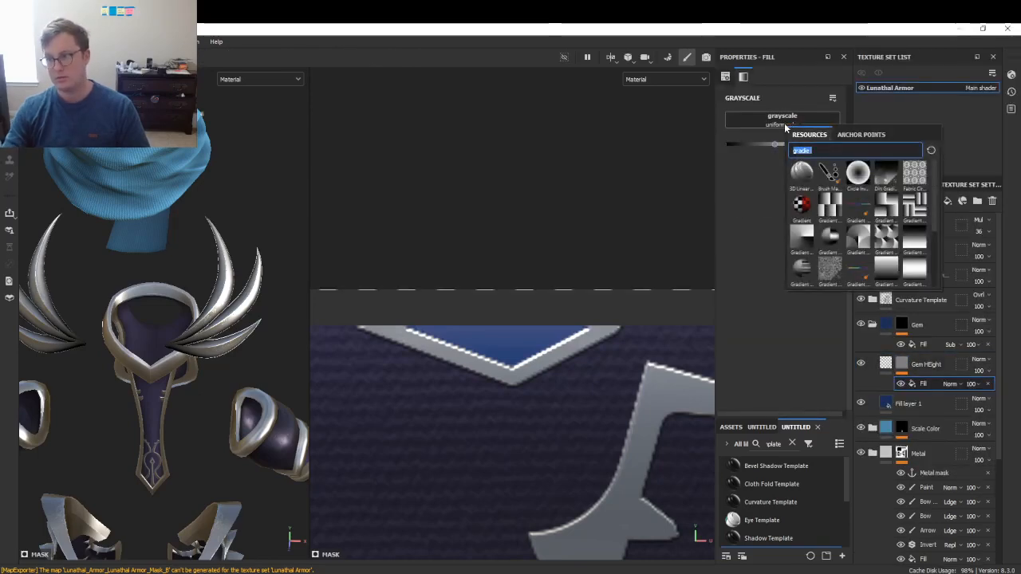
type("diamon")
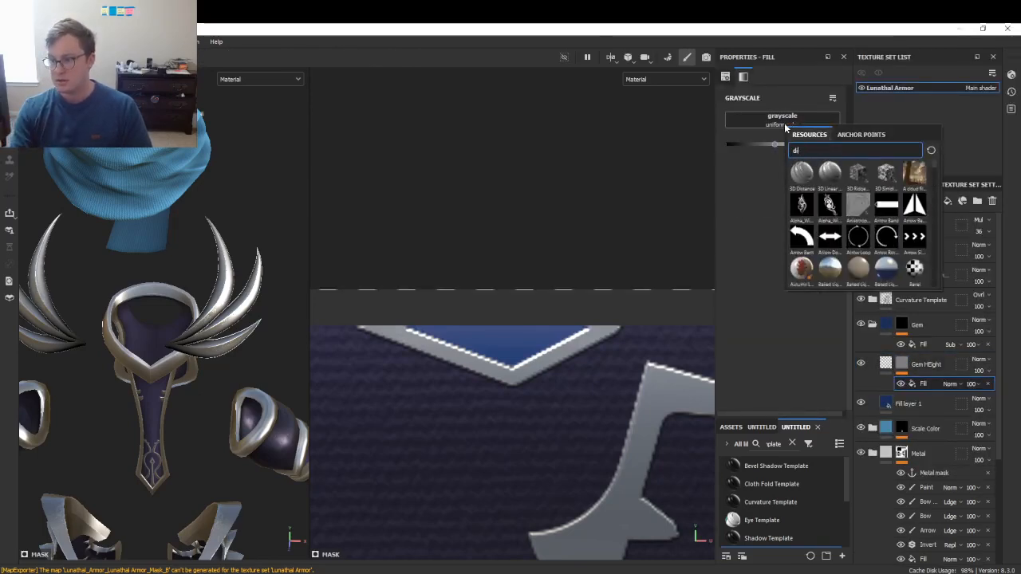
key("BackSpace")
key("BackSpace")
key("BackSpace")
key("BackSpace")
key("BackSpace")
key("BackSpace")
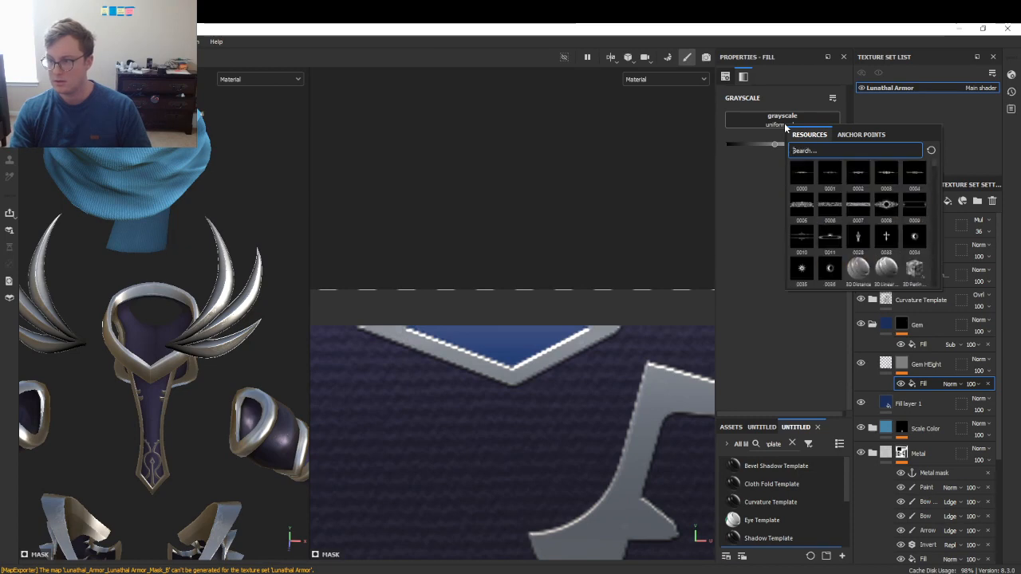
- Search the mask fill's grayscale resources for "gradient" and browse the patterns for a suitable gem shape
type("graident")
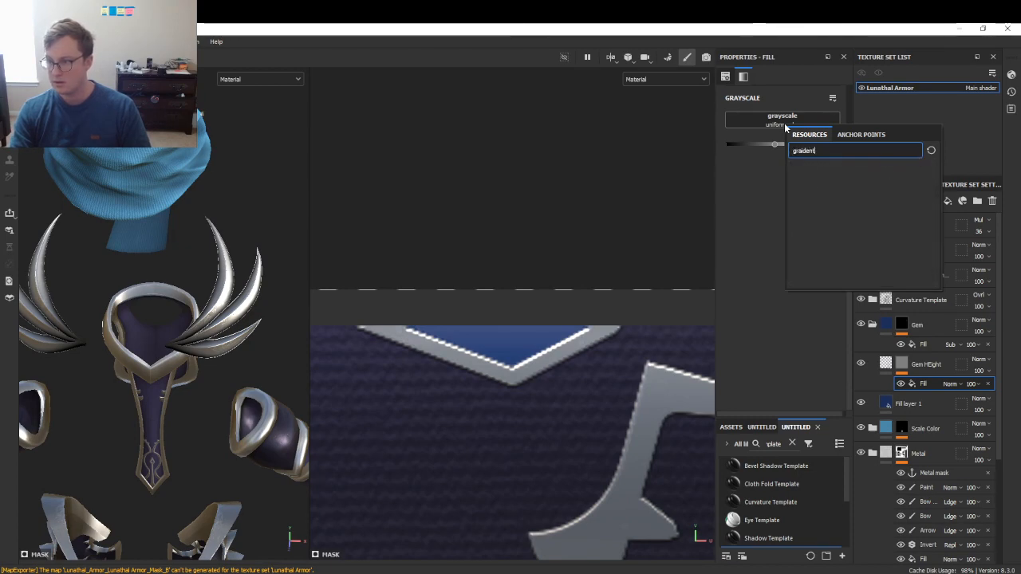
key("BackSpace")
key("BackSpace")
key("BackSpace")
key("BackSpace")
key("BackSpace")
key("BackSpace")
key("BackSpace")
type("gradient")
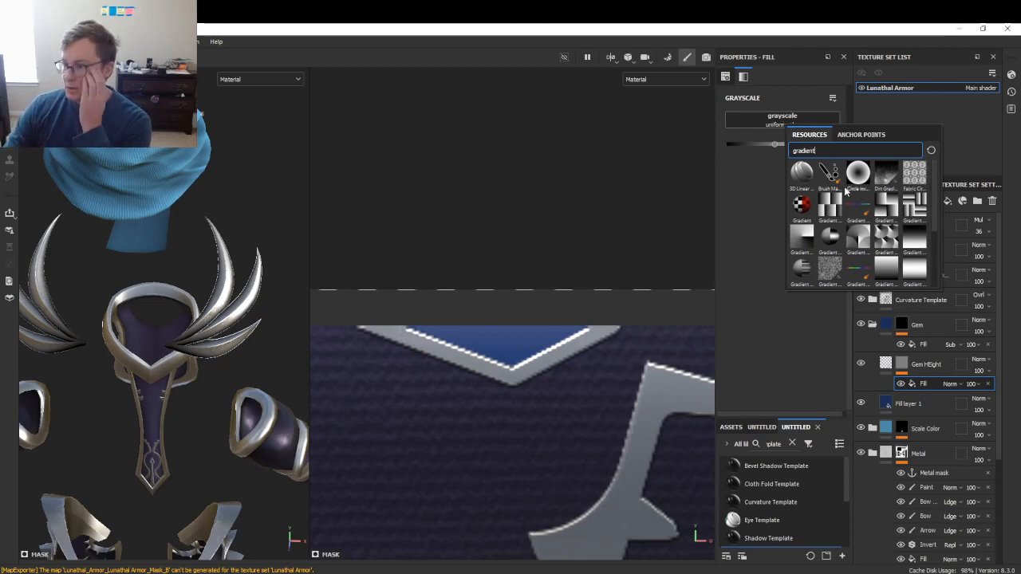
scroll(853, 198, "down", 3)
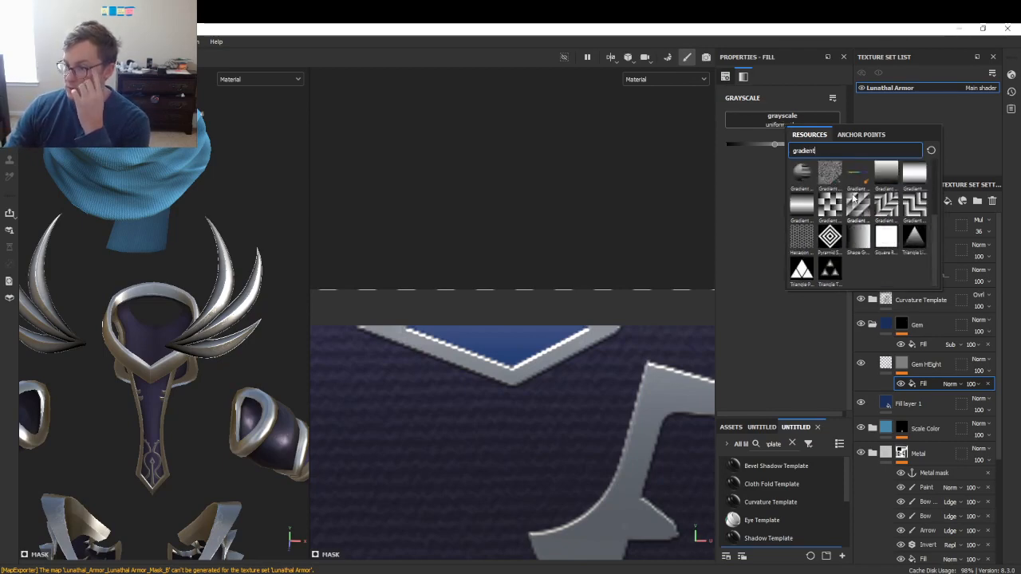
scroll(853, 198, "up", 3)
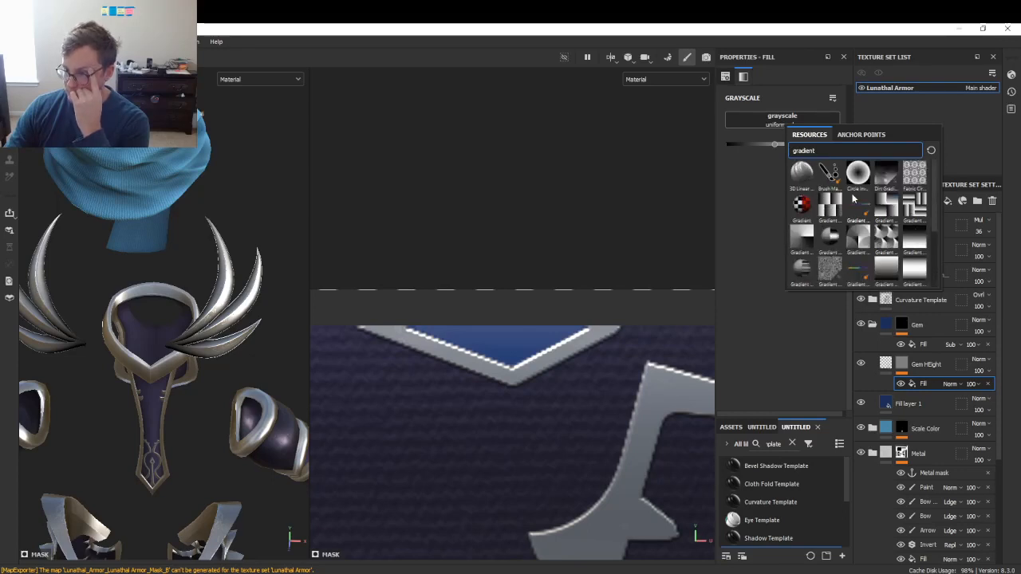
scroll(853, 198, "down", 3)
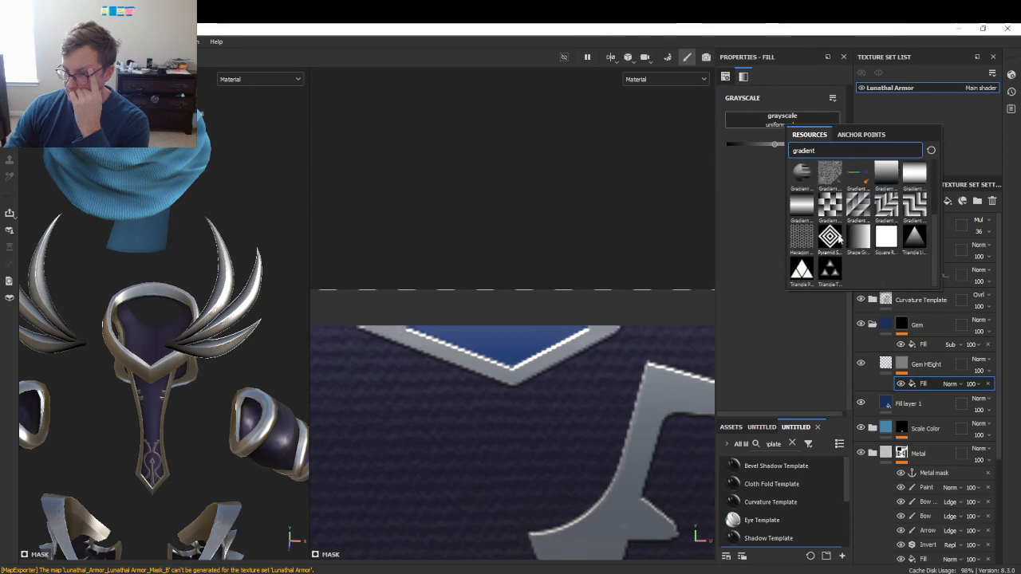
- Try Pyramid Stripes as the grayscale pattern of the Gem HEight mask fill and remove it again
mouse_move(839, 249)
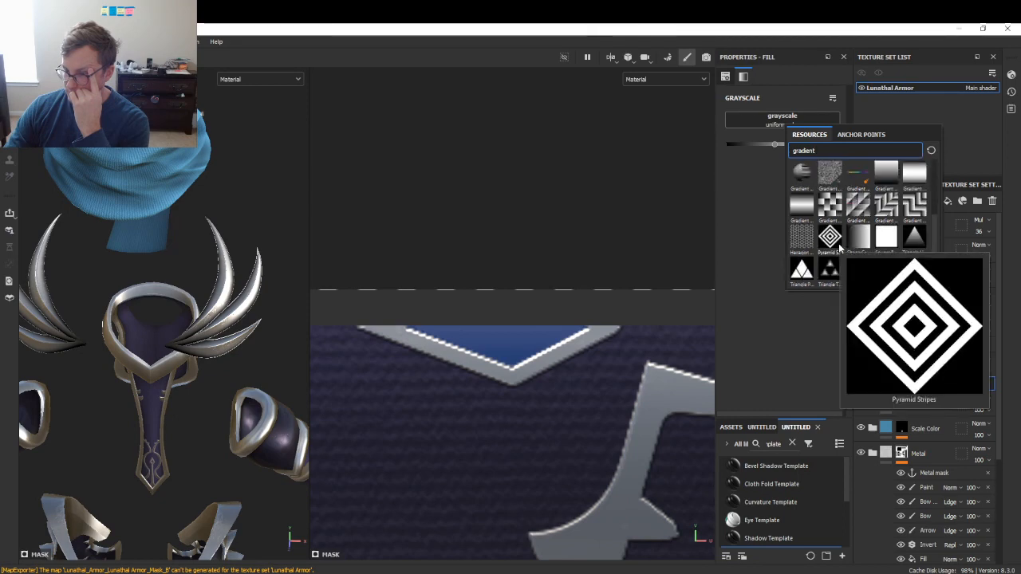
left_click(838, 244)
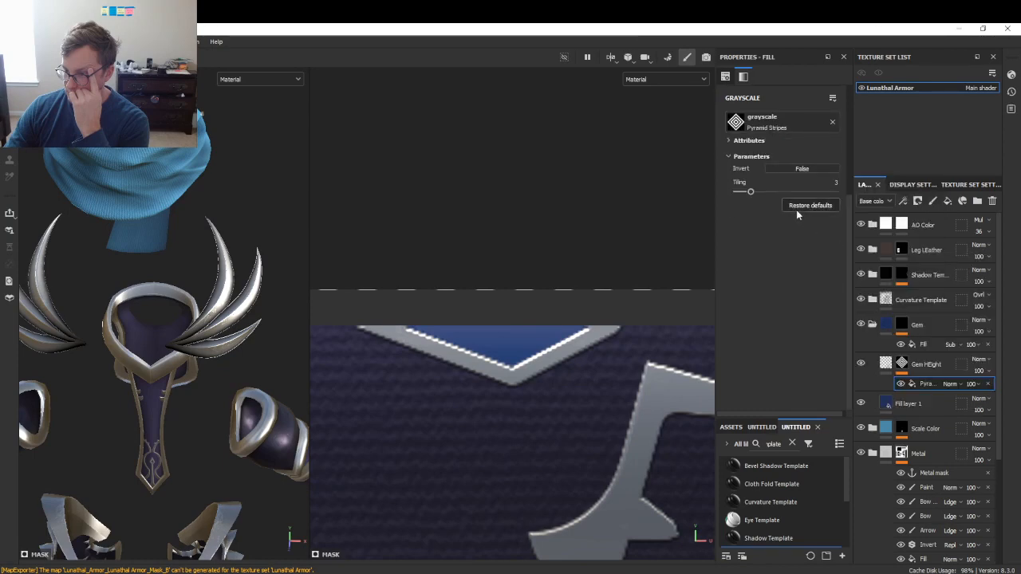
left_click(832, 121)
- Examine the previews of the gradient resources for the mask fill, including Gradient Checker and Gradient Linear 2
left_click(818, 121)
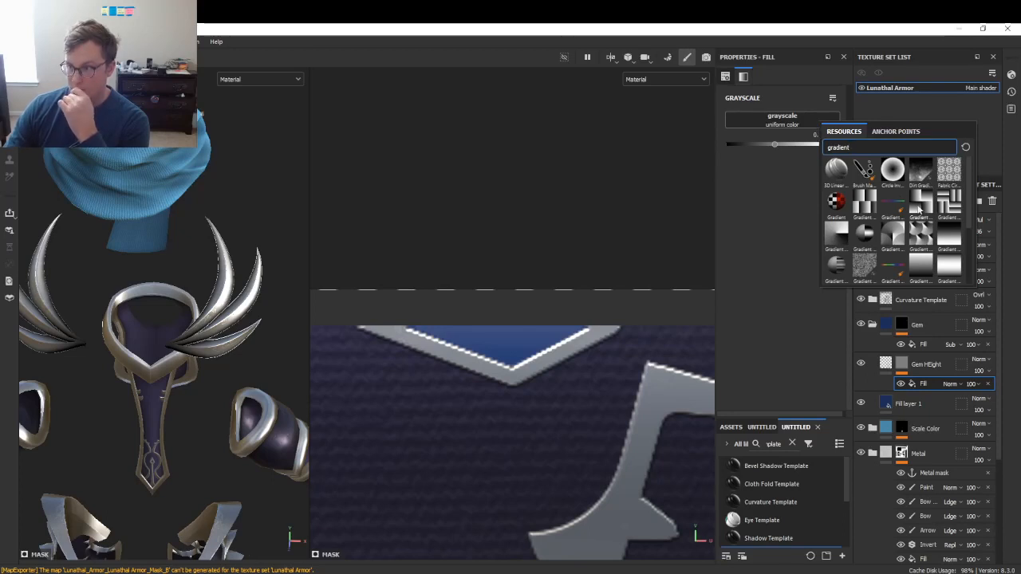
mouse_move(919, 210)
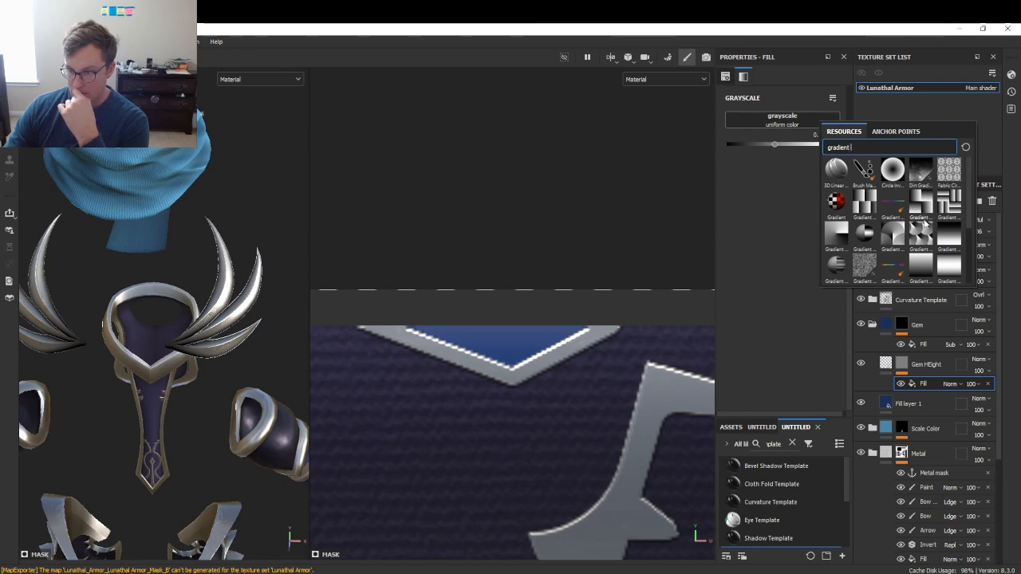
mouse_move(924, 226)
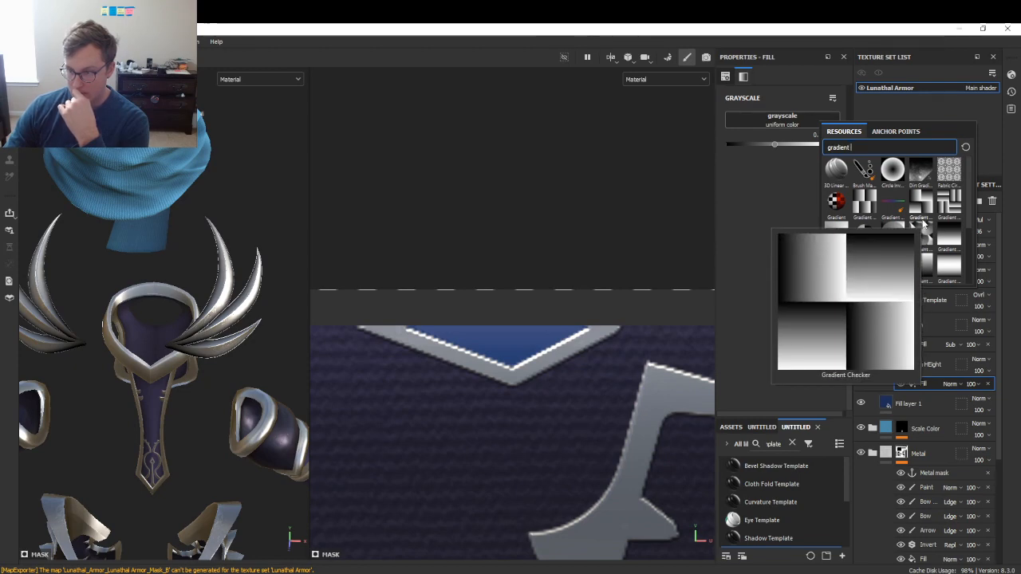
mouse_move(957, 240)
mouse_move(953, 272)
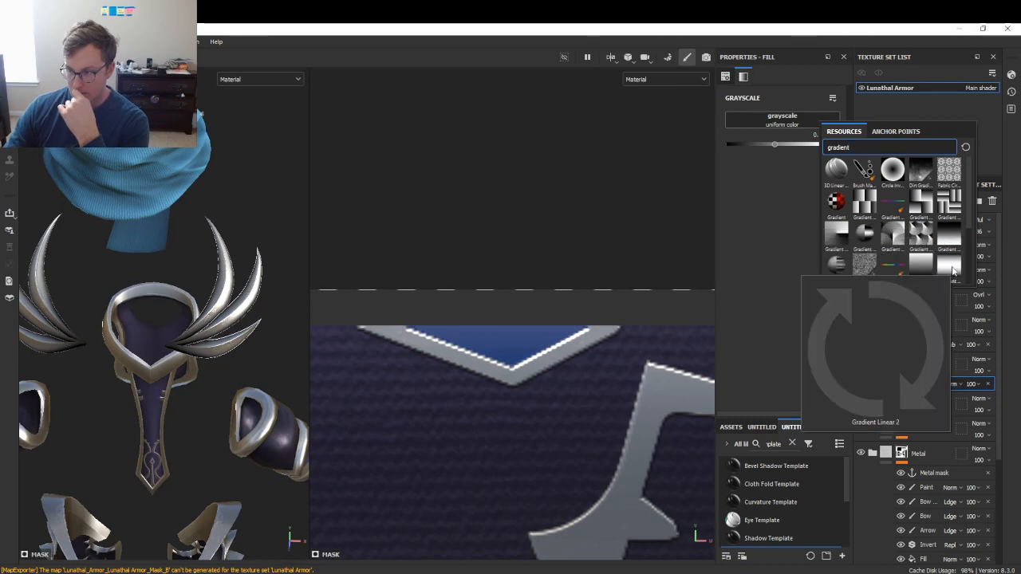
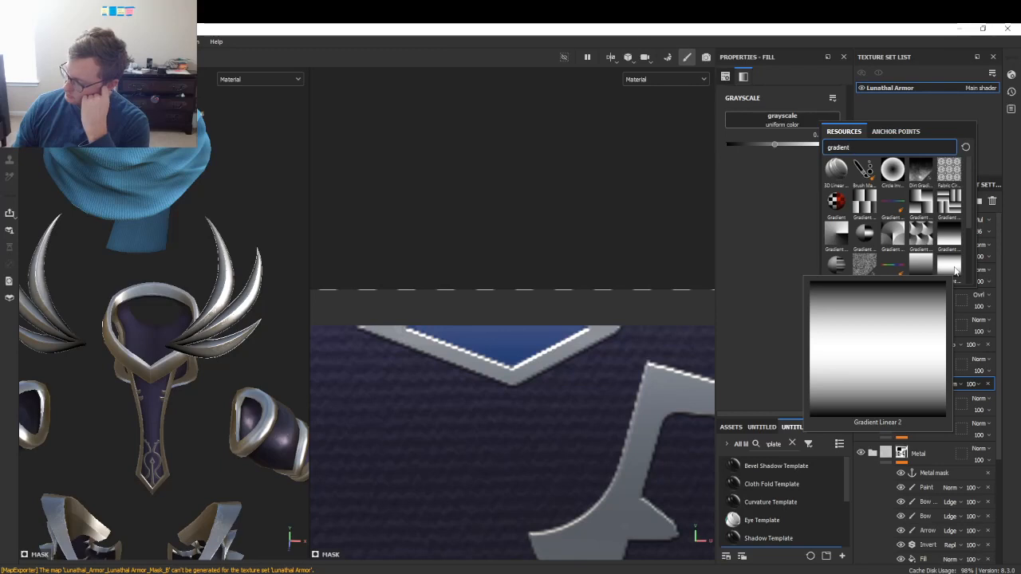
- Switch to Blender and create a new file
left_click(505, 177)
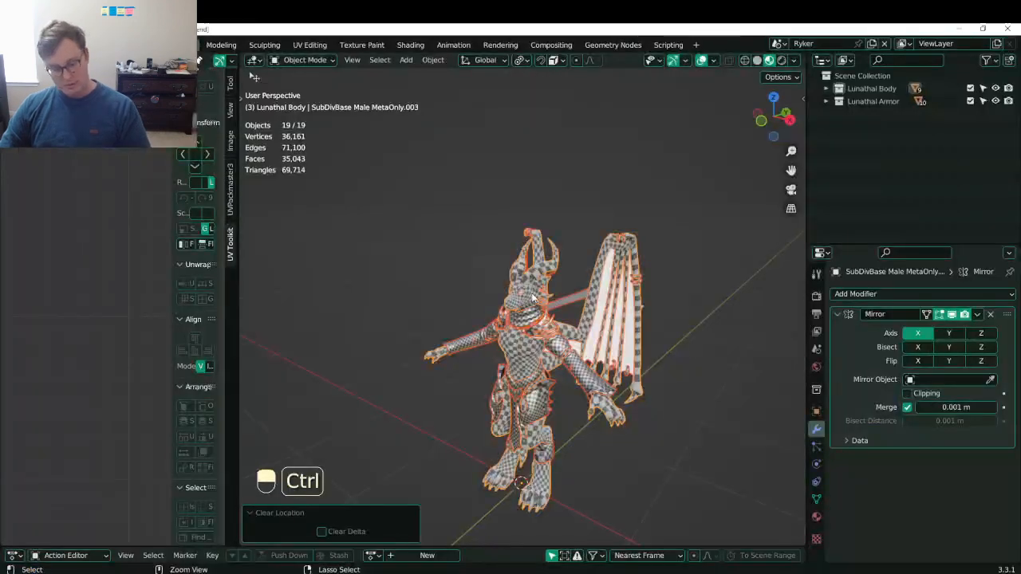
key("ctrl+n")
left_click(533, 296)
- Delete the default camera, light and cube from the new scene
left_click(229, 288)
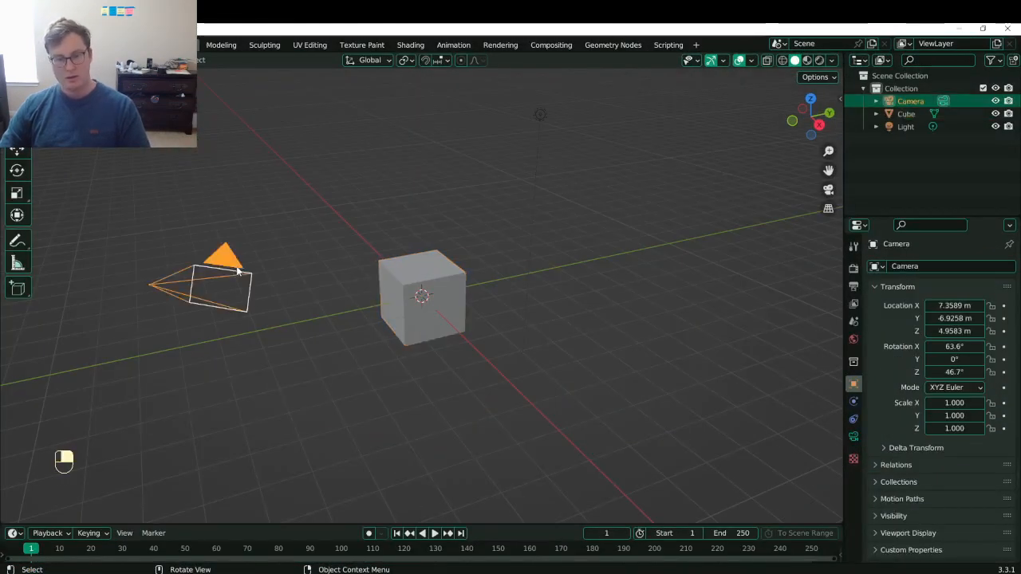
key("x")
left_click(237, 268)
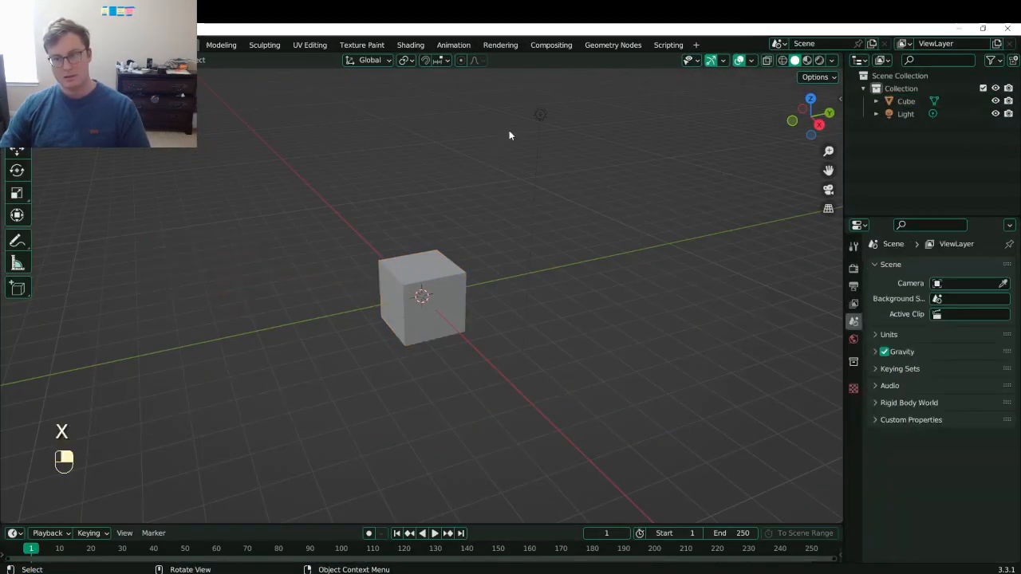
left_click(540, 115)
key("x")
left_click(542, 116)
left_click(470, 284)
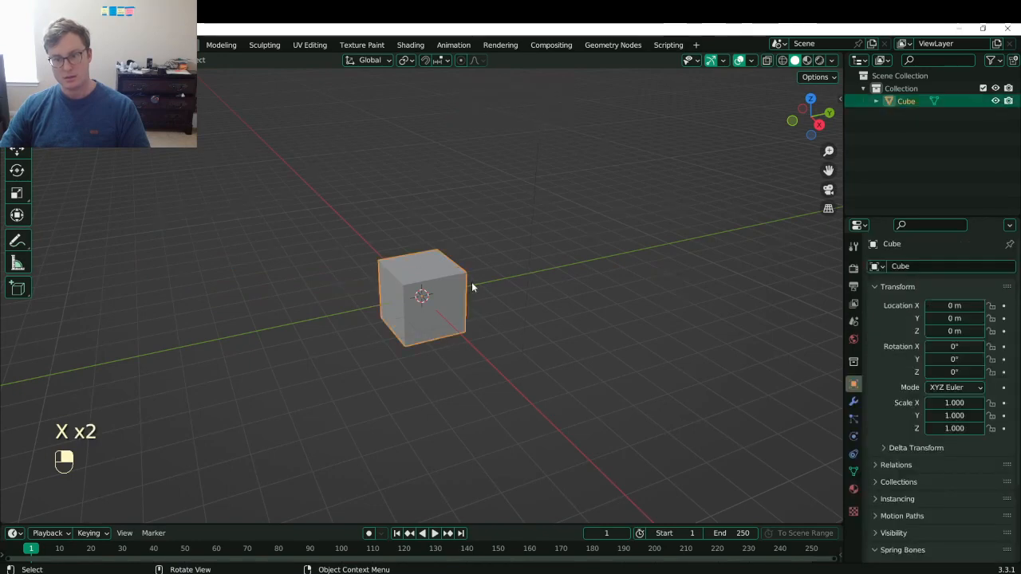
key("x")
left_click(471, 282)
- Add a plane mesh at the scene origin and duplicate it in place
key("shift+a")
mouse_move(467, 288)
left_click(539, 285)
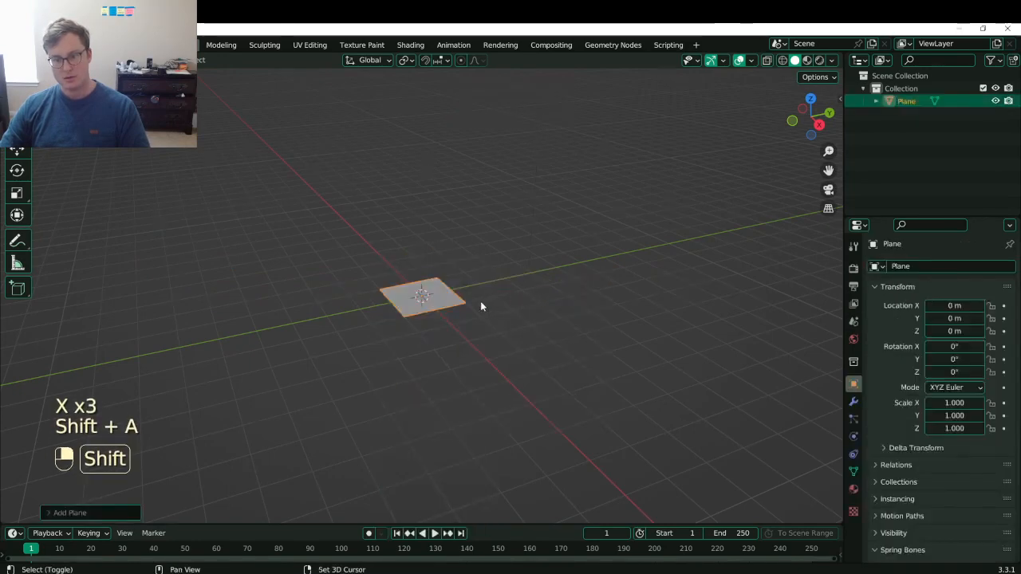
key("shift+a")
key("Escape")
key("shift+d")
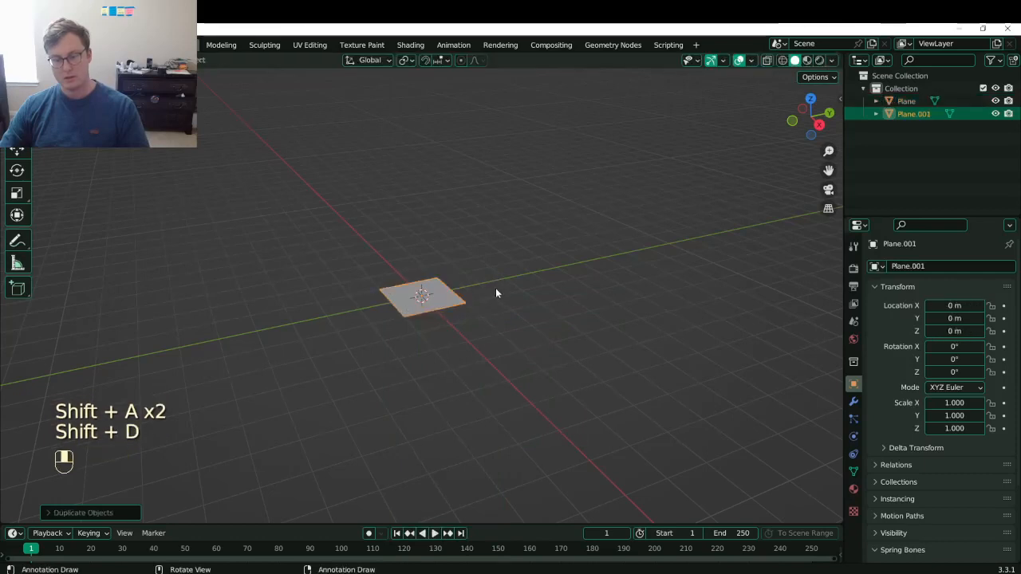
right_click(490, 276)
- Rename the original plane as Baker and its duplicate as Diamond
double_click(909, 101)
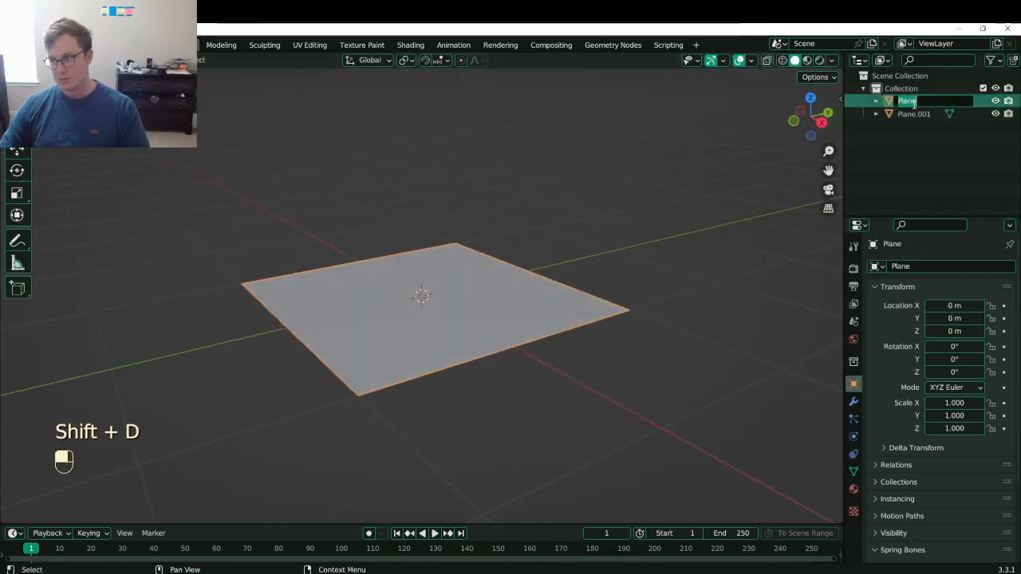
type("Baker")
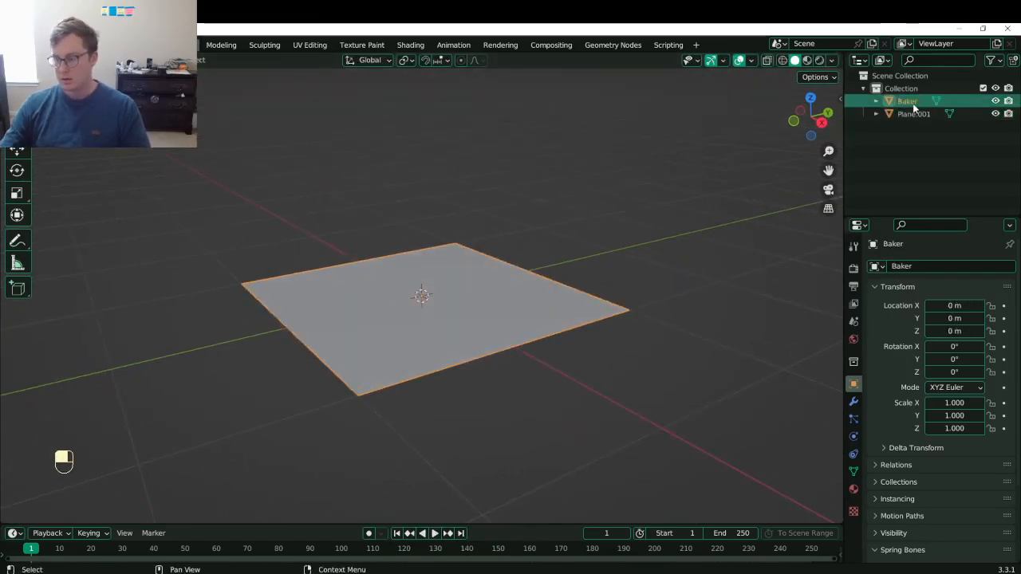
key("Return")
left_click(905, 117)
double_click(907, 114)
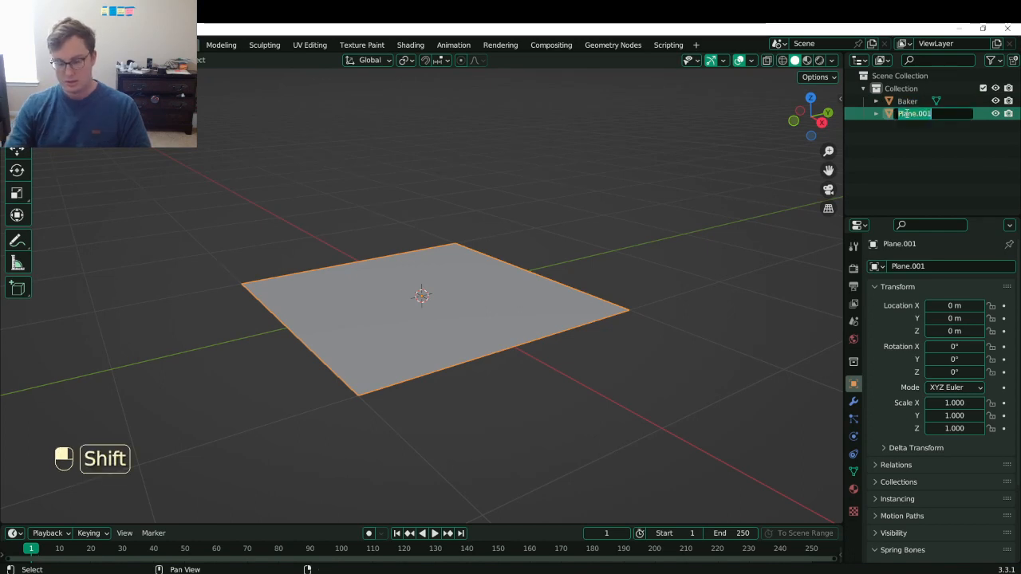
type("Diamond")
key("Return")
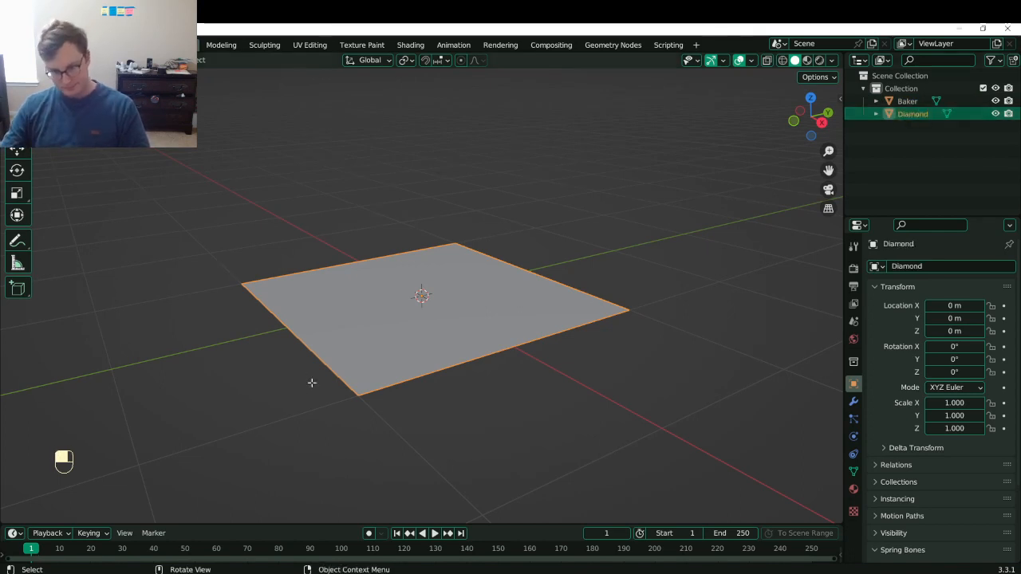
- Poke the Diamond plane's face and raise the new centre vertex along Z to form a four-sided pyramid
key("Tab")
key("z")
key("slash")
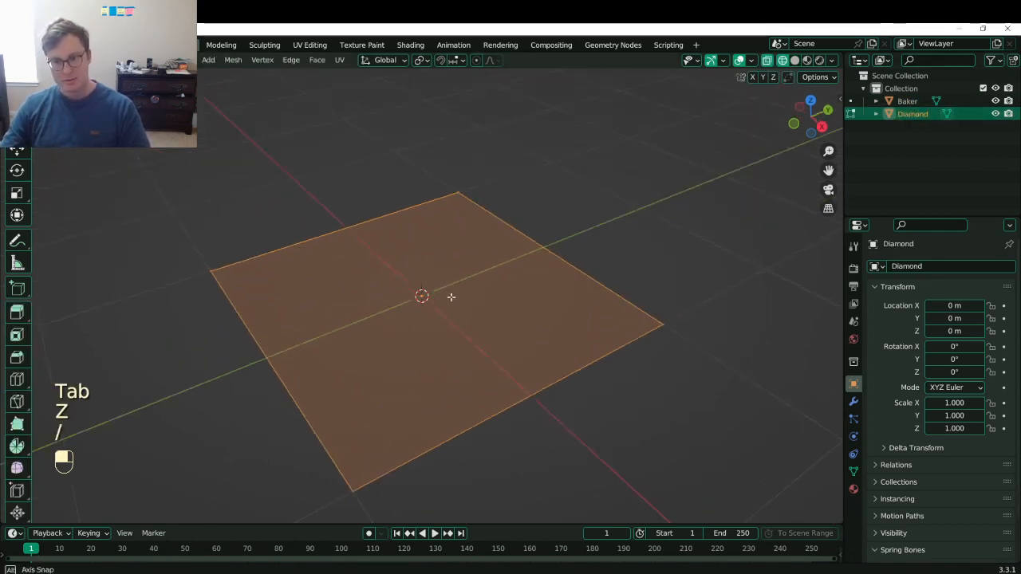
left_click(316, 61)
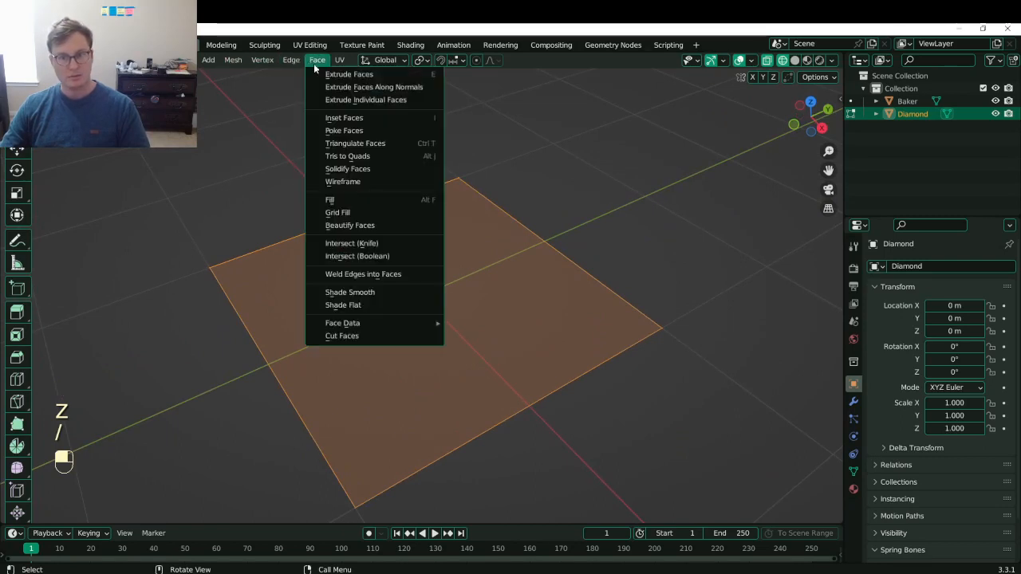
left_click(335, 130)
left_click(429, 288)
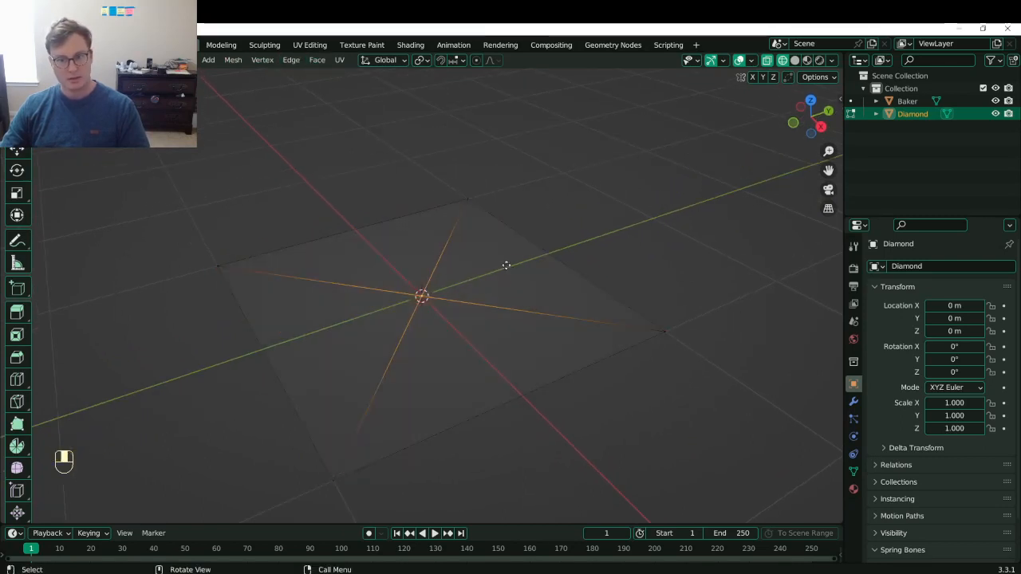
key("g")
key("z")
left_click(511, 144)
key("Tab")
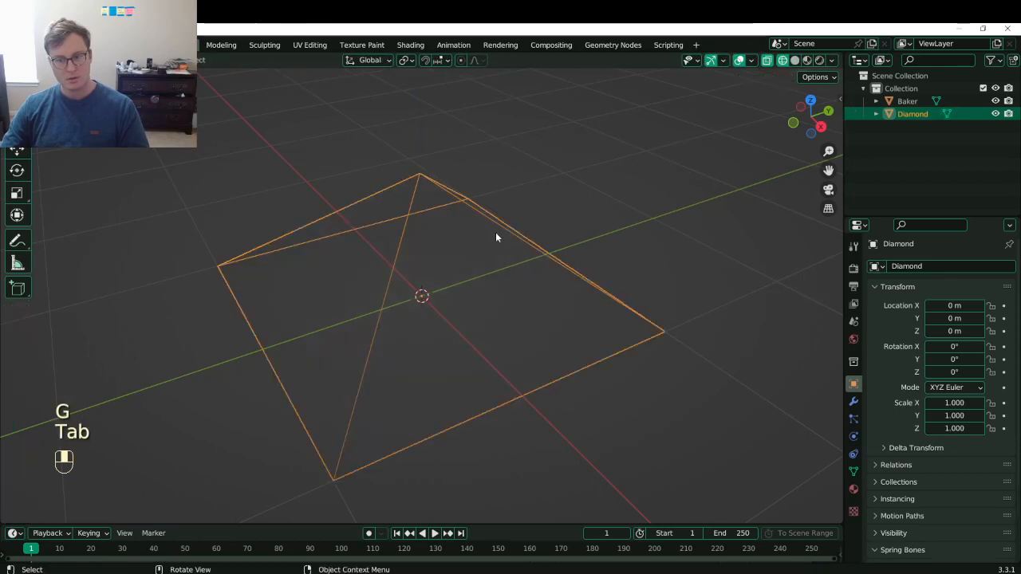
- Move the pyramid down along Z to about -0.55 m and flatten its Z scale to about 0.635
key("g")
key("z")
left_click(657, 297)
middle_click_drag(658, 296, 599, 212)
key("slash")
key("s")
key("z")
left_click(566, 275)
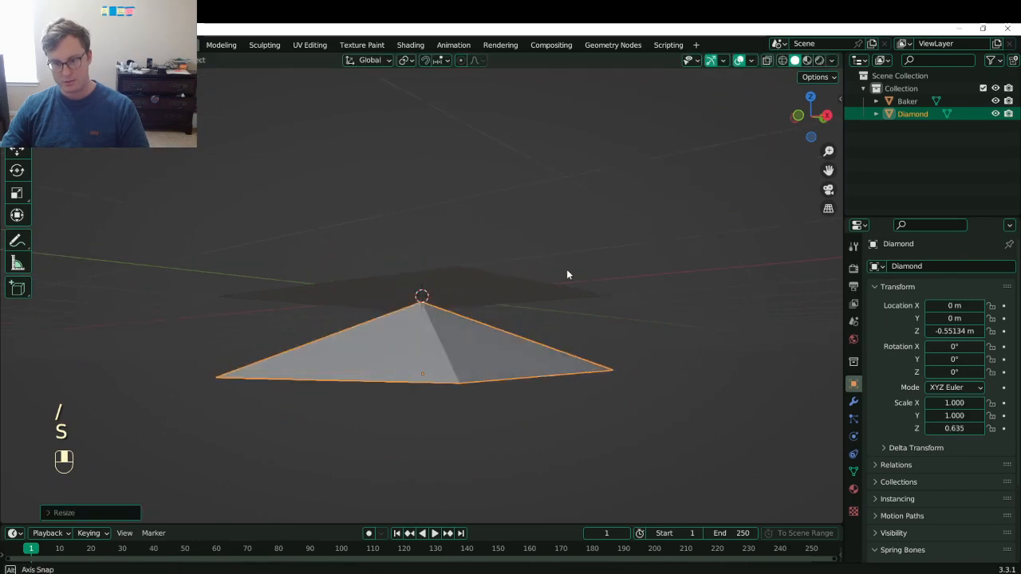
middle_click_drag(566, 276, 545, 250)
- Start saving the file and create a Textures folder inside D:\2023\Resources
key("ctrl+s")
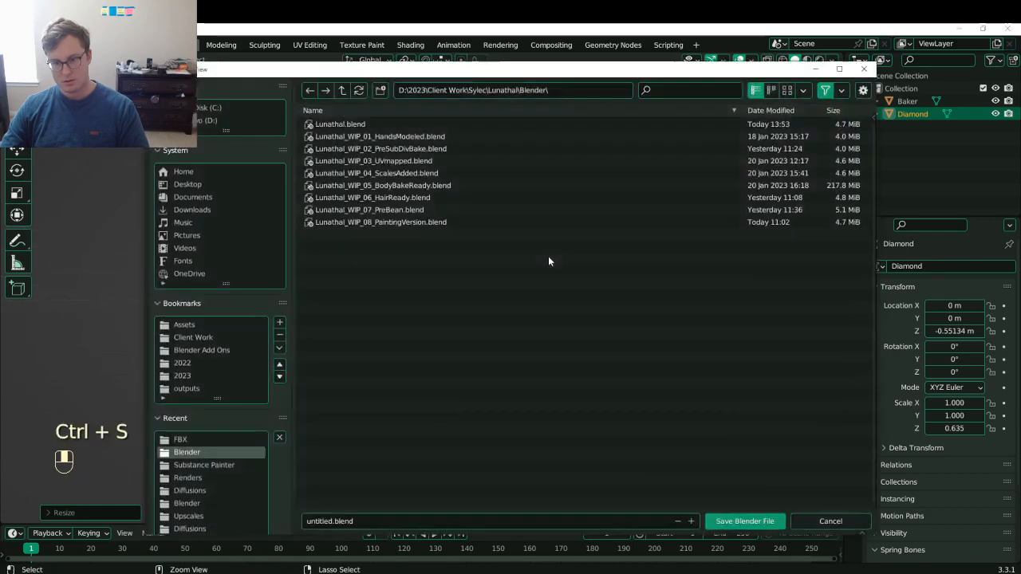
left_click(343, 91)
left_click(343, 90)
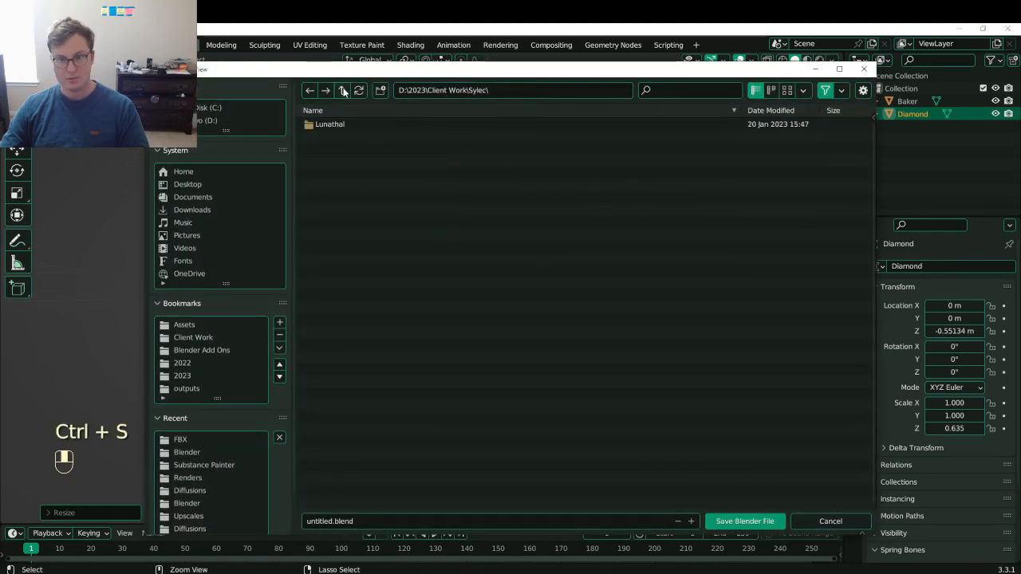
left_click(343, 91)
left_click(342, 91)
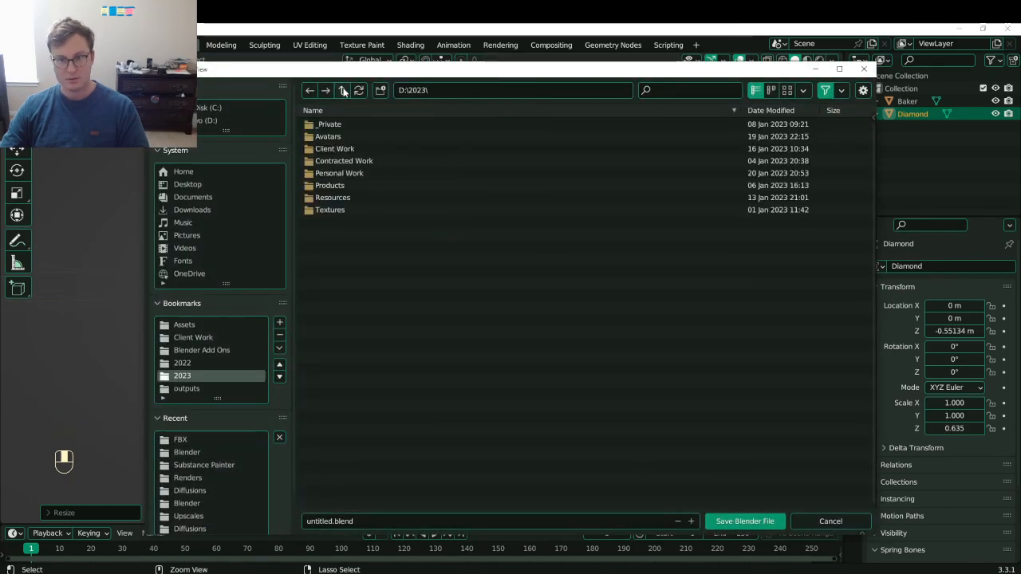
left_click(331, 197)
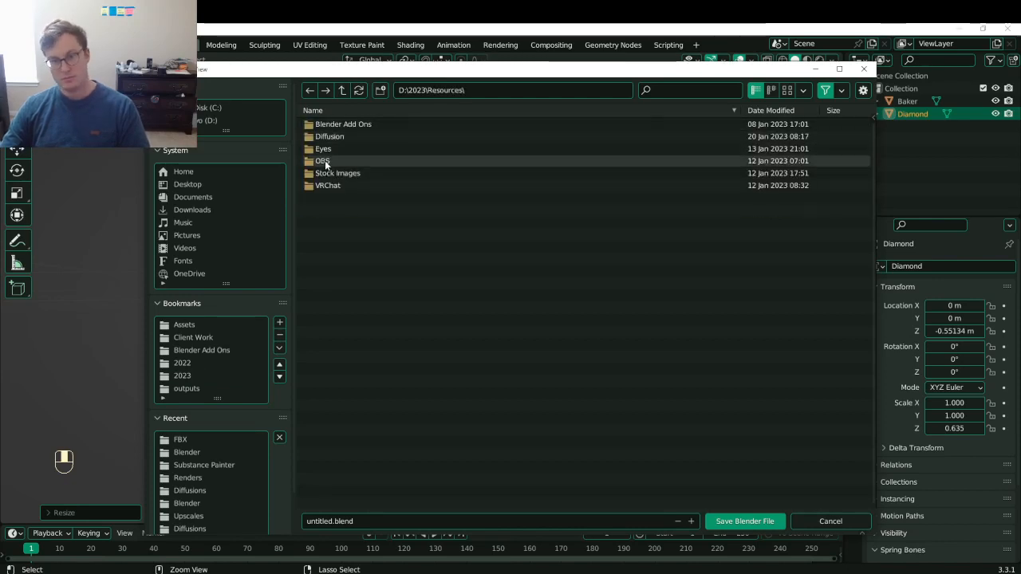
left_click(380, 90)
type("Text")
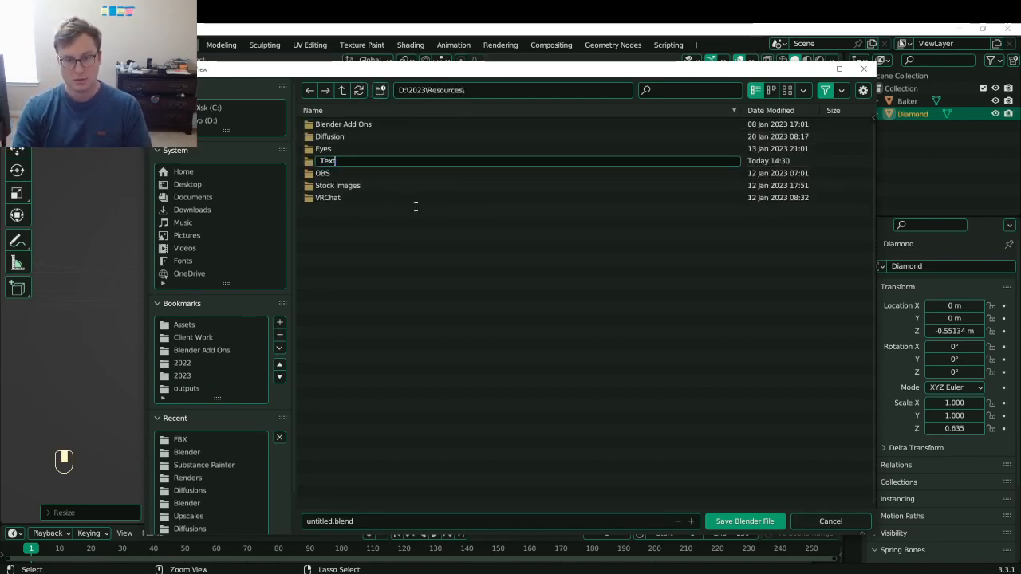
type("ures")
key("Return")
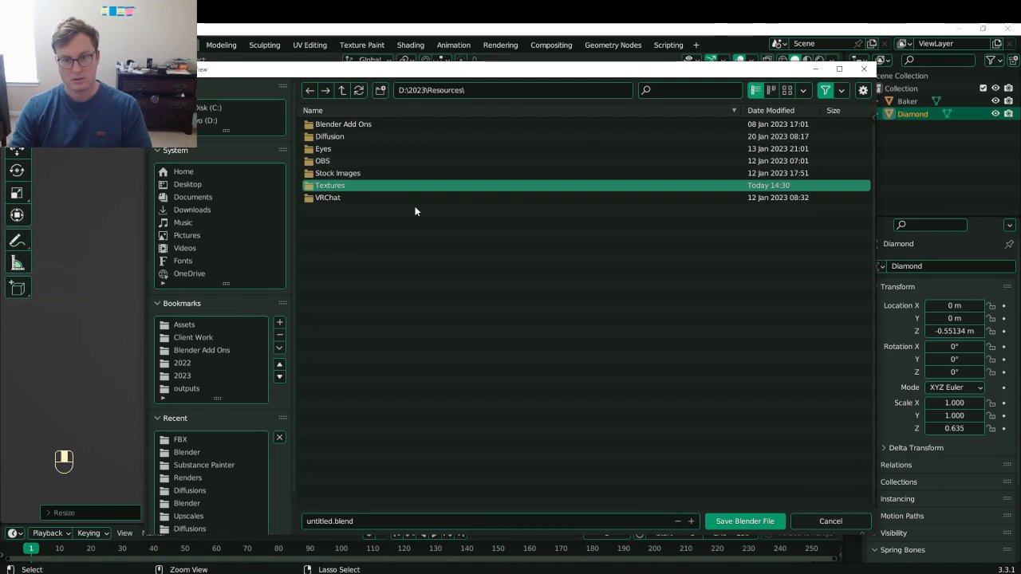
- Create a Diamond folder inside Textures, with a Blender subfolder in it
double_click(357, 190)
left_click(379, 91)
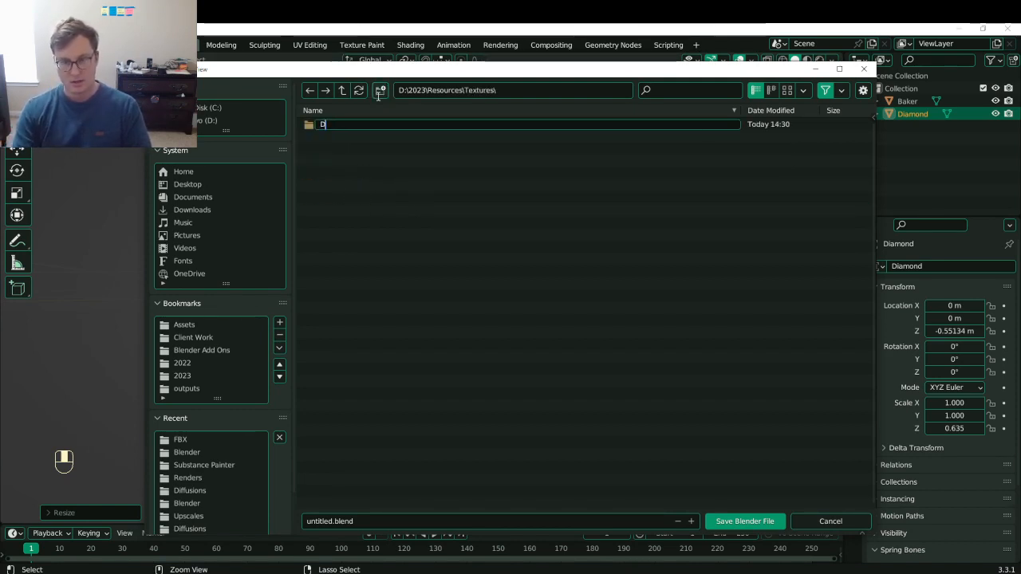
type("Diamond")
key("Return")
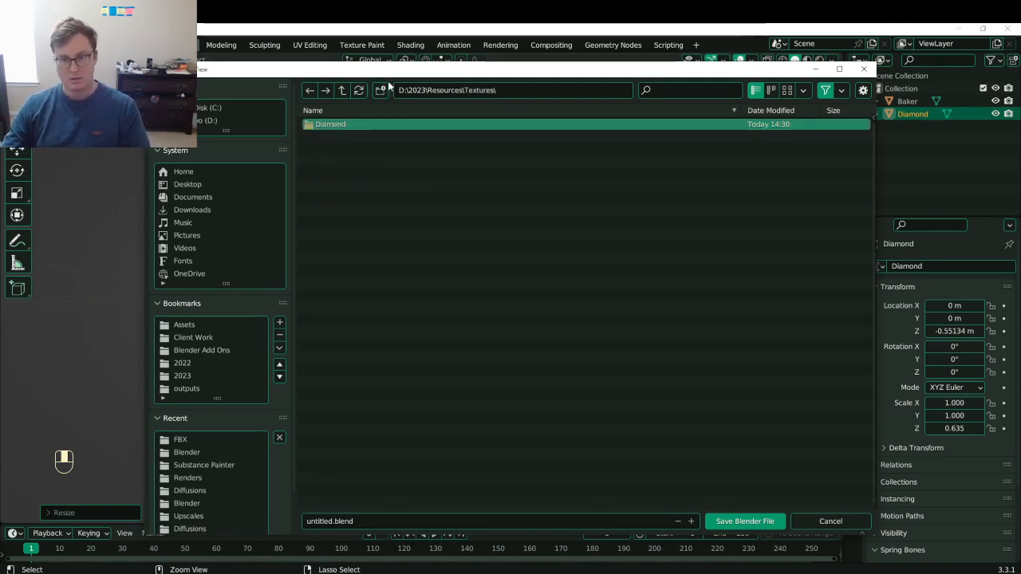
double_click(353, 124)
left_click(380, 91)
type("Blen")
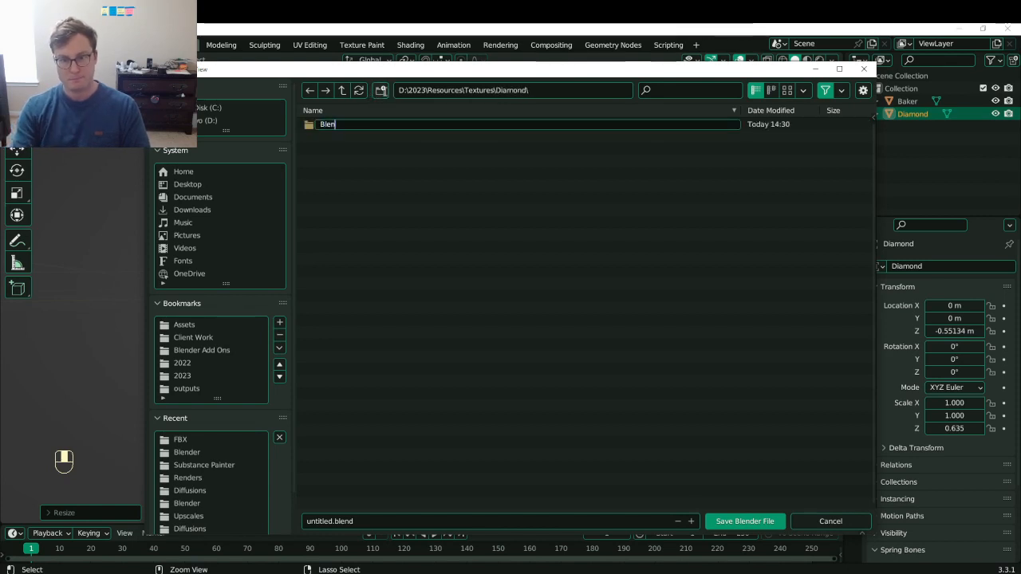
type("der")
key("Return")
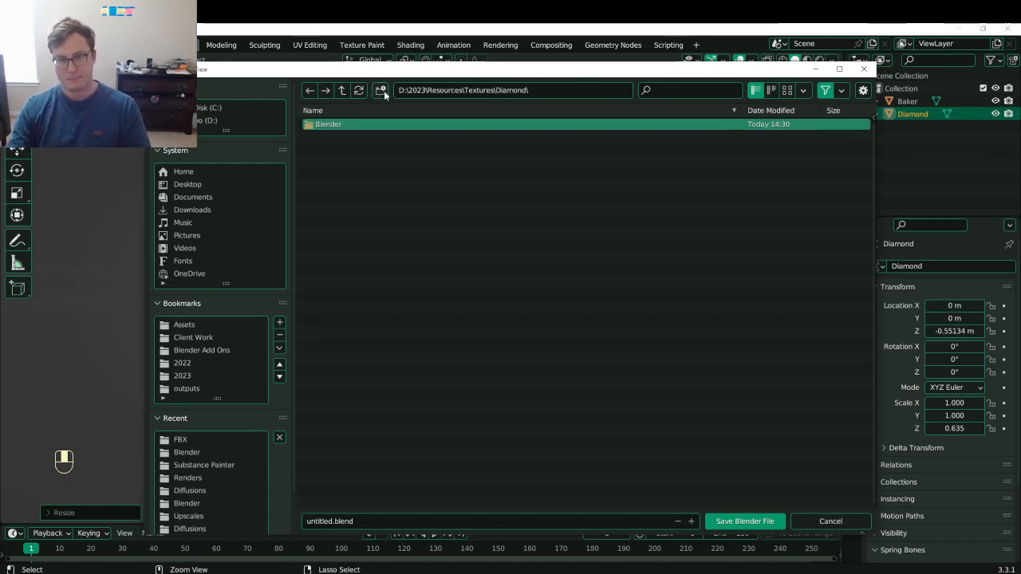
- Save the file as Diamond.blend in the new Blender subfolder
double_click(347, 126)
left_click(330, 520)
key("BackSpace")
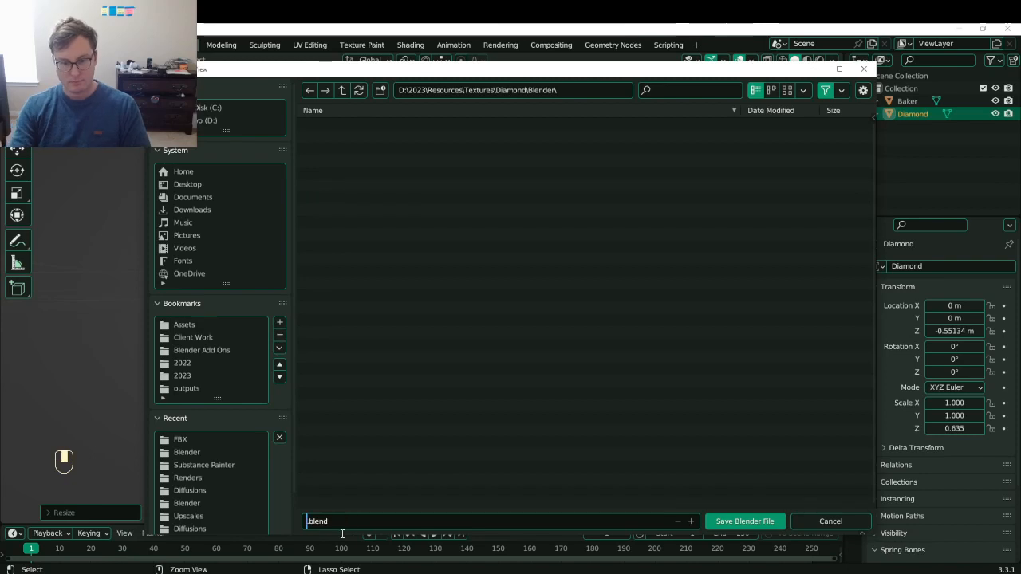
left_click(730, 520)
middle_click_drag(486, 330, 449, 308)
key("ctrl+s")
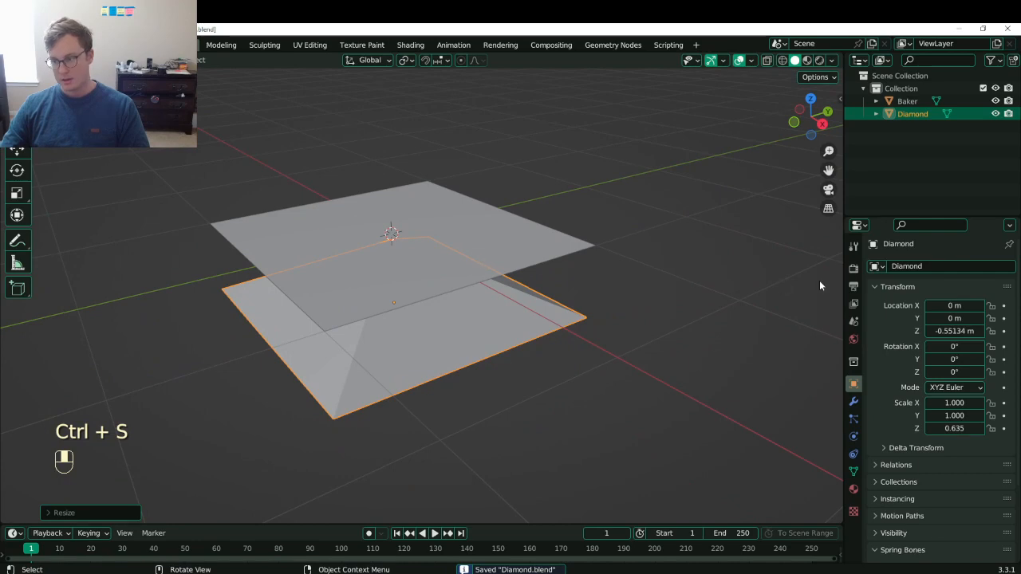
- Set the render engine to Cycles and save the file
left_click(853, 268)
left_click(973, 266)
left_click(945, 308)
mouse_move(761, 315)
middle_mouse_down()
mouse_move(514, 393)
mouse_move(482, 327)
middle_mouse_up()
key("z")
key("ctrl+s")
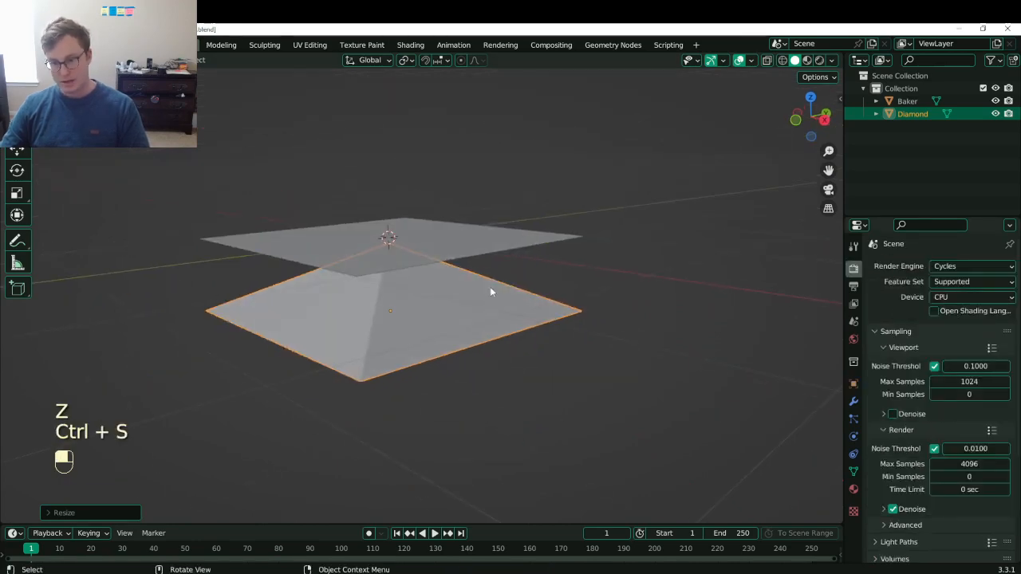
middle_click_drag(487, 290, 397, 301)
key("s")
left_click(558, 260)
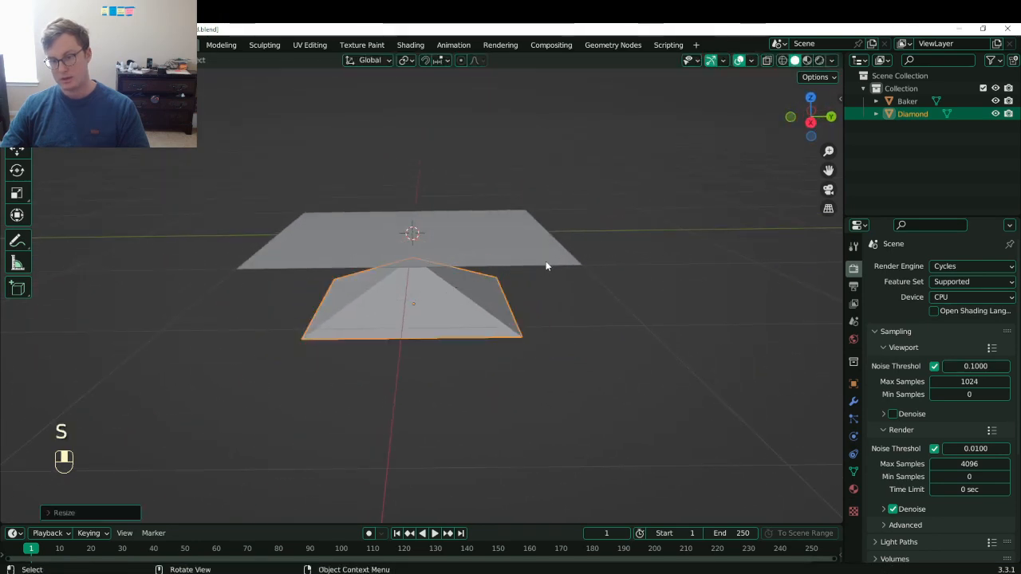
key("ctrl+z")
- Scale the pyramid down uniformly to sit inside the flat plane's outline and apply its object transform
key("s")
left_click(529, 271)
key("ctrl+a")
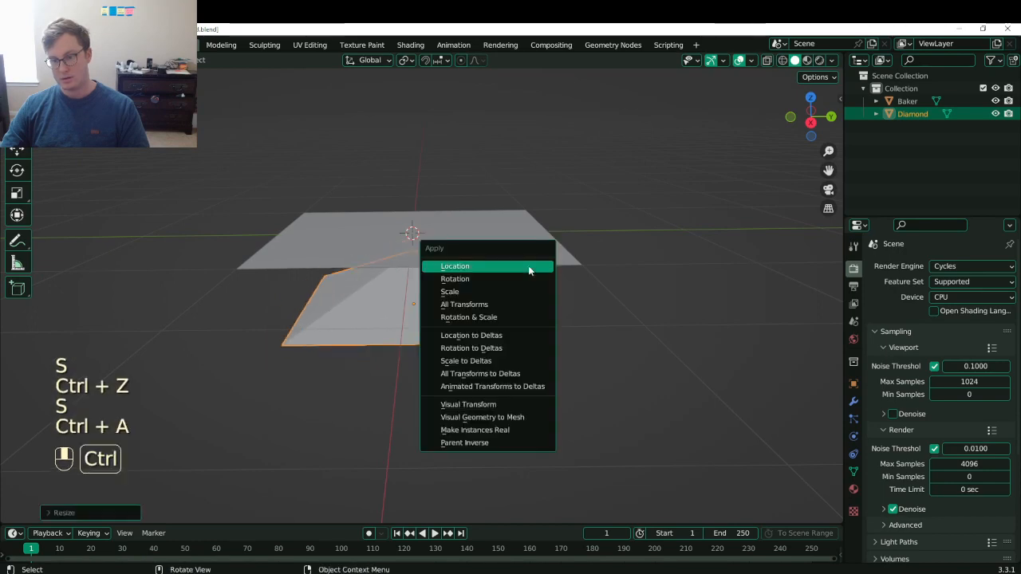
left_click(529, 269)
- Move the pyramid up along Z until its tip sits just beneath the flat plane, and save the file
key("g")
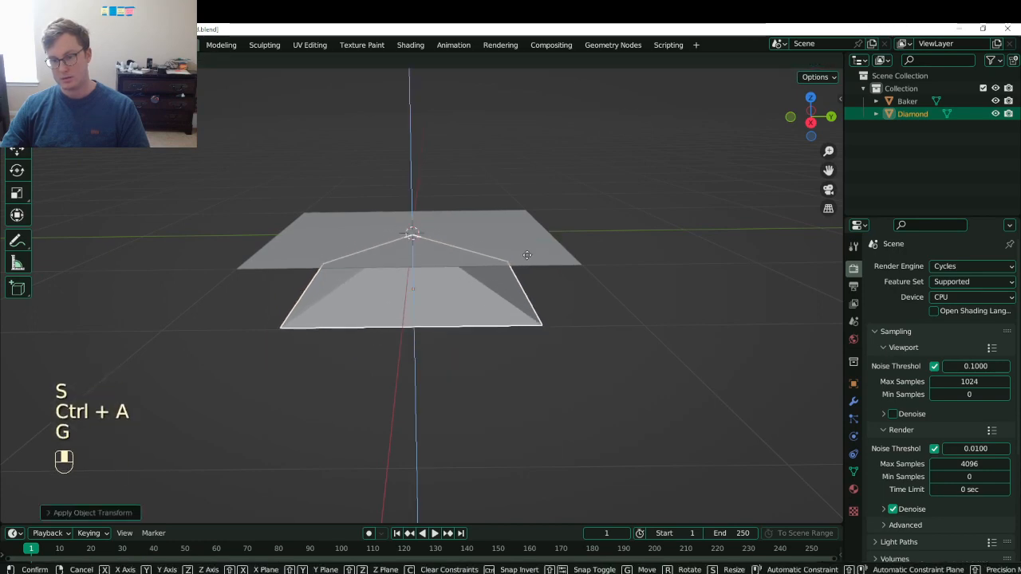
left_click(522, 263)
key("g")
middle_click(520, 265)
left_click(520, 268)
middle_click_drag(520, 268, 371, 275)
scroll(372, 275, "up", 3)
left_click(562, 326)
scroll(502, 231, "up", 1)
key("ctrl+s")
middle_click_drag(562, 326, 498, 268)
scroll(500, 233, "down", 5)
left_click(508, 263)
double_click(901, 101)
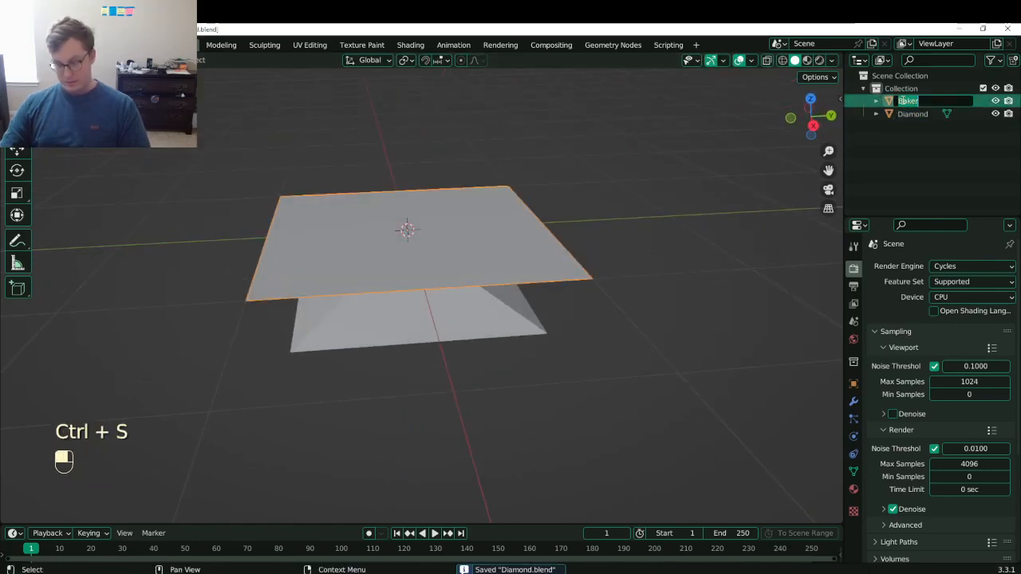
type("Diamond")
key("Escape")
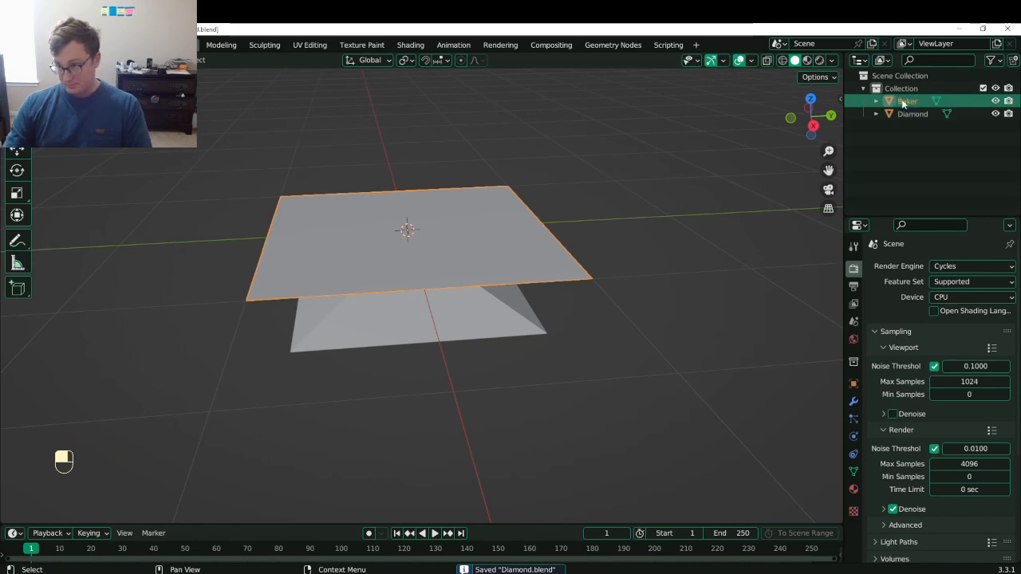
- Rename the pyramid as Diamond_HP and the flat plane as Diamond, and save the file
double_click(909, 114)
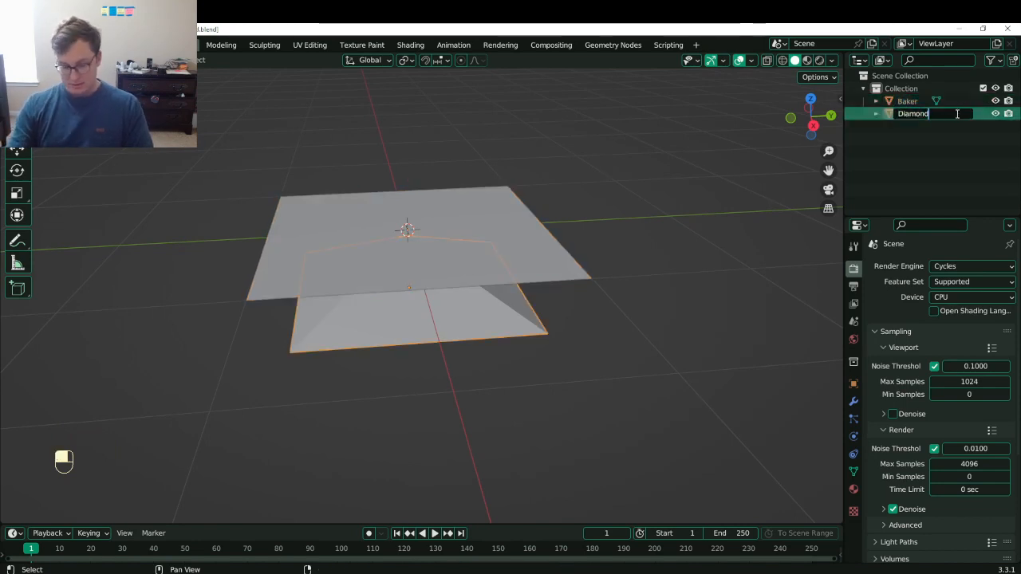
type("_HP")
key("Return")
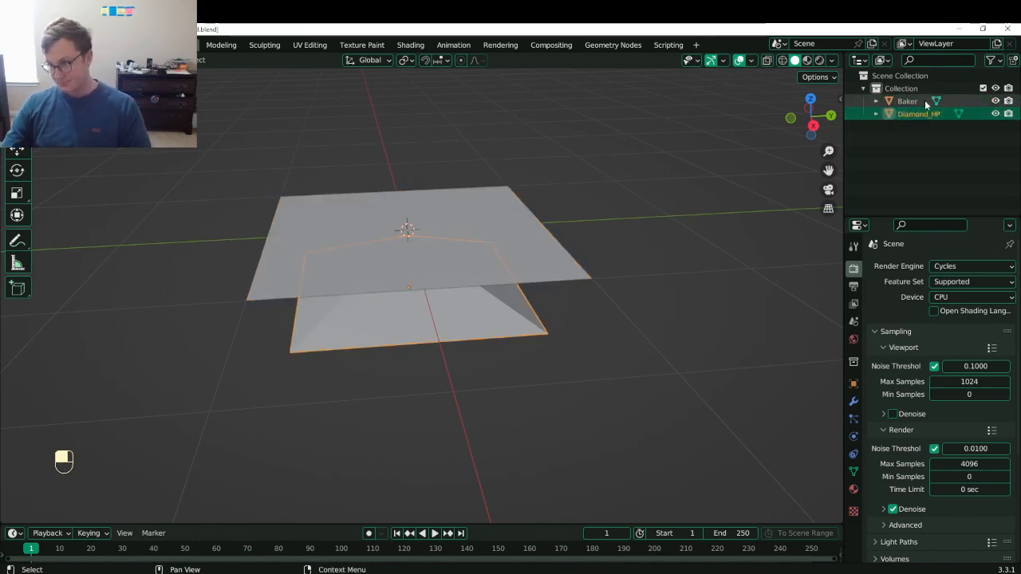
double_click(914, 100)
type("Diamond")
key("Return")
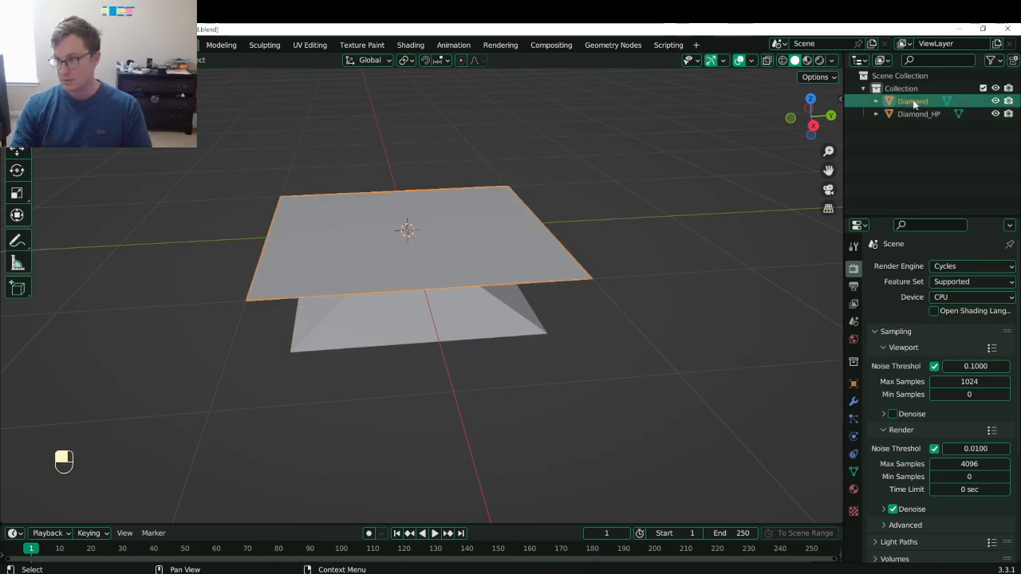
key("ctrl+s")
- Select the Diamond_HP pyramid, check its outline against the flat plane from above, and save the file
middle_click_drag(359, 296, 380, 282)
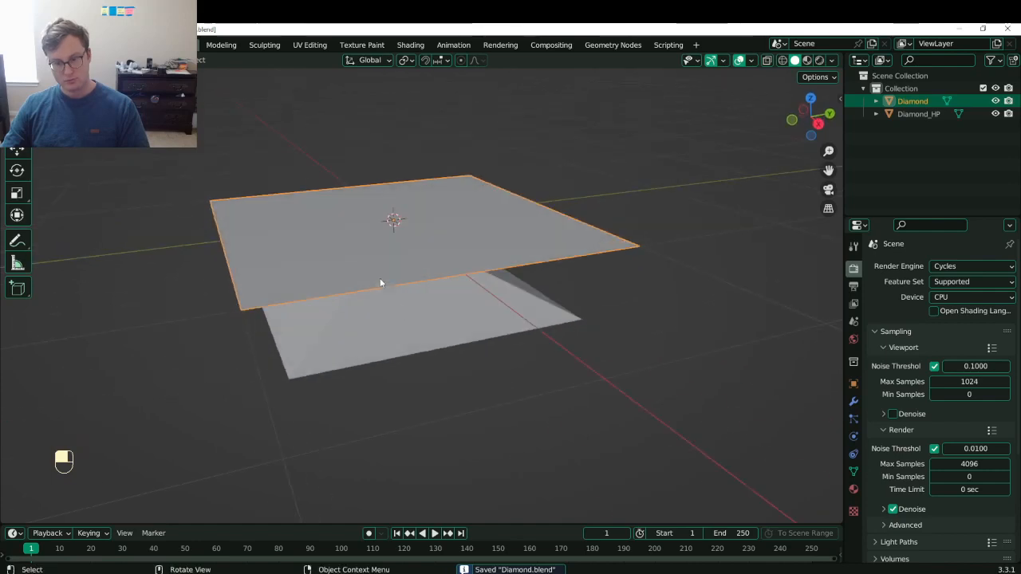
left_click(495, 319)
key("KP_7")
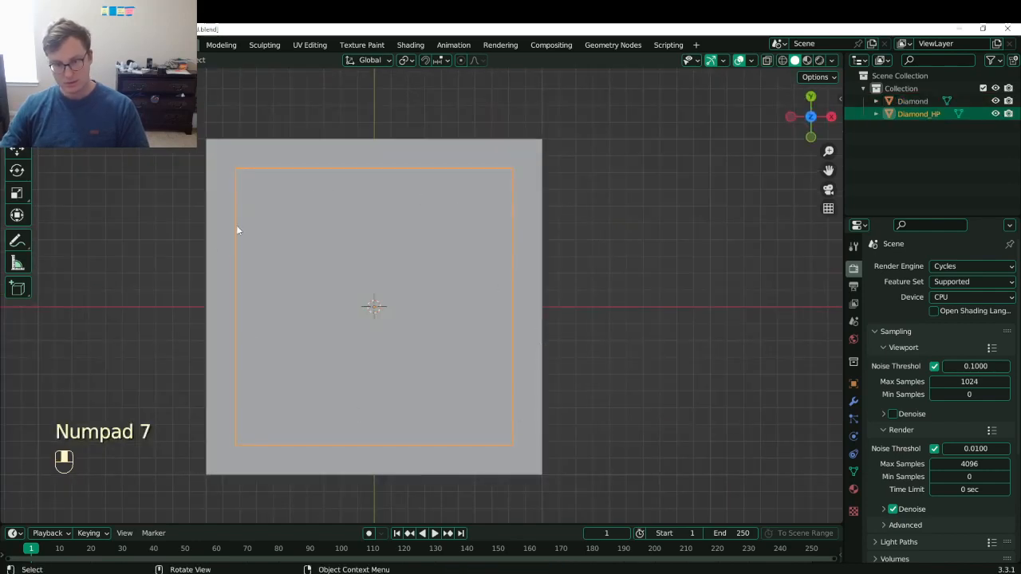
middle_click_drag(366, 286, 341, 187)
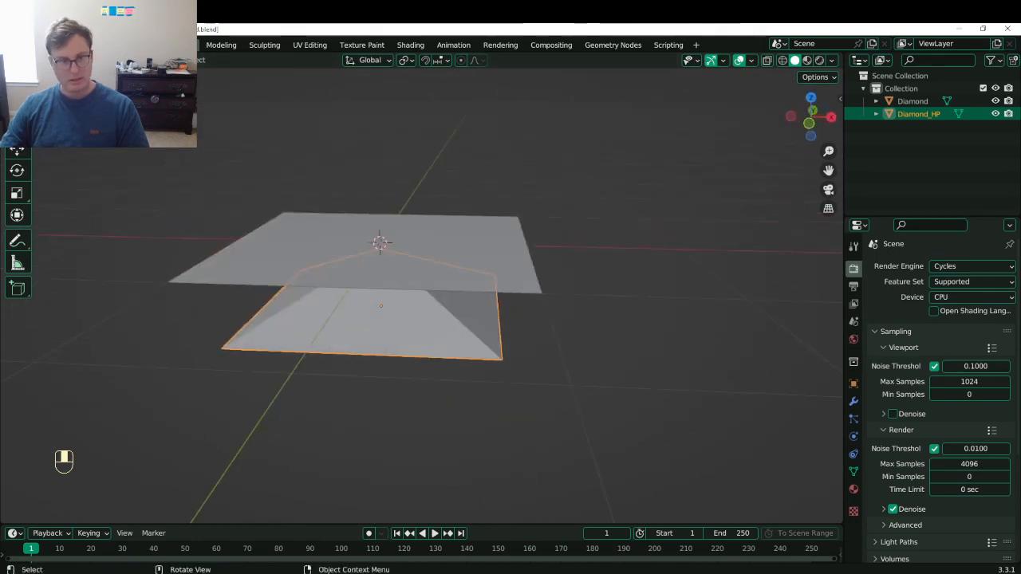
key("ctrl+s")
left_click(30, 45)
mouse_move(49, 227)
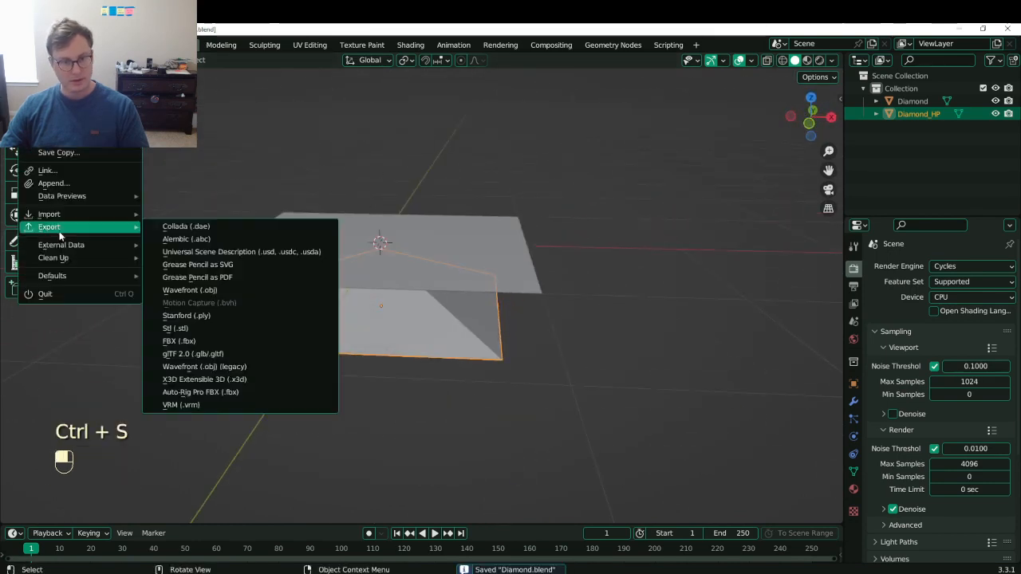
left_click(183, 341)
left_click(785, 114)
left_click(764, 179)
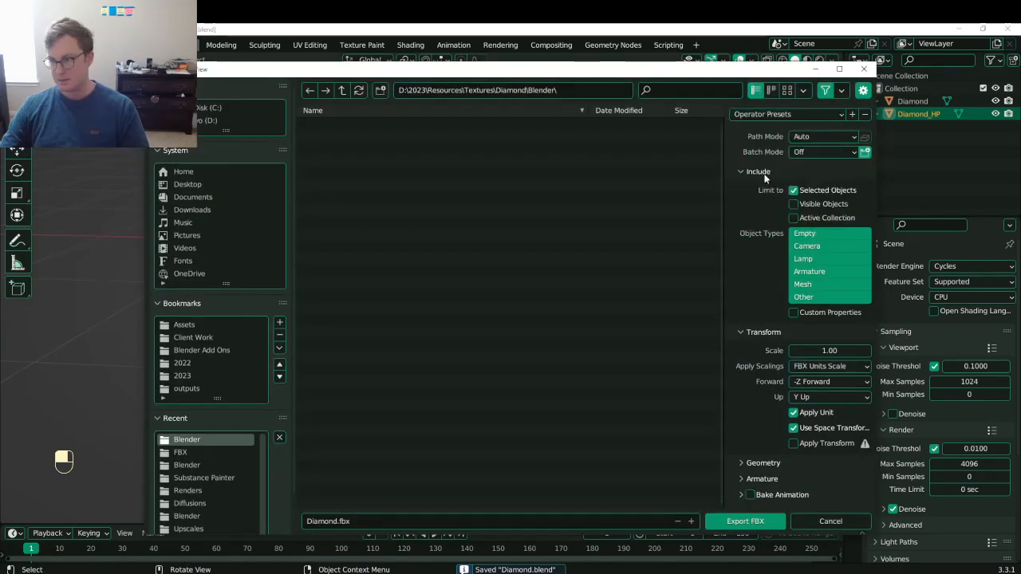
key("Escape")
- Apply the object transforms of both the flat plane and the pyramid, and save the file
key("n")
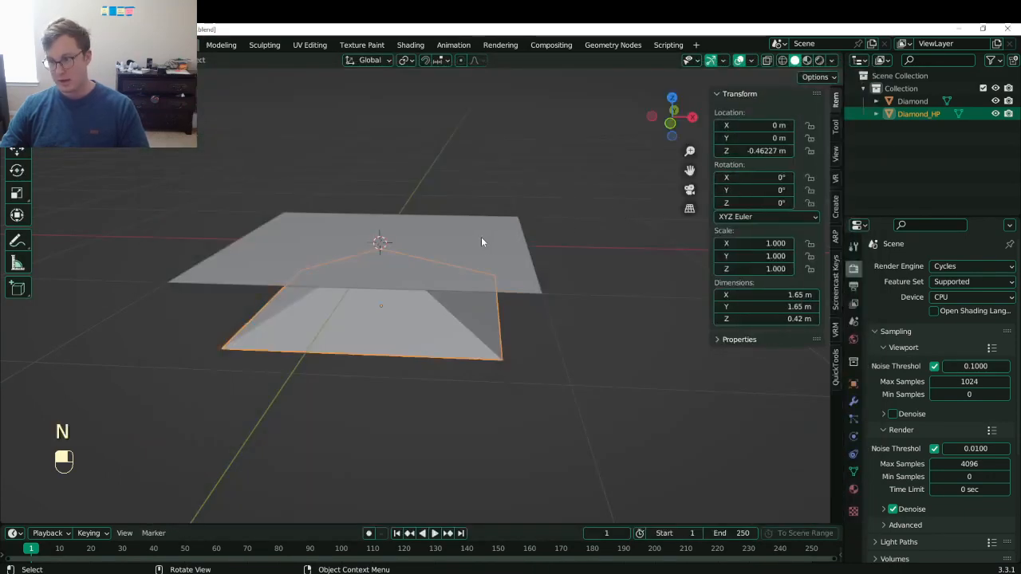
key("a")
key("ctrl+a")
left_click(423, 276)
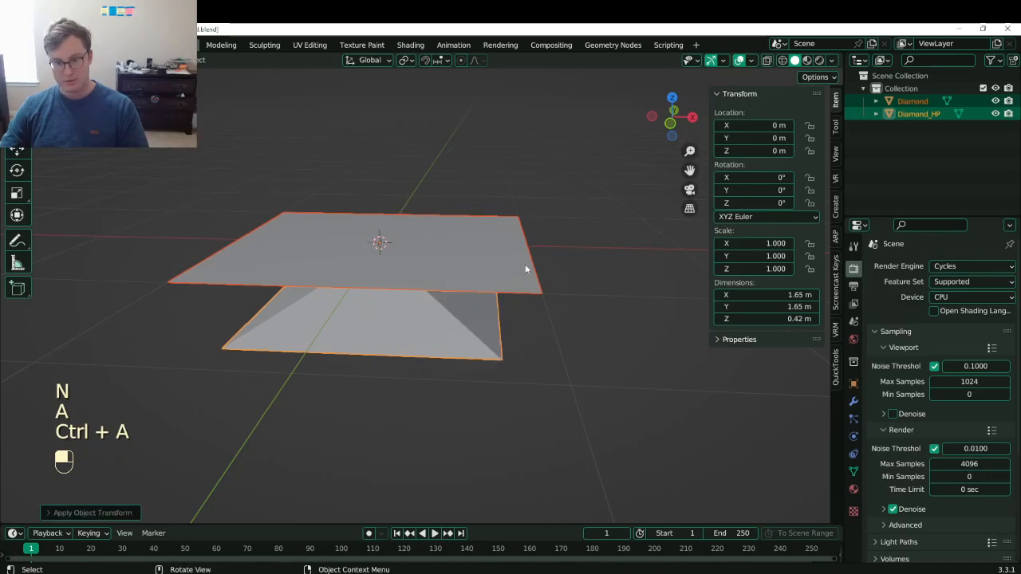
key("ctrl+s")
- Start an FBX export of the Diamond_HP pyramid and create a Substance Painter folder inside the Diamond textures folder
left_click(333, 310)
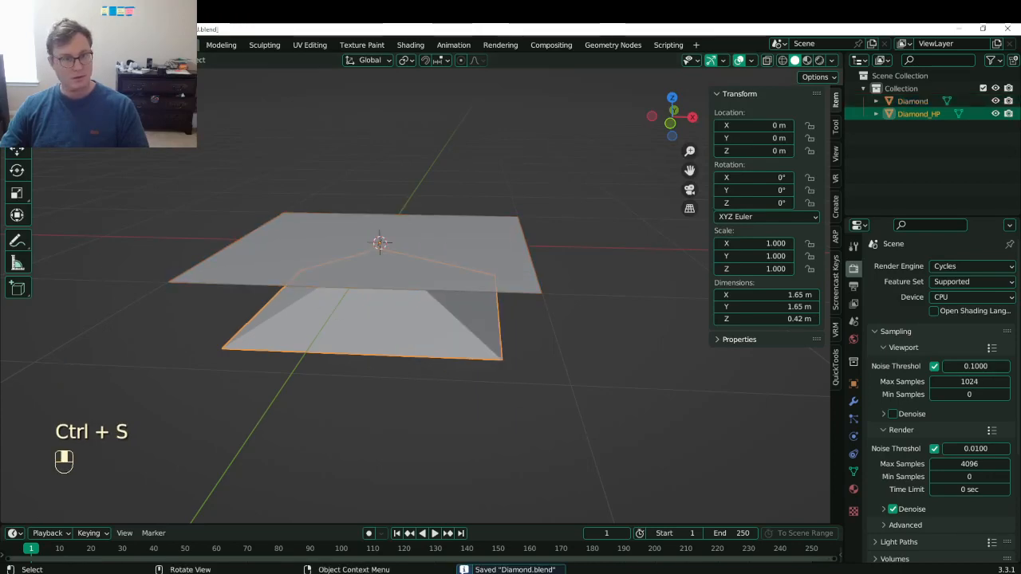
left_click(28, 45)
mouse_move(48, 219)
left_click(199, 341)
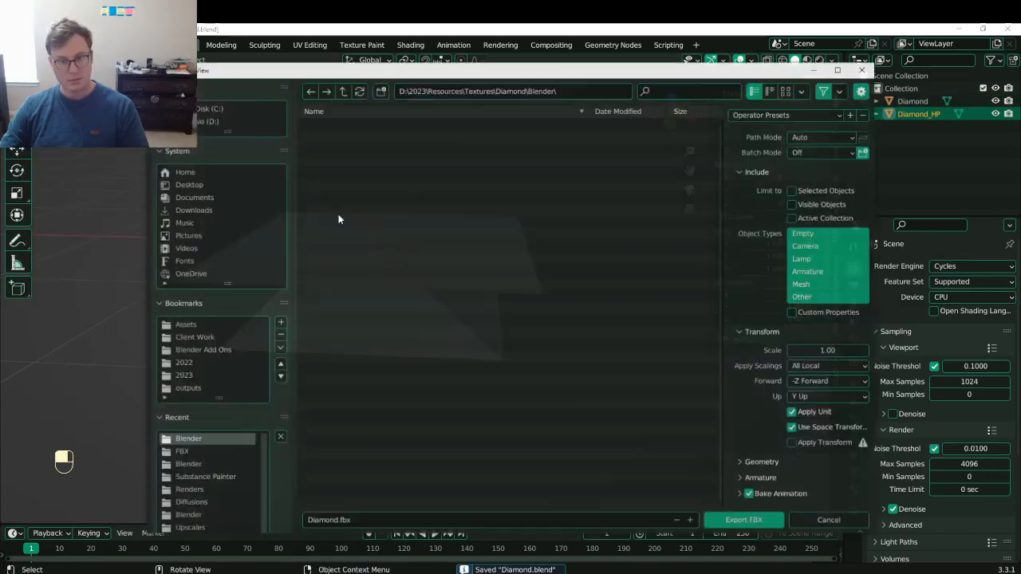
left_click(343, 91)
left_click(378, 91)
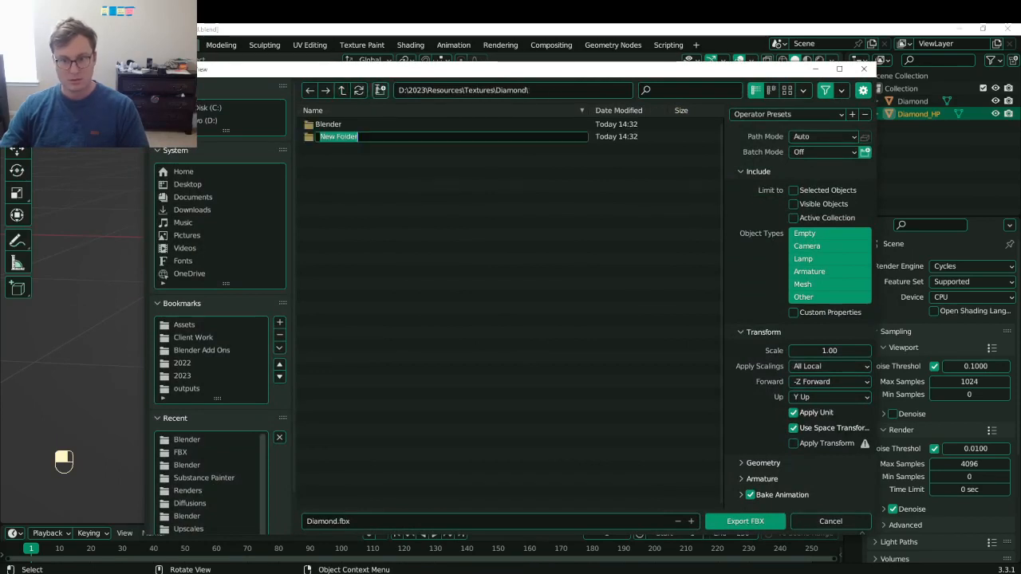
type("Sb")
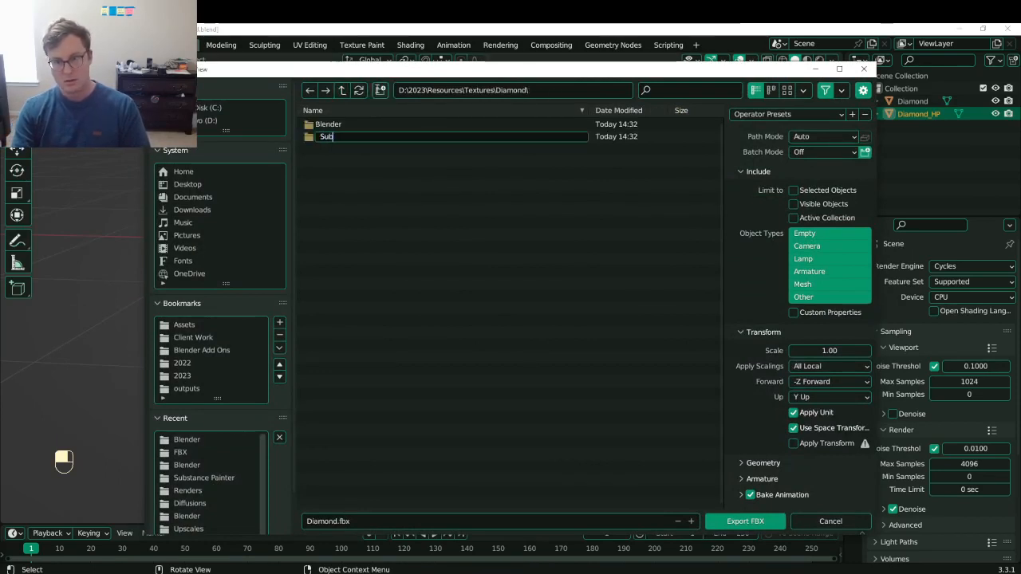
type("bstance Painter")
key("Return")
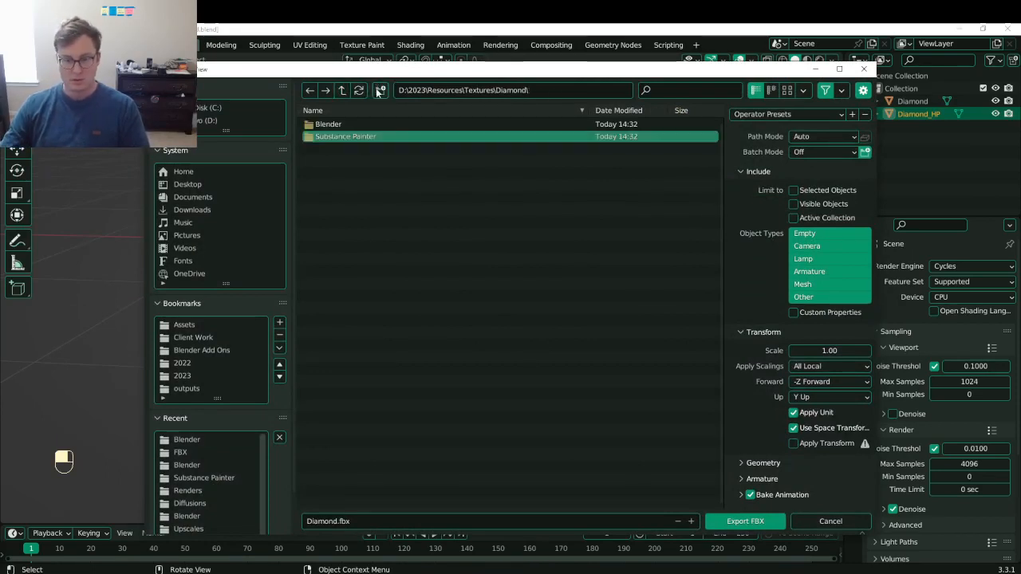
- Export only the selected pyramid as Diamond_HP.fbx into the Substance Painter folder using the preset with FBX Units Scale, and save the file
double_click(351, 136)
left_click(336, 521)
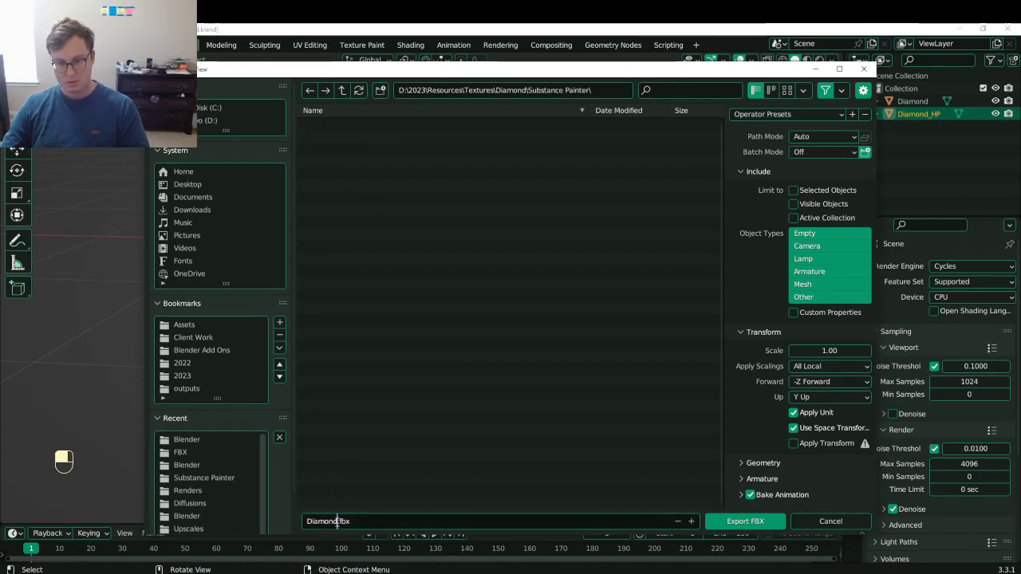
type("_HP")
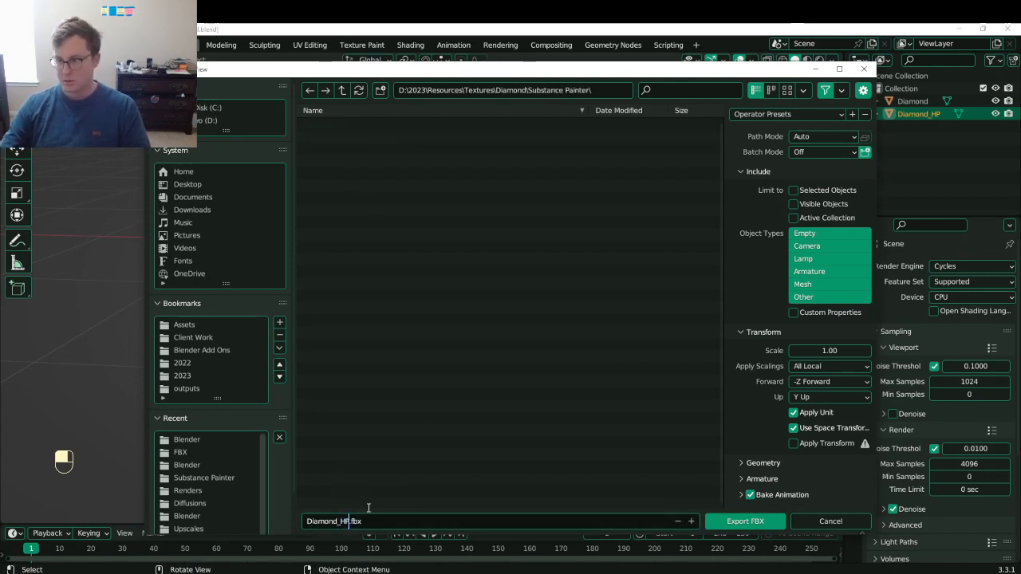
left_click(774, 114)
left_click(776, 164)
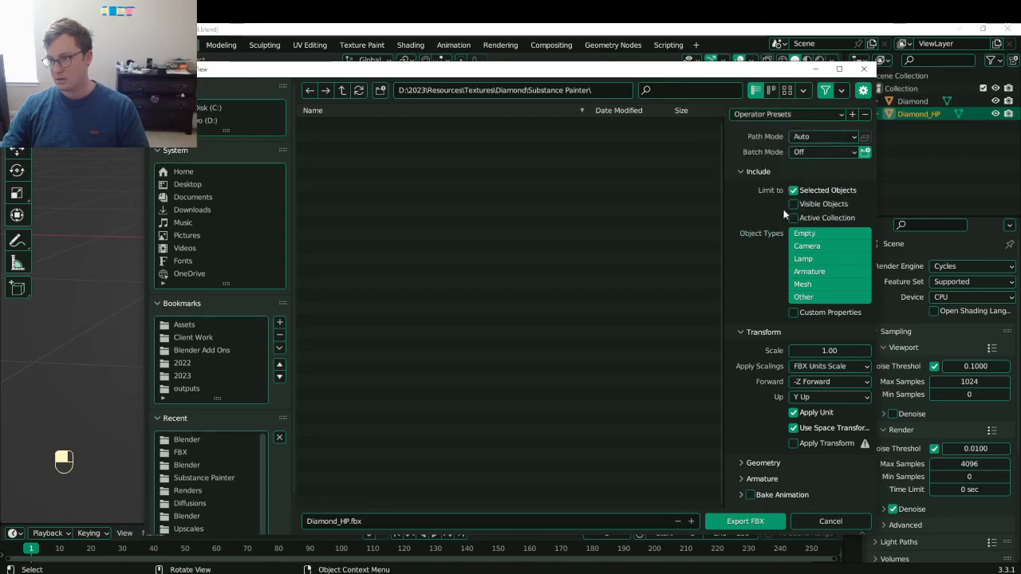
left_click(745, 521)
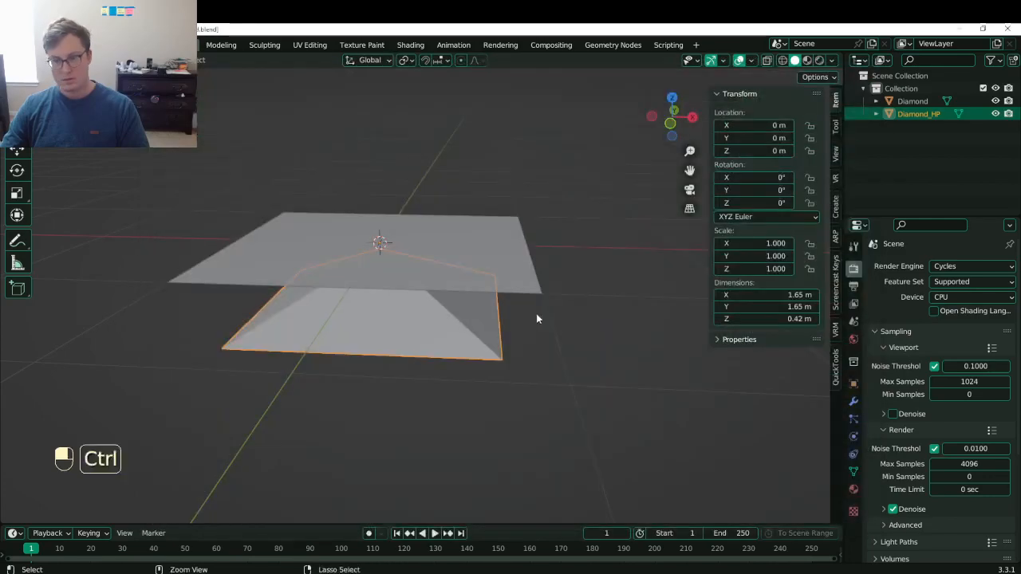
key("ctrl+s")
- Export only the flat Diamond plane as Diamond.fbx into the same Substance Painter folder, and save the file
left_click(524, 279)
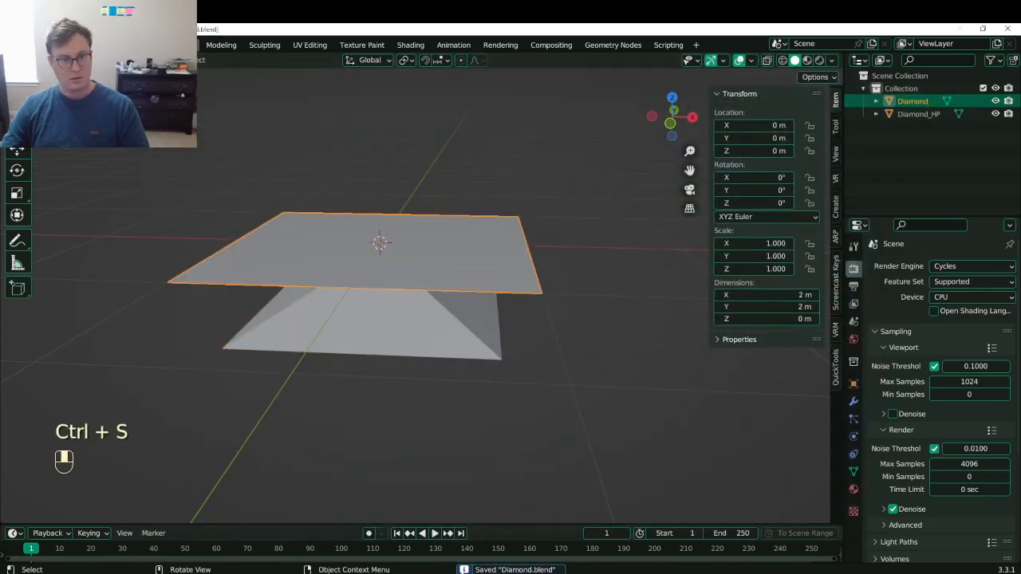
left_click(30, 45)
mouse_move(80, 227)
left_click(188, 342)
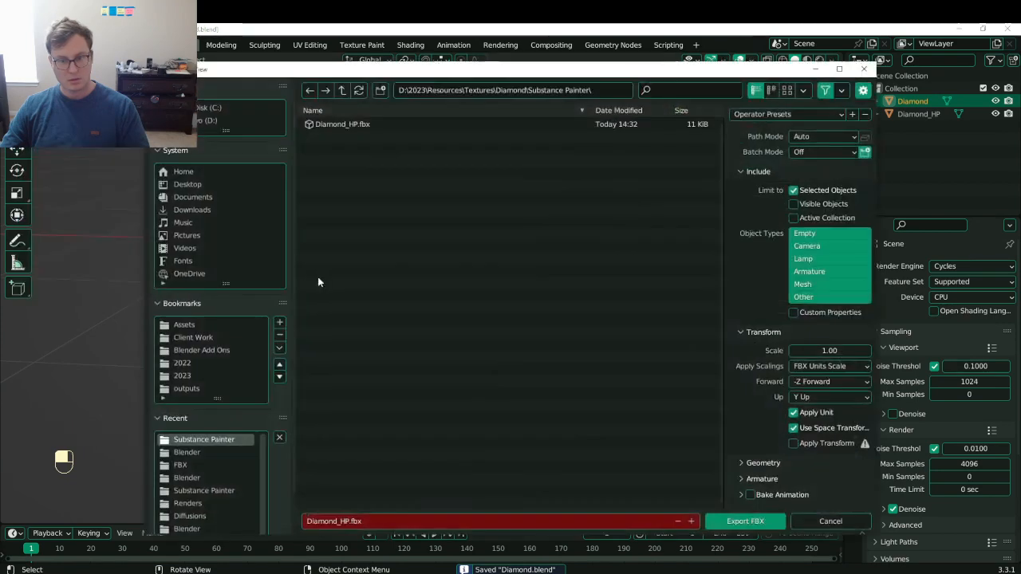
left_click(350, 522)
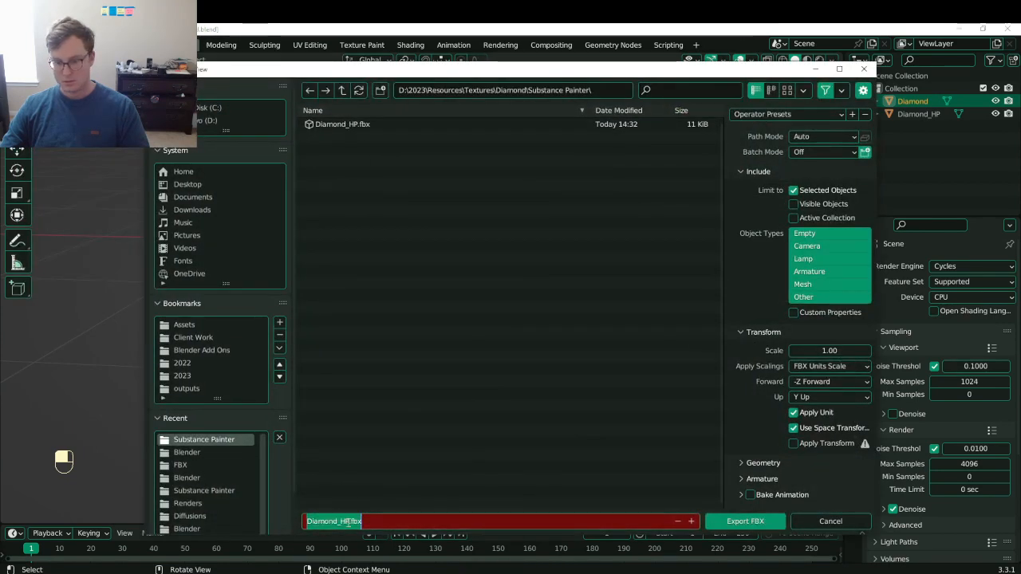
left_click(350, 522)
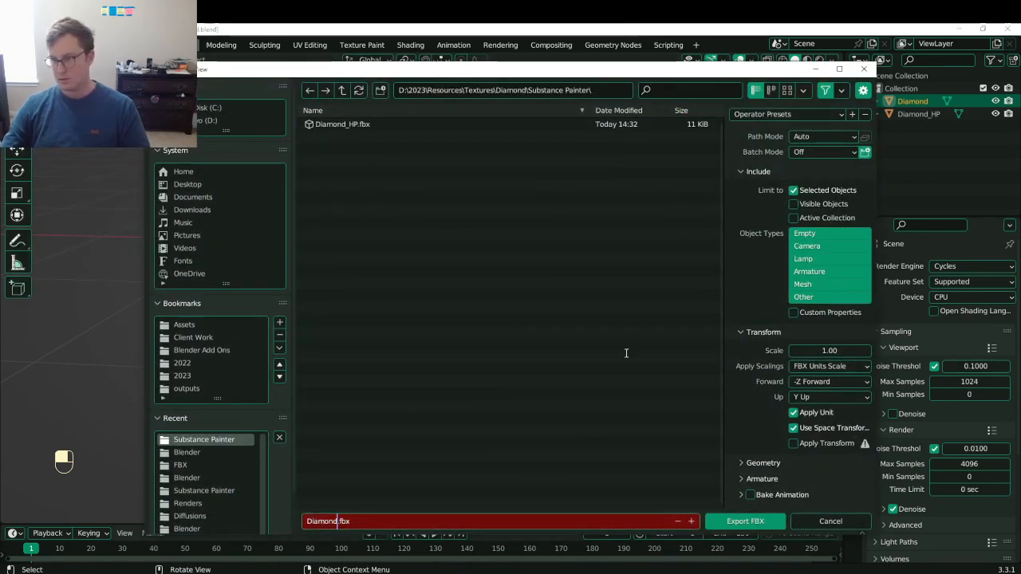
left_click(780, 522)
key("ctrl+s")
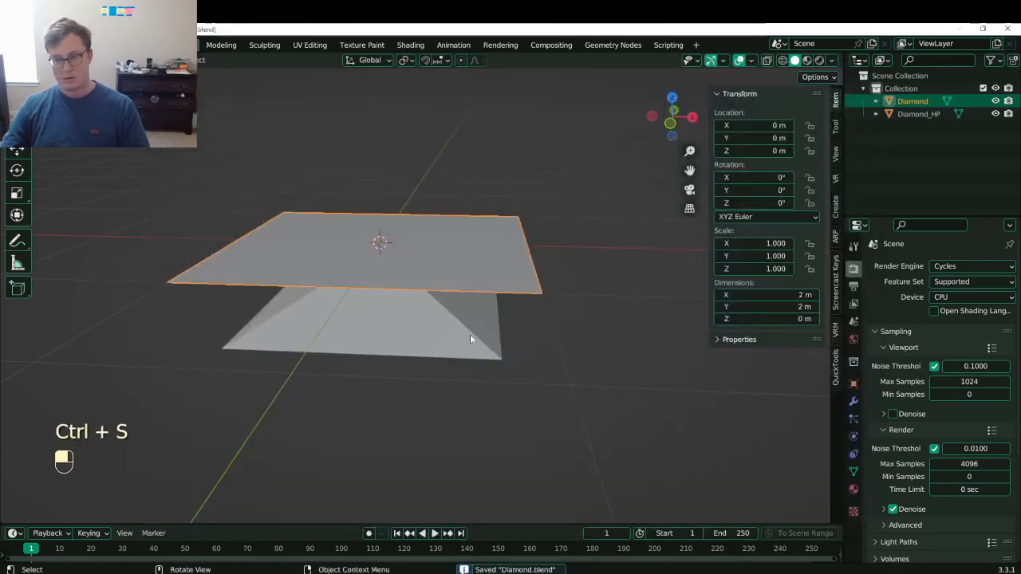
- Switch to Substance Painter and start a new project using Diamond.fbx from D:\2023\Resources\Textures\Diamond\Substance Painter as its mesh
key("alt+Tab")
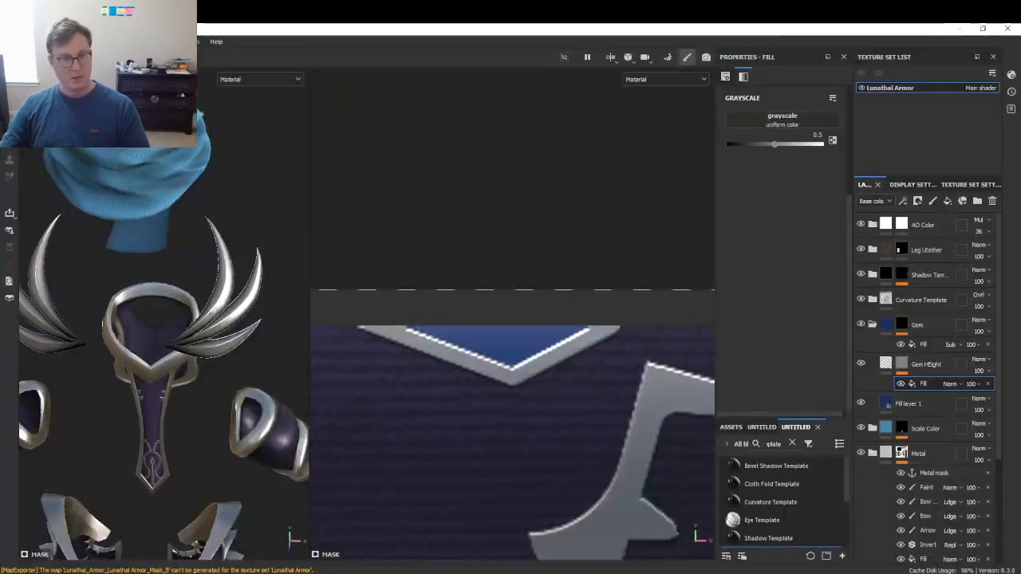
left_click(10, 41)
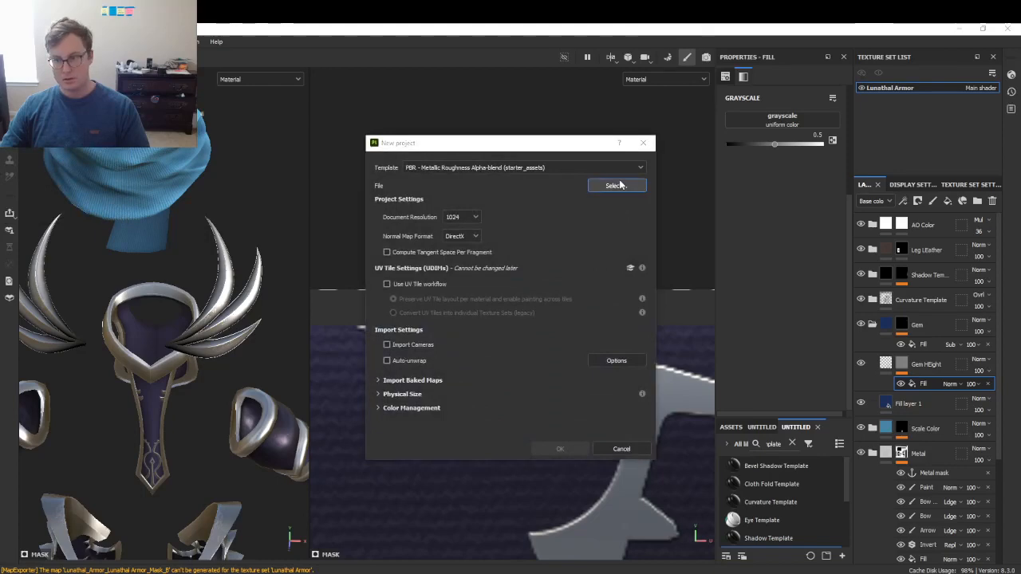
left_click(620, 185)
left_click(535, 178)
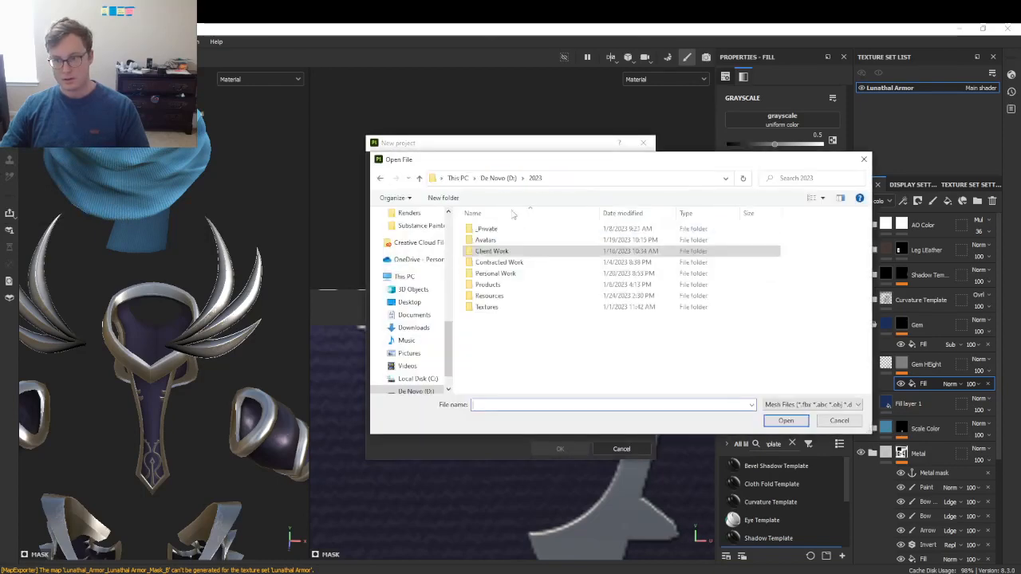
double_click(489, 295)
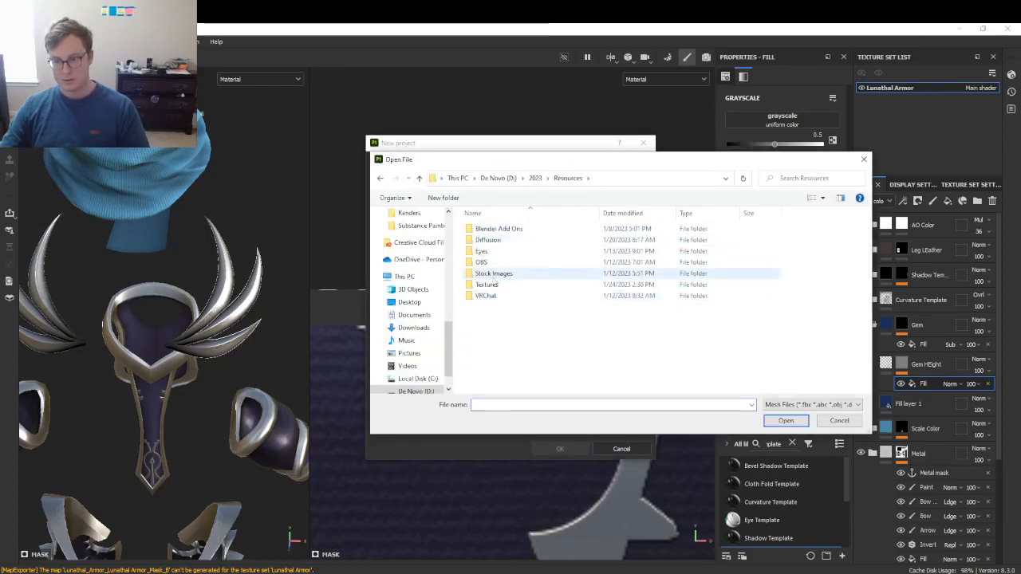
double_click(486, 285)
double_click(501, 229)
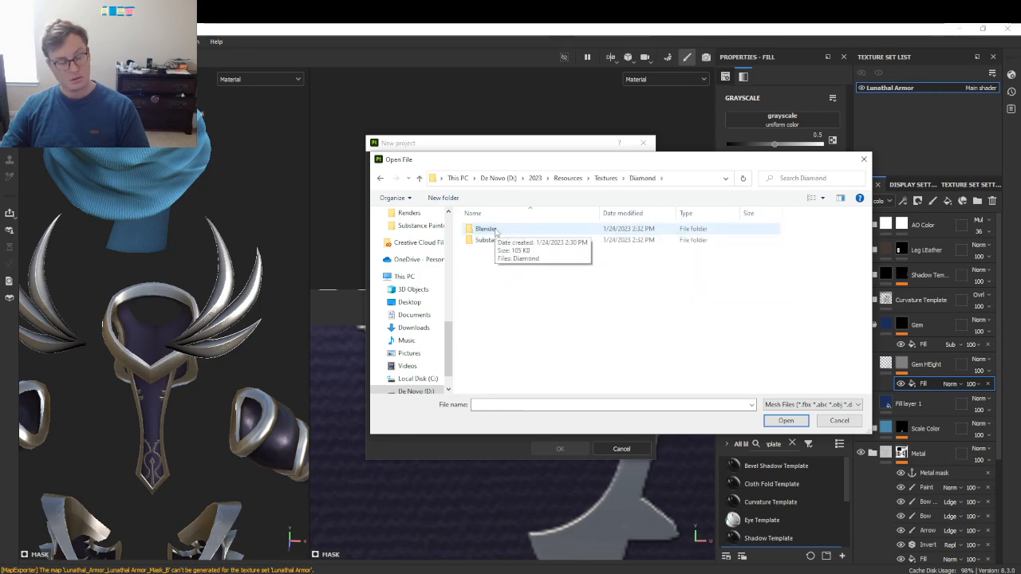
double_click(498, 240)
left_click(491, 230)
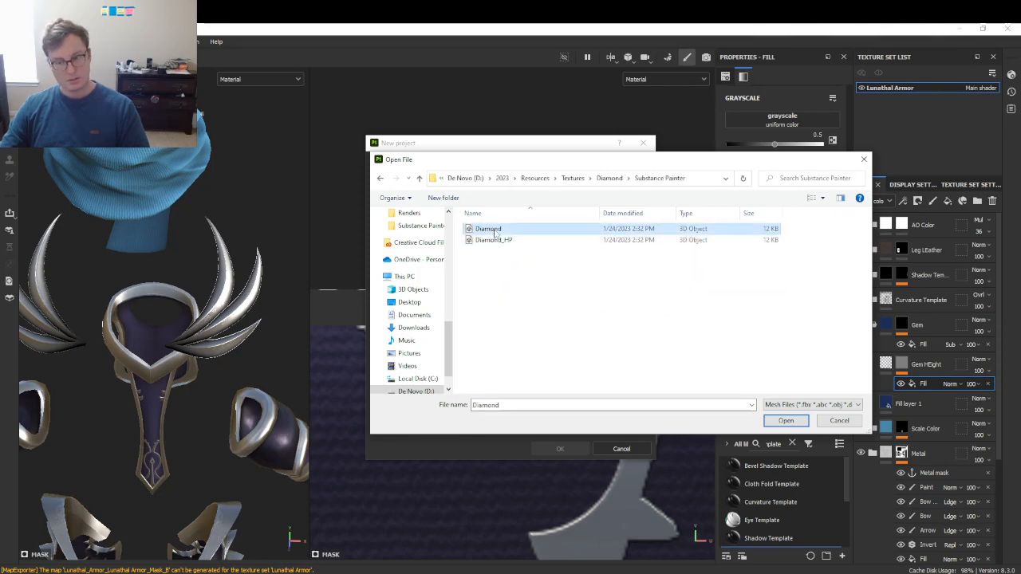
left_click(785, 421)
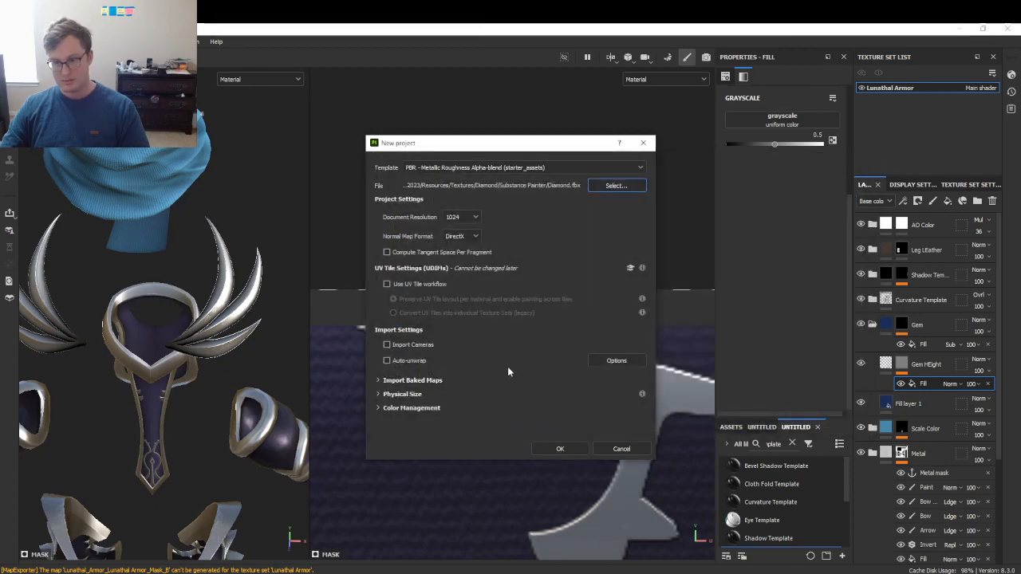
- Copy the mesh folder's path, keep Diamond.fbx as the mesh, and create the project
left_click(613, 187)
left_click(691, 178)
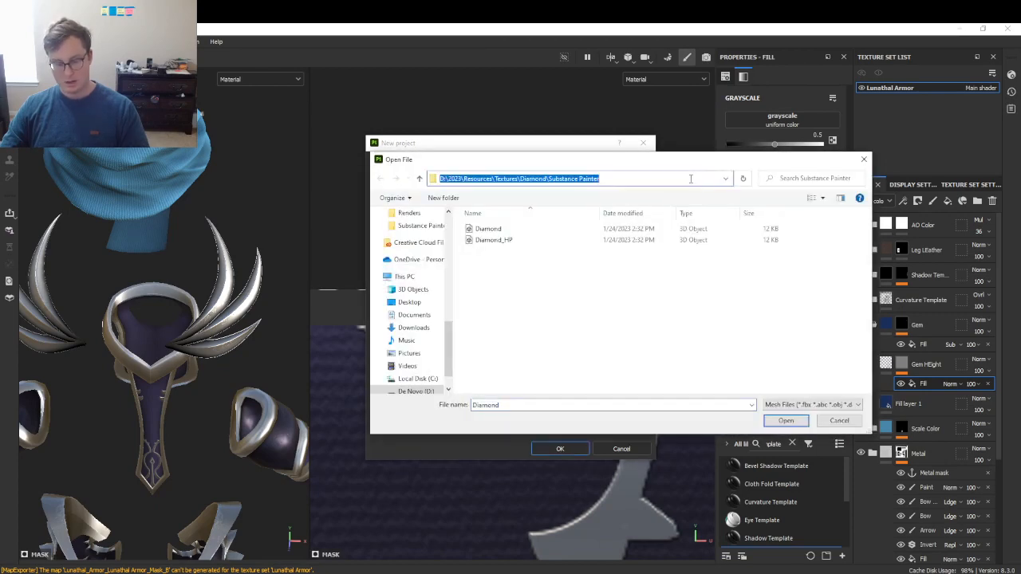
key("Escape")
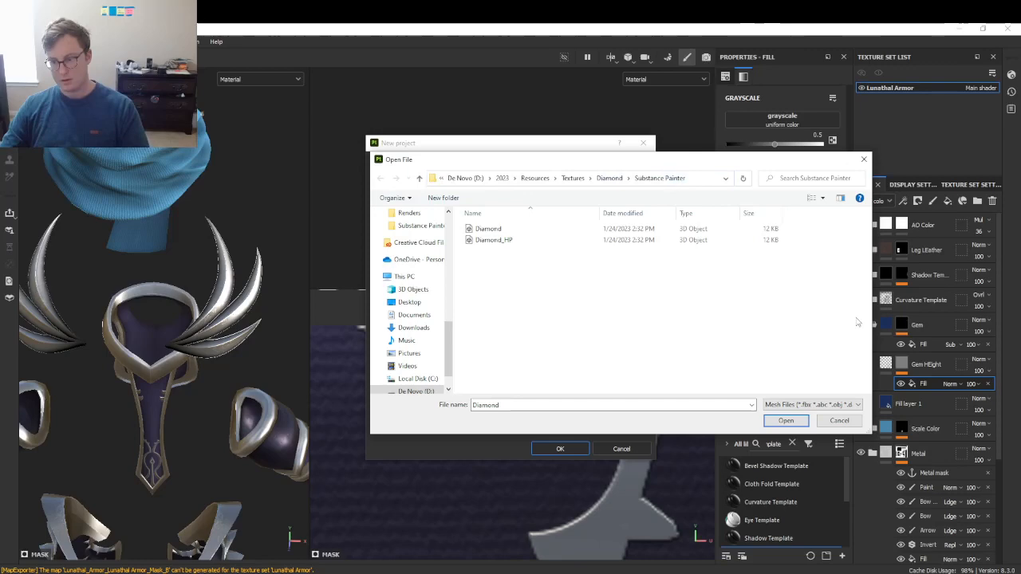
left_click(786, 421)
left_click(558, 446)
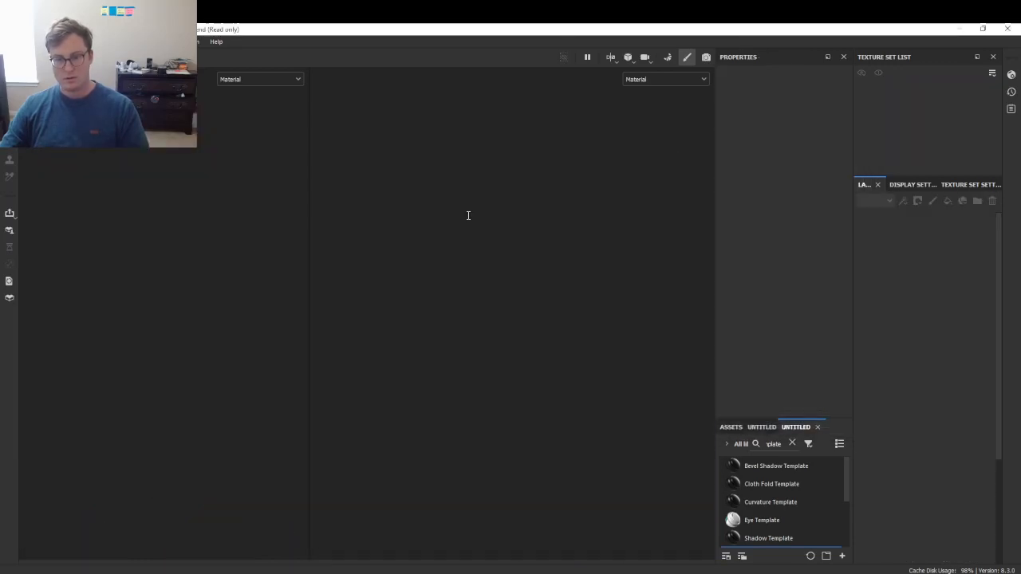
- Save the new project as Diamond in the Diamond textures' Substance Painter folder
key("ctrl+s")
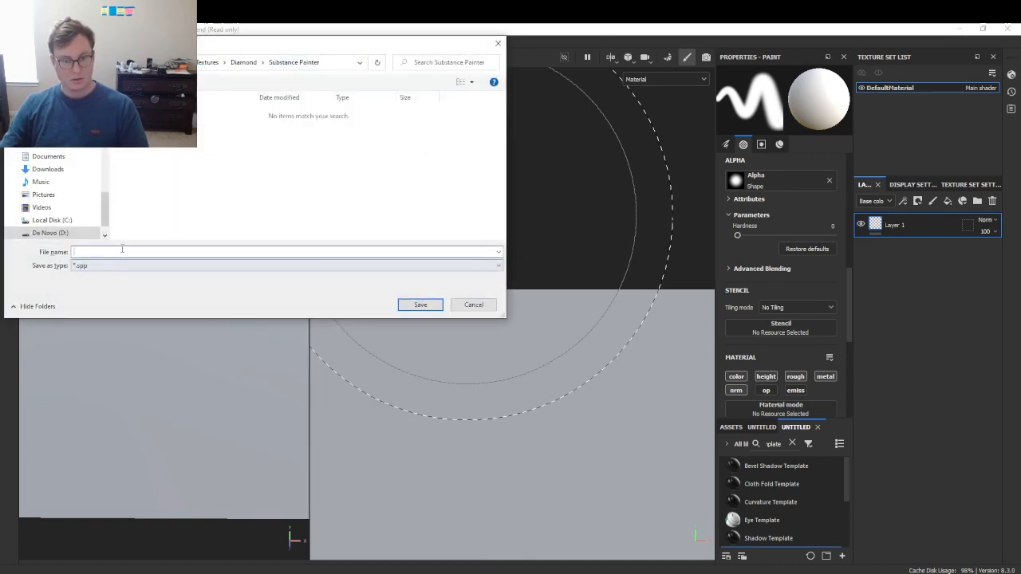
type("Diamond")
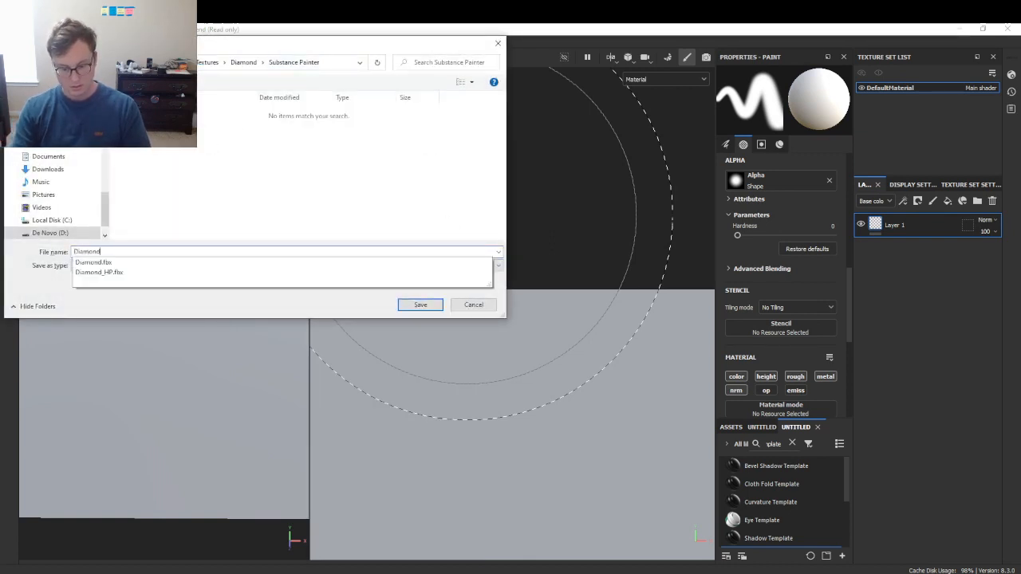
key("Return")
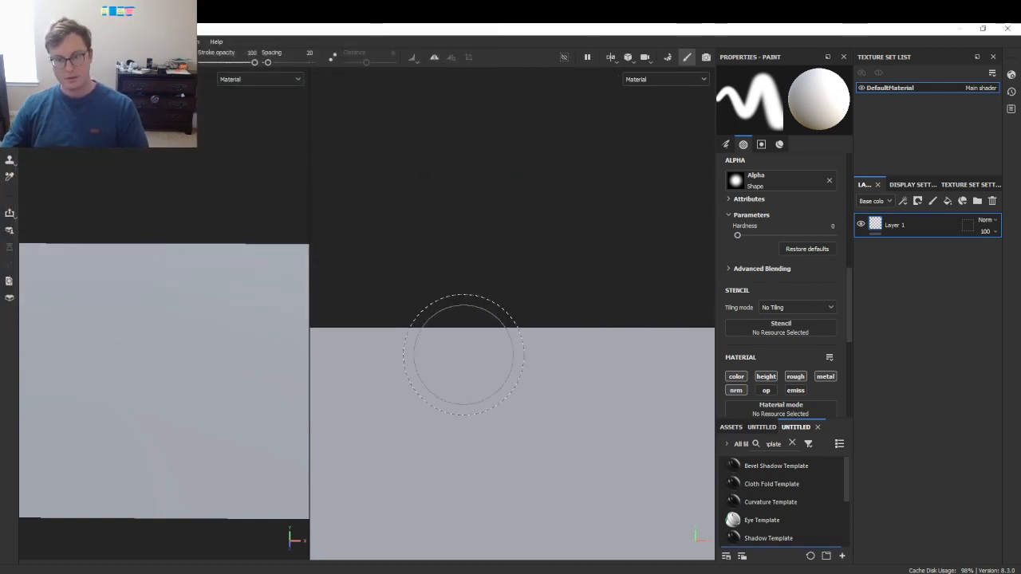
- Open mesh map baking, set the output size to 2048, and load Diamond_HP.fbx as the high definition mesh
left_click_drag(219, 323, 247, 289, "alt")
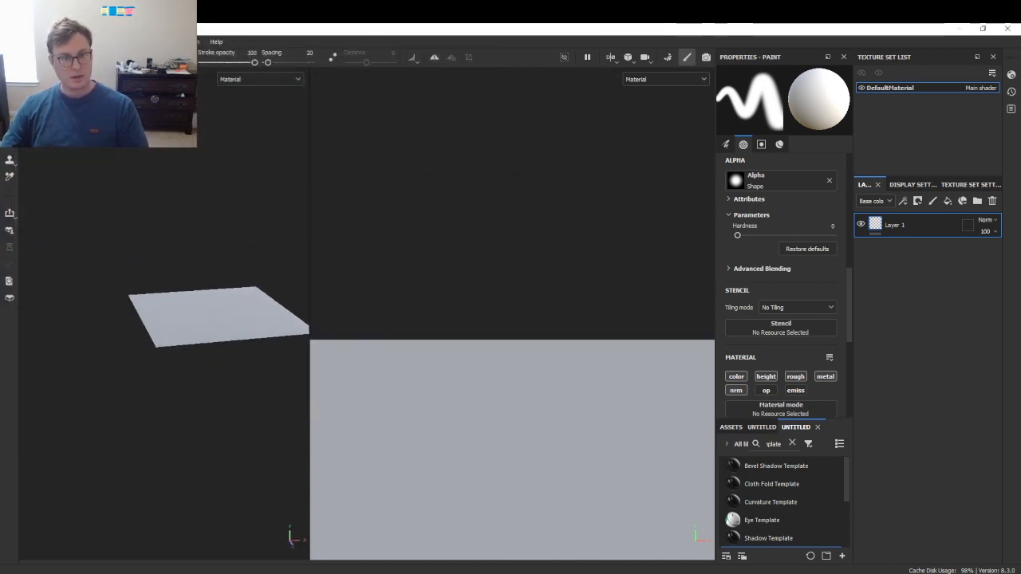
key("F8")
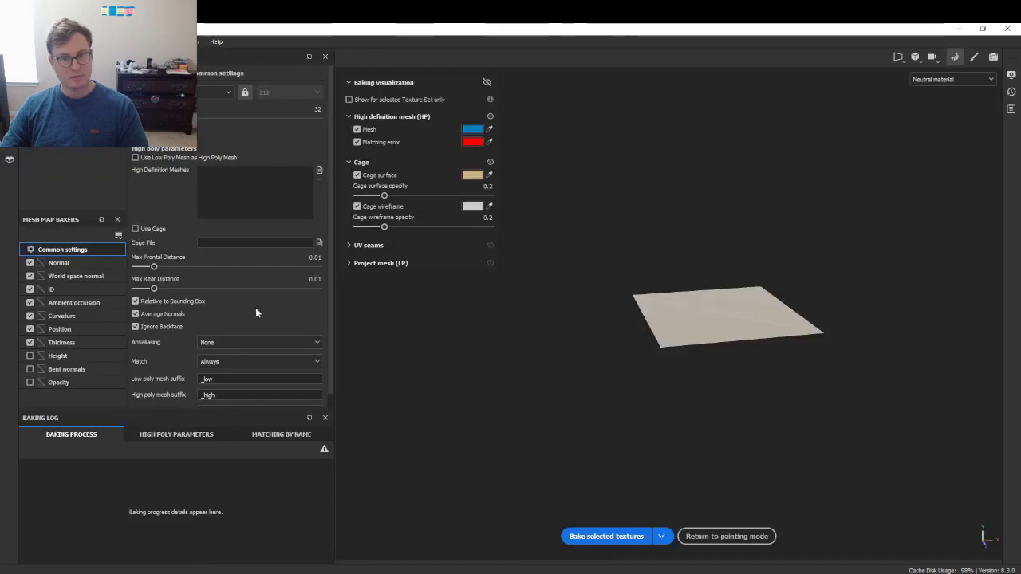
left_click(215, 92)
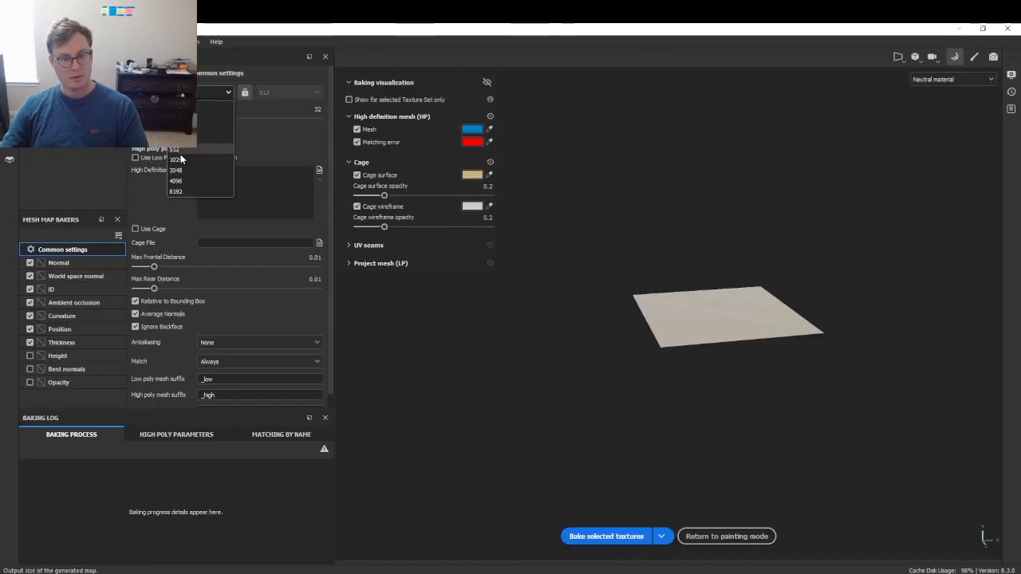
left_click(226, 180)
left_click(318, 172)
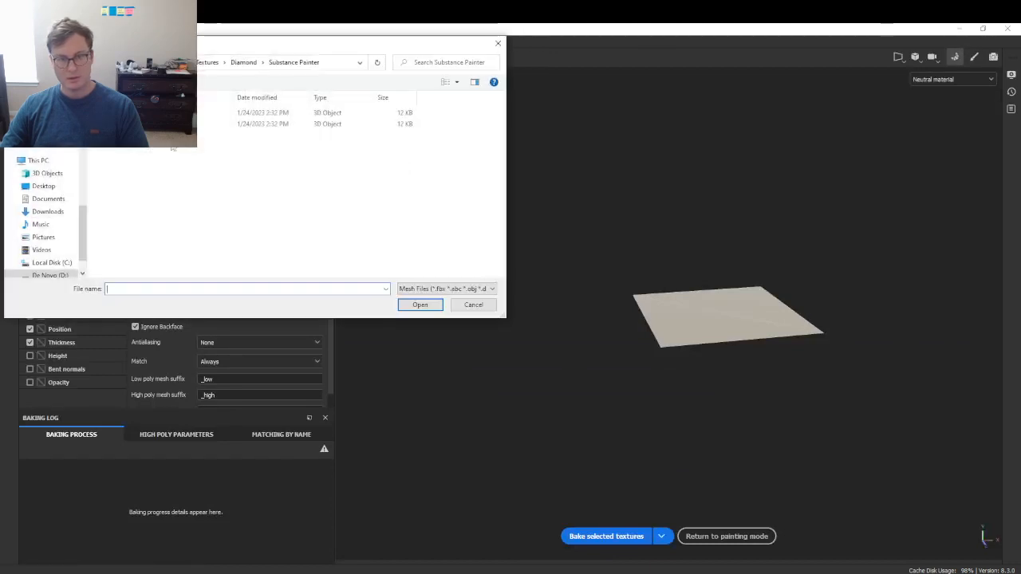
left_click(271, 125)
left_click(423, 304)
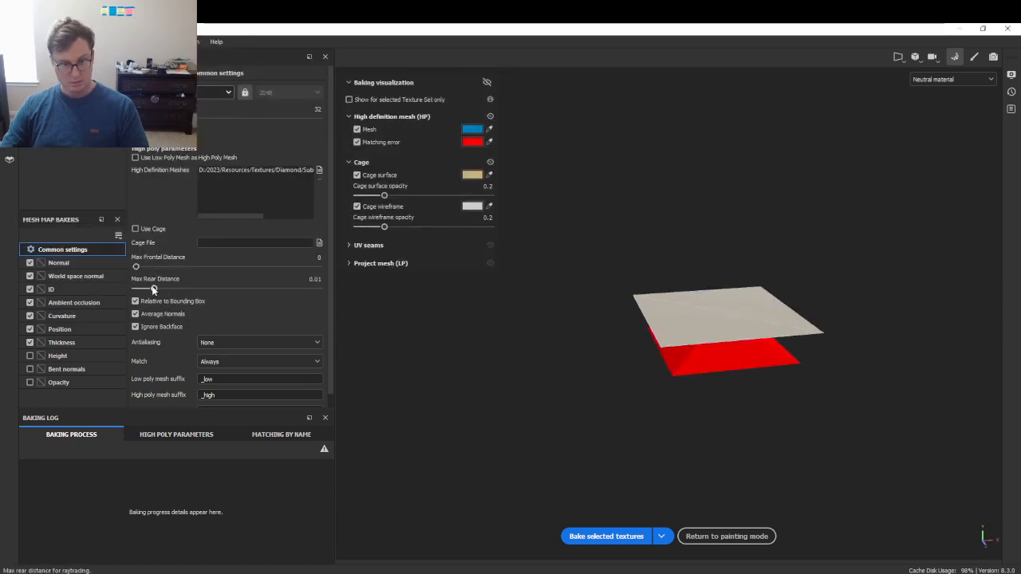
- Set the Max Frontal and Max Rear Distance to 0 and bake the selected textures
left_click_drag(153, 290, 134, 290)
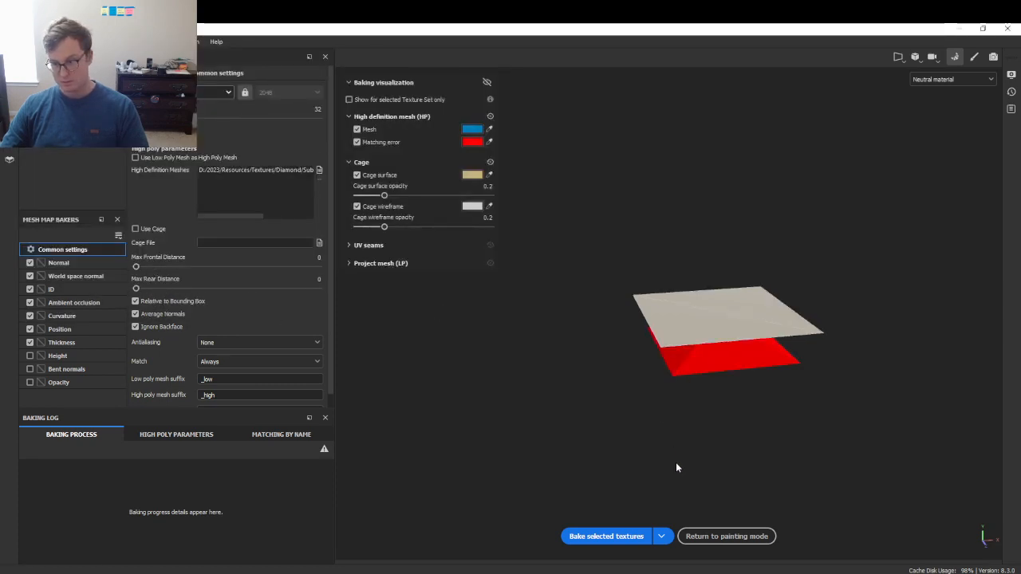
left_click(606, 536)
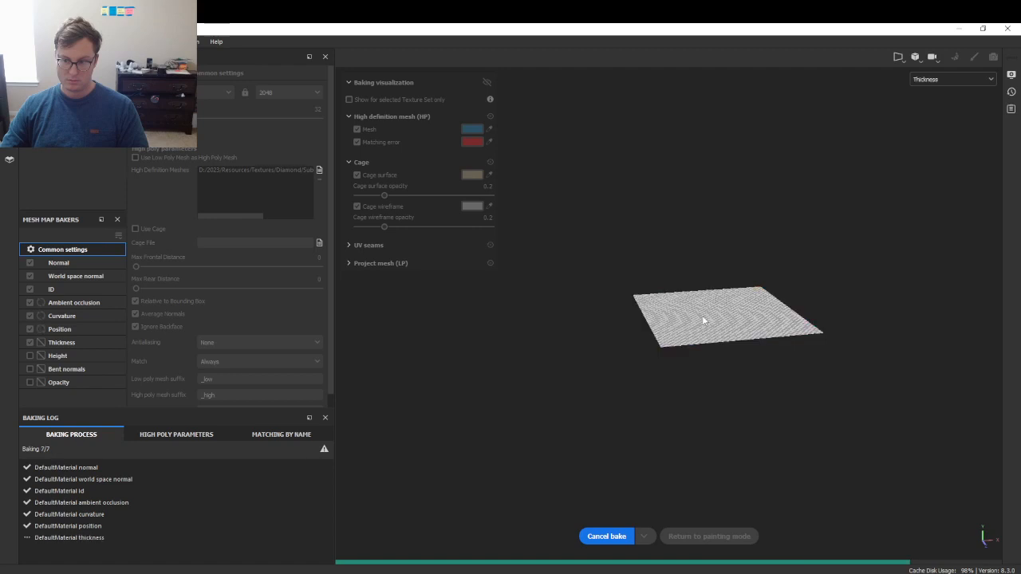
scroll(751, 319, "up", 1)
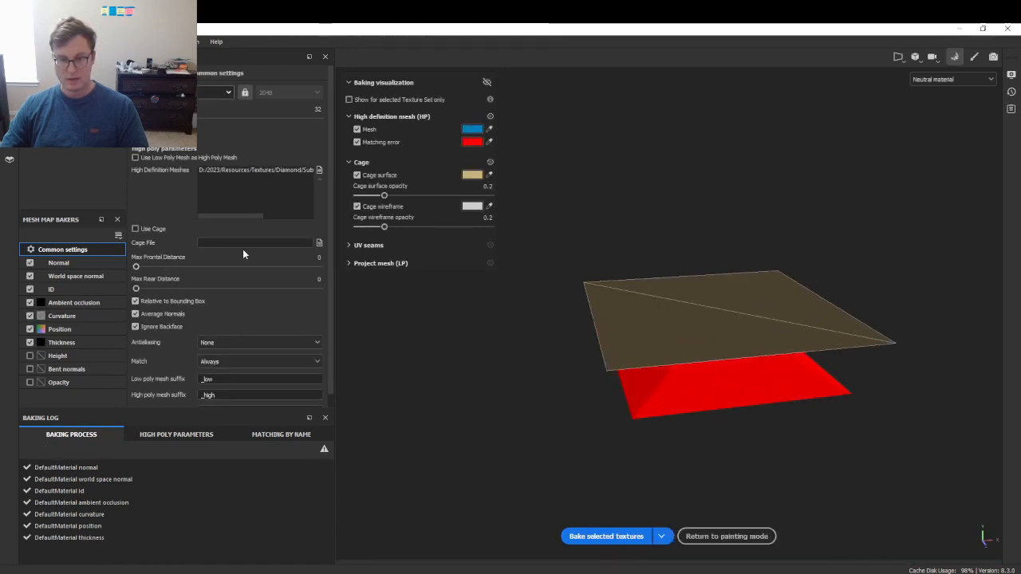
- Try a Max Frontal Distance of 1 and a Max Rear Distance of about 0.17, and reset both to 0
type("1")
key("Return")
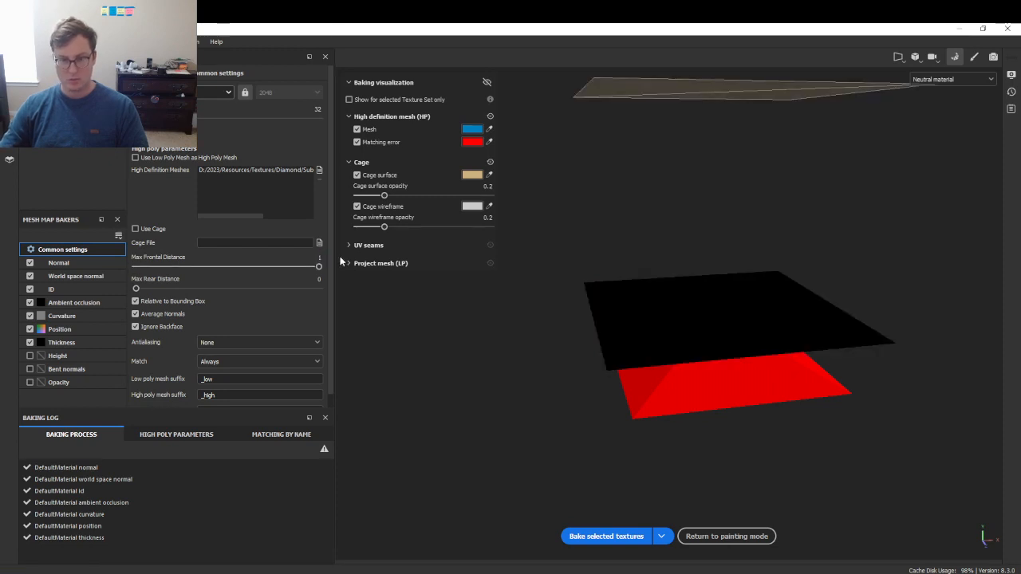
left_click_drag(309, 267, 284, 277)
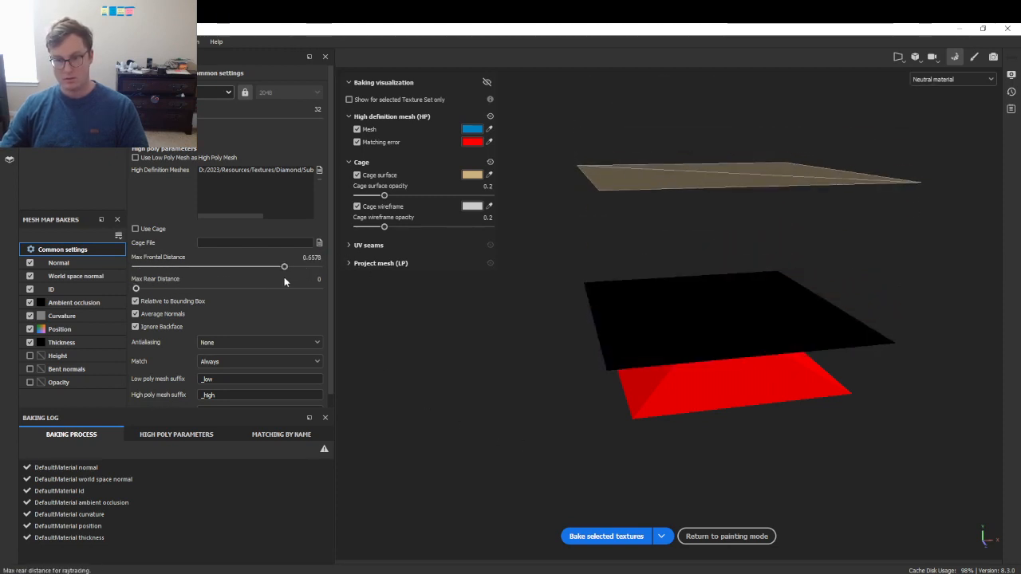
left_click_drag(197, 270, 136, 268)
left_click(210, 288)
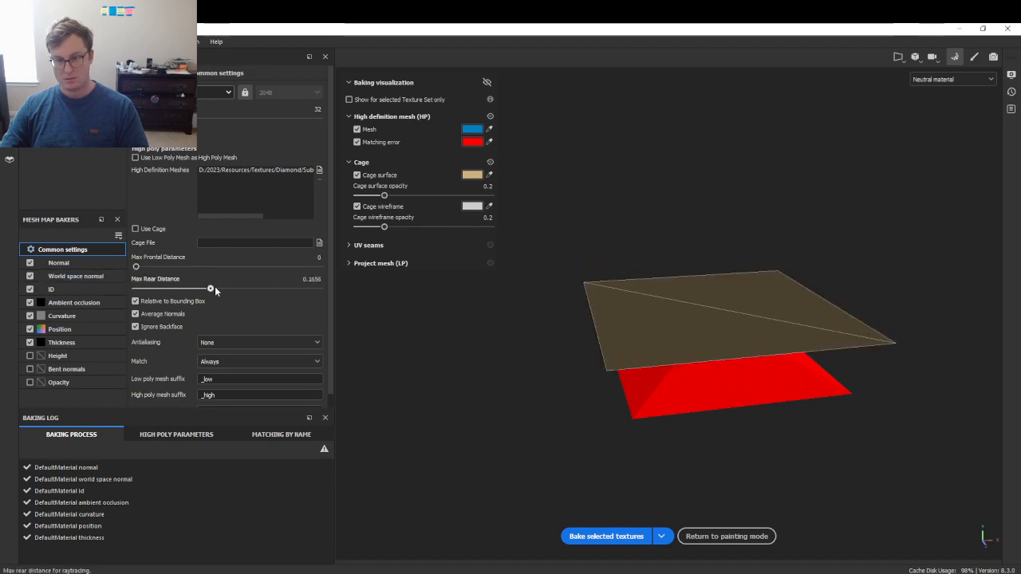
left_click_drag(192, 292, 136, 290)
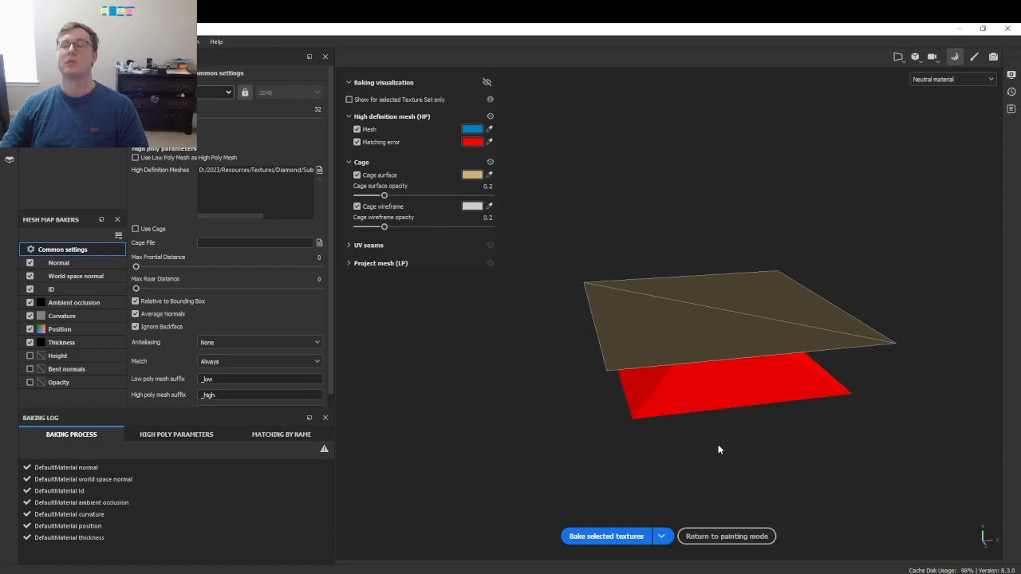
- Leave baking mode, switch to Blender, rotate all Diamond_HP geometry 180° about Y and move it up 1 m along Z
left_click(721, 536)
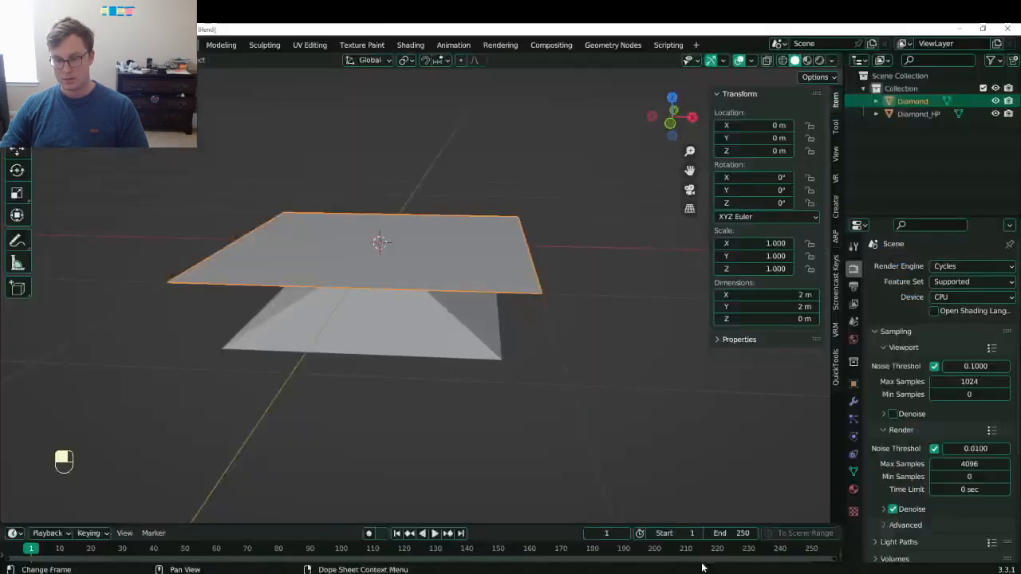
key("alt+Tab")
left_click(482, 324)
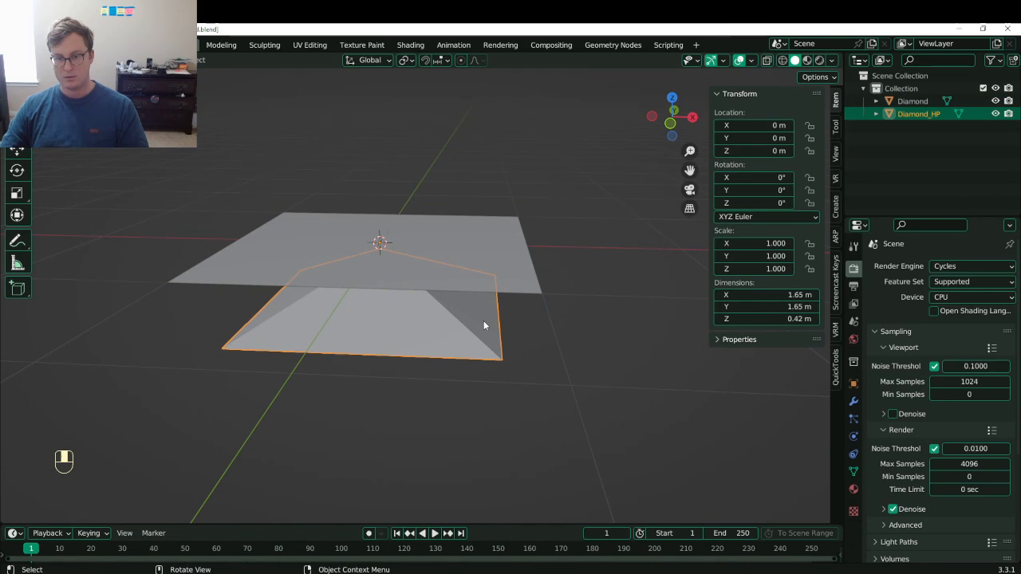
key("Tab")
type("ar")
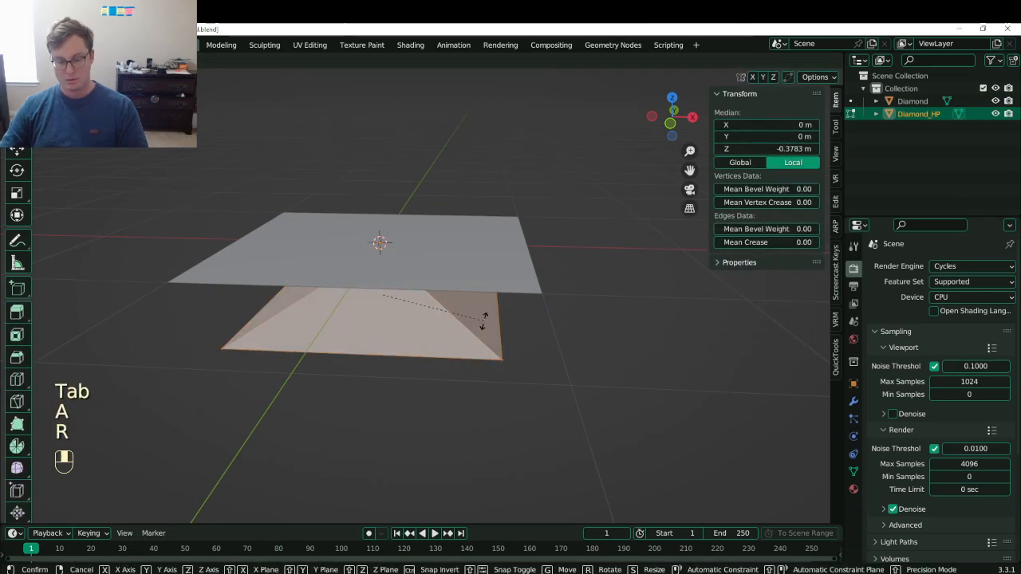
type("y180")
key("Return")
type("gz1")
key("Return")
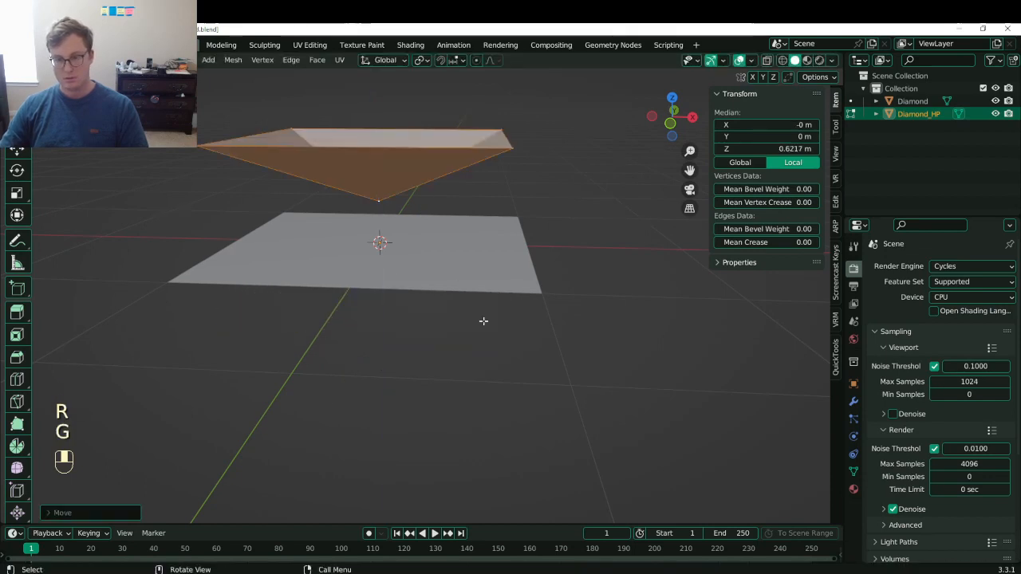
- Lower the inverted pyramid to just above the plane and flatten it to about 0.33 m high
key("KP_1")
key("g")
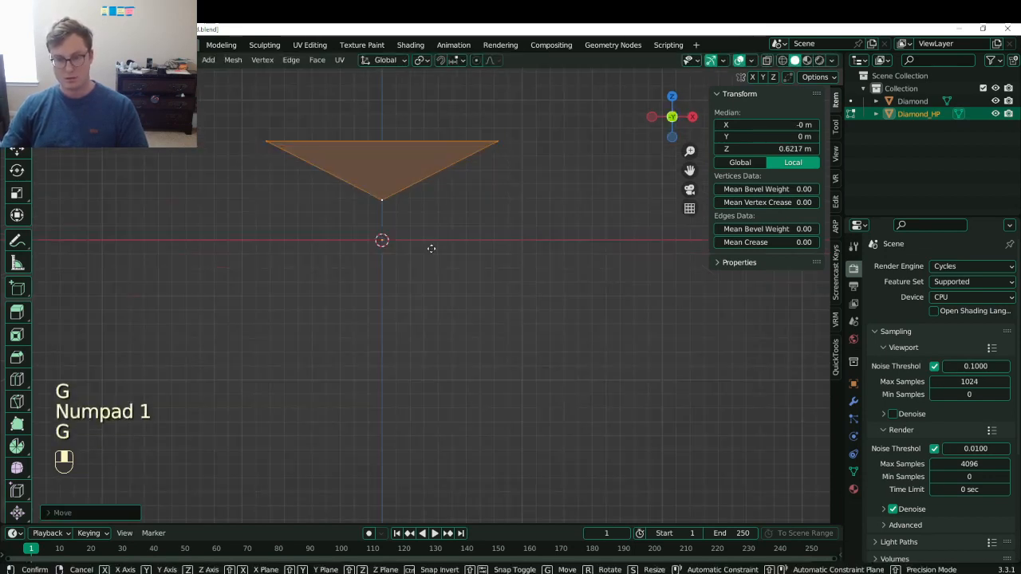
left_click(436, 282)
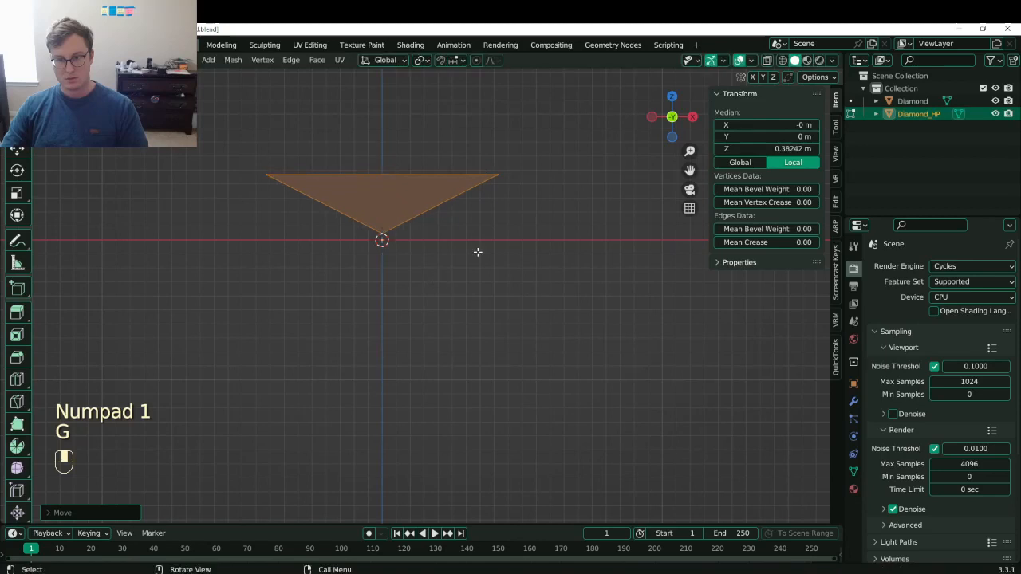
key("s")
key("g")
left_click(514, 249)
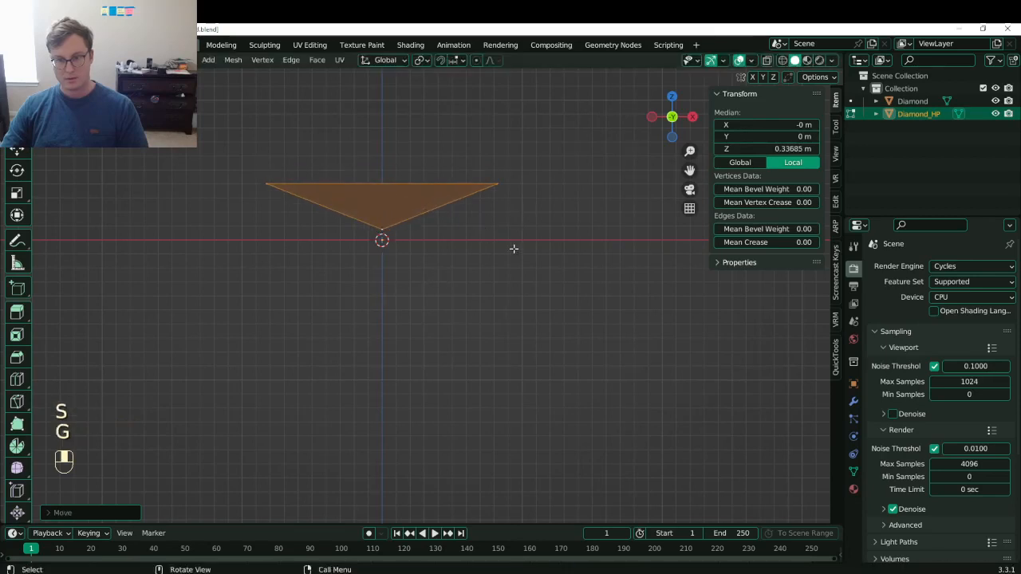
key("Tab")
middle_click_drag(508, 252, 447, 286)
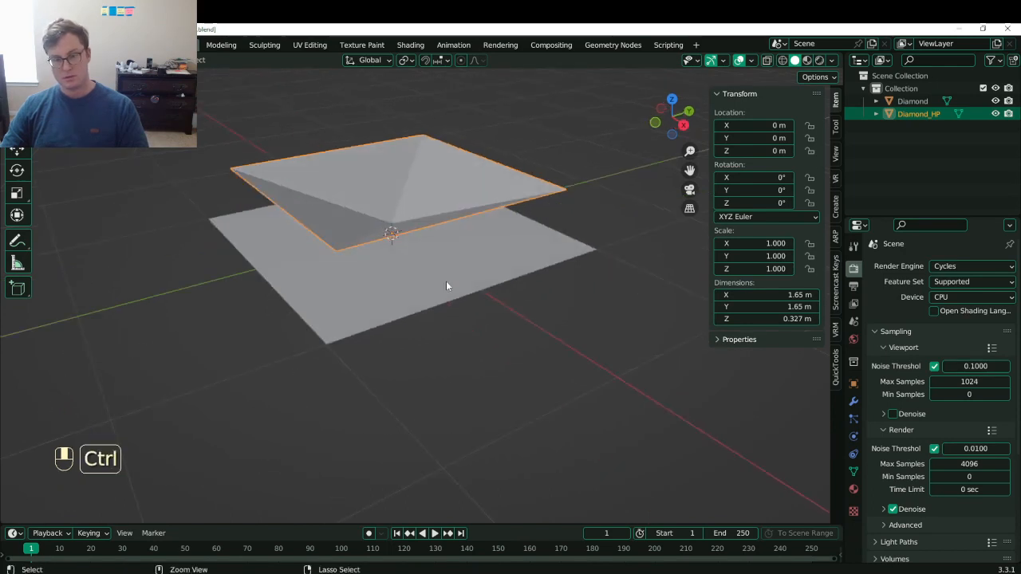
- Save the file and export only Diamond_HP with the Substance Painter v2 preset, overwriting Diamond_HP.fbx
key("ctrl+s")
left_click(28, 45)
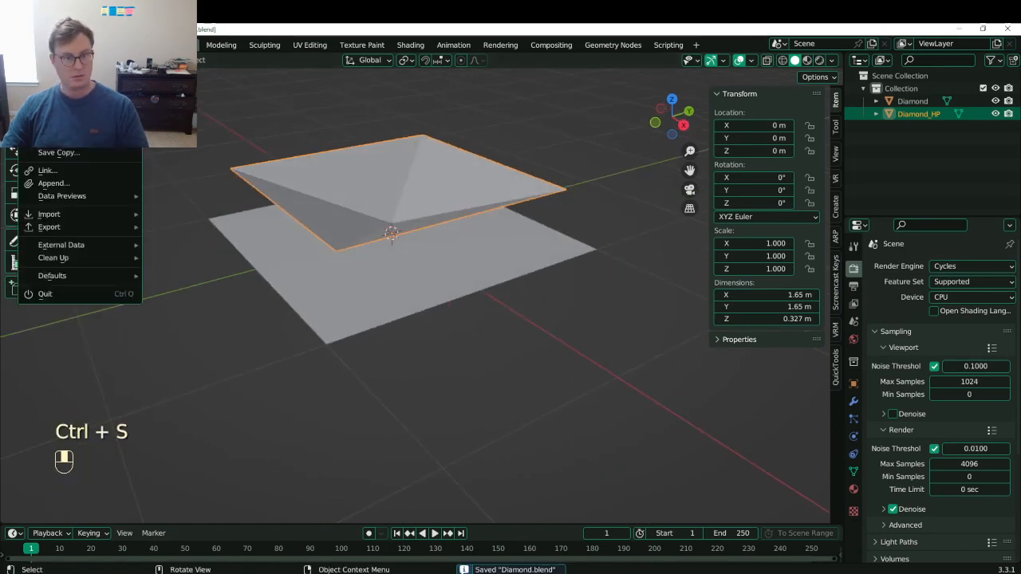
left_click(49, 227)
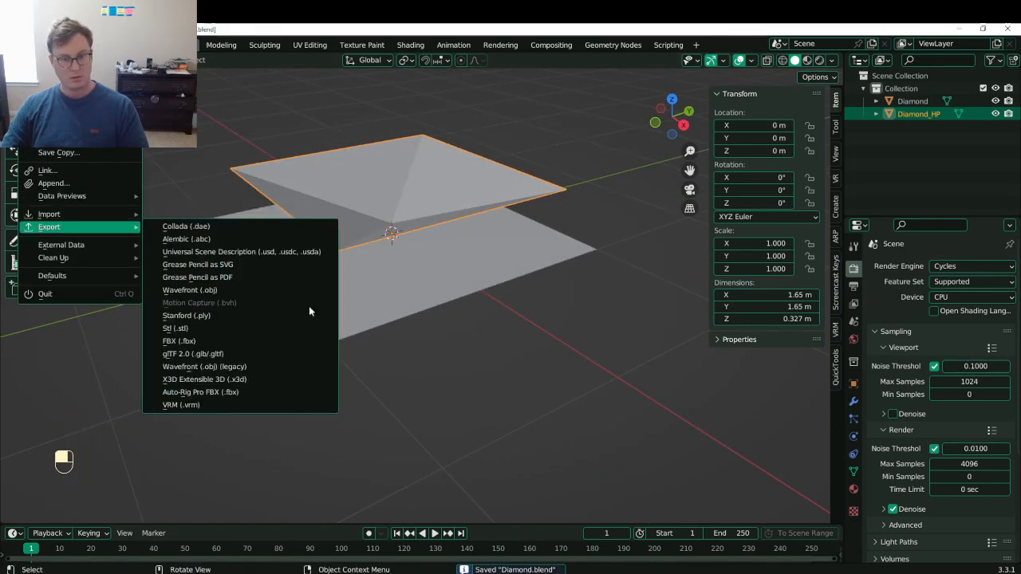
left_click(228, 343)
left_click(761, 117)
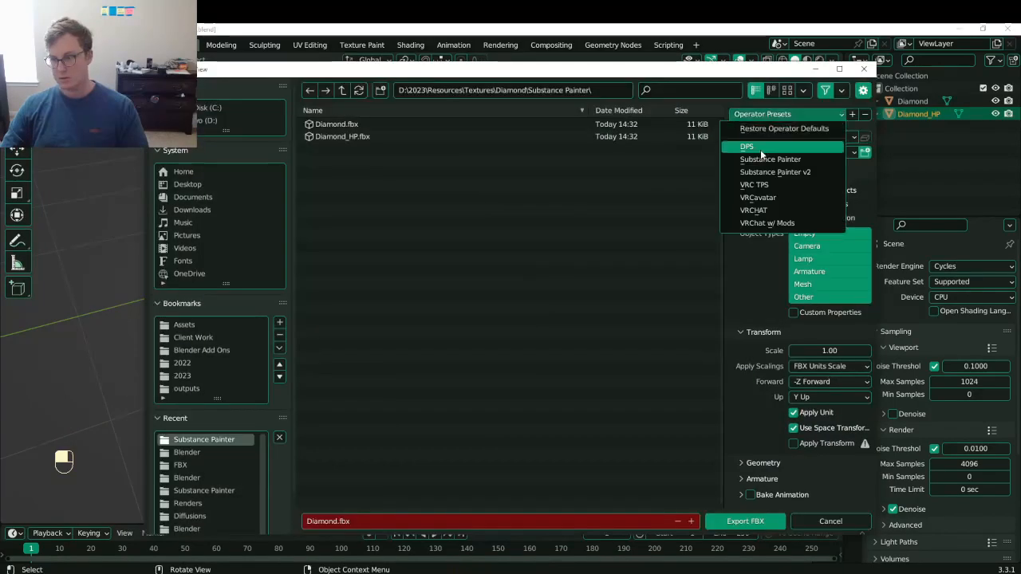
left_click(766, 172)
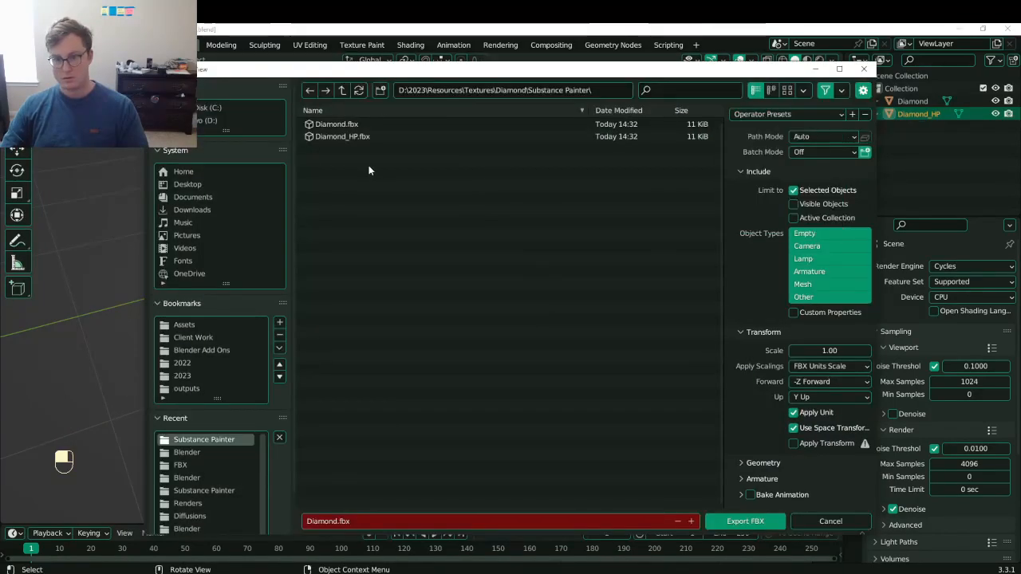
left_click(369, 137)
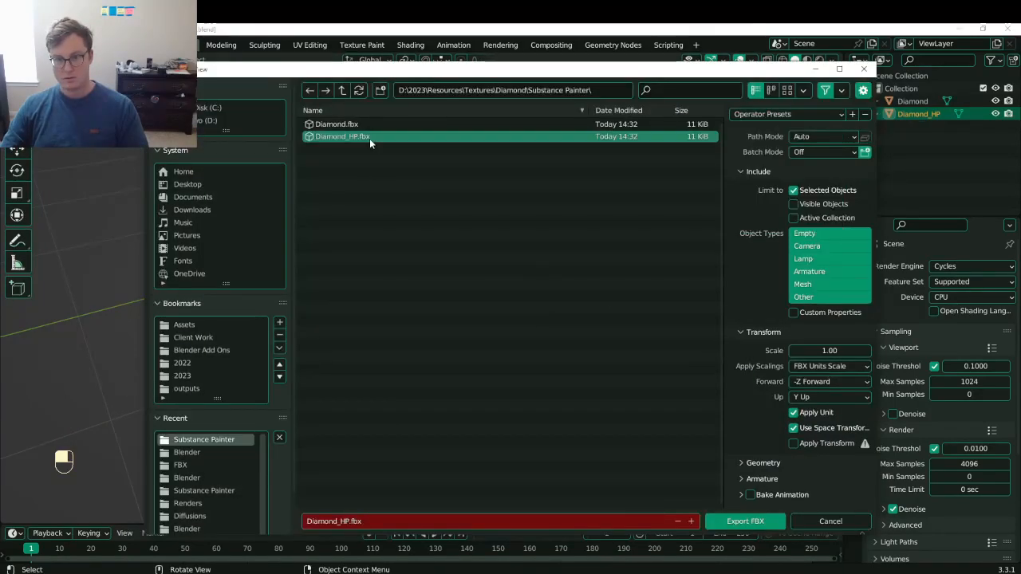
left_click(744, 521)
key("ctrl+s")
- Switch to Substance Painter, reopen mesh map baking, and bake the selected textures with a Max Frontal Distance of 1
key("alt+Tab")
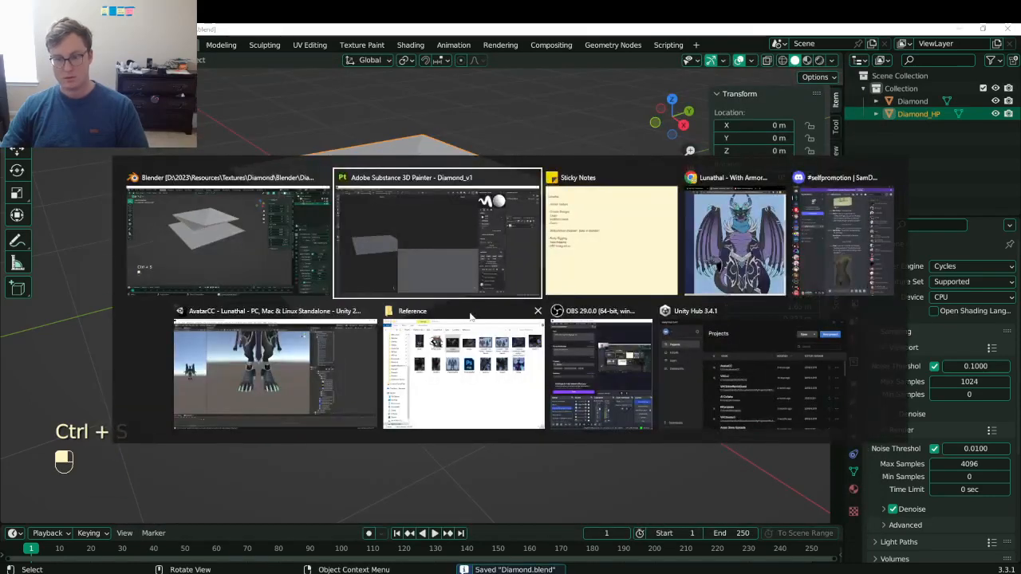
left_click(430, 275)
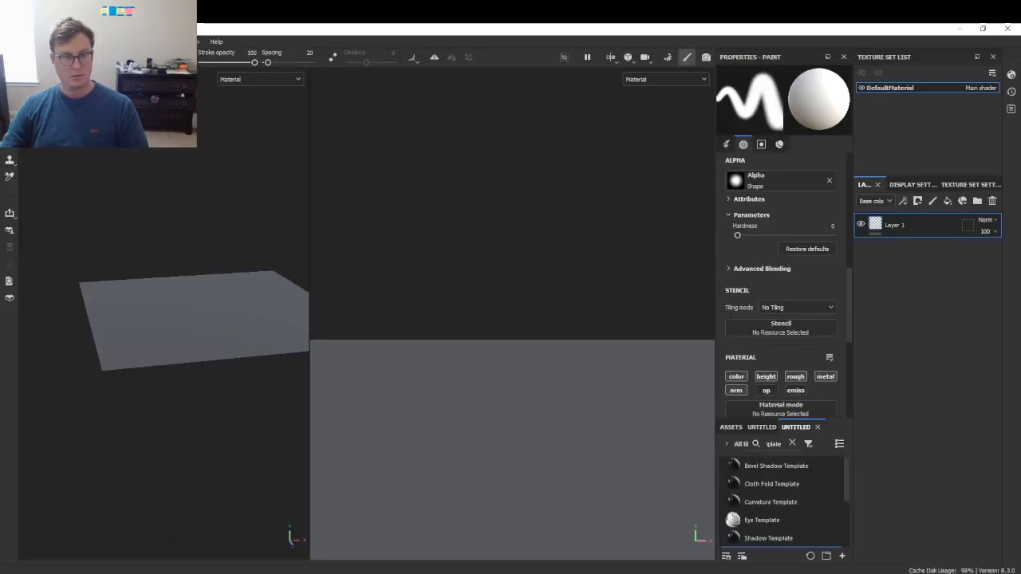
key("F8")
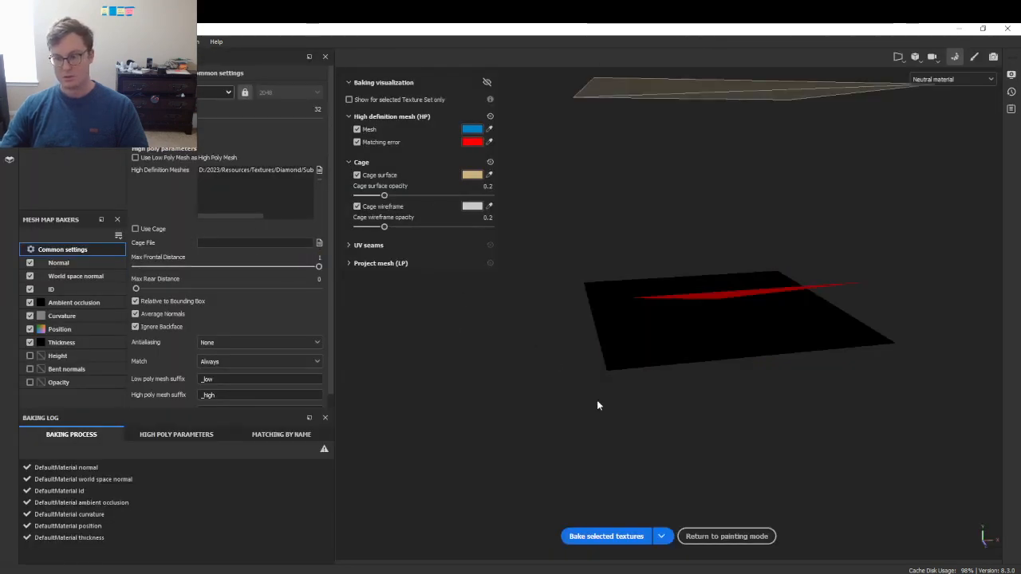
left_click(592, 537)
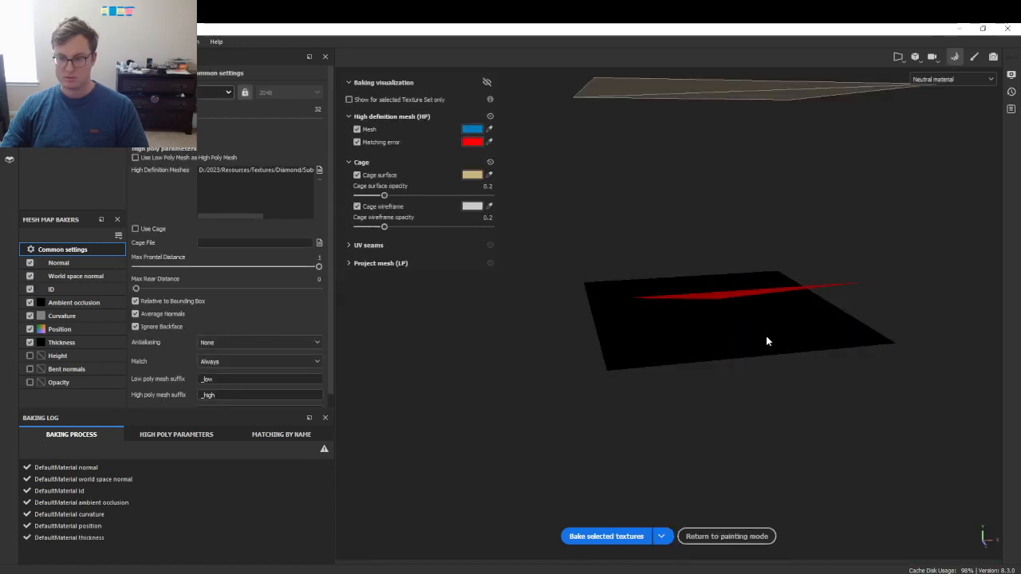
- Set the Max Rear Distance to 1, bake the selected textures again, and inspect the meshes from below
left_click_drag(779, 344, 702, 343, "alt")
left_click(321, 288)
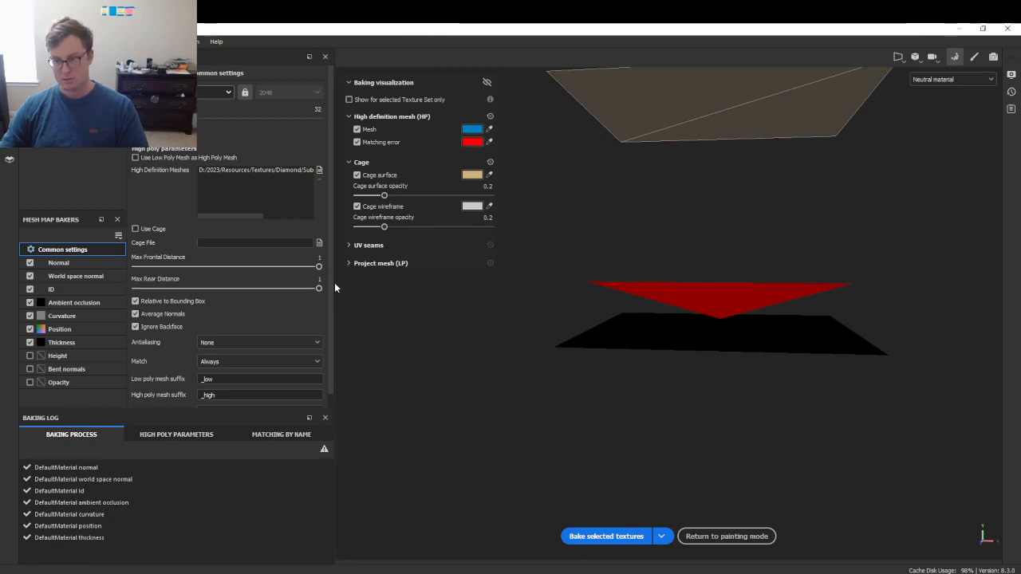
left_click(606, 536)
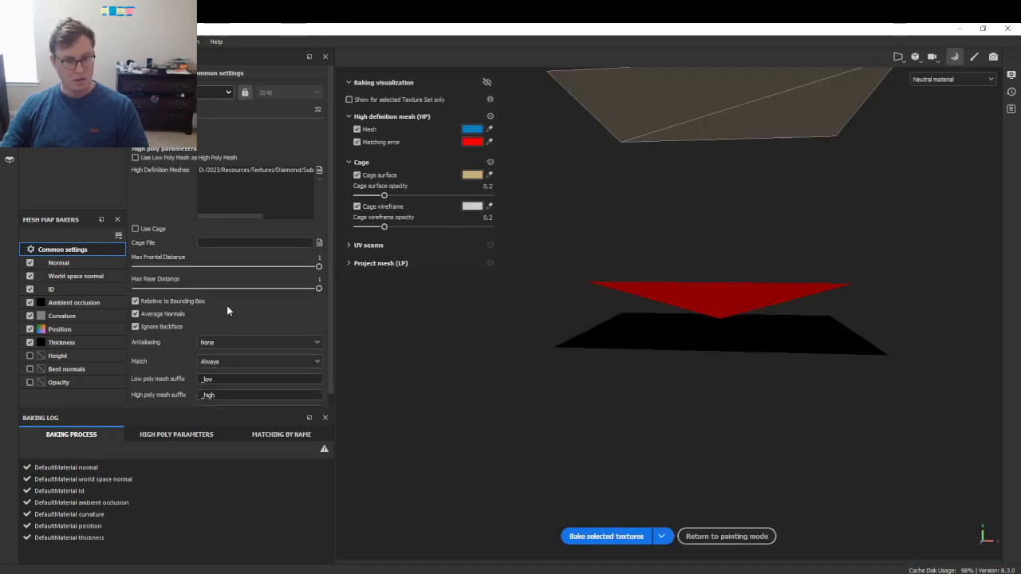
left_click_drag(736, 292, 713, 166, "alt")
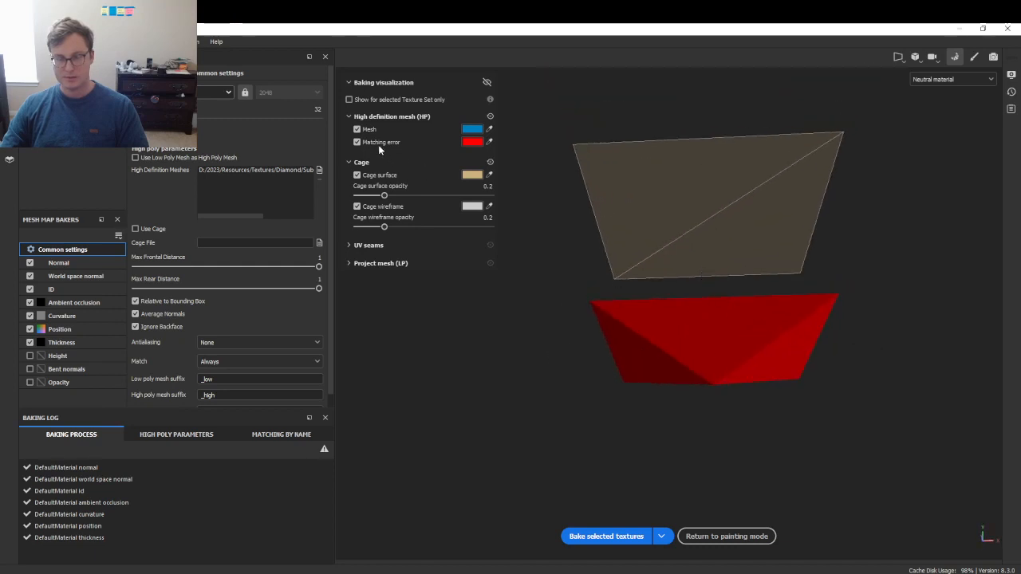
- Switch to Blender, rotate the Diamond_HP object 180° about Y, and apply all its transforms
key("alt+Tab")
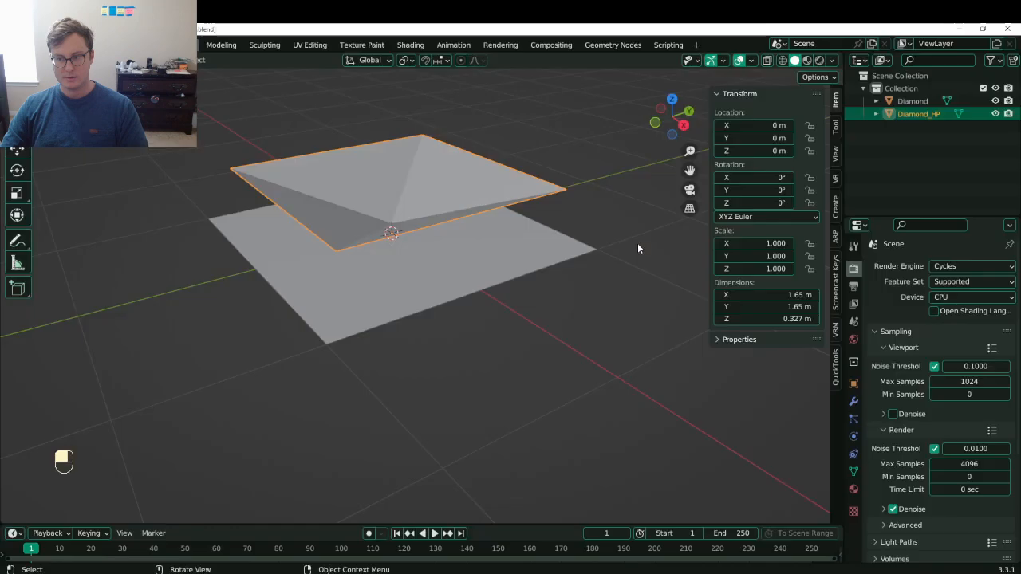
key("r")
left_click(456, 222)
key("ctrl+a")
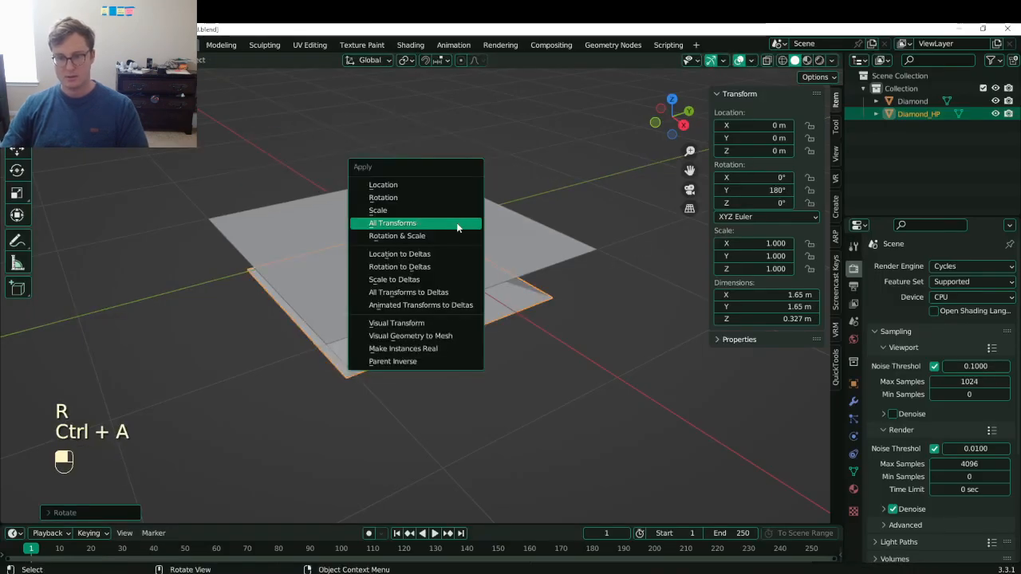
left_click(457, 223)
- Save the file, export only the rotated Diamond_HP as FBX over Diamond_HP.fbx, and save again
key("ctrl+s")
left_click(28, 44)
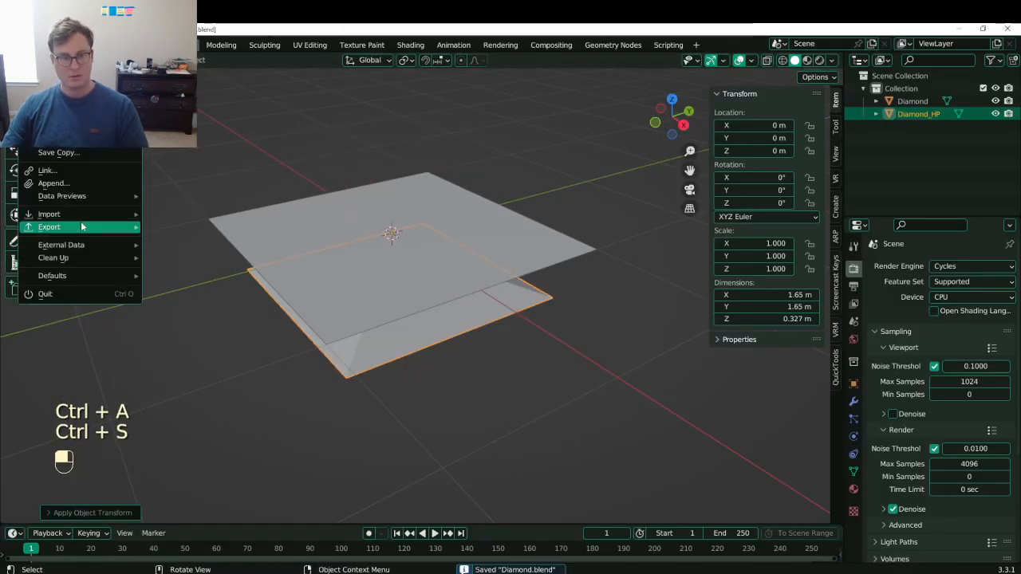
mouse_move(81, 227)
left_click(171, 344)
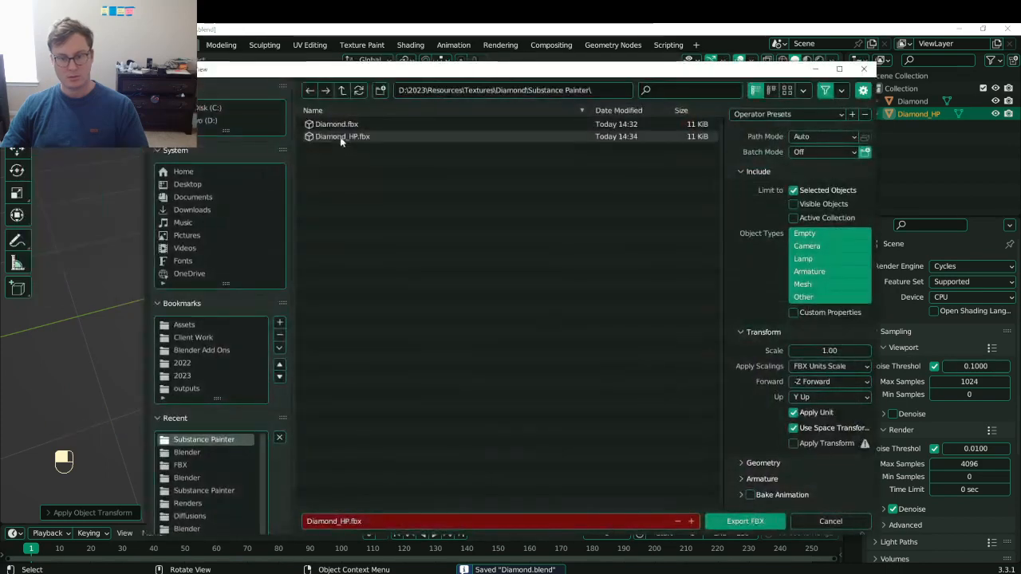
left_click(341, 137)
left_click(745, 521)
key("ctrl+s")
- Switch to Substance Painter, try adjusting the Max Rear Distance, and inspect the cage, plane and pyramid from several angles
key("alt+Tab")
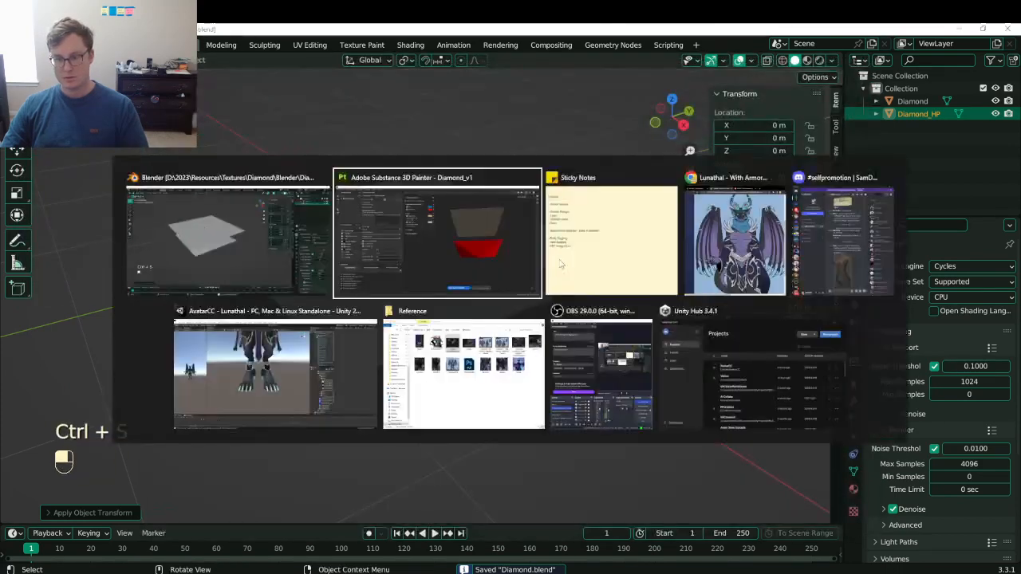
left_click(521, 263)
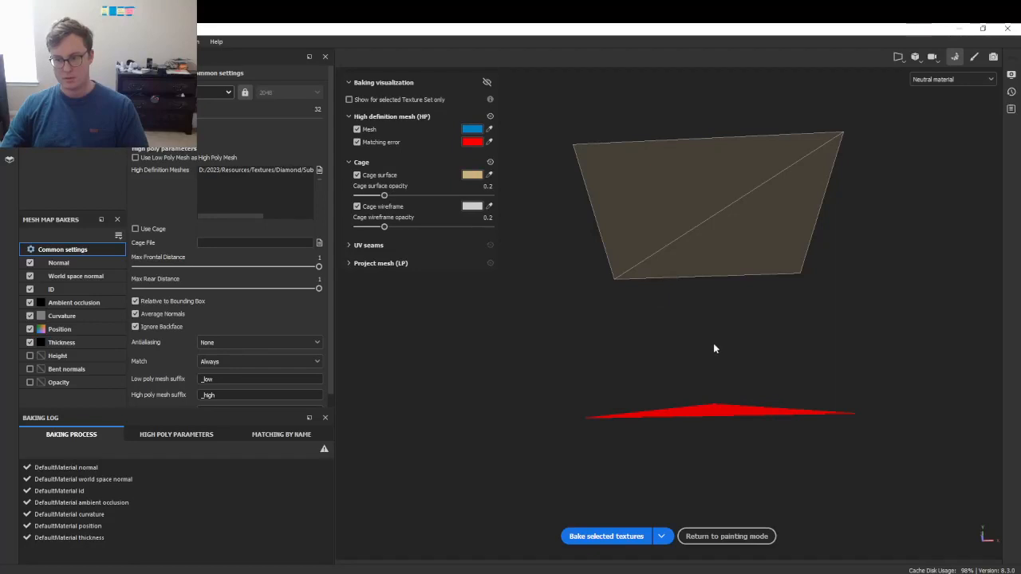
left_click_drag(710, 342, 742, 389, "alt")
left_click_drag(295, 294, 156, 296)
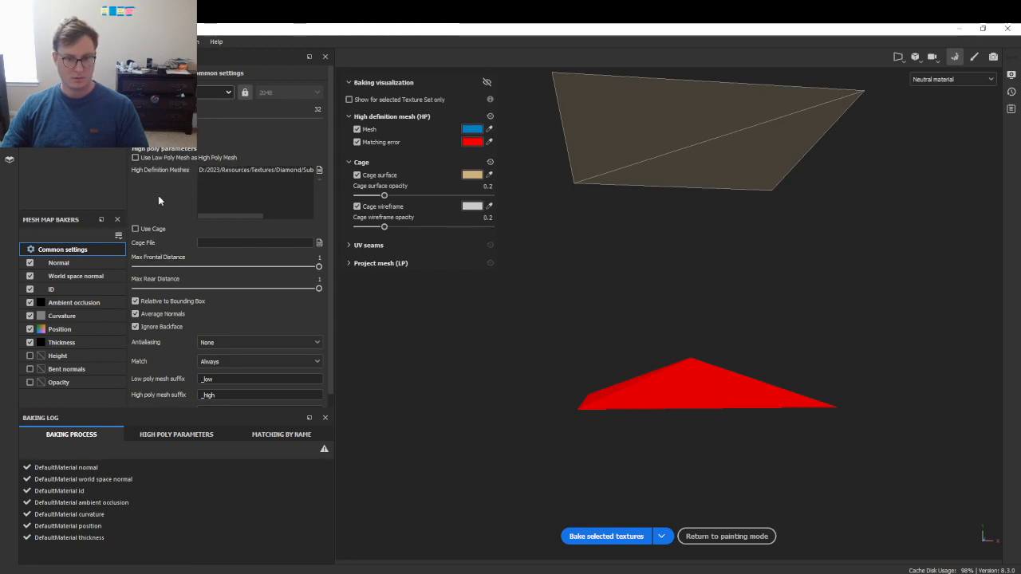
left_click_drag(705, 274, 720, 405, "alt")
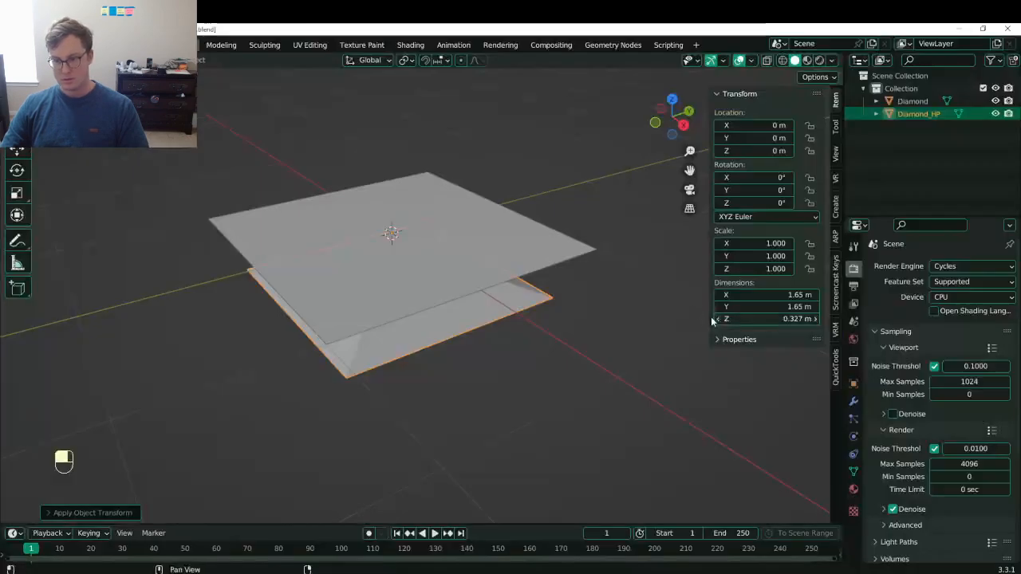
- Switch to Blender, select the whole Diamond plane in Edit Mode, and turn on the display of face normals
left_click(486, 253)
key("Tab")
key("a")
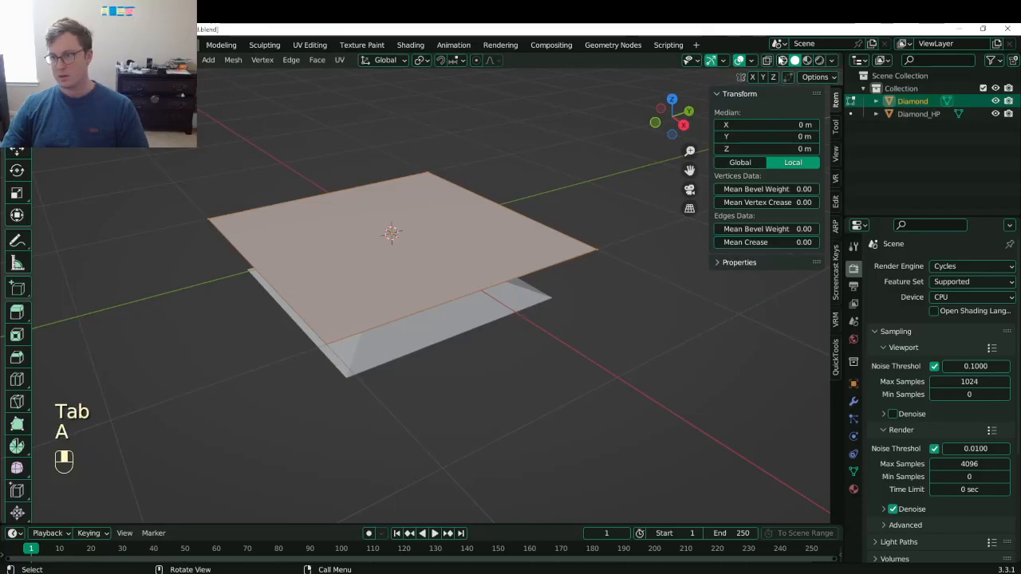
left_click(752, 62)
left_click(701, 537)
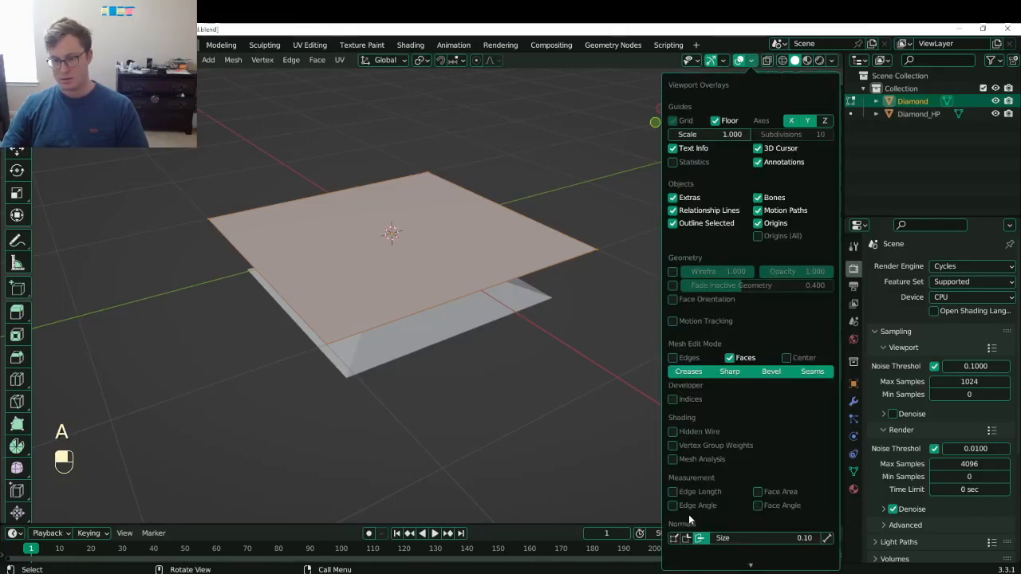
left_click_drag(524, 340, 524, 319, "alt")
- Examine the face normal directions of Diamond_HP in Edit Mode and save the file
key("Tab")
left_click(457, 298)
key("Tab")
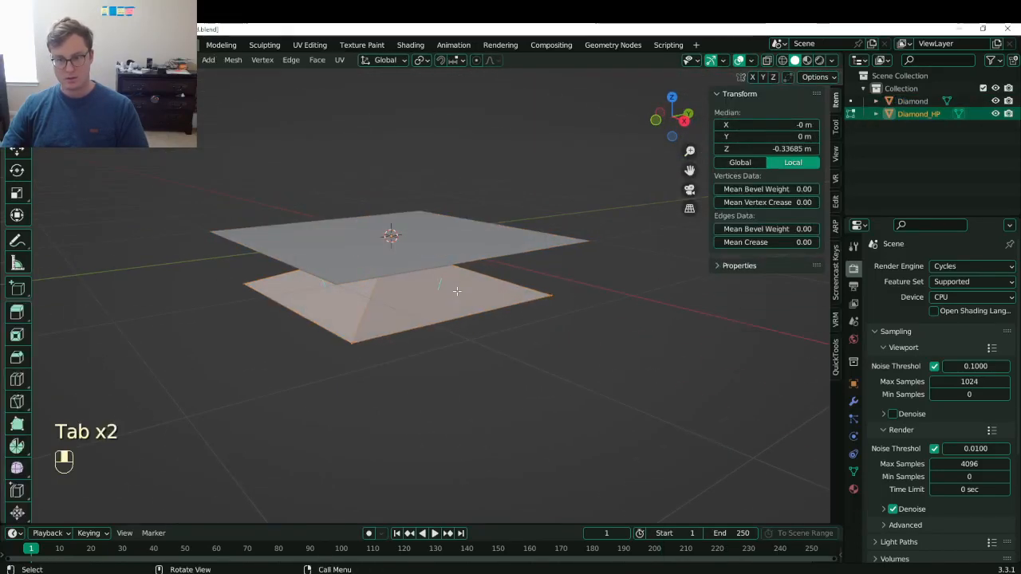
scroll(482, 307, "up", 4)
key("Tab")
middle_click_drag(482, 308, 458, 307)
scroll(452, 282, "down", 3)
key("ctrl+s")
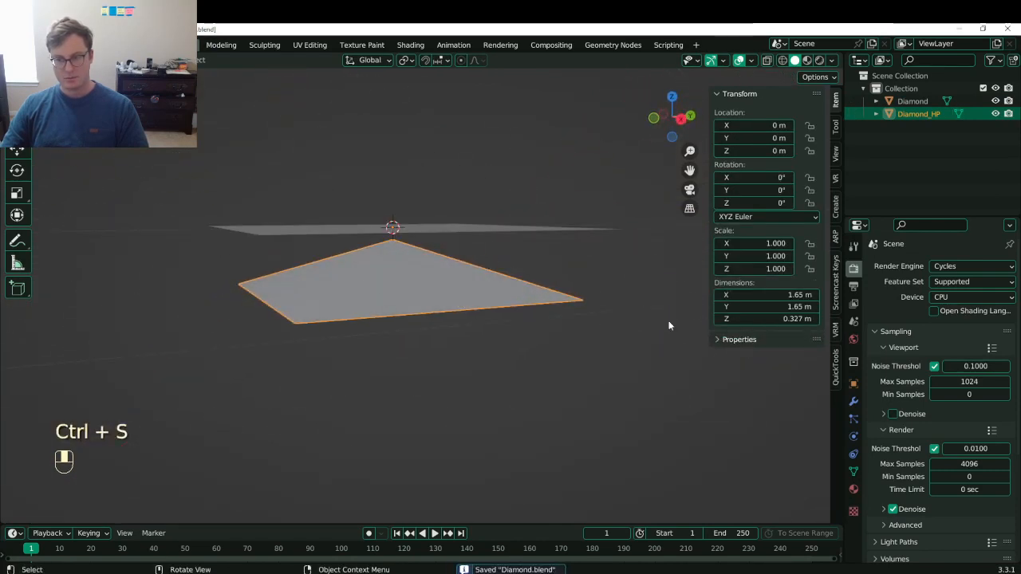
- Add a Subdivision Surface modifier to Diamond_HP and set its type to Simple
left_click(853, 401)
left_click(906, 267)
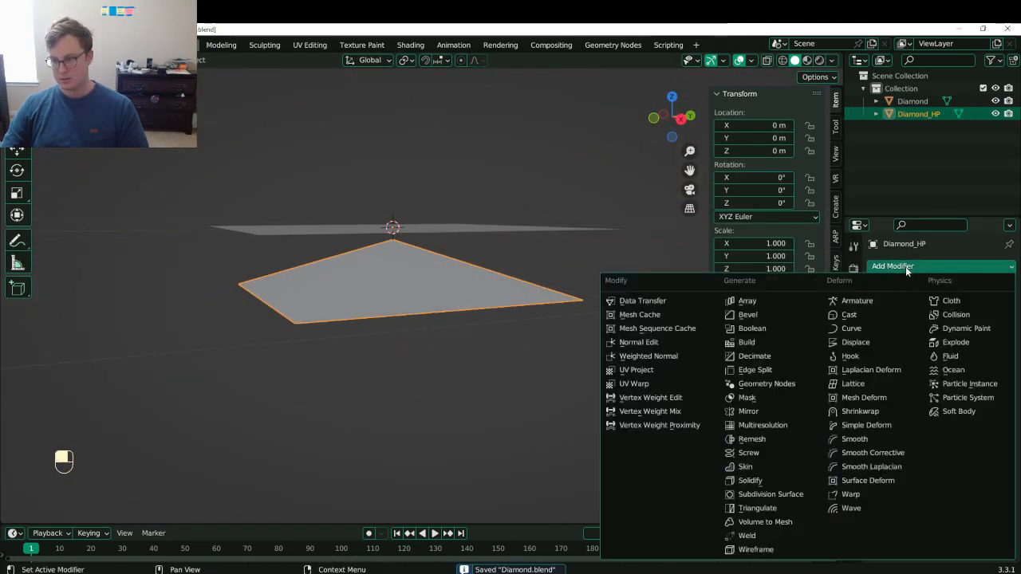
left_click(798, 494)
left_click(996, 308)
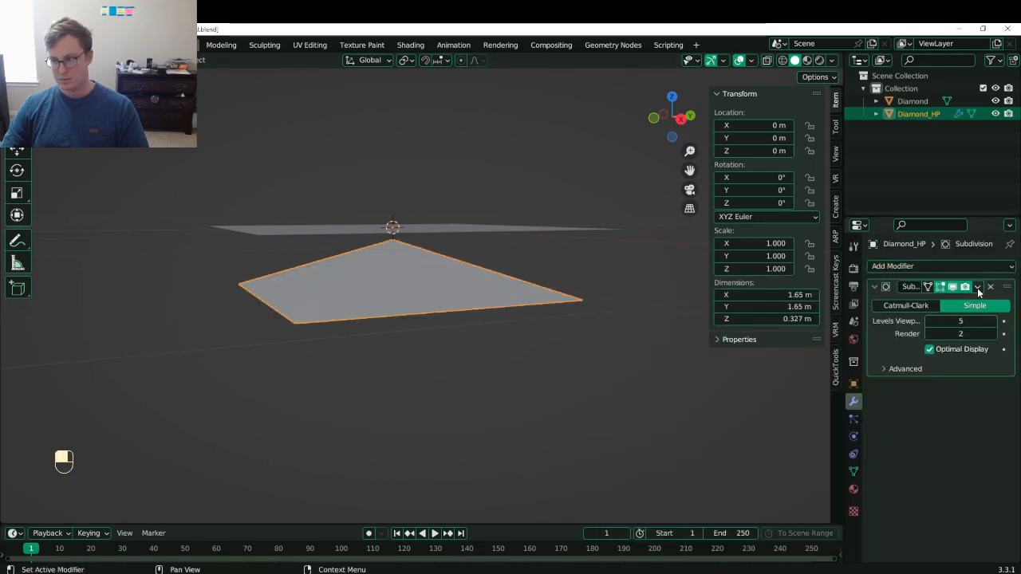
- Try applying the Subdivision modifier to Diamond_HP, check the resulting face normals in Edit Mode, and undo the application
left_click(978, 286)
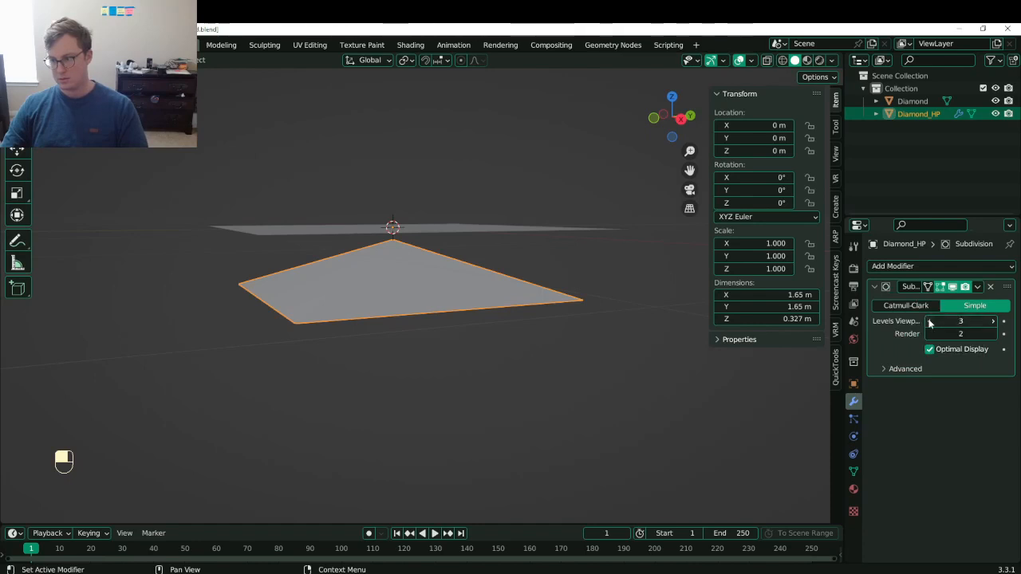
key("ctrl+a")
key("Tab")
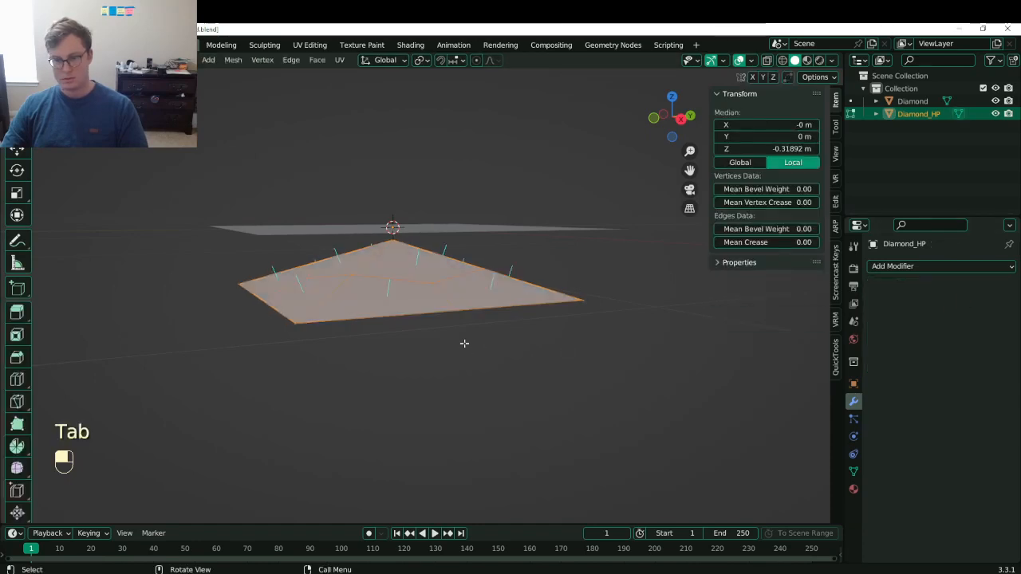
middle_click_drag(466, 333, 427, 300)
key("Tab")
key("ctrl+z")
key("ctrl+z")
key("ctrl+z")
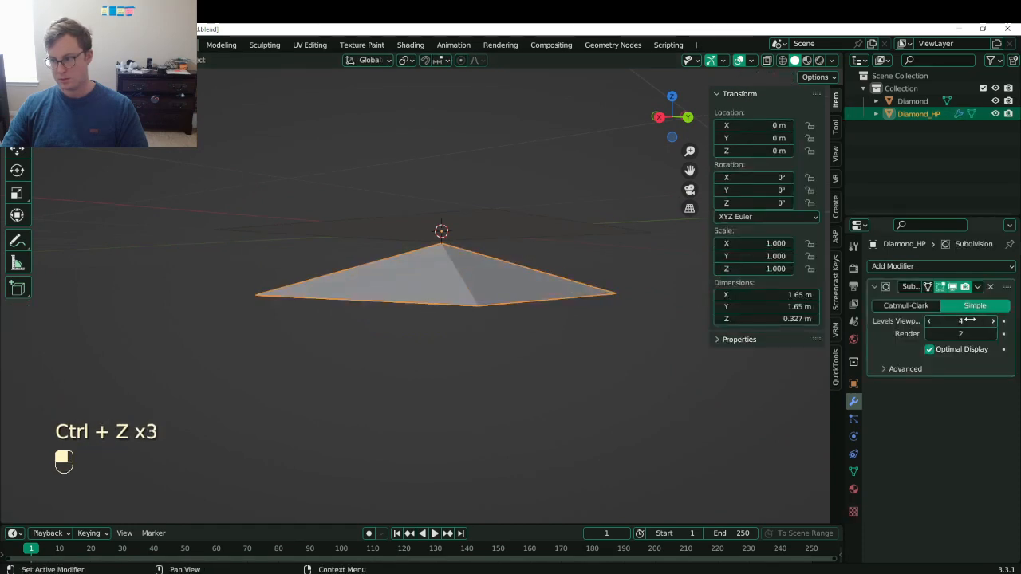
- Set the Subdivision modifier's viewport levels to 4, check Diamond_HP in Edit Mode, and save the file
middle_click_drag(366, 297, 396, 321)
key("Tab")
key("Tab")
key("ctrl+s")
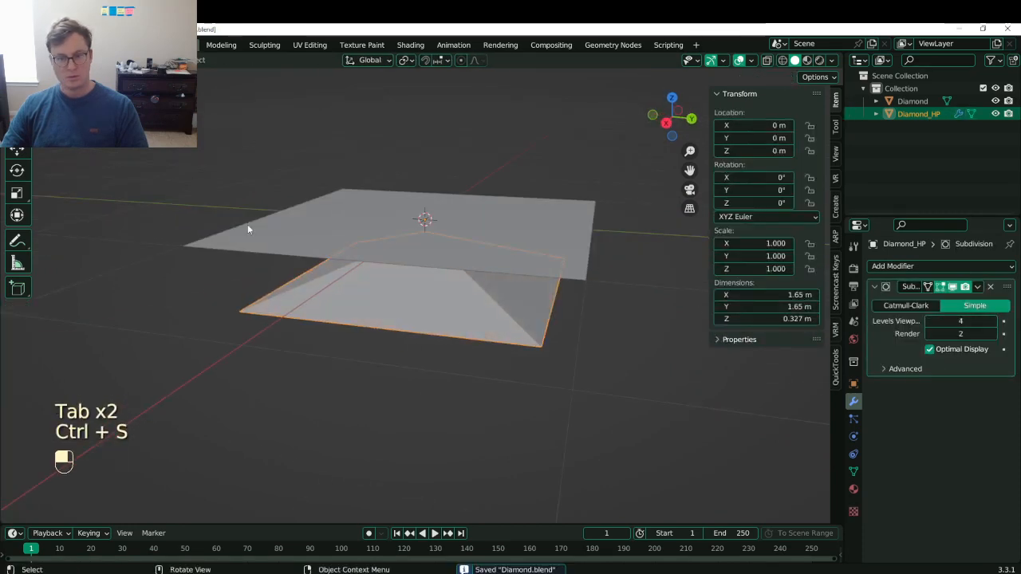
- Export the subdivided Diamond_HP as FBX, overwriting Diamond_HP.fbx, and save the file
left_click(31, 45)
mouse_move(79, 228)
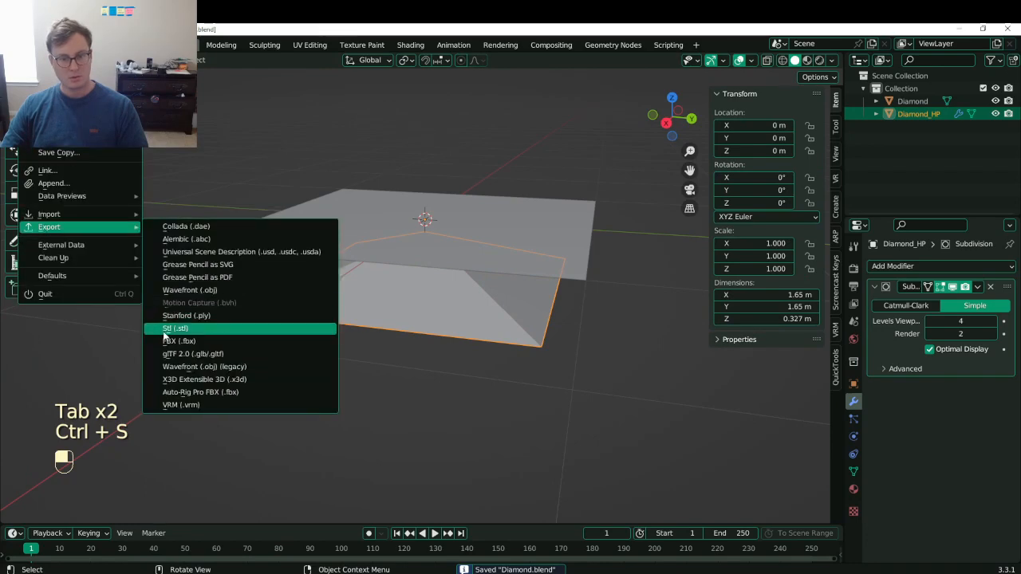
left_click(171, 341)
left_click(405, 139)
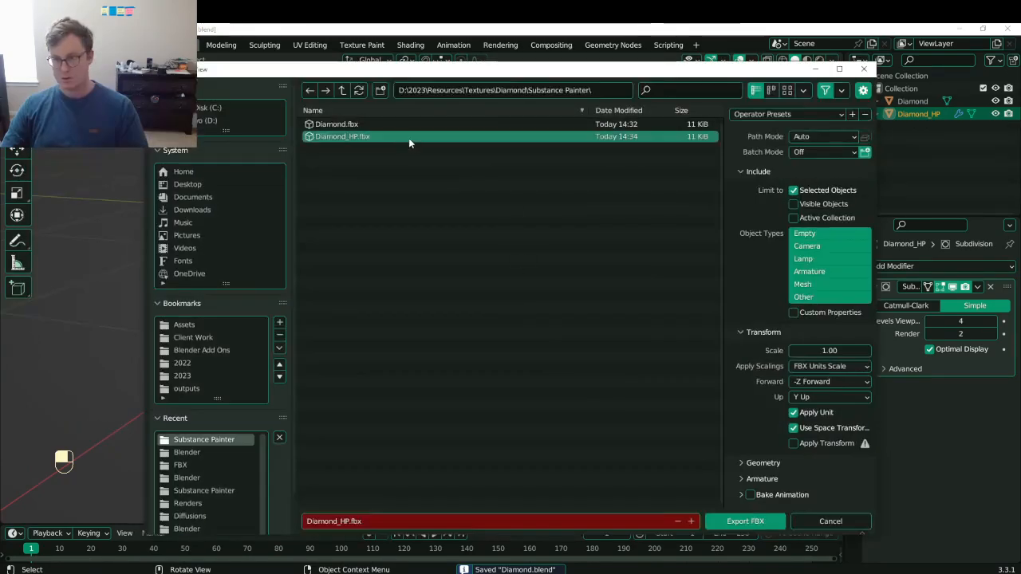
left_click(745, 521)
key("ctrl+s")
- Switch to Substance Painter, compare the plane with the pyramid and cage from the side, and try lowering the Max Rear Distance
key("alt+Tab")
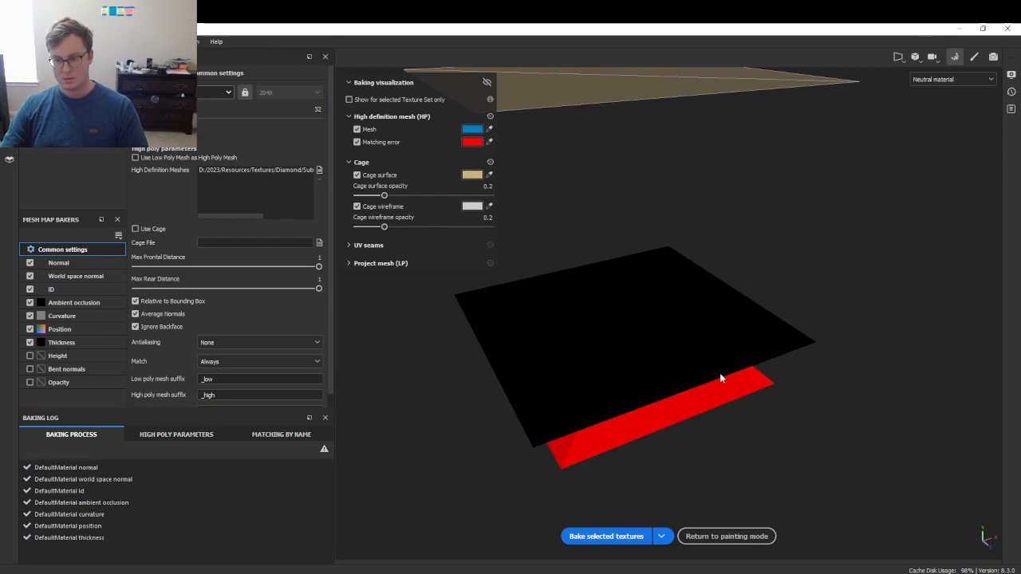
key("alt+Tab")
key("alt+Tab")
left_click_drag(646, 392, 624, 370, "alt")
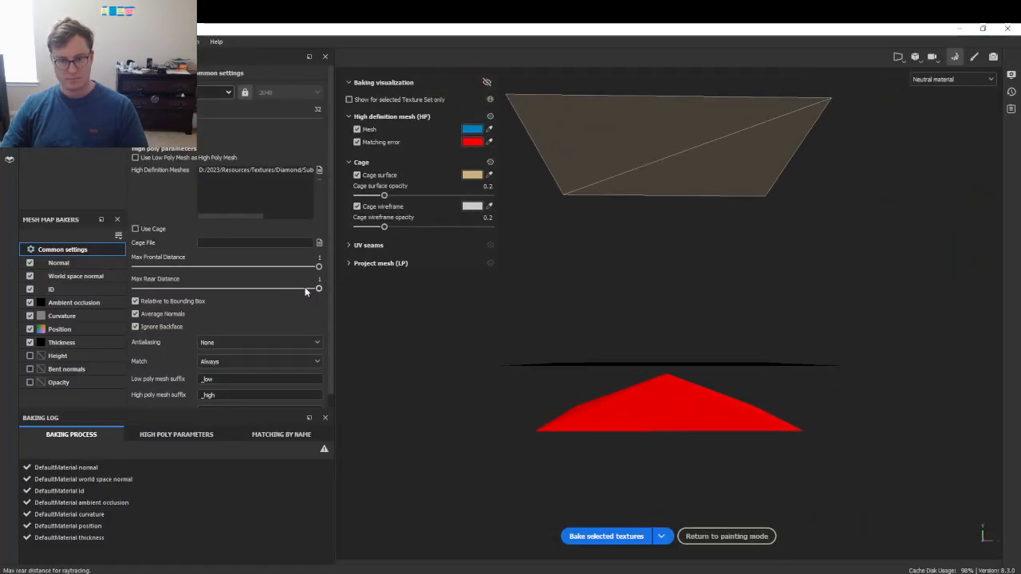
left_click_drag(305, 289, 182, 288)
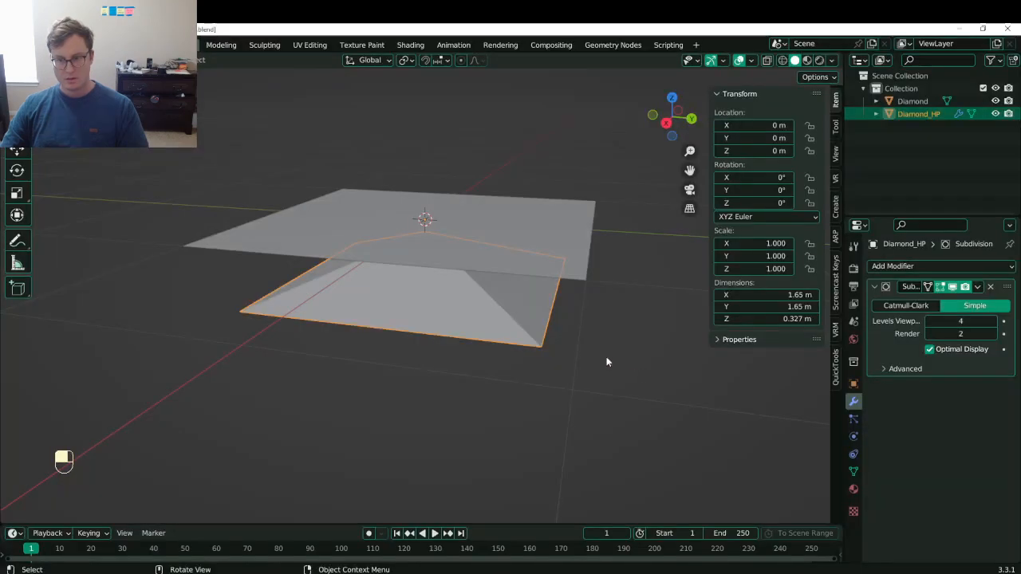
- Switch to Blender, move Diamond_HP up about 0.41 m along Z above the plane, apply all its transforms, and save
key("Tab")
key("Tab")
key("g")
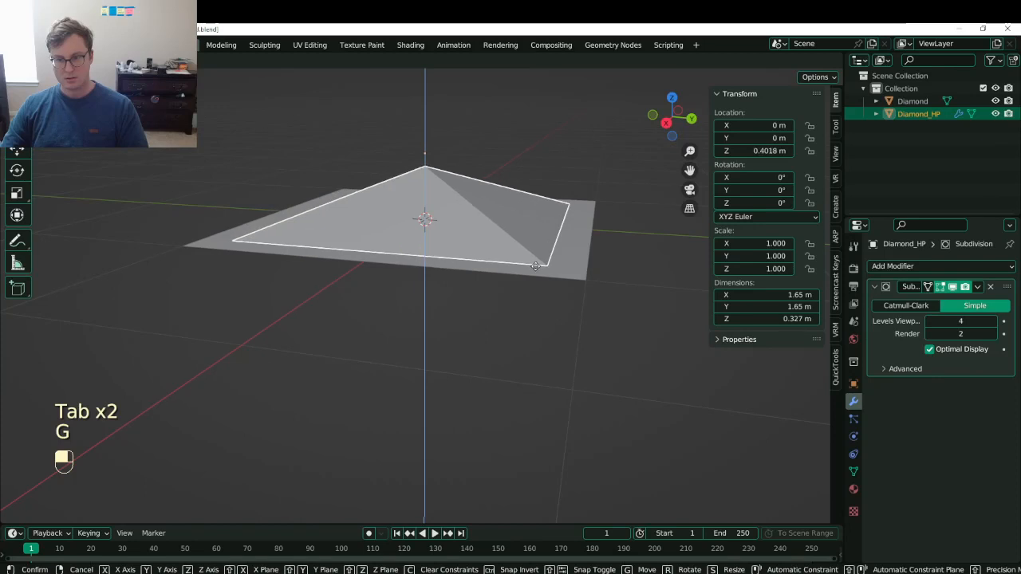
left_click(534, 265)
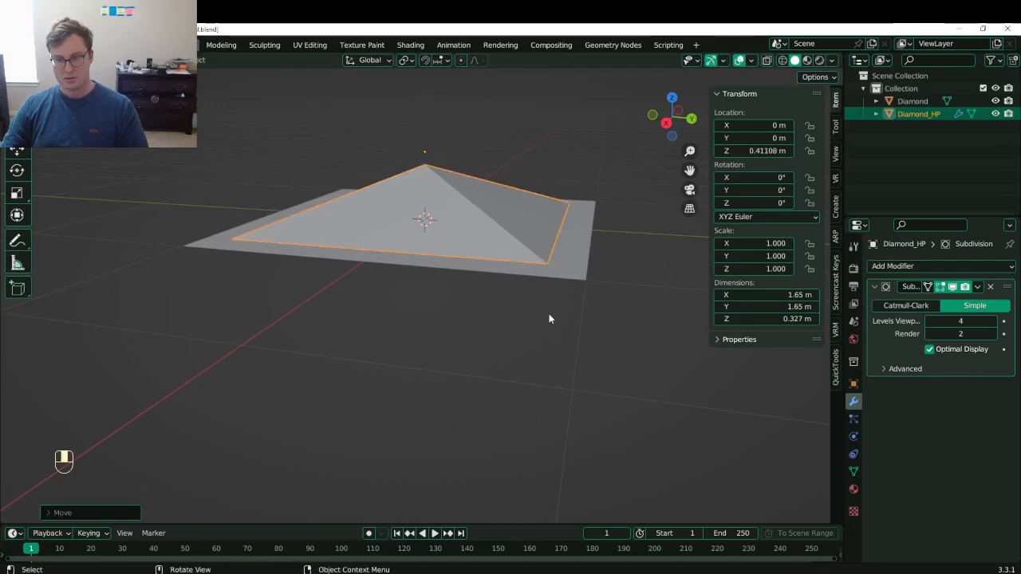
key("ctrl+s")
middle_click_drag(519, 314, 571, 327)
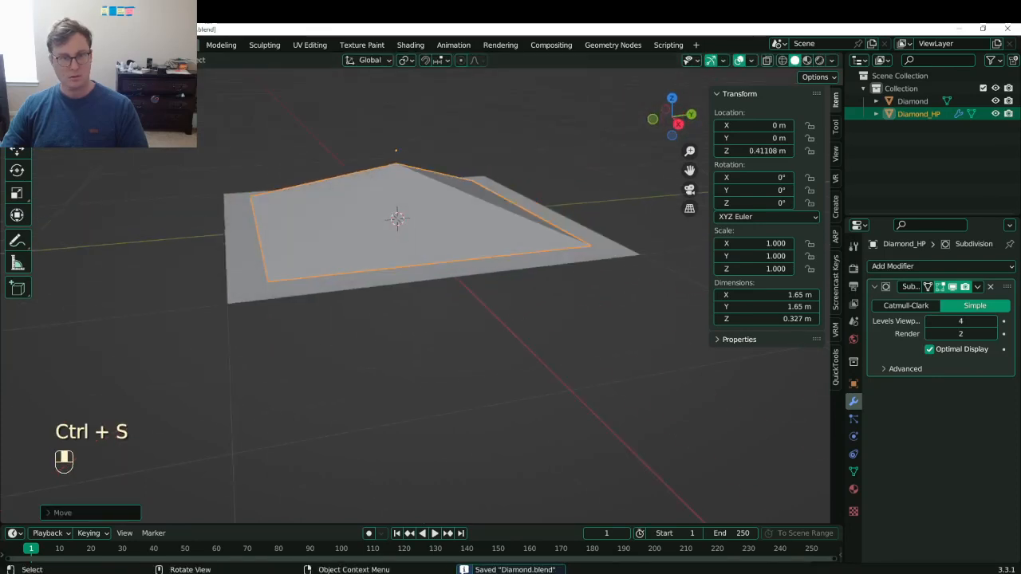
key("ctrl+a")
left_click(399, 240)
key("ctrl+s")
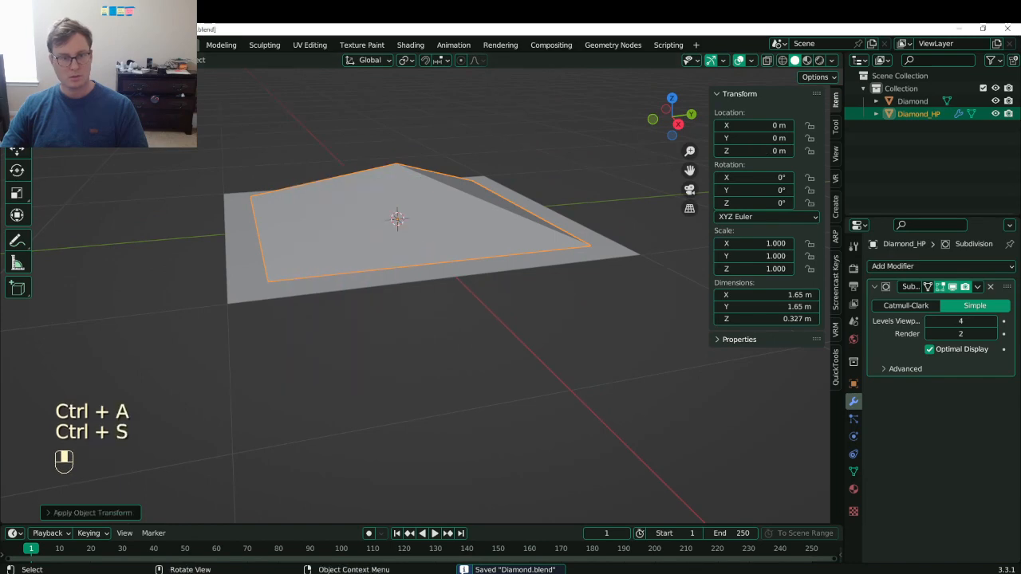
- Export the raised Diamond_HP as FBX over Diamond_HP.fbx, save the file, and switch to Substance Painter to check it
left_click(30, 44)
mouse_move(88, 226)
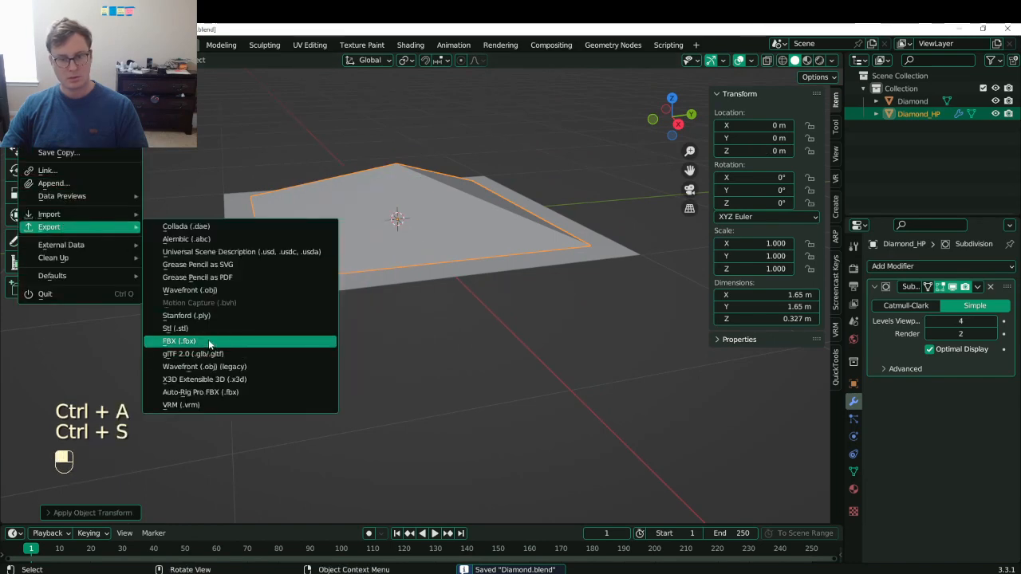
left_click(208, 342)
left_click(479, 136)
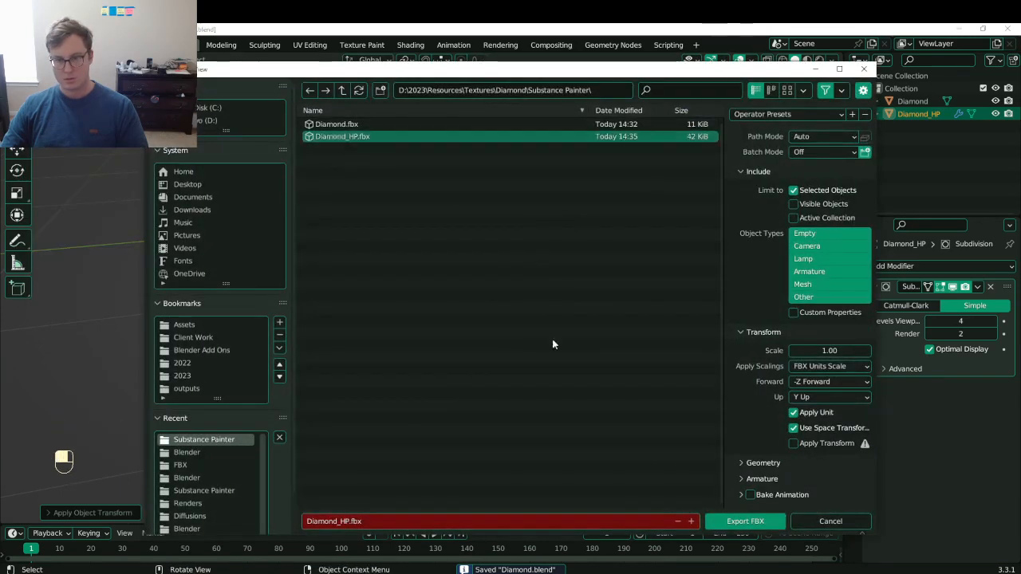
left_click(744, 521)
key("ctrl+s")
key("alt+Tab")
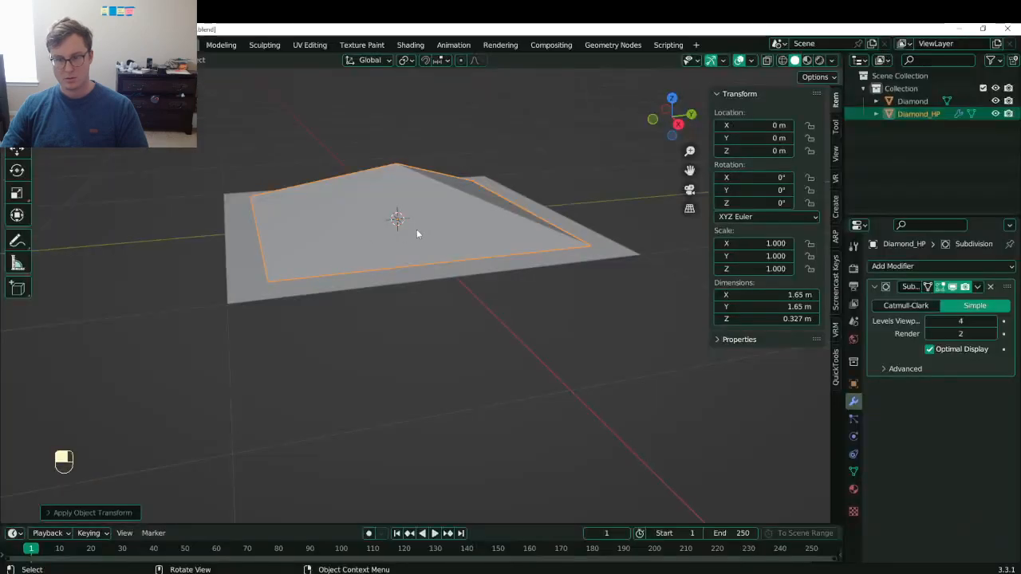
- In Blender, rotate Diamond_HP 180° about Y and move it up along Z until its tip sits just above the plane
type("r")
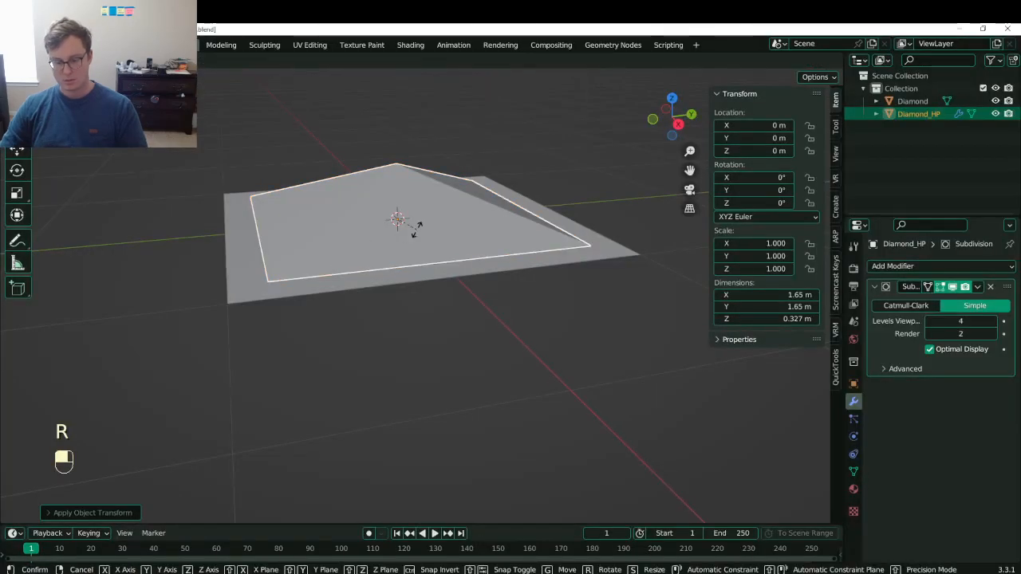
type("y180")
key("Return")
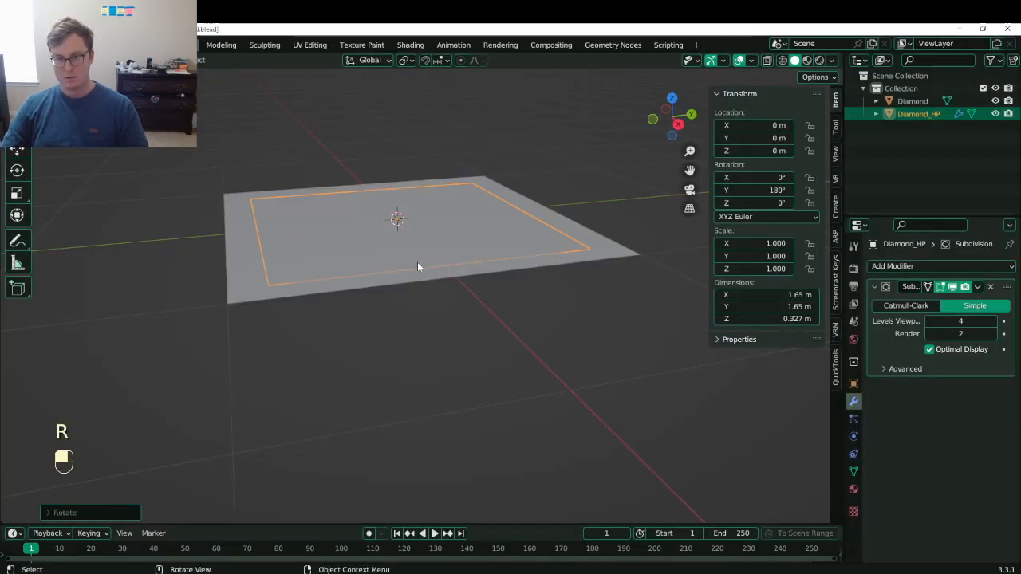
key("g")
key("z")
left_click(431, 209)
middle_click_drag(430, 209, 460, 213)
- Apply all transforms of the inverted Diamond_HP and save the file
key("ctrl+a")
left_click(462, 213)
key("ctrl+s")
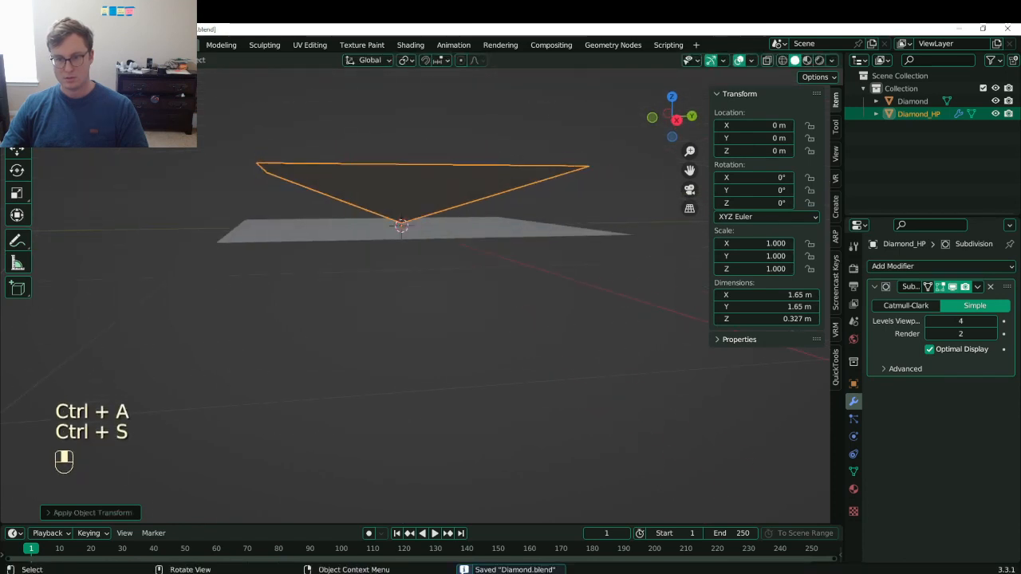
- Export the inverted Diamond_HP as FBX, overwriting Diamond_HP.fbx in the Substance Painter folder
left_click(50, 45)
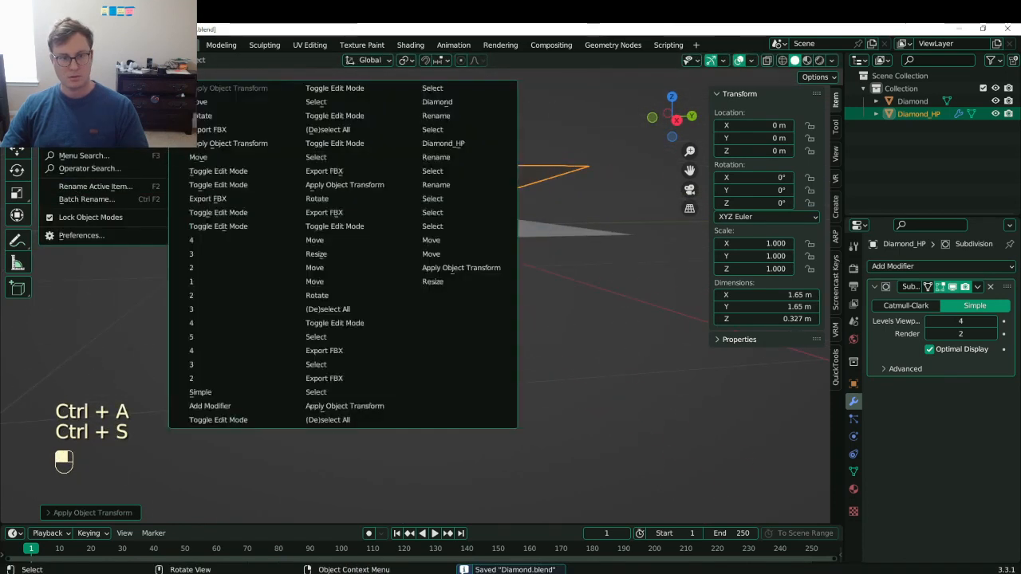
mouse_move(28, 45)
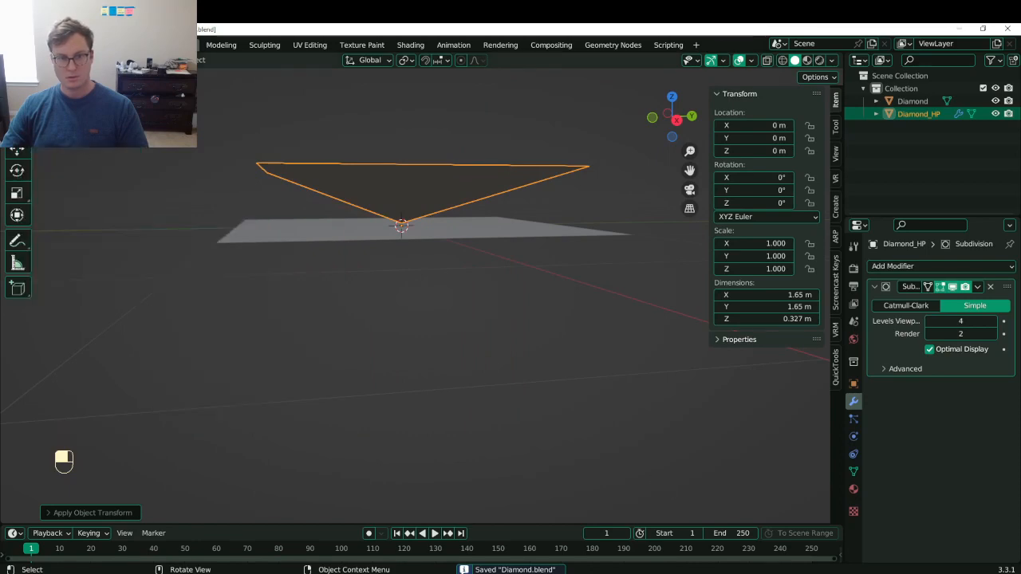
left_click(27, 45)
mouse_move(79, 226)
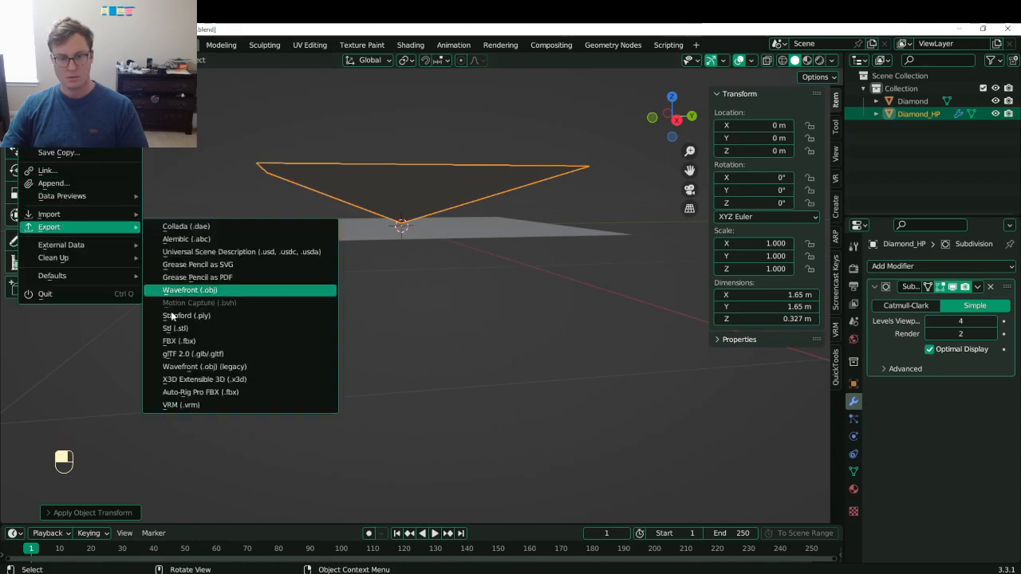
left_click(240, 342)
left_click(741, 517)
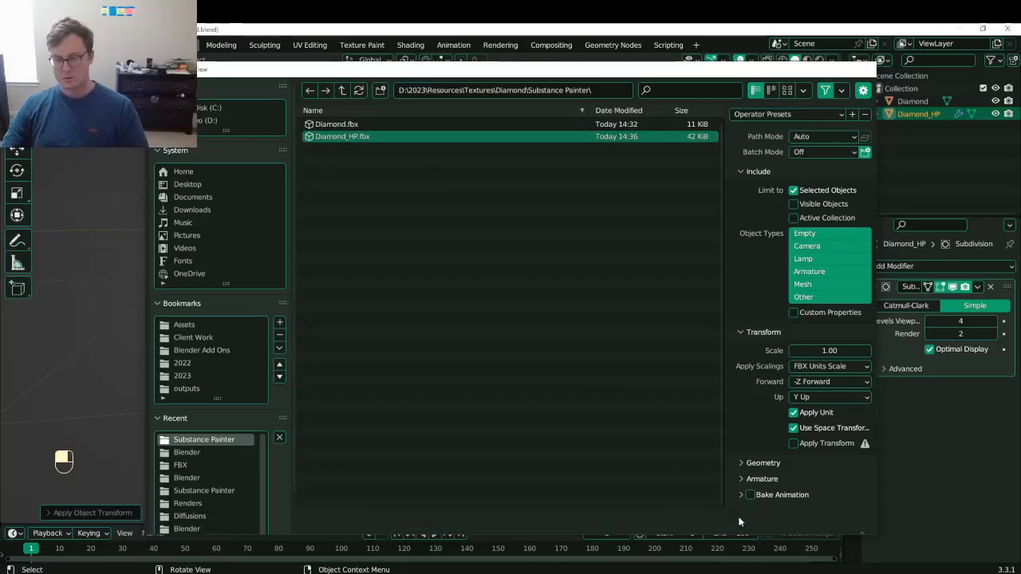
- Save the file, switch to Substance Painter, set Max Frontal Distance to 0.211 and Max Rear Distance to 0, and bake the selected textures
key("ctrl+s")
key("alt+Tab")
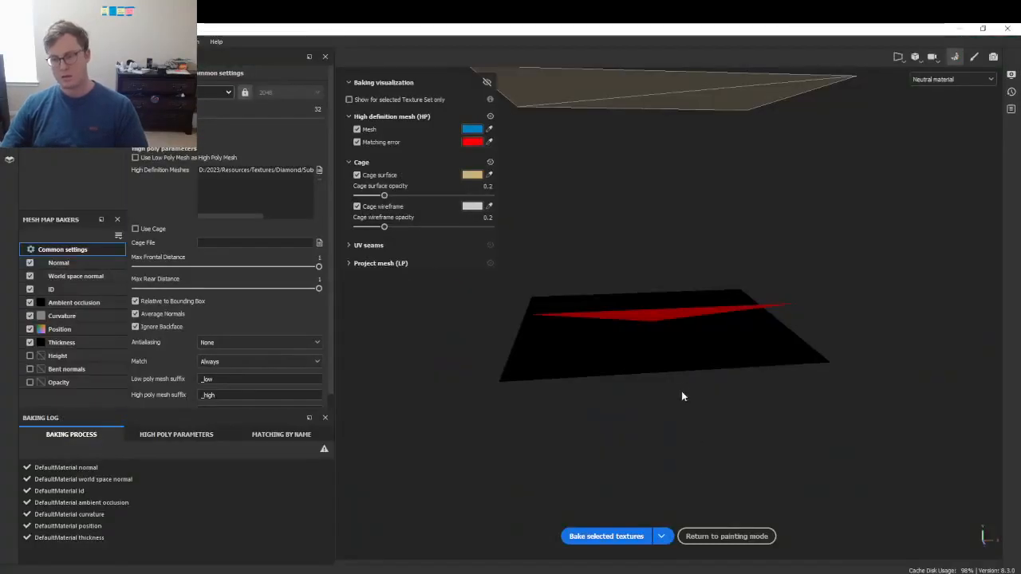
left_click_drag(655, 370, 648, 287, "alt")
left_click_drag(302, 266, 220, 279)
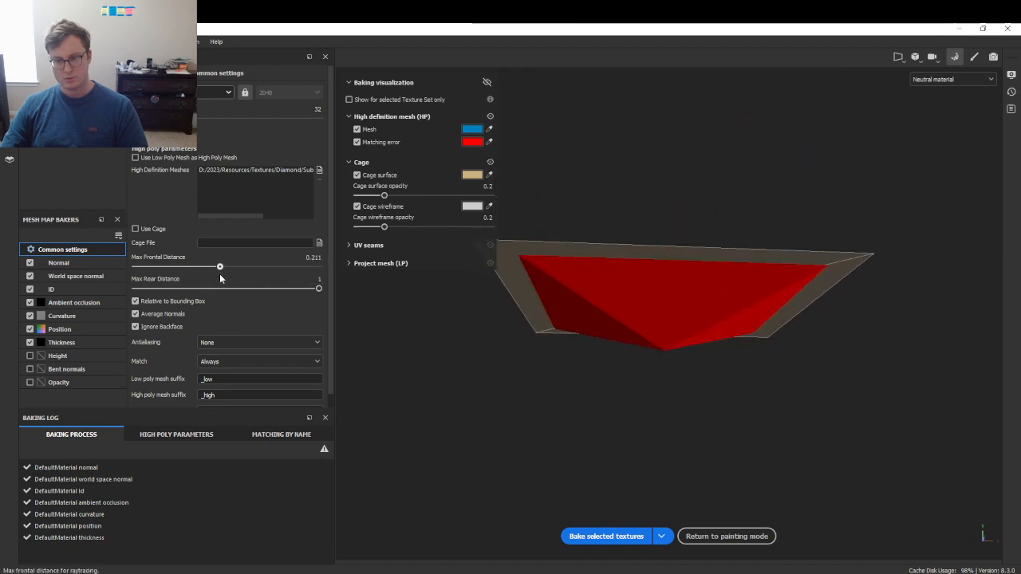
left_click(630, 537)
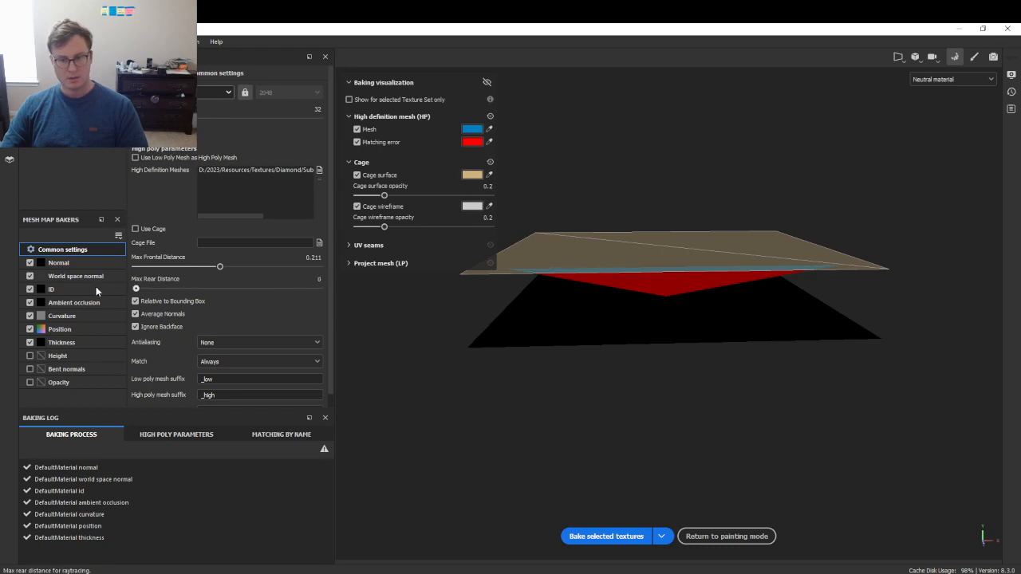
left_click_drag(494, 319, 674, 287, "alt")
- In Blender, fill the open base of the Diamond_HP pyramid with a face and save the file
key("alt+Tab")
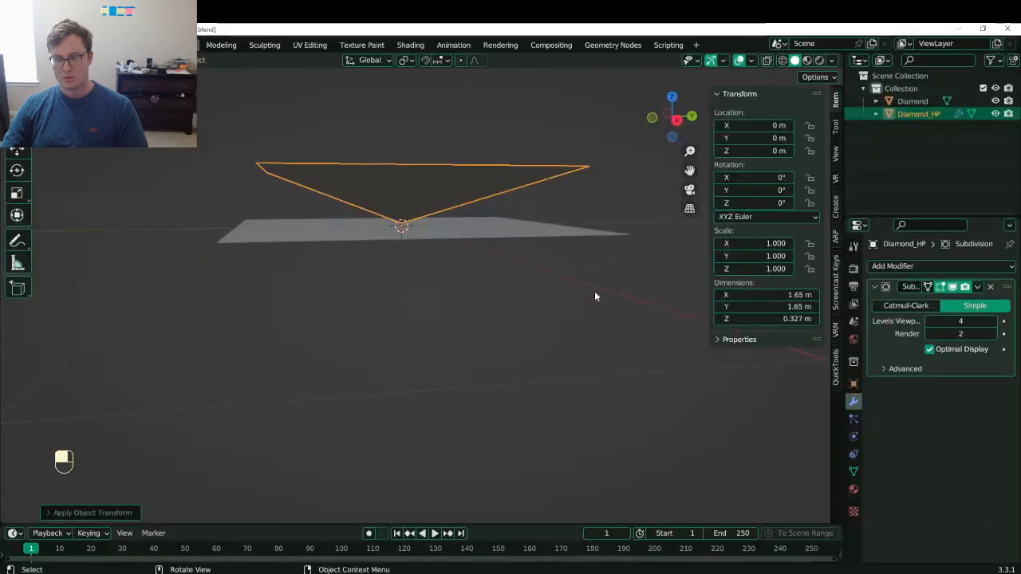
key("Tab")
left_click_drag(503, 289, 497, 325, "alt")
left_click(300, 101, "alt+shift")
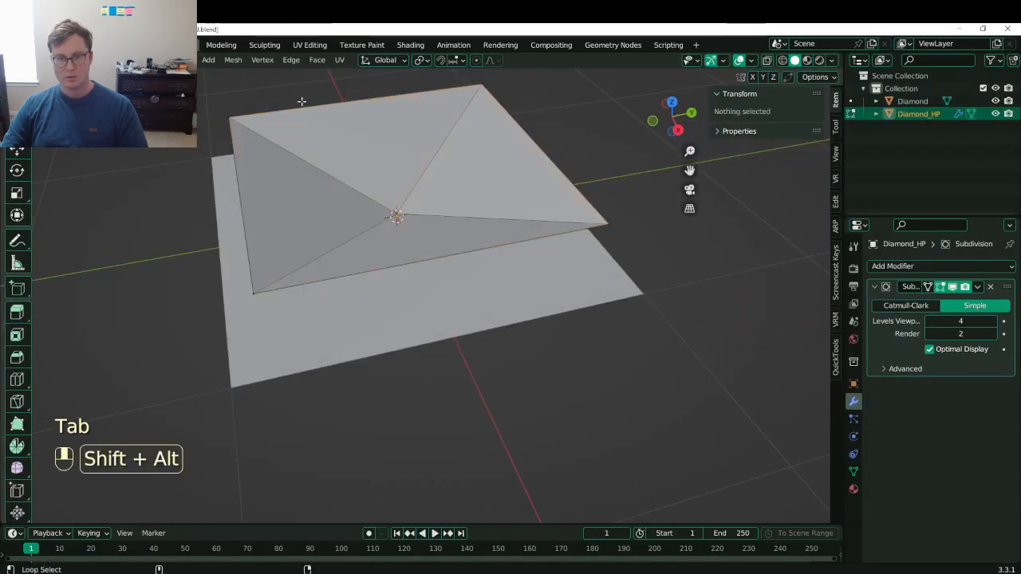
key("f")
key("Tab")
middle_click_drag(423, 234, 439, 279)
key("ctrl+s")
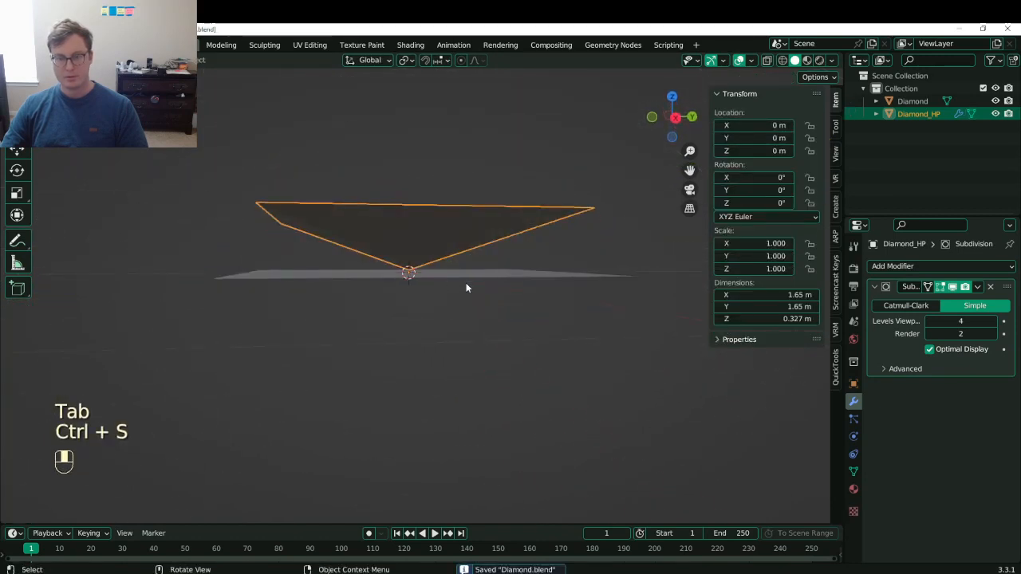
- Export the capped Diamond_HP as FBX over Diamond_HP.fbx in the Substance Painter folder and save the file
left_click(32, 45)
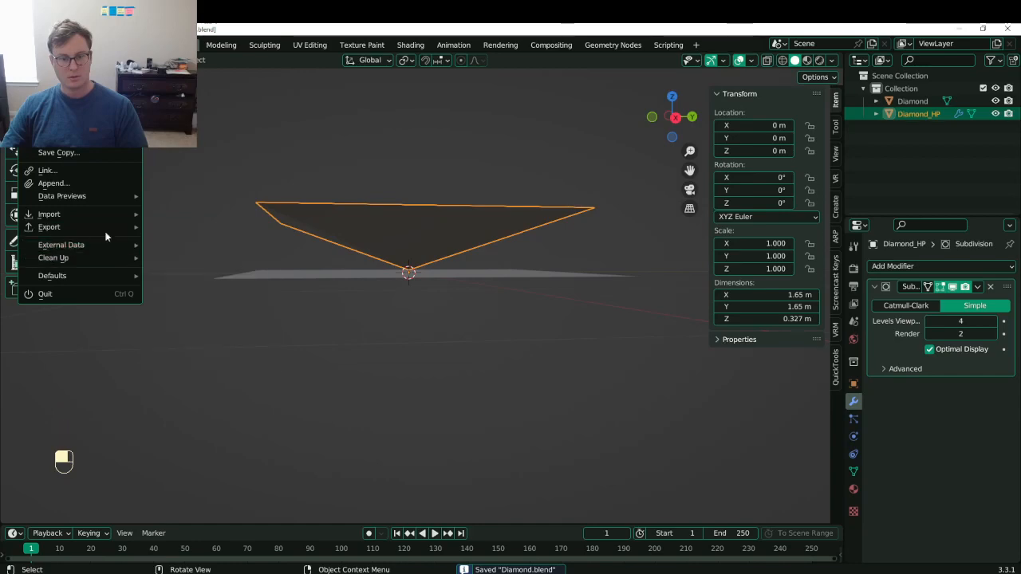
mouse_move(100, 232)
left_click(178, 341)
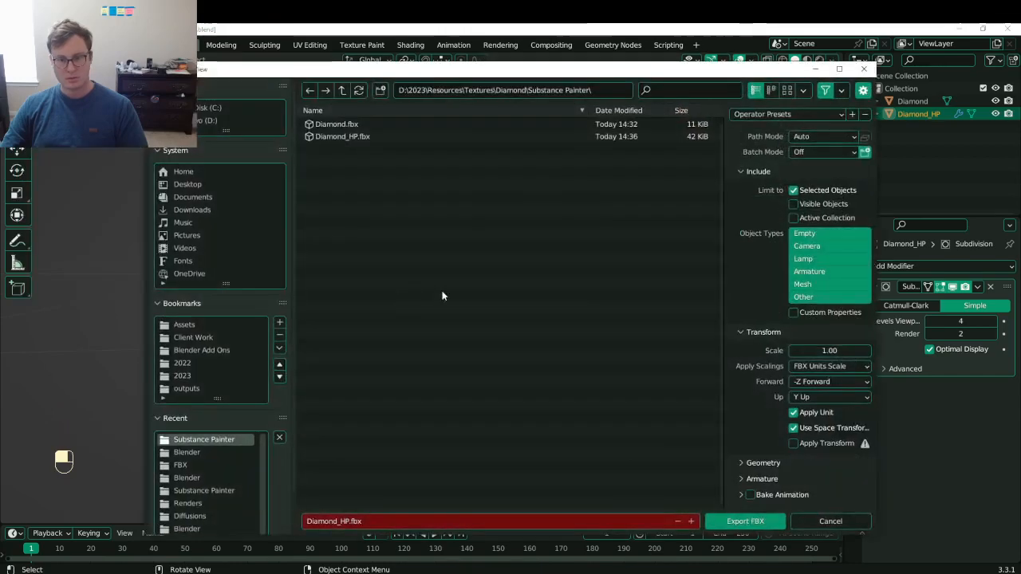
left_click(744, 521)
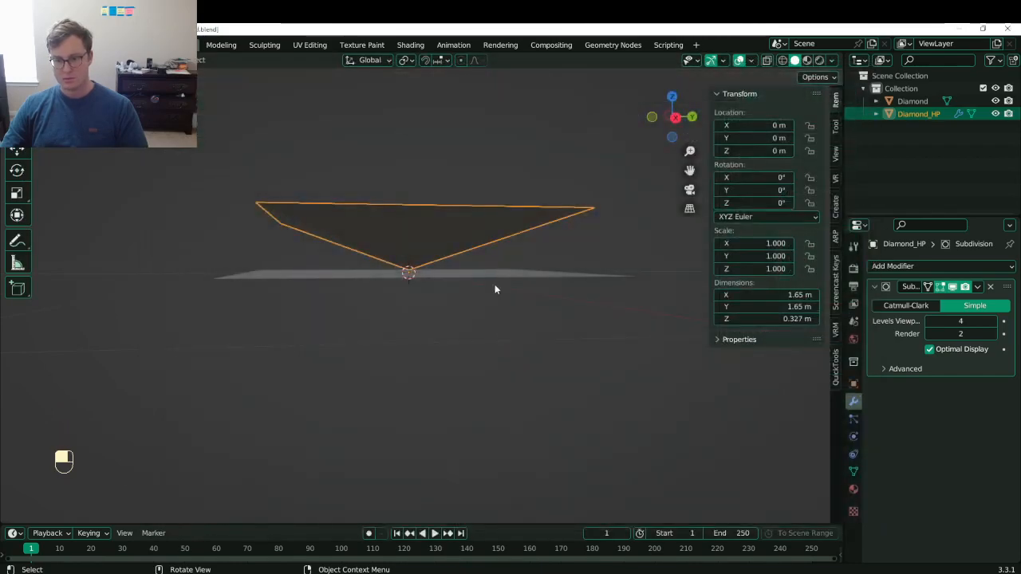
key("ctrl+s")
- Switch to Substance Painter, check the capped high-poly mesh against the cage, and bake the selected textures again
key("alt+Tab")
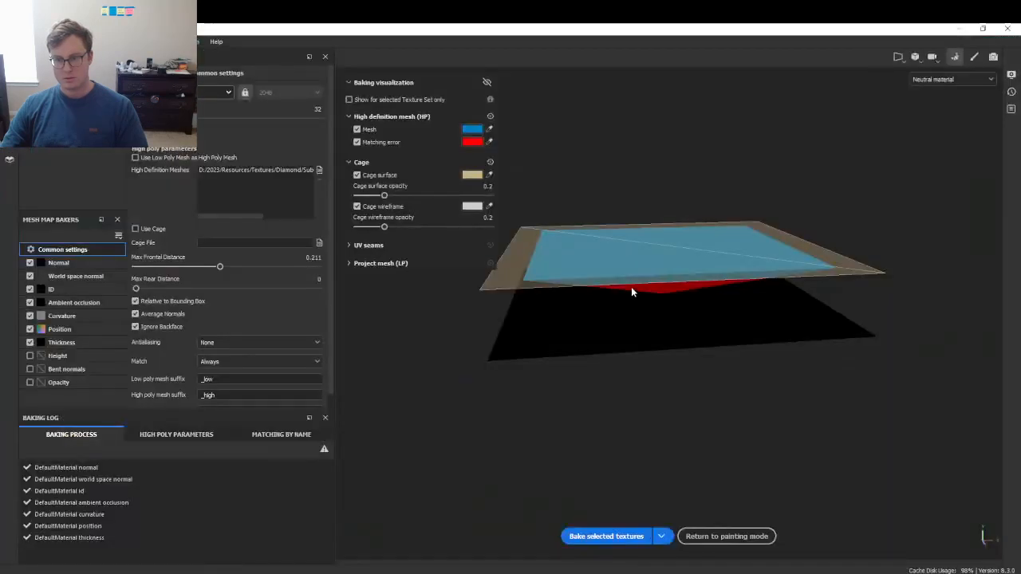
mouse_move(646, 332)
left_mouse_down("alt")
mouse_move(667, 314)
mouse_move(652, 337)
mouse_move(631, 326)
mouse_move(651, 317)
mouse_move(665, 347)
mouse_move(638, 276)
mouse_move(654, 339)
left_mouse_up("alt")
key("alt+Tab")
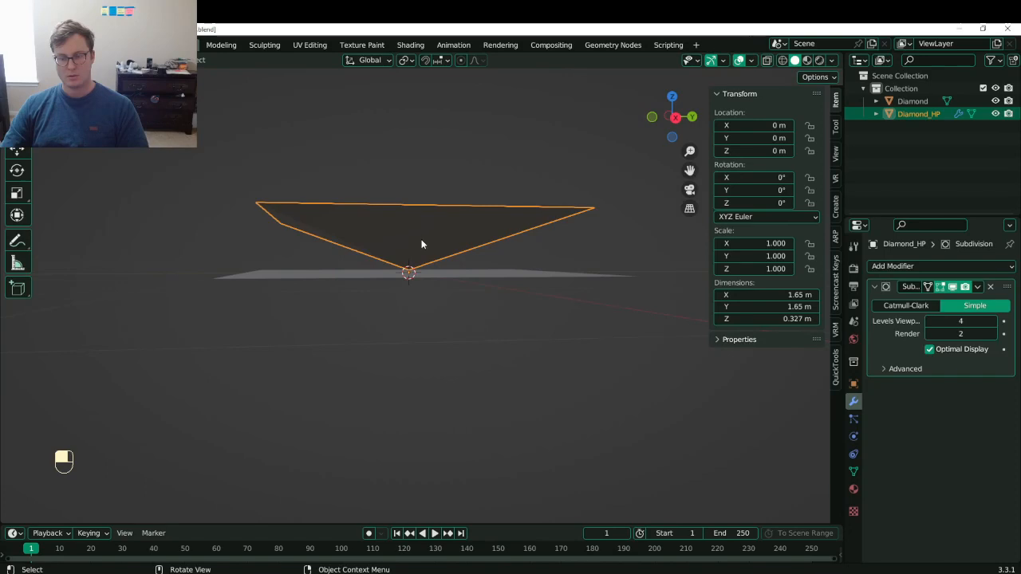
key("alt+Tab")
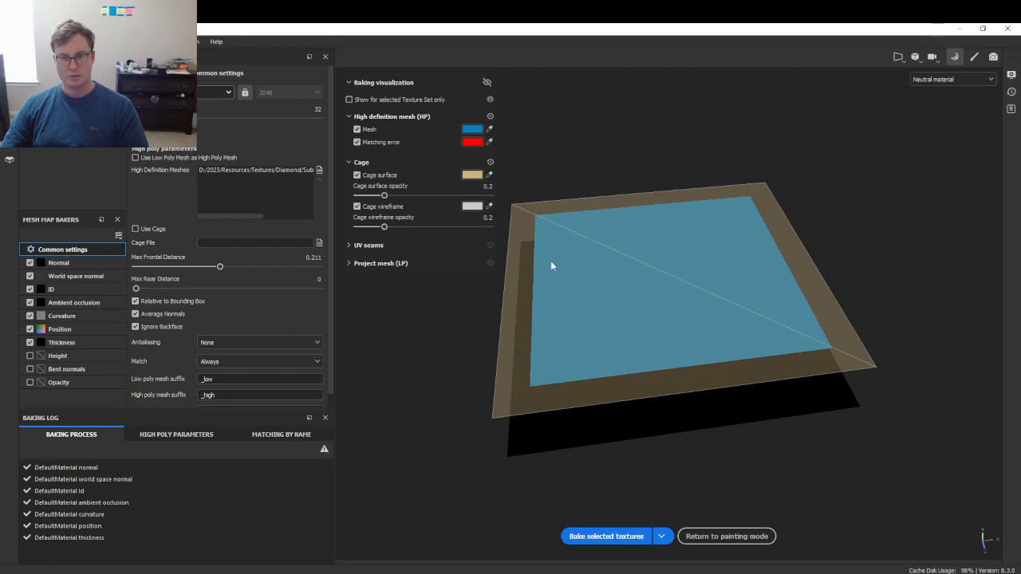
left_click(608, 536)
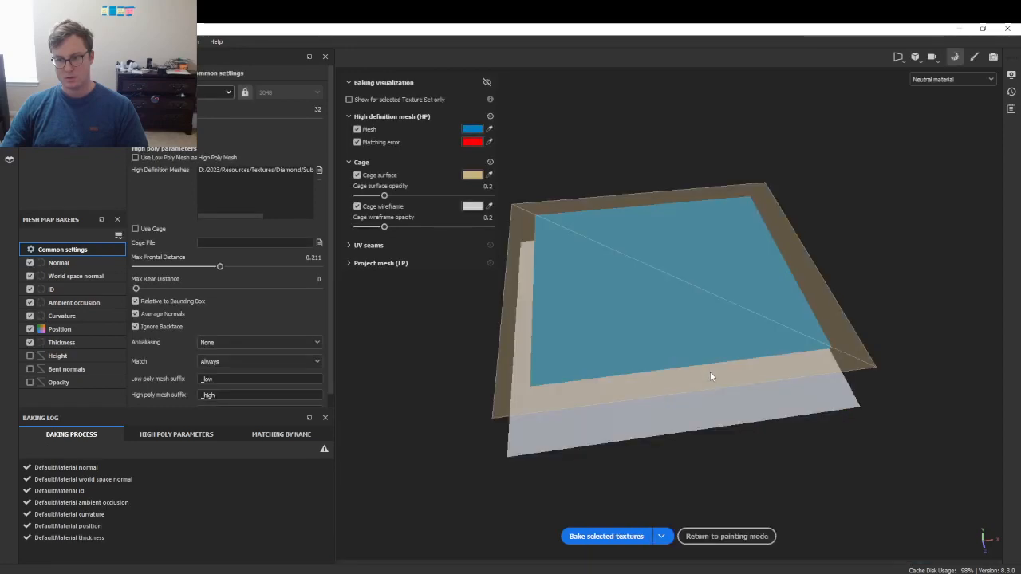
- In Blender, flip all of Diamond_HP's geometry in Edit Mode so its tip points up, and move it down along Z near the plane
key("alt+Tab")
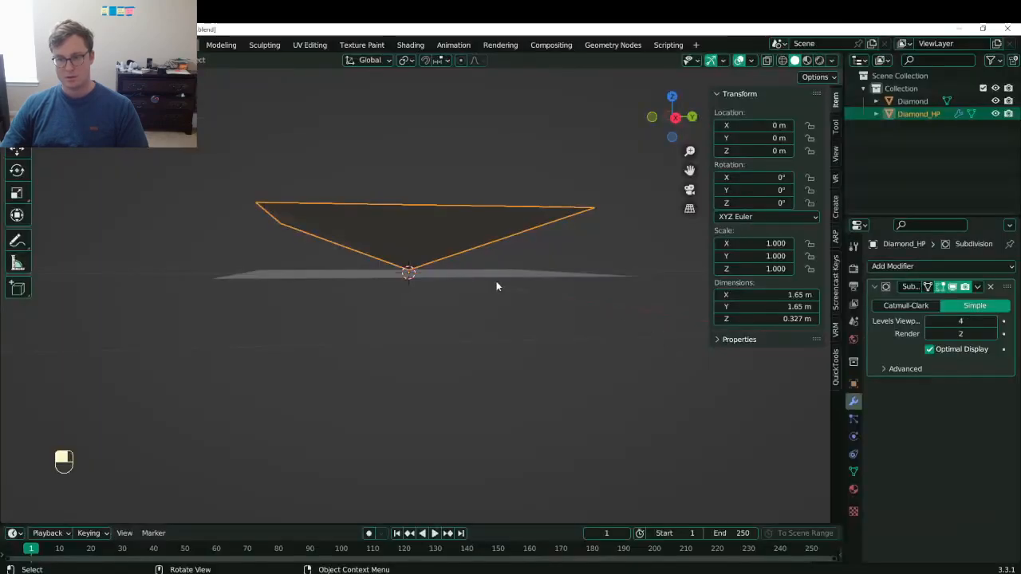
key("r")
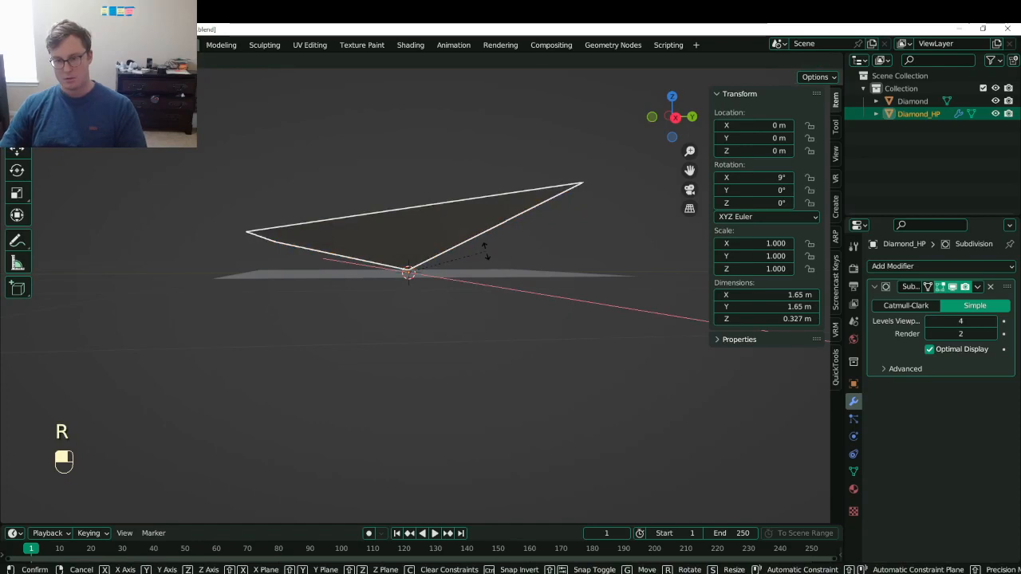
right_click(485, 250)
key("Tab")
key("a")
key("r")
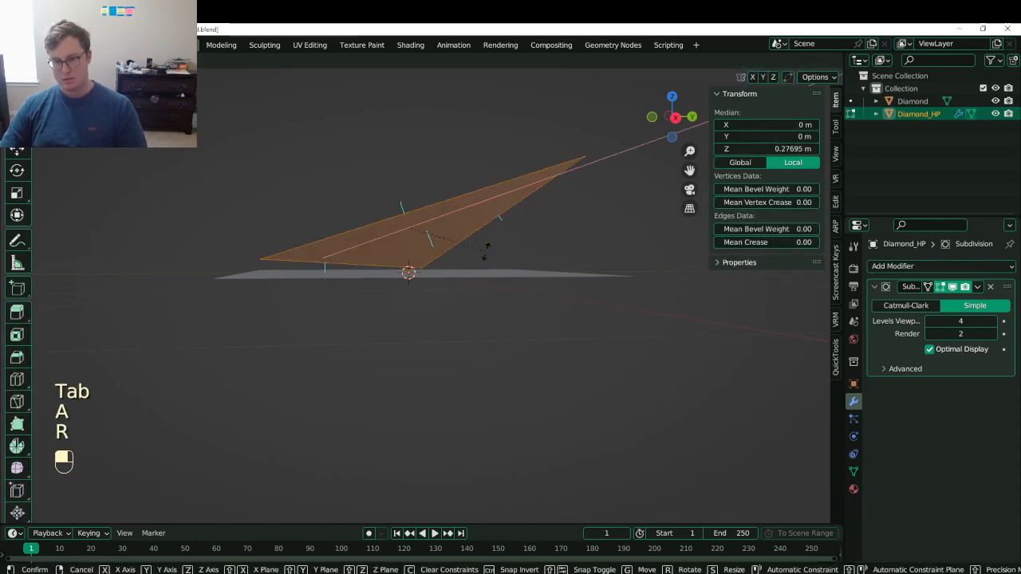
left_click(484, 250)
key("g")
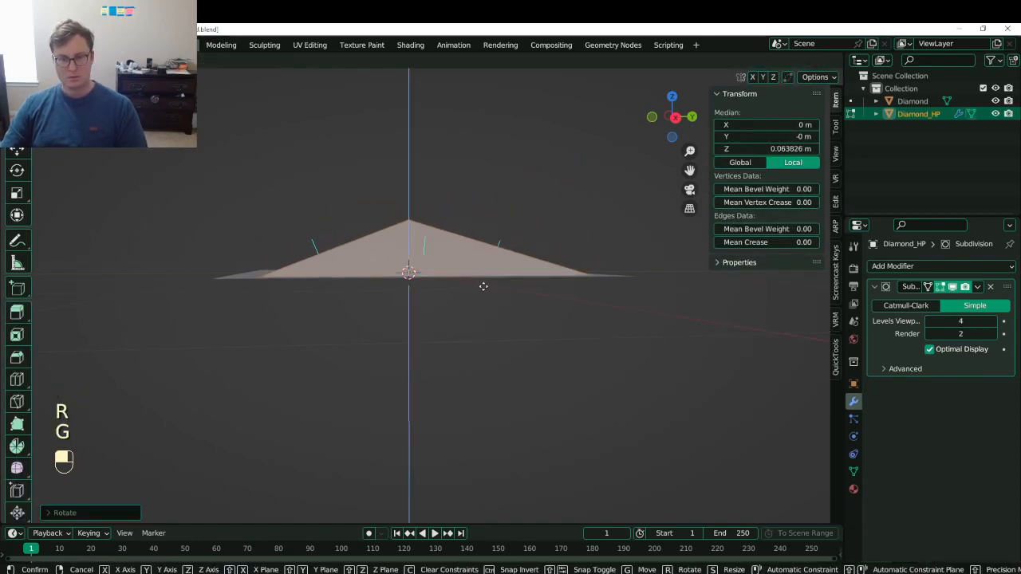
left_click(484, 283)
- Fine-tune the Diamond_HP geometry's height along Z in front view so its base rests just above the plane
middle_click_drag(483, 283, 513, 306)
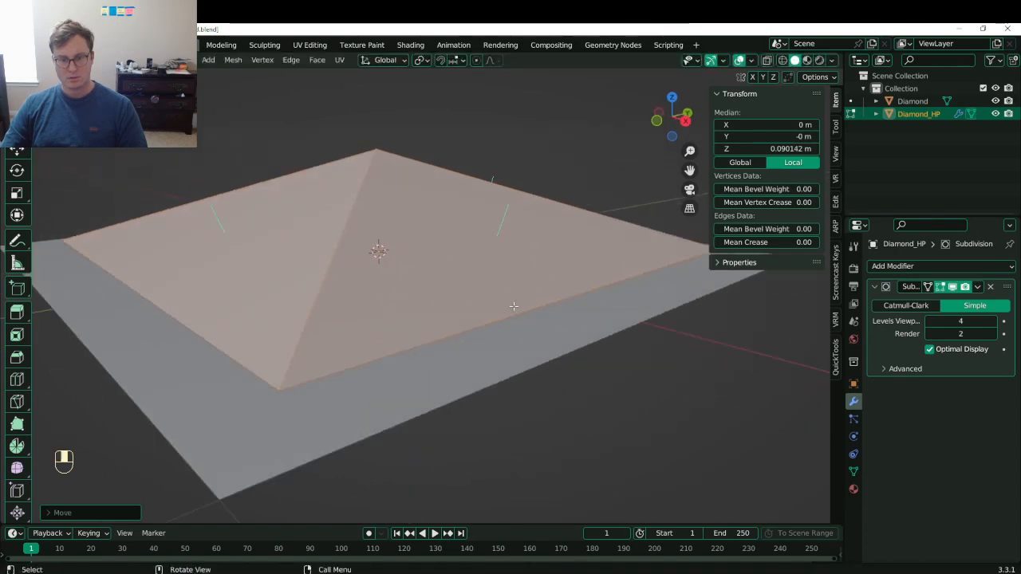
key("g")
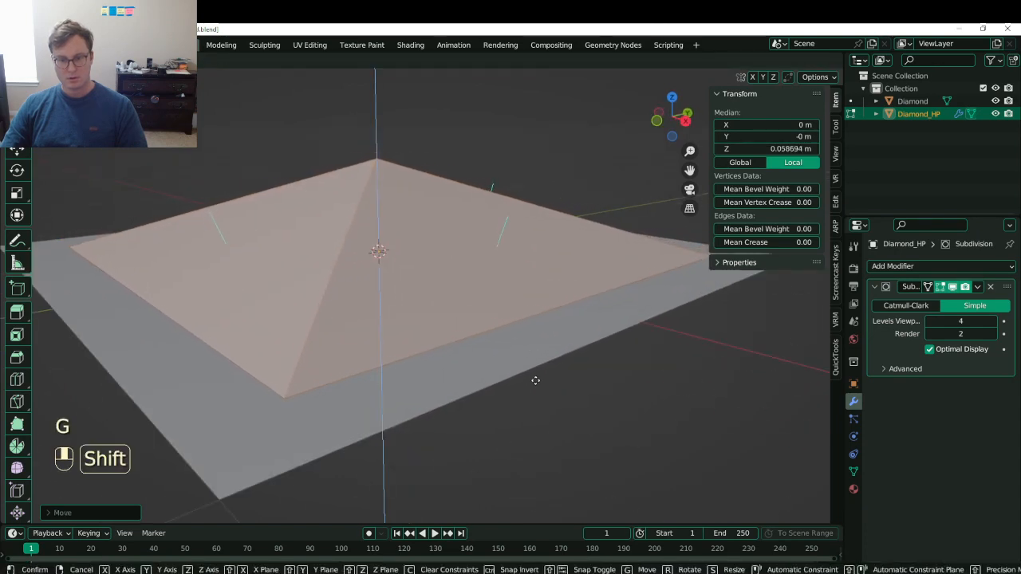
left_click(533, 349)
key("KP_1")
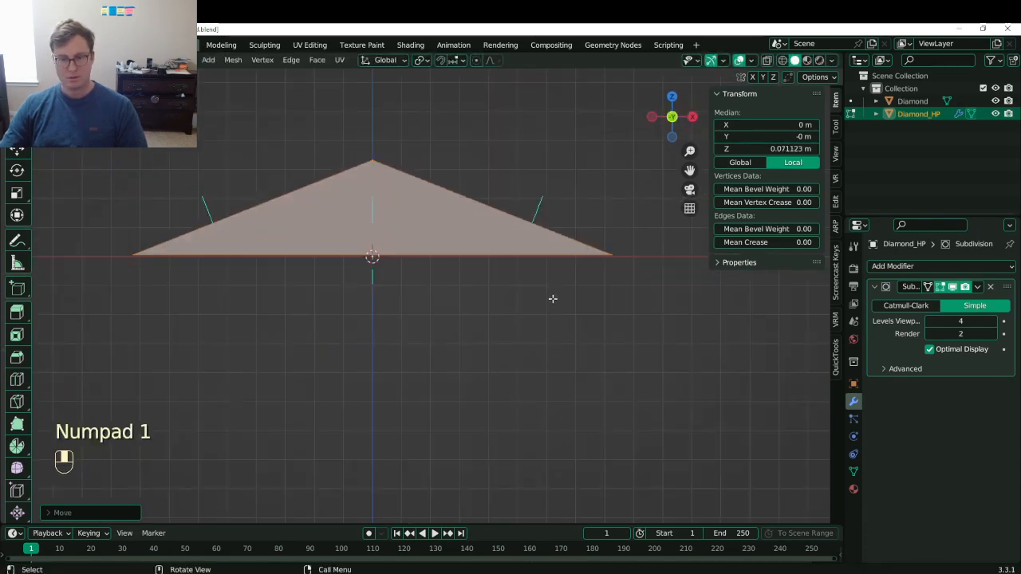
scroll(551, 299, "up", 5)
scroll(449, 218, "up", 4, "shift")
key("g")
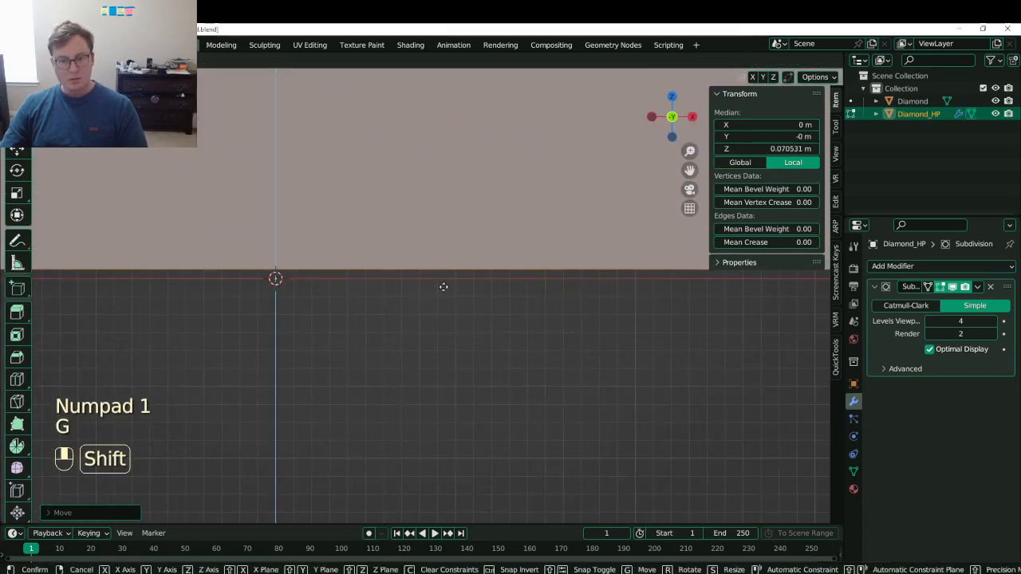
left_click(465, 368, "shift")
key("Tab")
- Save the file and apply the transforms of the upright Diamond_HP
scroll(455, 325, "down", 8)
middle_click_drag(455, 325, 505, 346)
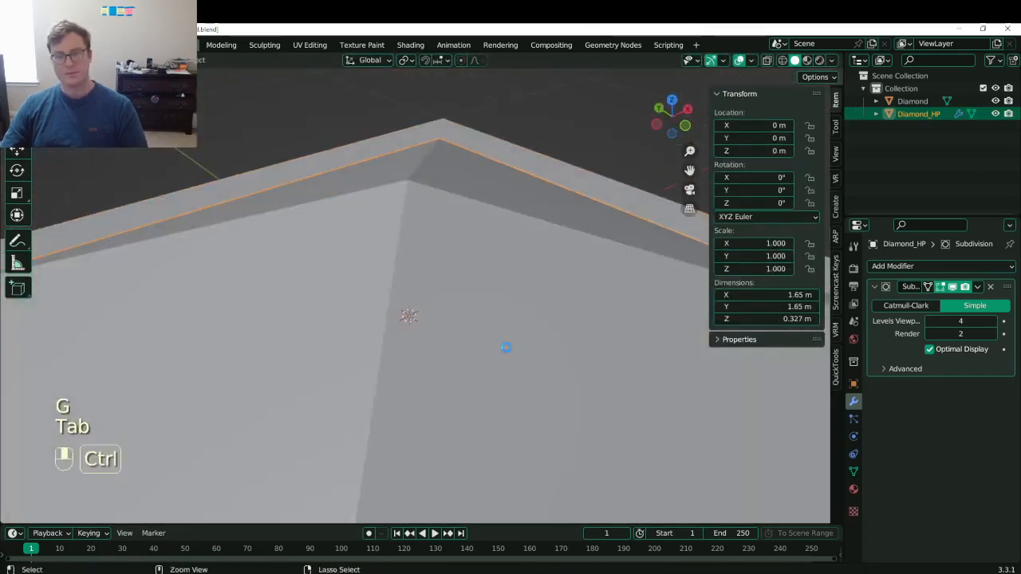
key("ctrl+s")
scroll(505, 343, "down", 5)
key("ctrl+a")
left_click(505, 335)
- Export the upright, capped Diamond_HP as FBX, overwriting Diamond_HP.fbx, and save the file
left_click(30, 45)
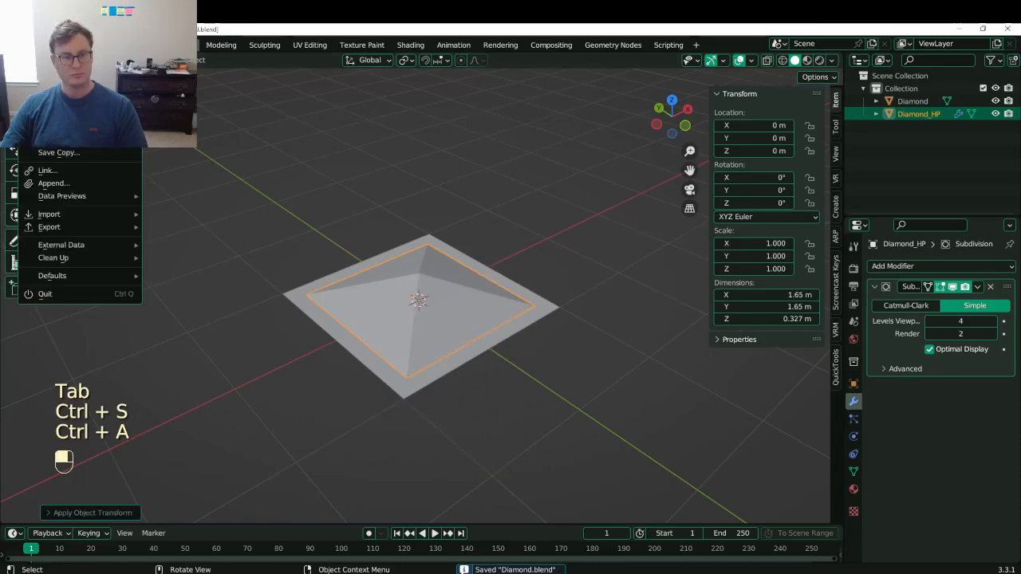
mouse_move(66, 229)
left_click(218, 343)
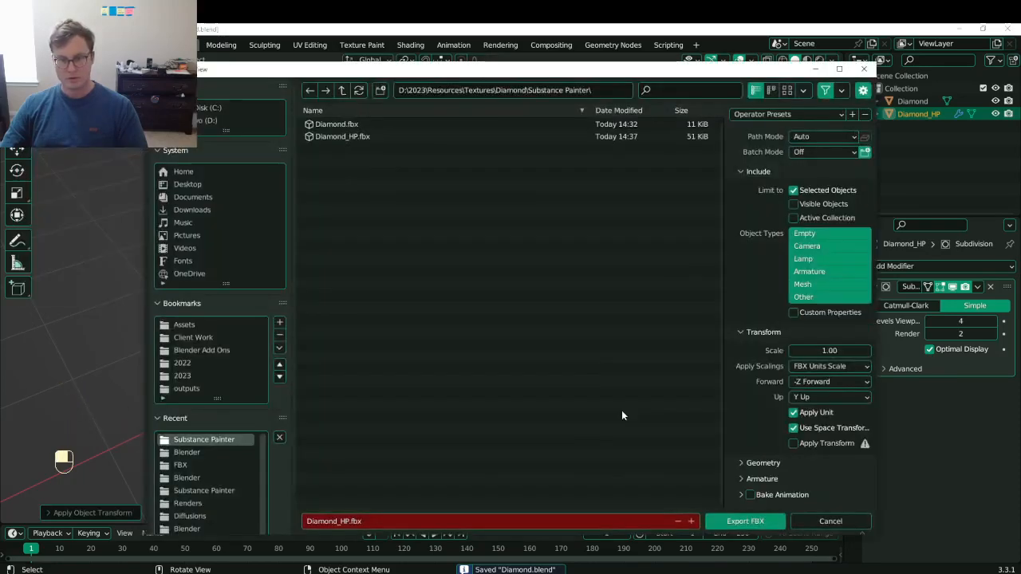
left_click(729, 521)
key("ctrl+s")
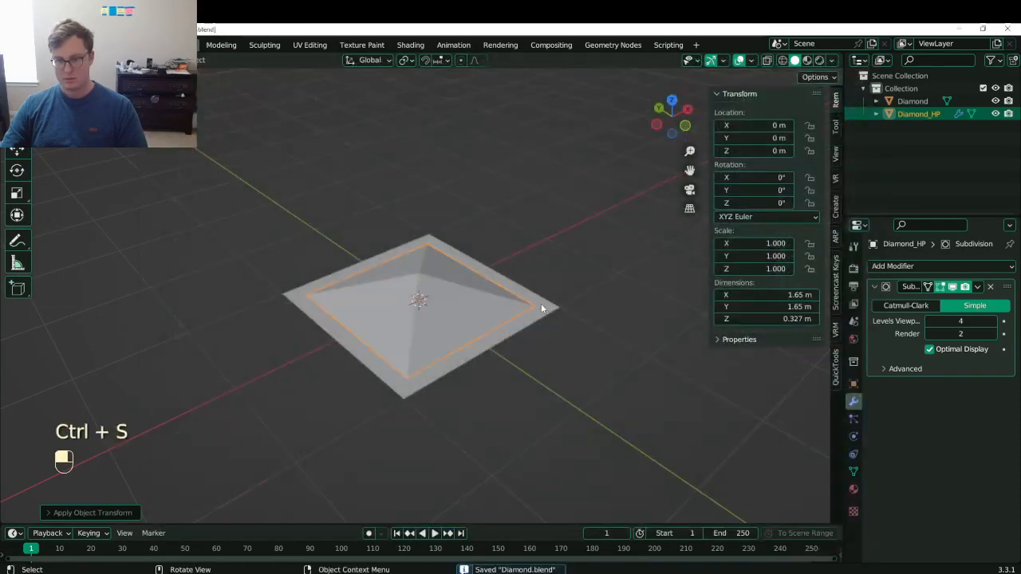
- Switch to Substance Painter and bake the selected textures with the upright high-poly pyramid
key("alt+Tab")
left_click(536, 296)
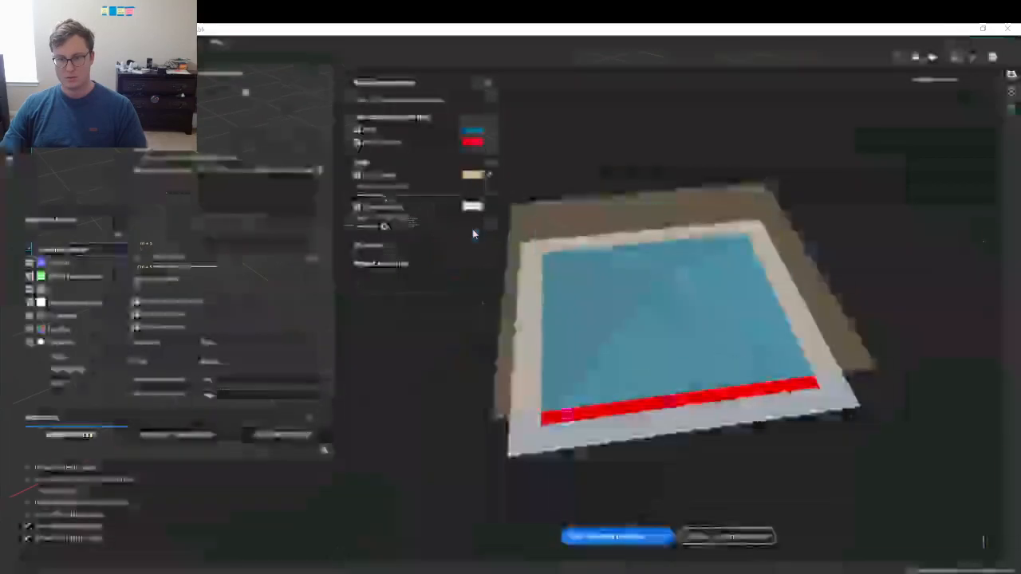
left_click(602, 537)
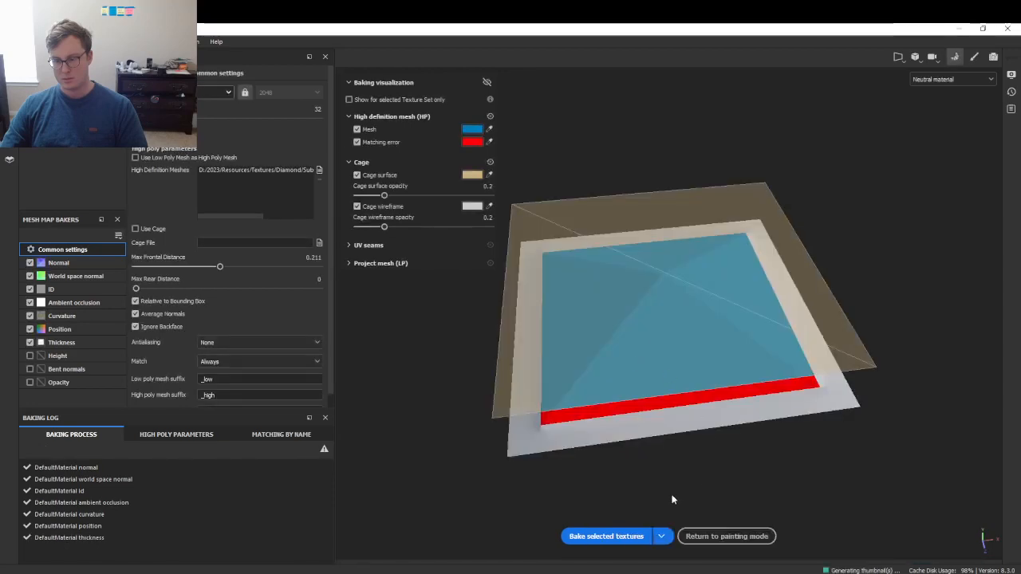
- Inspect the high-poly mesh against the baking cage from a low side angle and return to painting mode
left_click_drag(718, 398, 685, 313, "alt")
scroll(691, 353, "up", 3)
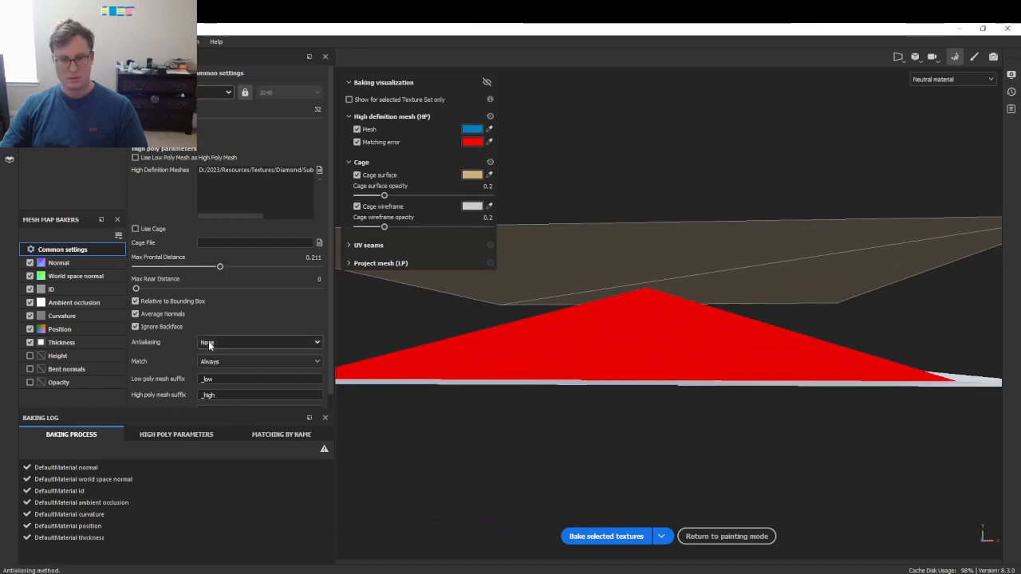
left_click(732, 536)
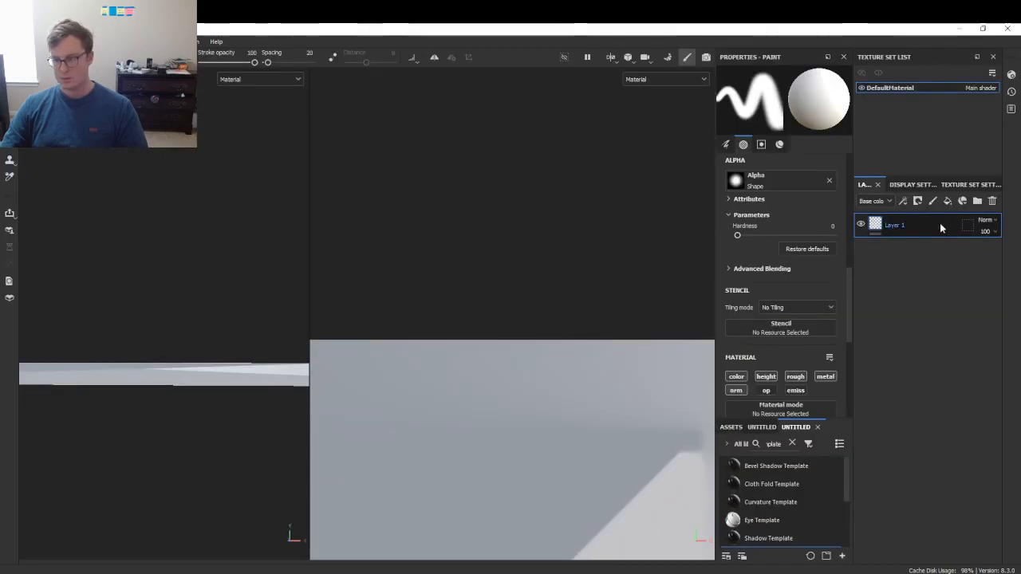
- Check the baked mesh maps in the texture set settings, including the project maps available for the Normal slot
left_click(953, 185)
scroll(921, 409, "down", 5)
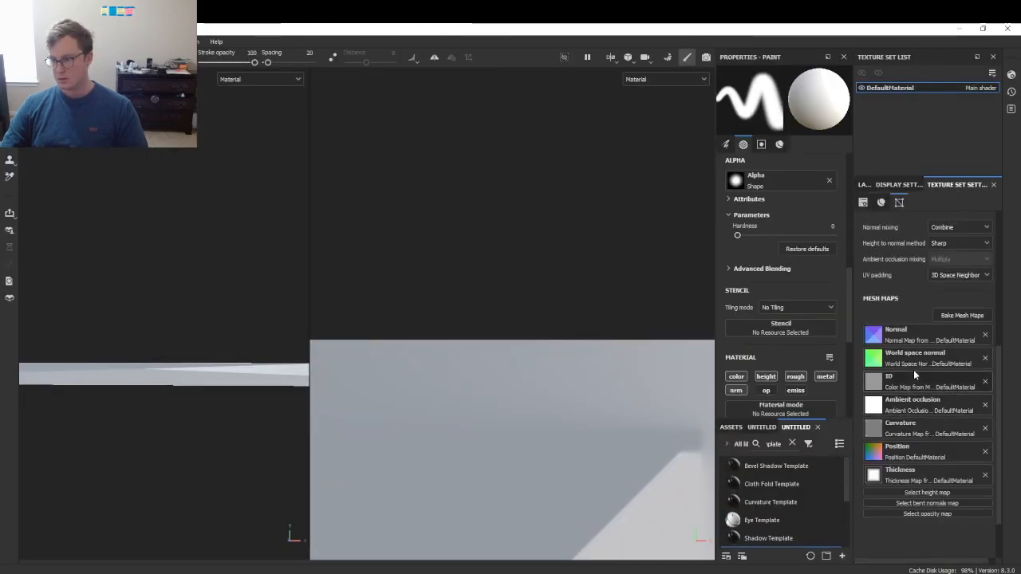
left_click(882, 338)
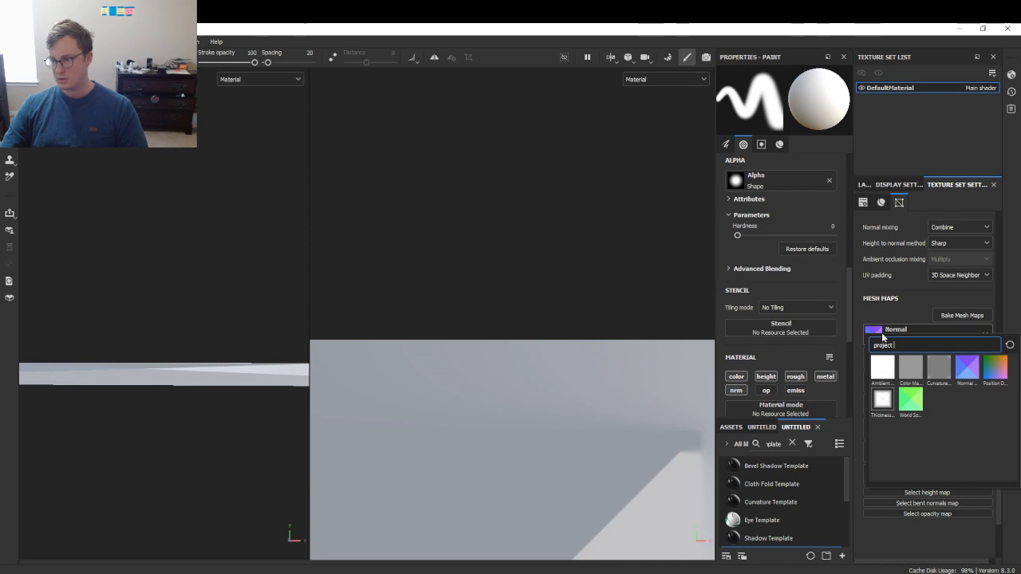
left_click(956, 378)
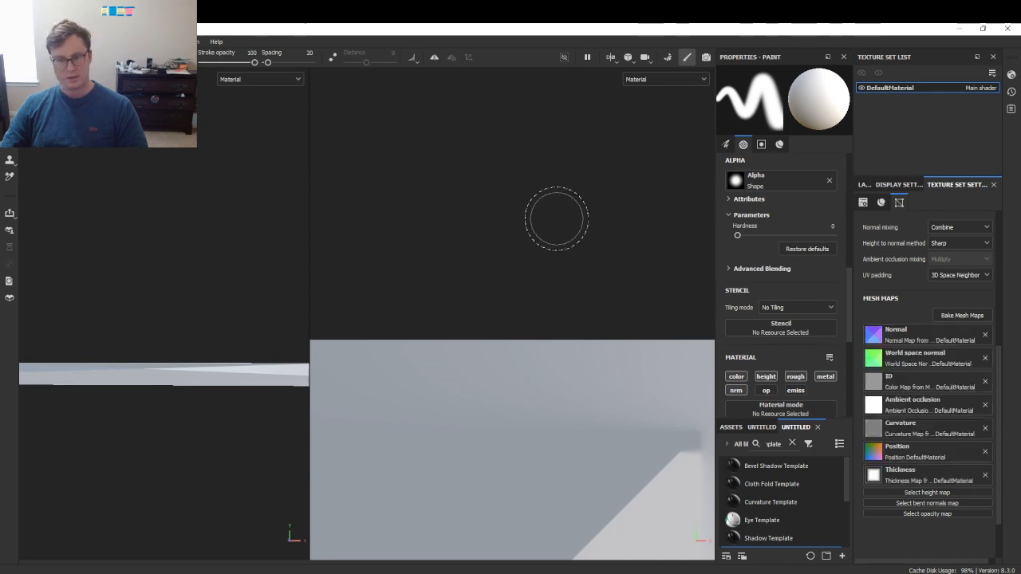
left_click_drag(497, 212, 542, 278, "alt")
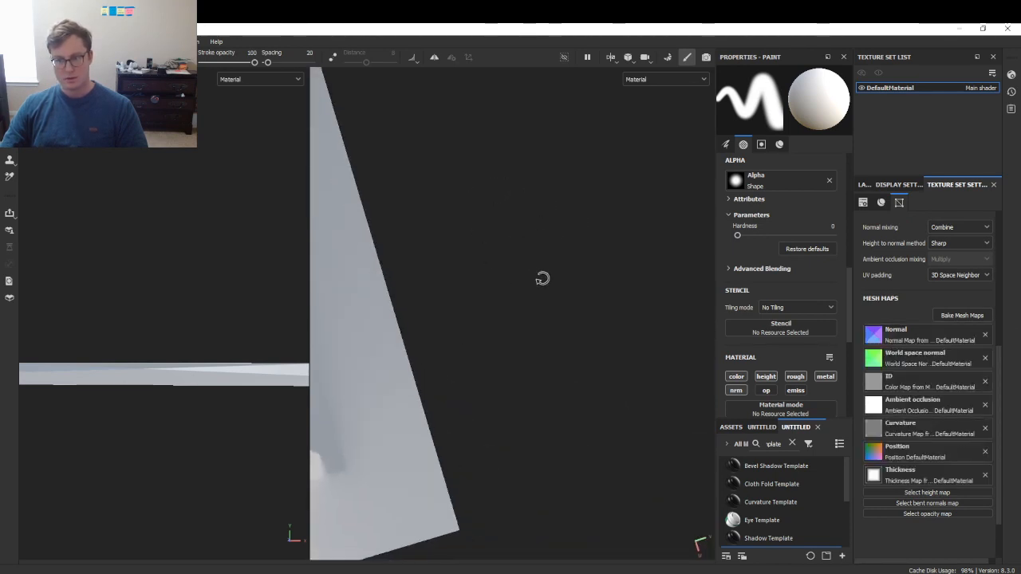
- Start a texture export and browse for an output directory in D:\2023\Resources\Textures\Diamond\Substance Painter
left_click(12, 41)
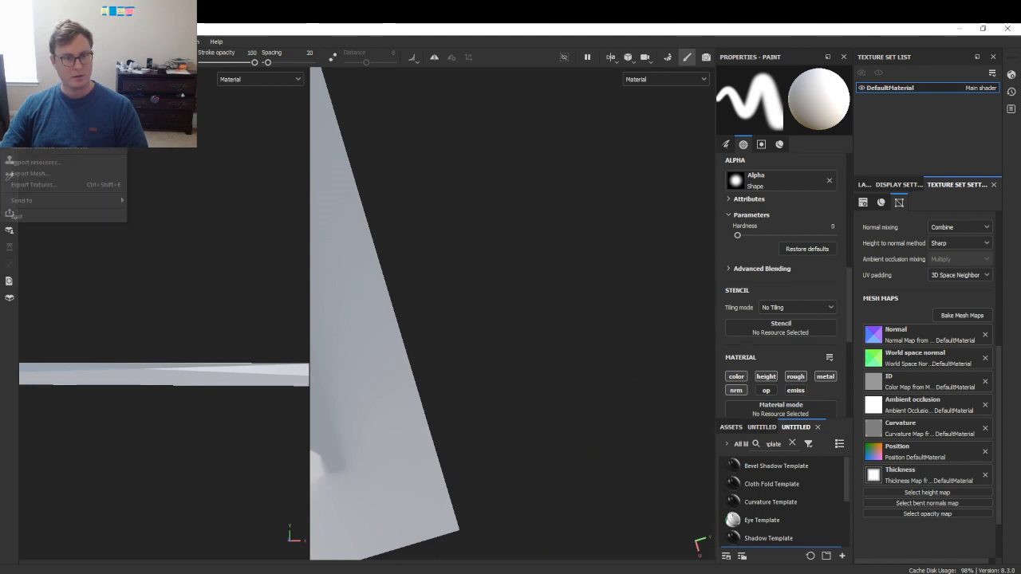
left_click(27, 185)
left_click(535, 171)
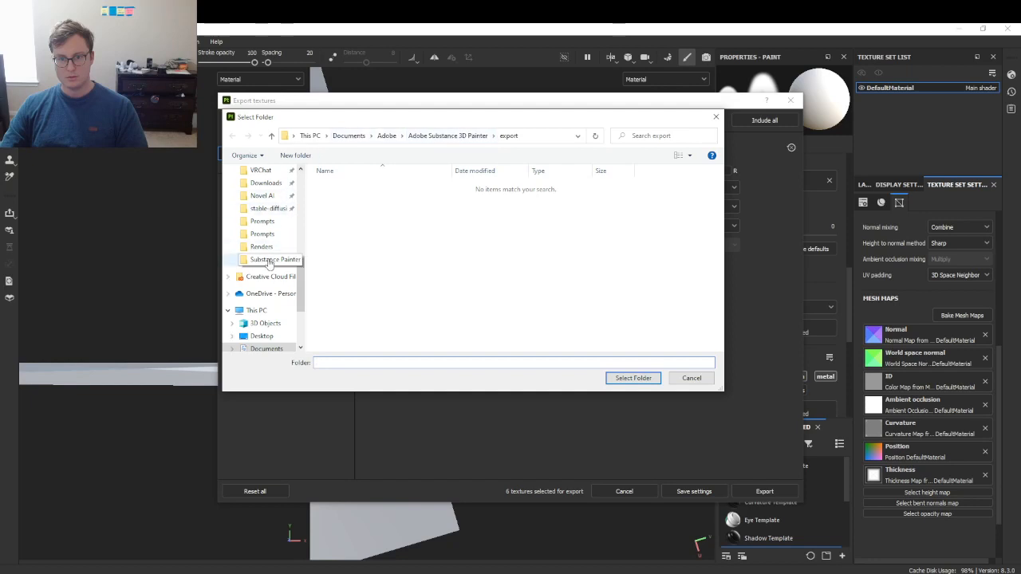
left_click(539, 136)
type("D:\\2023\\Resources\\Textures\\Diamond\\Substance Painter")
key("Return")
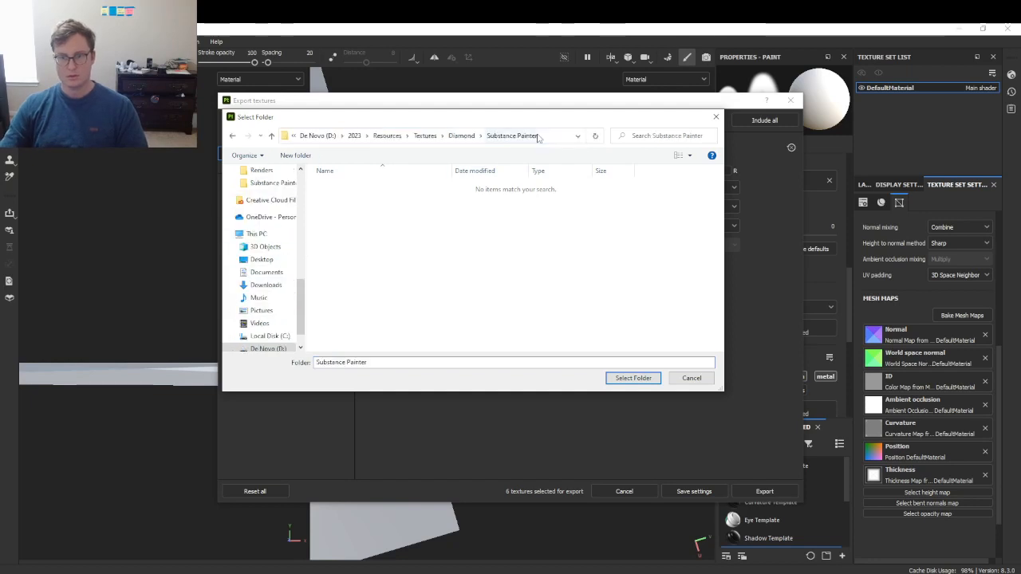
- Create a folder named Exports inside the Substance Painter folder and choose it as the output directory
left_click(295, 156)
type("Exports")
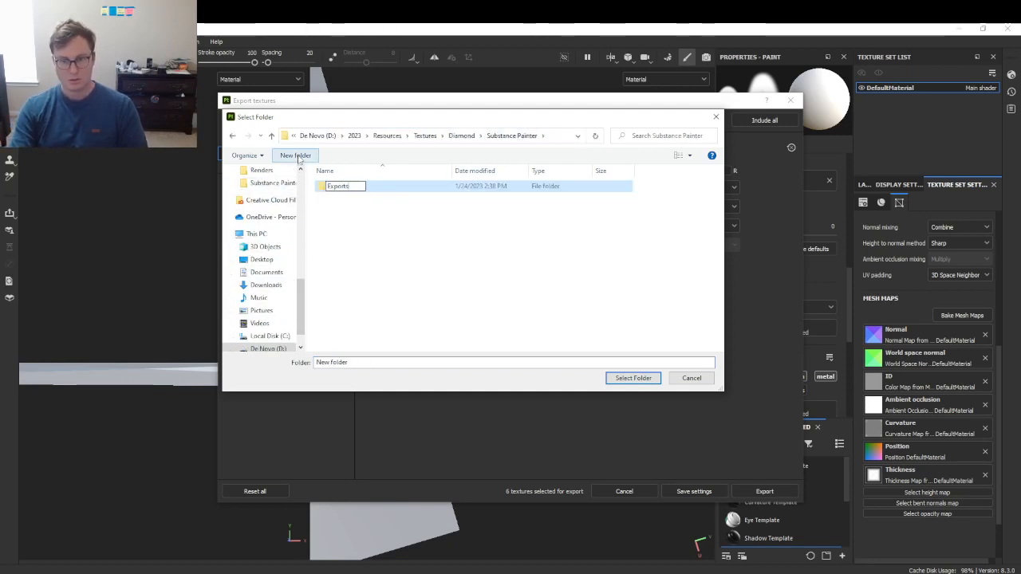
key("Return")
double_click(362, 191)
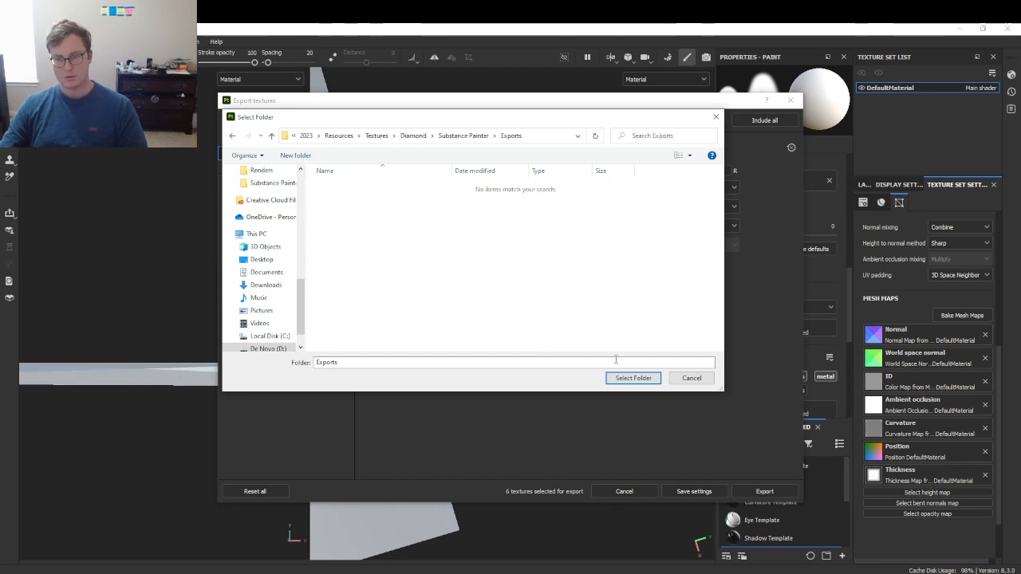
left_click(632, 378)
- Set the export's output template to Mesh Maps
left_click(538, 189)
scroll(535, 203, "up", 5)
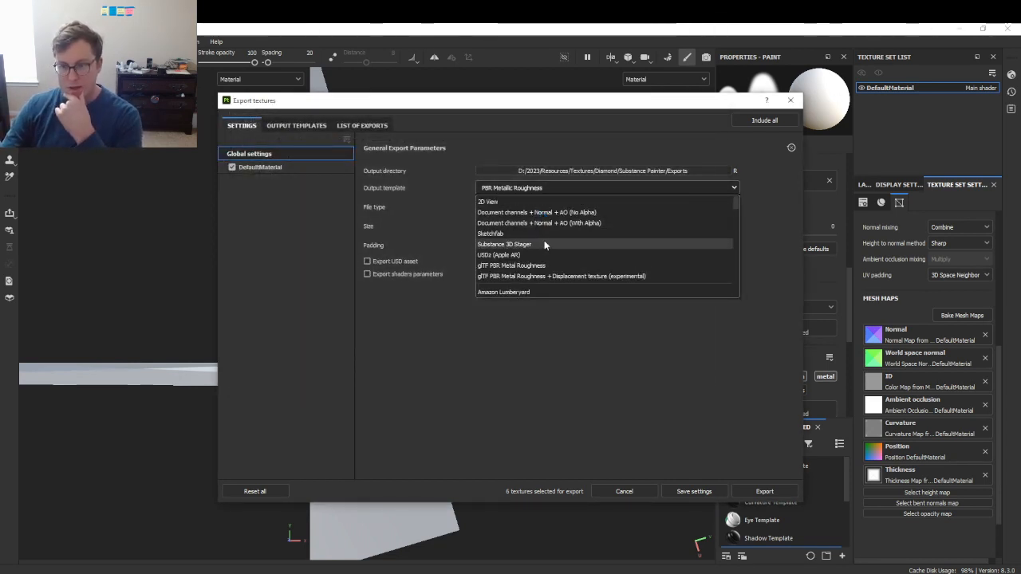
scroll(544, 242, "down", 15)
scroll(524, 261, "down", 3)
scroll(524, 262, "up", 6)
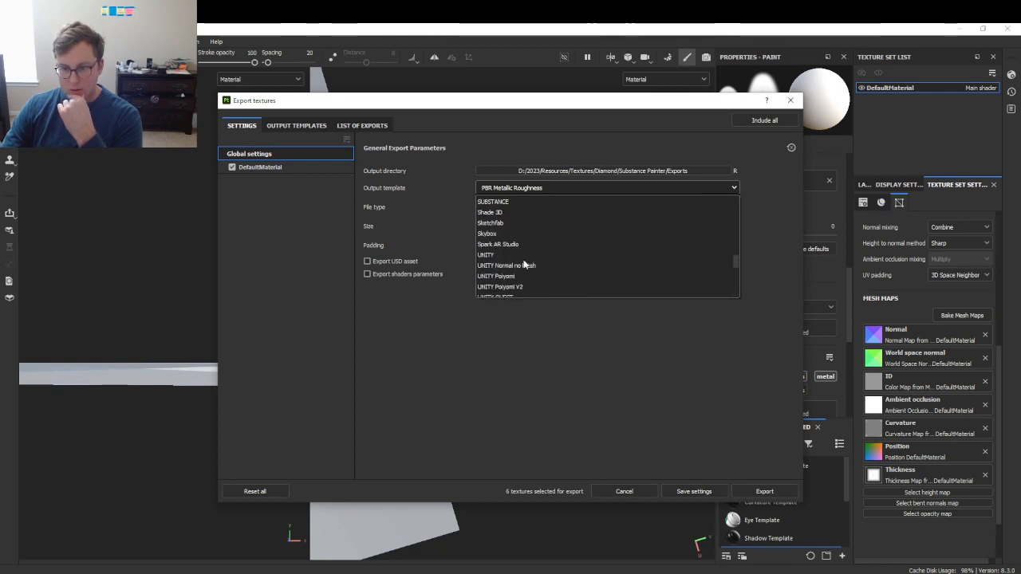
scroll(524, 264, "up", 5)
left_click(492, 201)
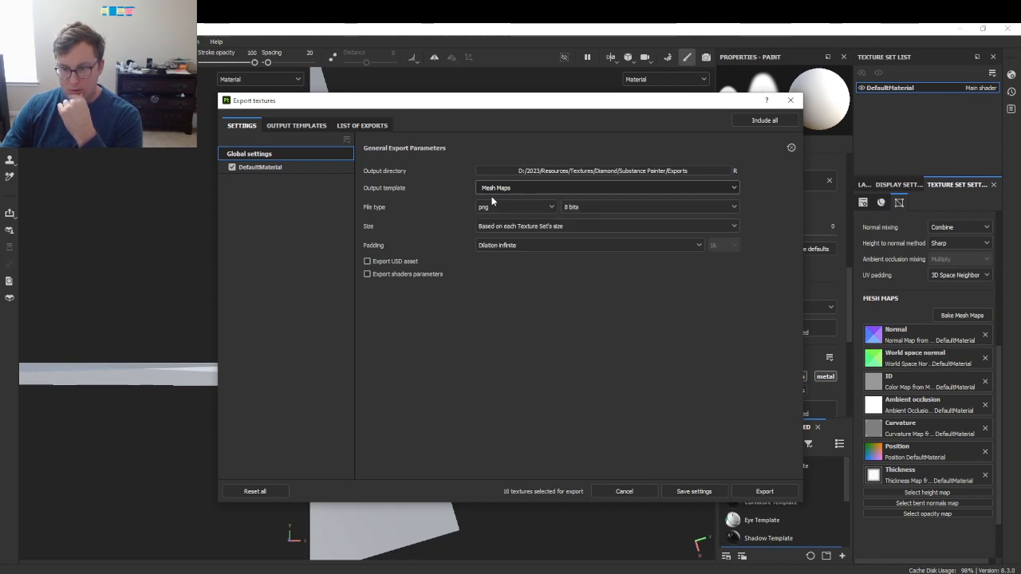
- Set the export size to 2048, export the mesh maps and close the export dialog
left_click(520, 223)
left_click(487, 325)
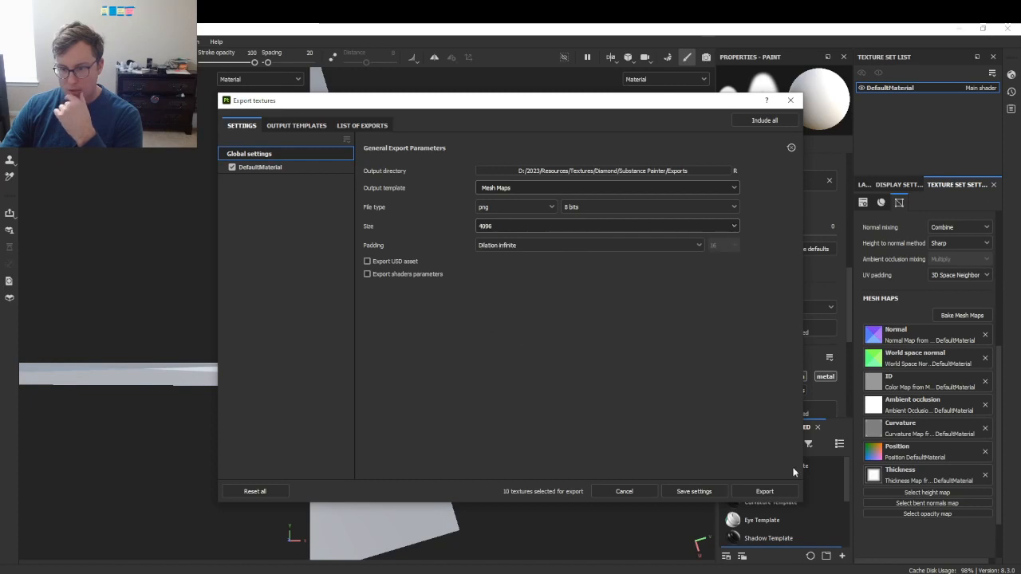
left_click(485, 226)
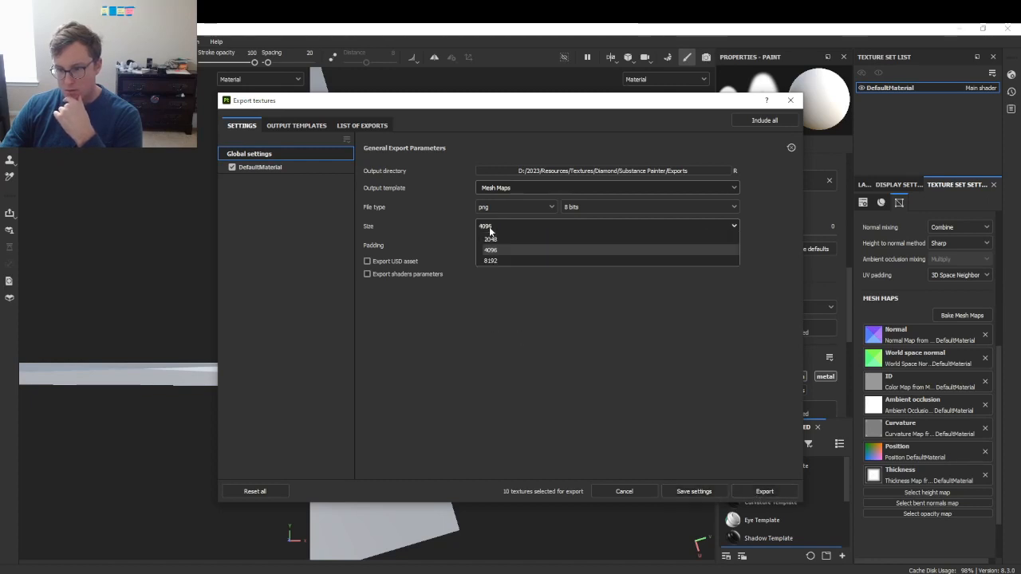
left_click(485, 310)
left_click(750, 490)
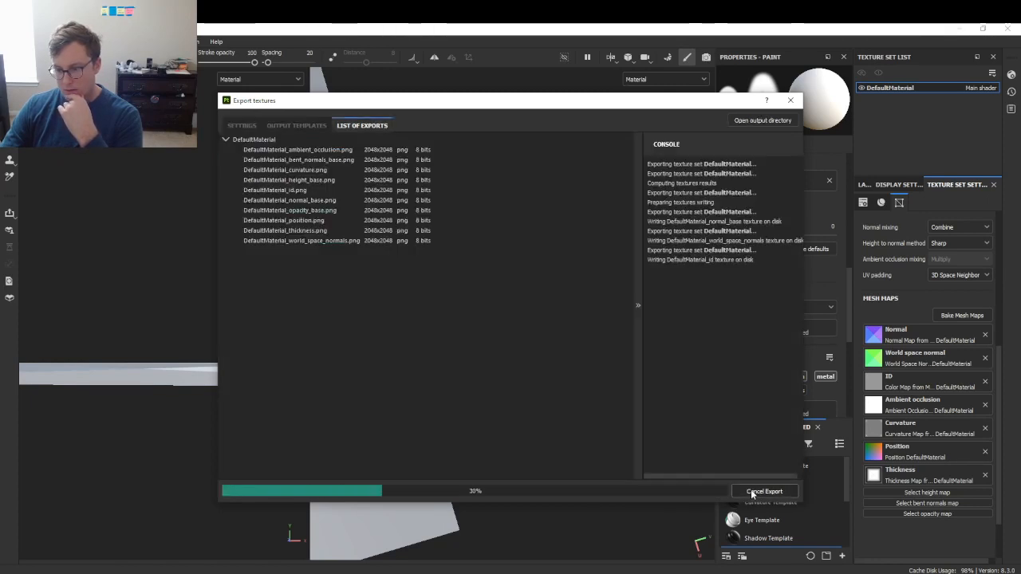
left_click(625, 492)
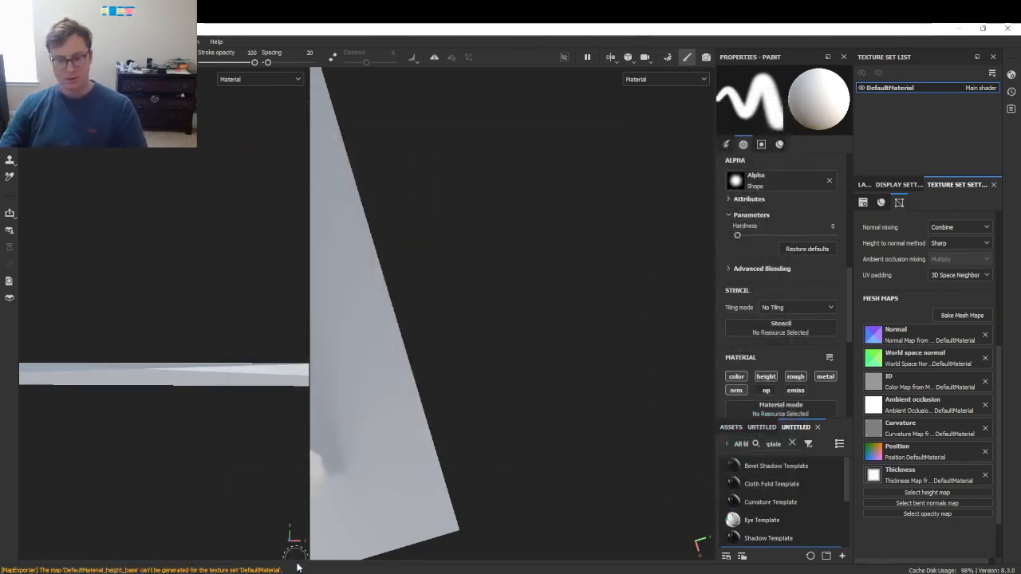
- Switch to File Explorer and open the folder D:\2023\Resources\Textures\Diamond\Substance Painter\Exports
left_click(511, 573)
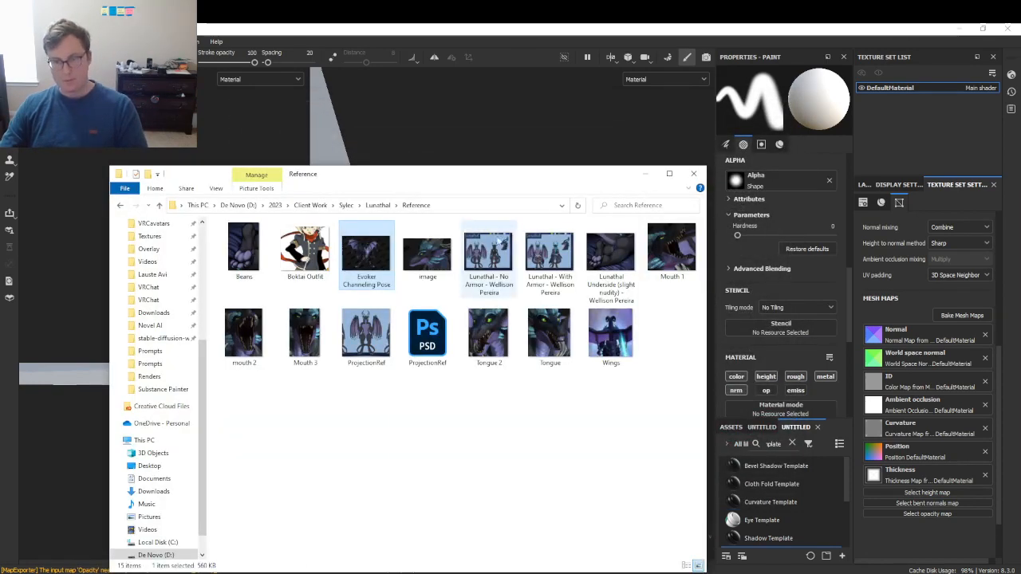
left_click(345, 205)
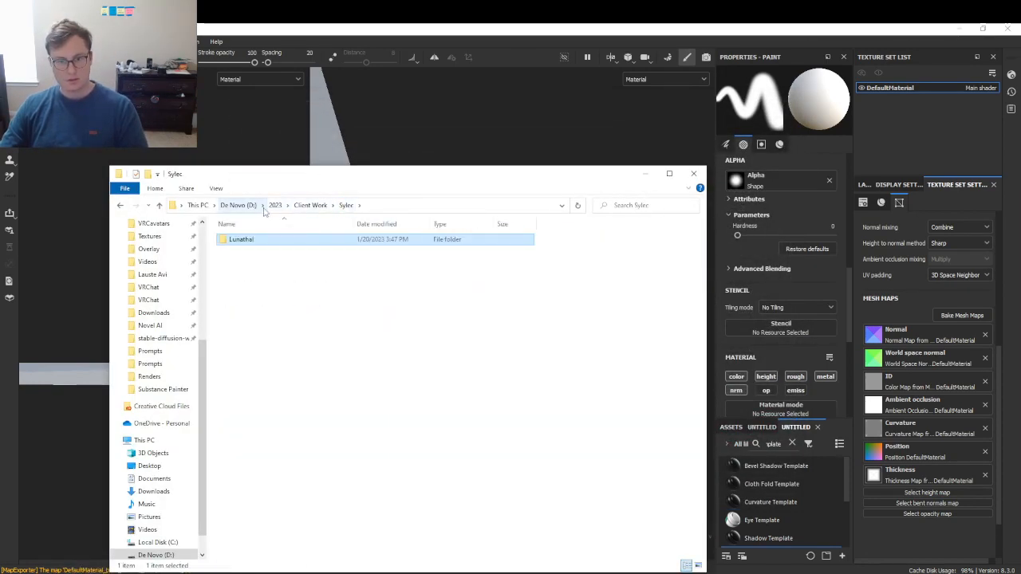
left_click(275, 205)
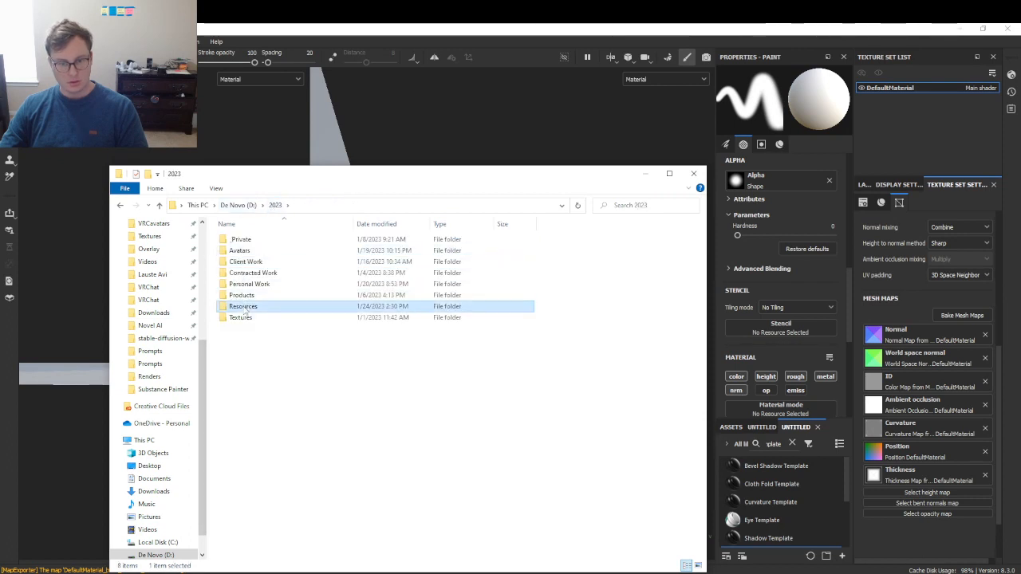
double_click(240, 295)
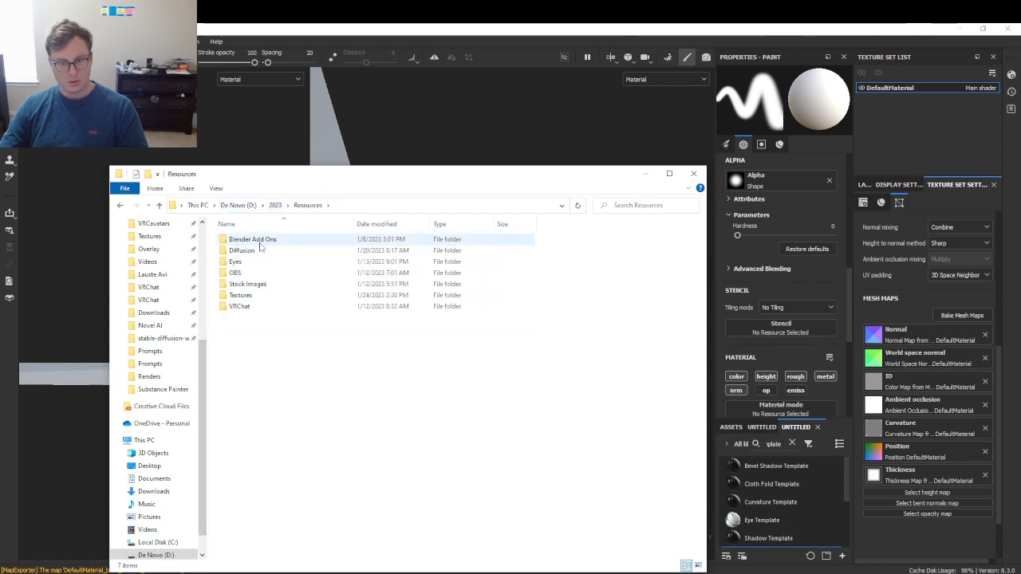
double_click(239, 295)
left_click(254, 250)
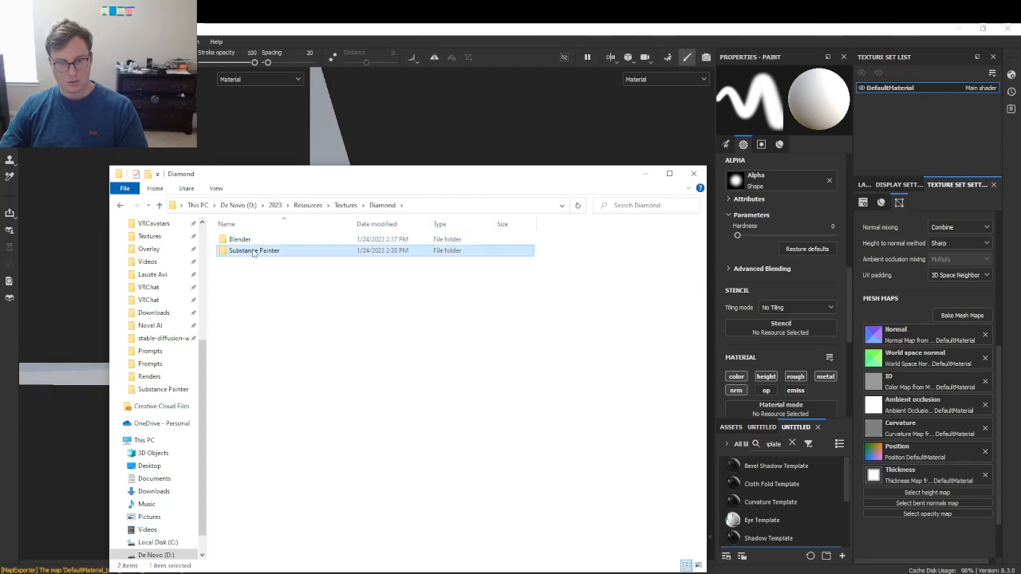
double_click(256, 251)
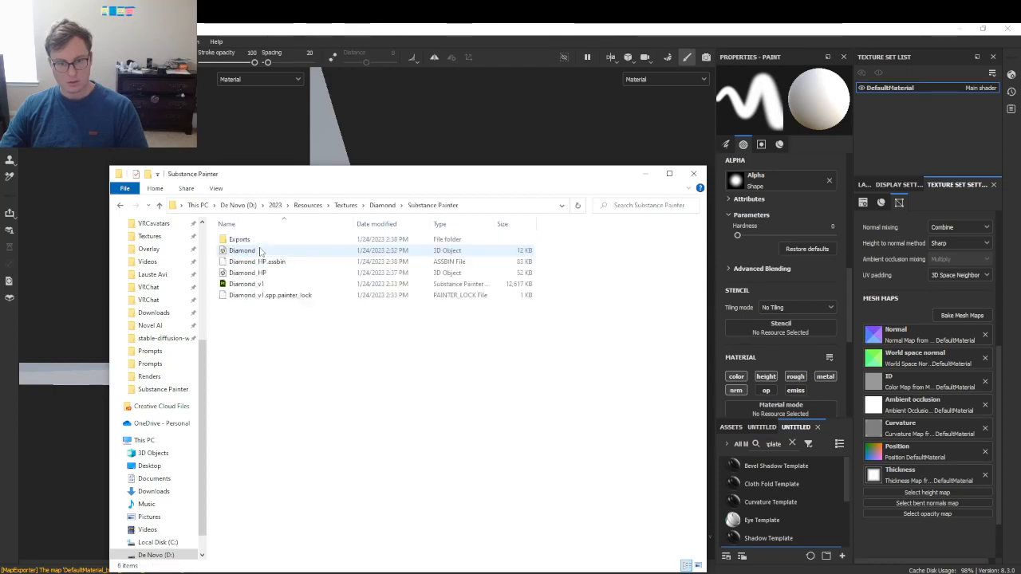
double_click(239, 239)
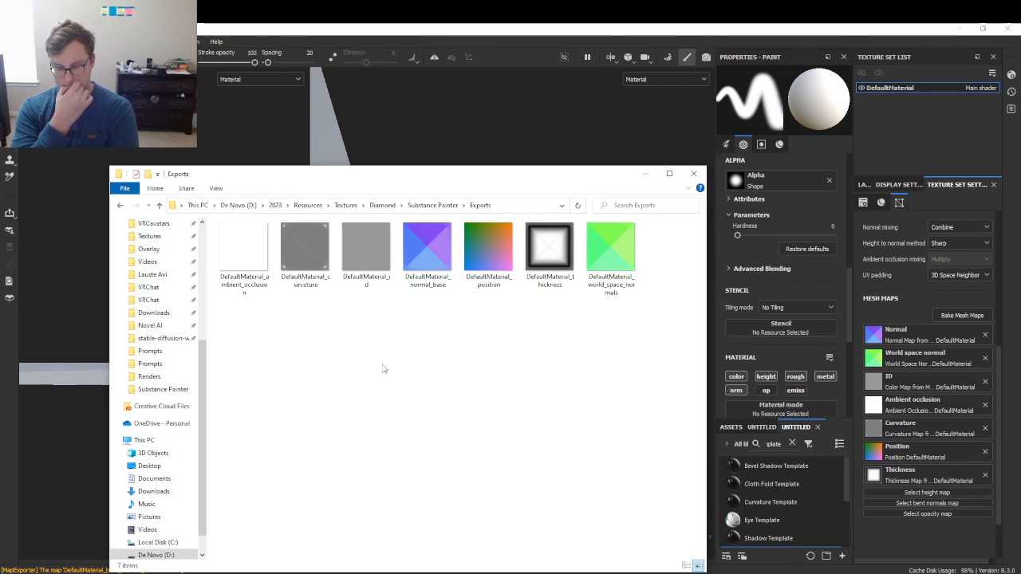
- Import DefaultMaterial_normal_base.png from the Exports folder as a texture into project 'Diamond_v1'
mouse_move(406, 286)
left_mouse_down()
mouse_move(445, 253)
mouse_move(602, 380)
left_mouse_up()
left_click_drag(816, 524, 802, 521)
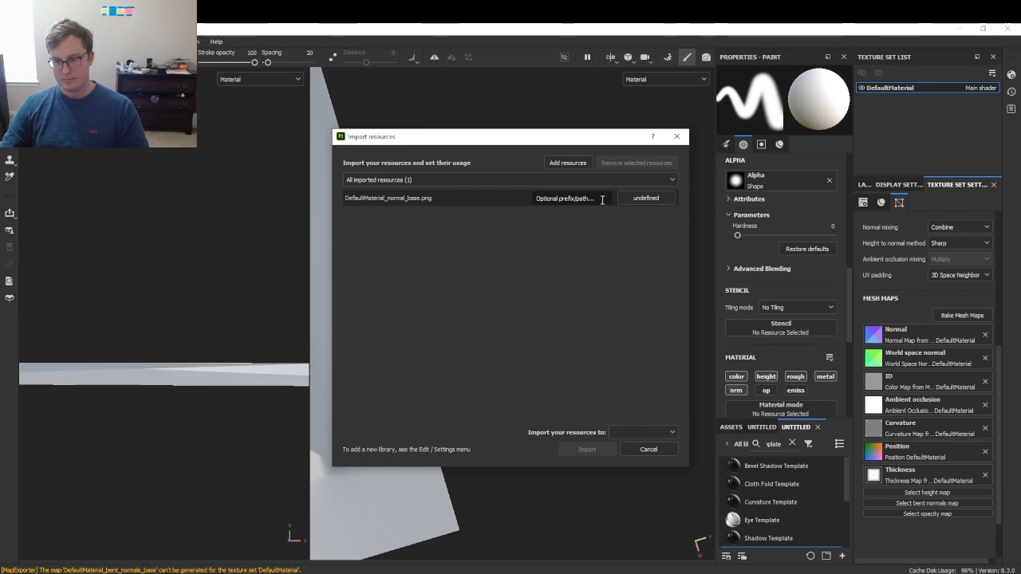
left_click(644, 432)
left_click(637, 457)
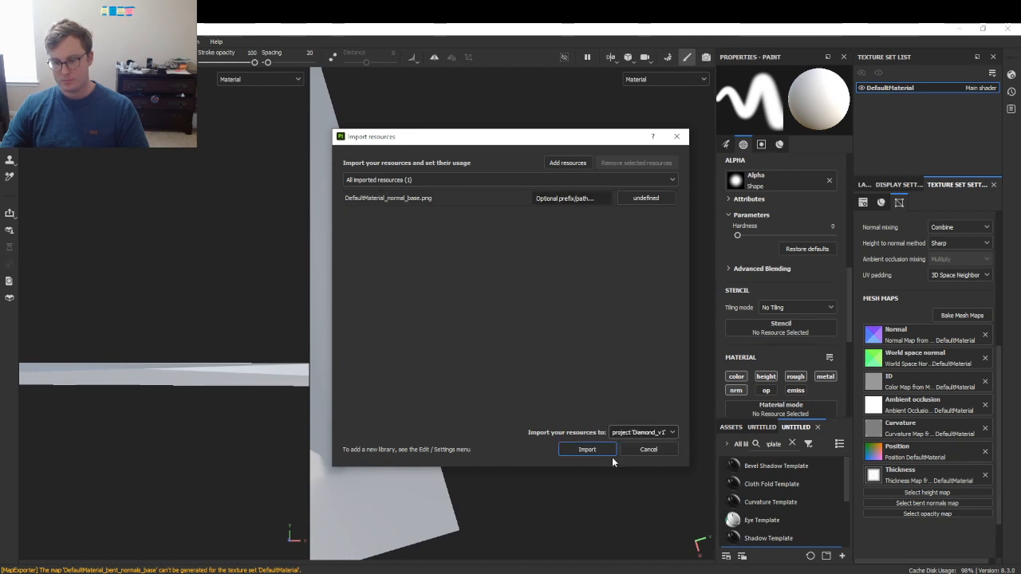
left_click(646, 198)
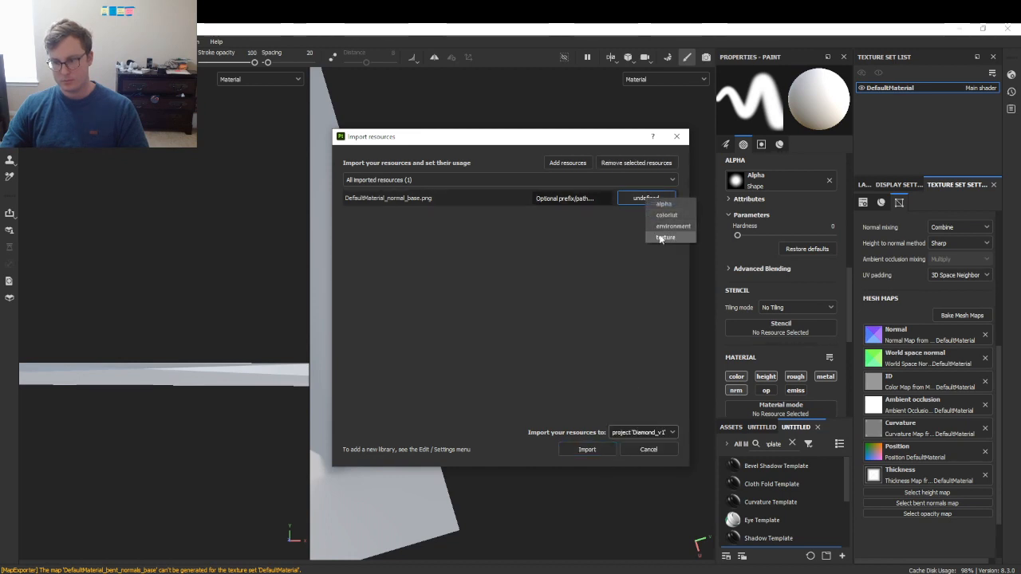
left_click(665, 237)
left_click(586, 450)
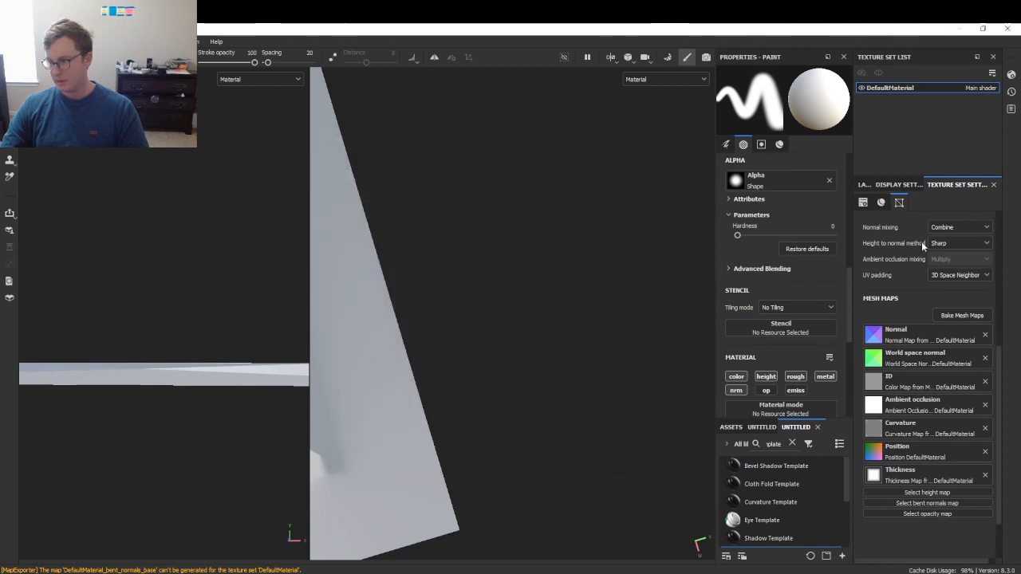
- Open the recent project Lunathal_Armor_v1.spp, saving the changes to the current diamond project
left_click(865, 184)
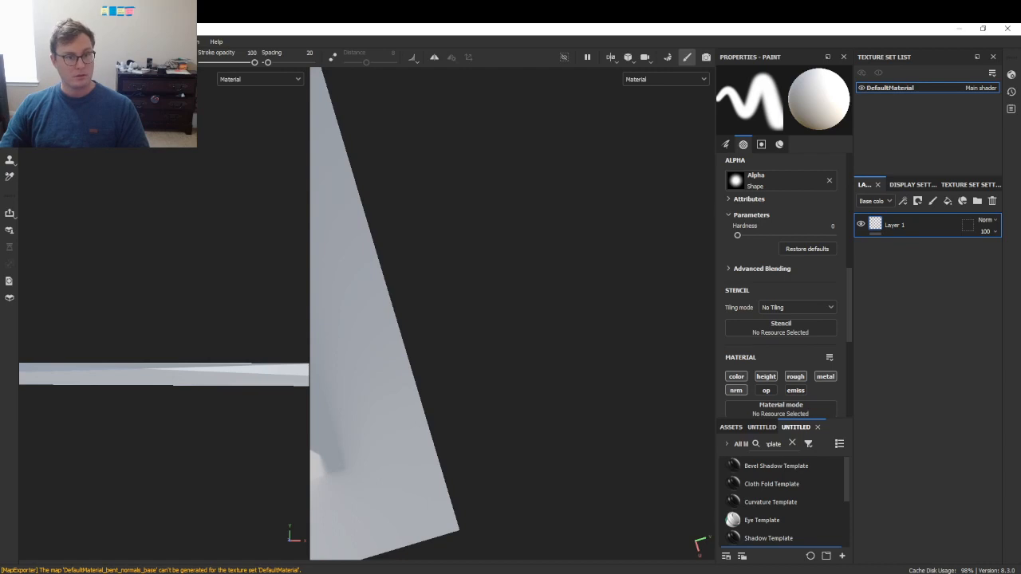
left_click(14, 41)
mouse_move(48, 76)
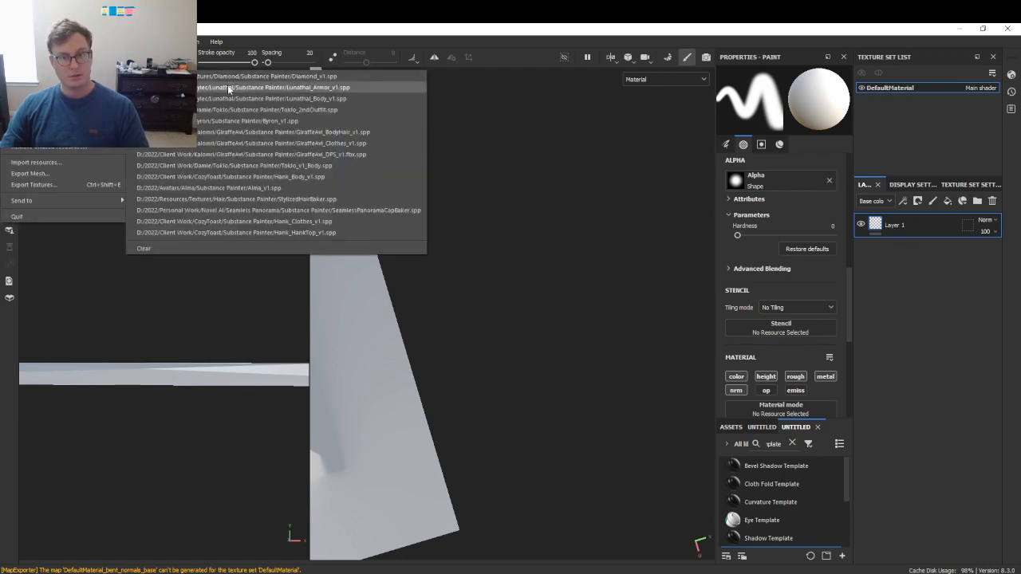
left_click(229, 88)
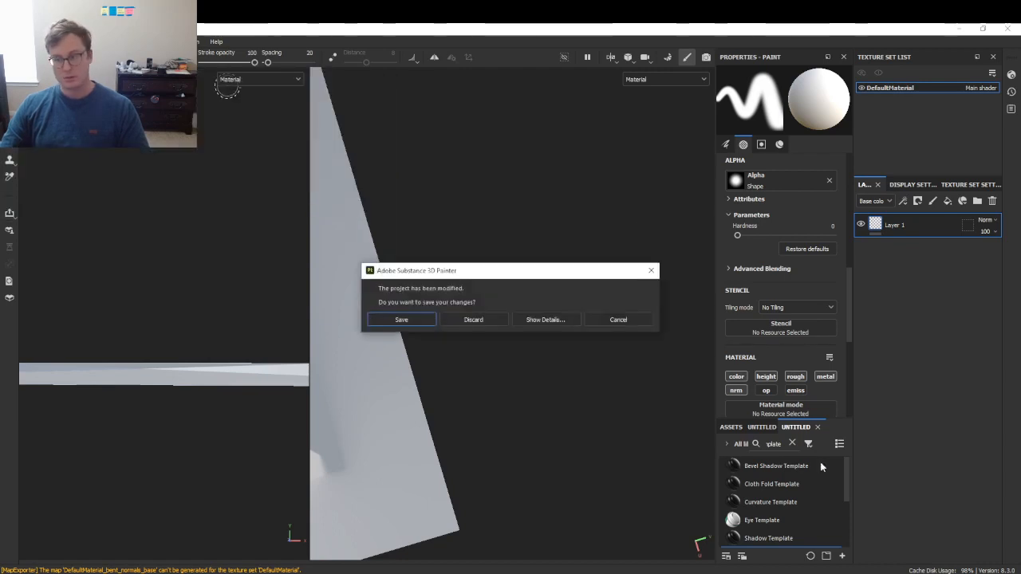
left_click(401, 319)
- Import DefaultMaterial_normal_base.png from the Exports folder as a texture into project 'Lunathal_Armor_v1'
key("alt+Tab")
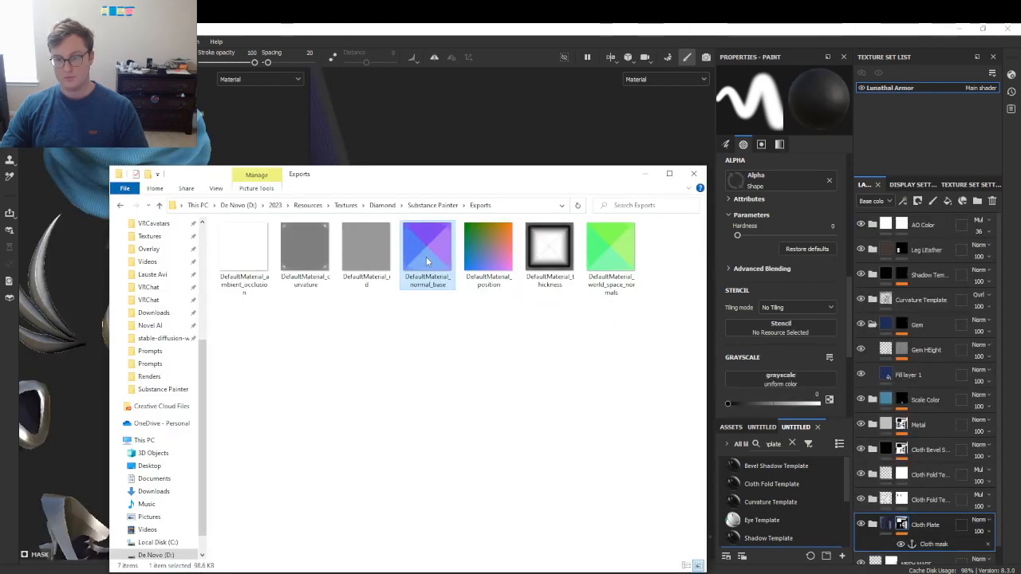
mouse_move(427, 255)
left_mouse_down()
mouse_move(549, 439)
mouse_move(759, 509)
left_mouse_up()
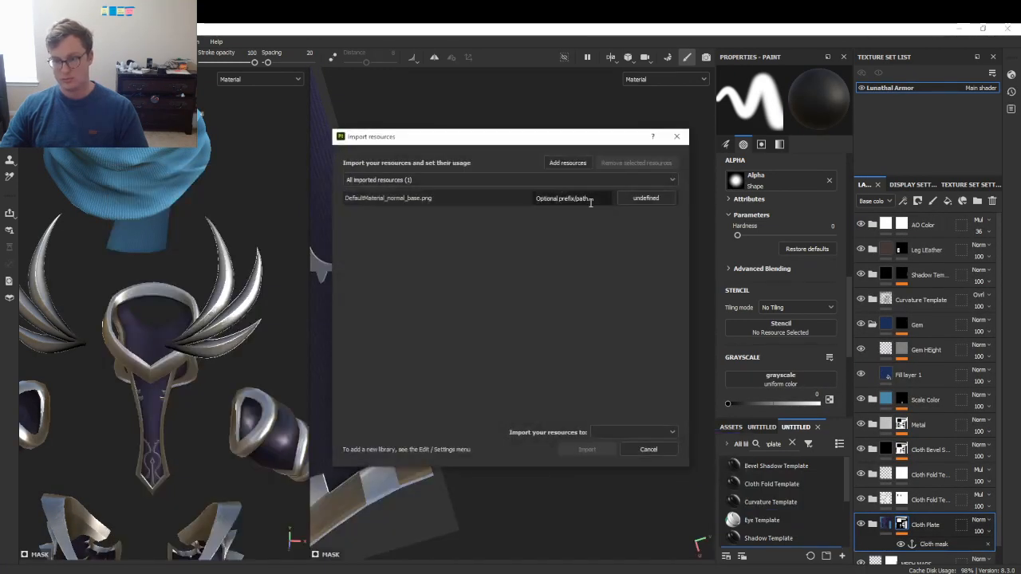
left_click(654, 199)
left_click(672, 242)
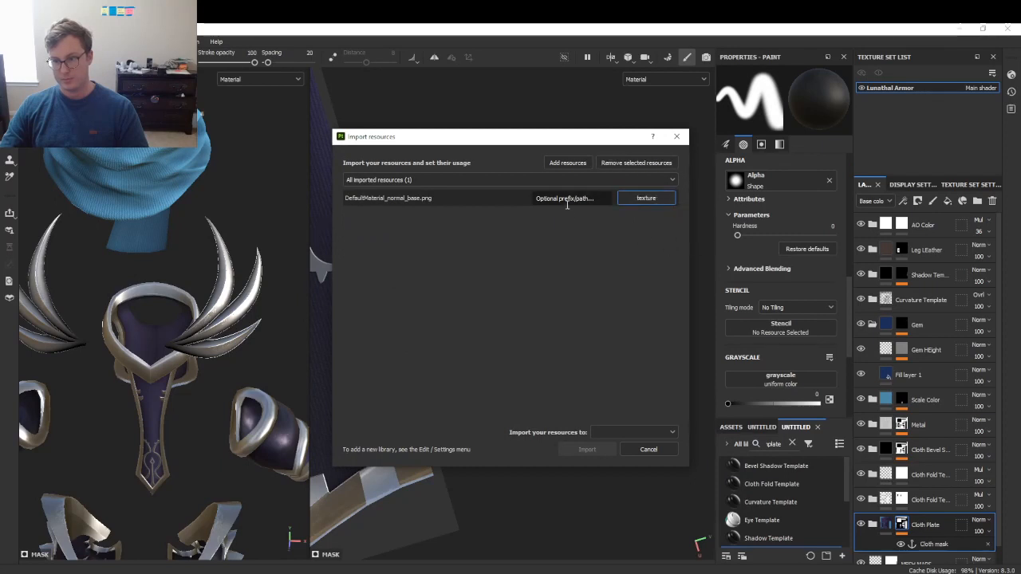
left_click(567, 321)
left_click(596, 433)
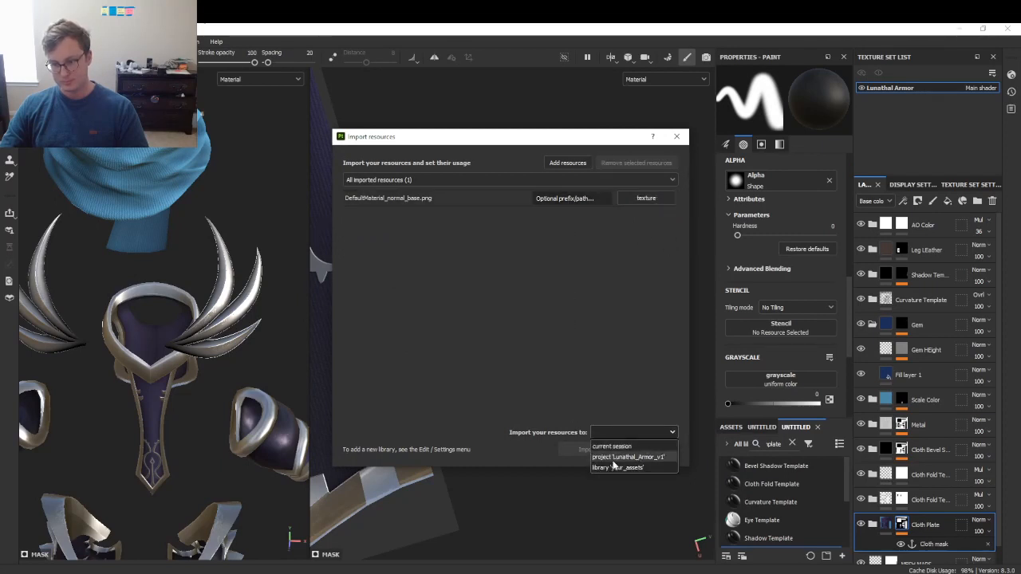
left_click(606, 459)
left_click(596, 452)
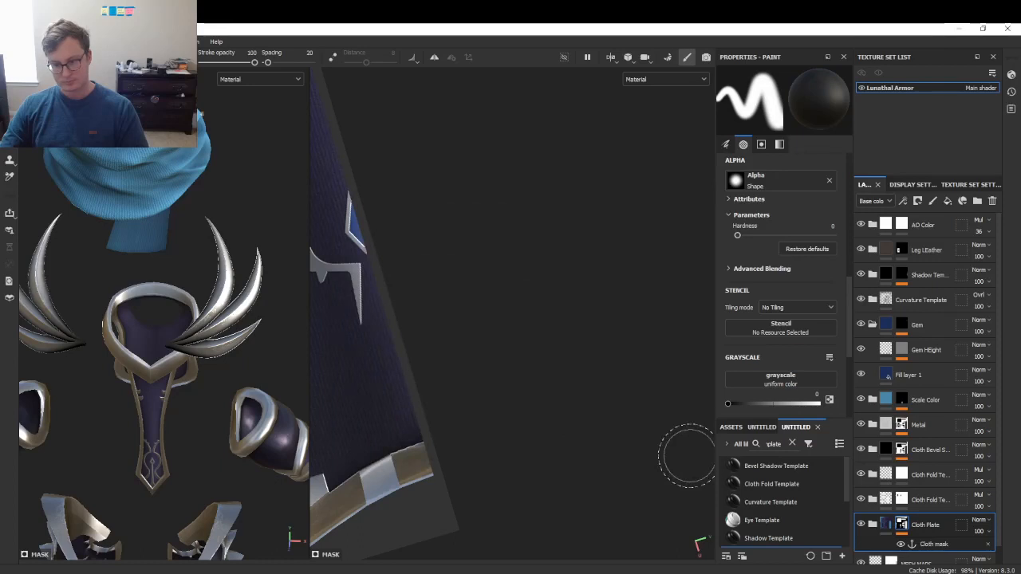
- Disable the height channel and enable the normal channel on the Gem HEight fill layer
scroll(895, 394, "down", 1)
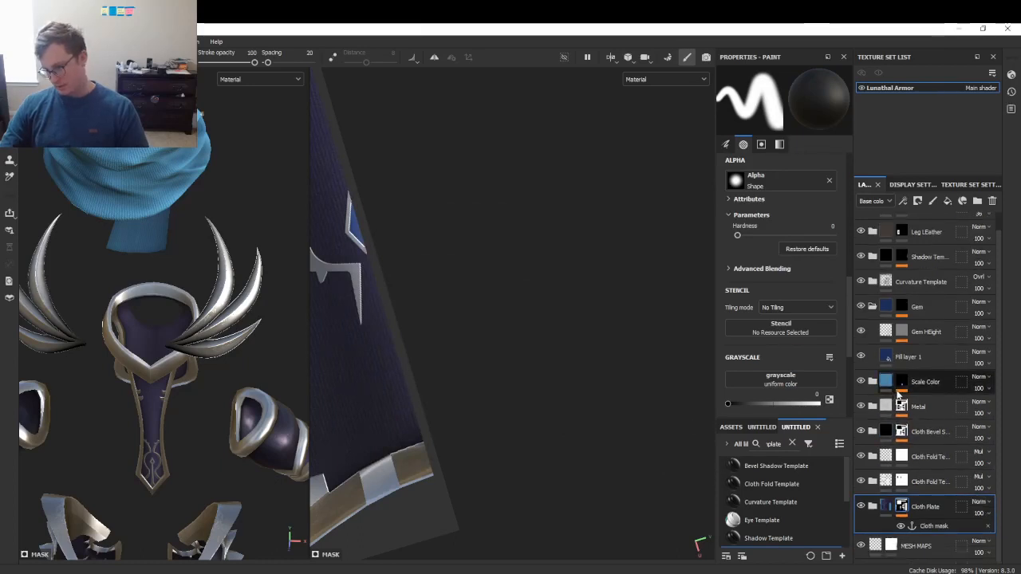
left_click(936, 329)
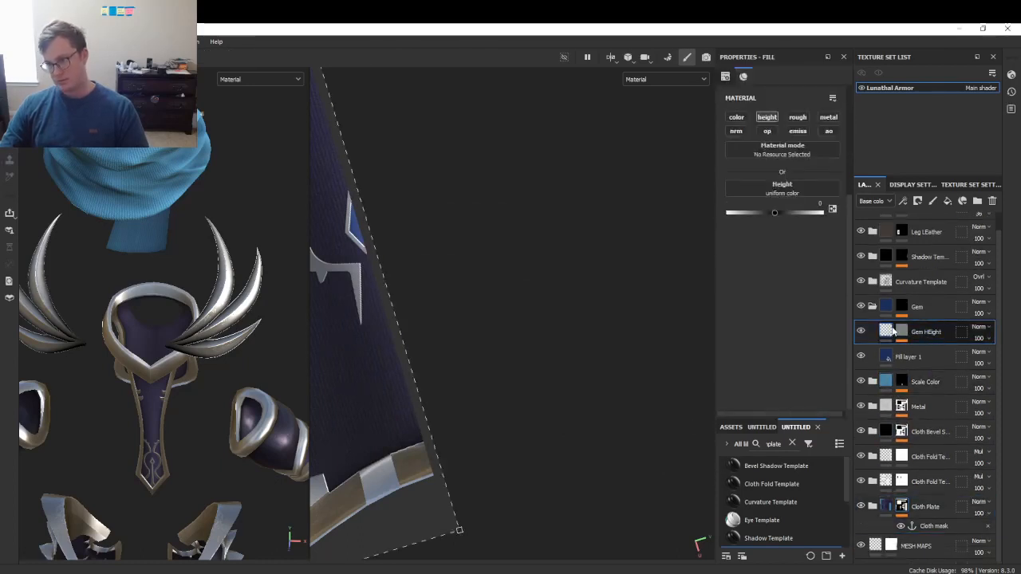
left_click(763, 120)
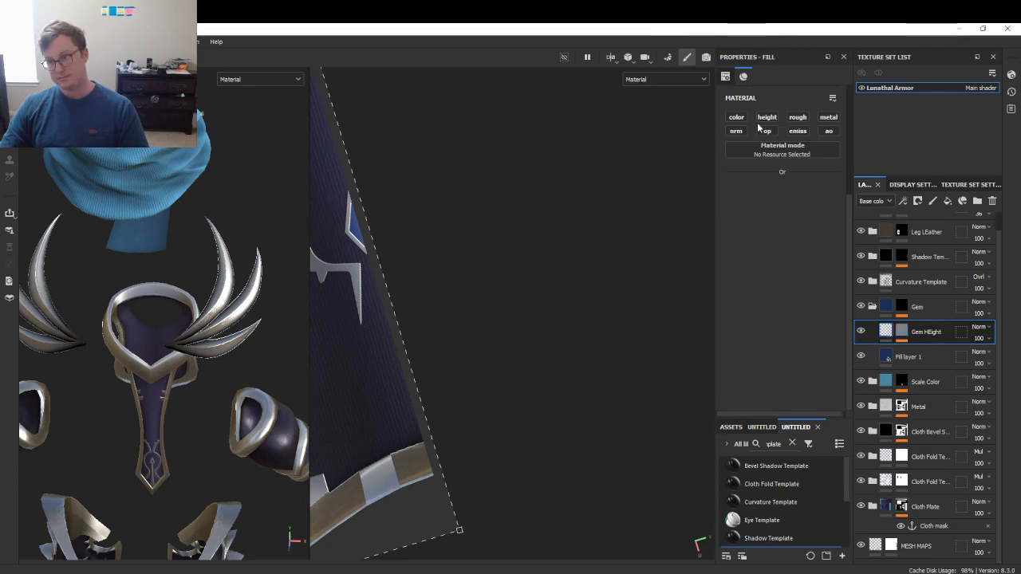
left_click(735, 131)
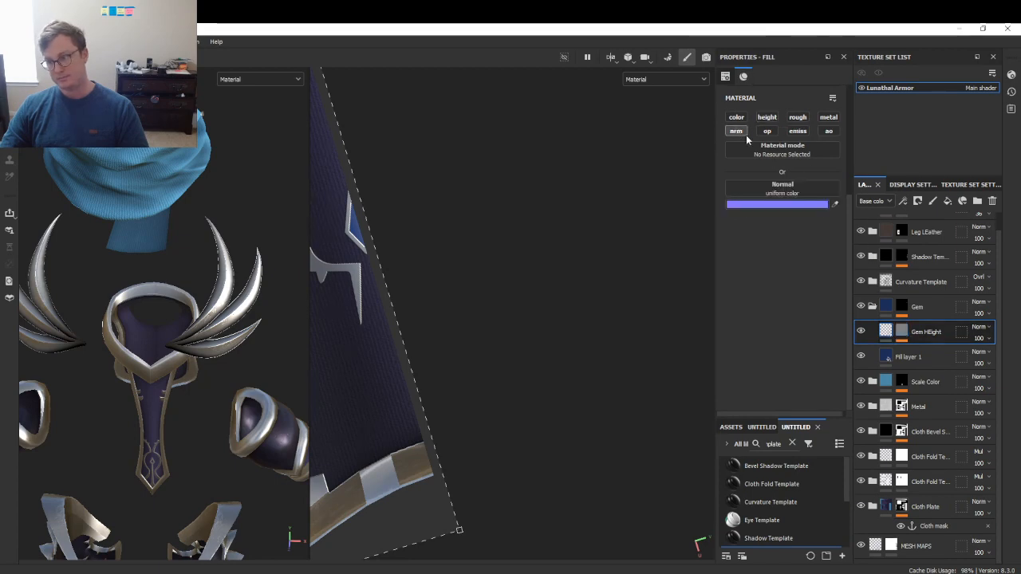
- Remove the mask from the Gem HEight layer and assign the DefaultMaterial_normal_base texture to its normal channel
right_click(901, 333)
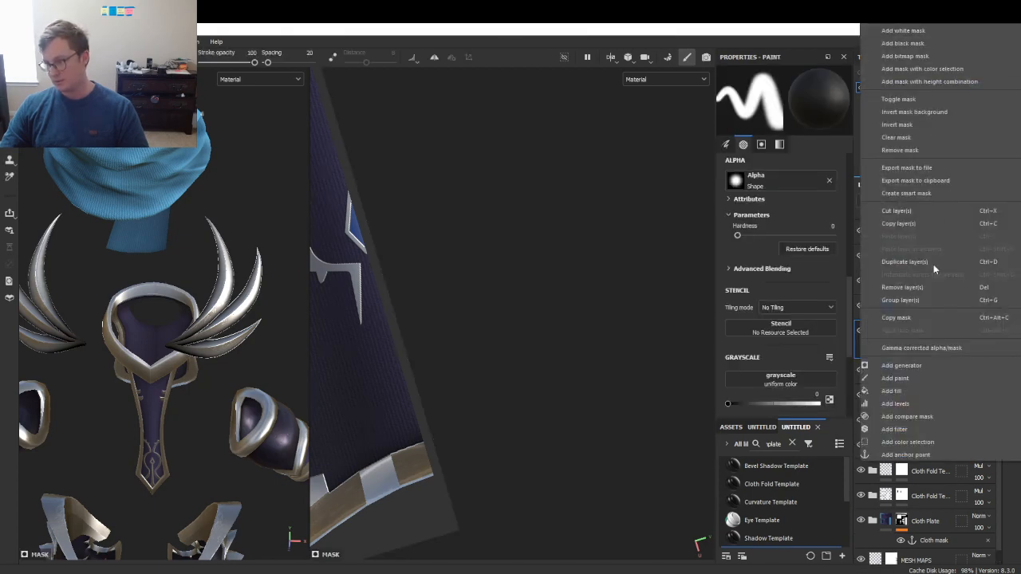
left_click(932, 378)
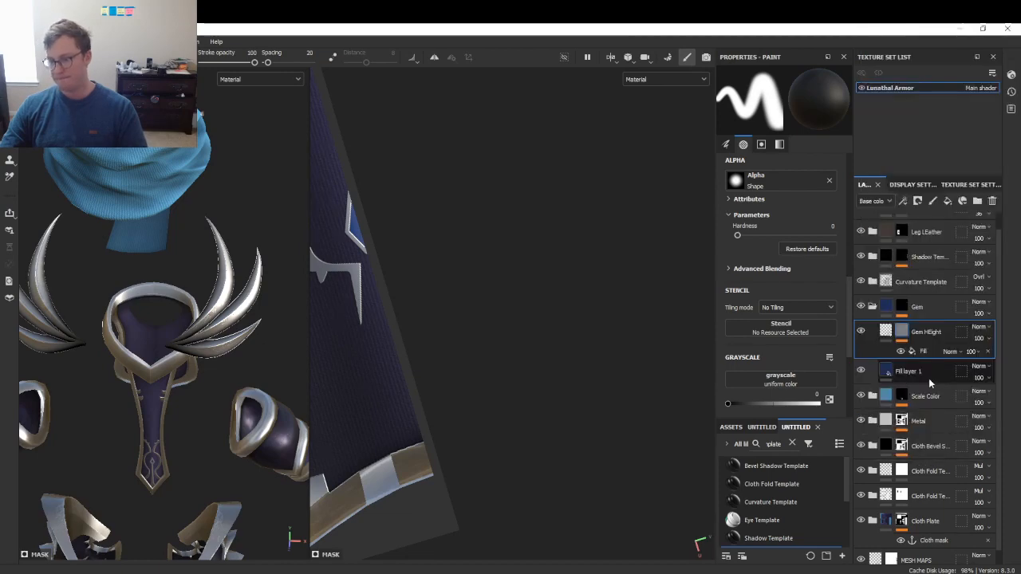
right_click(903, 333)
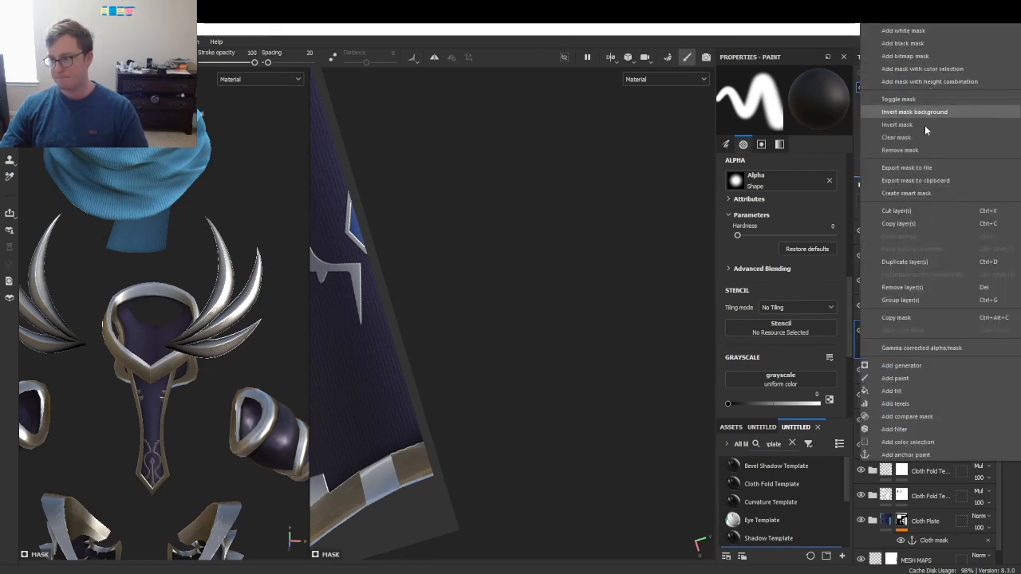
left_click(913, 150)
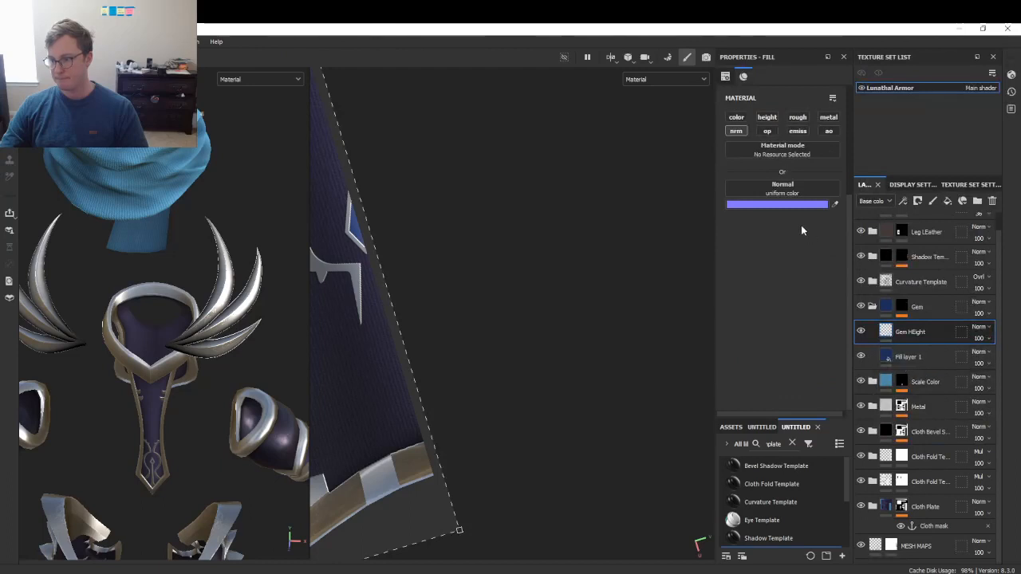
left_click(736, 429)
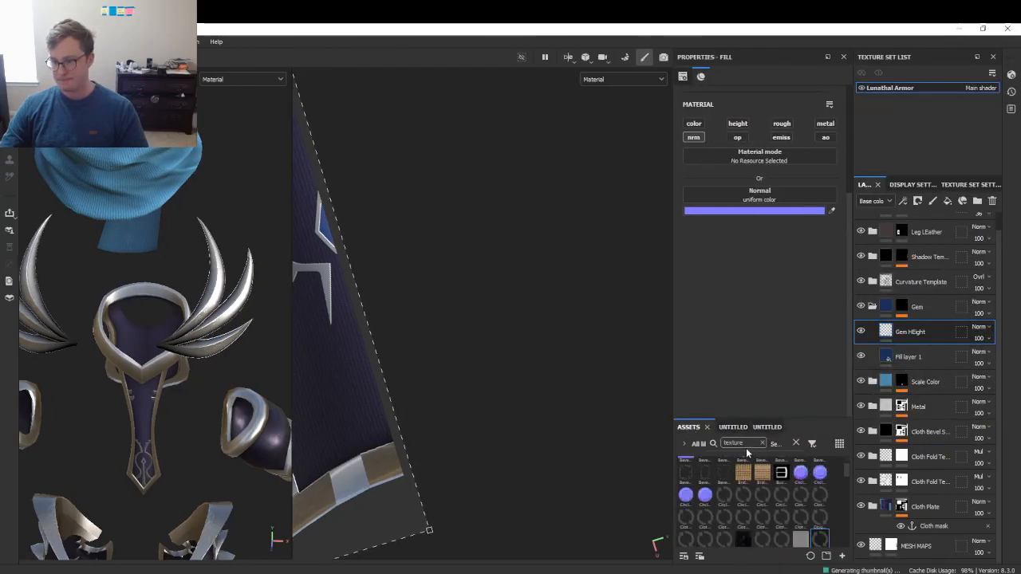
left_click_drag(812, 231, 776, 192)
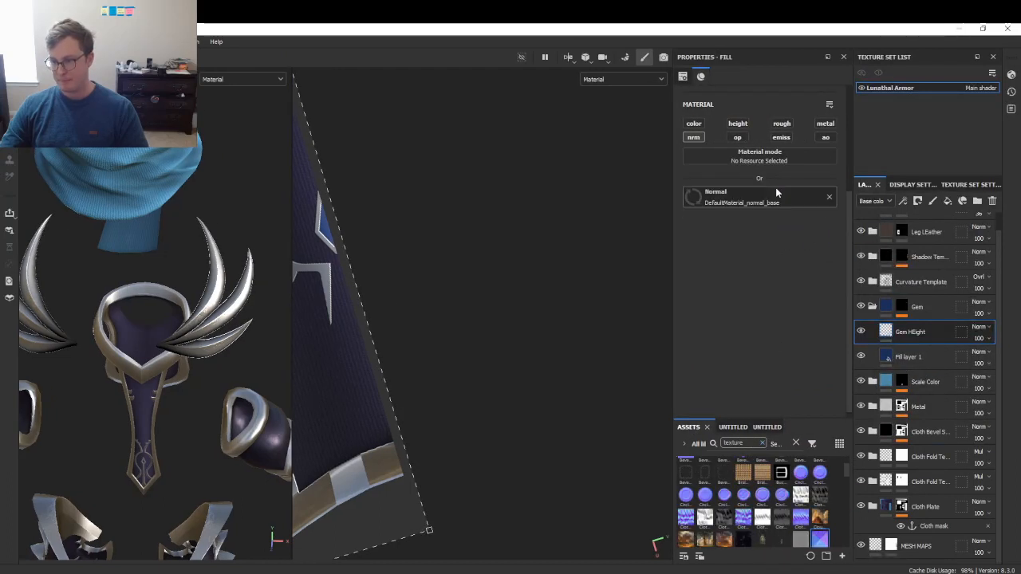
- Scale down the Gem HEight fill's UV projection and centre it on the blue gem, at an offset of about 0.245, 0.492
left_click_drag(418, 272, 578, 351)
scroll(552, 285, "down", 3)
middle_click_drag(507, 287, 532, 289, "alt")
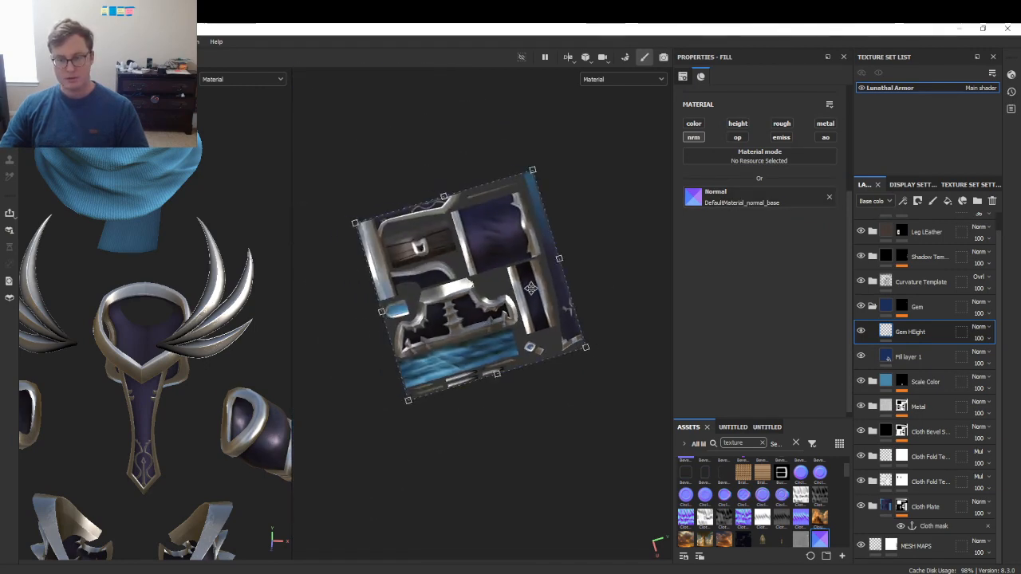
left_click_drag(534, 289, 637, 309)
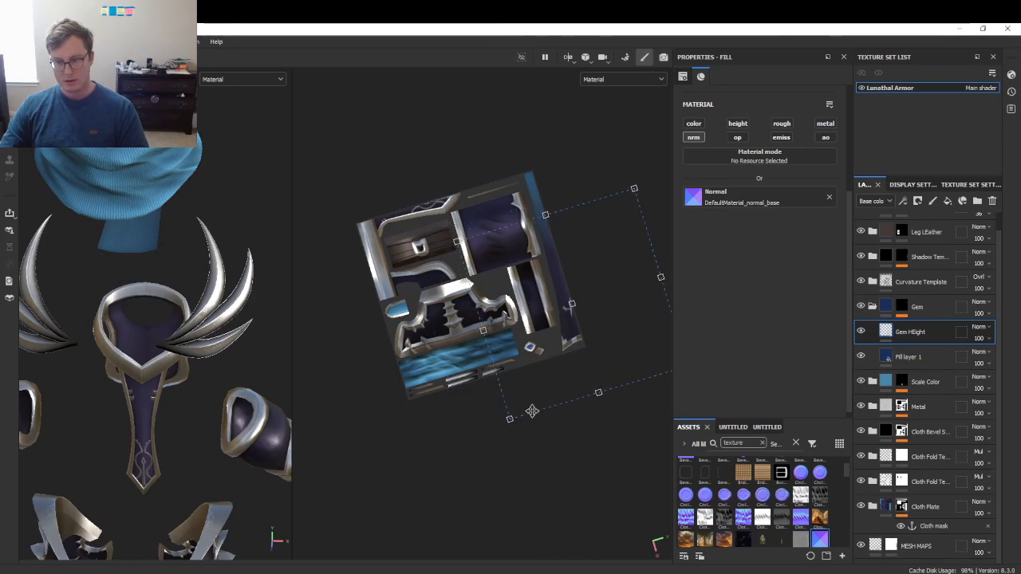
left_click_drag(508, 421, 562, 322)
scroll(587, 333, "up", 7)
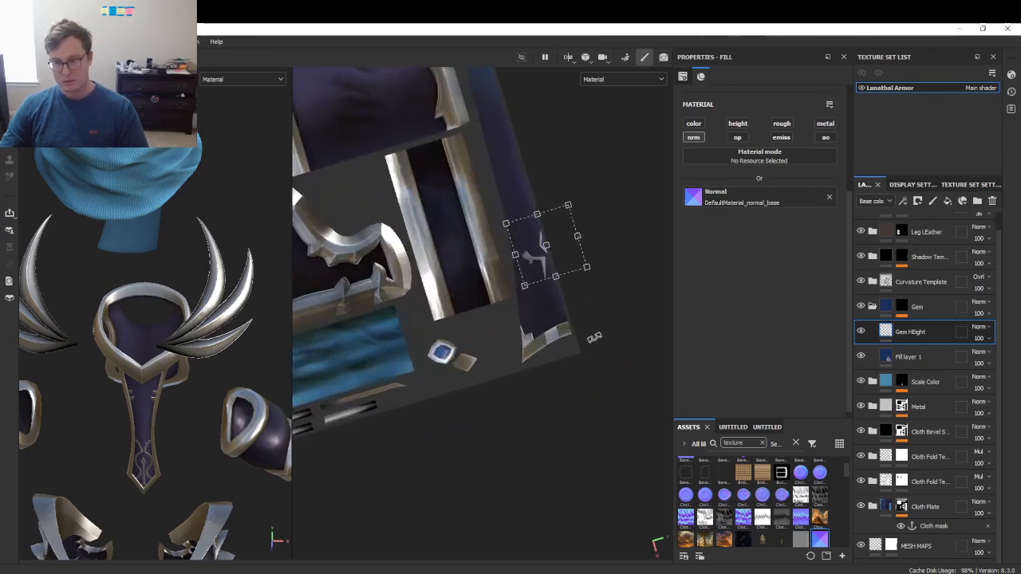
scroll(574, 309, "up", 6)
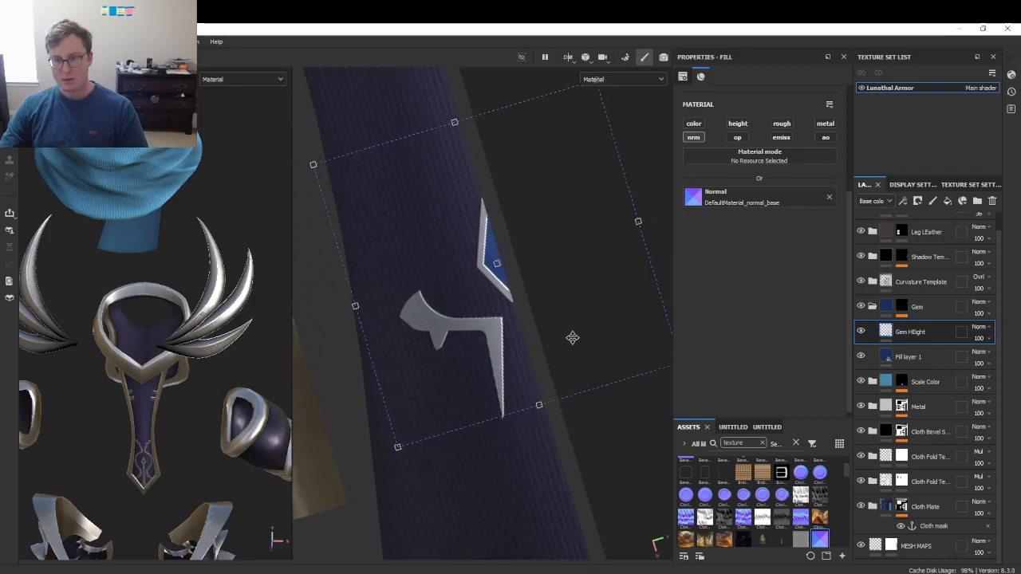
left_click_drag(617, 273, 514, 114)
scroll(516, 242, "up", 4)
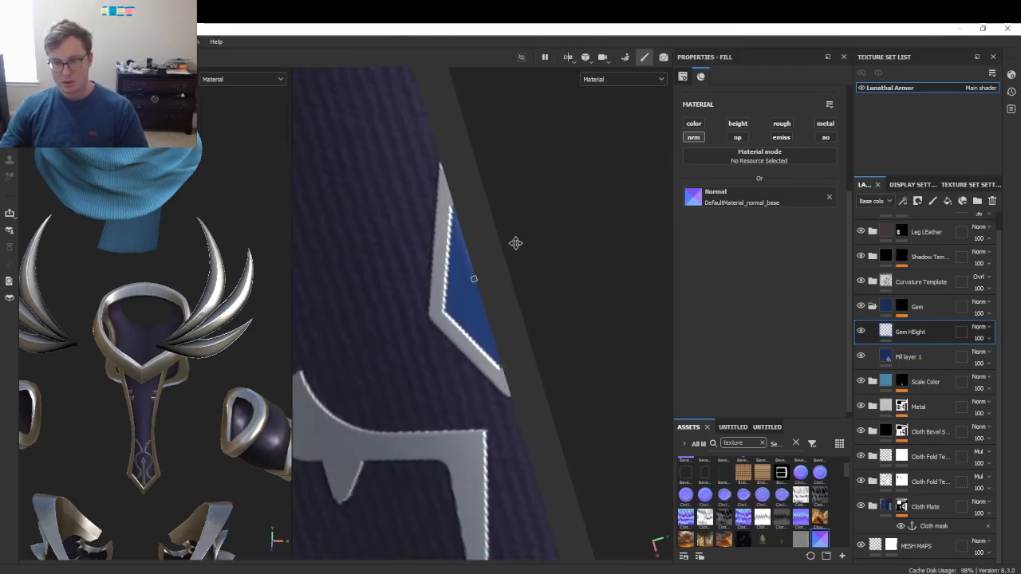
- Set the rotation of the Gem HEight fill's UV projection to 45
scroll(605, 235, "down", 5)
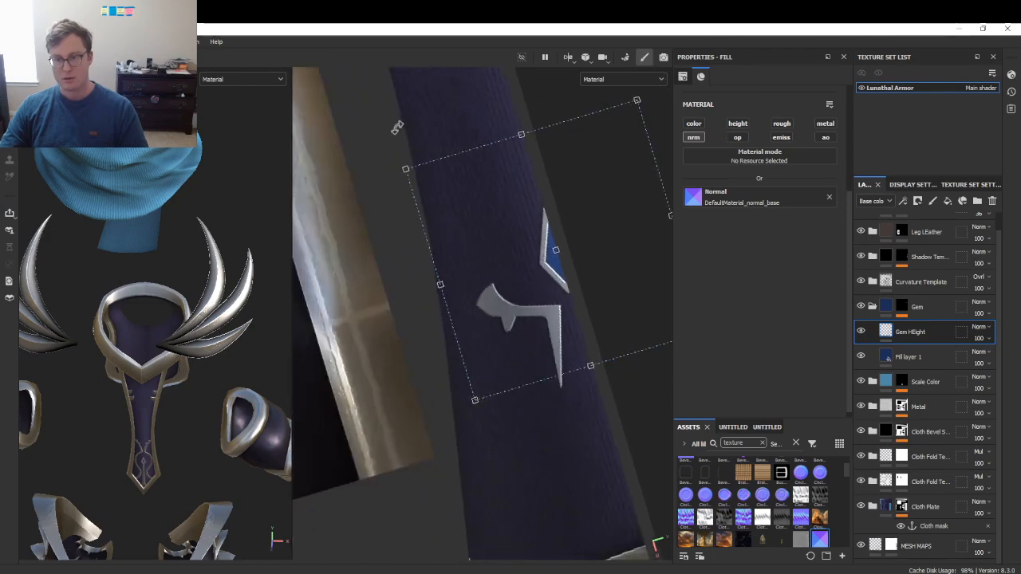
left_click_drag(398, 128, 373, 177)
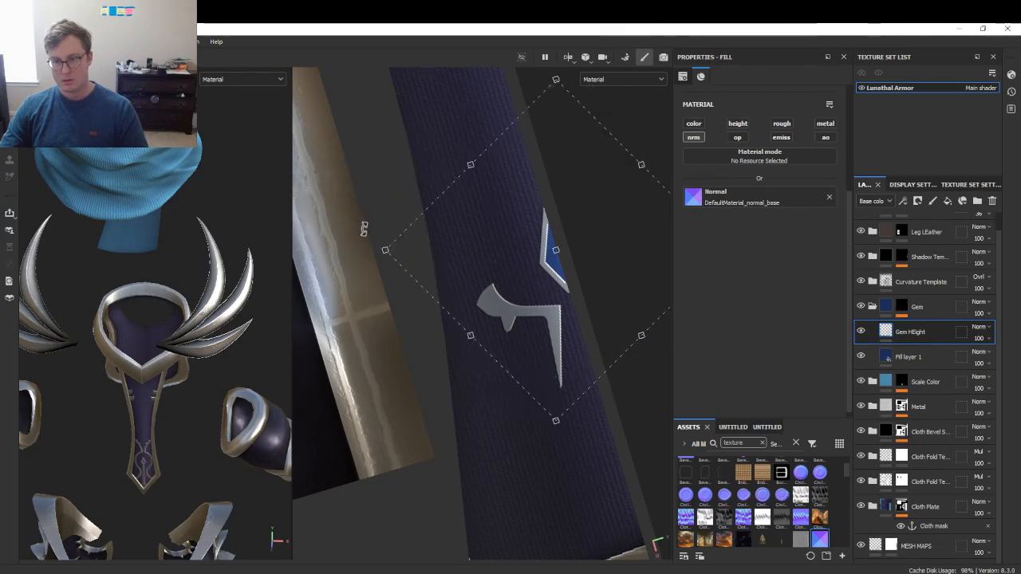
key("ctrl+z")
scroll(758, 189, "up", 3)
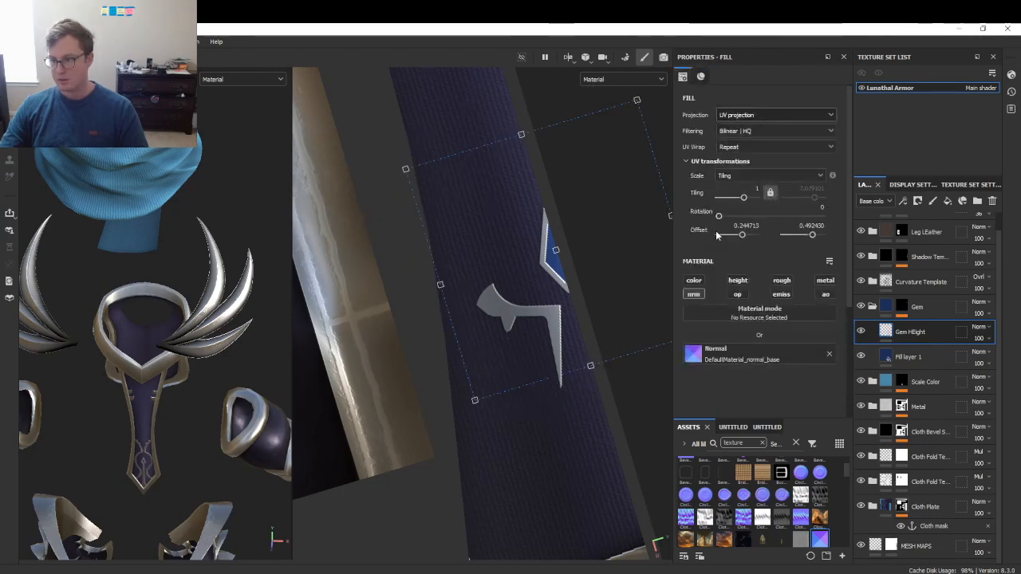
left_click_drag(812, 209, 827, 213)
type("45")
key("Return")
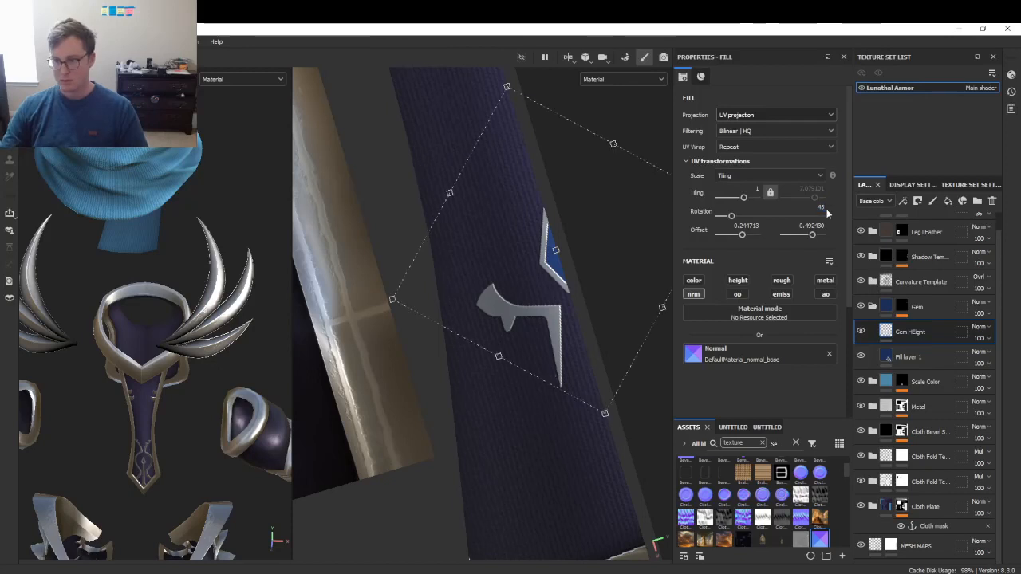
- Nudge the normal map projection on the gem to an offset of about 0.249, 0.493, keeping UV wrap on Repeat
scroll(616, 264, "up", 5)
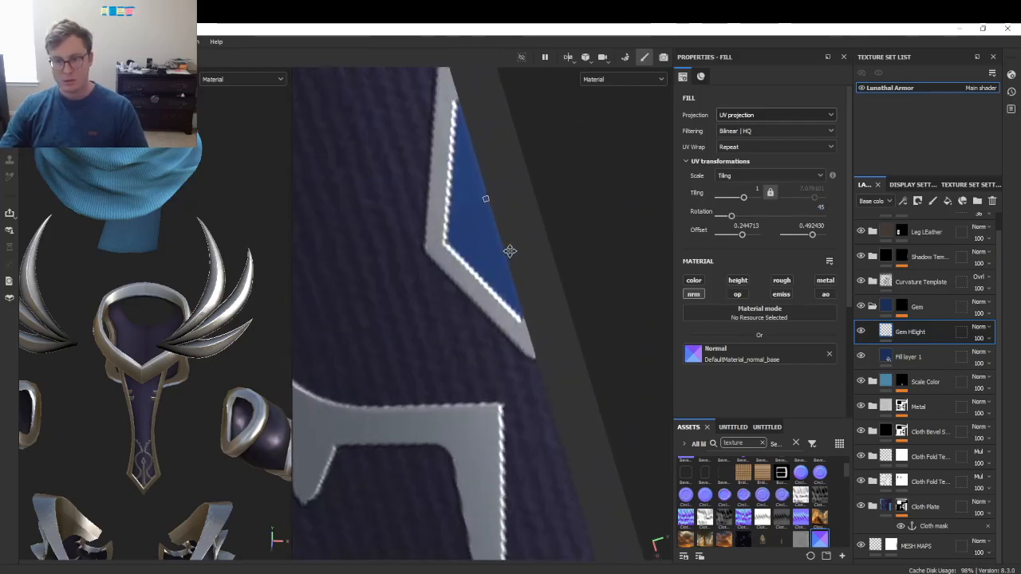
left_click_drag(517, 275, 563, 212, "alt")
left_click_drag(110, 345, 231, 156, "alt")
scroll(190, 349, "up", 5)
scroll(206, 341, "down", 10)
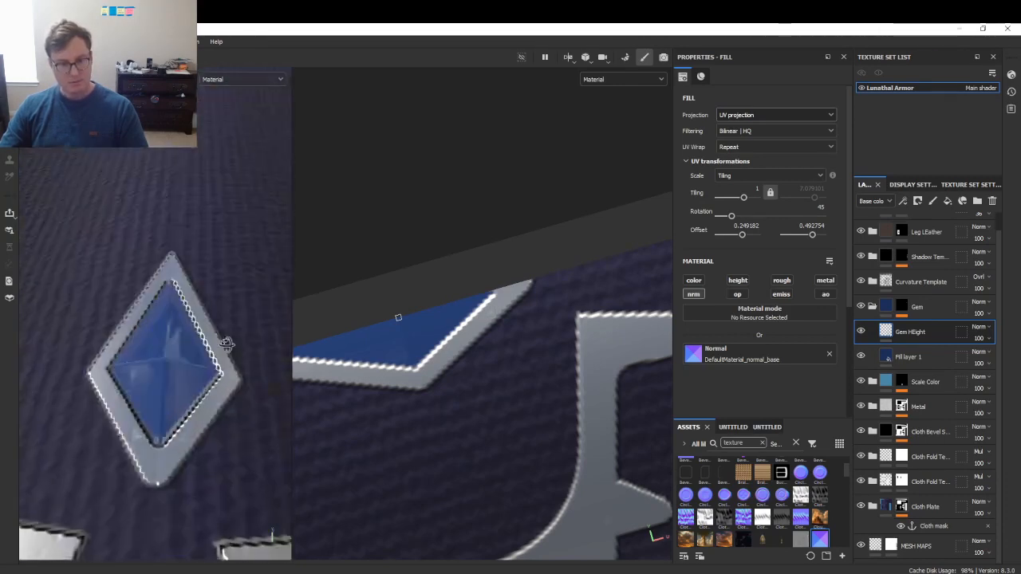
left_click_drag(206, 342, 207, 383, "alt")
scroll(208, 383, "up", 5)
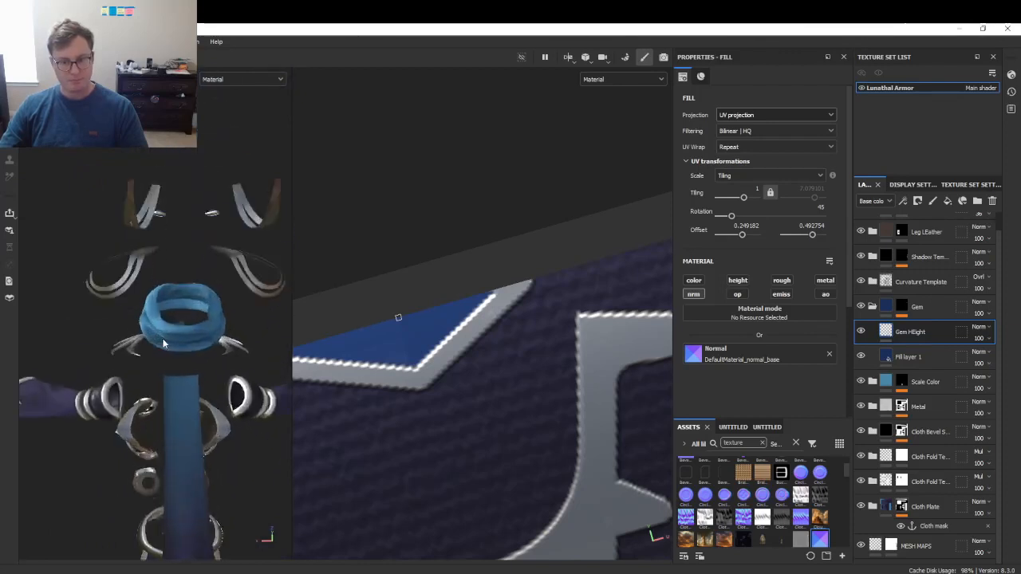
left_click(722, 147)
left_click(513, 248)
- Paint white into the Gem folder's mask with a smaller brush, filling the small diamond frame on the hanging cloth strip
scroll(184, 319, "up", 4)
left_click_drag(184, 319, 183, 276, "alt")
scroll(143, 363, "down", 4)
scroll(165, 213, "up", 3)
scroll(184, 276, "up", 3)
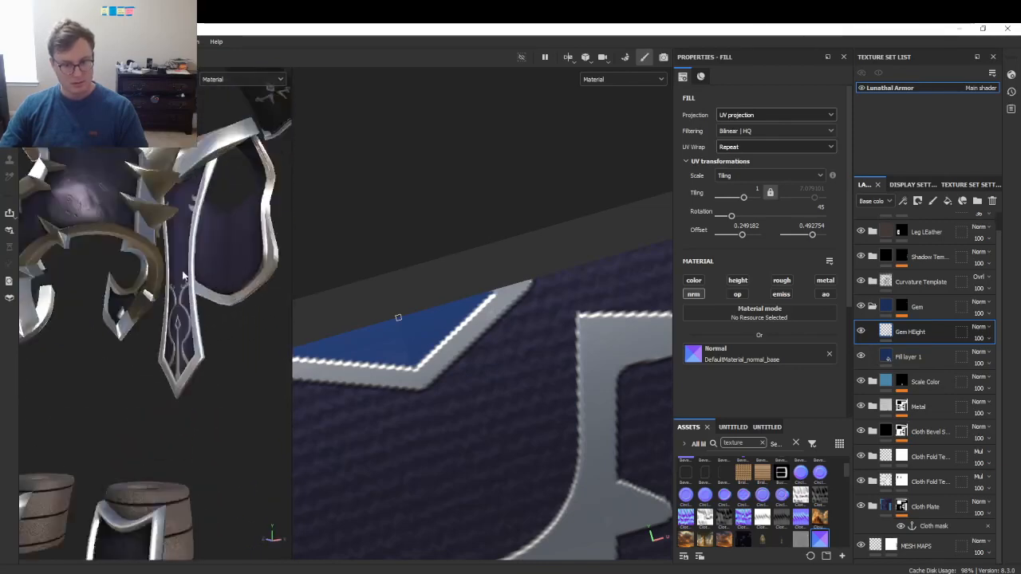
scroll(184, 276, "up", 3)
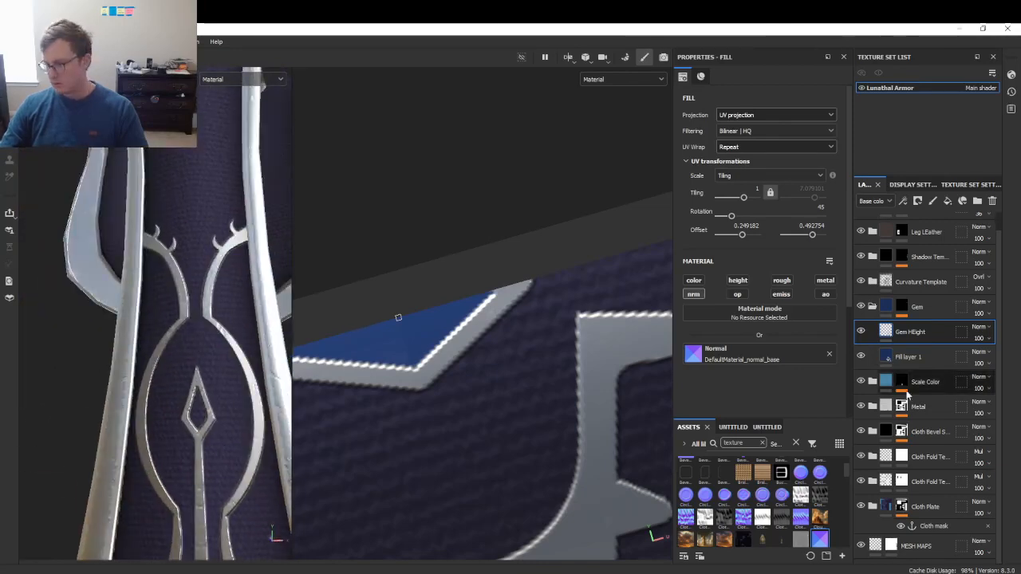
left_click(899, 308)
scroll(196, 367, "up", 4)
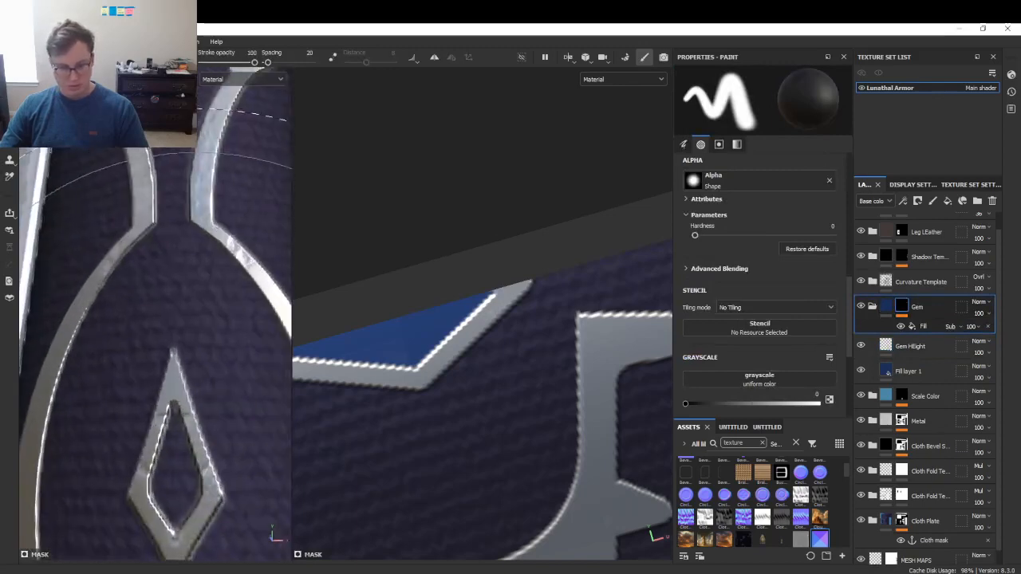
key("bracketleft")
key("bracketleft")
key("bracketleft")
key("bracketleft")
key("bracketleft")
key("bracketleft")
key("bracketleft")
key("bracketleft")
key("bracketleft")
key("bracketleft")
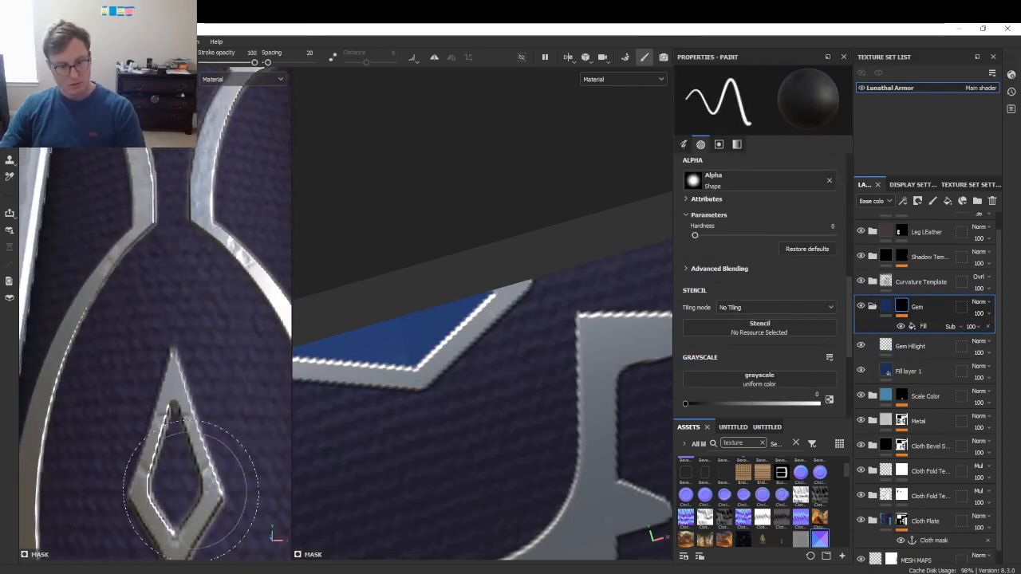
key("x")
left_click(176, 488)
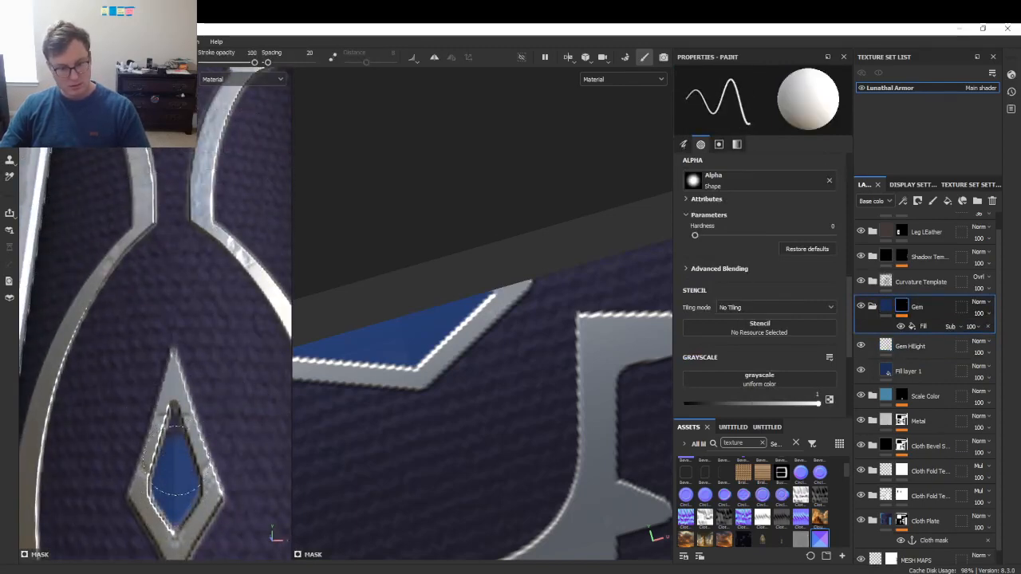
mouse_move(176, 461)
left_mouse_down()
mouse_move(171, 388)
mouse_move(182, 371)
mouse_move(307, 383)
left_mouse_up()
- Reduce the brush size for white painting on the Gem folder's mask over the small diamond gem
key("x")
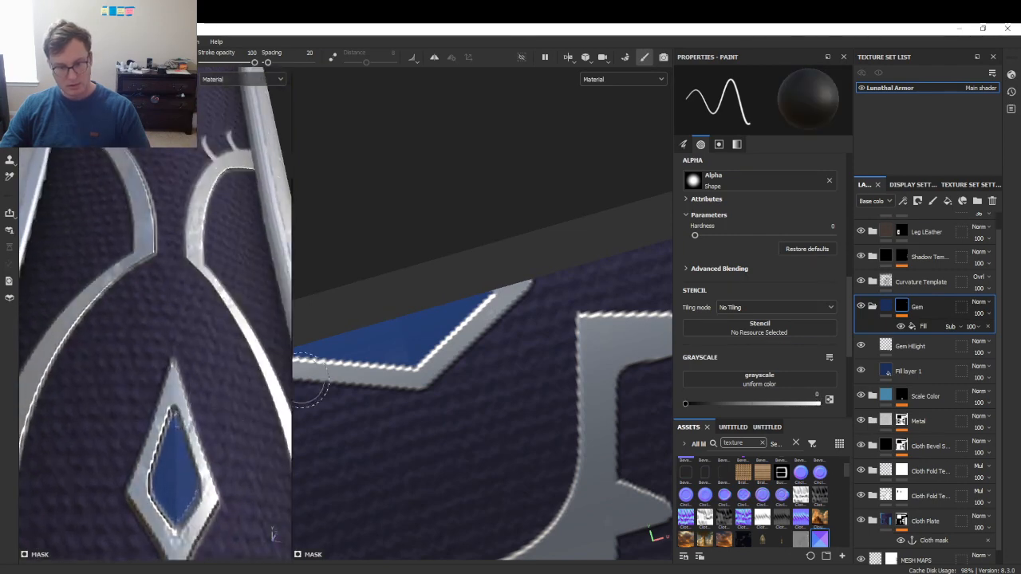
key("x")
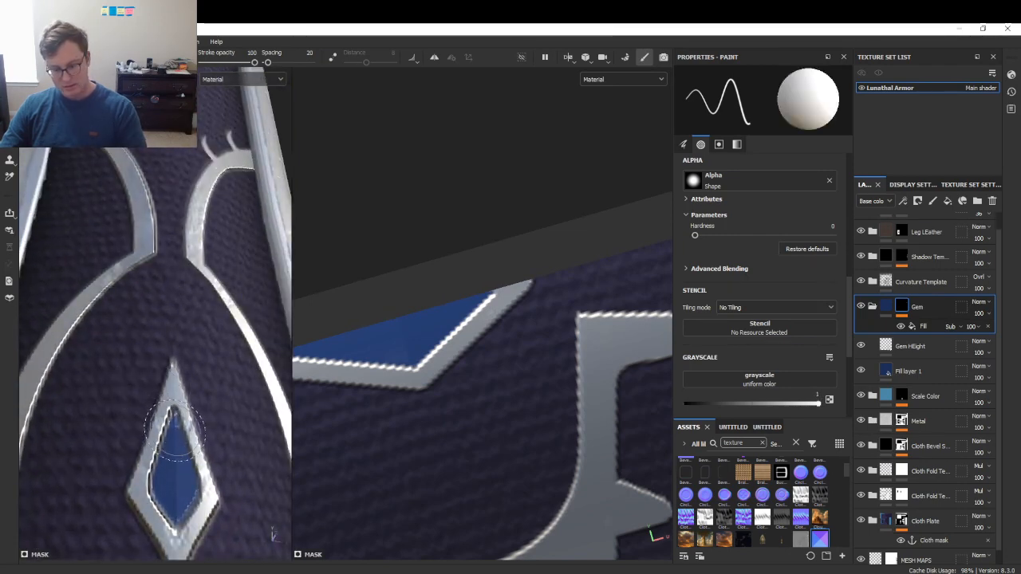
right_click_drag(175, 431, 156, 430, "ctrl")
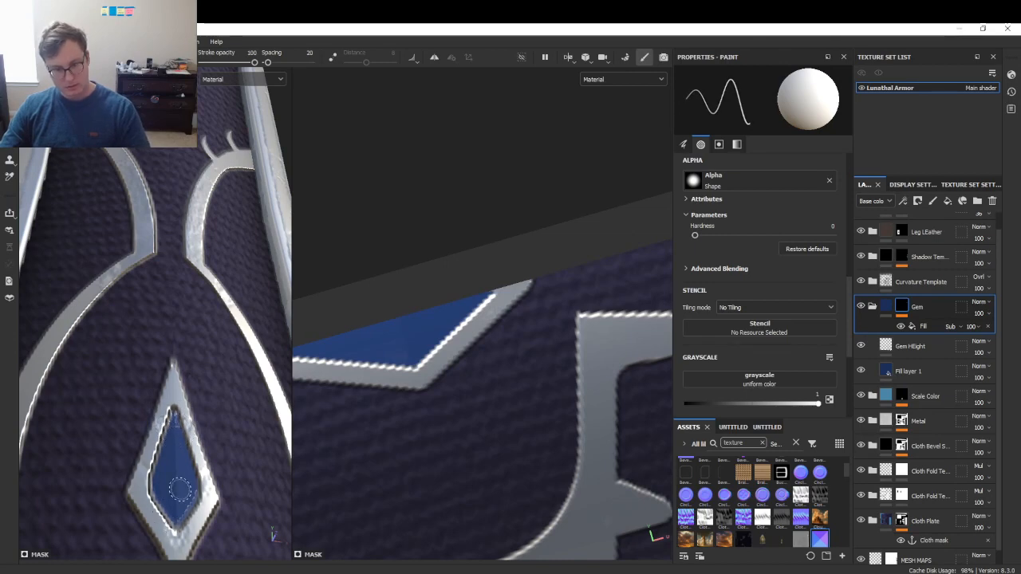
- Duplicate the Gem HEight layer and move the copy's UV projection to an offset of about -0.131, -0.055
scroll(587, 301, "down", 15)
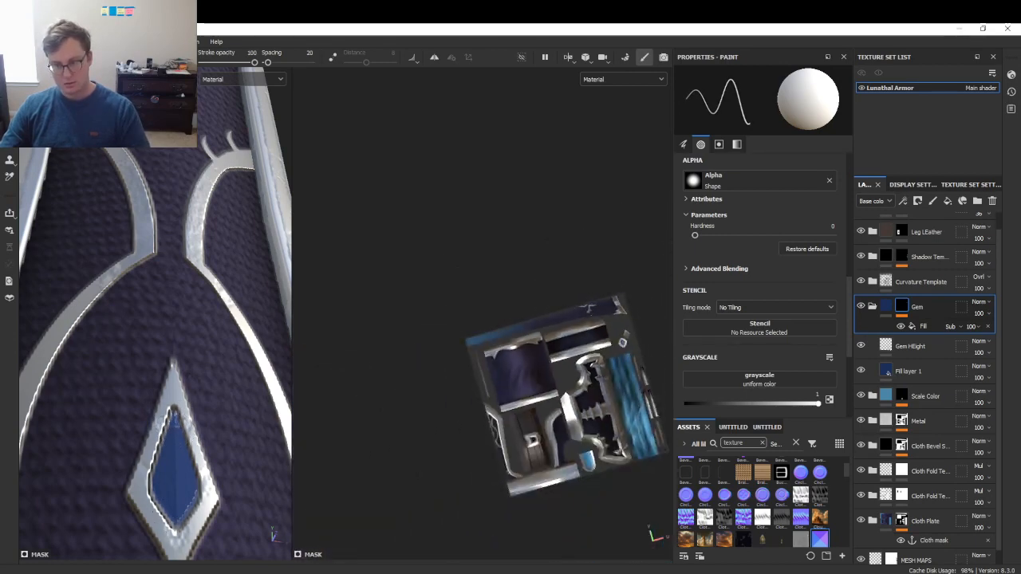
left_click_drag(621, 359, 613, 406, "alt")
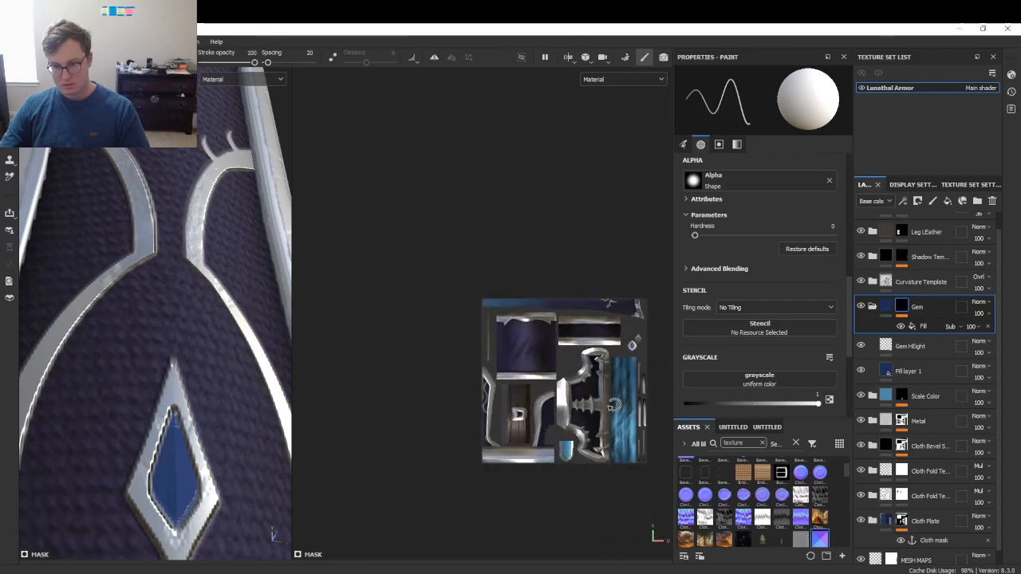
middle_click_drag(608, 376, 591, 356, "alt")
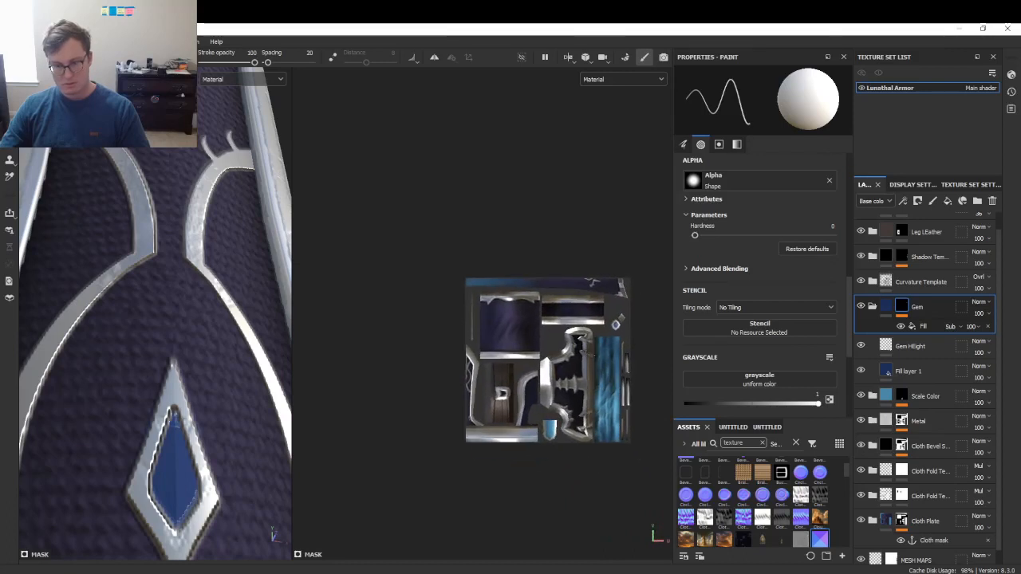
left_click(910, 345)
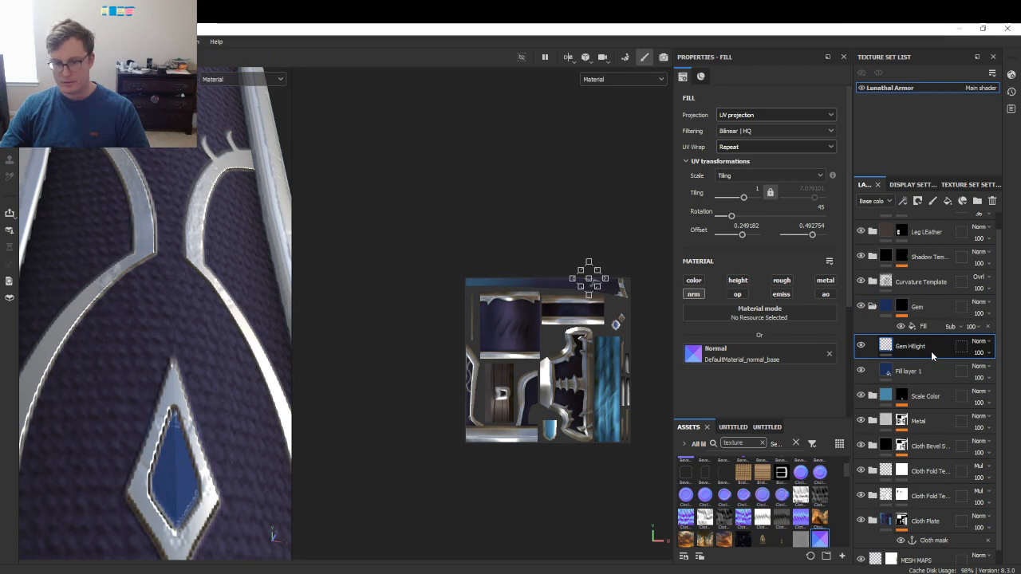
key("ctrl+d")
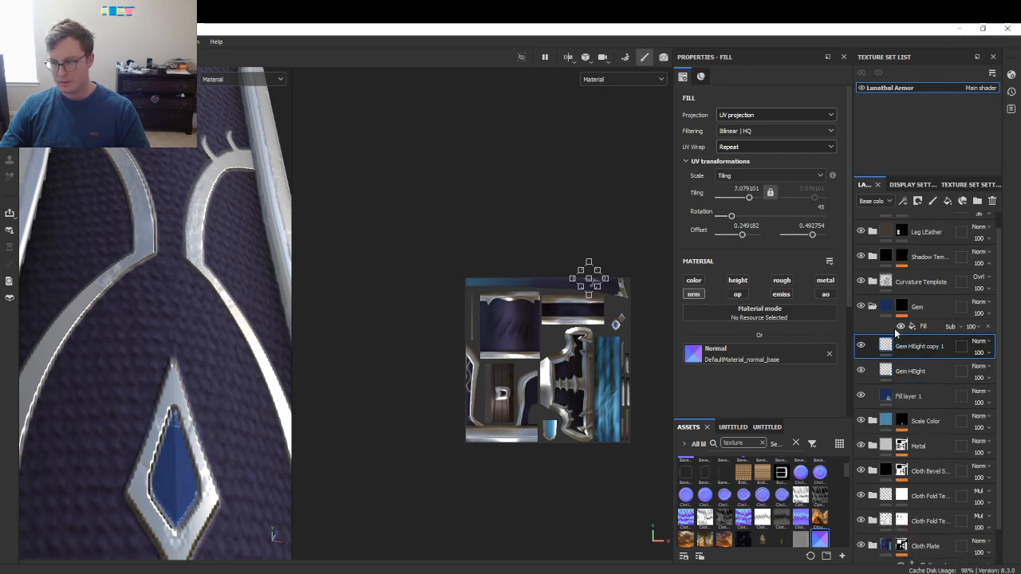
scroll(596, 284, "up", 2)
left_click_drag(586, 284, 491, 421)
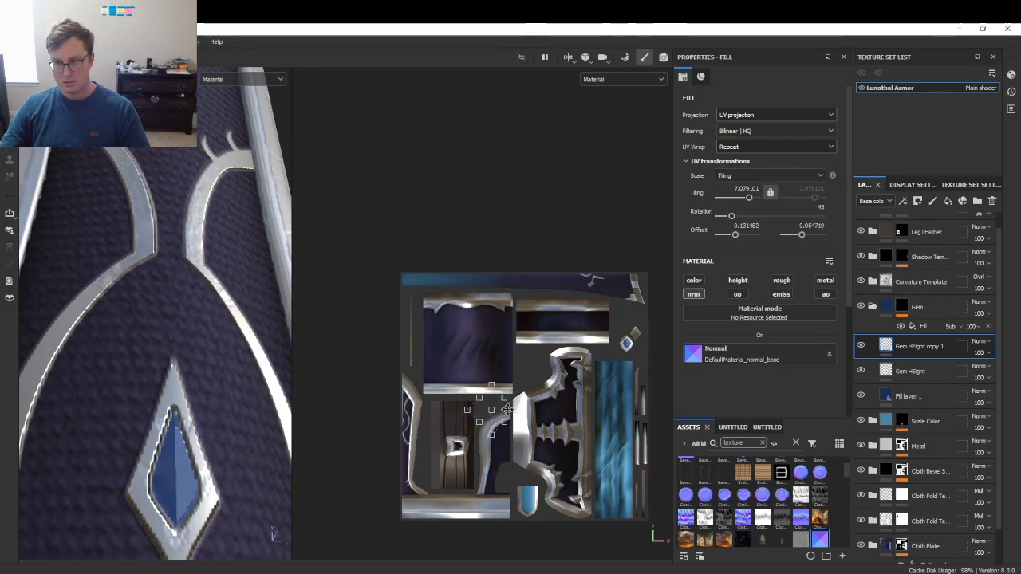
- Set UV wrap to None on both the Gem HEight copy and the original Gem HEight layer
left_click(785, 149)
left_click(764, 163)
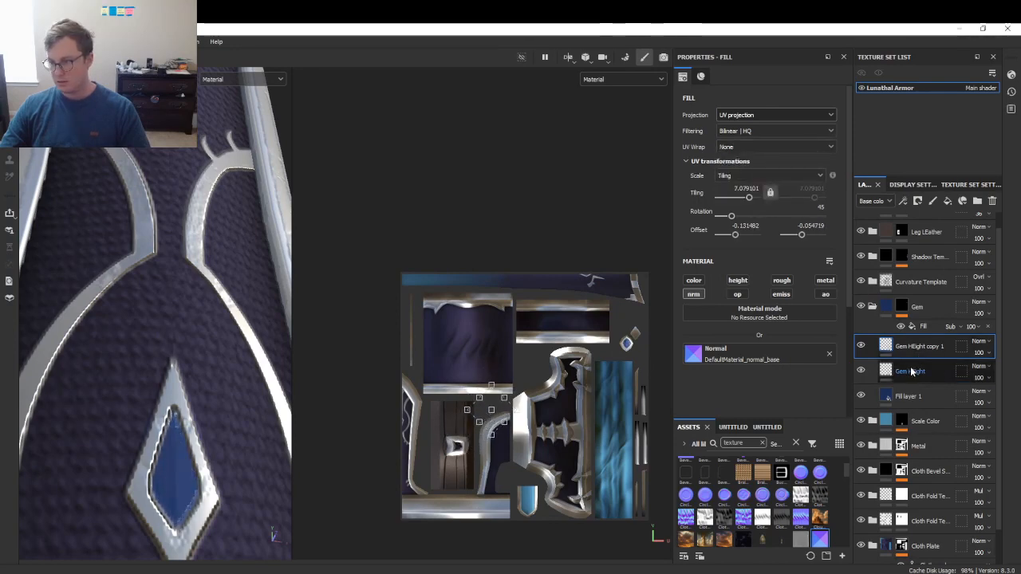
left_click(915, 372)
left_click(749, 148)
left_click(741, 164)
- Move the Gem HEight copy's UV projection onto the small diamond at the cloth strip's UV edge, offset about -0.494, -0.099
left_click(909, 348)
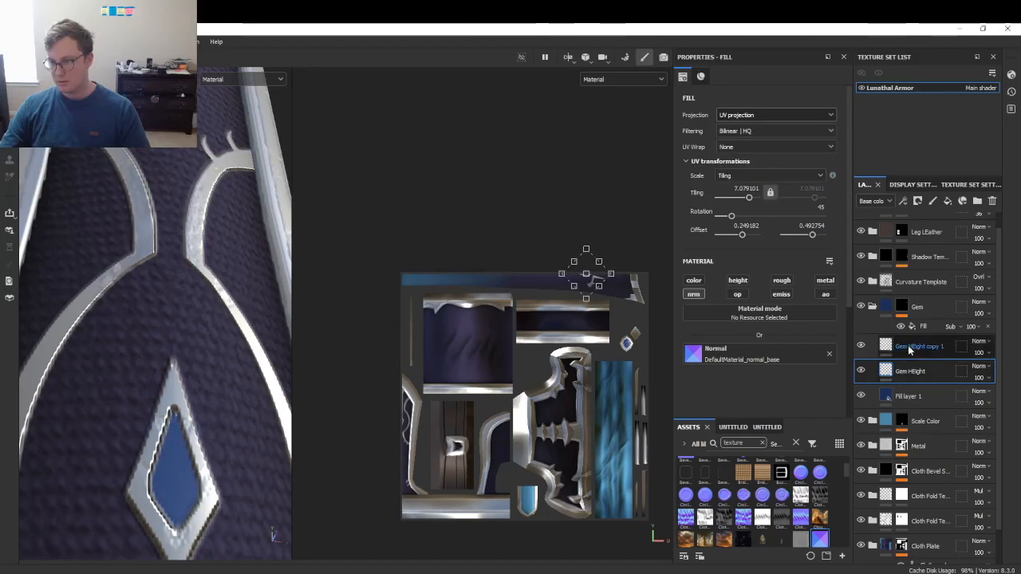
scroll(498, 439, "up", 7)
middle_click_drag(499, 439, 586, 349, "alt")
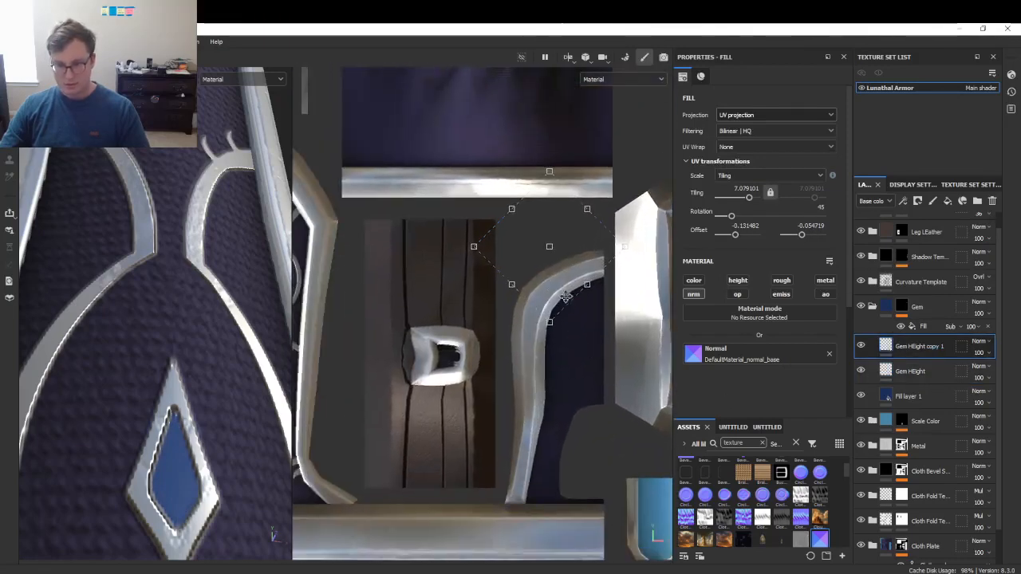
left_click_drag(551, 283, 588, 358)
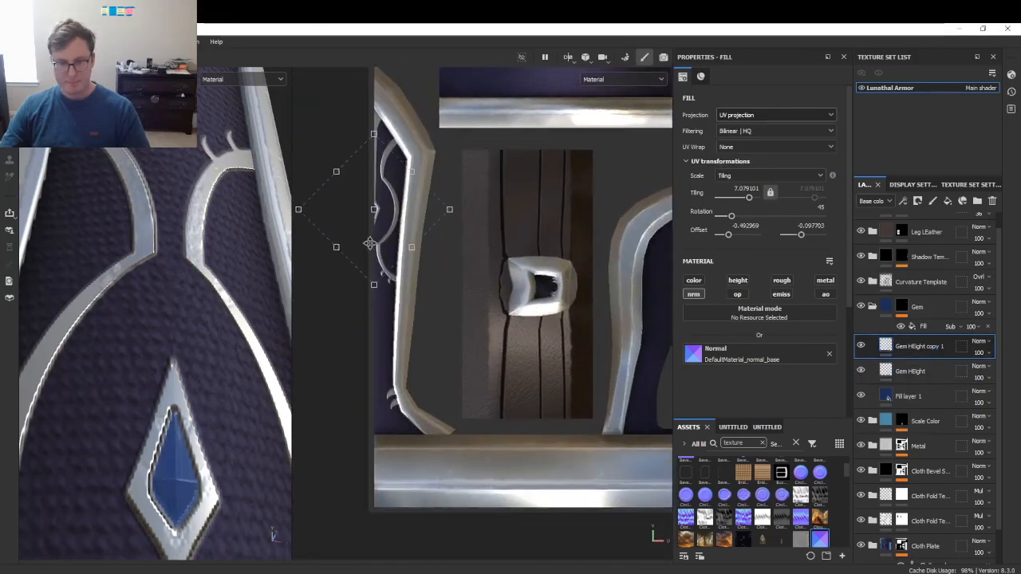
left_click_drag(364, 239, 434, 369)
scroll(435, 368, "up", 3)
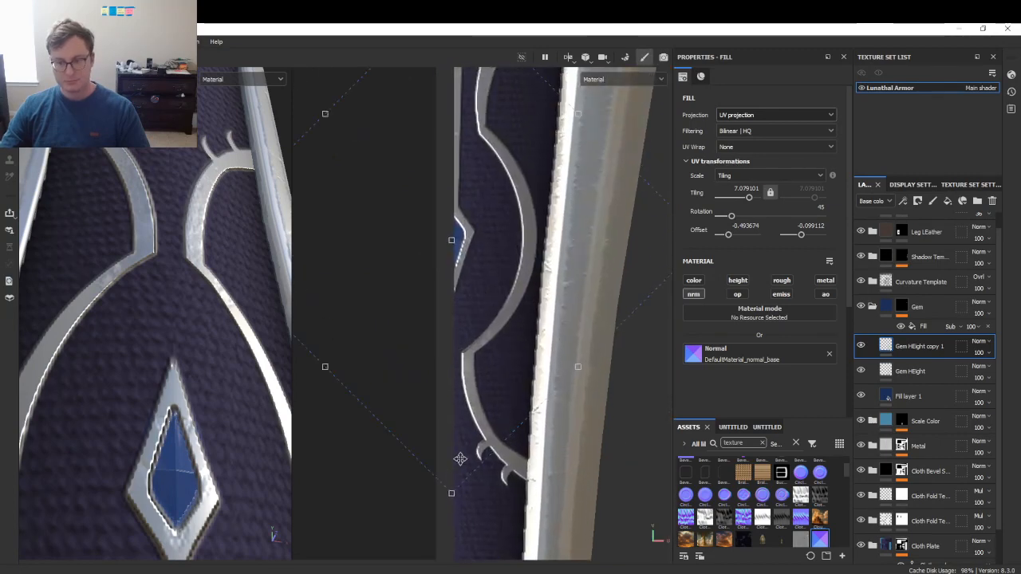
- Fine-tune the copied normal map projection to an offset of about -0.493, -0.097 so the facets centre on the small gem
left_click_drag(453, 359, 453, 354)
middle_click_drag(465, 333, 467, 366, "alt")
scroll(466, 366, "up", 2)
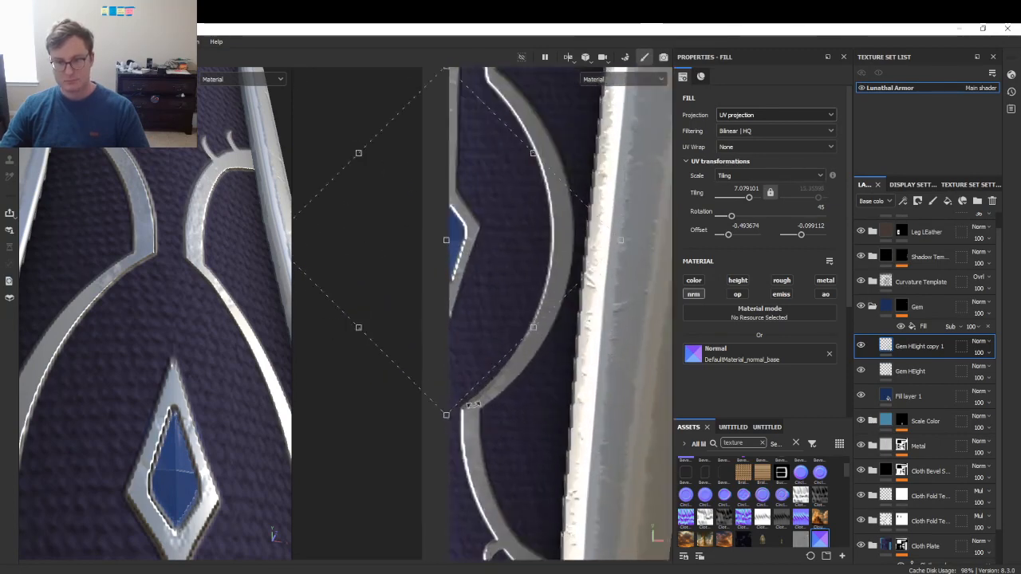
left_click_drag(472, 316, 475, 309)
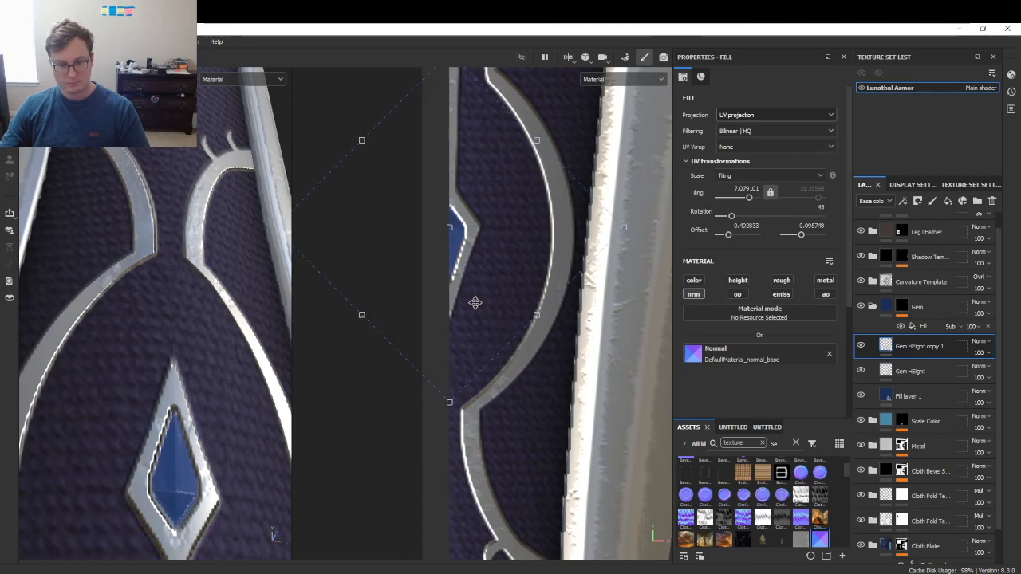
left_click_drag(454, 285, 457, 290)
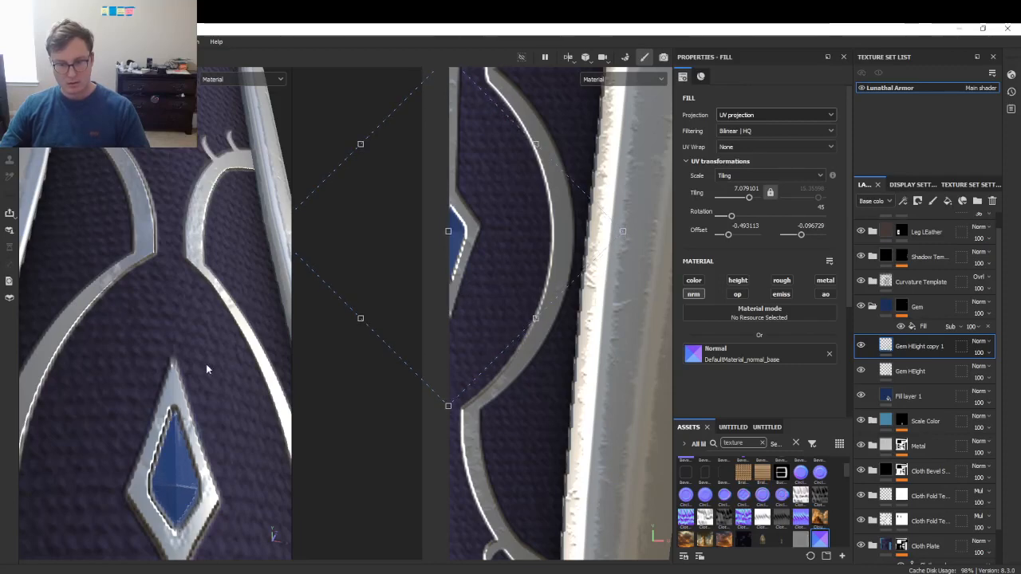
- Examine the textured armor pieces from several angles and distances around the whole model
scroll(242, 384, "down", 5)
left_click_drag(244, 385, 232, 344, "alt")
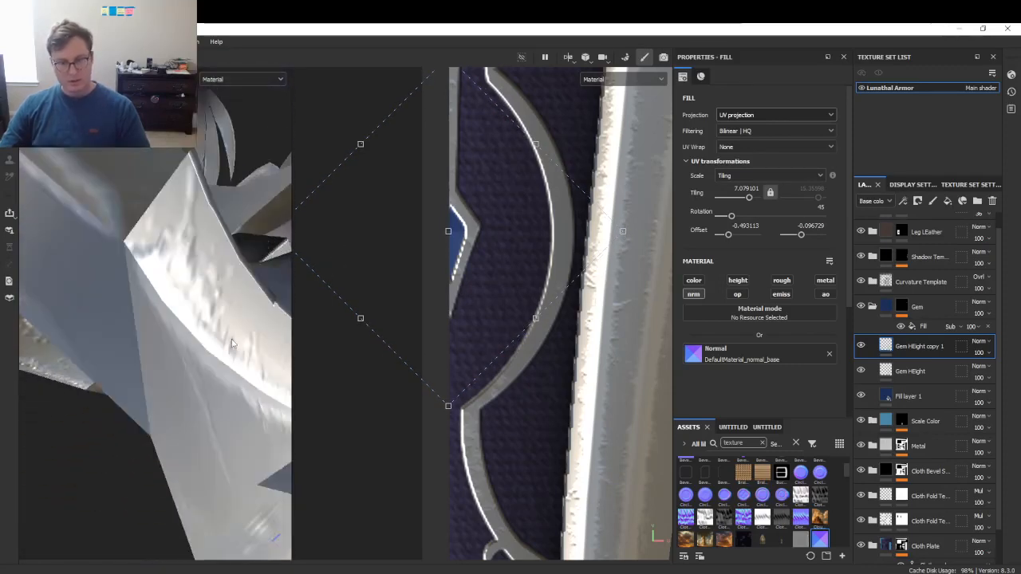
left_click_drag(505, 289, 451, 364, "alt")
left_click_drag(550, 364, 563, 261, "alt")
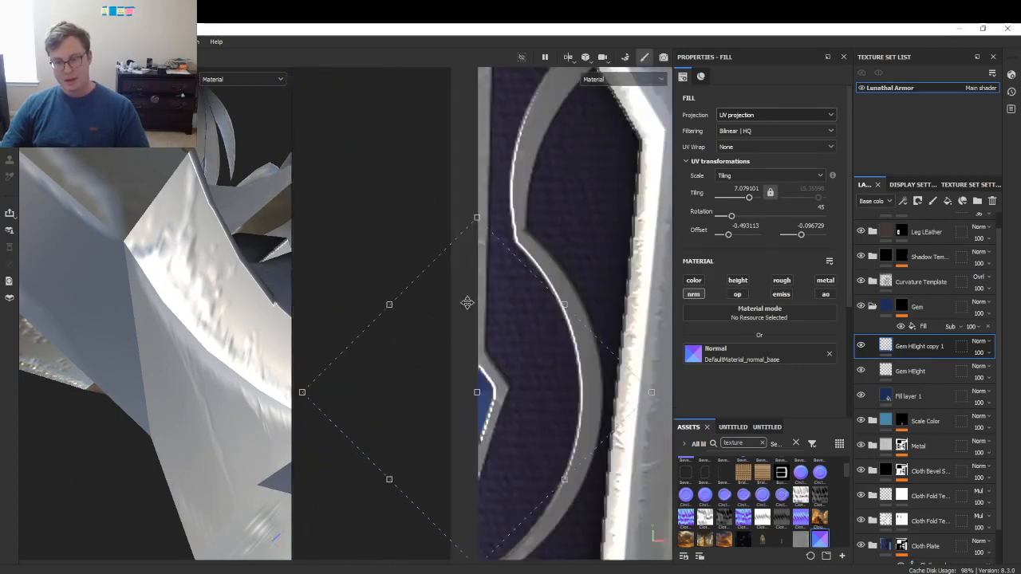
key("f")
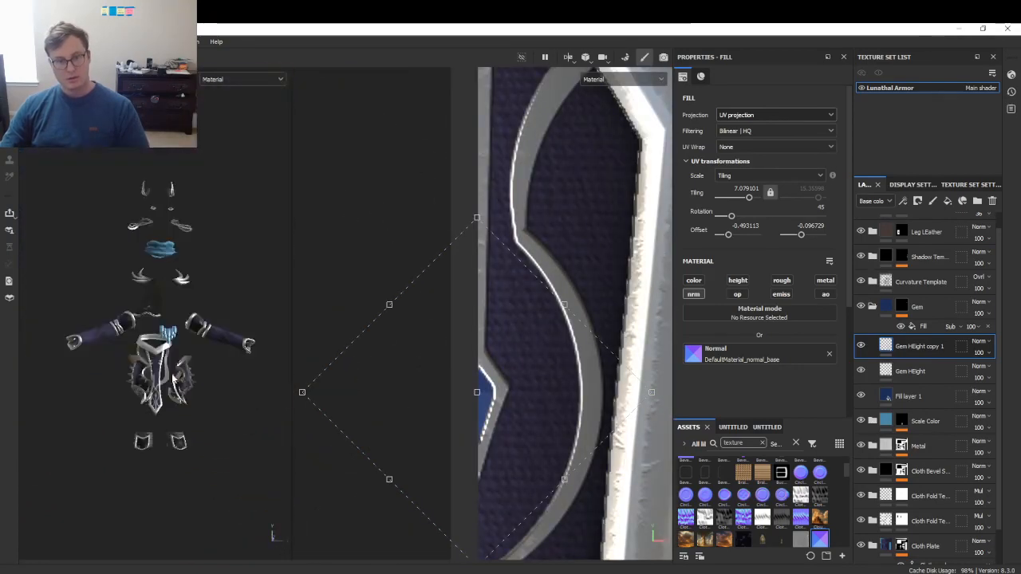
left_click_drag(173, 378, 224, 377, "alt")
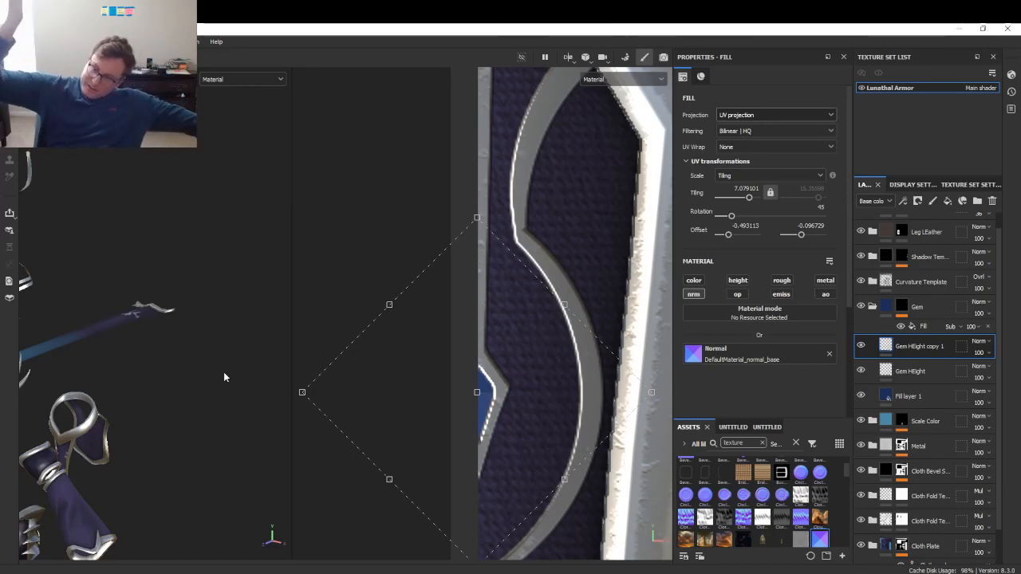
scroll(162, 301, "down", 5)
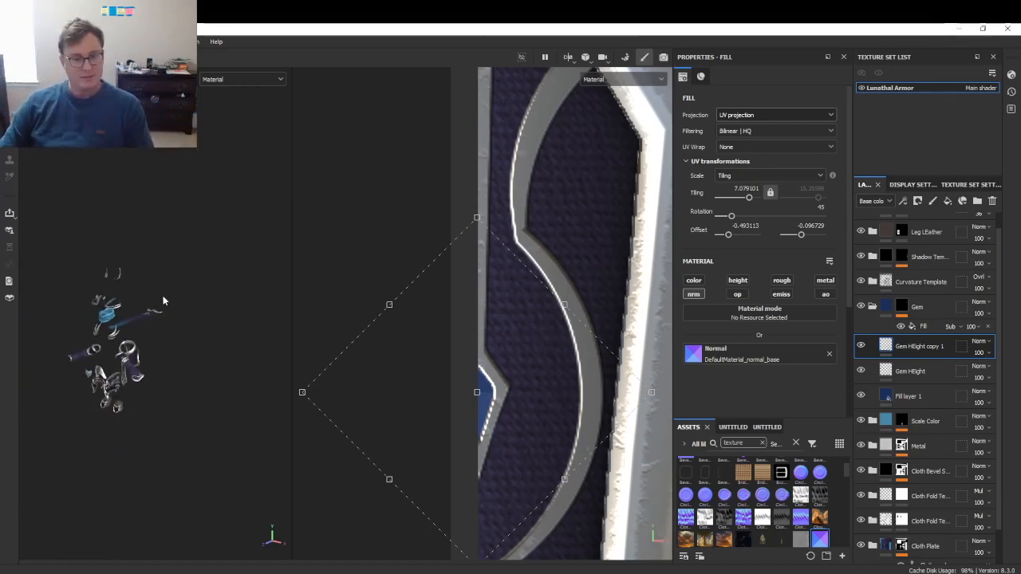
scroll(162, 301, "up", 8)
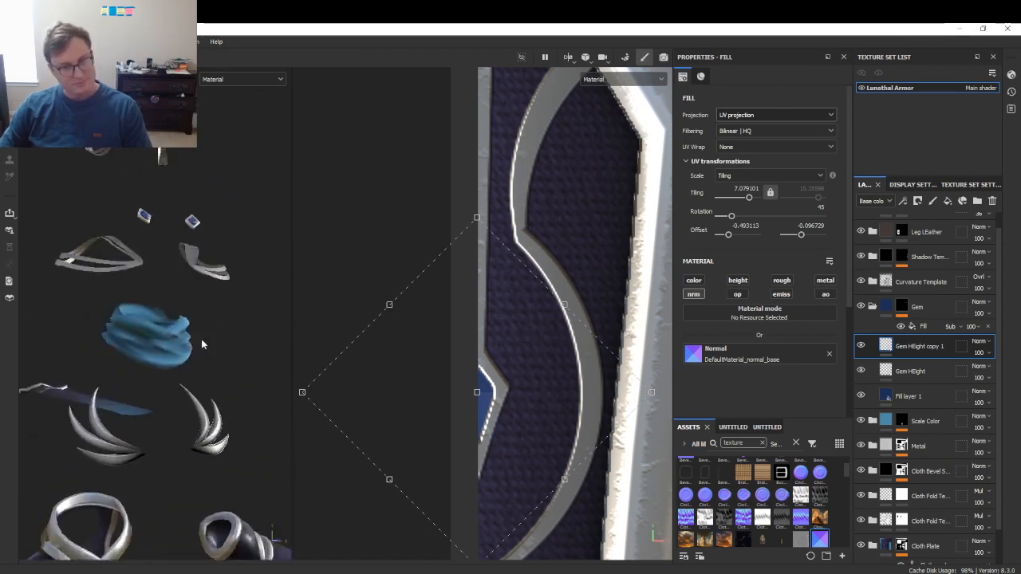
scroll(202, 344, "up", 3)
left_click_drag(202, 344, 284, 258, "alt")
scroll(223, 295, "down", 4)
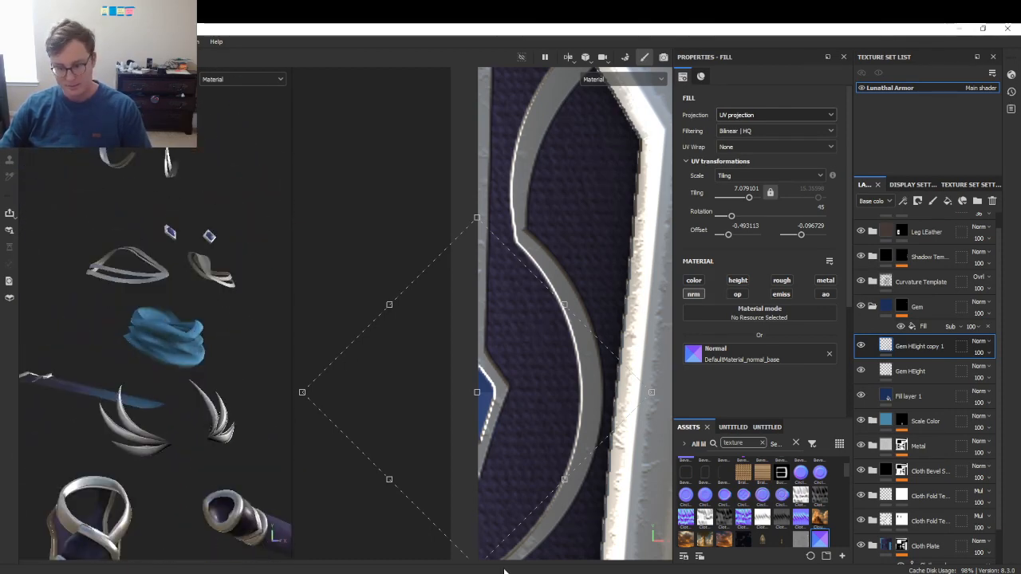
- Switch to the sticky note, delete the "- Feathers Fixed" line from the Lunathal to-do list, and return to the armor project
key("alt+Tab")
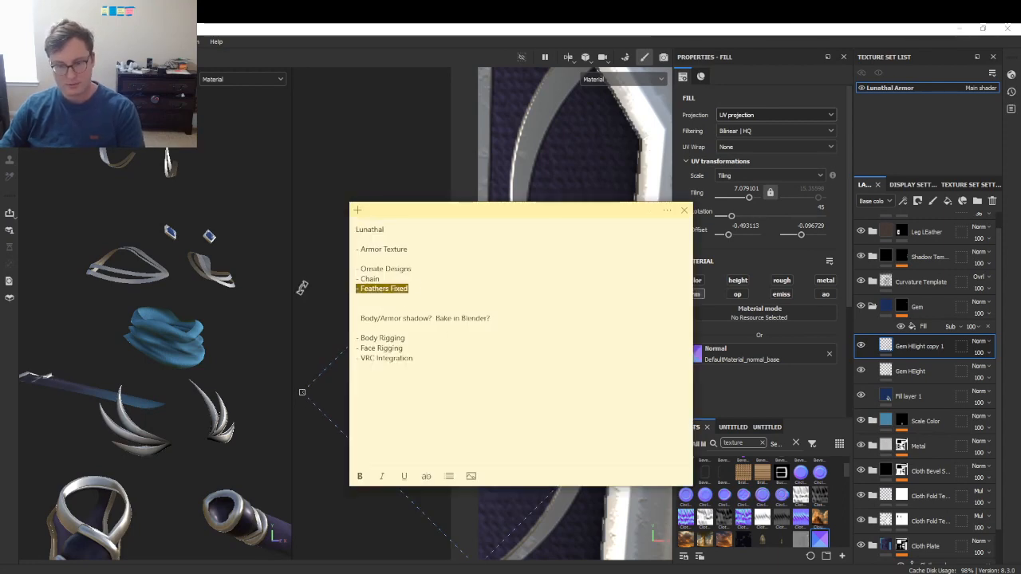
key("BackSpace")
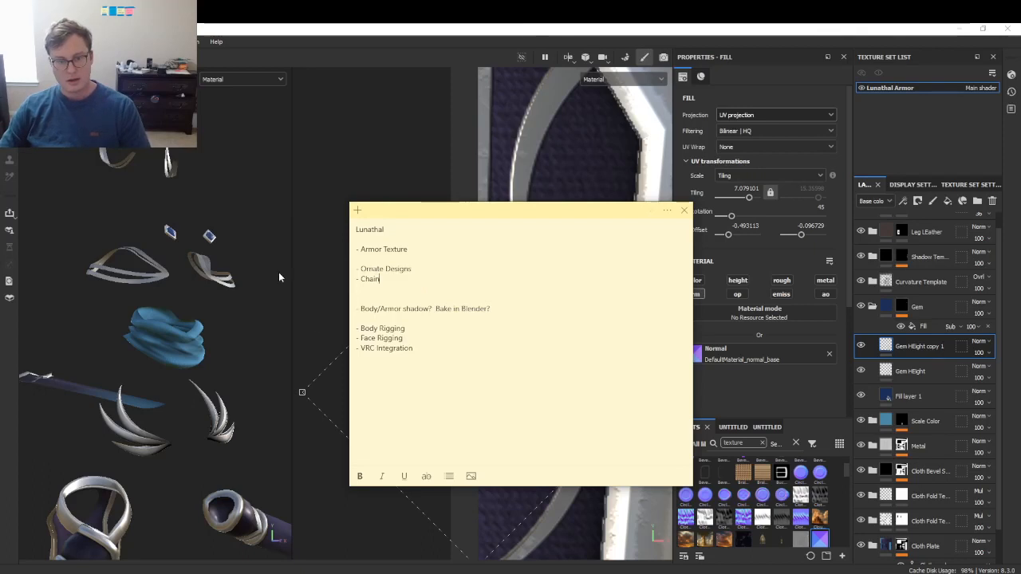
key("alt+Tab")
- Widen the 3D view and examine the armor set from the front
left_click_drag(290, 303, 464, 296)
left_click_drag(379, 307, 332, 366, "alt")
middle_click_drag(346, 383, 350, 302, "alt")
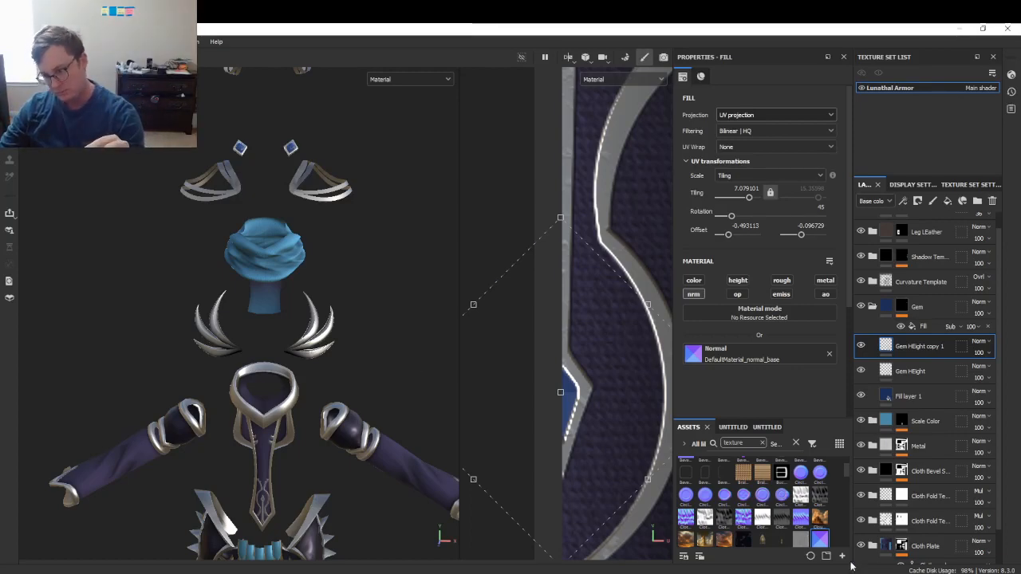
- Export the Lunathal Armor textures as 8-bit PNG files at size 4096 with the UNITY_Poiyomi v4 template, and save the export settings
left_click(9, 42)
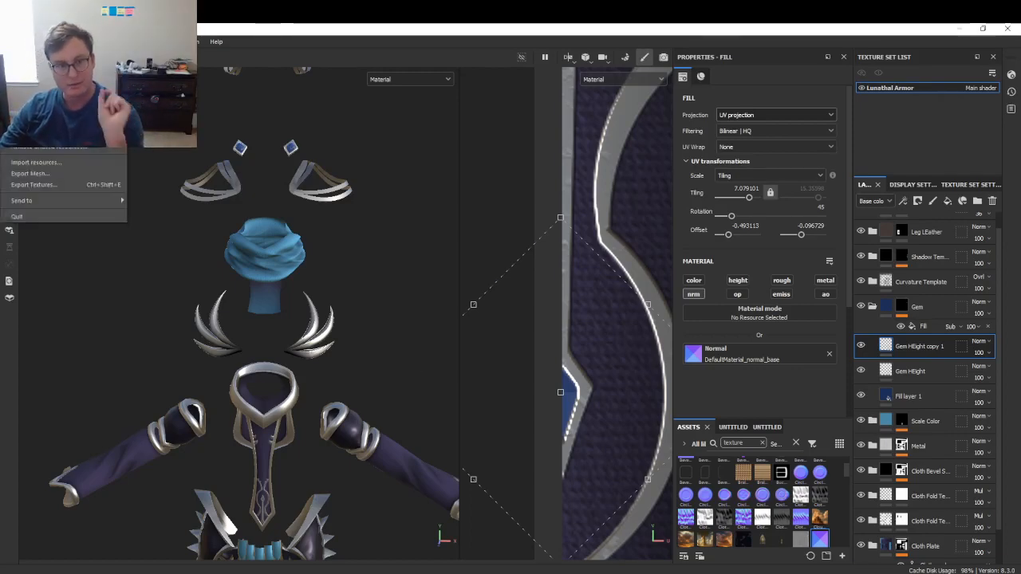
left_click(37, 185)
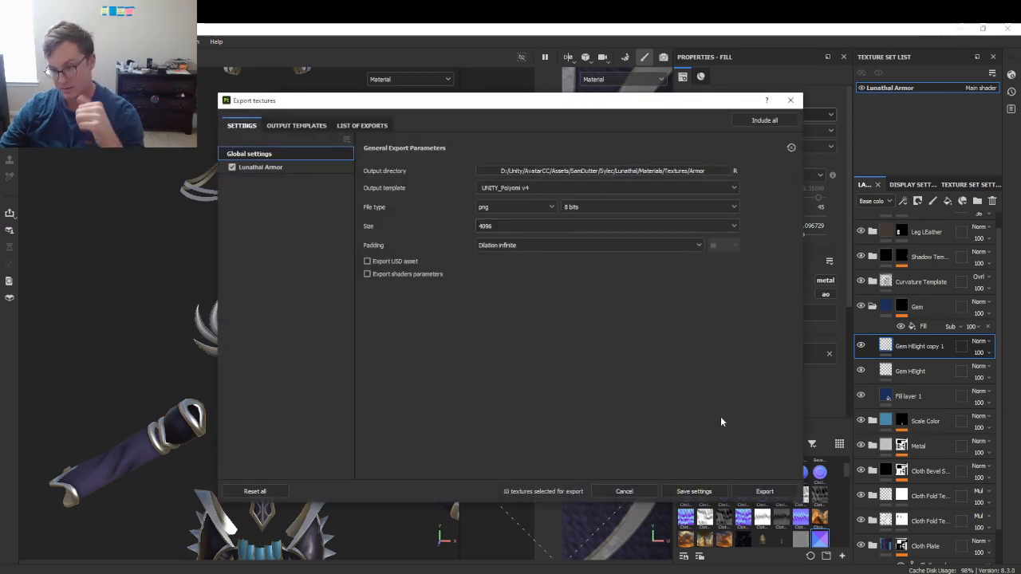
left_click(764, 491)
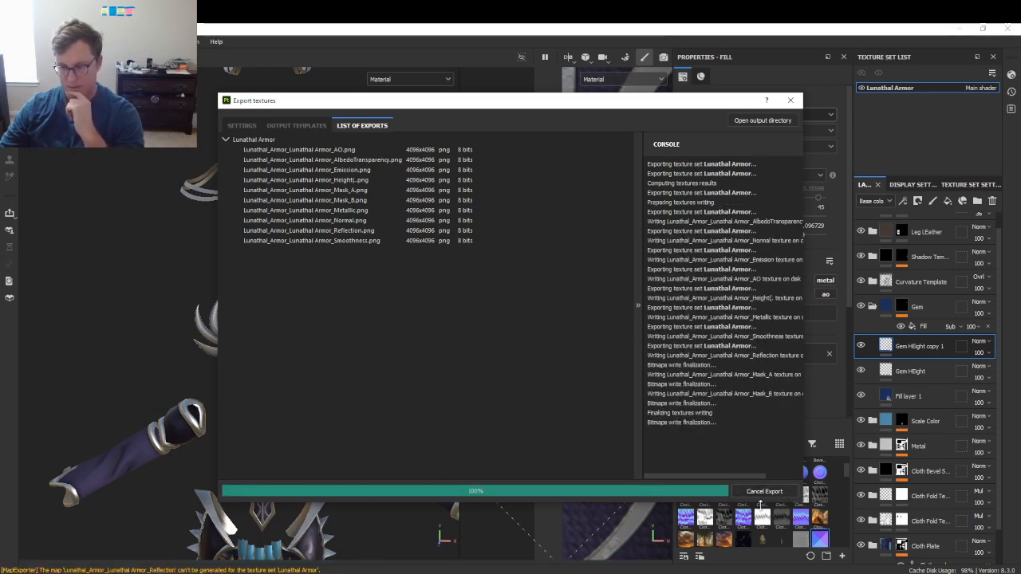
left_click(694, 491)
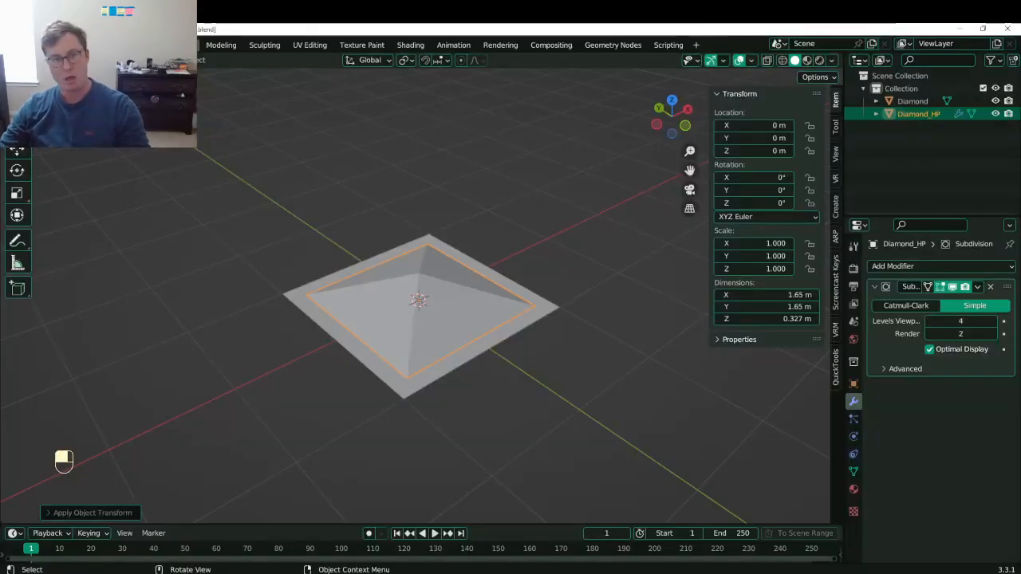
- Switch to Blender and open the most recent Lunathal character file in place of the diamond scene
left_click(32, 44)
mouse_move(72, 82)
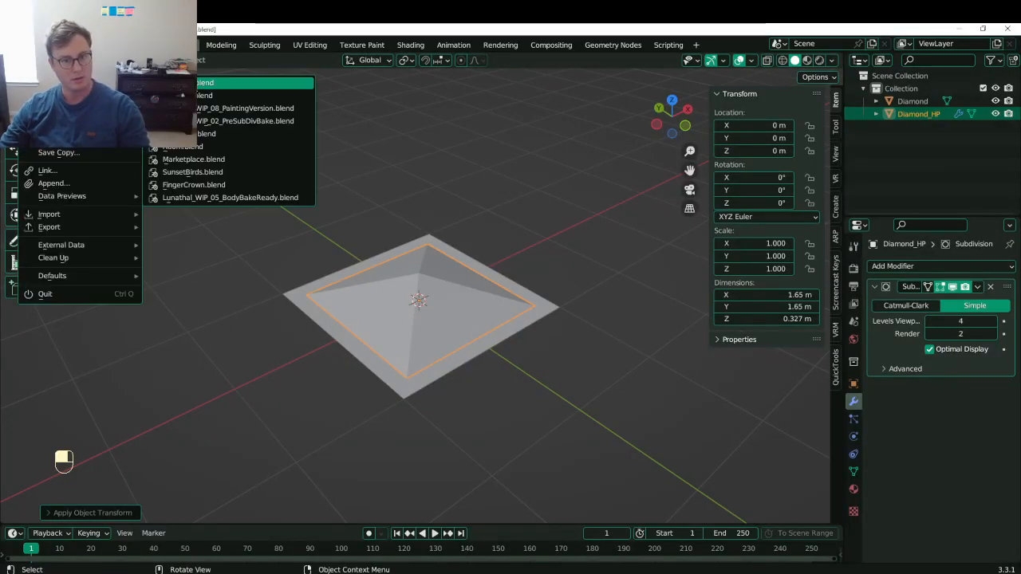
left_click(255, 82)
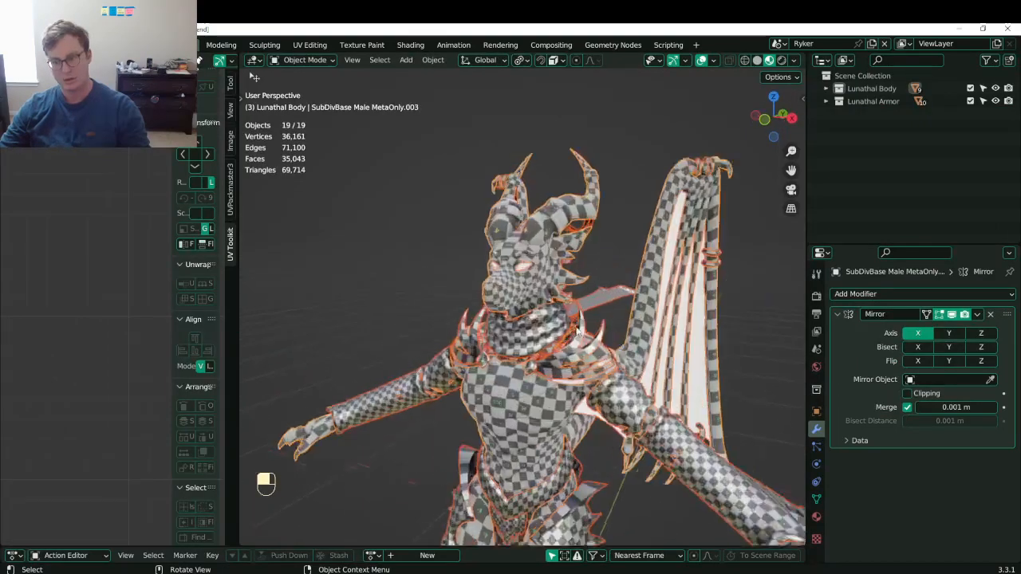
- Save the Lunathal file and select only the feather-like armor pieces around the character's neck
middle_click_drag(558, 279, 573, 318)
key("ctrl+s")
scroll(591, 276, "down", 4)
left_click(527, 316)
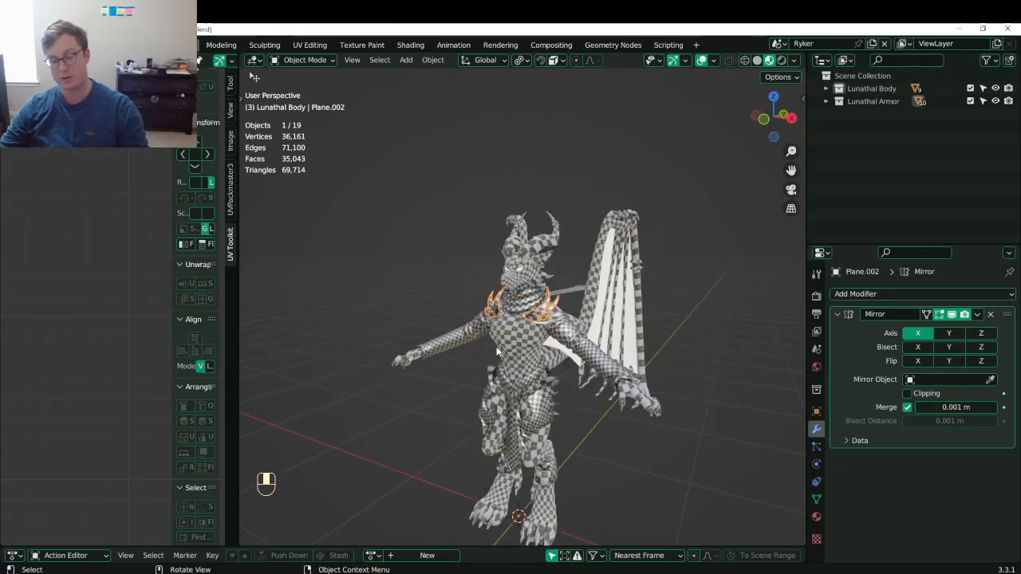
- Switch to the Lunathal to-do note and move the "- Chain" item directly below the Body/Armor shadow item
key("alt+Tab")
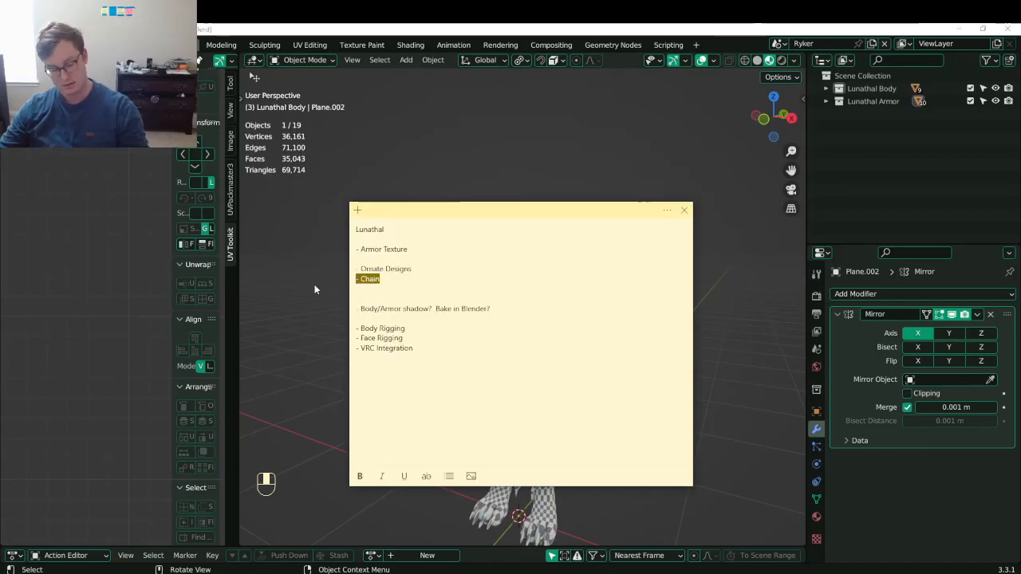
key("BackSpace")
key("Return")
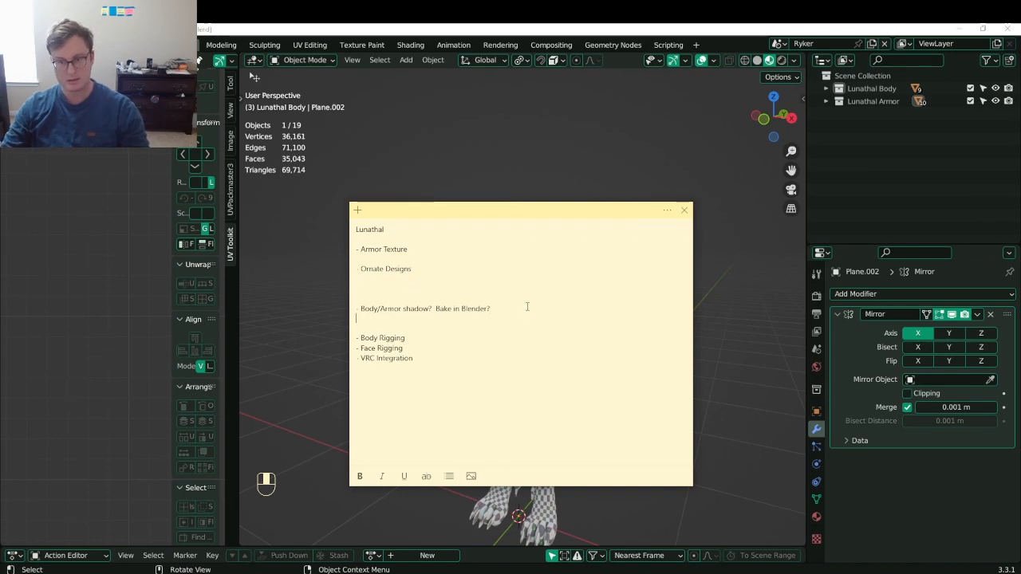
key("Return")
type("- Chain")
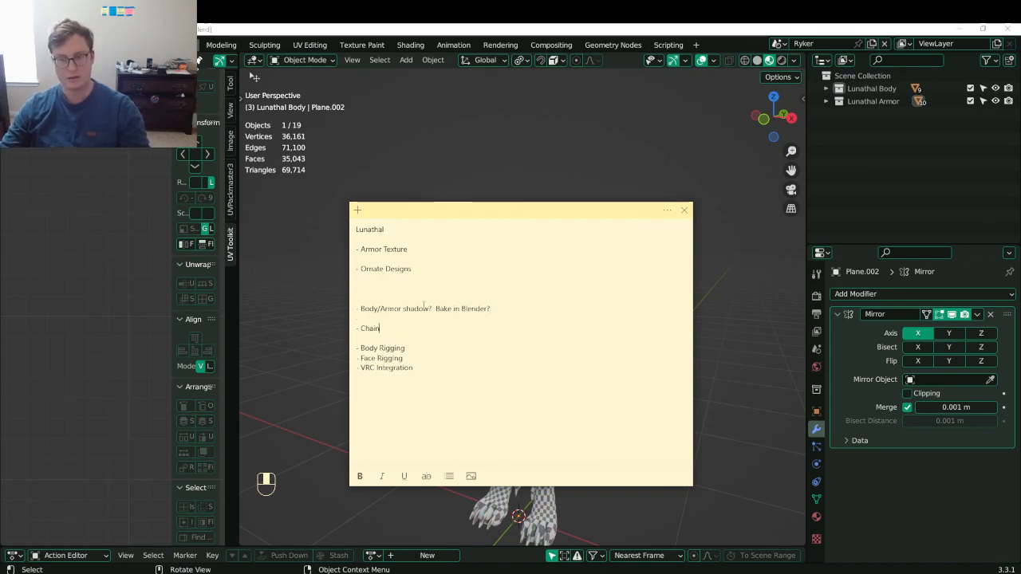
left_click(367, 318)
key("BackSpace")
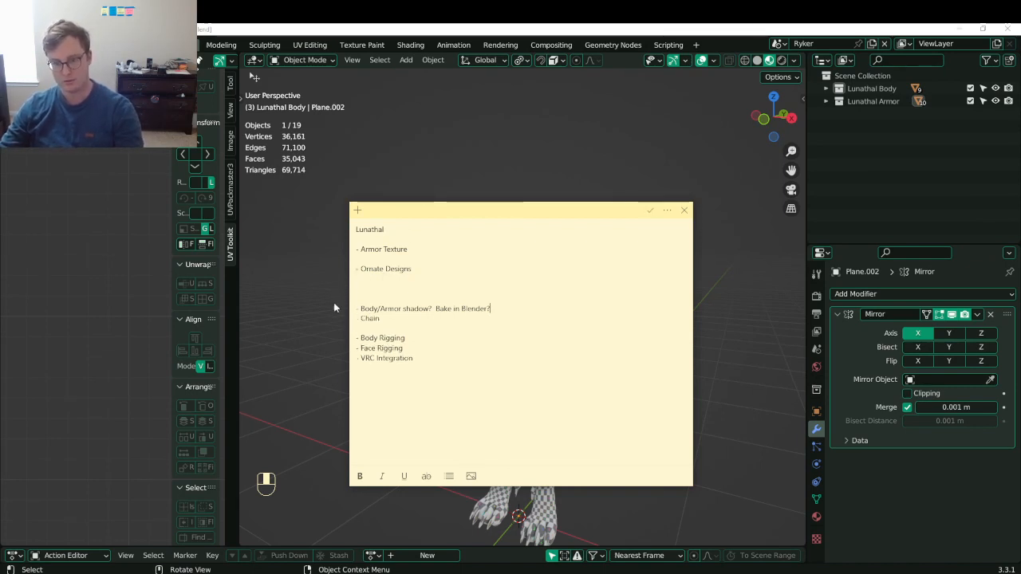
- Add the heading "Post Rigging" above the Body/Armor shadow and Chain items, and move the whole block below Body Rigging
left_click(368, 297)
type("Post-Rigging")
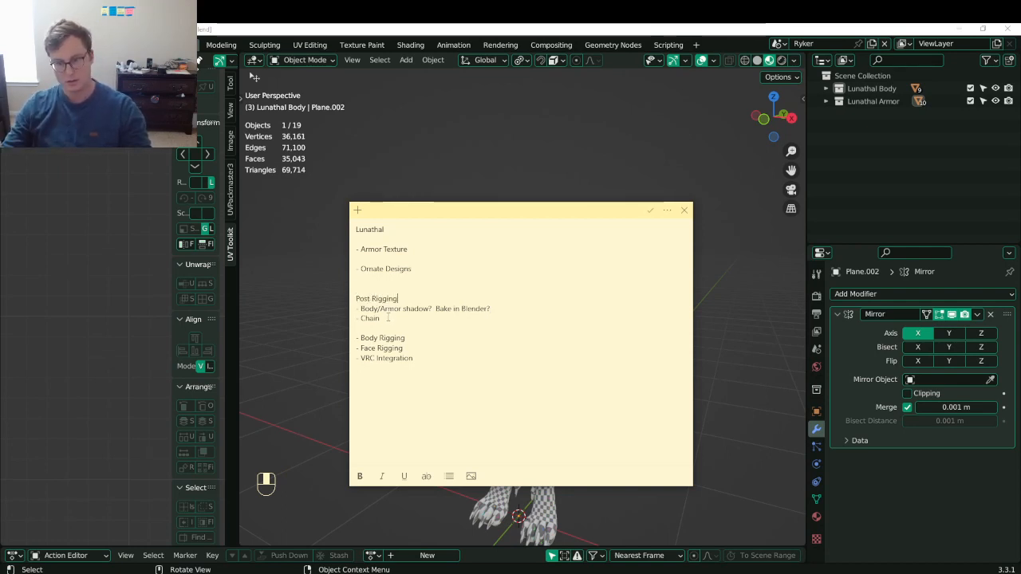
left_click_drag(389, 317, 328, 299)
key("BackSpace")
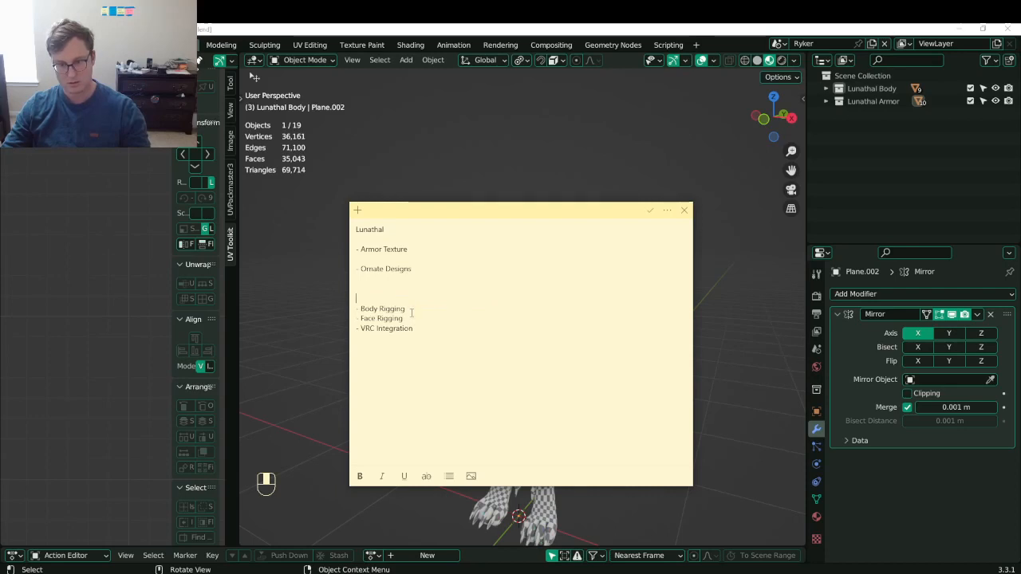
key("ctrl+z")
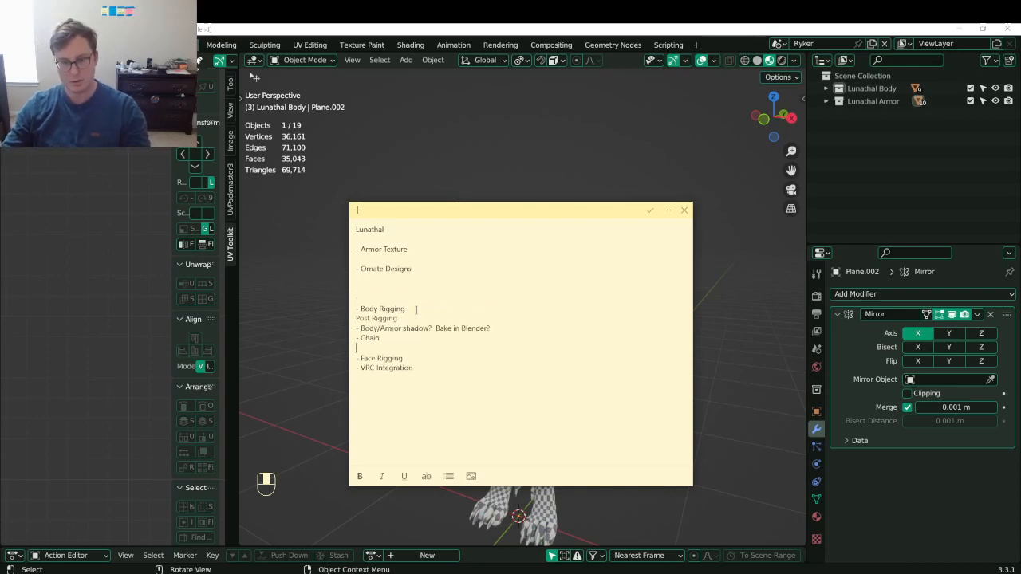
- Change the block's heading to "Post BodyBake" and adjust the blank lines around the Body Rigging item
key("ctrl+shift+Left")
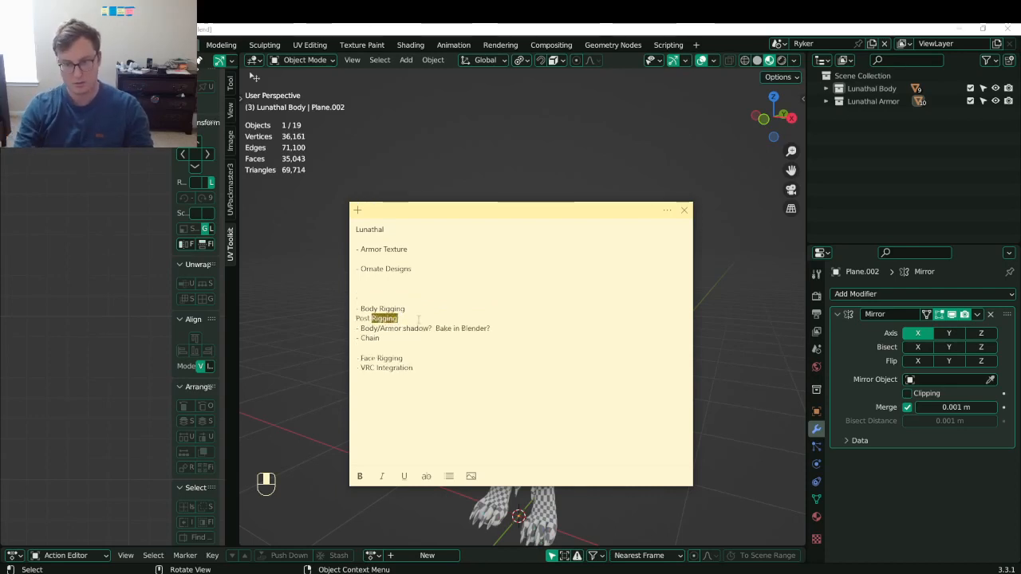
type("BodyBake")
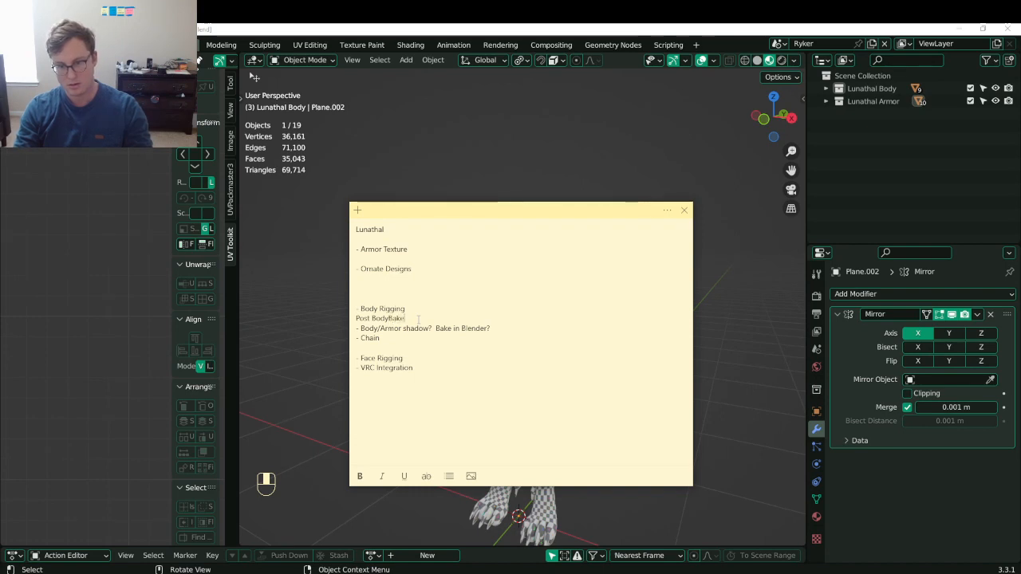
left_click(413, 311)
key("Return")
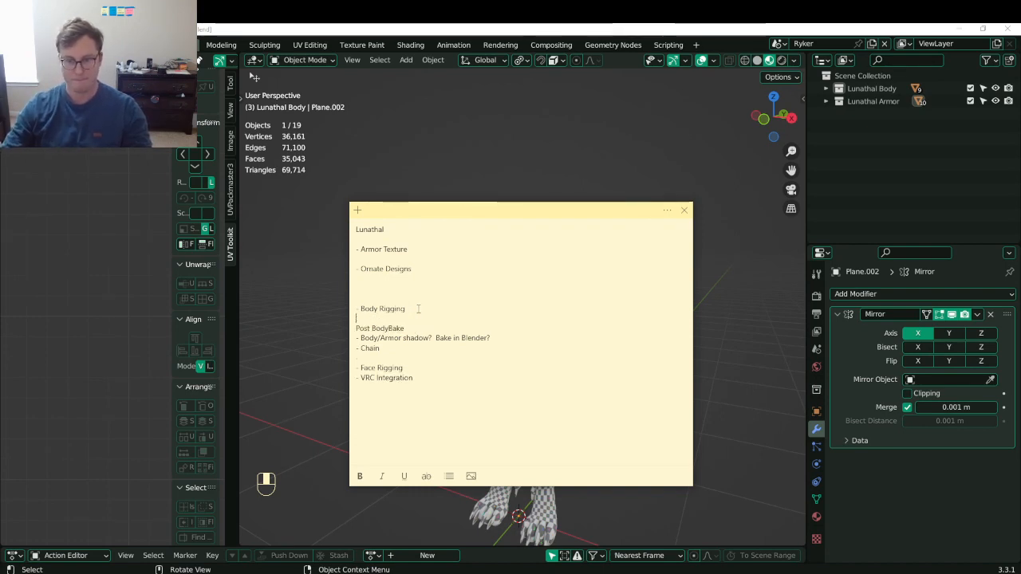
key("BackSpace")
key("BackSpace")
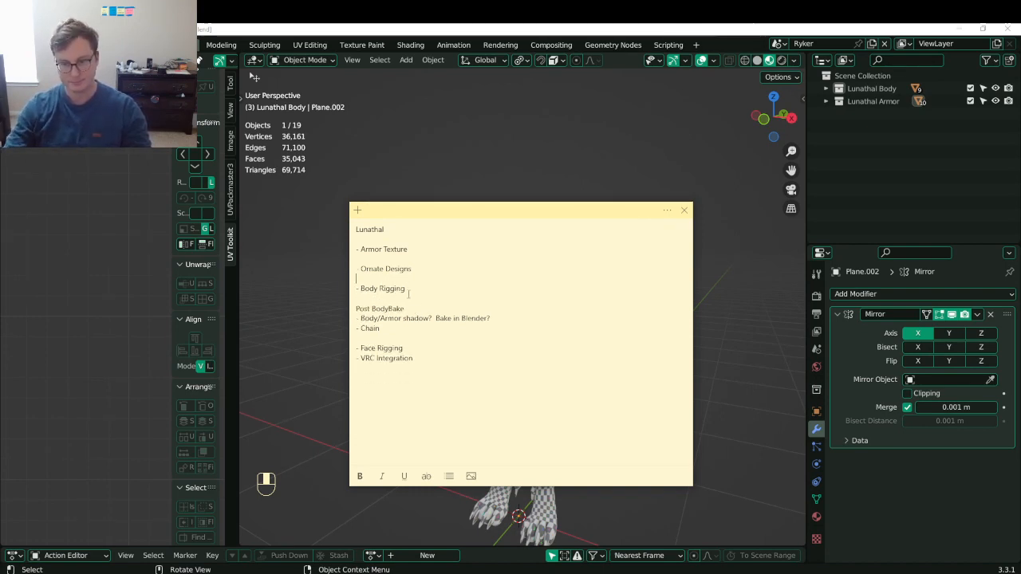
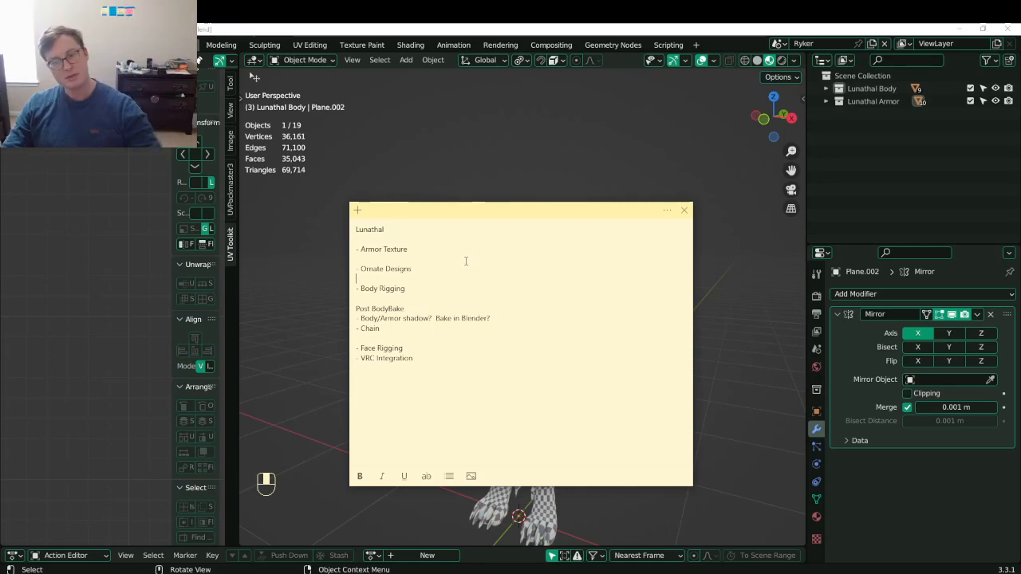
- Return to Blender, examine the character's upper body from the front, and check the to-do note again
left_click(522, 149)
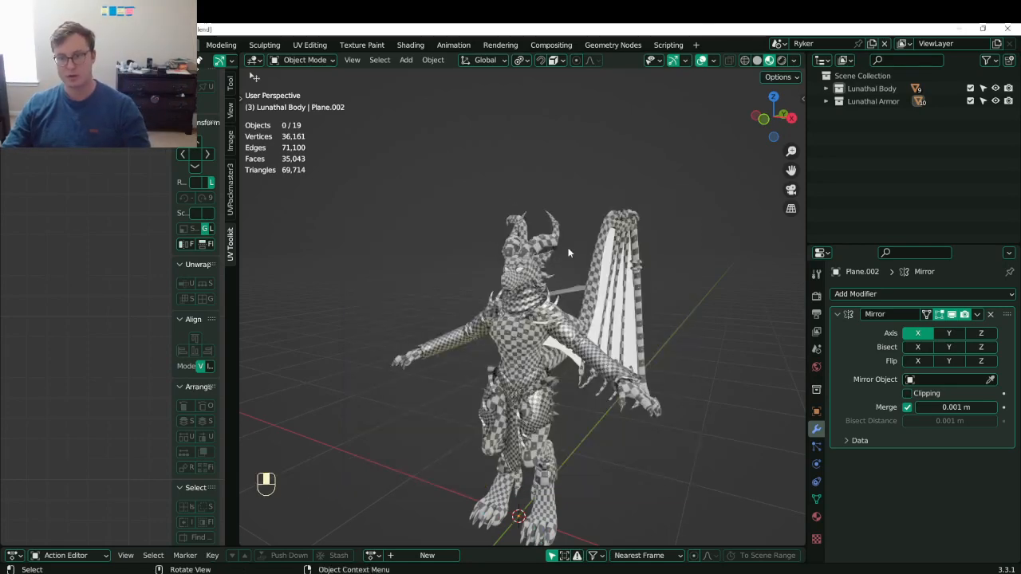
middle_click_drag(558, 263, 608, 282)
scroll(594, 287, "up", 4)
scroll(590, 285, "down", 2)
key("alt+Tab")
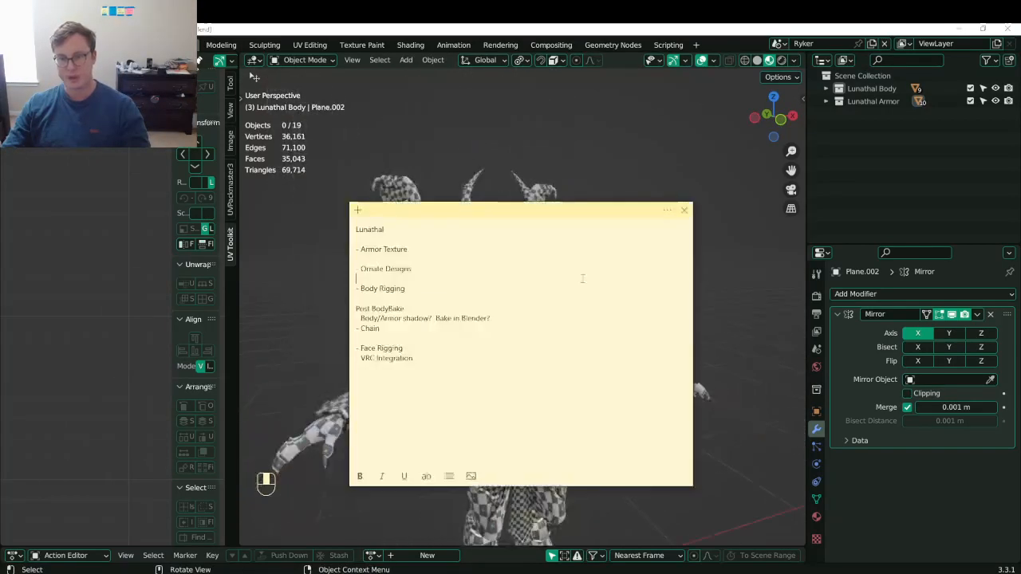
- Switch to Substance Painter and bring the armor's metal collar and chest piece into close view
key("alt+Tab")
key("alt+Tab")
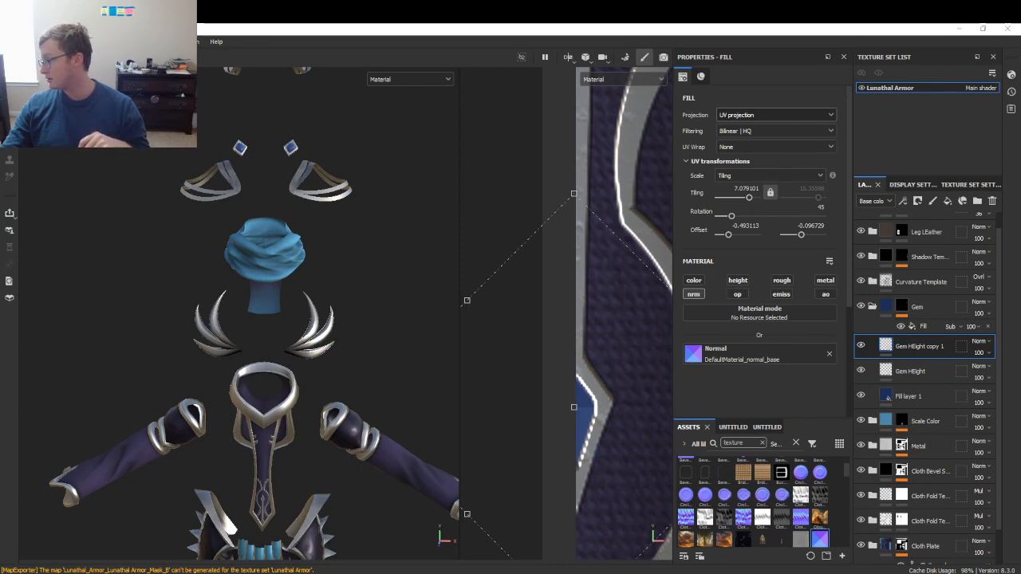
left_click_drag(359, 367, 319, 359, "alt")
middle_click_drag(318, 359, 307, 249, "alt")
right_click_drag(280, 319, 172, 356, "alt")
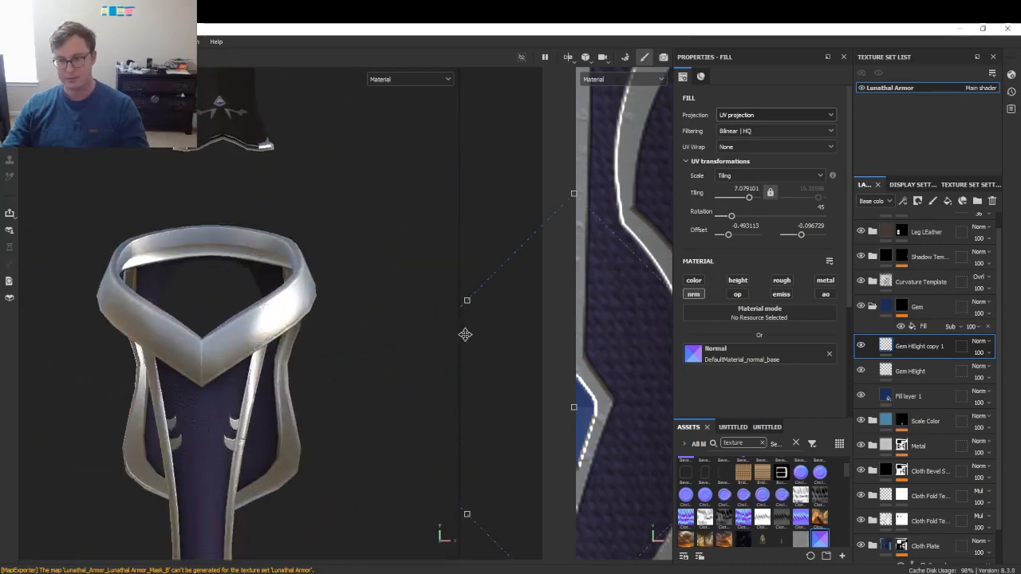
left_click_drag(463, 337, 372, 335)
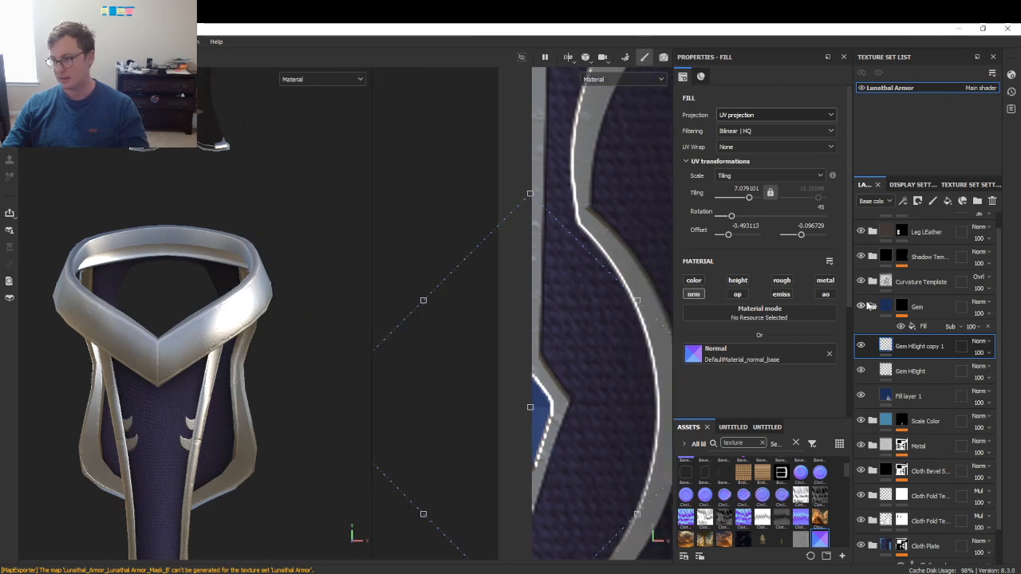
- Collapse the Gem folder and add the Template smart material inside the Metal folder, above Edge Wear
left_click(871, 307)
left_click(873, 389)
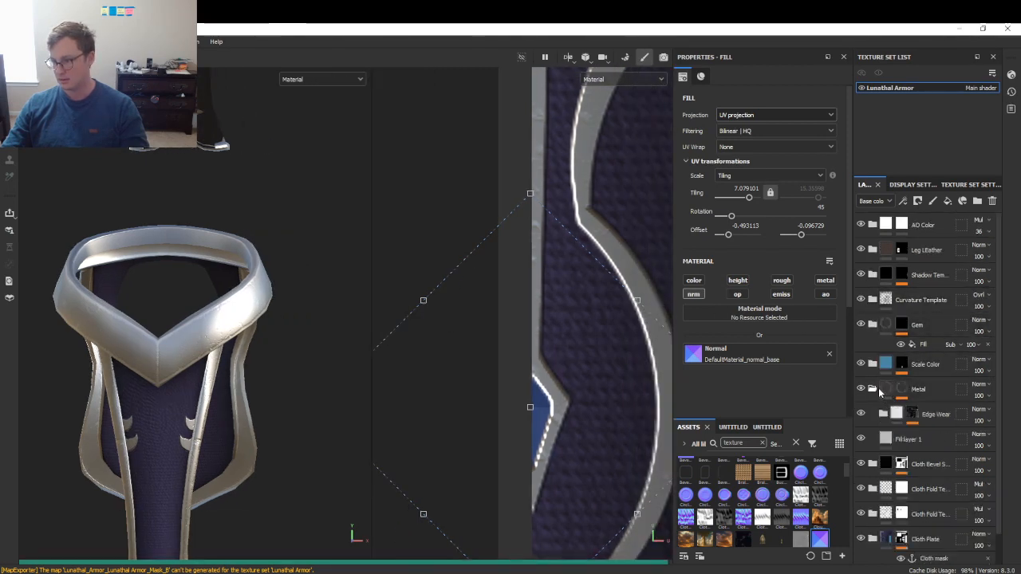
left_click(925, 414)
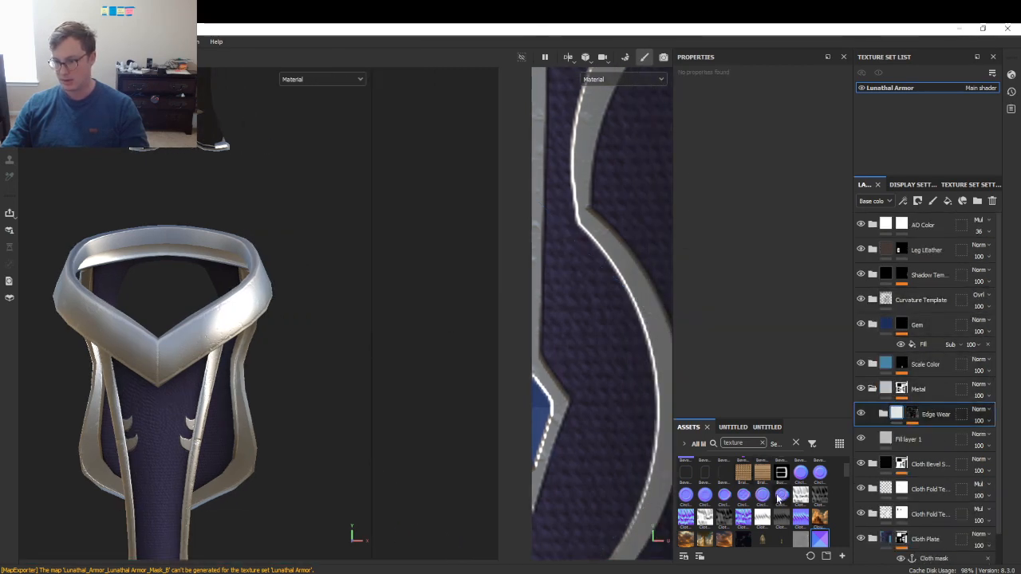
left_click(767, 427)
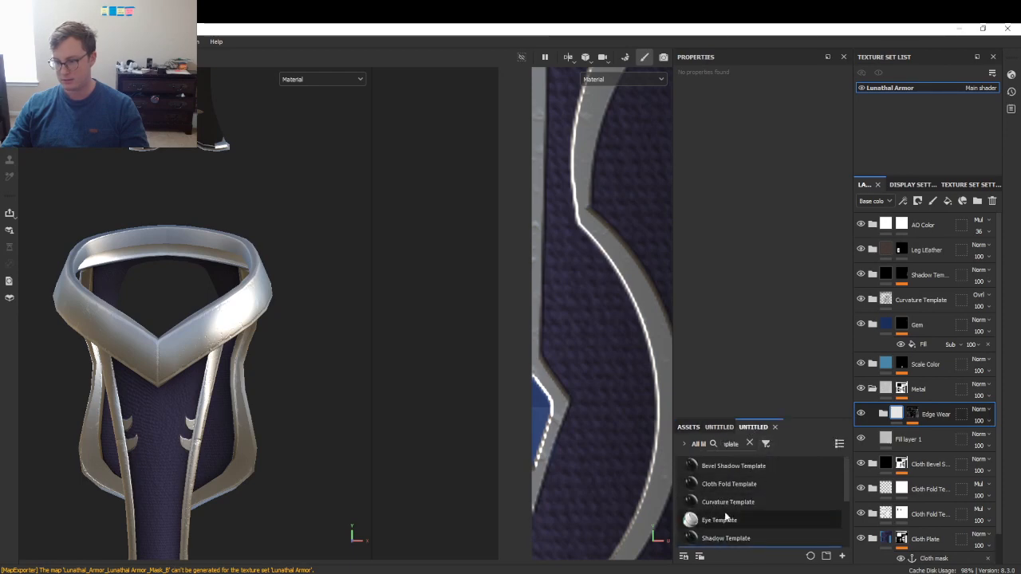
scroll(726, 518, "down", 3)
left_click_drag(795, 417, 789, 289)
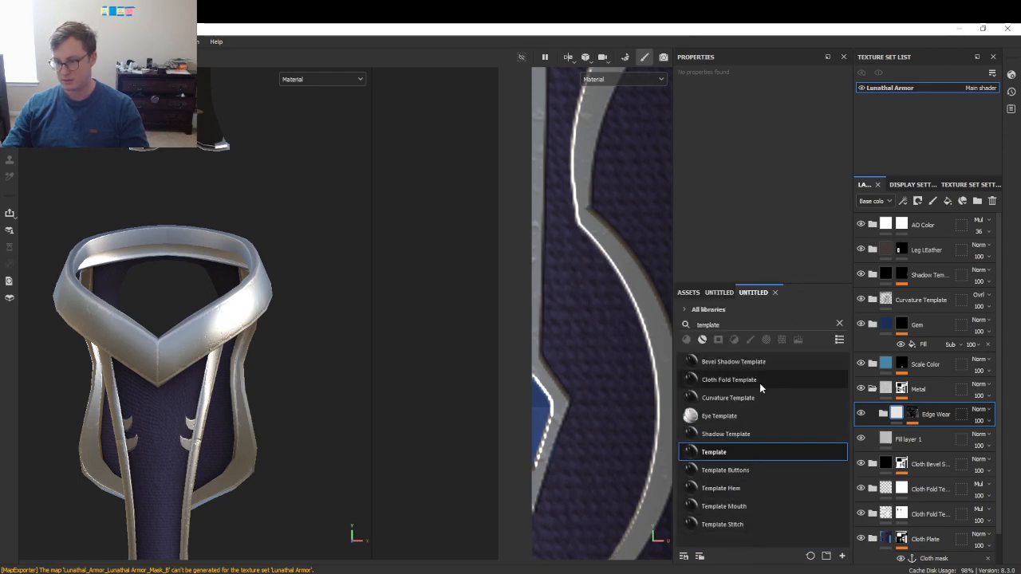
left_click_drag(714, 456, 917, 410)
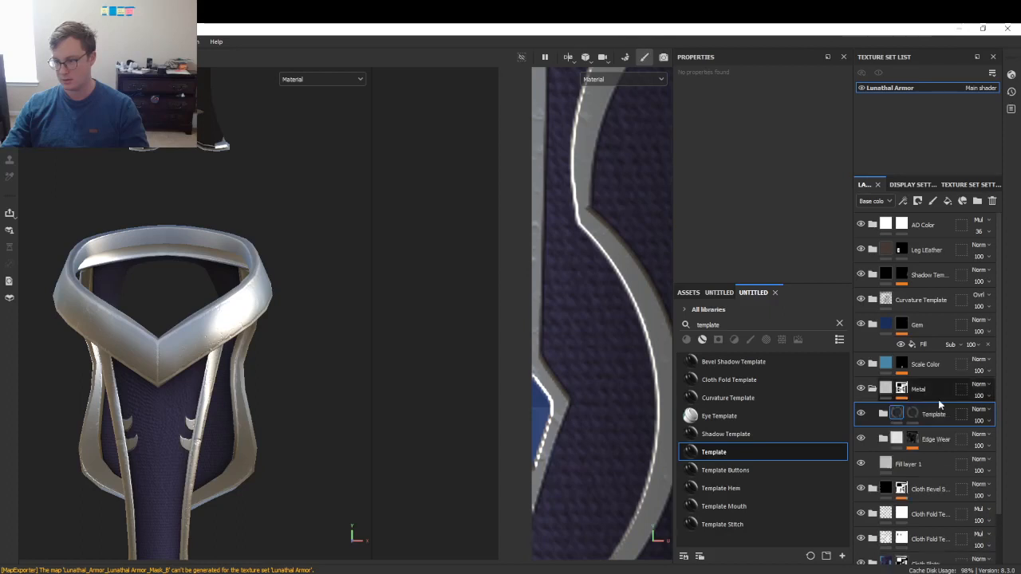
- Rename the new Template folder in the Metal group as Belt Design
double_click(933, 414)
type("Belt")
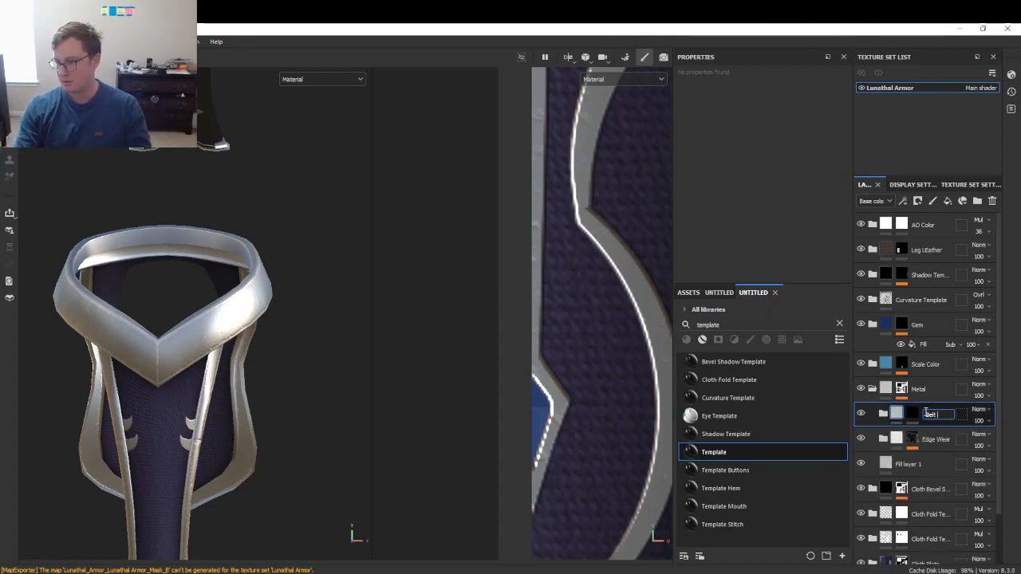
type(" Design")
key("Return")
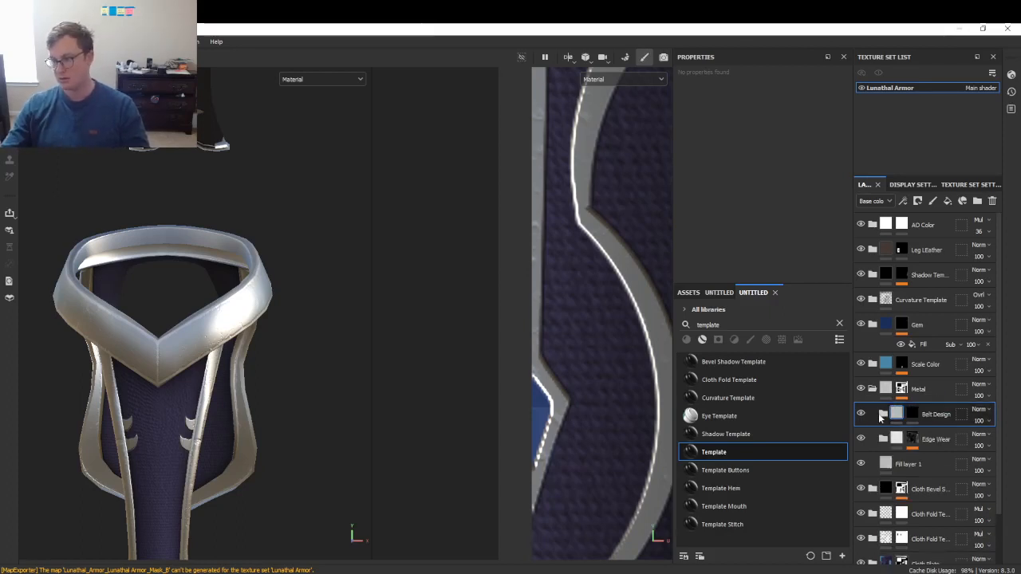
- Set the height of the fill layer inside the Belt Design folder to about -0.19
left_click(883, 414)
left_click(899, 437)
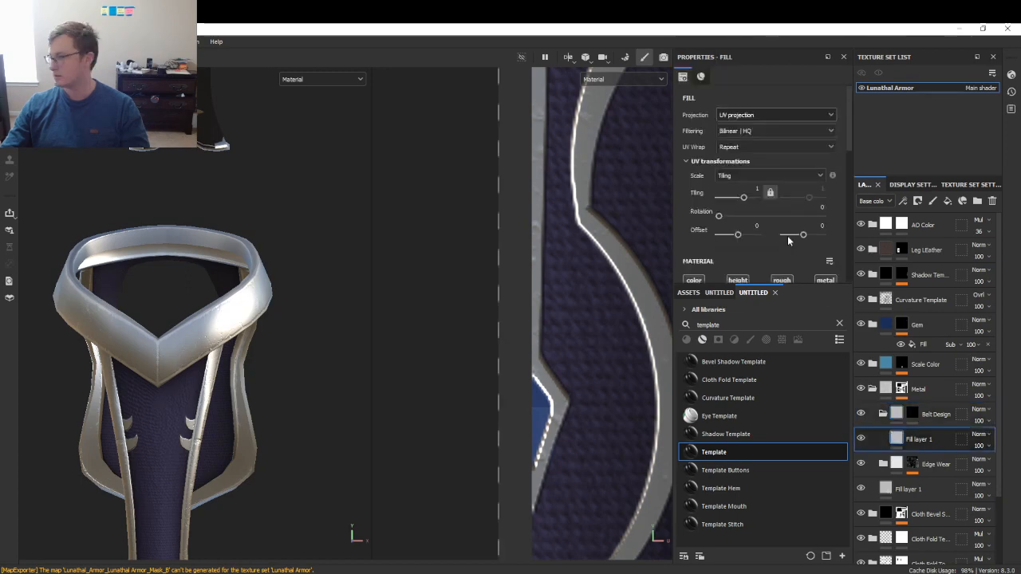
scroll(830, 239, "down", 3)
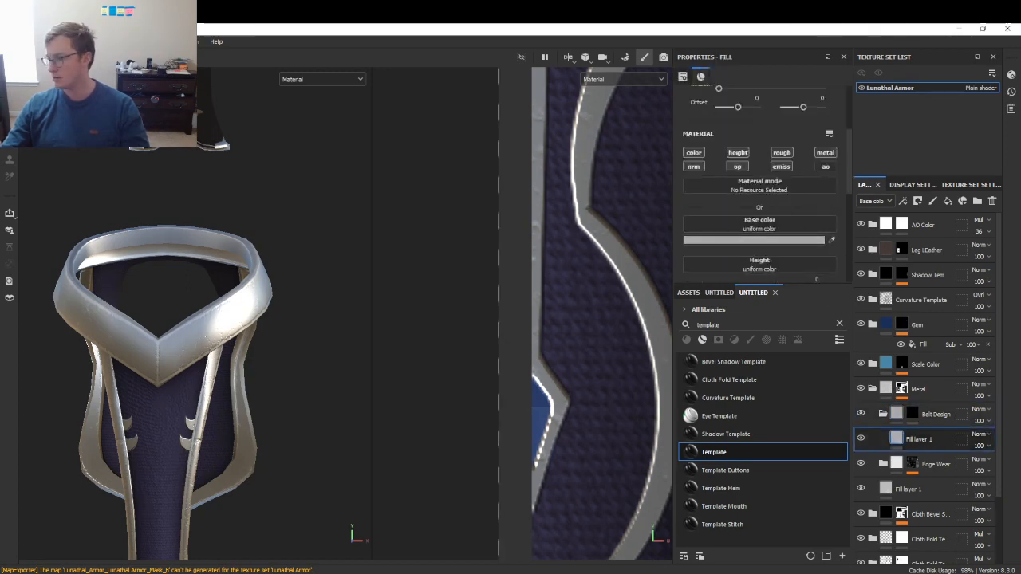
left_click(913, 414)
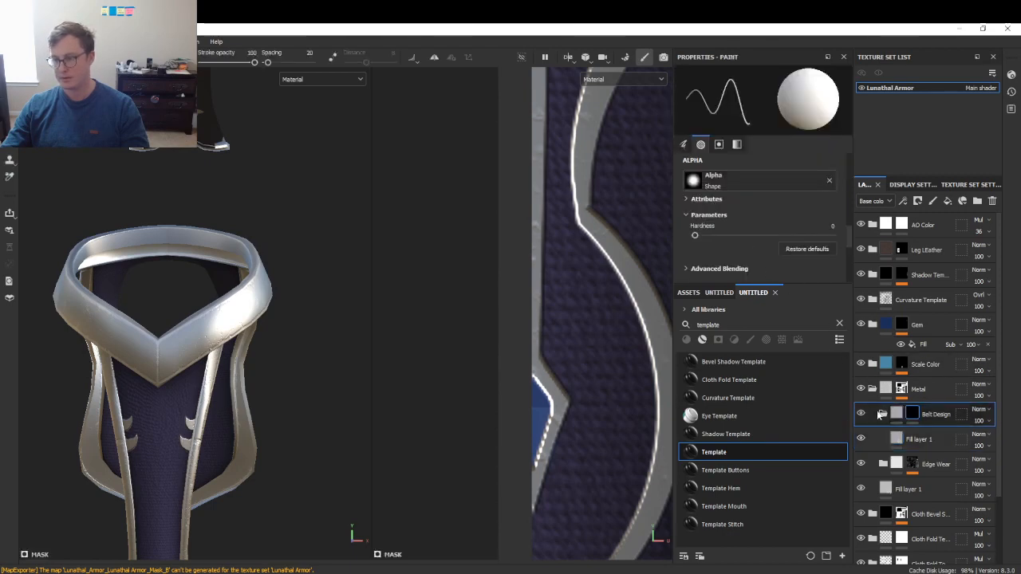
left_click(898, 437)
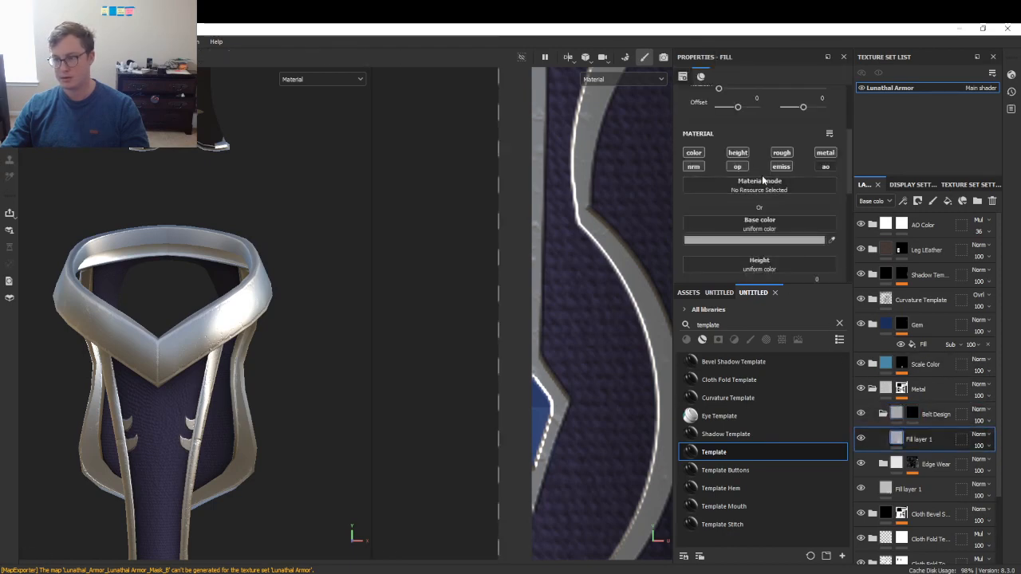
scroll(770, 182, "down", 2)
left_click_drag(740, 227, 738, 226)
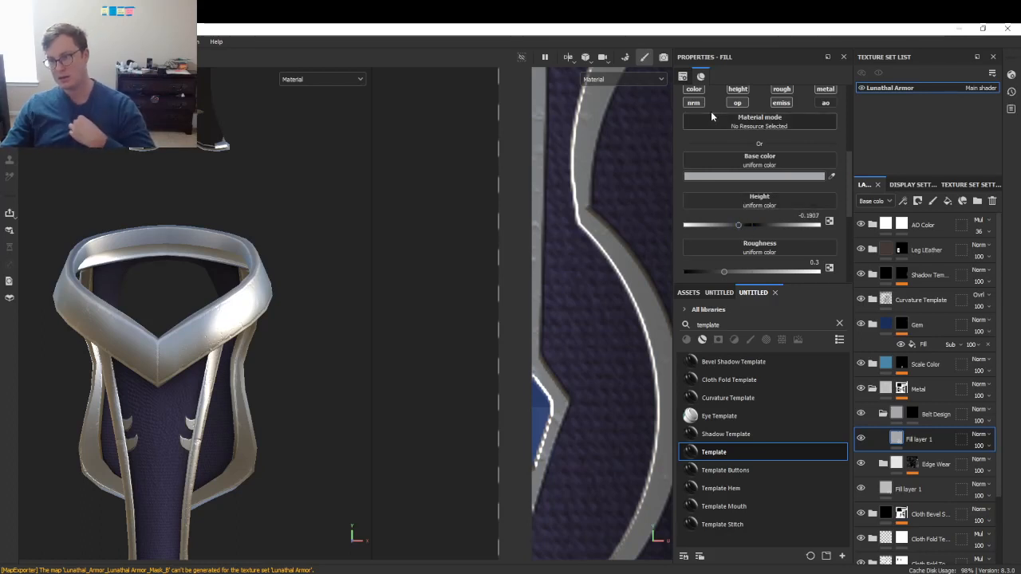
- Limit the Belt Design fill layer to the color, height and roughness channels
scroll(702, 92, "up", 1)
left_click(742, 117)
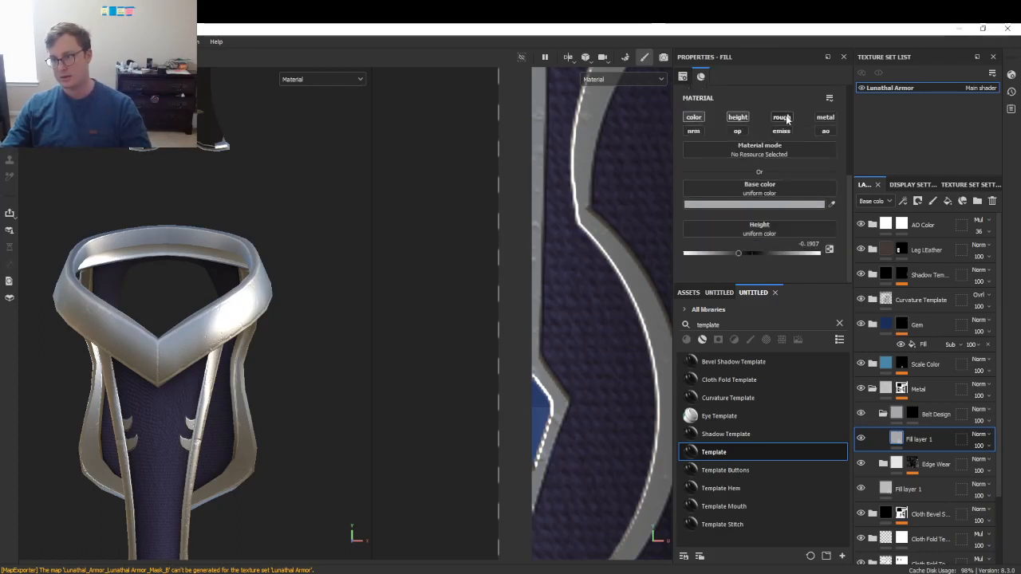
left_click(782, 117)
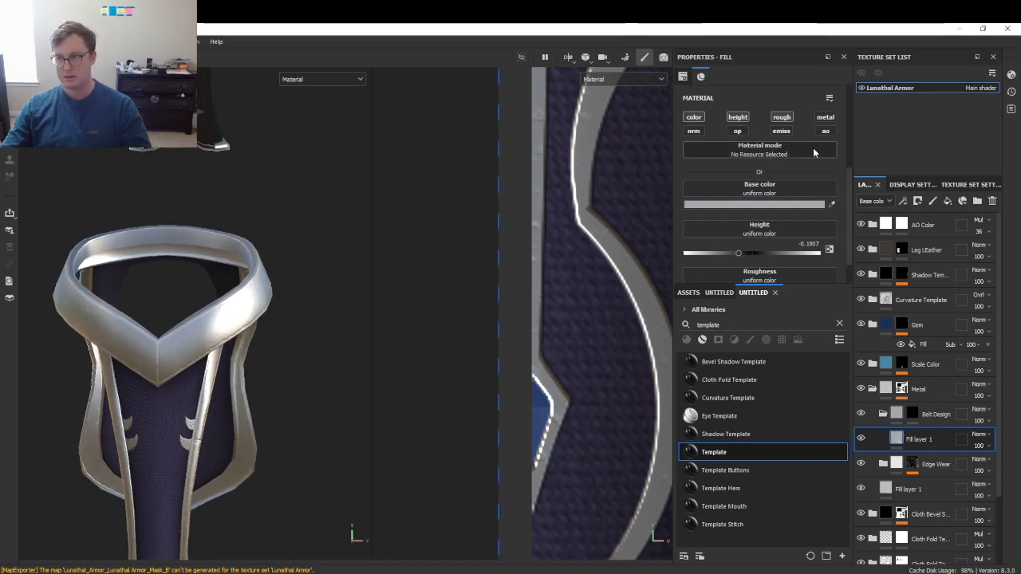
scroll(790, 194, "down", 1)
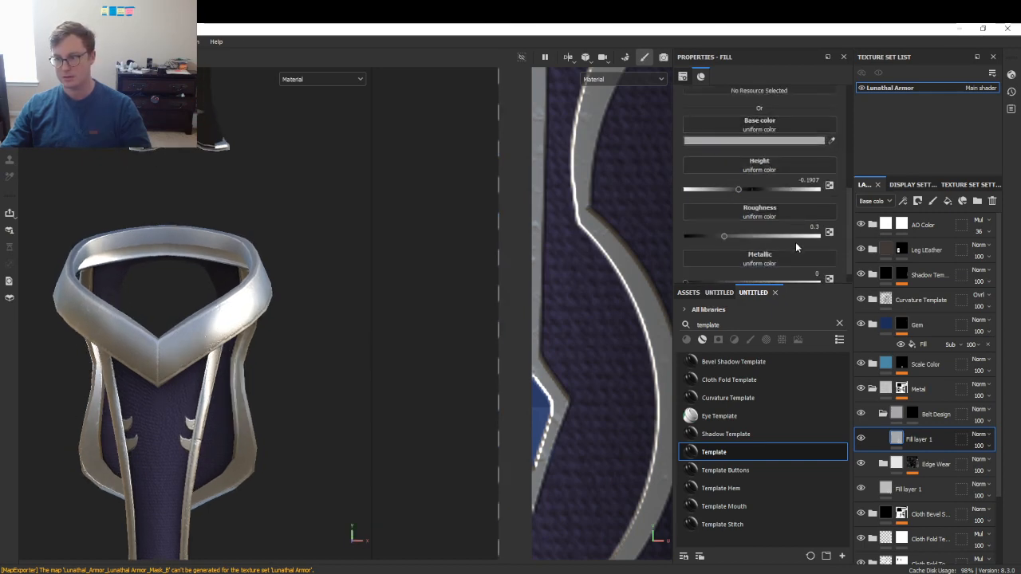
scroll(802, 144, "up", 2)
left_click(825, 182)
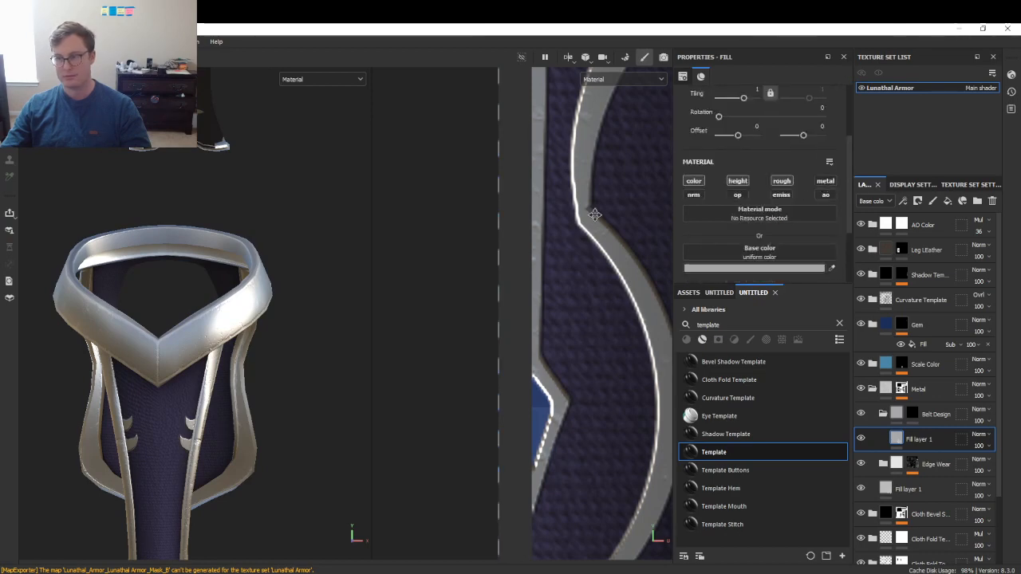
- Add a paint effect to the mask of the Belt Design folder
left_click_drag(182, 286, 176, 288, "alt")
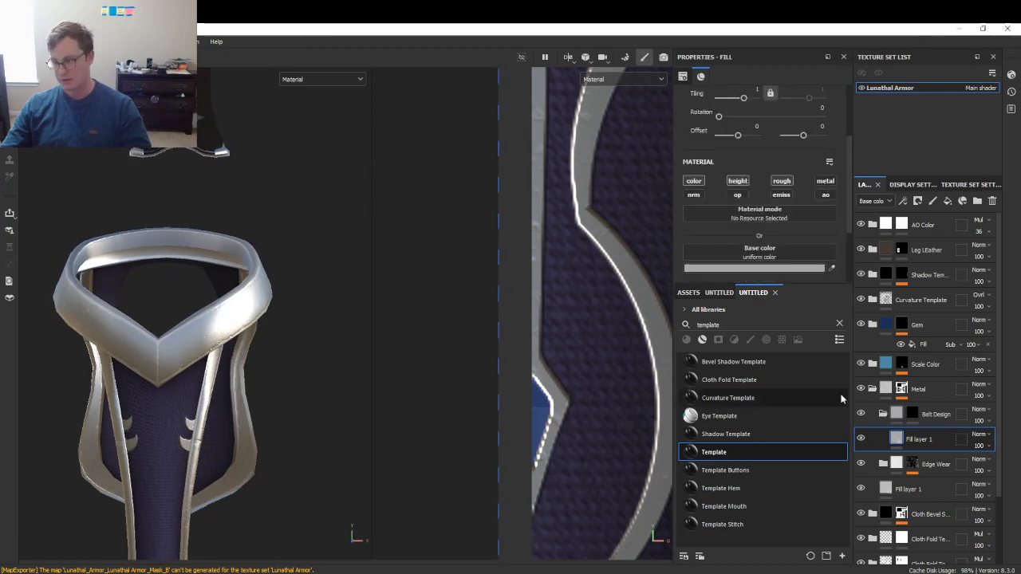
left_click(910, 414)
right_click(911, 415)
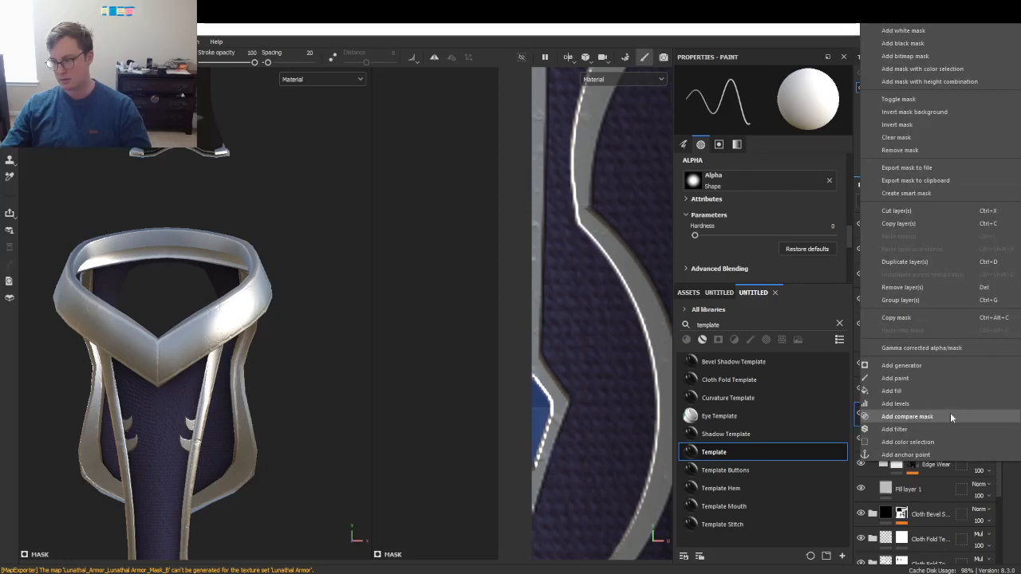
left_click(906, 382)
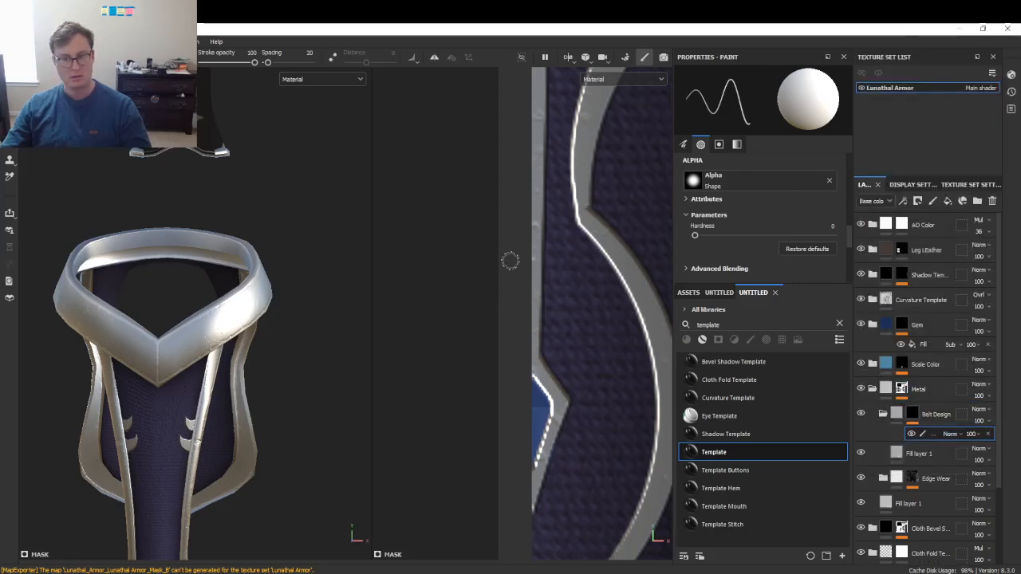
scroll(510, 261, "down", 5)
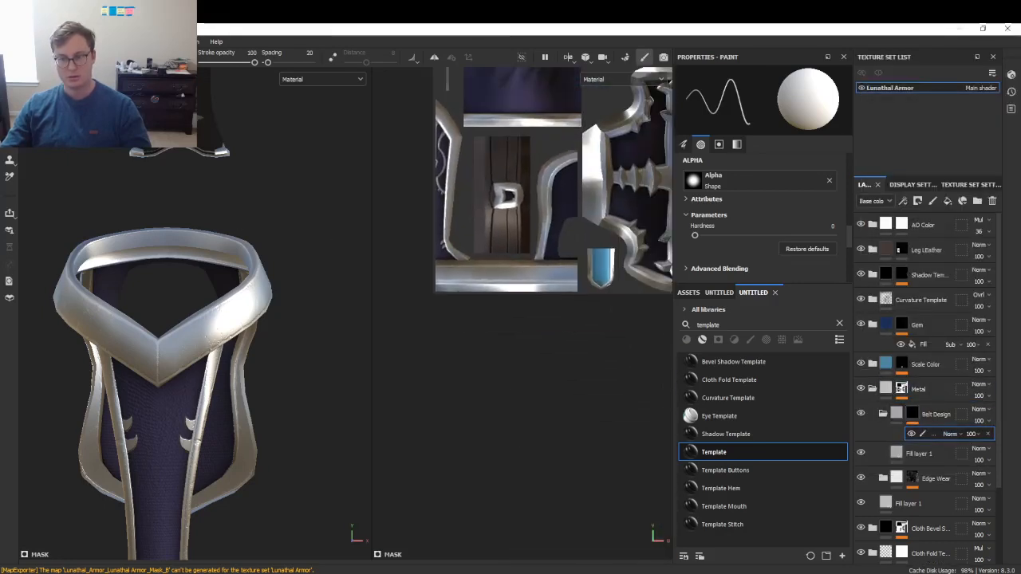
scroll(504, 262, "up", 6)
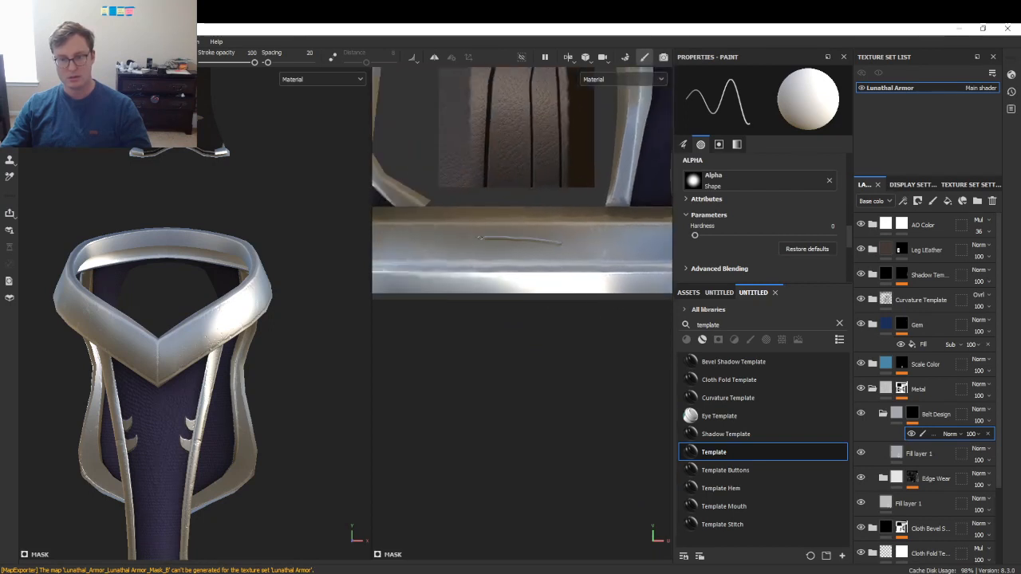
left_click_drag(481, 238, 522, 242)
key("ctrl+z")
middle_click_drag(562, 244, 542, 244, "alt")
left_click_drag(487, 238, 583, 240)
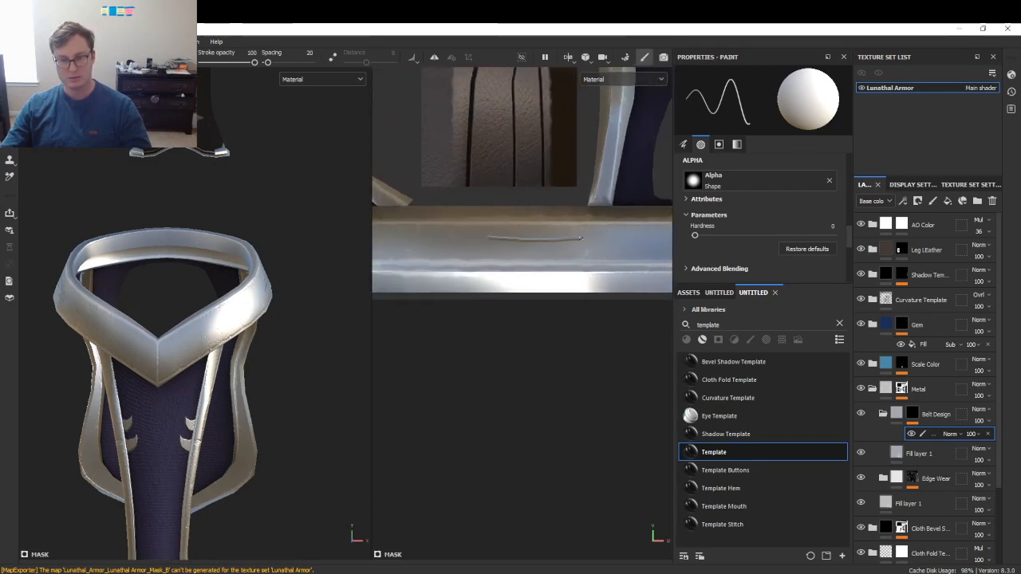
mouse_move(601, 244)
middle_mouse_down("alt")
mouse_move(485, 260)
mouse_move(764, 259)
middle_mouse_up("alt")
key("ctrl+z")
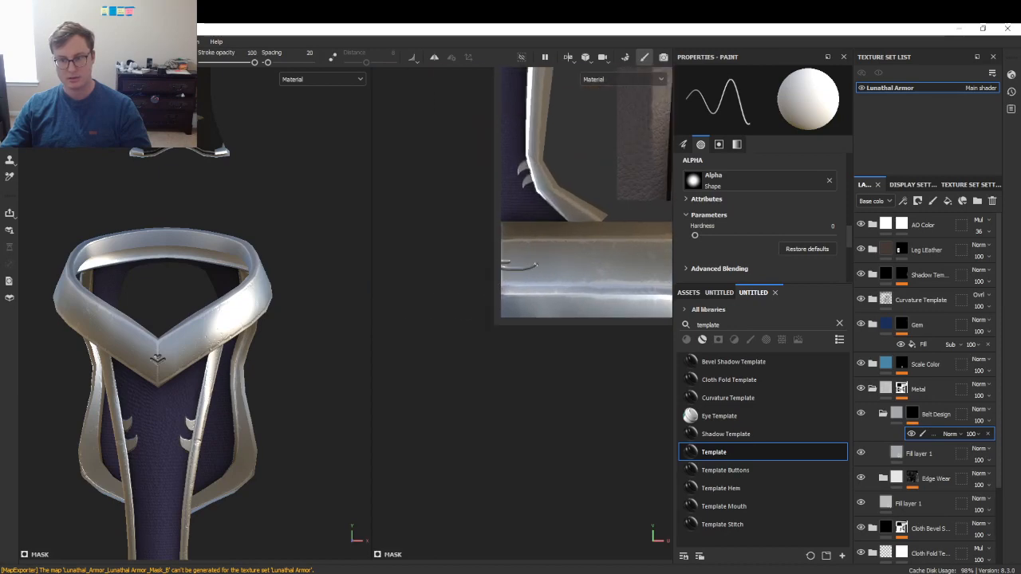
left_click_drag(535, 265, 507, 262)
key("ctrl+z")
- Try to engrave a freehand curved ornament line along the end of the belt's metal strip in the UV view
mouse_move(604, 168)
left_mouse_down("alt")
mouse_move(481, 248)
mouse_move(616, 241)
mouse_move(745, 199)
mouse_move(736, 187)
left_mouse_up("alt")
mouse_move(613, 144)
middle_mouse_down("alt")
mouse_move(545, 246)
mouse_move(518, 352)
middle_mouse_up("alt")
right_click_drag(518, 352, 552, 204, "alt")
middle_click_drag(552, 205, 511, 258, "alt")
right_click_drag(511, 258, 552, 213, "alt")
mouse_move(554, 214)
left_mouse_down()
mouse_move(528, 210)
mouse_move(603, 219)
left_mouse_up()
key("ctrl+z")
middle_click_drag(606, 222, 591, 239, "alt")
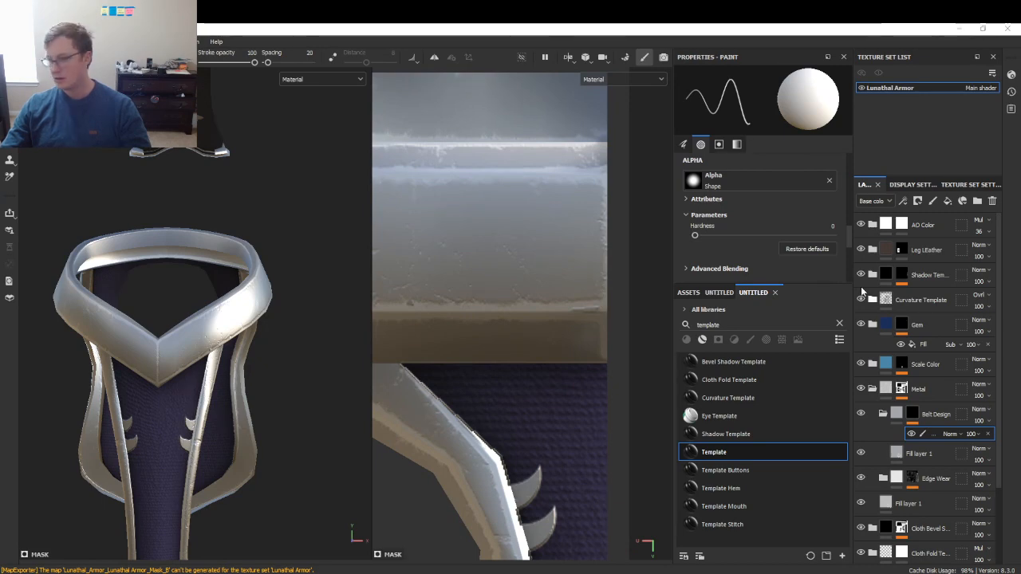
mouse_move(582, 226)
left_mouse_down()
mouse_move(551, 211)
mouse_move(474, 224)
mouse_move(423, 217)
mouse_move(374, 191)
left_mouse_up()
scroll(650, 244, "down", 3)
key("ctrl+z")
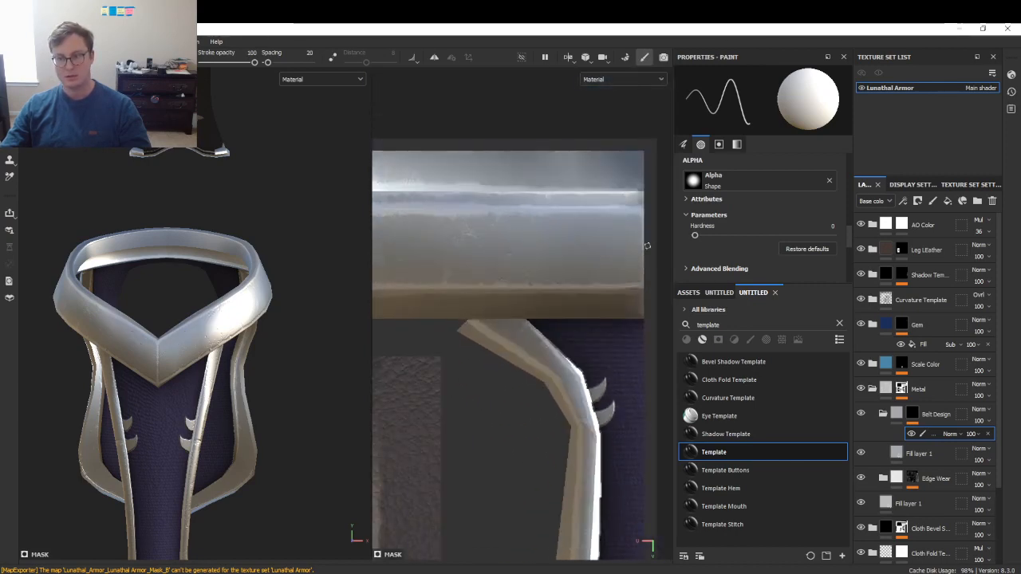
mouse_move(636, 236)
left_mouse_down()
mouse_move(584, 221)
mouse_move(555, 255)
left_mouse_up()
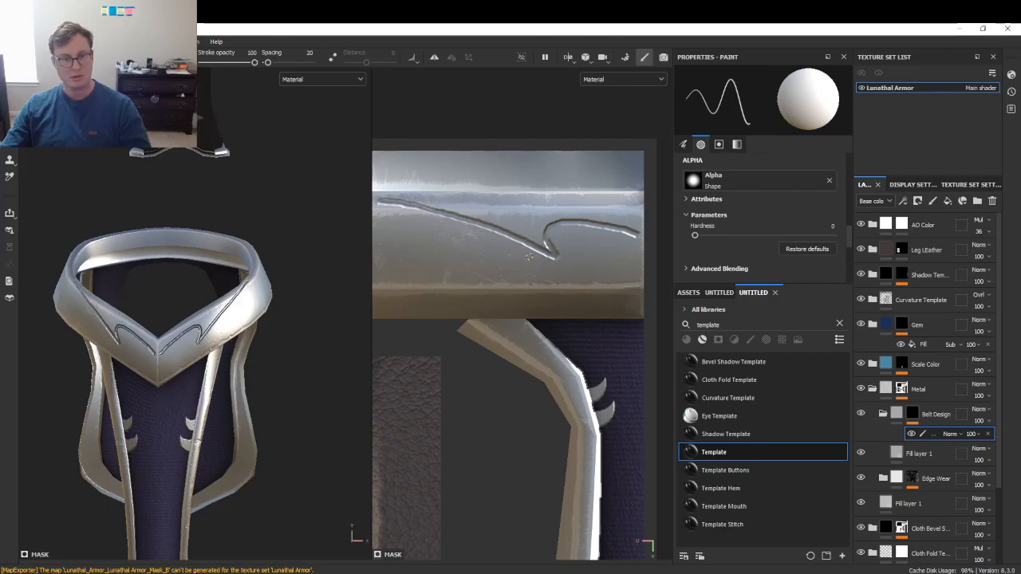
key("ctrl+z")
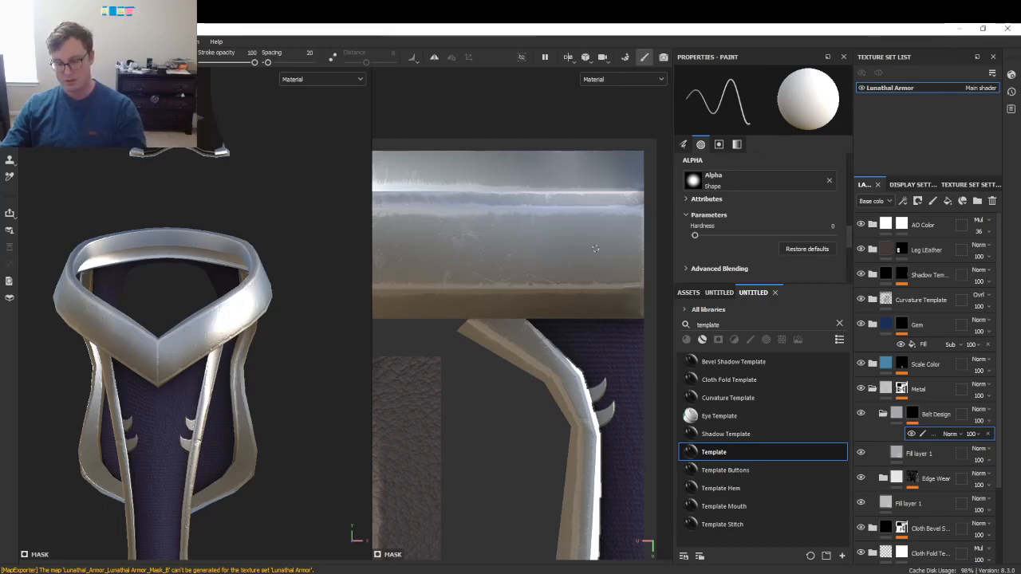
- Turn on lazy mouse for the brush, set its distance to 2.14, and try a stroke on the belt strip
left_click(334, 58)
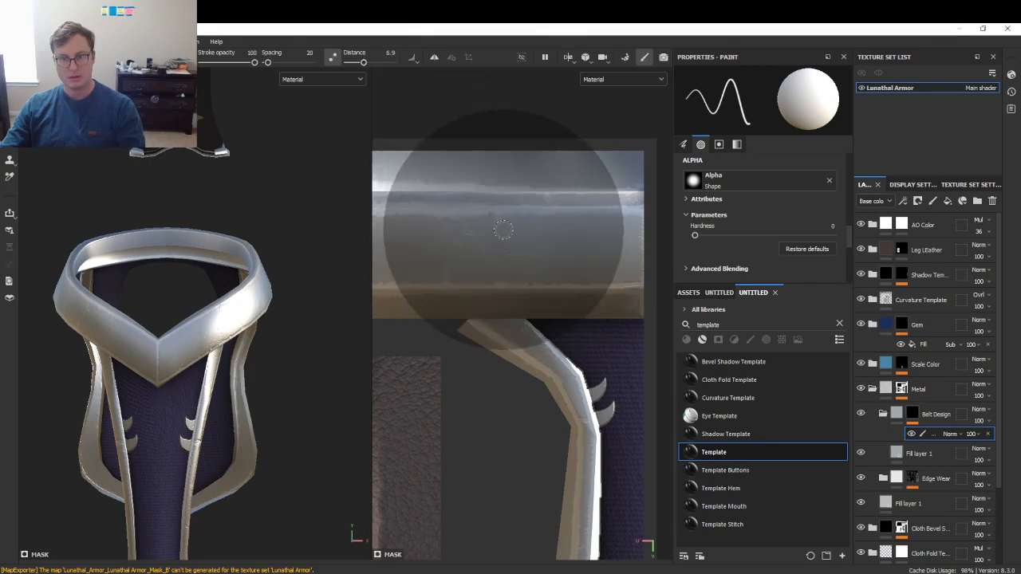
left_click_drag(364, 64, 356, 67)
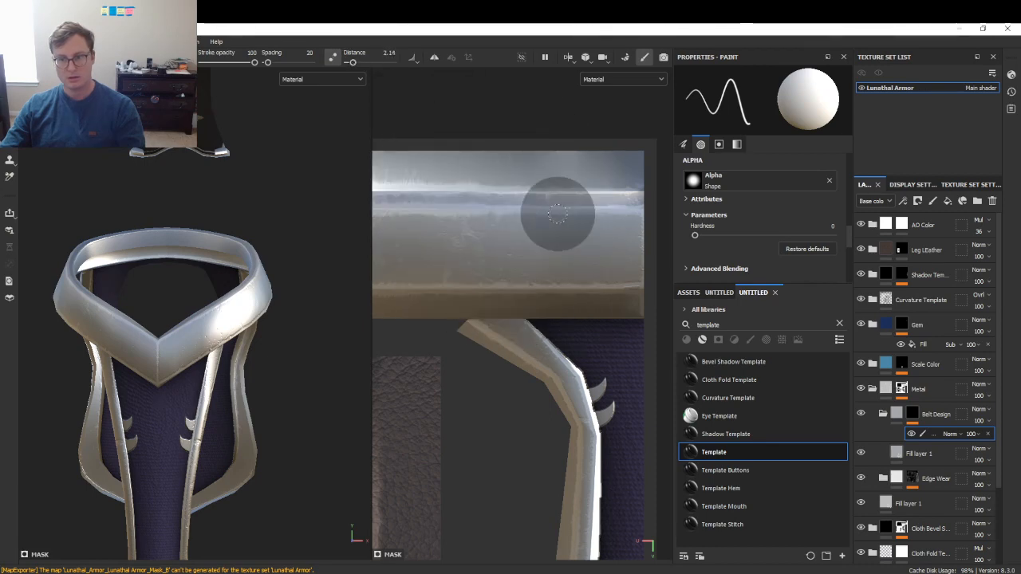
mouse_move(624, 229)
left_mouse_down()
mouse_move(519, 223)
mouse_move(551, 227)
left_mouse_up()
key("ctrl+z")
- Set the brush alignment to UV and its size space to Texture
scroll(762, 237, "up", 5)
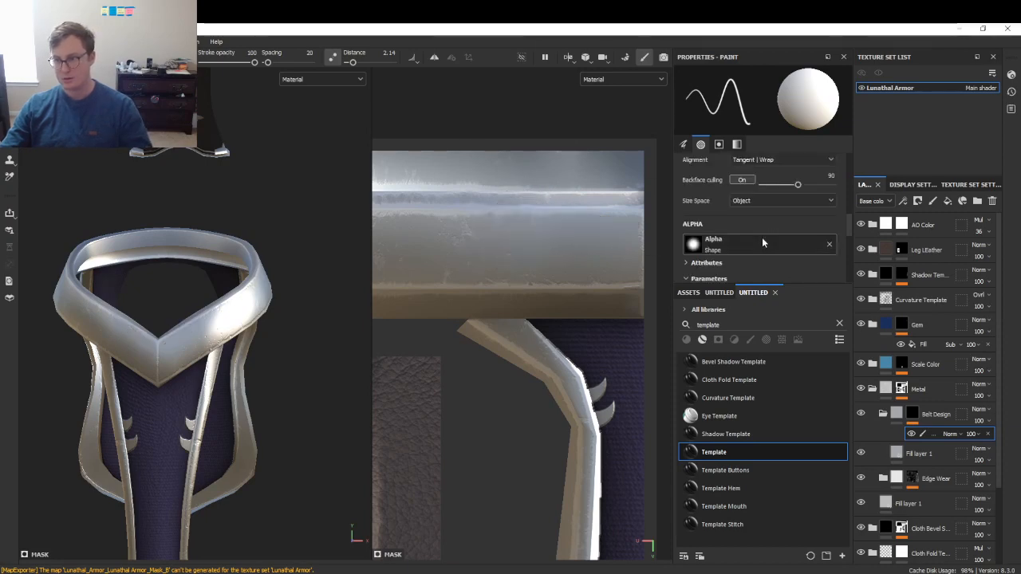
left_click(767, 225)
left_click(755, 263)
left_click(755, 263)
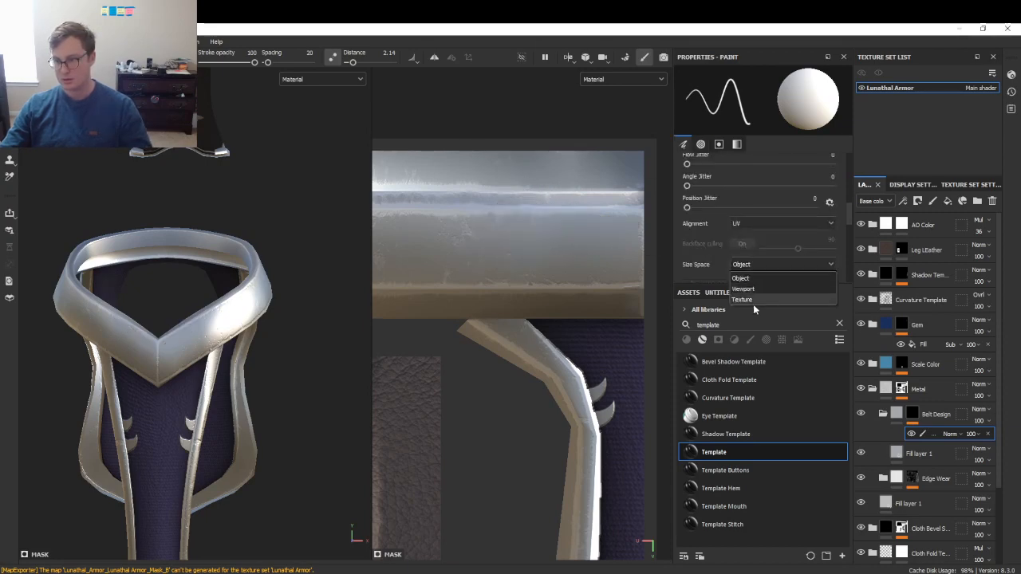
left_click(753, 297)
- Paint a soft engraved curl at the end of the belt's metal strip in the UV view
mouse_move(600, 236)
left_mouse_down()
mouse_move(522, 237)
mouse_move(491, 275)
left_mouse_up()
key("ctrl+z")
mouse_move(650, 251)
left_mouse_down()
mouse_move(604, 221)
mouse_move(547, 229)
mouse_move(555, 249)
left_mouse_up()
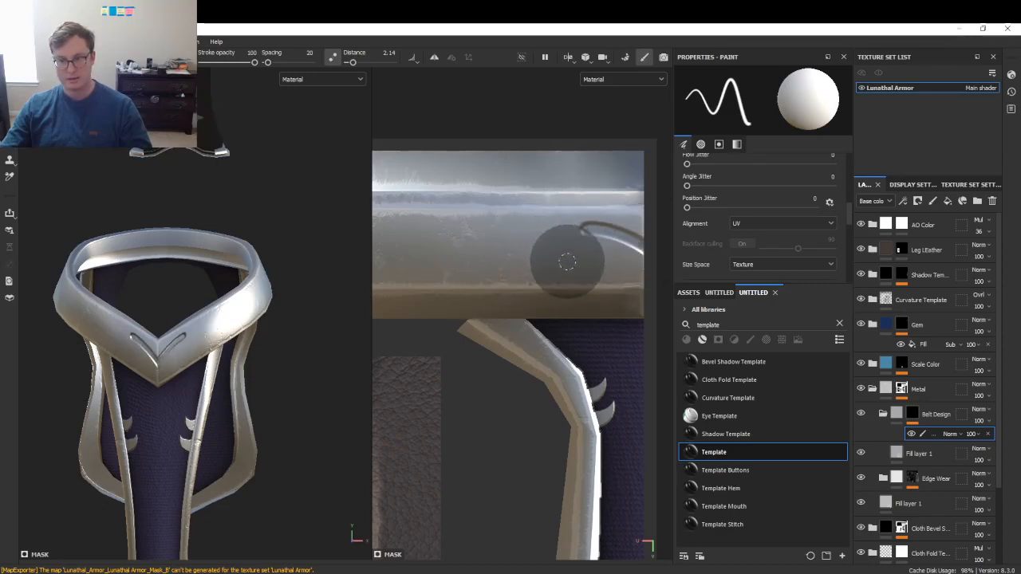
key("ctrl+z")
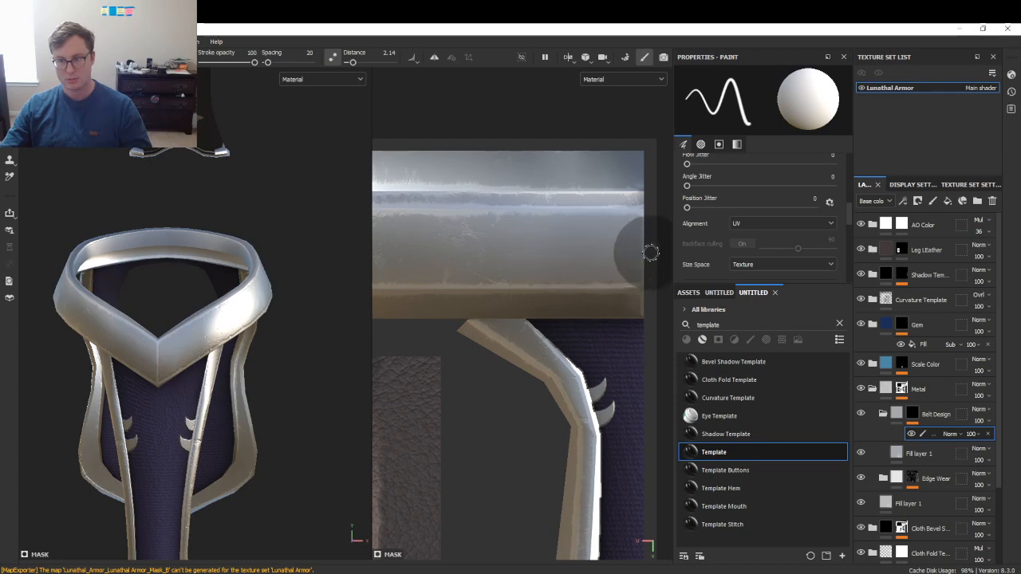
mouse_move(645, 247)
left_mouse_down()
mouse_move(566, 224)
mouse_move(542, 245)
left_mouse_up()
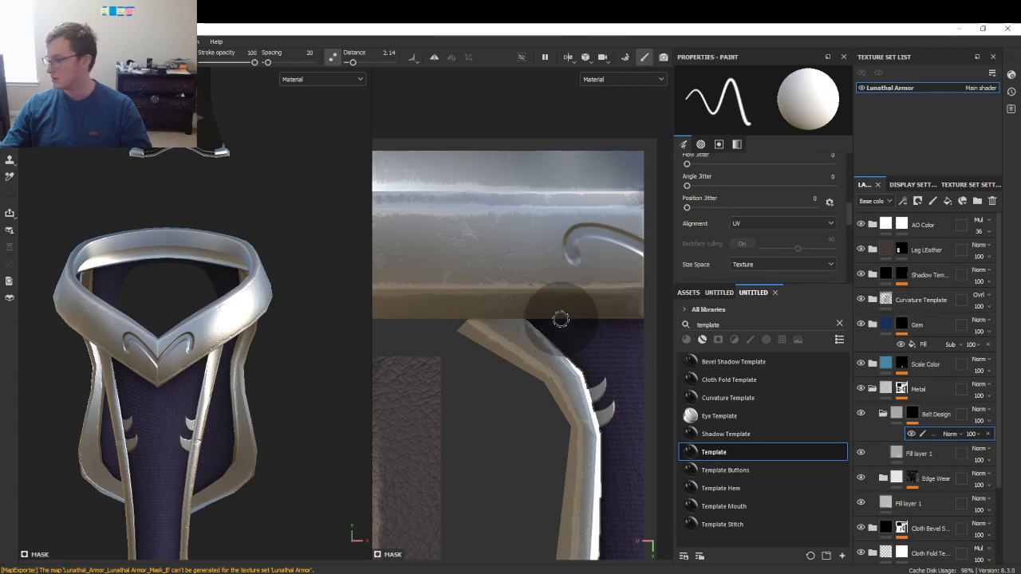
- Extend the curl with a long wave along the belt strip, add straight lines beneath it, and erase part of the curl
middle_click_drag(561, 298, 582, 302, "alt")
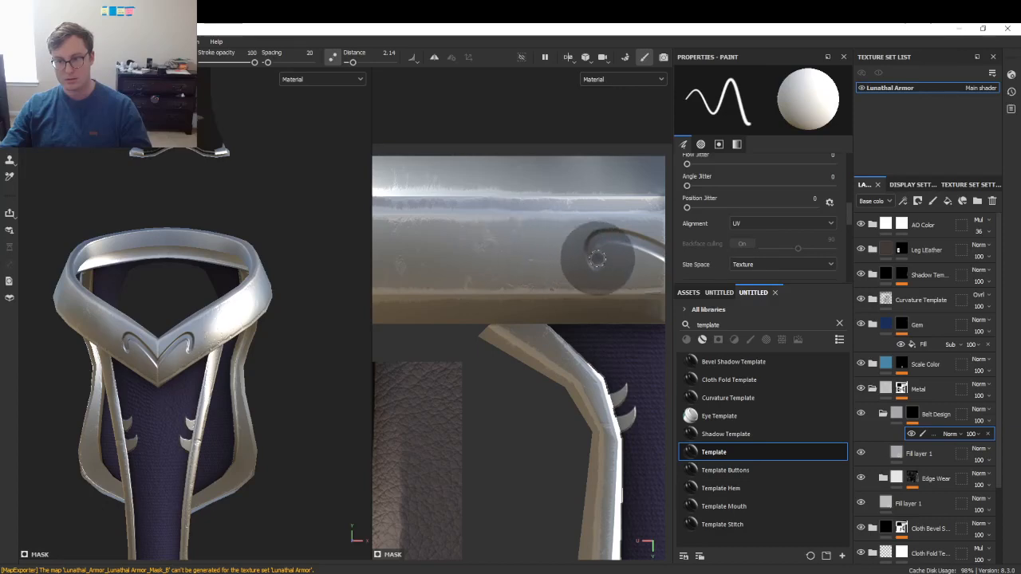
mouse_move(586, 261)
left_mouse_down()
mouse_move(529, 230)
mouse_move(428, 235)
left_mouse_up()
key("ctrl+z")
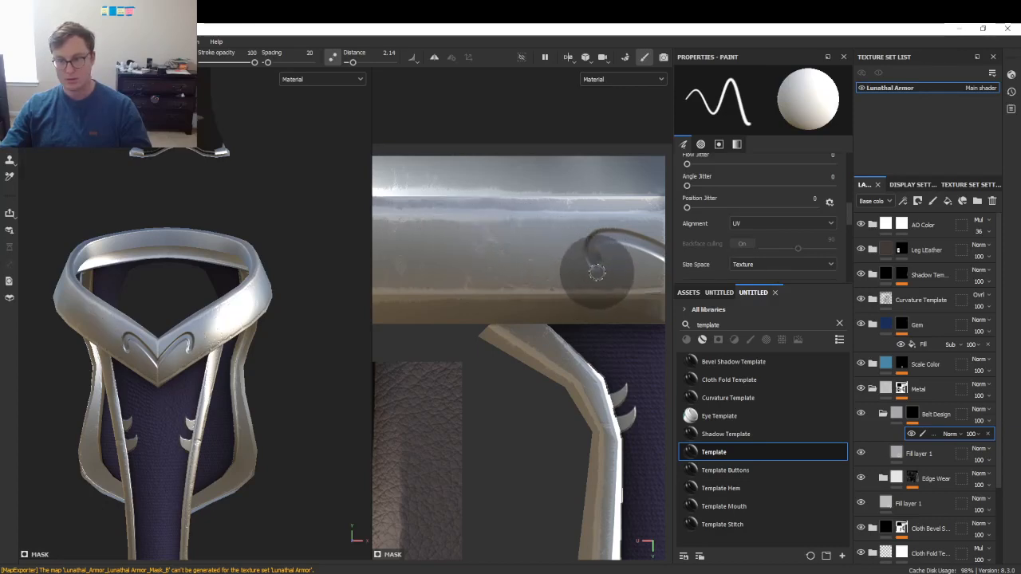
mouse_move(598, 277)
left_mouse_down()
mouse_move(558, 251)
mouse_move(479, 228)
mouse_move(405, 228)
left_mouse_up()
middle_click_drag(641, 335, 580, 343)
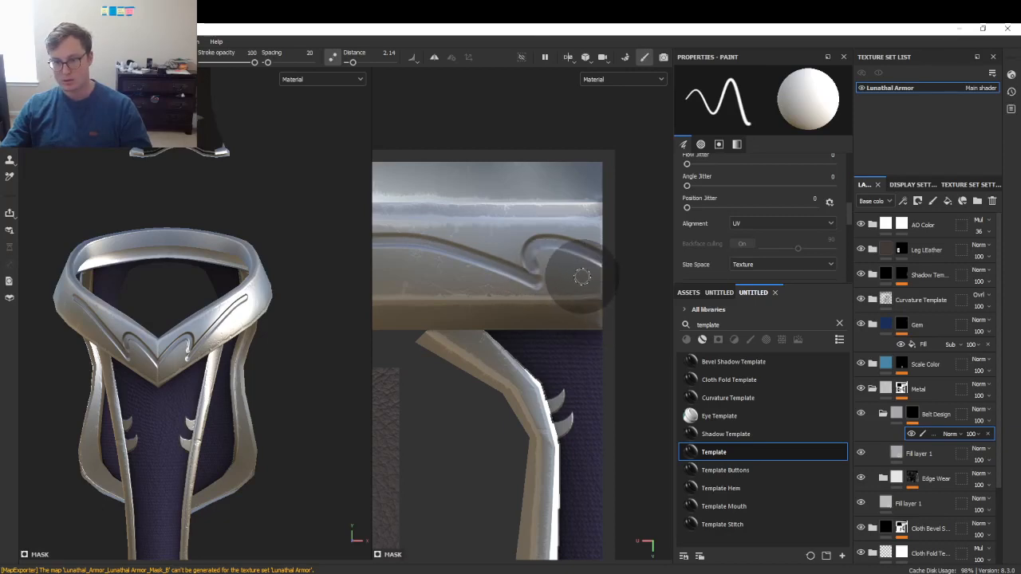
left_click_drag(480, 278, 663, 289)
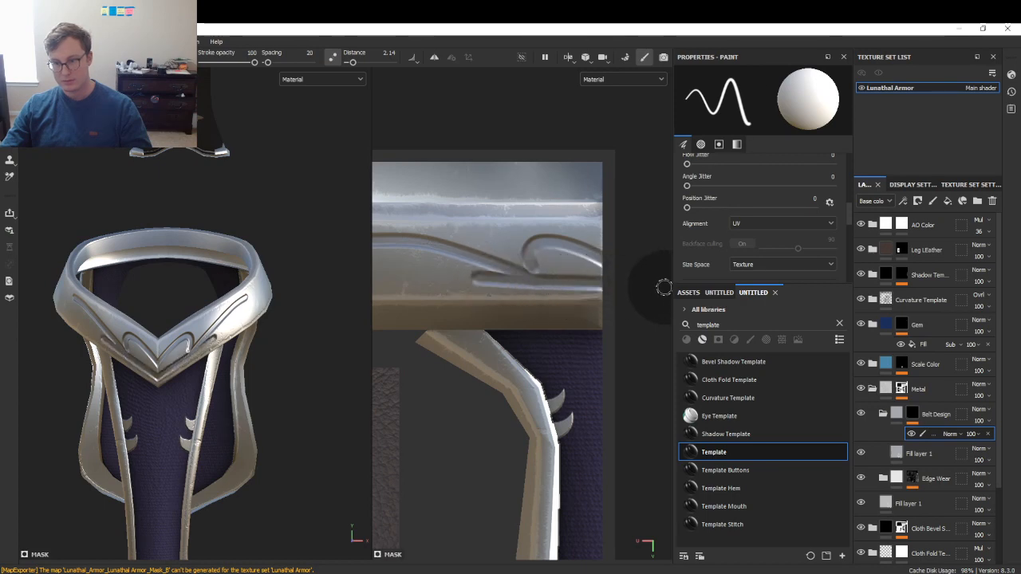
mouse_move(465, 288)
left_mouse_down()
mouse_move(657, 287)
mouse_move(625, 286)
left_mouse_up()
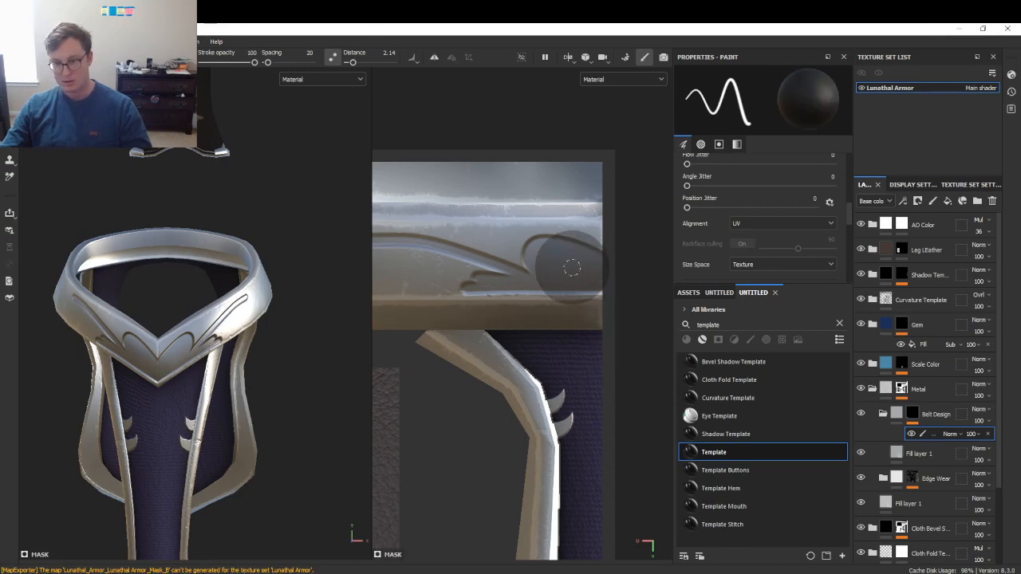
mouse_move(554, 264)
left_mouse_down()
mouse_move(532, 270)
mouse_move(527, 301)
mouse_move(651, 253)
left_mouse_up()
- Set the brush alpha hardness to 1 and replace the paint effect on the Belt Design mask with a fresh one
left_click(700, 145)
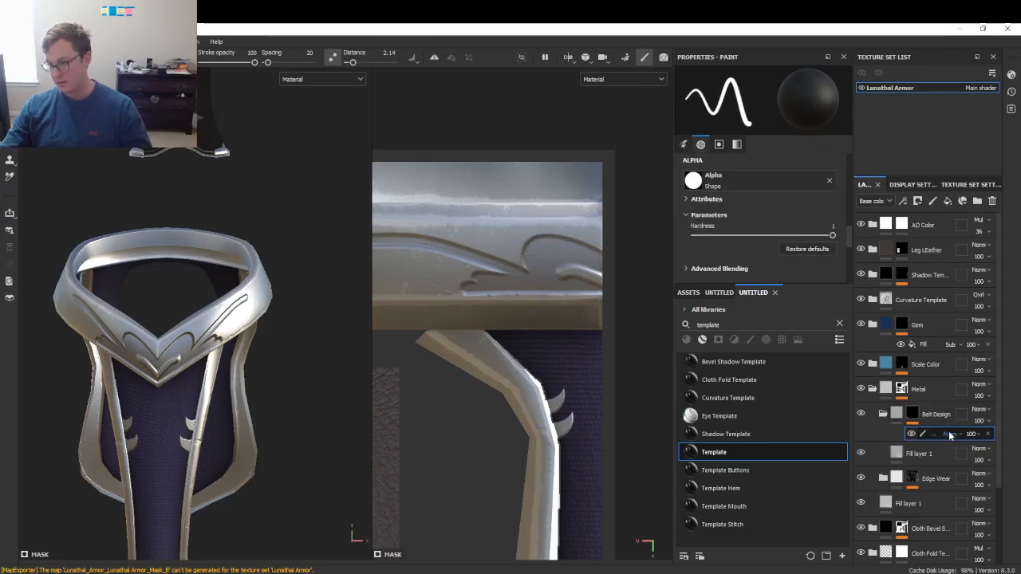
left_click(989, 434)
right_click(917, 415)
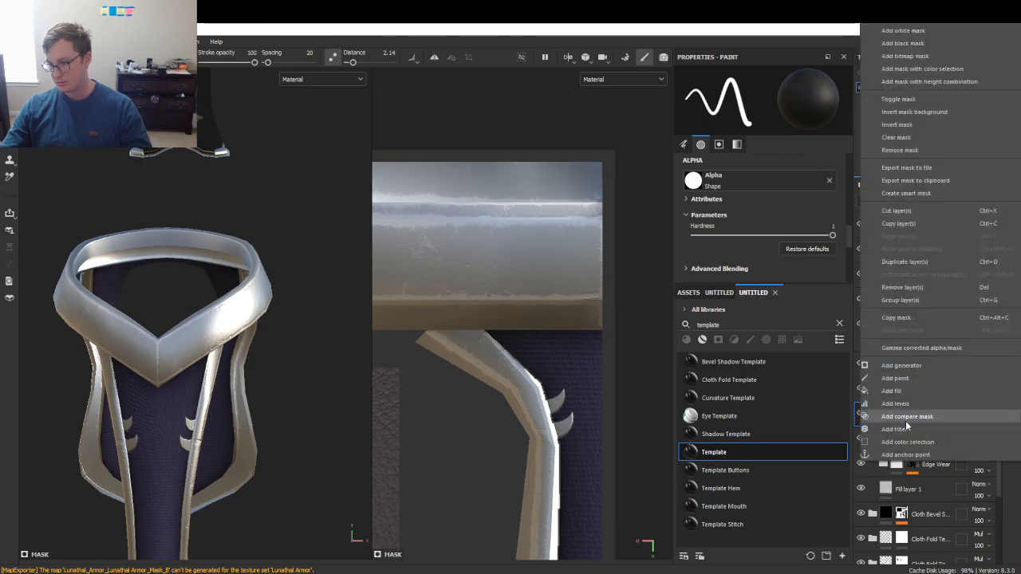
left_click(892, 392)
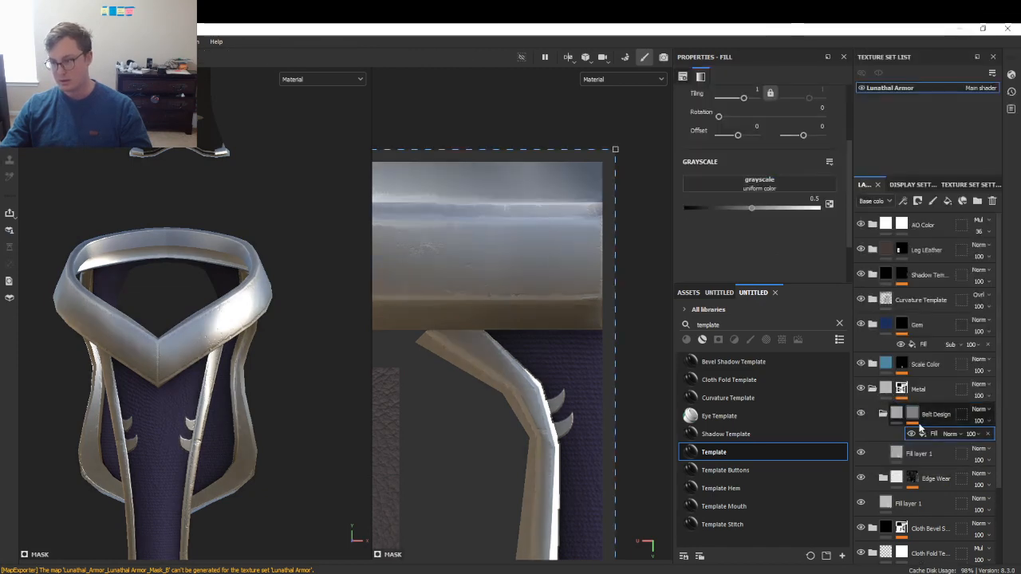
key("ctrl+z")
right_click(913, 415)
left_click(888, 380)
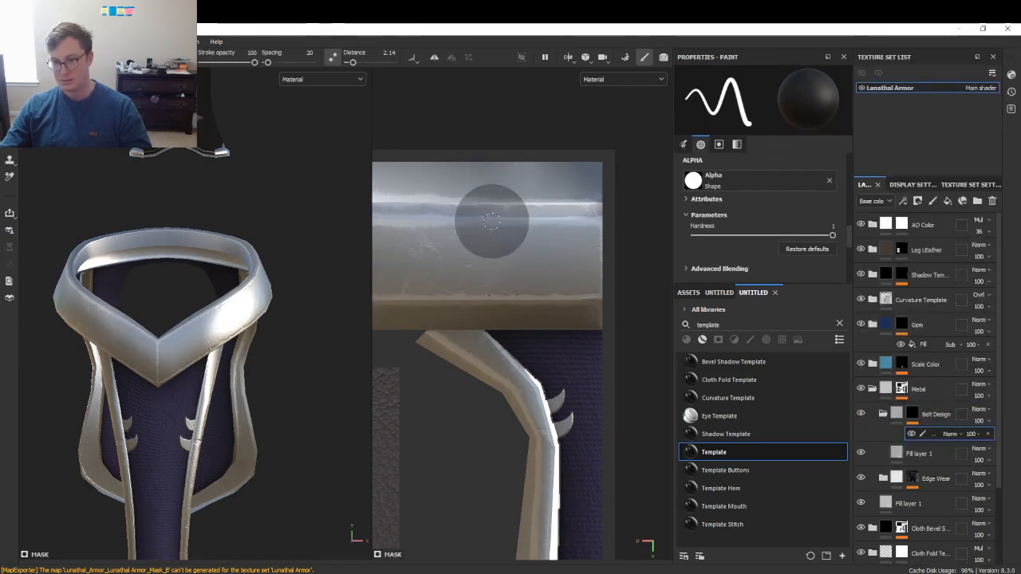
- Switch the brush to white and try hard-edged curl strokes at the end of the belt strip
key("x")
left_click_drag(558, 248, 500, 327)
key("ctrl+z")
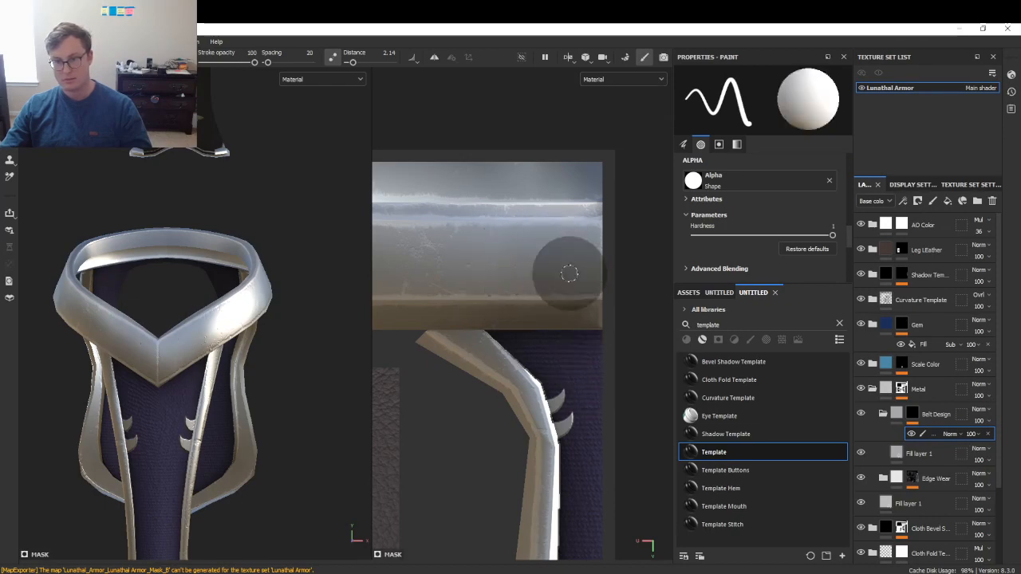
mouse_move(569, 274)
left_mouse_down()
mouse_move(486, 284)
mouse_move(581, 292)
mouse_move(570, 239)
mouse_move(502, 242)
left_mouse_up()
key("ctrl+z")
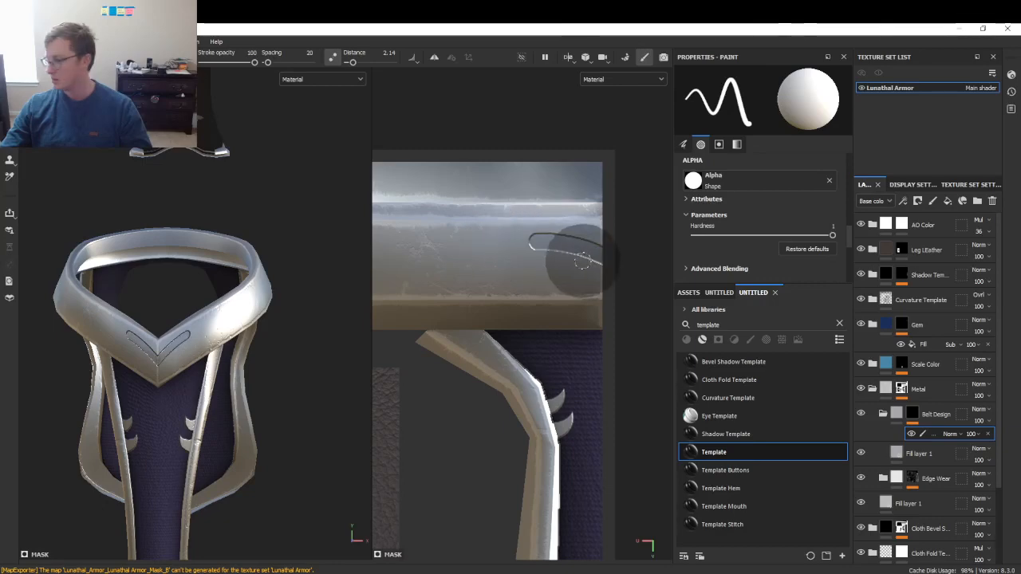
key("ctrl+z")
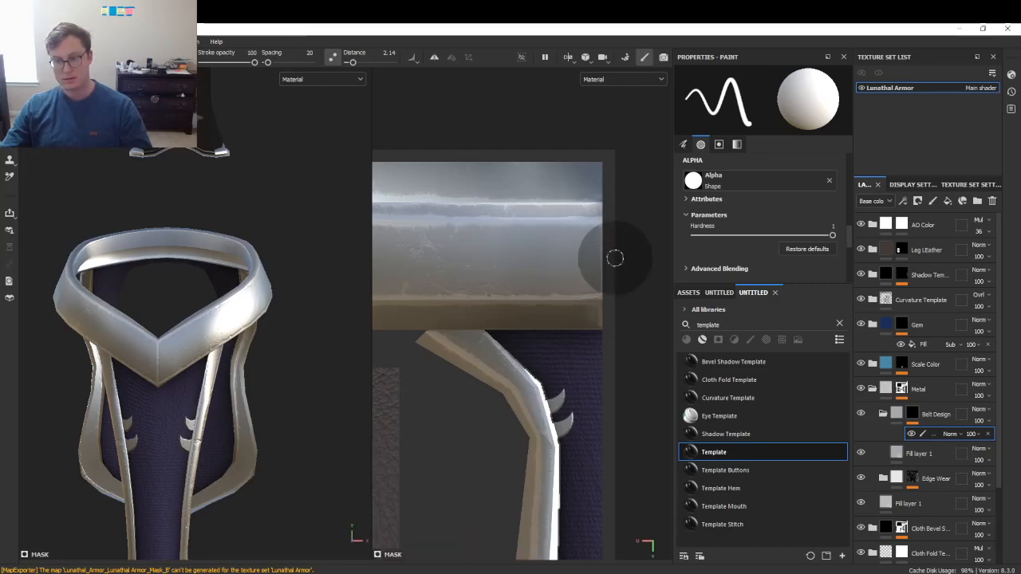
mouse_move(611, 257)
left_mouse_down()
mouse_move(532, 234)
mouse_move(494, 245)
left_mouse_up()
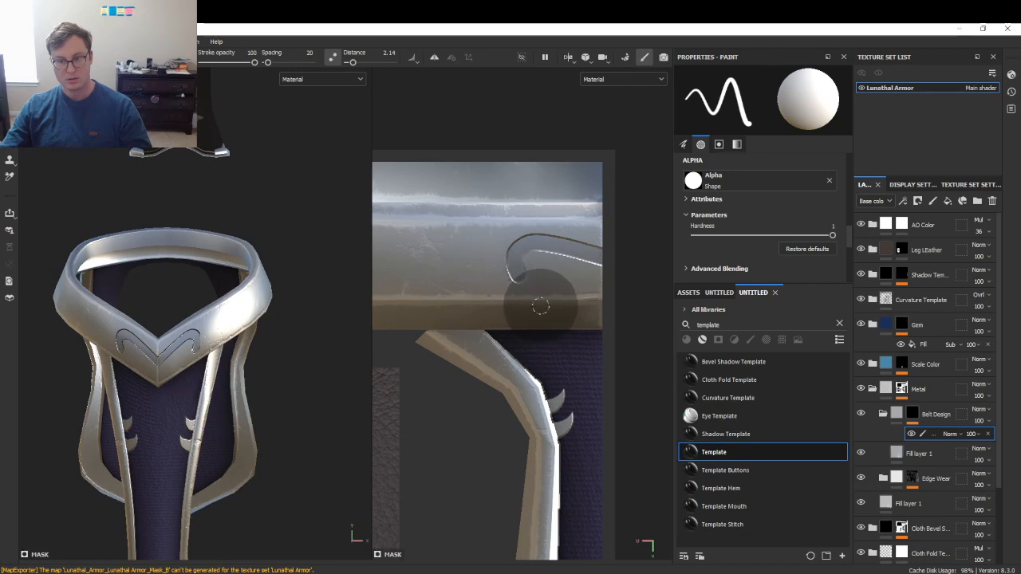
key("ctrl+z")
- Rework the hard-edged curl at the end of the belt strip, giving its outline a small lobe at the lower corner
left_click_drag(559, 246, 467, 235)
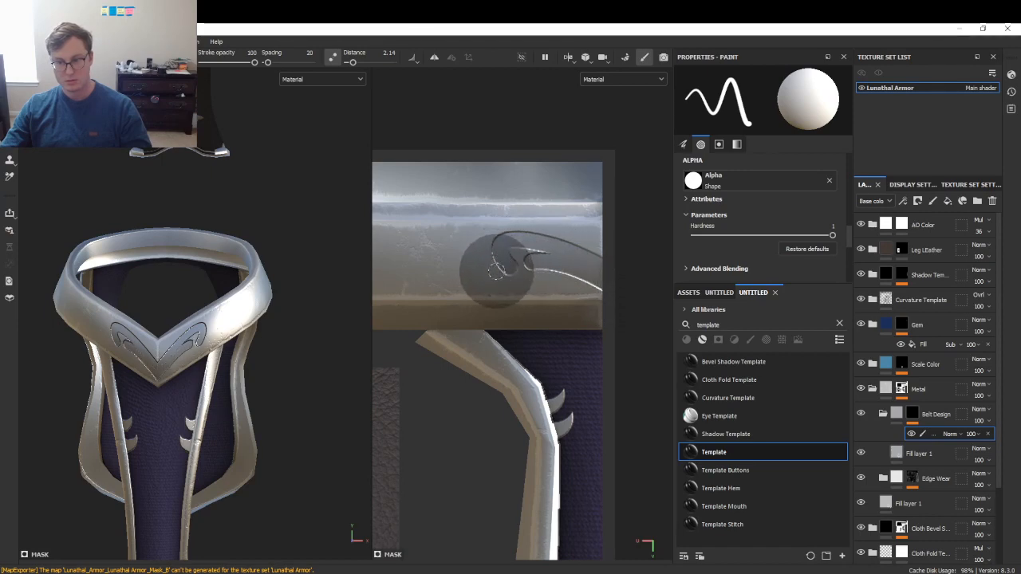
key("ctrl+z")
left_click_drag(517, 277, 510, 283)
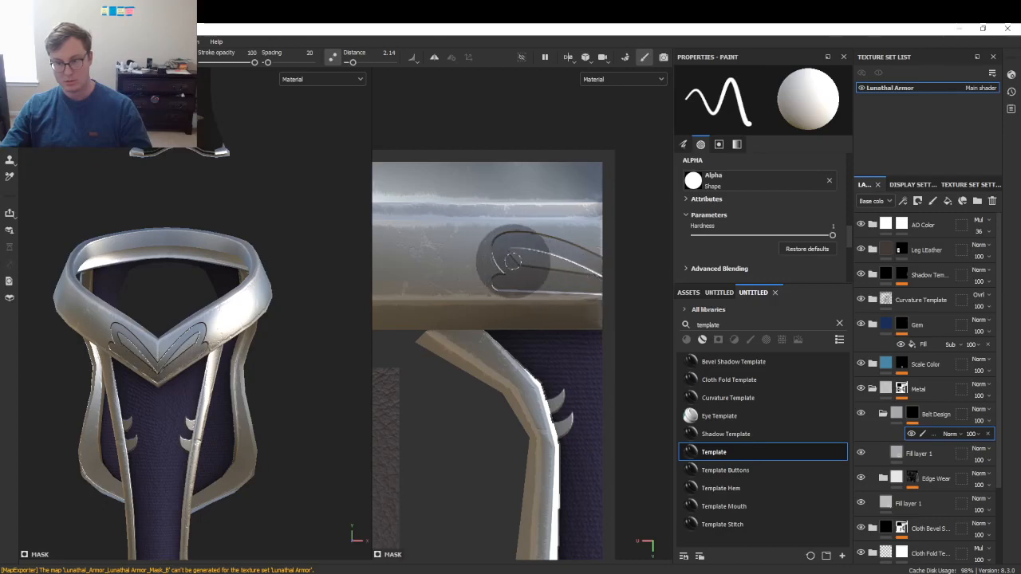
key("ctrl+z")
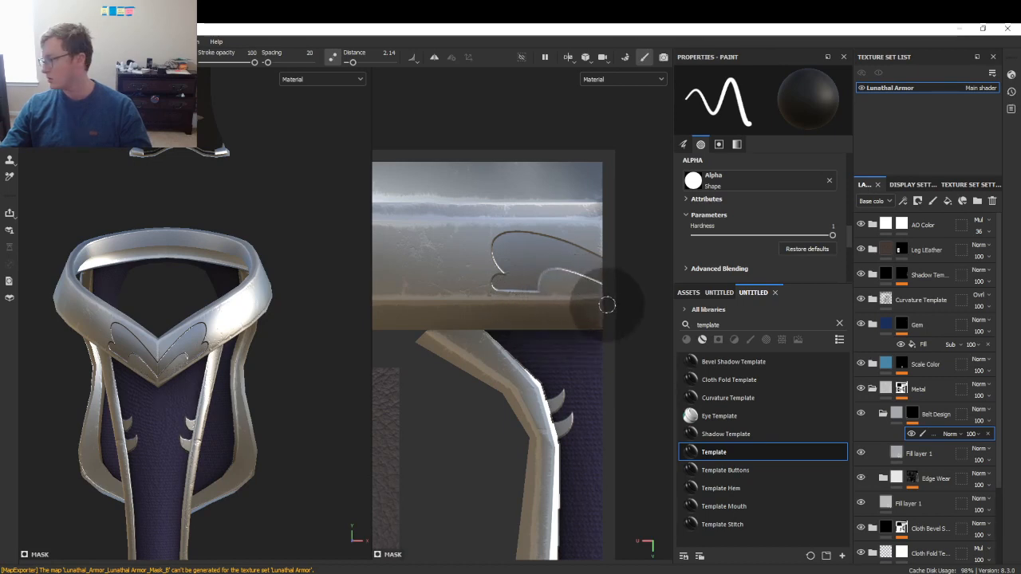
- Carve a rounded black notch into the underside of the curl, sweeping toward the end of the belt strip
key("ctrl")
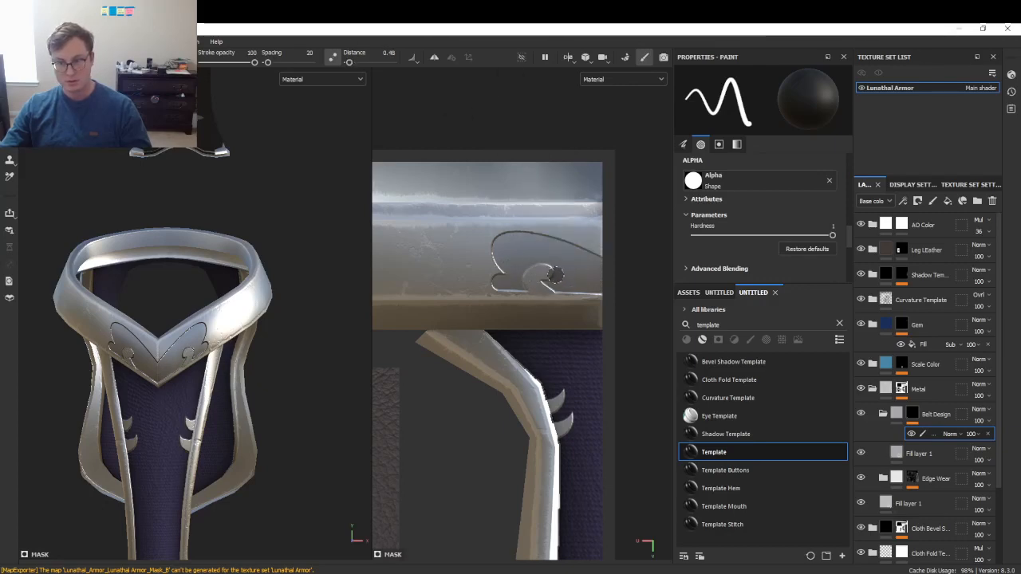
key("ctrl+z")
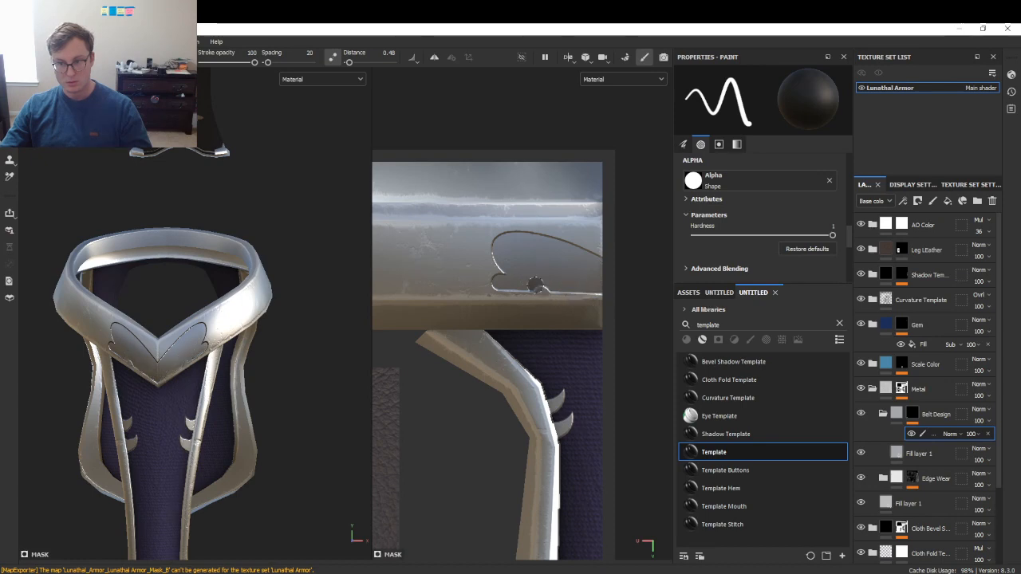
mouse_move(536, 285)
left_mouse_down()
mouse_move(558, 277)
mouse_move(608, 302)
left_mouse_up()
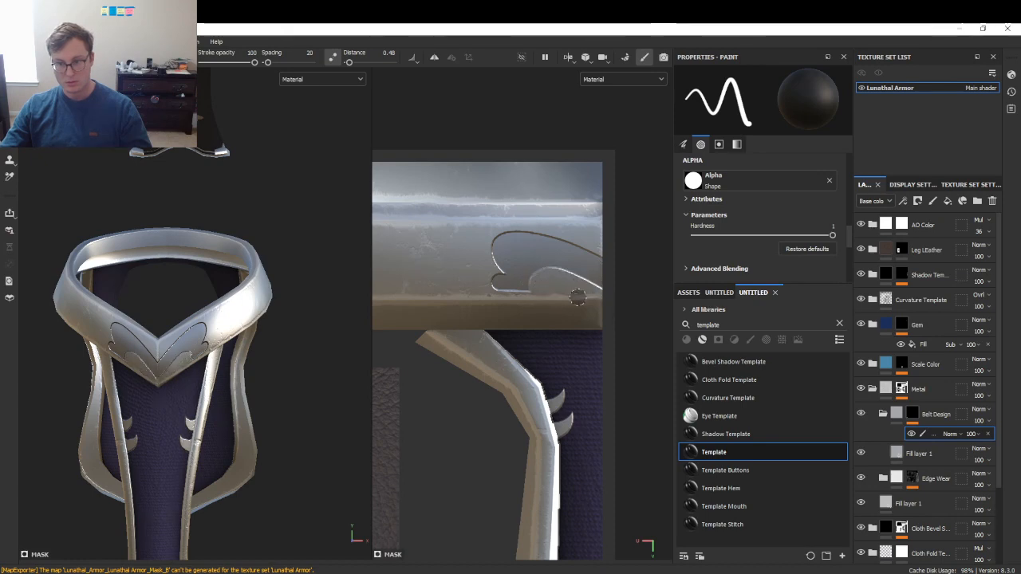
- Try a straight white stroke from the curl's lower lobe diagonally back along the belt strip
middle_click_drag(504, 291, 550, 299)
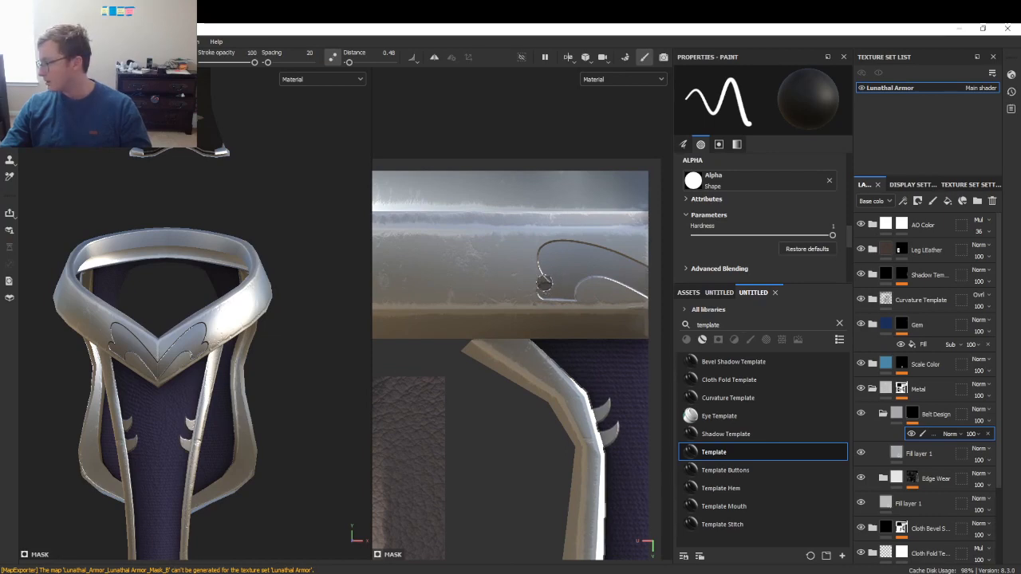
key("x")
left_click(489, 261, "shift")
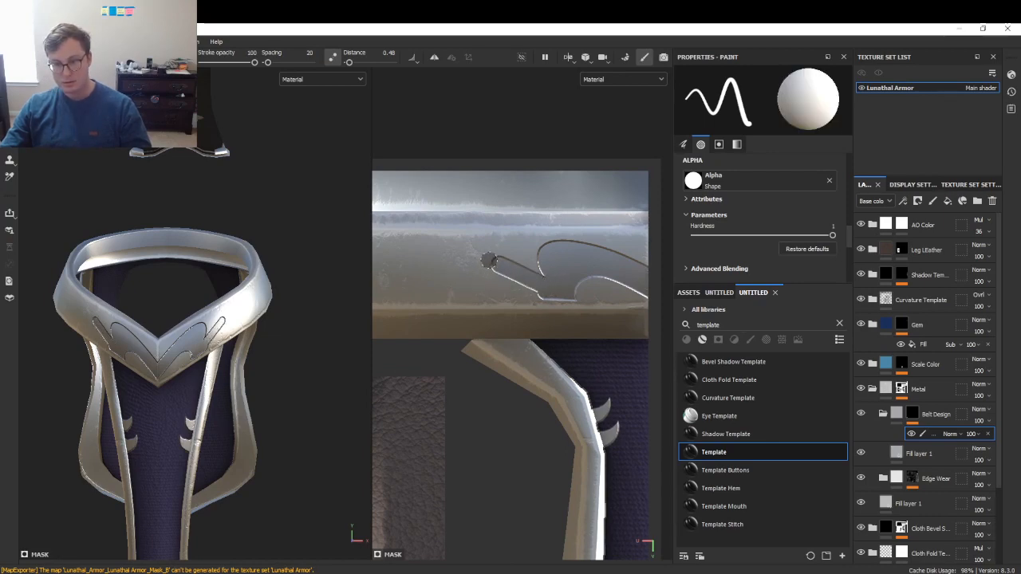
key("ctrl+z")
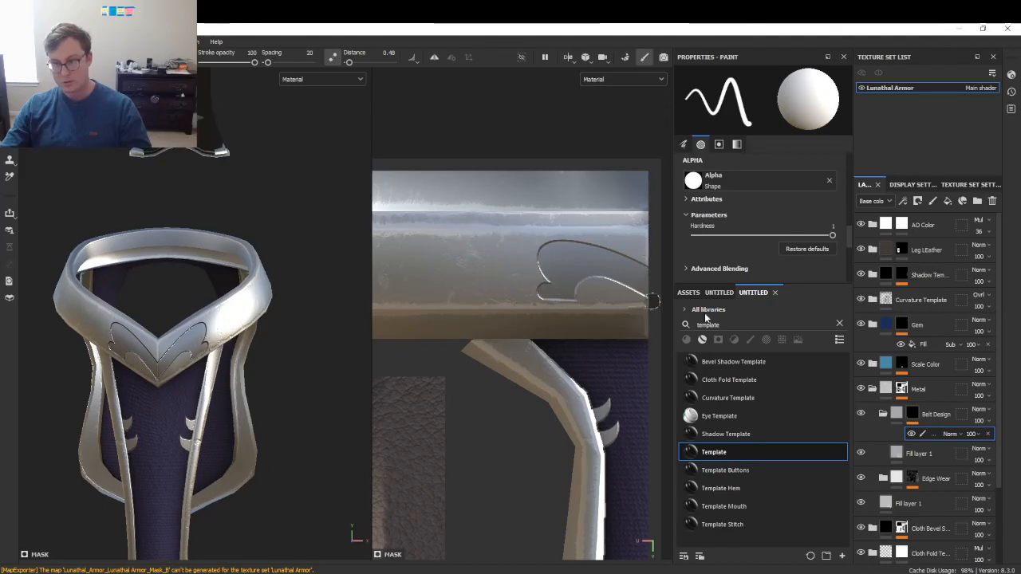
- Check the curl on the 3D belt and add a fill effect to the Belt Design mask
scroll(553, 348, "down", 3)
mouse_move(225, 345)
left_mouse_down("alt")
mouse_move(267, 299)
mouse_move(212, 338)
left_mouse_up("alt")
scroll(212, 338, "up", 2)
scroll(562, 339, "up", 4)
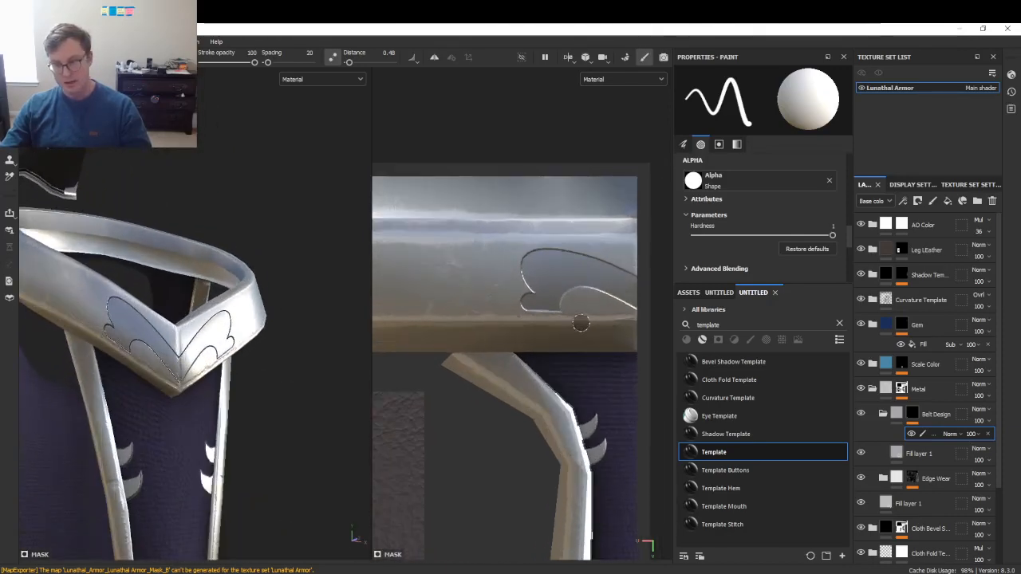
scroll(551, 343, "down", 2)
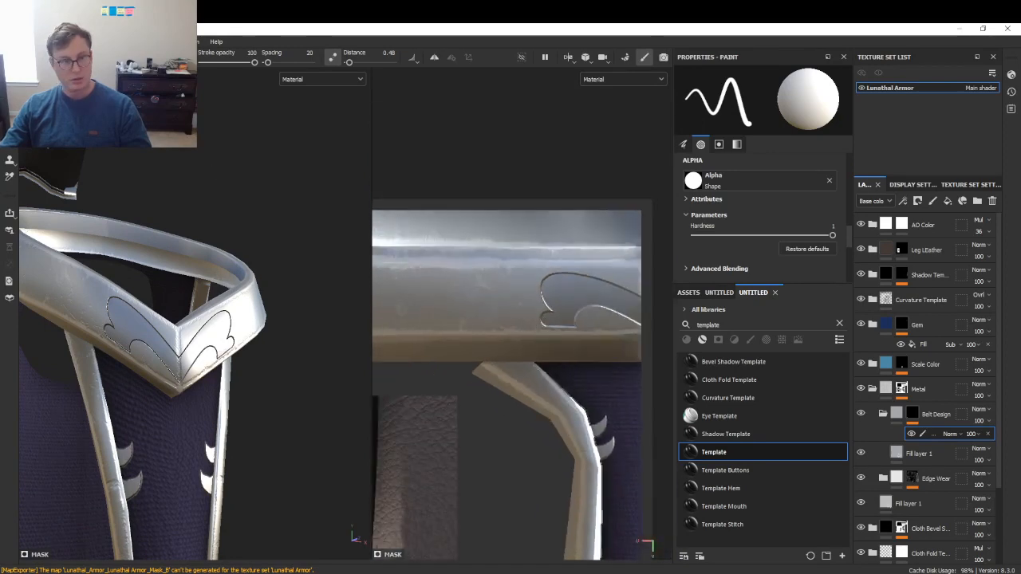
key("4")
scroll(493, 329, "up", 1)
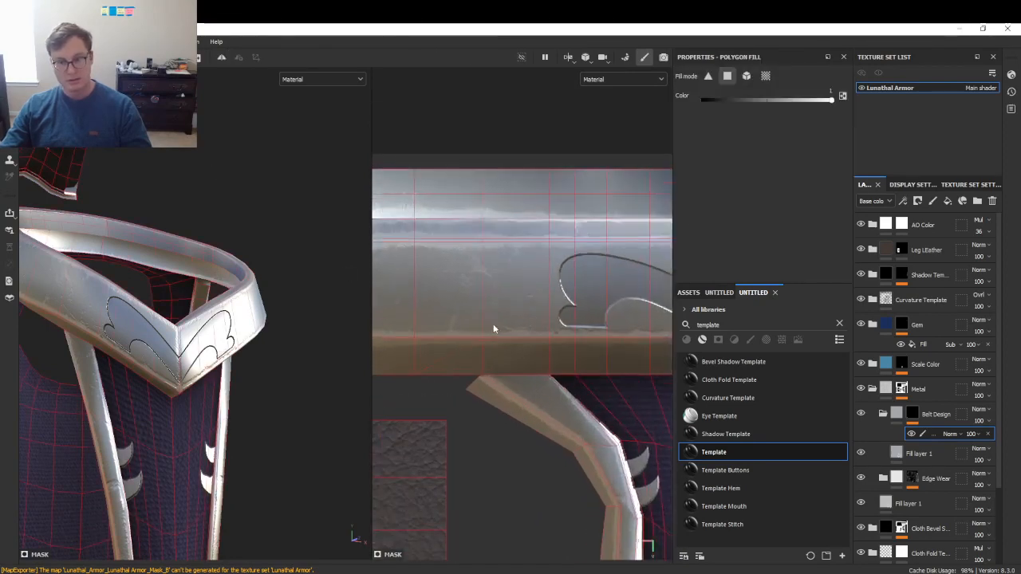
right_click(933, 433)
left_click(909, 361)
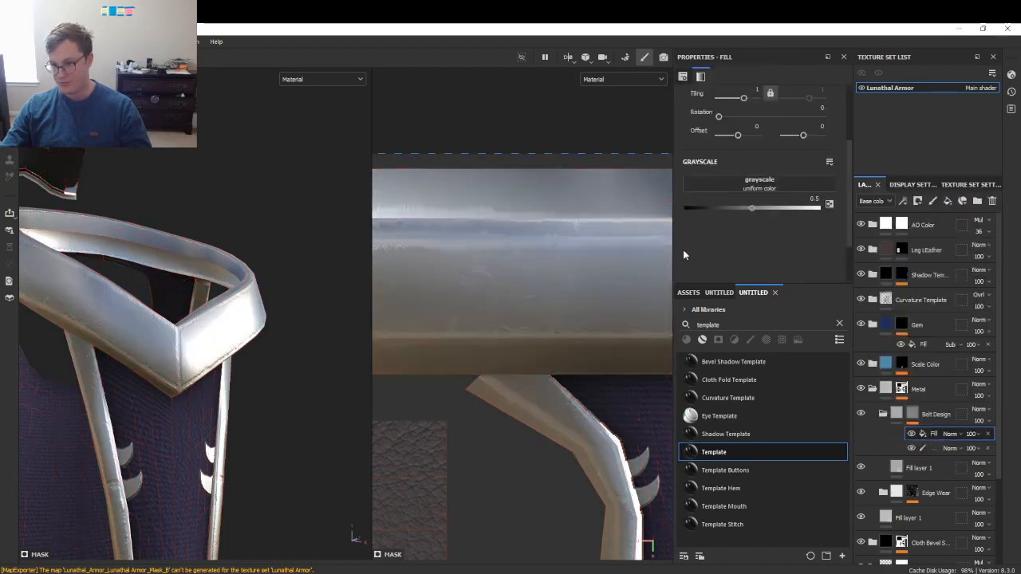
- Set the mask fill's grayscale to 1, its UV wrap to None, and its blending mode to Linear dodge (Add)
scroll(551, 260, "down", 4)
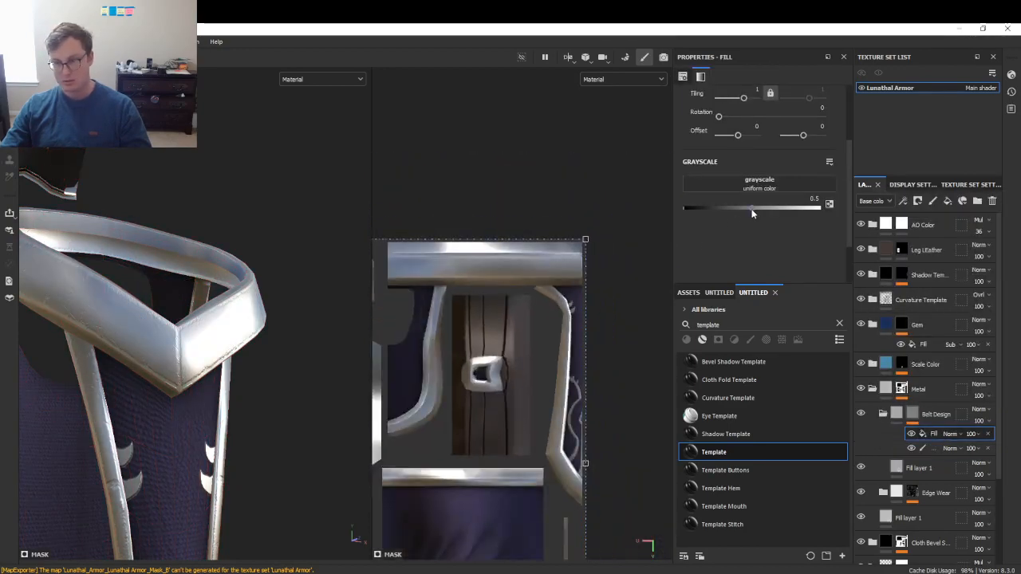
left_click_drag(752, 209, 835, 213)
scroll(472, 443, "down", 3)
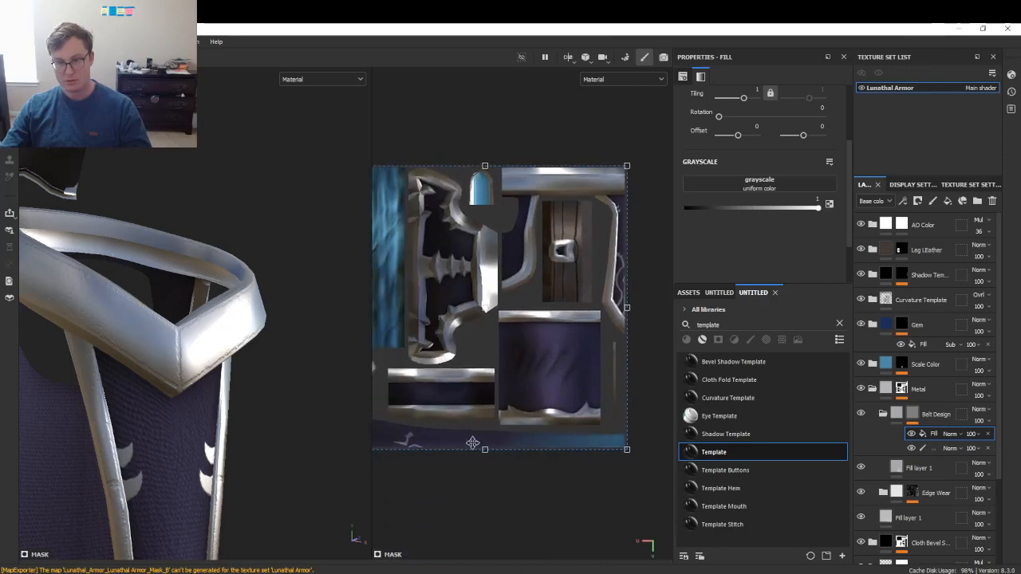
scroll(784, 217, "up", 3)
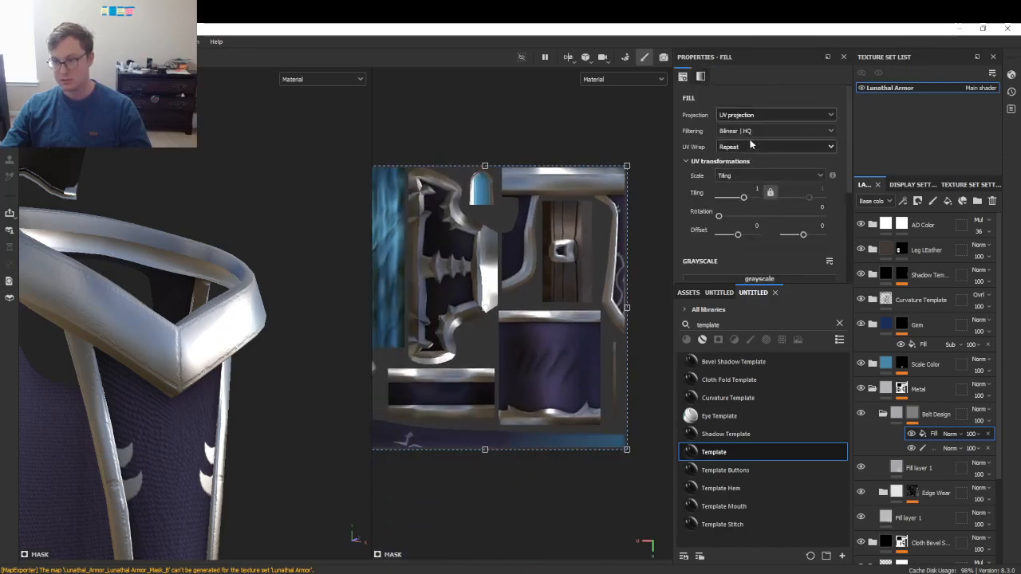
left_click(950, 434)
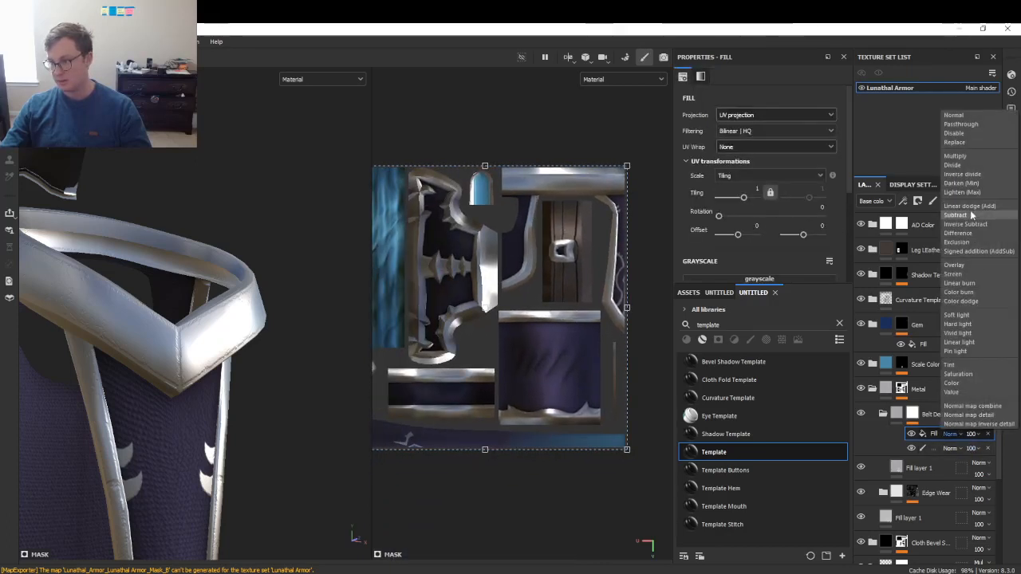
left_click(969, 206)
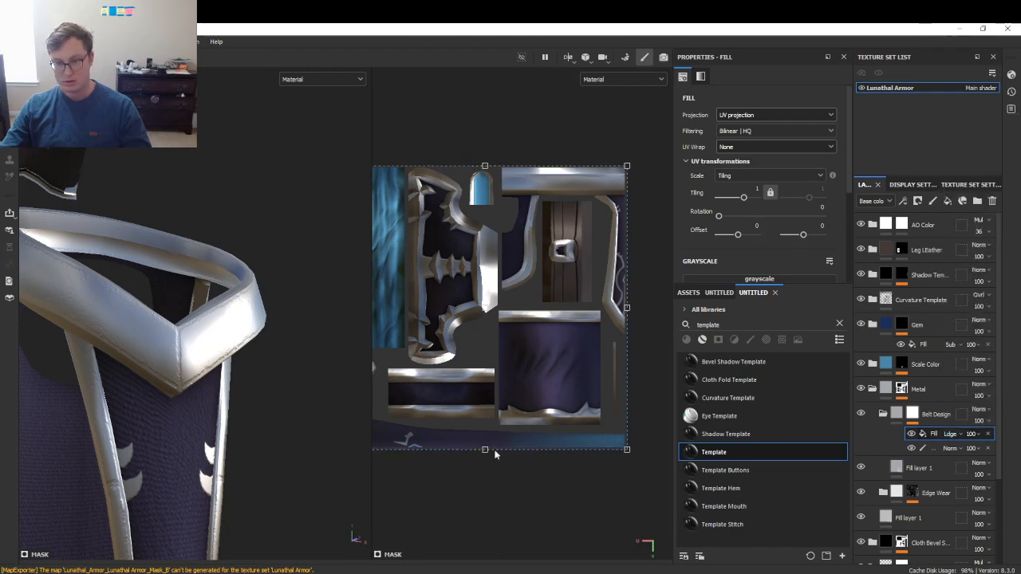
- Shrink the fill's projection in the UV view to a narrow band along the belt strip, with vertical tiling of about 34.8
mouse_move(484, 449)
left_mouse_down()
mouse_move(525, 215)
mouse_move(440, 222)
mouse_move(593, 227)
left_mouse_up()
right_click_drag(592, 227, 666, 283, "alt")
middle_click_drag(666, 284, 563, 316, "alt")
right_click_drag(560, 312, 613, 335, "alt")
middle_click_drag(508, 317, 446, 380, "alt")
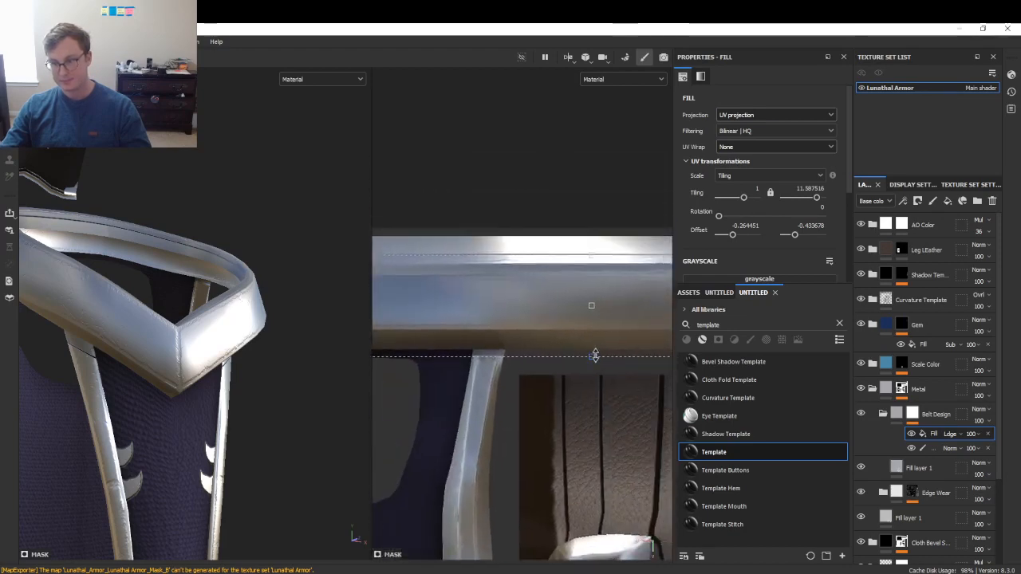
left_click_drag(595, 356, 597, 322)
middle_click_drag(627, 340, 481, 367, "alt")
middle_click_drag(587, 361, 567, 368, "alt")
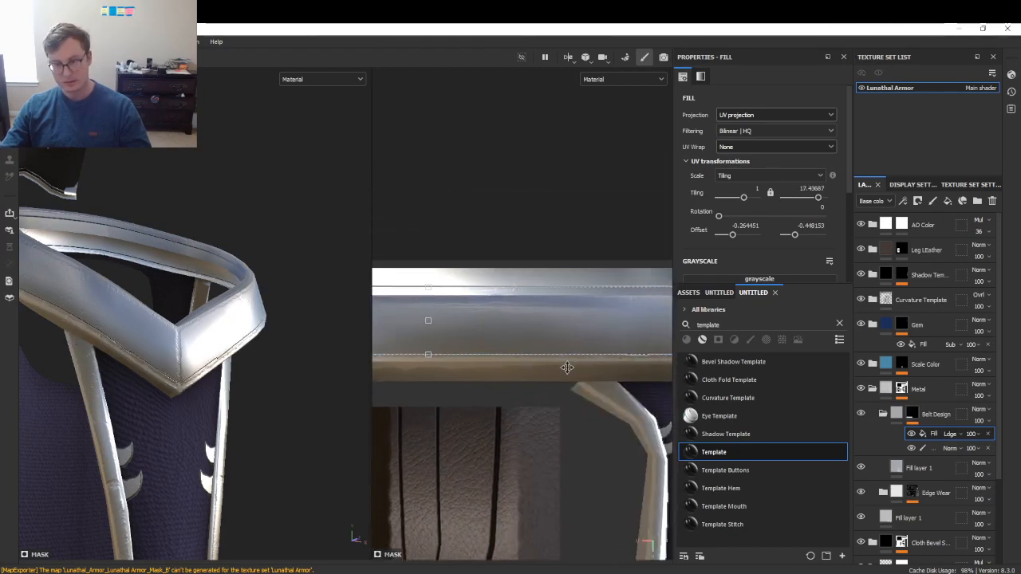
left_click_drag(419, 290, 419, 322)
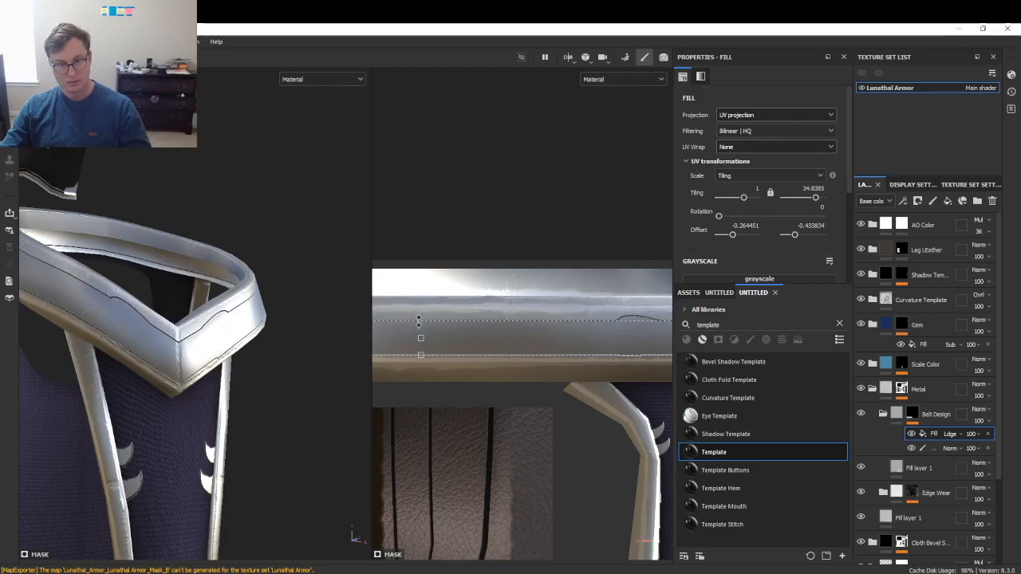
- Pull the end of the fill band back from the painted curl, to a horizontal offset of about -0.219
middle_click_drag(534, 330, 426, 335, "alt")
right_click_drag(581, 333, 612, 345, "alt")
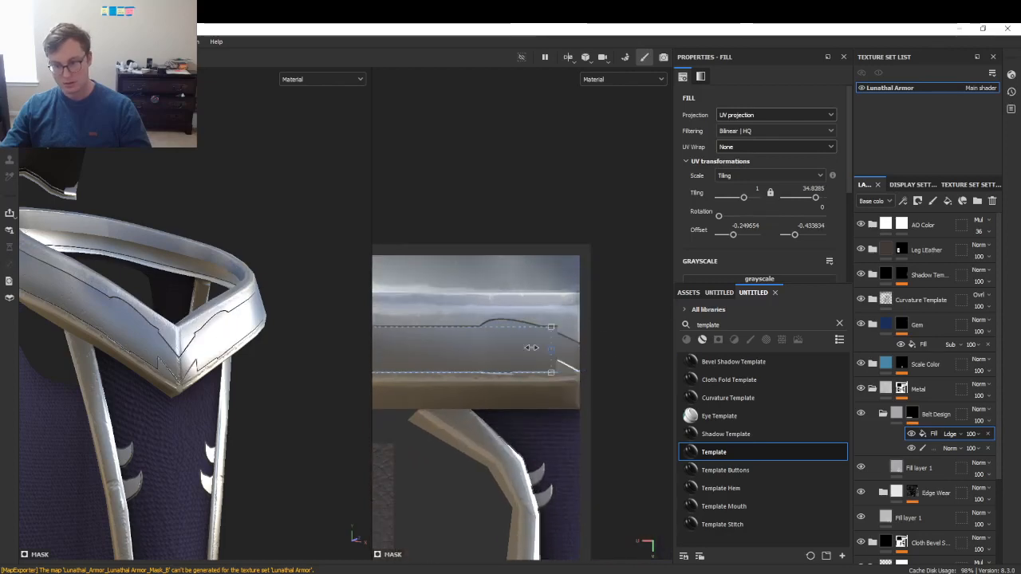
left_click_drag(592, 351, 446, 349)
right_click_drag(447, 348, 488, 370, "alt")
middle_click_drag(441, 396, 660, 407, "alt")
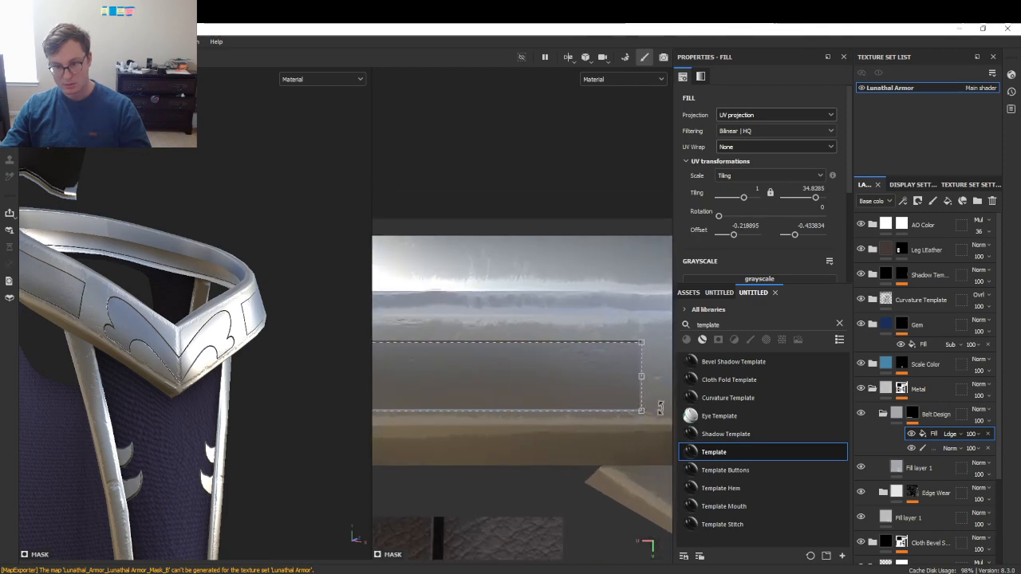
- Show the mesh wireframe and align the fill band's long edges within the belt strip, with vertical tiling of about 35.1
middle_click_drag(496, 374, 540, 373, "alt")
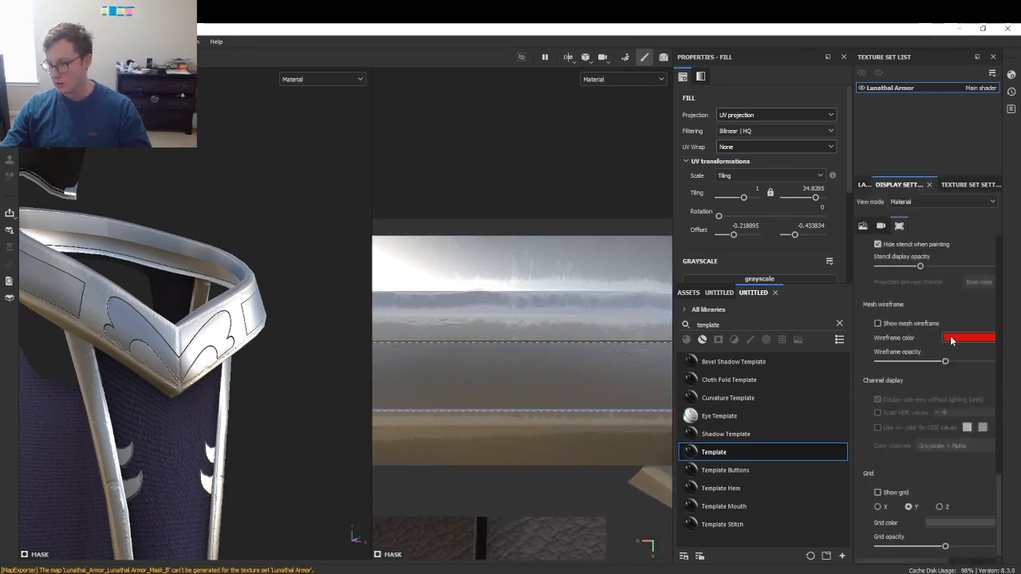
left_click(877, 323)
scroll(543, 367, "up", 5)
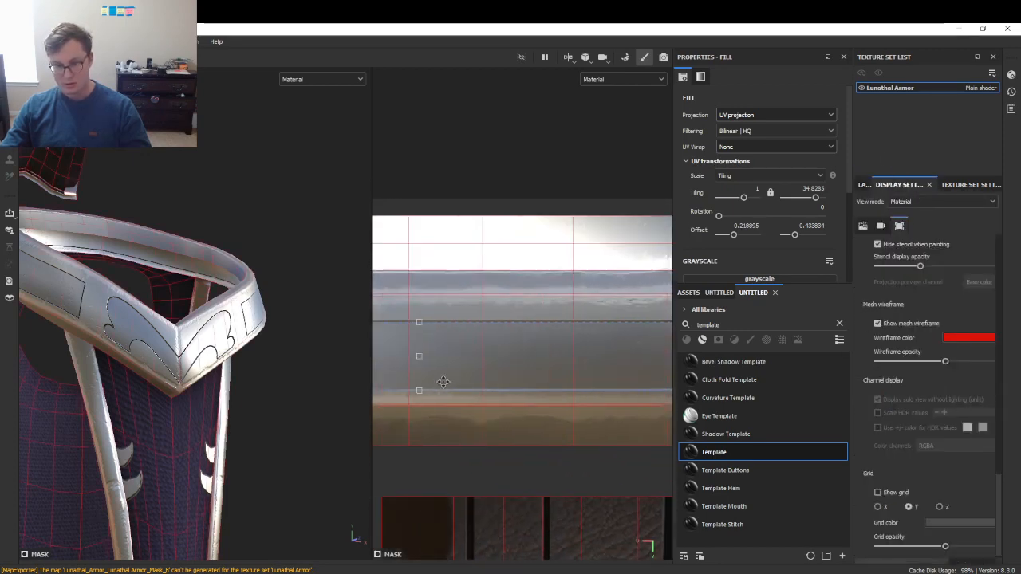
left_click_drag(490, 312, 489, 307)
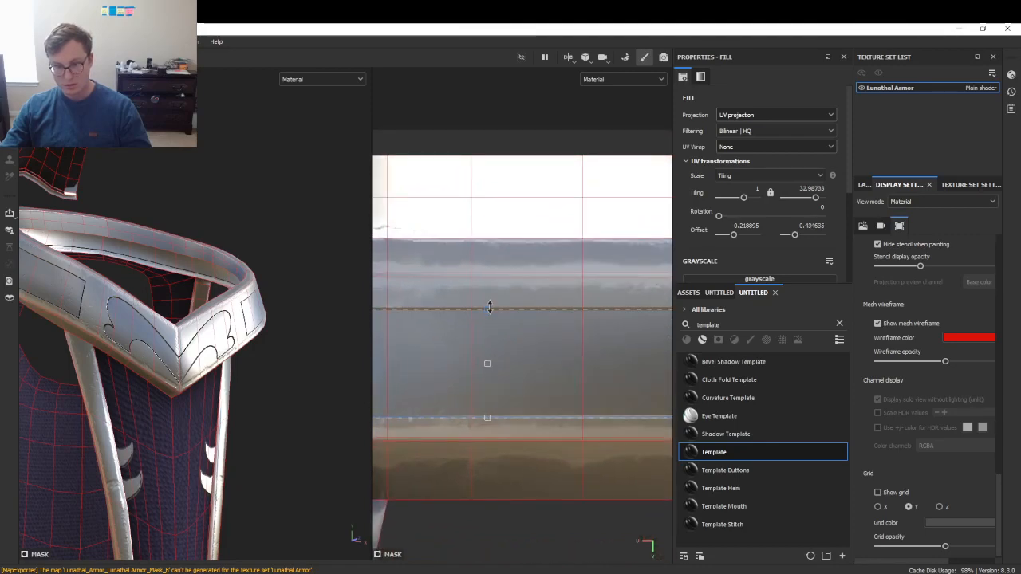
left_click_drag(489, 417, 490, 411)
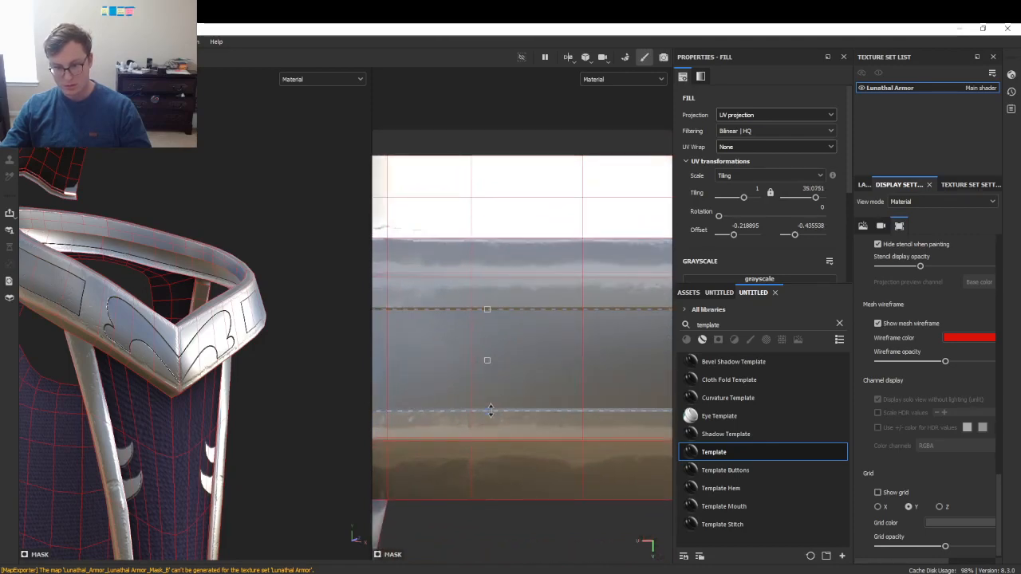
scroll(515, 394, "down", 3)
mouse_move(567, 395)
middle_mouse_down("alt")
mouse_move(473, 402)
mouse_move(442, 383)
mouse_move(449, 359)
mouse_move(404, 376)
middle_mouse_up("alt")
- Select the paint effect on the Belt Design mask and brush in white to join the fill band to the curl with a tapered point
left_click(861, 185)
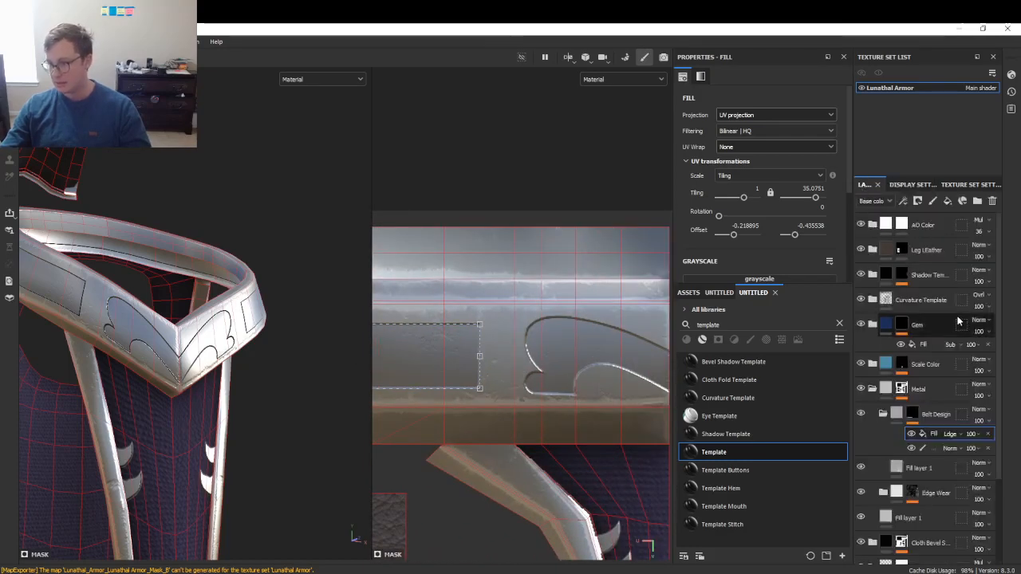
left_click(927, 448)
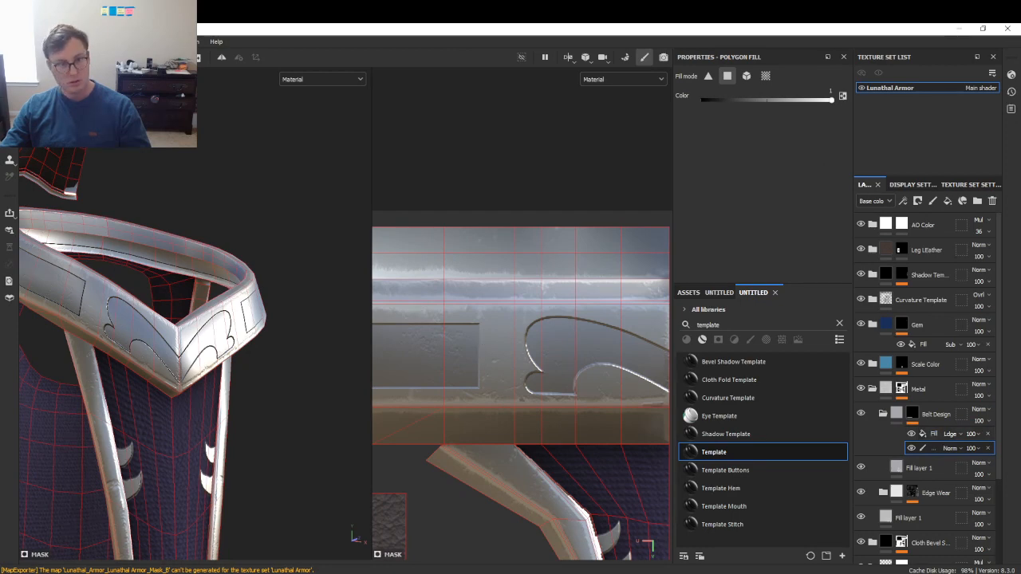
key("1")
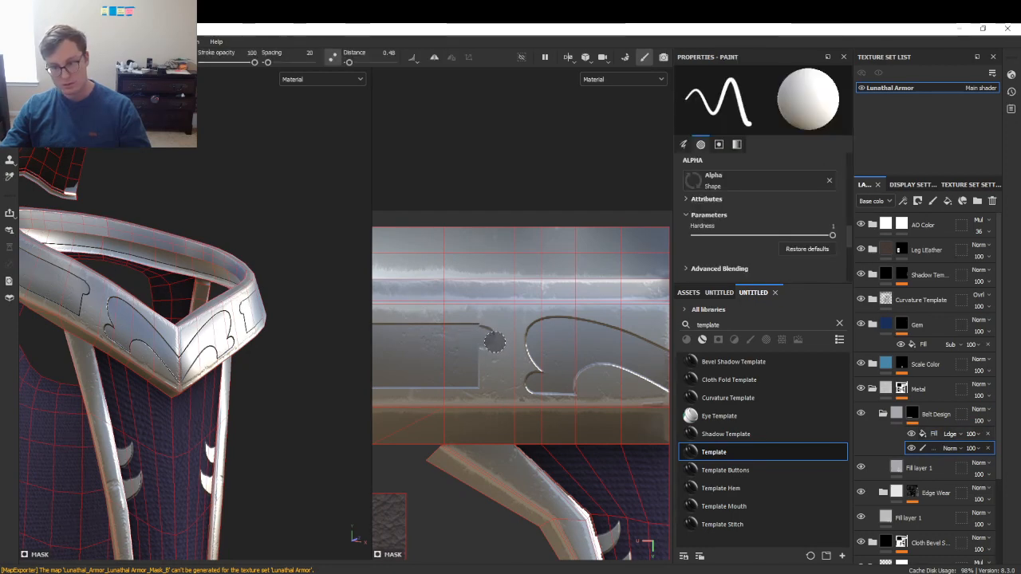
left_click_drag(534, 374, 468, 333)
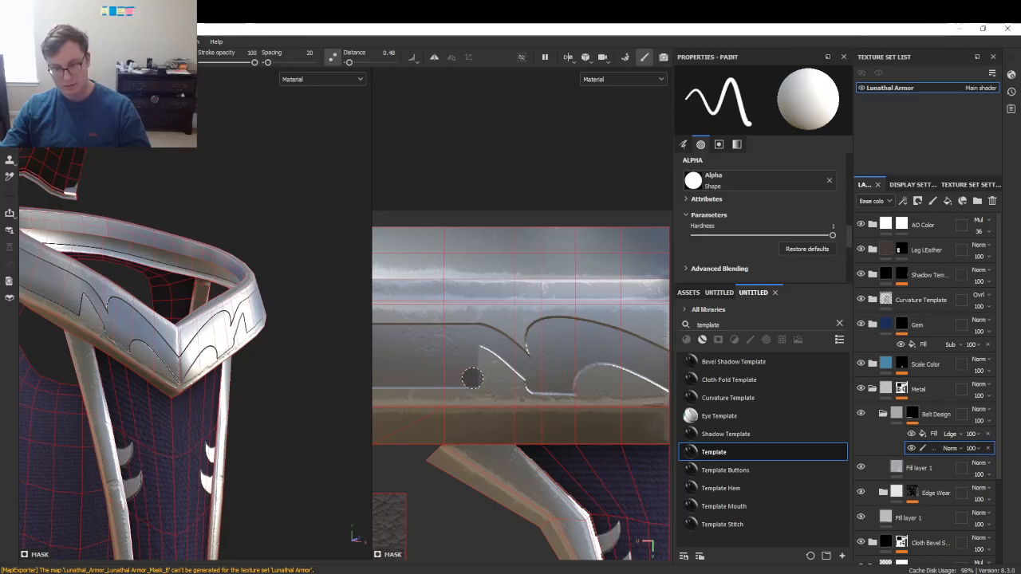
left_click_drag(475, 358, 512, 374)
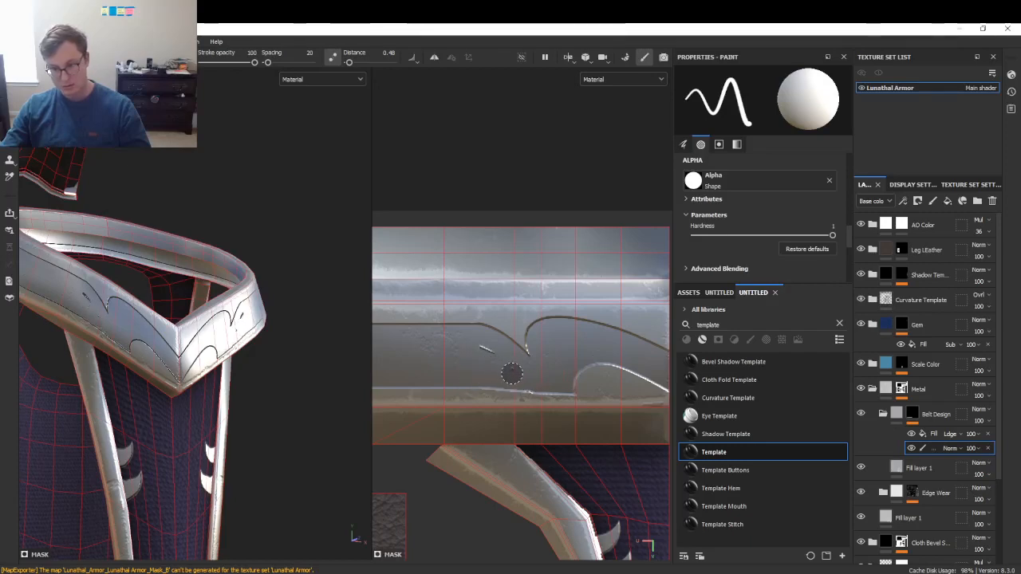
scroll(526, 373, "up", 1)
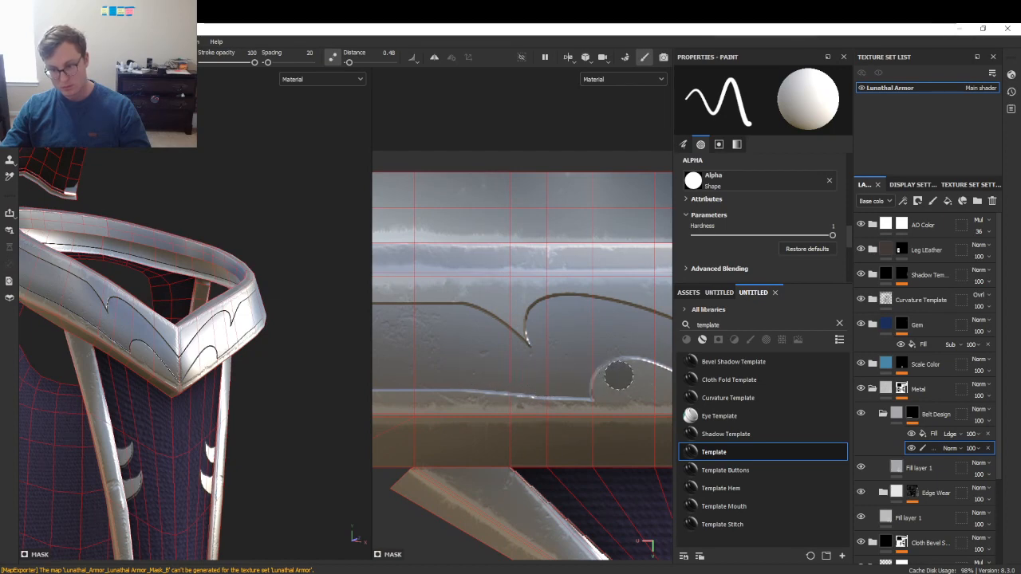
- Select the fill effect on the Belt Design mask and pull the band's end in from the back seam, to a horizontal offset of about -0.254
left_click_drag(213, 354, 207, 391, "alt")
scroll(521, 307, "down", 3)
scroll(517, 324, "up", 6)
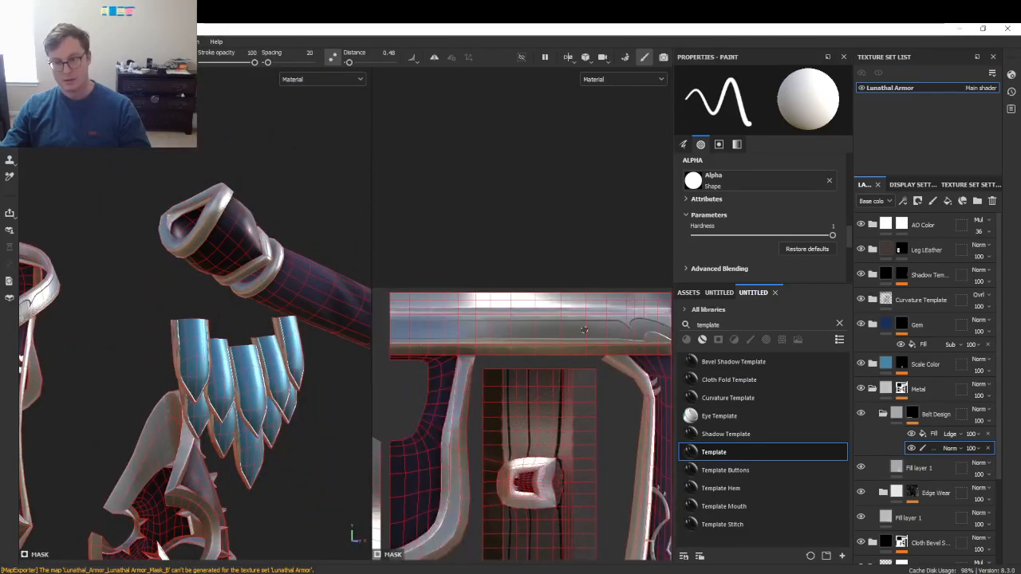
left_click(950, 435)
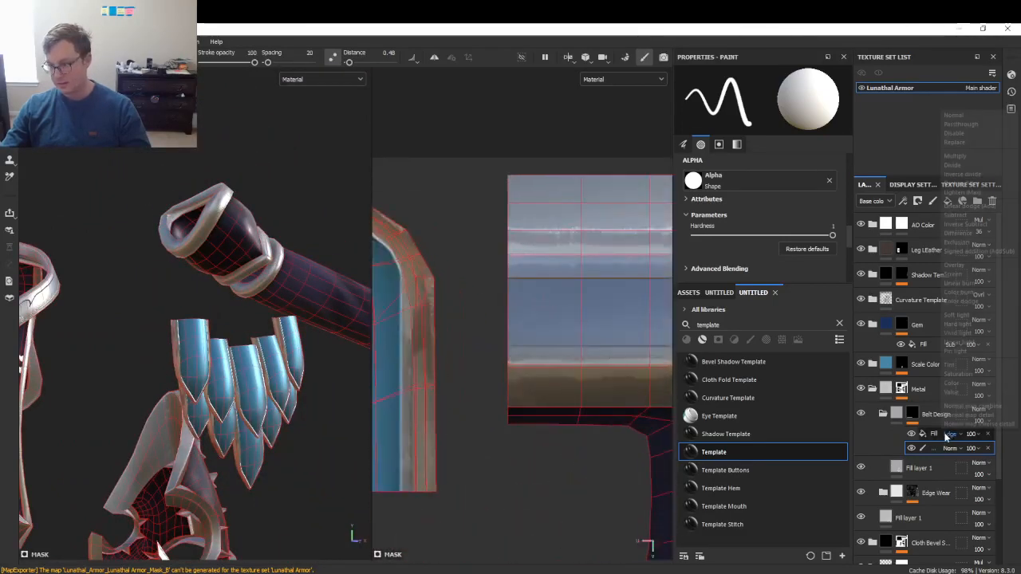
key("Escape")
left_click(927, 433)
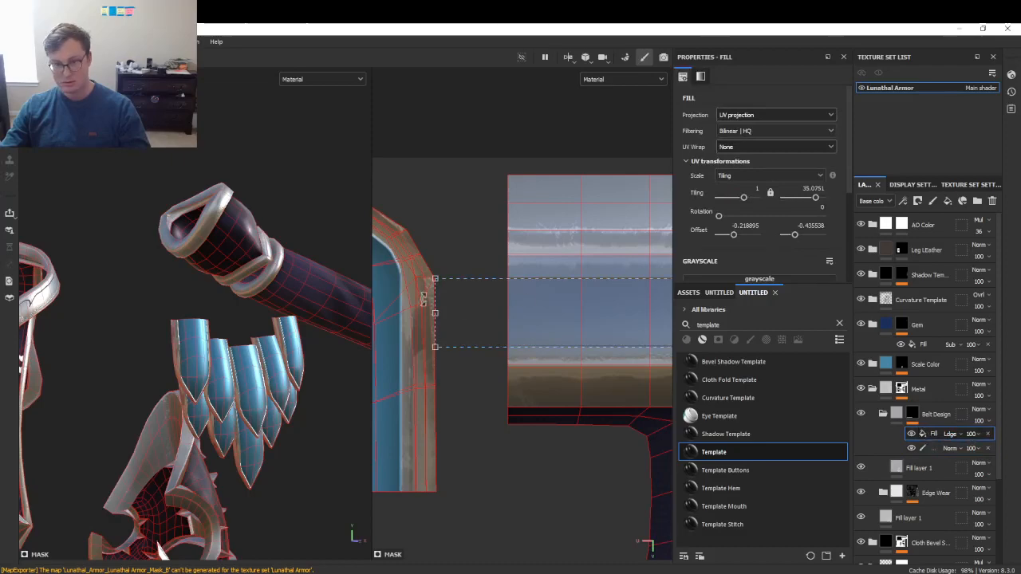
left_click_drag(436, 311, 606, 311)
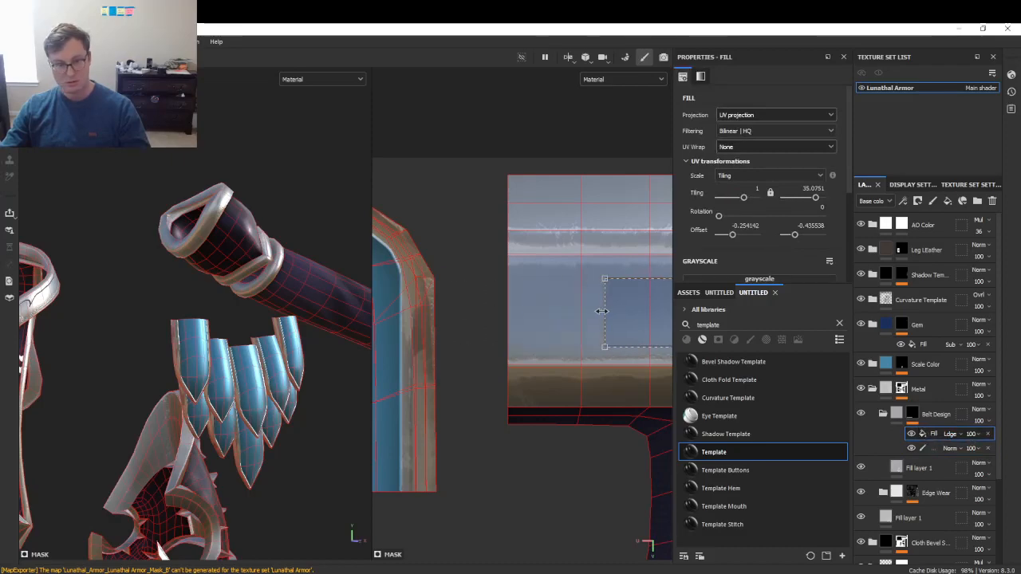
- Select the Belt Design mask's paint effect and brush trial white curves from the belt's back seam to the fill band, undoing unwanted strokes
left_click_drag(191, 299, 239, 335, "alt")
scroll(239, 335, "up", 8)
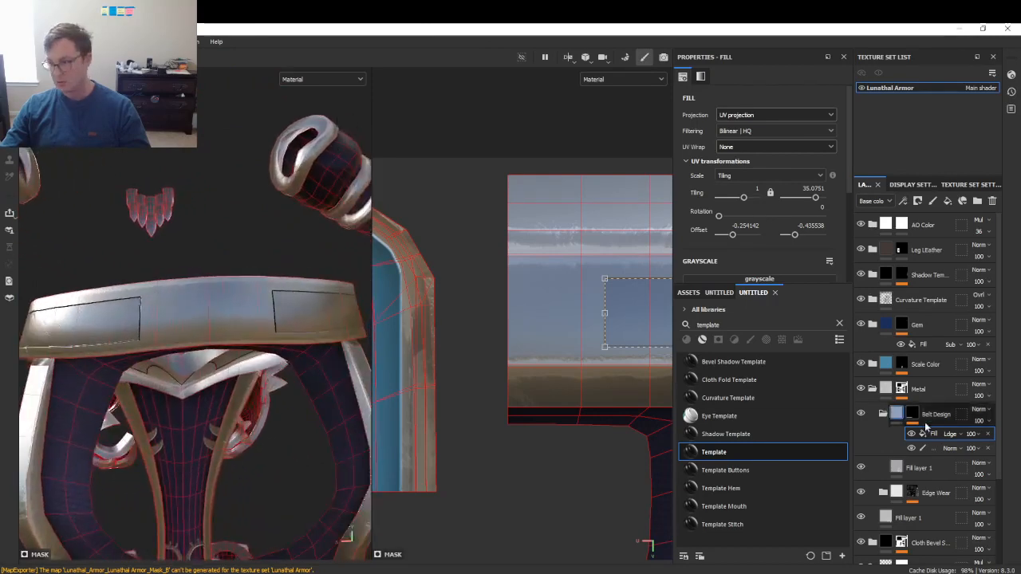
left_click(939, 448)
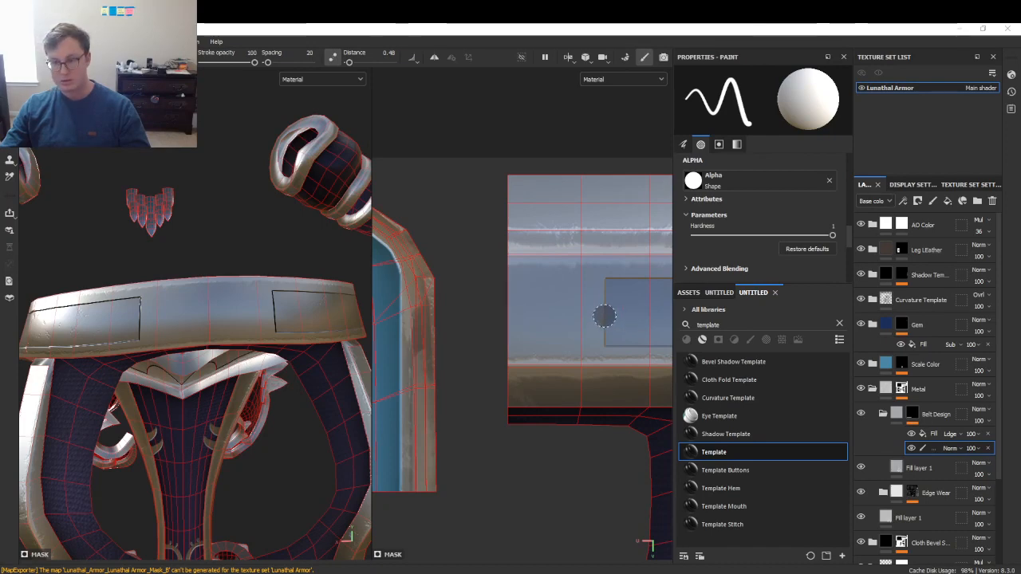
middle_click_drag(604, 314, 575, 319)
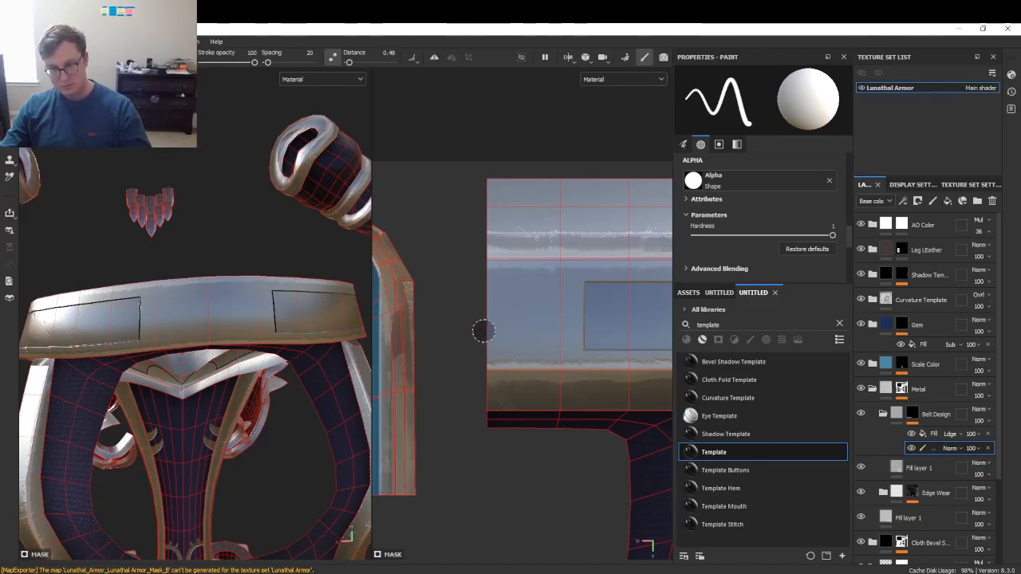
left_click_drag(488, 321, 519, 337)
key("ctrl+z")
mouse_move(475, 298)
left_mouse_down()
mouse_move(495, 324)
mouse_move(547, 347)
left_mouse_up()
key("ctrl+z")
mouse_move(468, 311)
left_mouse_down()
mouse_move(553, 340)
mouse_move(597, 337)
left_mouse_up()
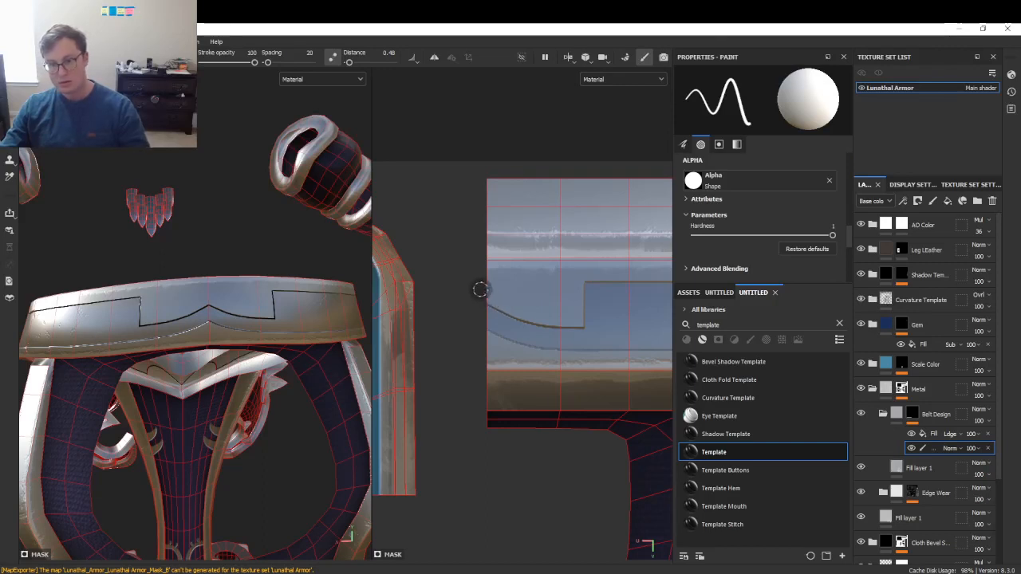
left_click_drag(486, 289, 602, 323)
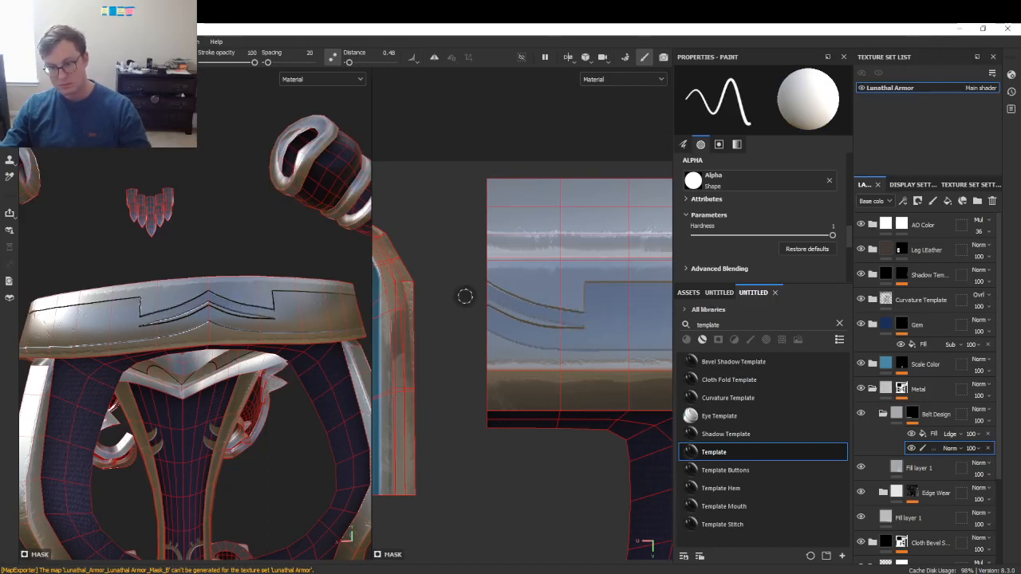
key("ctrl+z")
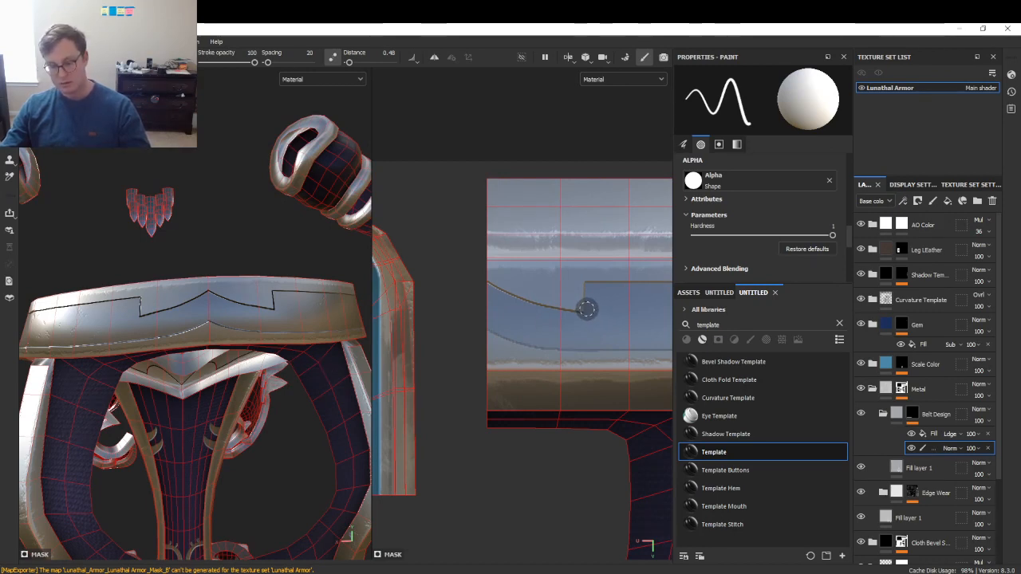
- Brush in white where the back curve meets the fill band, filling the blunt corner to form a sharp angled notch
key("x")
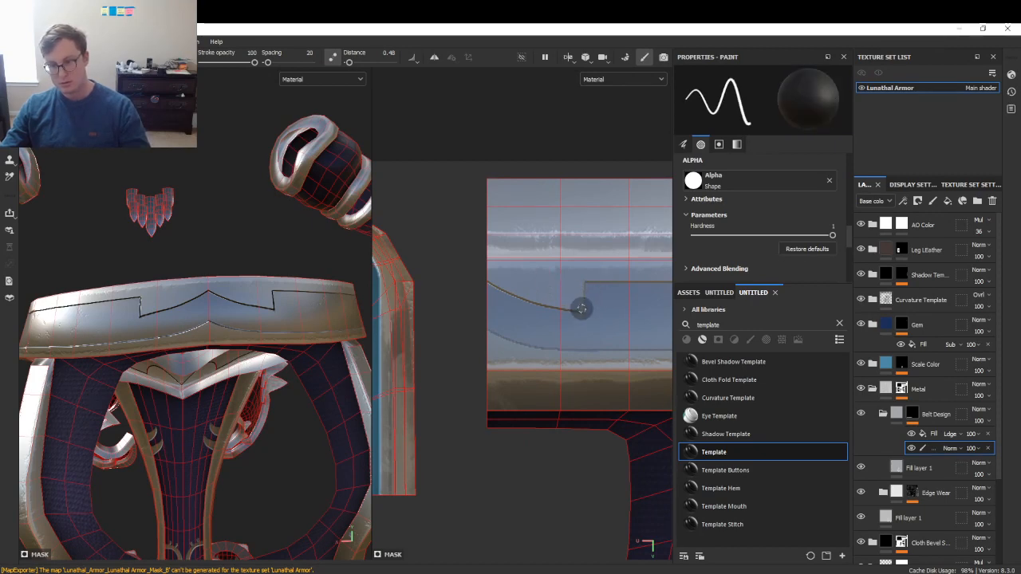
key("x")
left_click_drag(572, 301, 547, 285)
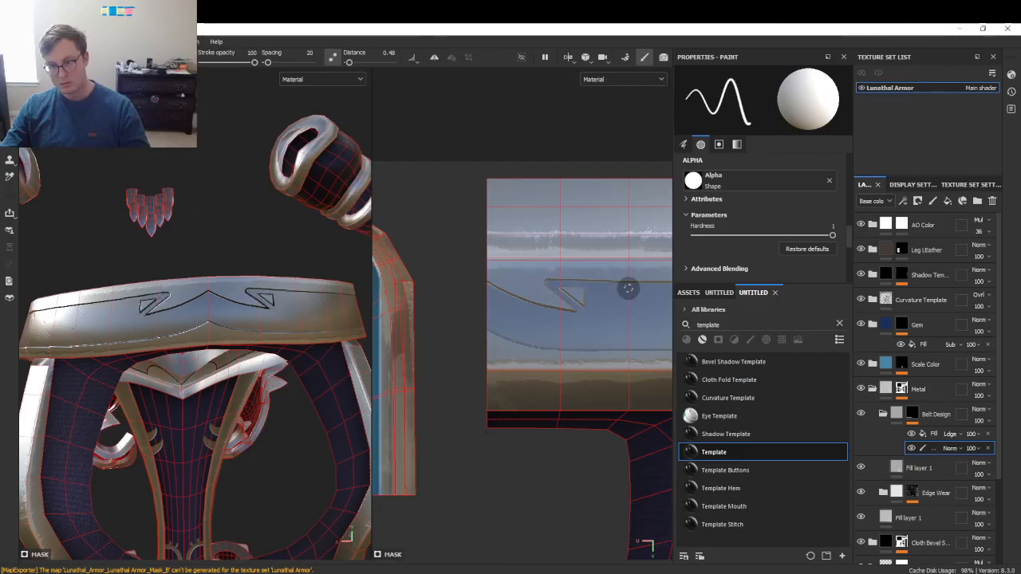
key("x")
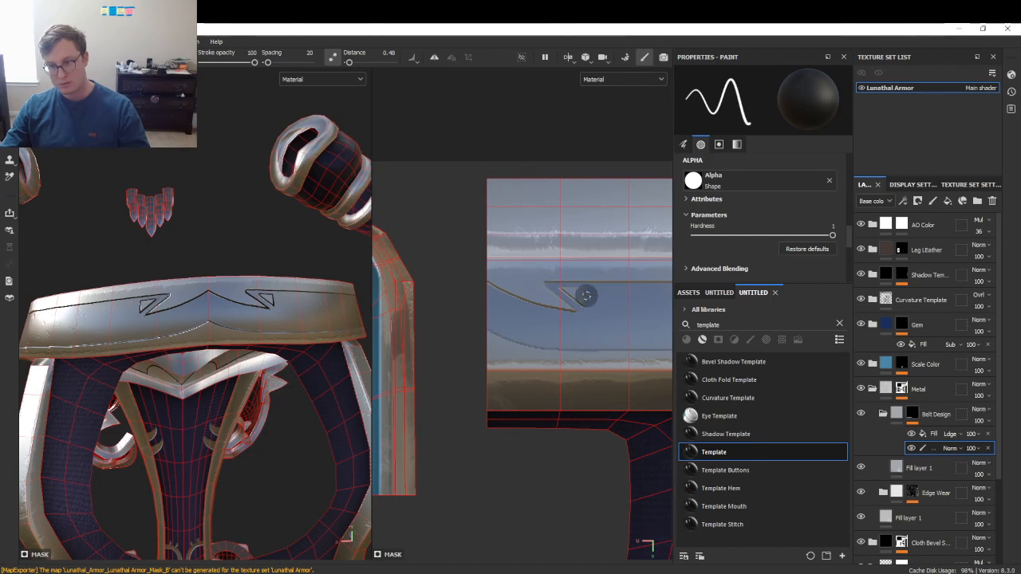
key("x")
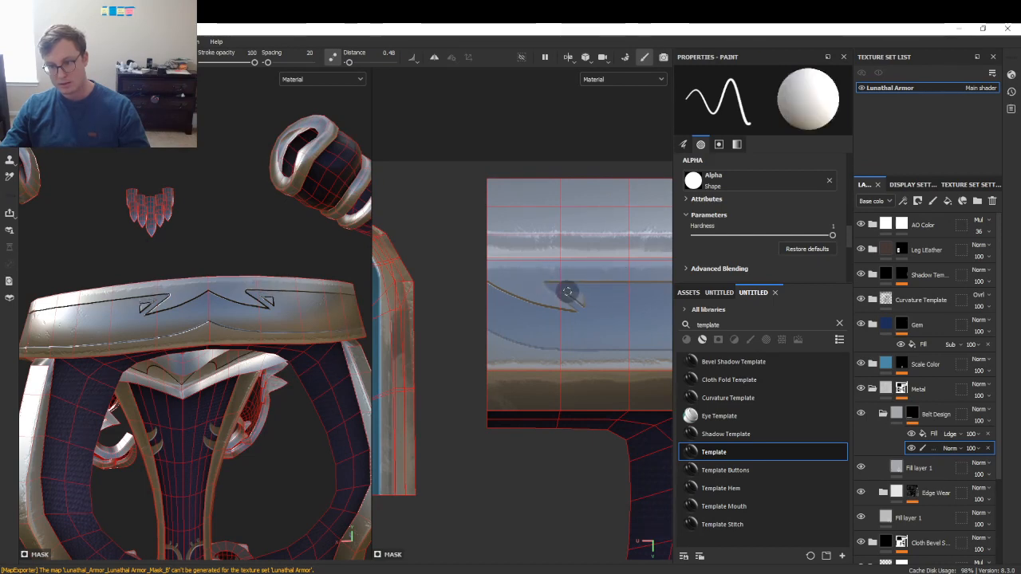
left_click_drag(570, 296, 596, 316)
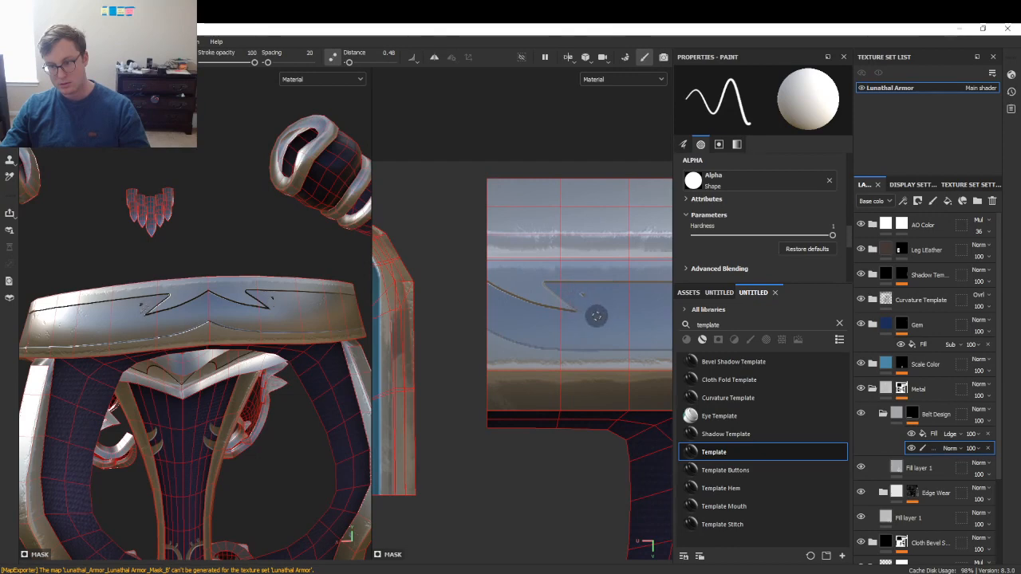
- Set the fill layer inside the Belt Design group to a height of -0.2062 and a roughness of 0.2451
left_click_drag(303, 319, 345, 301, "alt")
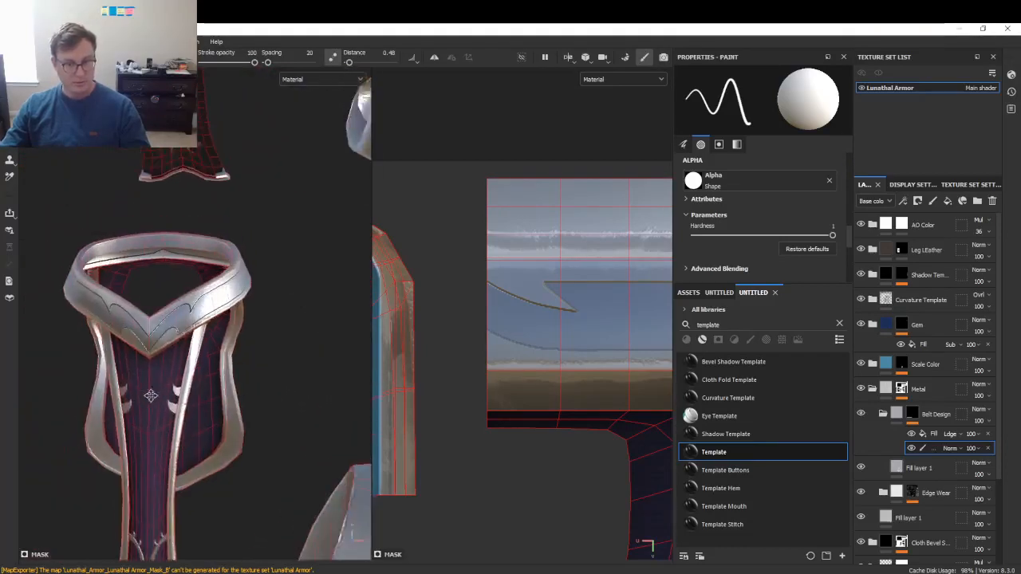
right_click_drag(279, 303, 320, 311, "alt")
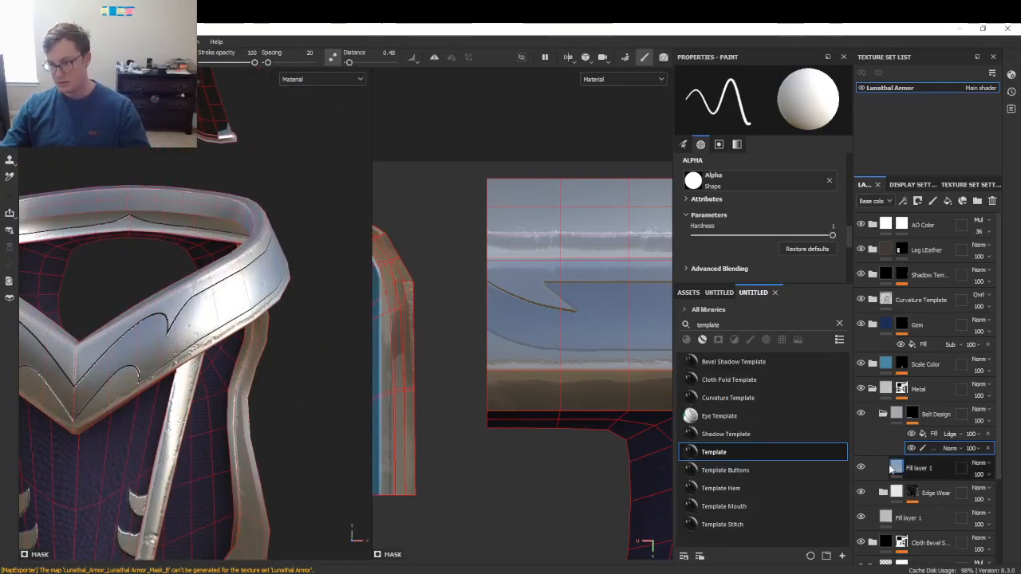
left_click(888, 463)
scroll(781, 195, "down", 3)
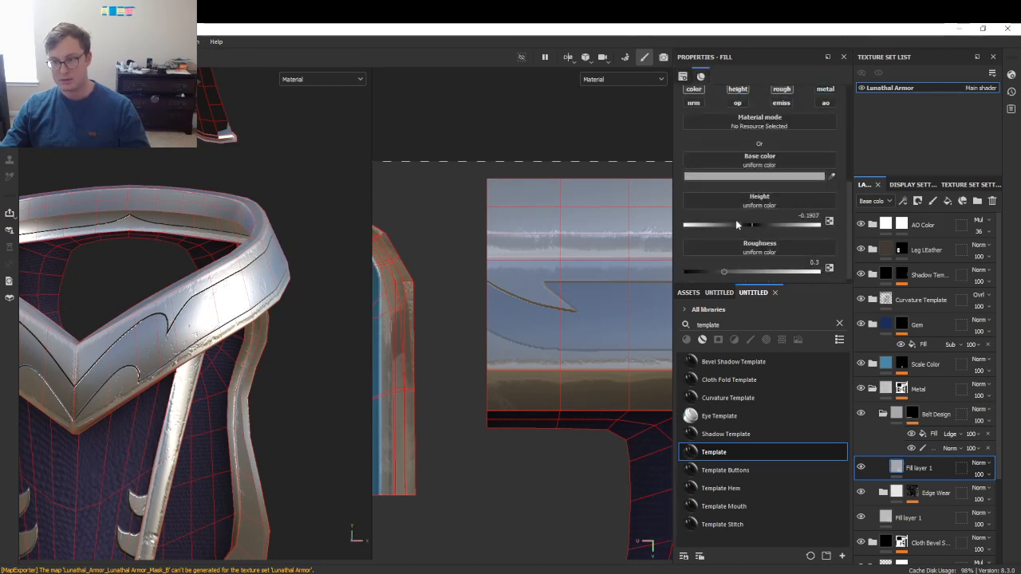
left_click_drag(741, 226, 735, 226)
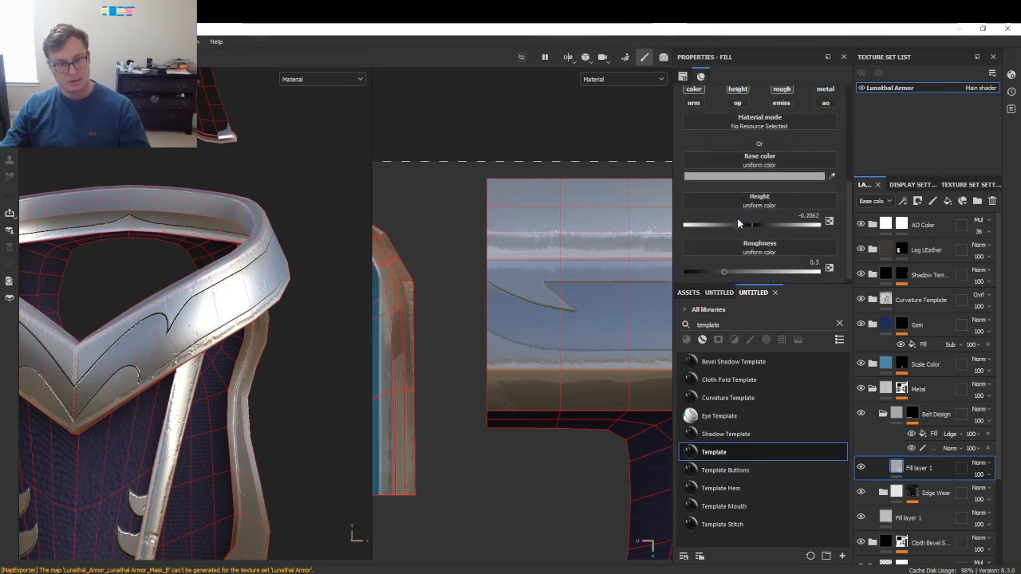
mouse_move(735, 269)
left_mouse_down()
mouse_move(745, 271)
mouse_move(695, 268)
mouse_move(738, 271)
mouse_move(717, 272)
left_mouse_up()
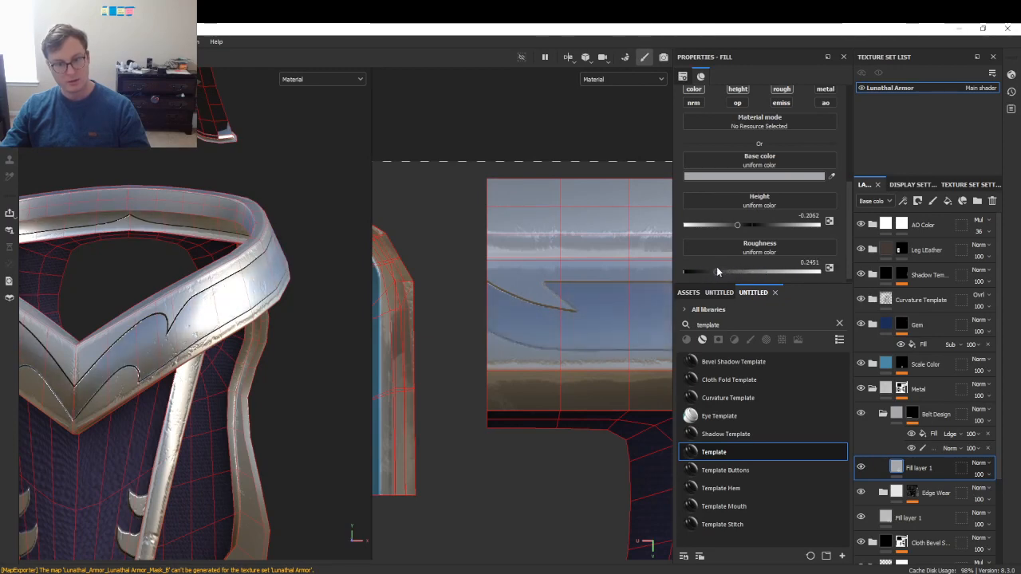
- Enable the metal channel on the Belt Design group's fill layer and set Metallic to 1
mouse_move(241, 324)
left_mouse_down("alt")
mouse_move(231, 303)
mouse_move(183, 330)
mouse_move(239, 327)
left_mouse_up("alt")
scroll(800, 189, "up", 3)
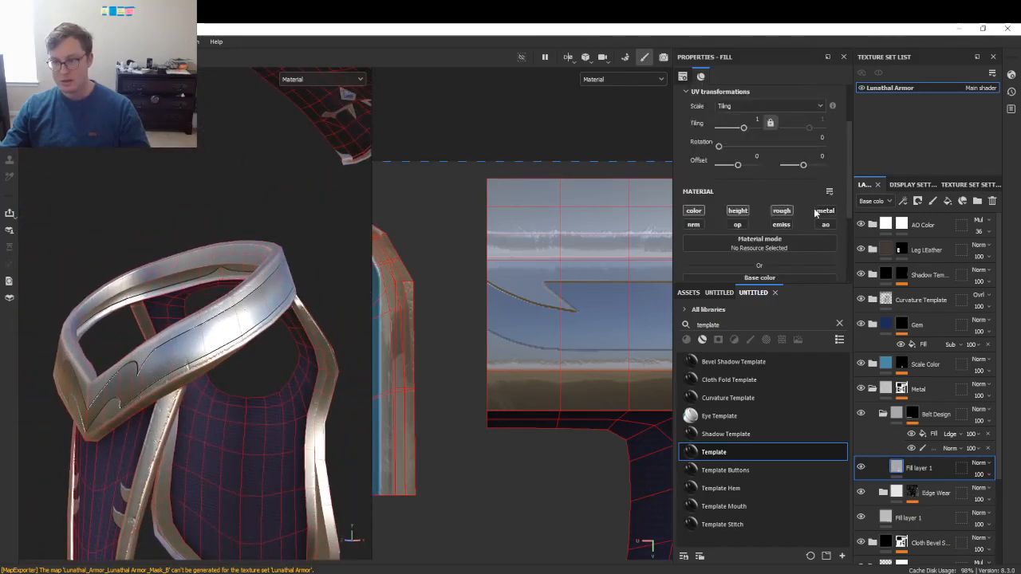
left_click(821, 210)
scroll(710, 244, "down", 5)
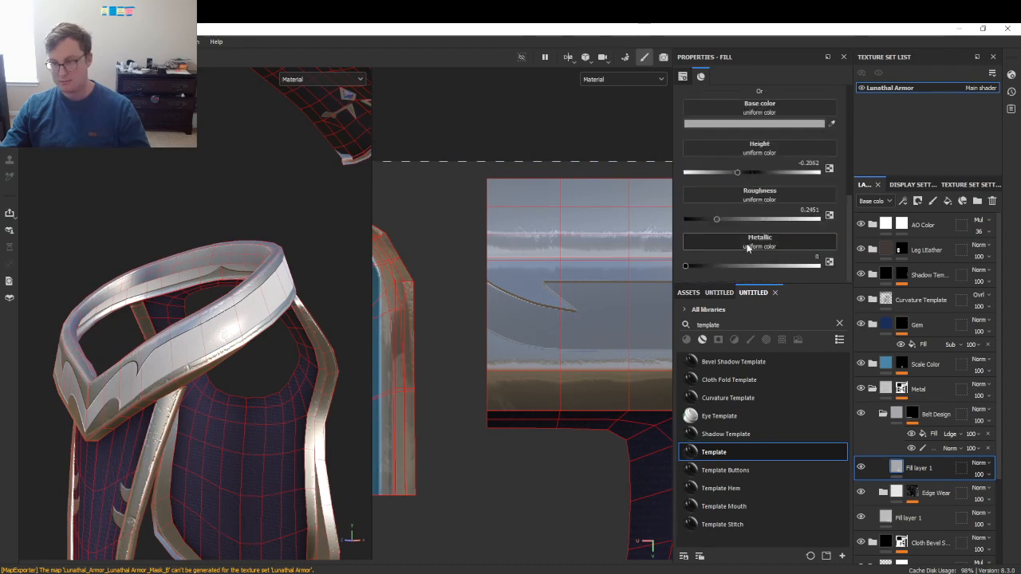
left_click_drag(723, 266, 845, 266)
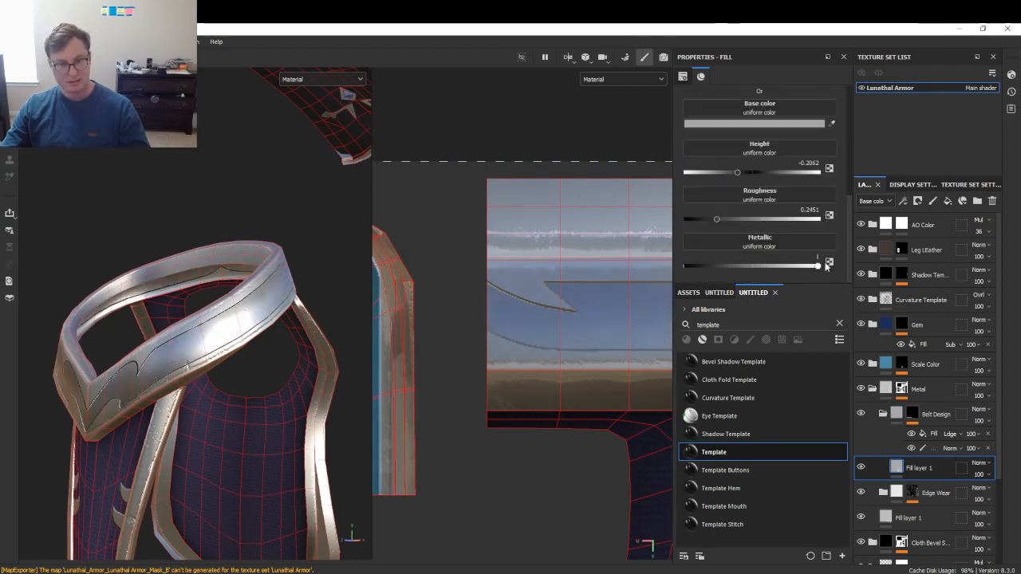
scroll(813, 202, "up", 5)
scroll(818, 211, "down", 1)
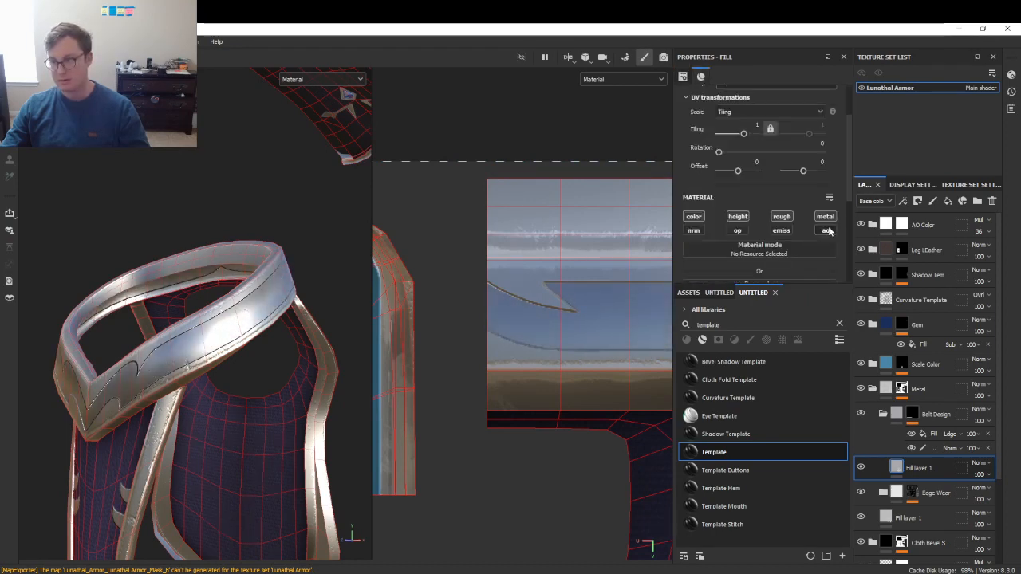
- Add an anchor point to the Belt Design mask
scroll(183, 253, "up", 3)
key("f")
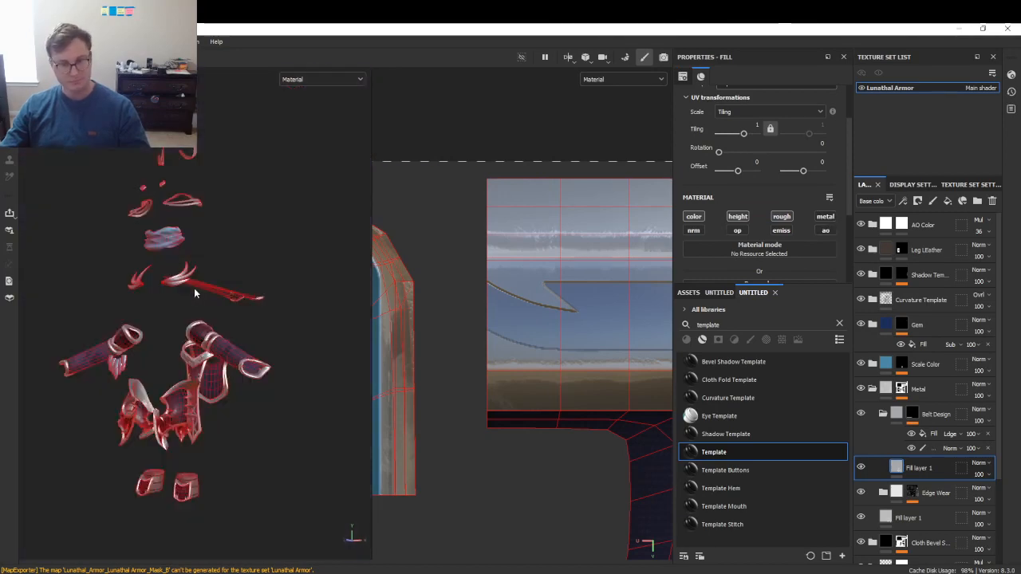
scroll(205, 336, "up", 6)
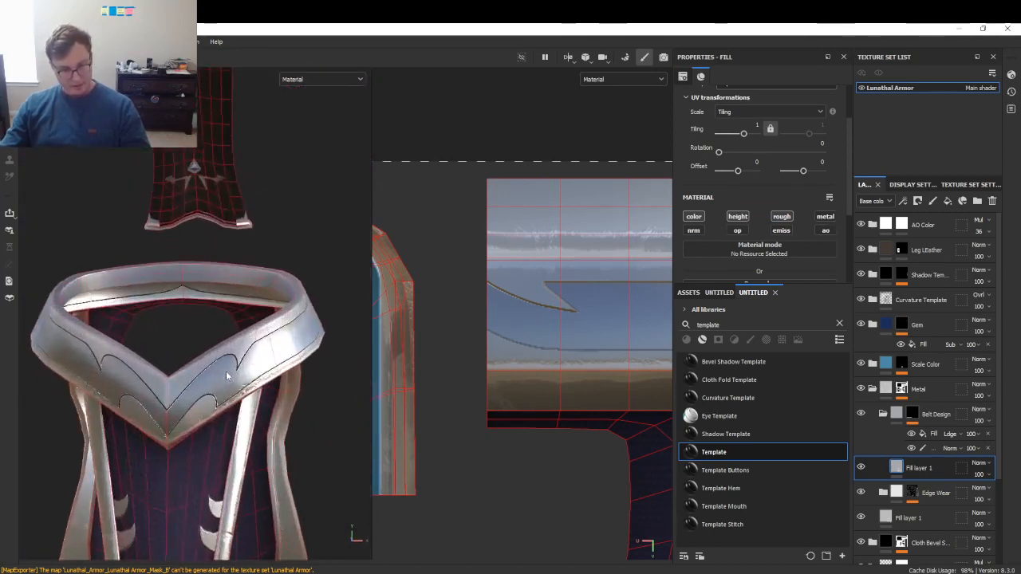
left_click_drag(197, 371, 203, 377, "alt")
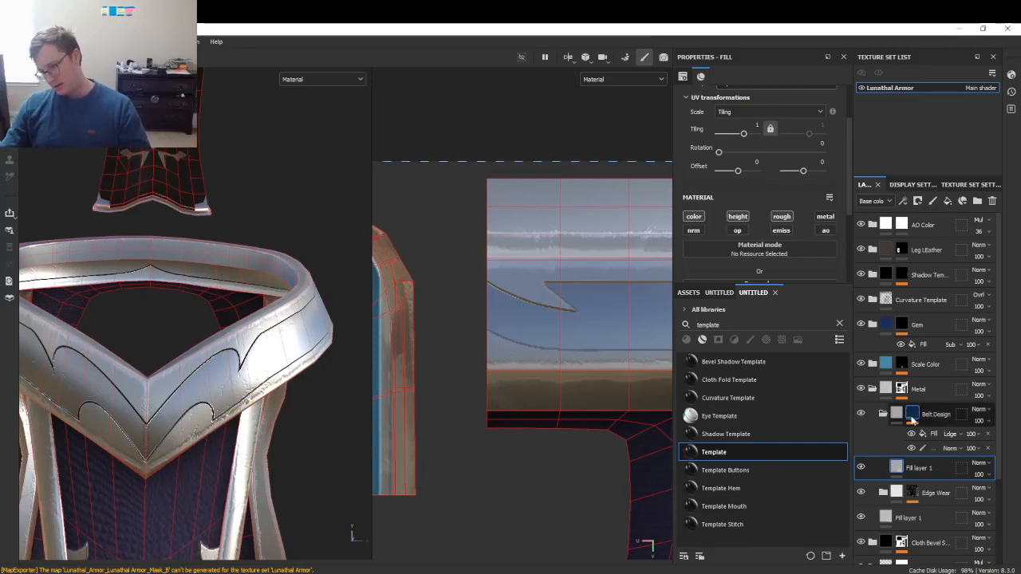
right_click(914, 421)
left_click(889, 451)
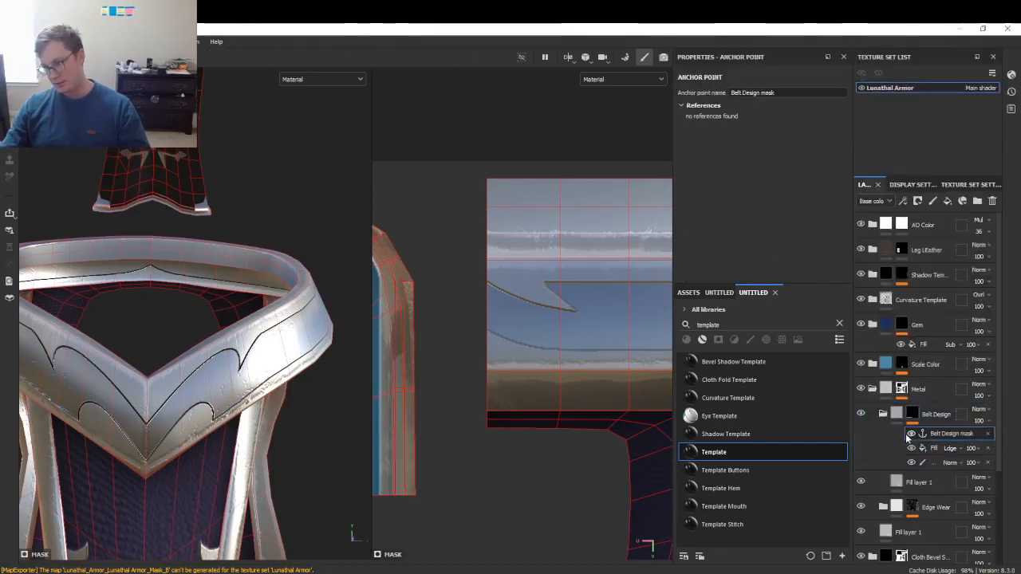
- Add the Template smart material above the Belt Design group and rename it Belt Shadow
left_click(898, 418)
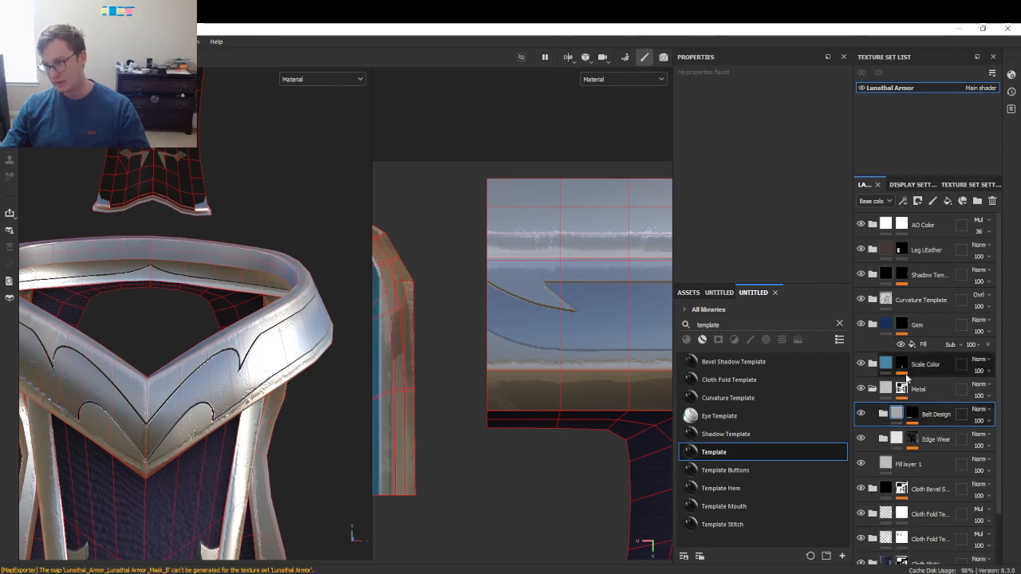
left_click_drag(747, 452, 933, 415)
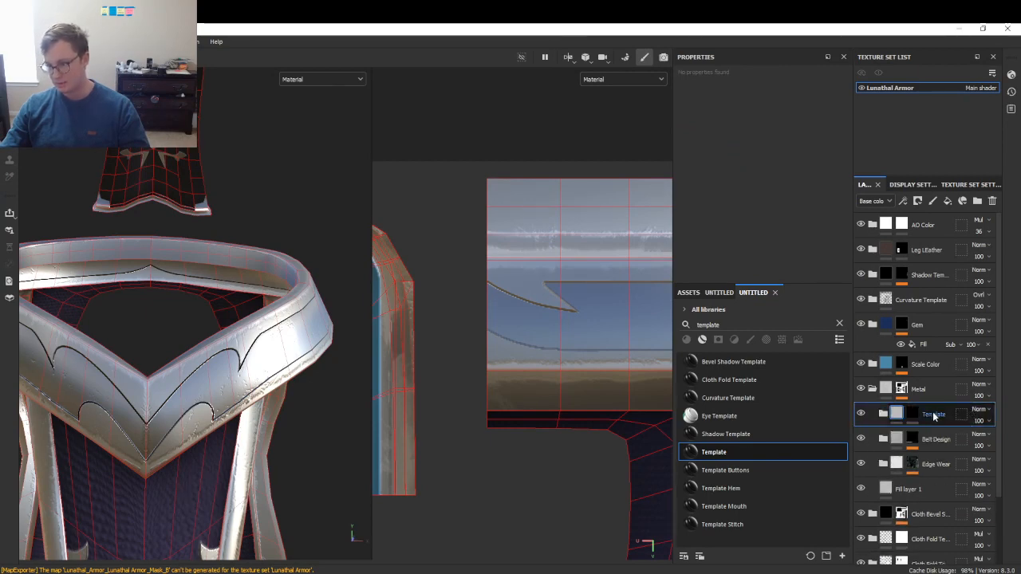
type("Belt S")
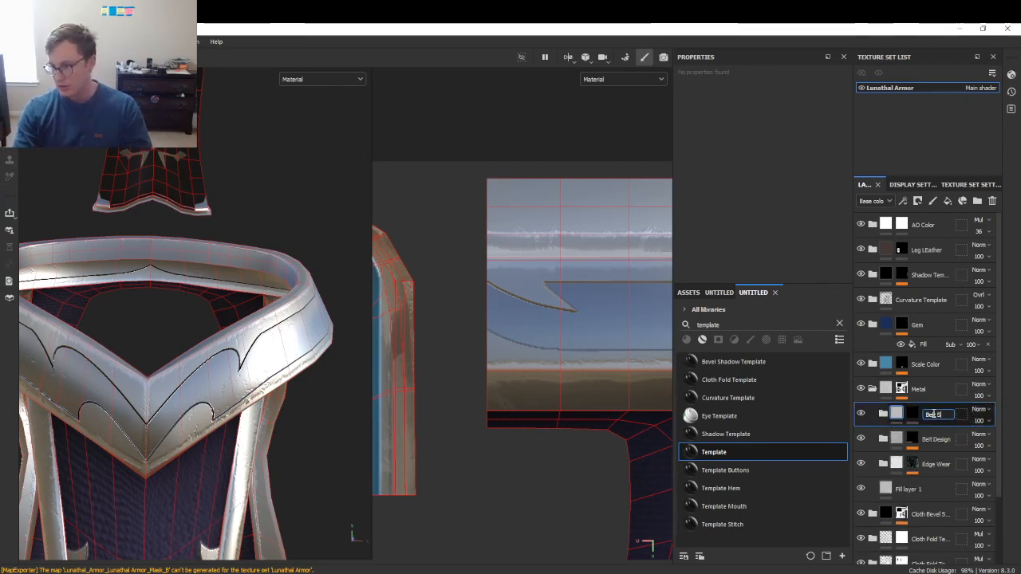
type("hadow")
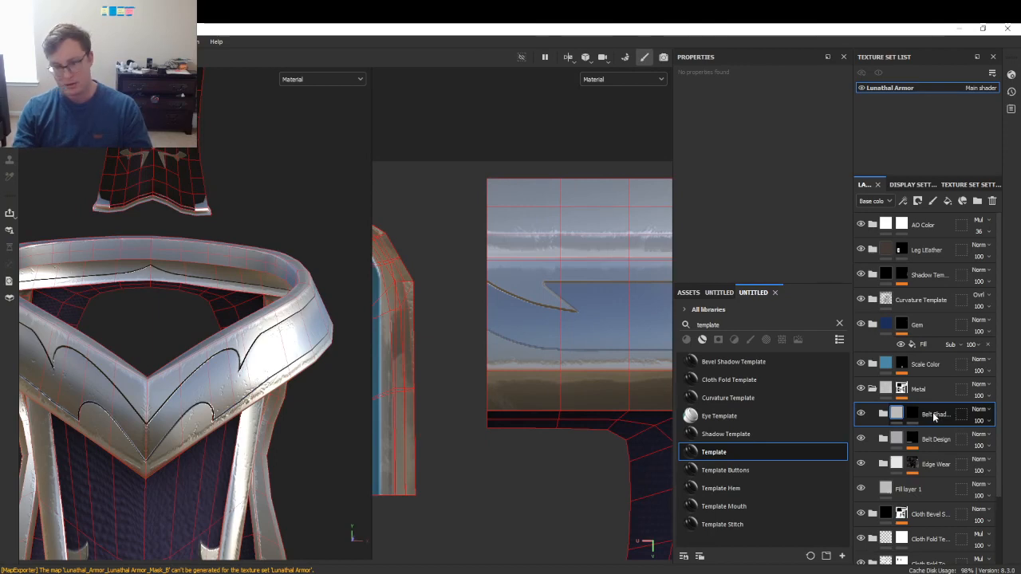
key("Return")
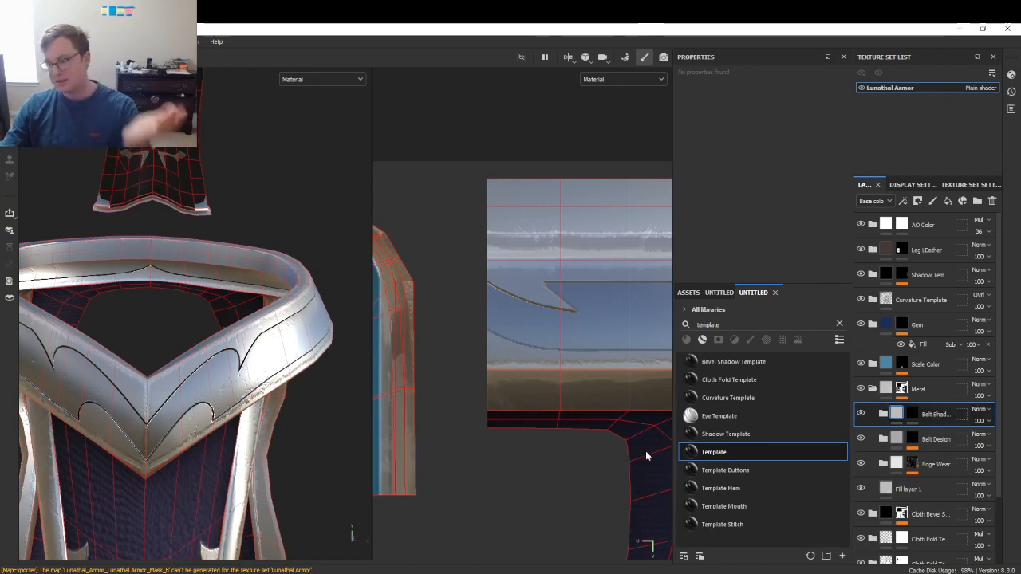
- Add a fill to the Belt Shadow mask and set its grayscale source to the Belt Design mask anchor point
right_click(916, 415)
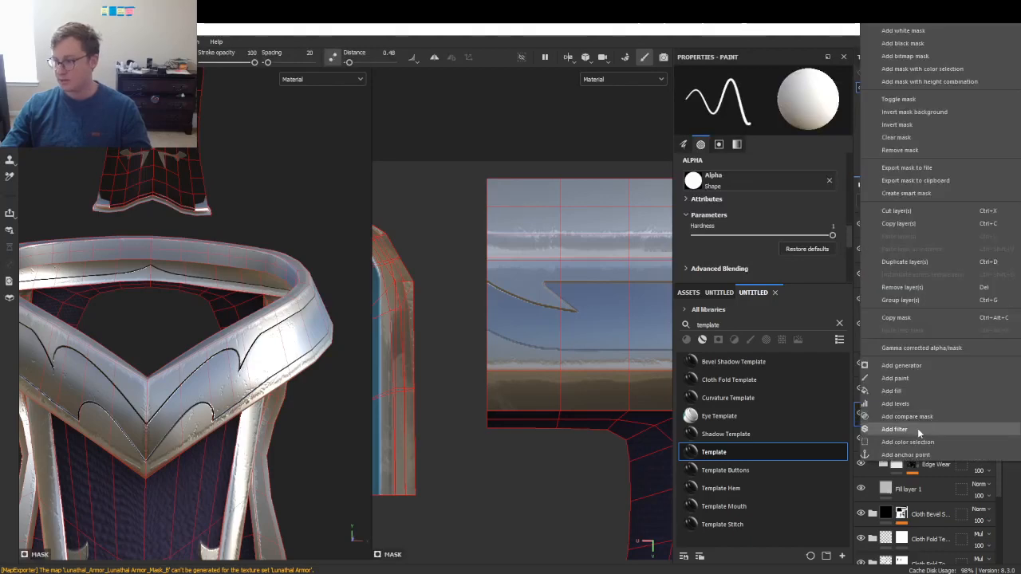
left_click(910, 391)
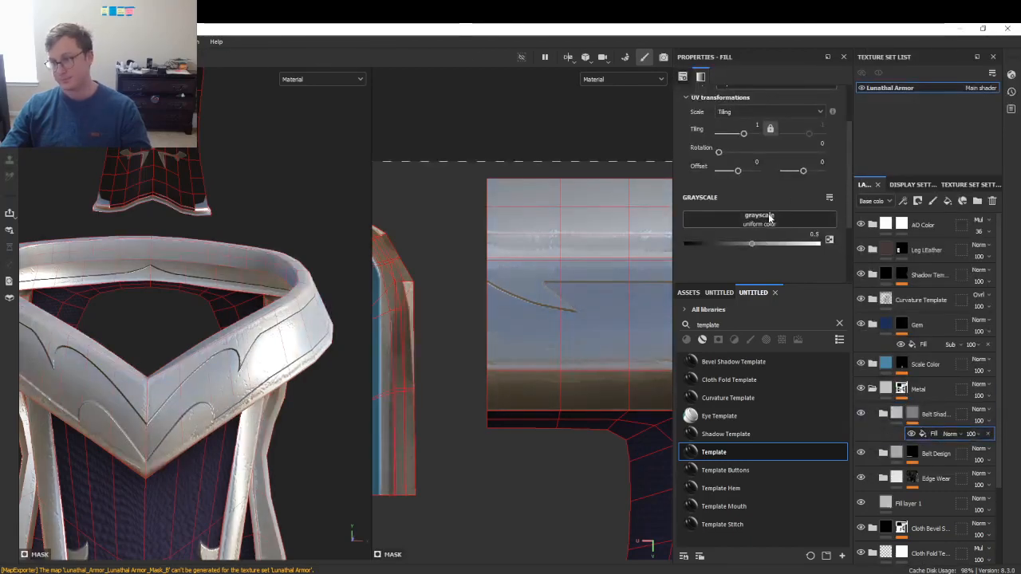
left_click(770, 217)
left_click(857, 224)
left_click(804, 245)
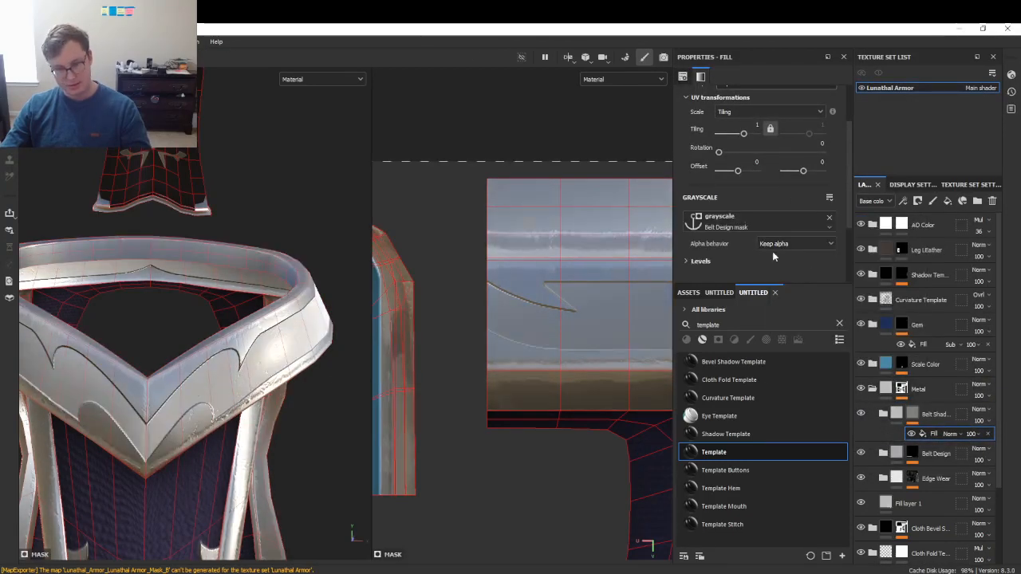
- Add a Bevel filter to the Belt Shadow mask with smoothing 0.47 and distance -0.045
right_click(924, 434)
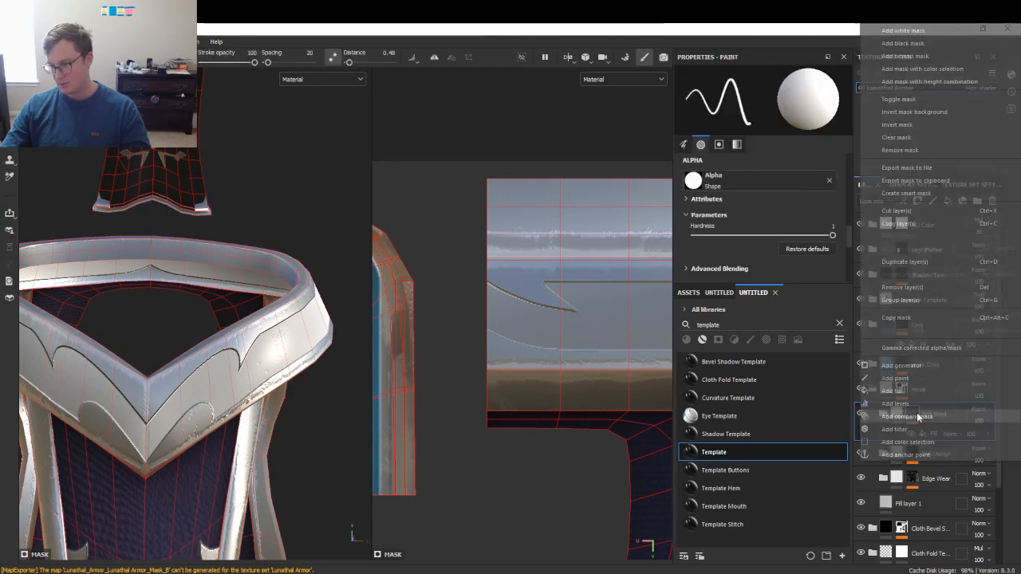
left_click(897, 429)
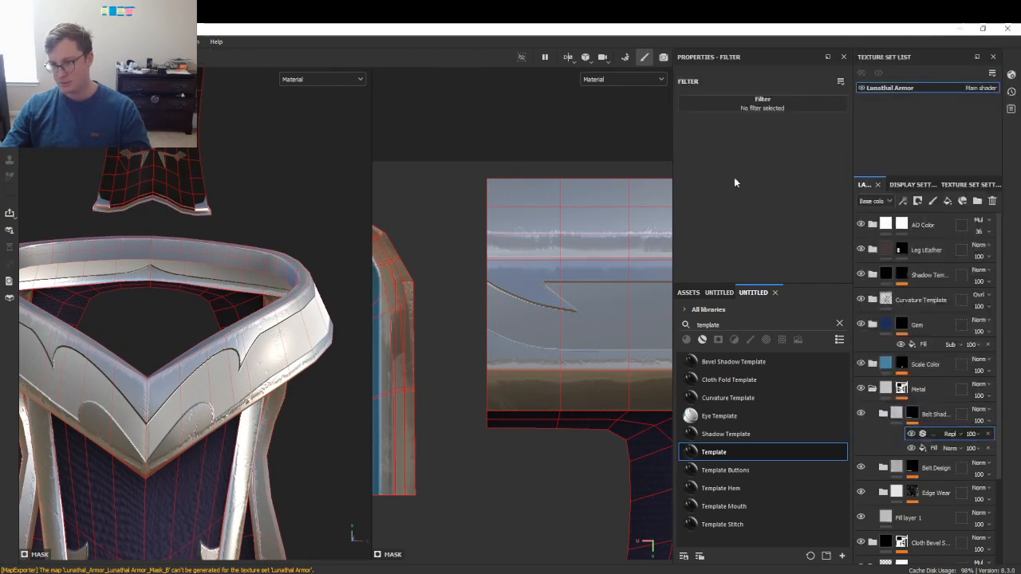
left_click(747, 109)
left_click(822, 171)
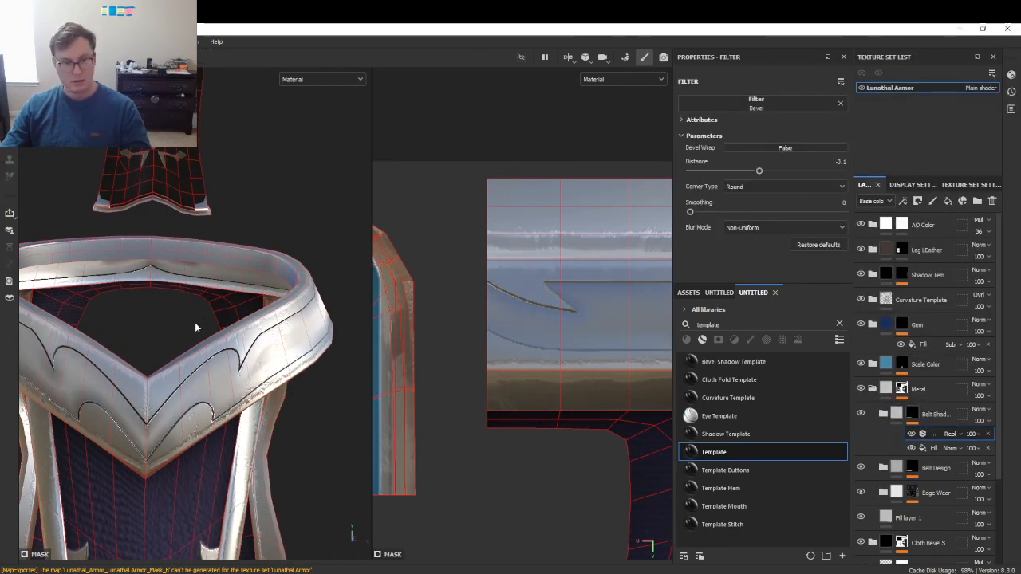
scroll(198, 382, "up", 4)
left_click_drag(170, 426, 300, 365, "alt")
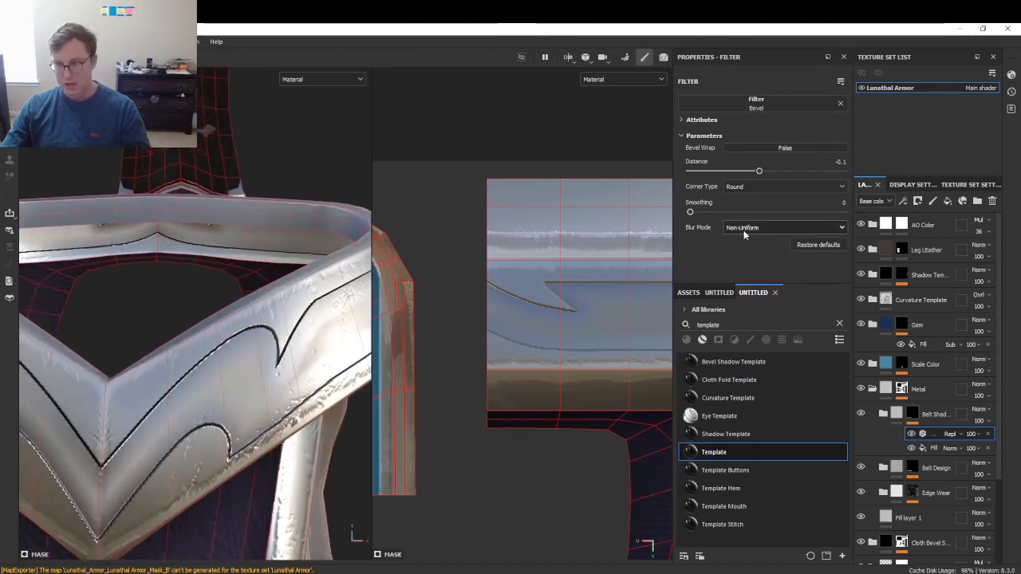
left_click_drag(690, 212, 701, 212)
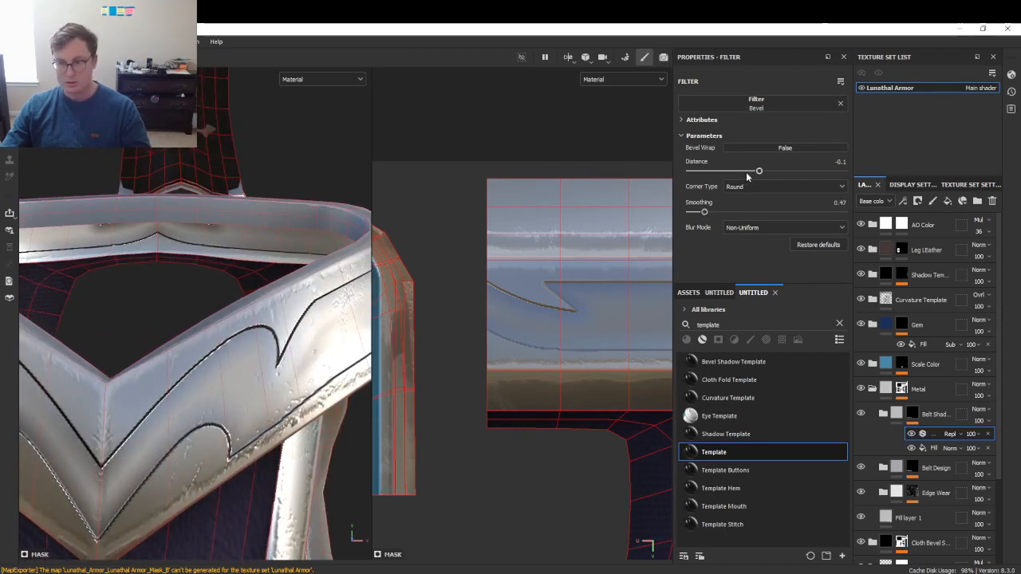
mouse_move(745, 171)
left_mouse_down()
mouse_move(730, 171)
mouse_move(764, 170)
left_mouse_up()
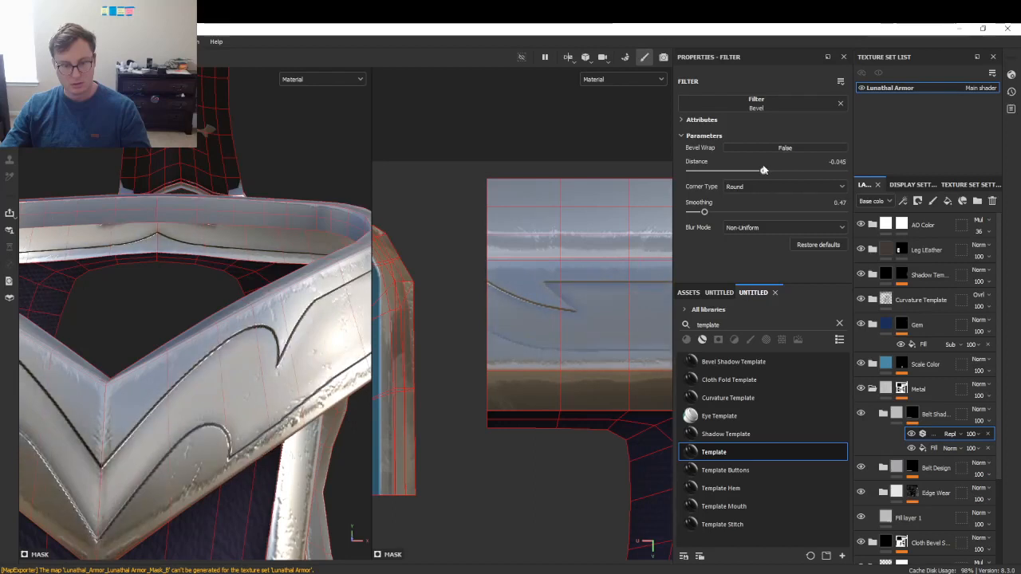
- Duplicate the anchor fill in the Belt Shadow mask, move the copy above the Bevel filter and blend it with Subtract
left_click(936, 450)
key("ctrl+d")
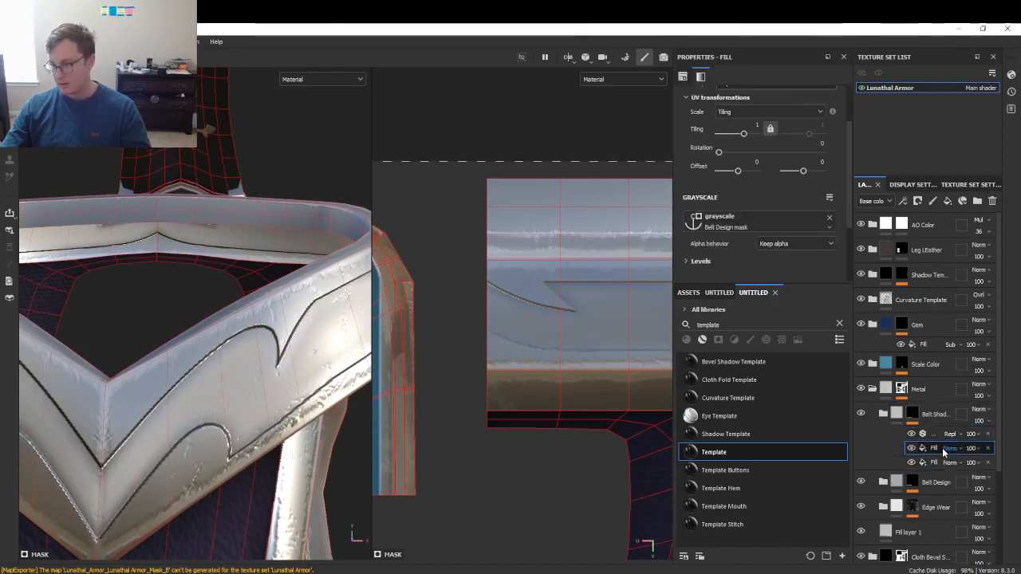
left_click_drag(938, 429, 960, 432)
left_click(957, 433)
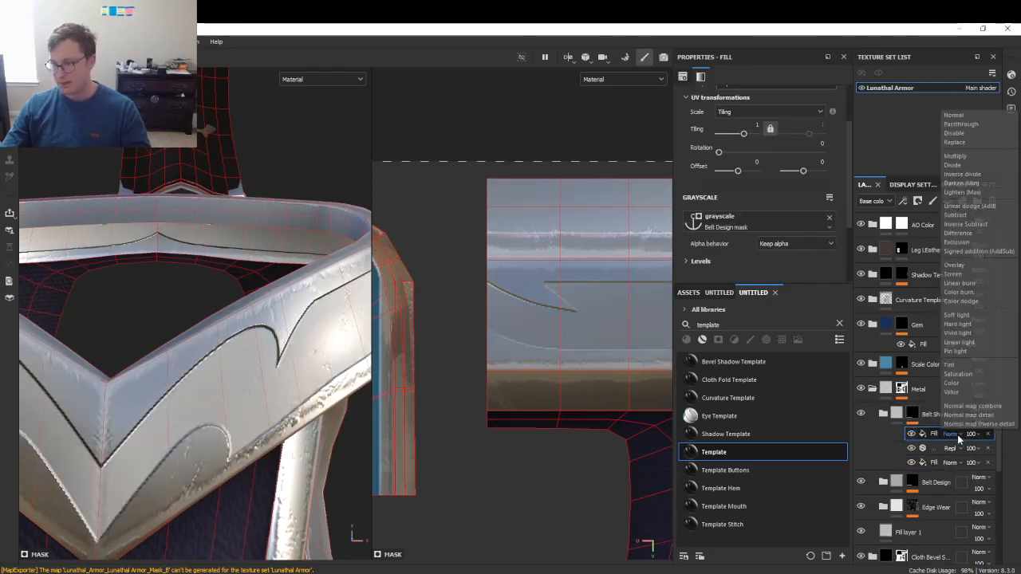
left_click(964, 219)
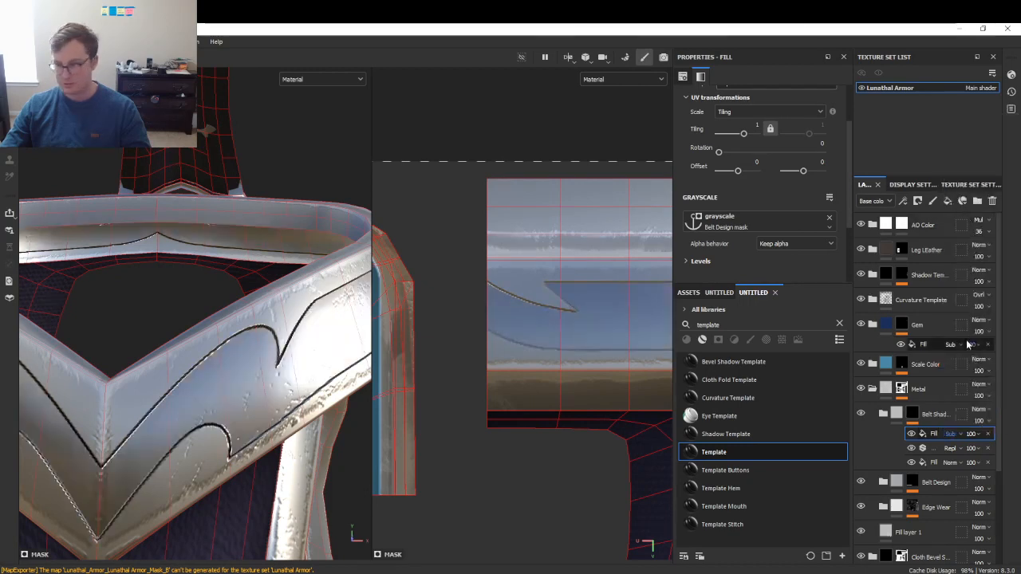
left_click(950, 433)
left_click(955, 155)
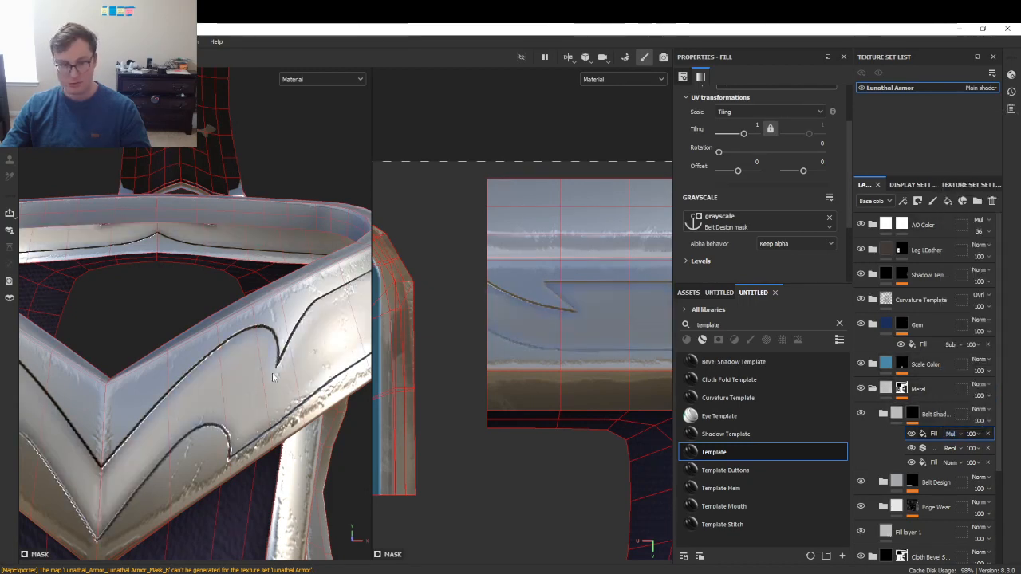
scroll(214, 376, "down", 3)
key("ctrl+z")
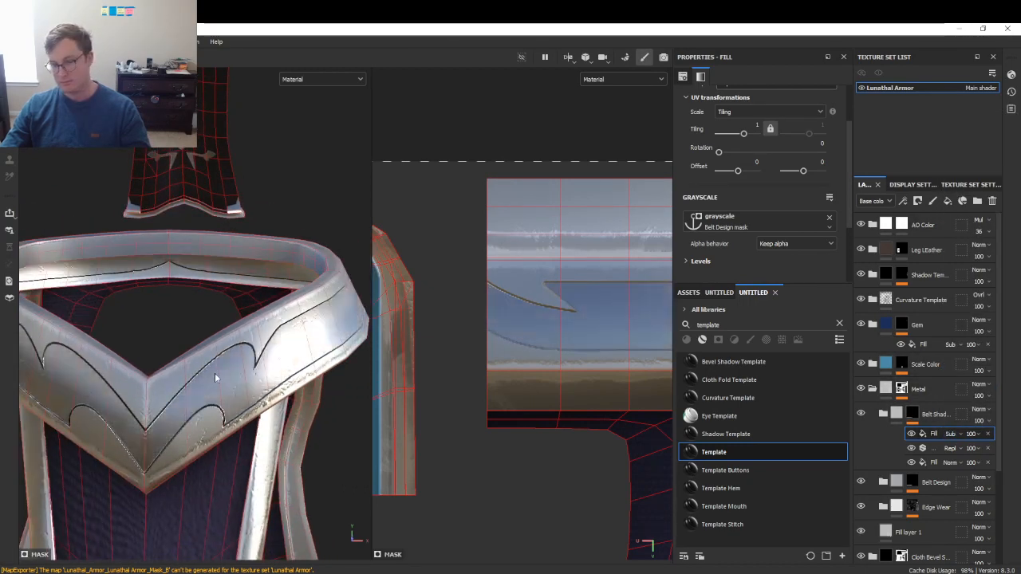
- Set the blend mode of the topmost fill in the Belt Shadow mask to Inverse Subtract
scroll(217, 373, "up", 3)
left_click(950, 436)
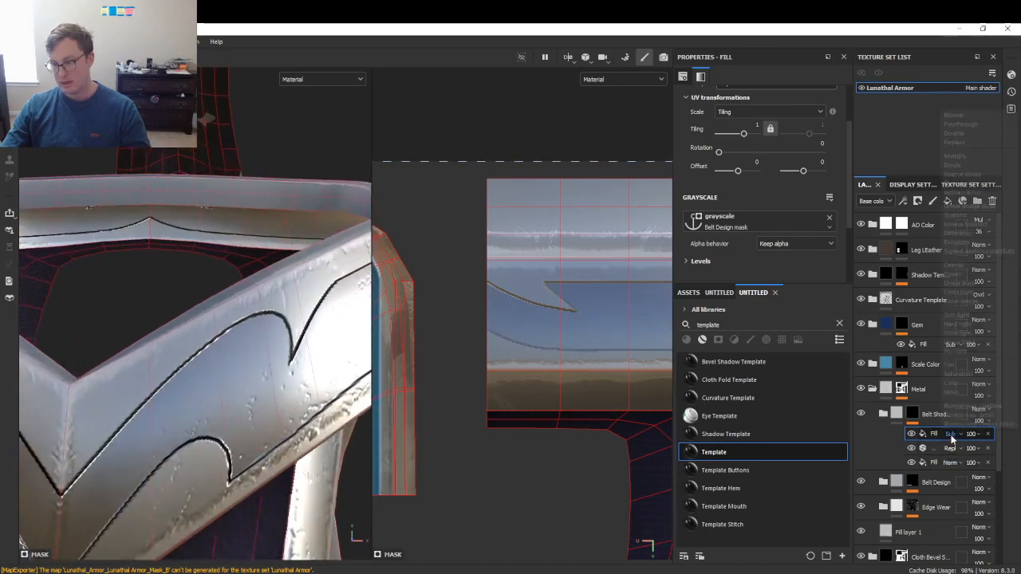
left_click(972, 227)
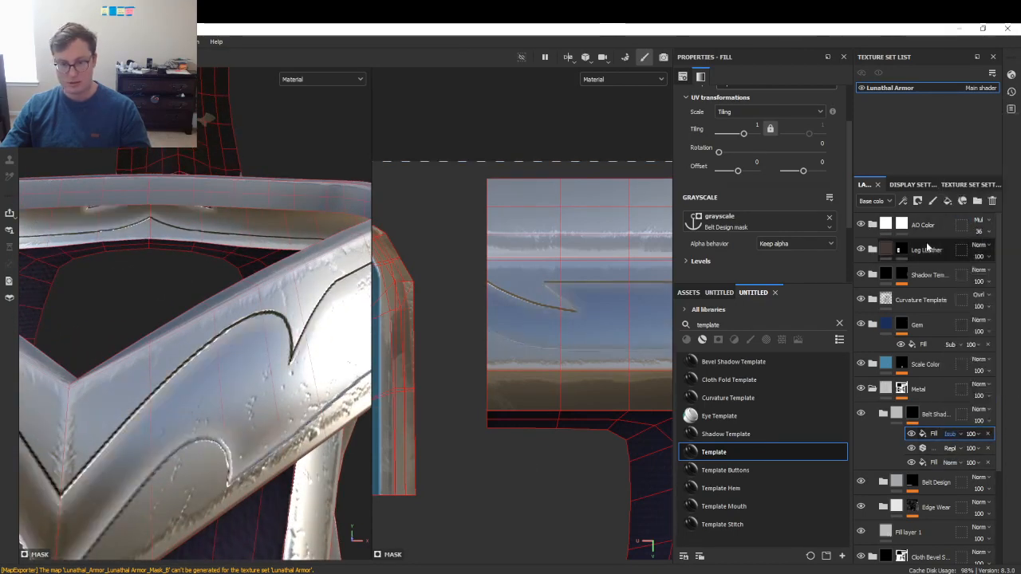
- Give the fill layer inside the Belt Shadow group a black base color and enable its roughness channel at 0.7393
left_click(947, 200)
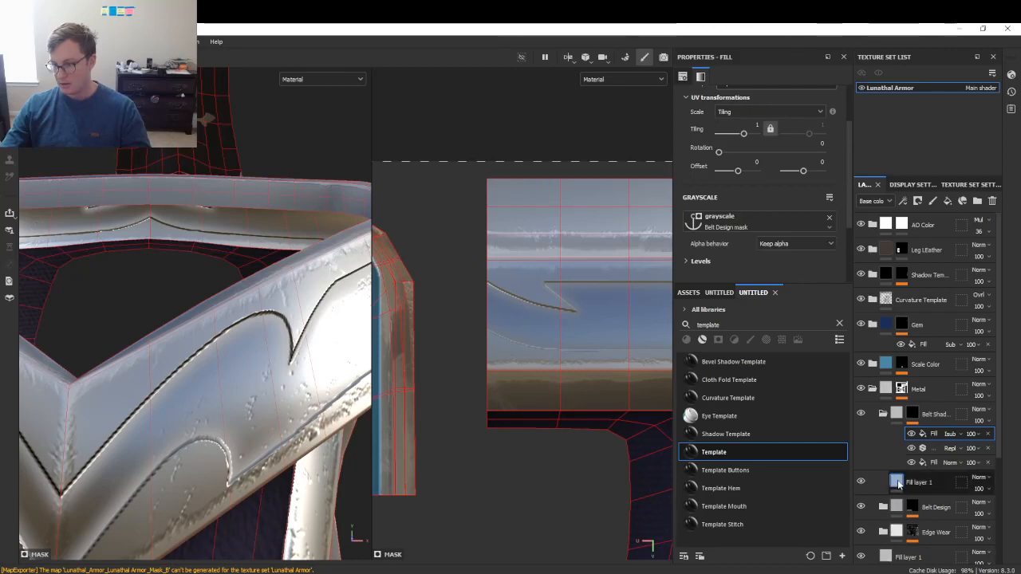
scroll(701, 223, "down", 3)
left_click(765, 204)
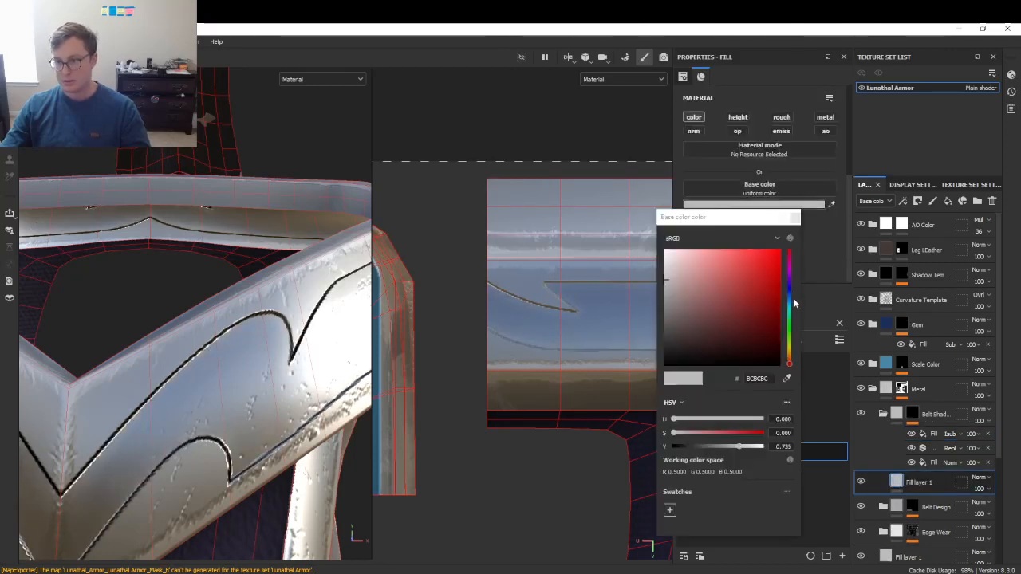
left_click(794, 218)
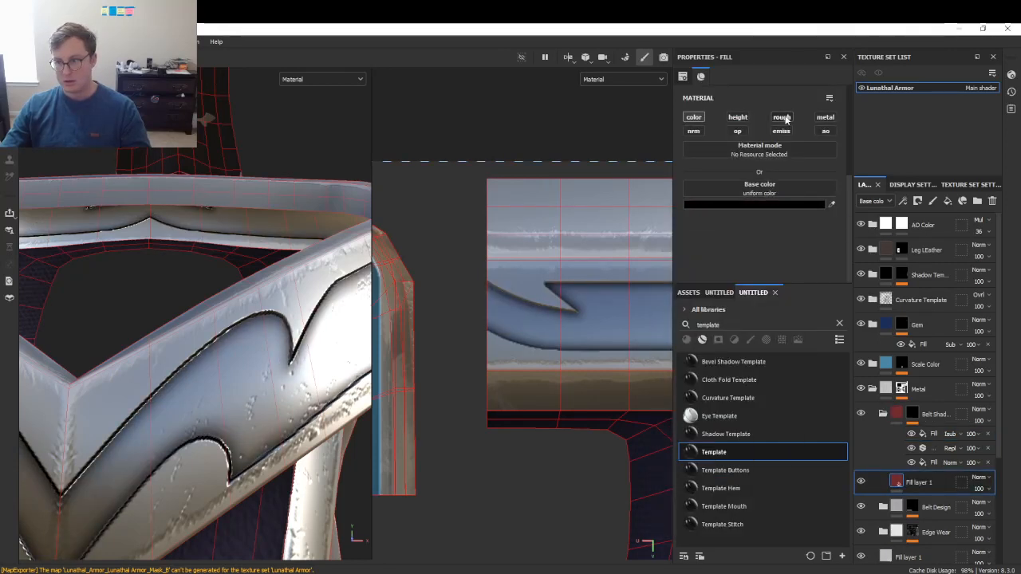
left_click(782, 117)
left_click_drag(724, 255, 784, 253)
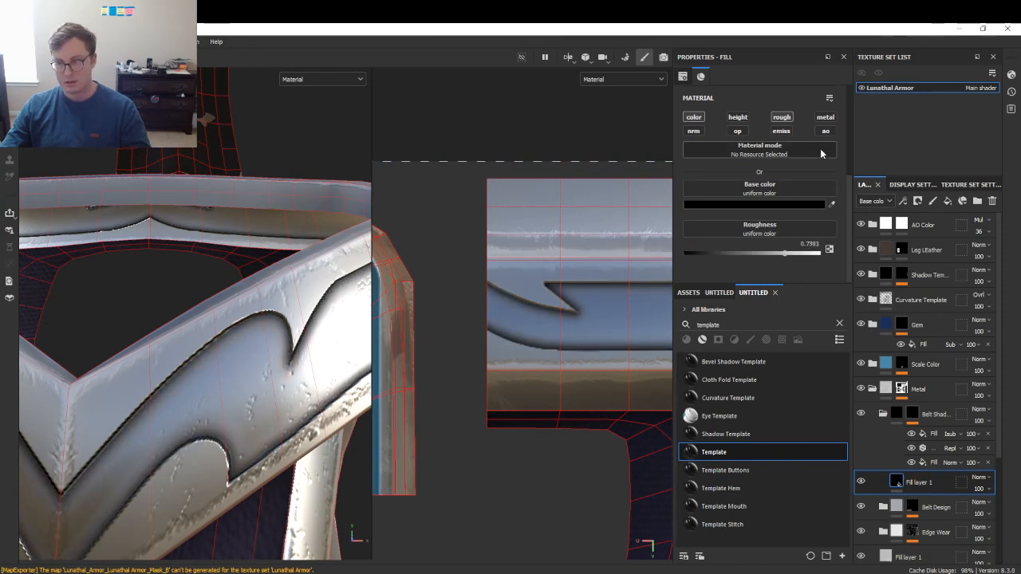
- Enable the ambient occlusion channel on the Belt Shadow group's fill layer and set it to 0.7082
left_click(825, 131)
scroll(813, 227, "down", 1)
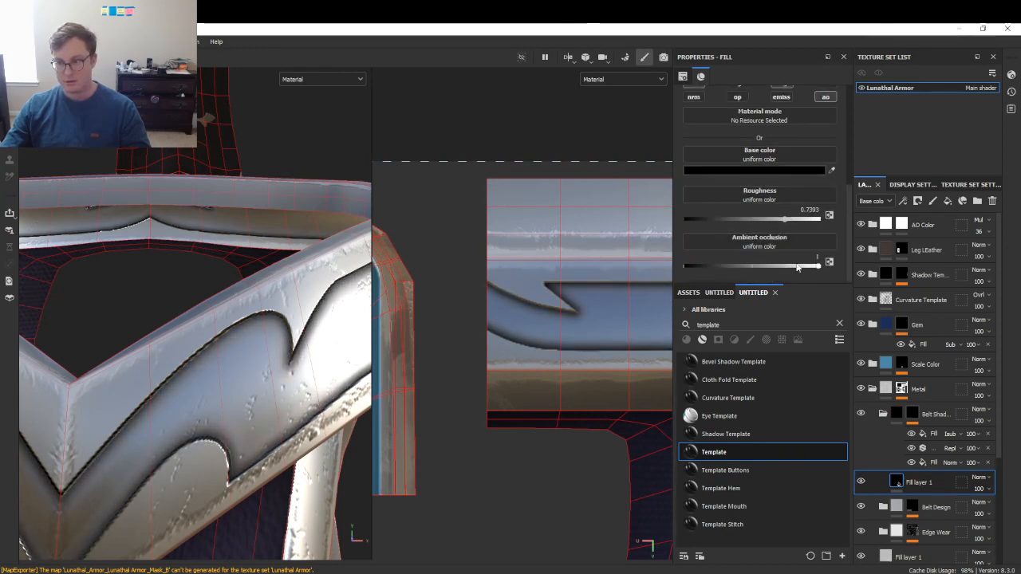
scroll(778, 256, "up", 4)
scroll(763, 220, "down", 4)
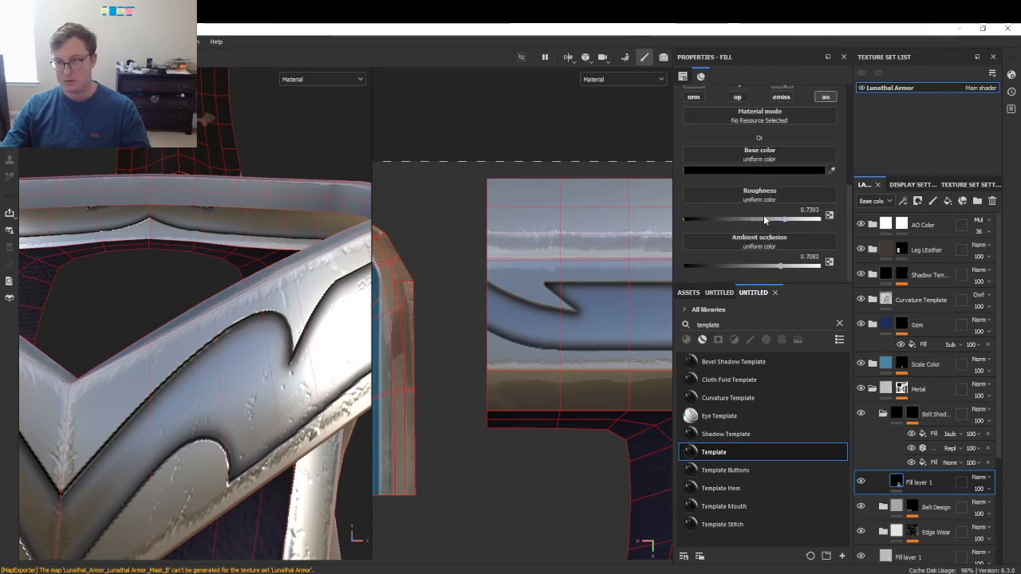
- Lower the Belt Shadow group's opacity to 61 and check the softened shadow on the armor
left_click(732, 172)
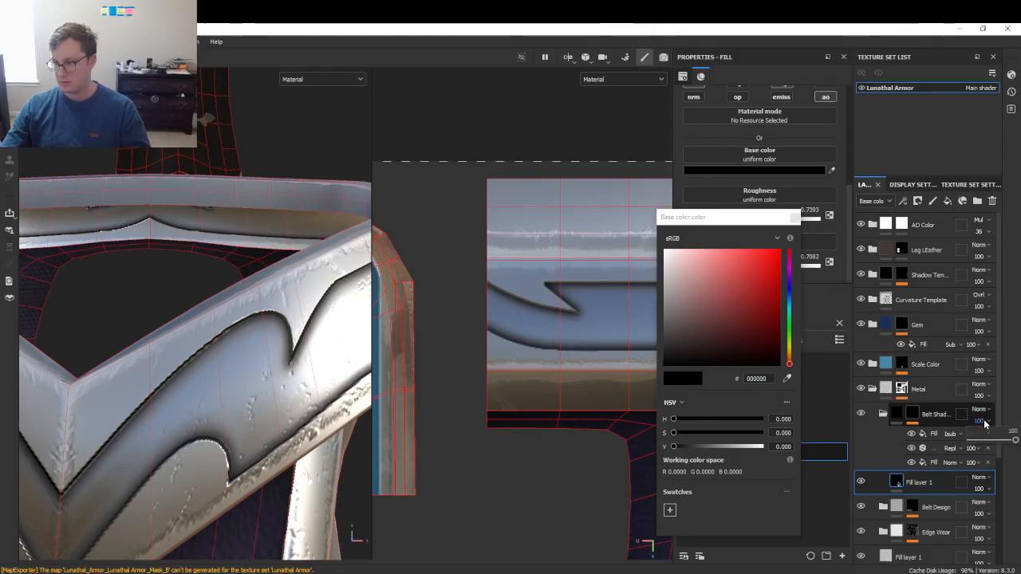
mouse_move(995, 441)
left_mouse_down()
mouse_move(938, 444)
mouse_move(997, 439)
left_mouse_up()
right_click_drag(451, 385, 239, 375, "alt")
left_click_drag(183, 351, 249, 346, "alt")
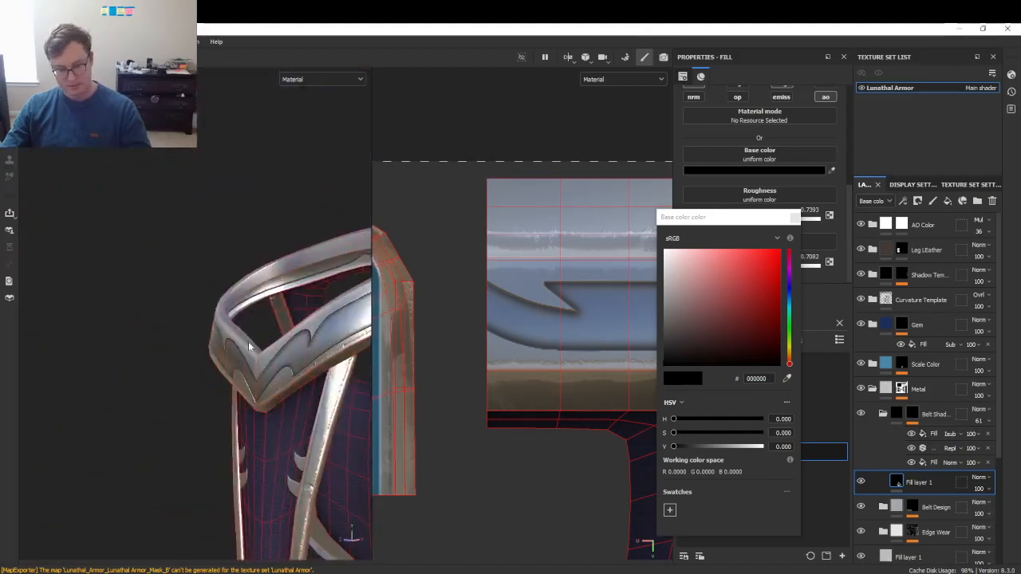
scroll(250, 346, "down", 4)
left_click(795, 219)
scroll(319, 343, "down", 5)
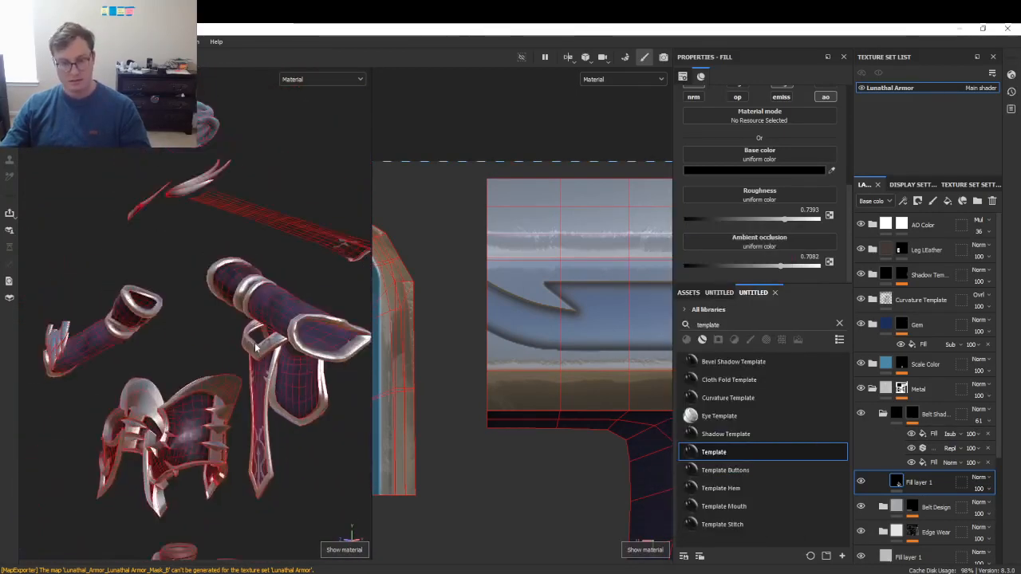
mouse_move(319, 343)
left_mouse_down("alt")
mouse_move(224, 357)
mouse_move(326, 345)
left_mouse_up("alt")
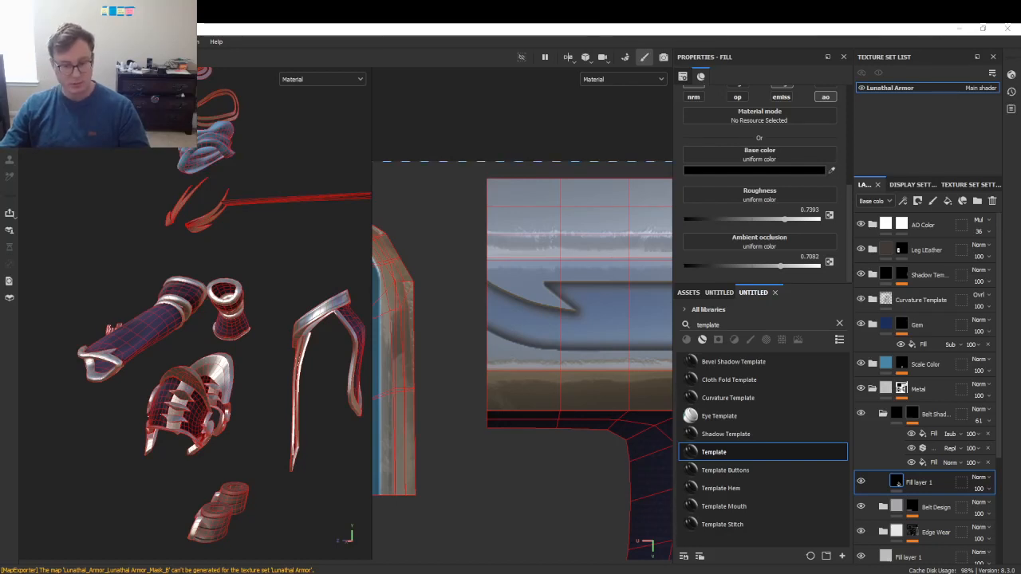
- Switch to the Lunathal sticky note and delete the "Ornate Designs" entry and its leftover blank line
key("alt+Tab")
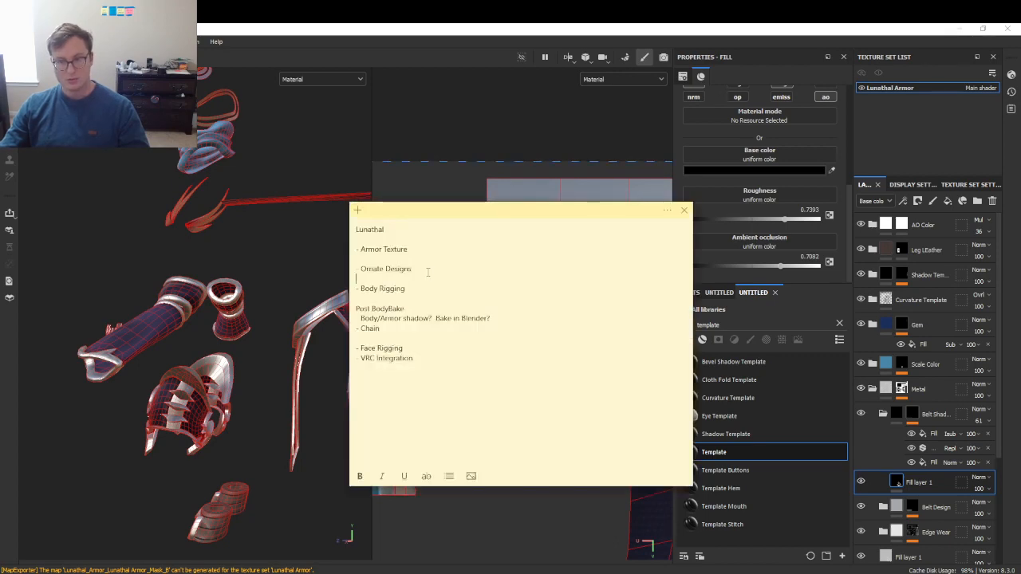
left_click_drag(413, 269, 331, 271)
key("BackSpace")
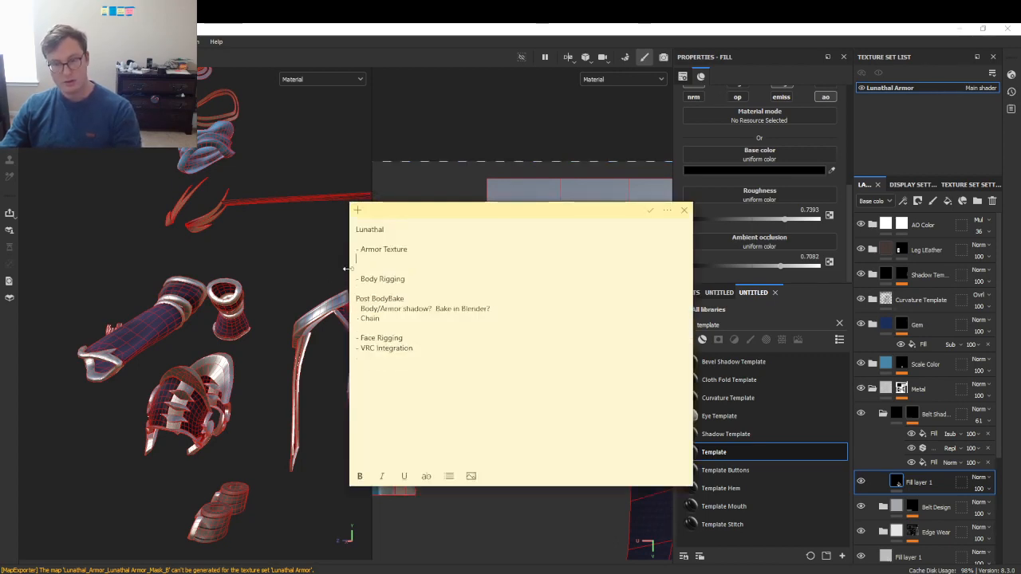
key("BackSpace")
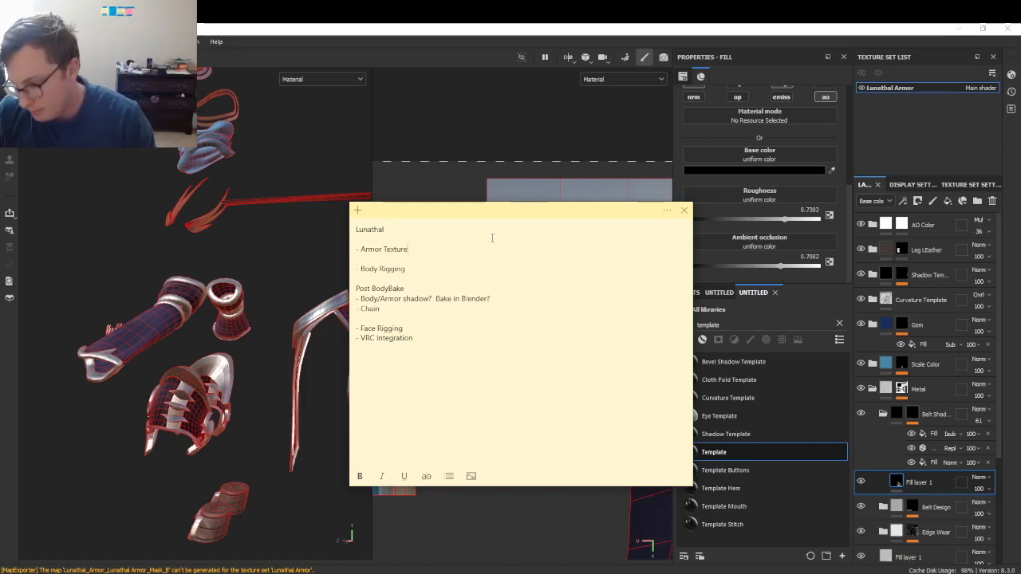
- Back in Substance Painter, export the armor textures with the UNITY_Poiyomi v4 template as 8-bit 4096 PNGs and save the export settings
left_click(150, 252)
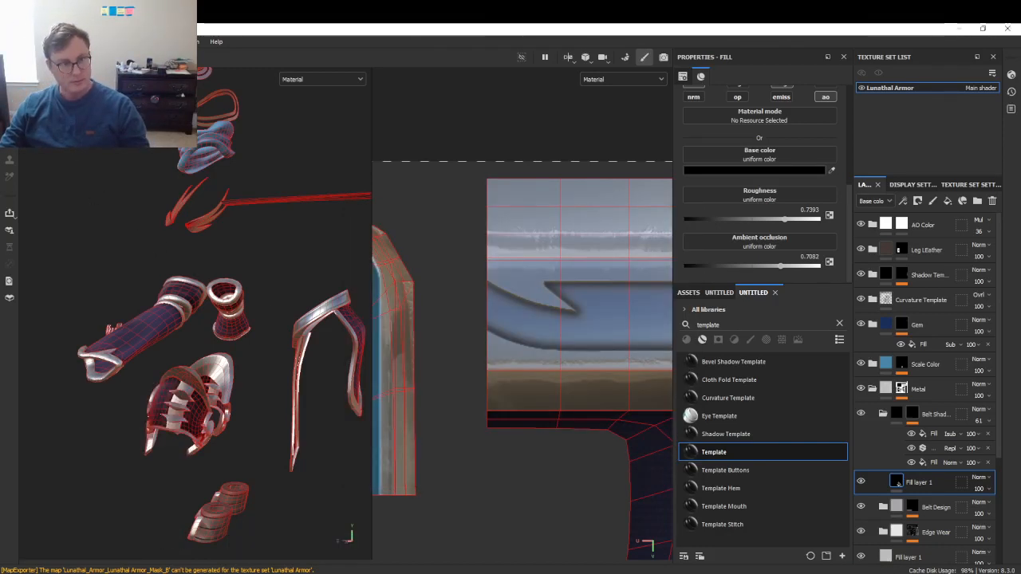
left_click(10, 42)
left_click(59, 184)
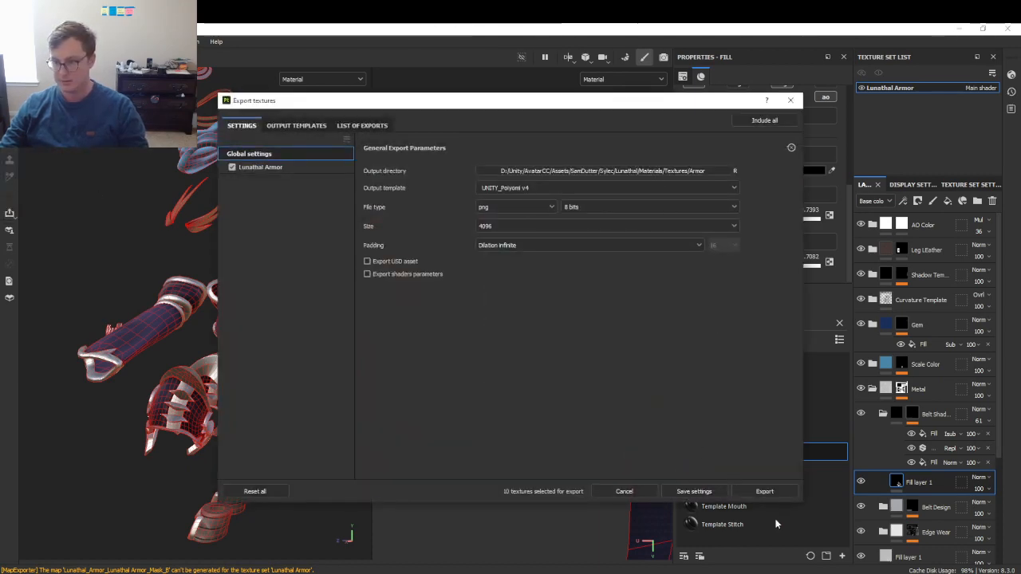
left_click(764, 491)
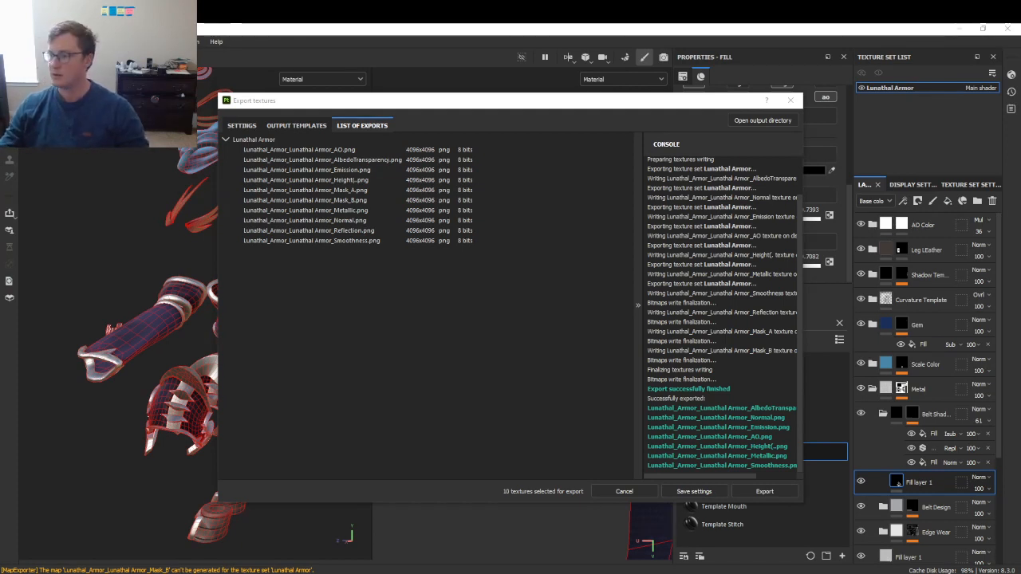
left_click(694, 491)
- Switch to Unity and examine the whole Lunathal avatar with the exported armor textures
key("alt+Tab")
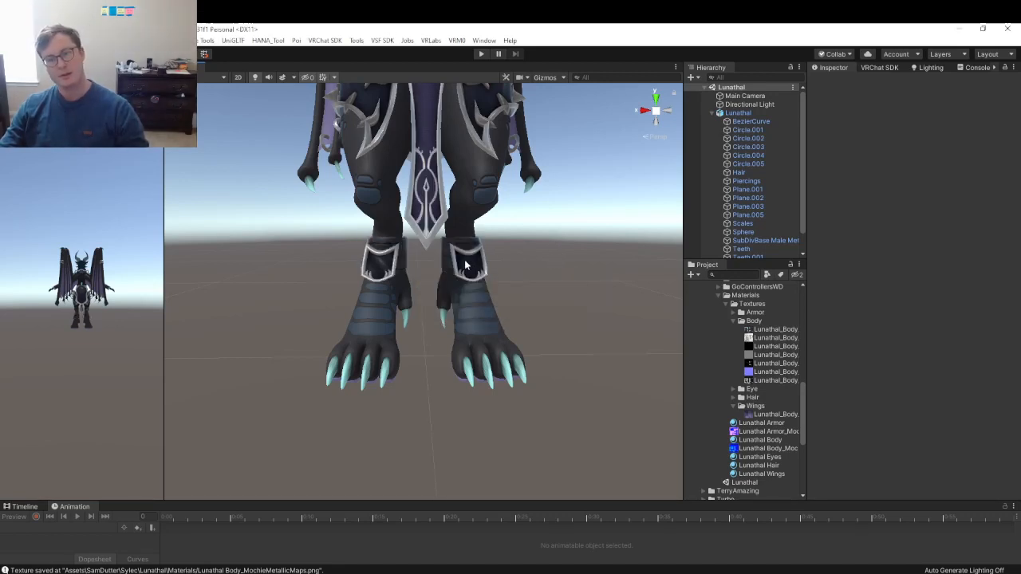
scroll(464, 260, "down", 5)
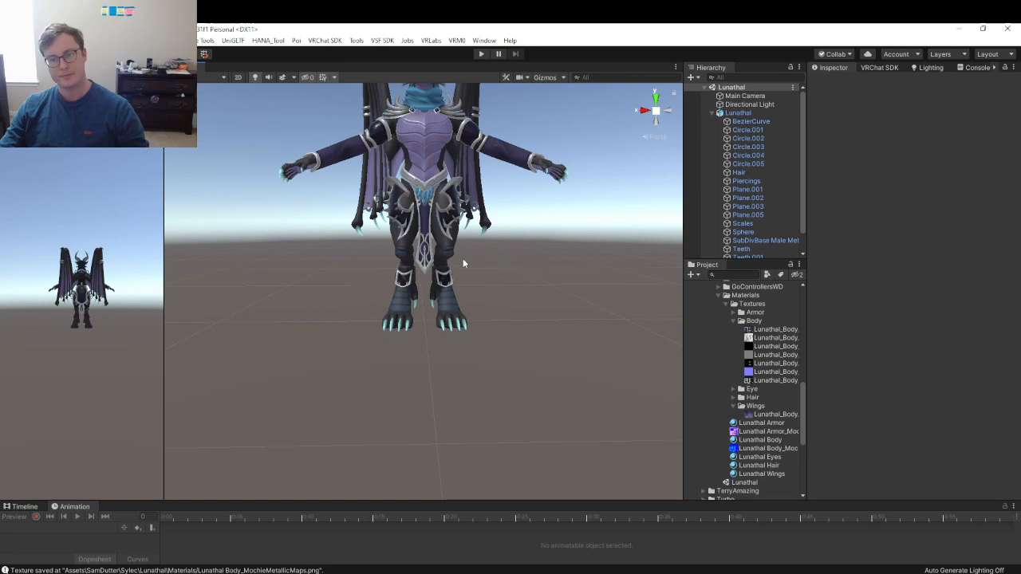
left_click_drag(463, 263, 482, 237, "alt")
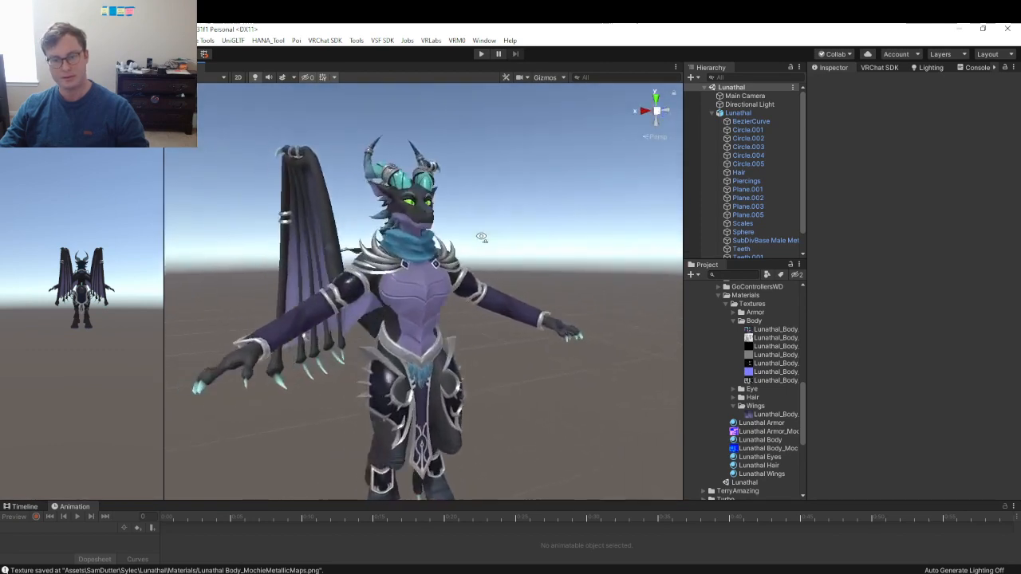
- Examine the thigh armor, the engraved front belt cloth and the ankle guards up close for texture quality
right_click_drag(481, 237, 626, 285)
key("w")
right_click_drag(532, 334, 484, 352)
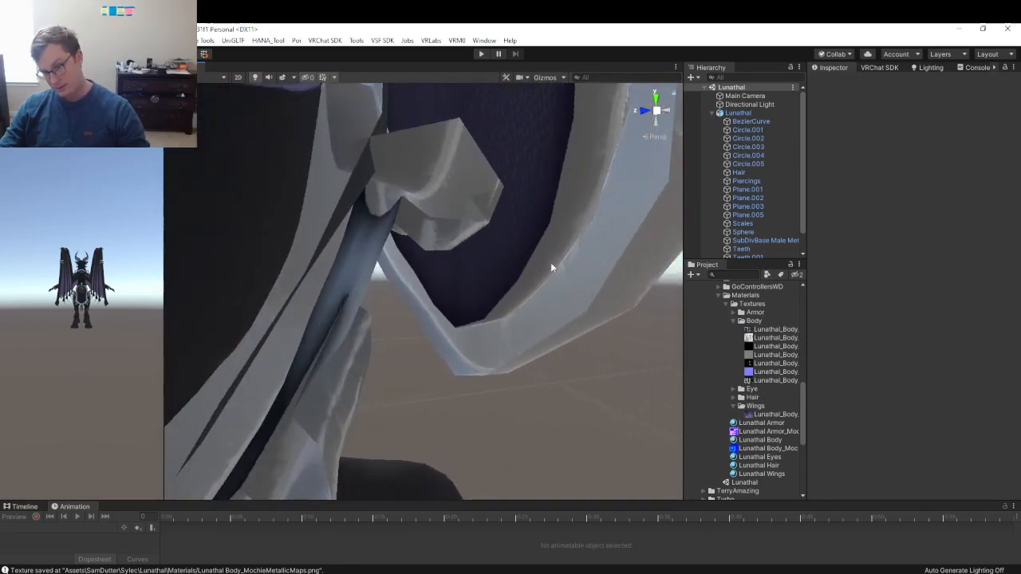
right_click_drag(550, 267, 303, 344)
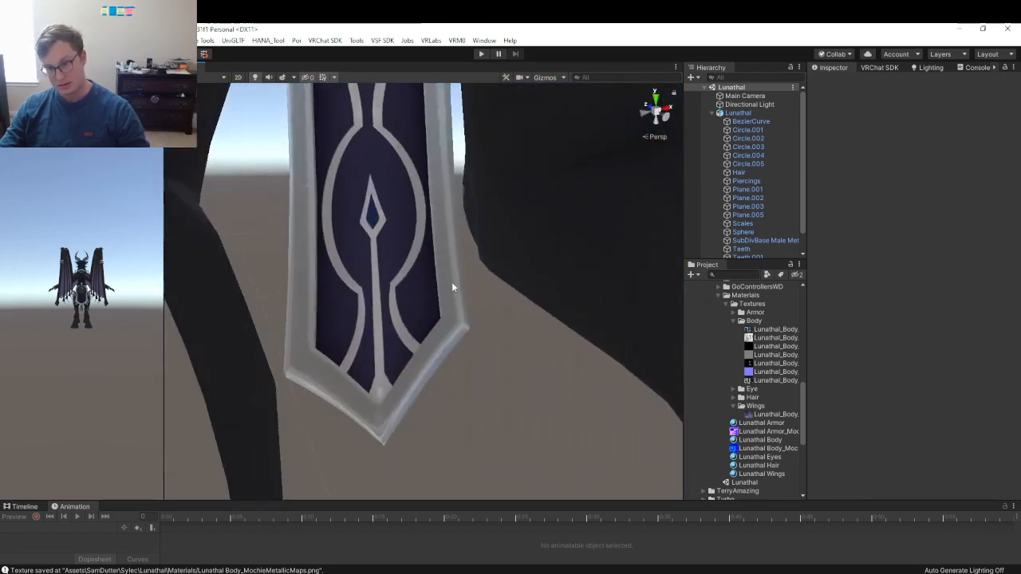
right_click_drag(451, 287, 633, 269)
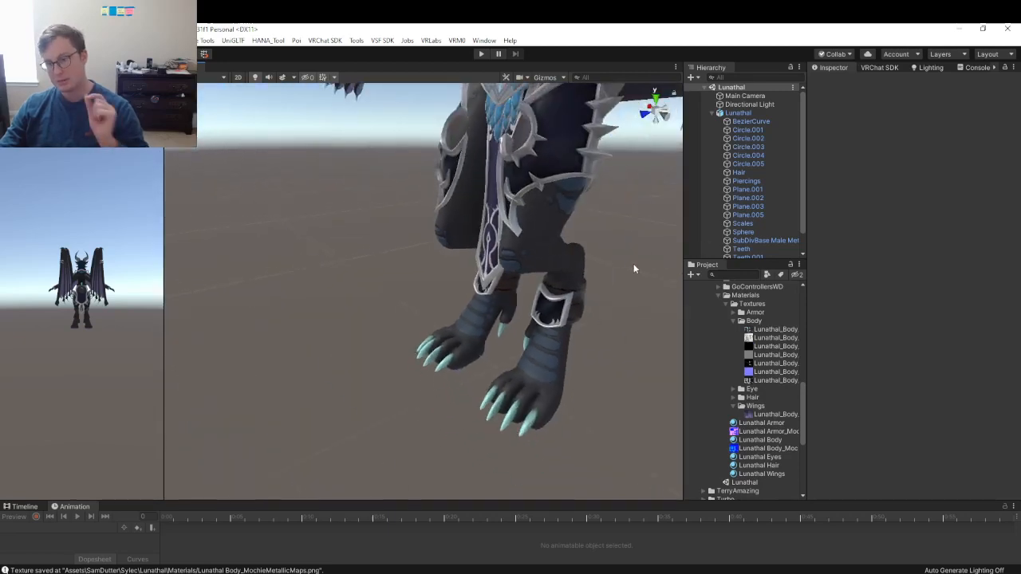
mouse_move(568, 283)
right_mouse_down()
mouse_move(508, 294)
mouse_move(549, 284)
right_mouse_up()
right_click_drag(591, 347, 556, 359)
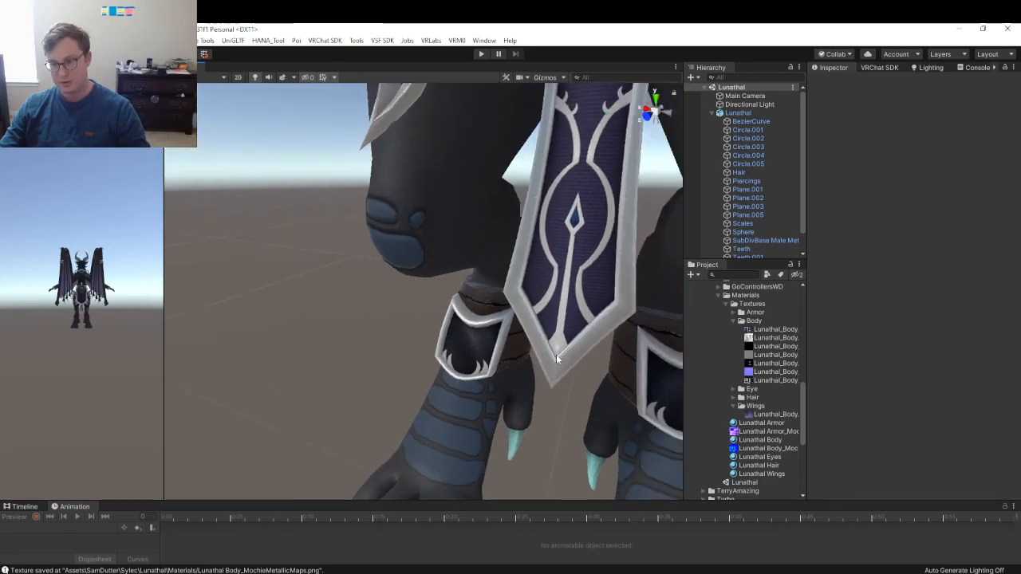
right_click_drag(635, 205, 504, 154)
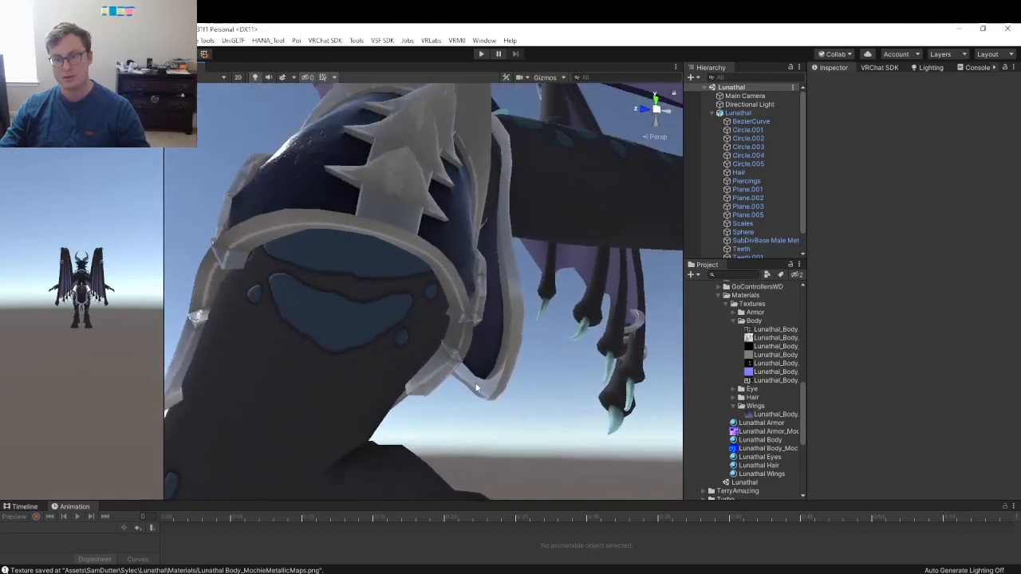
right_click_drag(378, 297, 537, 348)
key("s")
right_click_drag(526, 302, 457, 214)
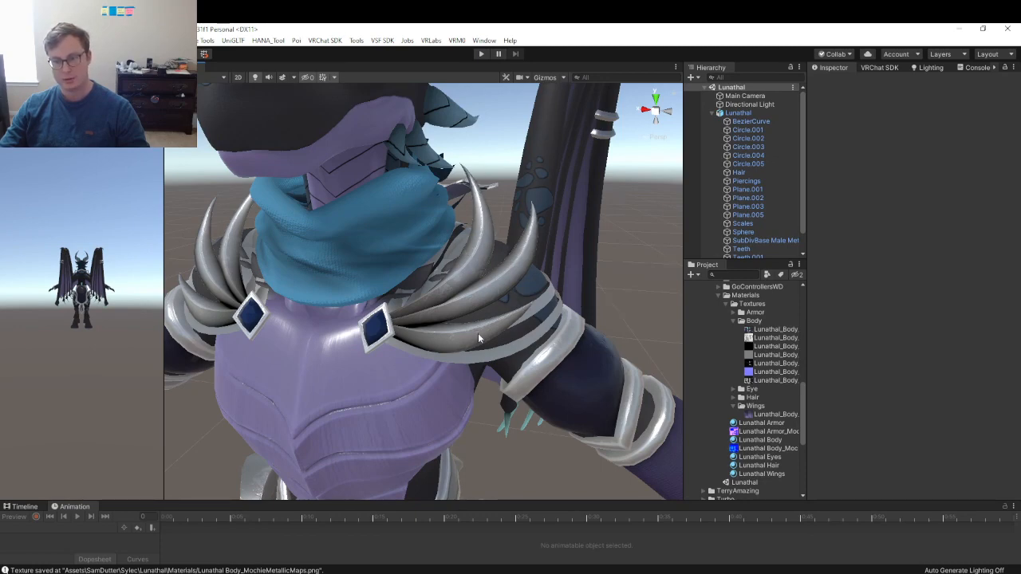
- Inspect the spiked shoulder armor, chest gems, scarf and head from several angles
left_click_drag(511, 302, 151, 253, "alt")
left_click_drag(403, 255, 549, 328, "alt")
scroll(547, 318, "down", 5)
scroll(546, 317, "up", 5)
scroll(425, 319, "down", 3)
scroll(550, 328, "up", 4)
scroll(462, 305, "down", 4)
left_click_drag(438, 300, 365, 294, "alt")
left_click_drag(431, 294, 550, 276, "alt")
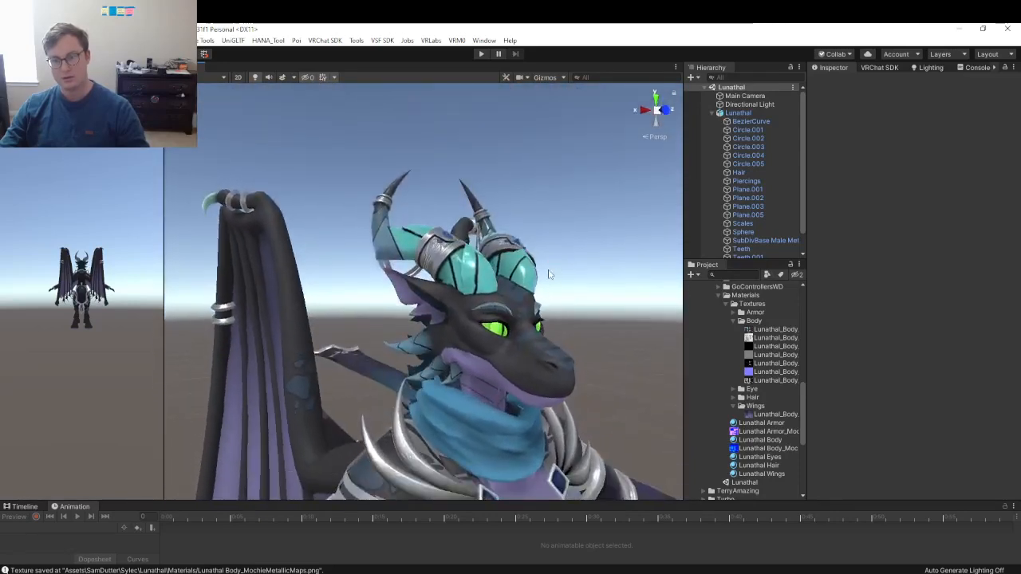
- Check the engraved horn bands up close, and review the whole avatar and its upper body from the front
scroll(534, 300, "down", 6)
scroll(533, 289, "up", 5)
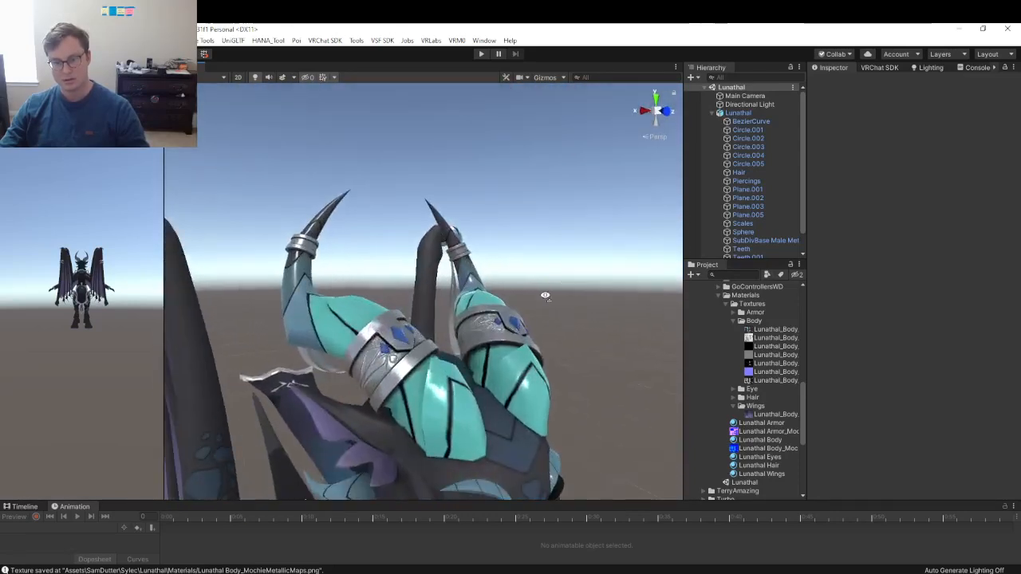
scroll(542, 292, "down", 8)
left_click_drag(543, 296, 501, 369, "alt")
scroll(501, 369, "up", 3)
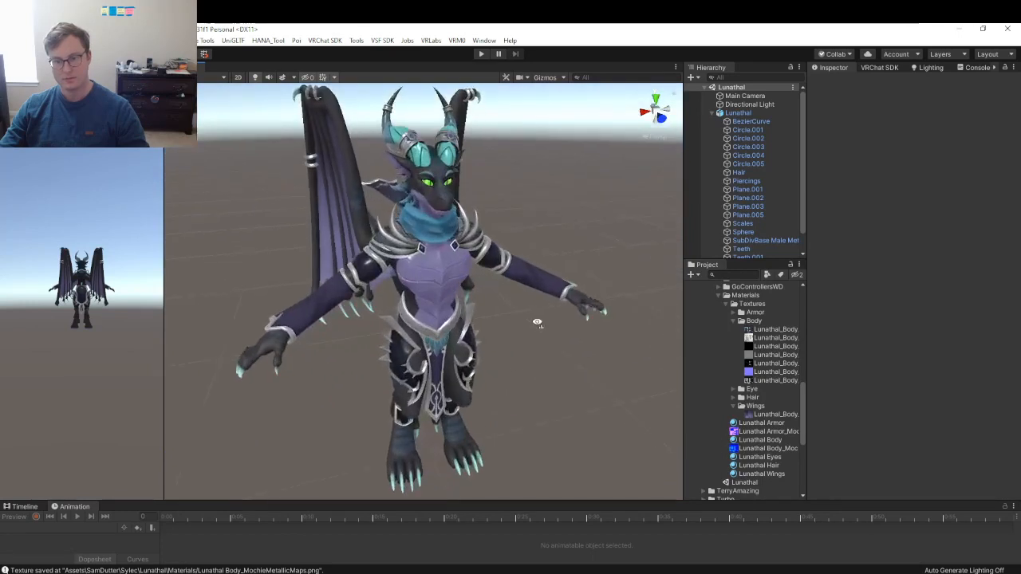
left_click_drag(537, 322, 397, 307, "alt")
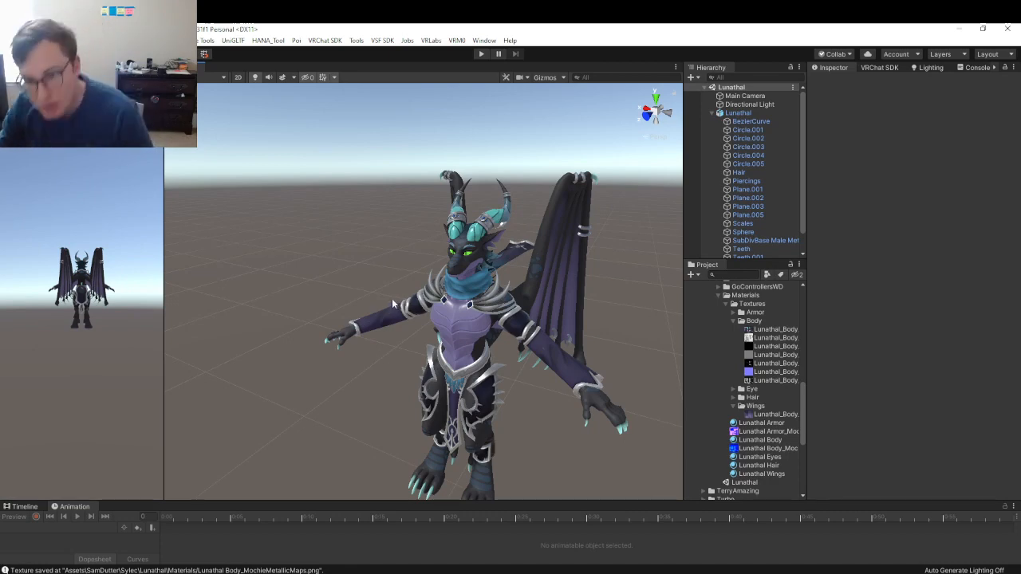
left_click_drag(454, 307, 494, 257, "alt")
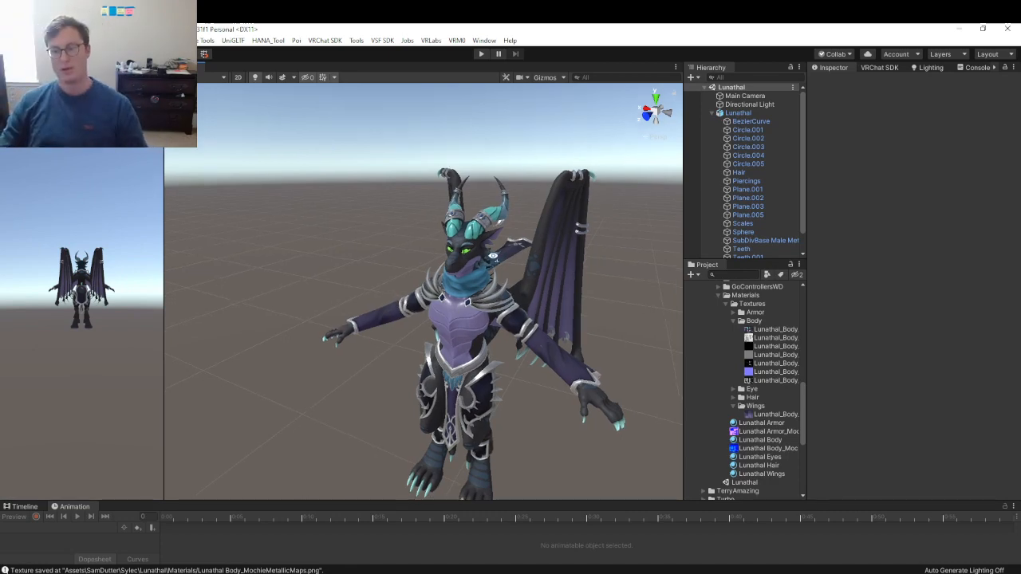
key("w")
right_click_drag(493, 257, 493, 224)
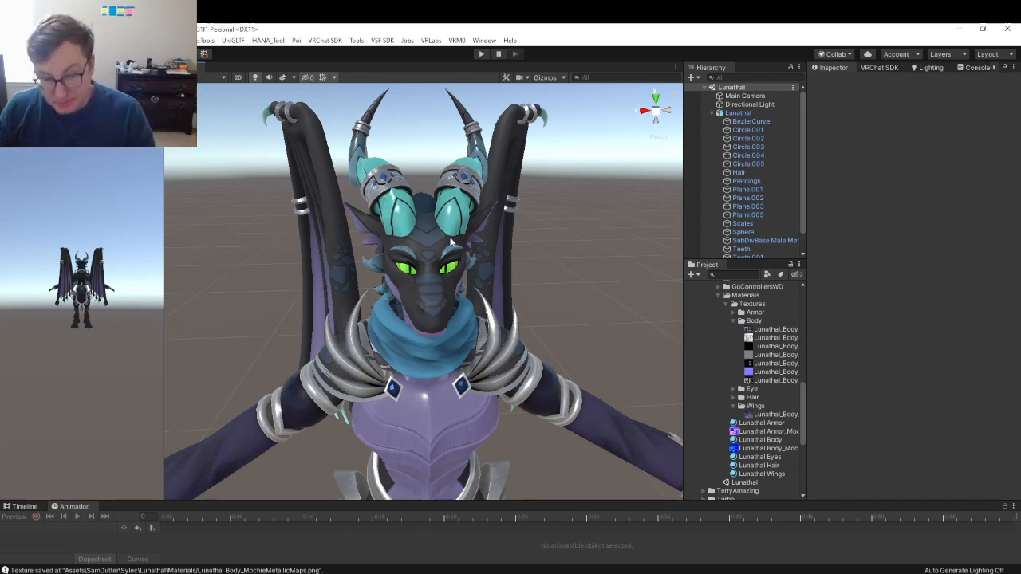
right_click_drag(468, 235, 446, 261)
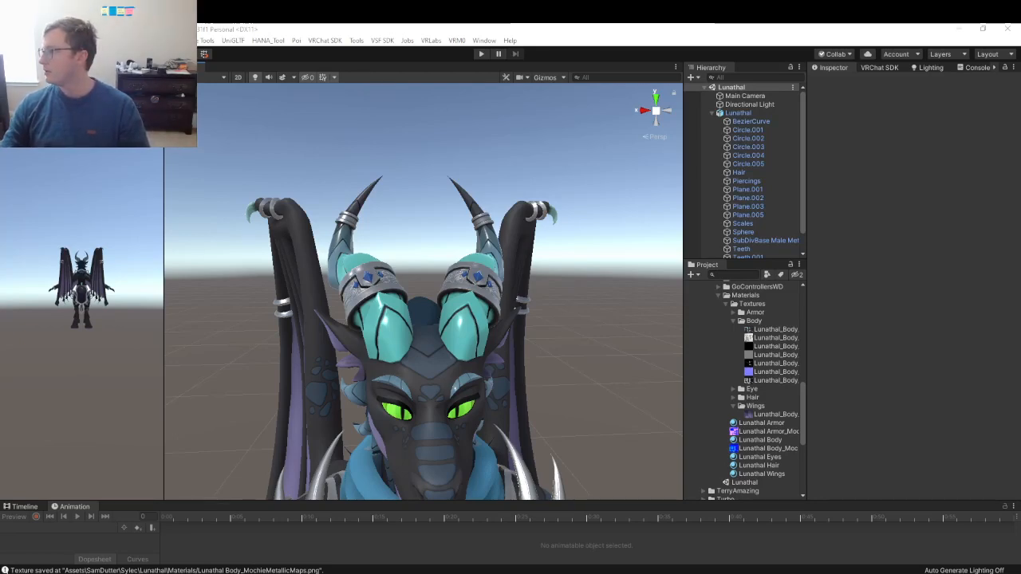
- Switch to Chrome, open the "Unity has UDIM support now?" forum thread, and view the linked image of the material setup
key("alt+Tab")
left_click(212, 180)
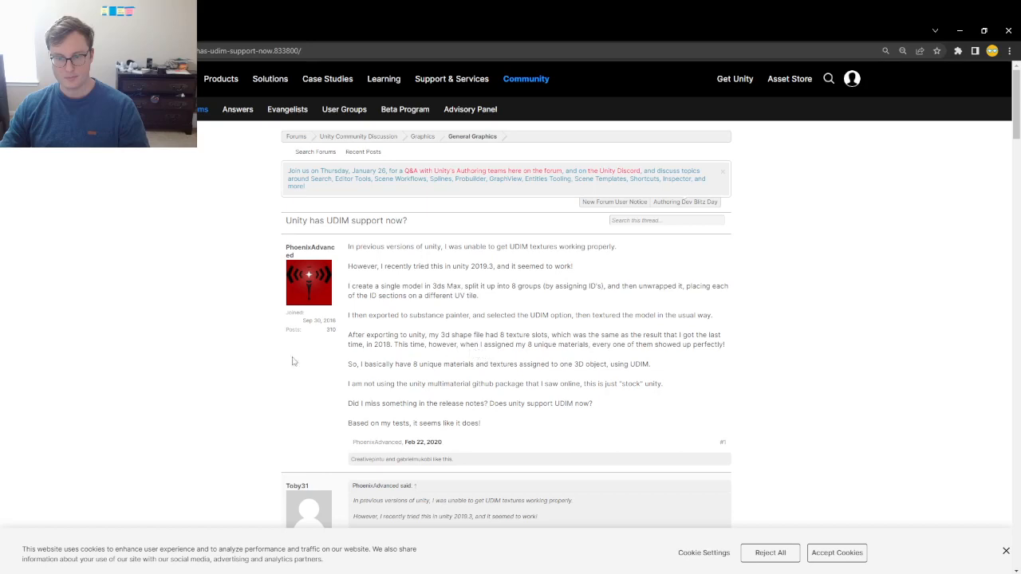
scroll(228, 364, "down", 3)
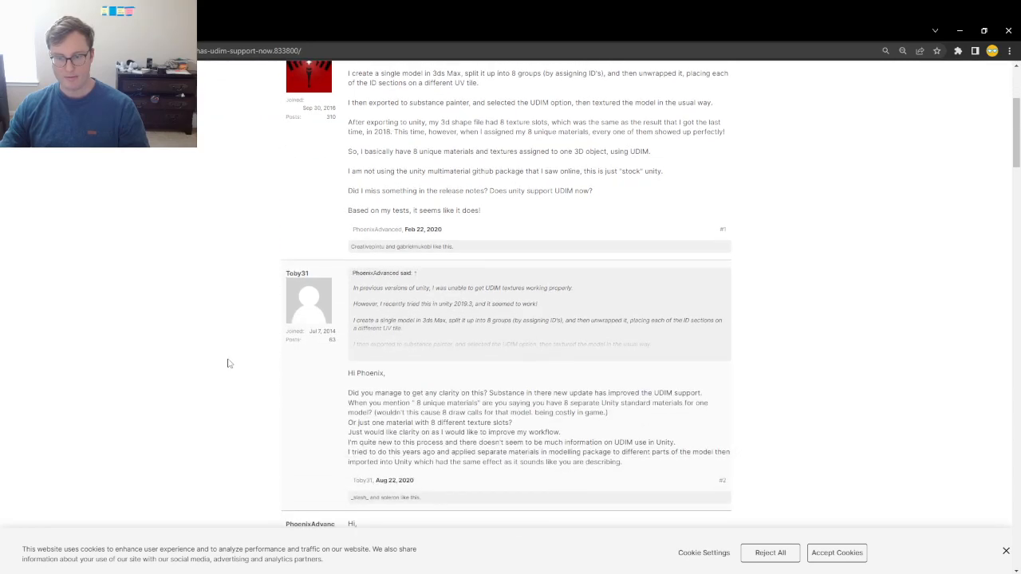
scroll(228, 364, "down", 3)
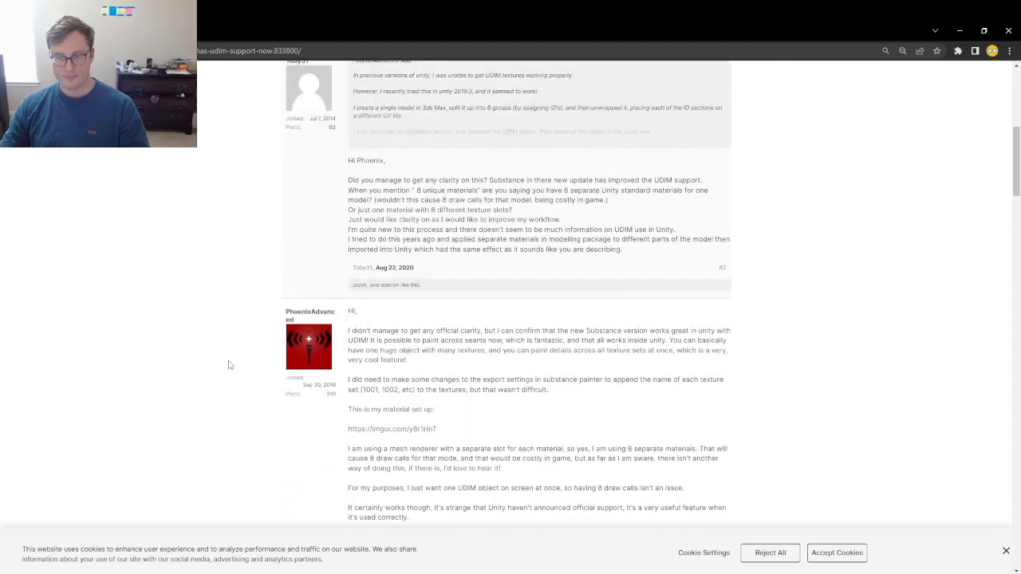
scroll(228, 365, "down", 1)
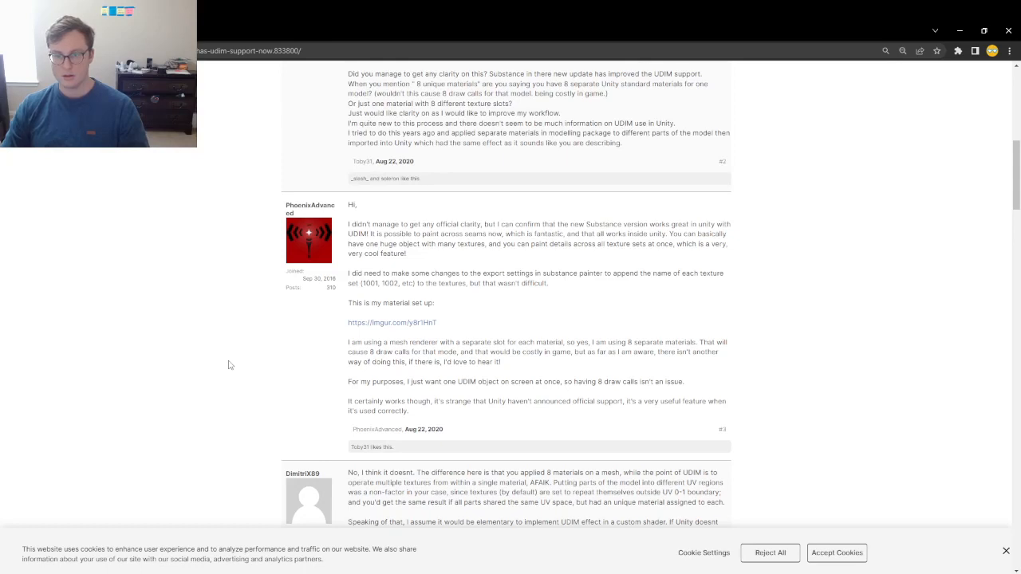
left_click(401, 325)
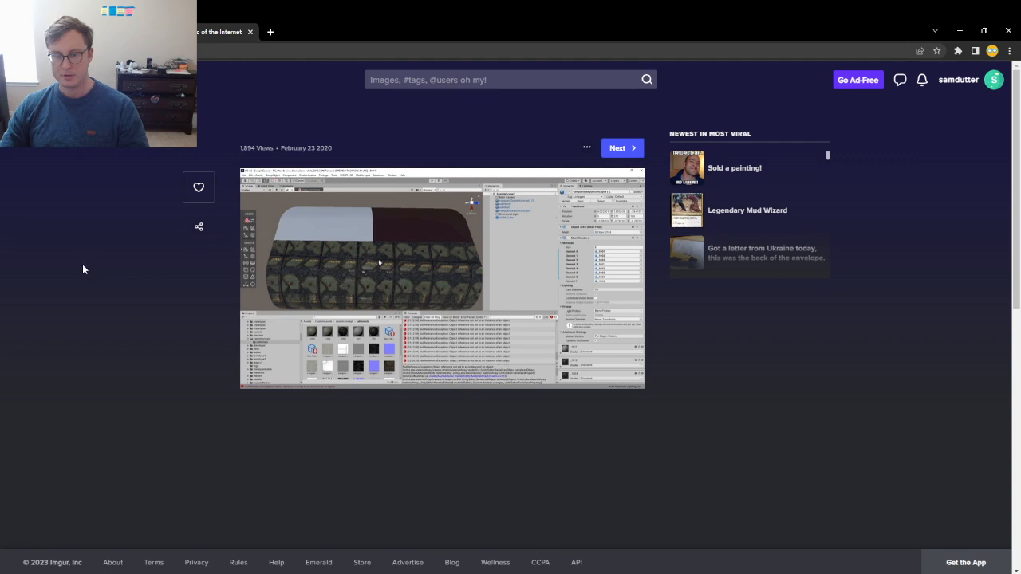
left_click(250, 33)
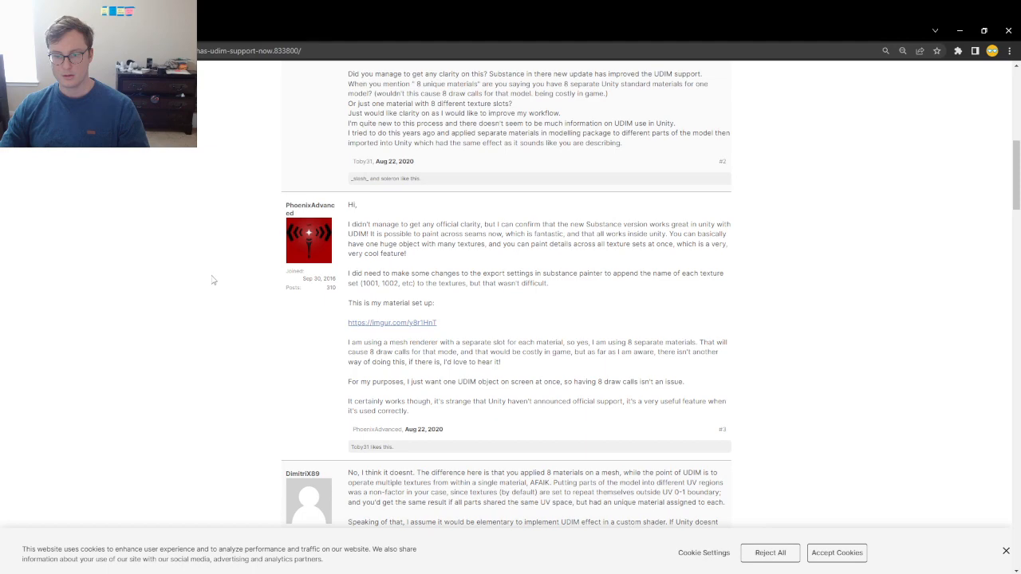
- Read the remaining forum replies about UDIM shaders, texture slots and multiple materials in Unity
scroll(211, 283, "down", 3)
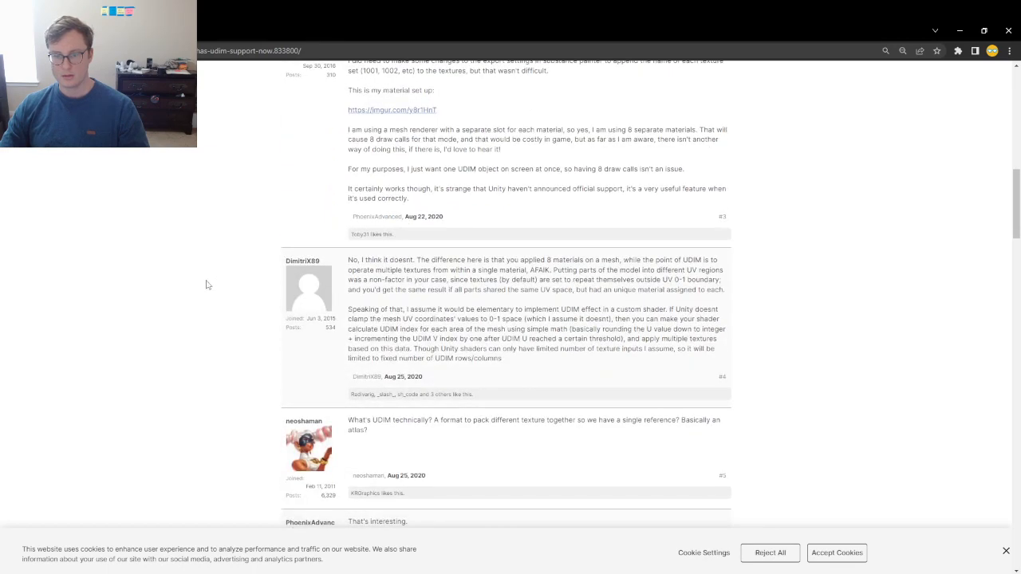
scroll(205, 285, "down", 3)
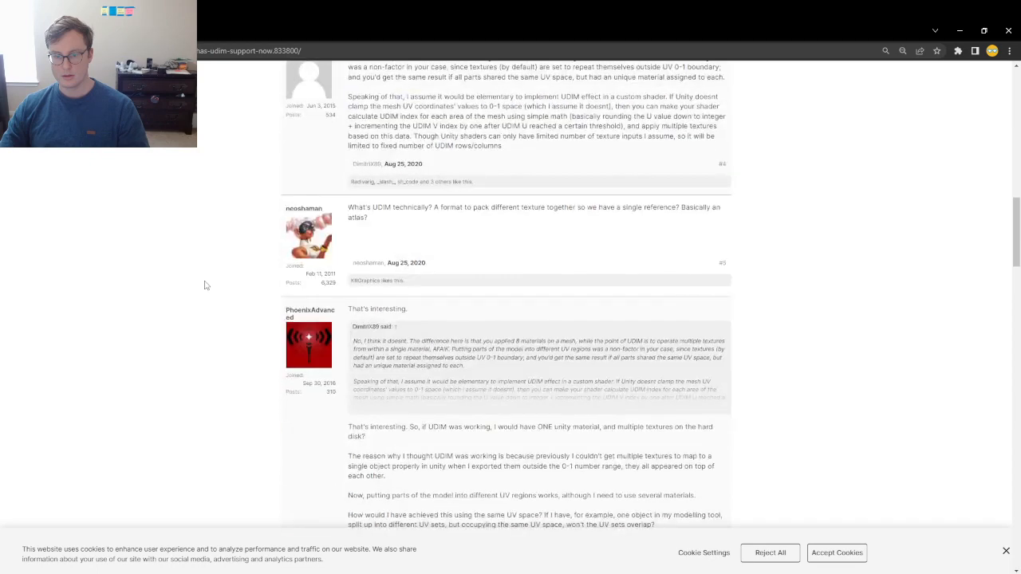
scroll(205, 285, "down", 5)
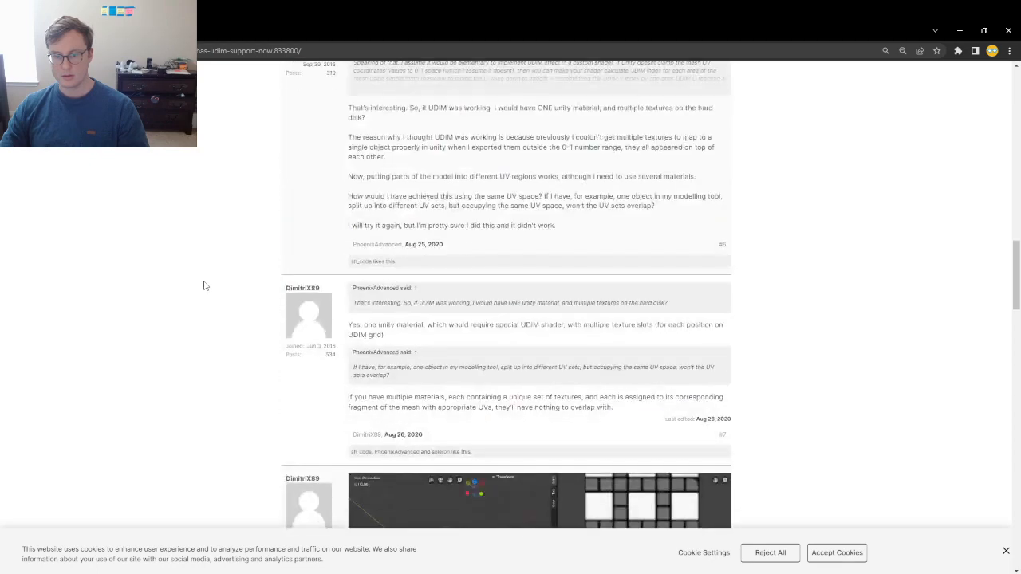
scroll(203, 285, "down", 2)
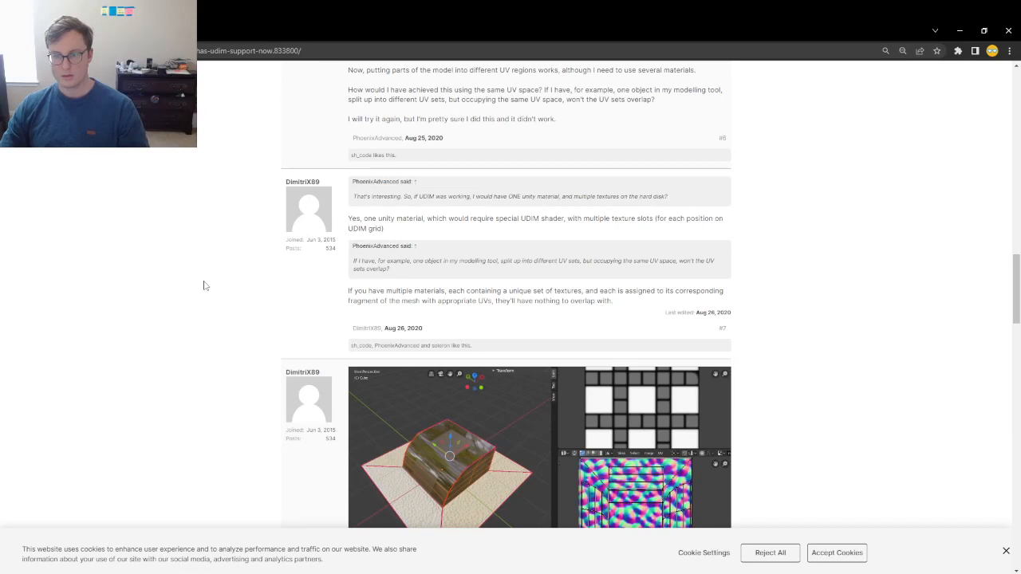
scroll(203, 285, "down", 8)
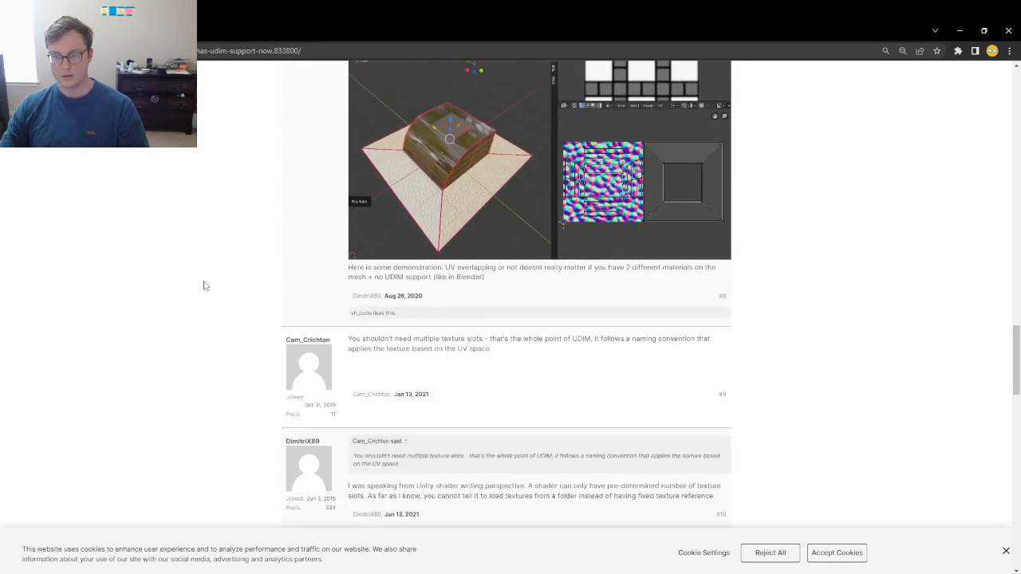
scroll(204, 285, "down", 3)
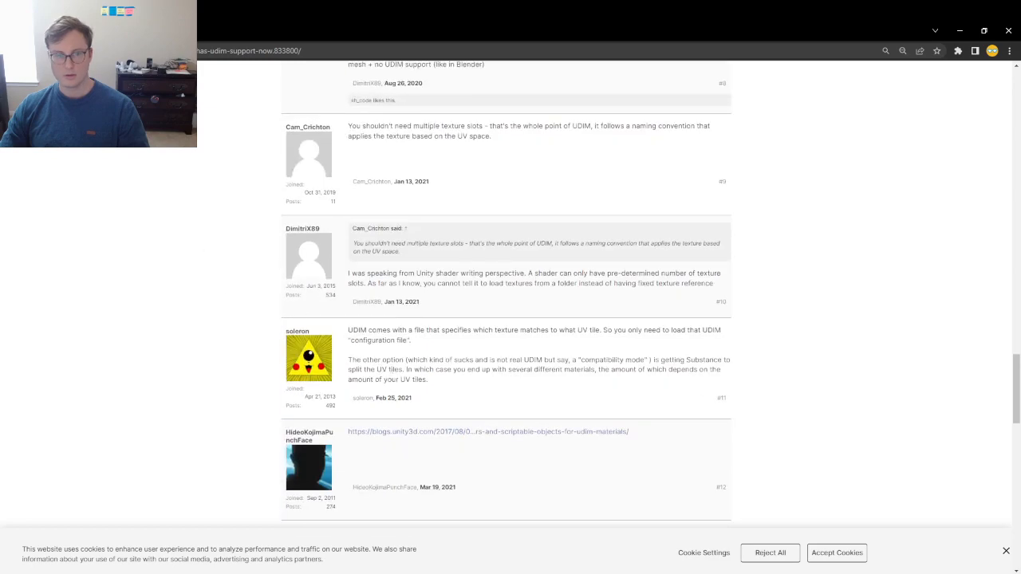
- Return to the search results, open the video "A Universal UDIM Technique For Any Game Engine" and skip ahead through it
key("alt+Left")
scroll(92, 343, "down", 2)
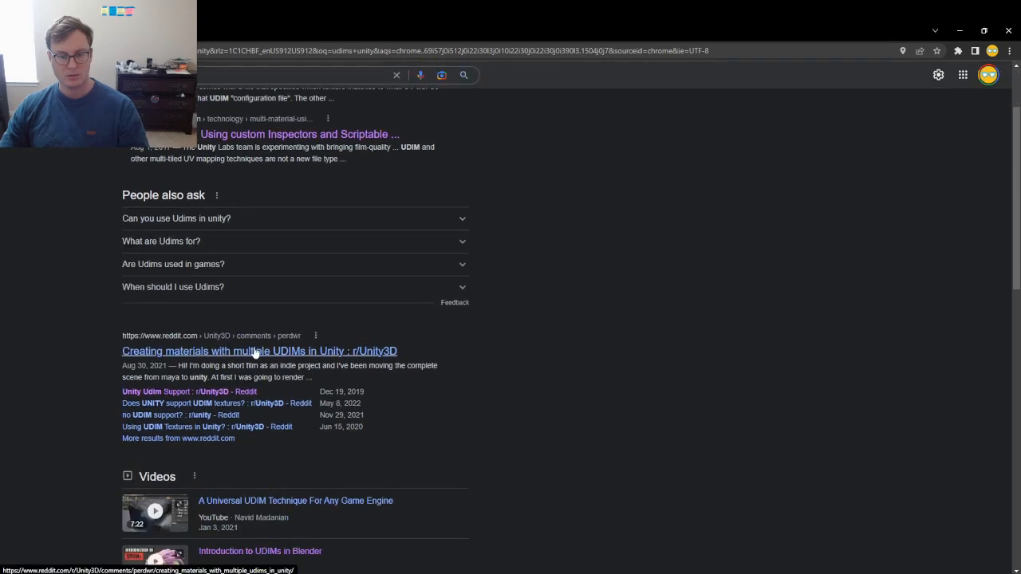
scroll(256, 353, "down", 3)
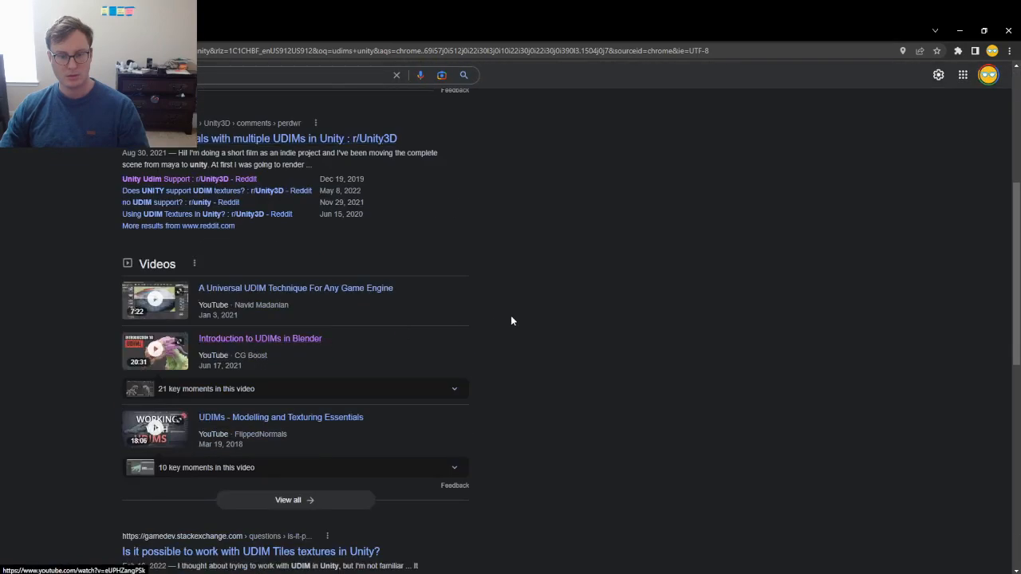
left_click(352, 289)
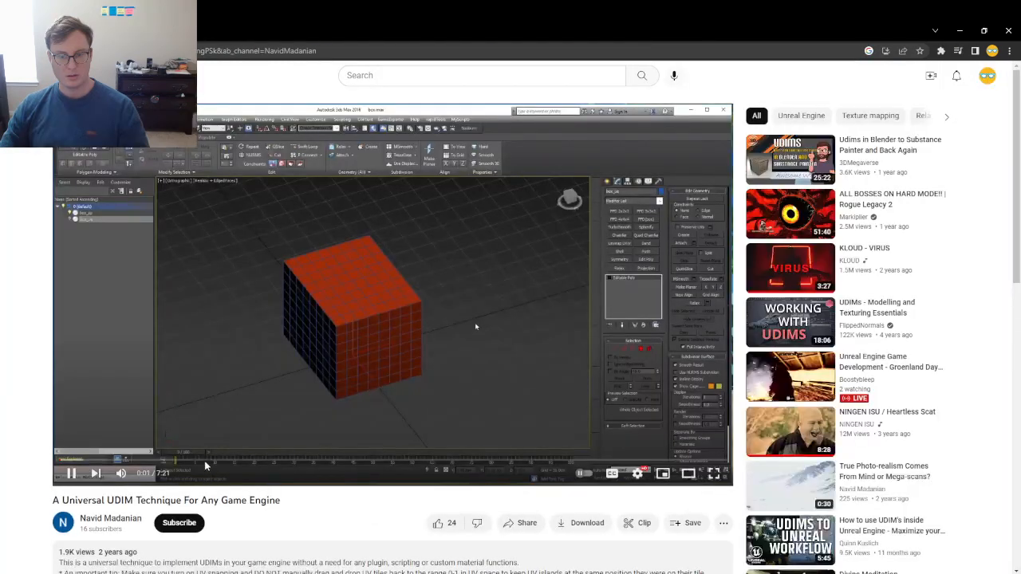
left_click_drag(207, 462, 374, 462)
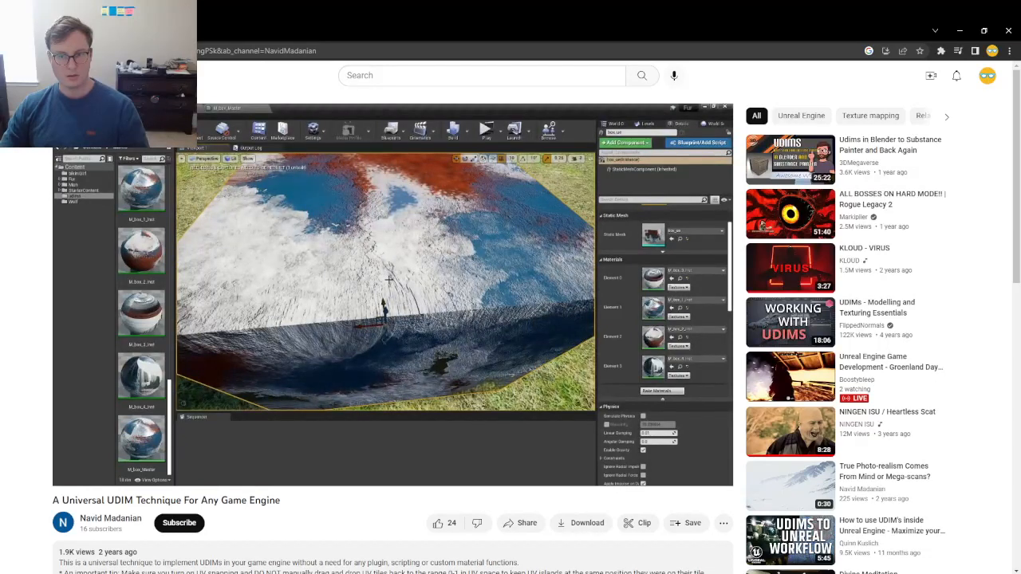
- Return to the results and check the Game Development question "Is it possible to work with UDIM Tiles textures in Unity?" for answers
key("alt+Left")
scroll(239, 268, "down", 3)
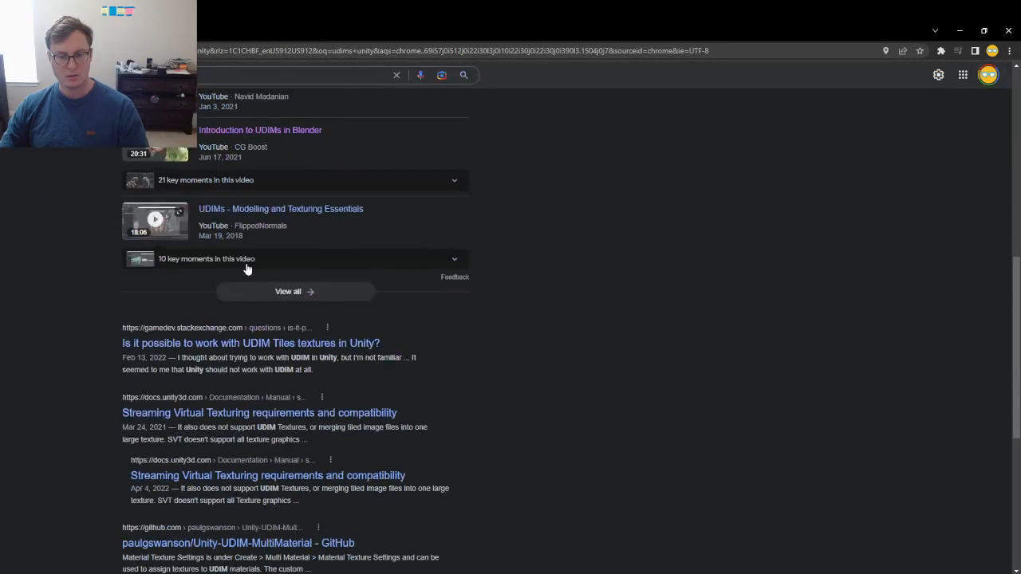
left_click(253, 343)
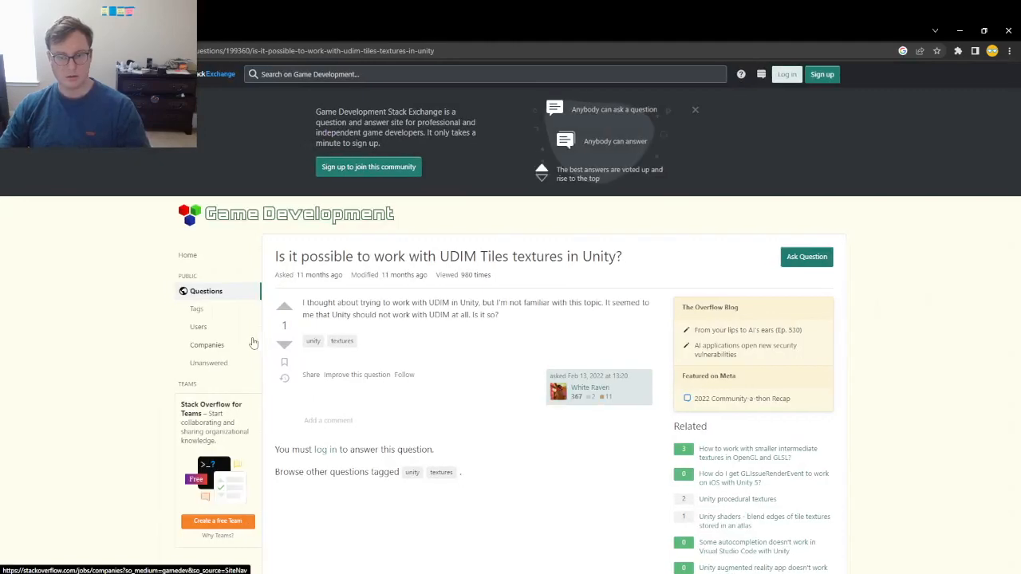
scroll(239, 335, "down", 10)
key("alt+Left")
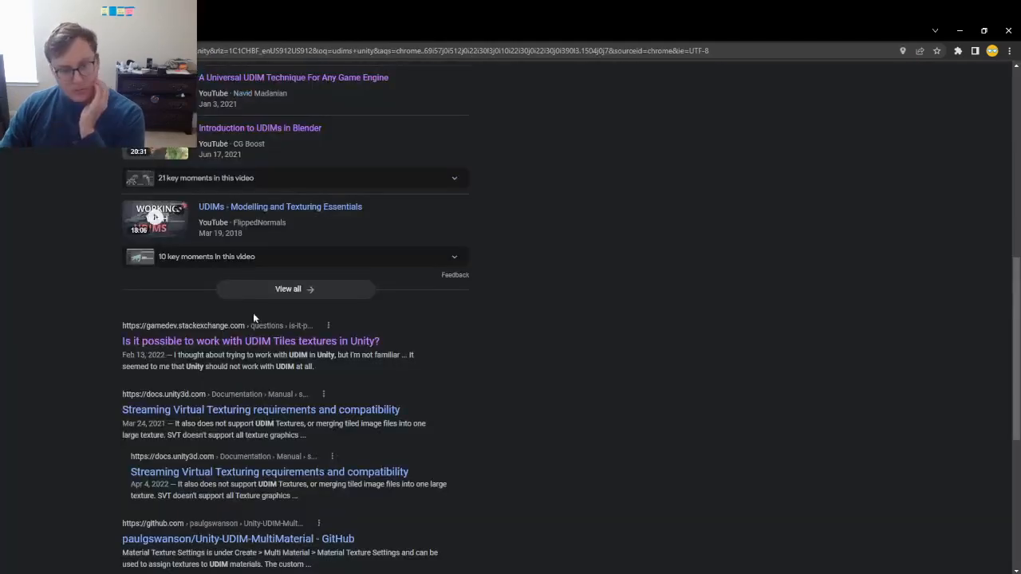
- Read the PlayCanvas forum thread "UDIM Texture Support?" and go back to the start of the search results
scroll(295, 354, "down", 3)
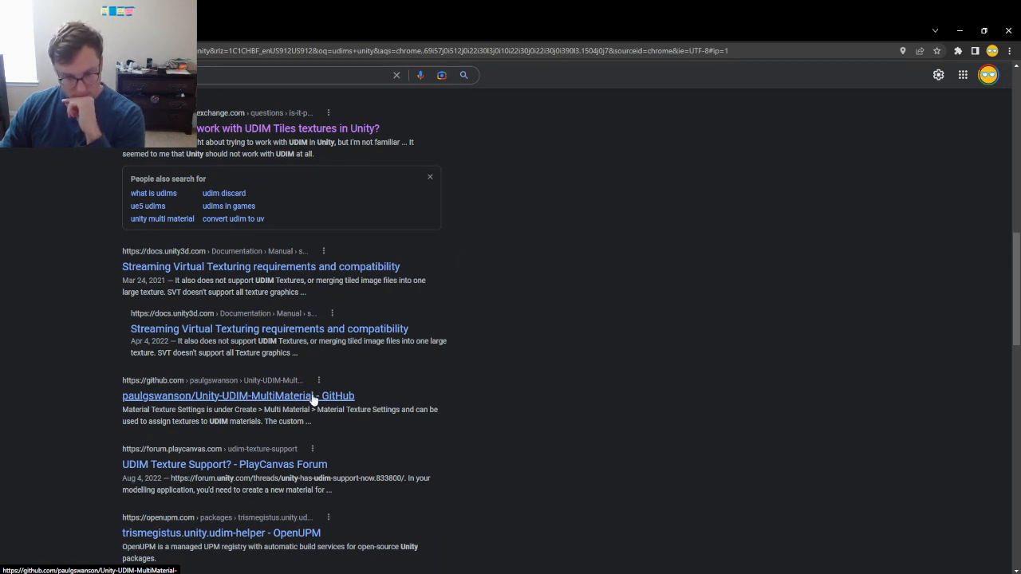
left_click(220, 464)
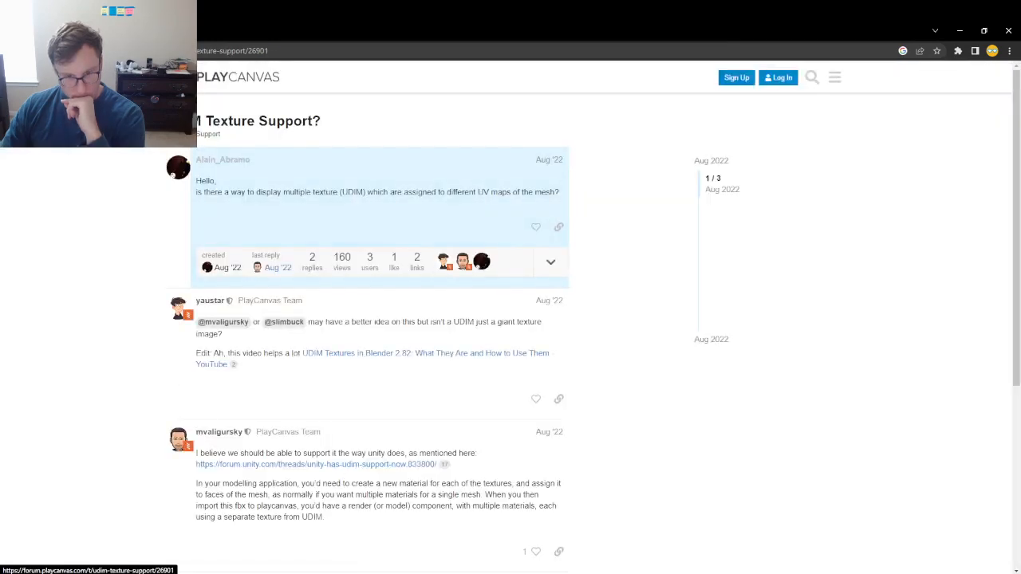
key("alt+Left")
scroll(283, 275, "up", 10)
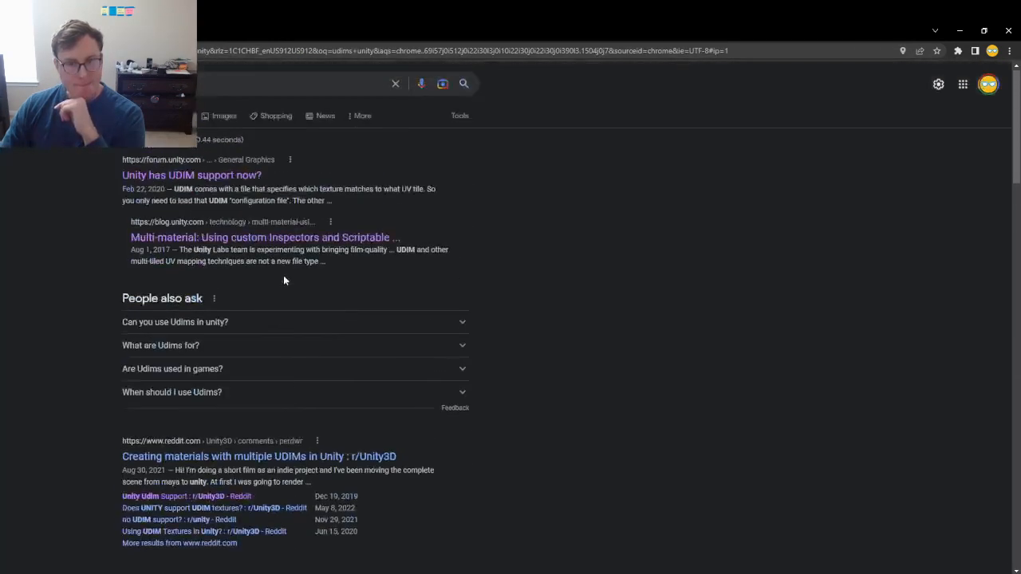
- Search the web for "unity udim texture" and look through the results for Unity UDIM solutions
left_click(210, 91)
key("ctrl+a")
type("unity")
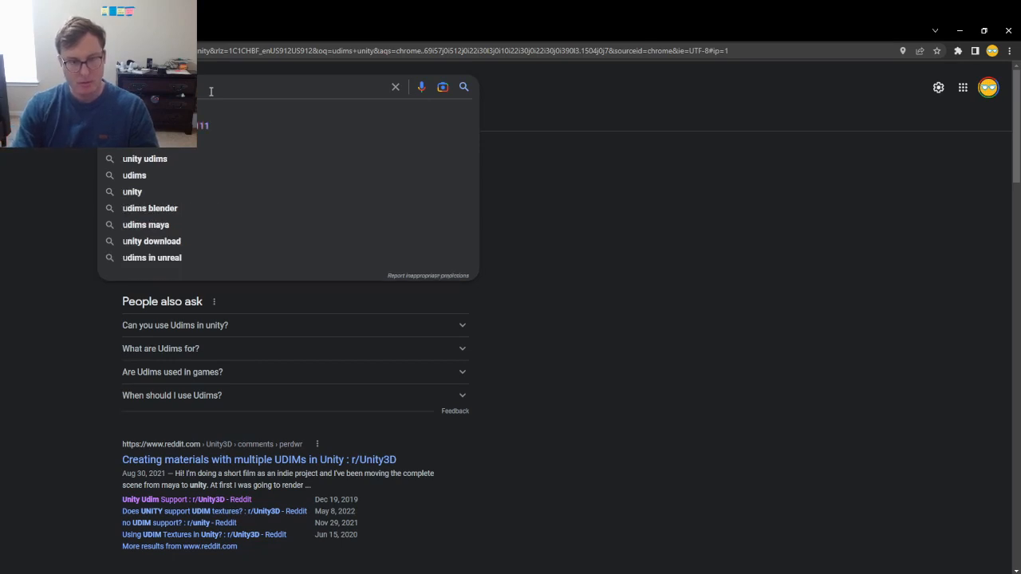
type(" udim texture")
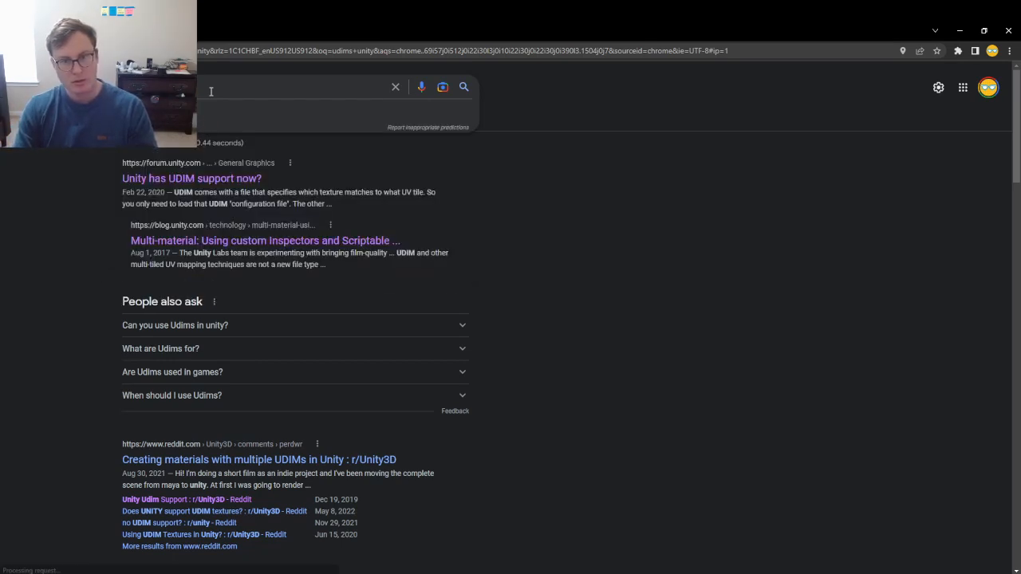
key("Return")
scroll(250, 172, "down", 1)
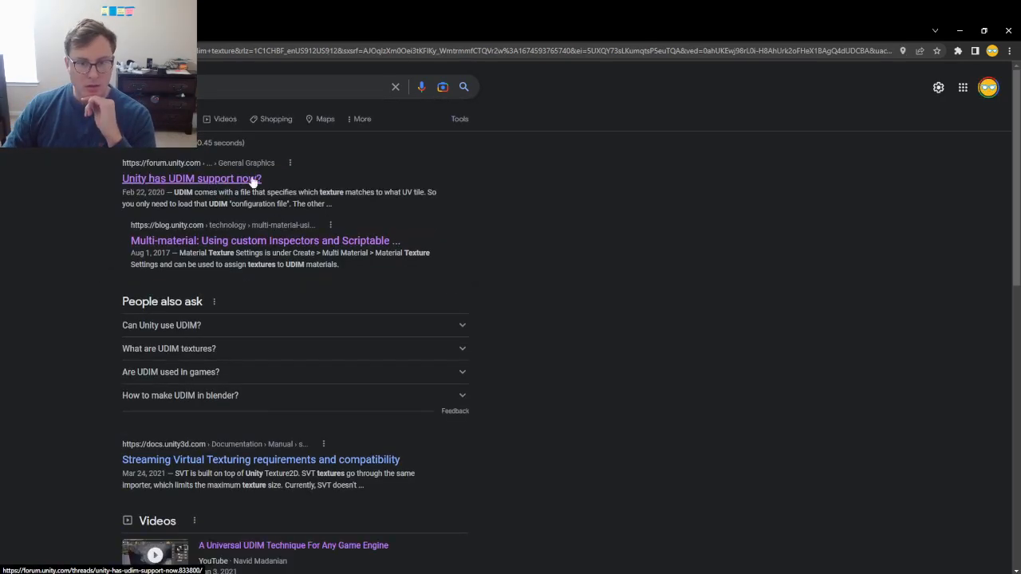
scroll(231, 192, "down", 4)
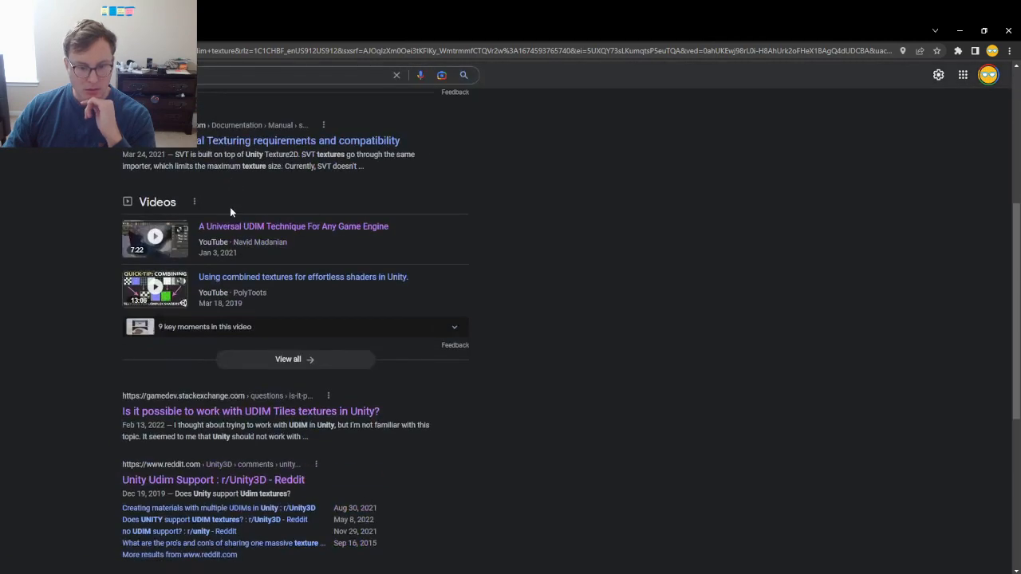
scroll(230, 208, "down", 3)
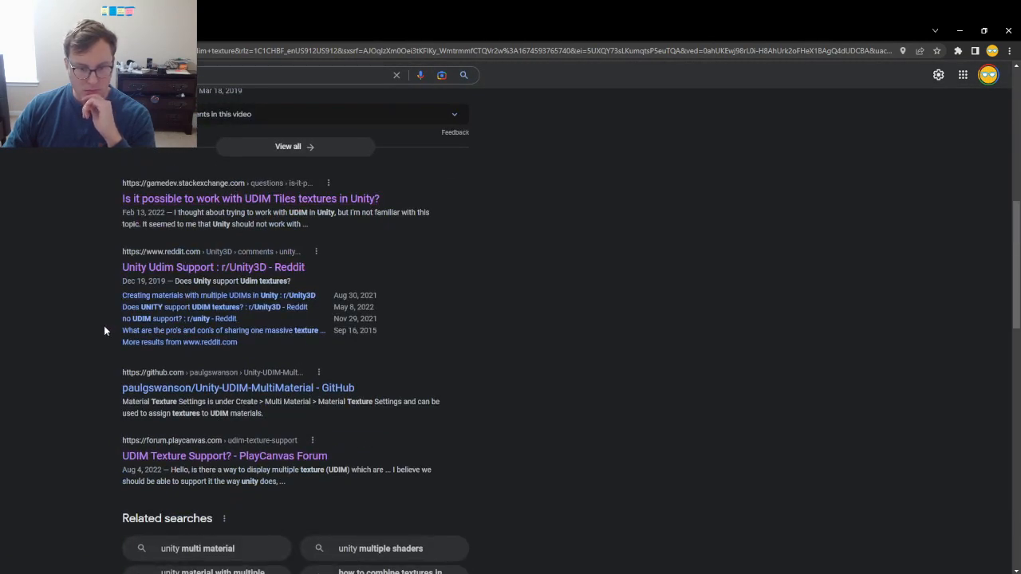
scroll(103, 331, "down", 5)
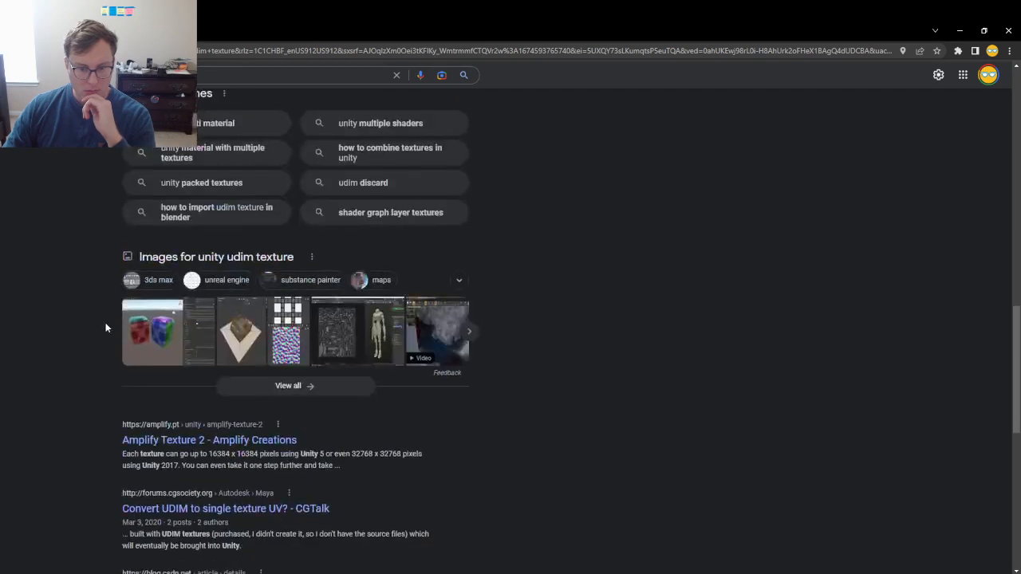
- Open the "Amplify Texture 2 - Amplify Creations" result and read about its virtual texturing and UDIM support
left_click(255, 443)
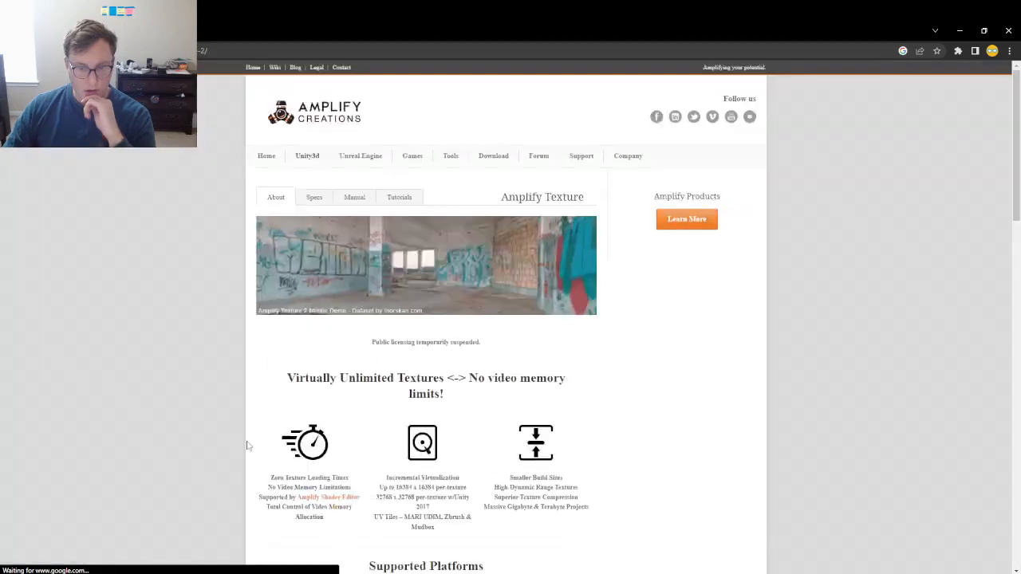
scroll(212, 357, "down", 3)
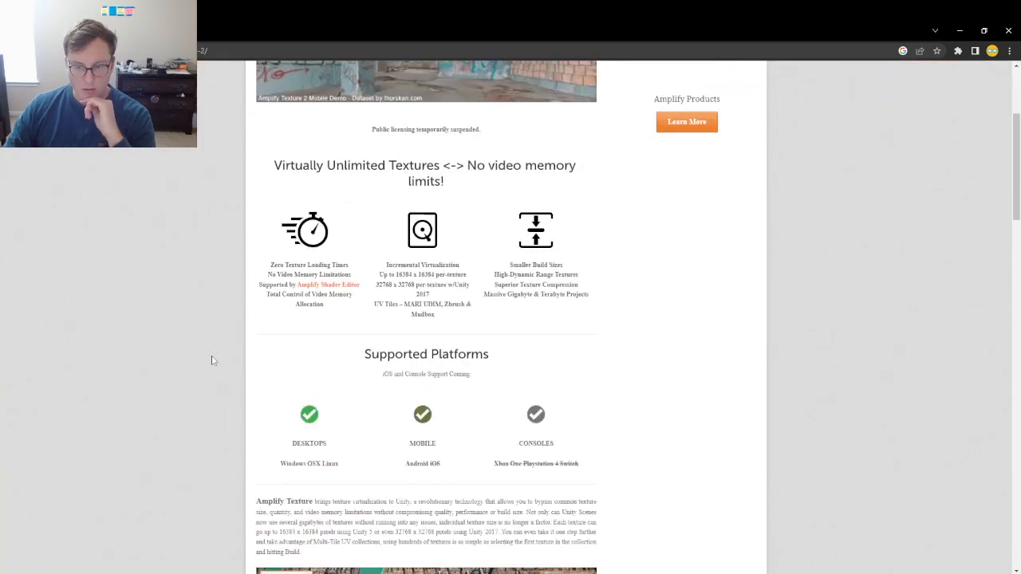
scroll(212, 359, "up", 3)
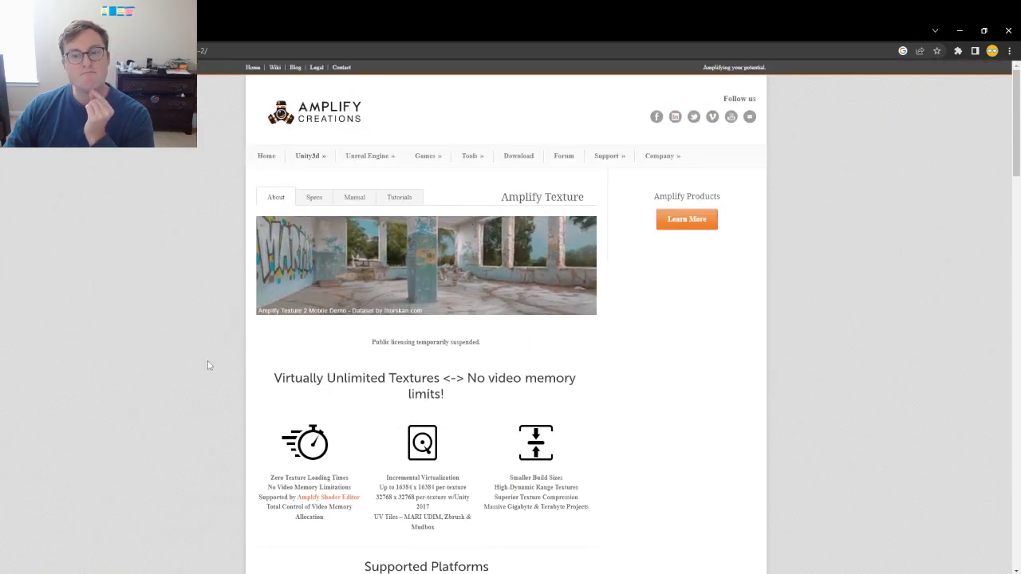
scroll(206, 367, "down", 4)
scroll(205, 367, "down", 4)
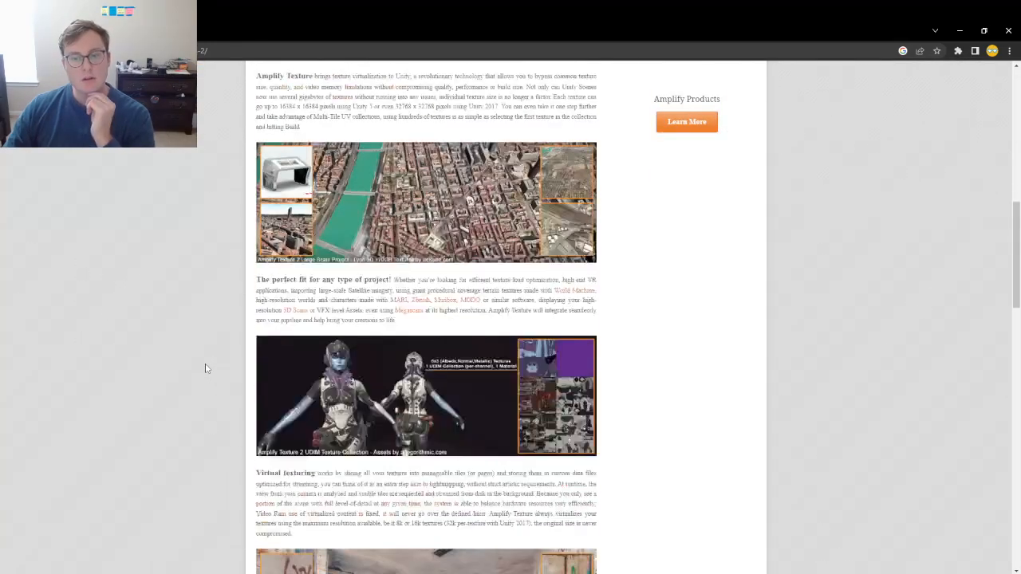
scroll(205, 368, "down", 4)
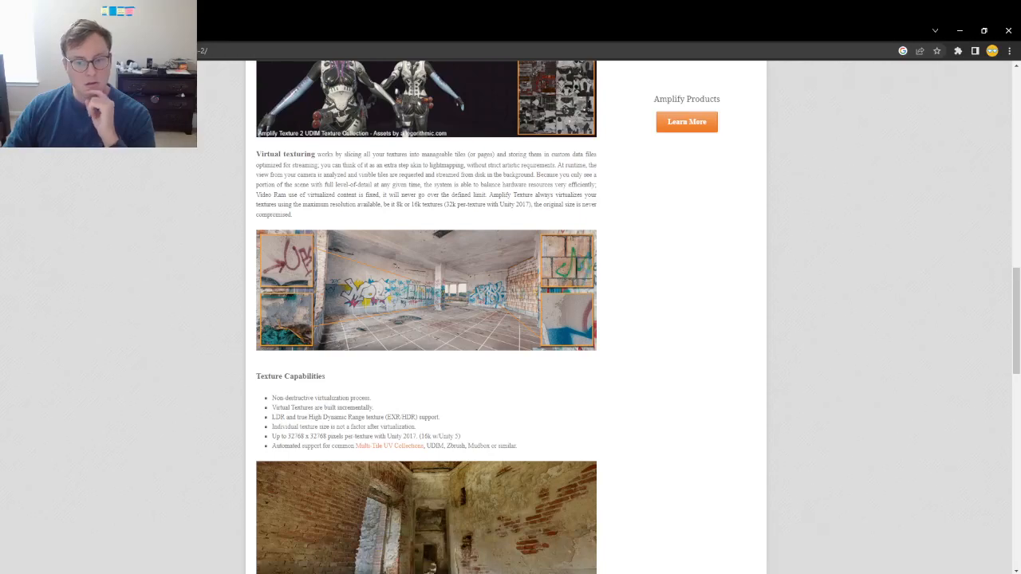
- Return to the search results, scan the remaining entries on UDIM textures and close the browser
key("alt+Left")
scroll(79, 294, "down", 10)
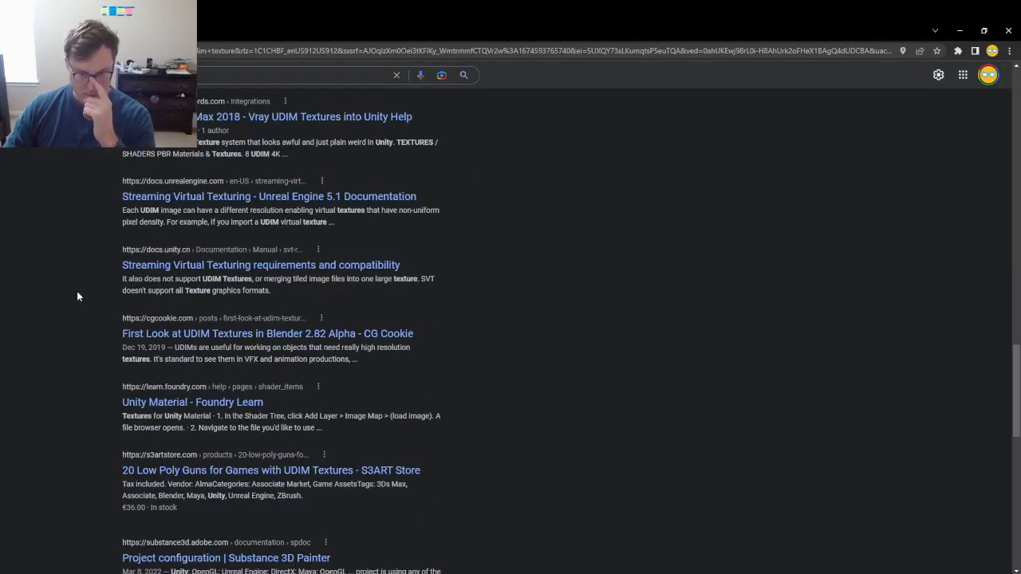
scroll(76, 296, "down", 3)
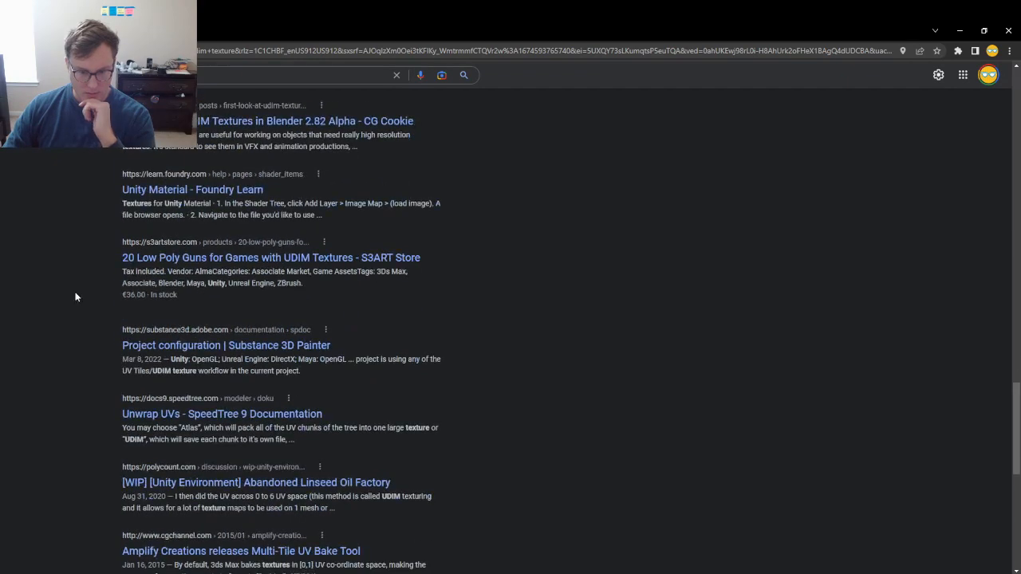
scroll(72, 297, "down", 4)
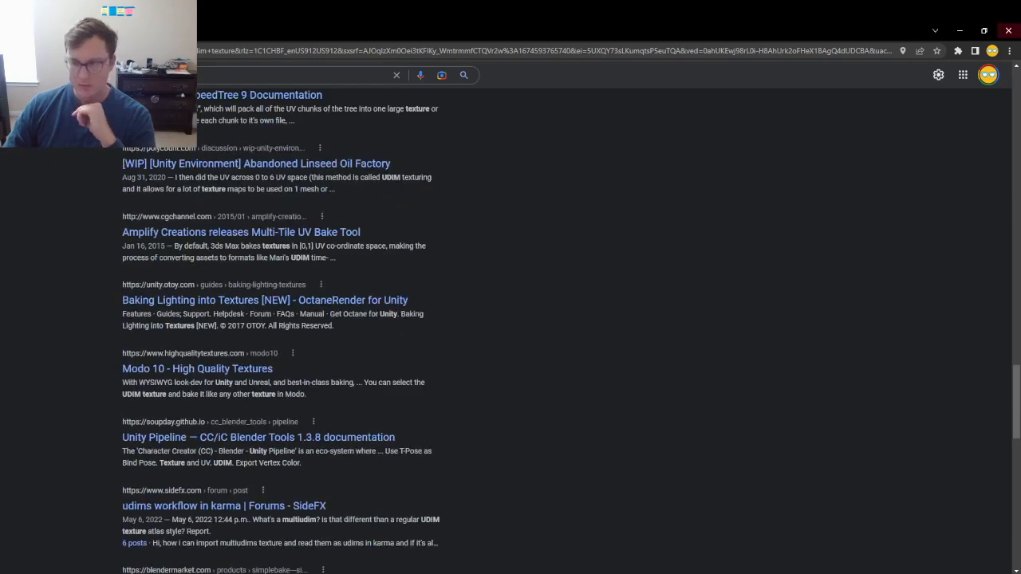
left_click(1008, 31)
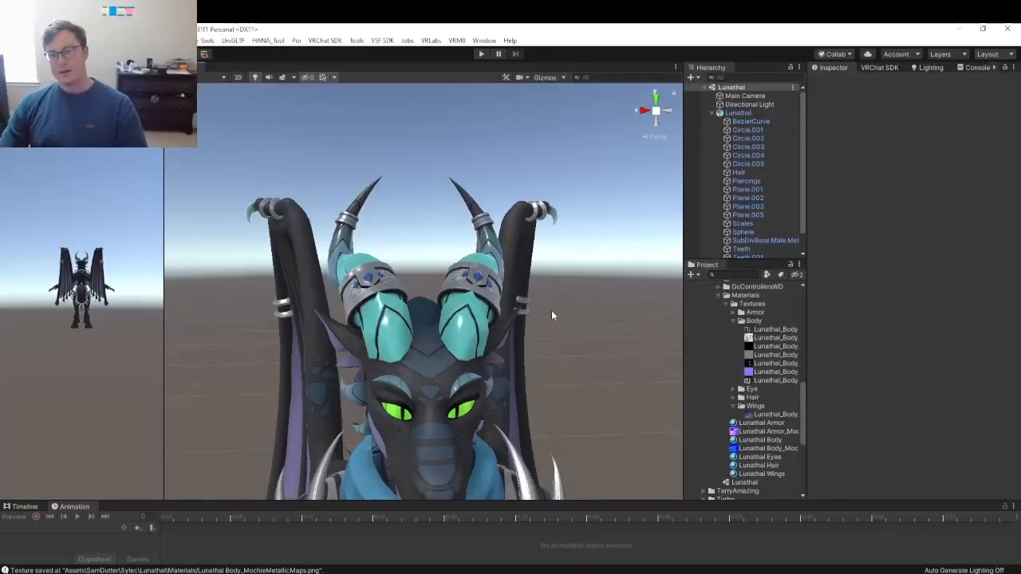
- Inspect the Lunathal avatar in the Unity scene from several angles, including the chest armor, belt and scales up close
left_click_drag(551, 310, 585, 313, "alt")
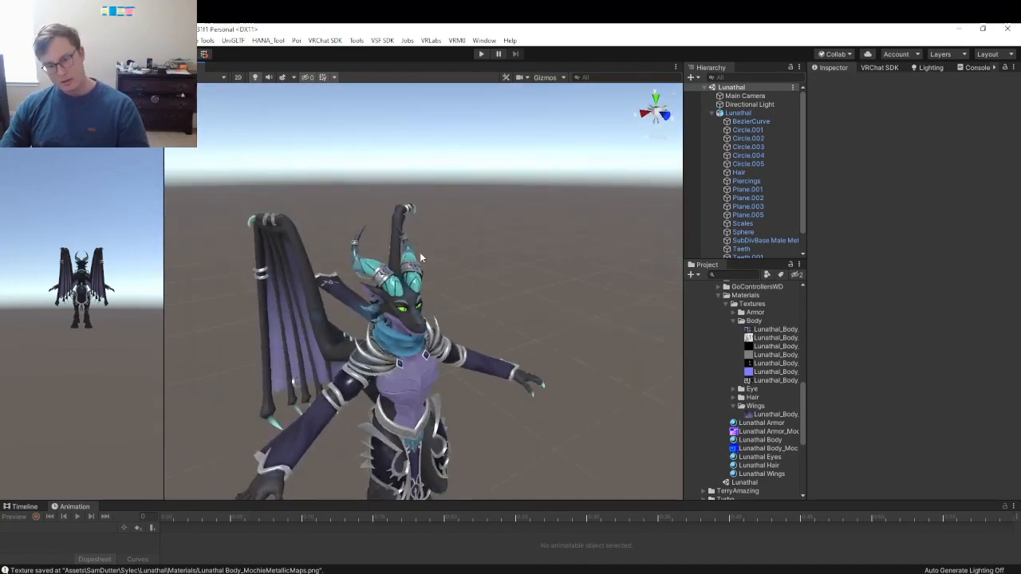
key("w")
right_click_drag(419, 252, 479, 295)
key("d")
key("a")
key("w")
key("s")
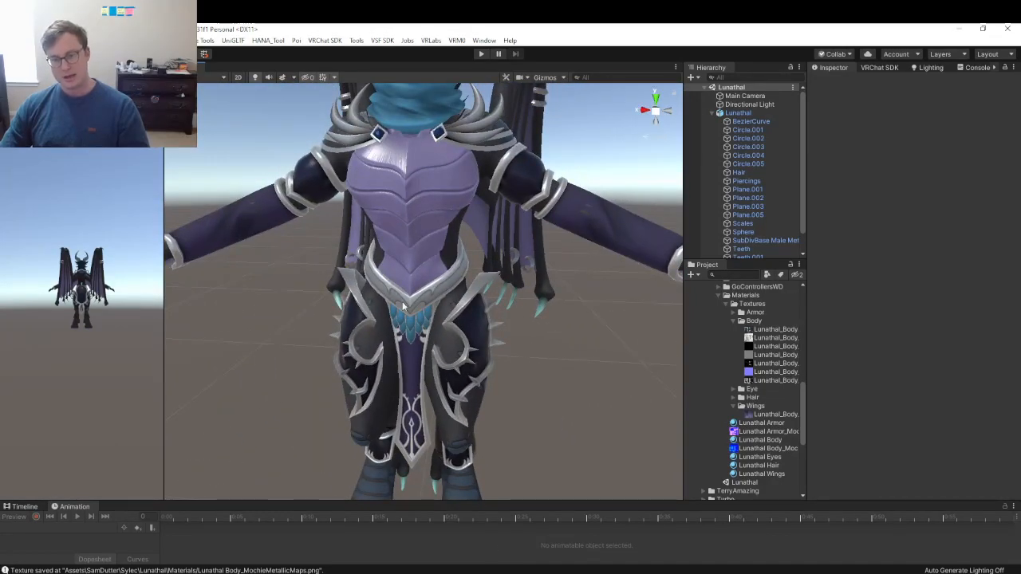
- Add "- Scale Shadowing" below the Armor Texture item in the Lunathal sticky note and return to Unity
left_click(506, 573)
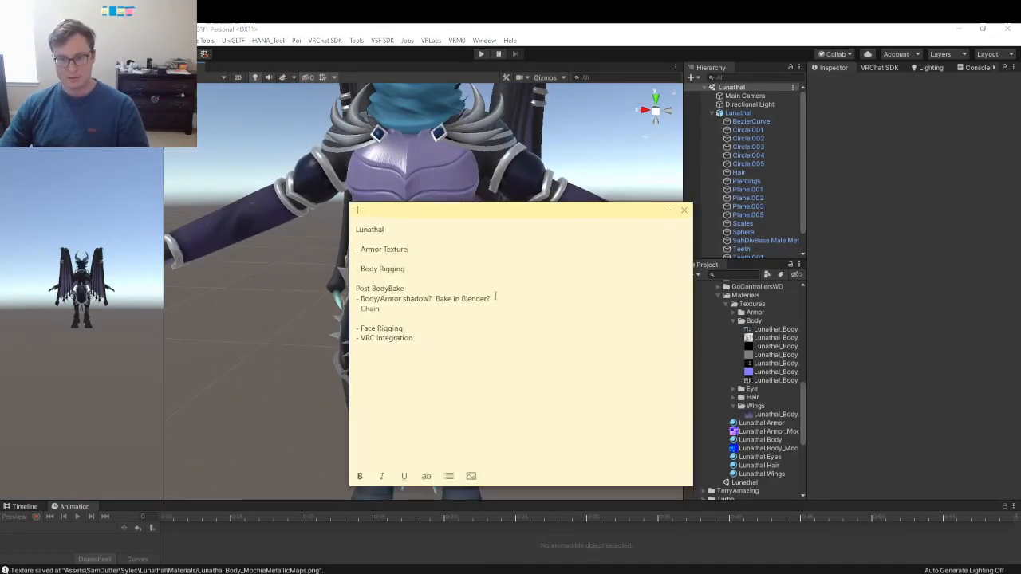
key("Return")
type("-")
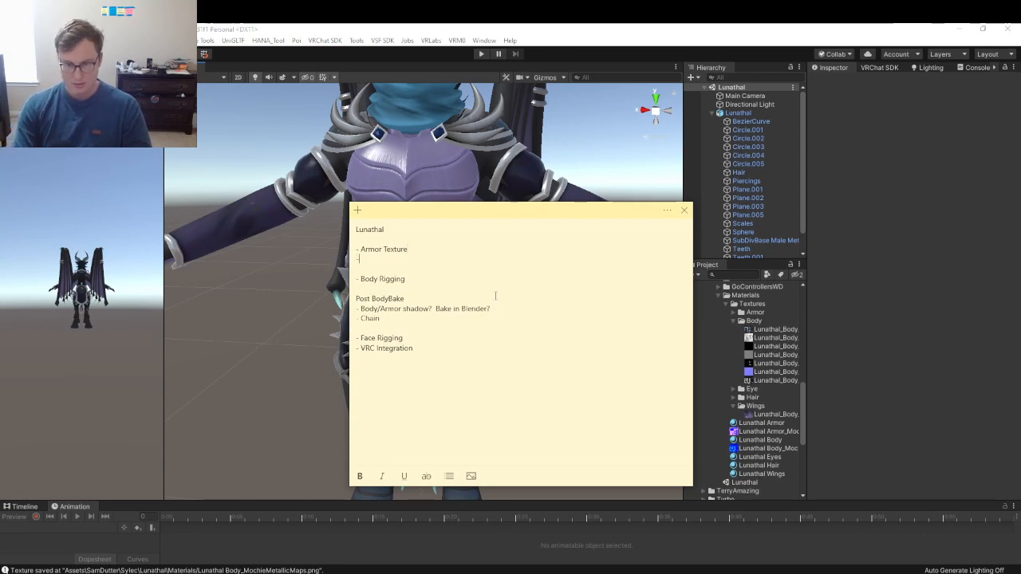
type(" Scale Shadowing")
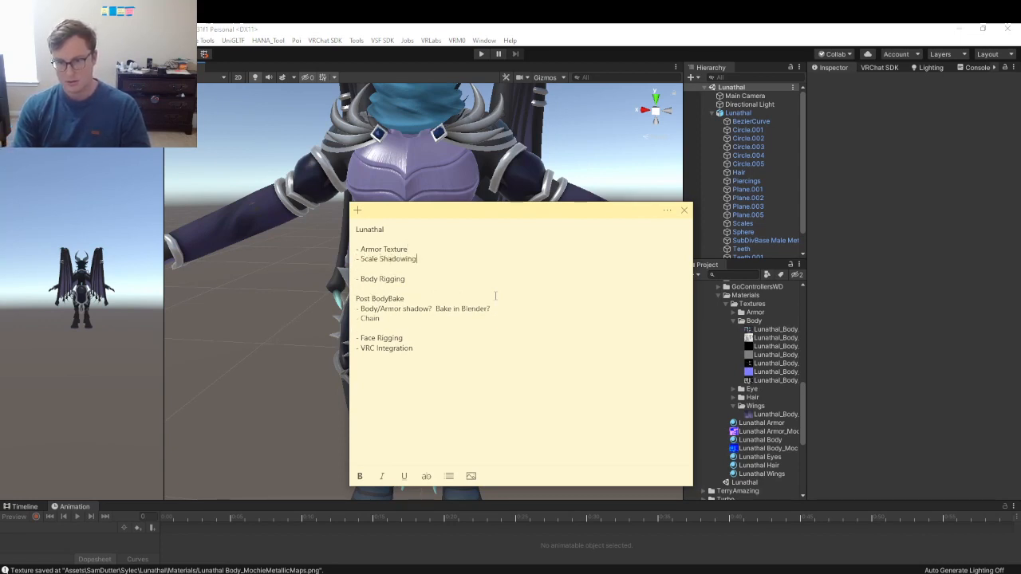
left_click(298, 366)
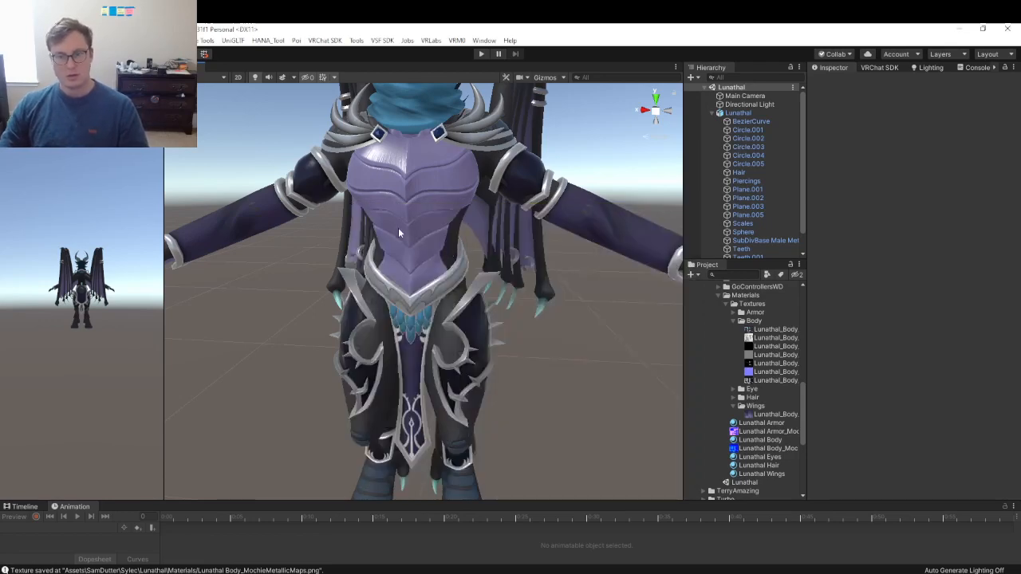
- Switch to Substance 3D Painter and select the topmost gradient fill in the Shadow Template folder's mask
right_click_drag(398, 228, 445, 232)
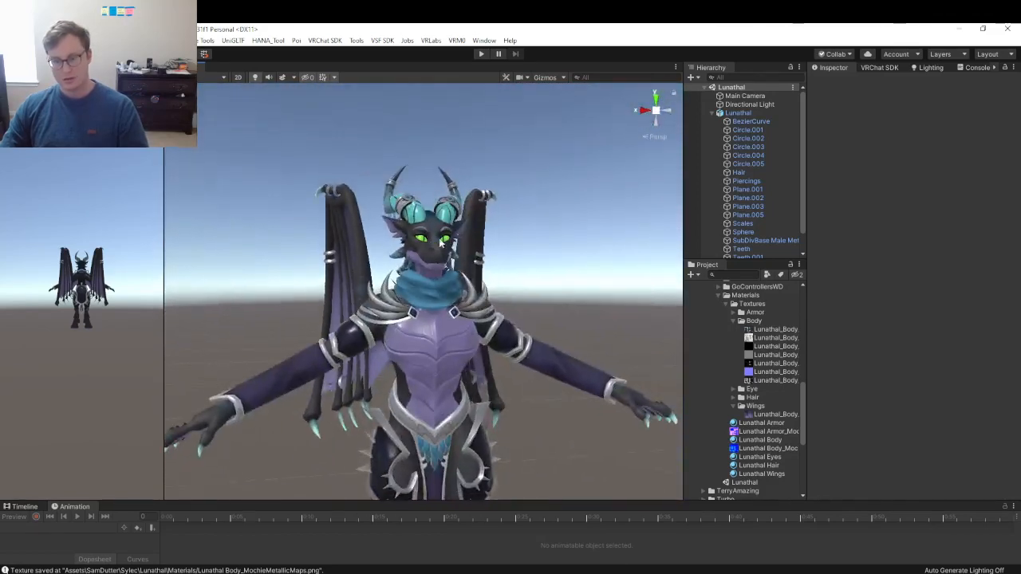
left_click(456, 573)
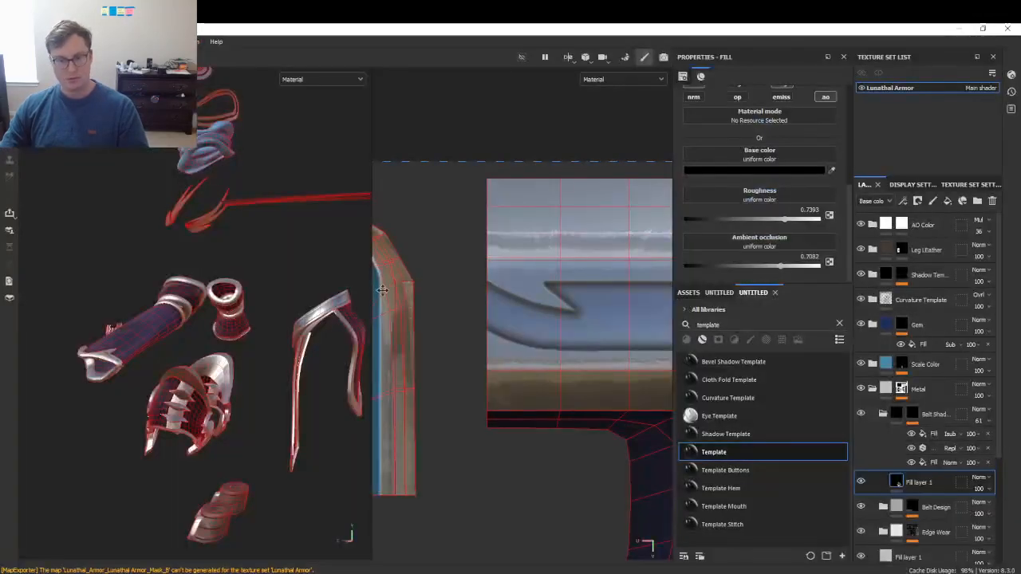
scroll(476, 278, "down", 2)
scroll(475, 278, "down", 2)
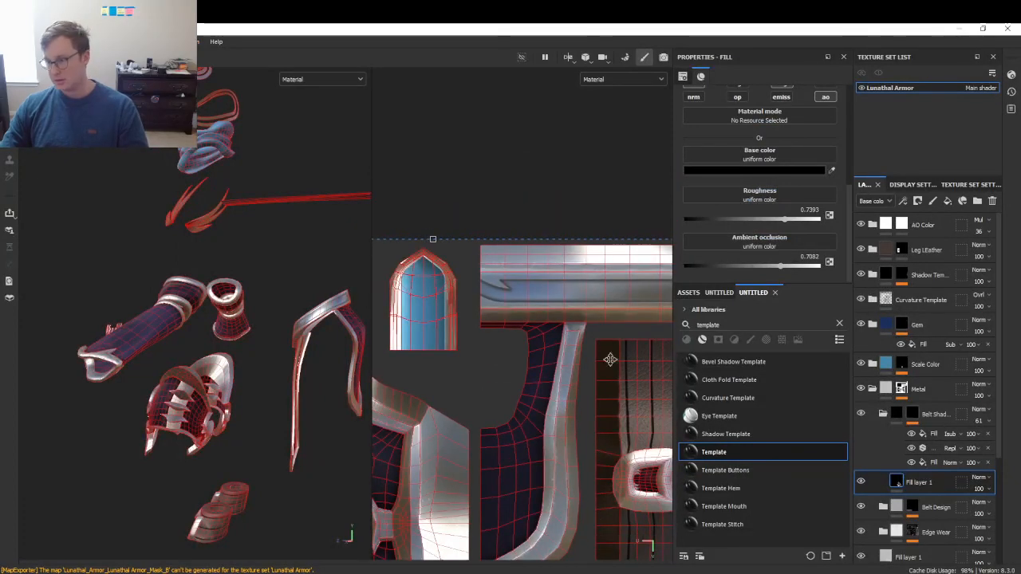
left_click(904, 276)
left_click(925, 293)
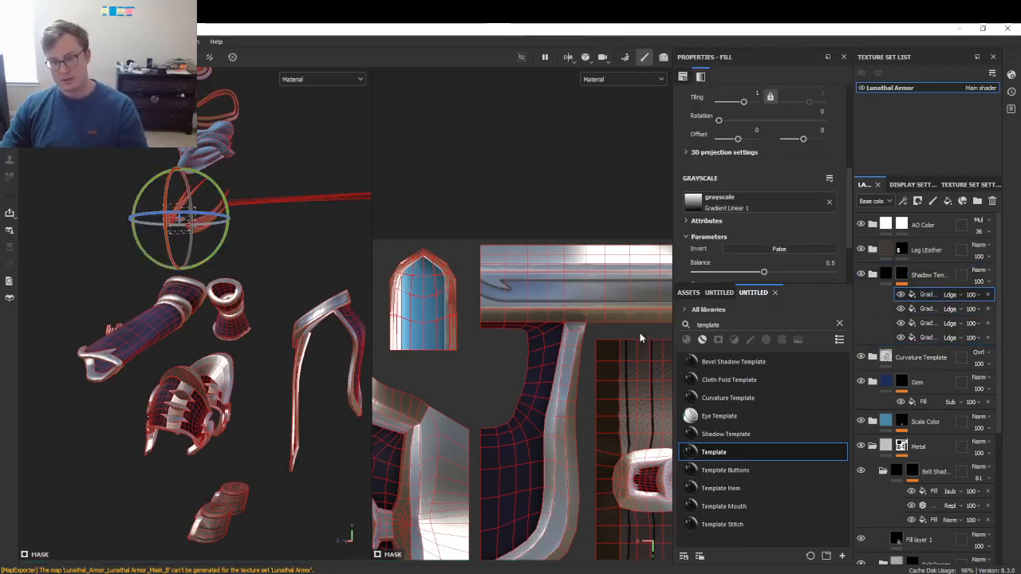
key("ctrl+d")
scroll(619, 370, "down", 5)
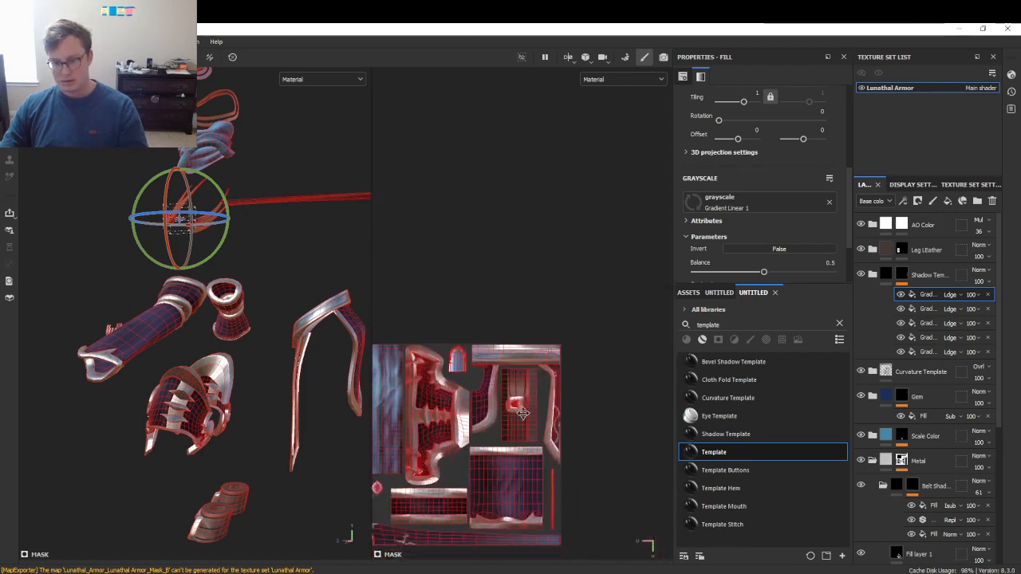
scroll(563, 356, "up", 4)
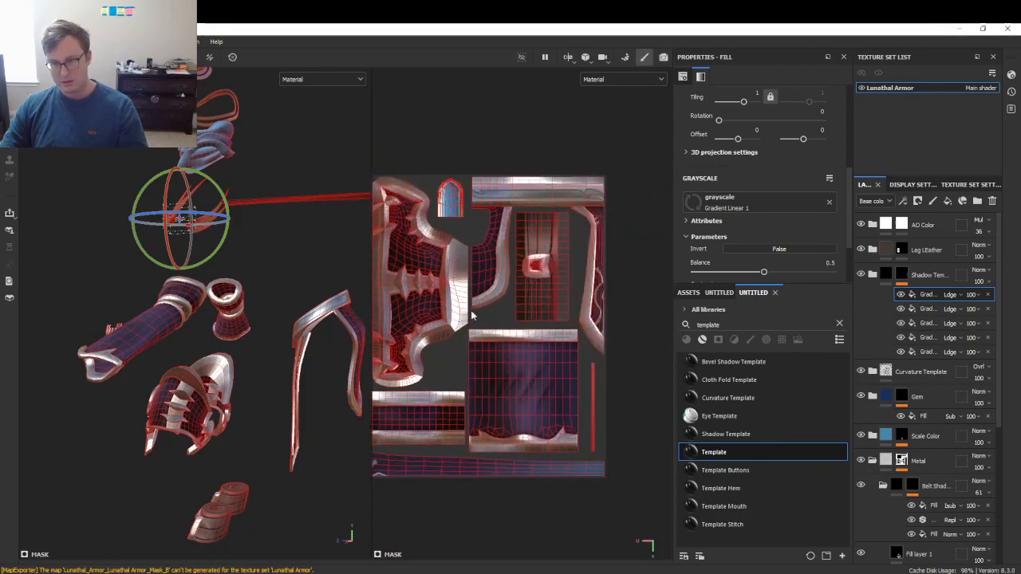
key("w")
scroll(598, 264, "up", 2)
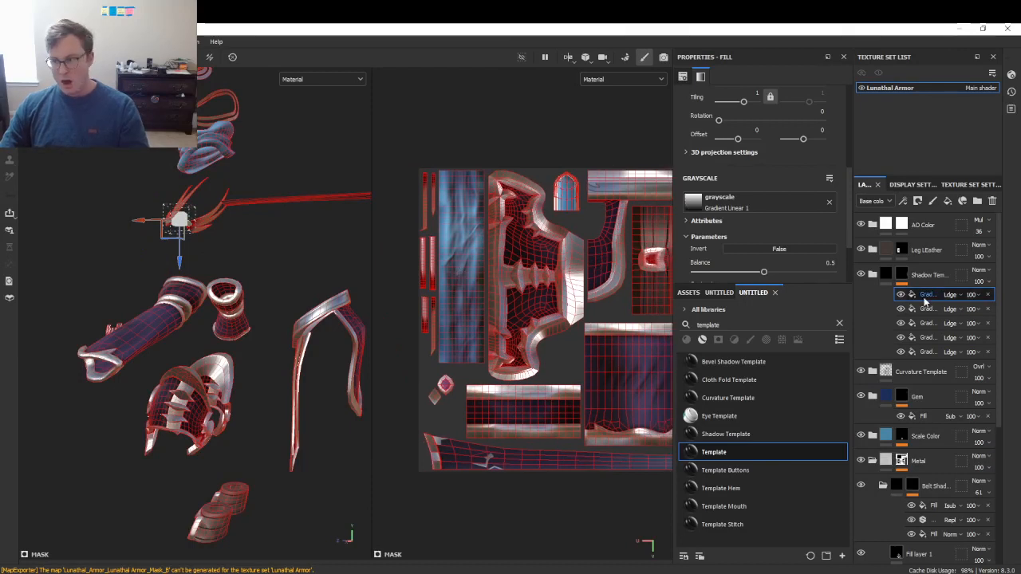
key("Delete")
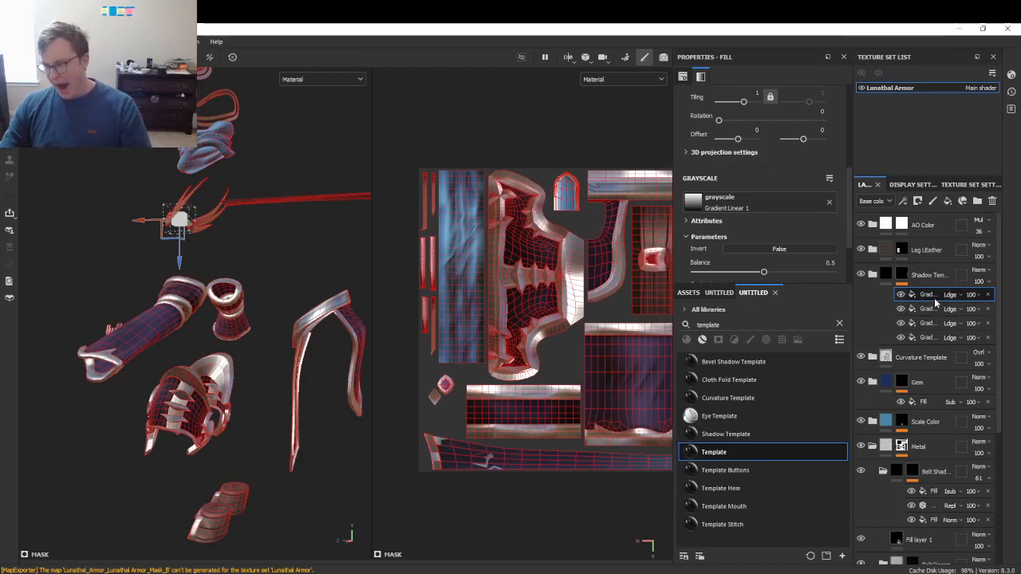
- Duplicate the second gradient fill in the Shadow Template mask, place the copy first in the stack and widen its projection area
left_click(938, 309)
key("ctrl+z")
left_click_drag(938, 309, 938, 293)
scroll(403, 355, "up", 2)
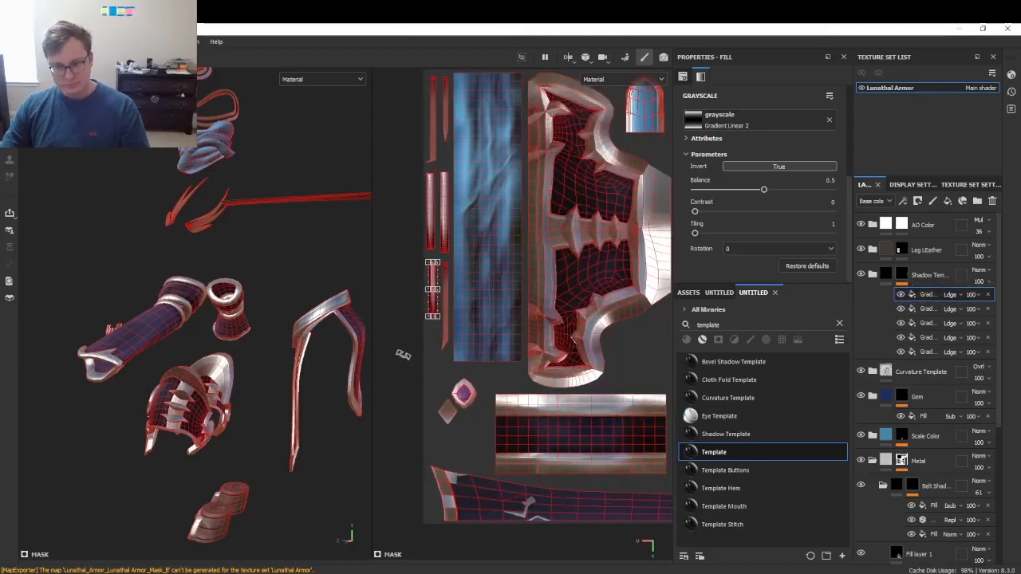
scroll(543, 285, "up", 3)
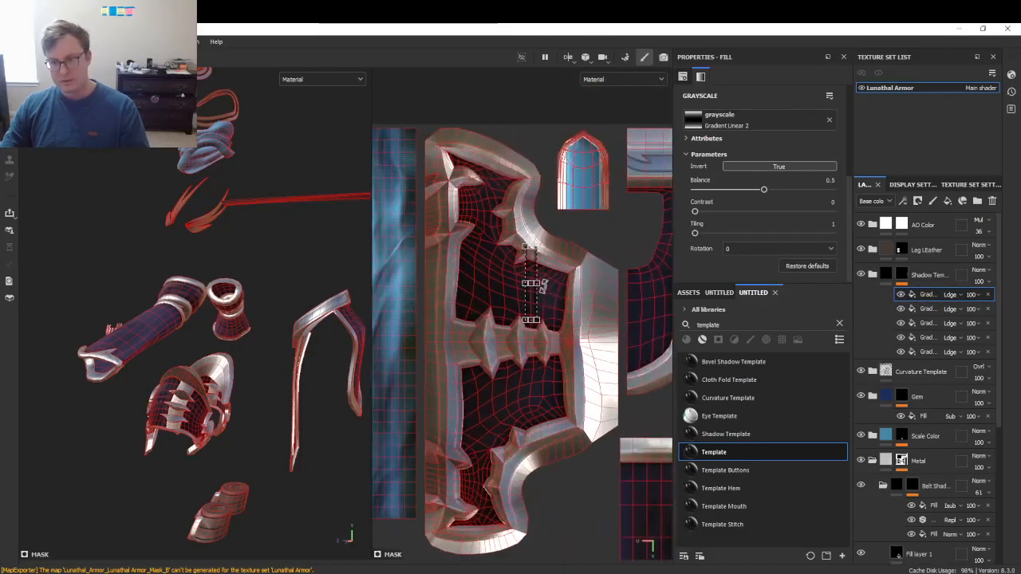
left_click_drag(556, 276, 609, 276)
middle_click_drag(608, 276, 573, 332)
- Change the copied fill's grayscale to Gradient Linear 1 and fit its projection area over the blue arched scale piece in the UV layout
left_click(802, 119)
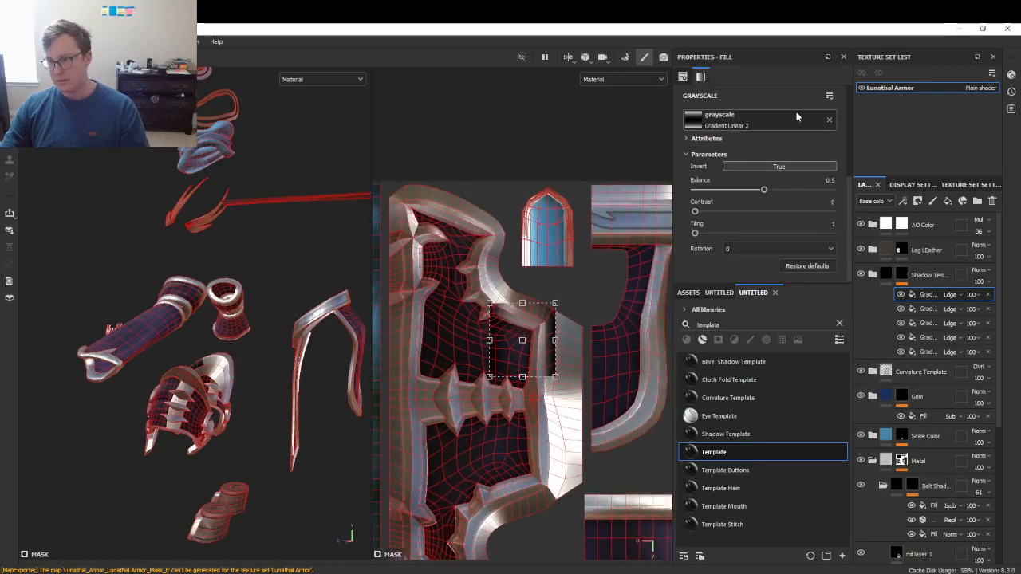
left_click(895, 262)
left_click_drag(619, 389, 630, 311)
left_click_drag(561, 263, 555, 262)
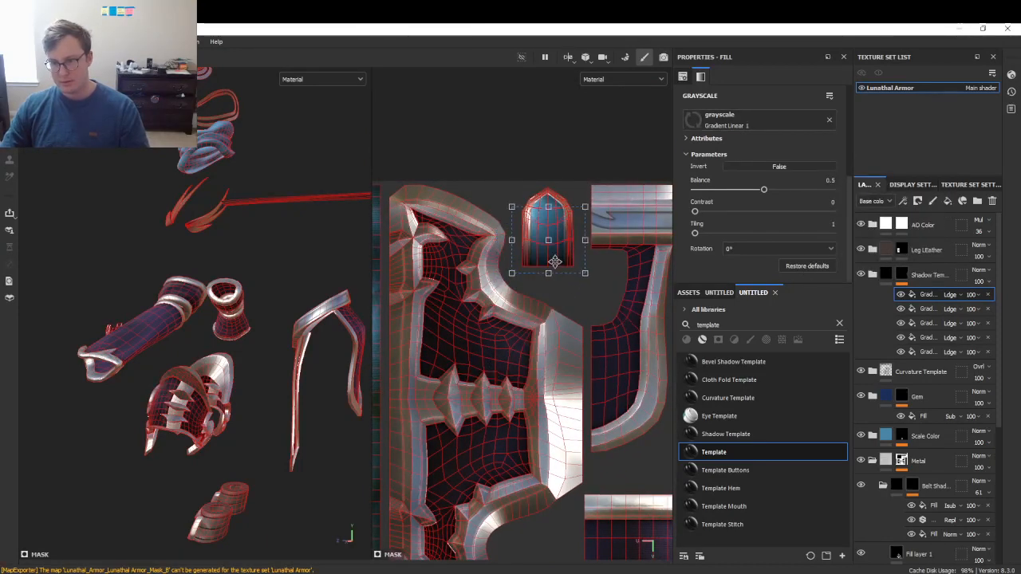
scroll(561, 249, "up", 2)
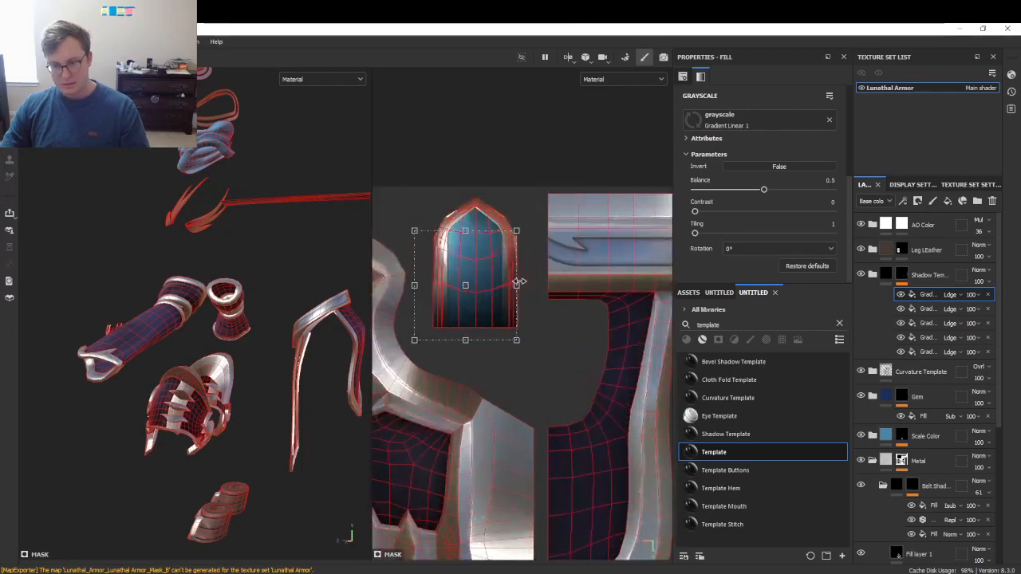
left_click_drag(413, 287, 428, 287)
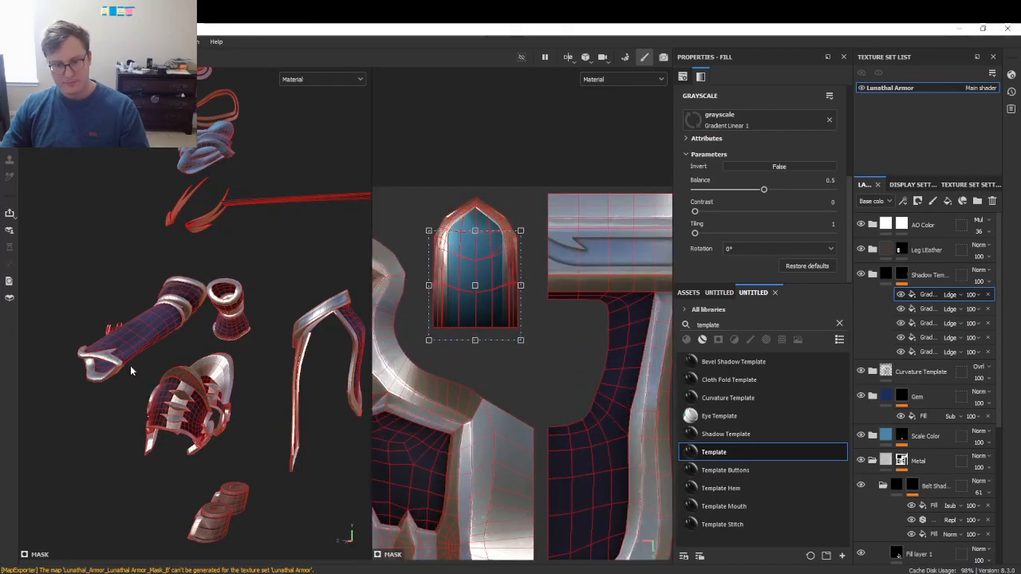
- Shorten the linear gradient's projection area at both ends so the shading covers the lower part of the blue scale piece
left_click_drag(133, 368, 274, 324, "alt")
scroll(304, 271, "up", 3)
left_click_drag(304, 271, 223, 363, "alt")
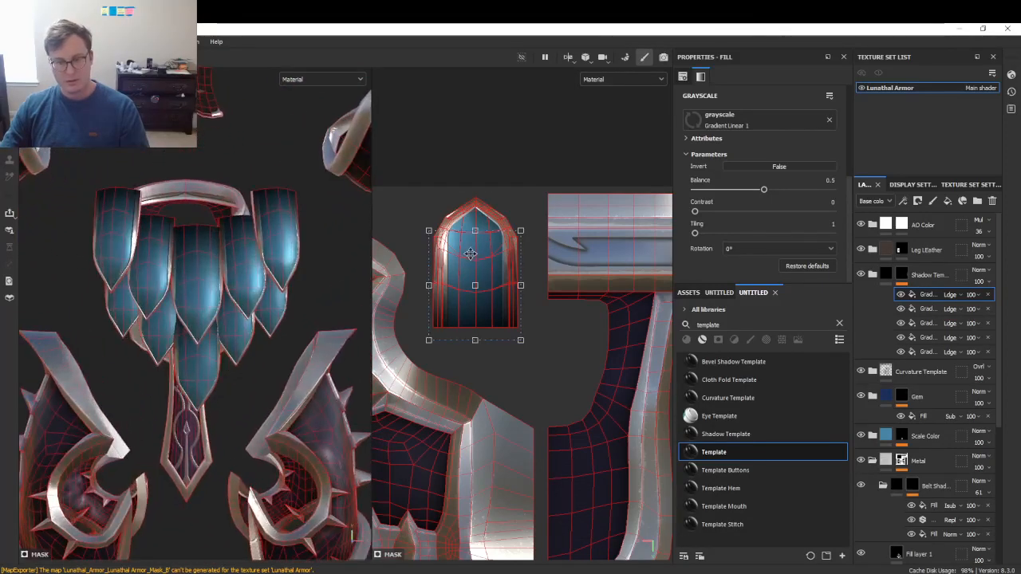
left_click_drag(479, 232, 477, 216)
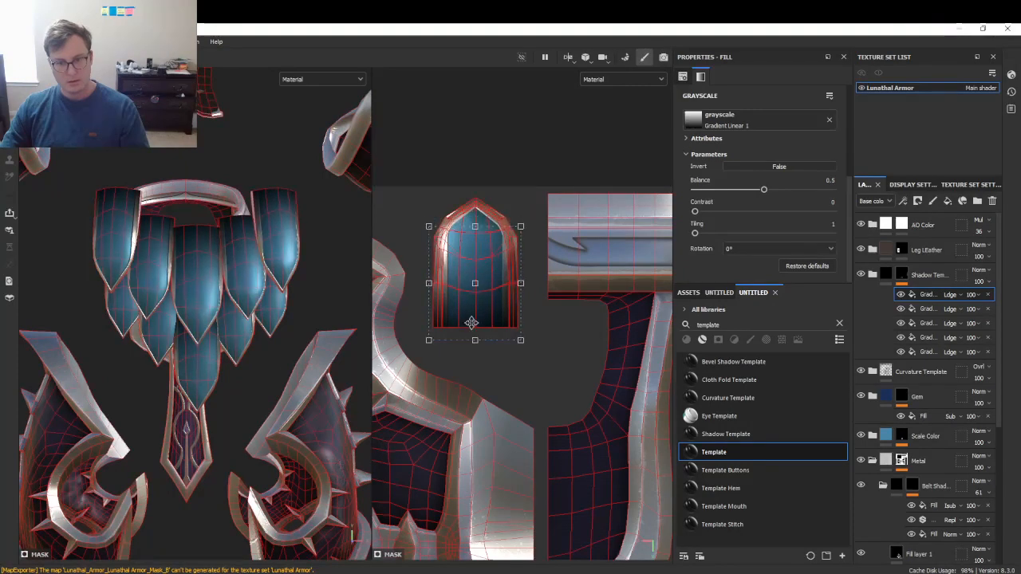
left_click_drag(475, 340, 473, 328)
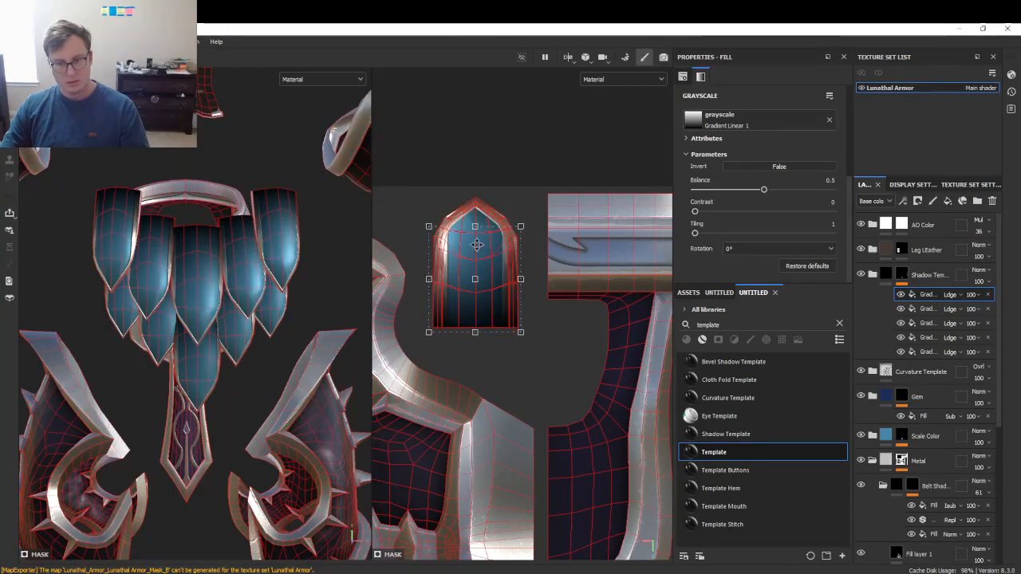
left_click_drag(476, 226, 476, 244)
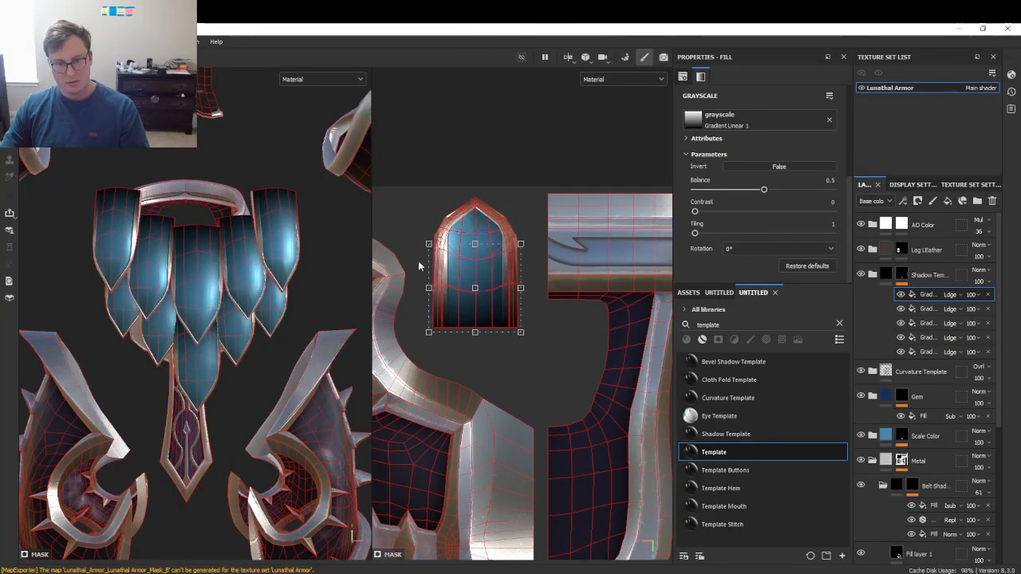
- Check the waist scales on the avatar in Unity, return to Substance 3D Painter and extend the gradient's projection area below the scale piece
left_click_drag(335, 303, 255, 323, "alt")
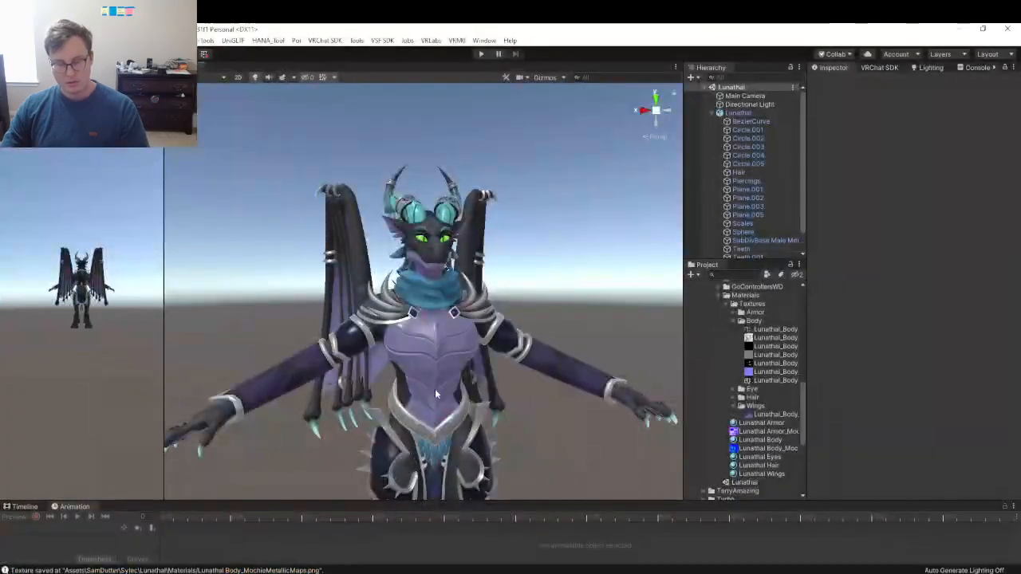
mouse_move(435, 389)
left_mouse_down("alt")
mouse_move(444, 361)
mouse_move(431, 372)
mouse_move(399, 325)
left_mouse_up("alt")
scroll(399, 326, "up", 5)
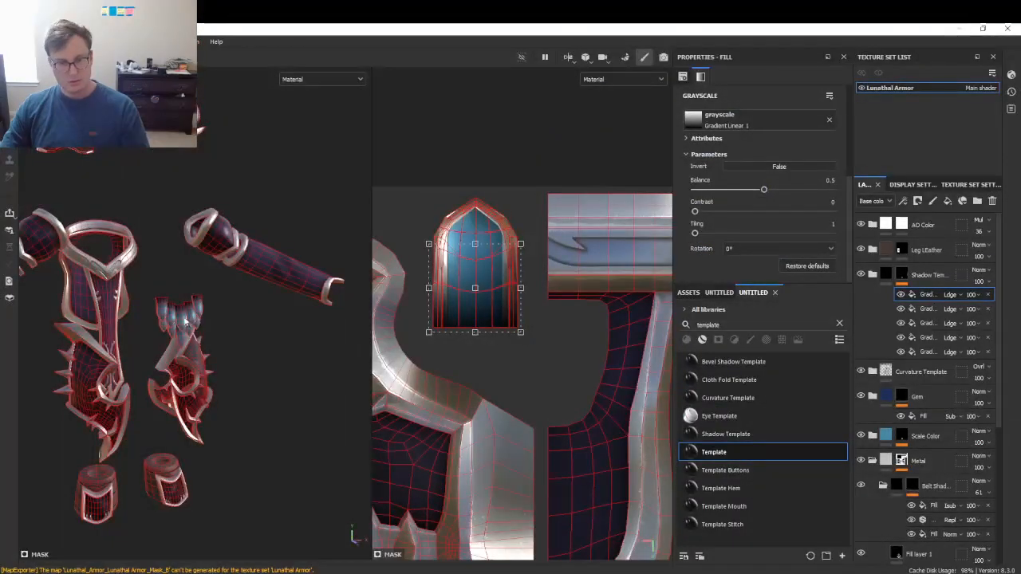
left_click_drag(189, 320, 289, 290, "alt")
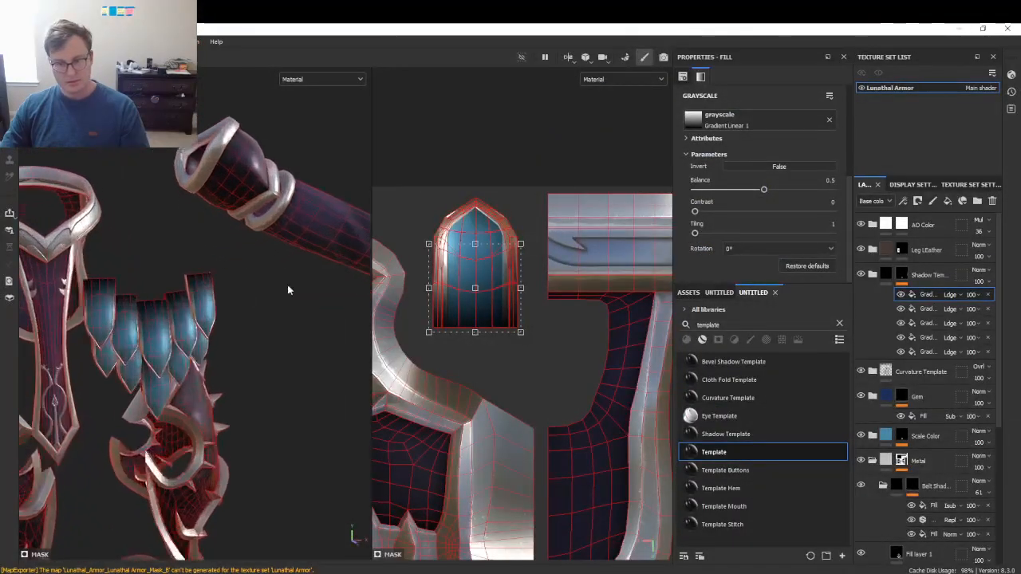
left_click_drag(476, 334, 475, 346)
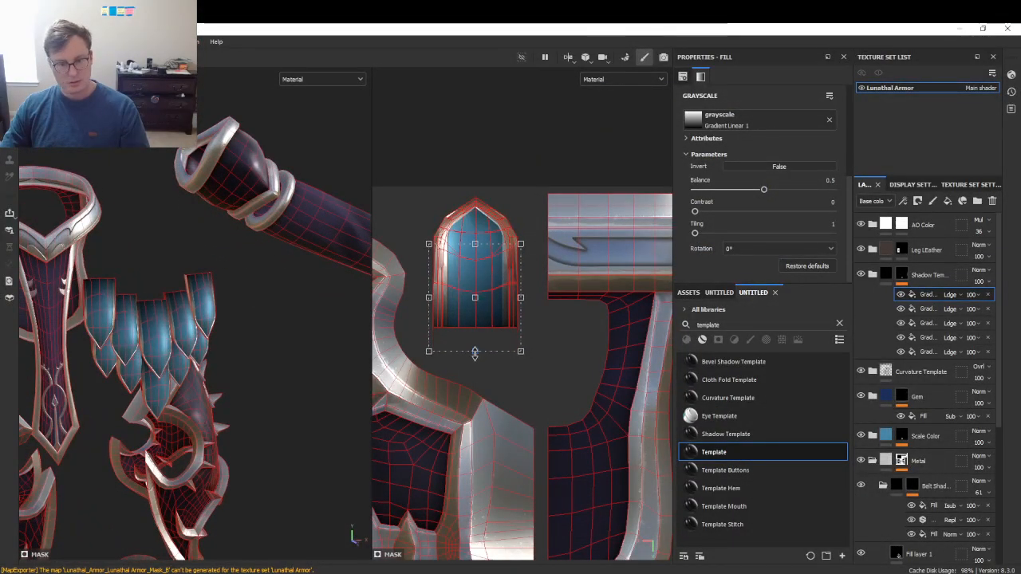
left_click_drag(338, 330, 146, 319, "alt")
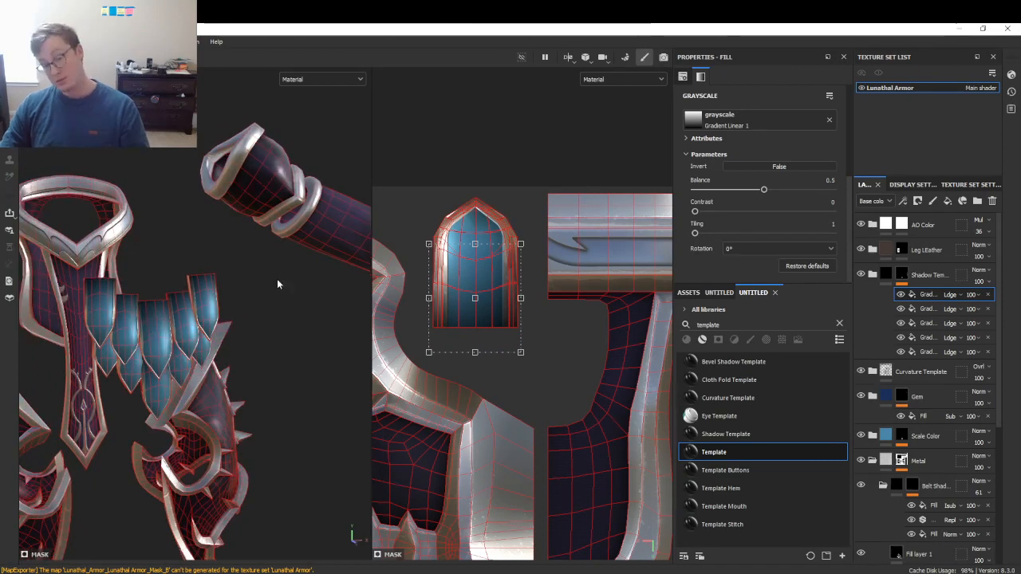
mouse_move(474, 243)
left_mouse_down()
mouse_move(473, 224)
mouse_move(475, 243)
left_mouse_up()
scroll(189, 266, "down", 3)
left_click_drag(186, 250, 170, 276, "alt")
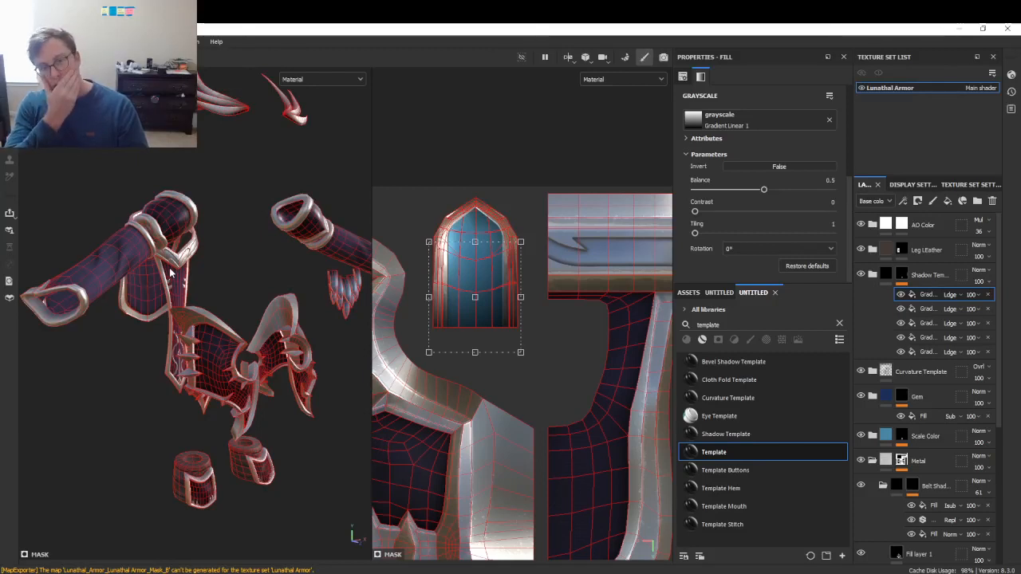
left_click_drag(187, 301, 289, 185, "alt")
- Duplicate the third gradient fill in the Shadow Template mask and set one copy to Gradient Linear 1 with Subtract blending
right_click(949, 322)
left_click(932, 322)
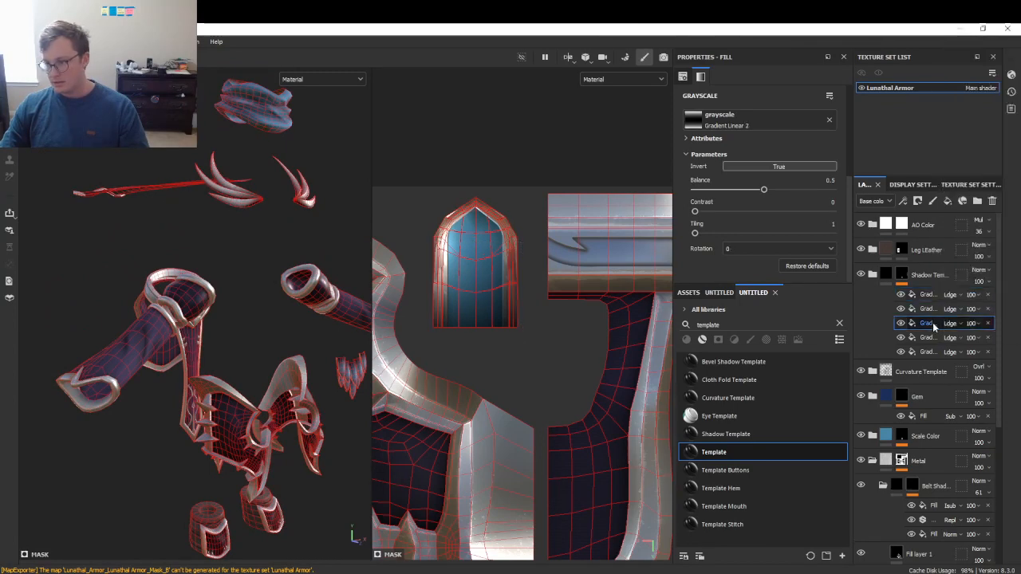
scroll(515, 343, "down", 1)
scroll(516, 343, "down", 4)
middle_click_drag(516, 343, 734, 168, "alt")
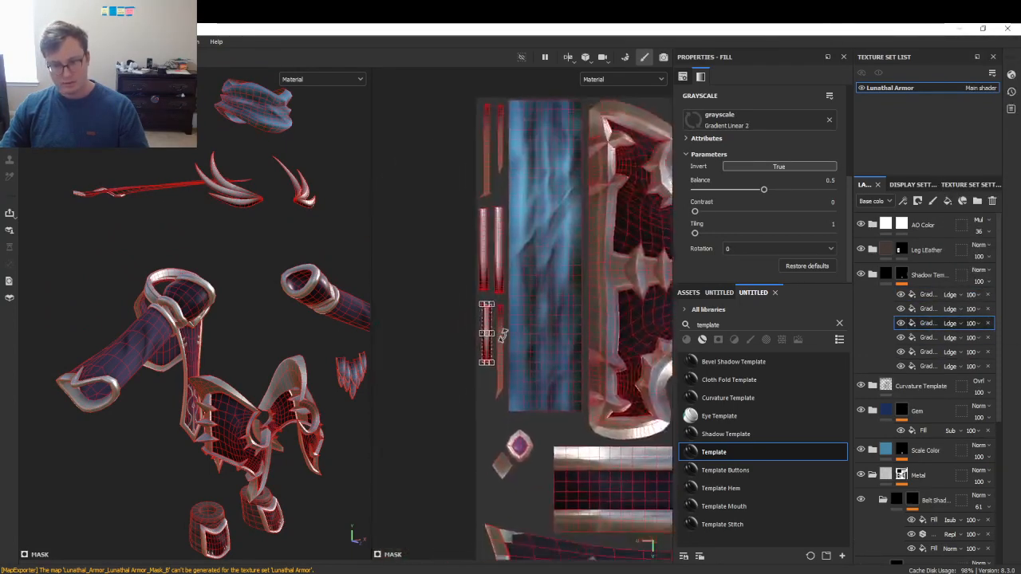
scroll(511, 329, "up", 6)
middle_click_drag(514, 325, 514, 344, "alt")
left_click_drag(521, 296, 481, 299)
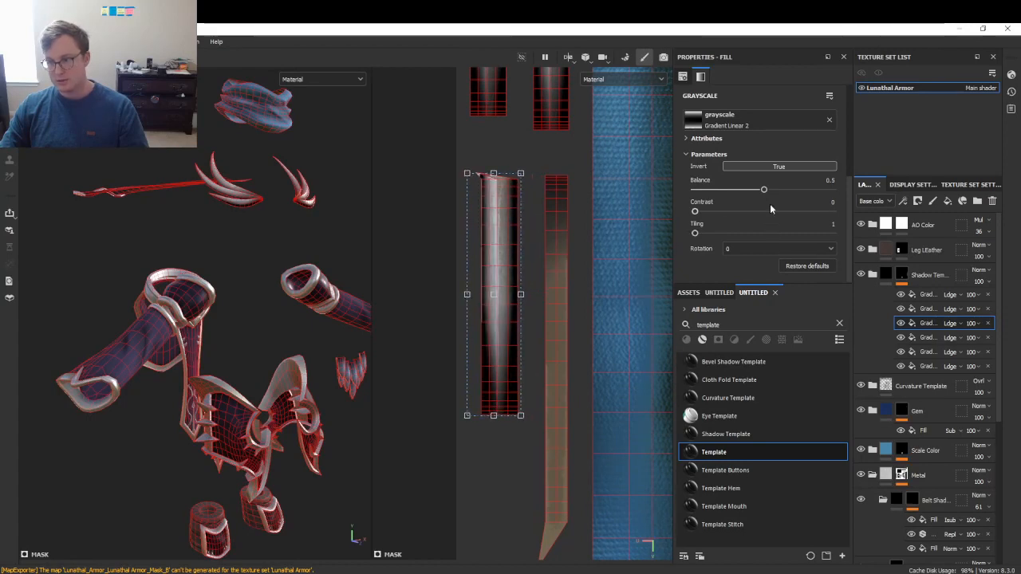
left_click(762, 124)
left_click(872, 273)
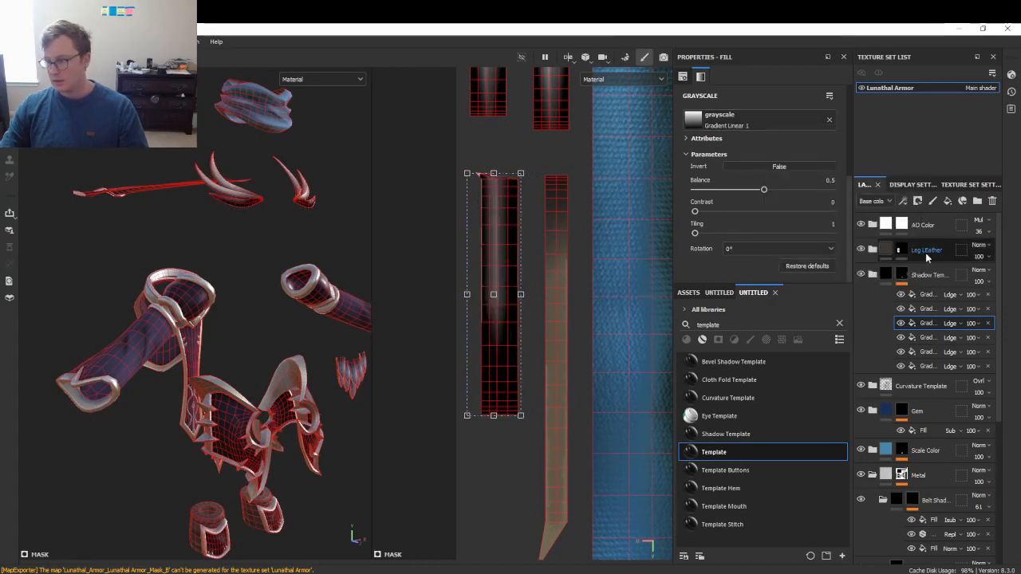
left_click(951, 323)
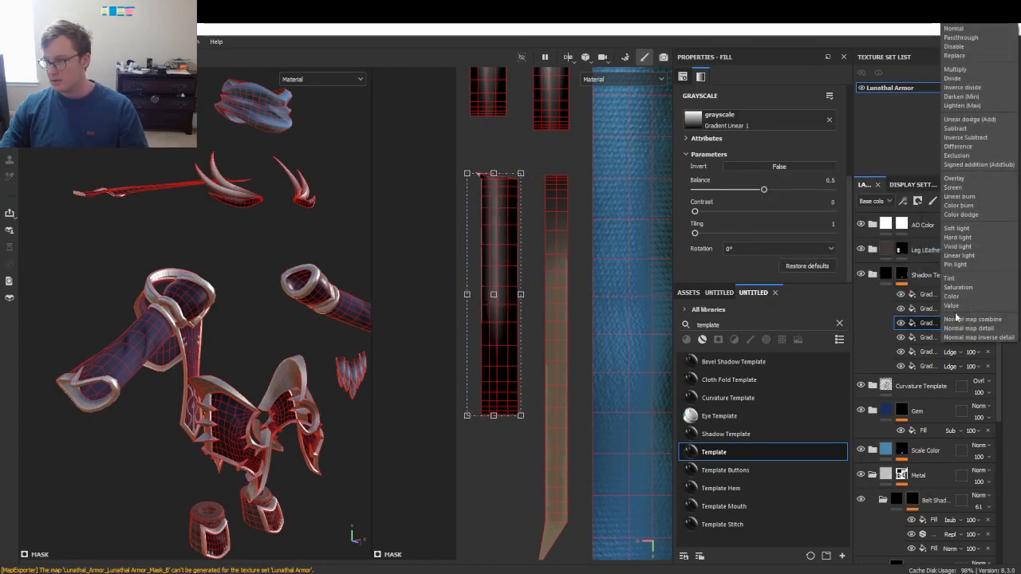
left_click(961, 128)
- Rotate and resize the Subtract gradient's projection area to cover the upper part of the shortest metal spike strip in the UV layout
middle_click_drag(546, 230, 538, 277, "alt")
mouse_move(573, 266)
left_mouse_down("shift")
mouse_move(589, 330)
mouse_move(584, 409)
left_mouse_up("shift")
left_click_drag(482, 311, 488, 204)
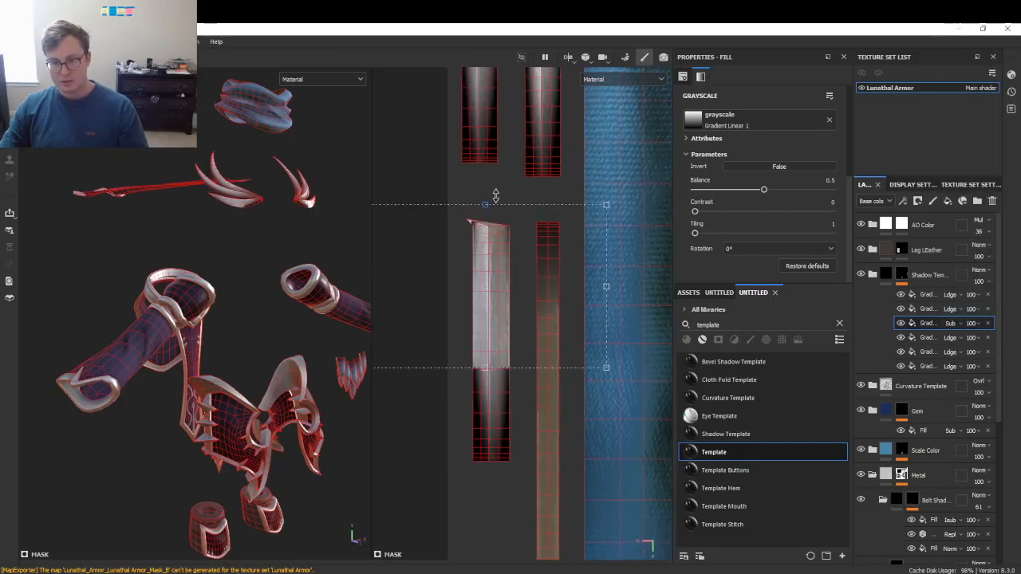
left_click_drag(481, 368, 484, 405)
scroll(482, 351, "down", 2)
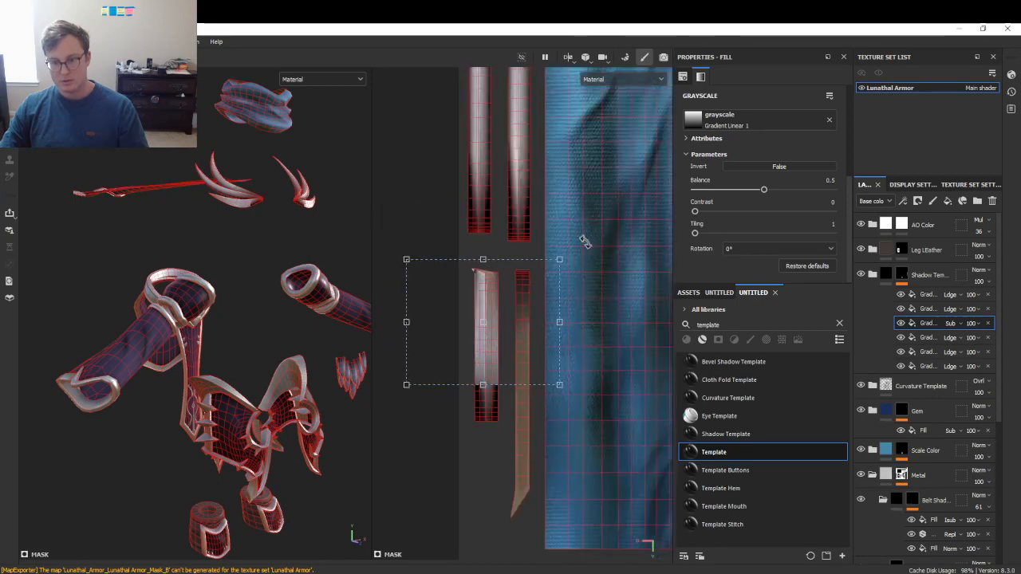
left_click_drag(584, 241, 586, 432, "shift")
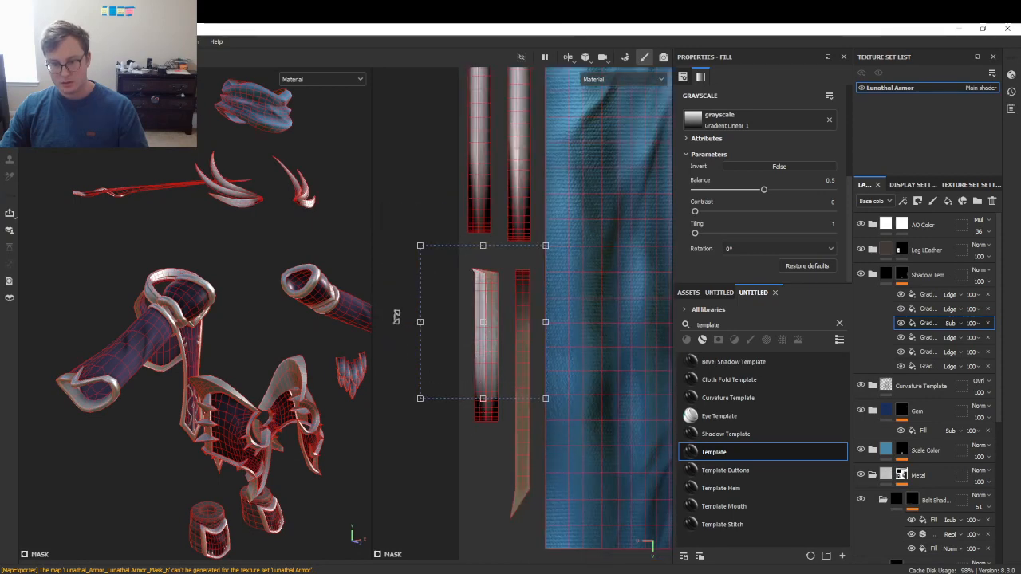
left_click_drag(419, 322, 459, 321)
scroll(467, 322, "up", 2)
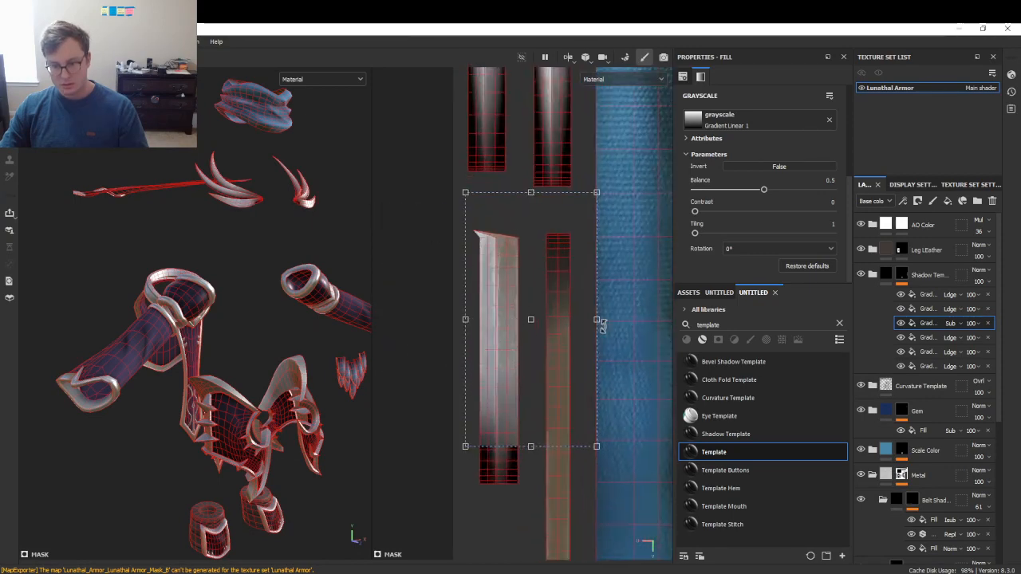
left_click_drag(562, 320, 536, 320)
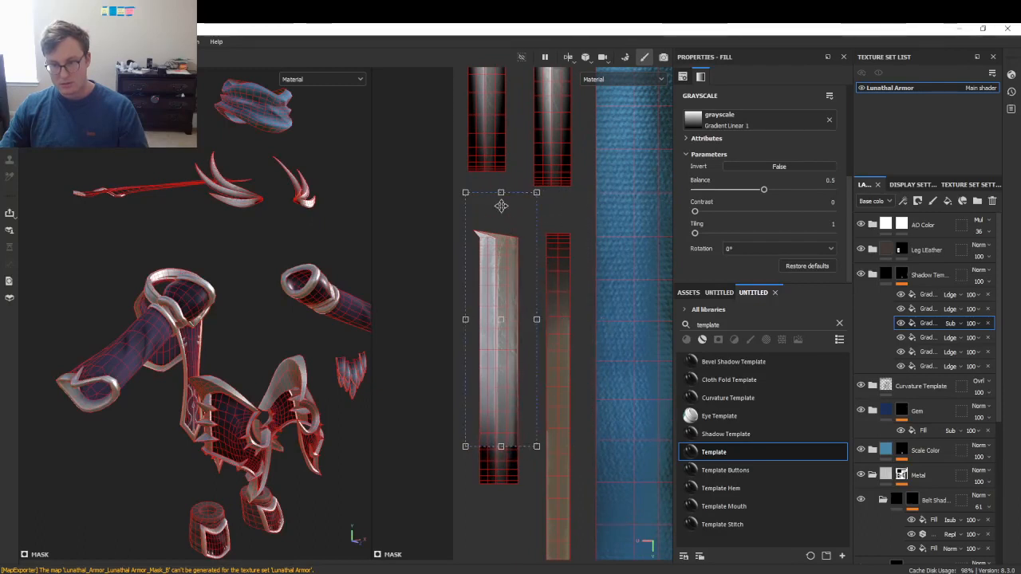
left_click_drag(498, 253, 499, 290)
left_click_drag(560, 264, 589, 417, "shift")
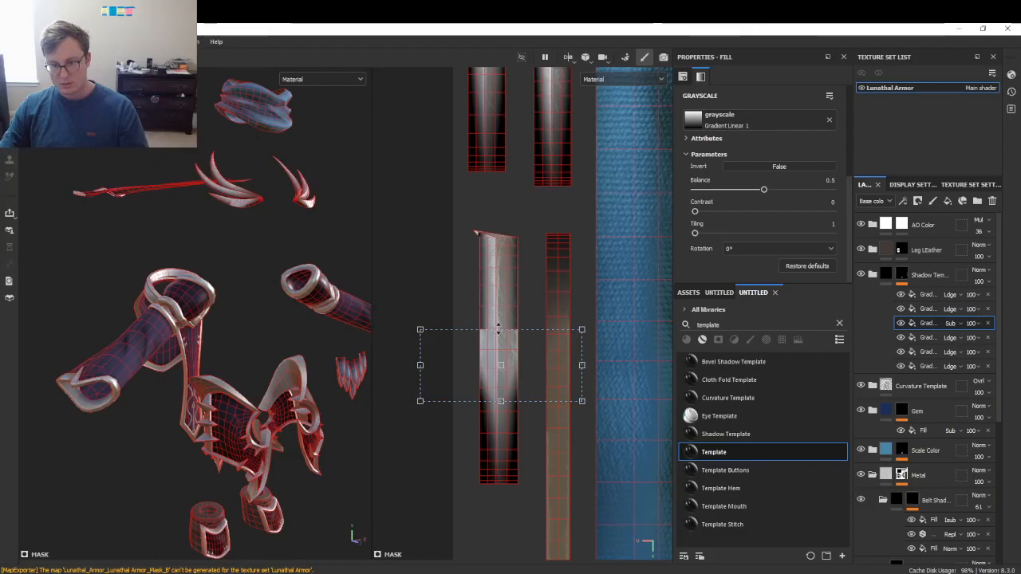
left_click_drag(498, 329, 497, 217)
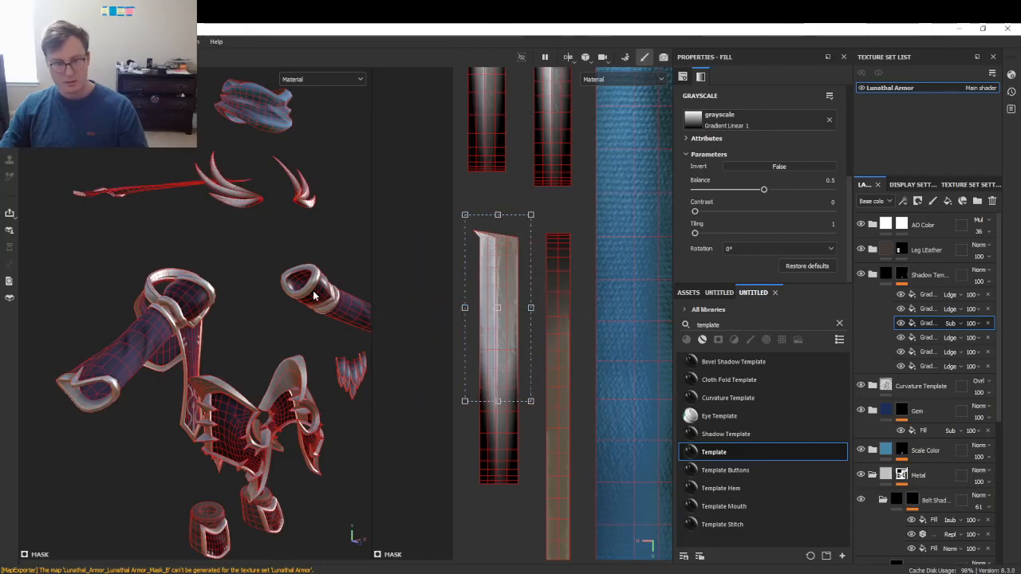
- Duplicate the Subtract gradient fill and move the copy's projection area over the upper end of the first long metal spike strip
left_click_drag(313, 296, 141, 345, "alt")
middle_click_drag(514, 340, 535, 446, "alt")
key("ctrl+d")
left_click_drag(525, 418, 528, 253)
middle_click_drag(529, 252, 526, 393, "alt")
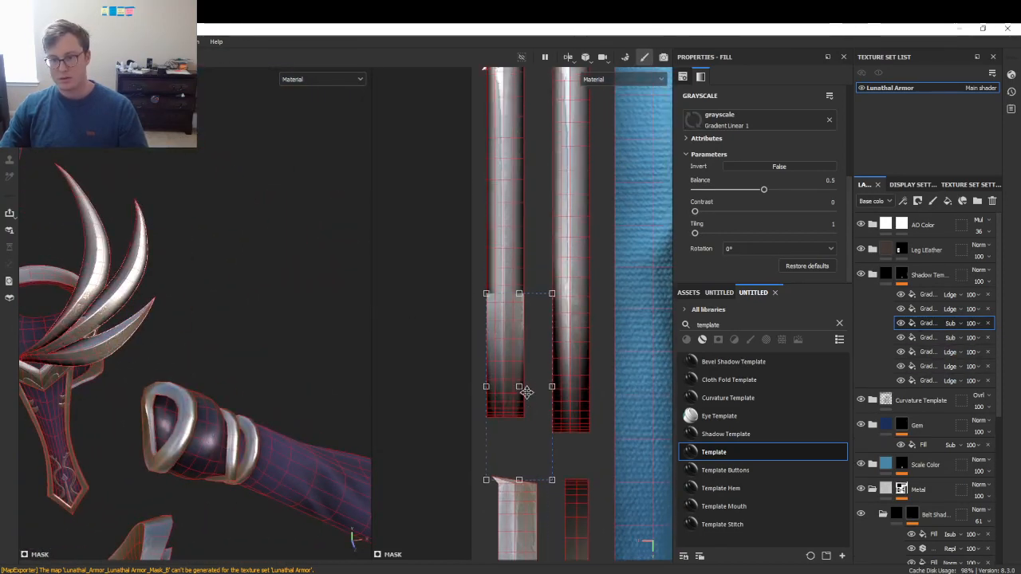
middle_click_drag(540, 237, 504, 344, "alt")
left_click_drag(473, 474, 465, 217)
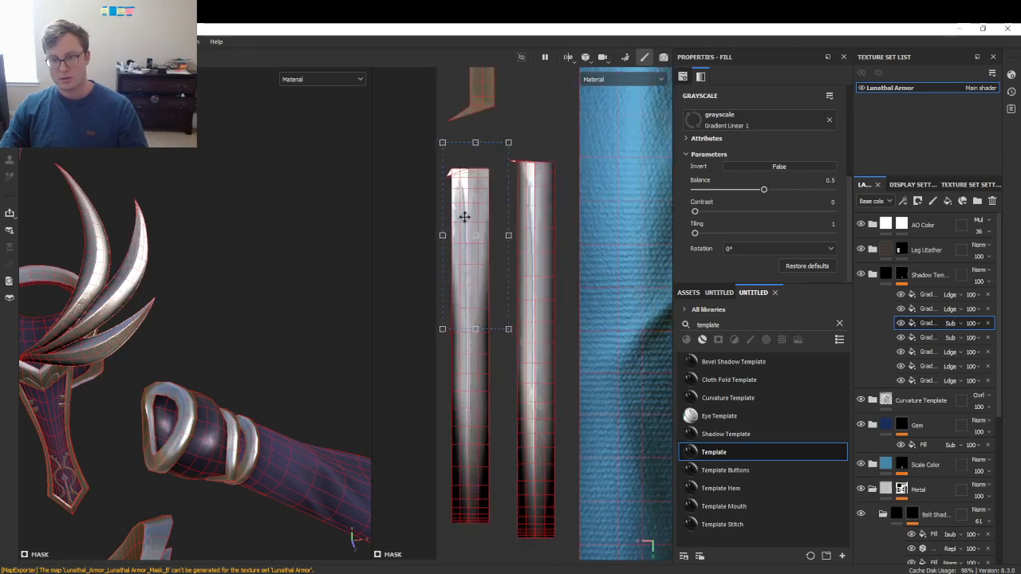
- Widen the copied gradient's projection area across both long spike strips and extend it further down their length
left_click_drag(535, 232, 563, 232)
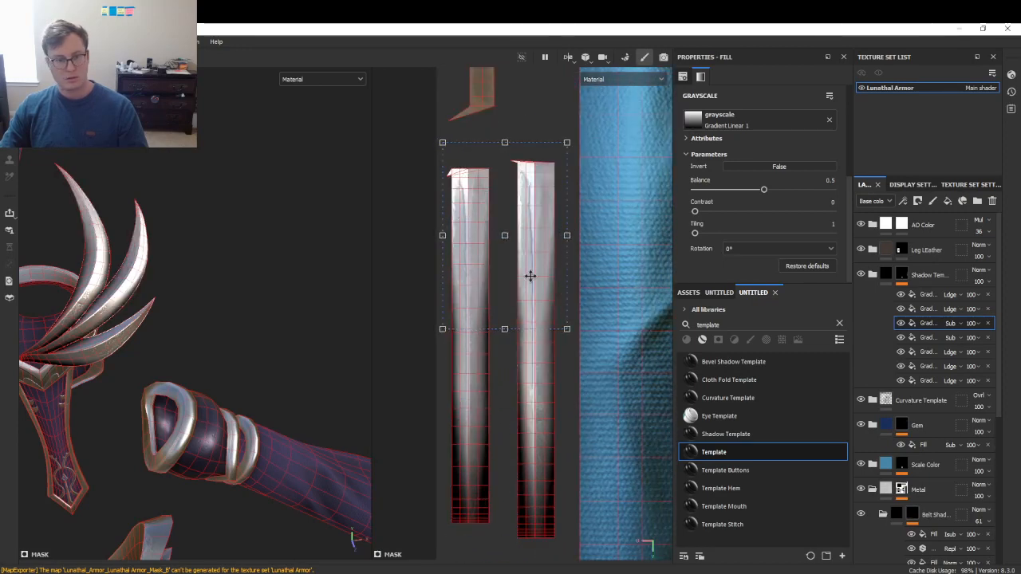
left_click_drag(504, 328, 498, 364)
left_click_drag(235, 333, 176, 247, "alt")
middle_click_drag(176, 247, 236, 268, "alt")
scroll(237, 268, "down", 4)
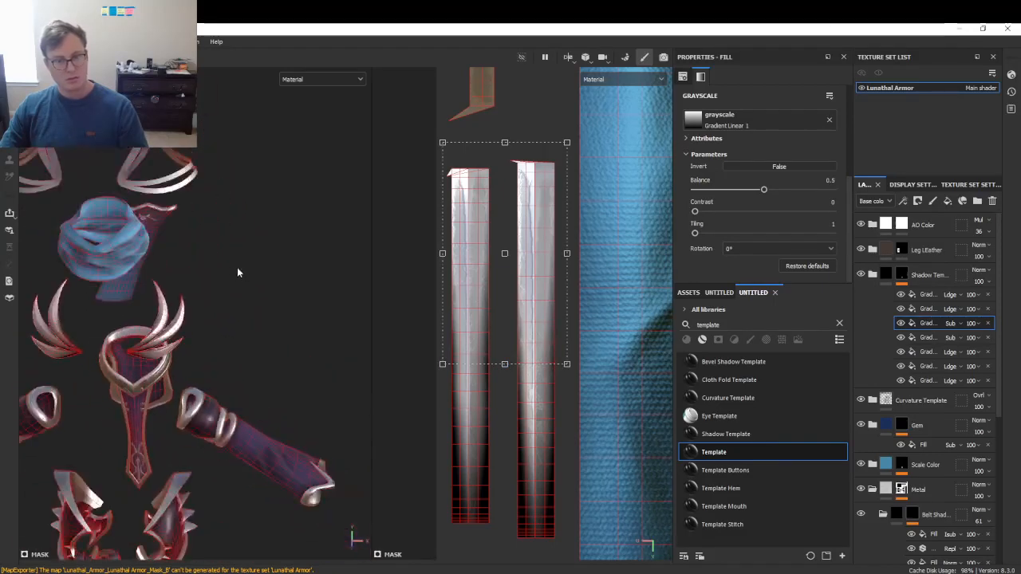
left_click_drag(237, 268, 222, 304, "alt")
- Export the Lunathal Armor texture set and switch to Unity
left_click(12, 42)
left_click(44, 185)
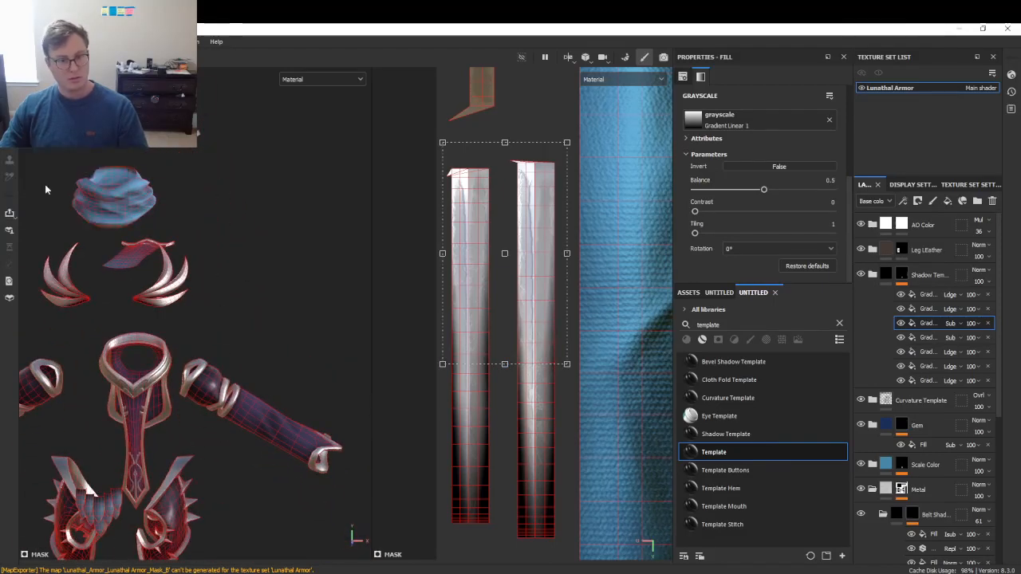
left_click(764, 491)
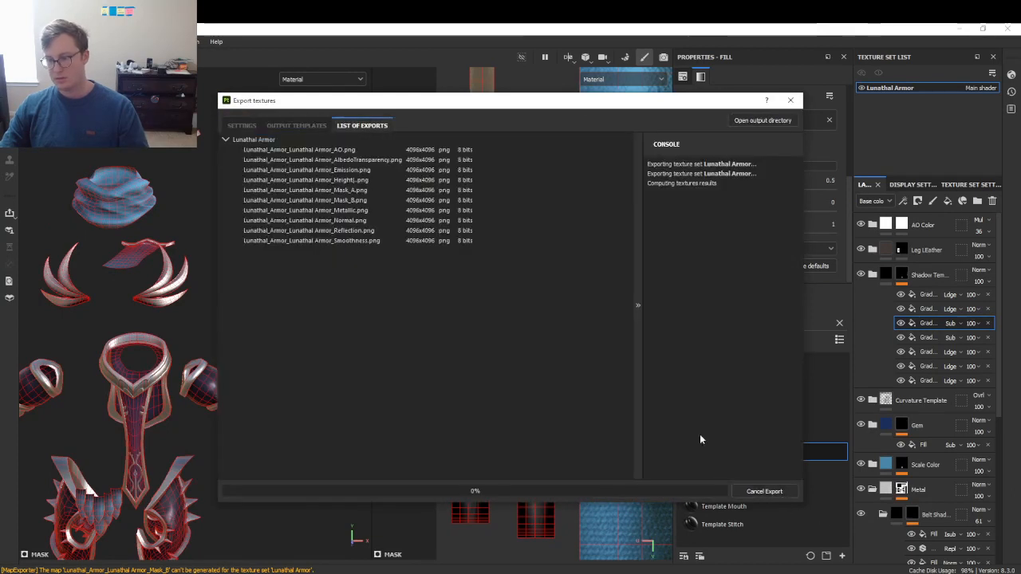
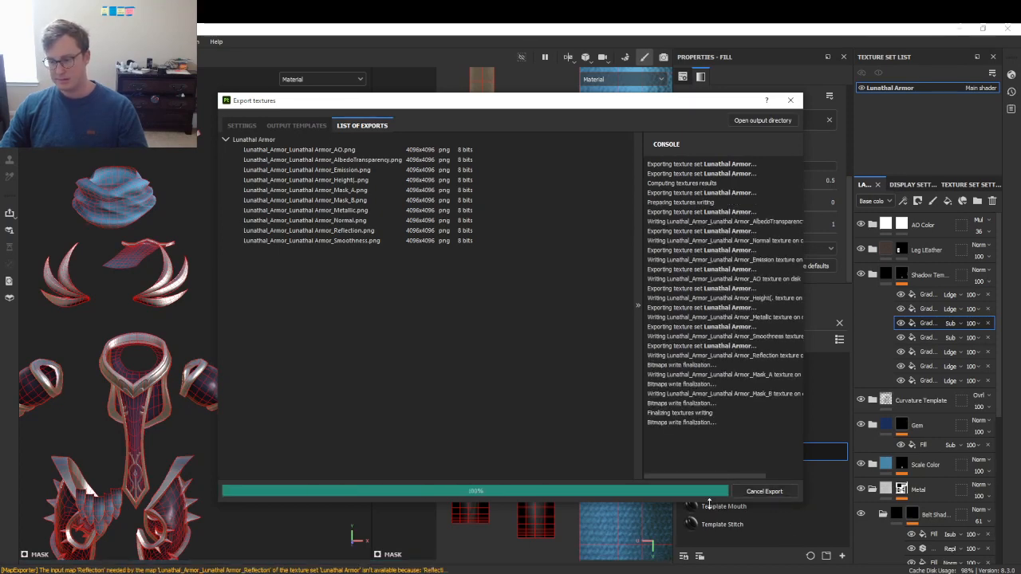
left_click(714, 492)
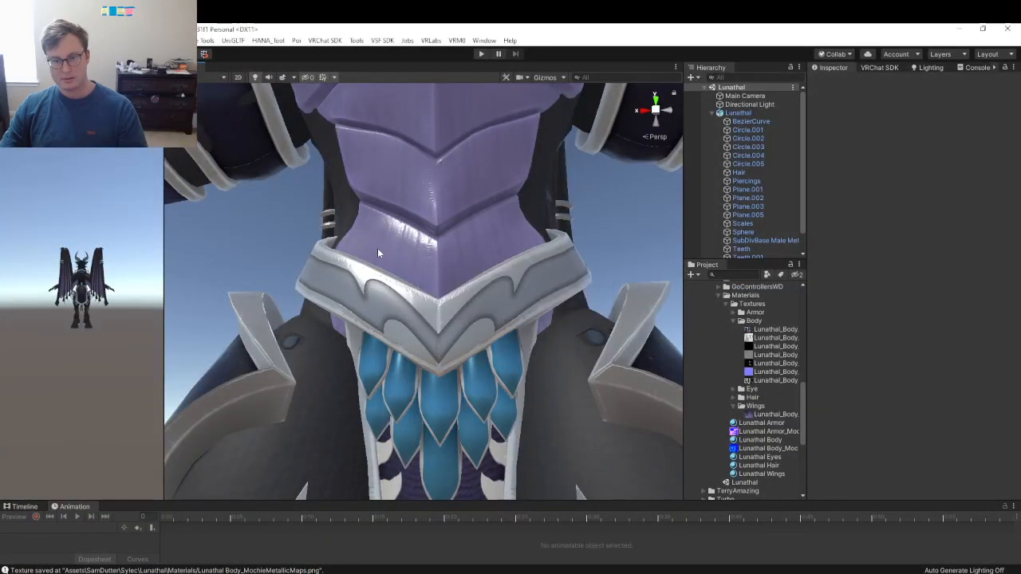
- Examine the updated armor shading on the avatar's waist scales, leg armor and shoulder spikes, then return to Substance 3D Painter
scroll(465, 312, "down", 5)
scroll(428, 329, "up", 8)
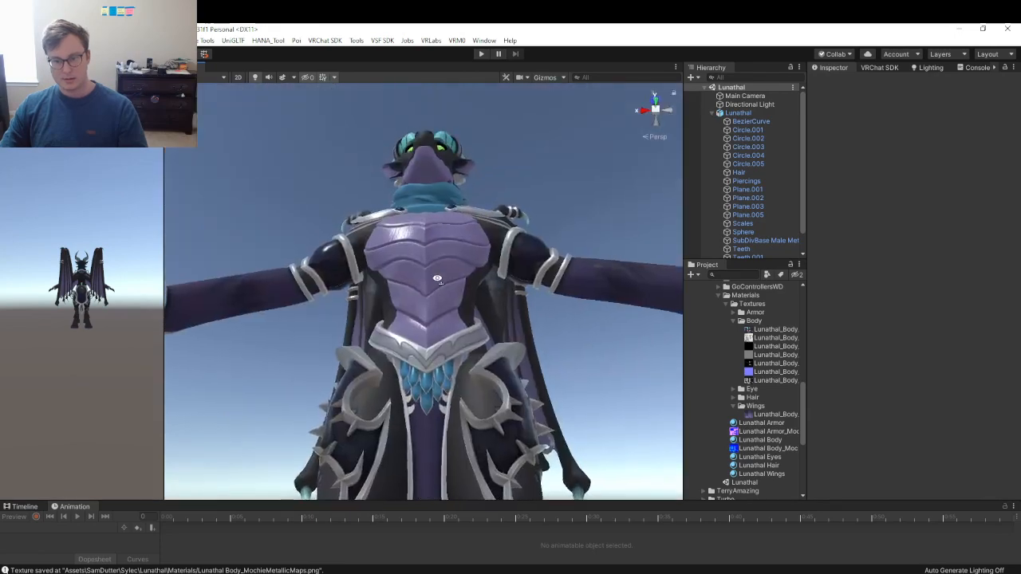
mouse_move(366, 227)
right_mouse_down()
mouse_move(339, 221)
mouse_move(363, 216)
right_mouse_up()
right_click_drag(471, 184, 280, 248)
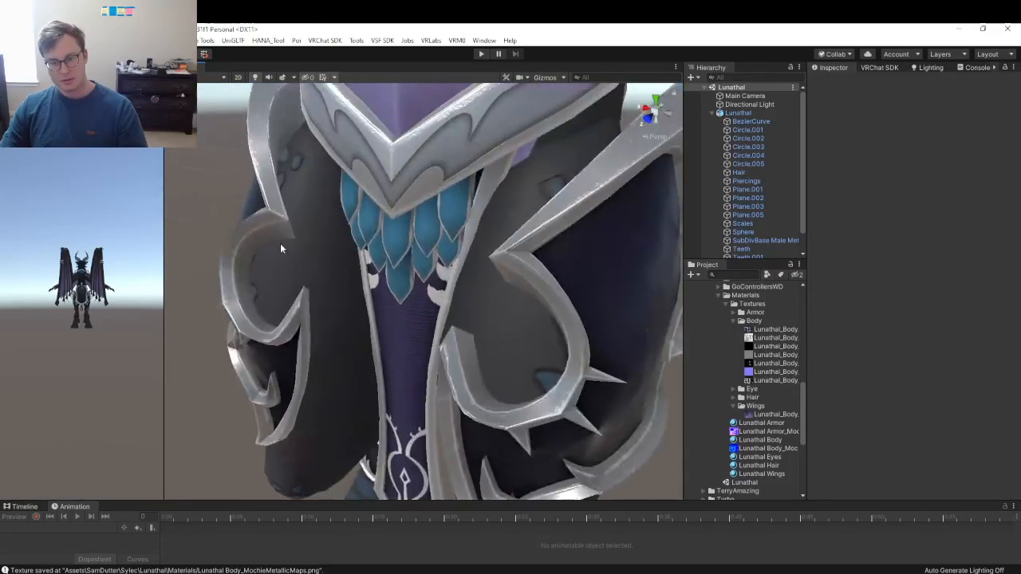
left_click_drag(267, 203, 355, 223, "alt")
scroll(355, 225, "down", 6)
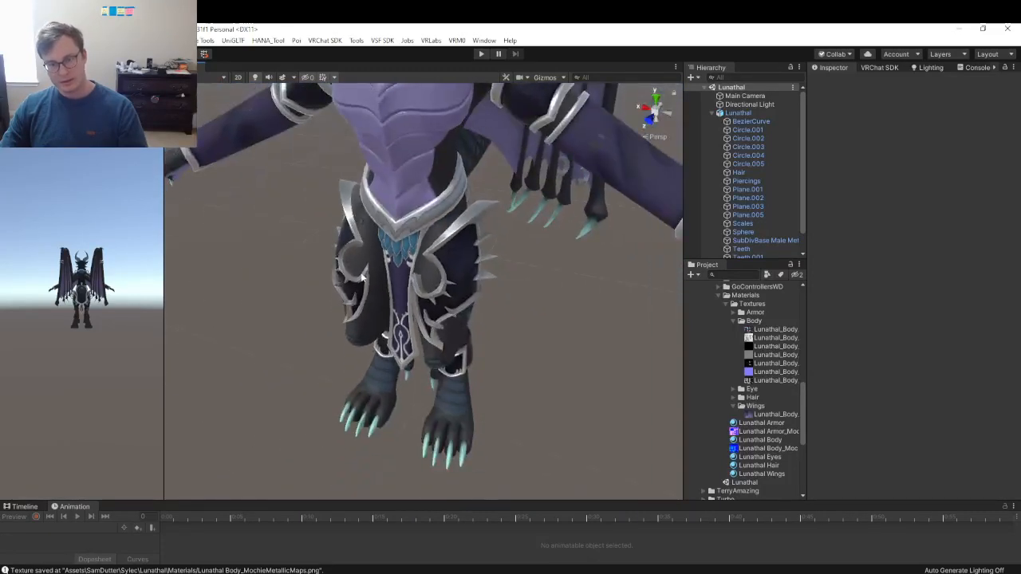
left_click_drag(361, 279, 468, 200, "alt")
scroll(468, 199, "up", 5)
right_click_drag(468, 199, 325, 217)
left_click_drag(343, 262, 469, 279, "alt")
right_click_drag(401, 317, 444, 263)
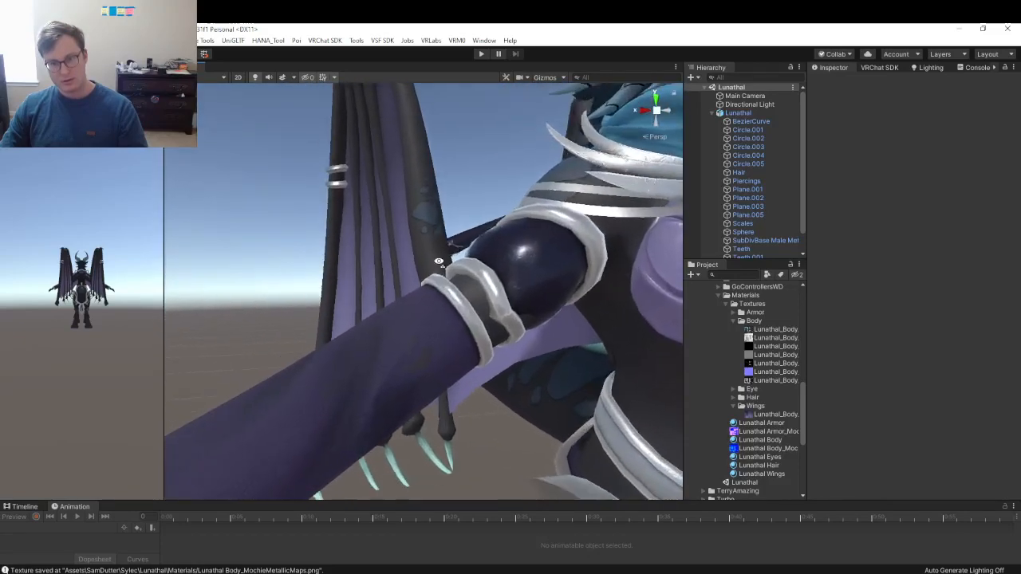
left_click_drag(444, 263, 382, 283, "alt")
right_click_drag(356, 248, 417, 248)
left_click_drag(416, 248, 465, 239, "alt")
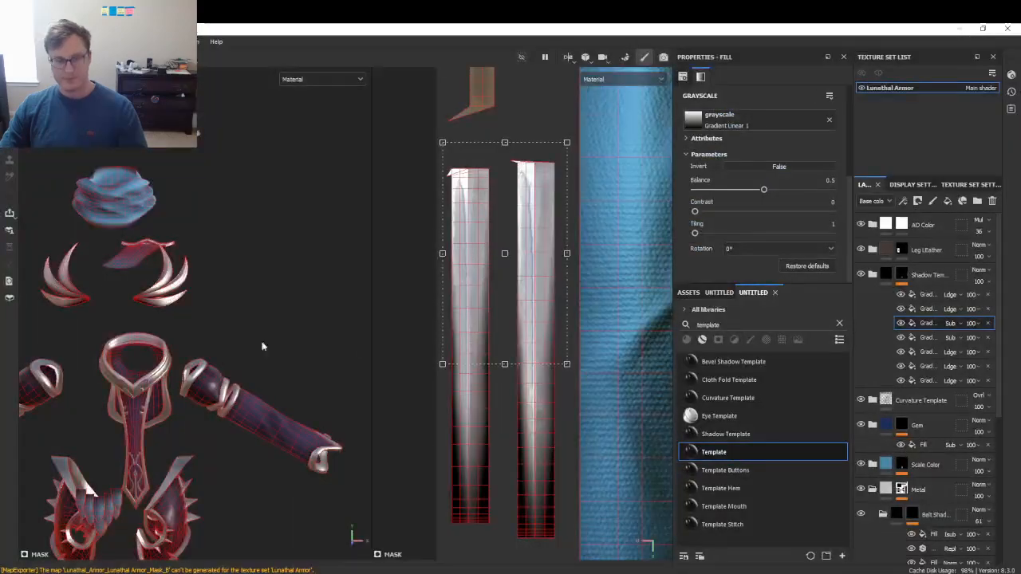
- Add the Bevel Shadow Template smart material between the AO Color and Leg Leather folders and select its mask
left_click_drag(263, 346, 241, 281, "alt")
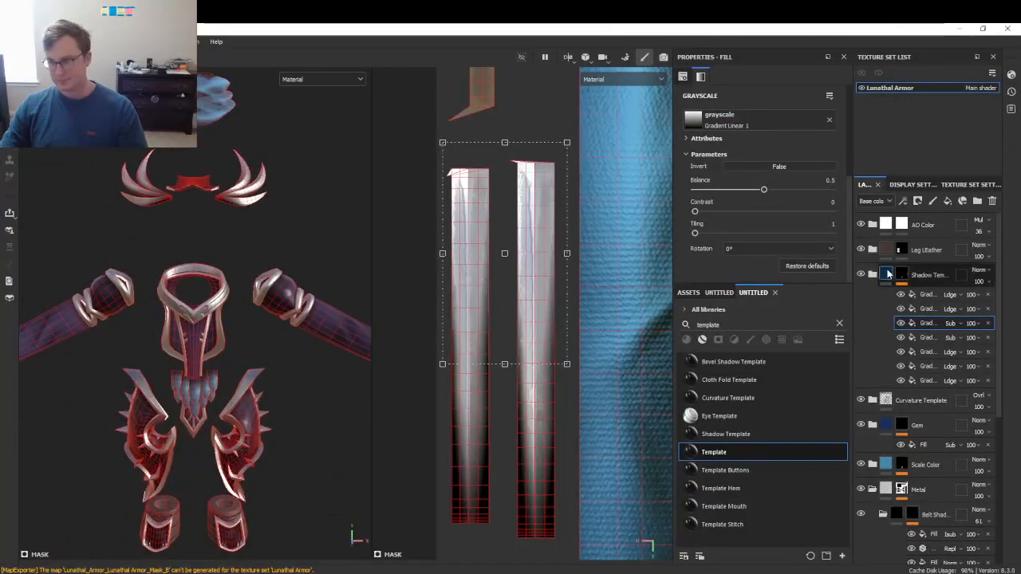
left_click(872, 276)
left_click(873, 275)
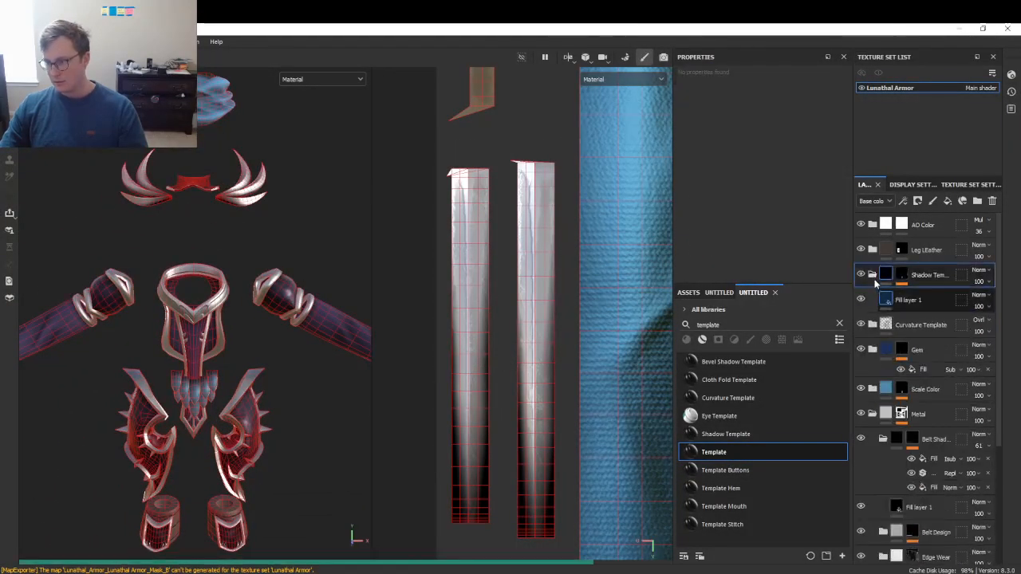
left_click(873, 300)
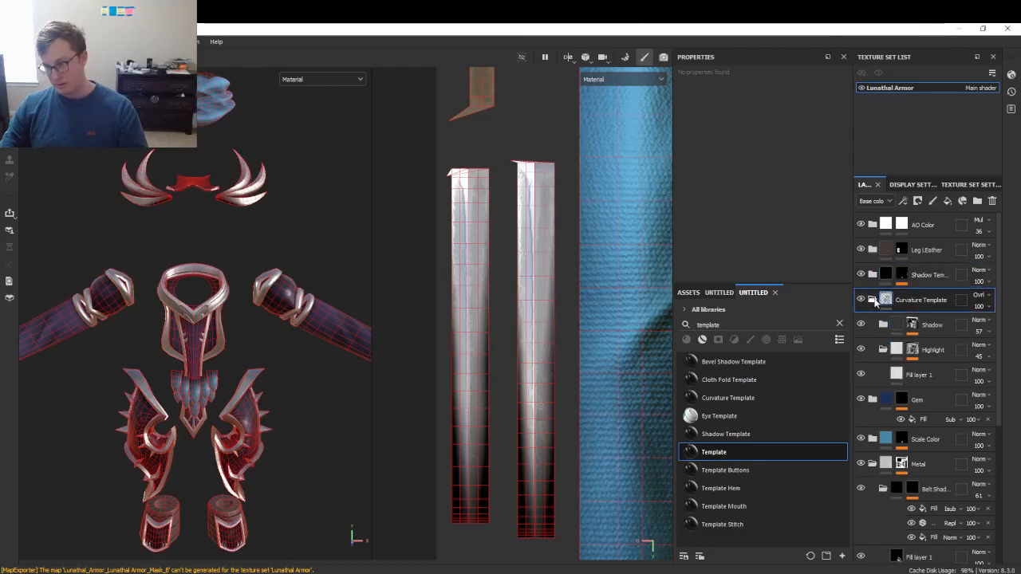
left_click(873, 300)
left_click(722, 363)
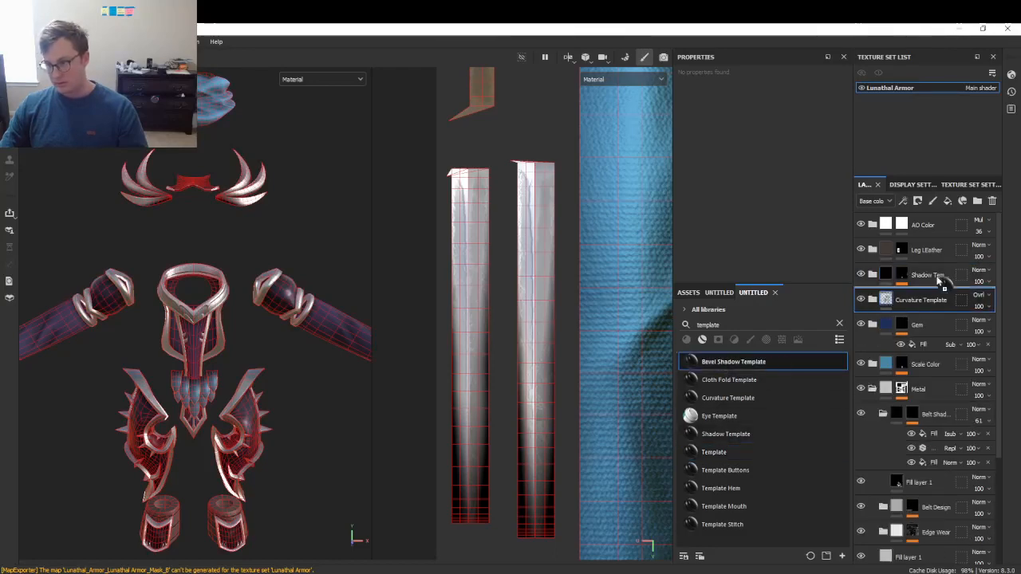
left_click_drag(163, 318, 203, 350, "alt")
scroll(280, 362, "up", 3)
left_click(901, 258)
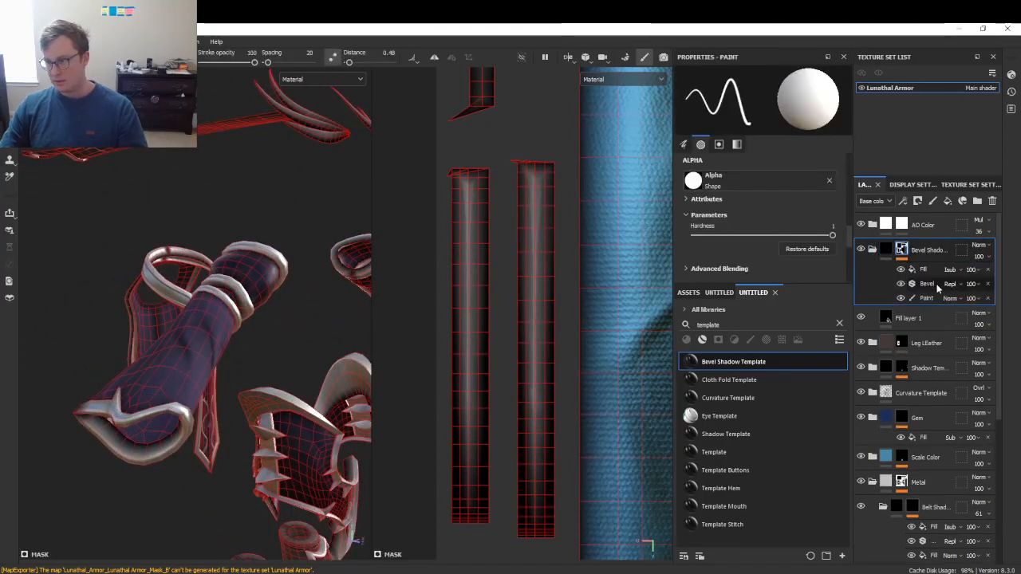
- Set the new template's Bevel filter to a smoothing of 2.02 and a distance of -0.3218
left_click(927, 284)
left_click_drag(702, 212, 752, 213)
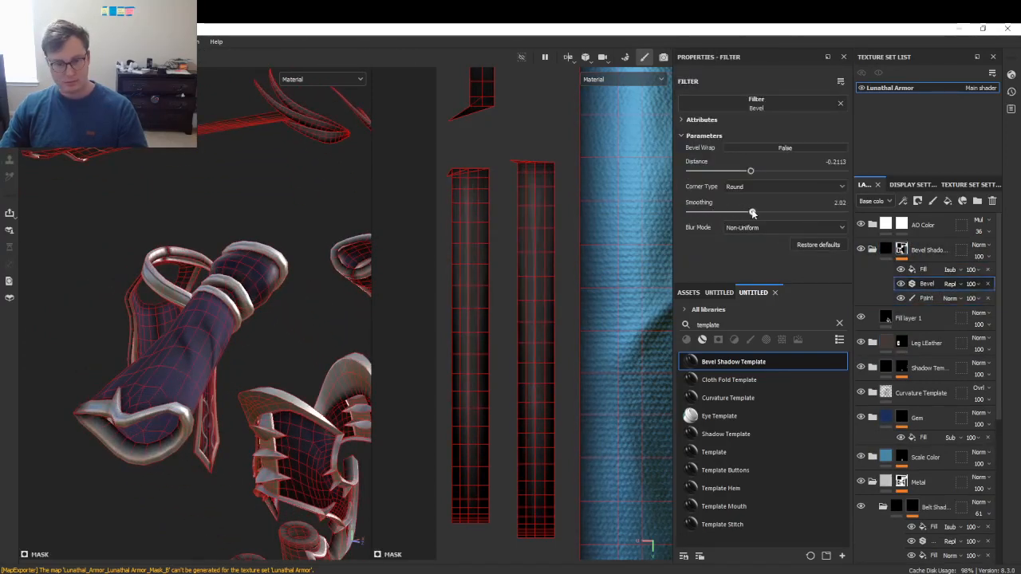
left_click_drag(757, 173, 742, 171)
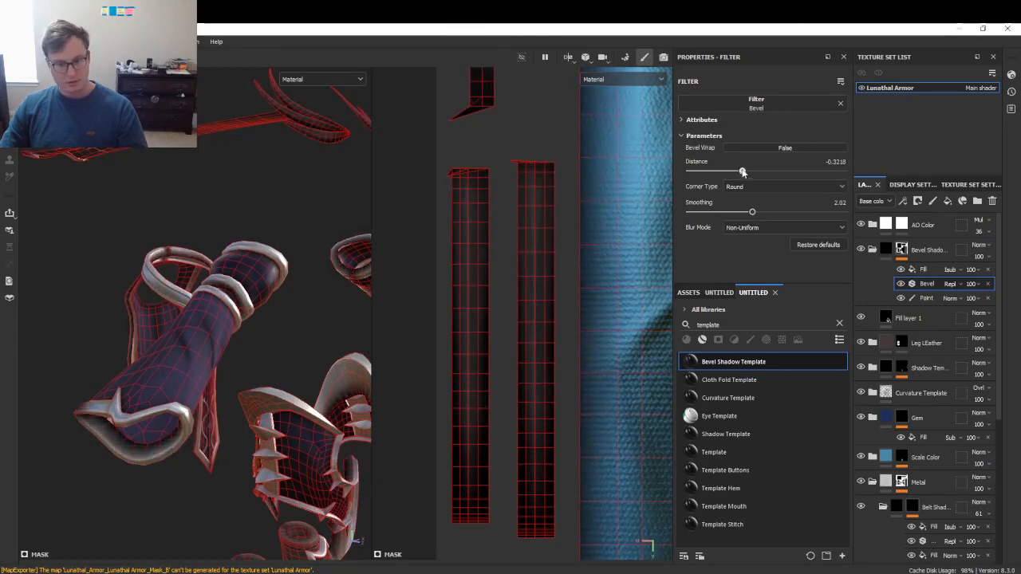
- Switch the viewport display from Material to Mask and bring the large torso panel with the round opening into view
left_click_drag(275, 331, 287, 360, "alt")
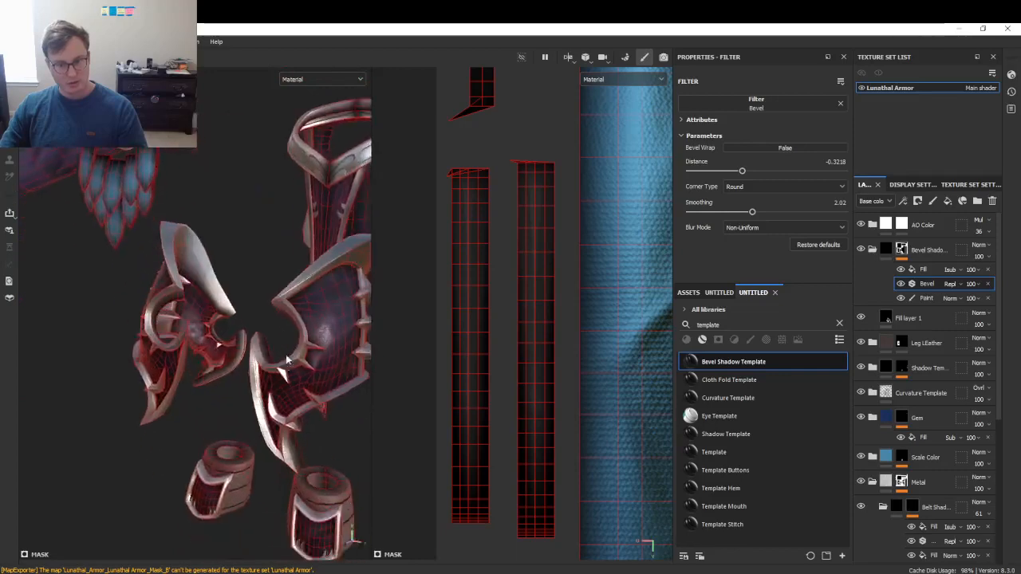
left_click_drag(233, 380, 254, 326, "alt")
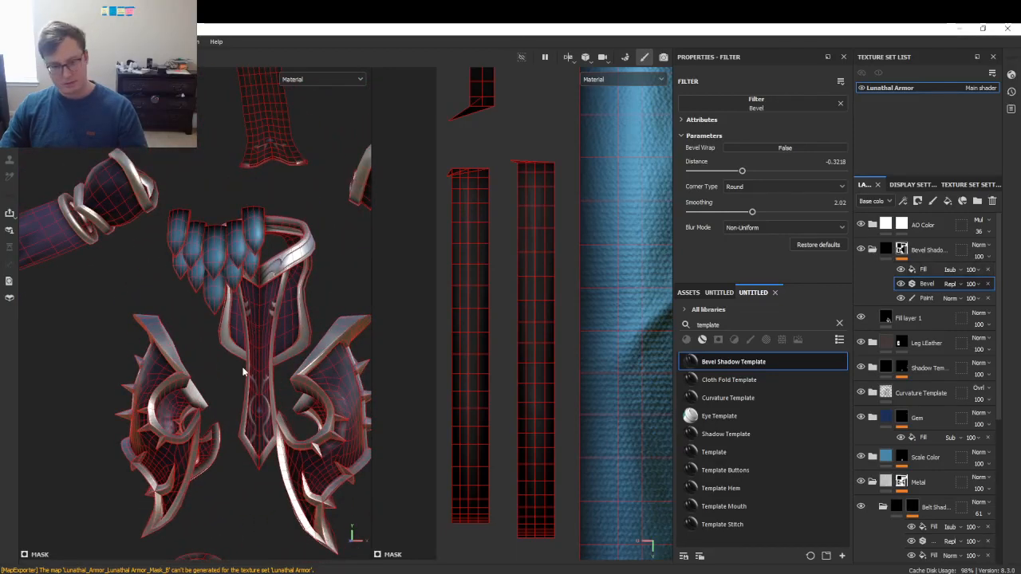
left_click_drag(135, 317, 266, 295, "alt")
left_click(354, 79)
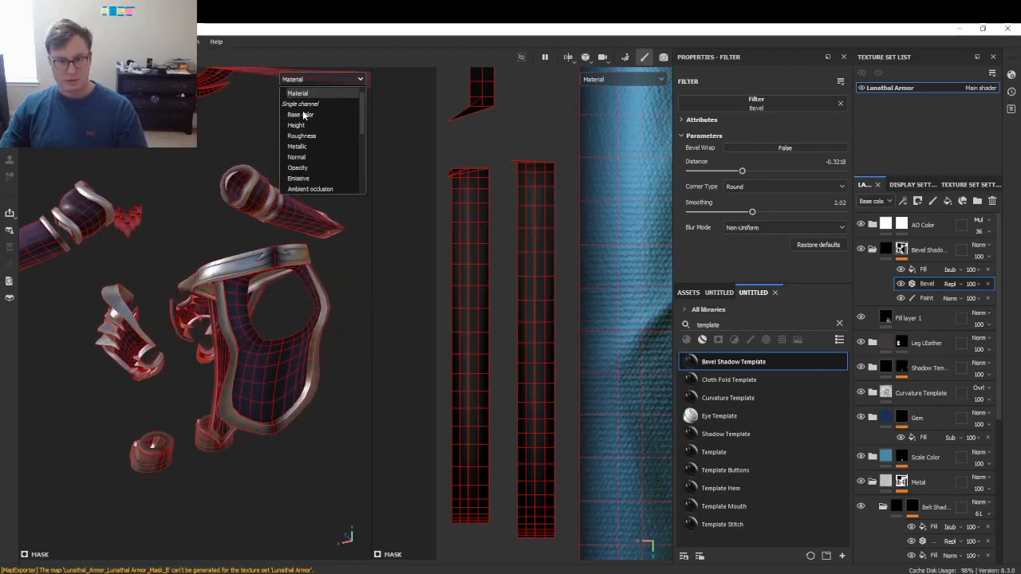
scroll(319, 132, "down", 3)
scroll(312, 155, "up", 5)
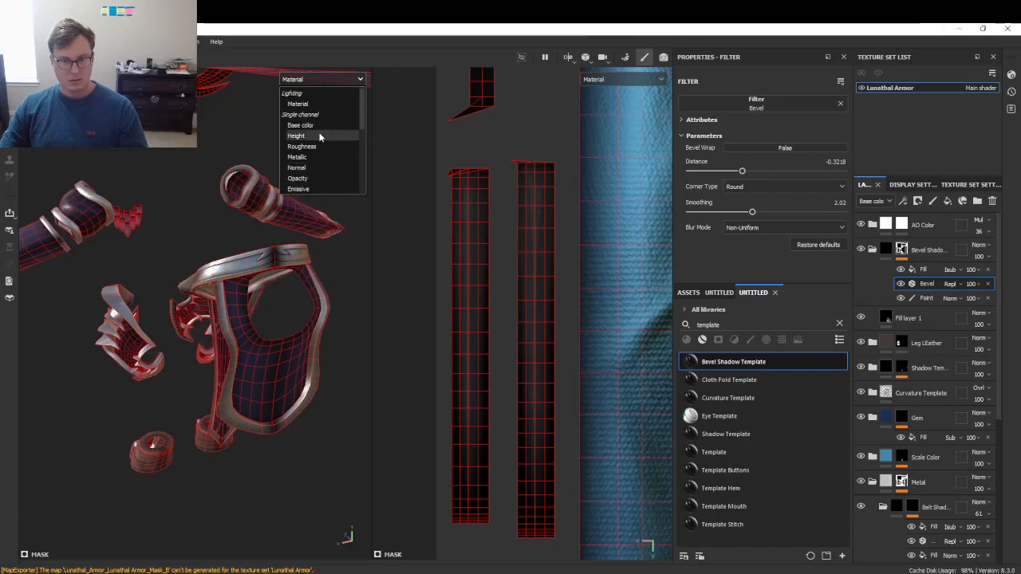
scroll(319, 137, "down", 2)
left_click(300, 159)
left_click_drag(196, 239, 252, 273, "alt")
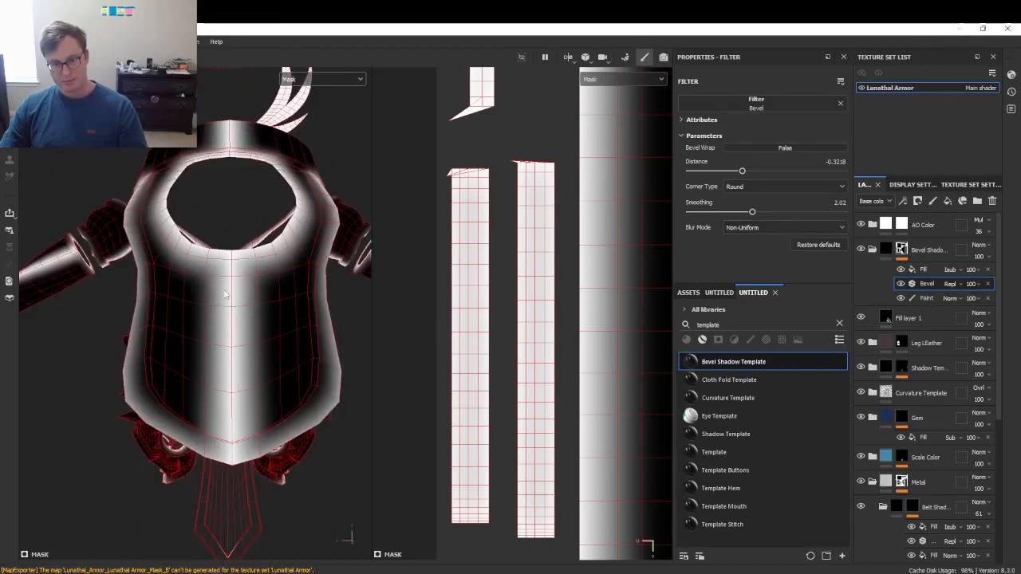
- Add a paint effect above the fill in the Bevel Shadow Template's mask and enlarge the brush
left_click(917, 270)
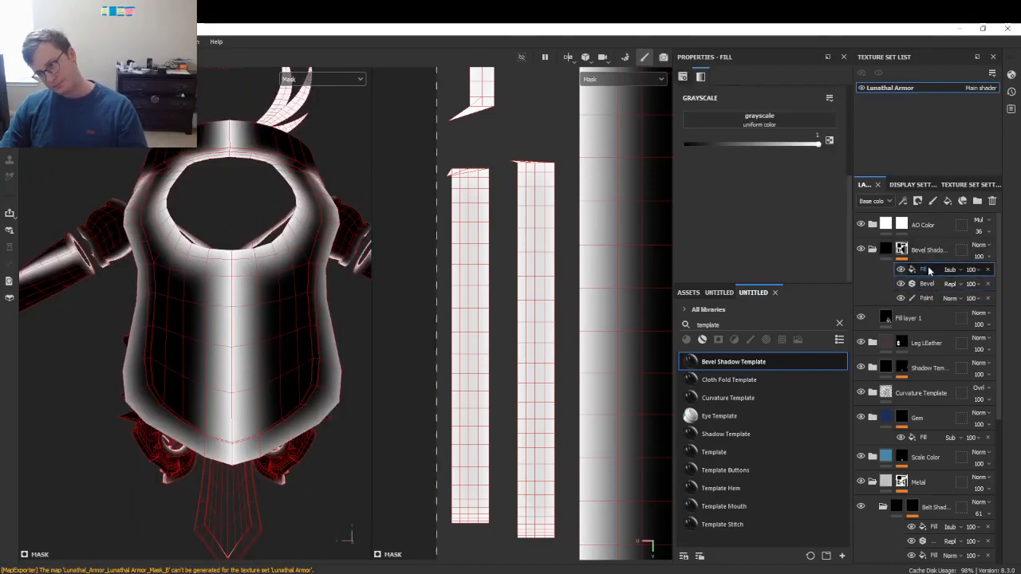
right_click(903, 254)
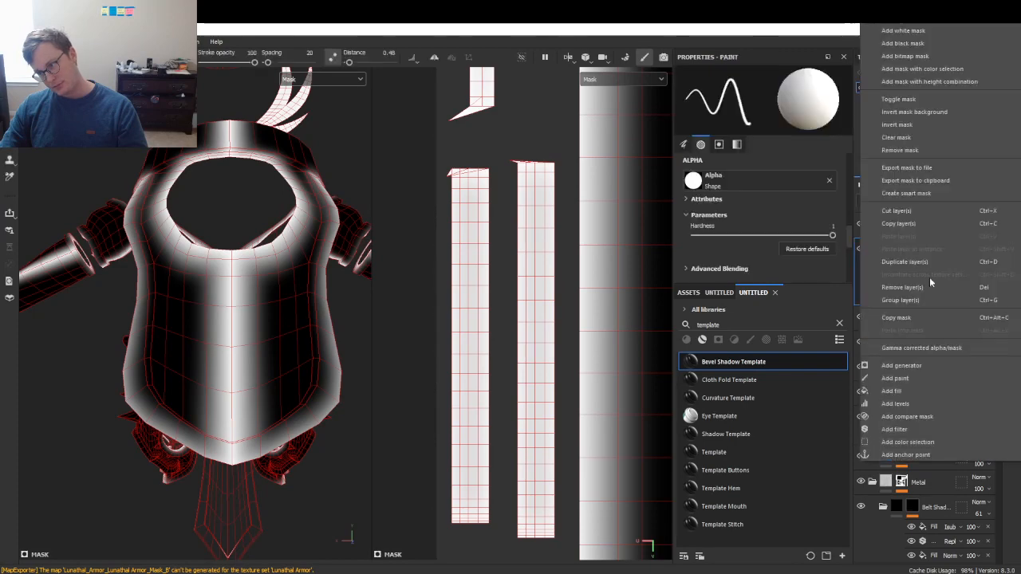
left_click(877, 385)
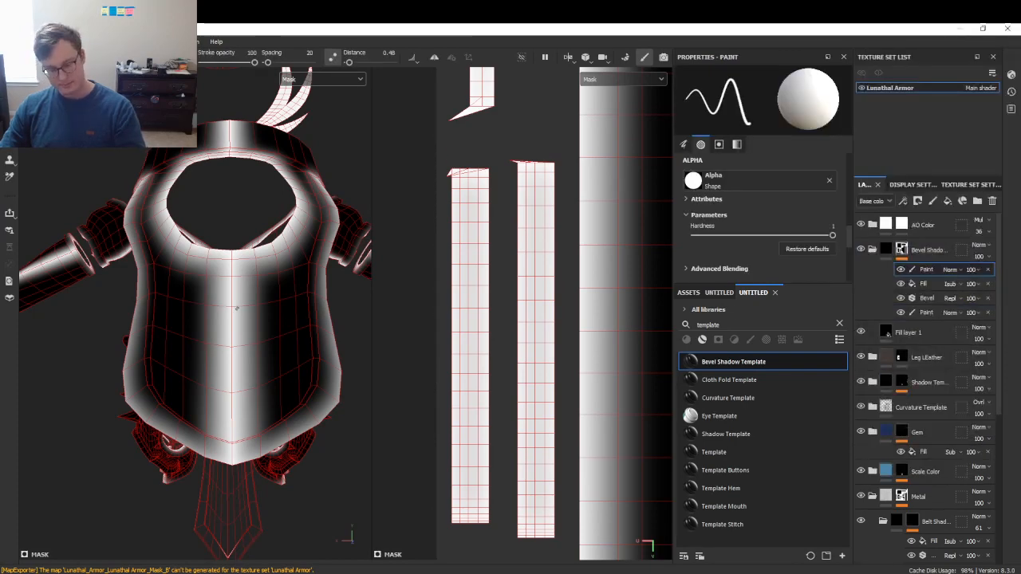
right_click_drag(218, 310, 254, 309, "ctrl")
- Undo a hard white test stroke, set the brush to black with 0 hardness, and paint across the torso panel's vertical white band
left_click_drag(197, 305, 263, 312)
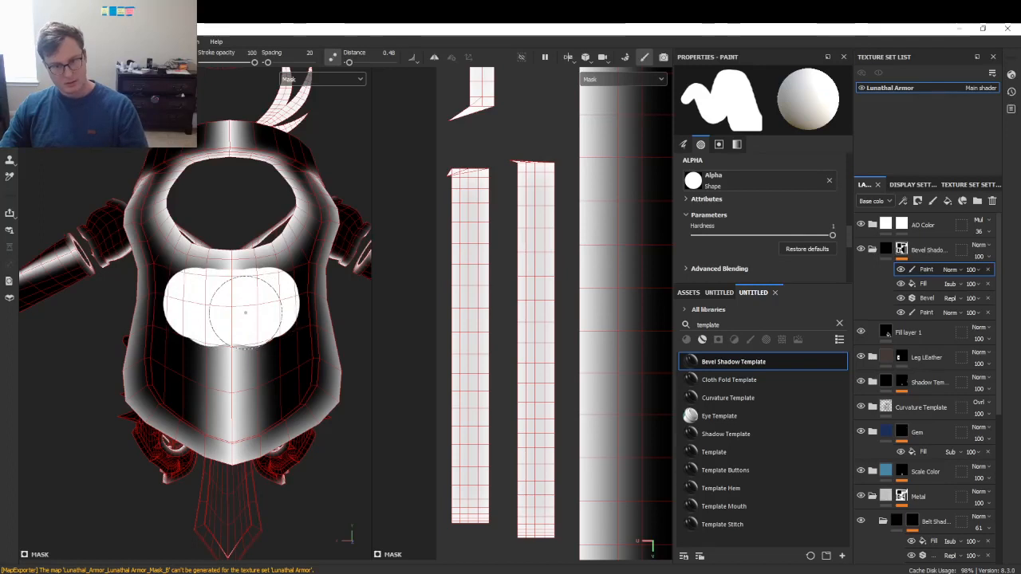
key("ctrl+z")
right_click(246, 313)
right_click(264, 331)
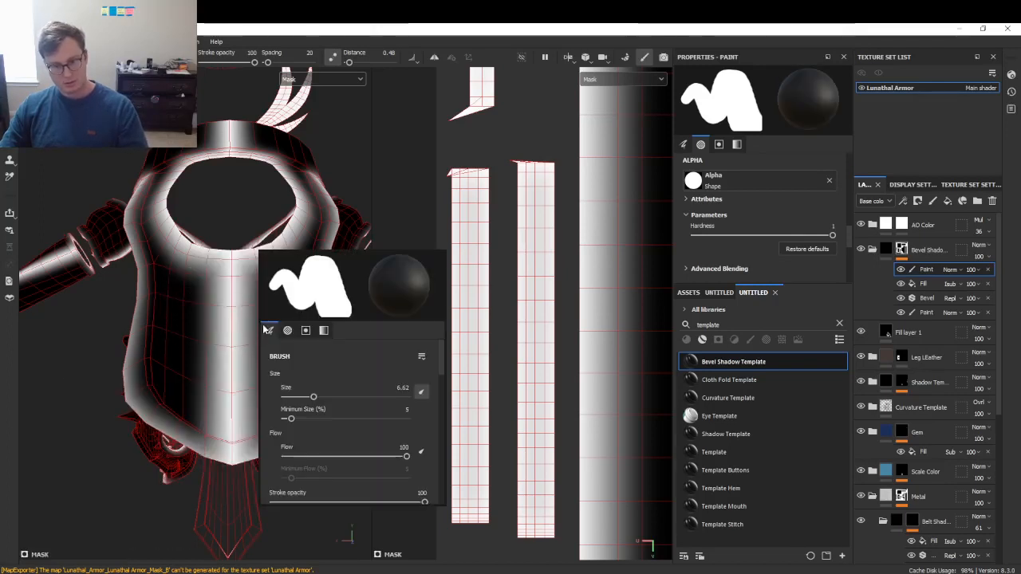
scroll(319, 464, "down", 5)
scroll(337, 386, "up", 2)
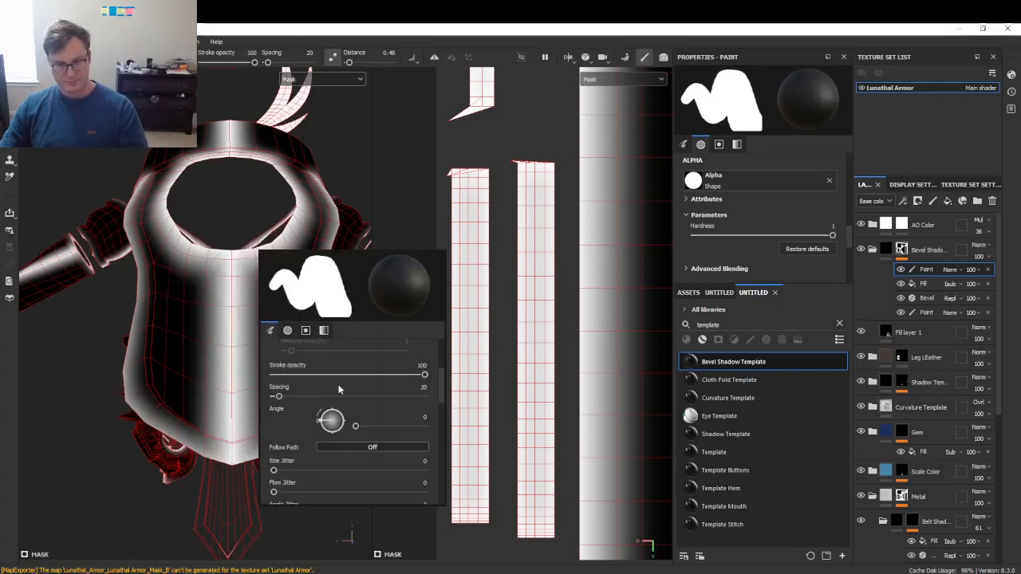
left_click(288, 330)
left_click_drag(312, 432, 254, 439)
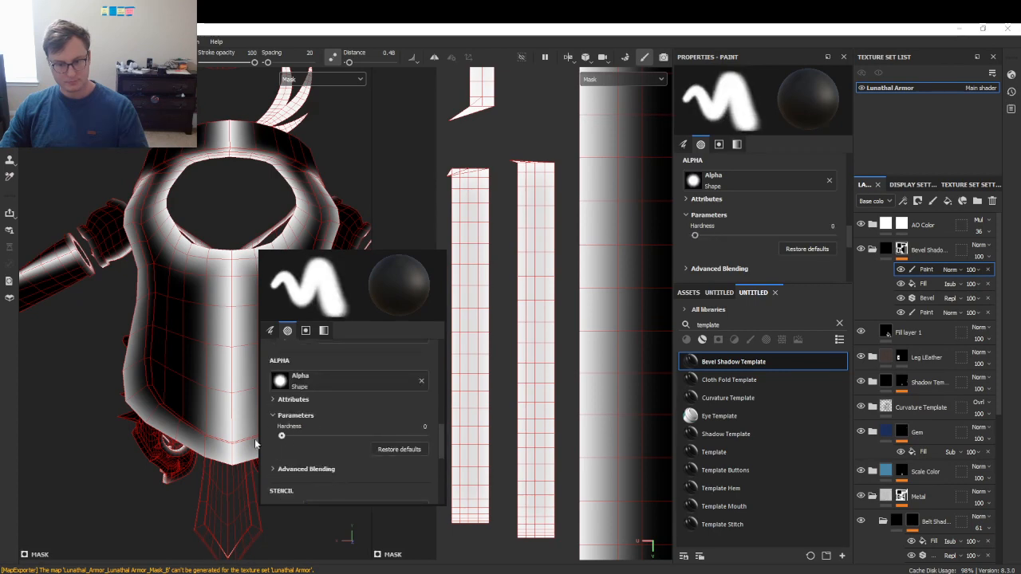
left_click(228, 327)
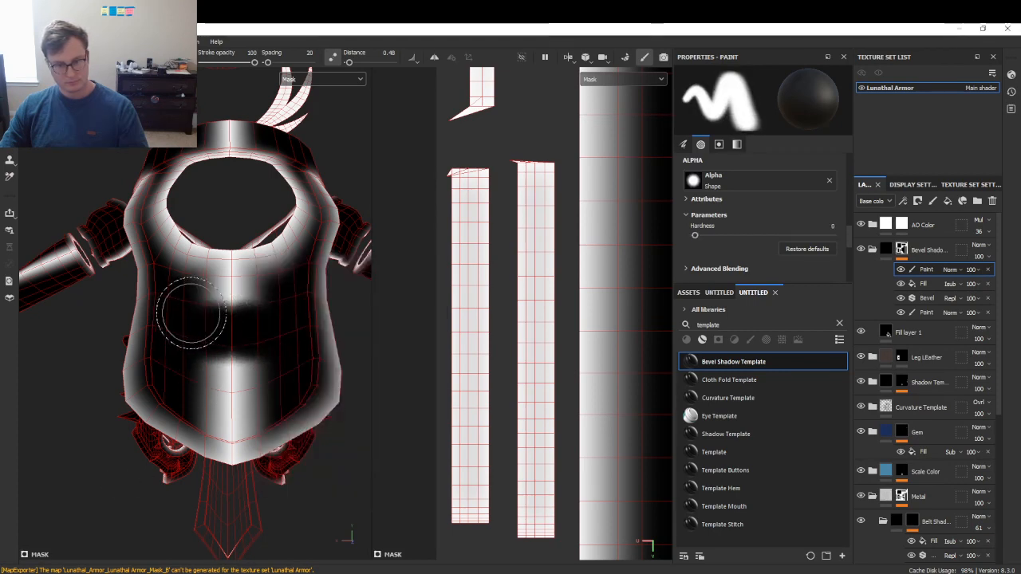
- Undo the last mask stroke and set the brush to the Shape Thorn alpha with spacing 10 and Lazy Mouse off
key("ctrl+z")
left_click(736, 189)
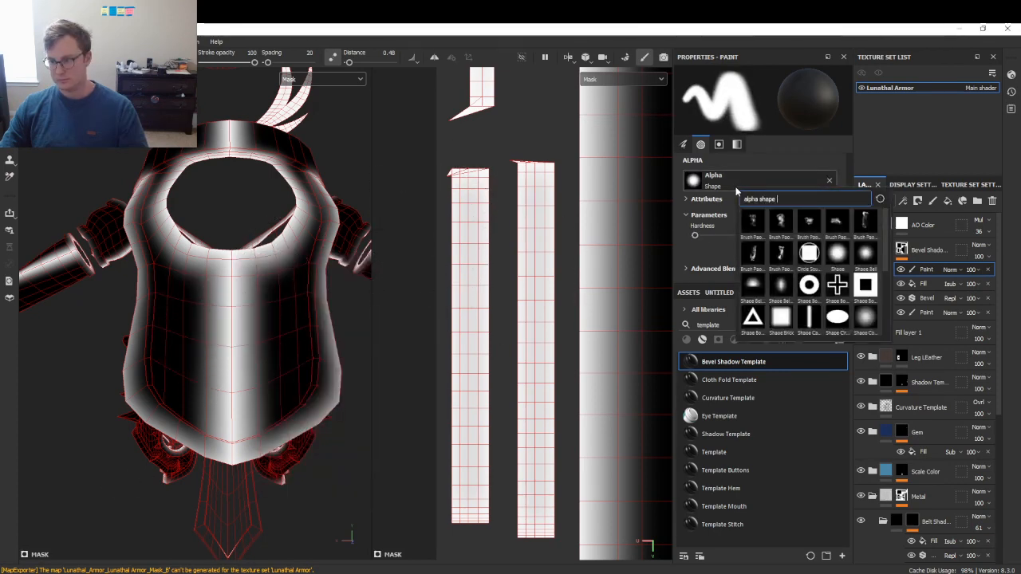
left_click(736, 189)
left_click(737, 183)
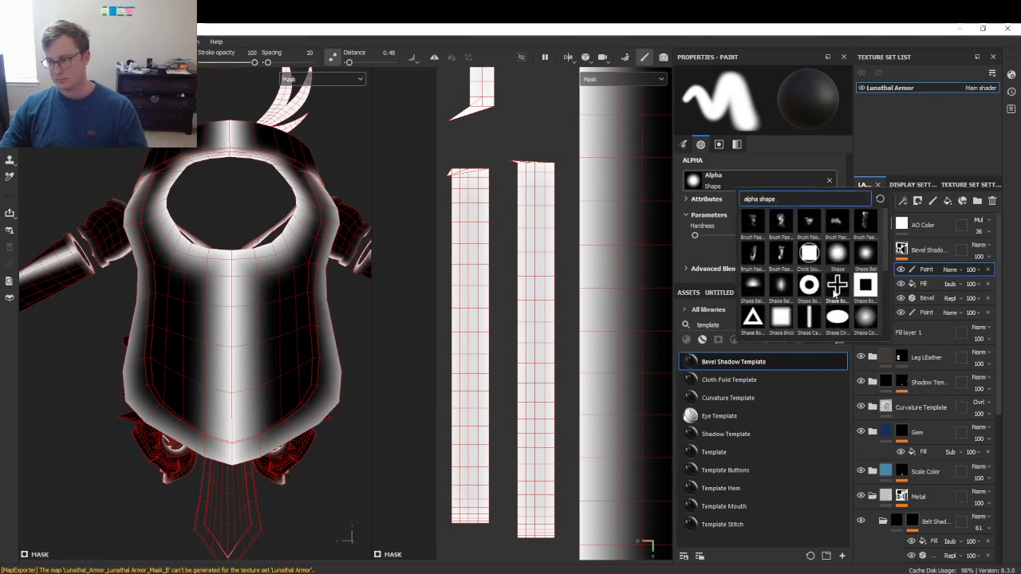
left_click(808, 284)
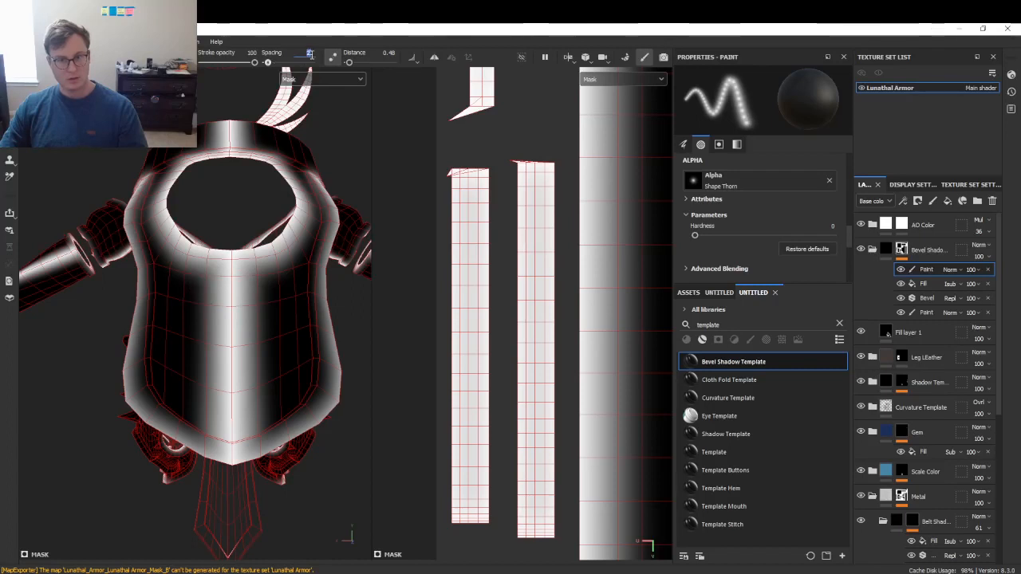
type("10")
key("Return")
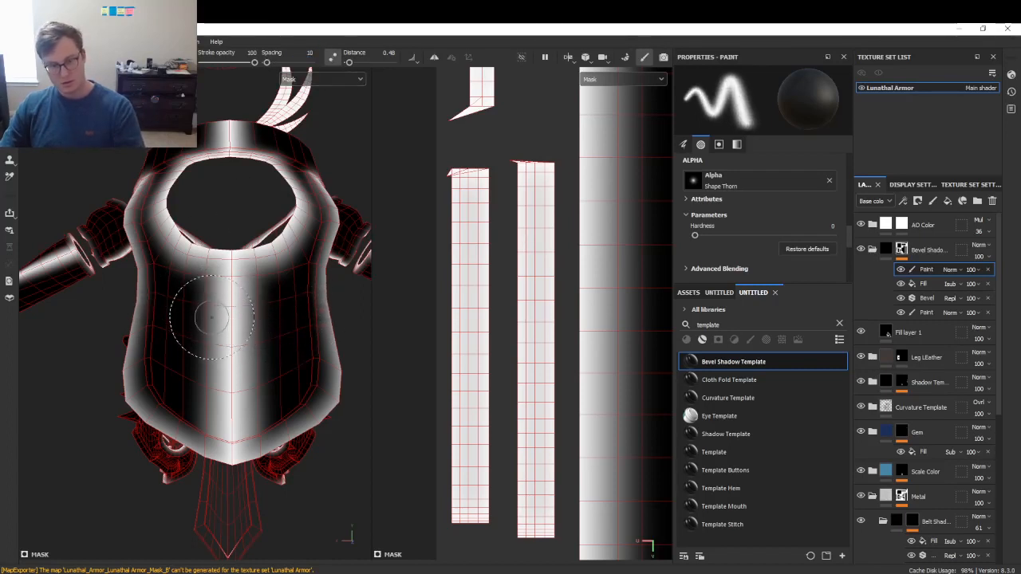
left_click(333, 58)
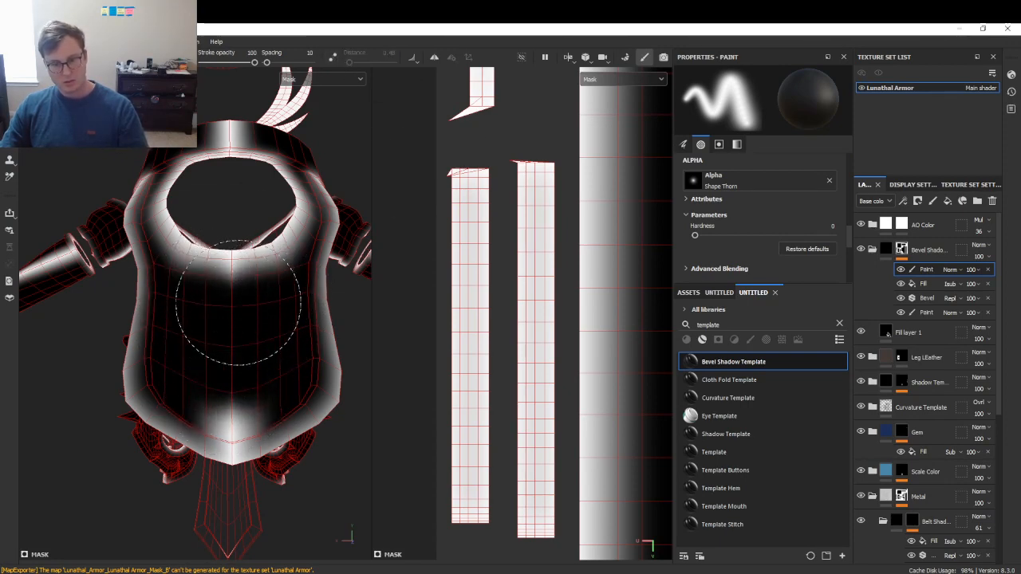
- Paint out the white highlight down the centre of the breastplate in the Bevel Shadow folder's mask
mouse_move(201, 405)
left_mouse_down()
mouse_move(211, 419)
mouse_move(223, 417)
mouse_move(206, 395)
mouse_move(228, 409)
mouse_move(263, 399)
mouse_move(303, 342)
mouse_move(261, 329)
mouse_move(239, 382)
left_mouse_up()
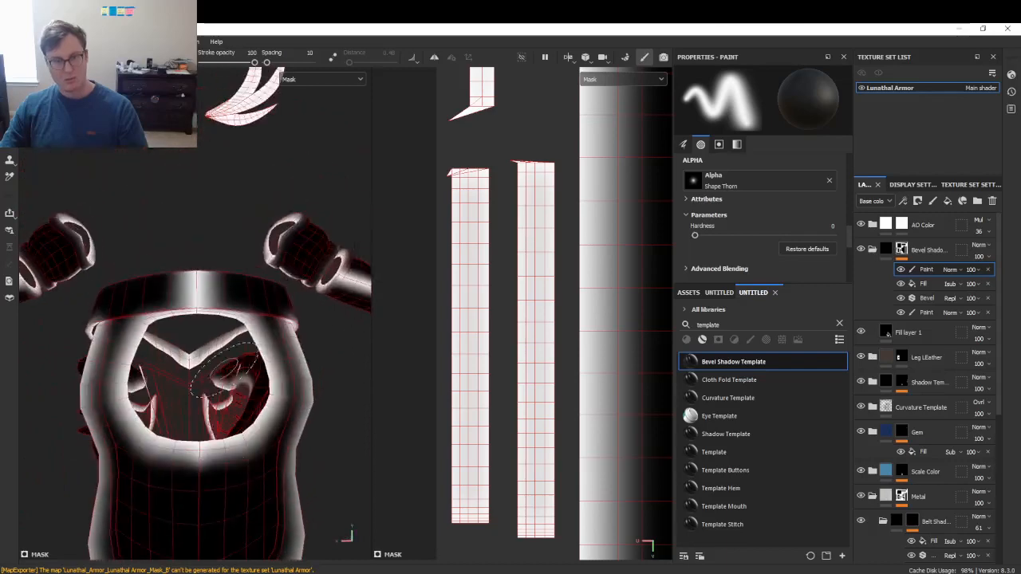
right_click_drag(183, 319, 231, 295, "alt")
mouse_move(137, 284)
left_mouse_down()
mouse_move(210, 283)
mouse_move(134, 282)
mouse_move(205, 287)
mouse_move(187, 243)
left_mouse_up()
scroll(215, 343, "up", 5)
scroll(218, 260, "down", 6)
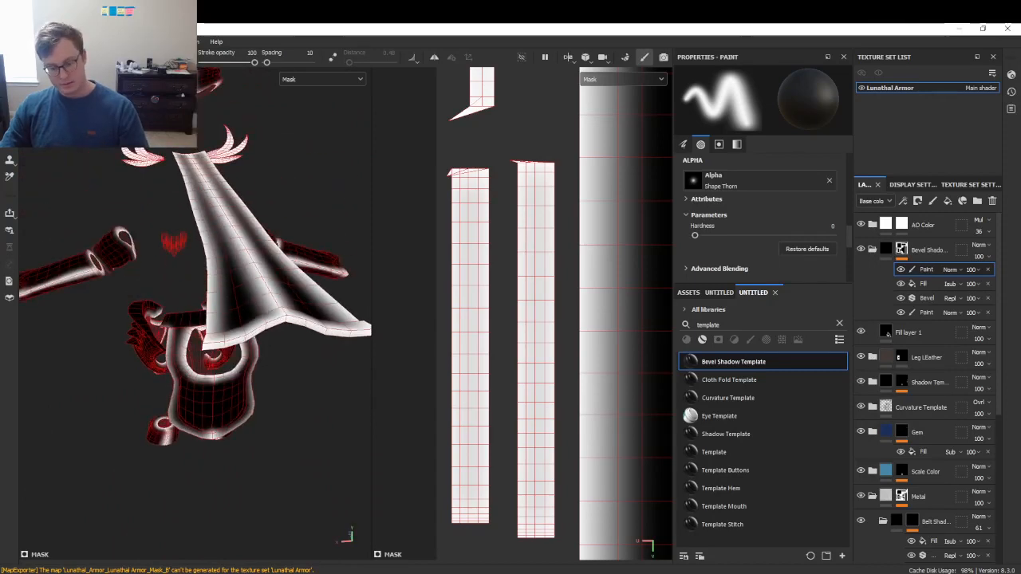
- Switch the viewports to the material display and delete the Bevel Shadow Template folder
key("m")
left_click_drag(196, 342, 229, 337, "alt")
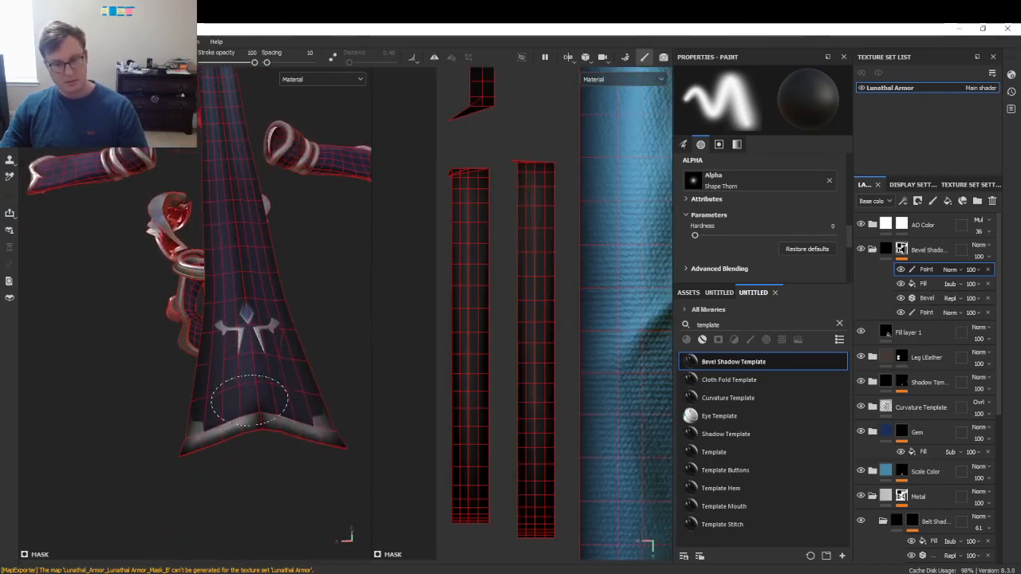
left_click_drag(249, 398, 275, 280, "alt")
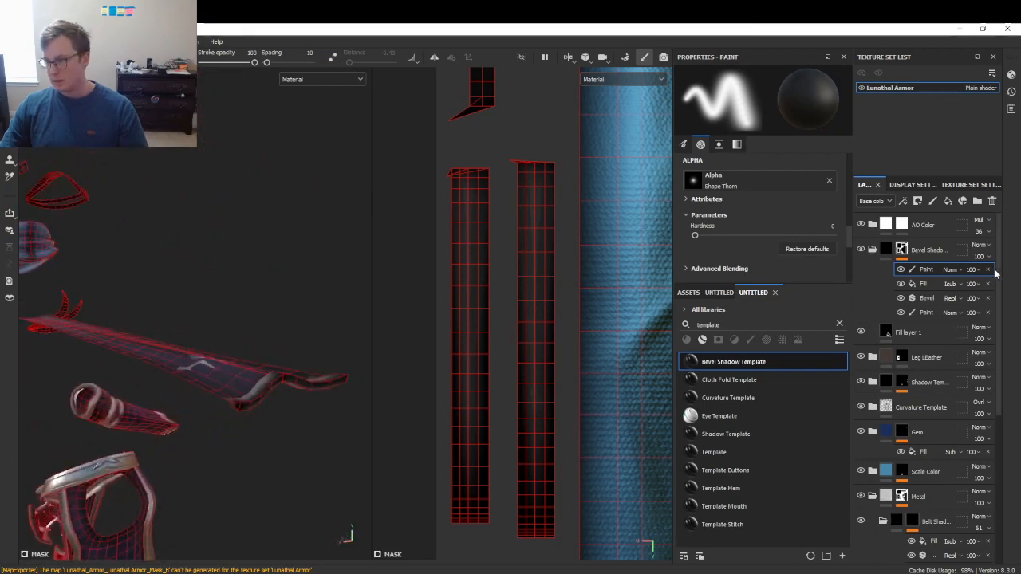
left_click(989, 249)
left_click(992, 201)
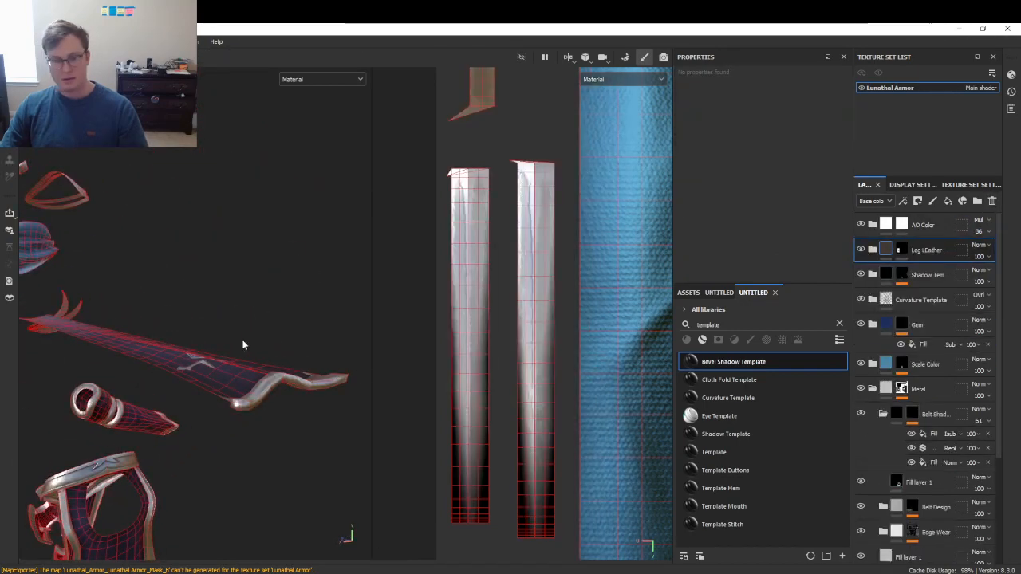
- Expand the Shadow Template folder and duplicate the topmost gradient in its mask
mouse_move(246, 346)
left_mouse_down("alt")
mouse_move(216, 343)
mouse_move(227, 375)
mouse_move(185, 344)
left_mouse_up("alt")
scroll(185, 344, "up", 3)
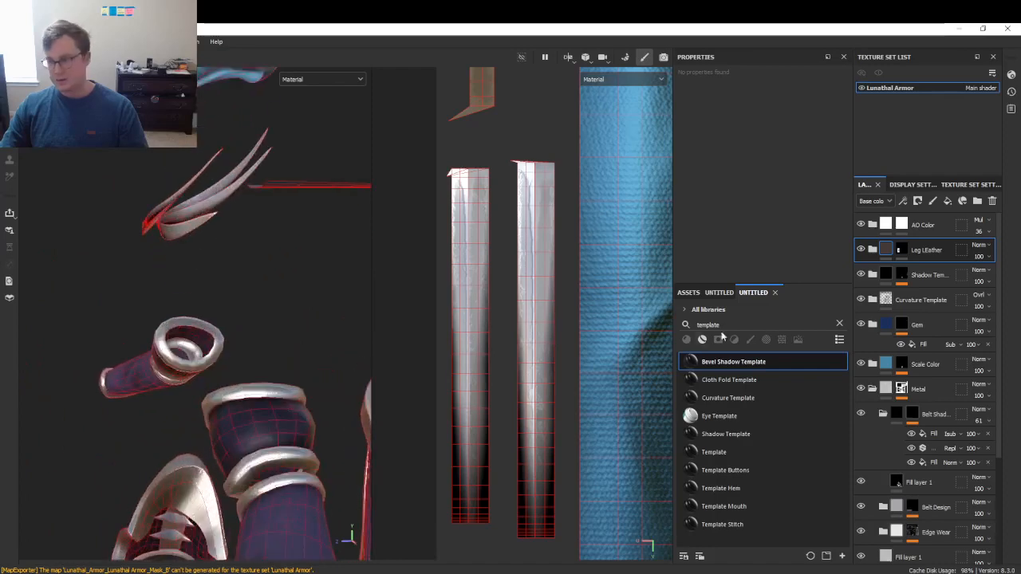
left_click(872, 274)
left_click(929, 308)
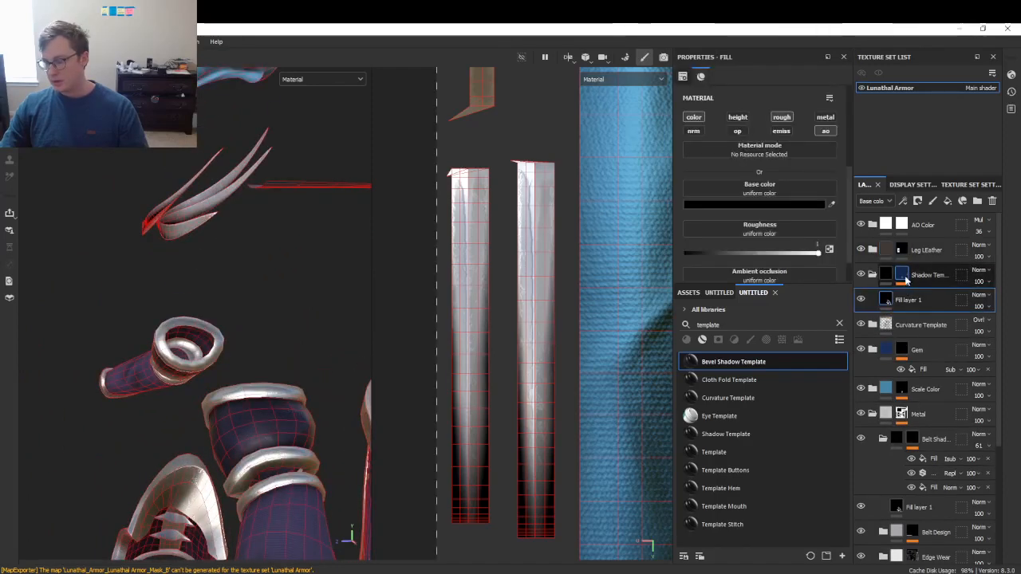
left_click(929, 294)
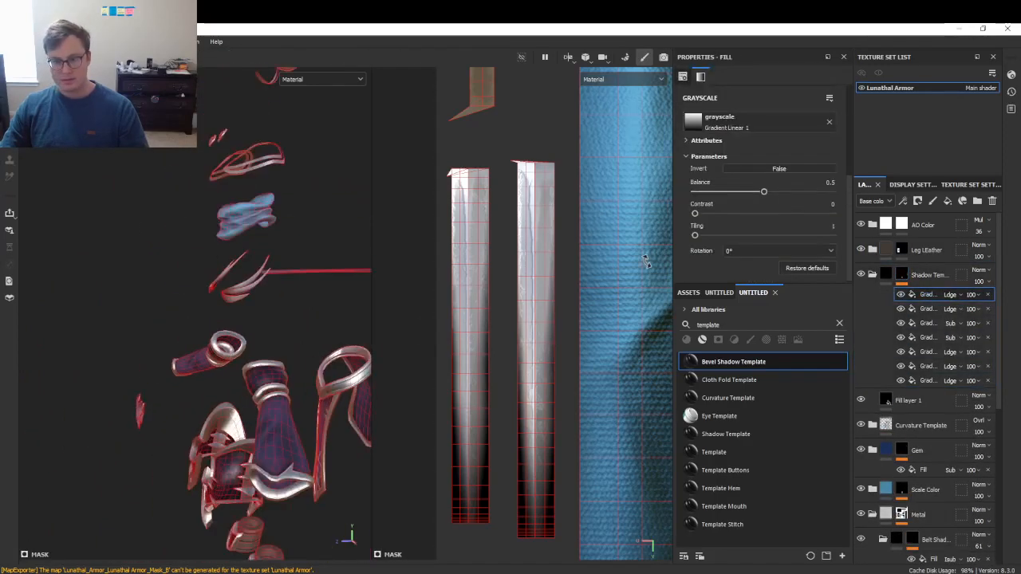
scroll(619, 250, "down", 3)
scroll(619, 251, "up", 6)
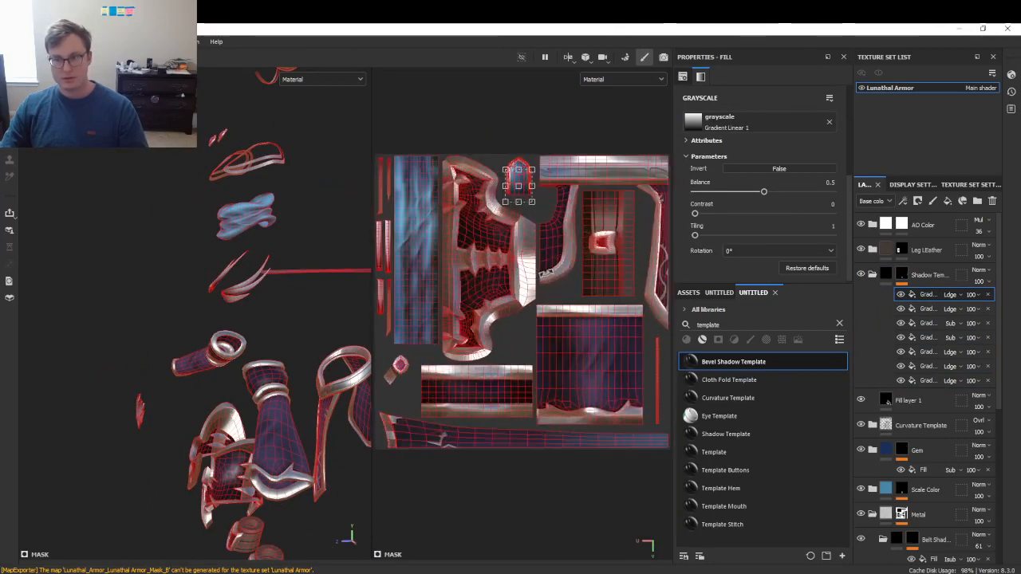
left_click(930, 297)
key("ctrl+d")
- Move the duplicated gradient onto the long horizontal metal band in the UV layout and stretch it across the band's full length
middle_click_drag(548, 191, 493, 324, "alt")
scroll(493, 324, "up", 3)
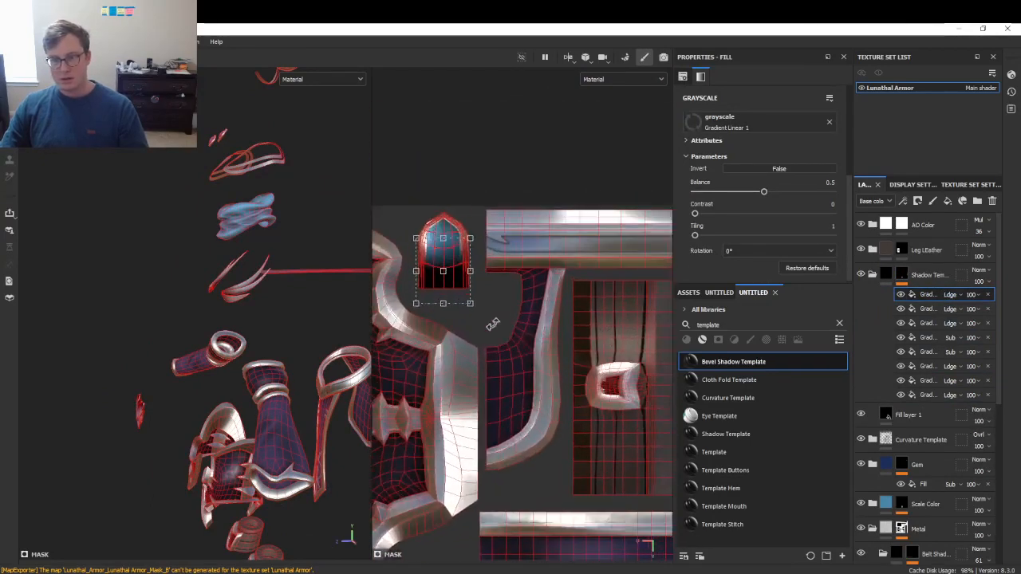
mouse_move(450, 270)
left_mouse_down()
mouse_move(504, 257)
mouse_move(545, 214)
left_mouse_up()
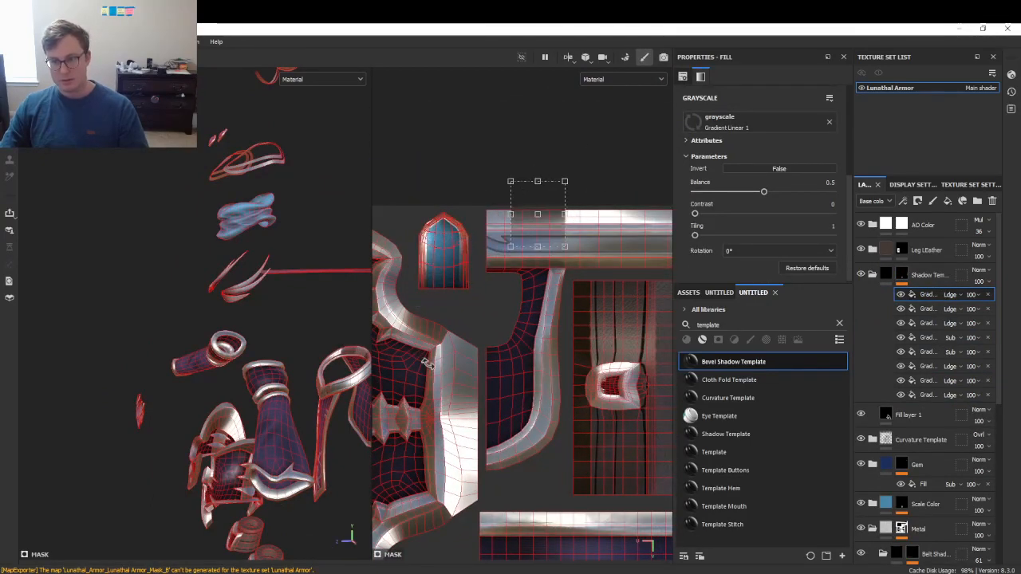
middle_click_drag(566, 276, 479, 319, "alt")
scroll(469, 304, "down", 3)
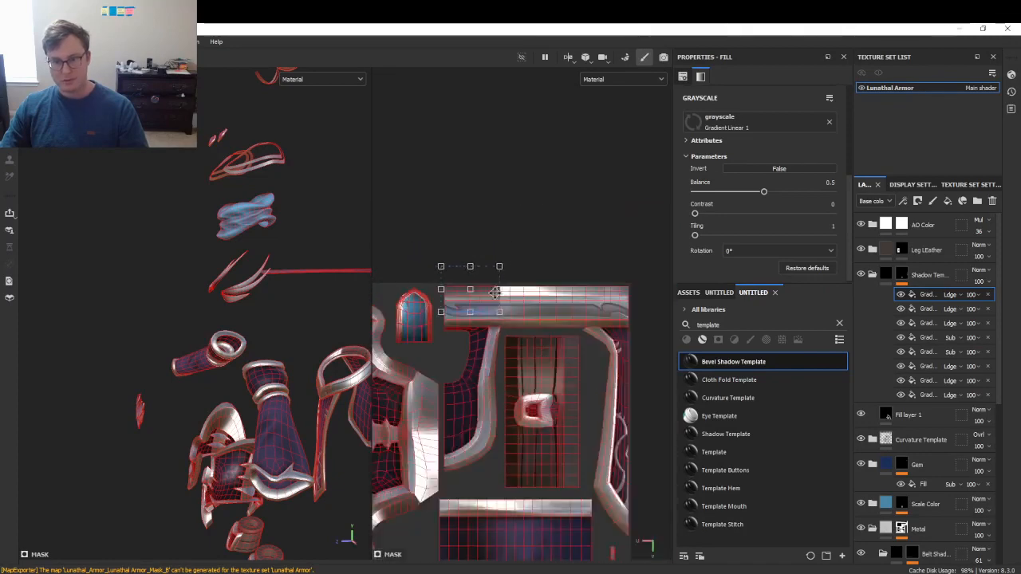
left_click_drag(517, 296, 562, 299)
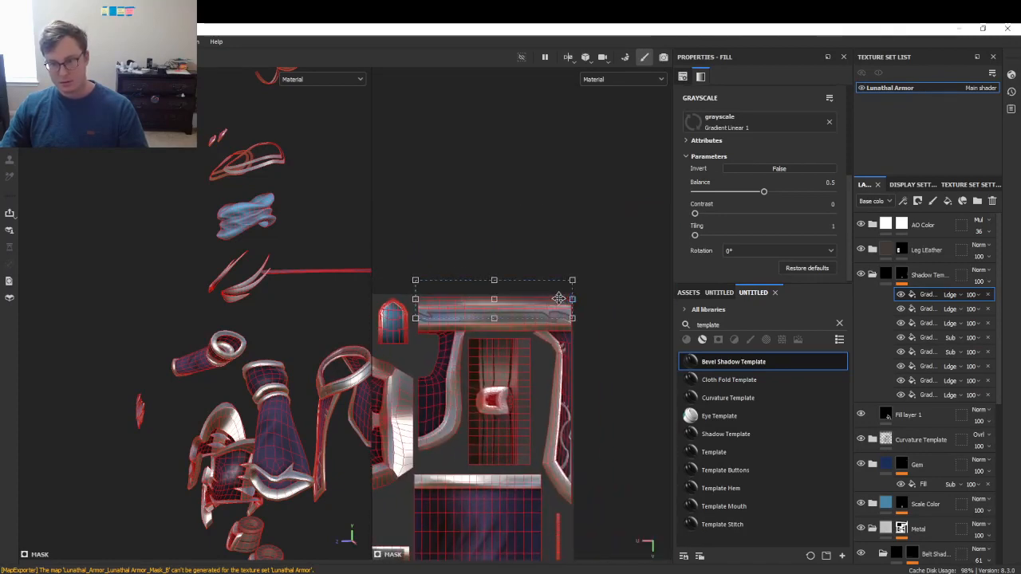
scroll(506, 284, "up", 3)
left_click_drag(487, 277, 487, 303)
scroll(343, 339, "up", 3)
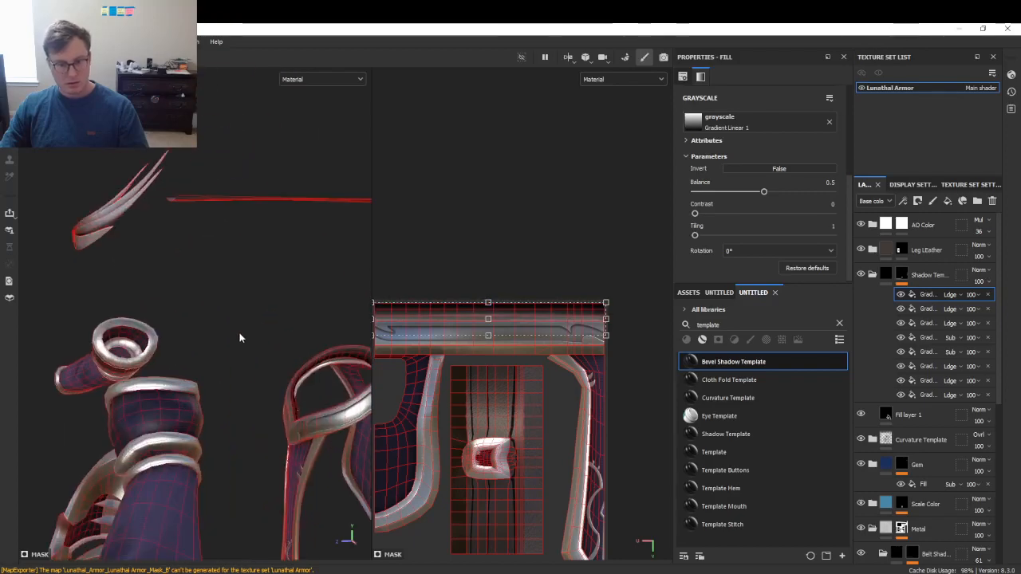
- Narrow the gradient toward the metal band's upper edge and set its Balance to 0.6 and Contrast to 0.14
left_click_drag(239, 338, 339, 249, "alt")
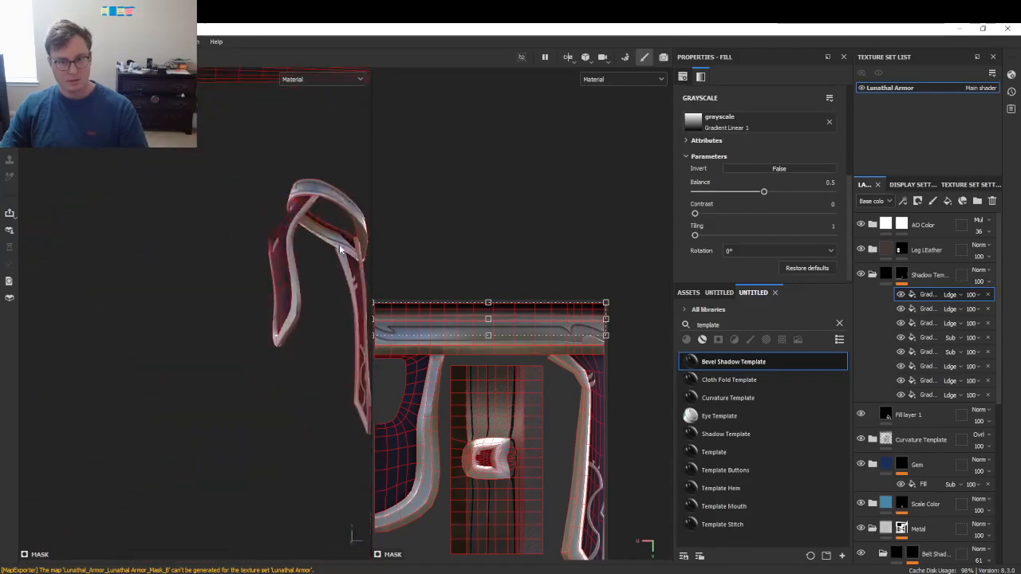
middle_click_drag(339, 249, 248, 326, "alt")
scroll(250, 323, "up", 5)
left_click_drag(251, 319, 239, 359, "alt")
scroll(488, 304, "up", 3)
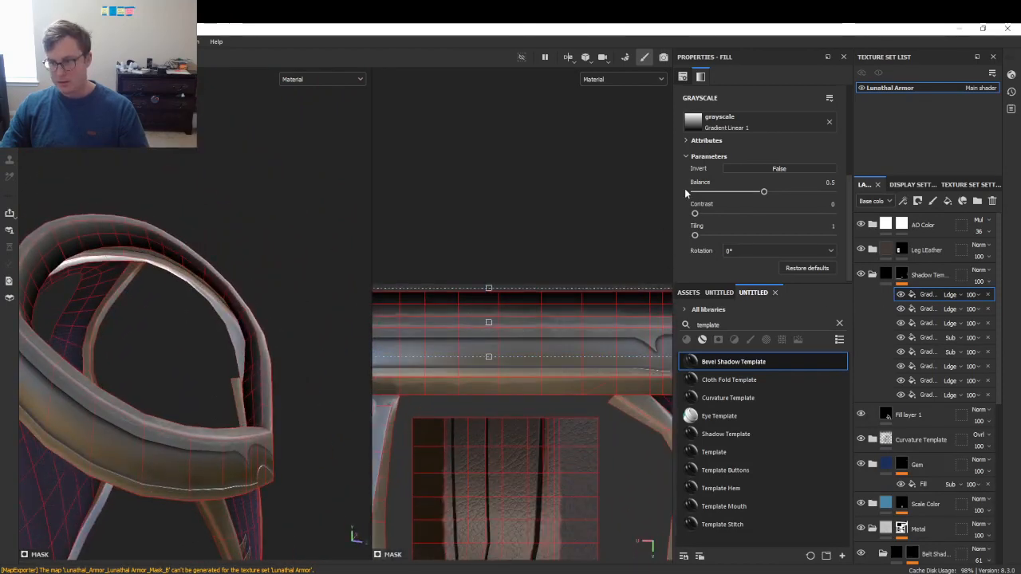
middle_click_drag(531, 333, 541, 330)
mouse_move(496, 357)
left_mouse_down()
mouse_move(496, 395)
mouse_move(496, 341)
mouse_move(504, 354)
mouse_move(497, 317)
mouse_move(499, 334)
left_mouse_up()
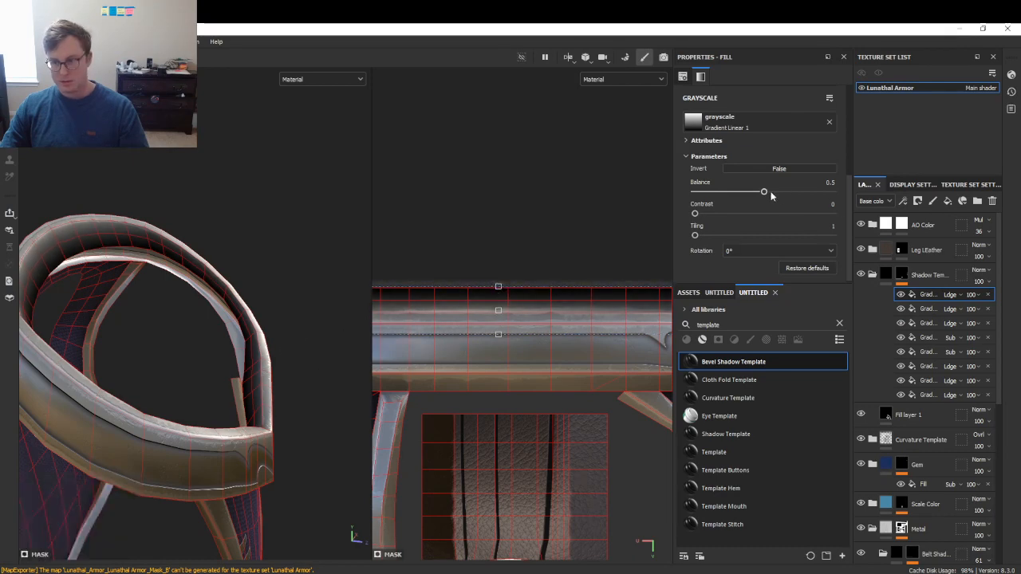
left_click_drag(772, 196, 778, 194)
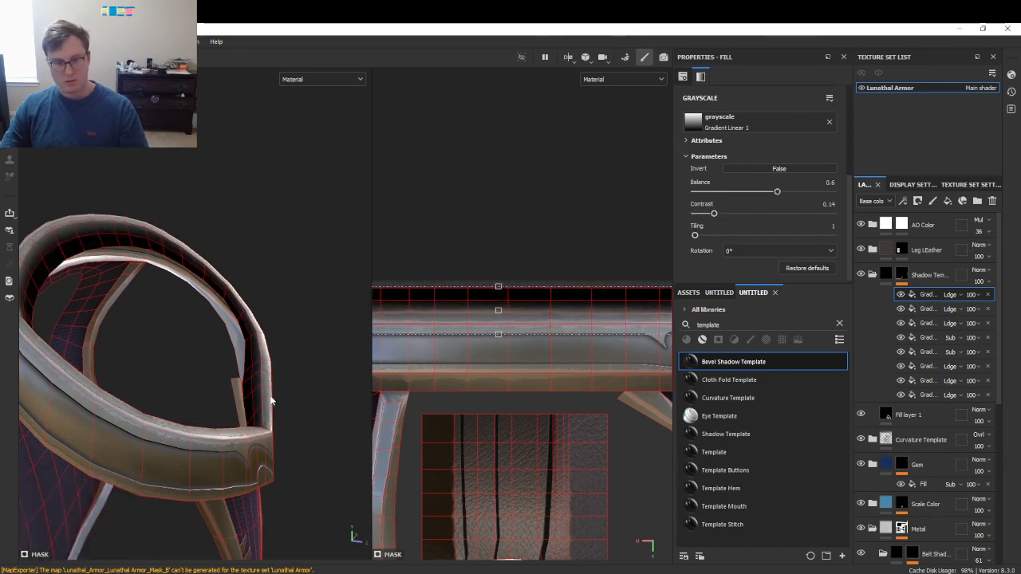
- Duplicate the band's gradient, turn it upside down and place it along the band's lower edge
left_click_drag(272, 401, 280, 293, "alt")
key("ctrl+d")
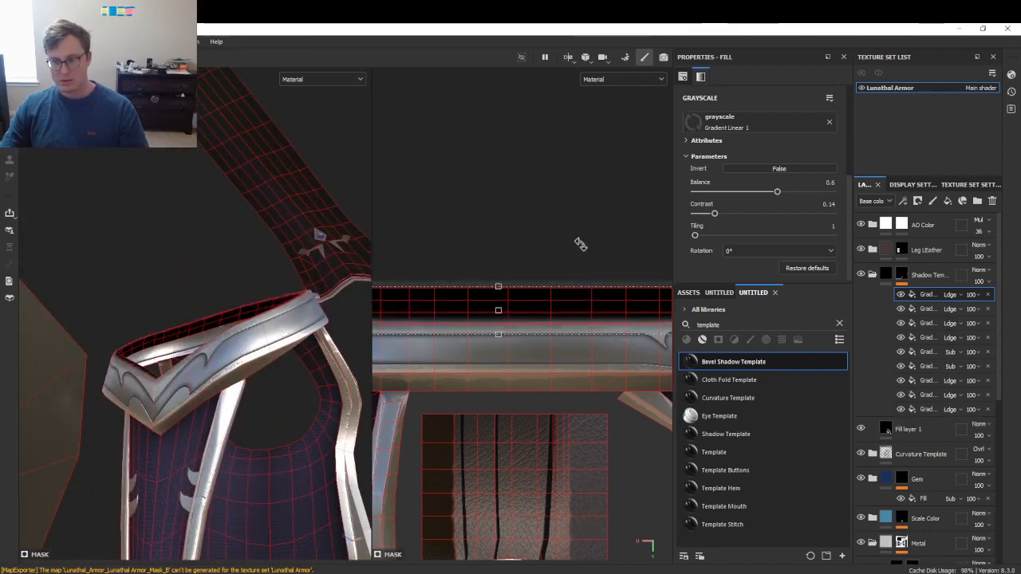
left_click_drag(581, 244, 465, 455, "shift")
scroll(499, 389, "down", 3)
middle_click_drag(516, 383, 569, 374, "alt")
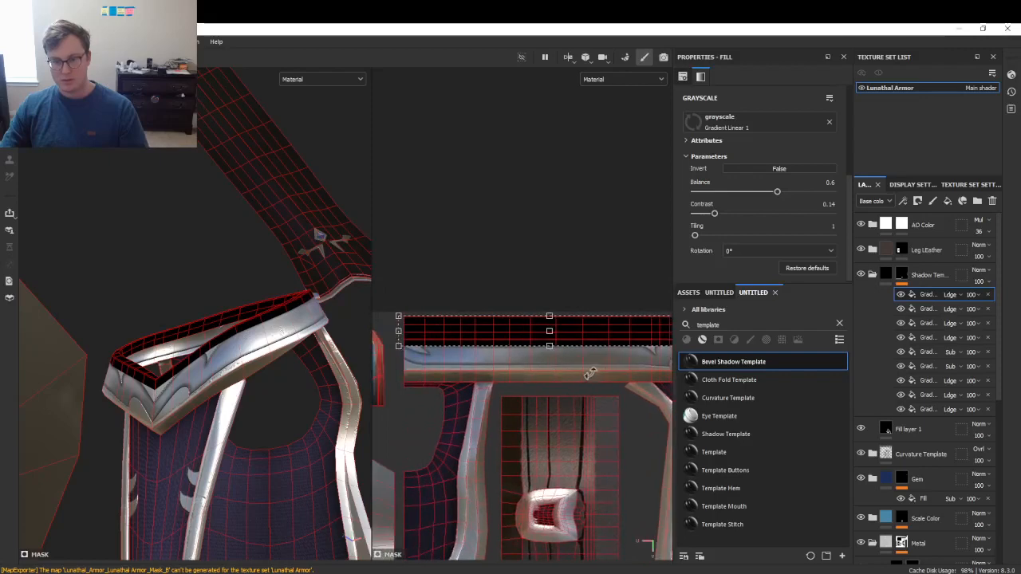
scroll(589, 367, "up", 3)
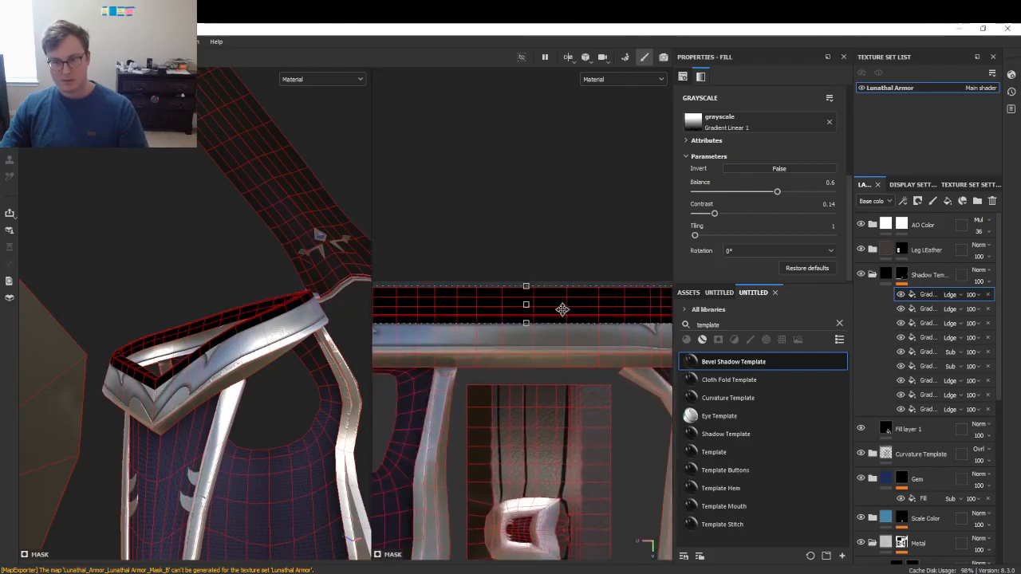
left_click_drag(562, 310, 563, 349)
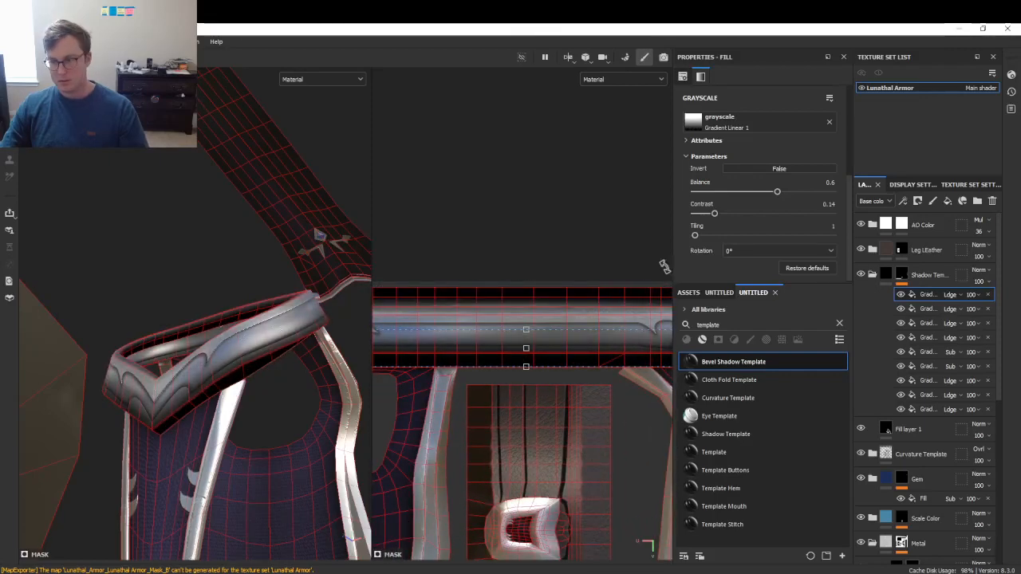
- Change the lower-edge gradient to Gradient Linear 2 and shift and narrow it to shade the band's lower rim
left_click(760, 127)
left_click(778, 233)
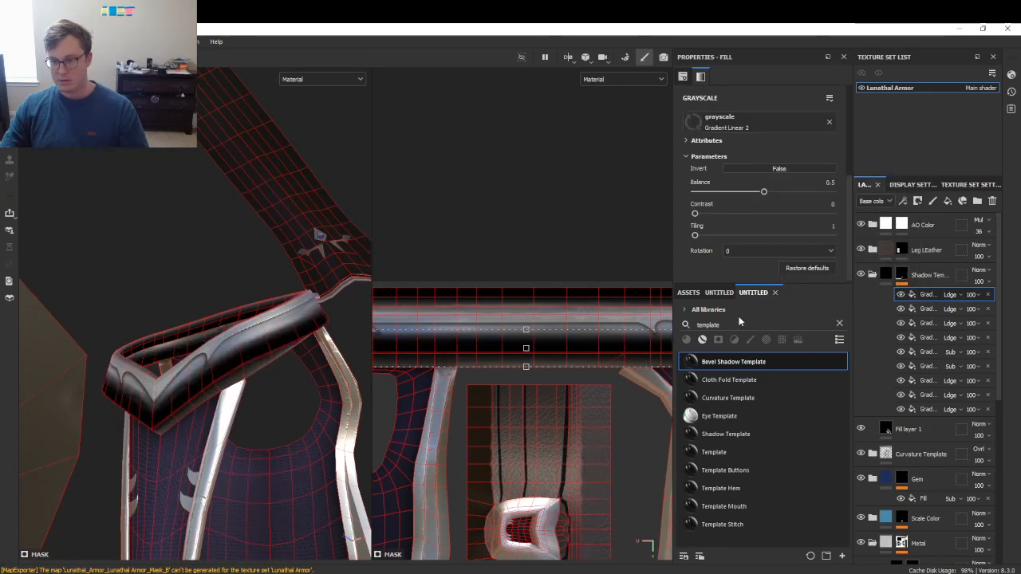
left_click_drag(575, 339, 570, 363)
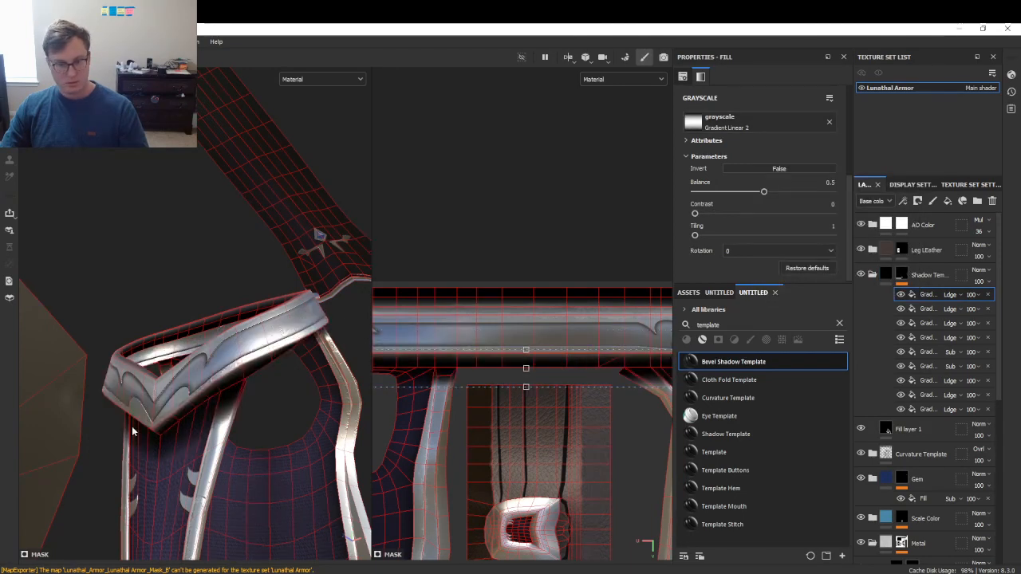
left_click_drag(134, 431, 163, 420, "alt")
scroll(526, 378, "up", 4)
left_click_drag(520, 392, 520, 341)
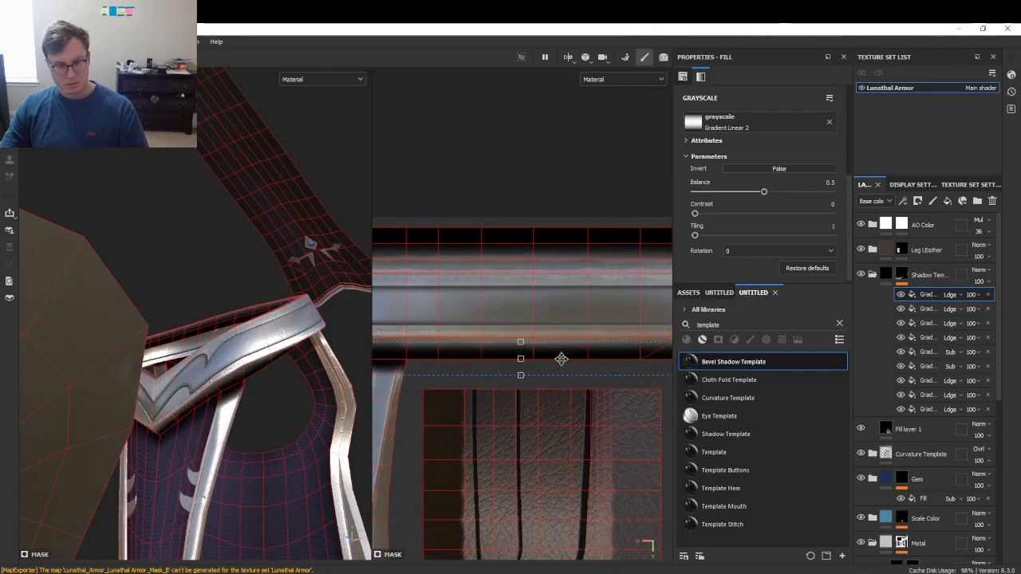
- Set the lower gradient's Balance to 0.25, extend it below the metal band and raise it slightly over the rim
left_click_drag(319, 422, 261, 401, "alt")
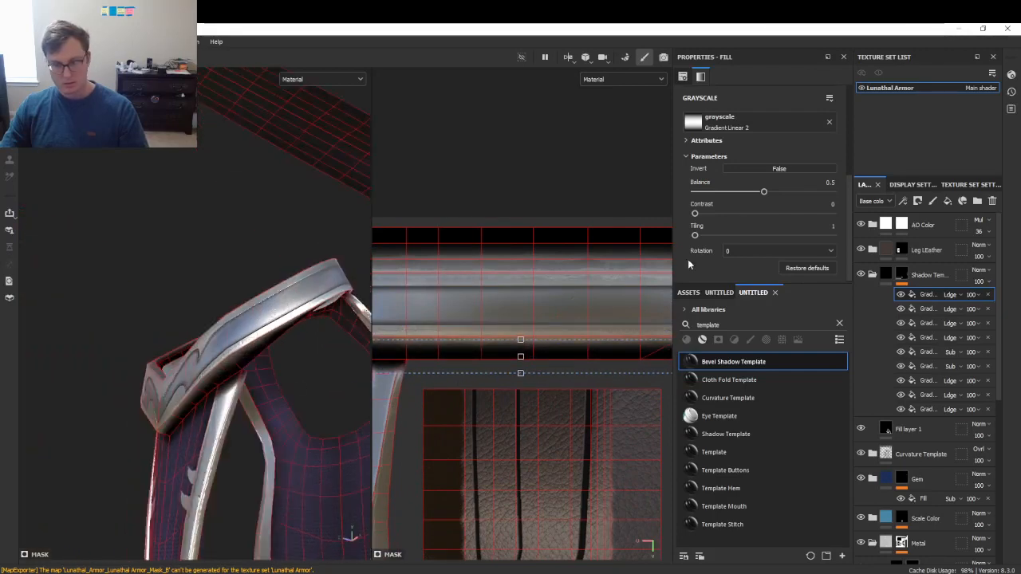
mouse_move(756, 193)
left_mouse_down()
mouse_move(706, 194)
mouse_move(730, 192)
left_mouse_up()
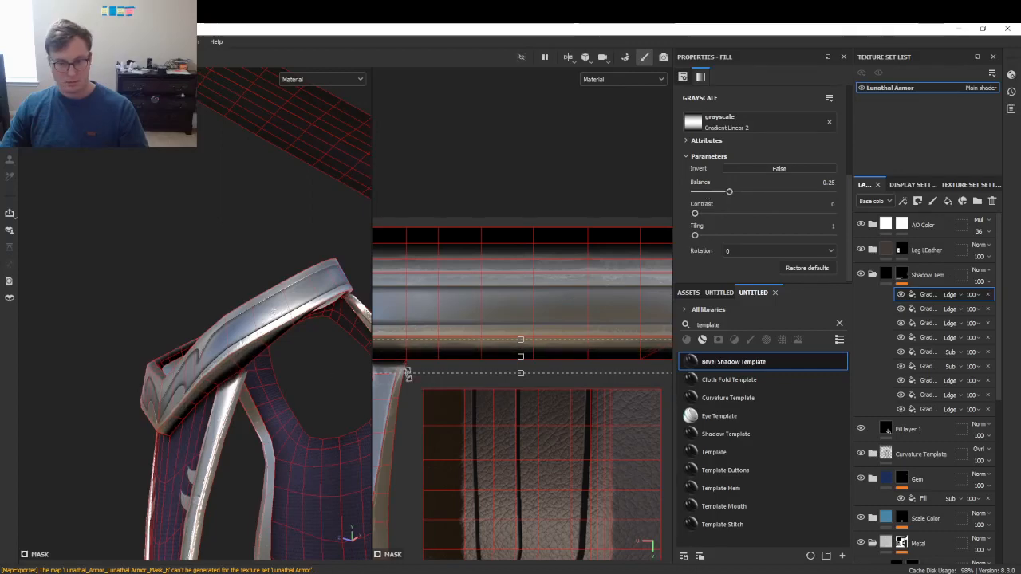
left_click_drag(359, 367, 281, 365, "alt")
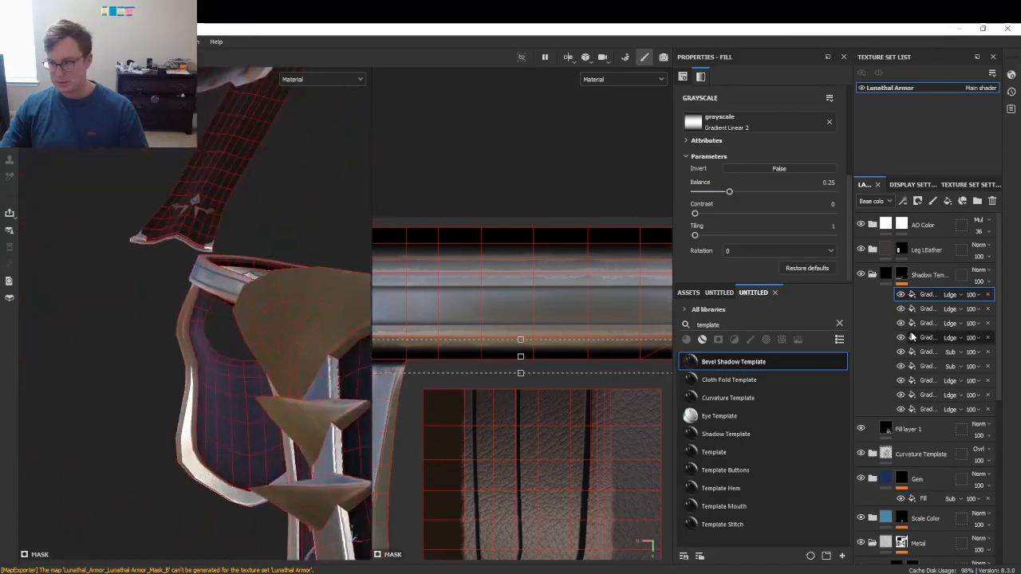
left_click_drag(520, 372, 512, 426)
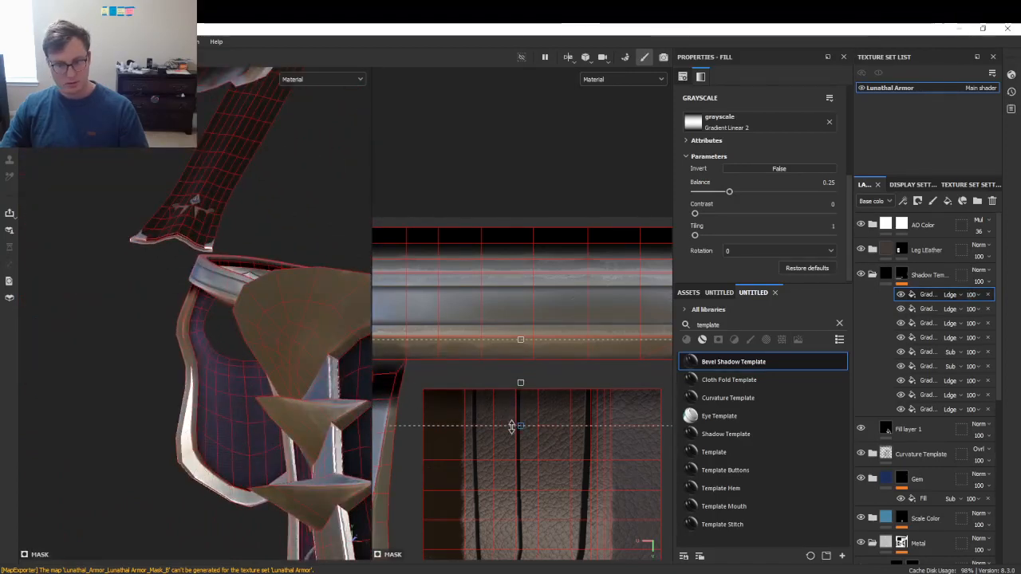
left_click_drag(520, 342, 536, 357)
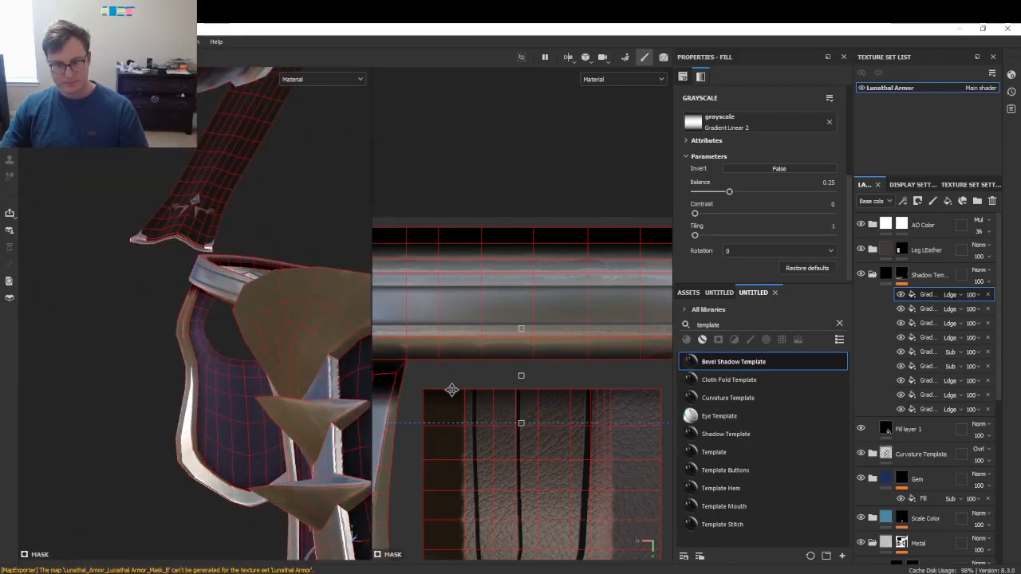
- Change the band's lower-edge gradient to Gradient Linear 1, move it up onto the lower rim and narrow it to the rim's height
left_click_drag(356, 363, 237, 419, "alt")
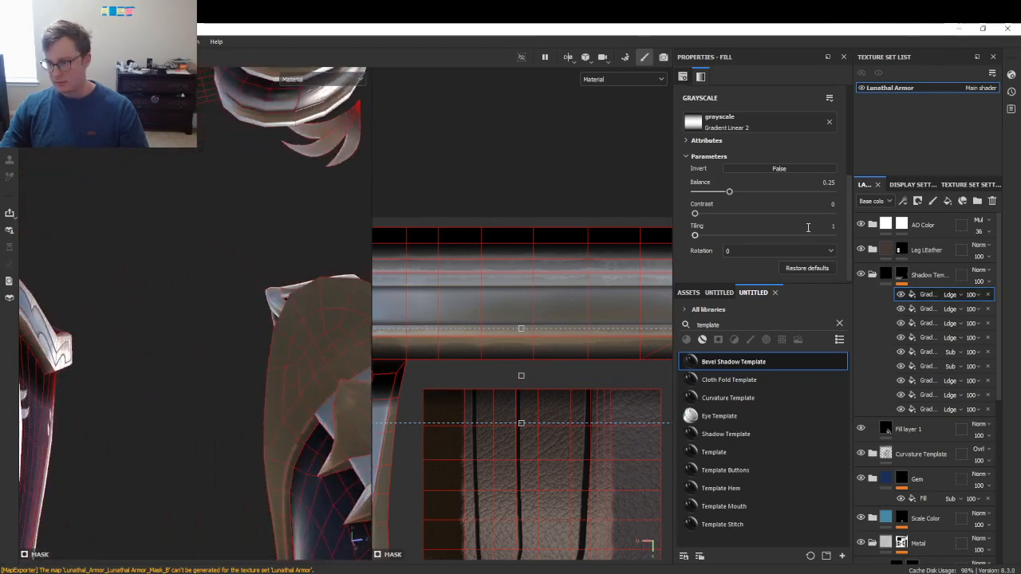
left_click(763, 122)
left_click(833, 267)
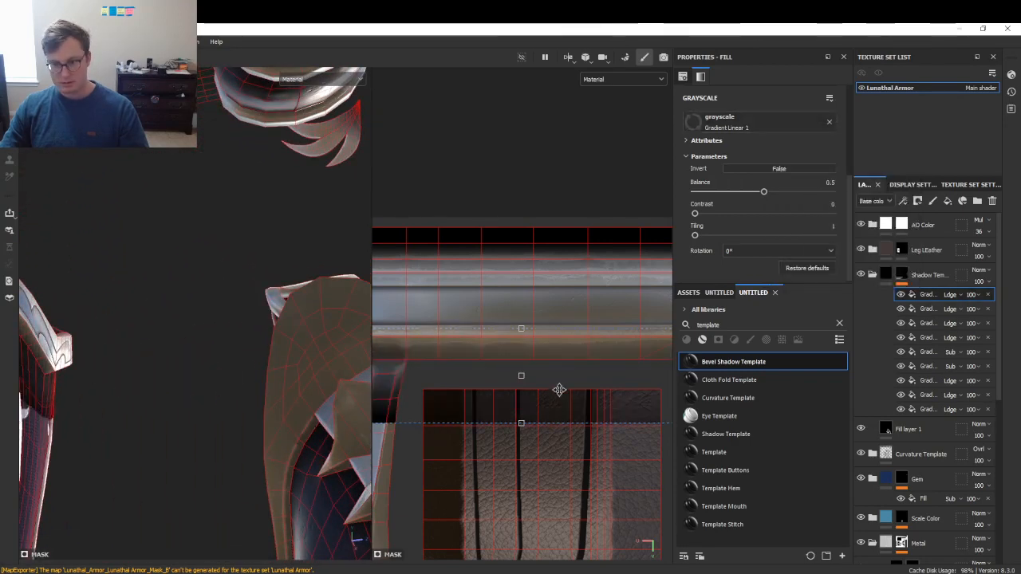
left_click_drag(558, 401, 558, 341)
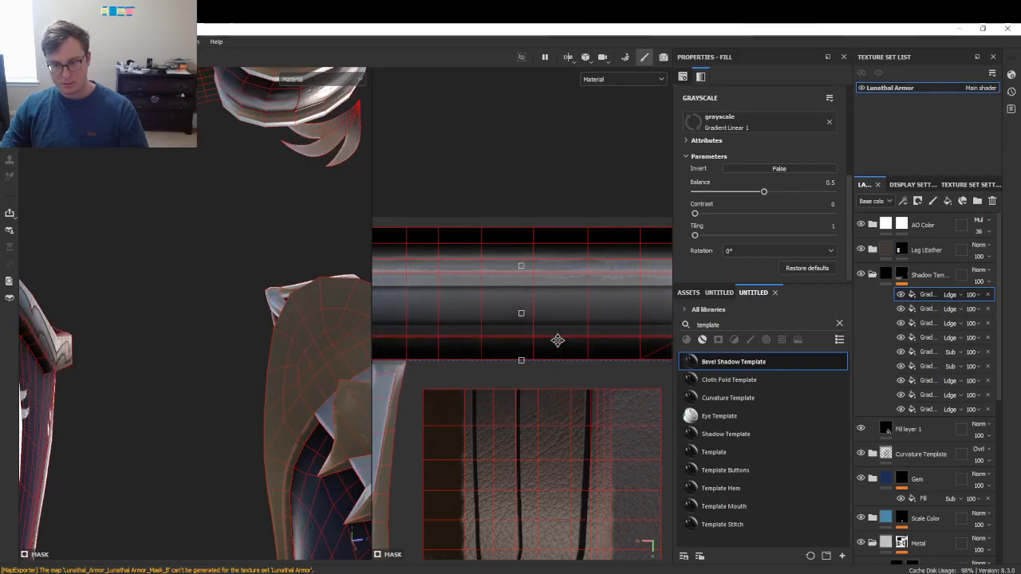
left_click_drag(526, 274, 520, 335)
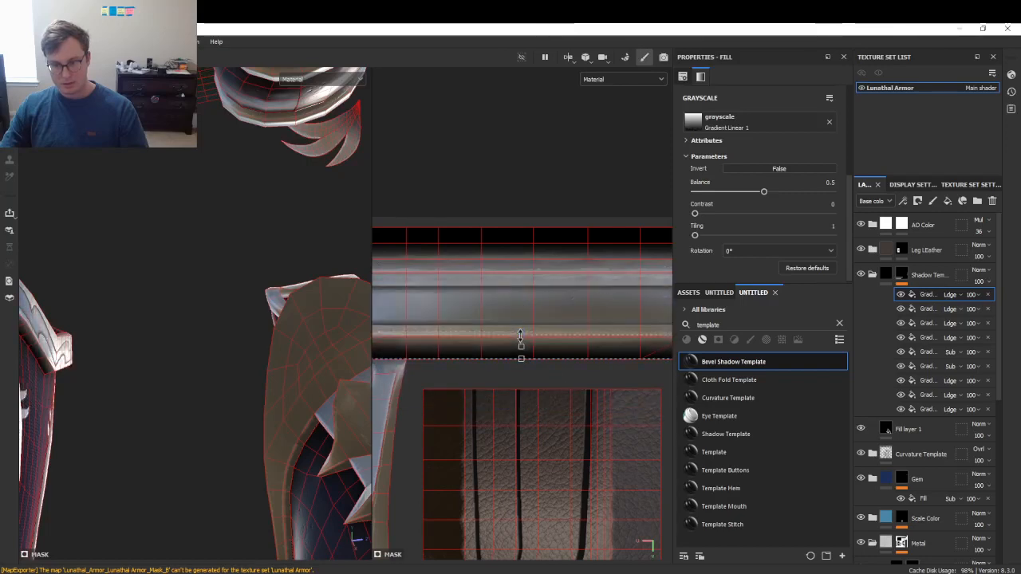
- Duplicate the rim gradient, turn it upside down and place it just below the metal band's lower edge
left_click_drag(116, 340, 192, 377, "alt")
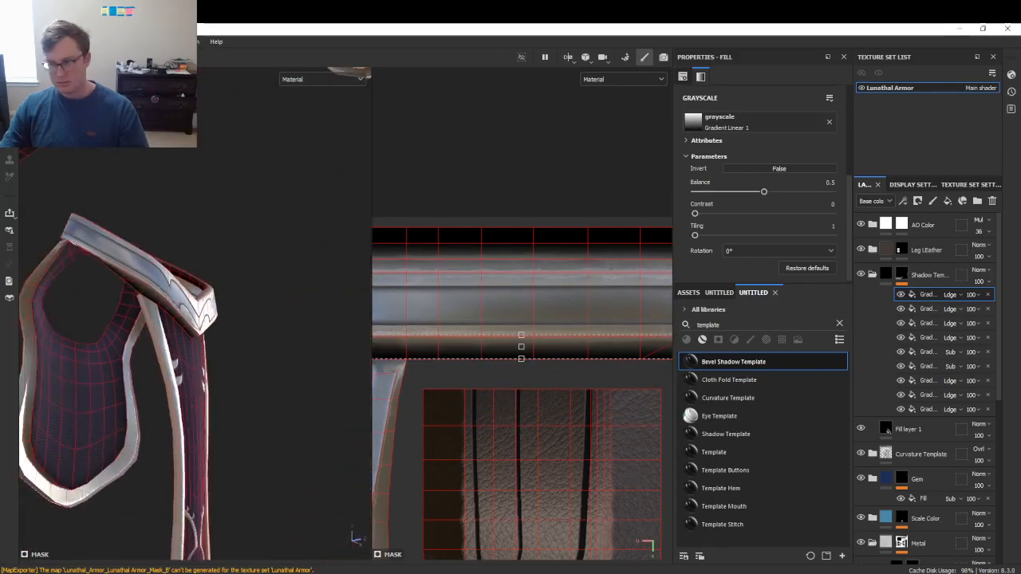
key("ctrl+d")
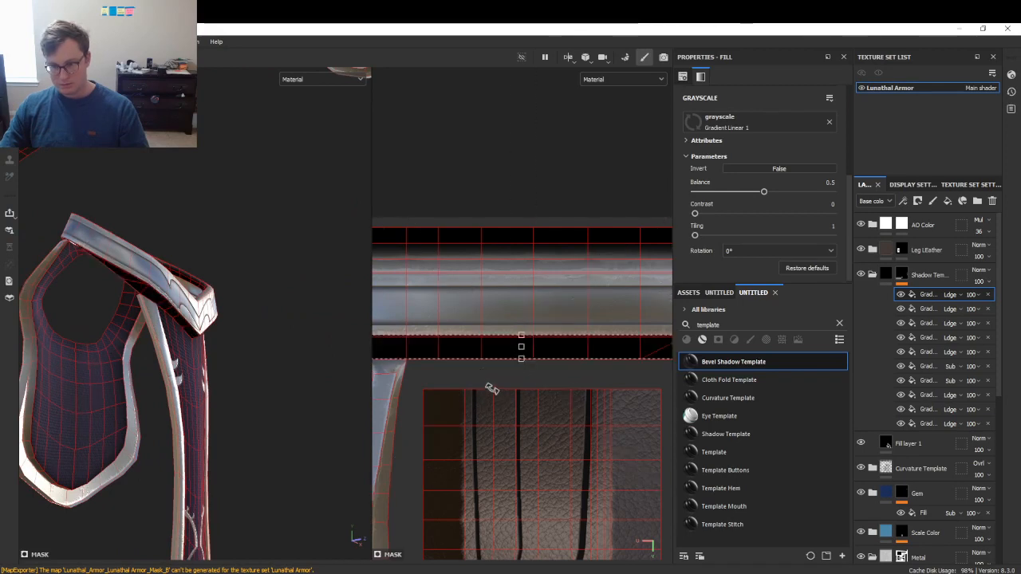
mouse_move(556, 347)
left_mouse_down()
mouse_move(555, 370)
mouse_move(513, 391)
mouse_move(508, 422)
mouse_move(507, 406)
left_mouse_up()
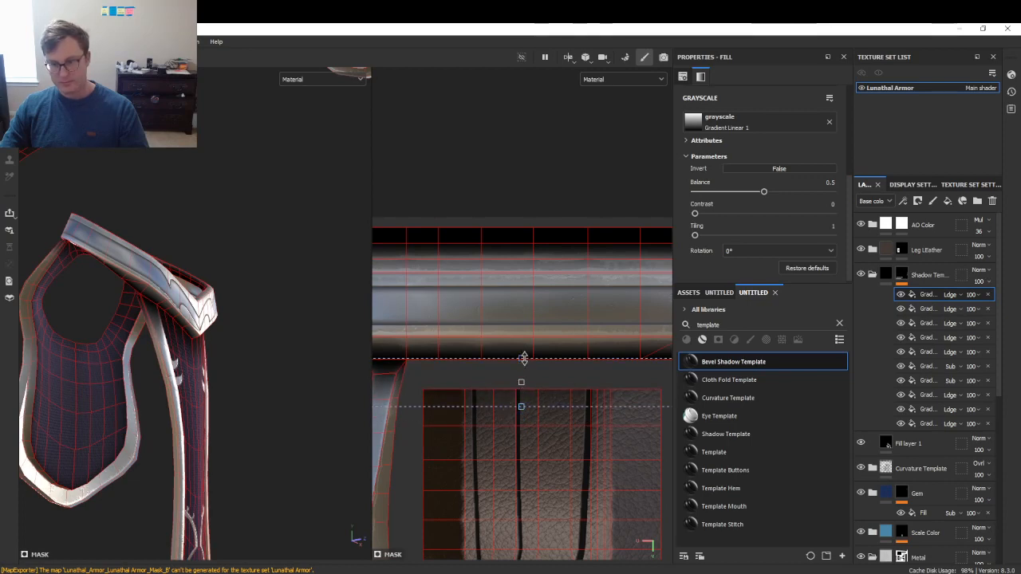
scroll(264, 319, "down", 3)
left_click_drag(263, 319, 187, 320, "alt")
scroll(471, 304, "down", 4)
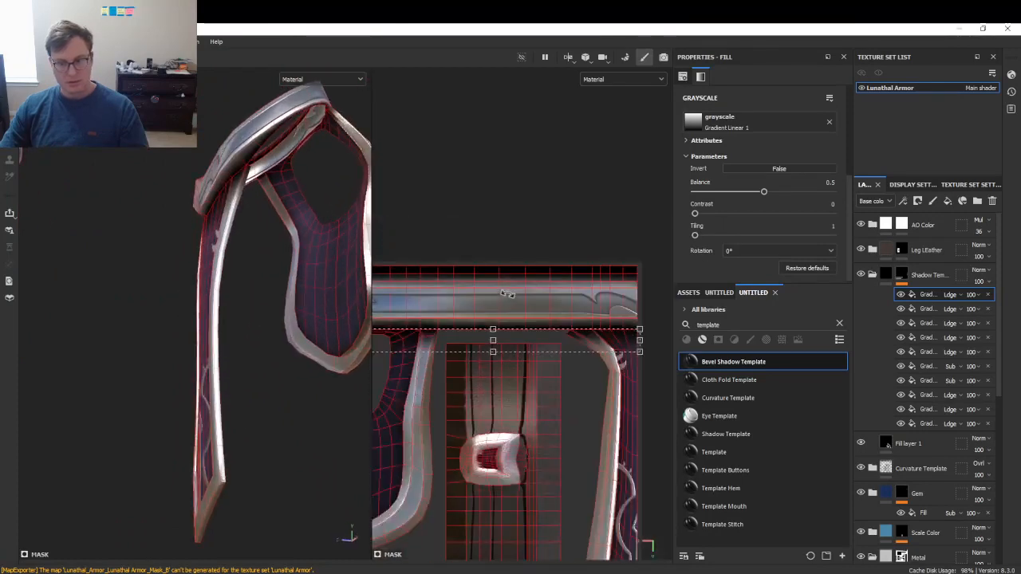
- Duplicate the flipped gradient and move the copy onto the upper metal trim of the large sleeve panel
scroll(507, 294, "down", 2)
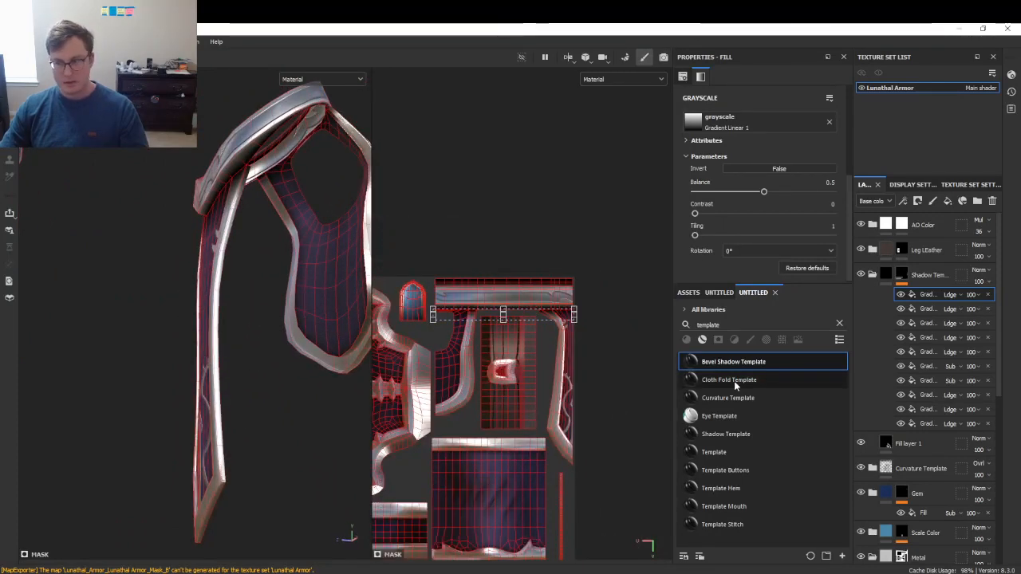
middle_click_drag(518, 421, 586, 335, "alt")
key("ctrl+d")
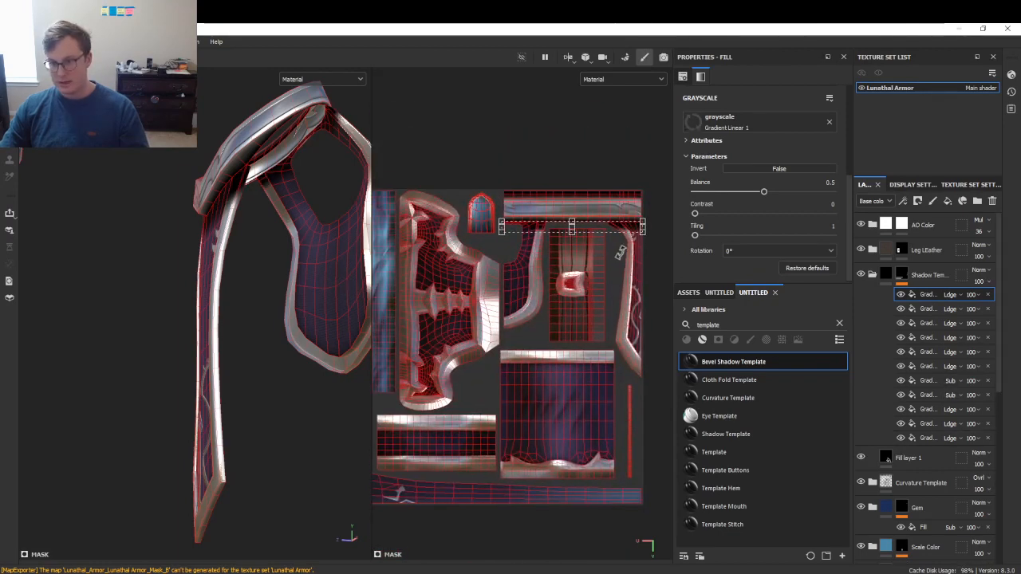
scroll(603, 249, "up", 2)
left_click_drag(597, 220, 602, 397)
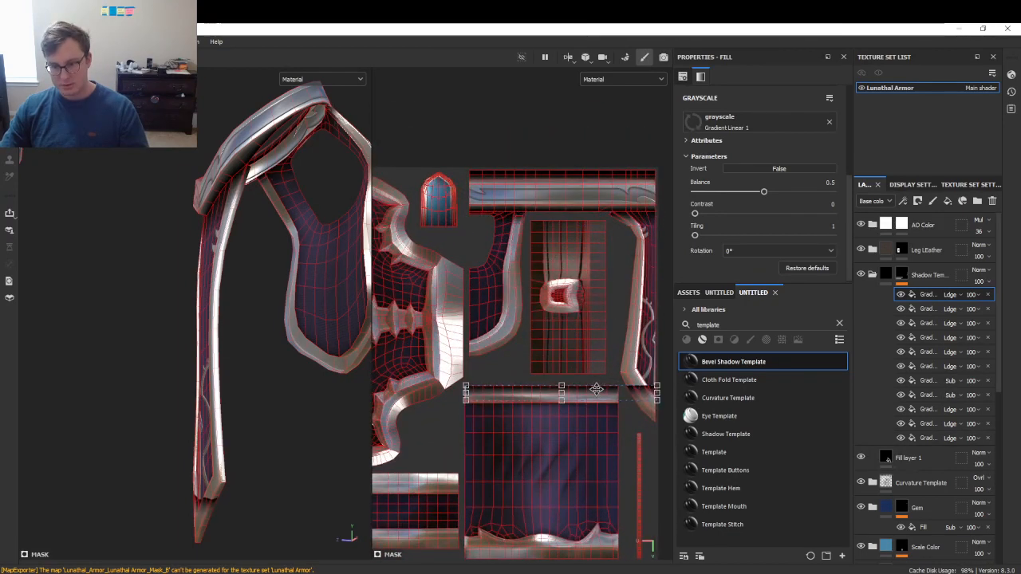
scroll(594, 407, "up", 2)
middle_click_drag(586, 417, 641, 374, "alt")
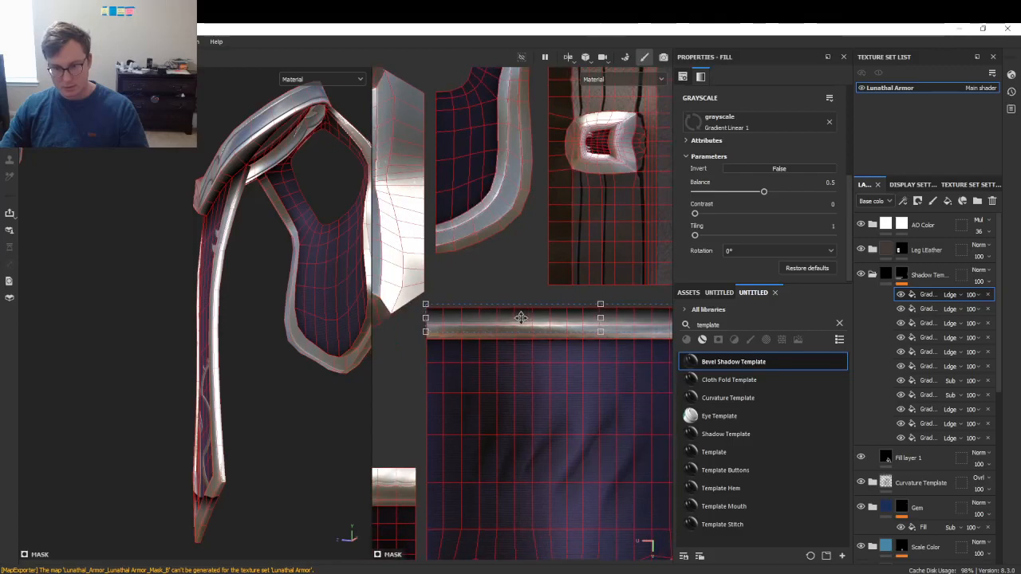
- Narrow the copied gradient to the sleeve panel's width and bring its upper edge down to the trim's top
middle_click_drag(521, 318, 390, 310, "alt")
left_click_drag(644, 310, 581, 309)
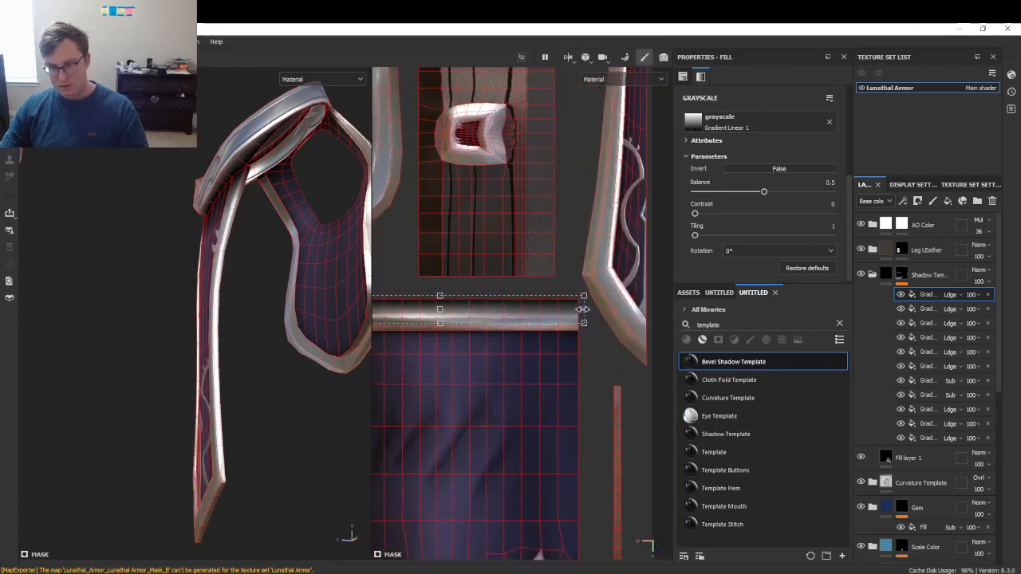
scroll(483, 337, "up", 3)
scroll(490, 319, "up", 3)
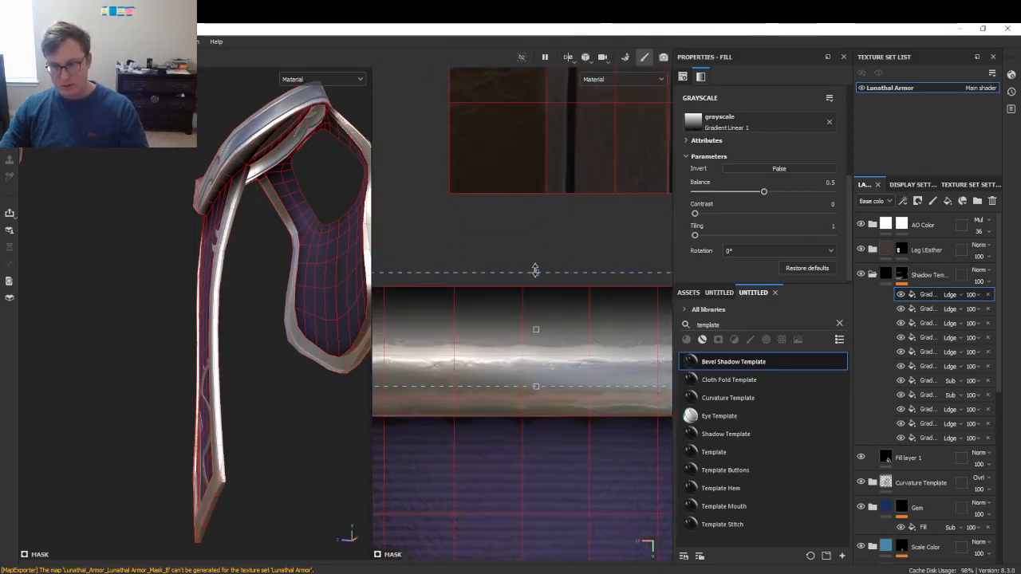
left_click_drag(536, 279, 536, 284)
scroll(267, 387, "down", 5)
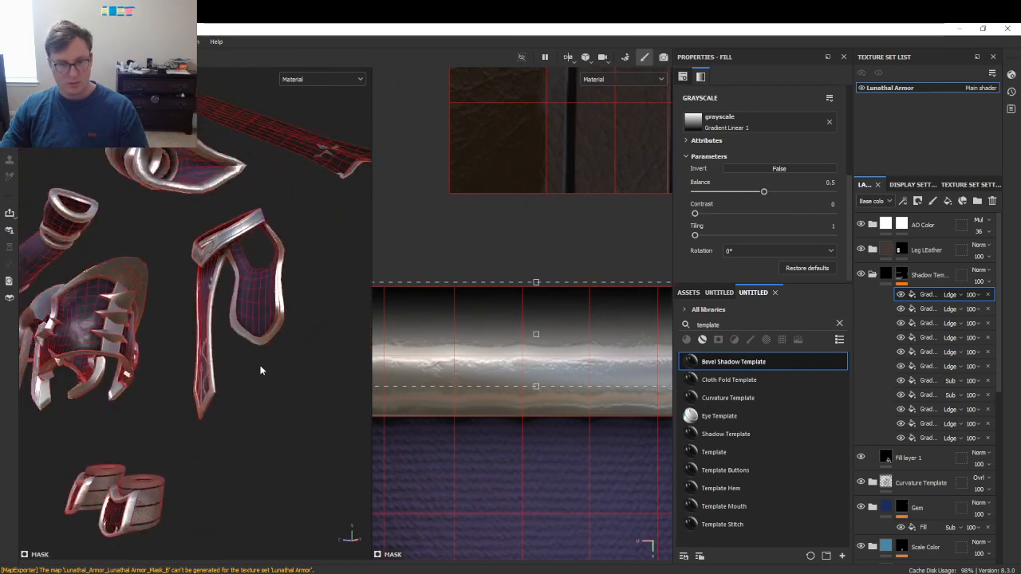
- Duplicate the upper-trim gradient, turn it upside down and place it along the trim's lower edge next to the cloth
left_click_drag(262, 370, 319, 335, "alt")
scroll(188, 367, "up", 3)
scroll(189, 353, "up", 3)
middle_click_drag(189, 353, 156, 355, "alt")
scroll(155, 356, "up", 2)
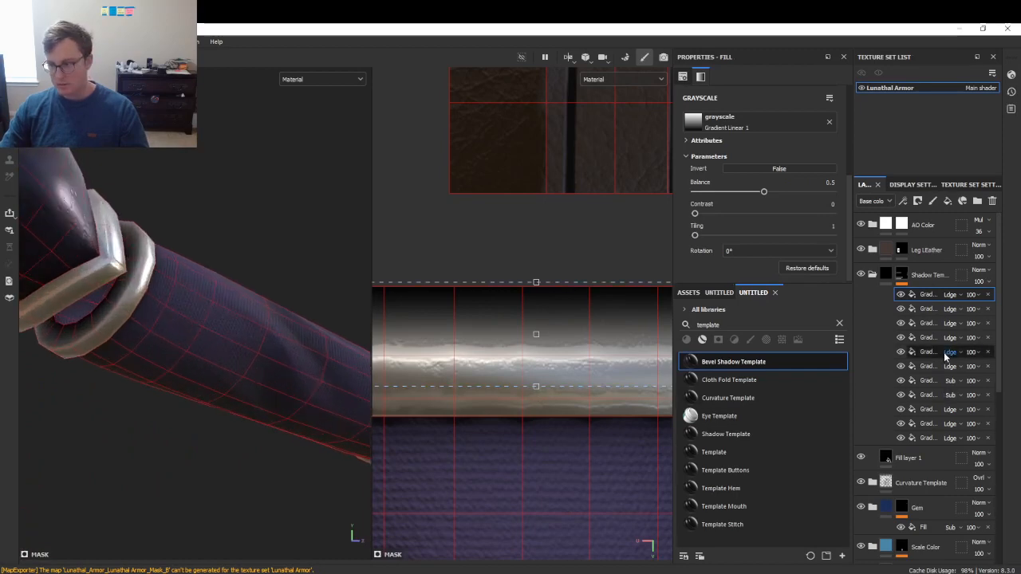
key("ctrl+d")
left_click_drag(608, 247, 454, 442, "shift")
left_click_drag(590, 357, 590, 381, "shift")
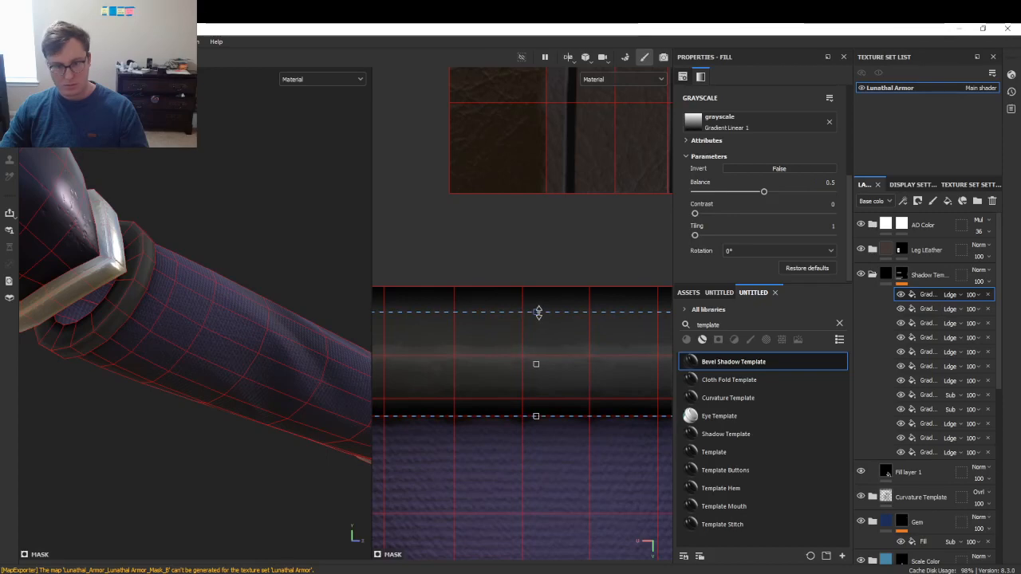
- Narrow the flipped gradient to the lower part of the trim and compare the sleeve with this gradient hidden and shown
left_click_drag(539, 313, 536, 385)
left_click_drag(264, 337, 156, 309, "alt")
left_click_drag(536, 385, 536, 381)
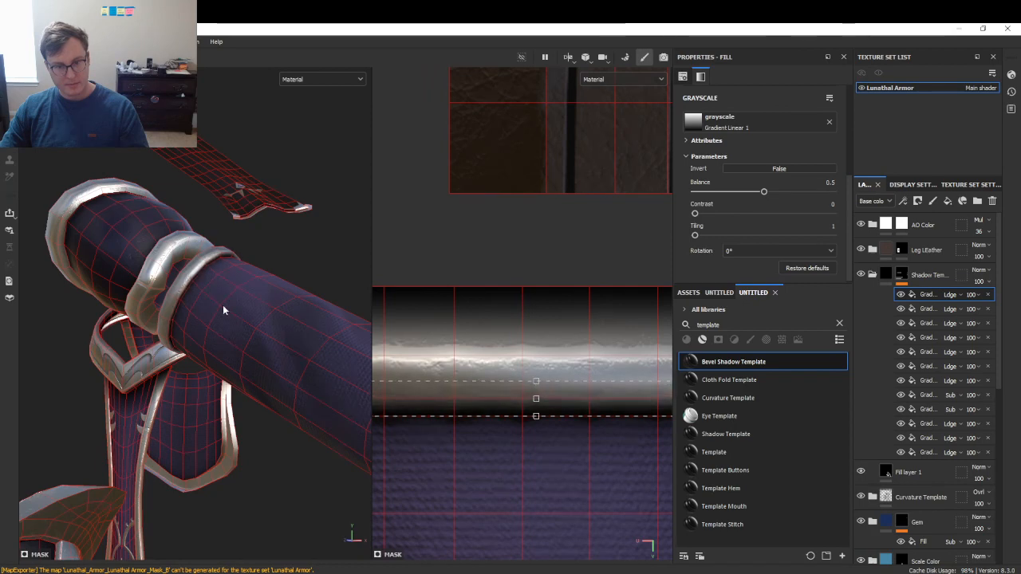
left_click_drag(224, 311, 254, 299, "alt")
left_click(901, 294)
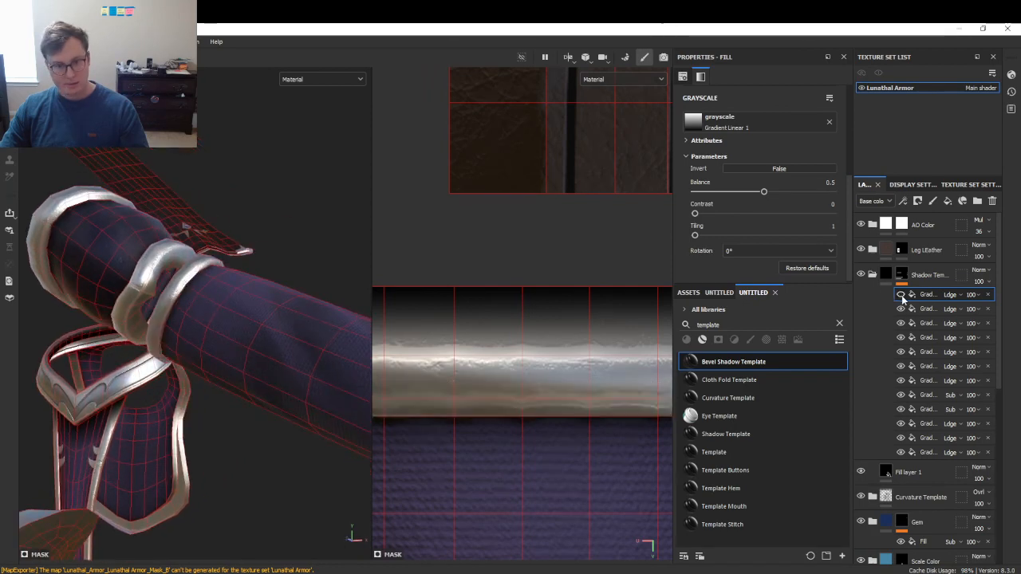
left_click(901, 294)
- Duplicate the gradient onto the sleeve panel's bottom metal trim and extend it higher up the trim and slightly past the lower edge
scroll(573, 381, "down", 5)
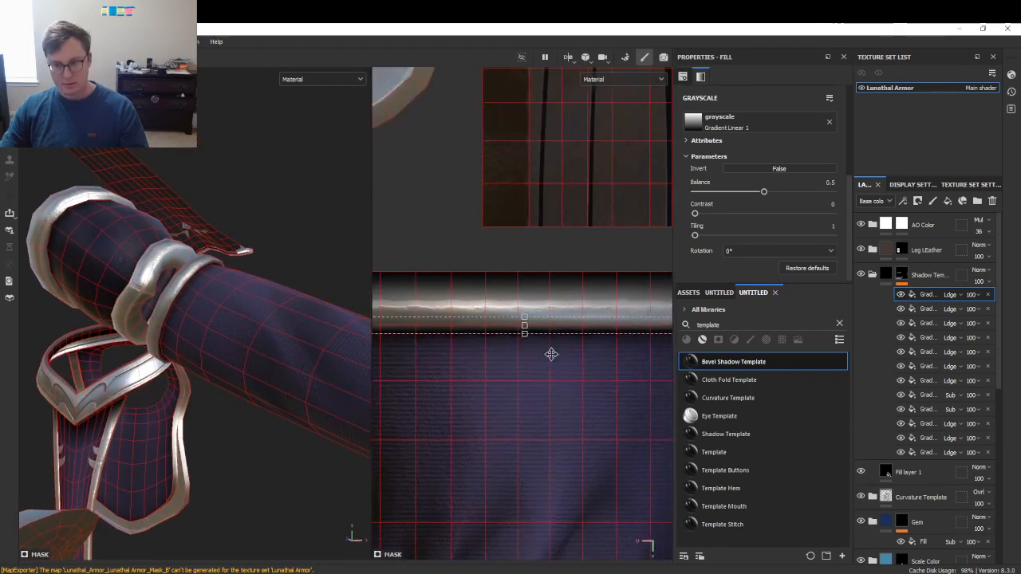
middle_click_drag(539, 369, 541, 332, "alt")
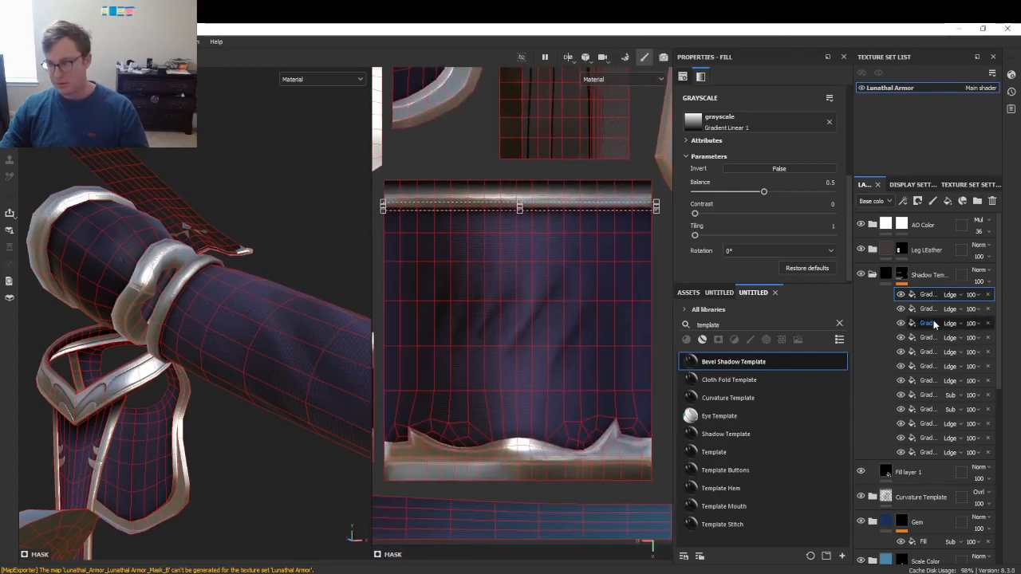
key("ctrl+d")
left_click_drag(567, 207, 567, 479)
scroll(566, 477, "up", 6)
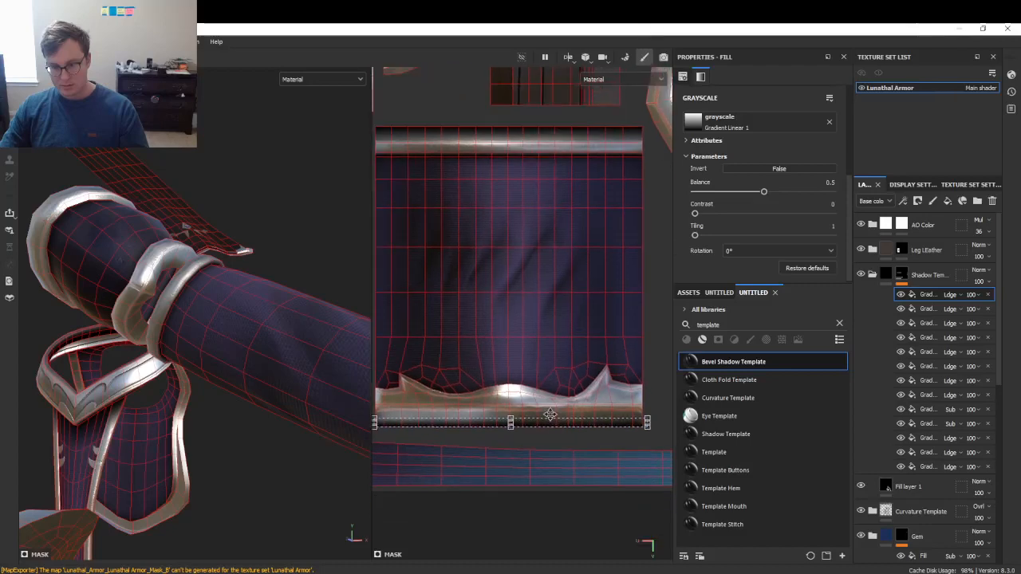
left_click_drag(256, 384, 390, 307, "alt")
left_click_drag(428, 261, 429, 214)
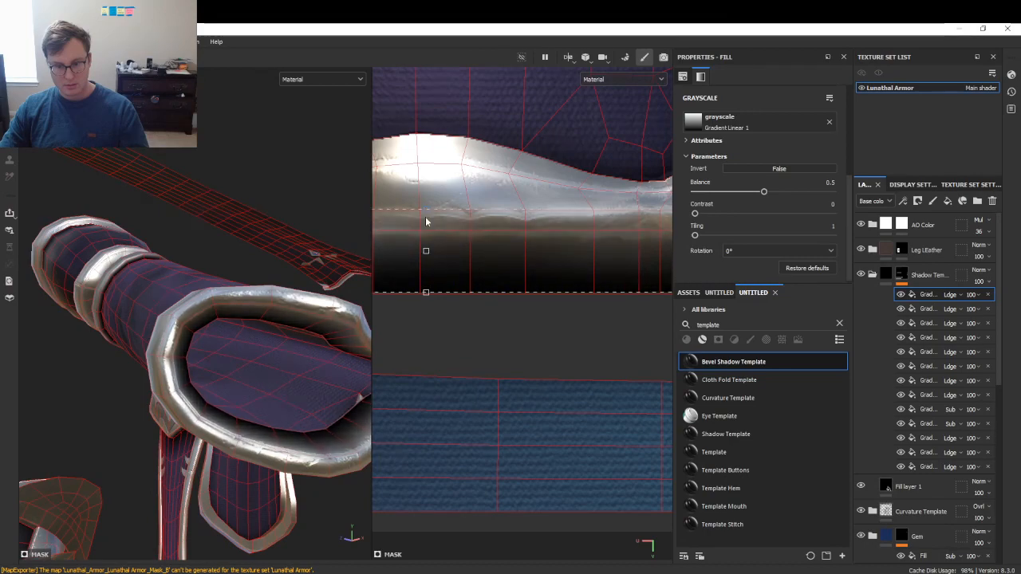
left_click_drag(239, 343, 278, 349, "alt")
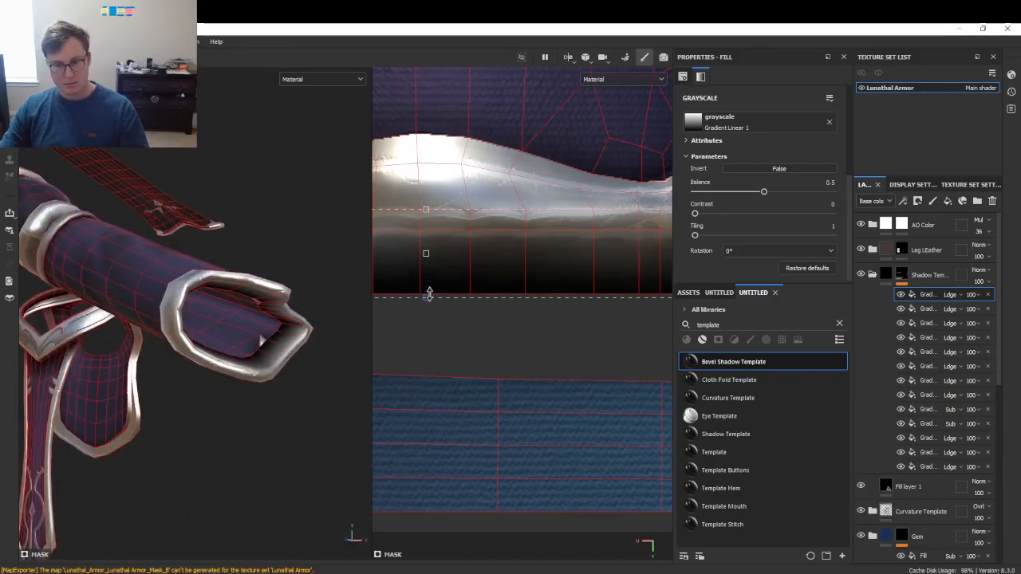
key("f")
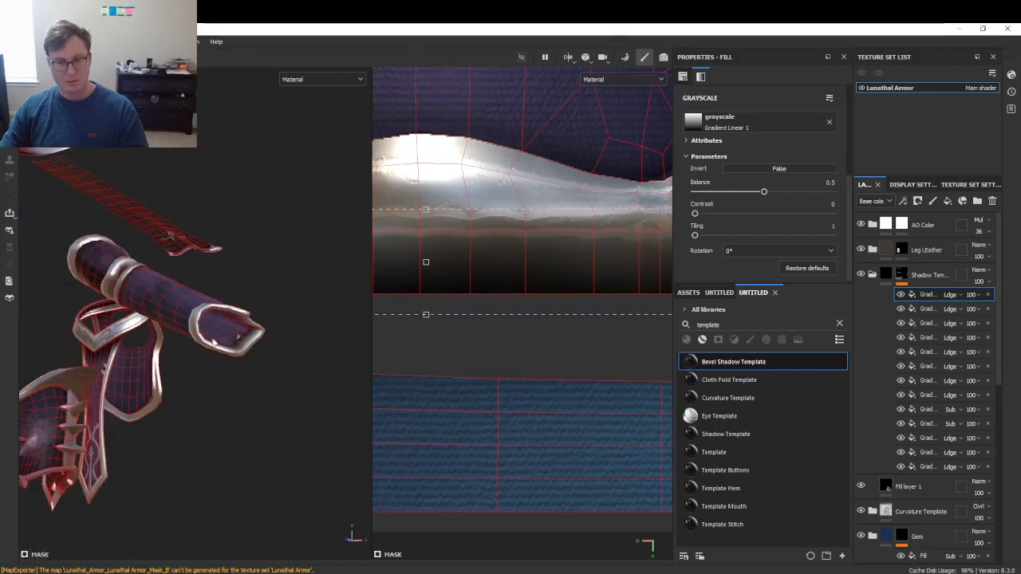
- Duplicate the bottom-trim gradient onto the lower metal trim of the neighbouring arm panel and widen it to the panel's right edge
middle_click_drag(440, 335, 548, 354)
scroll(510, 350, "down", 4)
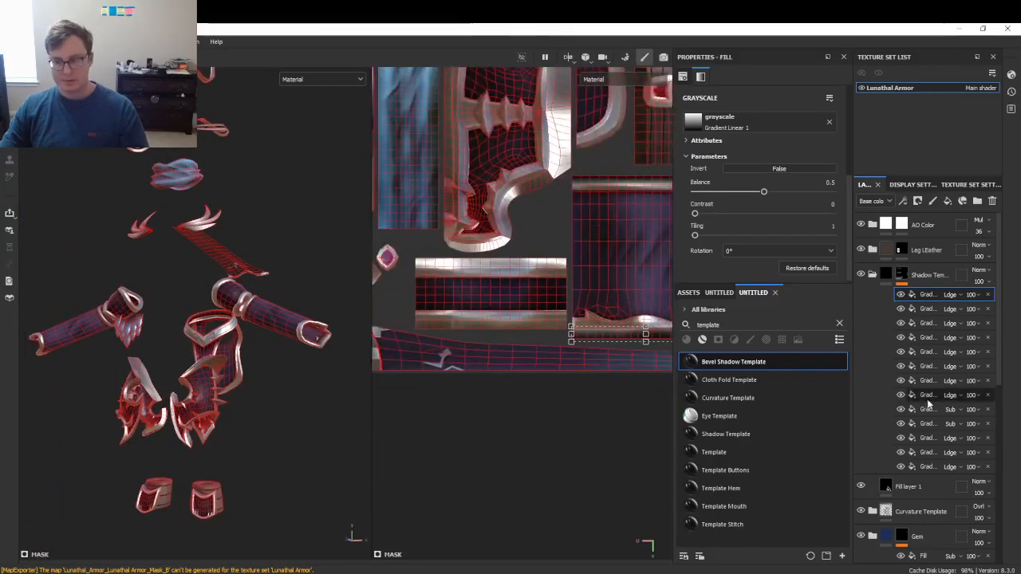
key("ctrl+d")
left_click_drag(593, 335, 464, 322)
scroll(468, 322, "up", 5)
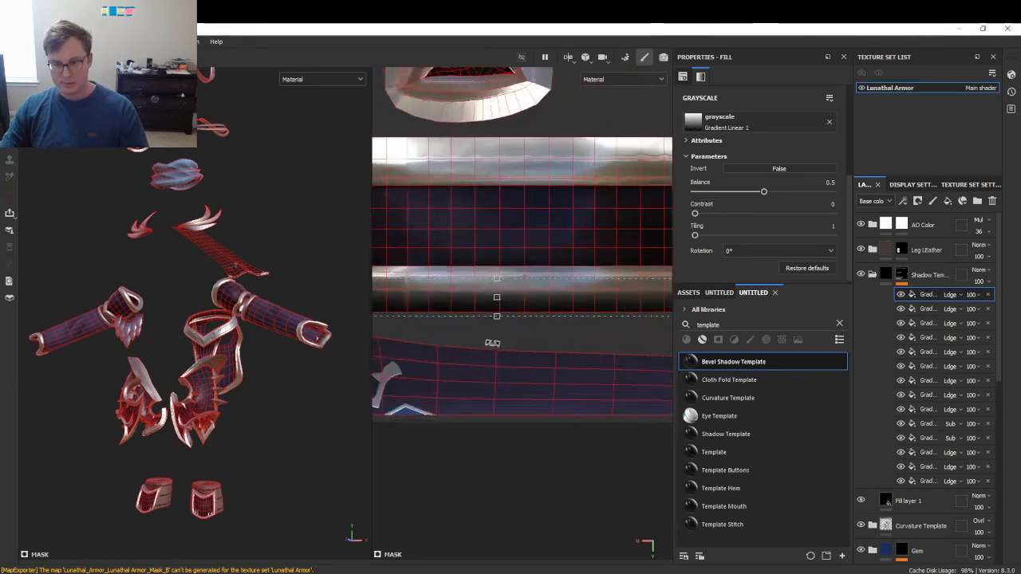
left_click_drag(606, 318, 616, 317)
scroll(262, 260, "up", 5)
middle_click_drag(263, 259, 263, 358)
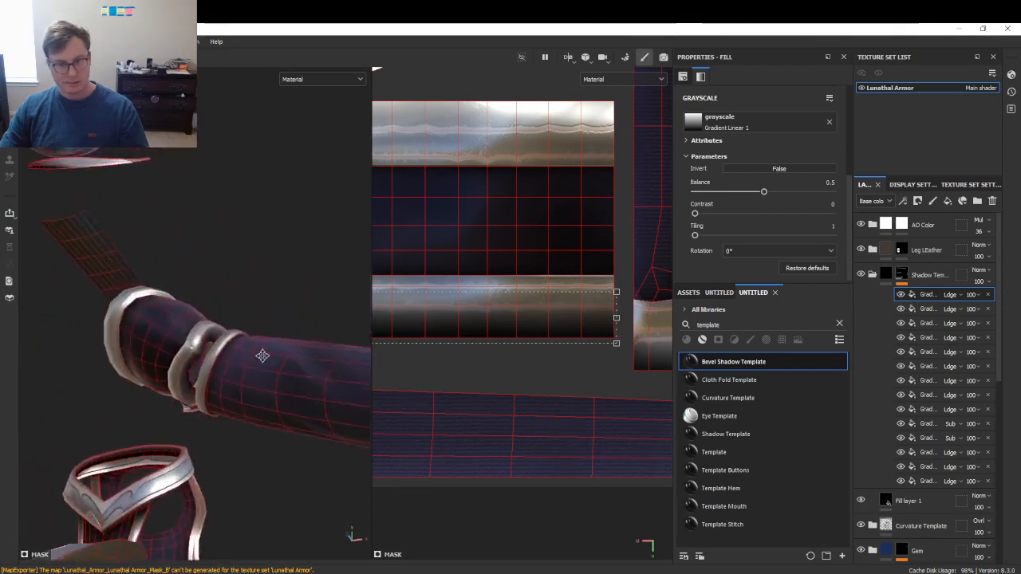
- Duplicate the arm panel's lower gradient, turn it upside down and place it on the panel's upper metal trim
middle_click_drag(436, 326, 537, 459)
left_click_drag(538, 459, 565, 240, "shift")
left_click_drag(596, 199, 345, 437, "shift")
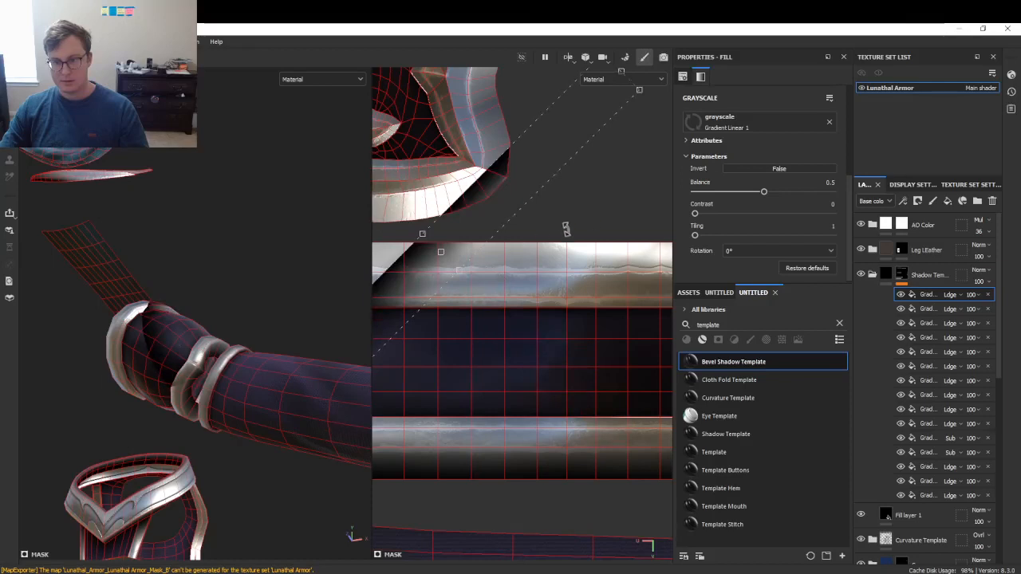
left_click_drag(566, 229, 548, 305, "shift")
middle_click_drag(574, 301, 487, 342, "alt")
left_click_drag(500, 321, 506, 314, "shift")
- Align the upper-trim gradient with the arm panel's left edge and lower it slightly over the trim
middle_click_drag(389, 339, 732, 331, "alt")
middle_click_drag(529, 349, 469, 366, "alt")
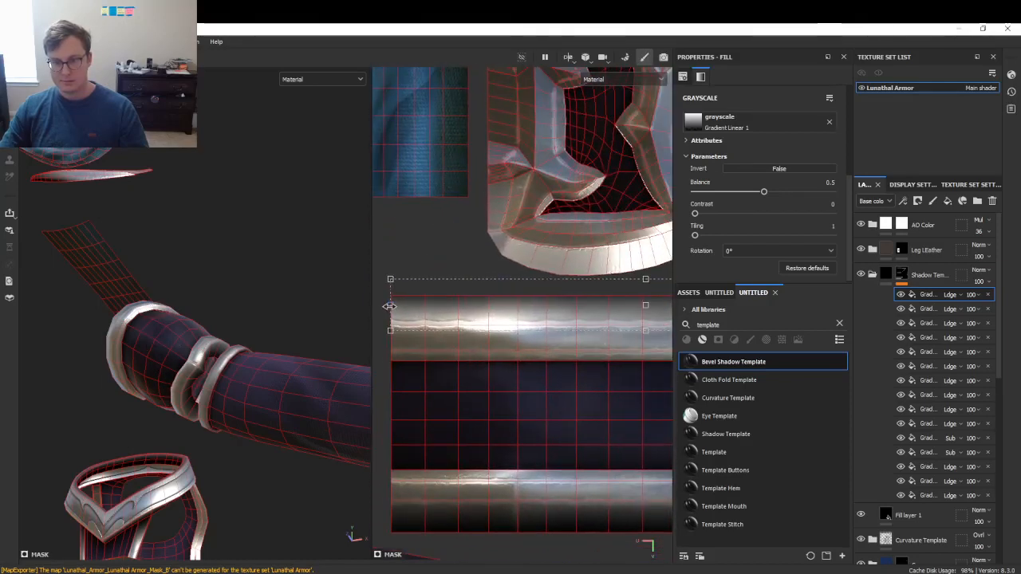
middle_click_drag(498, 311, 488, 314, "alt")
left_click_drag(575, 298, 575, 310, "shift")
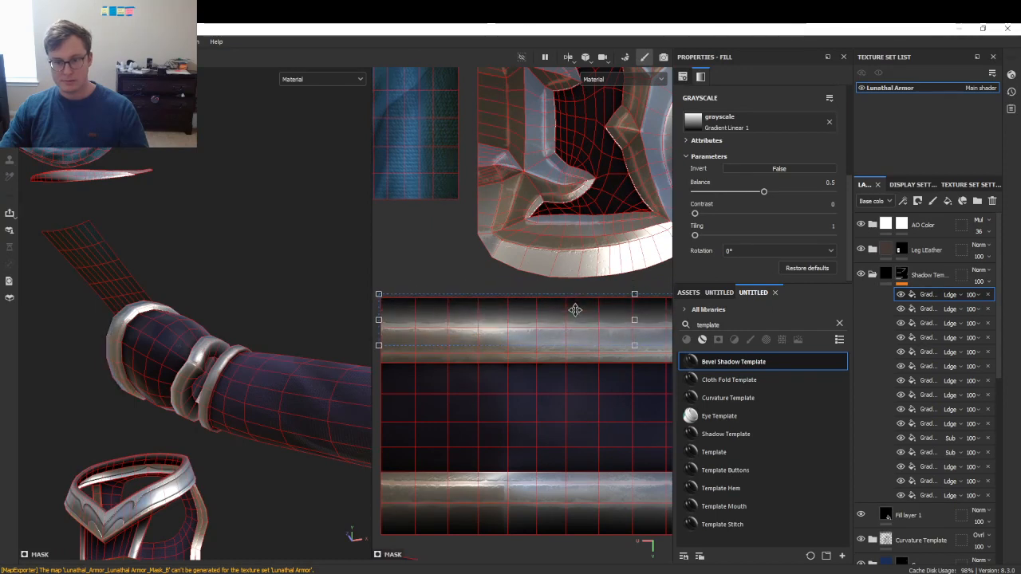
left_click_drag(136, 356, 256, 360, "alt")
key("f")
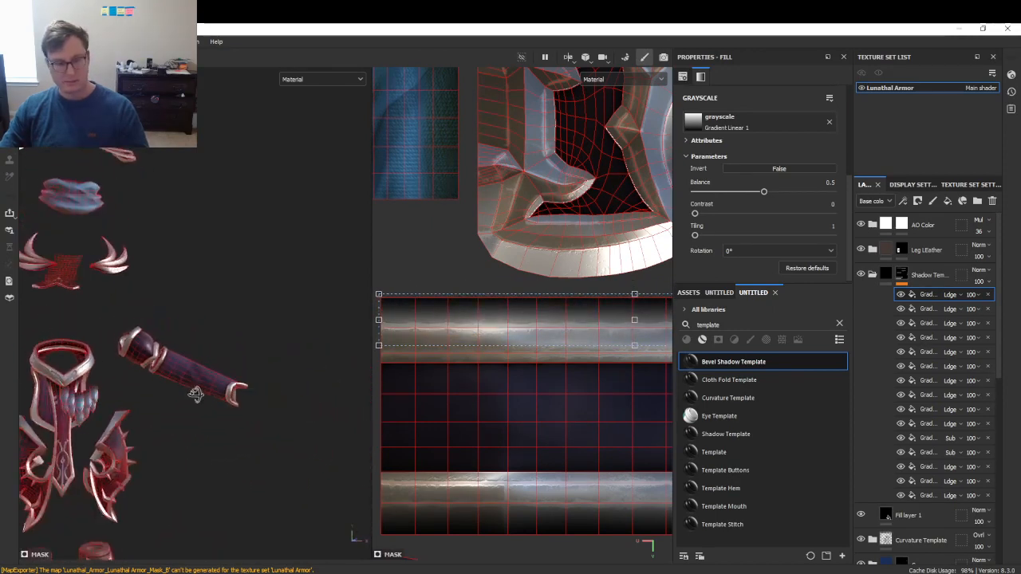
- Duplicate the arm panel's upper-trim gradient and rotate the copy upright
scroll(219, 379, "up", 5)
scroll(521, 316, "down", 2)
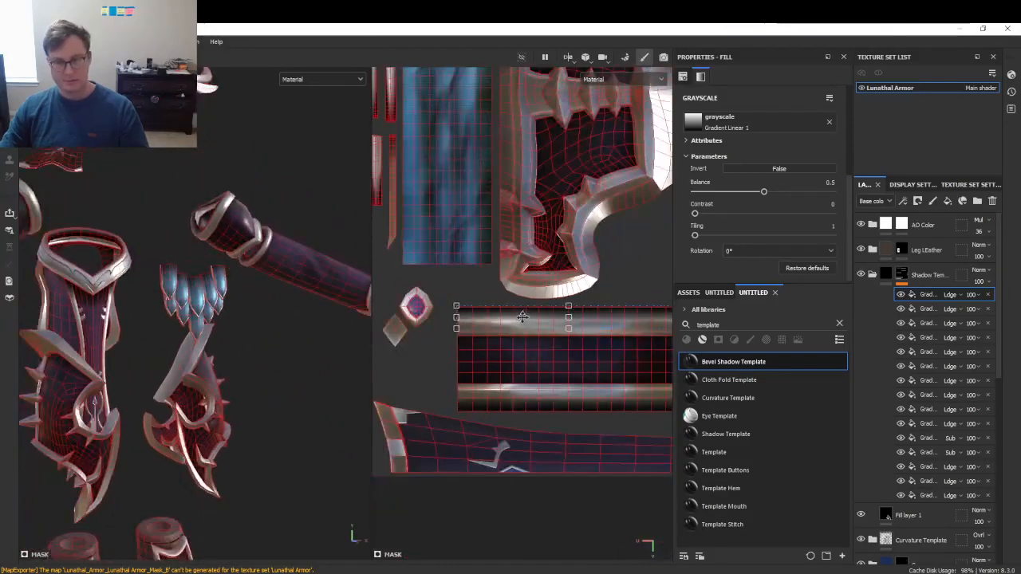
middle_click_drag(559, 277, 500, 441, "alt")
right_click_drag(500, 441, 503, 367, "alt")
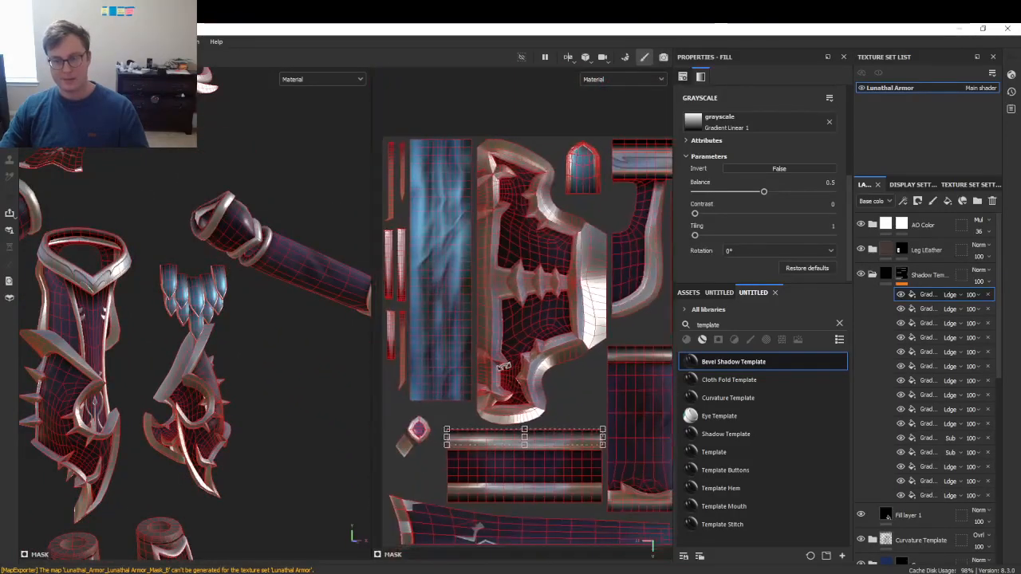
key("ctrl+d")
left_click_drag(572, 404, 417, 404)
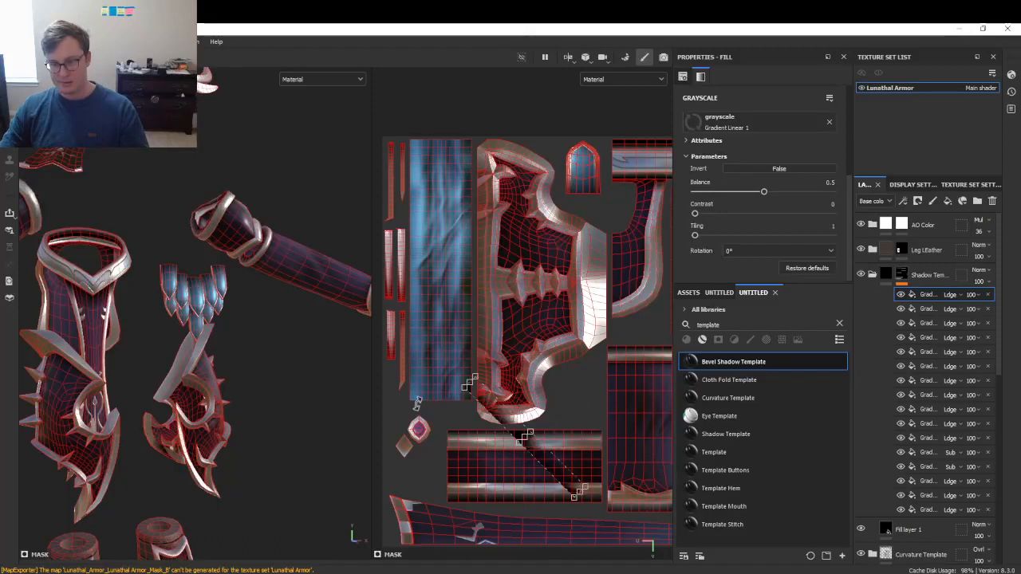
left_click_drag(580, 385, 591, 421)
- Place the upright gradient along the spiked armor panel's straight edge and stretch it over the panel's full height
left_click_drag(527, 477, 483, 252)
scroll(467, 290, "up", 2)
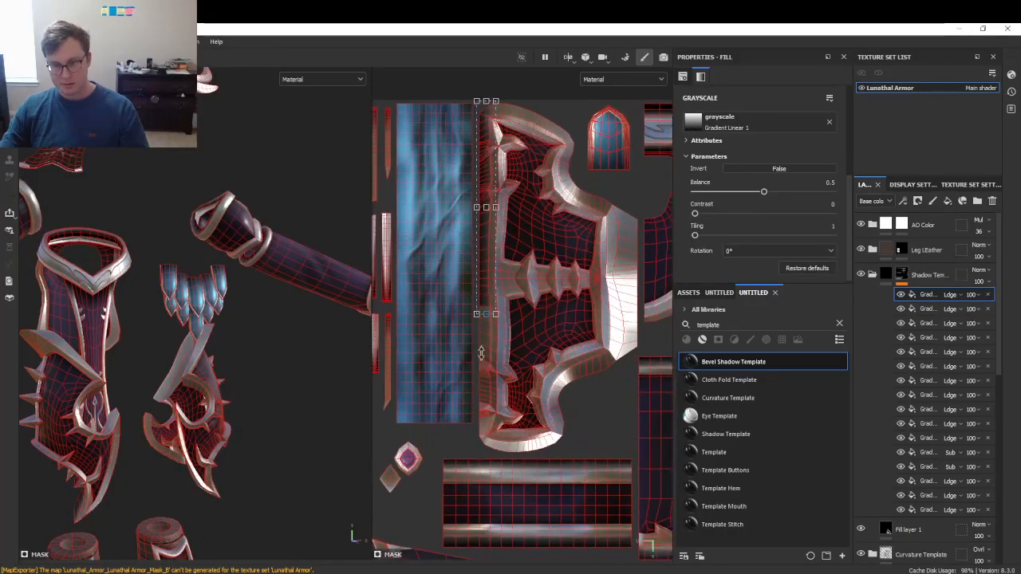
left_click_drag(481, 352, 473, 439)
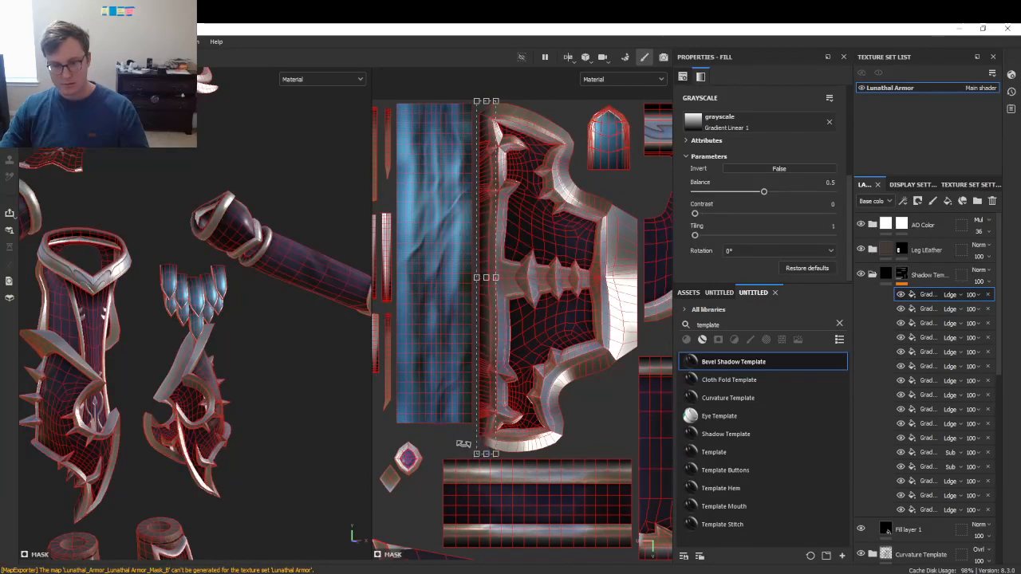
left_click_drag(149, 345, 247, 258, "alt")
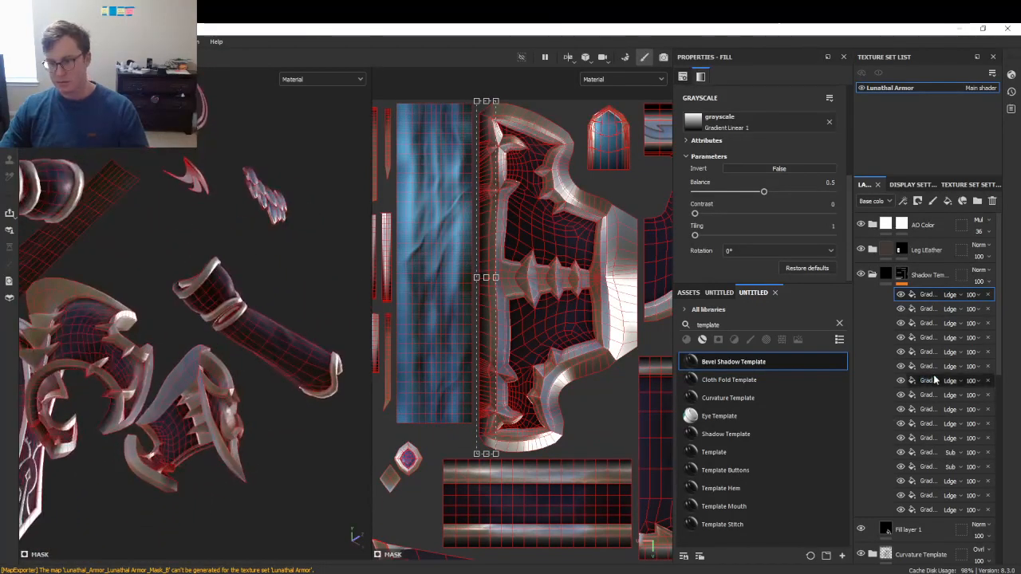
- Duplicate the straight-edge gradient, flip it onto the spiked panel's opposite metal edge and shorten both ends to fit that edge
middle_click_drag(546, 359, 529, 376)
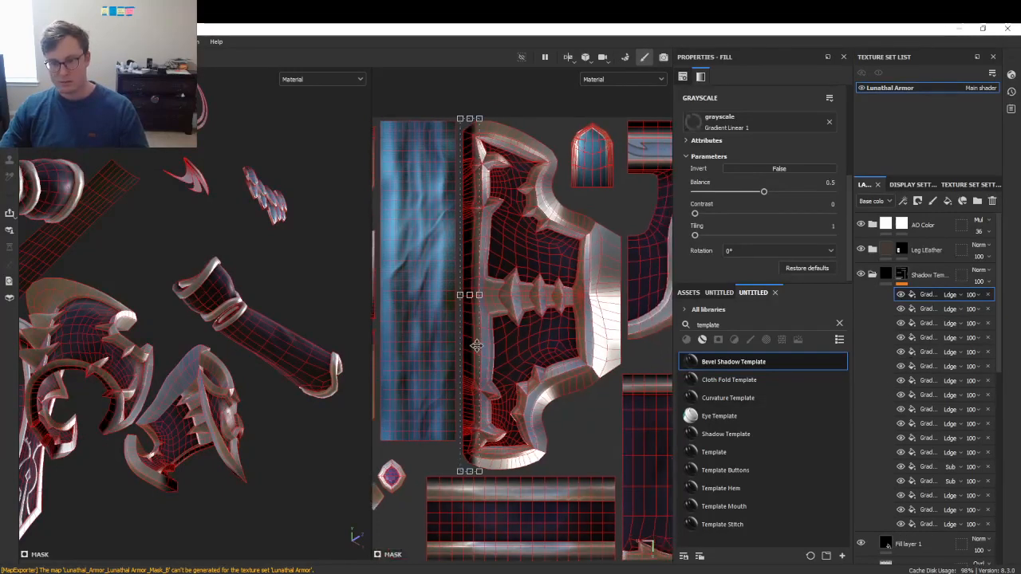
left_click_drag(476, 345, 617, 330)
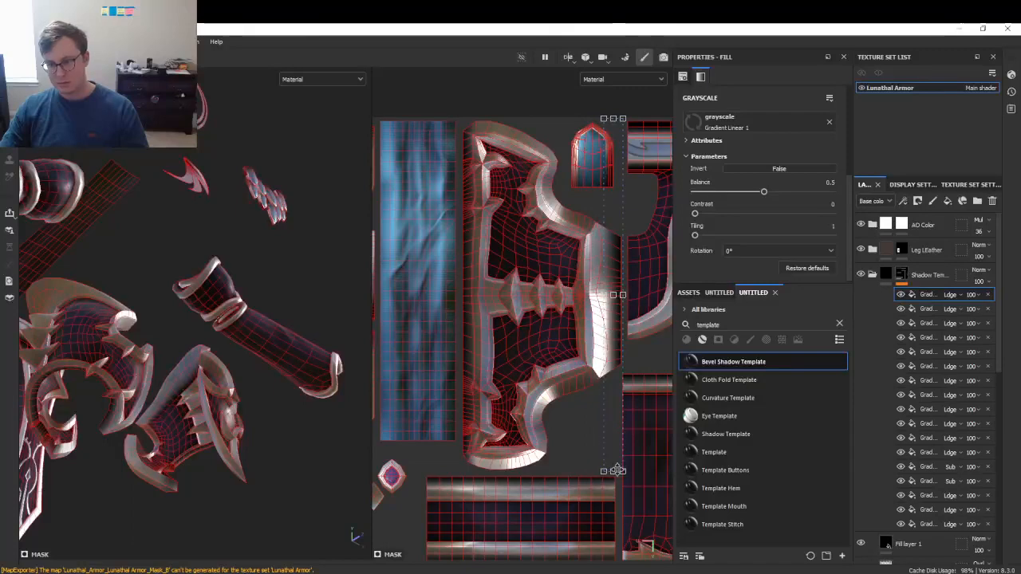
left_click_drag(613, 473, 607, 374)
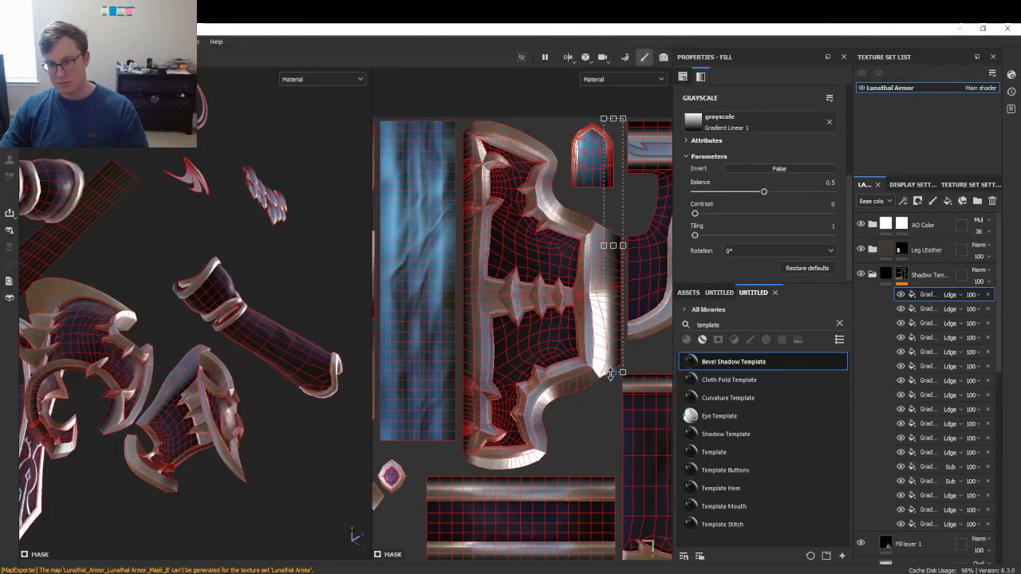
scroll(607, 377, "up", 5)
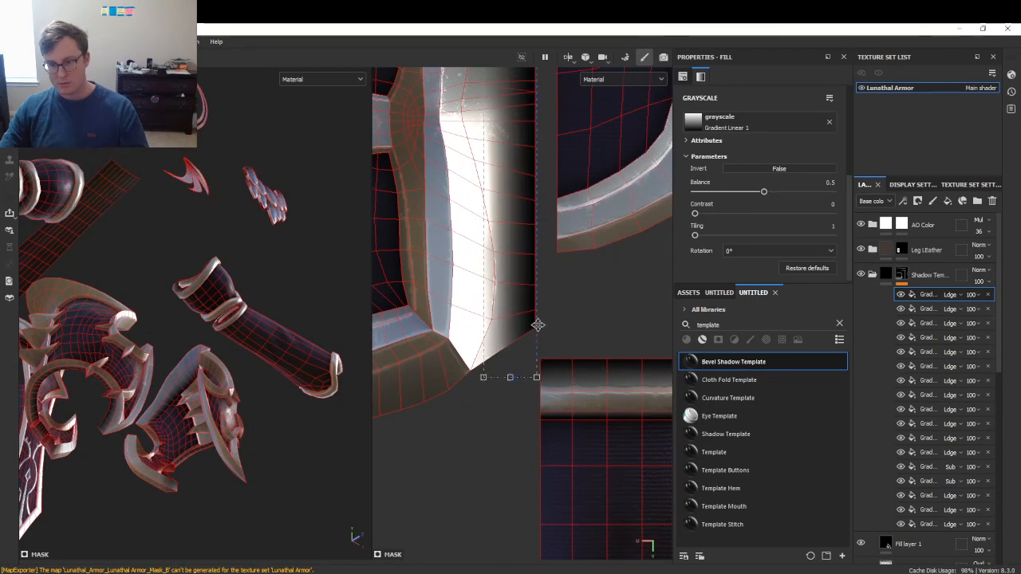
middle_click_drag(532, 129, 476, 360, "alt")
middle_click_drag(477, 248, 490, 367, "alt")
scroll(498, 309, "down", 3)
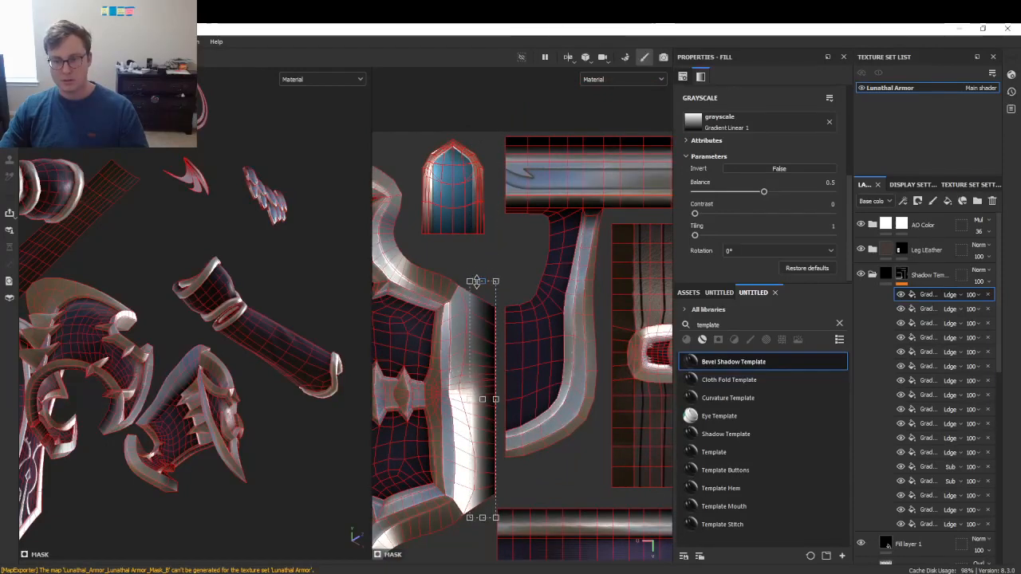
left_click_drag(471, 359, 495, 306, "ctrl+alt")
scroll(232, 319, "down", 3)
left_click_drag(216, 319, 409, 342, "alt")
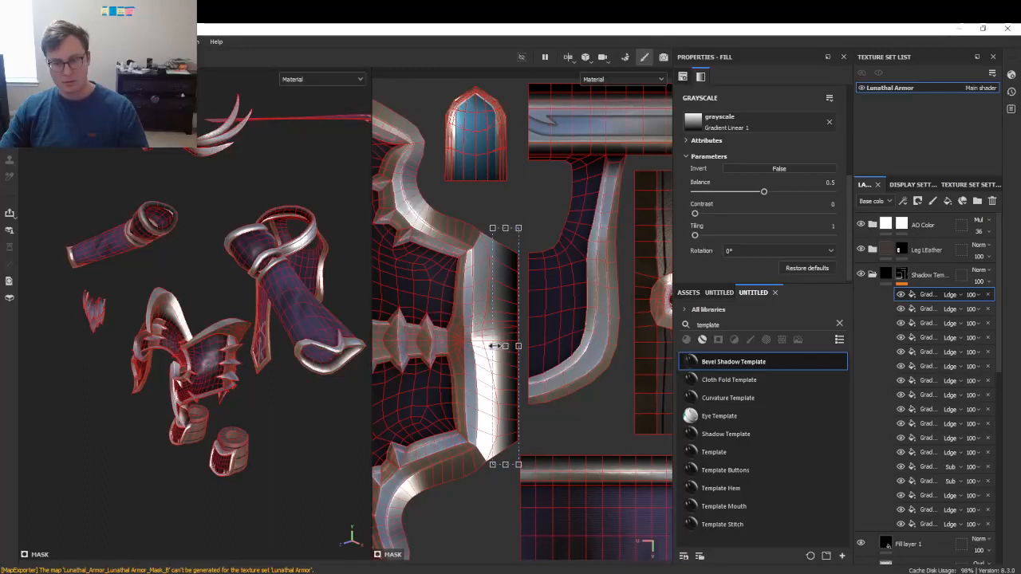
- Widen the opposite-edge gradient inward across the metal trim and set its balance to 0.42 and contrast to 0.27
left_click_drag(494, 345, 473, 341)
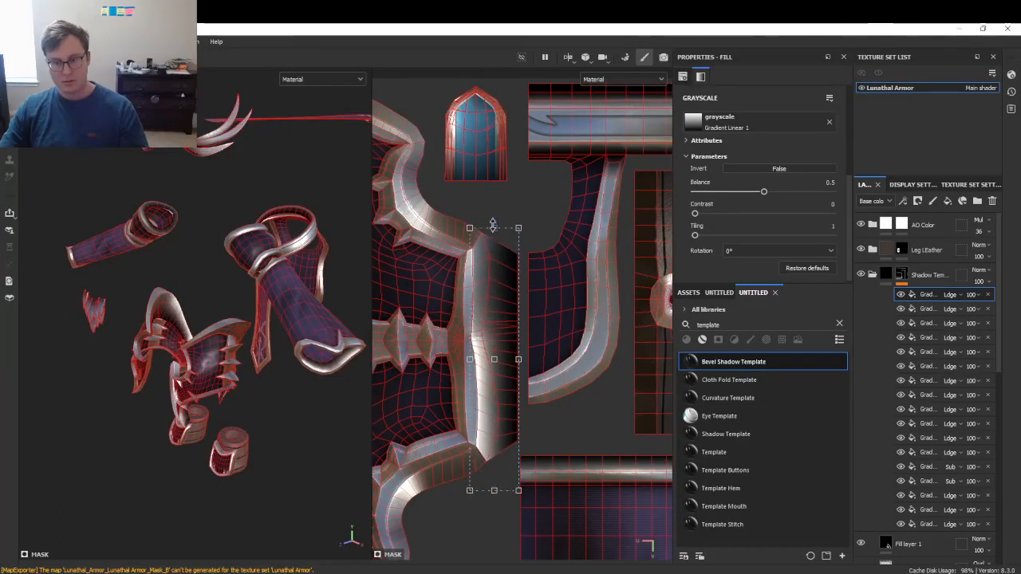
left_click_drag(468, 348, 461, 338)
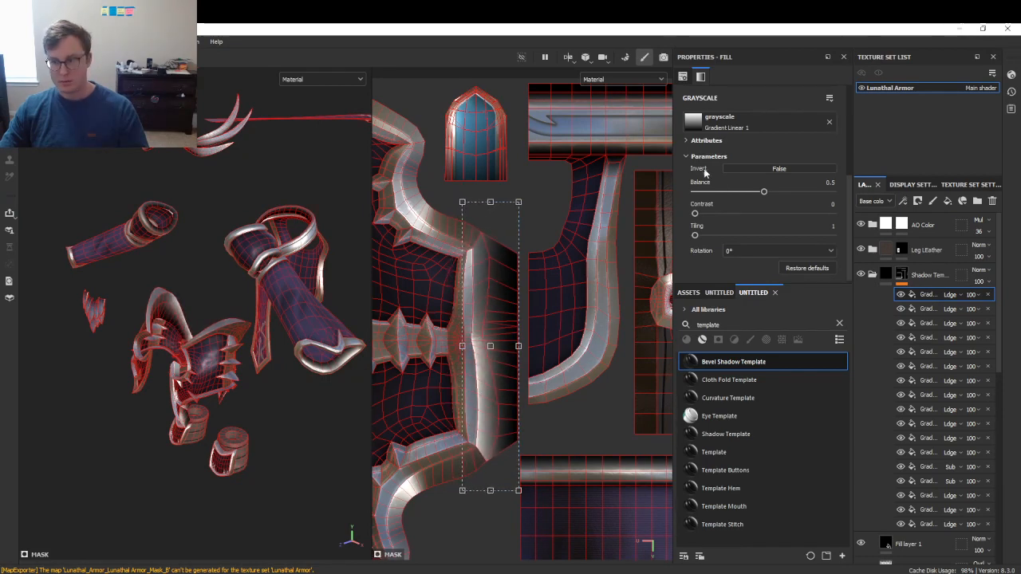
mouse_move(764, 192)
left_mouse_down()
mouse_move(736, 193)
mouse_move(768, 194)
left_mouse_up()
mouse_move(695, 214)
left_mouse_down()
mouse_move(732, 215)
mouse_move(737, 194)
mouse_move(752, 194)
left_mouse_up()
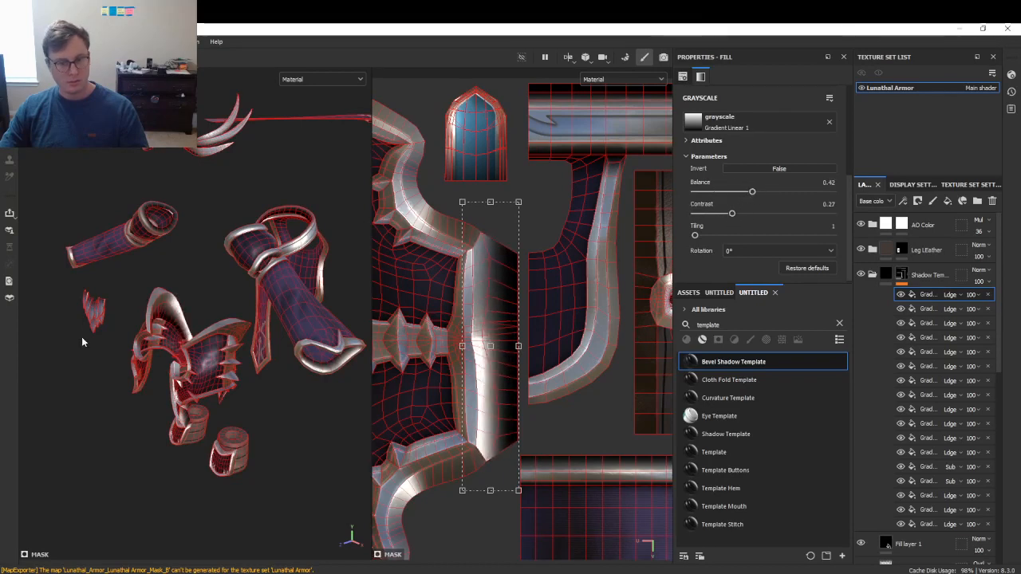
- Duplicate the gradient on the spiked panel's straight edge
left_click_drag(81, 341, 215, 351, "alt")
scroll(223, 356, "down", 4)
middle_click_drag(226, 356, 196, 330, "alt")
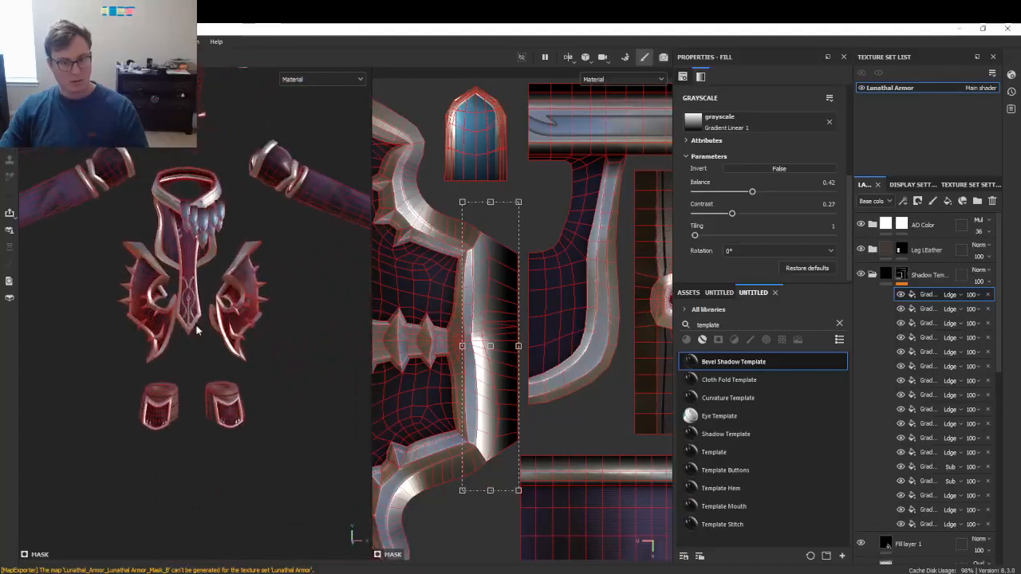
scroll(576, 398, "down", 4)
middle_click_drag(563, 470, 612, 311, "alt")
left_click(971, 309)
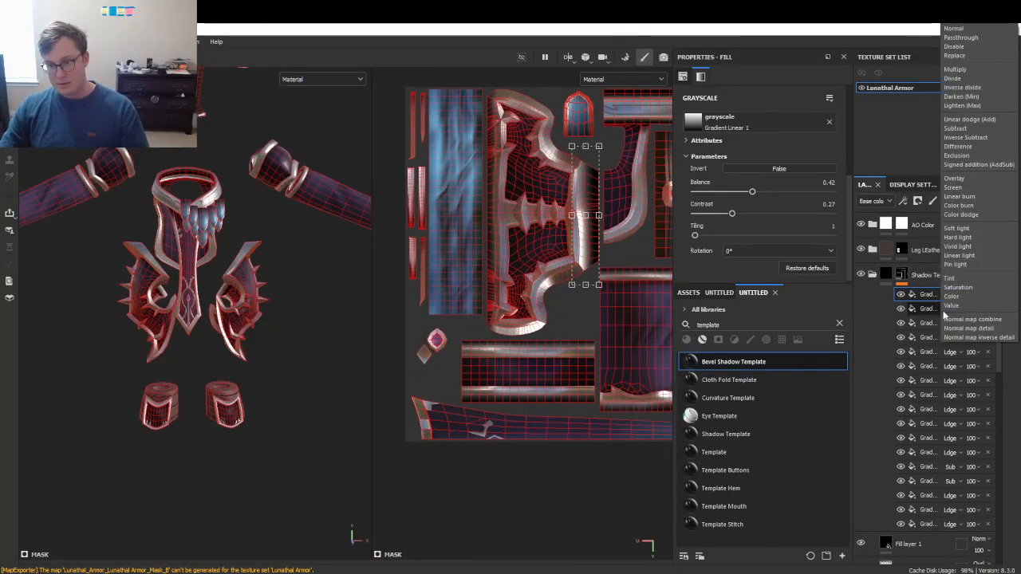
left_click(920, 311)
left_click(929, 309)
key("Delete")
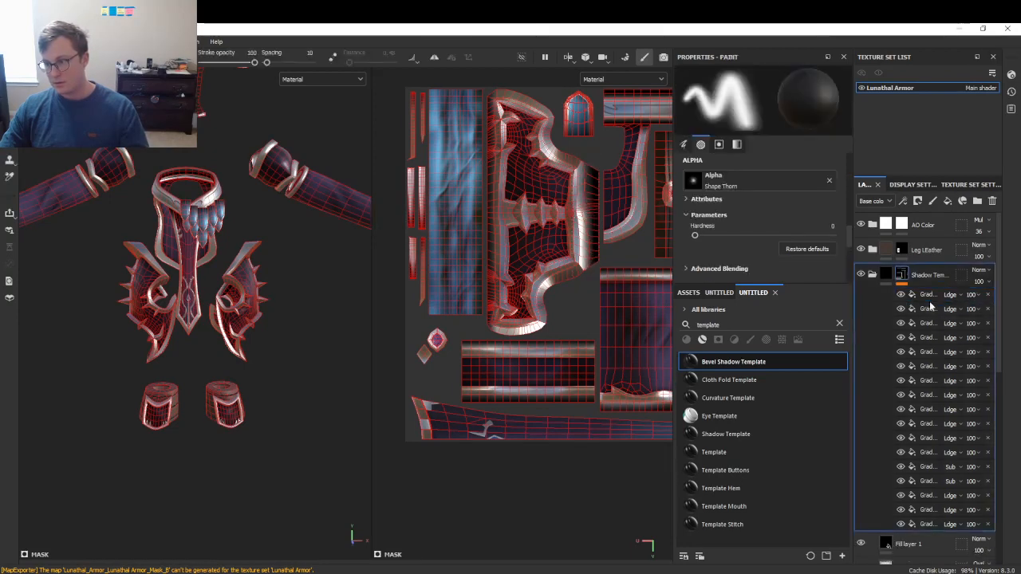
left_click(930, 309)
- Turn the duplicated gradient around to face the other way and move it onto the buckled strap panel
middle_click_drag(567, 321, 519, 353, "alt")
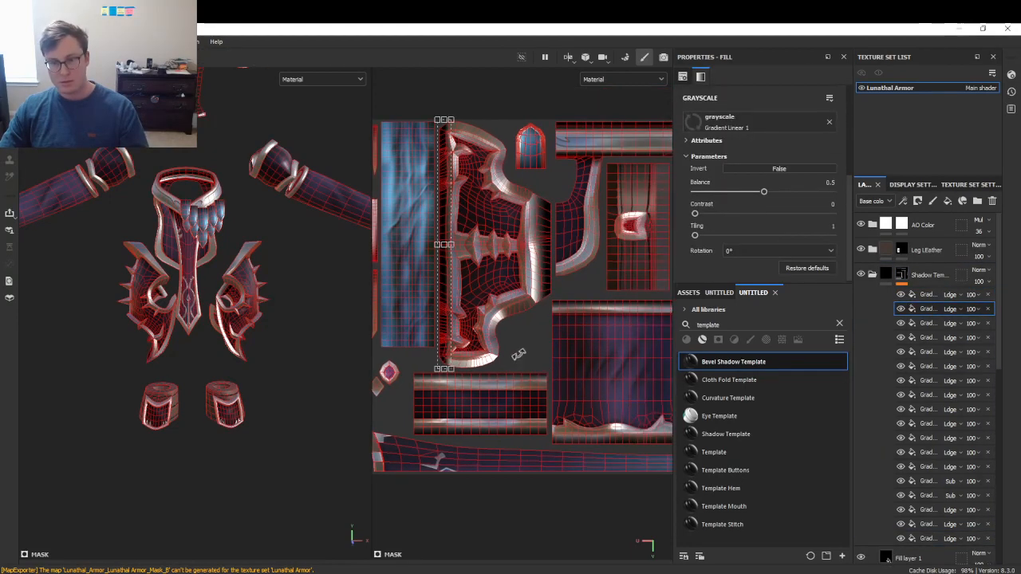
left_click_drag(443, 369, 568, 245)
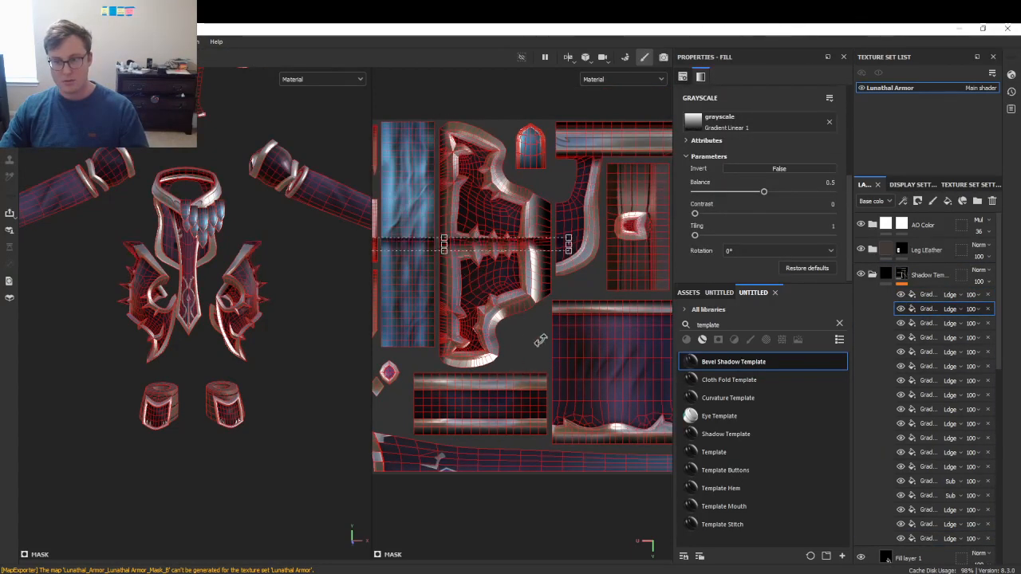
middle_click_drag(541, 340, 530, 379, "alt")
left_click_drag(602, 257, 522, 456, "shift")
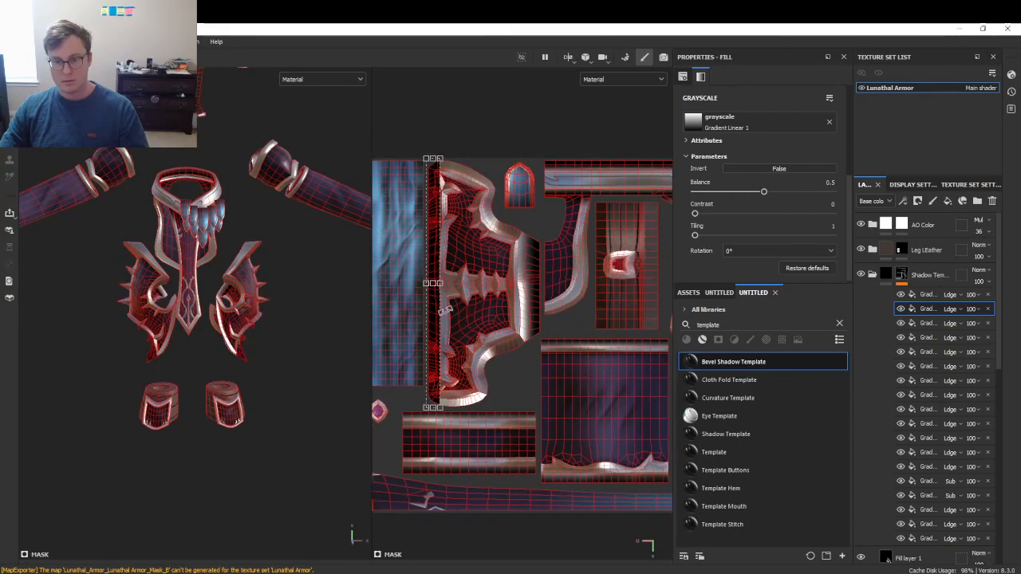
left_click_drag(434, 312, 645, 286)
middle_click_drag(646, 295, 519, 316, "alt")
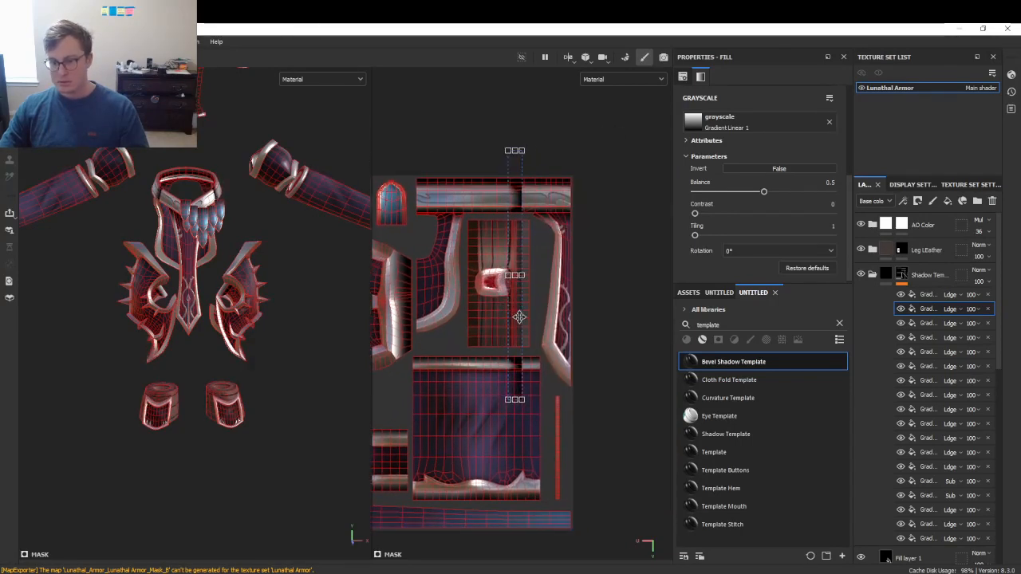
- Align the gradient with the buckled strap's outer edge and shorten it to the strap's length
scroll(519, 328, "up", 5)
left_click_drag(519, 328, 531, 210)
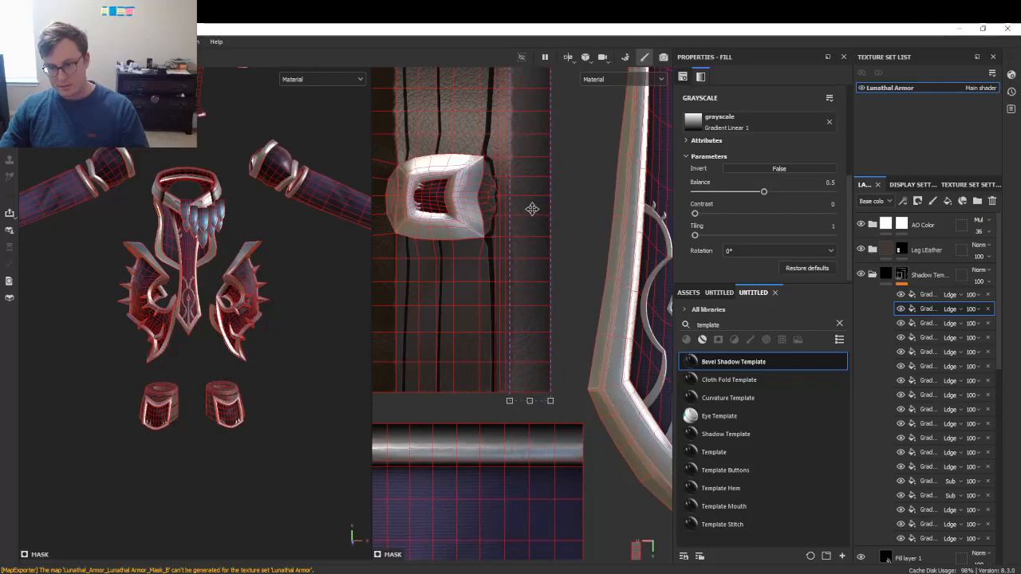
scroll(526, 184, "down", 3)
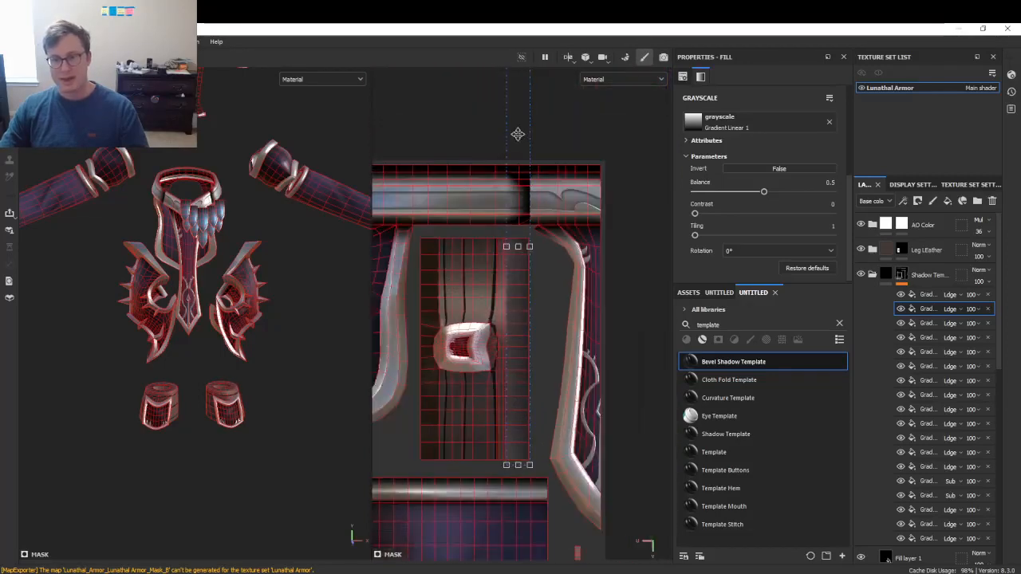
scroll(520, 172, "down", 2)
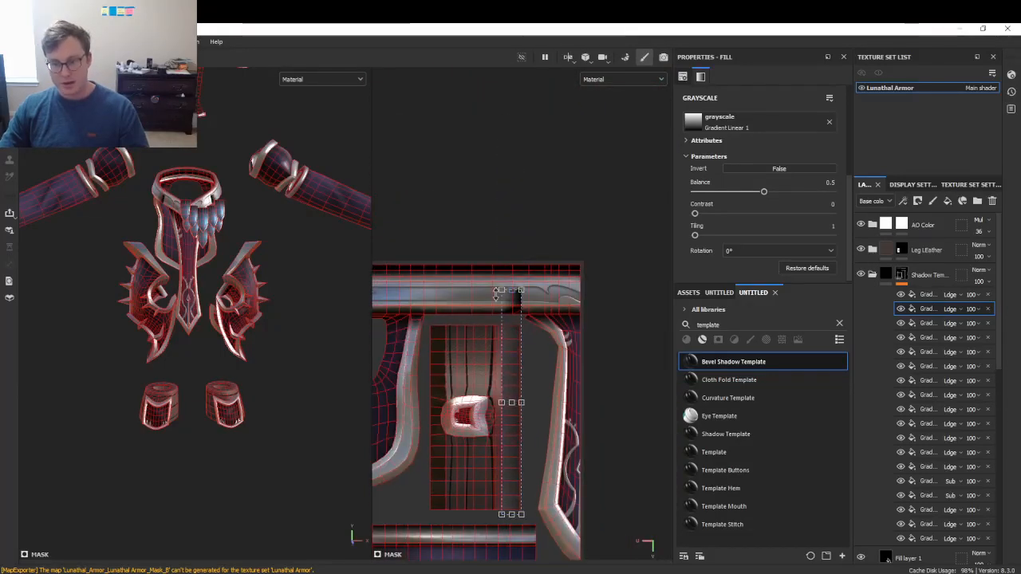
left_click_drag(497, 318, 583, 155, "alt")
scroll(563, 271, "up", 3)
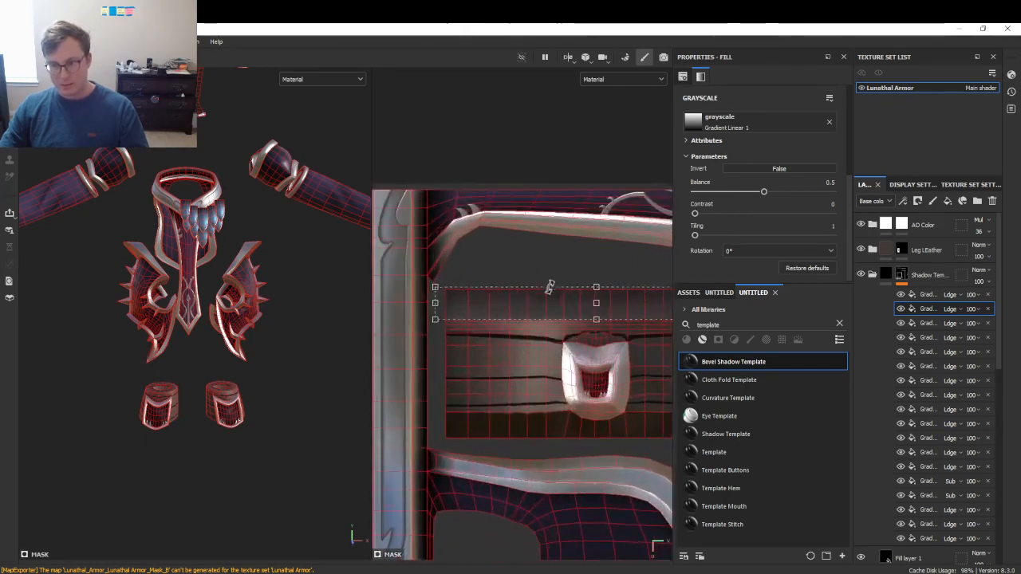
left_click_drag(435, 303, 440, 303)
mouse_move(589, 320)
middle_mouse_down("alt")
mouse_move(458, 309)
mouse_move(599, 312)
middle_mouse_up("alt")
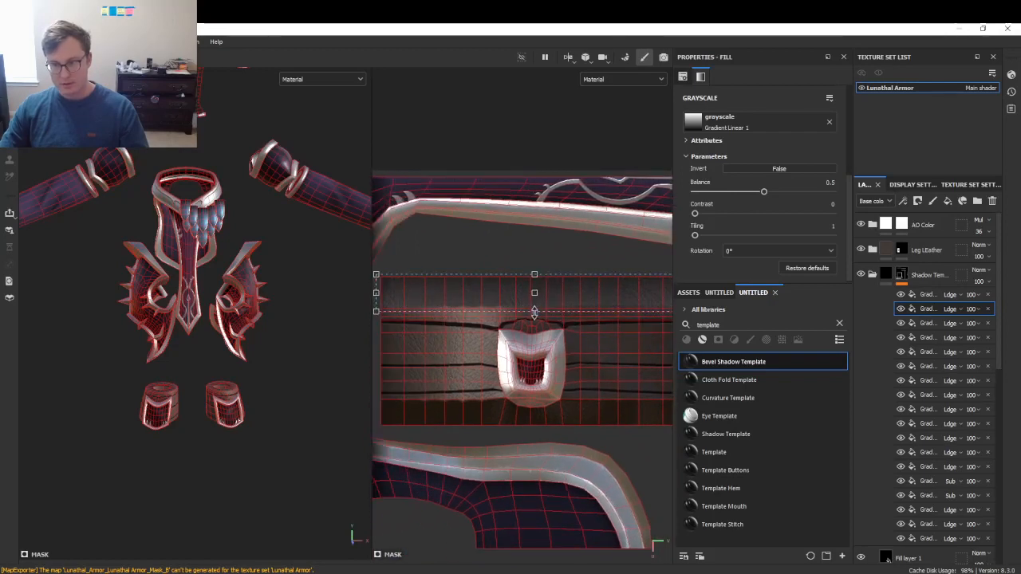
- Set the balance of the strap's edge gradient to 0.69
right_click_drag(272, 314, 262, 387, "alt")
middle_click_drag(262, 387, 260, 342, "alt")
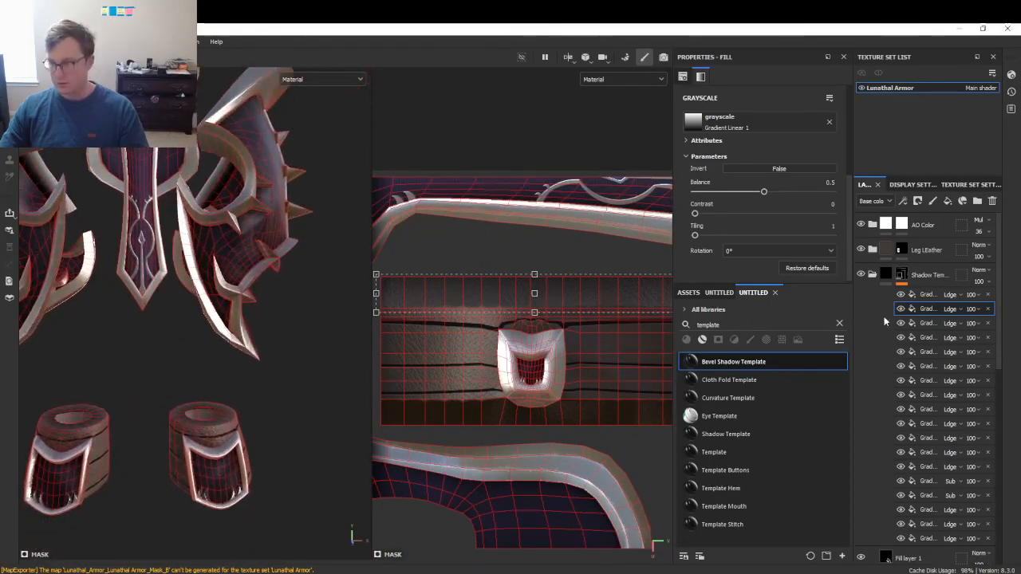
left_click_drag(770, 192, 798, 193)
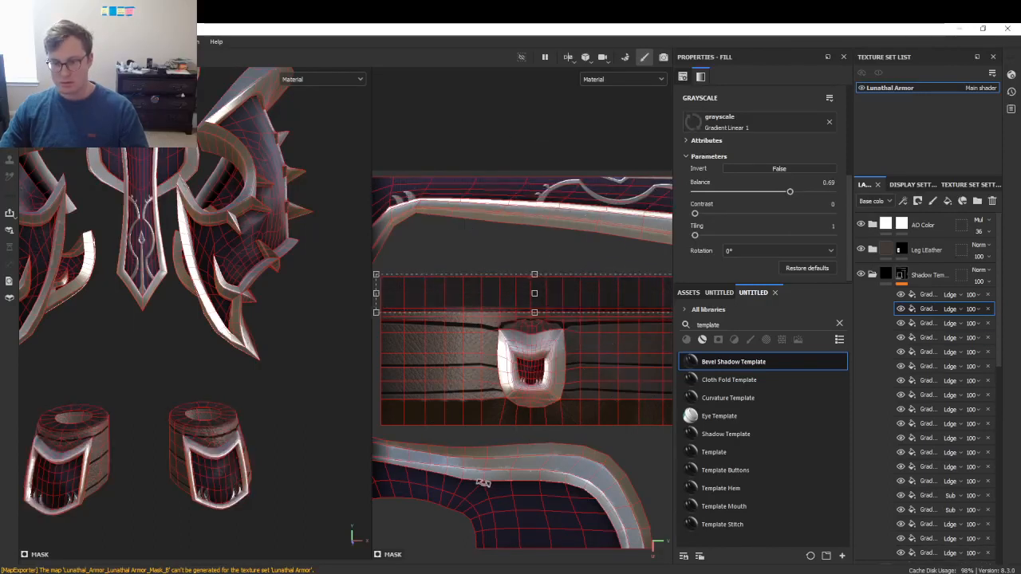
- Duplicate the strap's edge gradient, flip it and place it along the strap's opposite edge
left_click_drag(587, 293, 590, 409)
middle_click_drag(603, 383, 535, 347, "alt")
left_click_drag(266, 428, 215, 228, "alt")
- Save the project and export the Lunathal Armor textures, keeping the export settings
key("ctrl+s")
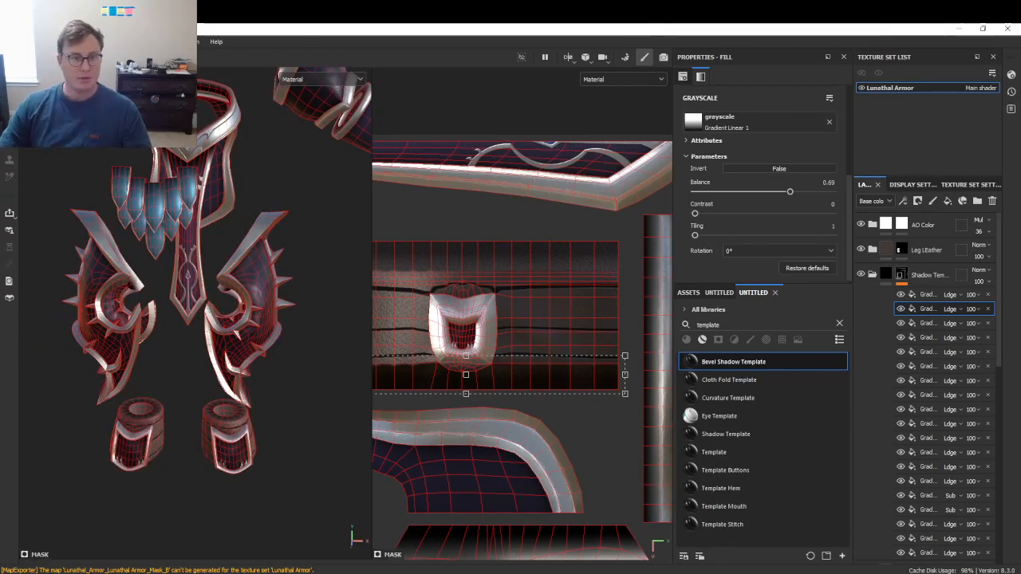
left_click(8, 41)
left_click(33, 184)
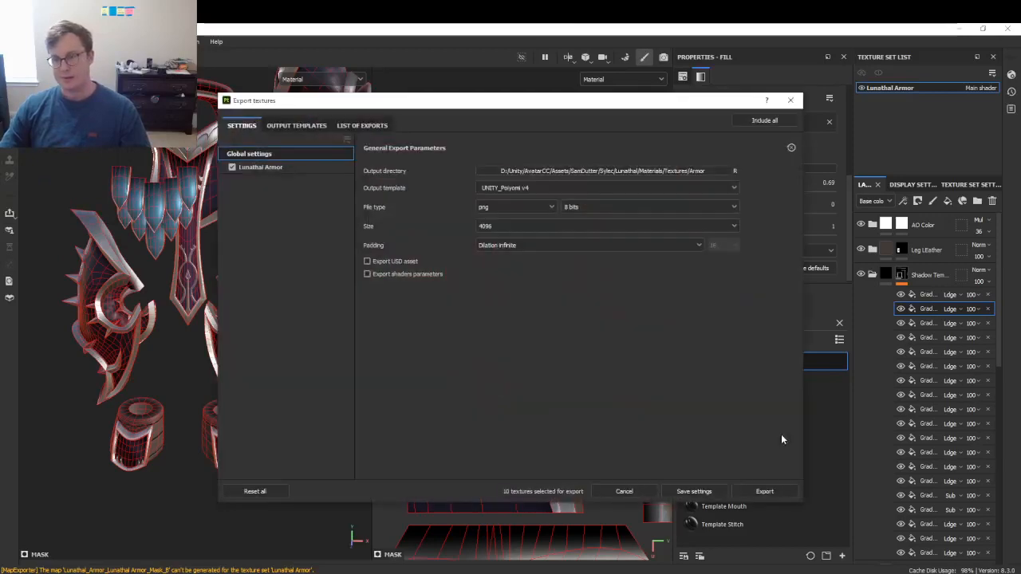
left_click(765, 491)
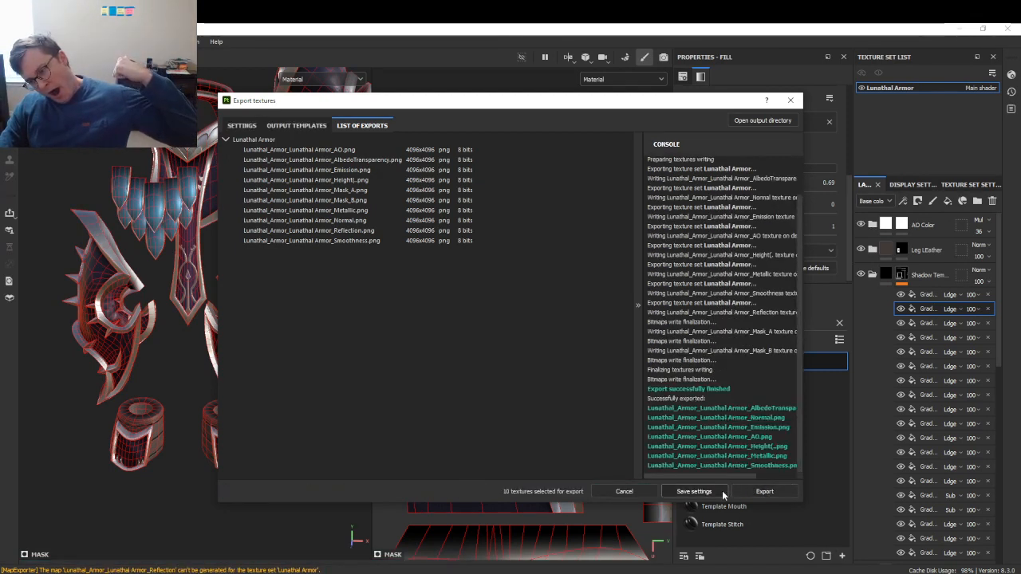
left_click(721, 491)
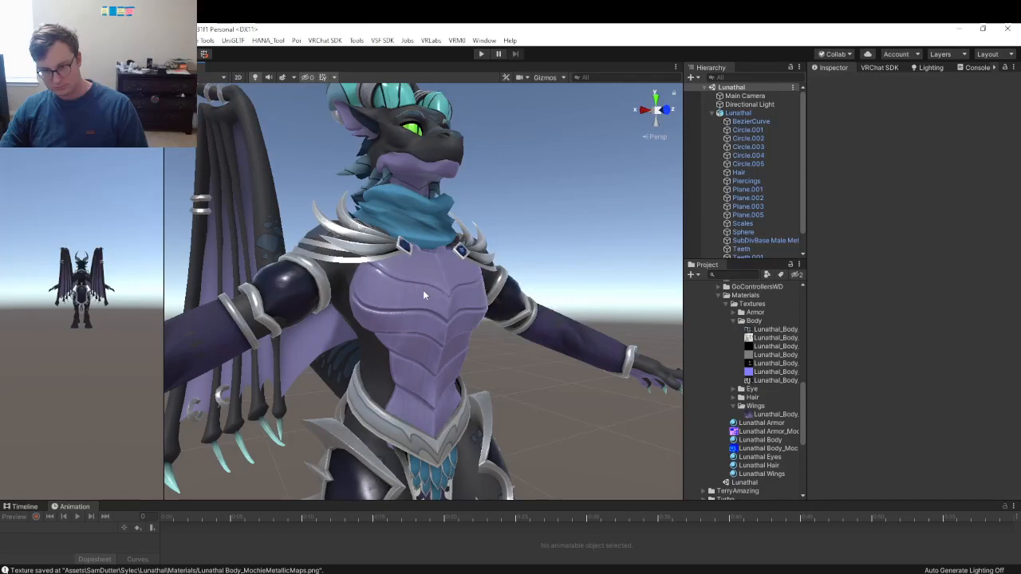
- Switch to Unity and examine the exported shading on the avatar's belt, scales and hip armor
scroll(428, 286, "down", 4)
right_click_drag(434, 285, 383, 299)
key("w")
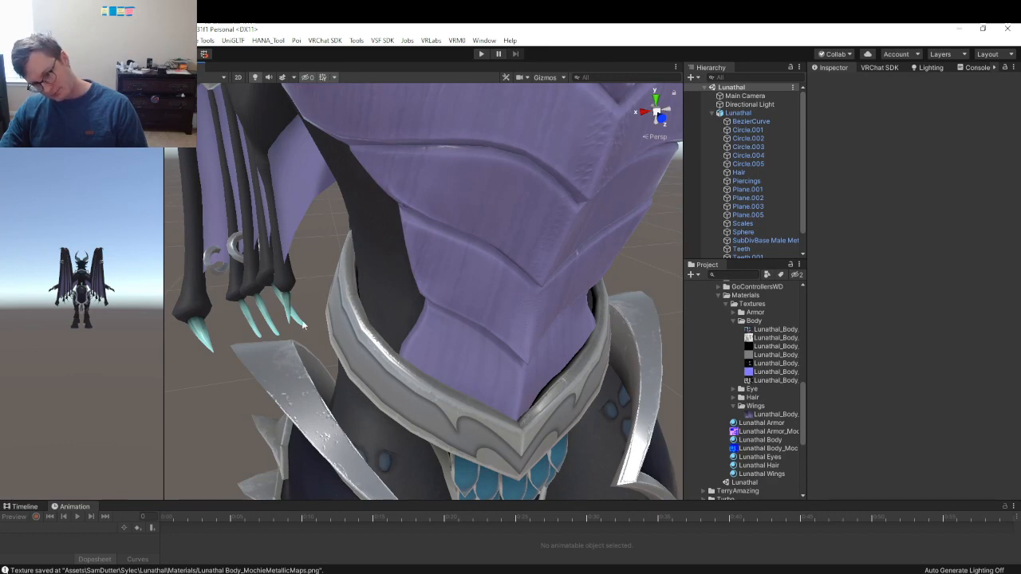
right_click_drag(361, 298, 355, 217)
right_click_drag(399, 329, 488, 346)
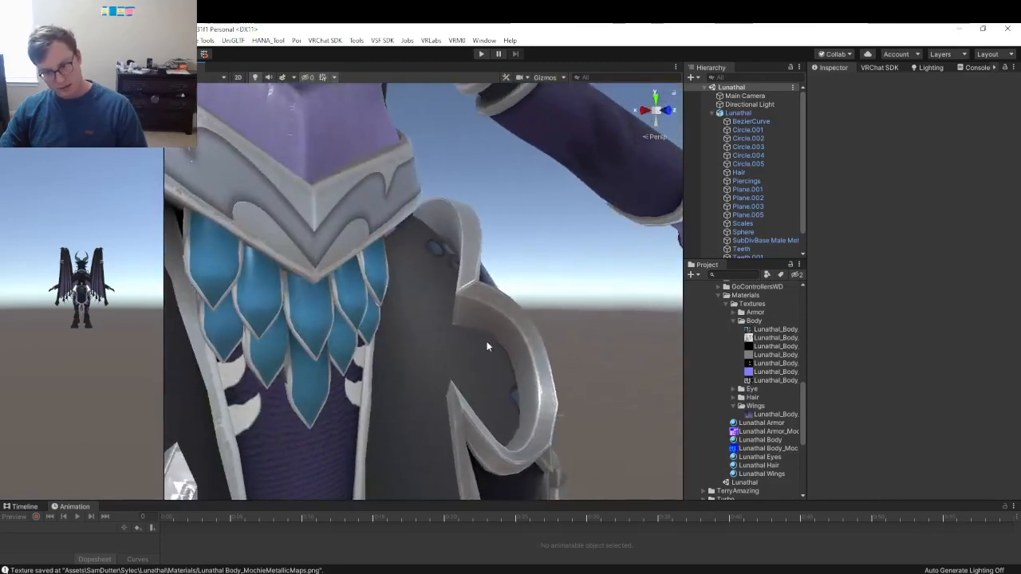
- Examine the exported shading on the avatar's legs, feet and leather leg straps in Unity
scroll(447, 271, "down", 5)
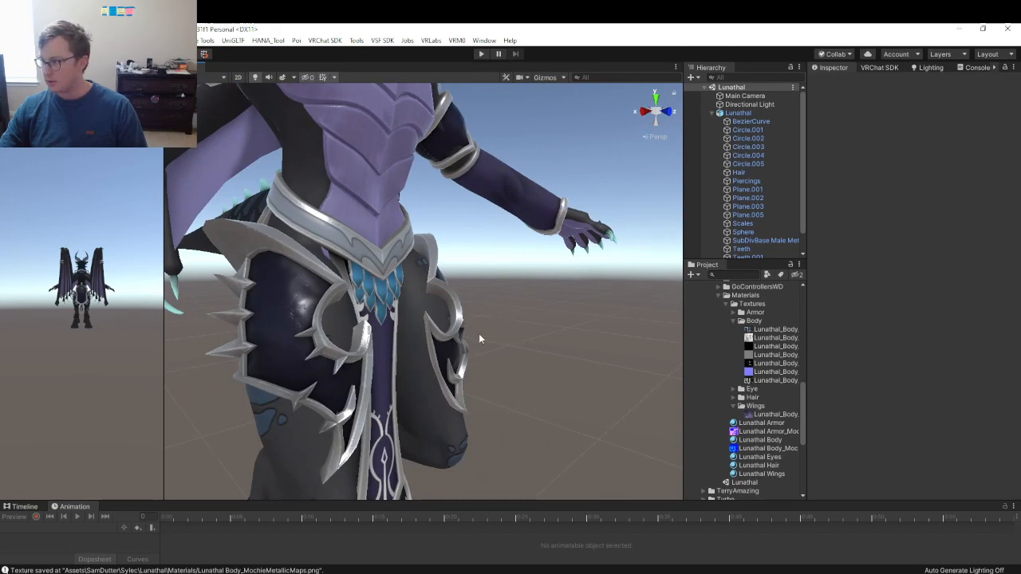
left_click_drag(383, 328, 804, 308, "alt")
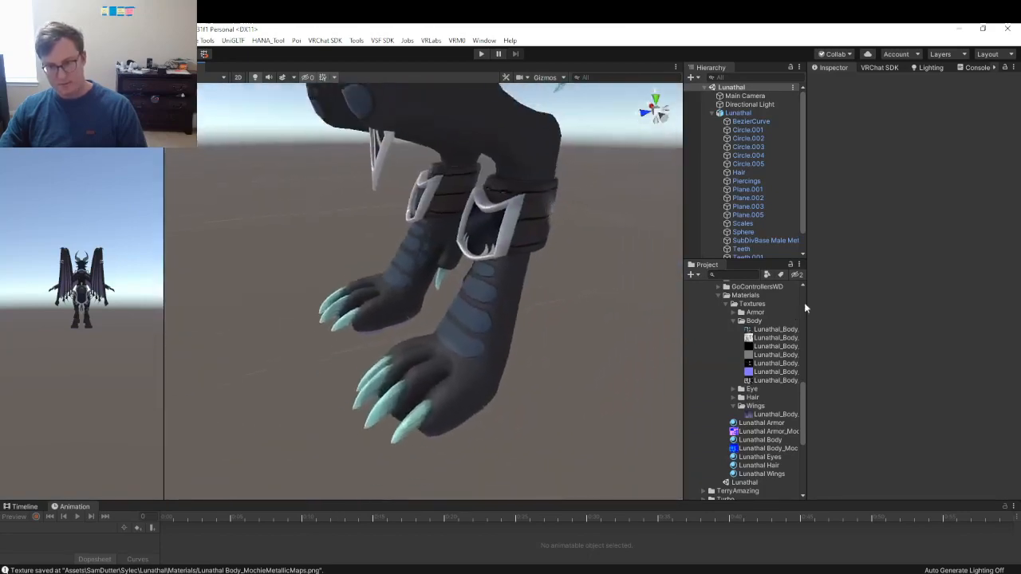
right_click_drag(804, 304, 449, 208)
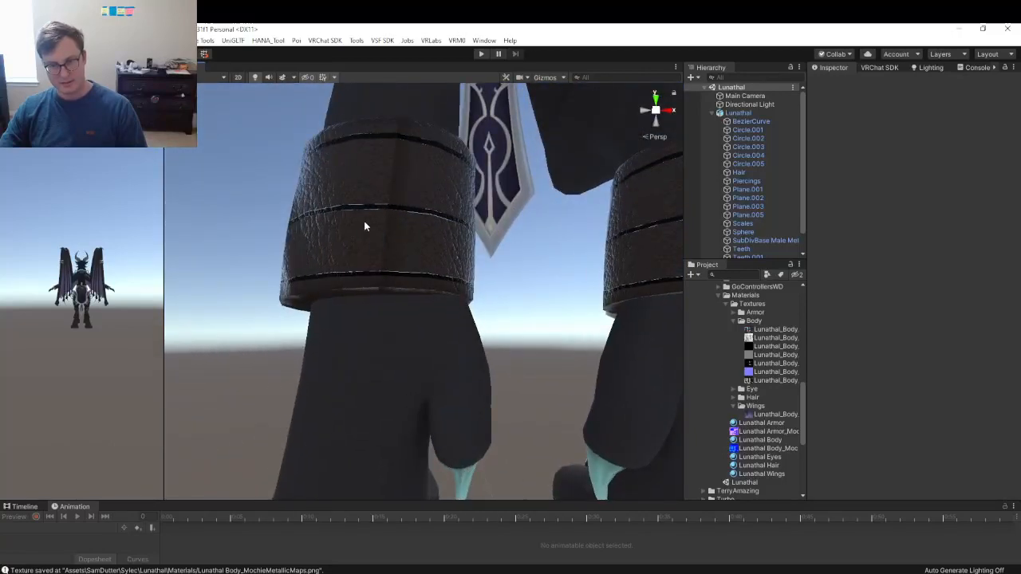
- Switch to Substance 3D Painter, inspect the gradients on the leg straps and collapse the Shadow Template folder and its effects
key("alt+Tab")
mouse_move(281, 355)
left_mouse_down("alt")
mouse_move(141, 325)
mouse_move(60, 339)
left_mouse_up("alt")
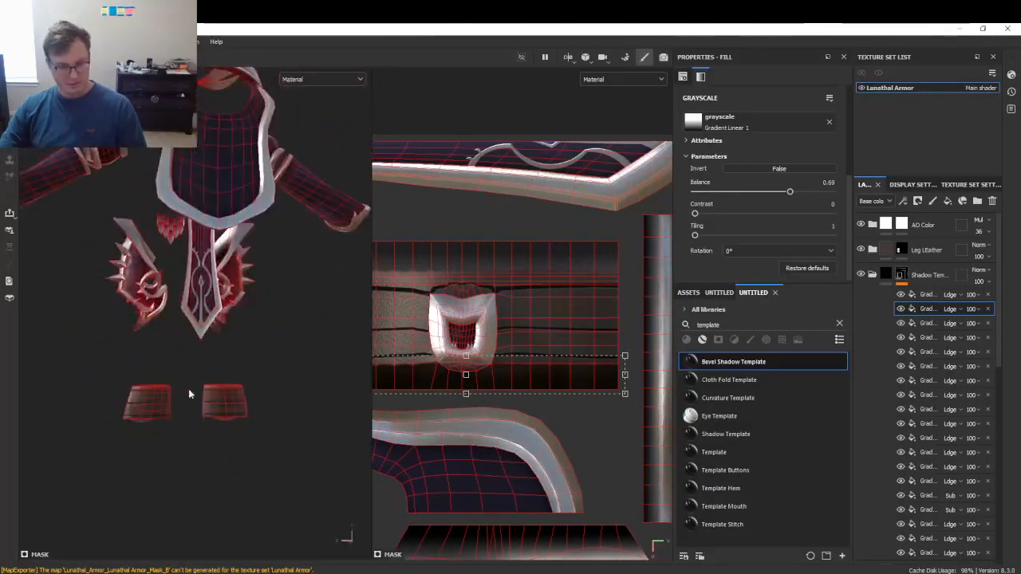
middle_click_drag(189, 391, 182, 376, "alt")
scroll(183, 376, "up", 2)
scroll(183, 378, "up", 3)
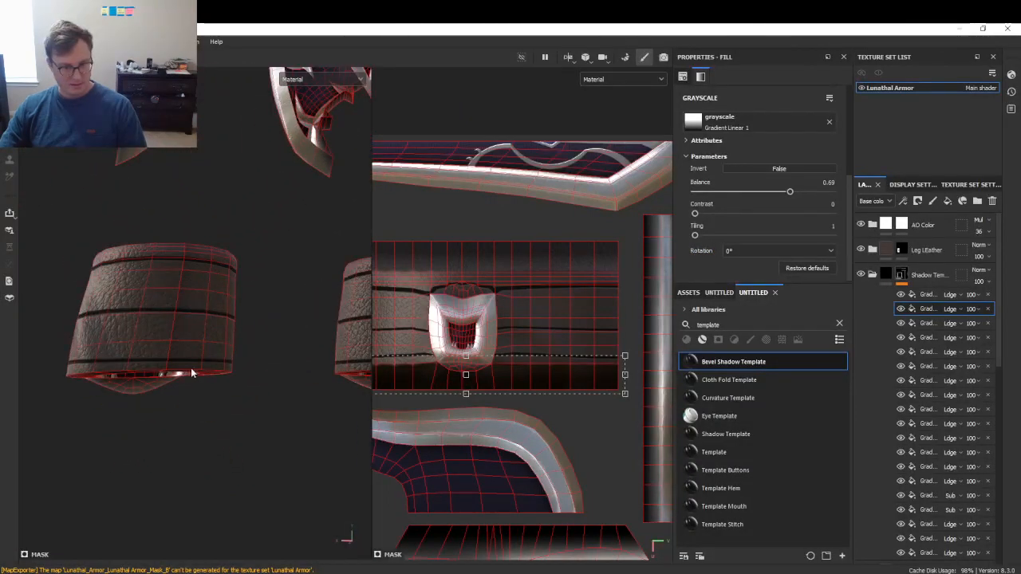
left_click(902, 311)
key("f")
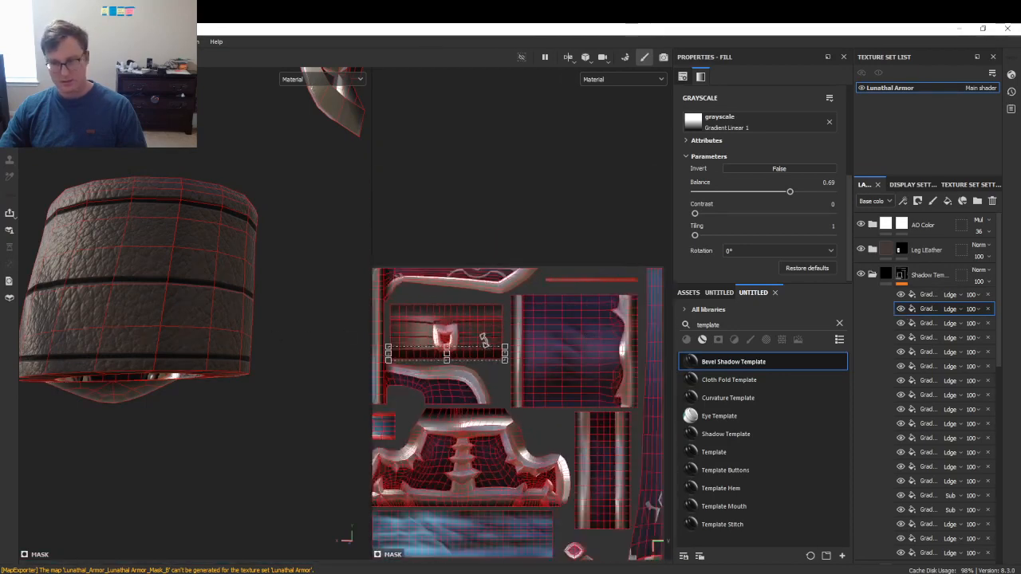
left_click(881, 275)
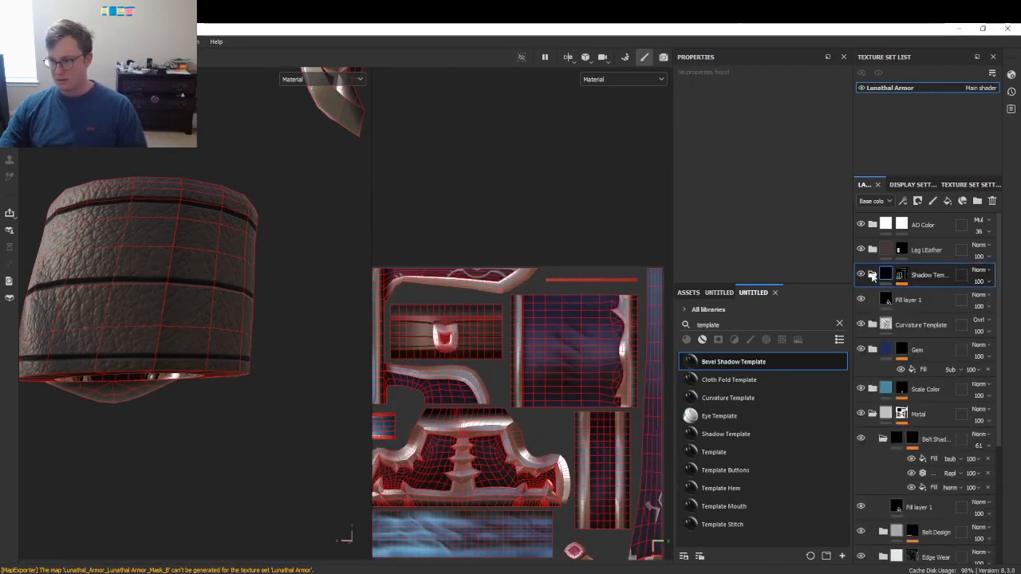
left_click(873, 276)
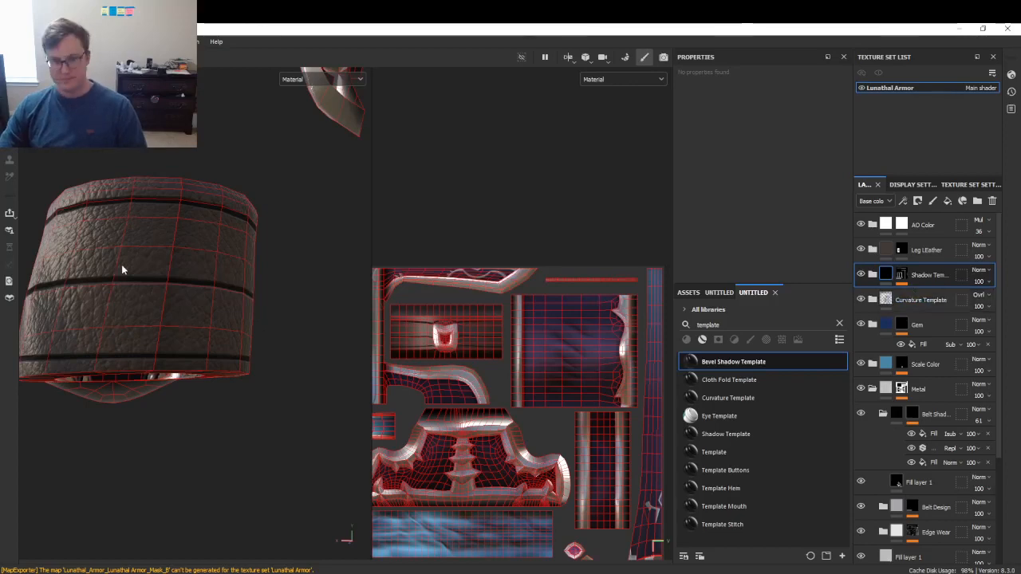
- Hide the third and fourth gradient effects from the top of the Shadow Template mask and collapse its effect list
left_click_drag(121, 266, 240, 359, "alt")
scroll(244, 359, "down", 3)
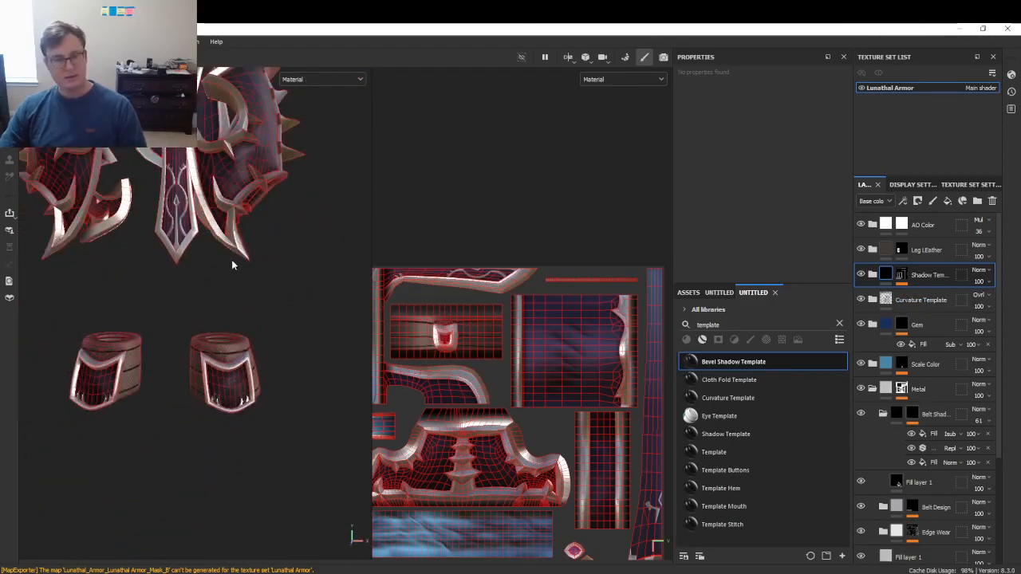
scroll(232, 265, "up", 6)
left_click_drag(232, 271, 232, 343, "alt")
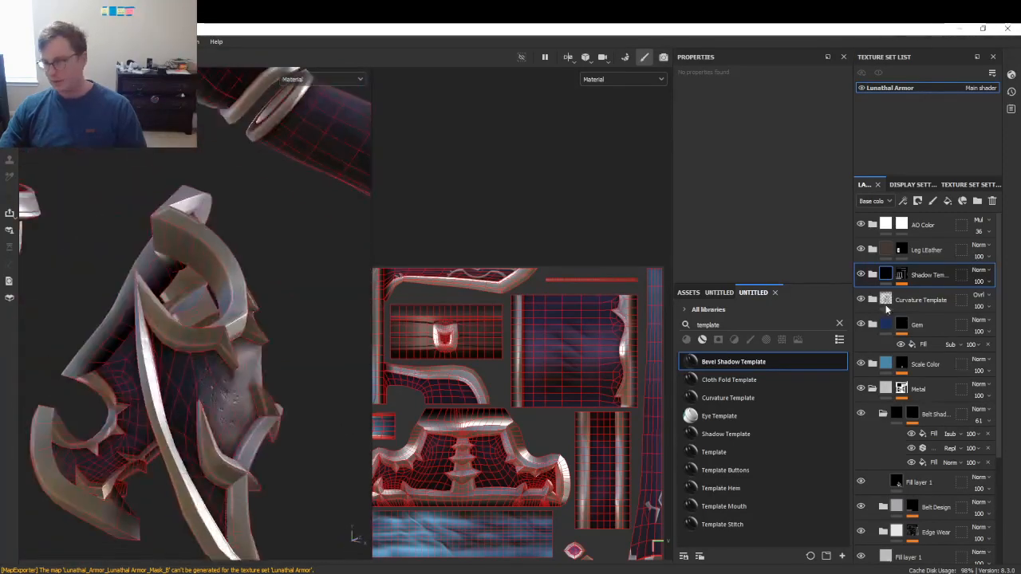
left_click(903, 274)
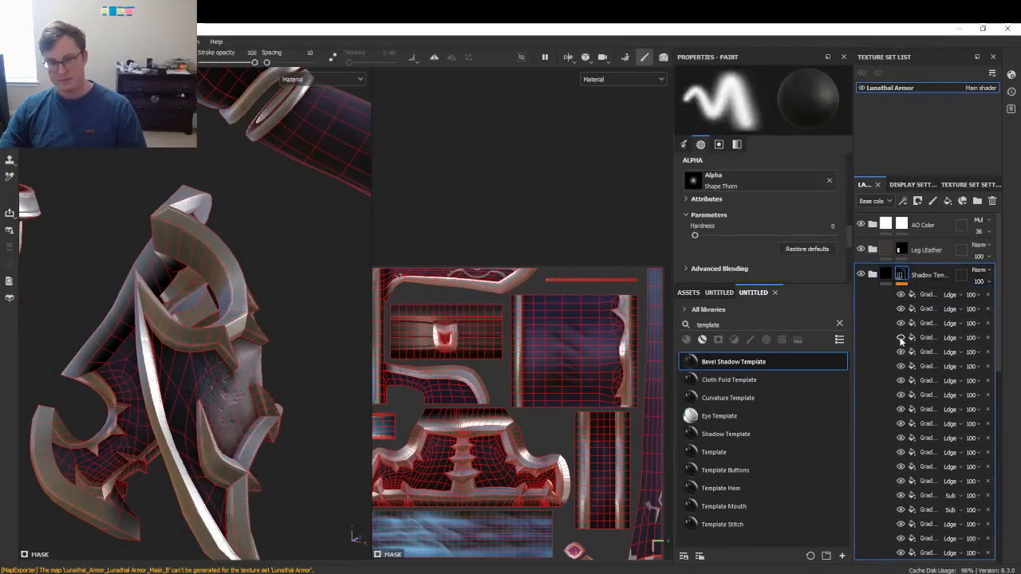
left_click(901, 339)
left_click(901, 339)
left_click(901, 339)
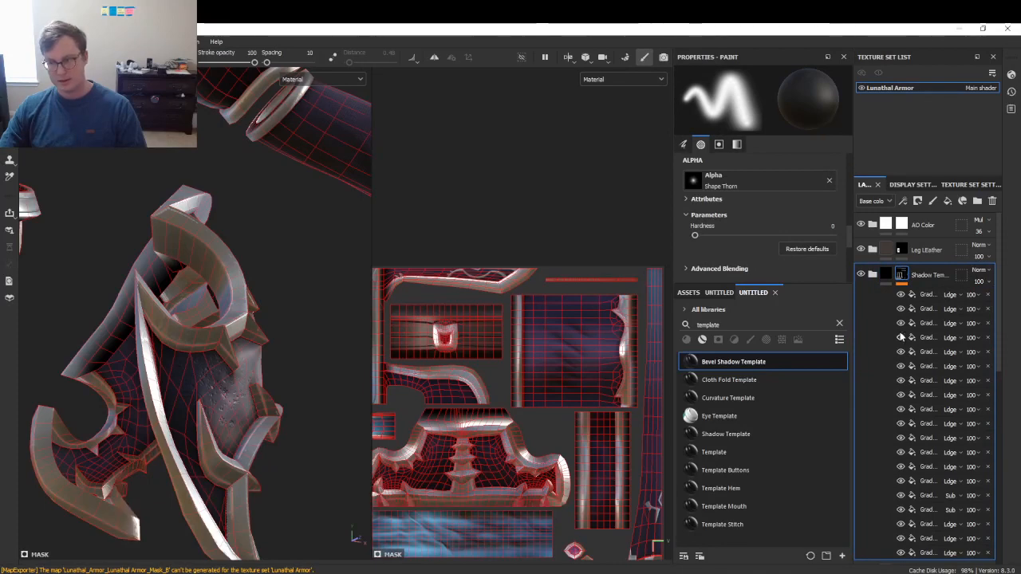
left_click(900, 352)
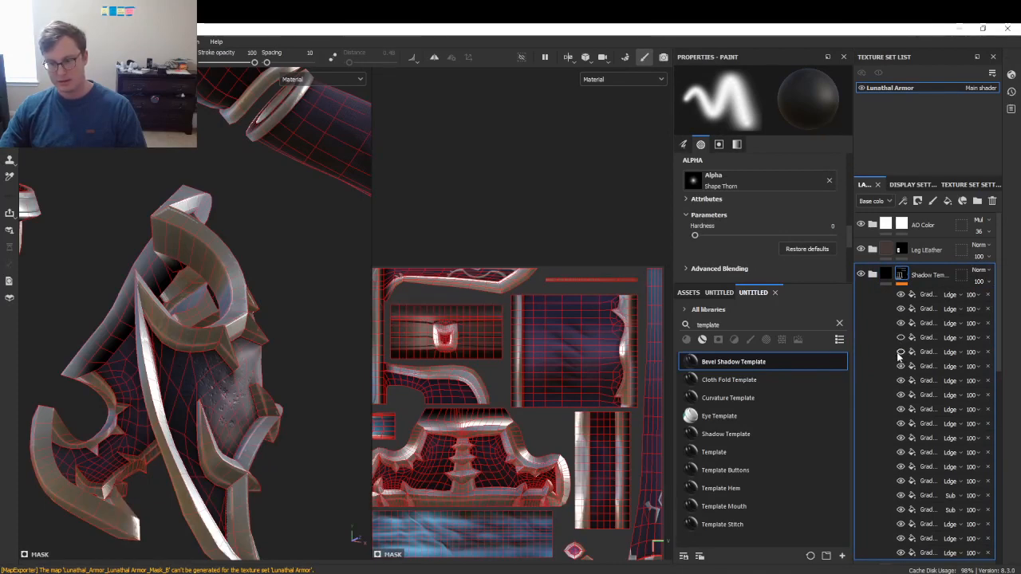
left_click(901, 339)
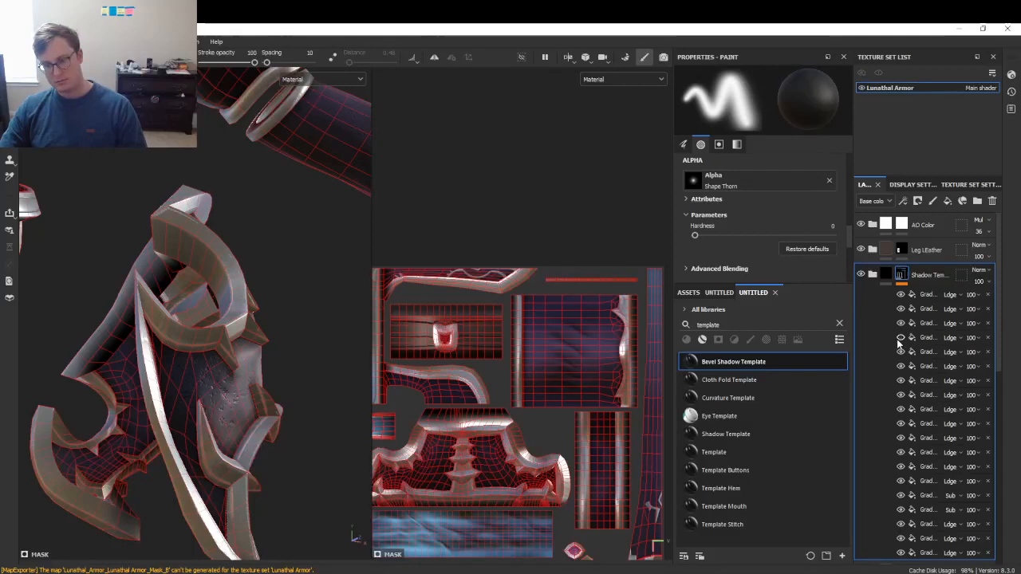
left_click(900, 323)
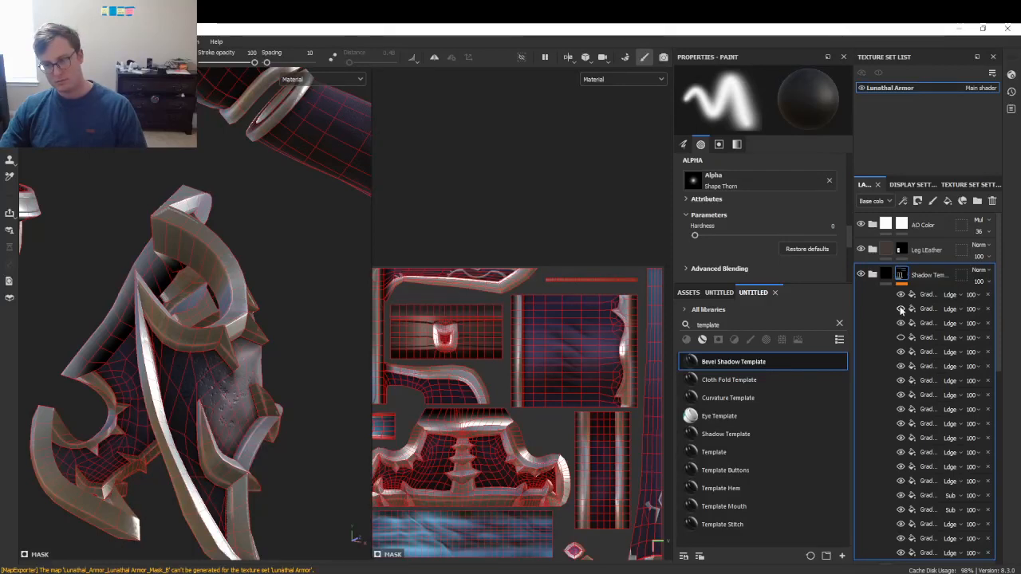
left_click(900, 294)
left_click(936, 294)
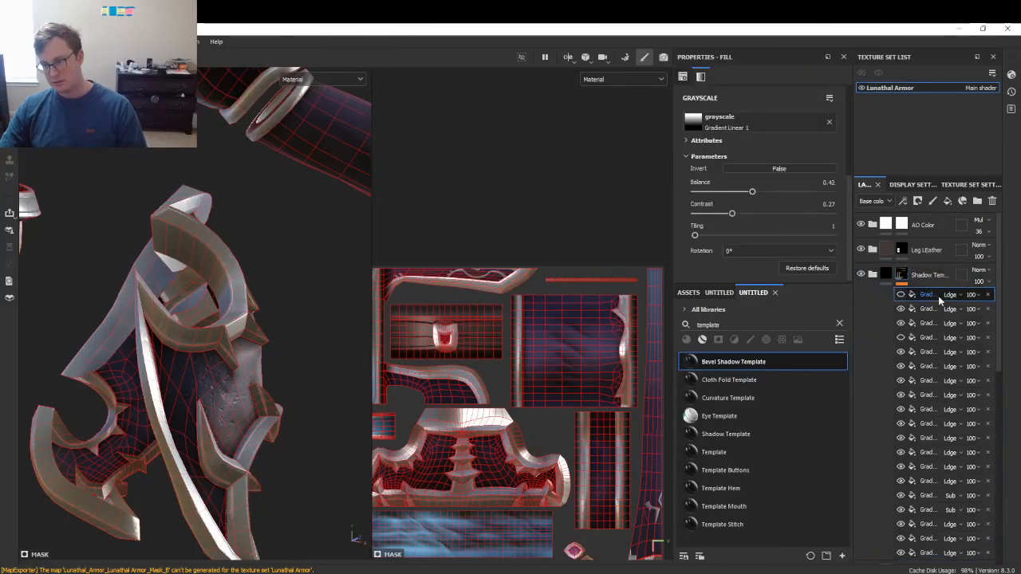
left_click(929, 323)
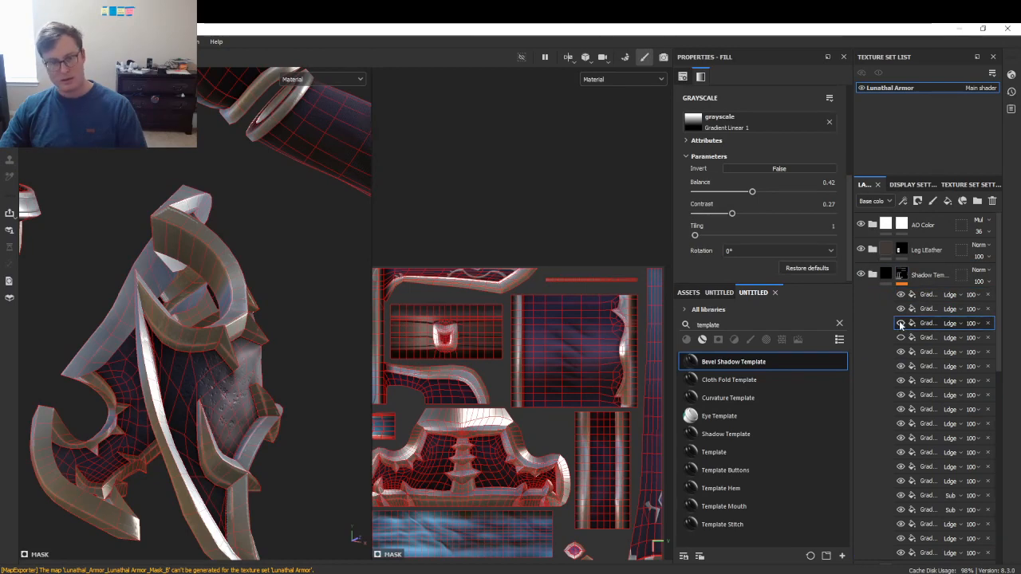
left_click(885, 275)
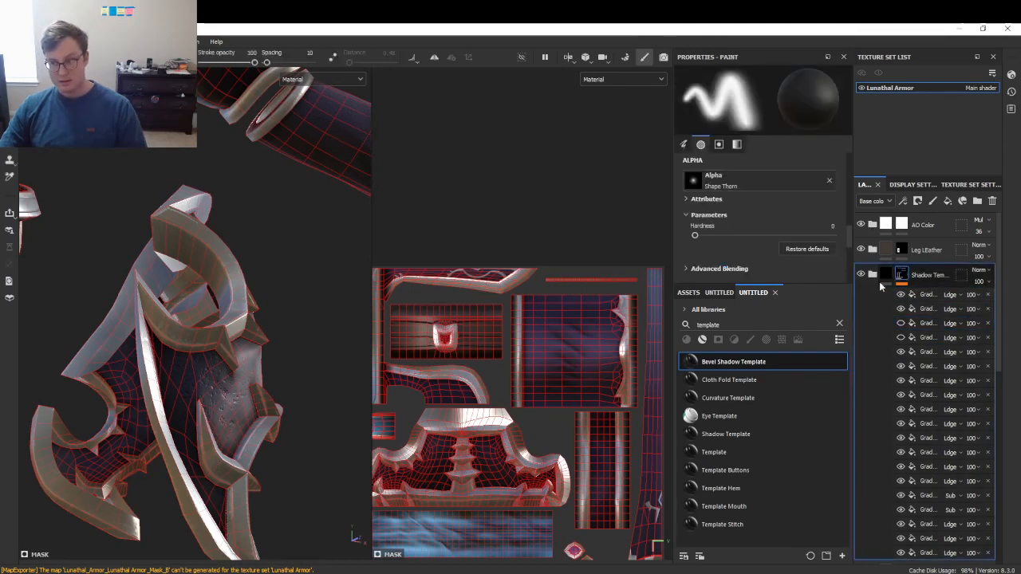
left_click(872, 275)
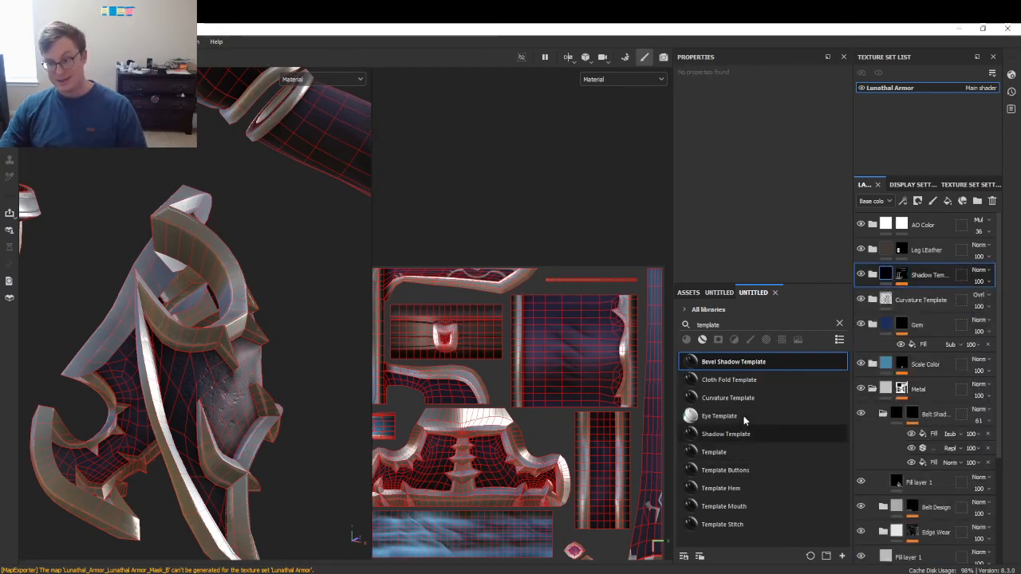
- Add the Bevel Shadow Template smart material above the Shadow Template folder and select the Paint effect in its mask
left_click_drag(794, 365, 929, 269)
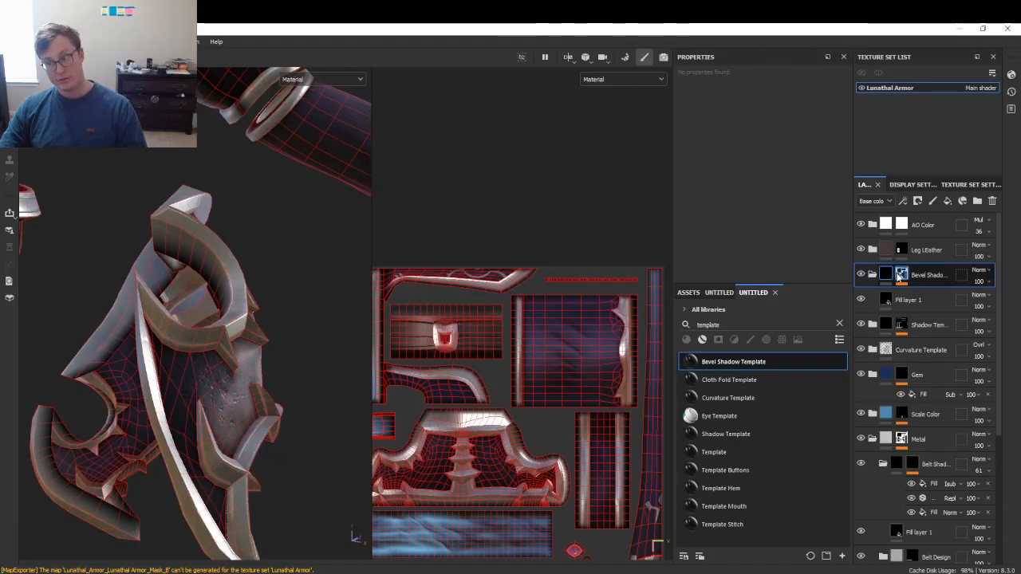
left_click(872, 274)
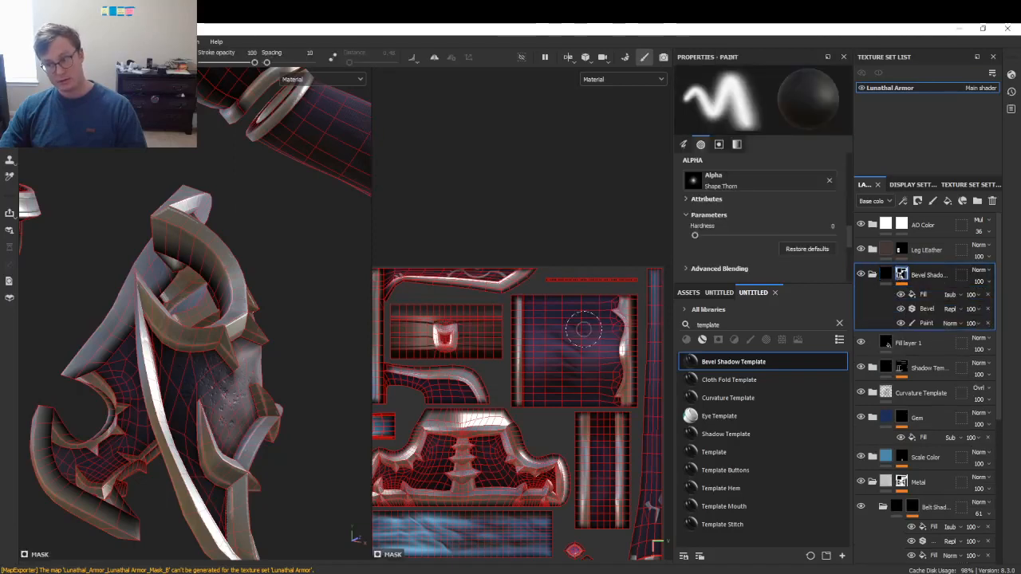
left_click(925, 323)
- Try to remove UV islands from the bevel shadow by filling them in the mask's existing Paint effect with Polygon Fill in UV chunk mode
scroll(494, 359, "down", 4)
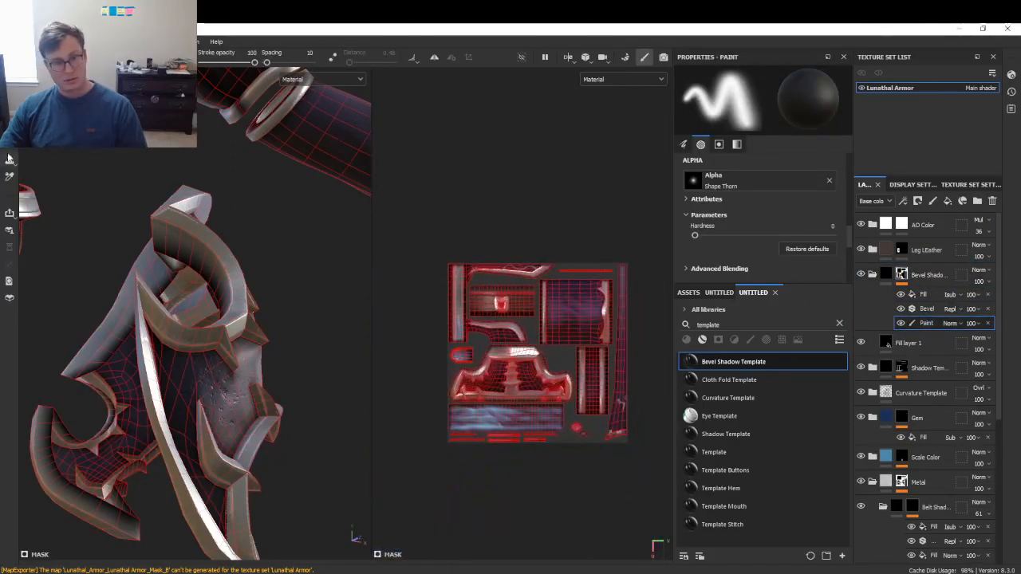
key("4")
scroll(253, 312, "up", 2)
scroll(399, 307, "up", 1)
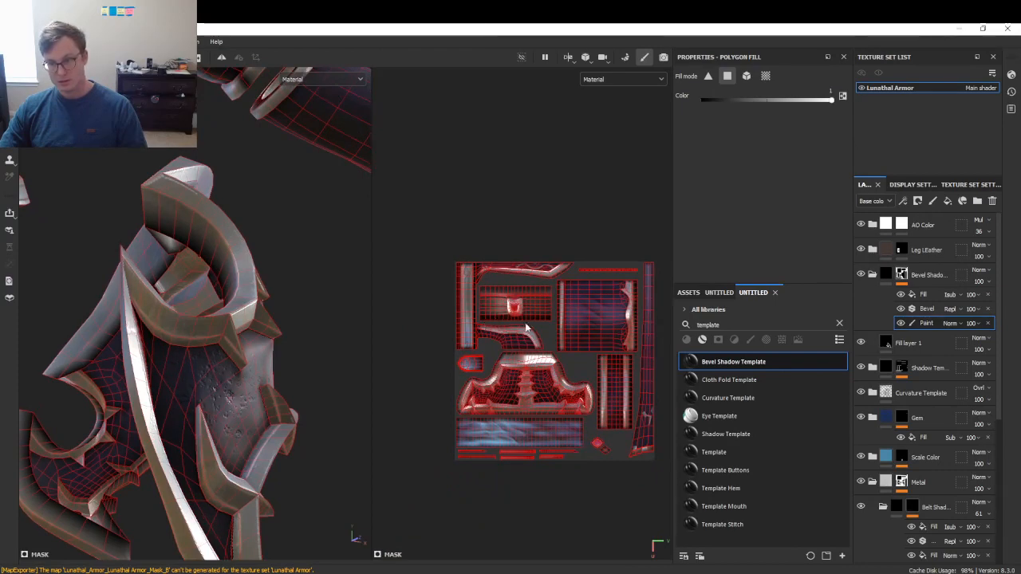
middle_click_drag(526, 327, 507, 307)
left_click_drag(416, 236, 619, 303)
key("x")
left_click_drag(425, 230, 641, 329)
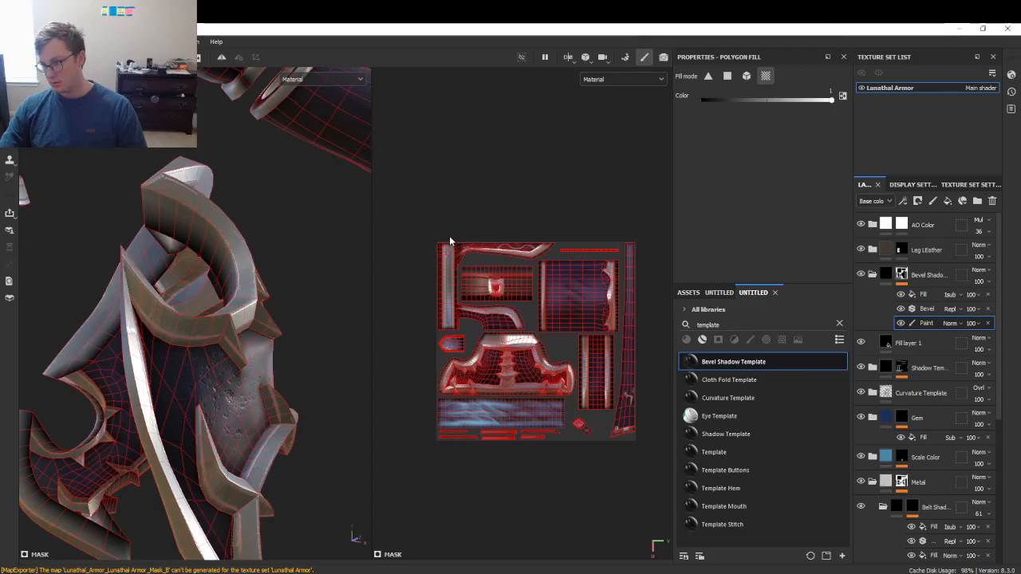
left_click_drag(443, 238, 630, 301)
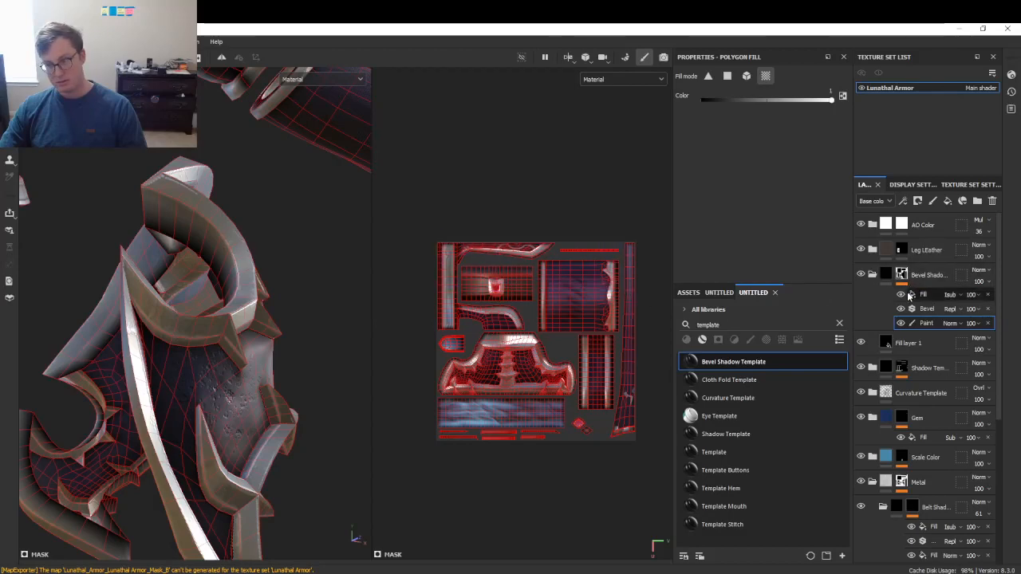
- Try removing the Fill effect from the bevel shadow mask, and undo the removal
left_click(935, 295)
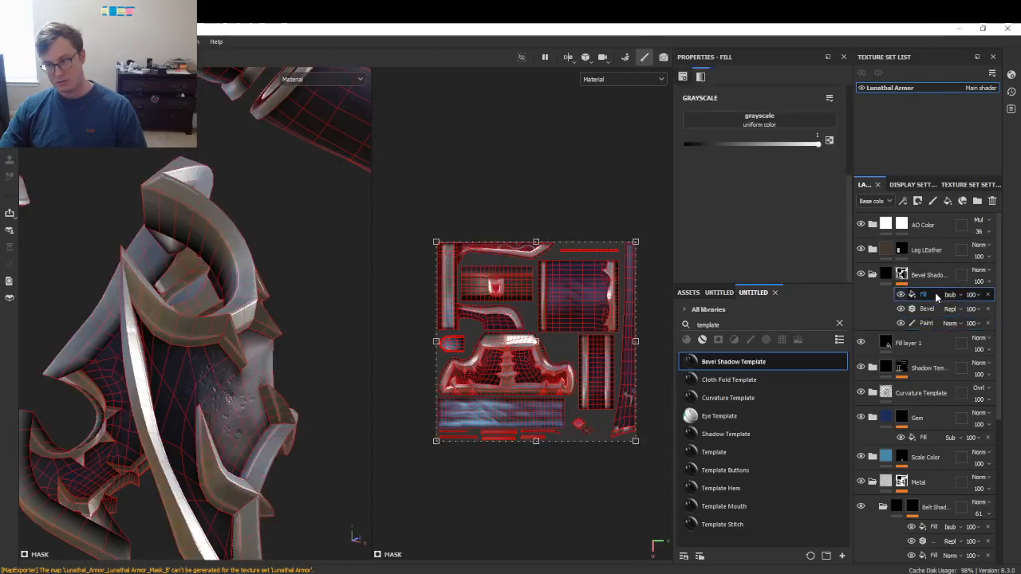
left_click(987, 296)
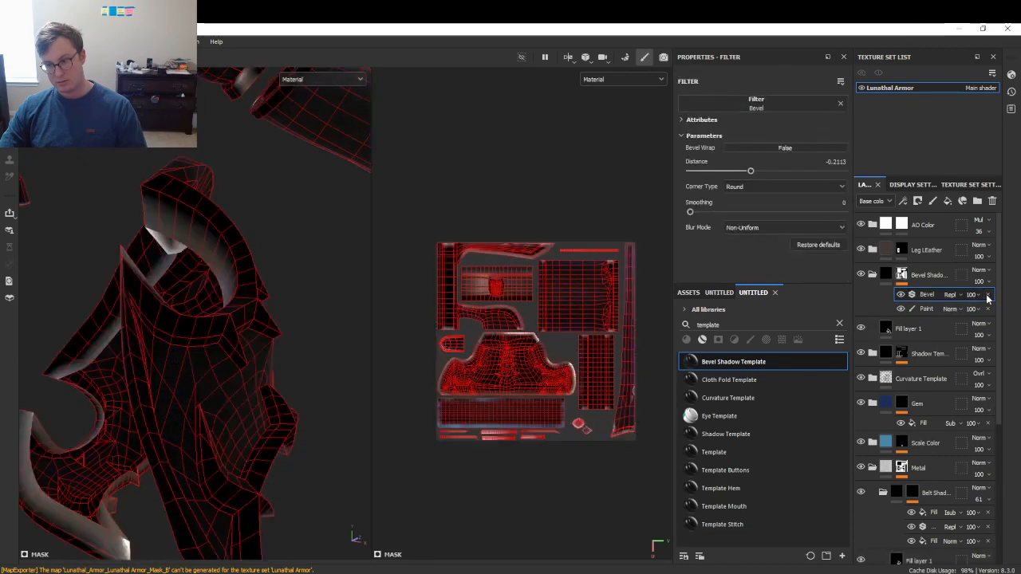
key("ctrl+z")
- Add a Paint effect above the mask's Fill and polygon-fill the UV islands around the hip armor with grayscale value 0
right_click(930, 297)
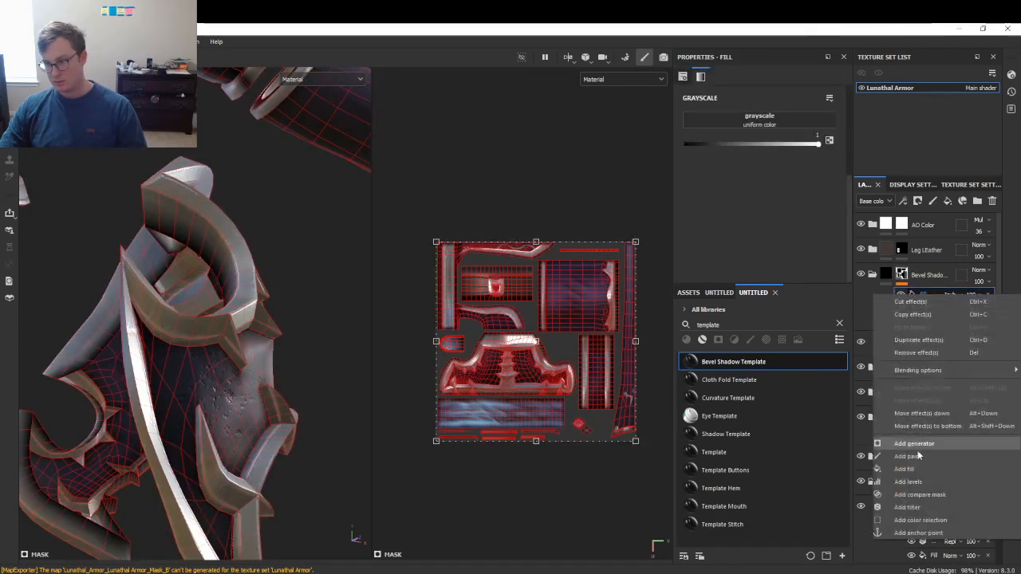
left_click(907, 456)
scroll(579, 290, "up", 1)
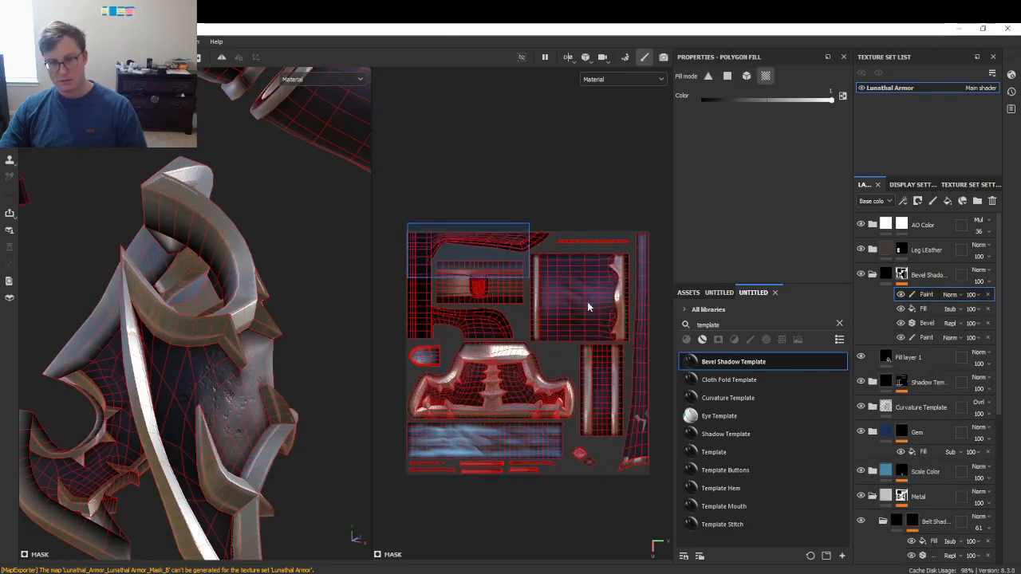
left_click_drag(587, 303, 617, 319)
key("ctrl+z")
key("x")
left_click_drag(424, 230, 630, 315)
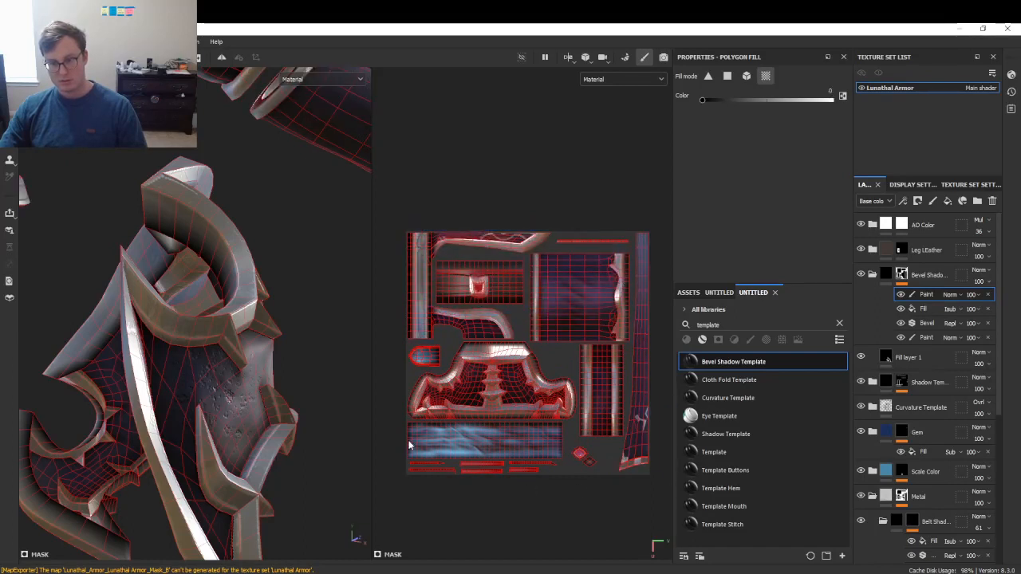
left_click_drag(408, 445, 614, 513)
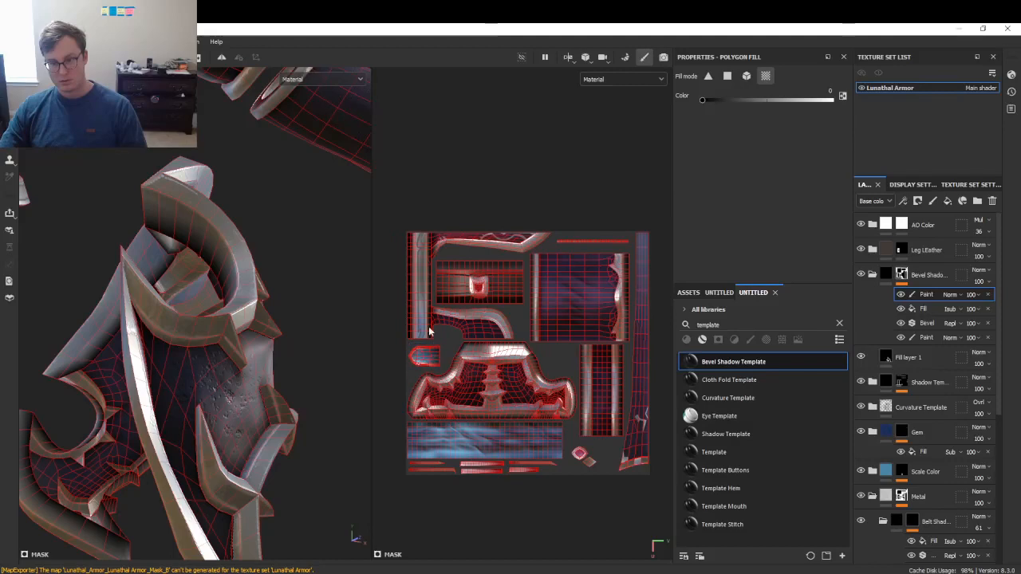
left_click_drag(477, 257, 576, 316)
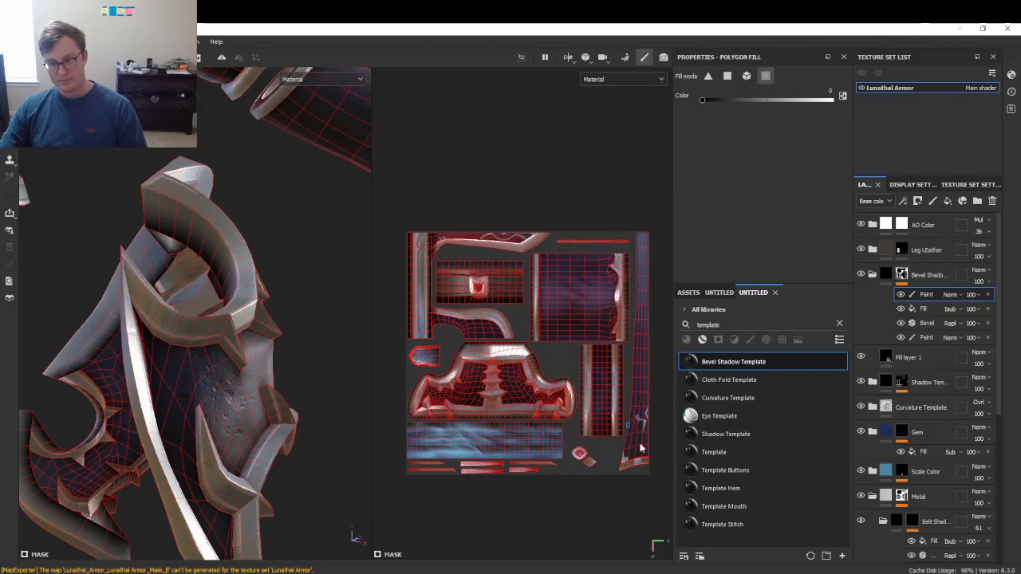
- Set the Bevel filter's distance to -0.391 and its smoothing to about 0.55 for the hip armor shadow
left_click_drag(67, 293, 183, 302, "alt")
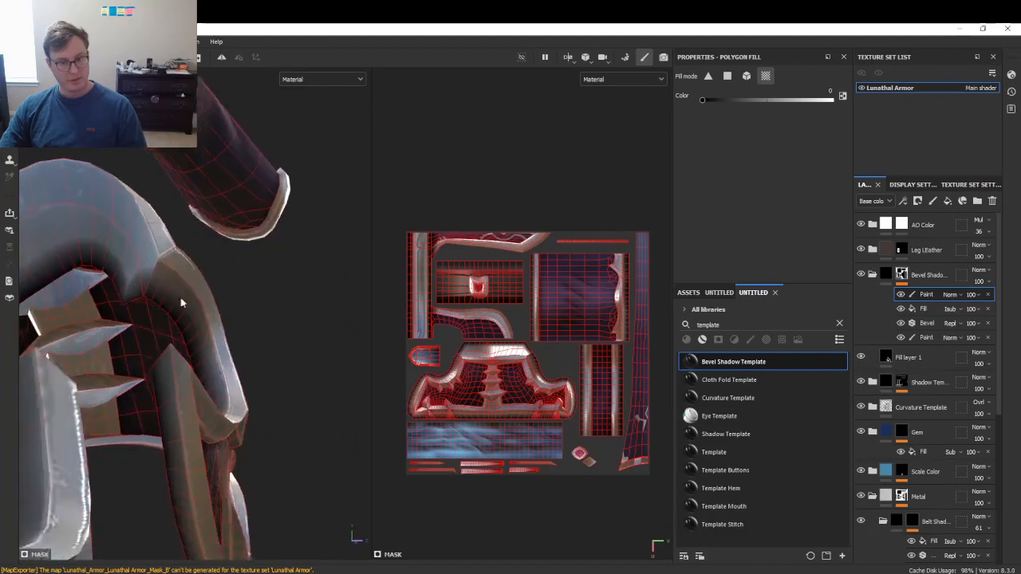
left_click(927, 322)
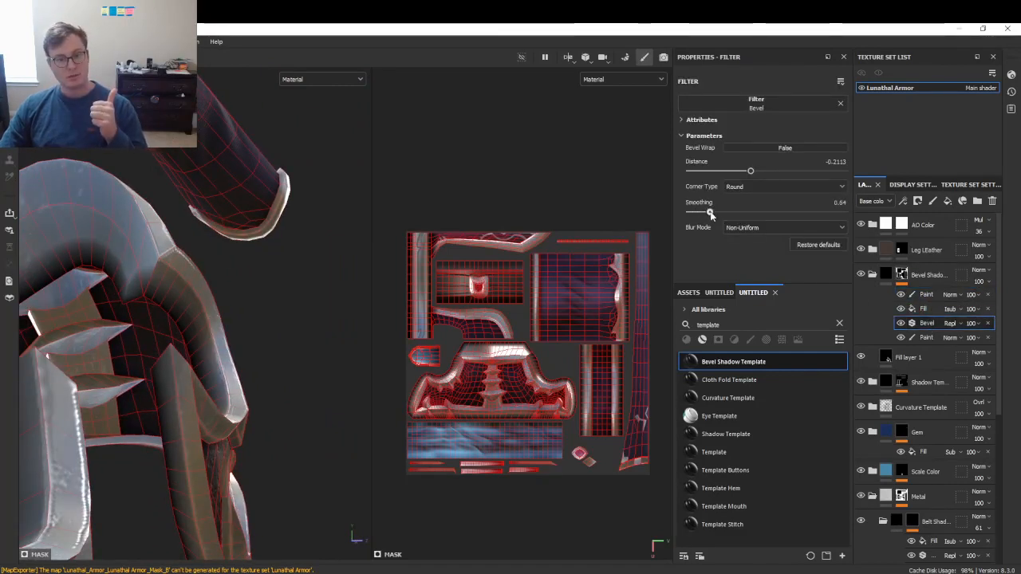
left_click_drag(710, 213, 720, 215)
mouse_move(749, 171)
left_mouse_down()
mouse_move(719, 172)
mouse_move(736, 175)
left_mouse_up()
left_click_drag(721, 212, 705, 213)
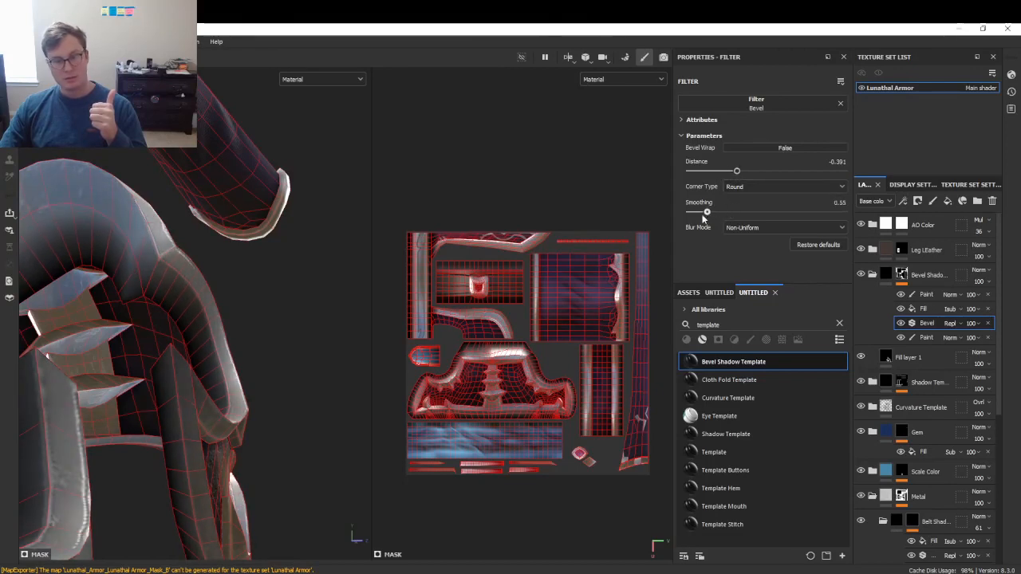
- Refine the hip armor's bevel shadow by setting the Bevel filter's distance to -0.2111 and its smoothing to 0.5
mouse_move(736, 173)
left_mouse_down()
mouse_move(715, 175)
mouse_move(728, 177)
left_mouse_up()
mouse_move(276, 342)
left_mouse_down("alt")
mouse_move(237, 332)
mouse_move(199, 341)
mouse_move(171, 303)
mouse_move(259, 338)
left_mouse_up("alt")
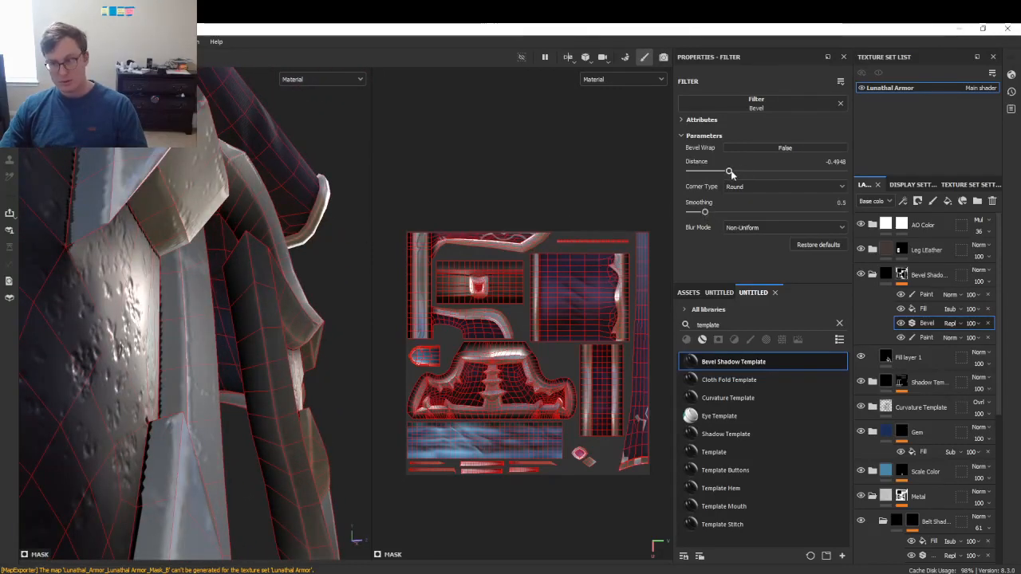
mouse_move(730, 172)
left_mouse_down()
mouse_move(718, 173)
mouse_move(750, 173)
left_mouse_up()
left_click_drag(395, 222, 386, 197, "alt")
left_click_drag(273, 189, 367, 239, "alt")
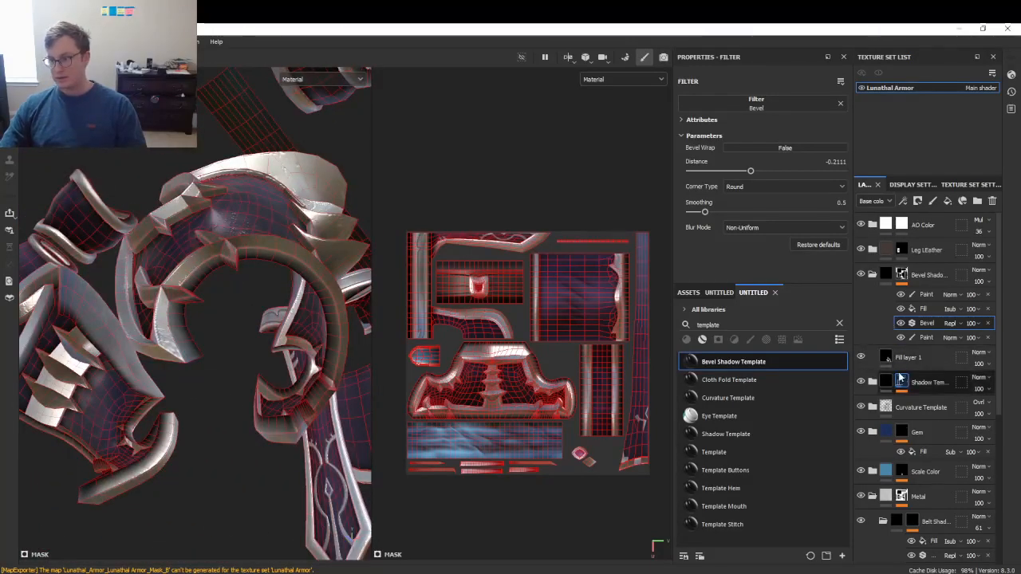
- Check the gradient fills in the Shadow Template mask by toggling their visibility, and review the whole armor in the 3D view
left_click(903, 384)
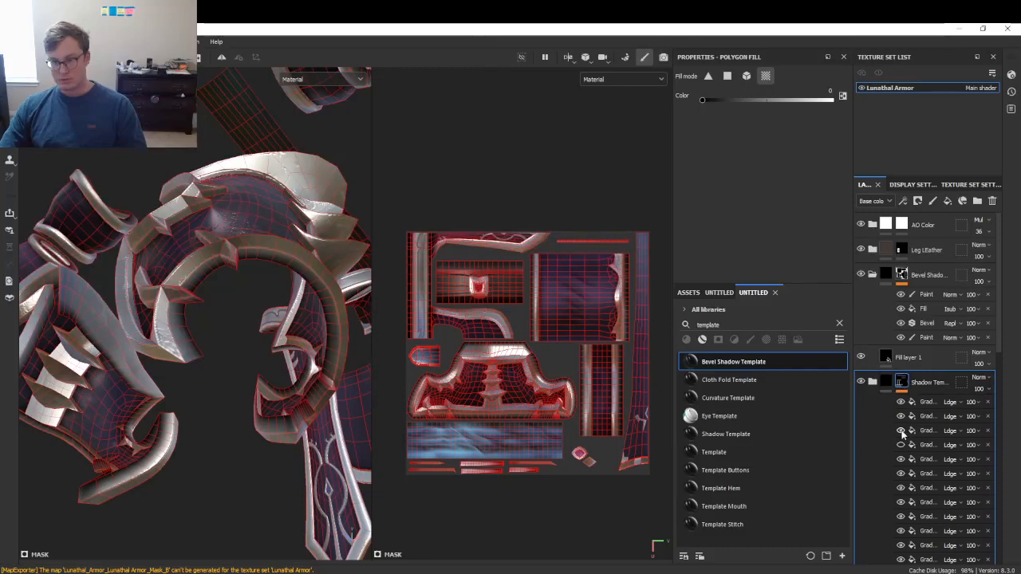
left_click_drag(358, 382, 208, 300, "alt")
scroll(241, 323, "down", 3)
scroll(213, 287, "down", 4)
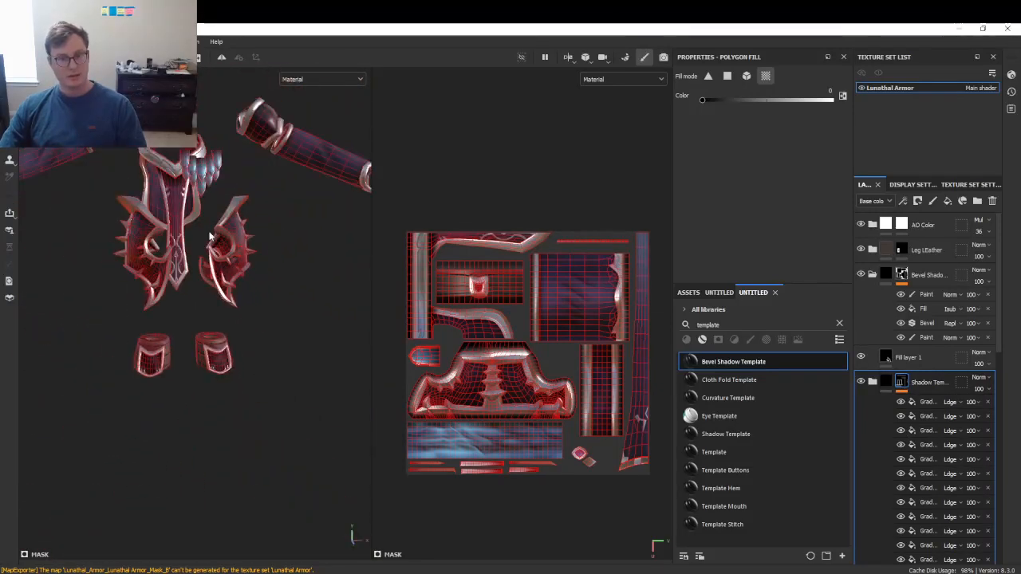
left_click_drag(210, 236, 157, 207, "alt")
- Save the project, export all Lunathal Armor textures as 4096x4096 PNG files, and save the export settings
key("ctrl+s")
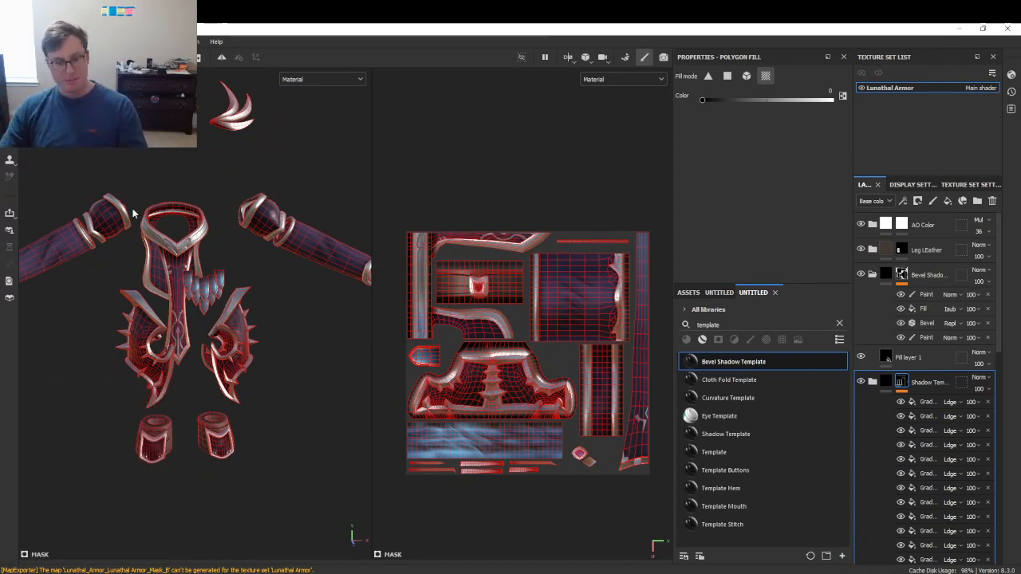
left_click(16, 42)
left_click(48, 185)
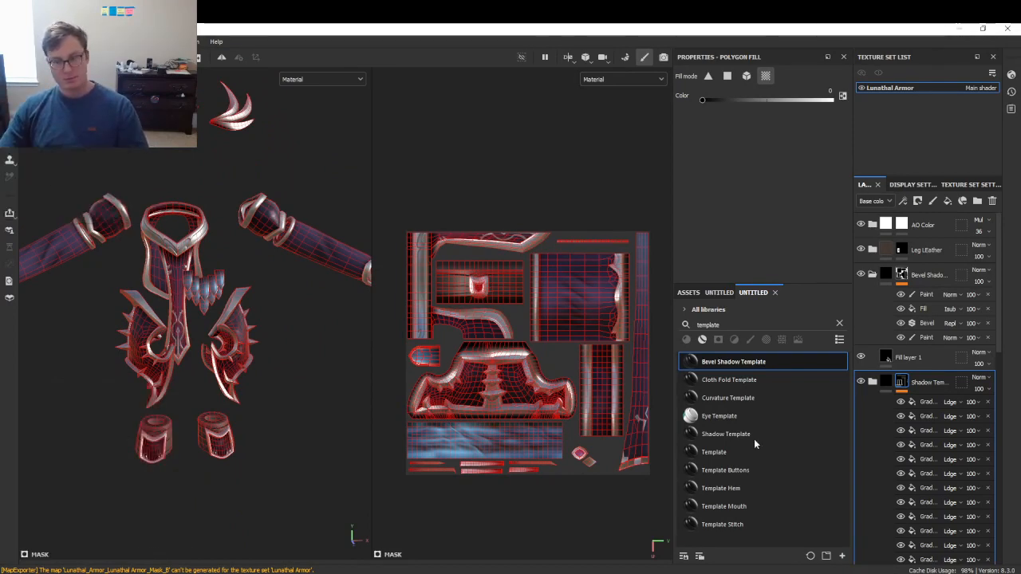
left_click(761, 489)
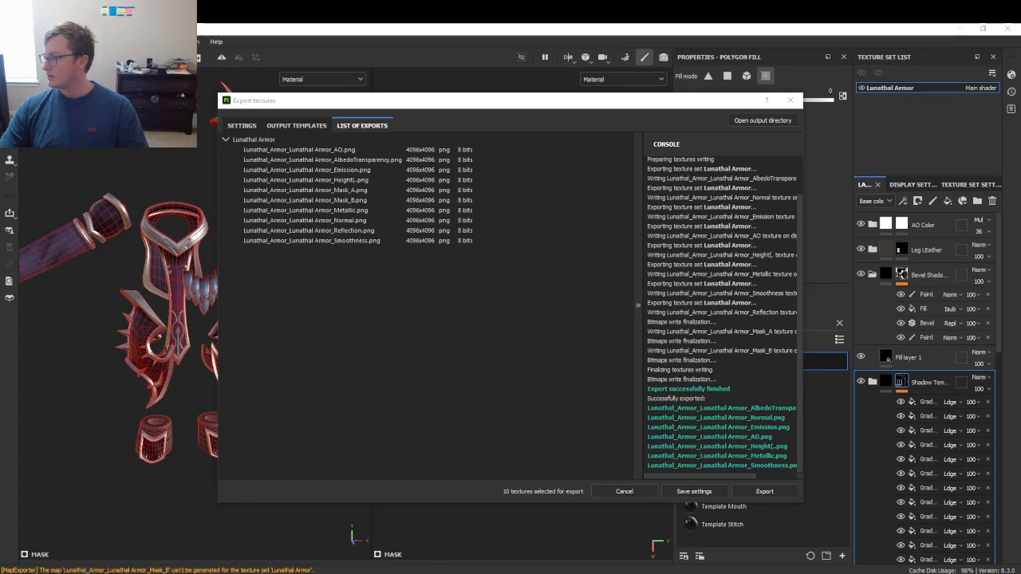
left_click(695, 489)
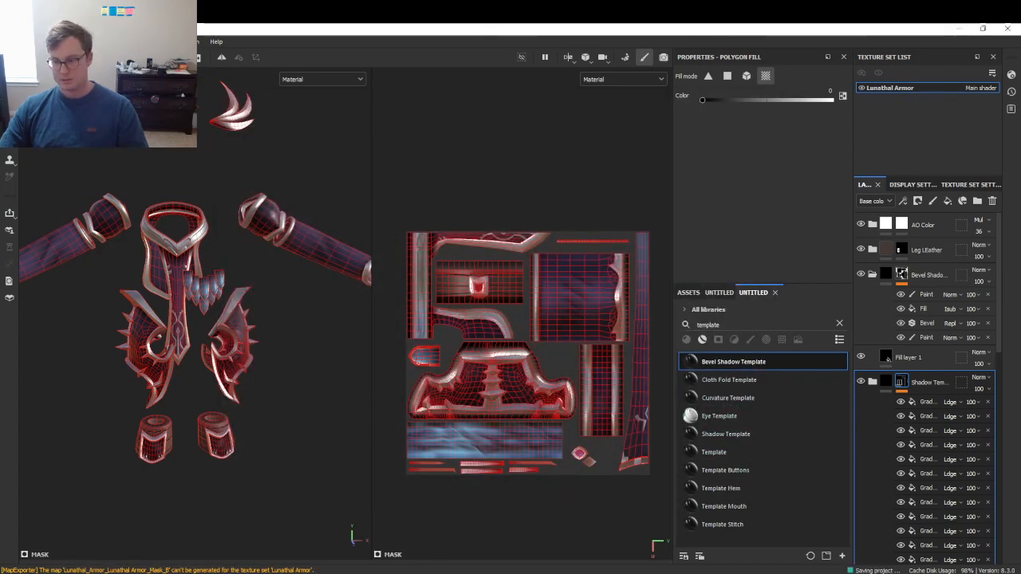
- Switch to Unity and examine the reimported armor textures on the avatar's leg straps, tail cloth and hip armor from several angles
key("alt+Tab")
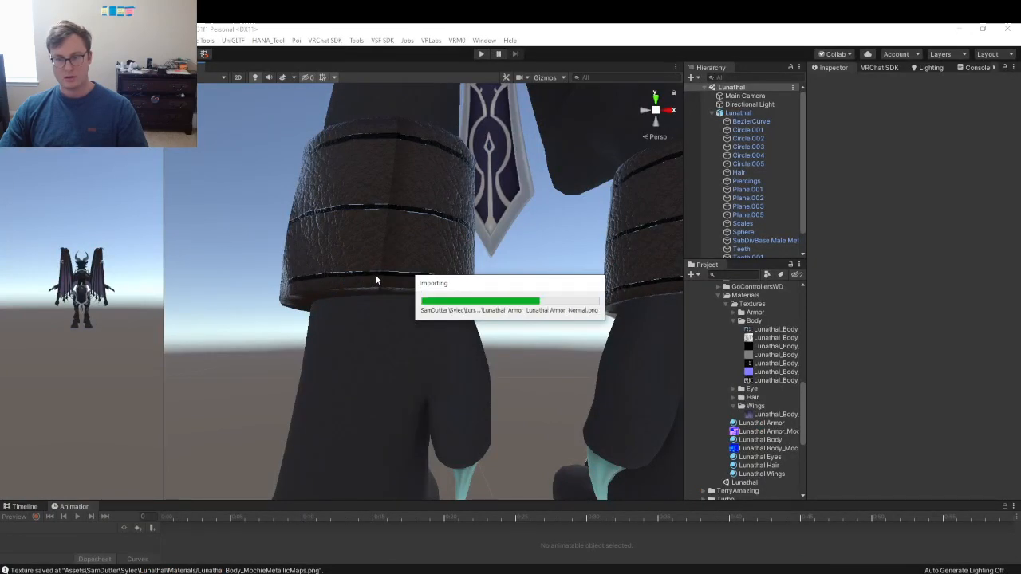
scroll(451, 224, "down", 5)
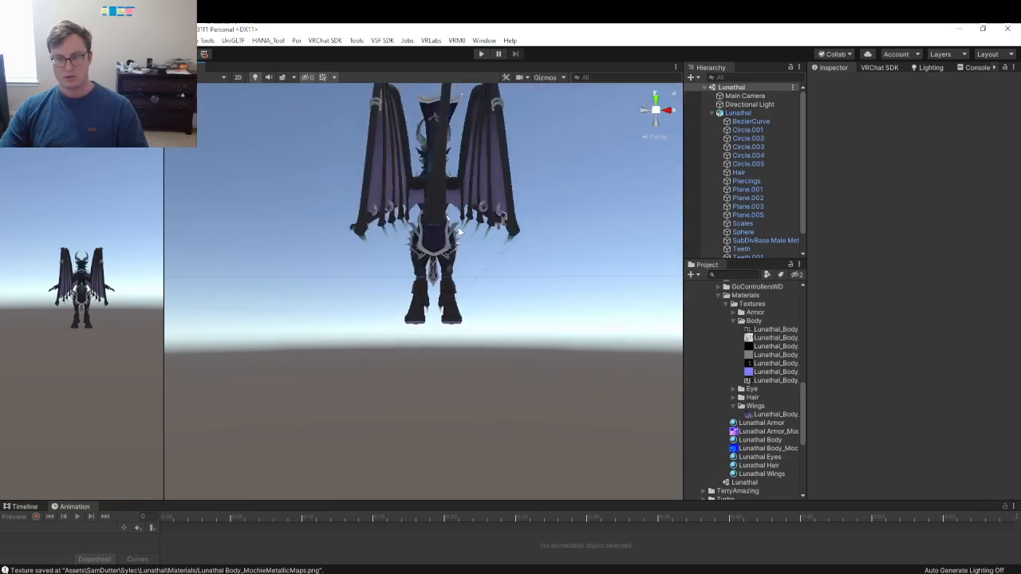
scroll(459, 232, "up", 5)
scroll(426, 296, "up", 2)
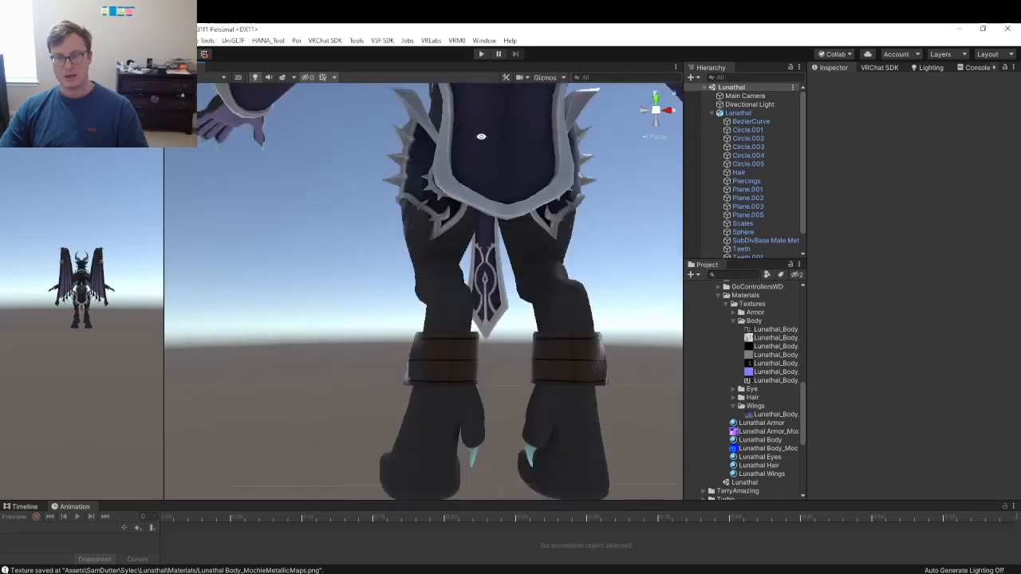
left_click_drag(481, 137, 449, 191, "alt")
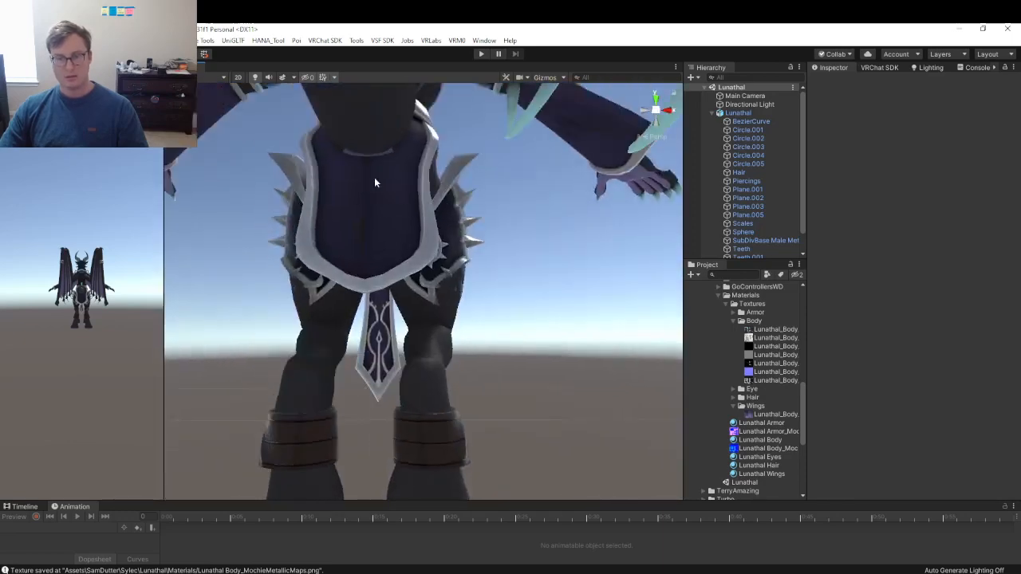
left_click_drag(374, 182, 629, 384, "alt")
scroll(474, 300, "up", 2)
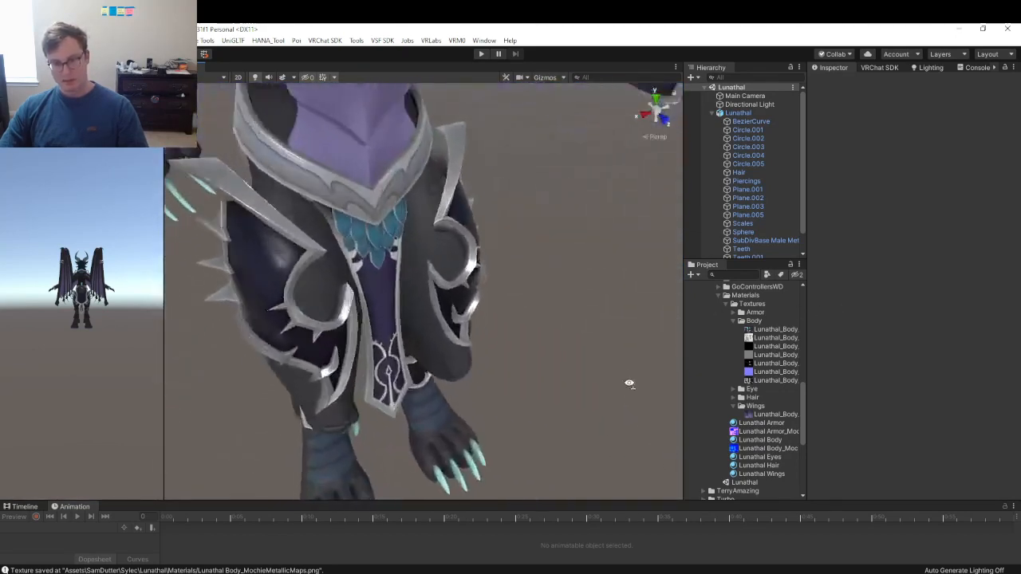
scroll(629, 379, "up", 5)
scroll(521, 250, "down", 5)
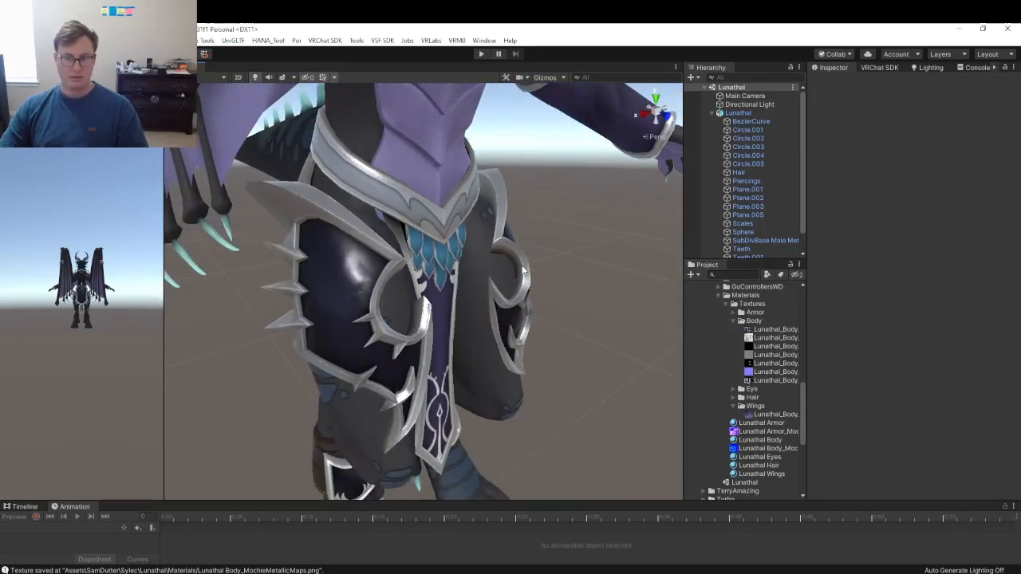
scroll(532, 300, "down", 5)
left_click_drag(526, 279, 488, 291, "alt")
scroll(488, 292, "down", 2)
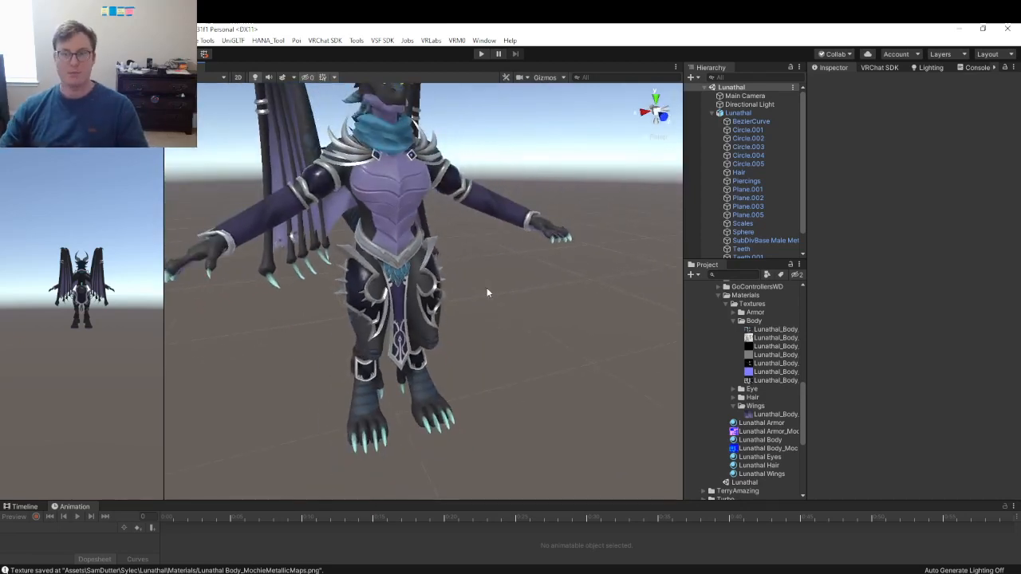
scroll(486, 292, "up", 8)
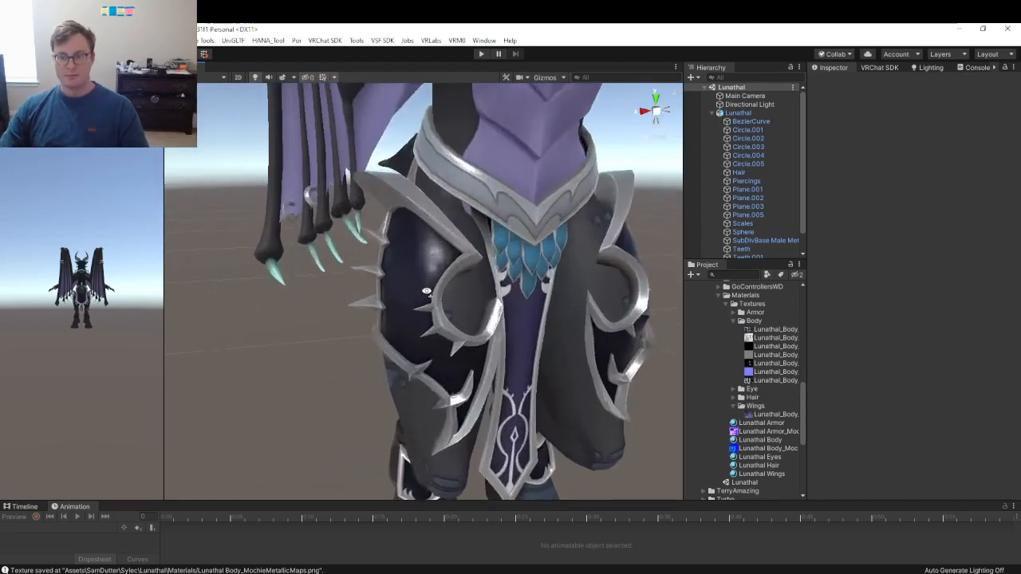
mouse_move(486, 293)
left_mouse_down("alt")
mouse_move(404, 250)
mouse_move(443, 247)
left_mouse_up("alt")
- Return to Substance 3D Painter and set the belt's inner-edge gradient in the Shadow Template mask to balance 0.73 and contrast 0.43
key("alt+Tab")
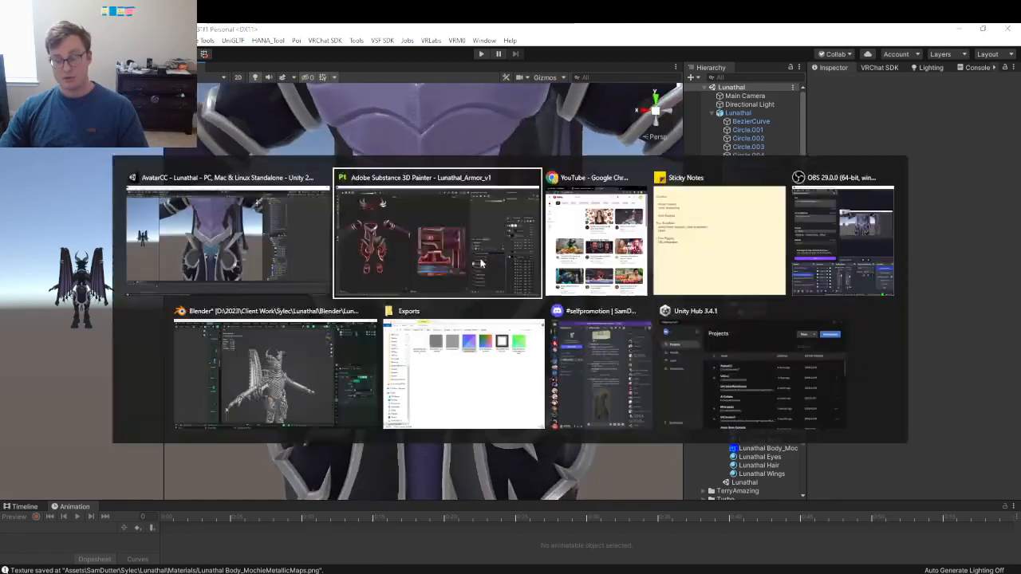
scroll(265, 264, "up", 4)
mouse_move(264, 264)
left_mouse_down("alt")
mouse_move(200, 269)
mouse_move(182, 219)
left_mouse_up("alt")
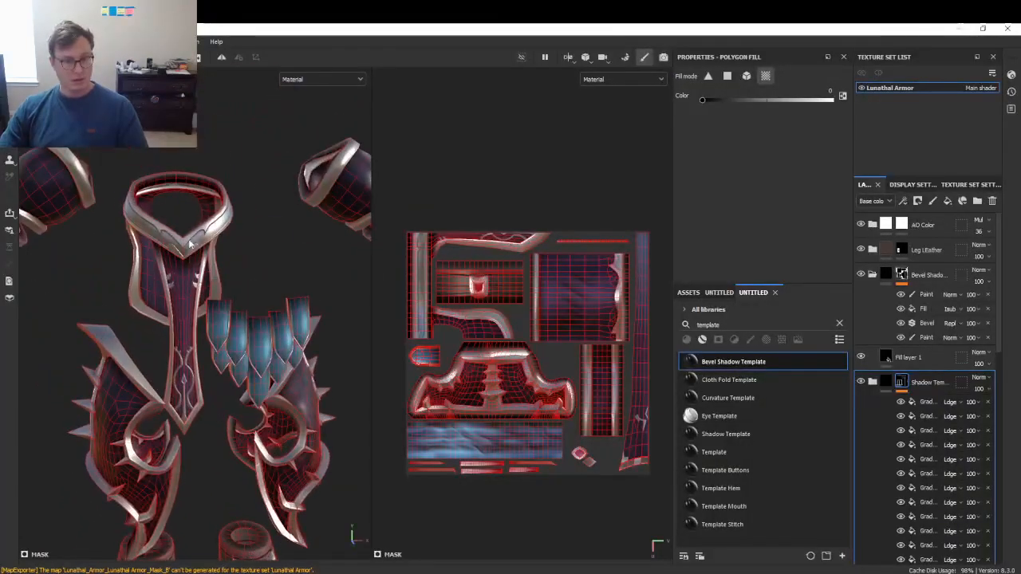
middle_click_drag(183, 219, 247, 362, "alt")
scroll(248, 362, "up", 6)
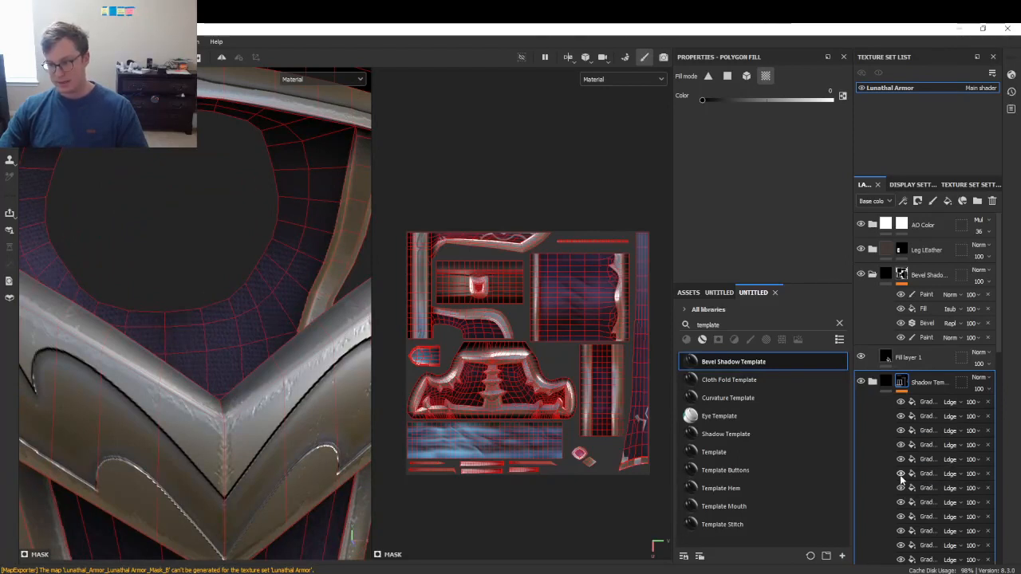
scroll(901, 469, "down", 5)
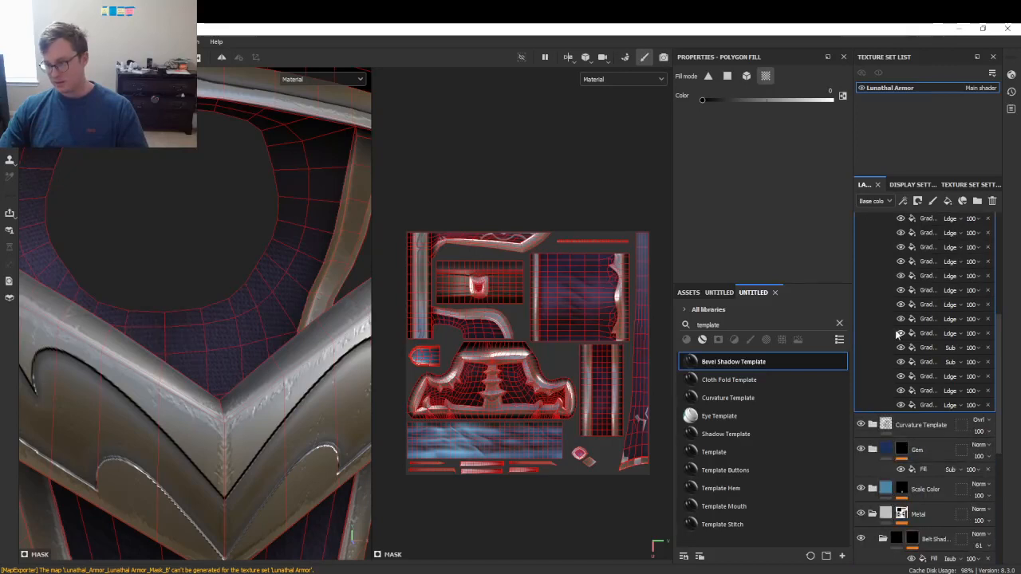
left_click(929, 306)
scroll(457, 313, "up", 2)
middle_click_drag(457, 313, 560, 351, "alt")
scroll(478, 329, "up", 5)
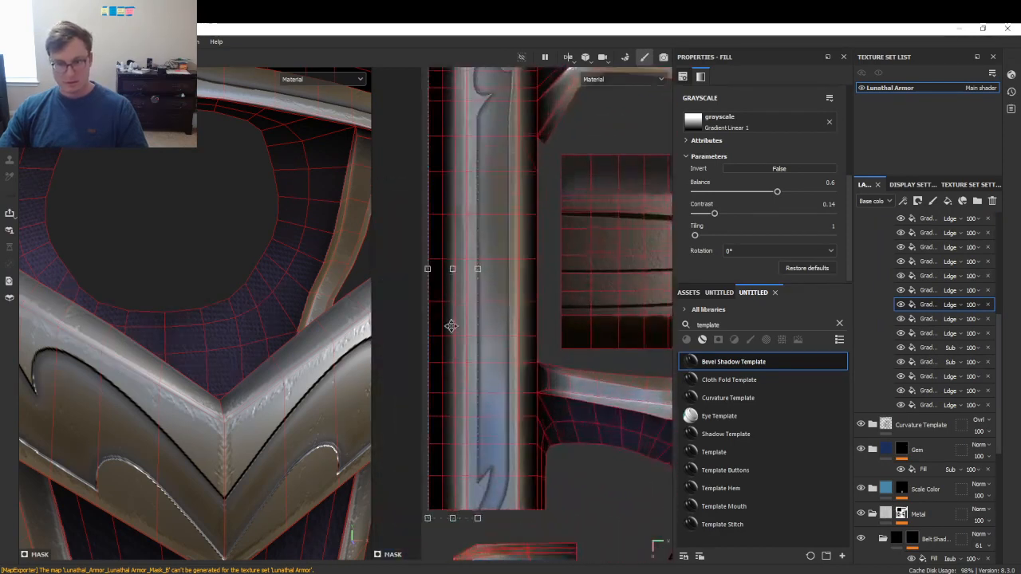
middle_click_drag(449, 323, 486, 379, "alt")
left_click_drag(734, 215, 795, 192)
left_click(783, 192)
- Examine the darkened inner edge of the belt on the 3D model from close up and from a distance
scroll(138, 269, "down", 5)
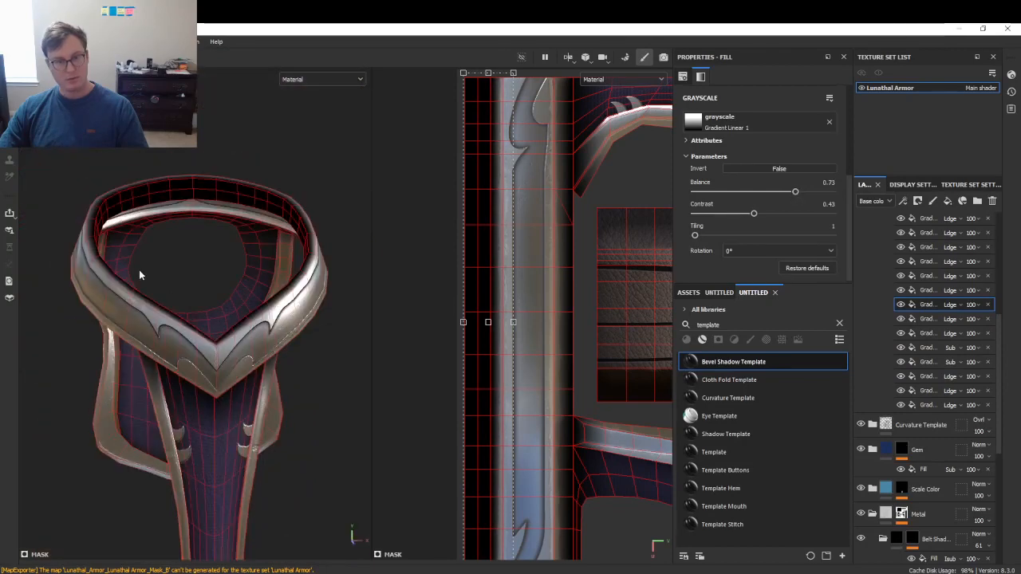
mouse_move(138, 270)
left_mouse_down("alt")
mouse_move(216, 266)
mouse_move(260, 285)
mouse_move(139, 279)
left_mouse_up("alt")
scroll(134, 282, "up", 6)
left_click_drag(200, 261, 106, 248, "alt")
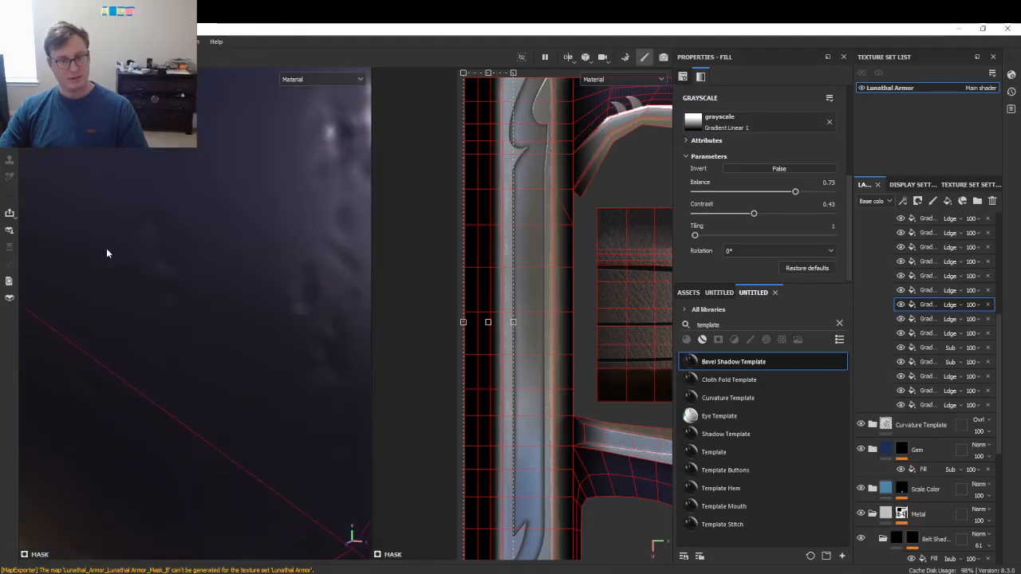
key("f")
left_click_drag(145, 311, 200, 394, "alt")
scroll(200, 394, "up", 3)
scroll(195, 361, "up", 3)
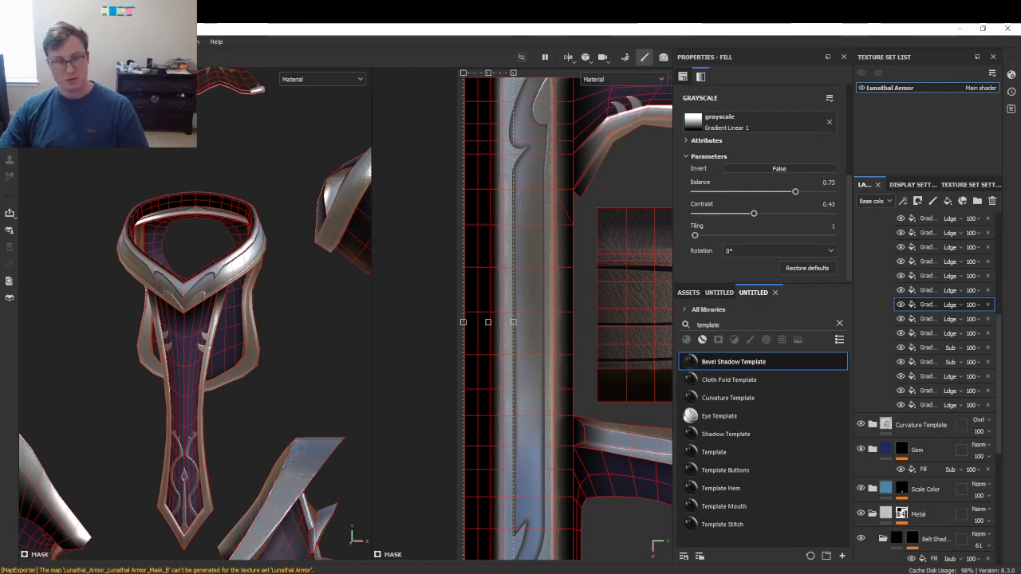
- Export the Lunathal Armor textures again with the updated belt shadow and save the export settings
left_click(9, 42)
left_click(42, 185)
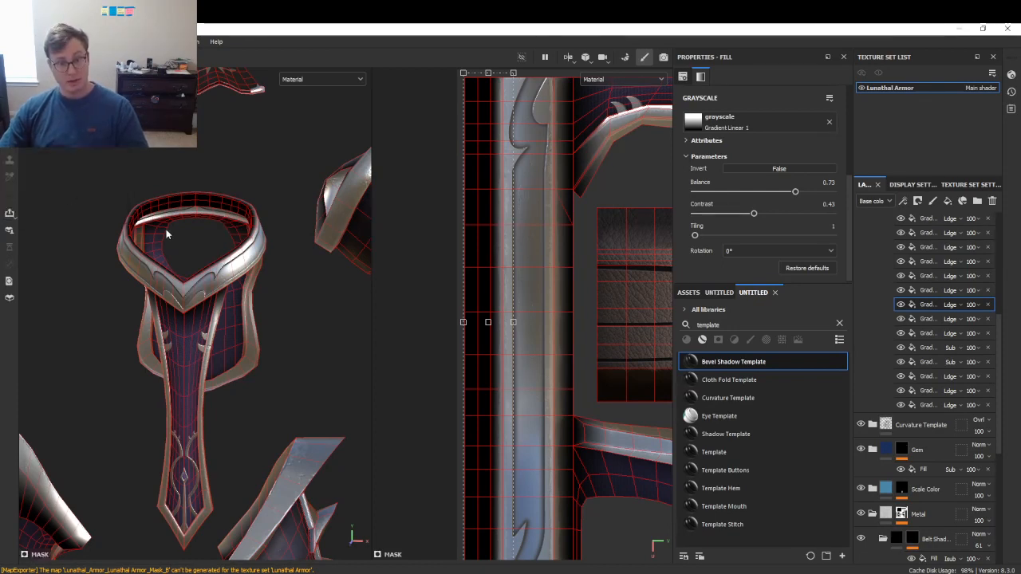
left_click(761, 489)
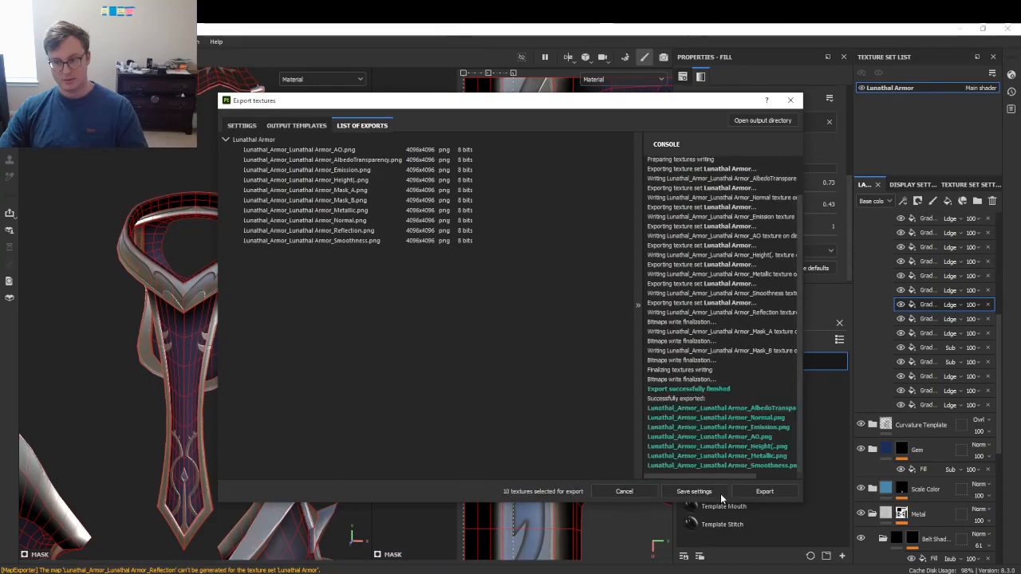
left_click(721, 493)
- Switch to Unity and examine the belt's inner shadow and the hip armor on the avatar
key("alt+Tab")
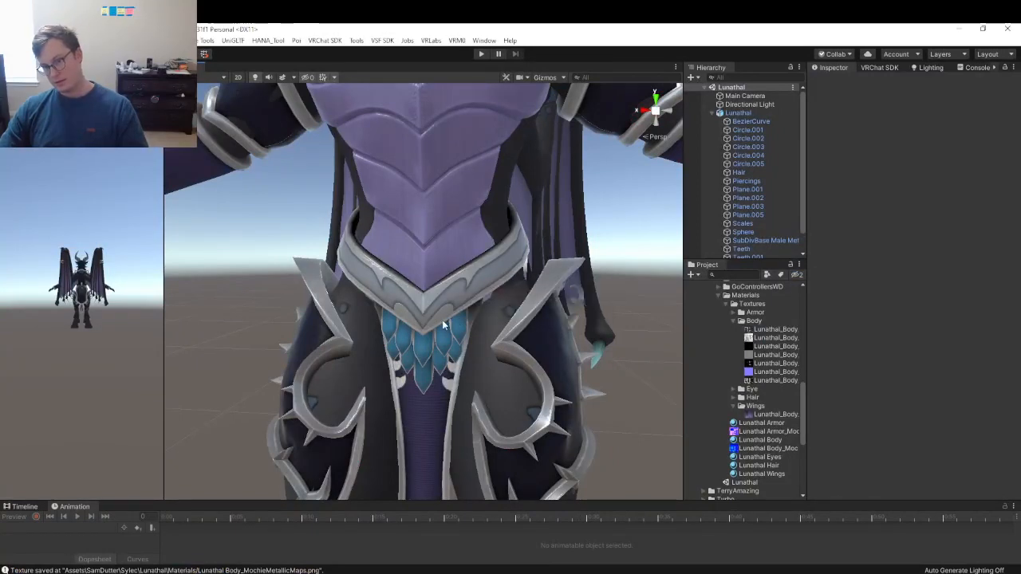
scroll(471, 285, "down", 5)
left_click_drag(511, 300, 608, 308, "alt")
scroll(622, 307, "up", 8)
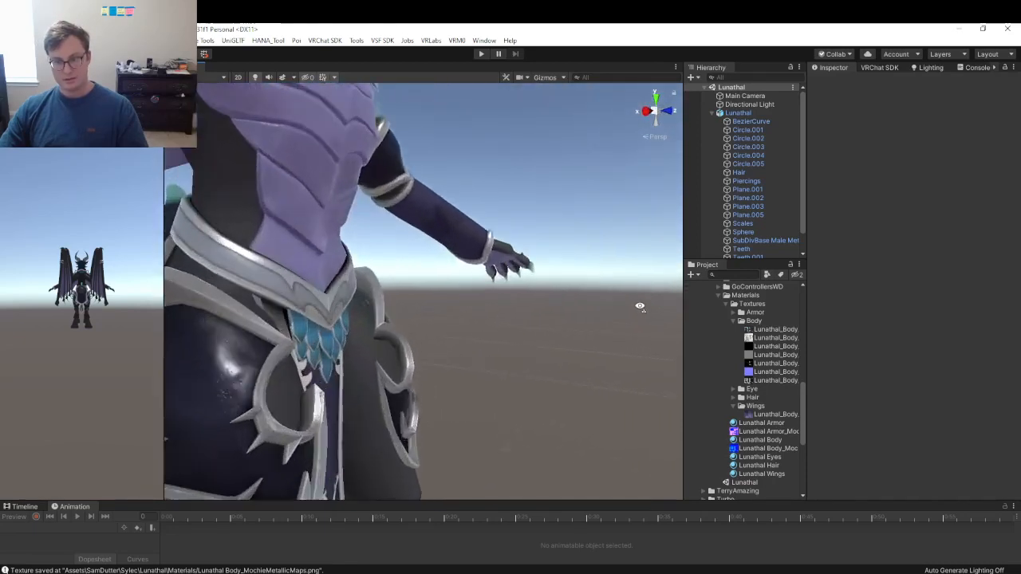
scroll(630, 301, "down", 5)
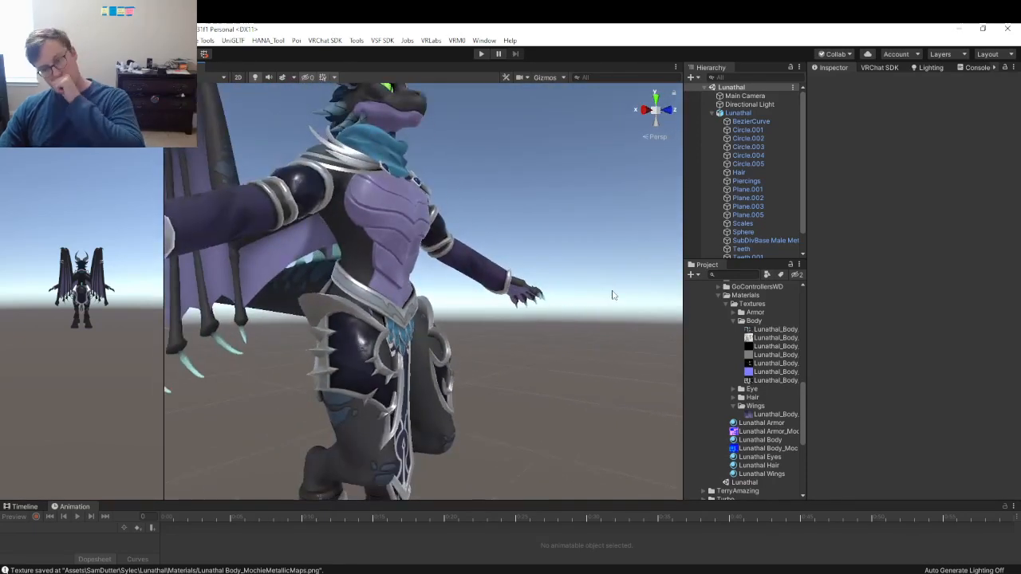
scroll(428, 321, "up", 6)
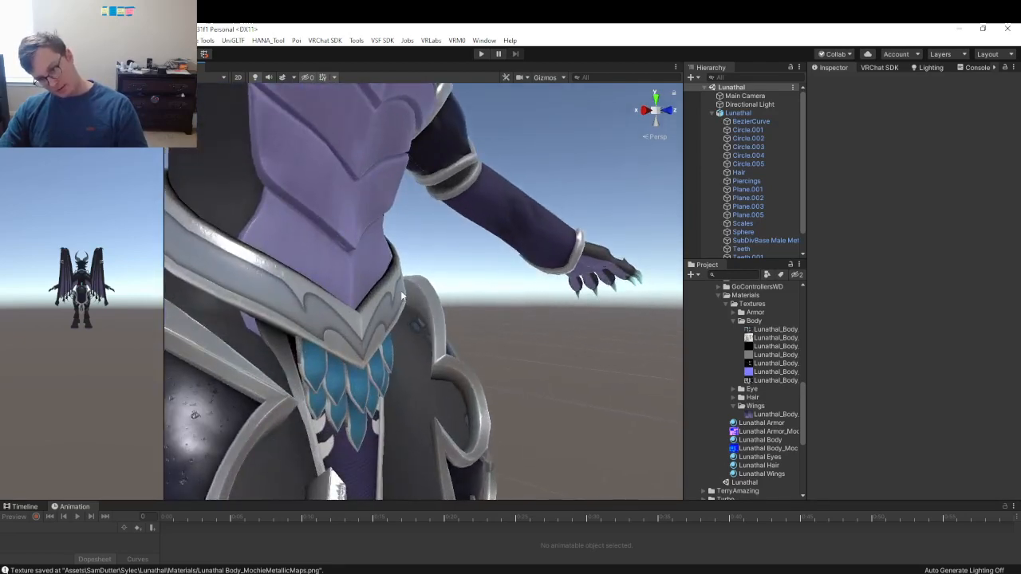
left_click_drag(401, 290, 496, 348, "alt")
- Return to Substance 3D Painter, duplicate the topmost gradient fill in the Shadow Template mask, and change its grayscale to Circle Inverted Gradient
key("alt+Tab")
scroll(326, 293, "down", 5)
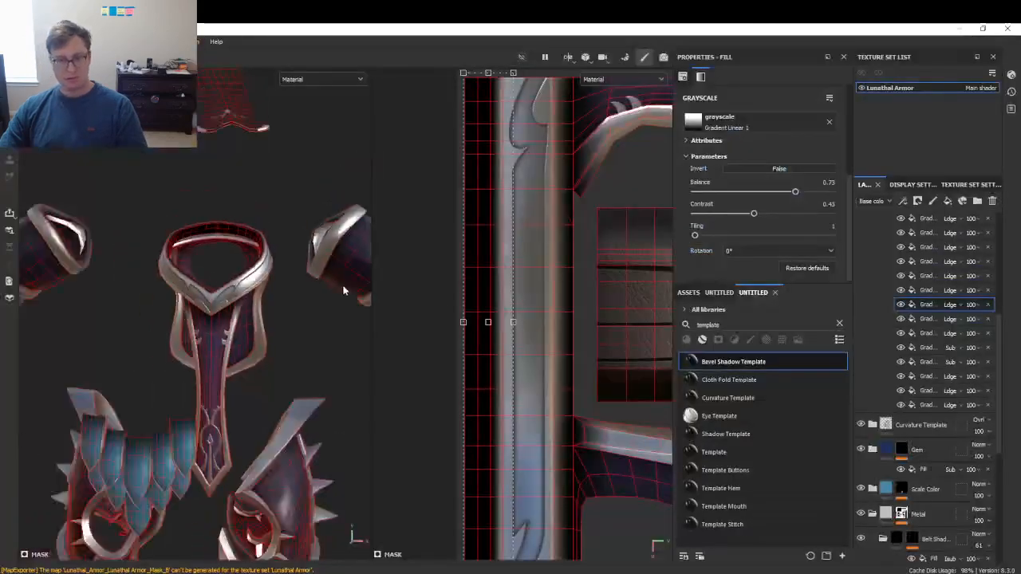
scroll(264, 357, "up", 3)
mouse_move(264, 357)
left_mouse_down("alt")
mouse_move(335, 343)
mouse_move(286, 315)
mouse_move(338, 358)
left_mouse_up("alt")
scroll(338, 358, "up", 3)
scroll(963, 276, "up", 3)
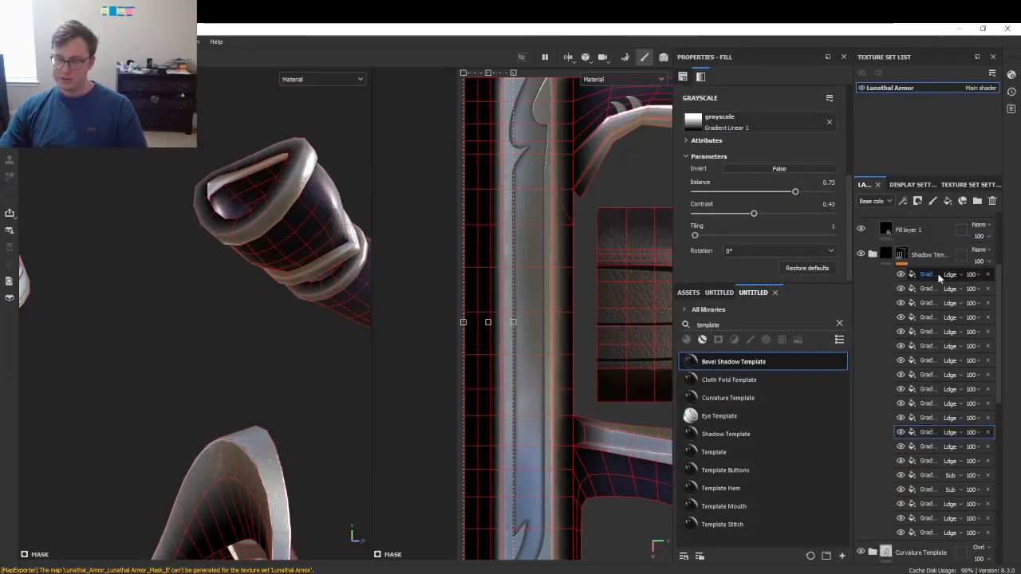
left_click(936, 272)
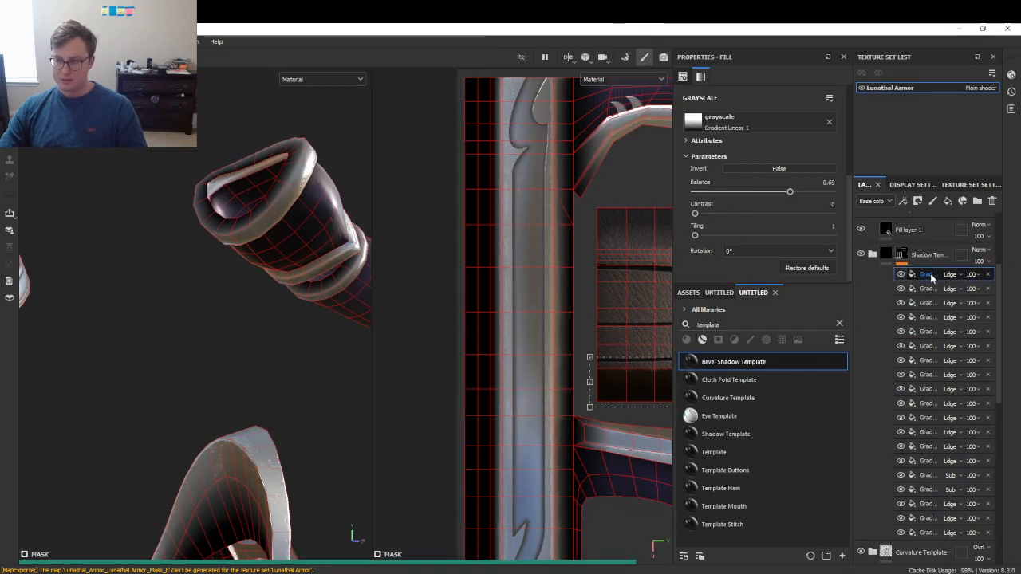
left_click(745, 130)
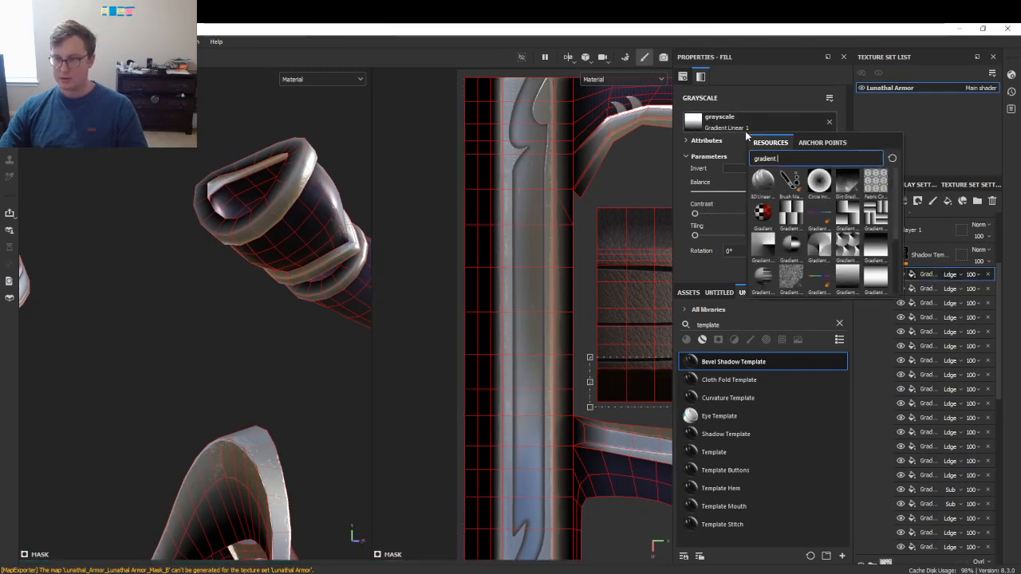
left_click(810, 194)
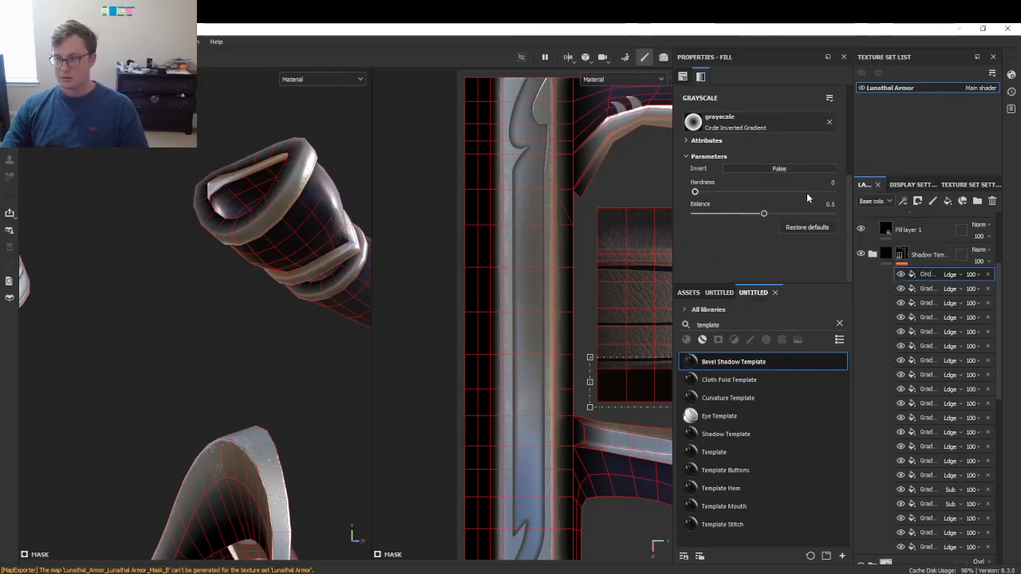
- Try the Circle Inverted Gradient fill with Invert on and off, positioned over the curved trim piece below the buckle strap
left_click(754, 167)
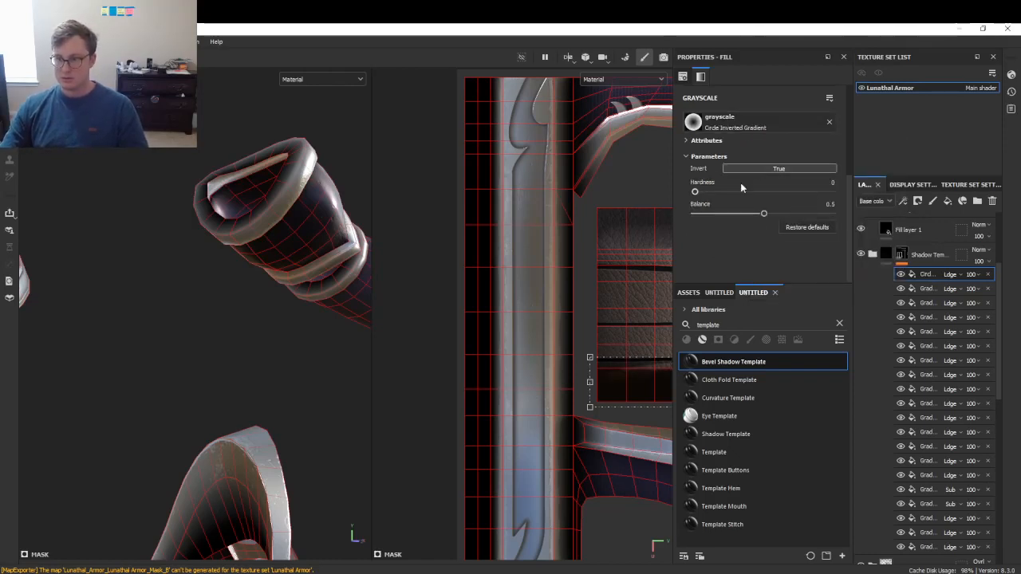
scroll(509, 247, "down", 2)
middle_click_drag(510, 247, 502, 247, "alt")
left_click_drag(573, 297, 588, 377)
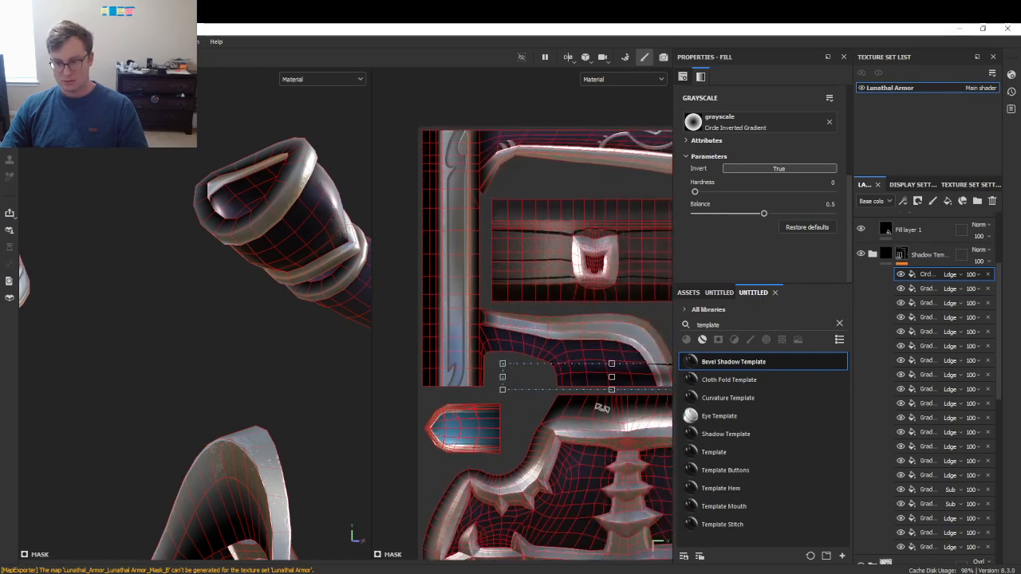
middle_click_drag(602, 405, 552, 335, "alt")
left_click_drag(594, 312, 594, 271)
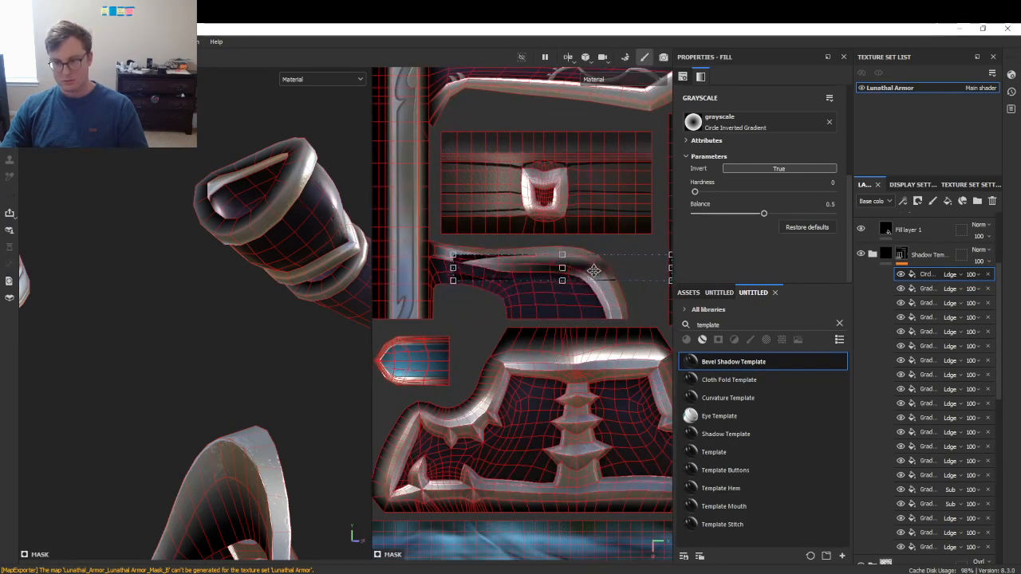
left_click(754, 169)
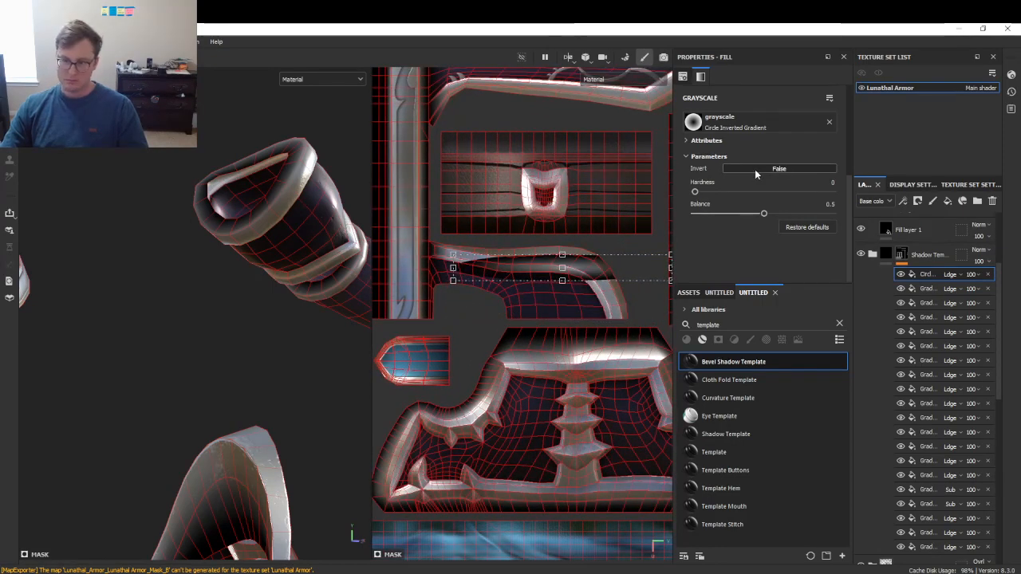
left_click(754, 169)
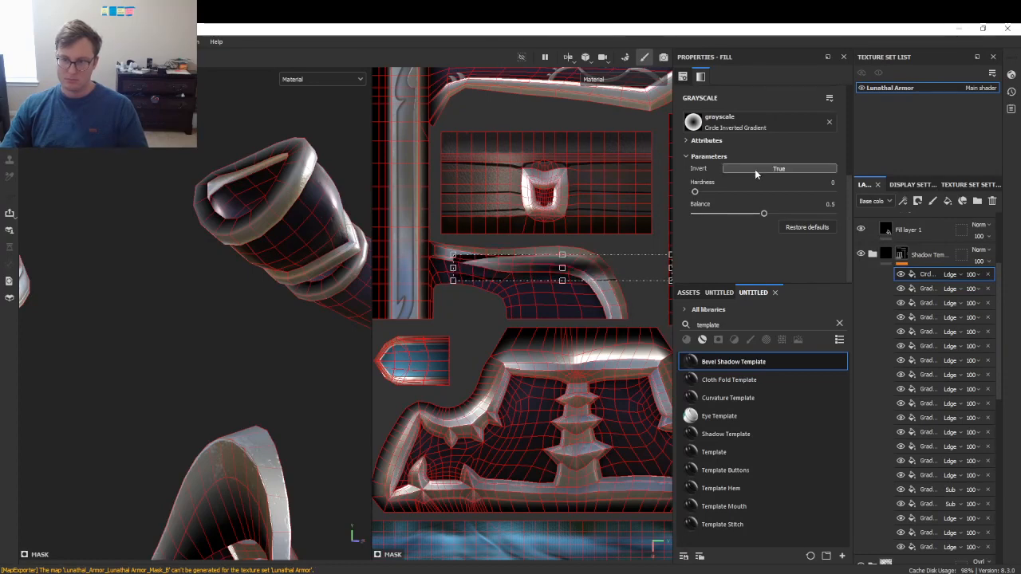
- Replace the fill's grayscale with the Shape alpha, searching the resources for "alpha shape"
left_click(829, 121)
left_click(801, 122)
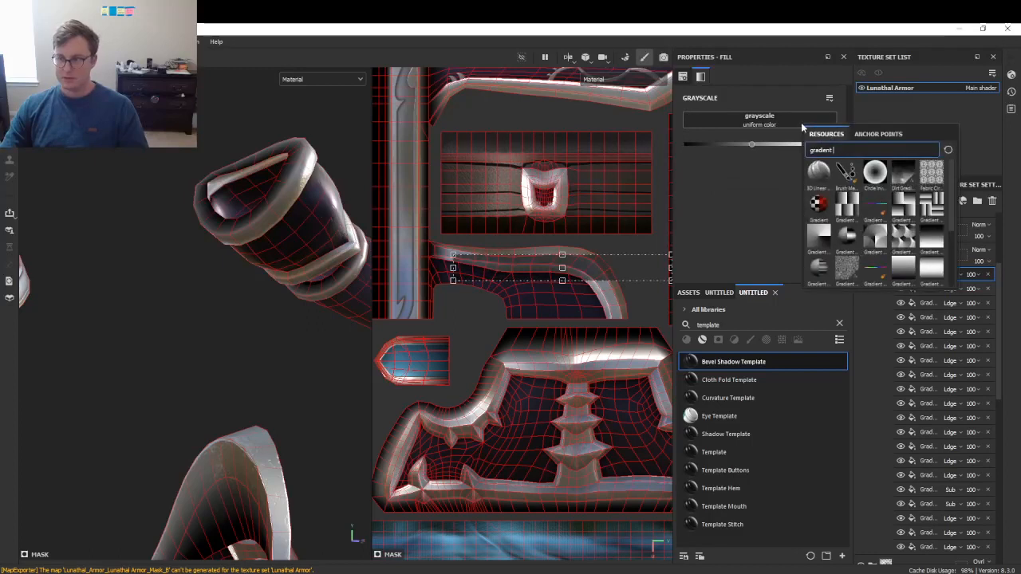
key("BackSpace")
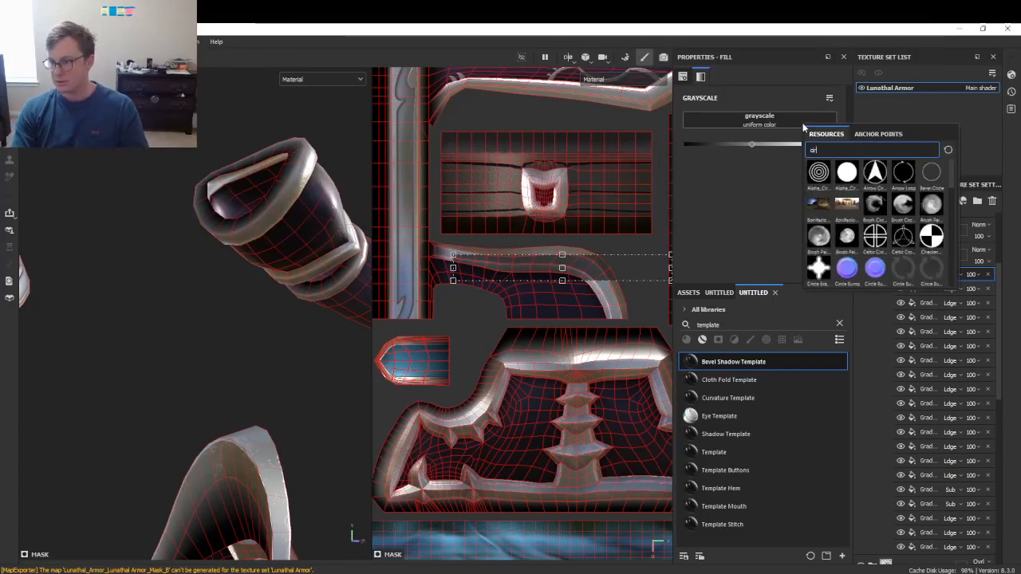
type("alph")
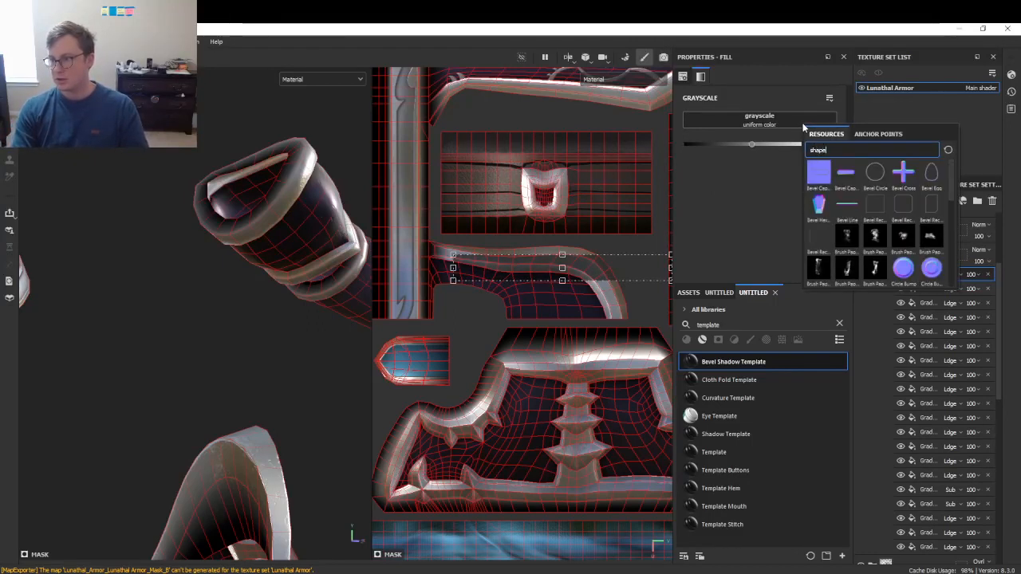
type("a sh")
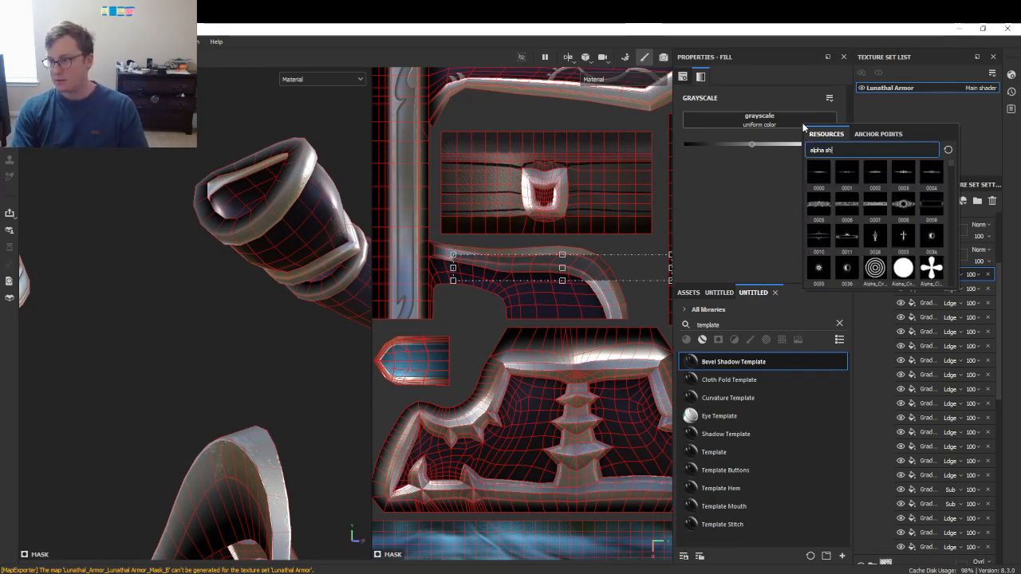
type("ape")
left_click(908, 211)
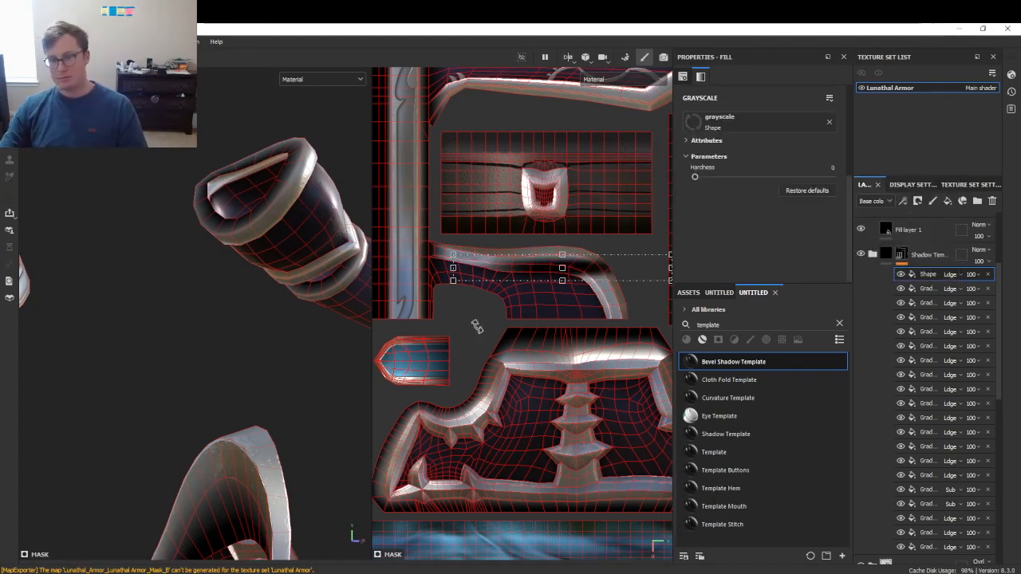
- Resize the Shape fill into a wide, flat band and place it over the upper flap of the spiked hip armor's UV island
left_click_drag(565, 283, 565, 373)
middle_click_drag(605, 389, 514, 342, "alt")
left_click_drag(523, 285, 598, 460)
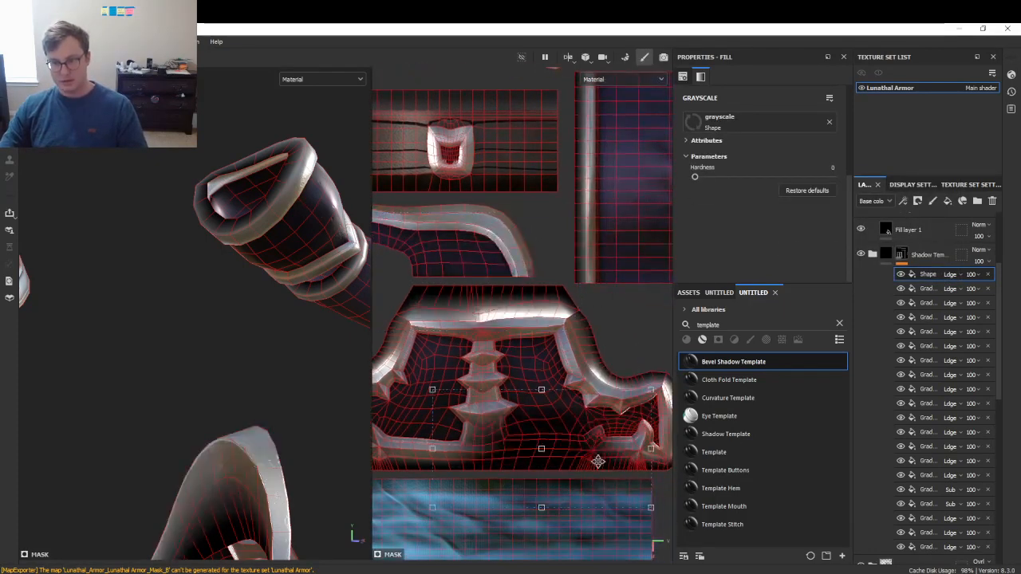
scroll(591, 416, "down", 3)
scroll(589, 413, "up", 5)
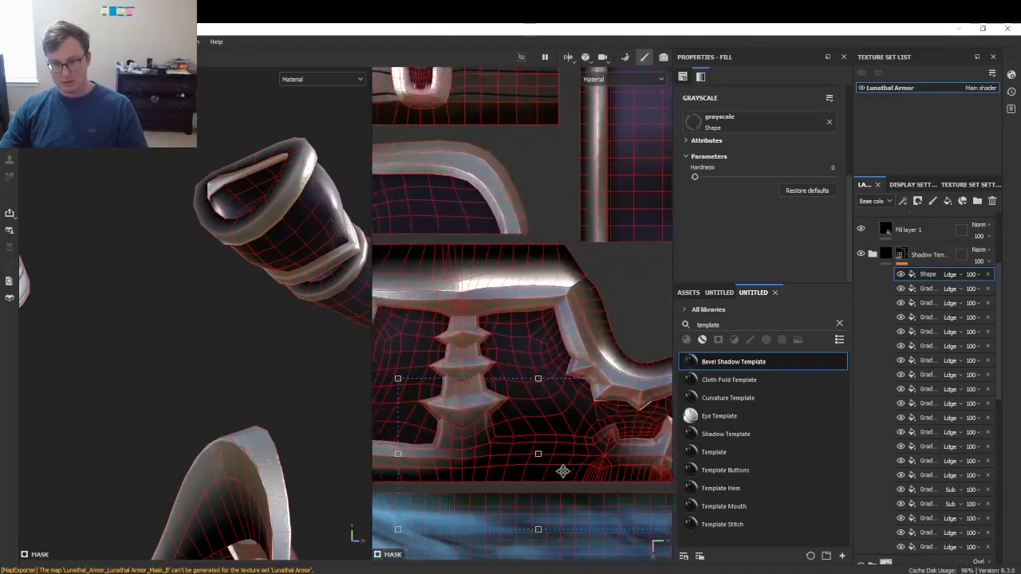
left_click_drag(630, 440, 565, 276)
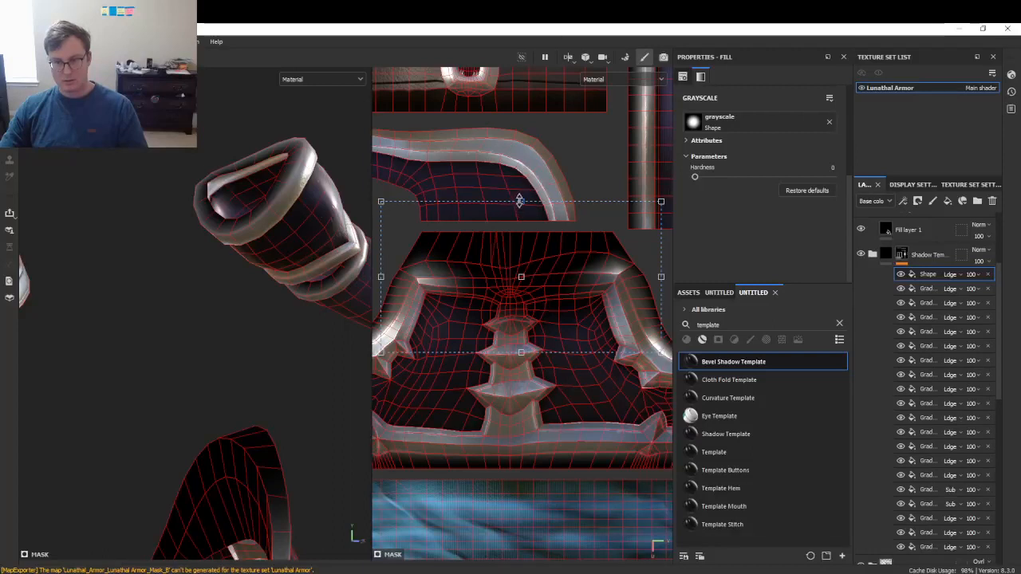
left_click_drag(519, 201, 523, 288)
mouse_move(551, 343)
left_mouse_down()
mouse_move(545, 286)
mouse_move(510, 284)
left_mouse_up()
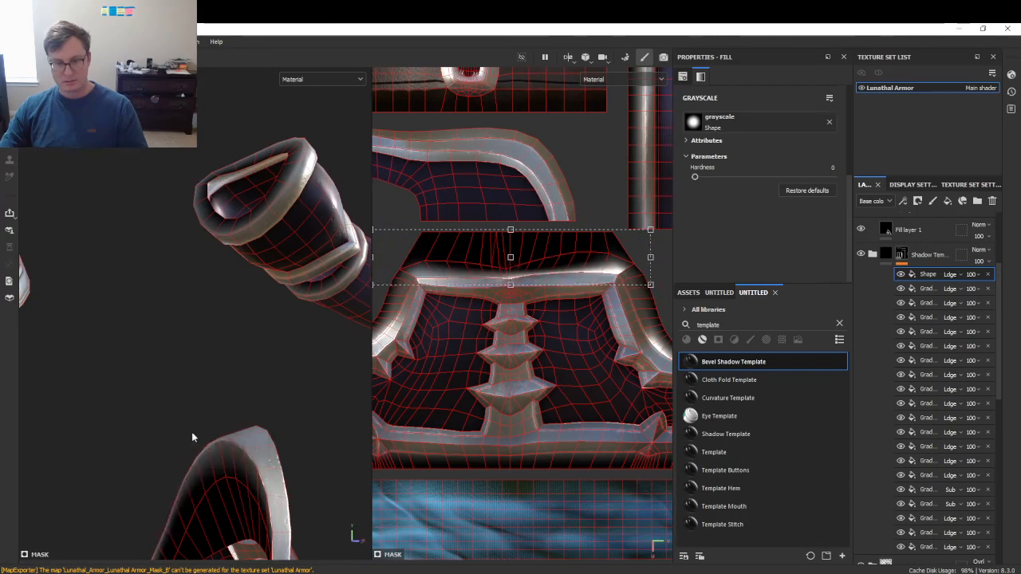
- Check the flap shadow on the 3D hip armor and extend the Shape fill slightly above the flap's upper edge
left_click_drag(191, 437, 437, 295, "alt")
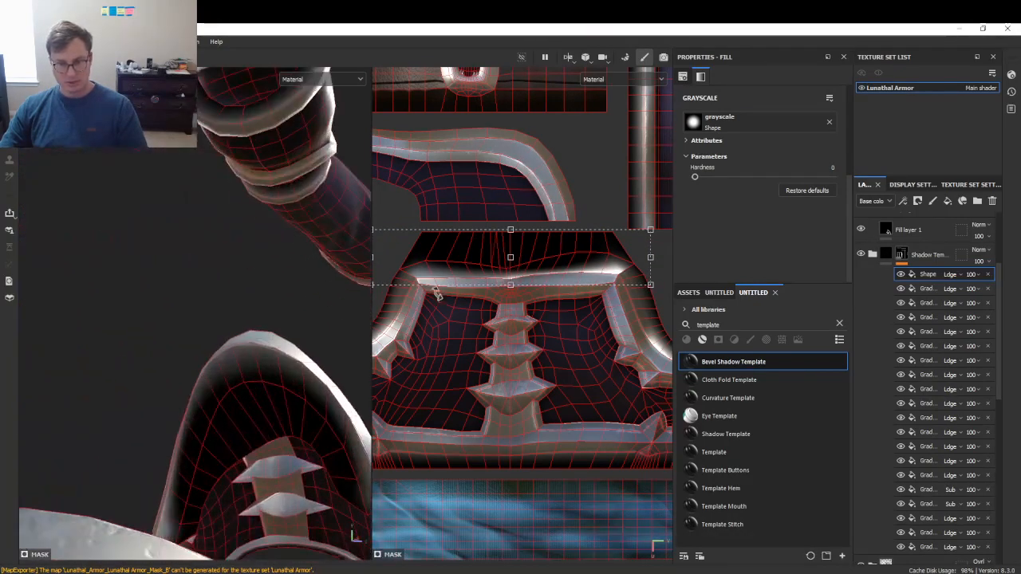
middle_click_drag(567, 239, 620, 265, "alt")
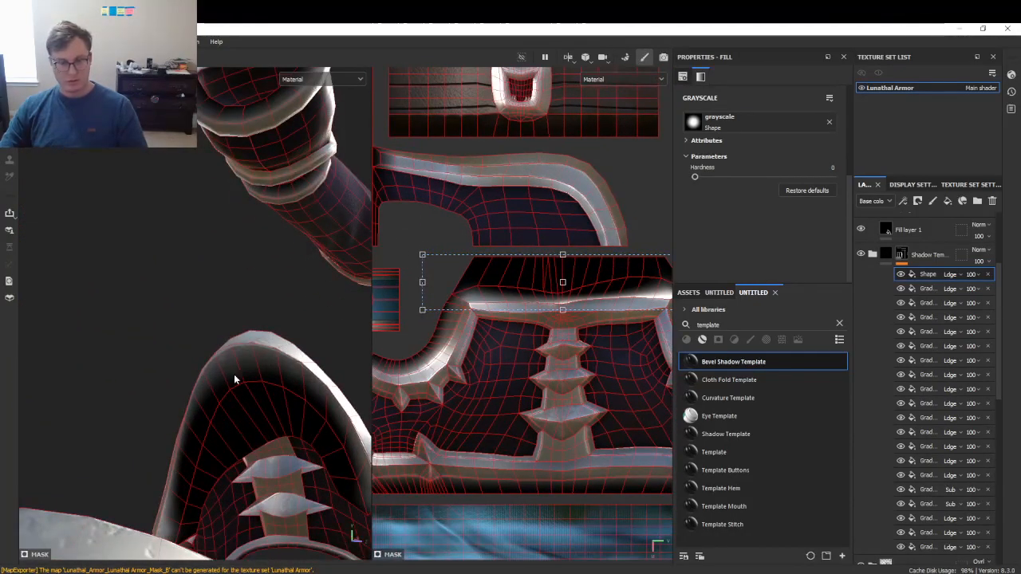
left_click_drag(235, 379, 246, 384, "alt")
left_click_drag(564, 253, 563, 246)
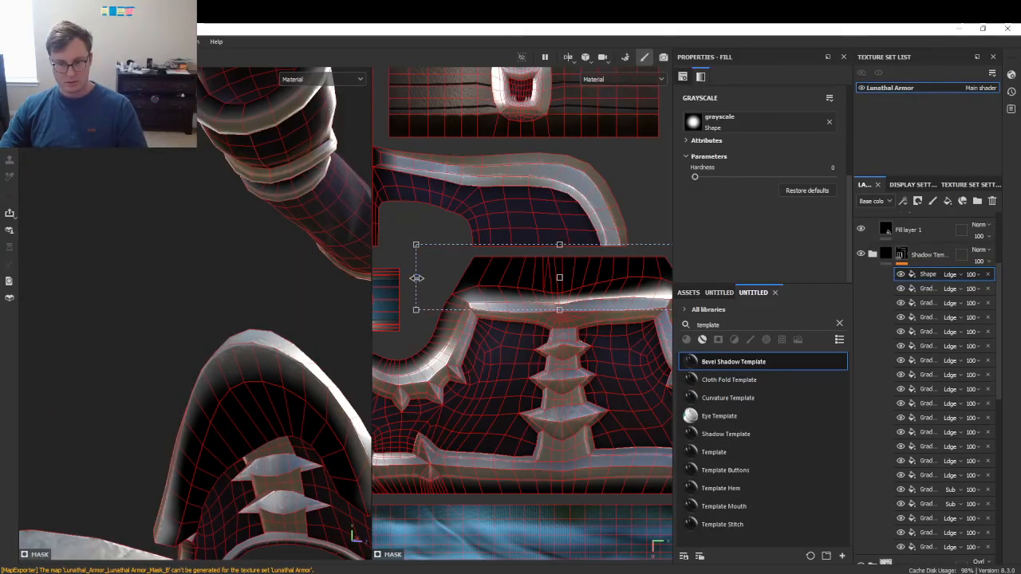
middle_click_drag(463, 279, 393, 283, "alt")
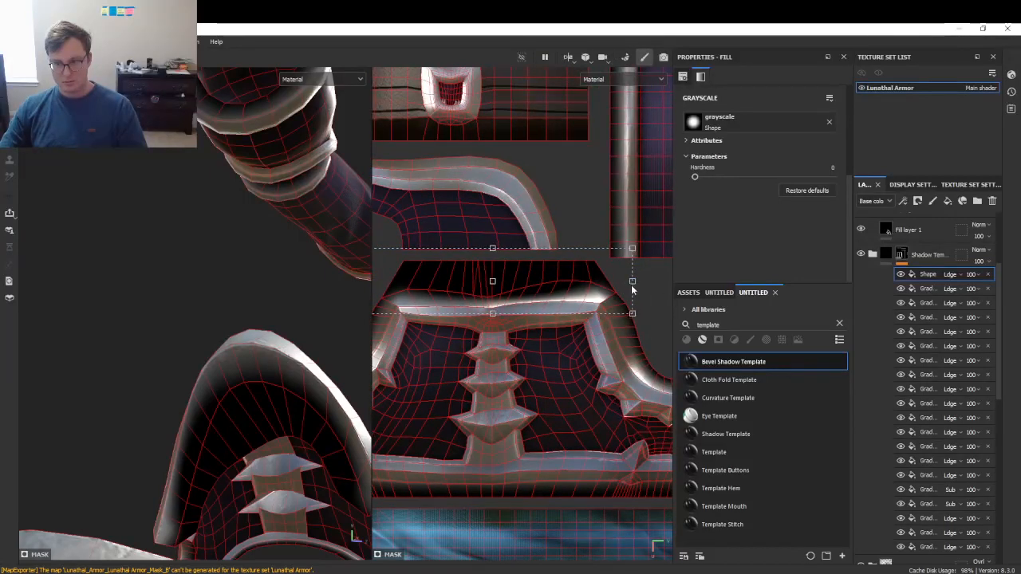
- Export the Lunathal Armor textures again with the new flap shadow and save the export settings
left_click(9, 41)
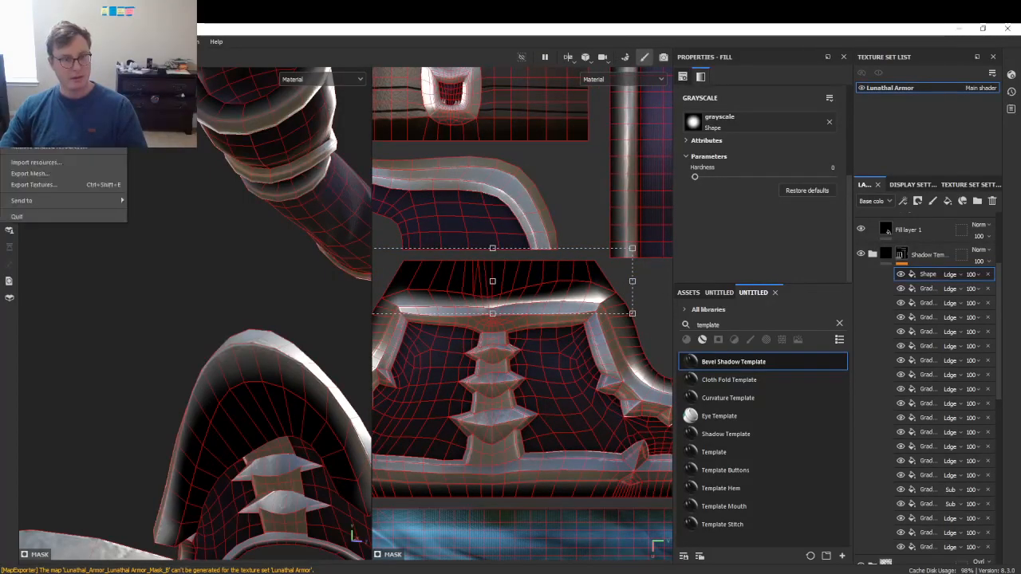
left_click(38, 186)
left_click(764, 492)
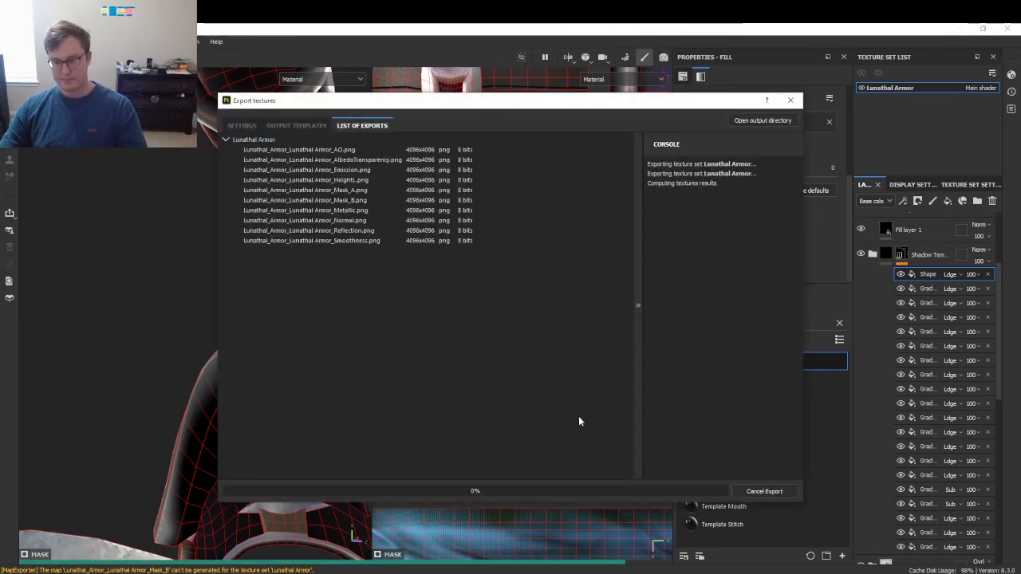
left_click(692, 489)
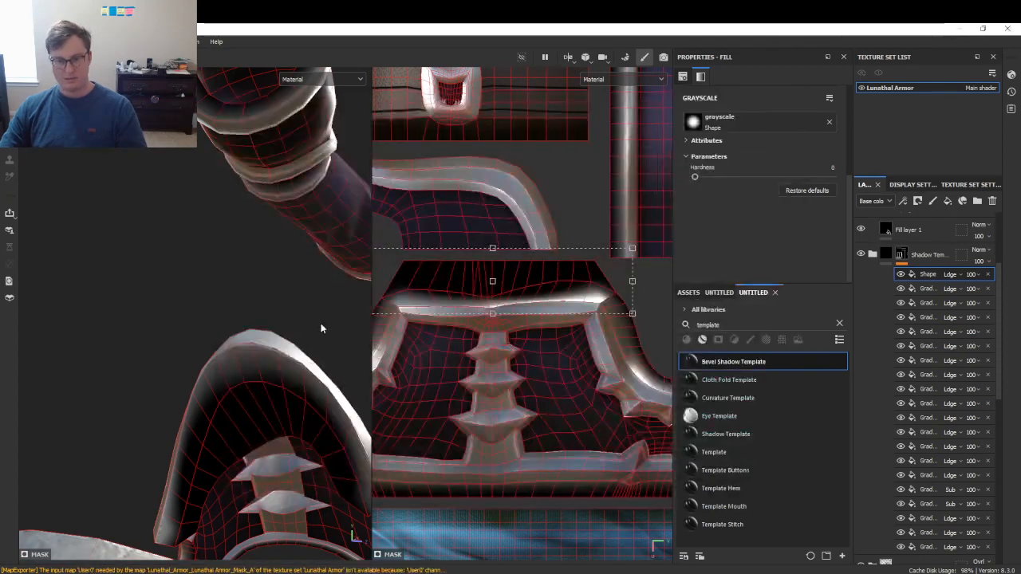
- Switch to Unity and examine the reimported armor textures on the avatar, especially the spiked hip armor from the front and side
key("alt+Tab")
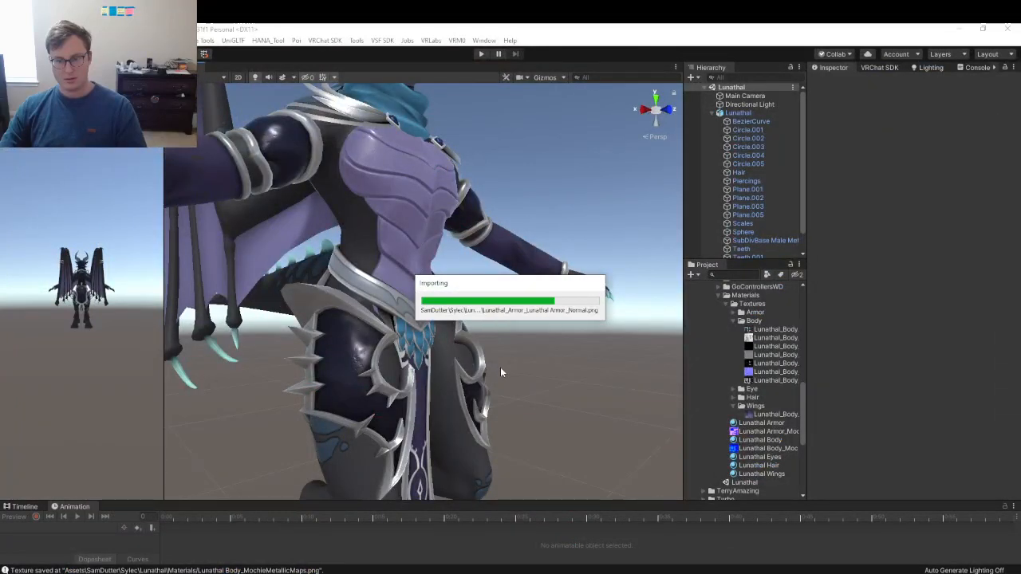
key("s")
mouse_move(471, 351)
right_mouse_down()
mouse_move(455, 351)
mouse_move(486, 351)
right_mouse_up()
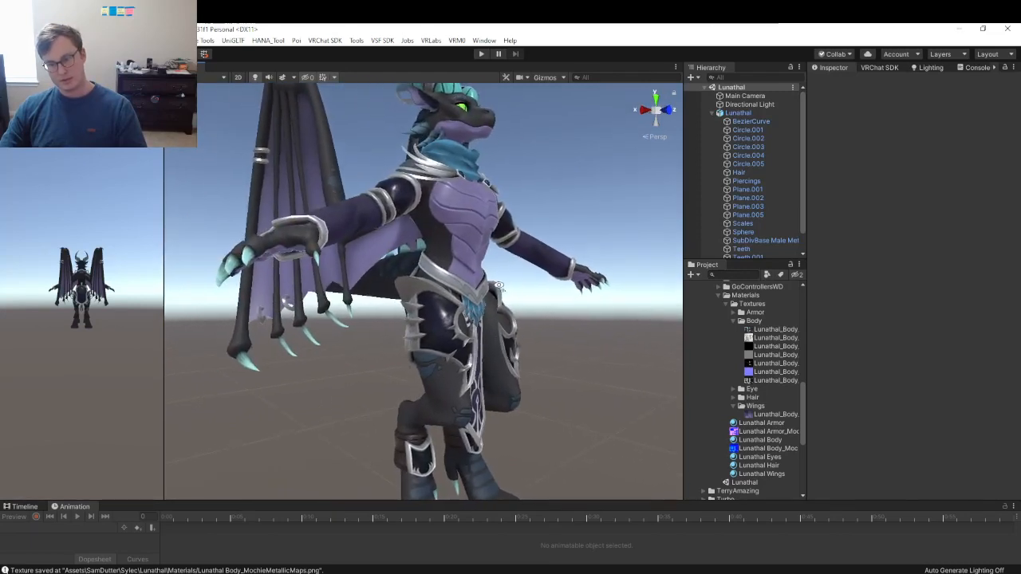
key("w")
right_click_drag(386, 319, 456, 329)
key("a")
key("a")
right_click_drag(359, 335, 26, 337)
key("d")
scroll(372, 287, "up", 3)
right_click_drag(470, 293, 501, 262)
key("w")
key("d")
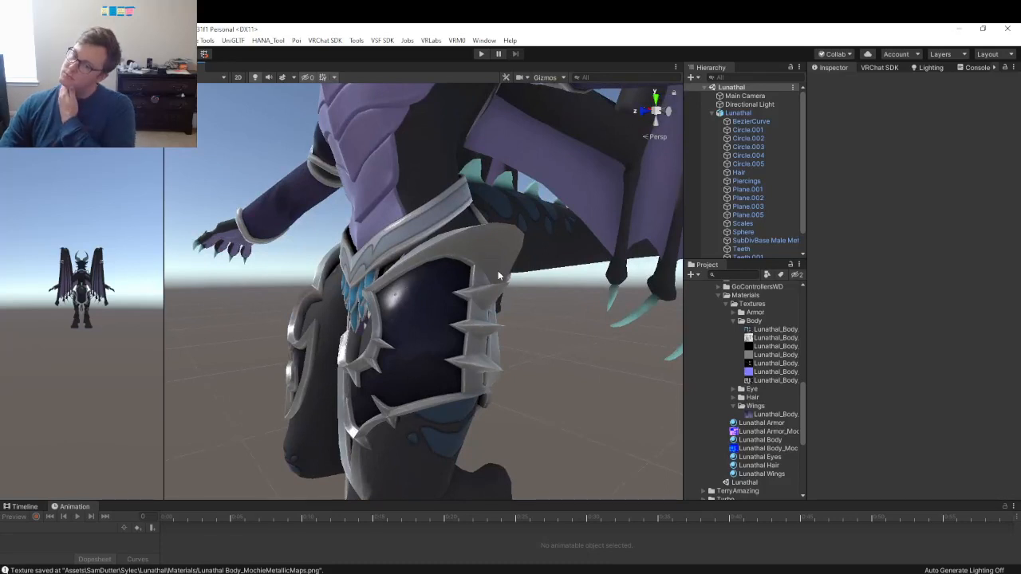
mouse_move(499, 275)
right_mouse_down()
mouse_move(419, 251)
mouse_move(371, 300)
right_mouse_up()
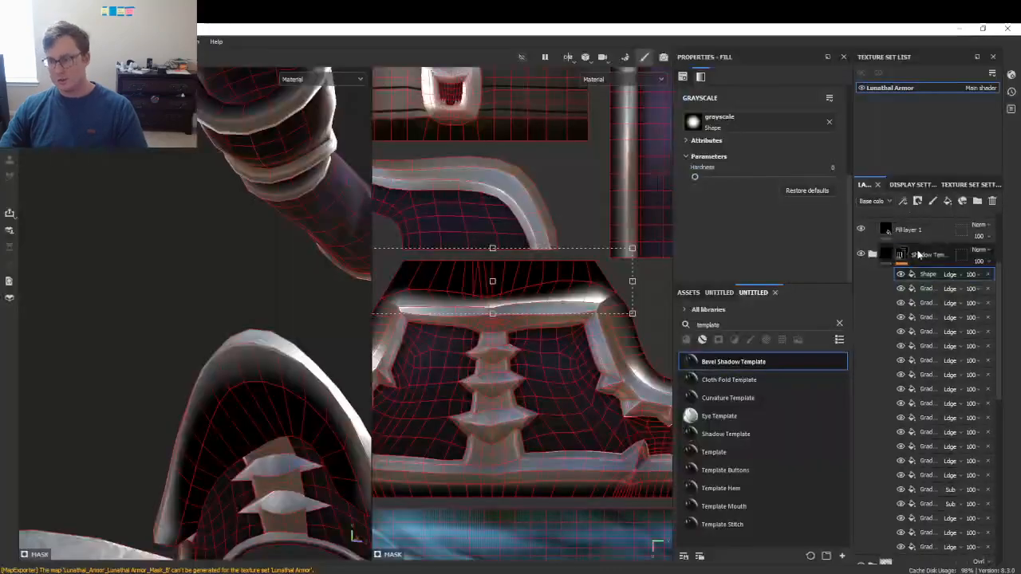
- Return to Substance 3D Painter and assign the Lunathal Armor ambient occlusion map as base color of the fill layer in the AO Color folder
left_click(873, 225)
left_click(901, 226)
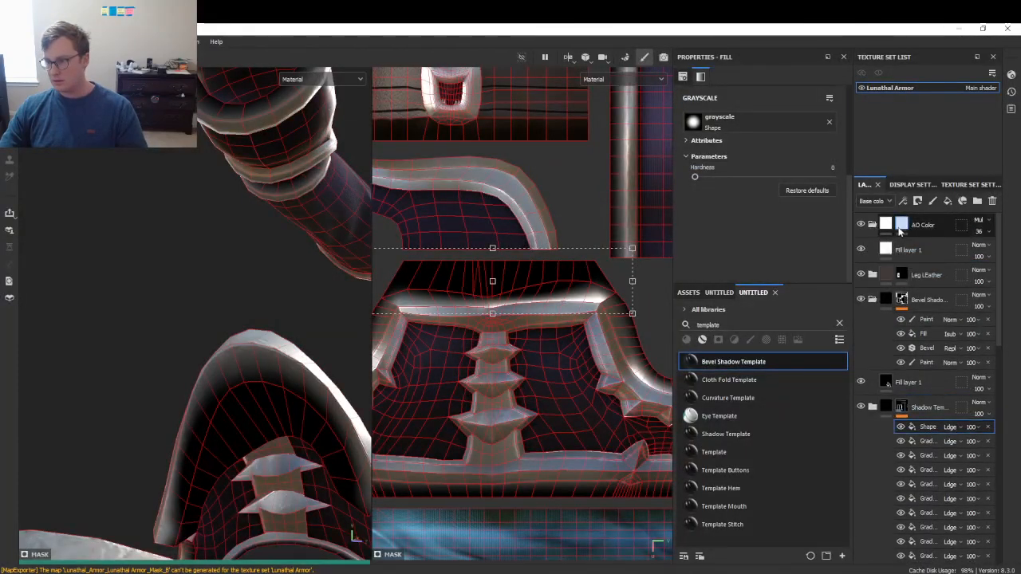
left_click_drag(217, 291, 316, 284, "alt")
scroll(317, 284, "down", 6)
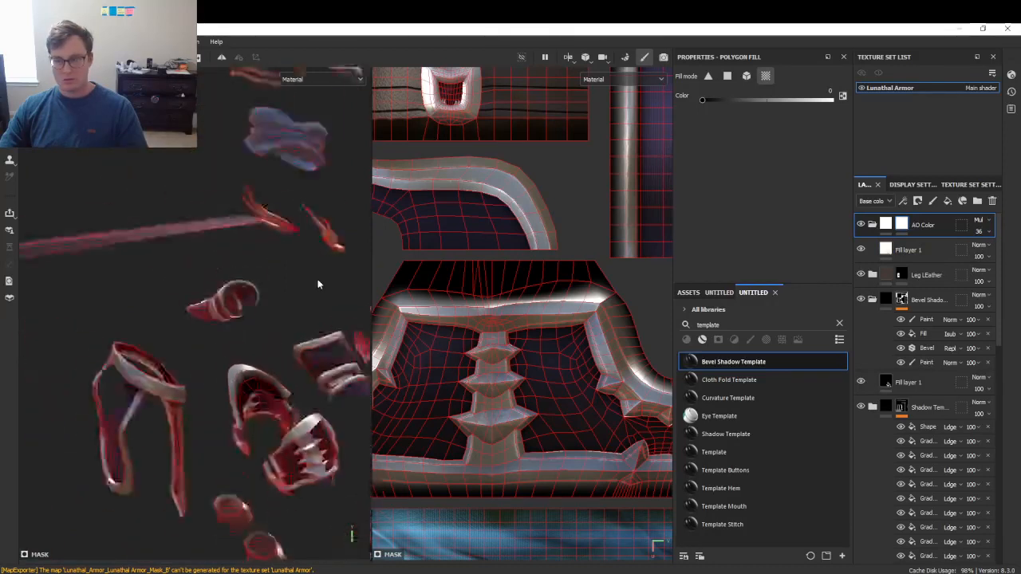
left_click(887, 252)
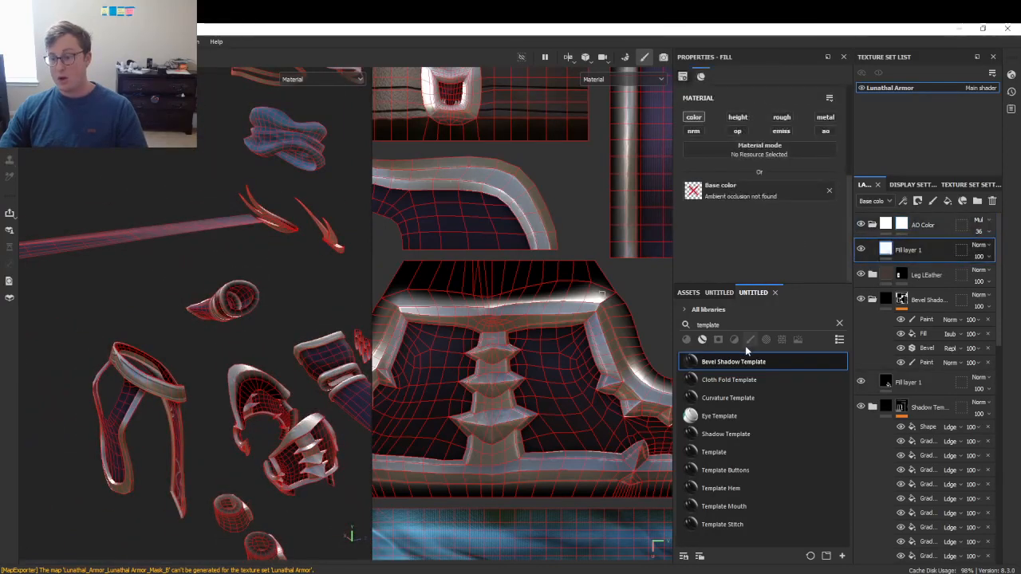
left_click(688, 292)
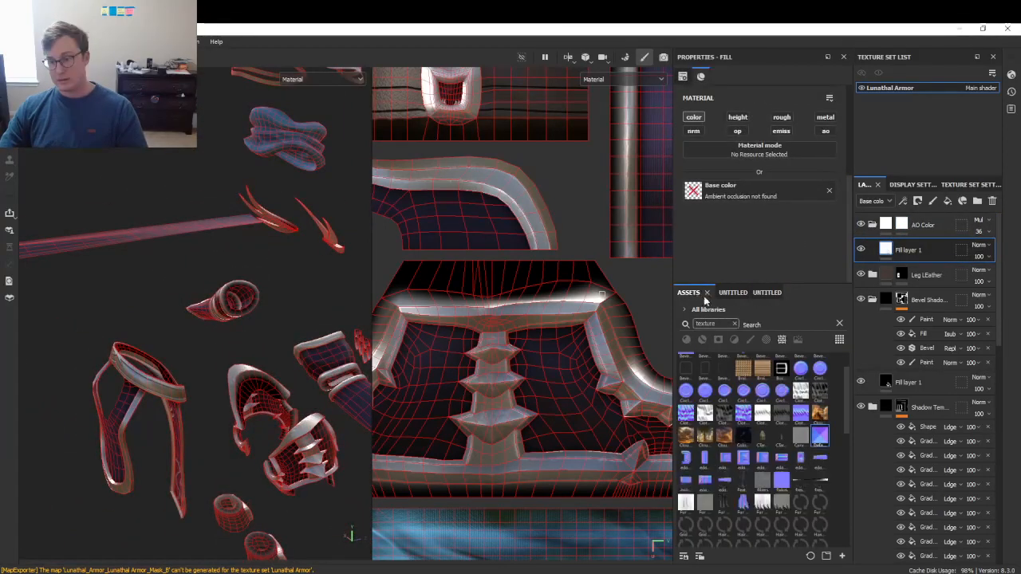
left_click(740, 324)
type("ar")
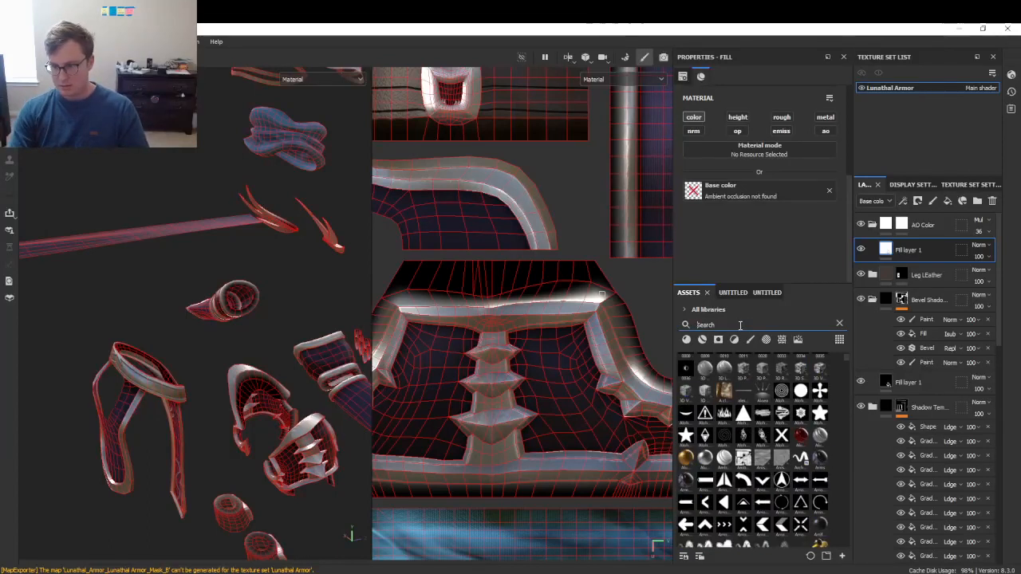
type("mor")
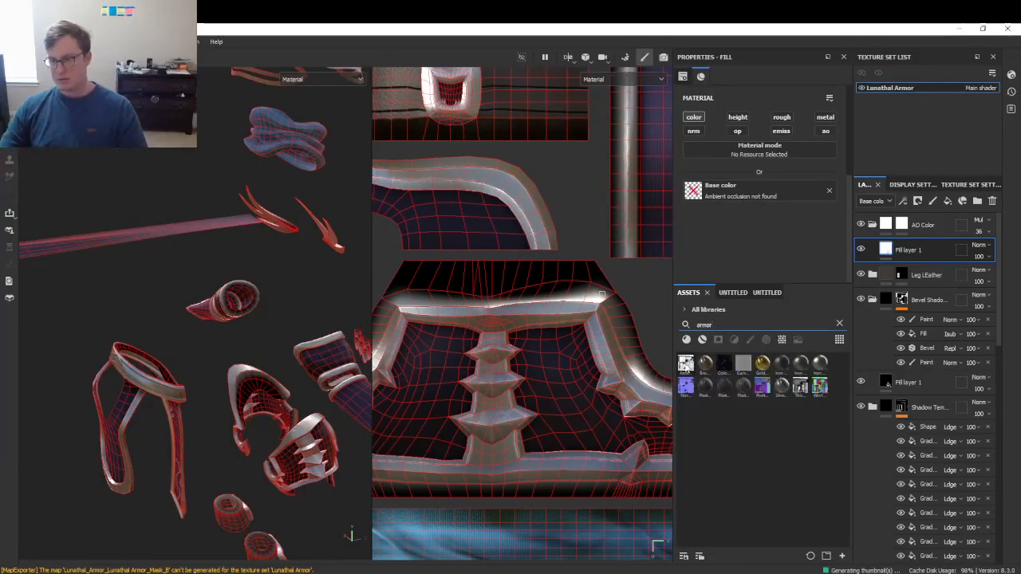
left_click_drag(704, 204, 702, 198)
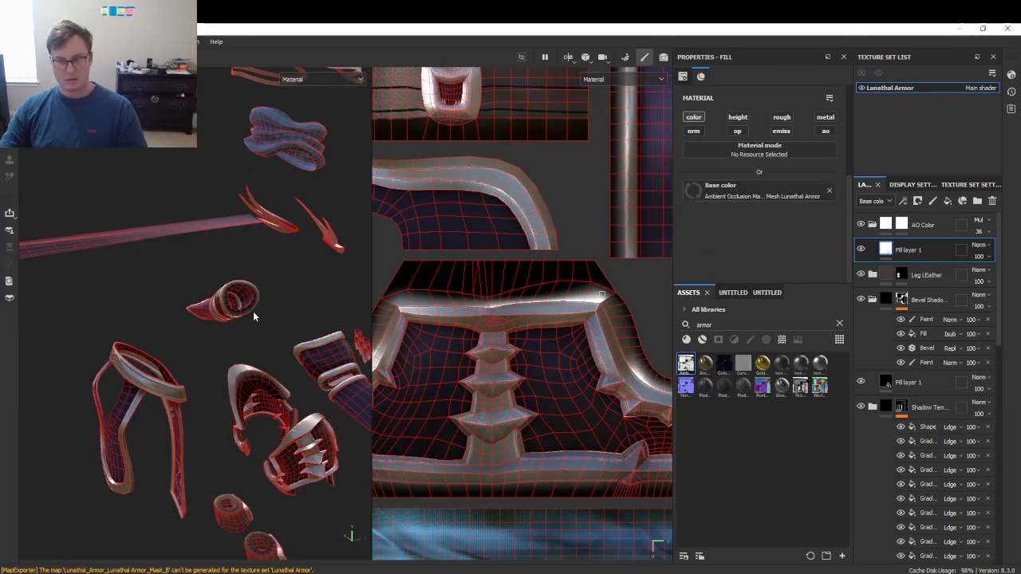
- Raise the AO Color folder's opacity to 100 while viewing the hip armor up close
left_click_drag(253, 317, 654, 270, "alt")
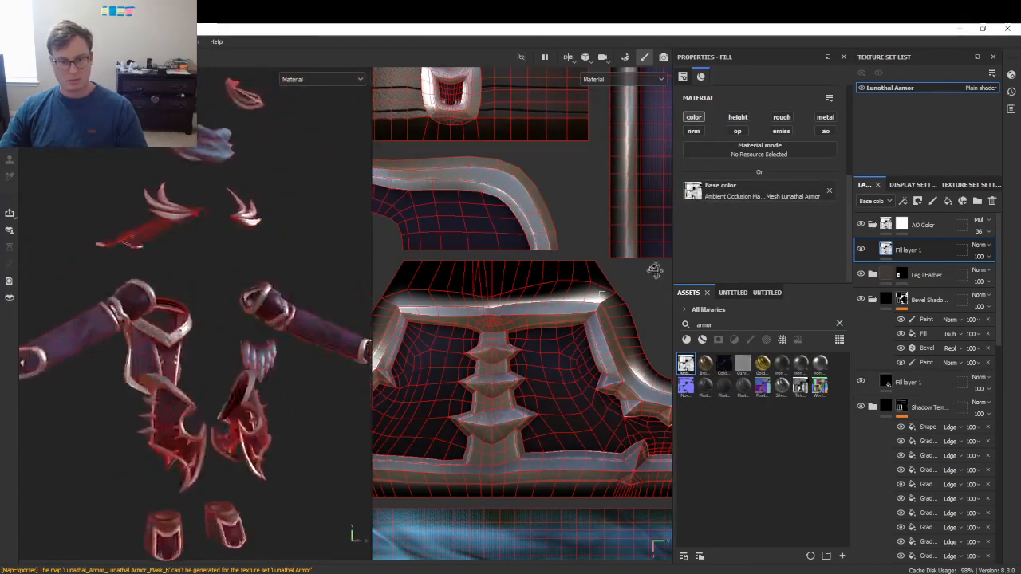
left_click_drag(255, 351, 271, 302, "alt")
scroll(177, 333, "up", 5)
left_click(989, 231)
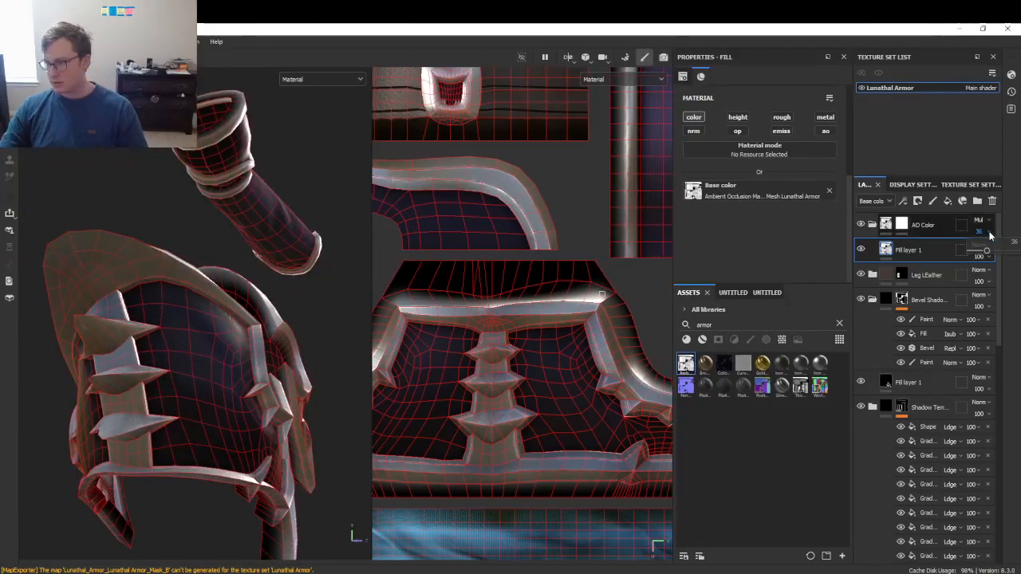
left_click_drag(985, 251, 1015, 251)
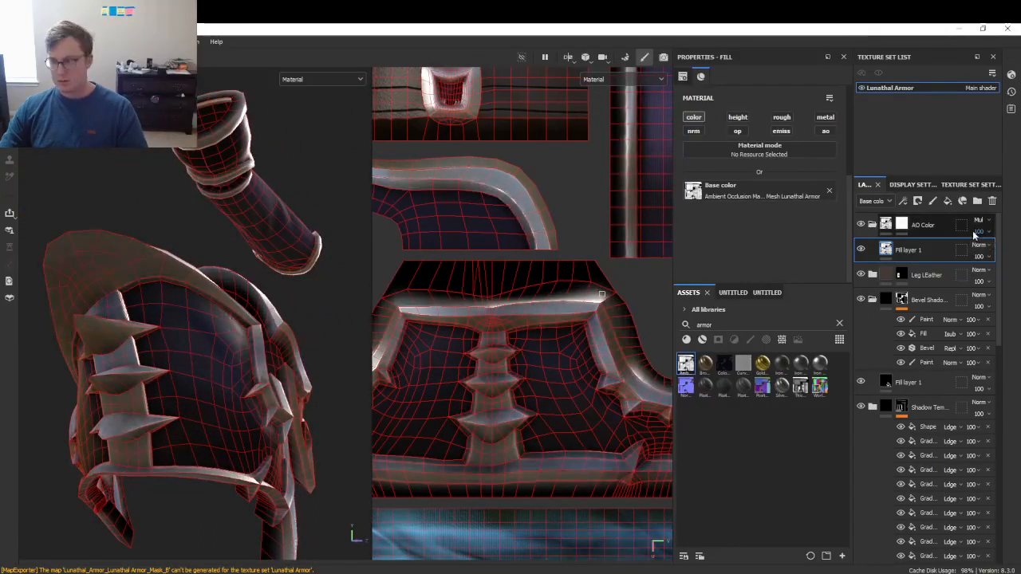
- Display only the base color channel in both views and compare the AO Color folder's effect at different opacities
left_click(899, 228)
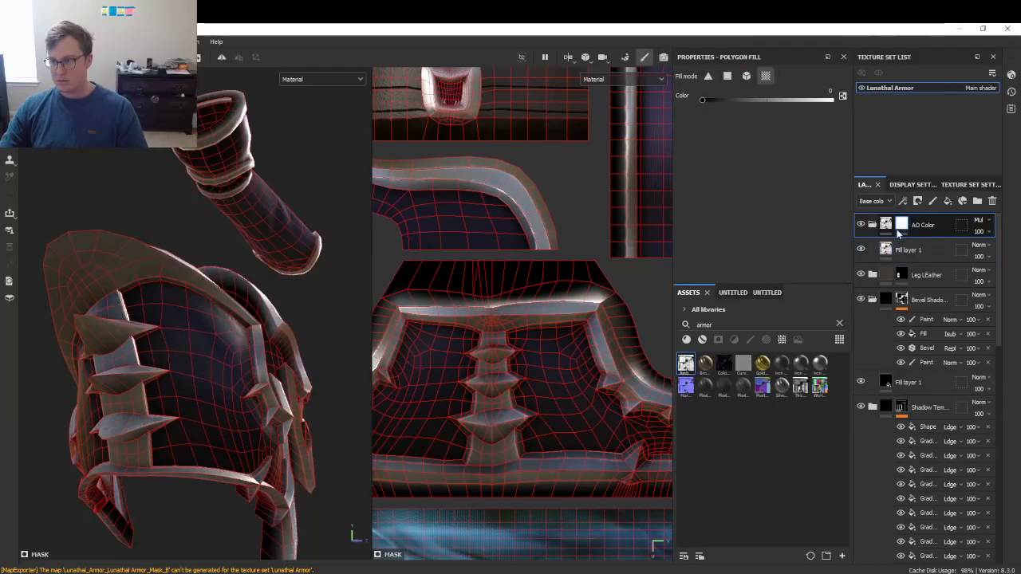
mouse_move(1006, 251)
left_mouse_down()
mouse_move(967, 250)
mouse_move(1015, 250)
left_mouse_up()
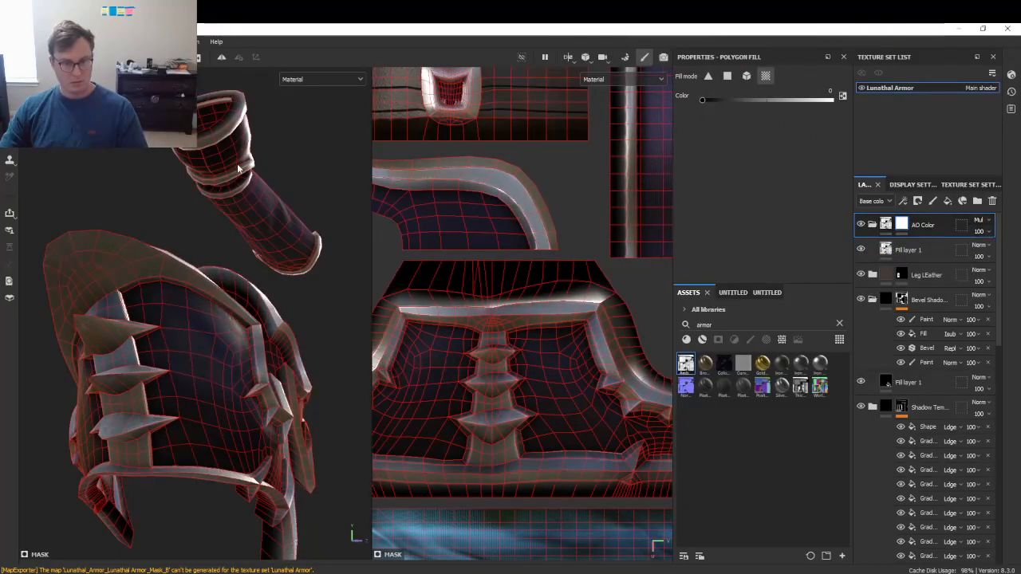
key("c")
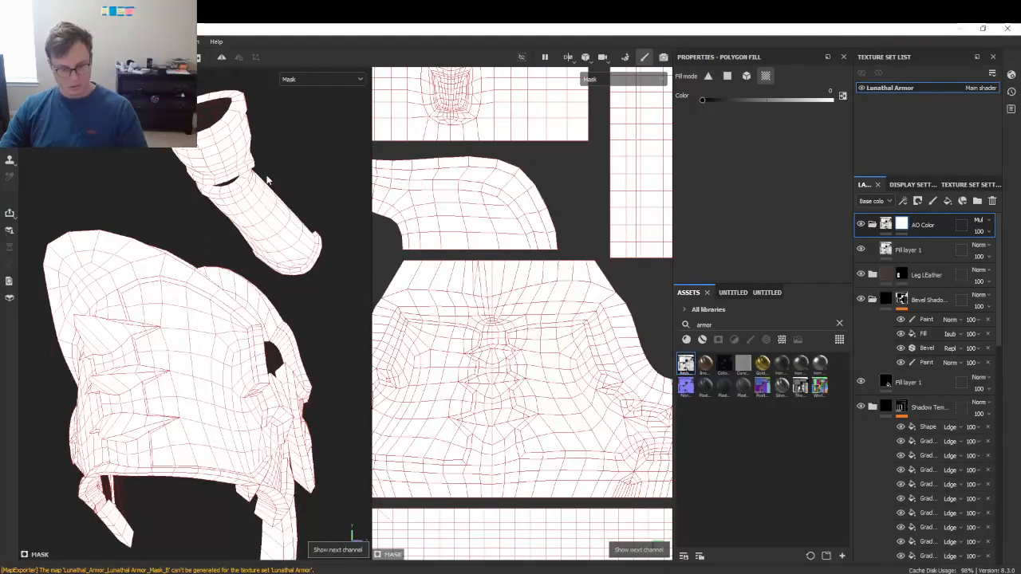
left_click(340, 81)
left_click(318, 124)
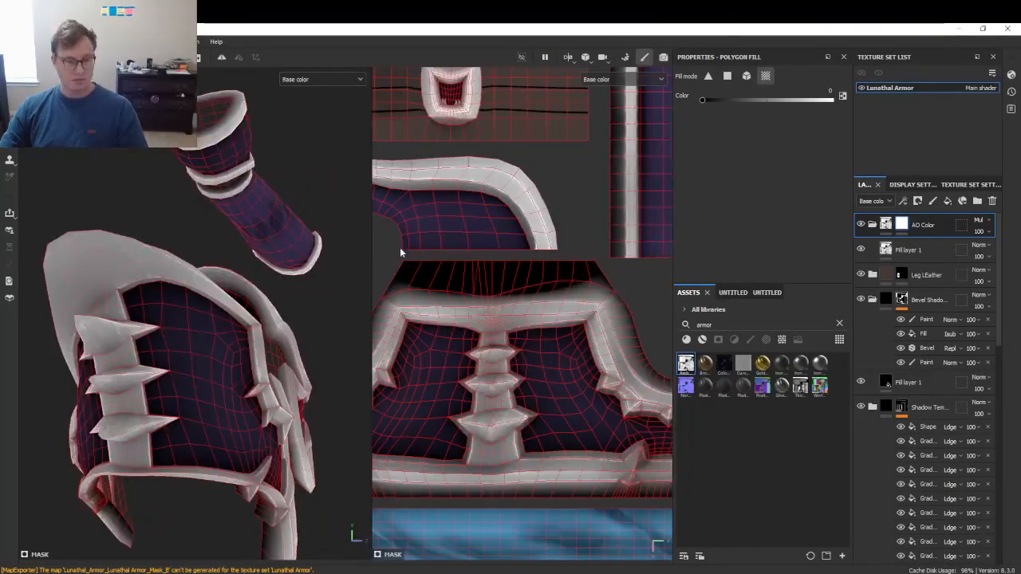
mouse_move(990, 236)
left_mouse_down()
mouse_move(946, 242)
mouse_move(1014, 250)
left_mouse_up()
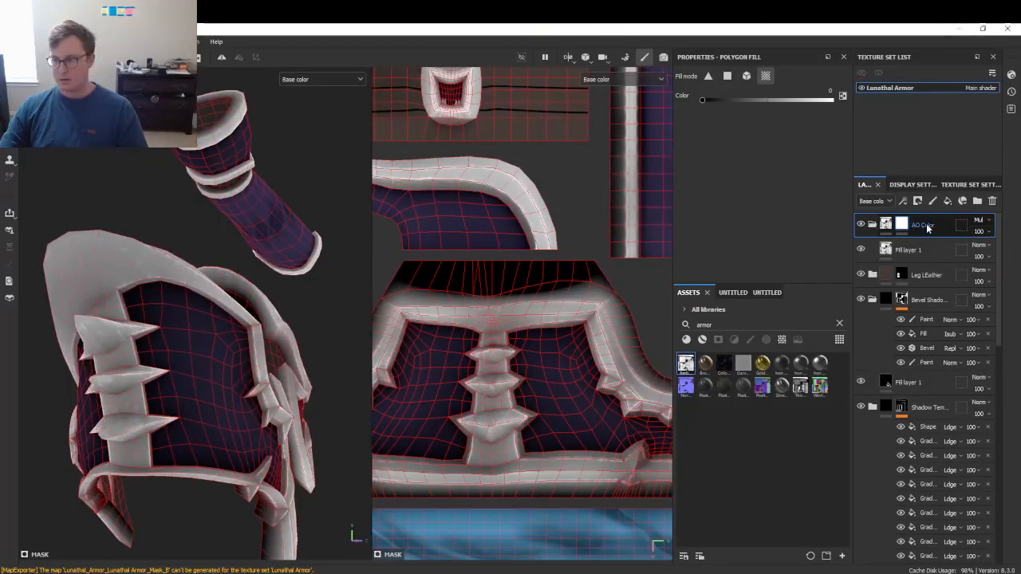
- Add a Levels effect to the content of the AO Color folder, affecting its base color channel
left_click(888, 227)
right_click(888, 228)
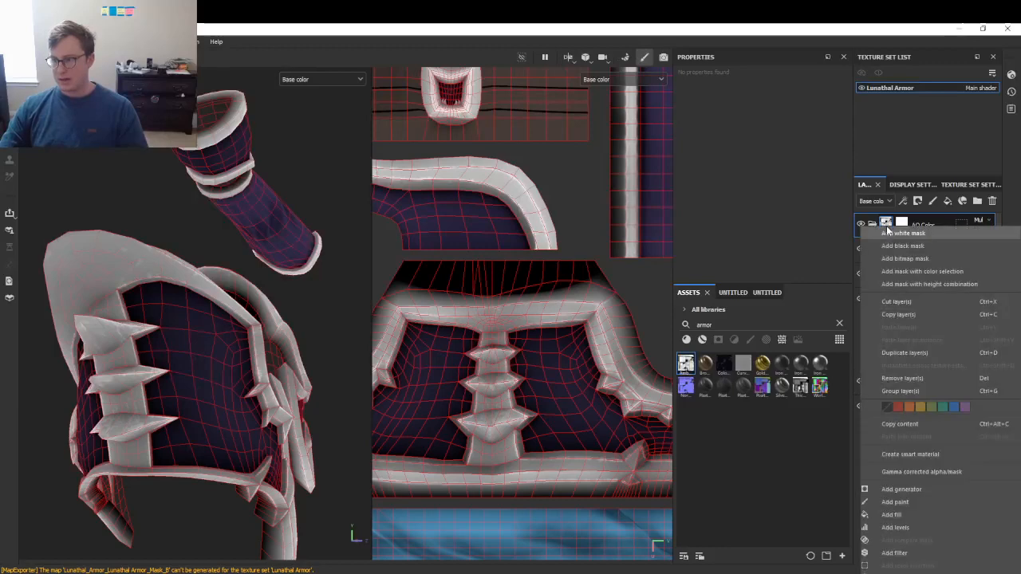
left_click(886, 236)
left_click(886, 250)
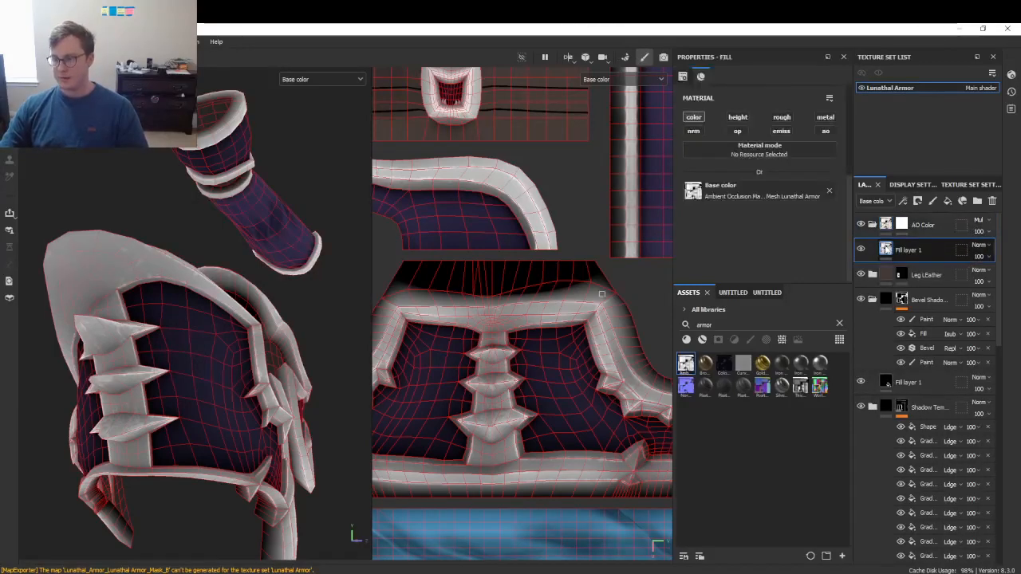
mouse_move(886, 250)
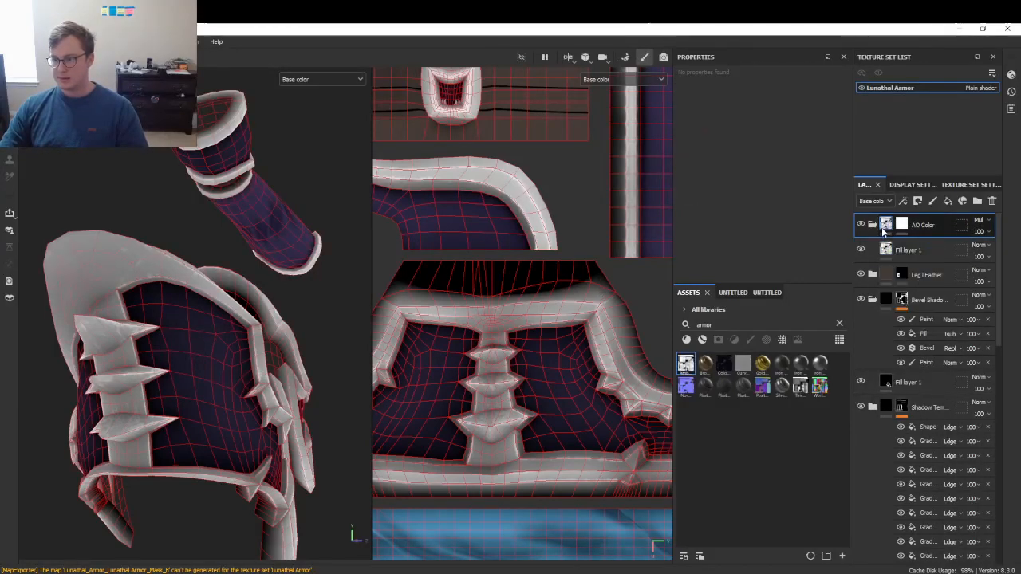
right_click(886, 227)
left_click(909, 528)
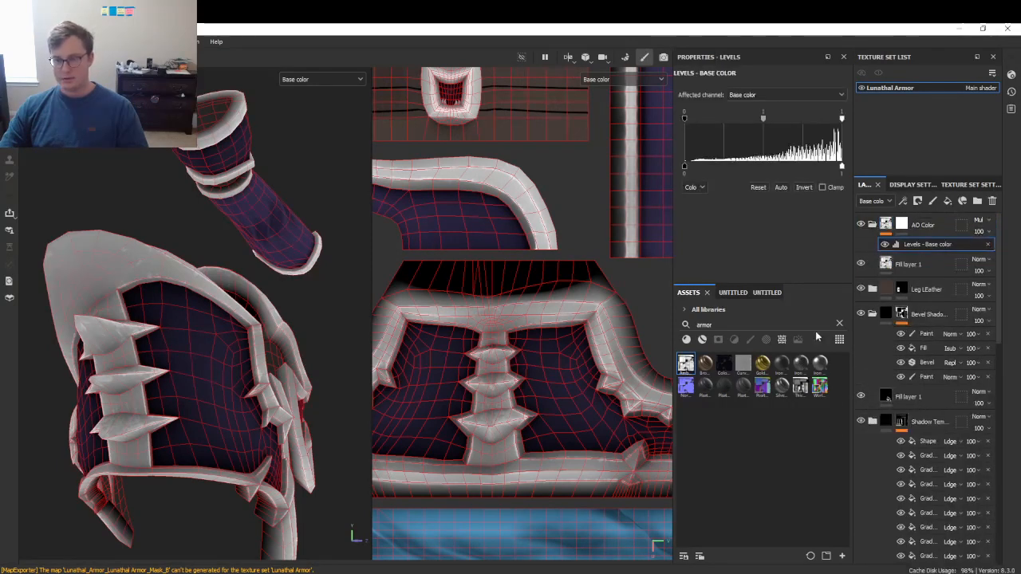
- Adjust the AO Color folder's base color Levels to an input midtone of 1.566 and an input white of about 0.72
mouse_move(685, 168)
left_mouse_down()
mouse_move(736, 166)
mouse_move(684, 165)
left_mouse_up()
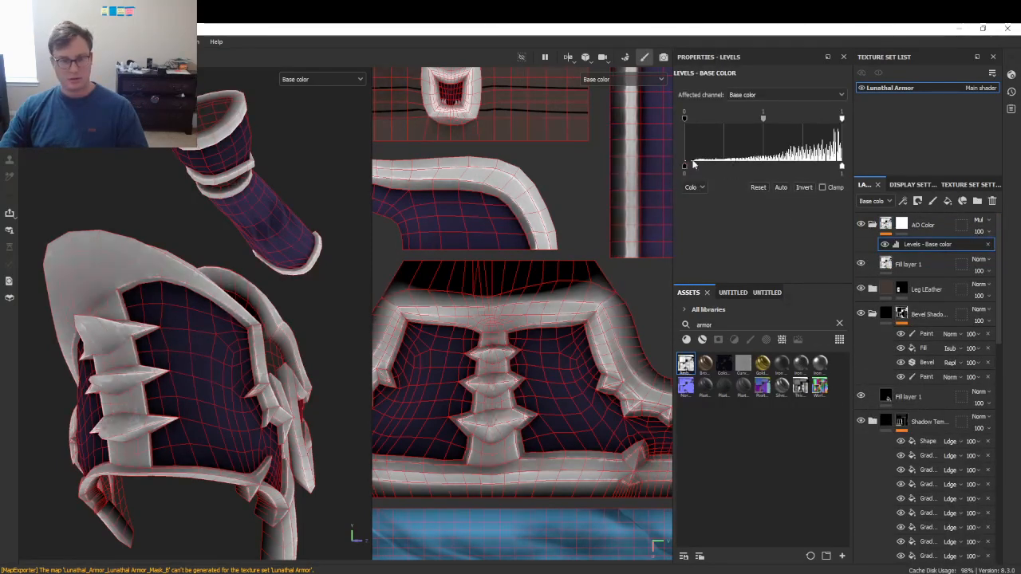
mouse_move(833, 169)
left_mouse_down()
mouse_move(797, 167)
mouse_move(852, 167)
left_mouse_up()
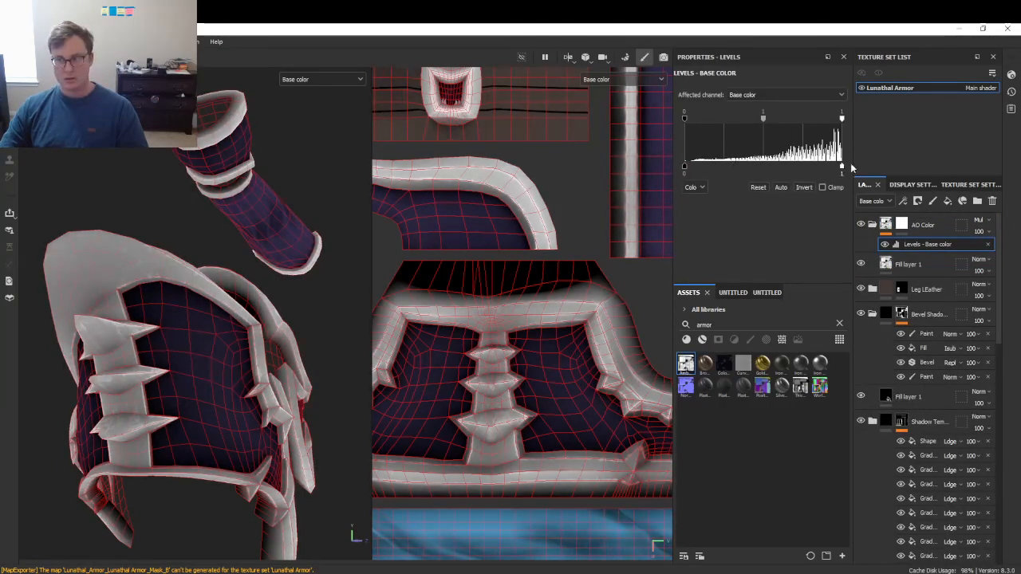
mouse_move(767, 121)
left_mouse_down()
mouse_move(794, 118)
mouse_move(758, 121)
left_mouse_up()
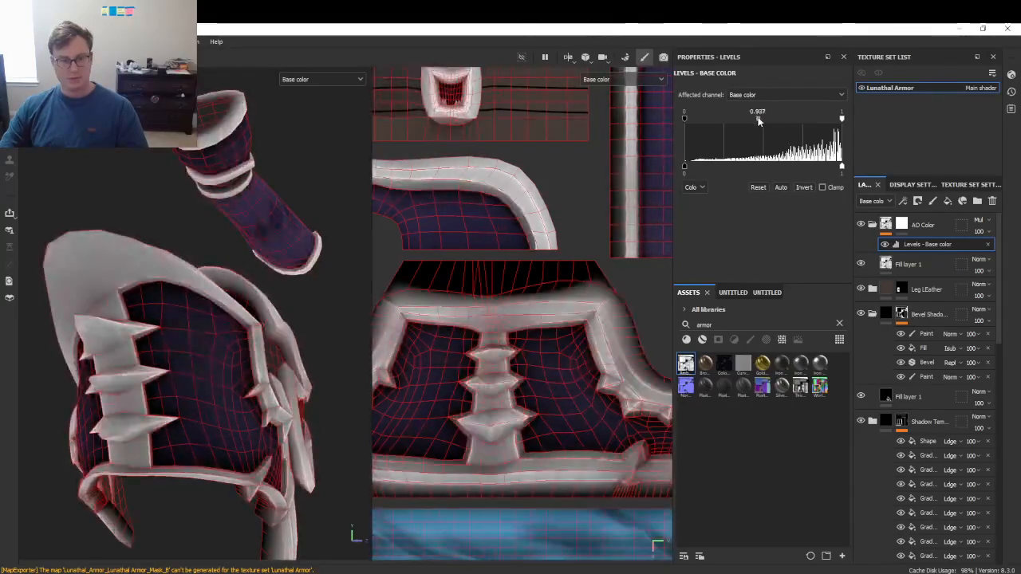
left_click_drag(839, 119, 743, 121)
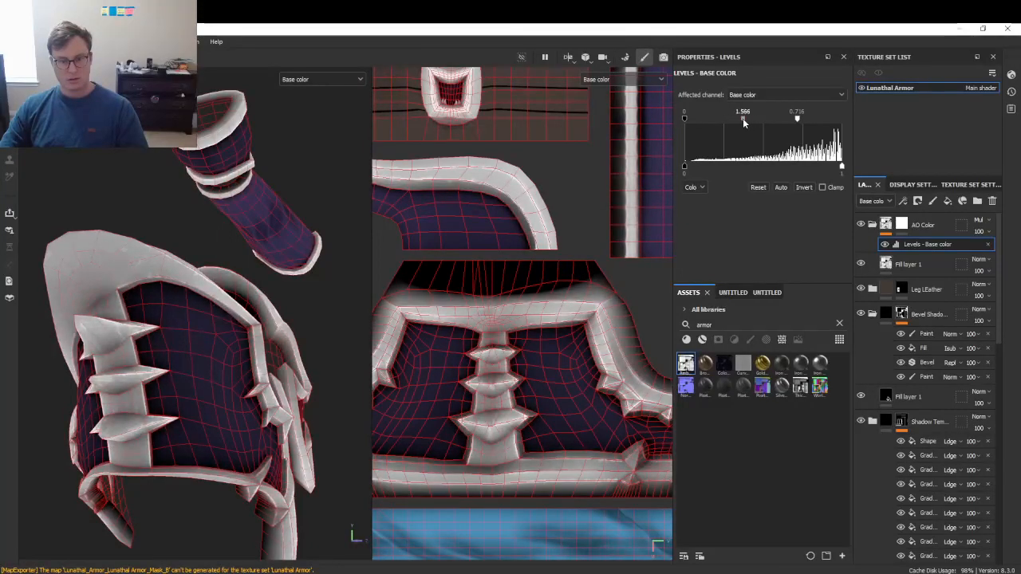
- Review the whole armor in material view, then export its textures with the adjusted AO levels and save the export settings
scroll(243, 316, "down", 3)
left_click_drag(243, 315, 154, 299, "alt")
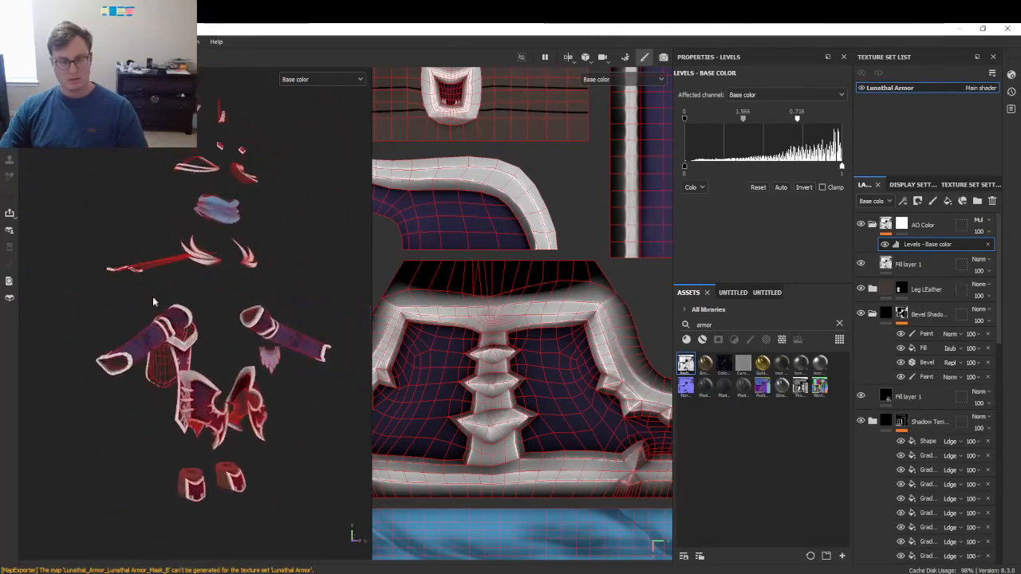
key("m")
left_click_drag(244, 353, 230, 311, "alt")
key("ctrl")
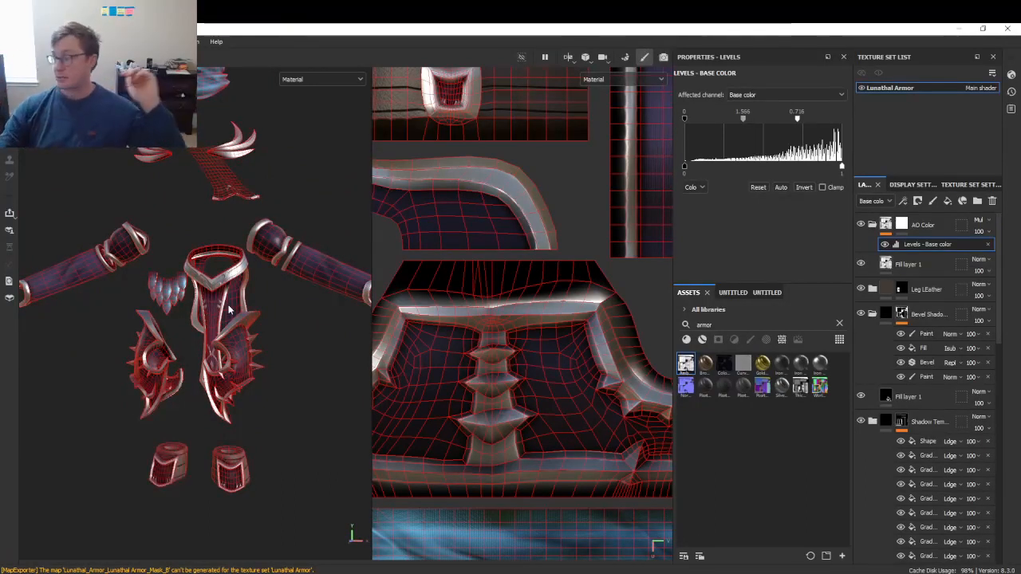
left_click(10, 41)
left_click(35, 186)
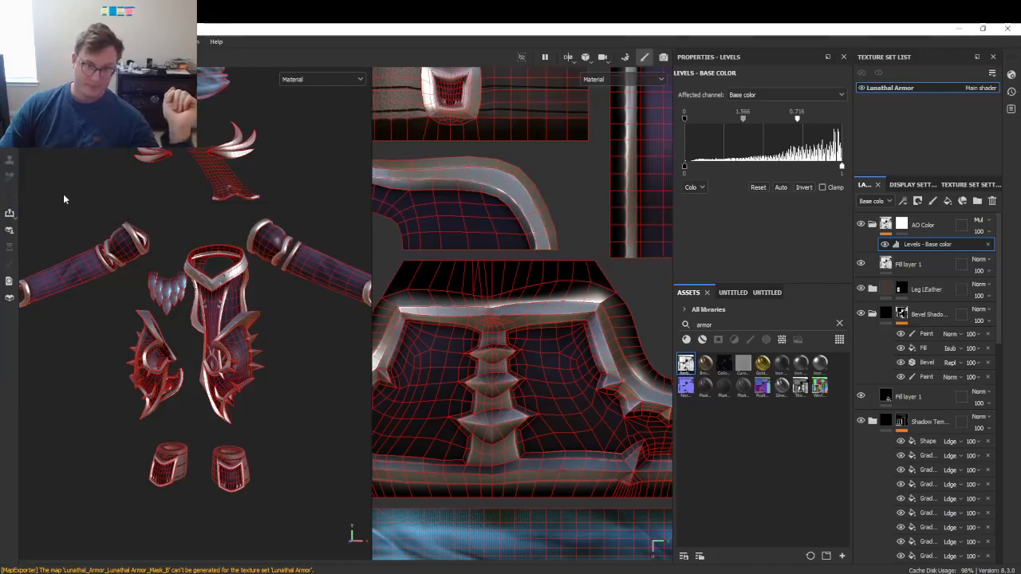
left_click(758, 486)
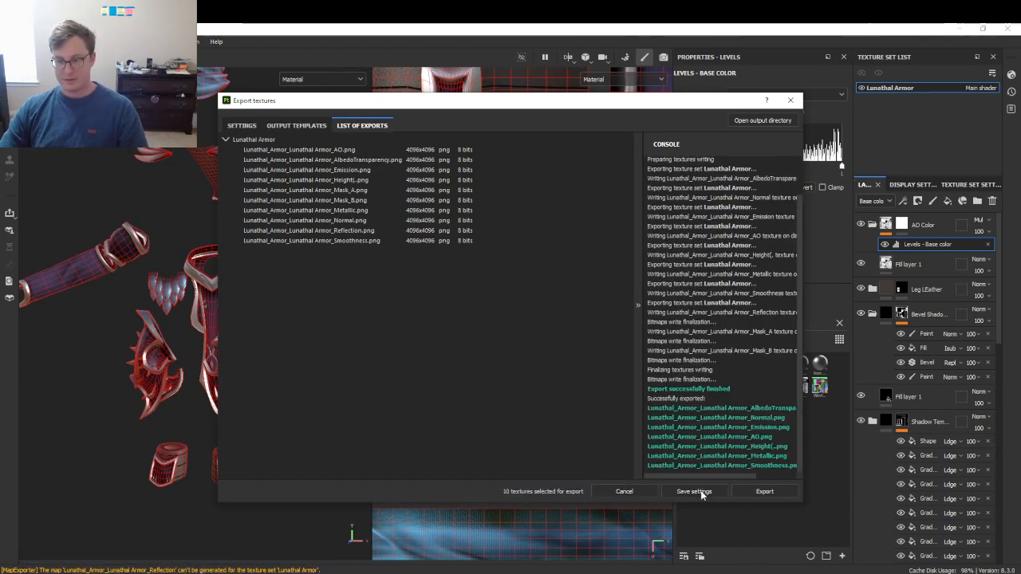
left_click(702, 493)
- Switch to Unity and examine the updated armor textures on the avatar's shoulders, arms, belt and hip pieces
key("alt+Tab")
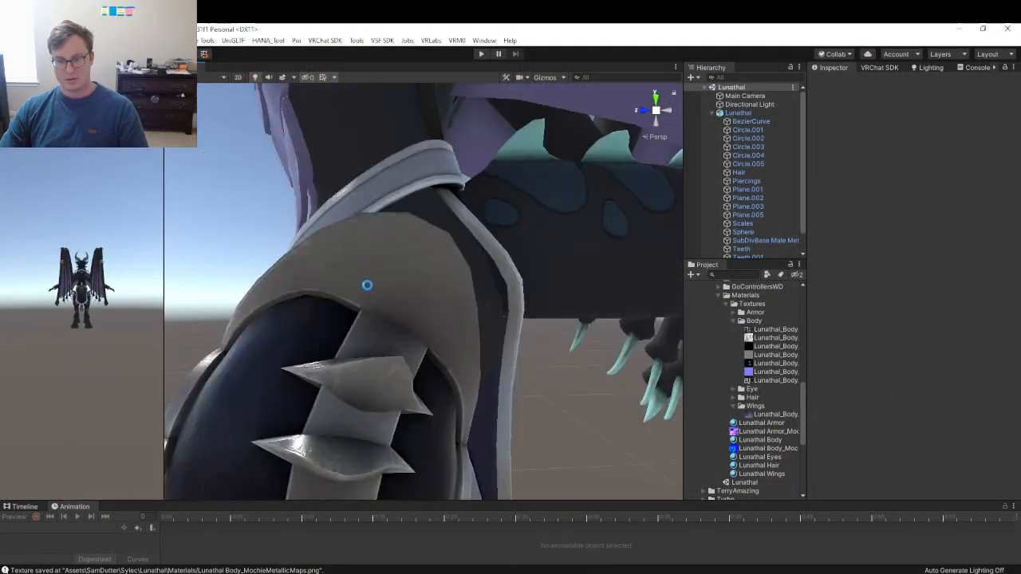
right_click_drag(367, 285, 518, 351)
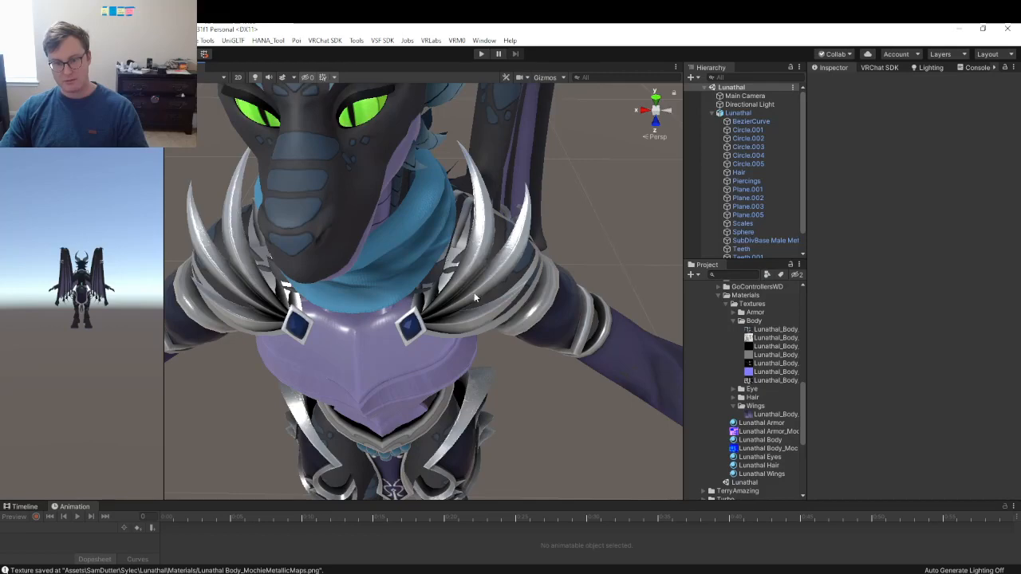
right_click_drag(484, 324, 429, 291)
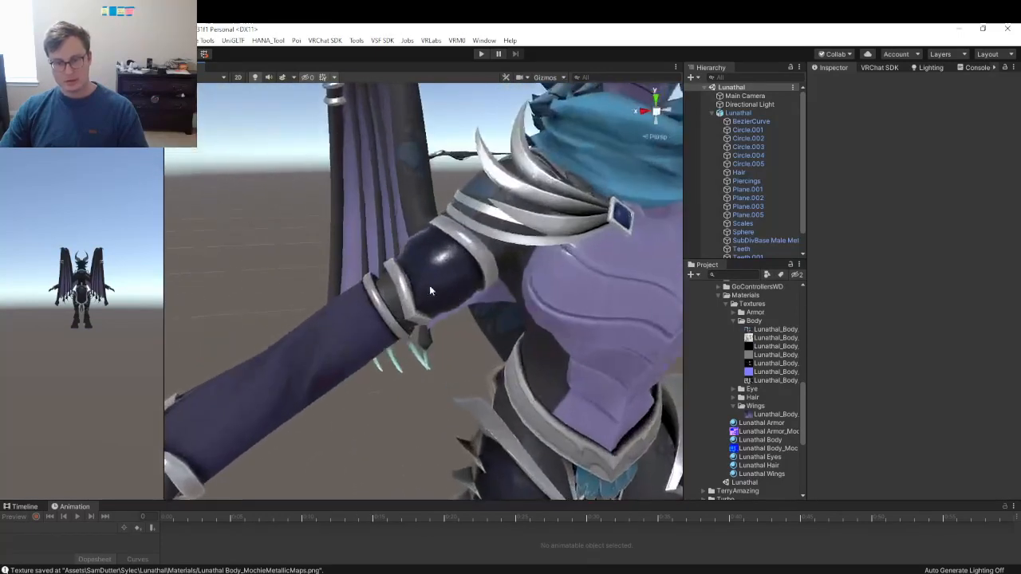
right_click_drag(445, 342, 559, 332)
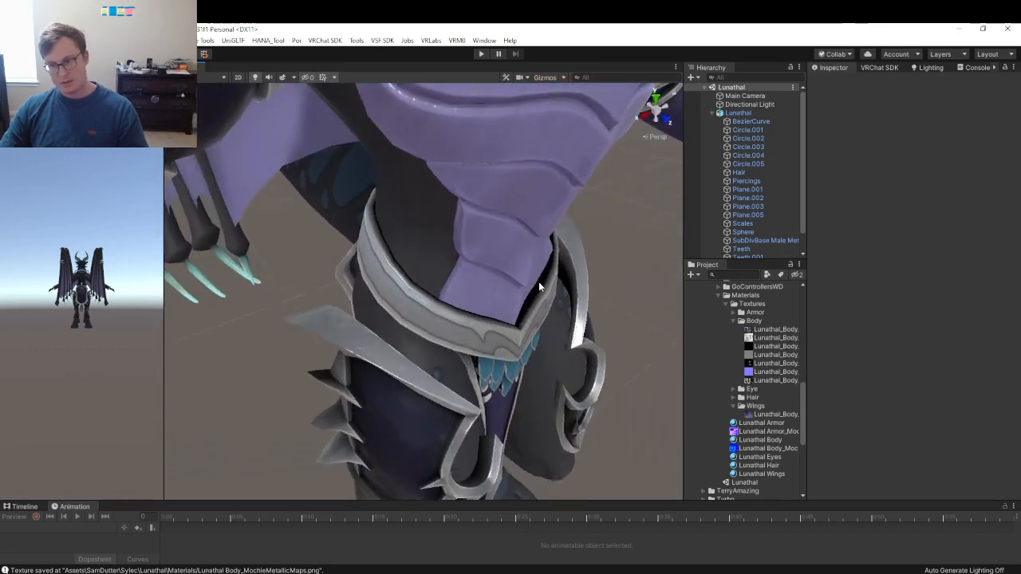
mouse_move(539, 286)
right_mouse_down()
mouse_move(447, 404)
mouse_move(268, 291)
mouse_move(282, 258)
mouse_move(331, 269)
right_mouse_up()
- Return to Substance 3D Painter, collapse the Bevel Shadow folder and lower its opacity to 81 and the shadow folder below it to 74
key("alt+Tab")
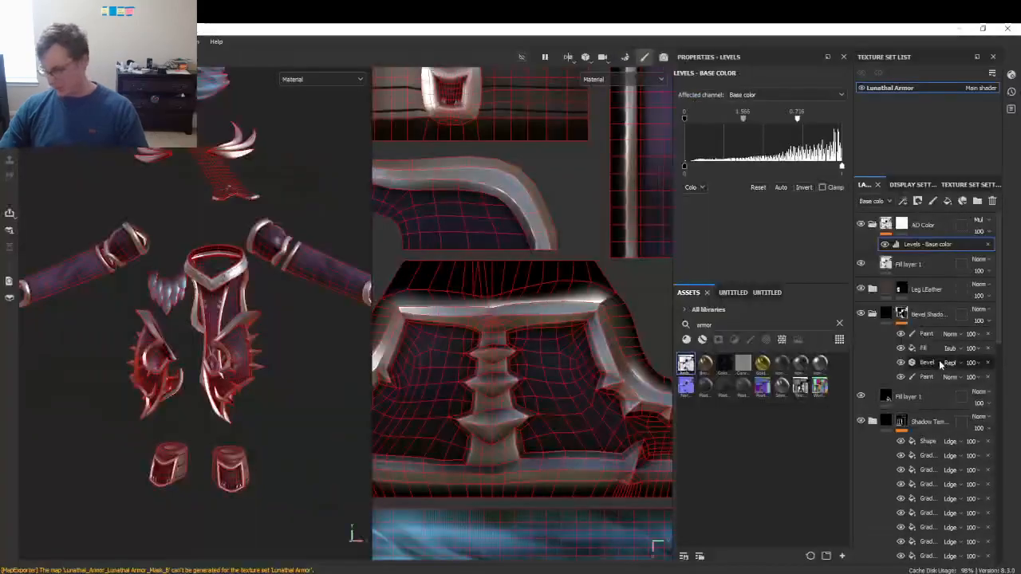
left_click(938, 317)
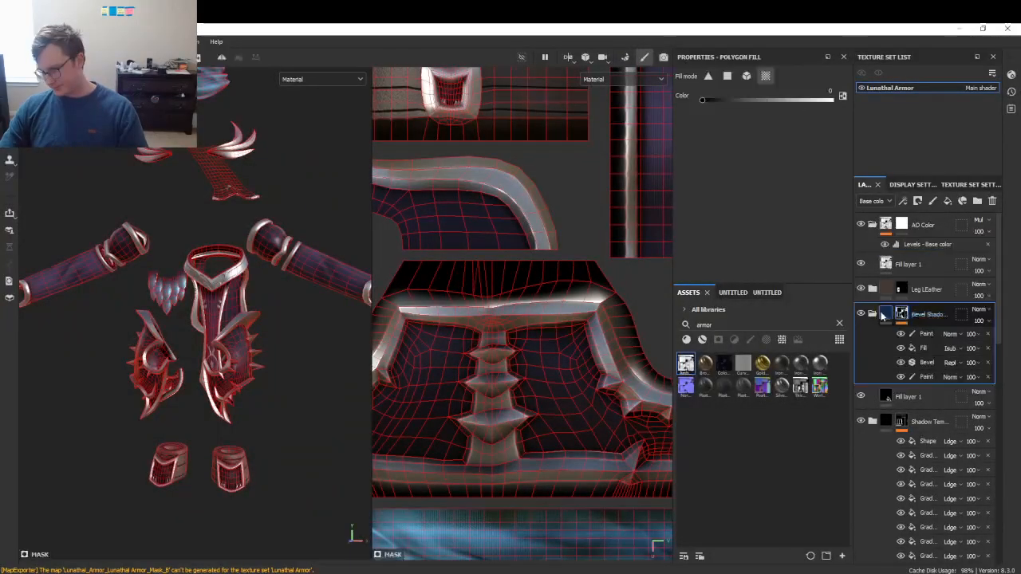
left_click(961, 315)
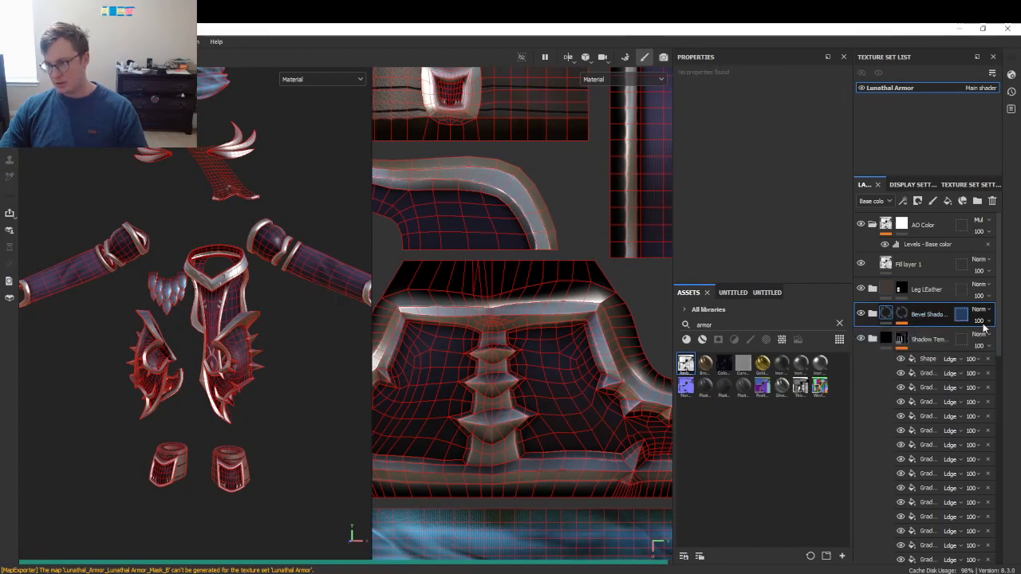
left_click(984, 324)
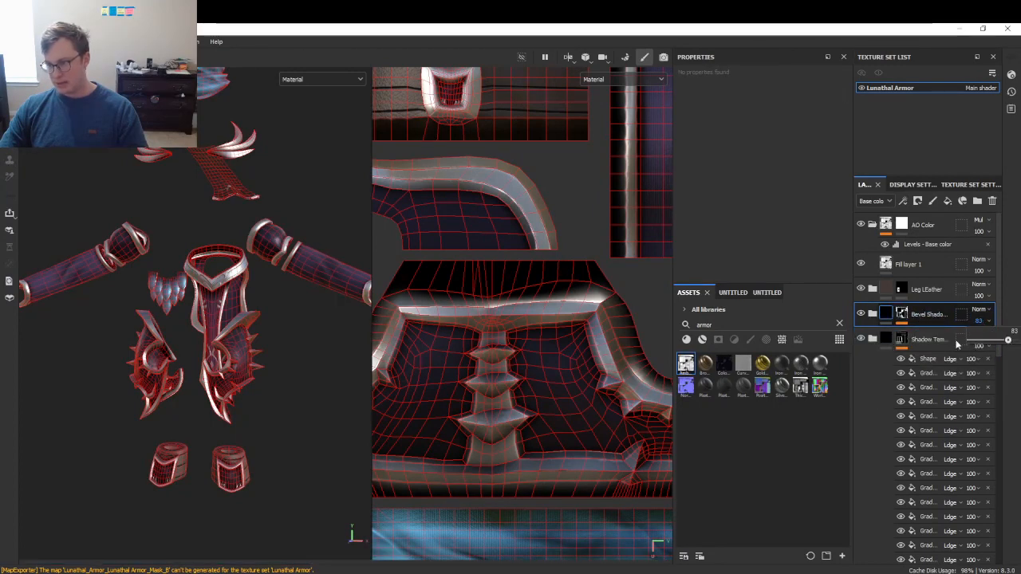
left_click_drag(956, 344, 976, 345)
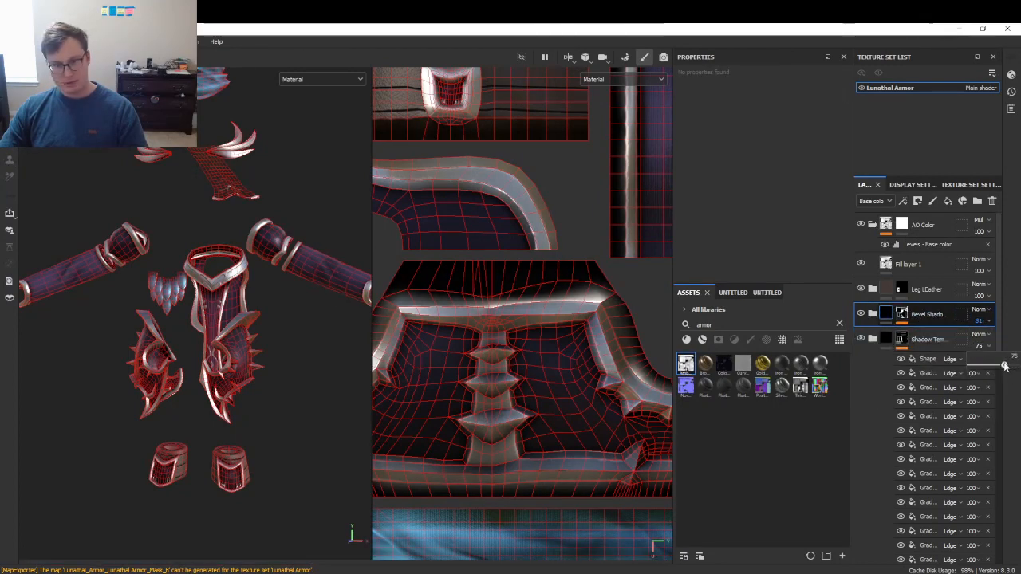
- Using the base color view of the hip armor, set the Bevel Shadow folder's opacity to 86 and the shadow folder below it to 93
key("c")
scroll(259, 350, "up", 8)
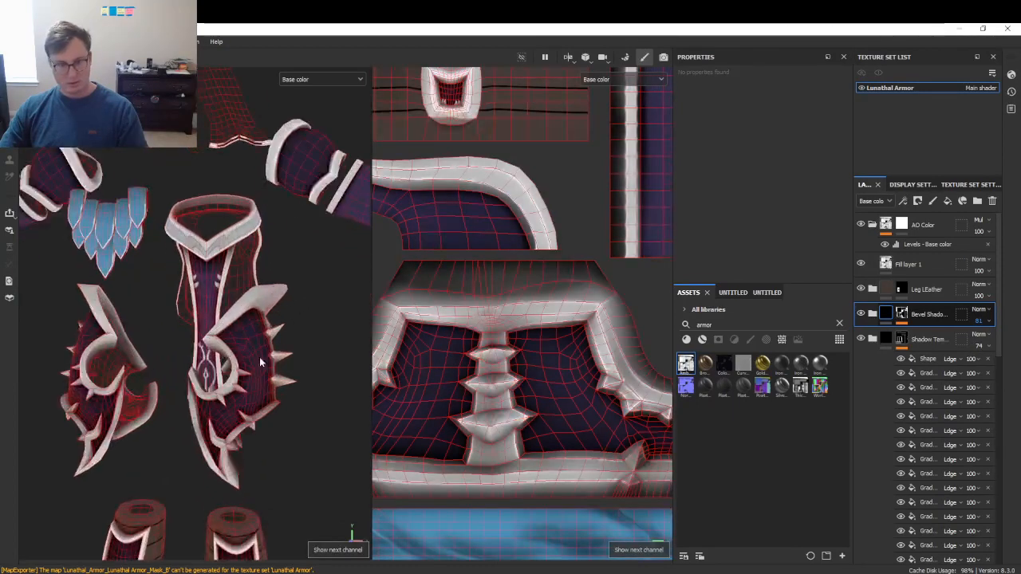
left_click_drag(259, 315, 215, 319, "alt")
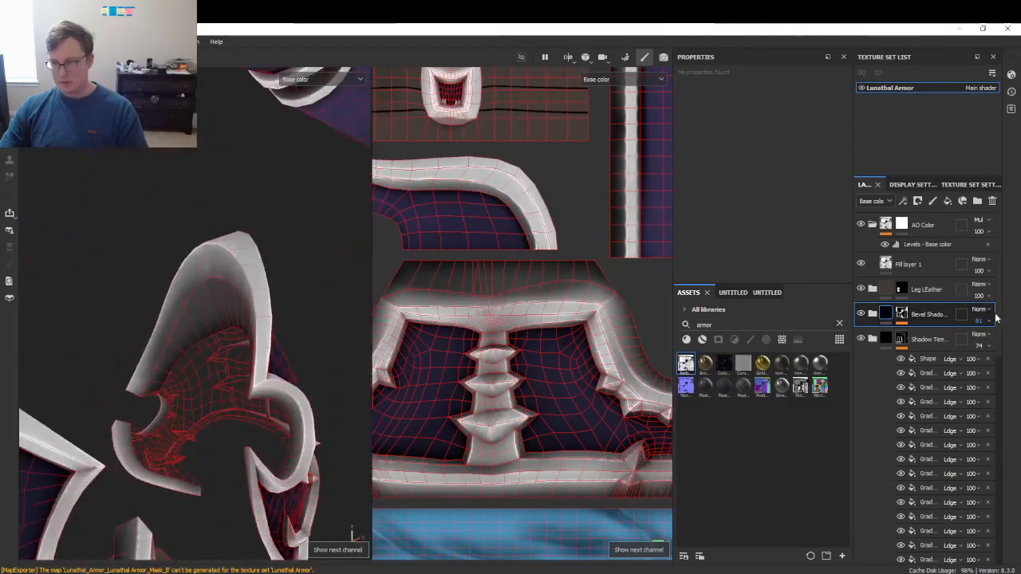
left_click_drag(1002, 340, 1015, 341)
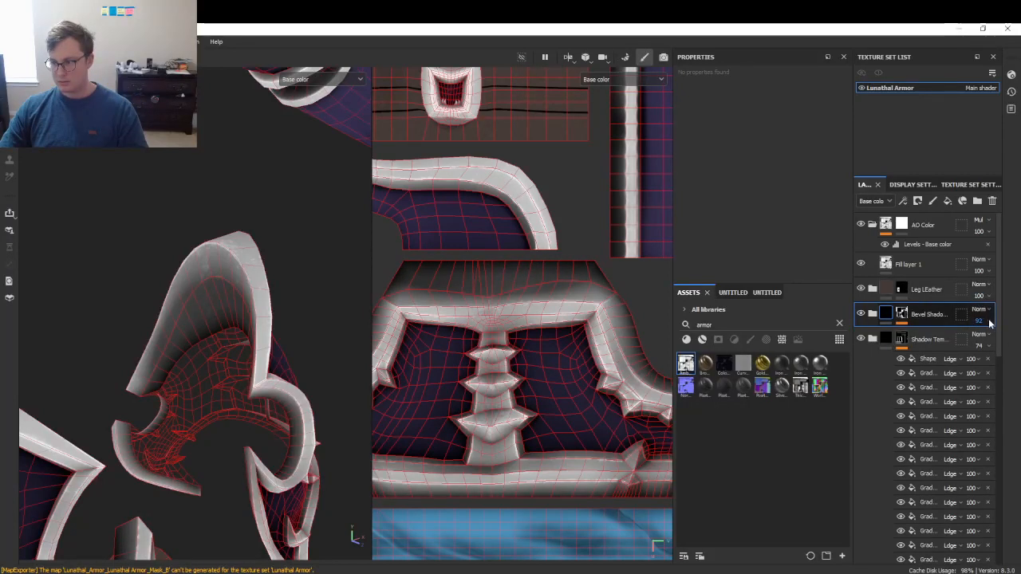
left_click_drag(1010, 340, 1015, 340)
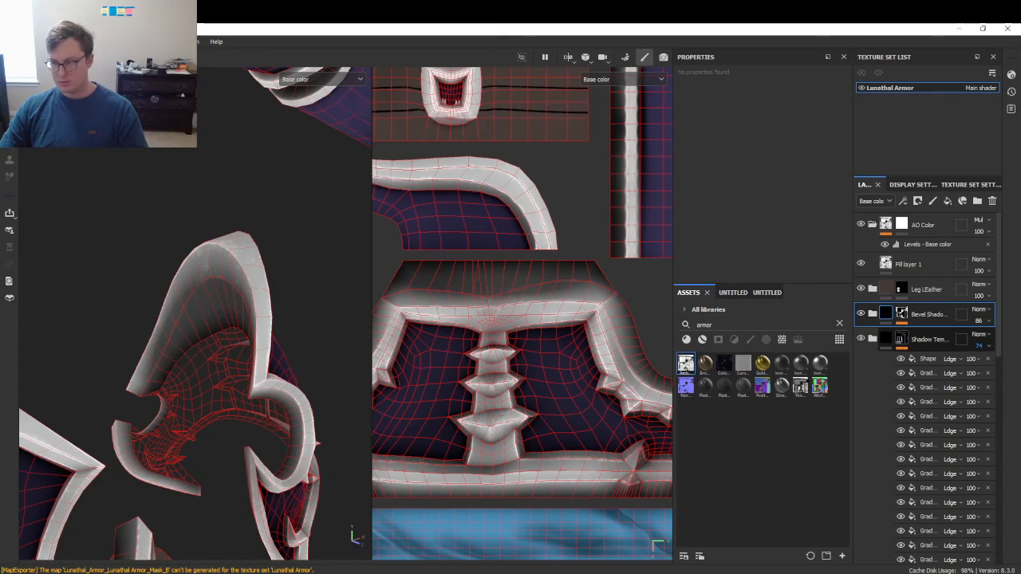
left_click_drag(1005, 365, 1013, 366)
- Polygon-fill the shoulder armor pieces with black in the AO Color folder's mask to exclude them from the ambient occlusion
left_click_drag(224, 309, 262, 279, "alt")
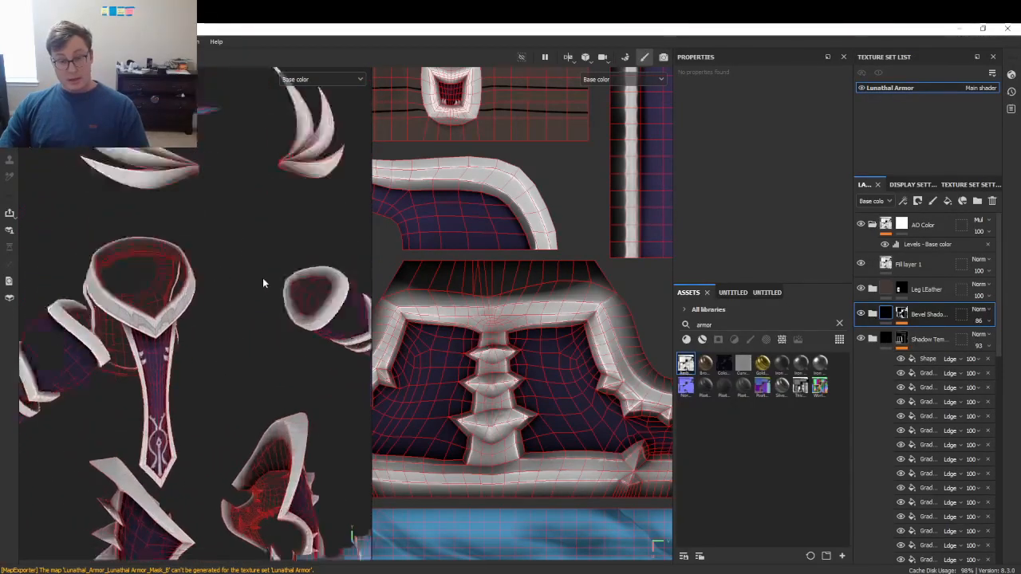
left_click(902, 226)
left_click_drag(227, 154, 302, 166, "alt")
left_click_drag(323, 211, 303, 225, "alt")
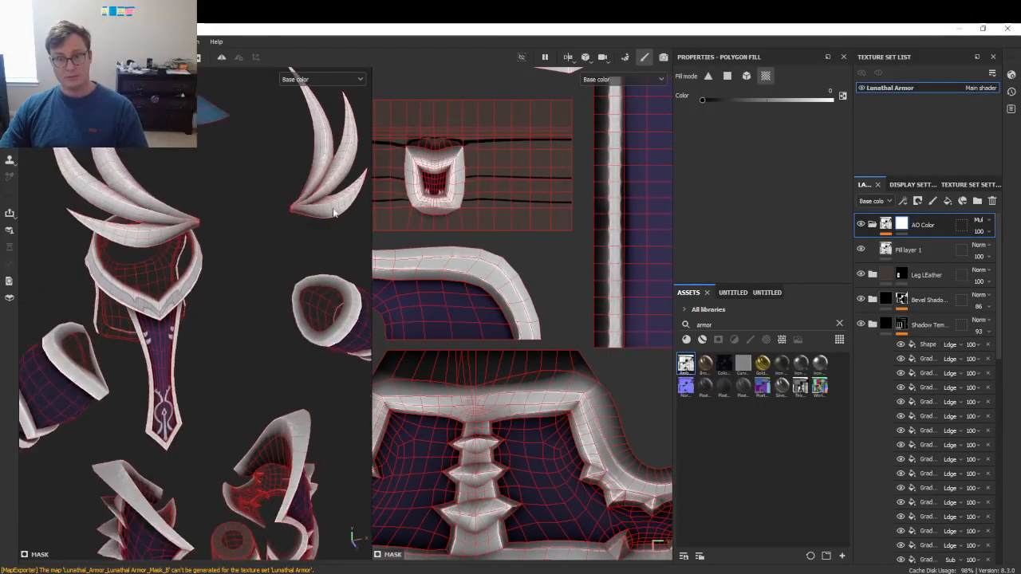
left_click_drag(234, 164, 161, 314, "alt")
left_click_drag(227, 303, 176, 369, "alt")
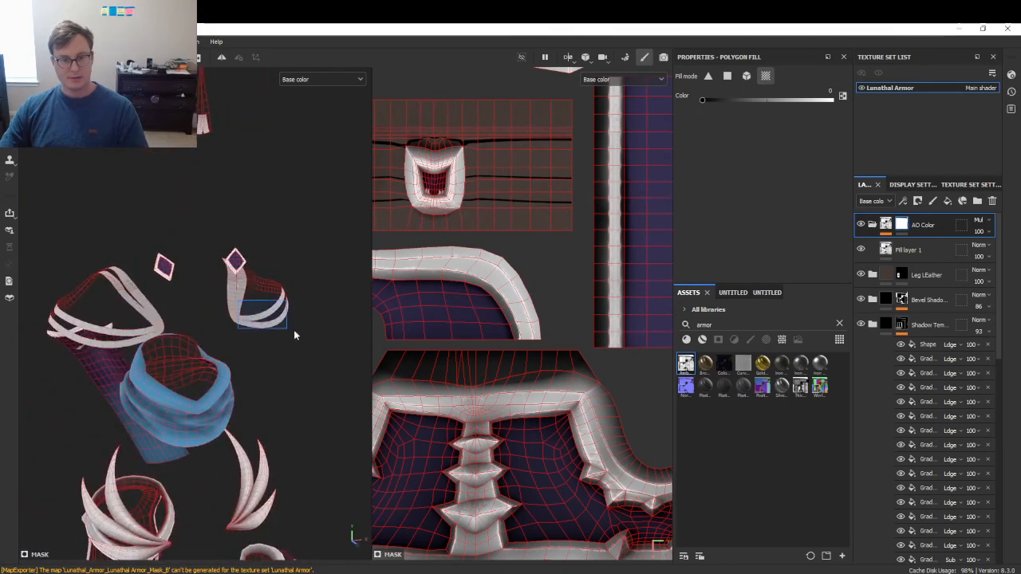
left_click_drag(226, 271, 206, 203, "alt")
left_click_drag(278, 343, 306, 257, "alt")
key("f")
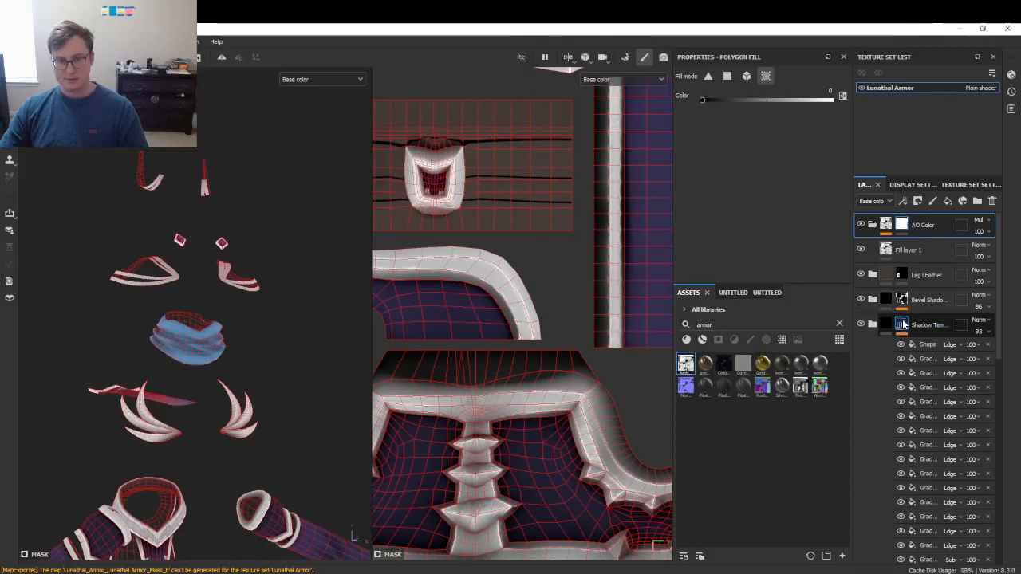
- Export the Lunathal Armor textures as 4096 8-bit PNG files using the UNITY_Poiyomi v4 template
left_click(9, 42)
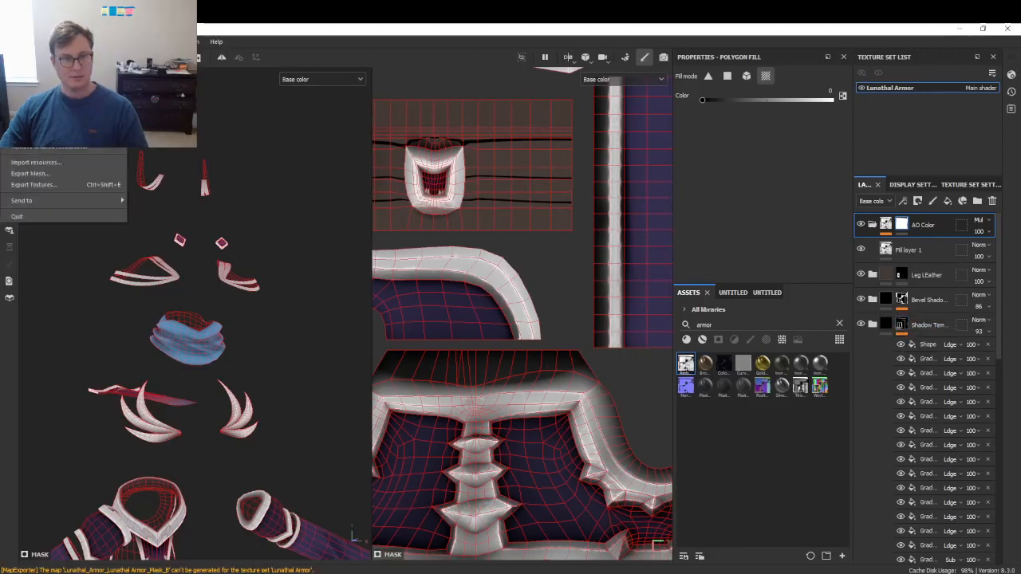
left_click(29, 185)
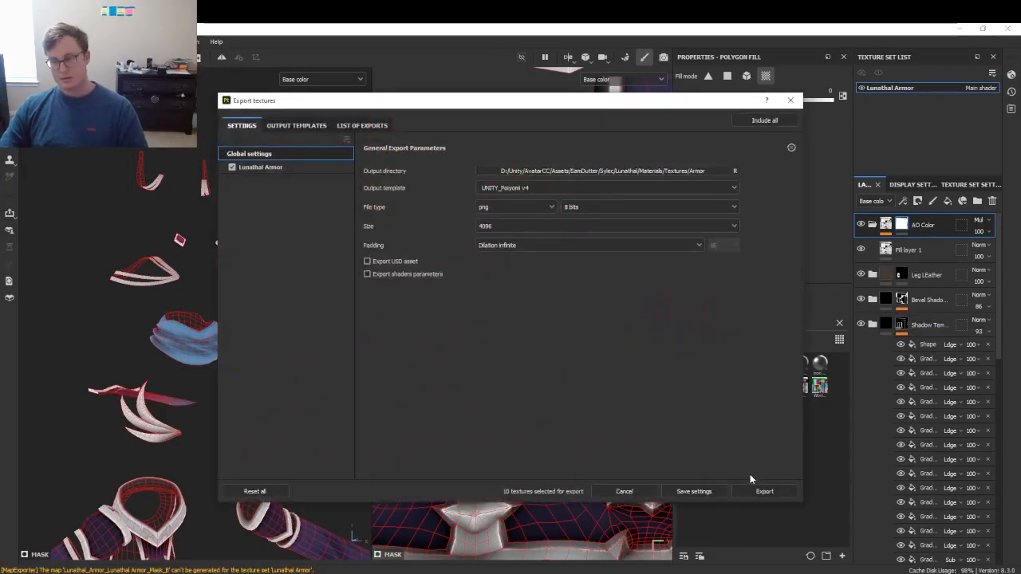
left_click(758, 490)
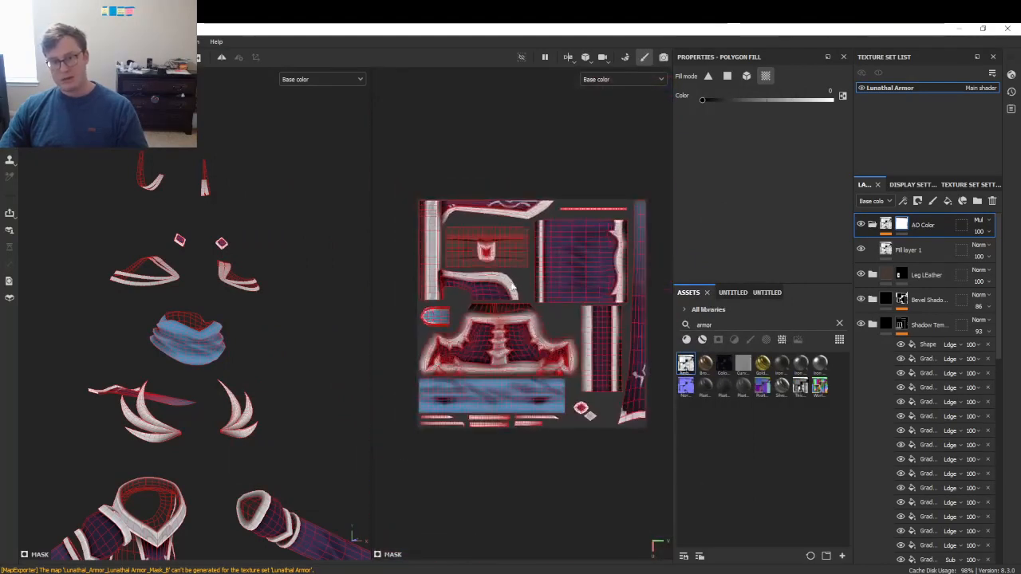
- Place a linear gradient fill from the shadow folder's mask over the thin strap strip in the UV view, rotated 90 degrees and stretched along its length
left_click(930, 359)
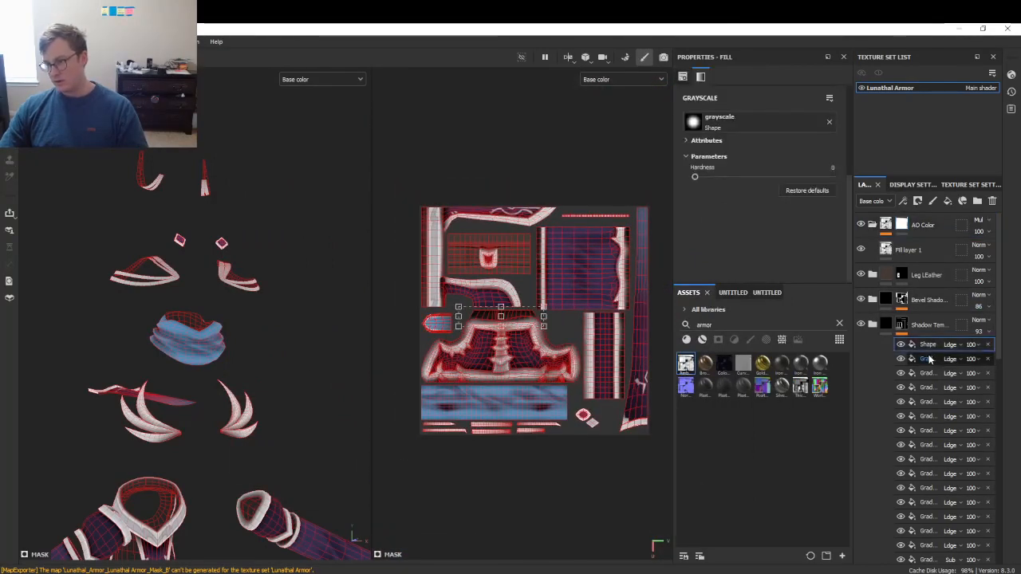
scroll(568, 318, "up", 3)
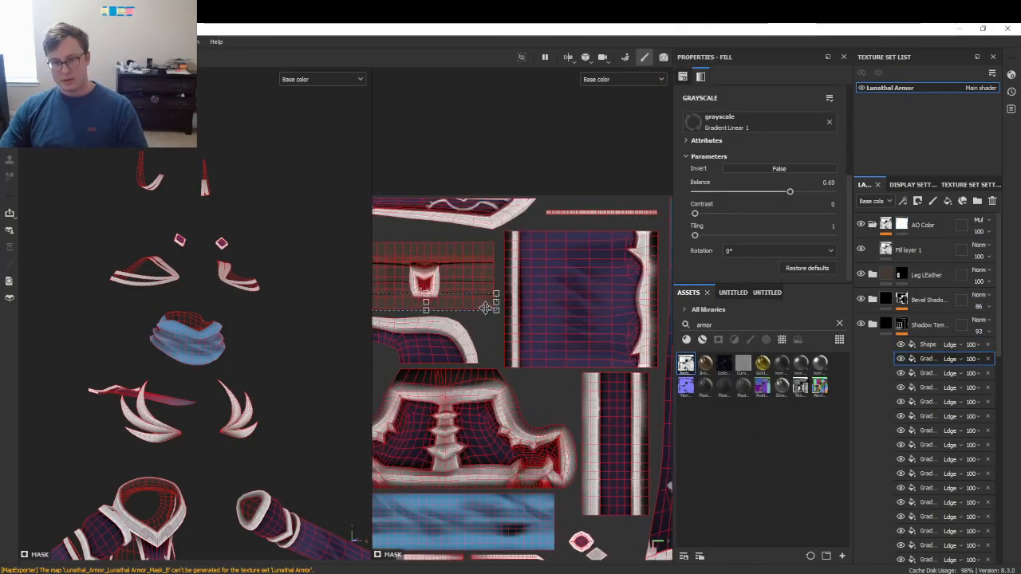
scroll(558, 303, "up", 4)
left_click_drag(532, 307, 549, 278)
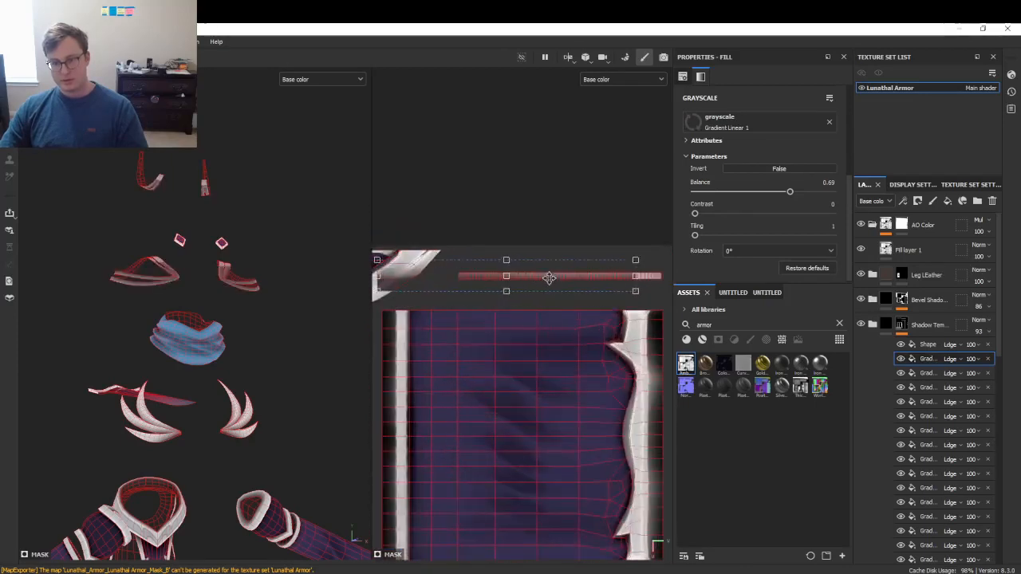
left_click_drag(617, 227, 608, 367)
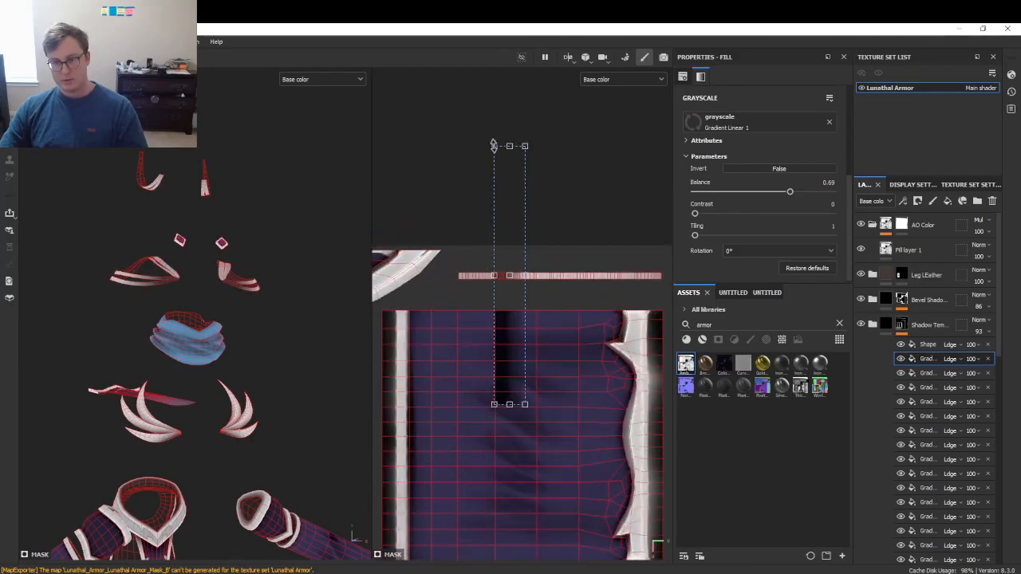
left_click_drag(492, 146, 440, 261)
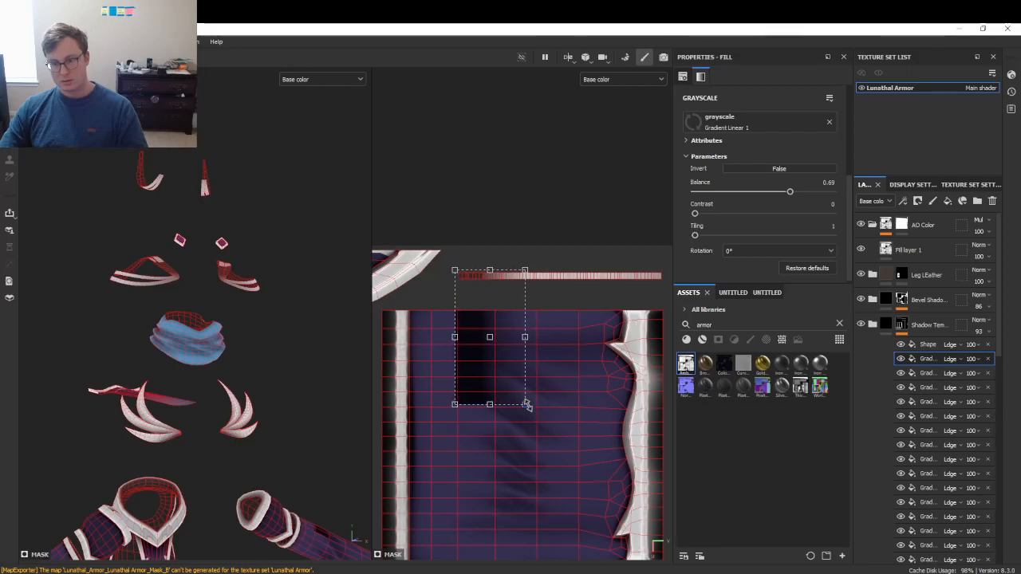
left_click_drag(527, 405, 667, 291)
scroll(610, 274, "up", 3)
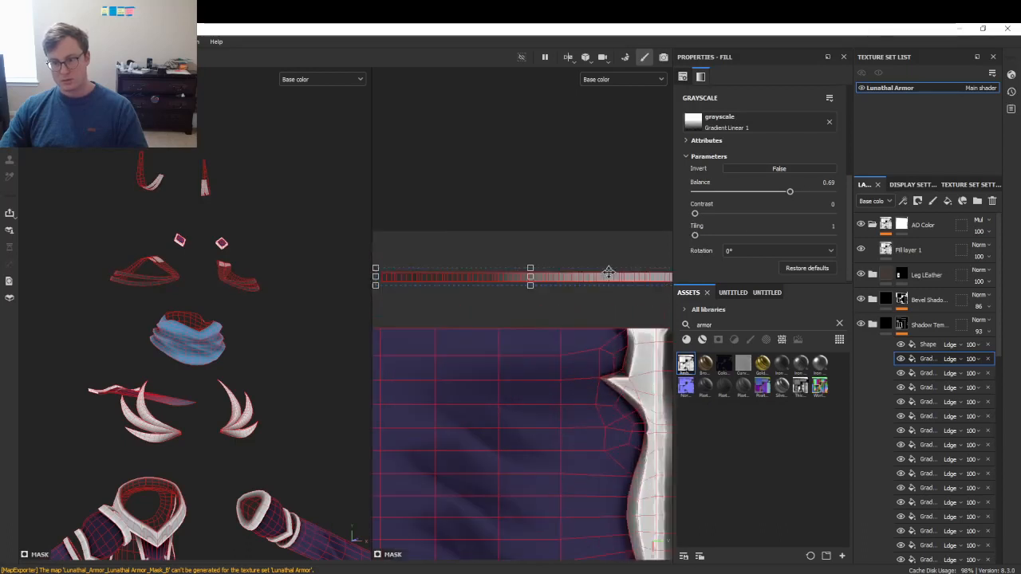
middle_click_drag(638, 269, 634, 293, "alt")
- Replace the strap fill's grayscale resource with Gradient Linear 2 and set Invert to True
left_click(793, 123)
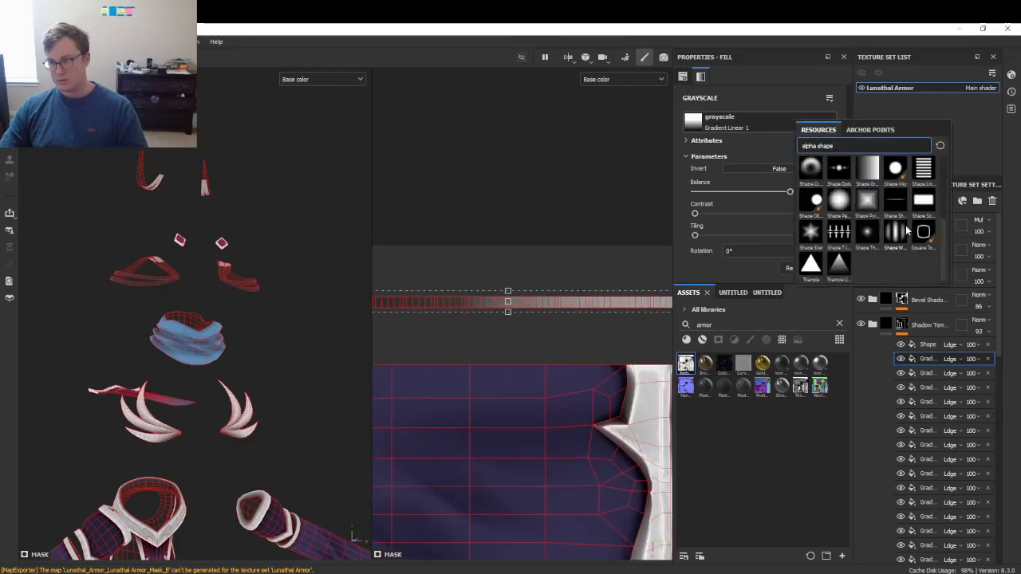
type("gradien")
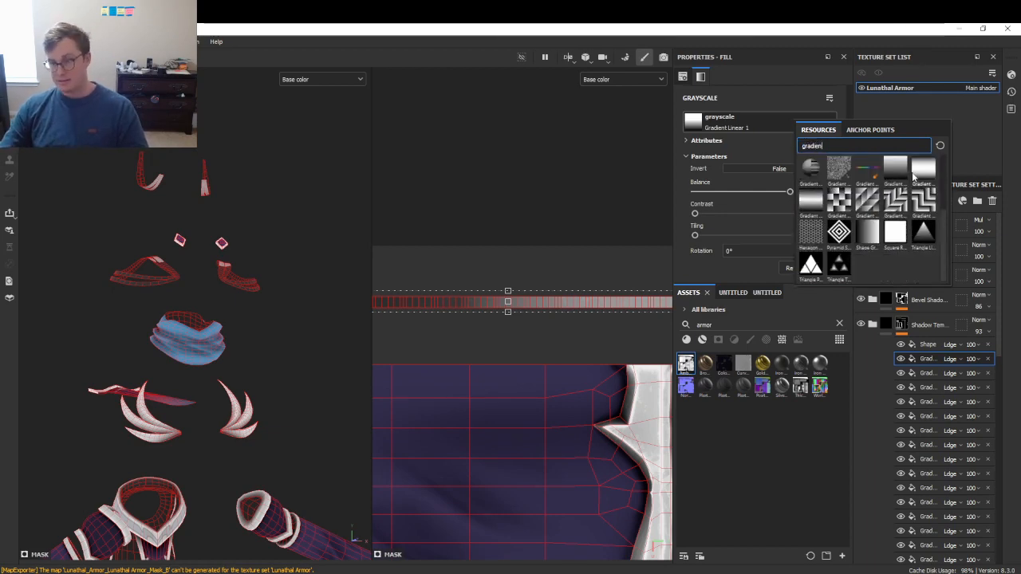
left_click(917, 171)
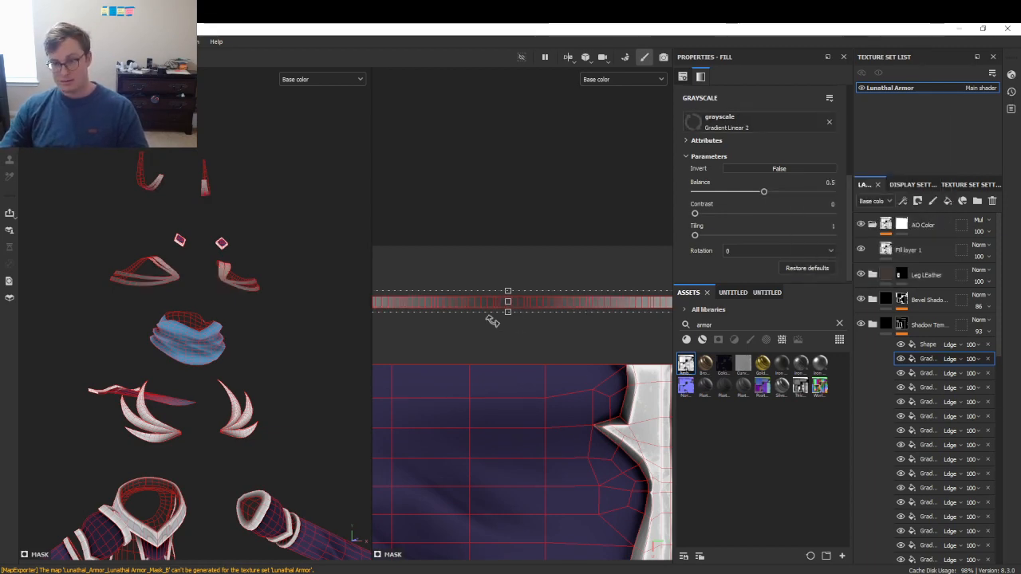
scroll(538, 302, "down", 2)
left_click(762, 168)
- Fit the gradient's bounding box to the ends of the strap strip and check the shading on the 3D armor
left_click_drag(232, 275, 303, 347, "alt")
middle_click_drag(514, 318, 589, 311, "alt")
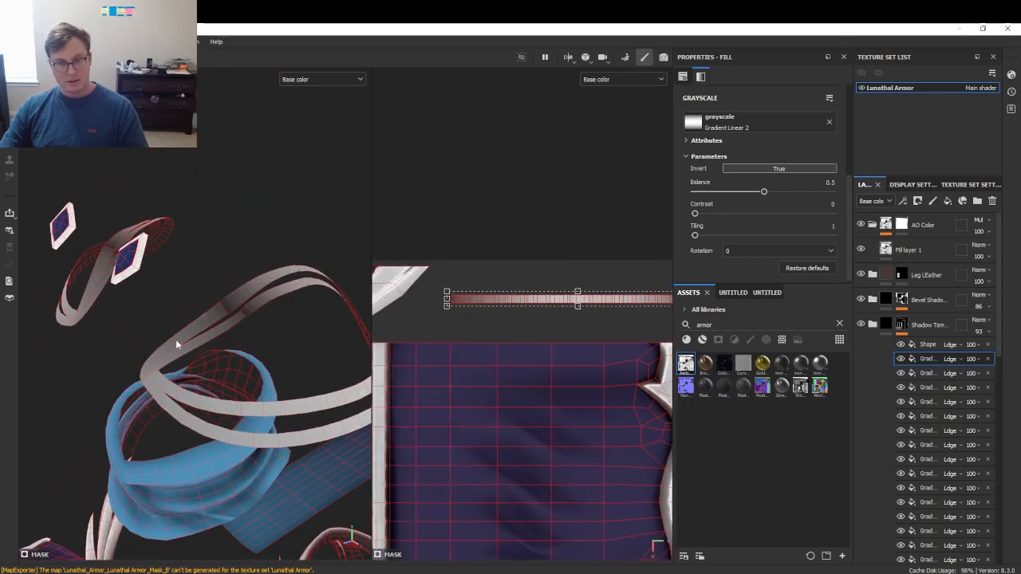
scroll(175, 345, "down", 5)
scroll(445, 295, "up", 5)
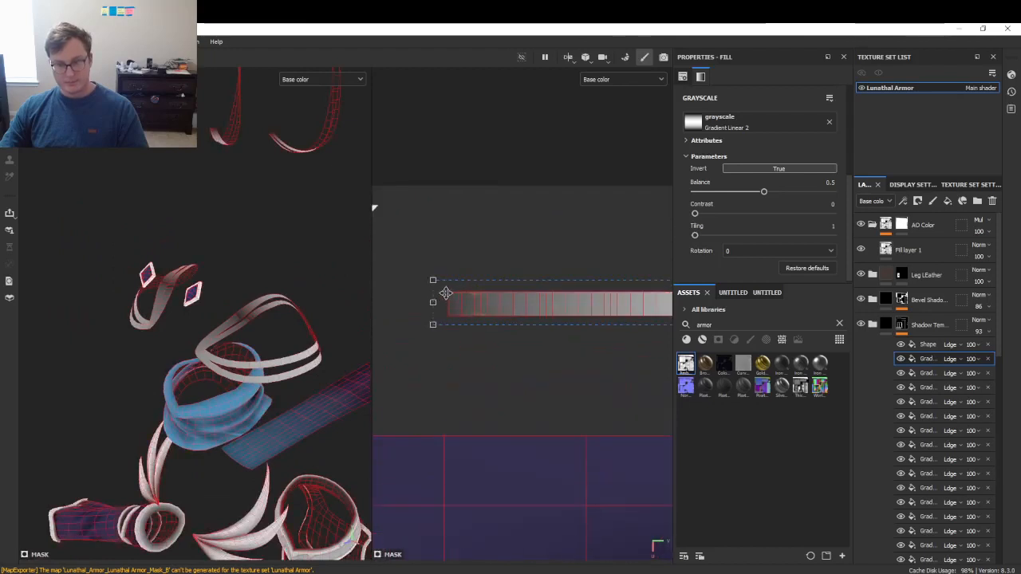
scroll(445, 294, "up", 3)
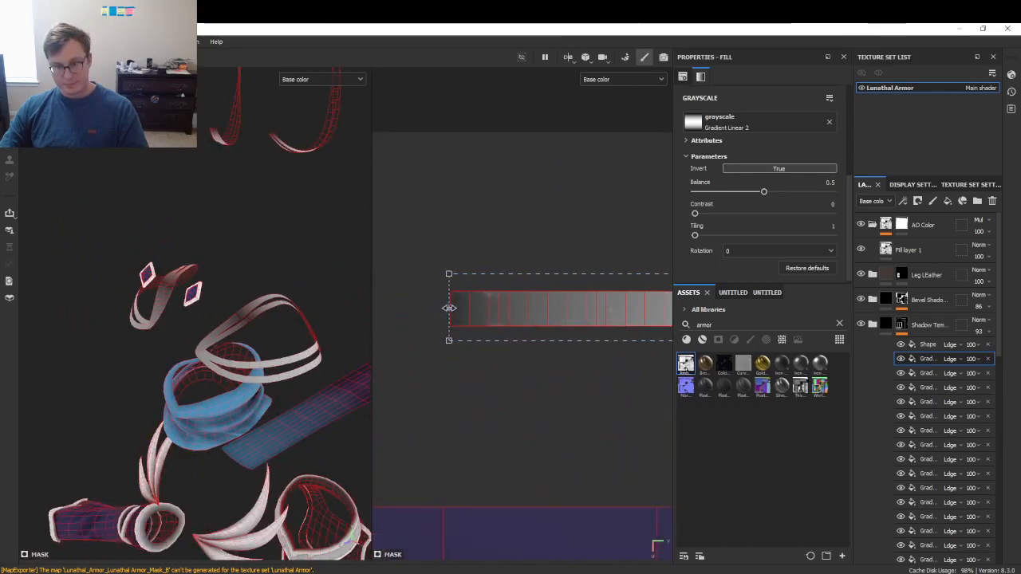
scroll(526, 301, "down", 4)
middle_click_drag(550, 301, 399, 314, "alt")
middle_click_drag(615, 311, 434, 326, "alt")
scroll(554, 346, "up", 2)
middle_click_drag(663, 333, 357, 350, "alt")
scroll(500, 349, "up", 3)
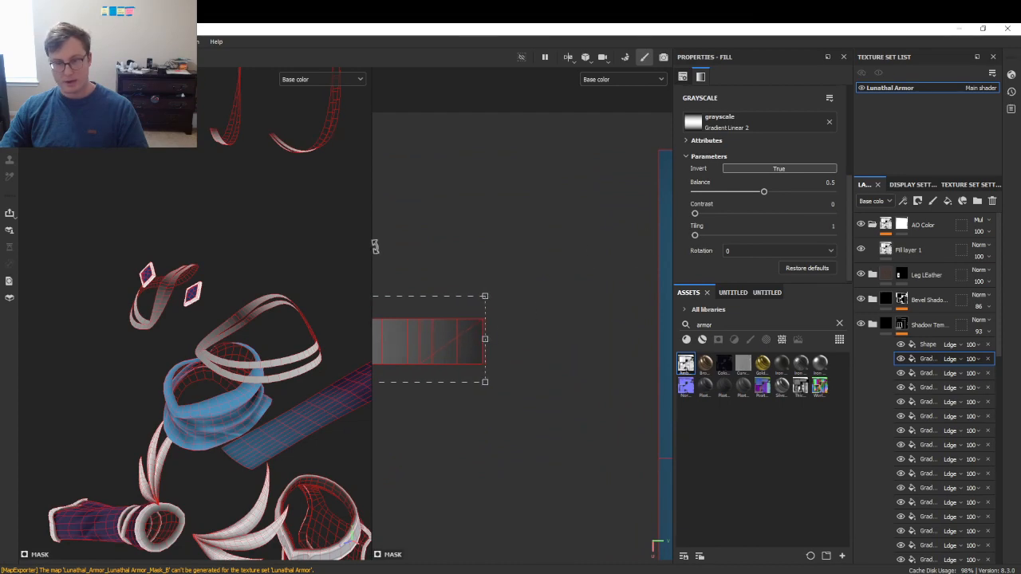
left_click_drag(367, 246, 218, 222, "alt")
scroll(217, 222, "down", 3)
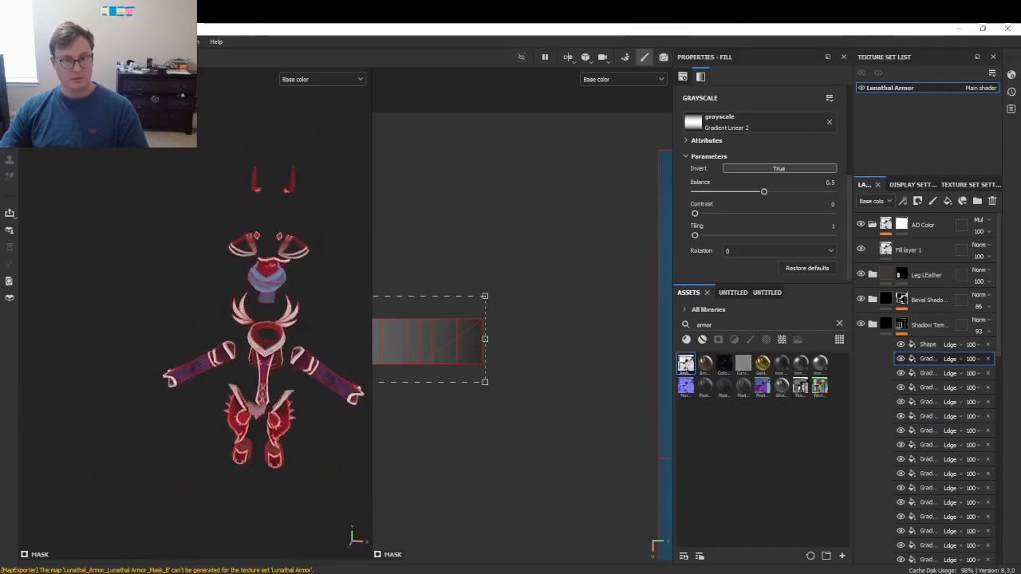
- Export the armor textures with the strap gradient as 4096 8-bit PNG files using the UNITY_Poiyomi v4 template, and save the project
left_click(9, 41)
left_click(54, 185)
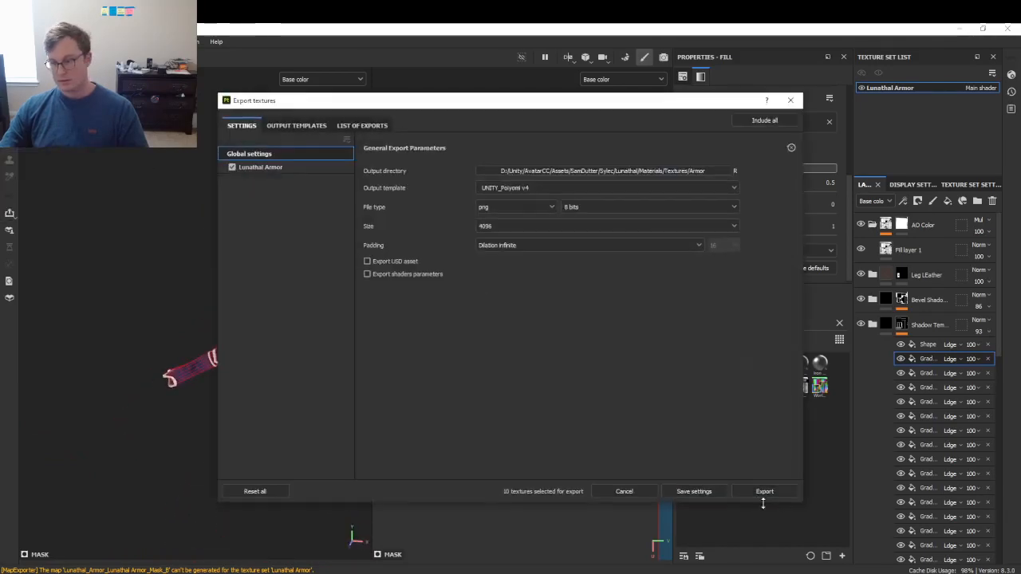
left_click(760, 492)
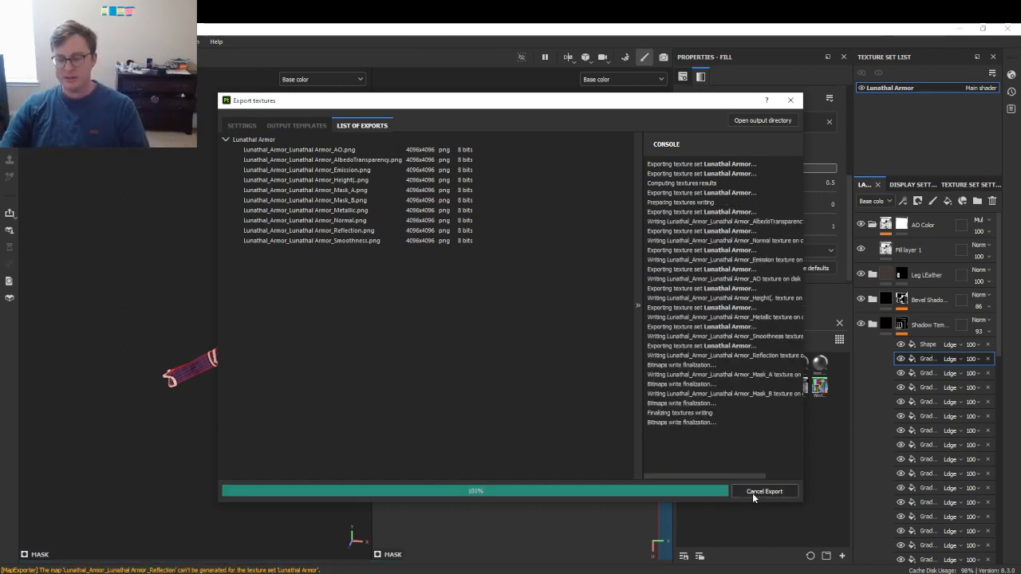
left_click(713, 495)
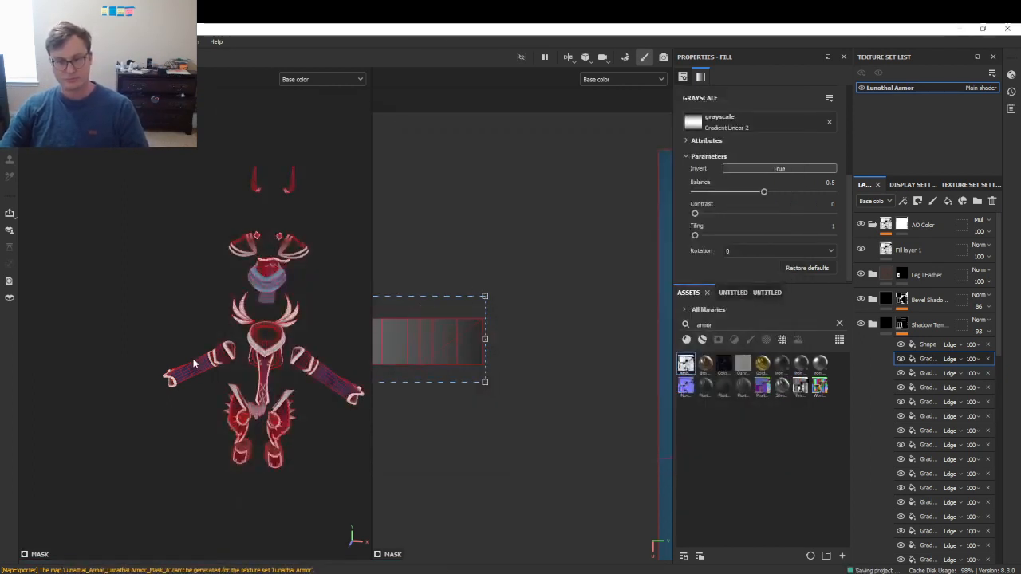
- Switch to Unity and examine the updated armor textures on the avatar's legs, belt, arms and shoulder straps
key("alt+Tab")
left_click(458, 251)
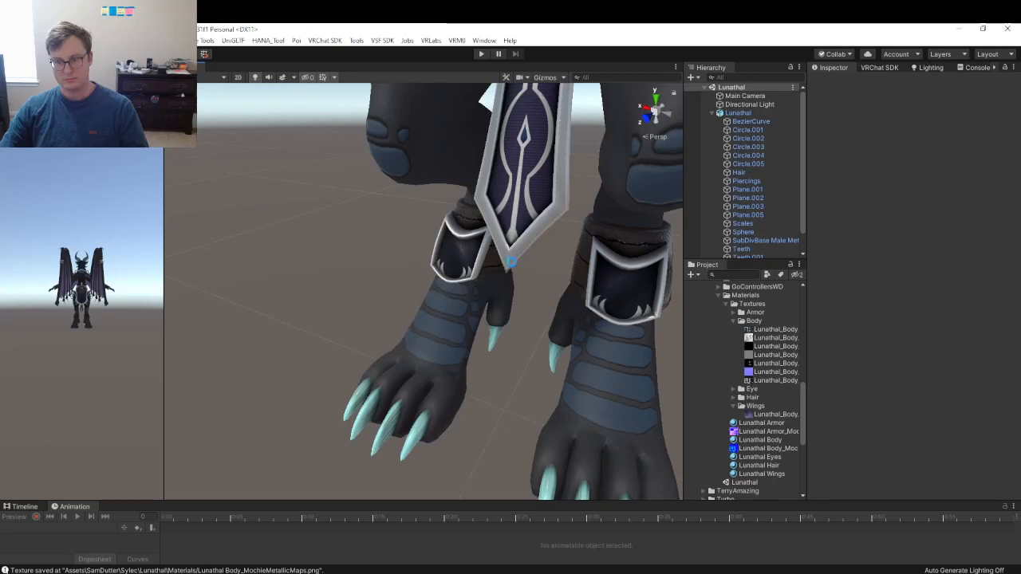
key("s")
right_click_drag(492, 275, 404, 255)
key("e")
key("w")
key("a")
key("w")
key("s")
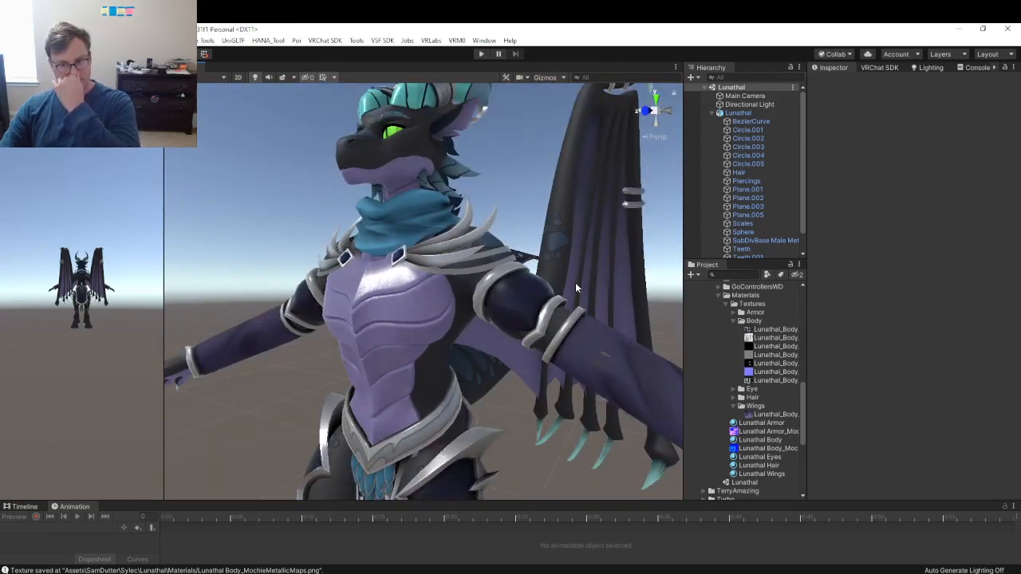
key("a")
right_click_drag(575, 282, 678, 292)
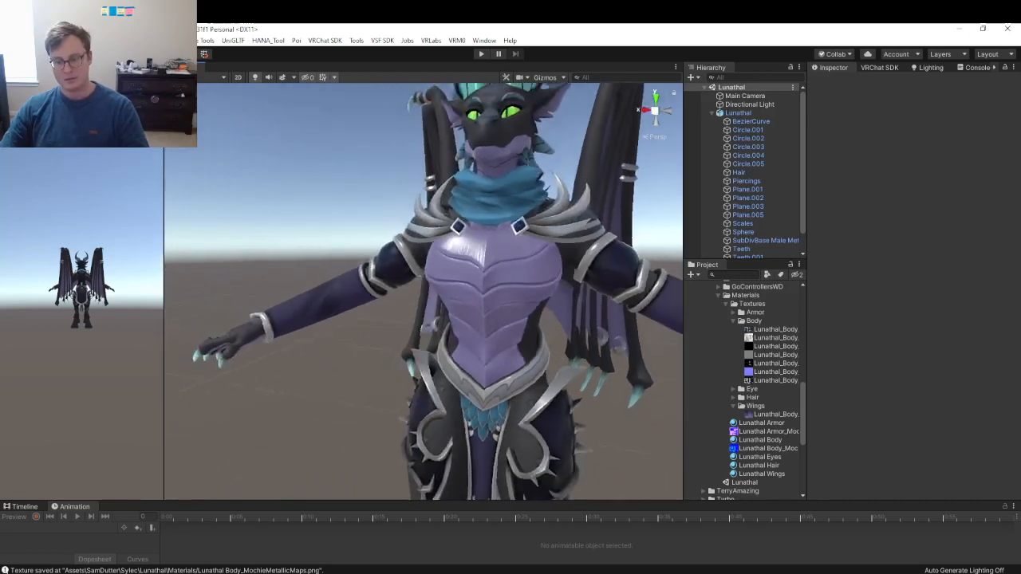
- In the Lunathal sticky note, remove the extra line below Armor Texture, put dashes before the two Post BodyBake items and move the note aside
key("alt+Tab")
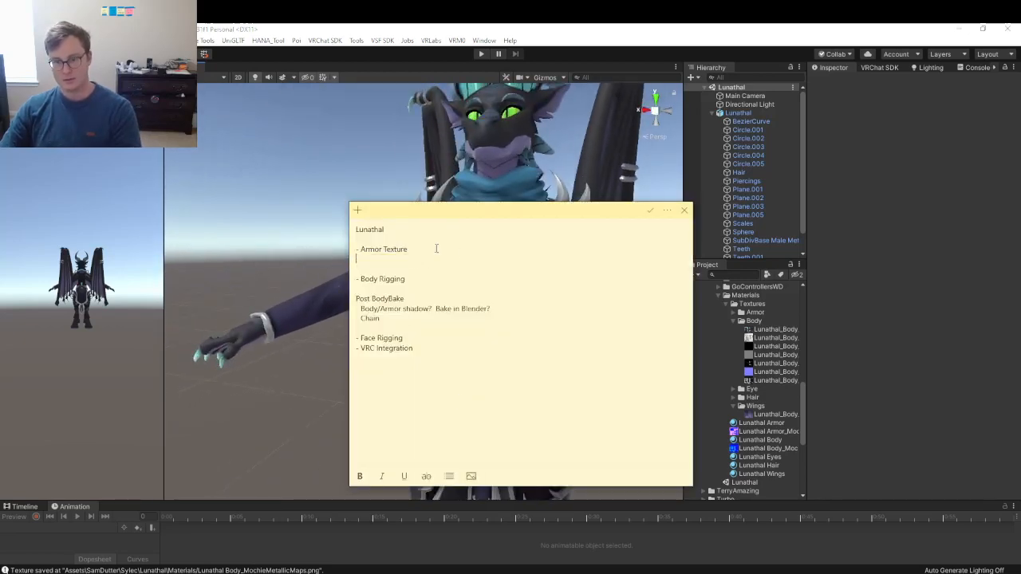
key("BackSpace")
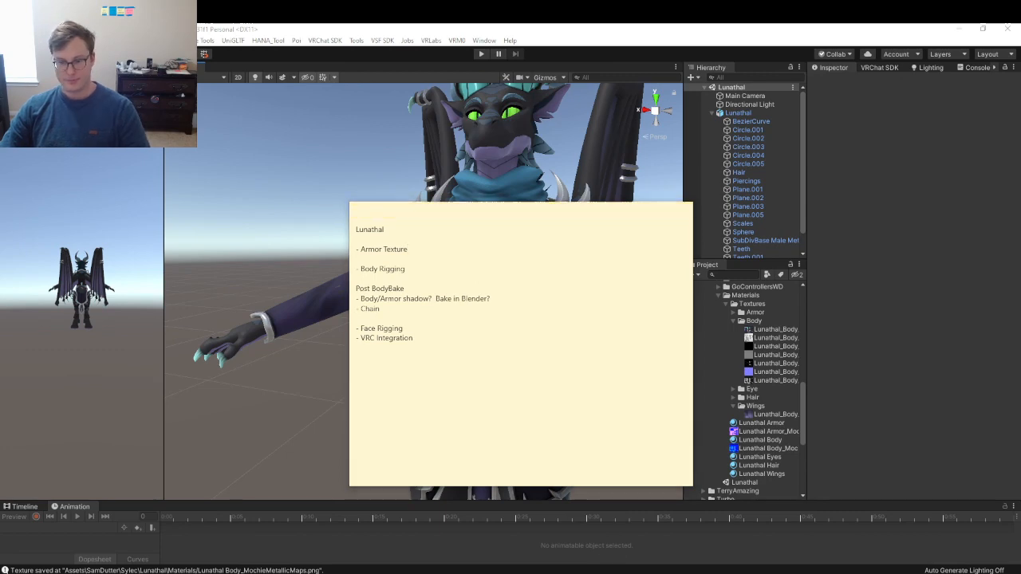
key("alt+Tab")
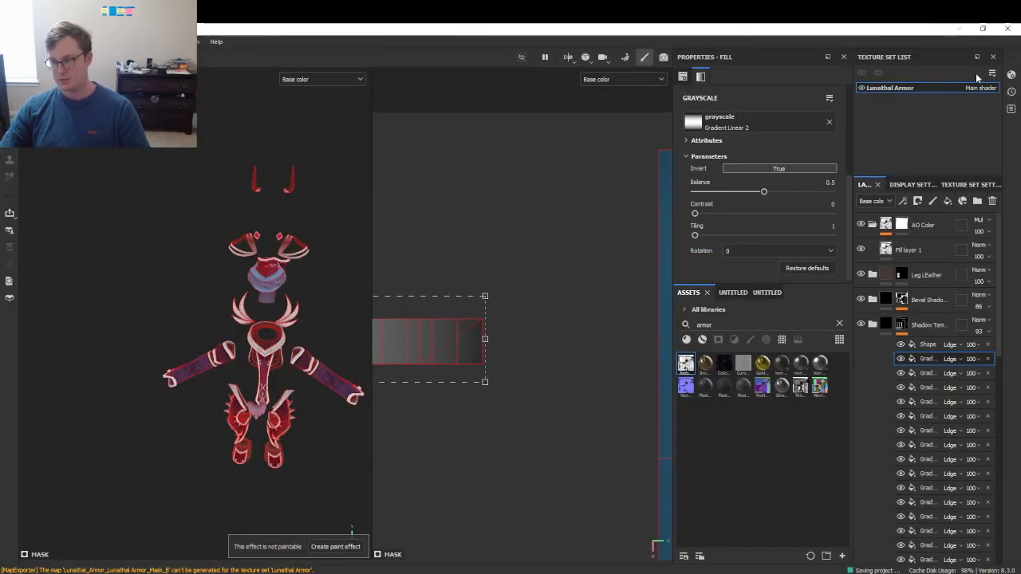
key("alt+Tab")
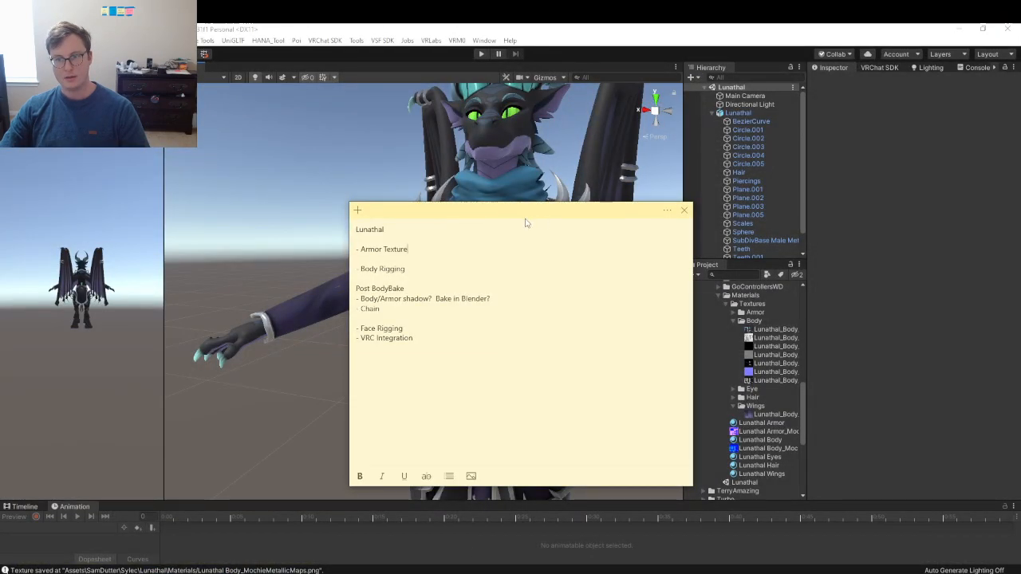
left_click_drag(525, 214, 1020, 214)
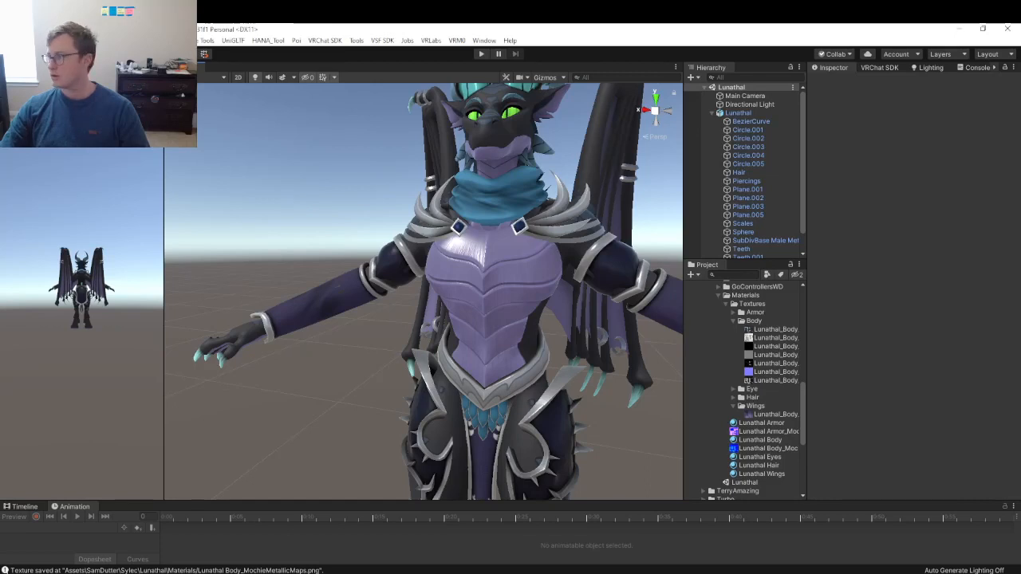
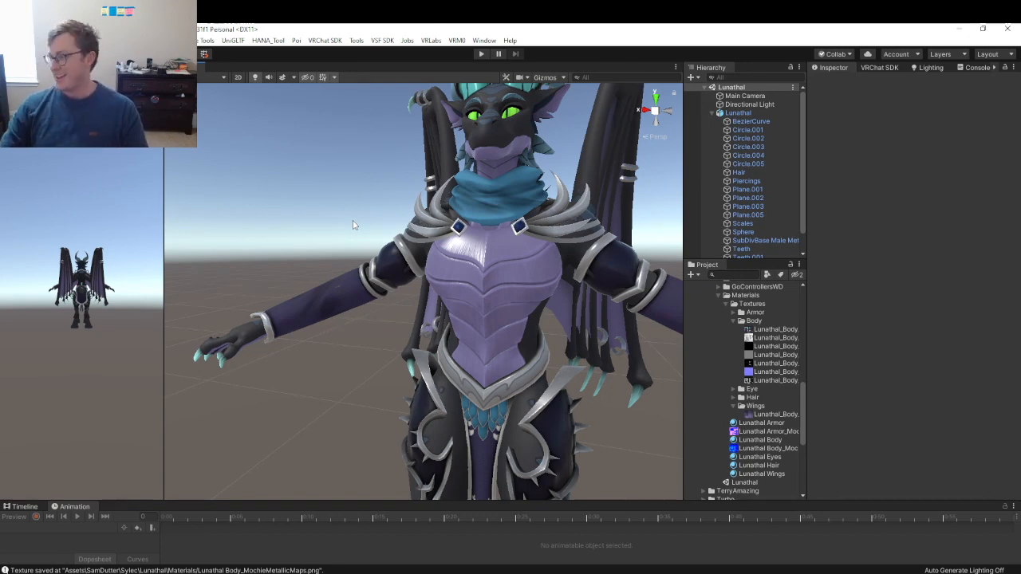
- Examine the fully textured avatar in the Unity scene from several angles at full-body distance
scroll(371, 250, "down", 5)
scroll(411, 279, "up", 5)
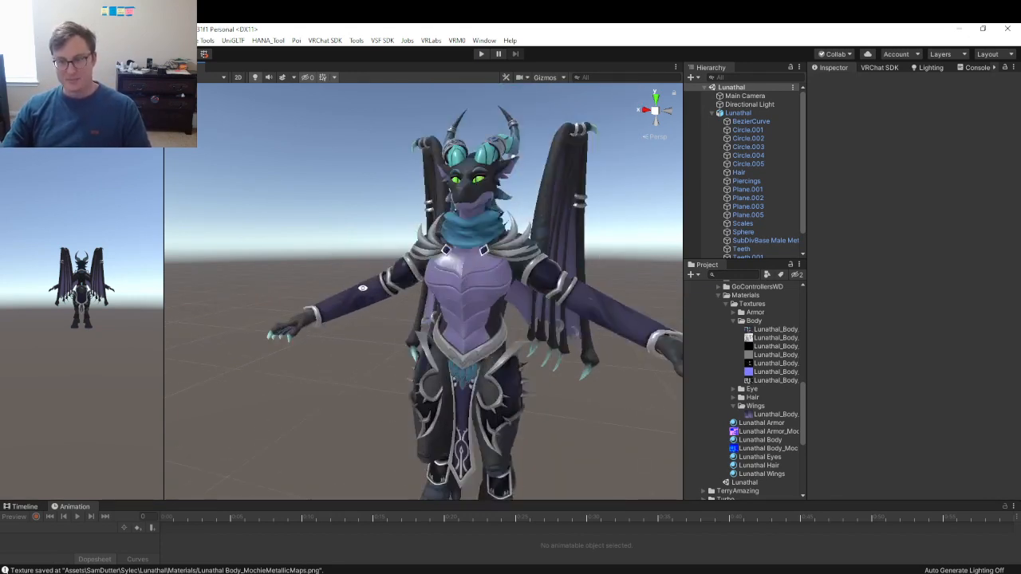
right_click_drag(363, 287, 494, 323)
key("a")
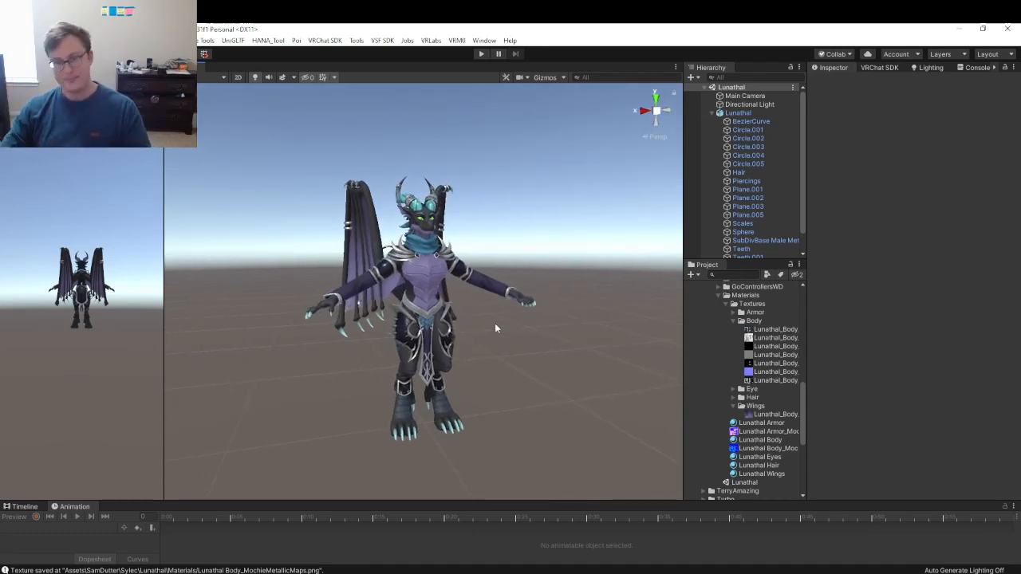
right_click_drag(493, 319, 452, 307)
left_click_drag(451, 306, 360, 319, "alt")
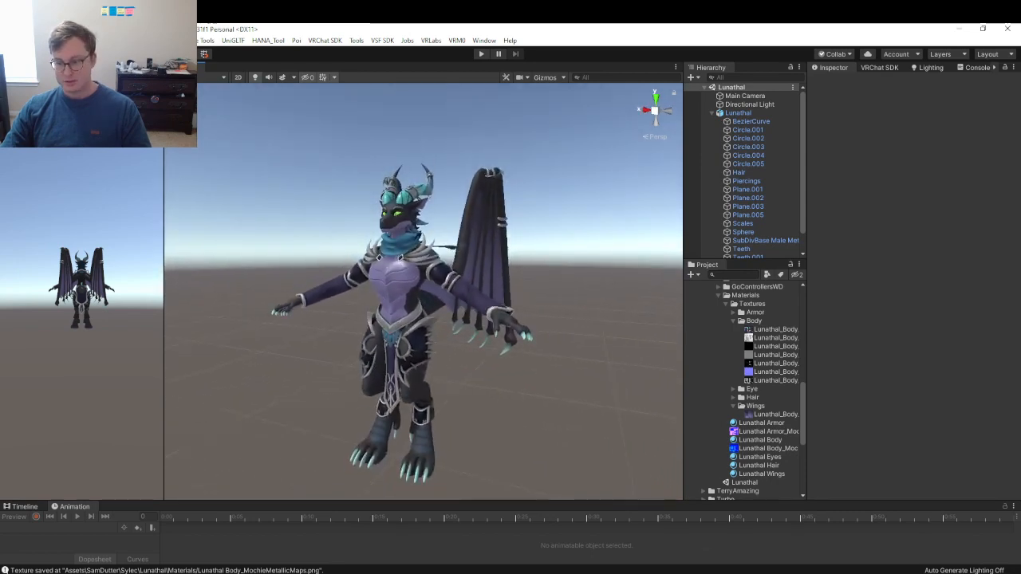
- Switch to Blender, save the Lunathal.blend file and return to Unity
key("alt+Tab")
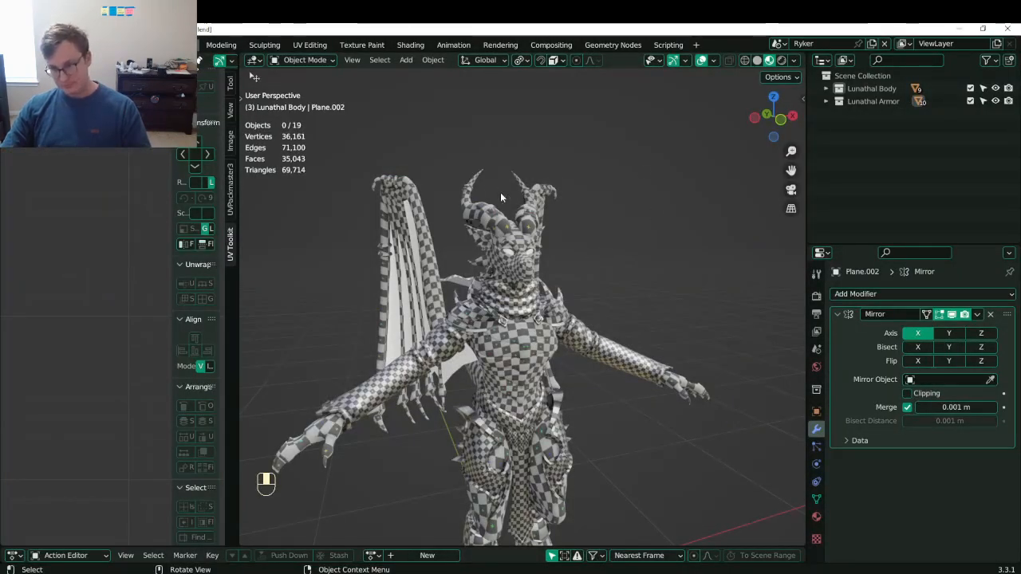
scroll(601, 406, "down", 3)
key("ctrl+s")
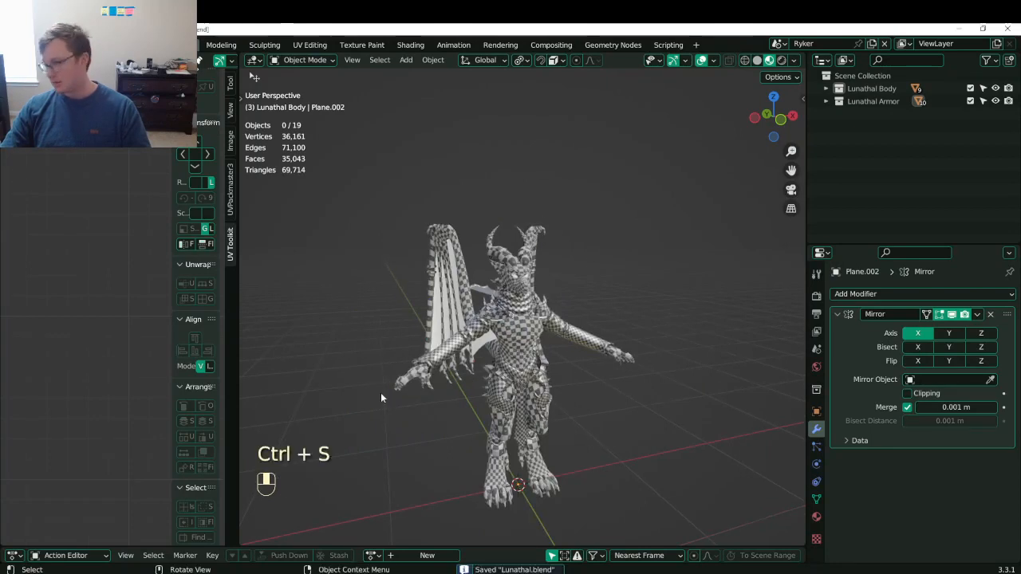
key("alt+Tab")
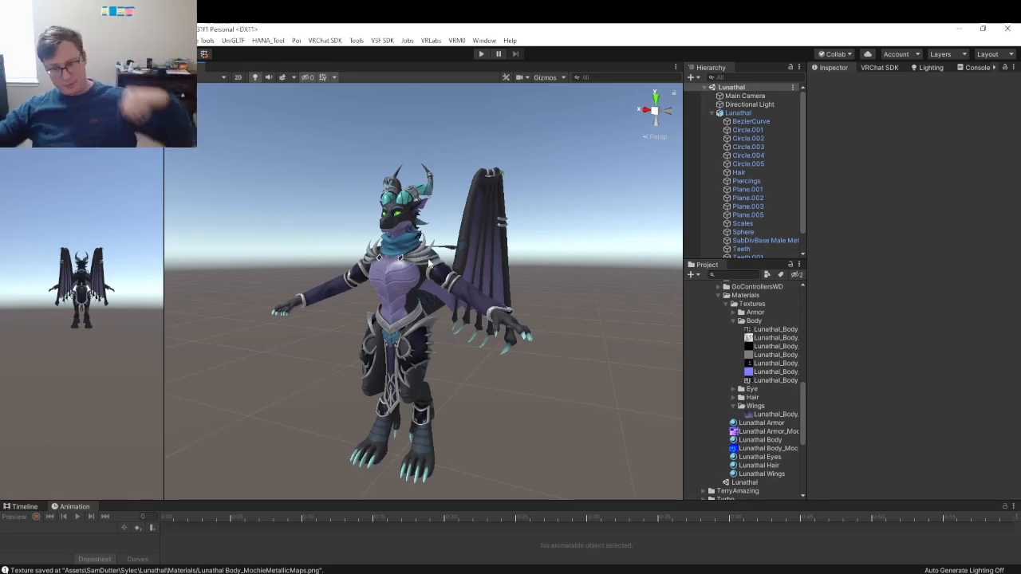
- Examine the textured avatar's chest plate, collar gems and scarf up close and from the front at a distance
scroll(384, 248, "up", 10)
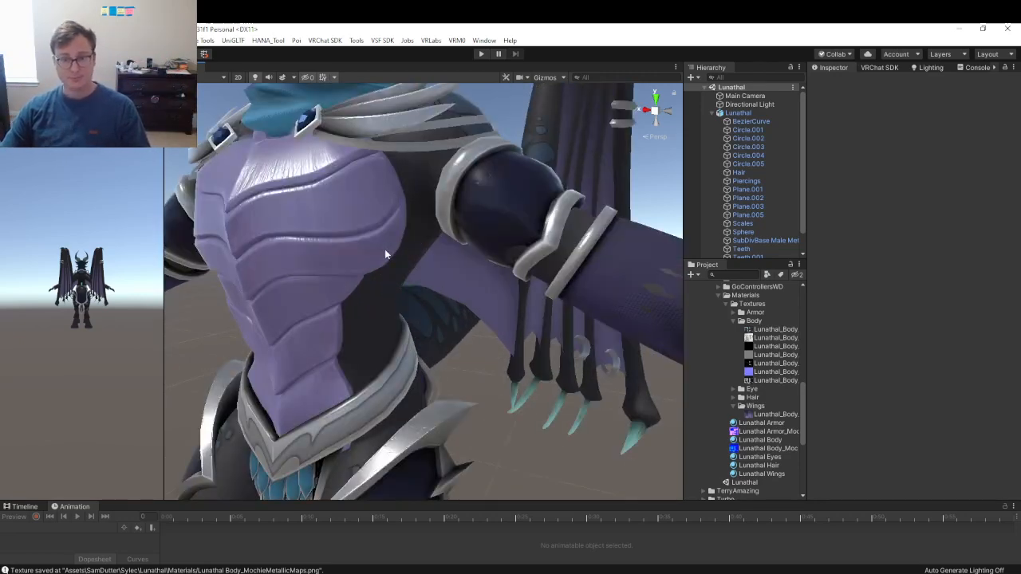
scroll(408, 231, "down", 2)
scroll(403, 228, "down", 4)
scroll(410, 198, "up", 3)
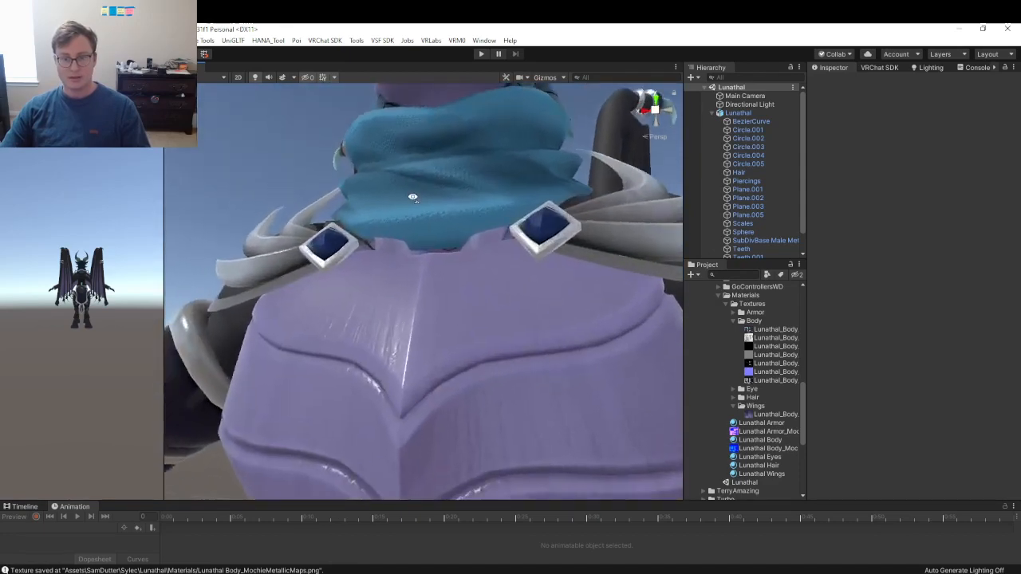
scroll(406, 221, "down", 5)
key("s")
right_click_drag(405, 220, 350, 216)
key("d")
key("w")
key("a")
right_click_drag(425, 323, 455, 365)
key("d")
key("s")
key("a")
key("d")
key("s")
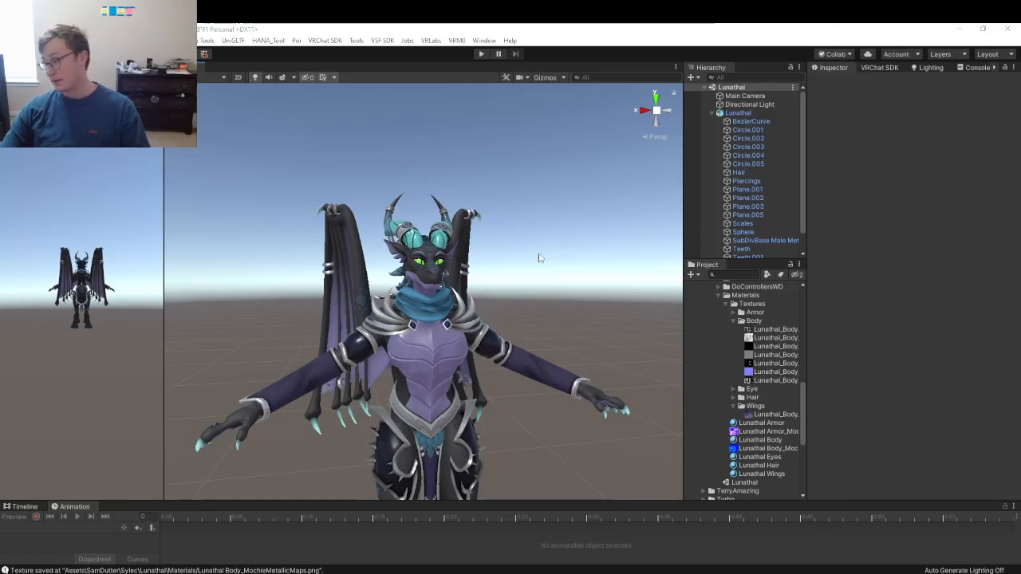
right_click_drag(540, 258, 524, 301)
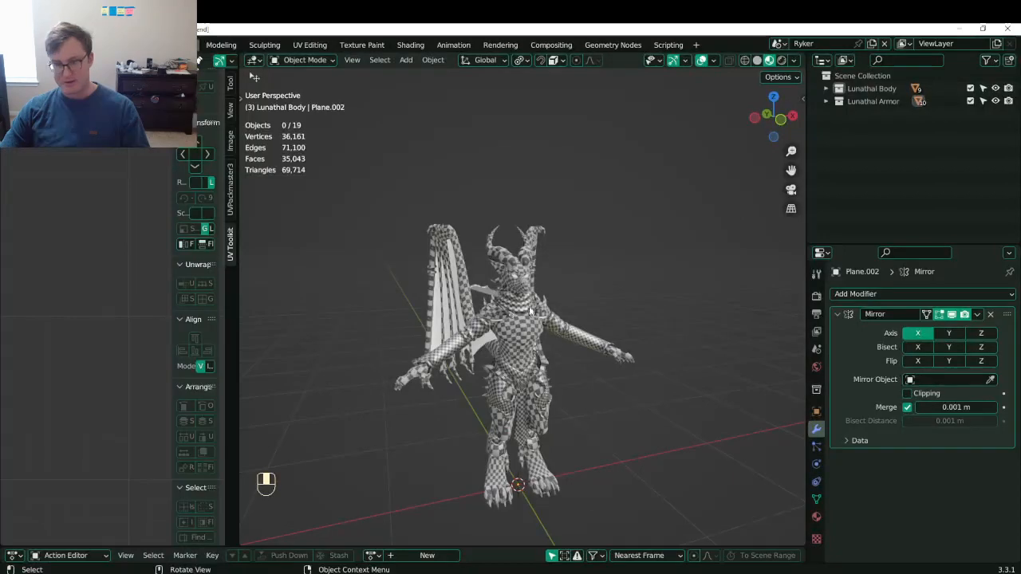
- Switch to Blender, hide the Lunathal Armor collection in the viewport and save Lunathal.blend
middle_click_drag(518, 335, 438, 335)
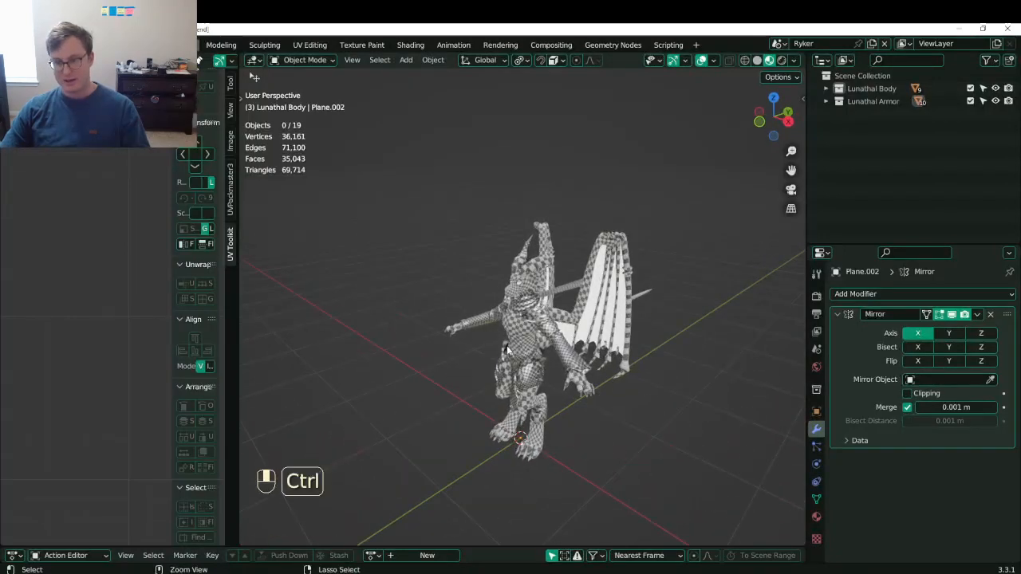
key("ctrl+s")
scroll(558, 315, "up", 5)
middle_click_drag(594, 340, 646, 294, "shift")
scroll(515, 303, "down", 3)
left_click(995, 102)
key("ctrl+s")
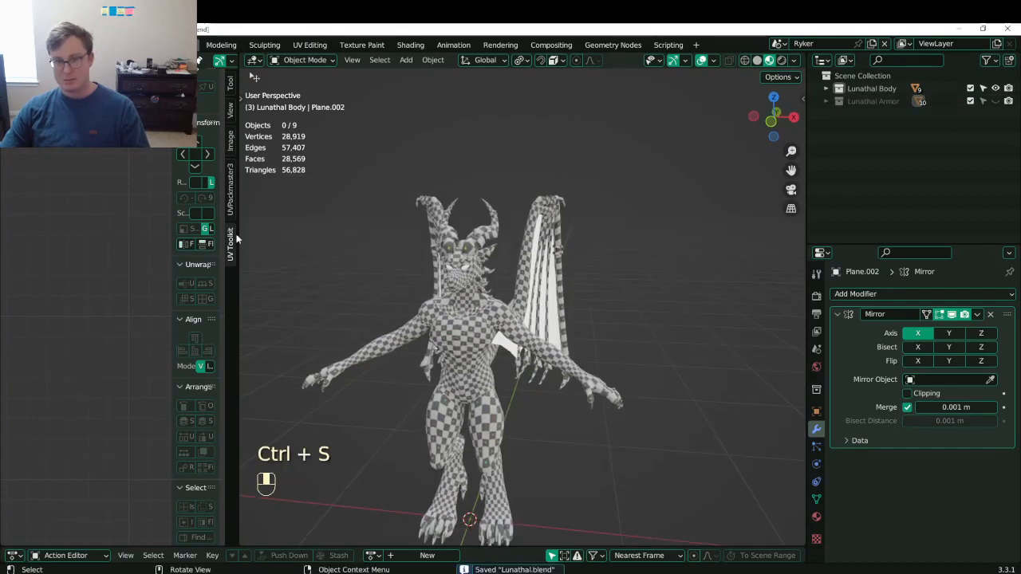
left_click(16, 44)
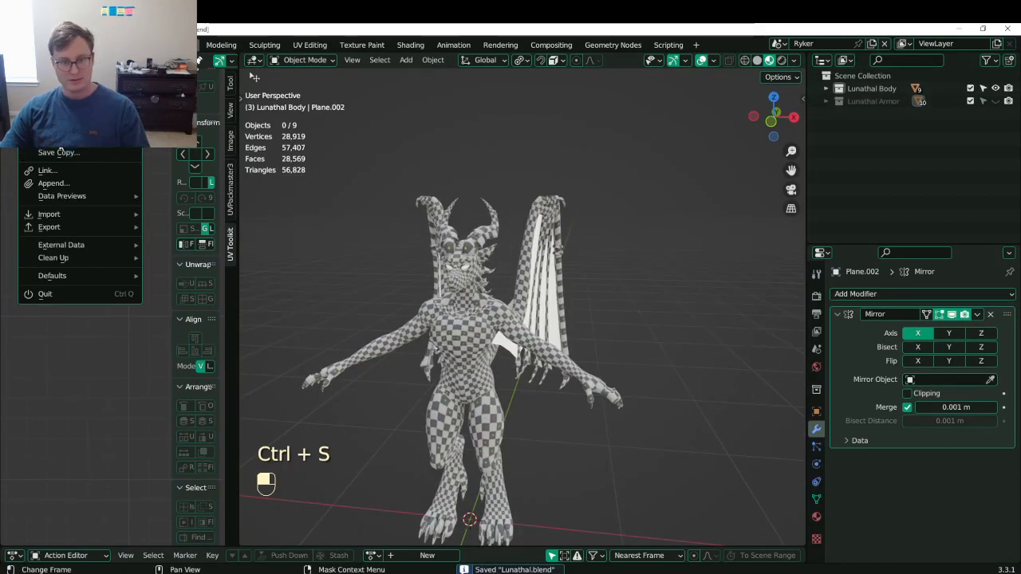
left_click(60, 151)
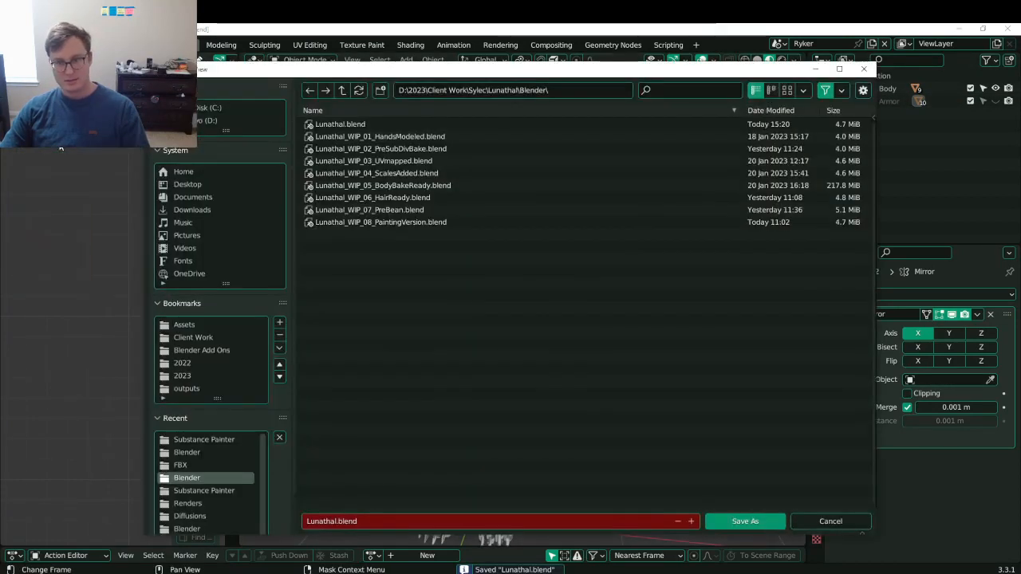
left_click(861, 70)
- Save a copy of the project as Lunathal_WIP_09_PreRig.blend in the Lunathal Blender folder
left_click(16, 44)
left_click(80, 153)
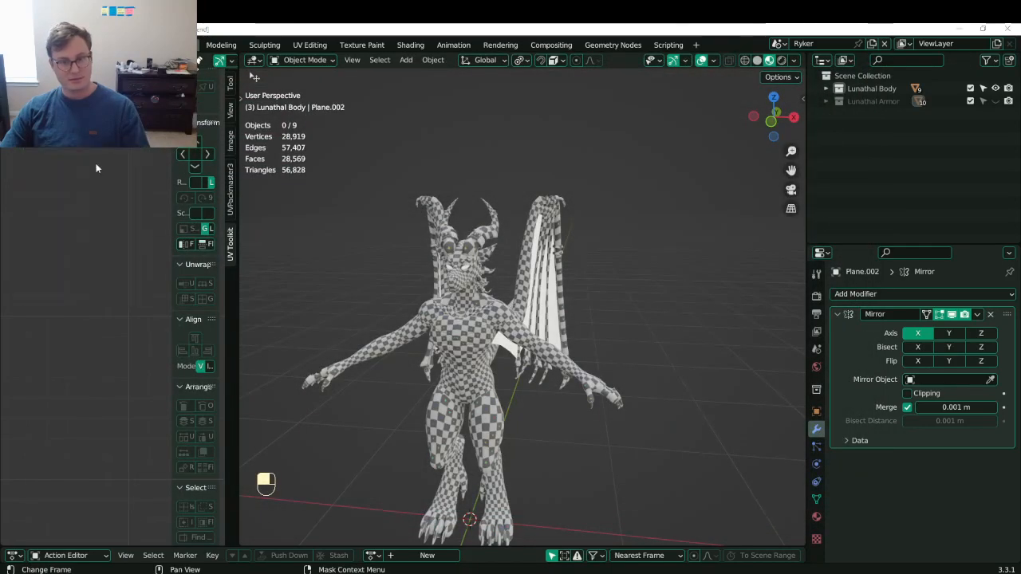
left_click(434, 222)
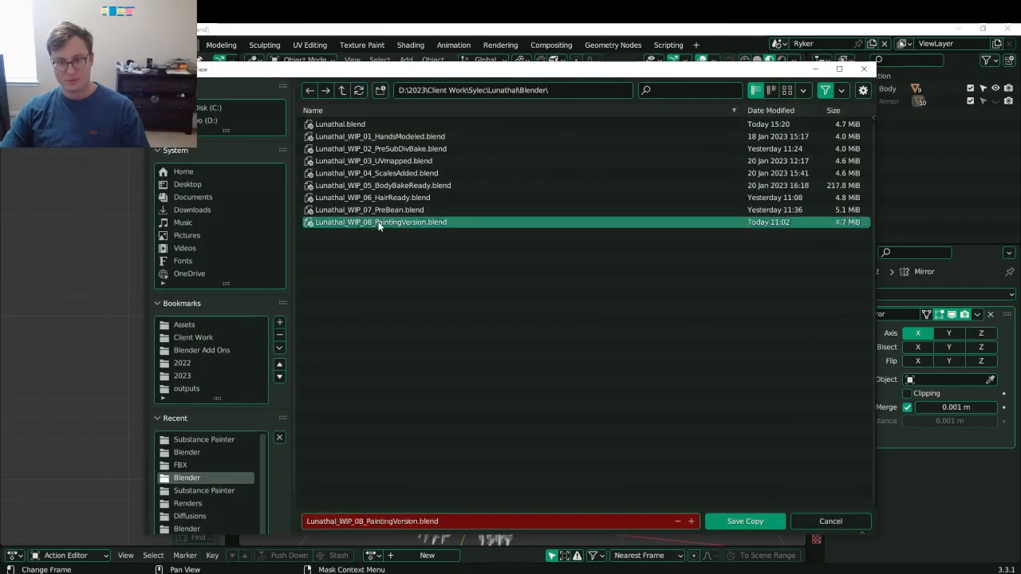
left_click(380, 522)
left_click(365, 522)
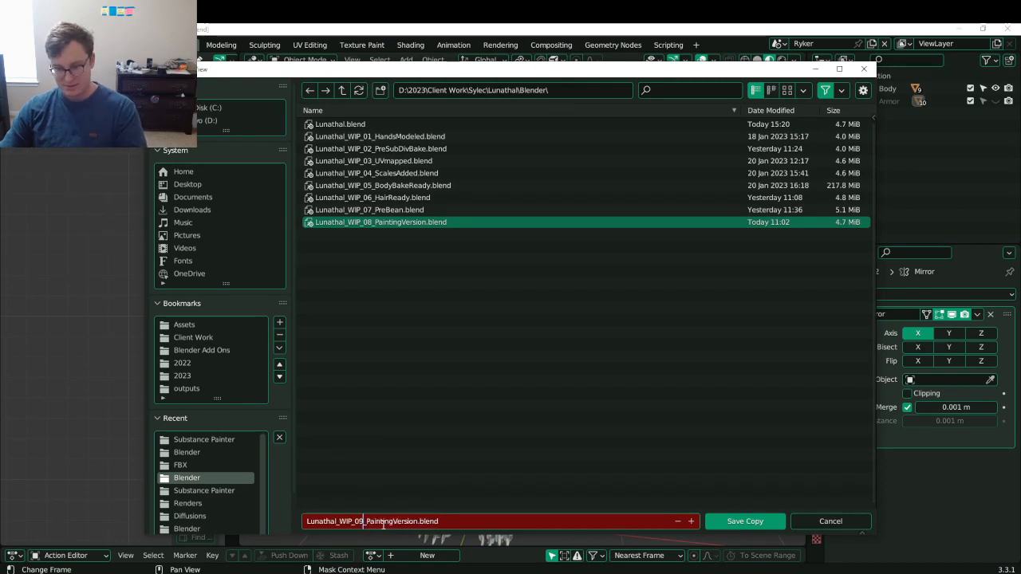
left_click_drag(366, 522, 397, 522)
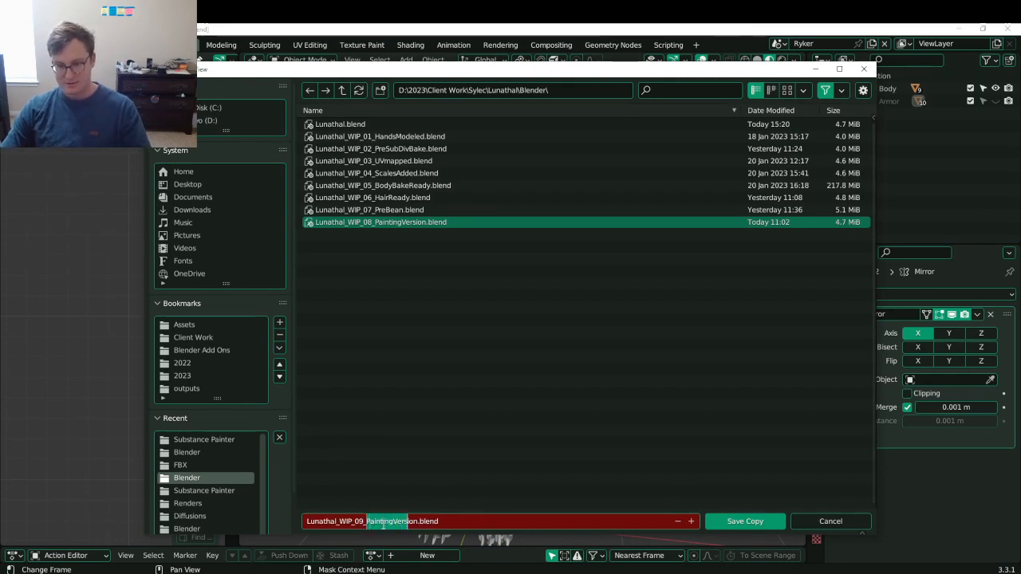
key("shift+Right")
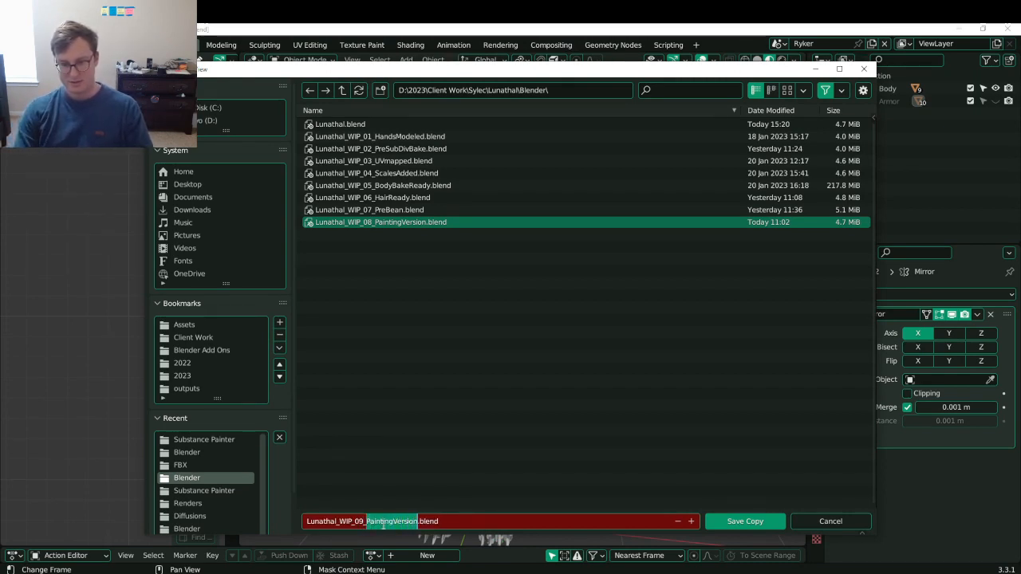
type("PreRe")
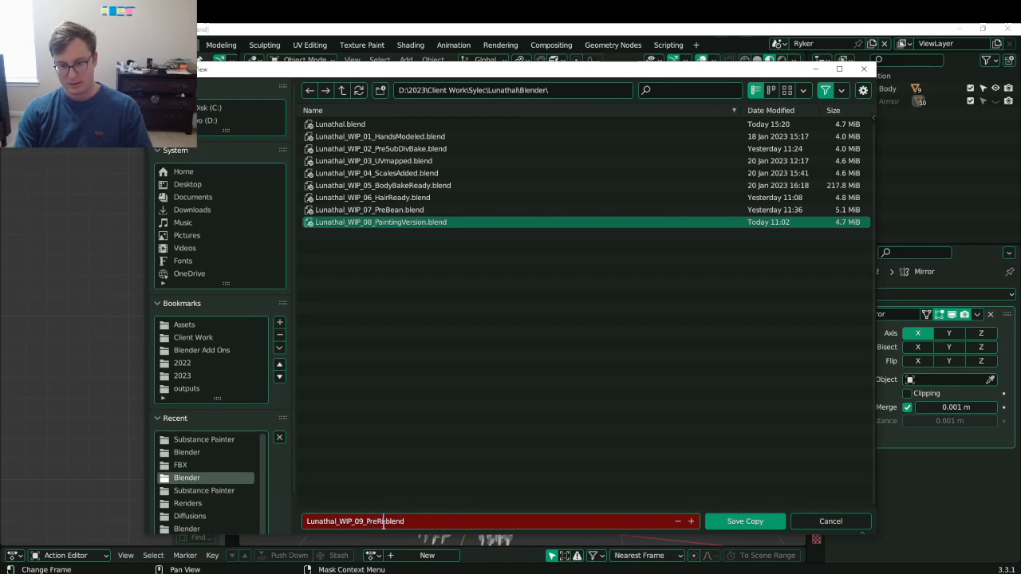
key("BackSpace")
type("ig")
left_click(720, 522)
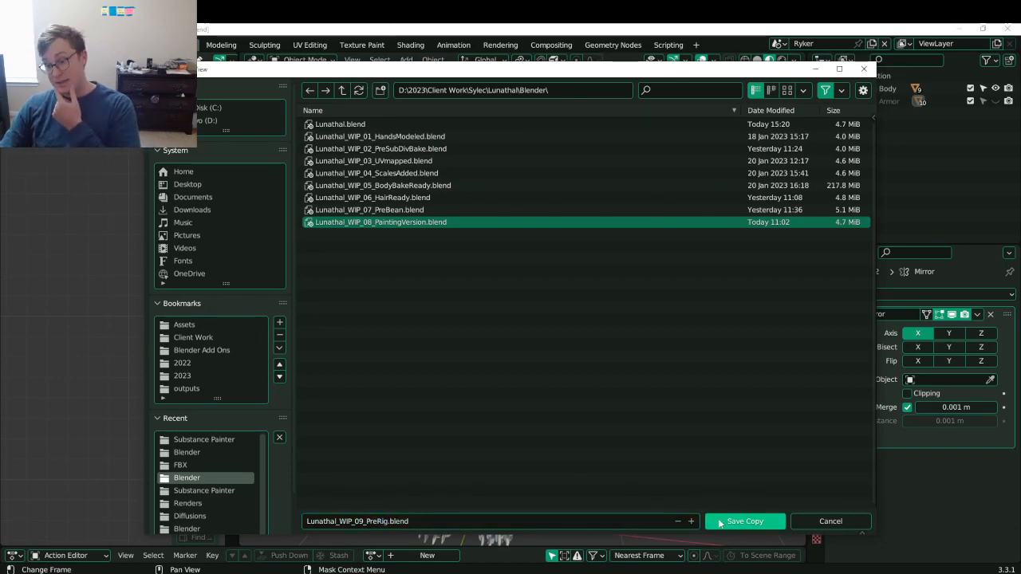
left_click(721, 522)
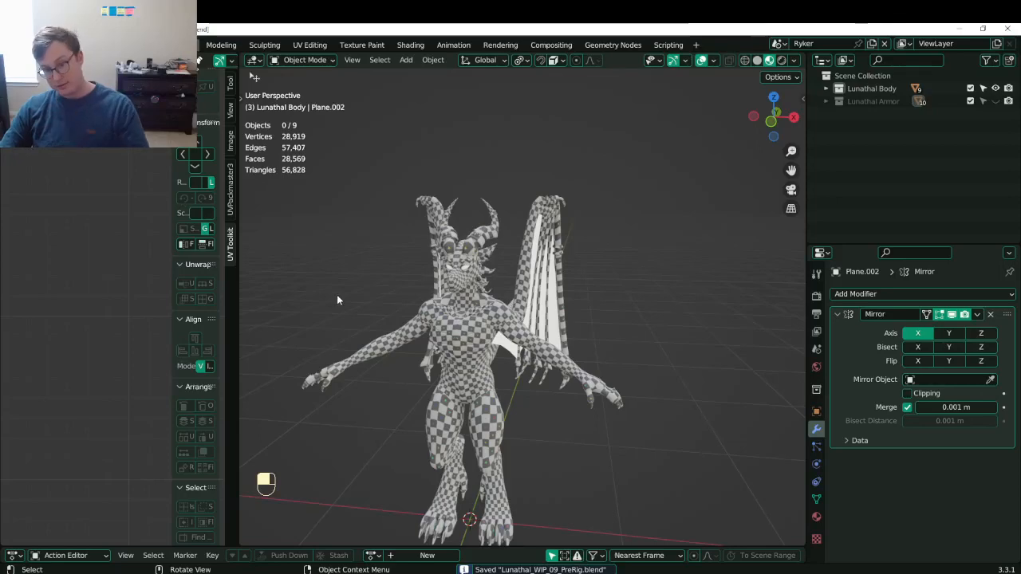
- Shrink the UV editor to a narrow strip to enlarge the 3D viewport, and save the file
left_click_drag(238, 323, 18, 322)
left_click_drag(526, 547, 518, 567)
scroll(490, 414, "down", 4)
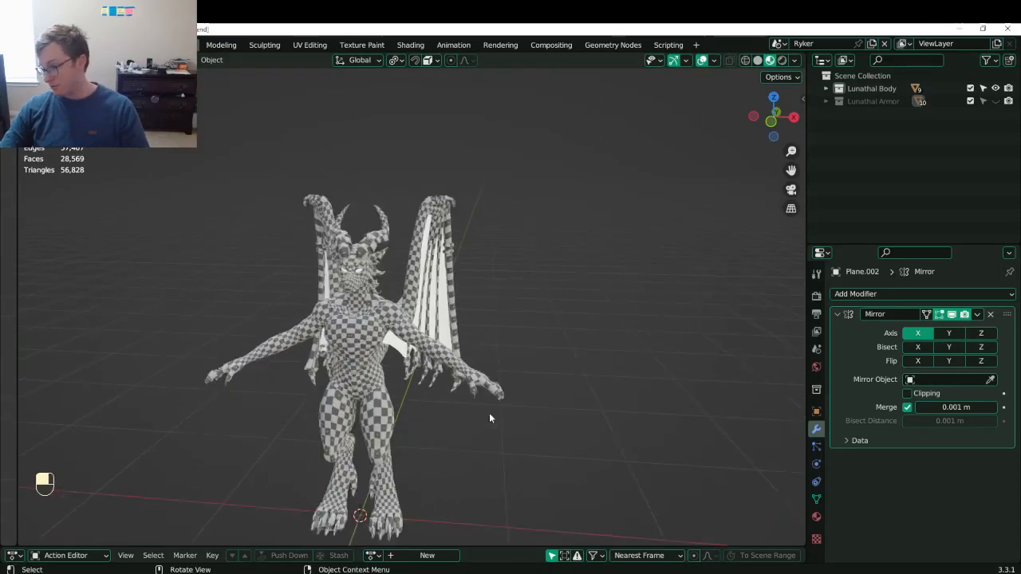
middle_click_drag(489, 413, 504, 389)
key("ctrl+s")
- Switch the 3D viewport to solid shading and save the file
key("z")
left_click(676, 255)
mouse_move(676, 255)
middle_mouse_down()
mouse_move(499, 287)
mouse_move(458, 308)
mouse_move(510, 303)
middle_mouse_up()
scroll(499, 286, "up", 3)
key("ctrl+s")
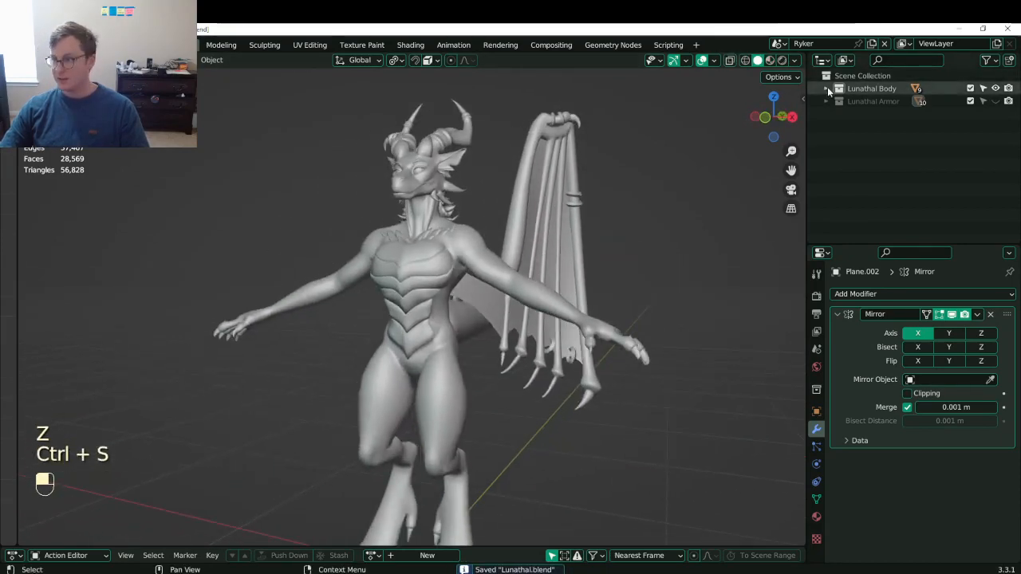
- Expand the Lunathal Body collection, review the modifiers of each object from Hair to Wings, and save the file
left_click(826, 89)
left_click(866, 101)
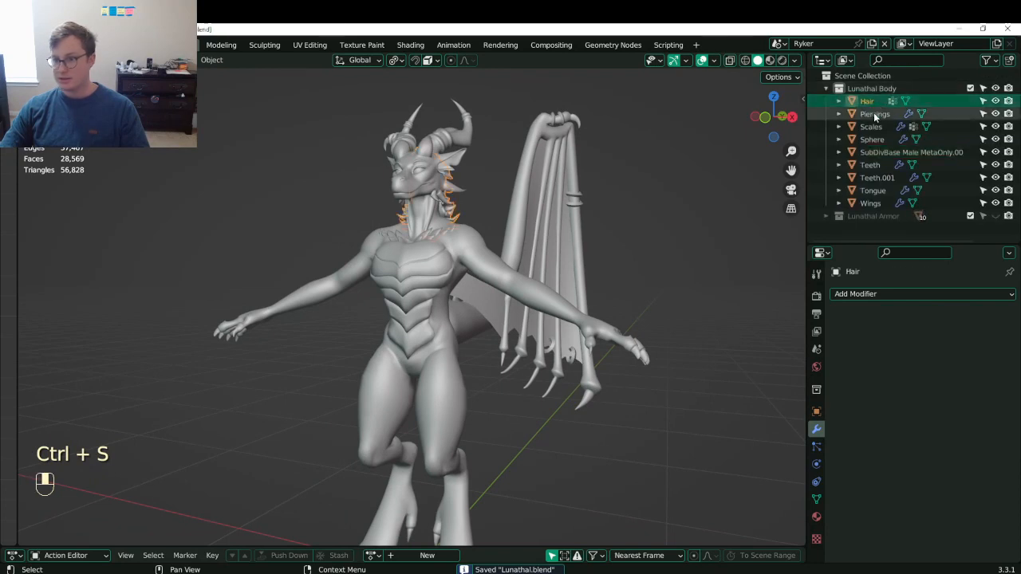
left_click(874, 115)
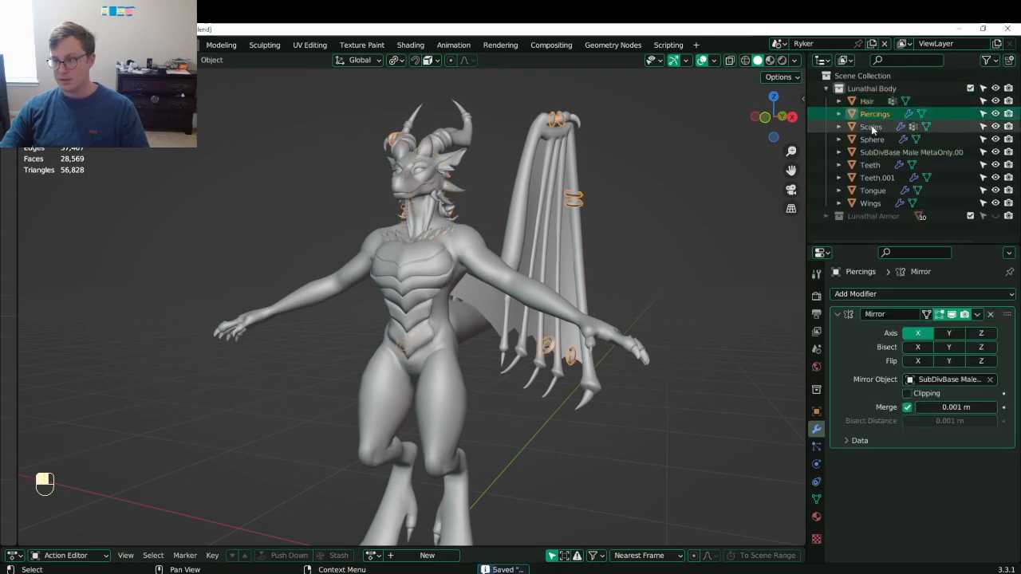
left_click(871, 128)
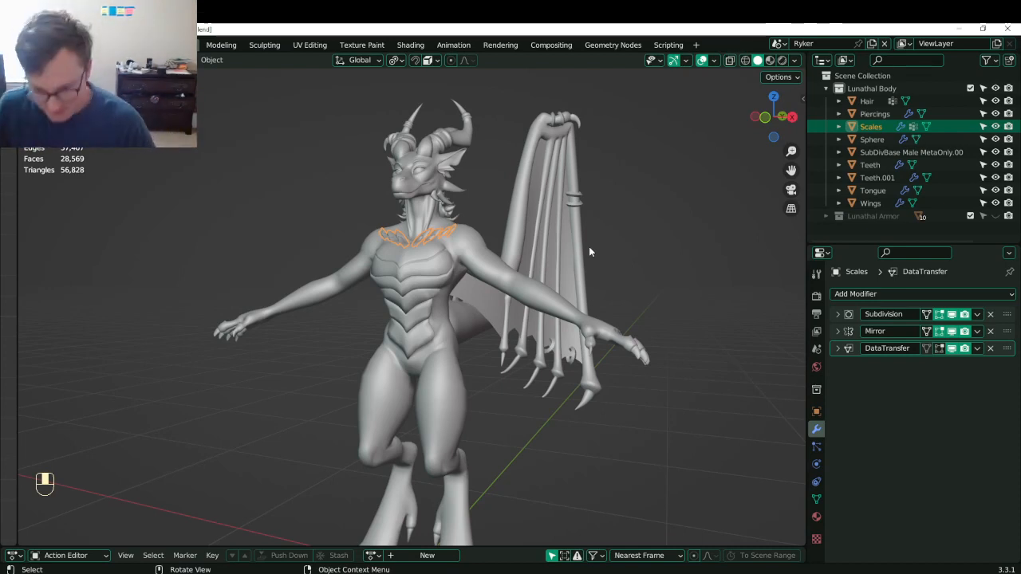
scroll(556, 296, "down", 2)
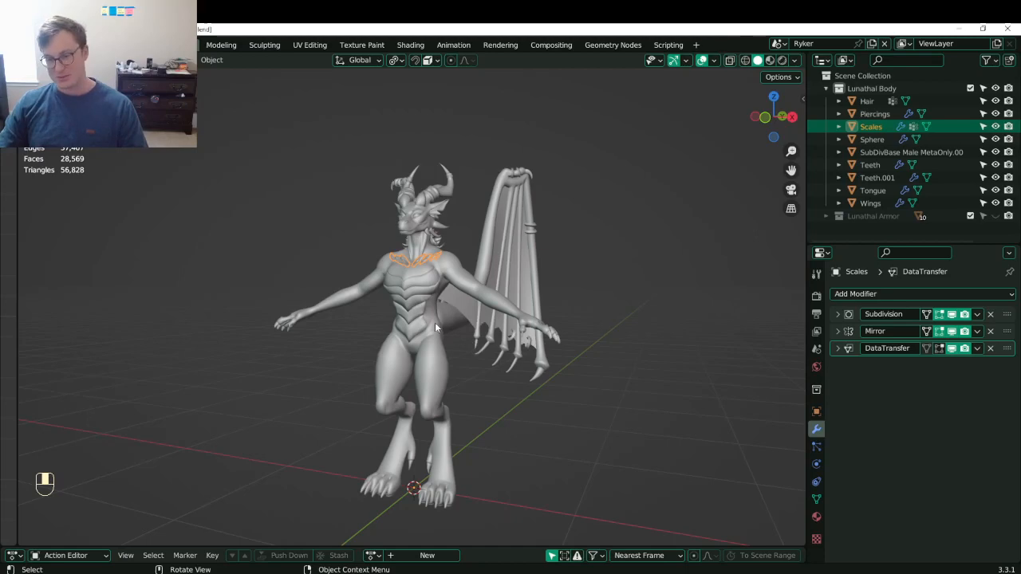
middle_click_drag(478, 347, 415, 348)
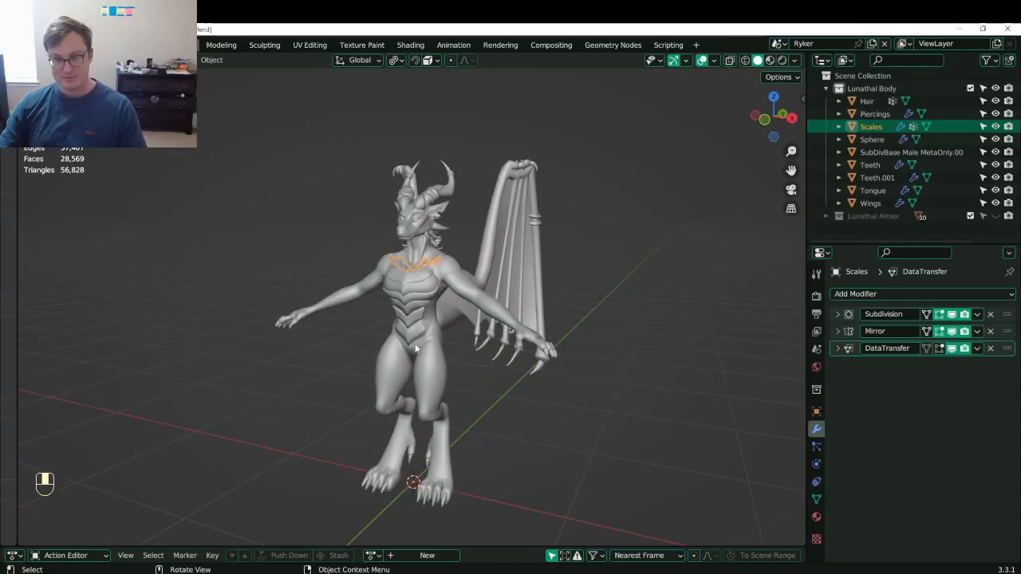
left_click(869, 140)
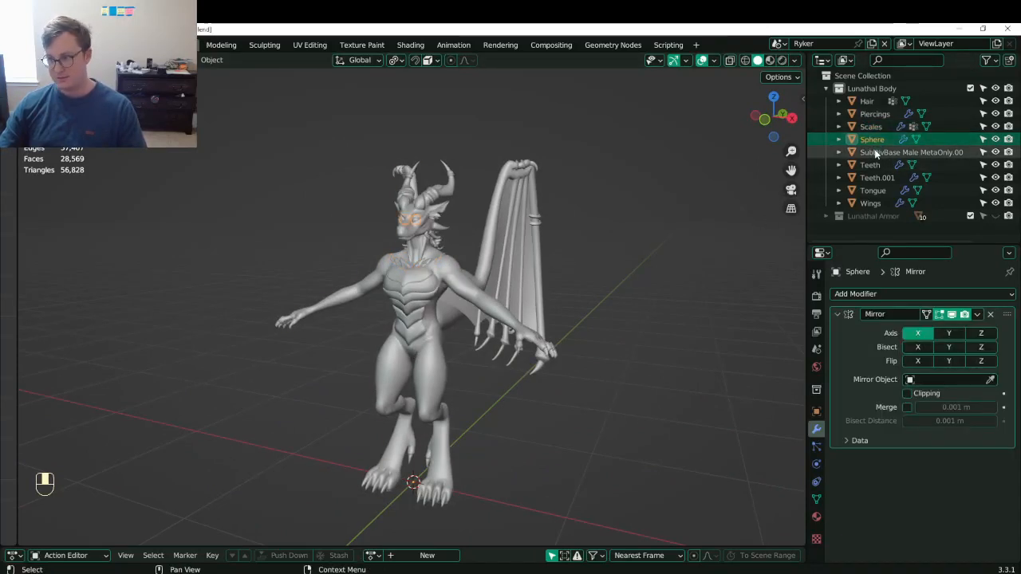
left_click(875, 152)
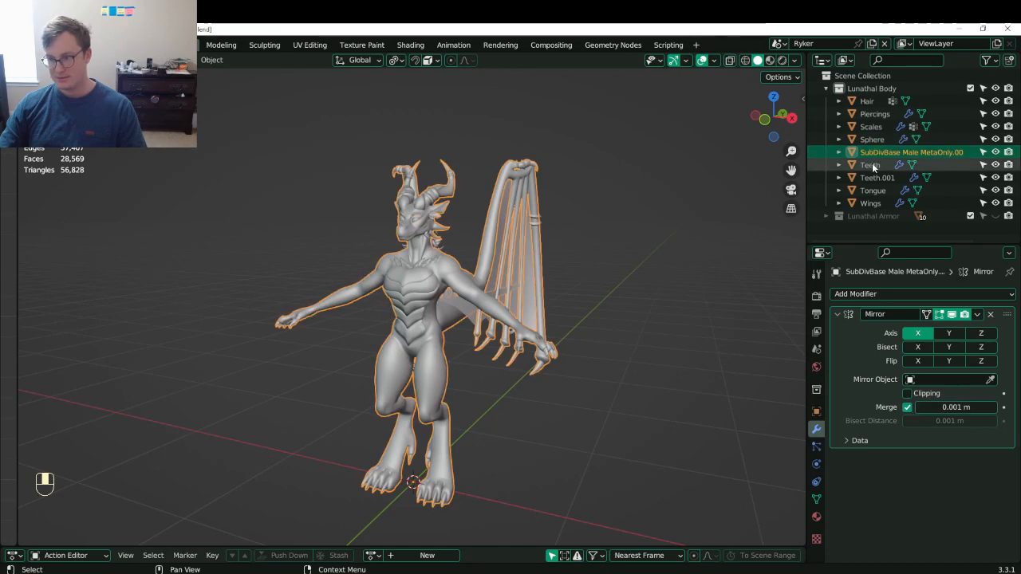
left_click(872, 164)
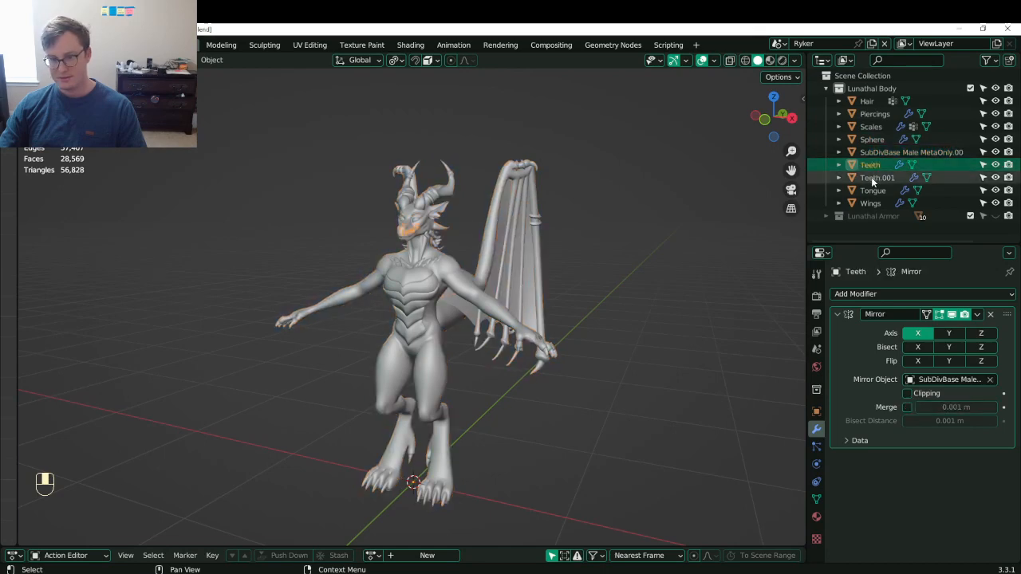
left_click(871, 178)
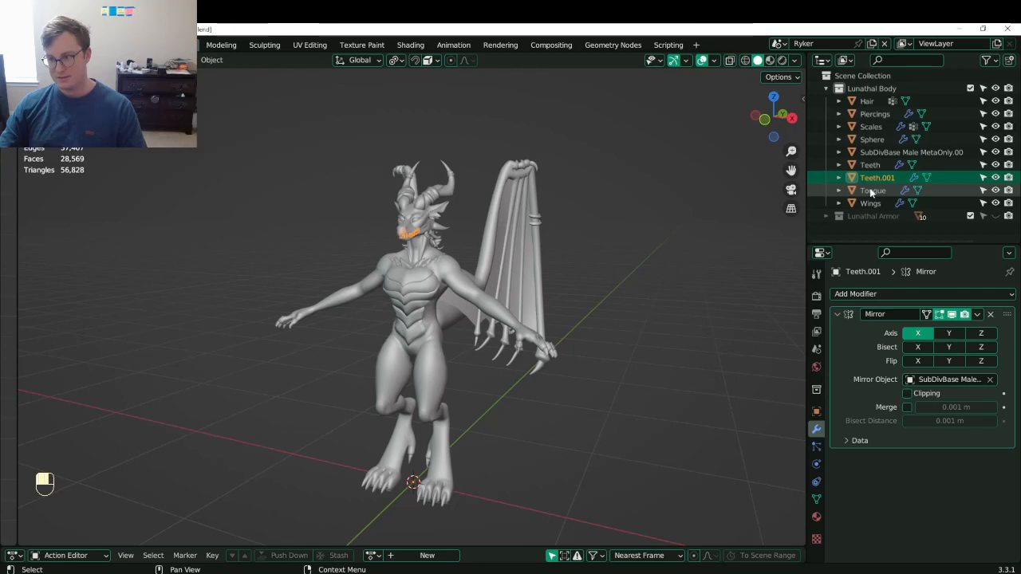
left_click(870, 191)
left_click(866, 204)
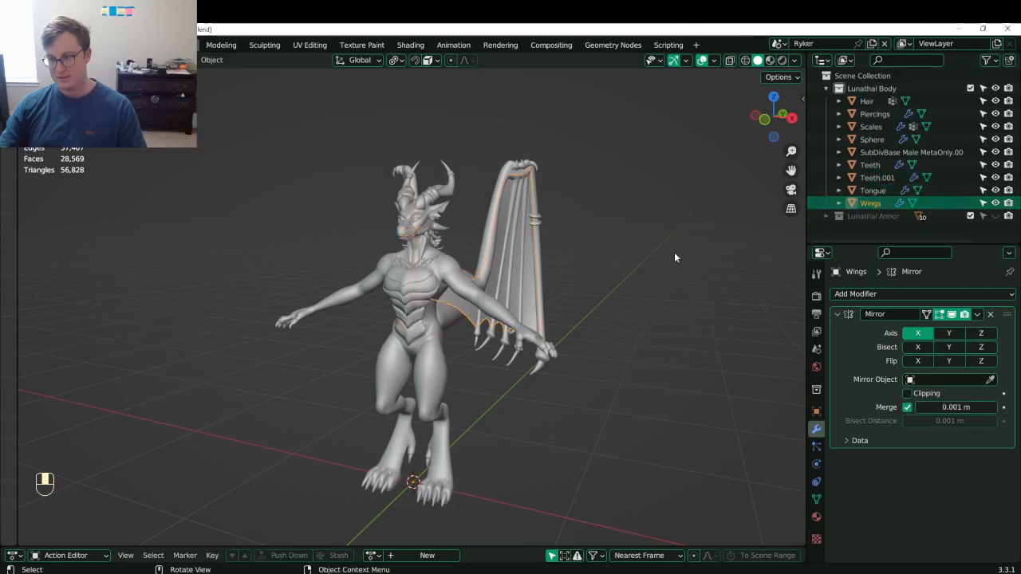
key("ctrl+s")
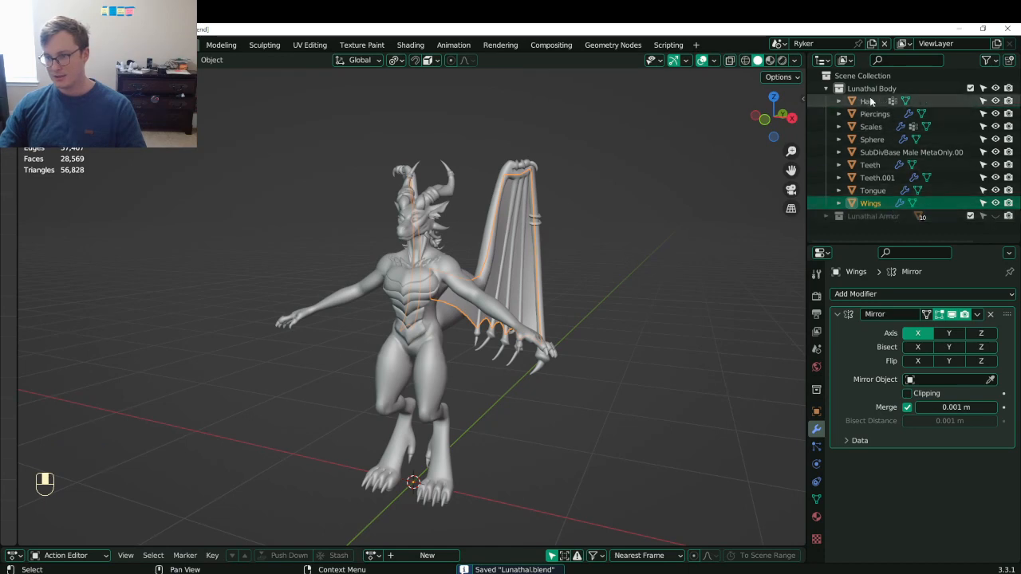
- Rename the Sphere object in the Lunathal Body collection as Eyes and save the file
left_click(450, 275)
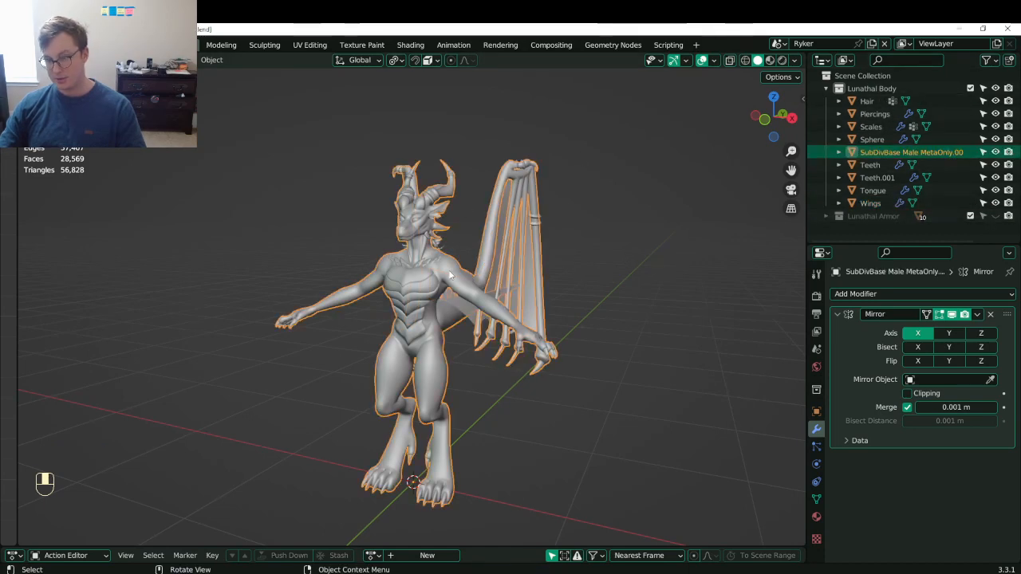
left_click(872, 140)
double_click(872, 140)
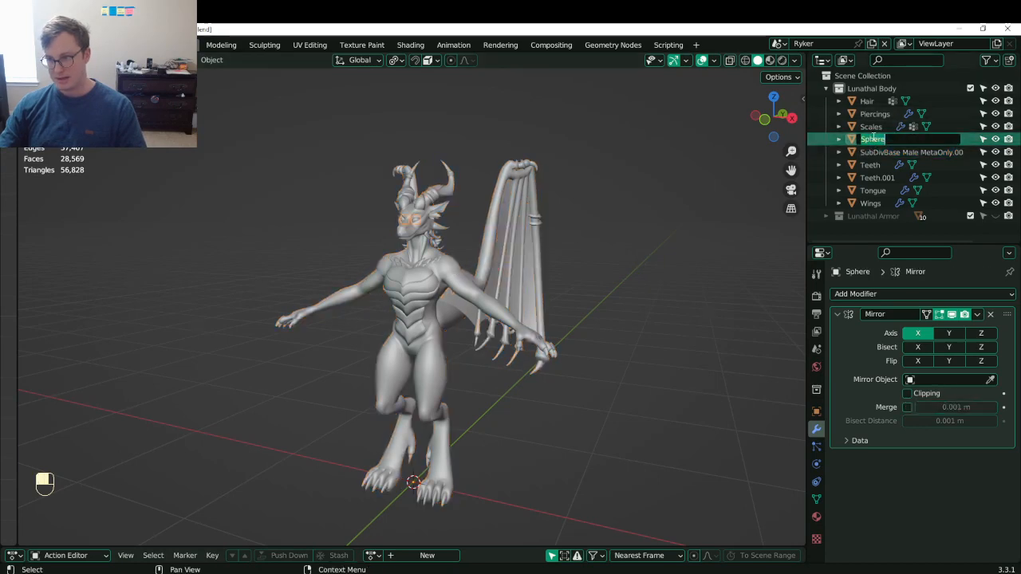
type("Eyes")
key("Return")
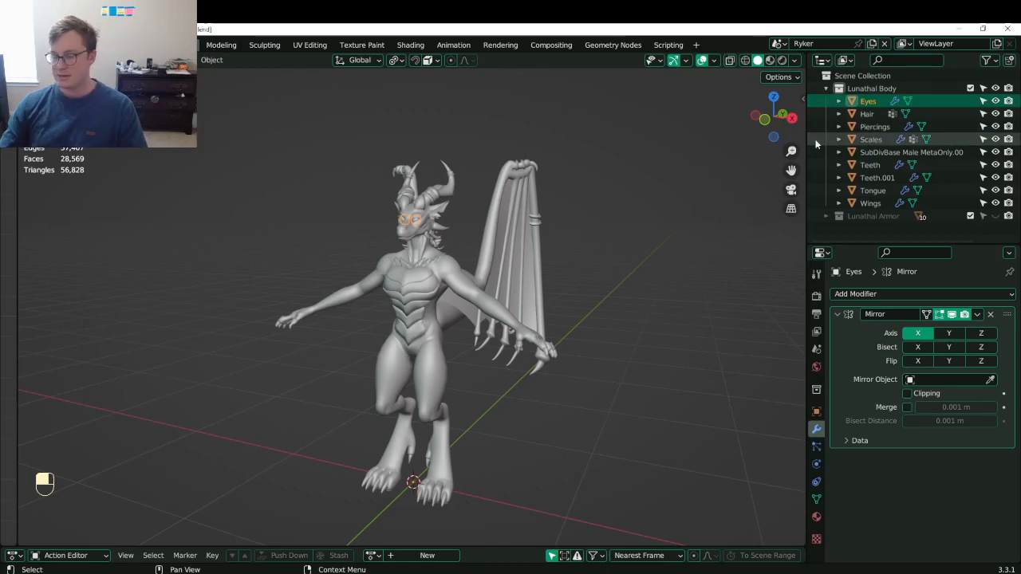
key("ctrl+s")
- Open the Eyes mesh for editing and switch the 3D viewport to wireframe shading
scroll(461, 198, "up", 5)
middle_click_drag(461, 198, 404, 280, "shift")
middle_click_drag(391, 215, 410, 315, "shift")
scroll(409, 316, "up", 2)
key("Tab")
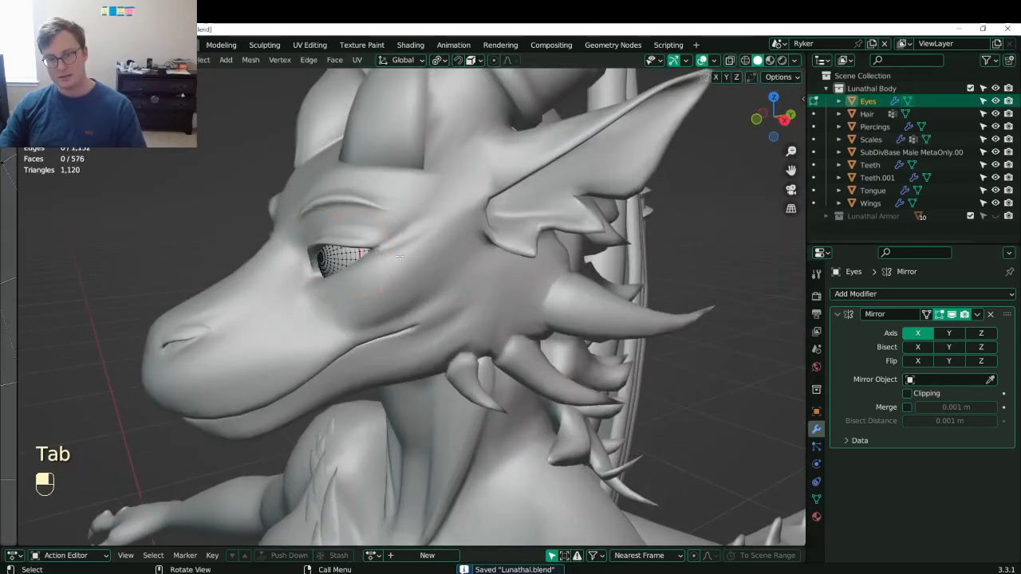
key("Tab")
key("Tab")
key("z")
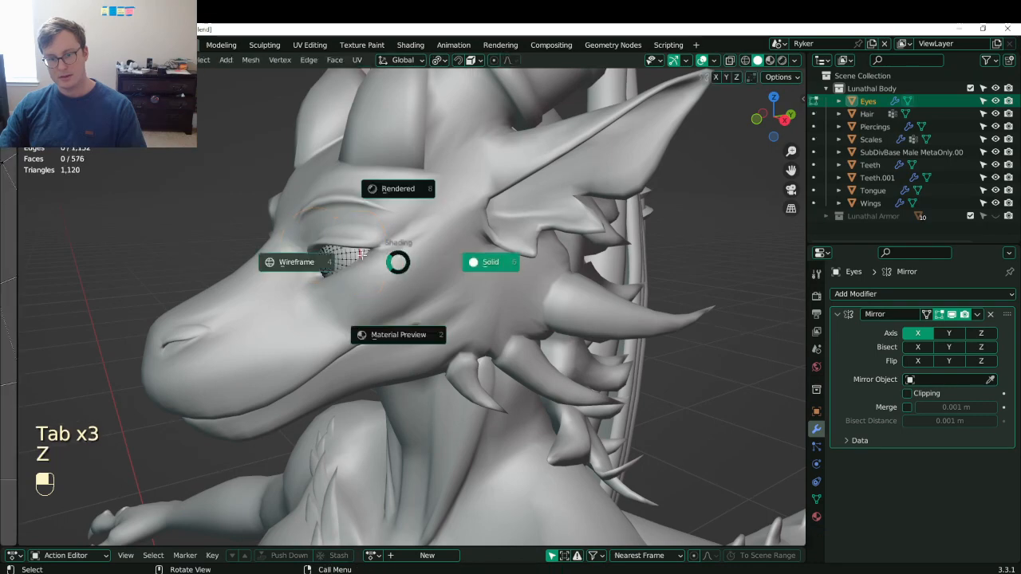
left_click(362, 254)
- Snap the 3D cursor to the centre of an edge loop at the back of the eyeball and return to Object Mode
left_click(407, 258, "alt+shift")
left_click(399, 249)
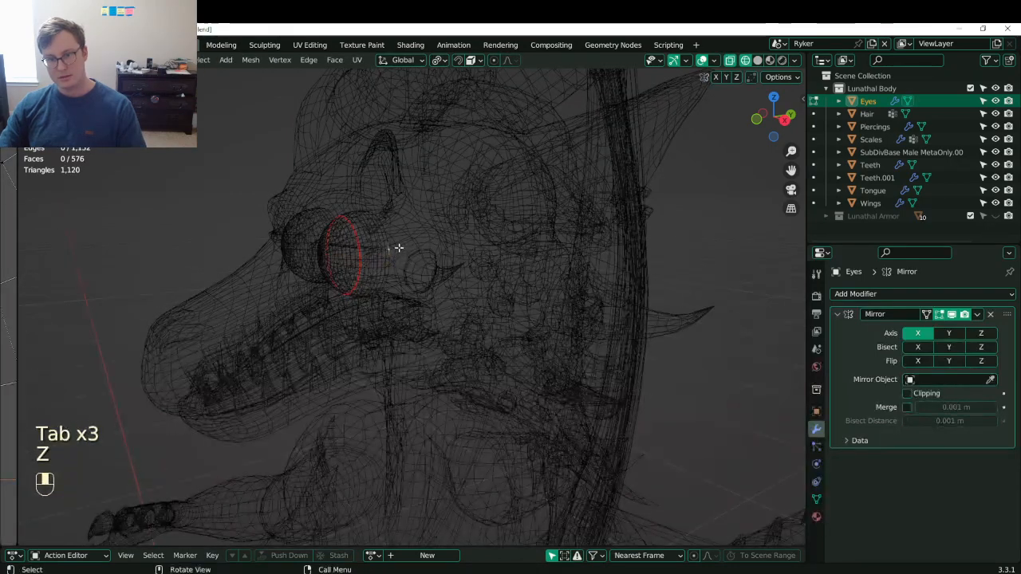
left_click(399, 249, "alt+shift")
key("shift+s")
left_click(414, 303)
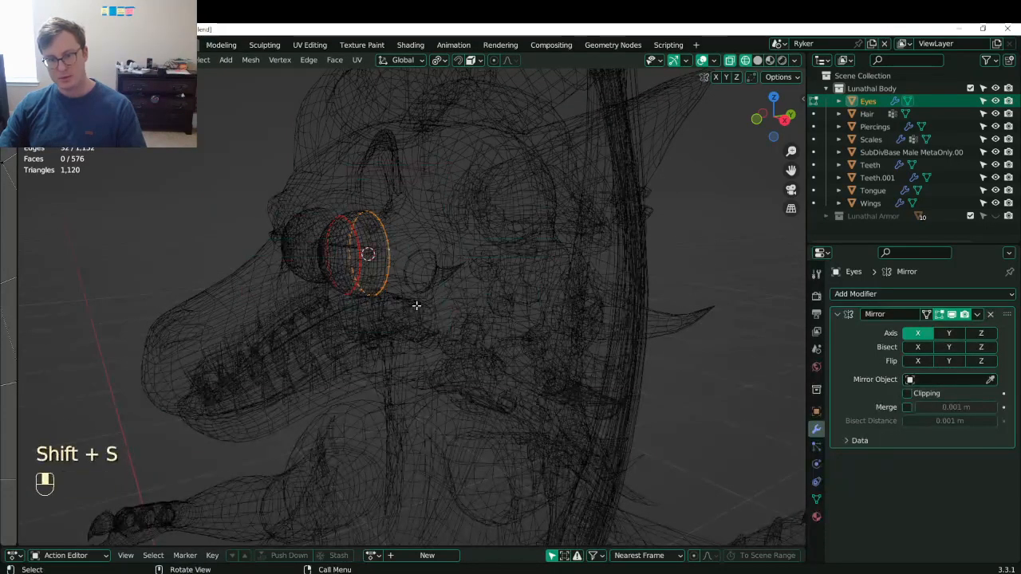
key("Tab")
- Select the SubDivBase Male MetaOnly body mesh and save the file
scroll(427, 288, "down", 6)
middle_click_drag(427, 288, 528, 255)
key("ctrl+s")
key("ctrl+s")
left_click(486, 221)
key("ctrl+s")
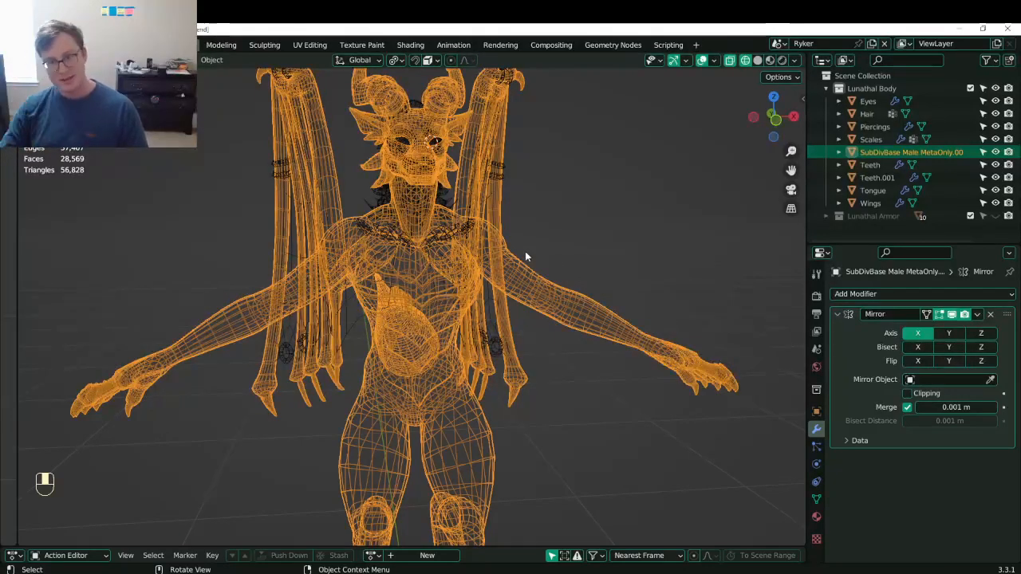
middle_click_drag(522, 252, 371, 323)
key("ctrl+s")
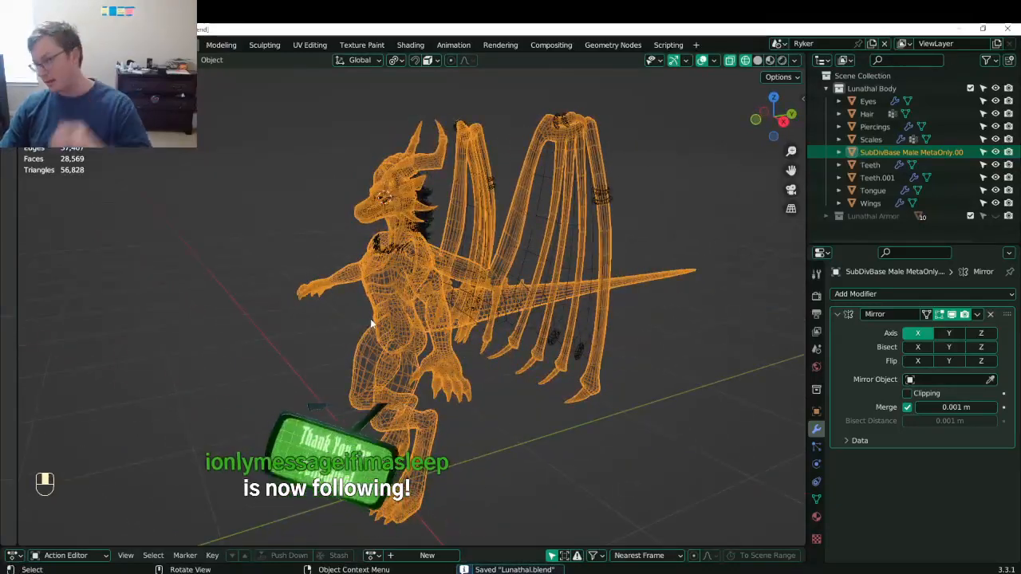
middle_click_drag(451, 282, 499, 272)
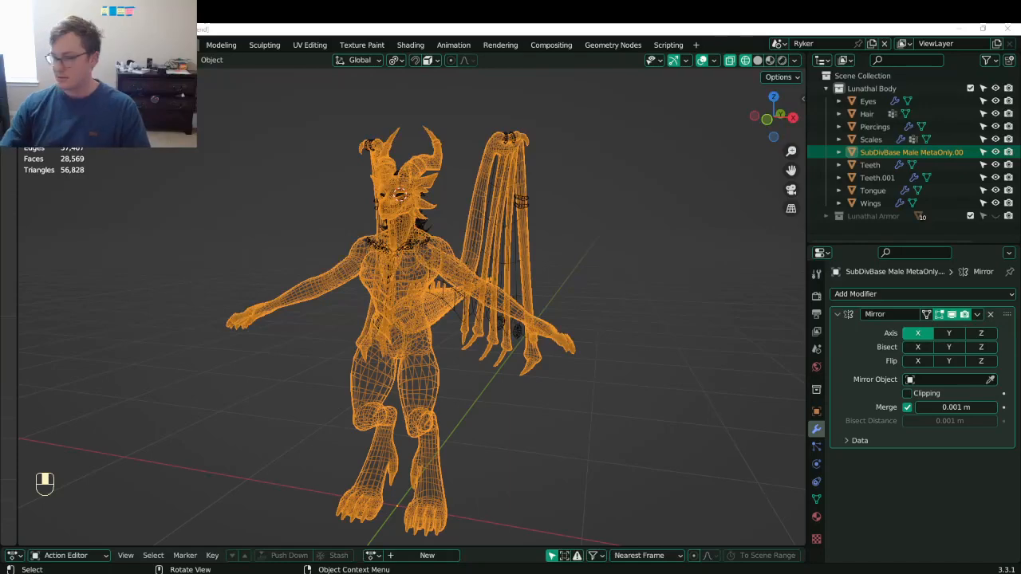
key("ctrl+s")
- Switch the 3D viewport to solid shading, isolate the body mesh in local view, and save the file
left_click(549, 382)
key("z")
left_click(588, 382)
mouse_move(439, 363)
middle_mouse_down()
mouse_move(489, 345)
mouse_move(472, 341)
mouse_move(517, 321)
mouse_move(504, 282)
middle_mouse_up()
left_click(434, 284)
key("slash")
key("ctrl+s")
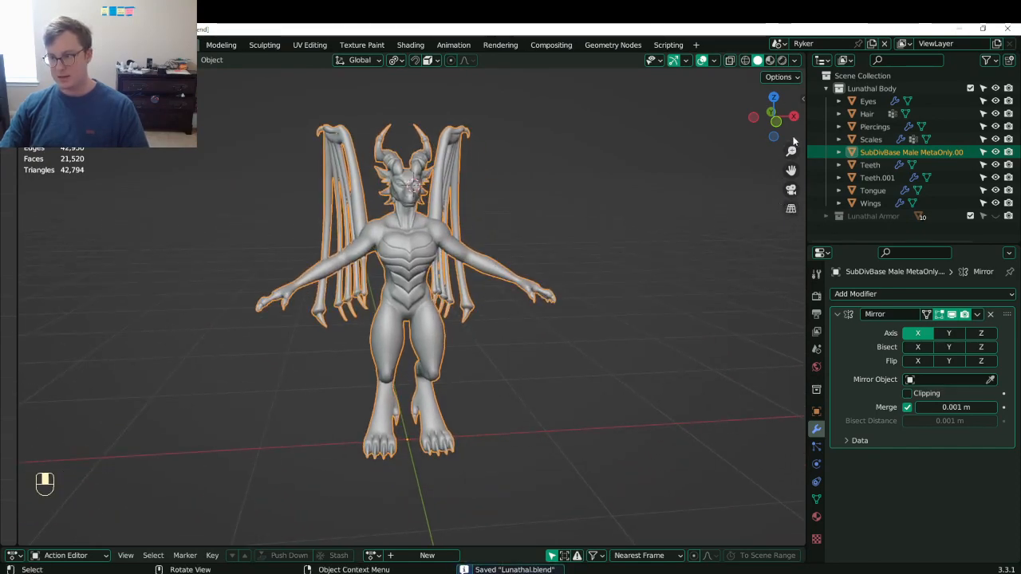
- Run Auto-Rig Pro's Clean Scene and open its Smart rigging options
key("n")
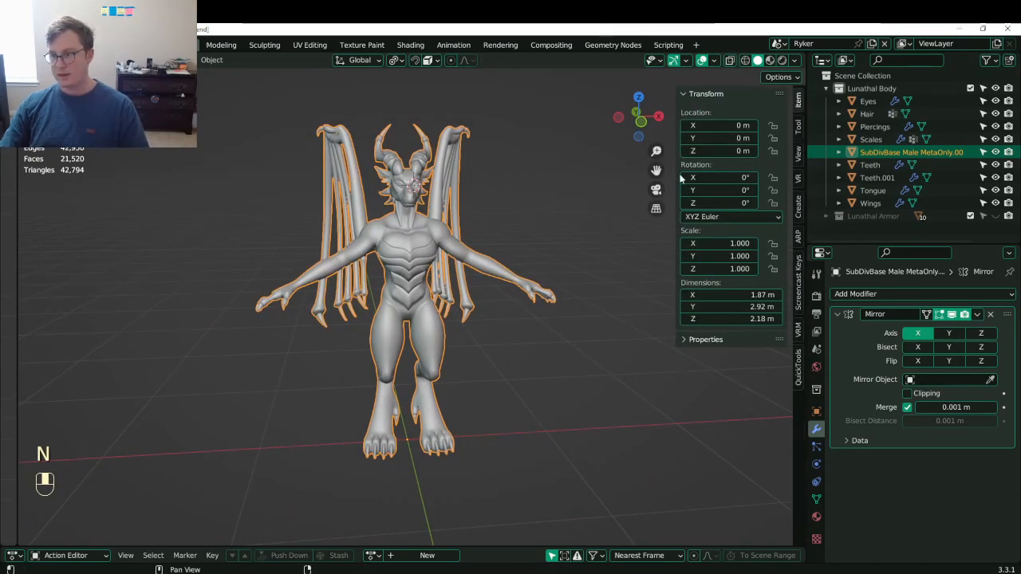
left_click(798, 238)
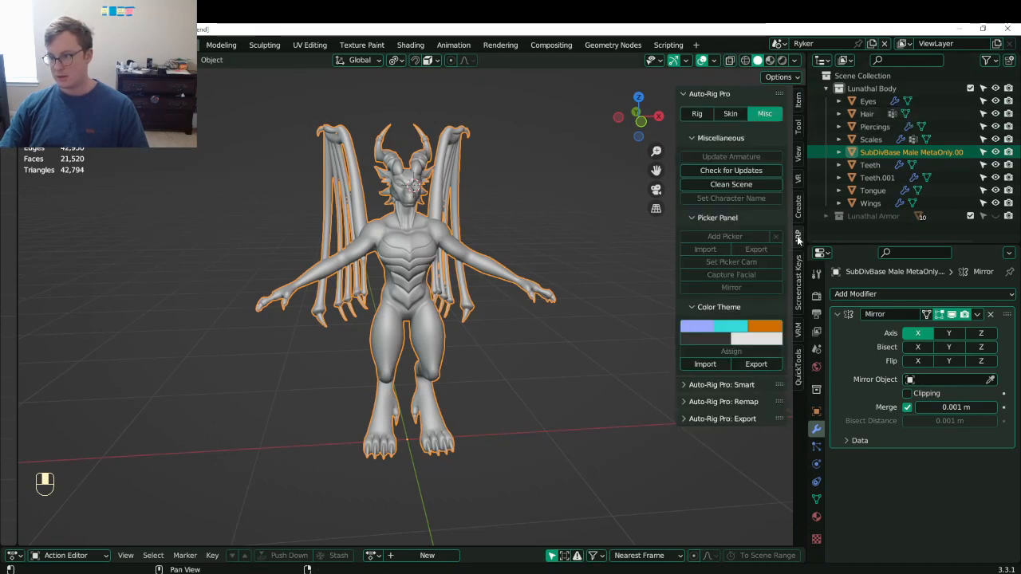
left_click(735, 186)
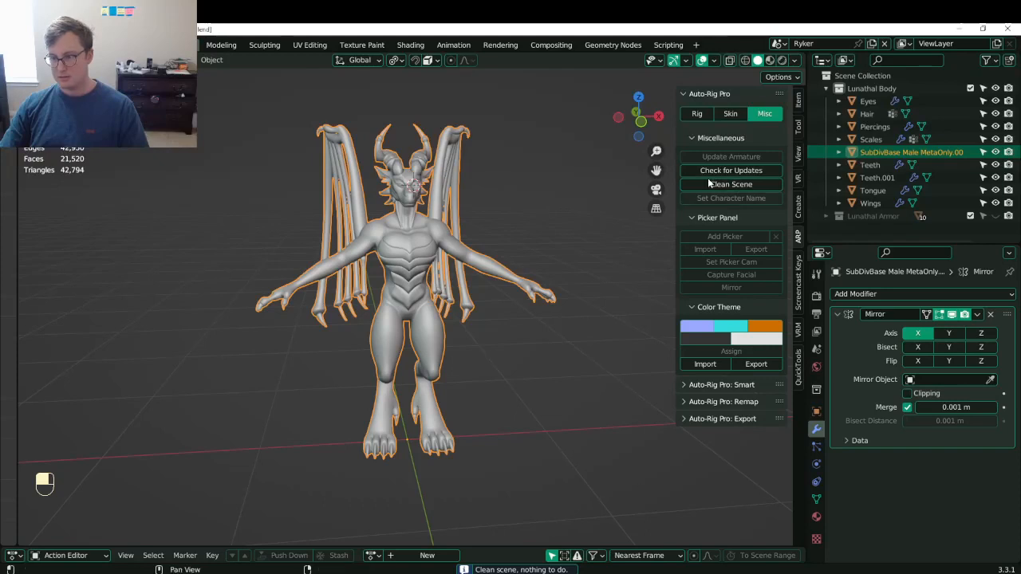
left_click(696, 113)
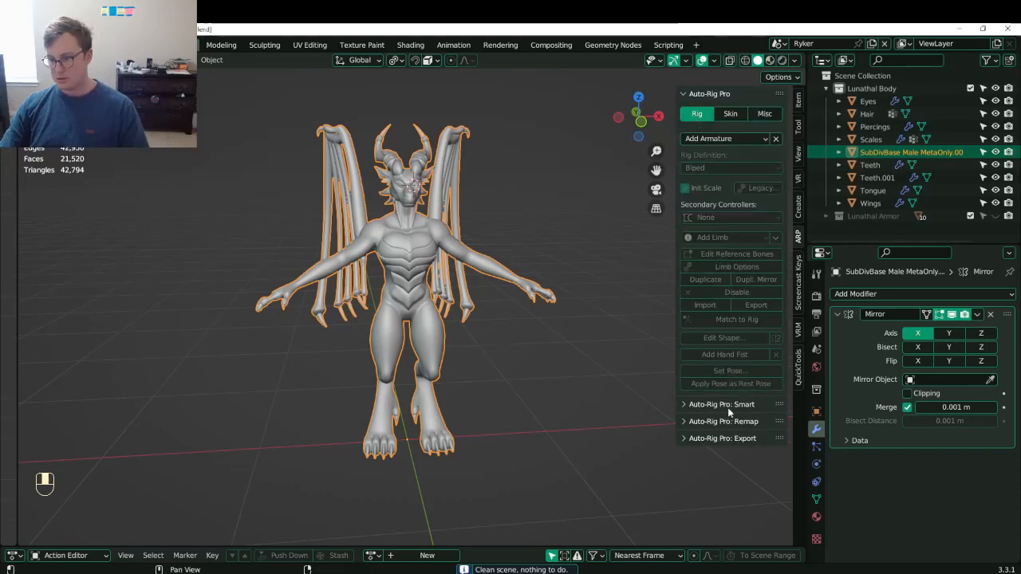
left_click(727, 406)
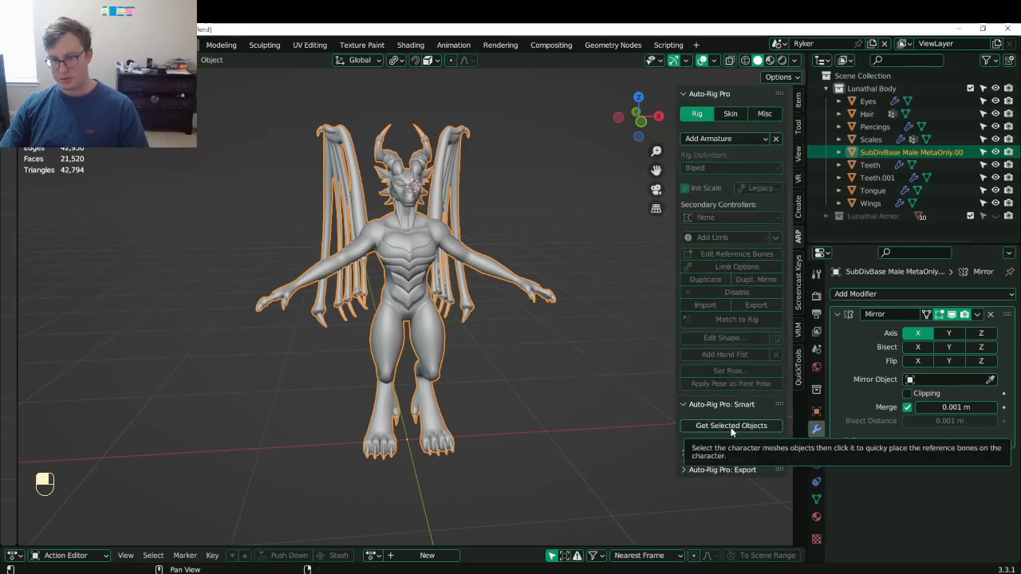
- Add the Eyes object to the body selection, isolate both in local view, and save the file
key("period")
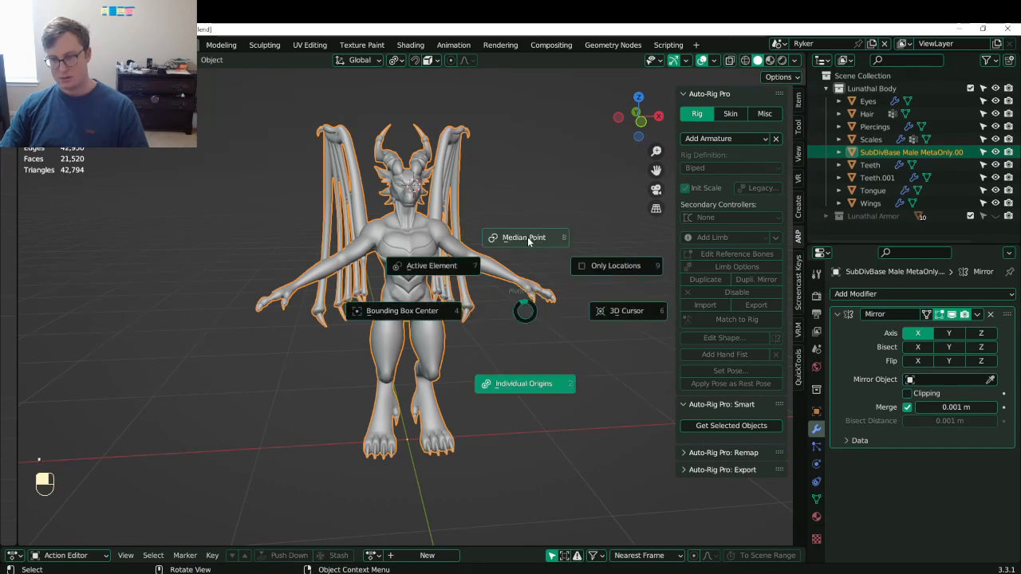
key("slash")
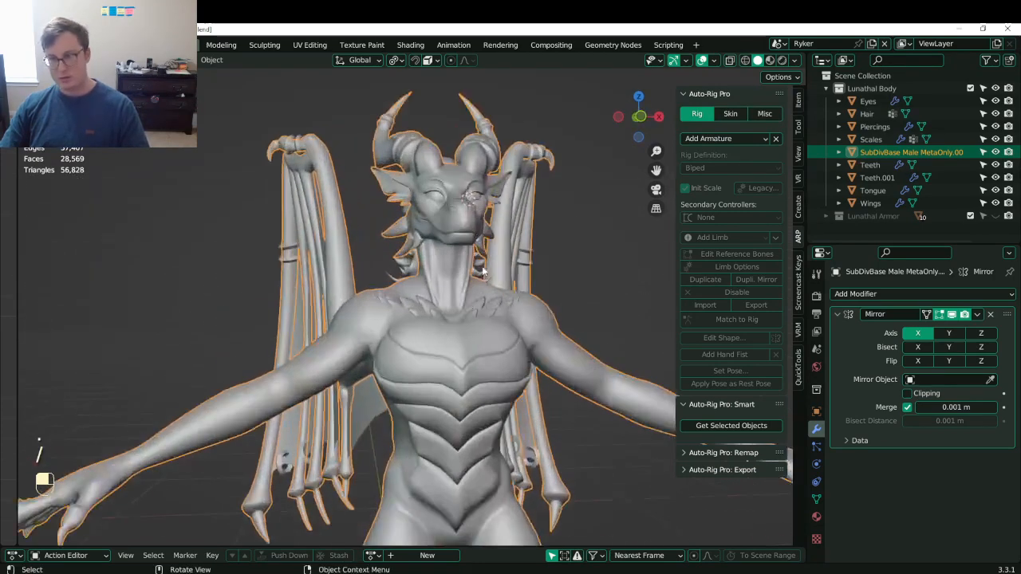
left_click(869, 104, "ctrl")
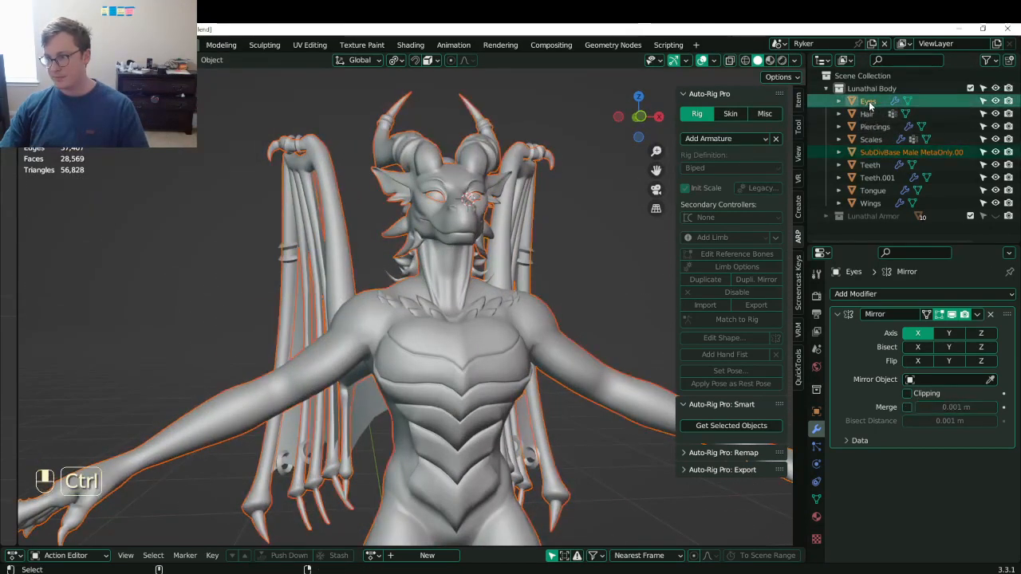
scroll(563, 297, "down", 4)
key("ctrl+s")
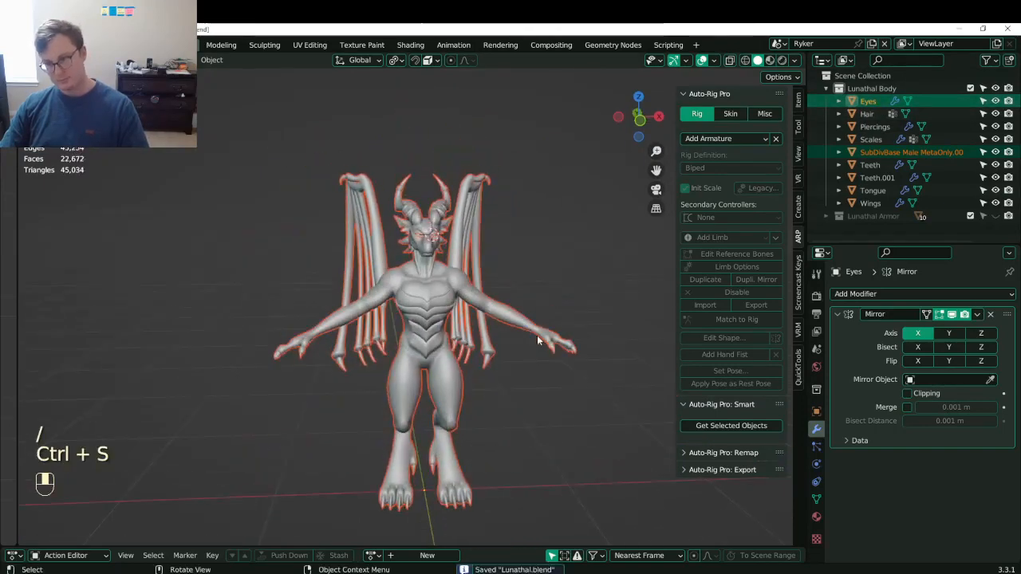
- Start Auto-Rig Pro Smart rigging on the selected body and eyes in Full Body mode
left_click(730, 425)
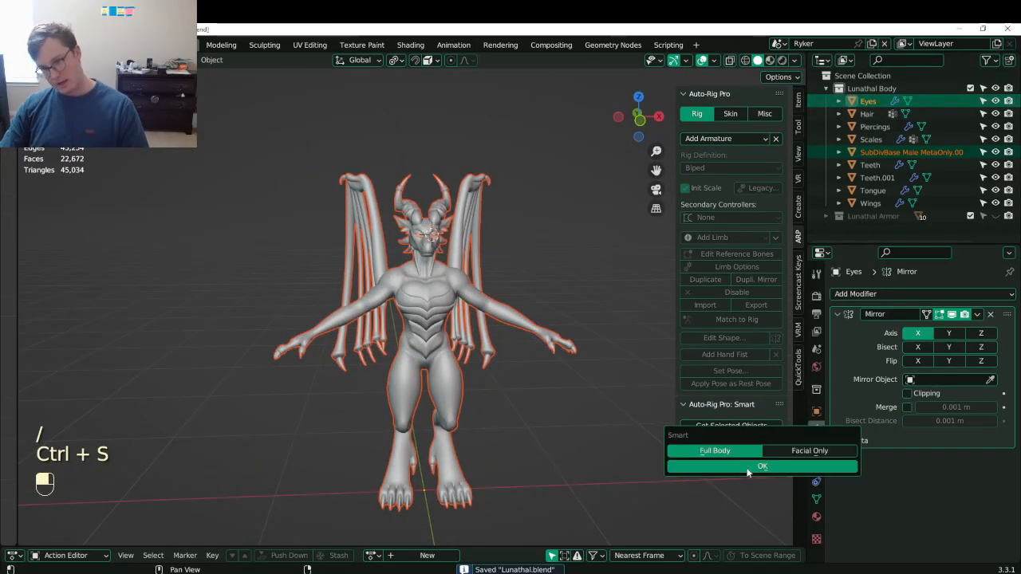
scroll(455, 326, "up", 6)
scroll(506, 315, "up", 2, "shift")
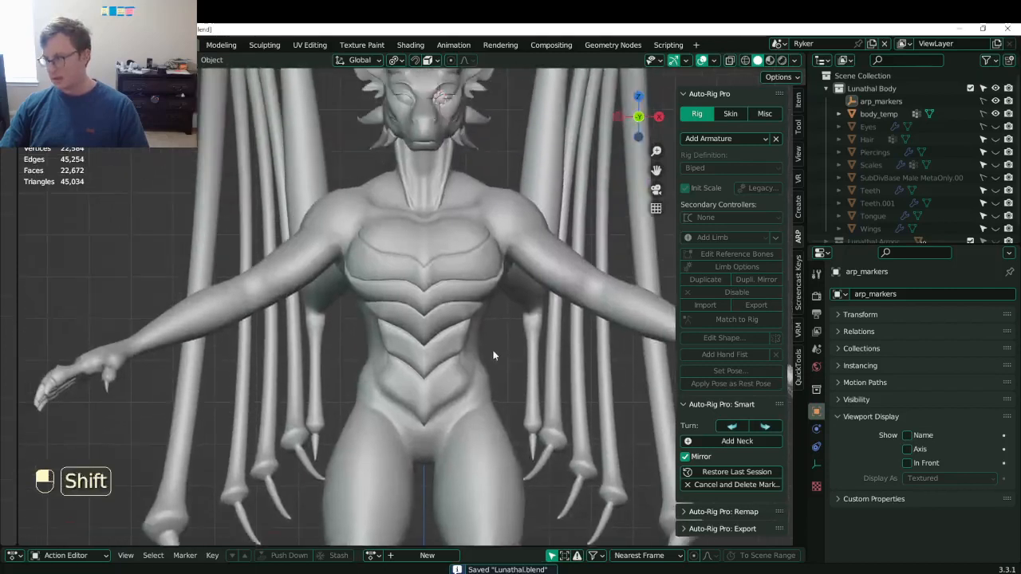
middle_click_drag(470, 304, 600, 415)
- Place the Smart neck marker on the lower neck and the chin marker just under the jaw
left_click(737, 441)
left_click(416, 176)
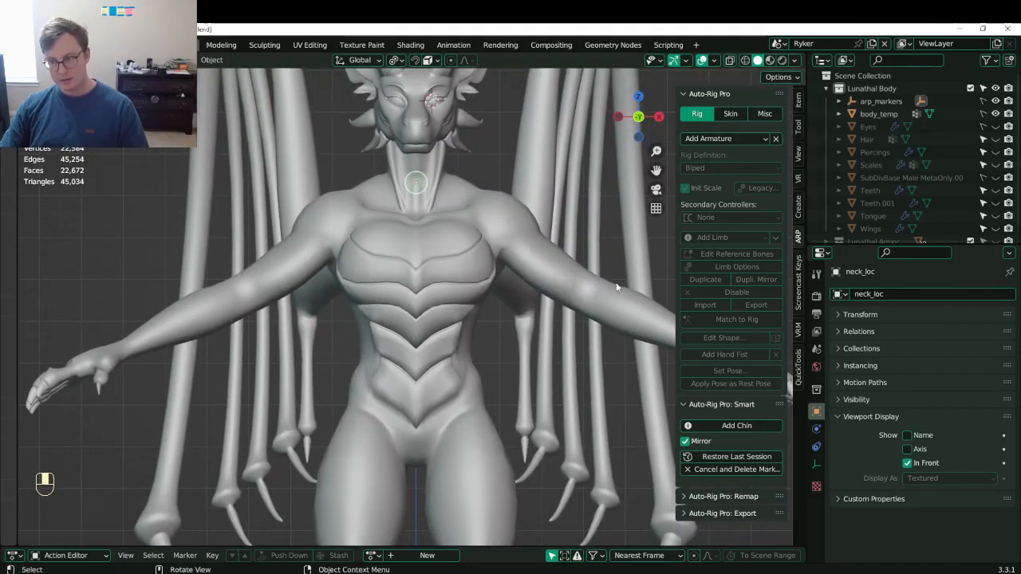
left_click(753, 426)
left_click(349, 123)
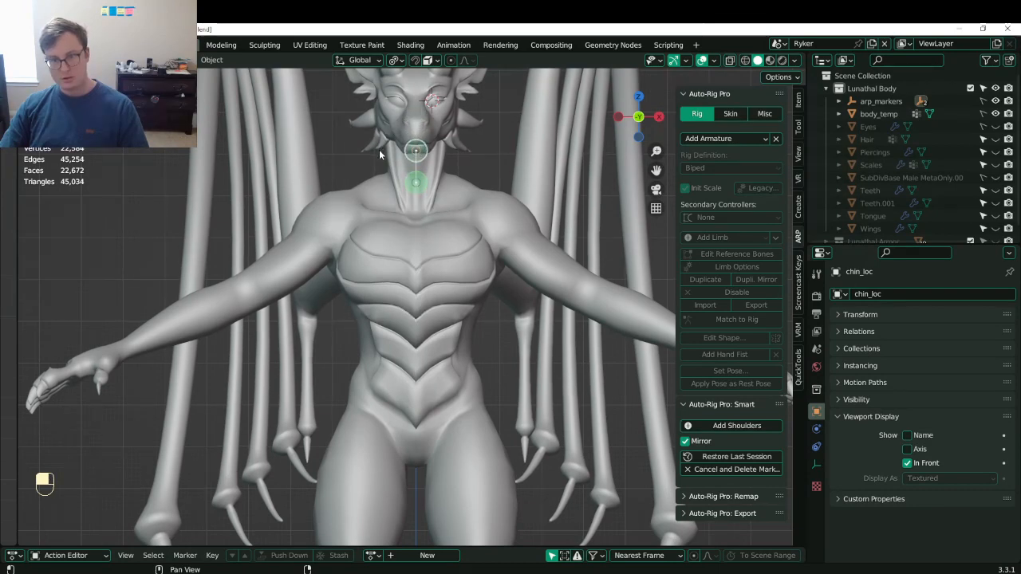
- Place mirrored Smart shoulder markers at the arm joints and wrist markers where the forearms meet the hands
left_click(741, 428)
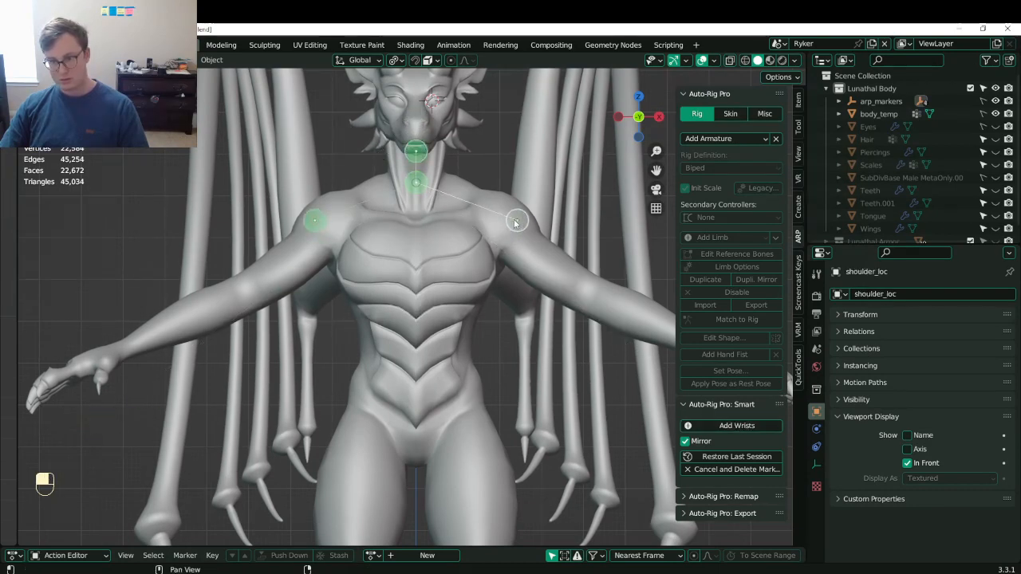
left_click(500, 227)
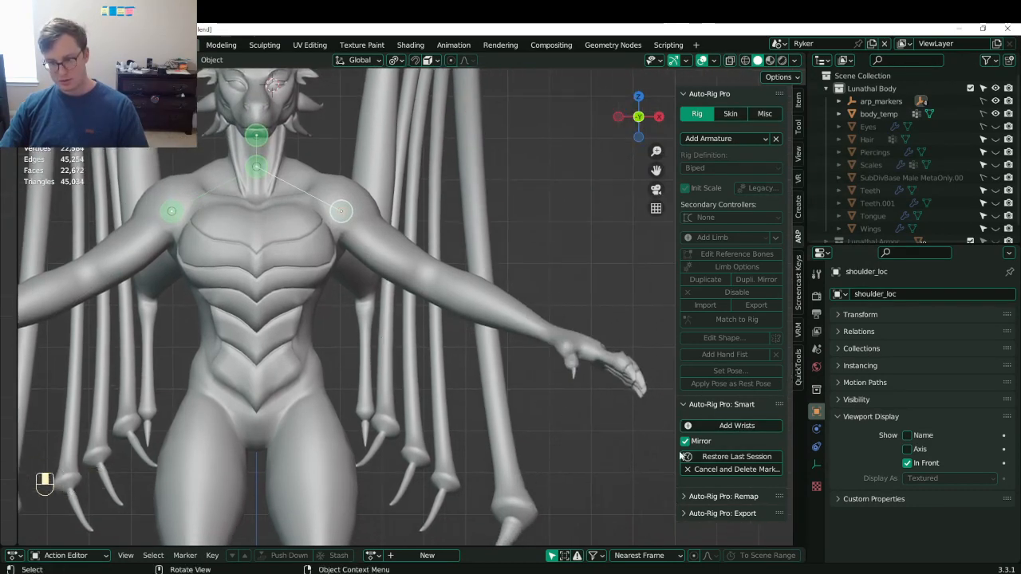
left_click(738, 426)
left_click(559, 342)
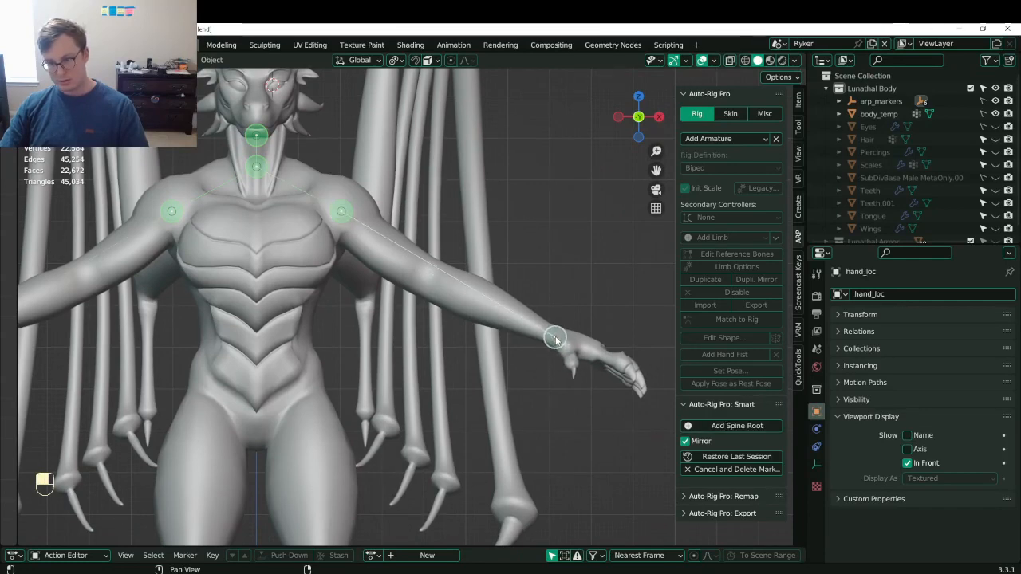
- Place the Smart spine root marker at the pelvis just above the crotch and mirrored ankle markers just above the toes
left_click(738, 426)
left_click(292, 388)
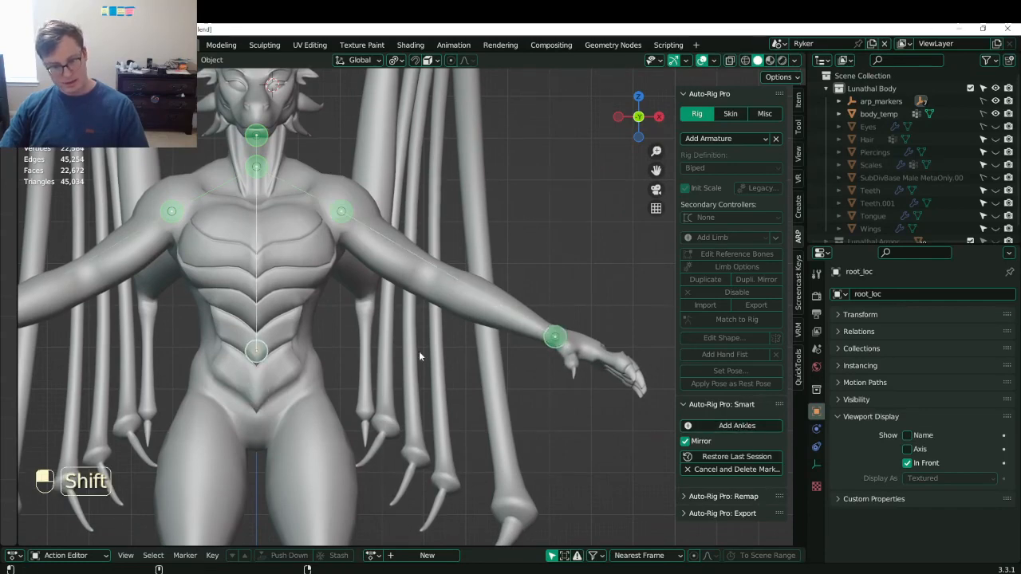
left_click(281, 427)
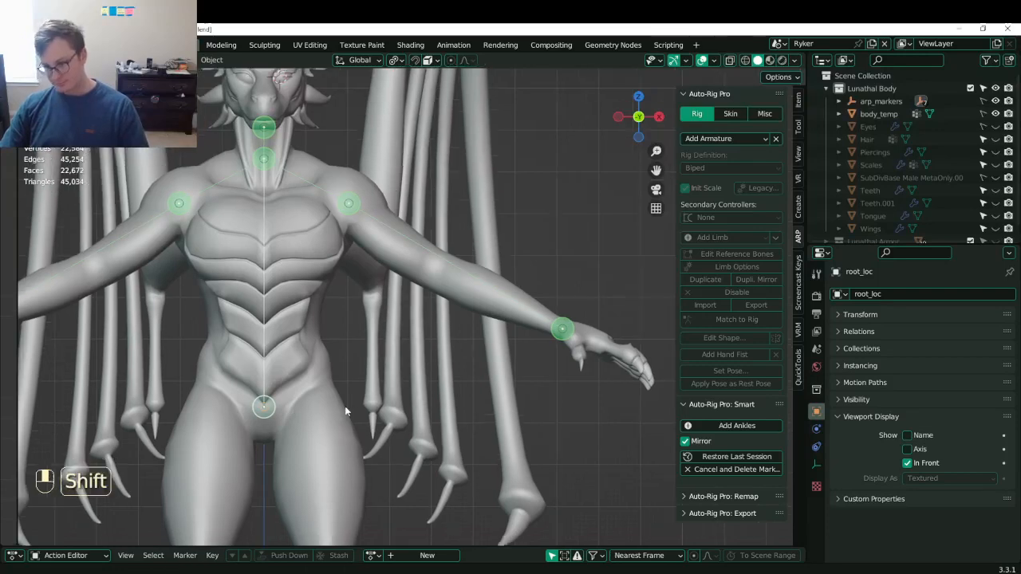
middle_click_drag(281, 414, 420, 294, "shift")
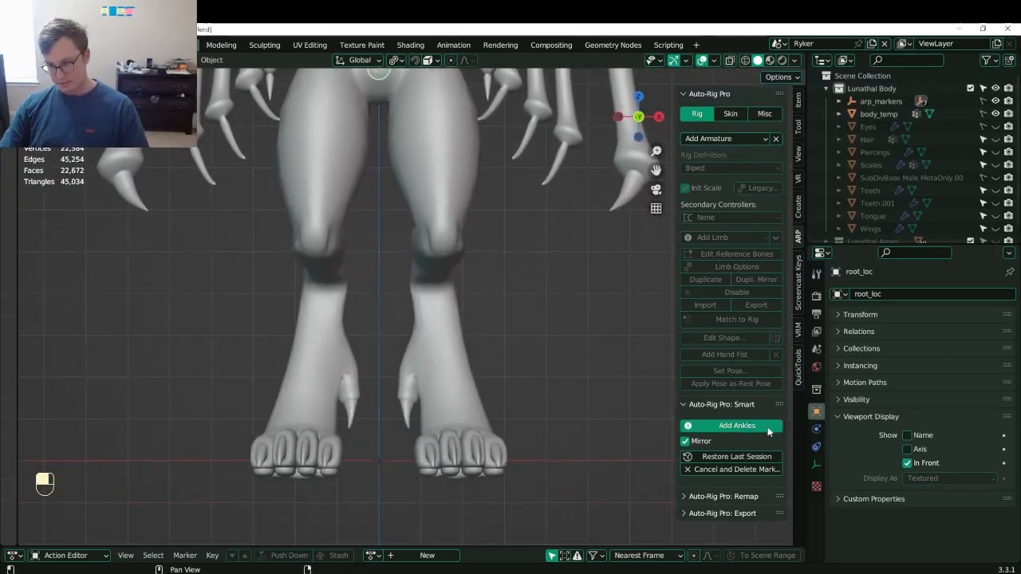
left_click(768, 428)
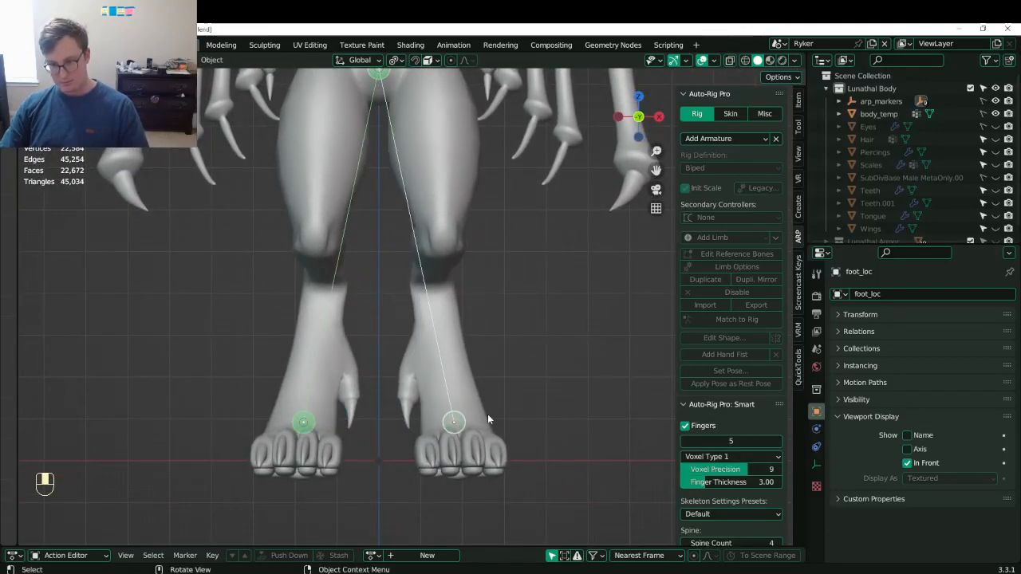
- Set the Smart skeleton's Spine Count to 3
middle_click_drag(449, 309, 451, 382, "shift")
scroll(724, 403, "down", 1)
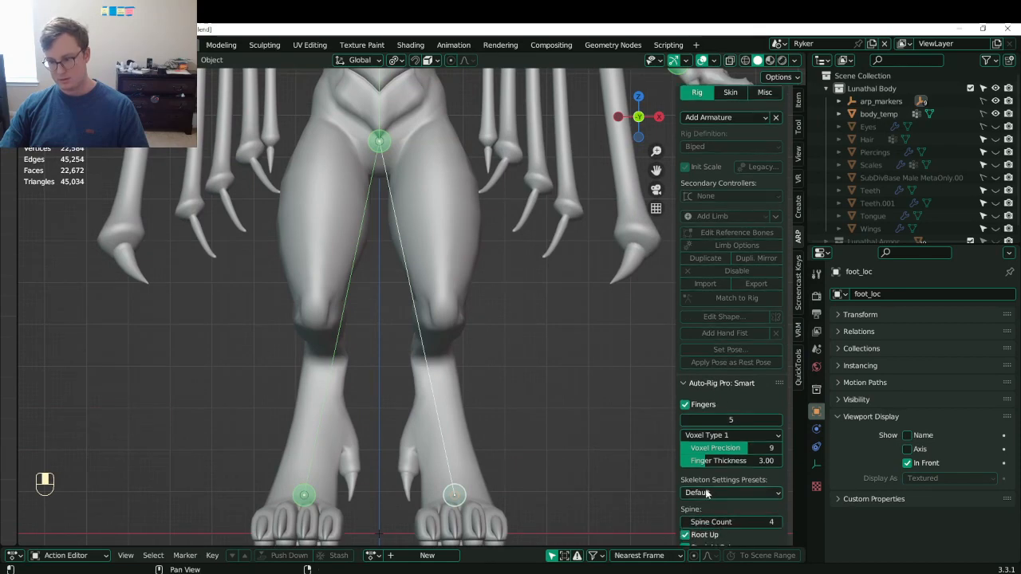
scroll(504, 316, "down", 5)
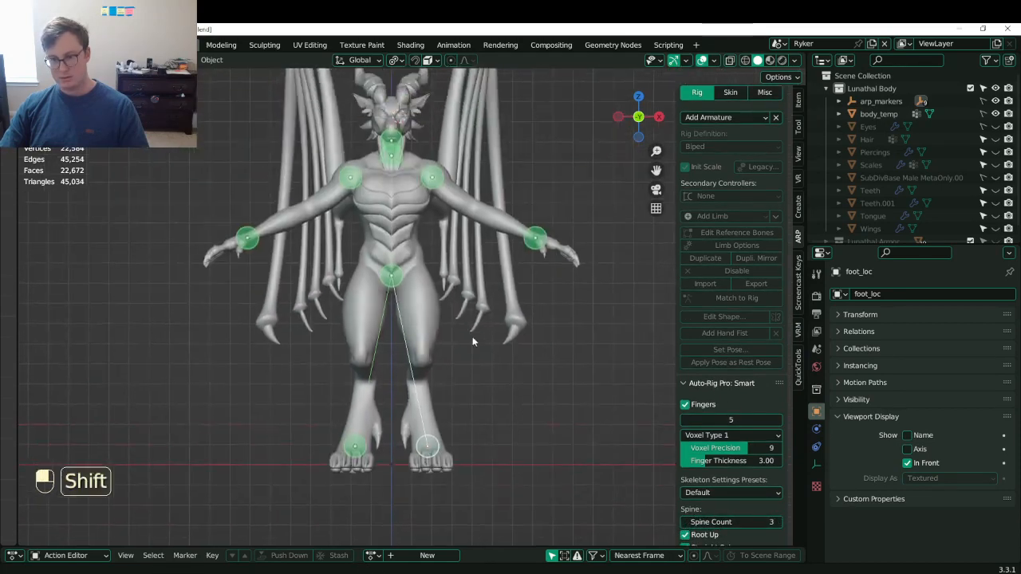
scroll(733, 422, "down", 4)
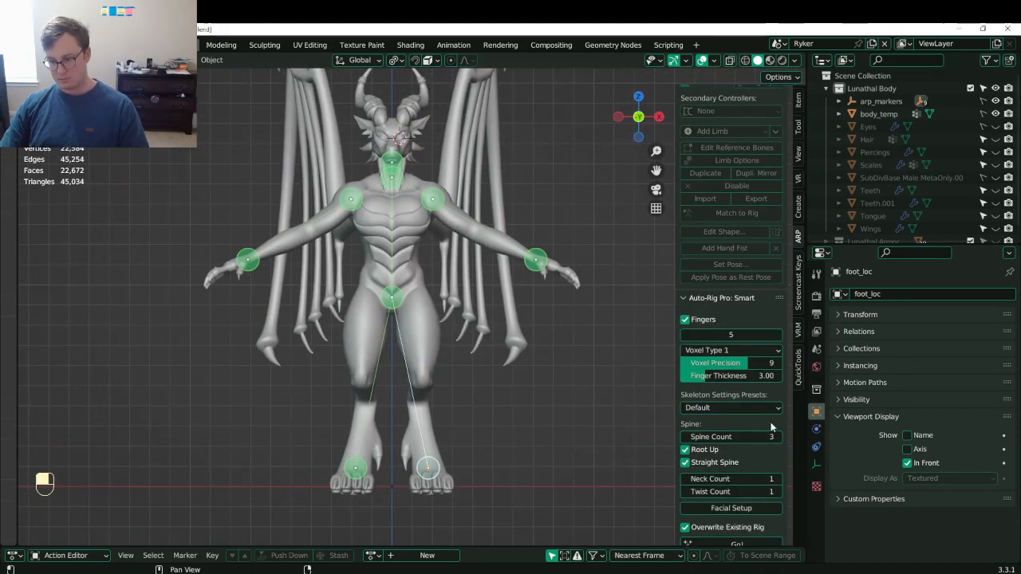
scroll(750, 436, "down", 3)
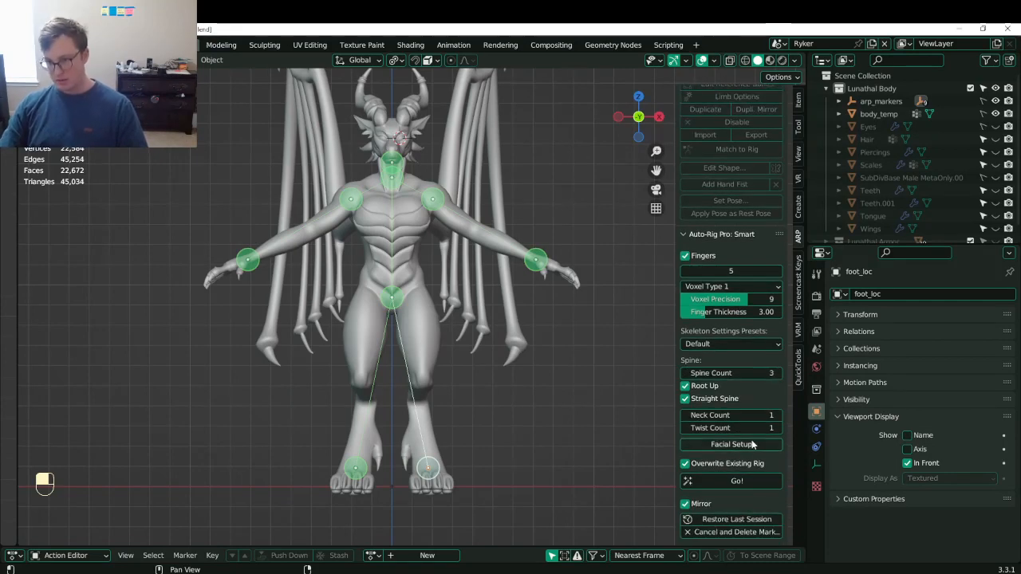
- Start the facial setup with Eyes as the single eyeball object, and lower the chin point along Z to just below the mouth line
left_click(732, 445)
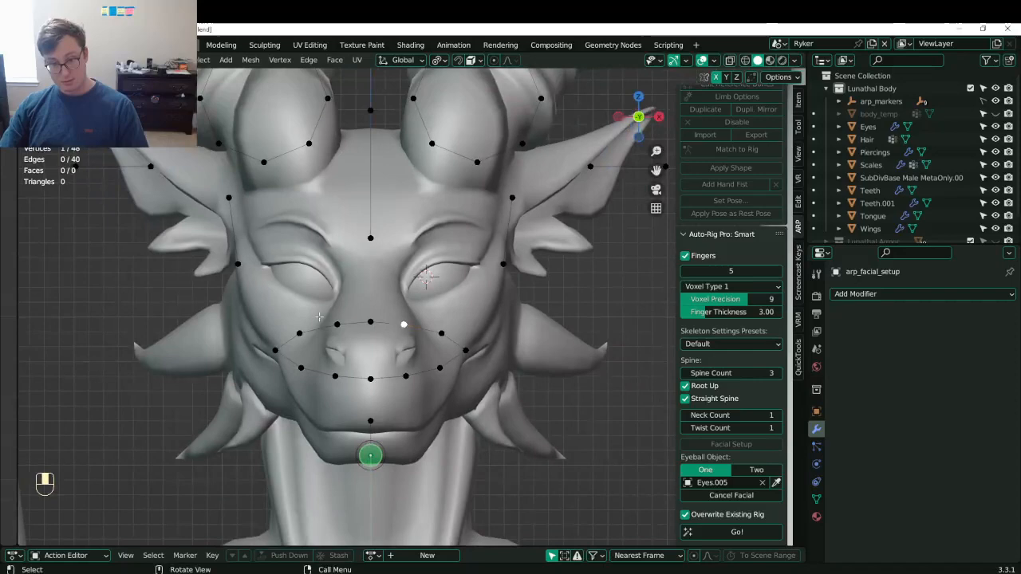
key("b")
left_click_drag(275, 298, 490, 392)
scroll(479, 395, "up", 3)
left_click(342, 503)
middle_click_drag(354, 472, 377, 356, "shift")
key("g")
key("z")
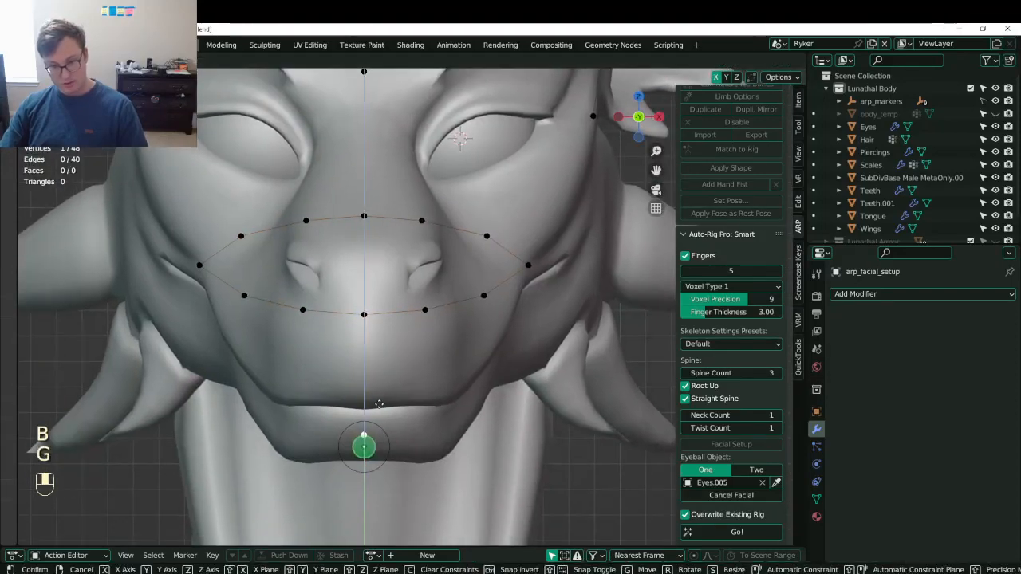
left_click(380, 392)
- Move the loop of mouth points down about 0.036 m along Z toward the character's lips
key("b")
left_click_drag(240, 205, 559, 335)
key("g")
left_click(514, 375)
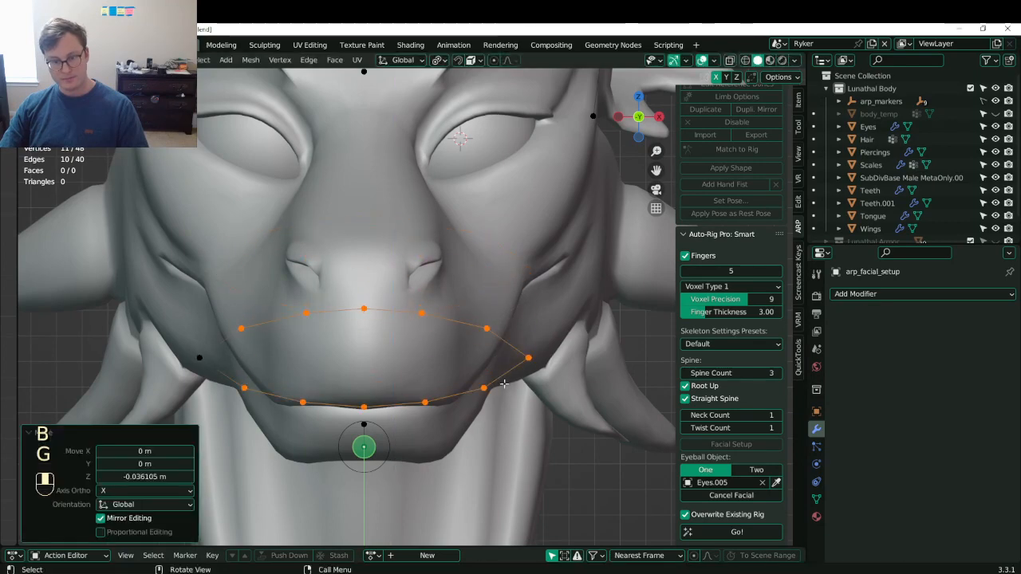
- Flatten the loop of mouth points along Z and lower it so it straddles the character's lip line
key("s")
key("z")
left_click(460, 386)
key("g")
key("z")
left_click(463, 417)
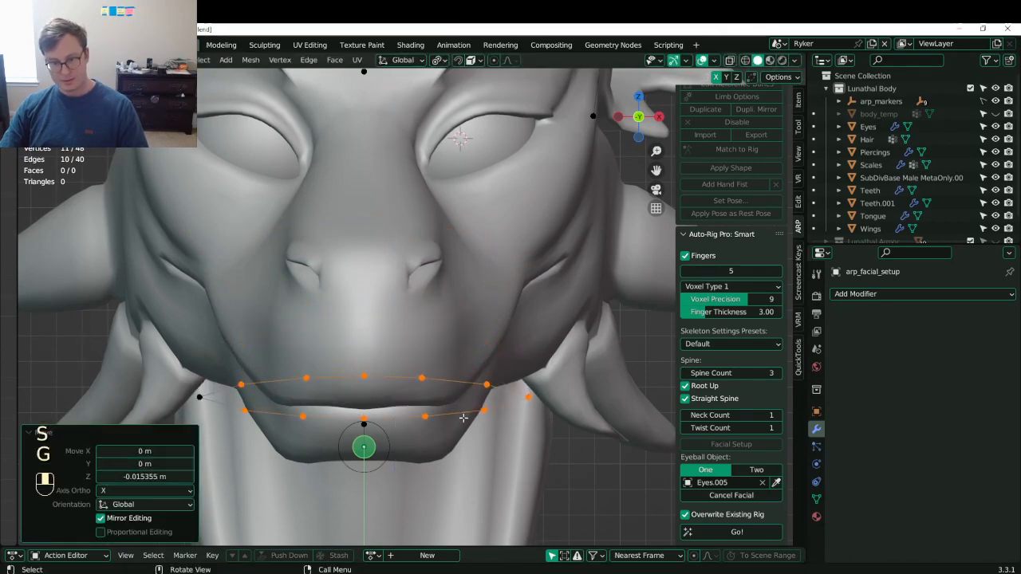
key("s")
key("z")
left_click(450, 401)
- Spread the inner upper and lower lip points outward along the lips, and raise the outer pair along the muzzle's edge
left_click(422, 386)
key("b")
left_click_drag(410, 378, 447, 426)
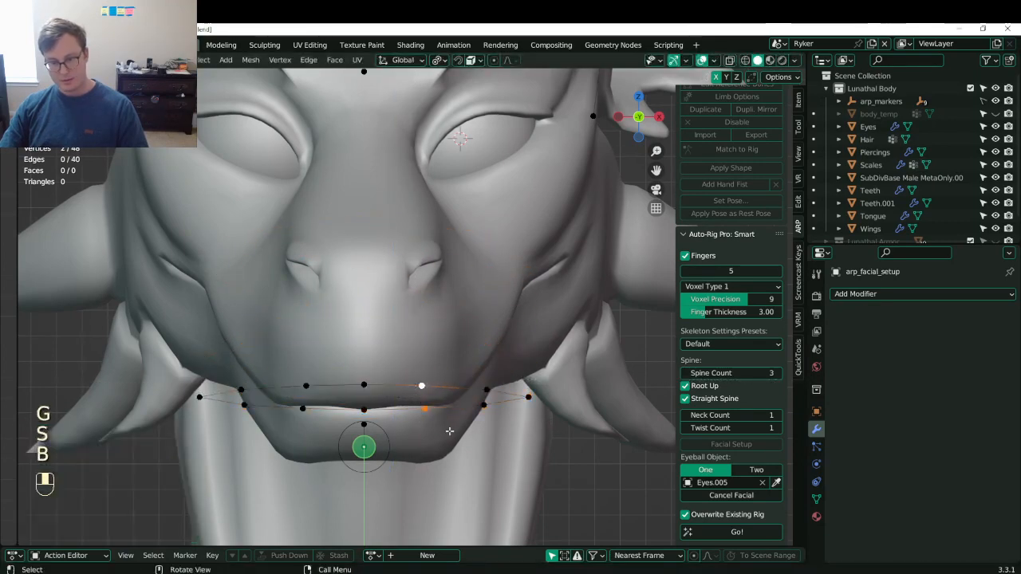
key("g")
left_click(480, 422)
key("b")
left_click_drag(473, 381, 496, 412)
key("g")
left_click(522, 368)
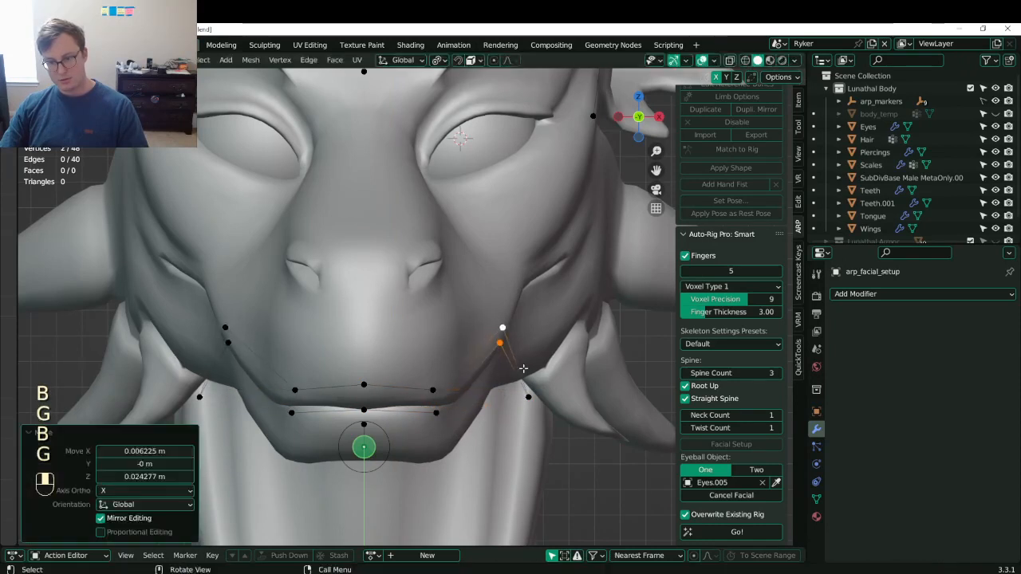
- Lower the outer lower-lip point slightly, and move the mouth corner point up to the far end of the cheek crease
left_click(504, 345)
key("g")
left_click(506, 356)
left_click(506, 333)
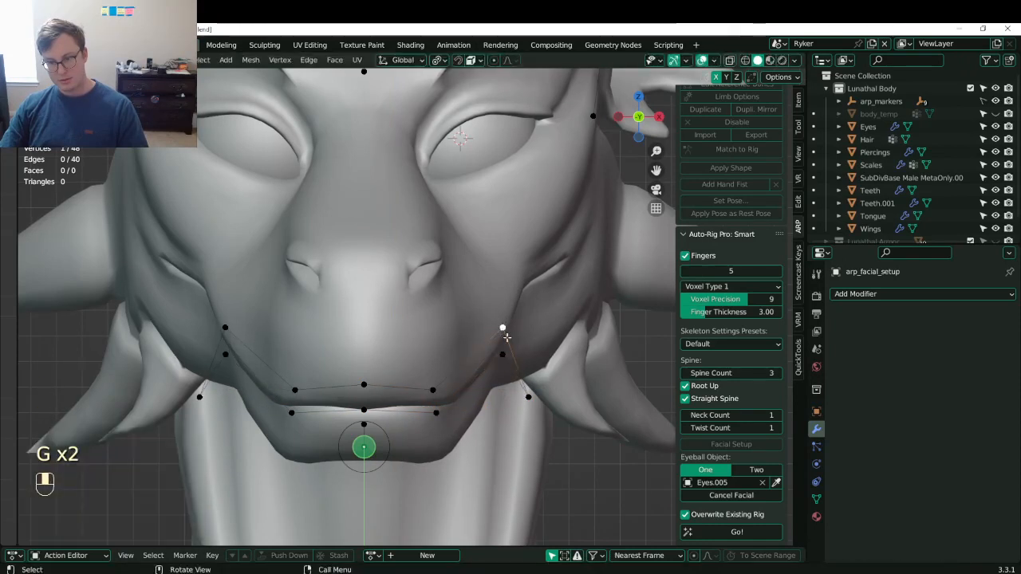
key("g")
left_click(597, 230)
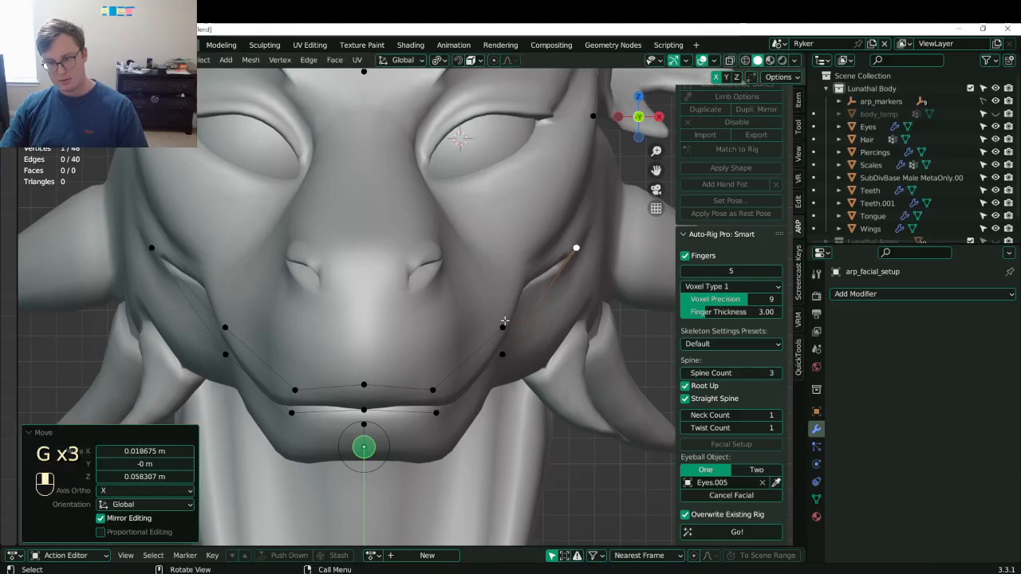
- Move the outer lip pair up to the inner end of the cheek crease, adjusting each point above and below the mouth line
left_click_drag(488, 316, 517, 364)
key("g")
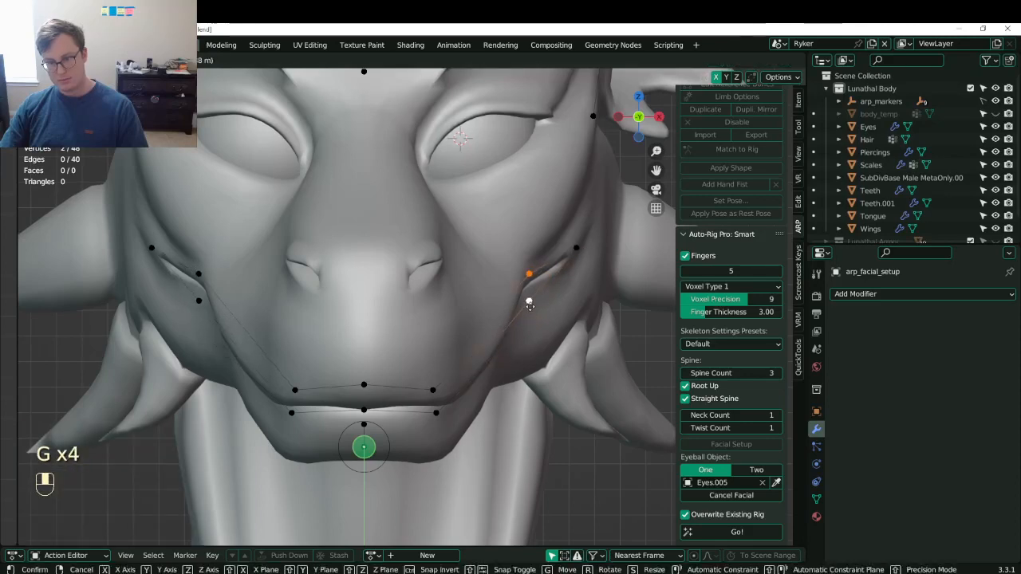
left_click(530, 307)
left_click(530, 278)
key("g")
left_click(528, 274)
left_click(528, 300)
key("g")
left_click(528, 303)
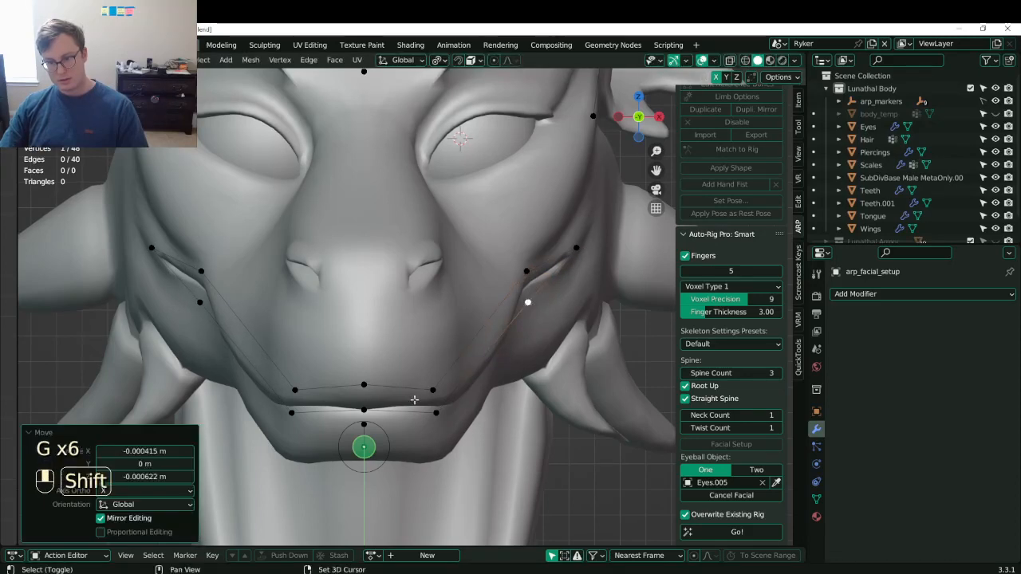
- Fine-tune the inner upper and lower lip points near the sides of the muzzle's front, and save the file
middle_click_drag(414, 399, 417, 388, "shift")
left_click(436, 379)
key("g")
left_click(452, 380)
key("g")
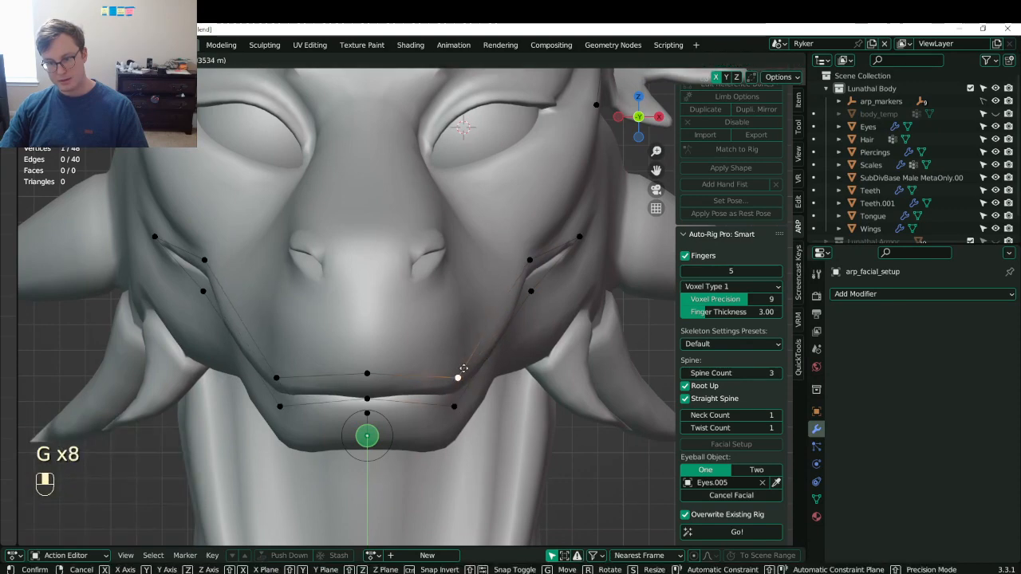
left_click(459, 373)
key("g")
left_click(460, 375)
key("g")
left_click(460, 372)
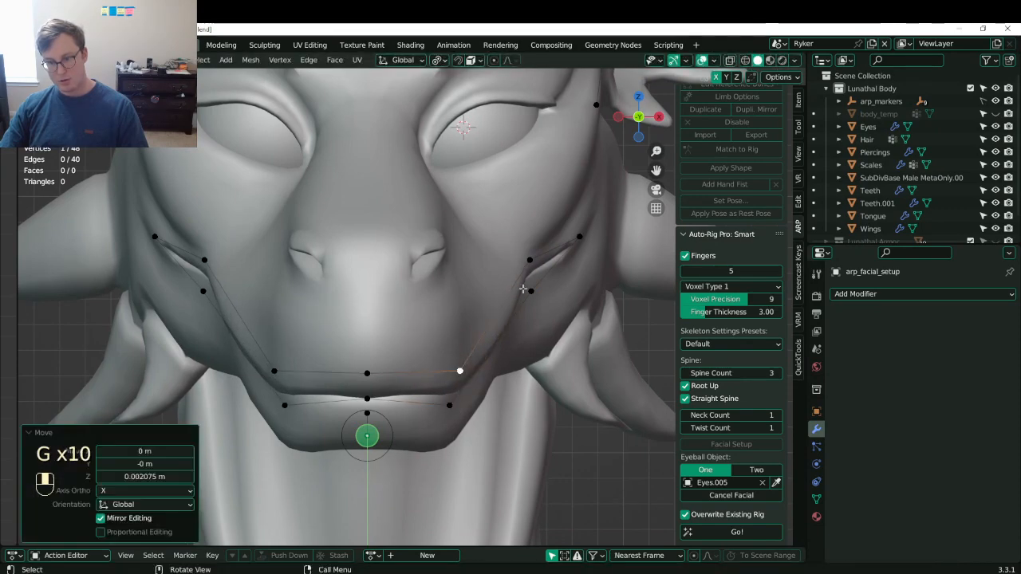
scroll(382, 300, "down", 4)
key("ctrl+s")
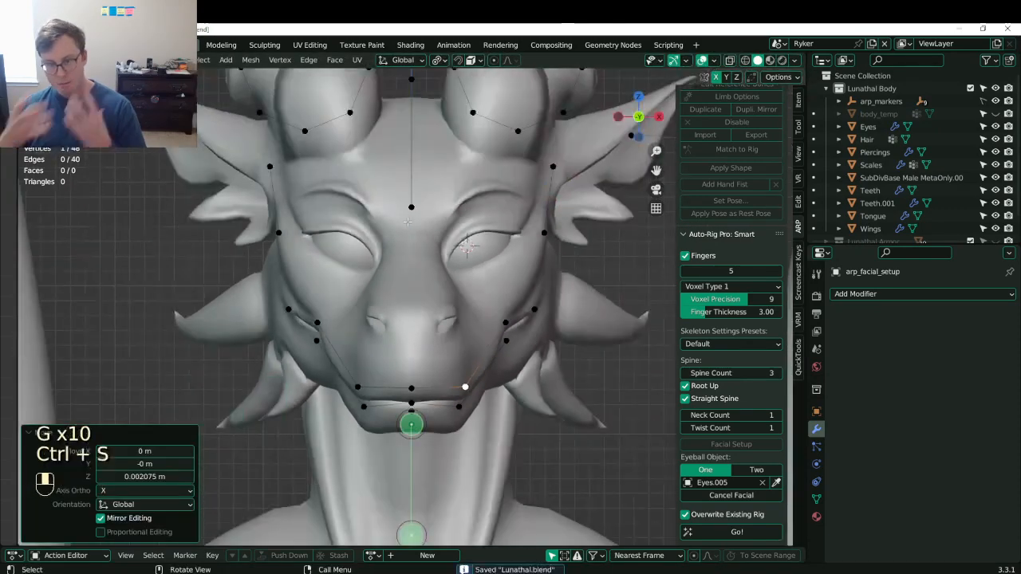
- Move the mirrored pair of cheek points down onto the cheek below the eye and scale the pair to 0.25
middle_click_drag(558, 191, 494, 290, "shift")
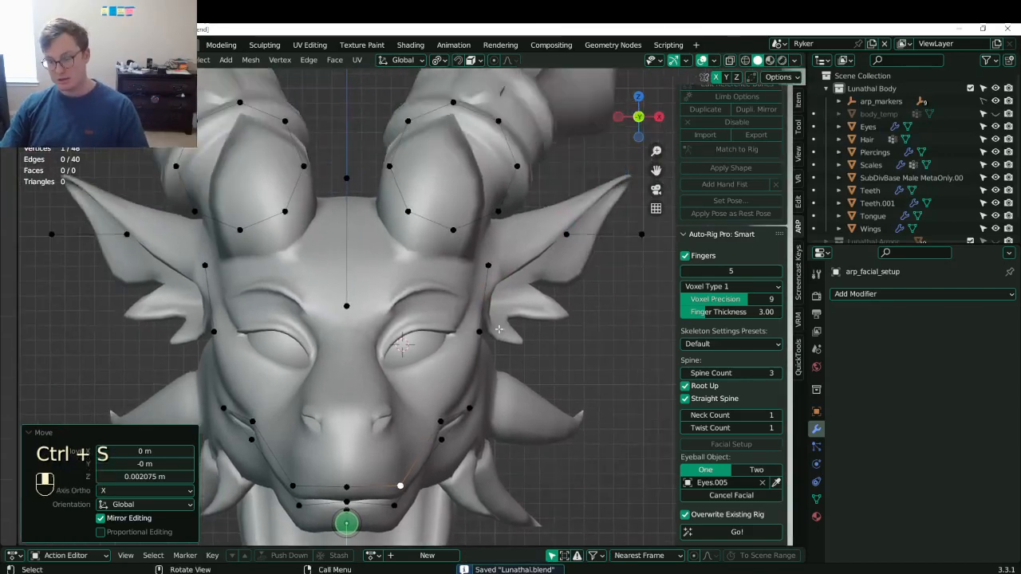
left_click(496, 330)
middle_click_drag(498, 329, 492, 342, "shift")
left_click(487, 311, "shift")
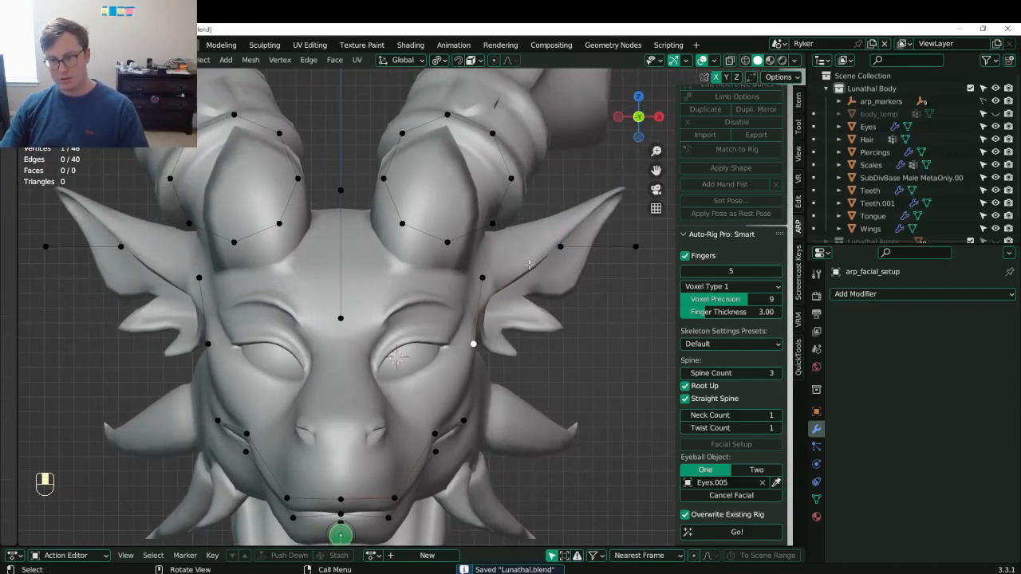
middle_click_drag(487, 311, 504, 243, "shift")
key("g")
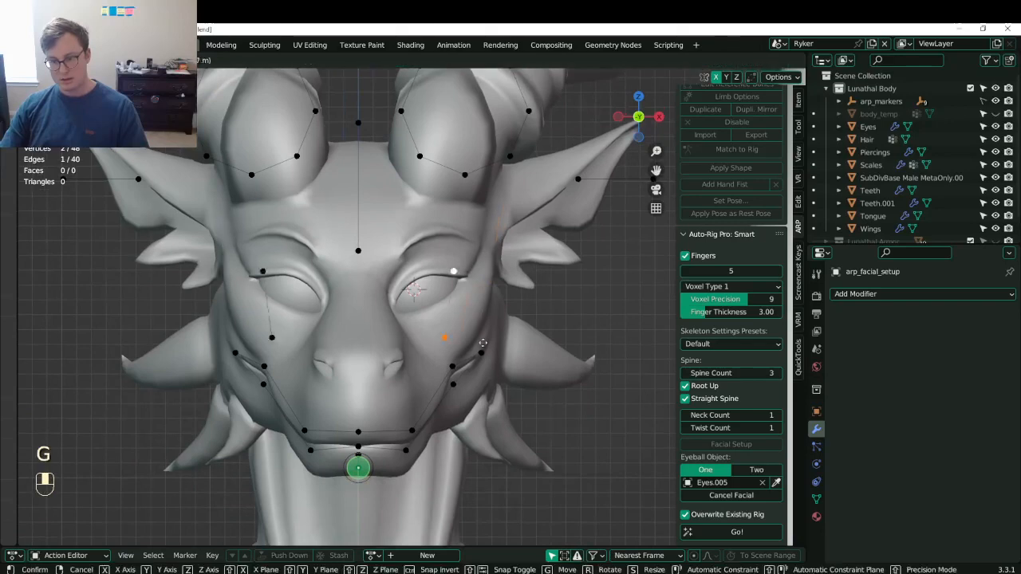
left_click(505, 373)
type("s")
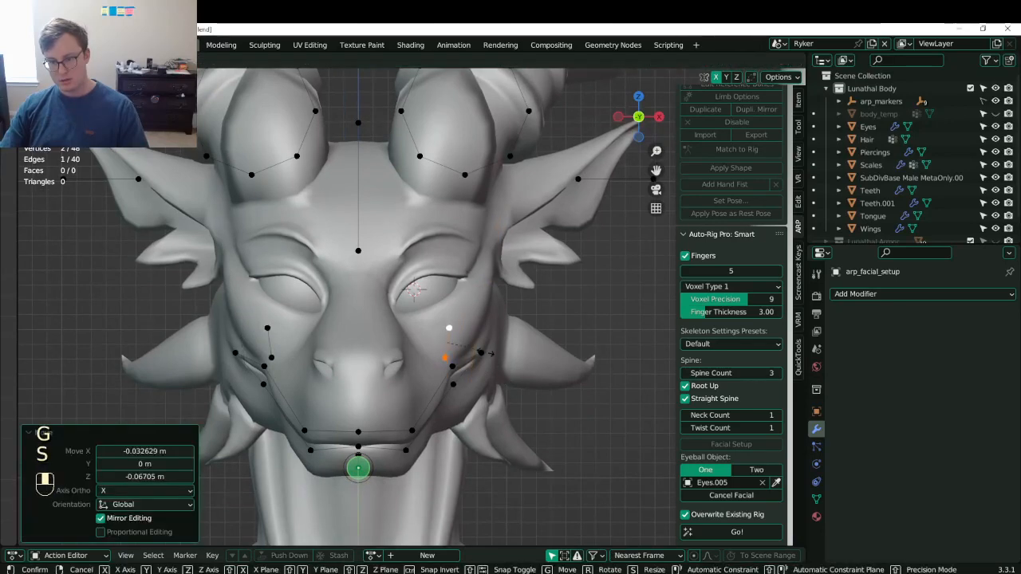
type(".25")
key("Return")
- Move the scaled cheek pair outward to the side of the face, just beyond the mouth corner
key("g")
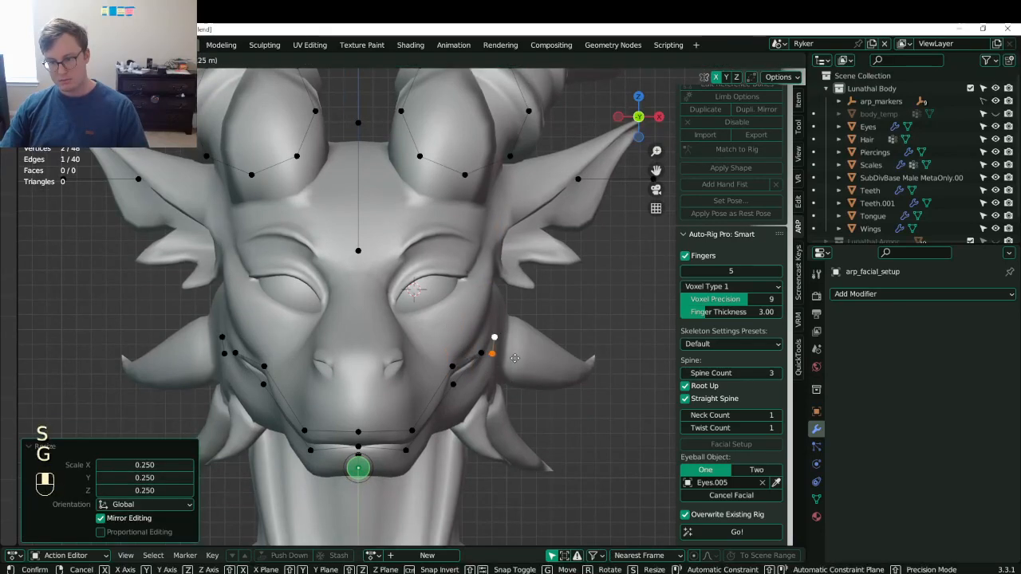
left_click(510, 351)
key("g")
left_click(528, 337)
- Move the two ear points onto the ear, rotate them toward its slope and scale them by about 1.687
middle_click_drag(529, 337, 493, 386, "shift")
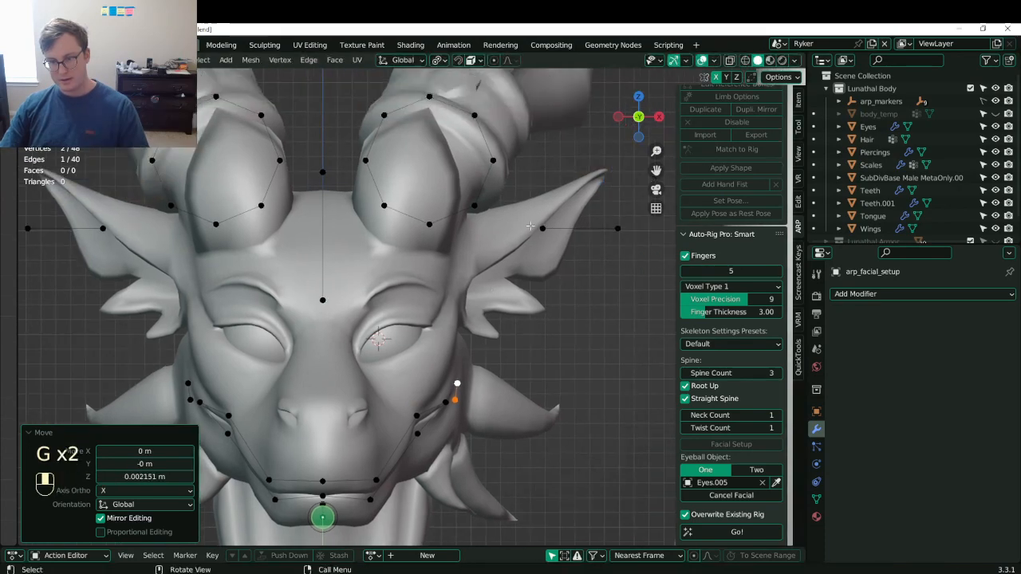
left_click(552, 219)
key("g")
left_click(596, 265)
key("r")
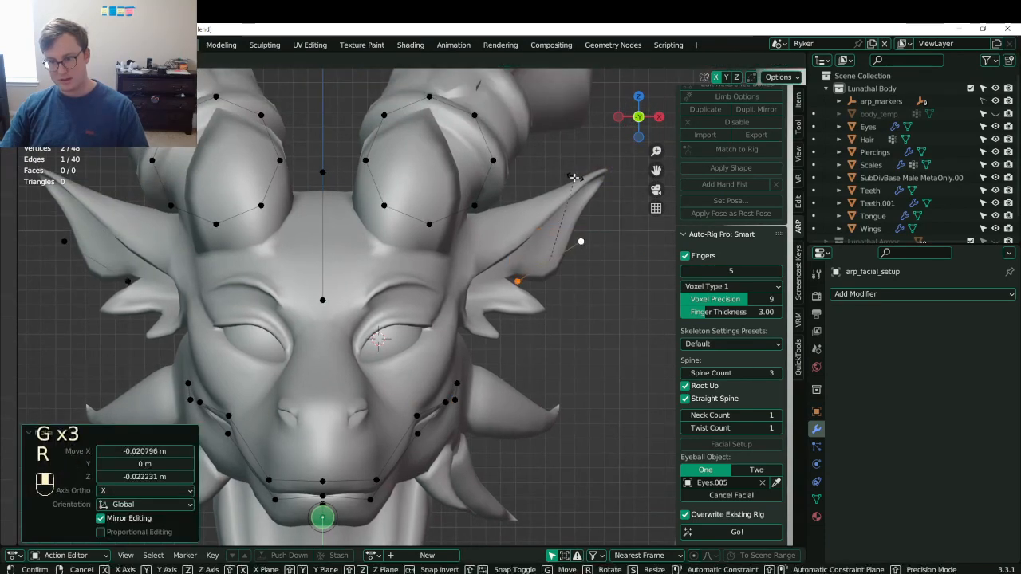
left_click(592, 242)
key("r")
left_click(583, 229)
key("s")
left_click(590, 225)
- Reposition and rotate the ear pair so it runs from the ear's base toward its tip
key("g")
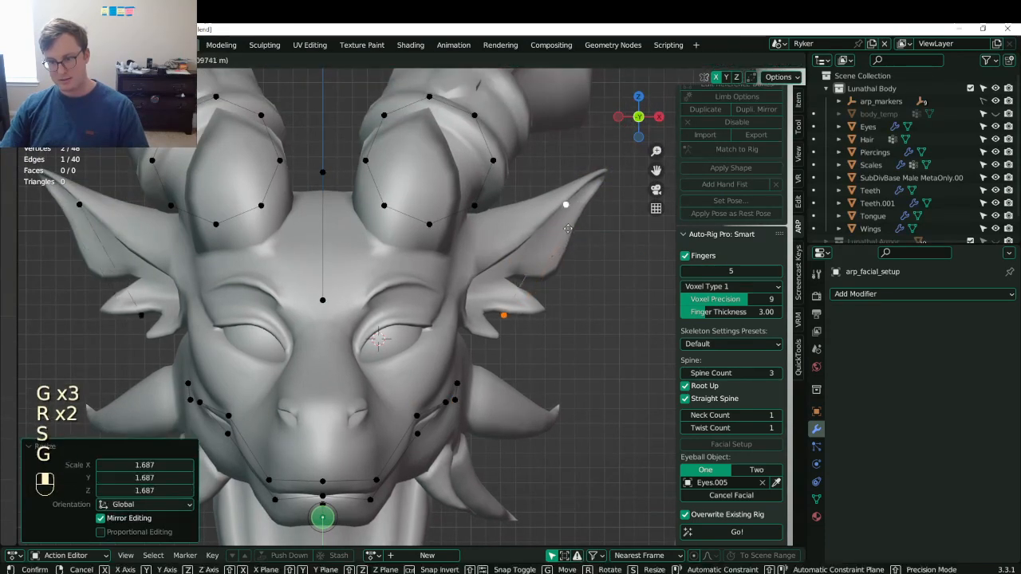
left_click(600, 214)
key("r")
key("g")
left_click(594, 236)
key("r")
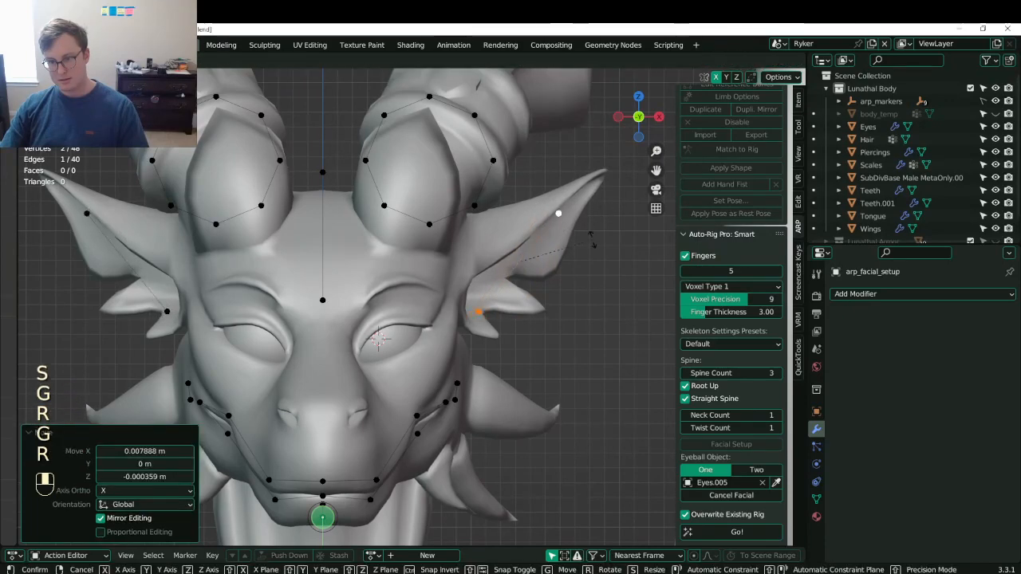
left_click(592, 244)
- Move the nose pair down to the nose, and lower its upper point about 0.025 m along Z to between the eyes
middle_click_drag(327, 192, 387, 209, "shift")
left_click(364, 245)
left_click(381, 316, "shift")
key("g")
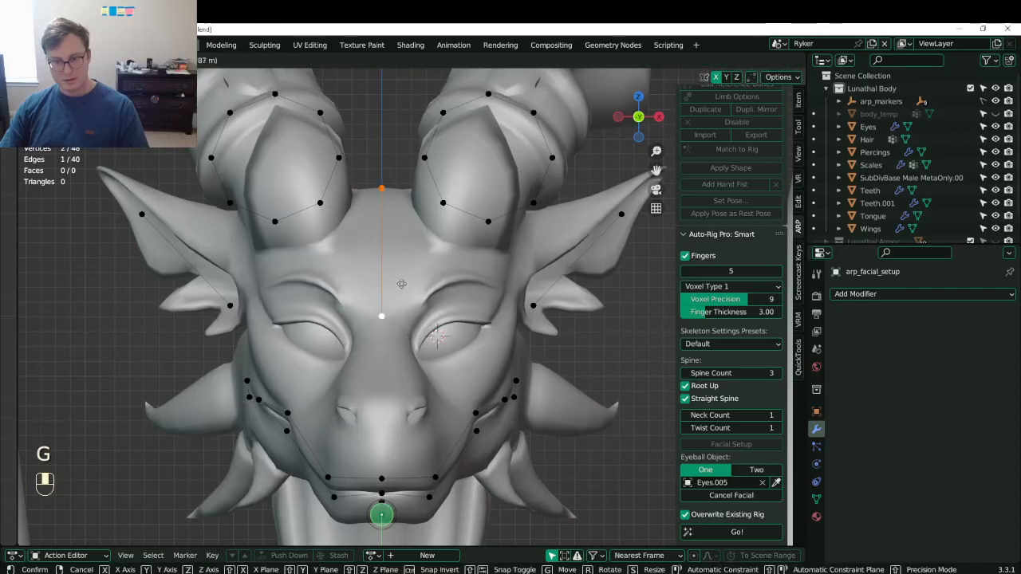
left_click(412, 377)
left_click(382, 291)
key("g")
key("z")
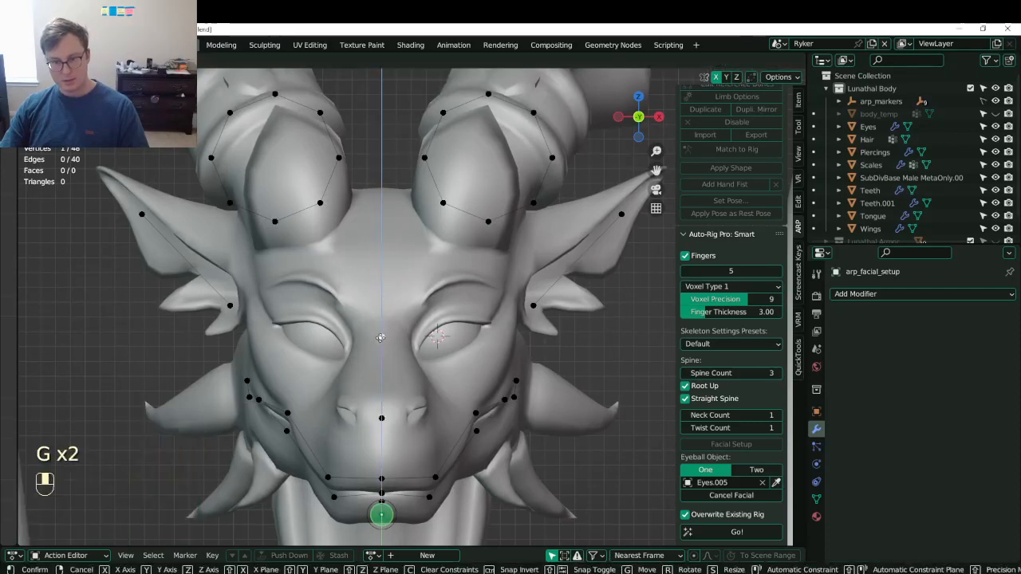
left_click(380, 331)
- Move the eight-point eye loop down from the horn to surround the character's left eye
middle_click_drag(381, 331, 346, 414, "shift")
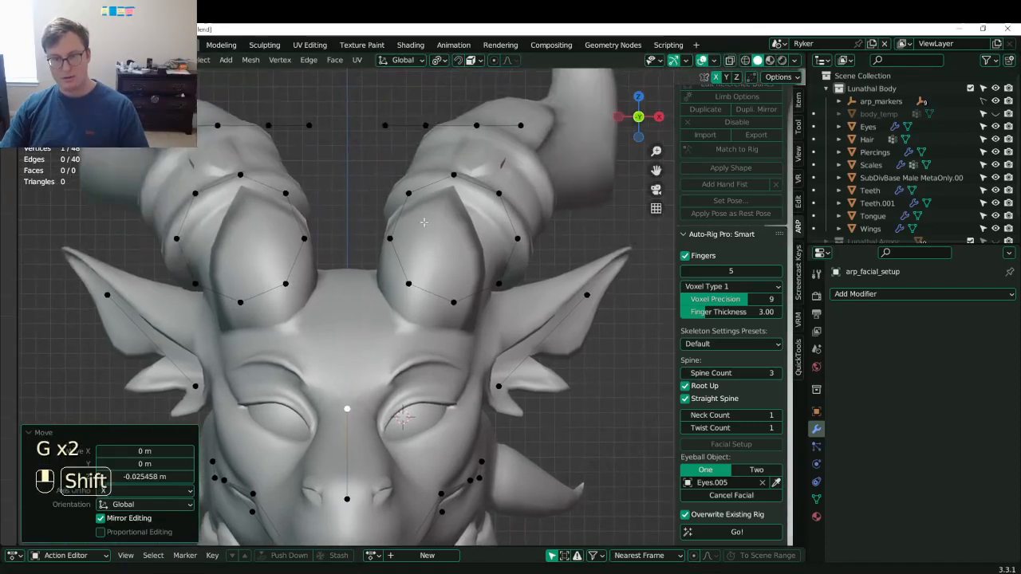
left_click(408, 193)
left_click_drag(484, 248, 535, 307)
middle_click_drag(495, 285, 493, 232, "shift")
key("g")
left_click(457, 417)
middle_click_drag(457, 417, 460, 361, "shift")
- Try to flatten the eye loop along Z and reposition it over the eye
key("s")
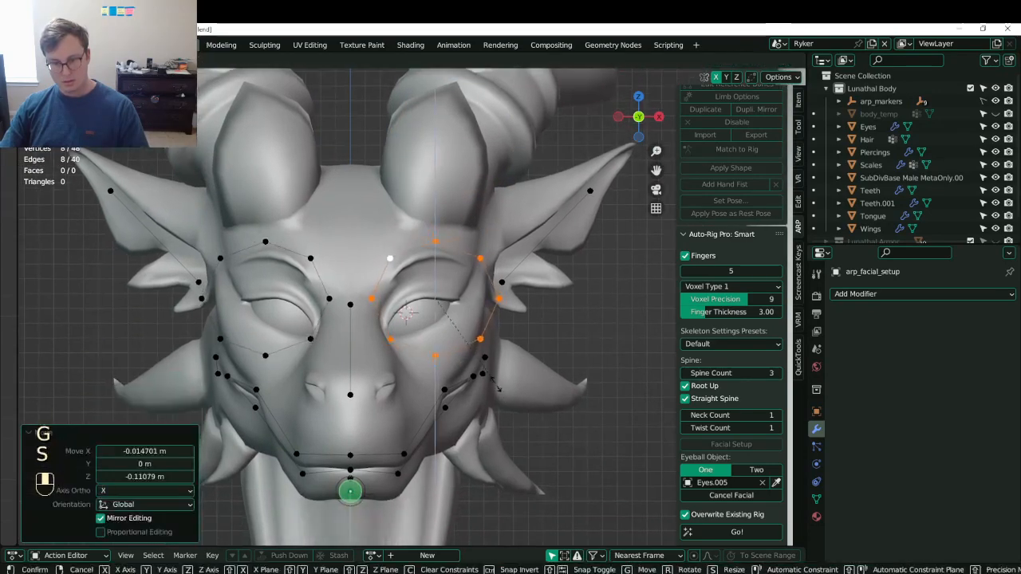
key("z")
left_click(454, 333)
scroll(450, 310, "up", 4)
key("g")
left_click(468, 363)
key("ctrl+z")
key("ctrl+z")
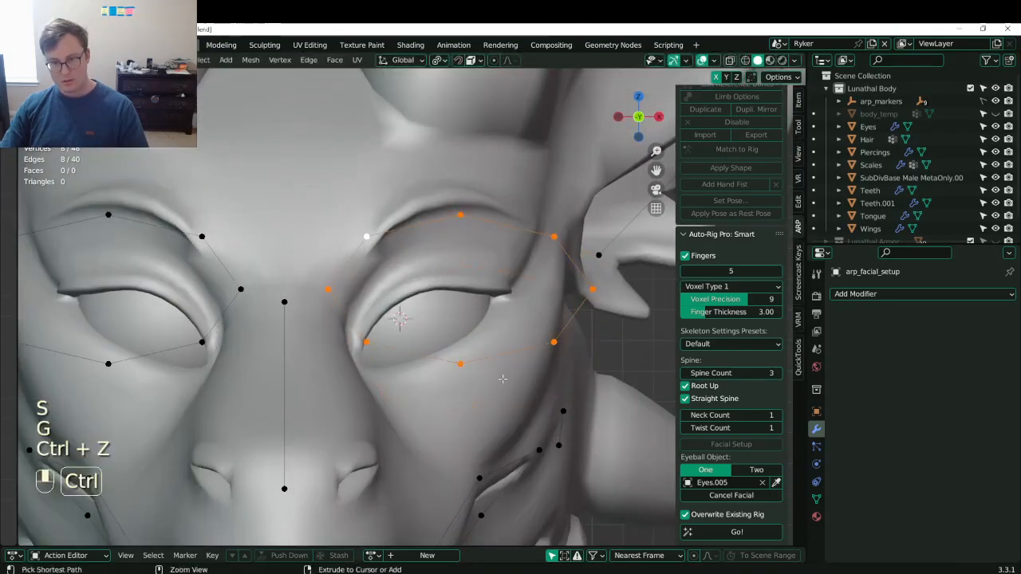
- Scale the eye loop down uniformly and lower it about 0.016 m along Z so it encloses the eye
key("s")
left_click(560, 347)
key("g")
left_click(562, 353)
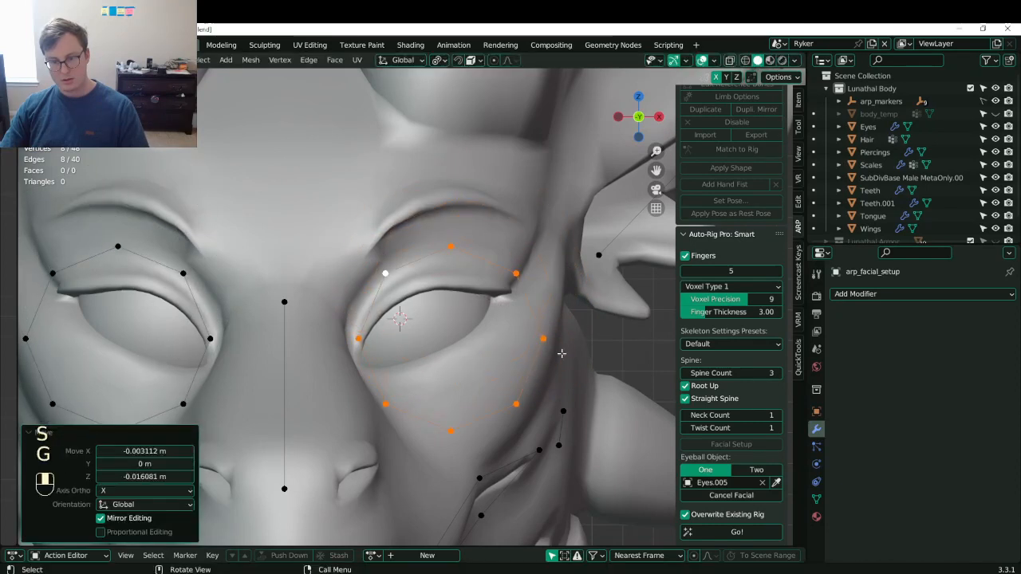
- Try to rotate the eye loop by about -13.9° to follow the eye's slant
key("r")
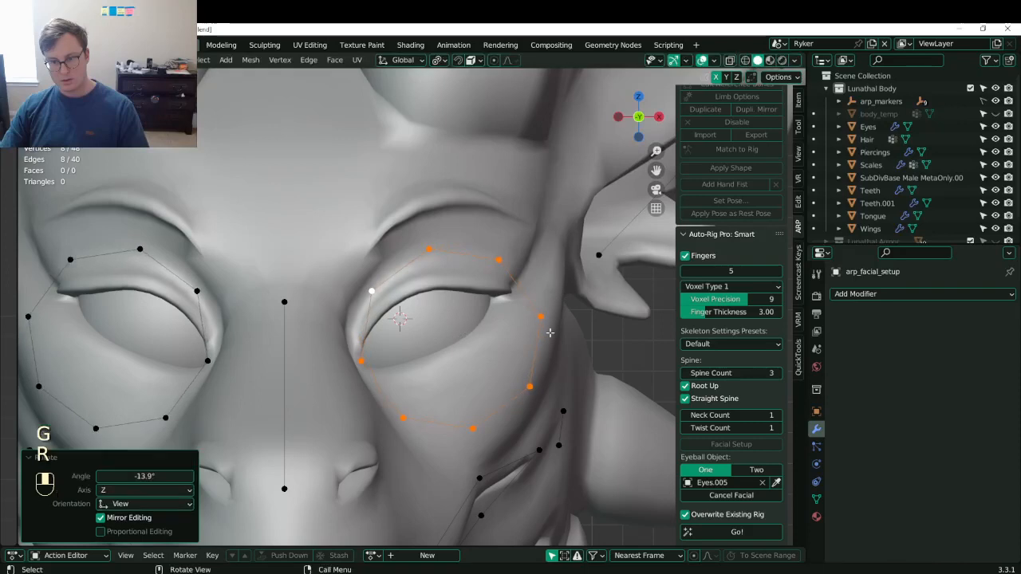
left_click(543, 319)
left_click(531, 390, "shift")
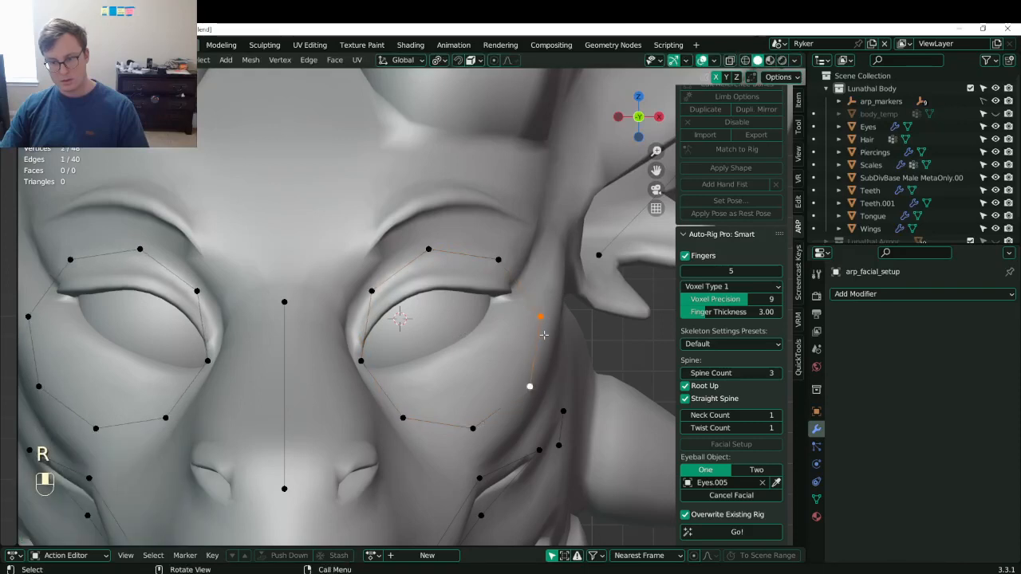
key("ctrl+z")
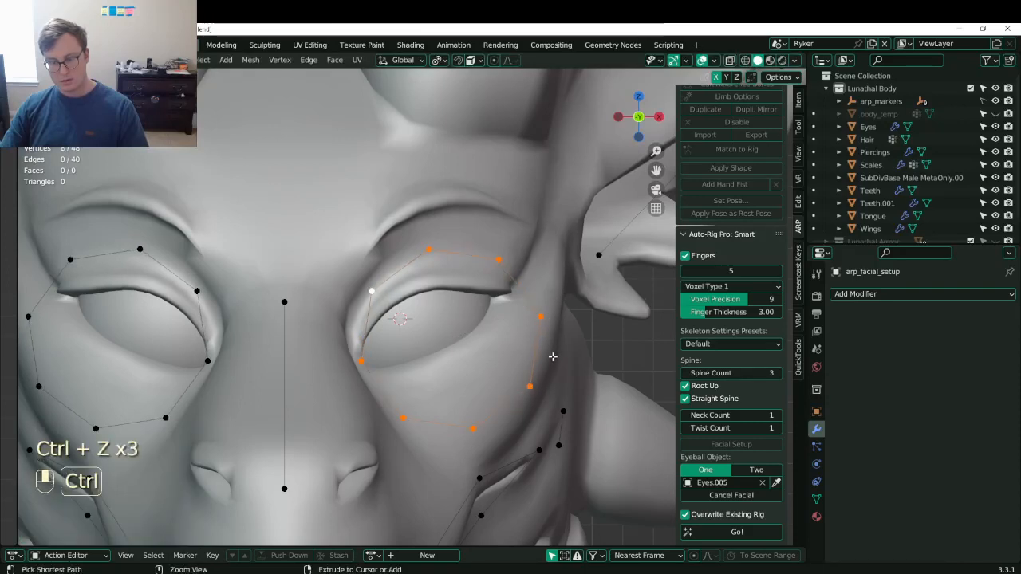
key("ctrl+z")
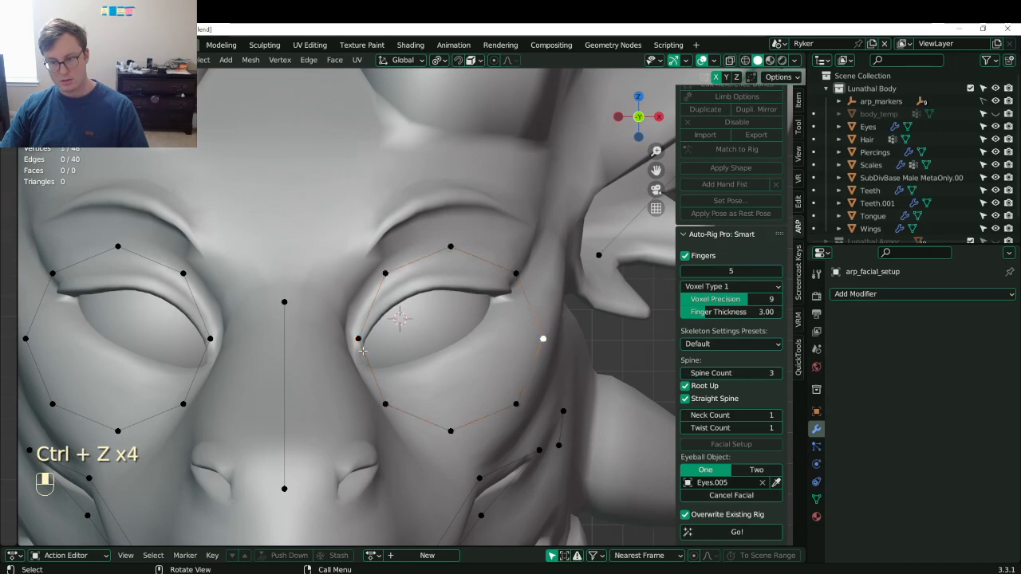
- Move the eye loop's inner and outer corner points onto the corresponding corners of the eye
left_click(358, 339)
key("g")
left_click(358, 373)
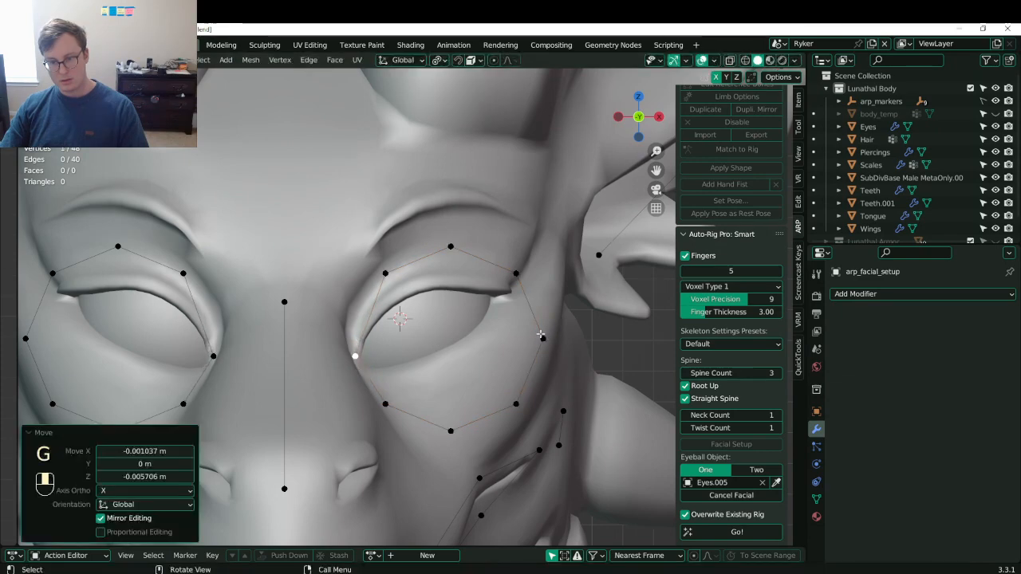
left_click(542, 336)
key("g")
left_click(515, 302)
- Place the three upper eye loop points along the upper eyelid's fold
left_click(516, 273)
key("g")
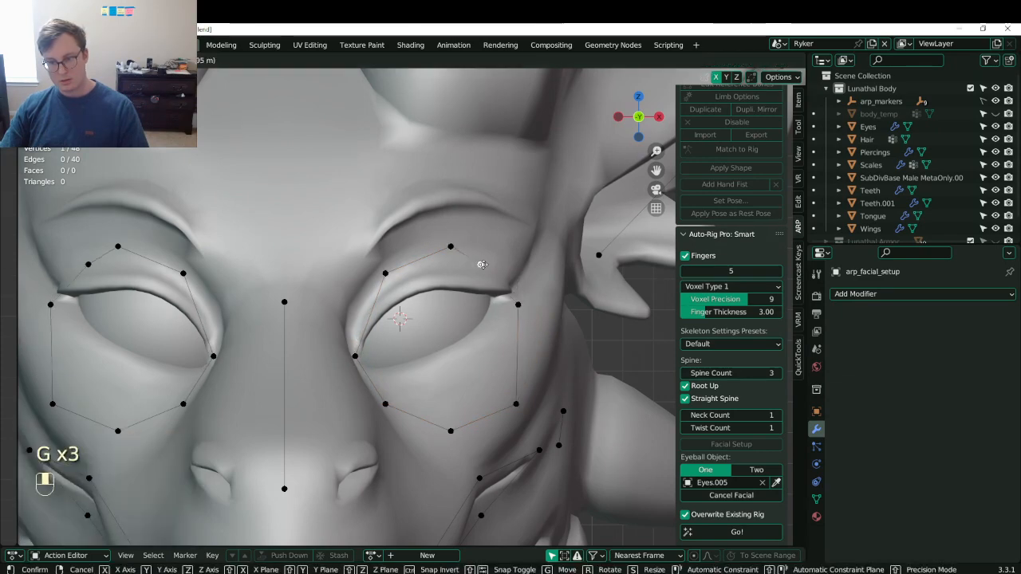
left_click(481, 264)
left_click(451, 246)
key("g")
left_click(433, 258)
key("g")
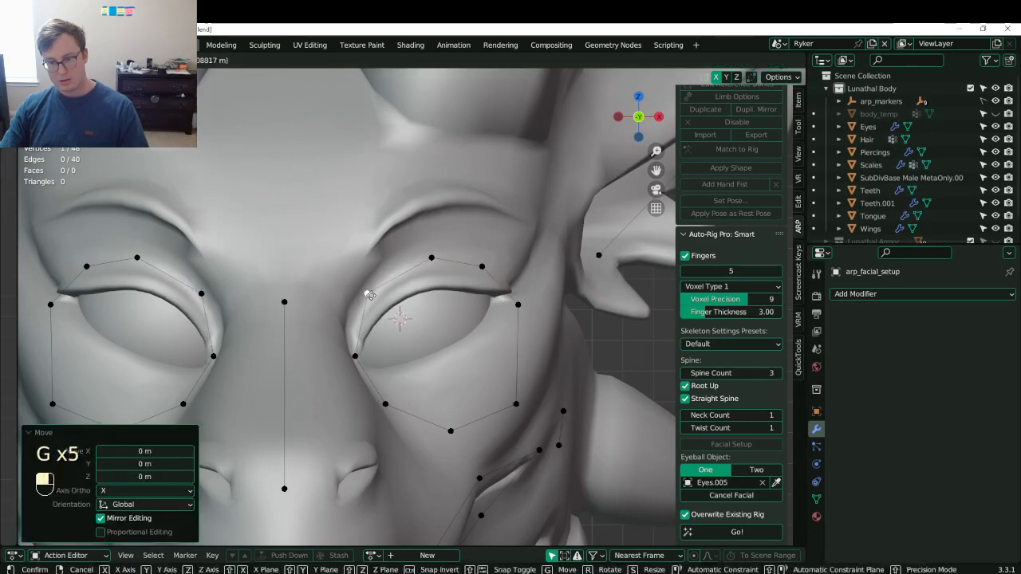
left_click(367, 294)
left_click(432, 258)
key("g")
left_click(423, 262)
- Raise the three lower eye loop points, moving the middle one up about 0.017 m, toward the lower eyelid's edge
left_click(385, 404)
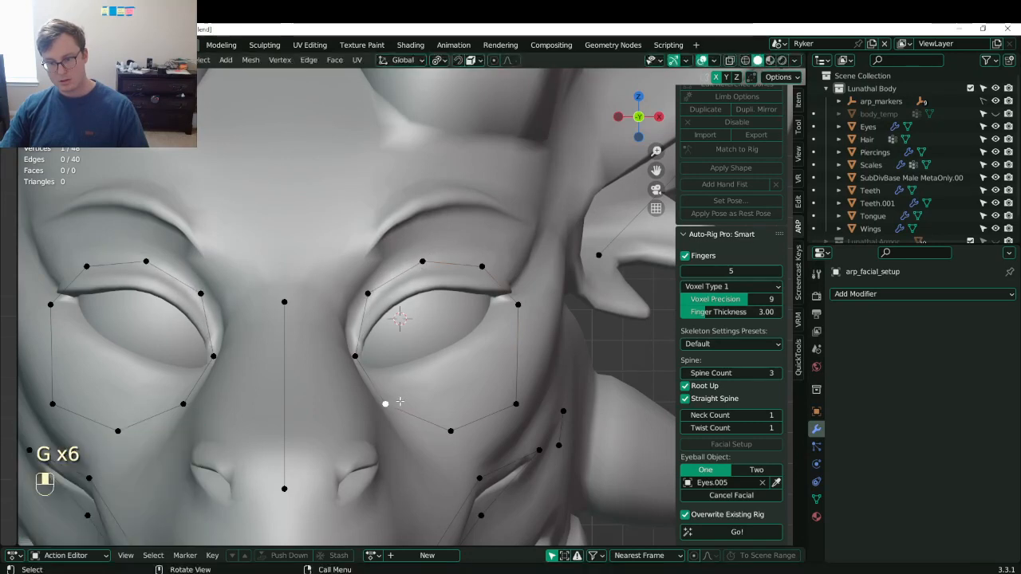
key("g")
left_click(386, 384)
left_click(451, 430)
key("g")
left_click(450, 388)
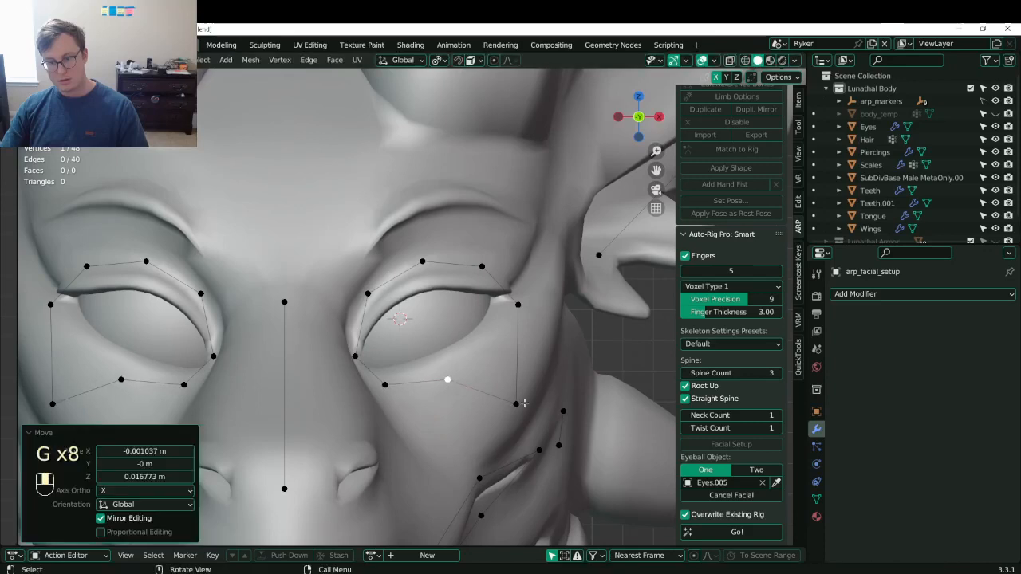
left_click(523, 397)
key("g")
left_click(507, 326)
- Refine the middle and inner lower eye loop points so they sit closer to the lower eyelid's curve
left_click(447, 376)
key("g")
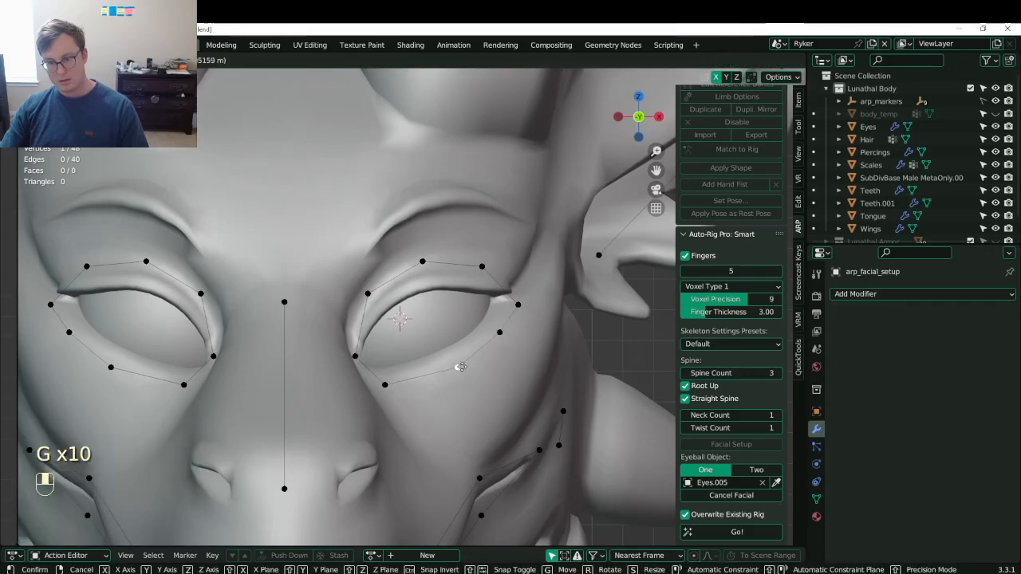
left_click(457, 366)
left_click(377, 385)
key("g")
left_click(377, 386)
- Shift the upper middle eye loop point slightly toward the nose and the lower middle point about 0.0024 m outward along X
left_click(422, 263)
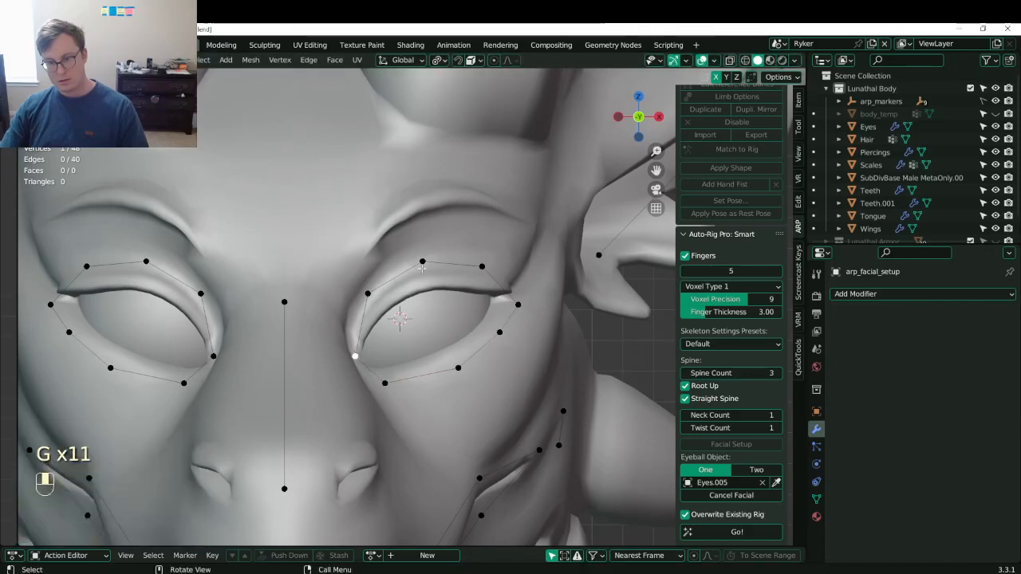
key("g")
left_click(428, 302)
left_click(457, 368)
key("g")
left_click(467, 370)
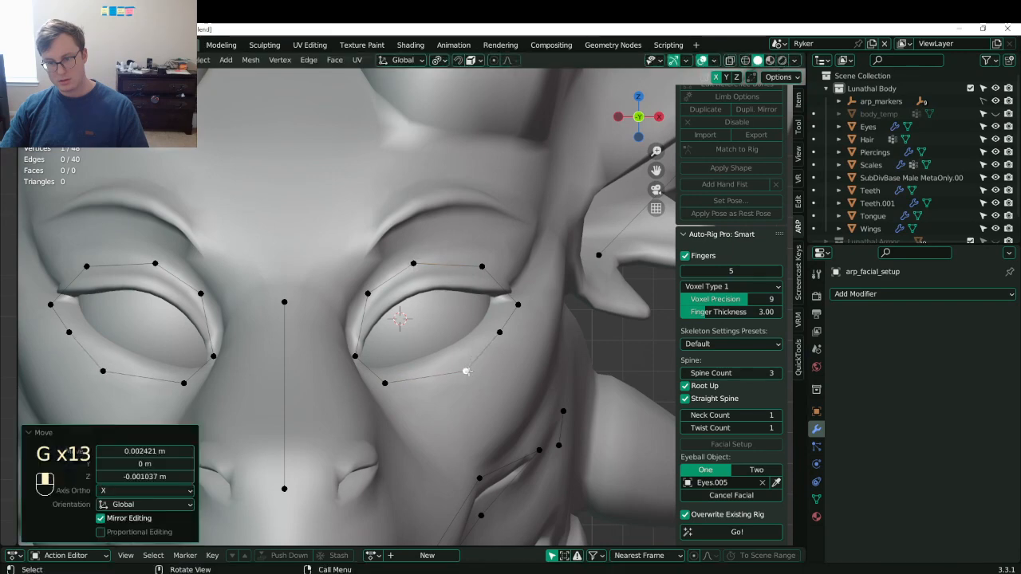
- Raise the outer eye corner point about 0.0017 m and lower the inner corner point about 0.002 m along Z
left_click(517, 303)
key("g")
left_click(518, 300)
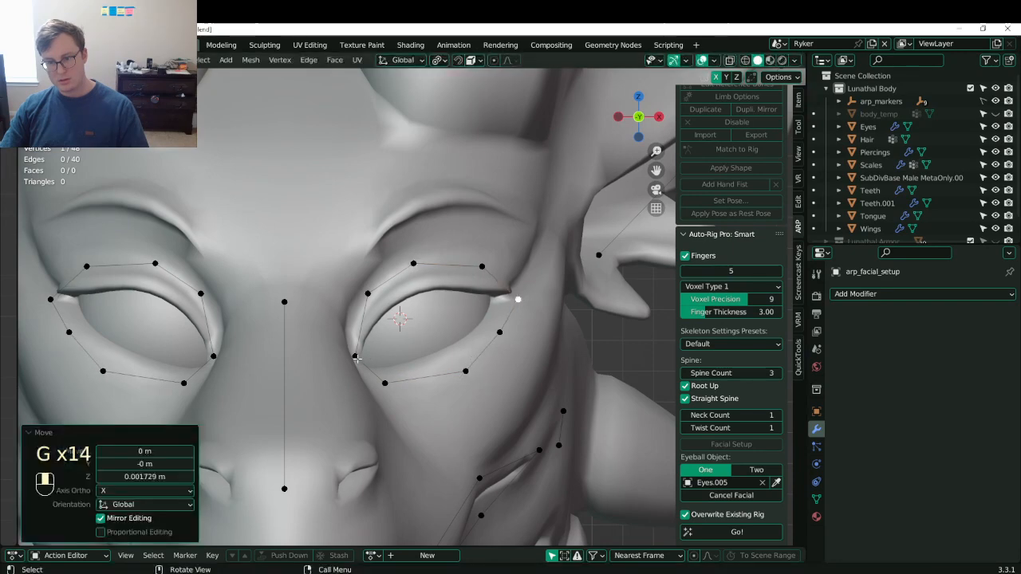
left_click(356, 358)
key("g")
left_click(358, 359)
- Select the four eyebrow points above the head and move them down about 0.141 m along Z to the forehead above the eye
scroll(358, 359, "down", 5)
scroll(384, 320, "up", 4)
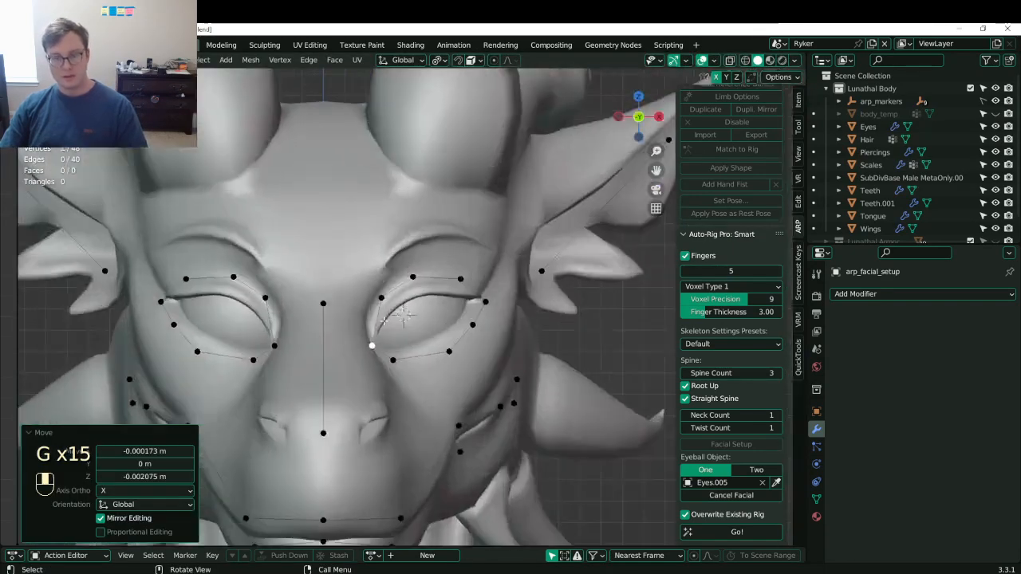
scroll(386, 319, "down", 4)
middle_click_drag(394, 317, 407, 385, "shift")
left_click(438, 176)
key("b")
left_click_drag(404, 150, 530, 197)
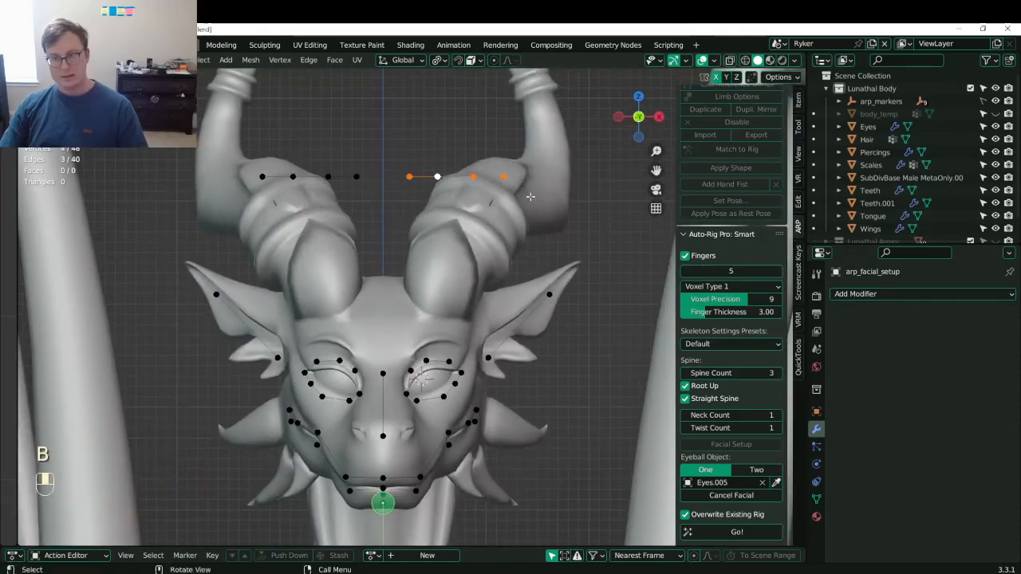
scroll(531, 197, "up", 4)
middle_click_drag(533, 201, 512, 129, "shift")
key("g")
left_click(483, 432)
- Scale the eyebrow chain down in two passes, the second by a factor of 0.707, and lower it onto the brow
key("s")
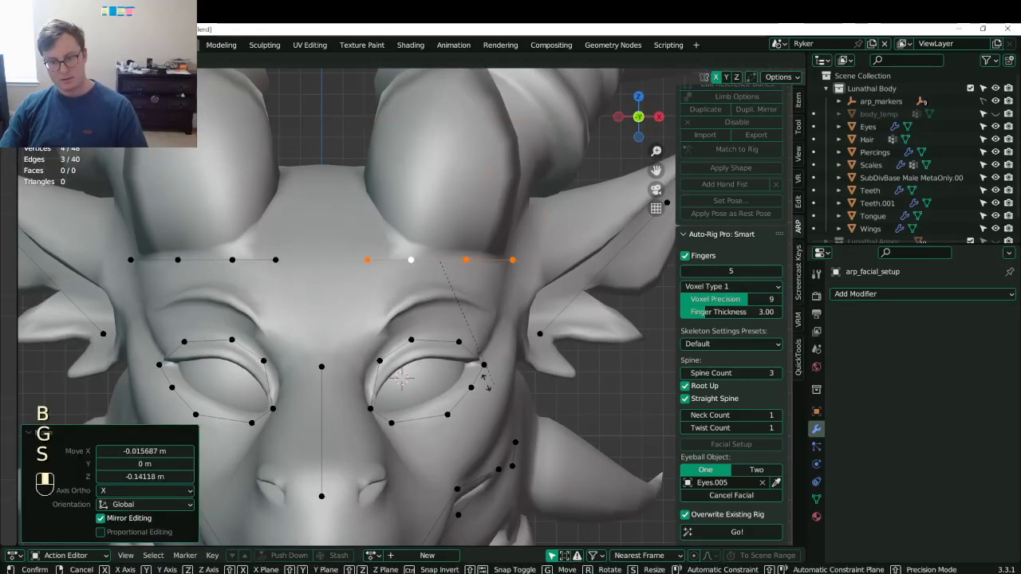
left_click(483, 370)
middle_click_drag(504, 304, 567, 292, "shift")
scroll(567, 292, "up", 4)
key("s")
left_click(512, 309)
key("g")
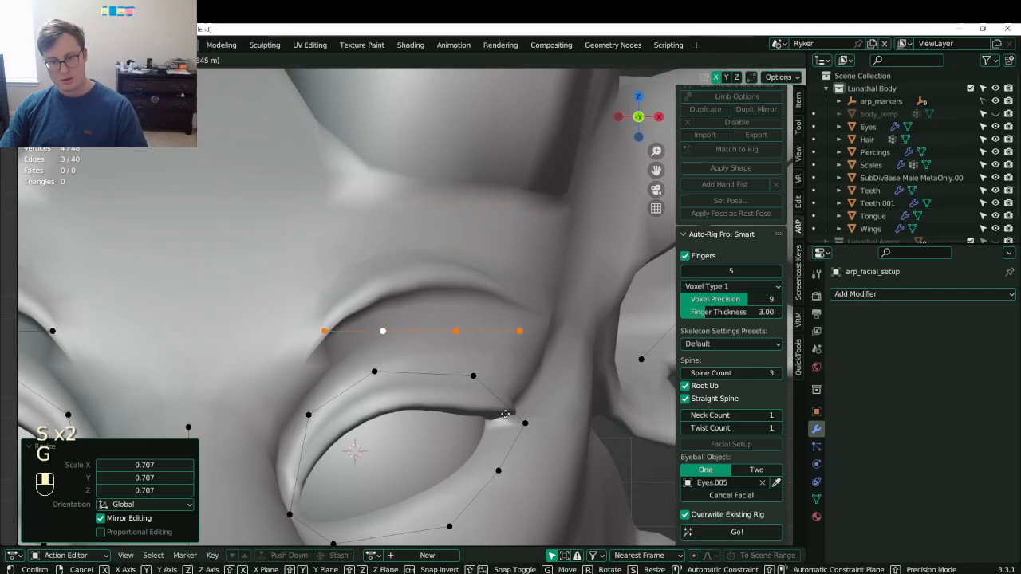
left_click(505, 416)
- Rotate the eyebrow chain to slant up toward its outer end, then scale and move it to span the brow crease
key("r")
left_click(538, 339)
key("g")
left_click(542, 326)
key("s")
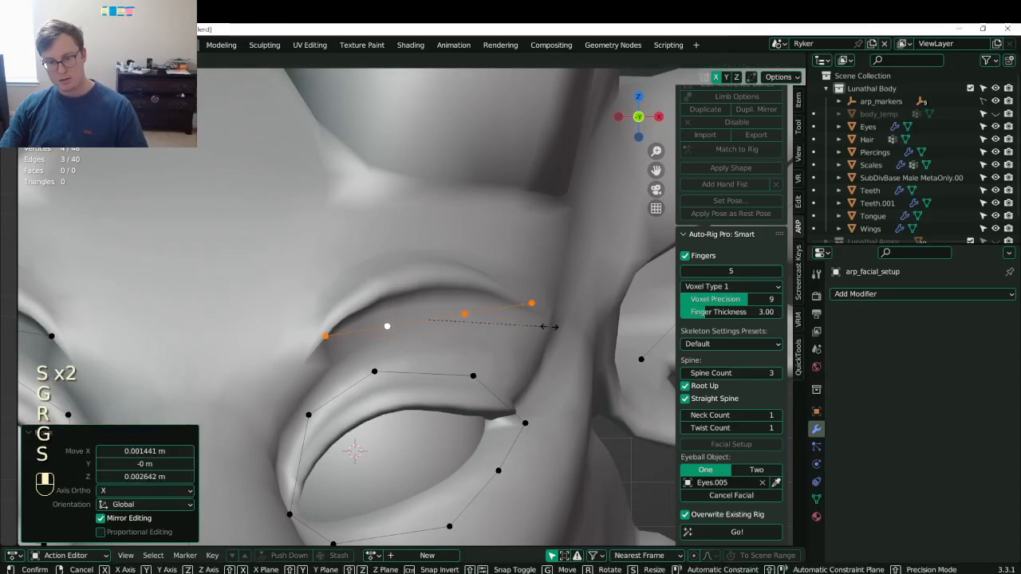
left_click(549, 326)
key("g")
left_click(525, 330)
- Raise the two middle eyebrow points together about 0.011 m along Z to follow the arch of the brow
left_click(381, 331)
key("b")
left_click_drag(385, 304, 471, 343)
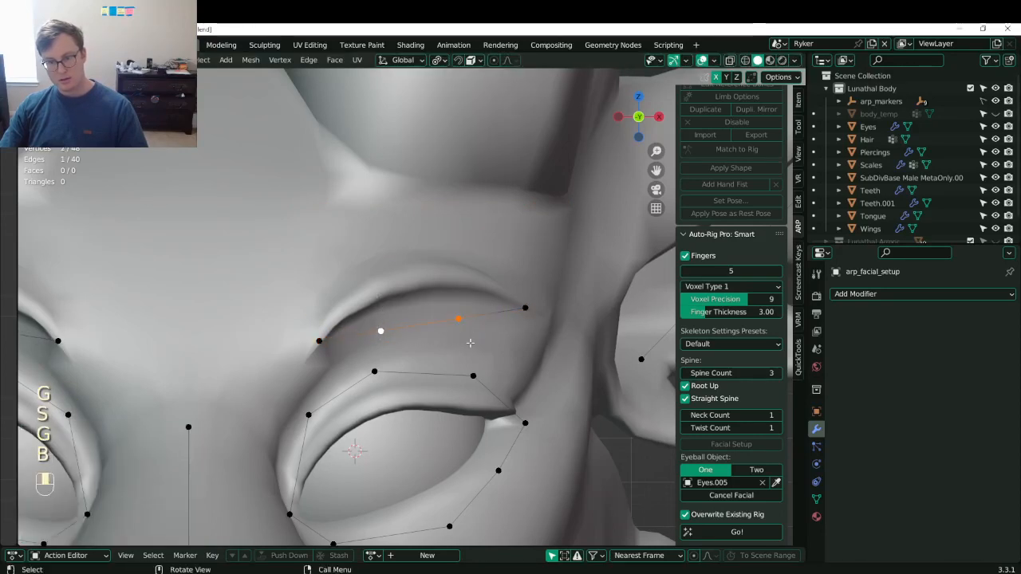
key("g")
left_click(465, 298)
scroll(466, 296, "down", 7)
middle_click_drag(417, 328, 436, 252, "shift")
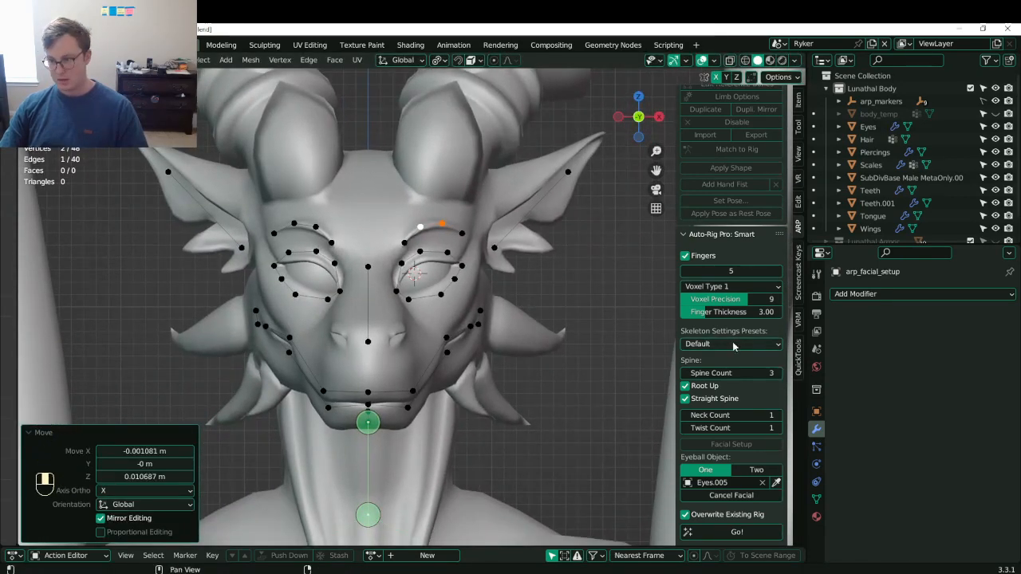
scroll(742, 351, "down", 4)
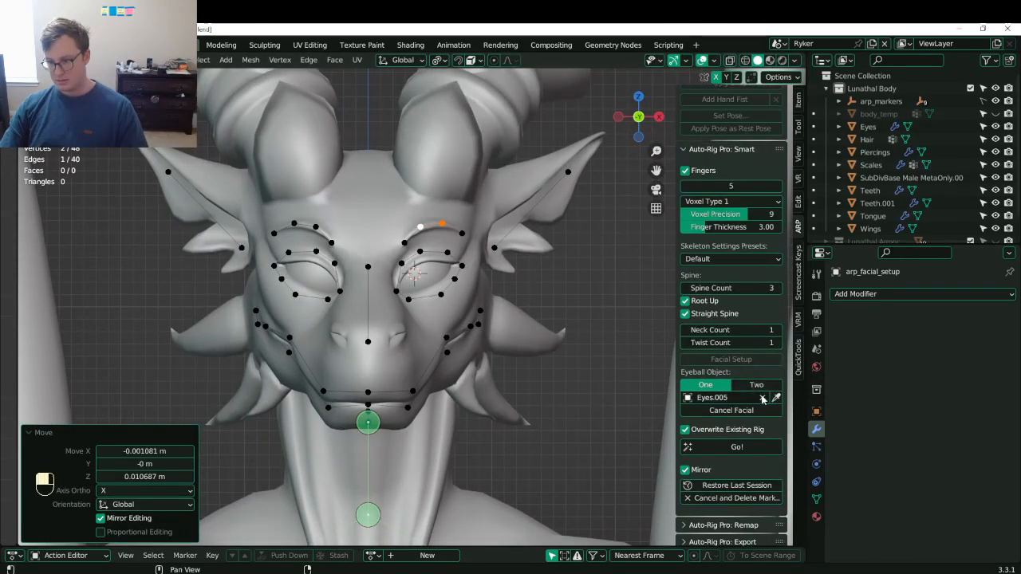
- Leave mesh editing of the facial markers and set the Smart rig's eyeball object to Eyes
left_click(762, 398)
left_click(720, 398)
type("e")
left_click(709, 417)
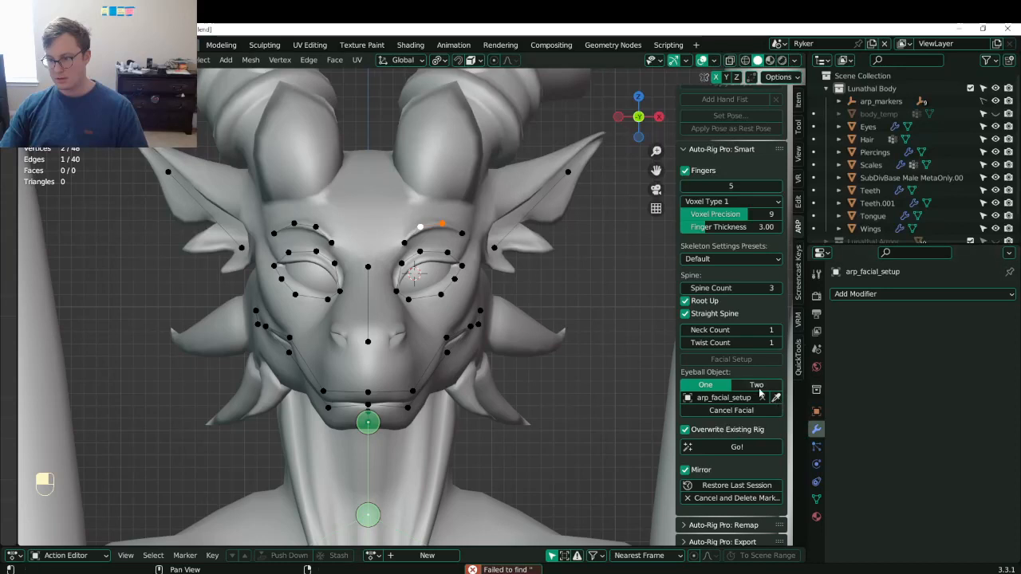
key("Tab")
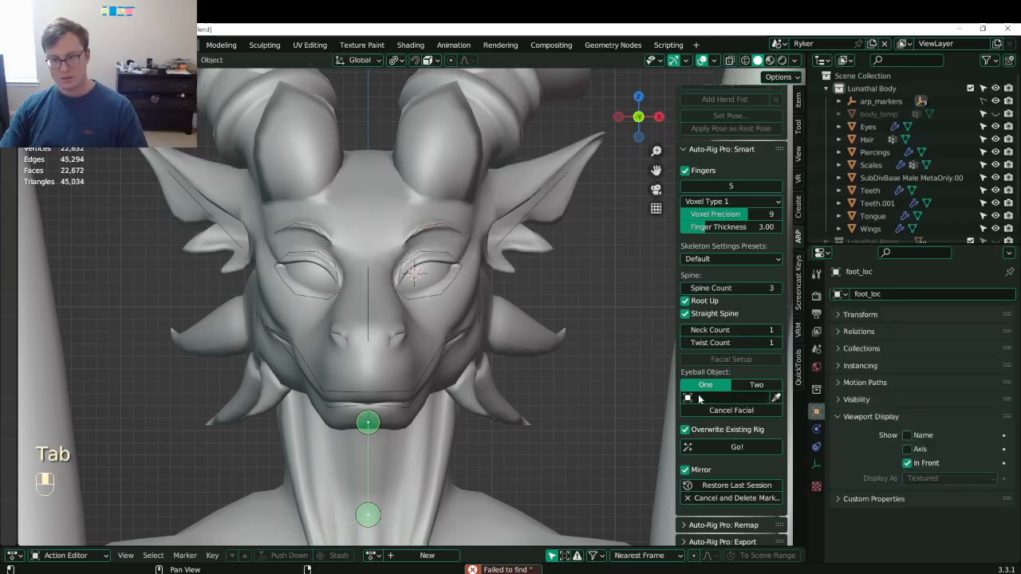
left_click(720, 398)
type("eye")
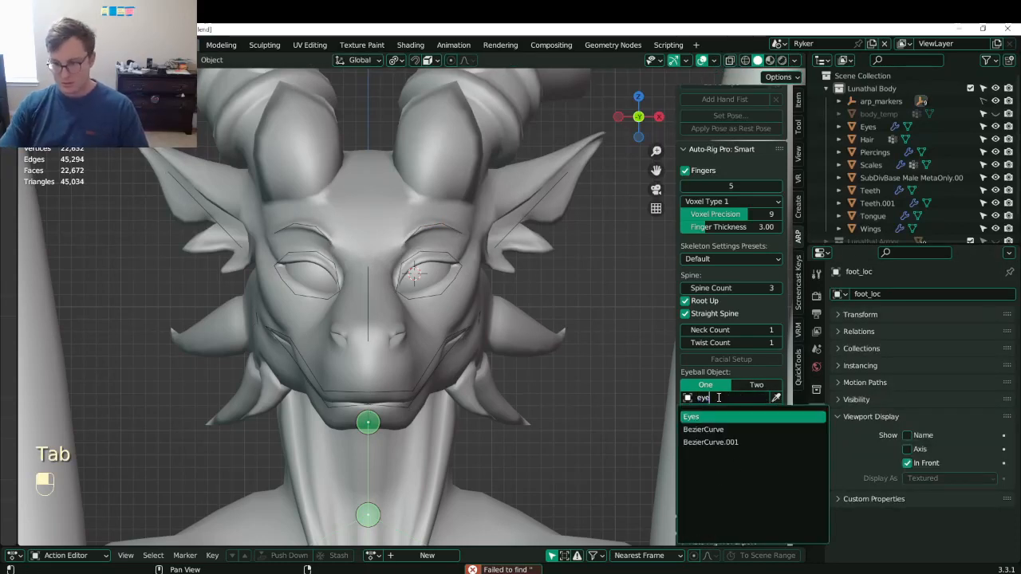
key("Return")
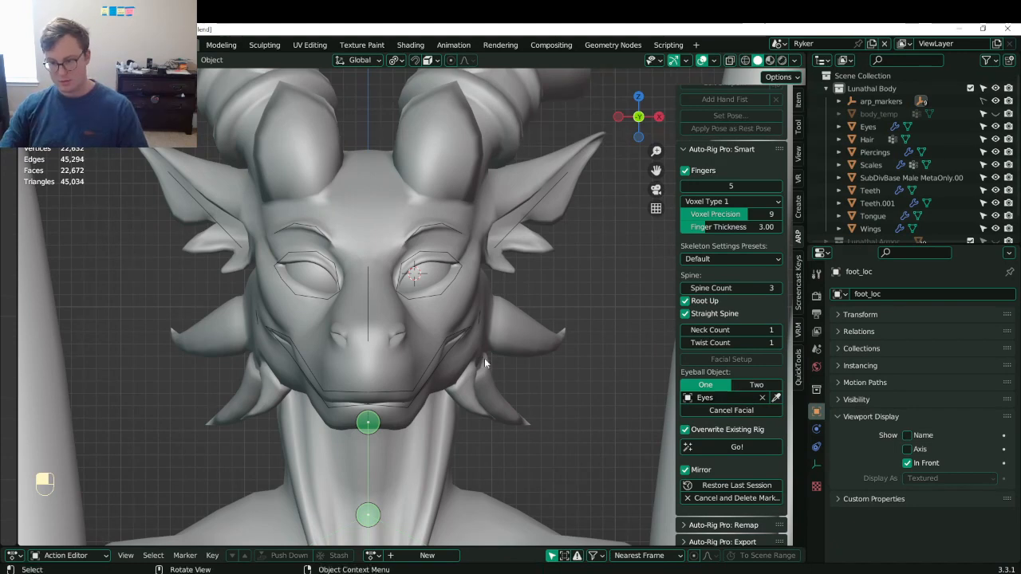
- Save the file and generate the Auto-Rig Pro skeleton from the placed markers
scroll(483, 356, "down", 6)
key("ctrl+s")
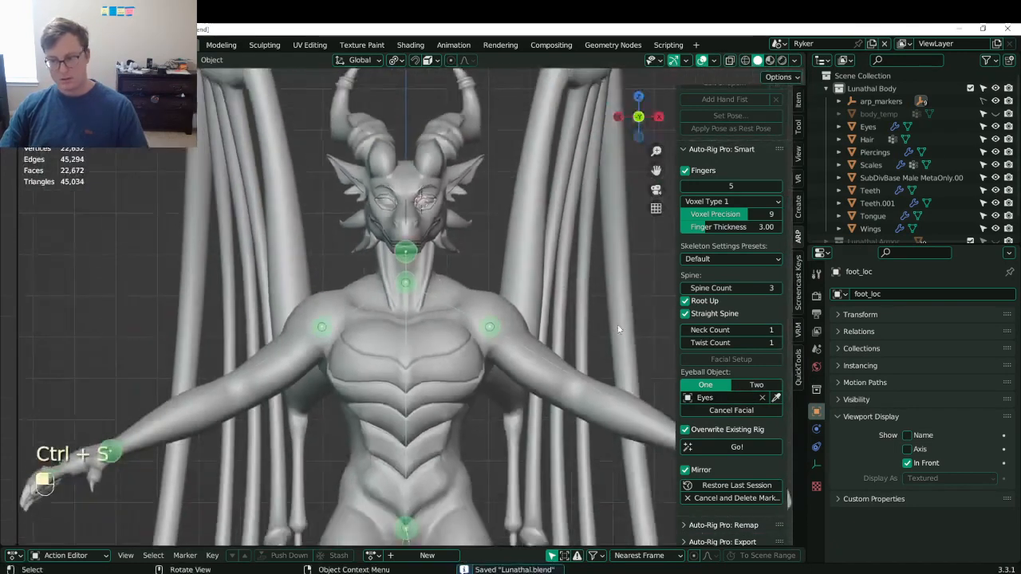
left_click(745, 450)
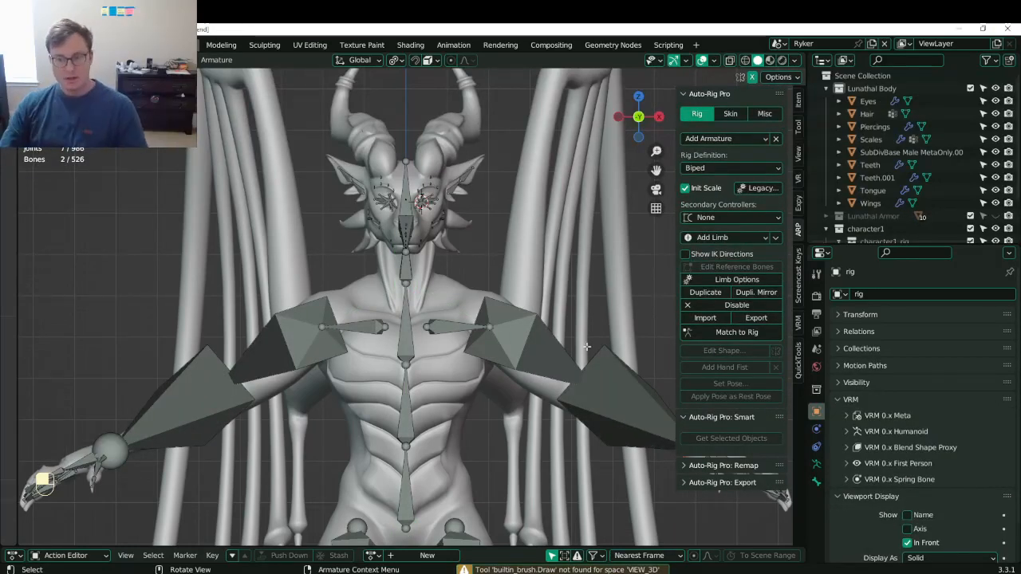
- Move the stray elbow joint about -0.68 m along Y so it sits inside the arm
scroll(553, 338, "down", 4)
mouse_move(553, 337)
middle_mouse_down()
mouse_move(483, 389)
mouse_move(553, 329)
middle_mouse_up()
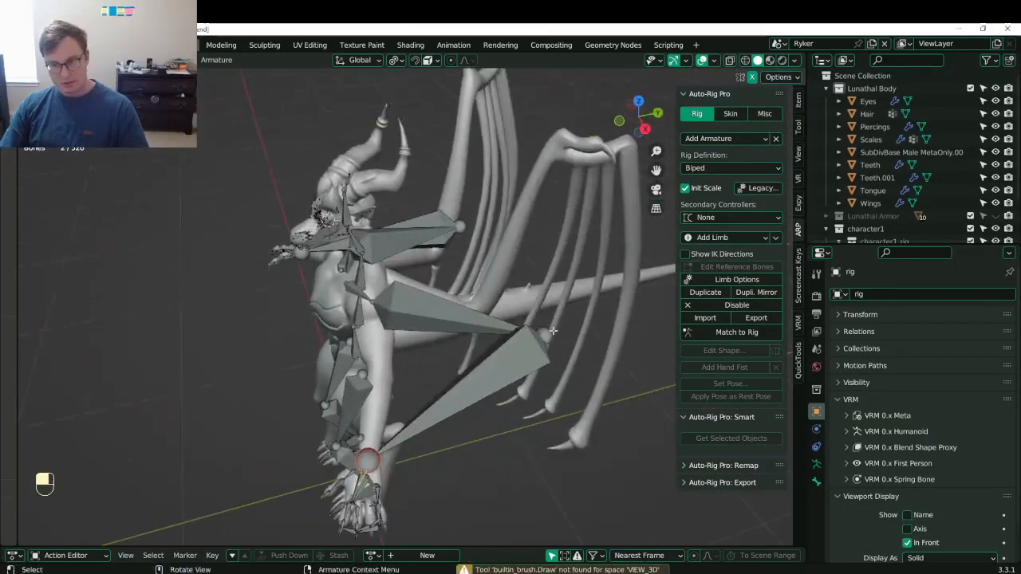
key("g")
left_click(393, 361)
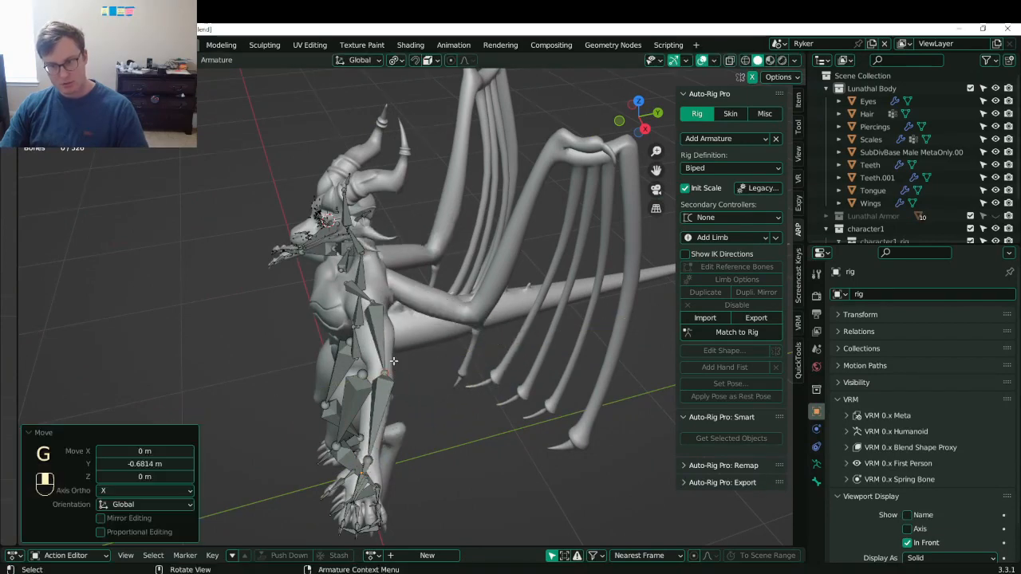
- Center the elbow joint in the arm, nudging it about -0.01 m in X and Y from above and -0.026 m in Z from the front
key("KP_7")
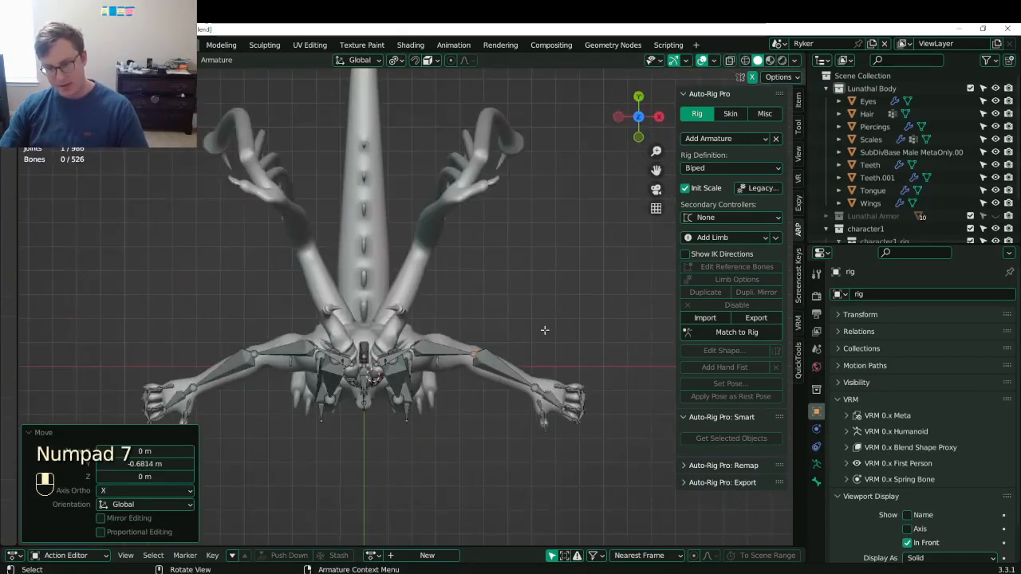
scroll(545, 329, "up", 8)
key("g")
left_click(475, 283)
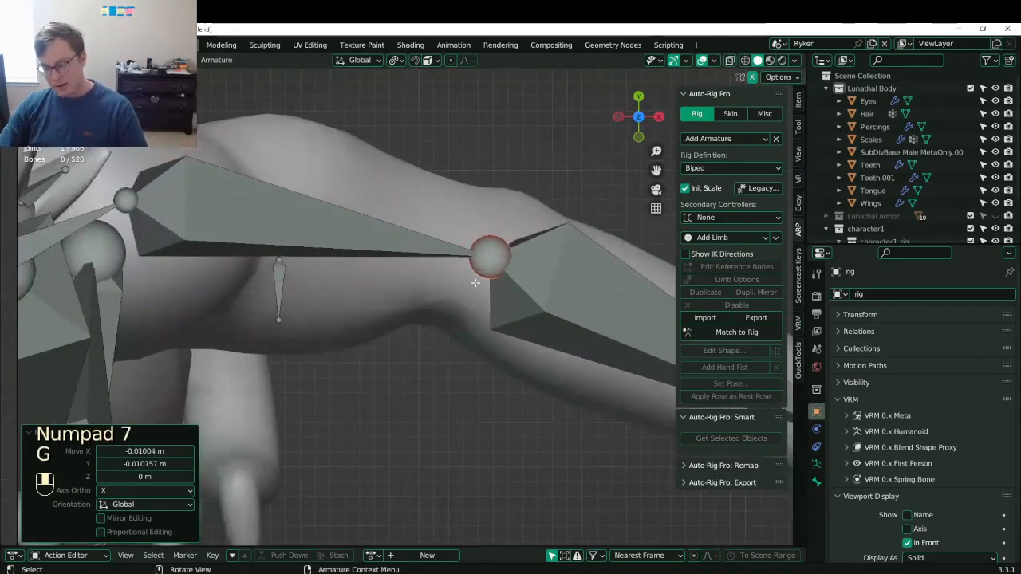
key("KP_1")
key("shift+z")
key("g")
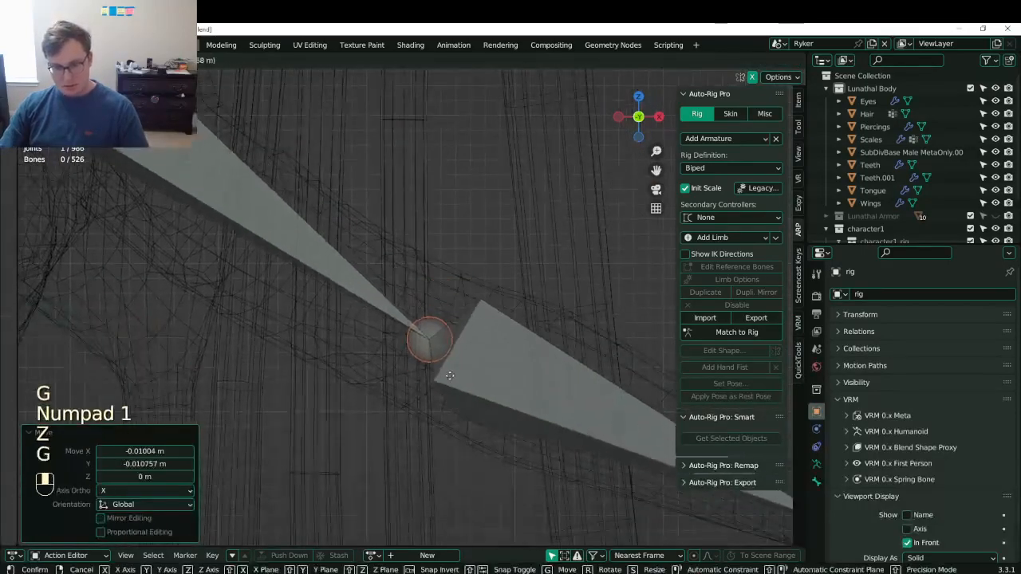
left_click(457, 365)
key("shift+z")
middle_click_drag(461, 360, 479, 417)
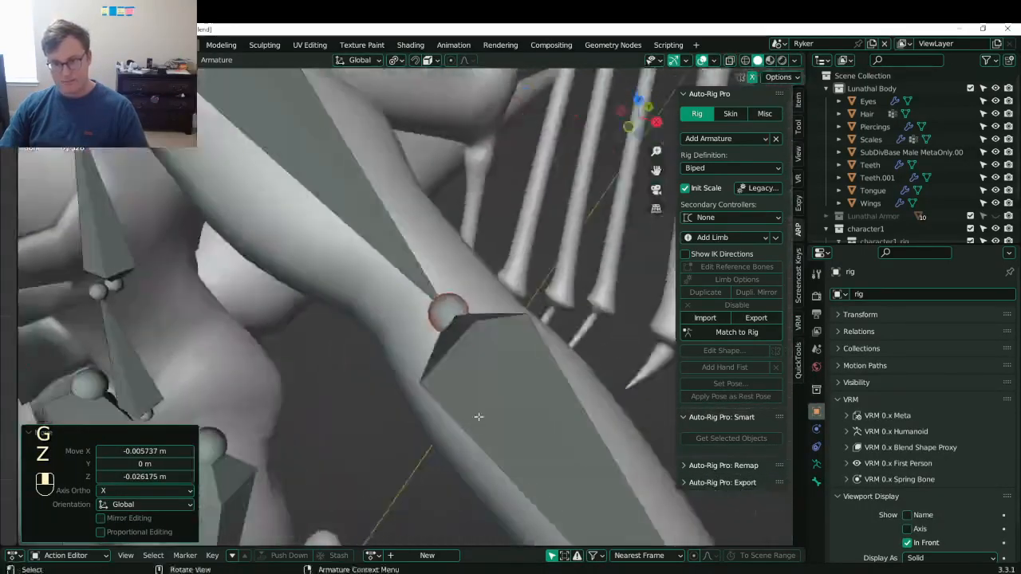
- Straighten the shoulder bone front to back by scaling it to 0 along Y
scroll(471, 407, "down", 5)
middle_click_drag(347, 338, 448, 420, "shift")
left_click(348, 247)
middle_click_drag(359, 266, 378, 351, "shift")
scroll(383, 352, "down", 1)
key("s")
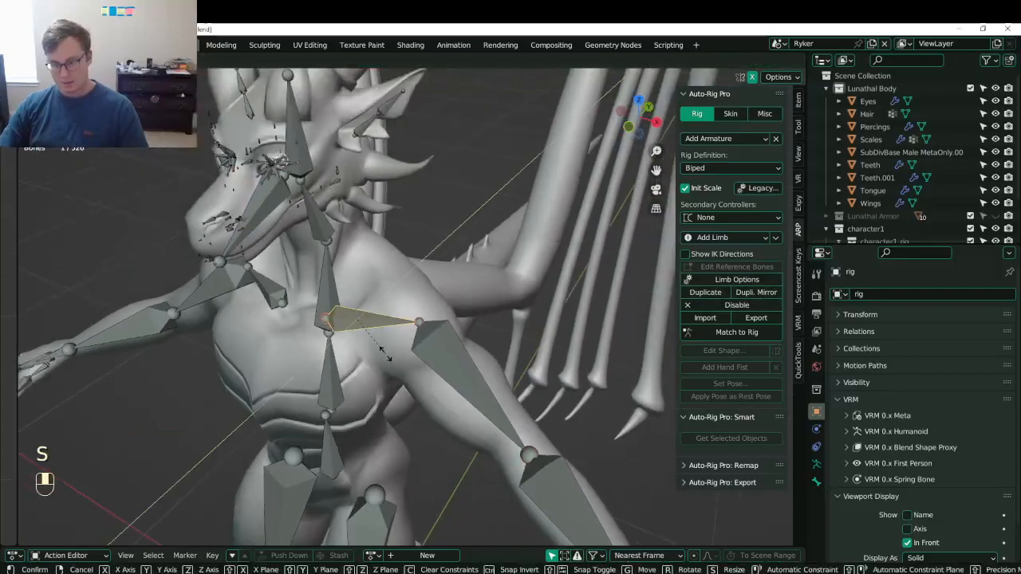
left_click(383, 355)
- Shift the shoulder bone along Y in the top view, finishing with a nudge of about 0.009 m
key("KP_7")
key("z")
left_click(380, 283)
key("g")
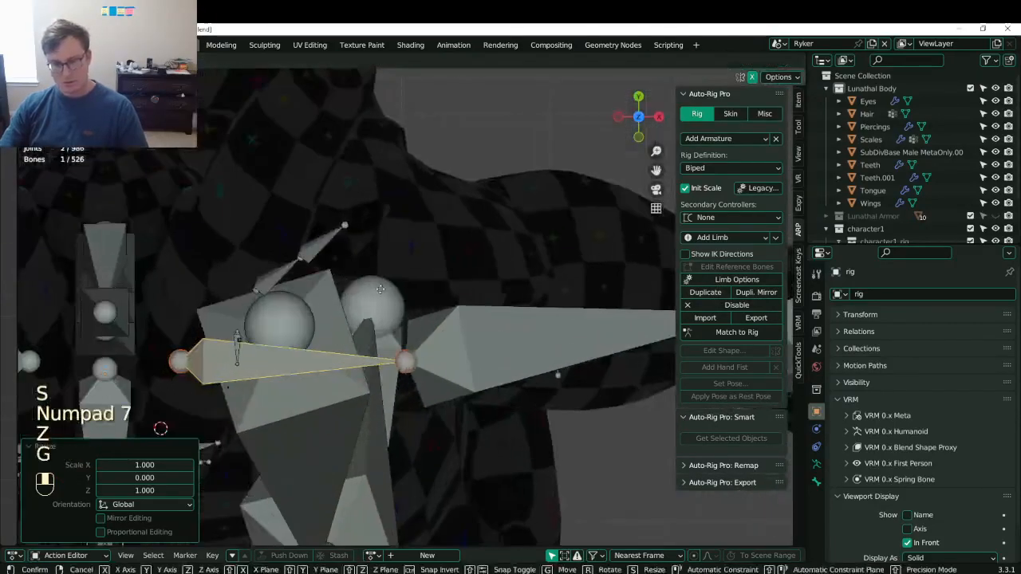
middle_click_drag(381, 289, 389, 263)
left_click(402, 231)
key("z")
key("g")
middle_click_drag(454, 278, 457, 269)
left_click(459, 267)
key("z")
scroll(497, 315, "down", 1)
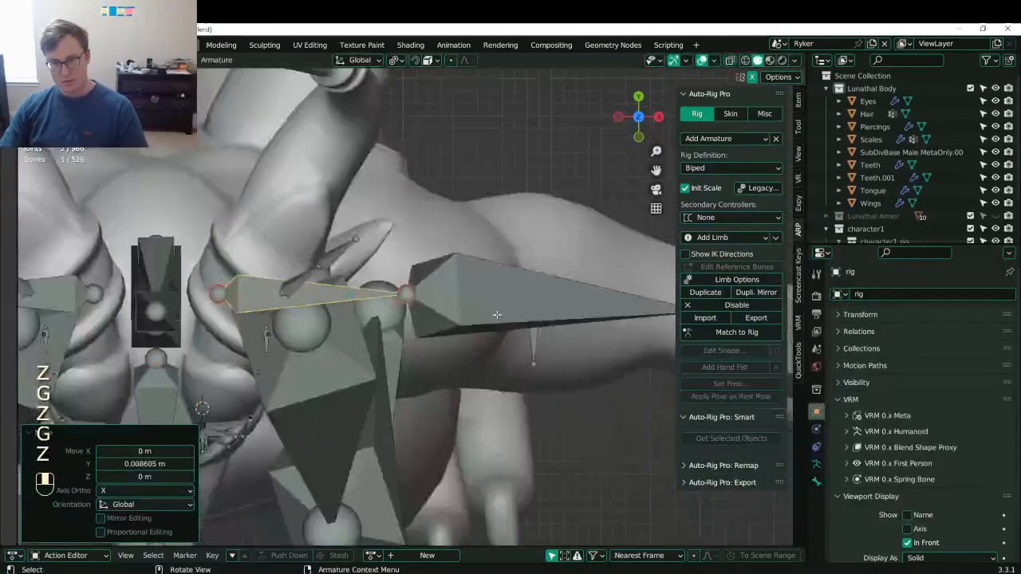
scroll(497, 315, "down", 2)
middle_click_drag(497, 315, 495, 245)
- Level the shoulder bone in the front view by scaling it to 0 along Z
key("KP_1")
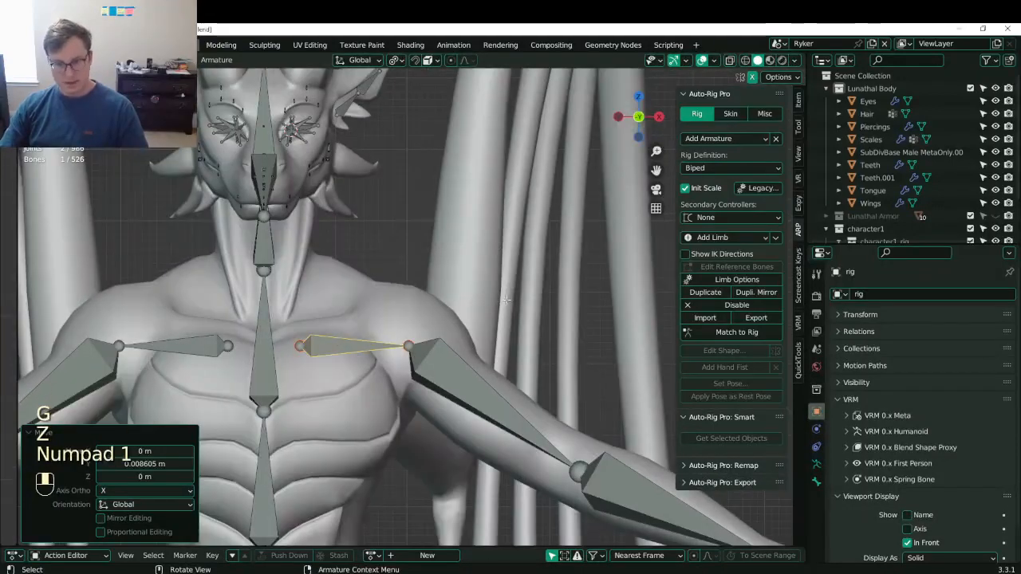
key("s")
key("z")
key("0")
key("Return")
- Select the shoulder bone's inner joint and save the file
middle_click_drag(311, 352, 370, 322, "shift")
scroll(369, 322, "up", 1)
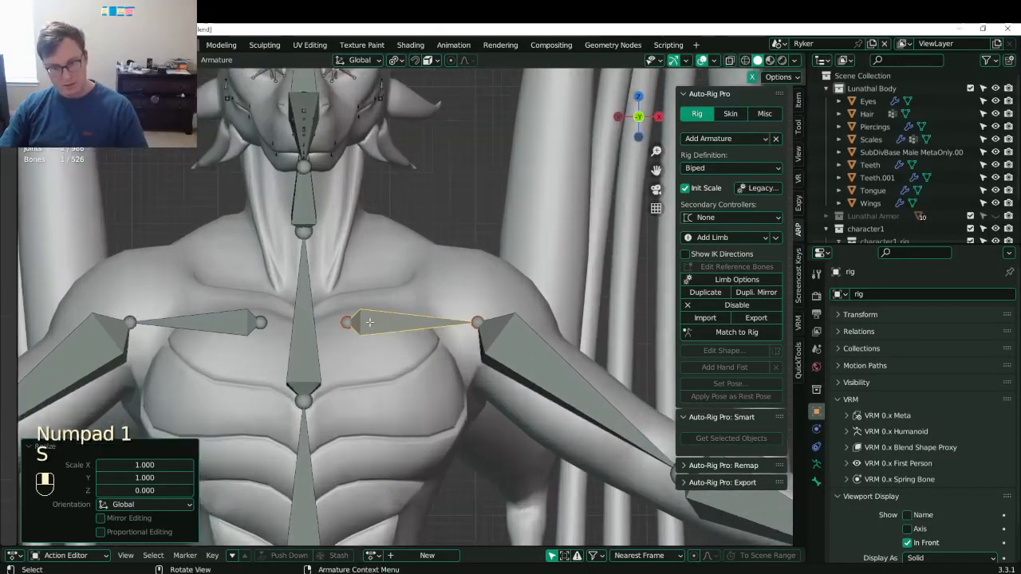
key("g")
left_click(363, 319)
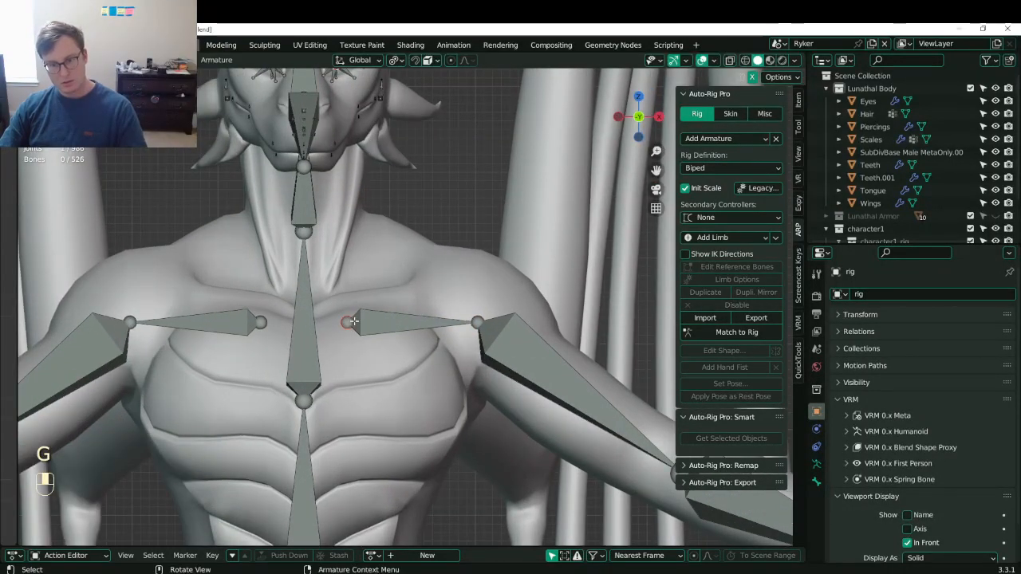
scroll(363, 319, "down", 3)
scroll(409, 288, "up", 2)
key("ctrl+s")
mouse_move(408, 288)
middle_mouse_down("shift")
mouse_move(425, 303)
mouse_move(391, 295)
middle_mouse_up("shift")
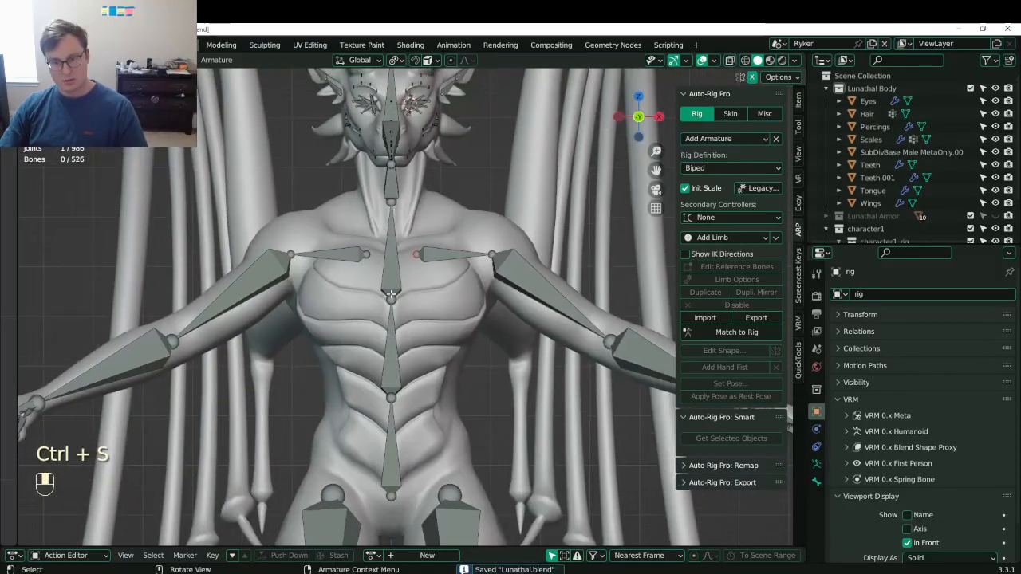
- Check the limb options of the spine through its middle bone without changing them
left_click(393, 347)
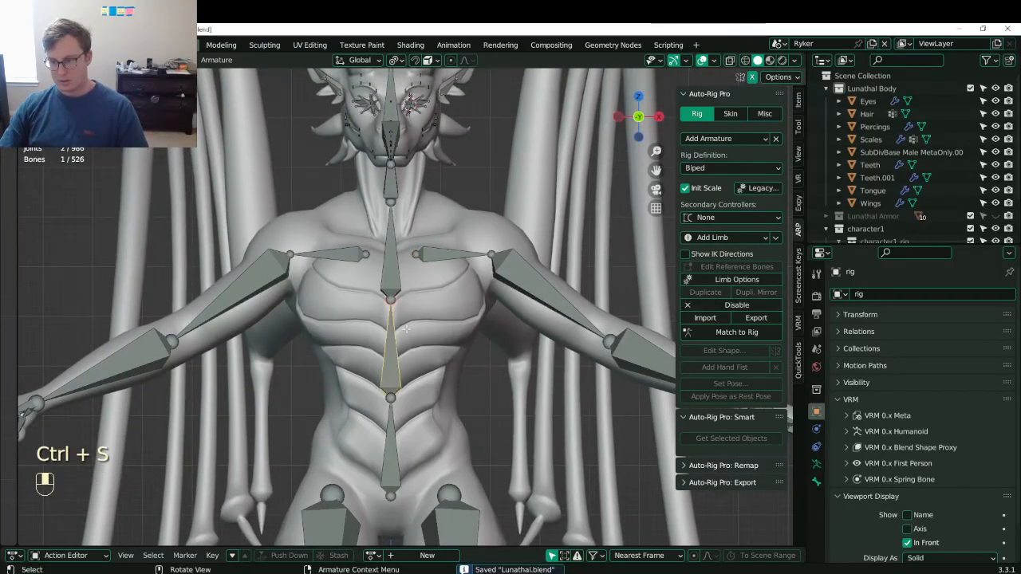
left_click(725, 280)
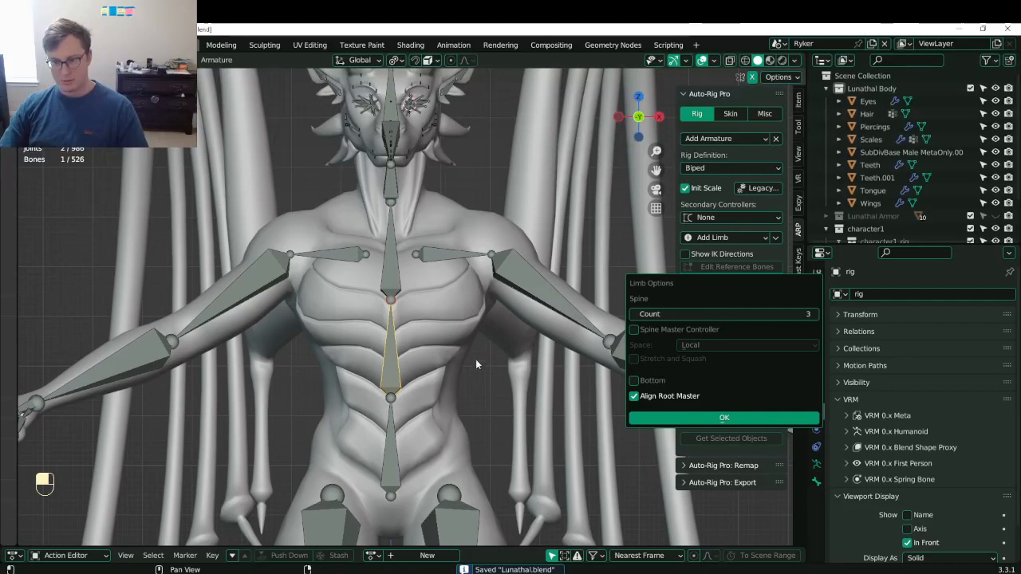
middle_click_drag(477, 361, 436, 183, "shift")
- Examine from the side how the lower leg and foot bones sit against the mesh and the ground line
key("KP_3")
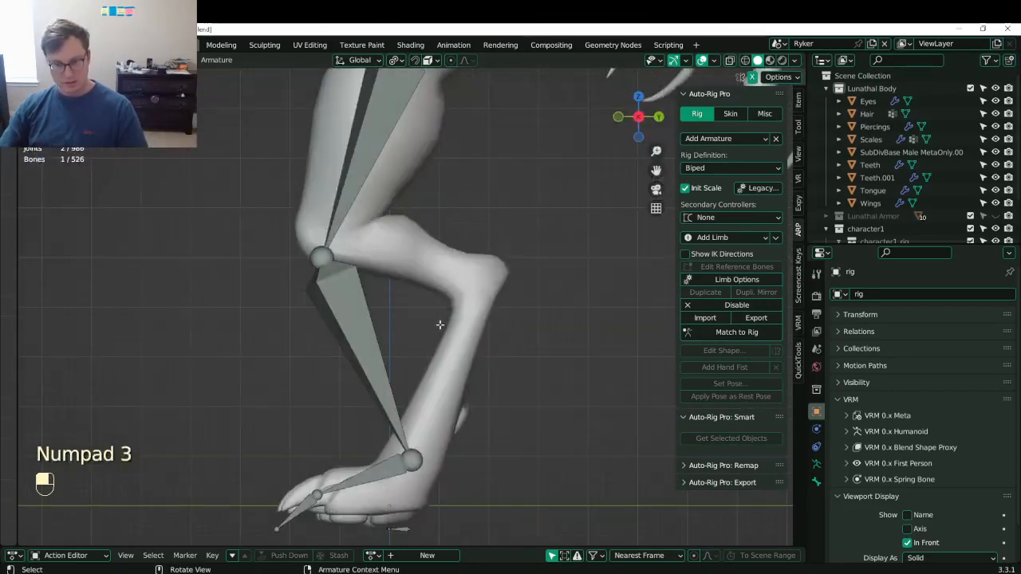
middle_click_drag(440, 325, 475, 210, "shift")
scroll(275, 485, "up", 4)
left_click(270, 498)
scroll(316, 451, "down", 4)
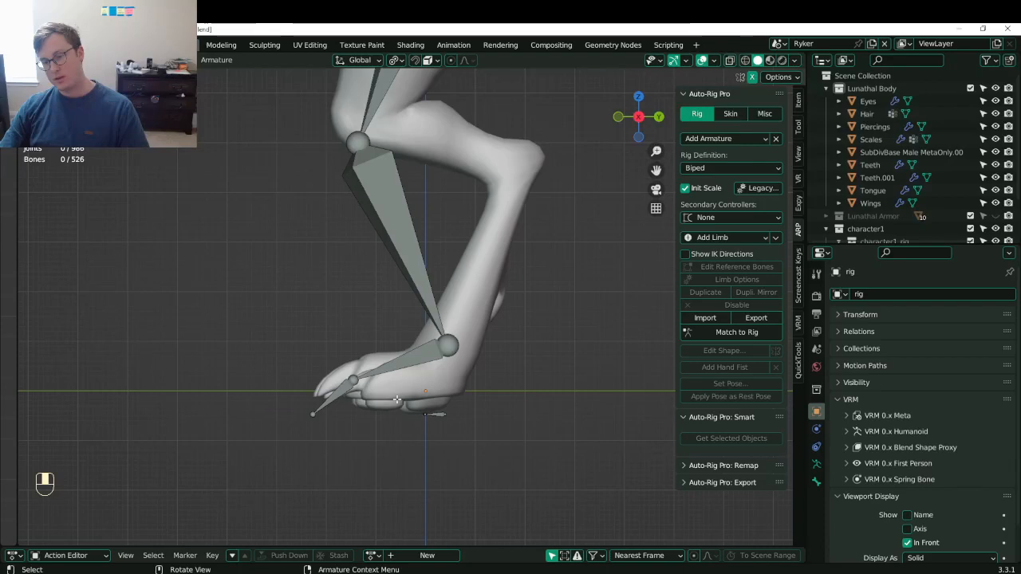
scroll(397, 400, "down", 3)
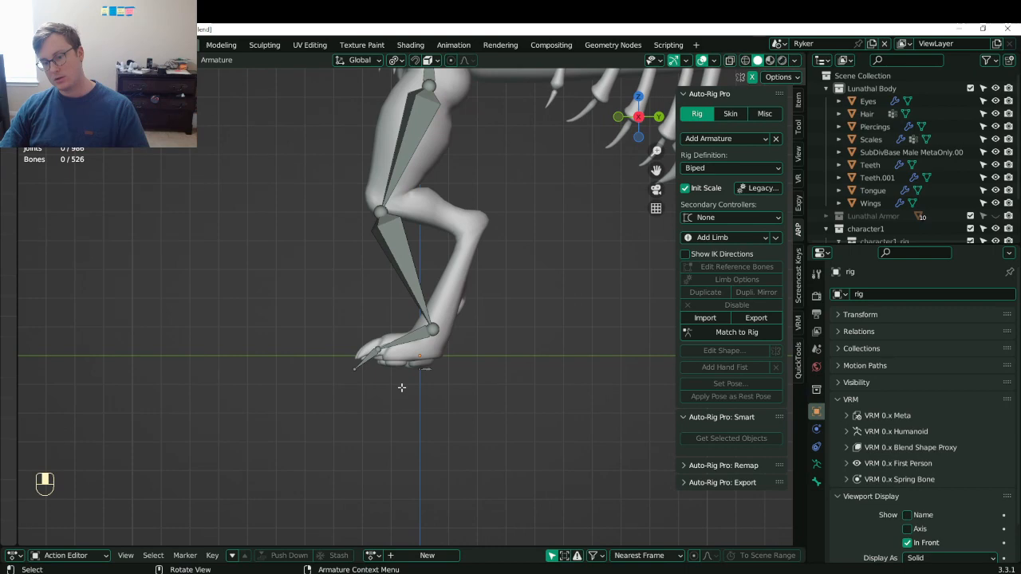
- Raise the body mesh's entire geometry 0.030549 m along Z in the side view
middle_click_drag(407, 363, 450, 418)
key("Tab")
left_click(460, 356)
scroll(463, 352, "down", 3)
scroll(434, 382, "down", 3)
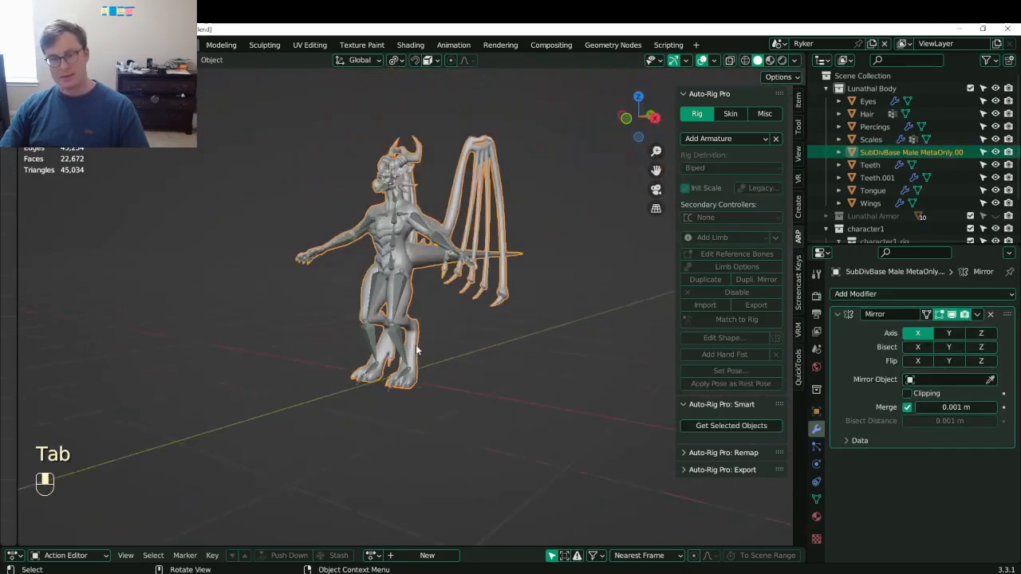
middle_click_drag(417, 347, 476, 346)
key("Tab")
key("a")
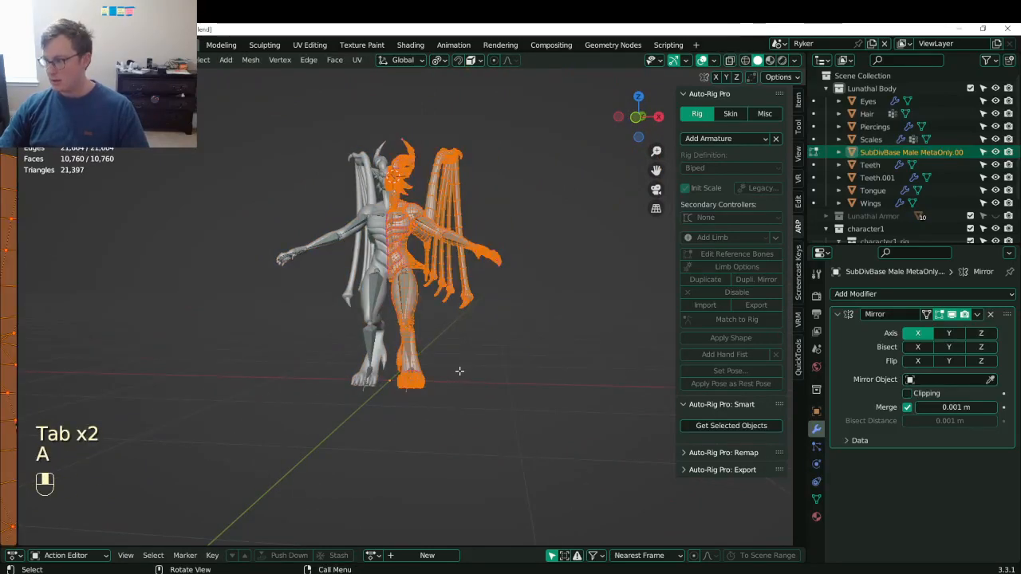
key("KP_3")
scroll(467, 369, "up", 5)
middle_click_drag(468, 369, 431, 315, "shift")
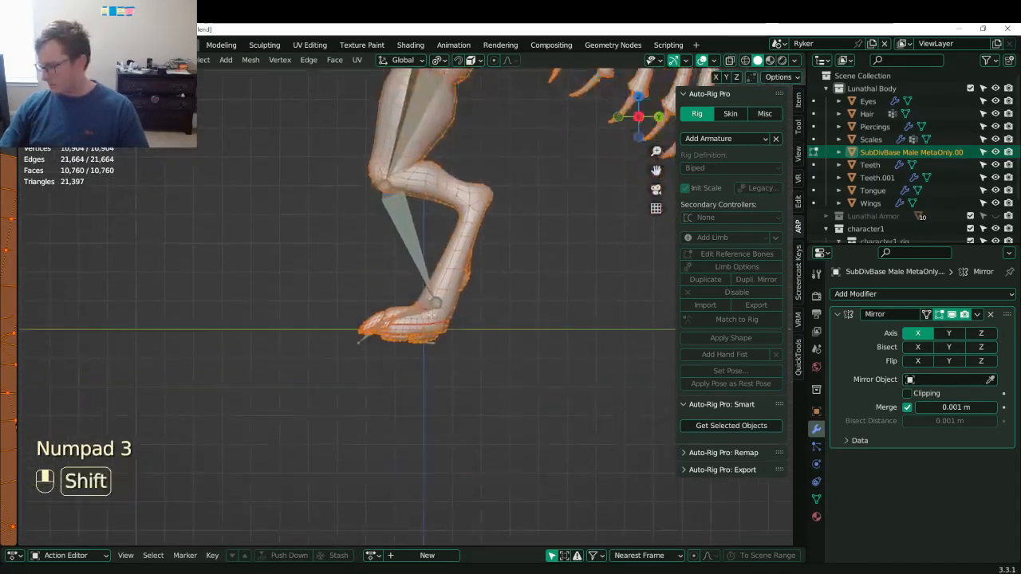
scroll(431, 315, "up", 5)
key("g")
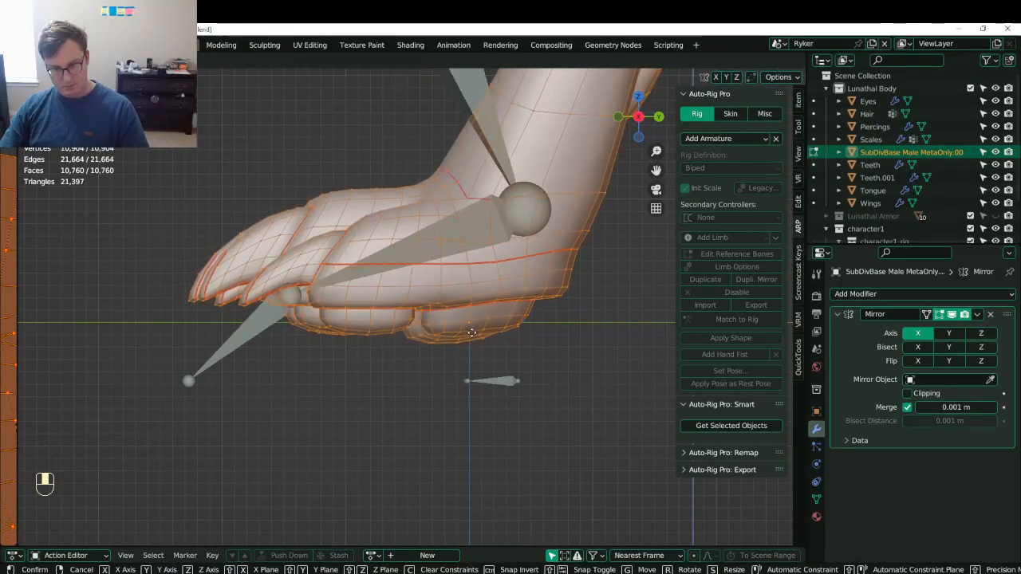
left_click(474, 332)
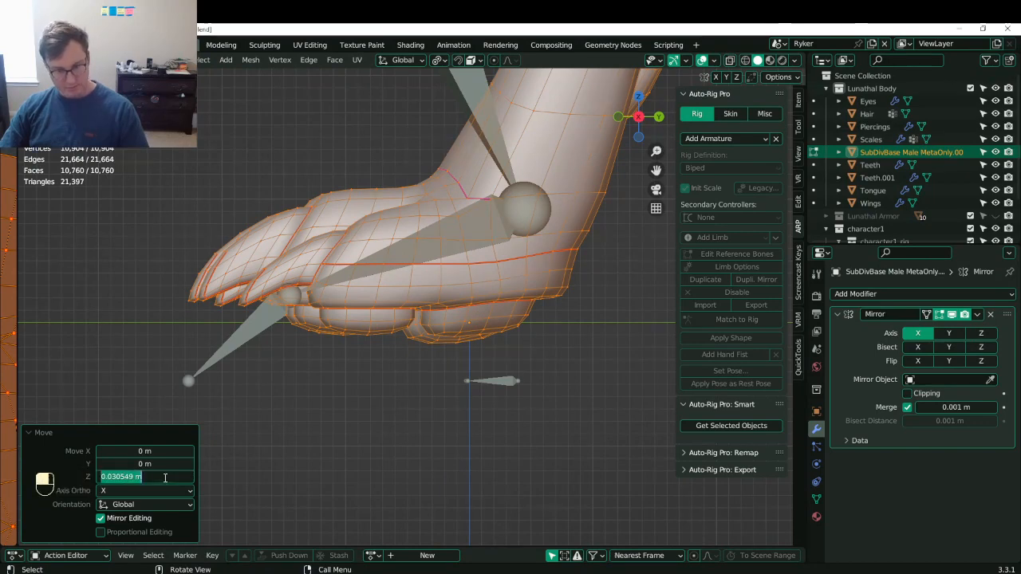
- Raise all the rig's reference bones along Z by 0.030549 m to match the body mesh
scroll(335, 332, "down", 4)
key("Tab")
left_click(426, 196)
scroll(422, 209, "down", 6)
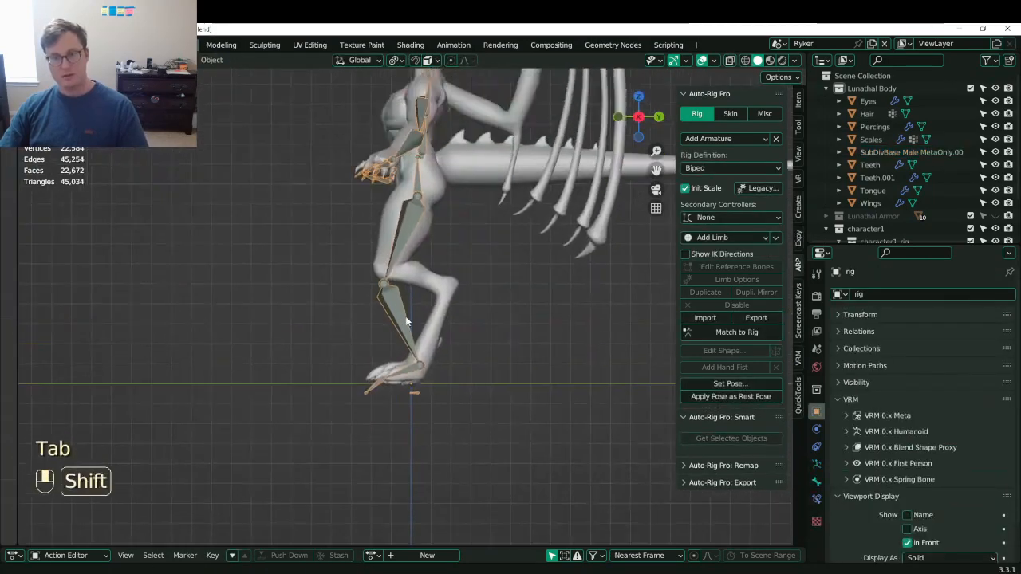
key("a")
key("g")
left_click(408, 338)
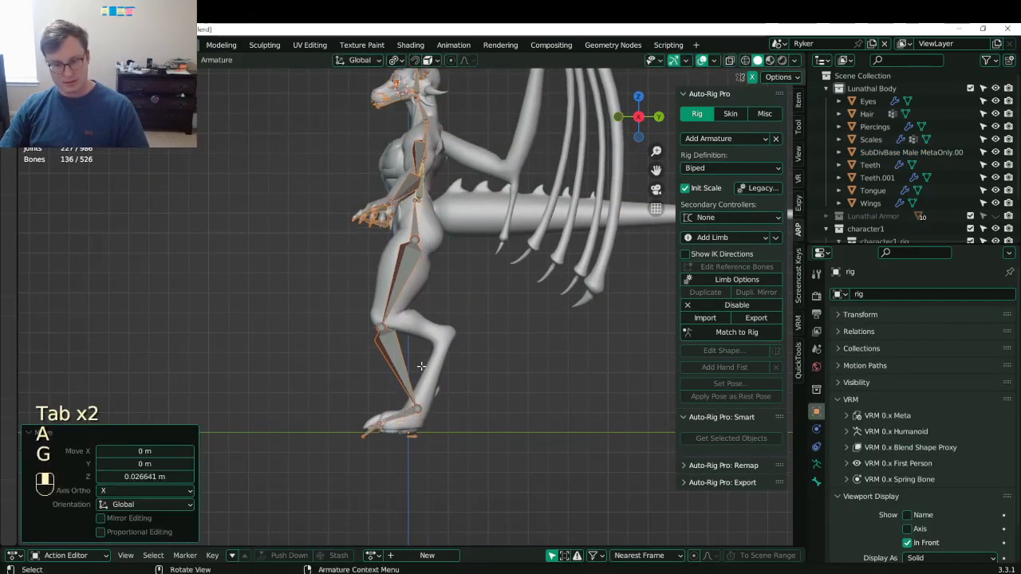
left_click(134, 477)
type("0.030549 m")
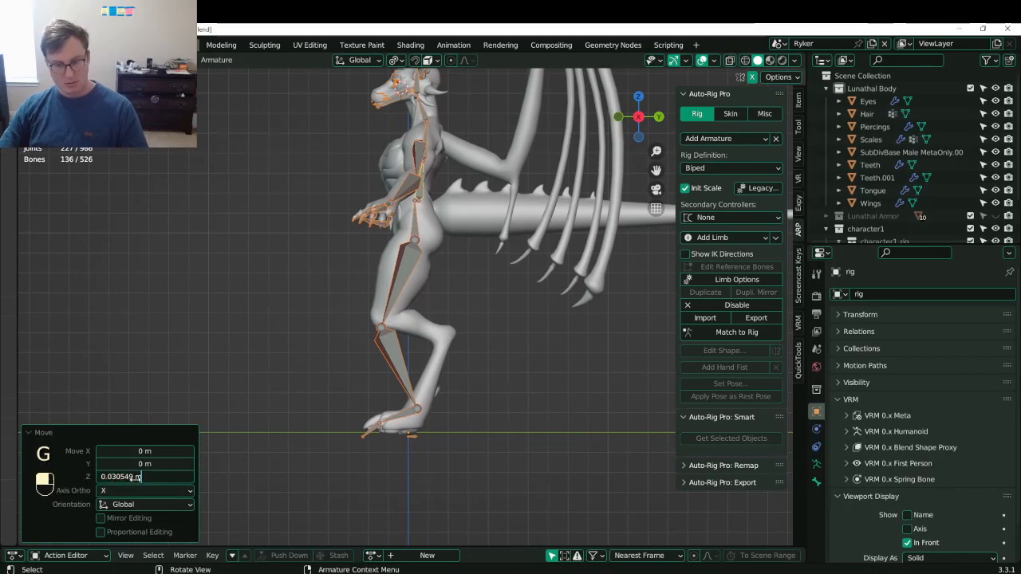
key("Return")
- Examine the foot and heel bones against the raised foot mesh and the ground line
middle_click_drag(375, 403, 433, 232)
scroll(401, 424, "up", 4)
scroll(411, 440, "down", 3)
scroll(406, 427, "up", 5)
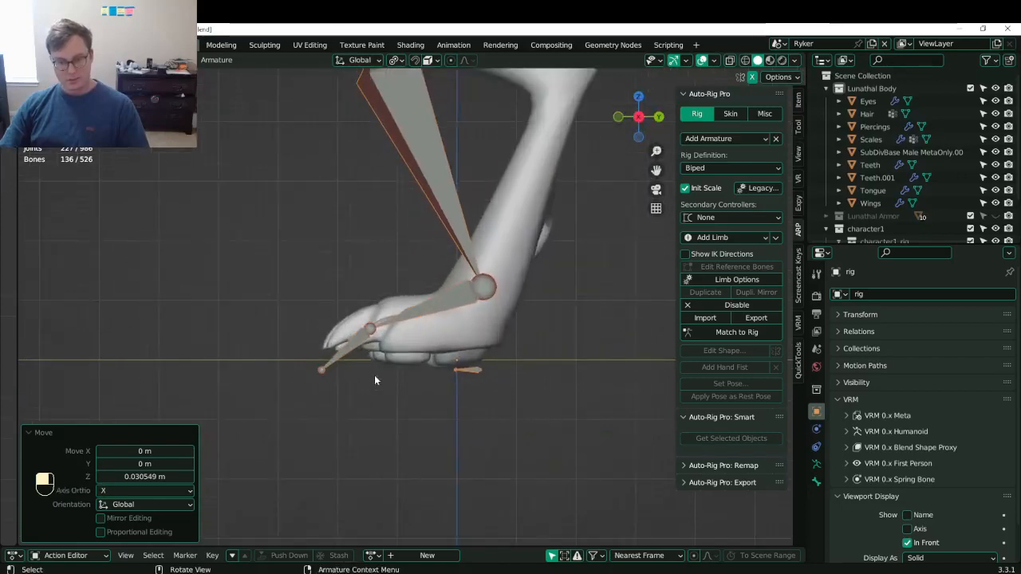
middle_click_drag(492, 390, 460, 385, "shift")
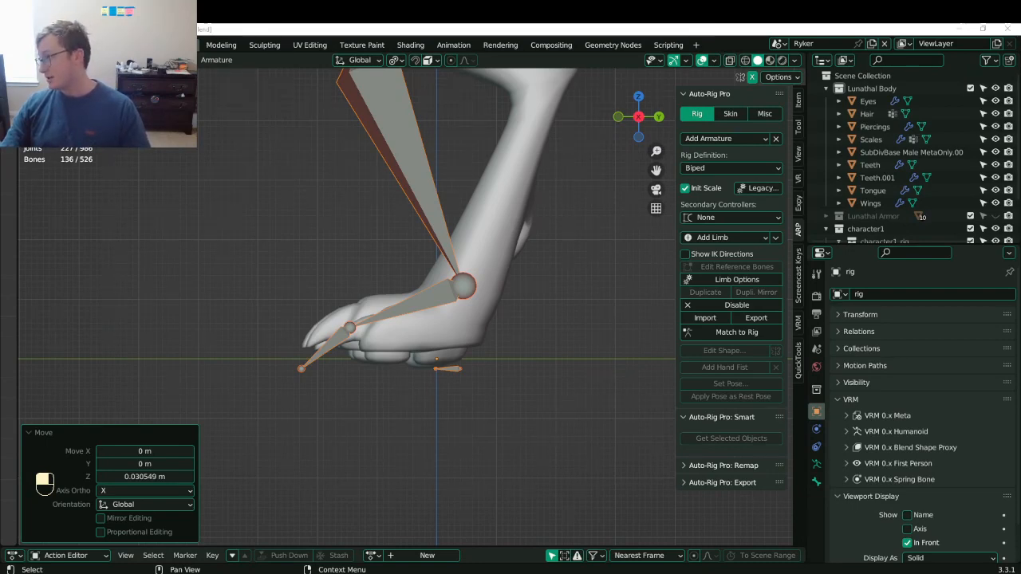
middle_click_drag(444, 351, 338, 363)
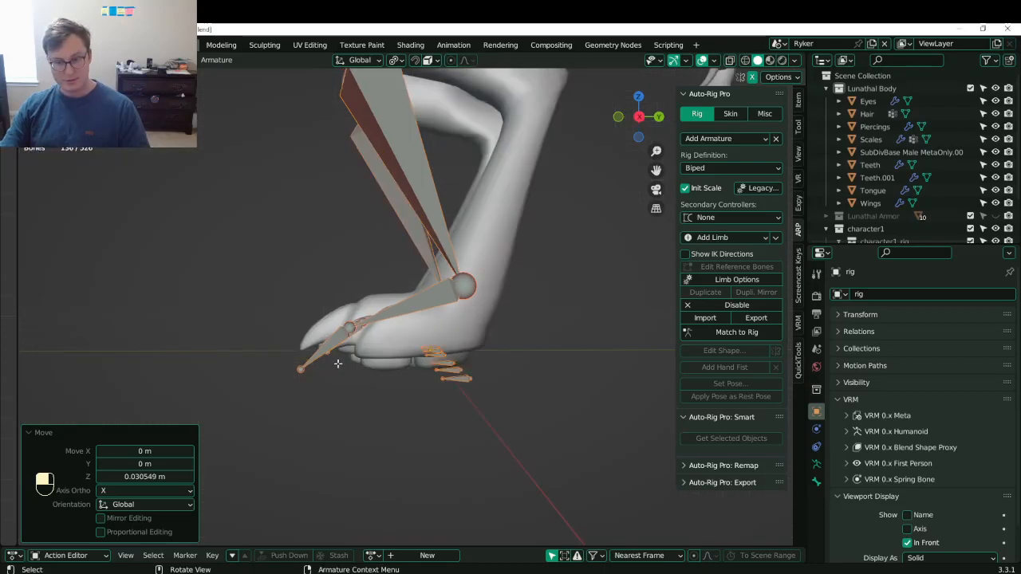
- Flatten the toe reference bone horizontally in the side view by scaling it to 0 along Z
key("KP_3")
key("Tab")
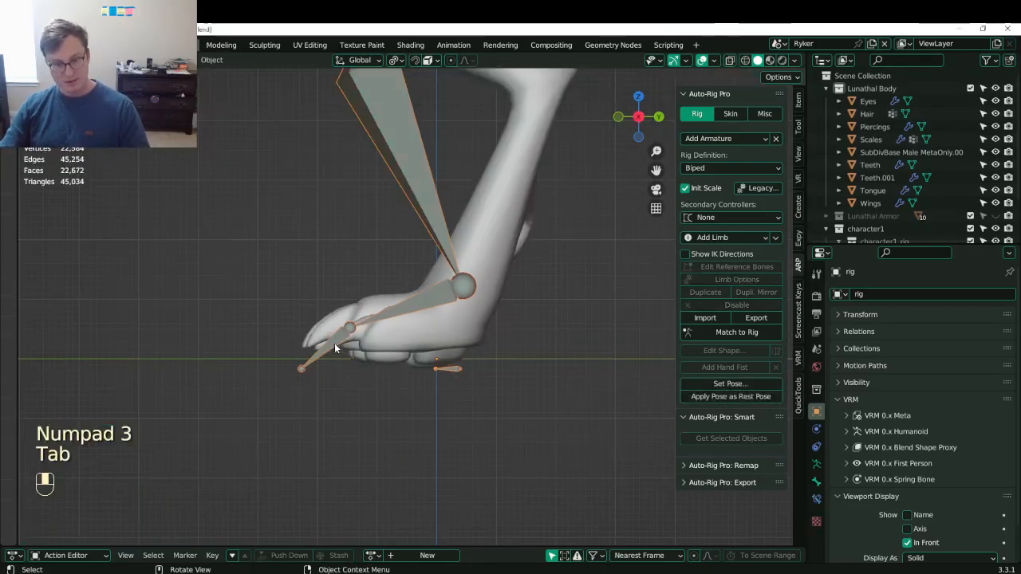
key("Tab")
left_click(335, 344)
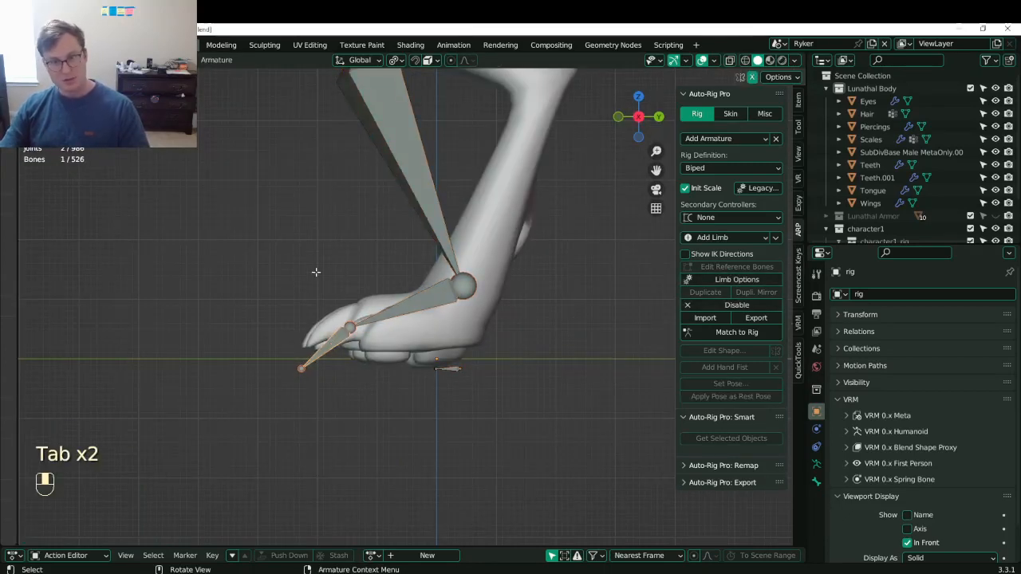
key("s")
key("z")
key("0")
key("Return")
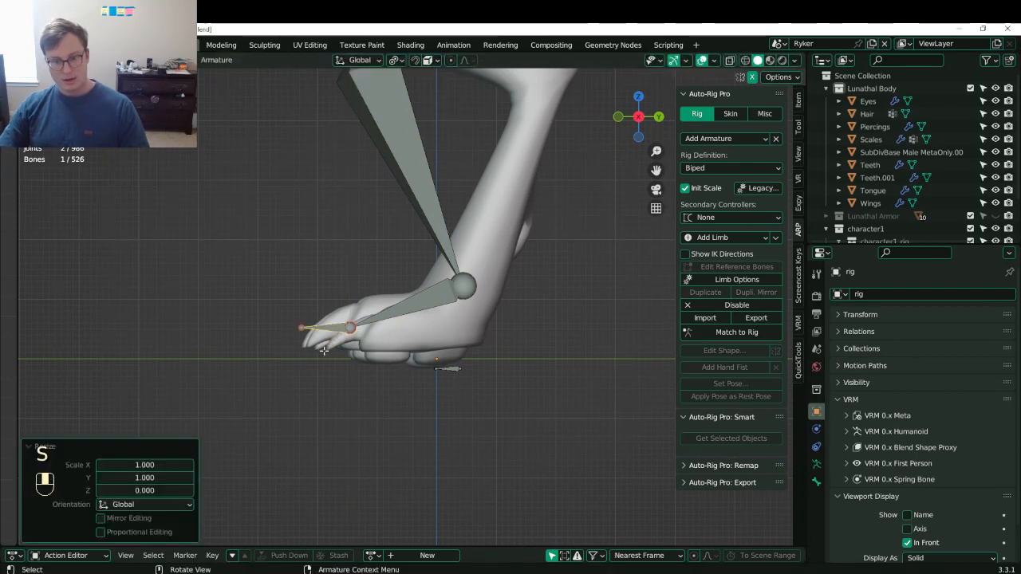
- Set the transform pivot point to Bounding Box Center and move the toe bone -0.038724 m along Z
left_click(395, 61)
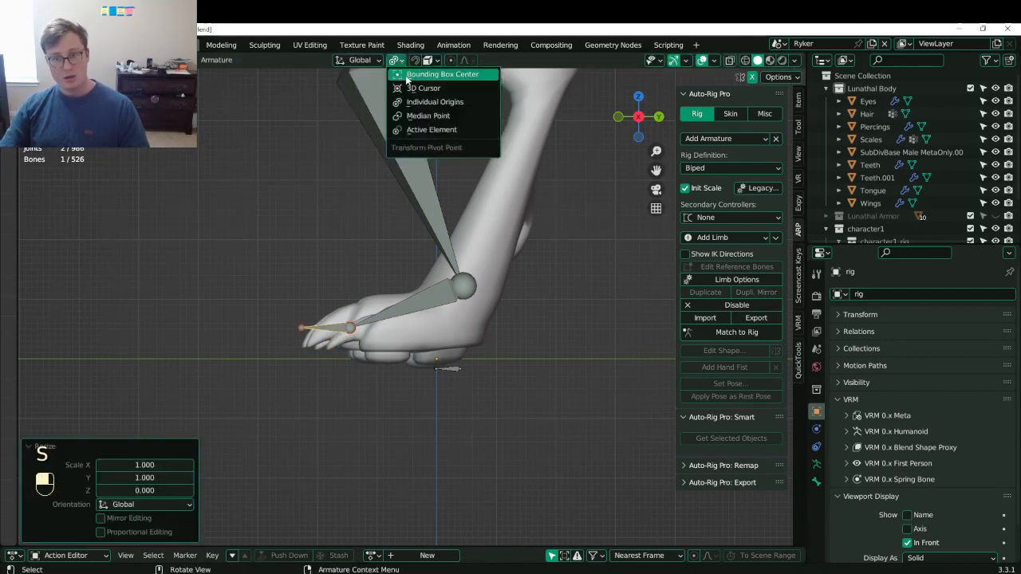
left_click(431, 73)
scroll(369, 319, "up", 4)
key("g")
left_click(387, 363)
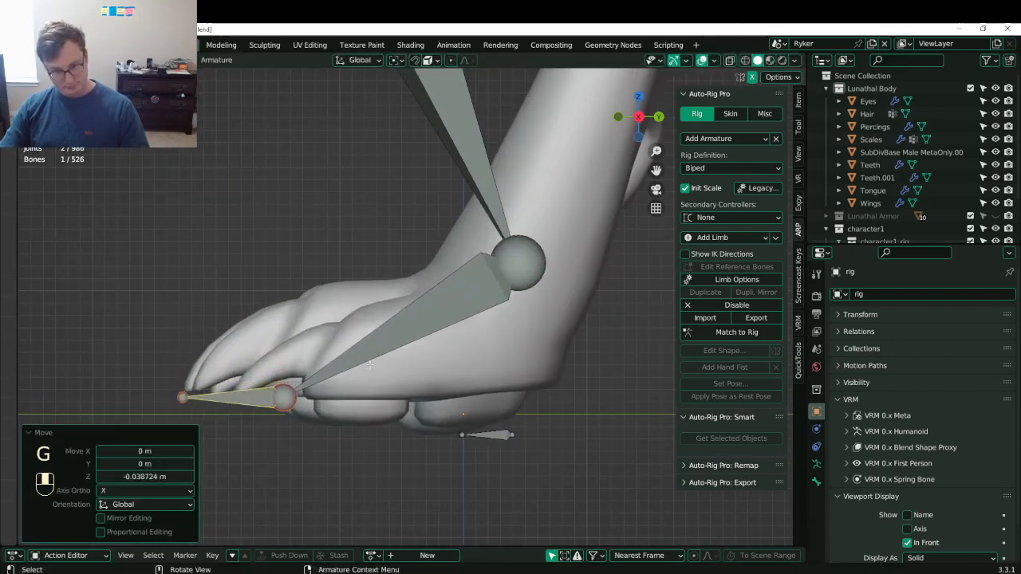
- Lengthen the toe bone by scaling it up, and move it 0.040445 m along Y and -0.006024 m along Z
key("s")
left_click(397, 361)
key("g")
left_click(439, 369)
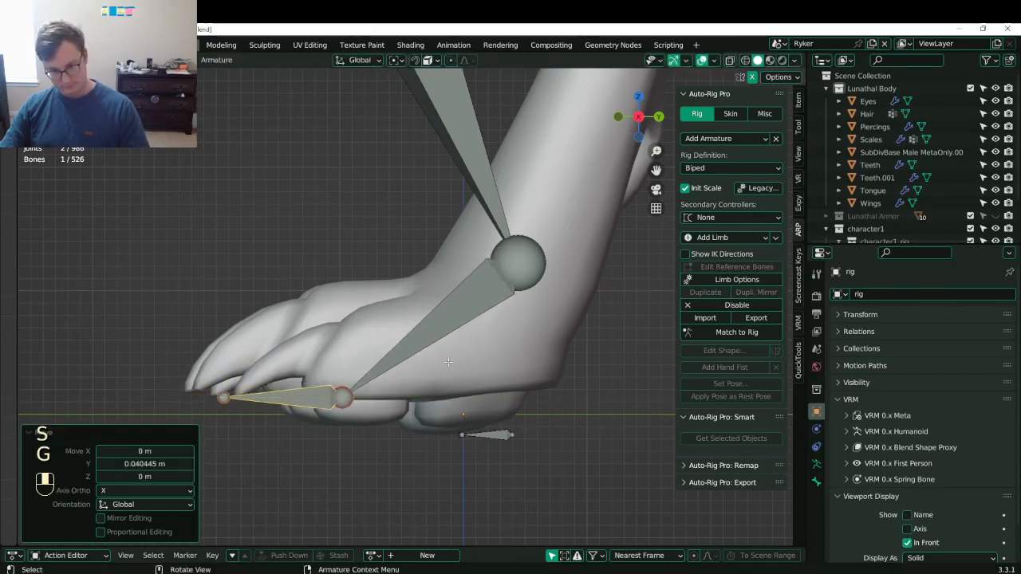
key("g")
left_click(441, 378)
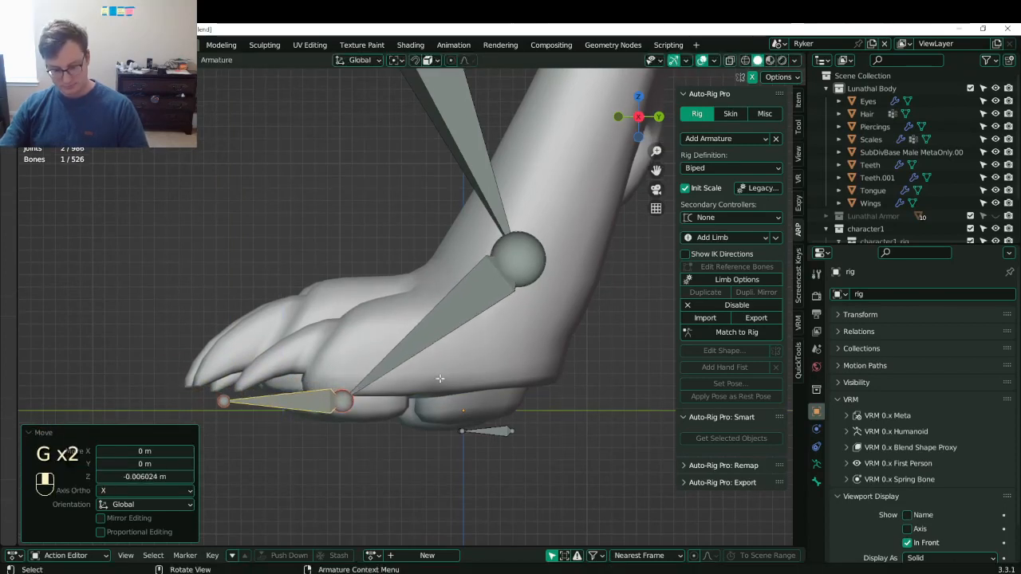
- Try to flatten the toe bone onto the ground by scaling it to 0 along Z about the 3D cursor
key("period")
key("6")
key("s")
key("z")
key("0")
key("Return")
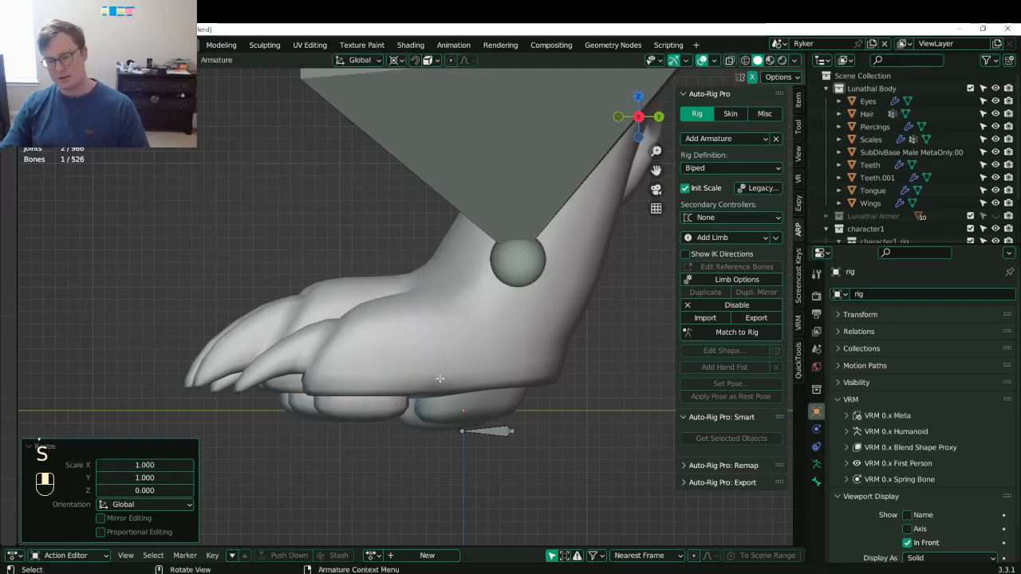
key("ctrl+z")
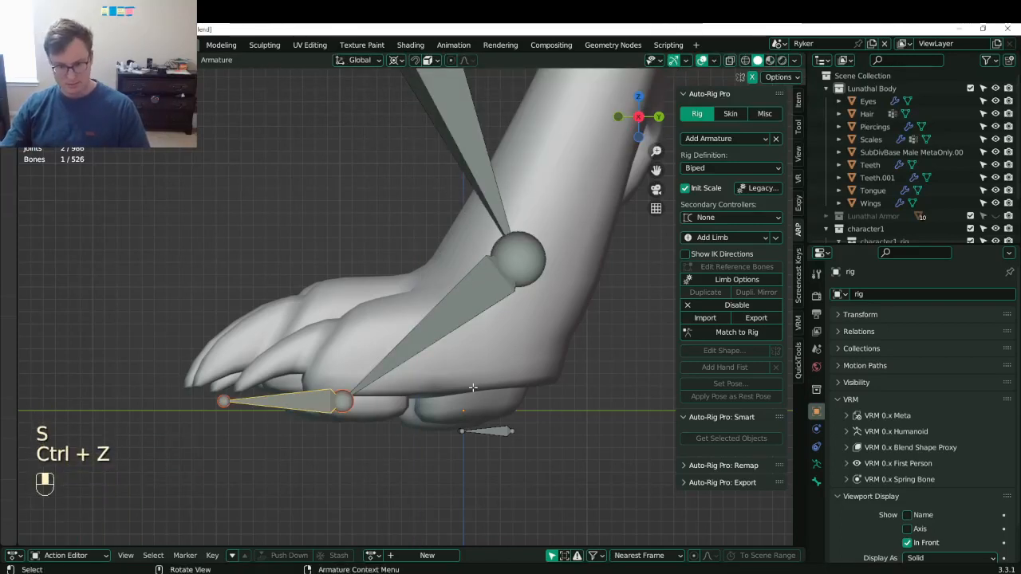
- Set the Z coordinate of the toe bone's head to 0 m
left_click(798, 102)
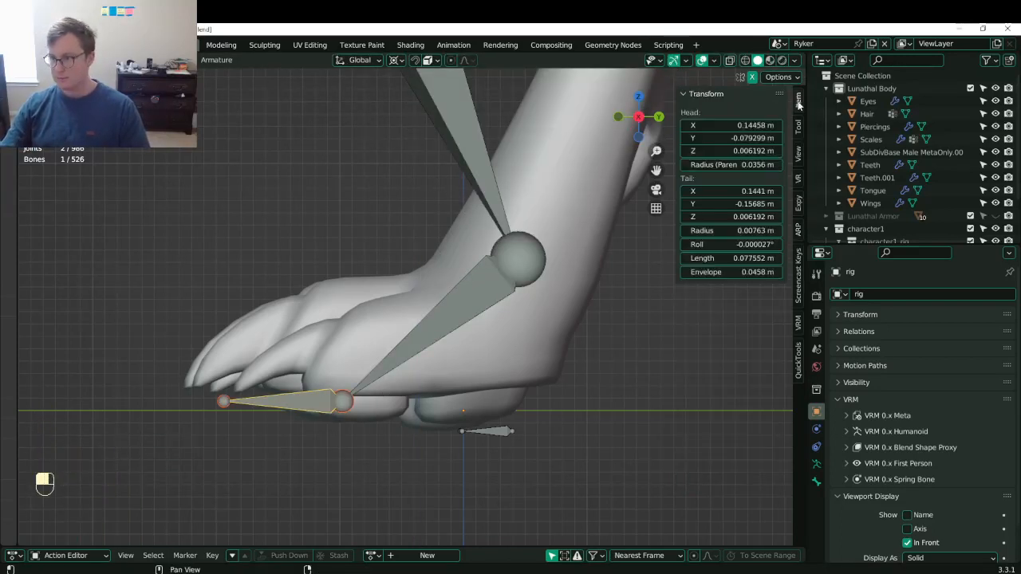
left_click(728, 151)
type("0")
key("Return")
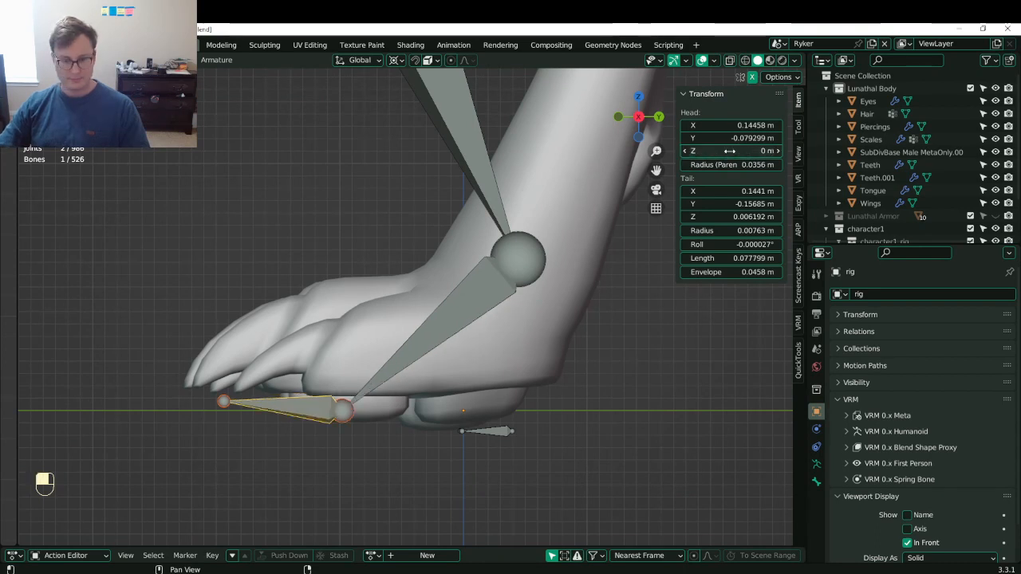
key("ctrl+z")
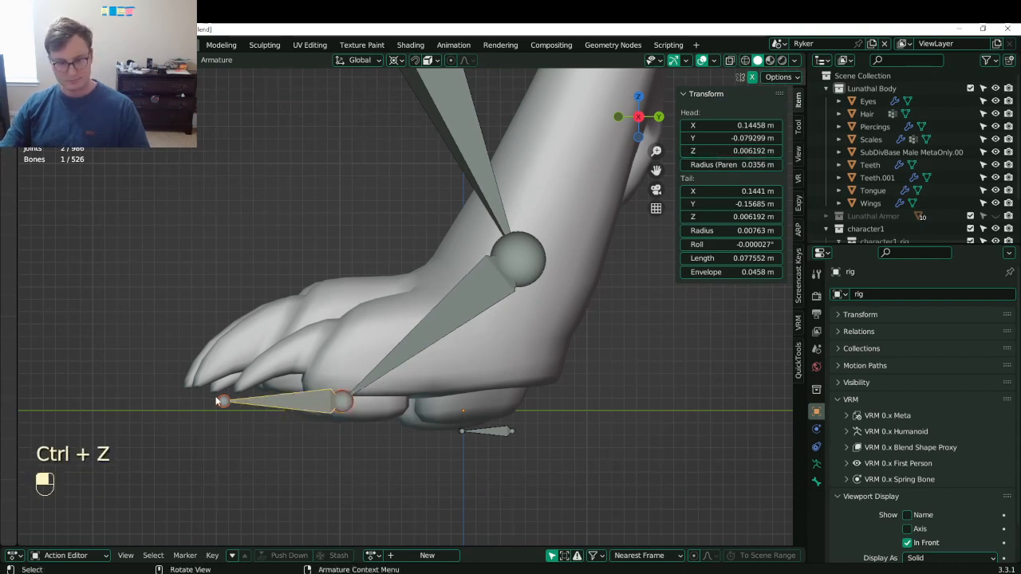
left_click(728, 151)
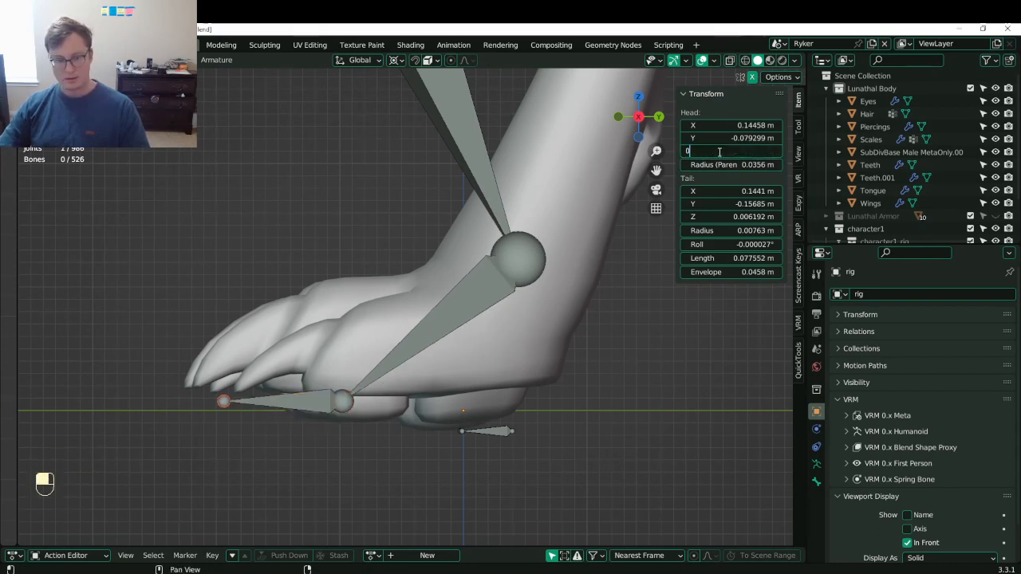
type("0")
key("Return")
- Try to set the foot bone's head Z coordinate to 0 m with the ball joint selected
left_click(349, 416)
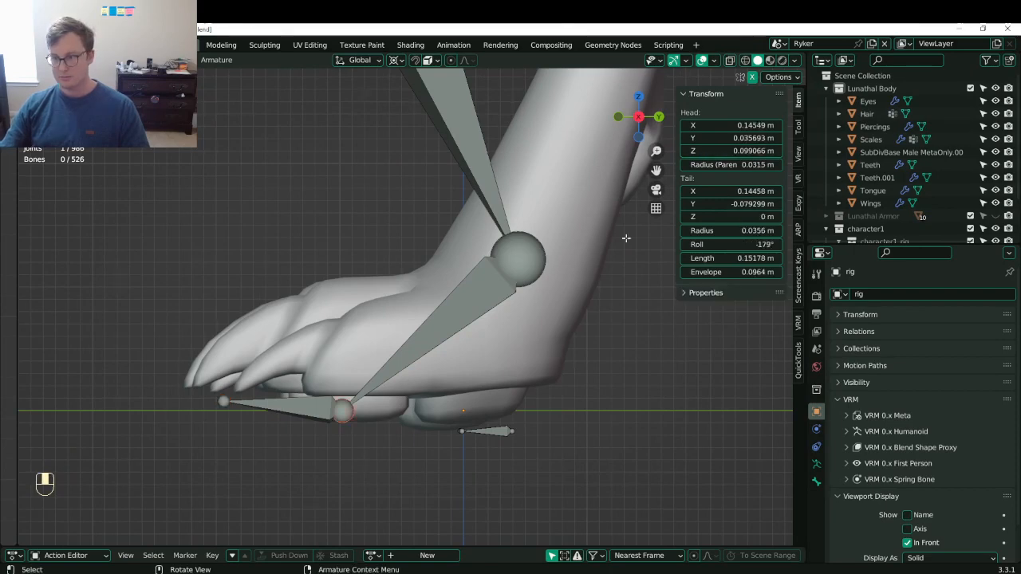
left_click(722, 151)
key("Return")
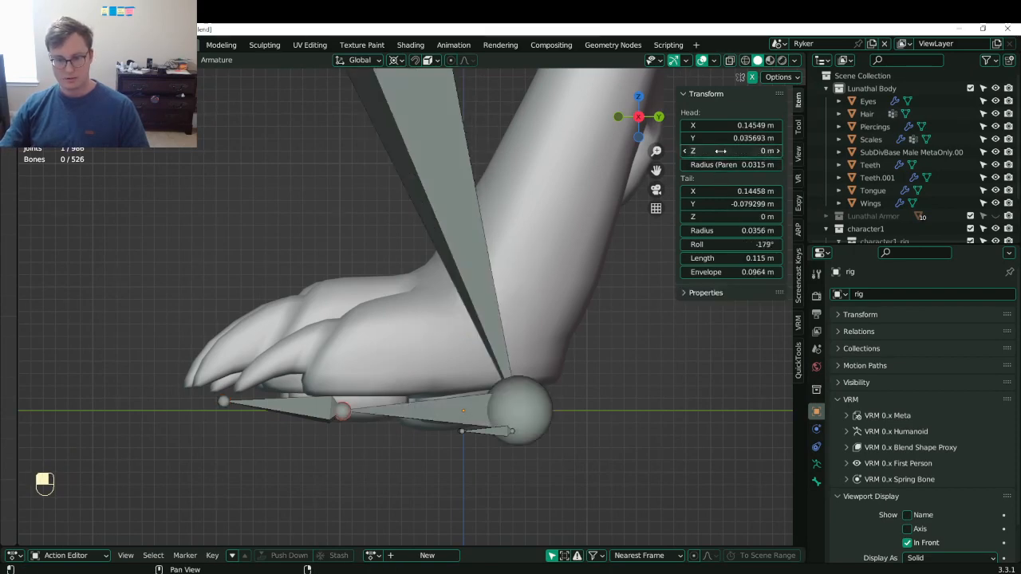
key("ctrl+z")
- Move the toe bone's tip joint -0.007171 m along Z in the side view to bring it onto the ground line
middle_click_drag(415, 383, 366, 406)
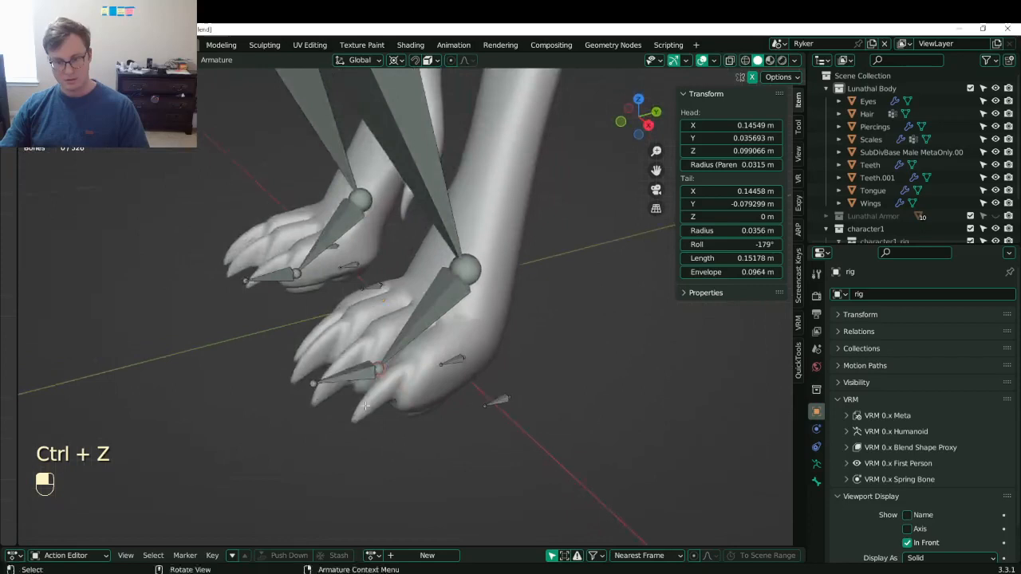
left_click(313, 383)
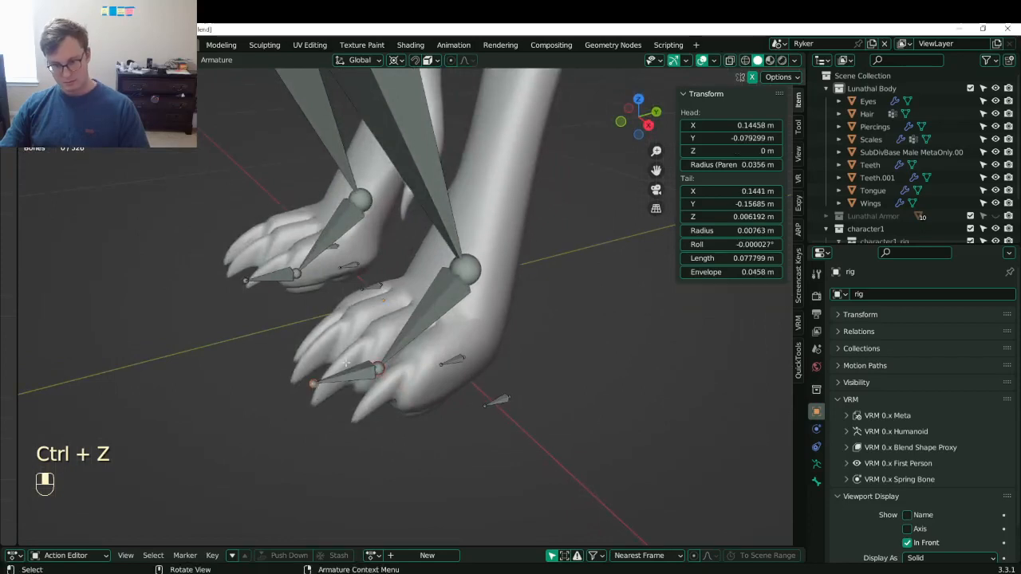
left_click(736, 150)
key("Return")
middle_click_drag(532, 217, 404, 286)
key("KP_3")
scroll(404, 286, "up", 3)
key("g")
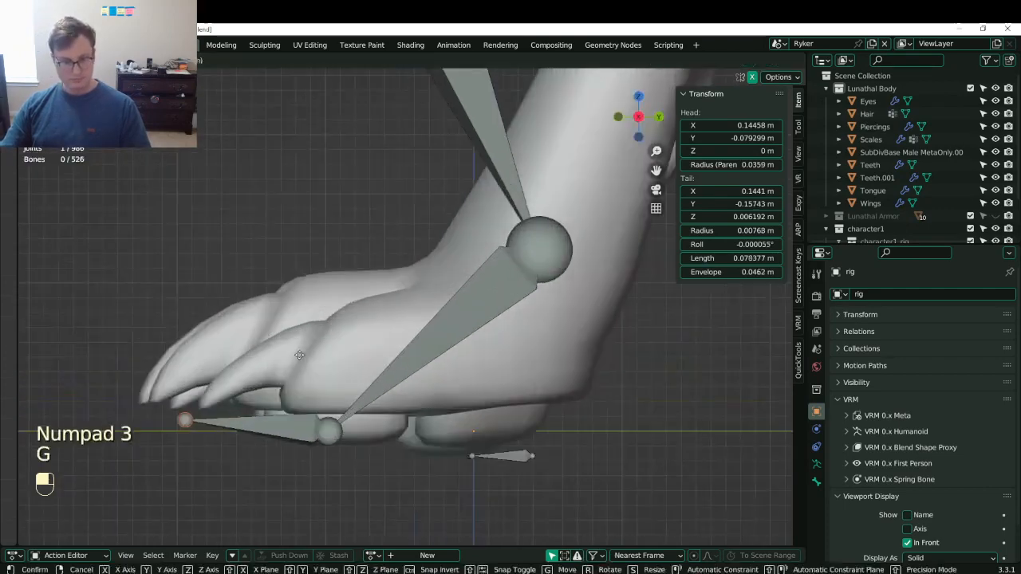
left_click(306, 406)
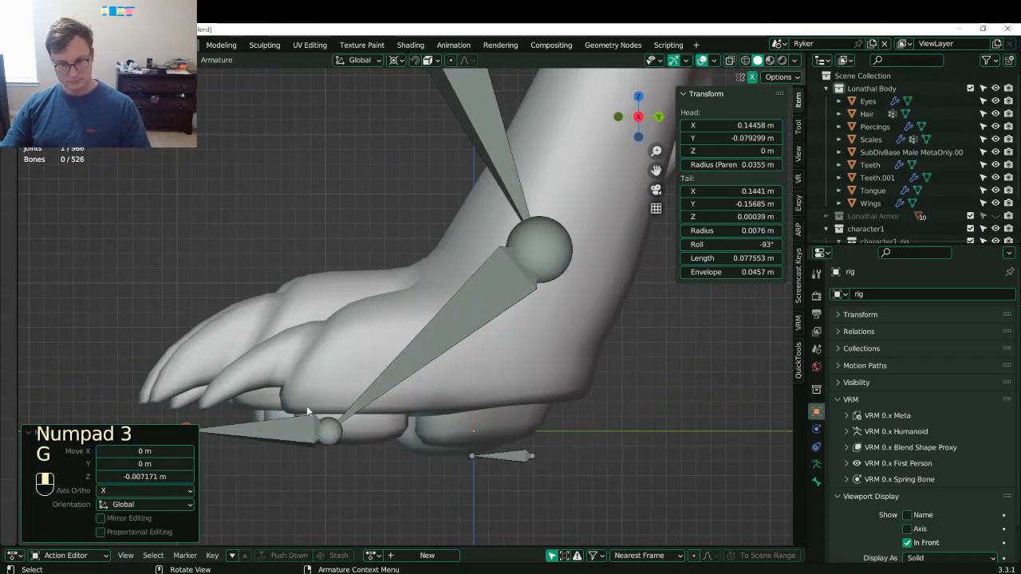
- Nudge the whole toe bone slightly up so it sits just above the ground line
left_click(292, 424)
key("g")
left_click(293, 421)
- Move the heel reference bones 0.051991 m along Y and 0.01255 m along Z, behind the foot mesh
middle_click_drag(514, 390, 480, 335, "shift")
key("b")
left_click_drag(511, 399, 405, 366)
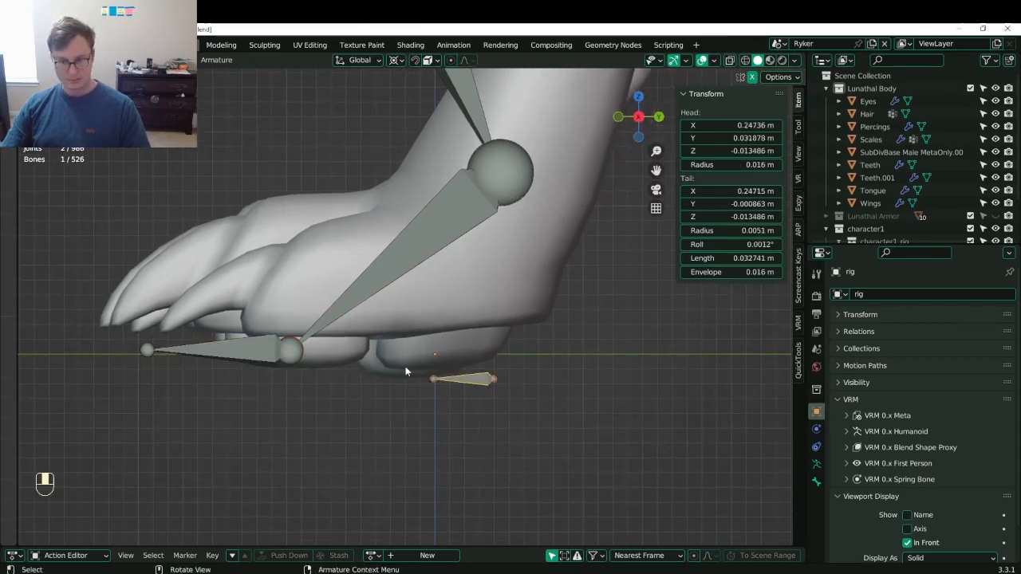
key("g")
left_click(576, 400)
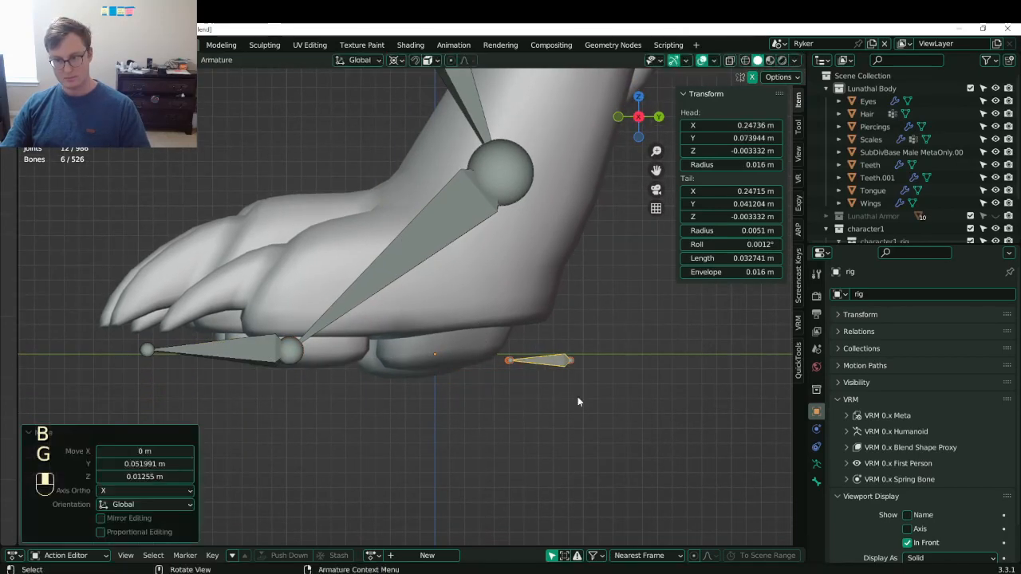
- Move the ankle joint lower within the foot mesh in the side view
middle_click_drag(575, 400, 539, 320, "shift")
left_click(516, 269)
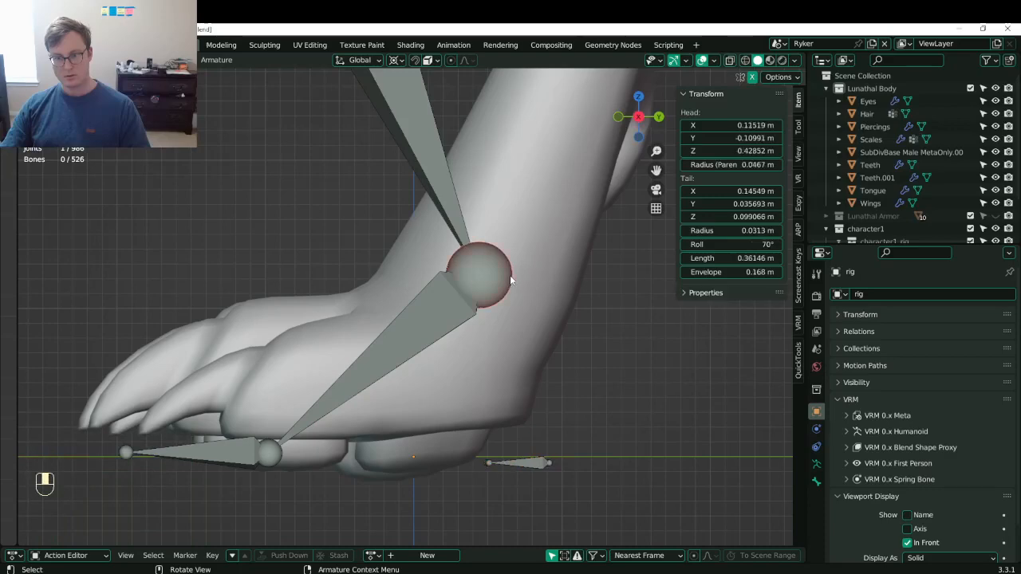
key("g")
left_click(474, 333)
- Raise the knee joint 0.029947 m in the side view, then refine it by -0.007171 m along Y and 0.010757 m along Z in wireframe
scroll(475, 334, "down", 5)
middle_click_drag(408, 107, 452, 356, "shift")
scroll(447, 351, "up", 3)
left_click(368, 312)
key("g")
left_click(367, 275)
key("z")
scroll(367, 278, "up", 3)
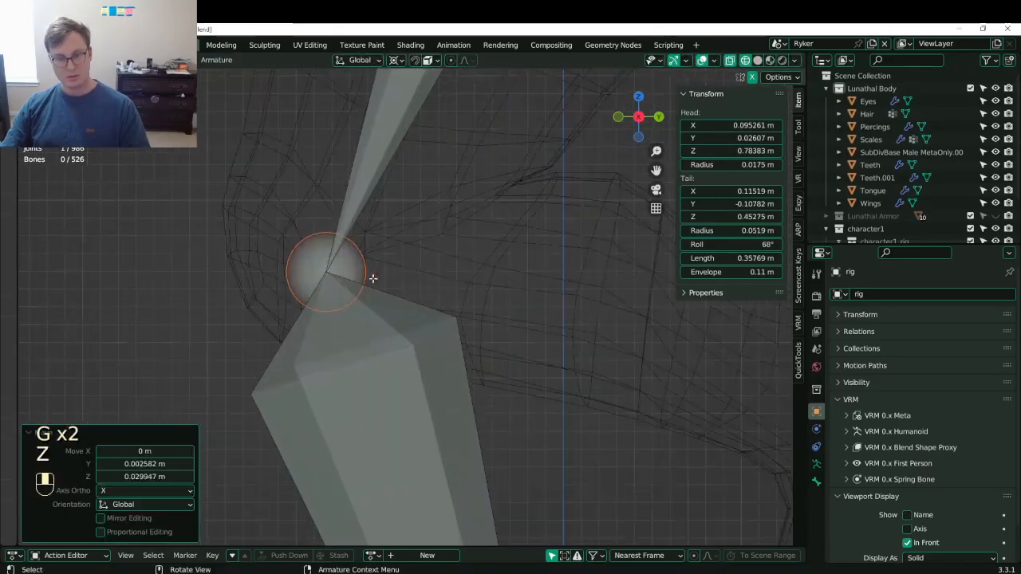
key("g")
left_click(361, 259)
- Center the knee joint in the leg from the front, moving it 0.013446 m along X and -0.006474 m along Z
scroll(361, 262, "down", 3)
mouse_move(407, 165)
middle_mouse_down("shift")
mouse_move(440, 321)
mouse_move(490, 243)
middle_mouse_up("shift")
key("KP_1")
scroll(440, 321, "down", 5)
scroll(460, 351, "up", 5)
key("z")
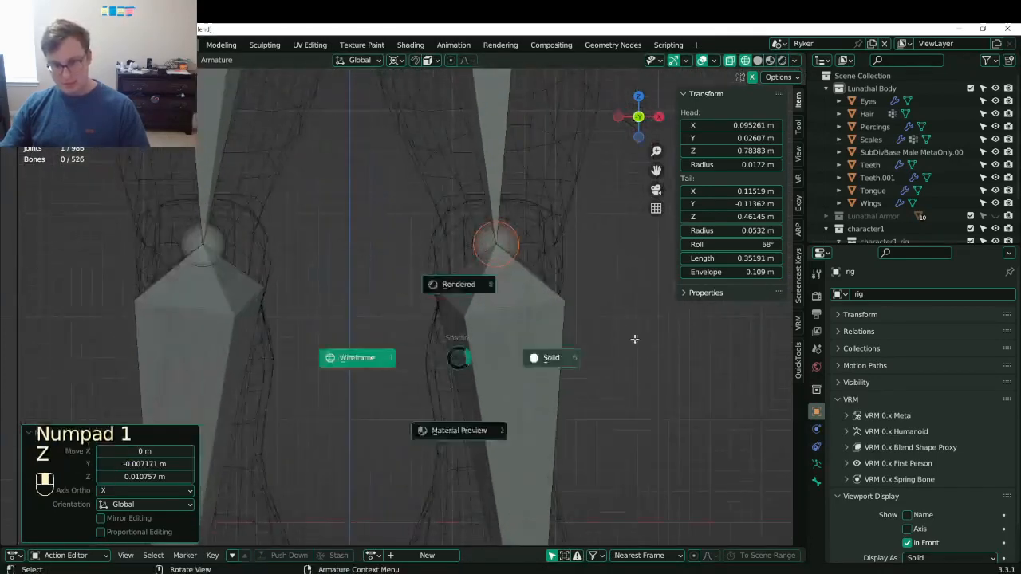
middle_click_drag(598, 308, 530, 351, "shift")
scroll(511, 335, "up", 4)
key("g")
left_click(482, 275)
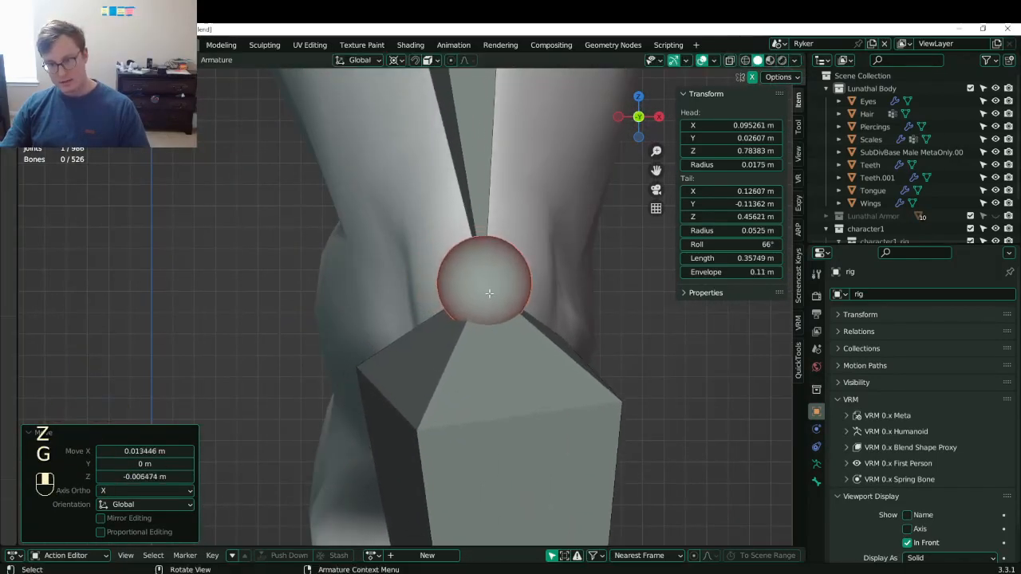
- Move the thigh bone's hip joint 0.007968 m along Y and -0.01245 m along Z in the side wireframe view
scroll(478, 271, "down", 3)
middle_click_drag(424, 104, 447, 414, "shift")
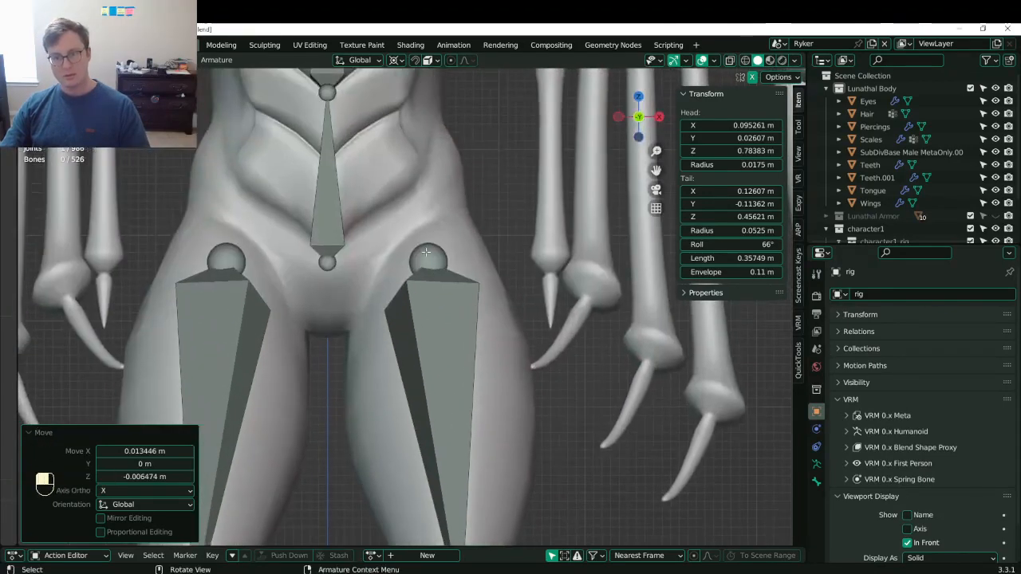
left_click(426, 252)
key("KP_3")
key("z")
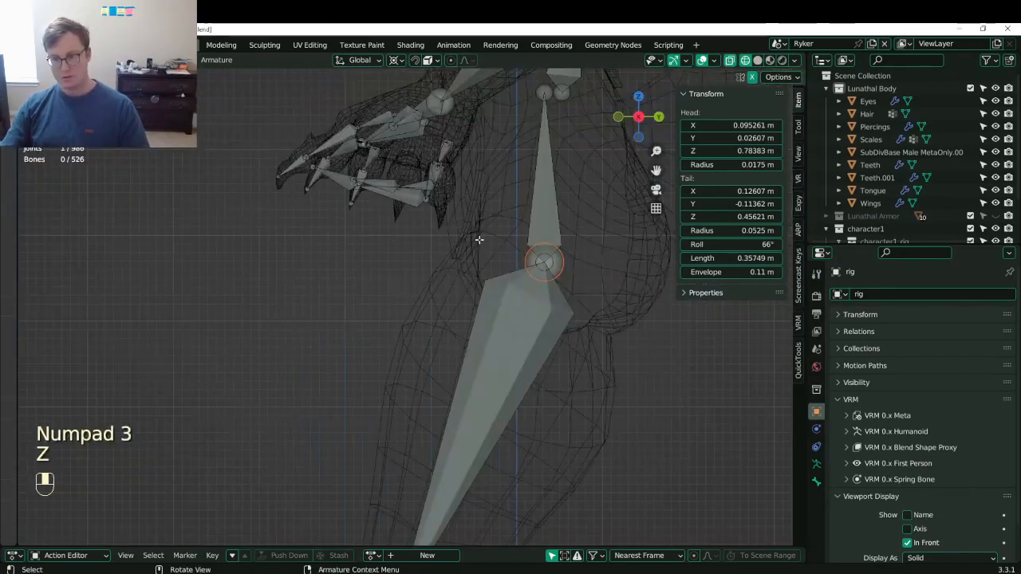
scroll(471, 273, "up", 5)
key("g")
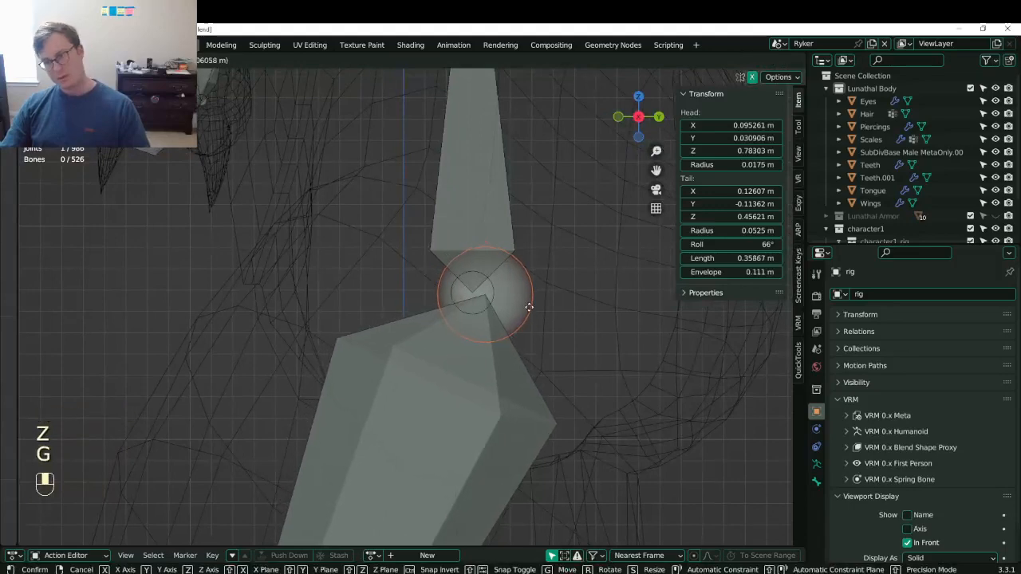
left_click(533, 331)
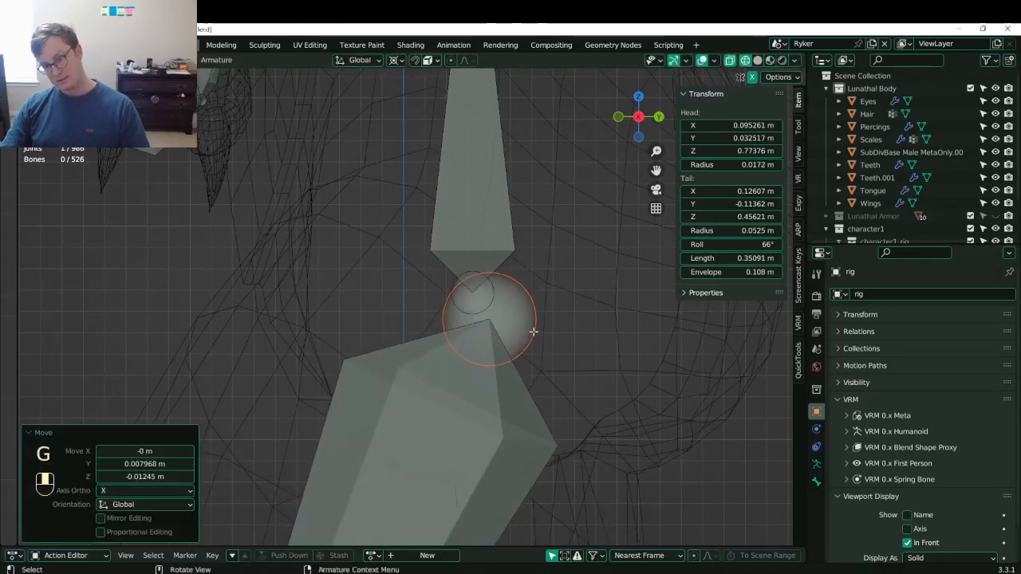
- Raise the lower joint of the pelvis root bone 0.069471 m along Z
middle_click_drag(586, 386, 512, 368, "shift")
middle_click_drag(522, 320, 514, 377, "shift")
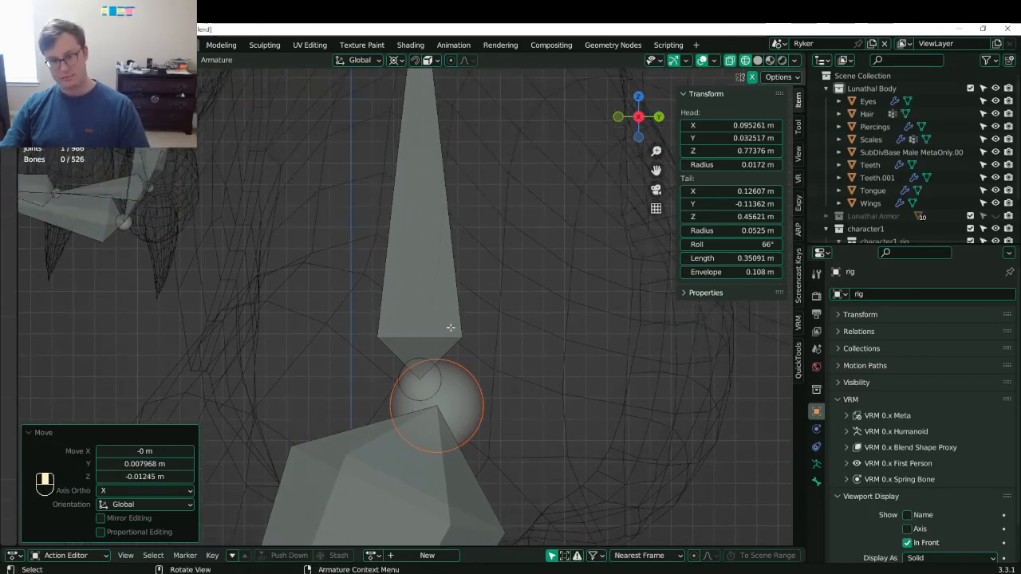
left_click(450, 327)
left_click(432, 401)
key("g")
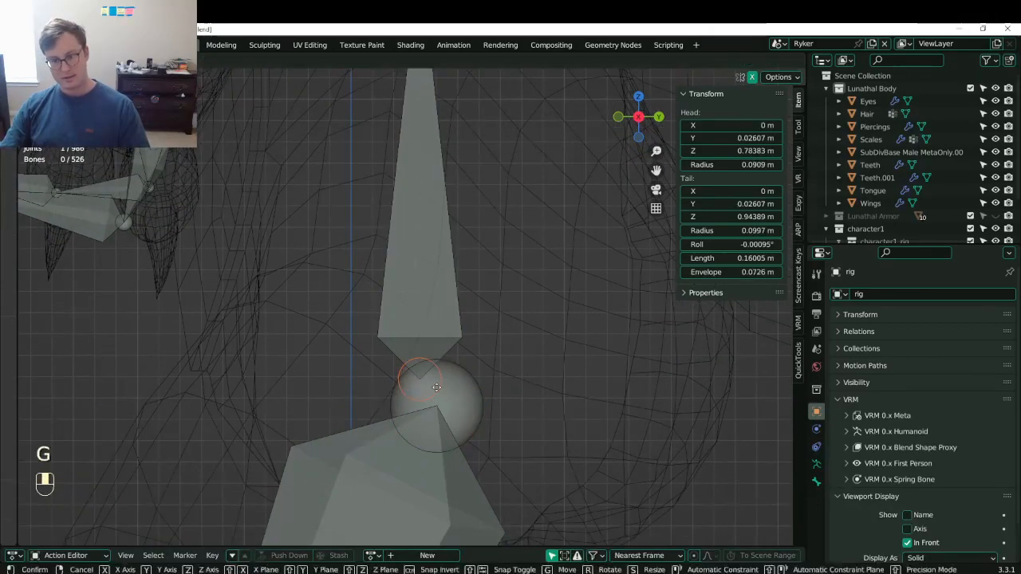
left_click(446, 267)
- Try to bring the pelvis bone's upper joint and the neighbouring spine joint together by scaling the selection
middle_click_drag(447, 267, 456, 399, "shift")
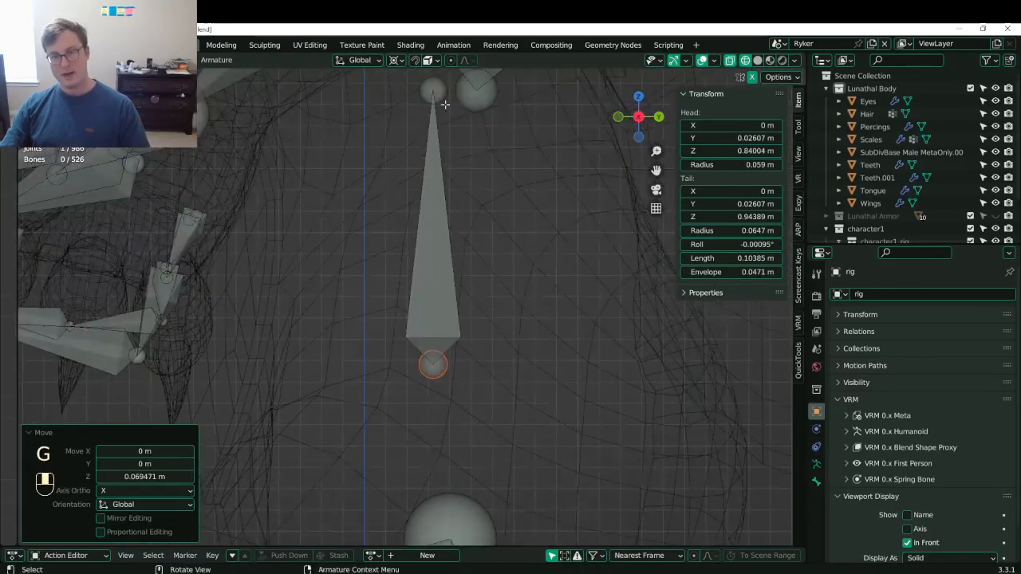
left_click(471, 95)
left_click(442, 93, "shift")
key("s")
key("0")
key("Return")
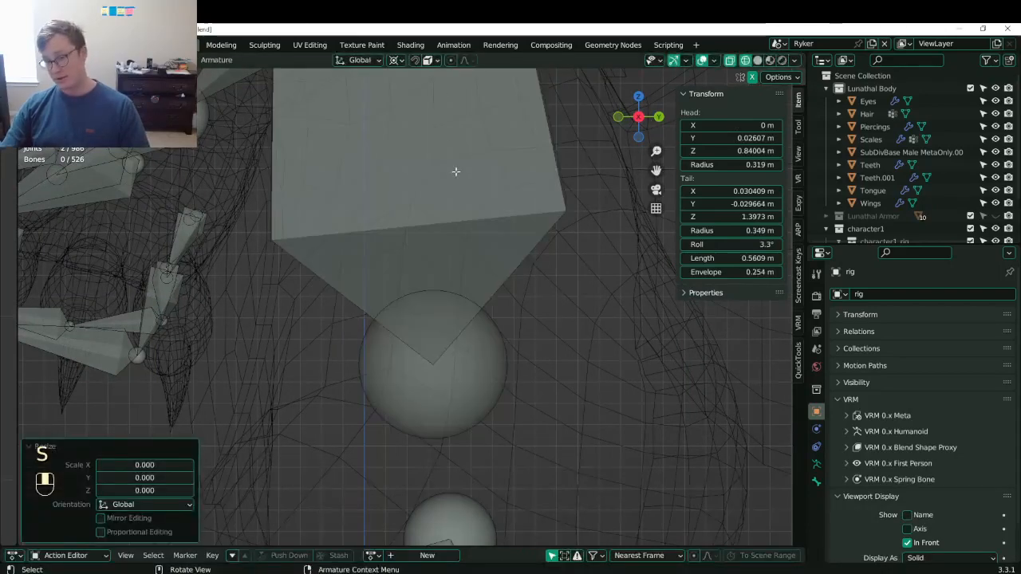
key("ctrl+z")
left_click(437, 233, "shift")
key("s")
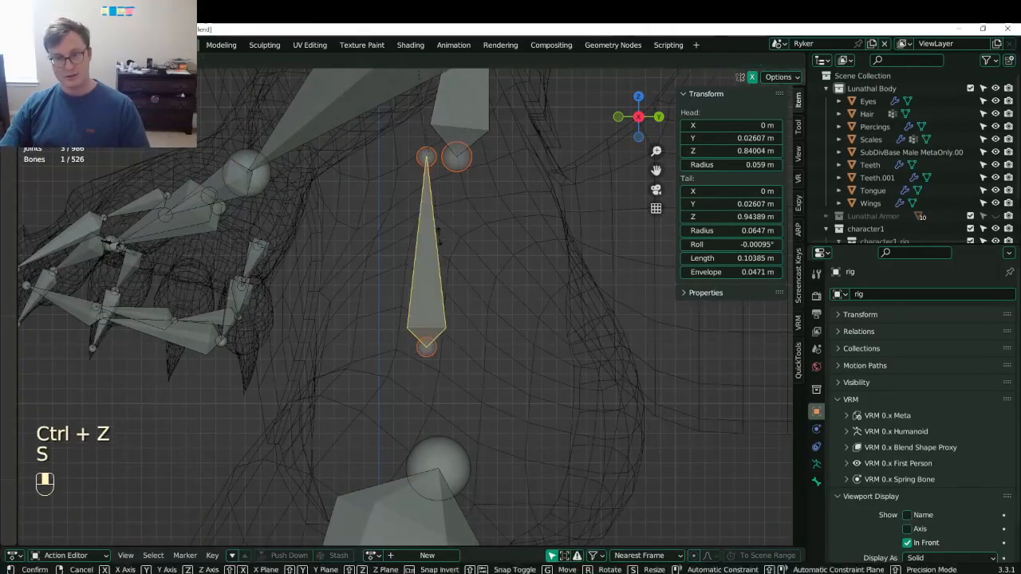
left_click(438, 233)
key("ctrl+z")
- Align the pelvis bone and the neighbouring spine joint by scaling the selection to 0 along Y with a changed pivot point
key("period")
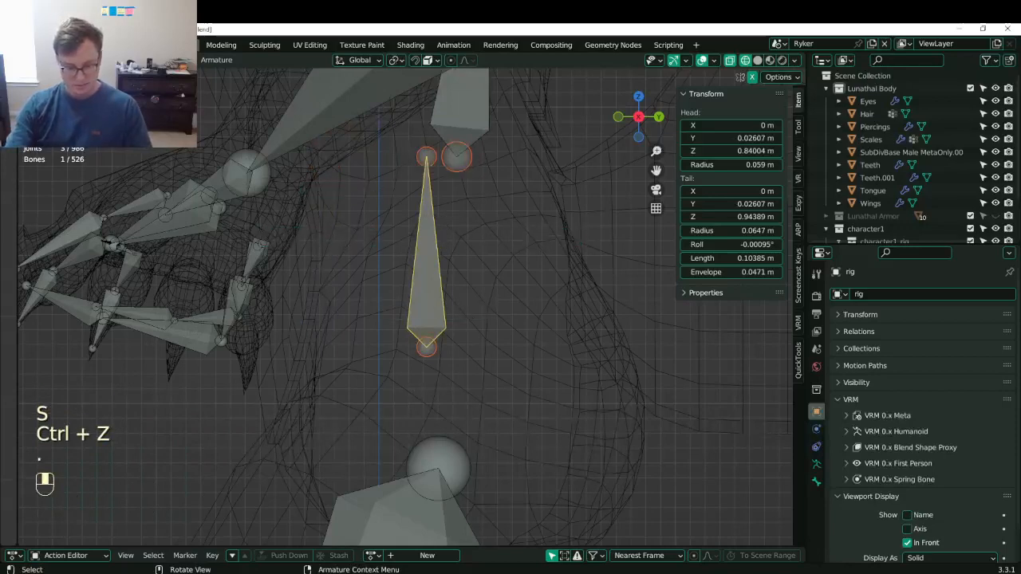
key("s")
key("y")
key("0")
left_click(440, 236)
- Scale the pelvis bone with the attached spine joint to 0.704 and move it 0.011474 m along Y and -0.036931 m along Z
key("g")
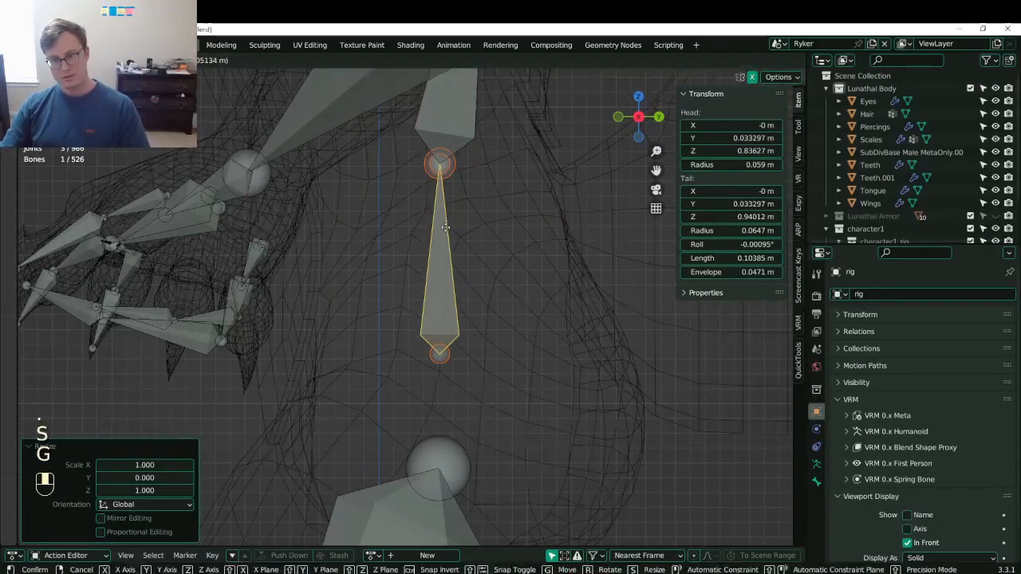
left_click(460, 324)
key("s")
left_click(488, 268)
key("g")
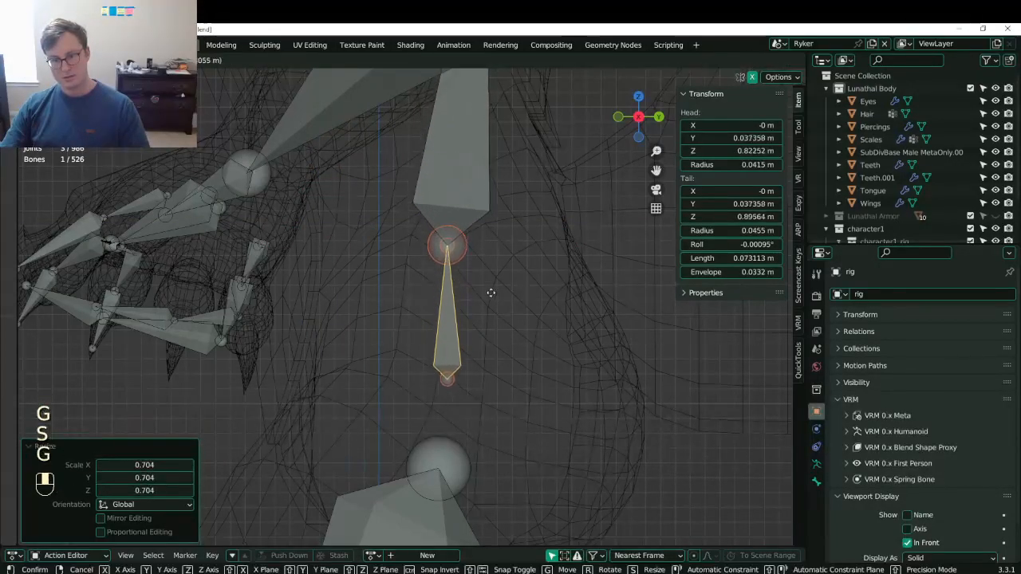
left_click(509, 303)
- Nudge the thigh's hip joint -0.001793 m along Y and 0.001793 m along Z, and raise the pelvis bone's lower joint 0.000299 m
scroll(457, 354, "up", 3)
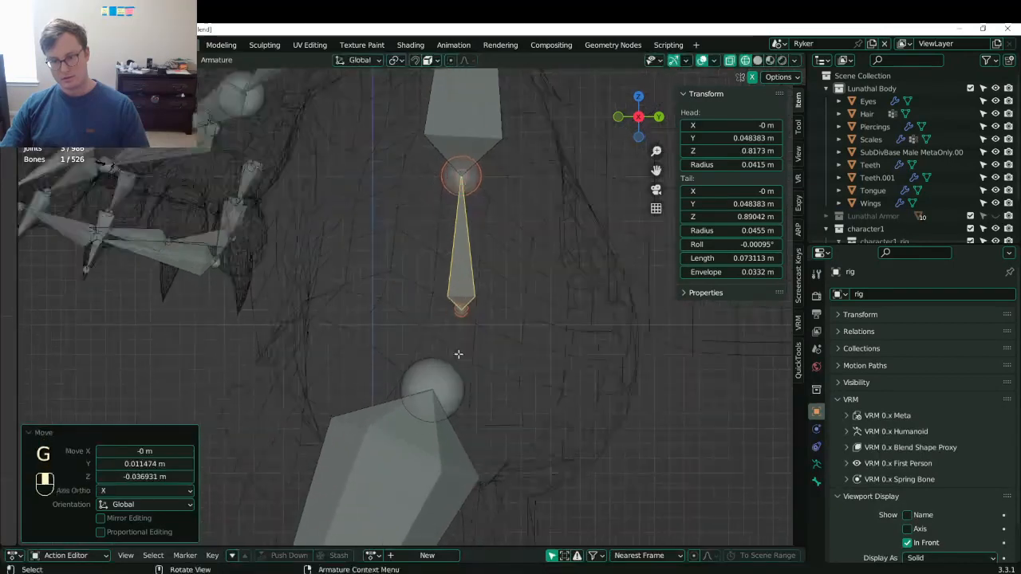
left_click(460, 385)
key("g")
left_click(461, 385)
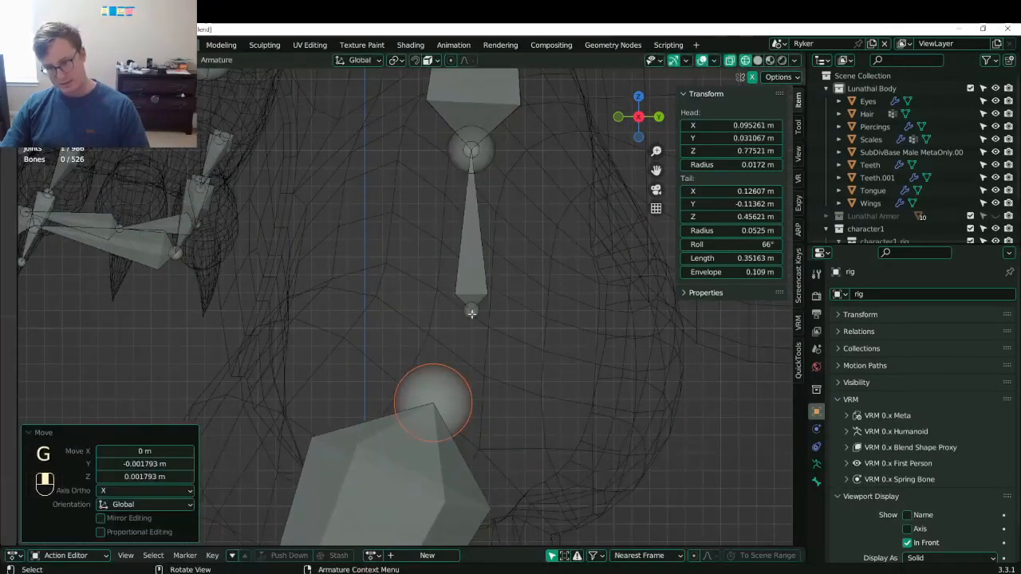
left_click(472, 313)
middle_click_drag(471, 314, 474, 388, "shift")
key("g")
left_click(475, 387)
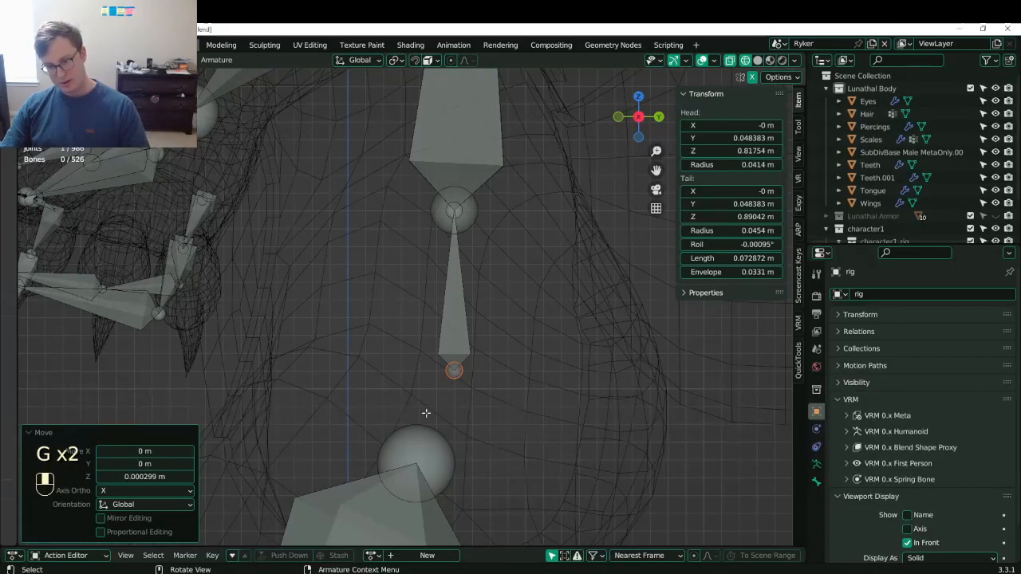
- Move the joint between the lower and upper spine bones -0.01549 m along Y and -0.13135 m along Z
middle_click_drag(419, 477, 499, 382, "shift")
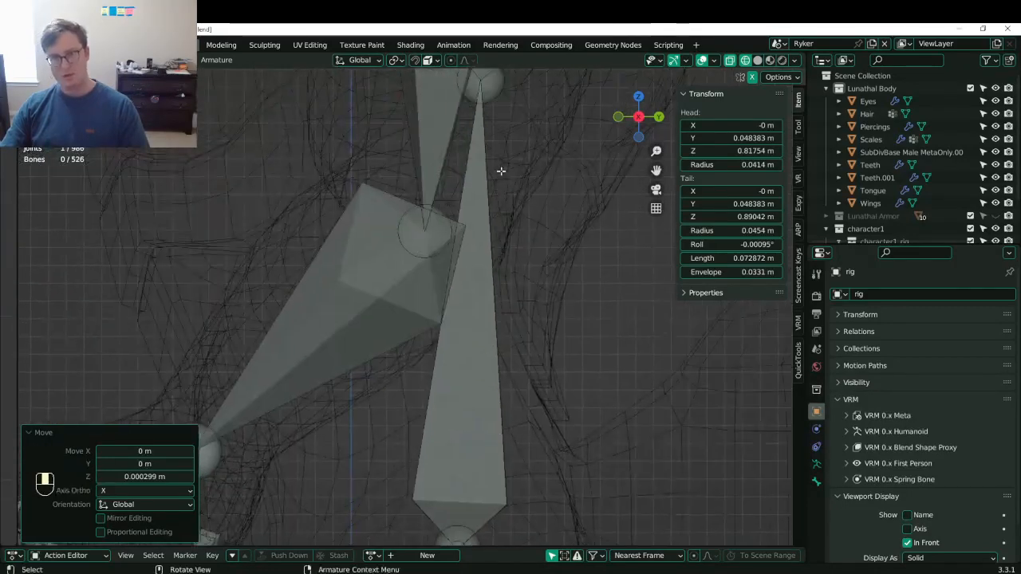
left_click(499, 101)
scroll(502, 120, "down", 3)
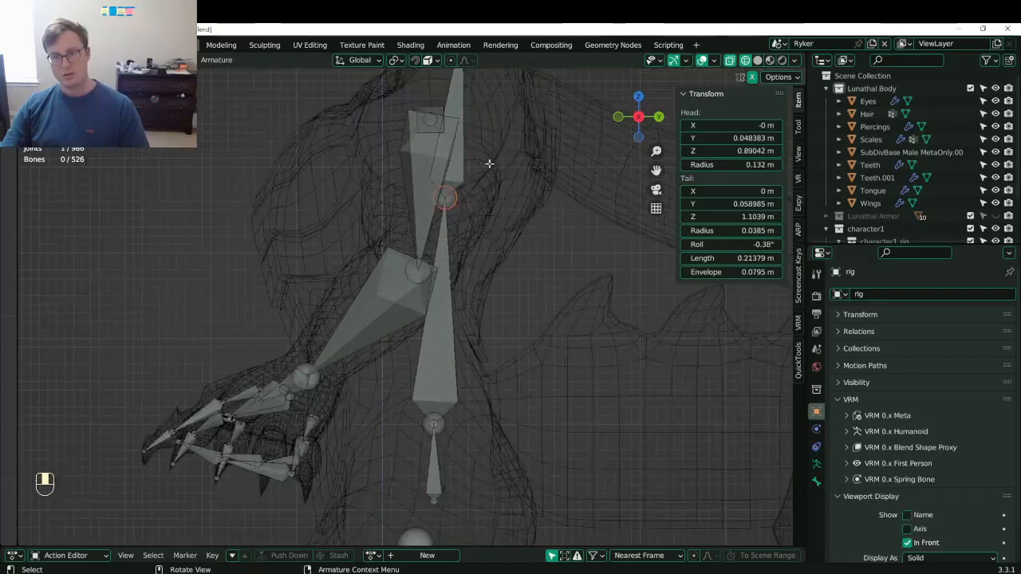
key("g")
left_click(477, 276)
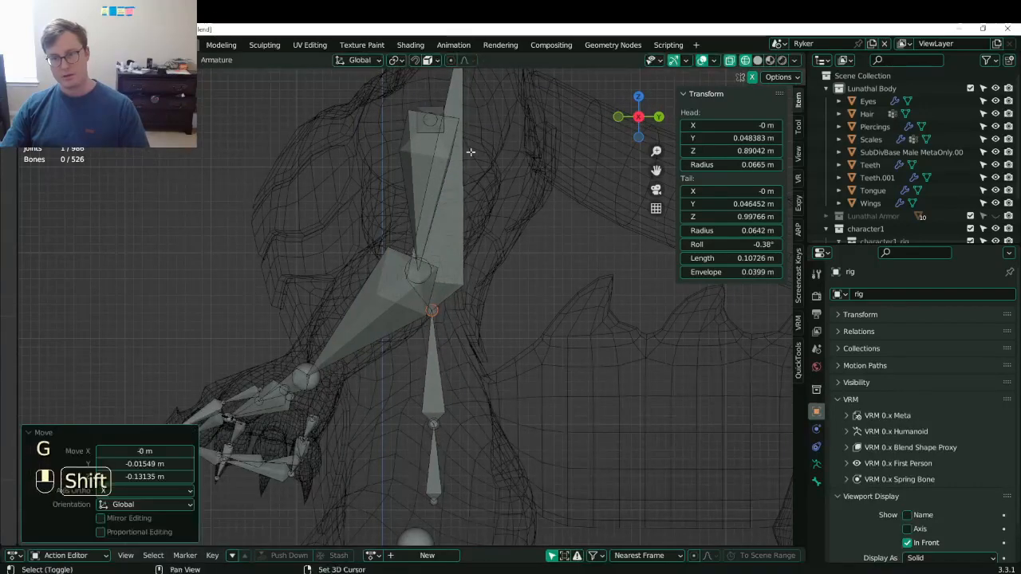
- Move the joint at the base of the neck -0.003718 m along Y and -0.004957 m along Z
middle_click_drag(470, 153, 431, 396, "shift")
left_click(433, 277)
key("g")
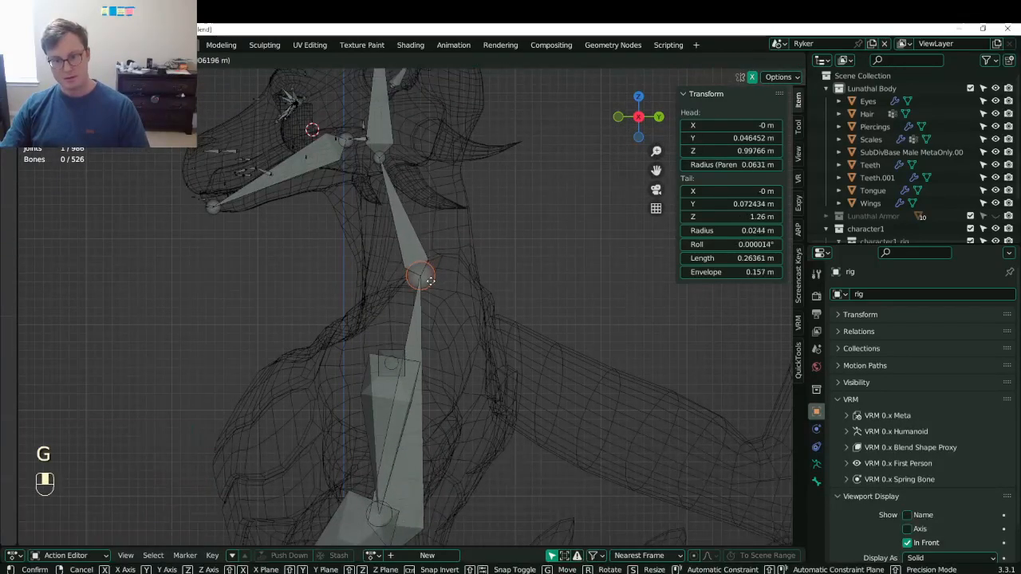
left_click(430, 281)
- Raise the joint between the lower and upper spine bones 0.001291 m along Z
middle_click_drag(451, 348, 469, 155, "shift")
scroll(417, 413, "up", 2)
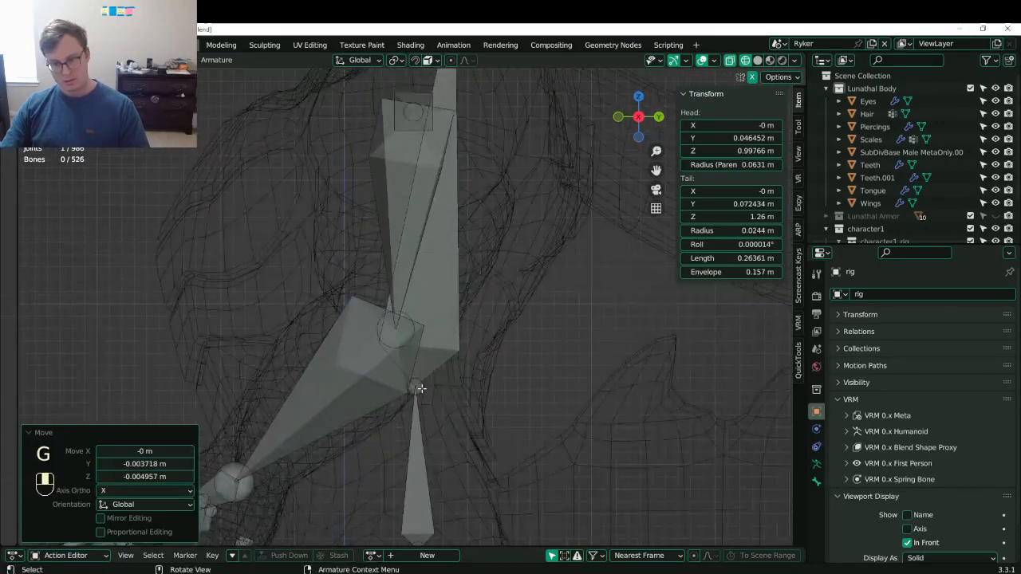
key("g")
left_click(417, 388)
- Raise the joint shared by the pelvis and lower spine bones 0.005948 m along Z, and move the spine joint above 0.008179 m along Y
middle_click_drag(417, 387, 473, 322, "shift")
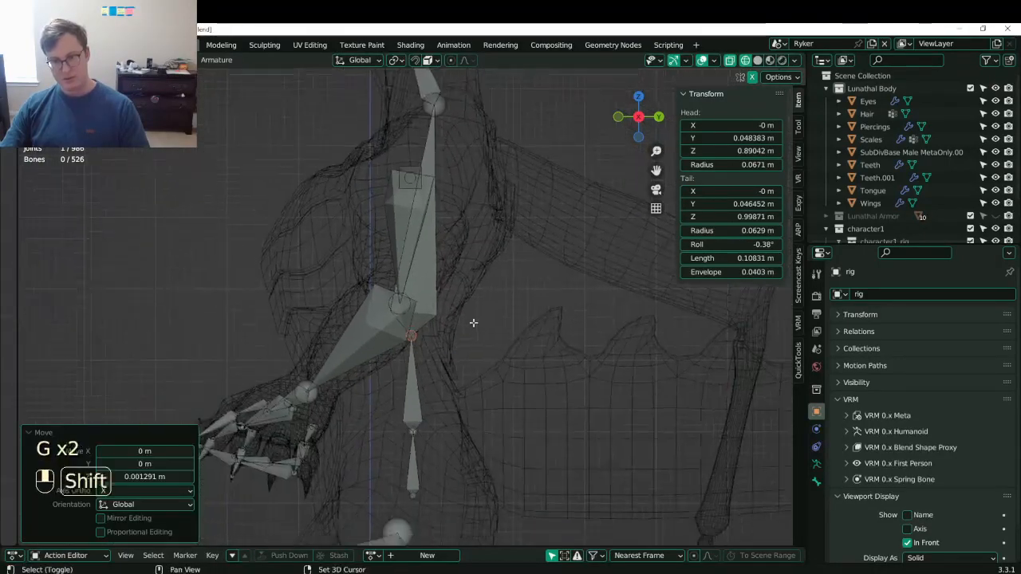
key("b")
left_click_drag(405, 420, 419, 434)
key("g")
left_click(419, 434)
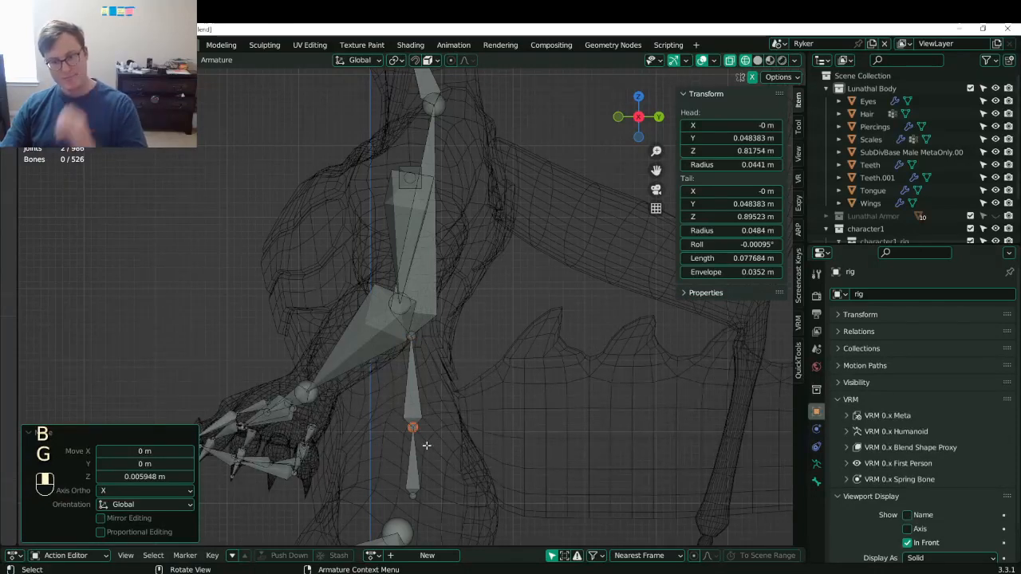
key("g")
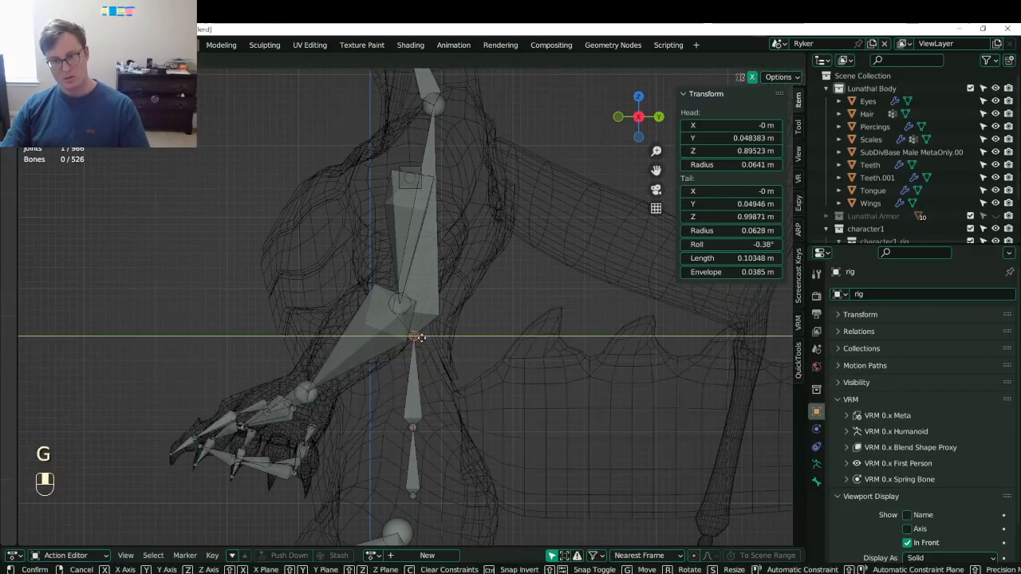
left_click(417, 337)
- Leave the rig's Edit Mode, move all vertices of the Eyes mesh 0.030549 m up along Z and save the file
mouse_move(418, 337)
middle_mouse_down("shift")
mouse_move(438, 298)
mouse_move(480, 320)
mouse_move(431, 344)
middle_mouse_up("shift")
scroll(438, 296, "up", 5)
scroll(434, 335, "up", 3)
scroll(415, 363, "down", 3)
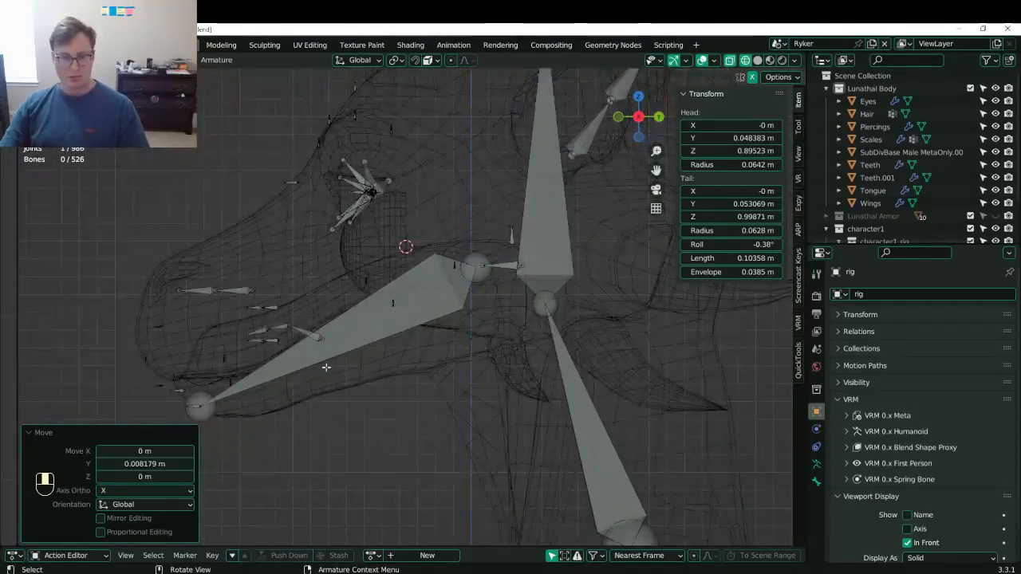
middle_click_drag(284, 377, 310, 335, "shift")
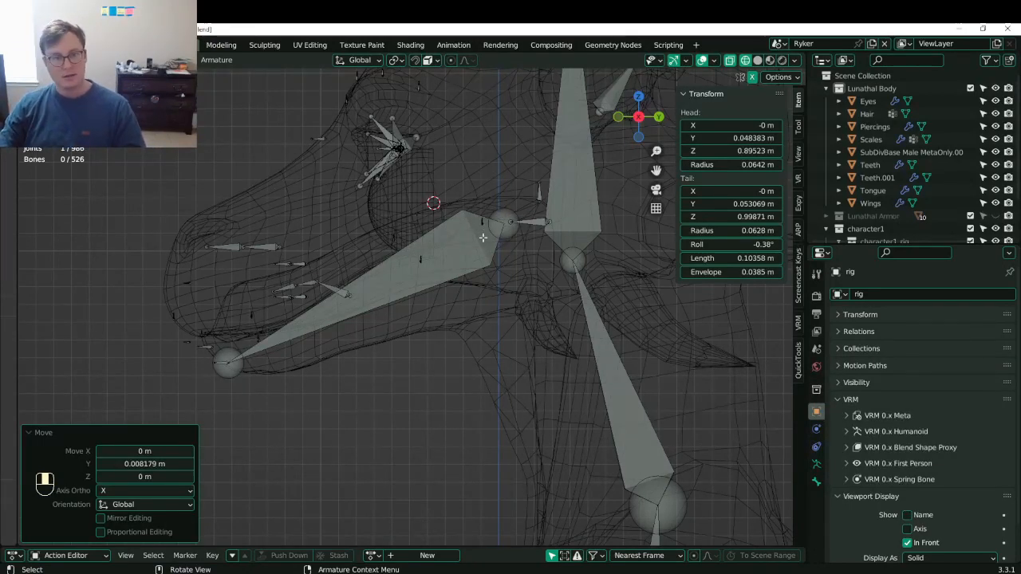
key("Tab")
left_click(422, 204)
key("Tab")
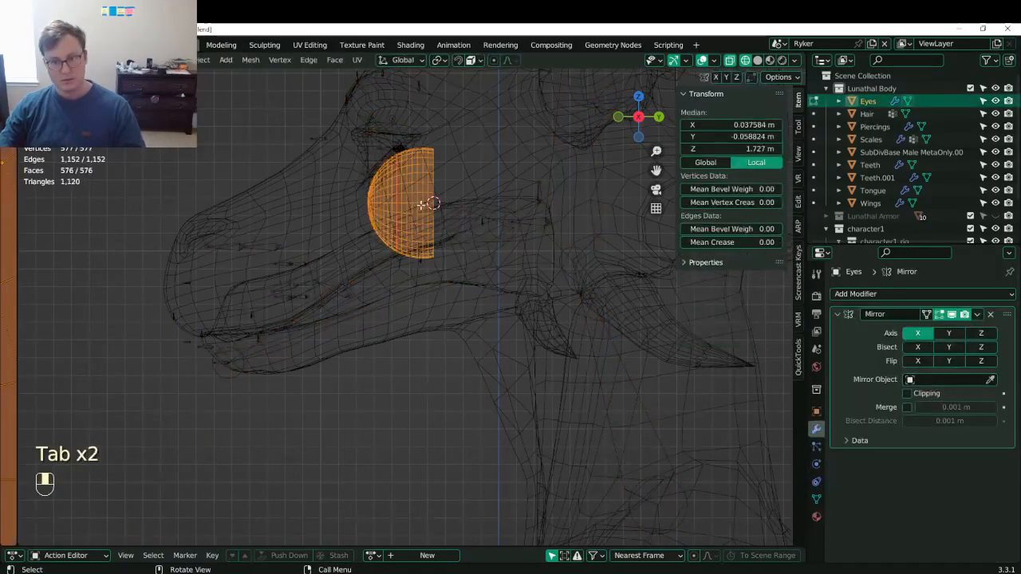
key("a")
key("g")
key("z")
left_click(422, 204)
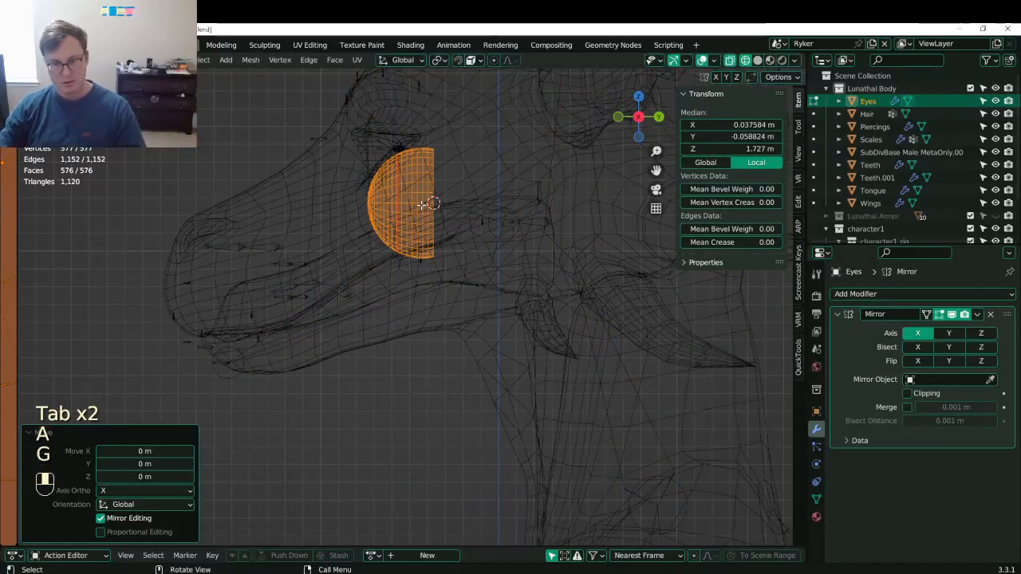
left_click(175, 477)
key("ctrl+v")
key("Return")
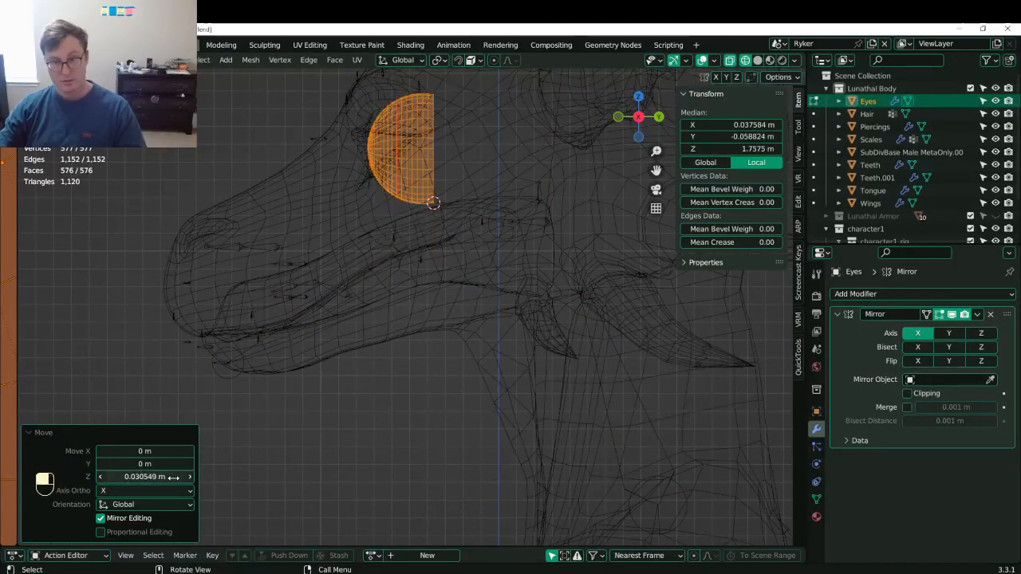
key("Tab")
key("ctrl+s")
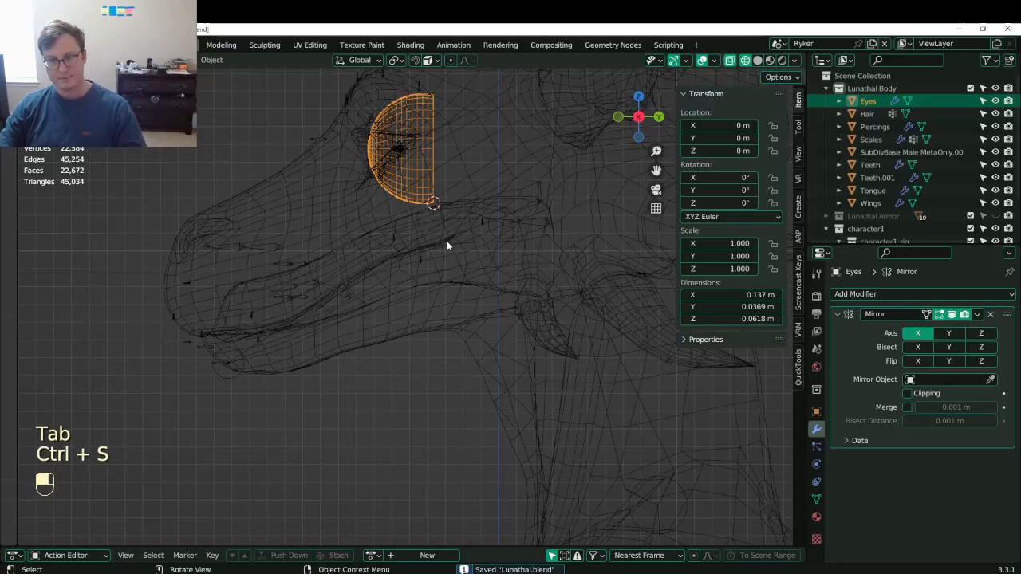
- Snap the 3D cursor to the centre of the eye's flat back edge loop and save the file
key("Tab")
left_click(433, 155, "alt+shift")
key("shift+s")
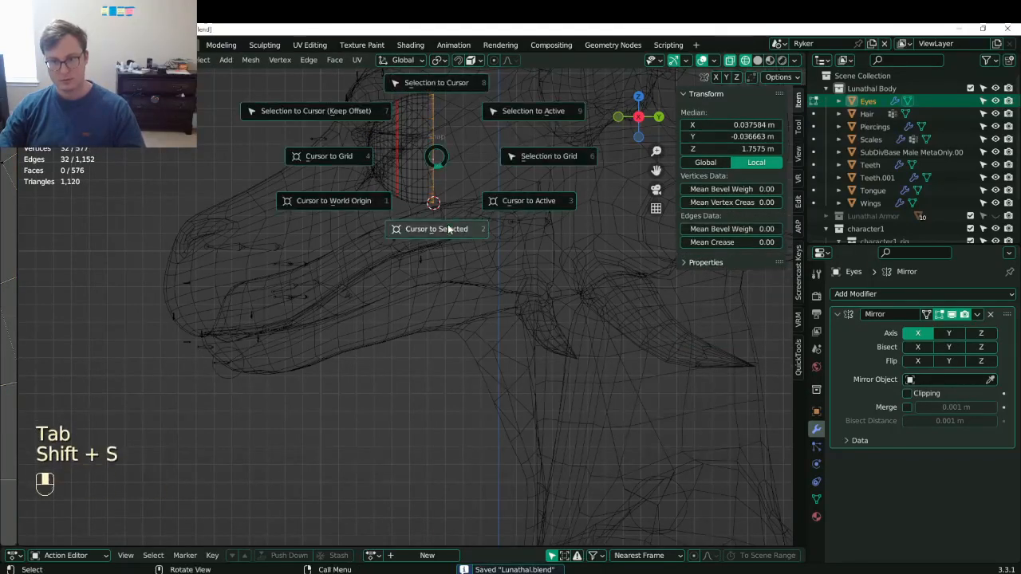
left_click(440, 228)
key("Tab")
middle_click_drag(439, 228, 446, 391, "shift")
scroll(438, 343, "up", 3)
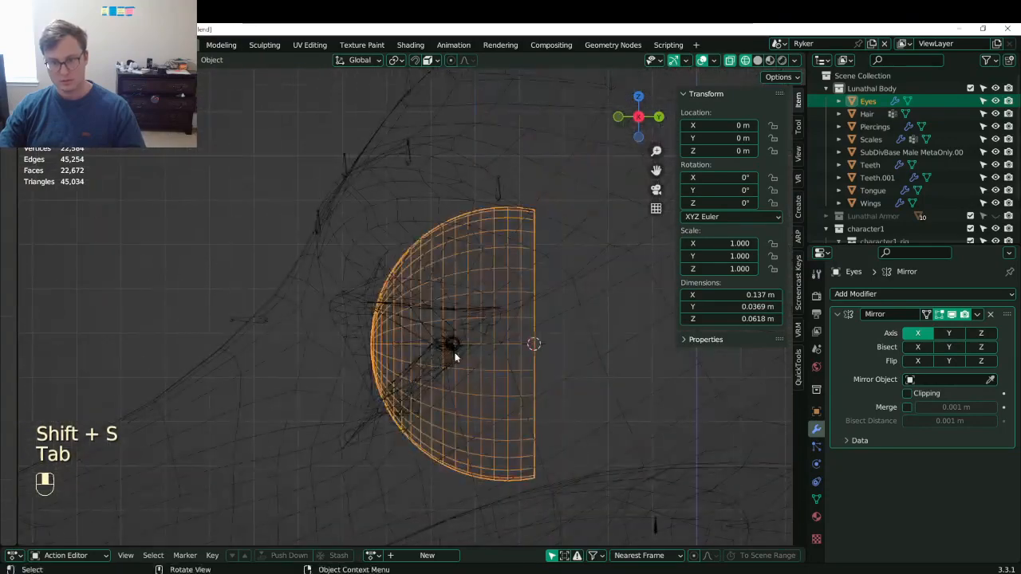
scroll(454, 357, "down", 3)
middle_click_drag(502, 365, 478, 280, "shift")
key("ctrl+s")
- Reselect the rig, return it to Edit Mode and keep wireframe shading around the mouth bones
left_click(482, 258)
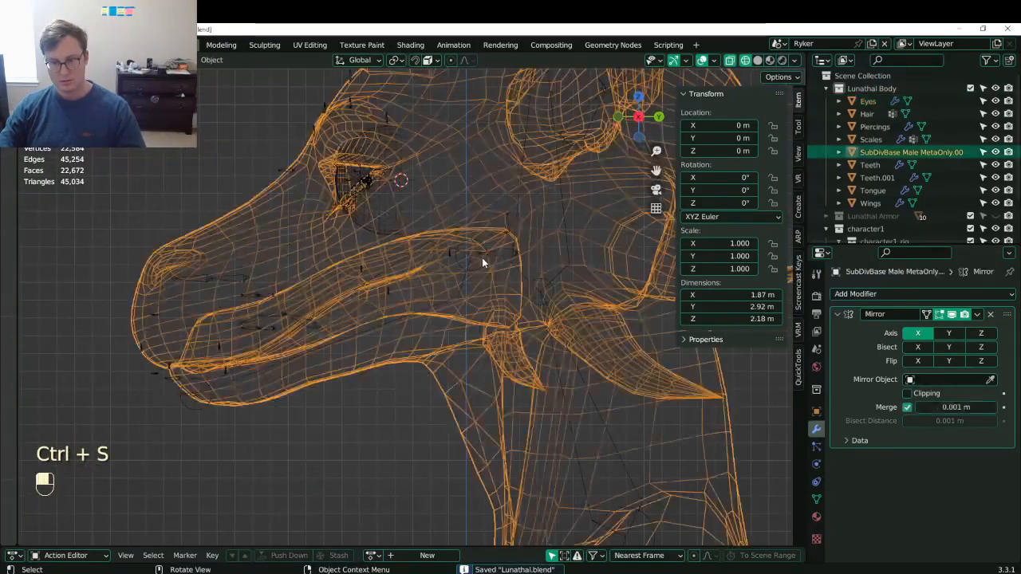
left_click(478, 270)
key("Tab")
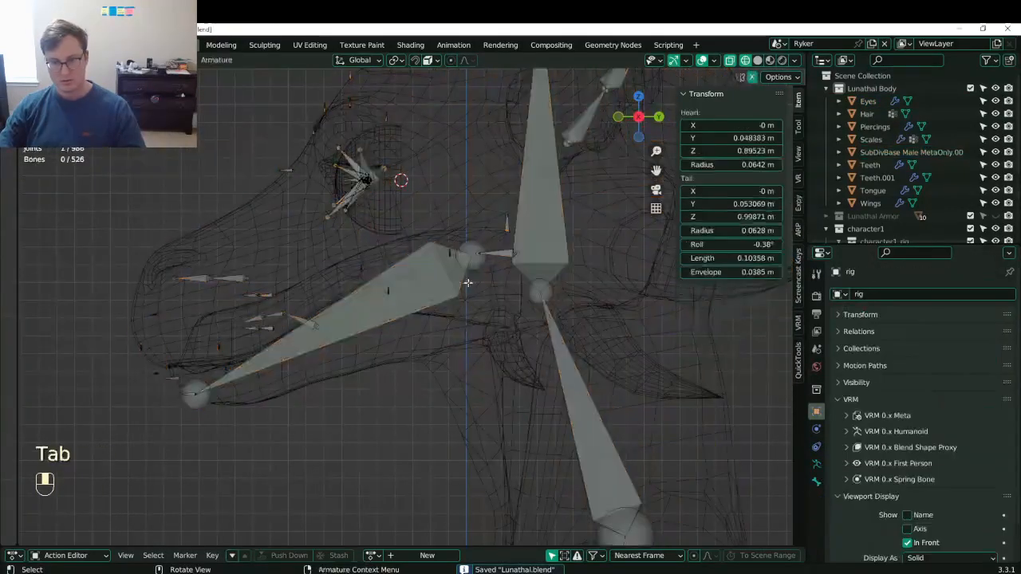
middle_click_drag(246, 397, 407, 369, "shift")
scroll(372, 375, "up", 4)
scroll(367, 355, "down", 5)
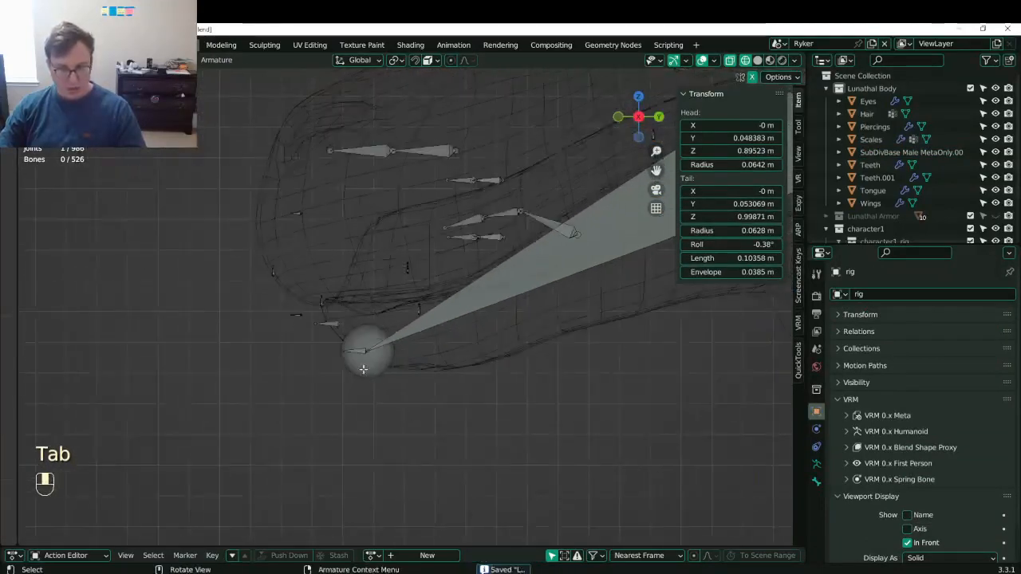
middle_click_drag(491, 268, 406, 328, "shift")
key("z")
scroll(513, 322, "down", 2)
key("z")
scroll(406, 299, "up", 3)
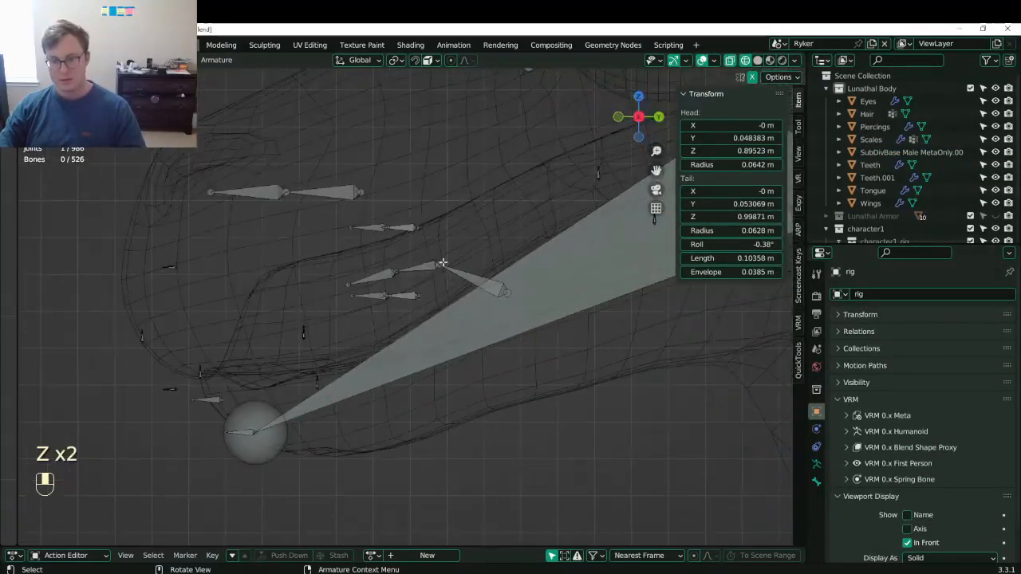
- Rotate the three upper teeth bones -21.8° and move them 0.019165 m along Y and 0.01196 m along Z
left_click(440, 264)
key("b")
left_click_drag(377, 225, 439, 233)
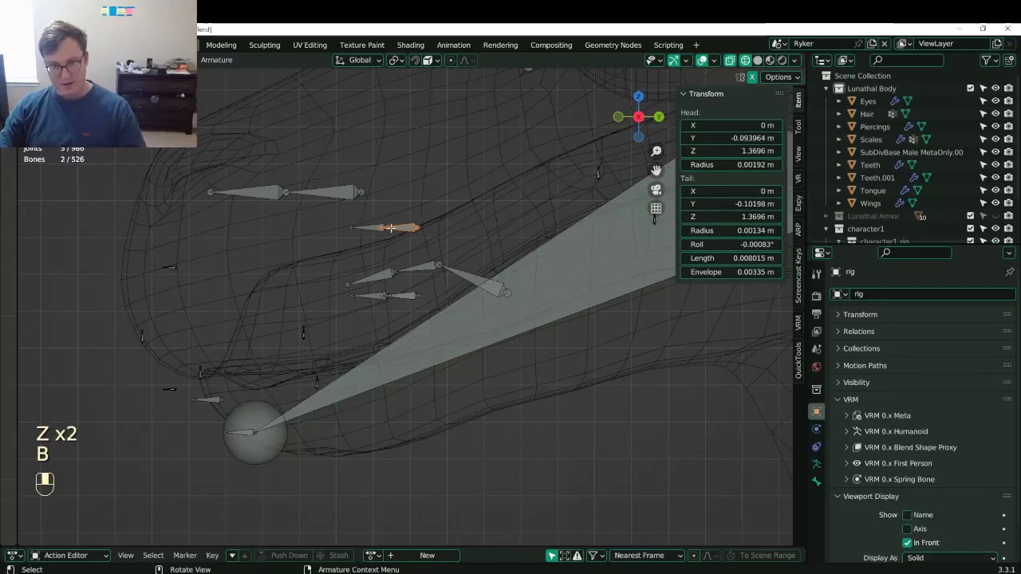
key("b")
left_click_drag(341, 217, 421, 250)
middle_click_drag(421, 250, 359, 334, "shift")
key("r")
left_click(439, 231)
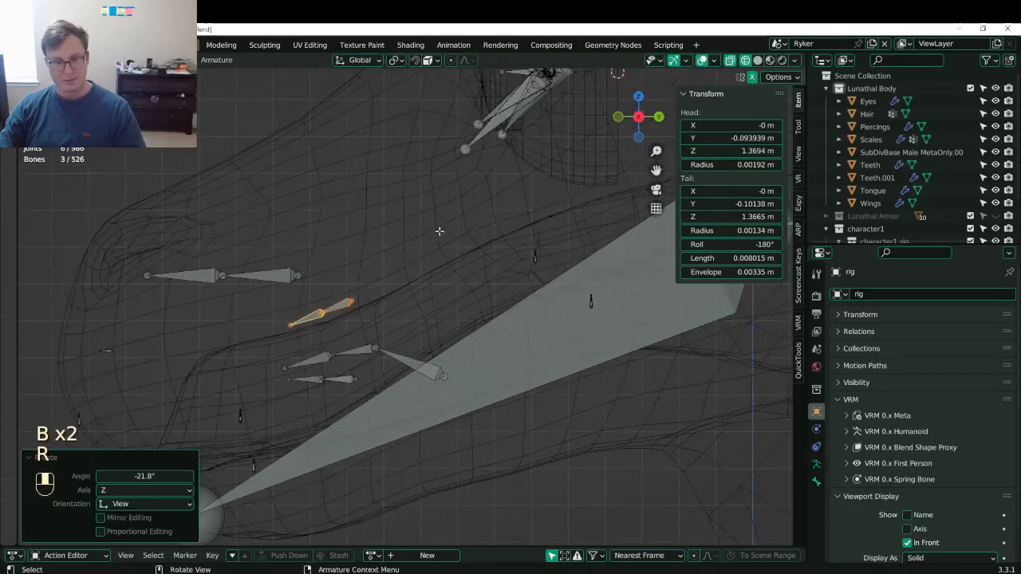
key("g")
left_click(447, 269)
- Move the three upper teeth bones forward and down towards the front of the mouth in side view, and rotate them 7.13°
scroll(449, 270, "down", 2)
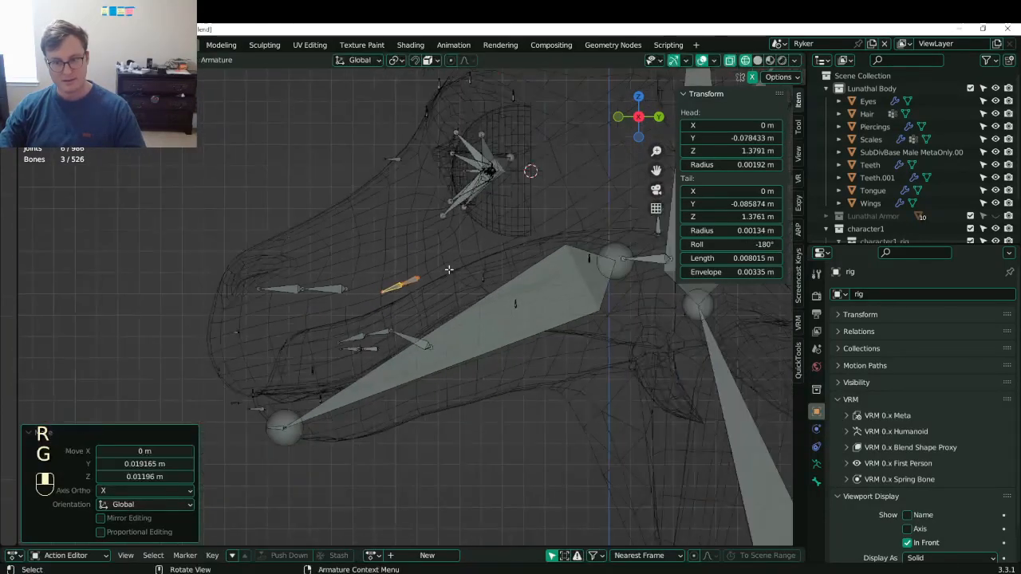
middle_click_drag(446, 271, 514, 323)
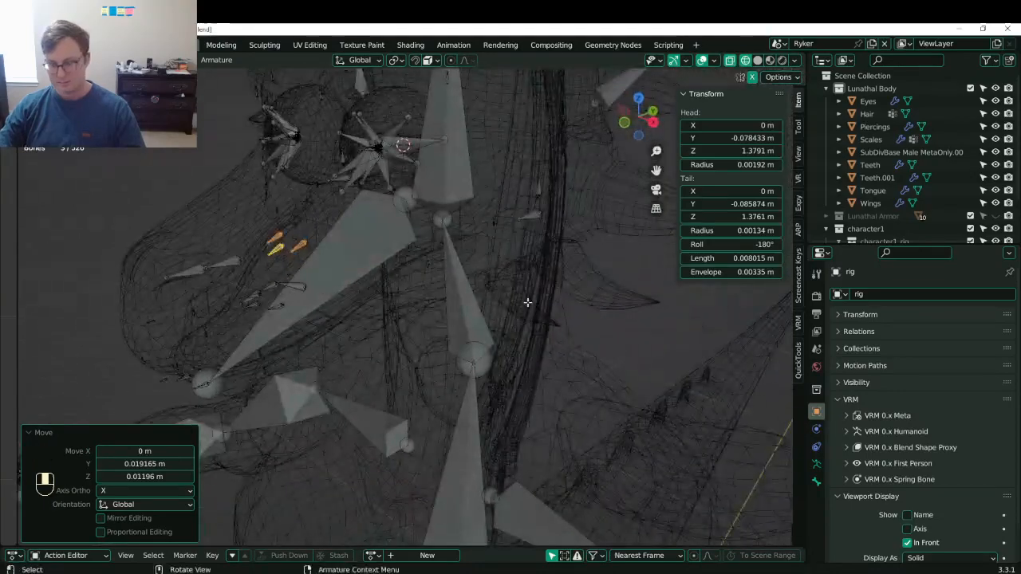
key("KP_3")
scroll(527, 304, "up", 3)
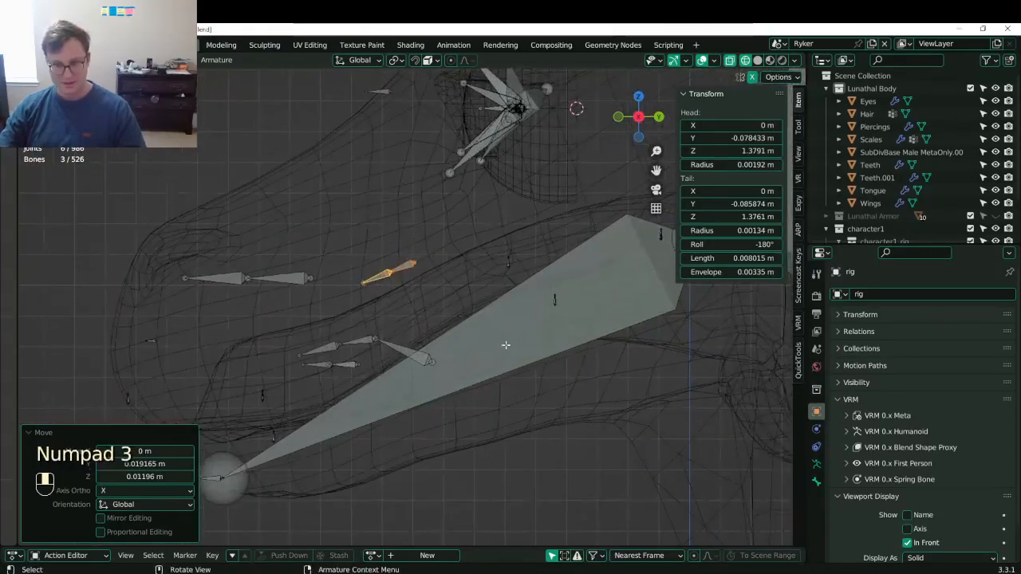
middle_click_drag(477, 350, 500, 311, "shift")
key("g")
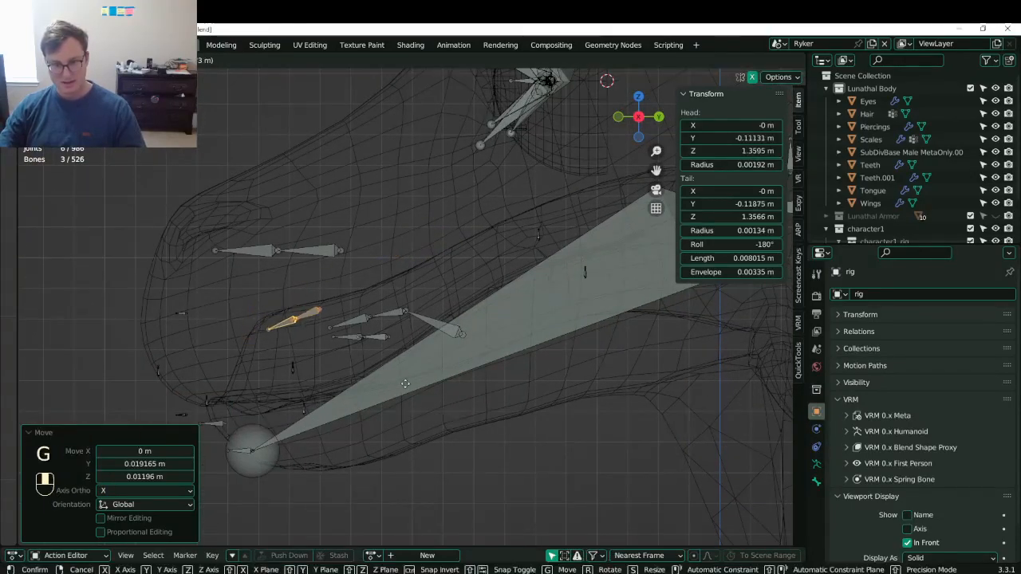
key("r")
left_click(456, 332)
- Place the upper teeth bones just ahead of the tongue bones, finishing with a nudge of 0.000173 m along Y and 0.002767 m along Z
key("g")
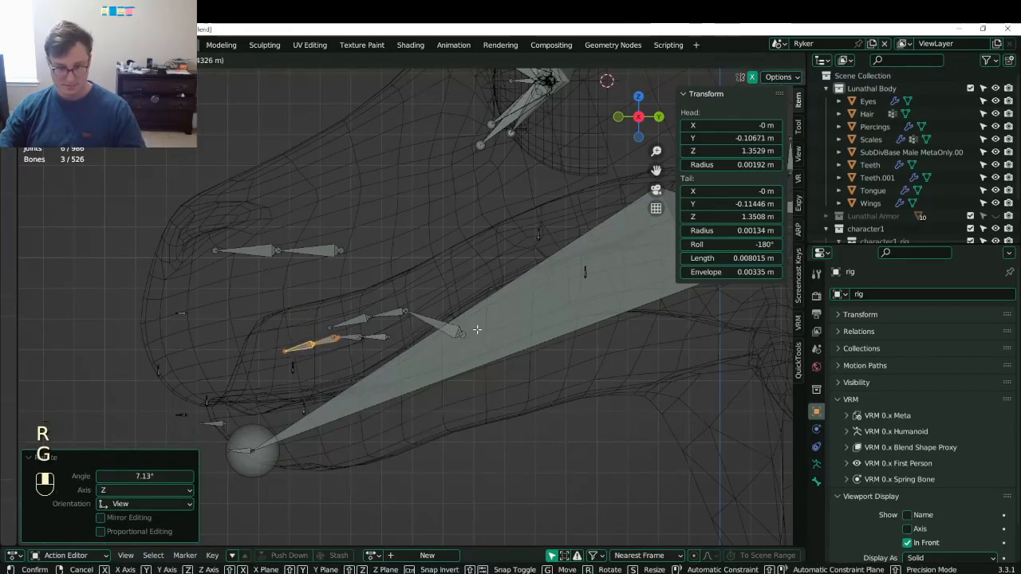
left_click(477, 329)
middle_click_drag(507, 325, 412, 324, "shift")
key("g")
left_click(447, 339)
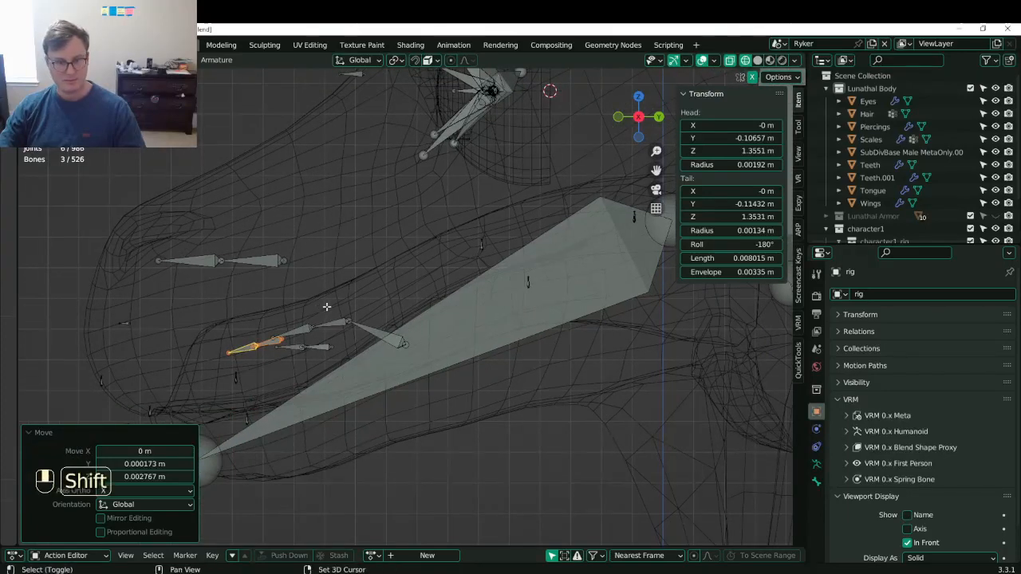
- Move the two nose bones in the snout -0.007608 m along Y and 0.004842 m along Z
middle_click_drag(326, 303, 275, 271, "shift")
key("b")
left_click_drag(214, 242, 397, 298)
key("g")
left_click(415, 250)
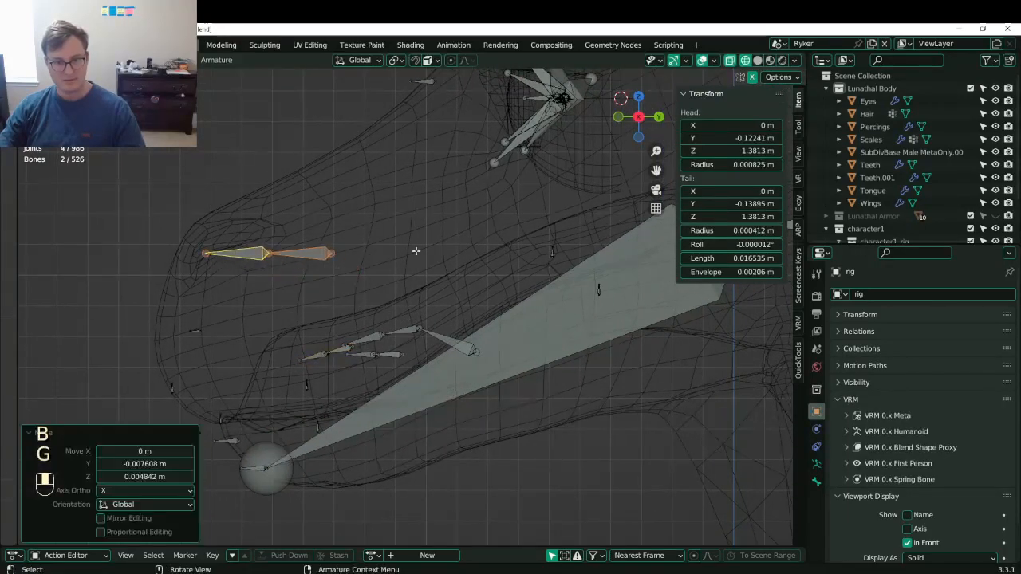
- Scale down and rotate the two nose bones, move them -0.007262 m along Y and 0.005533 m along Z, and rotate them to follow the nostril
key("s")
left_click(388, 241)
key("r")
left_click(353, 232)
key("g")
left_click(319, 222)
key("r")
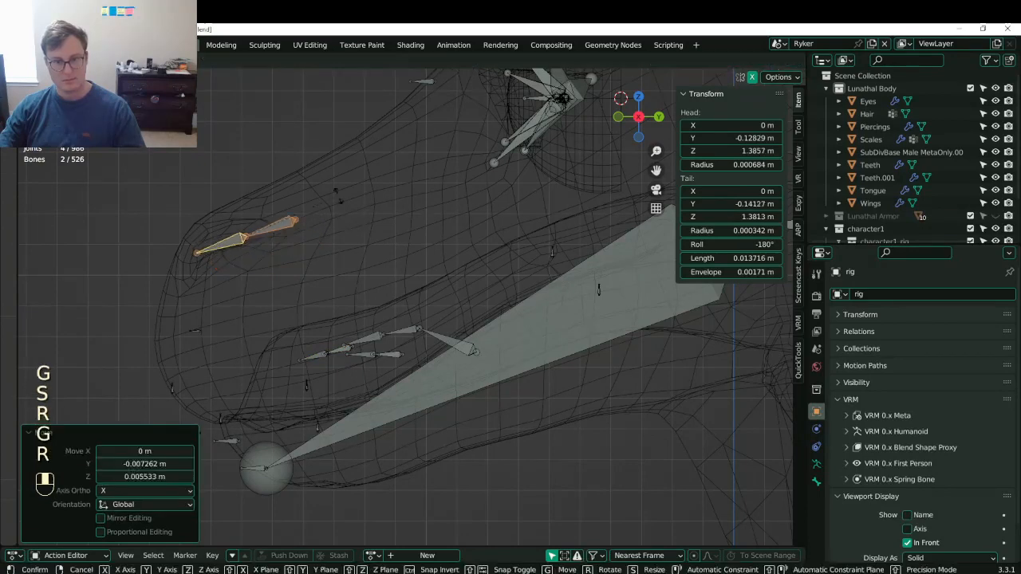
left_click(316, 211)
- Shrink the two nose bones a little more and move them -0.003112 m along Y and 0.00121 m along Z
key("s")
left_click(313, 200)
key("g")
left_click(313, 195)
- Select the shared heads of the left eyelid bones and snap them to the 3D cursor at the eye's centre
middle_click_drag(357, 198, 518, 325, "shift")
scroll(283, 320, "up", 6)
middle_click_drag(152, 268, 511, 324, "shift")
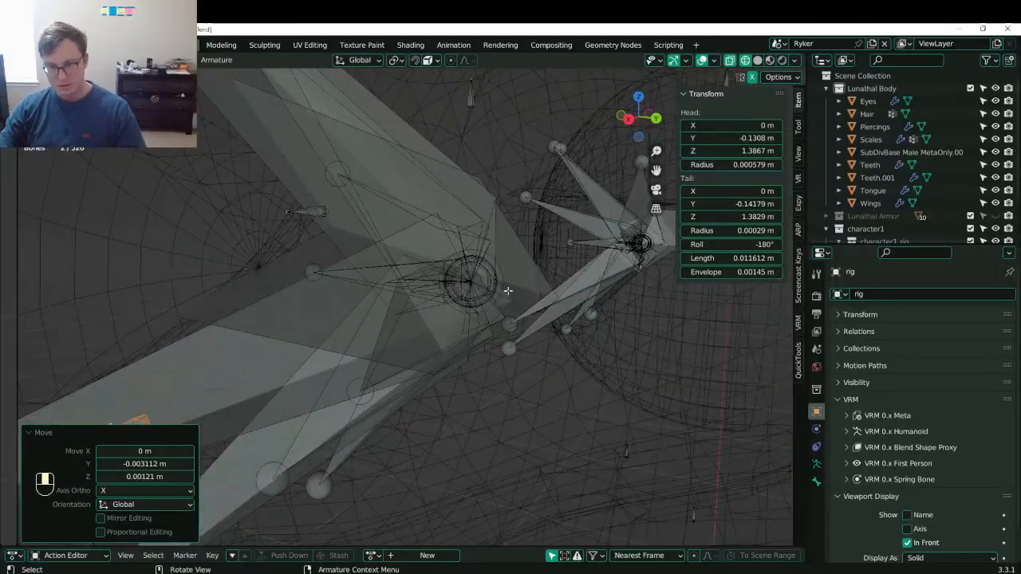
left_click(464, 272)
key("b")
middle_click_drag(462, 272, 486, 290)
scroll(483, 293, "down", 3)
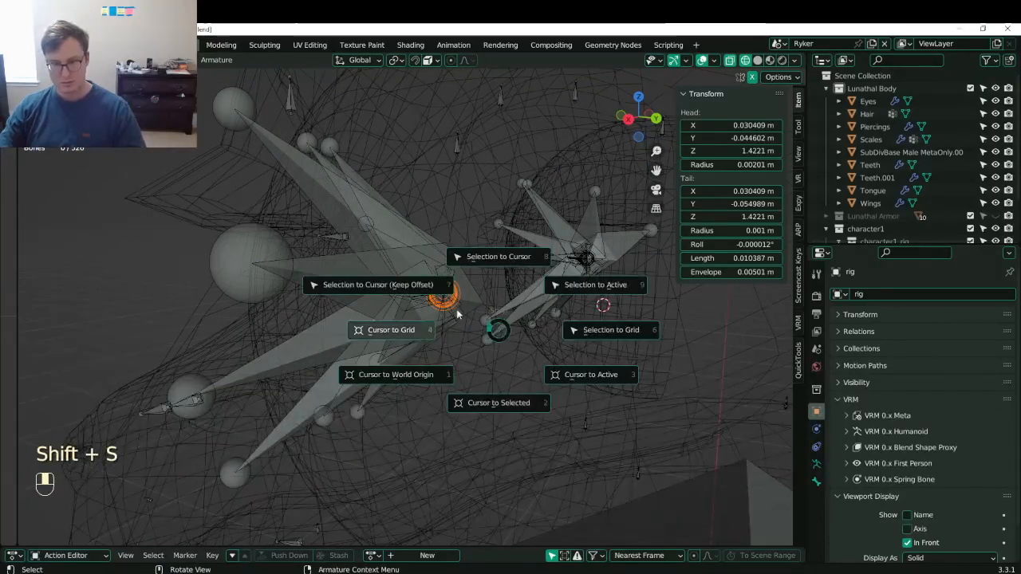
left_click(434, 297)
- Show the viewport in solid shading and enable snapping to edges
scroll(510, 299, "down", 1)
mouse_move(558, 303)
middle_mouse_down()
mouse_move(594, 348)
mouse_move(645, 303)
mouse_move(433, 333)
mouse_move(391, 391)
mouse_move(400, 296)
mouse_move(388, 341)
mouse_move(407, 318)
mouse_move(381, 320)
mouse_move(495, 308)
mouse_move(470, 303)
middle_mouse_up()
scroll(433, 334, "down", 1)
key("z")
key("shift+Tab")
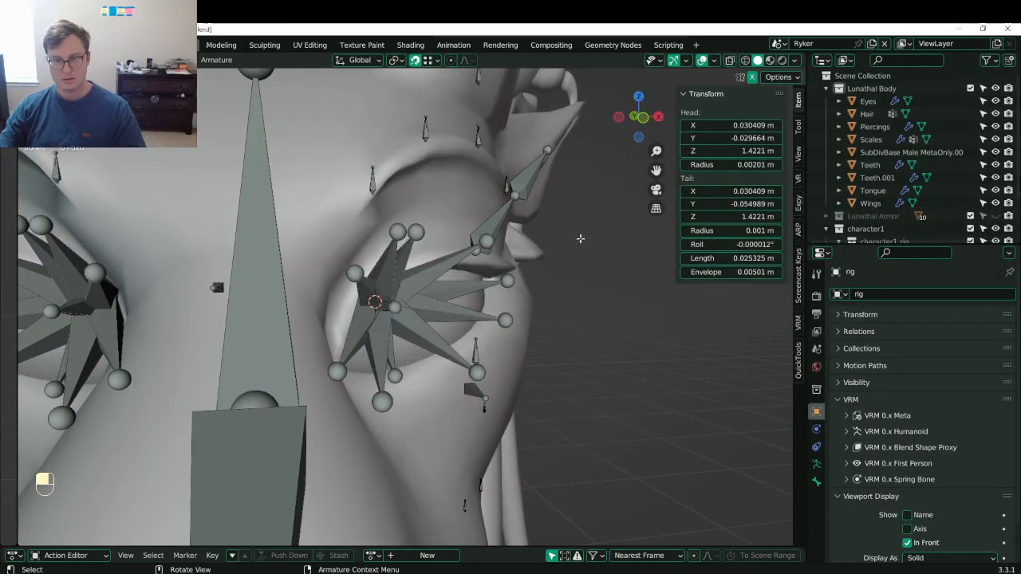
middle_click_drag(580, 238, 495, 176)
left_click(427, 60)
left_click(394, 125)
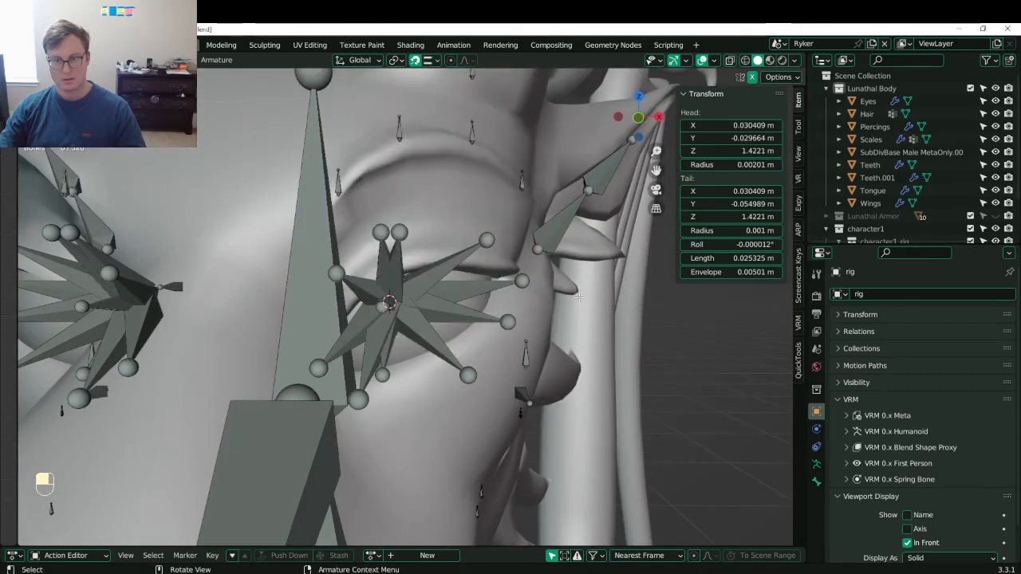
- Move the tail of the innermost left upper eyelid bone onto the lid edge, to about X 0.0259, Y -0.0652, Z 1.4243 m
mouse_move(418, 275)
middle_mouse_down()
mouse_move(328, 292)
mouse_move(412, 290)
mouse_move(340, 321)
mouse_move(357, 279)
middle_mouse_up()
left_click(323, 280)
key("z")
key("z")
left_click(351, 290)
key("z")
left_click(363, 321)
key("g")
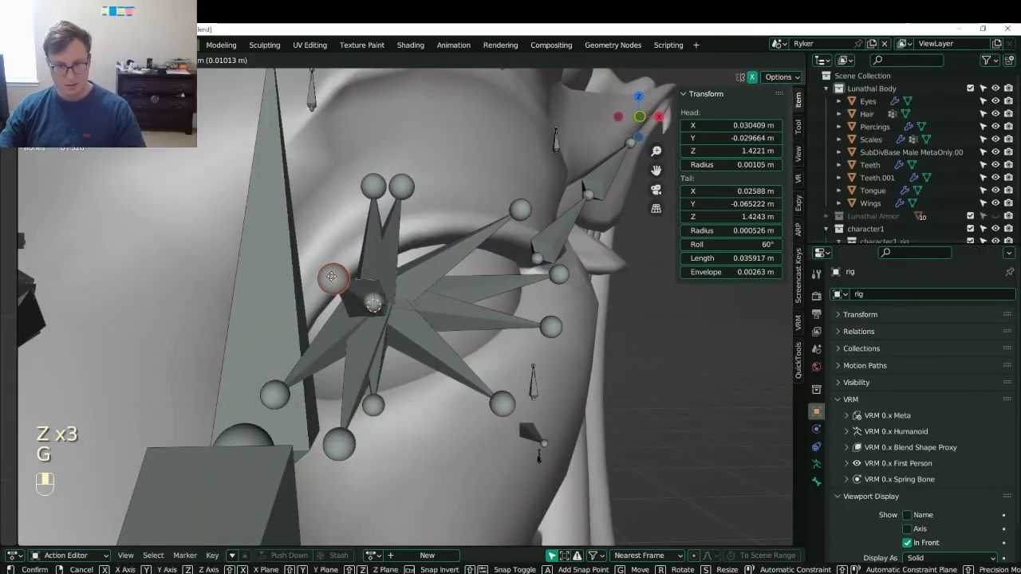
left_click(335, 278)
- Show the bone properties and move the tail of eyelid_top_02_ref.l onto the upper lid, to about X 0.0389, Y -0.0539, Z 1.4354 m
middle_click_drag(390, 195, 343, 230)
left_click(374, 193)
left_click(816, 481)
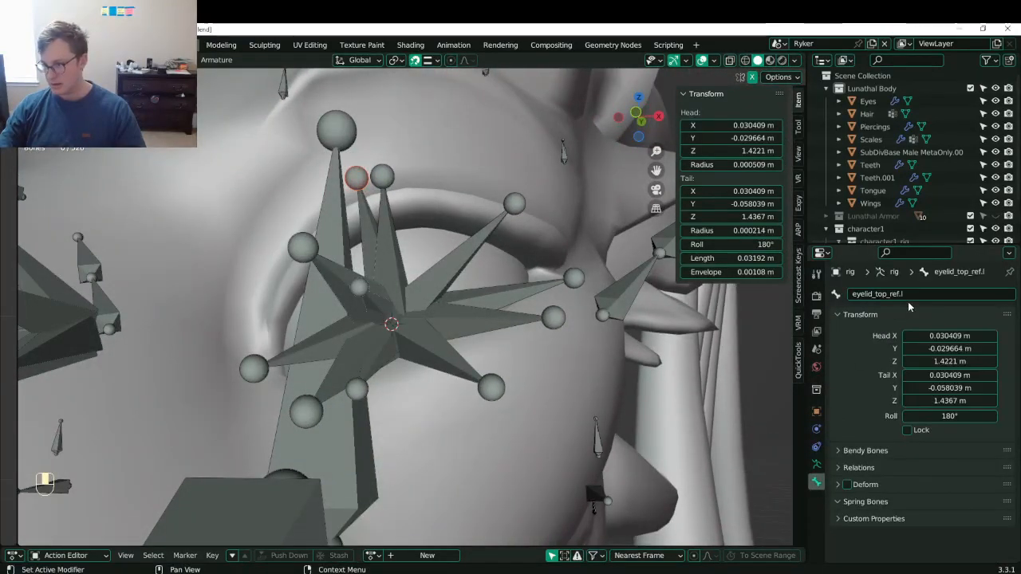
left_click(309, 245)
middle_click_drag(375, 224, 427, 199)
left_click(357, 184)
left_click(384, 184)
key("g")
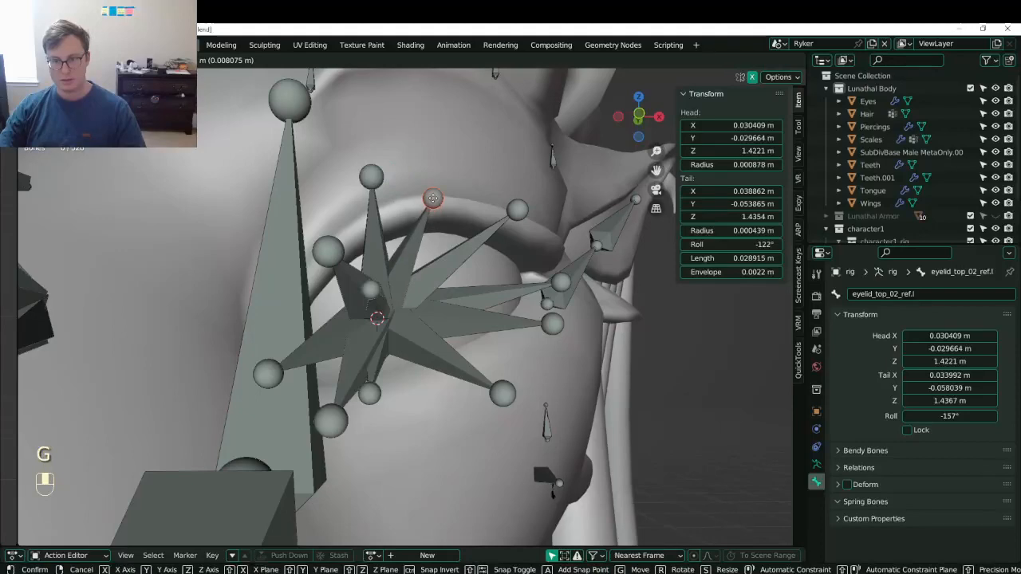
left_click(433, 198)
- Move the tail of the outer left upper eyelid bone onto the lid edge and readjust the eyelid_top_02_ref.l tail
middle_click_drag(553, 203, 528, 265)
left_click(516, 202)
key("g")
left_click(511, 234)
middle_click_drag(434, 214, 533, 244)
left_click(427, 212)
key("g")
left_click(427, 215)
- Reposition the tail of eyelid_top_03_ref.l against the outer part of the upper lid, checking it from another angle
left_click(554, 285)
key("g")
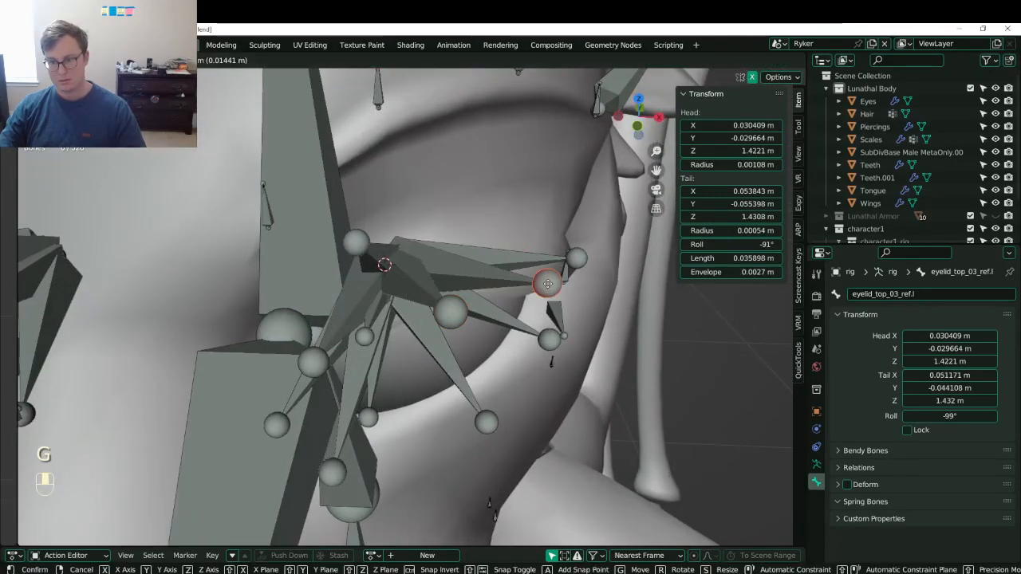
left_click(547, 279)
middle_click_drag(547, 279, 583, 270)
key("g")
left_click(542, 356)
- Leave armature editing and turn on the wireframe display for the SubDivBase Male MetaOnly.003 body mesh
scroll(559, 263, "up", 3)
left_click(595, 256)
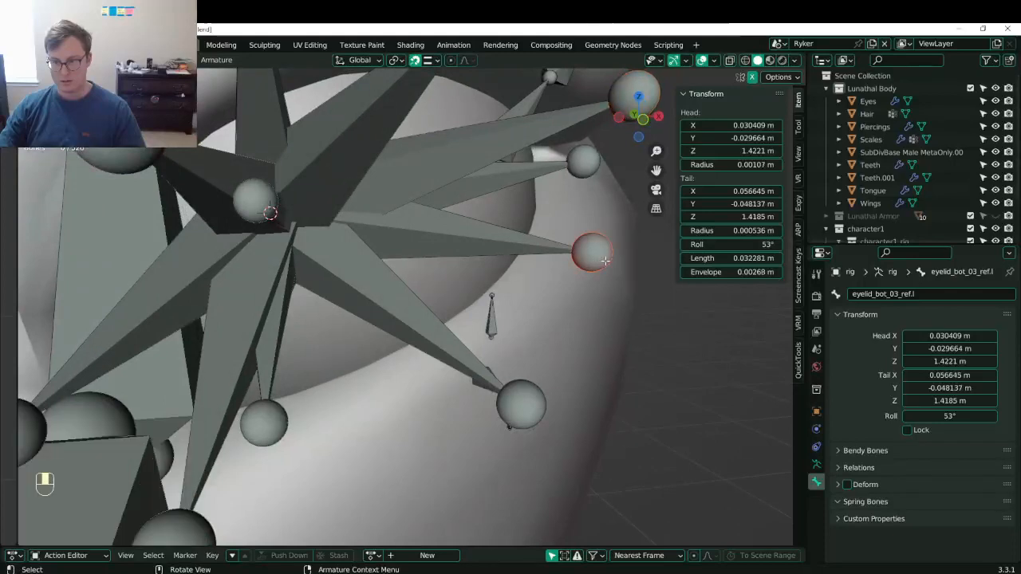
scroll(598, 277, "down", 5)
middle_click_drag(598, 277, 542, 319)
key("Tab")
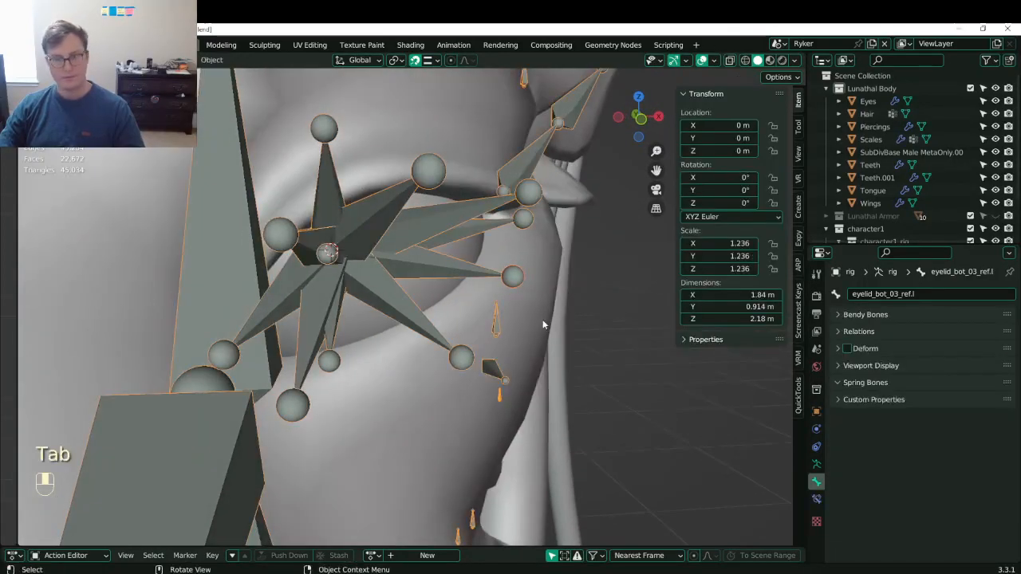
left_click(542, 319)
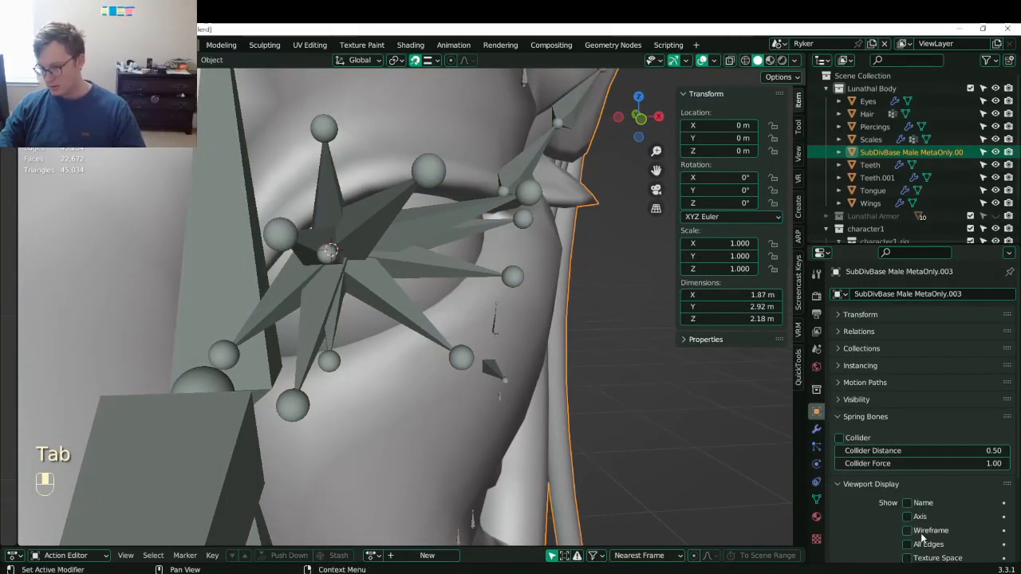
left_click(921, 532)
- Return to editing the rig and move the eyelid_bot_03_ref.l tail -0.00708 m along X, -0.000361 m along Y and 0.000879 m along Z
left_click(493, 269)
middle_click_drag(493, 270, 574, 270)
scroll(546, 267, "up", 2)
key("Tab")
key("g")
left_click(513, 266)
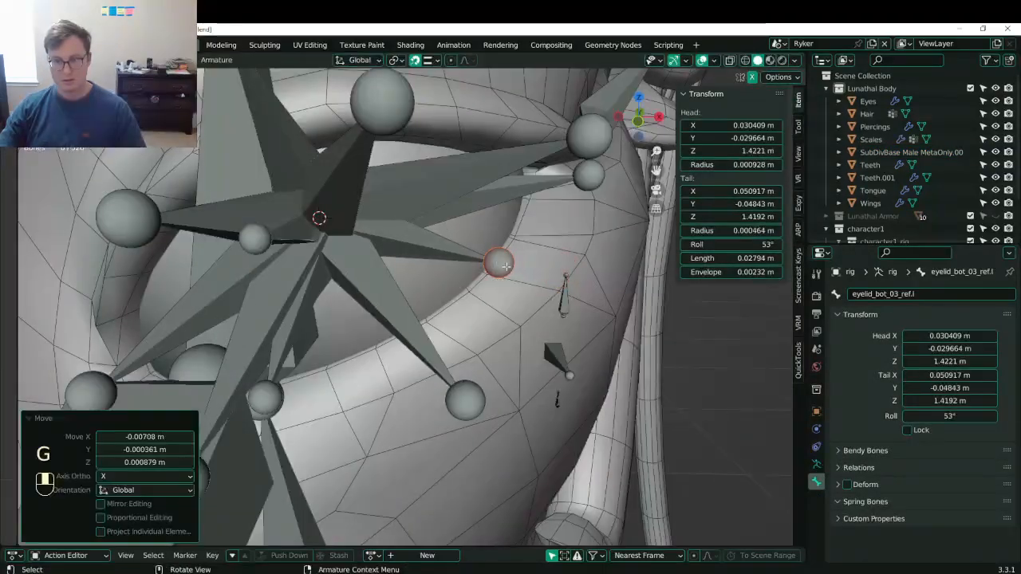
- Set snapping to Face Project and move the eyelid_bot_02_ref.l tail -0.007359 m along X, -0.002413 m along Y and 0.003787 m along Z
middle_click_drag(513, 265, 530, 268)
left_click(508, 365)
key("g")
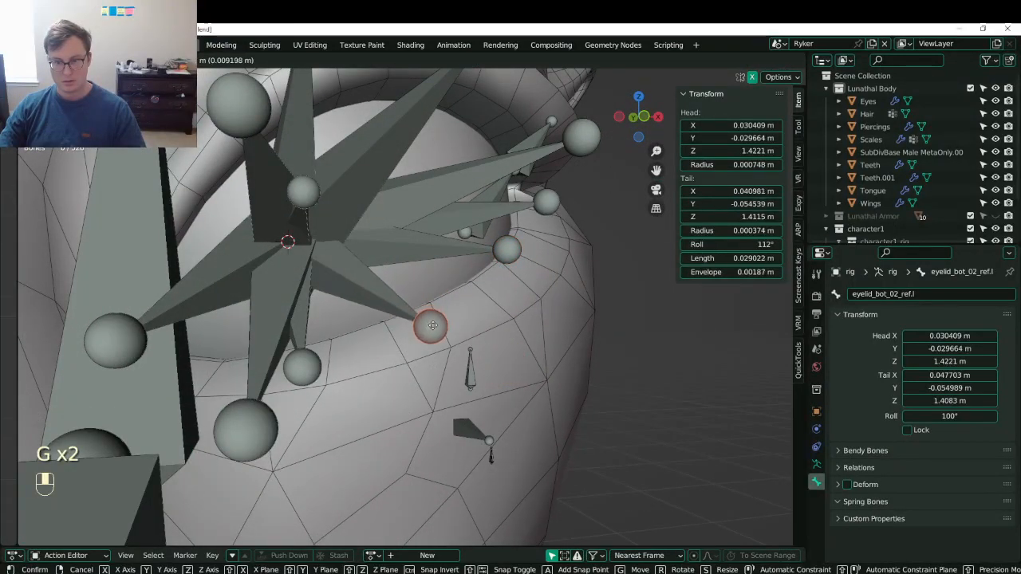
key("Escape")
left_click(435, 61)
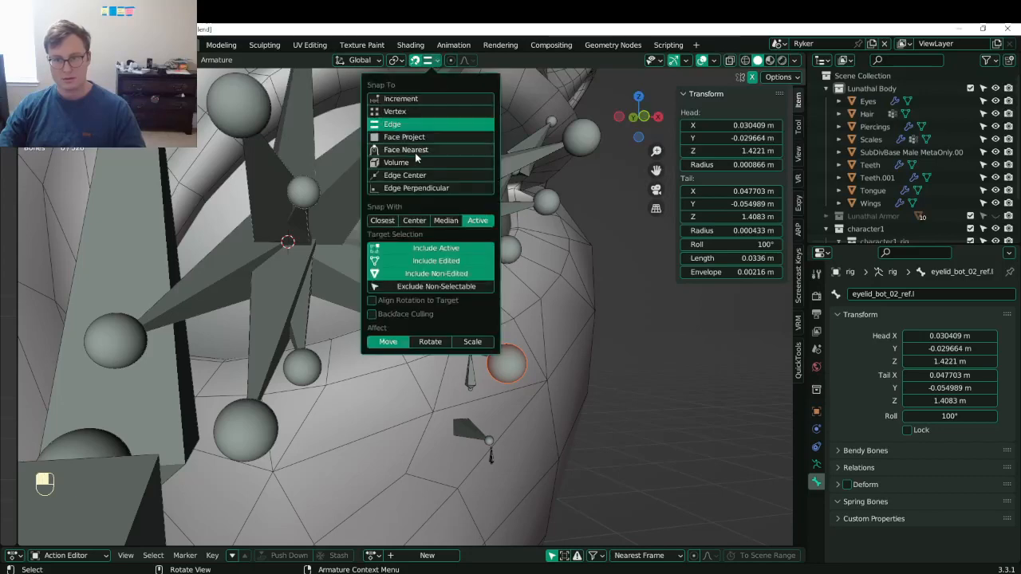
left_click(395, 137)
key("g")
left_click(441, 325)
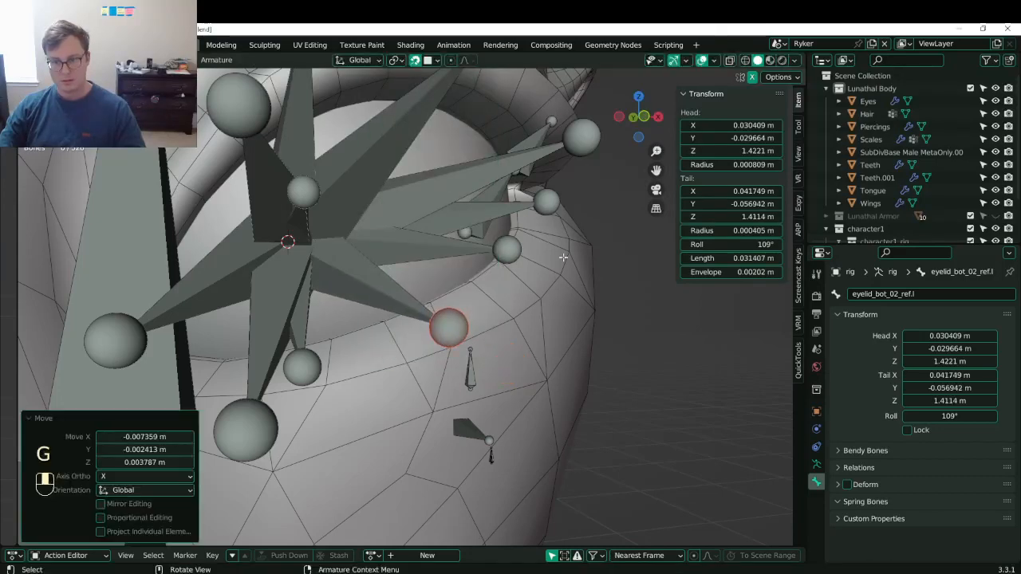
- Readjust the eyelid_bot_02_ref.l tail and move the inner left lower eyelid bone's tail onto the lower lid edge
middle_click_drag(441, 325, 415, 343)
key("g")
left_click(536, 271)
left_click(428, 363)
key("g")
left_click(403, 342)
- Move the tail of eyelid_bot_ref.l onto the surface of the lower lid
left_click(433, 300)
key("g")
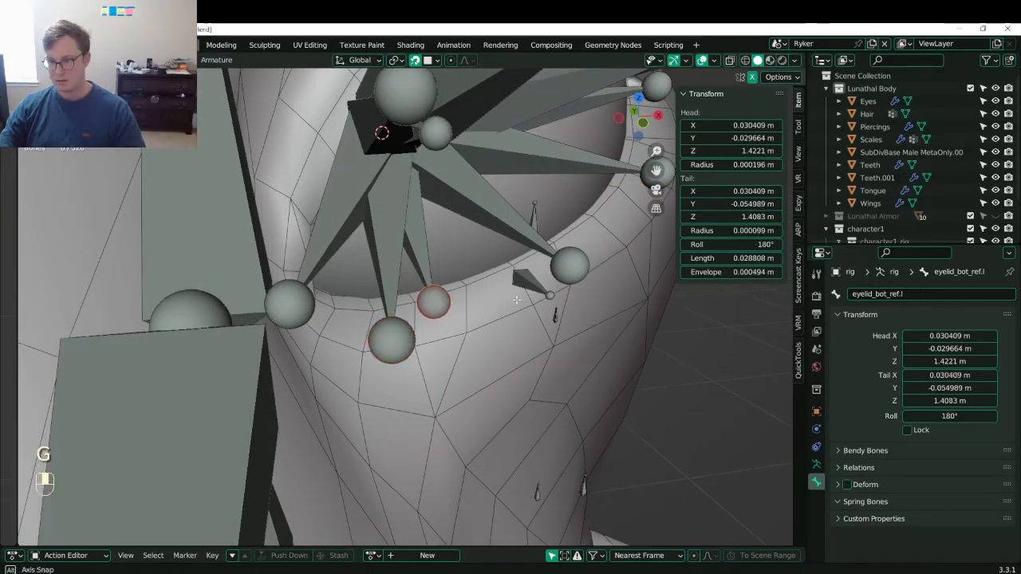
key("g")
middle_click_drag(516, 299, 475, 247)
left_click(527, 326)
- Place the eyelid_top_ref.l tail on the upper lid, finishing with a move of -0.003224 m in X, -0.001923 m in Y and -0.001153 m in Z
scroll(523, 319, "down", 3)
middle_click_drag(476, 247, 533, 381, "shift")
left_click(468, 206)
key("g")
left_click(469, 205)
key("g")
left_click(412, 211)
scroll(352, 246, "up", 4)
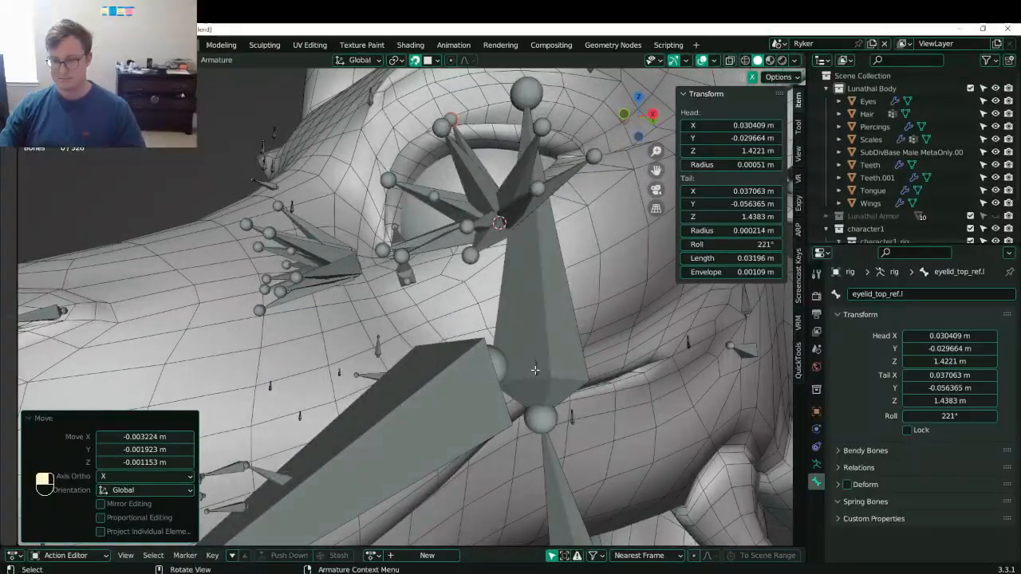
left_click(535, 370)
scroll(526, 343, "down", 5)
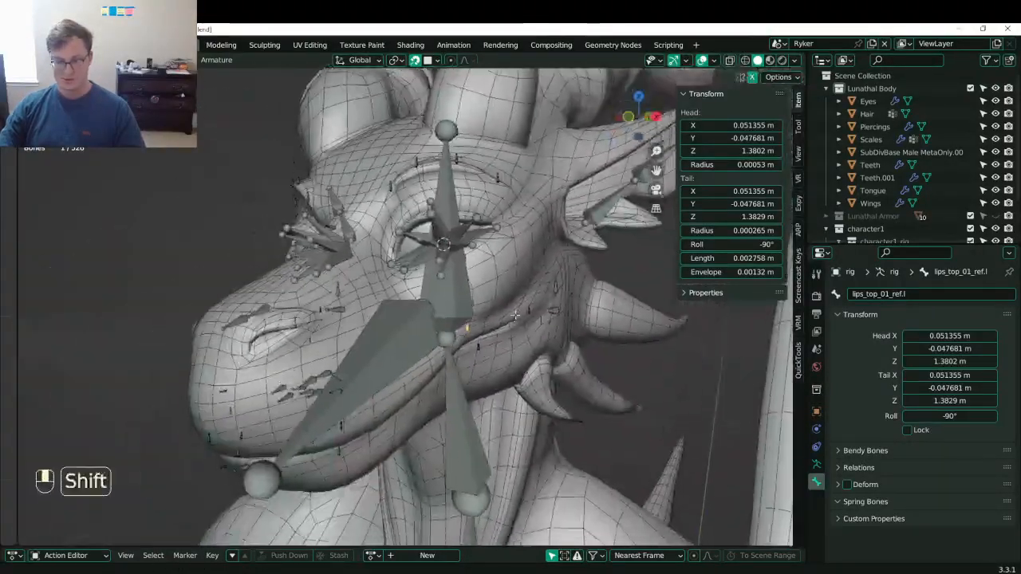
middle_click_drag(515, 316, 655, 280)
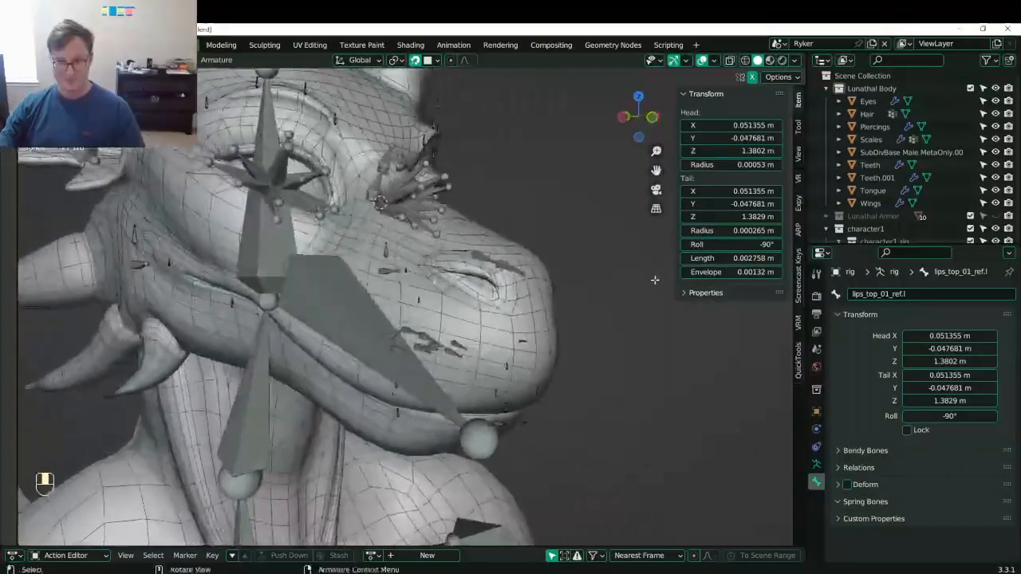
left_click(527, 341)
middle_click_drag(527, 340, 579, 322)
key("g")
key("y")
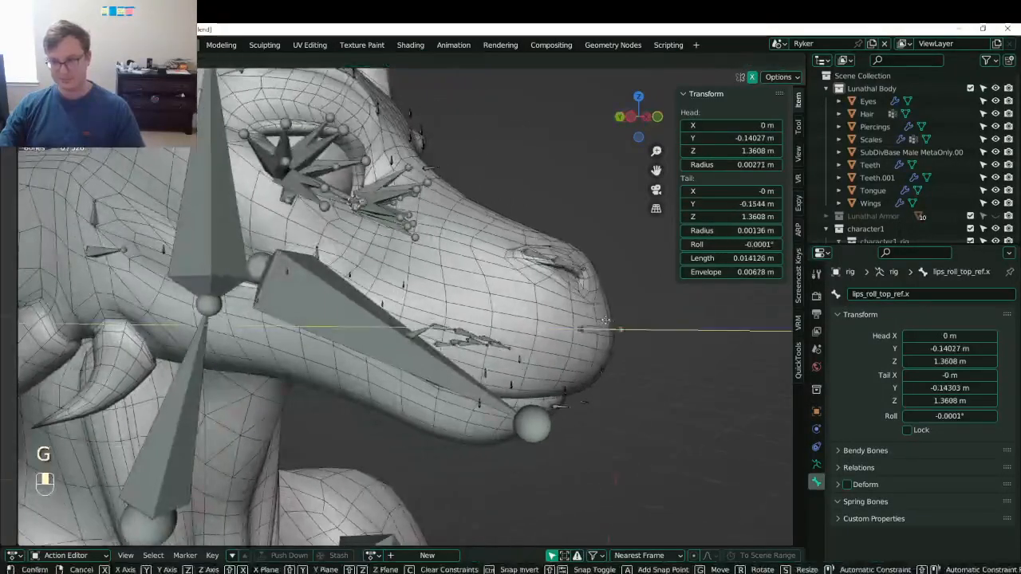
right_click(569, 324)
key("b")
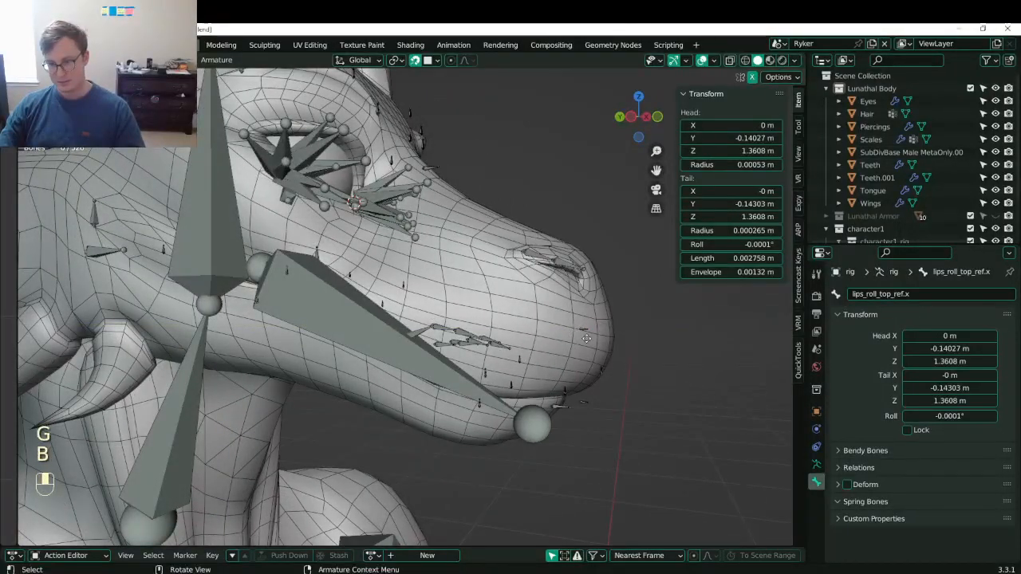
key("g")
right_click(591, 335)
- Turn off snapping, move the lips_roll_top_ref.x bone -0.015355 m along Y in front of the snout, and save the file
key("b")
key("shift+Tab")
key("g")
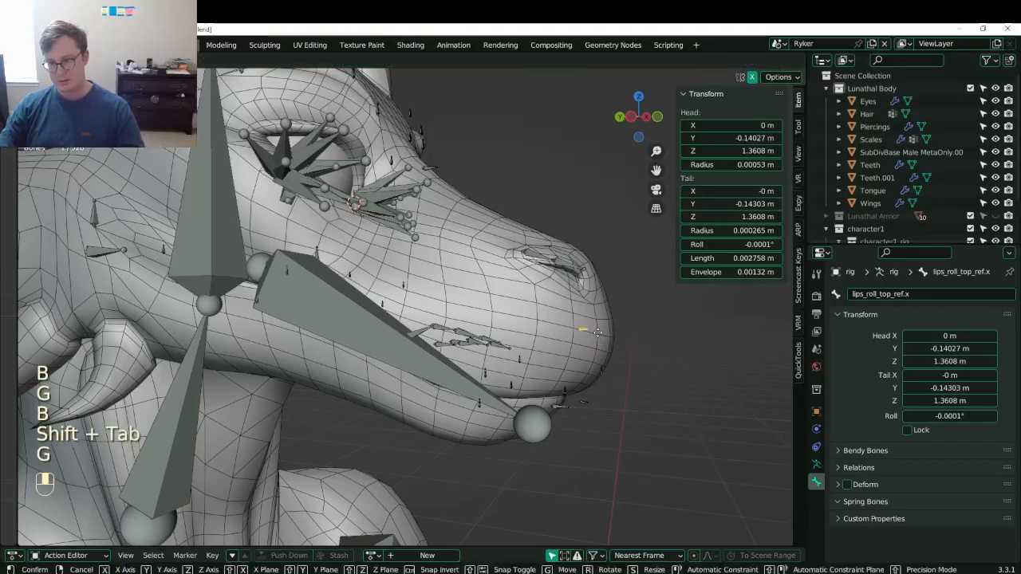
middle_click_drag(597, 331, 361, 258)
left_click(627, 336)
key("ctrl+s")
- Lower the lips_roll_top_ref.x bone in side view until it sits in front of the upper lip, with its head at about Z 1.3472 m
key("KP_3")
scroll(335, 353, "up", 3)
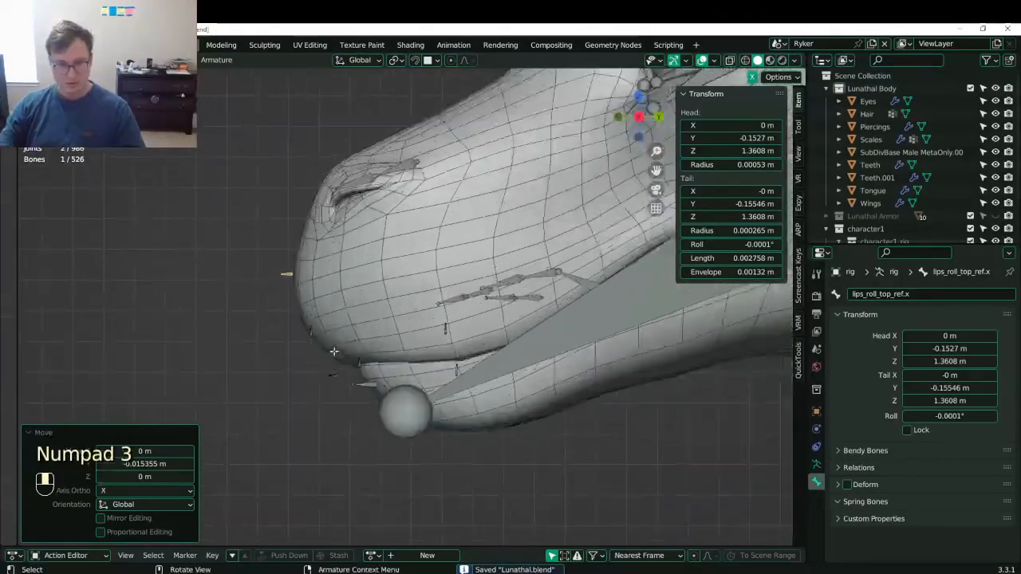
key("g")
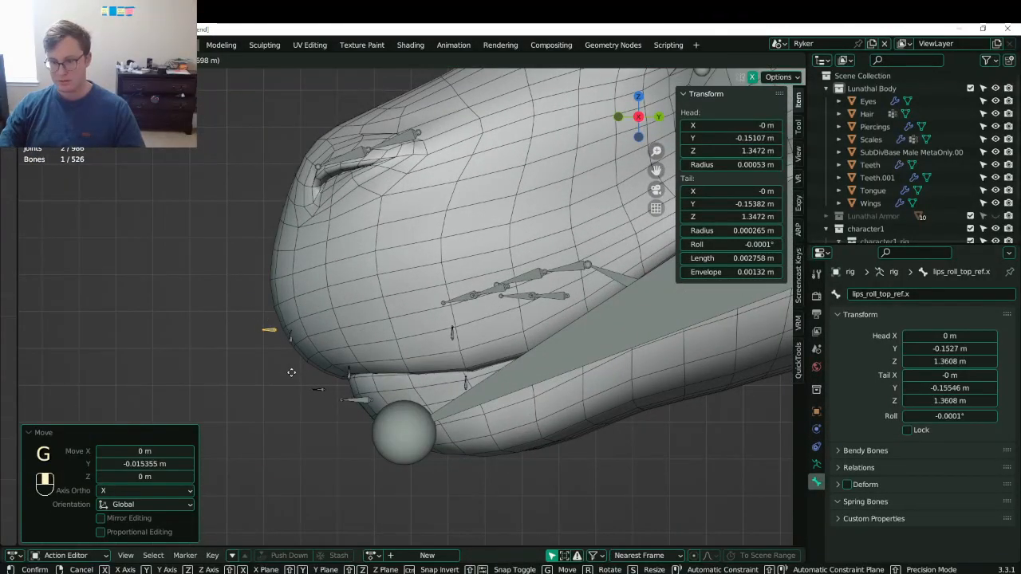
left_click(290, 347)
- Move the lips_bot_ref.x bone onto the front of the lower lip, with its head at Y -0.13475 m and Z 1.3345 m
left_click(287, 327)
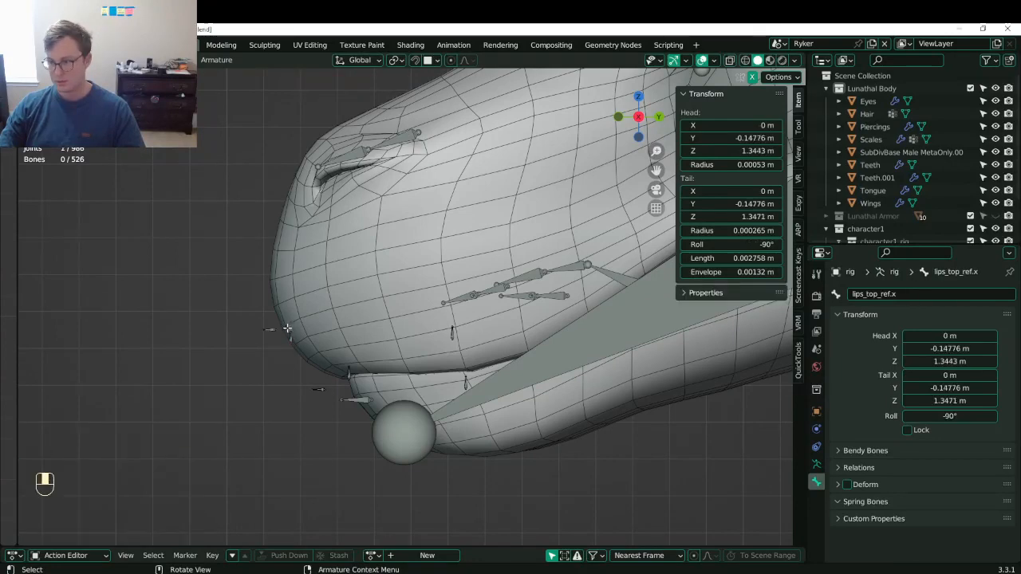
key("b")
left_click_drag(286, 322, 310, 351)
middle_click_drag(310, 352, 372, 307, "shift")
scroll(376, 314, "up", 5)
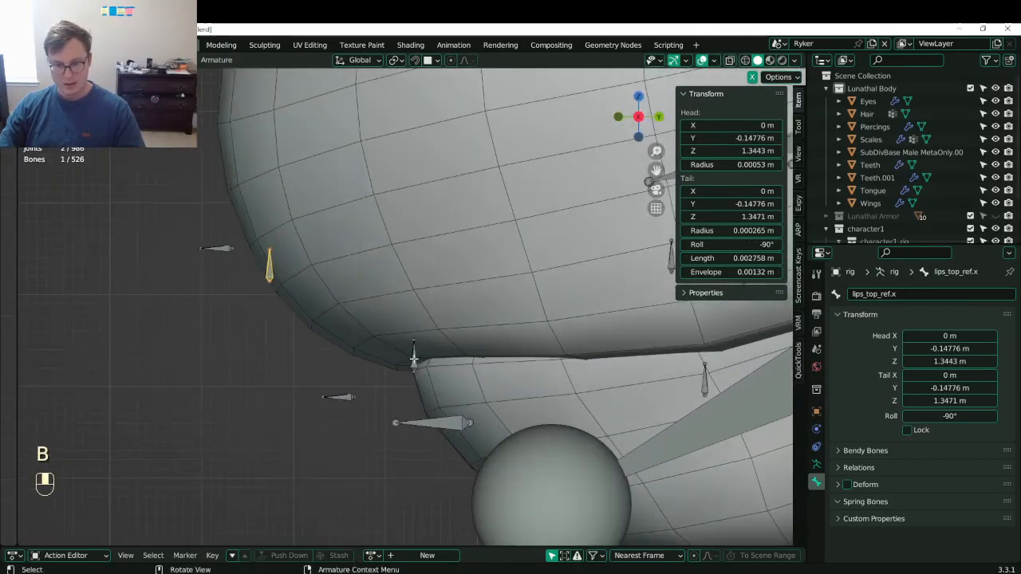
key("b")
left_click_drag(399, 327, 421, 354)
key("g")
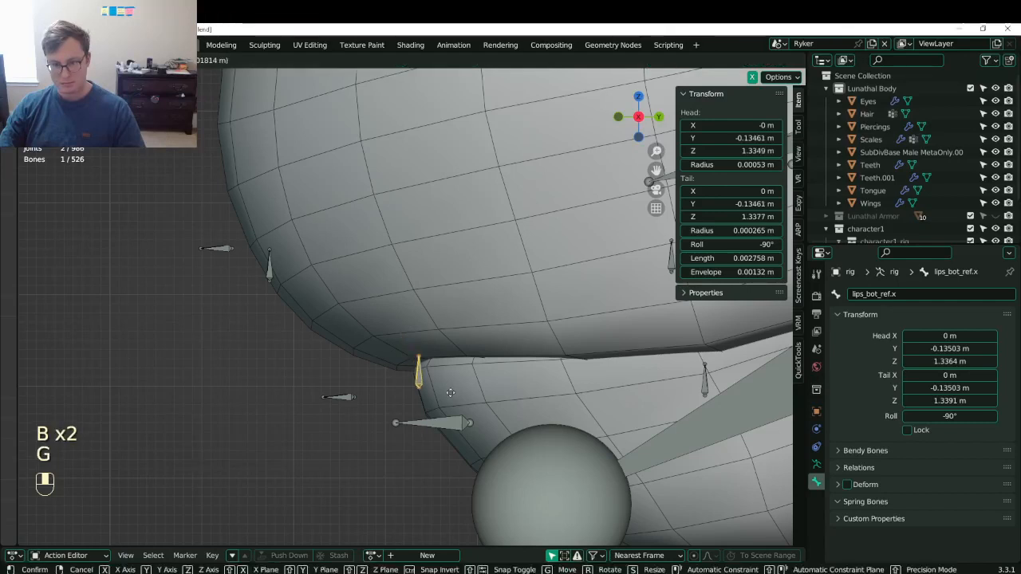
left_click(449, 398)
- Move the lips_top_ref.x bone 0.008397 m along Y and -0.008628 m along Z onto the upper lip's edge
key("b")
left_click_drag(239, 238, 283, 281)
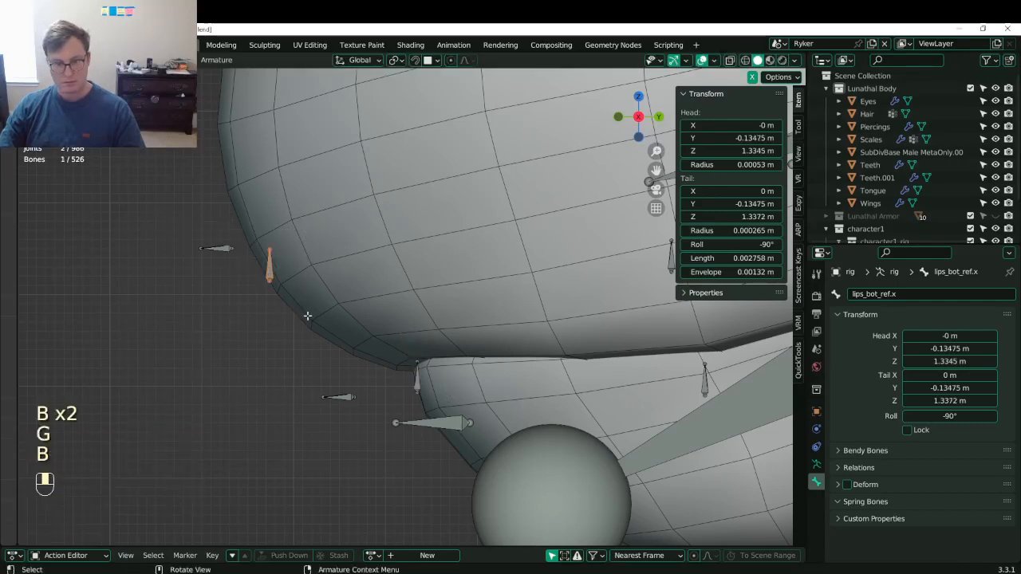
key("g")
left_click(384, 392)
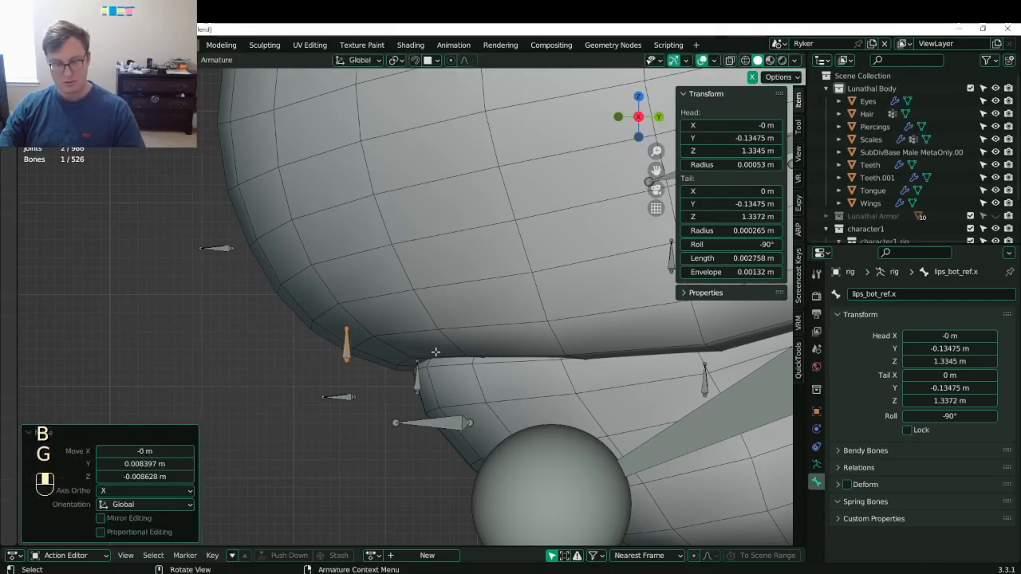
- Move the lips_roll_bot_ref.x bone below the chin bone in front of the lower lip, head at about Y -0.13489 m, Z 1.3293 m
key("b")
left_click_drag(315, 380, 365, 410)
key("g")
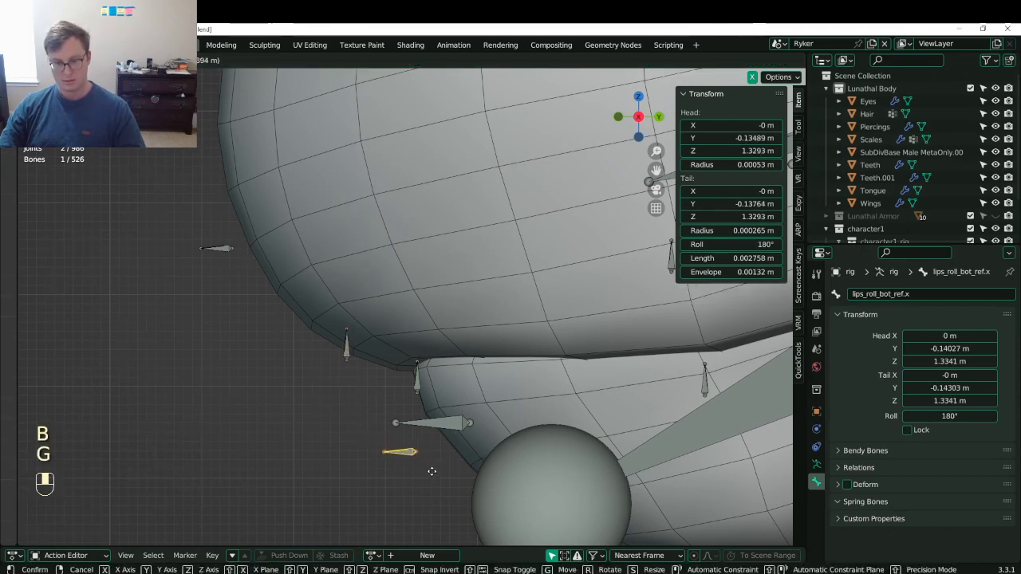
left_click(432, 472)
- Switch the viewport to wireframe shading and check the chin_01_ref.x, jaw_ref.x and chin_02_ref.x bones around the lower jaw
scroll(435, 446, "down", 2)
left_click(444, 384)
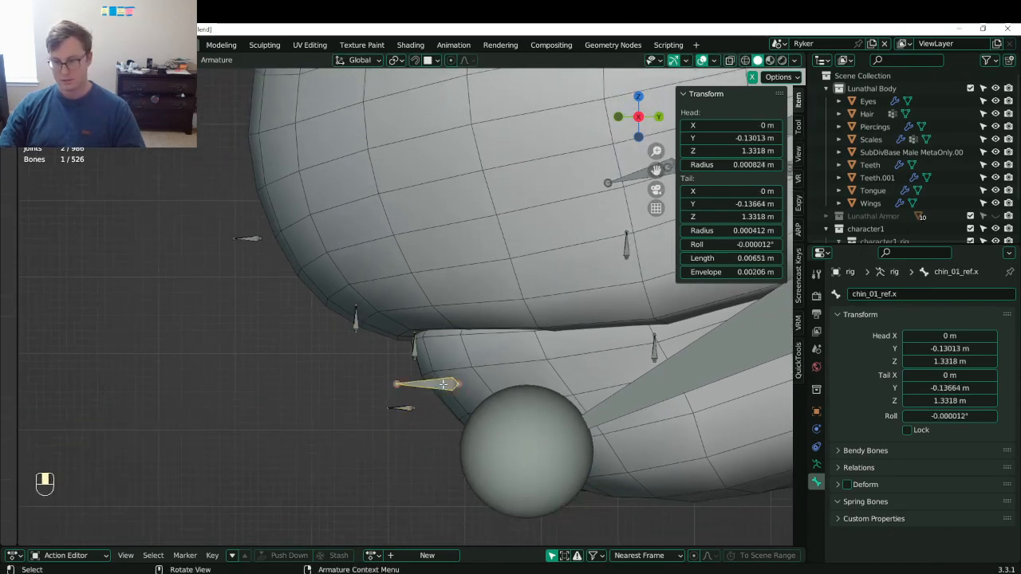
key("b")
left_click_drag(369, 376, 473, 398)
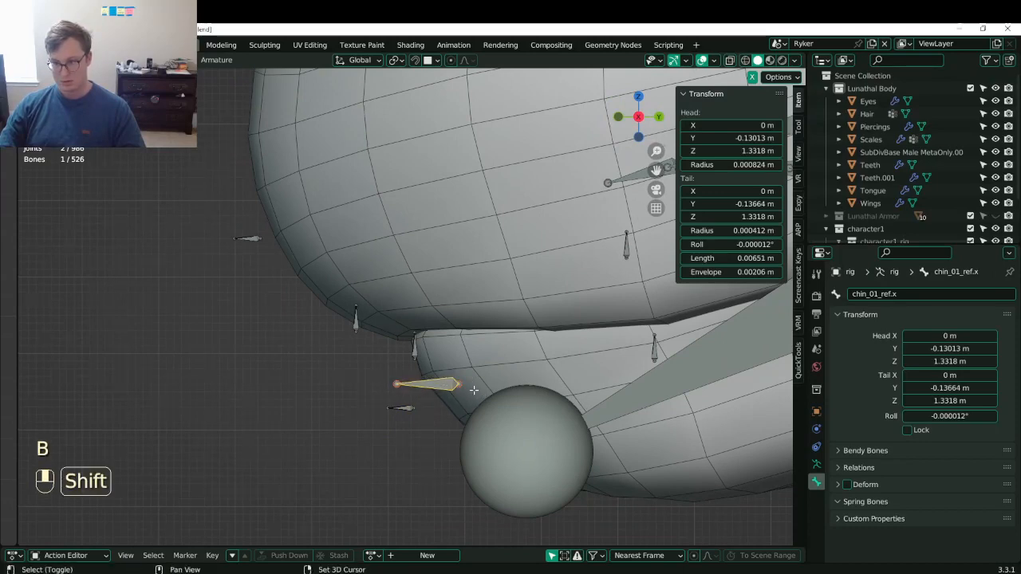
middle_click_drag(484, 399, 471, 390, "shift")
left_click(489, 457)
middle_click_drag(490, 457, 474, 367, "shift")
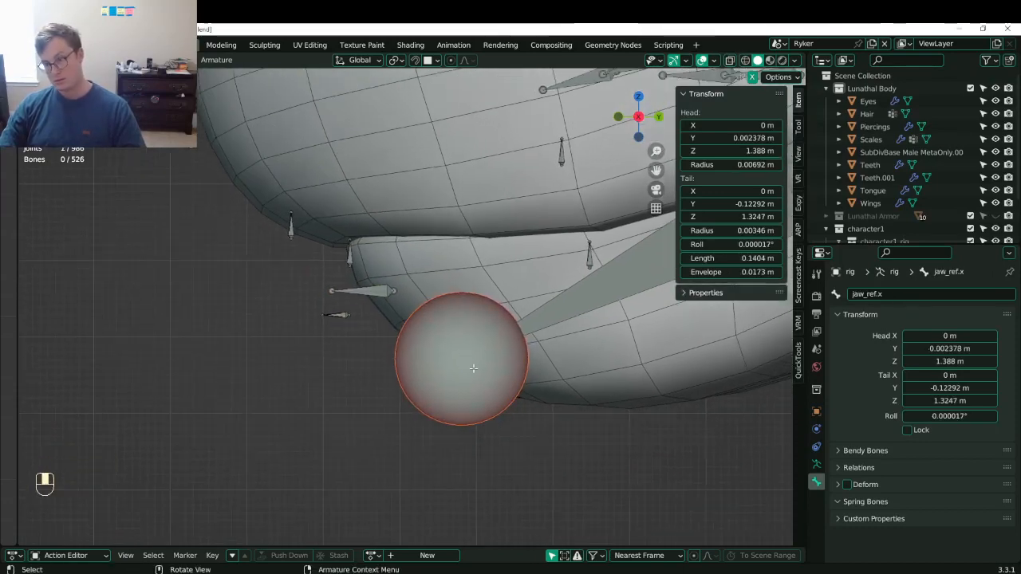
key("z")
key("z")
key("z")
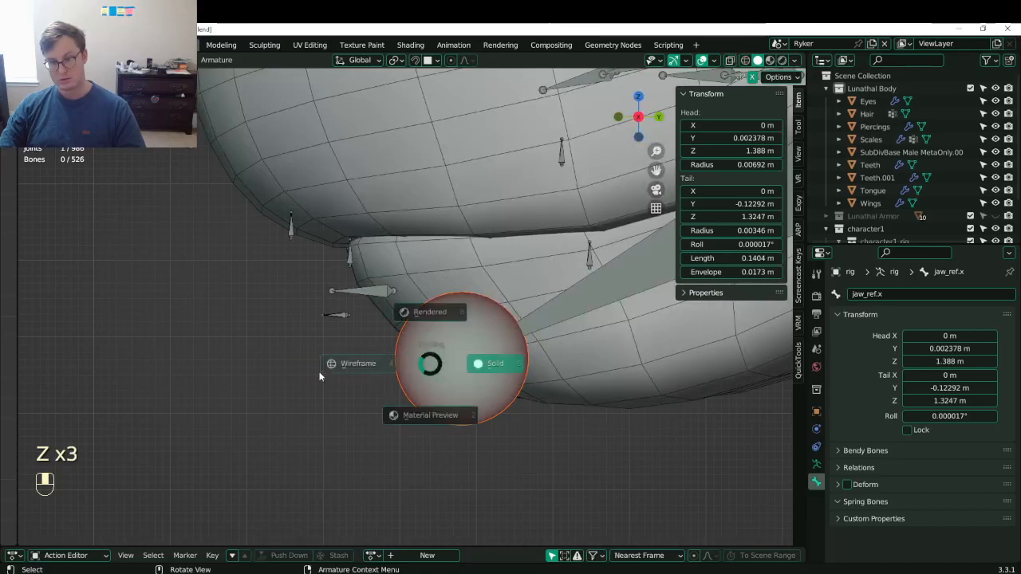
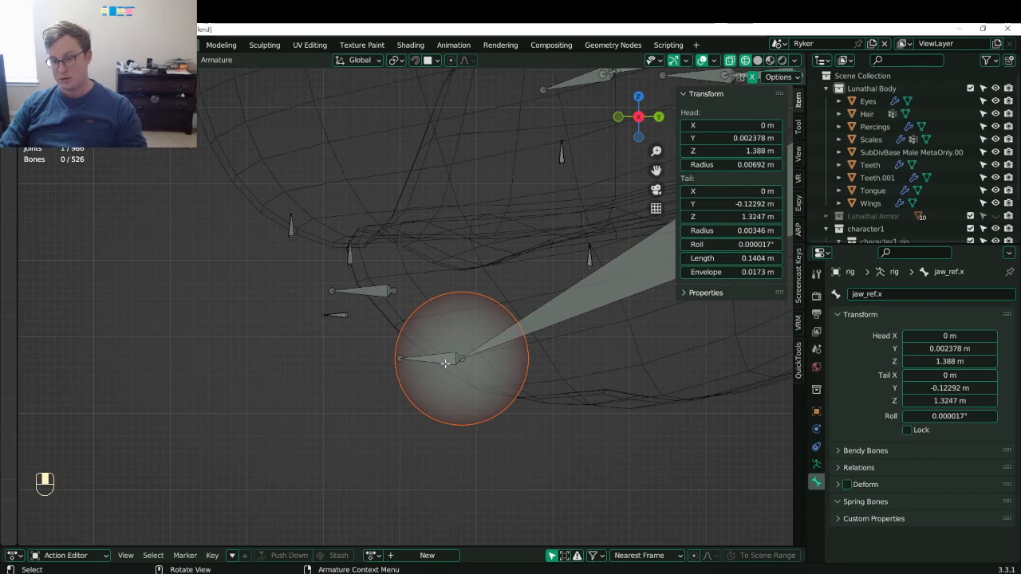
left_click(445, 363)
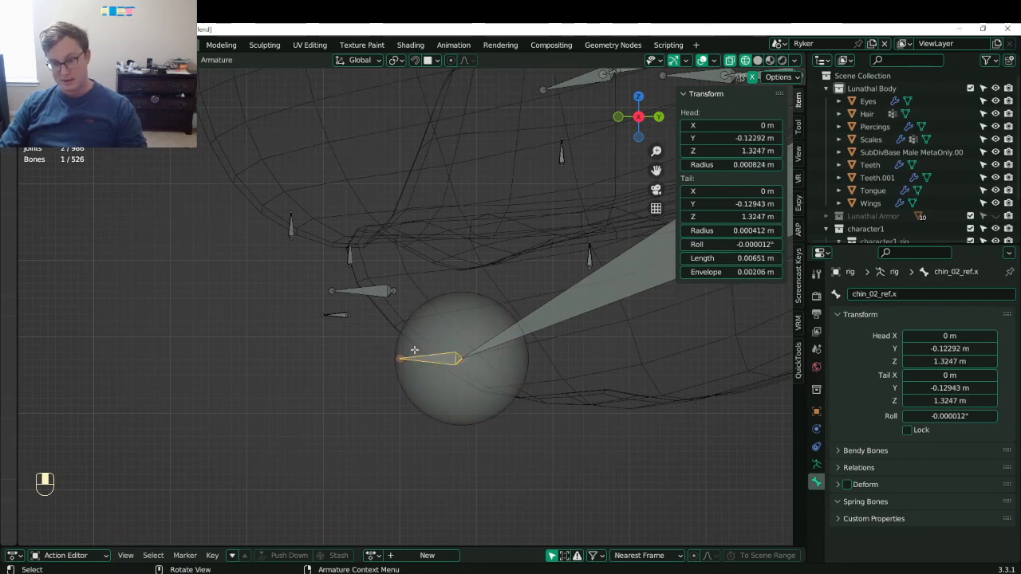
scroll(501, 377, "down", 5)
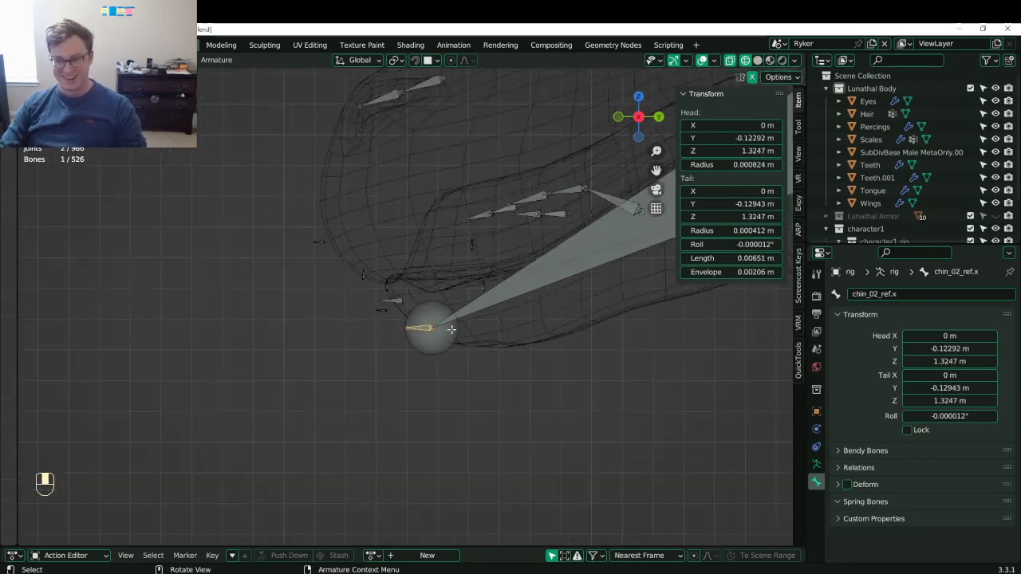
- Move the three linked lower teeth reference bones -0.004503 m along Y and -0.022015 m along Z into the lower jaw
middle_click_drag(584, 201, 532, 260, "shift")
left_click(518, 248)
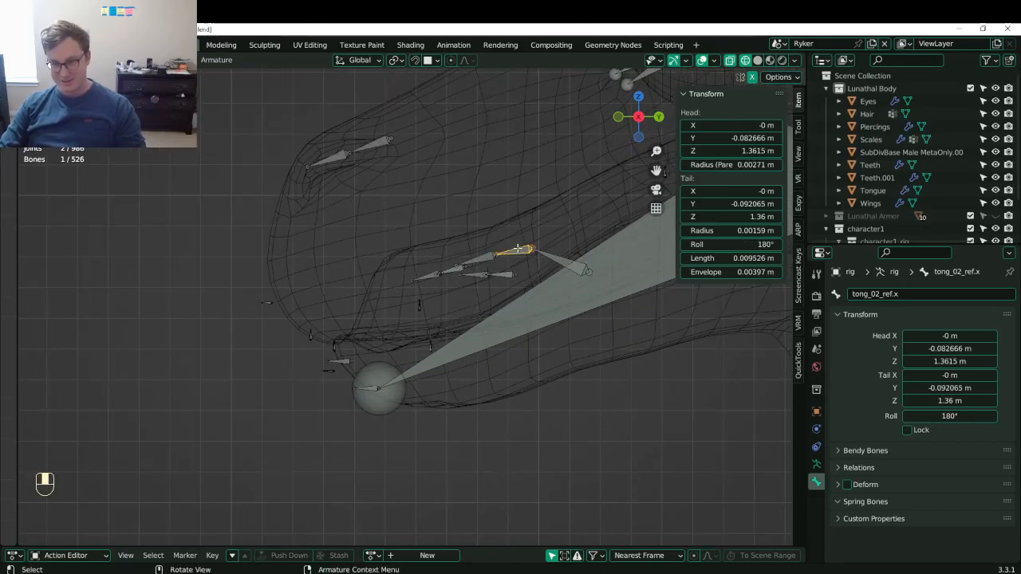
left_click(499, 275)
scroll(498, 275, "up", 3)
key("b")
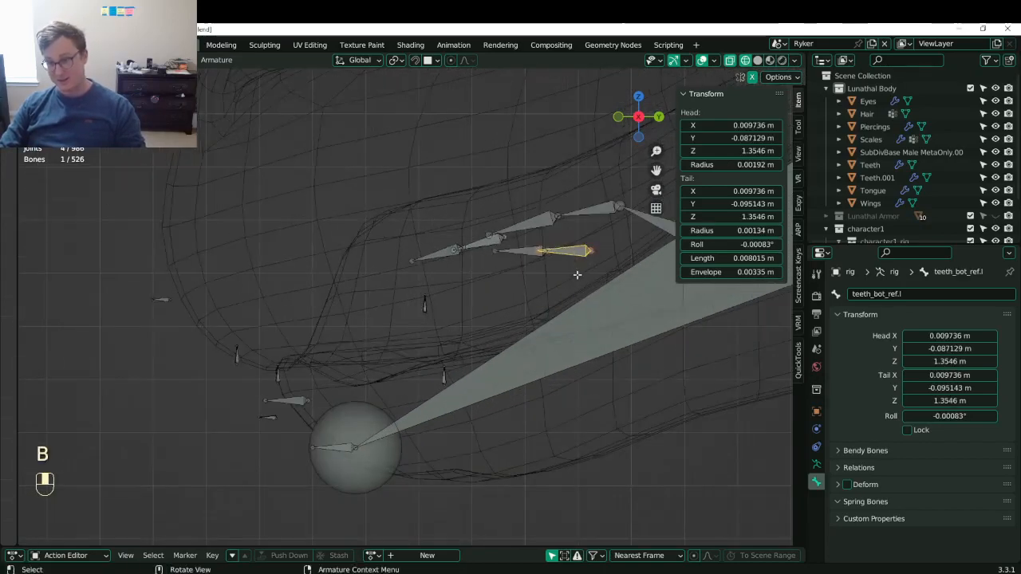
middle_click_drag(578, 278, 499, 306, "shift")
key("ctrl+l")
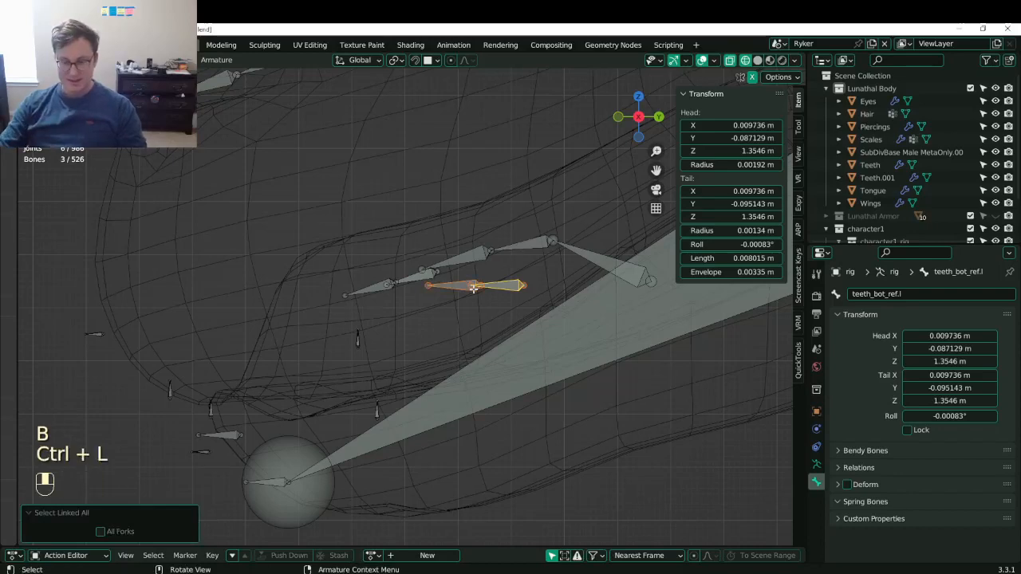
key("g")
left_click(489, 399)
- Rotate the lower teeth bones to follow the jaw's slope, then shift them -0.001101 m along Y and 0.0003 m along Z
key("r")
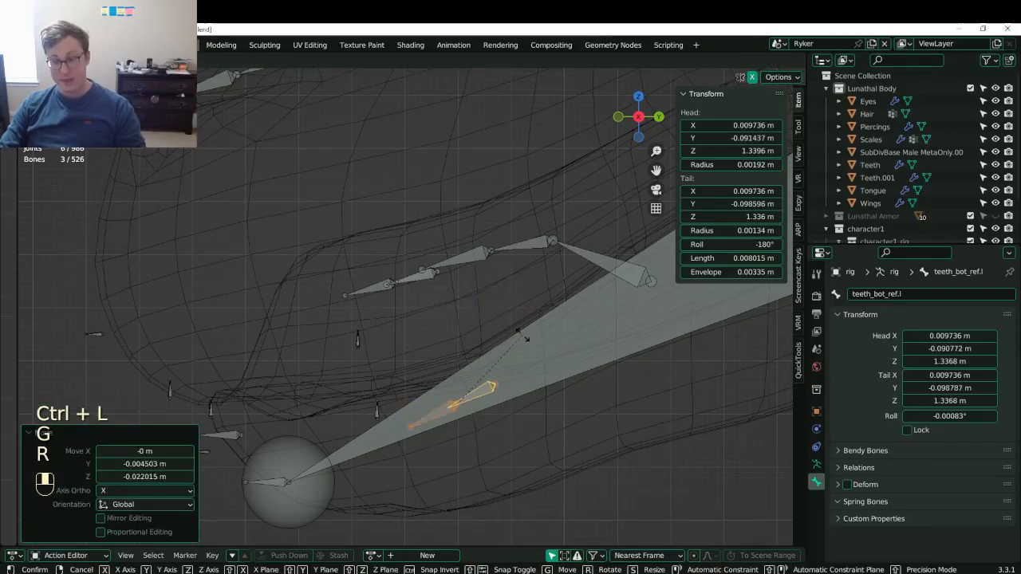
left_click(524, 355)
key("g")
left_click(509, 358)
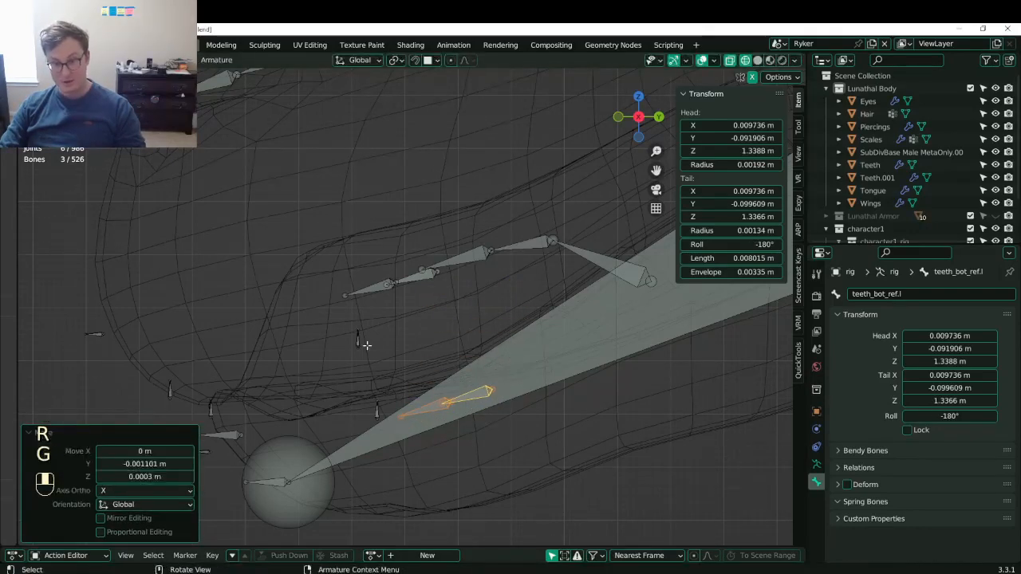
- Rotate the linked tongue bone chain starting at tong_01_ref.x by -21.8° in side view
middle_click_drag(466, 334, 388, 360, "shift")
left_click(522, 285)
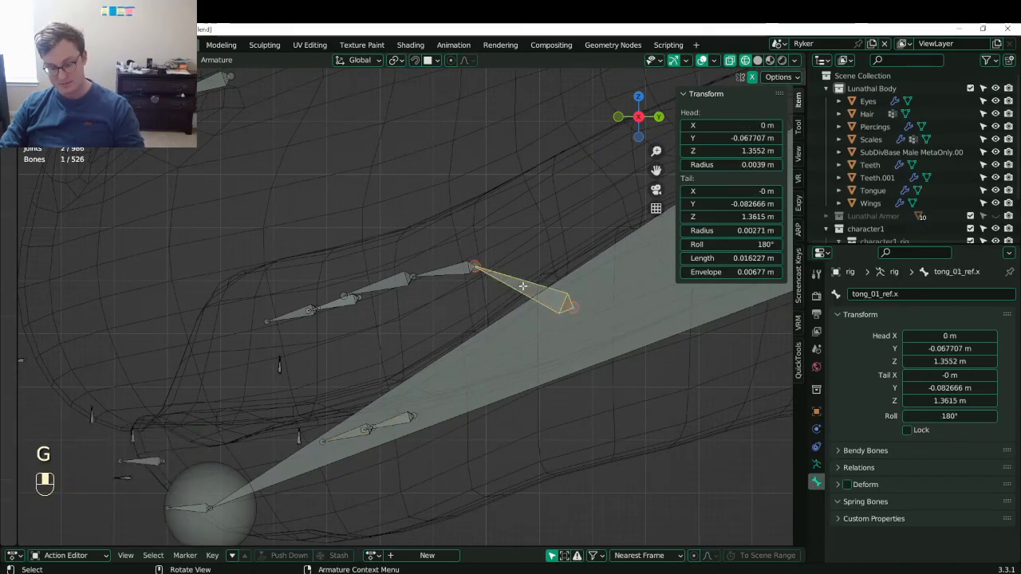
key("l")
scroll(522, 286, "down", 3)
key("r")
left_click(533, 240)
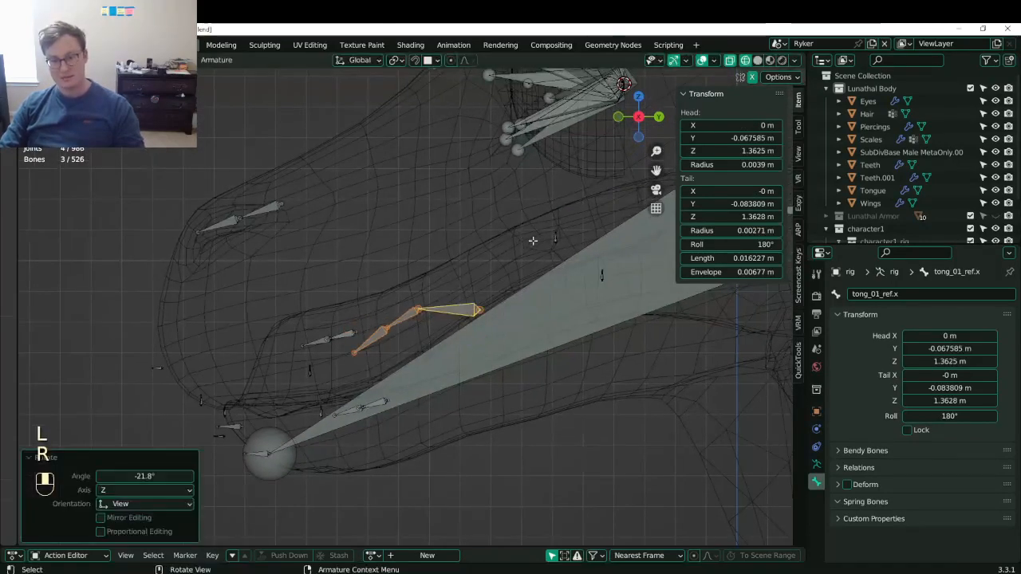
- Scale the tongue bones to 0.456 along Z, then enlarge the chain until tong_01_ref.x is about 0.0295 m long
key("s")
left_click(474, 279)
key("s")
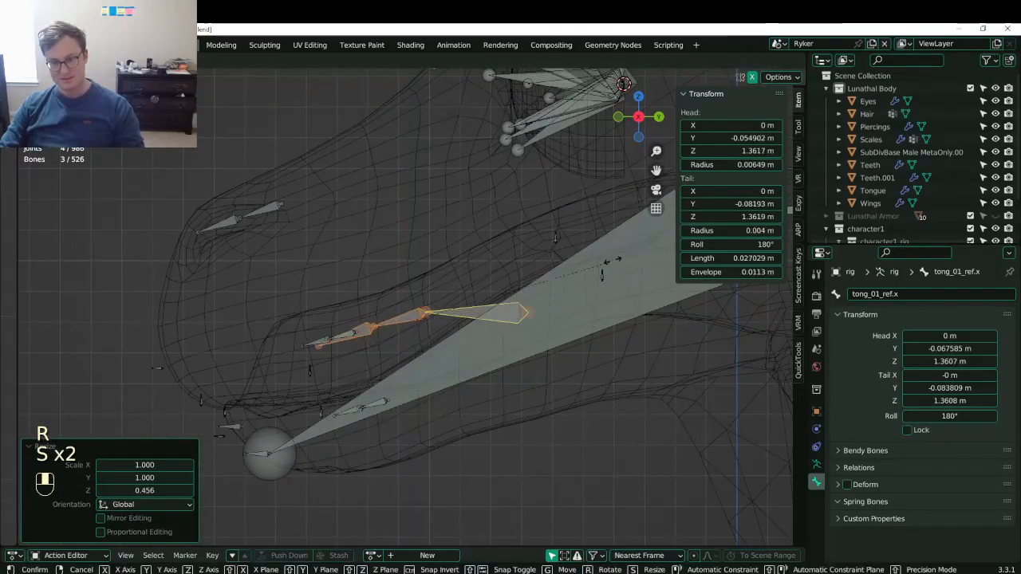
left_click(611, 266)
middle_click_drag(558, 295, 511, 349, "shift")
- Move and rotate the tongue bones along the tongue mesh and scale them by 1.217, with tong_01_ref.x's head at about Y -0.0438 m, Z 1.3747 m
key("g")
left_click(526, 350)
key("r")
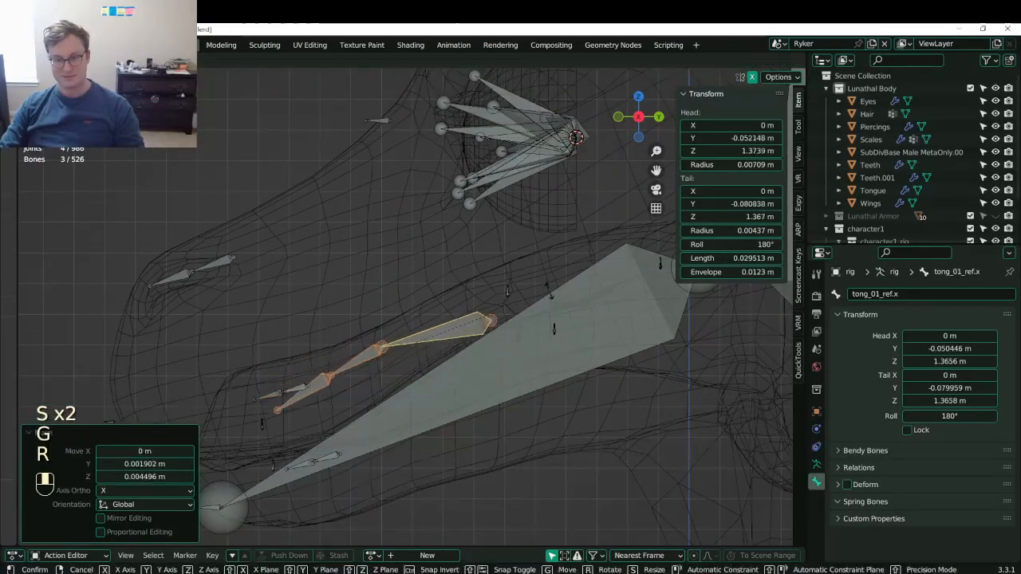
left_click(533, 283)
key("g")
left_click(545, 308)
key("r")
left_click(549, 305)
key("s")
left_click(555, 304)
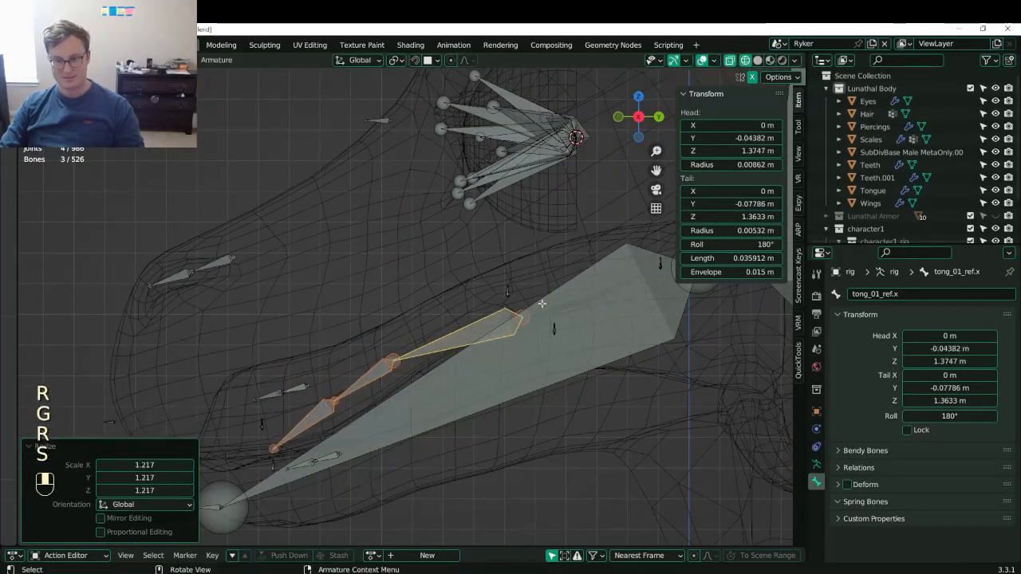
- Refine the tongue chain's position and rotation to follow the tongue mesh, and save the file
key("g")
left_click(561, 302)
key("r")
left_click(568, 306)
middle_click_drag(733, 391, 484, 340, "shift")
key("ctrl+s")
- Check the cheek_smile_ref.l bone, then disable the left ear limb using its ear_01_ref.l bone
scroll(505, 310, "down", 4)
scroll(497, 335, "up", 2)
left_click(462, 314)
left_click(464, 288)
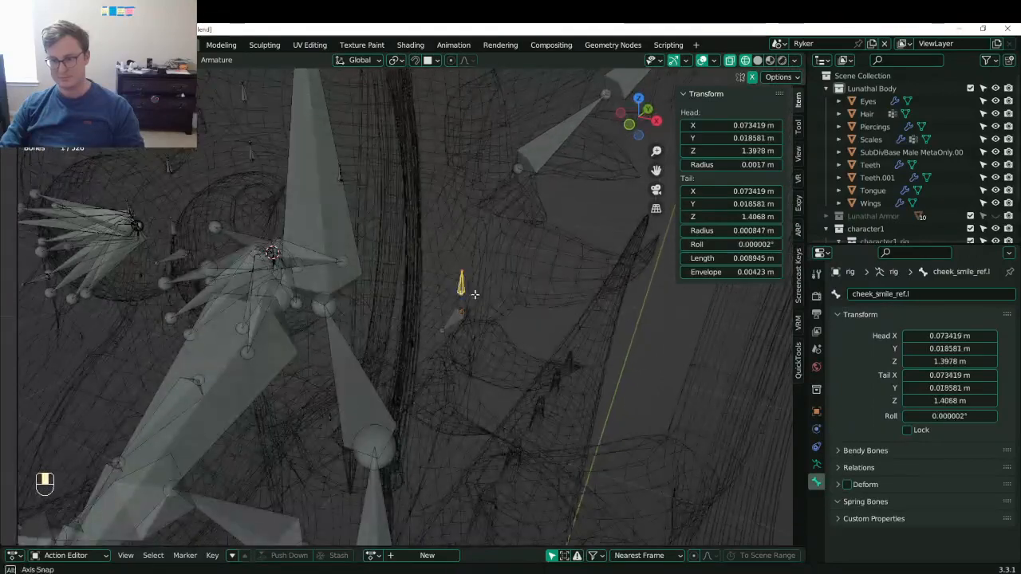
middle_click_drag(474, 294, 452, 285)
middle_click_drag(452, 285, 379, 343, "shift")
middle_click_drag(455, 316, 495, 295)
left_click(488, 282)
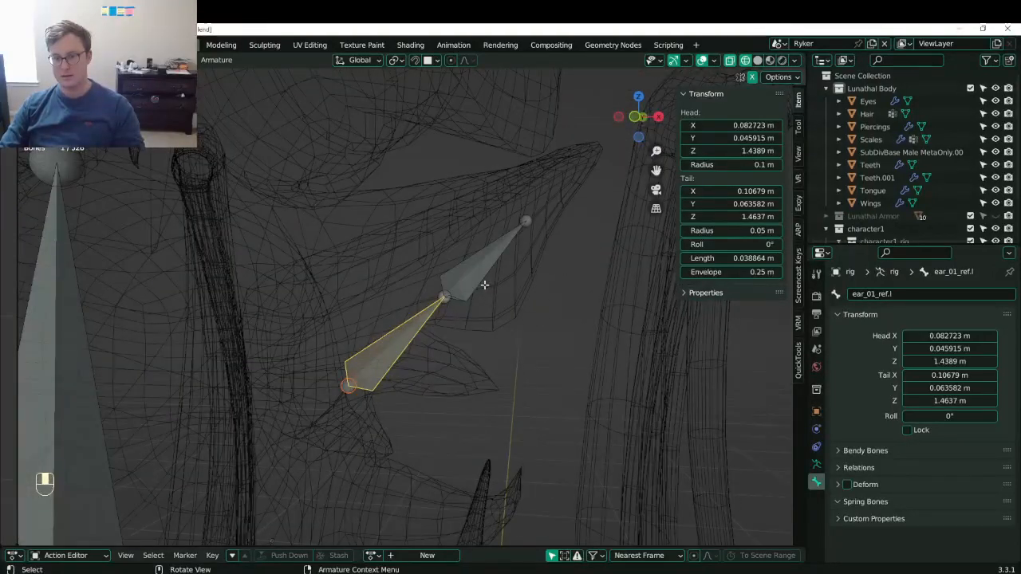
key("shift")
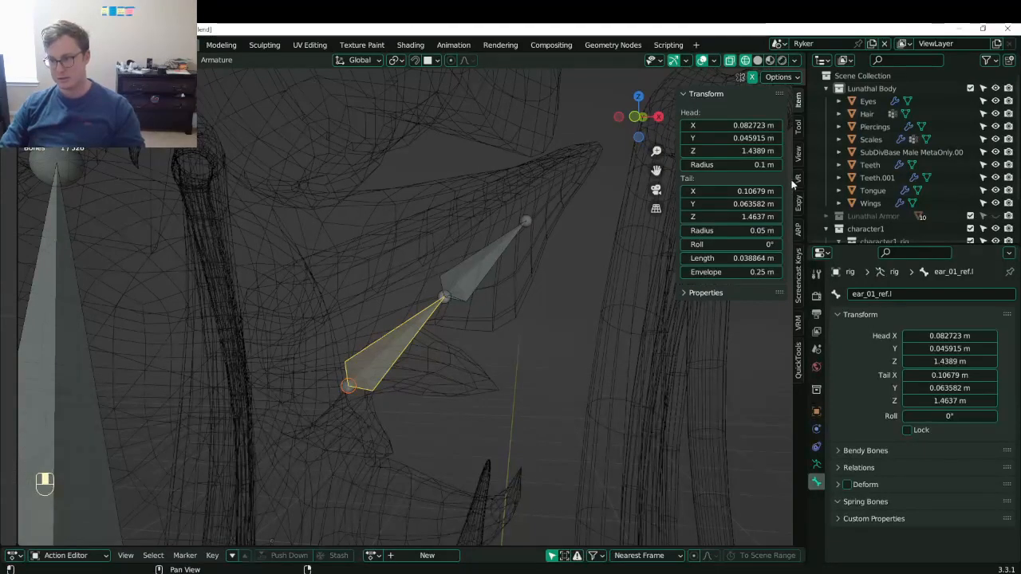
left_click(797, 231)
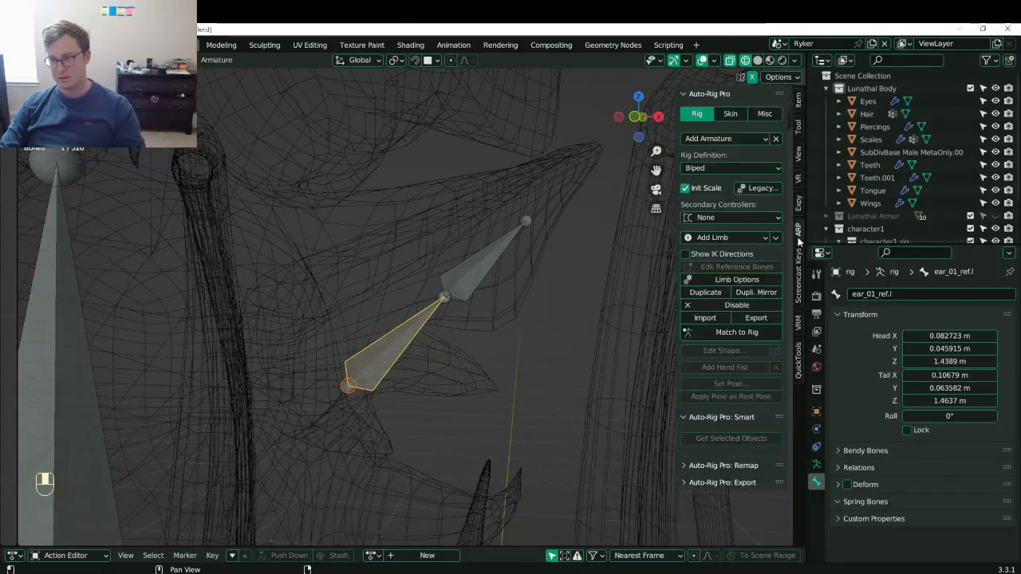
left_click(726, 307)
- Disable the right ear limb using its reference bones and save the file
scroll(417, 312, "down", 3)
middle_click_drag(319, 307, 317, 335, "shift")
left_click(310, 283)
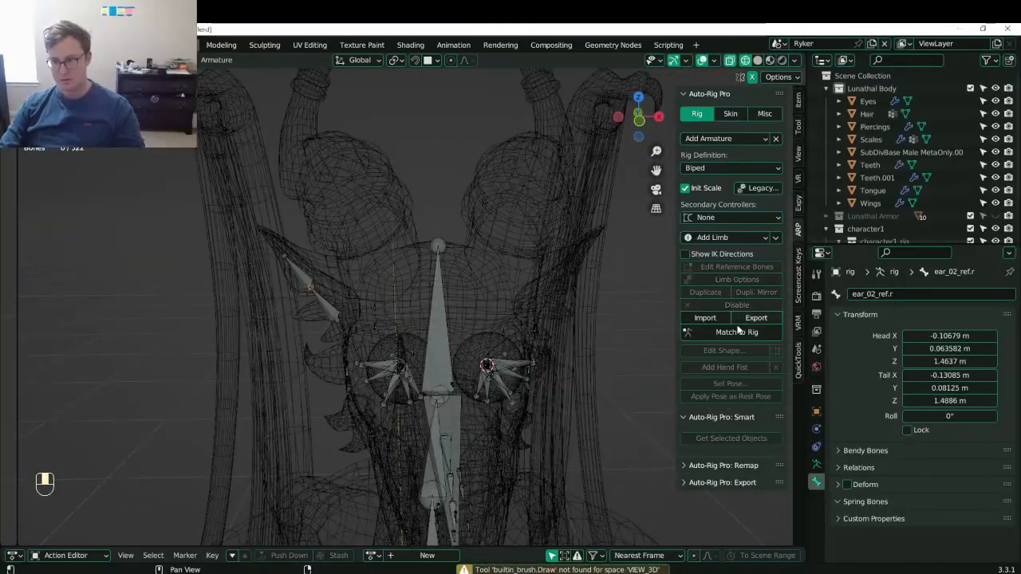
left_click(328, 308)
left_click(693, 304)
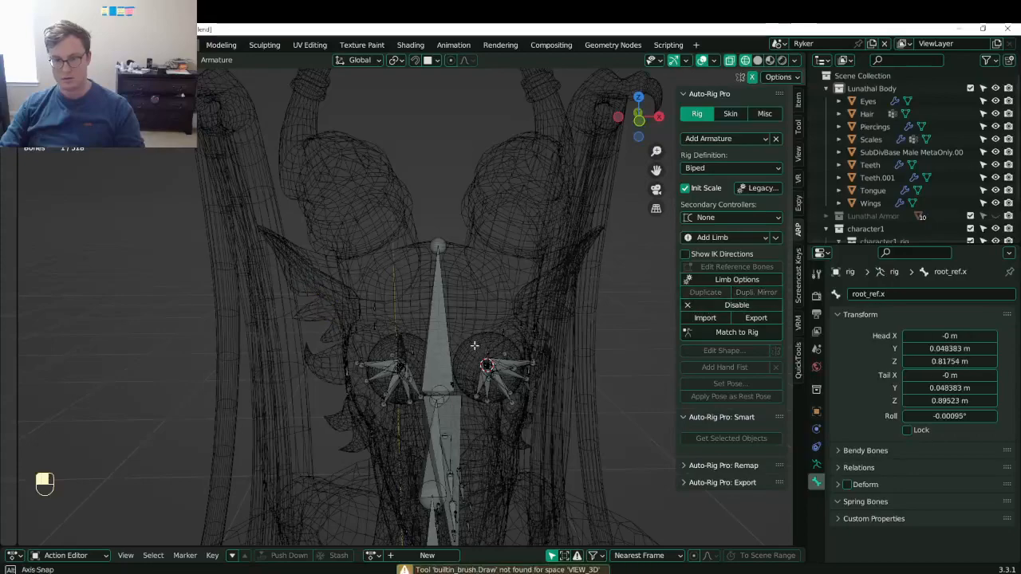
middle_click_drag(382, 335, 469, 234)
key("ctrl+s")
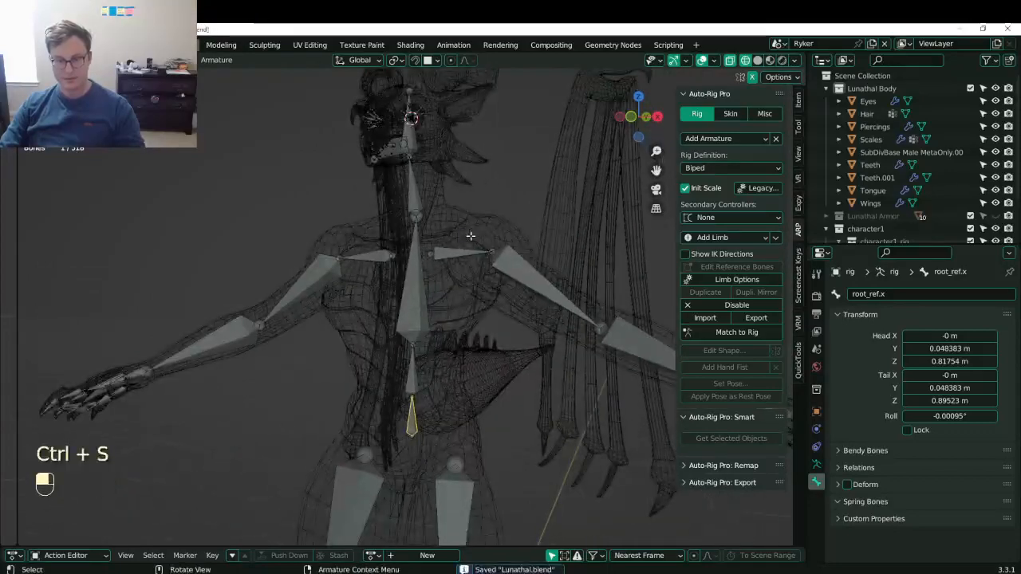
- Add a Tail limb to the rig and view it from the side
scroll(483, 308, "down", 3)
middle_click_drag(483, 308, 453, 346)
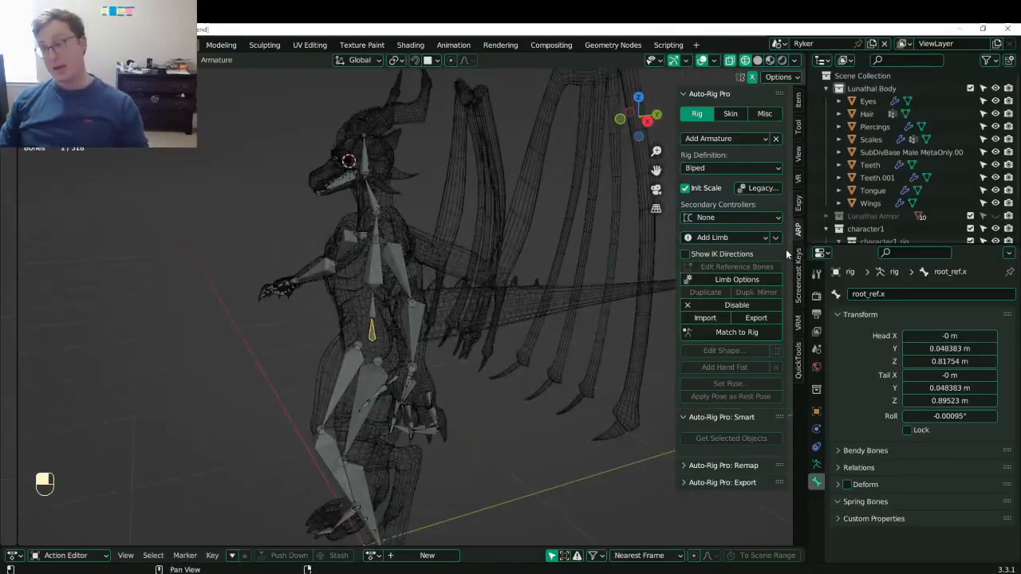
left_click(722, 238)
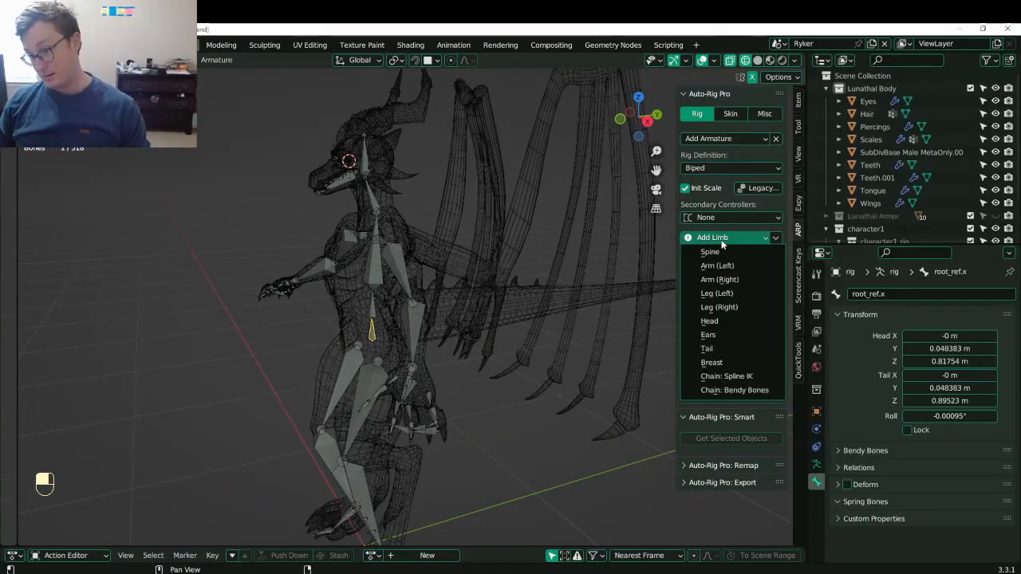
left_click(708, 348)
key("KP_3")
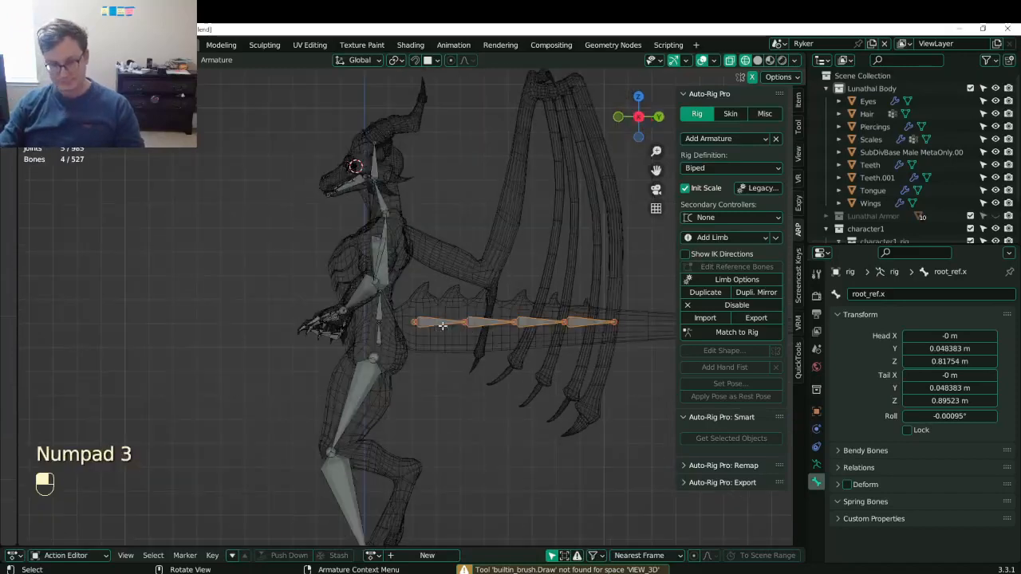
- Move the tail bone chain over the tail mesh and scale it by 1.521
middle_click_drag(449, 298, 341, 290, "shift")
scroll(342, 291, "down", 3)
key("s")
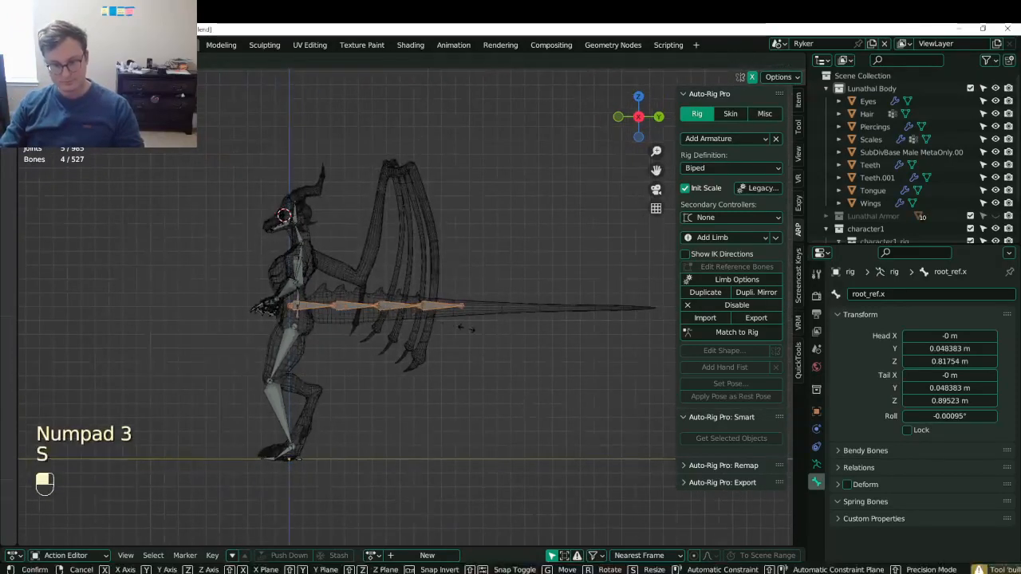
key("g")
left_click(406, 338)
key("s")
left_click(494, 348)
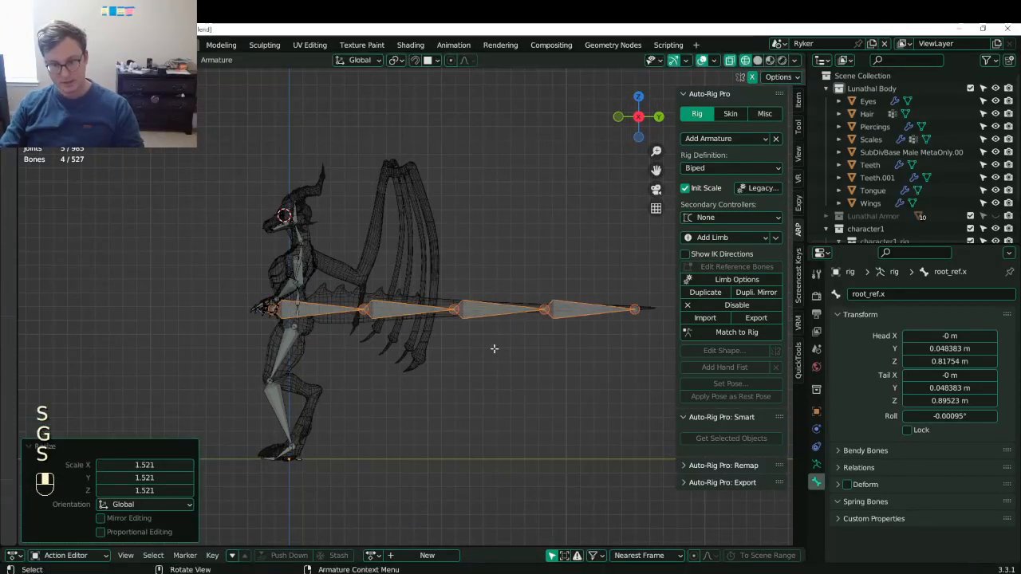
- Fit the tail chain from the tail's base to its tip, scaling it by 0.876 and 1.094 and moving it 0.11456 m and 0.066603 m along Y
scroll(476, 348, "up", 3)
key("s")
key("g")
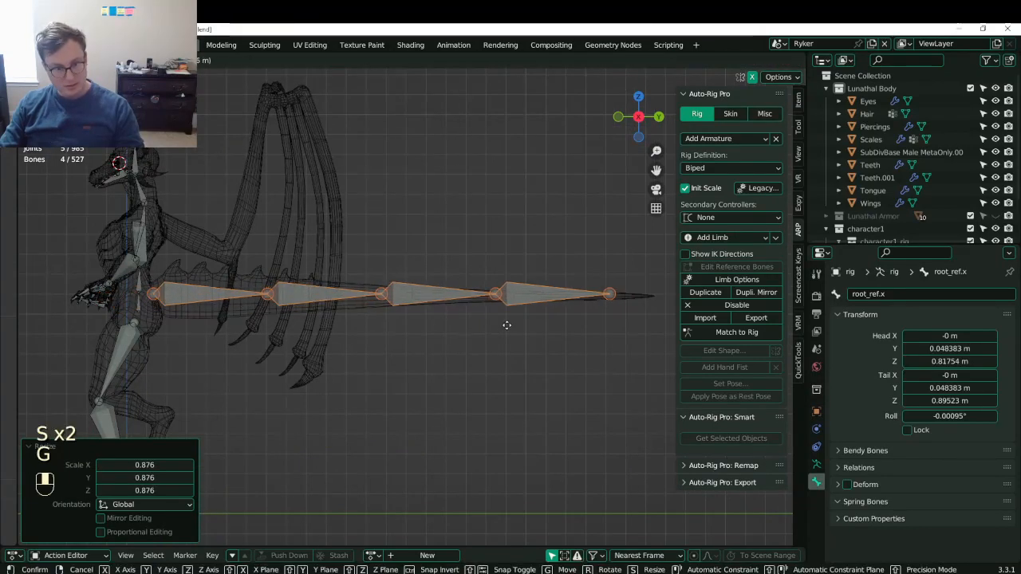
key("s")
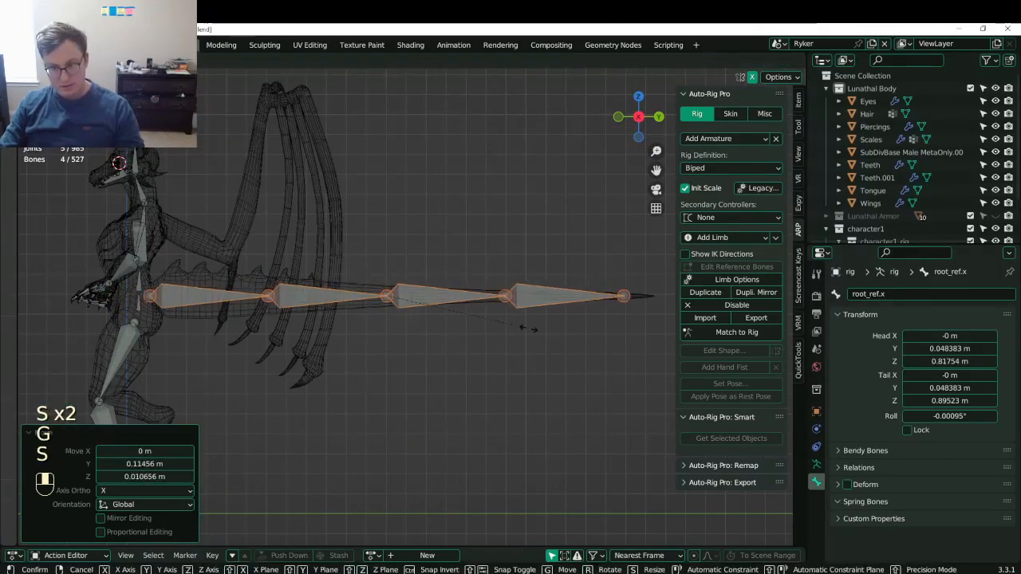
left_click(533, 327)
key("s")
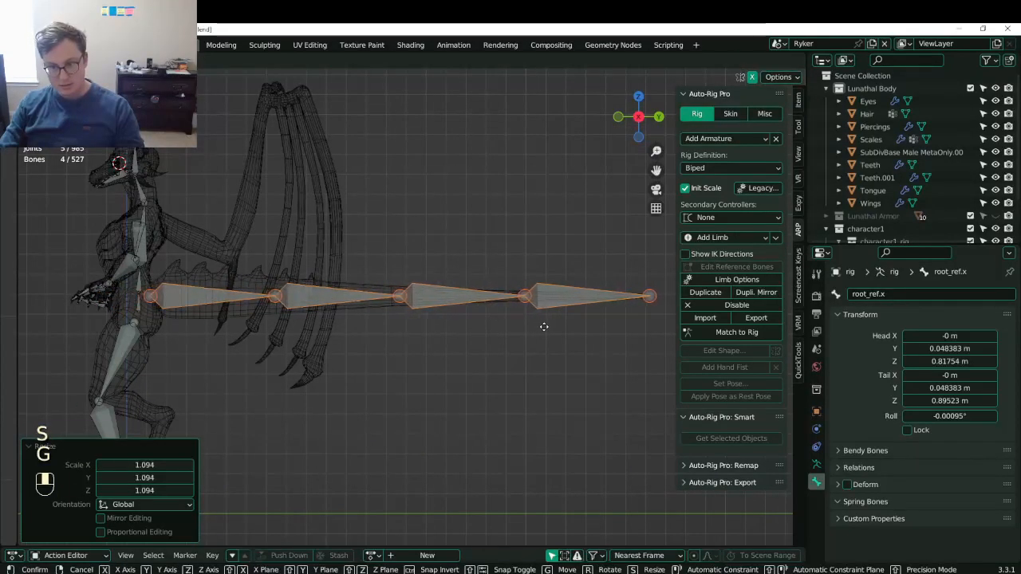
left_click(544, 326)
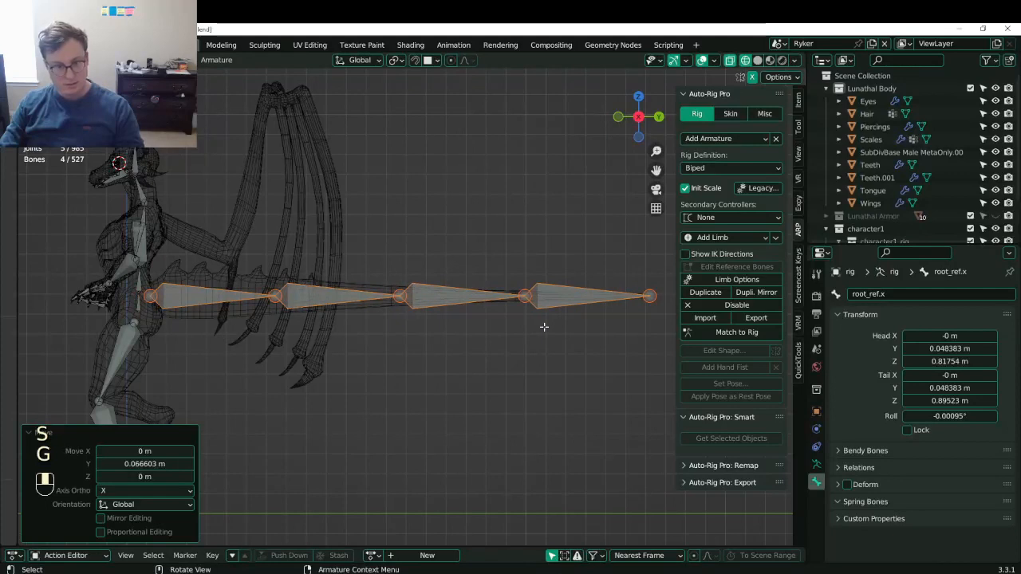
- Set the Tail limb's bone count to 8 in its limb options and check the chain from the side
left_click(735, 280)
left_click(812, 315)
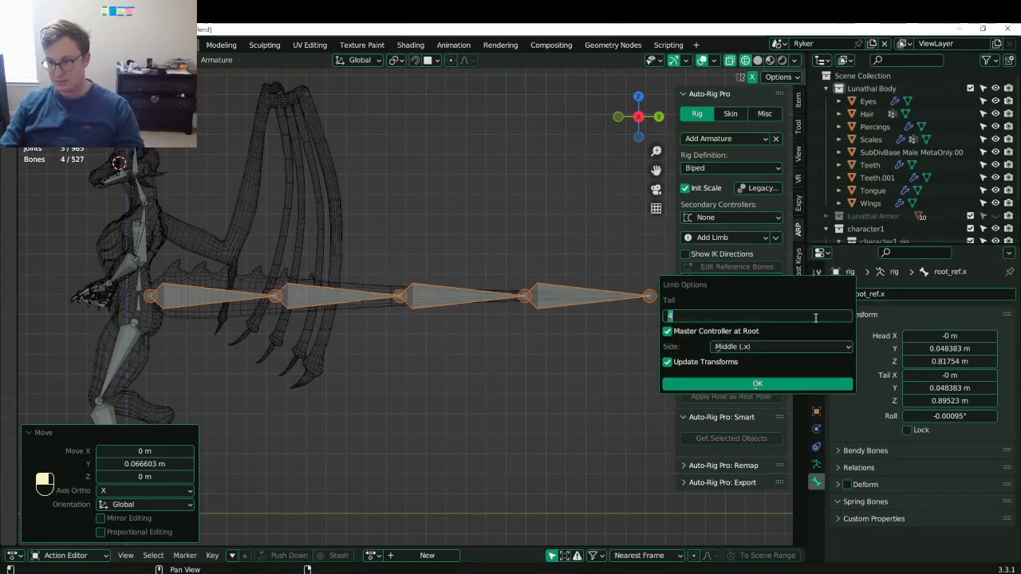
type("8")
key("Return")
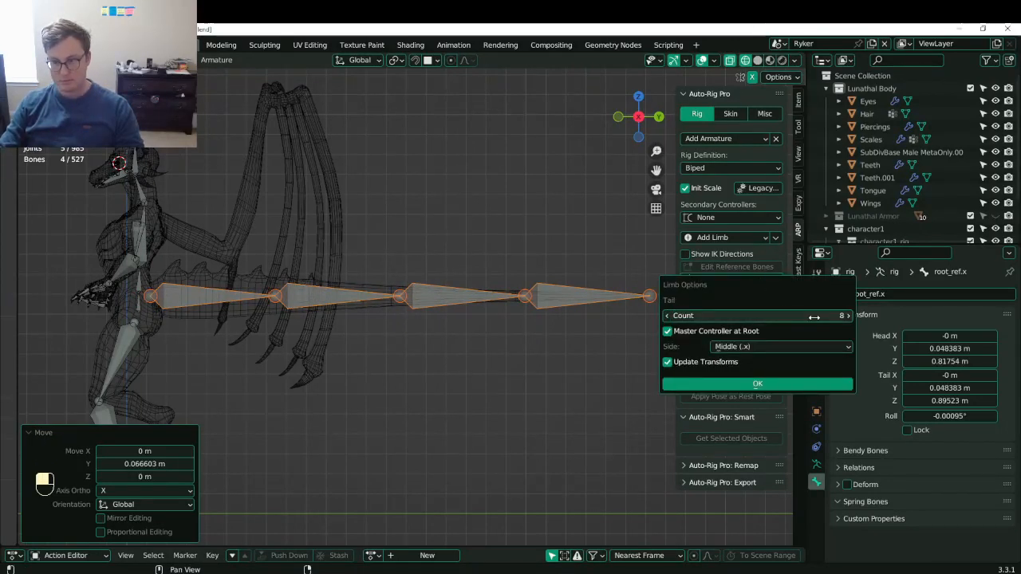
left_click(821, 384)
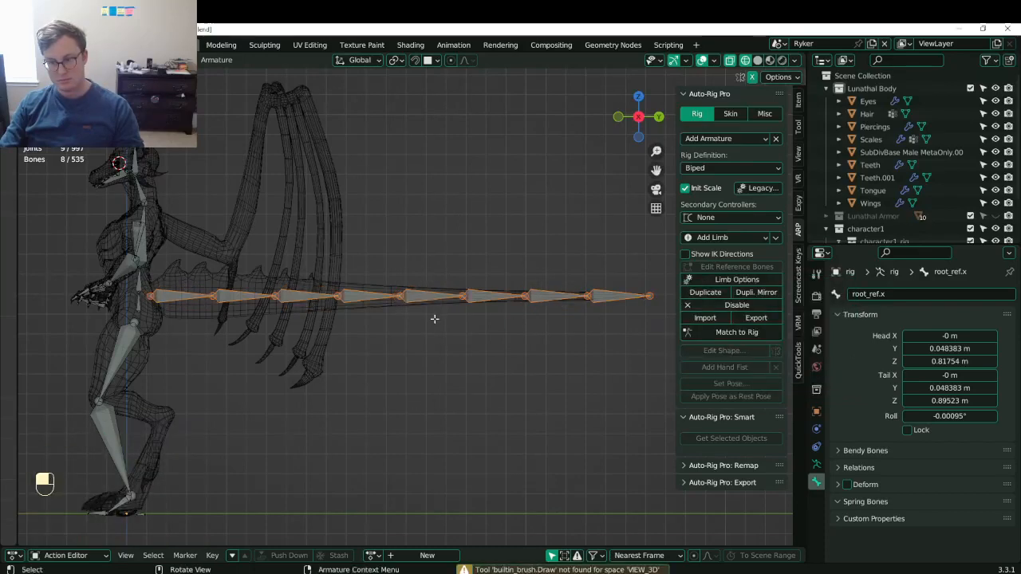
middle_click_drag(433, 317, 447, 334)
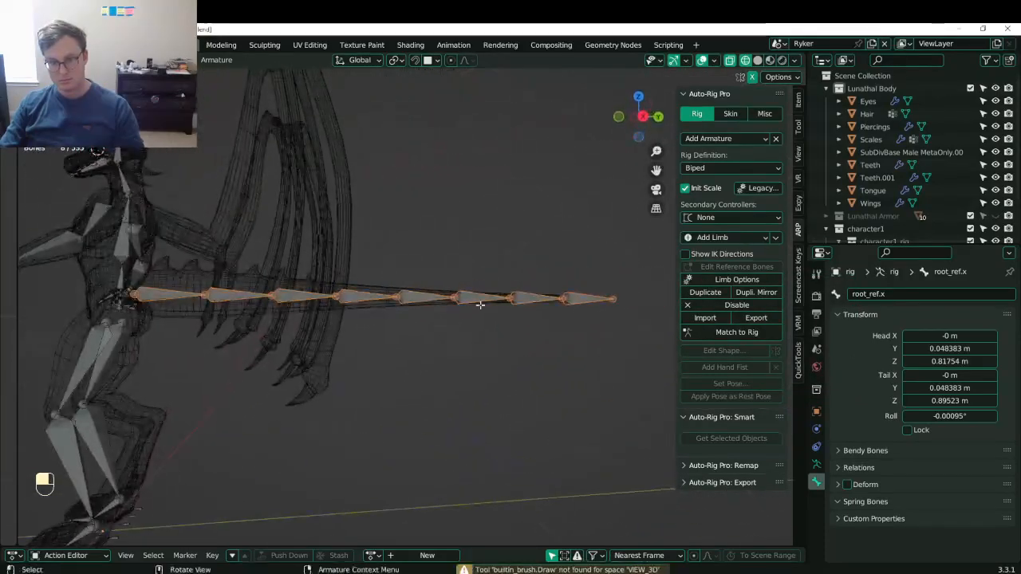
key("KP_1")
key("KP_3")
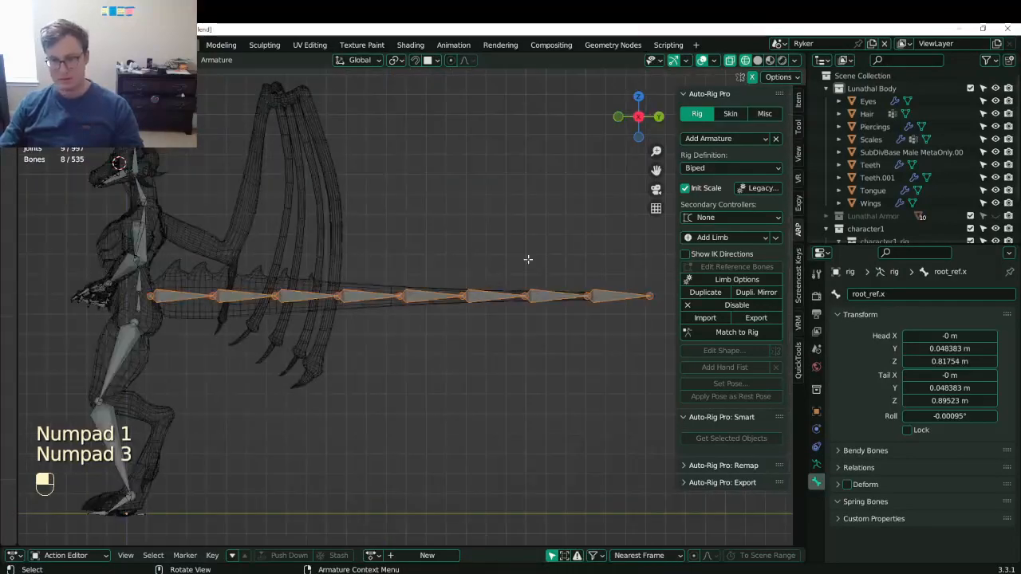
- Set the Tail limb's bone count to 10 with the limb options and save the file
left_click(731, 279)
left_click(809, 318)
type("10")
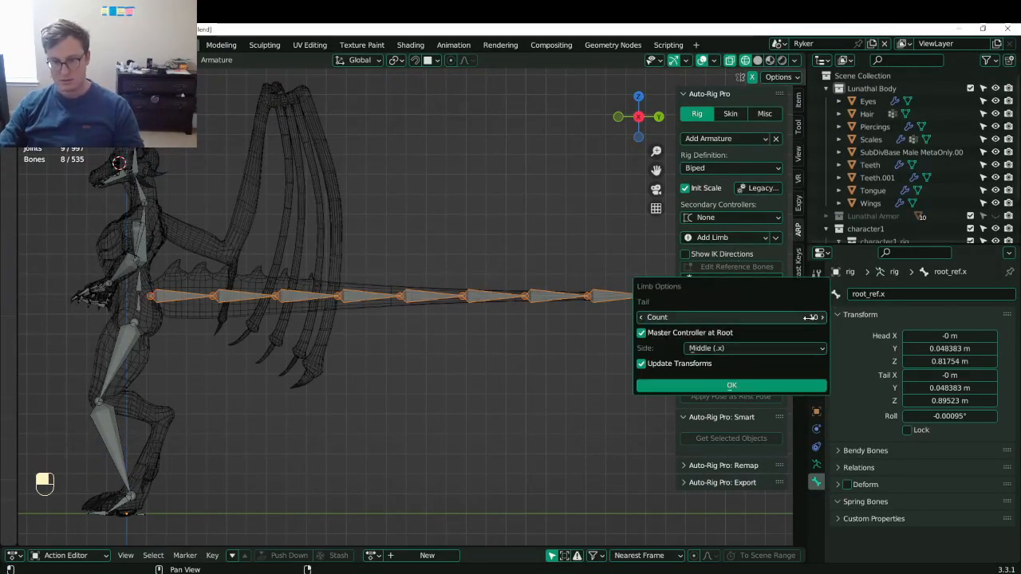
key("Return")
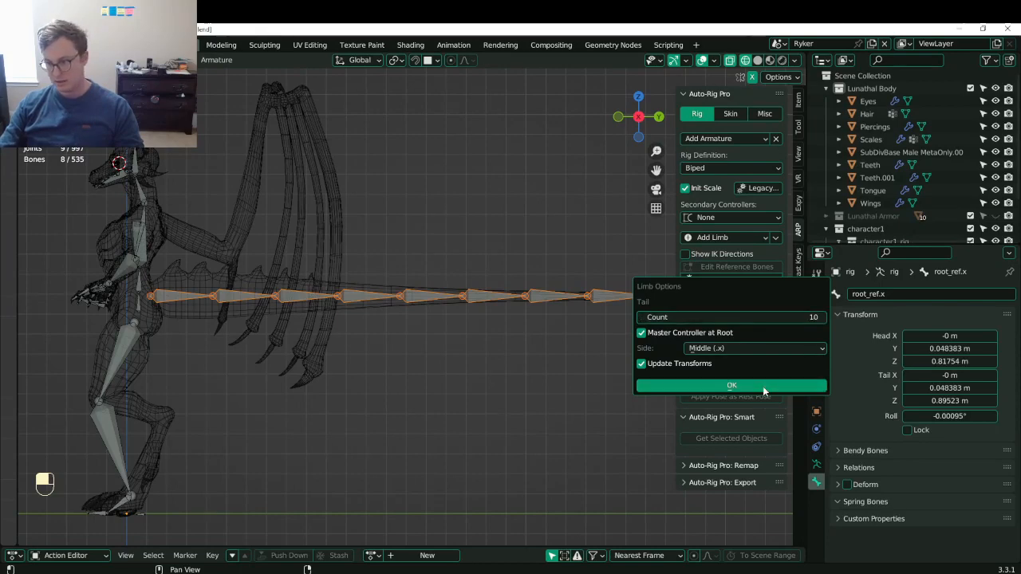
left_click(764, 389)
middle_click_drag(511, 359, 347, 355, "shift")
scroll(479, 349, "up", 4)
scroll(424, 353, "down", 5)
scroll(347, 355, "up", 5)
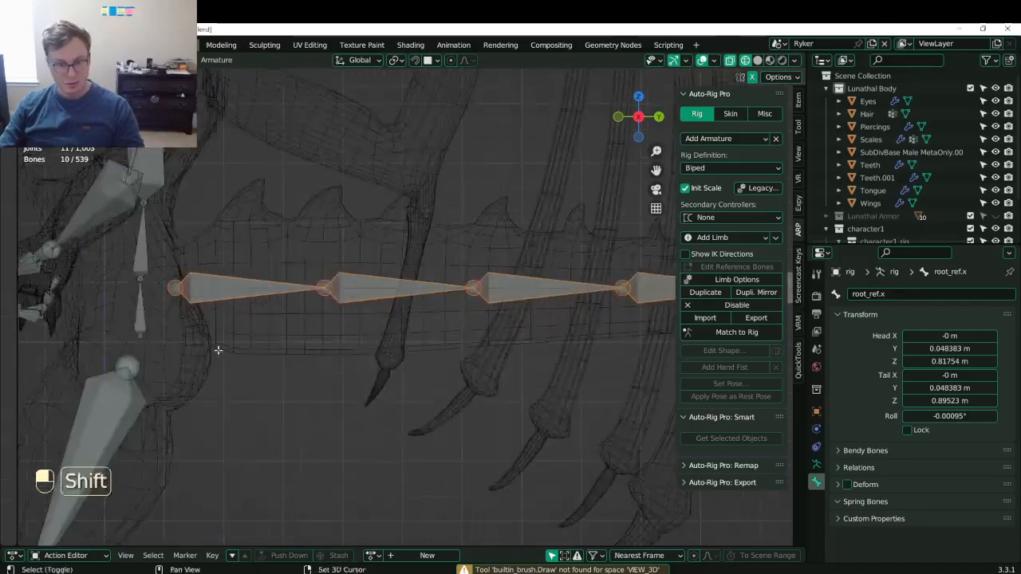
middle_click_drag(223, 351, 389, 281, "shift")
scroll(294, 332, "up", 3)
scroll(294, 333, "down", 4)
key("ctrl+s")
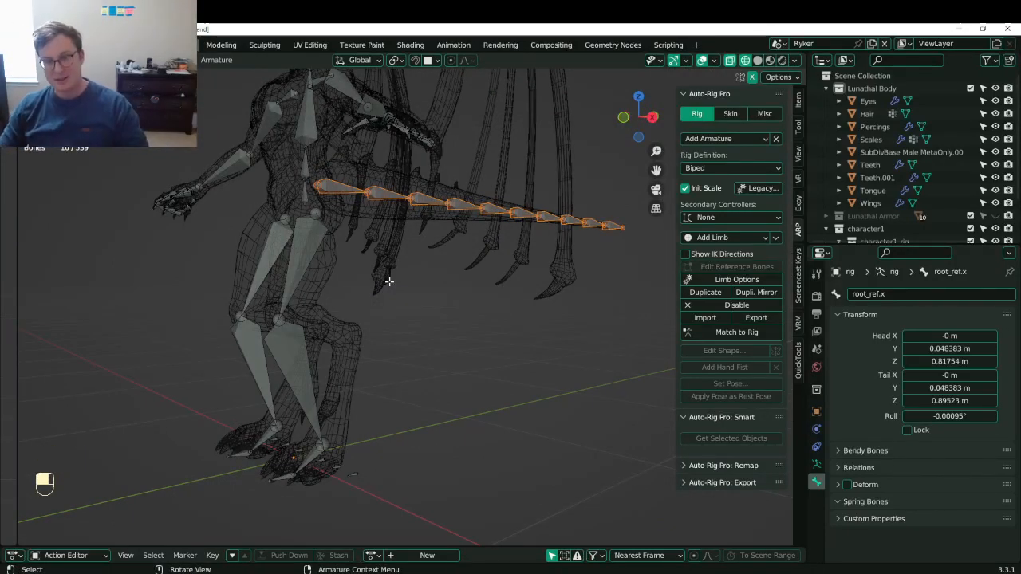
middle_click_drag(353, 267, 450, 321)
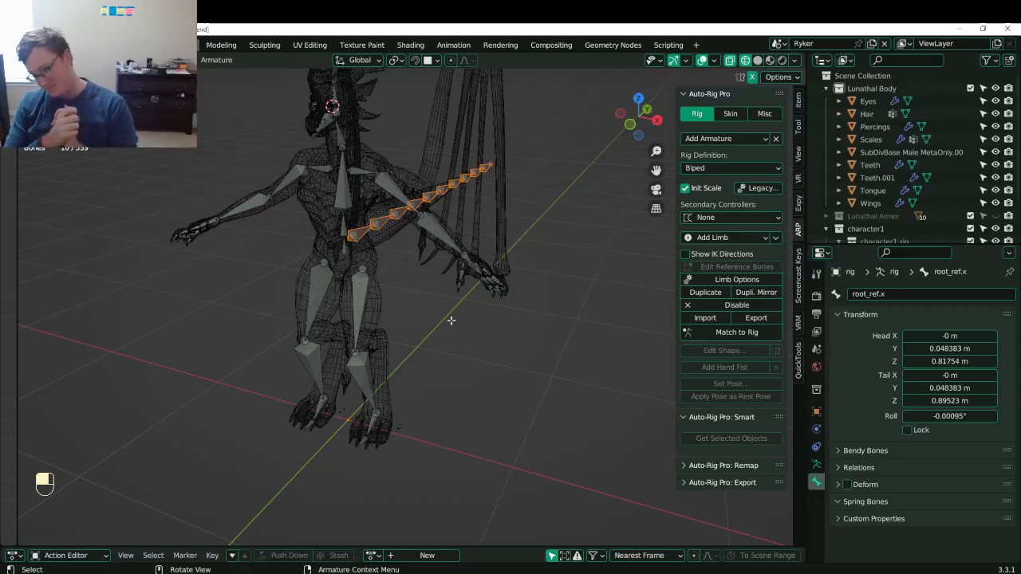
scroll(516, 334, "down", 5)
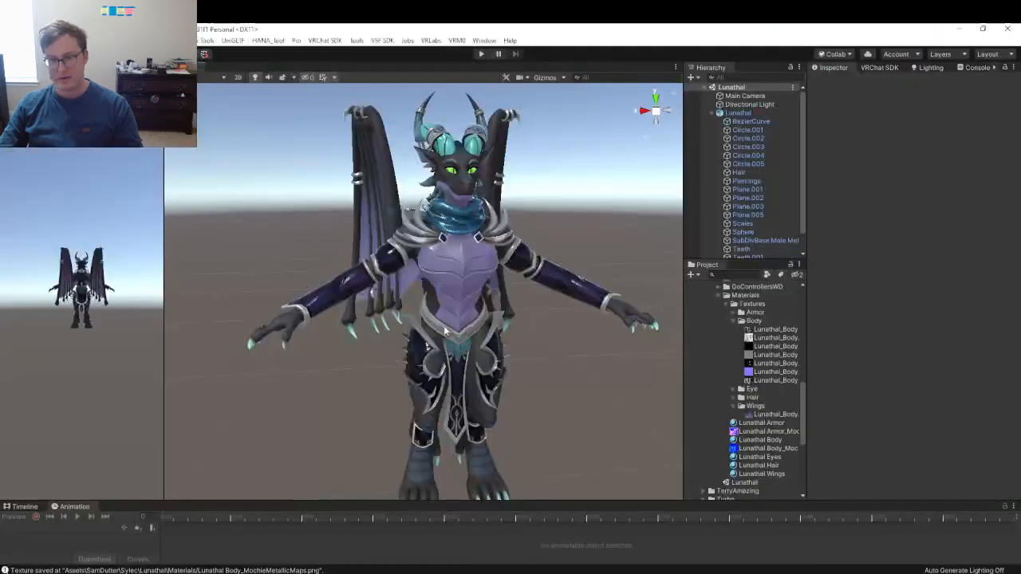
- In Unity, confirm the merge of the Lunathal Armor material's metallic and smoothness maps under Reflections & Specular
scroll(526, 246, "up", 3)
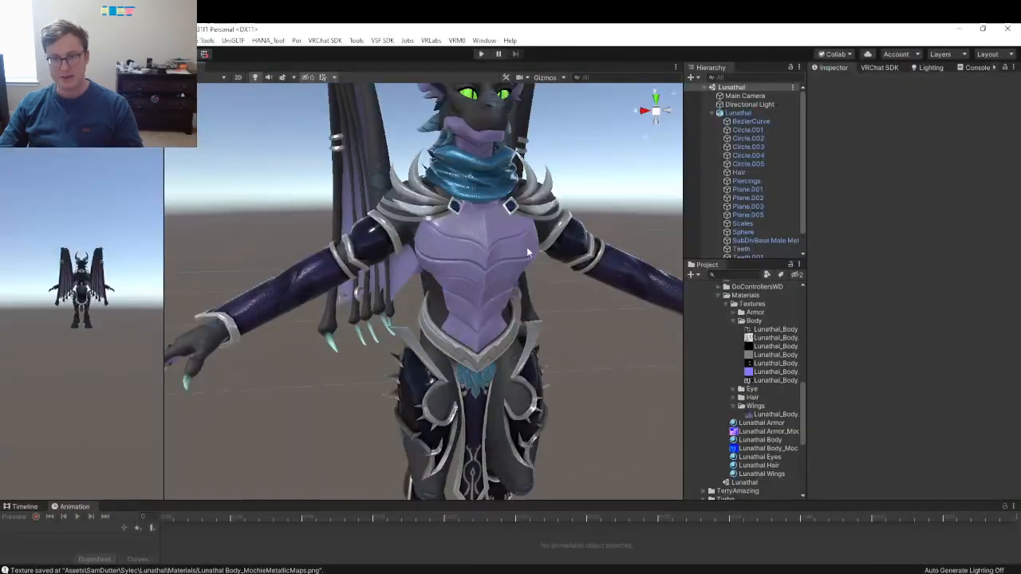
scroll(524, 249, "down", 3)
scroll(518, 250, "up", 4)
left_click_drag(507, 254, 496, 260, "alt")
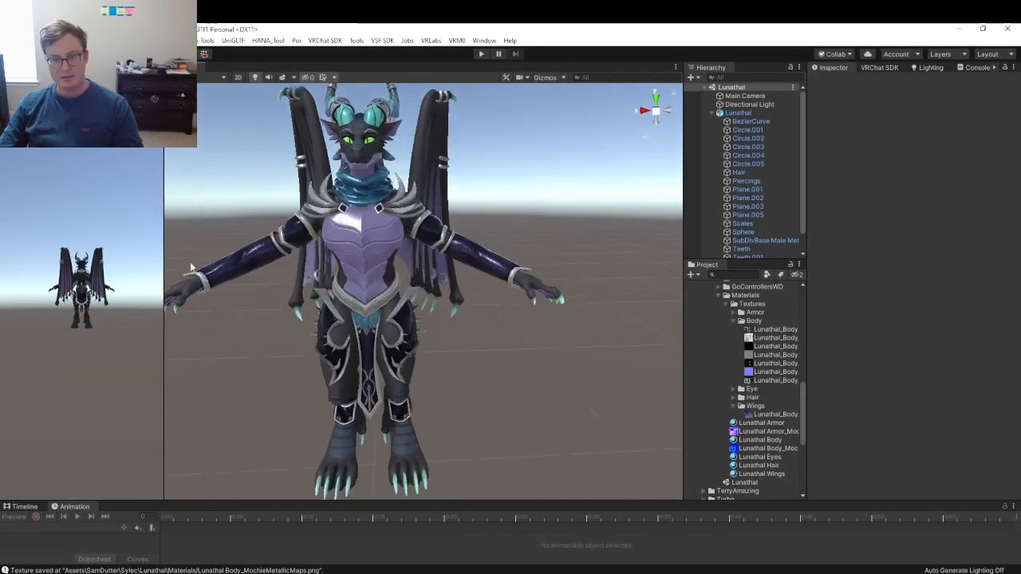
left_click(342, 269)
left_click(778, 424)
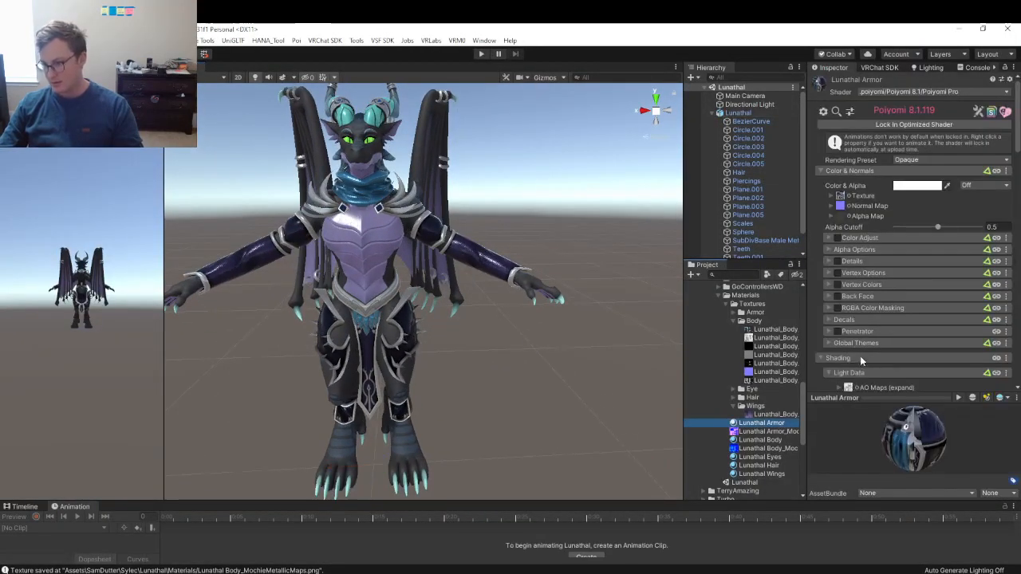
scroll(877, 351, "down", 10)
scroll(901, 264, "down", 5)
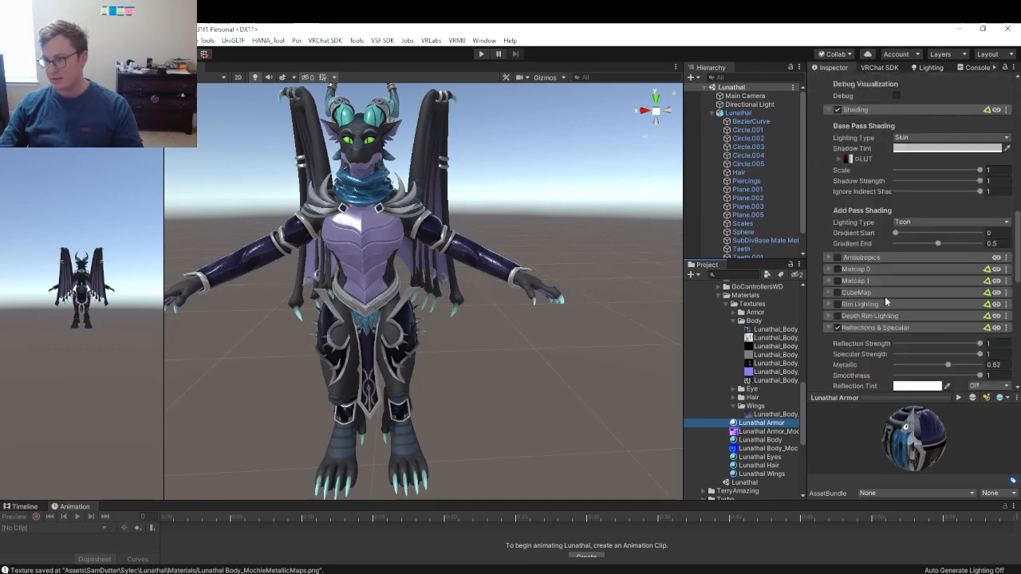
scroll(871, 332, "down", 5)
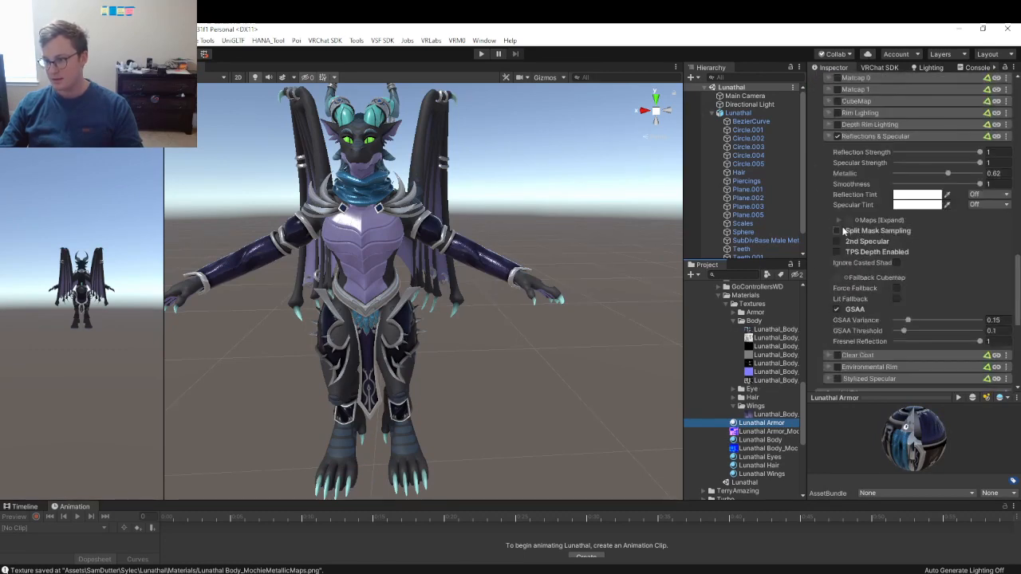
left_click(873, 220)
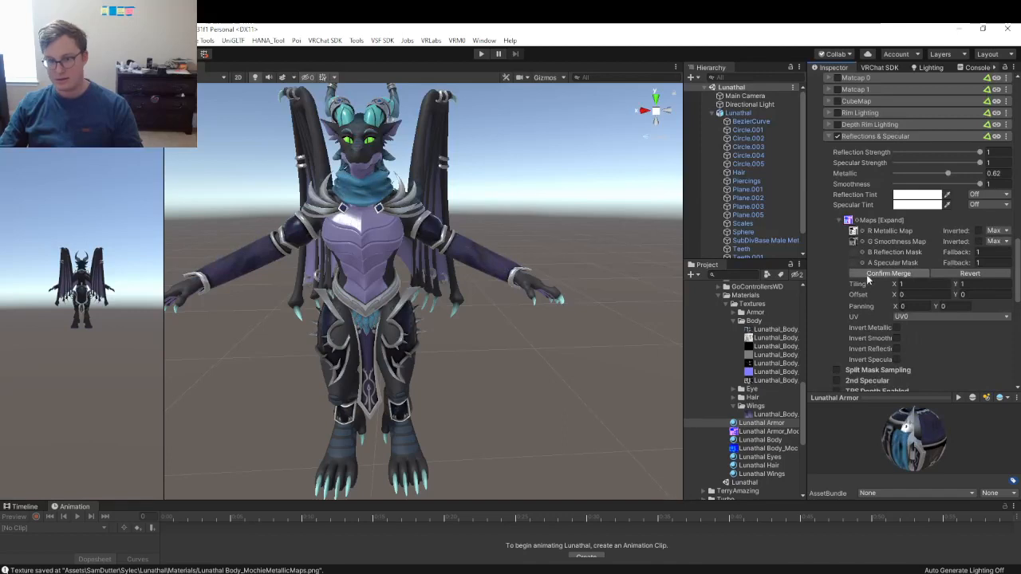
left_click(868, 272)
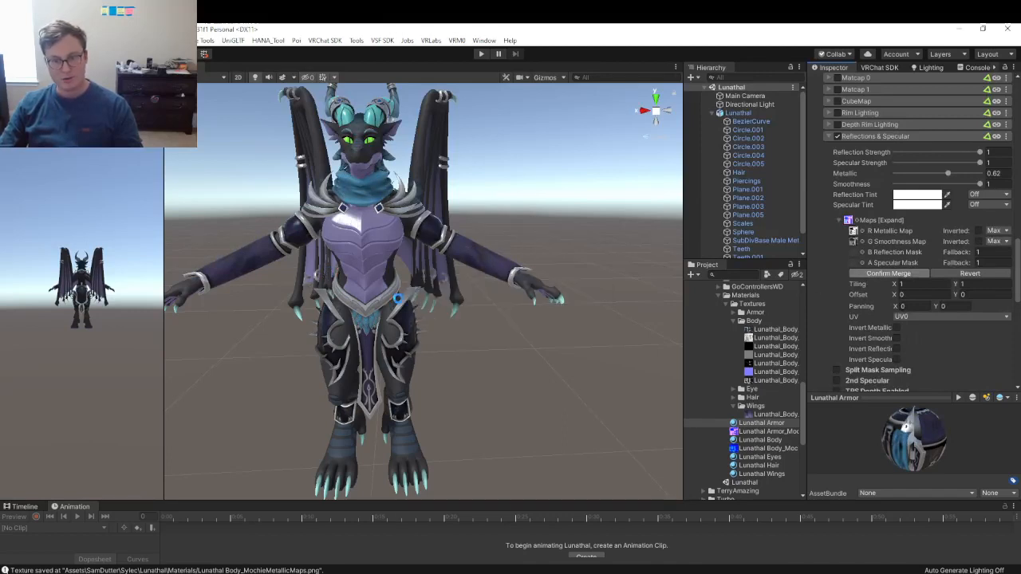
- Examine the armored dragon and its wings from the side in the Unity scene, and return to Blender
left_click_drag(431, 340, 581, 320, "alt")
right_click_drag(581, 321, 267, 320)
key("w")
key("s")
key("d")
key("w")
key("s")
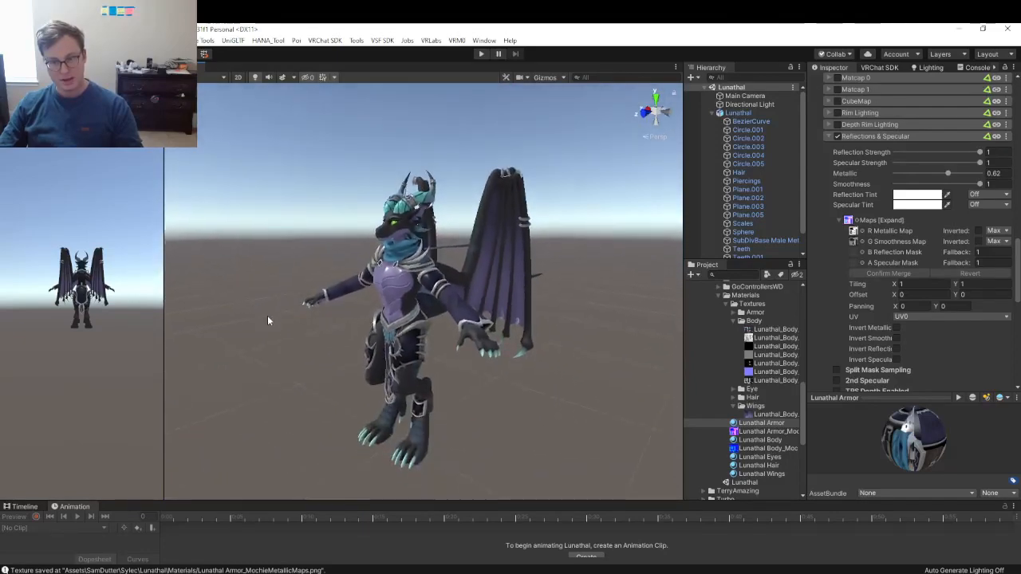
key("alt+Tab")
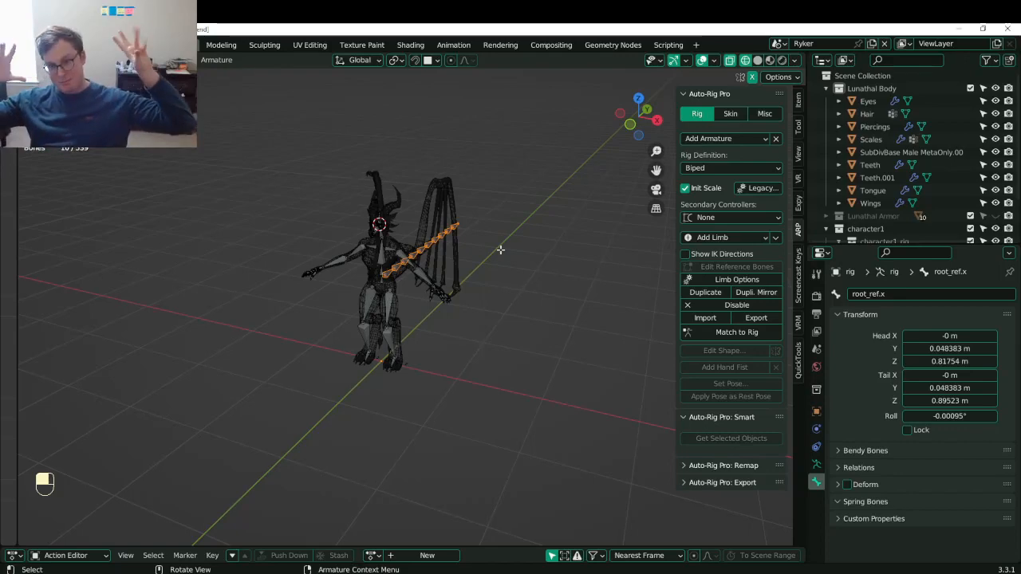
- Save the file and show the character with its tail chain in side view
right_click(408, 250)
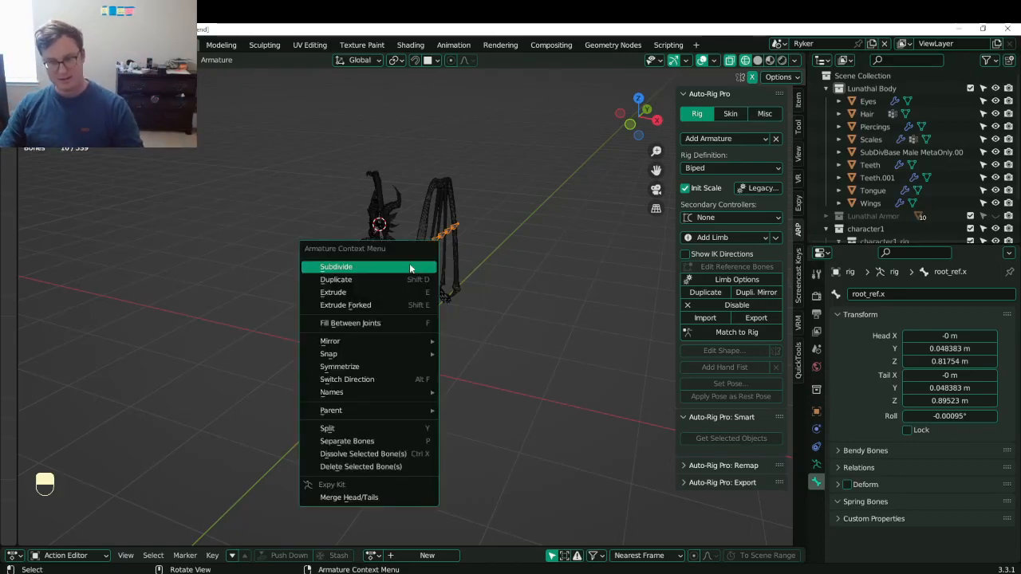
key("Escape")
middle_click_drag(410, 266, 297, 262)
scroll(359, 247, "up", 4)
middle_click_drag(351, 275, 403, 195, "shift")
middle_click_drag(367, 219, 387, 285)
key("ctrl+s")
key("KP_3")
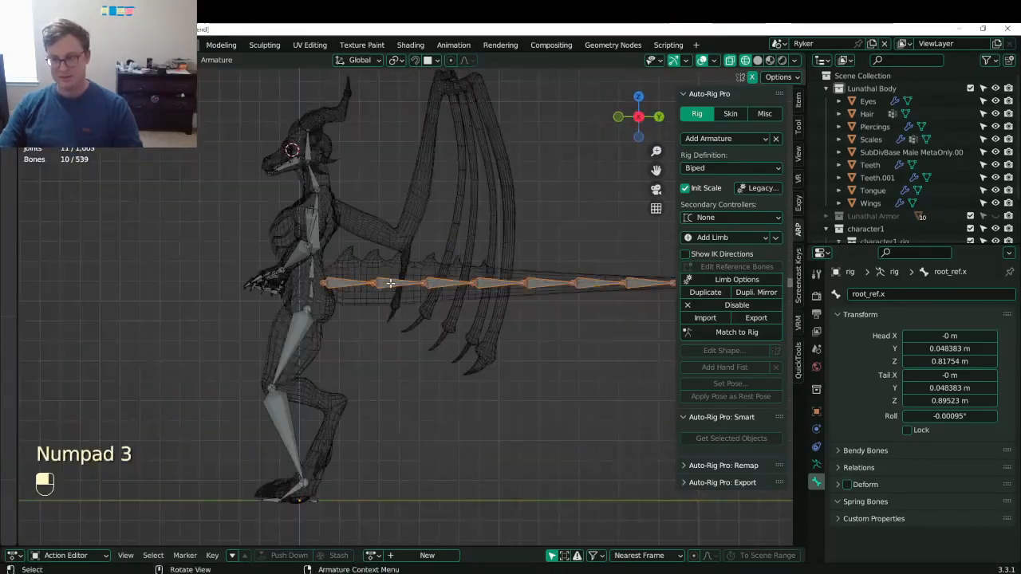
- Review the available limb types, secondary controller modes, rig definitions and armature presets in Auto-Rig Pro
left_click(726, 237)
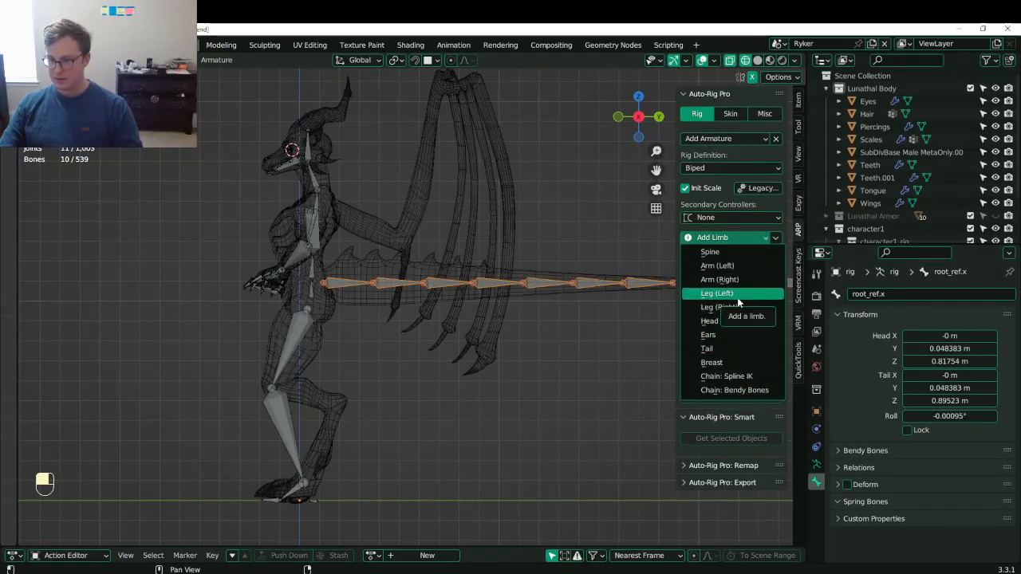
left_click(742, 377)
left_click(751, 220)
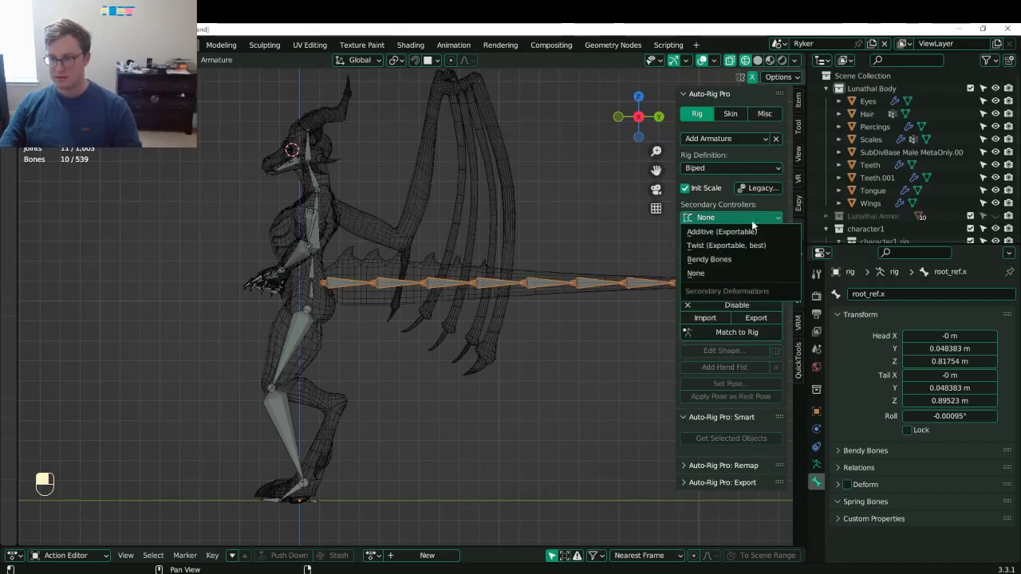
left_click(752, 226)
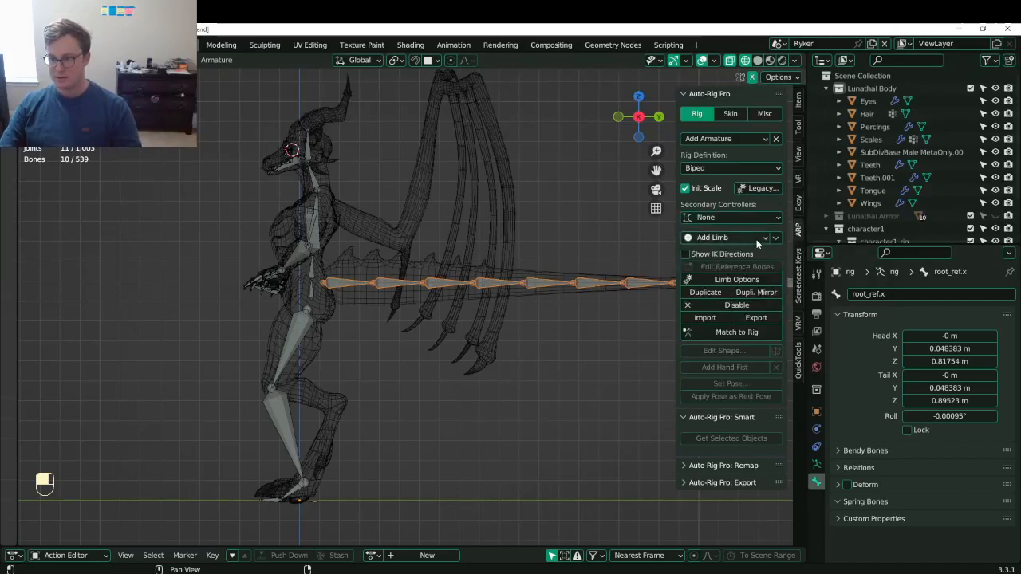
left_click(776, 237)
left_click(753, 238)
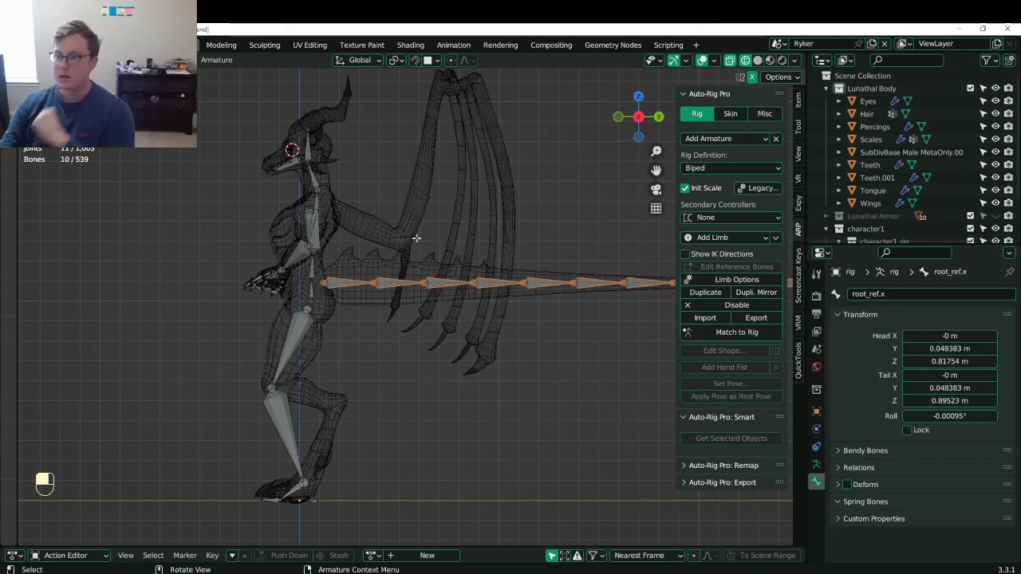
left_click(729, 169)
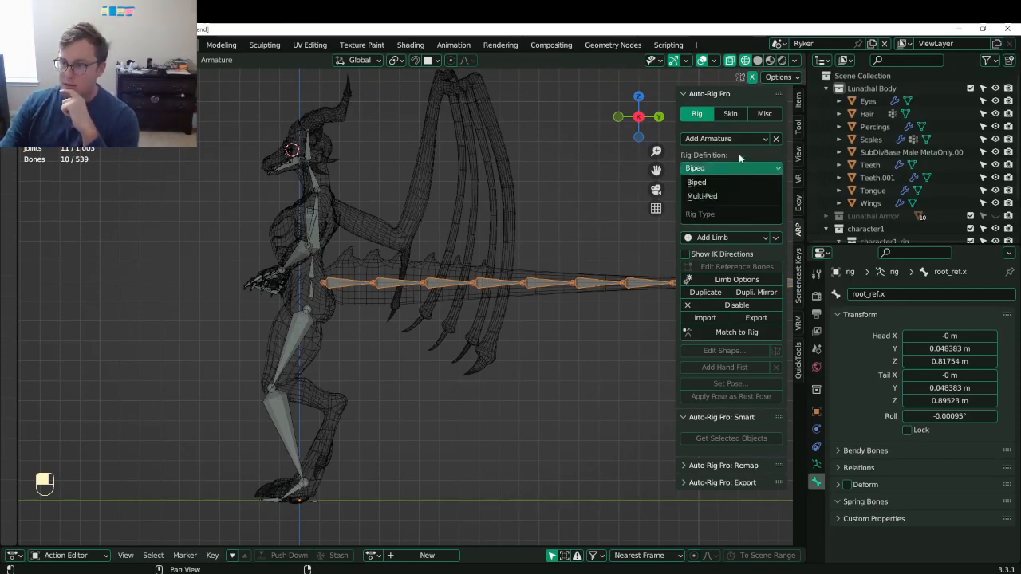
left_click(763, 141)
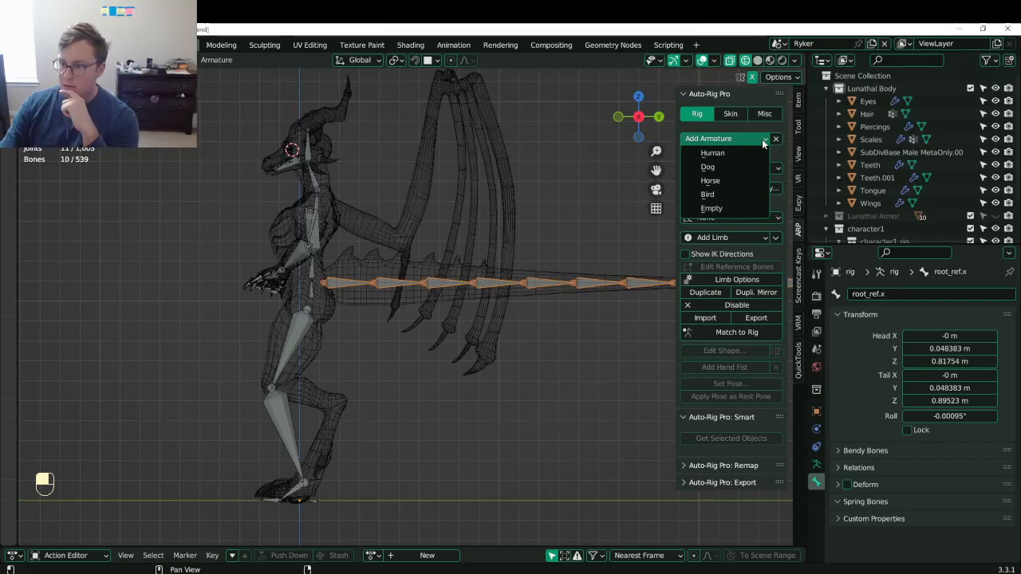
left_click(738, 236)
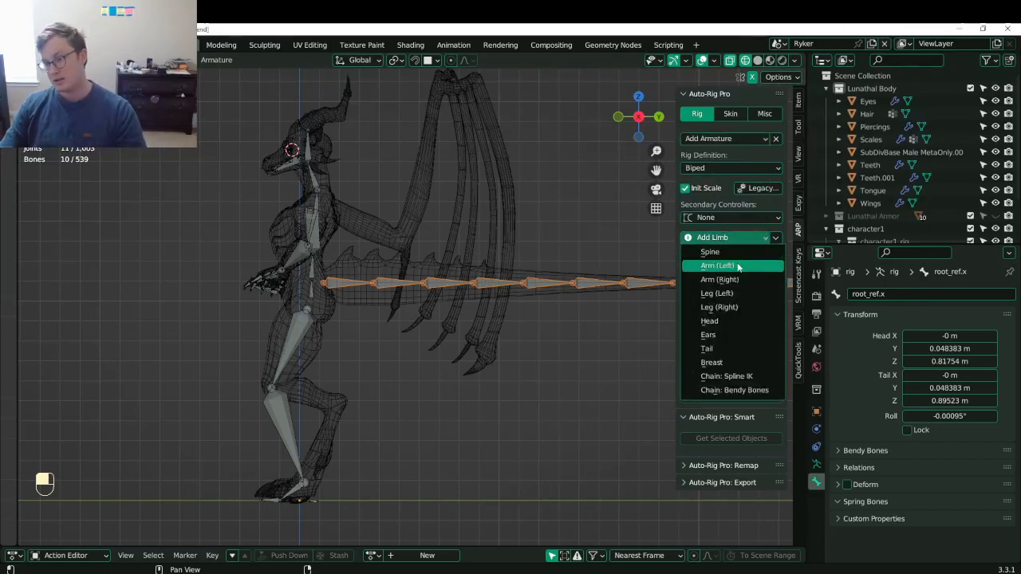
left_click(726, 391)
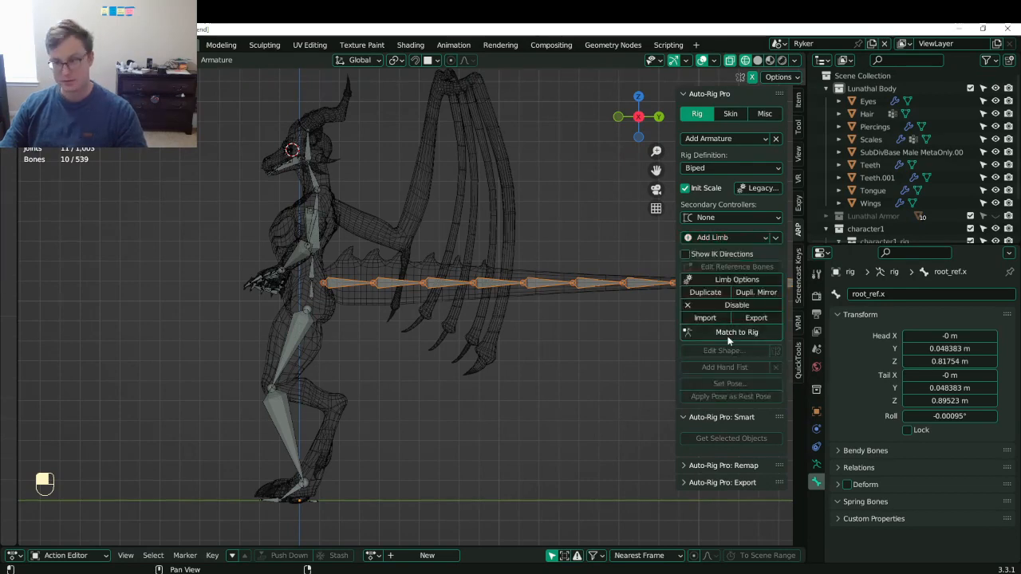
- Save the file and generate the control rig from the reference bones with Match to Rig
scroll(335, 244, "up", 3)
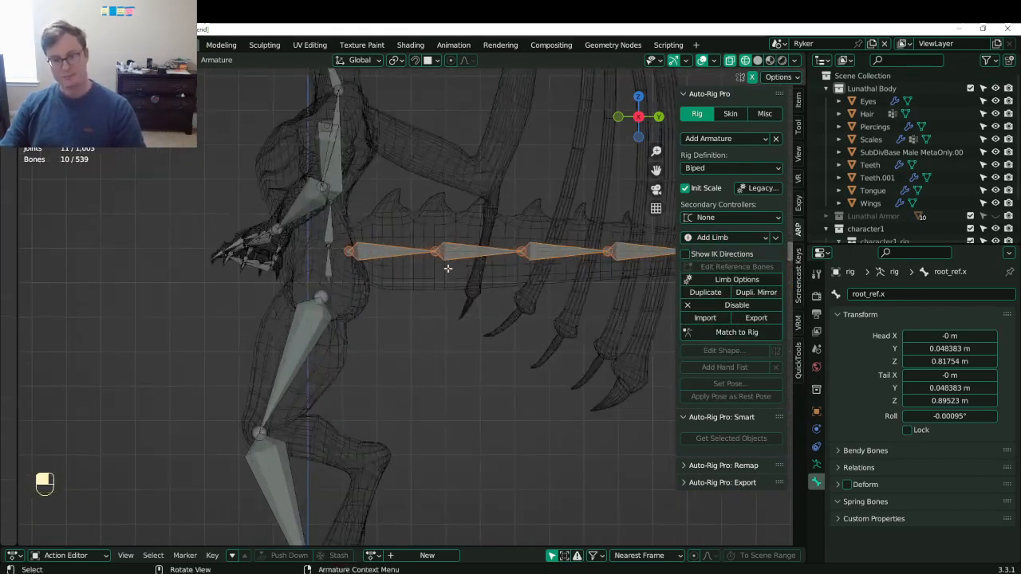
key("ctrl+s")
middle_click_drag(320, 412, 367, 325, "shift")
middle_click_drag(440, 228, 449, 333, "shift")
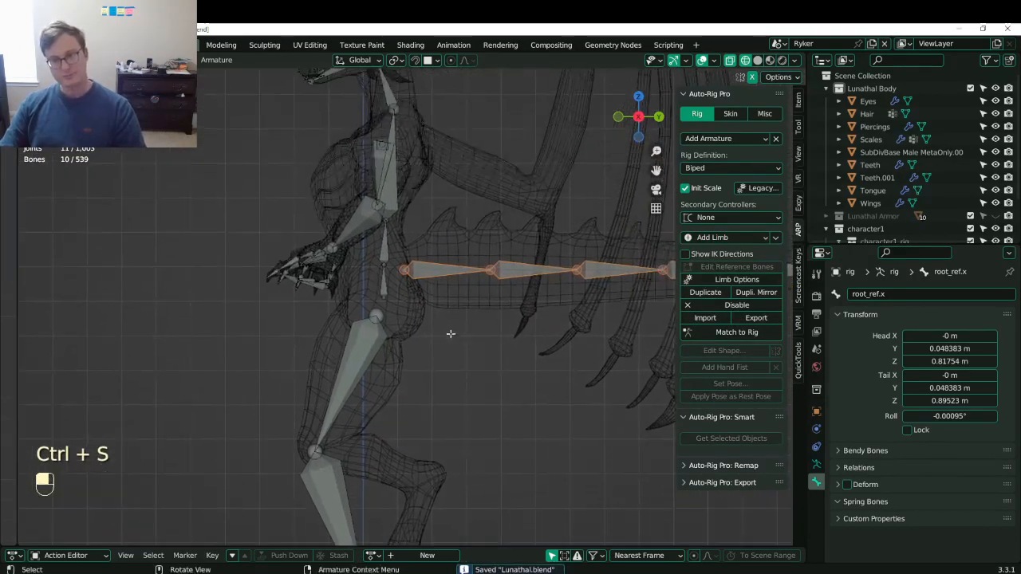
scroll(451, 307, "down", 2)
middle_click_drag(449, 292, 351, 335)
scroll(423, 313, "up", 4)
scroll(423, 313, "down", 4)
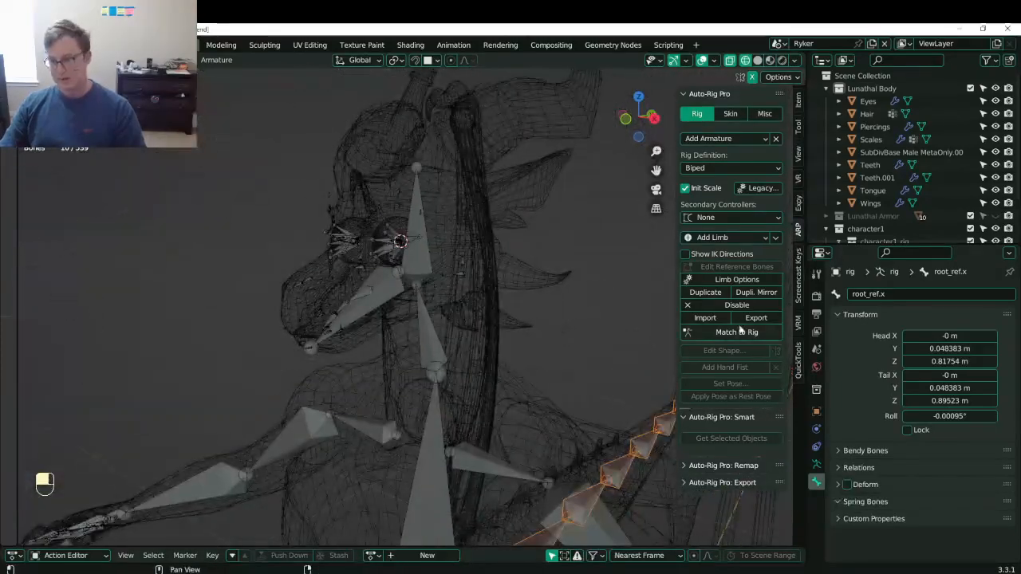
left_click(731, 333)
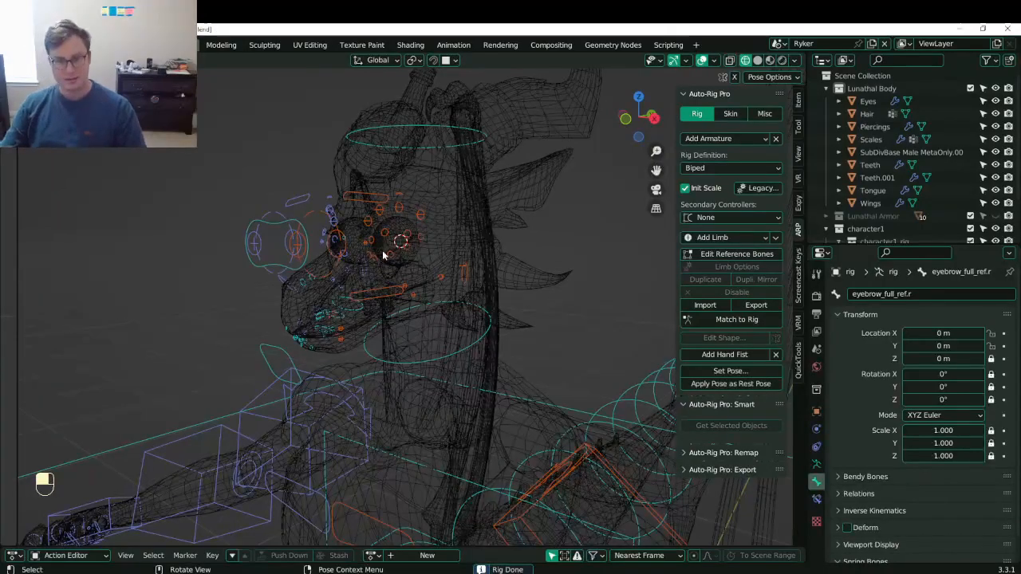
- Display the character in solid shading, save the file and switch the rig to Object Mode
key("z")
scroll(543, 304, "down", 5)
mouse_move(543, 304)
middle_mouse_down()
mouse_move(474, 291)
mouse_move(487, 284)
mouse_move(472, 290)
mouse_move(507, 307)
mouse_move(453, 311)
middle_mouse_up()
key("ctrl+s")
key("ctrl+Tab")
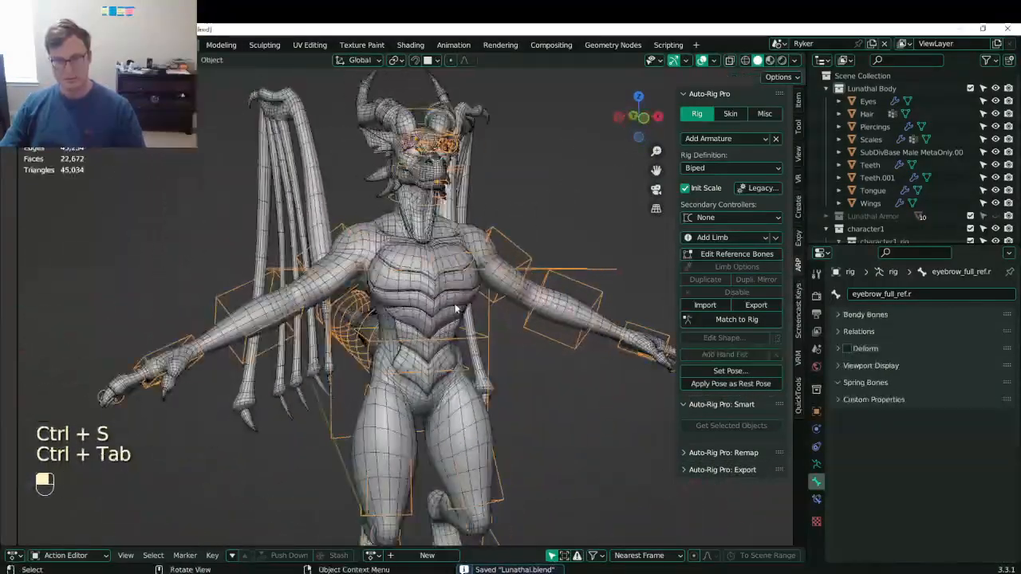
- Turn off the wireframe display on the character's body mesh
left_click(453, 311)
left_click(926, 534)
left_click(501, 349)
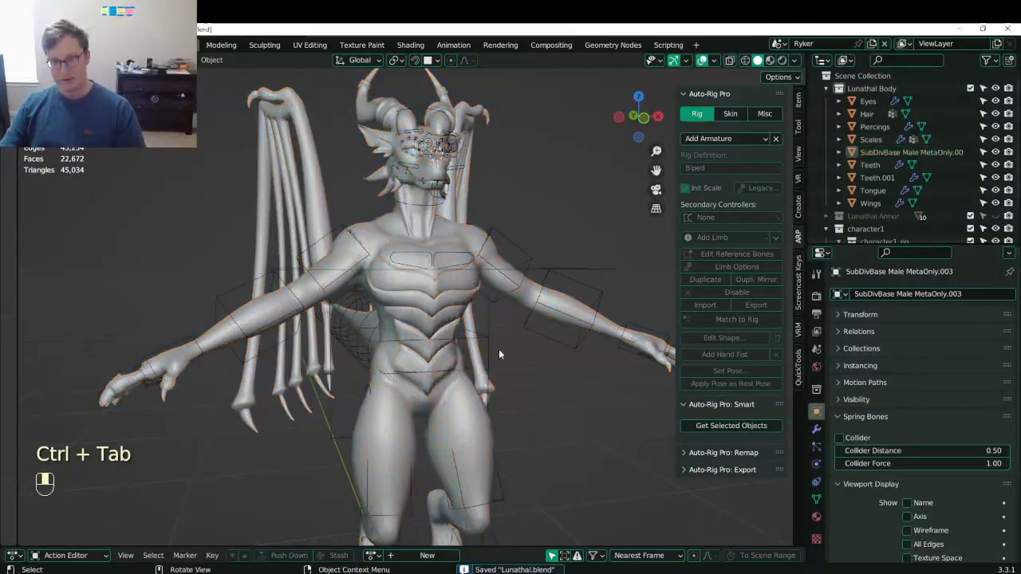
- Save the file, reselect the rig and regenerate the control rig with Match to Rig, showing the head in side view
middle_click_drag(499, 348, 381, 390)
scroll(414, 350, "up", 4)
key("ctrl+s")
scroll(381, 390, "up", 3)
left_click(430, 372)
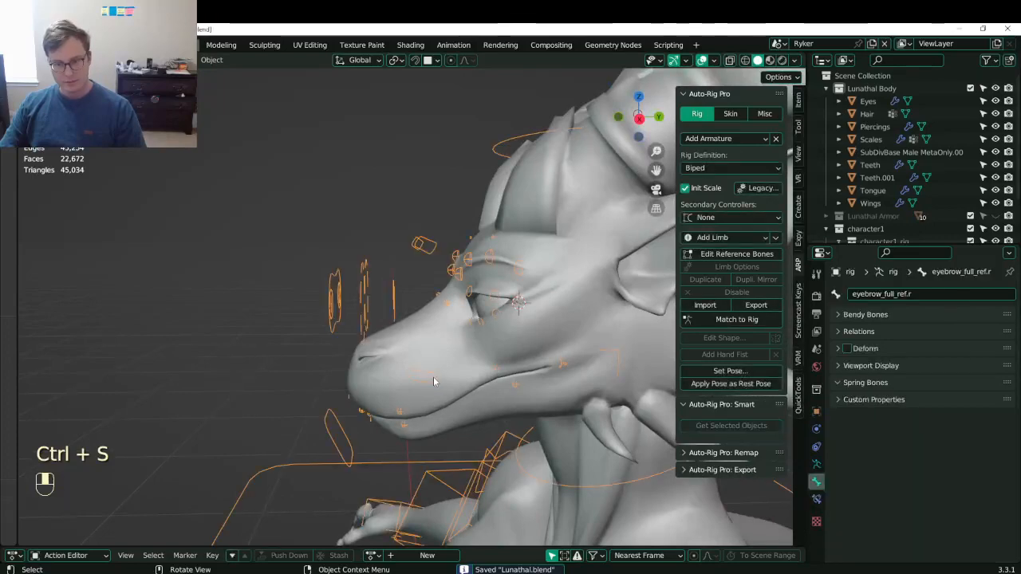
middle_click_drag(458, 383, 406, 347)
key("KP_3")
scroll(469, 376, "up", 3)
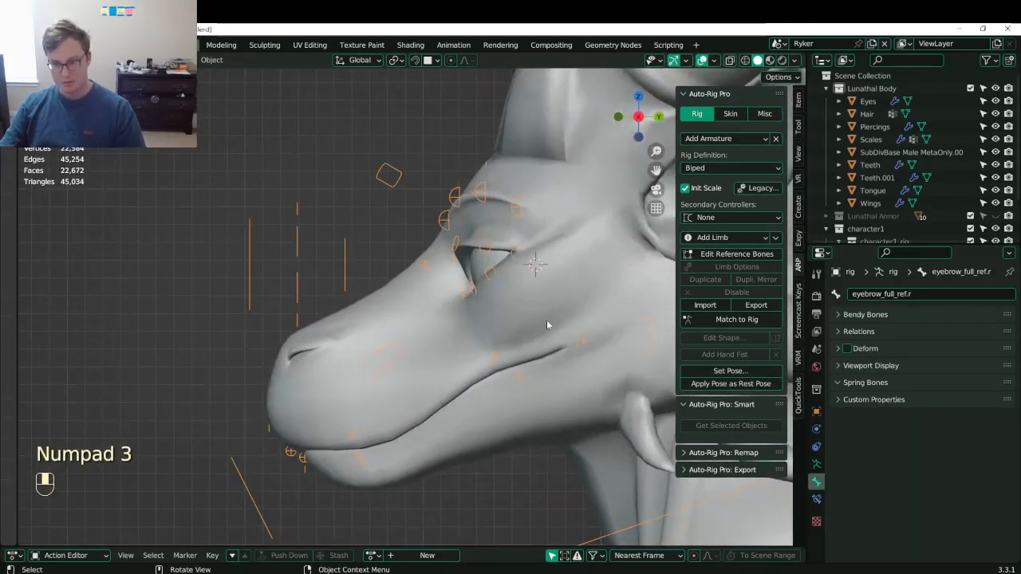
left_click(727, 320)
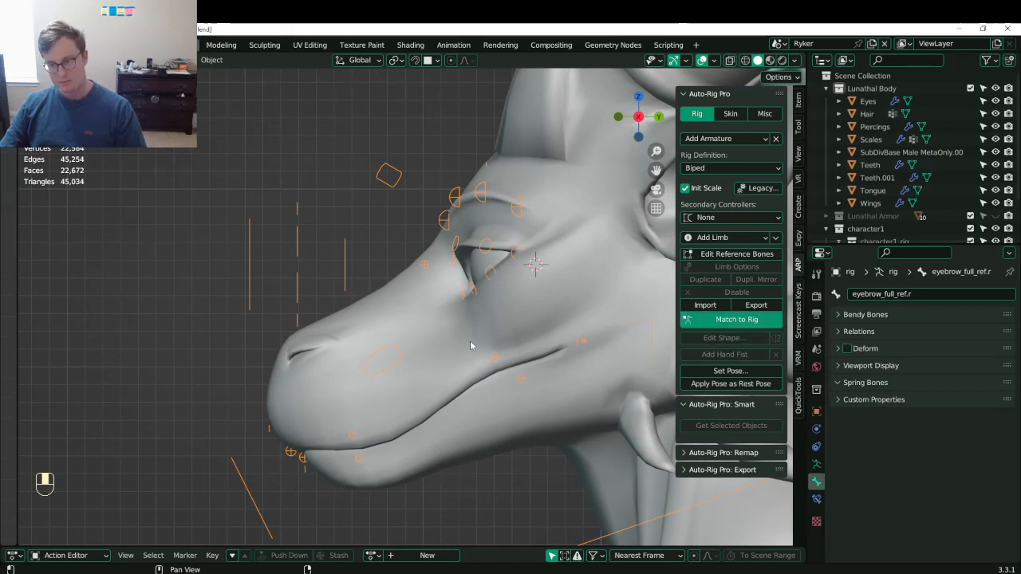
- Check the reference bones around the eye and muzzle, and regenerate the control rig with Match to Rig
left_click(735, 253)
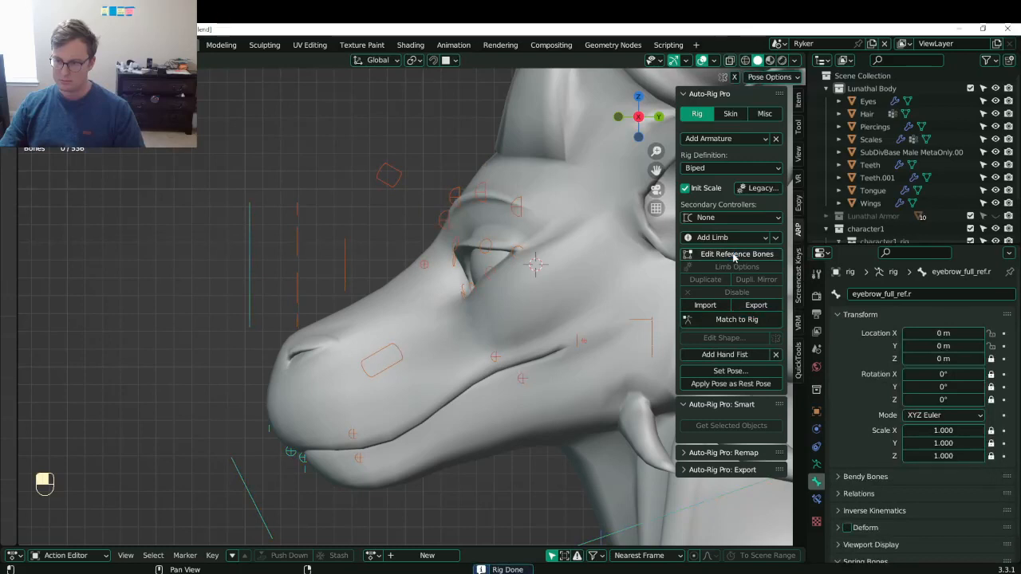
left_click(734, 255)
scroll(481, 345, "up", 3)
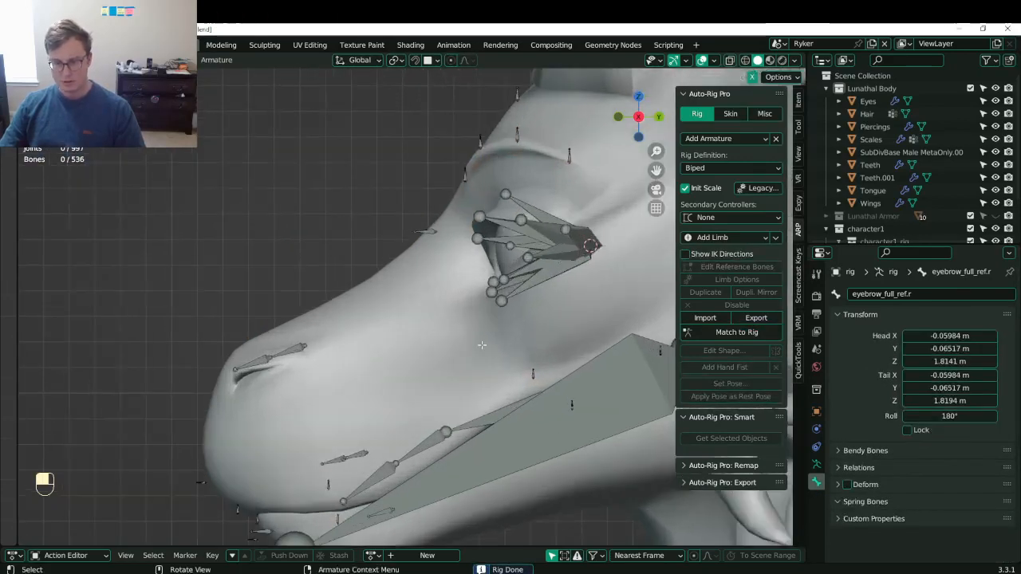
middle_click_drag(477, 348, 475, 331, "shift")
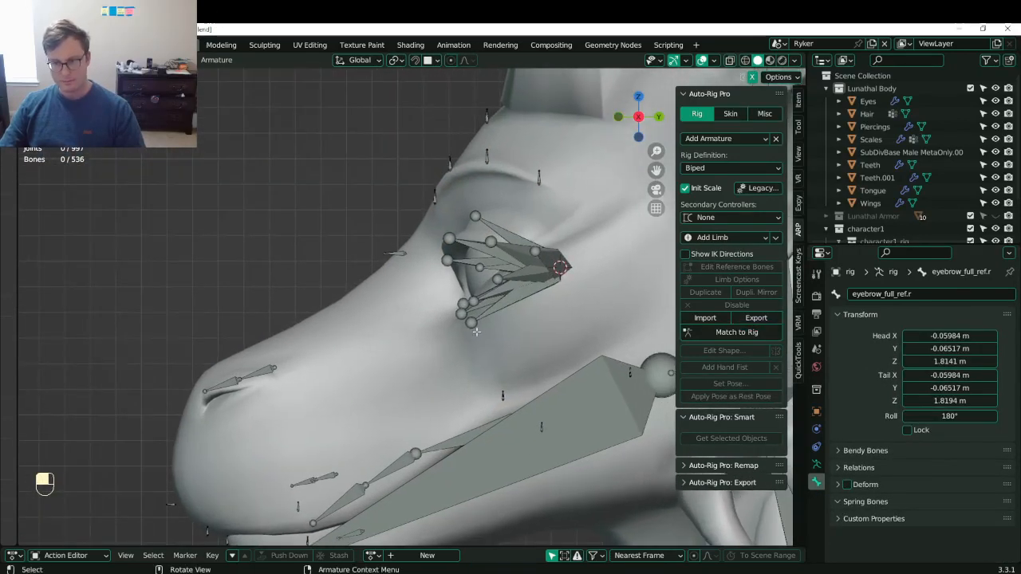
left_click(751, 335)
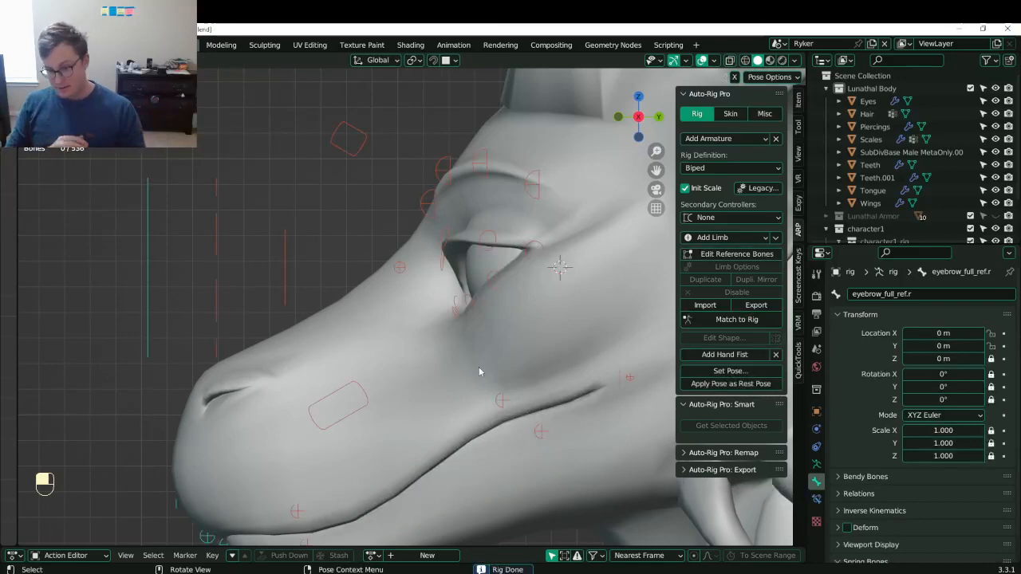
- Try moving the eye target controller, return the rig to Object Mode and save the file
middle_click_drag(363, 358, 359, 239)
left_click(593, 354)
key("g")
left_click(582, 319)
key("ctrl+Tab")
key("ctrl+s")
- Examine the control rig around the feet, legs and head, and save the file
scroll(356, 283, "up", 4)
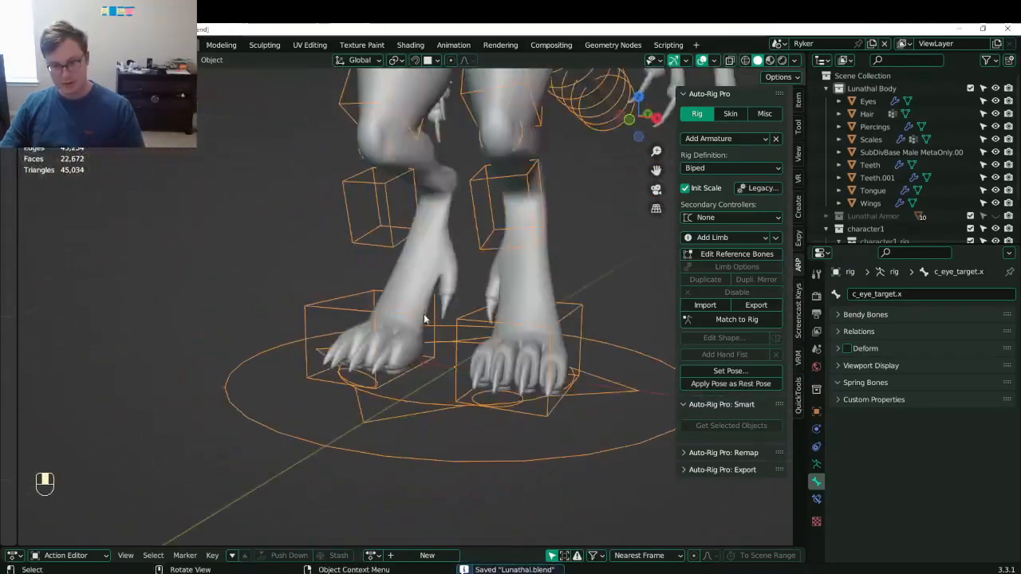
middle_click_drag(356, 290, 396, 288)
scroll(397, 288, "down", 4)
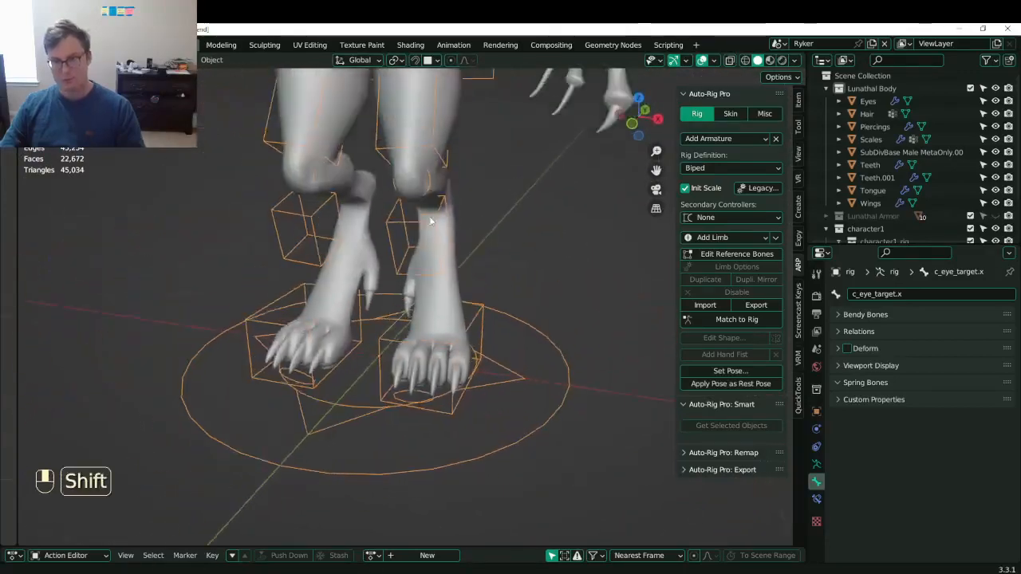
middle_click_drag(433, 221, 545, 326, "shift")
key("ctrl+s")
middle_click_drag(470, 353, 674, 346)
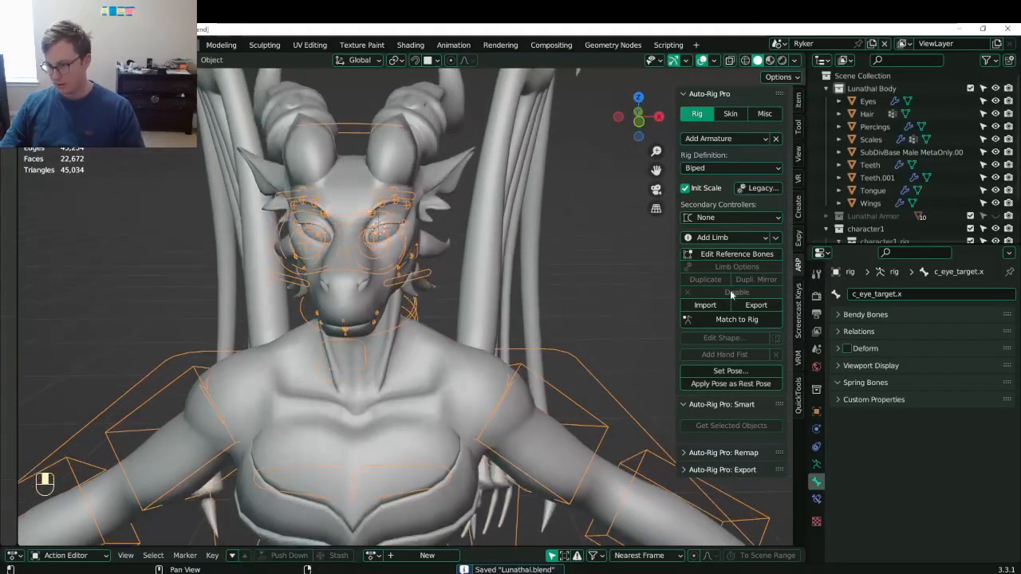
- Select the body mesh together with the rig and set the Auto-Rig Pro binding engine to Voxelized
left_click(486, 288)
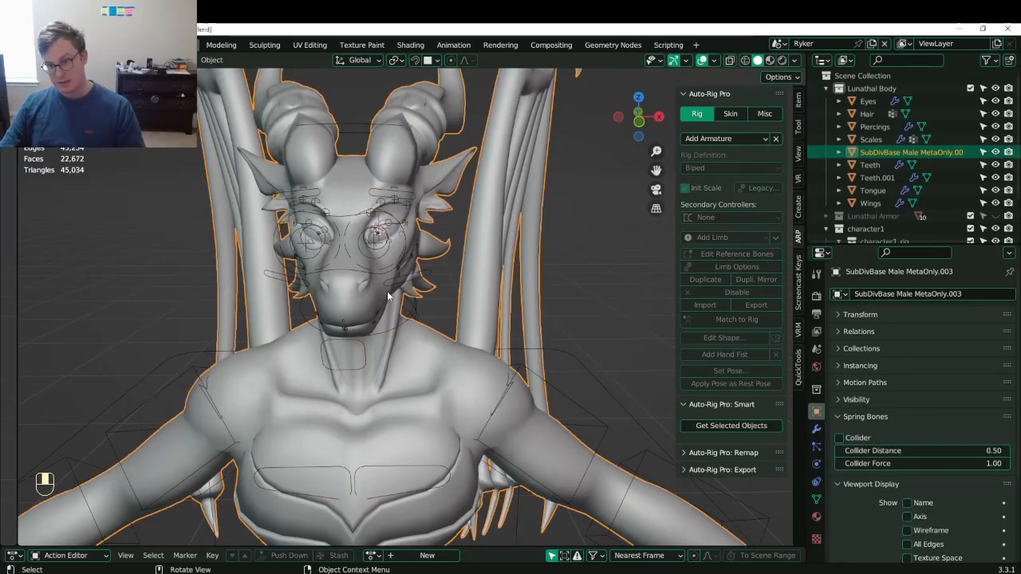
middle_click_drag(389, 296, 340, 288)
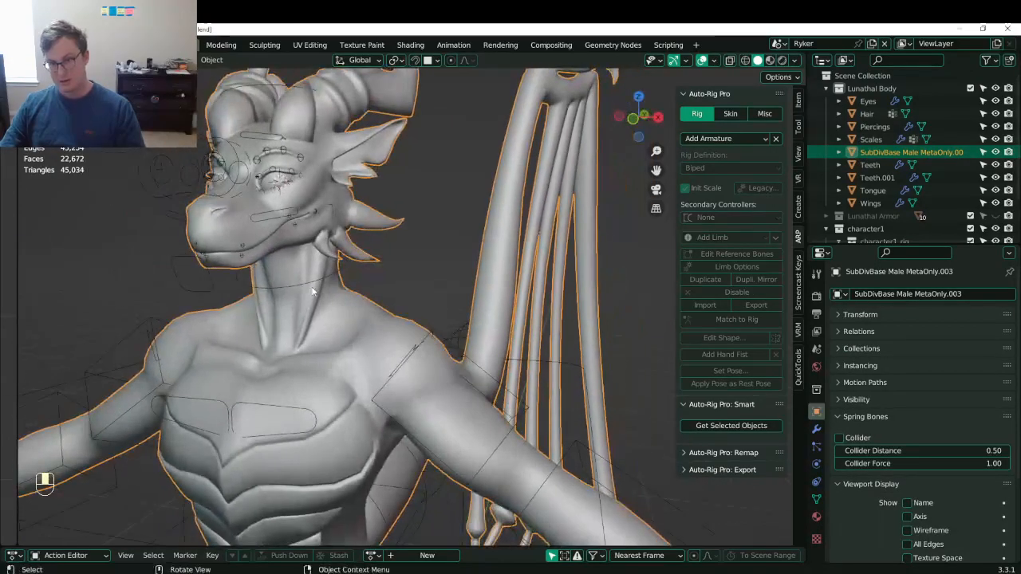
left_click(313, 292, "shift")
left_click(729, 113)
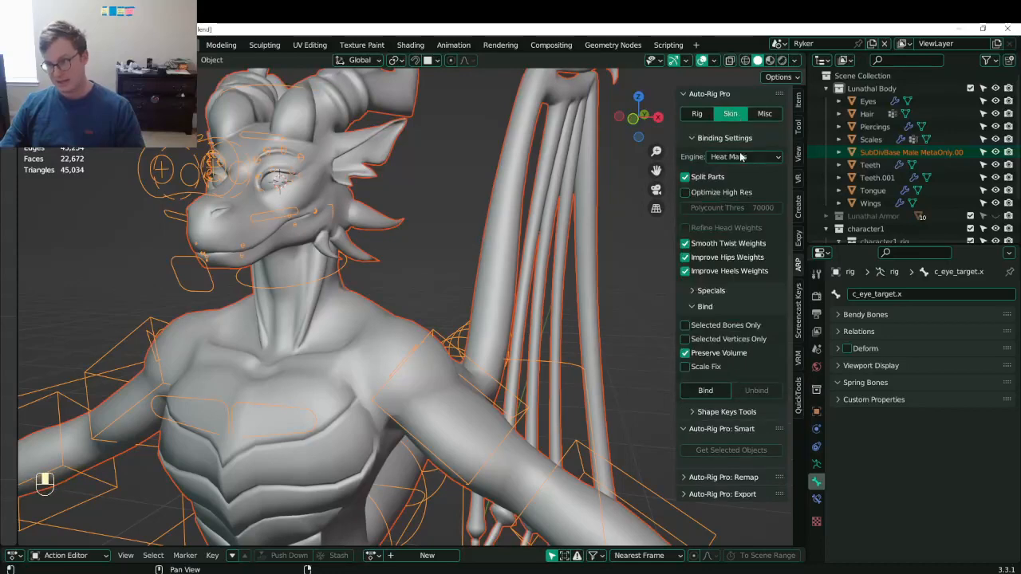
left_click(740, 156)
left_click(729, 183)
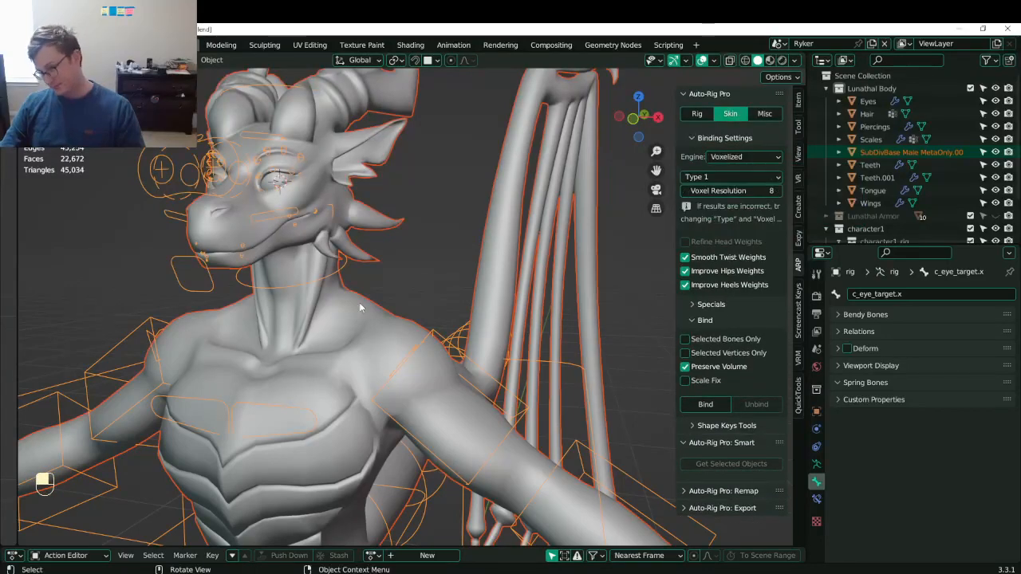
- Bind the body mesh to the rig with the Voxelized engine, Type 1 and voxel resolution 8, and save the file
scroll(482, 239, "down", 4)
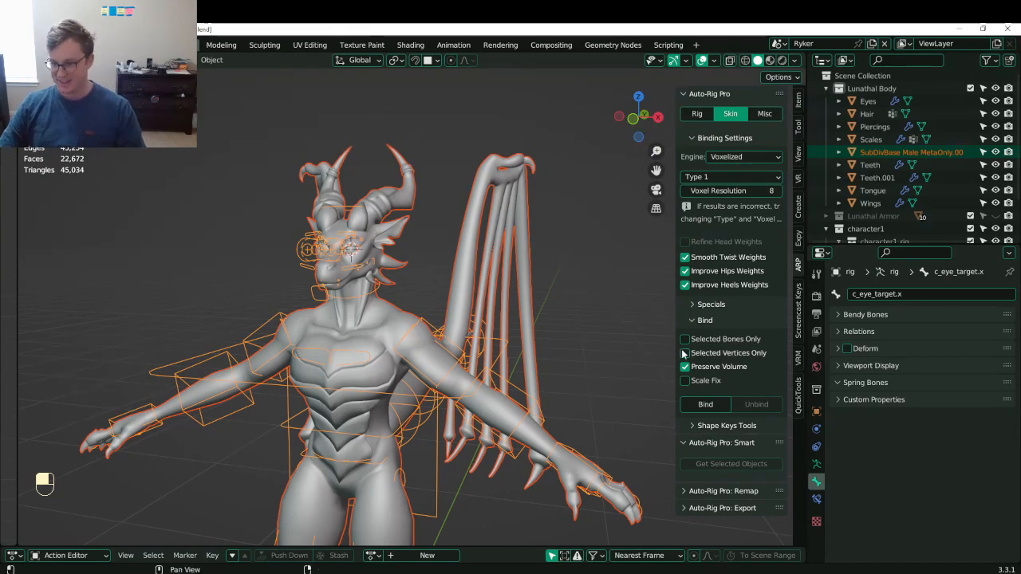
middle_click_drag(609, 295, 451, 329)
scroll(451, 329, "up", 4)
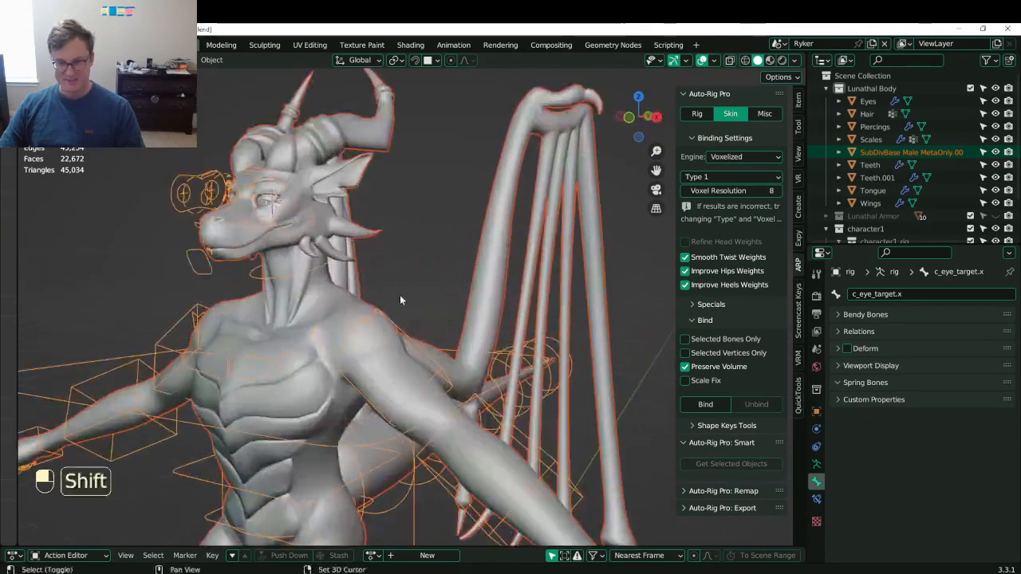
middle_click_drag(400, 294, 477, 364, "shift")
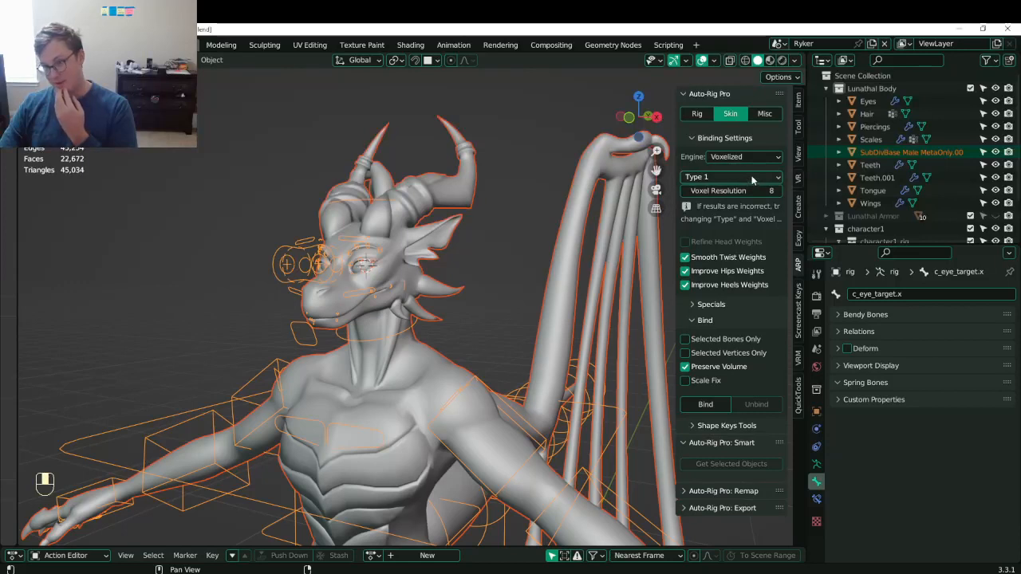
left_click(705, 405)
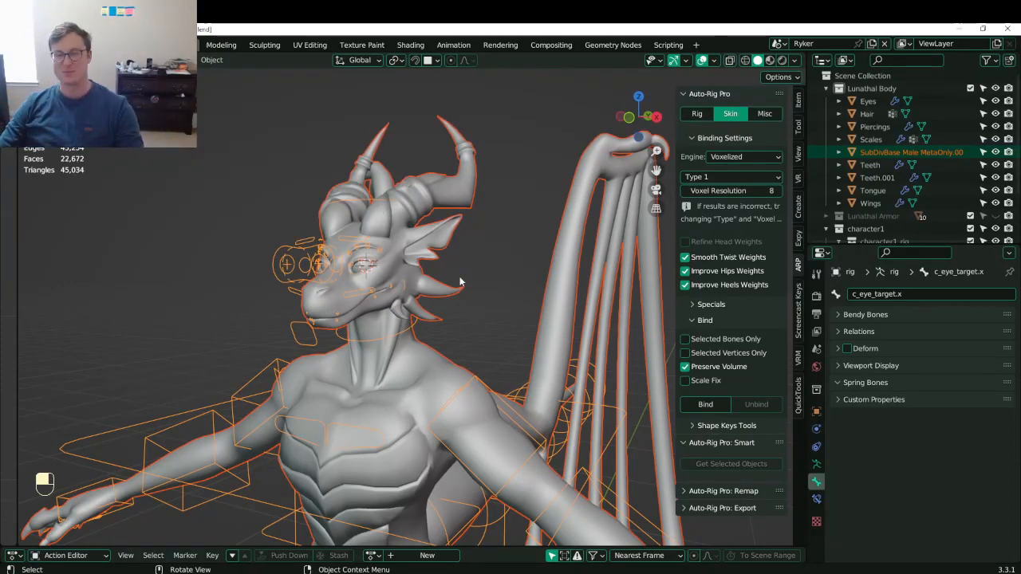
mouse_move(460, 281)
middle_mouse_down()
mouse_move(413, 268)
mouse_move(470, 308)
mouse_move(478, 287)
middle_mouse_up()
key("ctrl+s")
scroll(479, 284, "up", 2)
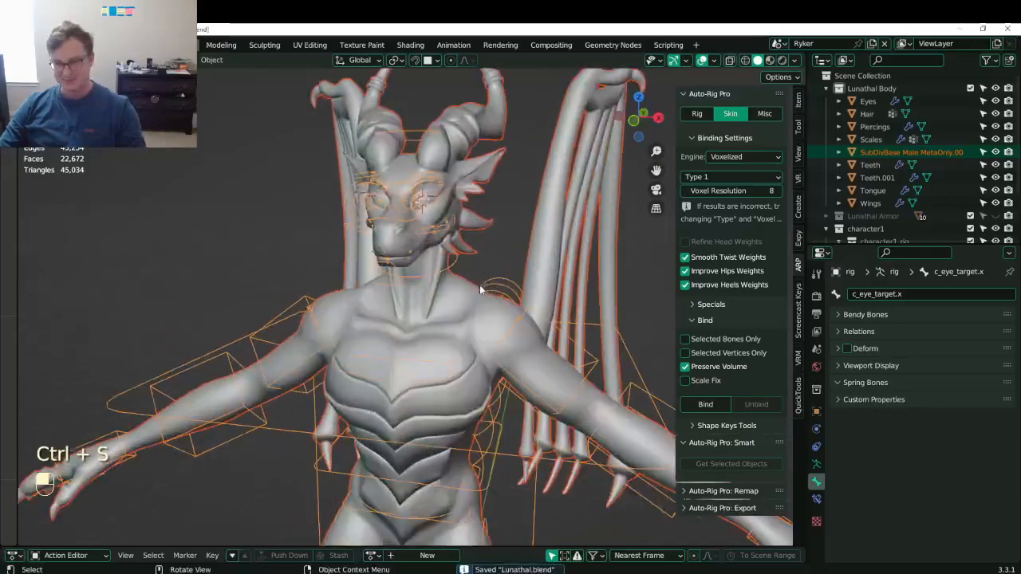
- Switch the rig to Pose Mode and select the left hand FK controller c_hand_fk.l
key("ctrl+Tab")
middle_click_drag(524, 332, 627, 392)
scroll(627, 392, "down", 3)
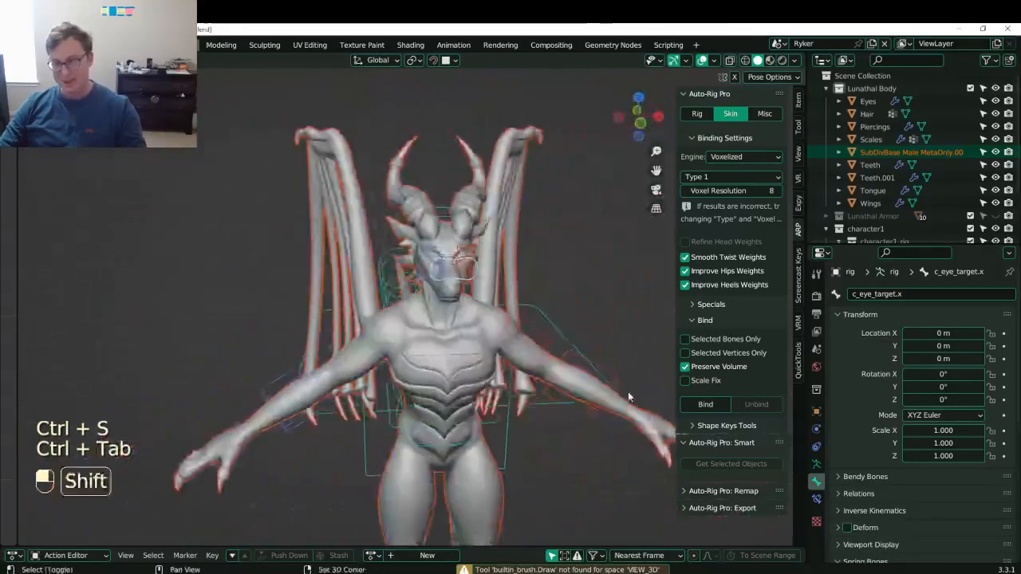
scroll(558, 363, "up", 4)
left_click(522, 343)
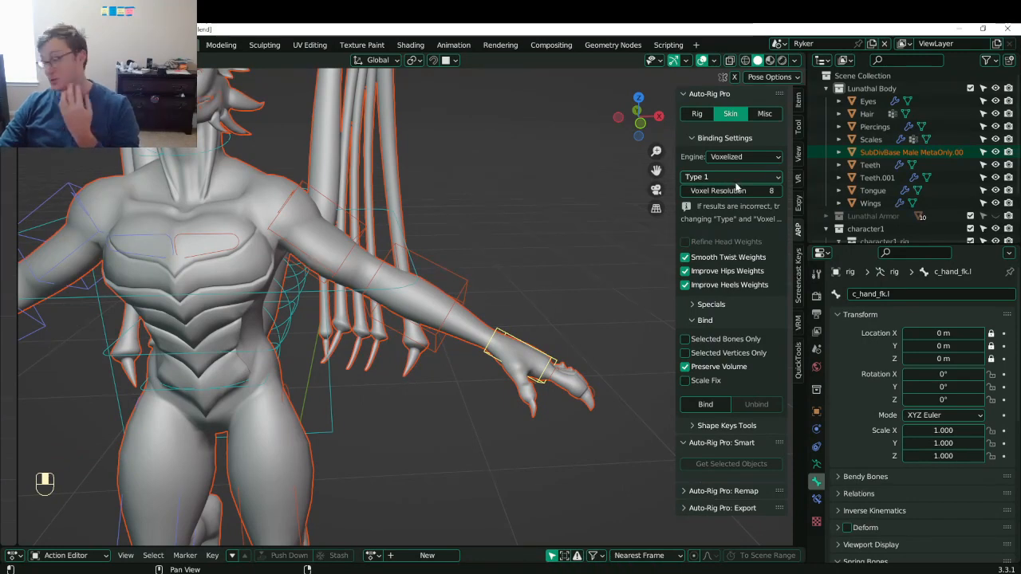
- Try rotating the left hand FK controller to test how the bound hand deforms
left_click(764, 114)
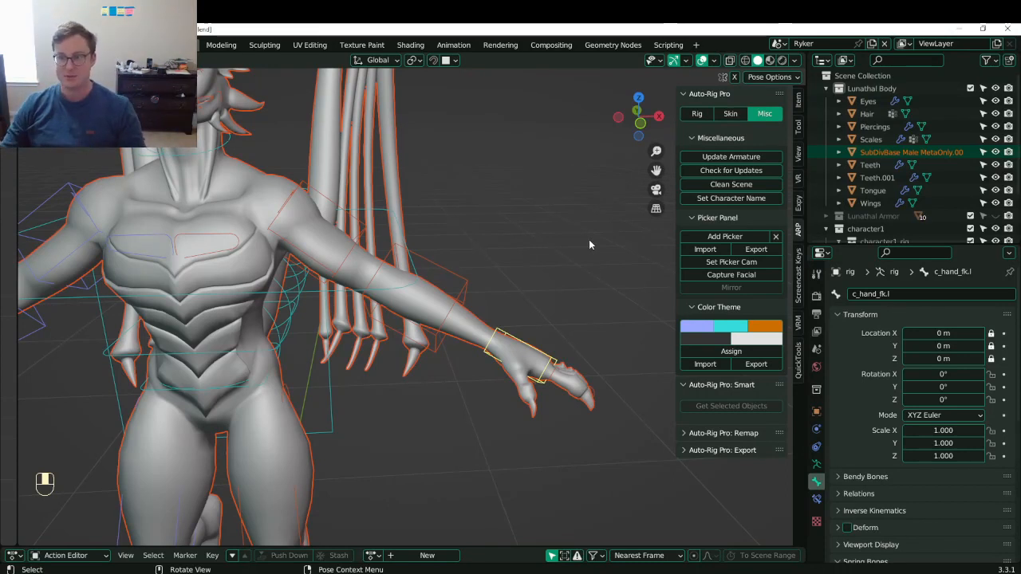
key("r")
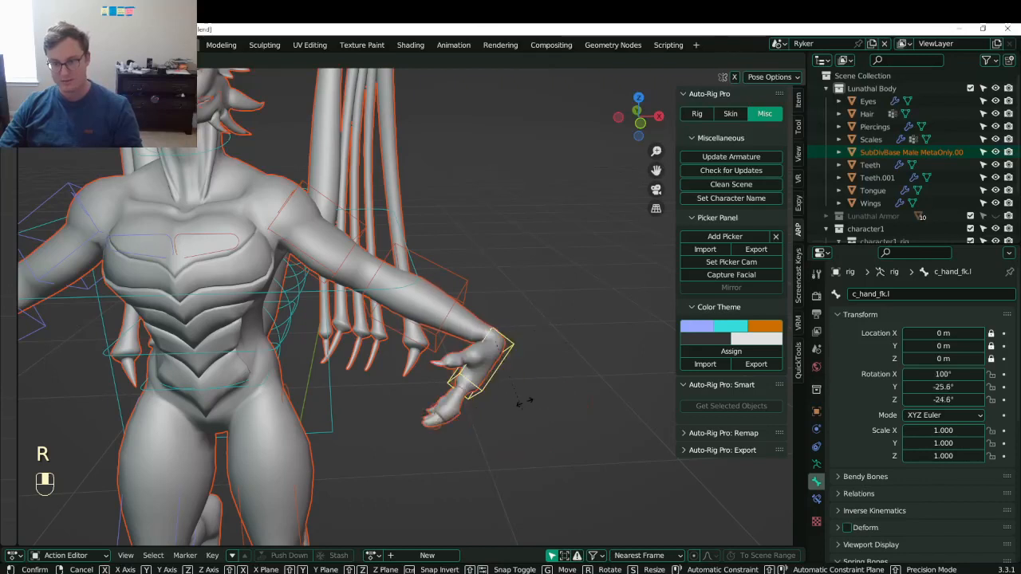
right_click(543, 389)
- Expand the settings in Rig Main Properties and switch the left arm from FK to IK with Snap IK-FK
middle_click_drag(766, 176, 790, 151, "shift")
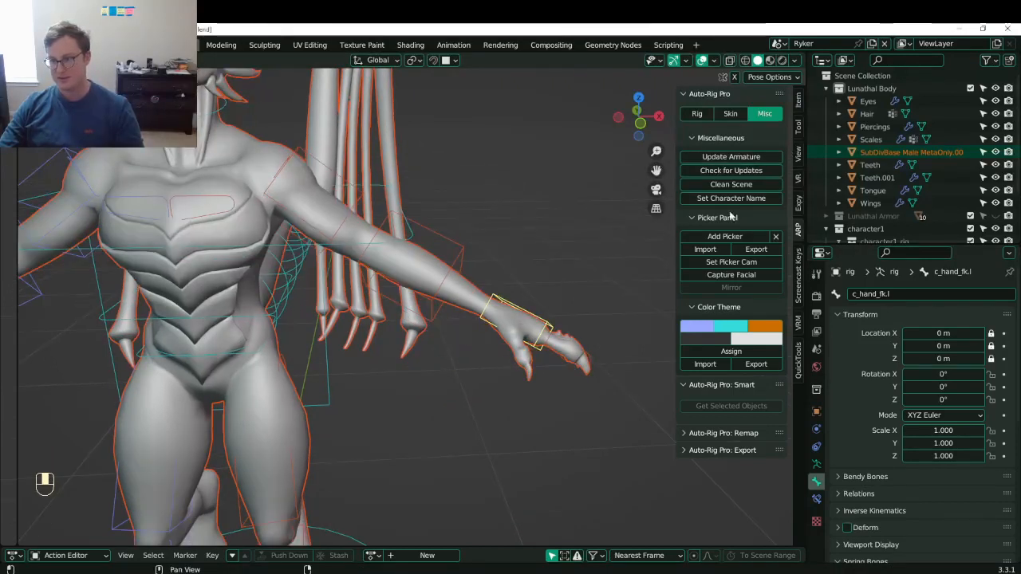
left_click(796, 128)
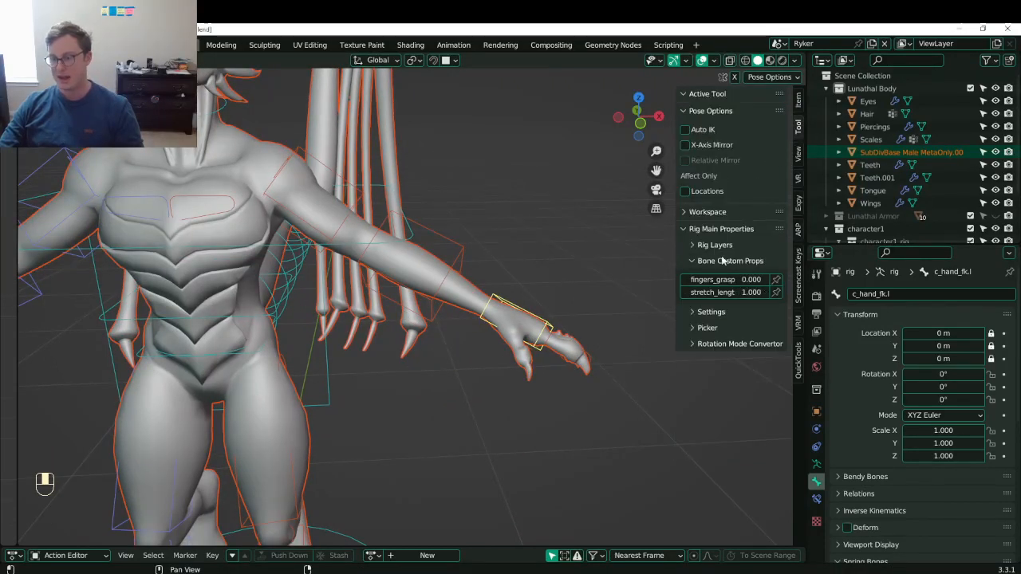
left_click(705, 113)
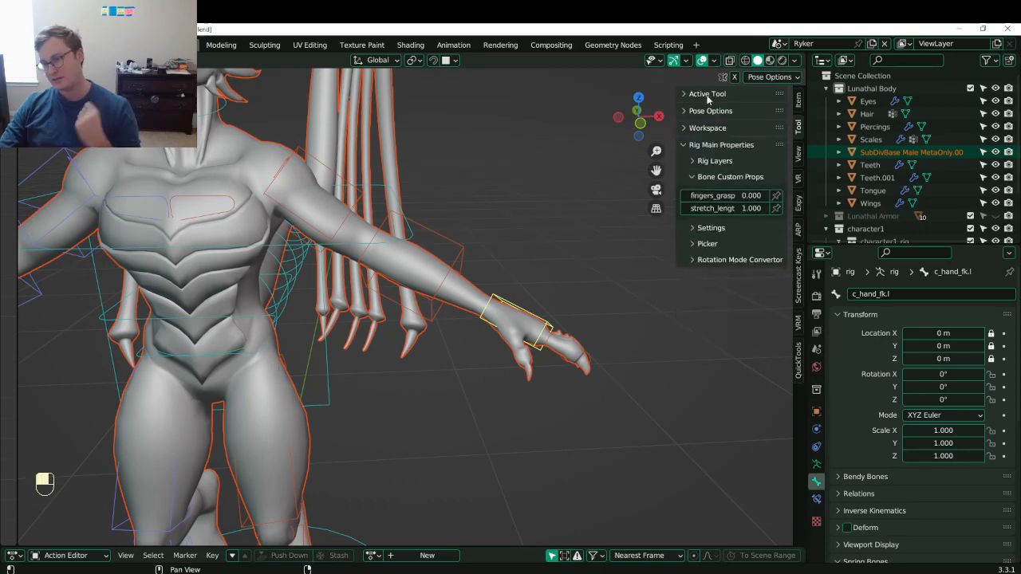
left_click(691, 146)
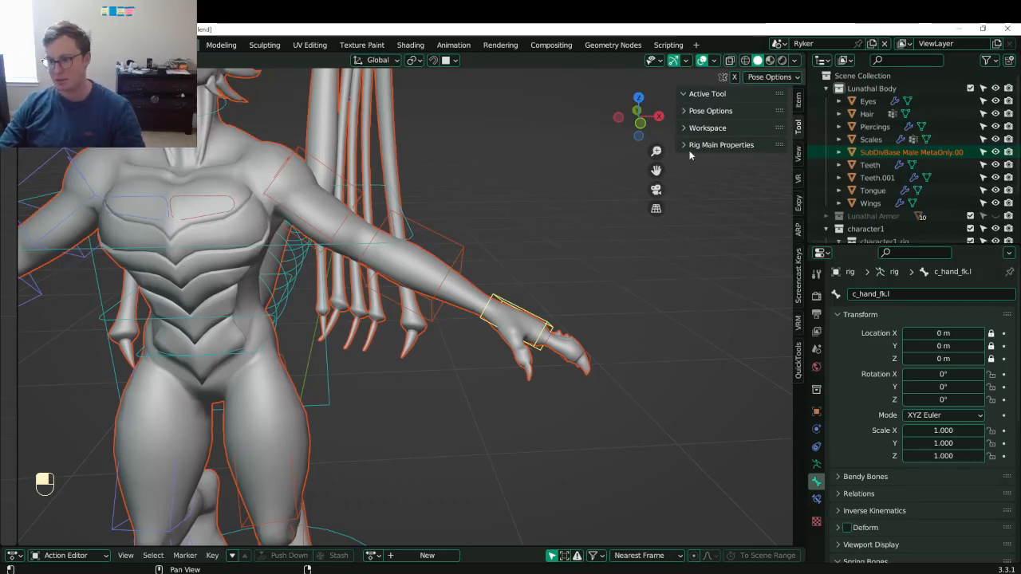
left_click(799, 229)
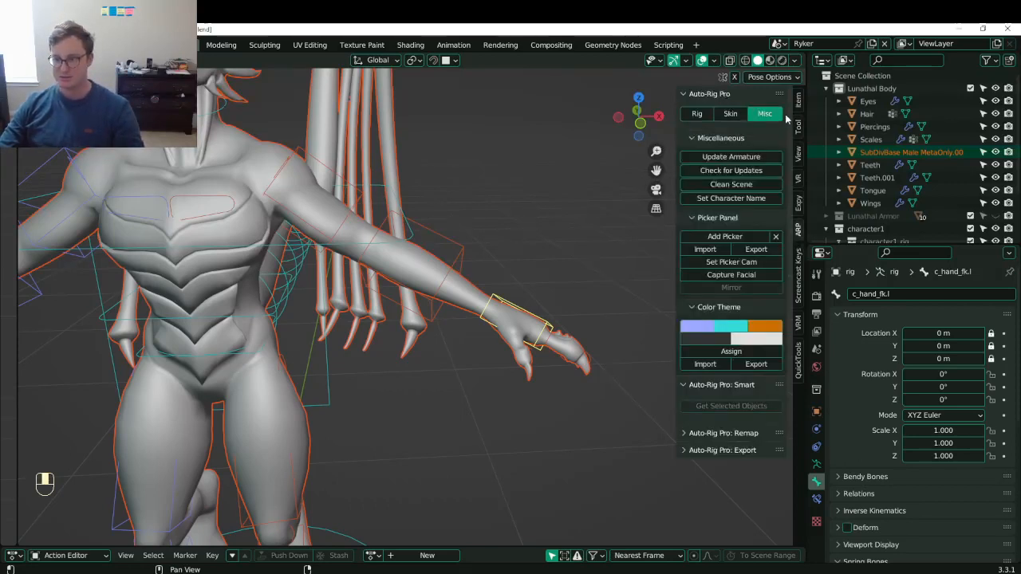
left_click(799, 126)
left_click(721, 145)
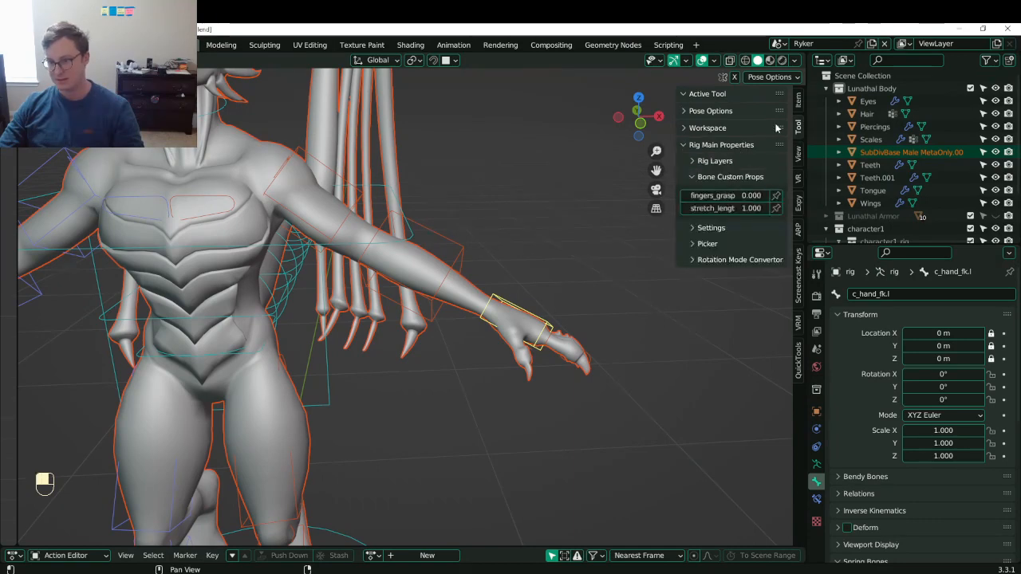
left_click(720, 228)
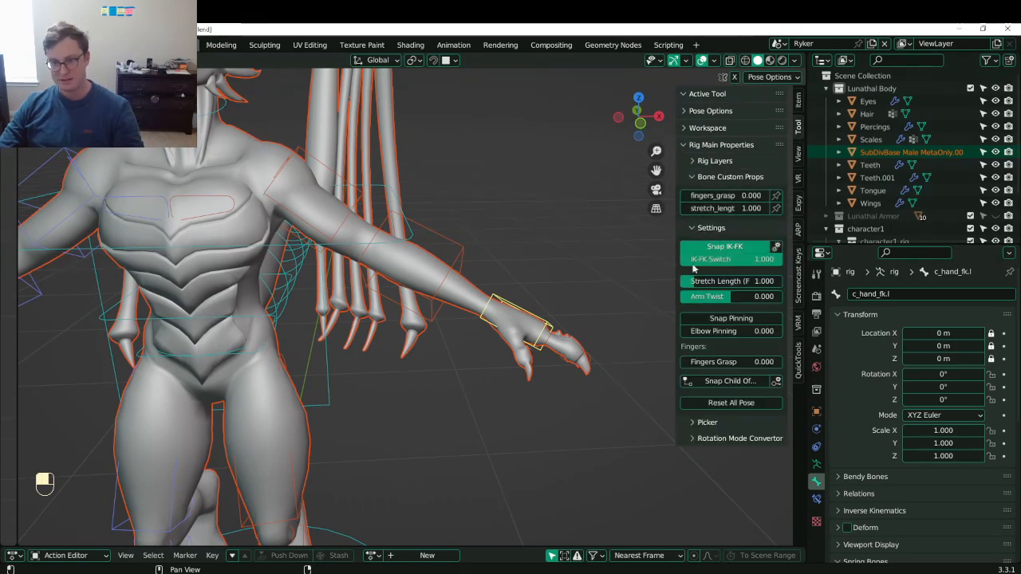
left_click(724, 247)
- Move the left hand IK controller to several positions around the upper body to test how the arm and elbow deform
key("g")
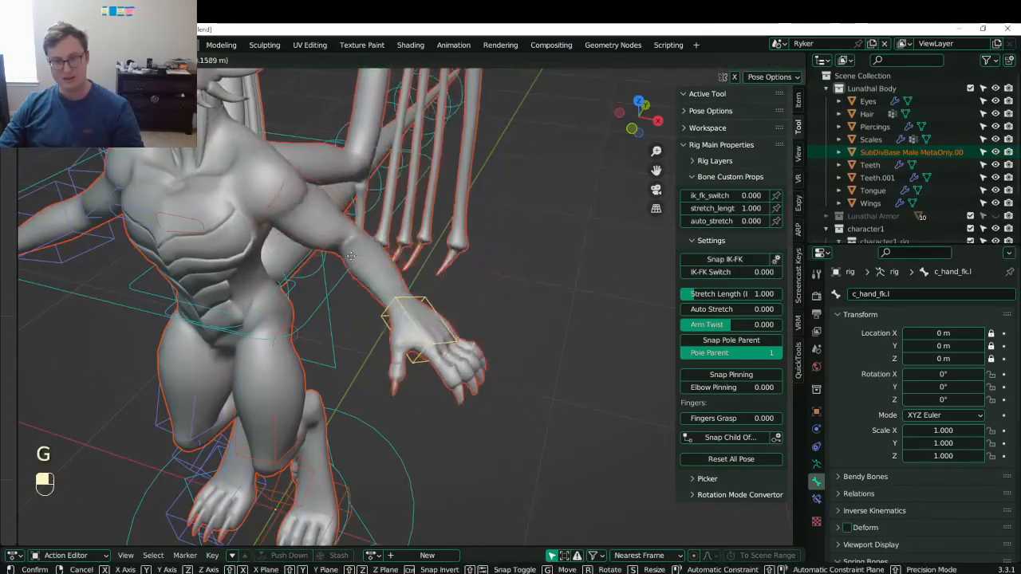
left_click(346, 372)
middle_click_drag(394, 240, 486, 255)
scroll(401, 219, "down", 3)
key("g")
left_click(425, 213)
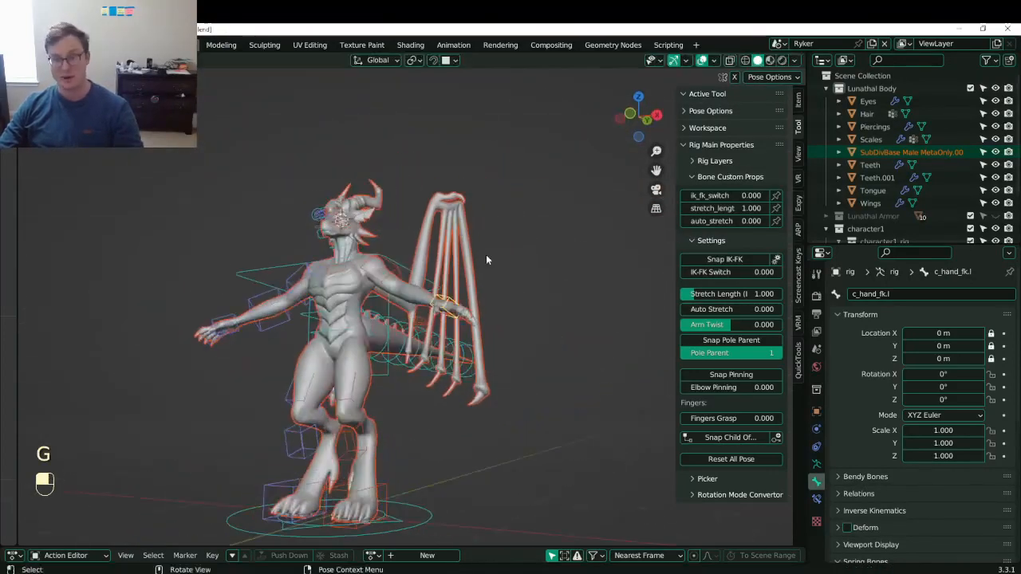
key("g")
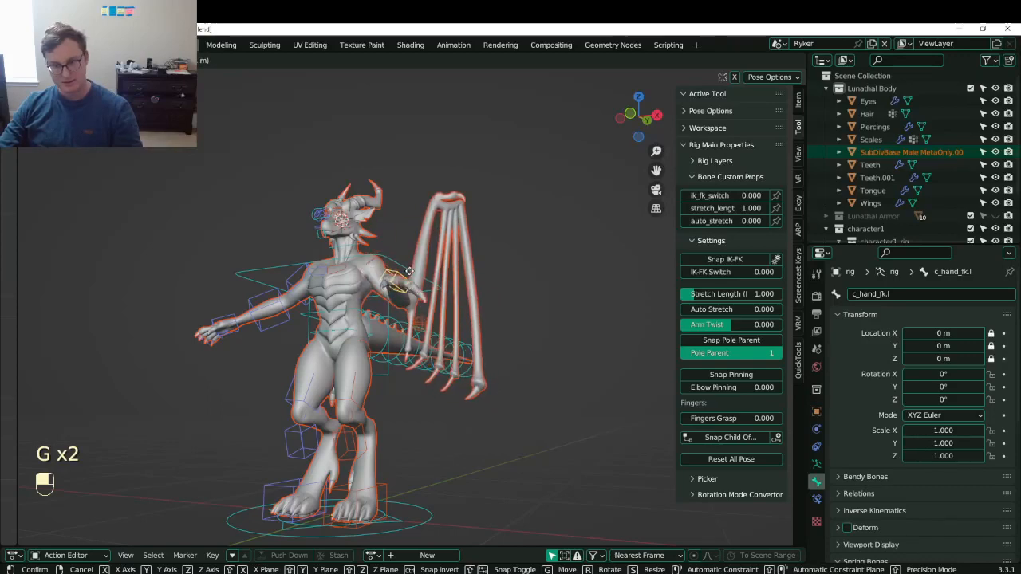
left_click(423, 228)
middle_click_drag(423, 228, 506, 273)
key("g")
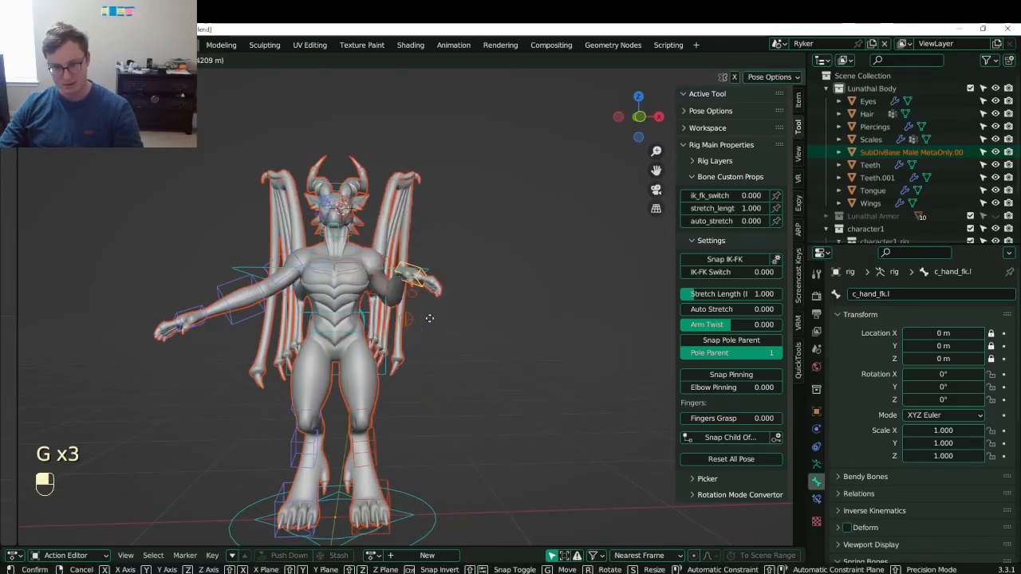
left_click(487, 243)
- Reposition the left hand IK controller while viewing the character from above and from an angle to test the arm's reach
middle_click_drag(487, 242, 361, 332)
key("g")
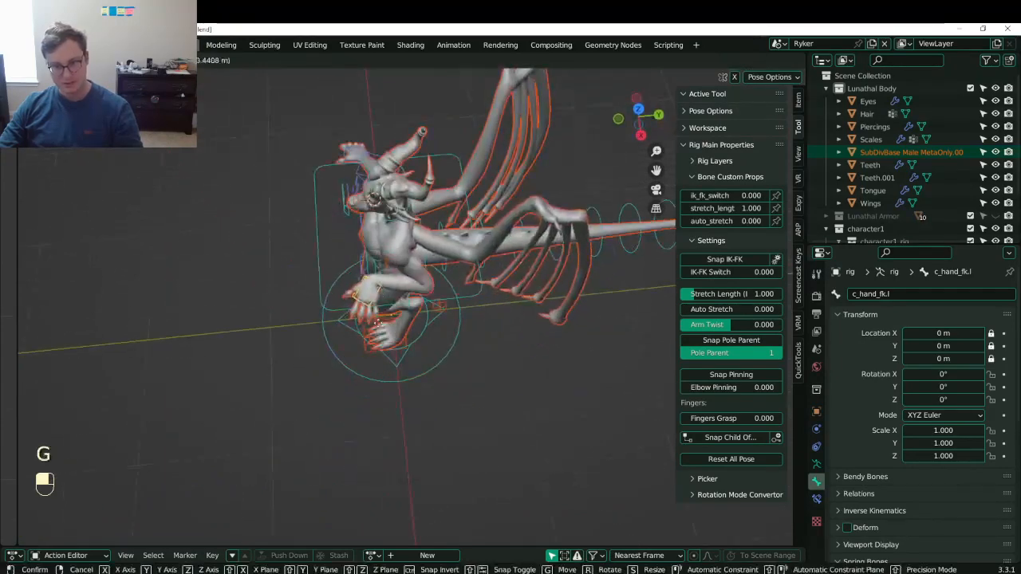
left_click(386, 276)
middle_click_drag(387, 275, 526, 192)
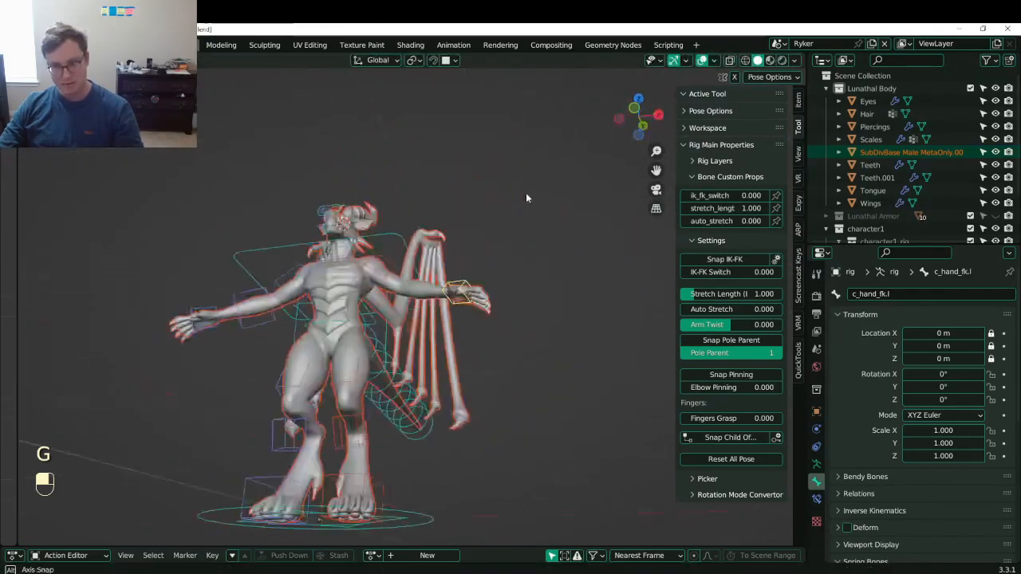
key("g")
right_click(439, 332)
- Select the left foot controller c_foot_fk.l and switch the left leg from FK to IK with Snap IK-FK
mouse_move(438, 332)
middle_mouse_down()
mouse_move(424, 370)
mouse_move(456, 322)
middle_mouse_up()
middle_click_drag(470, 343, 430, 363)
scroll(429, 378, "up", 3)
left_click(430, 372)
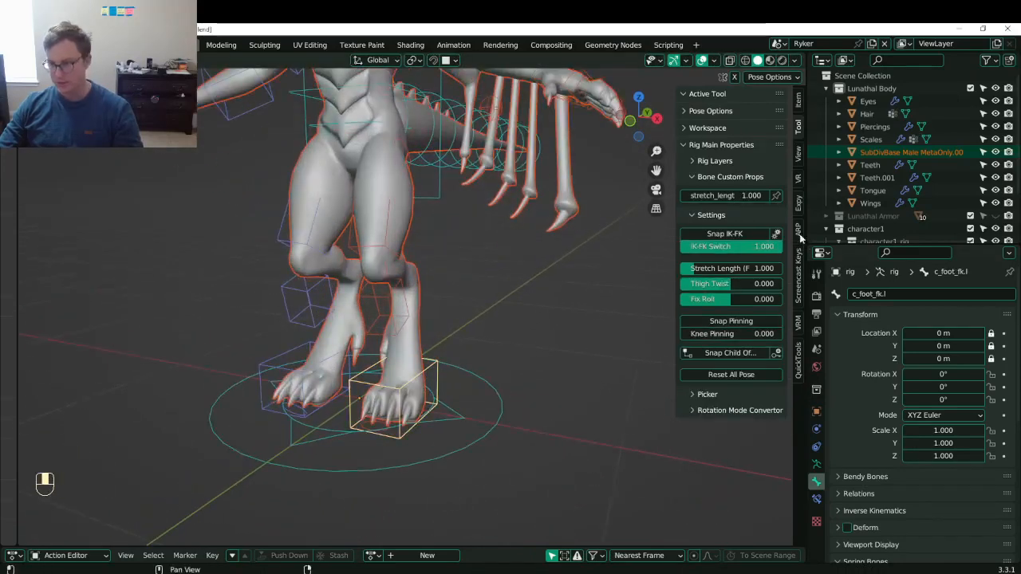
left_click(740, 235)
key("KP_1")
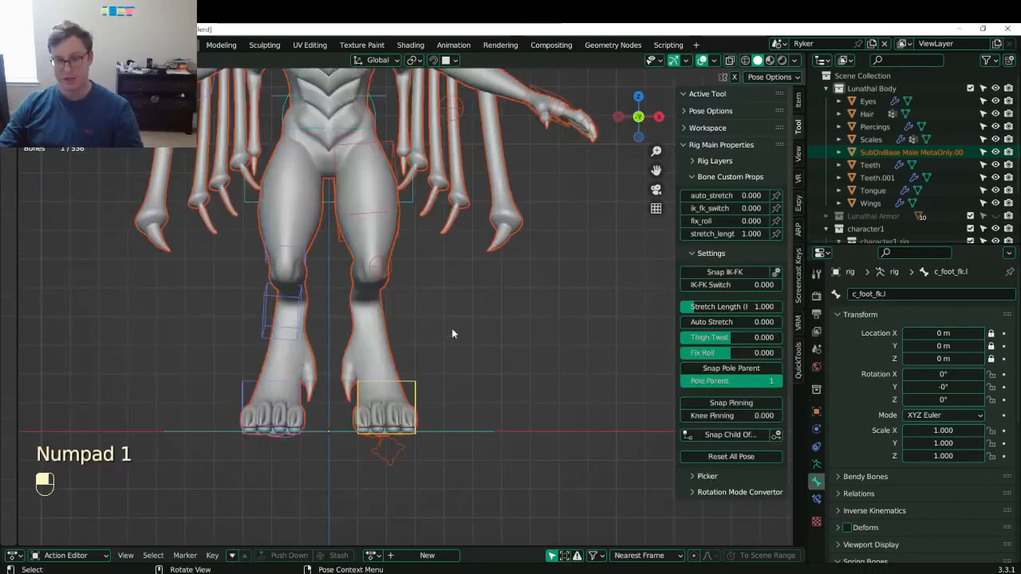
- Try lifting and rotating the left foot controller in the side view to test the leg bend, and undo the rotation
key("g")
right_click(426, 299)
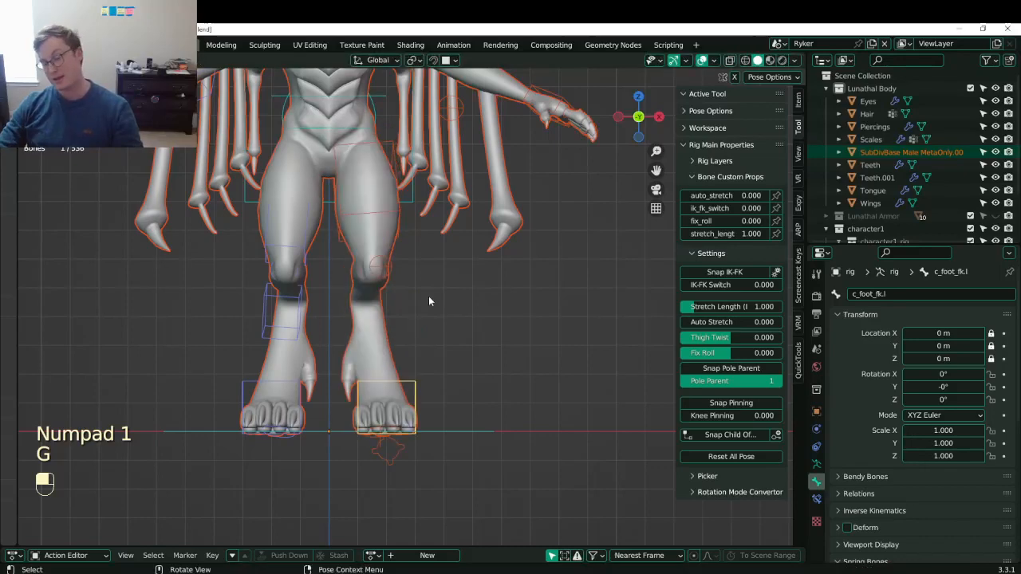
key("KP_3")
key("g")
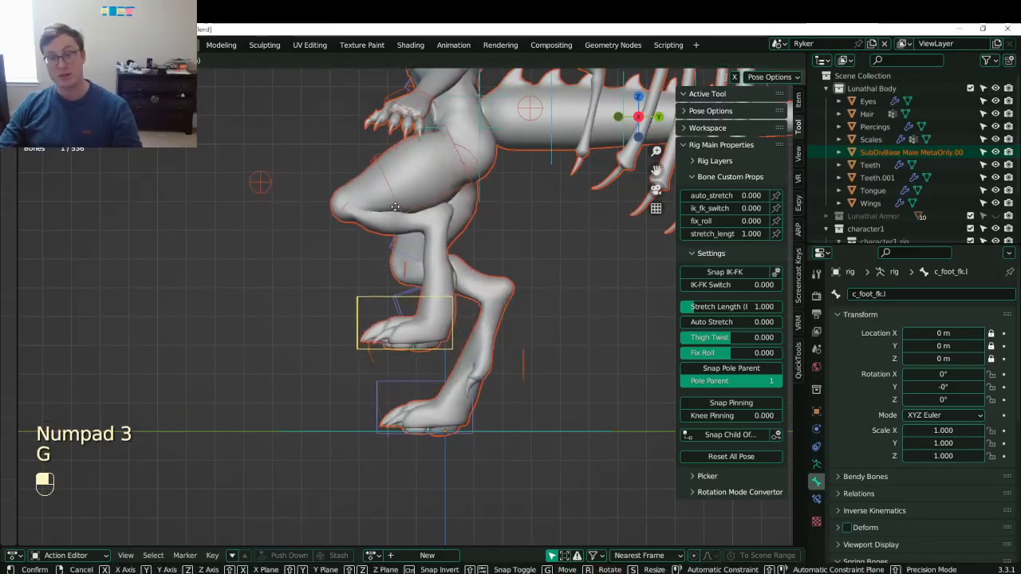
left_click(373, 235)
key("g")
key("r")
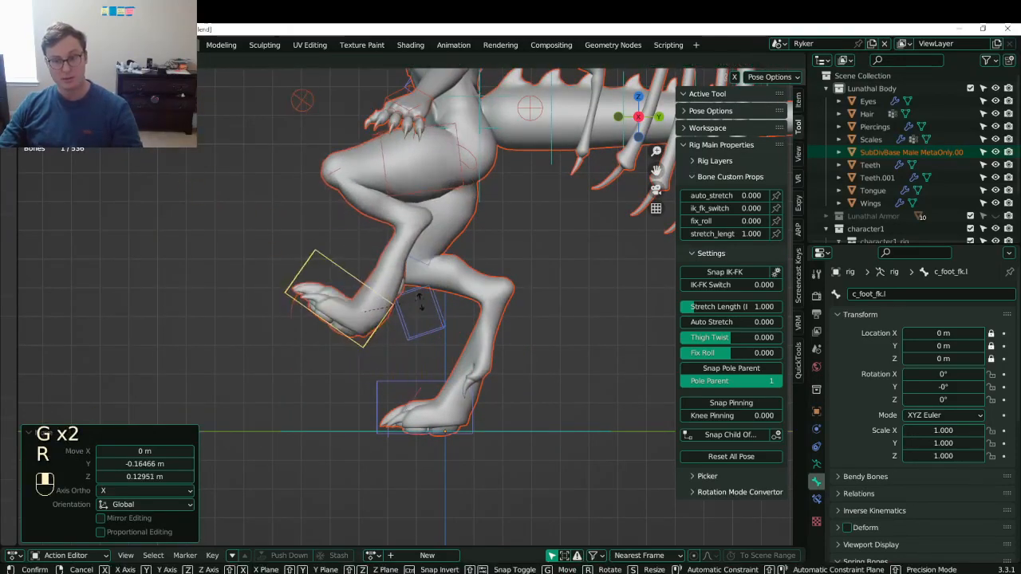
left_click(383, 332)
key("ctrl+z")
- Clear the left foot controller's location after another trial move and place it freely again to test the knee
key("g")
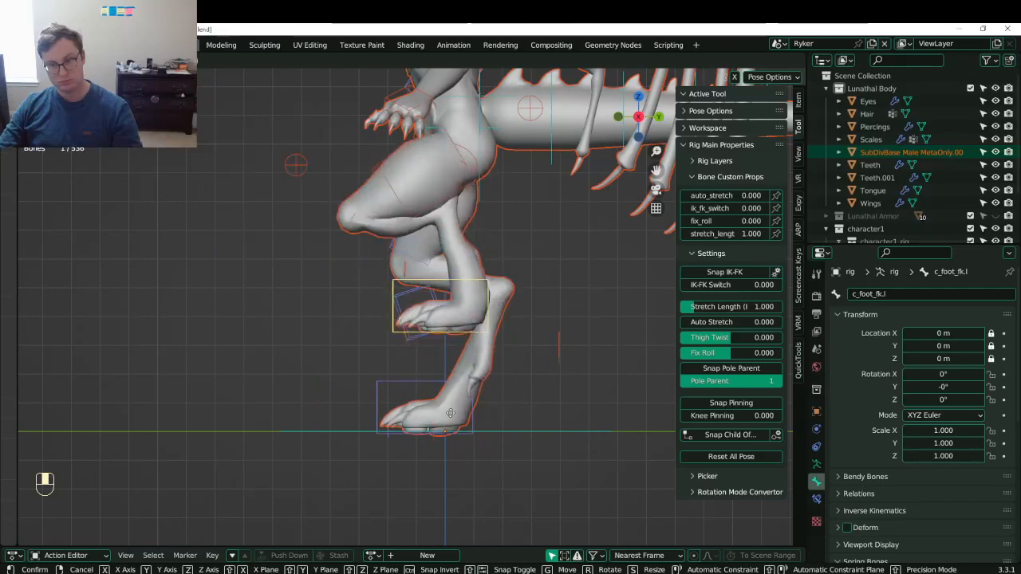
left_click(522, 401)
middle_click_drag(521, 401, 532, 287)
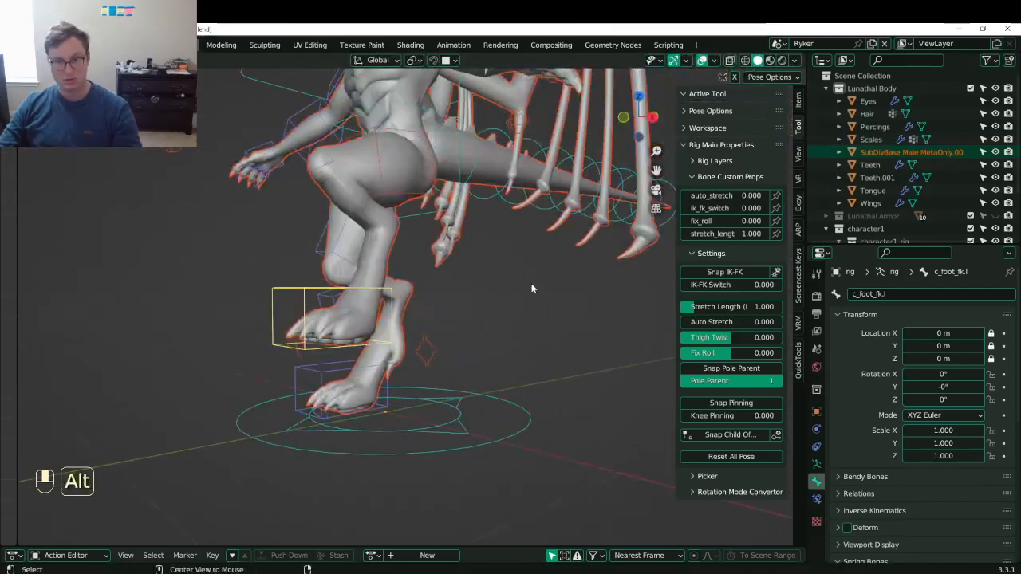
key("alt+g")
middle_click_drag(440, 283, 419, 419)
scroll(420, 420, "up", 2)
key("g")
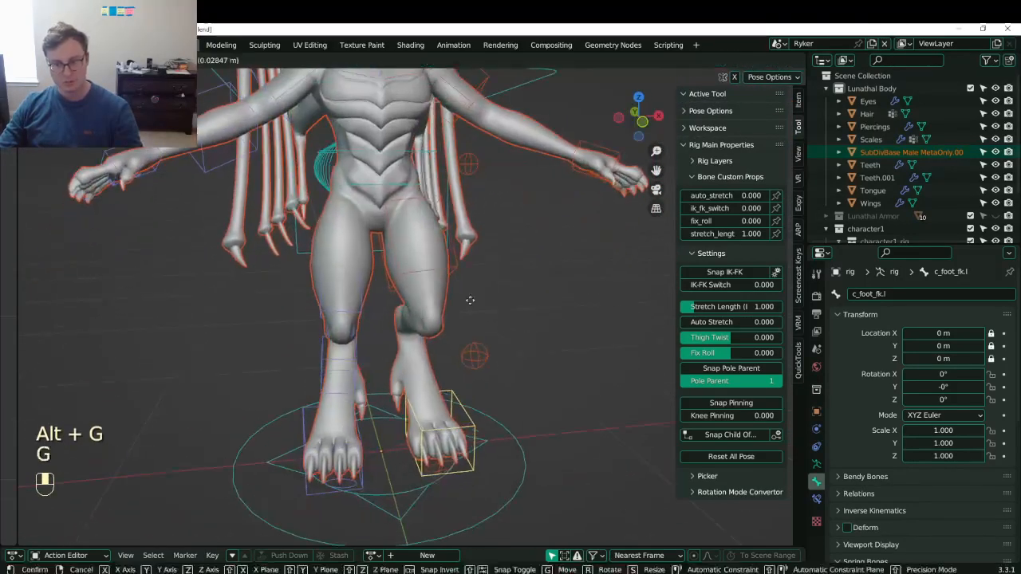
left_click(445, 219)
- Try rotating the chest controller c_spine_02.x from two viewing angles to test how the torso, arms and wings follow
middle_click_drag(435, 164, 418, 277, "shift")
left_click(536, 229)
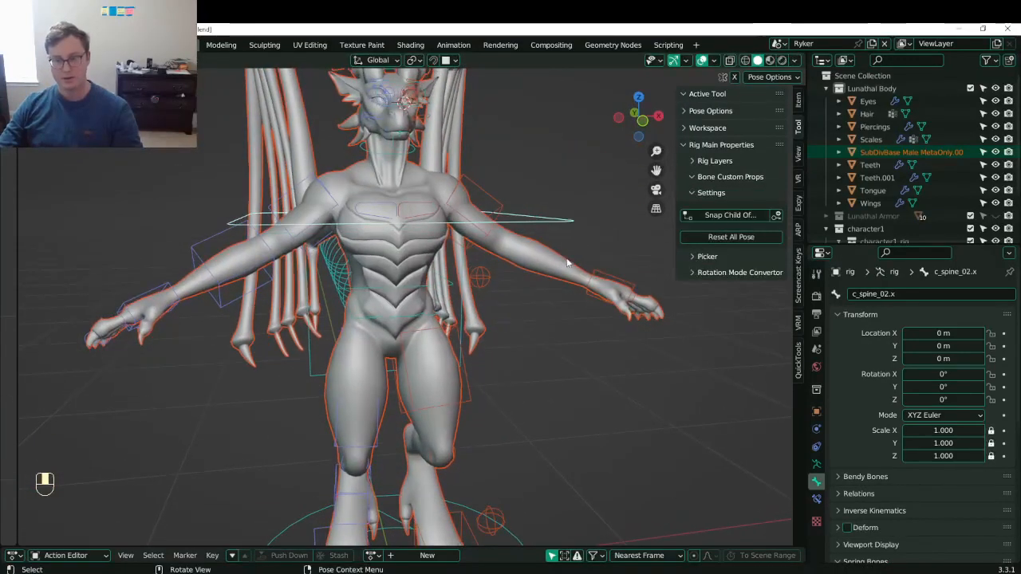
key("r")
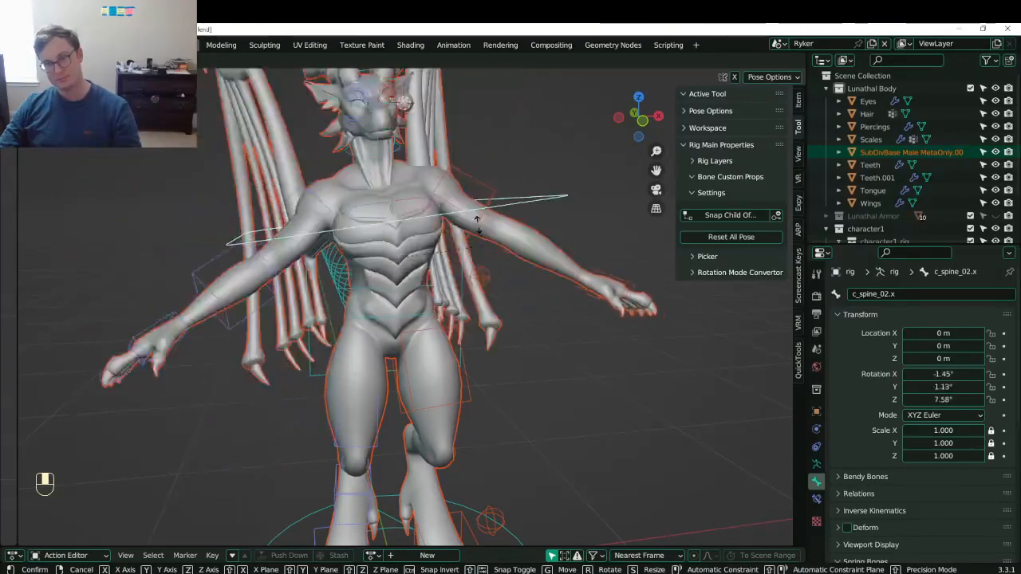
key("Escape")
middle_click_drag(519, 335, 446, 287)
key("r")
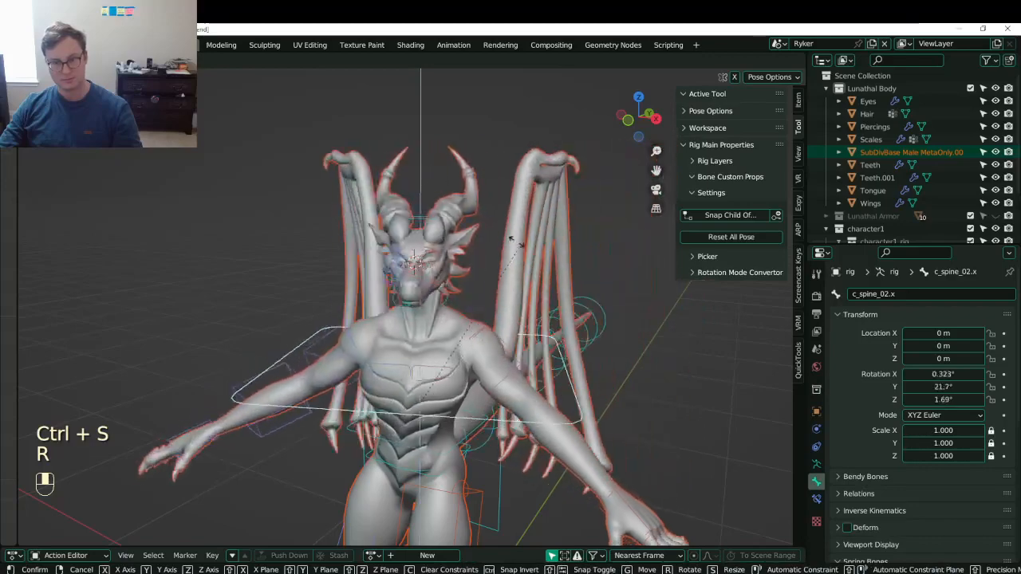
right_click(498, 262)
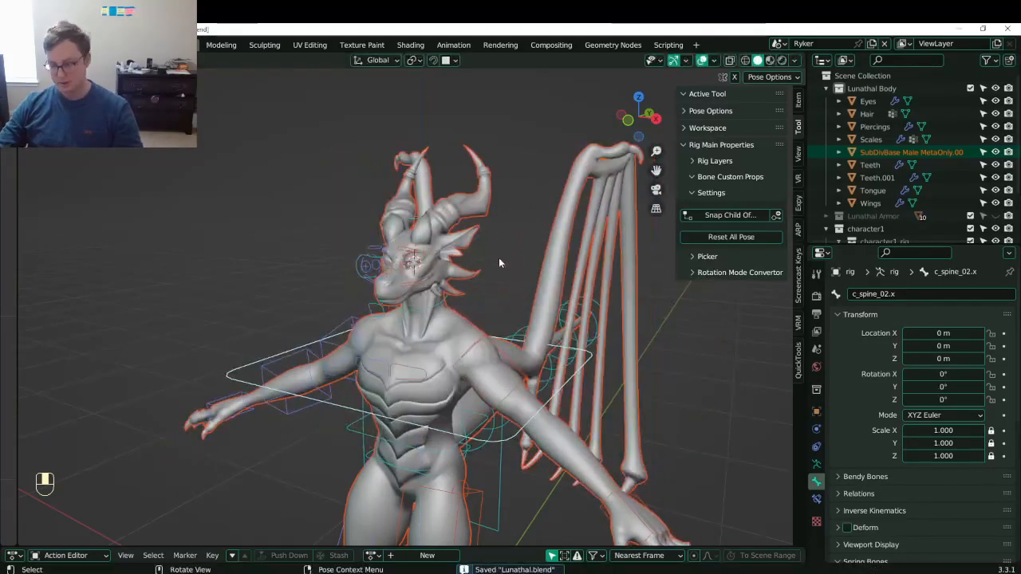
- Try moving the jaw controller c_jawbone.x in the side view to test how the mouth opens
key("KP_3")
scroll(499, 262, "up", 5)
middle_click_drag(399, 369, 266, 367, "shift")
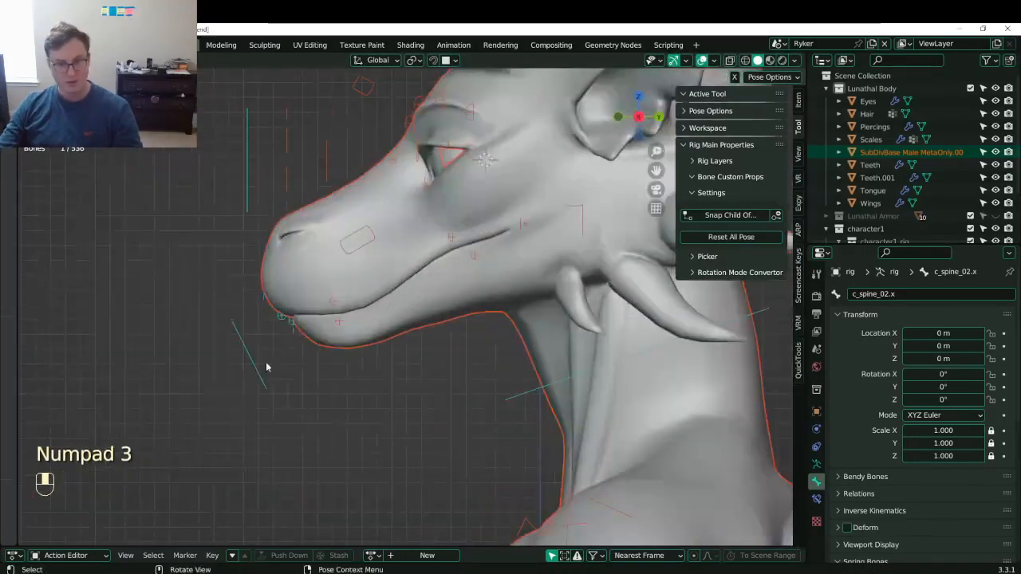
left_click(259, 365)
key("g")
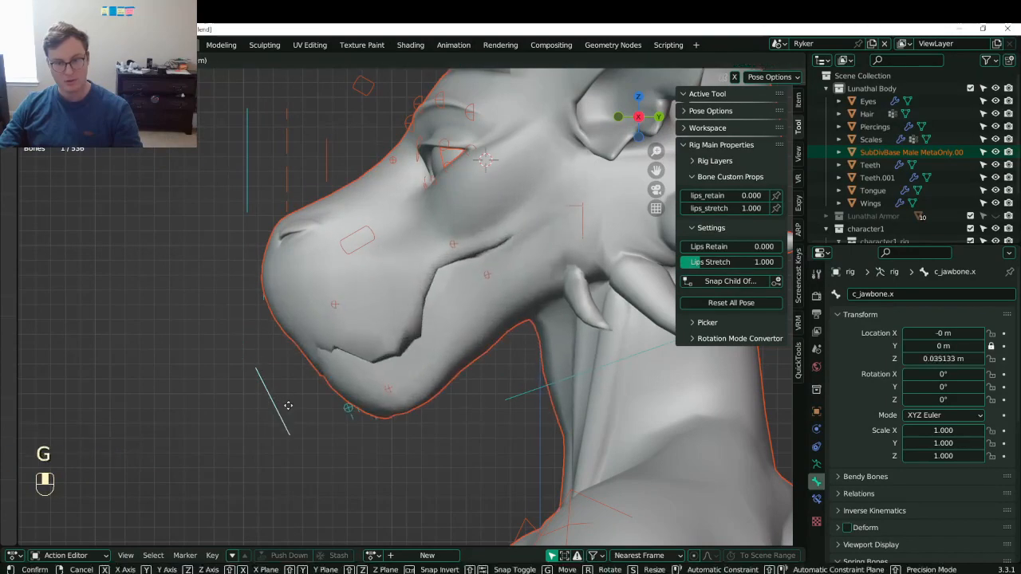
right_click(263, 363)
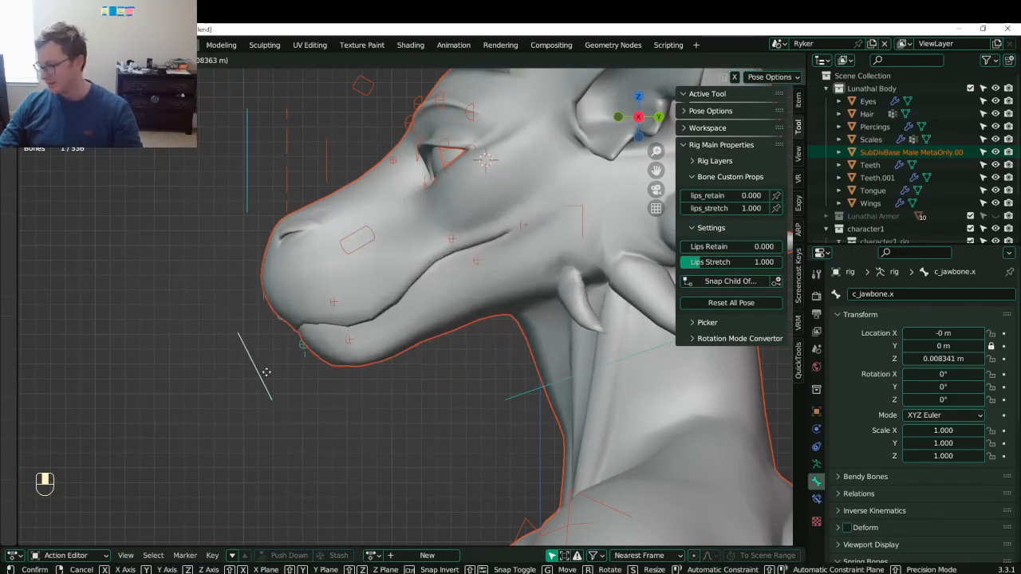
- Try moving the jaw controller sideways and down from the front and at an angle to test the lip deformation
middle_click_drag(304, 342, 394, 335)
key("KP_1")
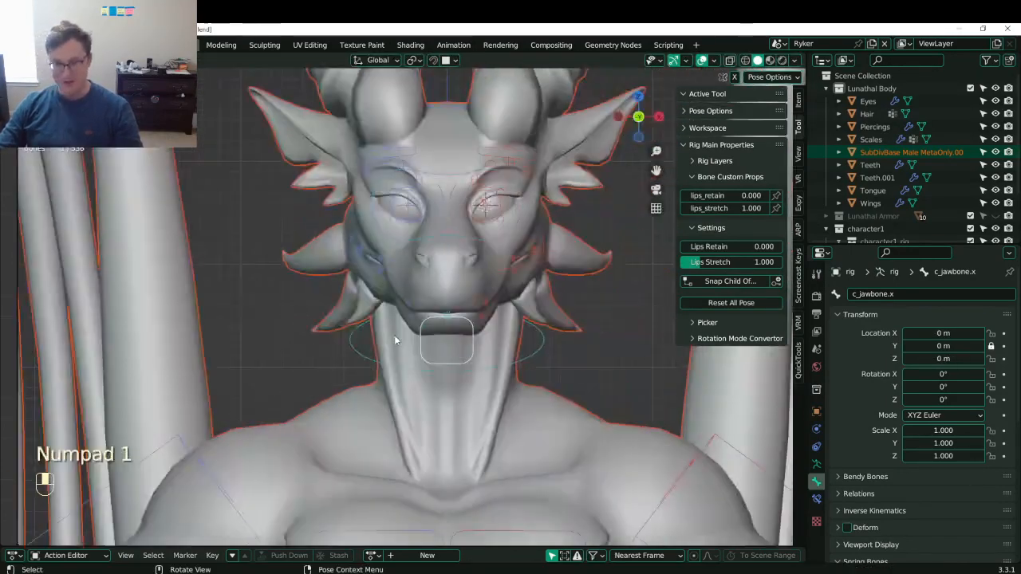
scroll(398, 339, "up", 4)
key("g")
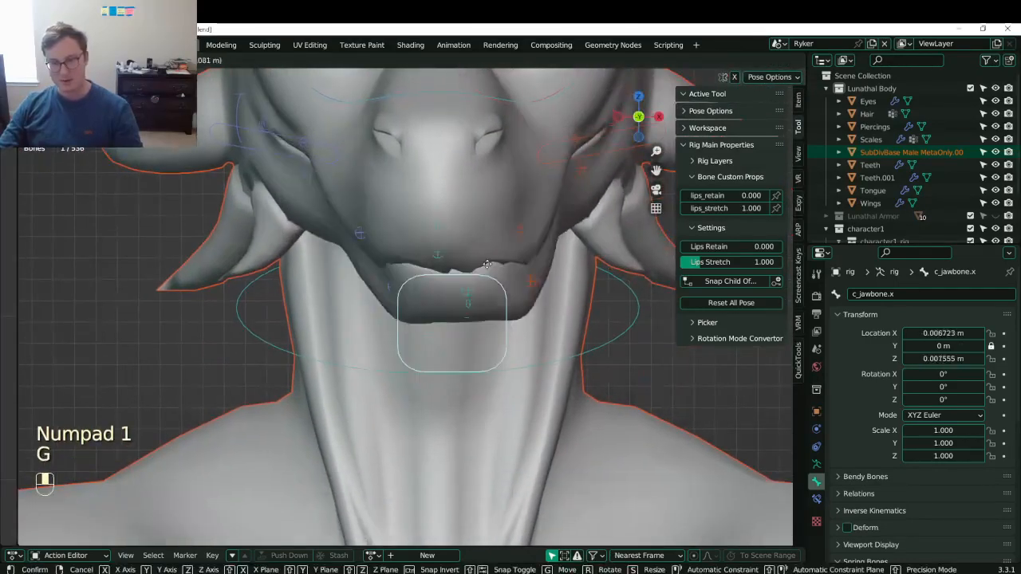
right_click(403, 224)
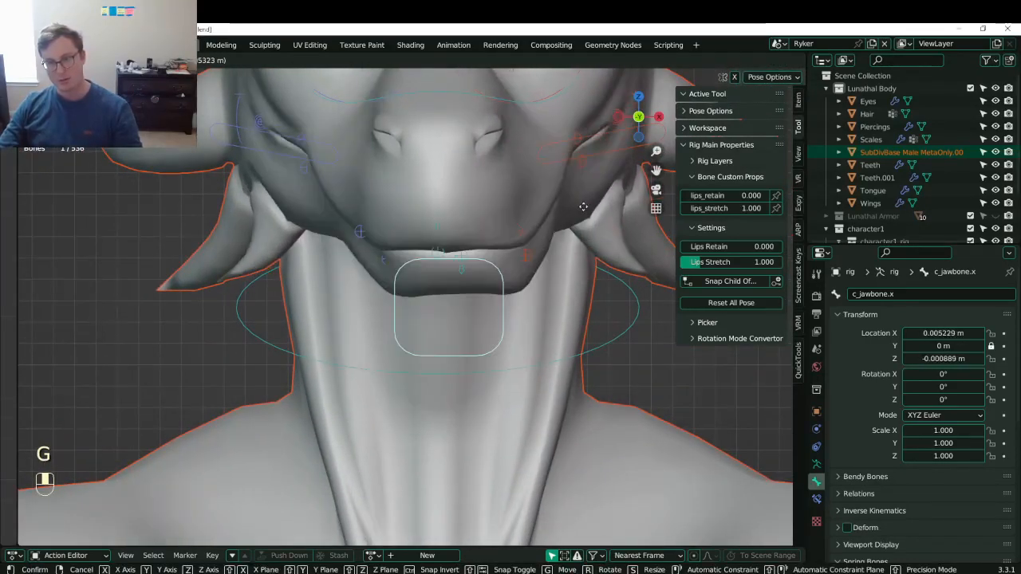
scroll(399, 220, "down", 5)
key("g")
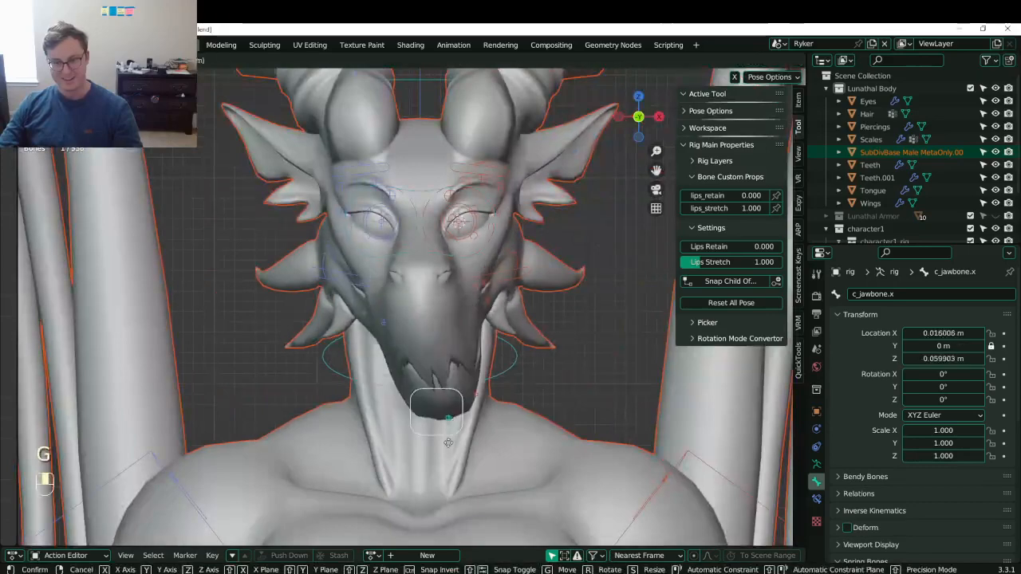
right_click(449, 399)
middle_click_drag(449, 399, 374, 378)
key("g")
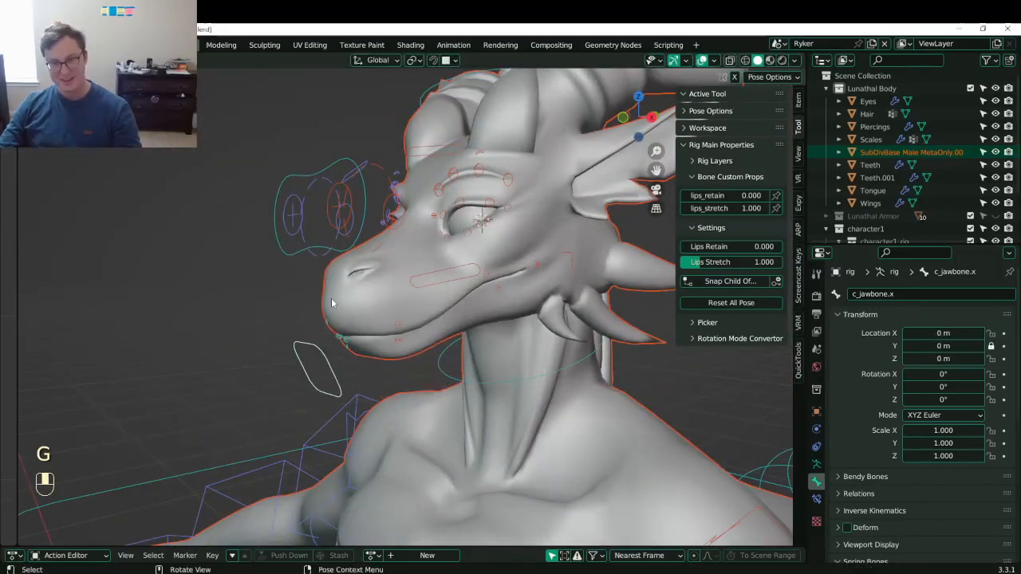
right_click(446, 279)
- Try moving the eye target controller c_eye_target.x to test how the eyelids follow
middle_click_drag(446, 279, 504, 272)
scroll(467, 319, "up", 2)
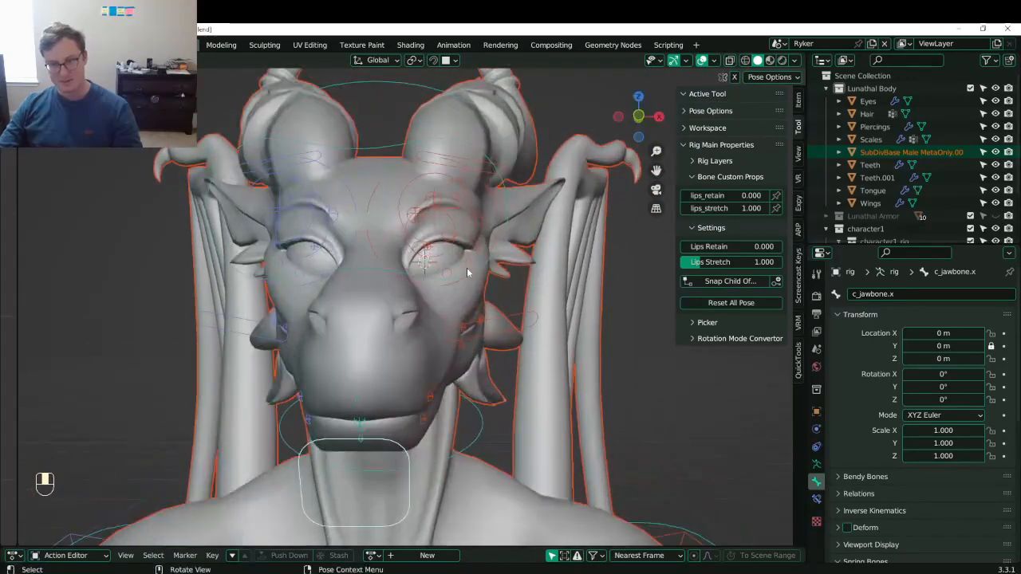
left_click(473, 275)
scroll(462, 287, "down", 3)
middle_click_drag(343, 375, 352, 413)
key("g")
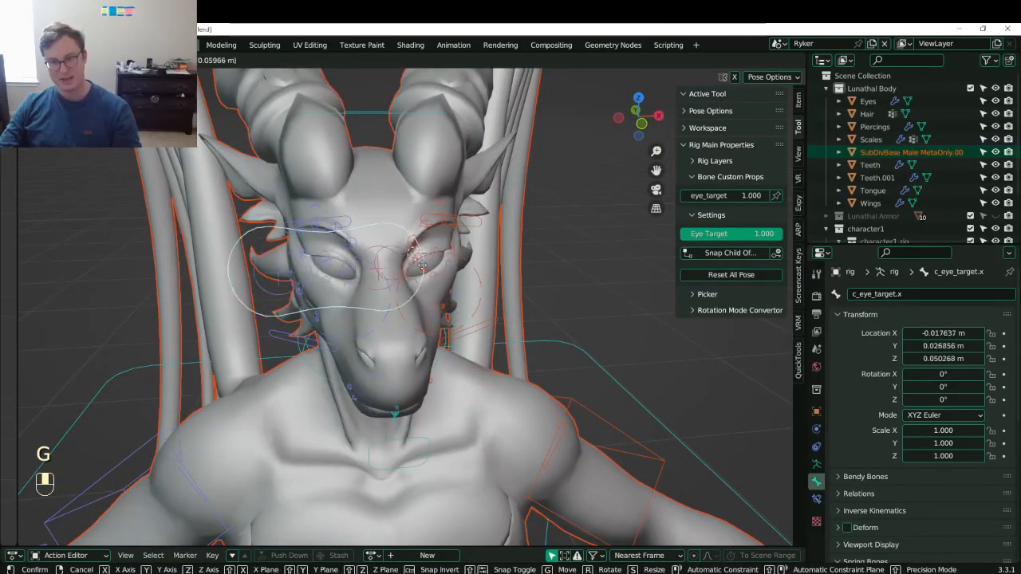
right_click(447, 247)
- Try moving the left lower eyelid controller c_eyelid_bot.l to test the eyelid deformation, and clear its location
middle_click_drag(447, 247, 487, 259)
scroll(383, 296, "up", 1)
middle_click_drag(382, 296, 429, 349)
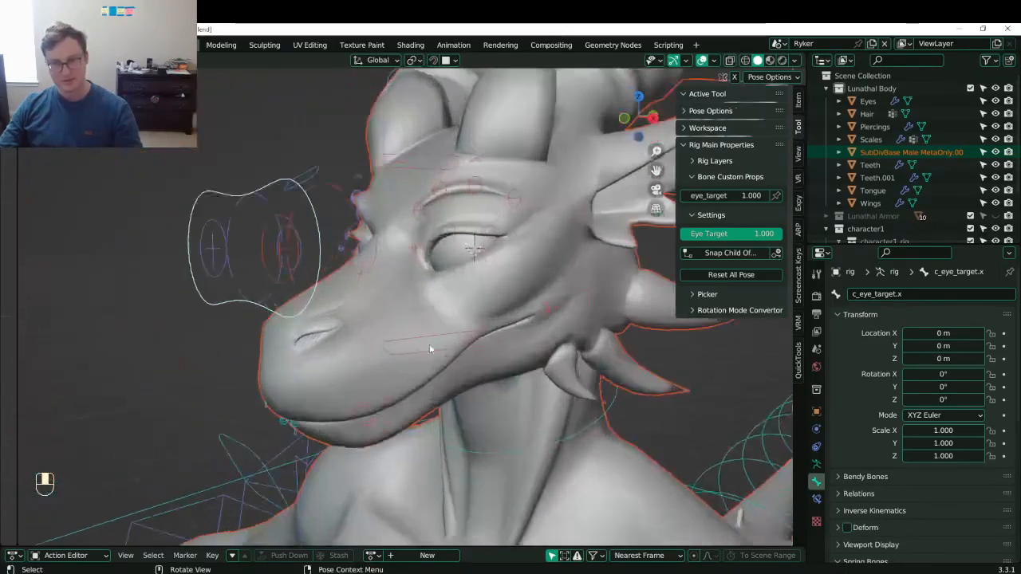
left_click(437, 342)
key("g")
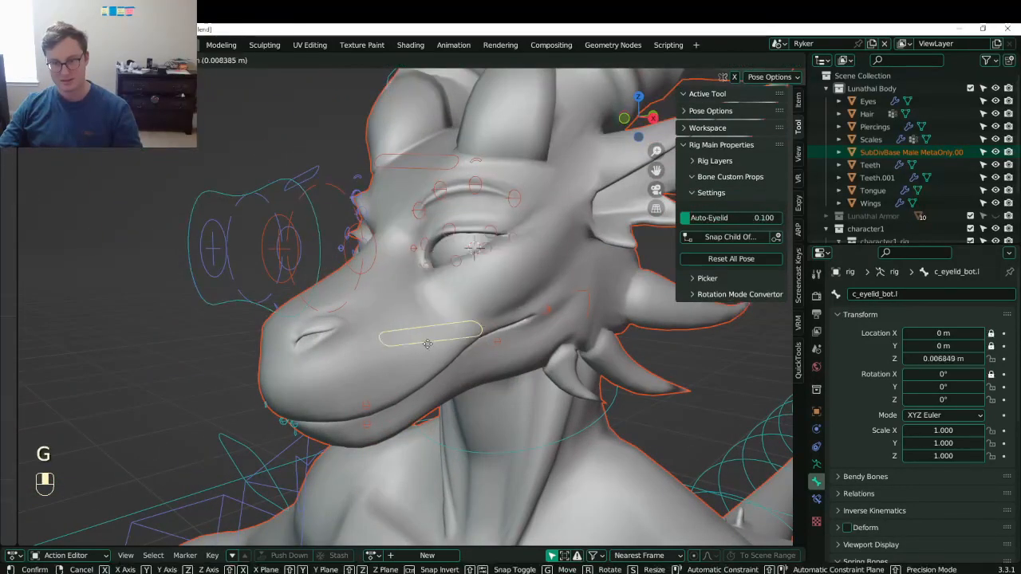
left_click(403, 281)
middle_click_drag(403, 281, 507, 237)
key("alt+g")
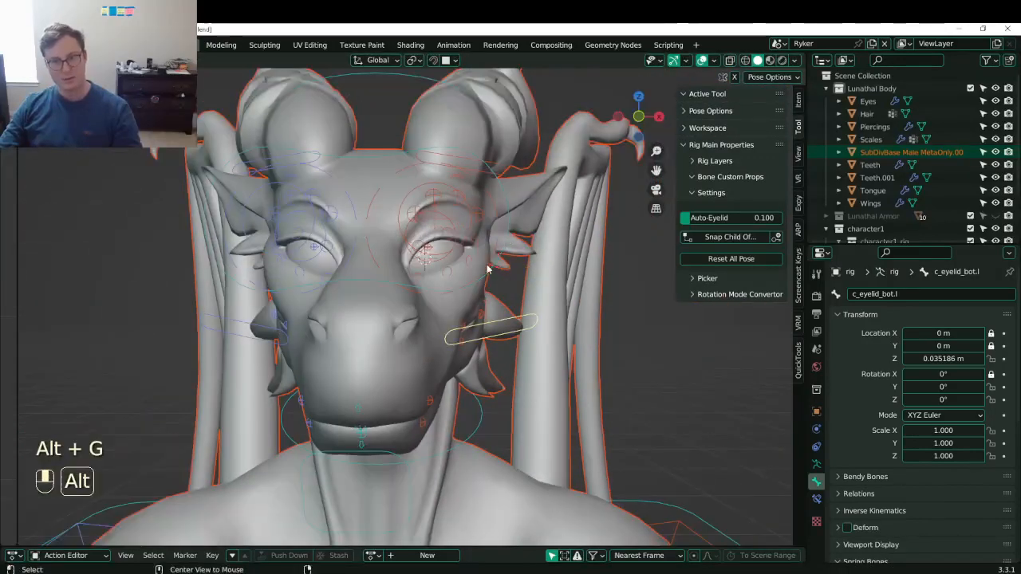
key("g")
right_click(468, 276)
- Save the file and show the head in the side view
middle_click_drag(468, 239, 468, 337, "shift")
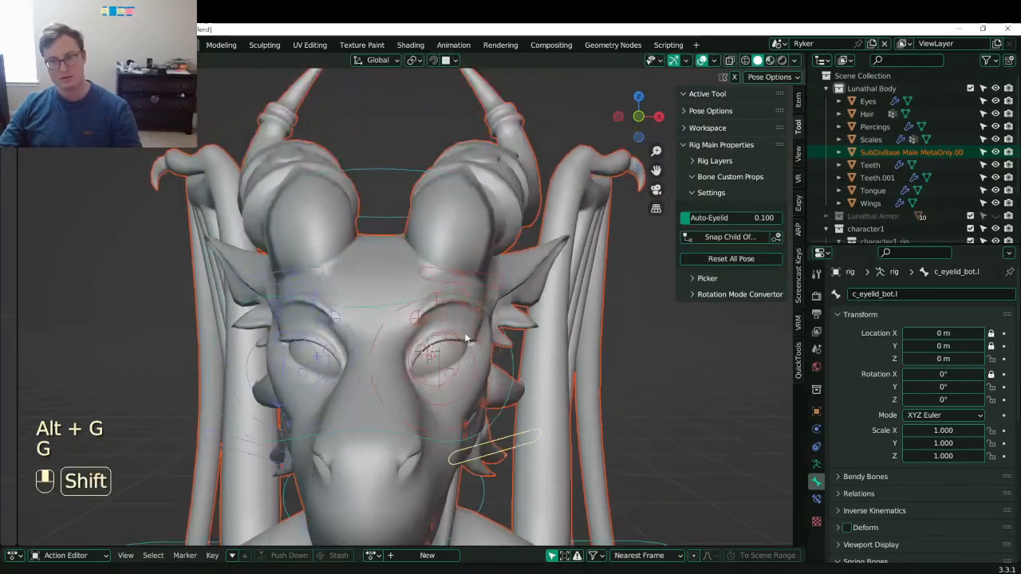
middle_click_drag(554, 299, 491, 319)
middle_click_drag(469, 361, 439, 319, "shift")
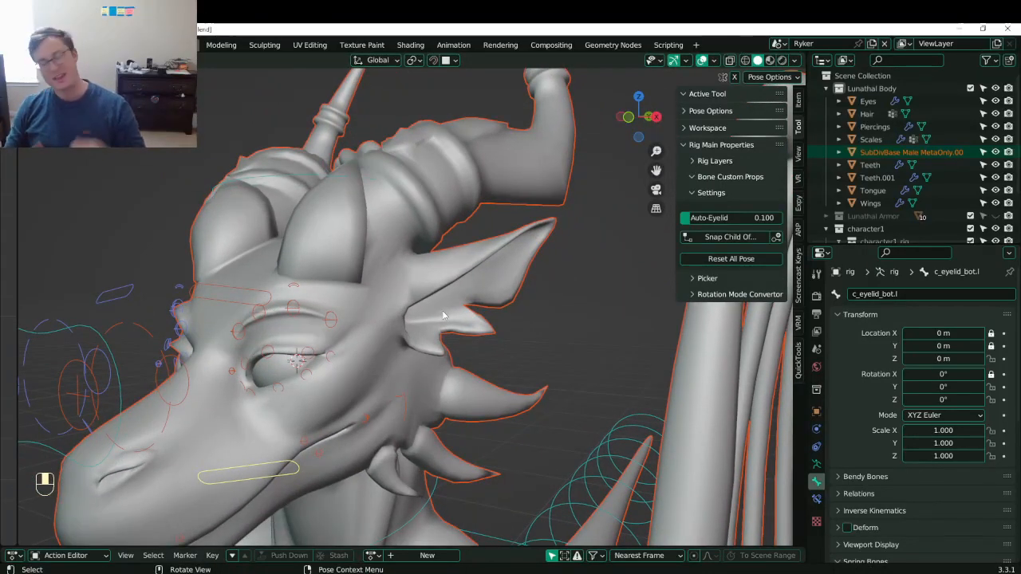
scroll(430, 304, "down", 5)
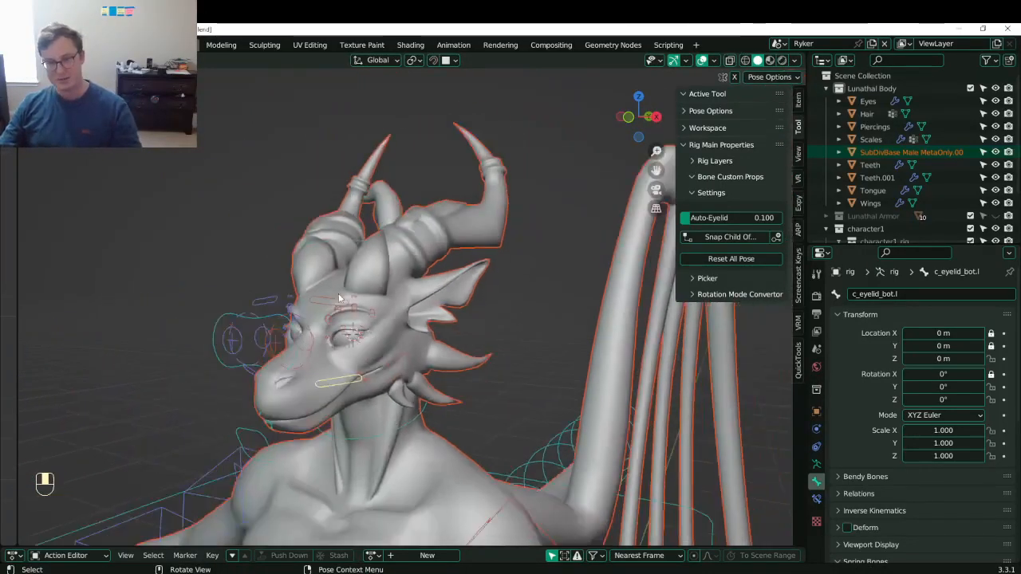
key("ctrl+s")
middle_click_drag(343, 307, 423, 276)
key("KP_3")
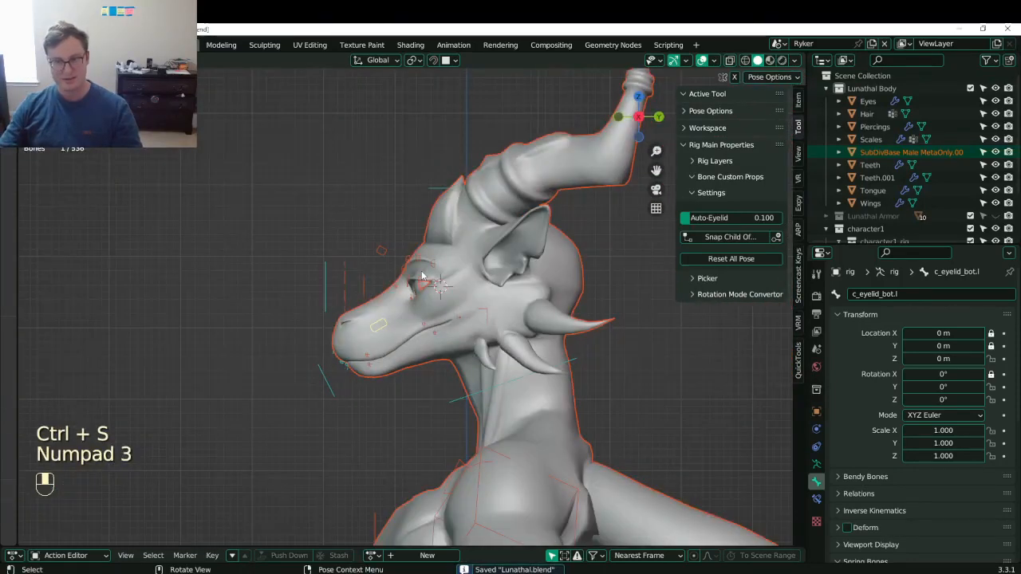
- Try rotating the head controller c_head.x in the side view and freely to test the neck deformation
left_click(424, 190)
key("r")
left_click(567, 233)
key("r")
key("r")
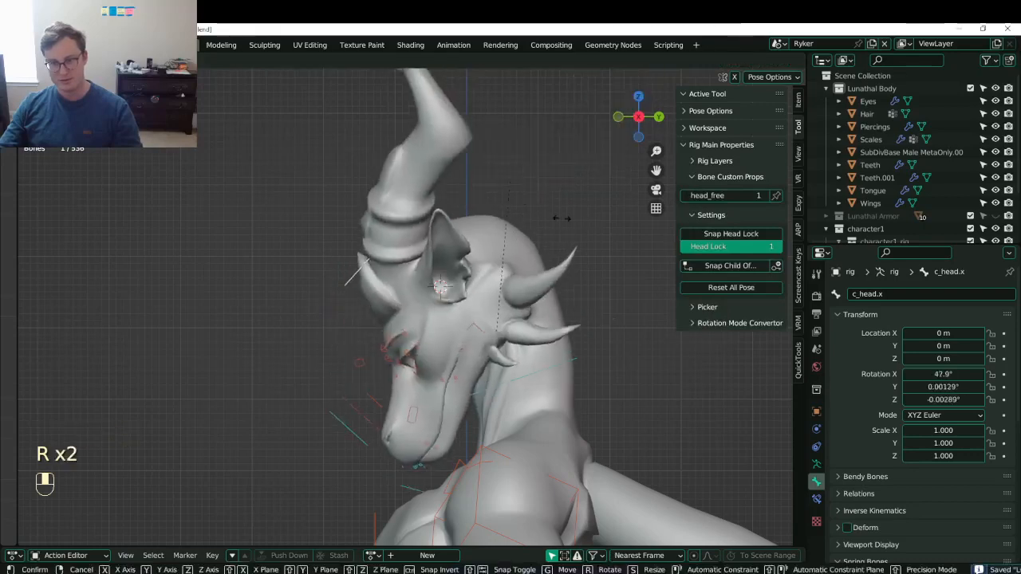
right_click(568, 297)
middle_click_drag(553, 331, 479, 239)
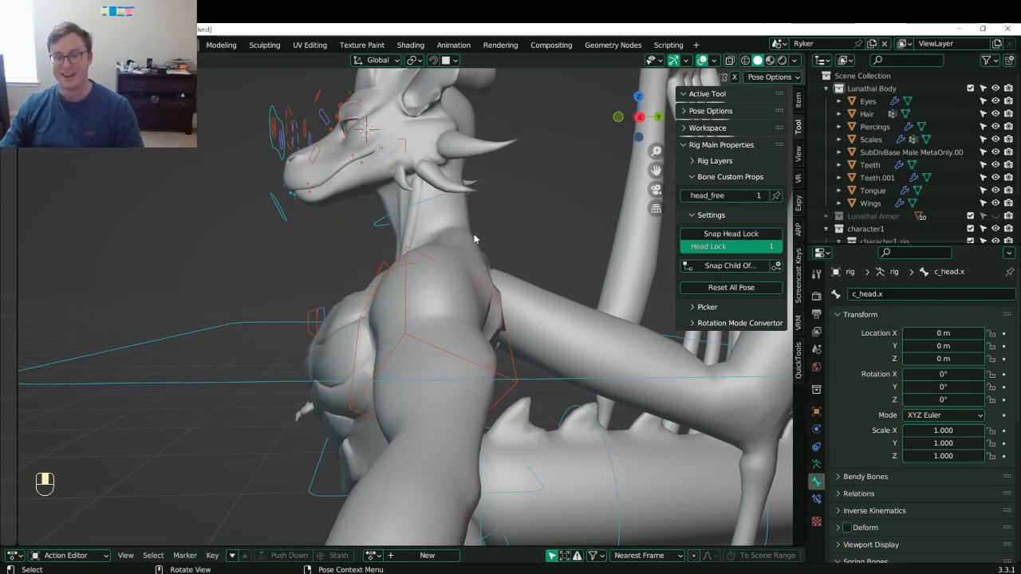
- Try rotating the left upper arm controller c_arm_ik.l from the front to test the shoulder deformation
middle_click_drag(473, 238, 540, 323)
left_click(466, 311)
key("r")
right_click(540, 323)
key("r")
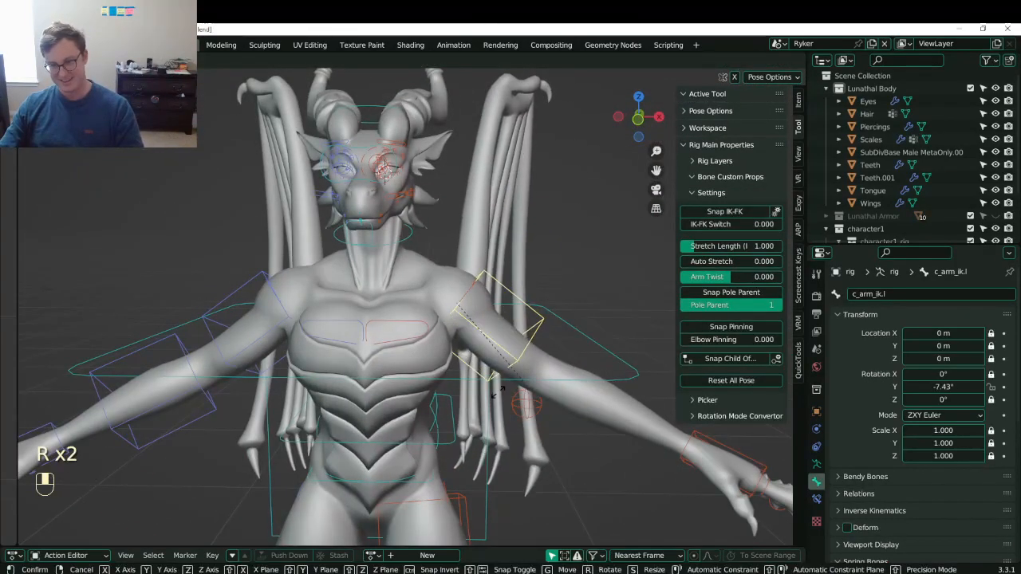
right_click(461, 300)
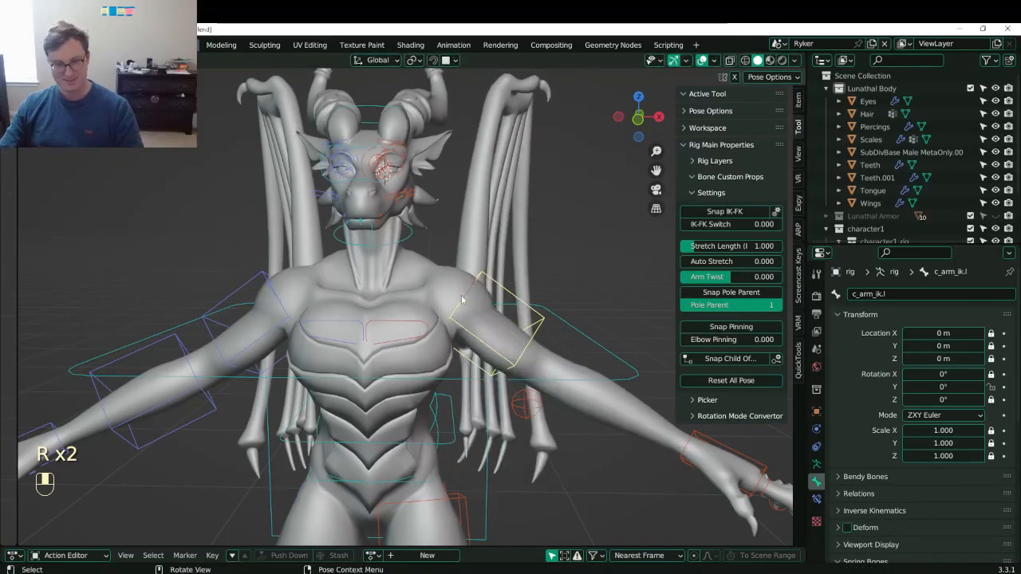
- Try rotating the left shoulder controller c_shoulder.l from a raised angle to test the chest and shoulder deformation
left_click(402, 333)
middle_click_drag(402, 333, 466, 381)
left_click(402, 377)
key("r")
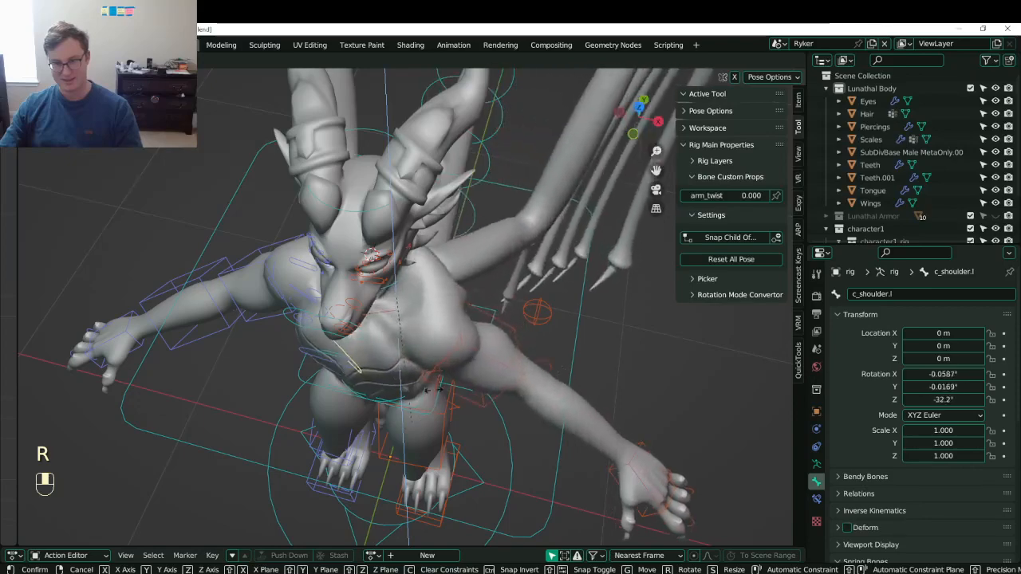
- Switch the rig to Object Mode and save the file, looking over the hips and tail base
key("ctrl+Tab")
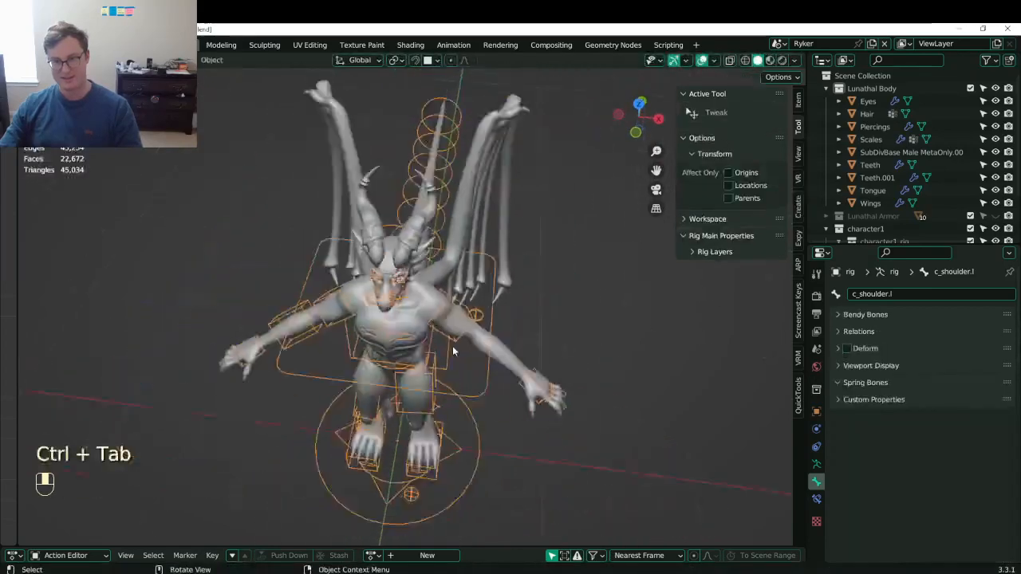
key("ctrl+s")
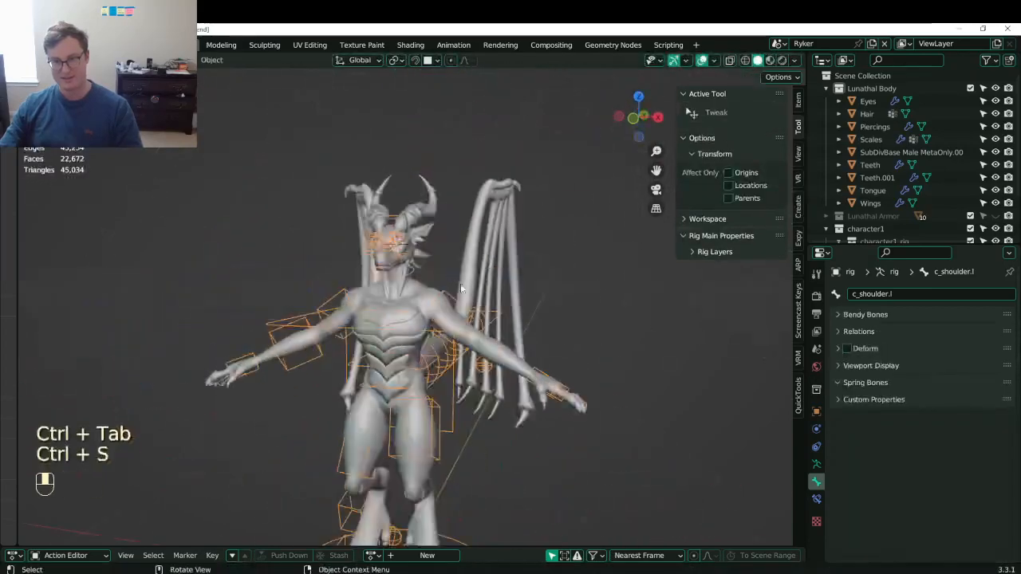
middle_click_drag(319, 239, 437, 266)
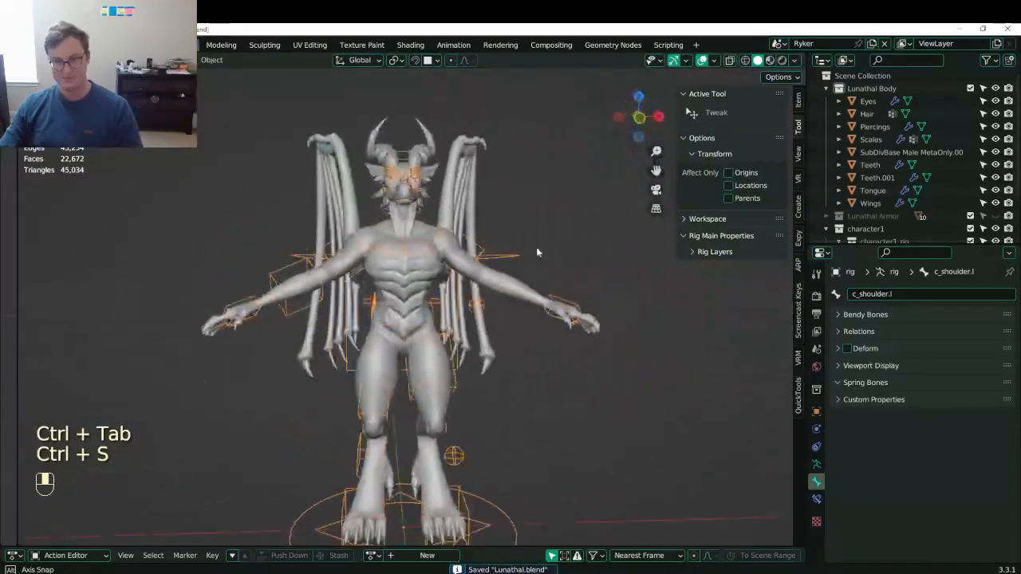
middle_click_drag(444, 321, 351, 255, "shift")
scroll(446, 264, "up", 3)
middle_click_drag(481, 252, 460, 272, "shift")
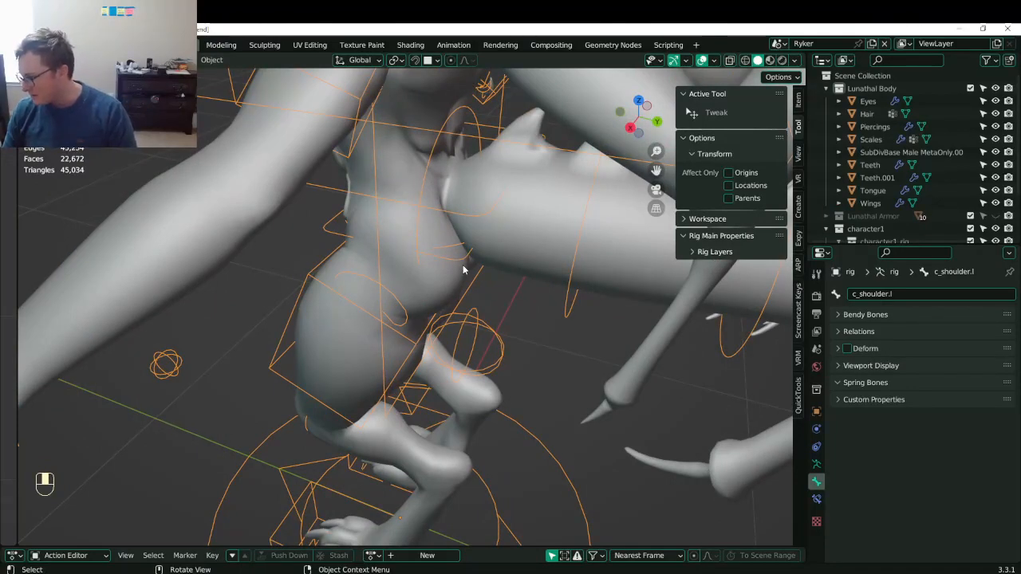
- Return the rig to Pose Mode and rotate the tail master controller c_tail_master.x about -32.3° around the global Z axis
key("ctrl+Tab")
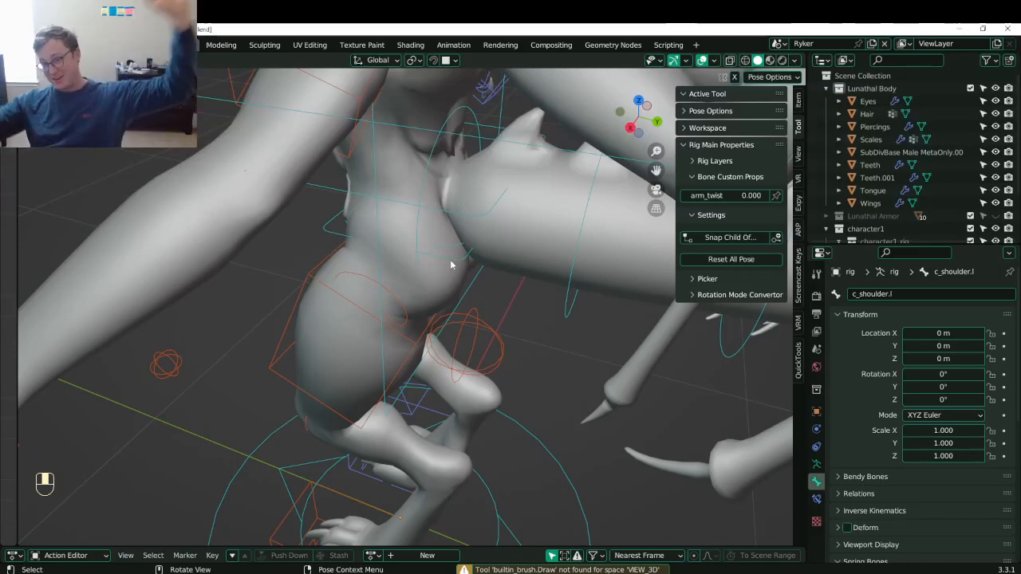
middle_click_drag(454, 262, 500, 248)
left_click(379, 252)
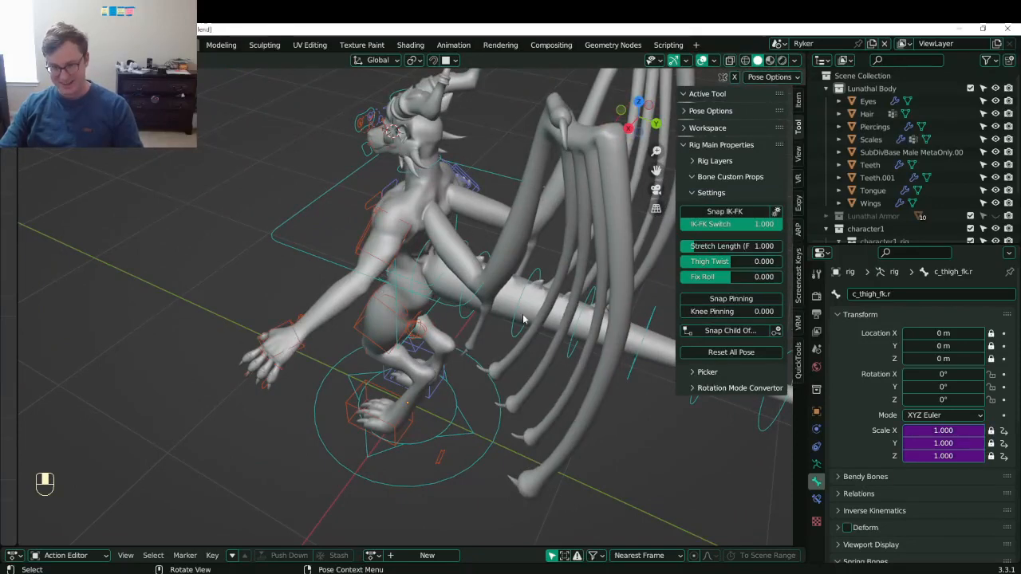
middle_click_drag(442, 334, 383, 324)
scroll(383, 324, "up", 4)
left_click(345, 285)
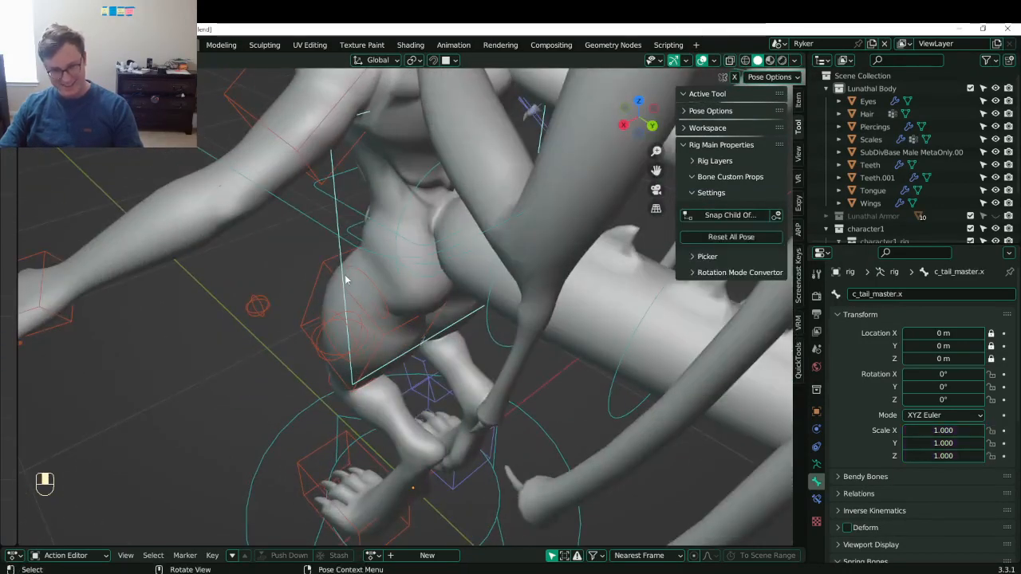
scroll(485, 280, "down", 3)
key("r")
key("z")
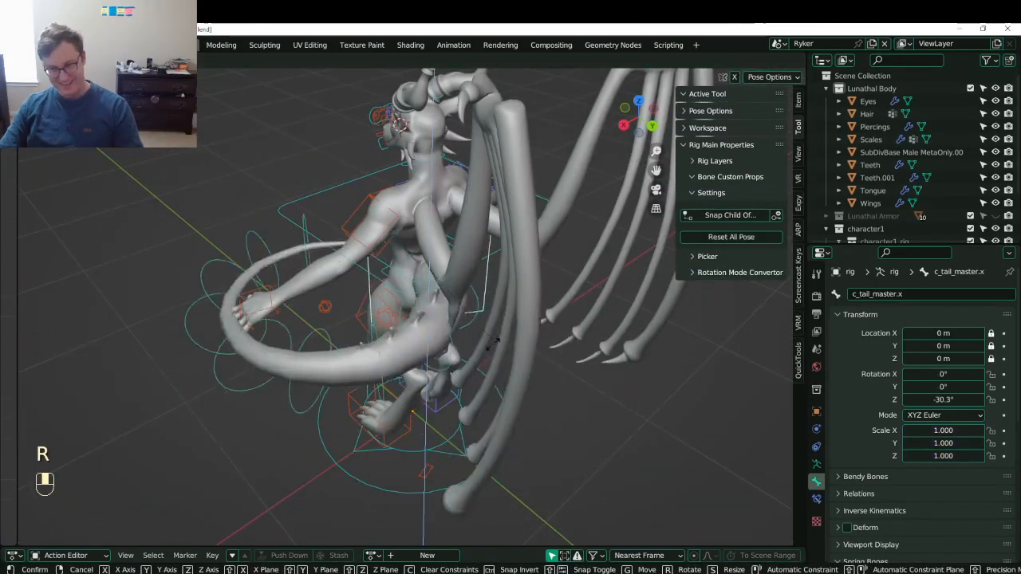
left_click(530, 263)
- Try a further free rotation of the tail master controller from the front, and clear its rotation
middle_click_drag(530, 263, 549, 368)
scroll(561, 220, "up", 4)
key("r")
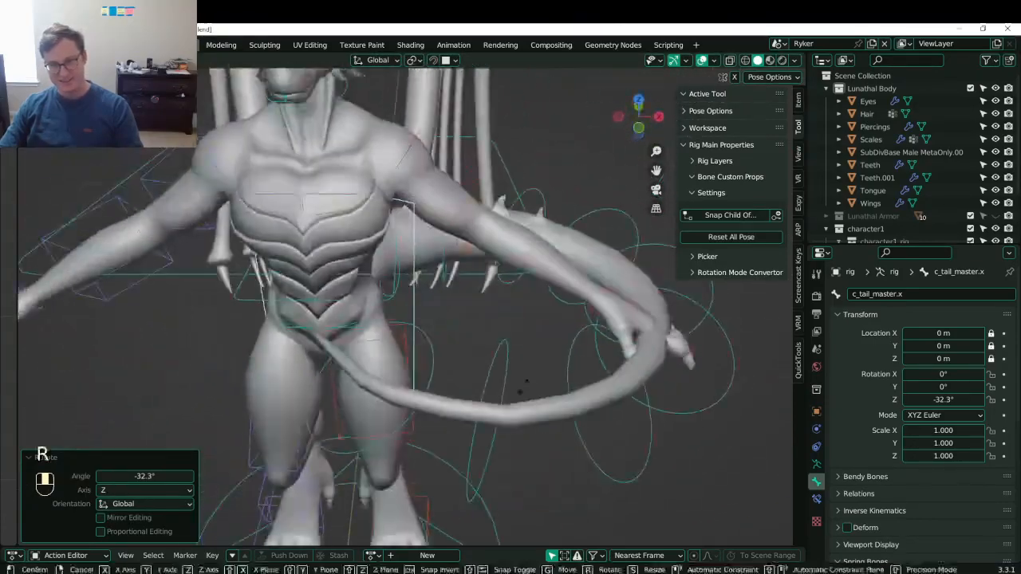
right_click(556, 343)
scroll(524, 230, "down", 1)
middle_click_drag(524, 230, 534, 331)
key("alt+r")
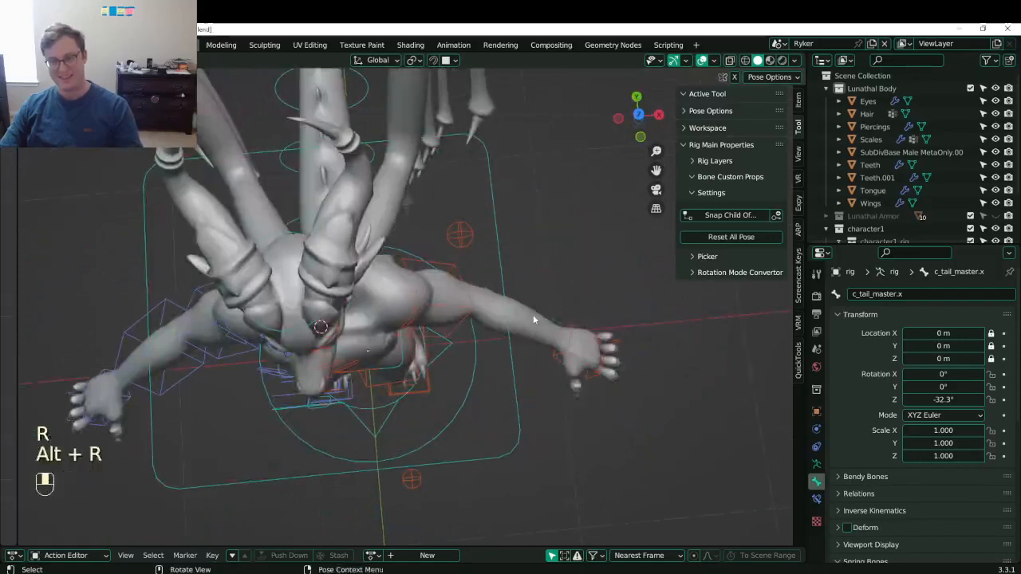
- Try rotating the tail master controller around Z from above and up and down in the side view
scroll(532, 316, "down", 4)
key("r")
key("z")
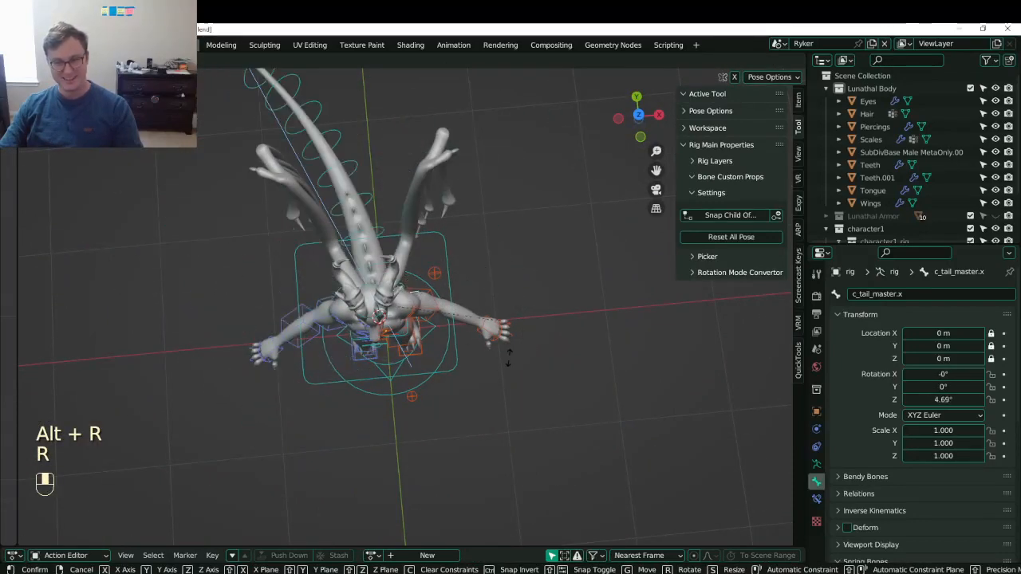
right_click(497, 345)
key("KP_3")
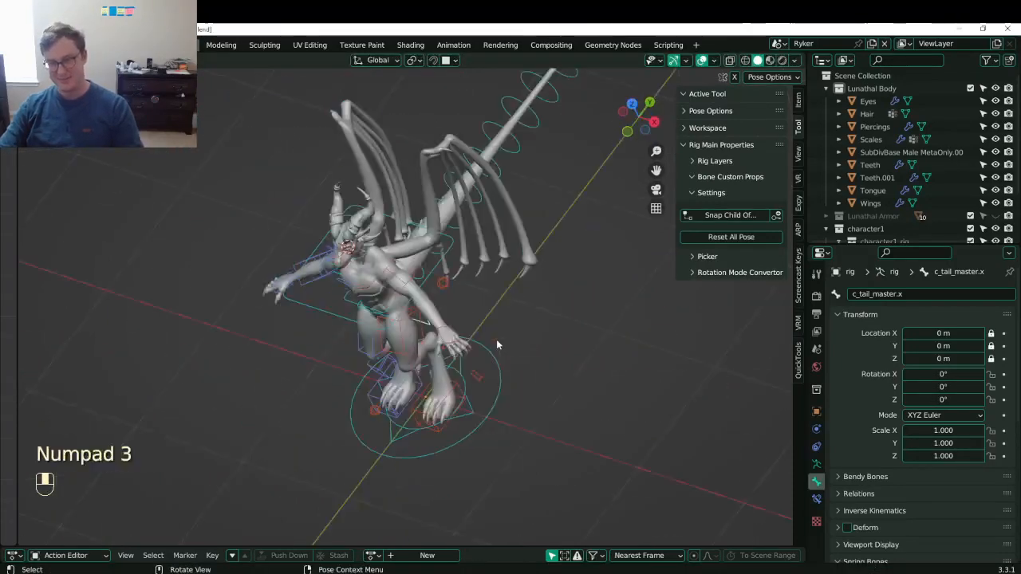
key("r")
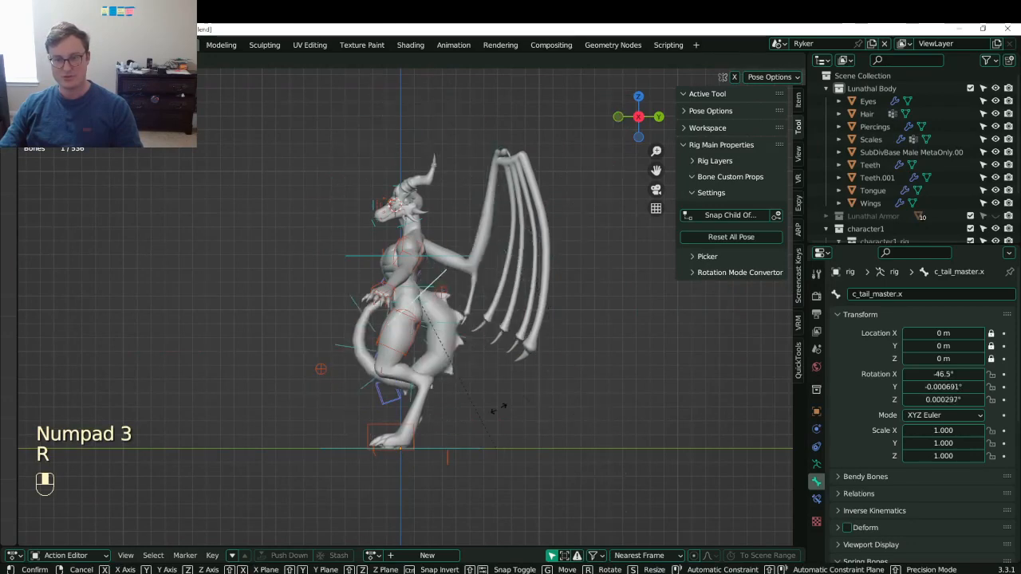
right_click(491, 398)
- Try rotating the tail master controller freely at an angle and around the X axis from the front
middle_click_drag(490, 399, 571, 441)
key("r")
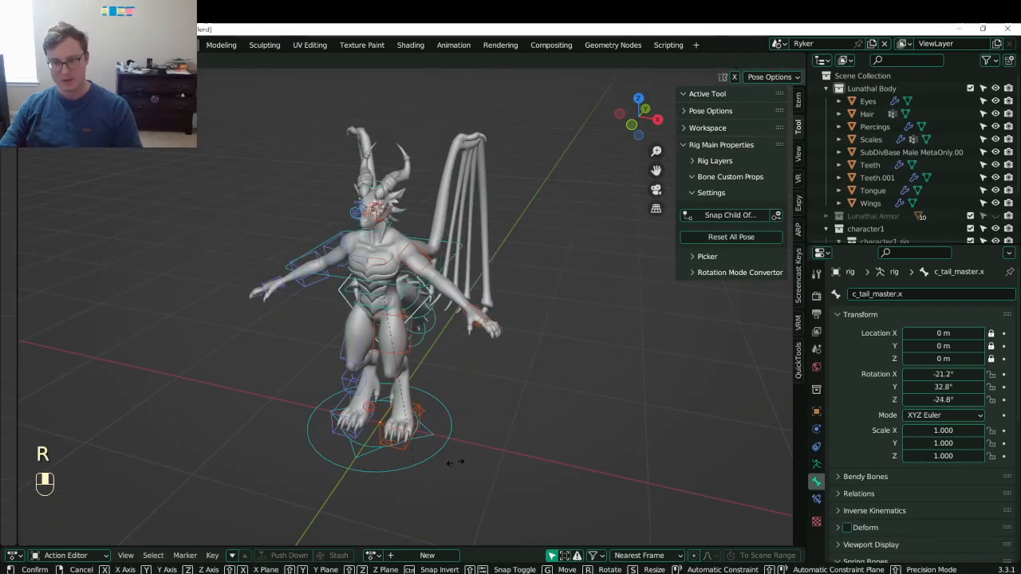
right_click(517, 415)
key("KP_1")
key("r")
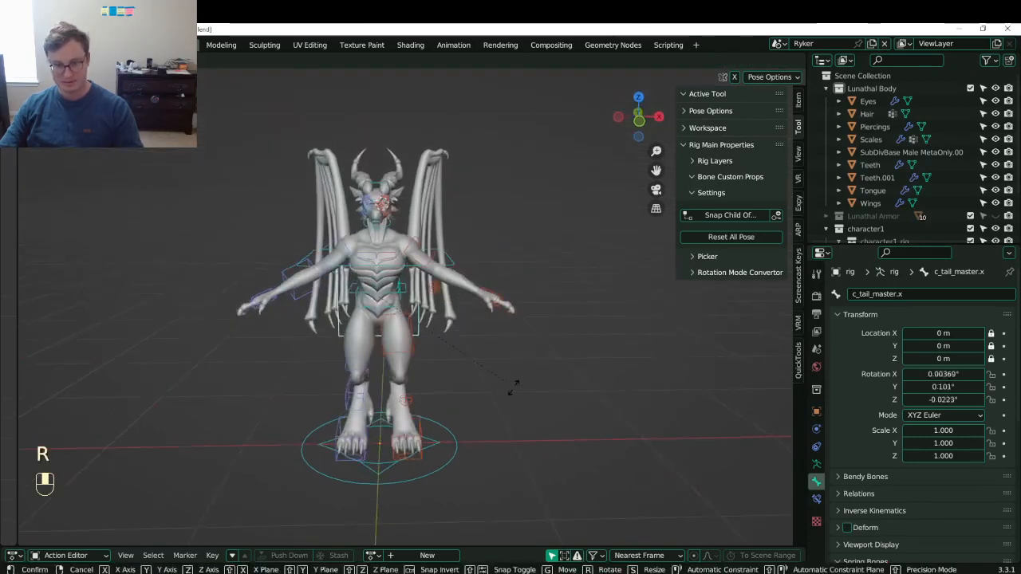
key("x")
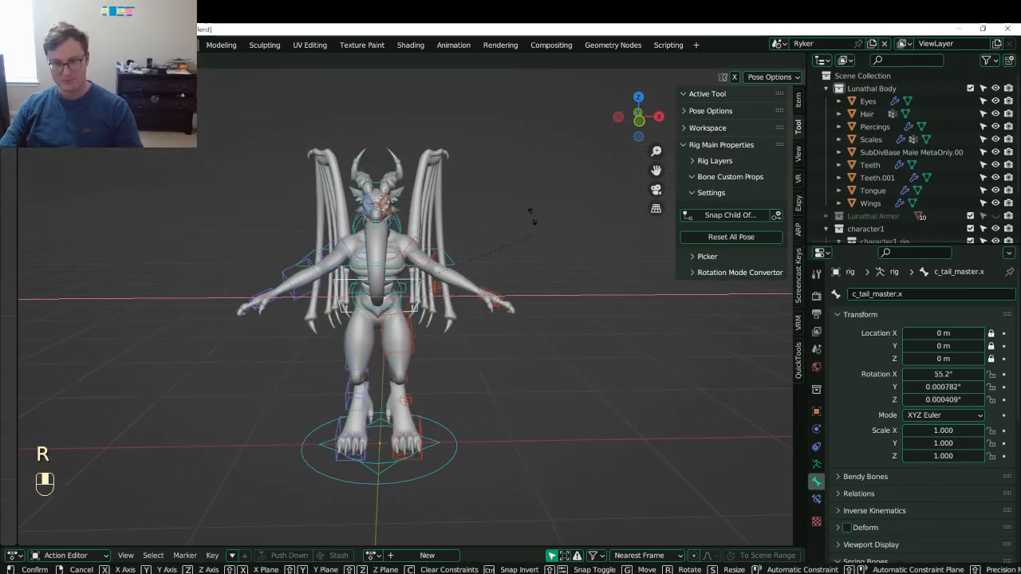
right_click(474, 304)
- Try curling the tail around the X axis with the tail master controller, viewed from the character's right side
middle_click_drag(447, 302, 559, 280)
key("r")
key("x")
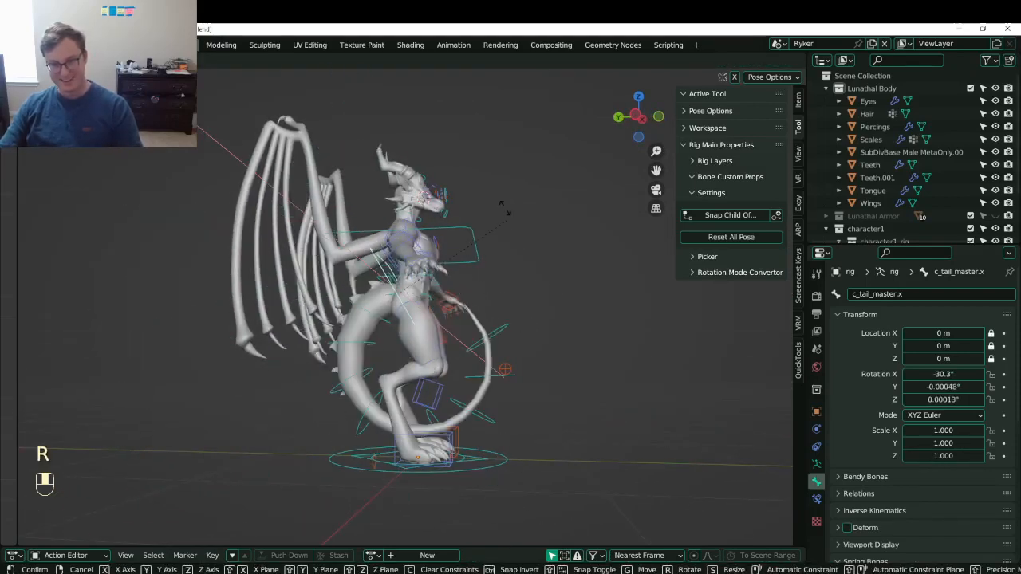
right_click(525, 309)
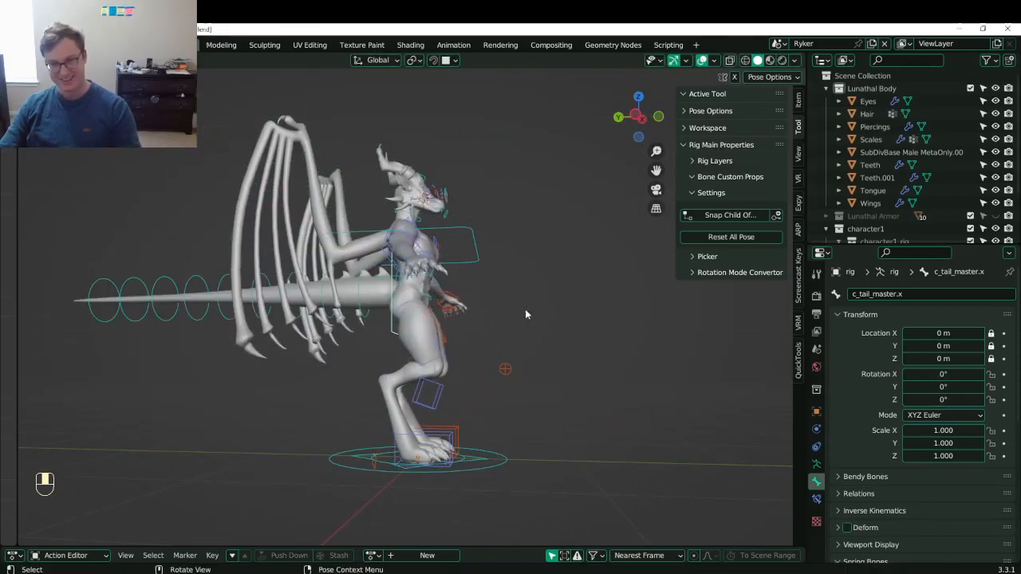
- Examine the textured, armored dragon from both sides in the Unity scene and return to Blender
middle_click_drag(524, 308, 446, 309)
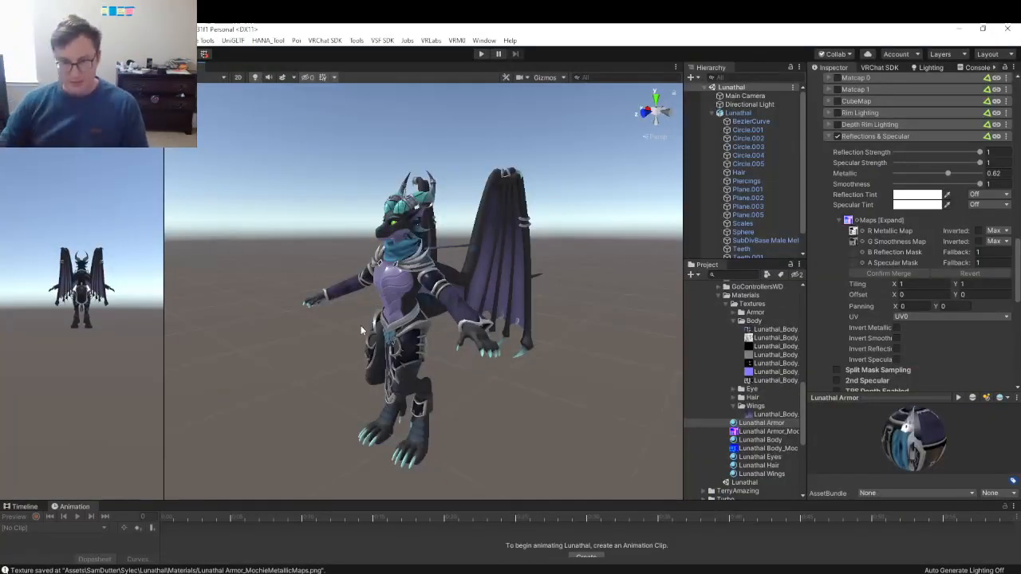
left_click_drag(360, 325, 577, 331, "alt")
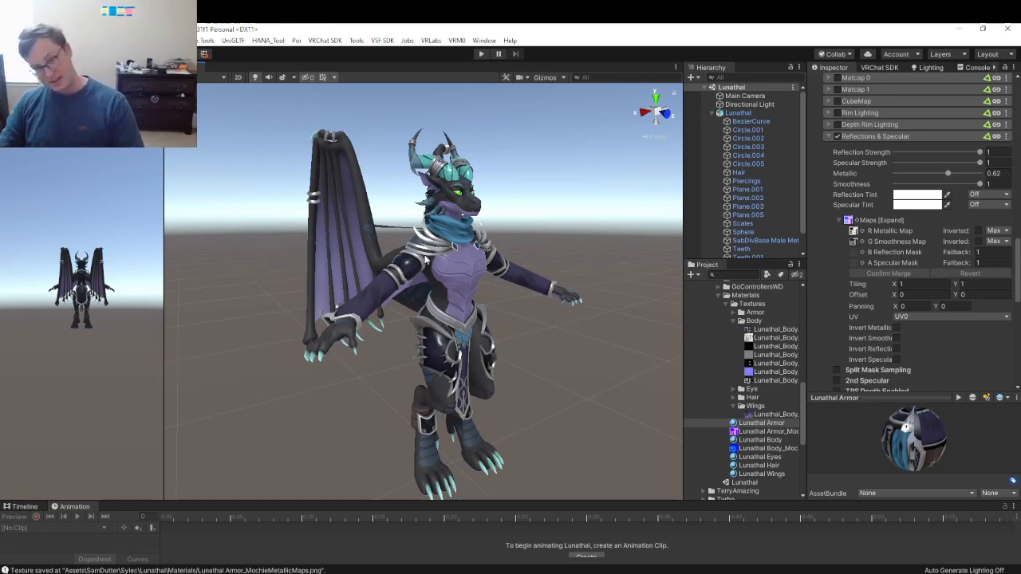
key("alt+Tab")
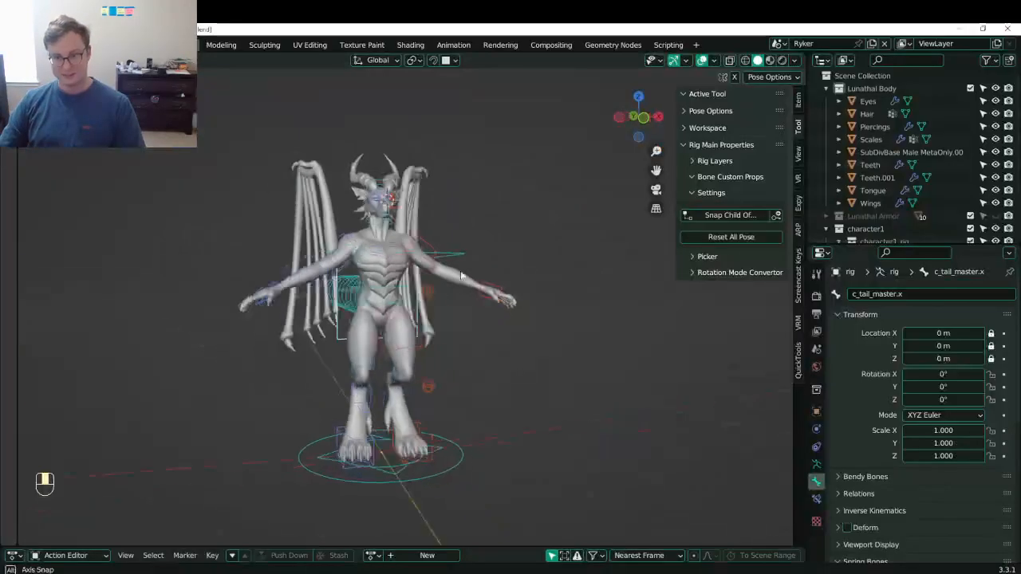
- Switch the rig back to Object Mode and save the file
key("ctrl+Tab")
middle_click_drag(441, 303, 341, 285)
key("ctrl+s")
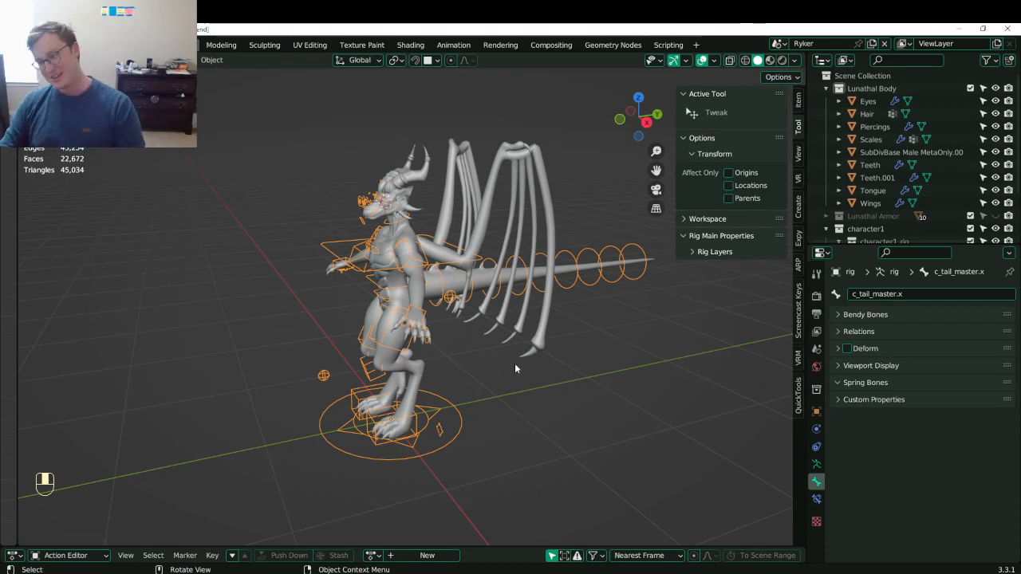
- Bring up the Auto-Rig Pro tools and save the file with the character shown in the side view
left_click(800, 269)
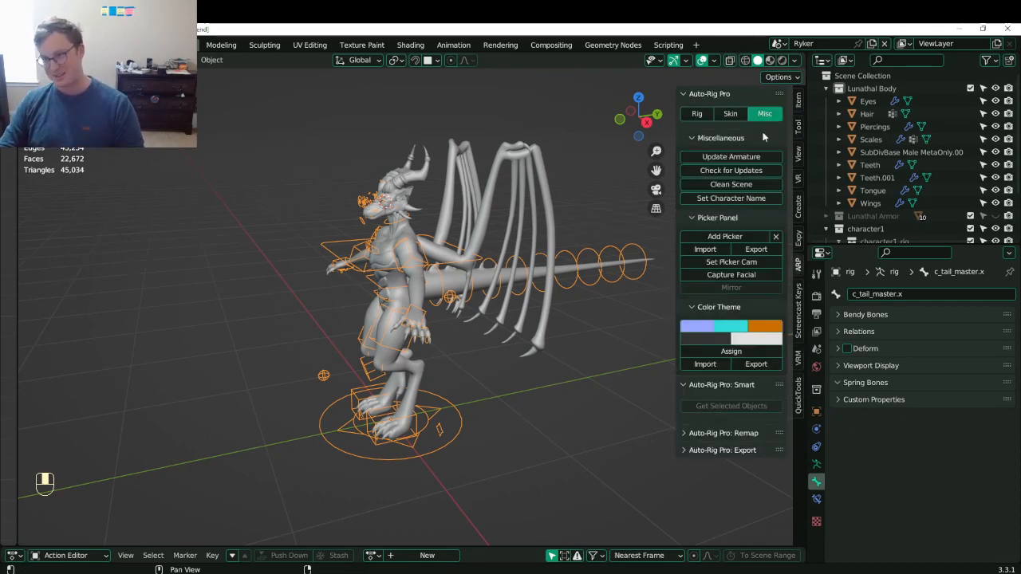
scroll(562, 230, "up", 3)
middle_click_drag(562, 230, 504, 294)
key("ctrl+s")
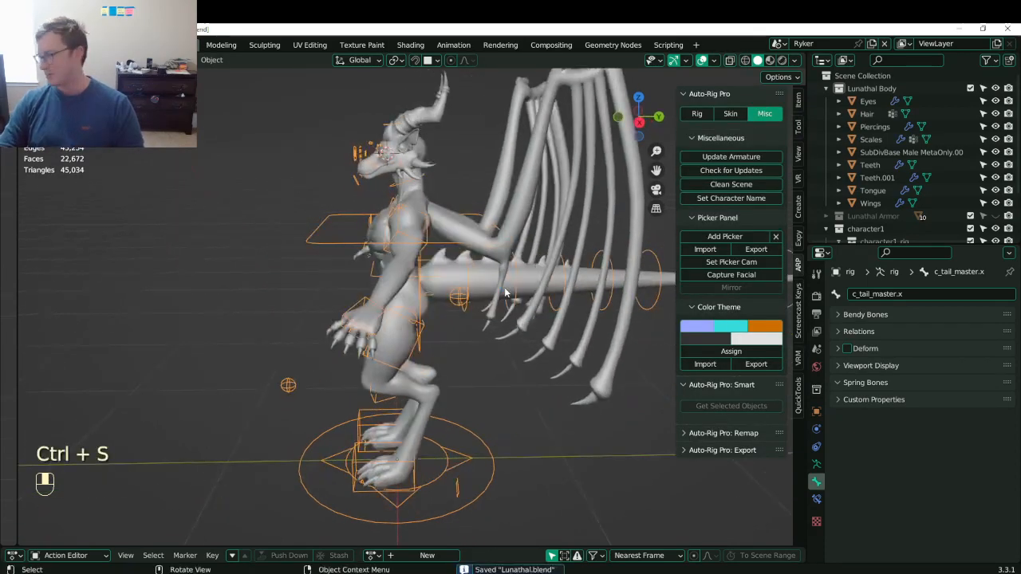
key("KP_3")
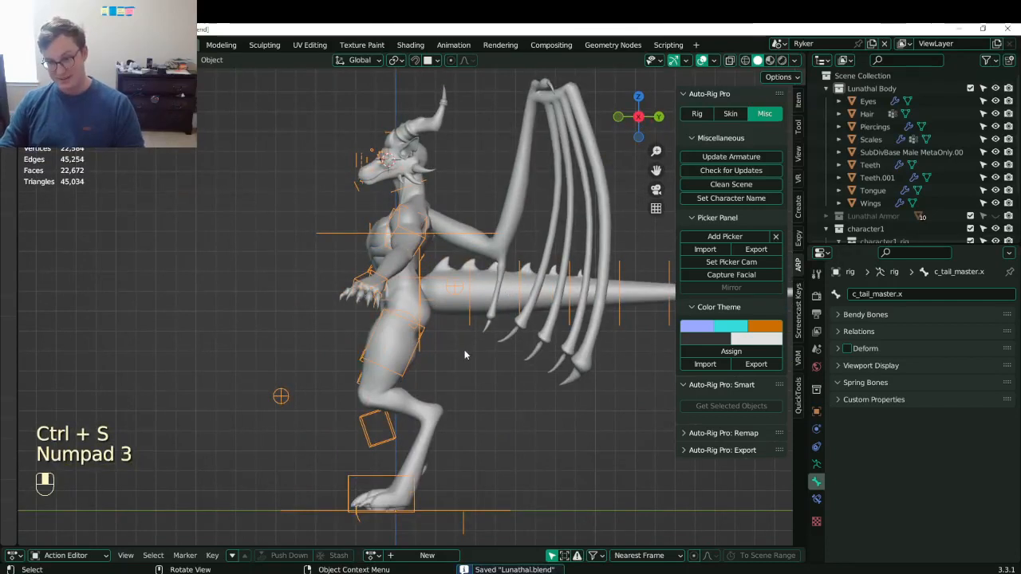
middle_click_drag(464, 350, 413, 363, "shift")
key("ctrl+s")
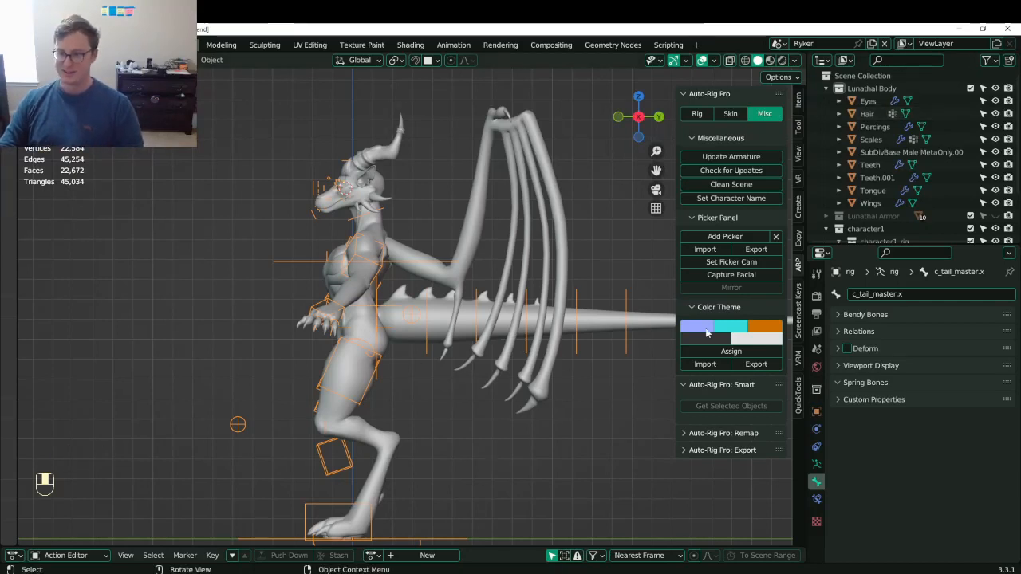
- Show only the last armature layer (layer 32) of the rig and save the file in the side view
left_click(816, 463)
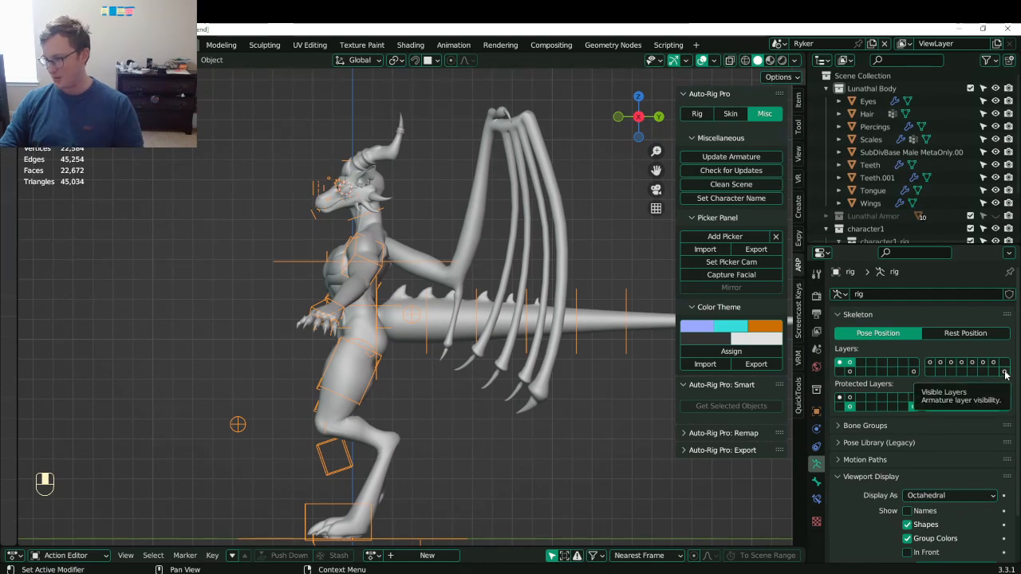
left_click(1004, 372)
middle_click_drag(415, 303, 447, 297)
key("ctrl+s")
key("KP_3")
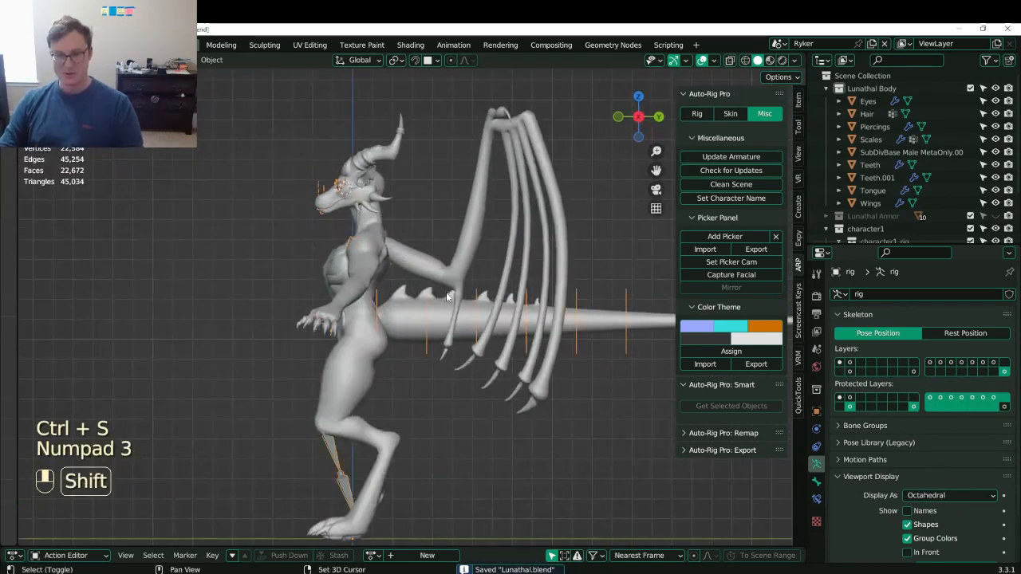
key("shift+a")
mouse_move(445, 297)
key("Escape")
- Enter Edit Mode on the rig and add a new bone to the armature
key("Tab")
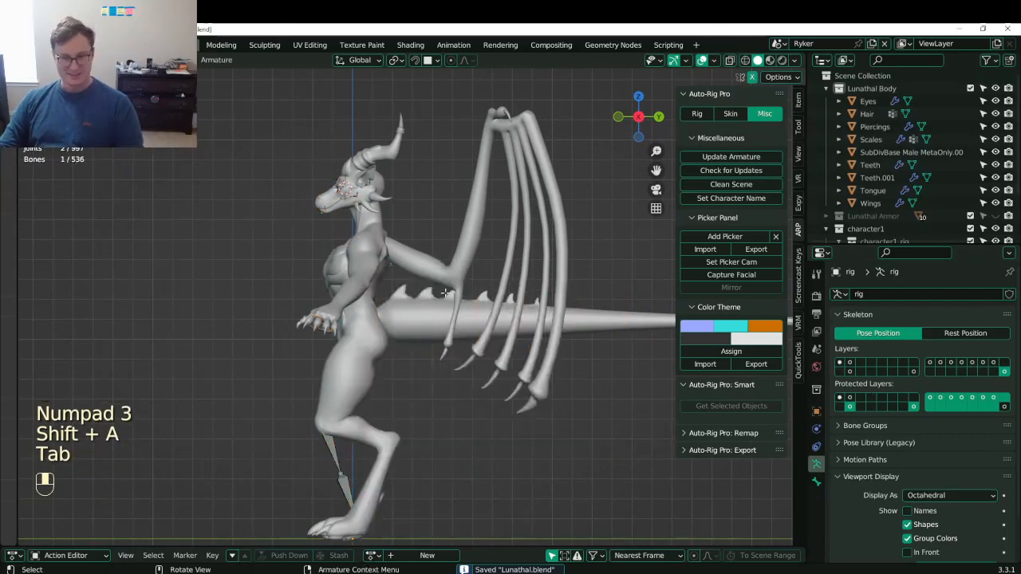
middle_click_drag(445, 293, 437, 200, "shift")
key("shift+a")
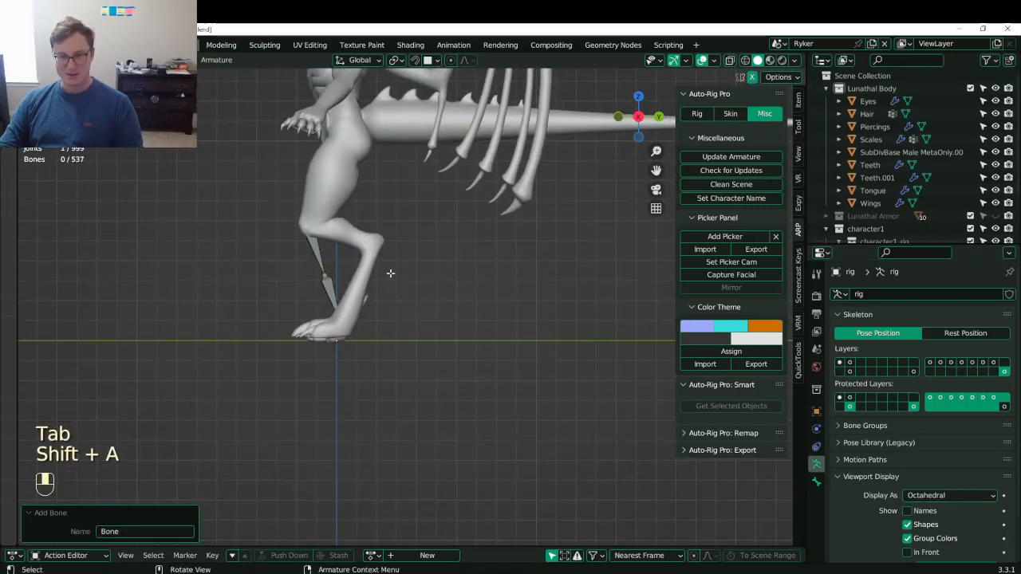
- Switch the viewport to wireframe shading around the character's legs in the side view
key("z")
middle_click_drag(390, 274, 428, 310, "shift")
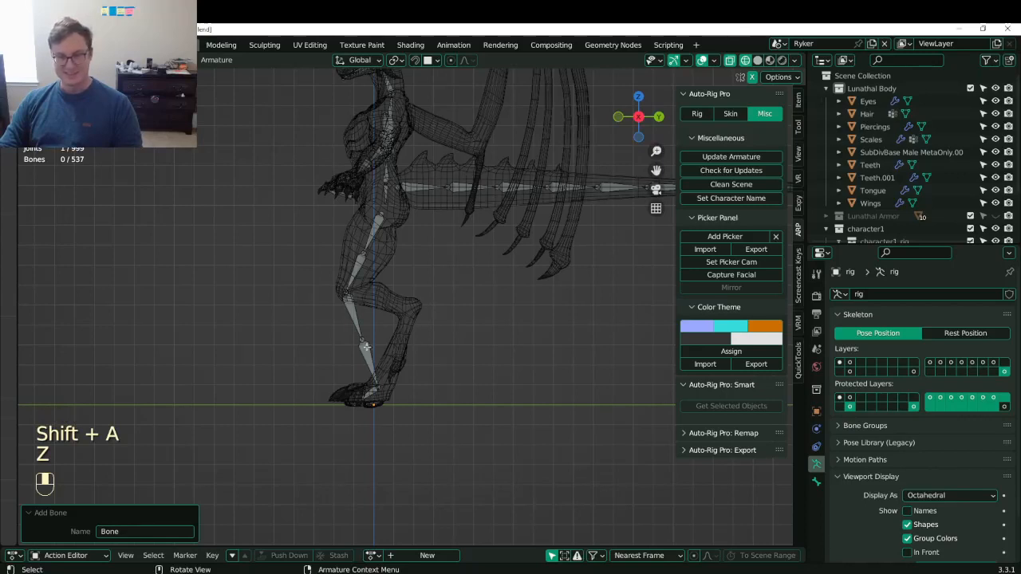
left_click(366, 344)
key("shift+a")
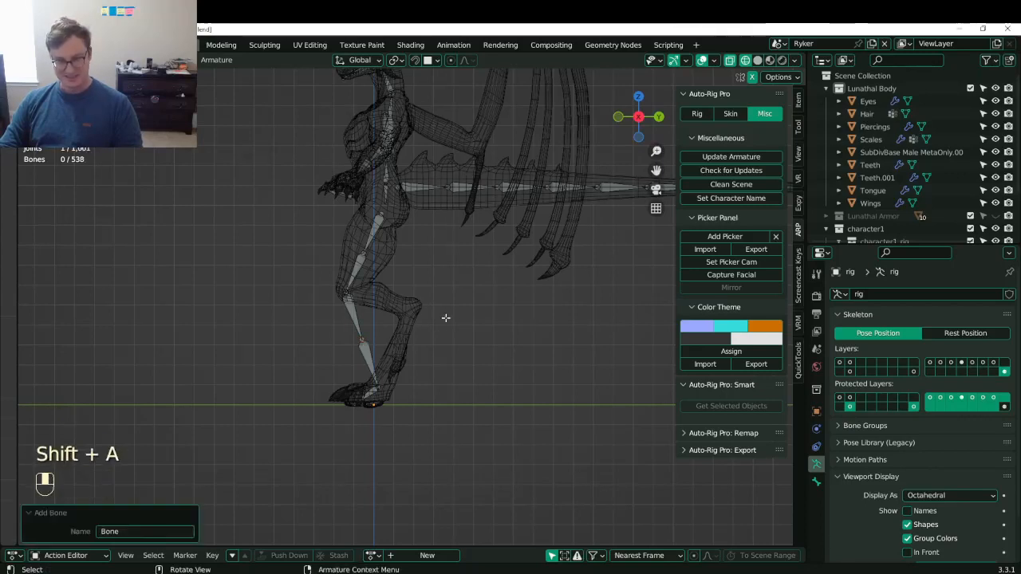
key("ctrl+z")
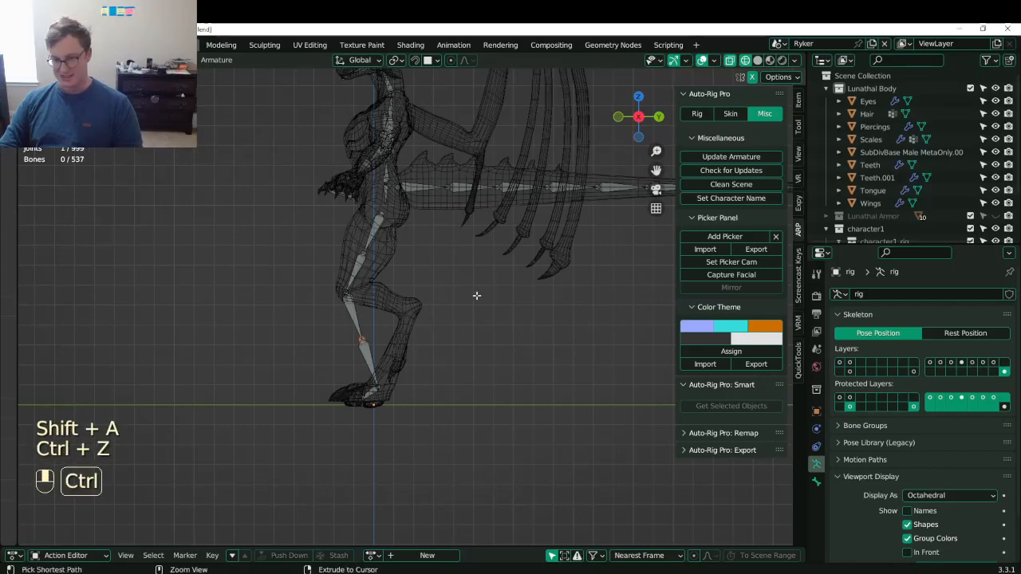
- Show armature layer 1 to inspect its bones, and return to showing only layer 32
middle_click_drag(473, 295, 1013, 392)
left_click(840, 363)
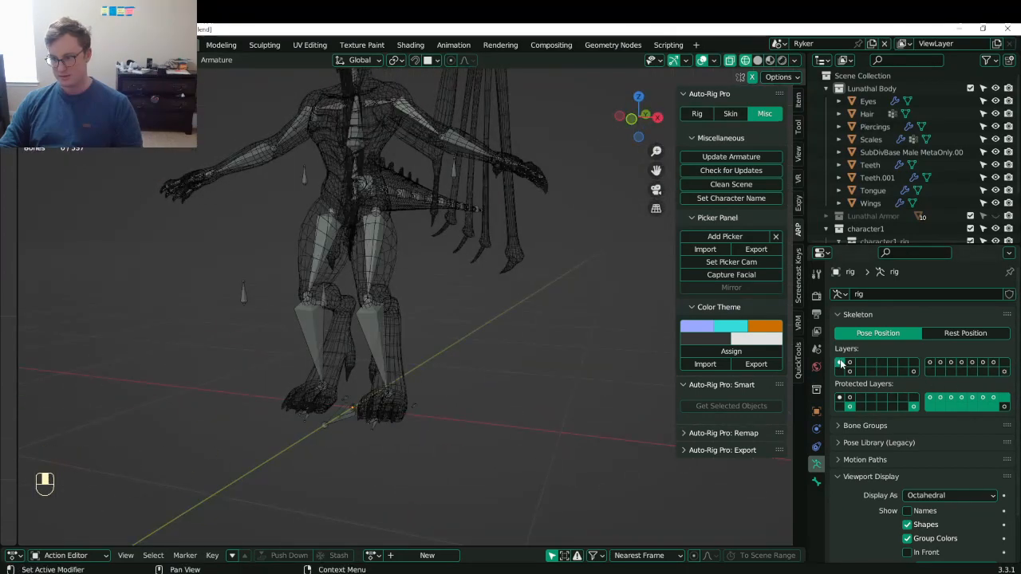
left_click(1003, 372)
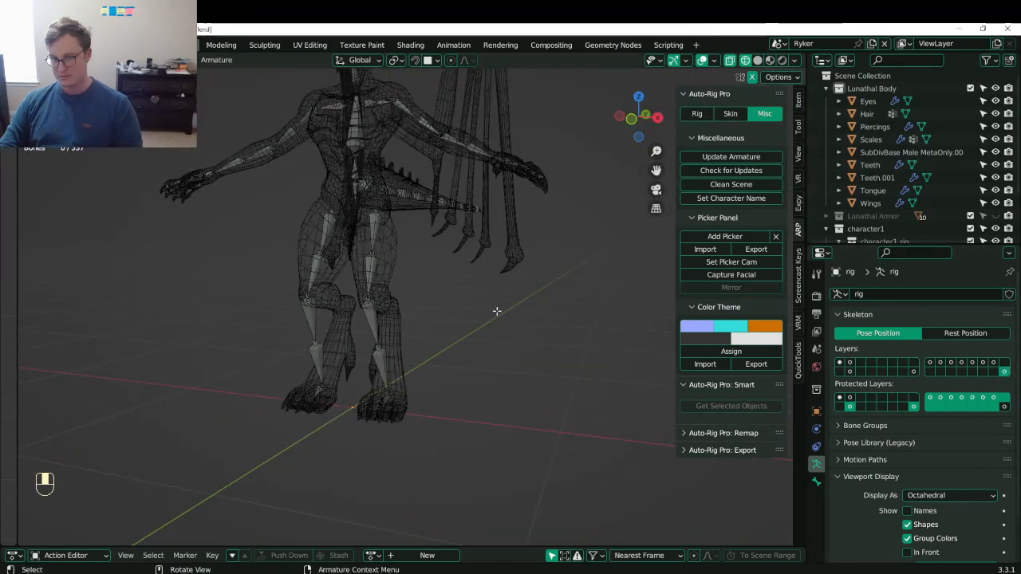
middle_click_drag(496, 310, 488, 308)
key("shift+a")
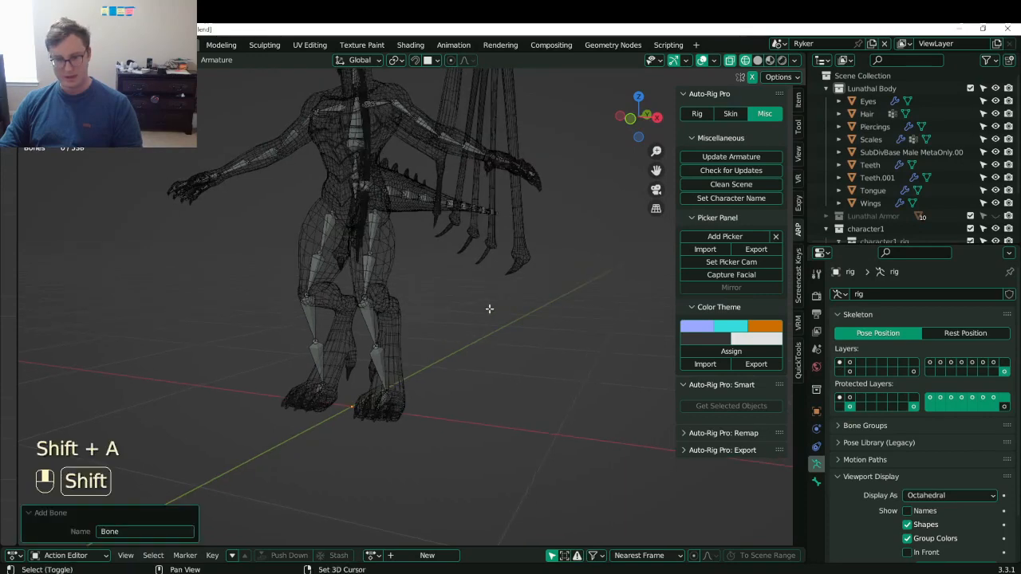
key("KP_Decimal")
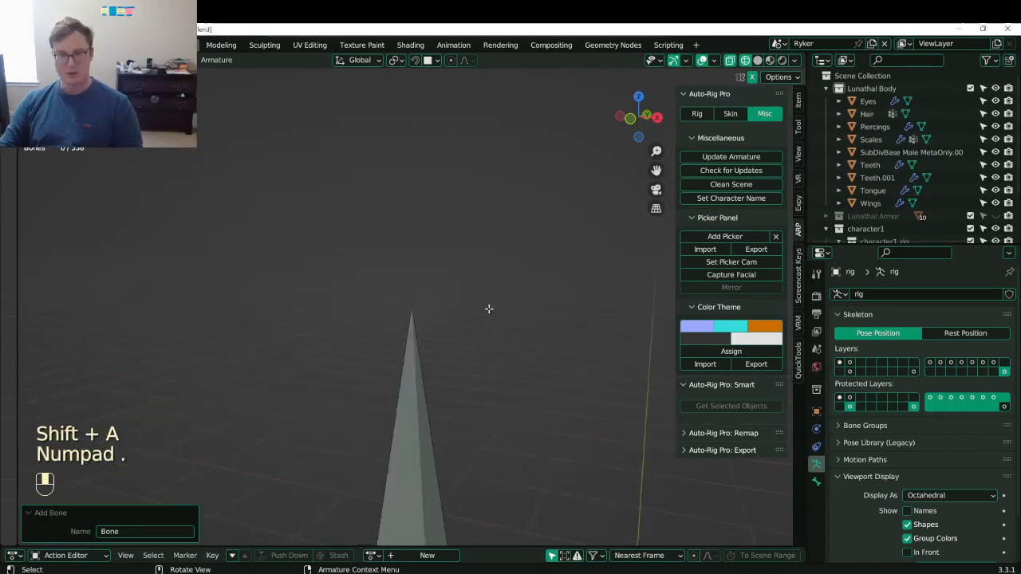
scroll(480, 299, "down", 2)
key("ctrl+z")
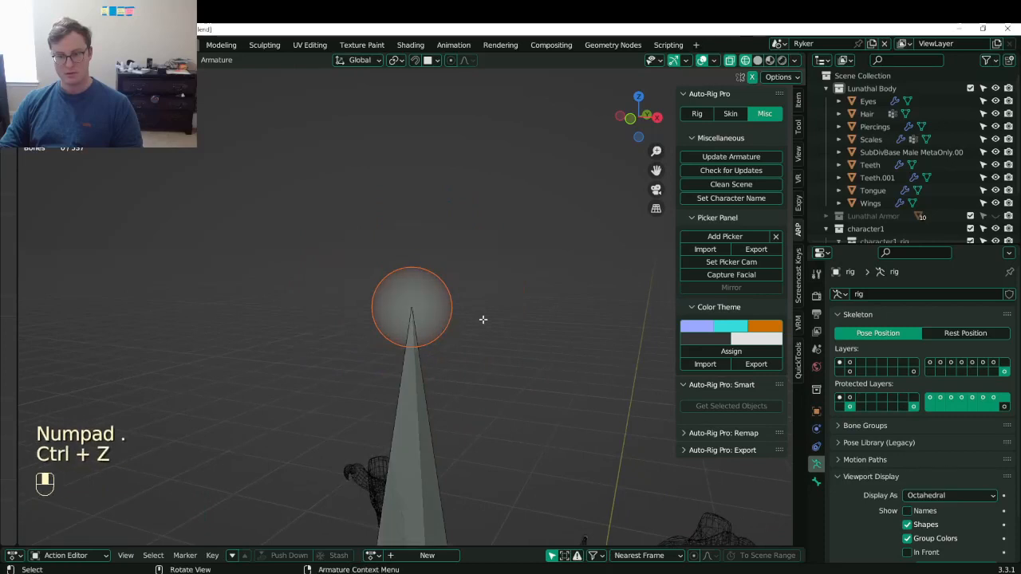
- Delete the oversized stray bone standing above the character's head
scroll(473, 356, "down", 3)
middle_click_drag(429, 379, 422, 295, "shift")
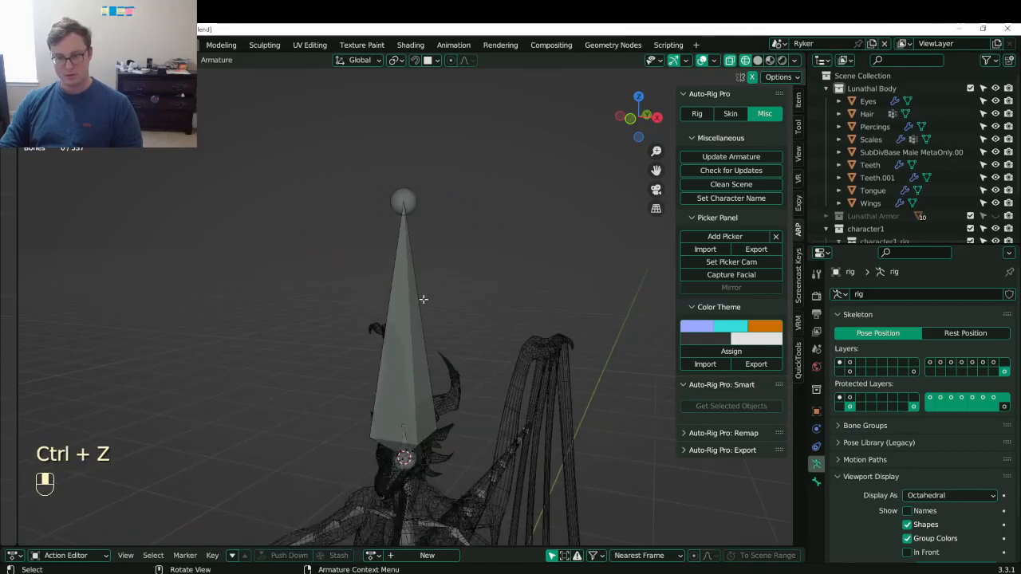
left_click(422, 297)
key("x")
scroll(435, 307, "down", 5)
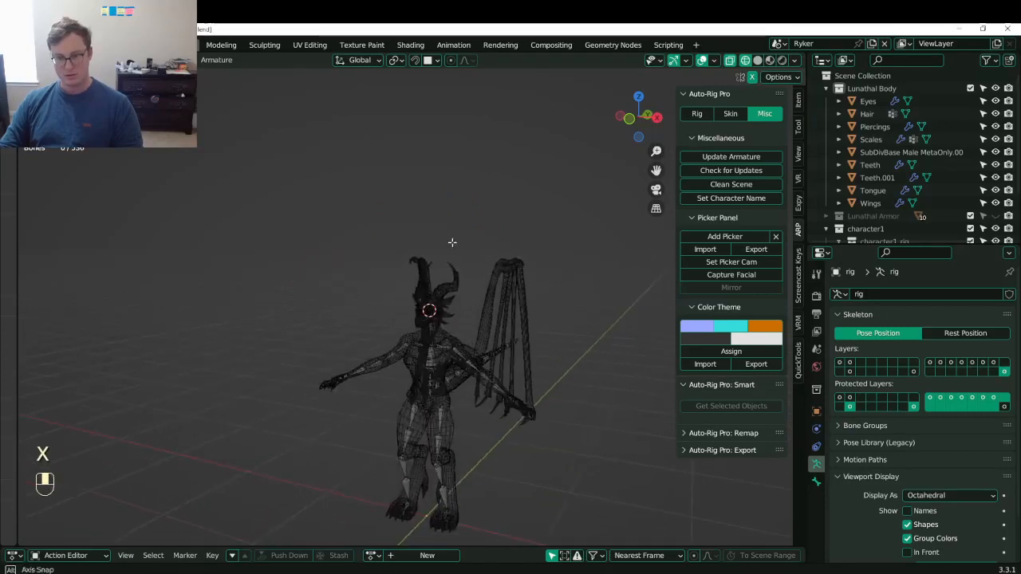
- Save the file and reset the 3D cursor to the world origin
key("ctrl+s")
key("shift+c")
key("KP_Decimal")
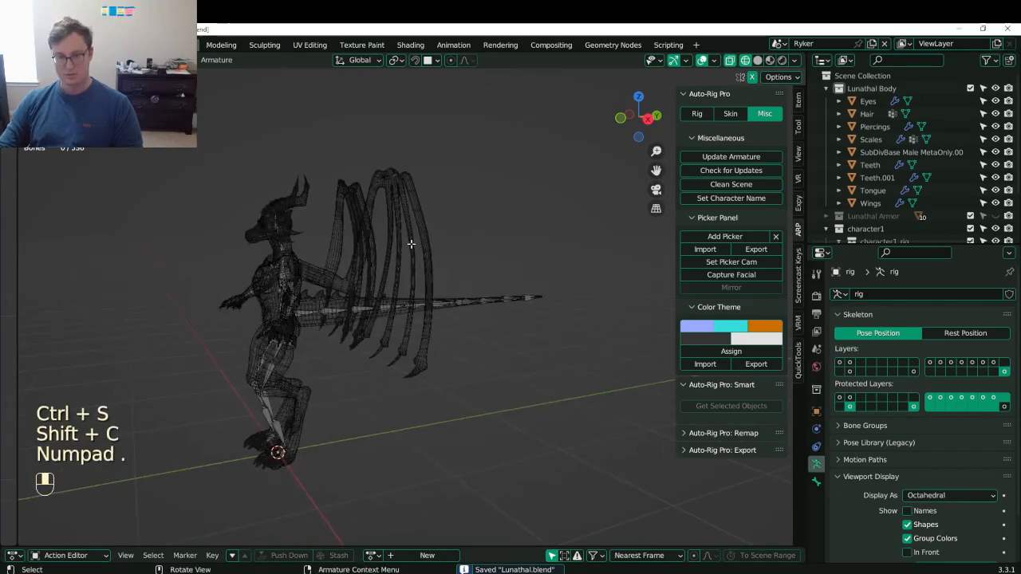
- Add a new bone at the world origin, move it up to the torso and rotate it about 95° in the side view
key("KP_3")
key("shift+a")
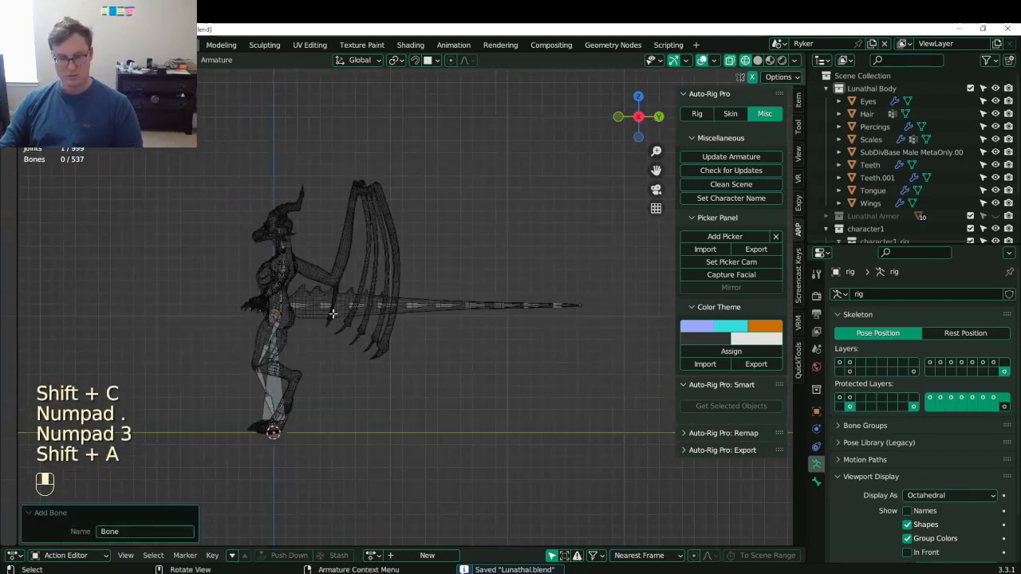
scroll(343, 264, "up", 5)
left_click(241, 286)
middle_click_drag(247, 273, 331, 372, "shift")
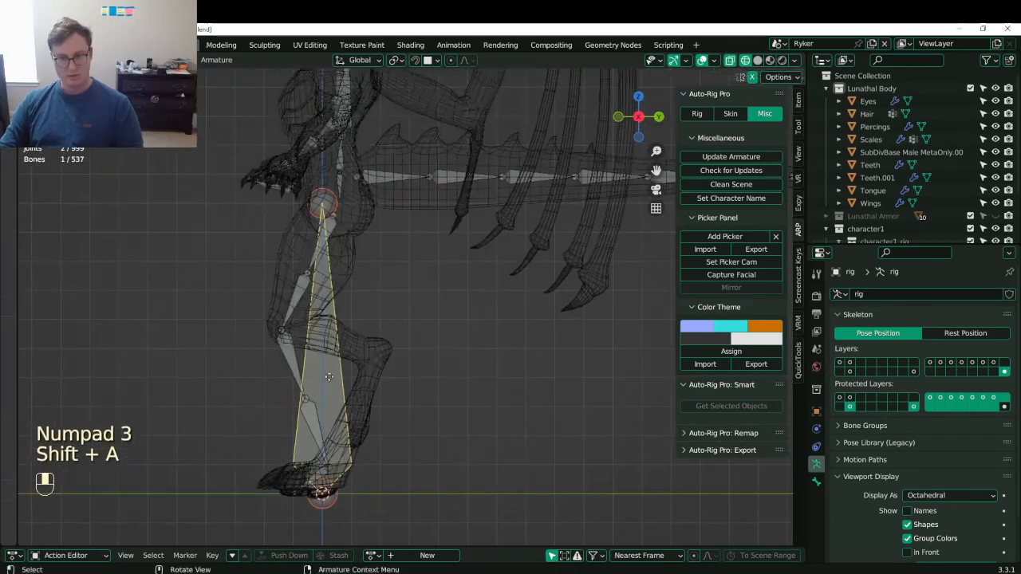
key("g")
left_click(393, 158)
key("r")
middle_click_drag(394, 156, 435, 341, "shift")
left_click(448, 311)
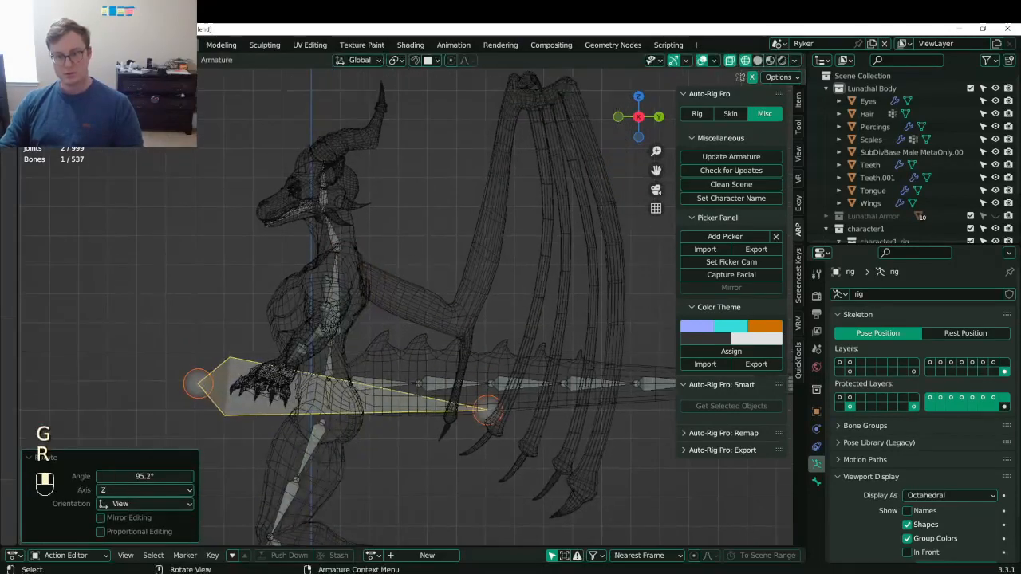
- Scale down the new bone, move it to the upper back and rotate it about 29° along the wing's first arm segment
key("s")
left_click(405, 356)
key("g")
left_click(473, 279)
key("r")
left_click(463, 296)
middle_click_drag(460, 295, 440, 300, "shift")
scroll(440, 301, "up", 3)
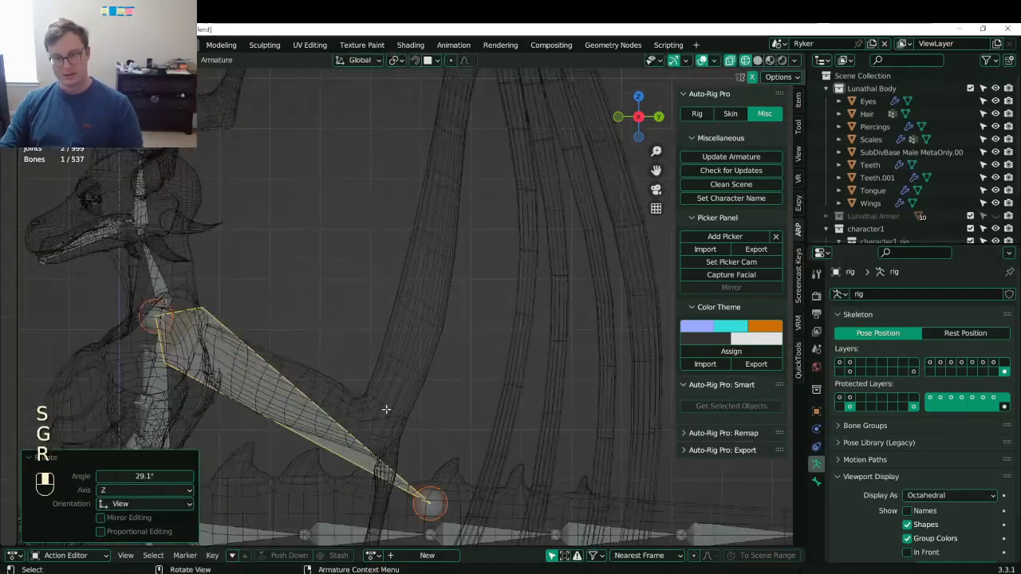
- Shrink the bone further, rotate it about -10.4° and resize and reposition it to fit inside the wing's first arm segment
key("s")
left_click(375, 391)
key("r")
left_click(391, 358)
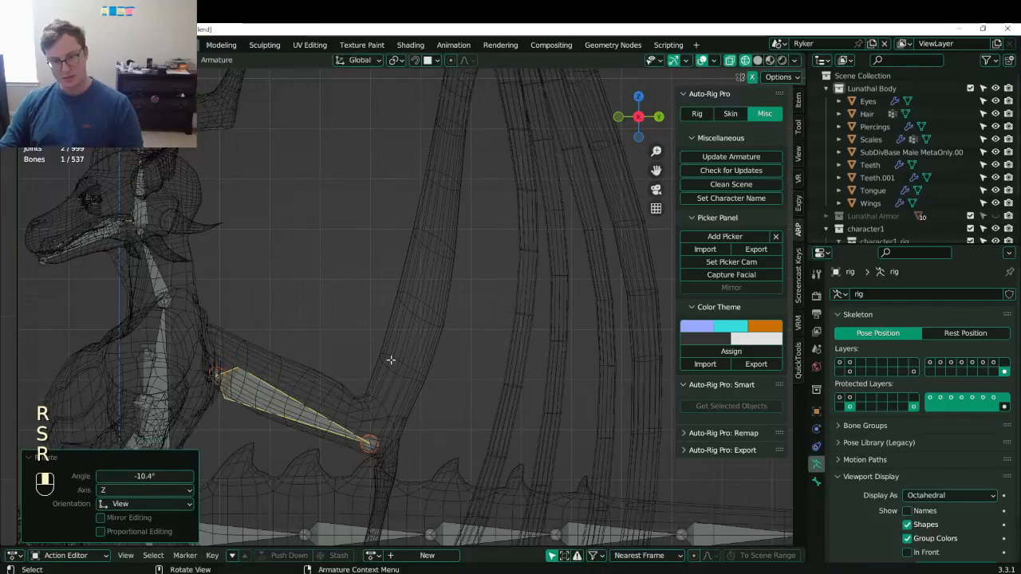
key("g")
left_click(391, 344)
middle_click_drag(392, 344, 393, 395, "shift")
key("s")
left_click(441, 341)
key("g")
left_click(415, 317)
- Shift the whole bone about 0.092 m along X to the wing's root in the top view
key("KP_7")
middle_click_drag(380, 358, 423, 347, "shift")
key("g")
left_click(472, 350)
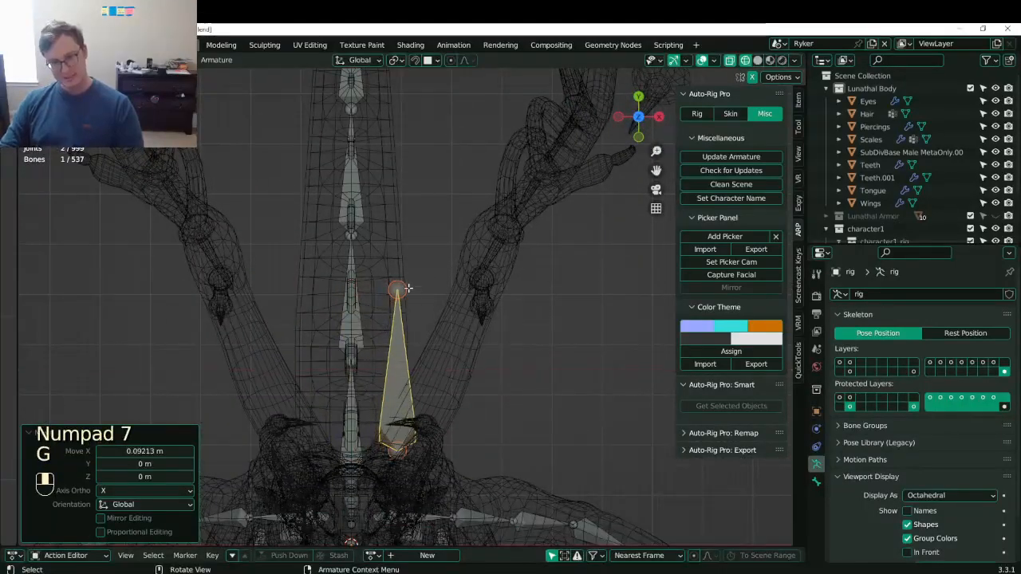
- Move the bone's tip about 0.154 m and its base about 0.008 m along X to follow the wing's arm
left_click(408, 289)
key("g")
left_click(485, 294)
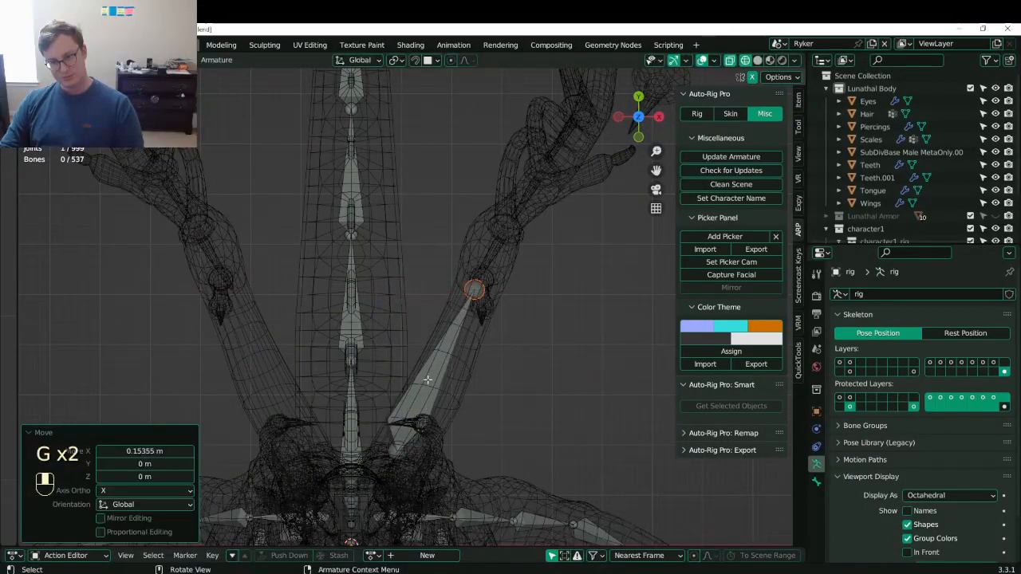
left_click(393, 451)
key("g")
left_click(397, 450)
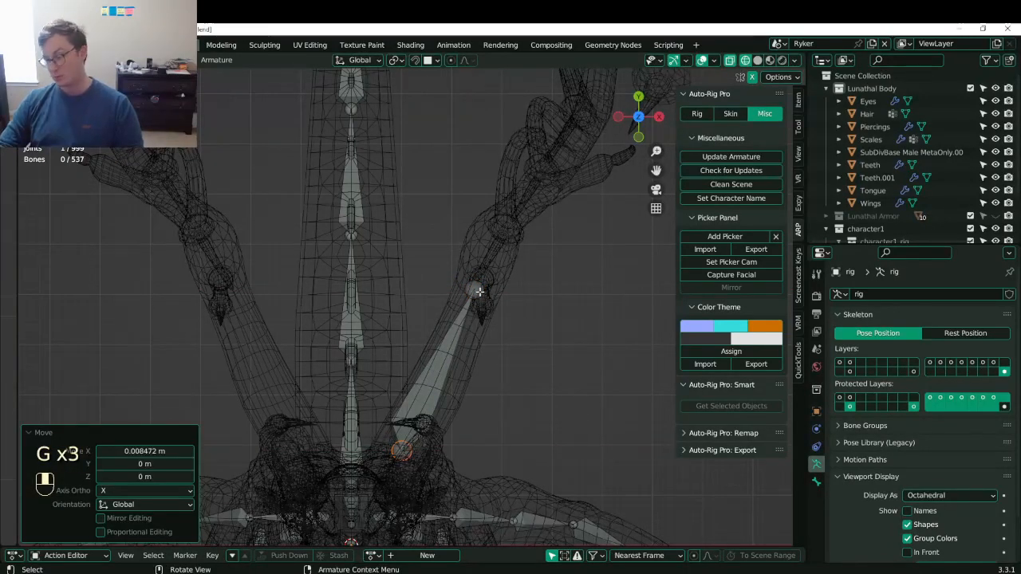
- Extrude a second wing bone from the elbow to the wrist, about 0.178 m in Y and 0.776 m in Z
key("KP_3")
middle_click_drag(478, 290, 512, 336, "shift")
key("KP_3")
key("KP_Enter")
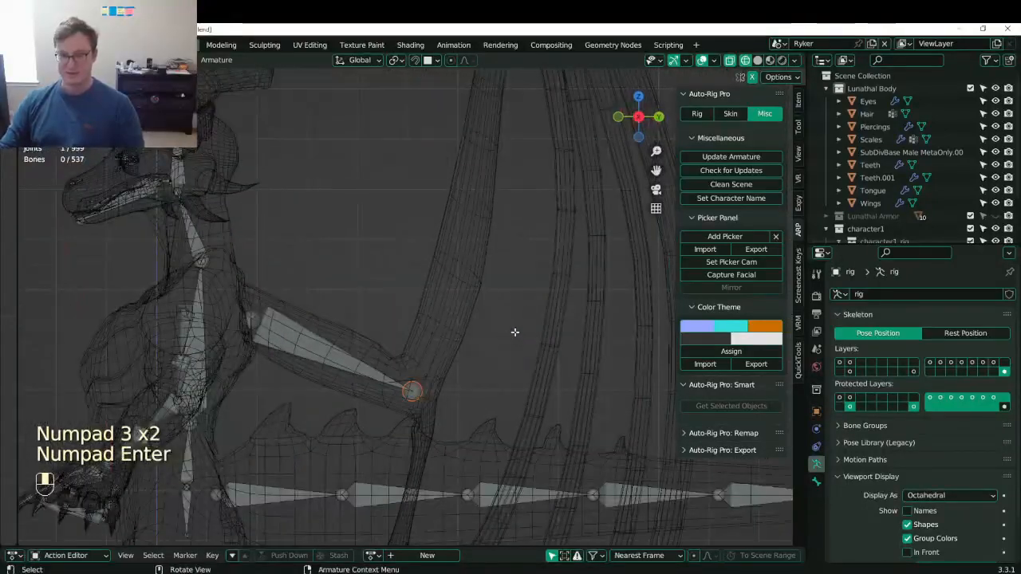
scroll(515, 332, "down", 5)
scroll(438, 344, "up", 4)
key("e")
left_click(475, 72)
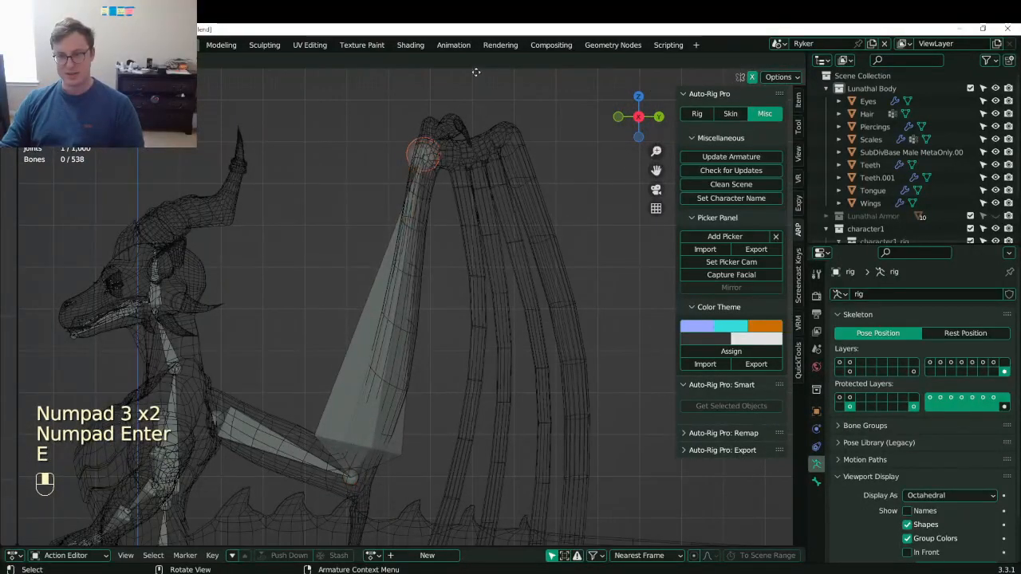
left_click(477, 72)
- Extrude a third bone from the wing's wrist to the outermost finger base, about 0.194 m in Y and 0.044 m in Z
middle_click_drag(470, 147, 435, 246, "shift")
scroll(436, 245, "up", 3)
scroll(438, 224, "down", 3)
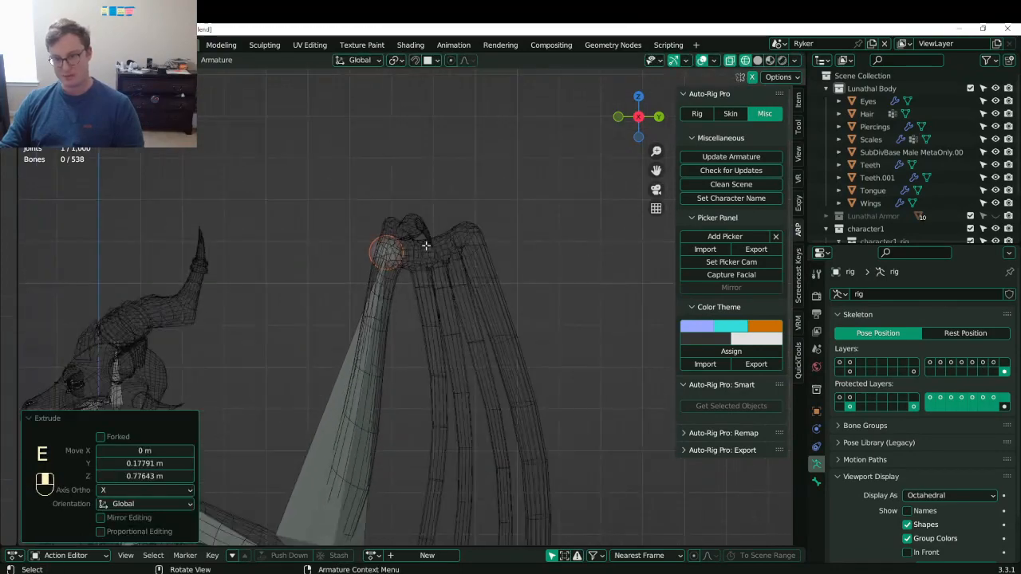
scroll(431, 260, "down", 3)
middle_click_drag(441, 303, 414, 215, "shift")
scroll(370, 160, "up", 2)
scroll(371, 160, "up", 2)
key("e")
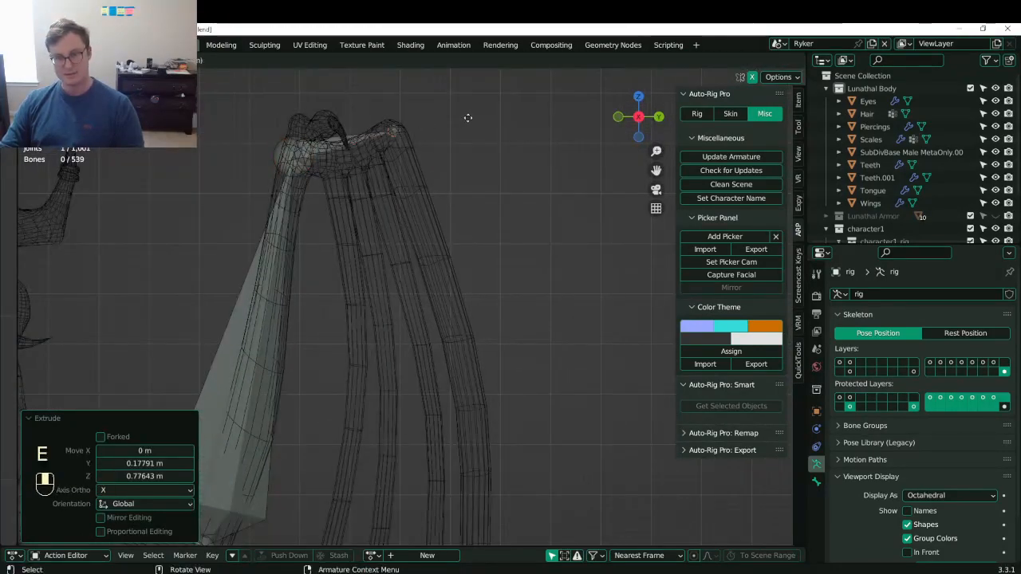
left_click(466, 128)
scroll(466, 151, "down", 4)
middle_click_drag(469, 267, 442, 162, "shift")
key("e")
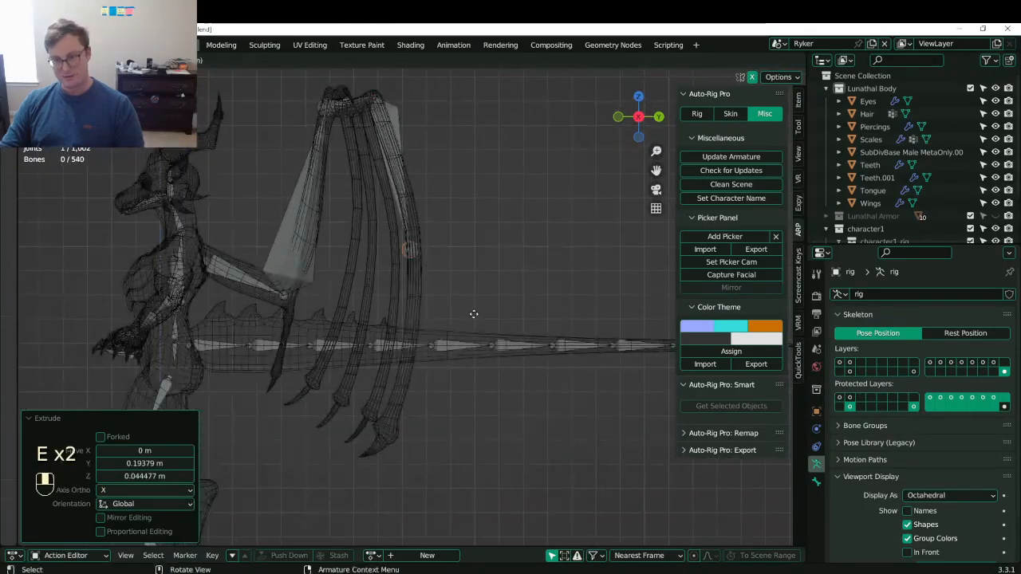
left_click(476, 314)
key("ctrl+z")
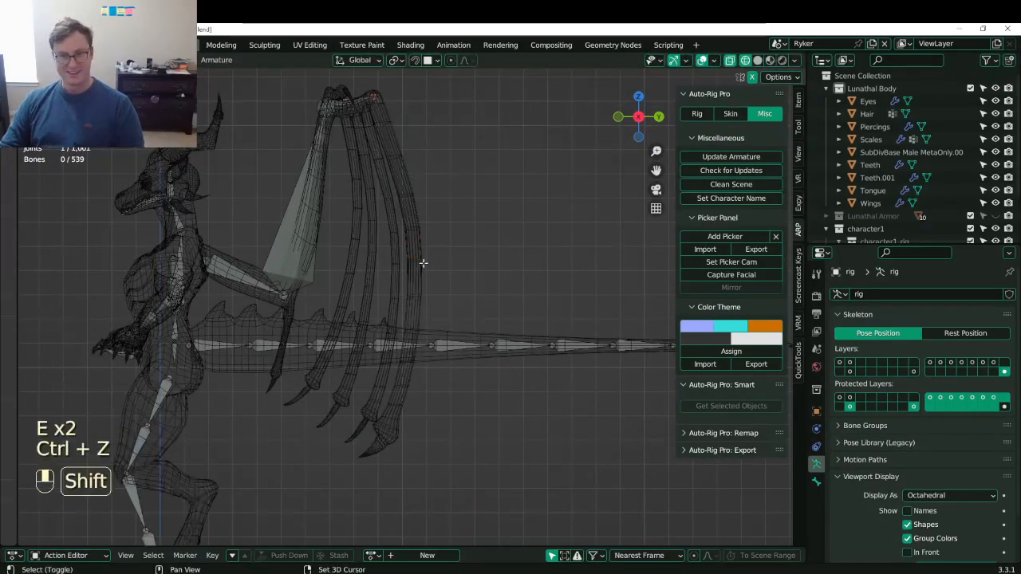
- Move the third bone's tip outward along X to the outermost finger base in the top view
middle_click_drag(421, 262, 418, 319, "shift")
middle_click_drag(392, 254, 441, 245)
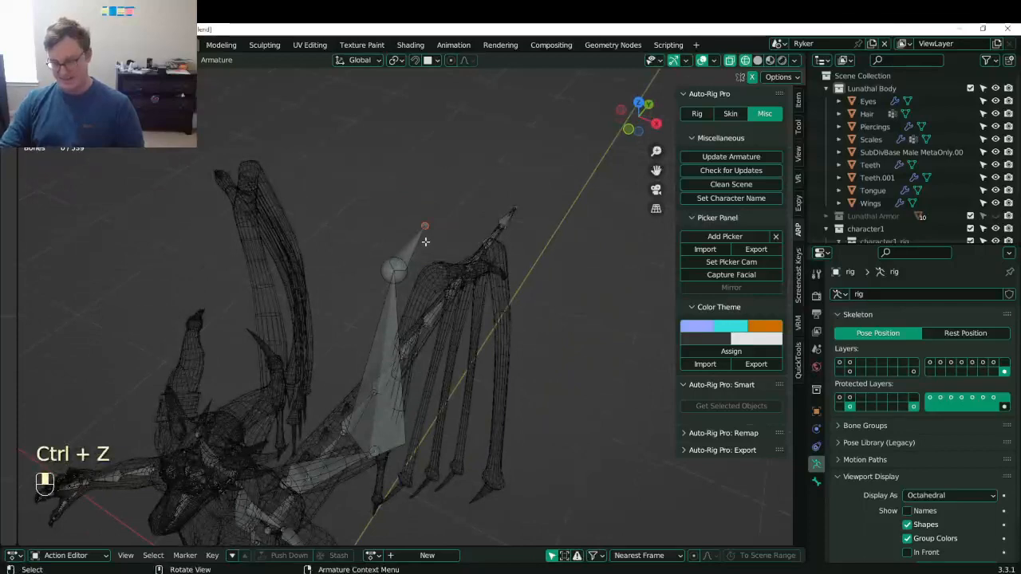
key("KP_7")
key("KP_4")
key("KP_7")
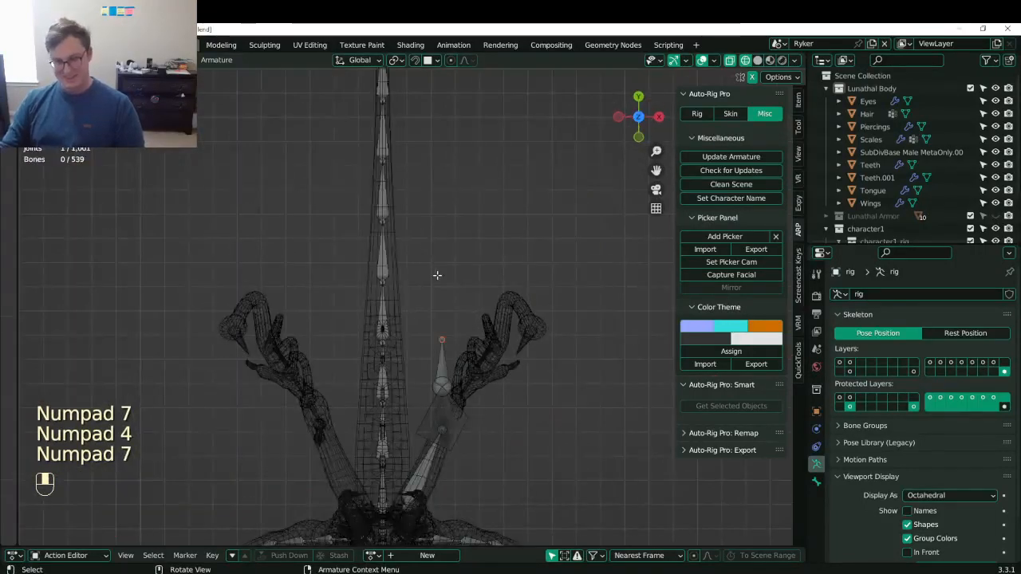
scroll(439, 317, "up", 6)
key("g")
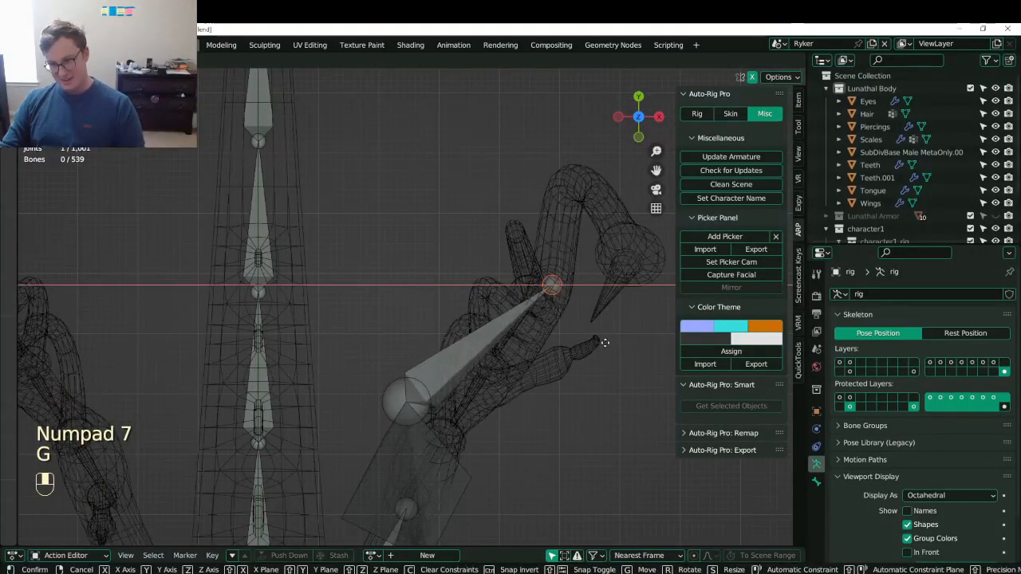
left_click(604, 337)
- Move the wrist joint between the second and third wing bones about 0.102 m outward along X
middle_click_drag(386, 389, 376, 363, "shift")
key("g")
key("g")
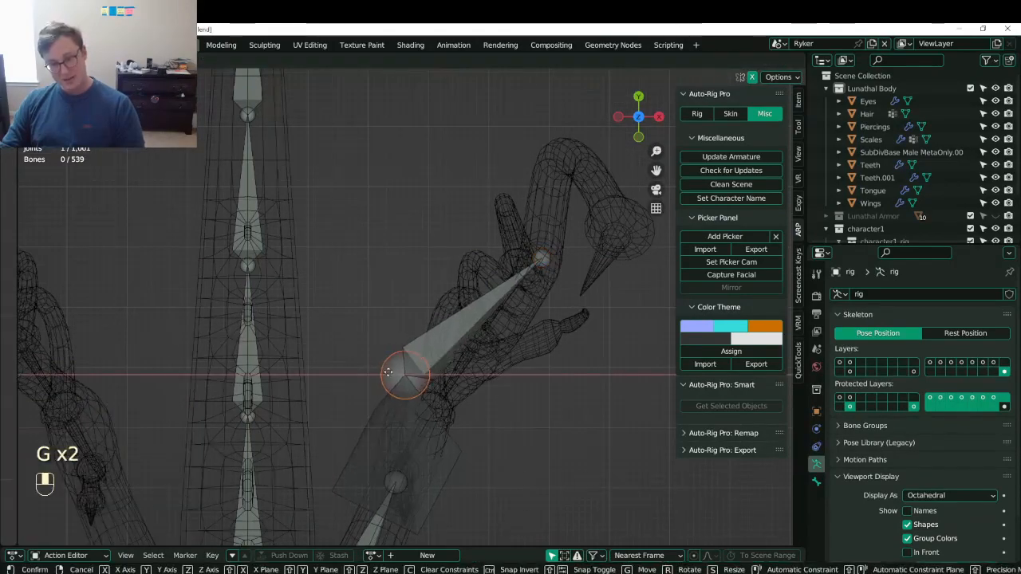
left_click(467, 381)
middle_click_drag(466, 380, 386, 275)
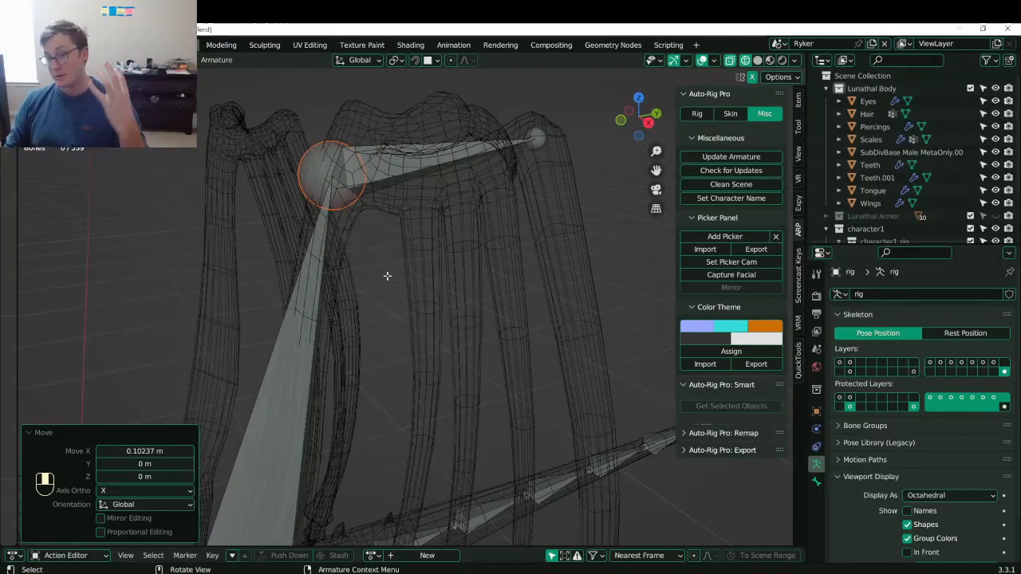
key("KP_3")
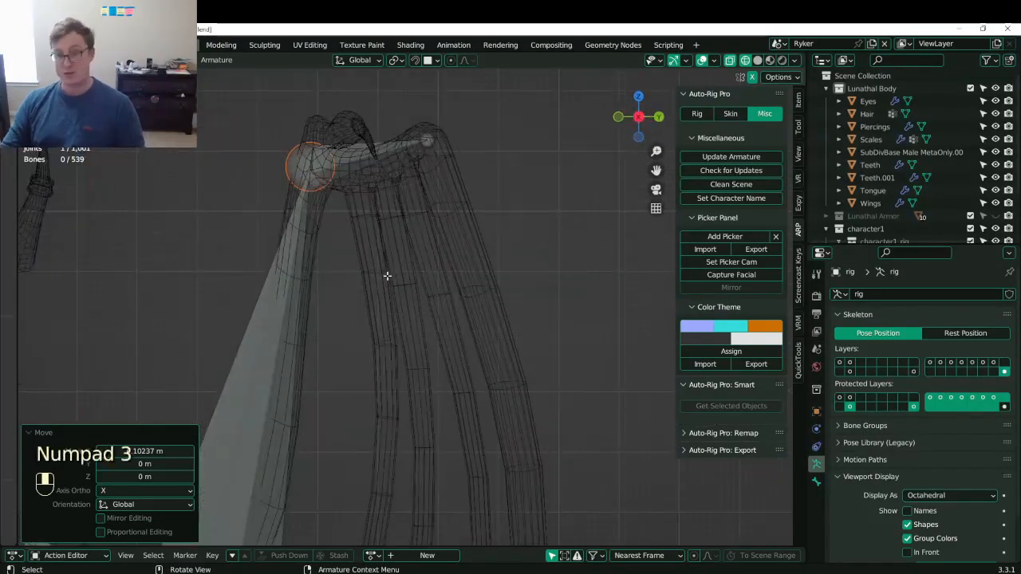
middle_click_drag(387, 276, 454, 366, "shift")
key("g")
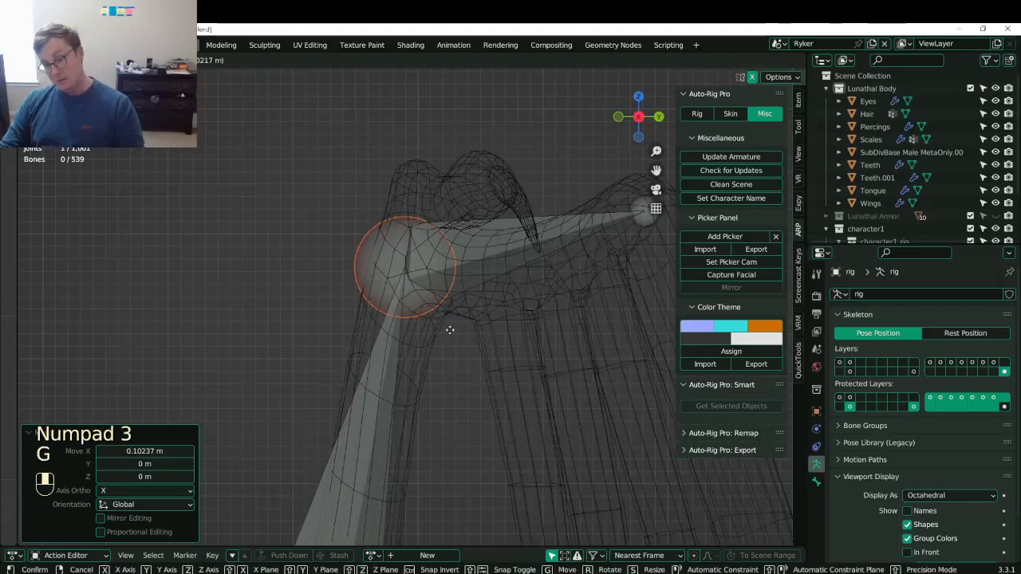
left_click(456, 336)
key("ctrl+z")
- Nudge the third bone's tip about -0.005 m in Y and -0.003 m in Z at the outermost finger base
middle_click_drag(476, 315, 522, 311)
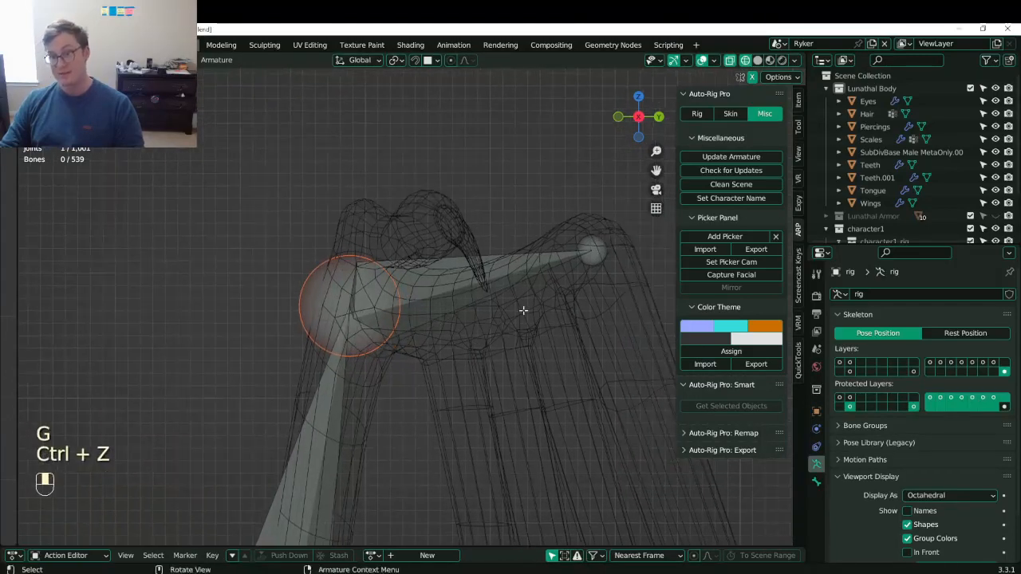
left_click(592, 267)
key("g")
left_click(585, 271)
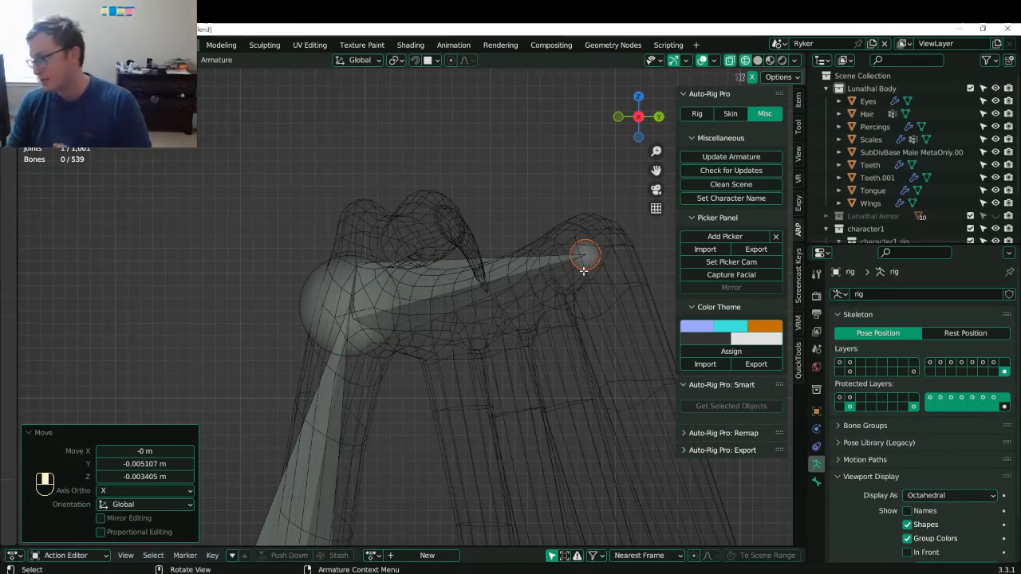
key("KP_7")
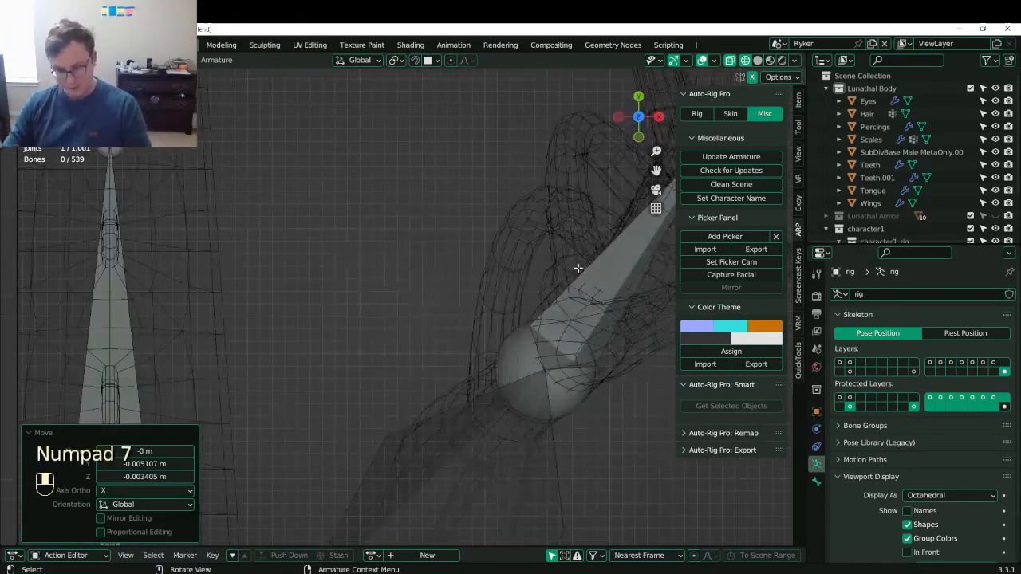
- Leave the rig's edit mode, switch to the Twitter thread in the browser and watch its video clip in full screen
scroll(539, 260, "down", 3)
key("Tab")
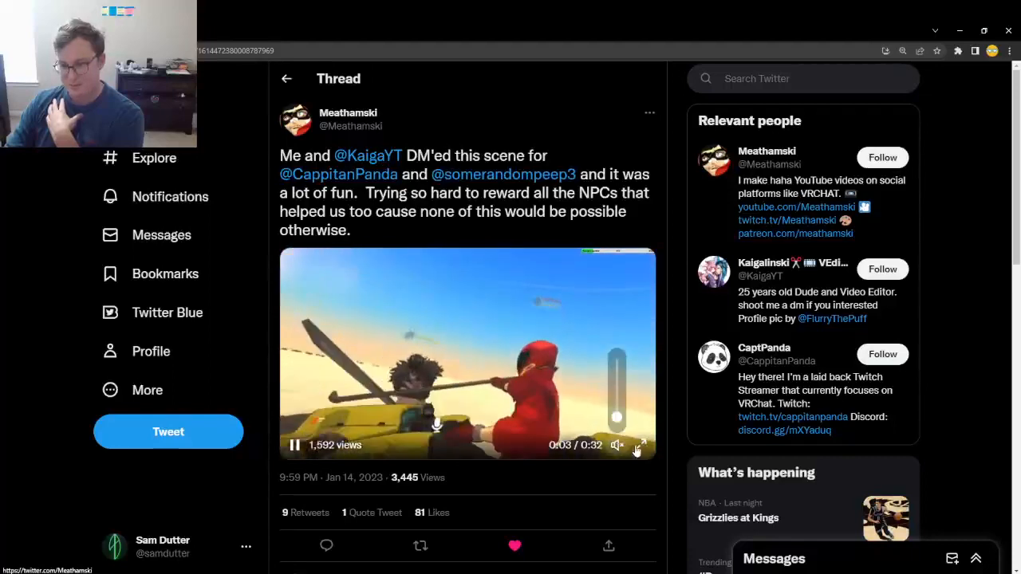
mouse_move(618, 444)
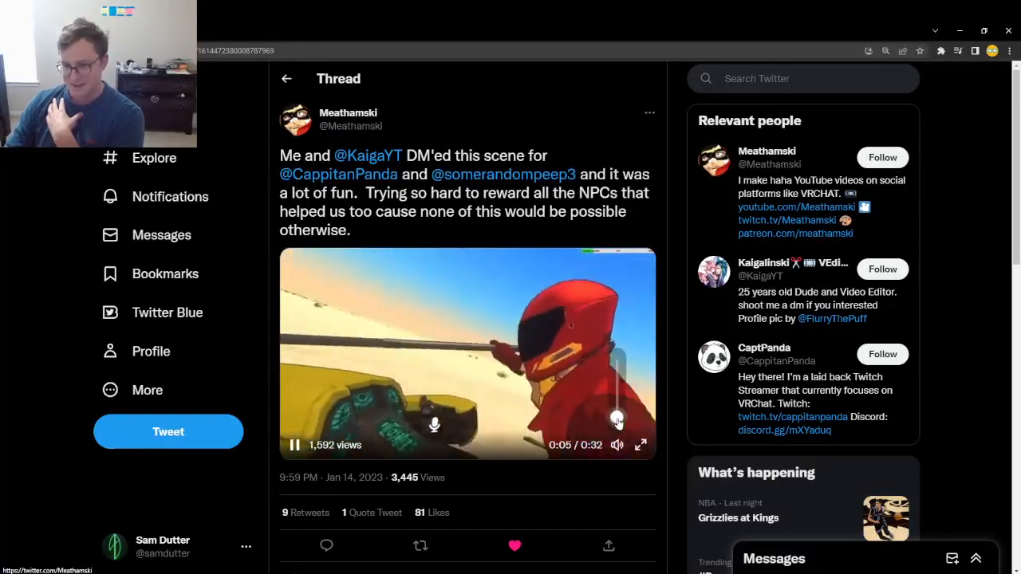
left_click(641, 445)
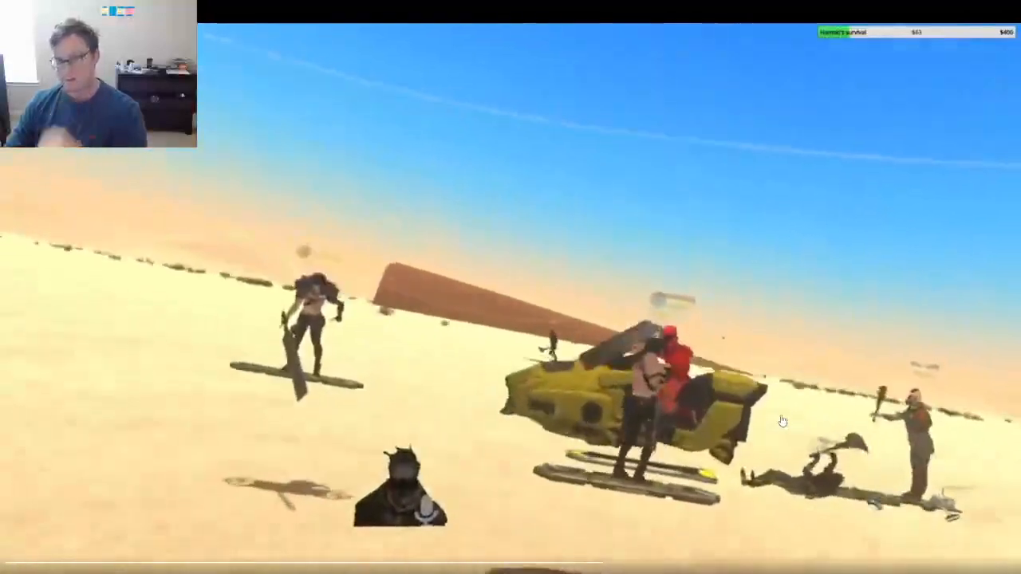
key("Escape")
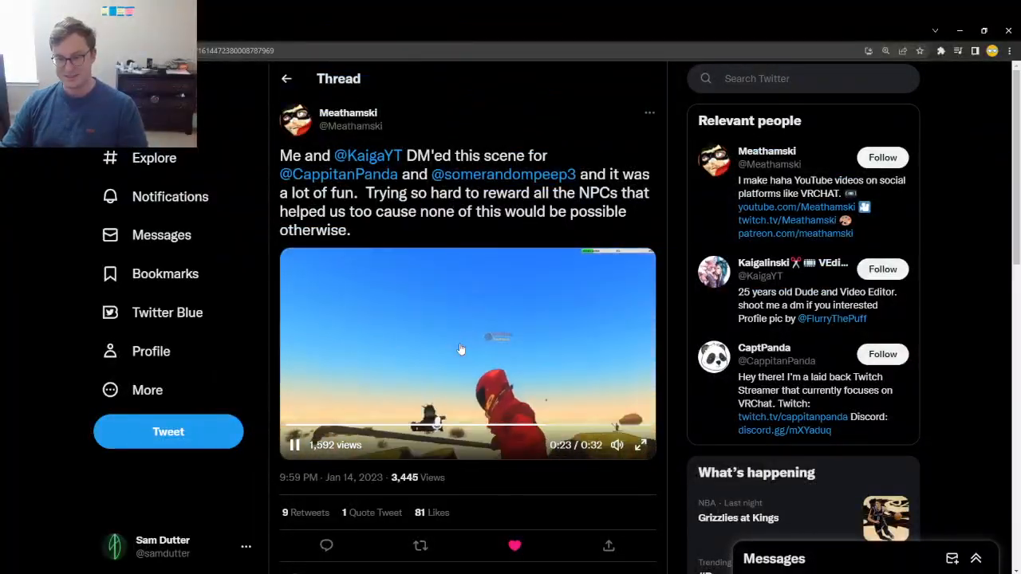
left_click(460, 349)
left_click(1017, 30)
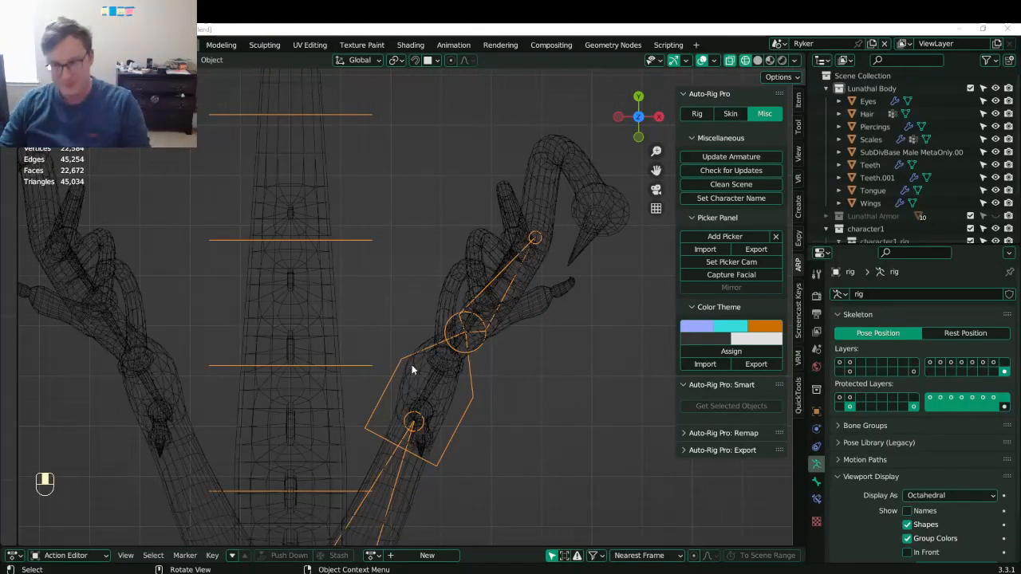
- Inspect the wing bones against the mesh in solid shading, and return the rig to edit mode in wireframe
scroll(411, 365, "down", 5)
middle_click_drag(412, 365, 355, 231)
key("z")
mouse_move(487, 375)
middle_mouse_down()
mouse_move(428, 311)
mouse_move(391, 304)
middle_mouse_up()
mouse_move(391, 303)
middle_mouse_down("shift")
mouse_move(383, 339)
mouse_move(383, 314)
middle_mouse_up("shift")
scroll(383, 315, "up", 3)
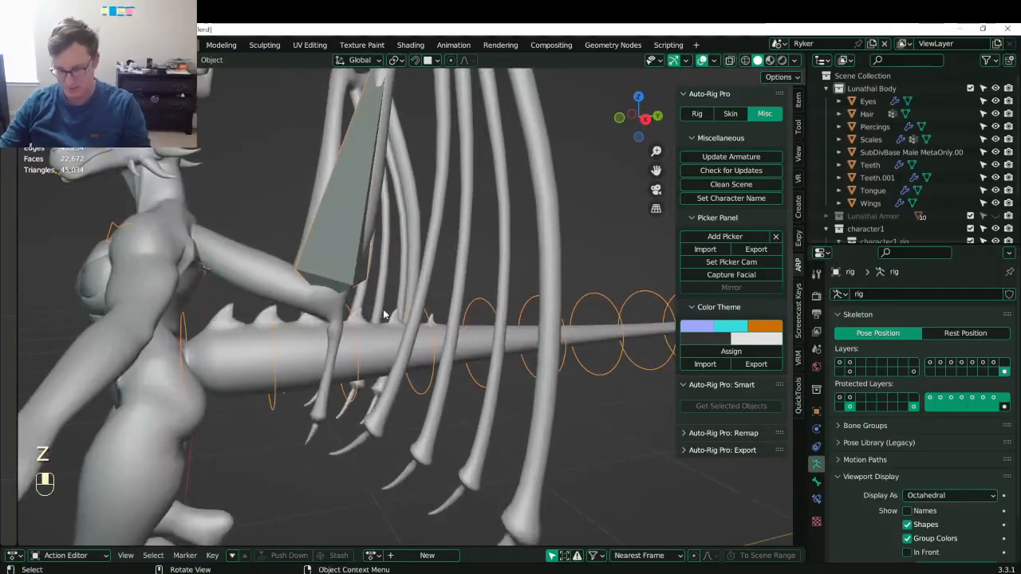
key("Tab")
key("z")
middle_click_drag(251, 298, 229, 299)
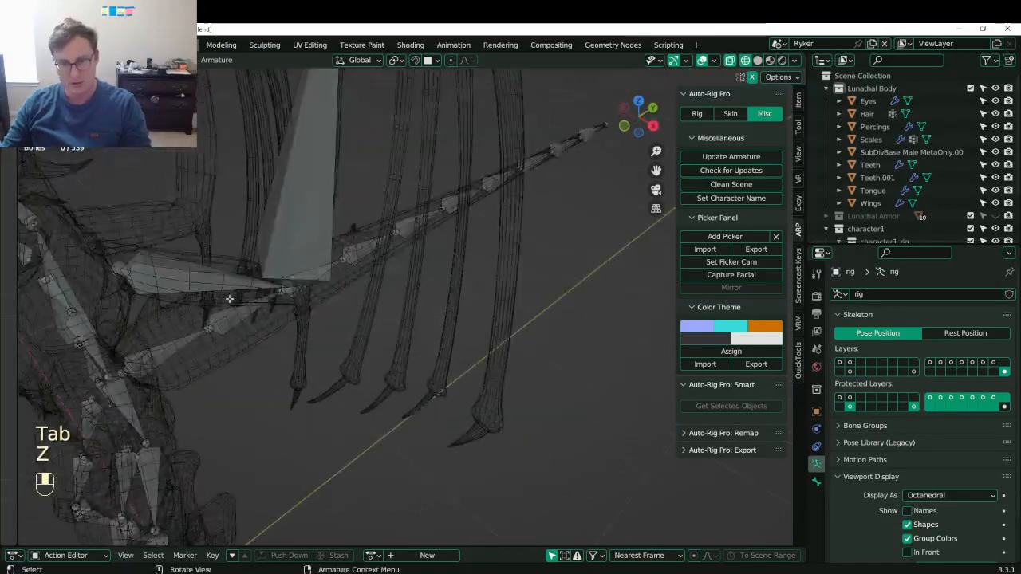
- Rename the first wing bone, from the back to the wing's elbow, as cc_wingMain1.L
left_click(816, 481)
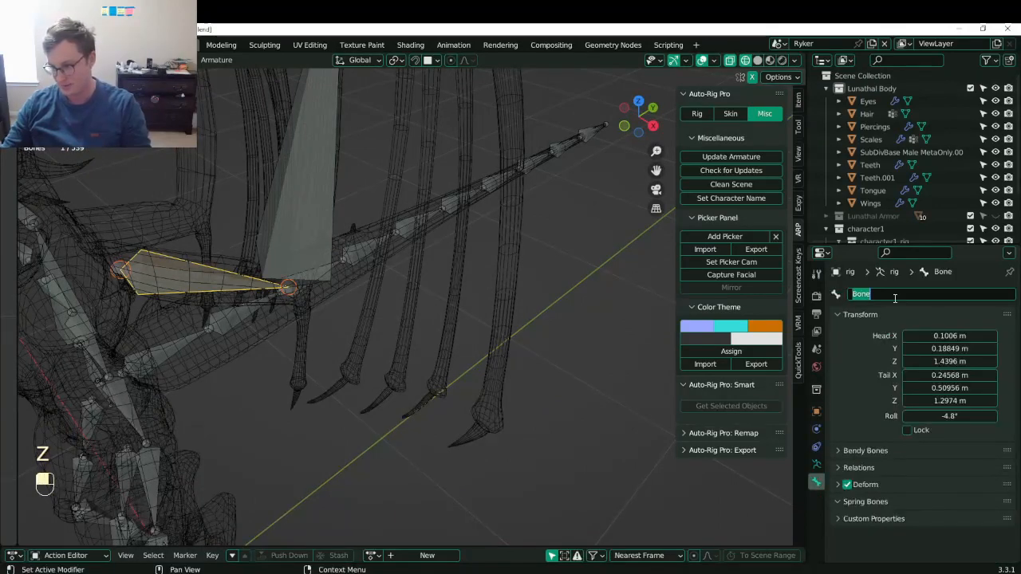
type("W")
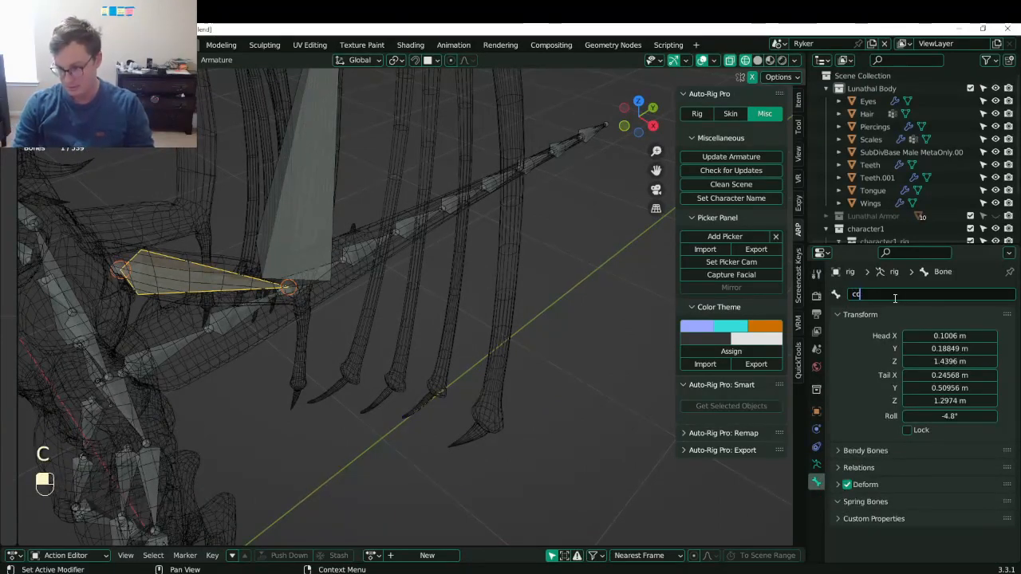
type("_wing")
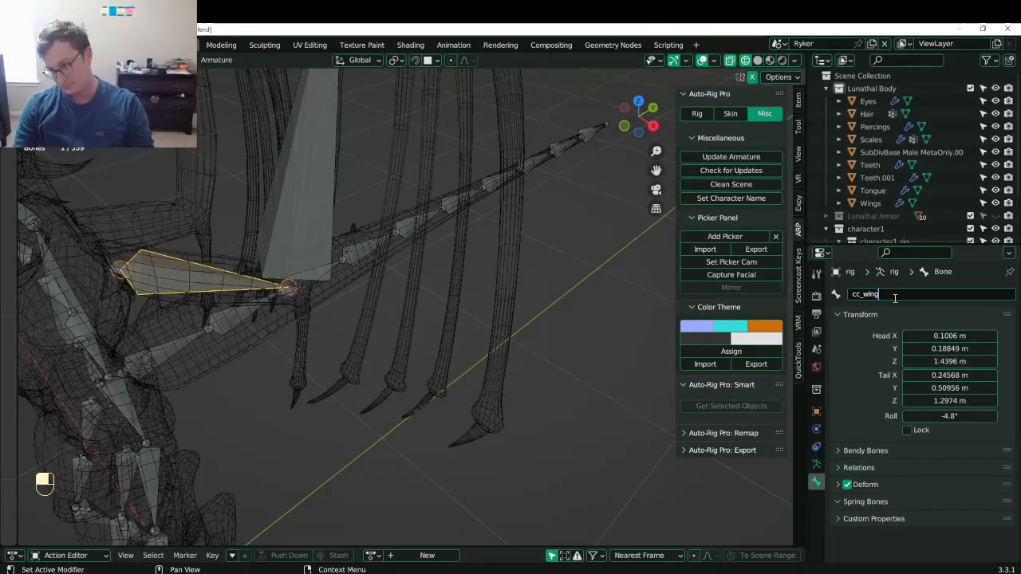
type("Main")
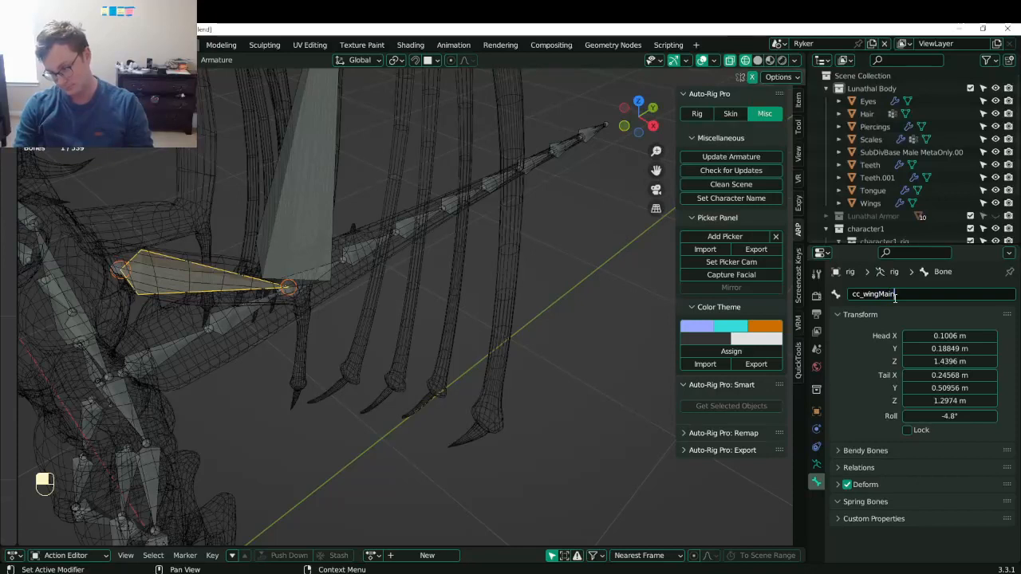
type("L")
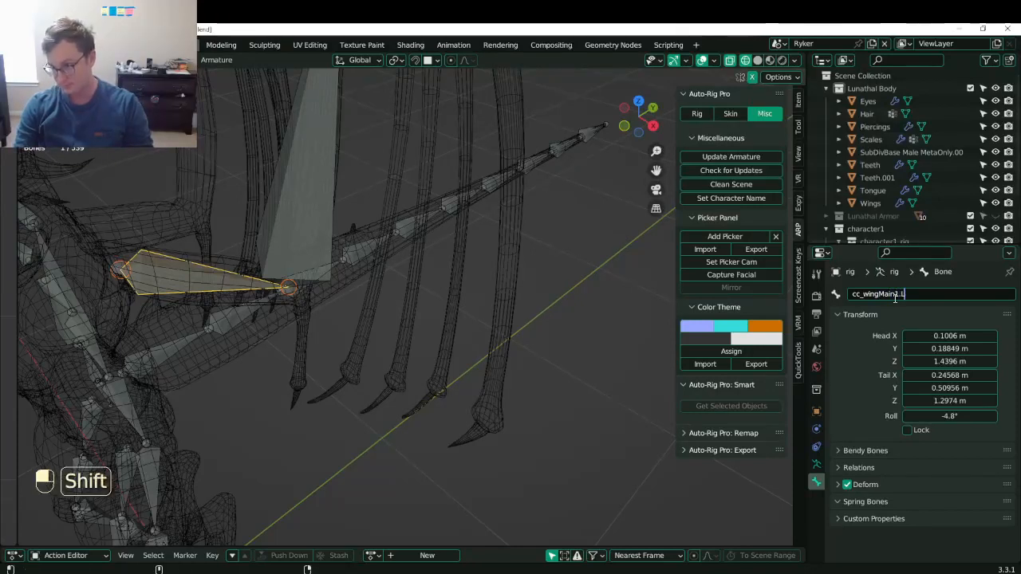
key("ctrl+a")
- Rename the second wing bone, from the elbow up to the wrist, as cc_wingMain2.L
left_click(323, 218)
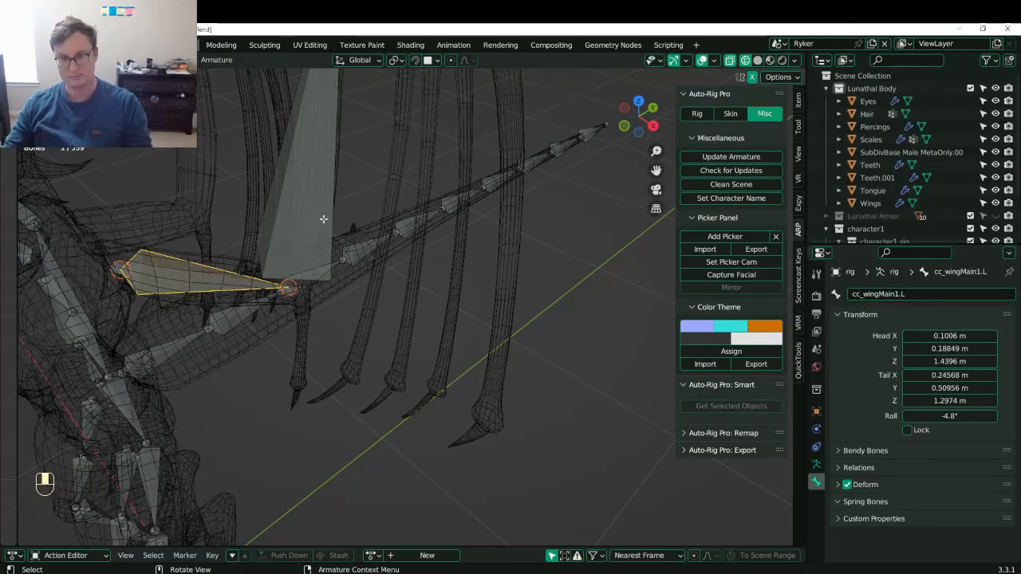
left_click(315, 207)
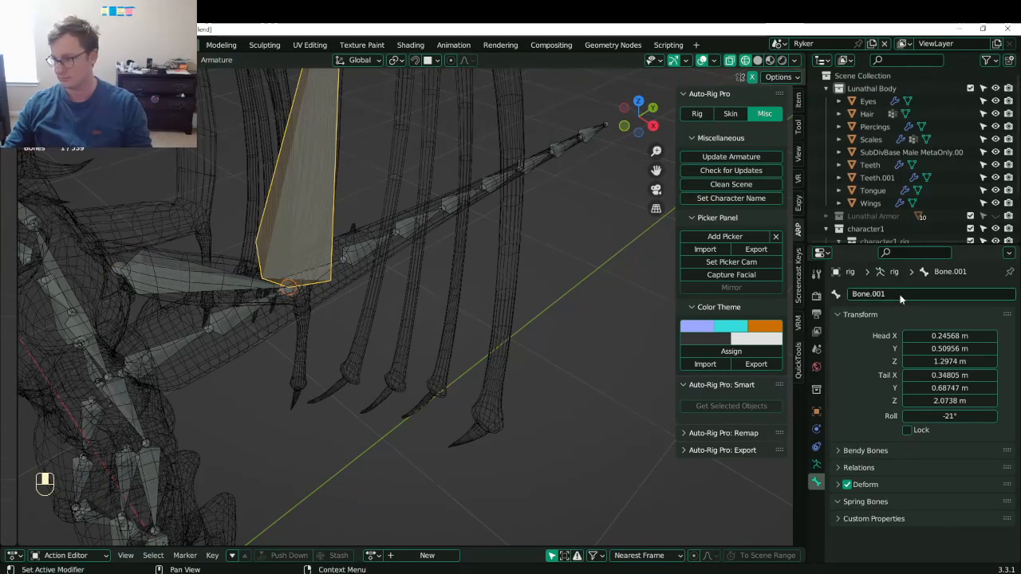
left_click(900, 295)
type("cc_wingMain1.L")
key("Left")
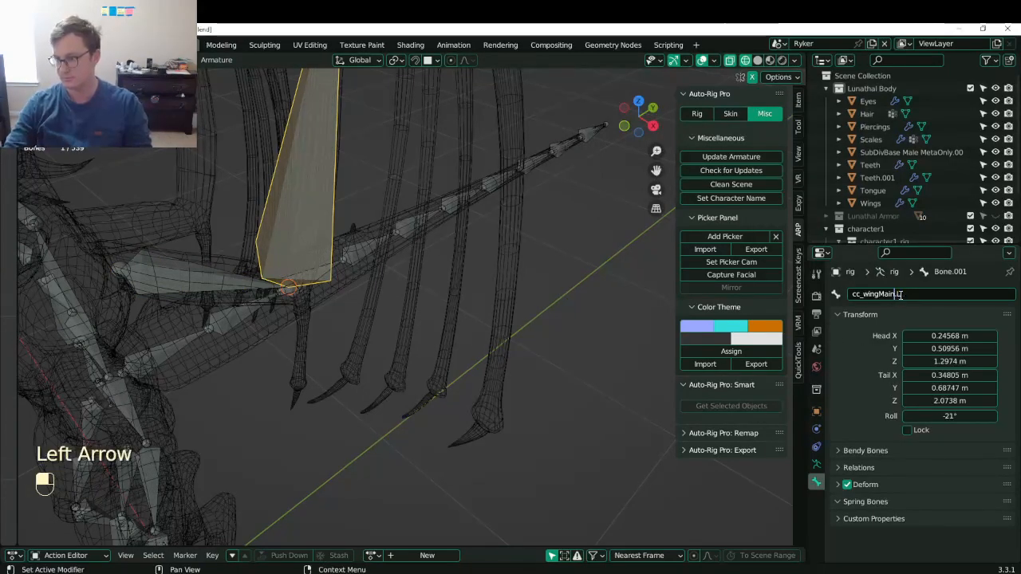
- Rename the third wing bone, from the wrist to the outermost finger base, as cc_wingMain3.L and save the file
middle_click_drag(358, 221, 358, 417, "shift")
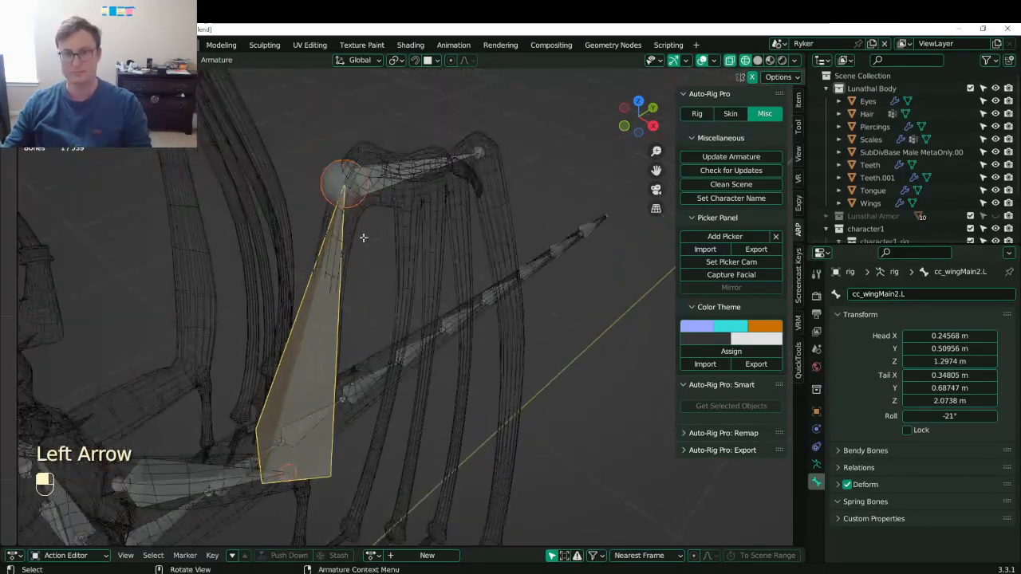
left_click(409, 173)
left_click(901, 295)
type("cc_wingMain1.L")
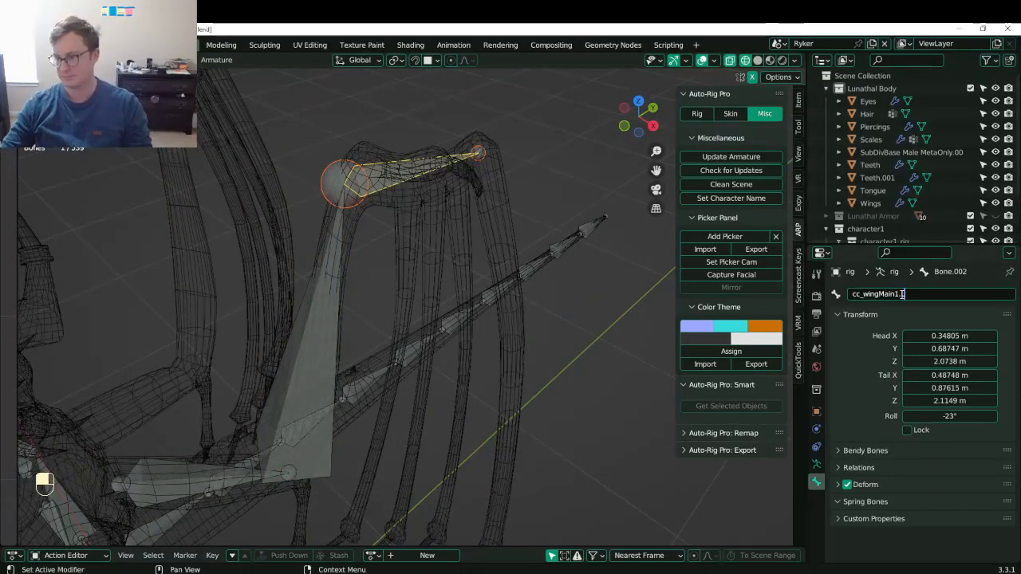
key("Left")
middle_click_drag(321, 292, 482, 306)
key("ctrl+s")
scroll(470, 276, "down", 8)
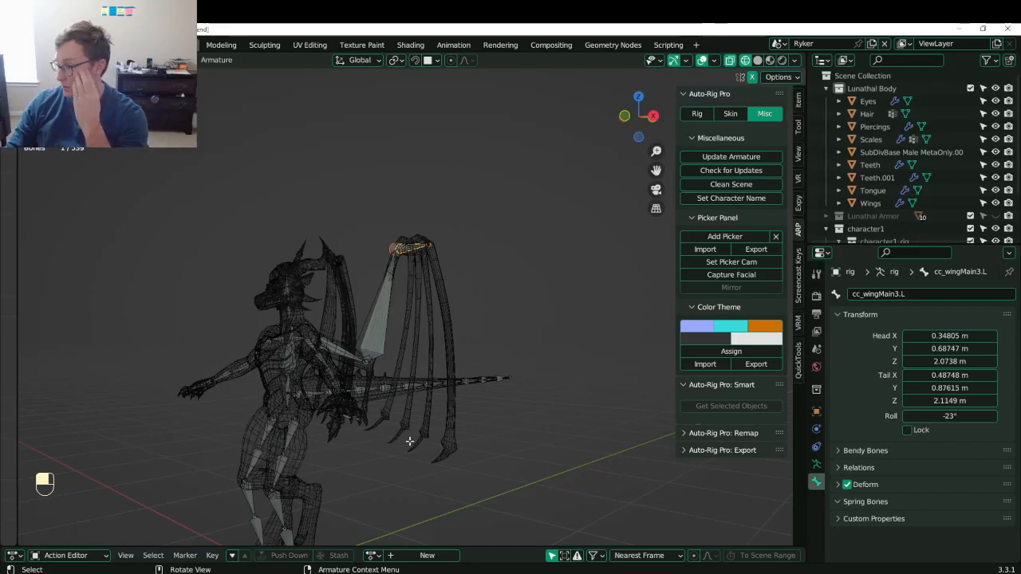
- Move the wing's elbow joint about 0.006 m in X, 0.016 m in Y and -0.003 m in Z to fit the mesh
middle_click_drag(479, 346, 397, 369)
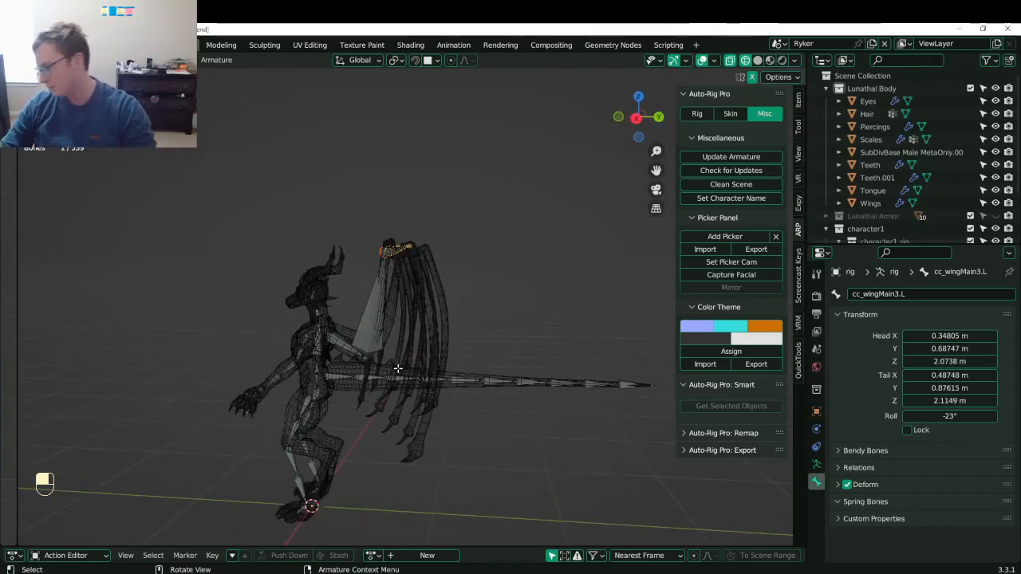
key("KP_3")
scroll(391, 371, "up", 6)
middle_click_drag(357, 405, 439, 306, "shift")
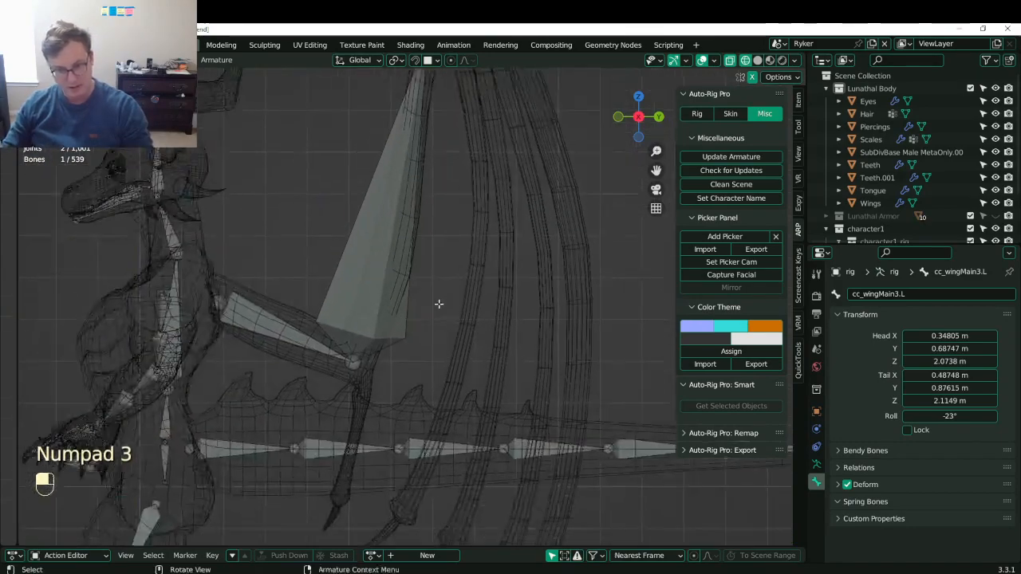
scroll(440, 305, "up", 3)
middle_click_drag(374, 390, 385, 342, "shift")
left_click(391, 305)
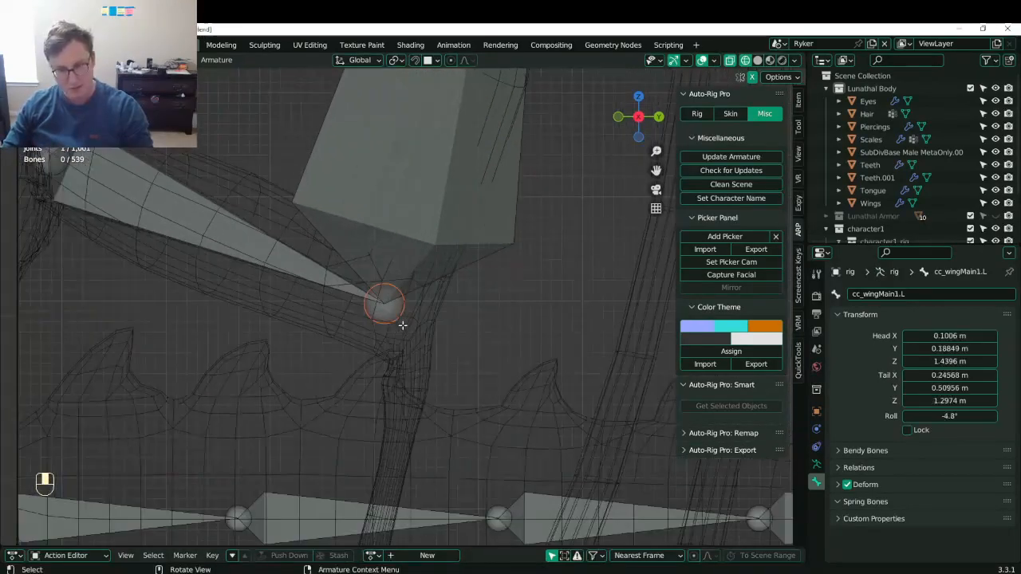
key("g")
left_click(412, 324)
middle_click_drag(412, 324, 448, 316, "shift")
scroll(463, 292, "down", 5)
scroll(463, 283, "up", 5)
key("g")
left_click(321, 328)
key("KP_1")
key("KP_3")
- Extrude a bone from the wing's elbow joint down to the elbow finger's claw, about -0.064 m in Y and -0.348 m in Z, and save
scroll(483, 298, "up", 2)
scroll(448, 317, "down", 4)
key("e")
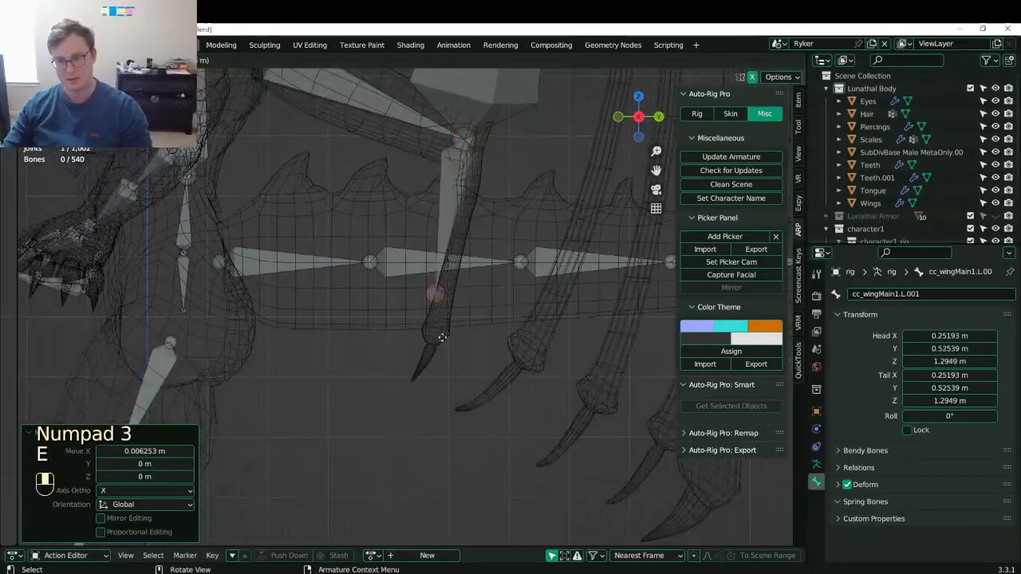
left_click(467, 223)
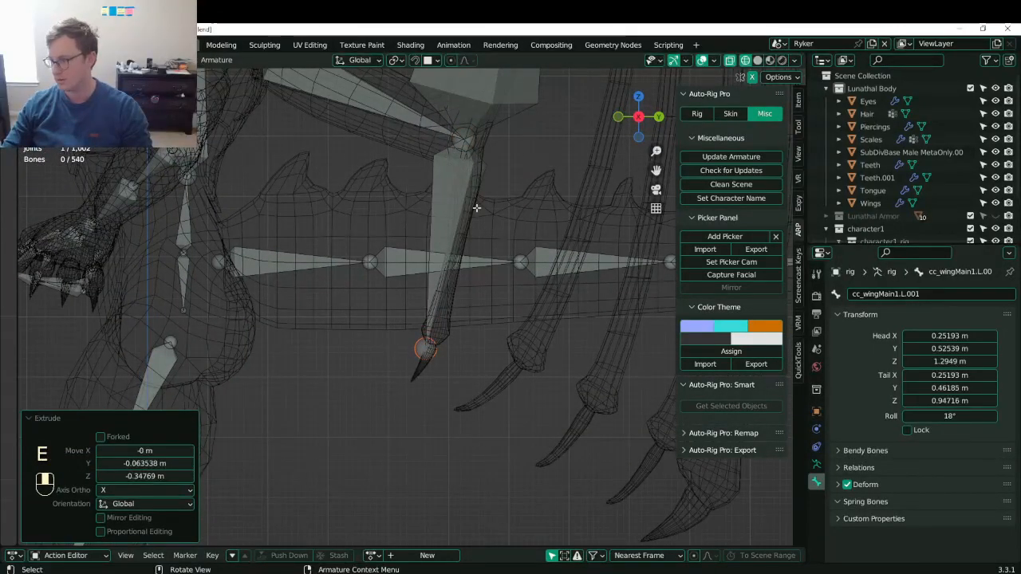
middle_click_drag(498, 204, 491, 381, "shift")
scroll(504, 216, "down", 3)
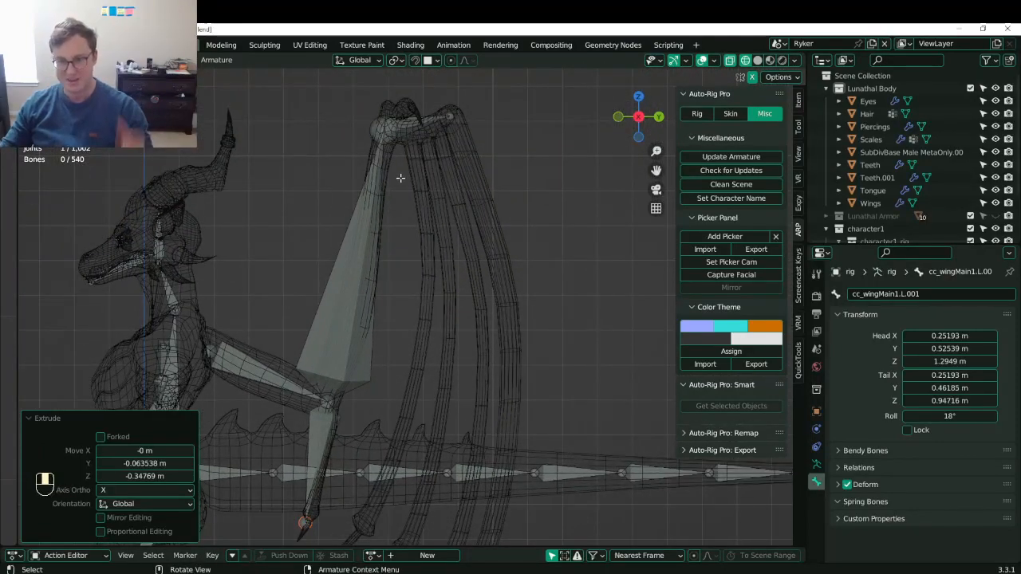
middle_click_drag(401, 176, 380, 257)
key("ctrl+s")
- Nudge the elbow finger bone's tip about 0.006 m in Y and -0.001 m in Z at the claw base
left_click(438, 244)
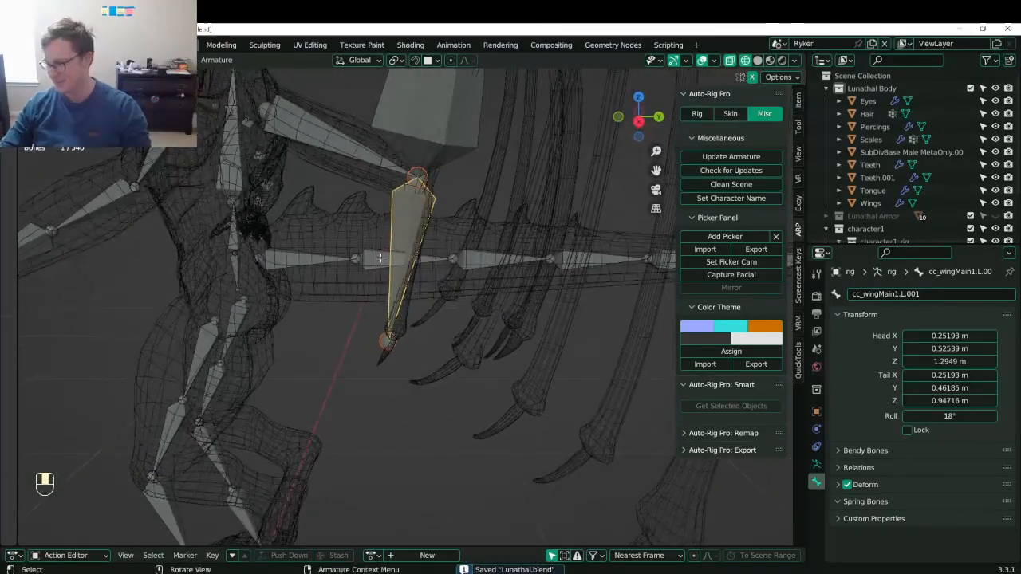
key("KP_3")
scroll(423, 317, "up", 3)
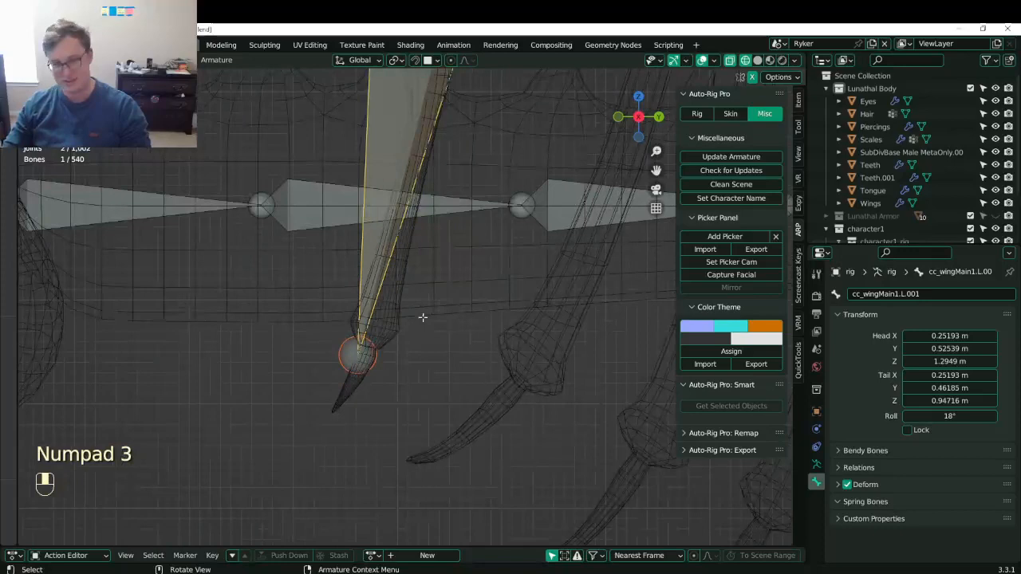
left_click(377, 352)
scroll(376, 352, "up", 1)
key("g")
left_click(381, 374)
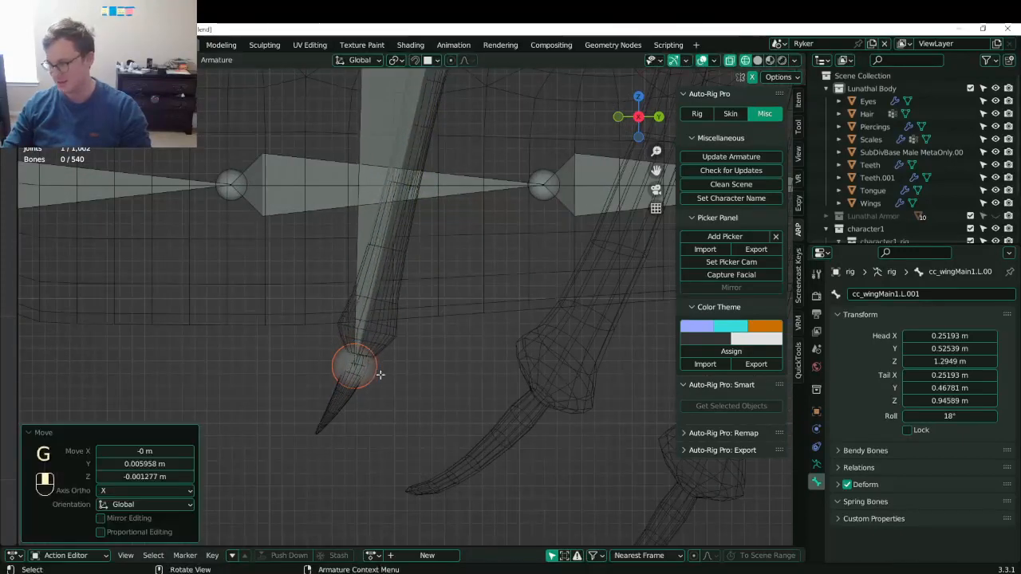
- Move the wing's elbow joint about -0.016 m in Y and 0.010 m in Z in the side view, and save the file
middle_click_drag(380, 374, 417, 258, "shift")
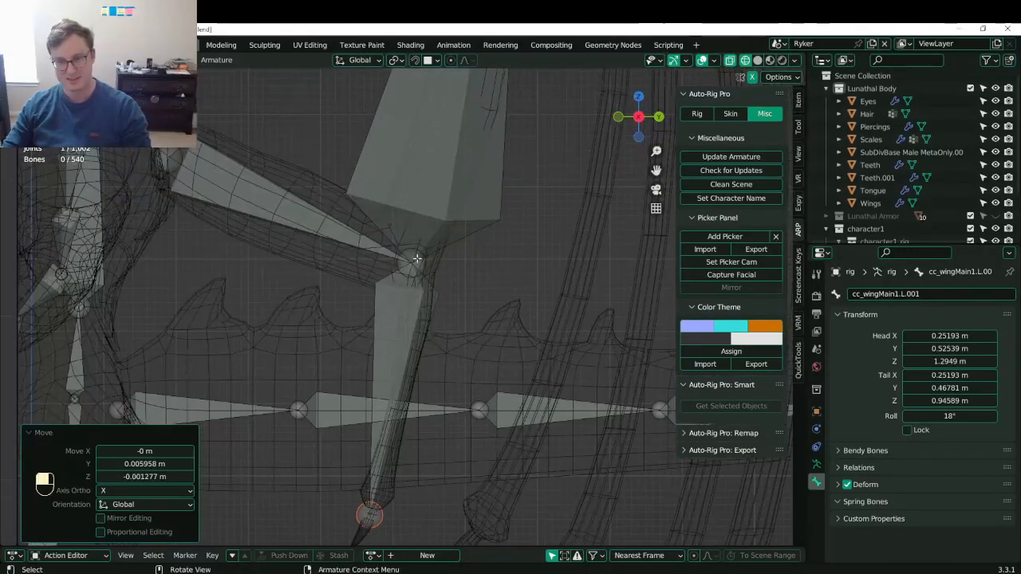
left_click(416, 258)
scroll(417, 269, "down", 3)
scroll(428, 268, "up", 3)
key("g")
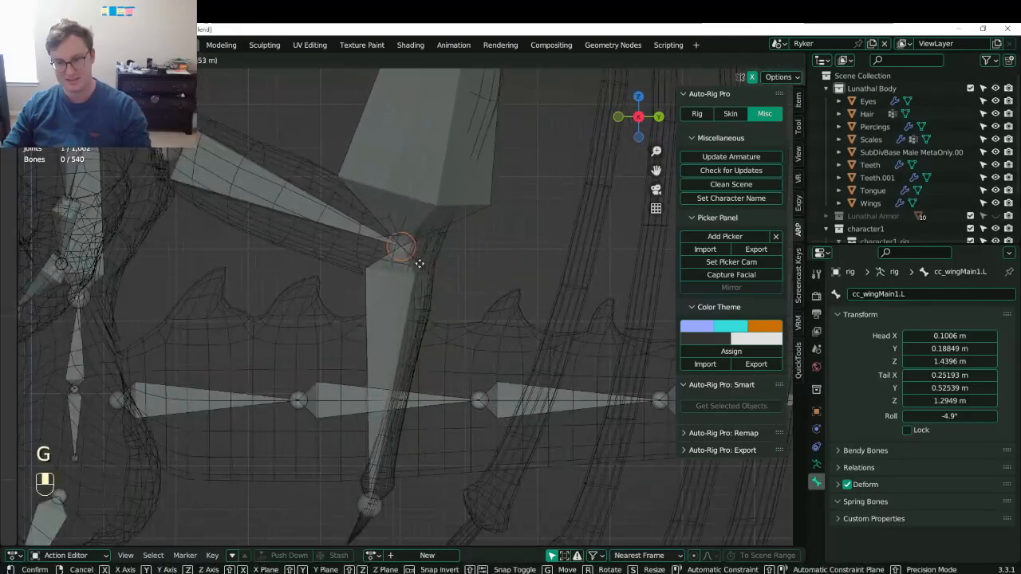
left_click(415, 259)
scroll(401, 271, "down", 3)
scroll(398, 271, "up", 3)
key("ctrl+s")
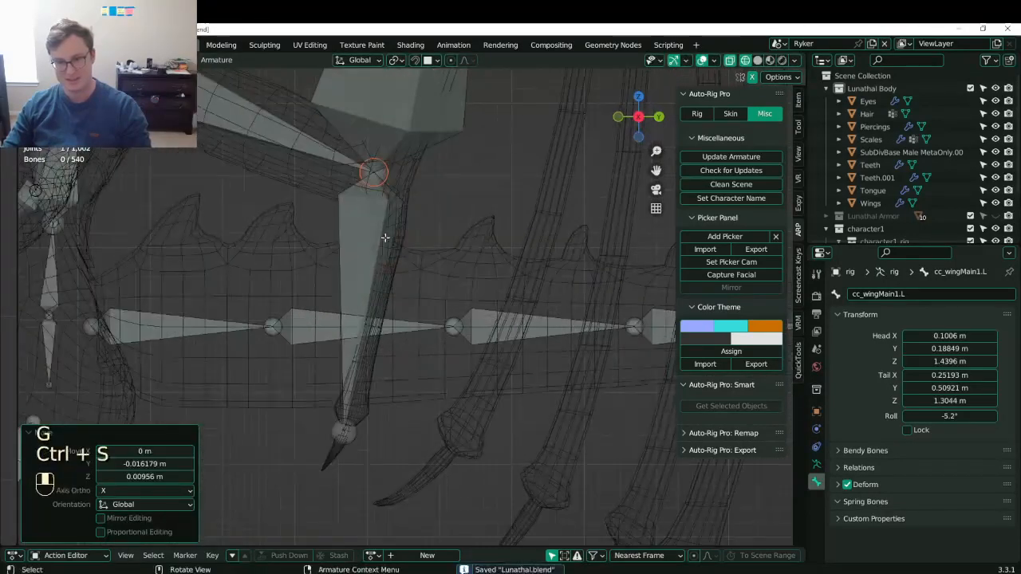
- Disconnect the elbow finger bone from its parent and move it about 0.034 m down from the elbow joint
left_click(383, 234)
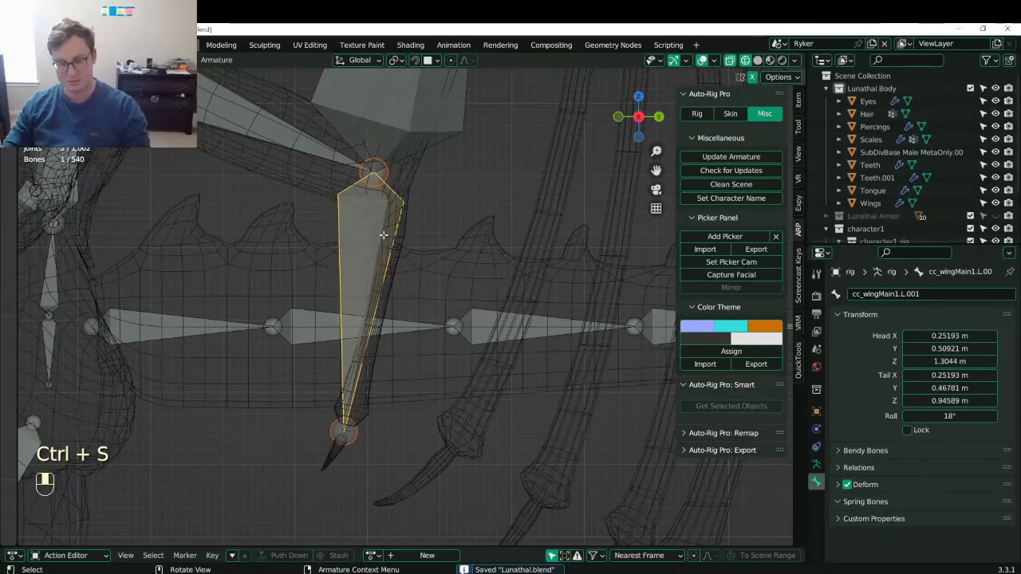
key("alt+p")
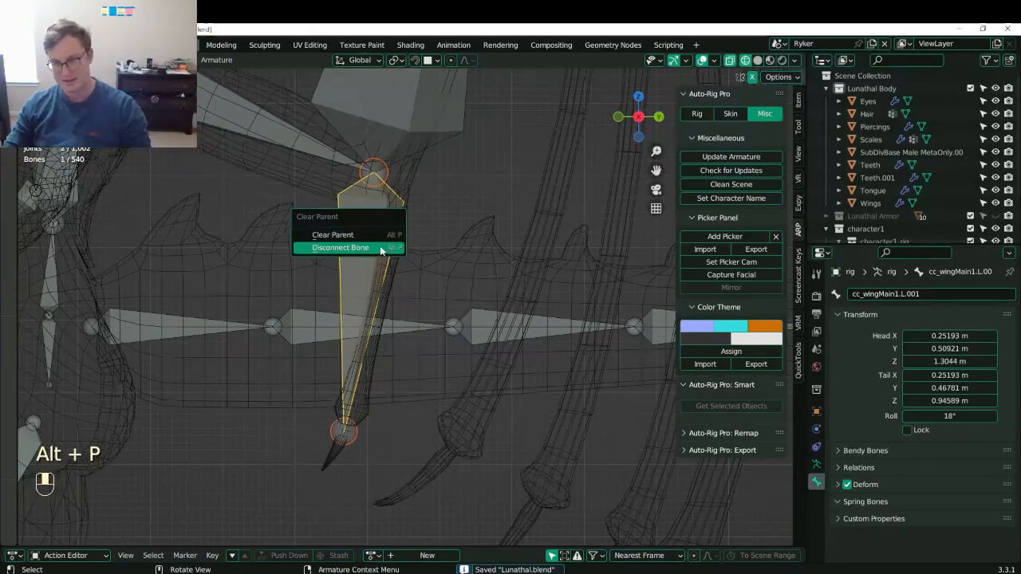
left_click(341, 247)
key("g")
left_click(451, 239)
- Rotate the elbow finger bone by 5.37° and a further 1.84°, and scale it down to the finger's length
key("r")
left_click(454, 243)
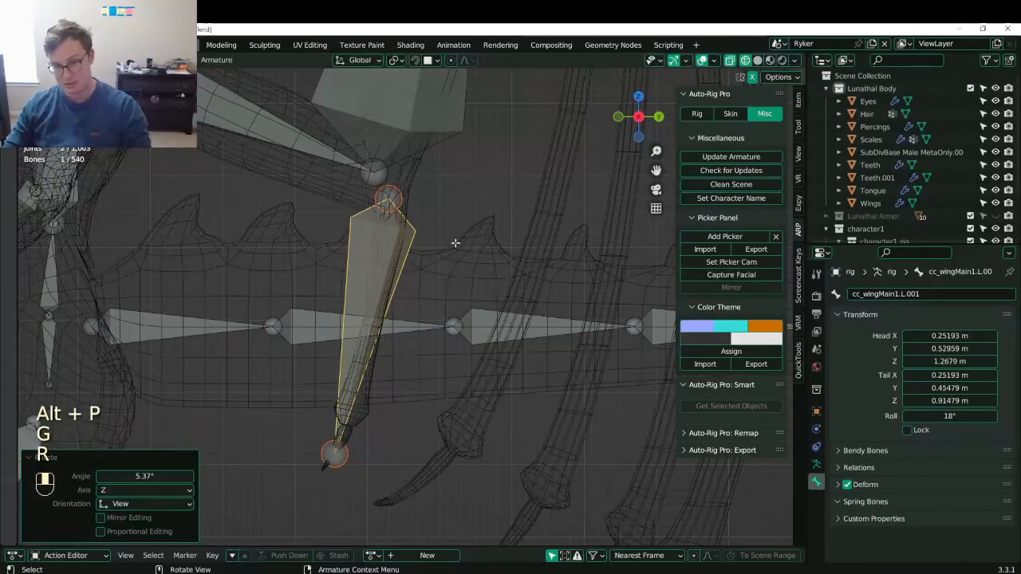
key("s")
left_click(433, 246)
key("r")
left_click(439, 252)
- Move the elbow finger bone about 0.009 m in Y and -0.012 m in Z, and about 0.005 m along X to fit the mesh
key("g")
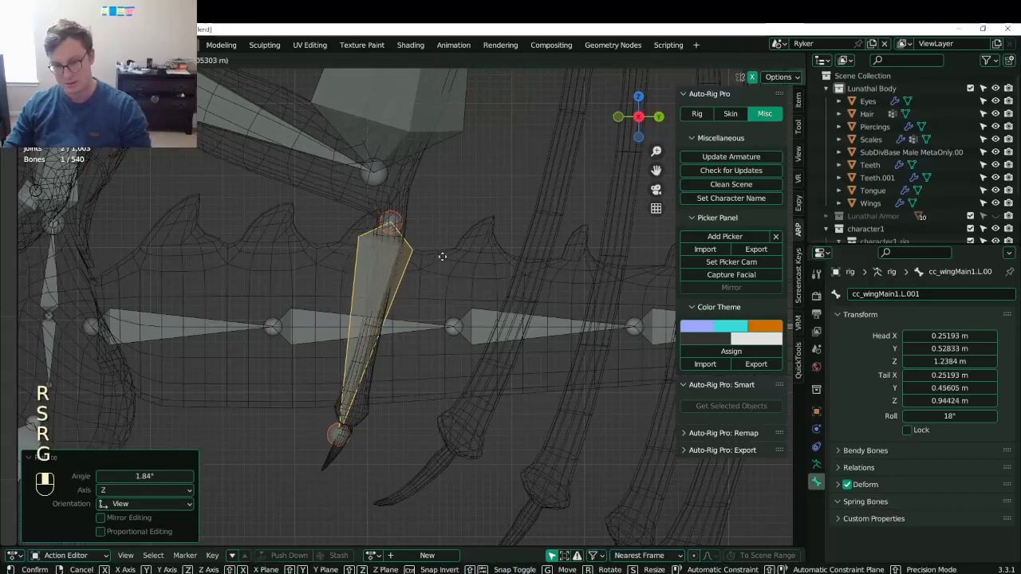
left_click(444, 261)
middle_click_drag(444, 261, 420, 276)
key("g")
key("x")
left_click(574, 267)
scroll(428, 257, "down", 4)
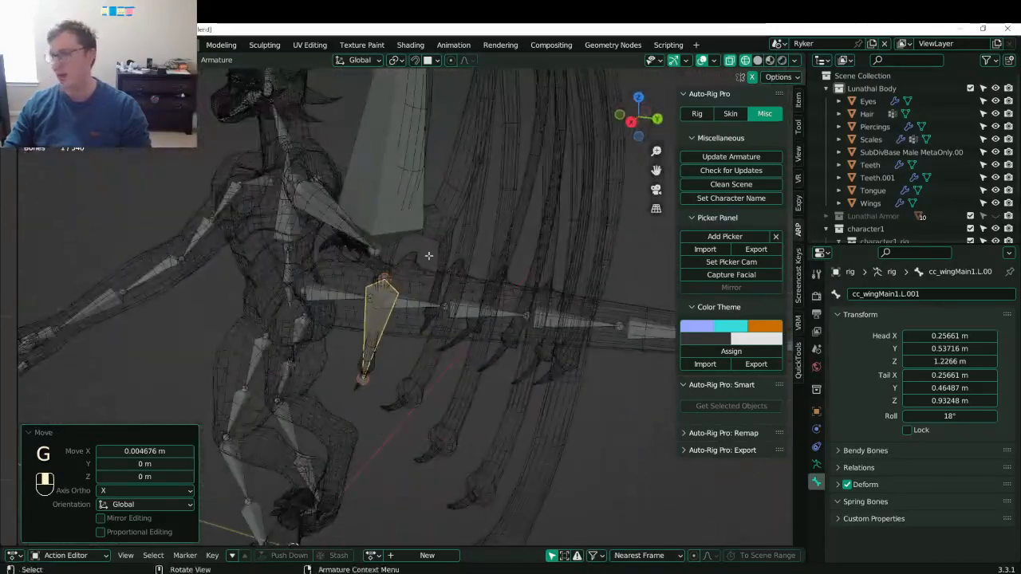
- Rename the elbow finger bone as cc_wingSmall.L and save the file
middle_click_drag(445, 237, 423, 355)
scroll(423, 355, "down", 4)
scroll(421, 342, "up", 3)
middle_click_drag(423, 299, 493, 312, "shift")
scroll(432, 307, "down", 4)
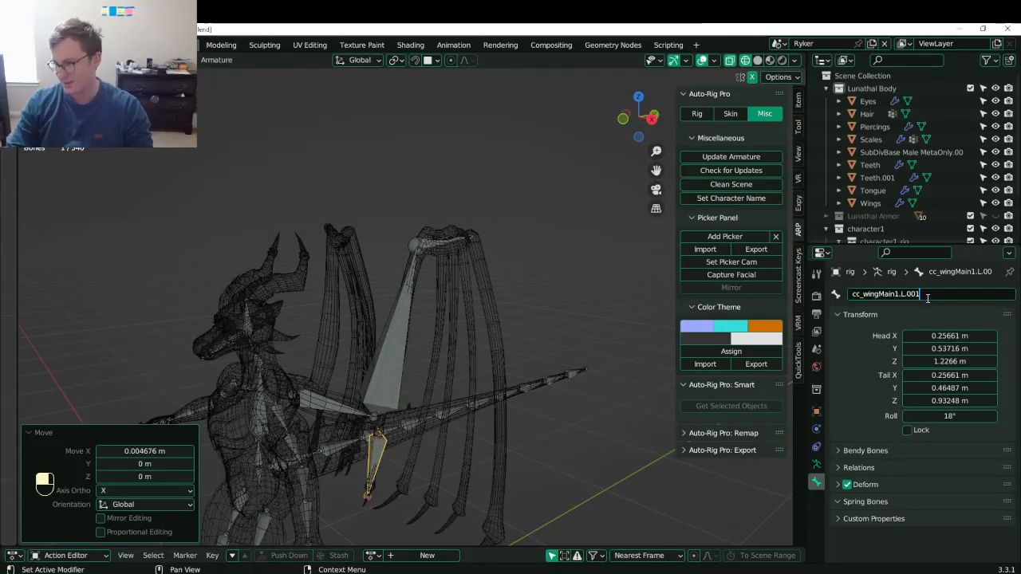
key("BackSpace")
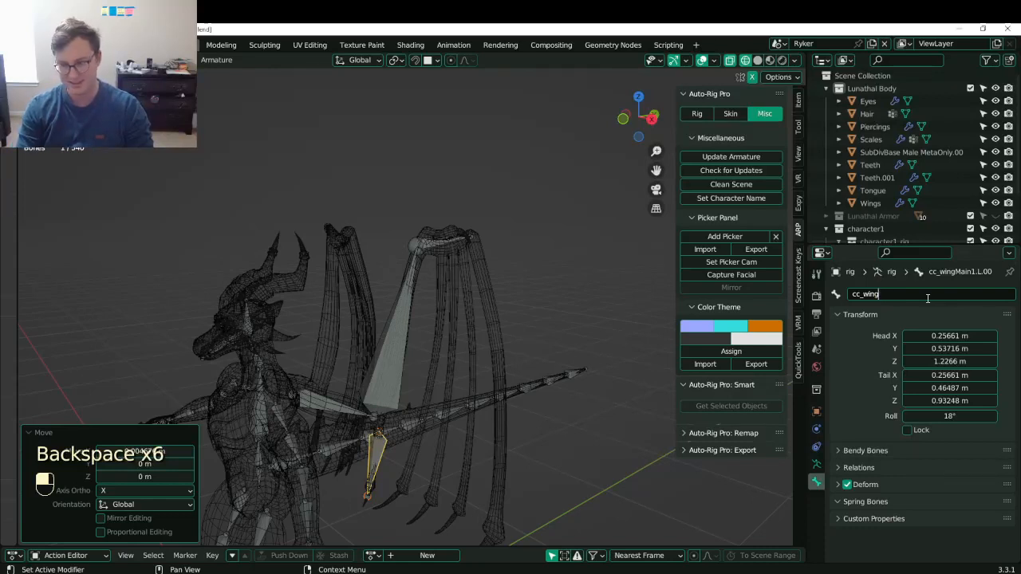
type("Small.L")
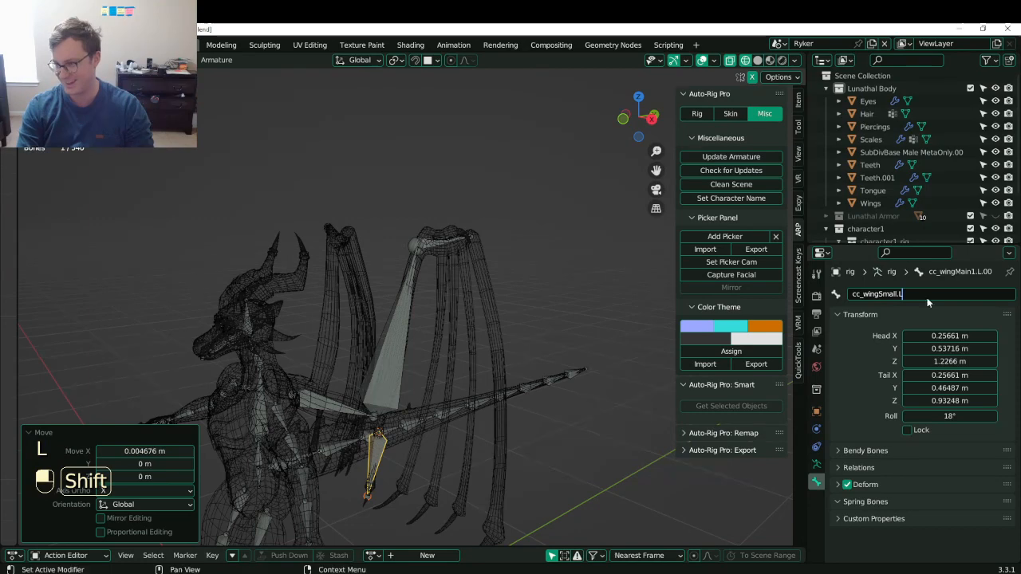
key("Return")
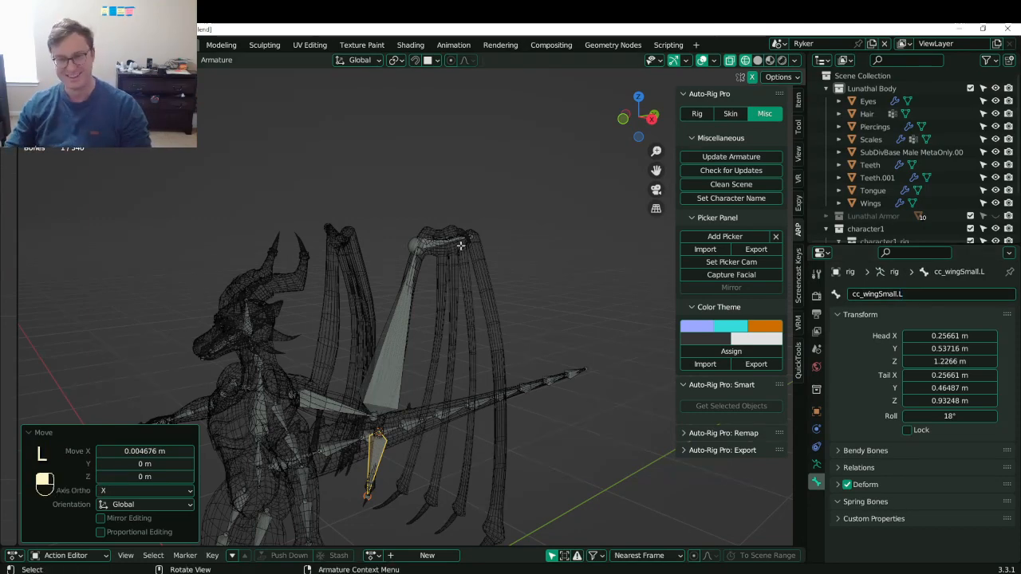
key("ctrl+s")
- Duplicate the elbow finger bone in the side view, rotate the copy by -11.8°, and move it about 0.011 m in Y and 0.419 m in Z
middle_click_drag(460, 245, 415, 281)
key("KP_3")
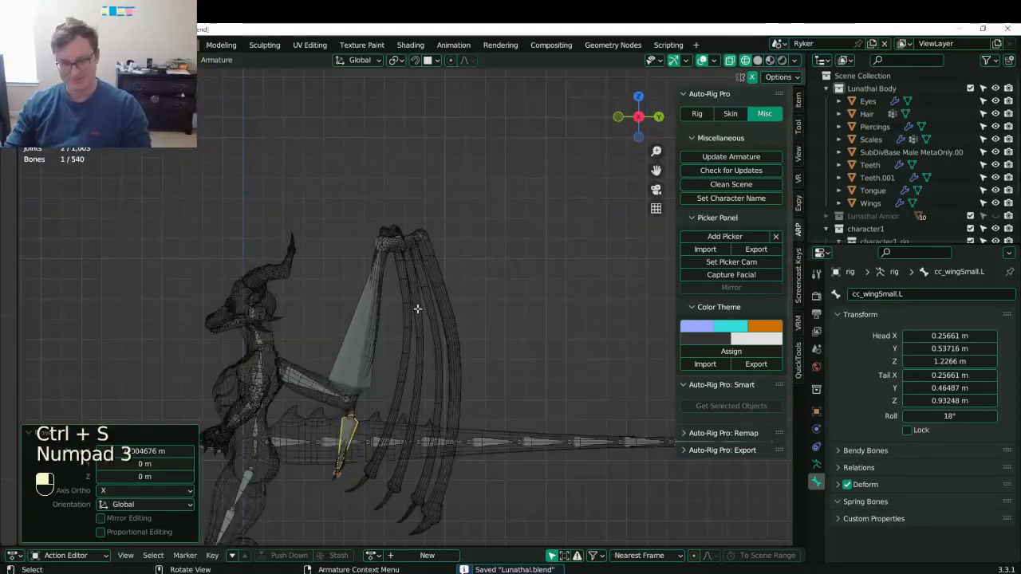
key("shift+d")
left_click(433, 319)
scroll(464, 345, "up", 3)
key("r")
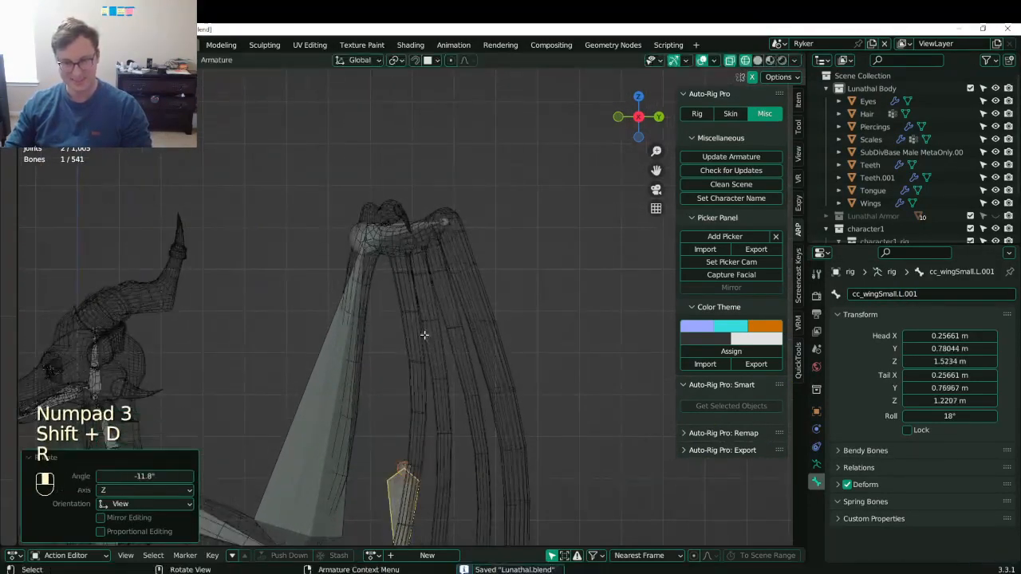
key("g")
left_click(417, 209)
middle_click_drag(417, 210, 422, 272, "shift")
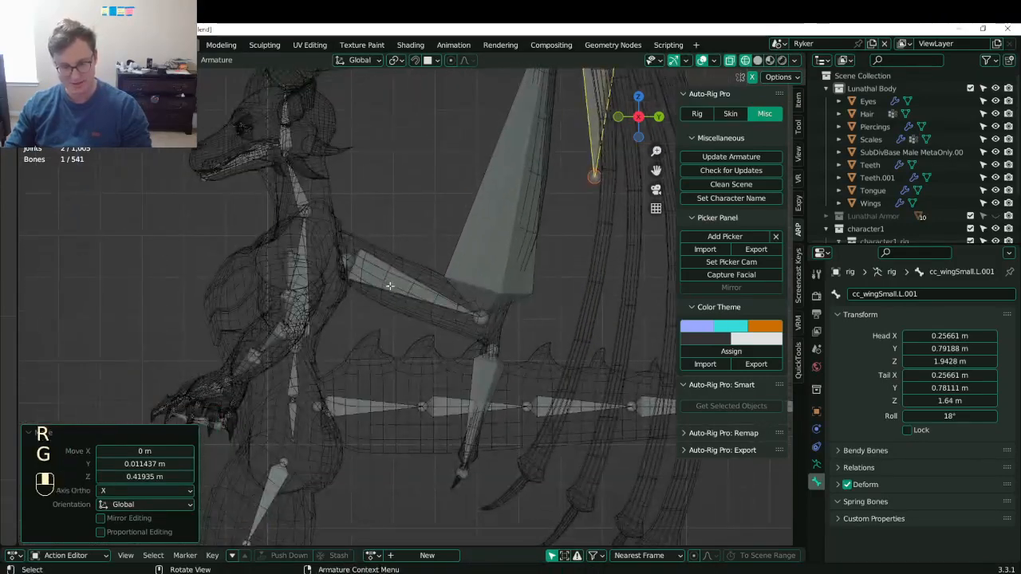
- Parent the wing's first bone to spine_02.x with Keep Offset
left_click(389, 286)
left_click(309, 247, "shift")
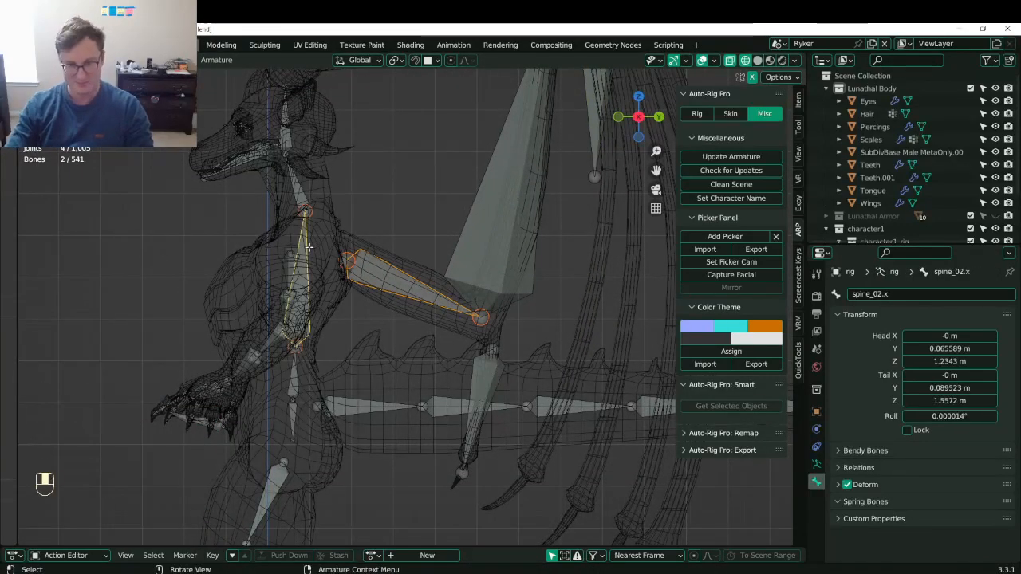
key("ctrl+p")
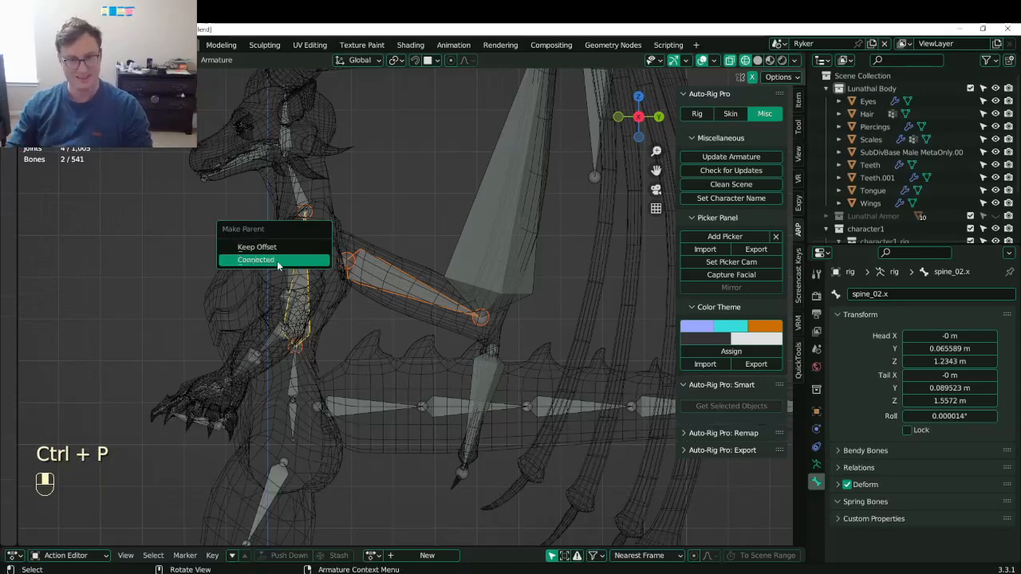
left_click(307, 247)
- Check the rig in a different viewport shading and outside Edit Mode, return to wireframe editing, and save the file
mouse_move(384, 278)
middle_mouse_down()
mouse_move(433, 303)
mouse_move(501, 284)
mouse_move(520, 351)
mouse_move(492, 305)
mouse_move(506, 199)
middle_mouse_up()
left_click(714, 60)
key("z")
left_click(536, 293)
key("ctrl+s")
key("Tab")
key("Tab")
key("z")
left_click(488, 330)
key("ctrl+s")
- Move the duplicated finger bone about 0.122 m along X in the top view to line up with the upper wing fingers
mouse_move(506, 159)
middle_mouse_down("shift")
mouse_move(510, 207)
mouse_move(479, 250)
mouse_move(412, 252)
middle_mouse_up("shift")
left_click(394, 252)
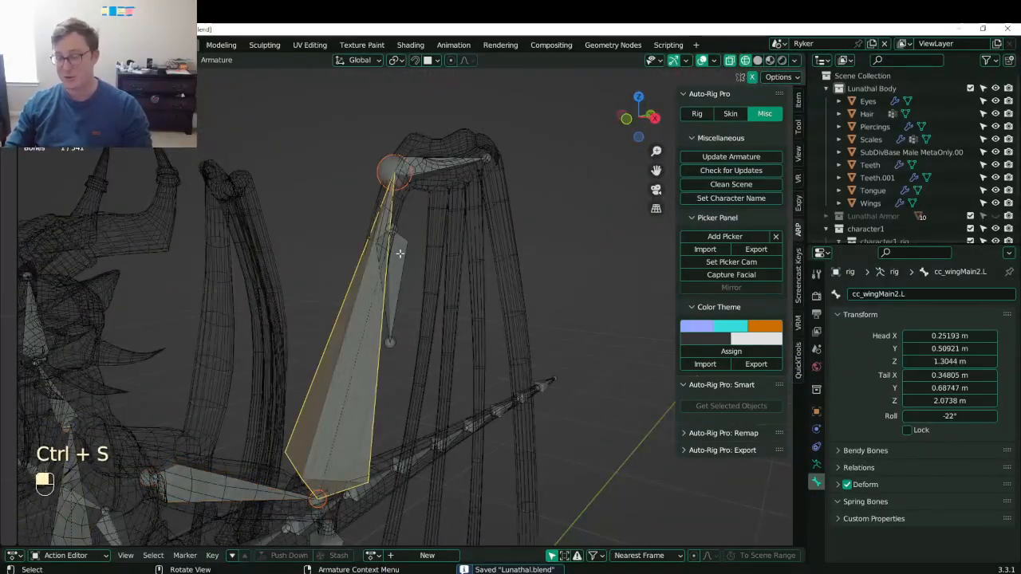
left_click(398, 254)
key("KP_7")
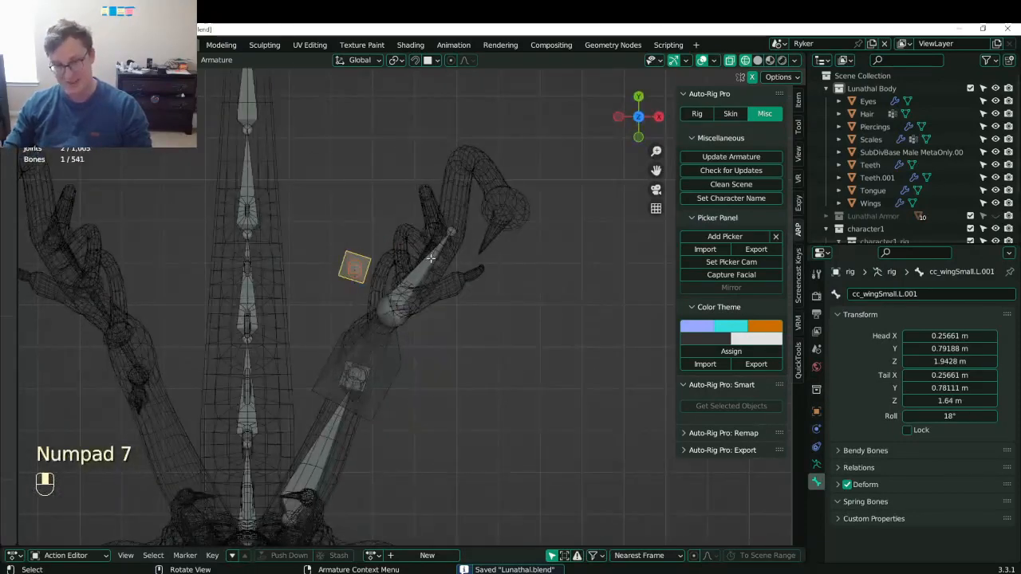
key("g")
key("x")
left_click(443, 261)
key("KP_1")
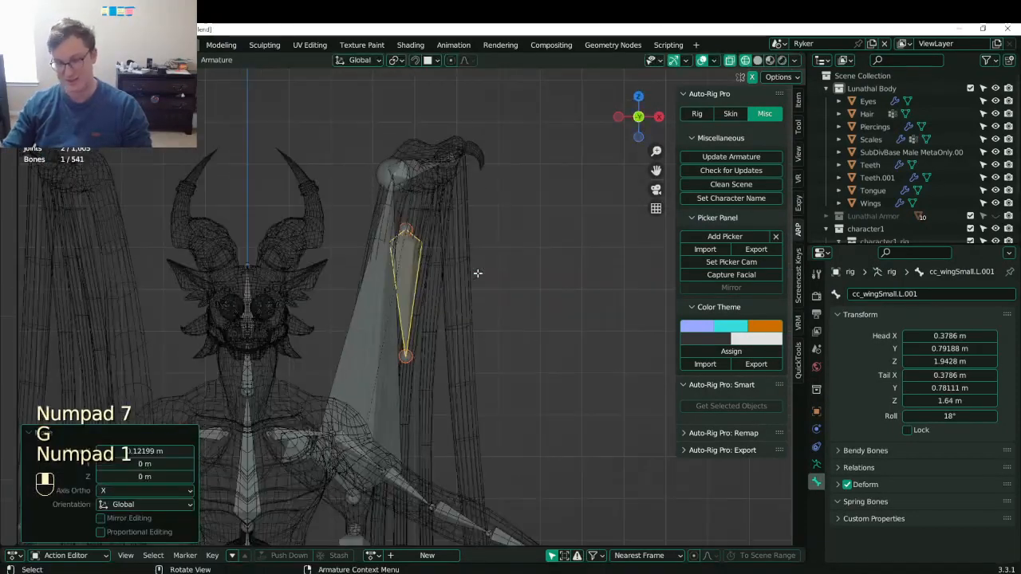
- Rotate the duplicated finger bone by -15.3° in the side view and move it toward the first upper wing finger
key("KP_3")
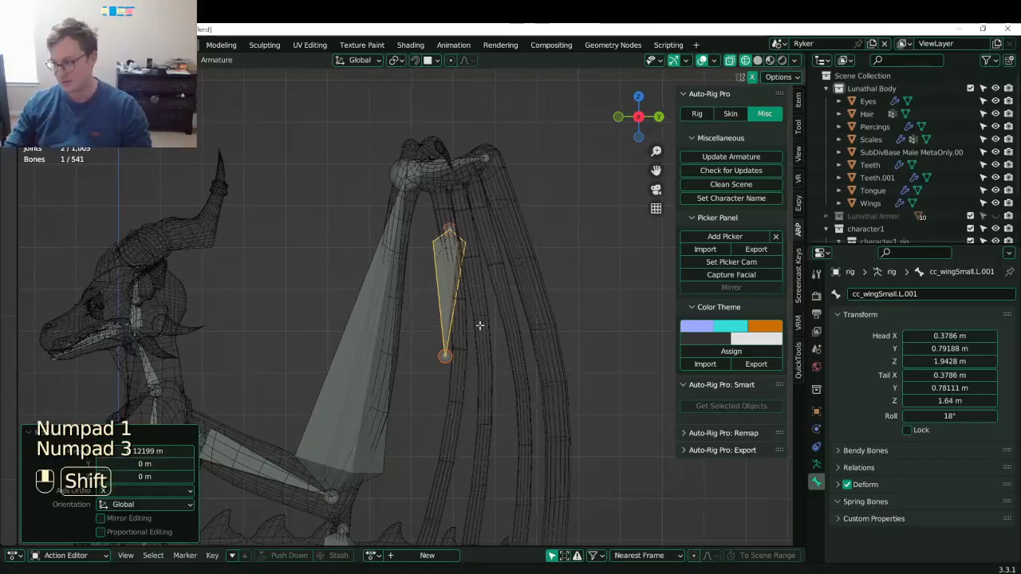
middle_click_drag(477, 273, 499, 280, "shift")
scroll(499, 280, "up", 2)
key("r")
left_click(500, 247)
key("g")
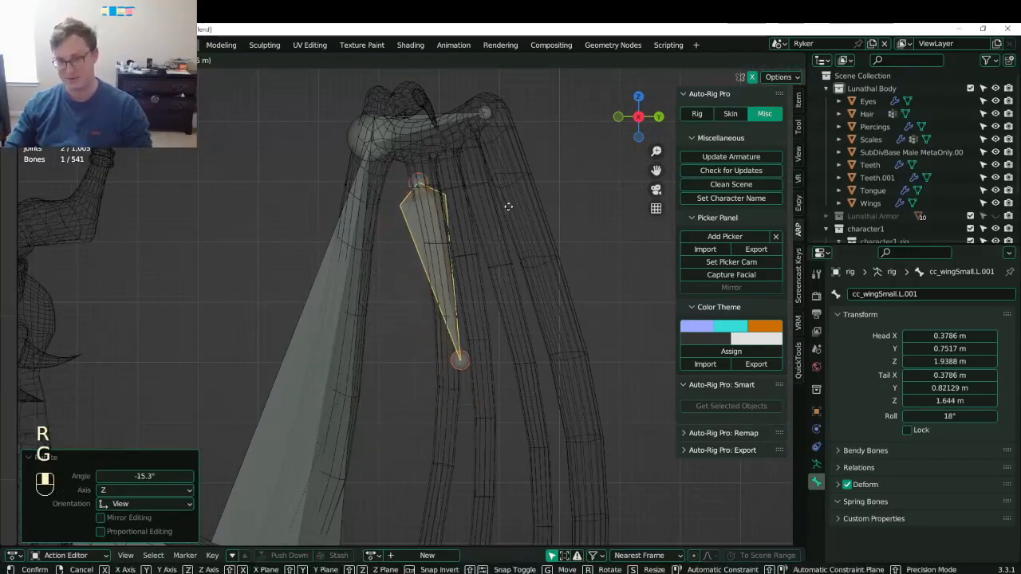
- Move the selected wing bone so its head sits at the upper end of the first trailing wing finger
left_click(507, 223)
key("g")
left_click(511, 212)
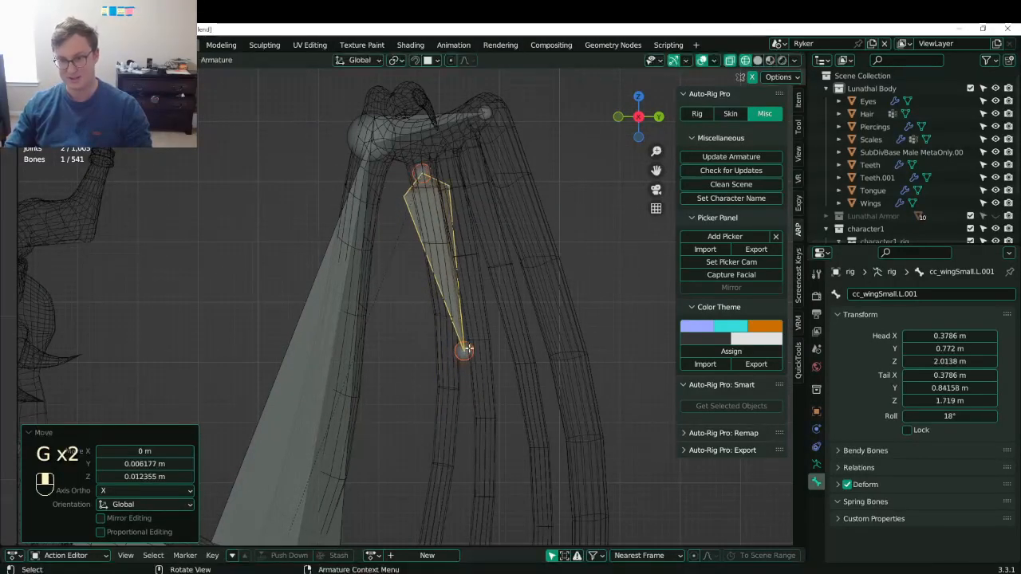
- Move the bone's tail down along the first wing finger to about Y 0.803 m, Z 1.514 m
left_click(468, 348)
scroll(467, 347, "down", 3)
middle_click_drag(467, 347, 460, 243, "shift")
scroll(426, 253, "up", 3)
key("g")
left_click(405, 324)
scroll(409, 309, "down", 3)
scroll(433, 258, "up", 3)
scroll(448, 262, "down", 3)
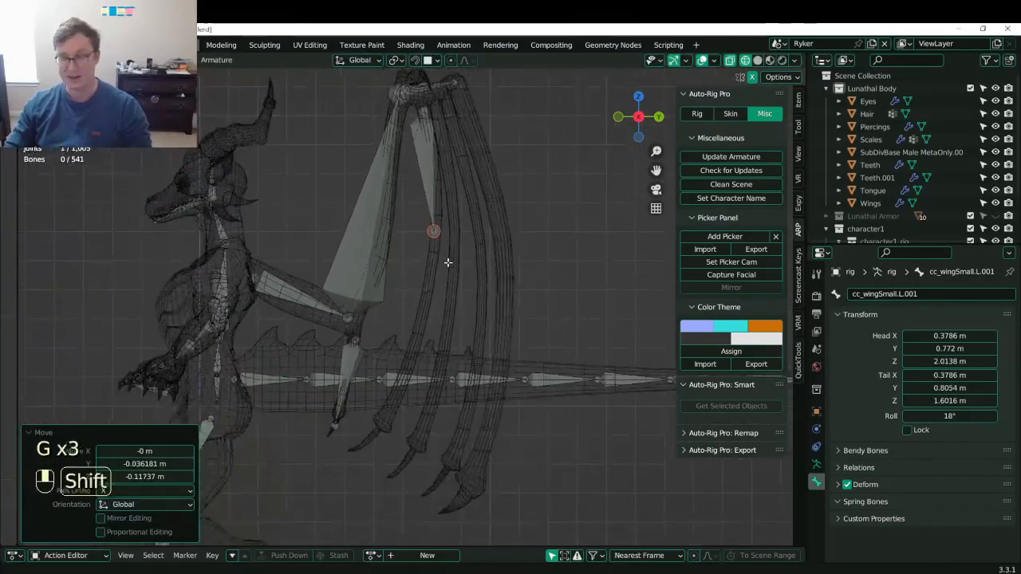
scroll(447, 262, "up", 2)
key("g")
left_click(458, 237)
- Extrude two more bones down the first wing finger to its claw tip and adjust the joint between them
middle_click_drag(450, 299, 464, 242, "shift")
key("e")
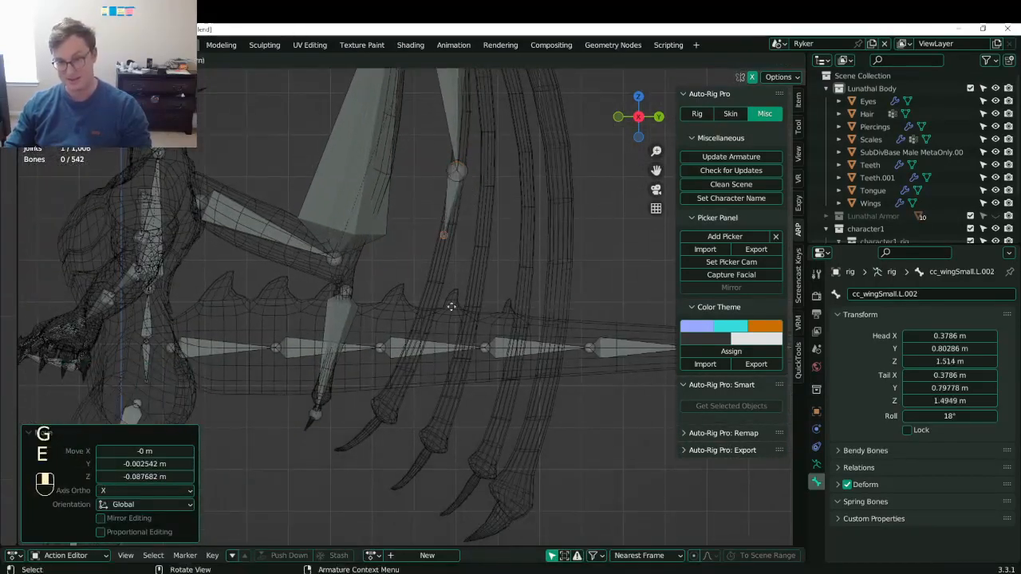
left_click(440, 367)
key("e")
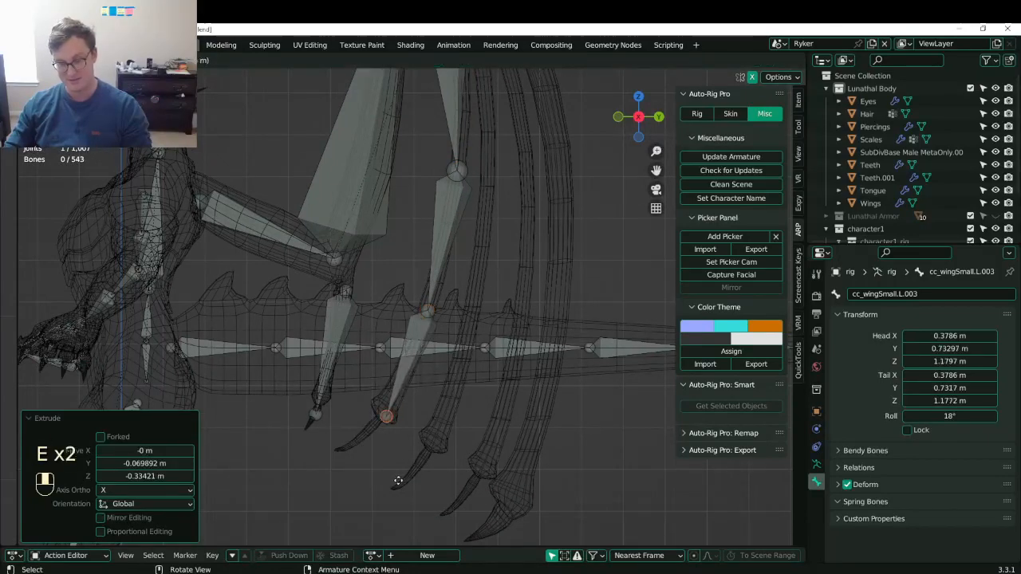
left_click(353, 509)
left_click(432, 320)
key("g")
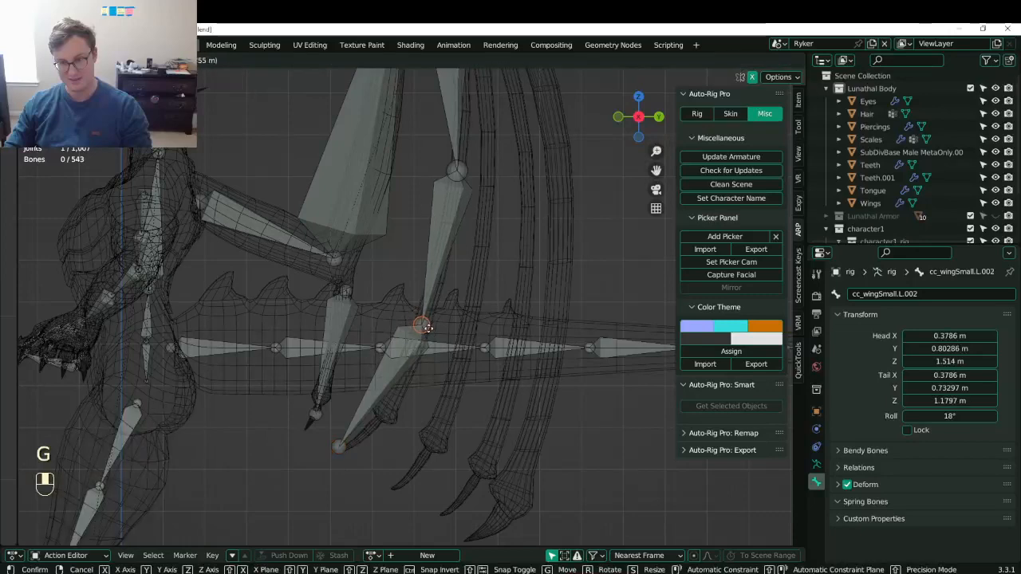
left_click(426, 335)
- Rename the chain's upper bone as cc_wingA1.L and copy the new name
middle_click_drag(430, 214, 402, 378, "shift")
middle_click_drag(418, 129, 434, 221, "shift")
scroll(434, 221, "up", 2)
scroll(435, 221, "down", 4)
middle_click_drag(443, 313, 453, 242, "shift")
left_click(457, 230)
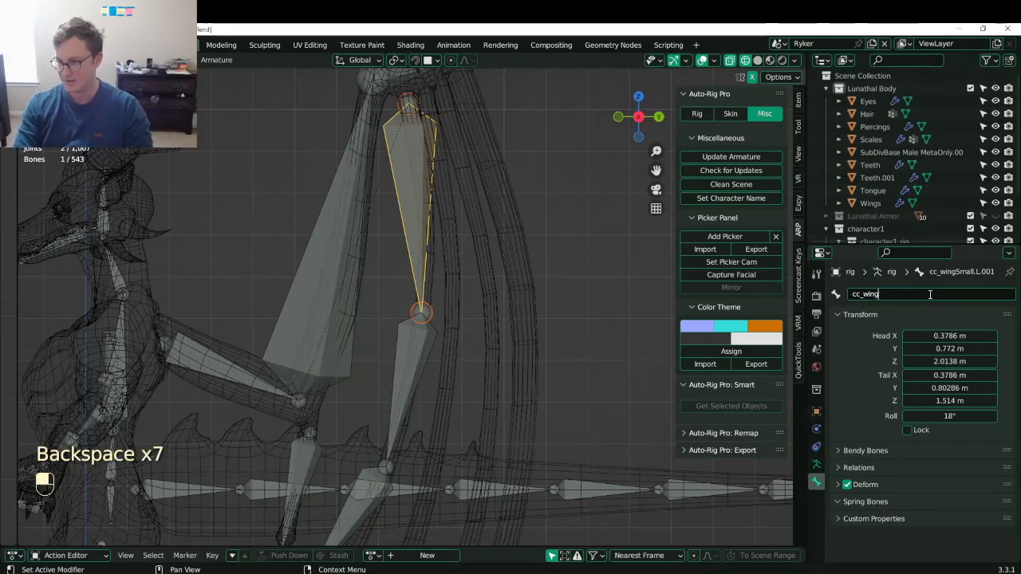
type("A.L")
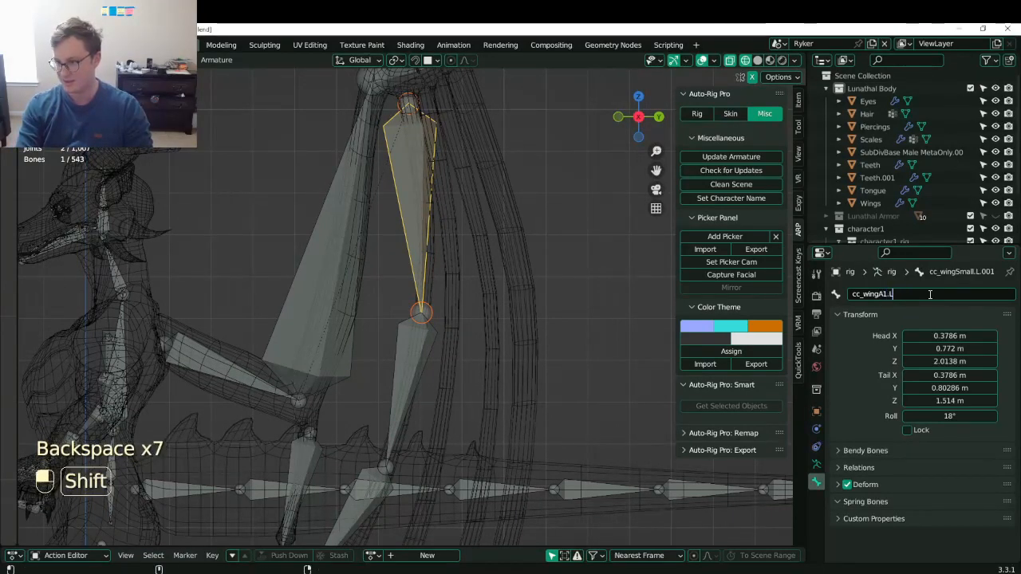
key("ctrl+a")
left_click(913, 291)
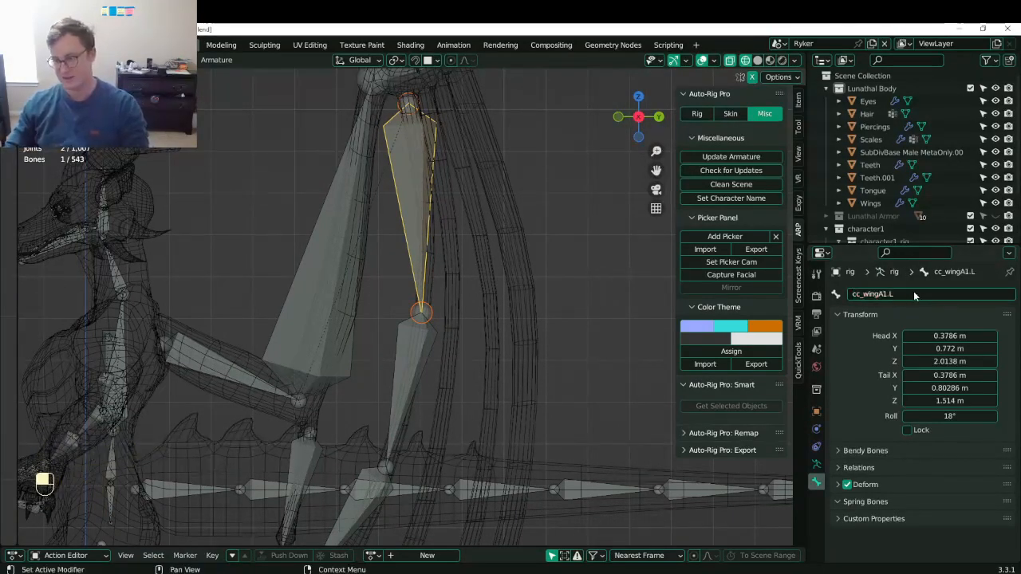
- Rename the chain's middle bone as cc_wingA2.L
left_click(416, 351)
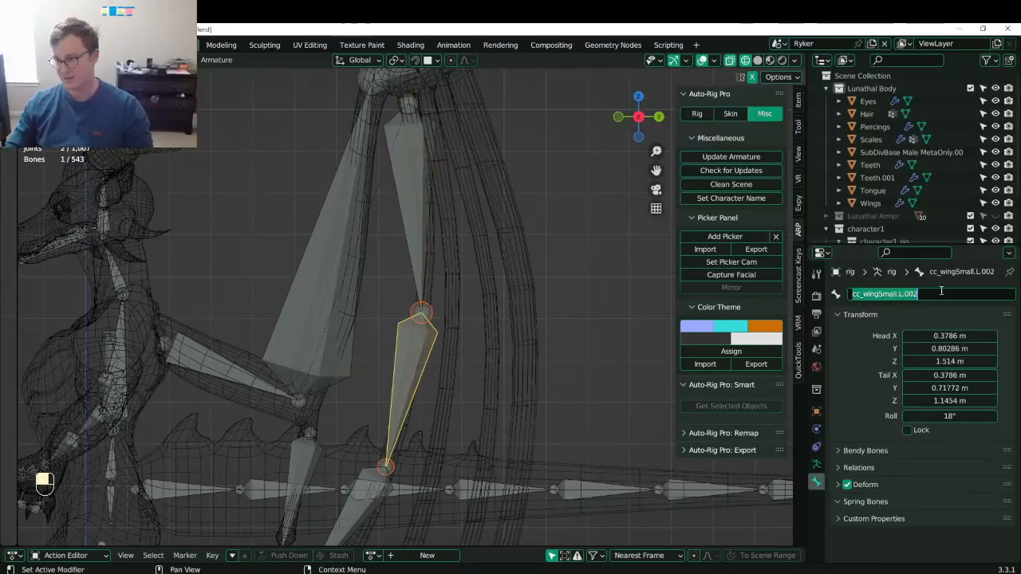
type("cc_wingA1.L")
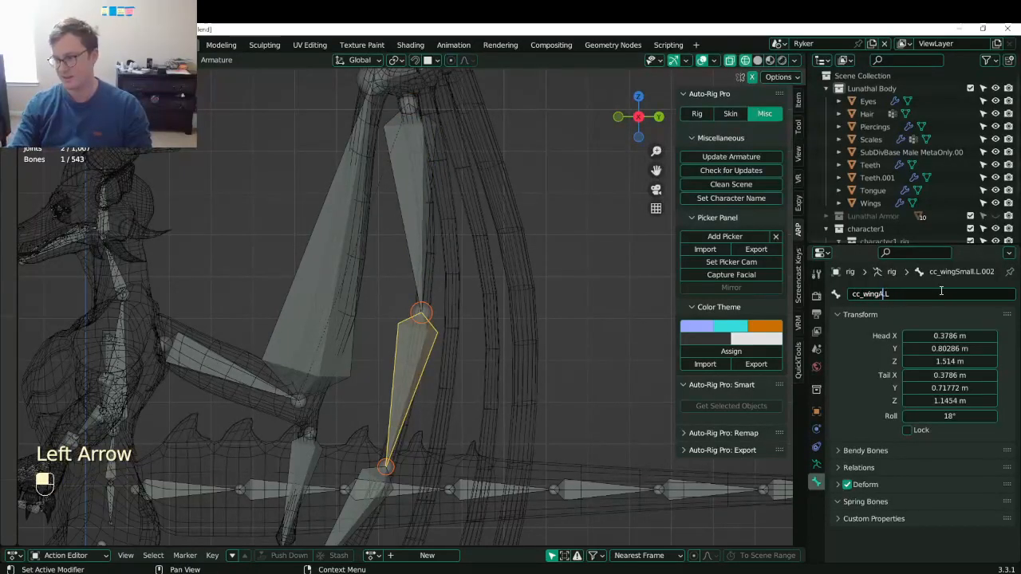
type("2")
key("Return")
- Rename the chain's lowest bone as cc_wingA3.L and save the file
middle_click_drag(498, 363, 538, 252, "shift")
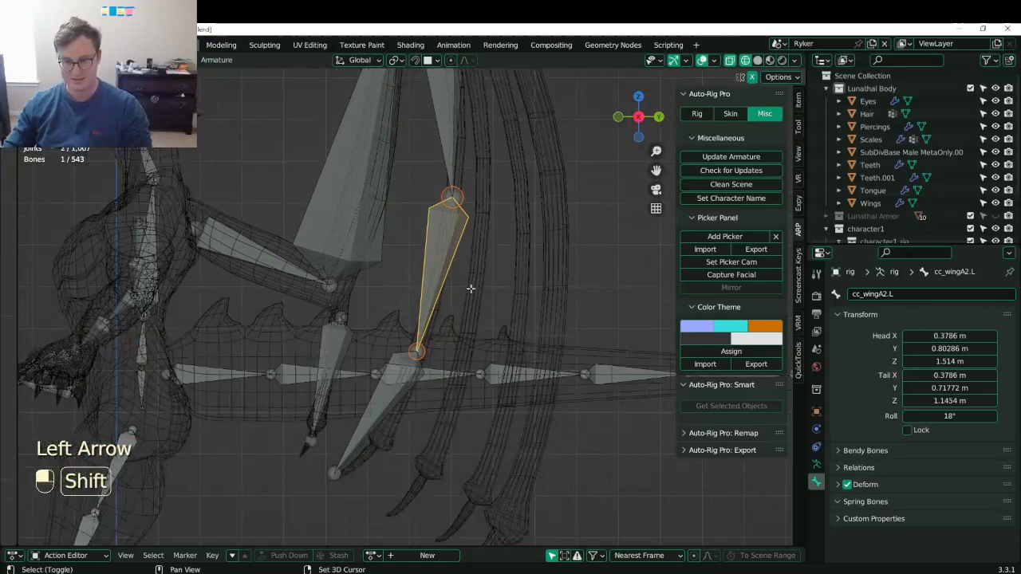
left_click(383, 396)
type("cc_wingA1.L")
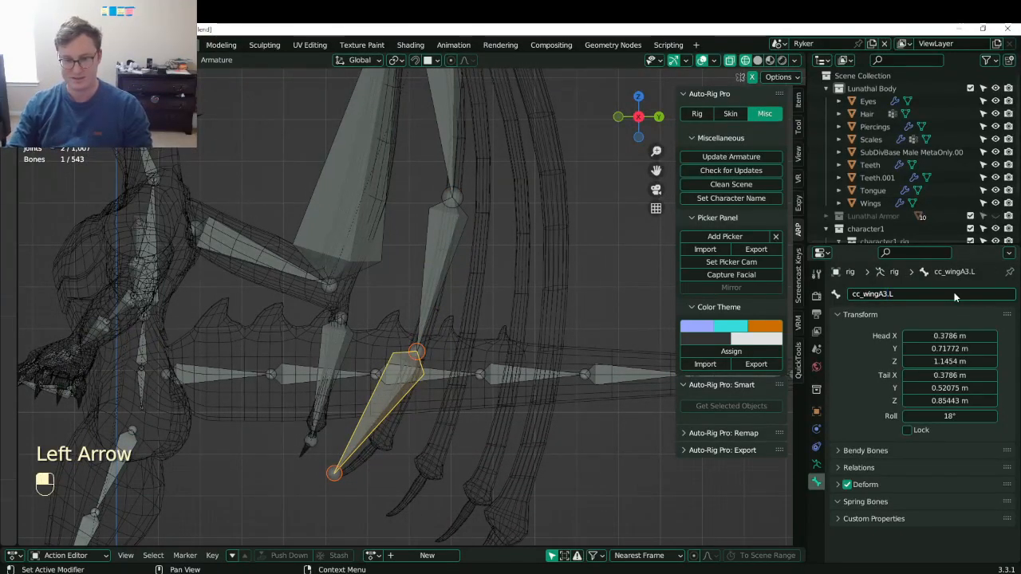
scroll(459, 182, "down", 3)
middle_click_drag(456, 181, 429, 266, "shift")
key("ctrl+s")
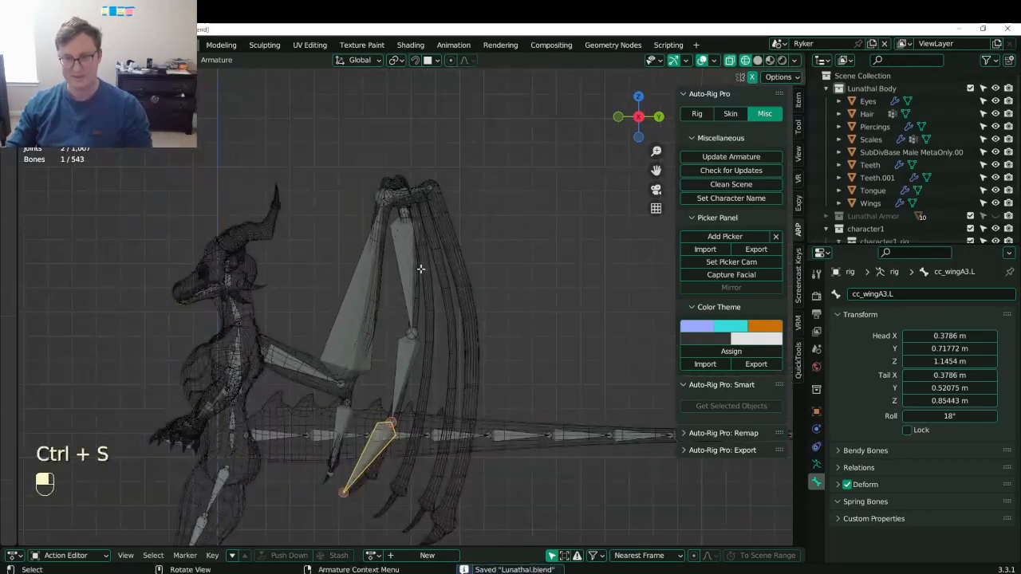
- Parent cc_wingA1.L to cc_wingMain3.L with Keep Offset and save the file
left_click(415, 265)
key("l")
middle_click_drag(451, 329, 447, 294, "shift")
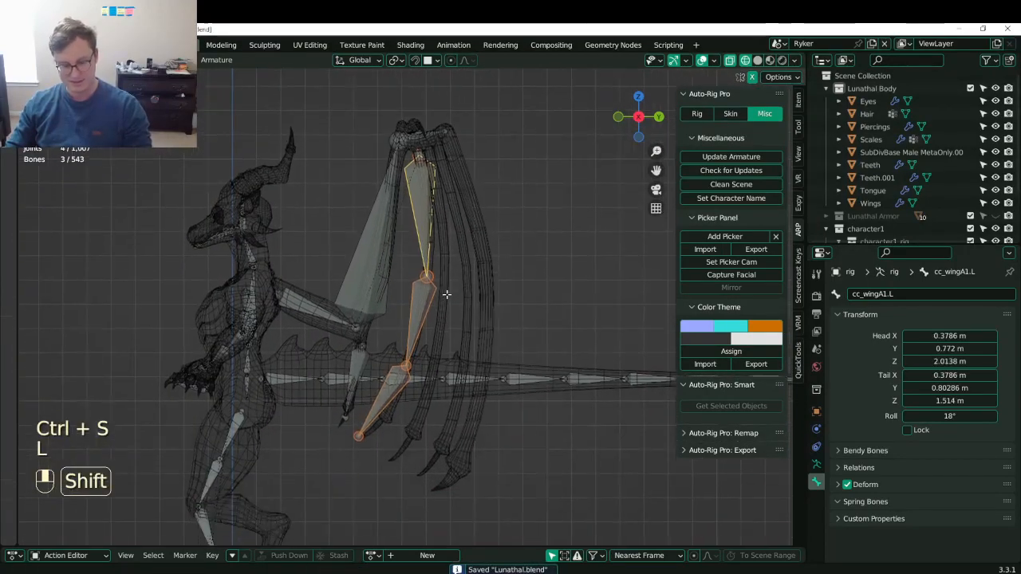
middle_click_drag(443, 187, 480, 308, "shift")
scroll(481, 308, "up", 3)
left_click(484, 292)
scroll(495, 279, "up", 1)
middle_click_drag(522, 222, 452, 304, "shift")
scroll(452, 305, "up", 4)
left_click(452, 305, "shift")
key("ctrl+p")
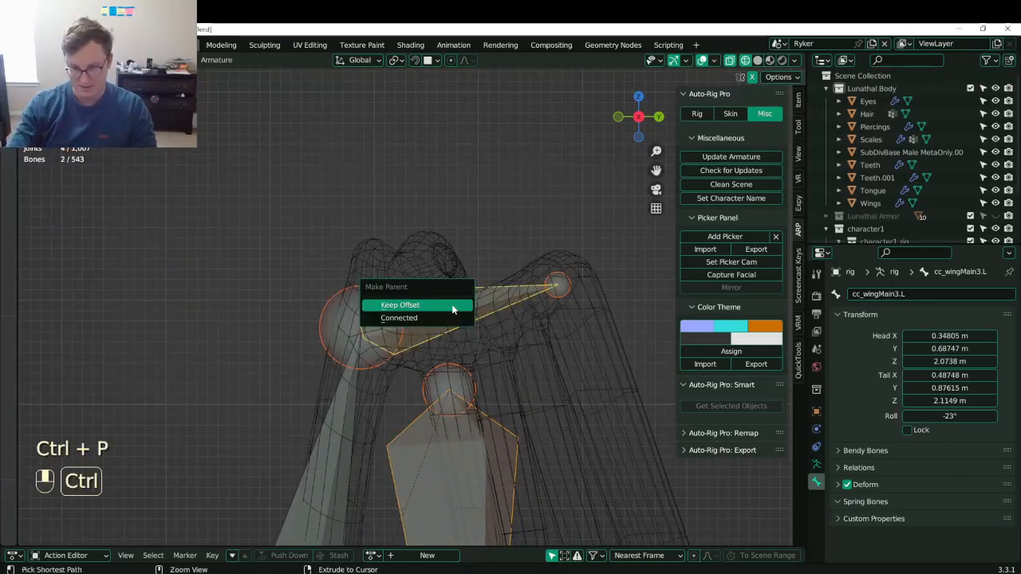
left_click(452, 308)
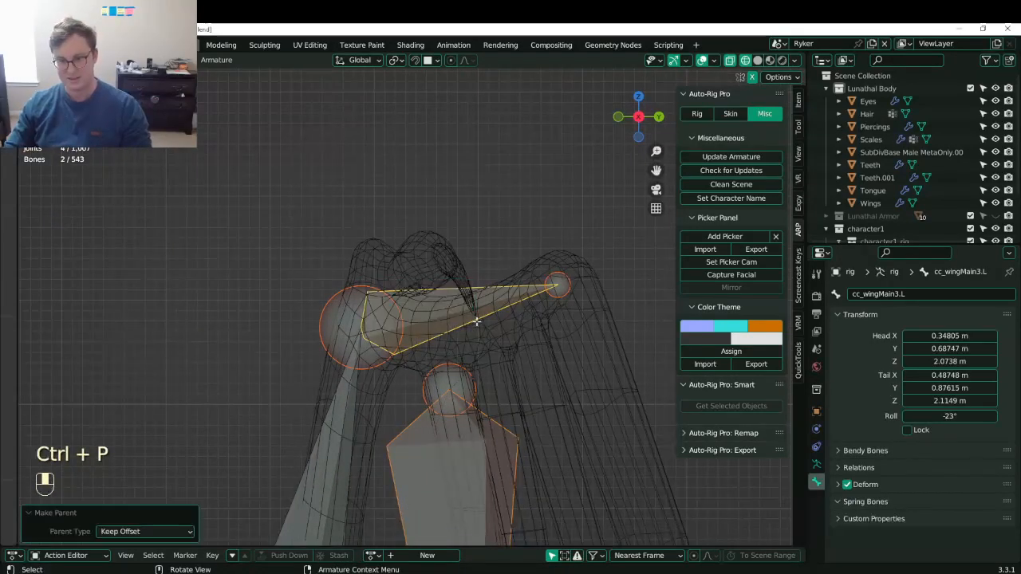
scroll(452, 308, "down", 5)
key("ctrl+s")
scroll(455, 293, "down", 1)
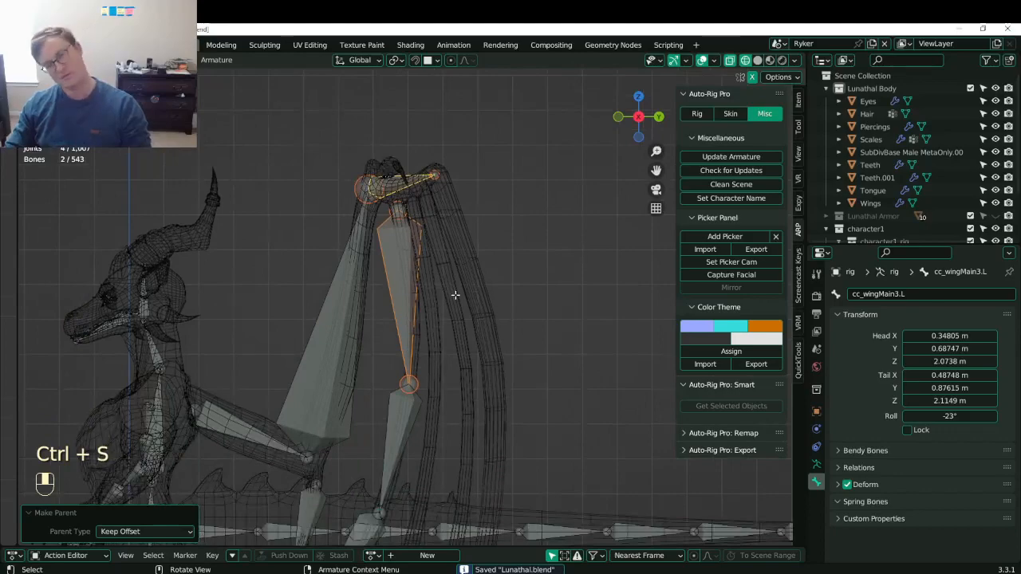
- Enable snapping to Volume and move the tip of cc_wingA3.L onto the first finger's claw
middle_click_drag(461, 314, 452, 410)
scroll(381, 444, "up", 3)
left_click(360, 429)
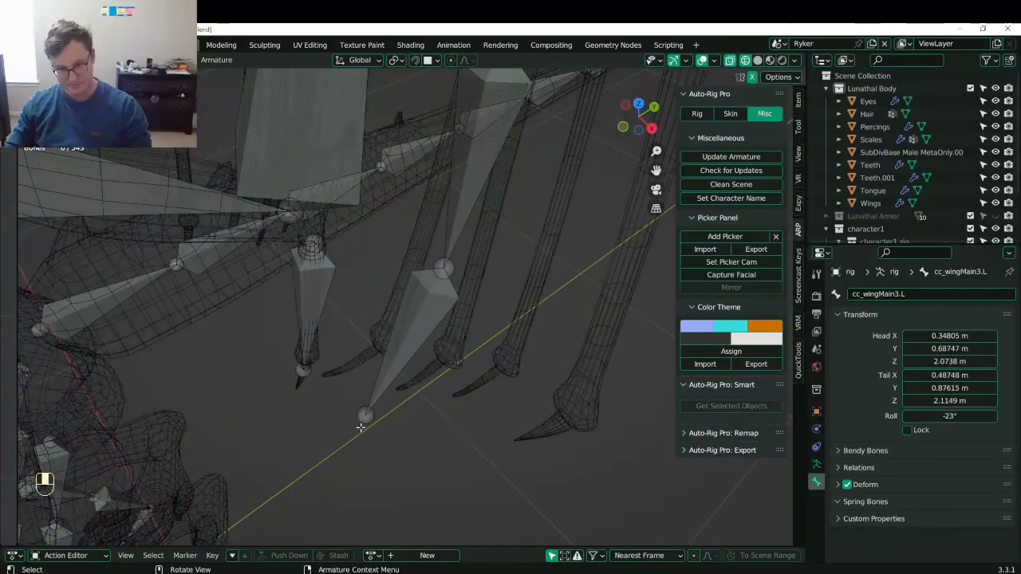
left_click(362, 421)
key("shift+Tab")
left_click(432, 61)
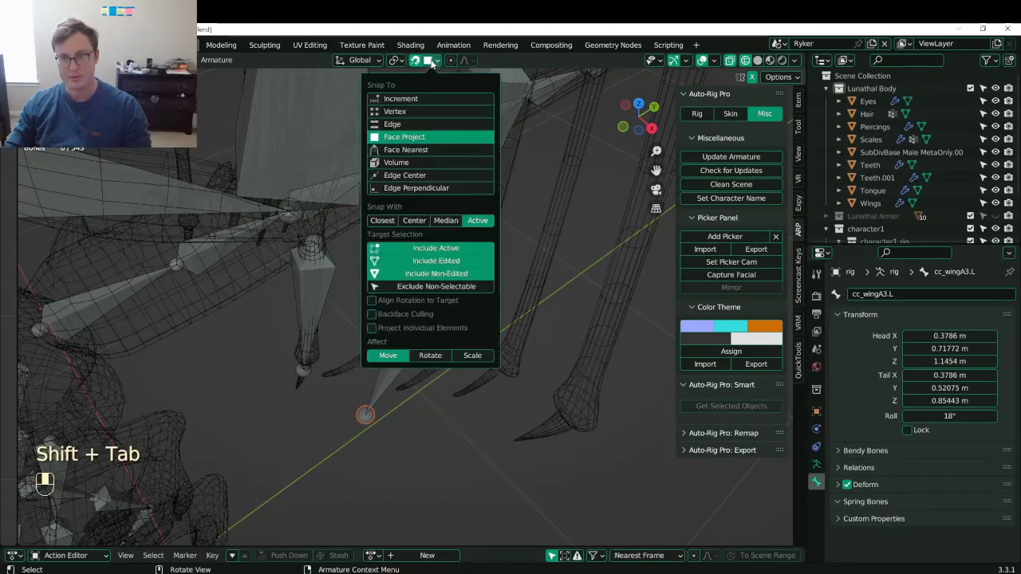
left_click(411, 163)
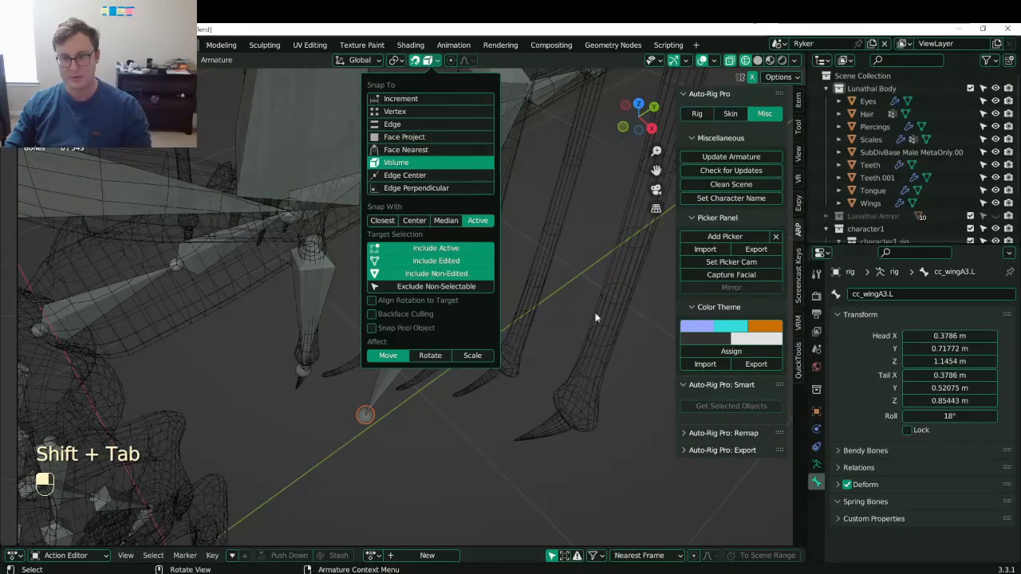
key("g")
left_click(327, 373)
- Snap the chain's lower and upper middle joints into the volume of the first wing finger
left_click(440, 268)
key("g")
left_click(422, 257)
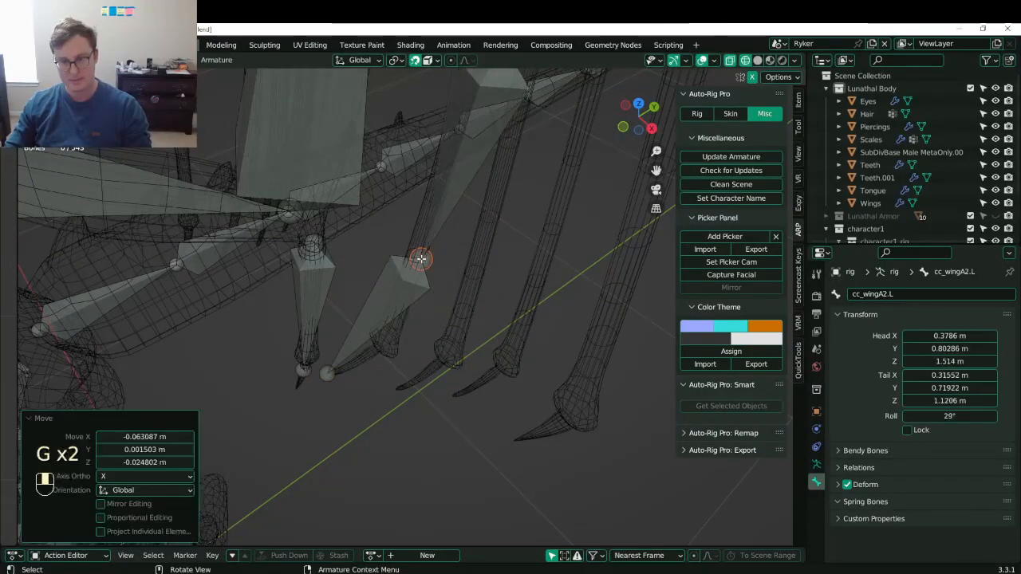
middle_click_drag(444, 262, 436, 290, "shift")
key("g")
left_click(411, 262)
key("g")
left_click(413, 266)
left_click(470, 116)
key("g")
left_click(467, 111)
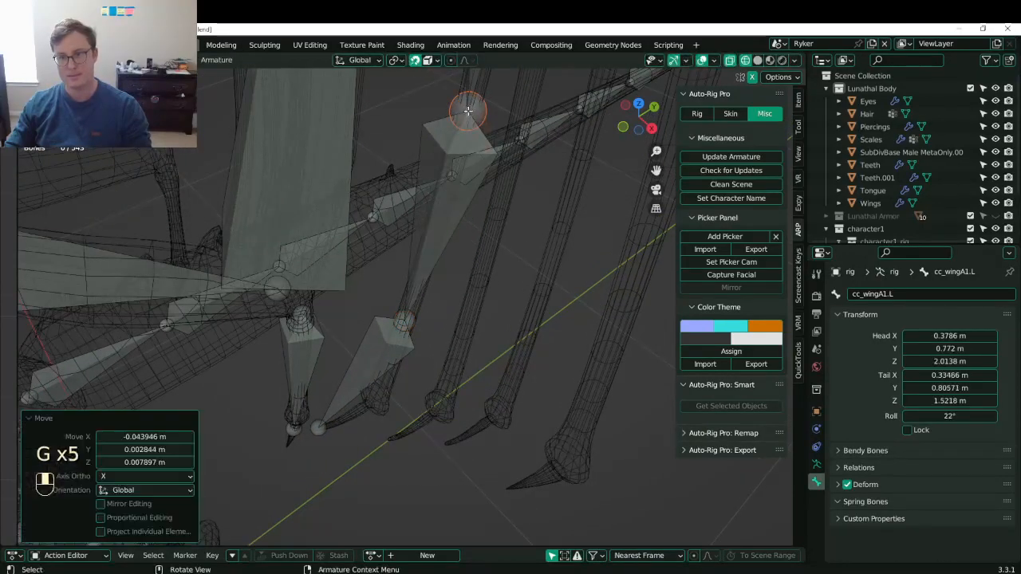
- Snap the head of cc_wingA1.L into the volume of the wing finger's upper end
middle_click_drag(494, 110, 417, 184)
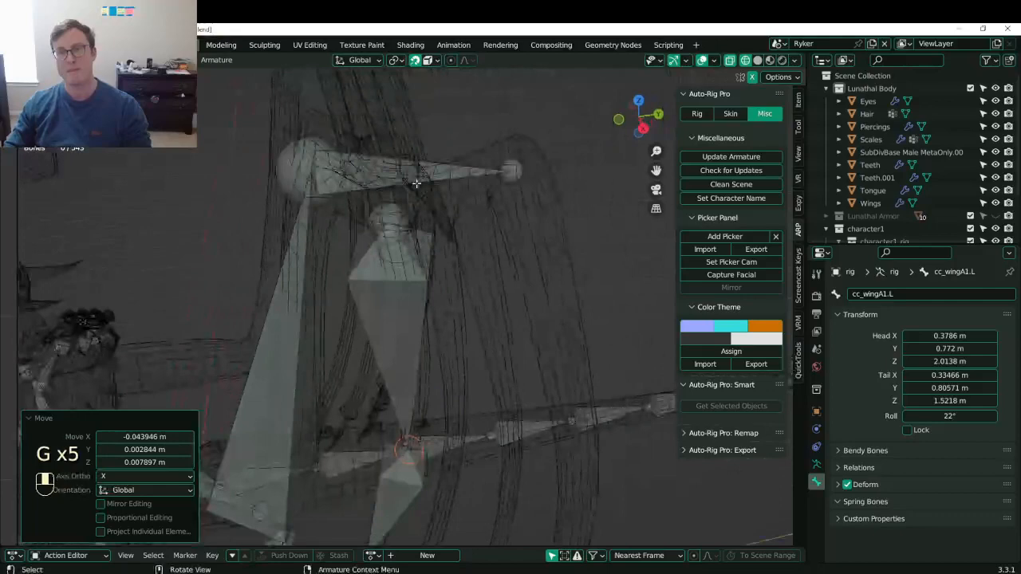
left_click(397, 229)
scroll(401, 226, "up", 1)
middle_click_drag(407, 224, 479, 159)
key("g")
left_click(414, 170)
- Turn snapping off and save the file
left_click(430, 62)
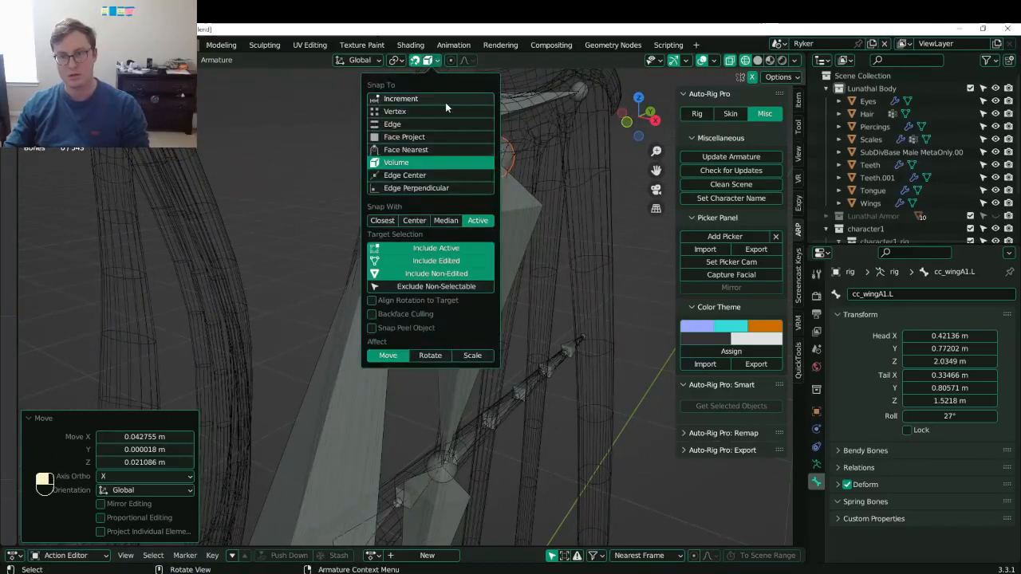
key("shift+Tab")
scroll(524, 335, "down", 5)
key("ctrl+s")
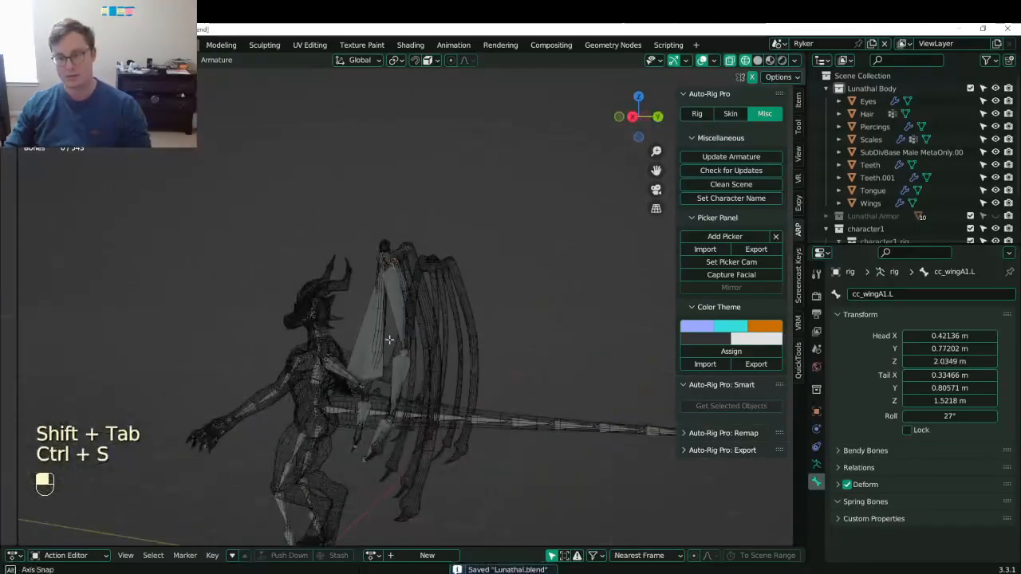
middle_click_drag(389, 340, 474, 287)
key("ctrl+s")
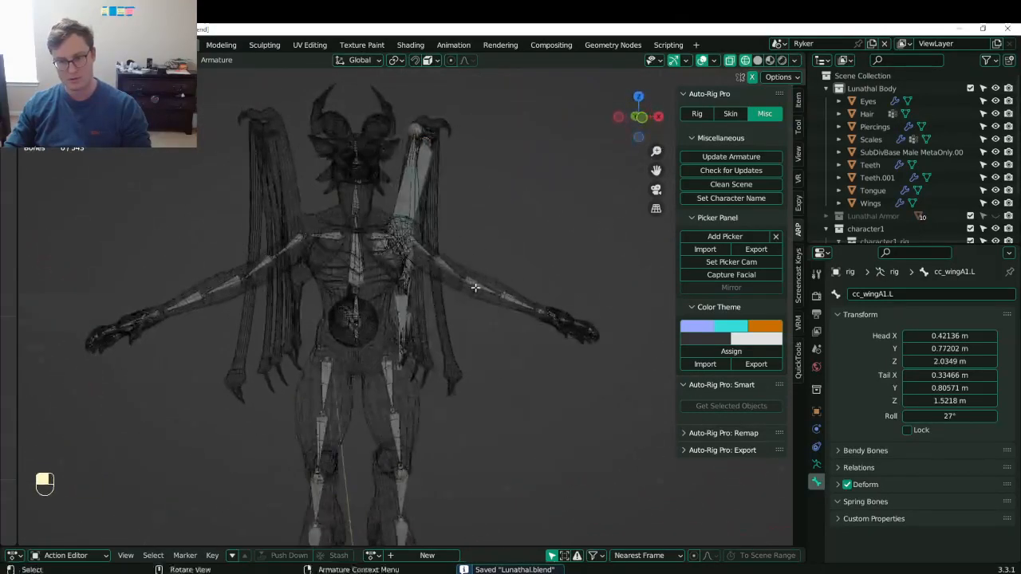
key("ctrl+s")
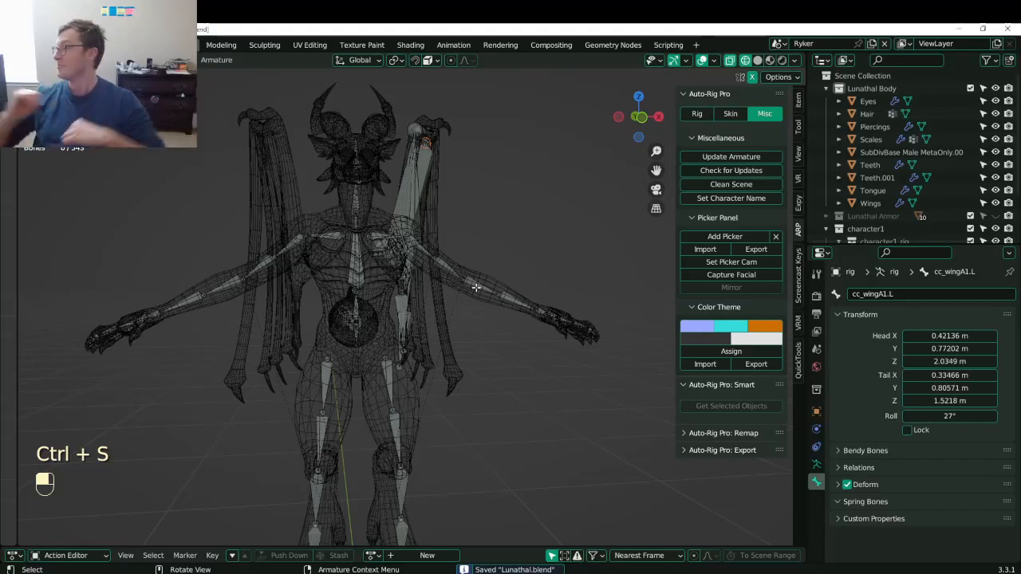
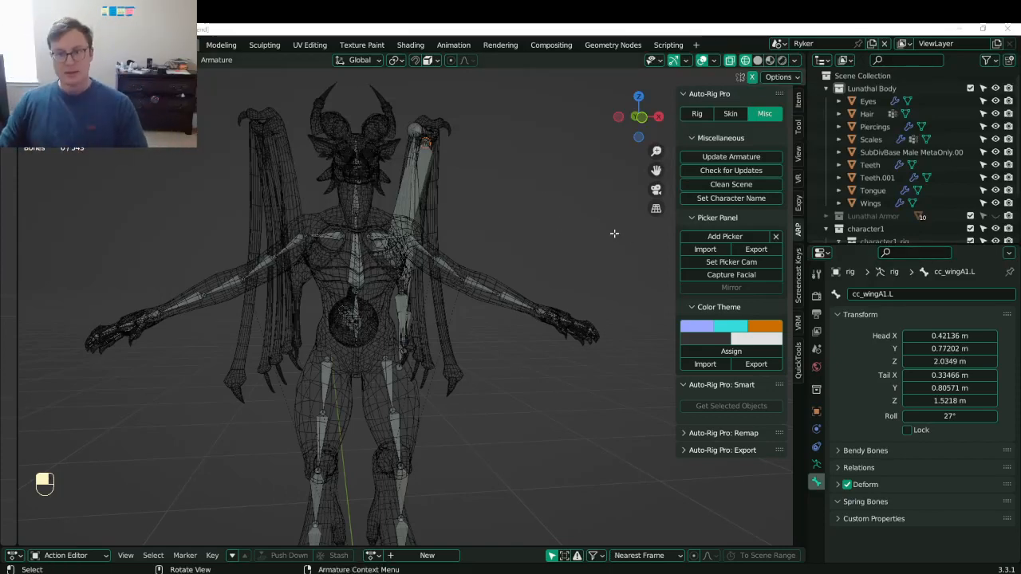
- Duplicate the whole three-bone chain of the first wing finger in place
middle_click_drag(614, 232, 430, 263)
scroll(430, 319, "up", 5)
middle_click_drag(430, 319, 412, 303)
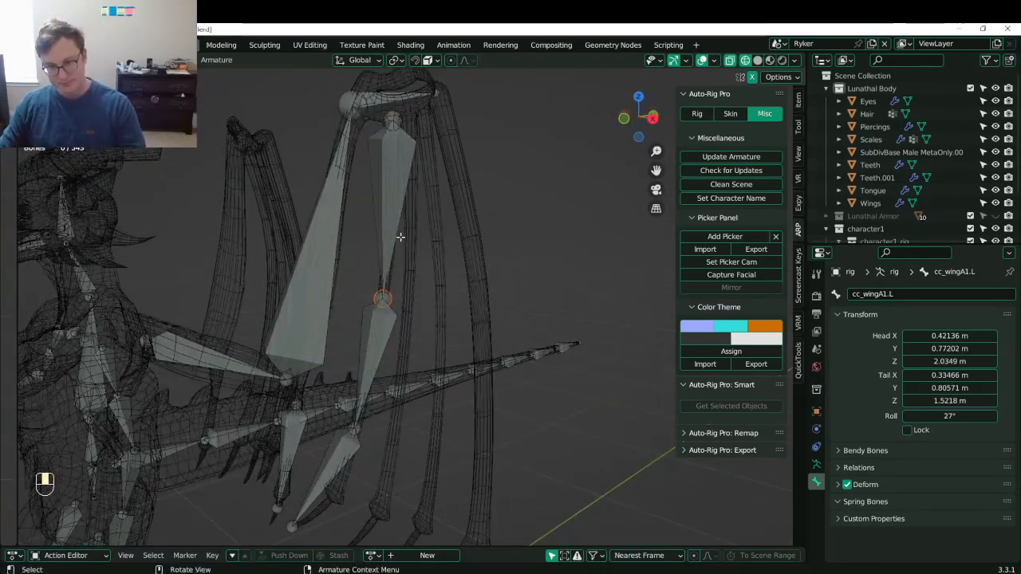
key("l")
key("shift+d")
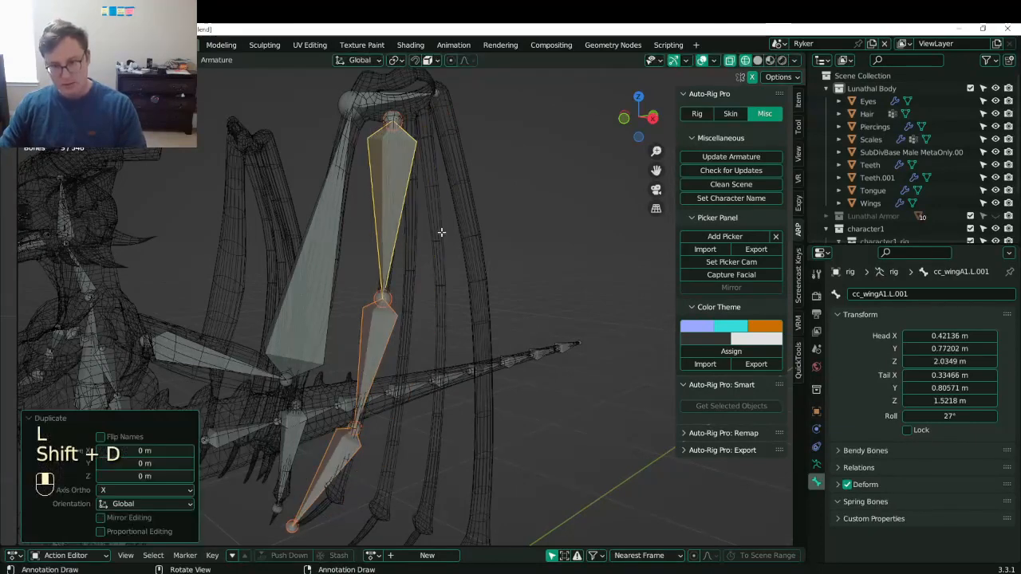
- From the top view, move the duplicated chain toward the next wing finger and scale it to 0.711 along Y
key("KP_7")
middle_click_drag(433, 323, 389, 312, "shift")
key("g")
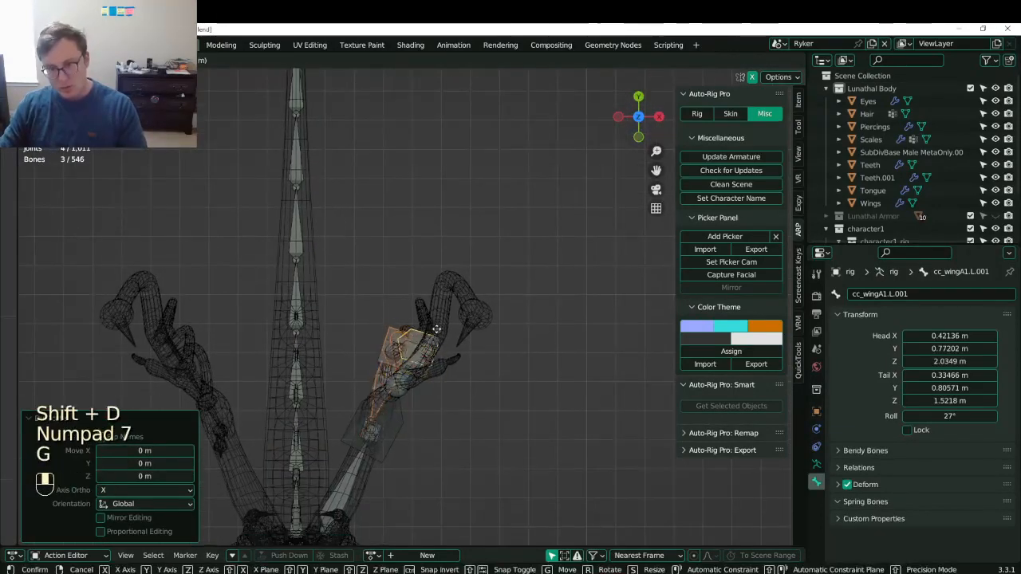
left_click(427, 328)
key("s")
left_click(431, 334)
- From the side view, fit the chain to the second finger: scale 0.870 along Y, move about 0.051 m along Y and rotate slightly
key("KP_3")
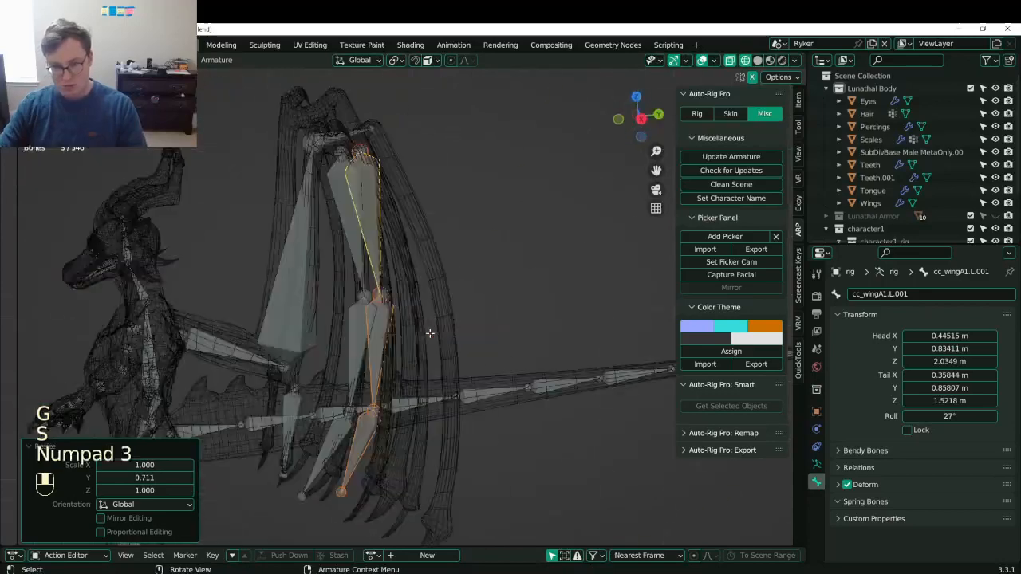
key("s")
left_click(478, 291)
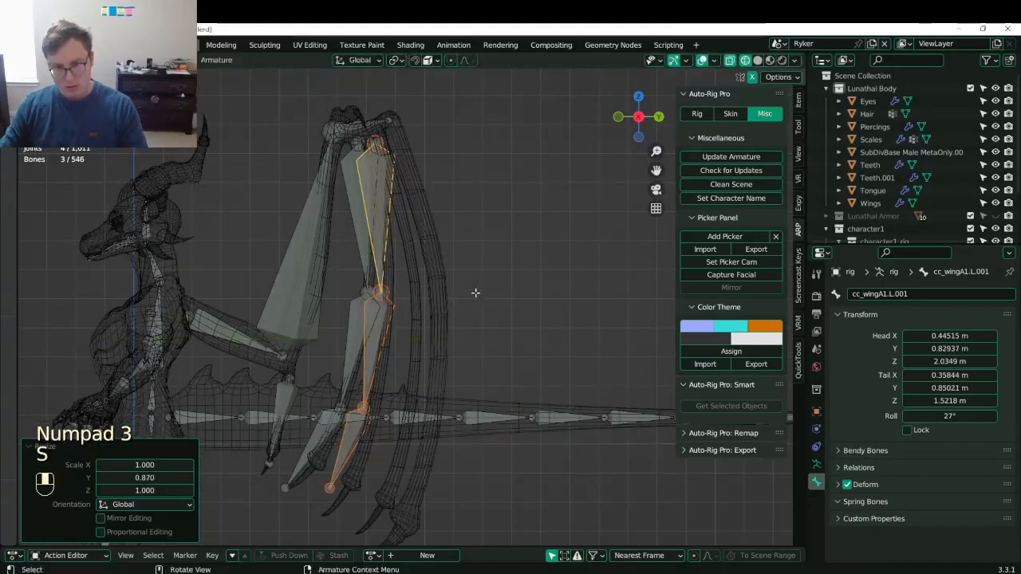
key("g")
left_click(495, 292)
key("r")
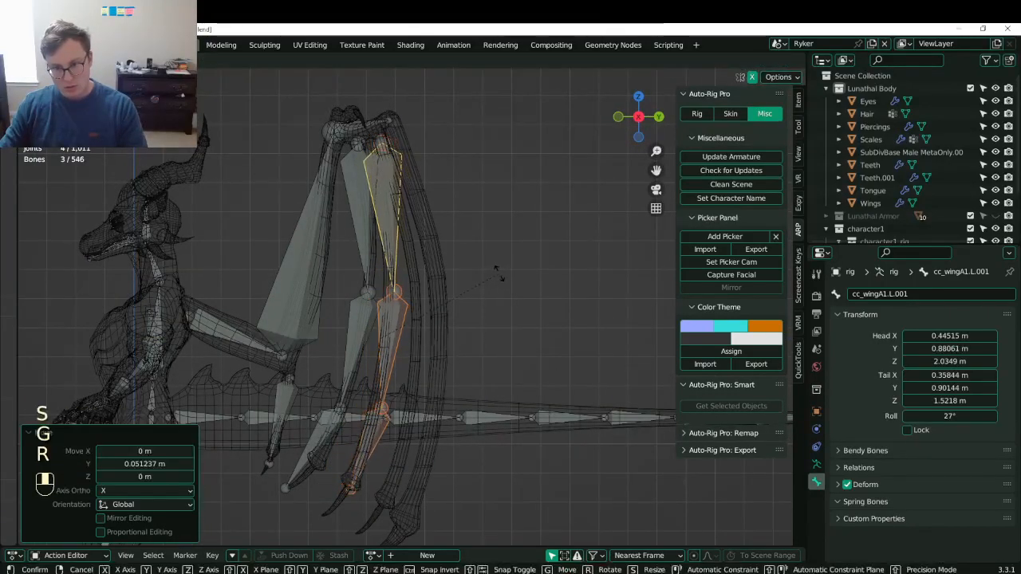
left_click(500, 277)
key("shift+d")
right_click(472, 299)
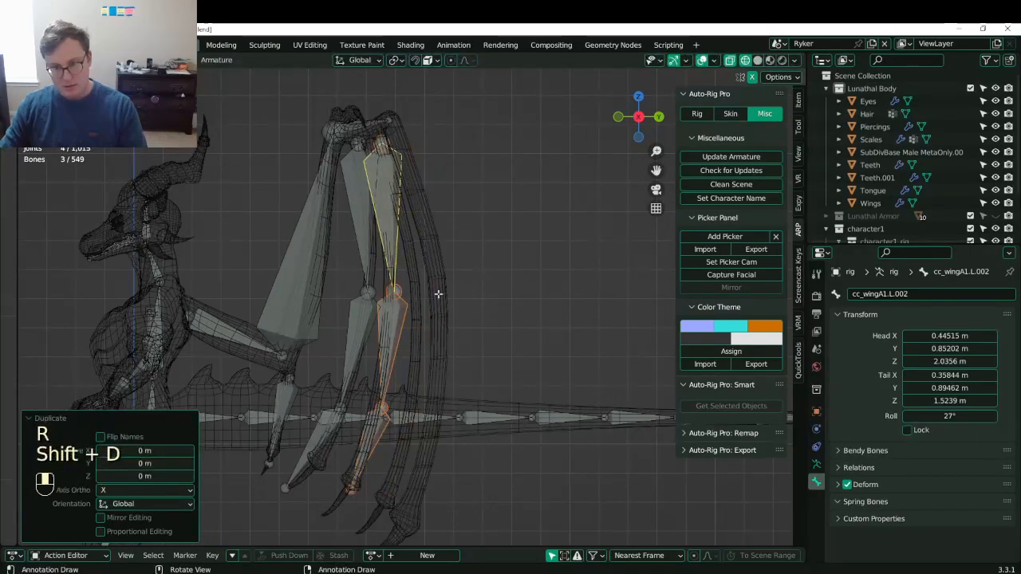
key("ctrl+z")
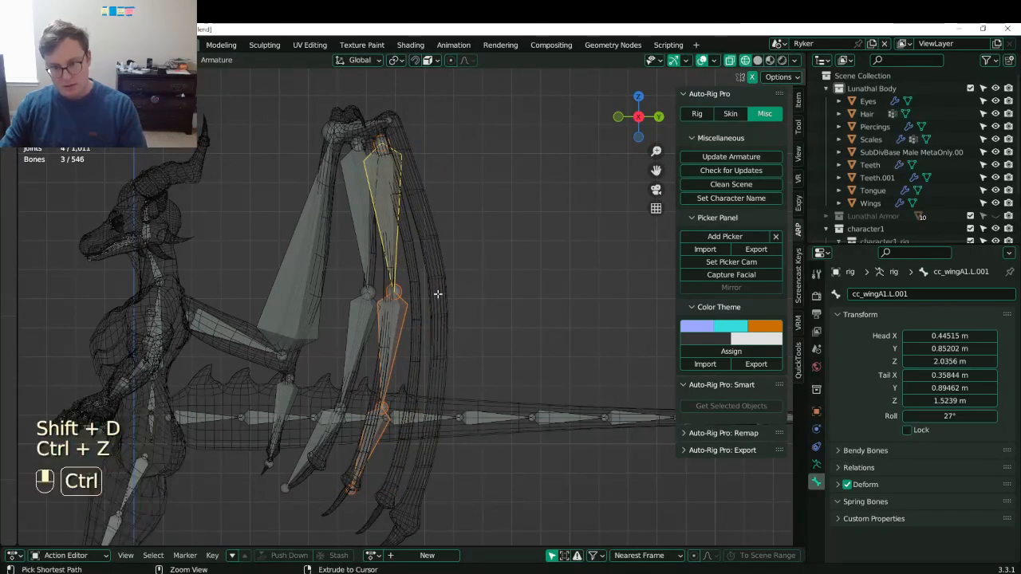
- Rename the uppermost bone of the second wing finger's chain as cc_wingB1.L
left_click(383, 433)
middle_click_drag(383, 433, 490, 388)
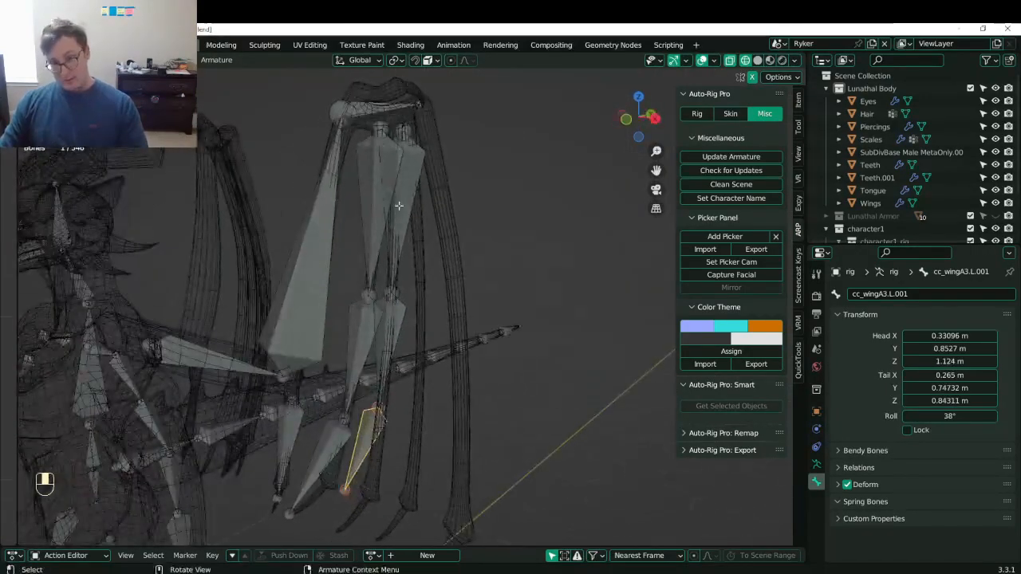
key("ctrl+z")
left_click(926, 295)
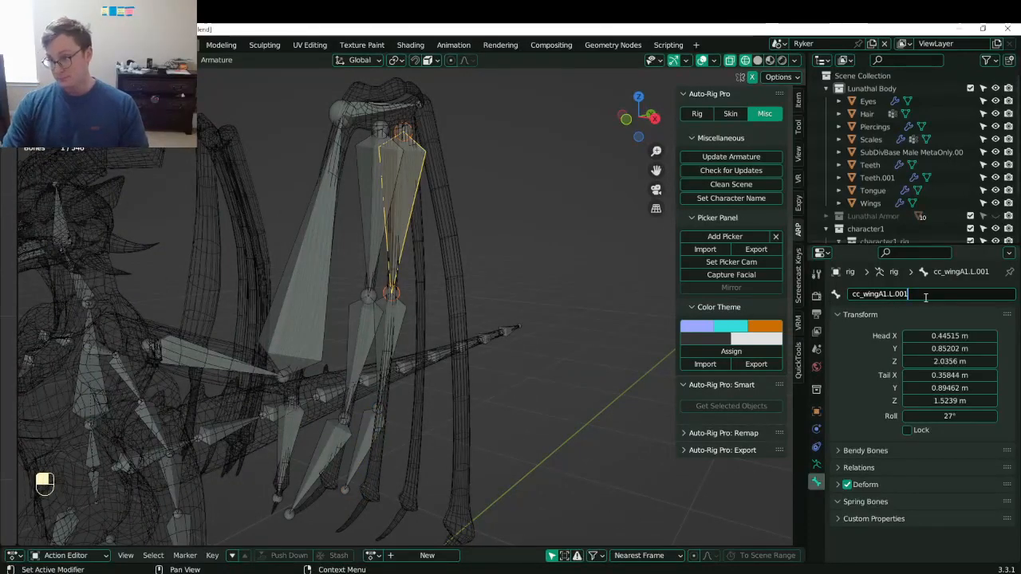
key("BackSpace")
key("BackSpace")
key("Left")
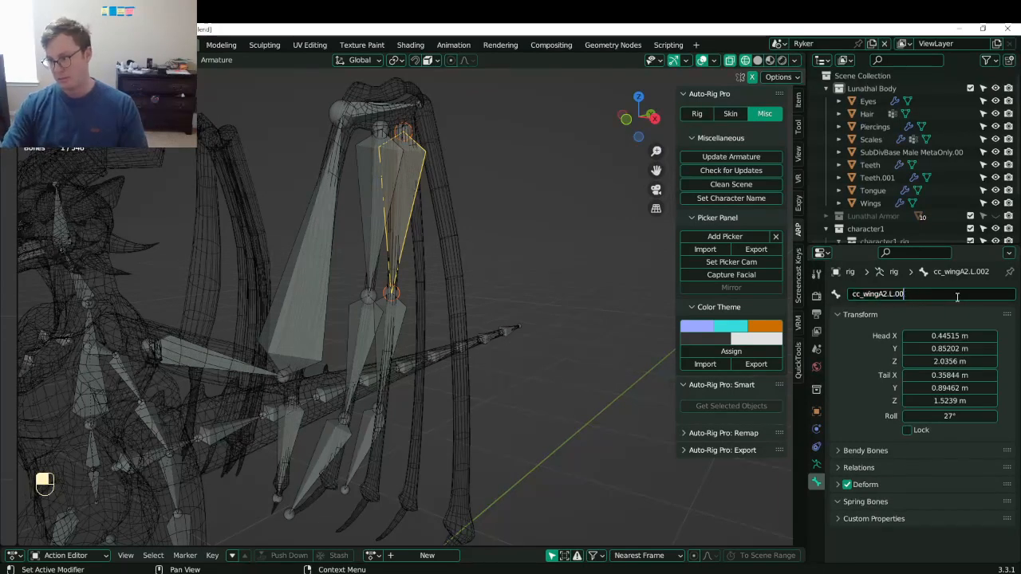
key("BackSpace")
key("BackSpace")
key("BackSpace")
type("B")
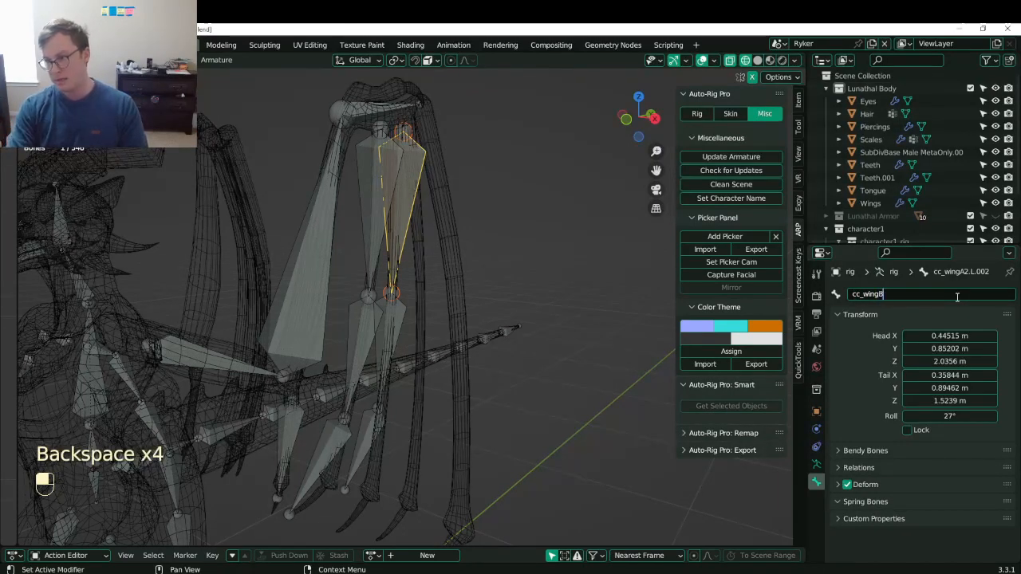
type("1")
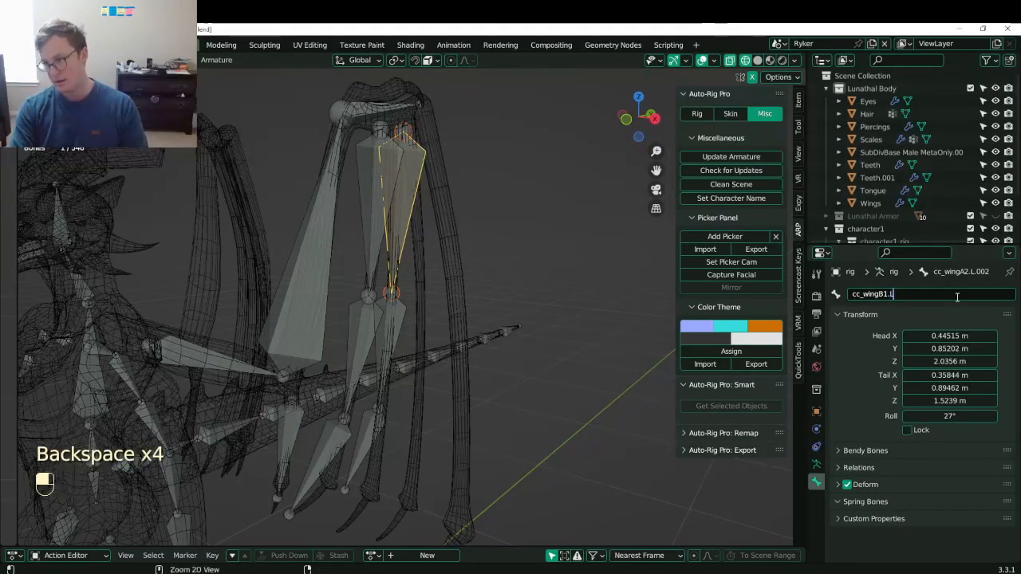
type(".L")
key("Return")
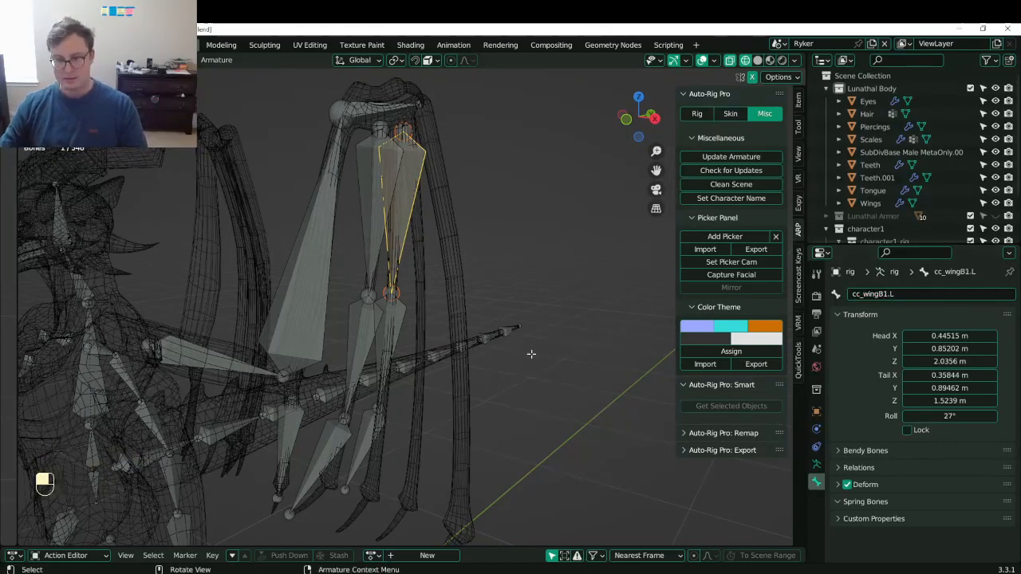
- Rename the middle bone of the second wing finger's chain as cc_wingB2.L
left_click(398, 317)
left_click(906, 295)
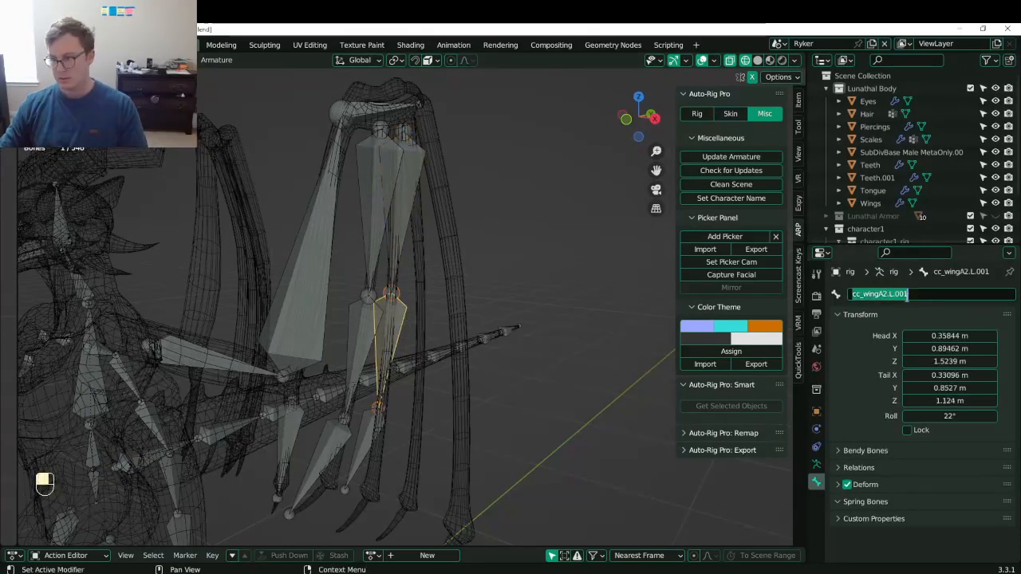
type("cc_wingB1.L")
key("Left")
key("Left")
type("2")
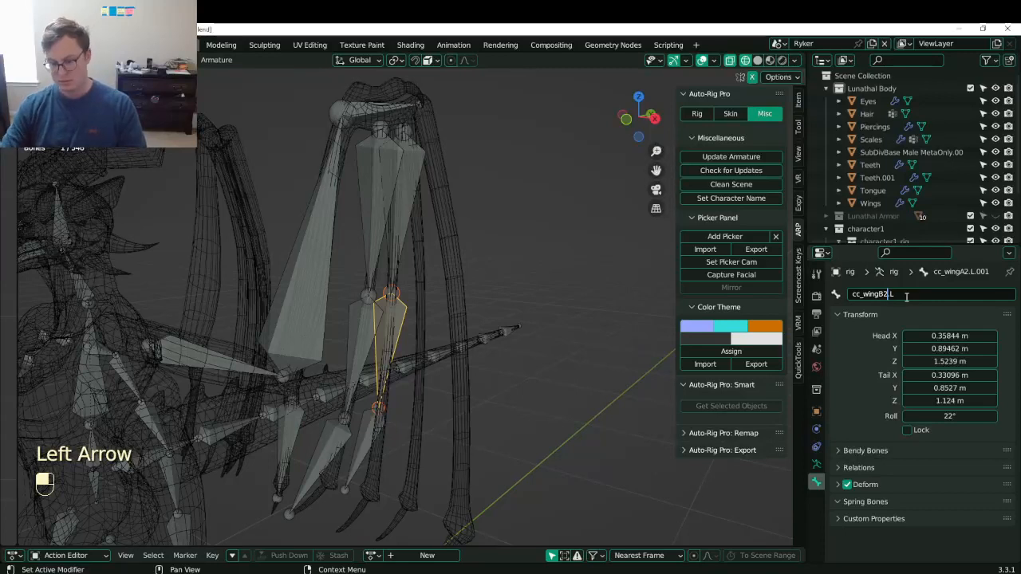
key("Return")
- Rename the tip bone of the second wing finger's chain as cc_wingB3.L
left_click(370, 433)
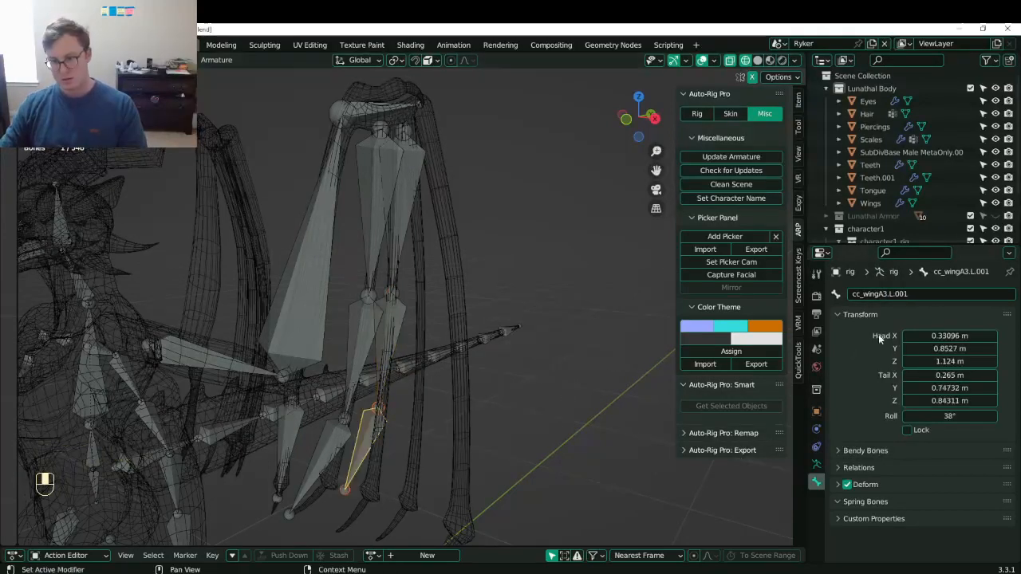
left_click(940, 295)
type("cc_wingB1.L")
key("Left")
key("Left")
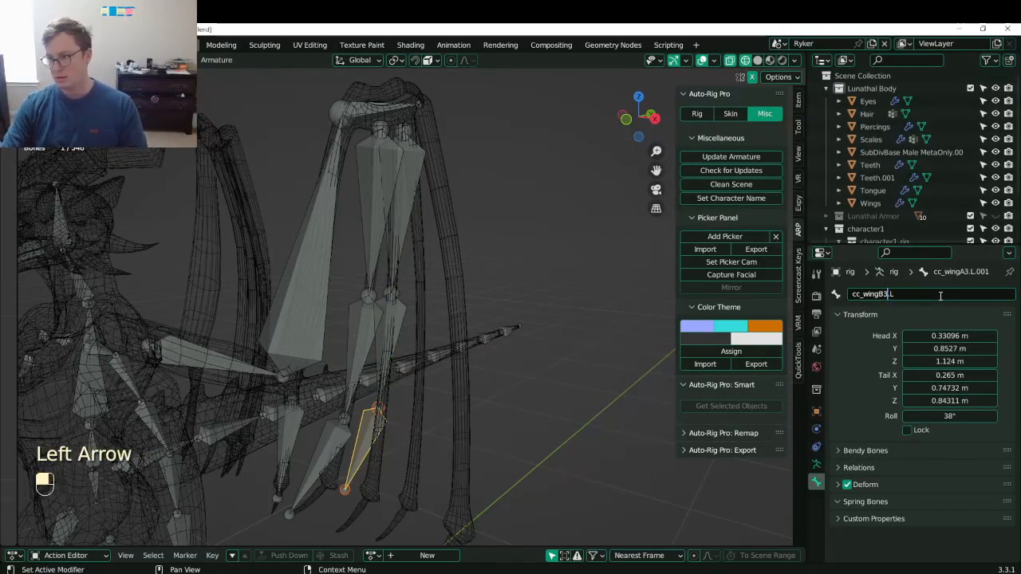
type("3")
key("Return")
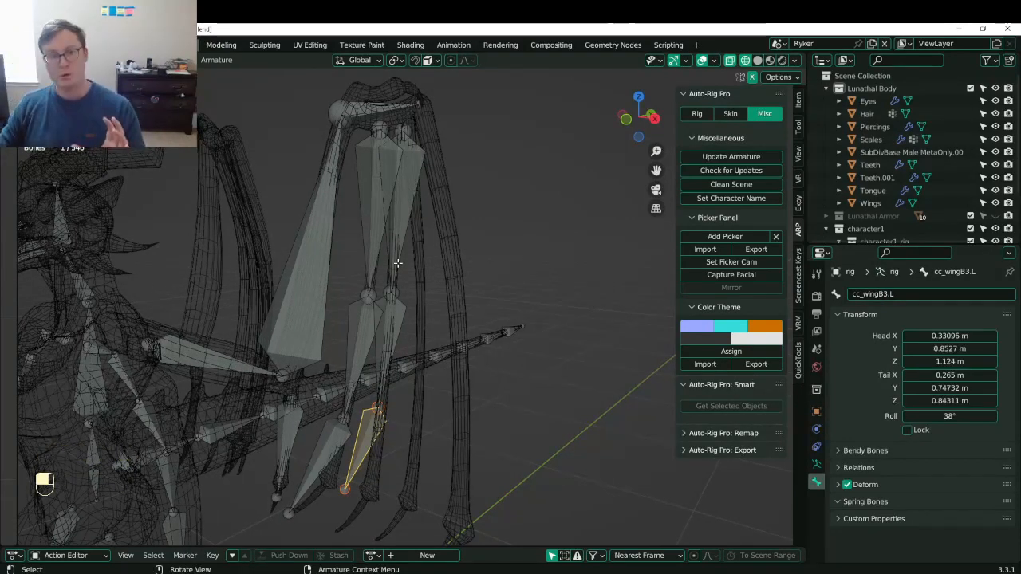
- Duplicate the whole second finger chain, move it about 0.103 m in X and 0.078 m in Y onto the third finger, and rotate it slightly
left_click(412, 198)
key("l")
key("shift+d")
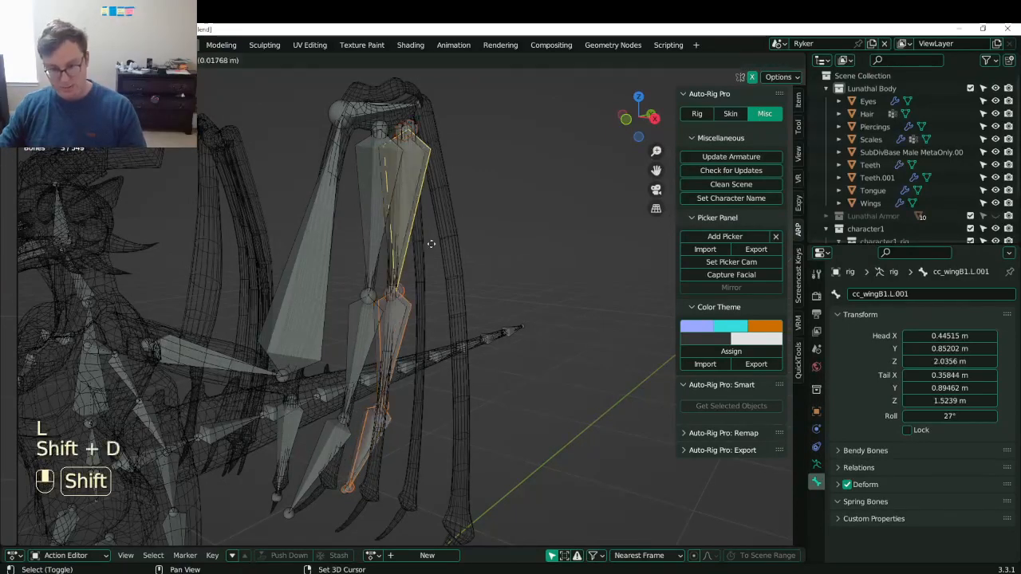
right_click(472, 235)
key("g")
left_click(518, 228)
key("r")
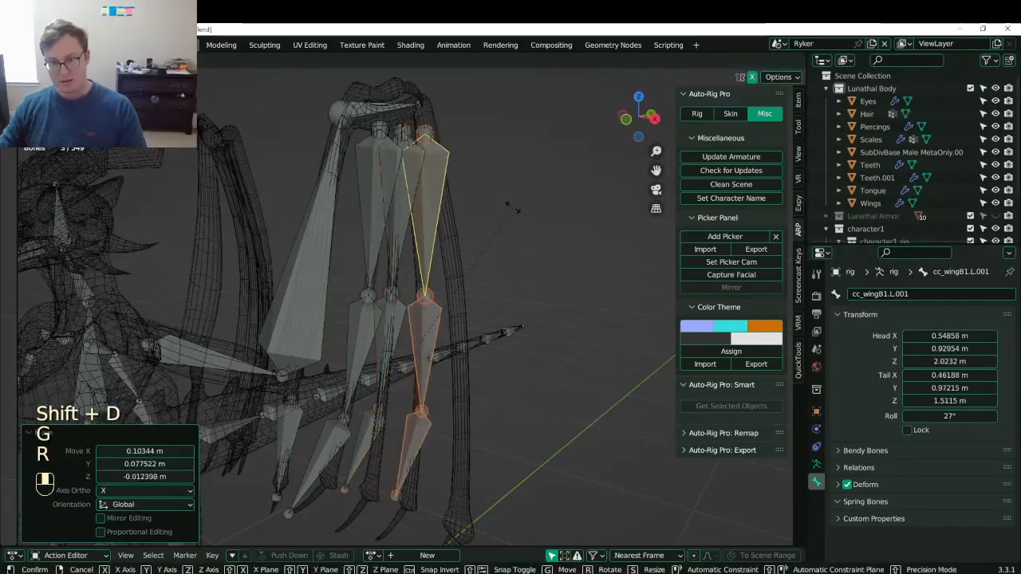
left_click(512, 206)
- Rename the uppermost bone of the third wing finger's chain as cc_wingC1.L
left_click(922, 295)
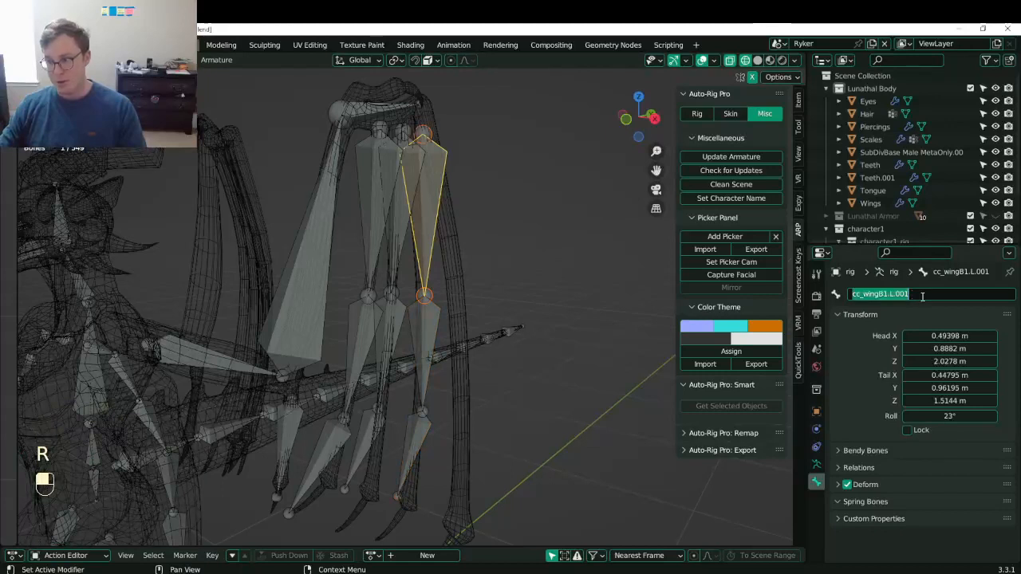
left_click(922, 295)
key("ctrl+BackSpace")
key("ctrl+BackSpace")
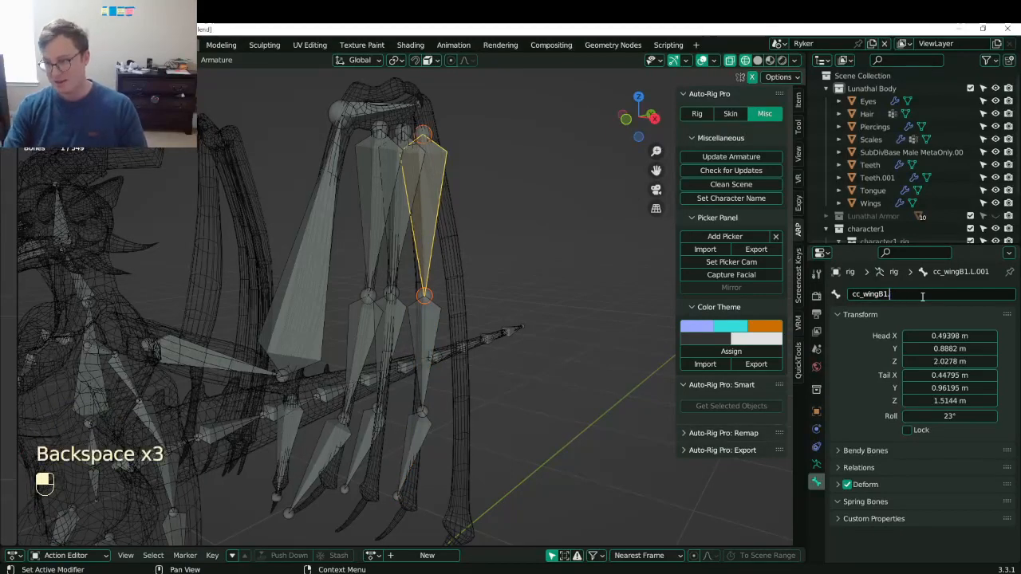
key("BackSpace")
type("C")
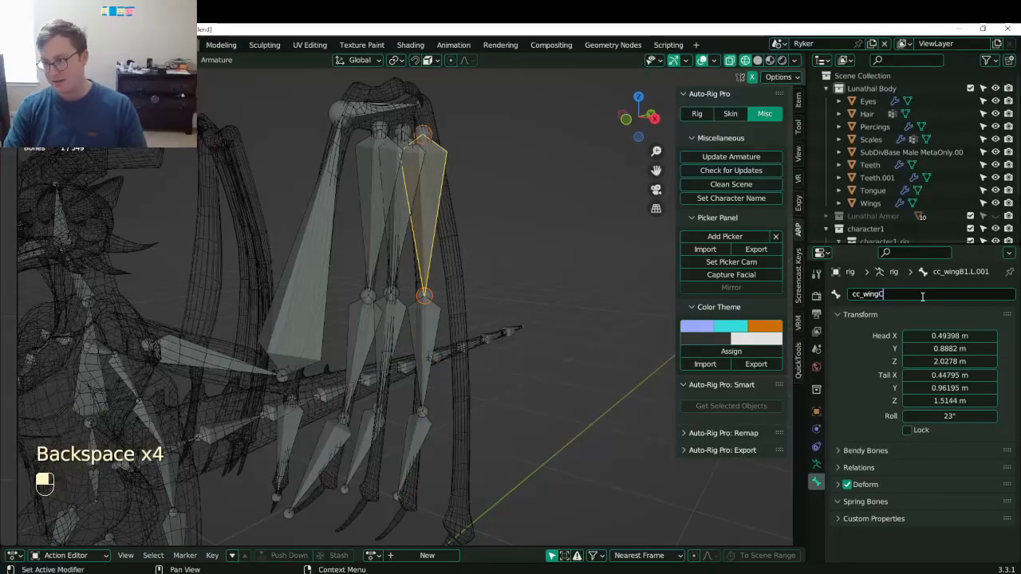
type(".L")
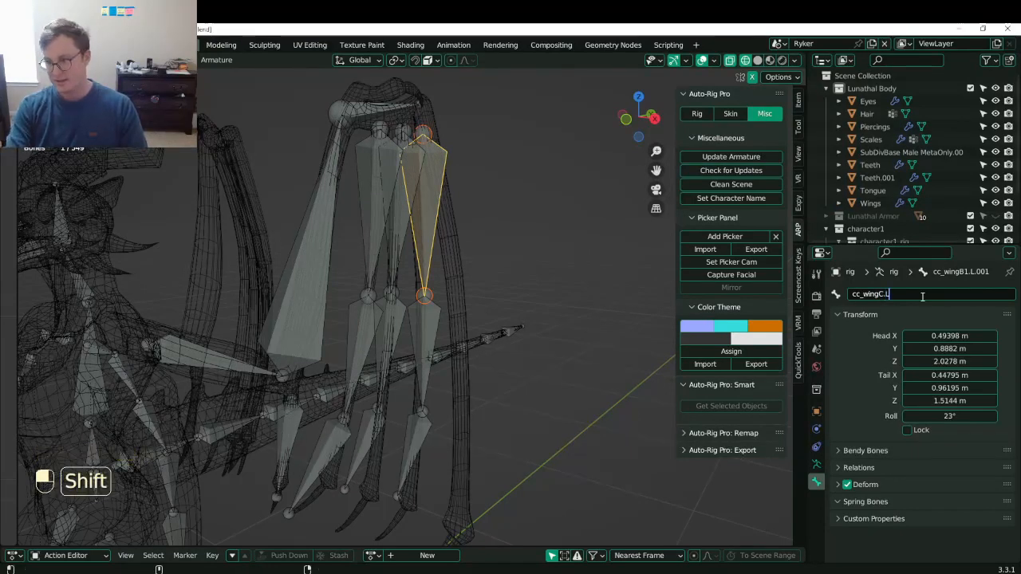
key("Left")
key("Left")
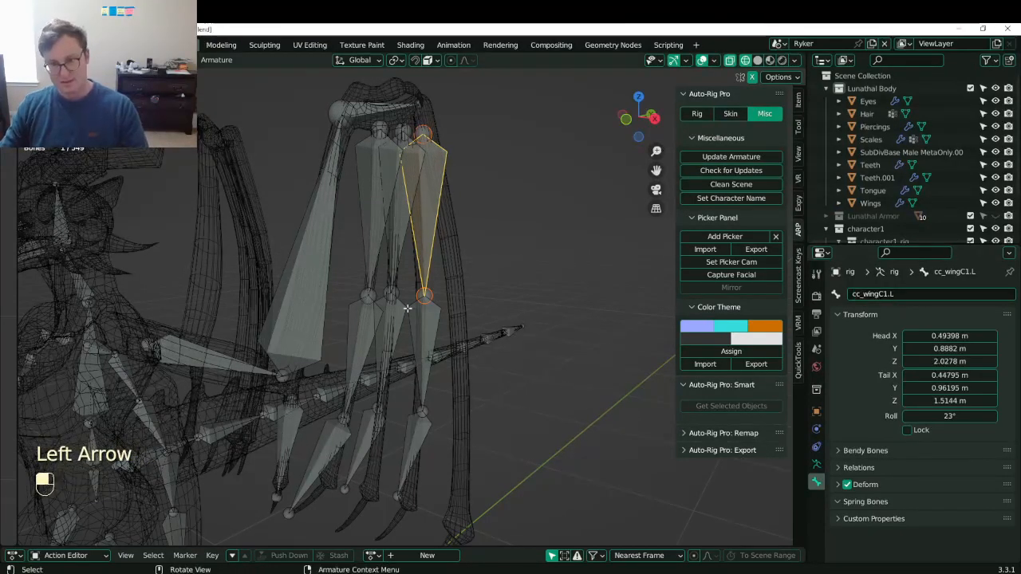
- Rename the middle bone of the third wing finger's chain as cc_wingC2.L
left_click(438, 318)
left_click(941, 294)
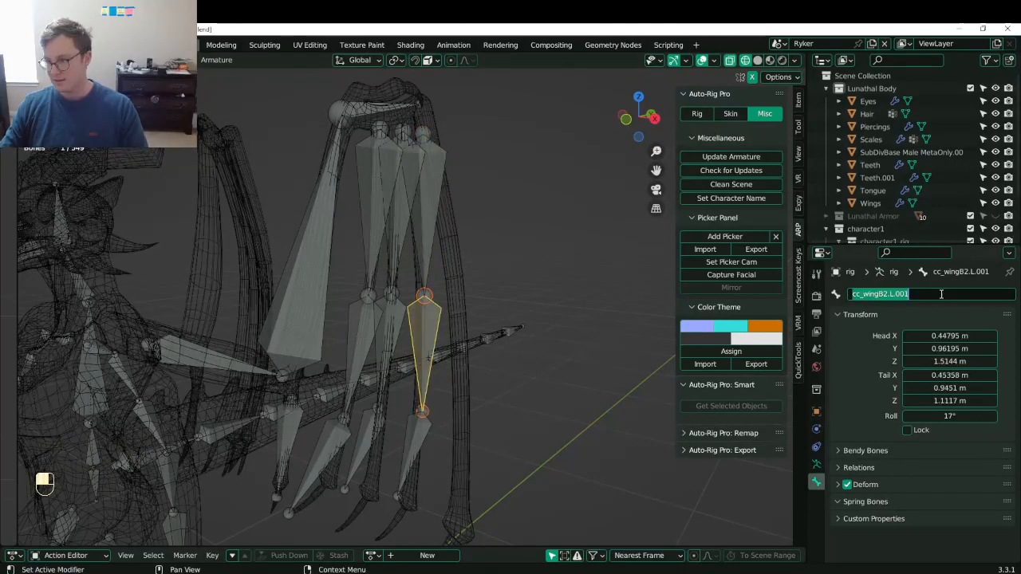
type("cc_wingC.L")
key("Left")
key("Left")
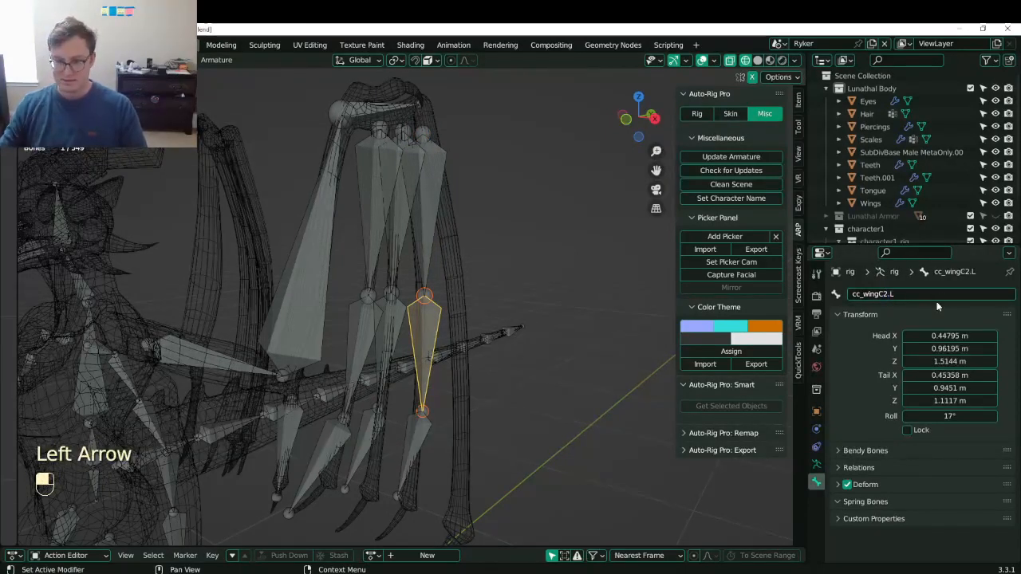
- Rename the tip bone of the third wing finger's chain as cc_wingC3.L
key("bracketright")
left_click(983, 295)
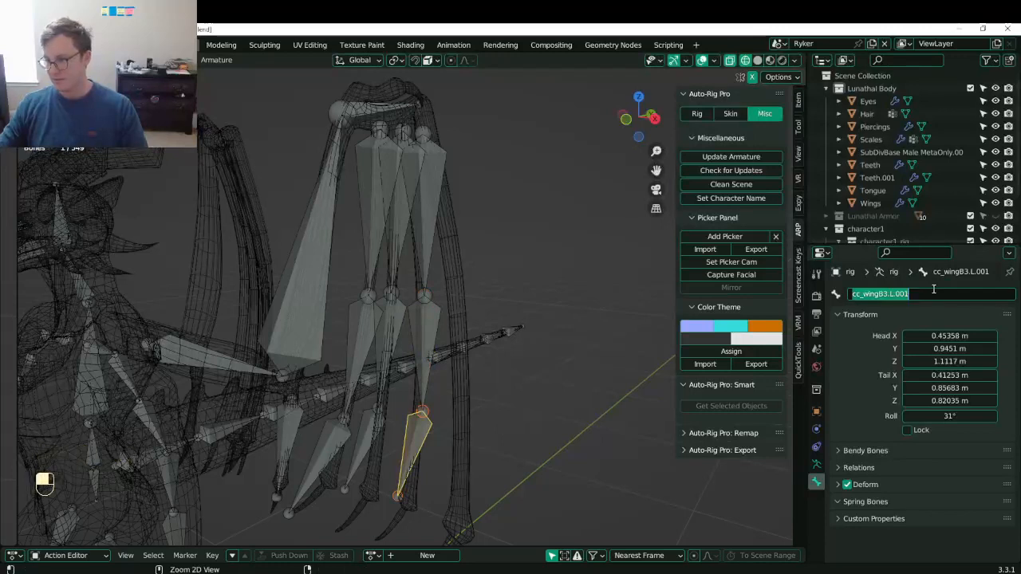
type("cc_wingC.L")
key("Left")
key("Left")
type("3")
key("Return")
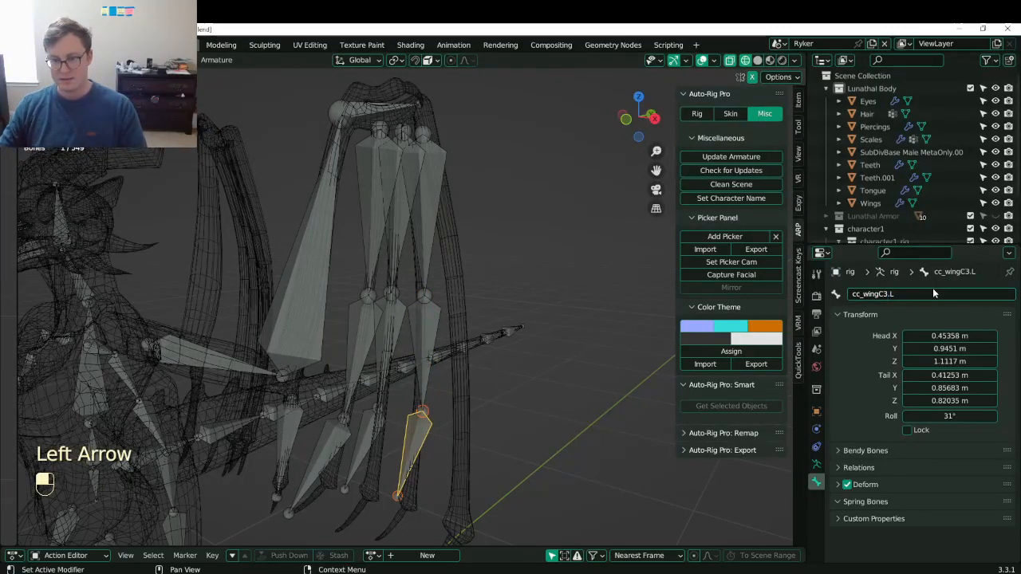
- Duplicate the third finger chain, move it about 0.108 m in X and 0.078 m in Y to the fourth finger, and rotate it about -3.87°
key("l")
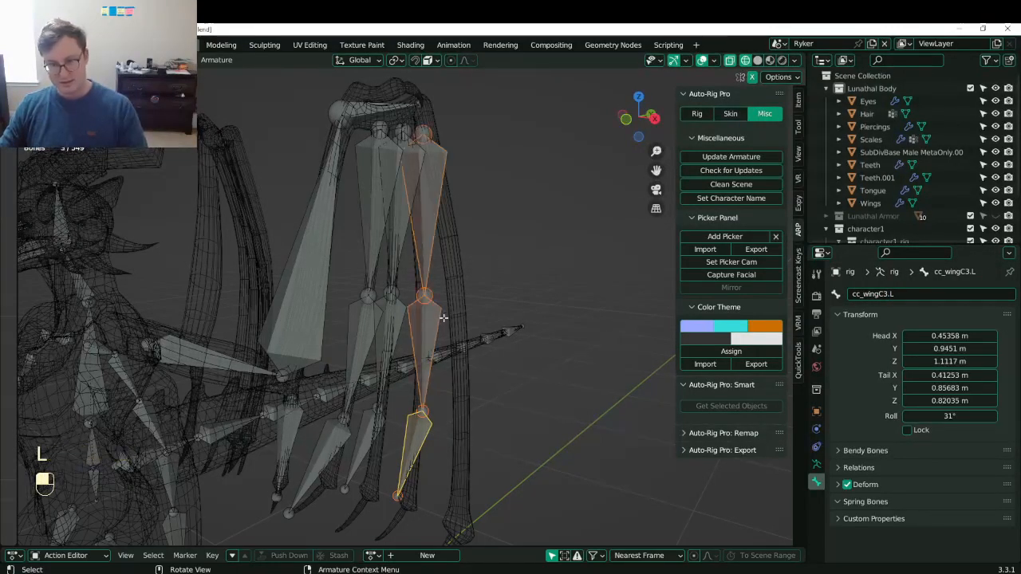
key("shift+d")
key("g")
left_click(483, 319)
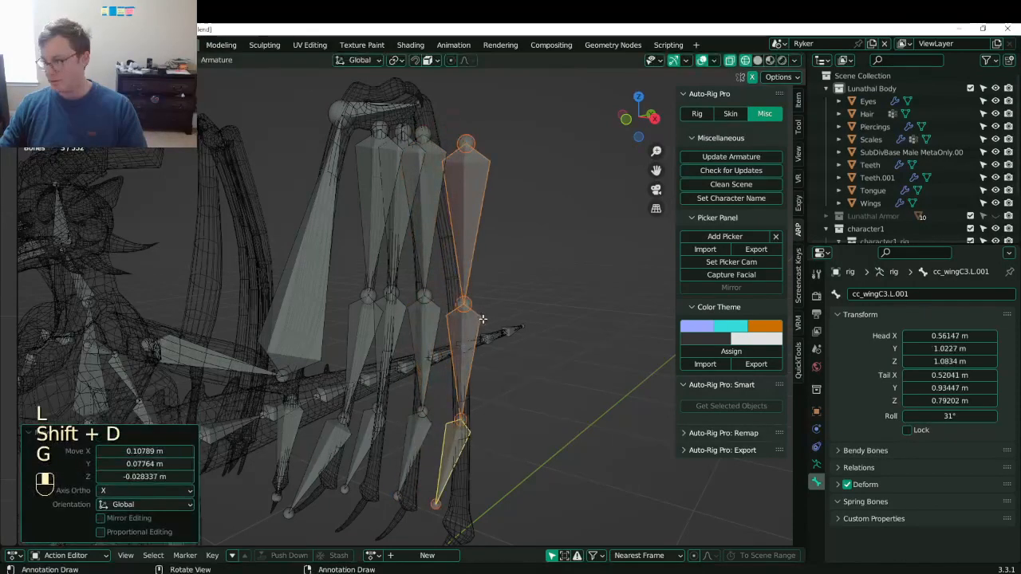
key("r")
left_click(510, 319)
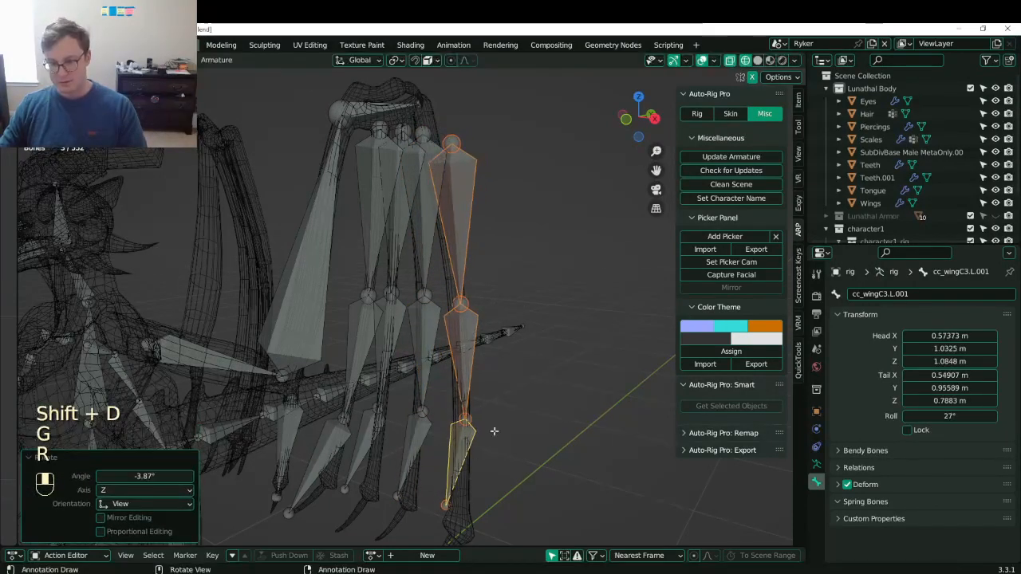
- Name the fourth finger chain's tip bone cc_wingD1.L, and replace that name with the placeholder sd
left_click(462, 464)
left_click(929, 294)
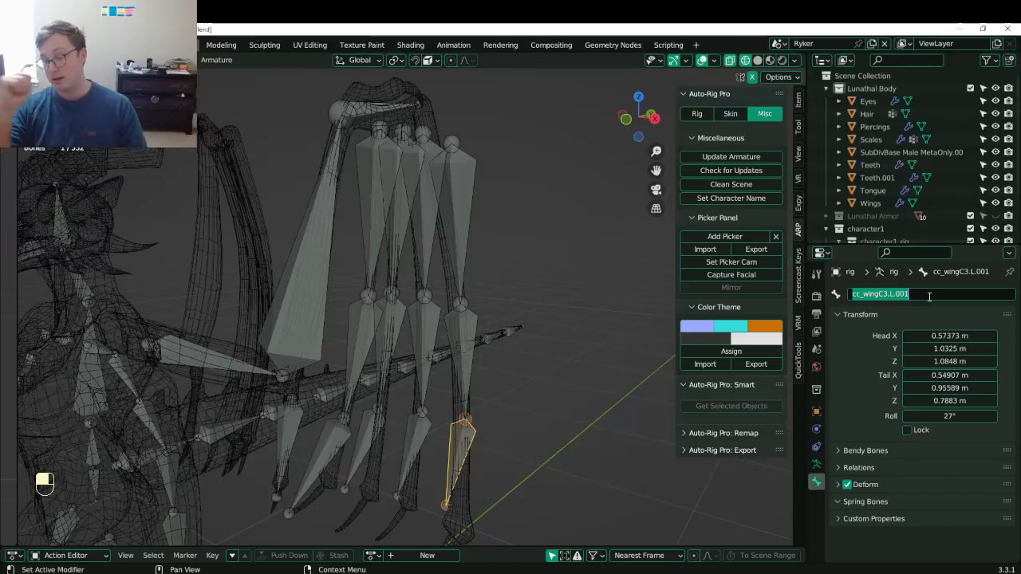
type("cc_wingC1.L")
key("Left")
key("Left")
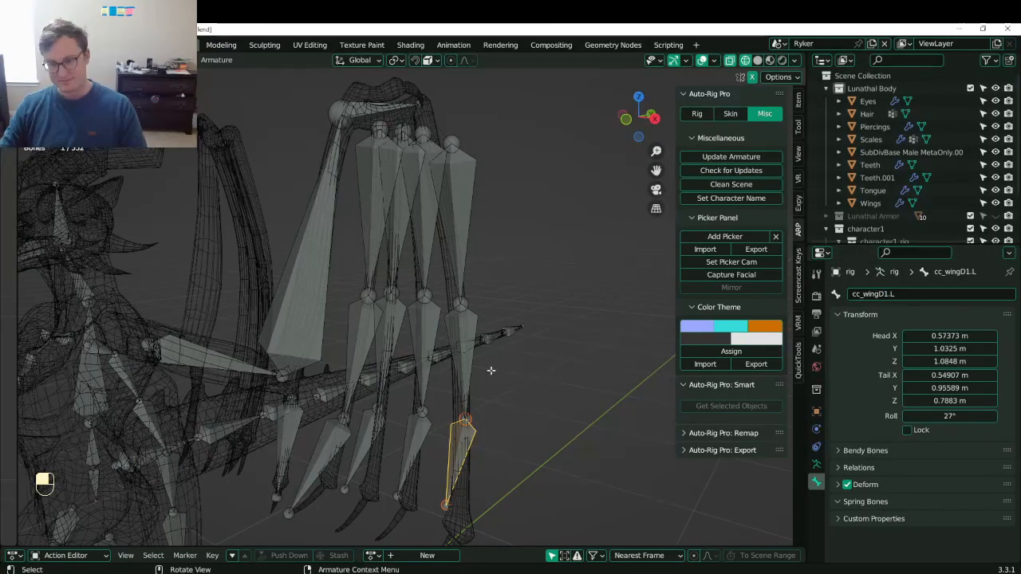
left_click(908, 296)
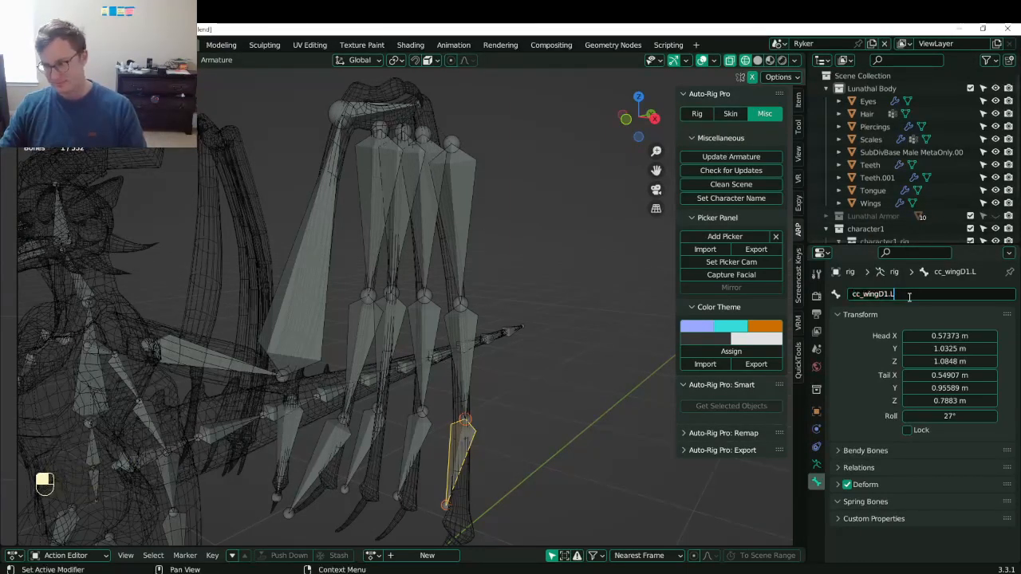
key("Return")
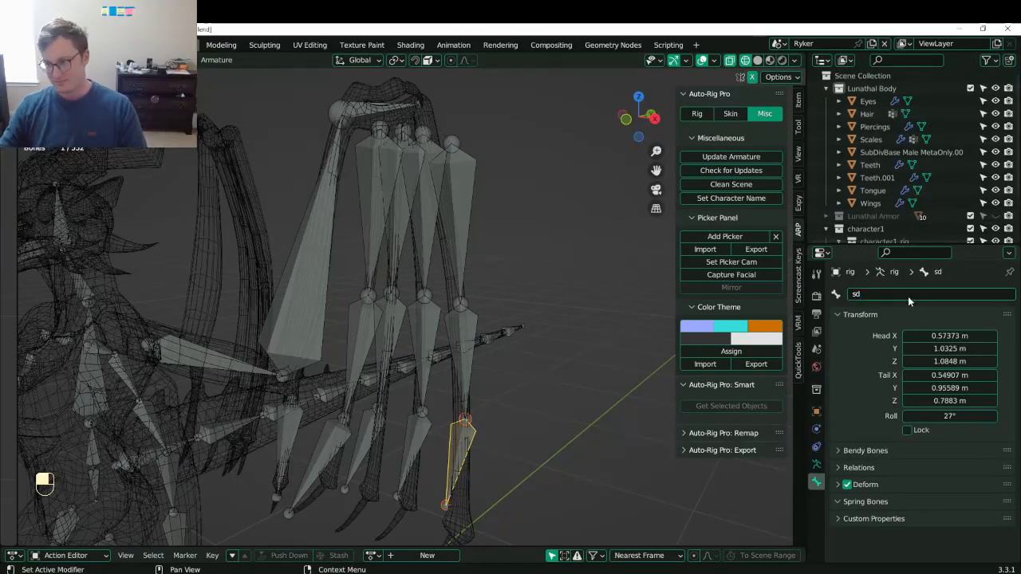
- Rename the uppermost bone of the fourth wing finger's chain as cc_wingD1.L and copy that name
left_click(452, 207)
left_click(910, 295)
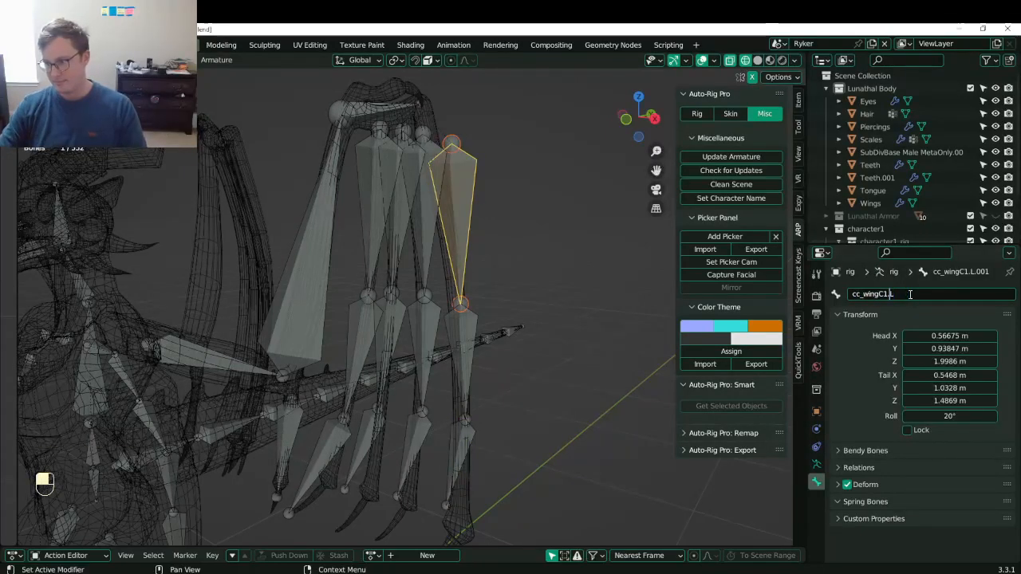
key("Left")
key("Left")
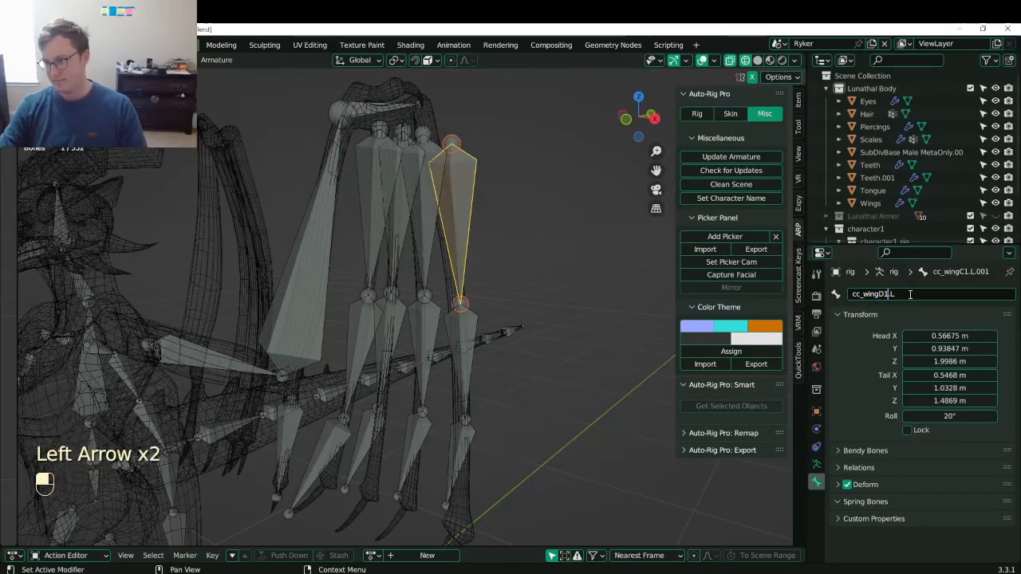
key("Right")
key("Right")
key("ctrl+a")
key("ctrl+c")
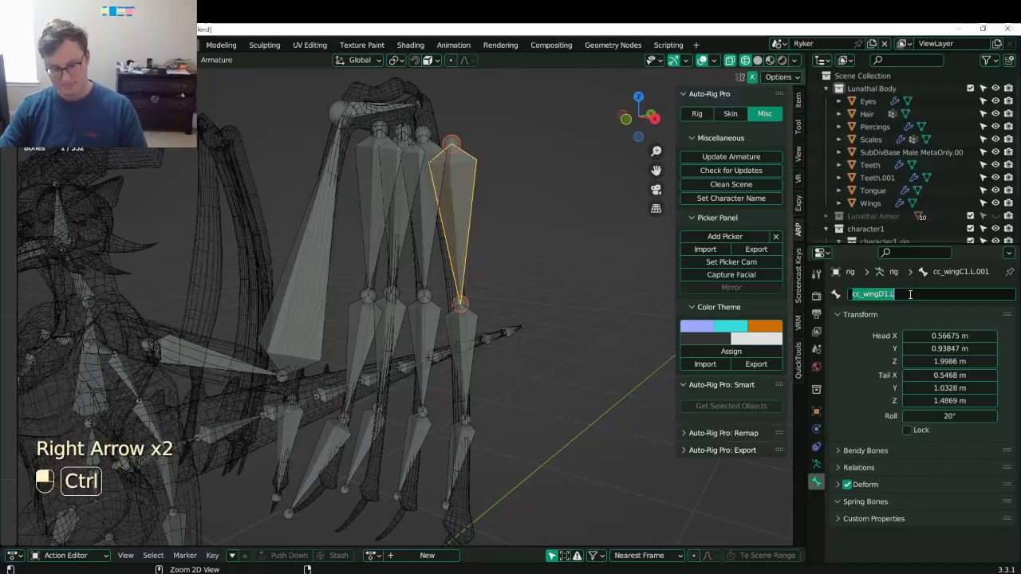
key("Return")
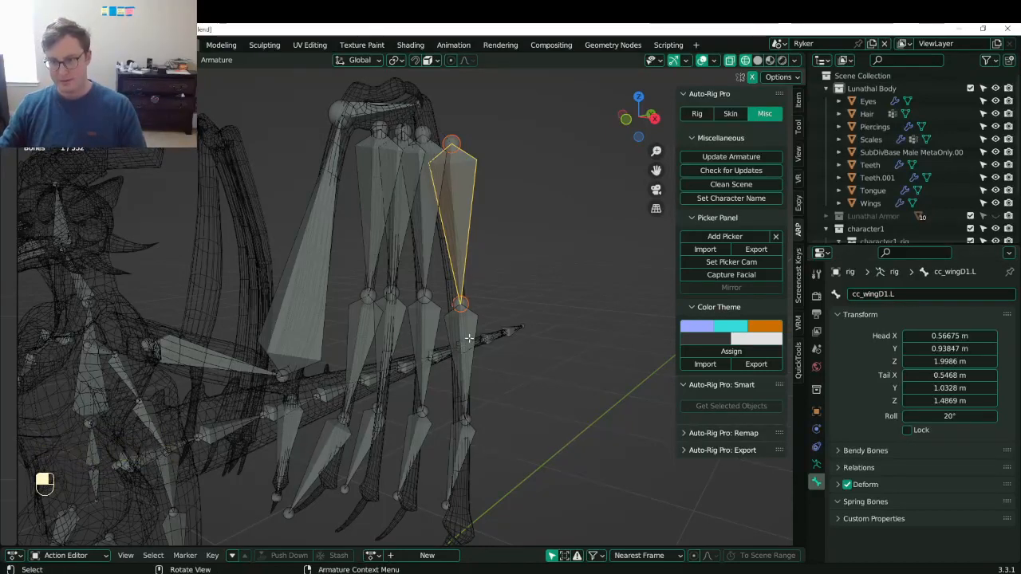
- Rename the middle bone of the fourth wing finger's chain as cc_wingD2.L
left_click(469, 339)
left_click(920, 293)
key("ctrl+v")
key("Left")
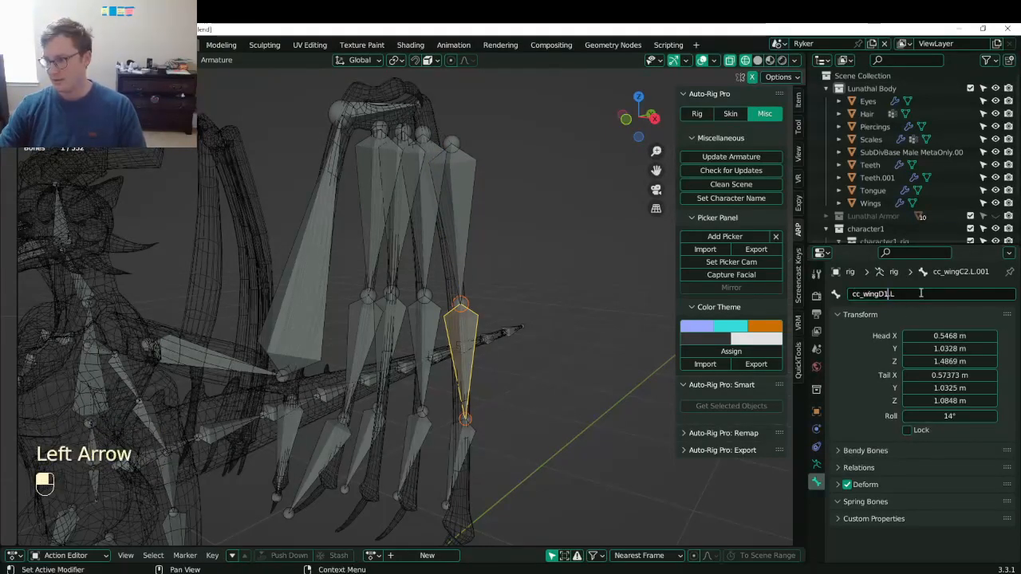
key("Return")
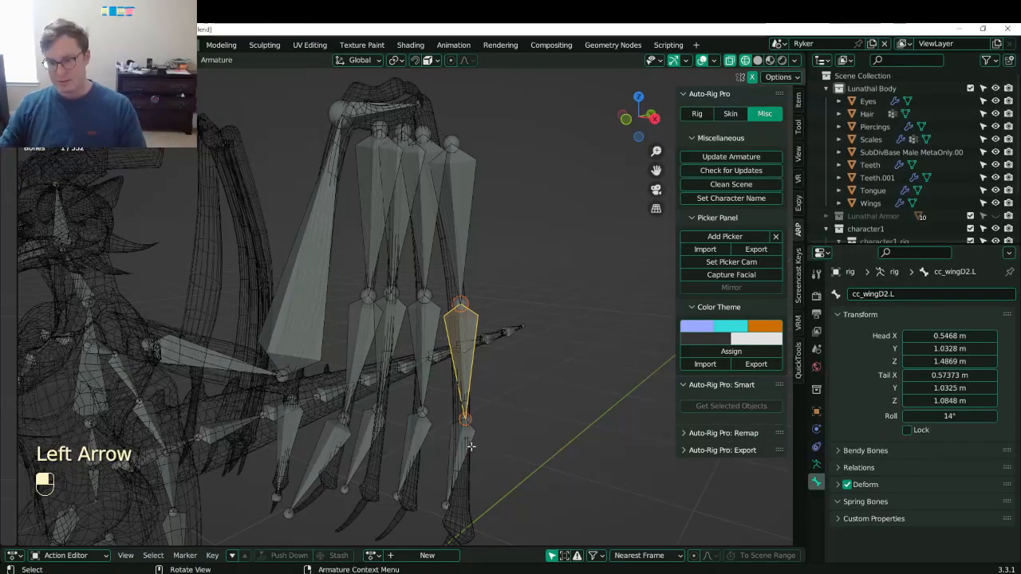
- Rename the tip bone of the fourth wing finger's chain as cc_wingD3.L
left_click(499, 445)
left_click(901, 293)
key("ctrl+v")
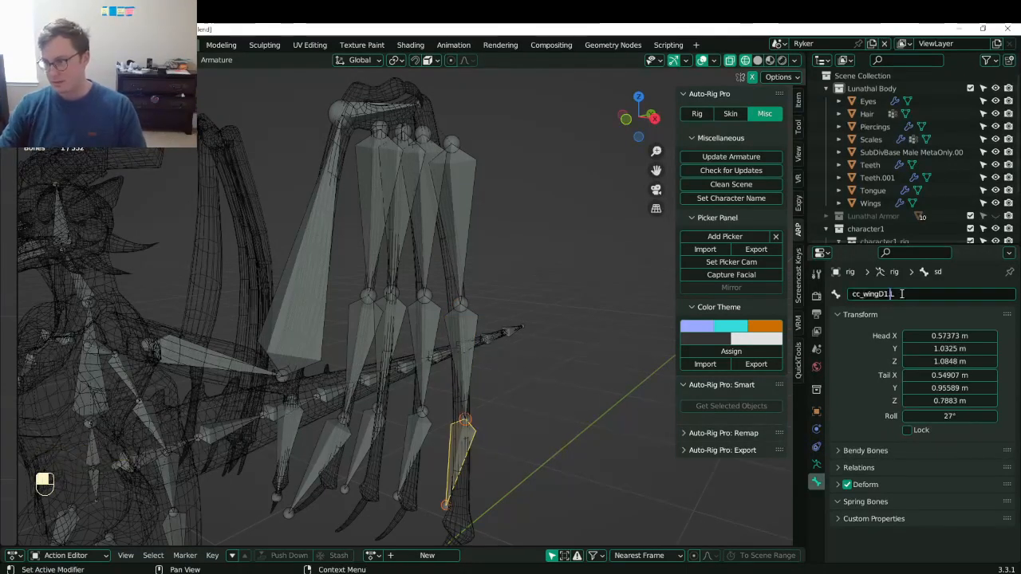
key("Left")
key("BackSpace")
type("3")
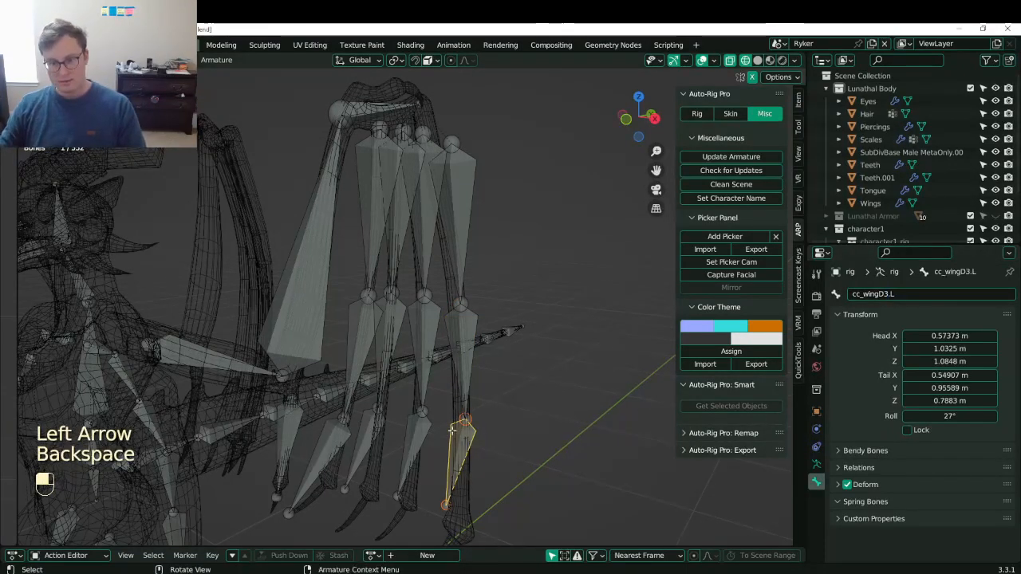
- Enable snapping and fit the fourth finger chain to the mesh, placing its tip at the claw base and its lower joint in the knuckle
middle_click_drag(453, 431, 453, 336, "shift")
scroll(452, 447, "up", 2)
left_click(474, 458)
key("shift+Tab")
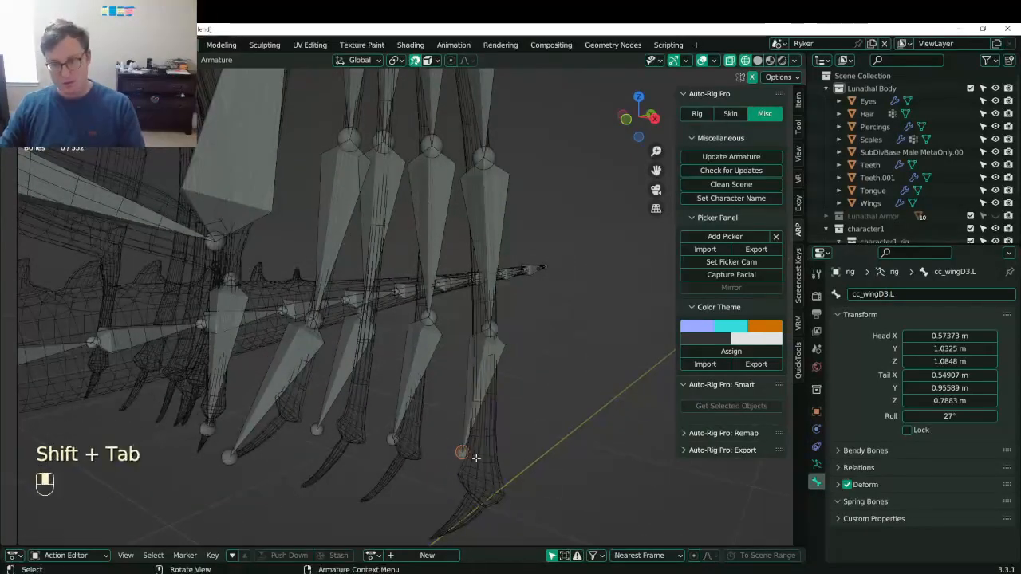
key("g")
left_click(485, 353)
left_click(486, 303)
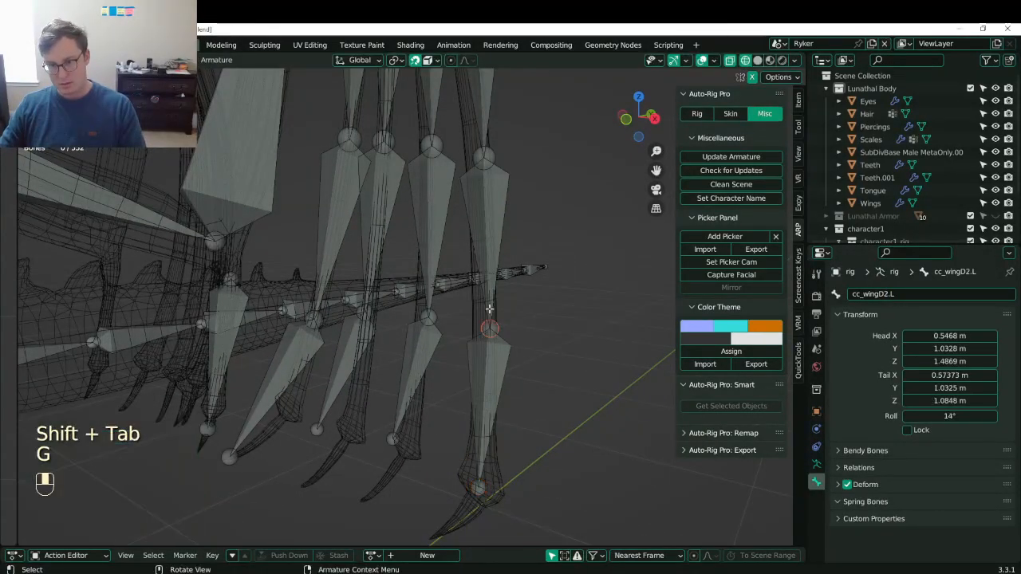
key("g")
left_click(419, 323)
- Place the third finger chain's lower joint in its knuckle and its tip at the base of the claw
left_click(426, 314)
key("g")
left_click(423, 308)
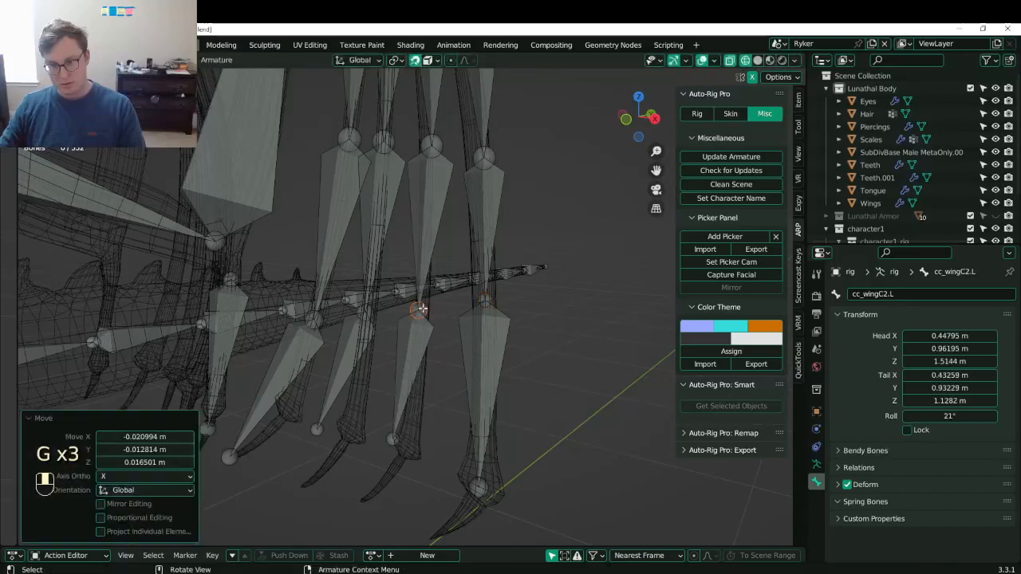
key("g")
left_click(423, 304)
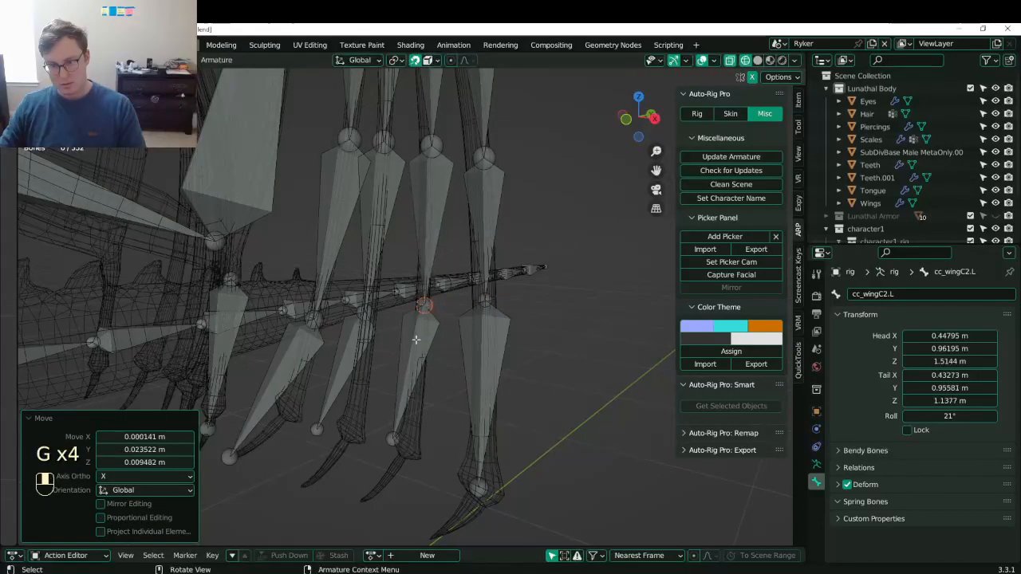
left_click(403, 447)
key("g")
left_click(398, 445)
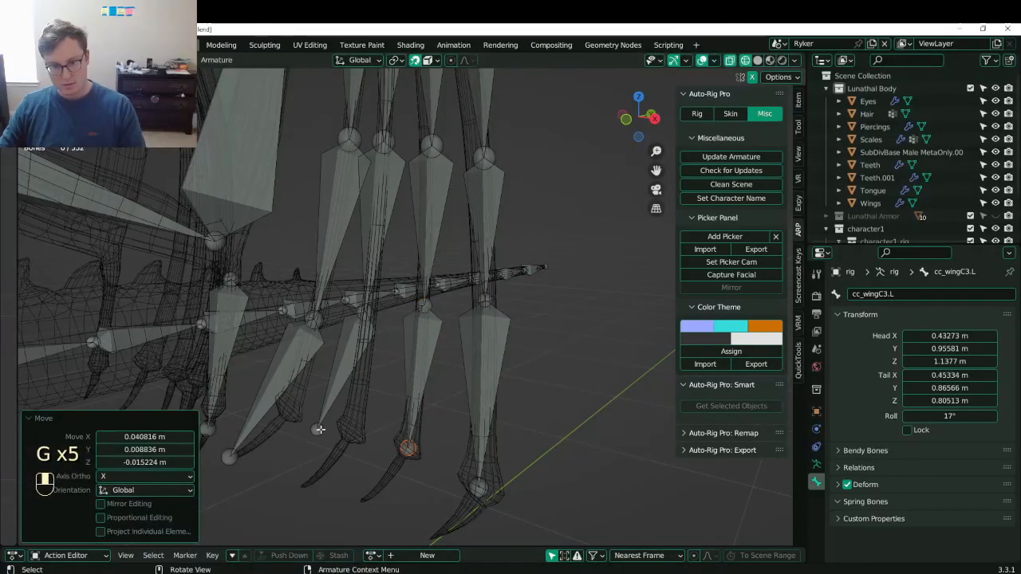
- Move the tips of cc_wingC3.L and cc_wingD3.L down to the ends of their claws
left_click(318, 430)
left_click(407, 448)
key("g")
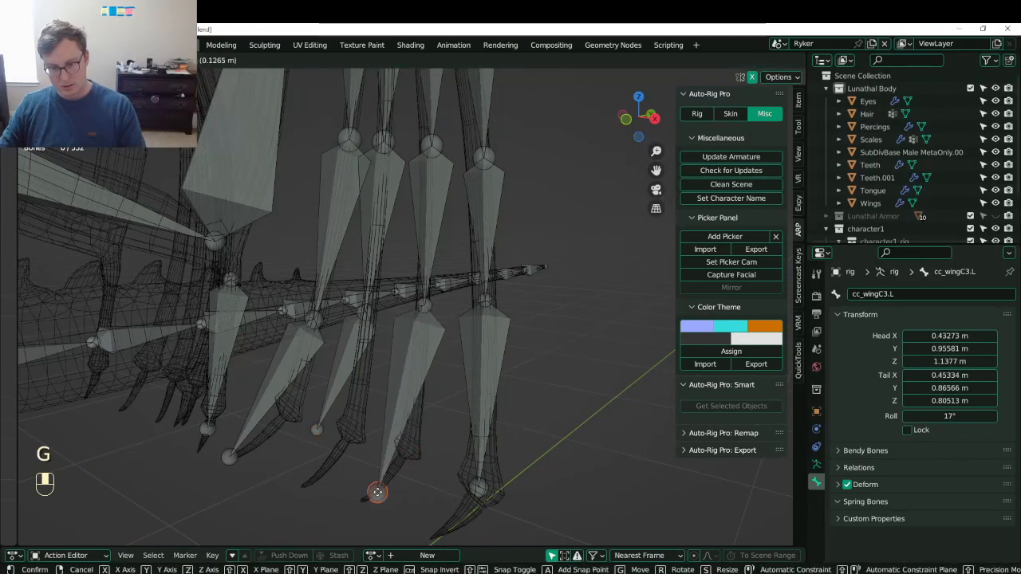
left_click(363, 500)
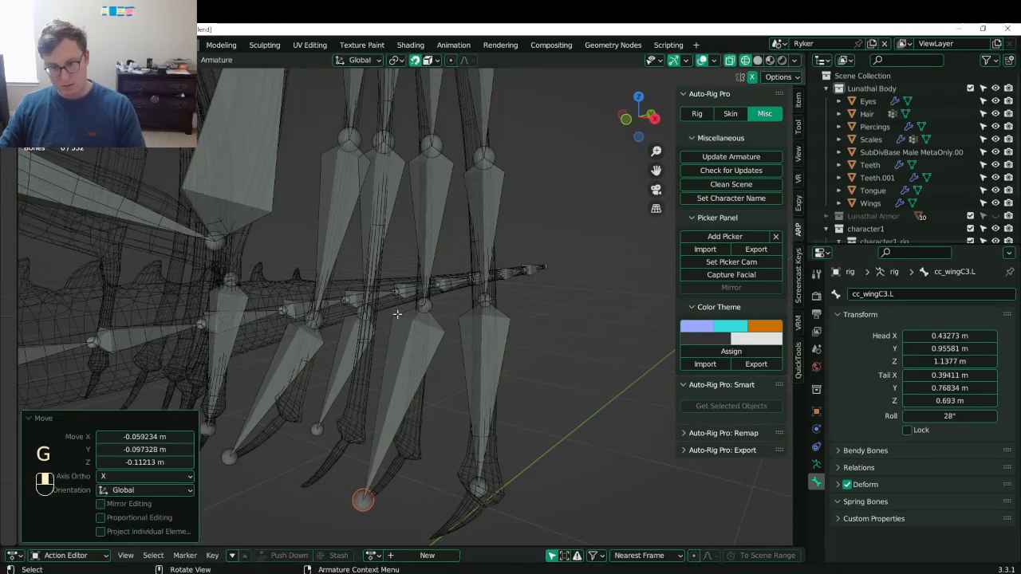
left_click(479, 486)
key("g")
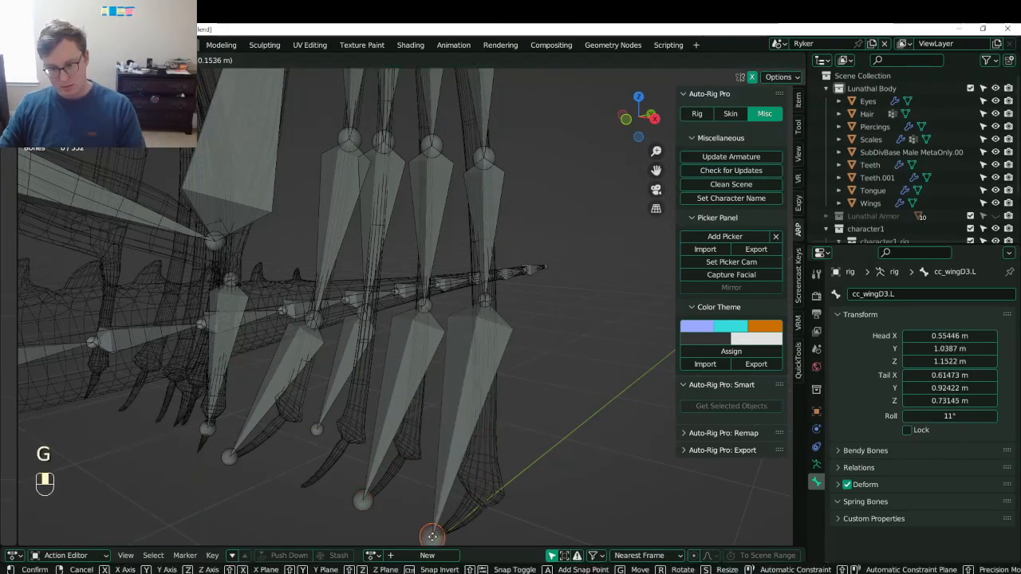
left_click(443, 503)
middle_click_drag(443, 503, 465, 391)
- Move the tips of cc_wingD3.L and cc_wingC3.L back up to the bases of their claws
key("g")
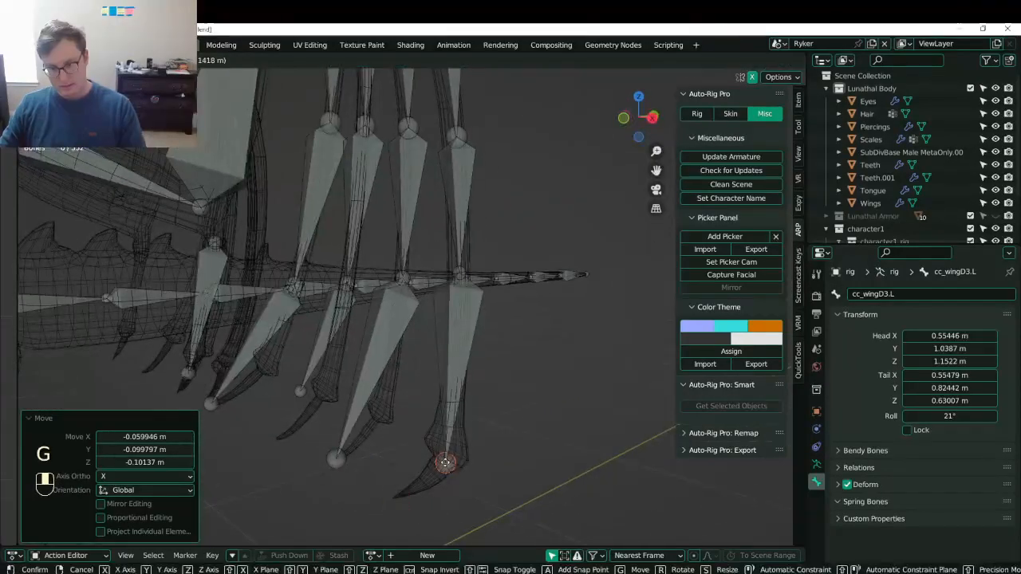
left_click(442, 463)
middle_click_drag(442, 464, 341, 463)
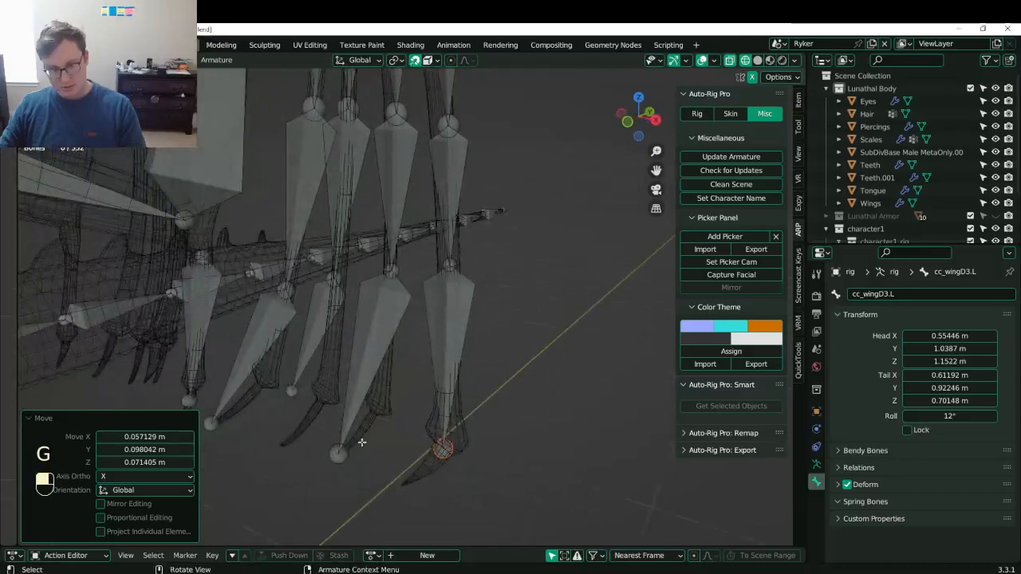
left_click(372, 412)
key("g")
left_click(372, 413)
- Move the tip of cc_wingB3.L about 0.112 m in X to its claw base, and raise that finger's lower joint about 0.063 m into the knuckle
left_click(321, 402)
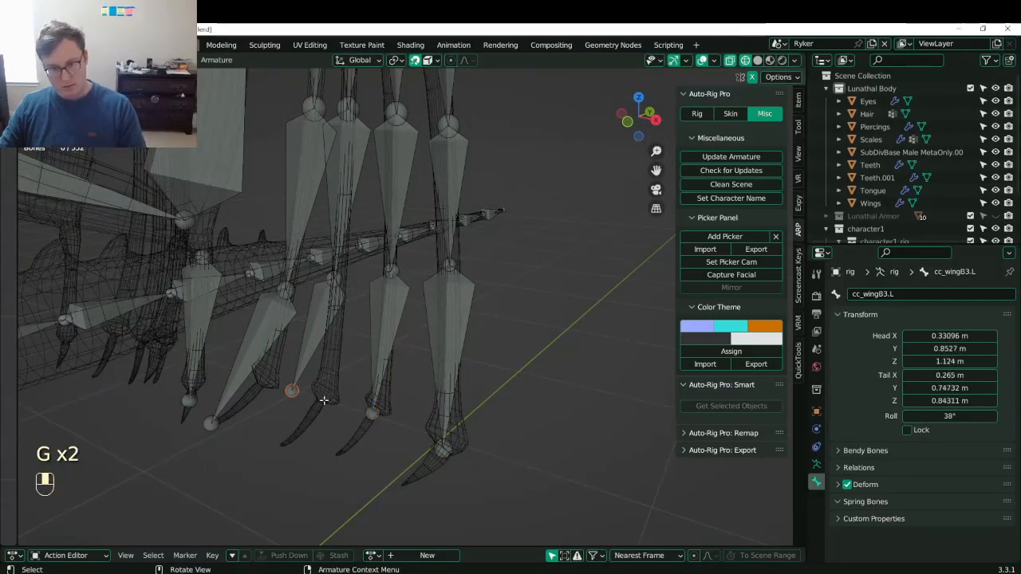
key("g")
left_click(327, 399)
middle_click_drag(327, 399, 383, 343)
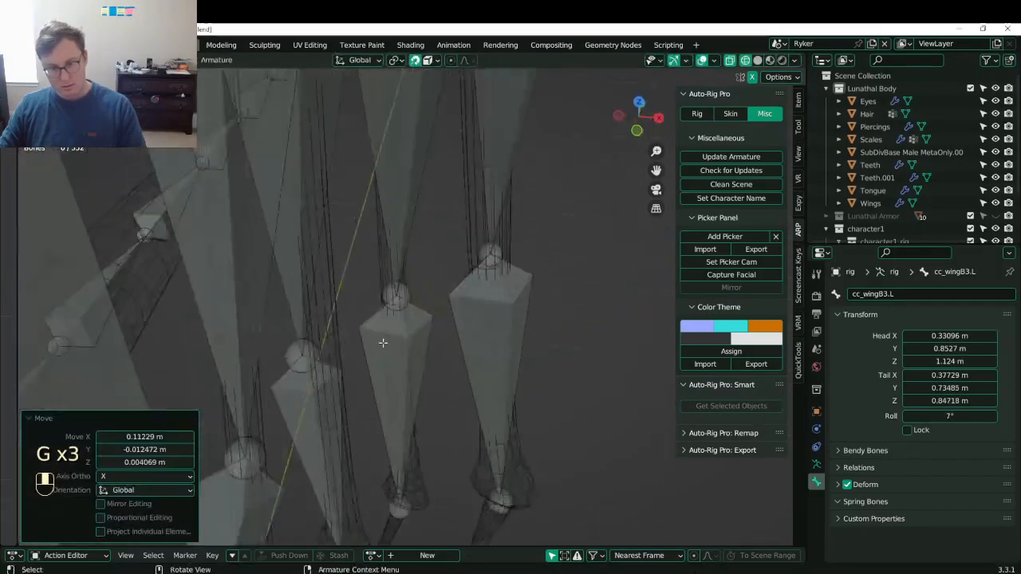
left_click(309, 349)
key("g")
left_click(322, 330)
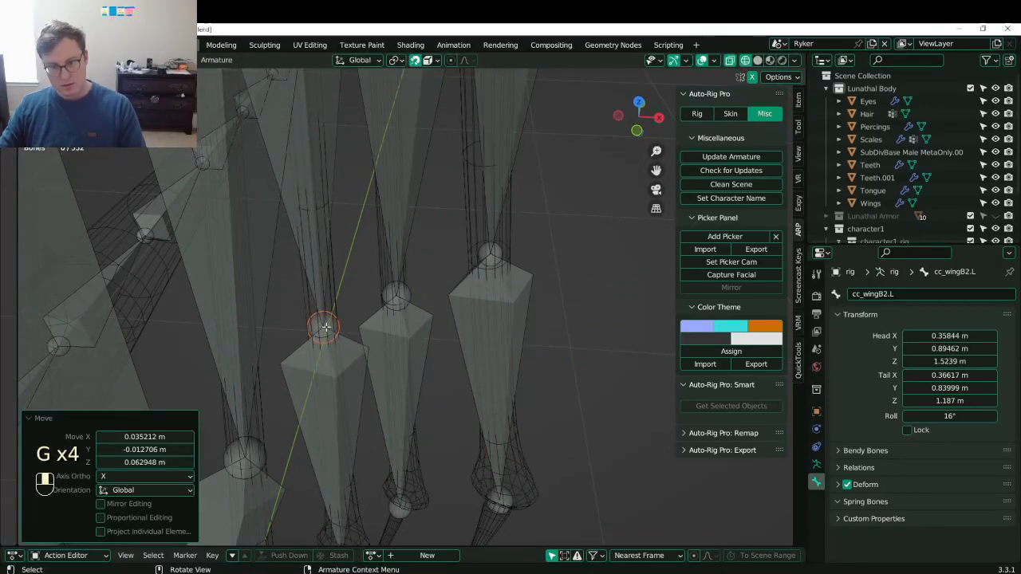
- Nudge the joint between cc_wingC2.L and cc_wingC3.L about -0.003 m in X and Y to centre it in the knuckle
middle_click_drag(322, 330, 424, 299)
left_click(316, 358)
key("g")
left_click(312, 356)
- Raise the upper joints of the fourth and third finger chains into their knuckles
mouse_move(425, 299)
middle_mouse_down("shift")
mouse_move(407, 464)
mouse_move(421, 301)
middle_mouse_up("shift")
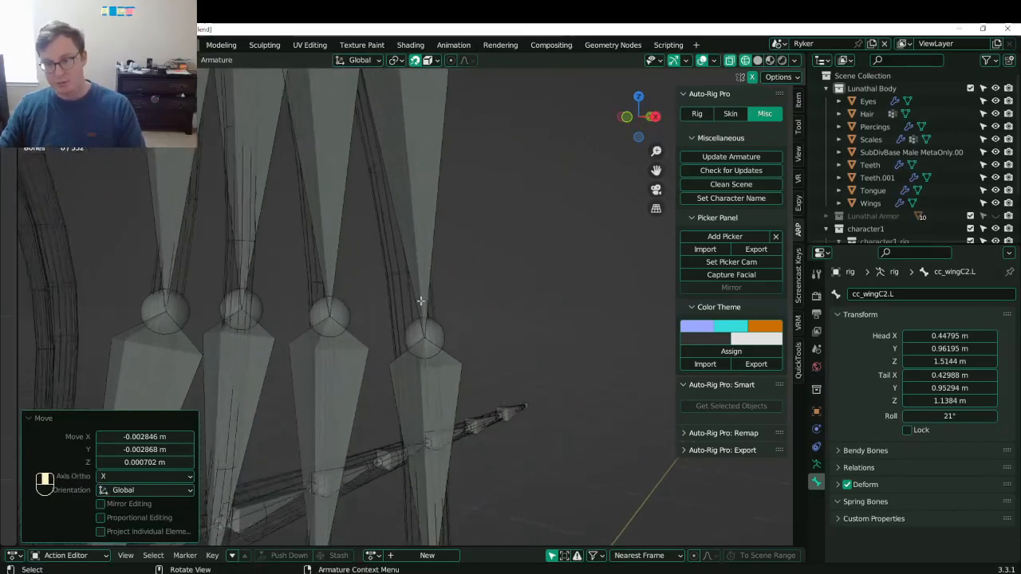
left_click(426, 327)
key("g")
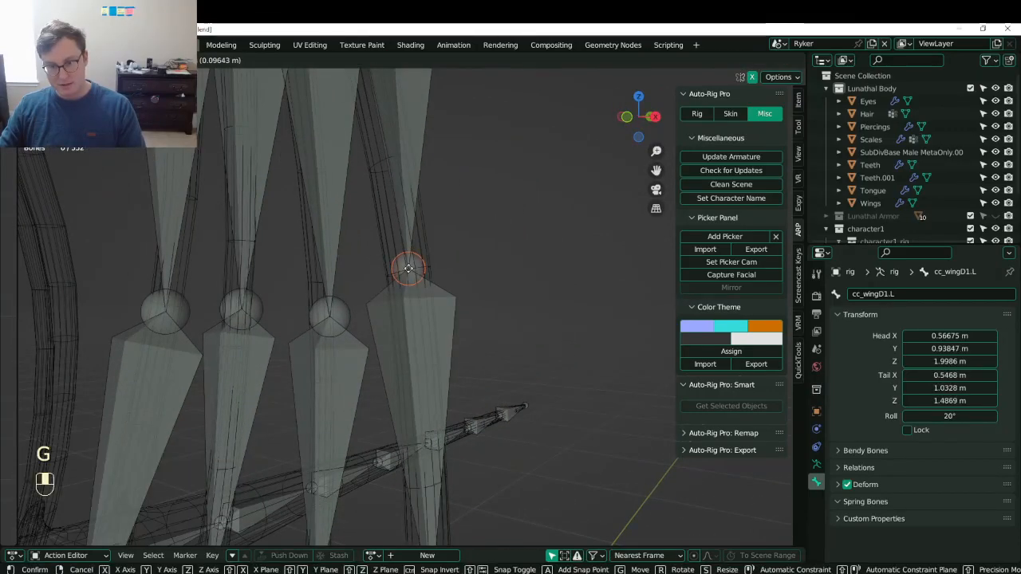
left_click(408, 269)
middle_click_drag(408, 269, 416, 352)
scroll(429, 366, "up", 3)
left_click(427, 366)
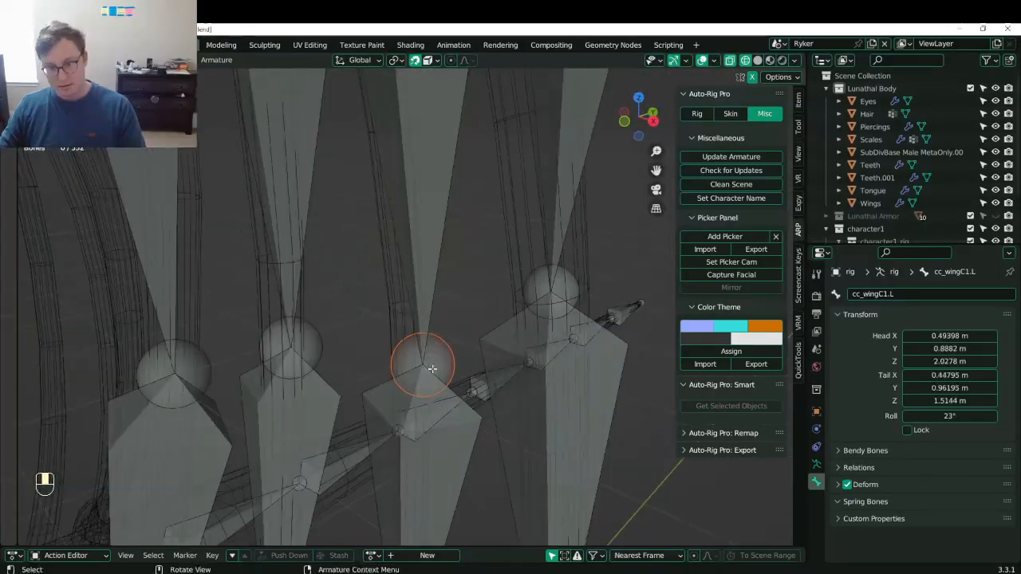
scroll(428, 367, "up", 2)
key("g")
left_click(403, 289)
- Raise the upper joints of the second and first finger chains into their knuckles
mouse_move(289, 335)
middle_mouse_down("shift")
mouse_move(323, 335)
mouse_move(300, 346)
middle_mouse_up("shift")
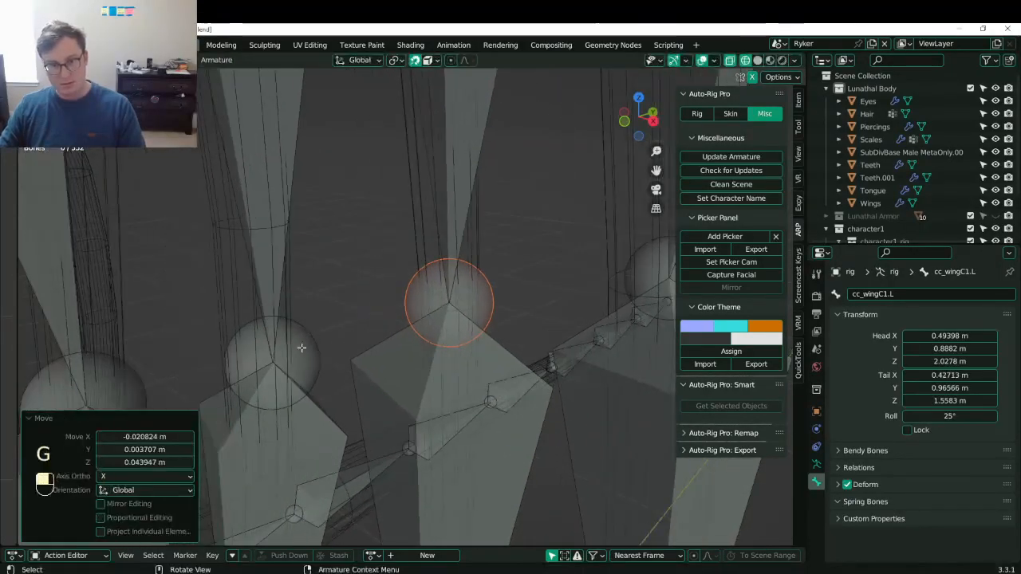
left_click(275, 363)
key("g")
left_click(224, 248)
middle_click_drag(225, 248, 317, 388)
left_click(319, 375)
key("g")
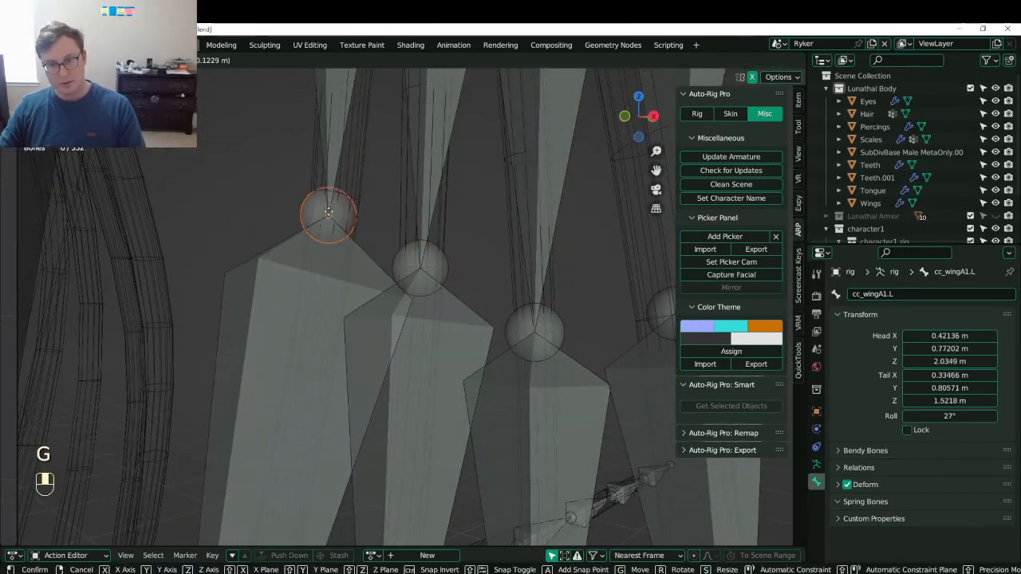
left_click(336, 198)
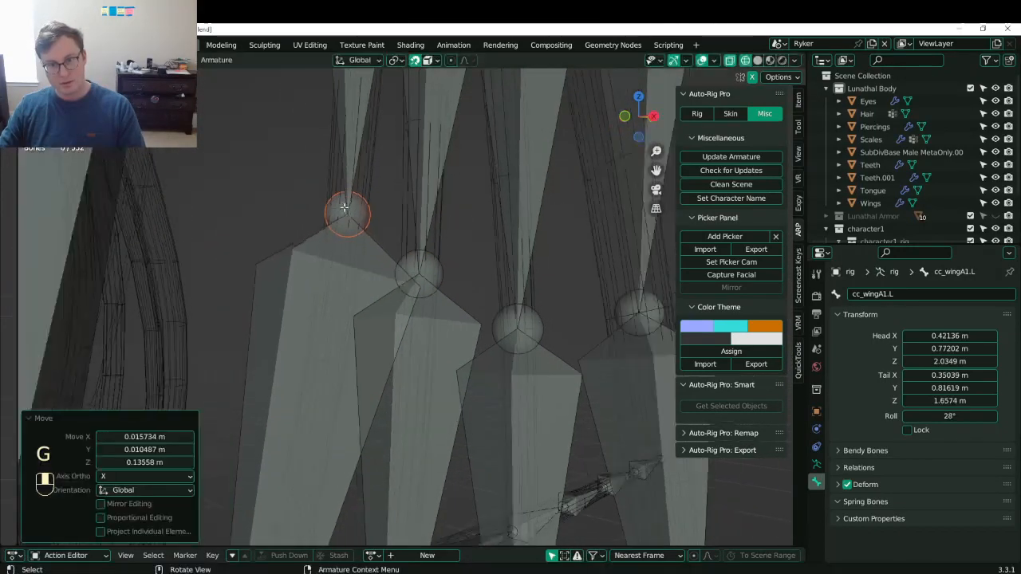
- Move the head of cc_wingD1.L up to the tip of the hand bone cc_wingMain3.L
middle_click_drag(343, 208, 491, 204)
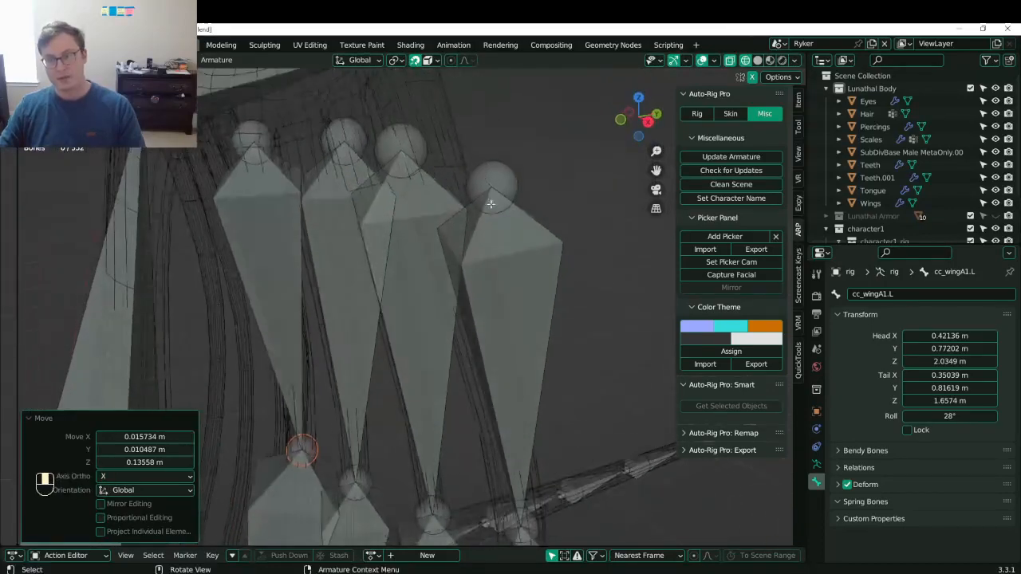
left_click(503, 180)
scroll(524, 267, "up", 2)
middle_click_drag(495, 162, 483, 326, "shift")
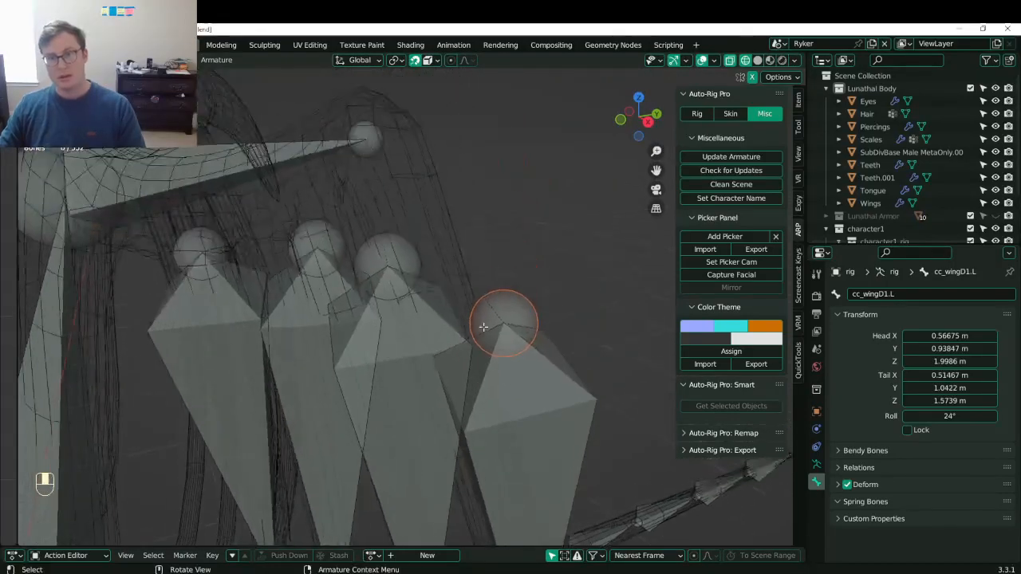
key("g")
left_click(379, 166)
- Move the head of cc_wingB1.L about -0.045 m in Y and the head of cc_wingC1.L about -0.043 m in Y, fitting both to their finger bases
middle_click_drag(380, 165, 383, 273, "shift")
left_click(383, 273)
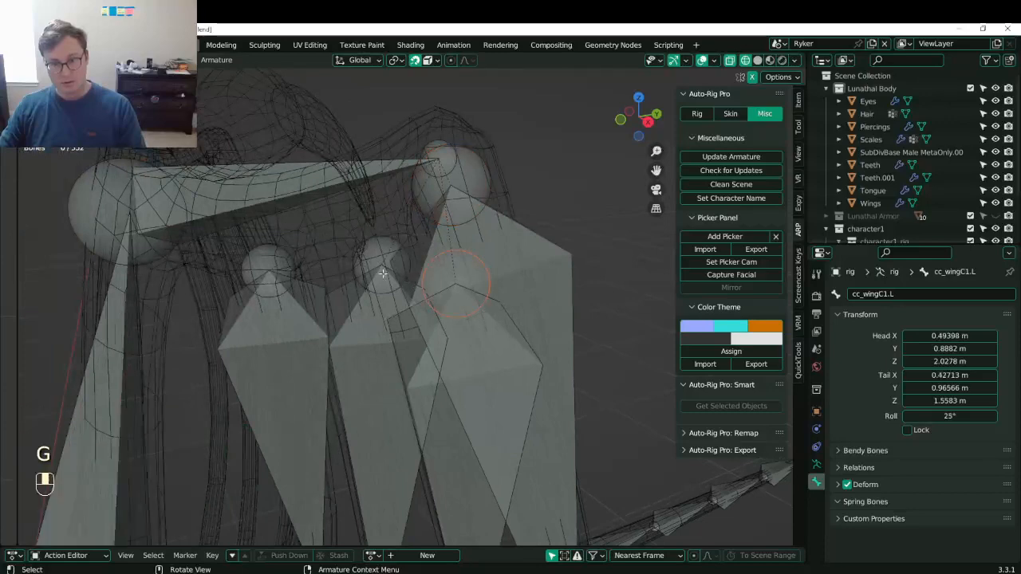
left_click(373, 270)
key("g")
left_click(326, 264)
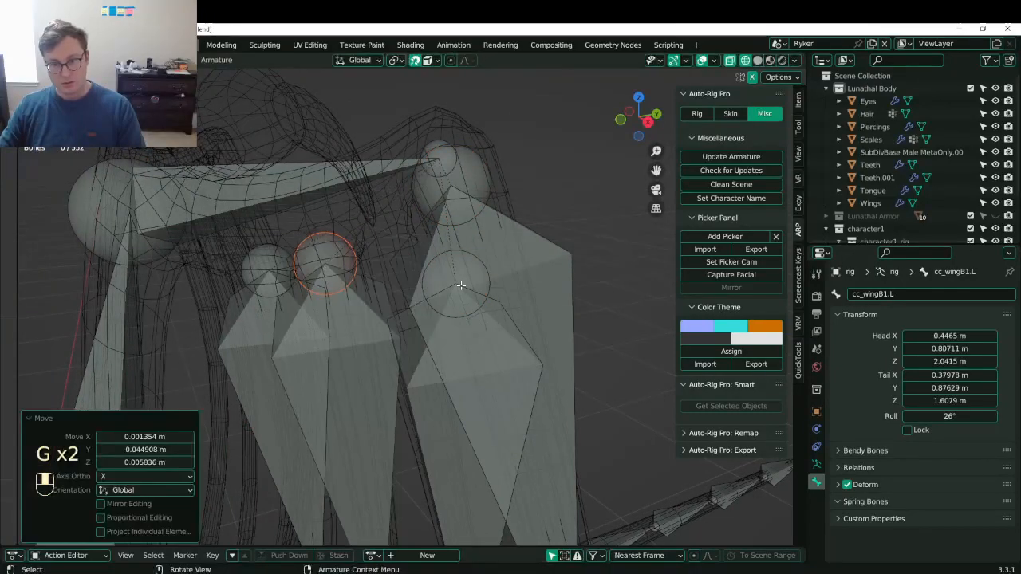
left_click(461, 285)
key("g")
left_click(387, 229)
- Extrude a new bone from the joint between cc_wingMain2.L and cc_wingMain3.L, about 0.104 m in X and 0.077 m in Z, toward the thumb
scroll(500, 354, "down", 4)
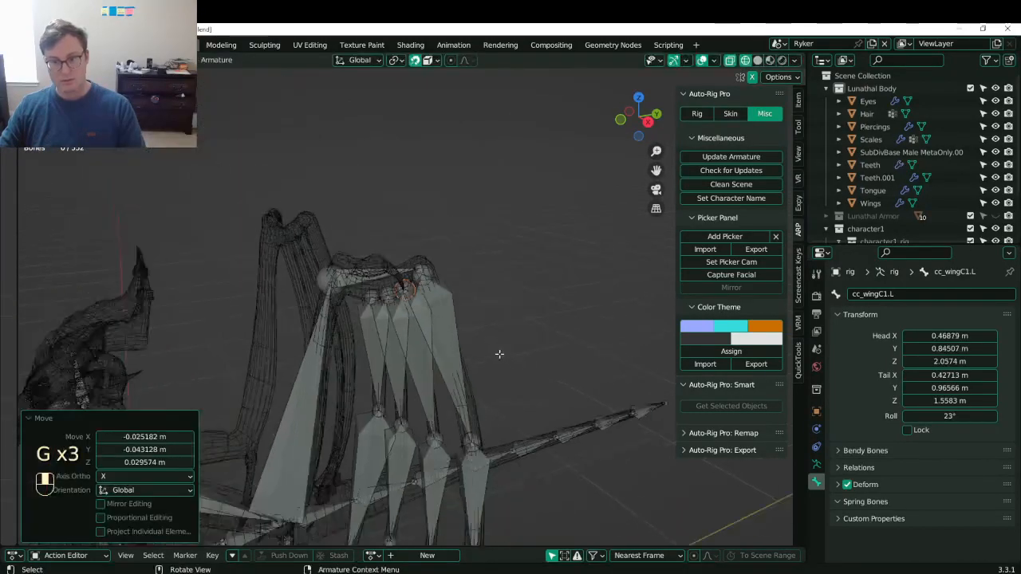
middle_click_drag(499, 354, 458, 276)
scroll(495, 340, "up", 3)
scroll(439, 264, "up", 4)
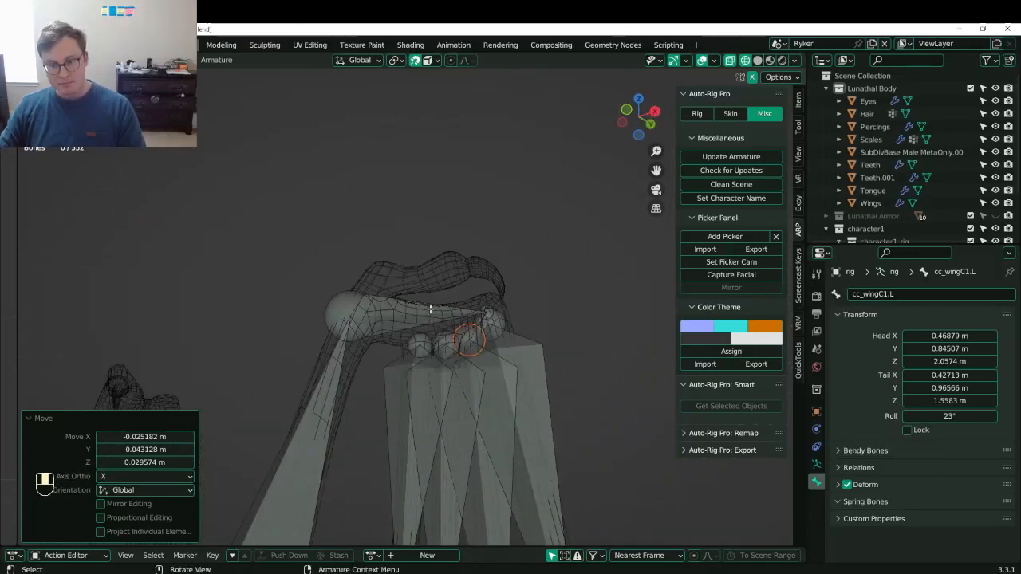
left_click(451, 327)
middle_click_drag(447, 326, 383, 332)
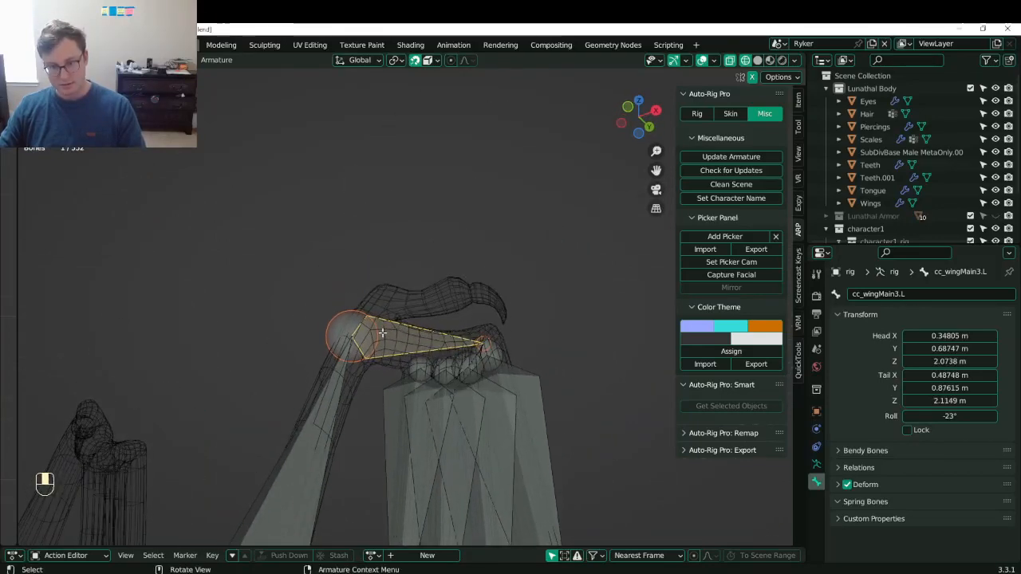
left_click(407, 272)
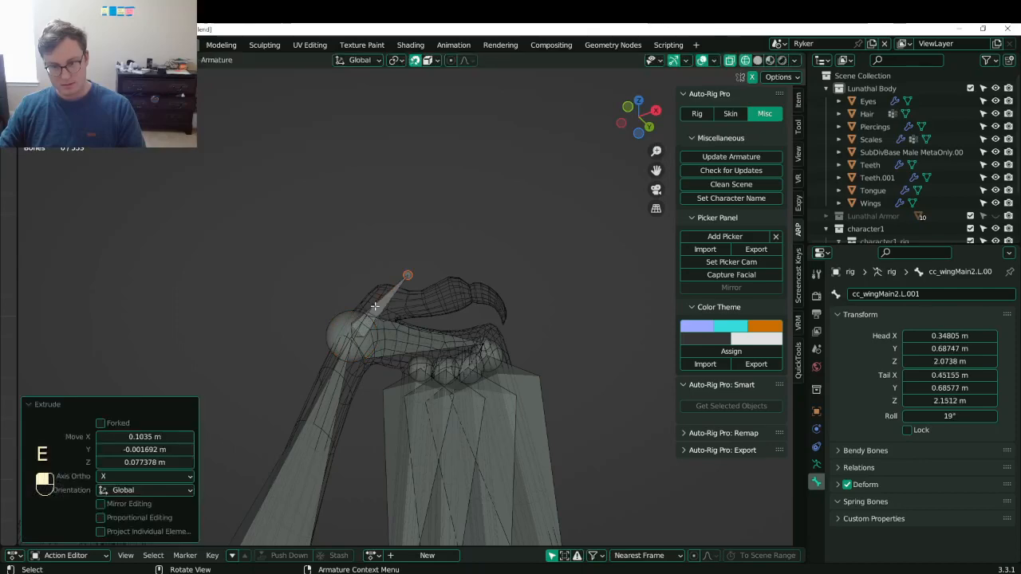
- Disconnect the new thumb bone from its parent and move it about 0.089 m in X, 0.031 m in Y and 0.058 m in Z
left_click(374, 306)
key("alt+p")
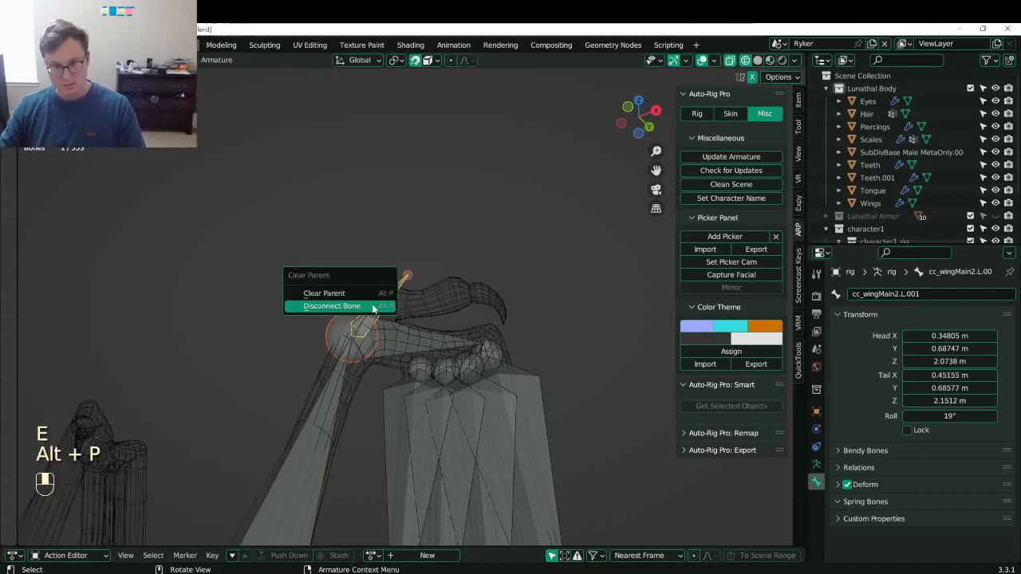
left_click(373, 307)
scroll(375, 335, "up", 3)
key("g")
left_click(452, 253)
- Disable snapping, and rotate and move the thumb bone so it lies inside the first segment of the wing thumb mesh
scroll(445, 263, "down", 3)
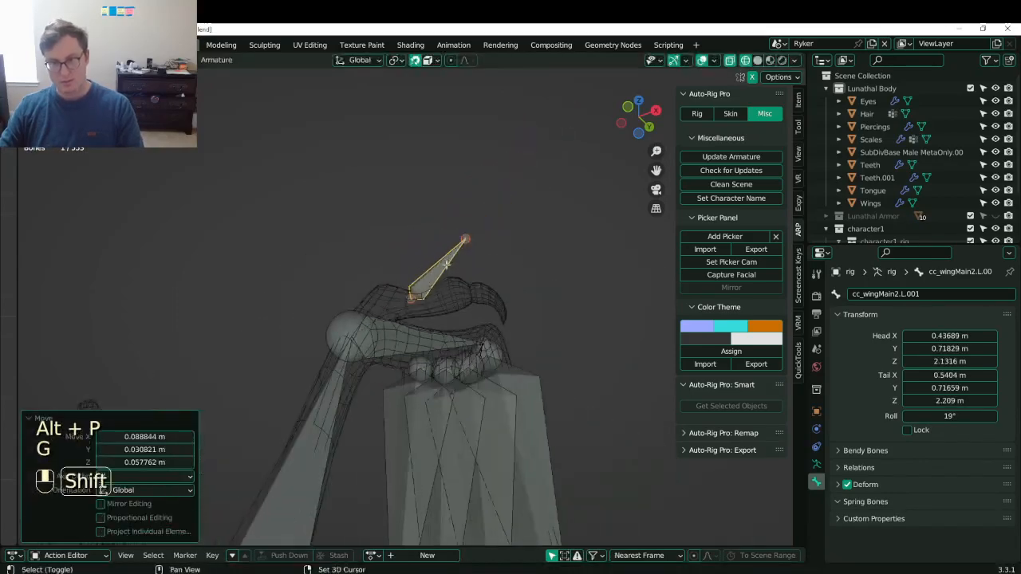
key("shift+Tab")
key("r")
left_click(495, 285)
scroll(449, 355, "up", 3)
key("g")
left_click(530, 241)
key("r")
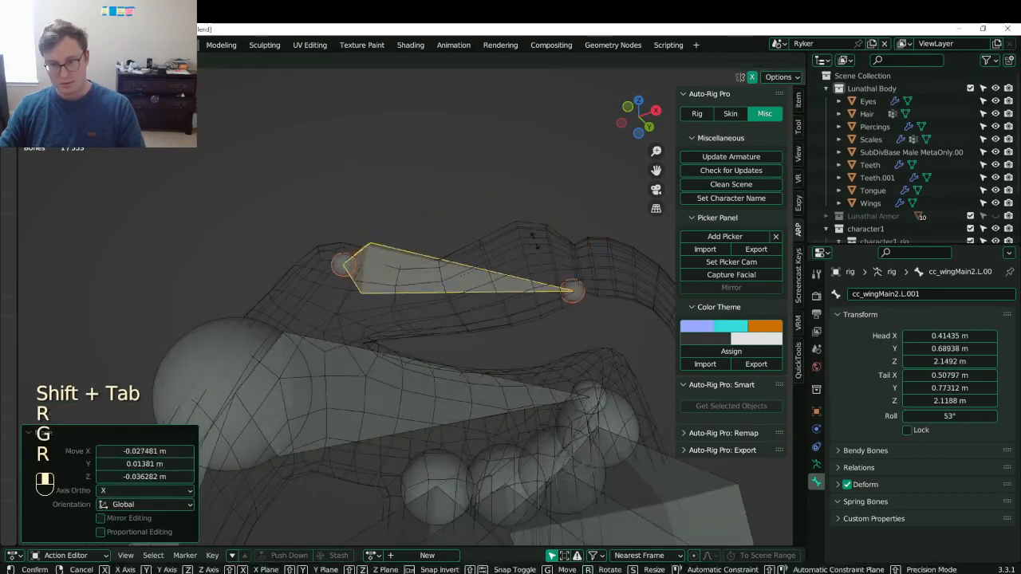
left_click(470, 267)
- Refine the thumb bone's rotation and position from another angle so it runs along the middle of the thumb's first segment
scroll(469, 271, "down", 3)
middle_click_drag(469, 272, 426, 269)
key("r")
key("r")
left_click(478, 291)
key("r")
left_click(355, 170)
key("g")
left_click(365, 177)
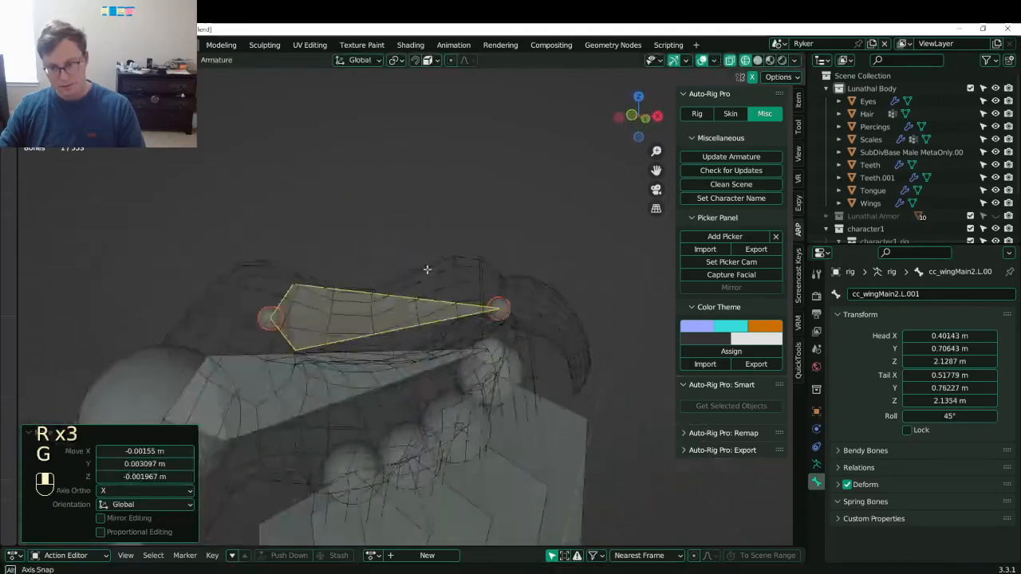
- Rename the new wing thumb bone to cc_wingThumb.L and save the file
key("ctrl")
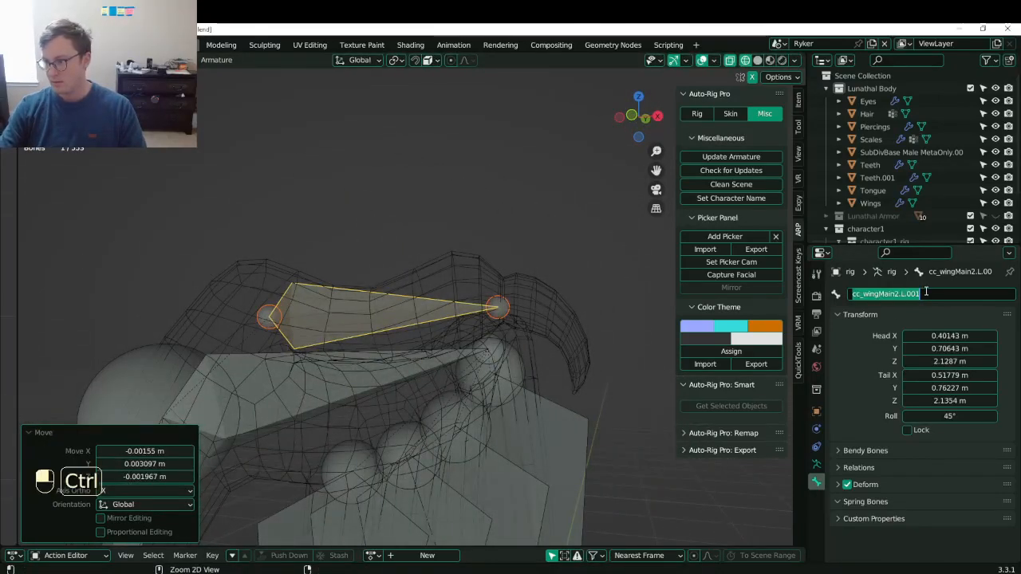
type("cc_wingD1.L")
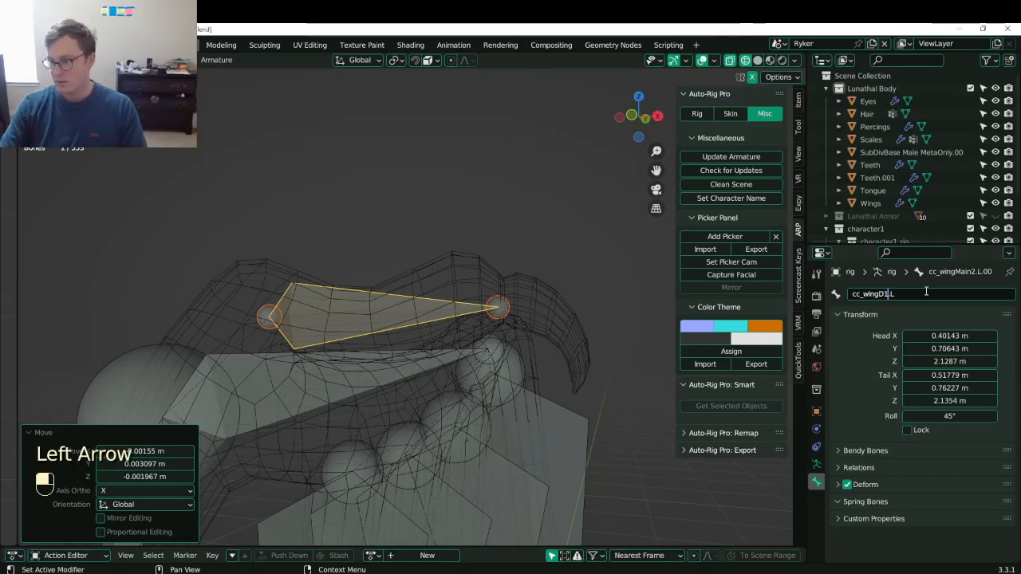
key("BackSpace")
key("BackSpace")
type("Thumb")
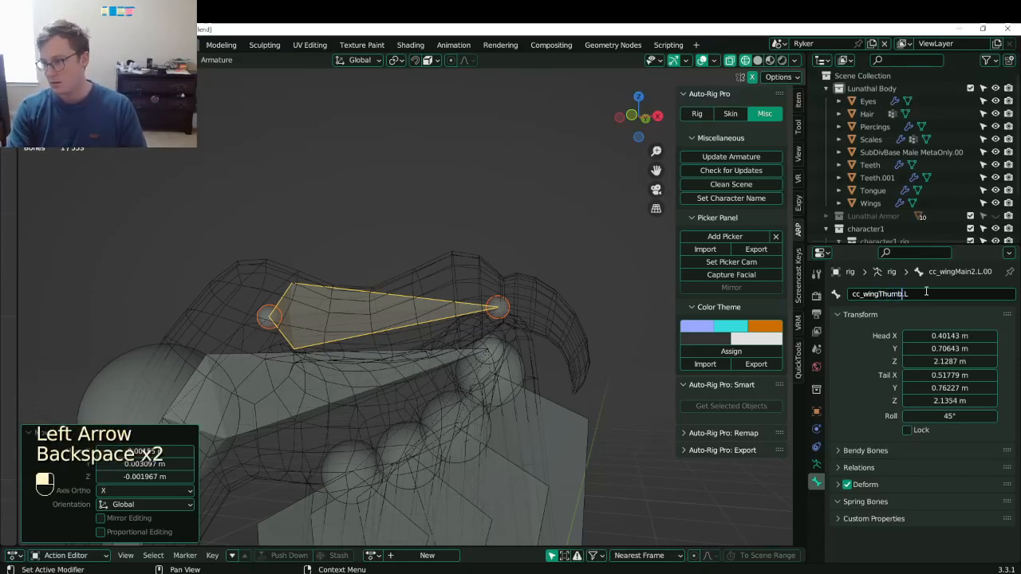
key("Return")
middle_click_drag(383, 343, 634, 320)
key("ctrl+s")
scroll(371, 352, "down", 3)
key("ctrl+s")
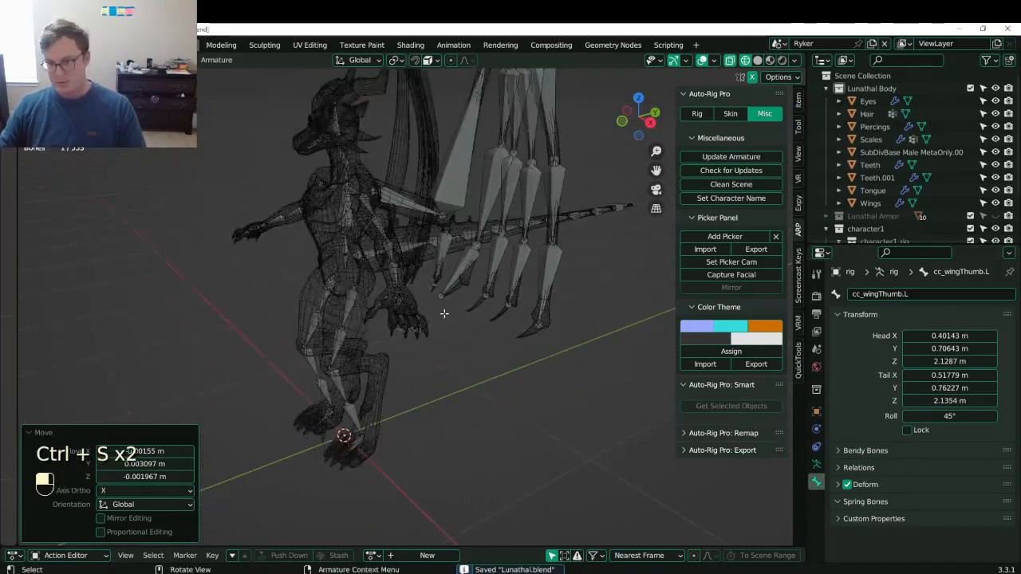
- Select all the linked left wing bones, including the fingers and thumb, and symmetrize them to create the right wing
key("ctrl+Tab")
middle_click_drag(232, 306, 453, 369)
key("ctrl+s")
key("Tab")
left_click(476, 373)
key("l")
key("l")
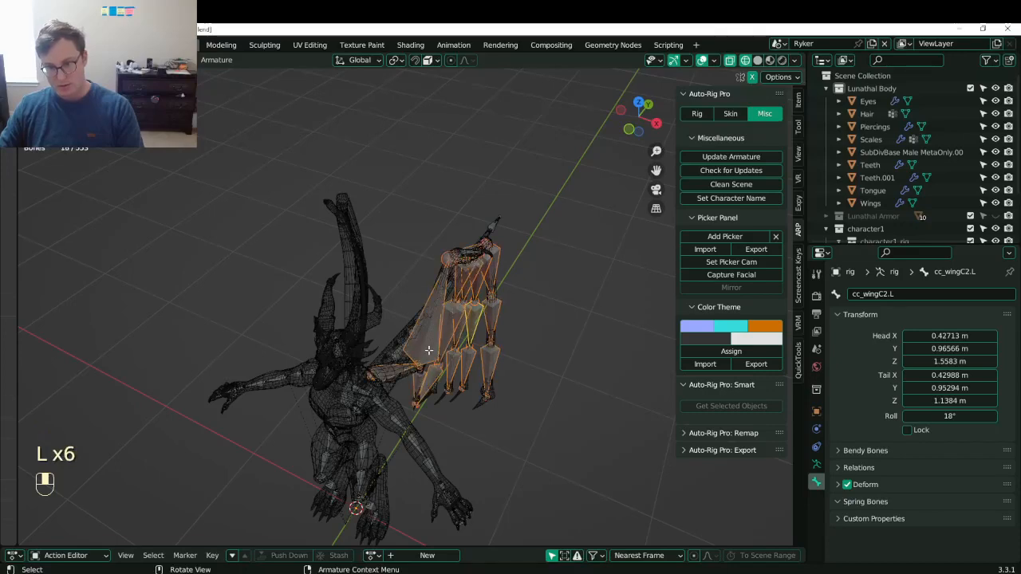
middle_click_drag(428, 350, 466, 241)
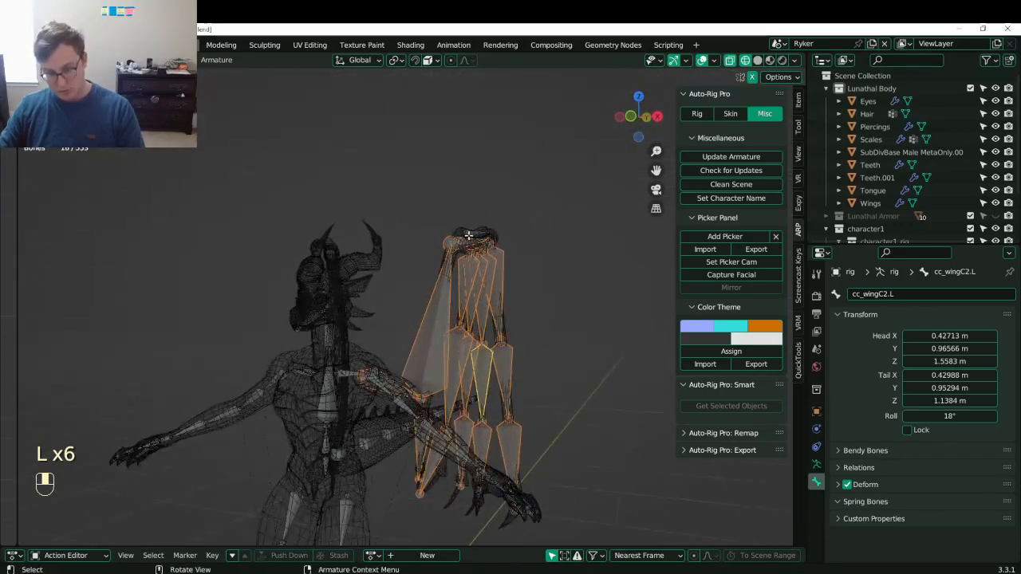
left_click(216, 60)
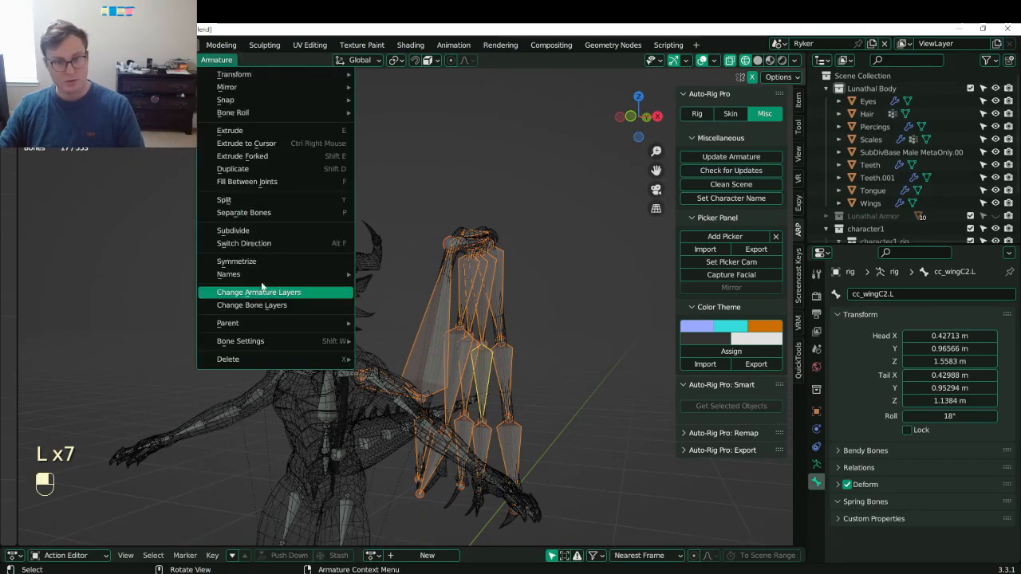
left_click(240, 266)
middle_click_drag(469, 269, 380, 285)
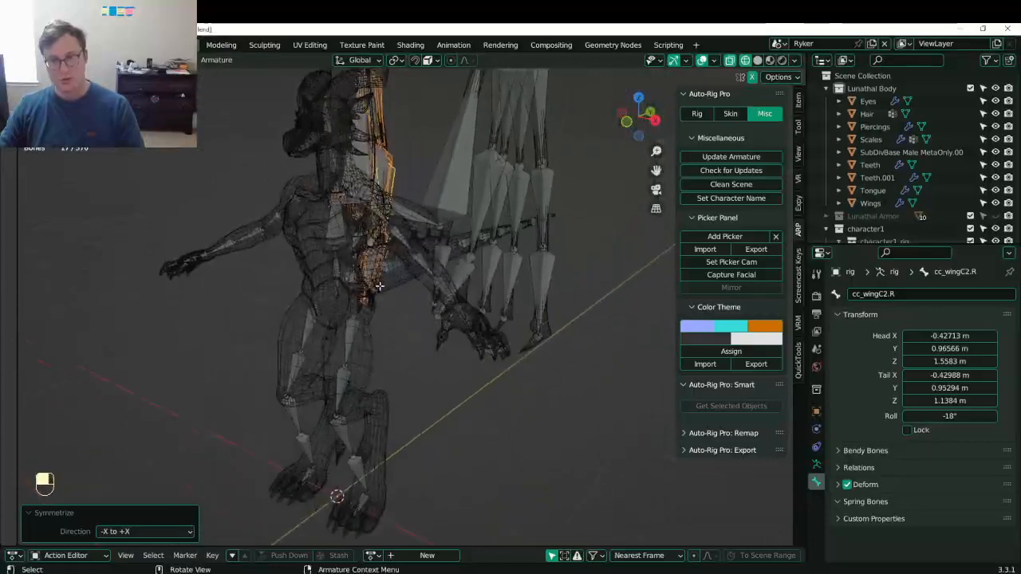
- Return to Object Mode with solid shading, display only the rig's first armature layer, and save the file
key("ctrl+Tab")
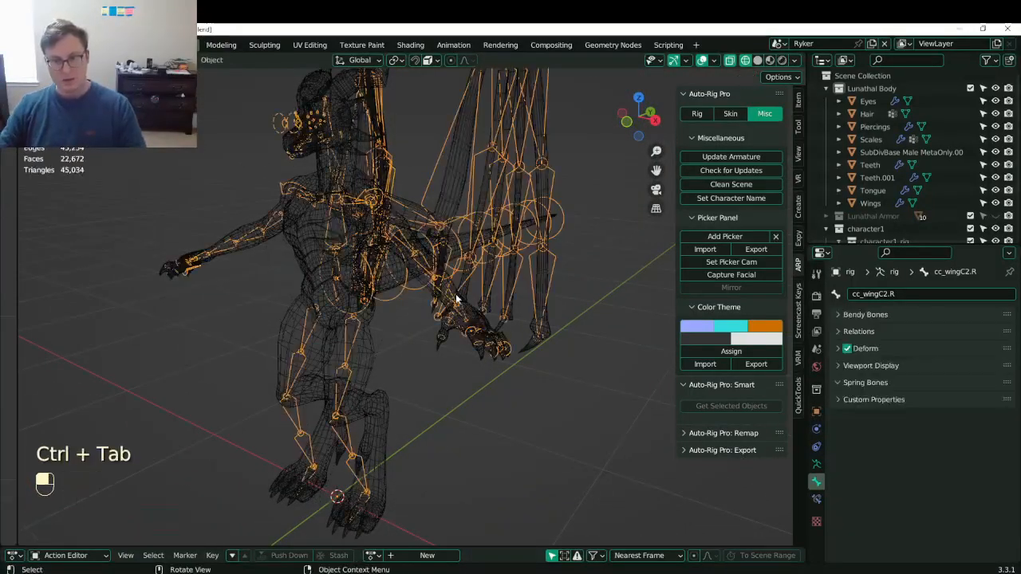
key("ctrl+s")
key("z")
scroll(511, 344, "down", 5)
scroll(498, 330, "up", 3)
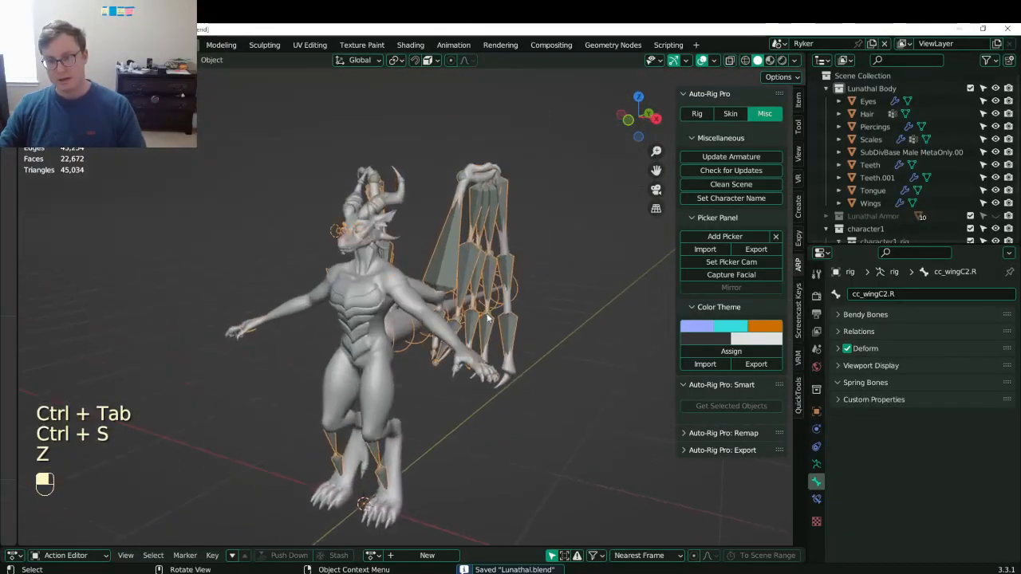
left_click(816, 465)
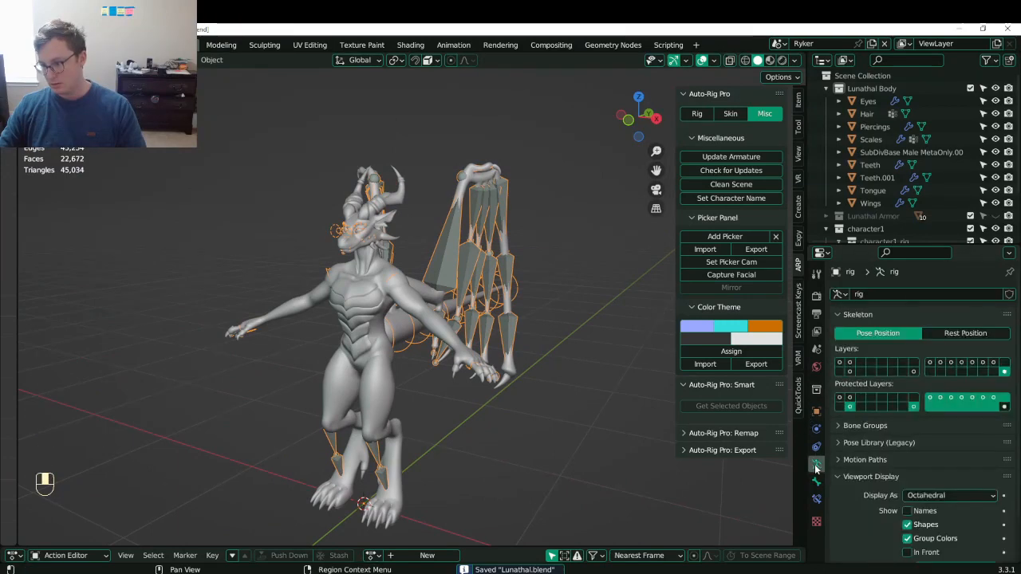
left_click(840, 363)
key("ctrl+s")
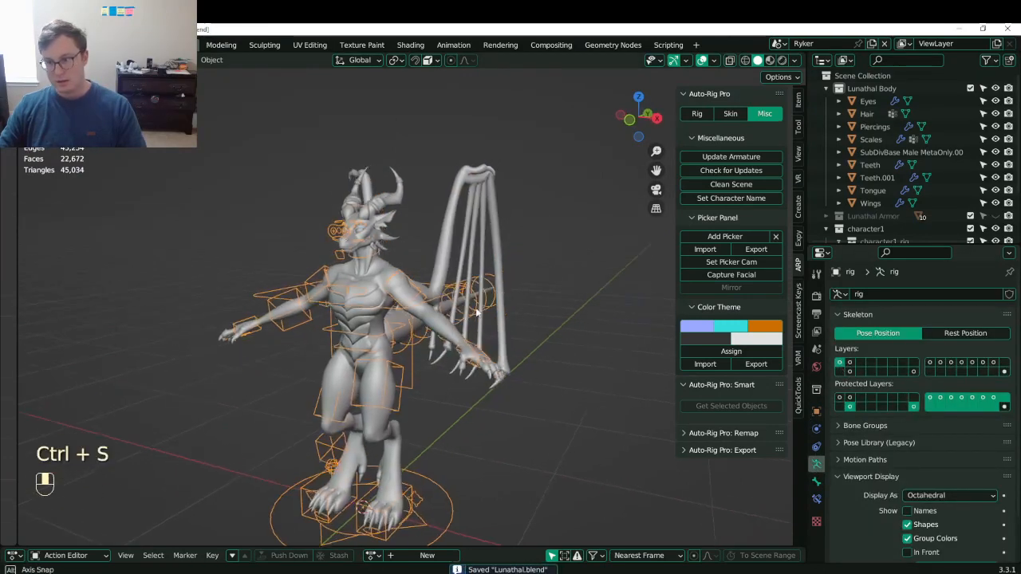
- Start editing the Auto-Rig Pro reference bones and display the bone properties of middle1_base_ref.l in the left hand
left_click(697, 113)
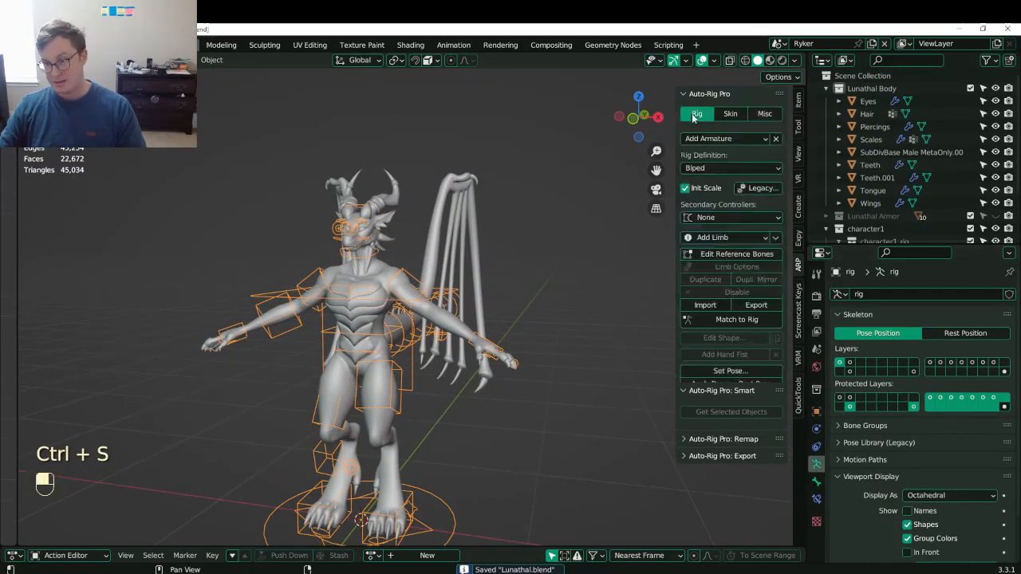
left_click(736, 254)
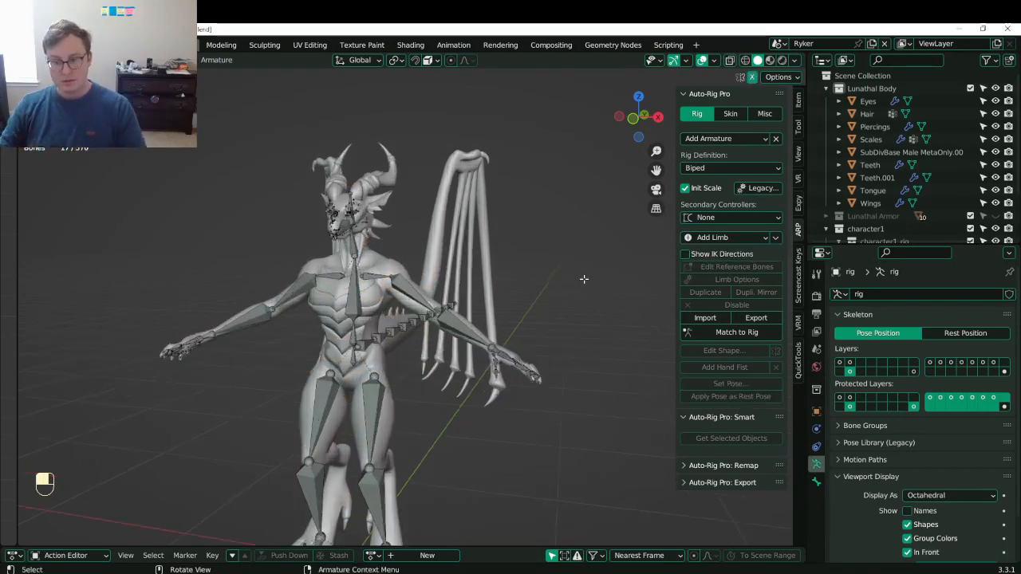
middle_click_drag(583, 278, 581, 399)
scroll(428, 391, "up", 6)
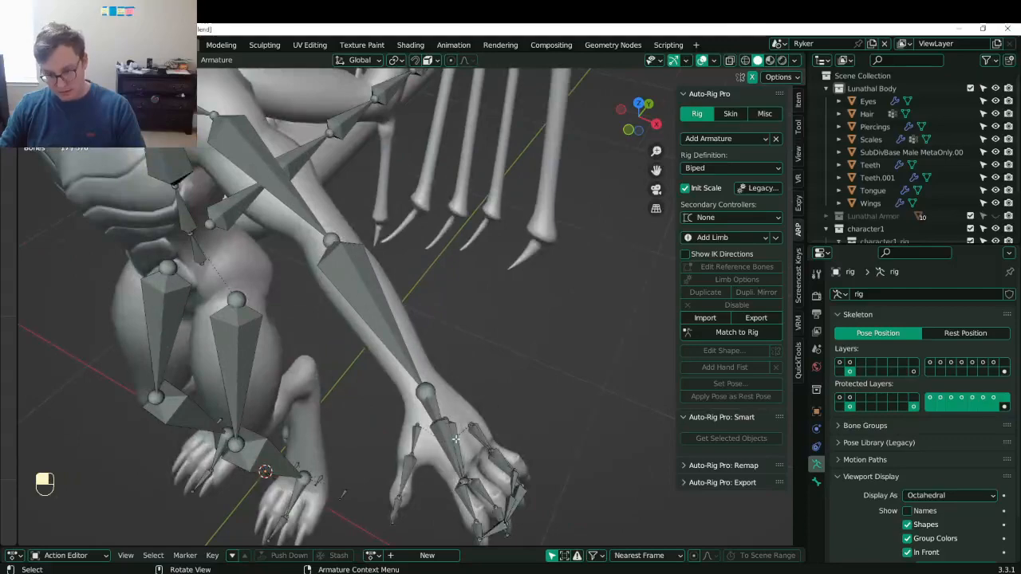
key("KP_Decimal")
scroll(456, 439, "down", 8)
middle_click_drag(455, 438, 538, 270)
scroll(431, 378, "up", 4)
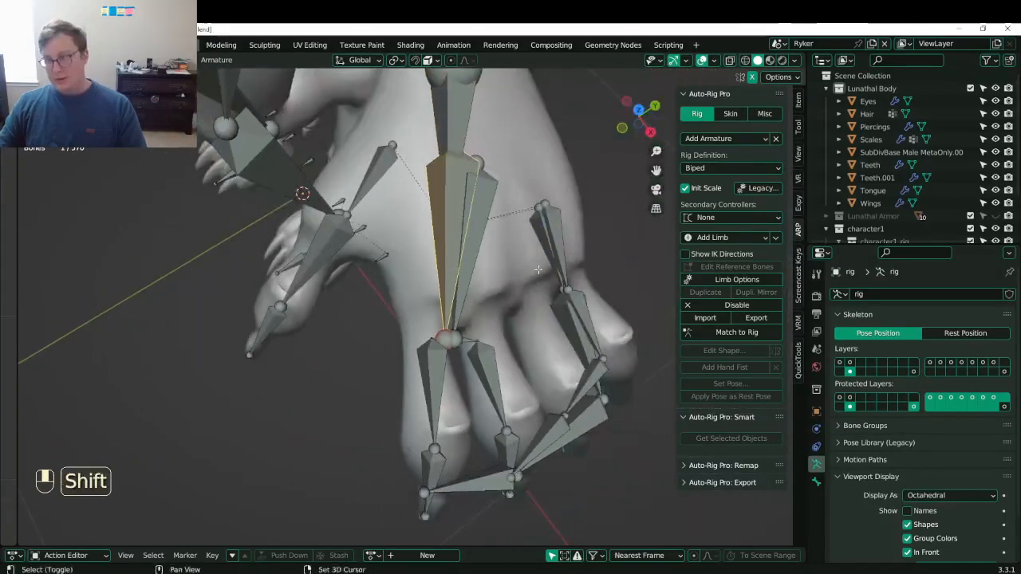
left_click(816, 482)
middle_click_drag(587, 309, 452, 357)
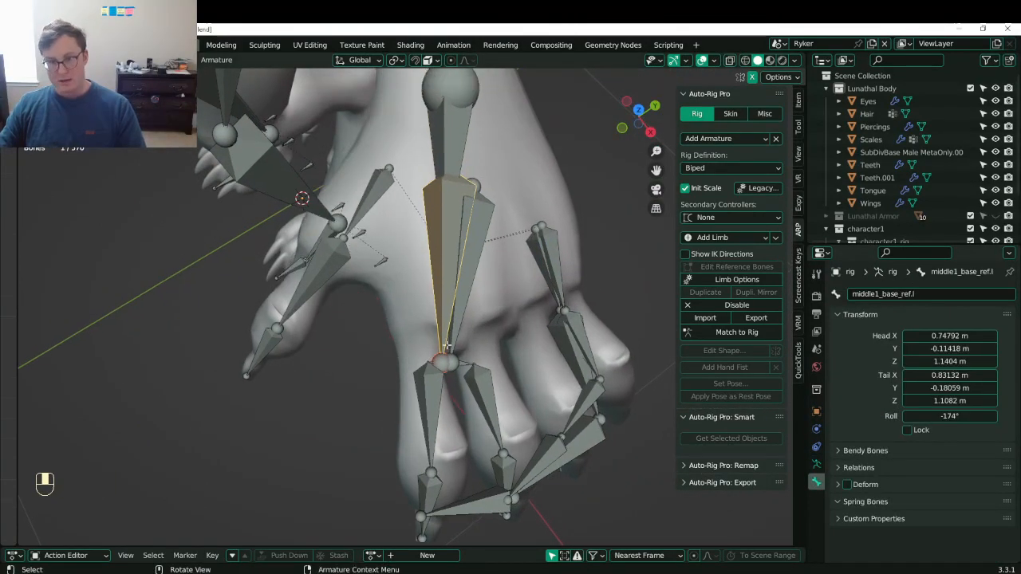
- Enable snapping and wireframe display, and move the tail of hand_ref.l into the middle of the palm near the knuckles
left_click(449, 148)
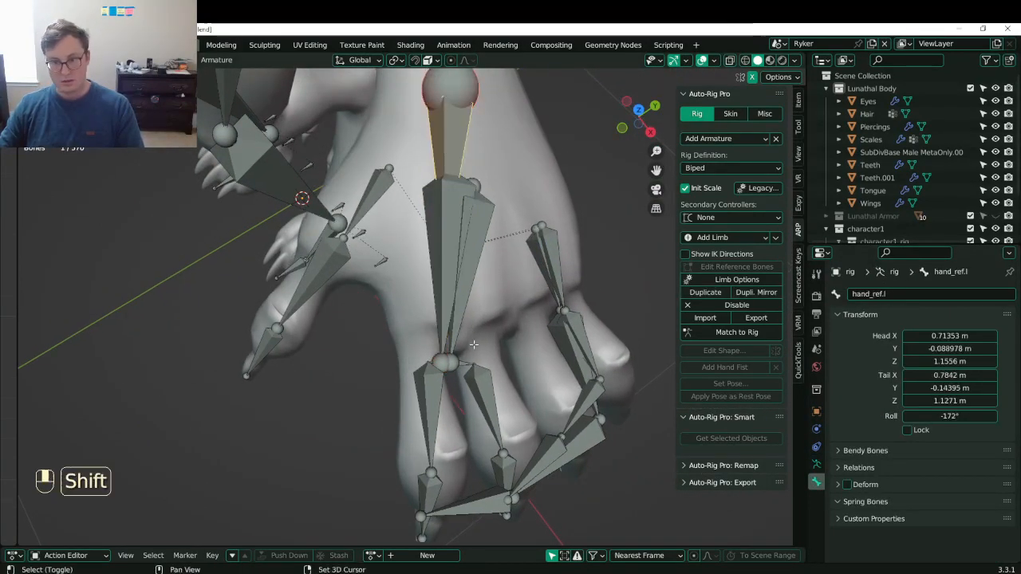
key("shift+Tab")
key("z")
middle_click_drag(474, 343, 479, 407, "shift")
key("b")
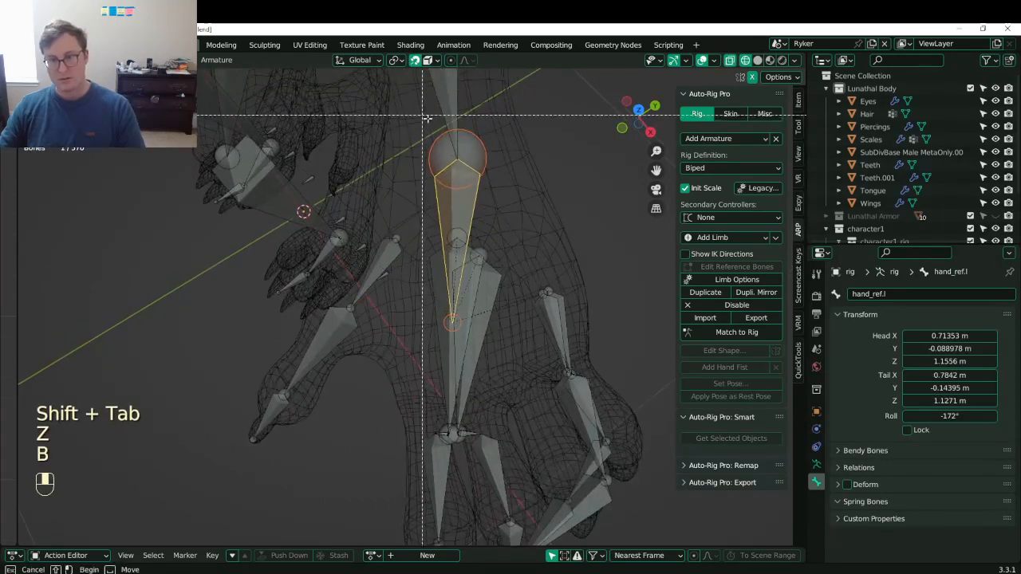
middle_click_drag(432, 119, 521, 182)
key("g")
left_click(501, 373)
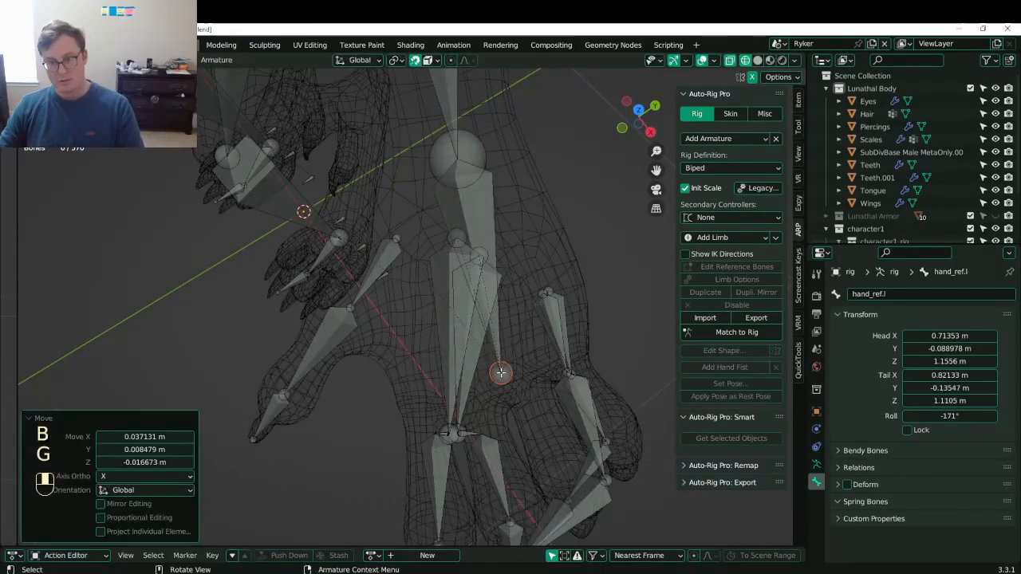
key("g")
left_click(499, 368)
middle_click_drag(498, 368, 511, 267)
key("g")
left_click(445, 392)
- Reposition the heads of middle1_base_ref.l and pinky1_base_ref.l side by side across the palm near the wrist
left_click(474, 251)
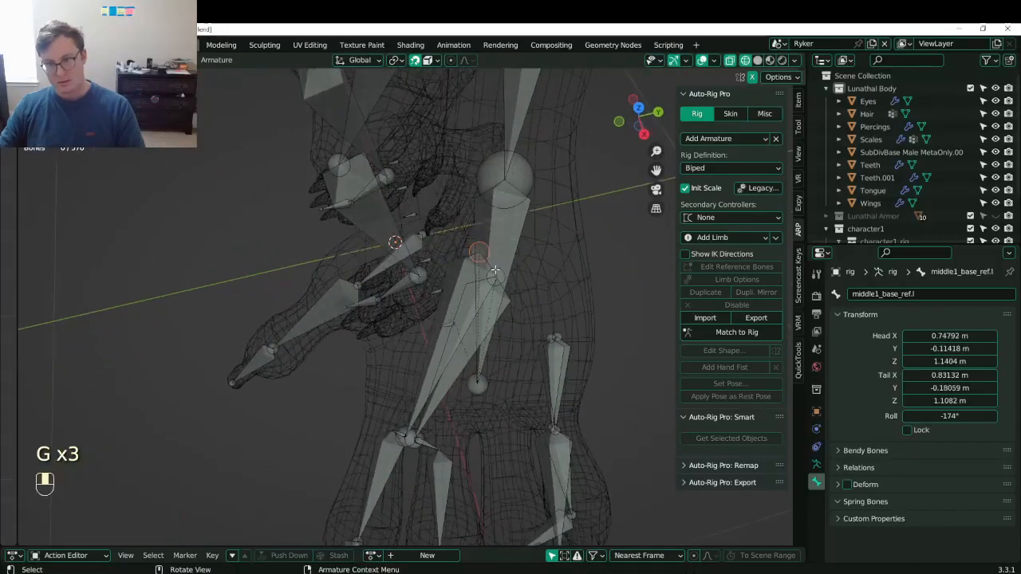
key("g")
left_click(508, 279)
left_click(504, 275)
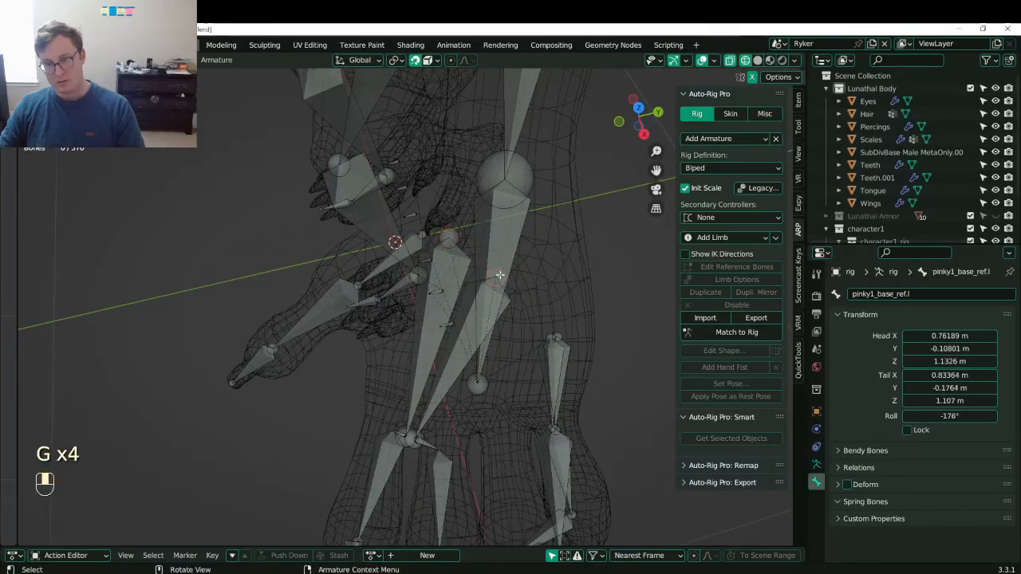
key("g")
left_click(493, 255)
- Move the heads of index1_base_ref.l and ring1_base_ref.l back from the knuckles toward the wrist
left_click(545, 336)
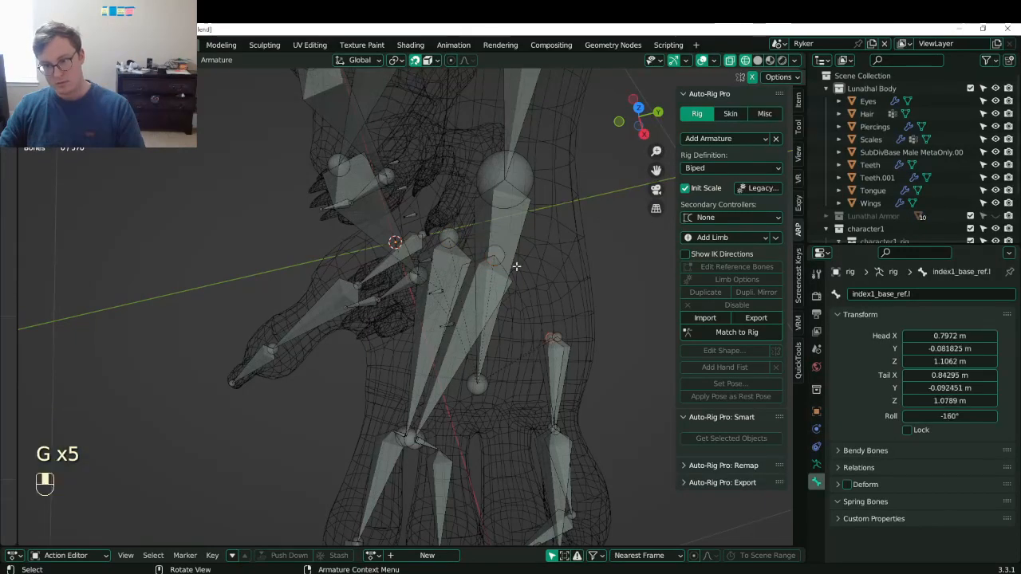
key("g")
left_click(544, 299)
left_click(563, 335)
key("g")
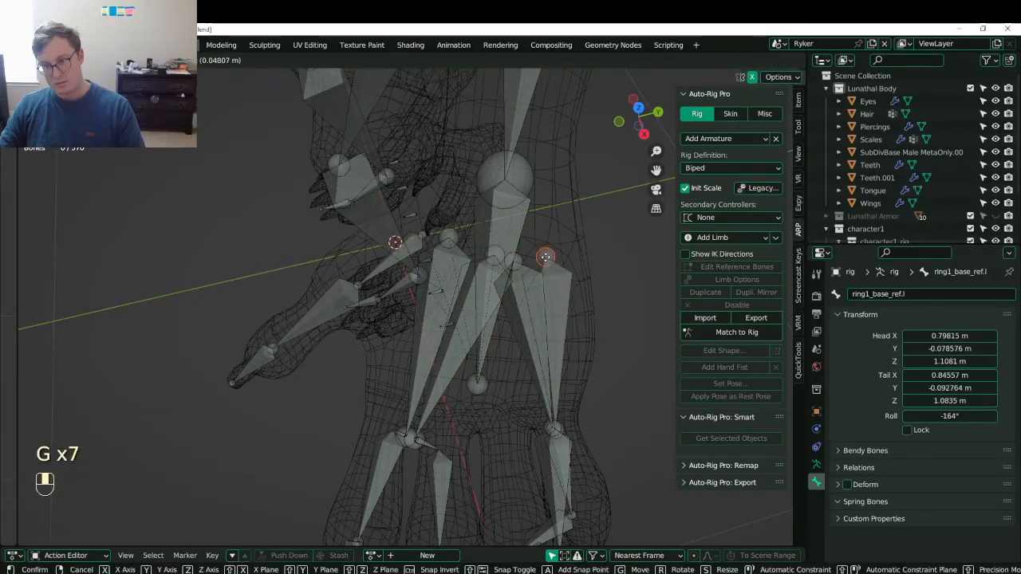
left_click(546, 261)
- Fine-tune the heads of the middle, pinky and index base reference bones so they are spaced across the hand near the wrist
middle_click_drag(546, 262, 463, 274)
left_click(451, 244)
key("g")
left_click(455, 245)
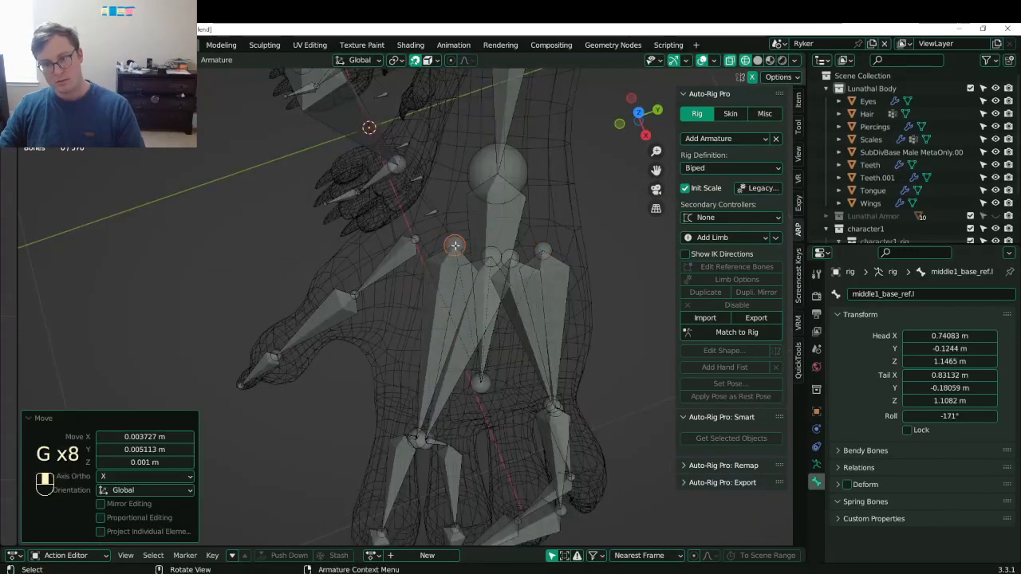
left_click(495, 258)
key("g")
left_click(481, 245)
middle_click_drag(480, 246, 439, 258)
left_click(519, 297)
key("g")
left_click(526, 298)
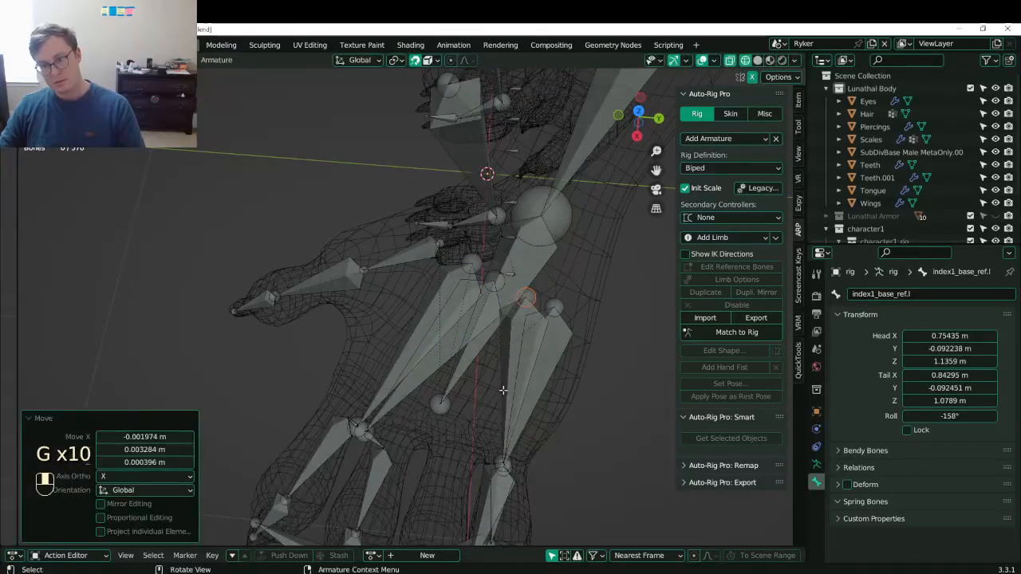
middle_click_drag(527, 297, 393, 307)
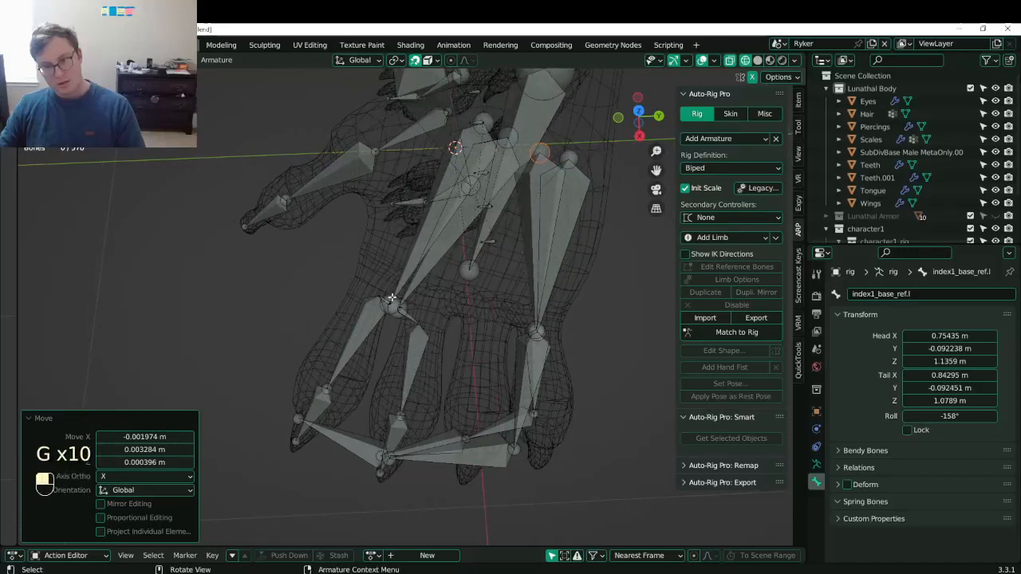
- Separate the tails of middle1_base_ref.l and pinky1_base_ref.l, placing each at the knuckle of its own finger mesh
left_click(391, 300)
left_click(382, 264)
key("g")
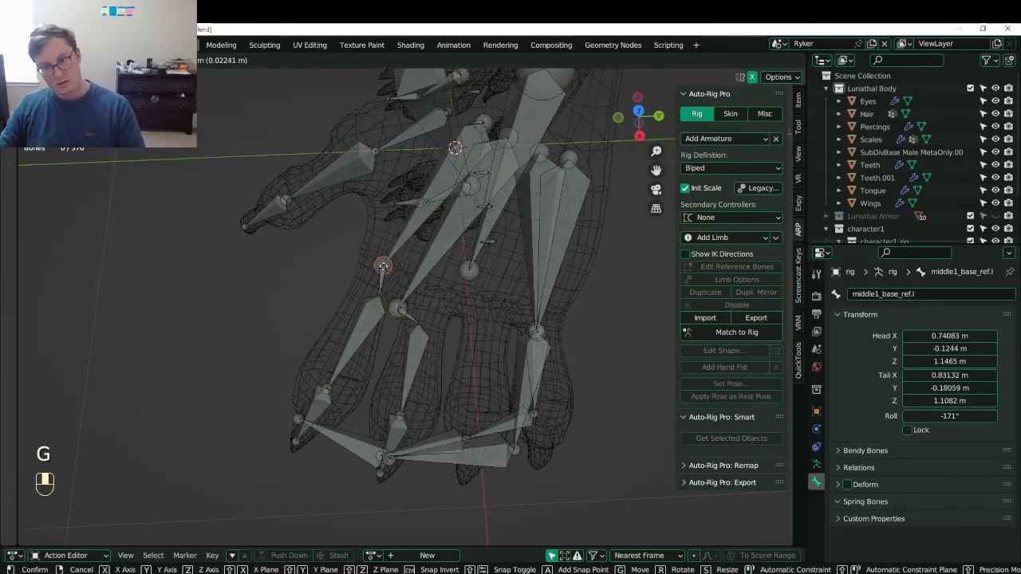
left_click(382, 267)
left_click(398, 311)
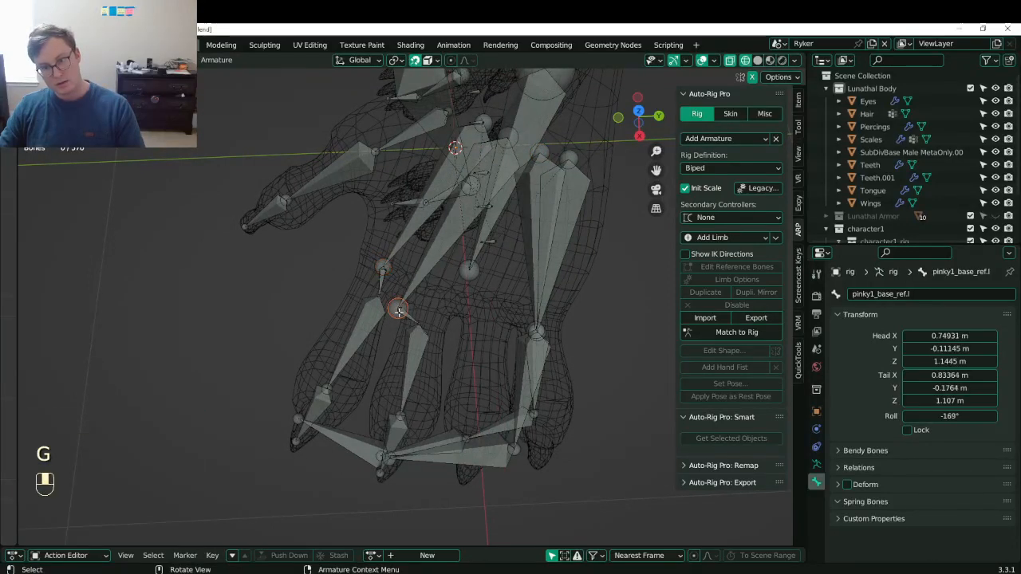
key("g")
left_click(463, 275)
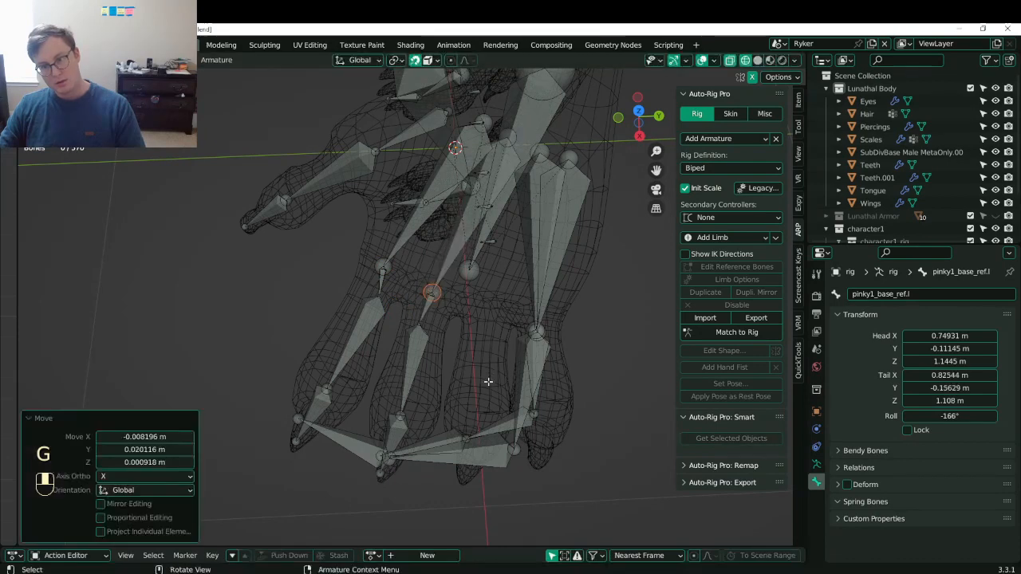
- Separate the tails of ring1_base_ref.l and index1_base_ref.l, placing each at its own knuckle on the other two fingers
left_click(543, 336)
key("g")
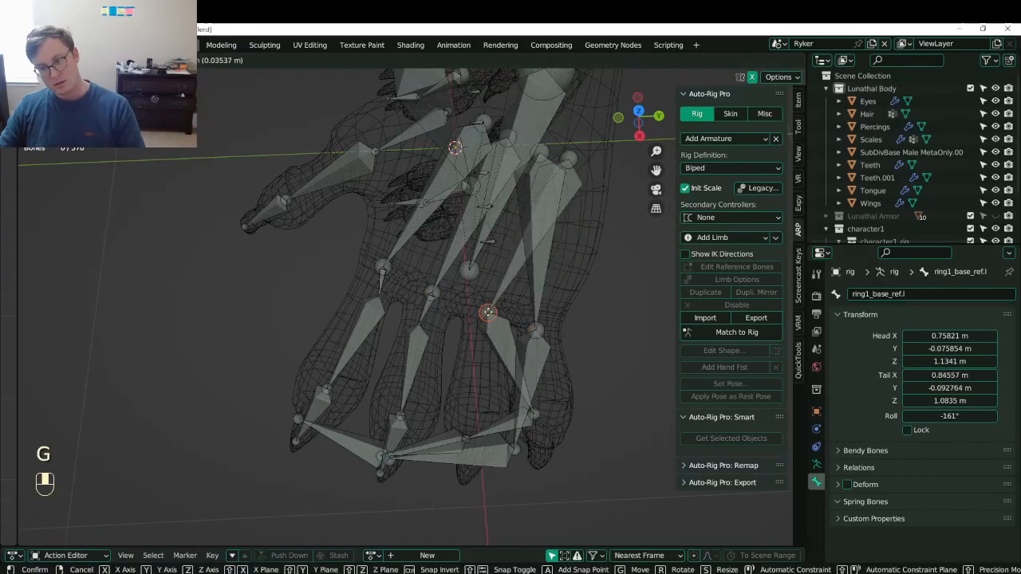
left_click(544, 336)
left_click(543, 335)
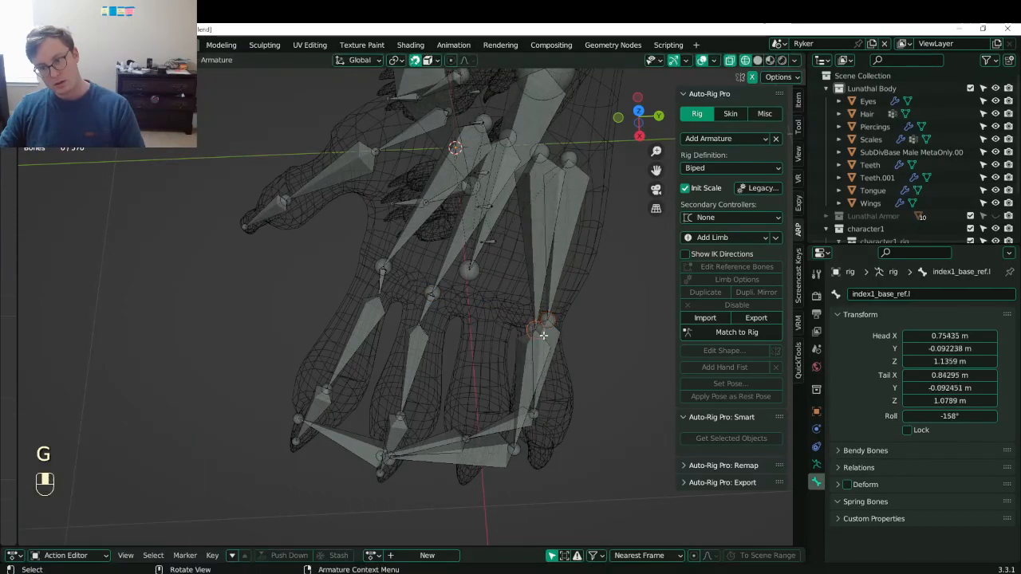
left_click(471, 361)
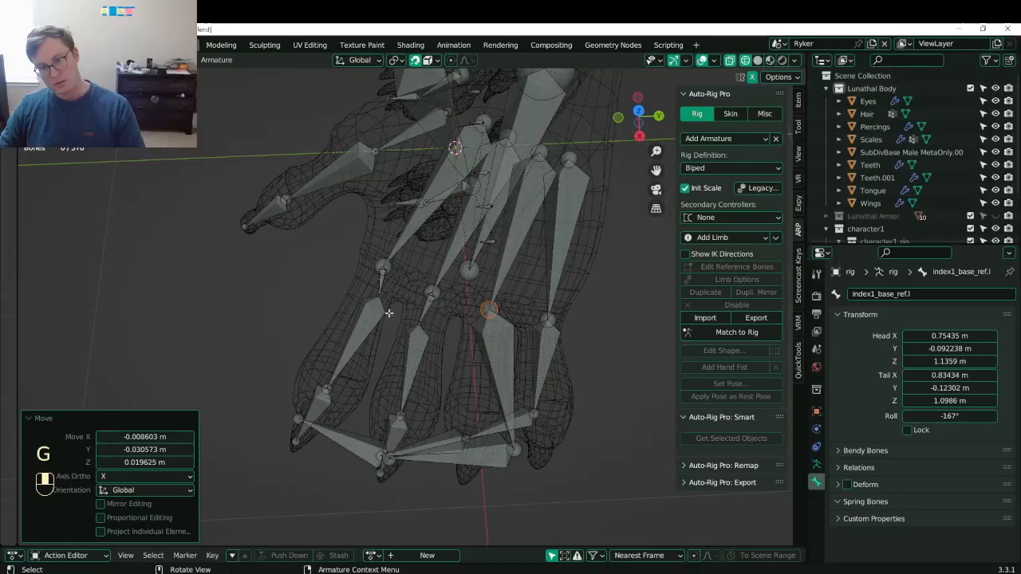
middle_click_drag(388, 319, 575, 253)
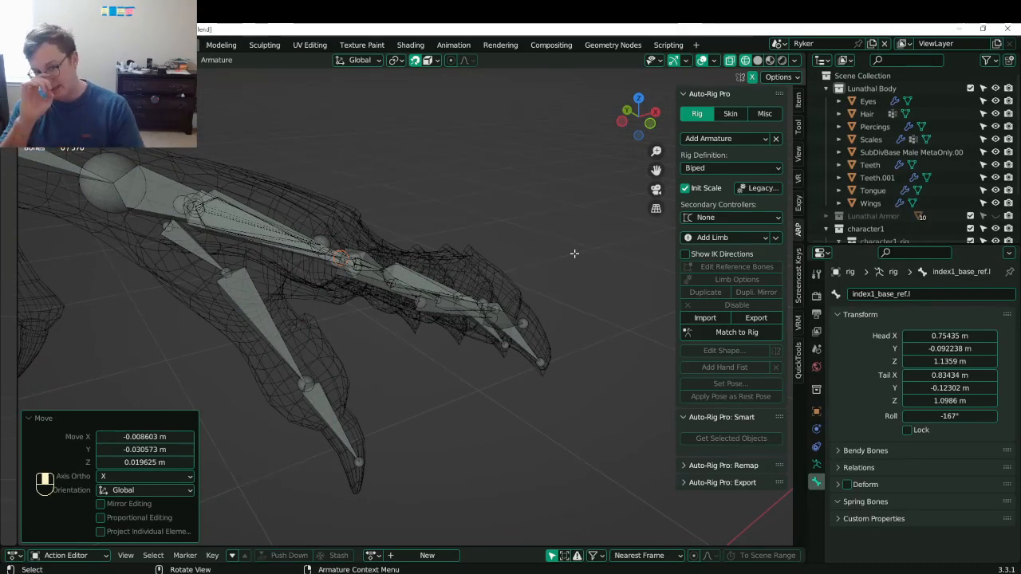
middle_click_drag(459, 320, 403, 363)
middle_click_drag(399, 371, 466, 276, "shift")
middle_click_drag(383, 350, 362, 370)
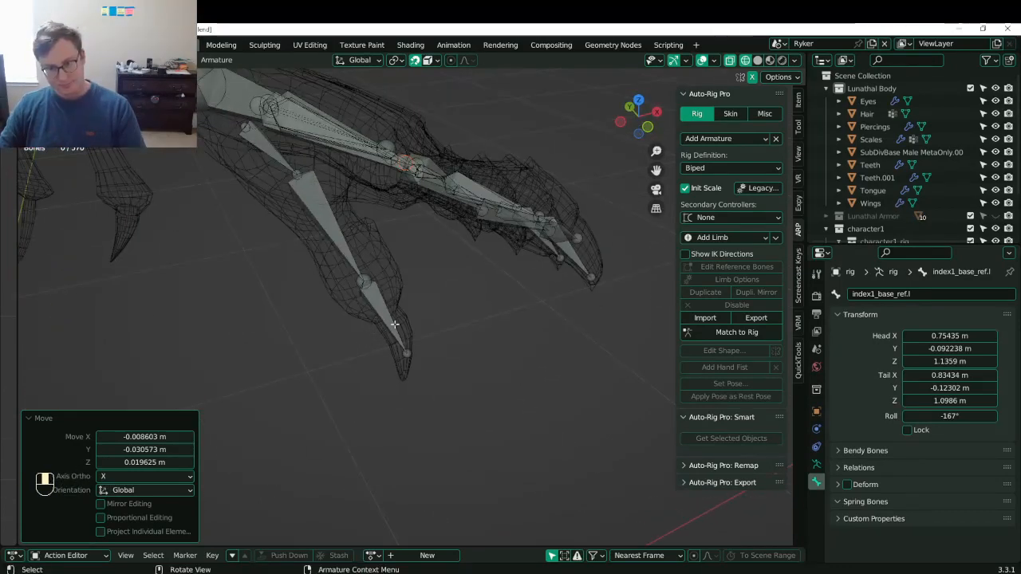
- Move the tail of thumb3_ref.l to the thumb's claw tip and the tail of thumb2_ref.l to the base of that claw
left_click(407, 354)
key("g")
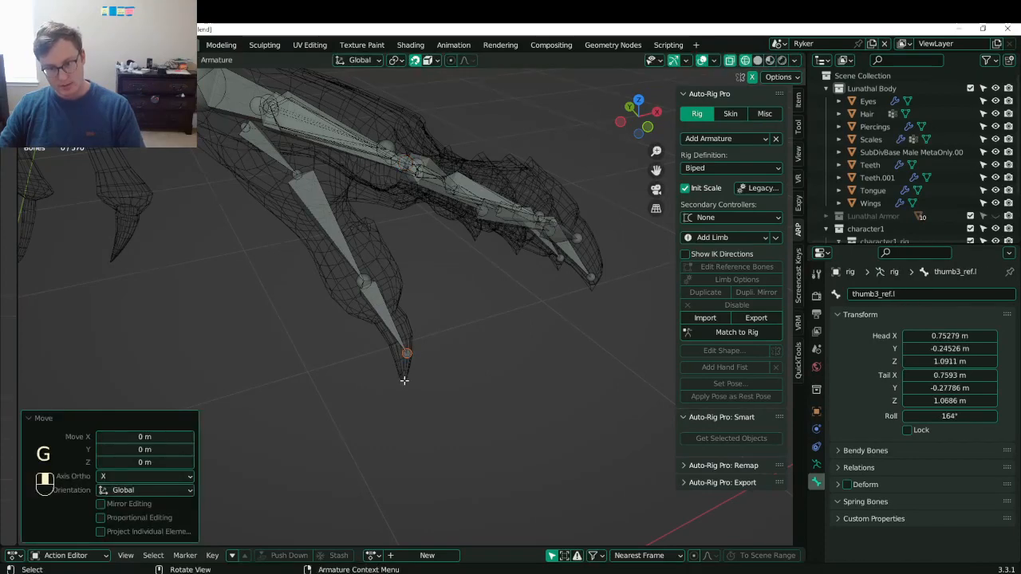
key("g")
left_click(404, 380)
middle_click_drag(482, 340, 476, 339)
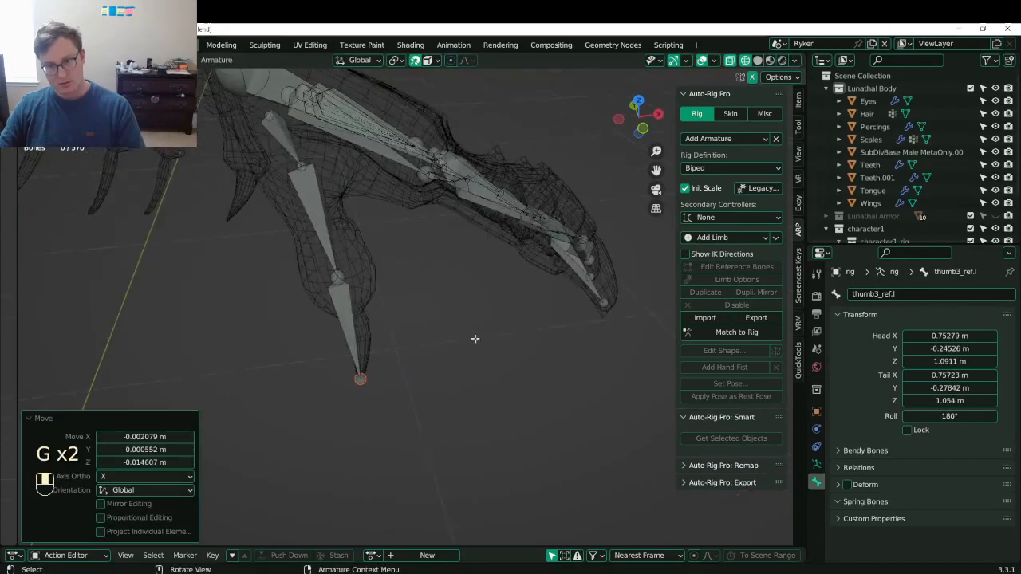
left_click(353, 288)
middle_click_drag(353, 288, 358, 309)
key("g")
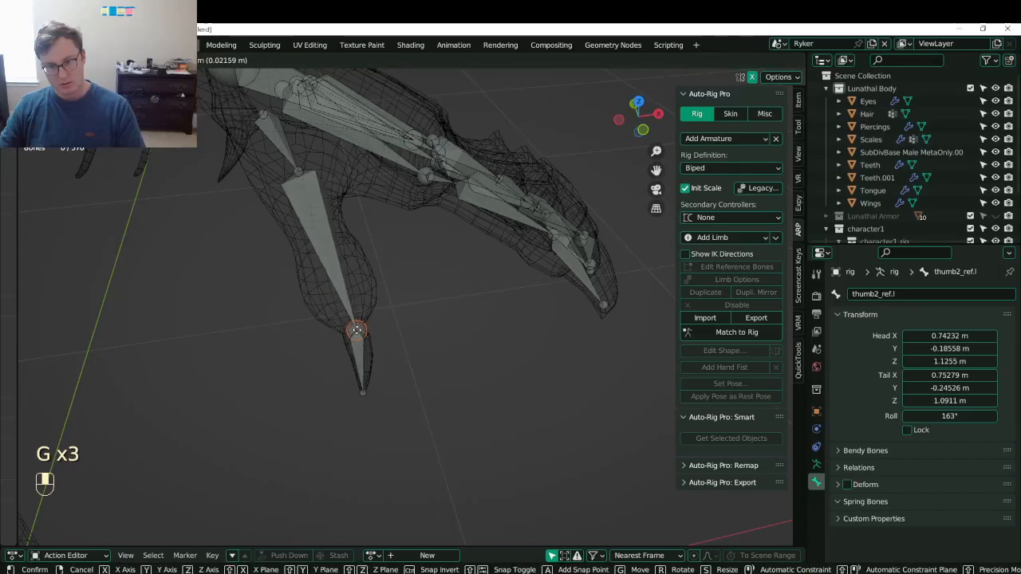
left_click(376, 364)
- Place the tail of middle2_ref.l at the base of the middle finger's claw and fine-tune the middle claw's tip joint
mouse_move(422, 305)
middle_mouse_down()
mouse_move(431, 297)
mouse_move(397, 305)
mouse_move(409, 308)
middle_mouse_up()
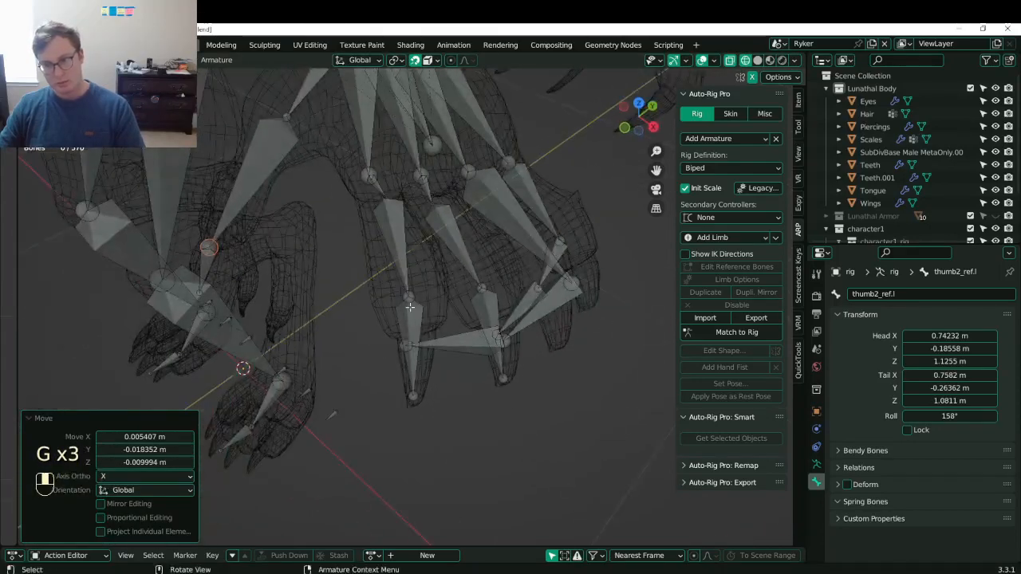
left_click(413, 330)
key("g")
left_click(417, 332)
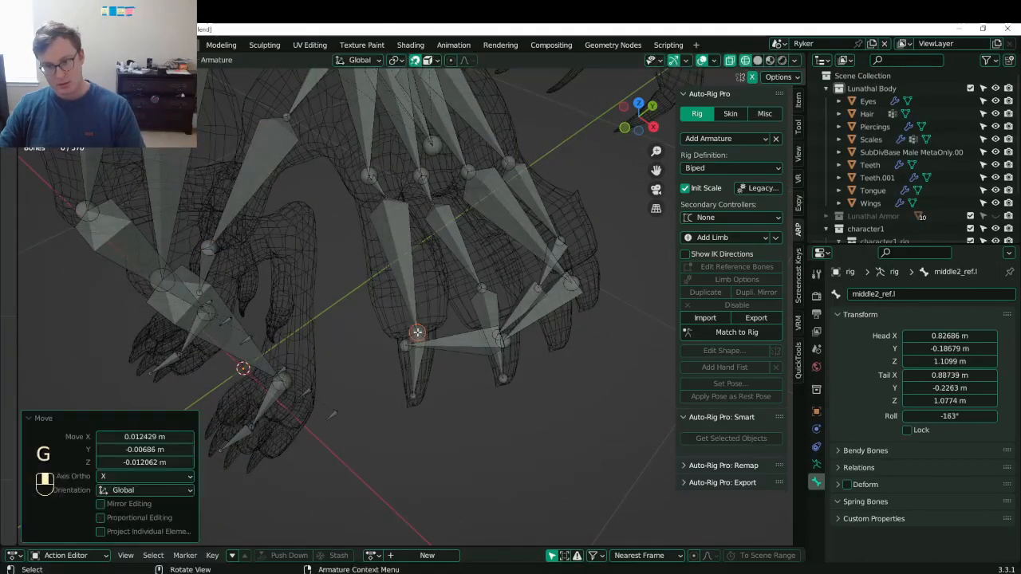
left_click(413, 397)
key("g")
left_click(415, 396)
middle_click_drag(415, 396, 378, 373)
left_click(386, 411)
key("g")
left_click(389, 401)
key("g")
left_click(456, 321)
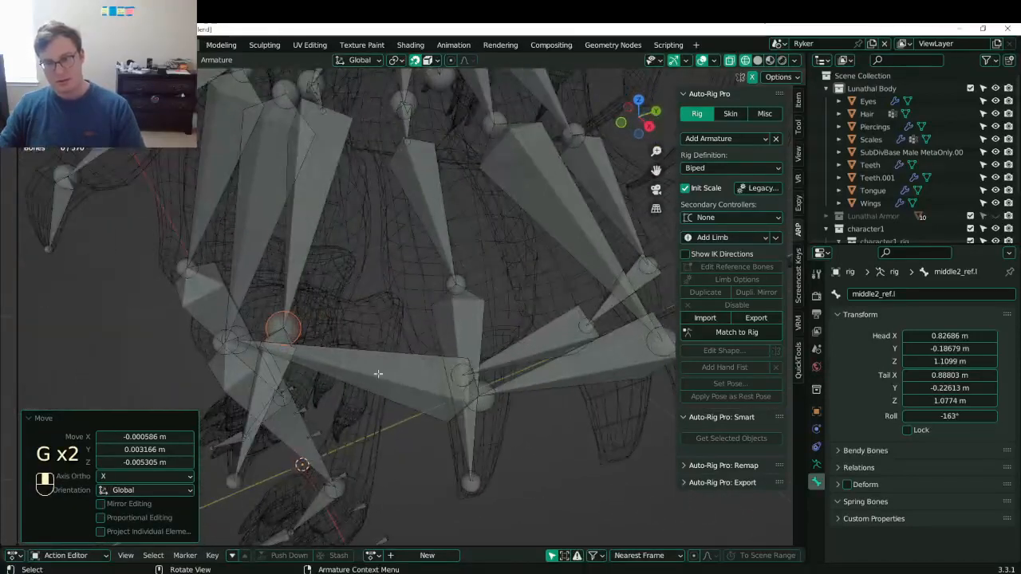
- Move the tail of index1_ref.l onto the index finger, about midway between its knuckle and claw
left_click(237, 351)
middle_click_drag(237, 351, 487, 347)
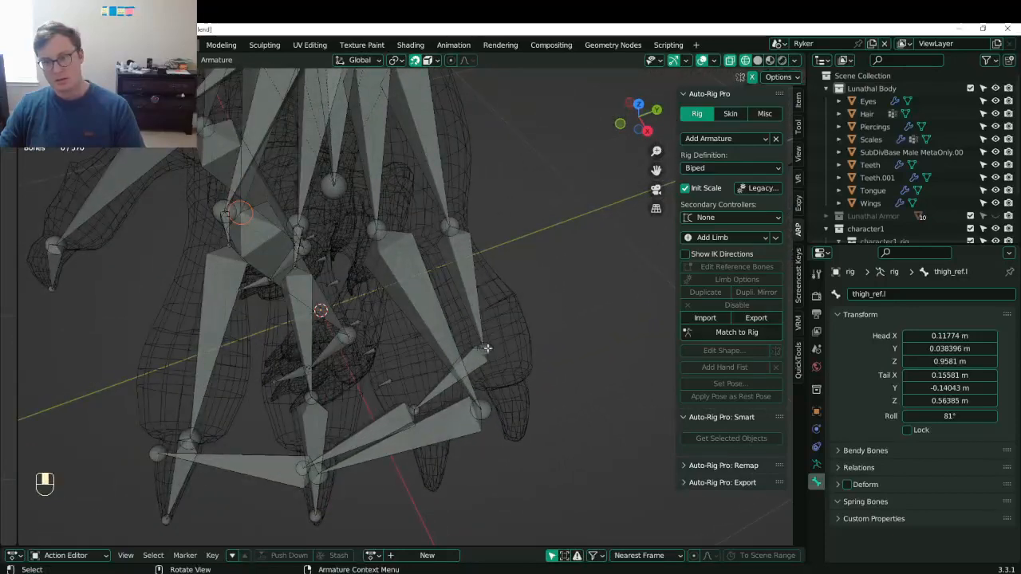
left_click(483, 408)
key("g")
left_click(403, 302)
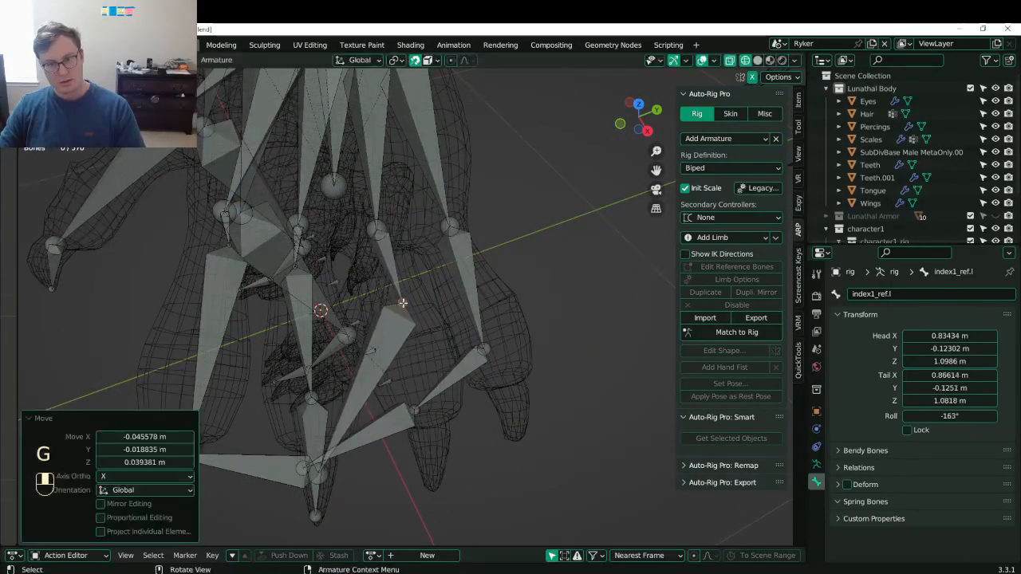
key("g")
left_click(418, 339)
- Move the tails of pinky1_ref.l and middle1_ref.l further along their fingers to the first finger joints
middle_click_drag(418, 338, 303, 357)
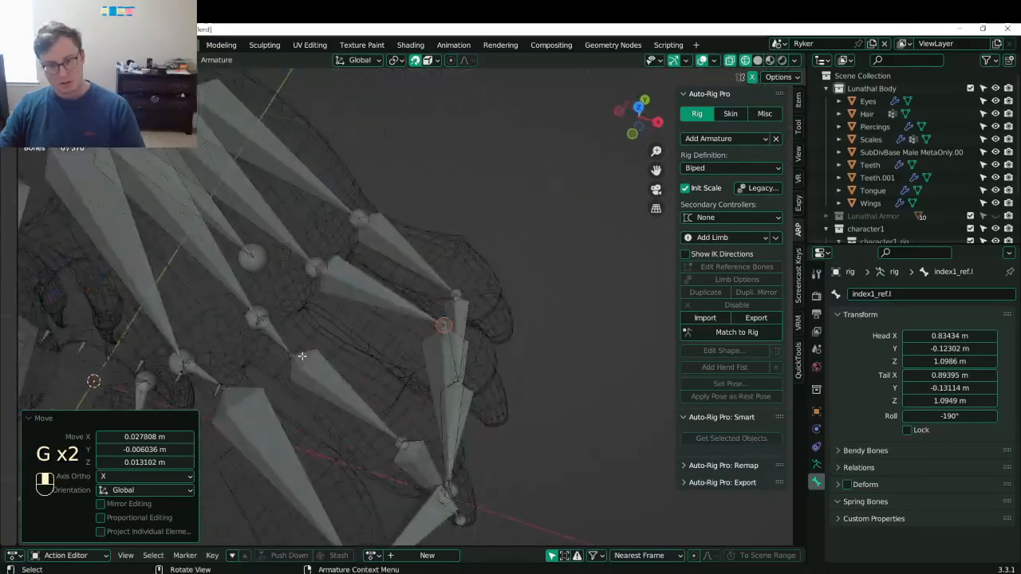
left_click(293, 355)
key("g")
left_click(379, 412)
middle_click_drag(344, 416, 401, 378, "shift")
left_click(286, 346)
key("g")
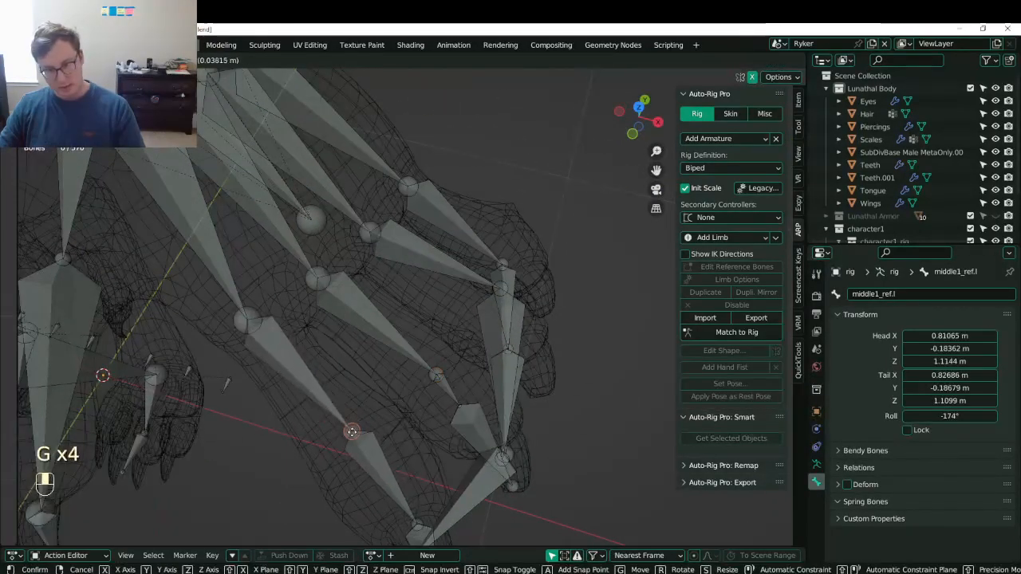
left_click(353, 432)
middle_click_drag(397, 416, 372, 439)
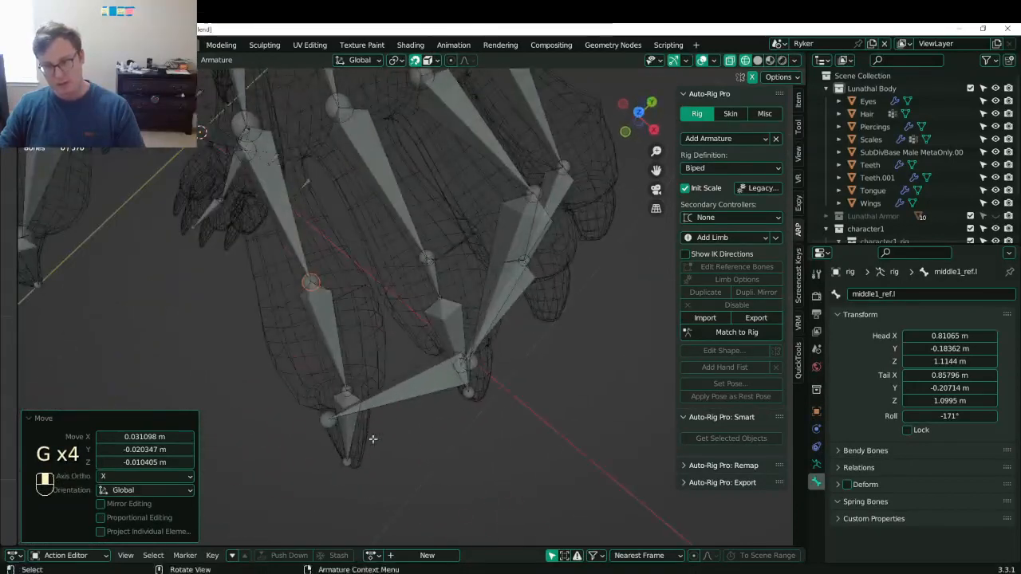
left_click(323, 420)
middle_click_drag(570, 307, 399, 349, "shift")
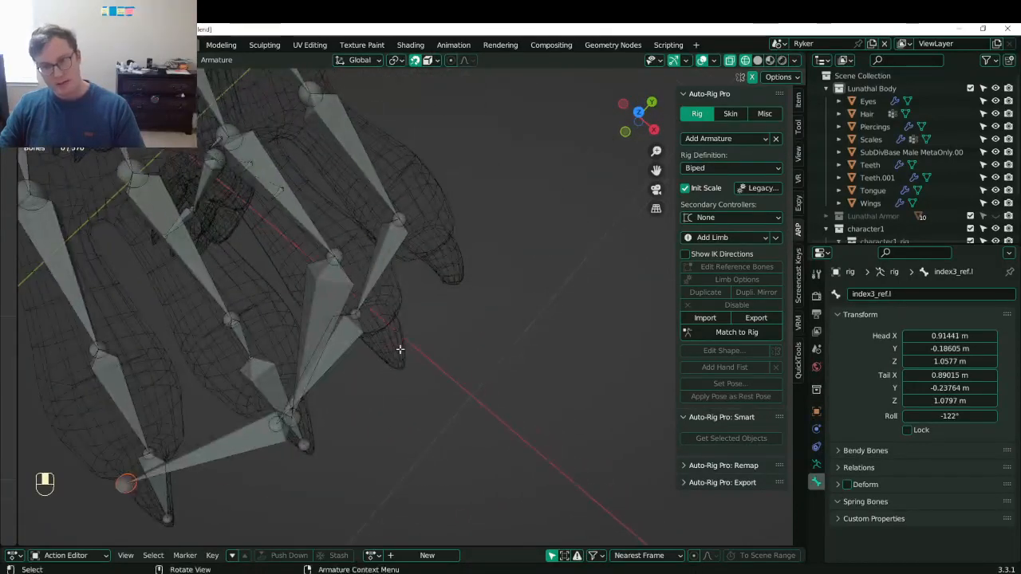
key("g")
left_click(451, 284)
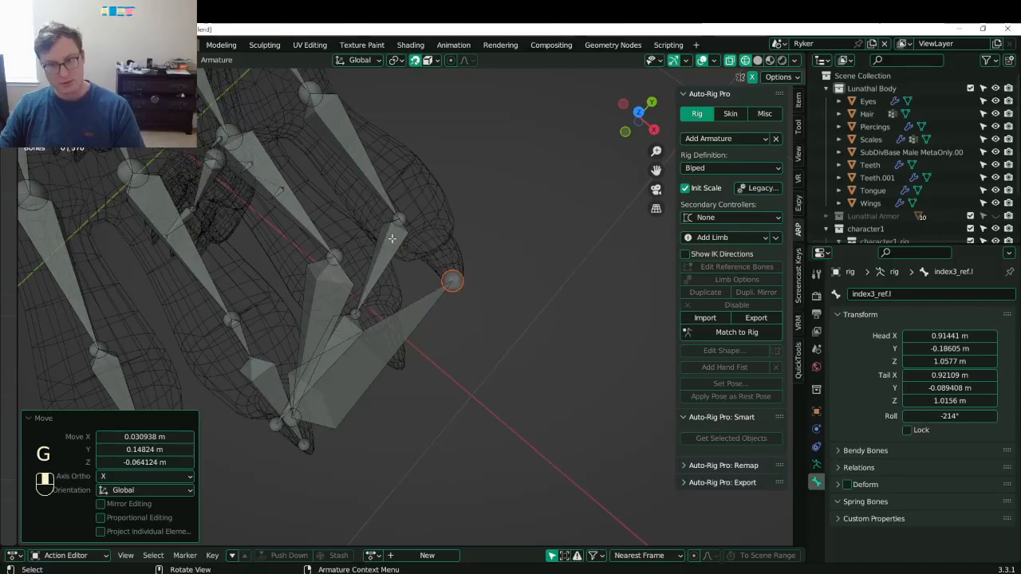
middle_click_drag(391, 238, 406, 312)
key("ctrl+z")
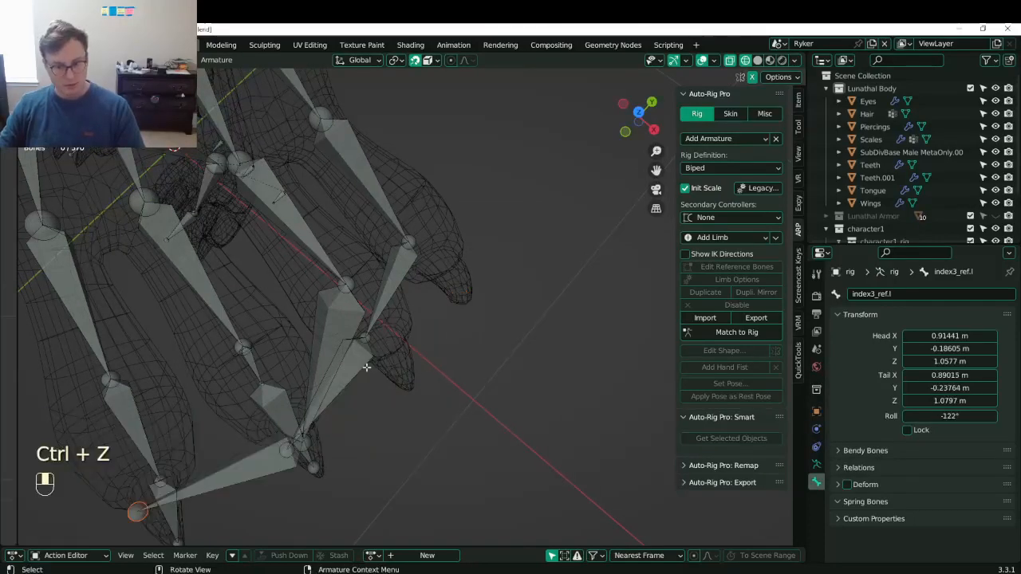
- Place the tail of pinky2_ref.l at the base of its finger's claw and nudge it slightly lower
middle_click_drag(462, 330, 302, 303)
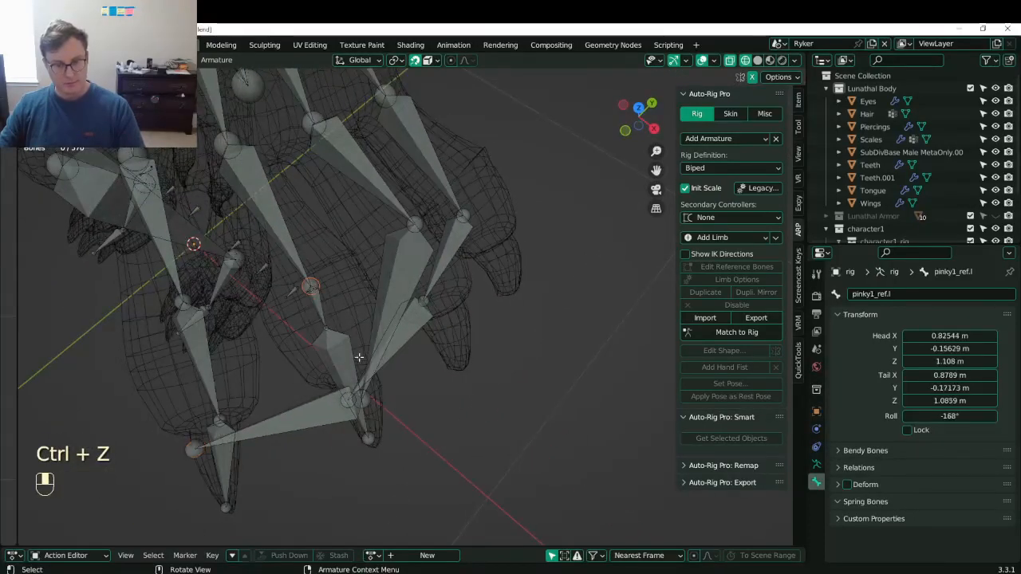
left_click(355, 381)
key("g")
left_click(357, 378)
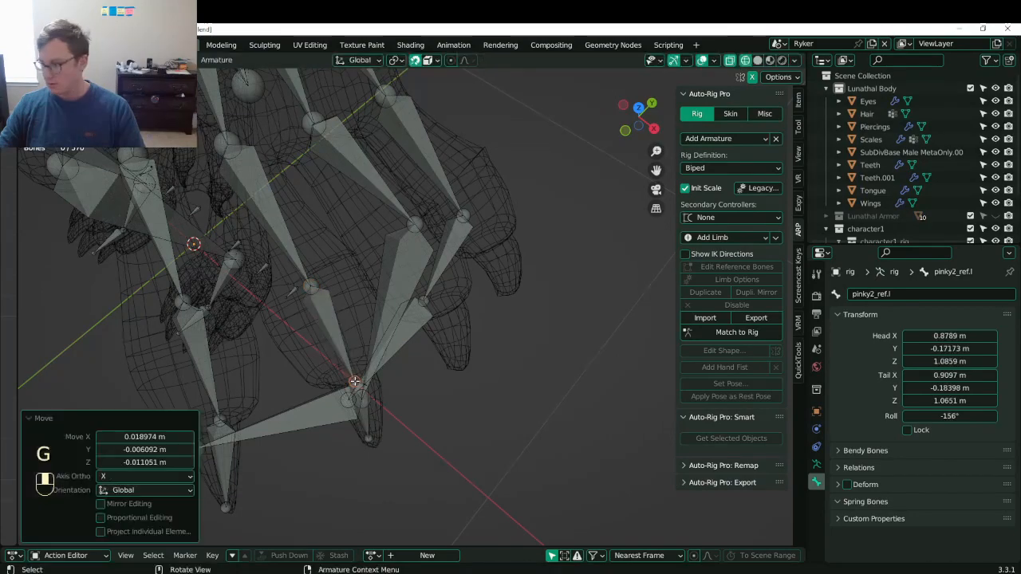
middle_click_drag(356, 378, 466, 320)
key("g")
left_click(426, 304)
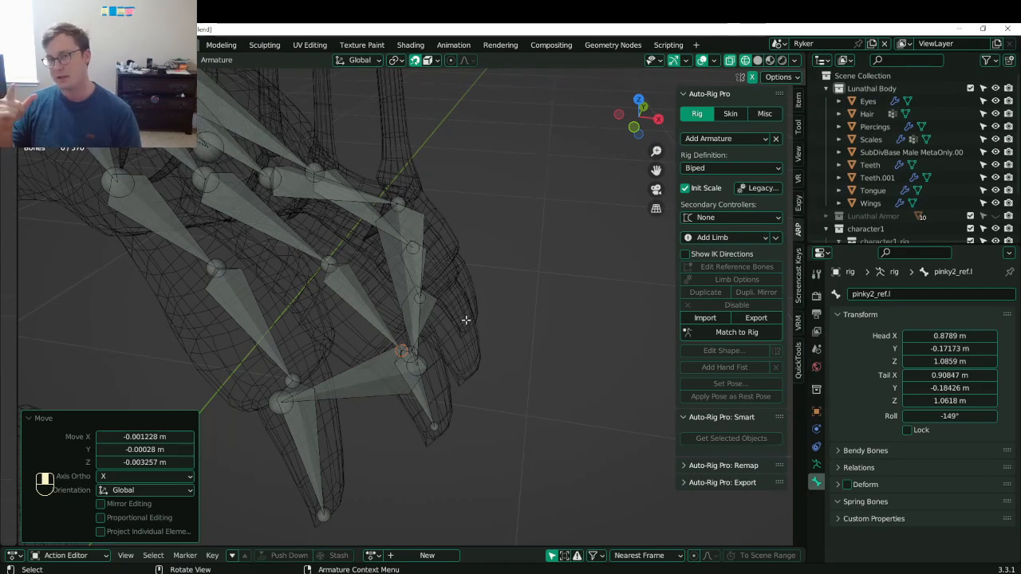
- Move the tail of index3_ref.l to the index claw tip and the tail of index2_ref.l to that claw's base
middle_click_drag(466, 319, 438, 347)
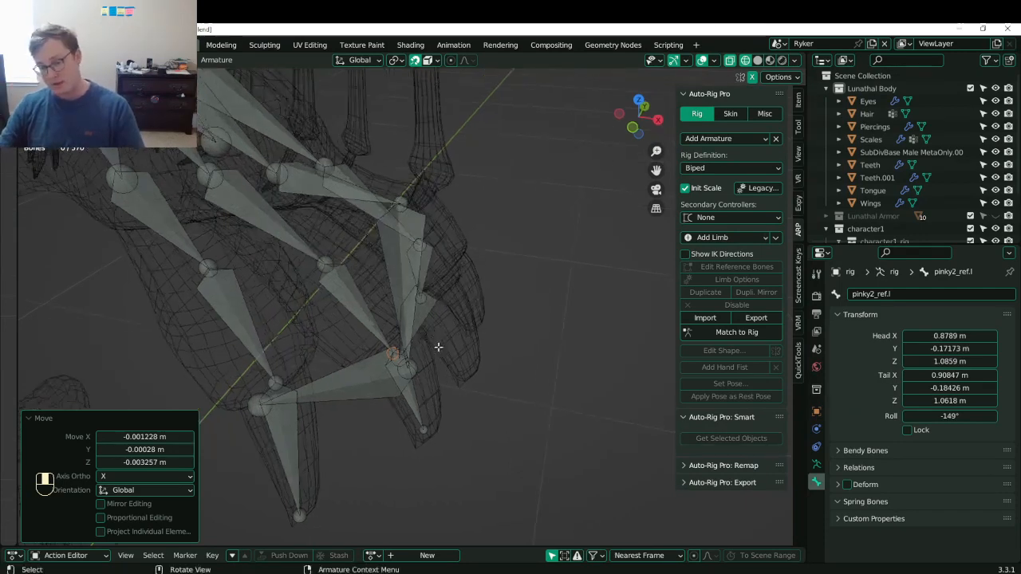
left_click(244, 410)
middle_click_drag(307, 414, 274, 435)
middle_click_drag(430, 409, 384, 383)
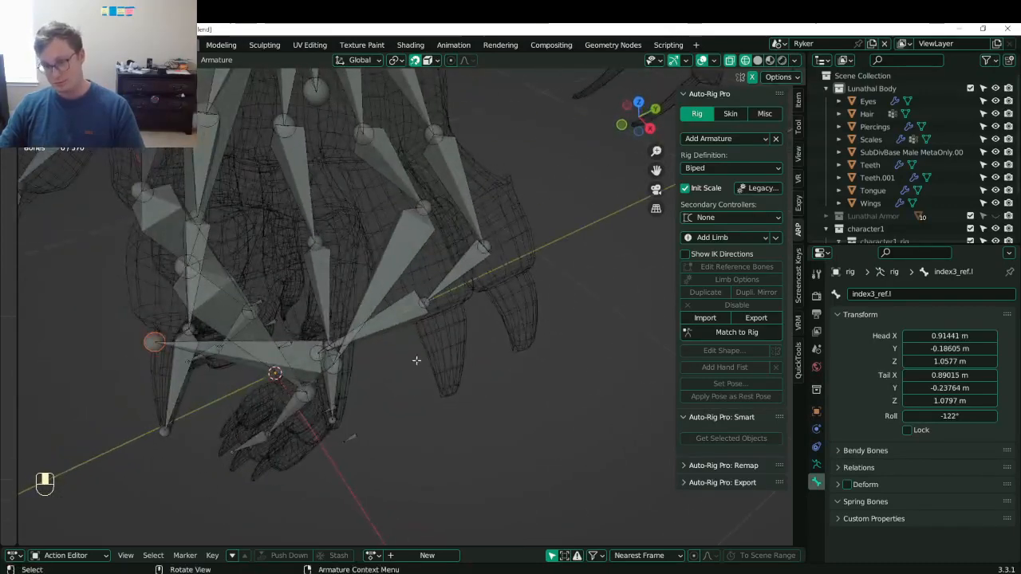
key("g")
left_click(446, 388)
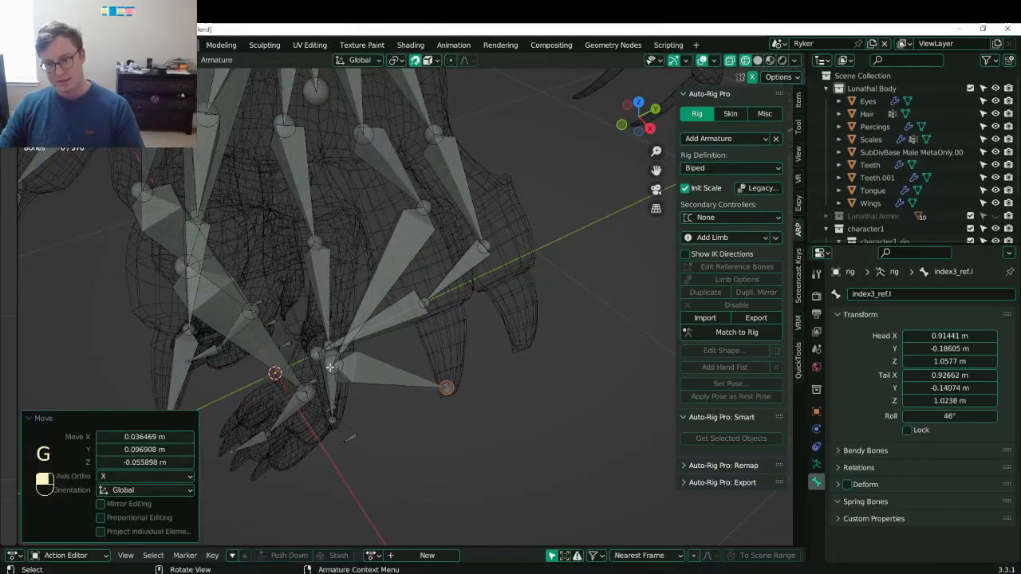
left_click(330, 367)
key("g")
left_click(428, 216)
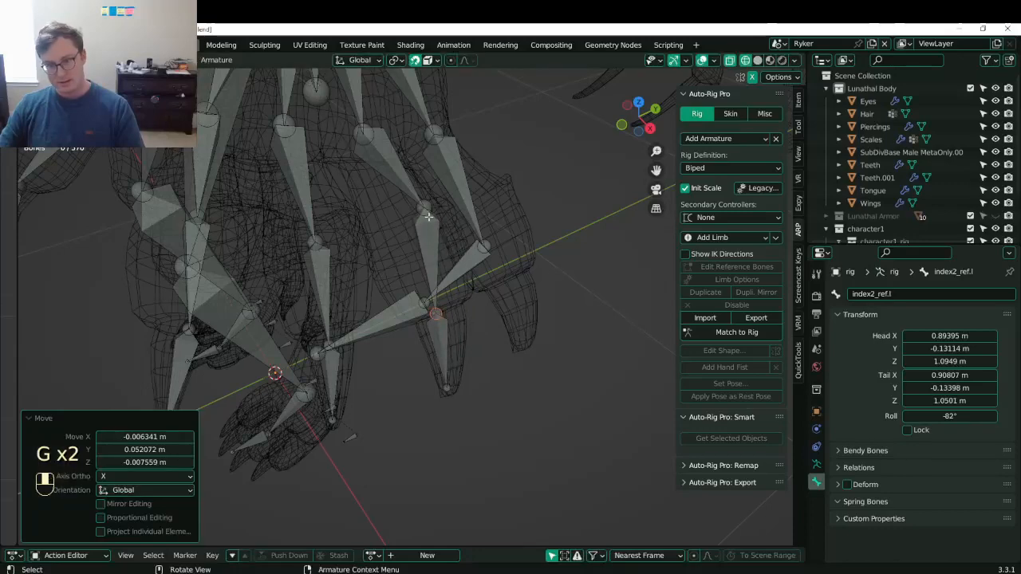
- Refine the tail of index1_ref.l so it sits inside the index finger mesh at its middle joint
left_click(427, 209)
middle_click_drag(427, 220, 471, 263)
middle_click_drag(279, 351, 423, 299, "shift")
mouse_move(358, 319)
middle_mouse_down()
mouse_move(414, 331)
mouse_move(334, 341)
mouse_move(383, 303)
mouse_move(399, 311)
mouse_move(367, 319)
middle_mouse_up()
scroll(389, 324, "up", 3)
key("g")
left_click(386, 333)
key("g")
left_click(386, 300)
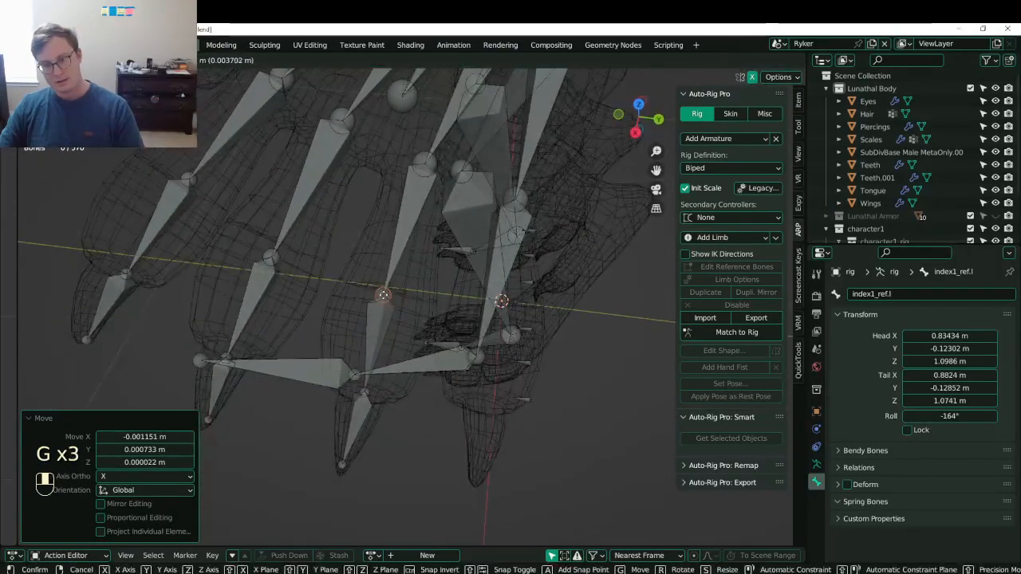
left_click(384, 296)
- Raise the tail of pinky1_ref.l slightly and shift the tail of middle1_ref.l outward, centring both in their finger joints
middle_click_drag(384, 296, 324, 319)
left_click(274, 295)
key("g")
left_click(329, 306)
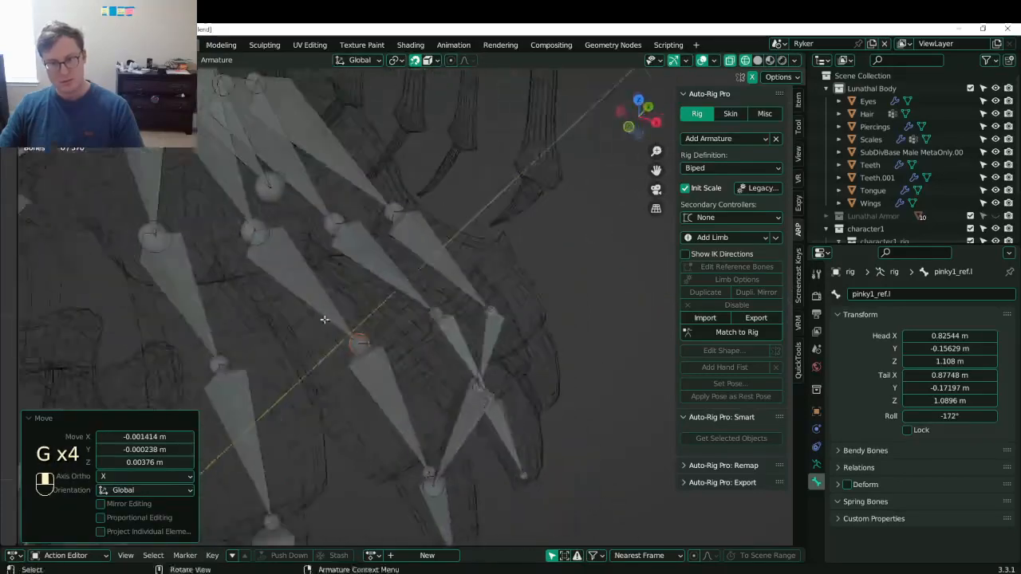
left_click(246, 367)
middle_click_drag(246, 367, 459, 351, "shift")
middle_click_drag(458, 351, 359, 313)
key("g")
left_click(437, 354)
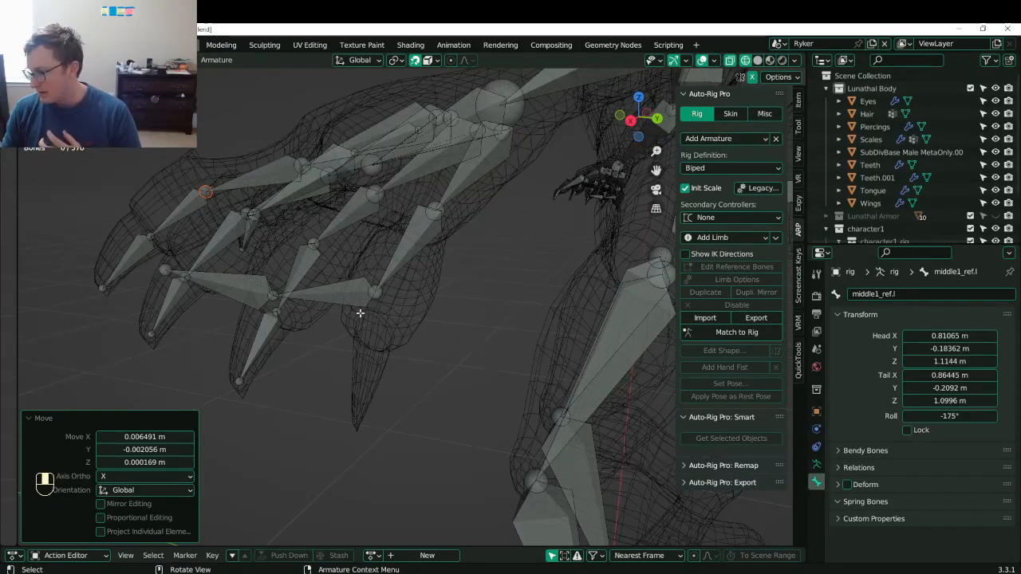
- Move the tail of ring1_ref.l back toward the knuckle, onto the middle joint of the ring finger mesh
scroll(353, 314, "up", 3)
middle_click_drag(348, 329, 283, 353)
scroll(393, 313, "down", 1)
left_click(395, 303)
scroll(417, 333, "up", 2)
key("g")
left_click(386, 345)
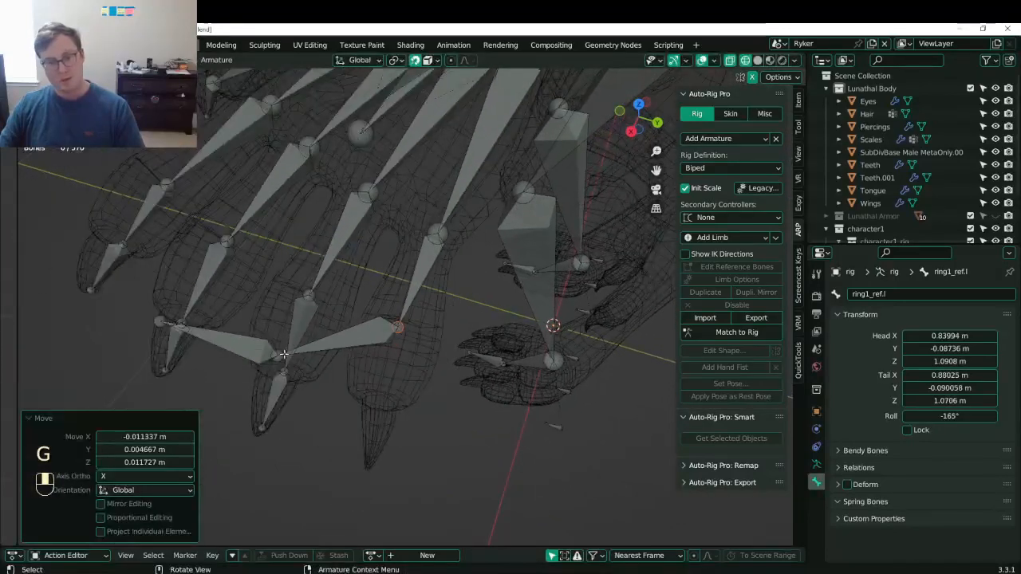
- Move the tail of ring2_ref.l to the base of the ring finger's claw and the tail of ring3_ref.l to the claw tip
left_click(279, 354)
middle_click_drag(396, 420, 391, 385)
scroll(390, 385, "up", 1)
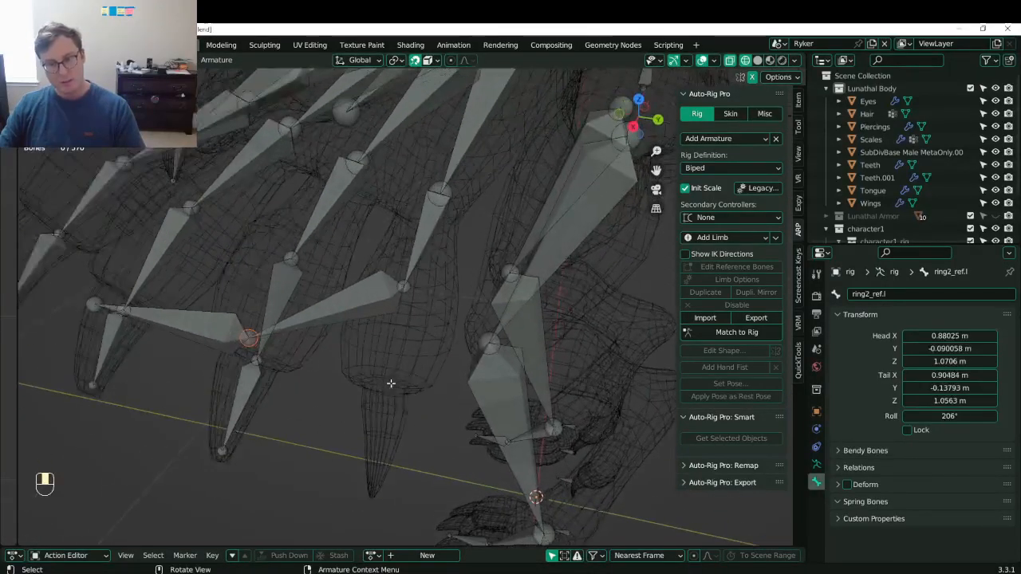
key("g")
left_click(383, 390)
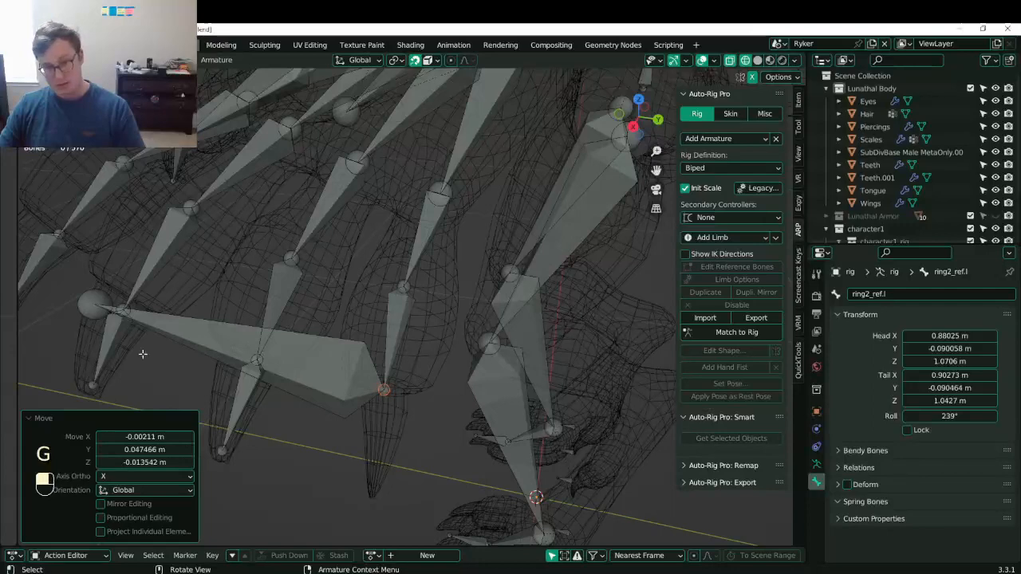
left_click(93, 306)
key("g")
left_click(373, 495)
- Run Match to Rig to generate the control rig from the reference bones, and save the file
middle_click_drag(373, 488, 468, 305)
scroll(590, 287, "down", 4)
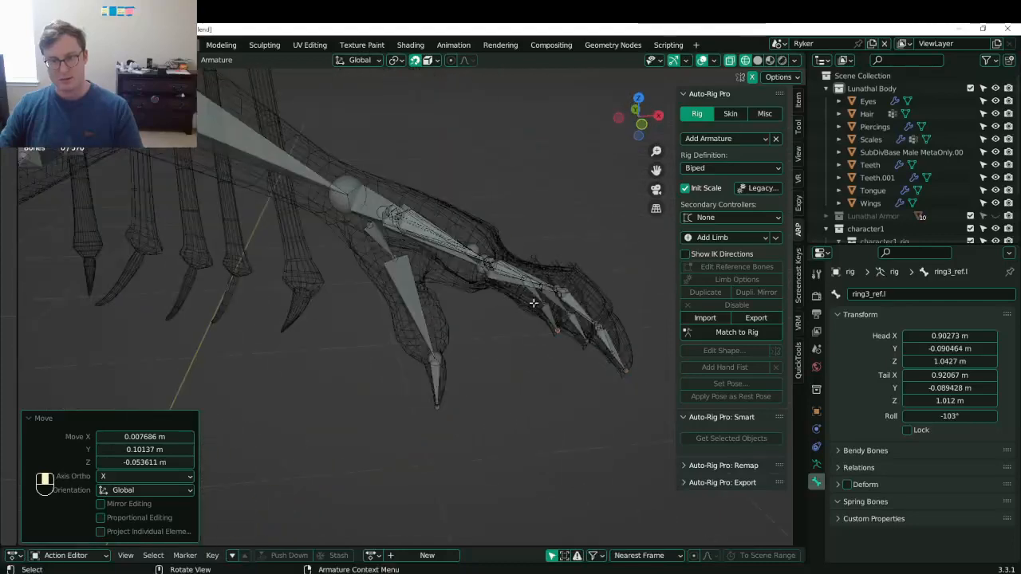
left_click(727, 335)
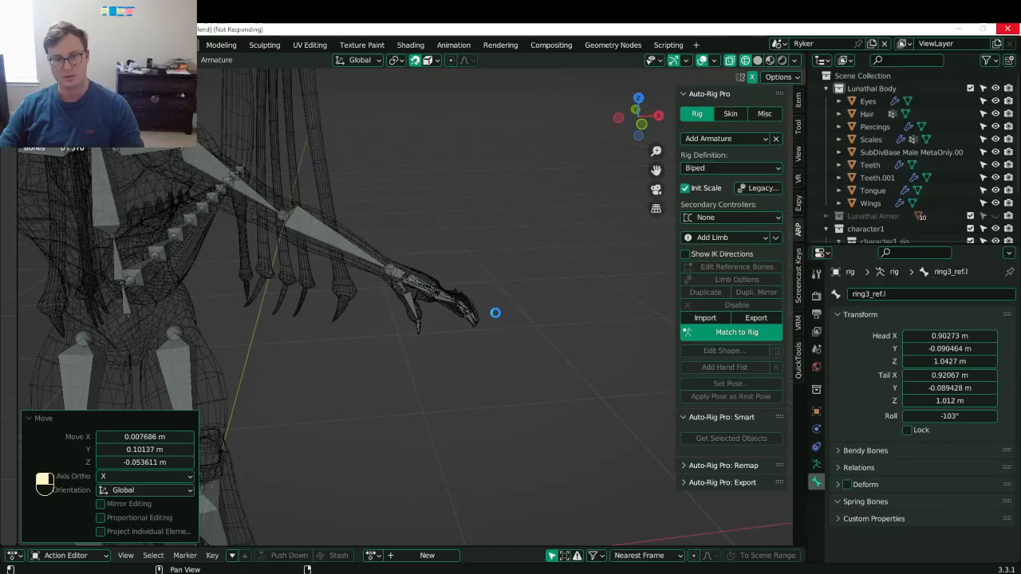
middle_click_drag(495, 312, 310, 295)
key("ctrl+s")
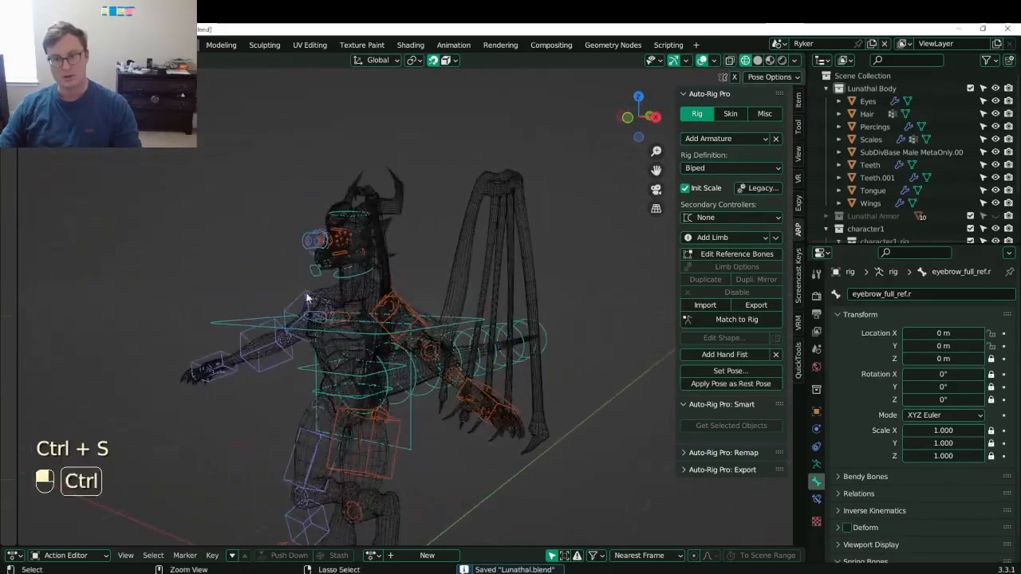
- In Object Mode, unbind the body mesh and bind it to the rig again using the Voxelized engine
key("ctrl+Tab")
left_click(730, 113)
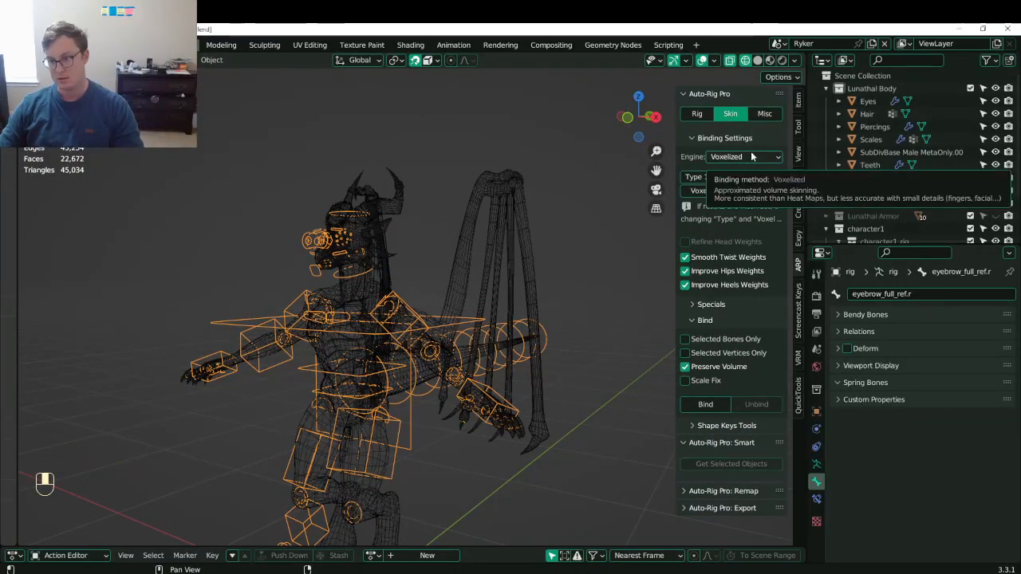
left_click(367, 297)
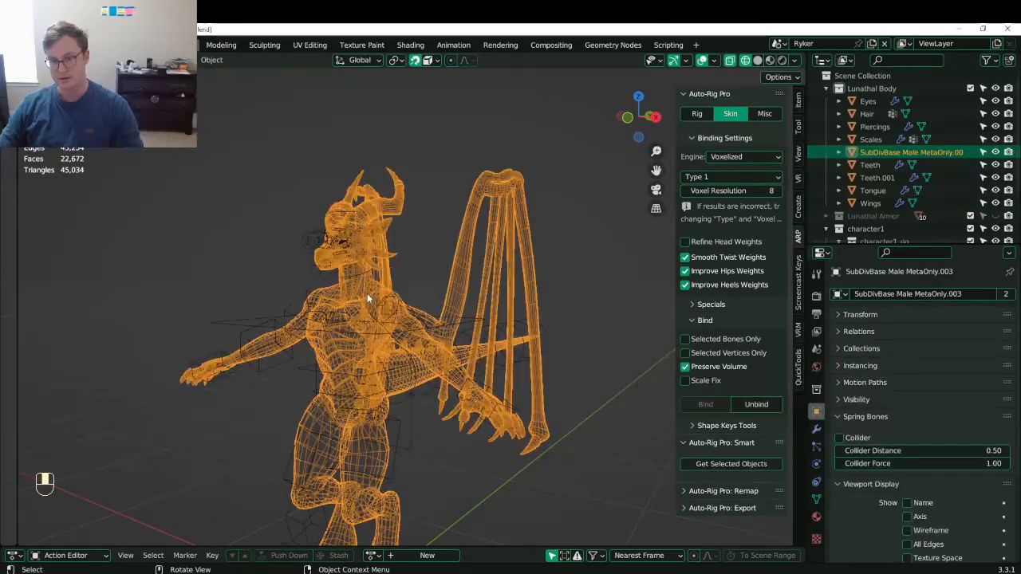
left_click(757, 406)
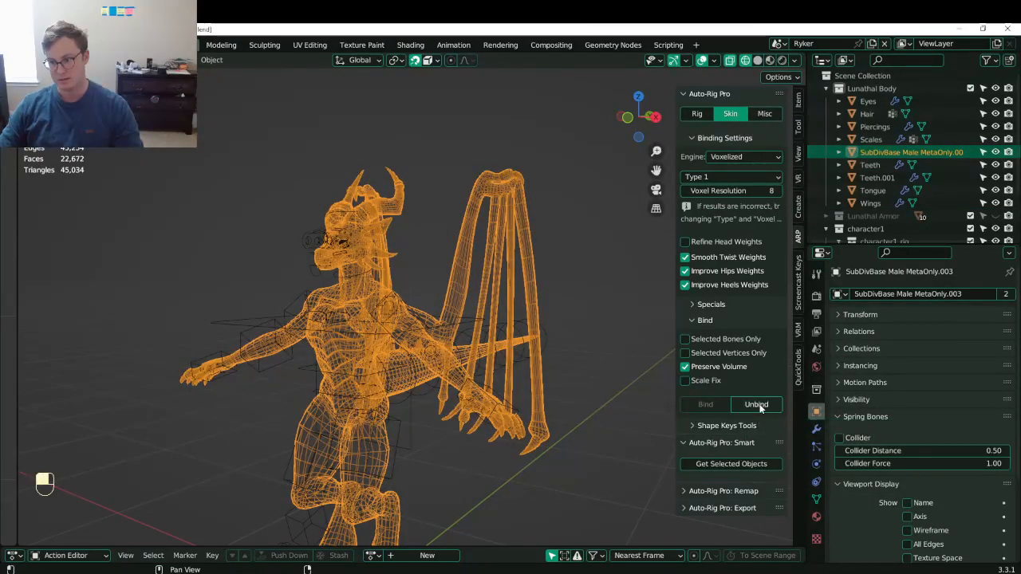
left_click(290, 302, "shift")
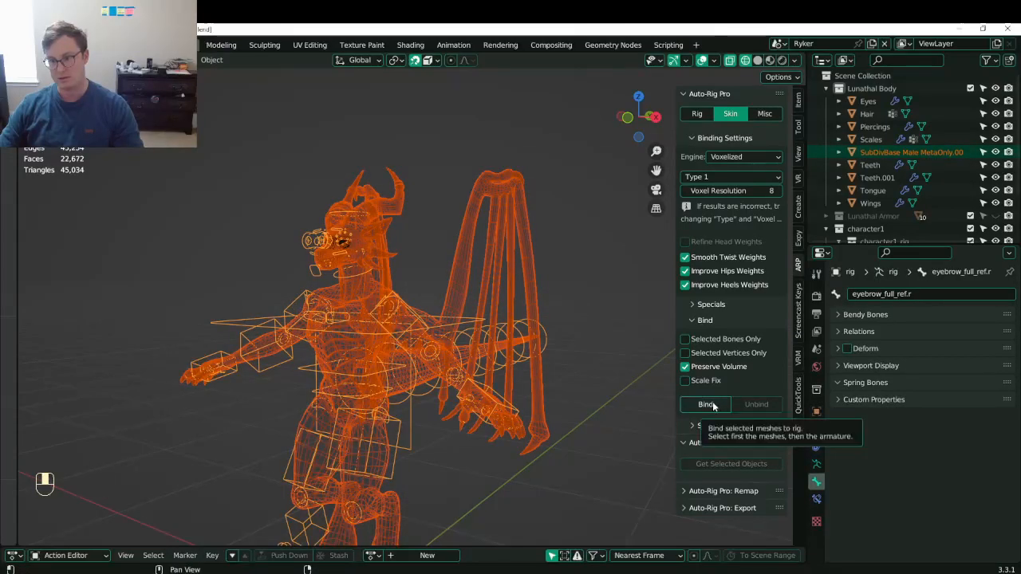
left_click(710, 405)
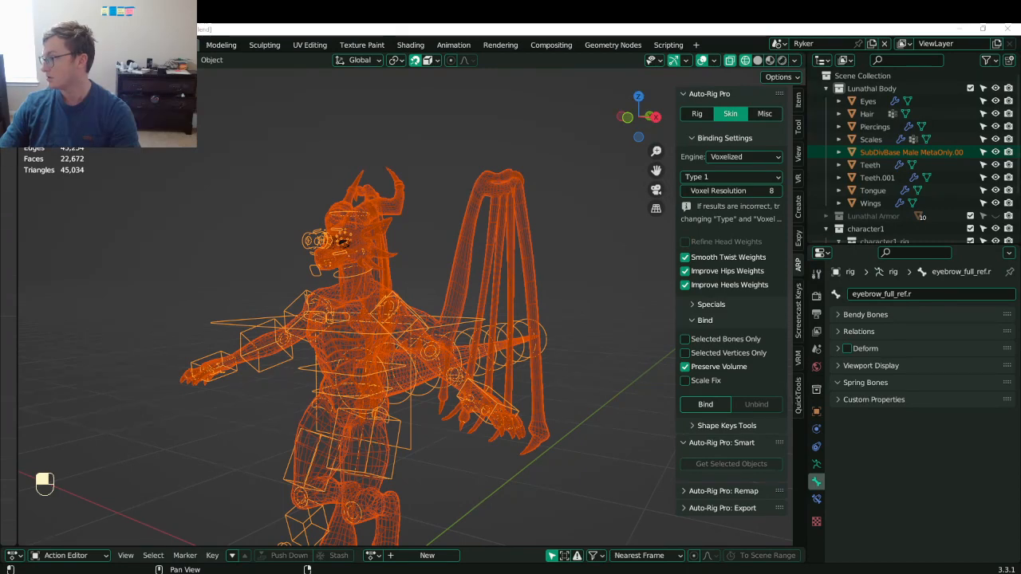
- Save the file and put the rig into Pose Mode
left_click(606, 436)
middle_click_drag(205, 308, 402, 324)
key("ctrl+s")
left_click(349, 410)
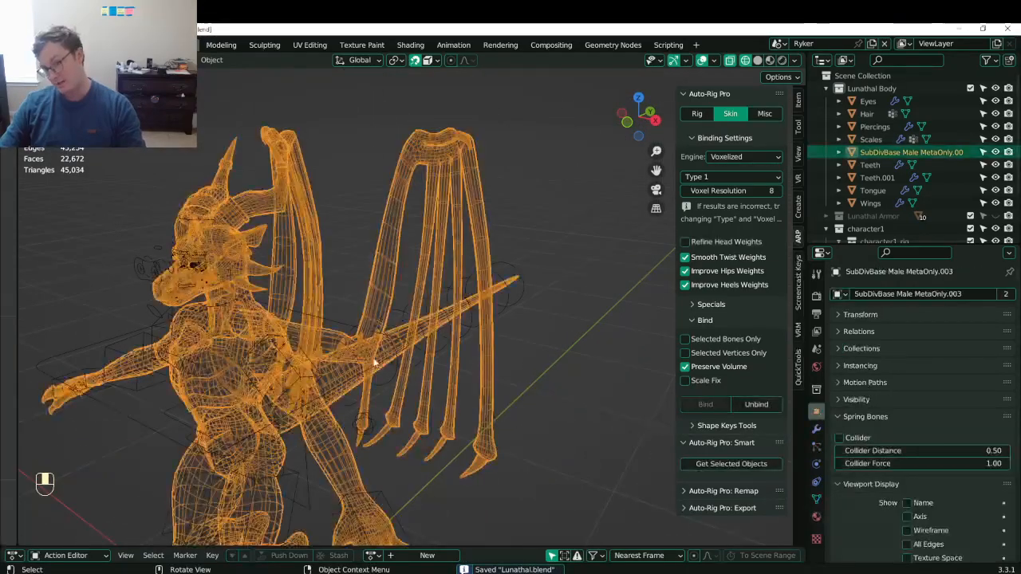
left_click(350, 413)
key("ctrl+Tab")
- Test the left arm's deformation by moving c_hand_ik.l, and cancel the move
middle_click_drag(359, 404, 517, 352)
left_click(507, 387)
key("g")
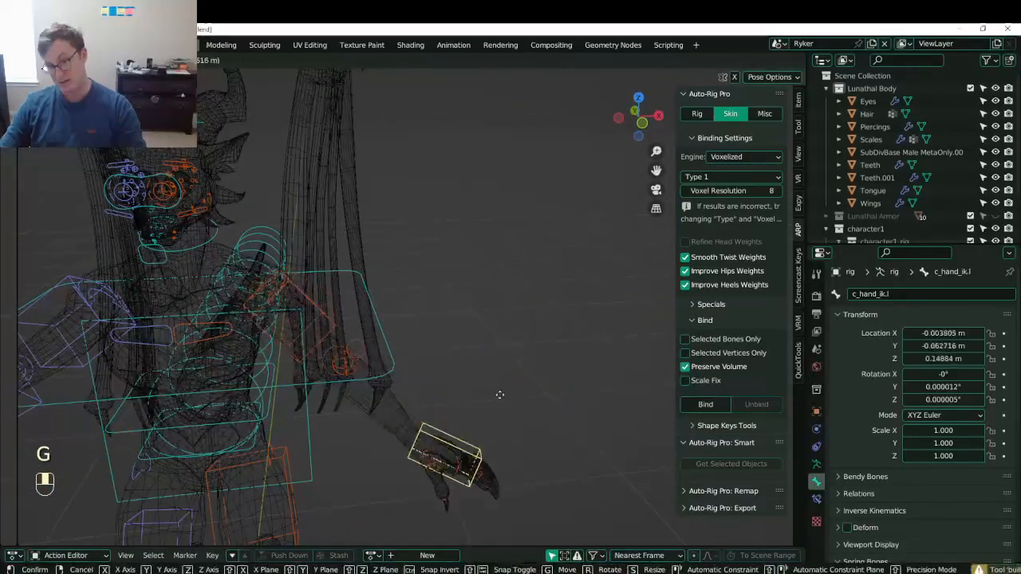
right_click(459, 299)
middle_click_drag(485, 323, 461, 339)
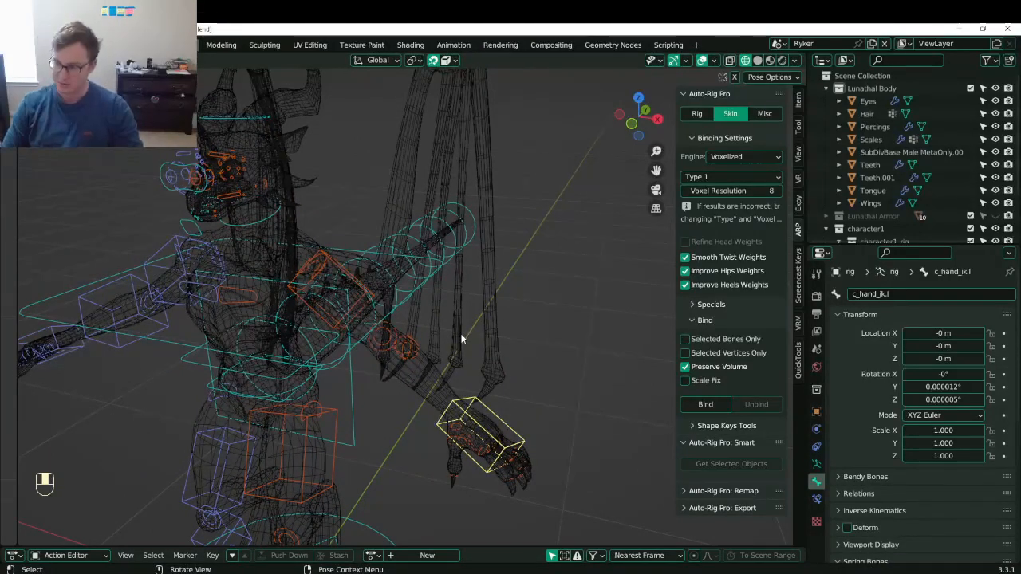
- Display the model in solid shading, return the rig to Object Mode, and save the file
key("z")
mouse_move(461, 339)
middle_mouse_down()
mouse_move(456, 308)
mouse_move(439, 305)
mouse_move(441, 325)
middle_mouse_up()
key("ctrl+Tab")
scroll(429, 304, "down", 3)
key("ctrl+s")
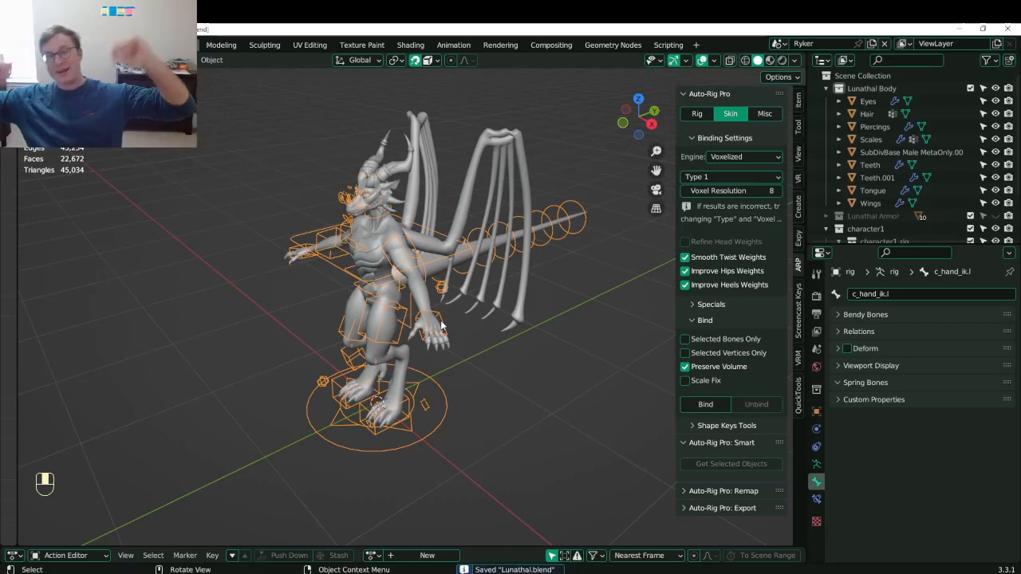
- Put the rig back into Pose Mode and display the left hand in wireframe
scroll(443, 327, "up", 3)
scroll(443, 326, "up", 2)
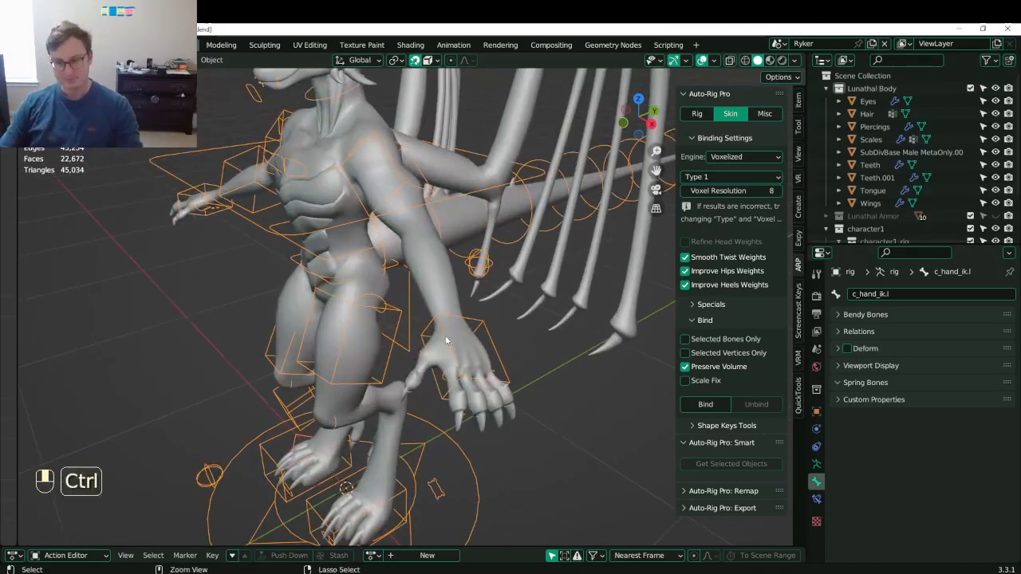
key("ctrl+Tab")
scroll(442, 335, "up", 3)
key("z")
scroll(479, 354, "up", 2)
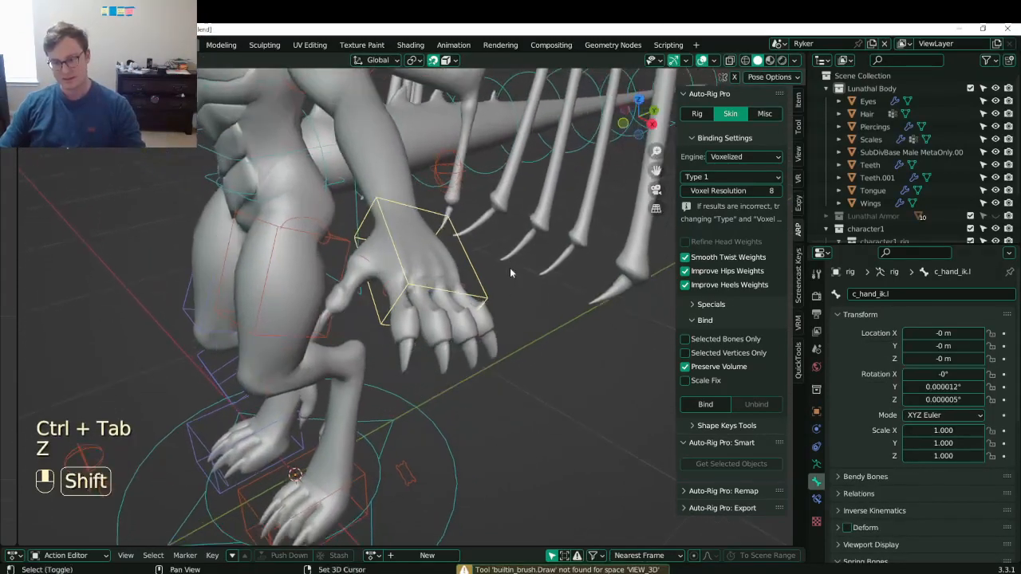
key("shift+z")
- Test the left middle finger's curl by scaling c_middle1.l down and up, cancelling each trial
scroll(499, 326, "up", 4)
mouse_move(546, 336)
middle_mouse_down()
mouse_move(483, 333)
mouse_move(506, 300)
mouse_move(474, 274)
mouse_move(548, 346)
middle_mouse_up()
left_click(491, 280, "shift")
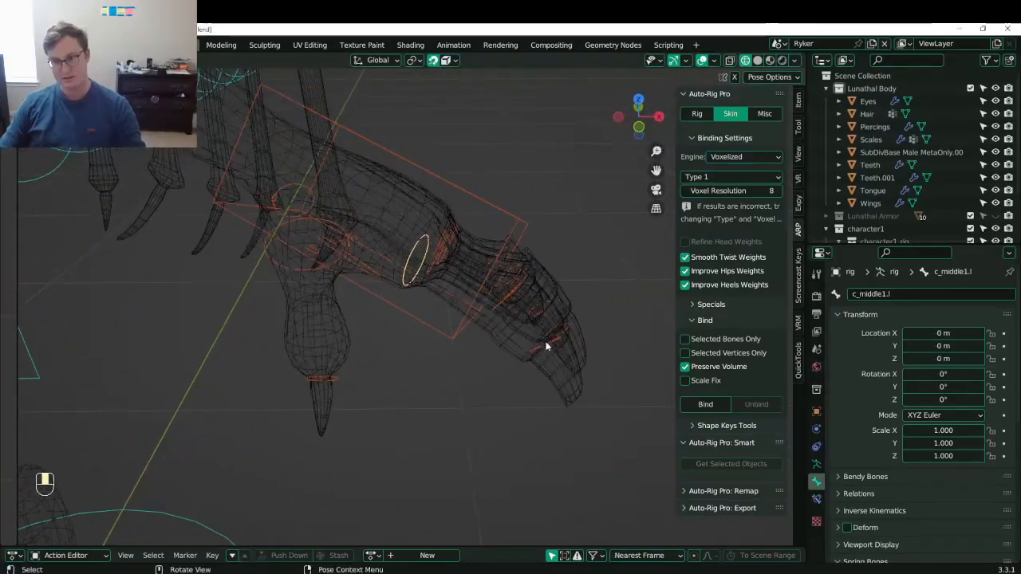
key("s")
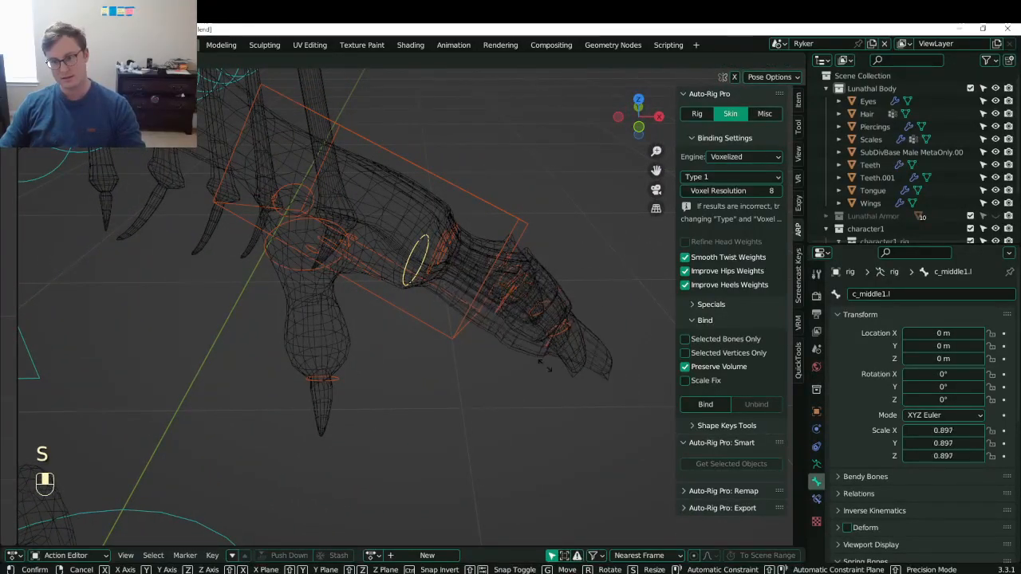
right_click(515, 339)
middle_click_drag(515, 338, 454, 359)
key("s")
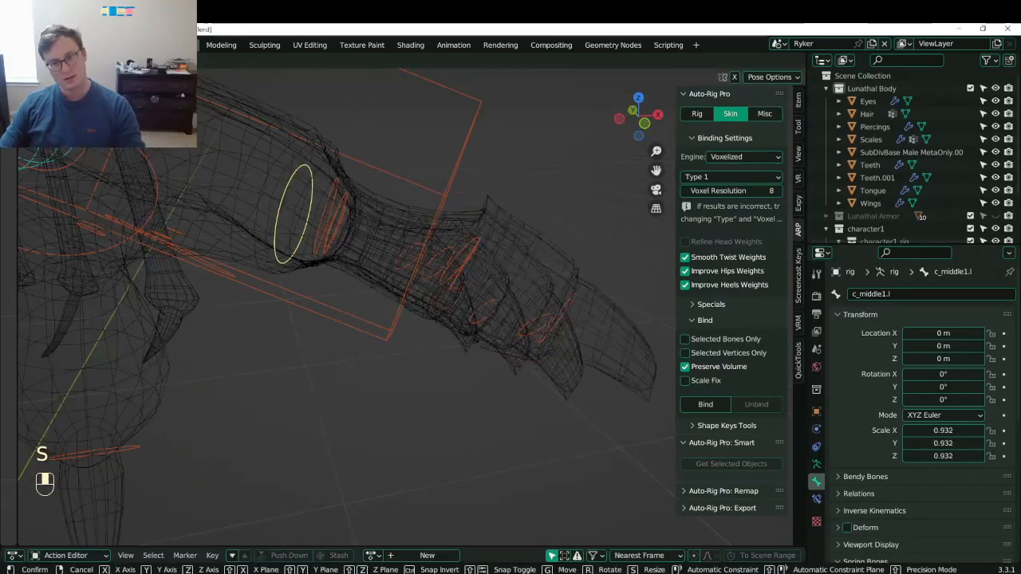
right_click(437, 287)
middle_click_drag(437, 287, 437, 296)
key("s")
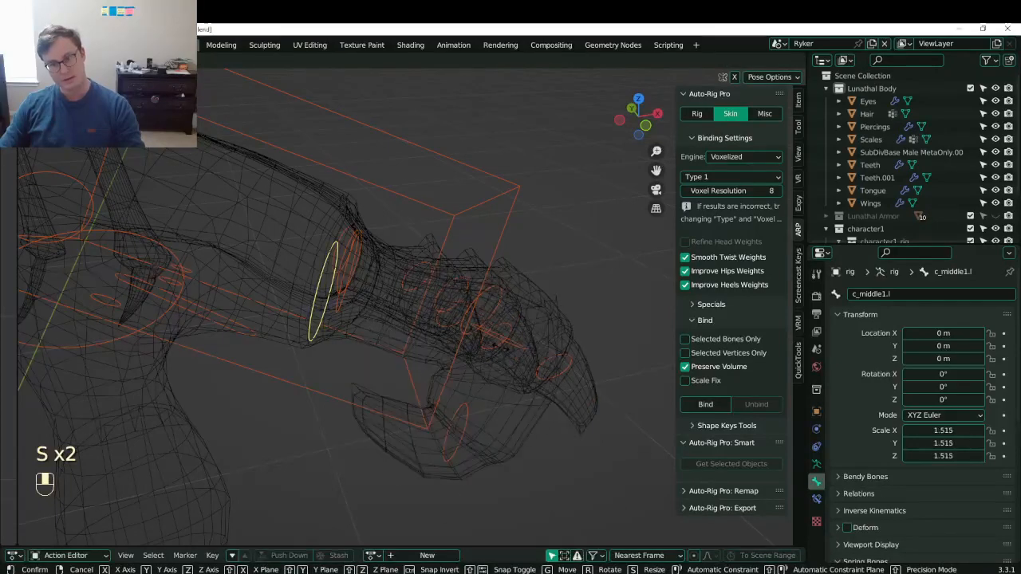
right_click(416, 314)
middle_click_drag(415, 314, 352, 393)
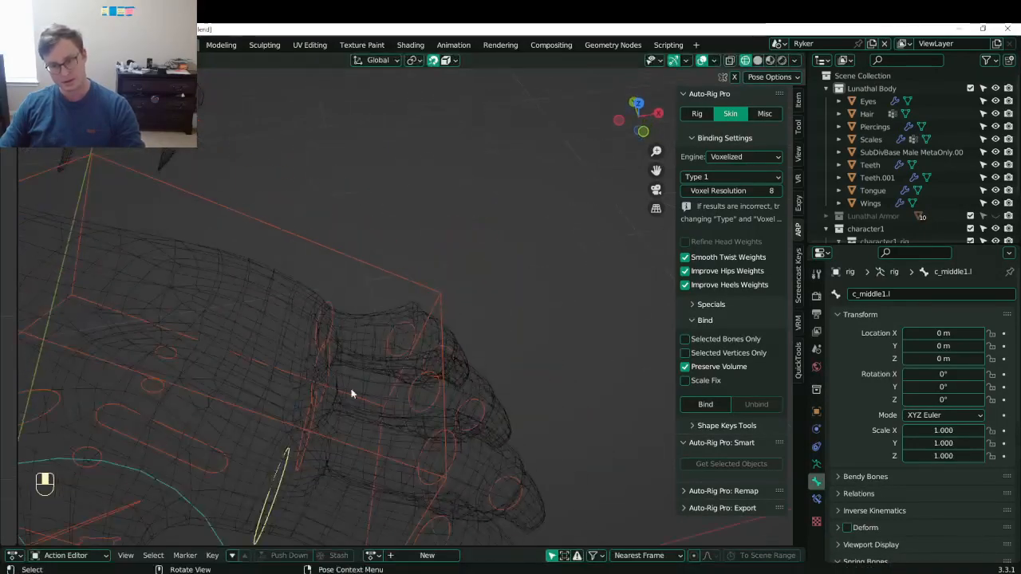
- Scale c_pinky1.l to about 1.36 to test its finger curl, and view the hand in solid shading
left_click(303, 436)
middle_click_drag(474, 426, 324, 348)
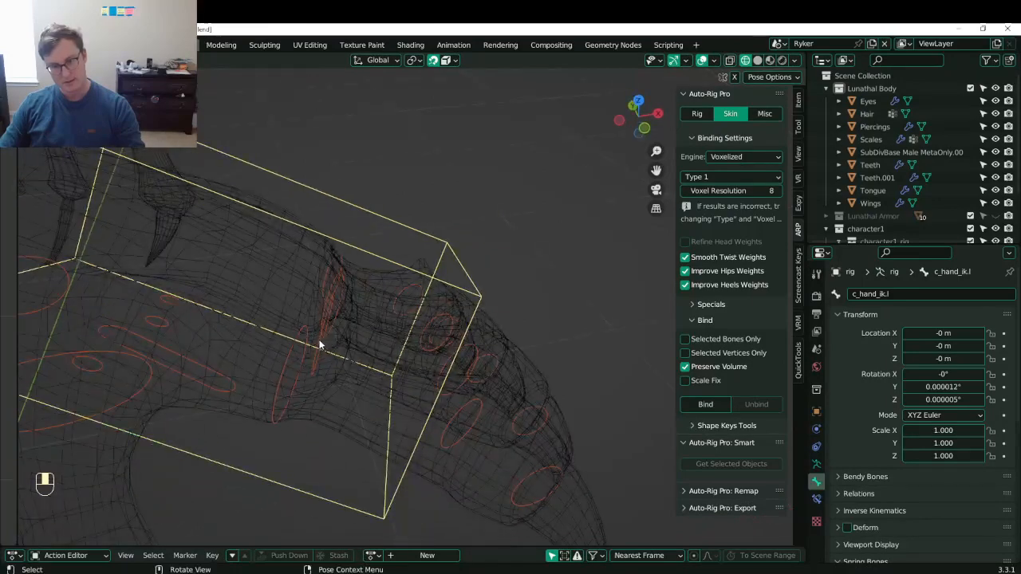
left_click(319, 344)
key("s")
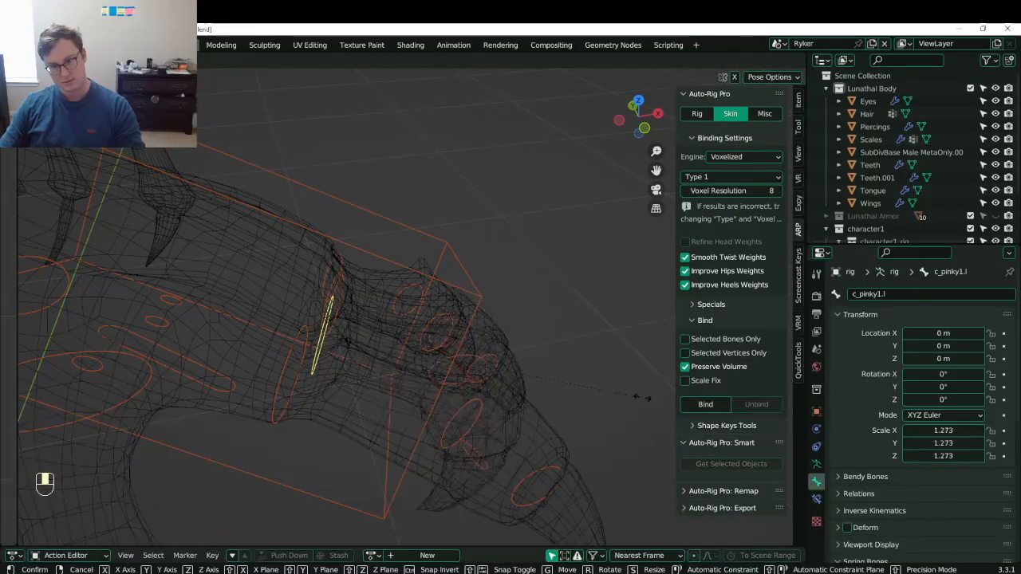
left_click(654, 402)
mouse_move(655, 402)
middle_mouse_down()
mouse_move(321, 374)
mouse_move(451, 289)
mouse_move(533, 195)
mouse_move(570, 228)
mouse_move(523, 273)
mouse_move(463, 289)
mouse_move(465, 296)
mouse_move(314, 210)
middle_mouse_up()
key("z")
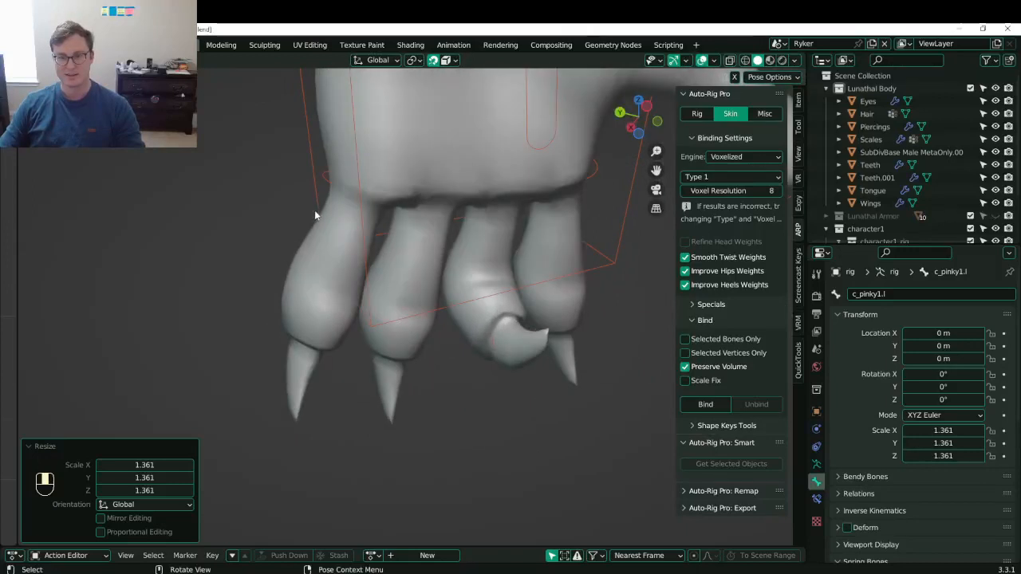
- Scale c_ring1.l to about 1.5 to test the curl of its finger
left_click(351, 195)
key("s")
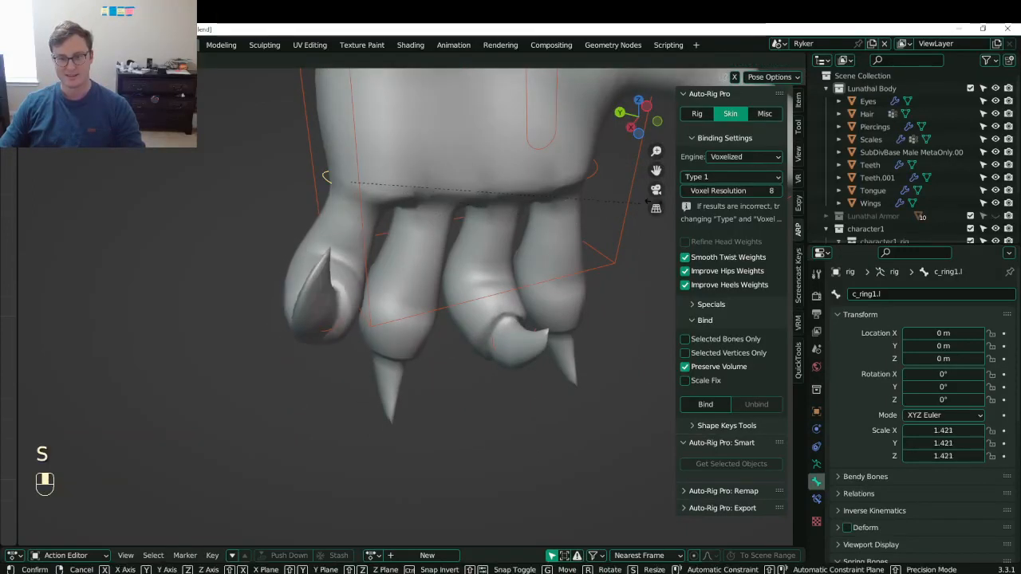
left_click(655, 212)
middle_click_drag(655, 212, 449, 369)
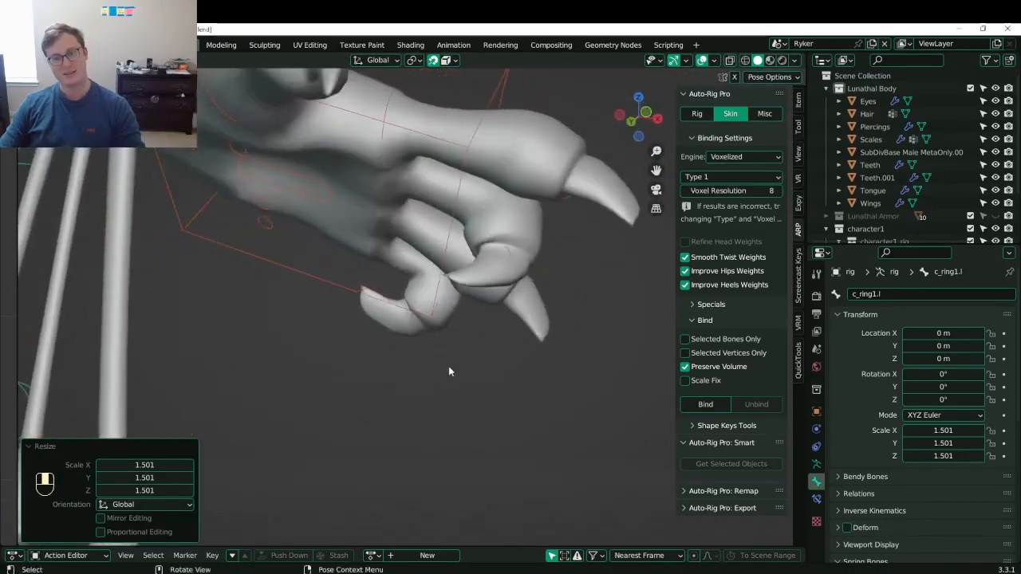
- Clear the scale of all pose bones to reset the finger curls
middle_click_drag(477, 238, 539, 295)
key("a")
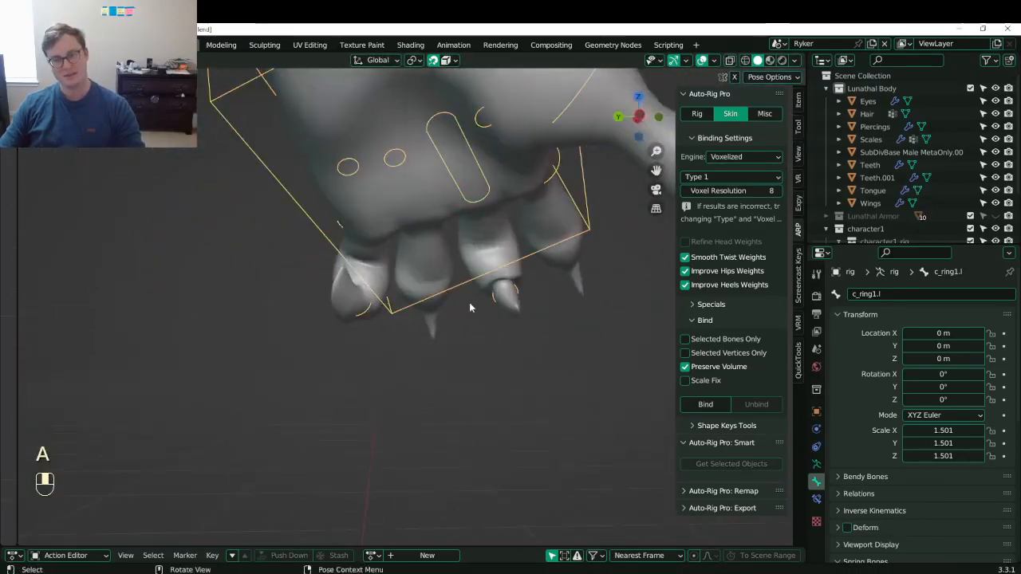
key("alt+s")
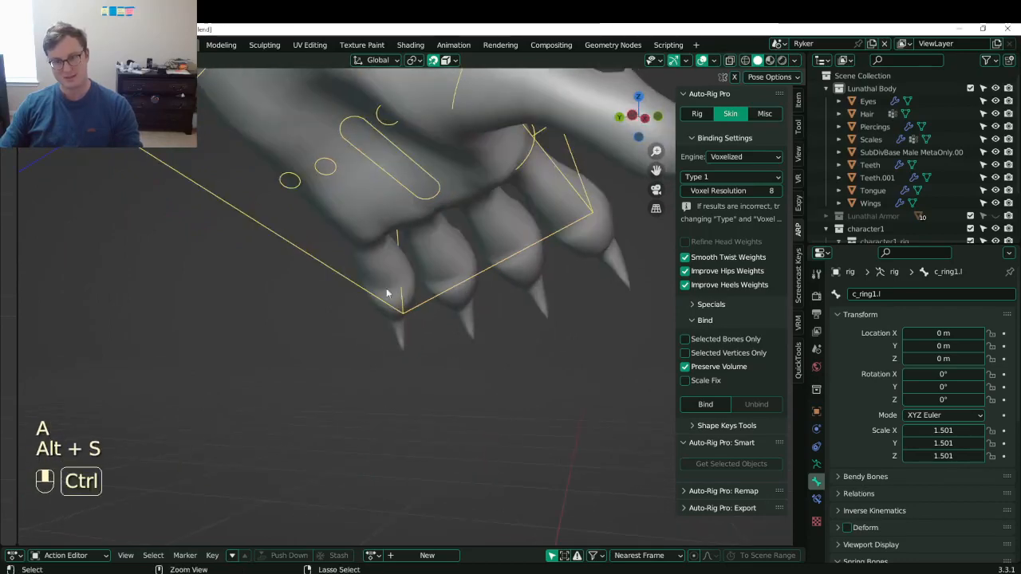
- Return the rig to Object Mode and save the file
key("ctrl+Tab")
key("ctrl+s")
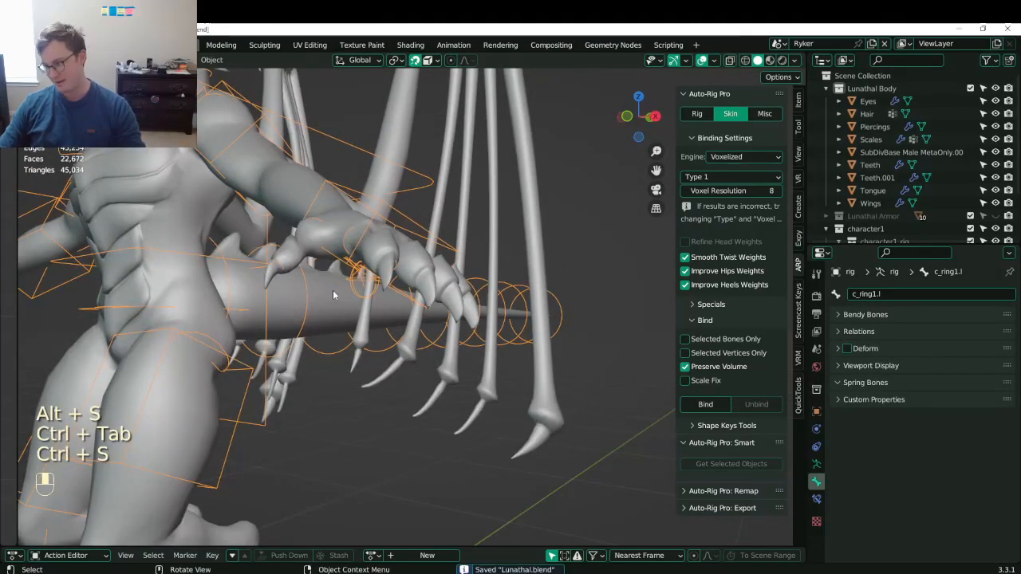
middle_click_drag(333, 295, 414, 311)
key("ctrl+s")
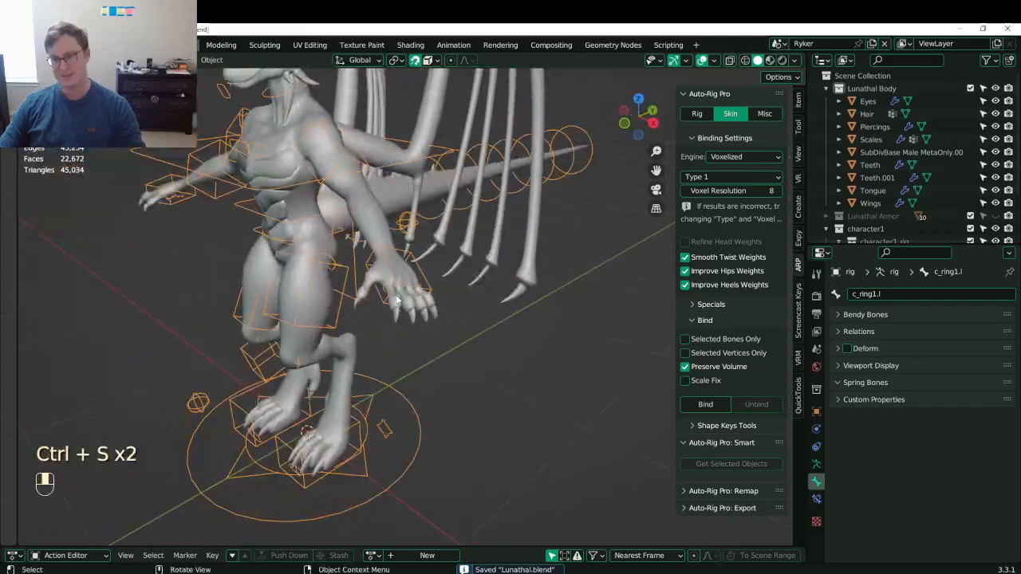
middle_click_drag(341, 322, 410, 307)
key("ctrl+s")
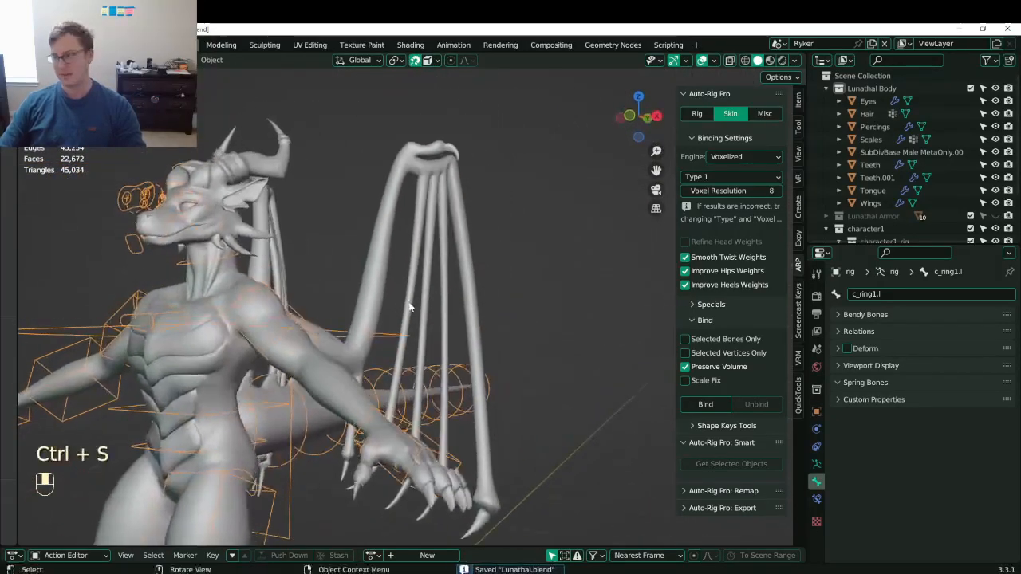
- Put the body mesh into Weight Paint mode together with the rig, and examine the area around the wing base
left_click(388, 294, "shift")
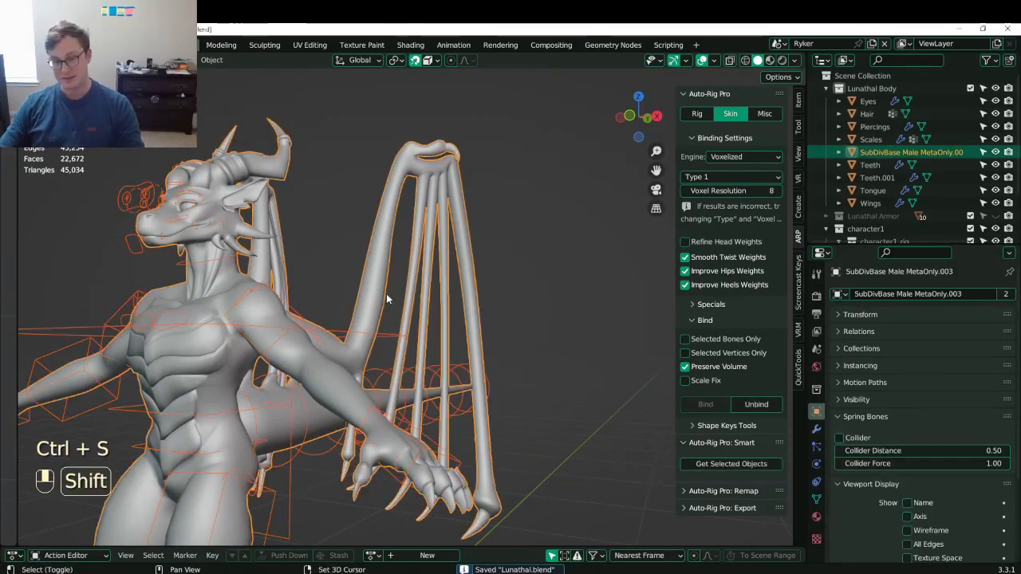
key("ctrl+Tab")
left_click(335, 279)
middle_click_drag(330, 288, 381, 345)
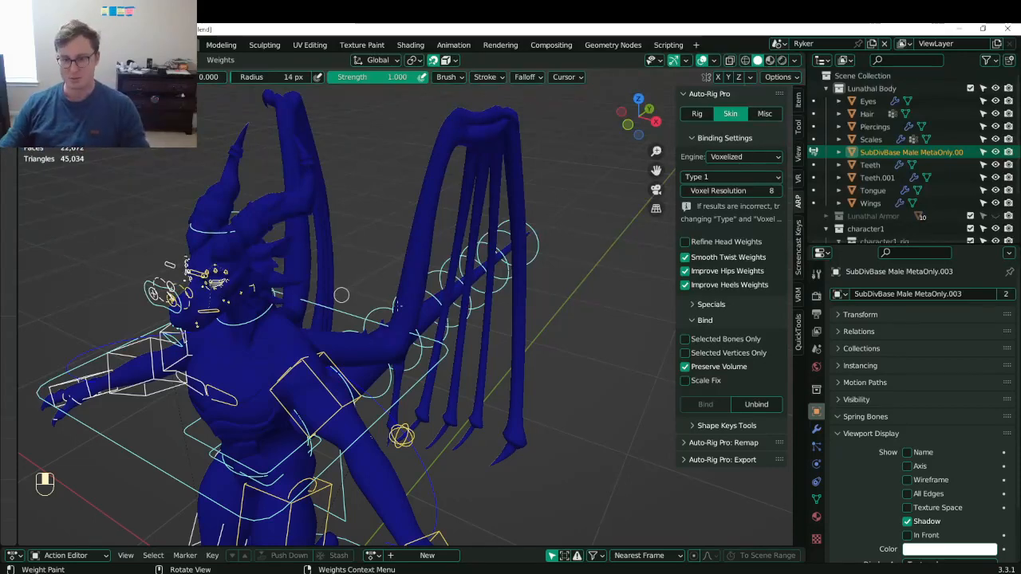
middle_click_drag(340, 295, 376, 389)
scroll(415, 359, "up", 3)
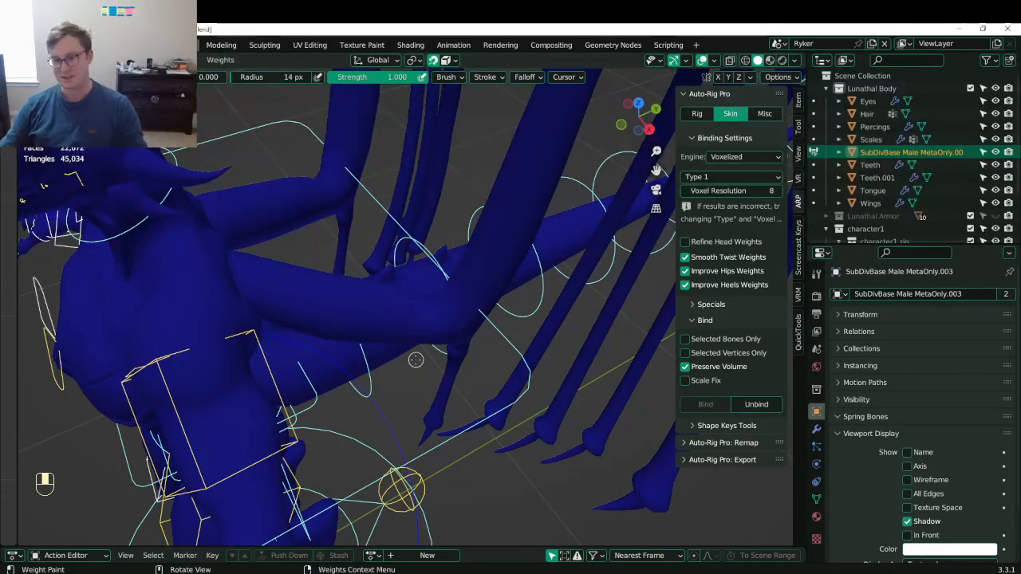
middle_click_drag(405, 353, 327, 342)
key("ctrl+Tab")
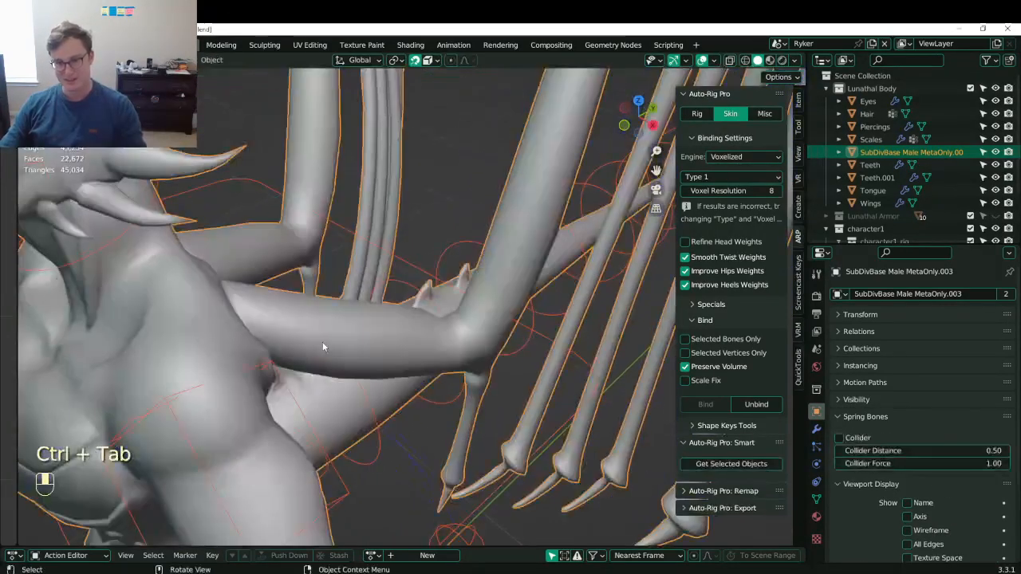
key("ctrl+Tab")
left_click(333, 319)
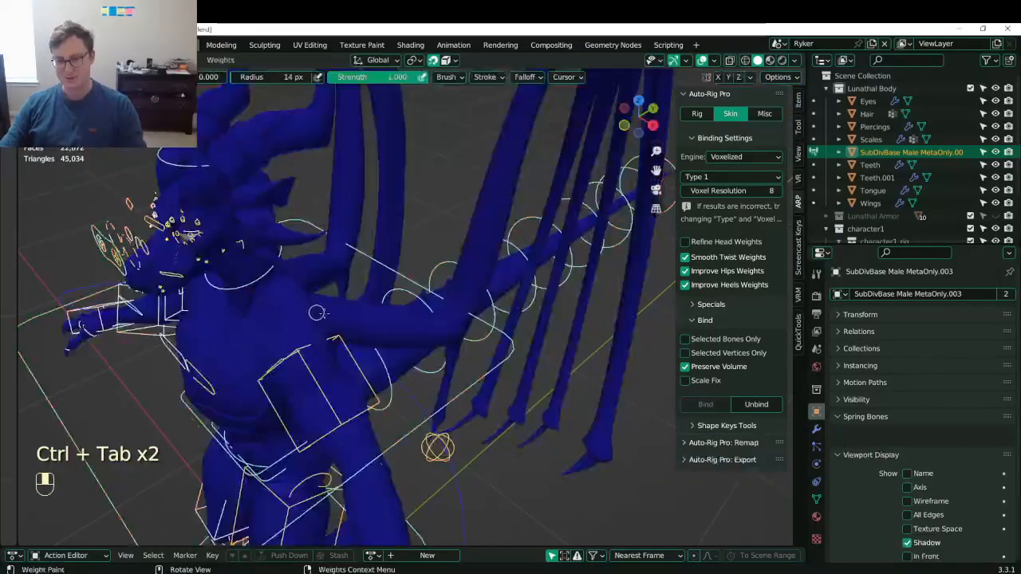
- In Object Mode, set the rig to draw In Front and display its last armature layer with the wing bones
key("ctrl+Tab")
left_click(440, 415)
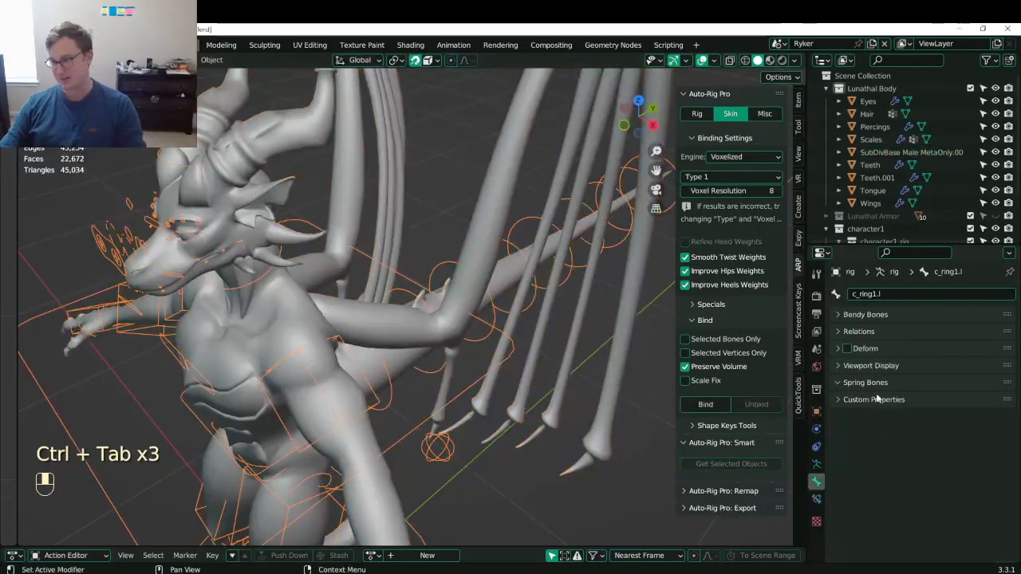
scroll(933, 540, "down", 2)
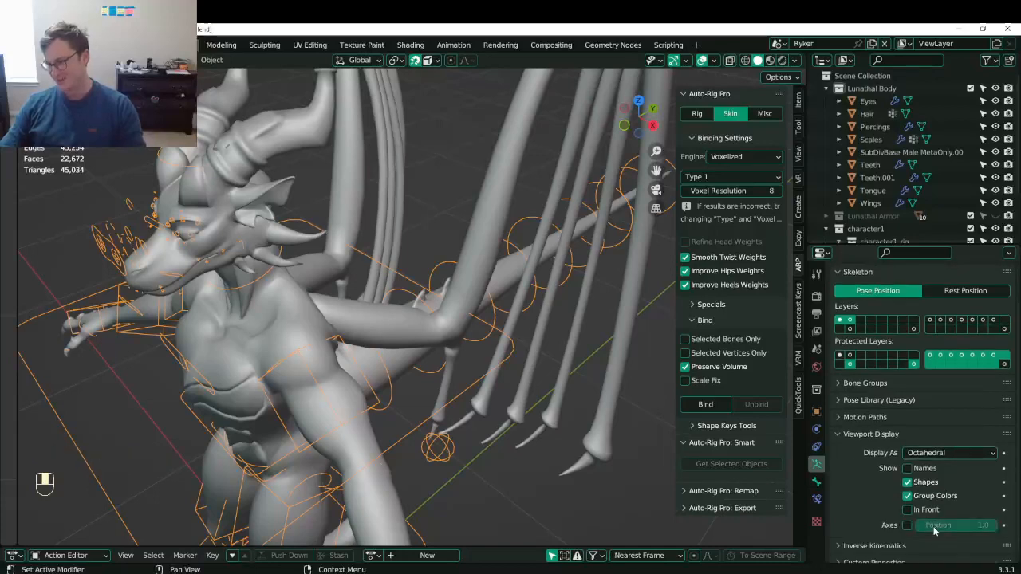
left_click(925, 510)
left_click(322, 317, "shift")
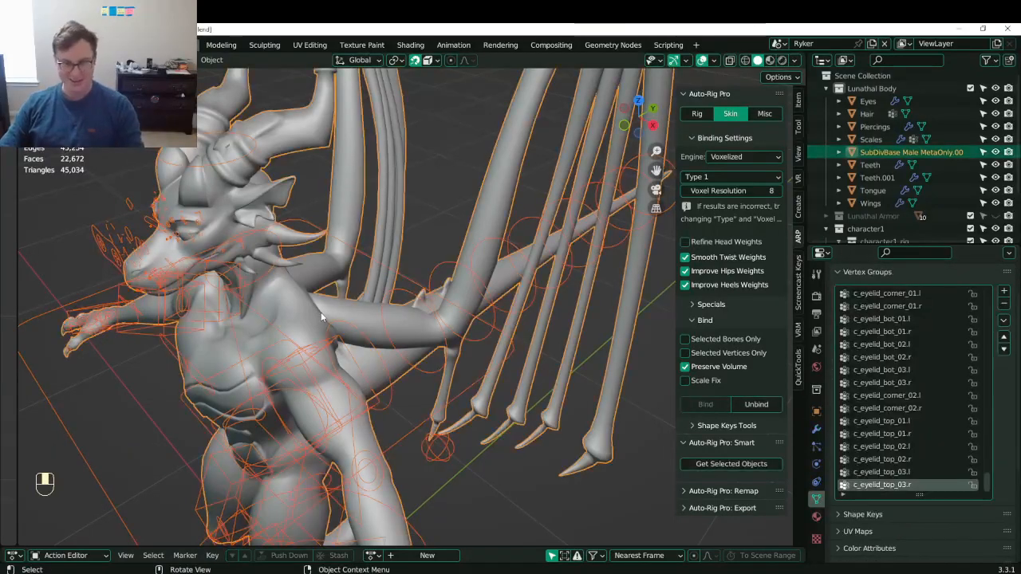
left_click(372, 349)
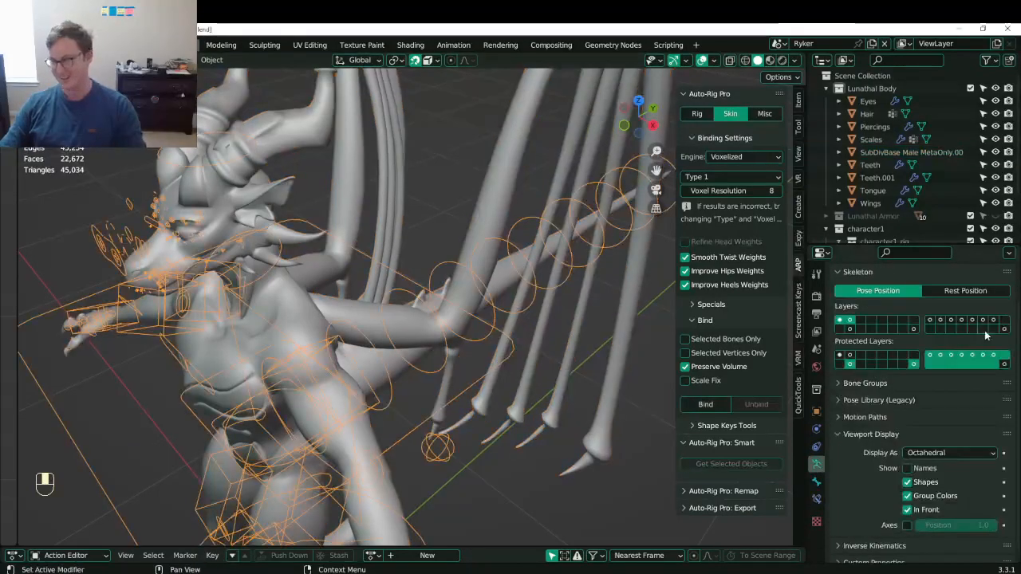
left_click(1004, 328, "shift")
- With the rig also selected, put the body mesh into Weight Paint mode
left_click(366, 372, "shift")
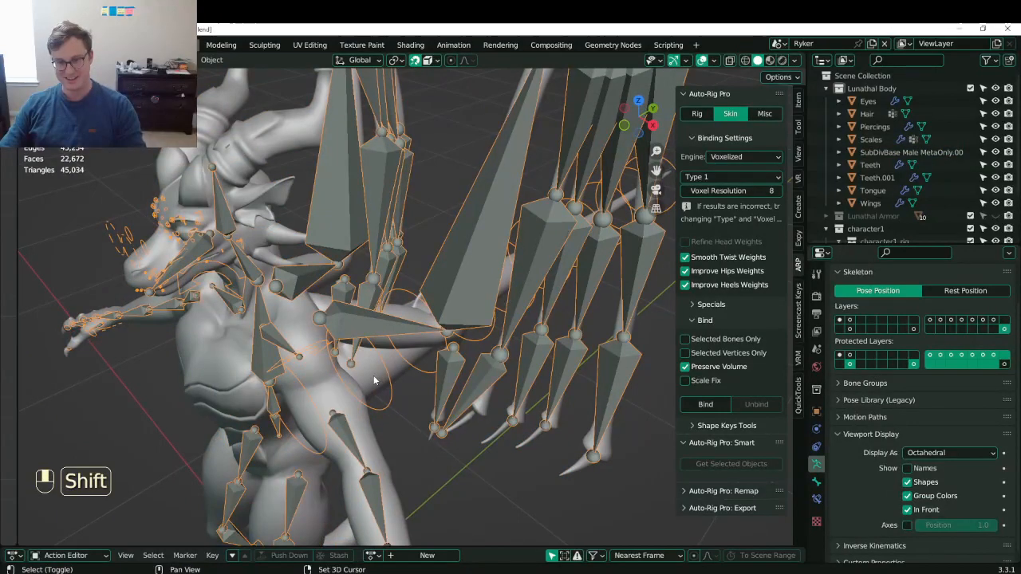
key("ctrl+Tab")
left_click(275, 329)
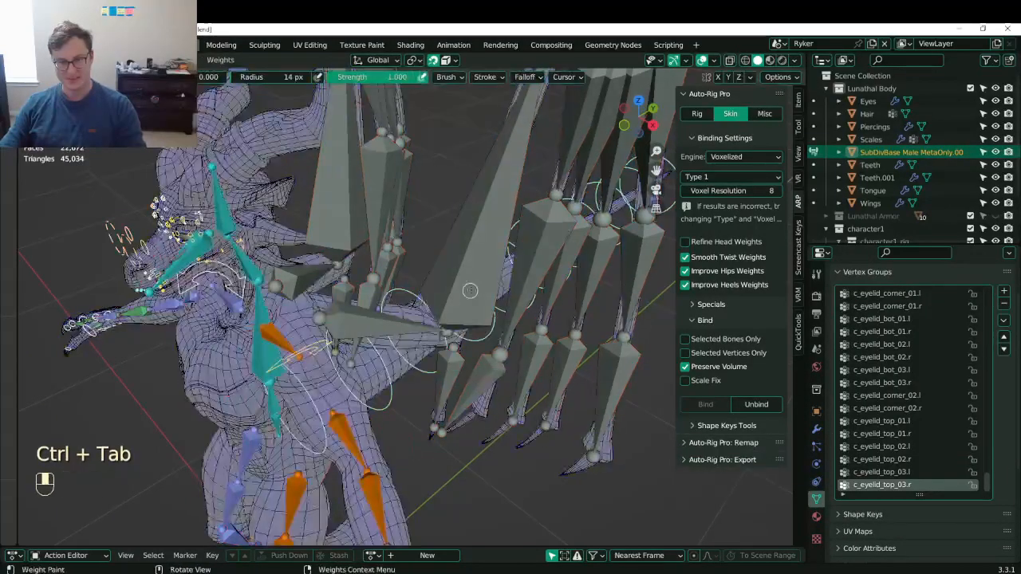
key("q")
left_click(468, 302)
- Select the wing bone cc_wingMain1.L and test its weights with a rotation, cancelling it
mouse_move(469, 301)
middle_mouse_down()
mouse_move(392, 312)
mouse_move(483, 306)
middle_mouse_up()
left_click(398, 291, "ctrl")
key("r")
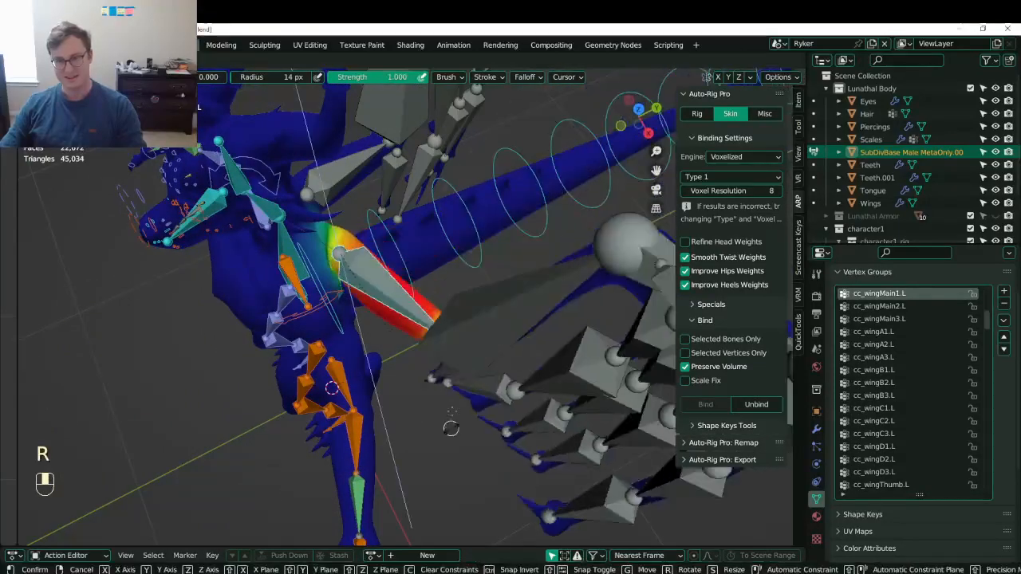
right_click(463, 288)
middle_click_drag(462, 289, 474, 213)
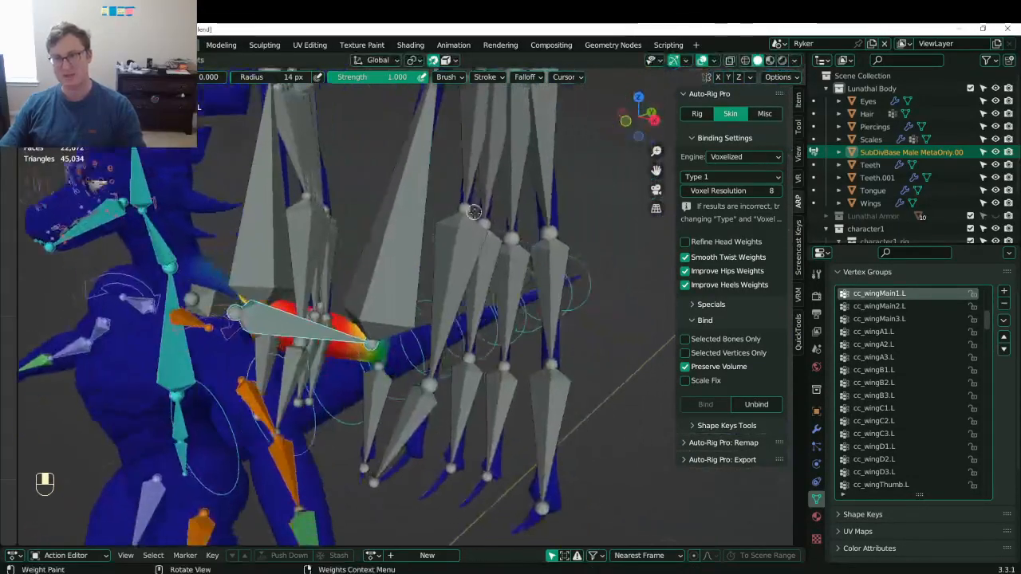
- Select the wing bone cc_wingD2.L and test its weights with a rotation
left_click(545, 288, "ctrl")
middle_click_drag(544, 289, 551, 263)
key("r")
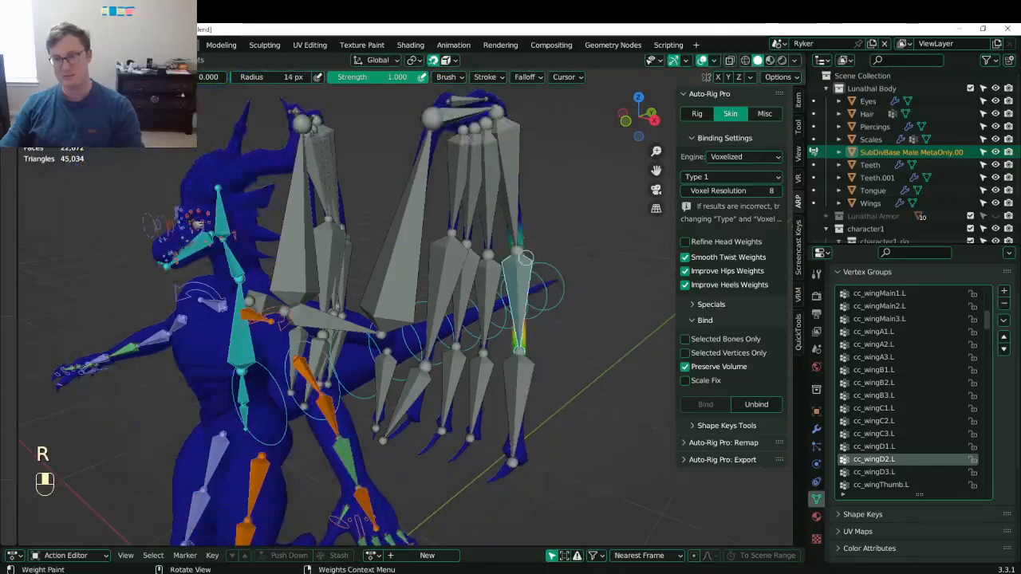
- Select the wing bones cc_wingD1.L and cc_wingC1.L in turn and test each one's weights with a rotation, cancelling it
left_click(513, 179, "ctrl")
key("r")
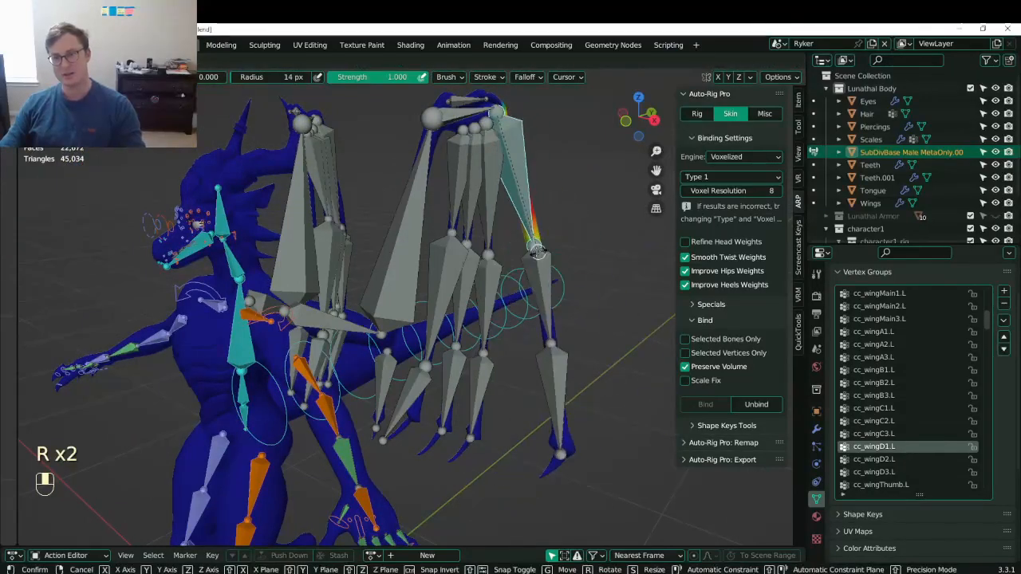
right_click(488, 179)
left_click(484, 178, "ctrl")
middle_click_drag(484, 178, 458, 239)
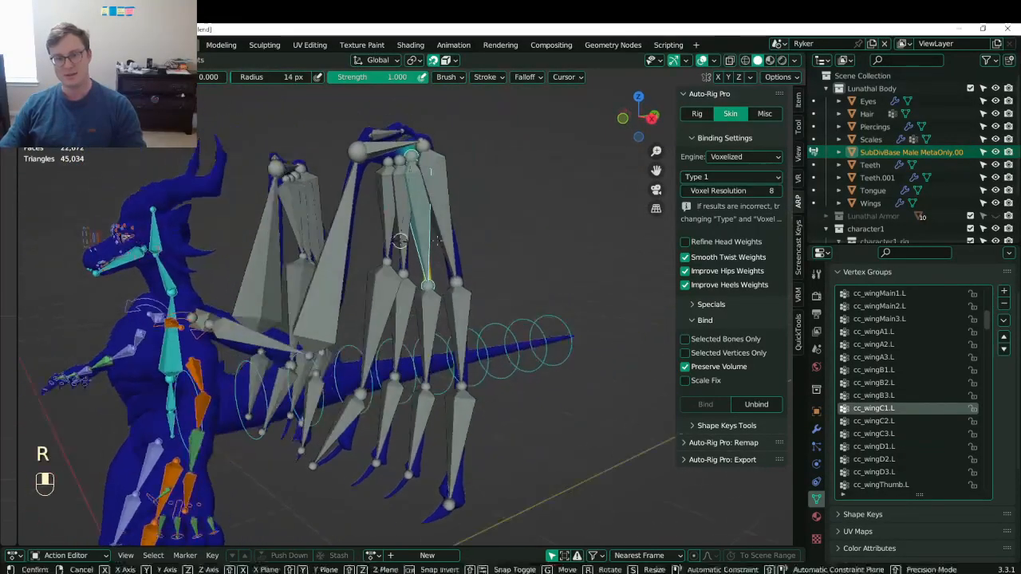
key("r")
right_click(451, 254)
- Test the weights of wing bones cc_wingB1.L and cc_wingA1.L with a rotation each, cancelling both
left_click(435, 257, "ctrl")
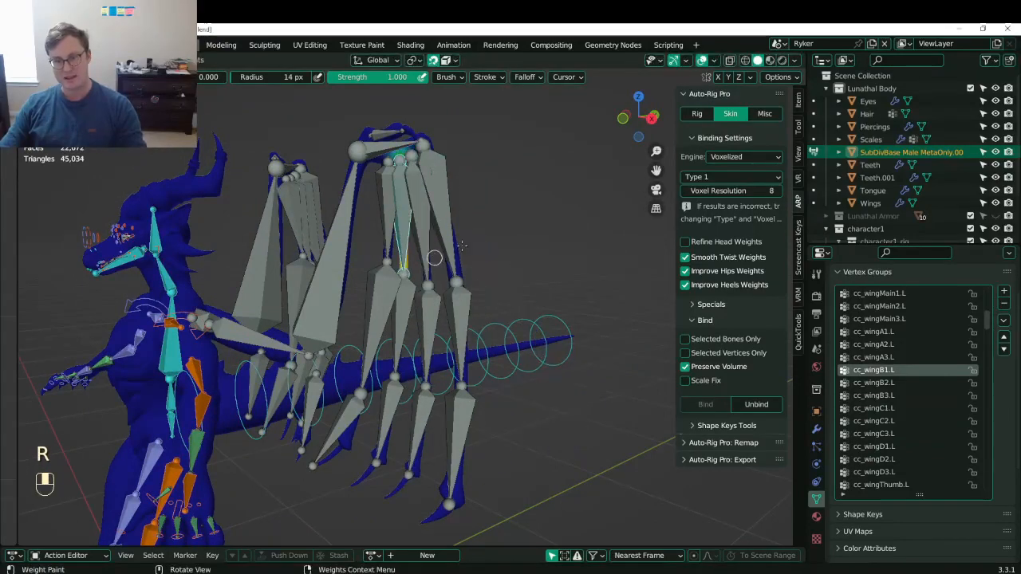
key("r")
right_click(427, 275)
left_click(398, 224, "ctrl")
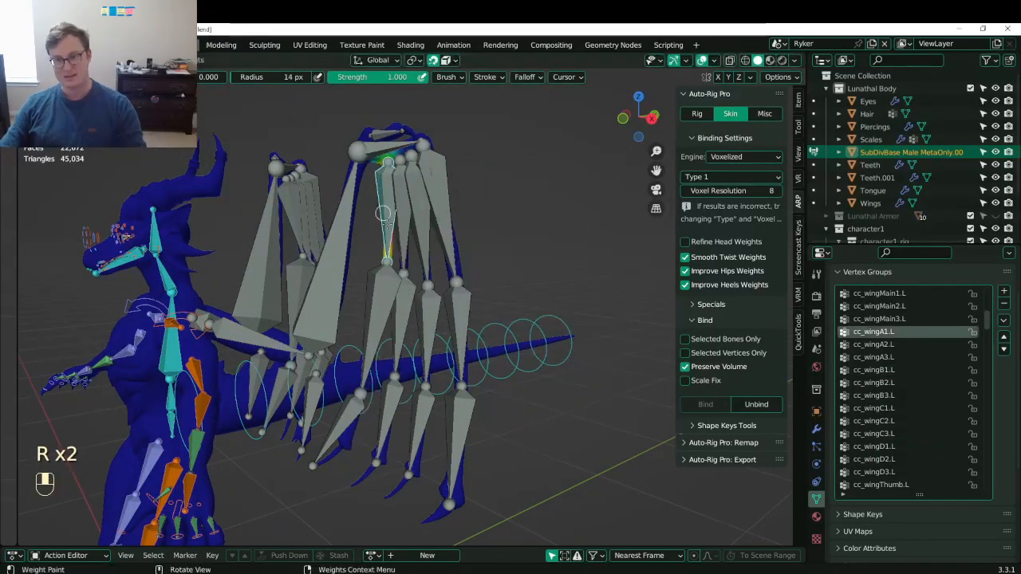
key("r")
right_click(431, 199)
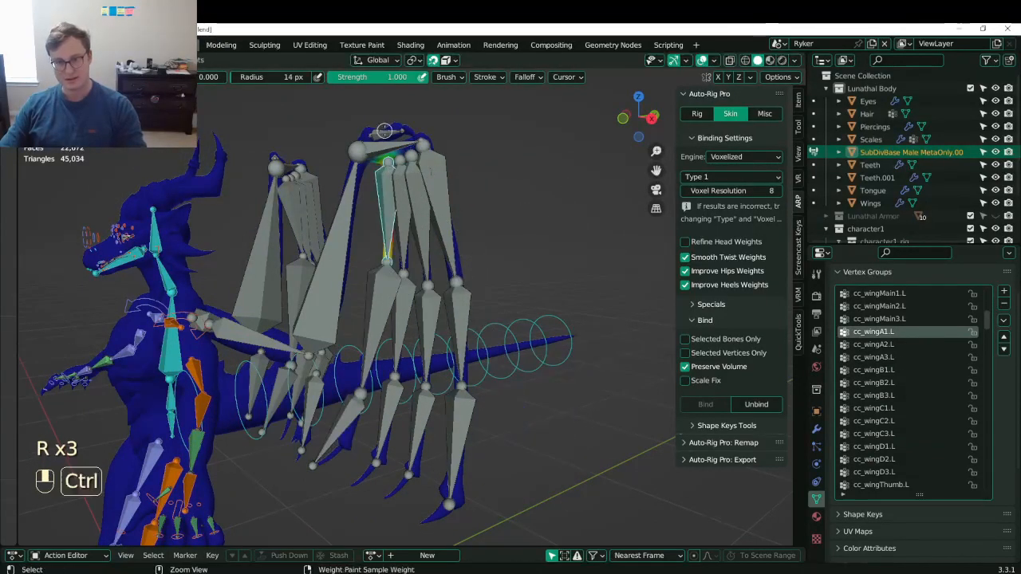
- Select the wing bone cc_wingThumb.L and test its weights with a rotation, cancelling it
left_click(377, 182, "ctrl")
scroll(376, 181, "up", 5)
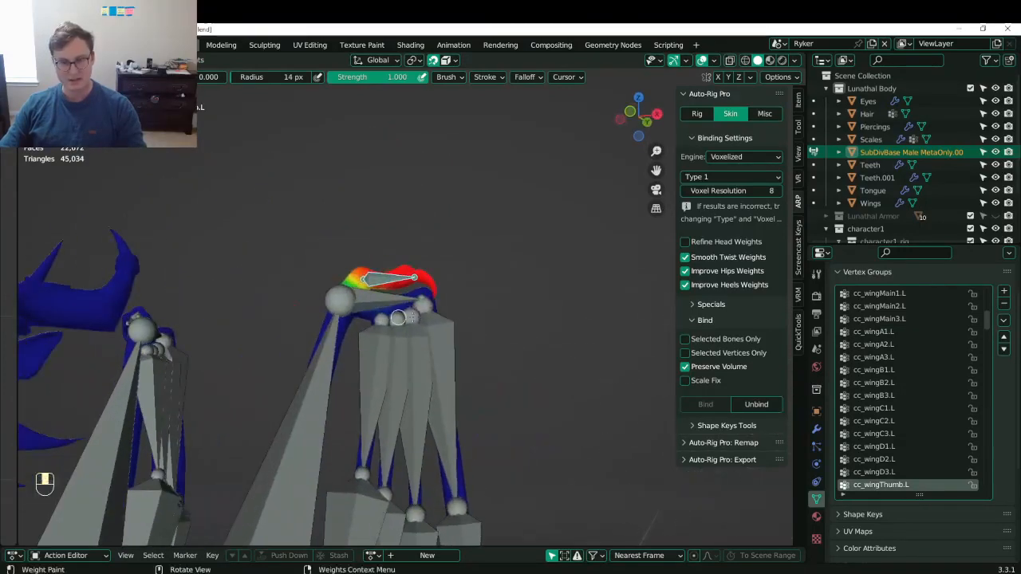
key("r")
right_click(436, 293)
- Select the wing bone cc_wingMain3.L, rotate it to check how the wing fingers follow, and undo the rotation
left_click(391, 298, "ctrl")
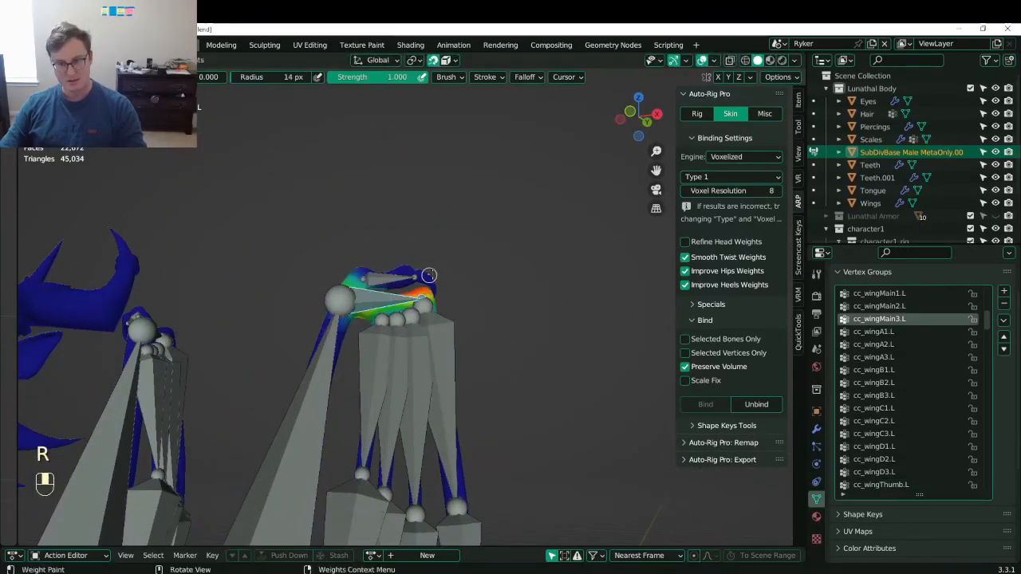
middle_click_drag(428, 276, 462, 284)
key("r")
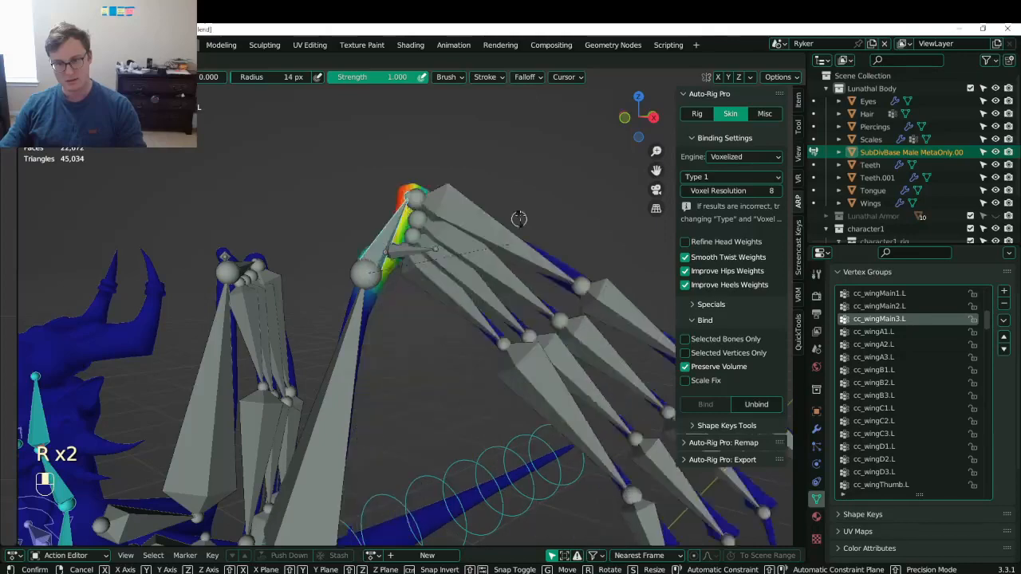
left_click(519, 215)
scroll(519, 214, "down", 5)
middle_click_drag(519, 215, 594, 283)
key("ctrl+z")
scroll(410, 314, "up", 2)
middle_click_drag(403, 329, 540, 280, "shift")
- Test the weights of the main wing arm bones nearer the body, ending with cc_wingMain1.L, cancelling each rotation
left_click(410, 311, "ctrl")
key("r")
right_click(460, 255)
left_click(446, 303, "ctrl")
key("r")
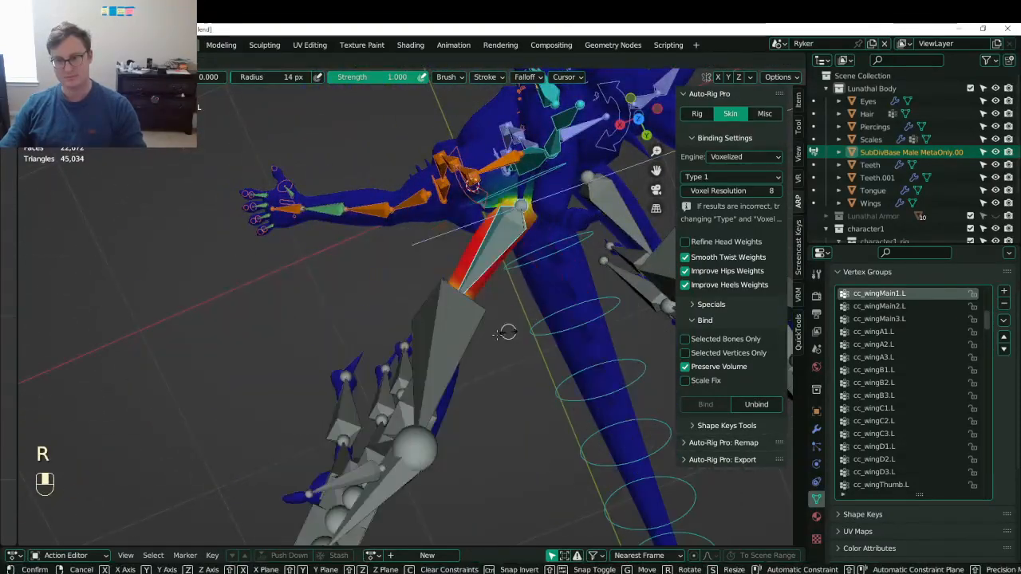
right_click(560, 211)
mouse_move(560, 211)
middle_mouse_down()
mouse_move(405, 278)
mouse_move(455, 289)
middle_mouse_up()
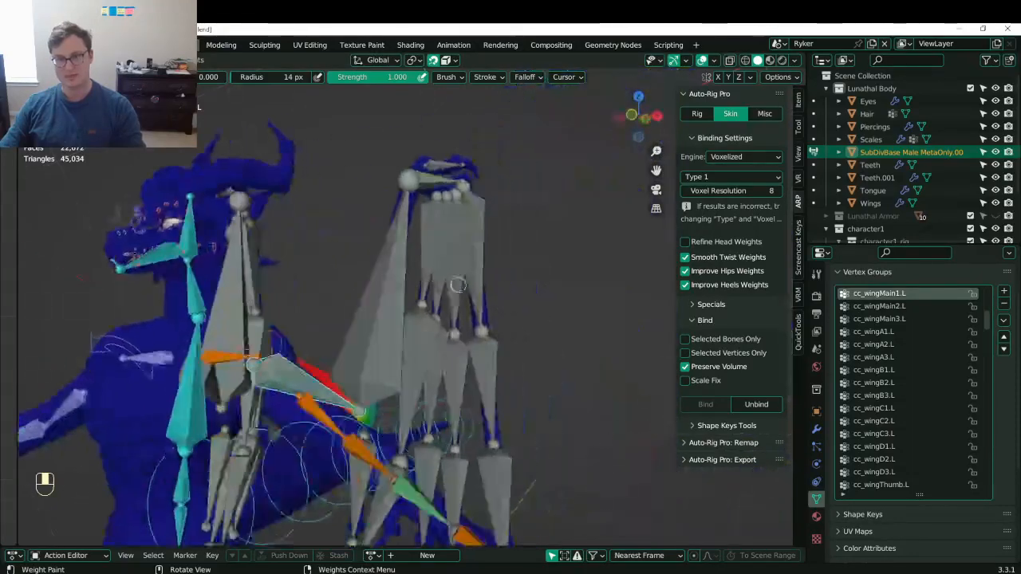
- Return the body mesh to Object Mode and save the file
key("ctrl+Tab")
scroll(275, 255, "down", 4)
middle_click_drag(275, 255, 334, 267)
key("ctrl+s")
scroll(331, 274, "up", 4)
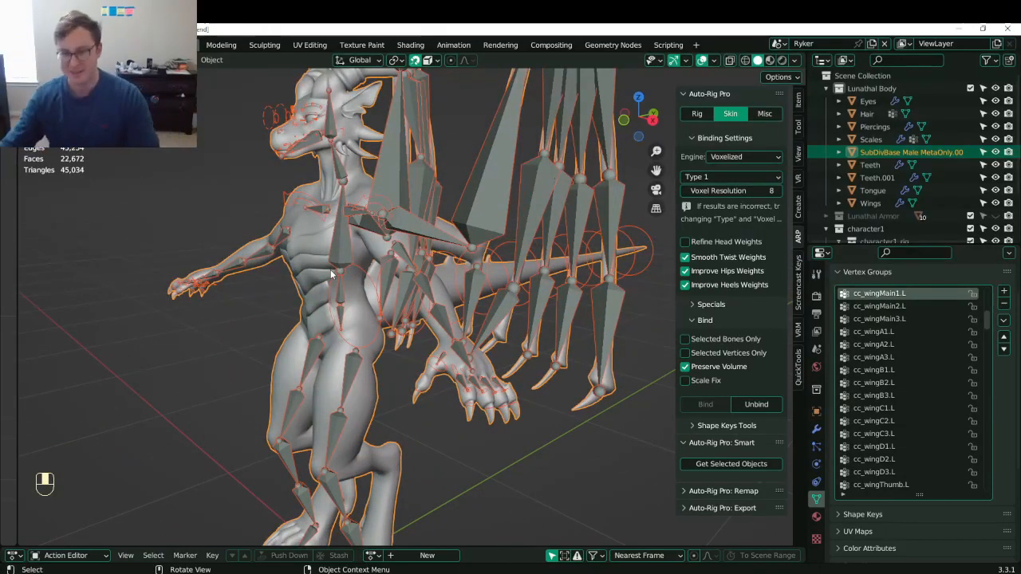
scroll(271, 270, "down", 3)
middle_click_drag(271, 271, 232, 284)
scroll(309, 318, "up", 2)
key("ctrl+s")
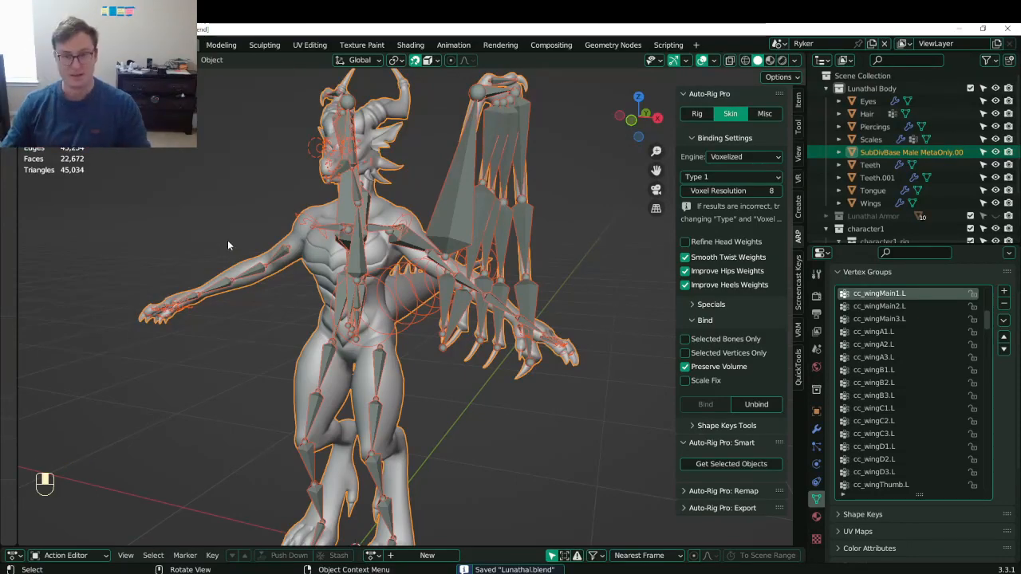
middle_click_drag(339, 247, 278, 317, "shift")
scroll(408, 353, "up", 5)
middle_click_drag(278, 317, 329, 275, "shift")
scroll(355, 311, "up", 4)
key("ctrl+s")
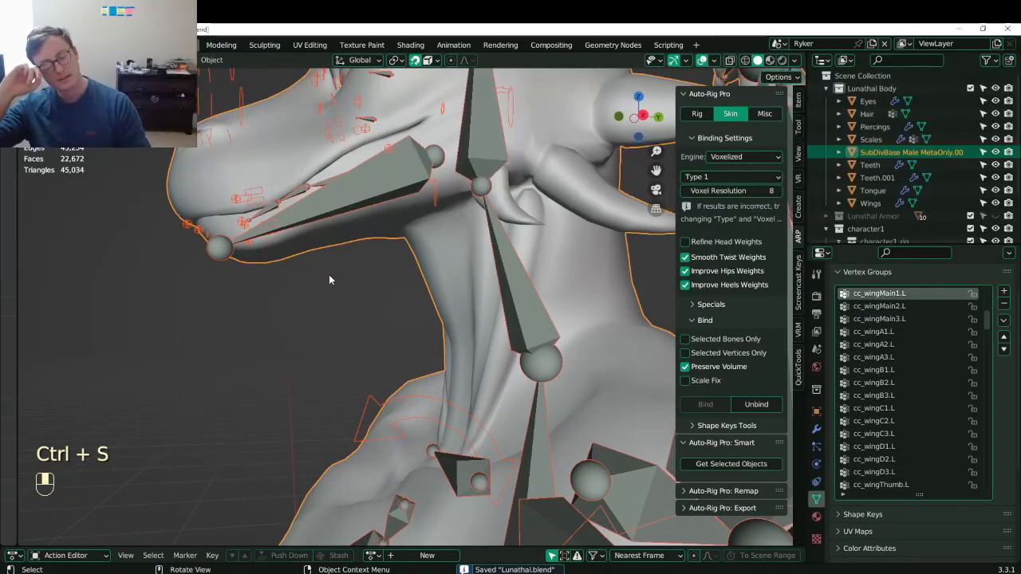
- Put the rig into Pose Mode and display only its first armature layer with the control shapes
left_click(312, 211)
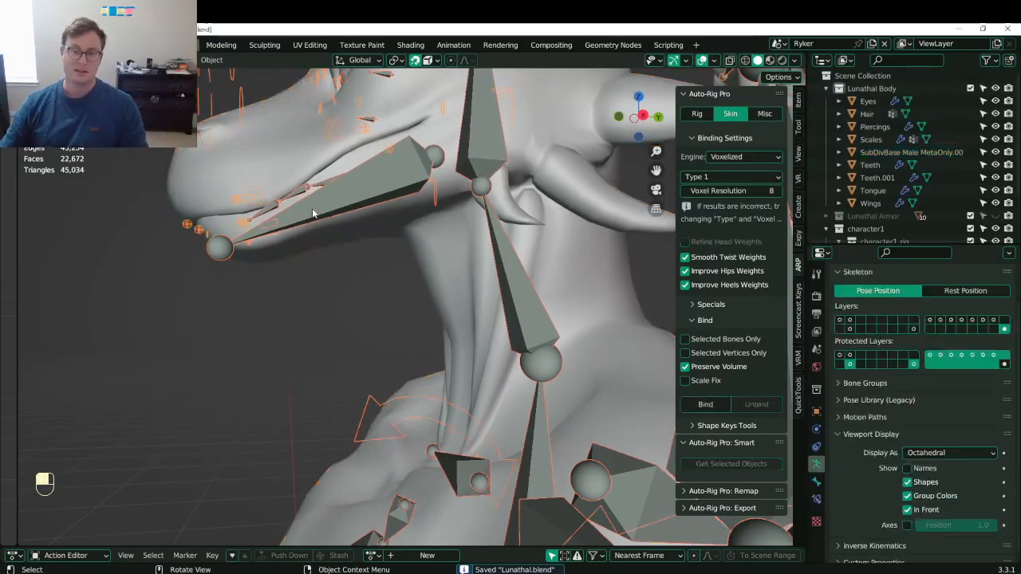
key("ctrl+Tab")
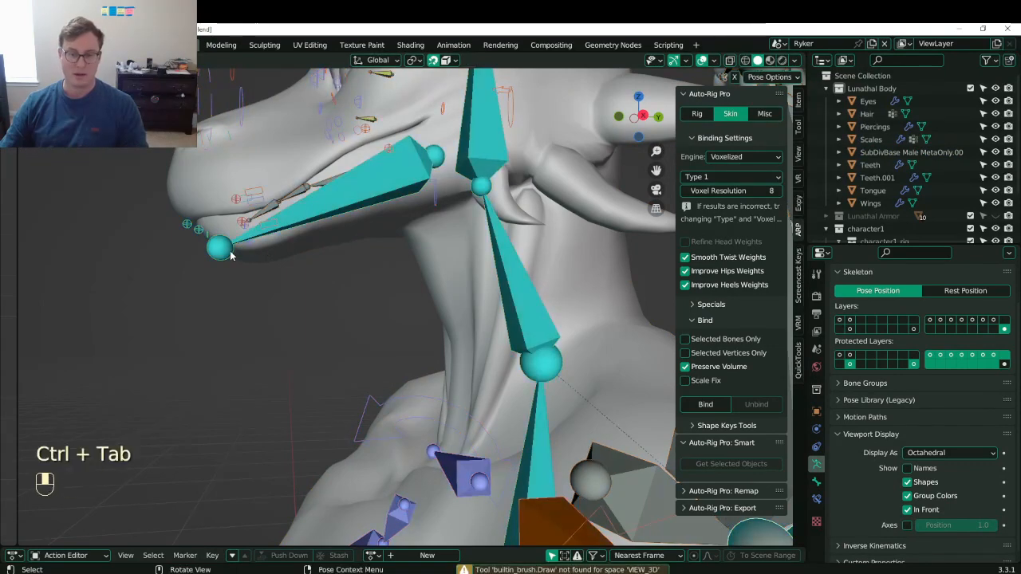
middle_click_drag(224, 252, 268, 282, "shift")
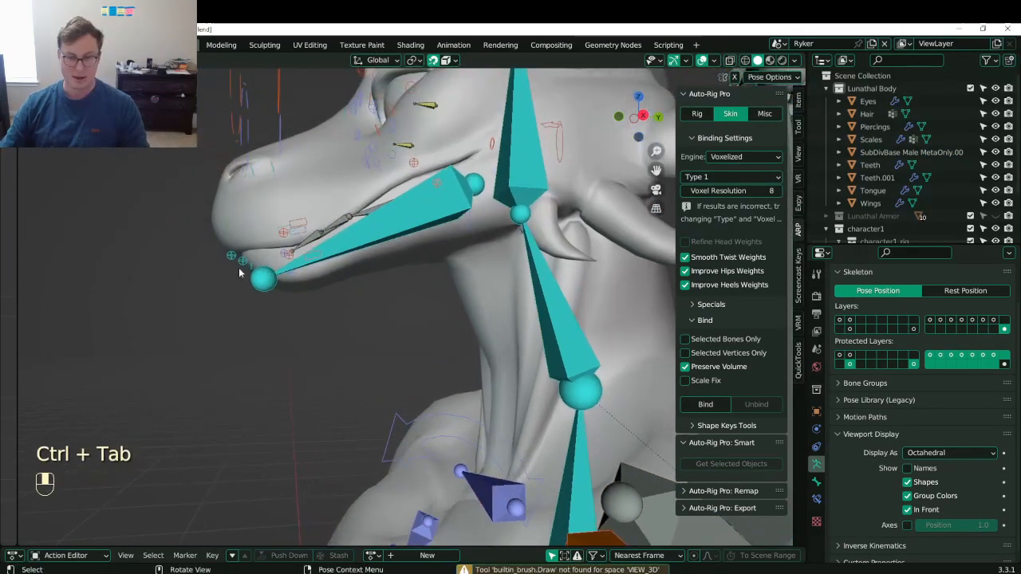
left_click(838, 320)
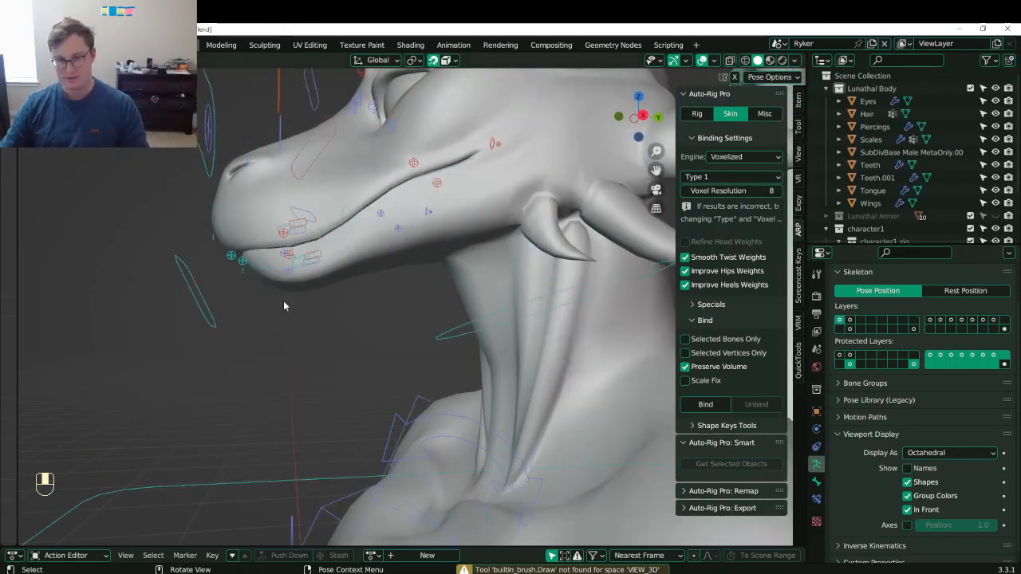
- Select the jaw controller in front of the chin and test the mouth deformation by moving it, cancelling the move
left_click(184, 307)
key("g")
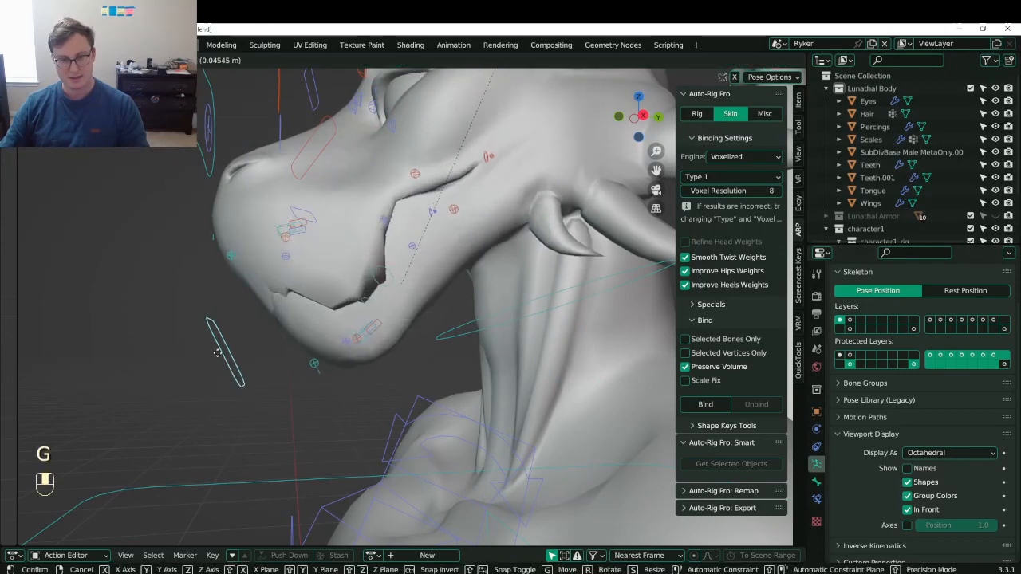
right_click(217, 353)
middle_click_drag(219, 349, 379, 232)
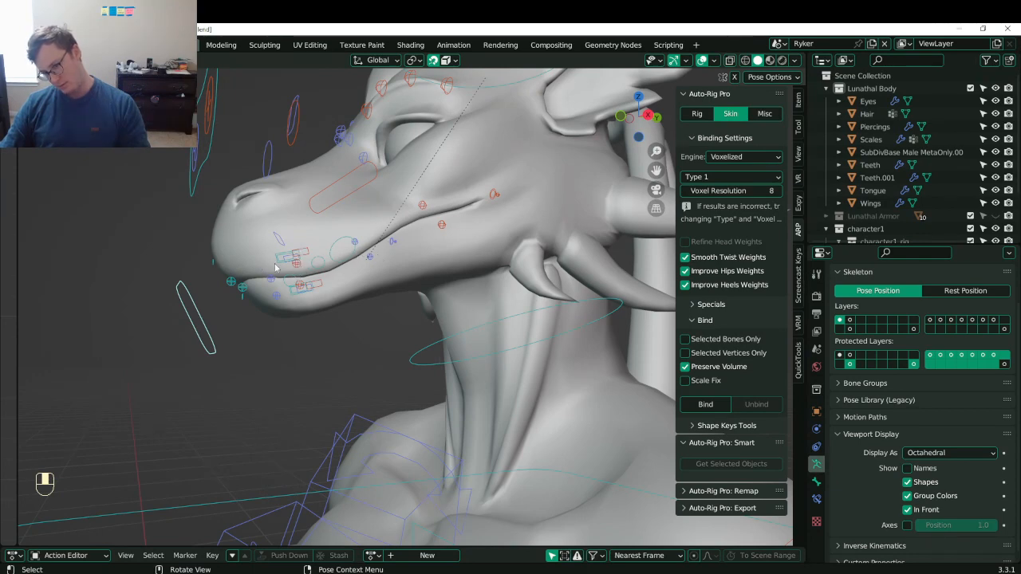
middle_click_drag(397, 233, 210, 270)
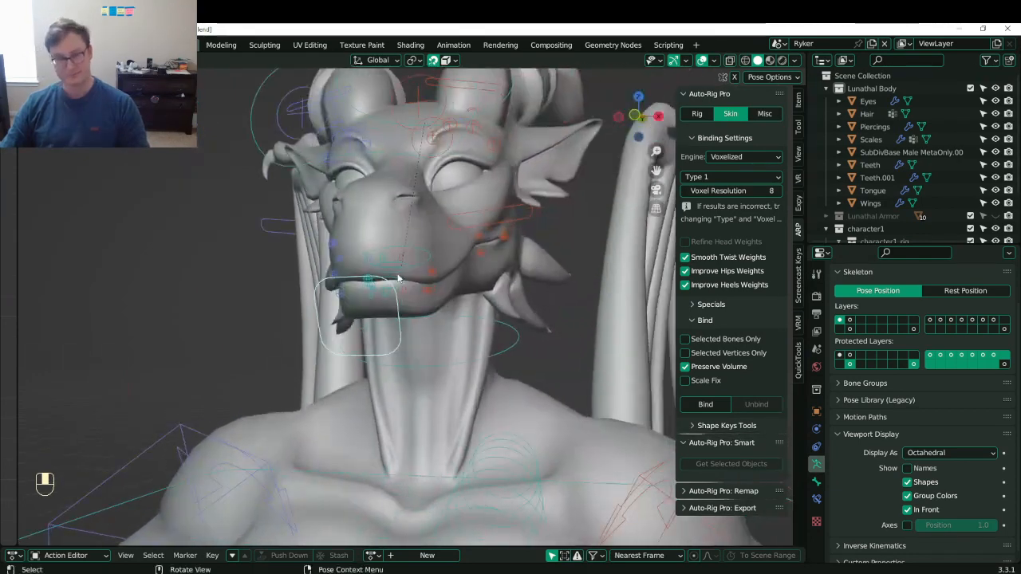
- Return the rig to Object Mode and save the file
key("ctrl+Tab")
scroll(210, 270, "down", 4)
key("ctrl+s")
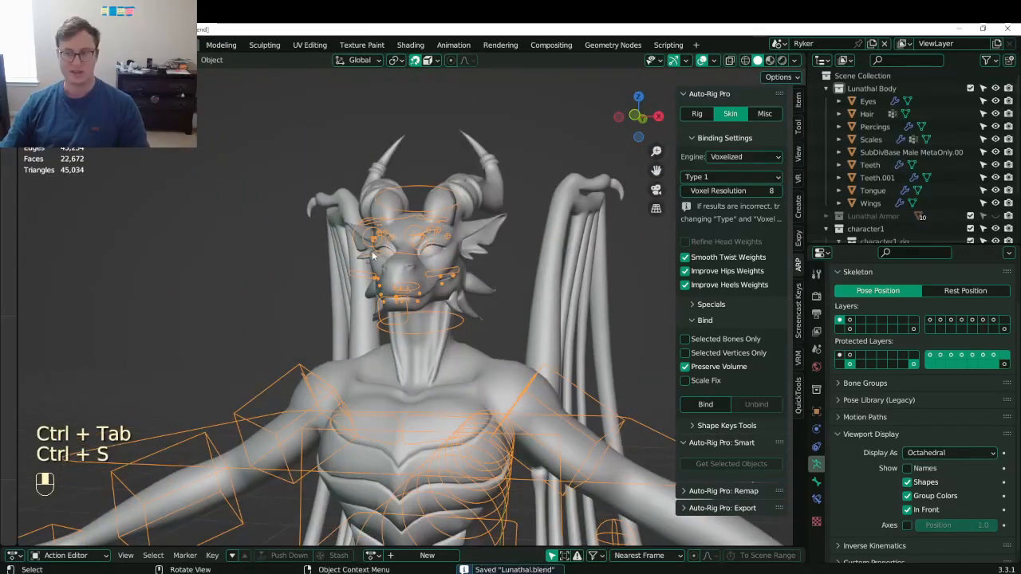
middle_click_drag(307, 254, 302, 291)
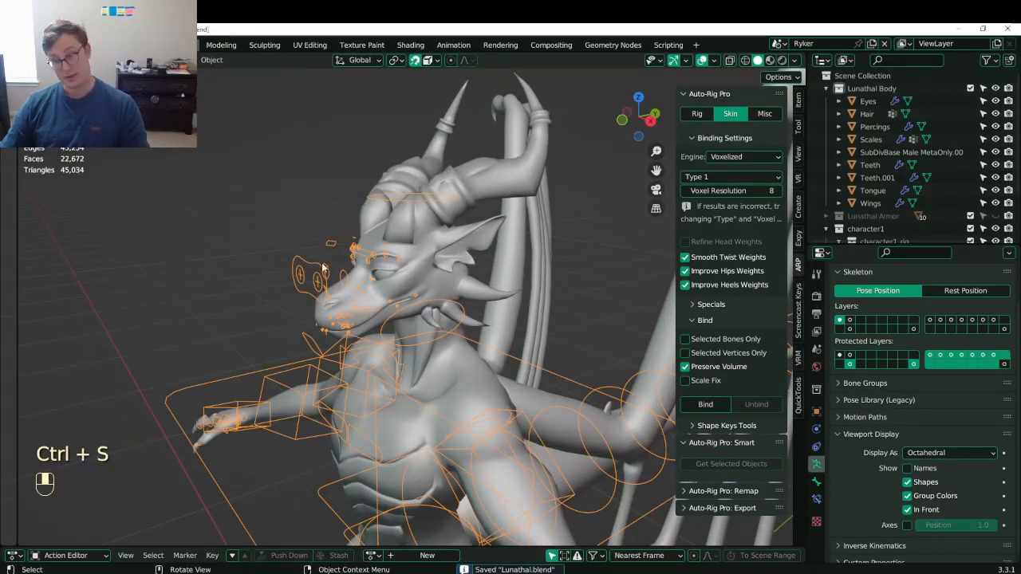
scroll(322, 269, "down", 3)
left_click(697, 114)
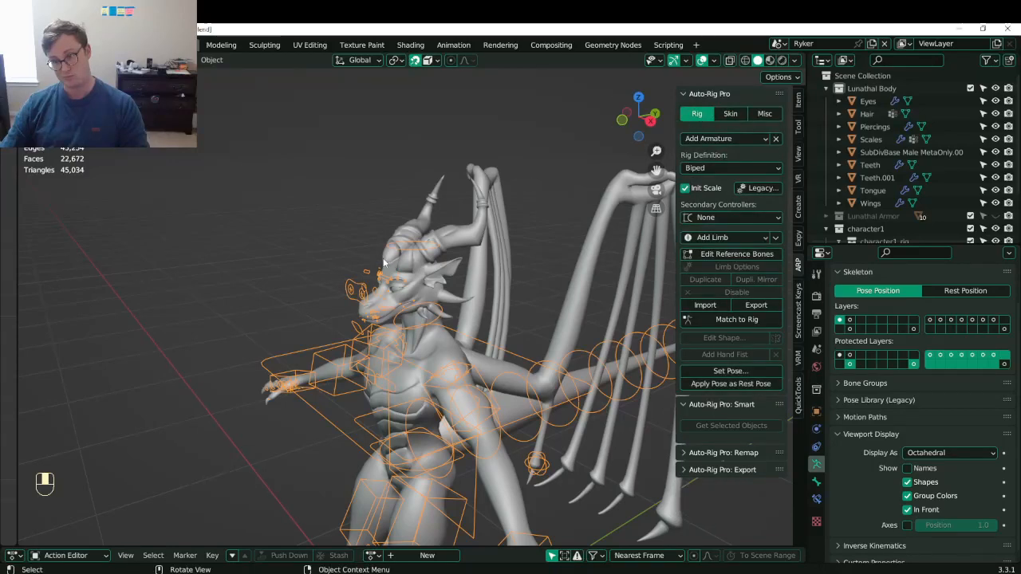
middle_click_drag(384, 263, 415, 263)
left_click(731, 114)
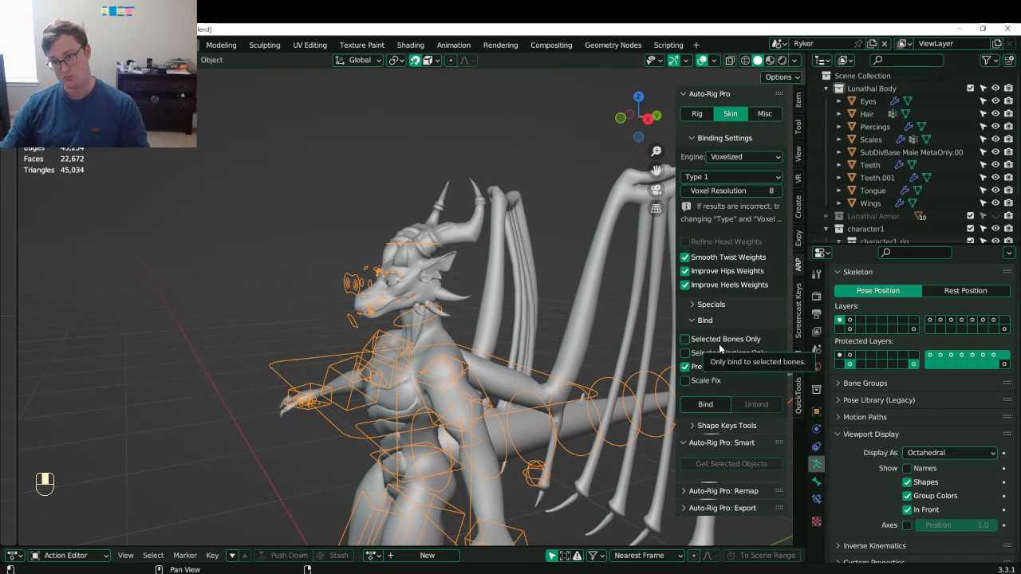
scroll(366, 299, "up", 5)
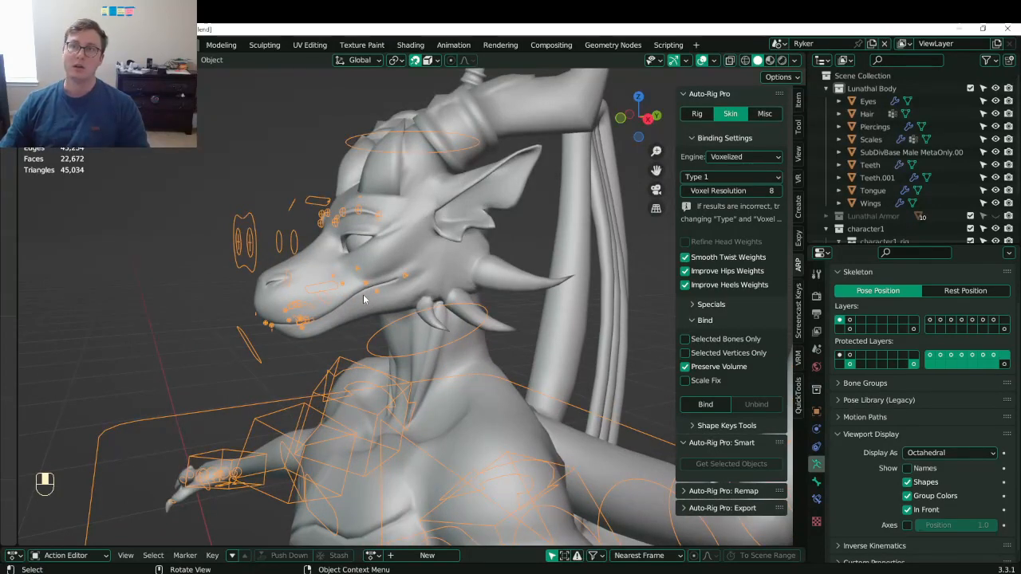
- Save the file and an incremental backup copy named Lunathal_WIP_10_WeightInit.blend in the same Blender folder
key("ctrl+s")
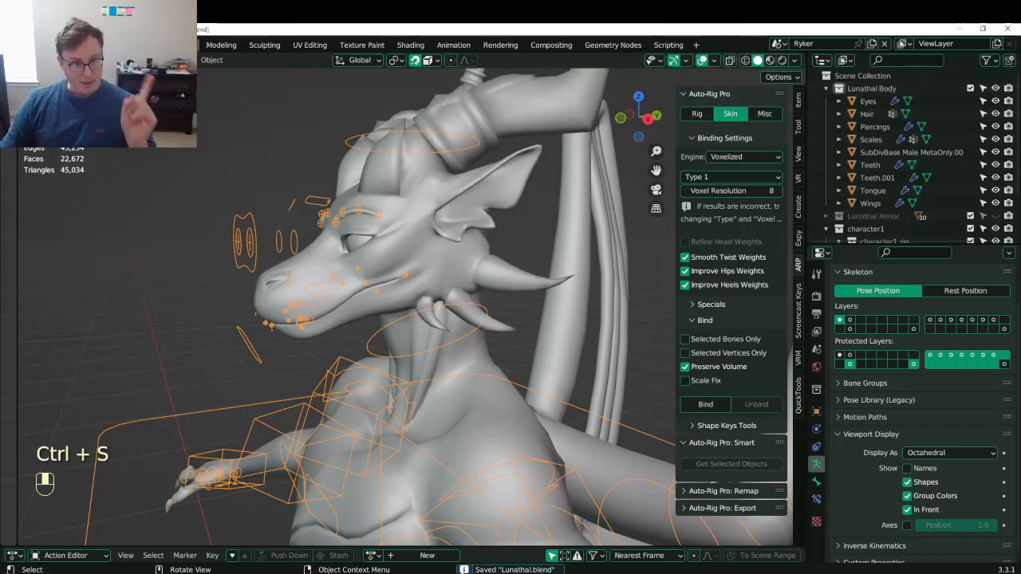
left_click(28, 43)
left_click(57, 152)
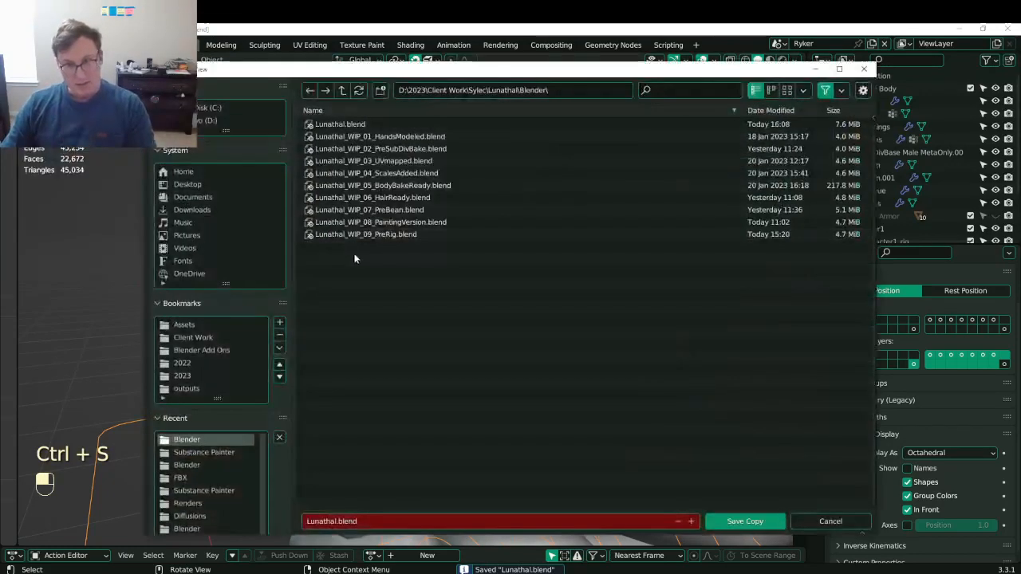
left_click(362, 234)
left_click(363, 521)
left_click(363, 520)
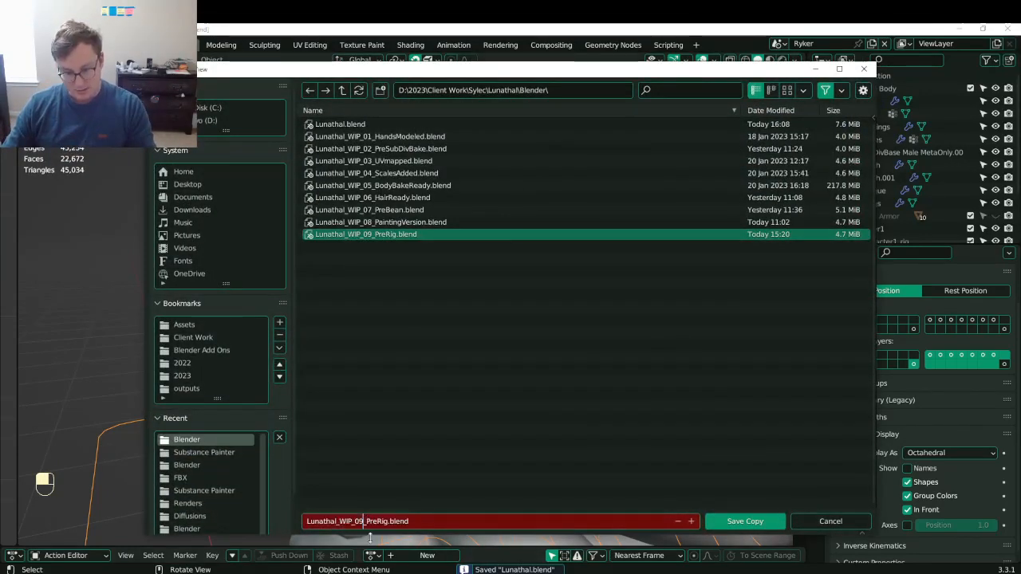
key("BackSpace")
key("BackSpace")
type("10")
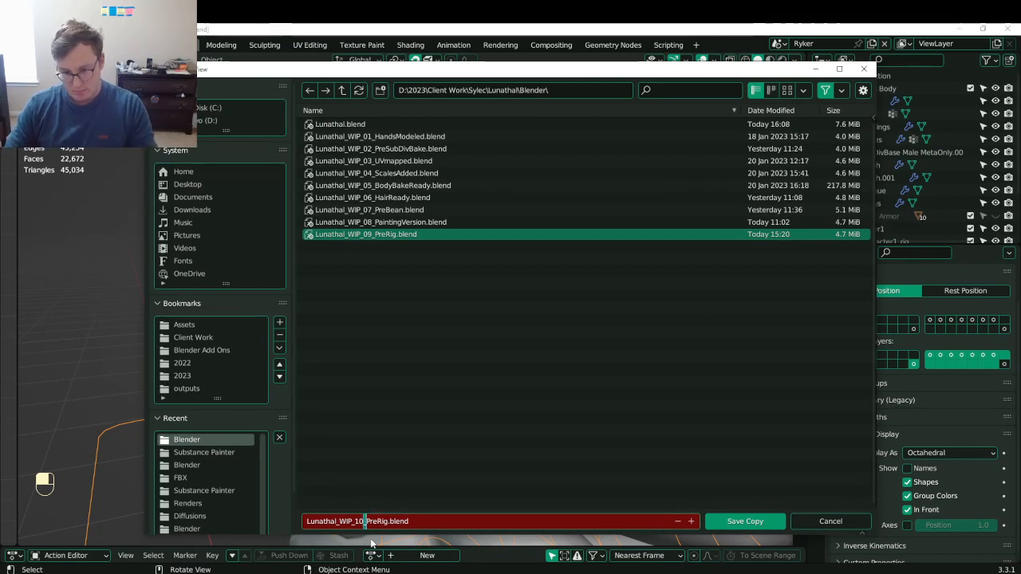
key("shift+Right")
key("shift+Right")
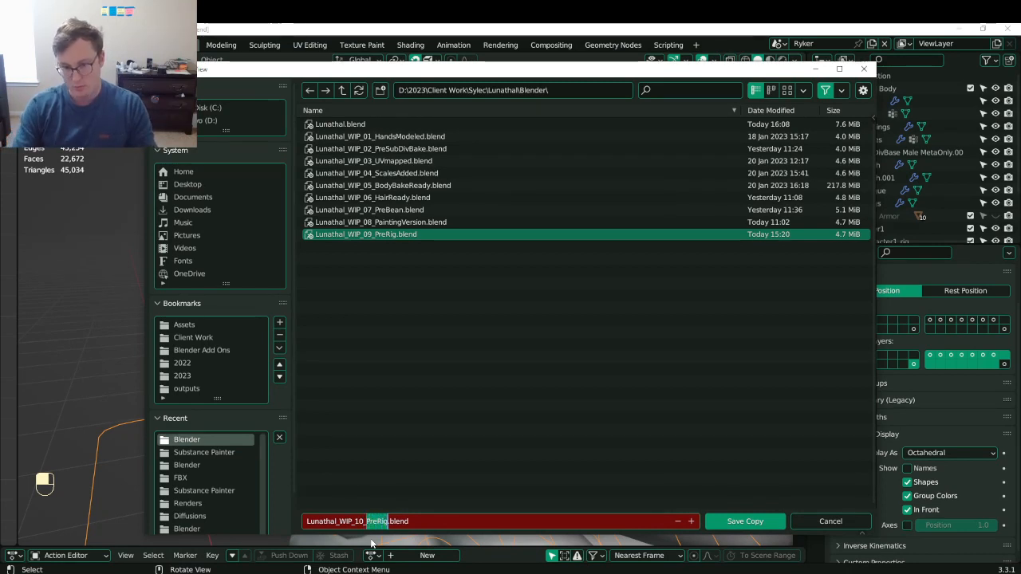
type("WeightIni")
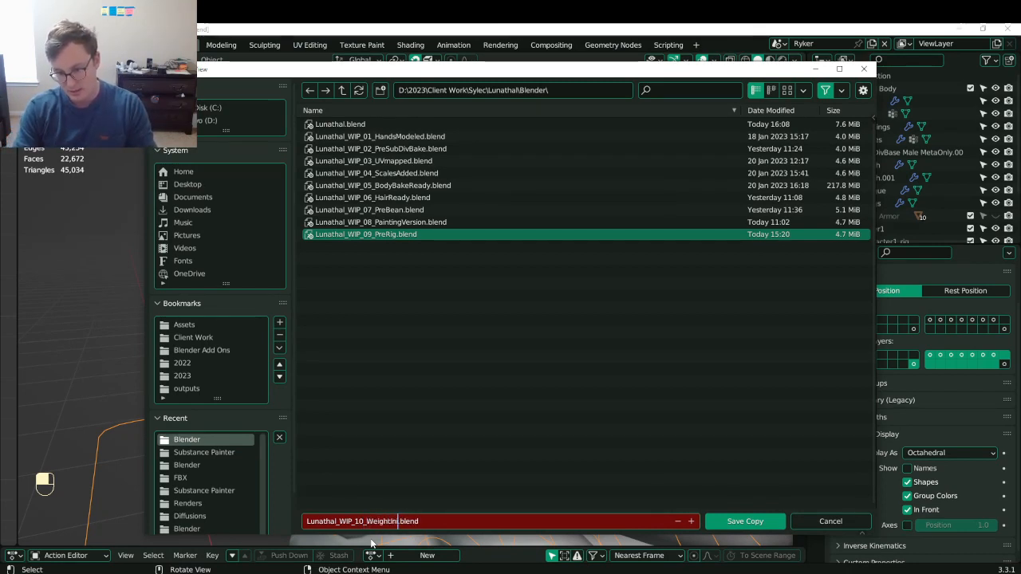
type("t")
key("Return")
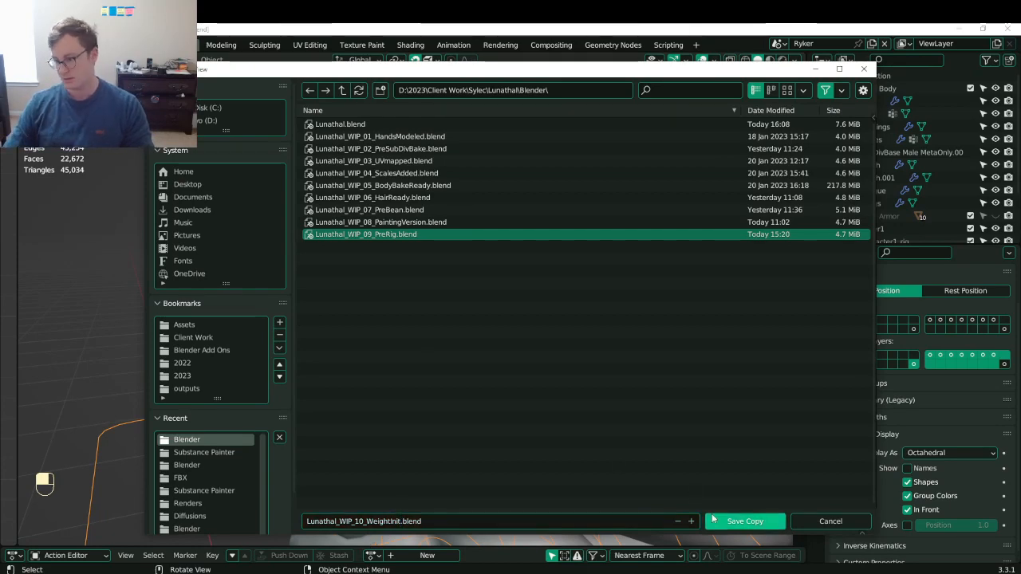
left_click(745, 521)
key("ctrl+s")
- Start editing the rig's reference bones in Auto-Rig Pro and inspect the jaw and head bones
middle_click_drag(456, 272, 377, 270)
left_click(697, 114)
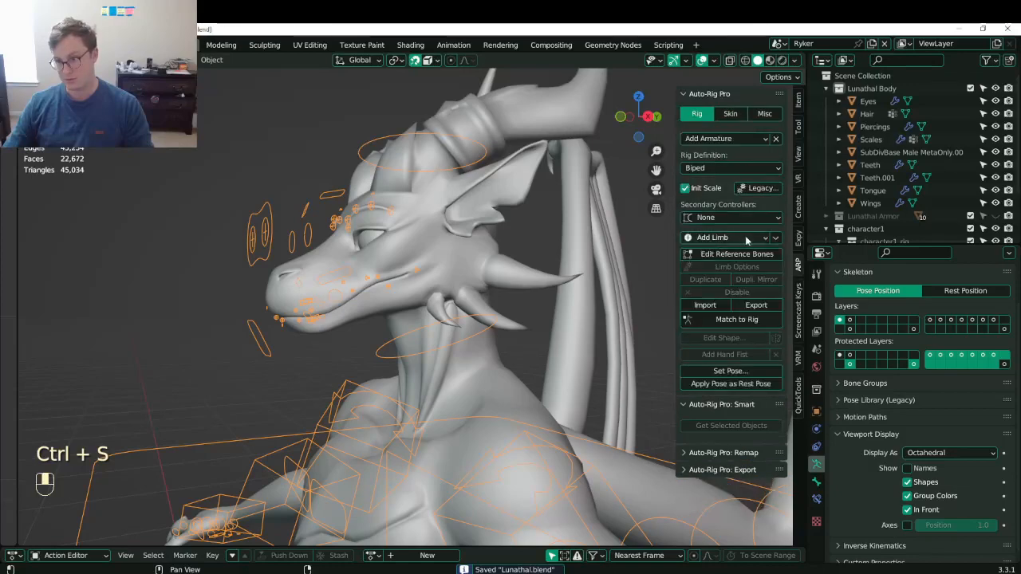
left_click(741, 254)
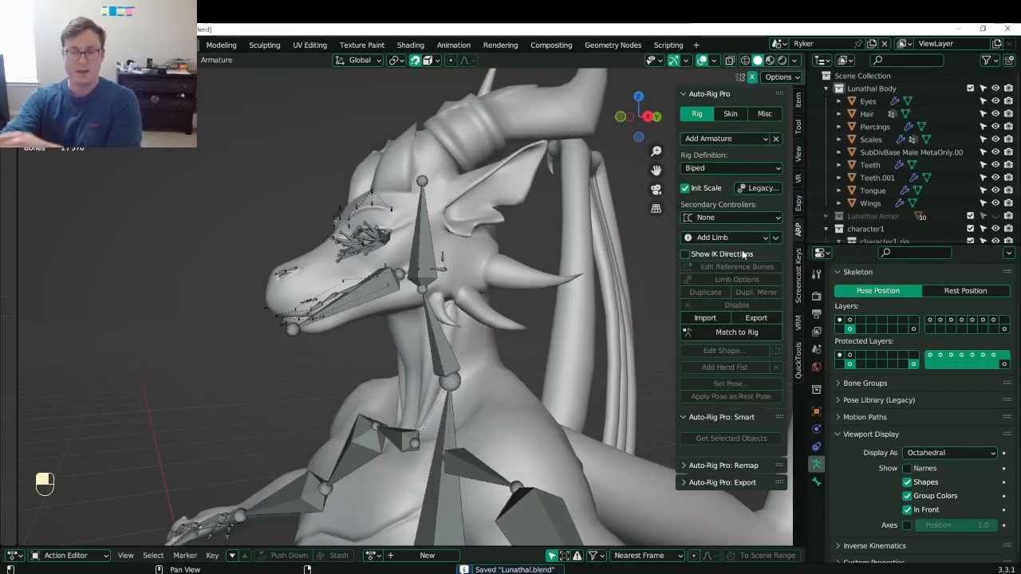
scroll(255, 292, "up", 4)
middle_click_drag(255, 293, 528, 215)
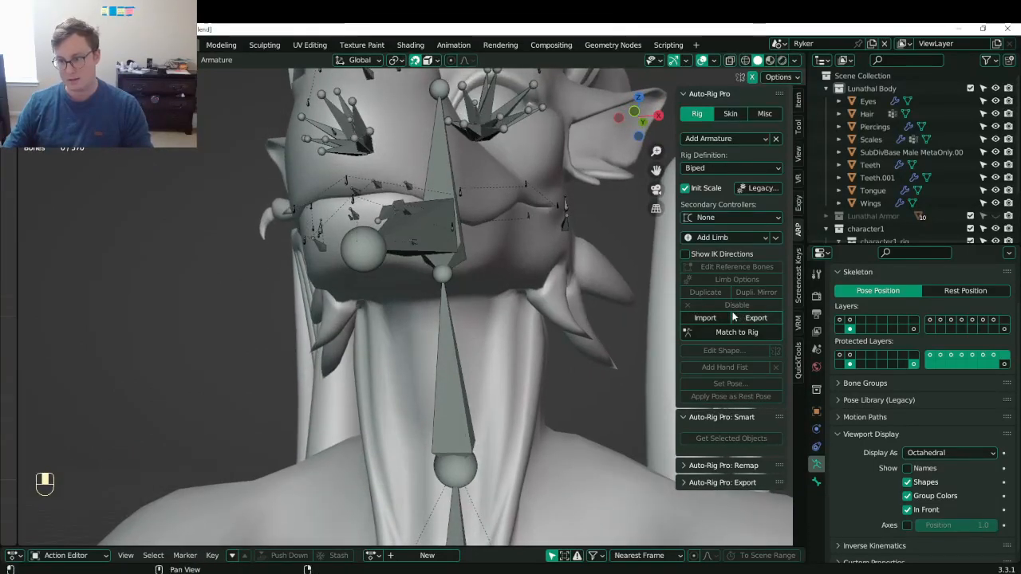
- Select the jaw reference bone and check its limb options
key("b")
left_click_drag(518, 209, 546, 241)
middle_click_drag(546, 241, 518, 289)
left_click(717, 279)
left_click(563, 365)
middle_click_drag(563, 365, 613, 394)
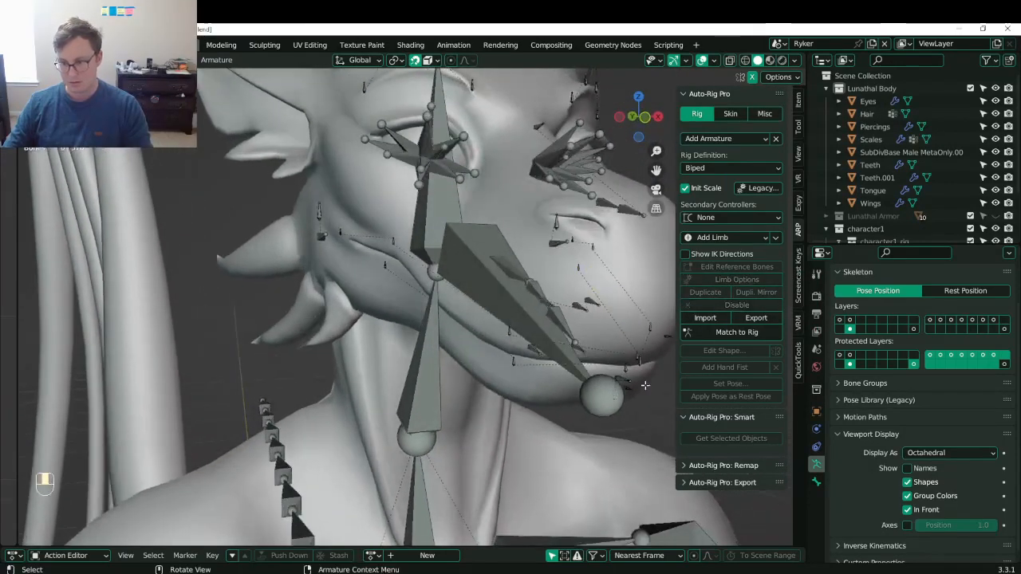
left_click(602, 403)
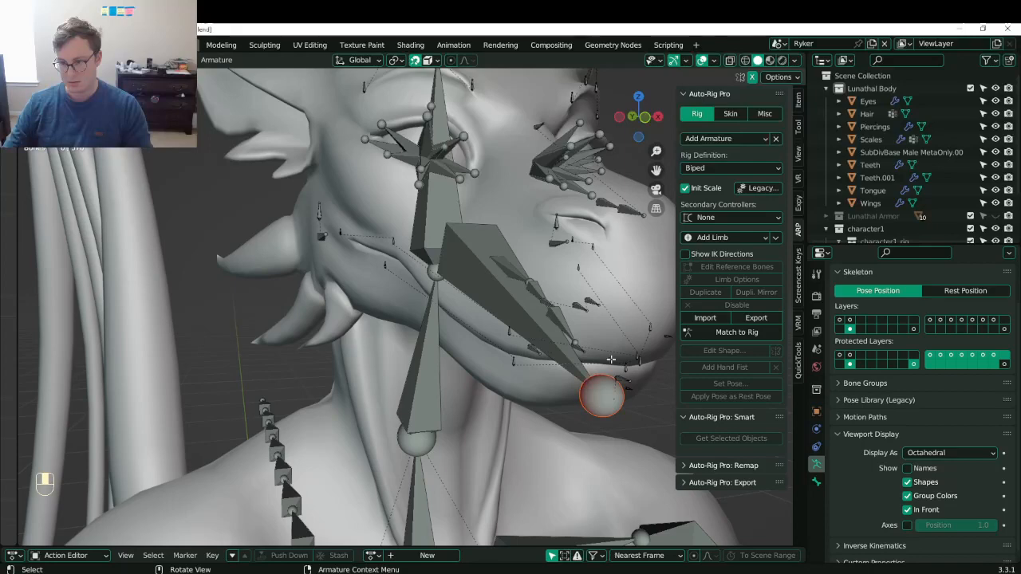
left_click(544, 329, "shift")
left_click(734, 279)
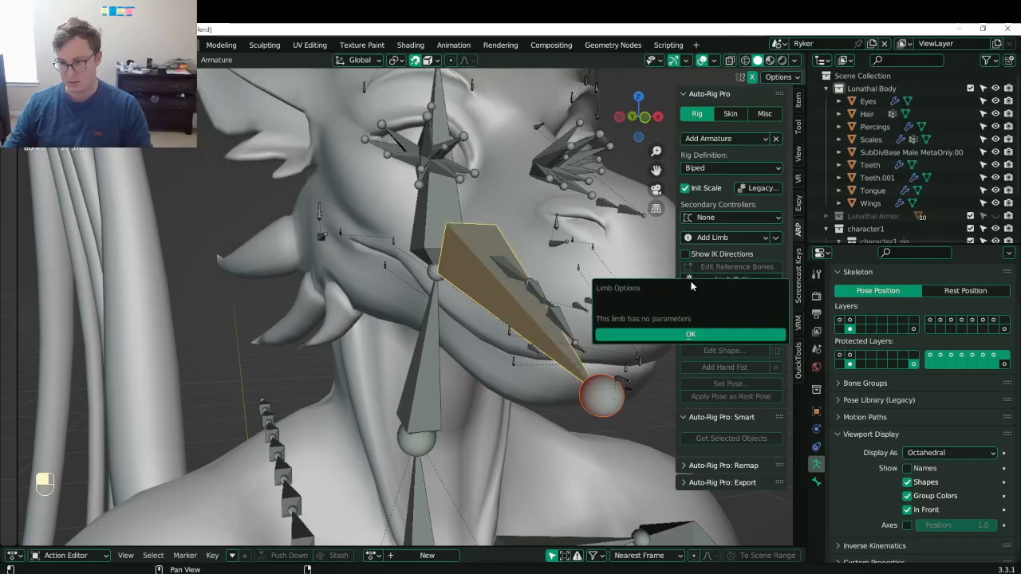
- Check the limb options of the small reference bones in front of the muzzle tip and chin, cancelling the test move
middle_click_drag(568, 330, 502, 299)
middle_click_drag(502, 299, 528, 305)
middle_click_drag(607, 305, 537, 326, "shift")
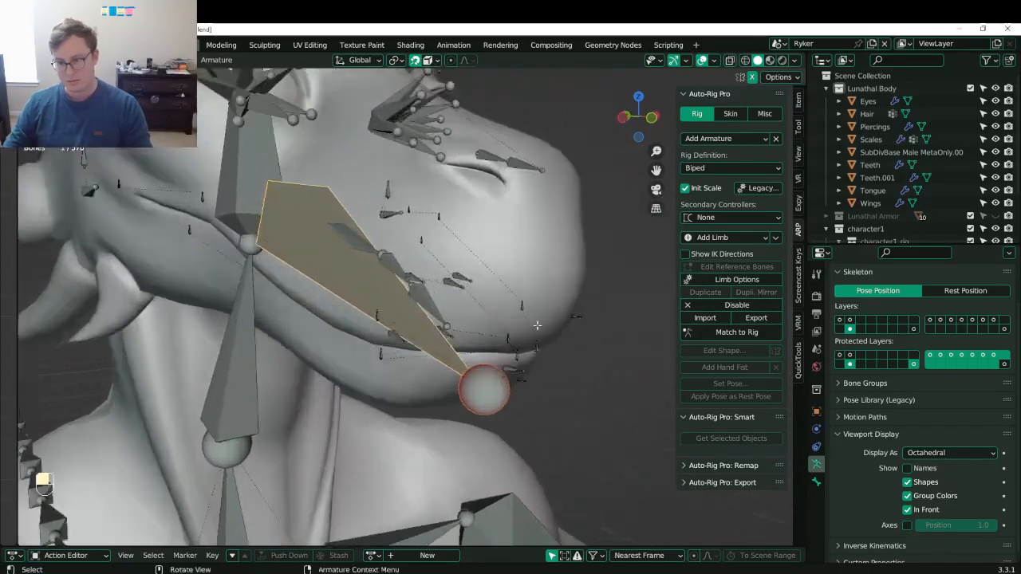
key("b")
left_click(578, 315)
left_click(713, 279)
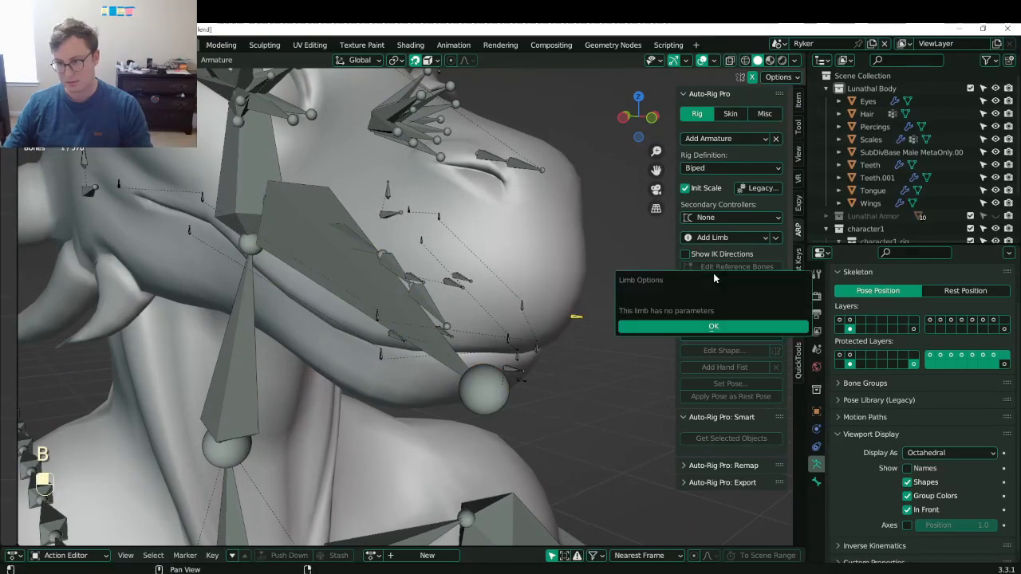
key("g")
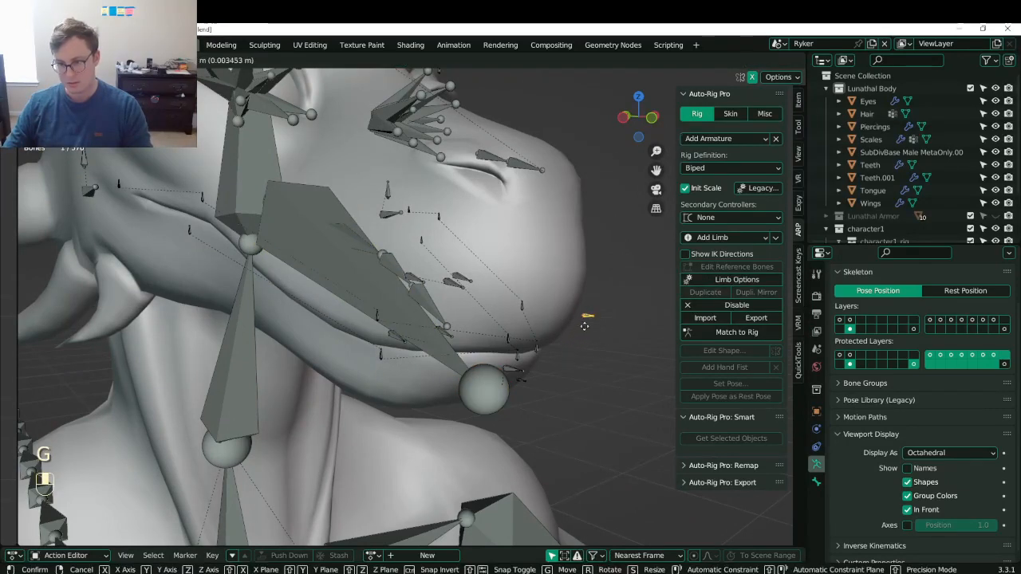
right_click(577, 333)
left_click(513, 368)
left_click(700, 279)
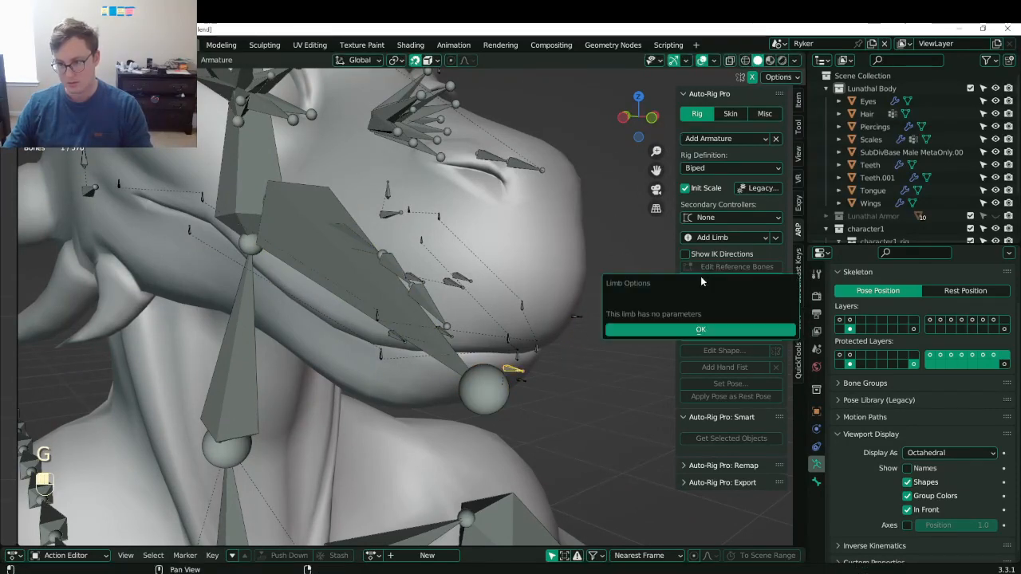
- Check the limb options of the nose, tongue and jaw reference bones
middle_click_drag(628, 159, 646, 185)
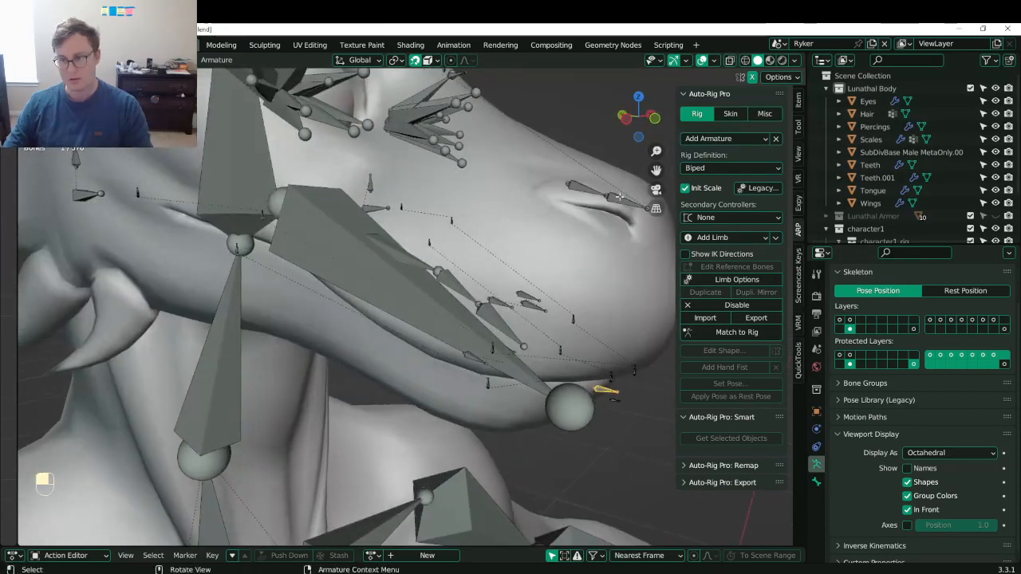
left_click(717, 280)
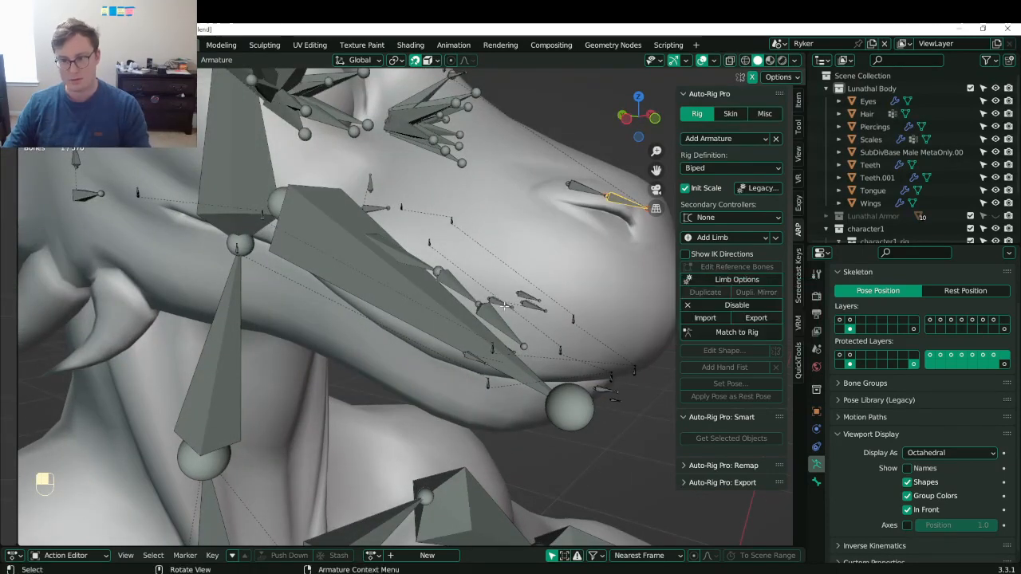
left_click(735, 282)
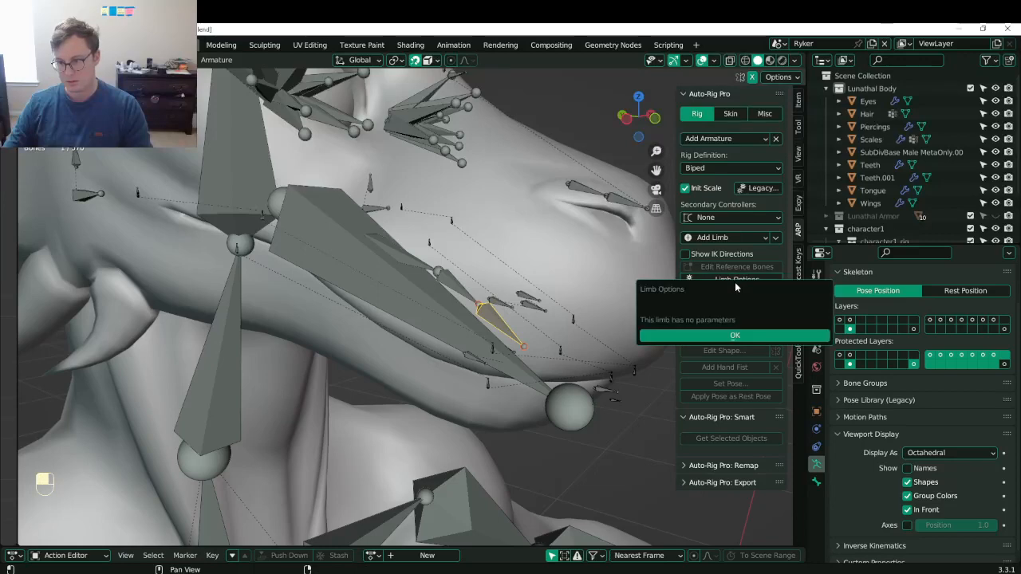
scroll(478, 270, "down", 4)
middle_click_drag(479, 270, 356, 281)
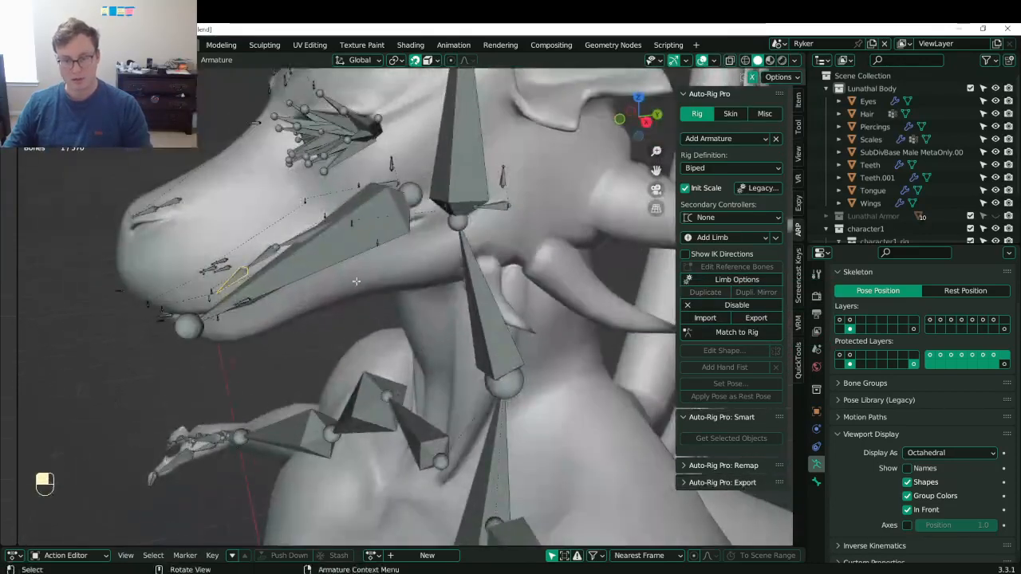
left_click(338, 267)
left_click(716, 280)
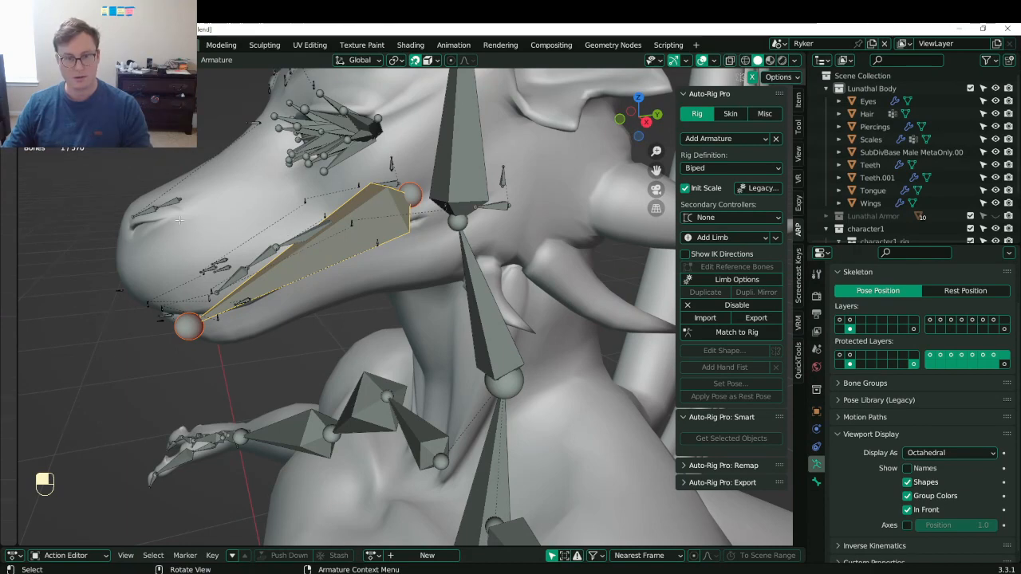
- Check the limb options of the eyebrow reference bones above the eye
middle_click_drag(314, 146, 335, 216, "shift")
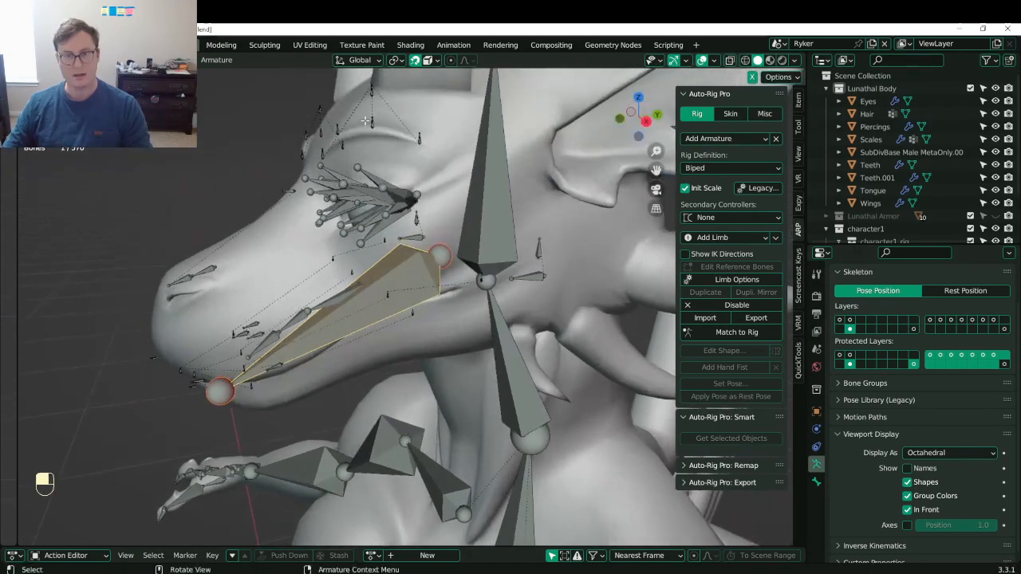
left_click(368, 121)
left_click(703, 280)
left_click(702, 331)
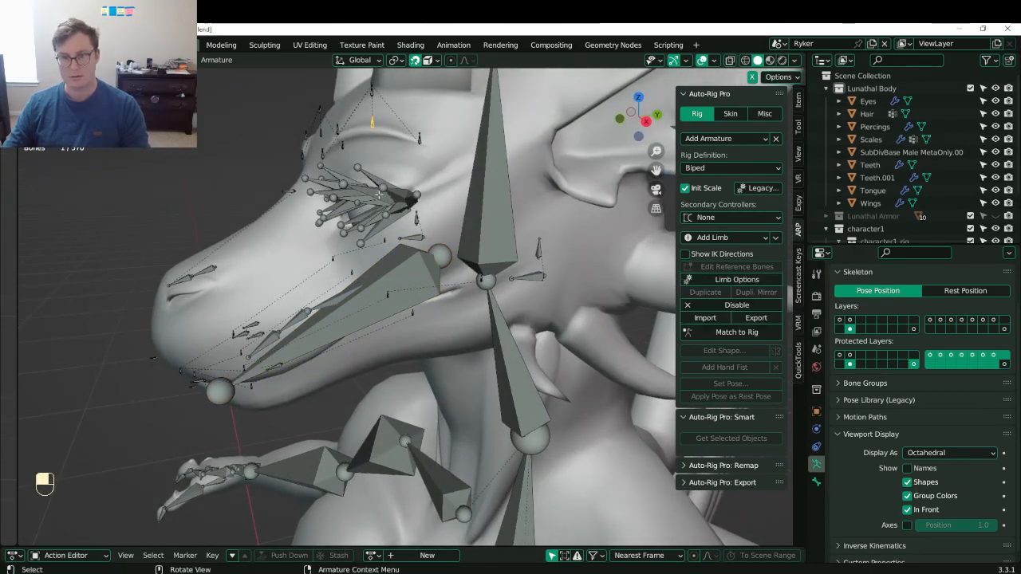
left_click(740, 281)
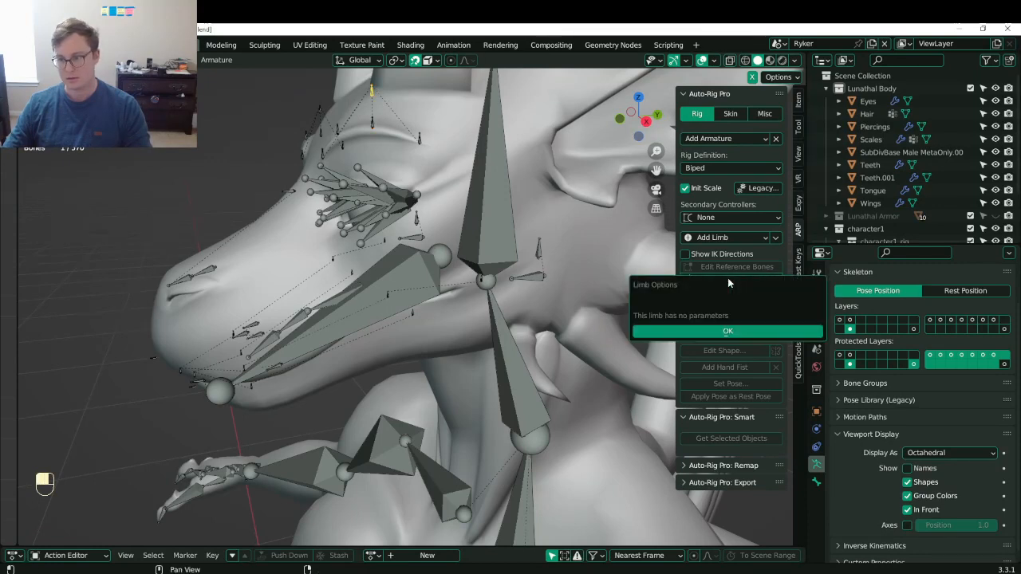
left_click(502, 201)
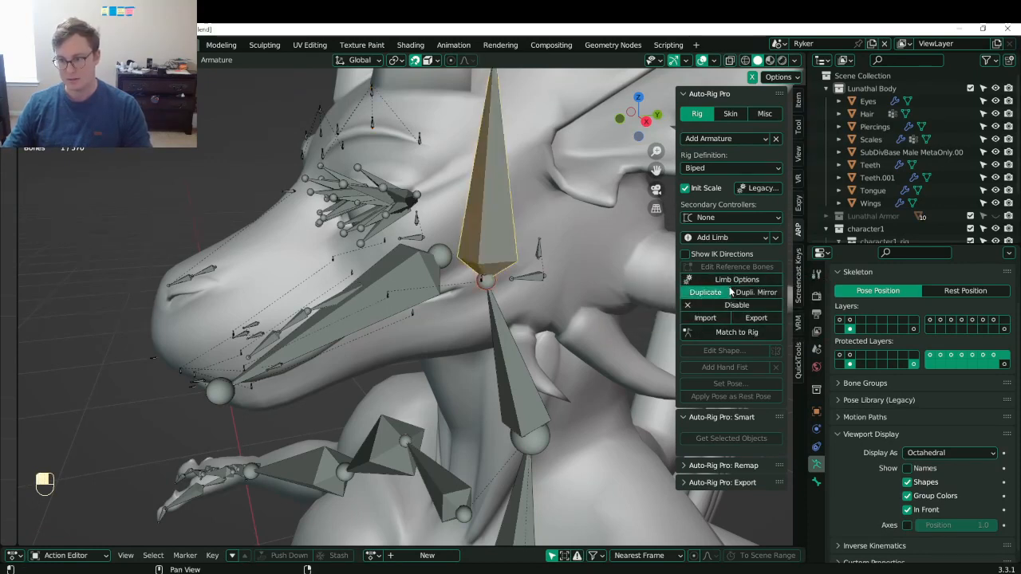
left_click(729, 292)
key("ctrl+z")
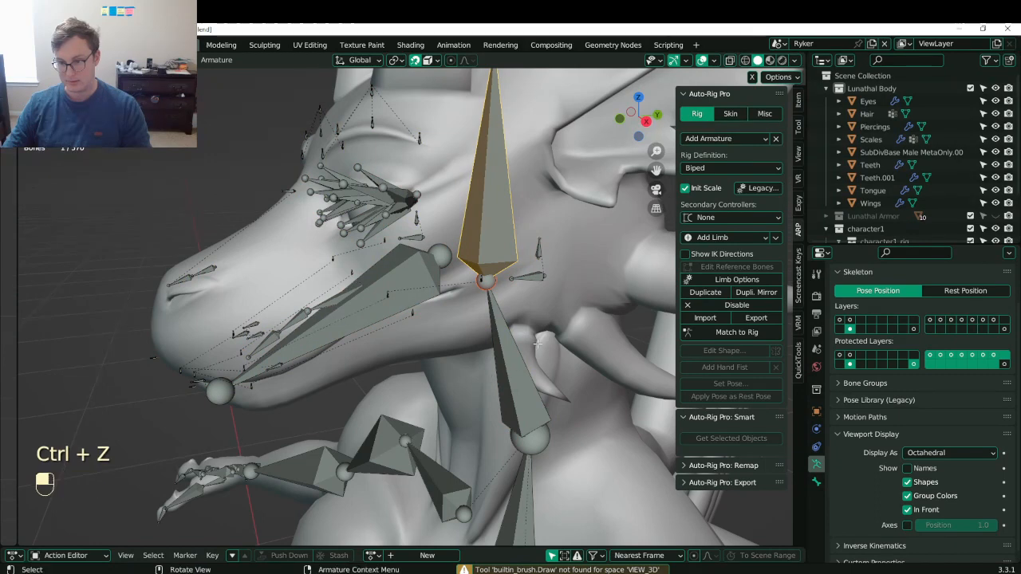
middle_click_drag(536, 345, 503, 339)
key("ctrl+z")
key("ctrl+z")
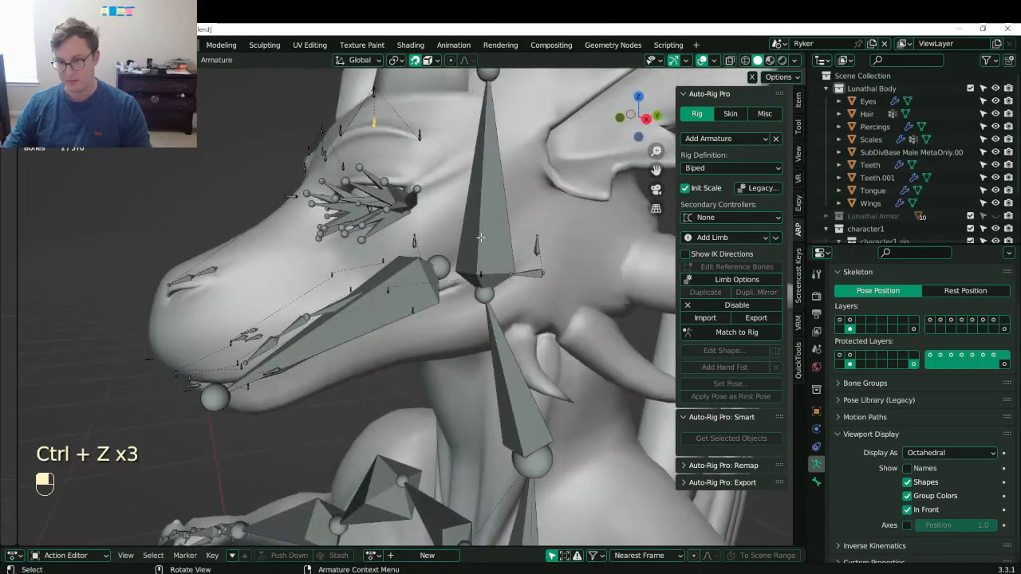
- Set the lips amount to 3 in the head bone's limb options and apply it
left_click(490, 231)
left_click(736, 280)
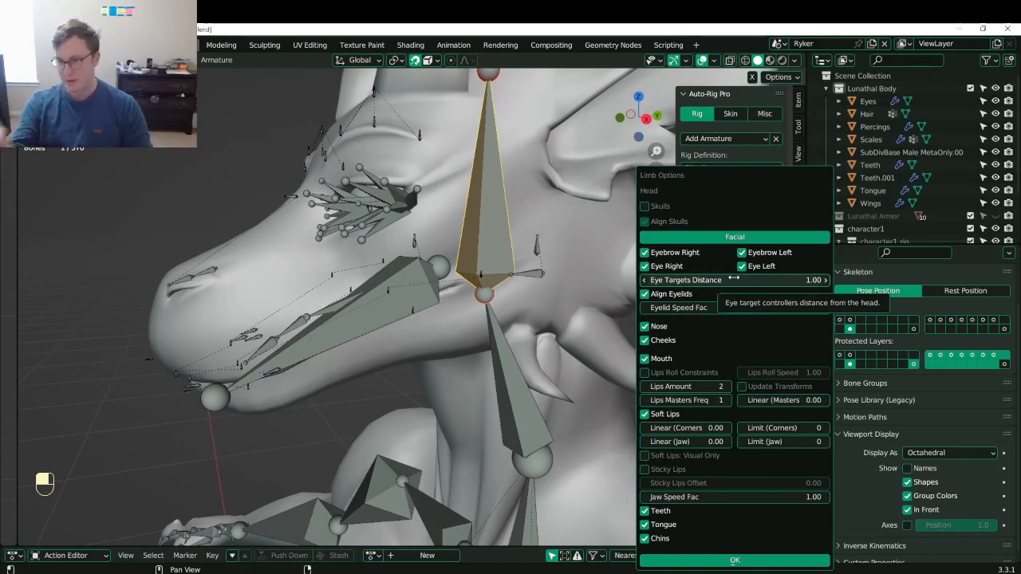
left_click(727, 386)
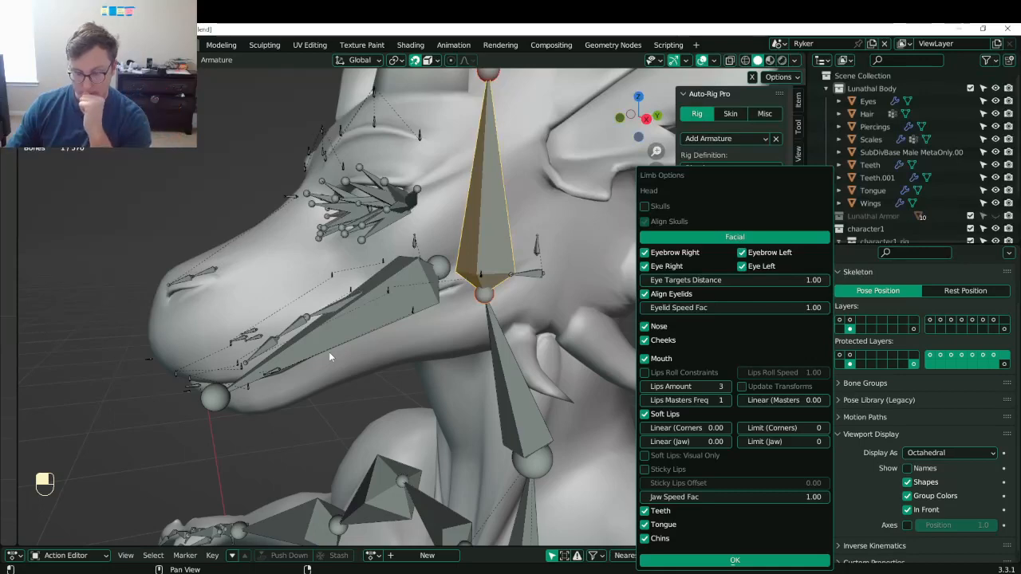
middle_click_drag(329, 357, 471, 335)
scroll(458, 355, "up", 4)
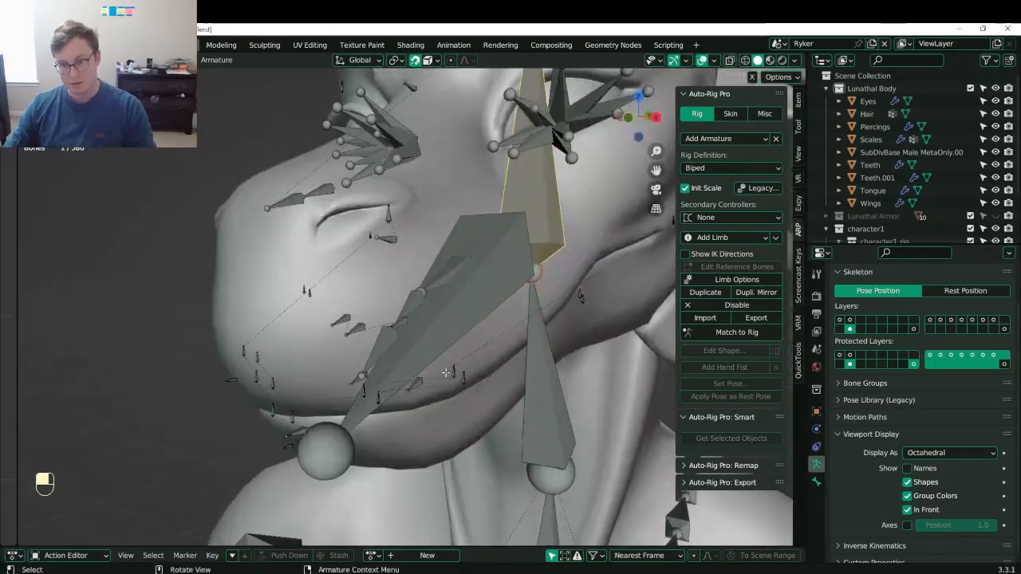
- Show the bone properties and check the names of the upper and lower lip reference bones along the mouth
left_click(453, 375)
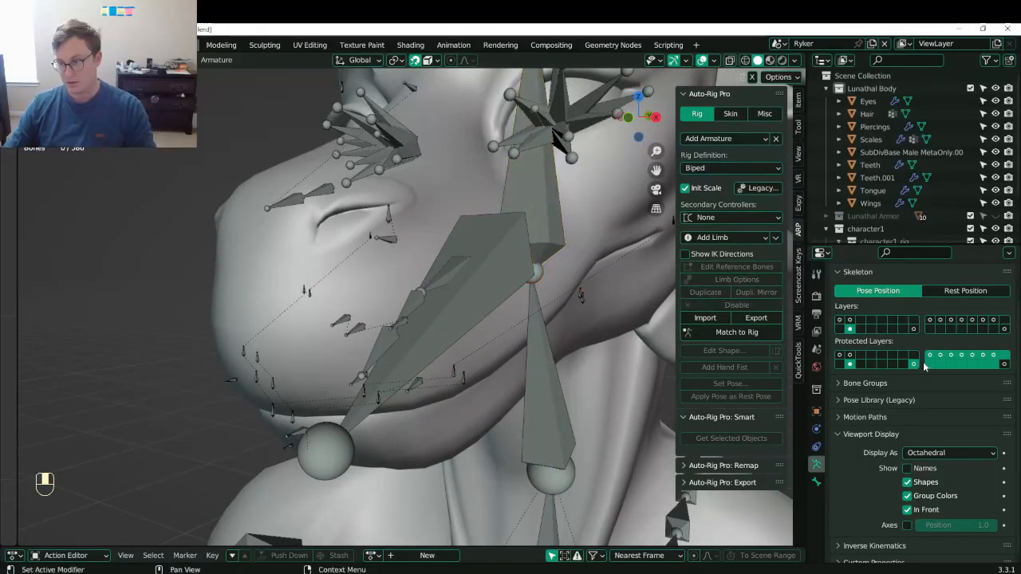
left_click(816, 482)
middle_click_drag(487, 398, 511, 403)
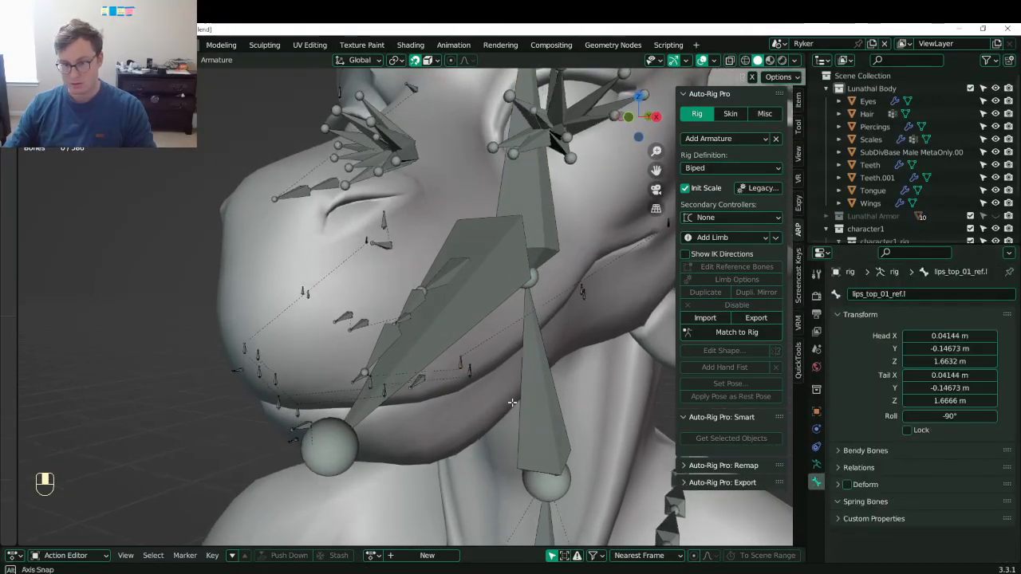
key("b")
left_click_drag(455, 350, 471, 372)
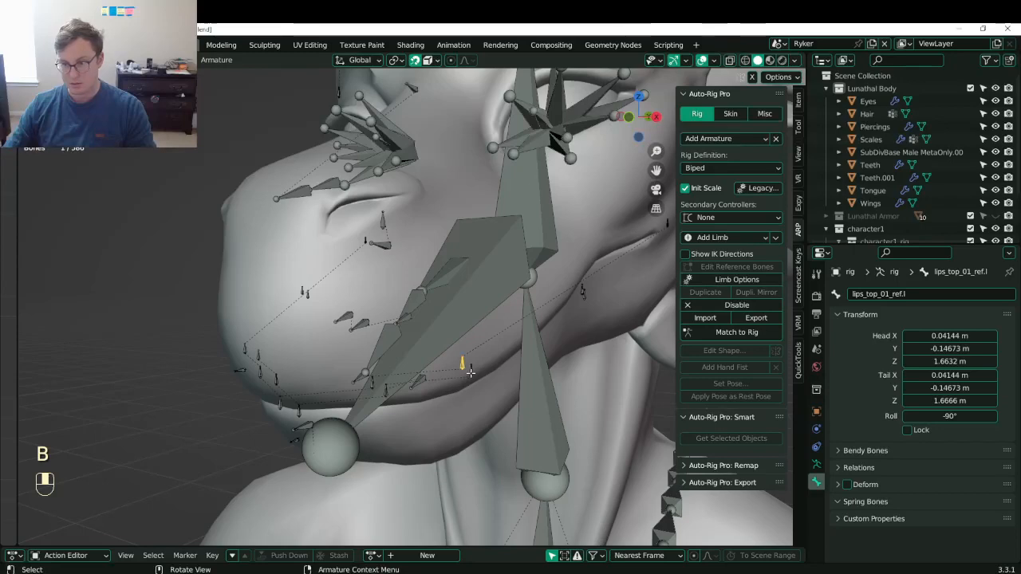
middle_click_drag(466, 367, 466, 368)
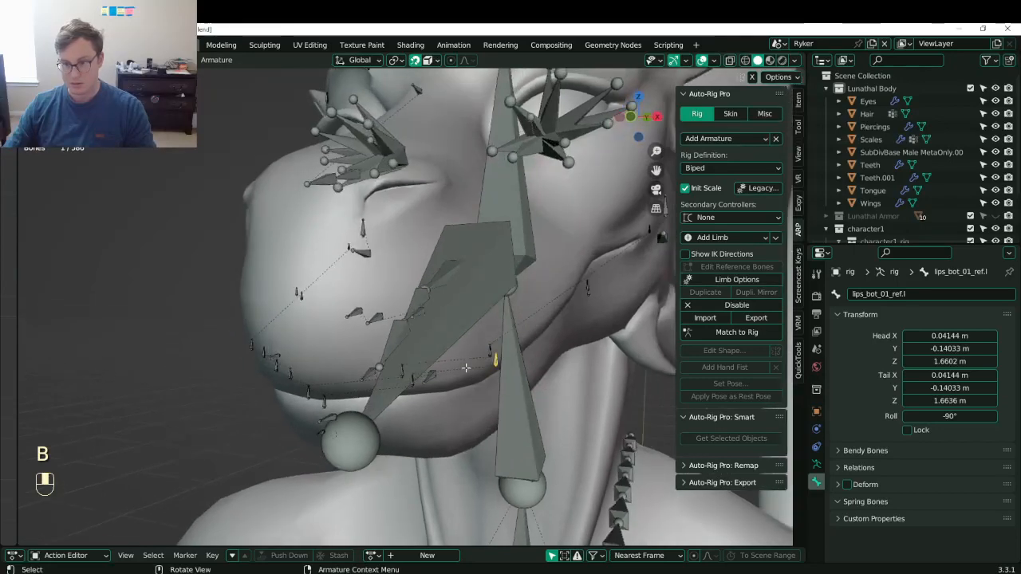
left_click(403, 370)
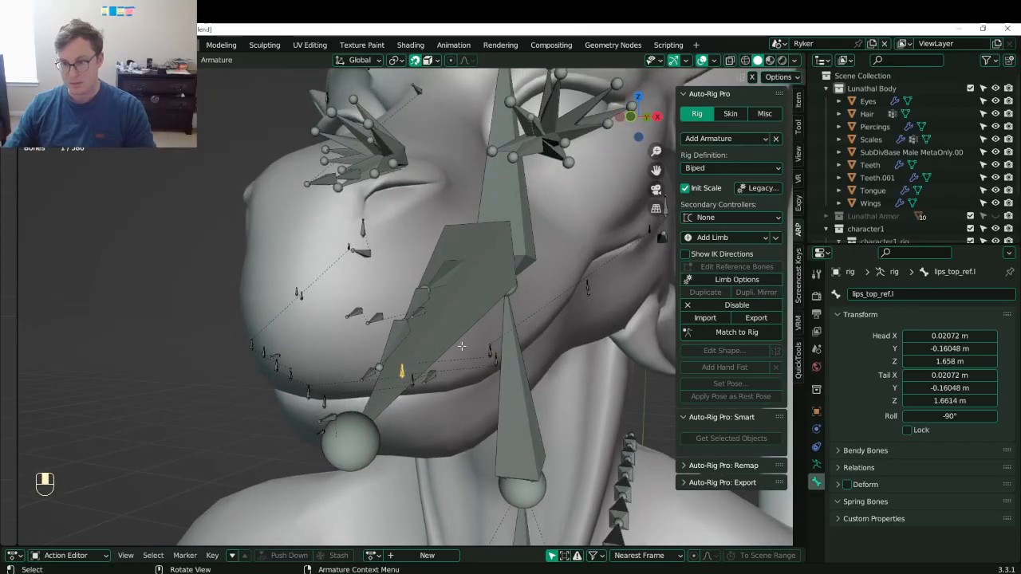
middle_click_drag(461, 346, 279, 346)
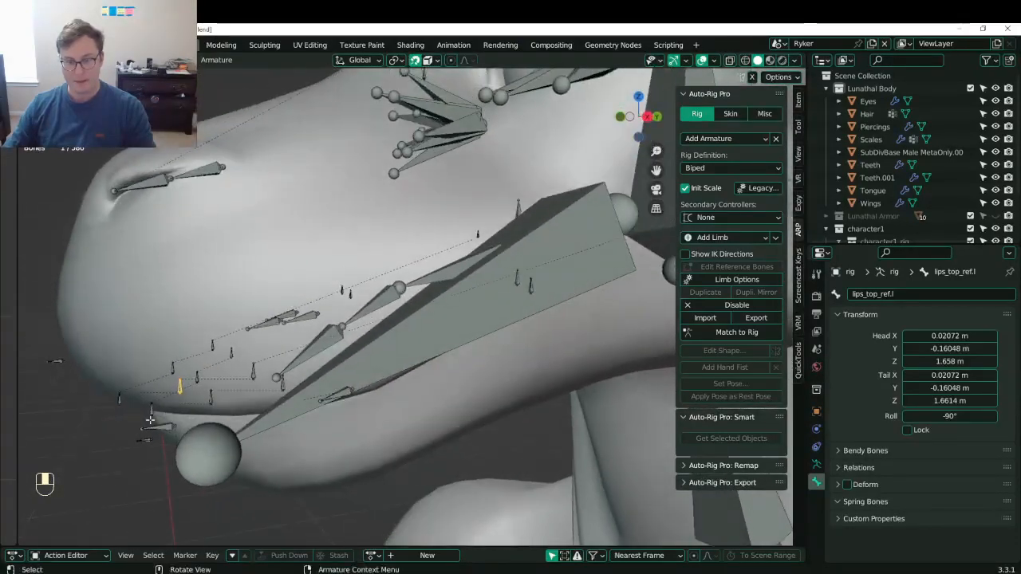
- Select the rearmost upper and lower lip bones on the muzzle and move them about 0.03 m back along the mouth line in side view
left_click(276, 379)
key("b")
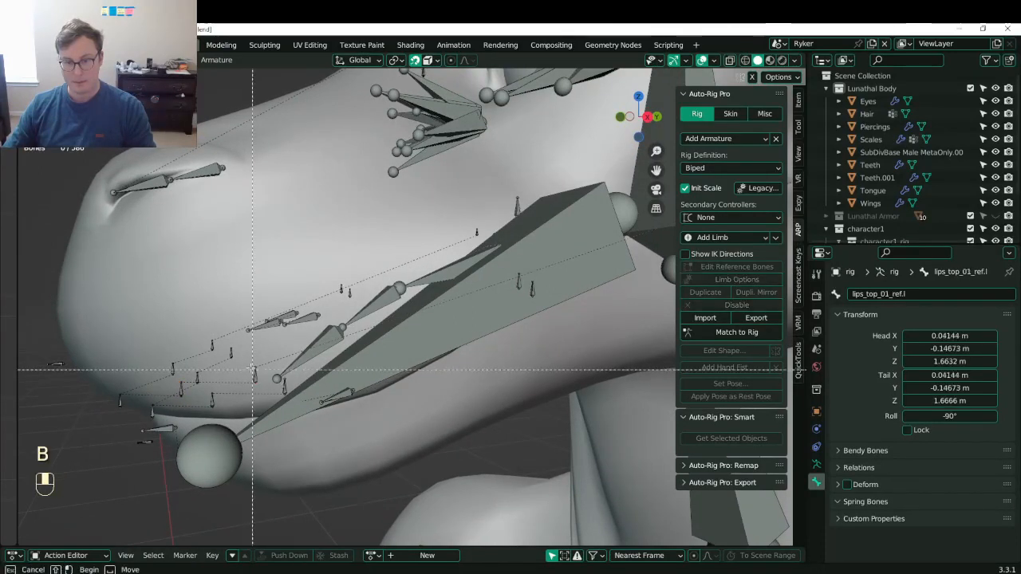
left_click_drag(252, 369, 281, 380)
key("b")
key("b")
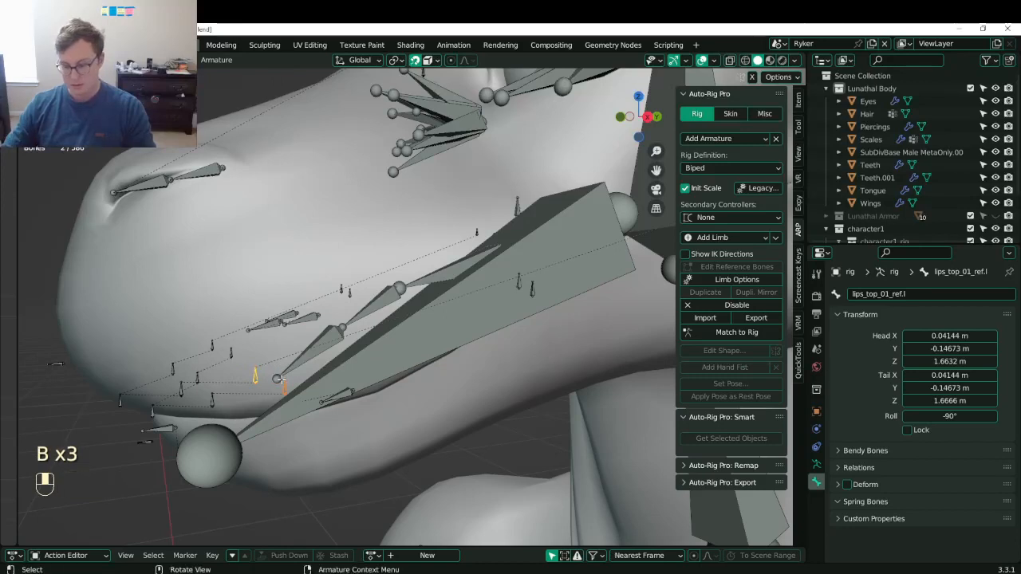
key("KP_3")
key("g")
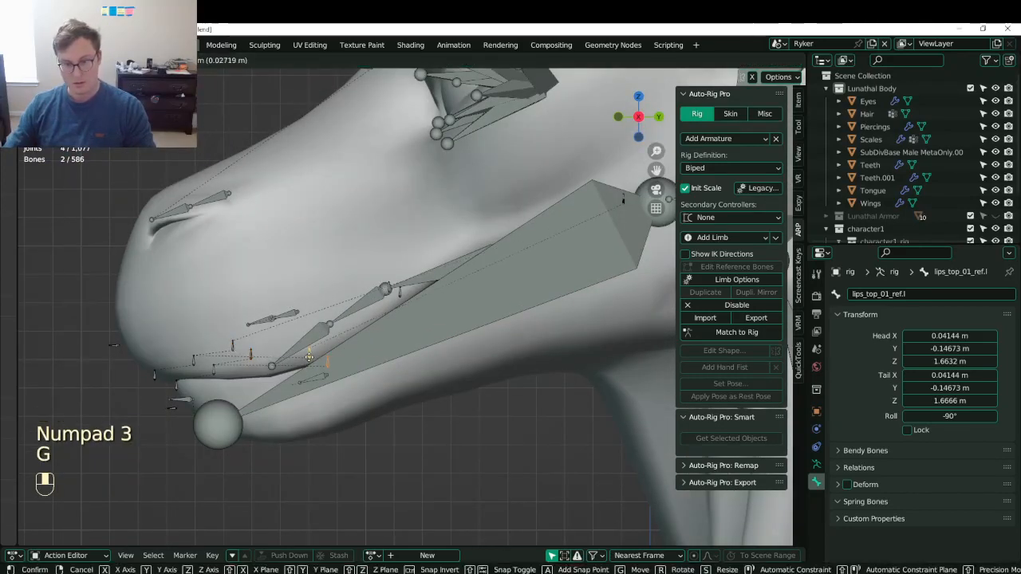
key("g")
left_click(316, 360)
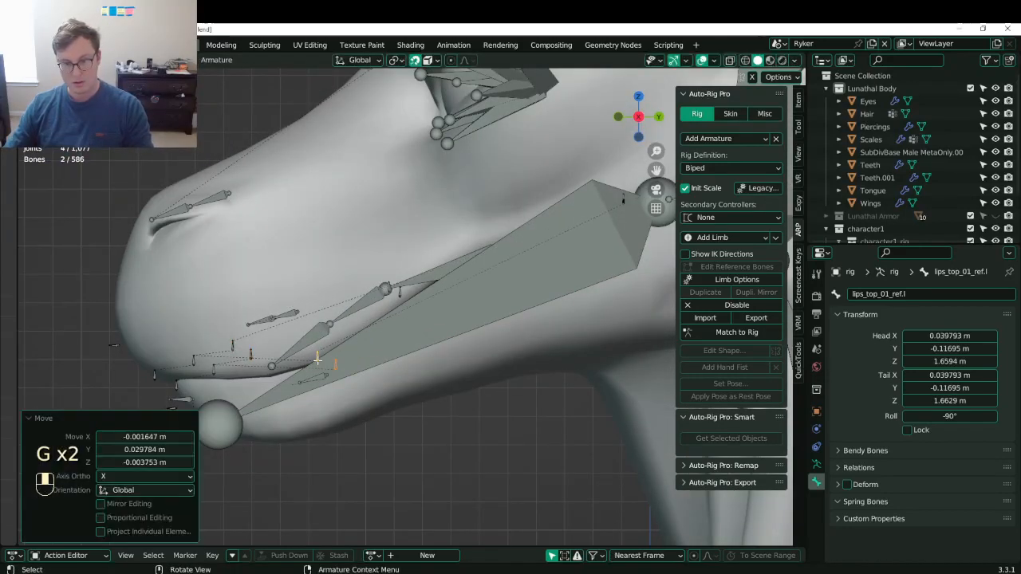
- Try to reposition the moved upper and lower lip bones individually along the mouth line in side view
key("b")
mouse_move(335, 367)
left_mouse_down("shift")
mouse_move(343, 375)
mouse_move(323, 364)
mouse_move(327, 357)
left_mouse_up("shift")
key("g")
left_click(319, 359)
key("b")
key("g")
left_click(322, 361)
key("ctrl+z")
key("b")
key("g")
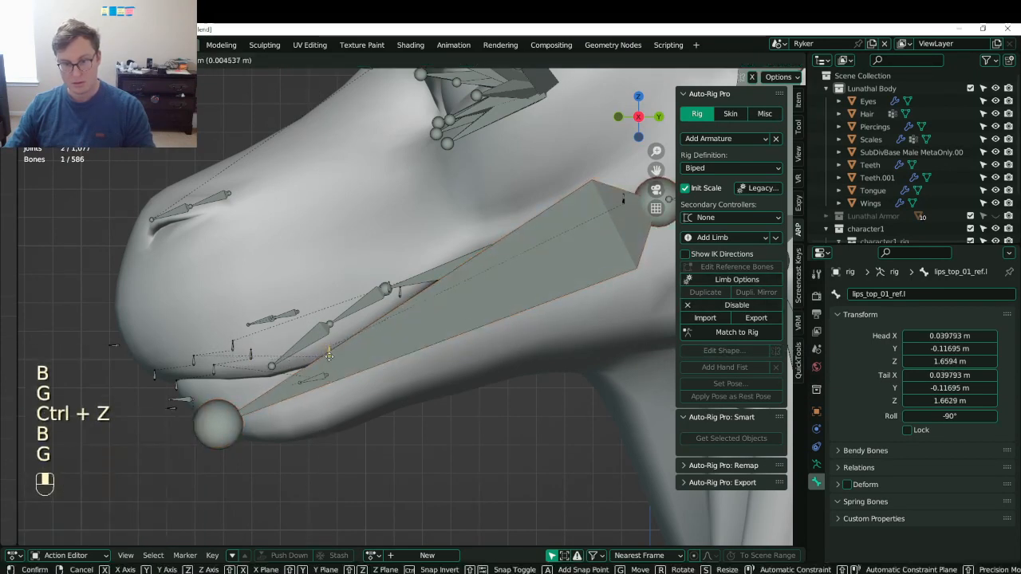
left_click(335, 356)
scroll(382, 327, "up", 2)
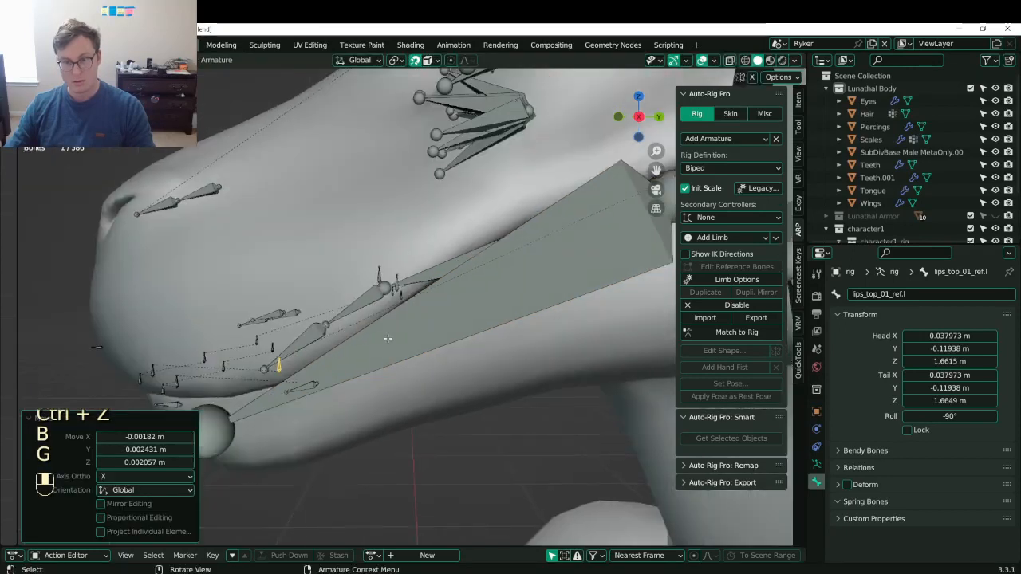
- Undo the individual lip bone adjustments, keeping the pair's earlier move toward the back of the mouth
key("ctrl+z")
key("ctrl+z")
key("ctrl+z")
key("ctrl+z")
key("ctrl+z")
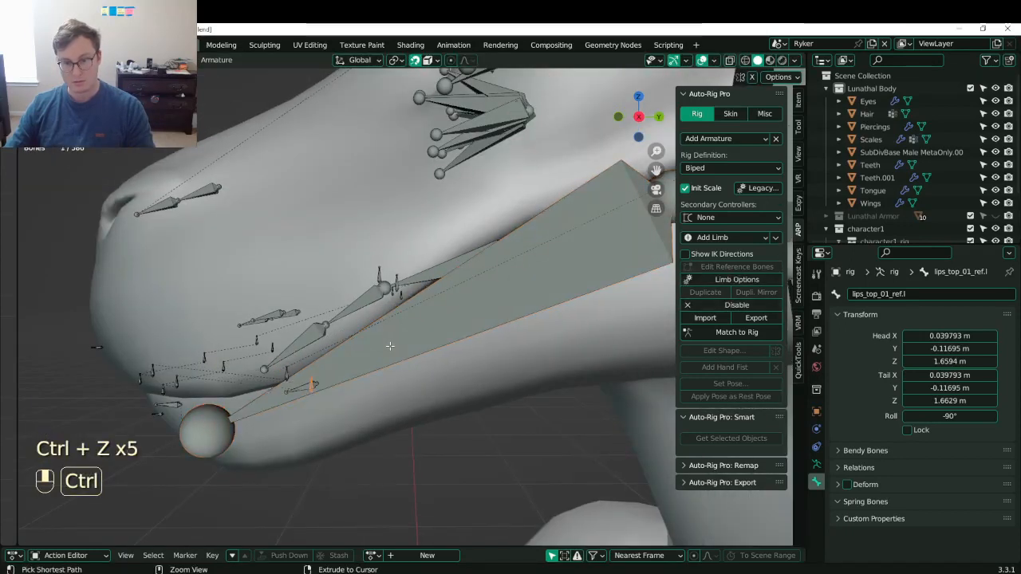
- Set snapping to Face Project and move the rear lower lip bone about 0.005 m down onto the jaw surface in side view
left_click(429, 60)
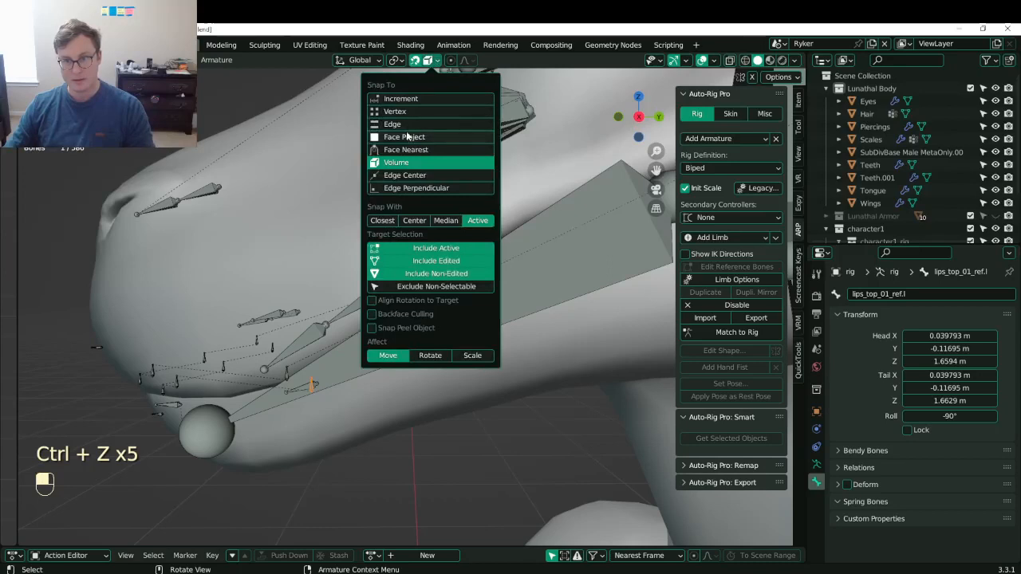
left_click(405, 137)
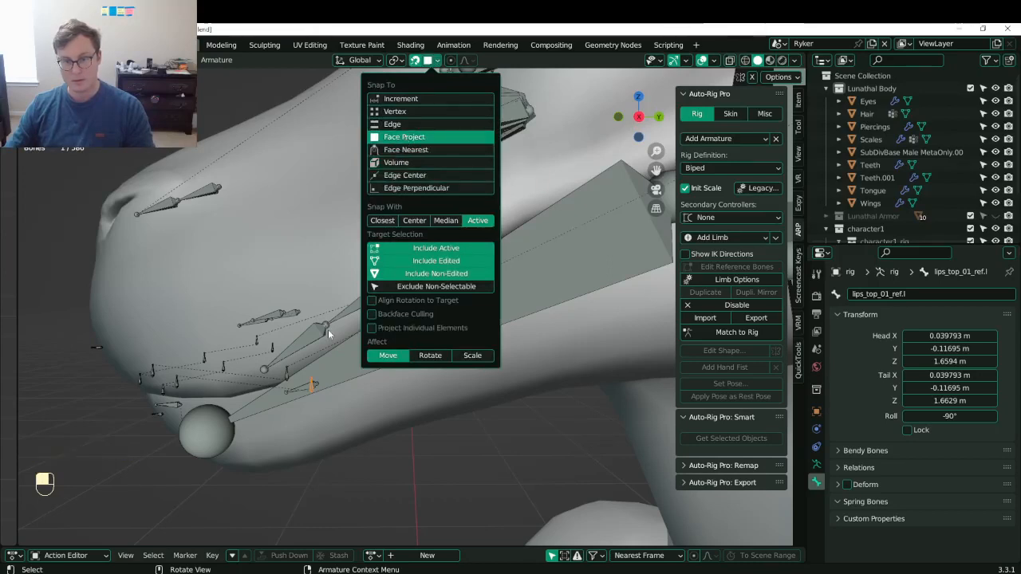
key("KP_3")
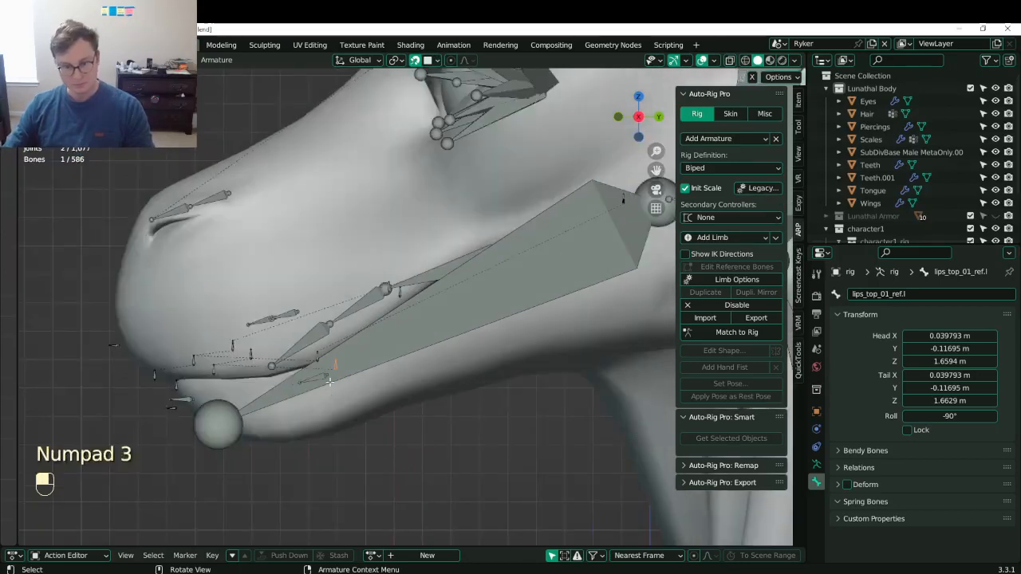
key("g")
left_click(327, 378)
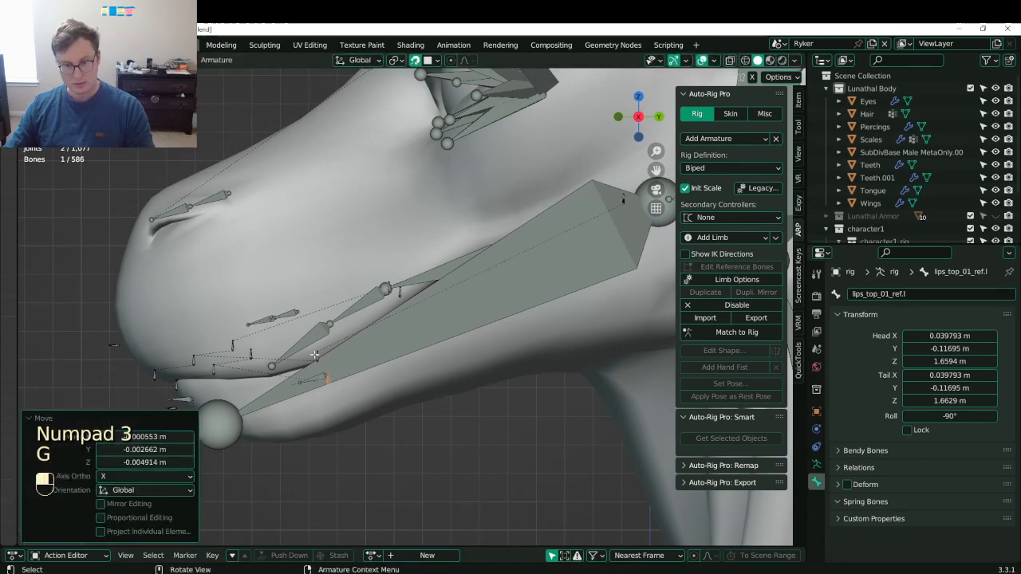
- Snap the matching upper lip bone onto the muzzle surface, about 0.004 m up and 0.002 m outward
left_click(316, 356)
key("g")
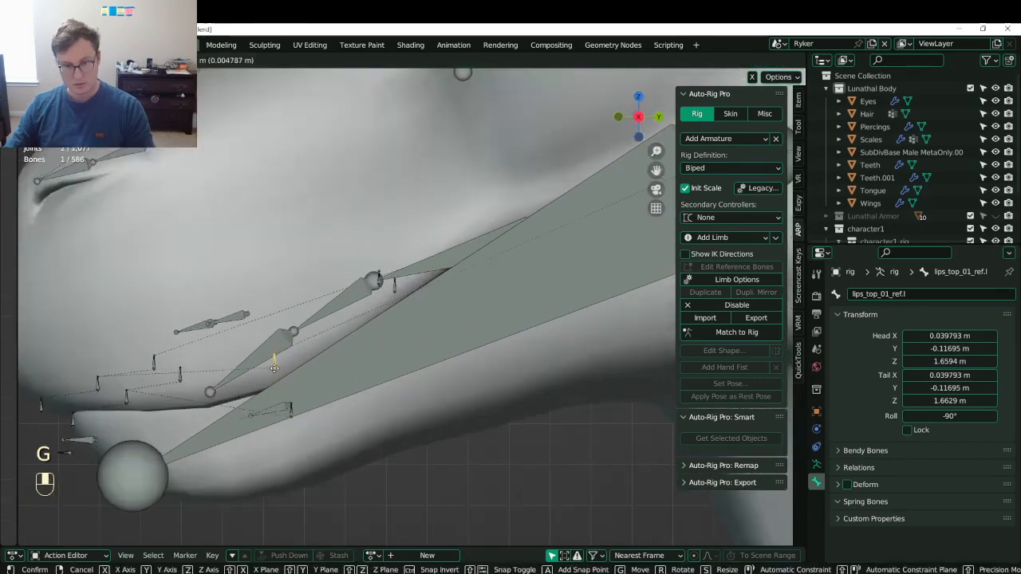
left_click(319, 367)
key("KP_Decimal")
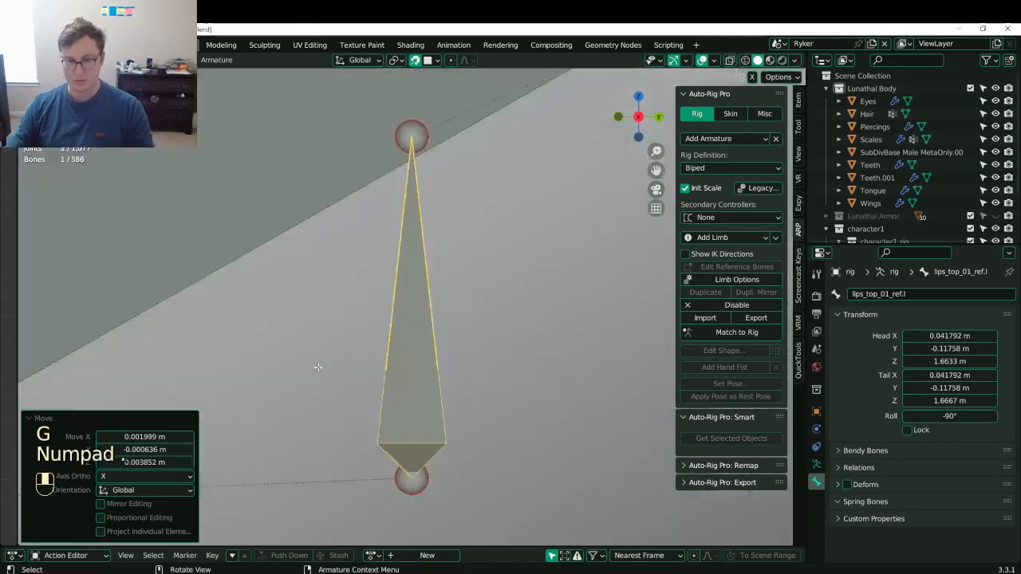
scroll(439, 369, "down", 5)
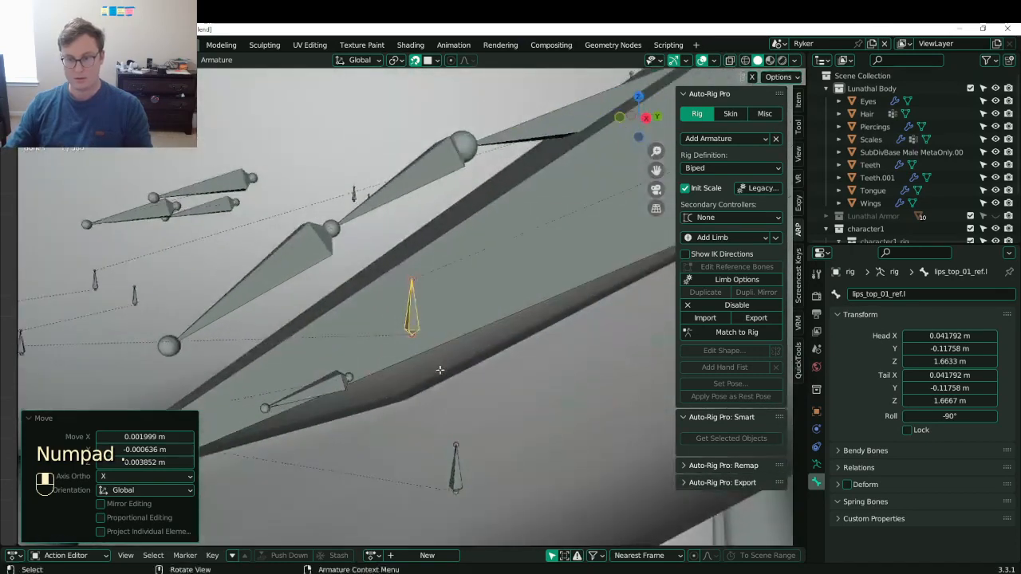
scroll(440, 370, "down", 3)
- Turn off snapping and move the upper lip bone about 0.0008 m outward along X
key("Tab")
middle_click_drag(440, 369, 480, 323)
key("shift+Tab")
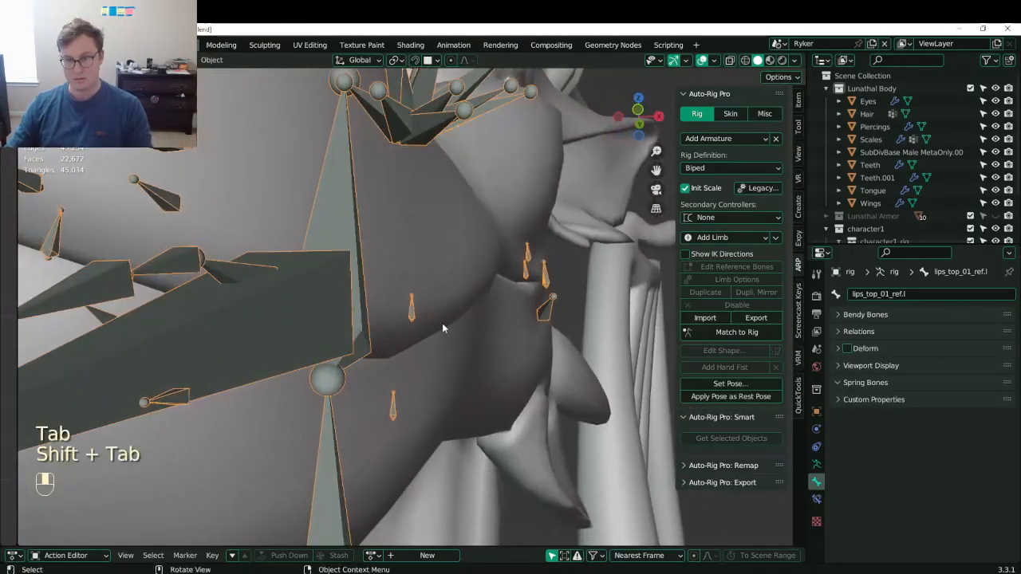
key("Tab")
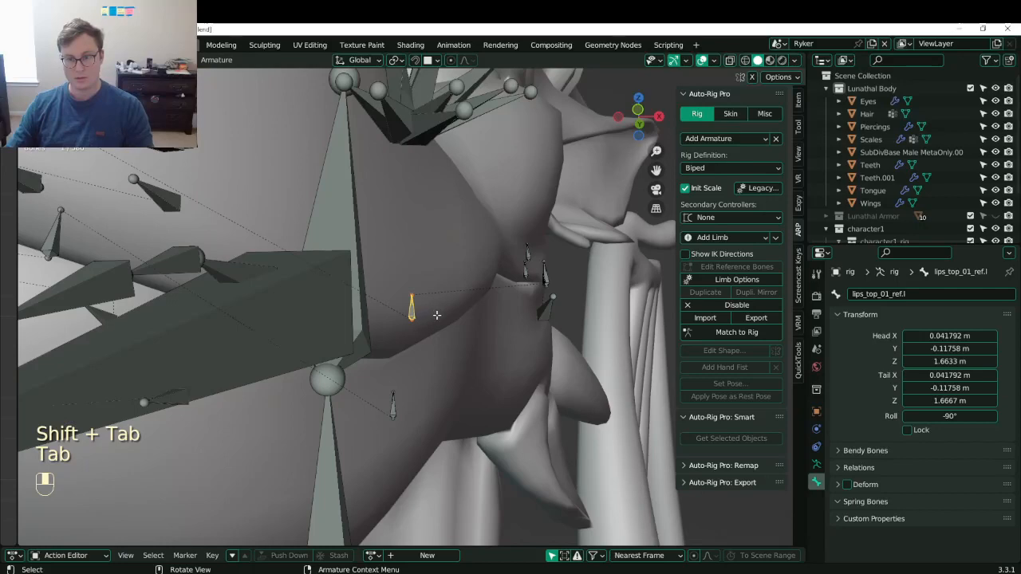
middle_click_drag(415, 317, 409, 375)
key("g")
left_click(408, 386)
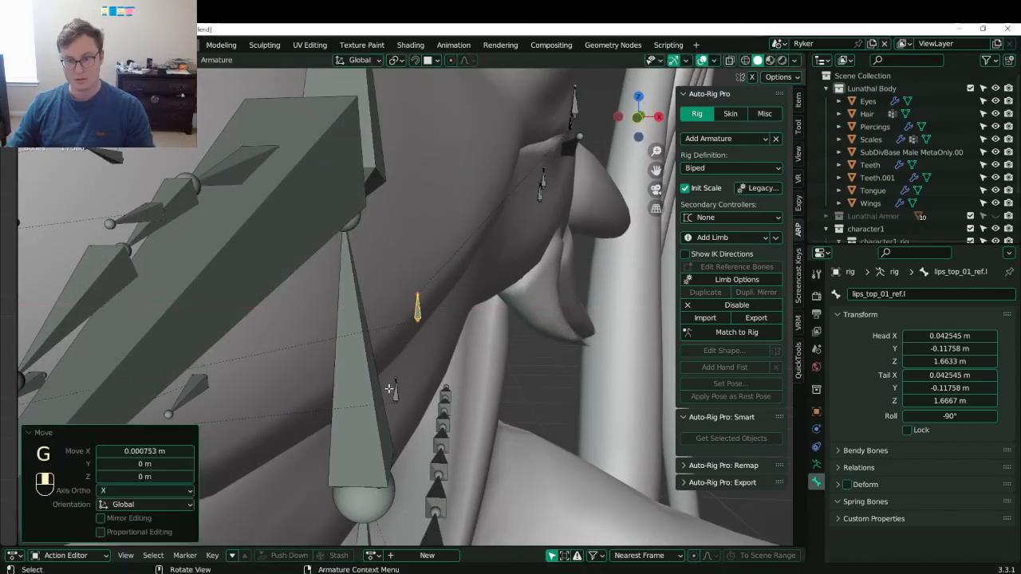
- Move the lower lip bone beneath it about 0.0011 m outward along X
left_click(397, 392)
key("g")
middle_click(407, 389)
left_click(410, 388)
middle_click_drag(415, 386, 339, 384)
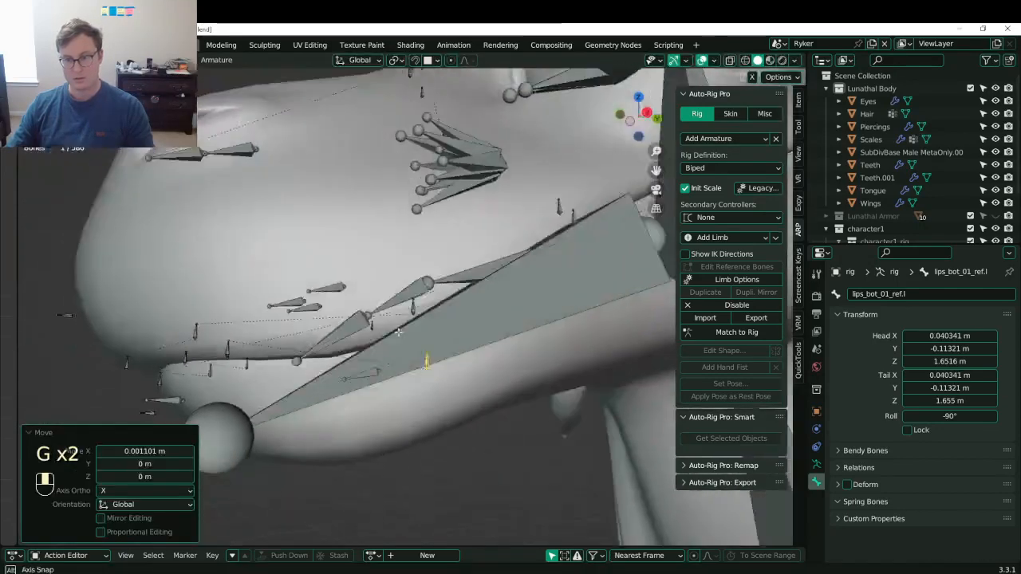
- Reposition the lip bones further back along the mouth individually so they sit on the lip surface
middle_click_drag(399, 362, 371, 263, "shift")
left_click(363, 318)
key("g")
left_click(363, 273)
left_click(378, 264)
left_click(364, 274)
key("g")
left_click(335, 298)
middle_click_drag(335, 298, 279, 321)
- Fine-tune the height of a single lip bone along Z to follow the mouth line
left_click(365, 277)
scroll(521, 253, "down", 2)
key("g")
key("z")
left_click(520, 245)
scroll(522, 256, "down", 3)
scroll(434, 317, "up", 1)
scroll(368, 335, "down", 2)
- Select the second upper and lower lip bones and move them about 0.024 m back and 0.012 m up in side view
left_click(305, 332, "shift")
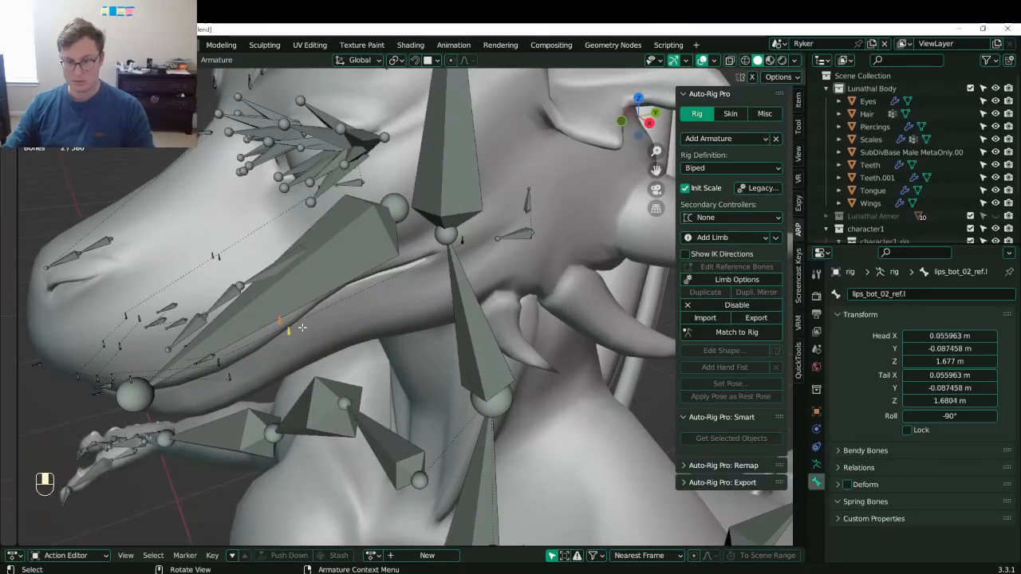
key("KP_3")
scroll(331, 339, "up", 3)
key("g")
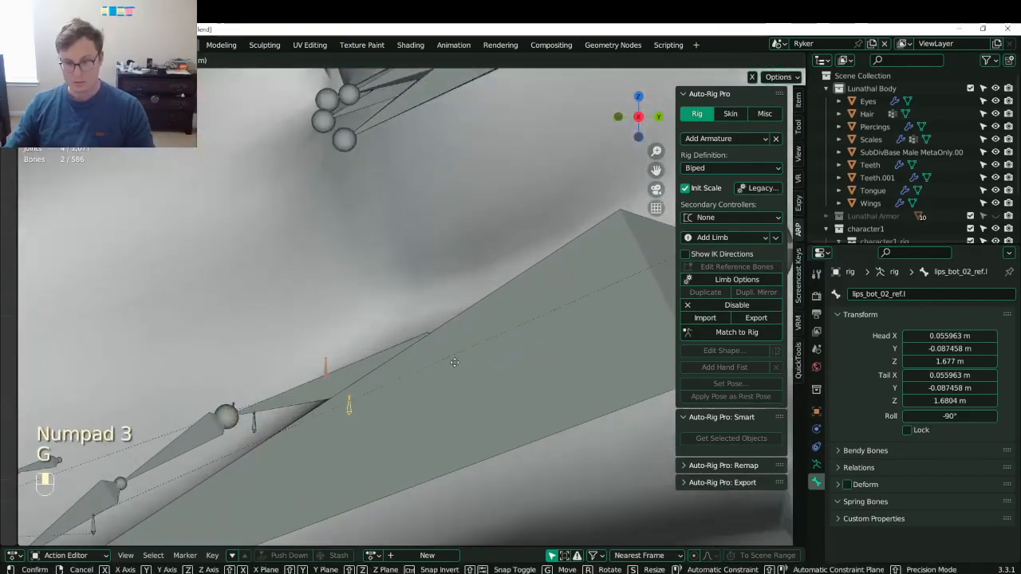
left_click(489, 346)
scroll(447, 351, "down", 6)
middle_click_drag(365, 386, 445, 335, "shift")
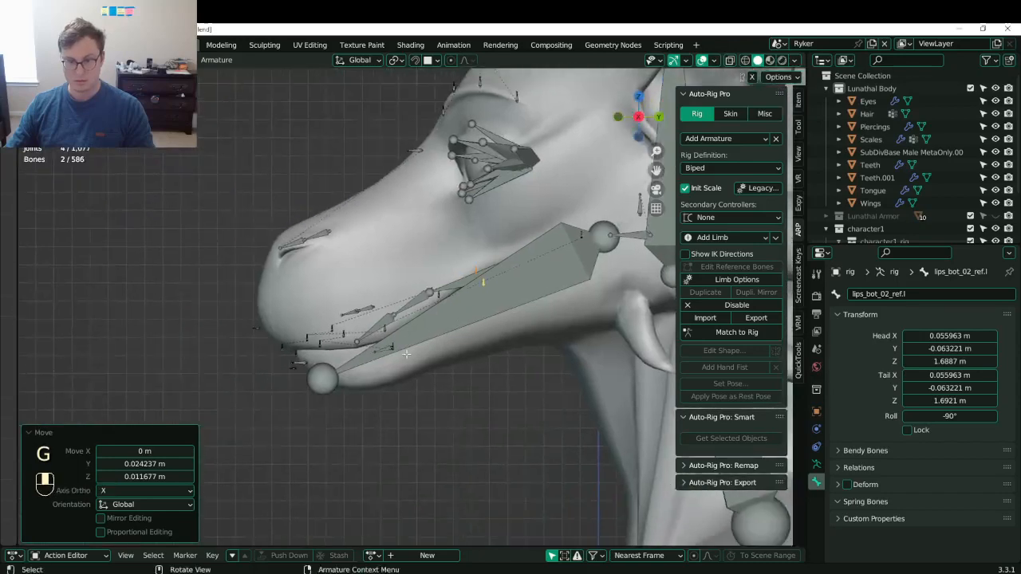
- Select the first upper and lower lip bones together, leaving out the teeth bone, and move them about 0.0065 m back and 0.0028 m up
scroll(402, 354, "up", 4)
left_click(358, 355)
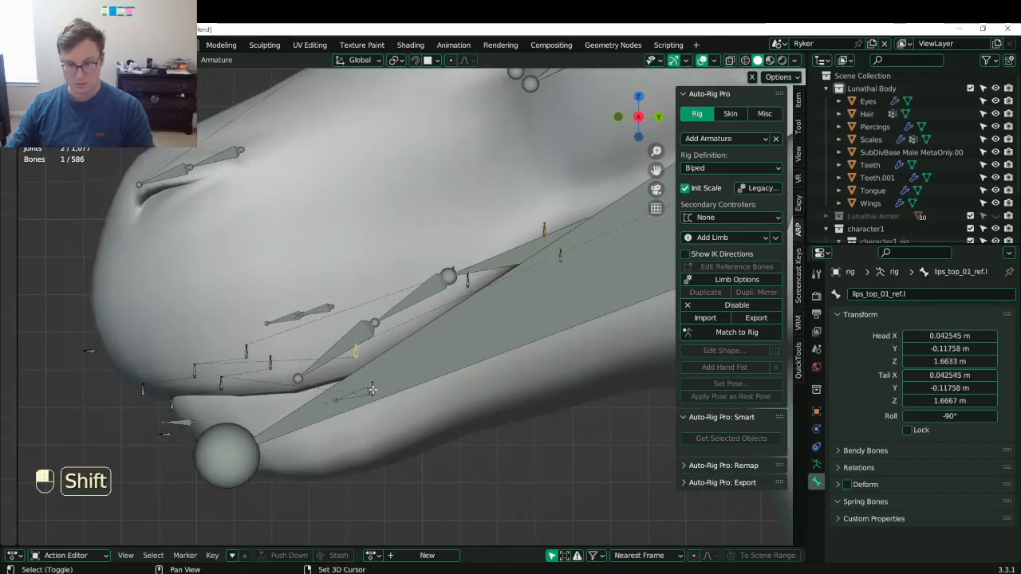
key("ctrl+z")
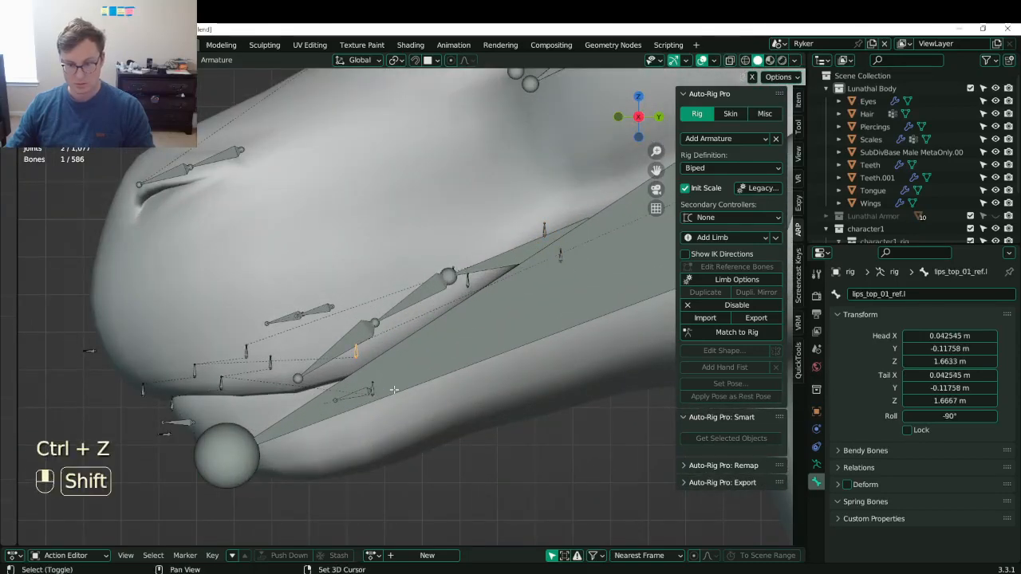
key("ctrl+z")
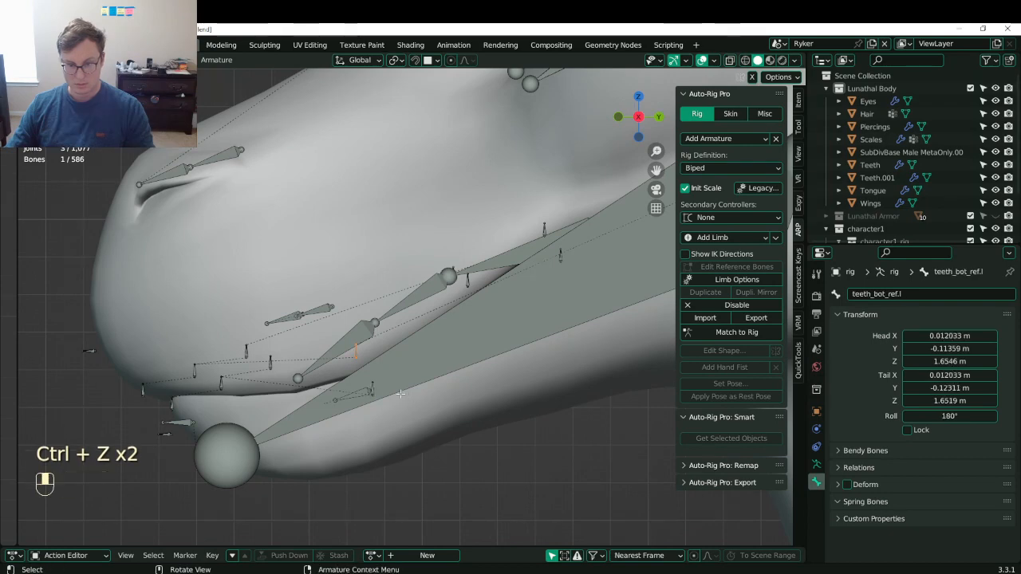
key("ctrl+z")
scroll(395, 423, "up", 5)
middle_click_drag(353, 513, 367, 310, "shift")
scroll(364, 312, "up", 6)
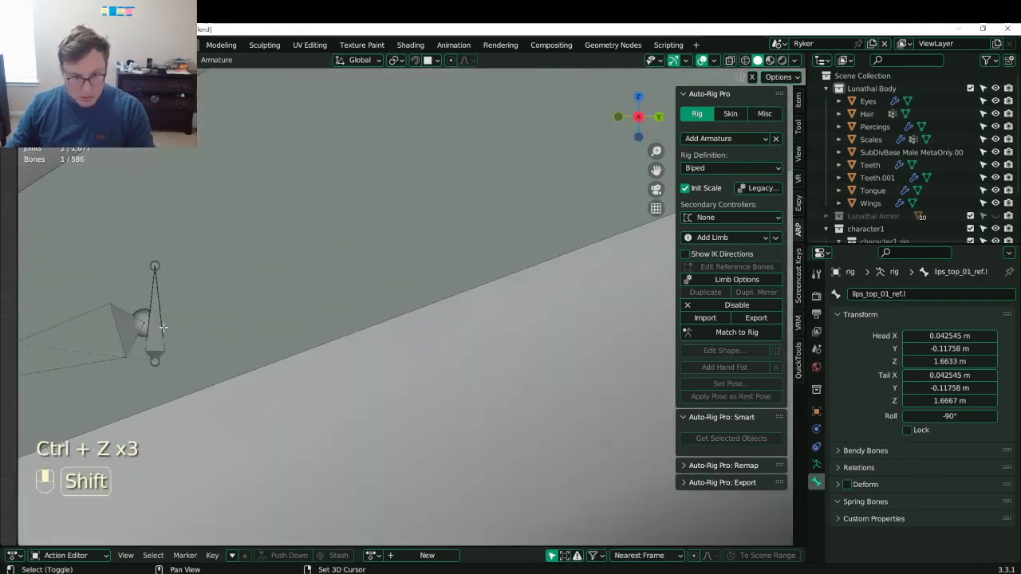
left_click(163, 328, "shift")
scroll(164, 327, "down", 9)
key("g")
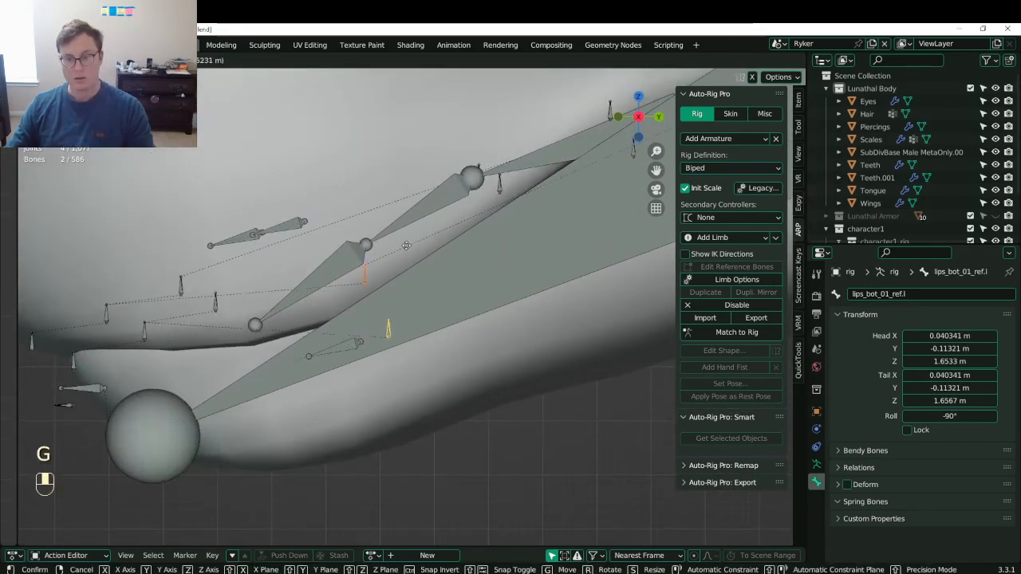
left_click(412, 243)
- Run Match to Rig on the adjusted lip reference bones and inspect the lip controllers on both sides of the face
scroll(412, 243, "down", 6)
middle_click_drag(415, 243, 523, 254)
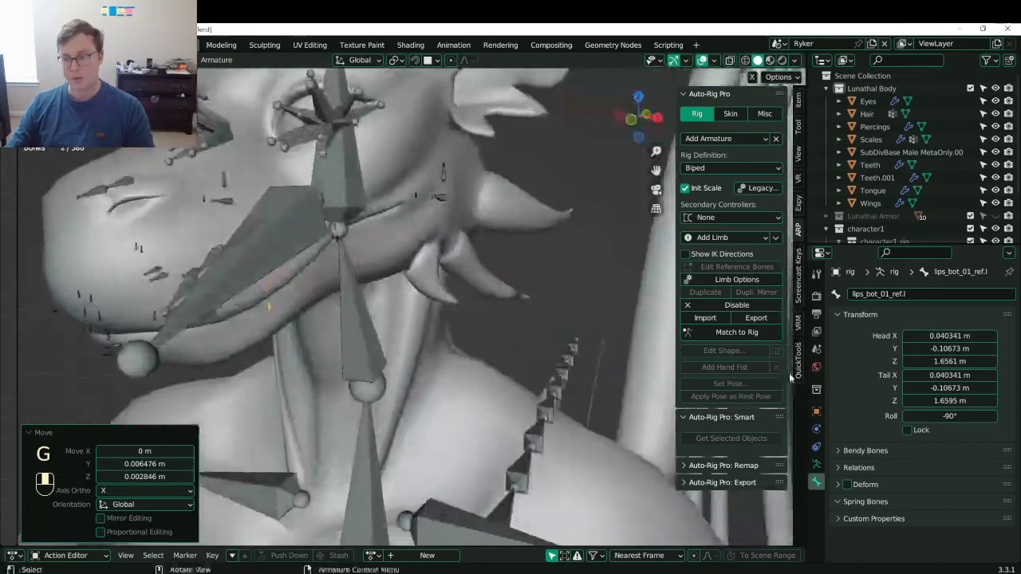
left_click(751, 334)
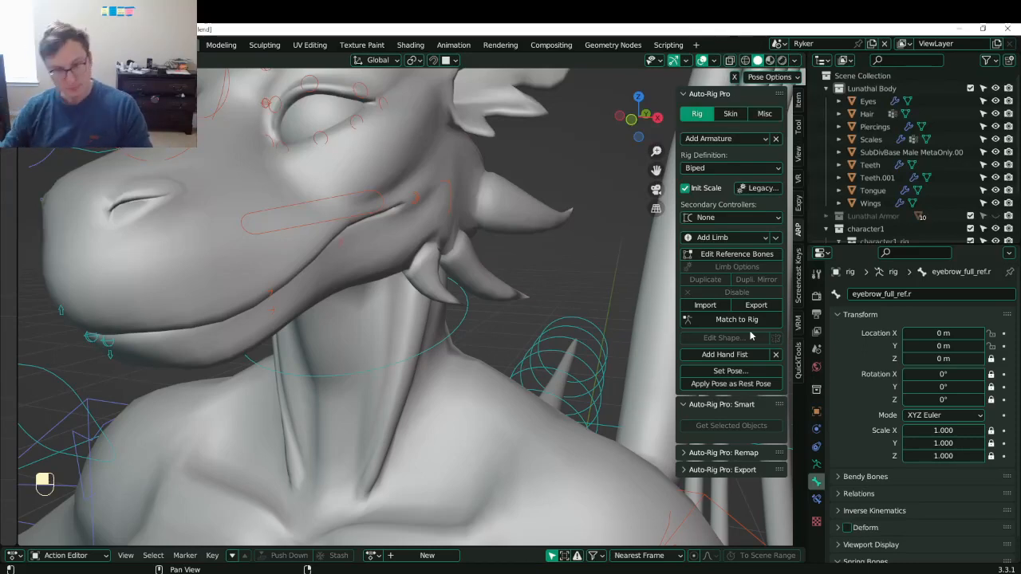
middle_click_drag(162, 298, 347, 319)
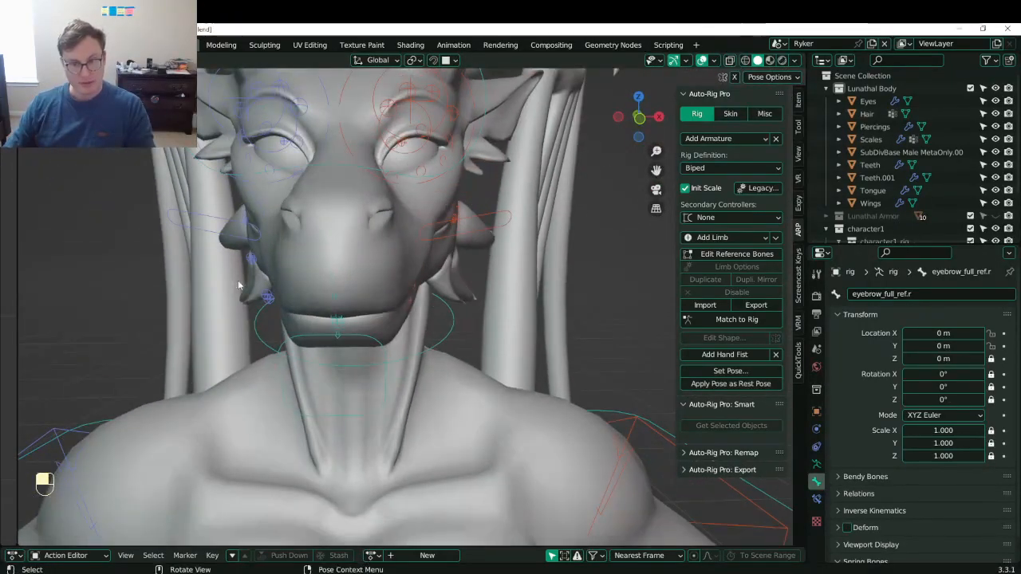
middle_click_drag(257, 283, 327, 307)
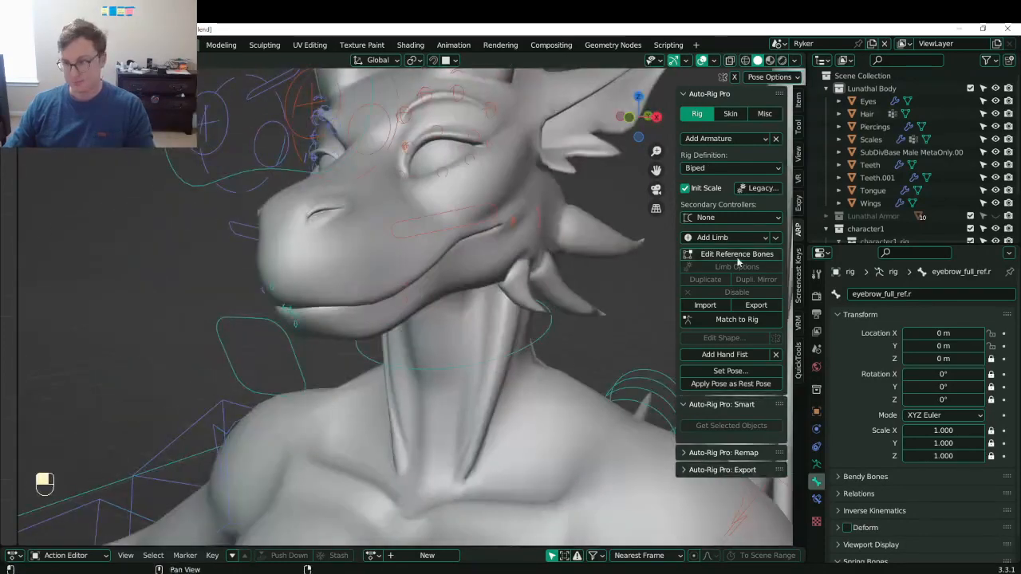
- Reopen the reference bones with X mirroring on and apply a zero move to the first upper and lower lip bones to mirror them
left_click(736, 255)
scroll(448, 345, "up", 3)
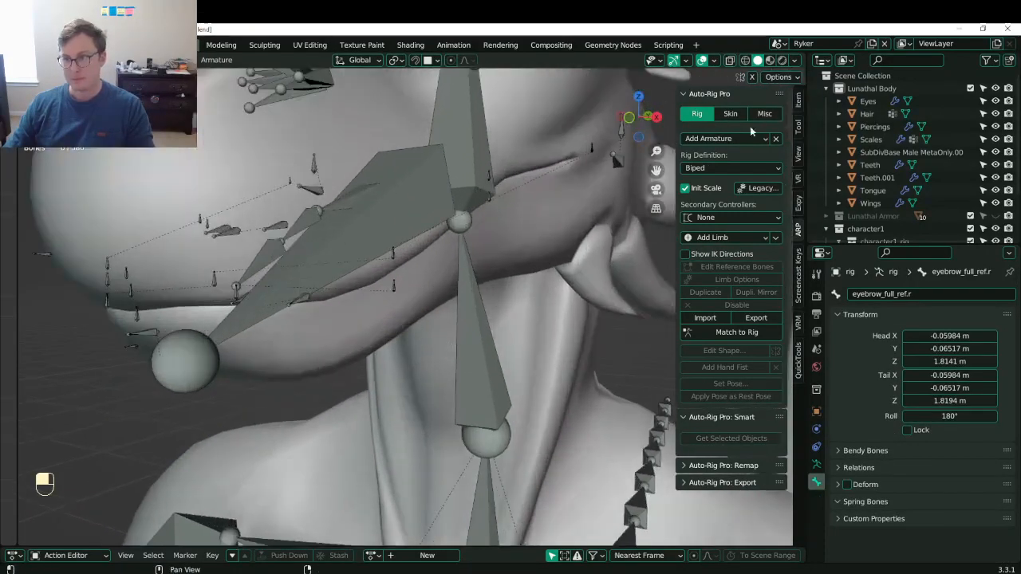
scroll(371, 316, "up", 2)
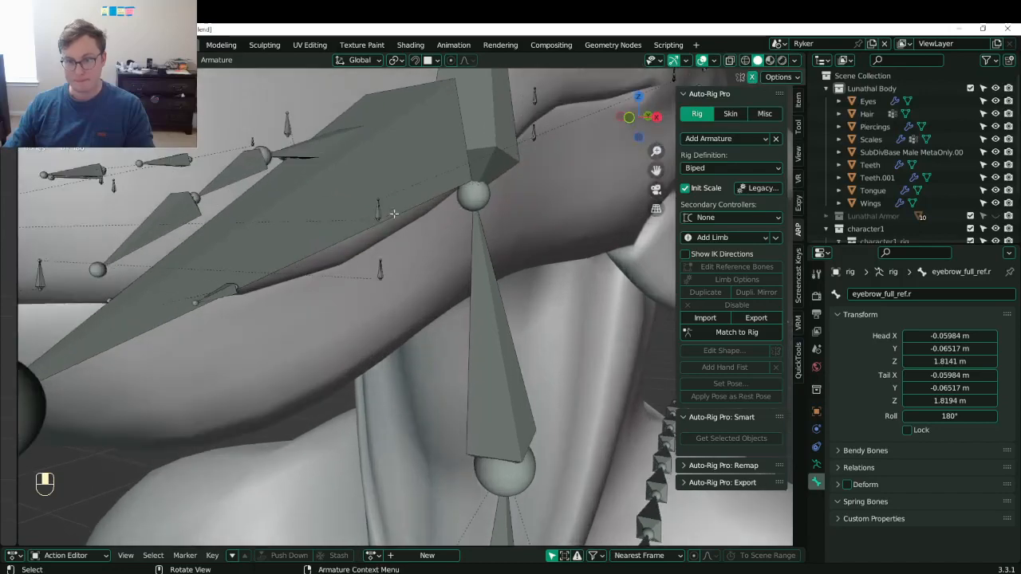
left_click(379, 209)
key("g")
left_click(374, 278)
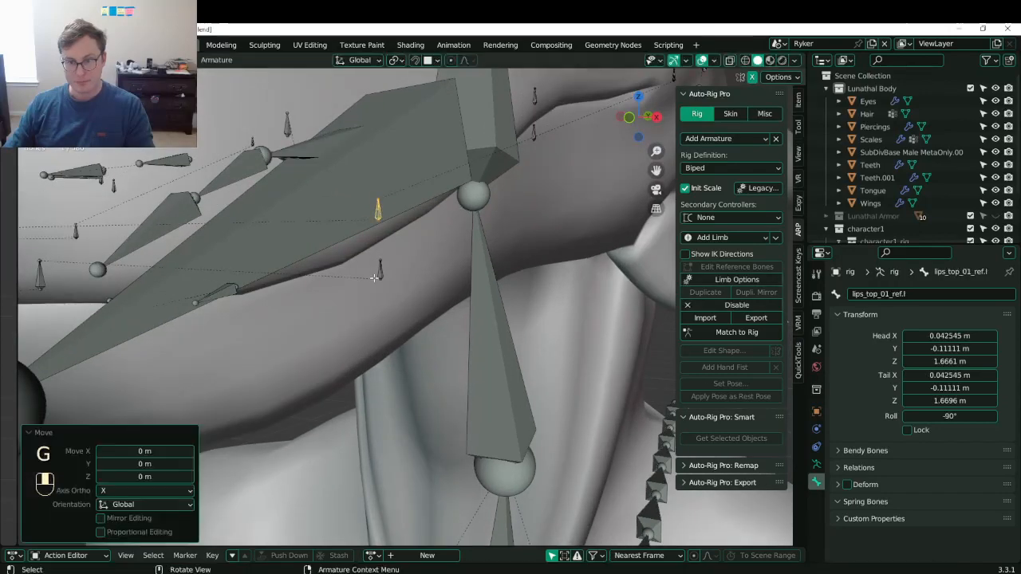
left_click(379, 271)
key("g")
left_click(380, 271)
- Apply a zero move to the second lower and upper lip bones to mirror their positions across X
middle_click_drag(380, 271, 466, 254)
key("g")
left_click(471, 254)
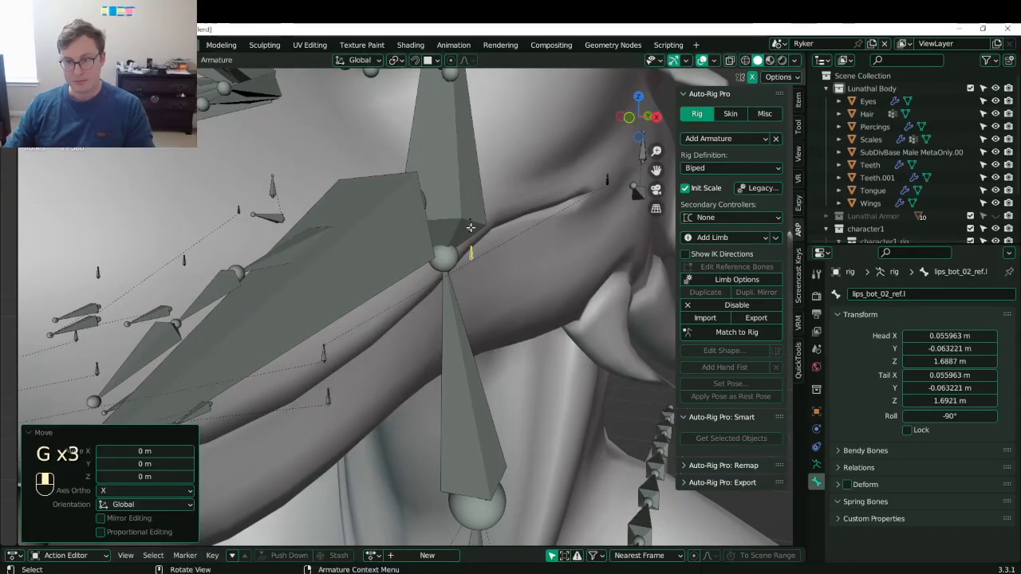
left_click(470, 226)
key("g")
left_click(471, 227)
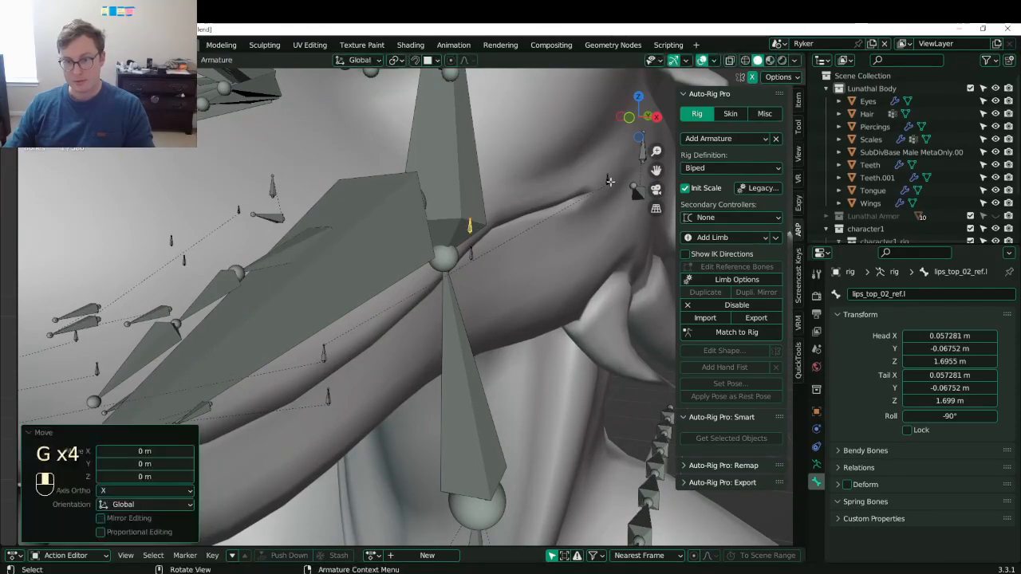
middle_click_drag(470, 226, 589, 212)
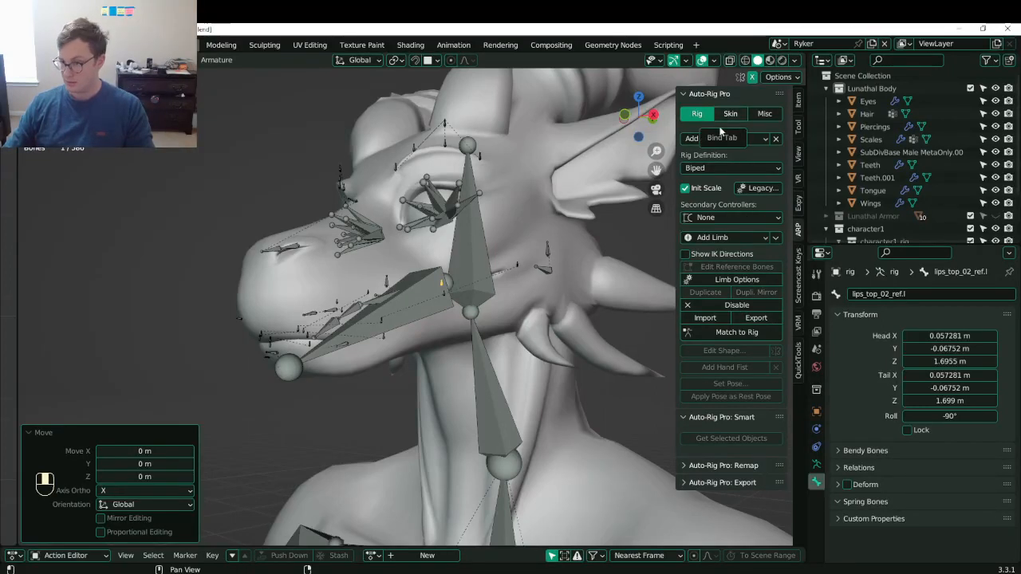
- Run Match to Rig with the mirrored lip bones, return to Object Mode and save the file
left_click(727, 116)
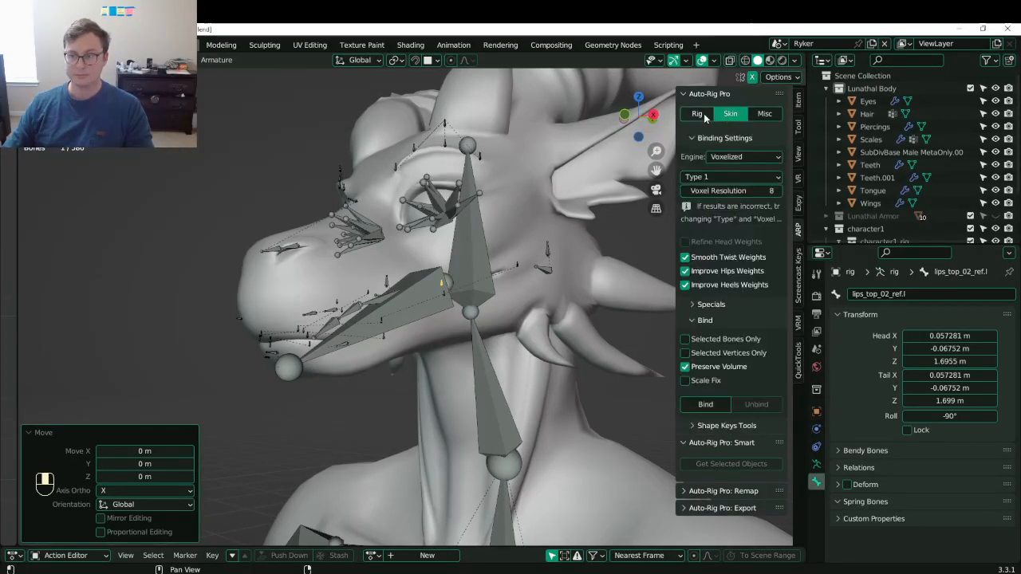
left_click(697, 114)
left_click(737, 333)
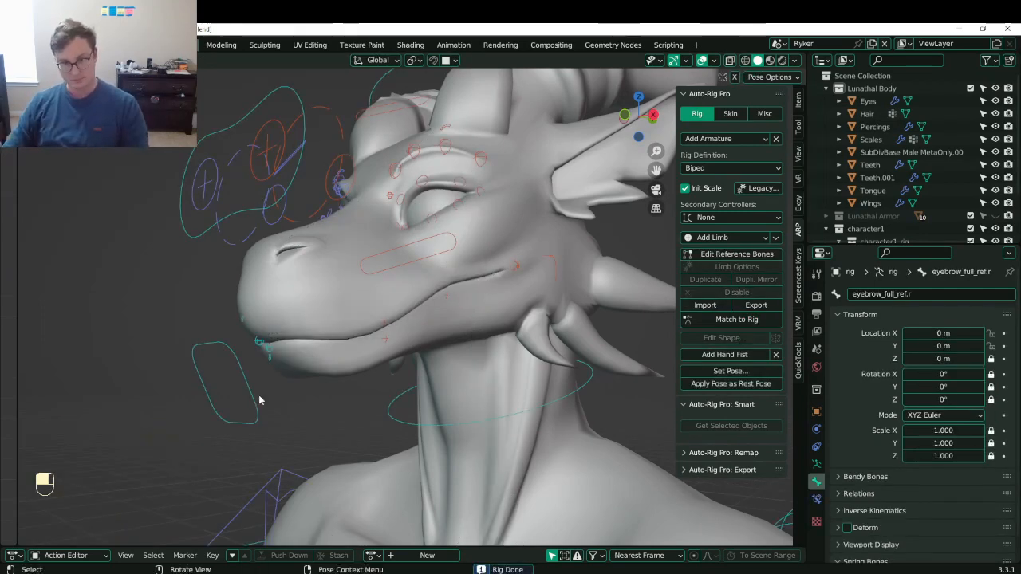
key("ctrl+Tab")
middle_click_drag(227, 384, 750, 289)
key("ctrl+s")
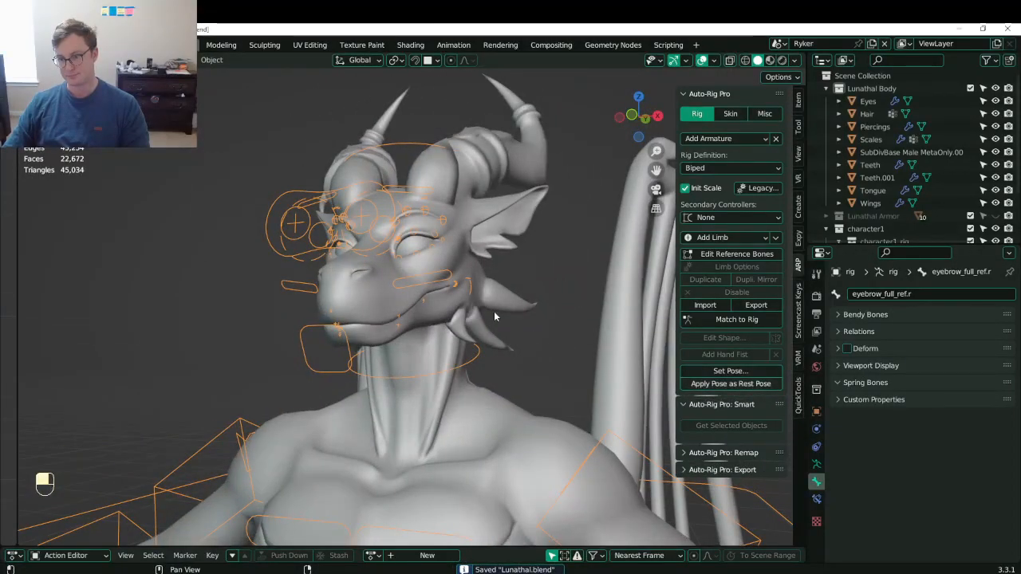
- Bind the body mesh to the rig with the Voxelized engine at voxel resolution 8 and save the file
middle_click_drag(493, 317, 455, 309)
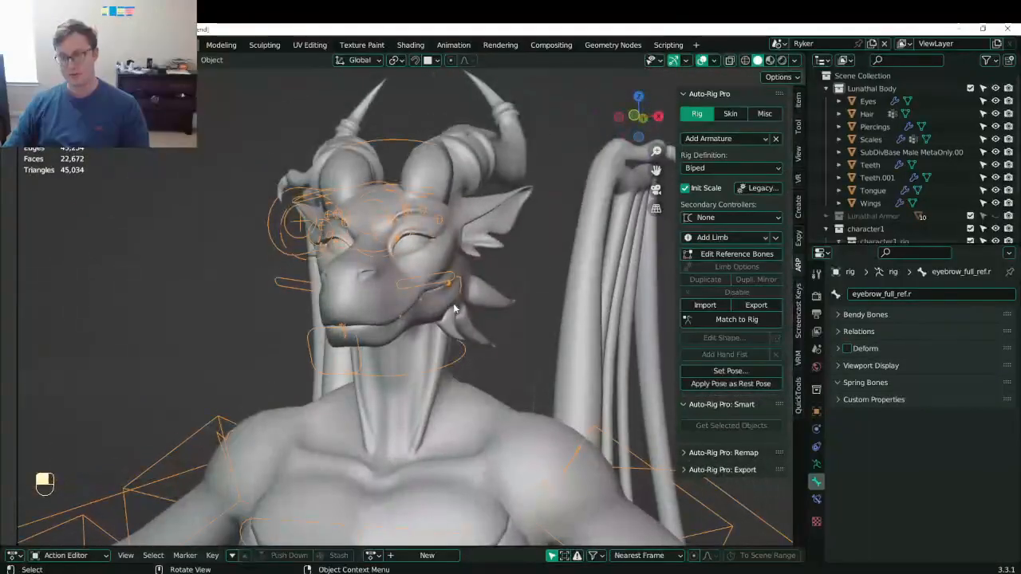
left_click(487, 212)
middle_click_drag(486, 210, 498, 211)
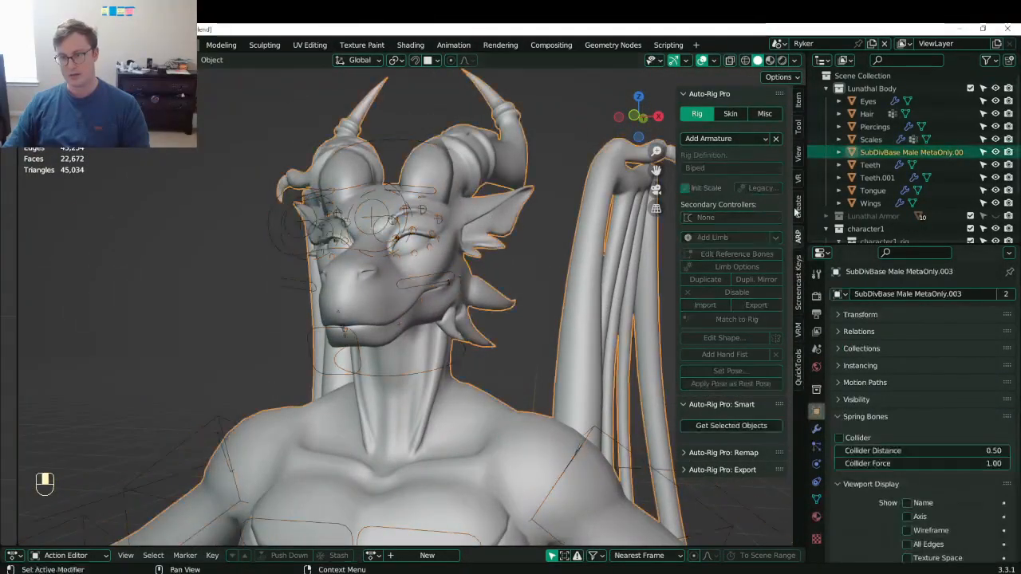
left_click(732, 114)
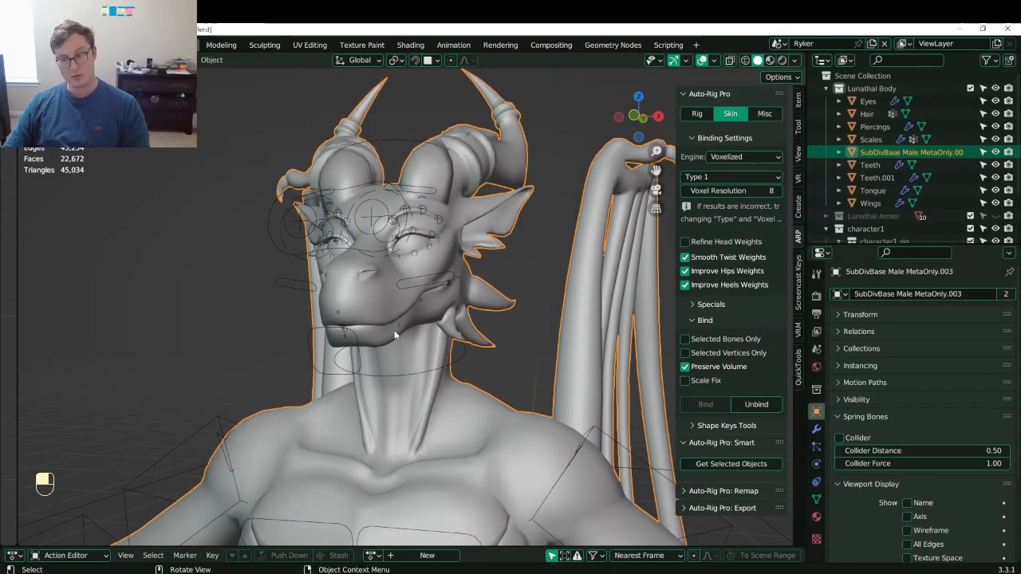
middle_click_drag(394, 335, 376, 350)
left_click(279, 214, "shift")
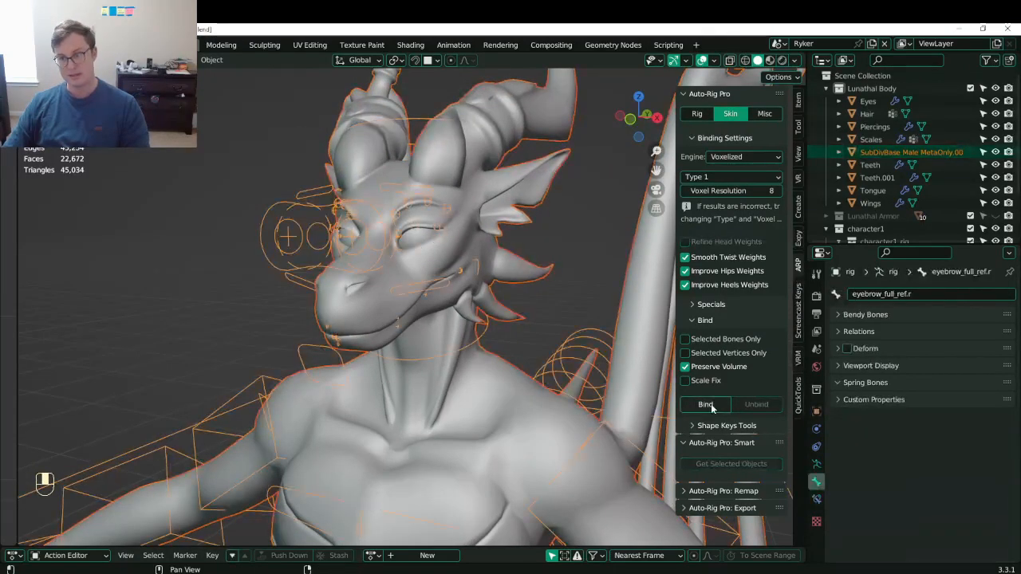
left_click(712, 406)
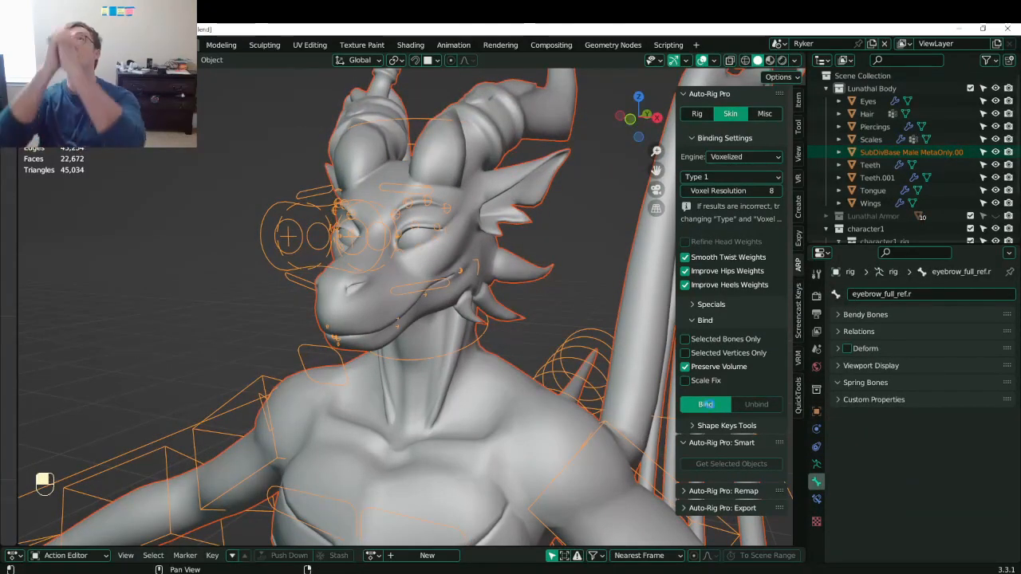
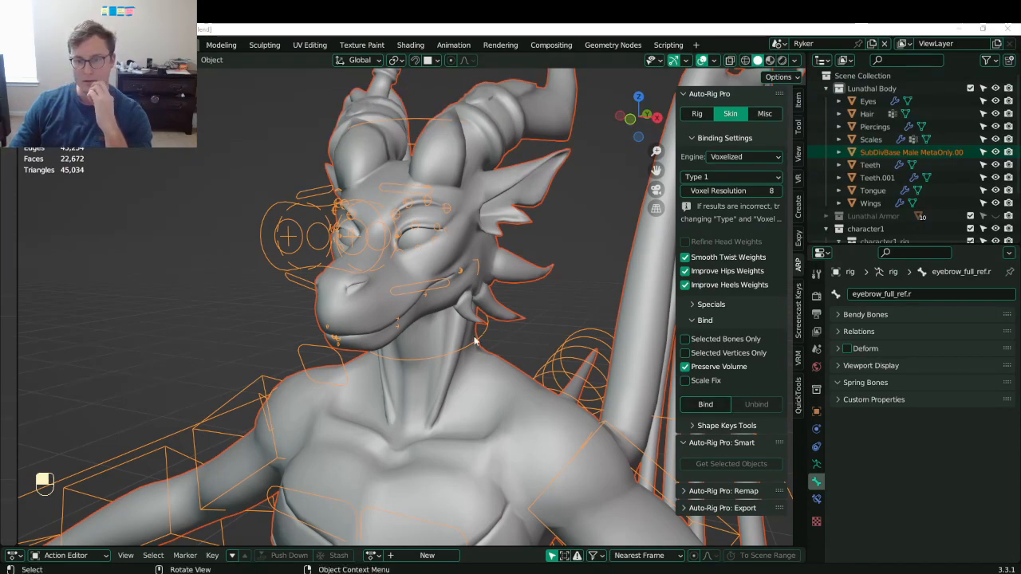
middle_click_drag(474, 342, 424, 301)
scroll(414, 314, "up", 2)
key("ctrl+s")
scroll(411, 319, "up", 3)
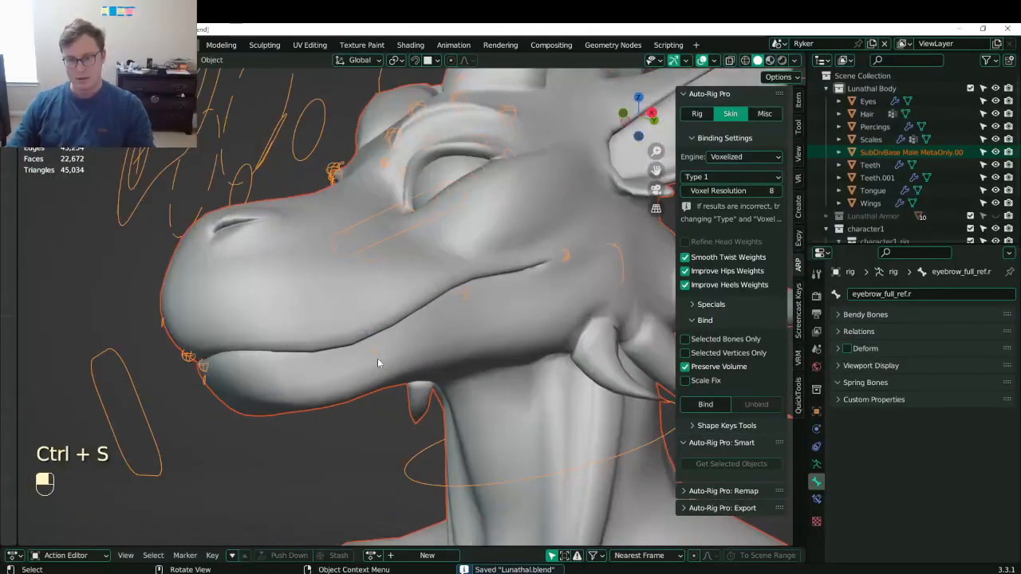
- Test-move the first upper and lower lip controllers on the left side in Pose Mode, cancelling each move
key("ctrl+Tab")
left_click(381, 337)
middle_click_drag(382, 337, 411, 325)
key("g")
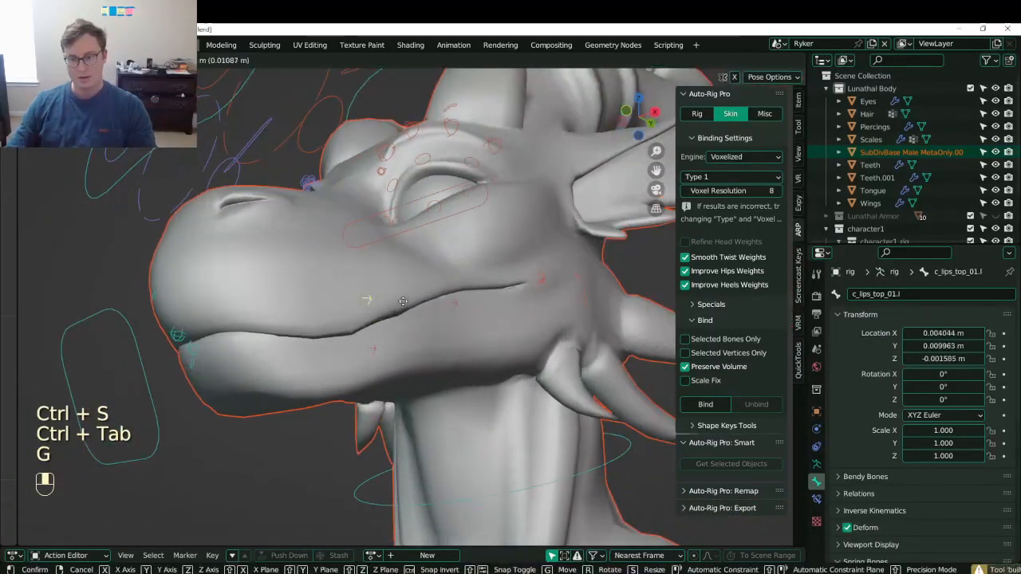
right_click(373, 352)
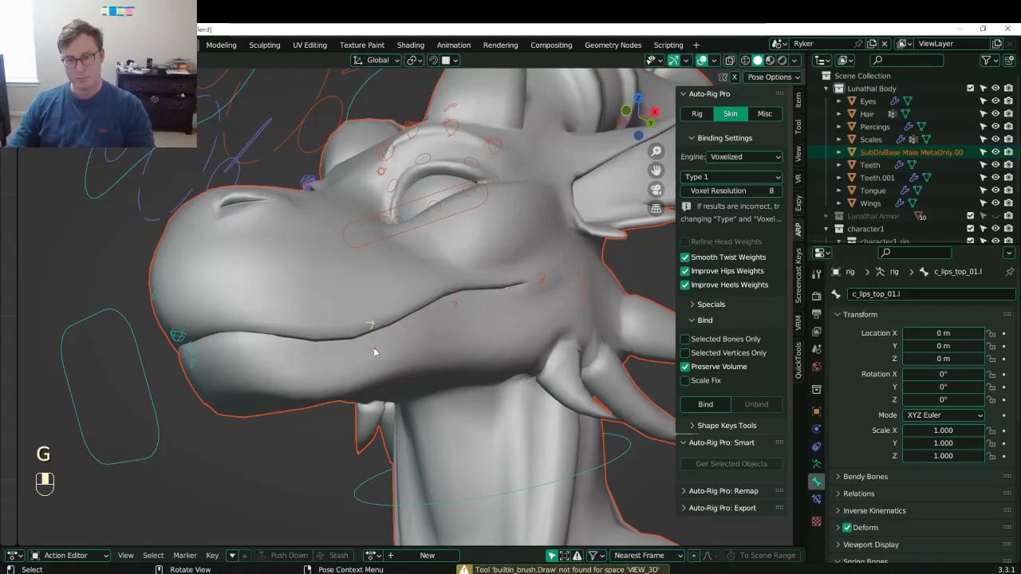
left_click(374, 351)
key("g")
right_click(376, 351)
- Show only the last armature layer with the deform bones and test-rotate a wing bone, cancelling the rotation
scroll(378, 351, "down", 5)
middle_click_drag(478, 371, 386, 331, "shift")
scroll(446, 331, "down", 3)
middle_click_drag(473, 332, 522, 398)
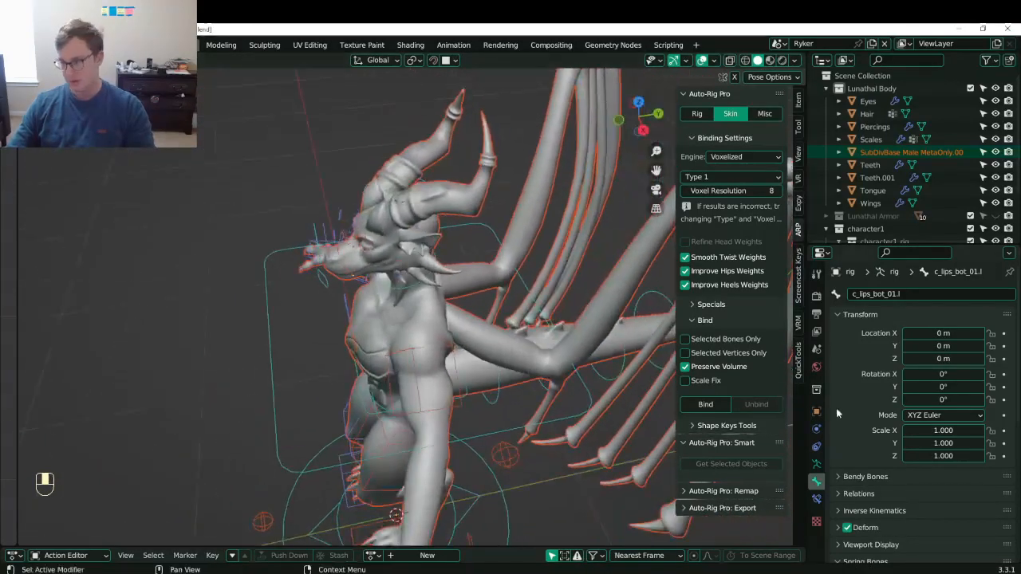
left_click(817, 465)
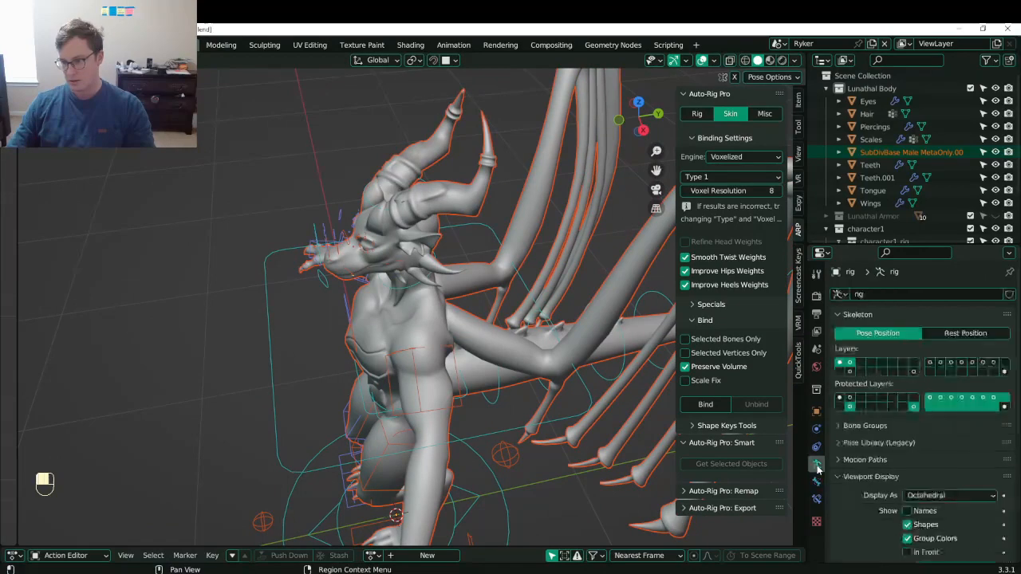
left_click(1004, 371)
key("r")
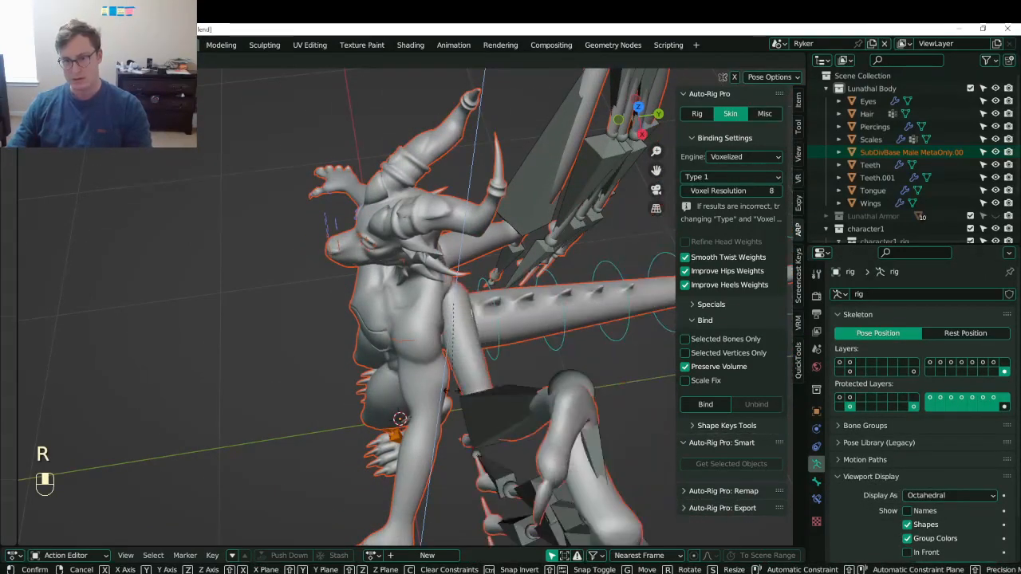
right_click(447, 359)
- Return the rig to Object Mode, save the file and view the whole character from the front
middle_click_drag(447, 359, 556, 332)
scroll(397, 299, "down", 5)
key("ctrl+Tab")
key("ctrl+s")
middle_click_drag(396, 299, 346, 251, "shift")
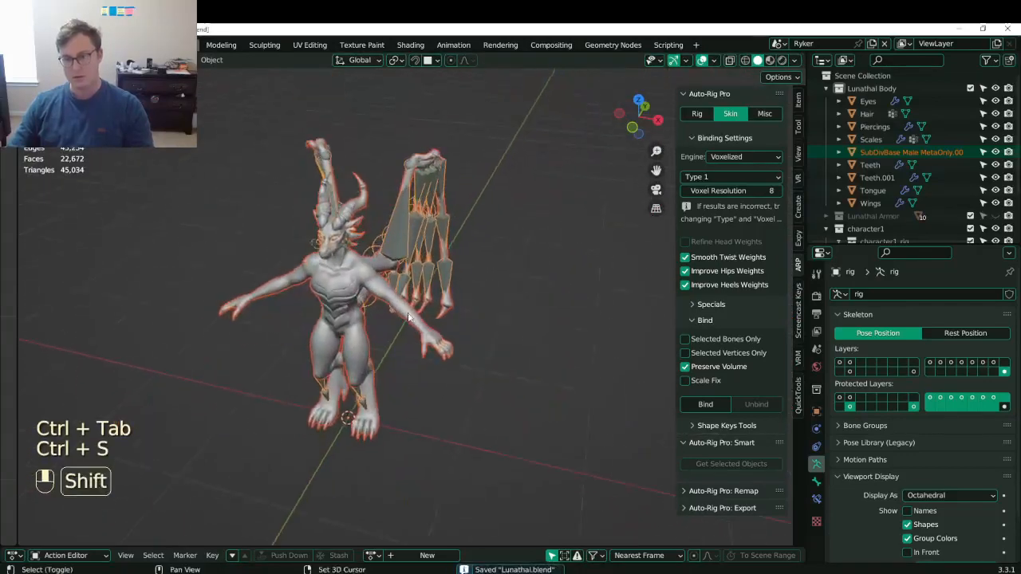
middle_click_drag(319, 351, 367, 329)
middle_click_drag(357, 330, 402, 327, "shift")
key("ctrl+s")
key("KP_1")
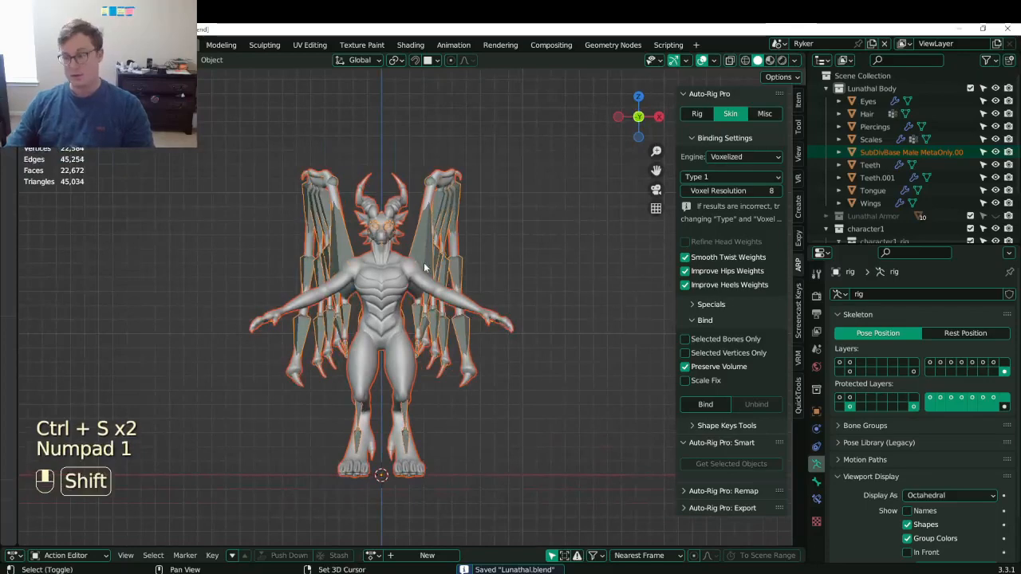
scroll(508, 315, "up", 5)
key("ctrl+Tab")
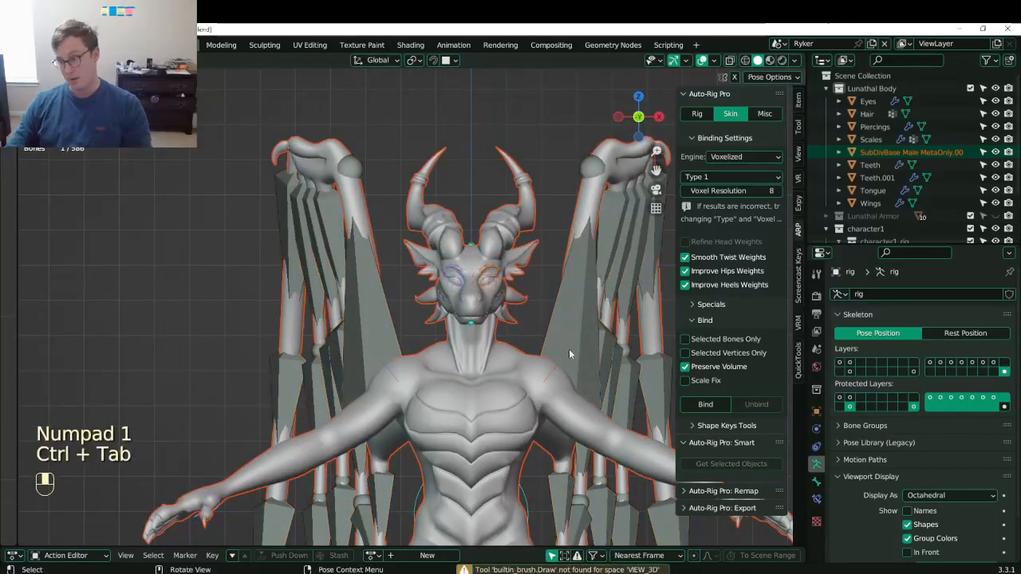
middle_click_drag(569, 349, 504, 336, "shift")
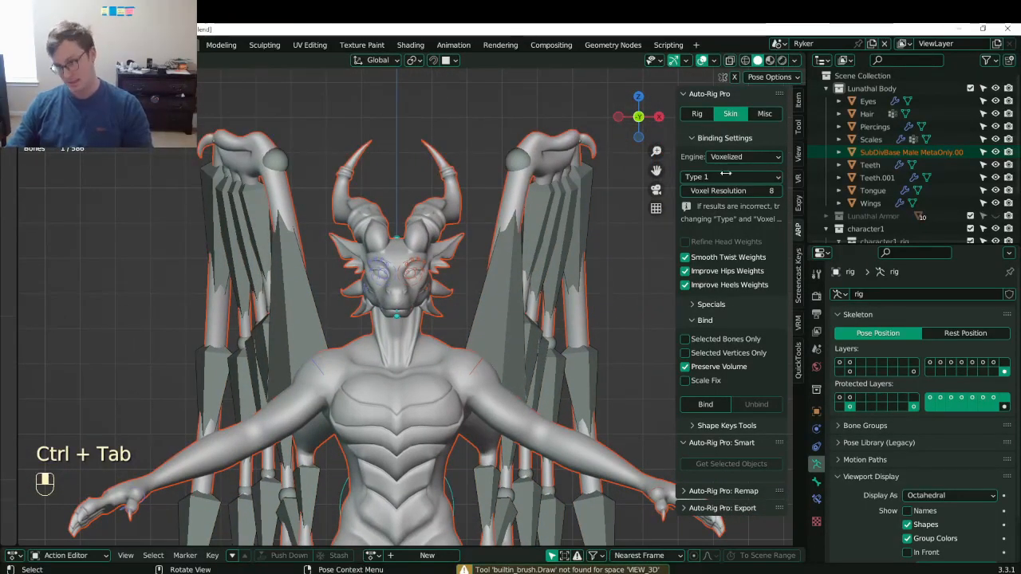
key("ctrl+Tab")
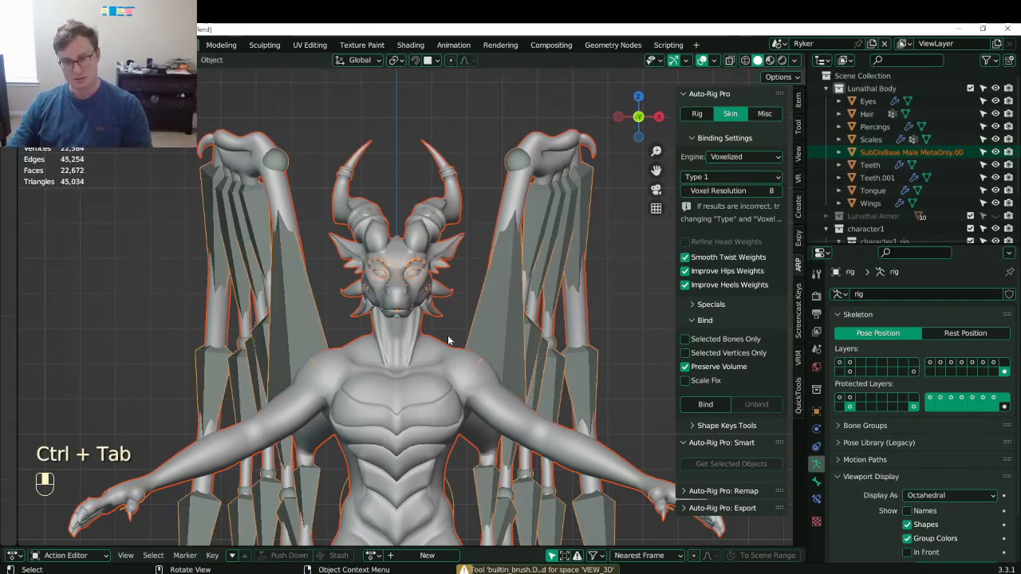
left_click(449, 340)
key("ctrl+Tab")
left_click(437, 314)
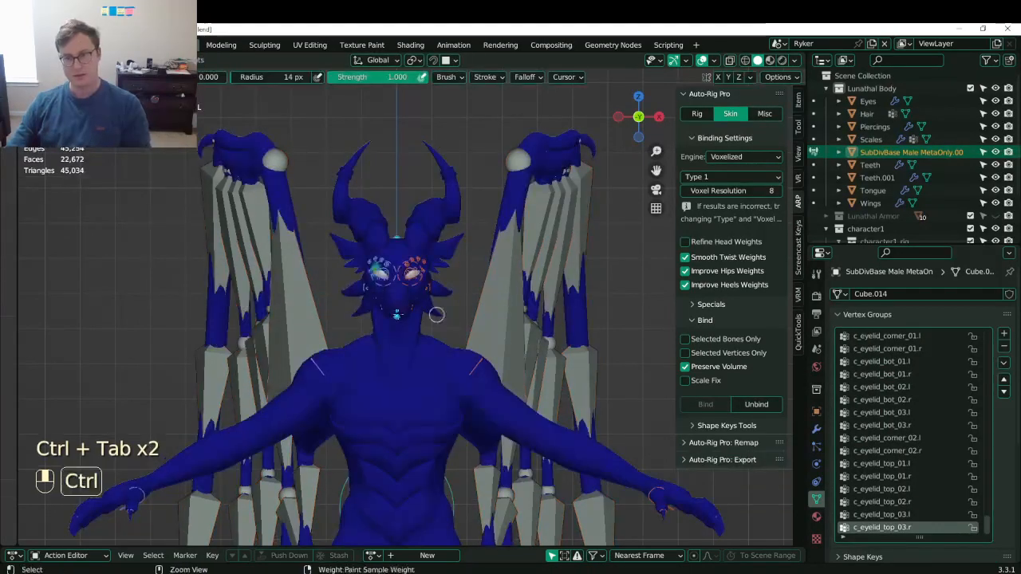
key("ctrl+Tab")
- Display the rig's bones in front of the mesh, add the body mesh to the selection and enter Weight Paint mode
left_click(503, 315)
key("Tab")
left_click(504, 333)
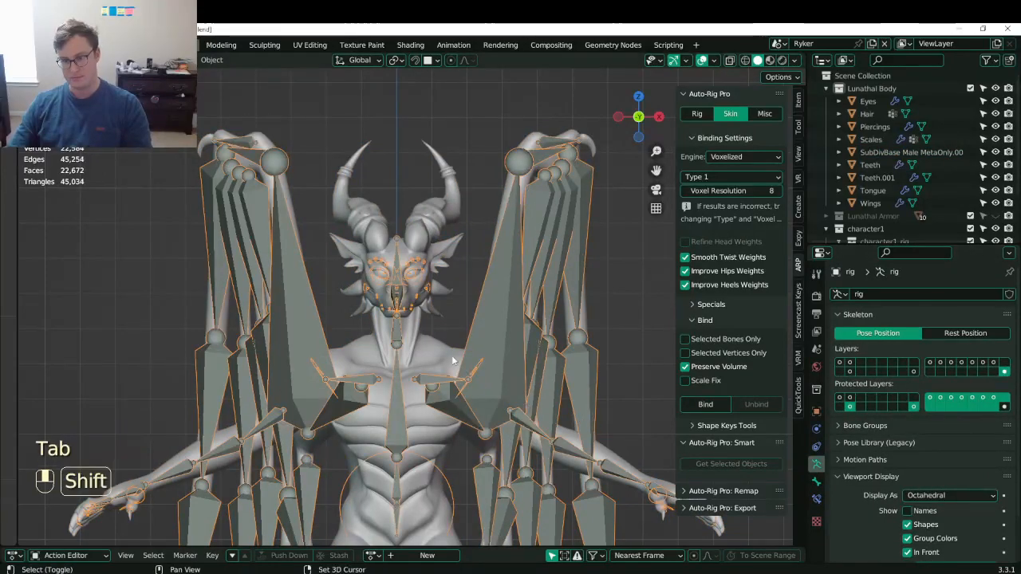
left_click(448, 351, "shift")
key("ctrl+Tab")
left_click(416, 329)
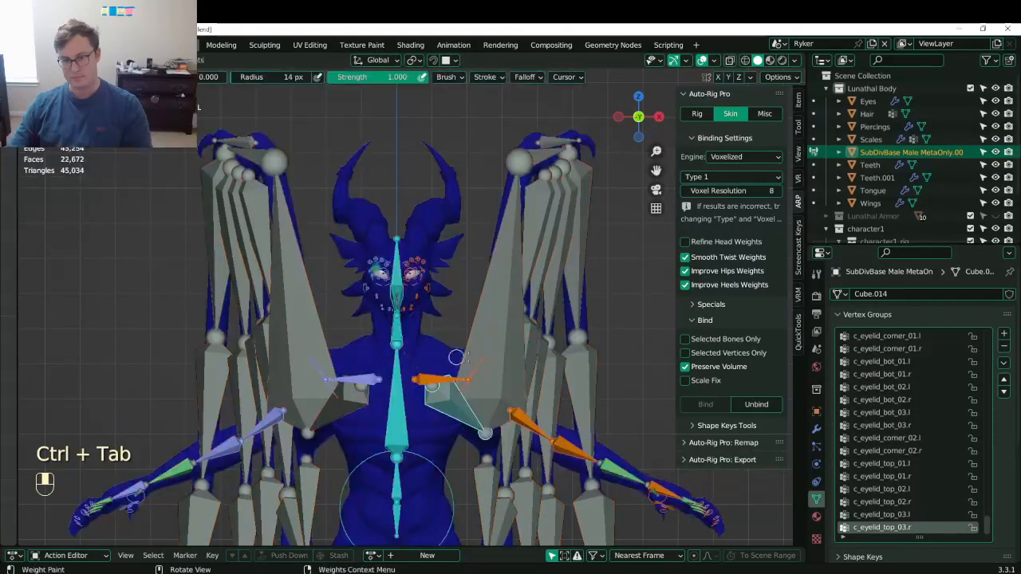
- Switch the viewport to wireframe shading, return the body mesh to Object Mode and save the file
key("z")
left_click(375, 349)
mouse_move(363, 348)
middle_mouse_down()
mouse_move(277, 358)
mouse_move(348, 365)
mouse_move(431, 343)
middle_mouse_up()
key("ctrl+Tab")
key("ctrl+Tab")
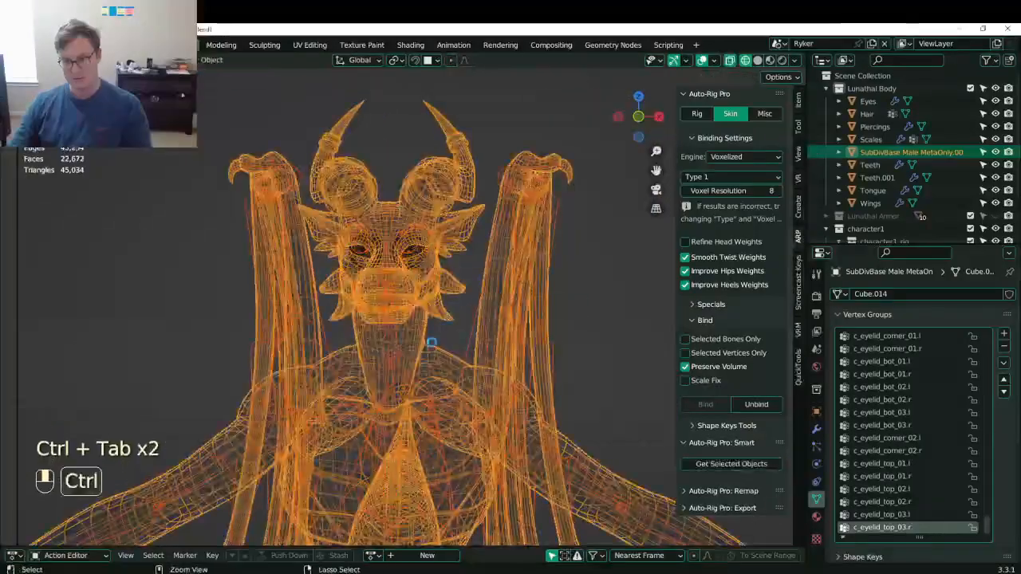
key("ctrl+s")
- Try the Stick and B-Bone display types on the rig, then set its bone display to Wire
left_click(515, 339)
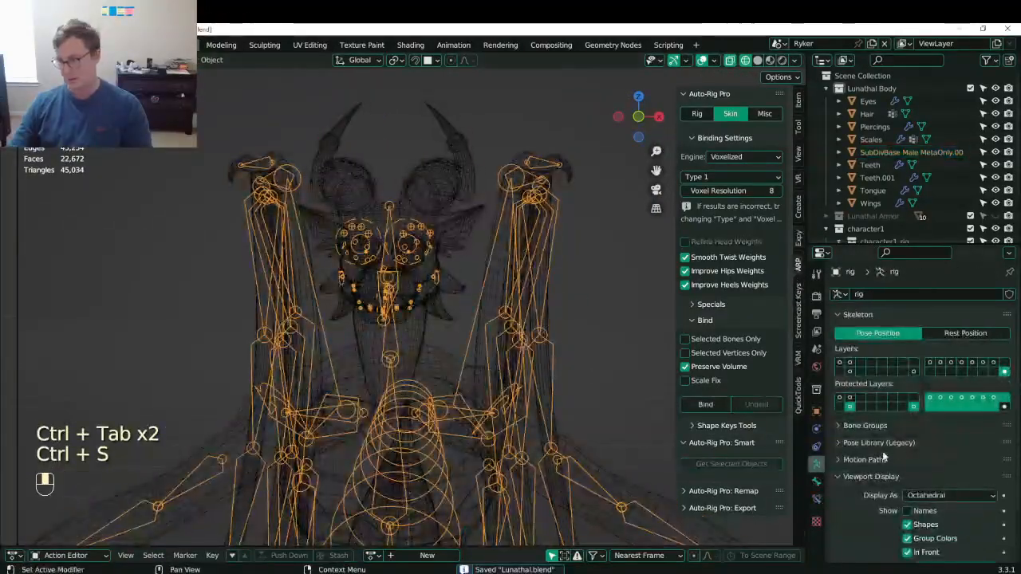
scroll(883, 456, "down", 2)
left_click(945, 452)
left_click(923, 479)
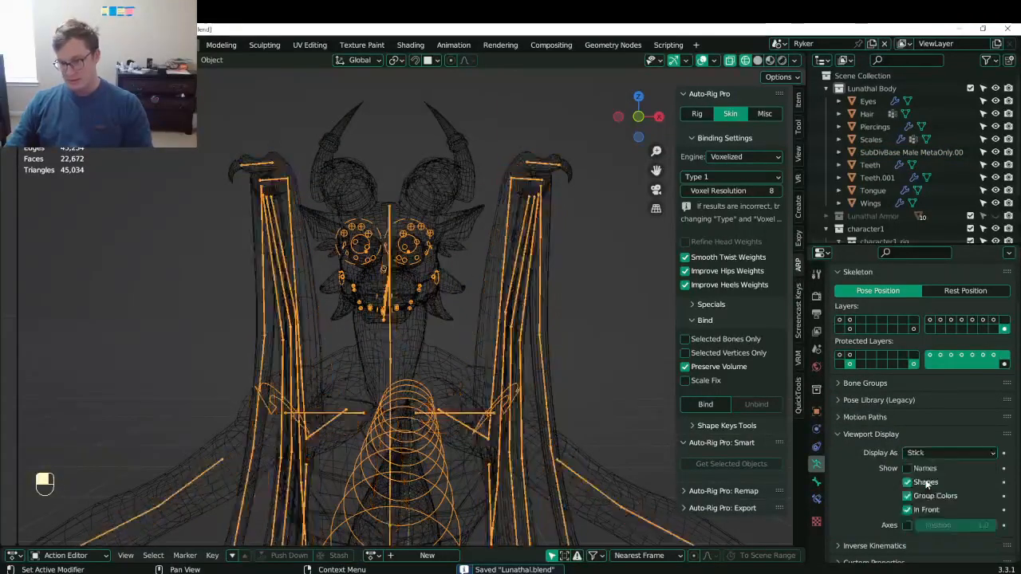
left_click(945, 453)
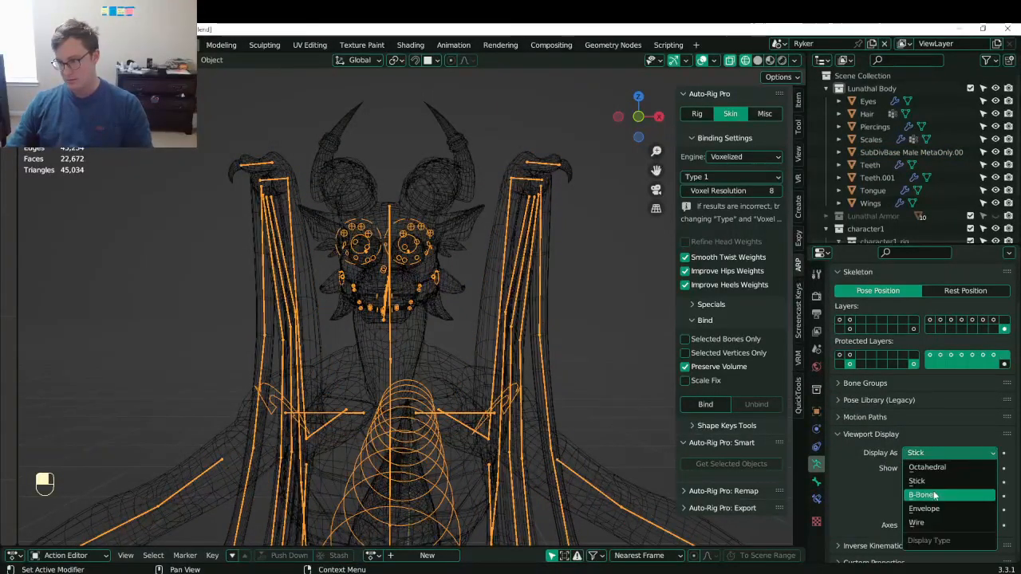
left_click(928, 495)
middle_click_drag(494, 367, 630, 387)
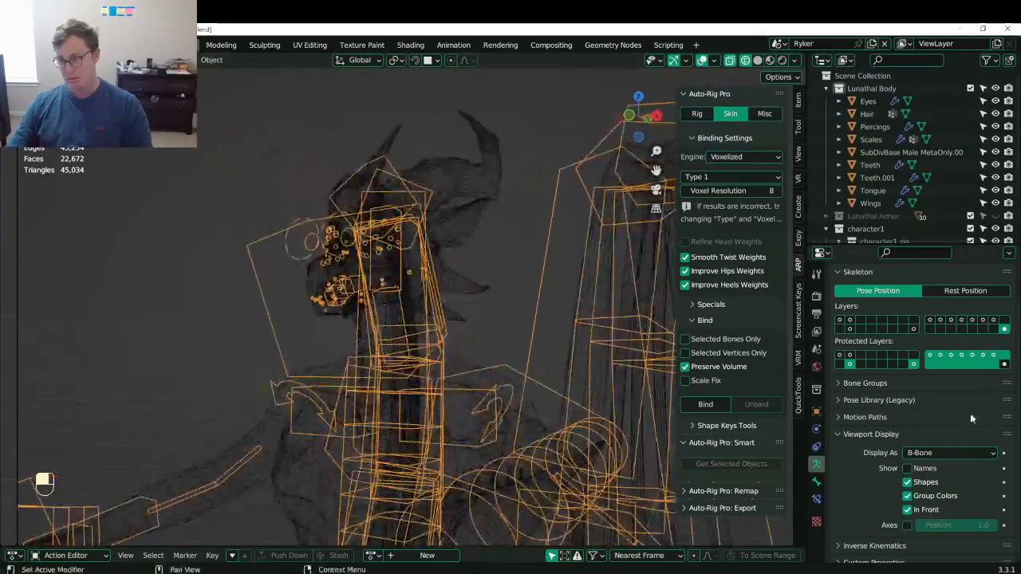
scroll(969, 419, "down", 1)
left_click(949, 444)
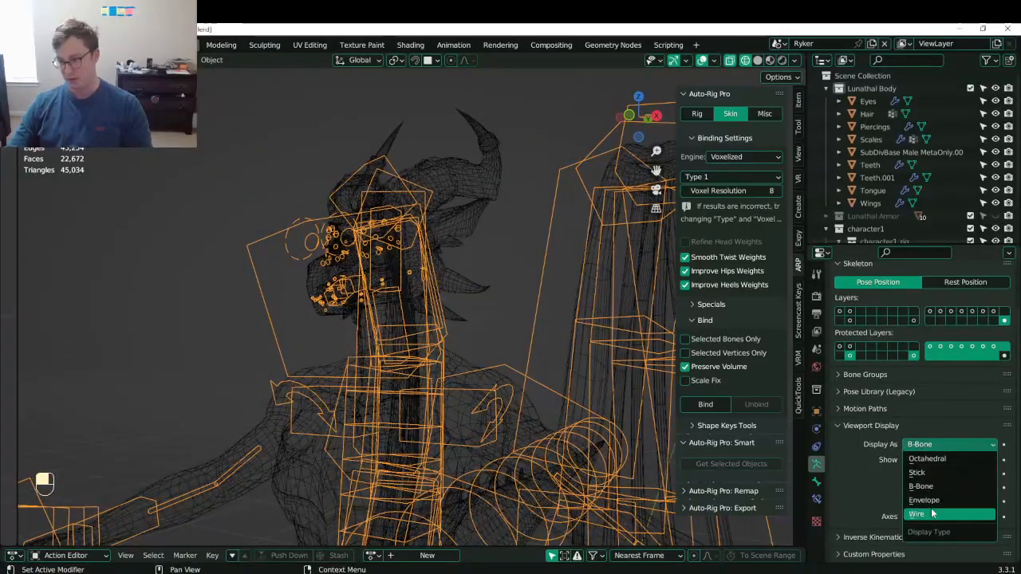
left_click(932, 515)
- Enter Weight Paint mode on the body mesh with the rig selected and pick the cc_wingMain1.L wing bone
mouse_move(497, 383)
middle_mouse_down()
mouse_move(456, 375)
mouse_move(474, 359)
middle_mouse_up()
left_click(463, 312, "shift")
key("ctrl+Tab")
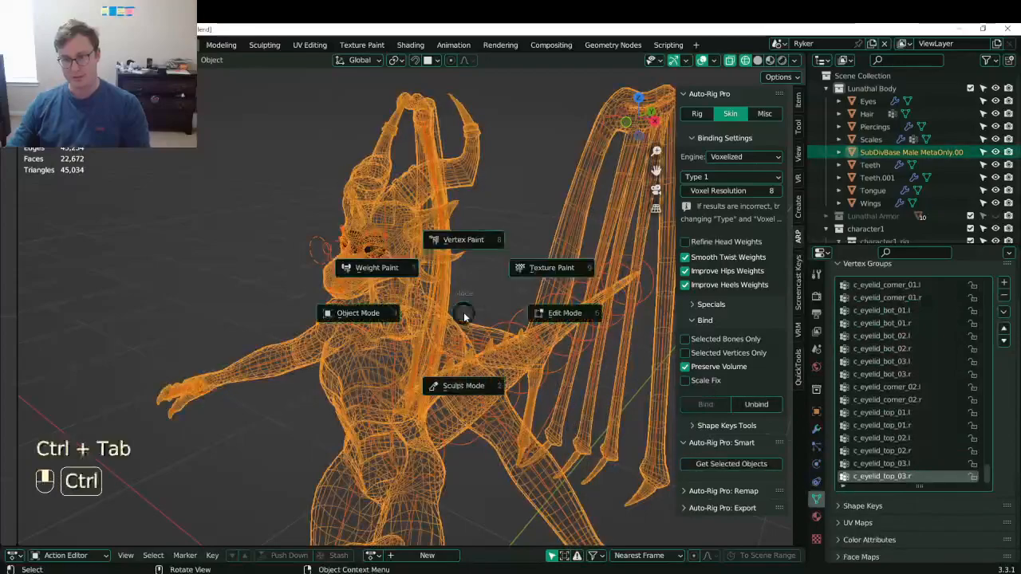
left_click(407, 276)
mouse_move(406, 280)
middle_mouse_down()
mouse_move(440, 313)
mouse_move(460, 295)
mouse_move(449, 287)
mouse_move(481, 310)
middle_mouse_up()
scroll(438, 314, "up", 4)
mouse_move(471, 219)
middle_mouse_down("shift")
mouse_move(511, 279)
mouse_move(524, 270)
mouse_move(490, 343)
mouse_move(492, 406)
mouse_move(344, 302)
middle_mouse_up("shift")
left_click(493, 406, "ctrl")
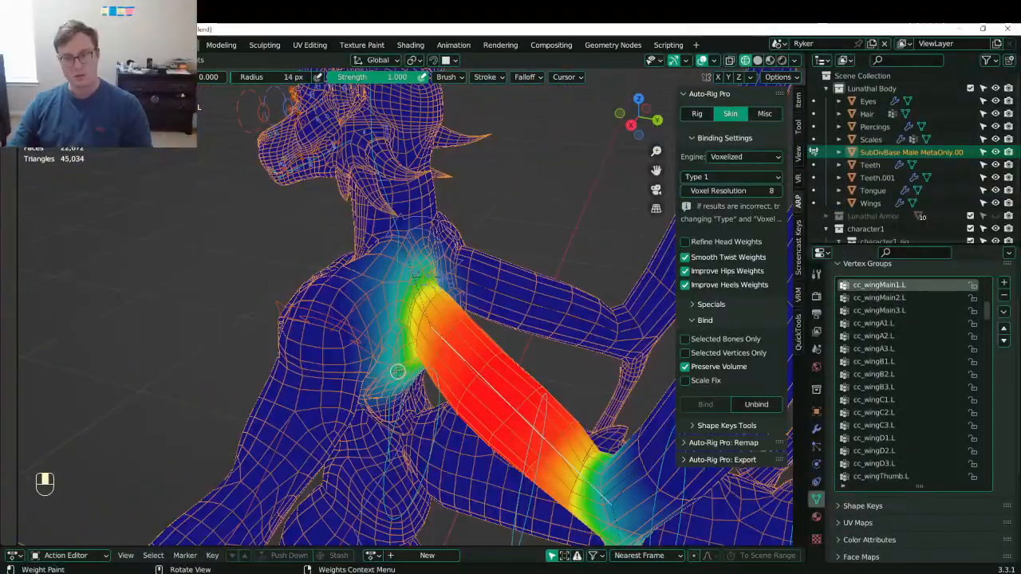
- Remove cc_wingMain1.L weight from the shoulder and upper back around the wing base with linear weight gradients
left_click_drag(387, 325, 408, 323, "alt")
left_click_drag(422, 259, 412, 291, "alt")
middle_click_drag(494, 301, 423, 339)
middle_click_drag(423, 339, 431, 369)
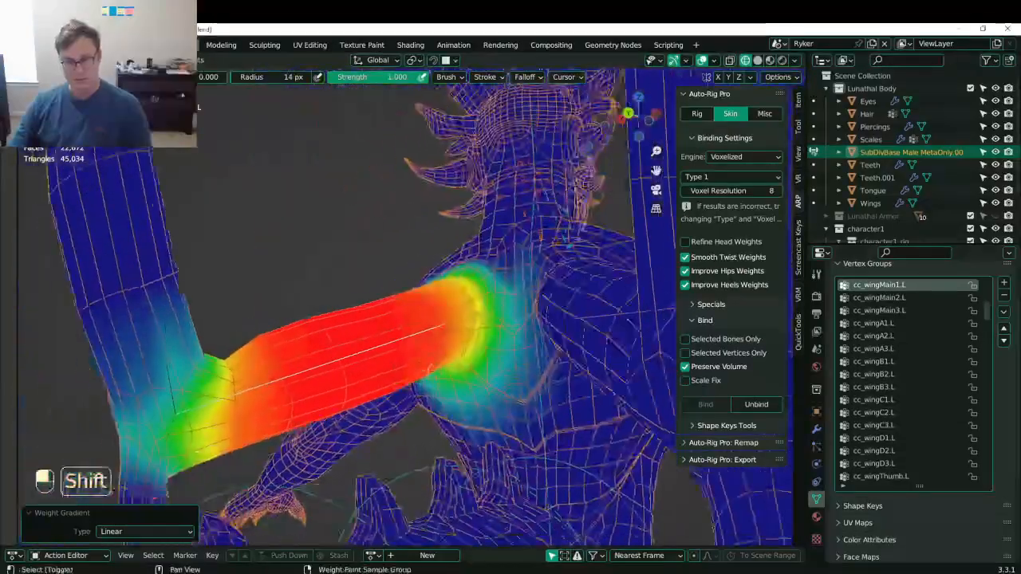
left_click_drag(492, 341, 471, 336, "alt")
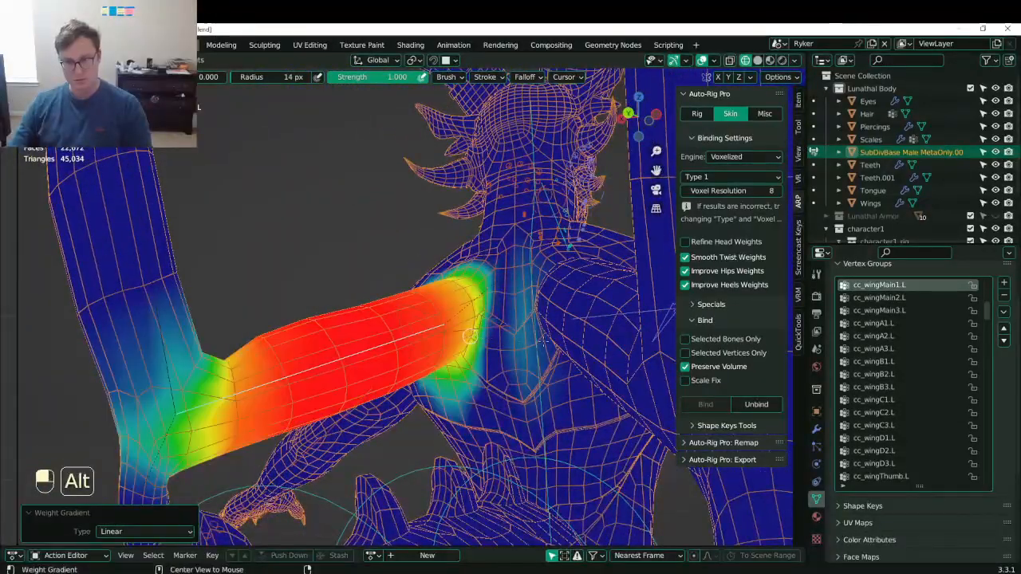
- Pick the cc_wingMain1.R wing bone and clear its weight from the upper back with a weight gradient
middle_click_drag(445, 413, 516, 317)
left_click(544, 333, "ctrl")
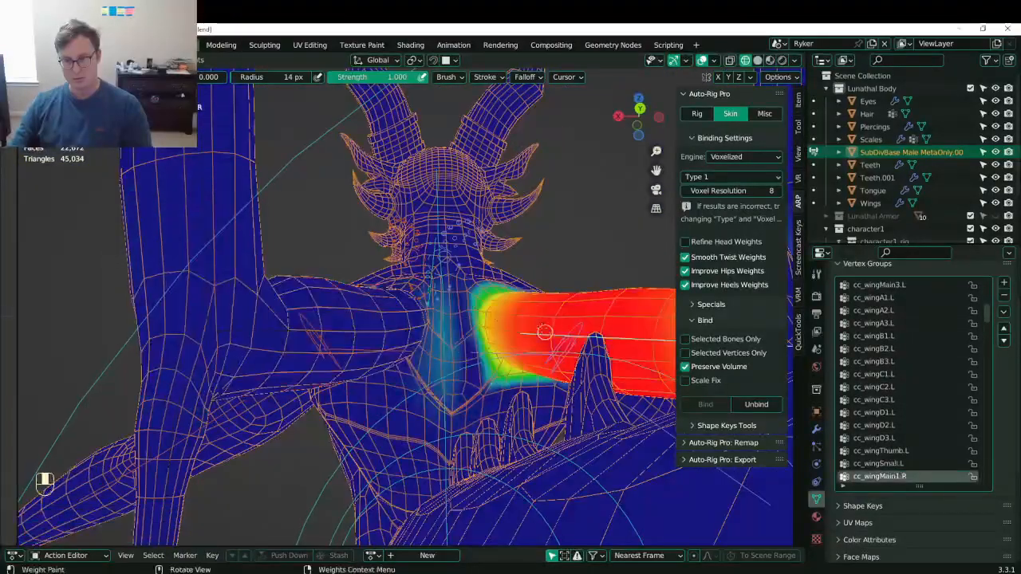
left_click_drag(488, 239, 484, 242, "alt")
- Show the paint tools, pick the cc_wingMain1.L bone again and enlarge the brush radius to 41 px
middle_click_drag(485, 242, 464, 453)
key("t")
scroll(468, 387, "down", 3)
scroll(450, 431, "up", 3)
left_click(358, 382, "ctrl")
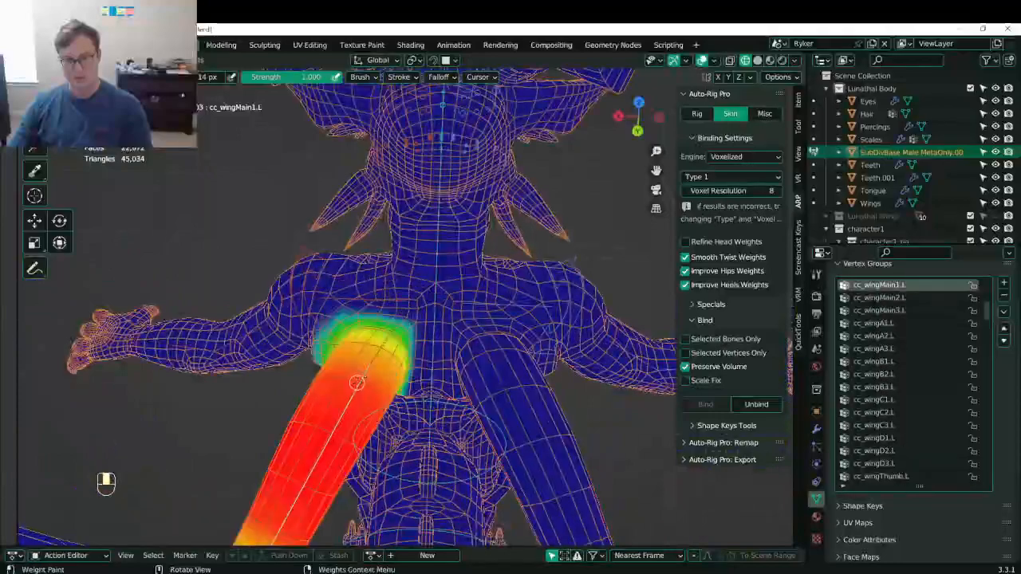
key("bracketright")
key("bracketright")
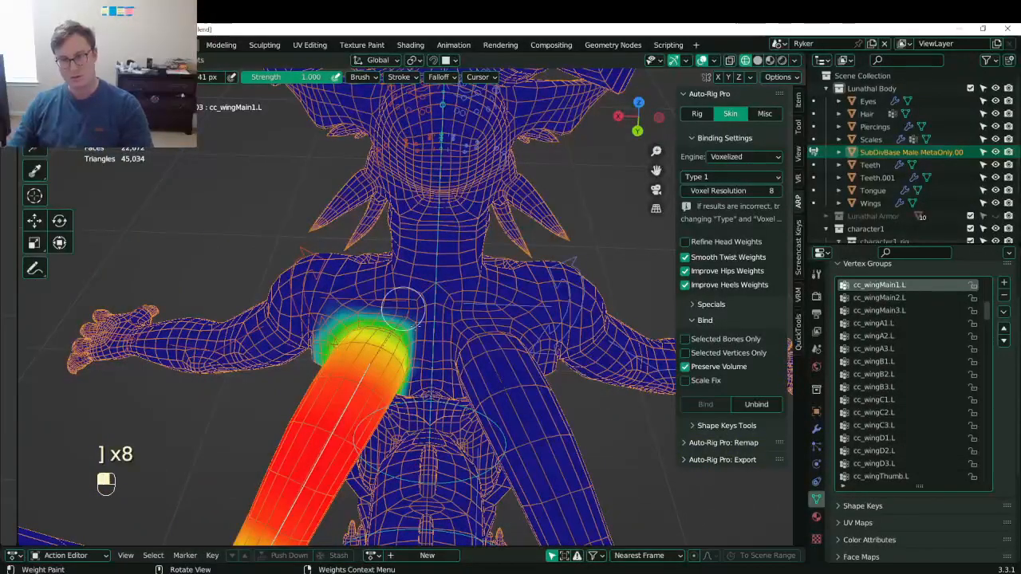
scroll(375, 335, "down", 4)
middle_click_drag(447, 359, 543, 343)
middle_click_drag(330, 294, 375, 310)
scroll(378, 315, "up", 2)
mouse_move(481, 338)
middle_mouse_down()
mouse_move(518, 275)
mouse_move(512, 251)
mouse_move(522, 295)
mouse_move(488, 311)
middle_mouse_up()
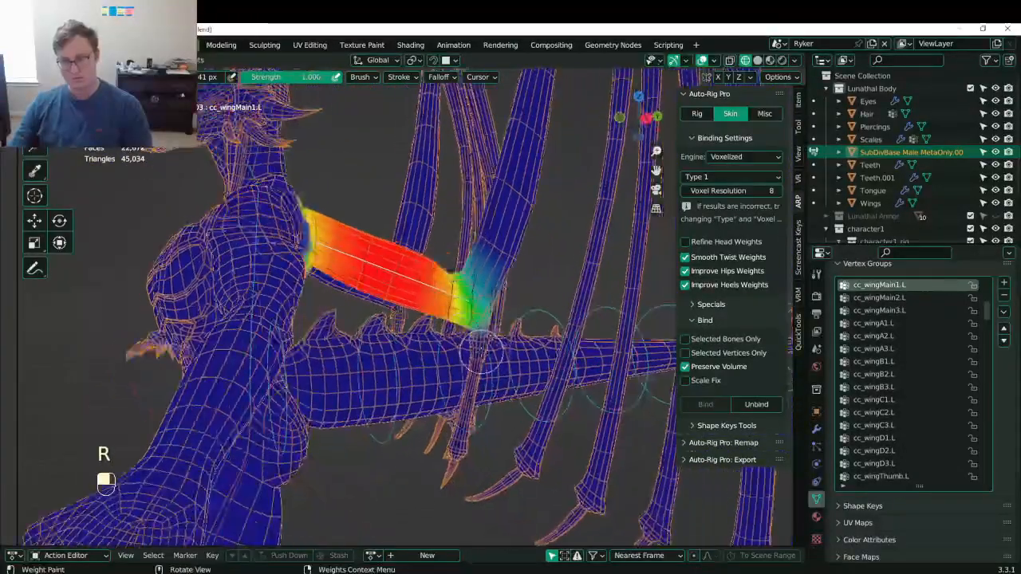
left_click(435, 398, "ctrl")
scroll(430, 375, "up", 3)
key("r")
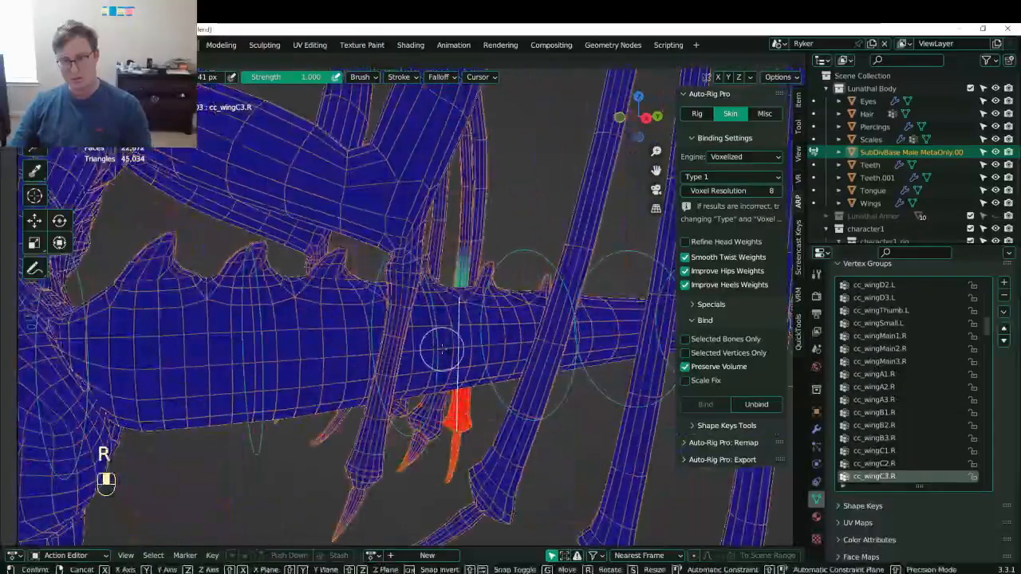
- Pick the cc_wingSmall.L bone, reduce its weight around the wing elbow with a linear weight gradient, and test-rotate it
left_click(402, 296, "ctrl")
key("r")
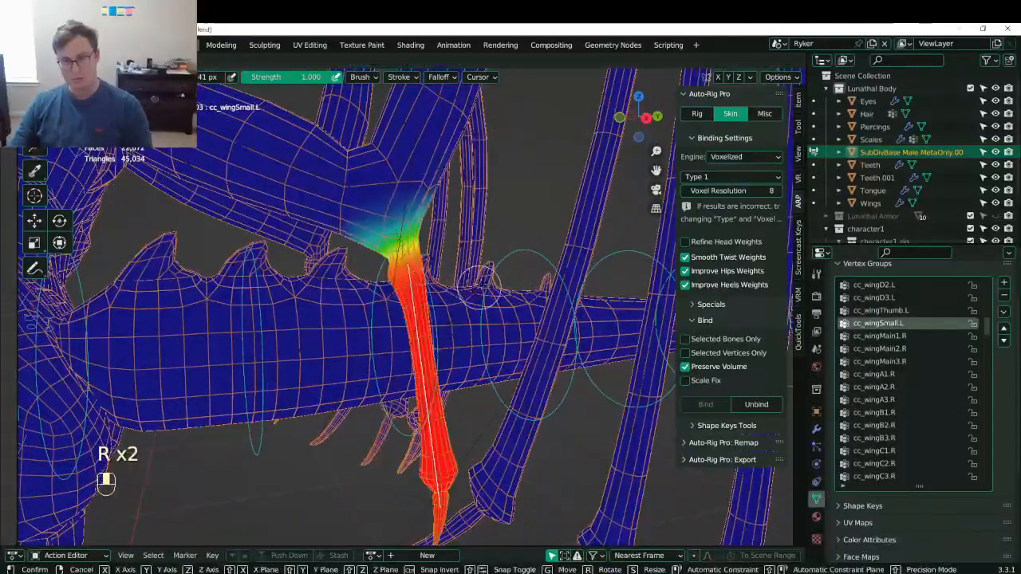
left_click(414, 251)
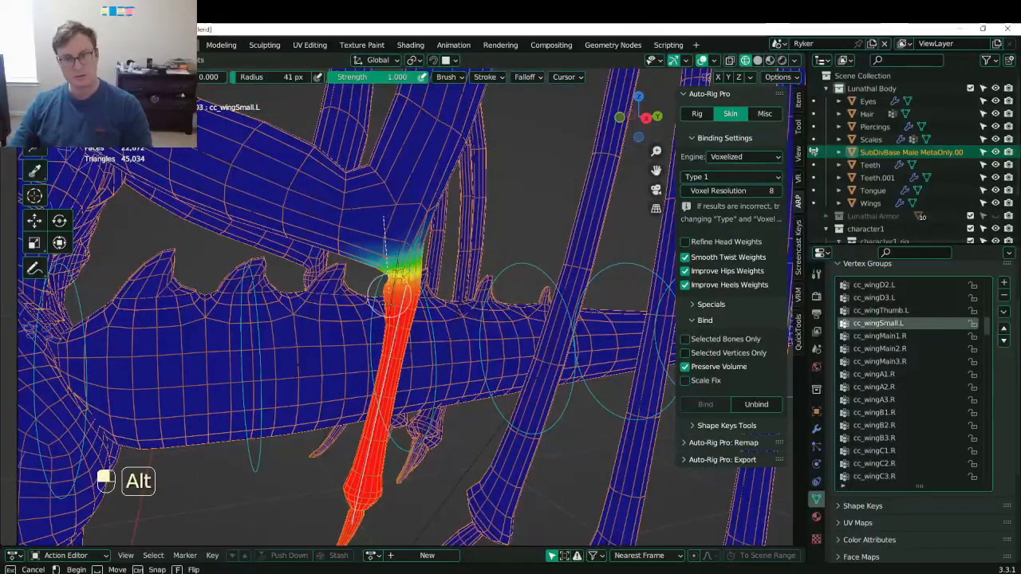
key("r")
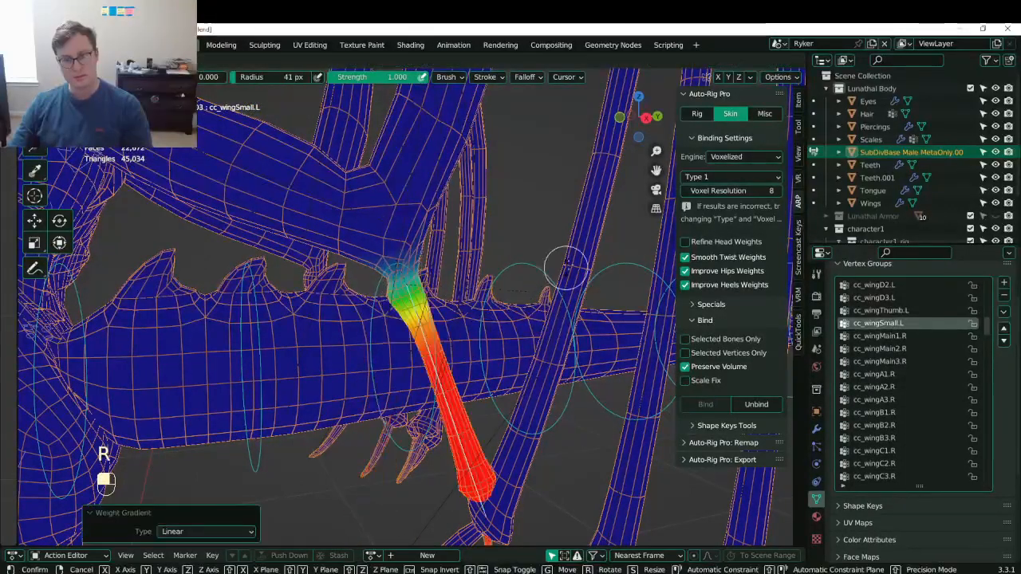
left_click(501, 336)
scroll(514, 279, "down", 3)
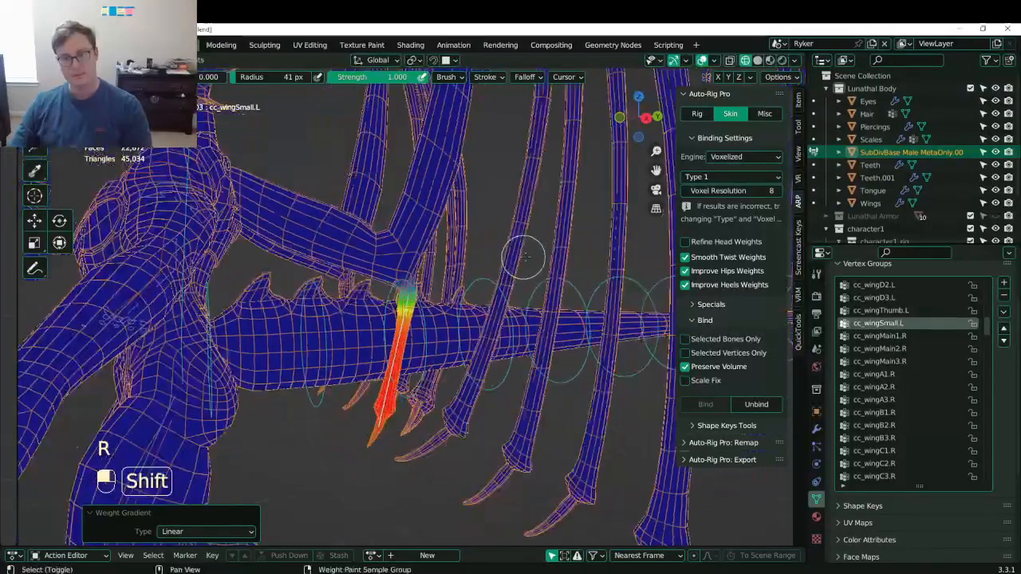
- Save the file, then pick the cc_wingMain2.L bone and test-rotate it to check the wing elbow deformation
mouse_move(519, 258)
middle_mouse_down("shift")
mouse_move(435, 237)
mouse_move(430, 405)
mouse_move(405, 263)
middle_mouse_up("shift")
key("ctrl+s")
left_click(405, 254, "ctrl")
scroll(406, 254, "down", 3)
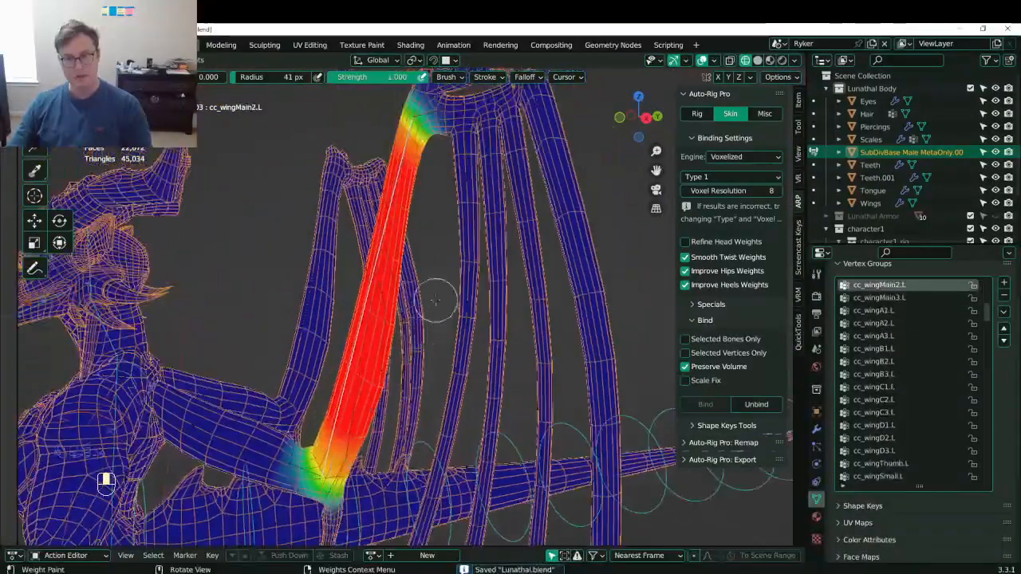
key("r")
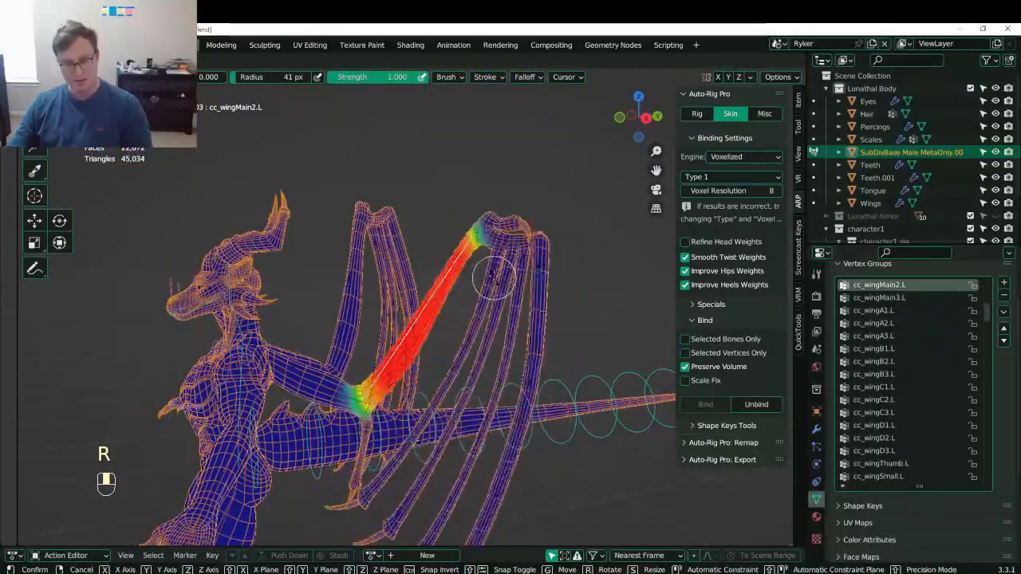
left_click(415, 335)
middle_click_drag(395, 370, 431, 279, "shift")
scroll(429, 294, "up", 4)
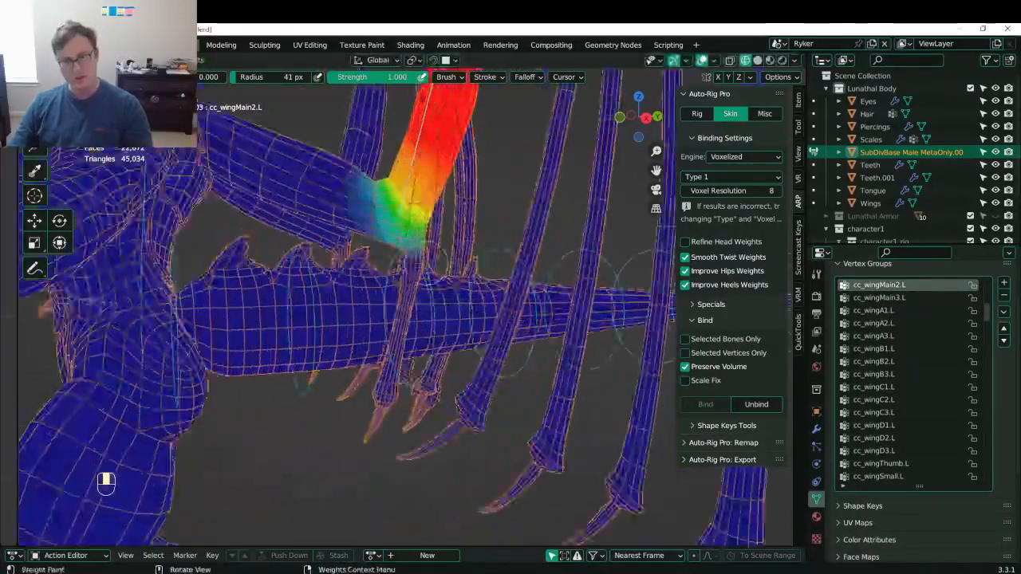
middle_click_drag(414, 229, 398, 296, "shift")
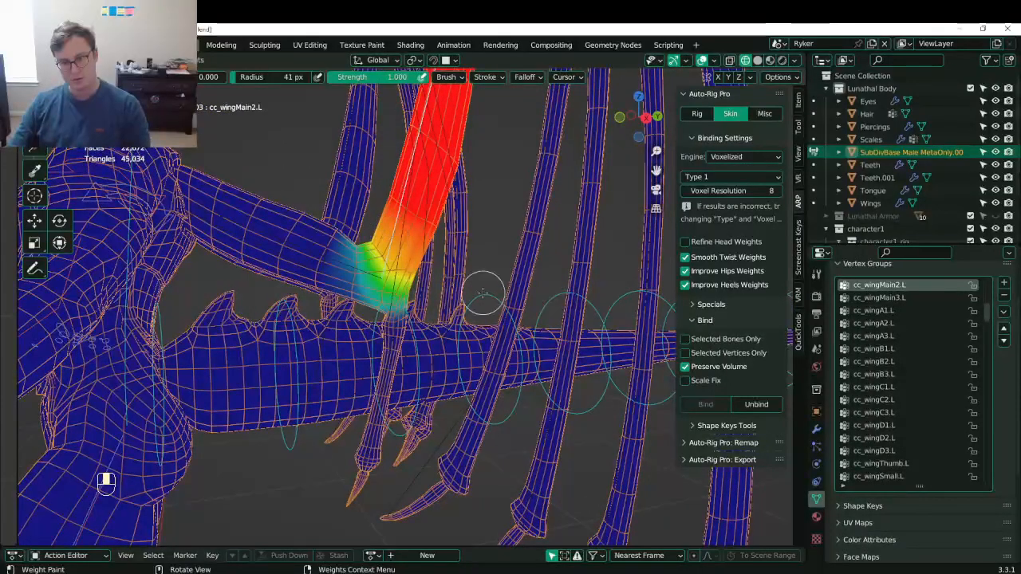
key("ctrl+Tab")
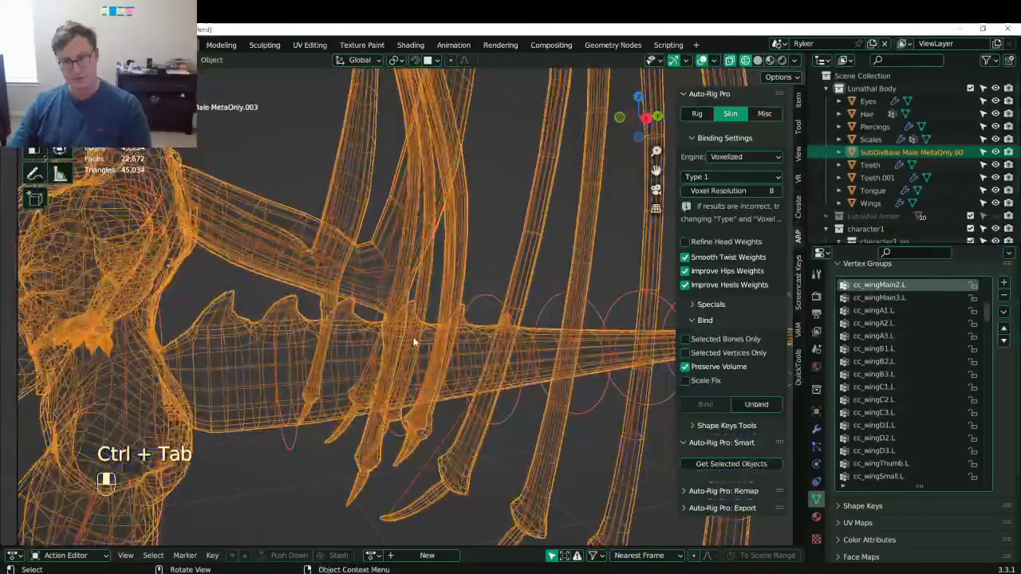
left_click(380, 311)
scroll(375, 319, "down", 3)
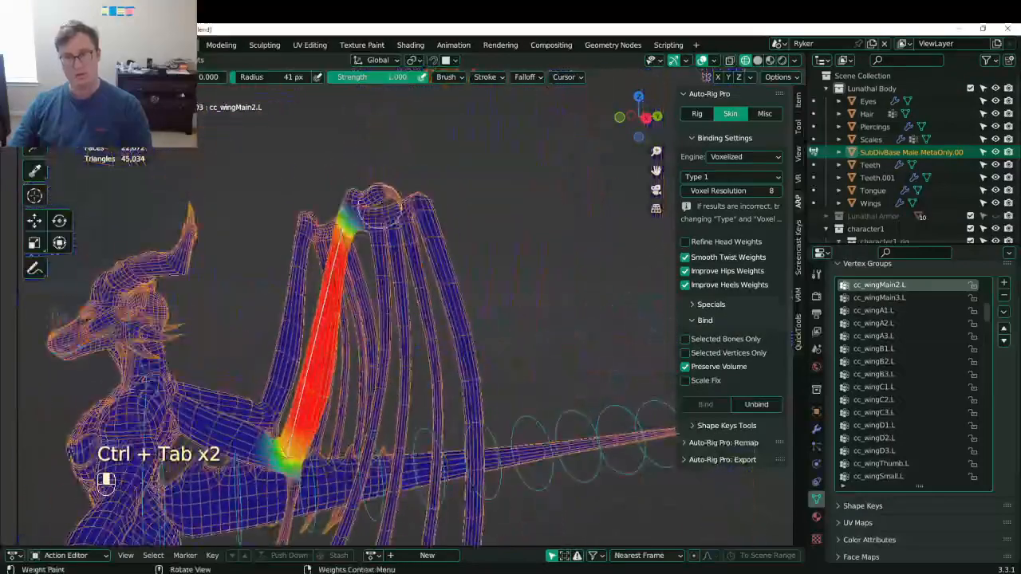
- Pick the cc_wingMain3.L bone, test-rotate it to check the wing wrist and clear its rotation
left_click(381, 209, "ctrl")
key("r")
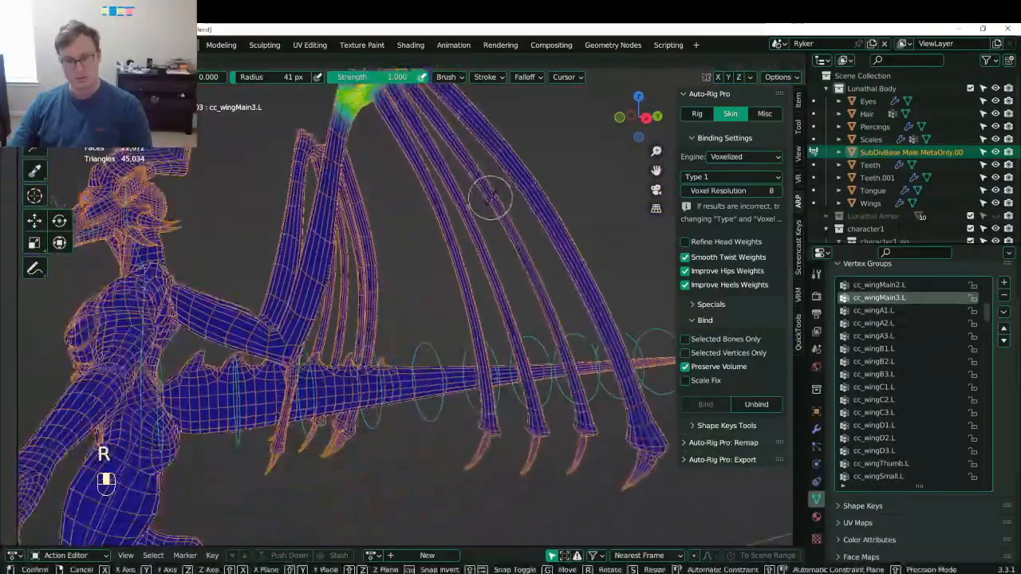
right_click(471, 327)
scroll(458, 325, "down", 3)
key("r")
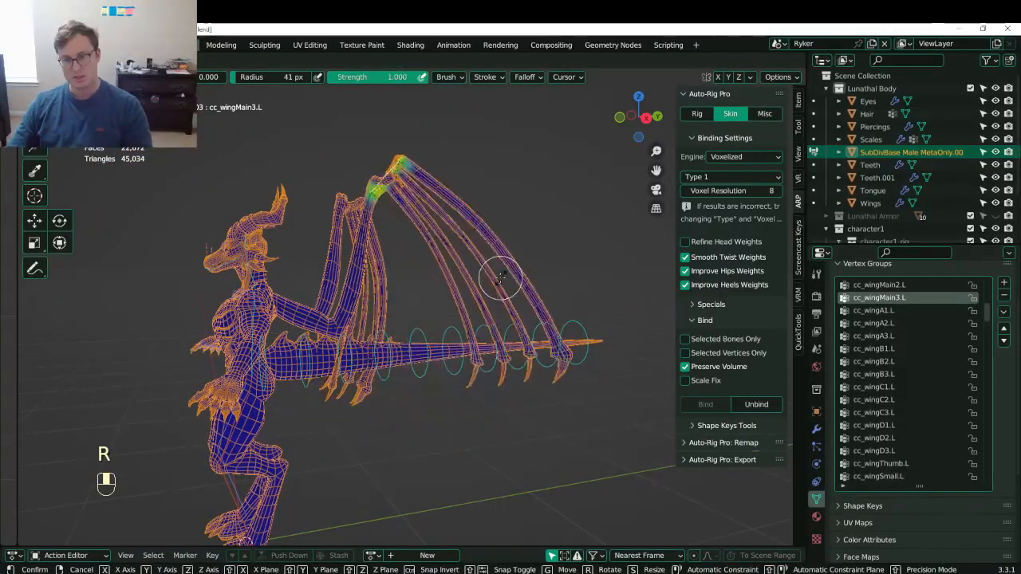
left_click(494, 288)
mouse_move(494, 289)
middle_mouse_down()
mouse_move(599, 293)
mouse_move(481, 303)
middle_mouse_up()
key("alt+r")
scroll(481, 303, "up", 4)
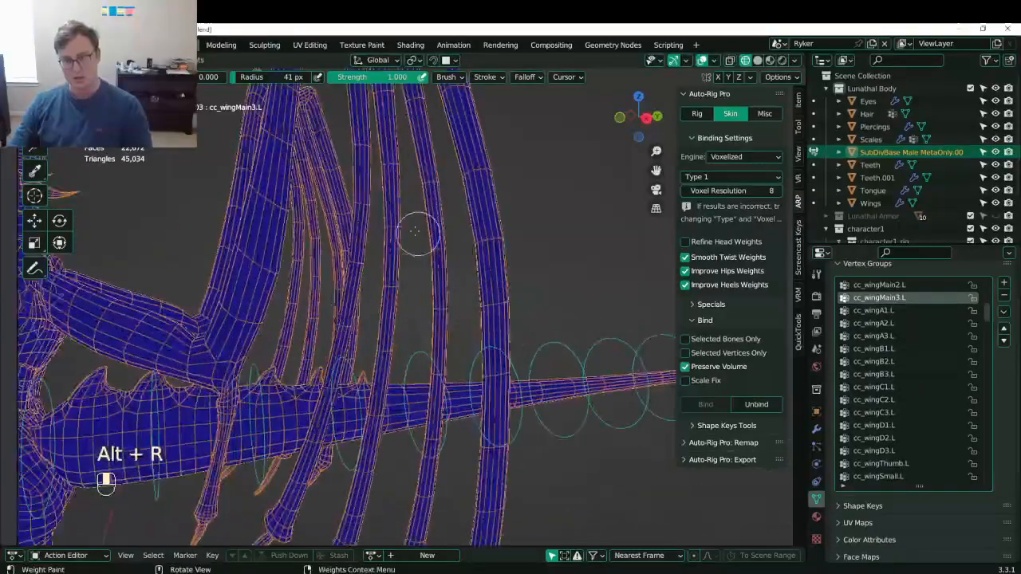
- Pick and test-rotate the cc_wingA1.L and cc_wingB1.L wing finger bones in turn
scroll(447, 271, "down", 2)
left_click(383, 206, "ctrl")
key("r")
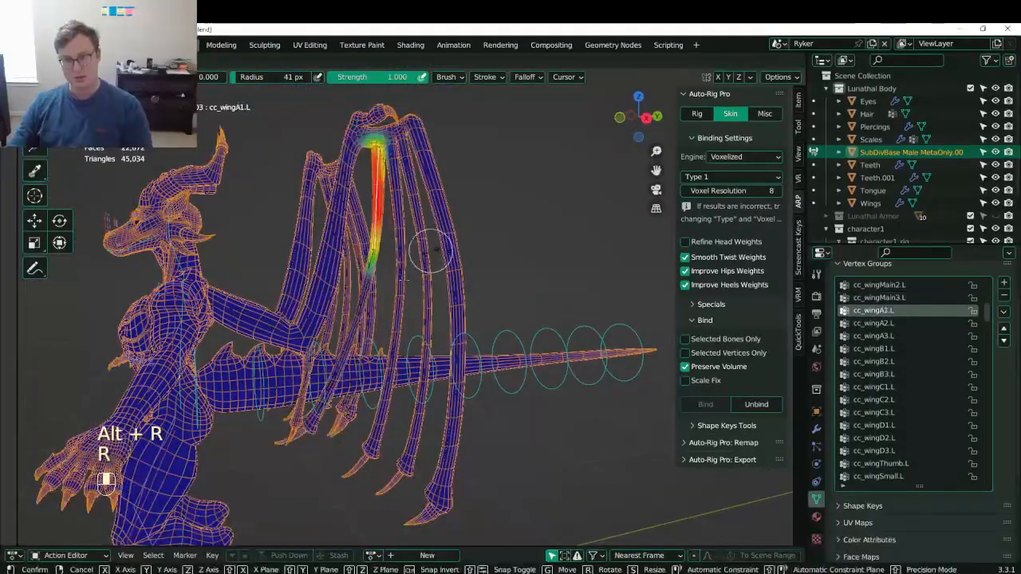
left_click(409, 264)
left_click(444, 217, "ctrl")
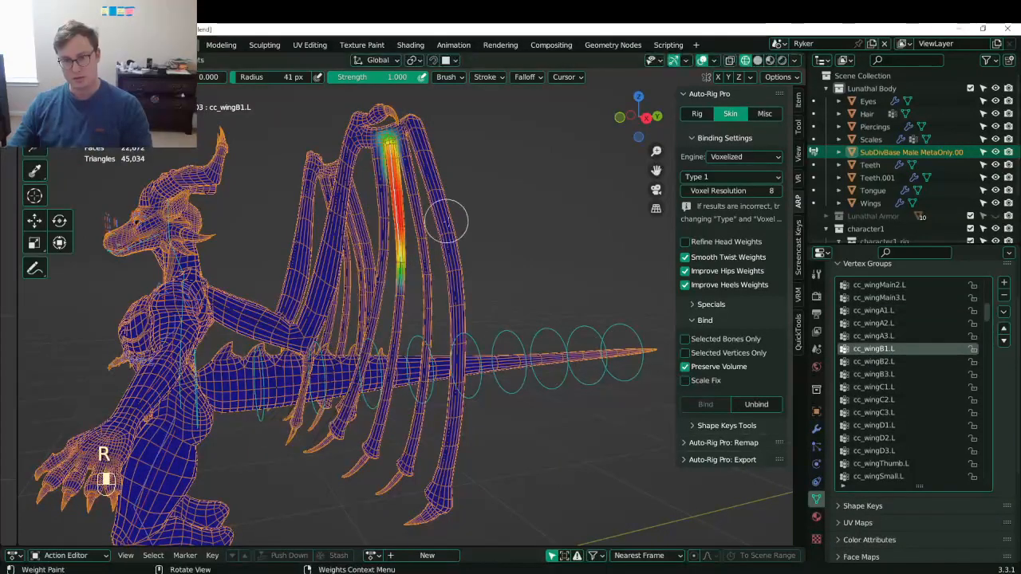
key("r")
left_click(456, 220)
- Pick and test-rotate the cc_wingC1.L and cc_wingD1.L wing finger bones in turn
left_click(470, 231, "ctrl")
key("r")
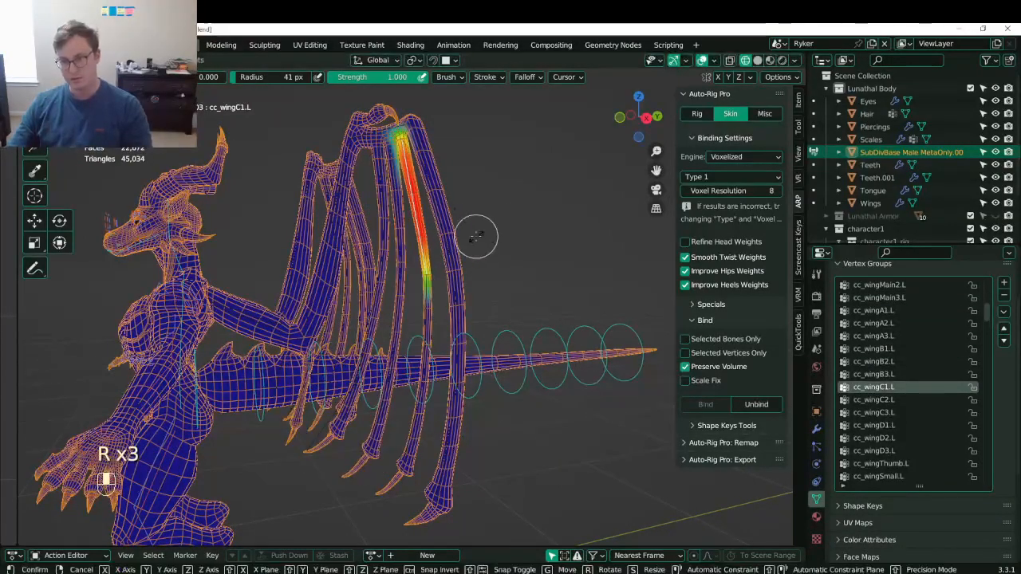
left_click(454, 199)
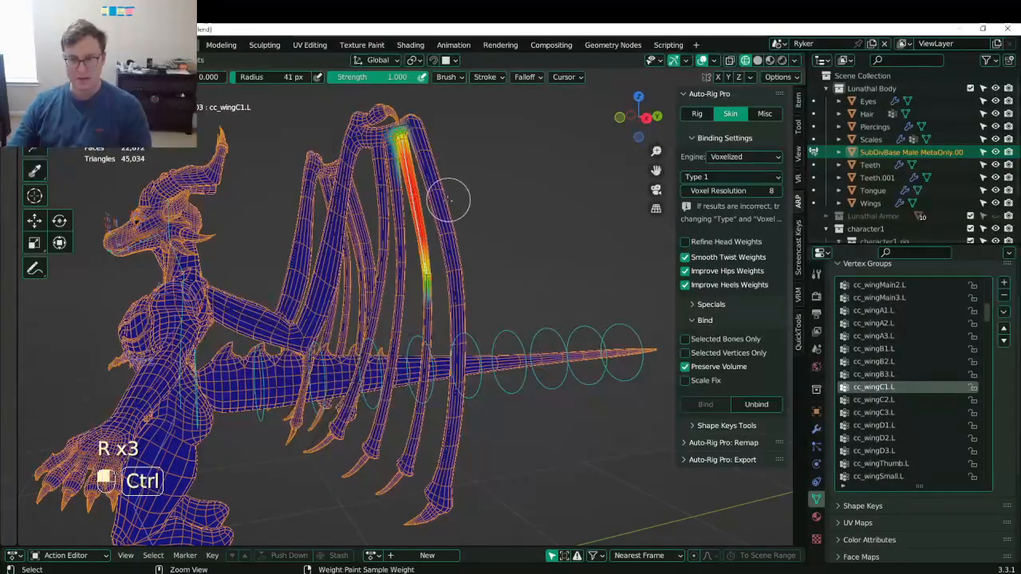
left_click(441, 205, "ctrl")
key("r")
left_click(490, 267)
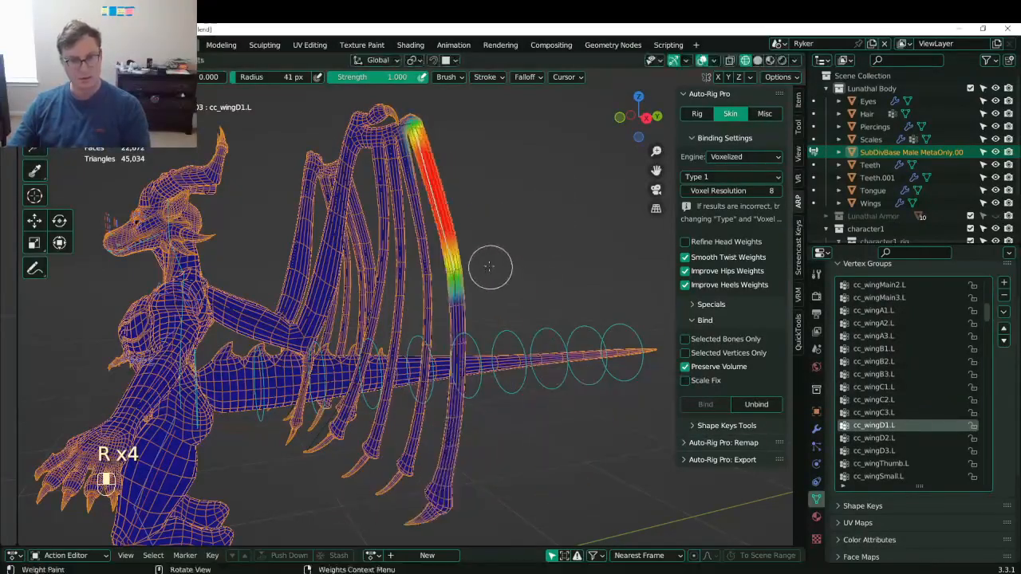
- Pick the forearm_stretch.l bone and paint its weight out above the elbow with a 78 px brush at weight 0.000
middle_click_drag(447, 287, 371, 310)
middle_click_drag(371, 309, 387, 231, "shift")
scroll(446, 327, "up", 3)
scroll(405, 365, "down", 3)
left_click(416, 353, "ctrl")
scroll(416, 353, "up", 5)
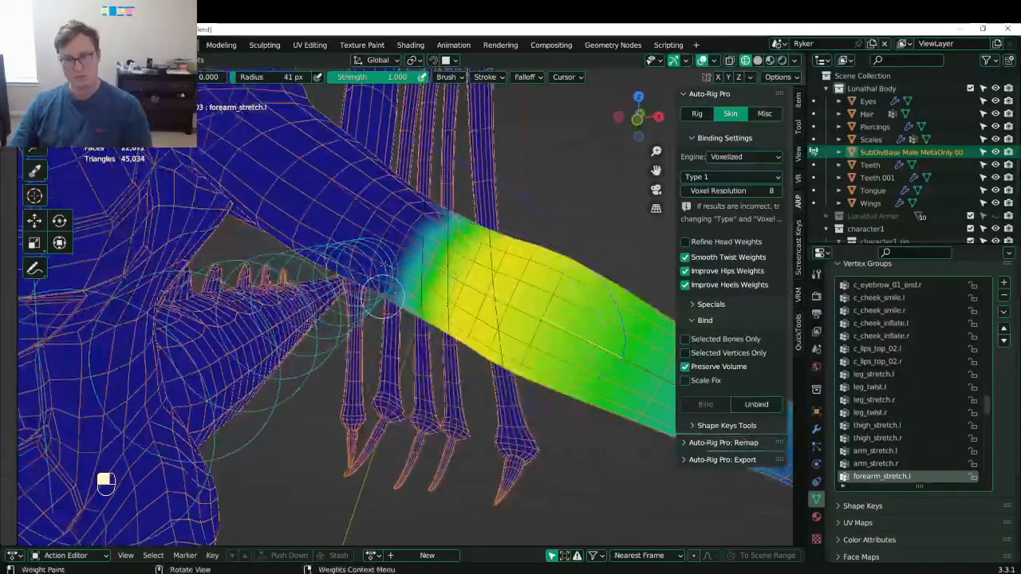
middle_click_drag(377, 291, 317, 227)
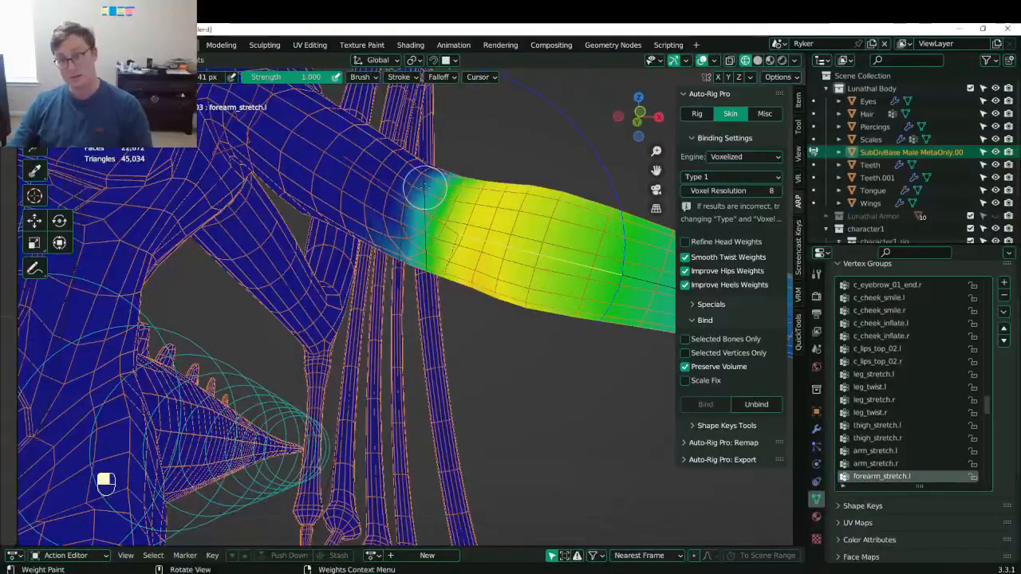
middle_click_drag(396, 221, 382, 271)
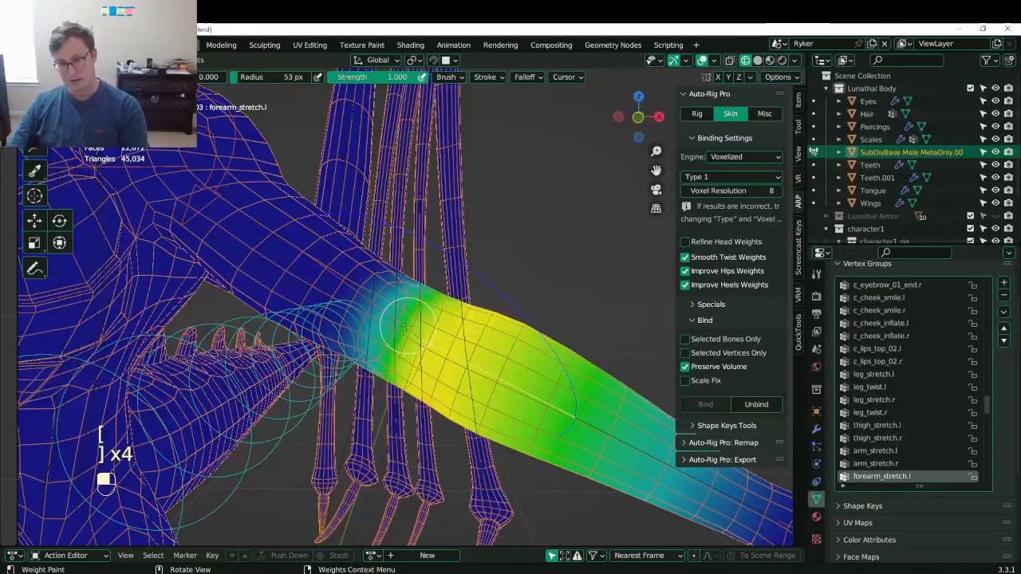
key("bracketright")
left_click_drag(380, 309, 364, 298)
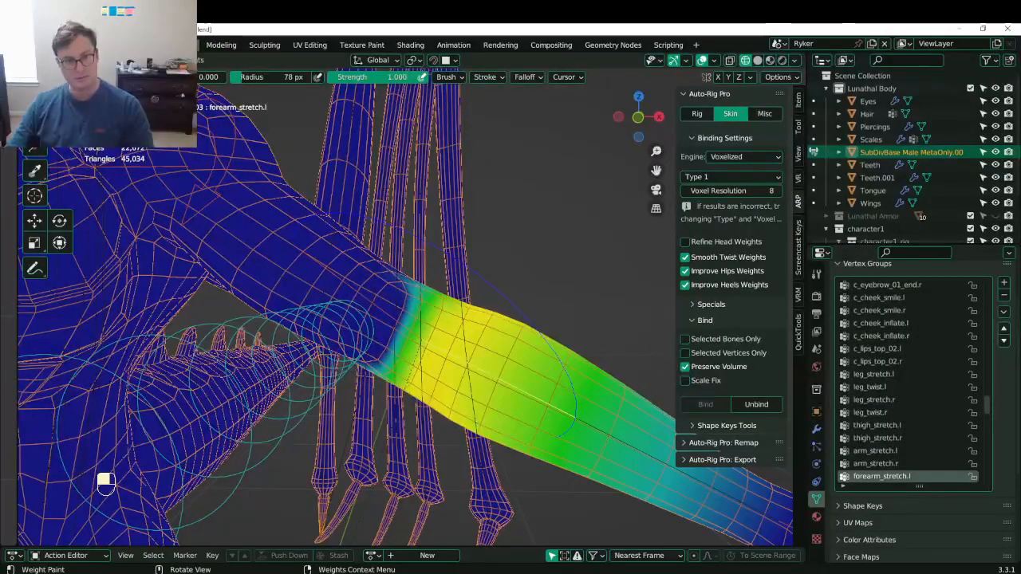
- Soften the edge of the forearm_stretch.l weights at the elbow with the Blur brush
left_click(59, 98)
scroll(424, 342, "up", 3)
mouse_move(423, 342)
left_mouse_down()
mouse_move(360, 424)
mouse_move(393, 319)
left_mouse_up()
scroll(397, 300, "down", 4)
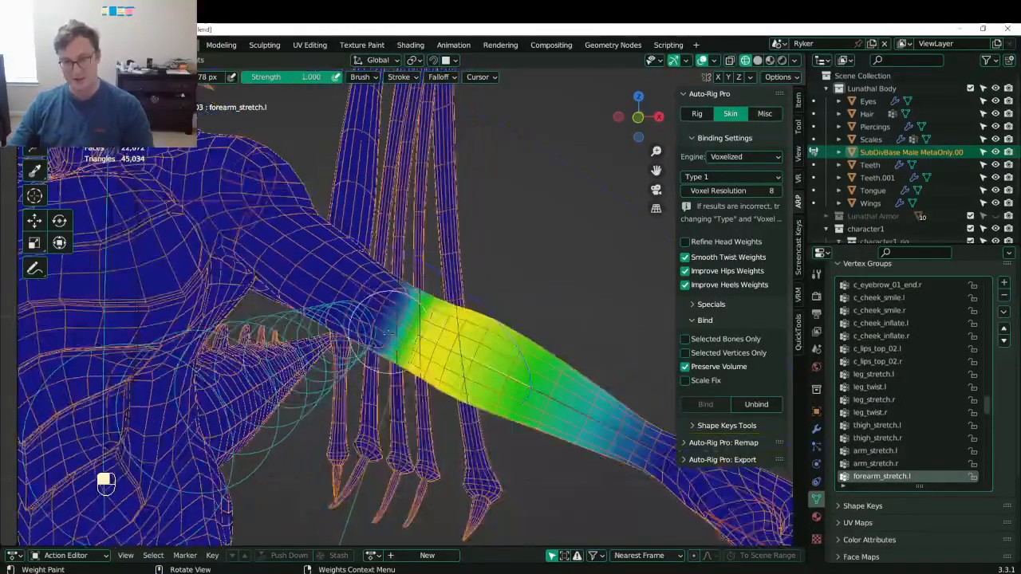
left_click_drag(418, 286, 422, 290)
middle_click_drag(423, 289, 438, 296)
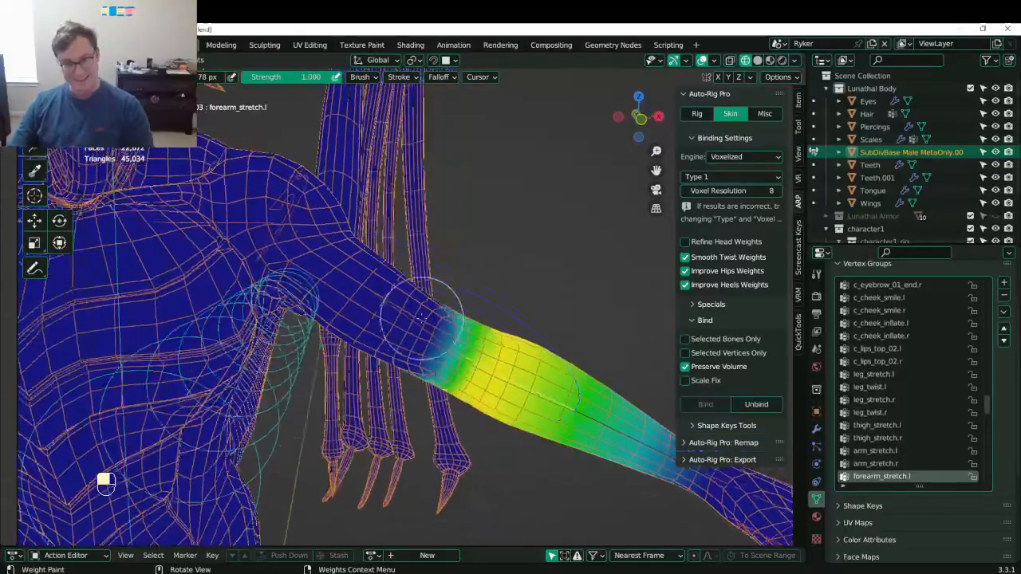
- Pick the arm_stretch.l bone, paint its weight out around the elbow at weight 0.000 and blur the resulting edge
left_click(435, 323, "ctrl")
scroll(463, 336, "up", 2)
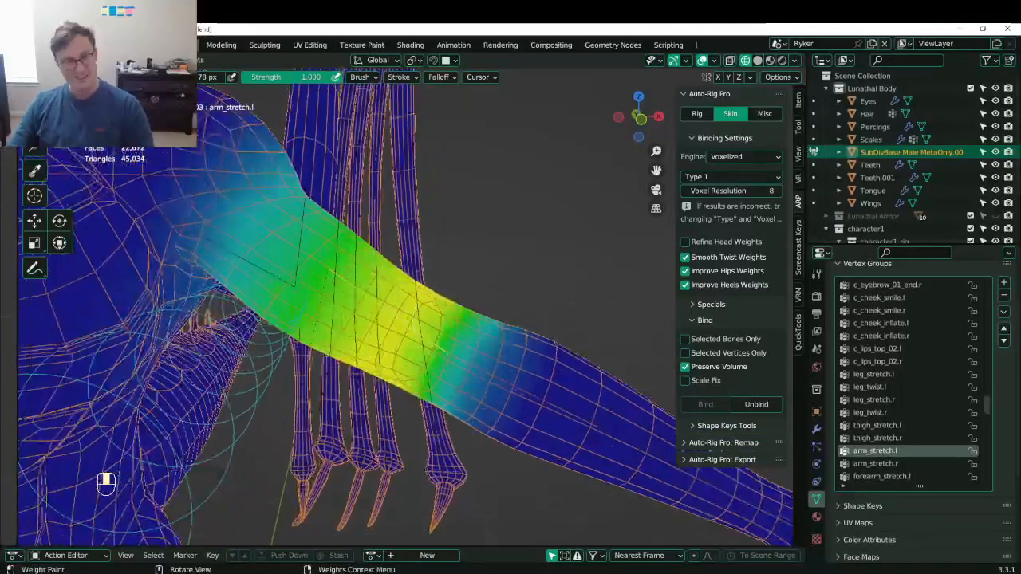
left_click(34, 99)
mouse_move(499, 335)
left_mouse_down()
mouse_move(594, 346)
mouse_move(517, 335)
mouse_move(467, 369)
left_mouse_up()
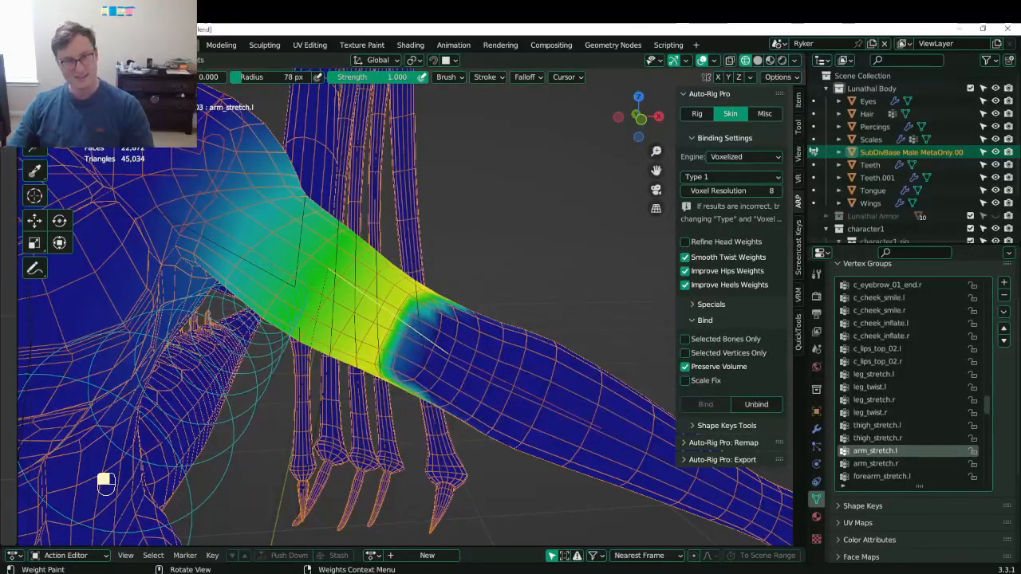
left_click(59, 98)
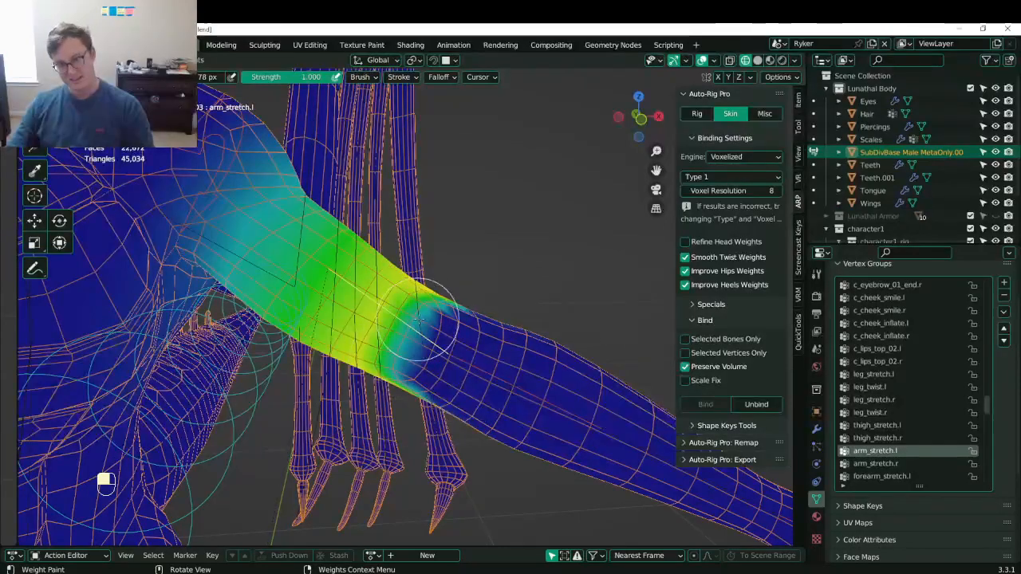
- Pick the forearm_stretch.l bone and check its weights around the elbow from behind
middle_click_drag(449, 388, 323, 248)
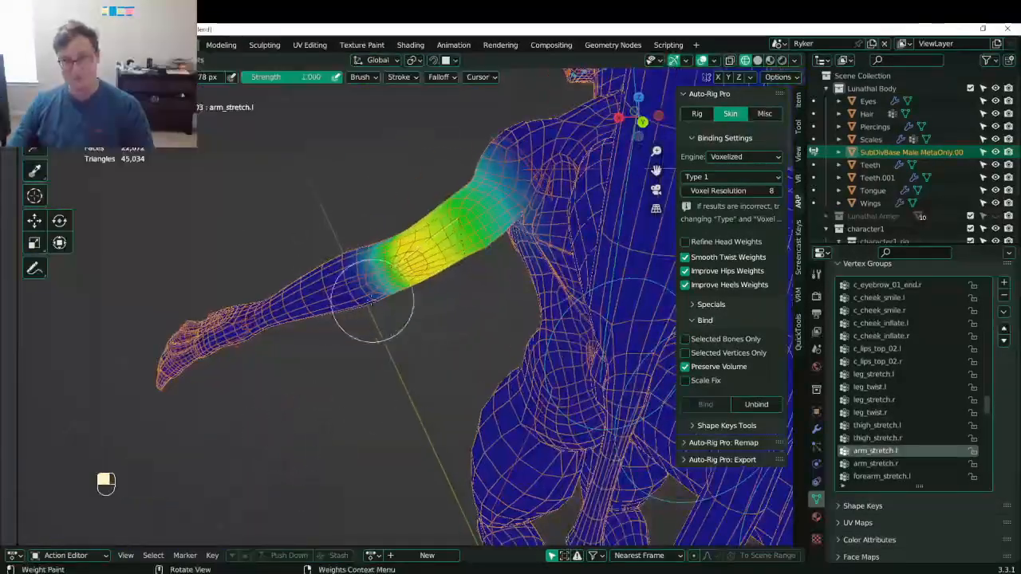
left_click(359, 283, "ctrl")
middle_click_drag(406, 260, 444, 319, "shift")
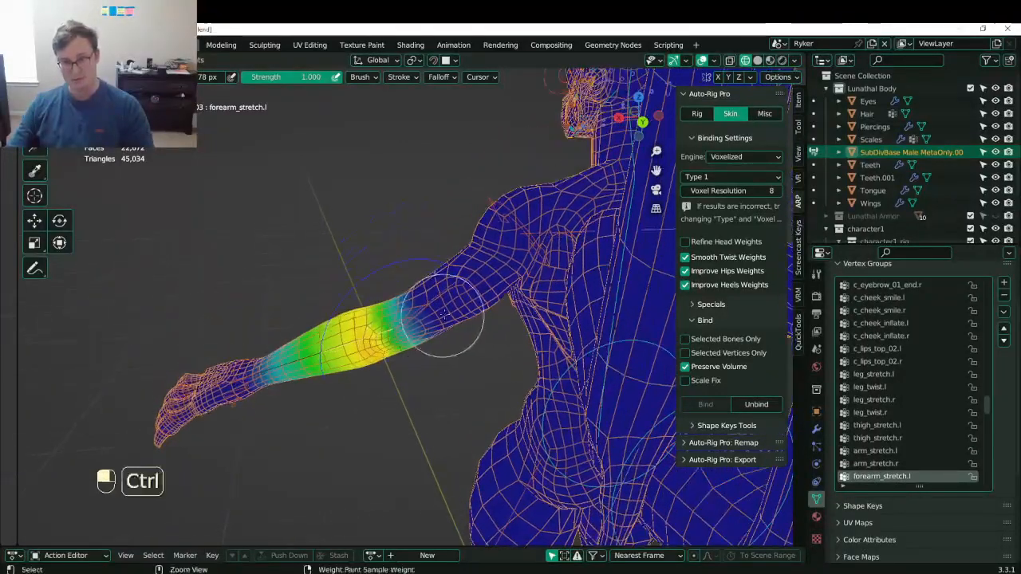
- Pick the c_arm_twist_offset.l bone and fade its weights off the chest and armpit with linear weight gradients at weight 0.000
left_click(498, 233, "ctrl")
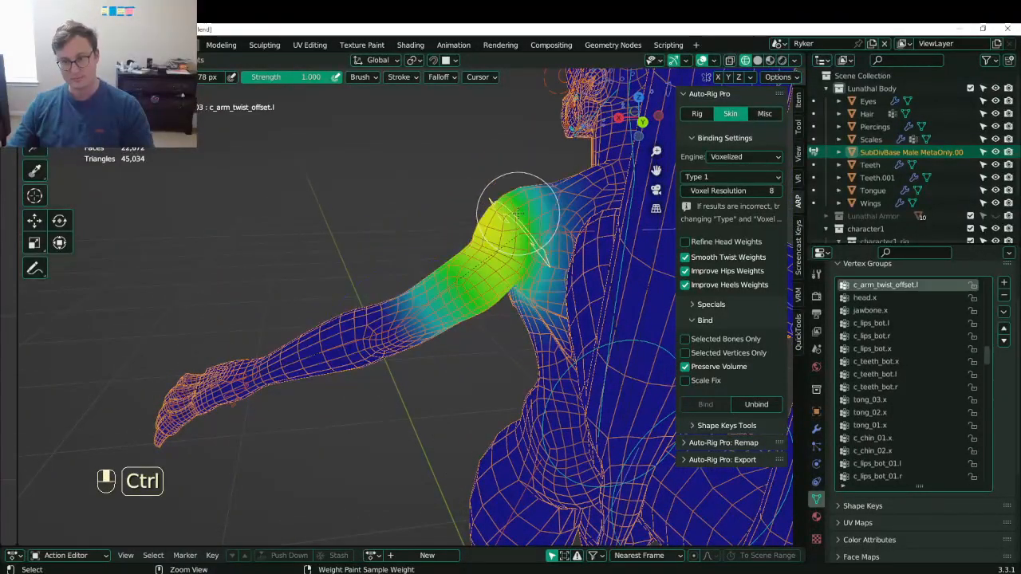
mouse_move(452, 296)
middle_mouse_down()
mouse_move(335, 311)
mouse_move(407, 343)
mouse_move(403, 375)
middle_mouse_up()
scroll(351, 319, "down", 3)
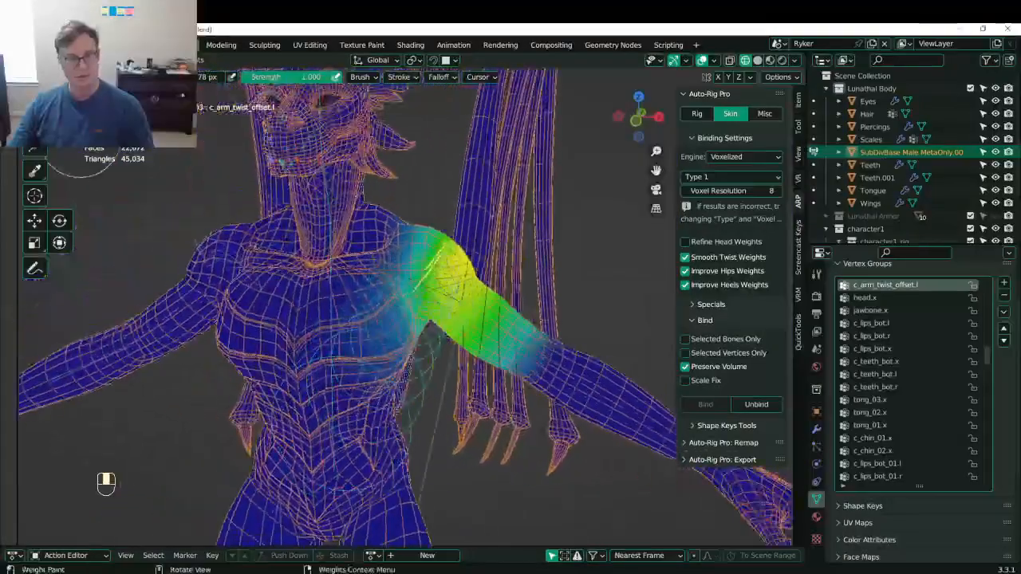
left_click_drag(415, 319, 431, 279)
mouse_move(431, 279)
middle_mouse_down()
mouse_move(406, 303)
mouse_move(369, 307)
middle_mouse_up()
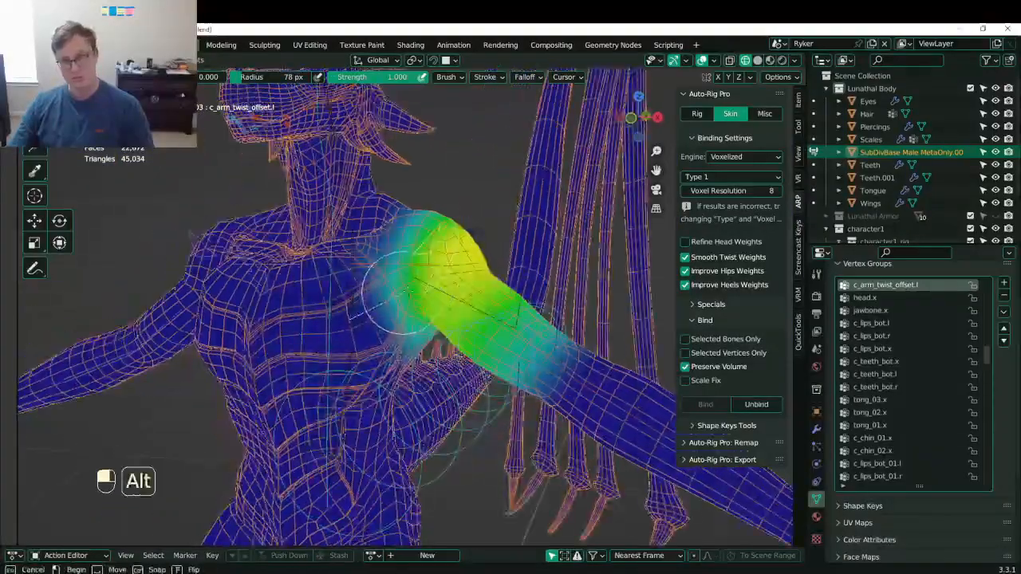
left_click_drag(429, 285, 437, 282, "alt")
middle_click_drag(437, 282, 398, 327)
left_click_drag(399, 324, 423, 275, "alt")
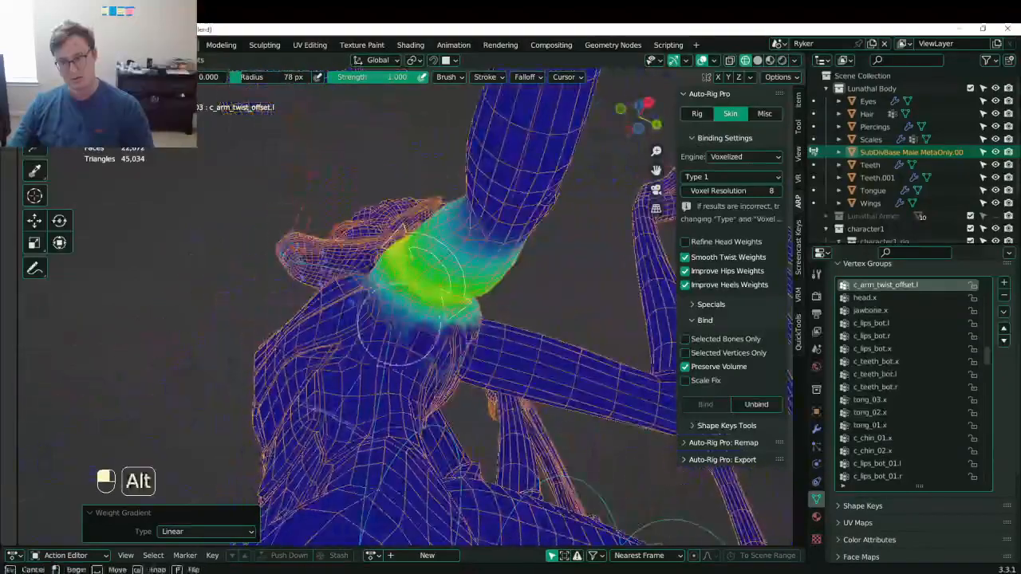
middle_click_drag(429, 276, 363, 232)
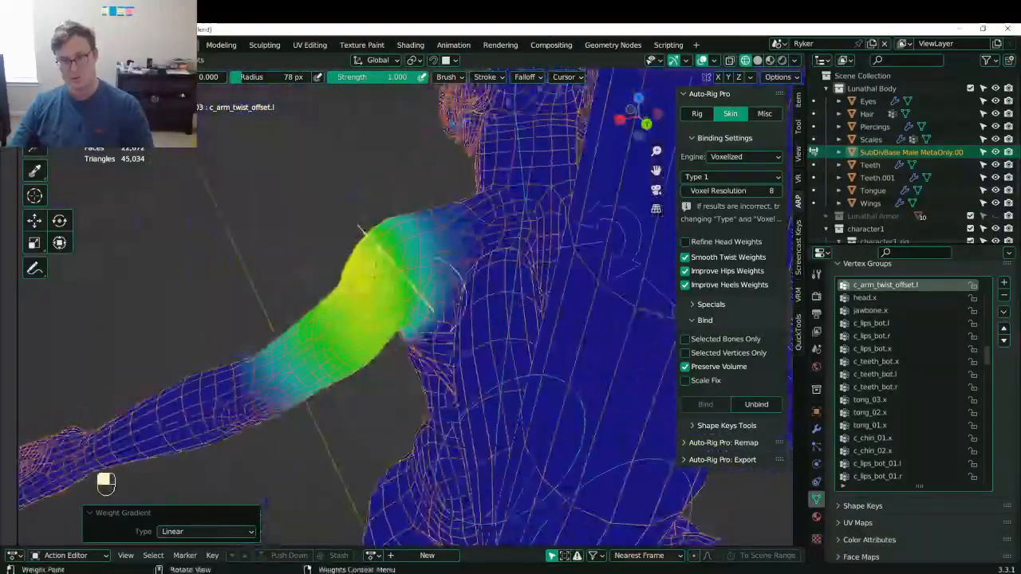
- Fade the c_arm_twist_offset.l weights off the upper back with linear weight gradients at weight 0.000, undoing one attempt on the way
left_click_drag(359, 226, 433, 311, "alt")
middle_click_drag(433, 311, 363, 235)
key("ctrl+z")
left_click_drag(357, 239, 358, 245, "alt")
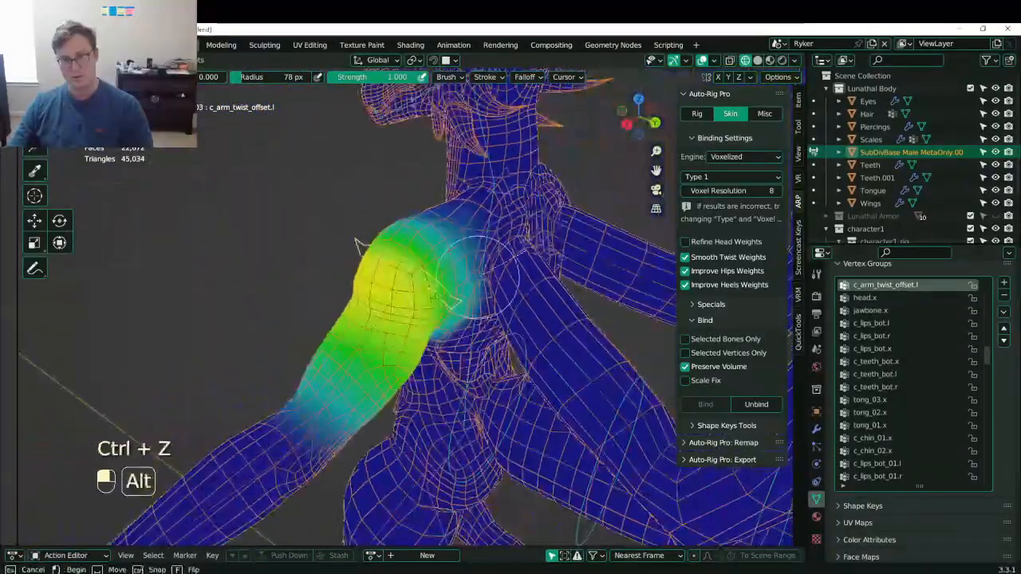
left_click_drag(458, 302, 459, 302, "alt")
- Trim the c_arm_twist_offset.l weights around the front of the shoulder with short linear weight gradients at weight 0.000
middle_click_drag(363, 307, 619, 263)
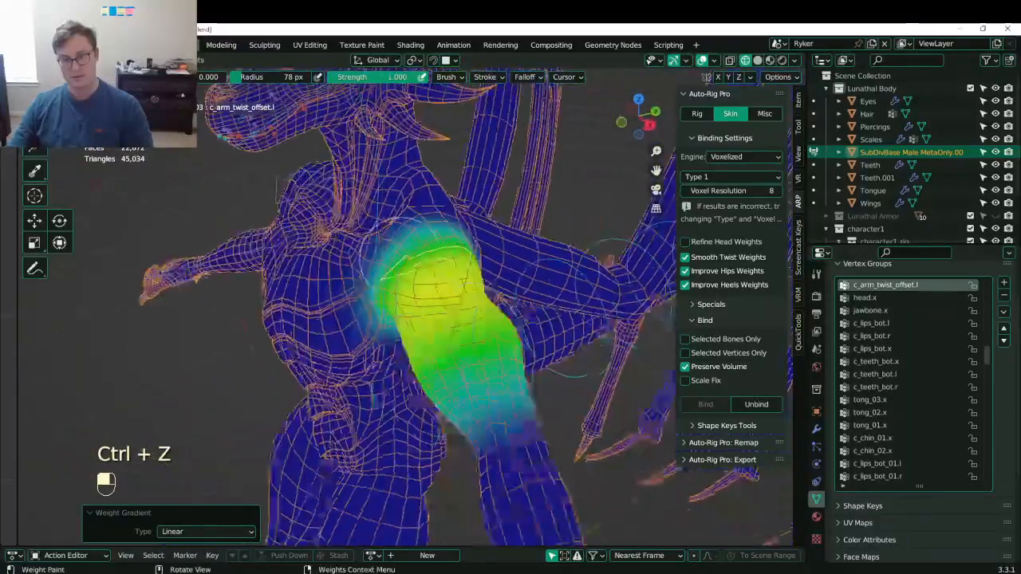
left_click_drag(440, 262, 437, 264, "alt")
middle_click_drag(319, 297, 357, 288)
left_click_drag(429, 278, 435, 278, "alt")
middle_click_drag(447, 275, 558, 271)
- Rotate the c_arm_twist_offset.l bone to test the shoulder deformation and save the file
key("r")
left_click(498, 279)
key("ctrl+s")
- Pick the shoulder.l bone and fade its weights off the middle of the chest with a linear weight gradient at weight 0.000
mouse_move(449, 339)
middle_mouse_down("shift")
mouse_move(469, 324)
mouse_move(463, 279)
mouse_move(373, 331)
mouse_move(359, 291)
mouse_move(338, 289)
mouse_move(402, 272)
middle_mouse_up("shift")
left_click(398, 268, "ctrl")
middle_click_drag(488, 283, 488, 427)
scroll(488, 427, "down", 4)
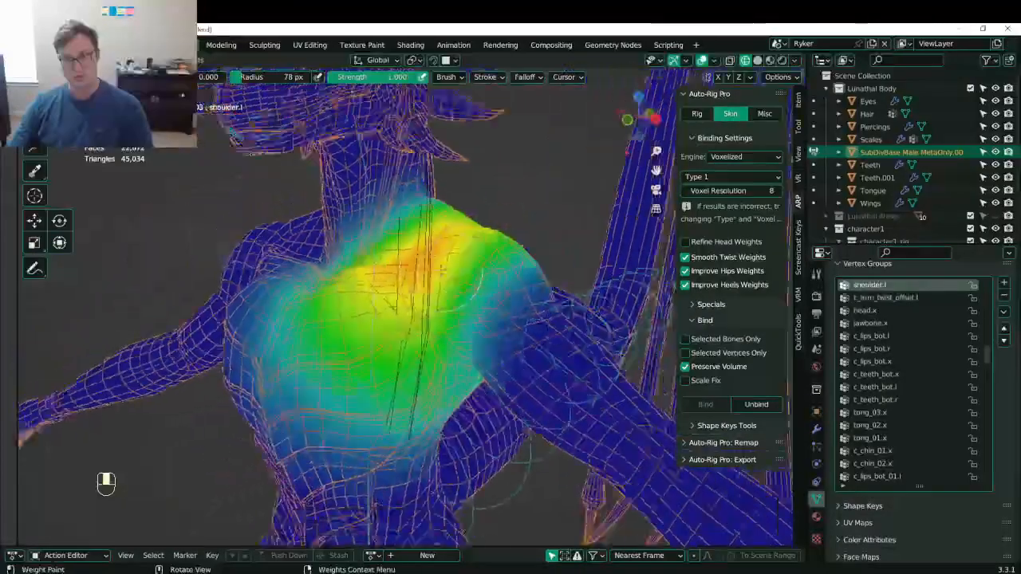
middle_click_drag(414, 383, 375, 369)
scroll(383, 386, "up", 3)
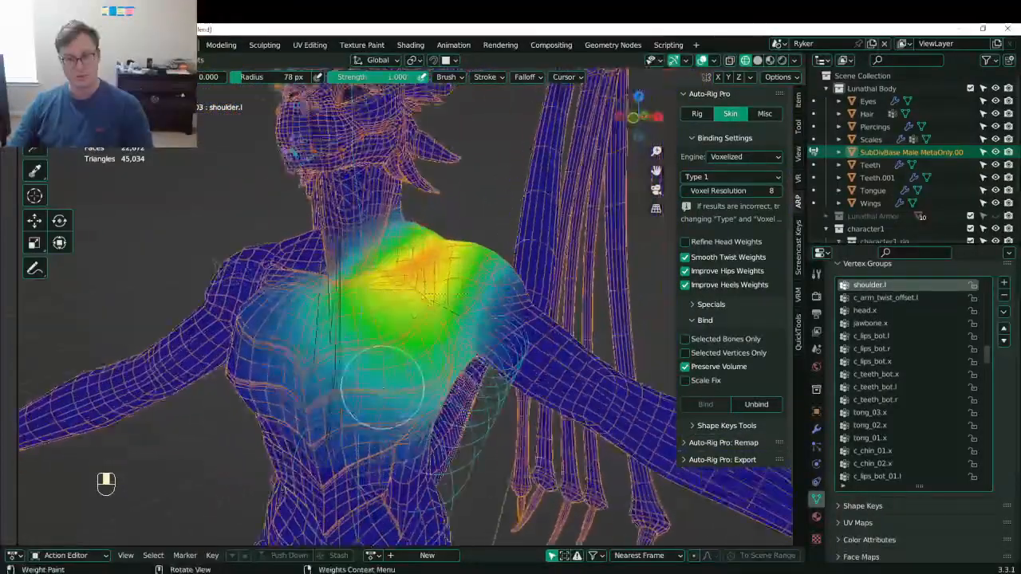
left_click_drag(430, 327, 280, 303, "alt")
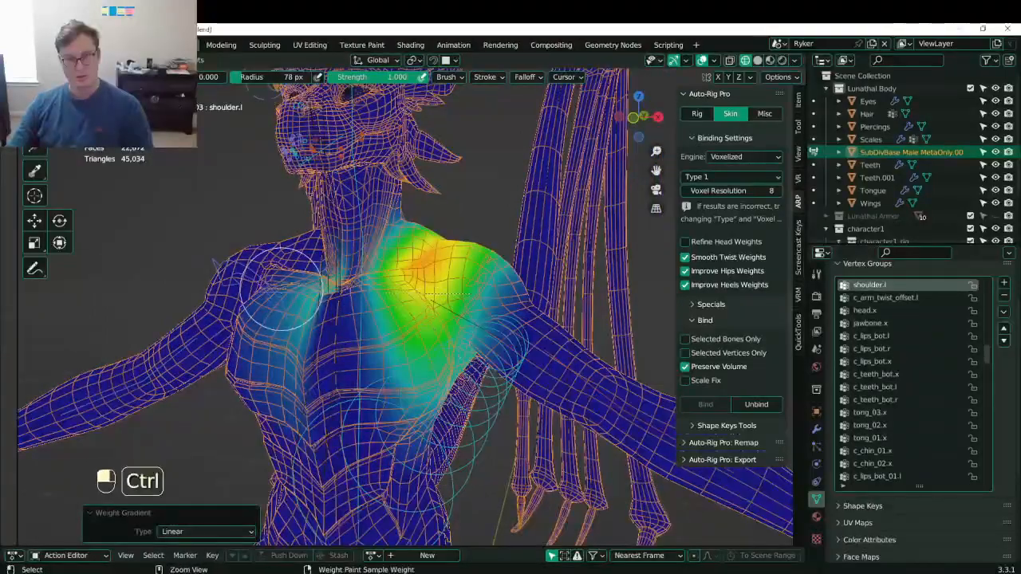
- Pick the shoulder.r bone and fade its weights off the opposite half of the chest with a linear weight gradient
left_click(282, 289, "ctrl")
middle_click_drag(351, 299, 377, 321)
left_click_drag(399, 323, 351, 322, "alt")
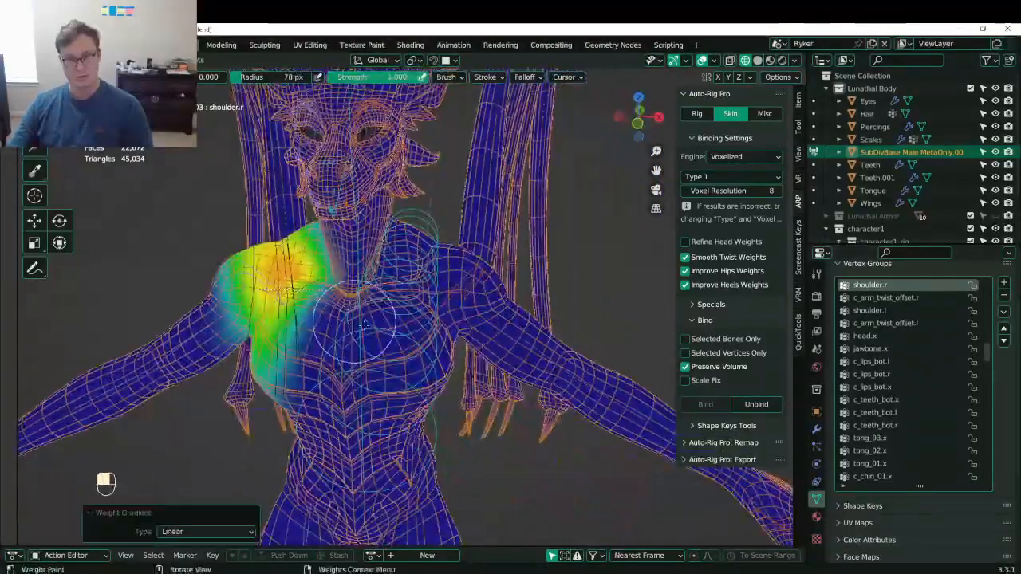
- Pick the shoulder.l bone again and apply a linear weight gradient at weight 0.000 to its chest weights
middle_click_drag(366, 325, 435, 315)
scroll(359, 288, "up", 3)
left_click(366, 284, "ctrl")
left_click(386, 276, "ctrl")
scroll(446, 339, "down", 4)
left_click_drag(439, 319, 448, 299, "alt")
- Fade the shoulder.l weights across the upper back with linear weight gradients at weight 0.000
middle_click_drag(449, 299, 351, 307)
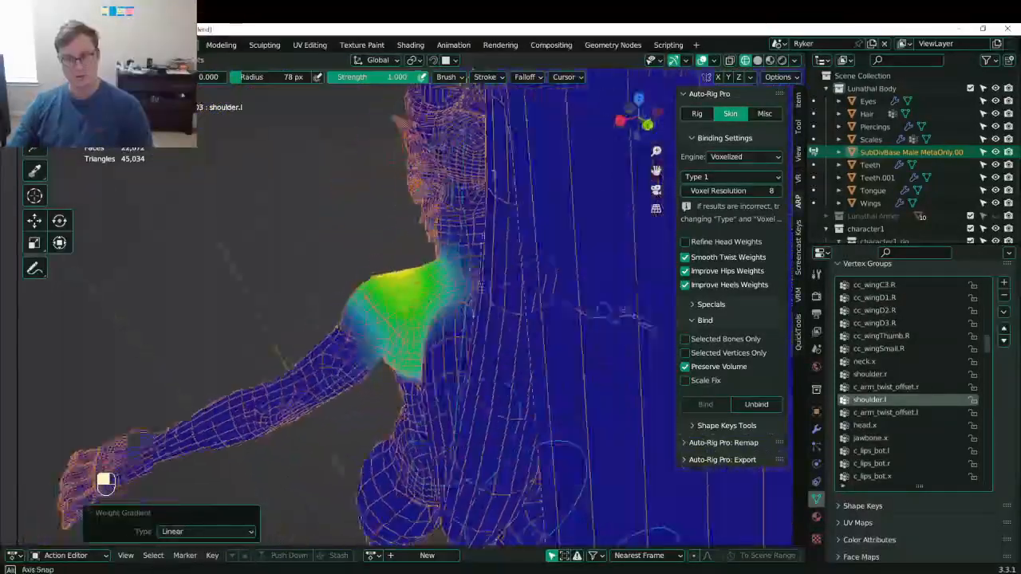
middle_click_drag(514, 307, 437, 303)
left_click_drag(437, 303, 371, 302, "alt")
left_click_drag(295, 310, 294, 309, "alt")
- Rotate the shoulder.l bone to test the deformation, and undo the rotation
middle_click_drag(296, 309, 458, 319)
key("r")
left_click(499, 317)
scroll(498, 318, "up", 3)
key("ctrl+z")
- Apply a vertical linear weight gradient at weight 0.000 to shoulder.l from below the chest toward the neck and check it from several sides
left_click_drag(435, 403, 435, 189, "alt")
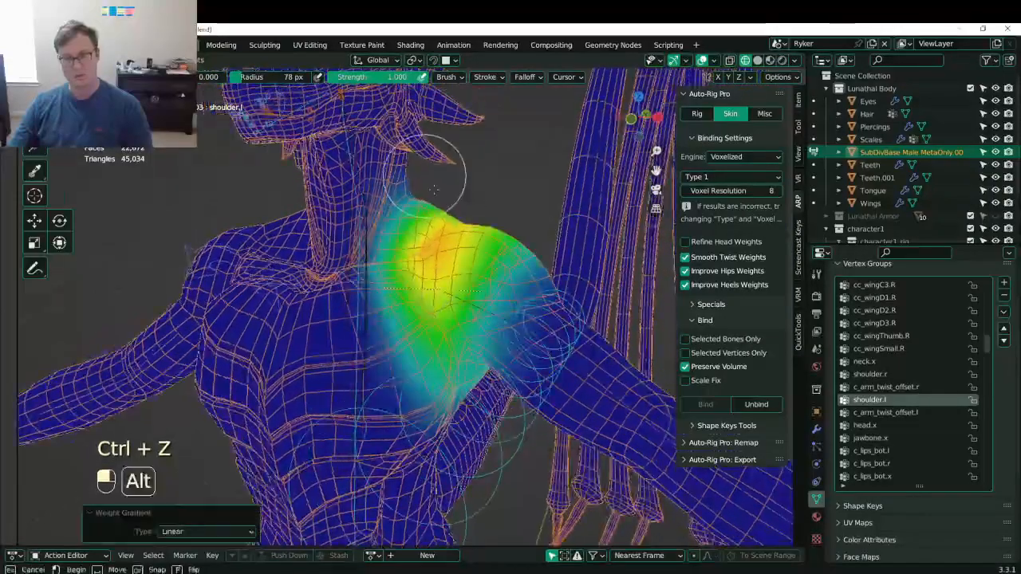
middle_click_drag(476, 289, 492, 239)
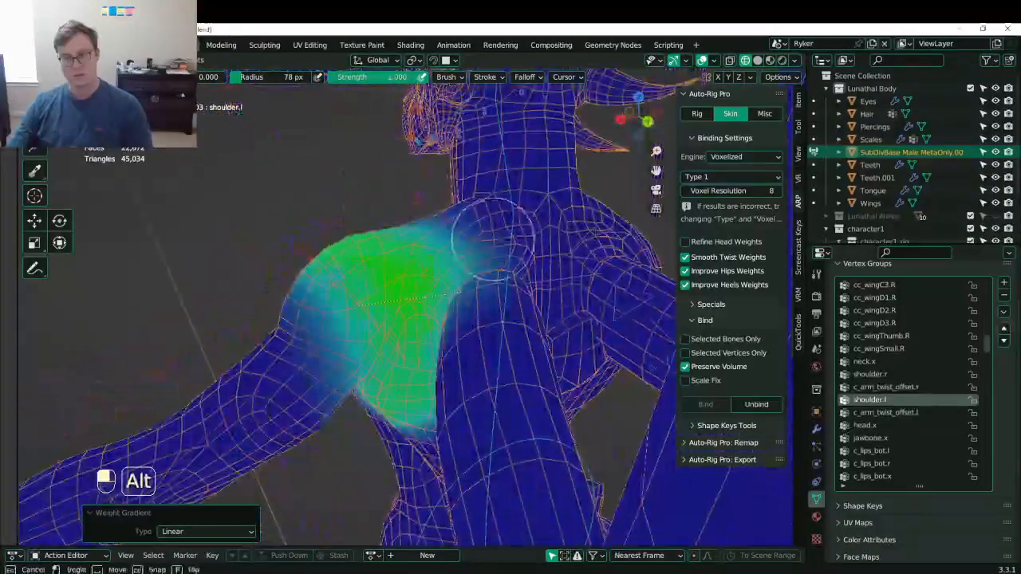
middle_click_drag(425, 262, 455, 184)
middle_click_drag(415, 319, 431, 367)
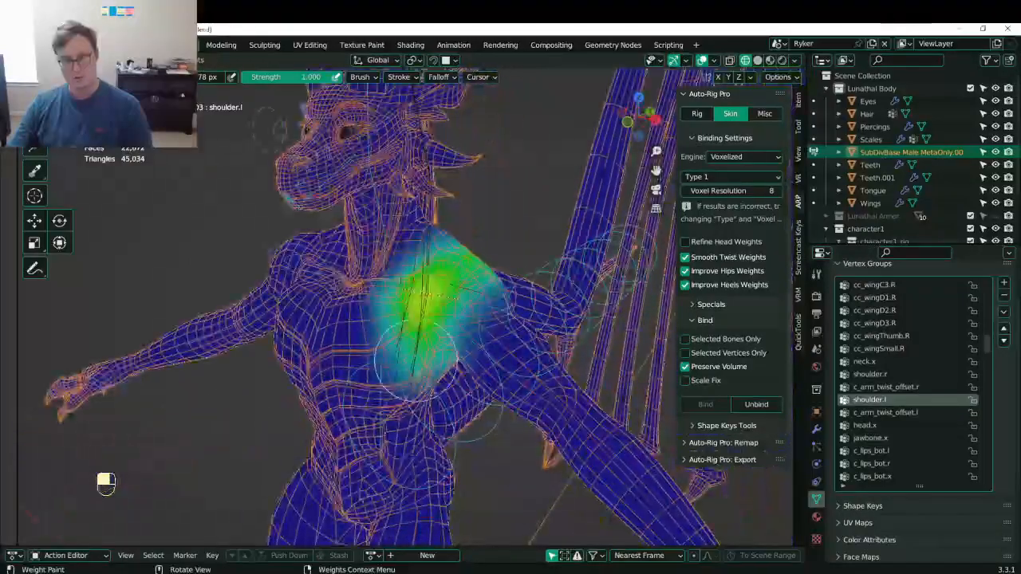
- Select the spine_02.x bone, sample the 0.515 weight from its chest area, and paint it over the chest and tops of the shoulders
middle_click_drag(414, 250, 483, 325)
scroll(437, 311, "up", 1)
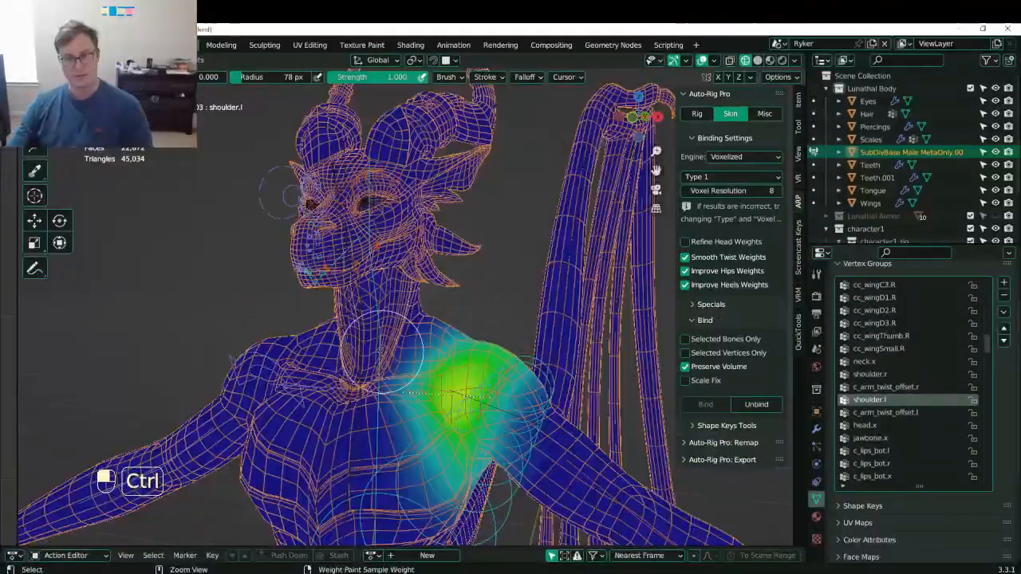
left_click(382, 351, "ctrl")
middle_click_drag(436, 374, 448, 298, "shift")
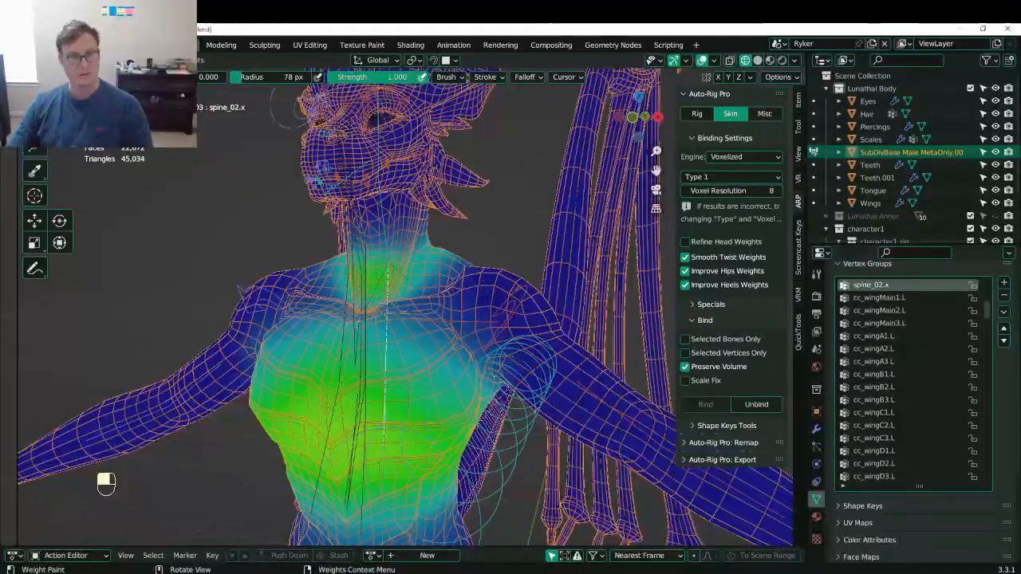
left_click(407, 387, "ctrl")
middle_click_drag(405, 375, 413, 317)
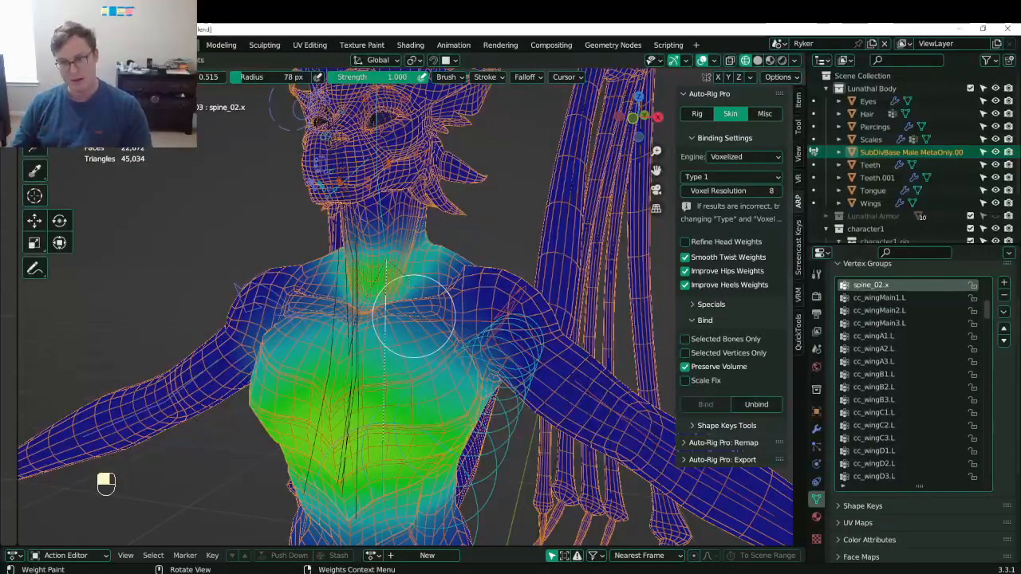
middle_click_drag(404, 317, 367, 306)
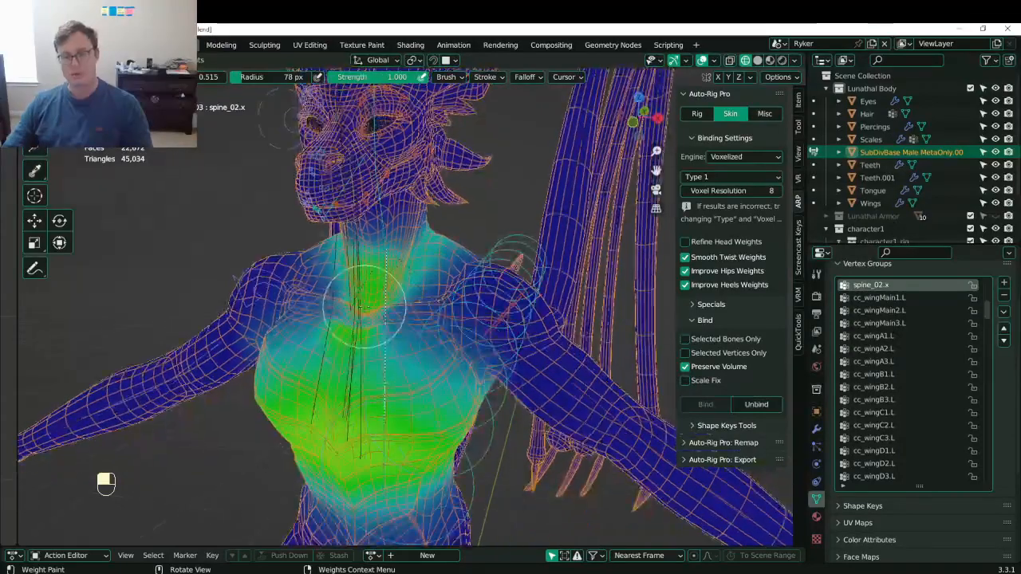
left_click_drag(374, 318, 405, 326)
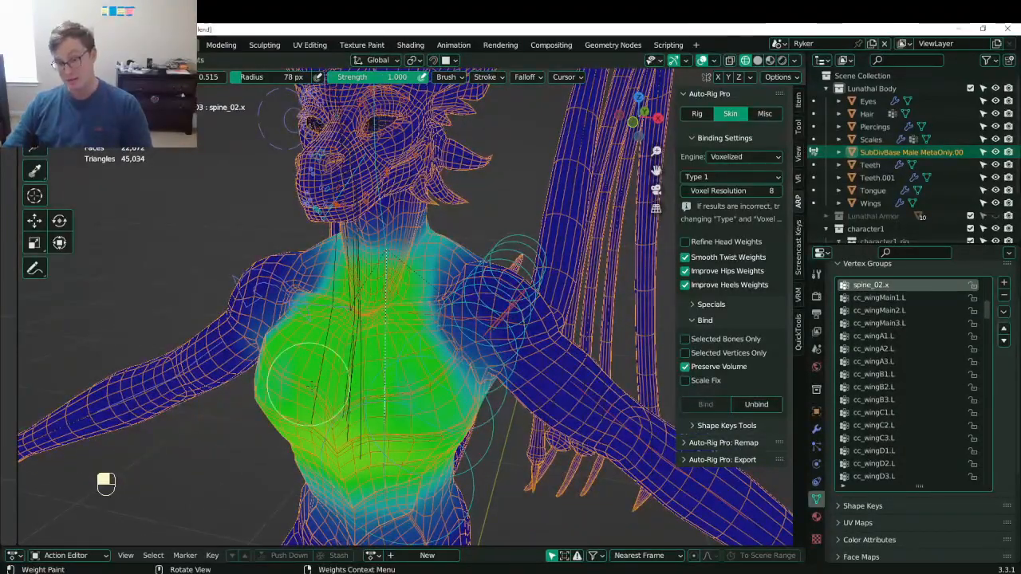
left_click_drag(387, 277, 430, 263)
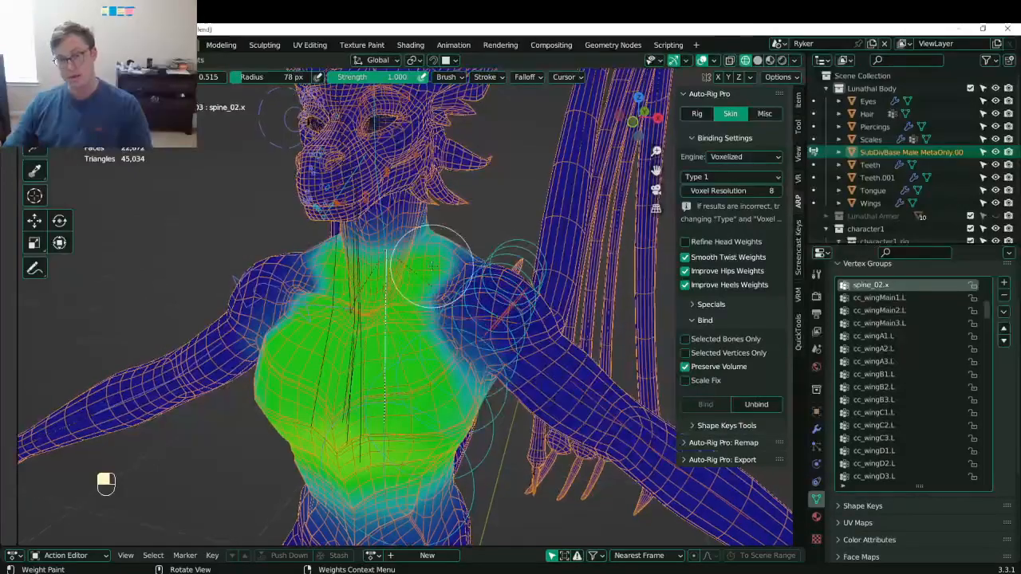
- Paint the 0.515 spine_02.x weight across the upper back between the neck and the wing bases
mouse_move(443, 262)
middle_mouse_down()
mouse_move(384, 326)
mouse_move(319, 318)
middle_mouse_up()
mouse_move(454, 307)
left_mouse_down()
mouse_move(476, 304)
mouse_move(491, 328)
left_mouse_up()
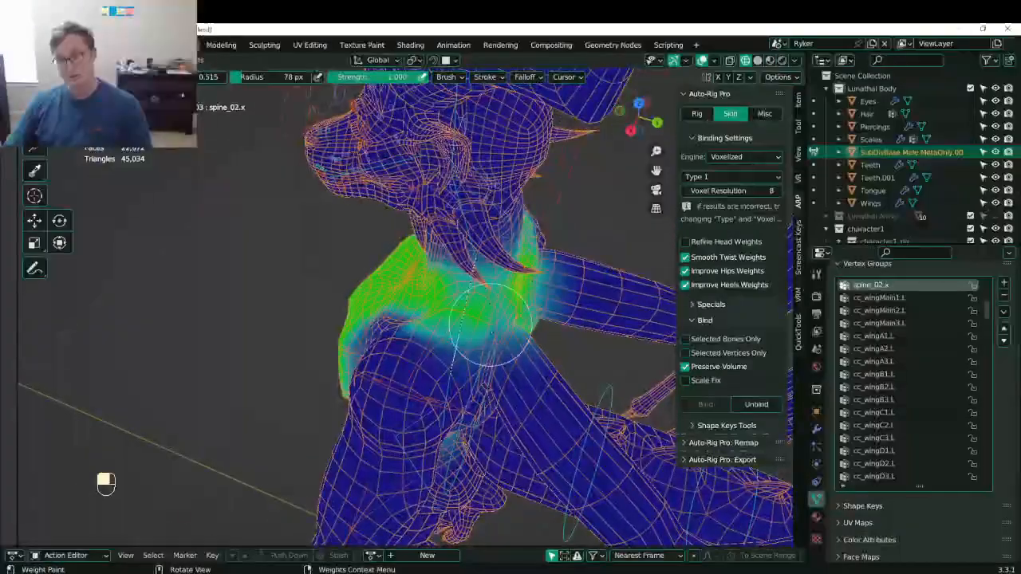
middle_click_drag(491, 328, 453, 323)
left_click_drag(453, 323, 467, 319)
mouse_move(468, 319)
middle_mouse_down()
mouse_move(319, 279)
mouse_move(52, 158)
middle_mouse_up()
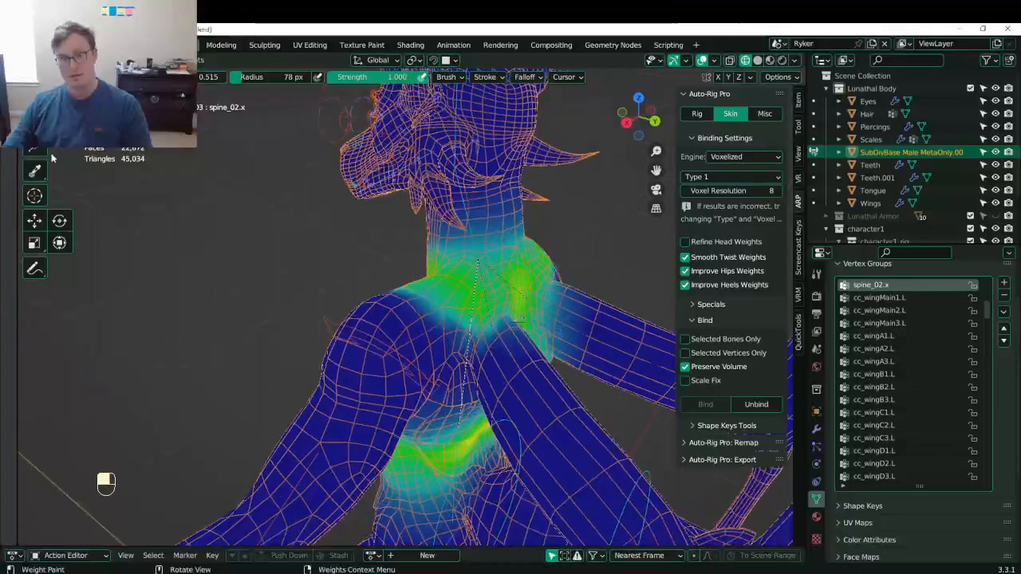
- Switch to the Blur brush and examine the spine_02.x weights on the torso from the front
left_click(60, 103)
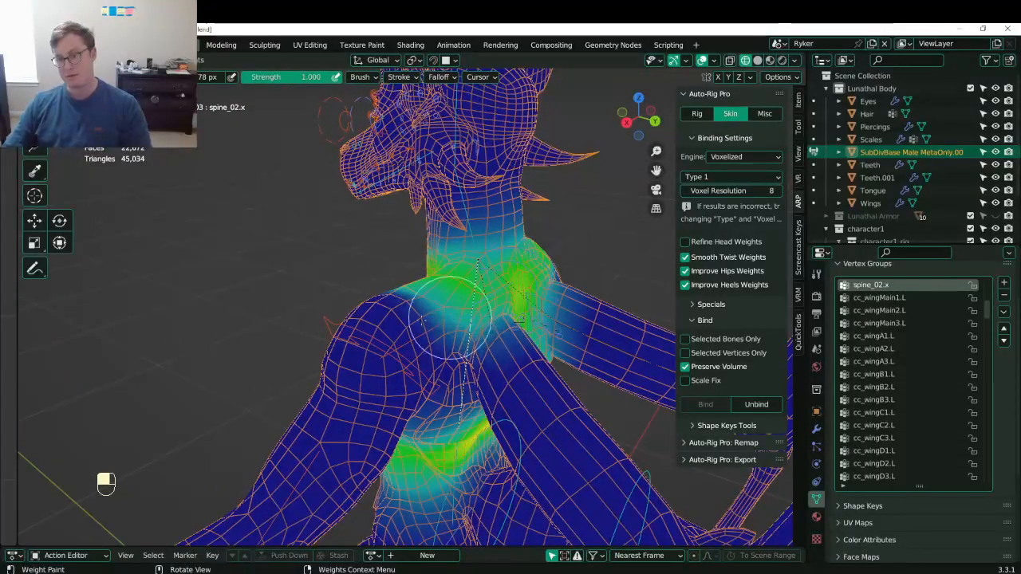
middle_click_drag(450, 319, 359, 311)
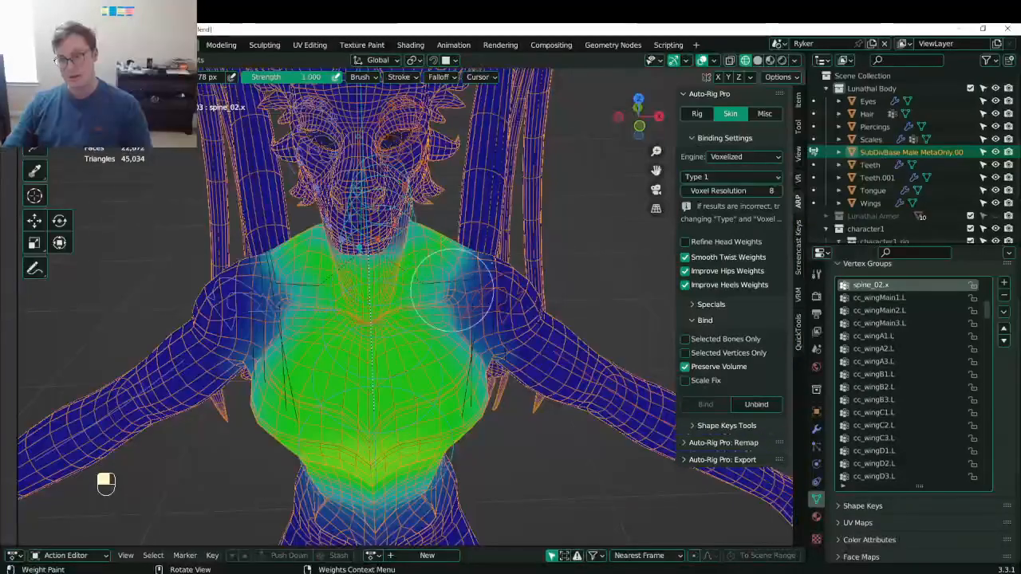
scroll(463, 290, "down", 2)
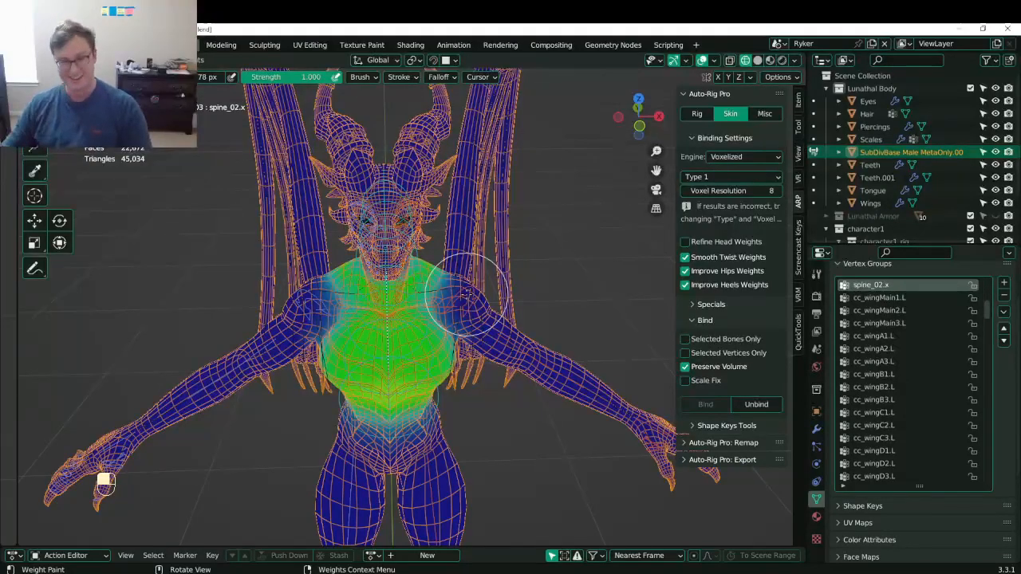
scroll(614, 312, "down", 3)
key("KP_1")
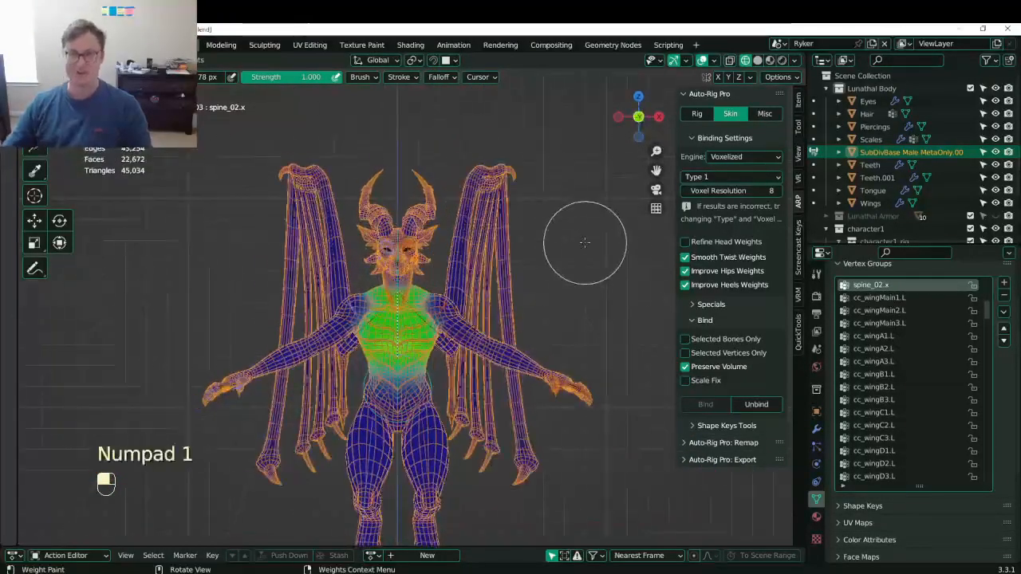
scroll(447, 323, "up", 4)
scroll(441, 327, "up", 2)
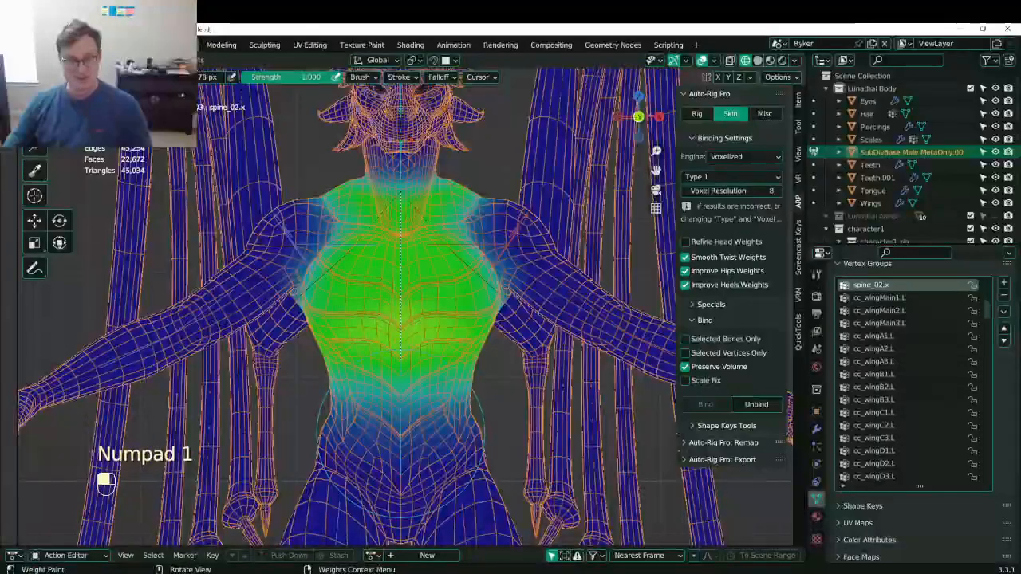
scroll(379, 76, "up", 2)
scroll(441, 413, "up", 2)
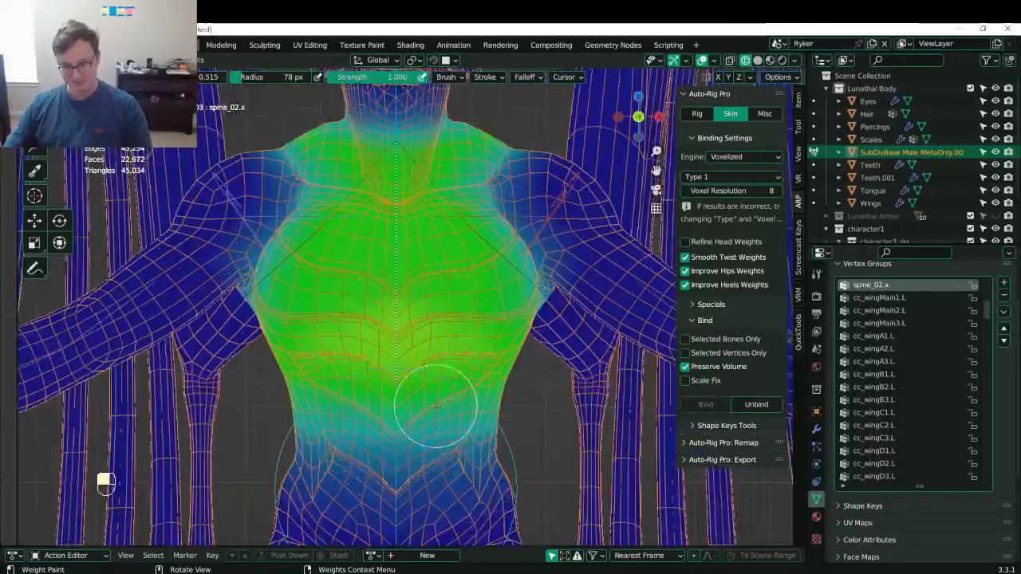
- Compare the spine_01.x and spine_02.x weights, try a linear weight gradient on the spine_02.x waist area, and undo it
middle_click_drag(384, 423, 386, 404, "shift")
left_click(401, 392, "ctrl")
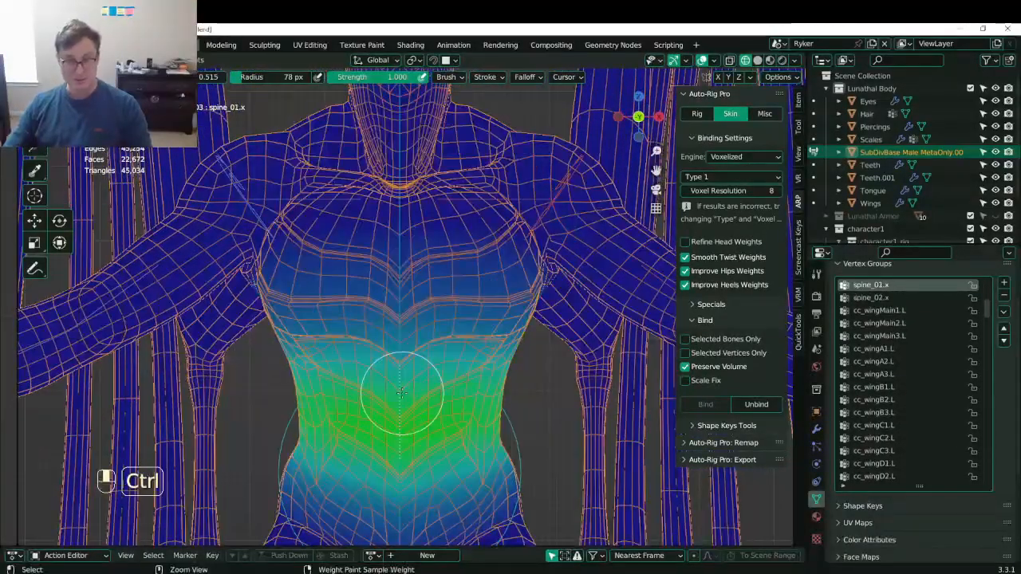
left_click(403, 305, "ctrl")
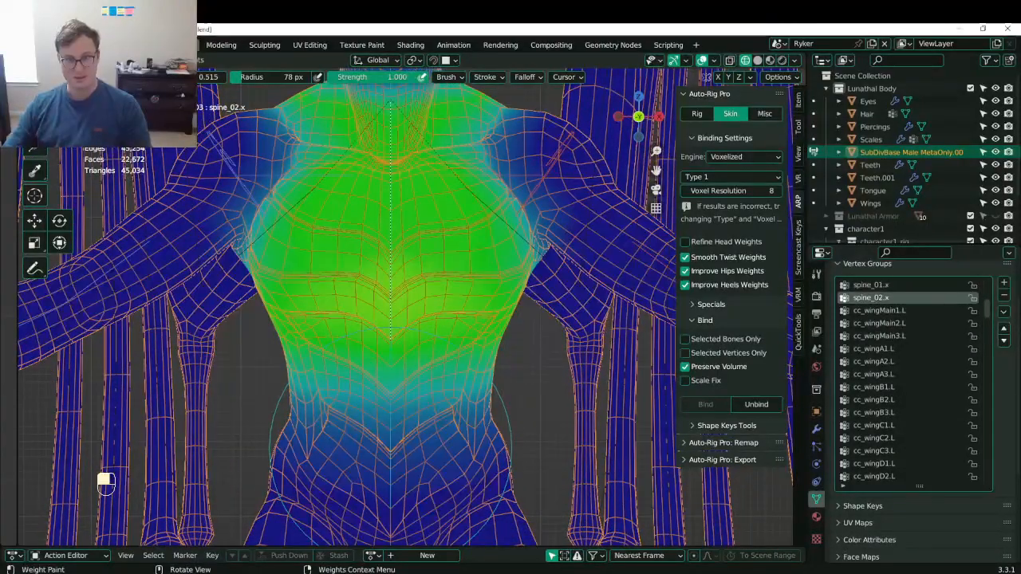
left_click_drag(455, 428, 453, 294, "alt")
key("ctrl+z")
- Fade the spine_01.x influence off the chest with a linear weight gradient at weight 0.000
left_click(398, 385, "ctrl")
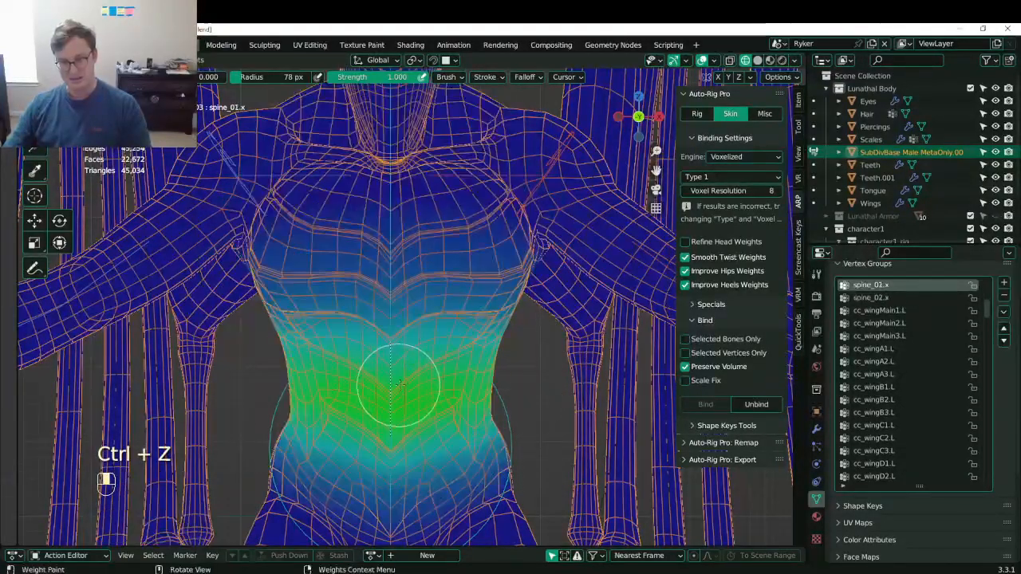
left_click_drag(472, 195, 539, 401, "alt")
middle_click_drag(538, 401, 520, 326)
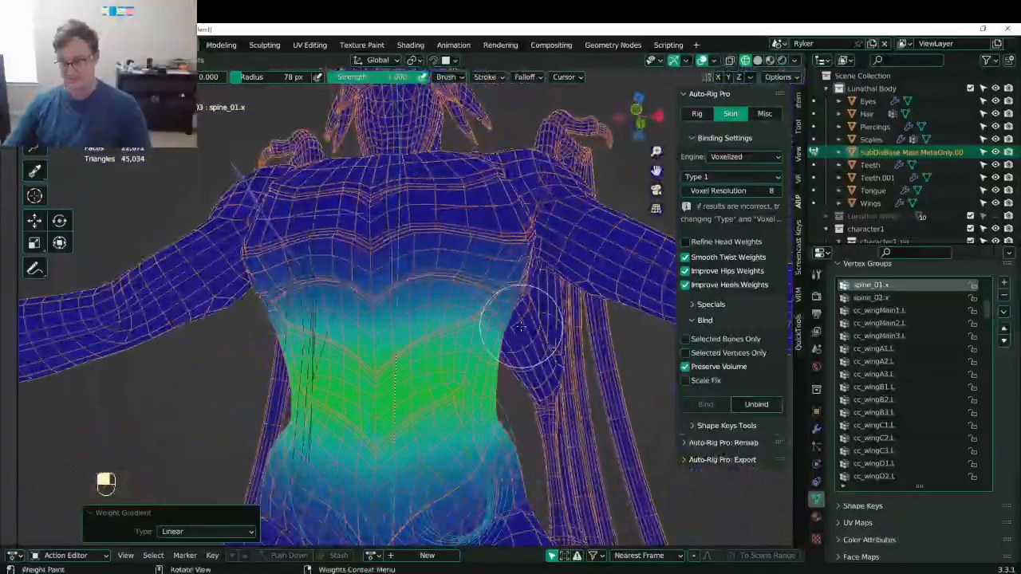
- Examine the weights of the root.x, thigh_twist.l and foot.l vertex groups around the hips and legs
key("KP_1")
scroll(479, 359, "down", 5, "shift")
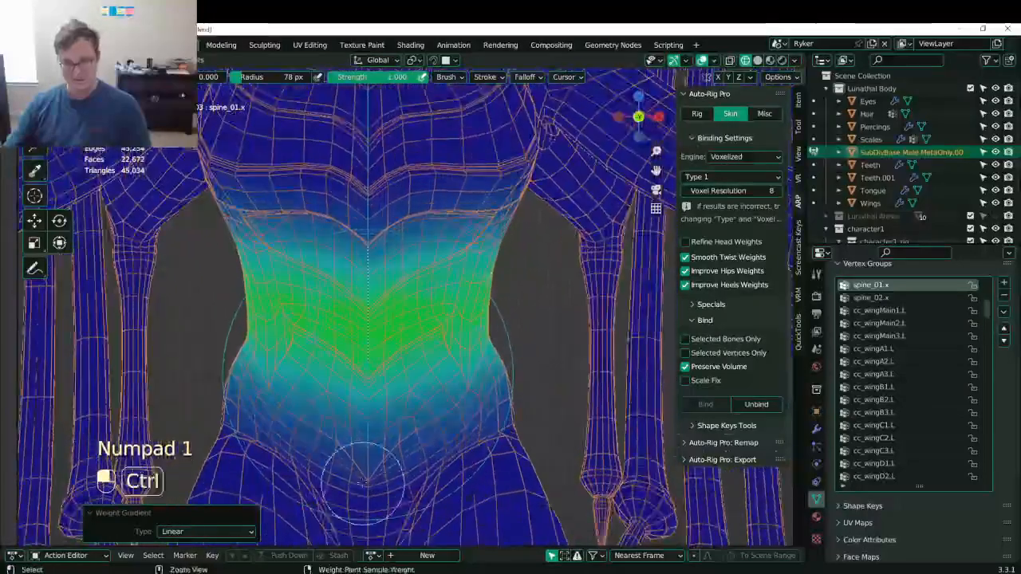
left_click(367, 437, "ctrl")
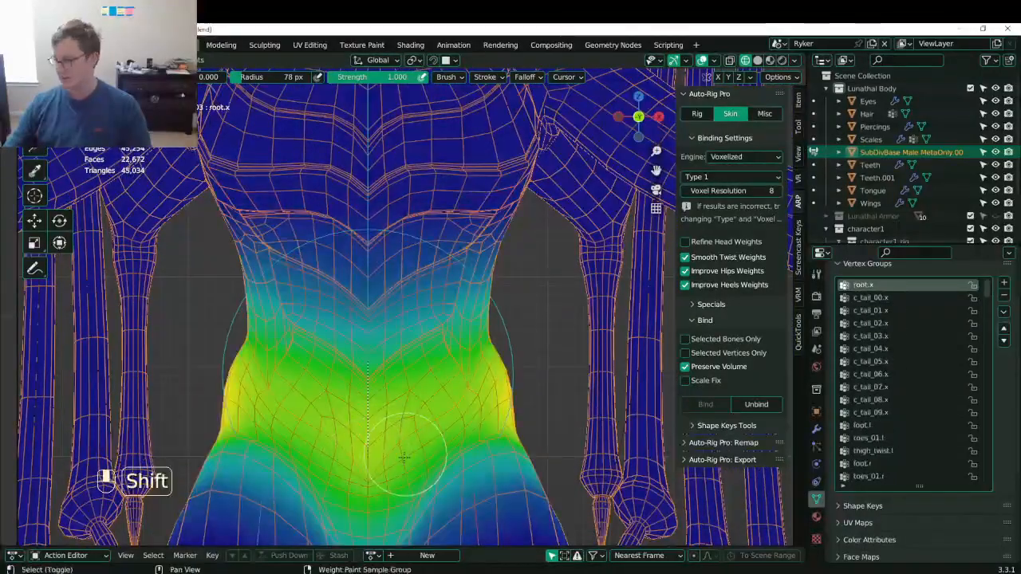
scroll(399, 415, "down", 3, "shift")
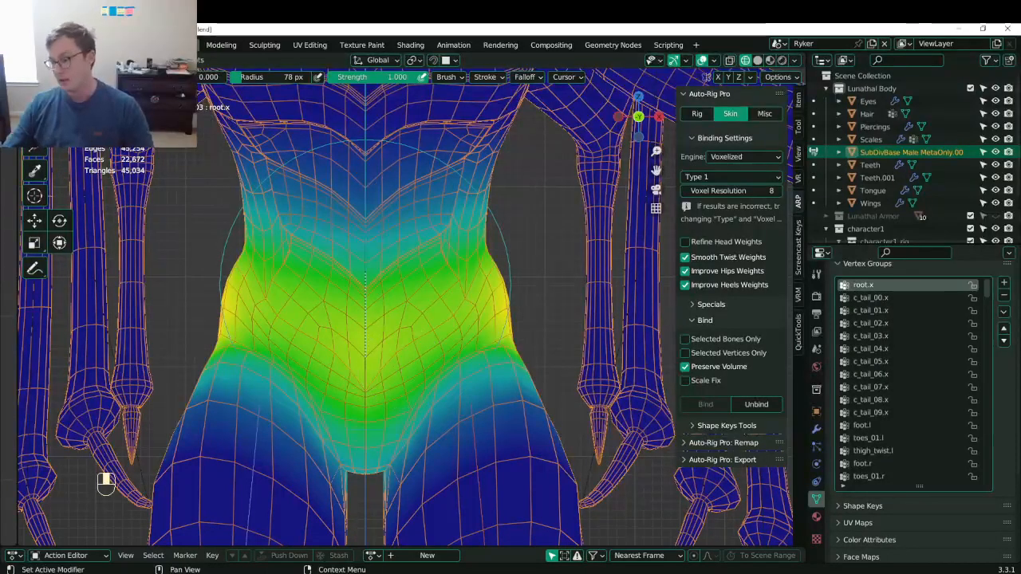
left_click(871, 438)
left_click(874, 450)
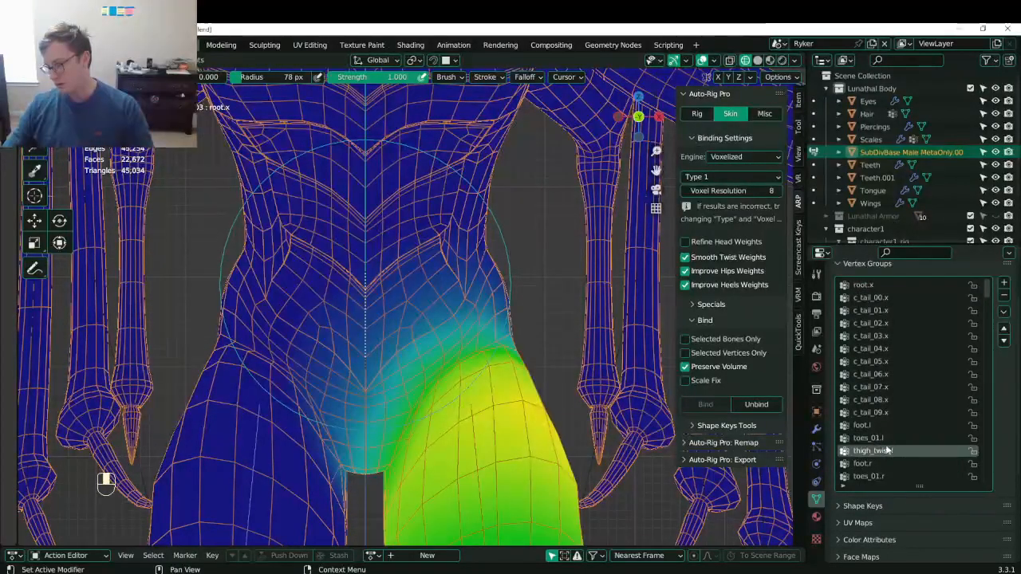
scroll(879, 418, "down", 5)
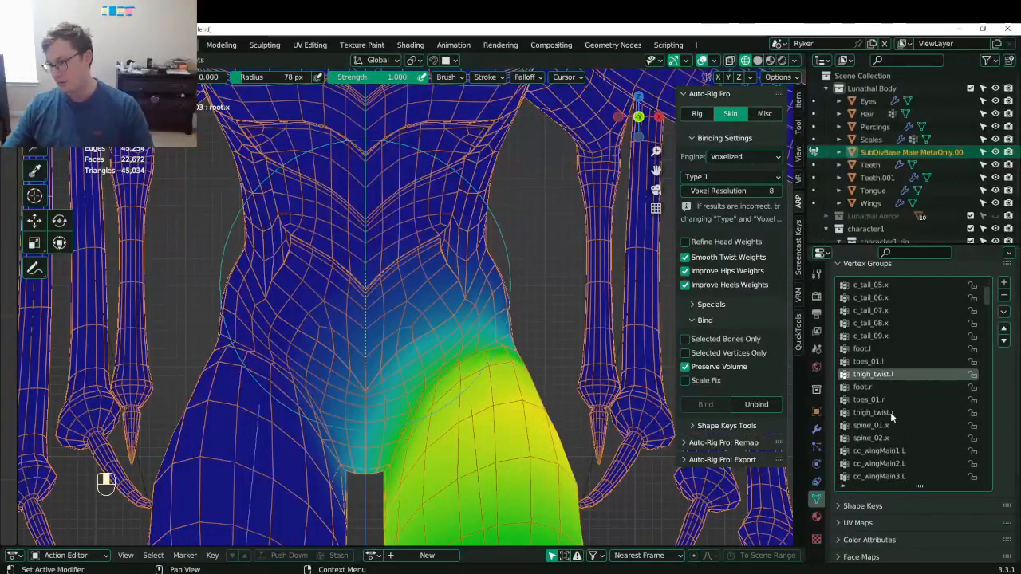
left_click(869, 387)
left_click(870, 349)
scroll(423, 437, "down", 6)
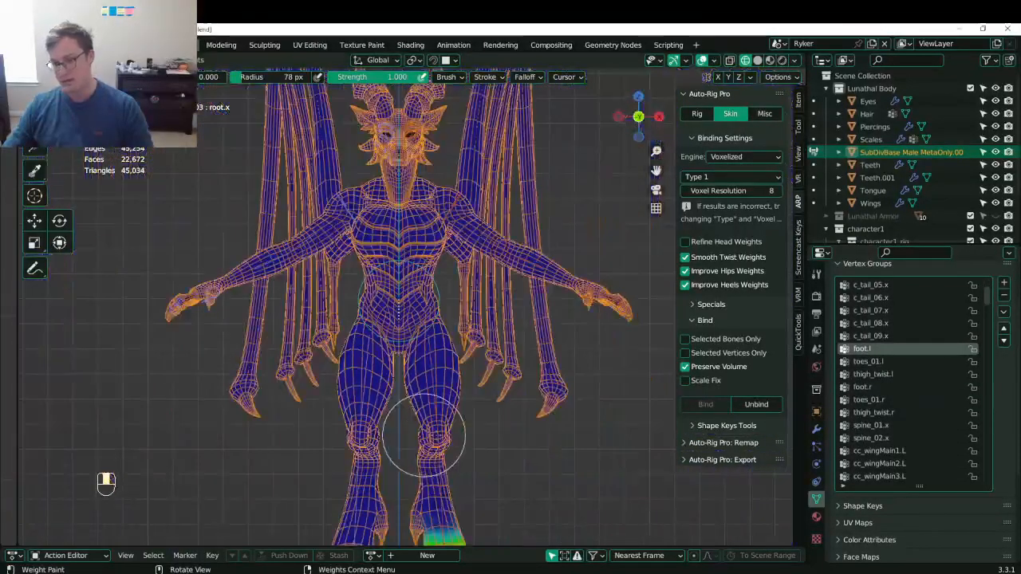
middle_click_drag(422, 437, 423, 358, "shift")
- Apply linear weight gradients at 0.000 to the foot.r and foot.l groups, fading their influence out over the toes
left_click(864, 387)
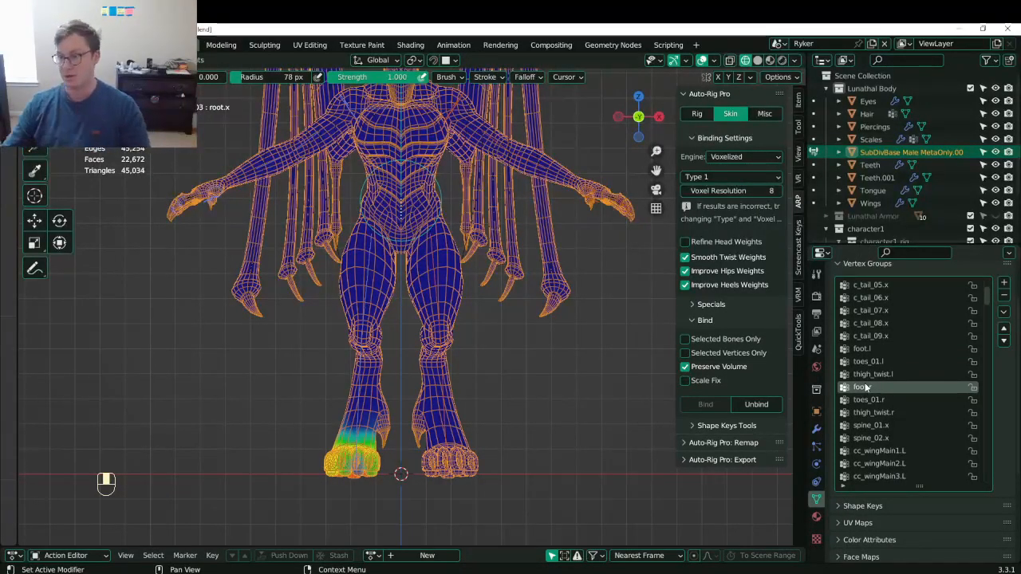
left_click_drag(433, 388, 530, 379, "alt")
middle_click_drag(544, 392, 568, 427)
left_click(864, 351)
middle_click_drag(431, 421, 372, 366, "shift")
left_click_drag(451, 444, 447, 303, "alt")
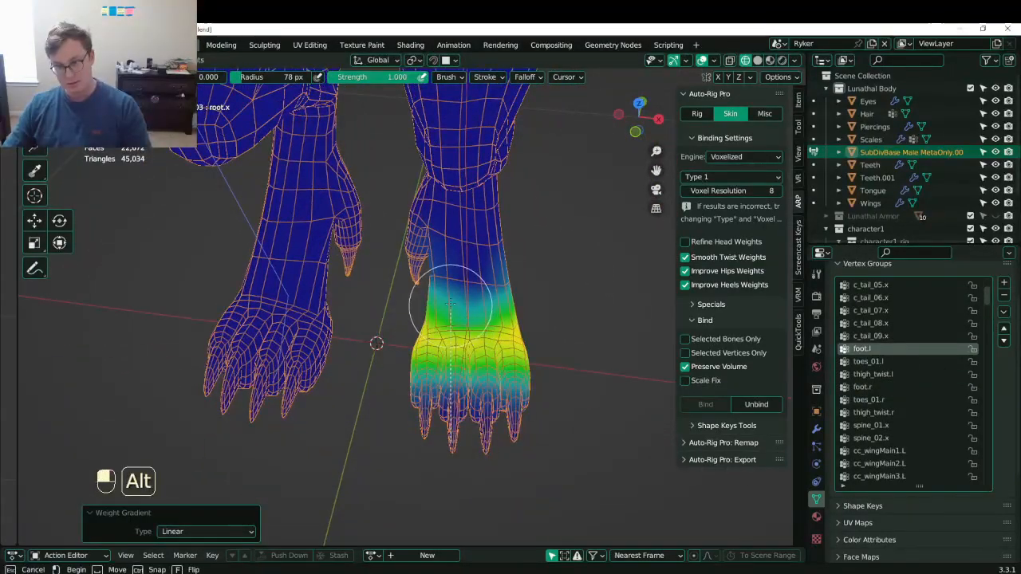
left_click_drag(468, 377, 469, 344, "alt")
left_click(863, 387)
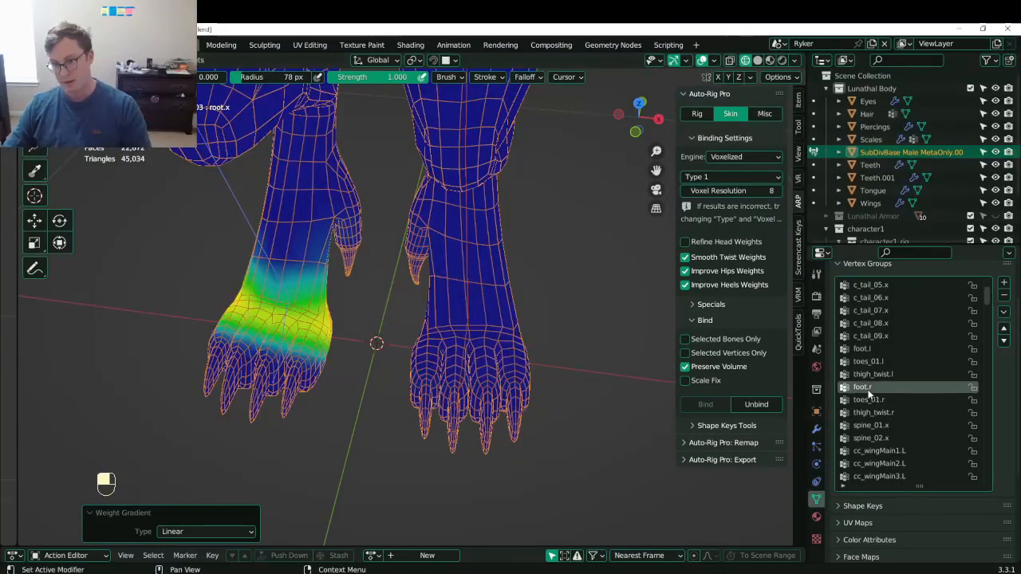
left_click(874, 348)
- Blur the foot.l weights across the lower shin above the ankle and check them from the front and back
middle_click_drag(414, 398, 373, 469)
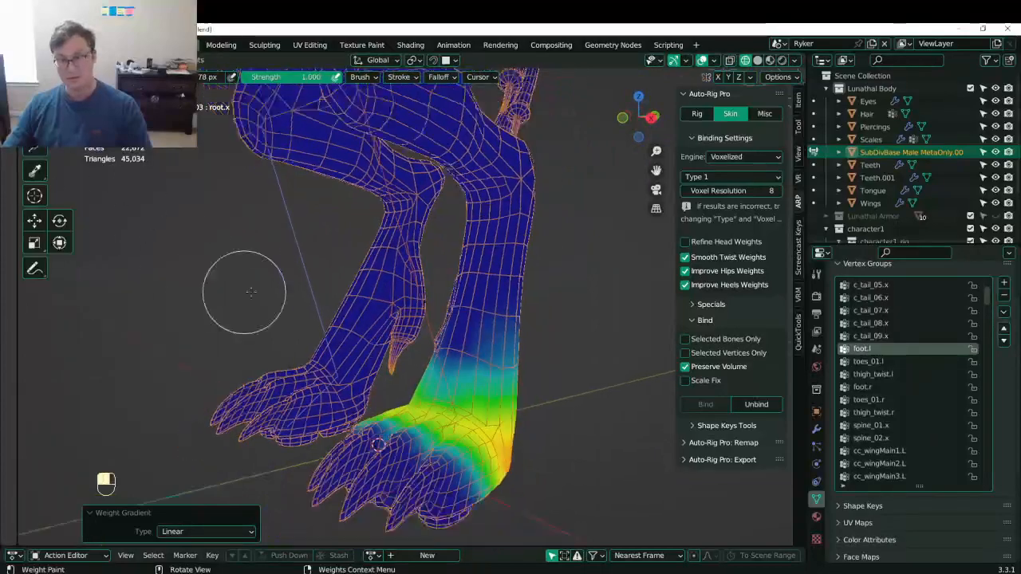
middle_click_drag(250, 287, 554, 364)
left_click_drag(426, 311, 495, 306)
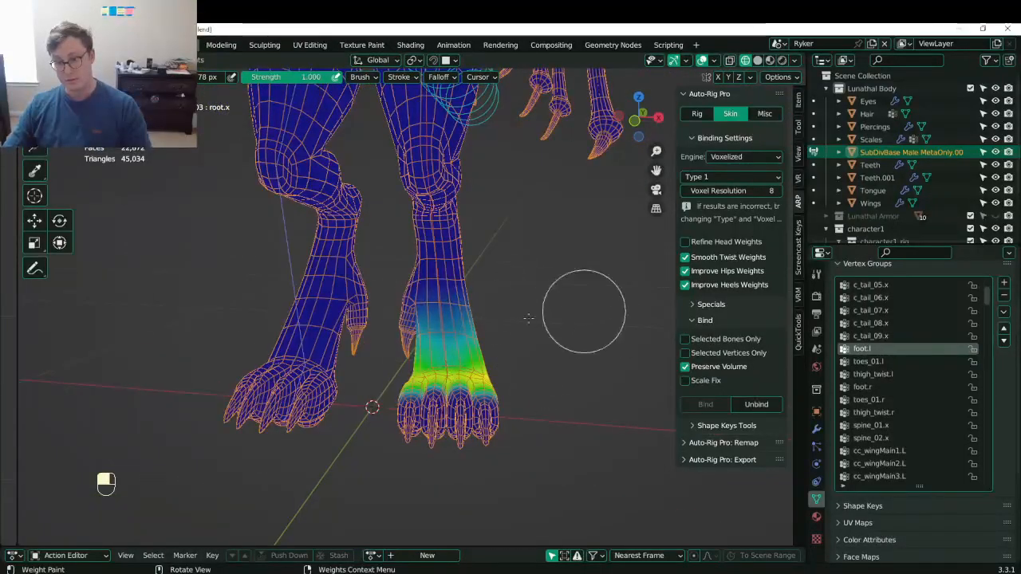
middle_click_drag(386, 314, 326, 324)
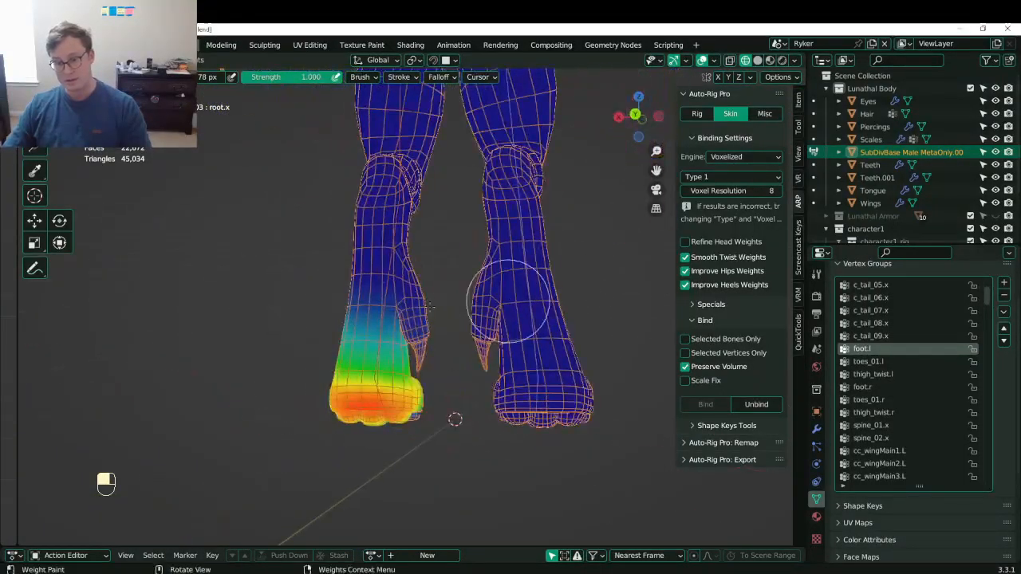
mouse_move(508, 303)
middle_mouse_down()
mouse_move(427, 308)
mouse_move(401, 277)
middle_mouse_up()
- Fade the foot.l influence down the lower shin in side view with linear gradients at weight 0.000, and check it from several angles
key("KP_3")
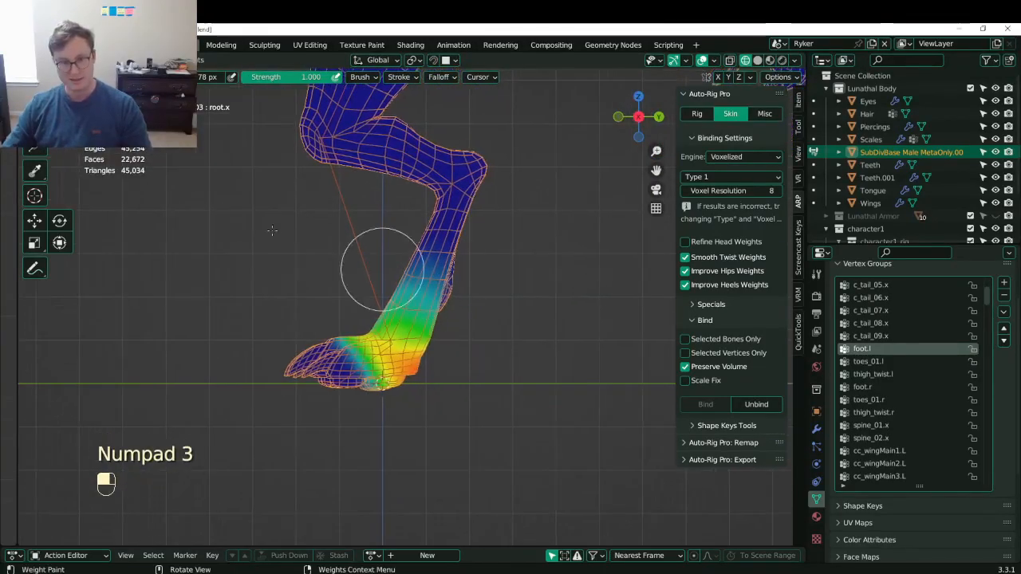
scroll(376, 296, "up", 2)
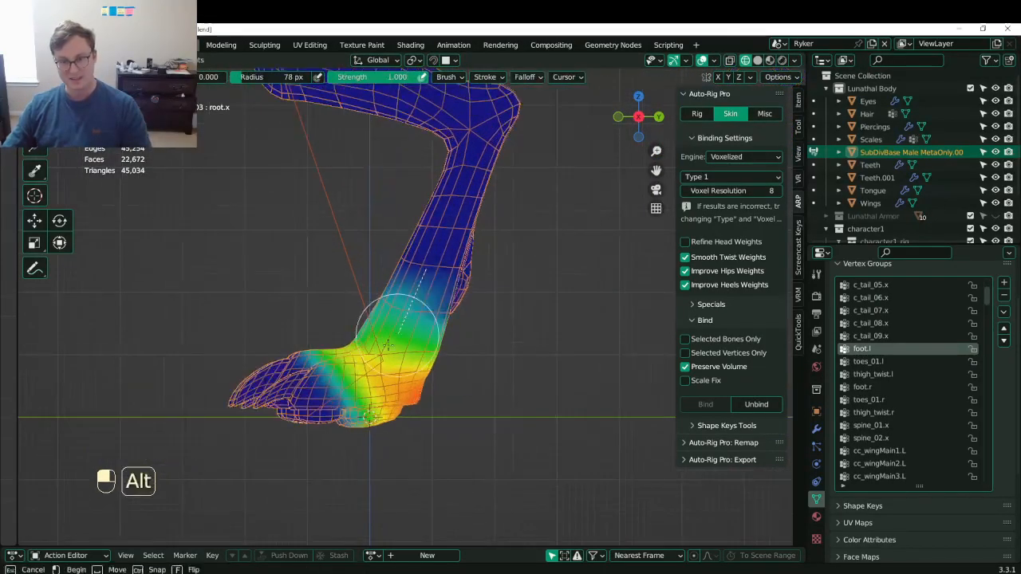
left_click_drag(351, 395, 427, 299, "alt")
left_click_drag(377, 386, 374, 392, "alt")
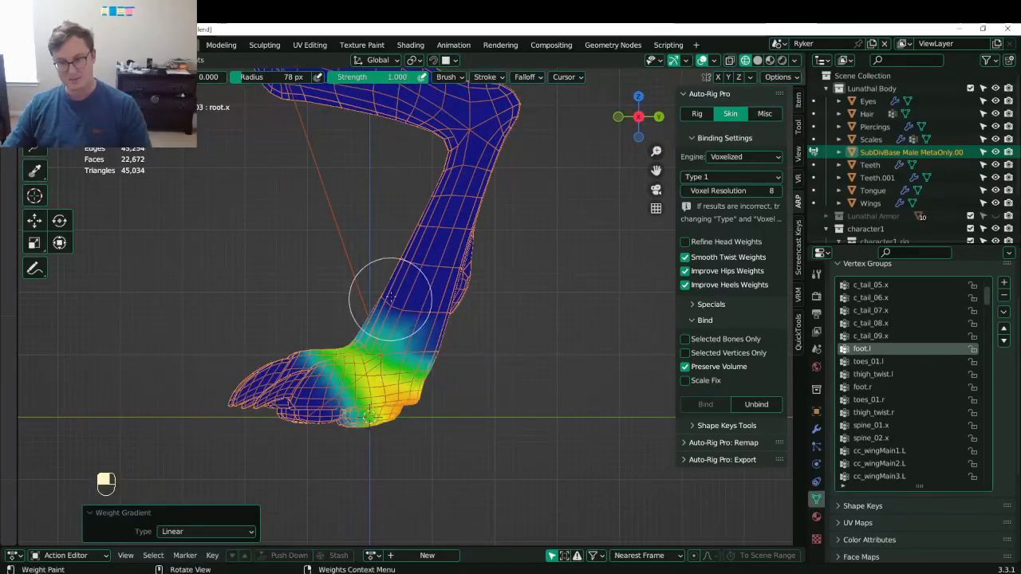
left_click_drag(390, 298, 379, 361, "alt")
middle_click_drag(435, 323, 280, 335)
middle_click_drag(327, 309, 442, 343)
middle_click_drag(343, 367, 457, 371)
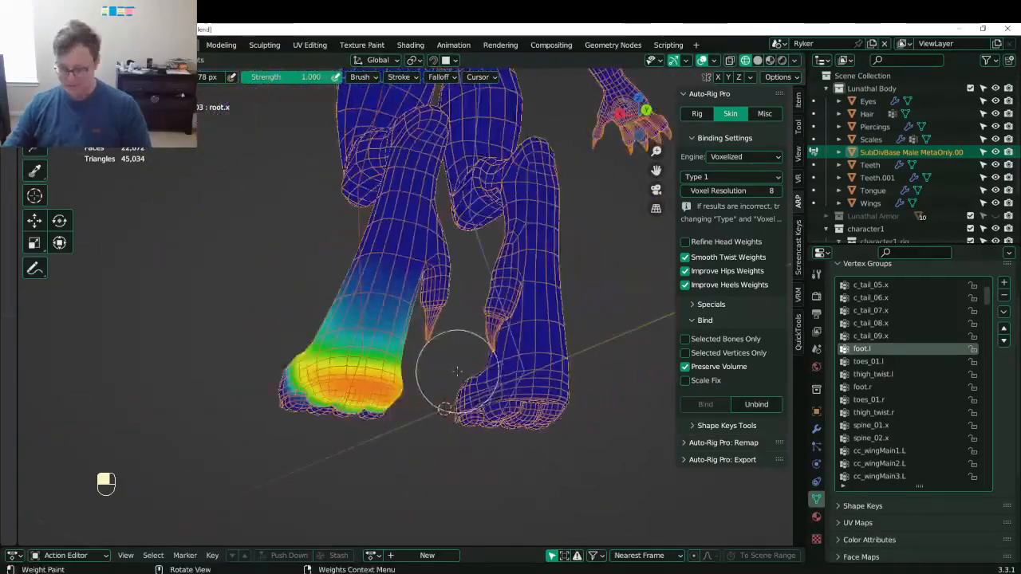
key("KP_3")
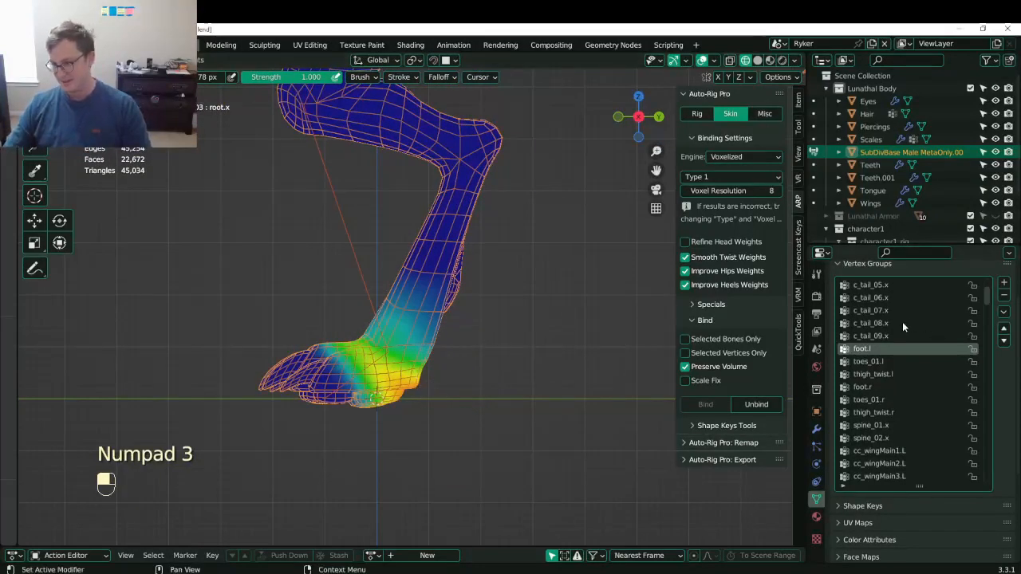
- Look through the vertex group list from the tail and foot groups to the wing, face and finger groups
scroll(902, 321, "up", 5)
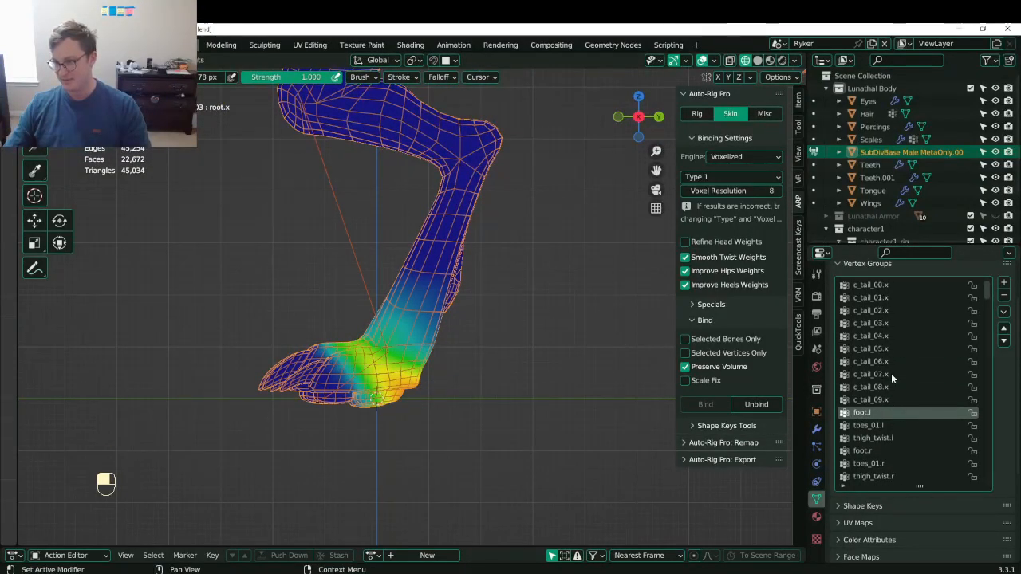
scroll(891, 376, "down", 4)
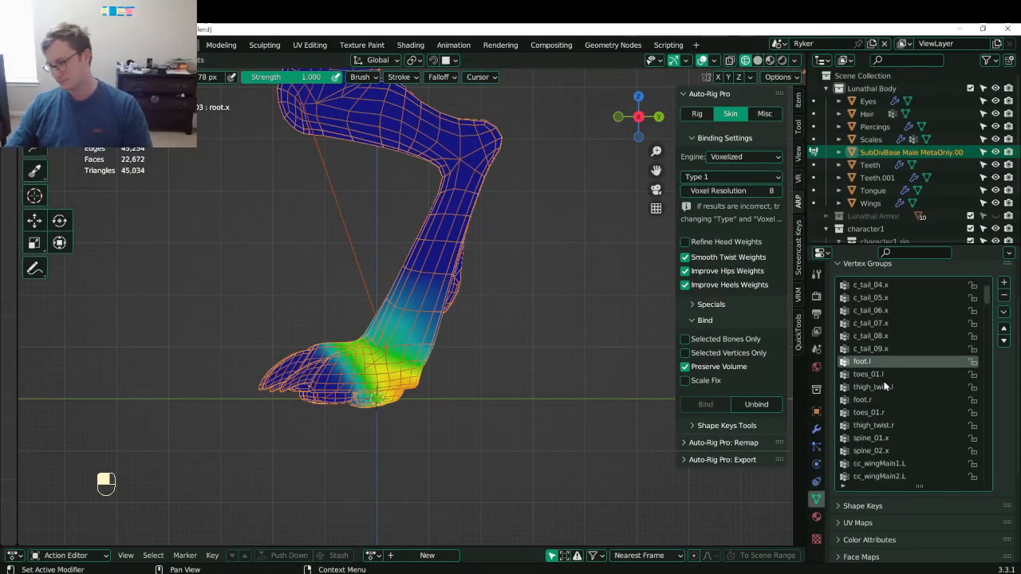
scroll(885, 385, "down", 20)
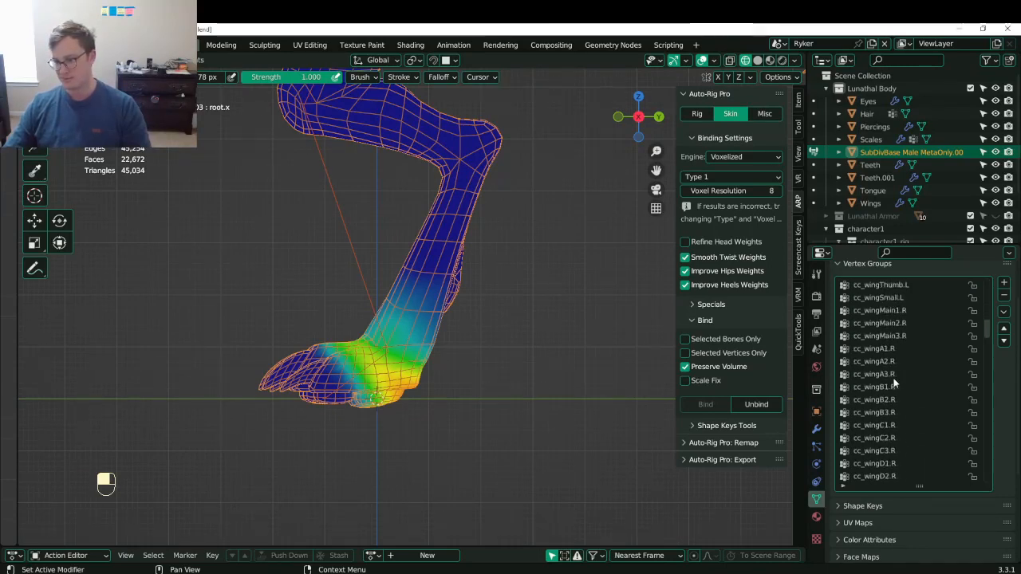
scroll(894, 383, "down", 20)
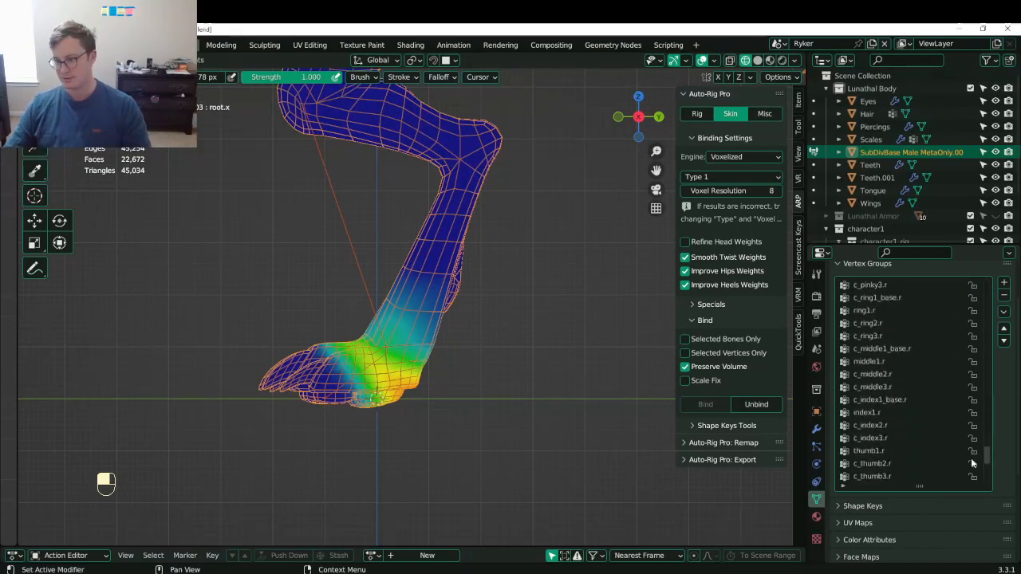
scroll(971, 458, "down", 15)
scroll(965, 431, "up", 20)
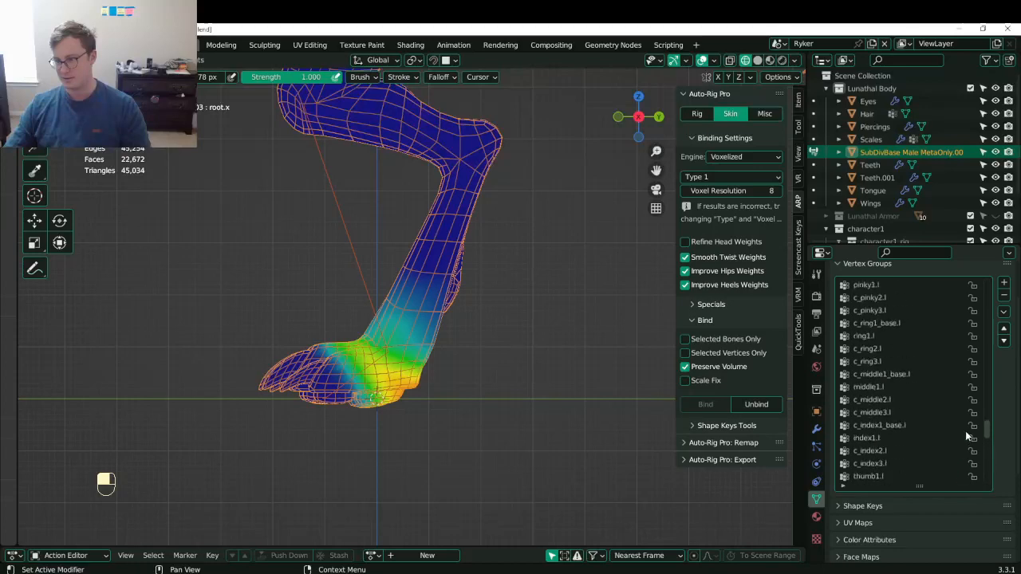
scroll(962, 422, "down", 10)
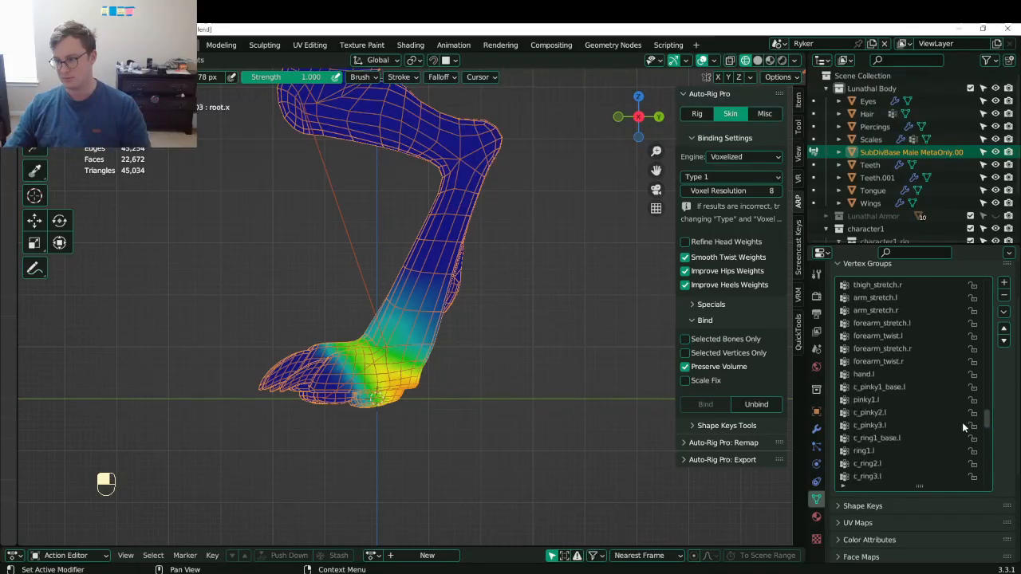
scroll(959, 439, "down", 10)
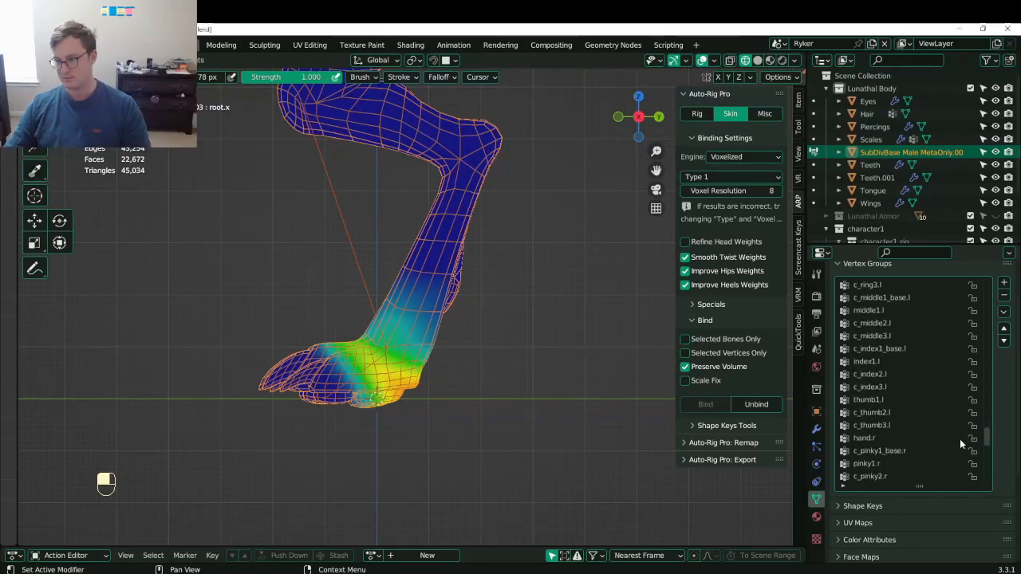
scroll(949, 407, "up", 10)
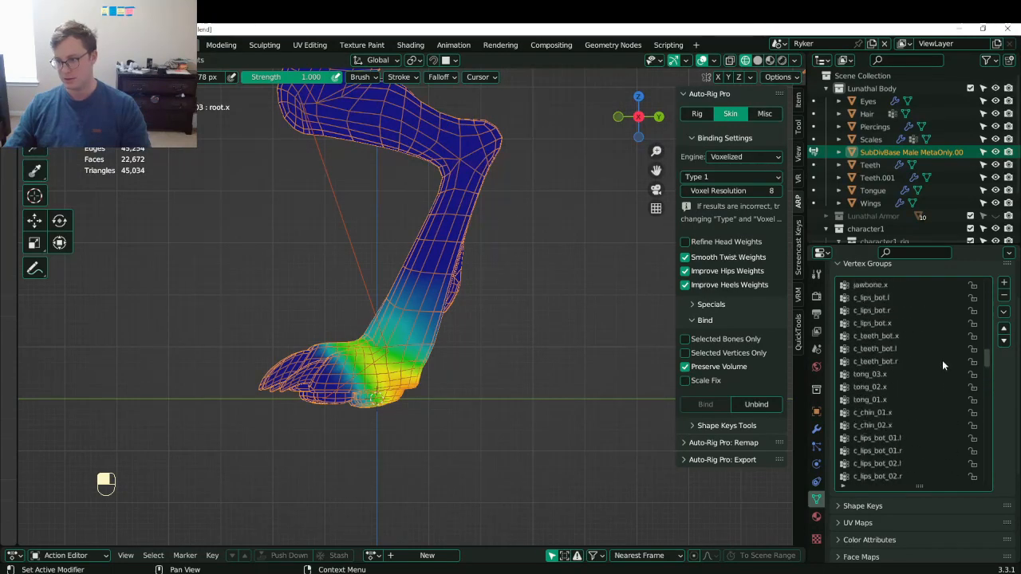
scroll(942, 359, "up", 5)
scroll(939, 343, "up", 5)
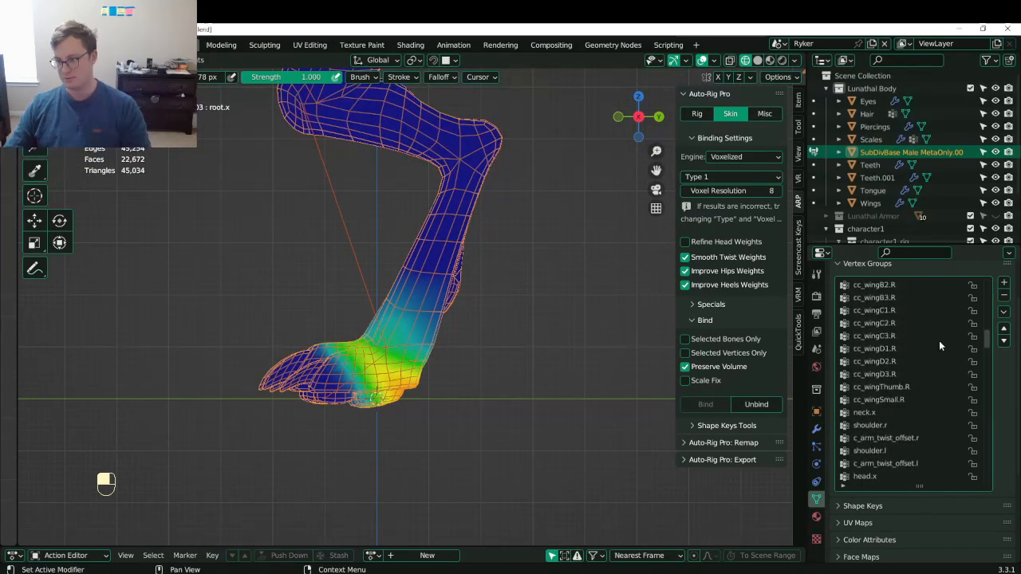
- Activate the toes_01.l group and clear its weights on the left foot in side view with a linear gradient at weight 0.000
middle_click_drag(81, 319, 109, 379)
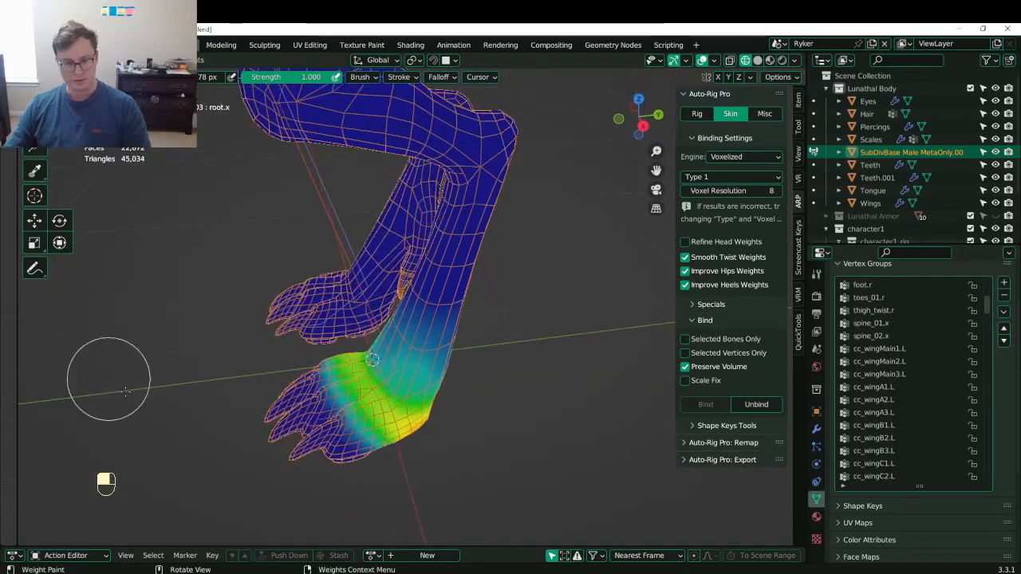
middle_click_drag(264, 416, 311, 381, "shift")
scroll(310, 391, "up", 4)
left_click(286, 480, "ctrl")
scroll(289, 477, "down", 3)
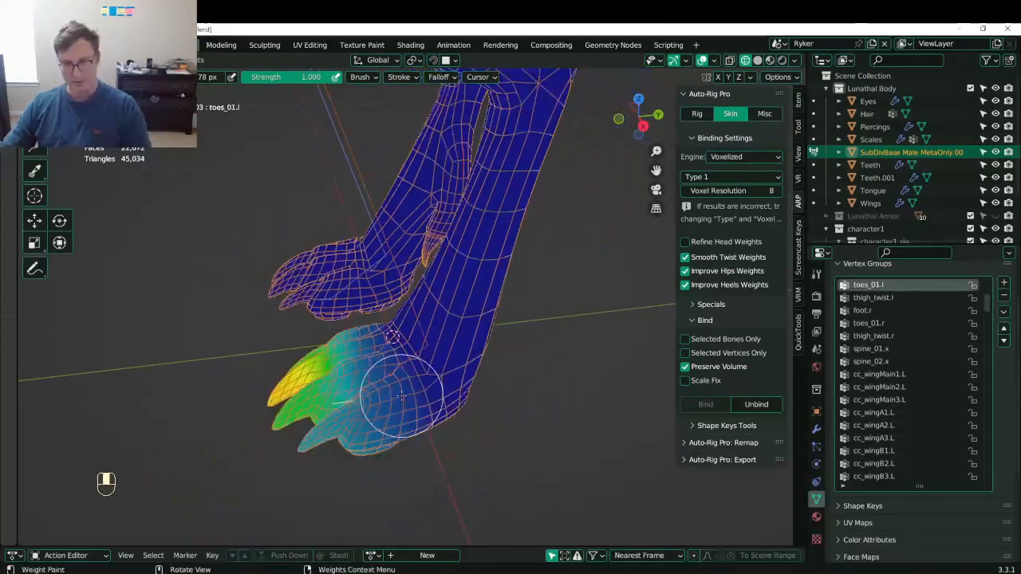
key("KP_3")
left_click(35, 102)
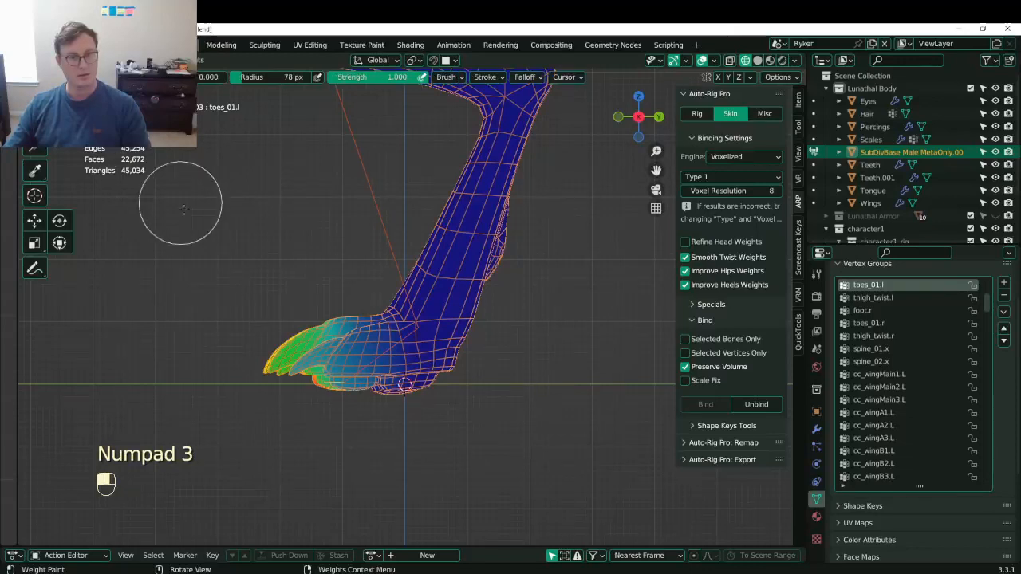
left_click_drag(183, 205, 169, 103, "alt")
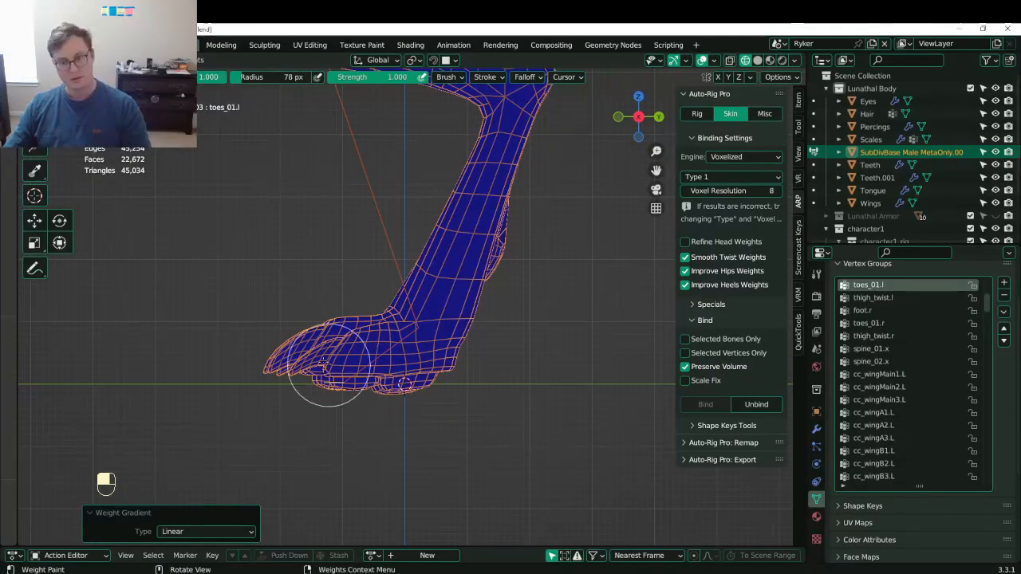
- Apply a linear gradient at weight 1.000 to toes_01.l from the toes back, and remove its spill on the thigh at weight 0.000
mouse_move(323, 363)
left_mouse_down("alt")
mouse_move(296, 364)
mouse_move(397, 352)
left_mouse_up("alt")
mouse_move(381, 351)
middle_mouse_down()
mouse_move(387, 319)
mouse_move(372, 359)
mouse_move(376, 389)
middle_mouse_up()
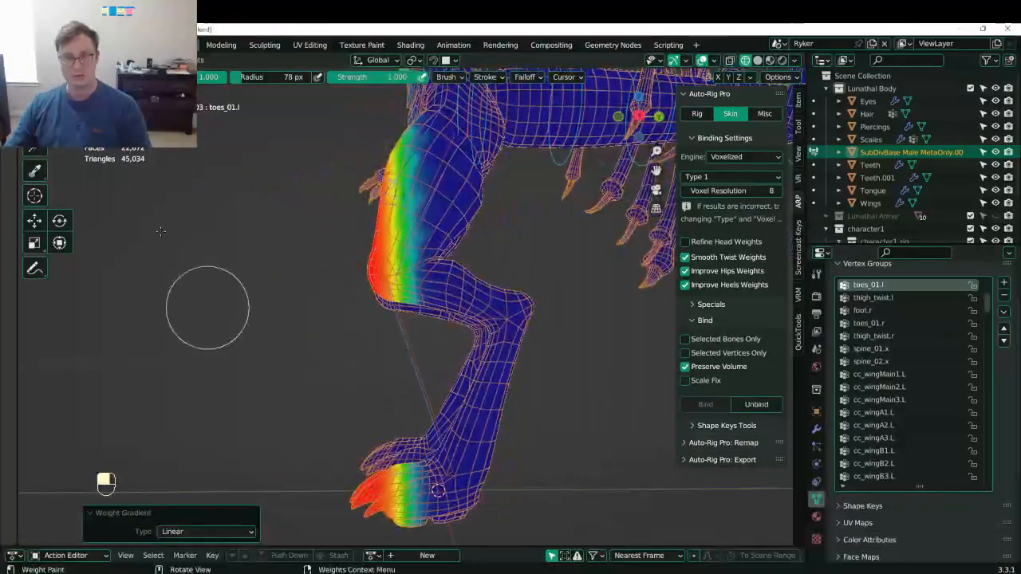
left_click_drag(412, 362, 417, 378, "alt")
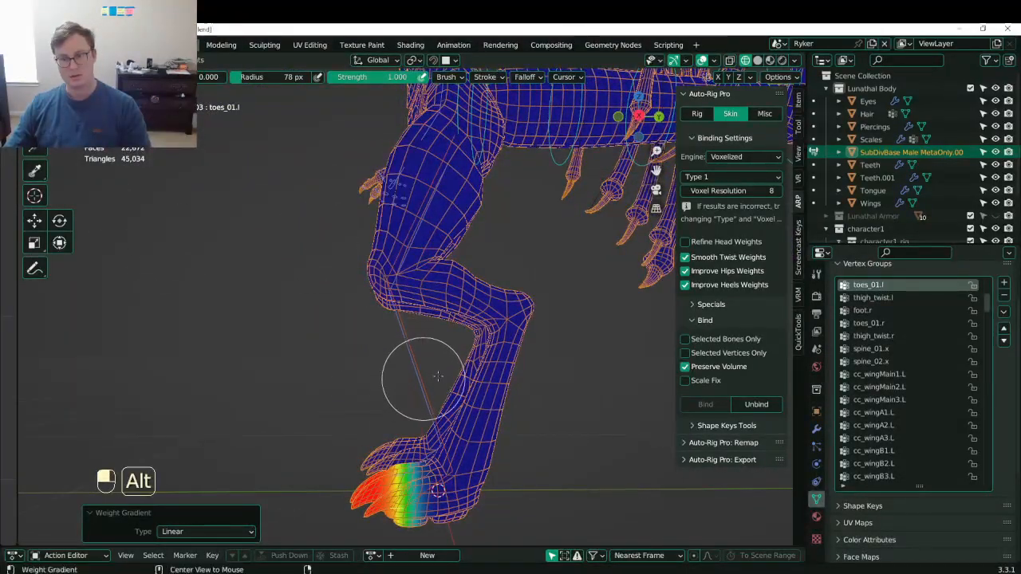
- Sample the left leg bones and make leg_stretch.l the active vertex group
mouse_move(418, 378)
middle_mouse_down()
mouse_move(435, 389)
mouse_move(405, 384)
mouse_move(406, 398)
mouse_move(397, 381)
mouse_move(413, 323)
middle_mouse_up()
left_click(437, 390, "ctrl")
left_click(409, 281, "ctrl")
left_click(420, 382, "ctrl")
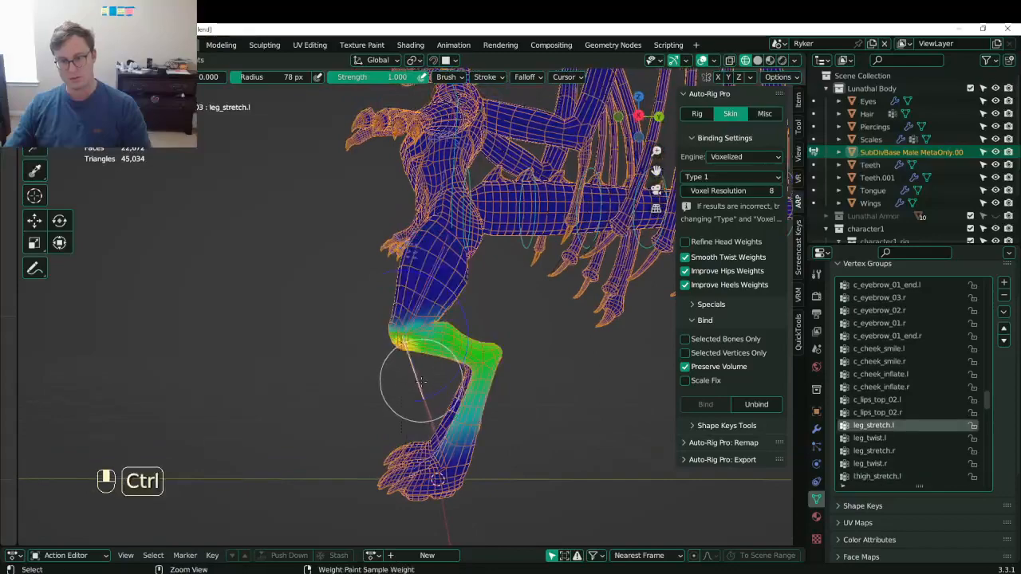
left_click(432, 411, "ctrl")
middle_click_drag(423, 419, 432, 382)
left_click(430, 364, "ctrl")
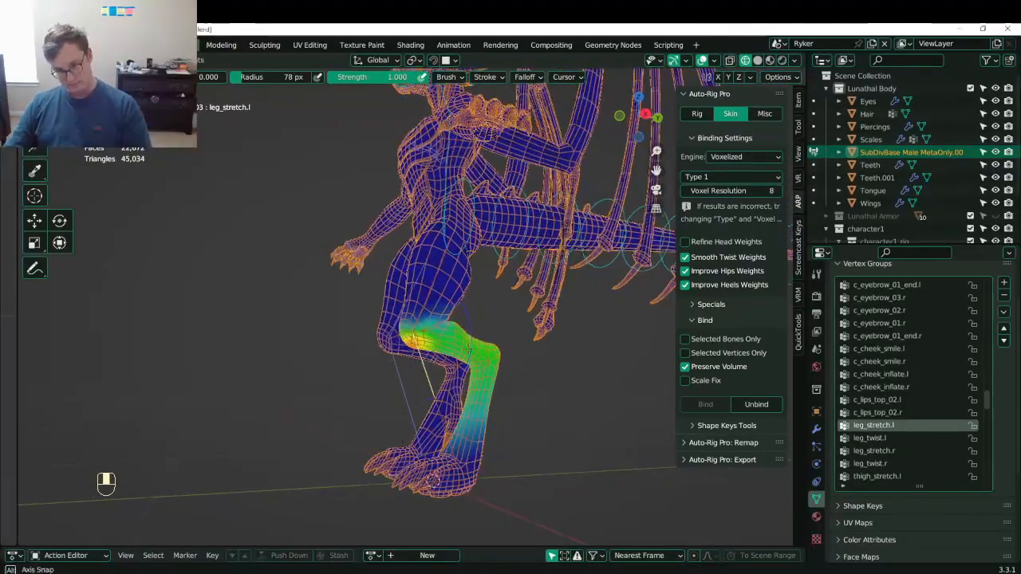
- Reduce and blur the leg_stretch.l weights on the lower thigh just above the back of the knee
scroll(414, 335, "up", 4)
mouse_move(399, 296)
middle_mouse_down()
mouse_move(399, 315)
mouse_move(418, 293)
mouse_move(344, 248)
middle_mouse_up()
scroll(398, 313, "up", 4)
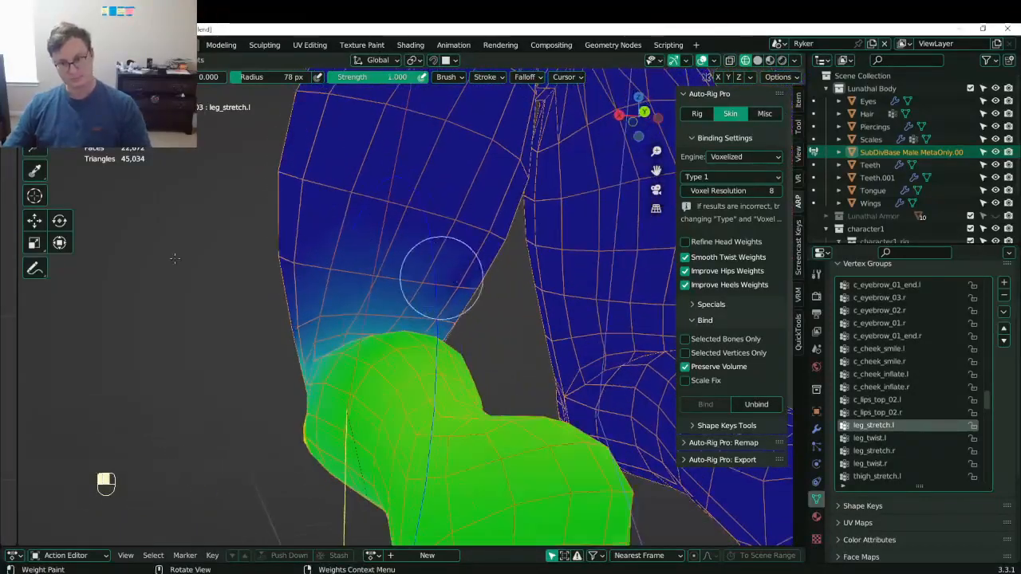
middle_click_drag(175, 258, 228, 296)
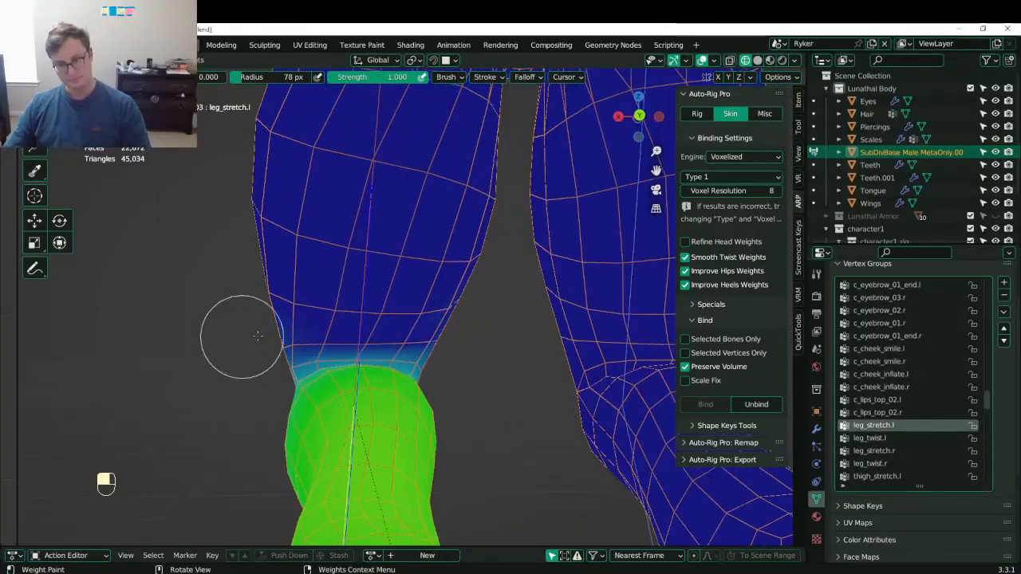
middle_click_drag(258, 334, 476, 350)
mouse_move(210, 355)
middle_mouse_down()
mouse_move(308, 326)
mouse_move(567, 361)
middle_mouse_up()
left_click(60, 102)
middle_click_drag(249, 355, 586, 323)
- Activate the c_tail_00.x group, try a linear gradient at weight 0.000 at the tail base and undo it
scroll(410, 344, "down", 5)
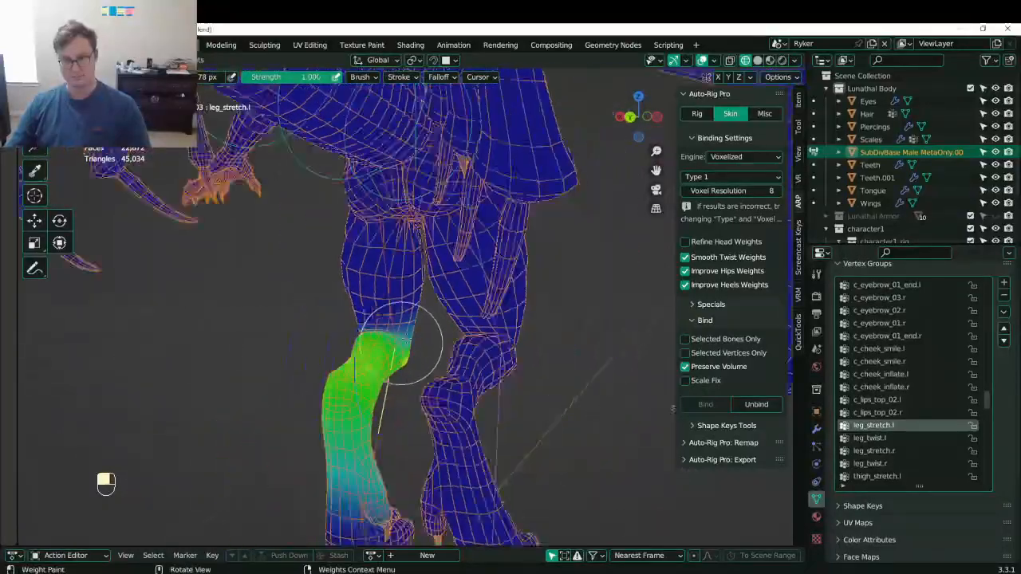
middle_click_drag(369, 333, 398, 383, "shift")
middle_click_drag(399, 383, 576, 309)
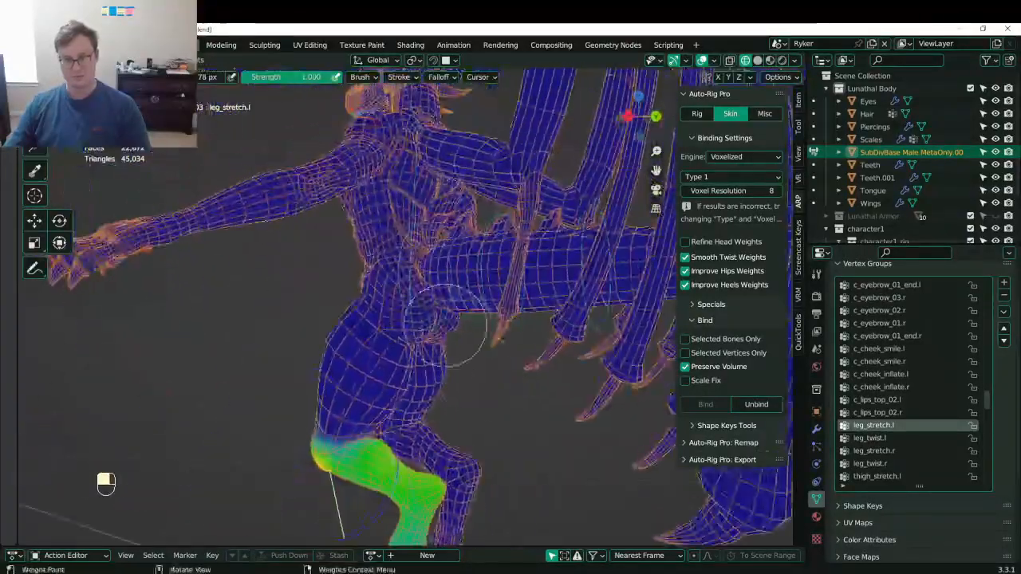
left_click(455, 275, "ctrl")
scroll(456, 275, "up", 6)
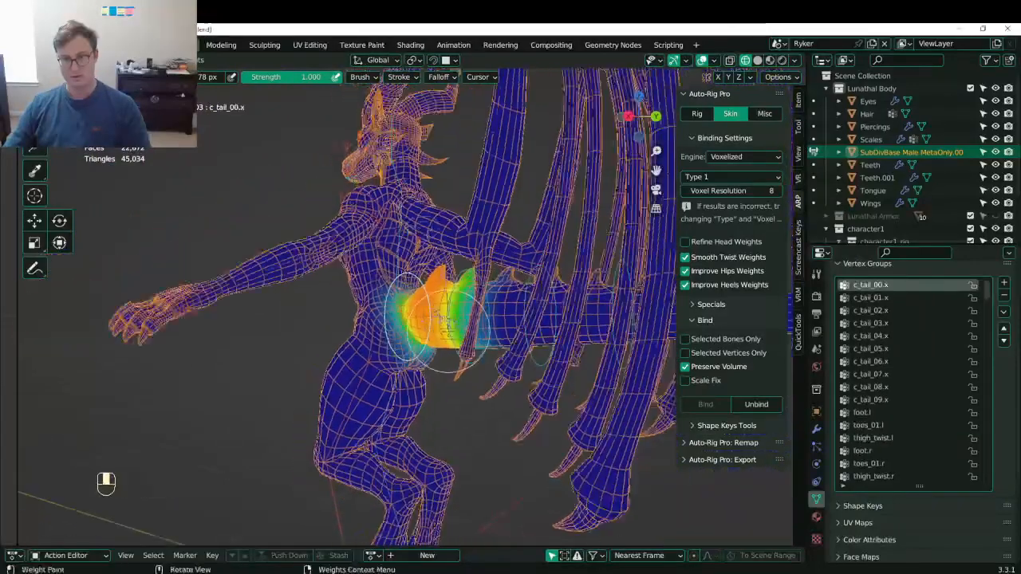
scroll(263, 236, "down", 4)
scroll(343, 76, "up", 3)
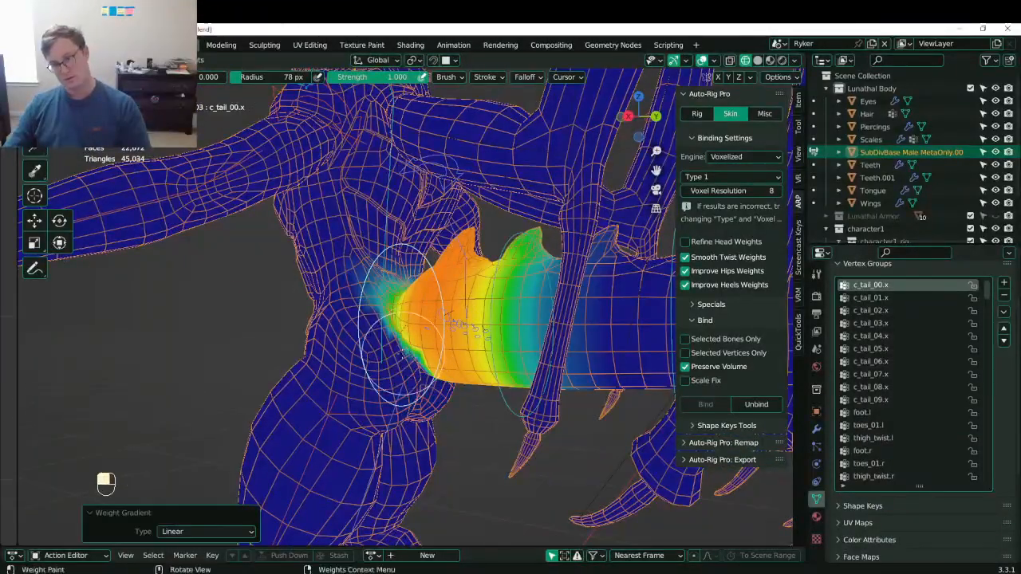
key("ctrl+z")
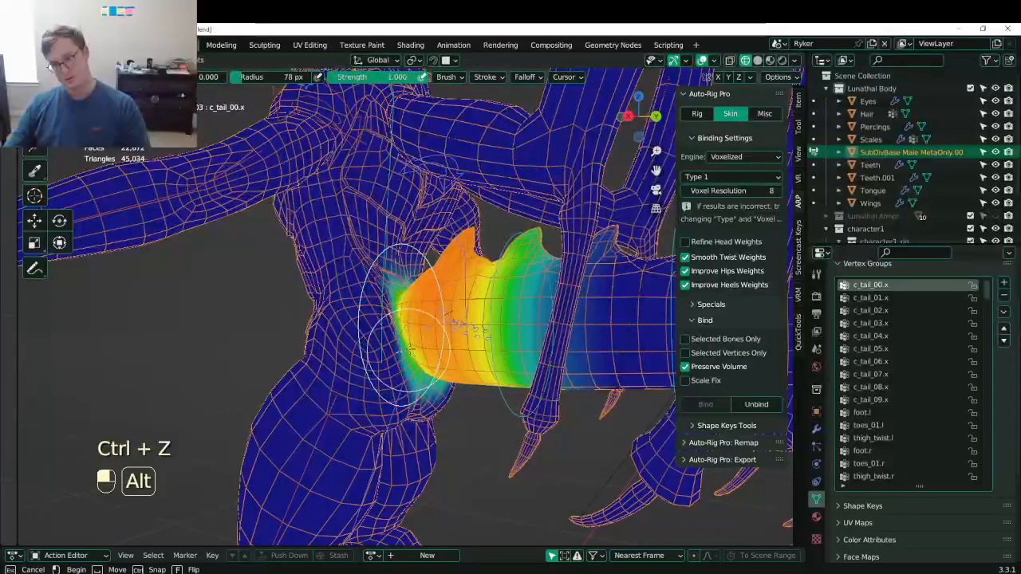
- Trim the c_tail_00.x influence around the tail root with linear gradients at weight 0.000, and check it from several angles
left_click_drag(415, 351, 416, 350, "alt")
middle_click_drag(416, 350, 365, 297)
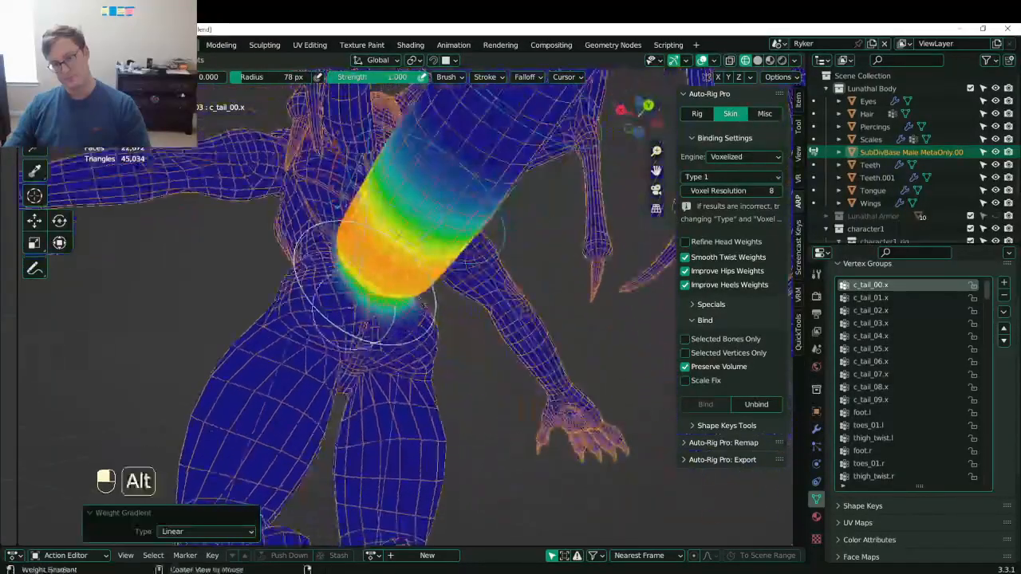
left_click_drag(362, 295, 371, 278, "alt")
left_click_drag(363, 318, 363, 309, "alt")
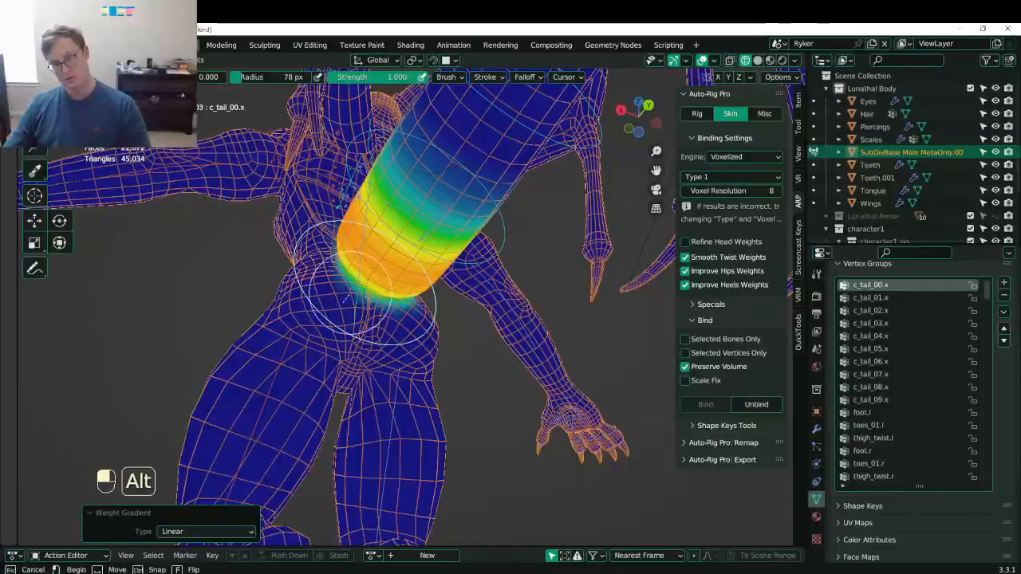
middle_click_drag(363, 308, 399, 352)
left_click_drag(384, 340, 392, 344, "alt")
scroll(392, 344, "down", 5)
mouse_move(395, 342)
middle_mouse_down()
mouse_move(477, 317)
mouse_move(439, 309)
mouse_move(300, 335)
mouse_move(344, 403)
middle_mouse_up()
scroll(439, 309, "up", 3)
scroll(300, 335, "up", 3)
scroll(300, 335, "down", 5)
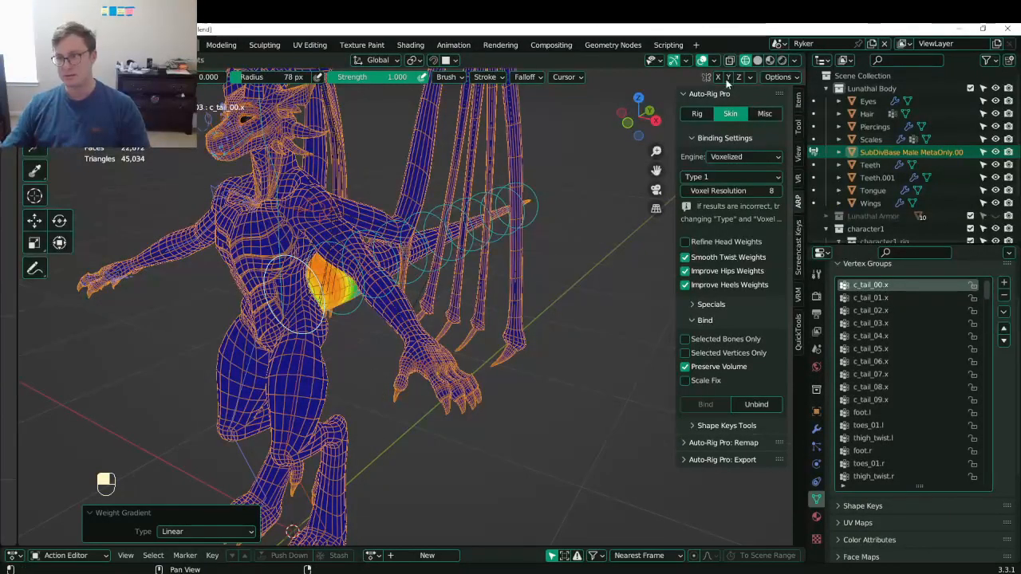
- Examine the c_tail_01.x group on the tail and sample the bone at the base of the neck
middle_click_drag(375, 409, 383, 307)
scroll(363, 319, "up", 4)
left_click(400, 339, "ctrl")
scroll(380, 331, "down", 4)
middle_click_drag(383, 307, 476, 461)
scroll(475, 466, "up", 4)
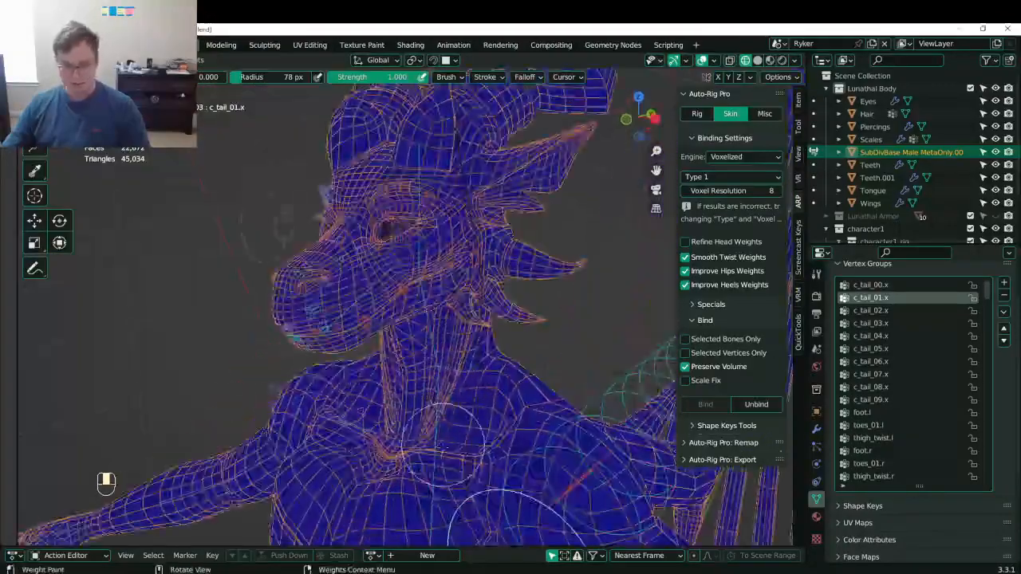
scroll(435, 437, "down", 1)
left_click(435, 437, "ctrl")
scroll(493, 425, "down", 5)
- Activate c_arm_twist_offset.l and blur its weights over the top of the left shoulder, checking the result from the front
middle_click_drag(493, 425, 549, 305, "shift")
scroll(495, 255, "up", 2)
middle_click_drag(479, 227, 360, 261, "shift")
left_click(384, 355, "ctrl")
left_click(399, 302, "ctrl")
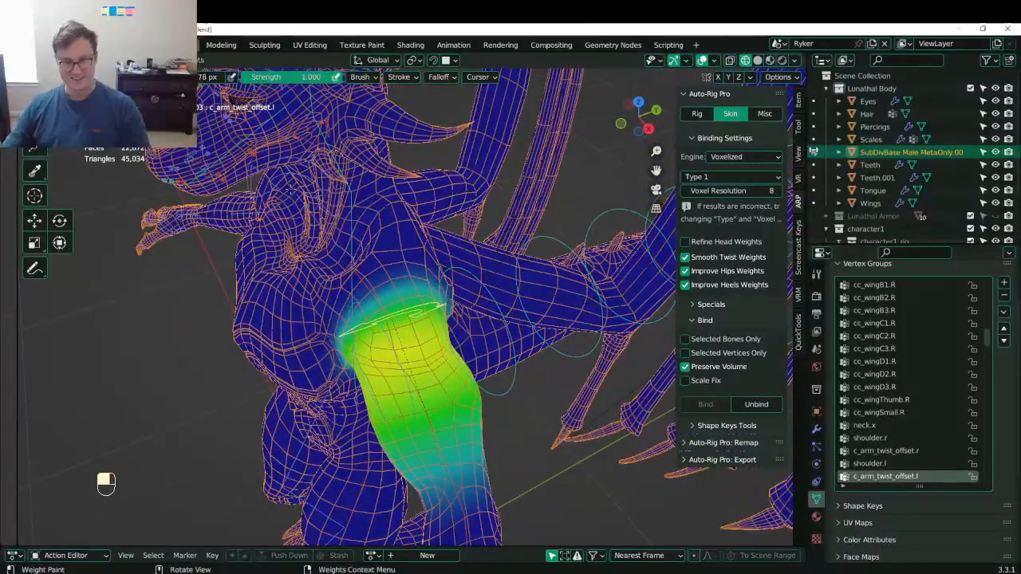
middle_click_drag(335, 487, 366, 500)
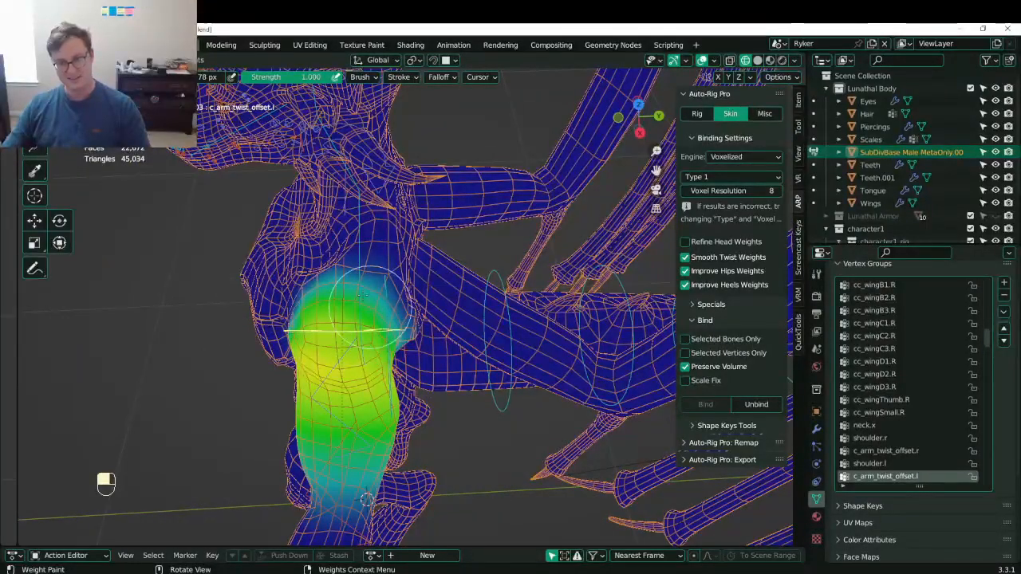
scroll(363, 295, "down", 8)
middle_click_drag(363, 295, 426, 252)
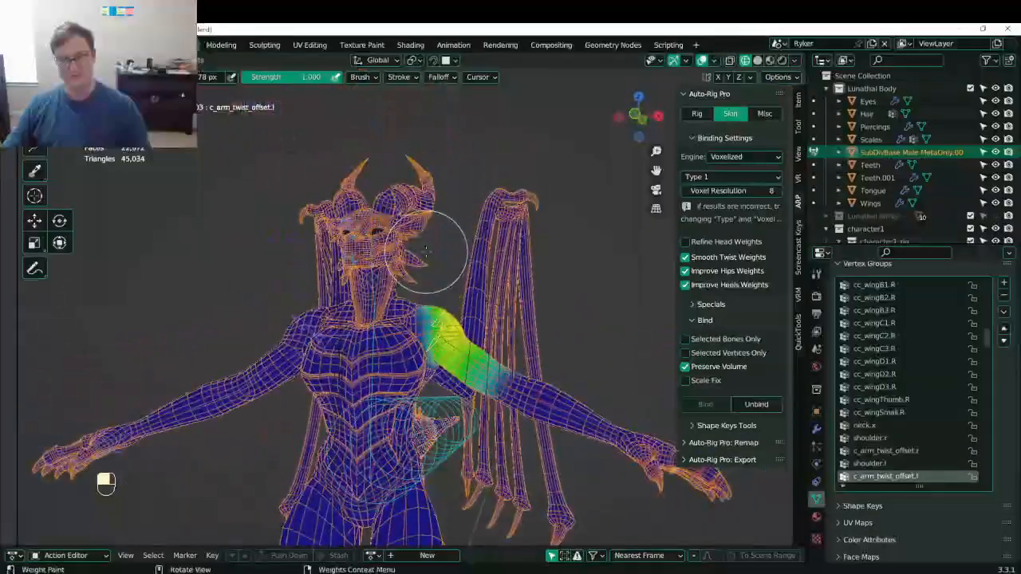
- Activate the neck.x vertex group and view its weights from the front
scroll(426, 251, "up", 6)
left_click(295, 251, "ctrl")
scroll(303, 251, "up", 3)
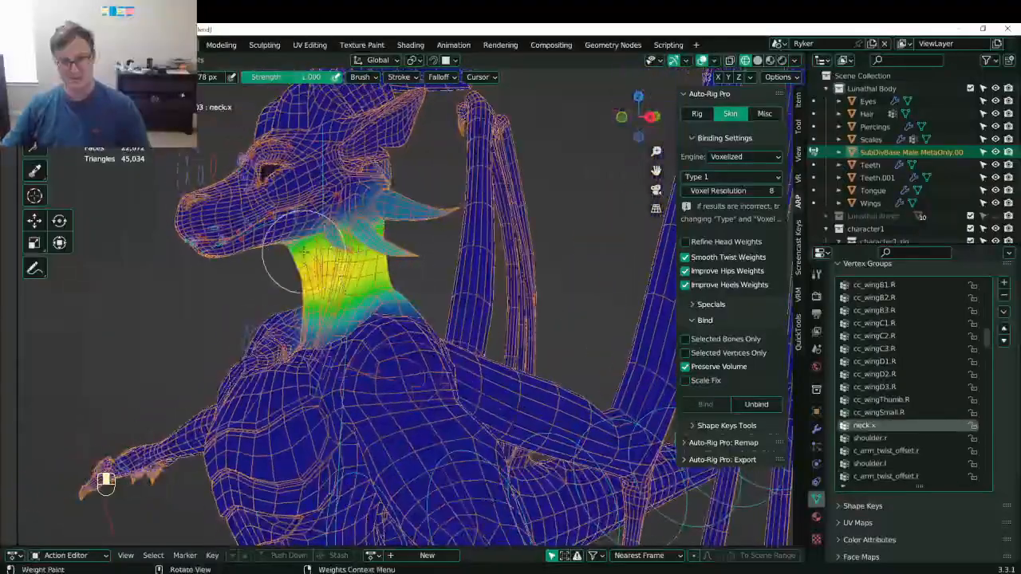
key("KP_1")
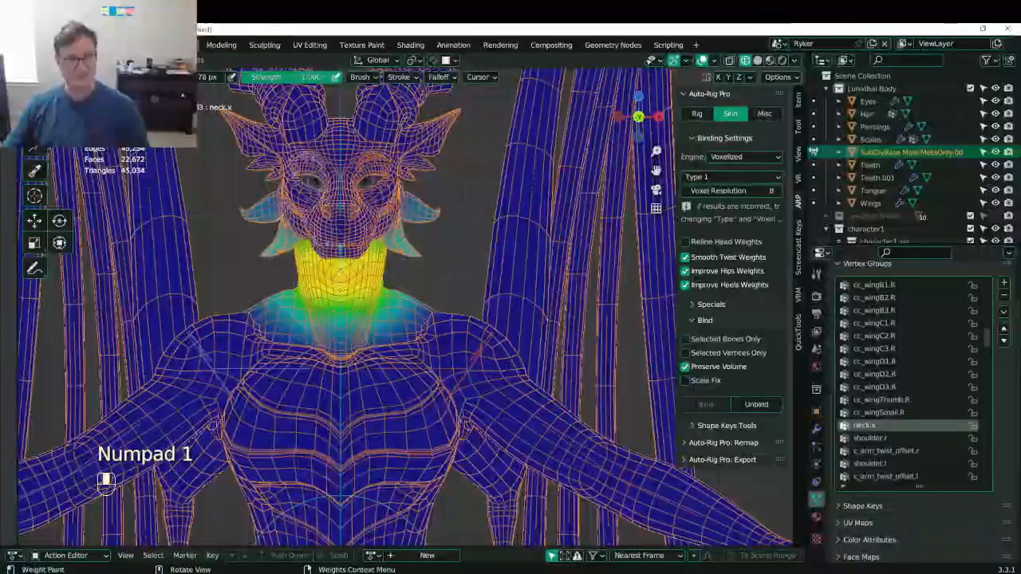
- Try linear gradients at weight 0.000 across the upper neck in the neck.x group and undo them
left_click_drag(381, 221, 383, 220, "alt")
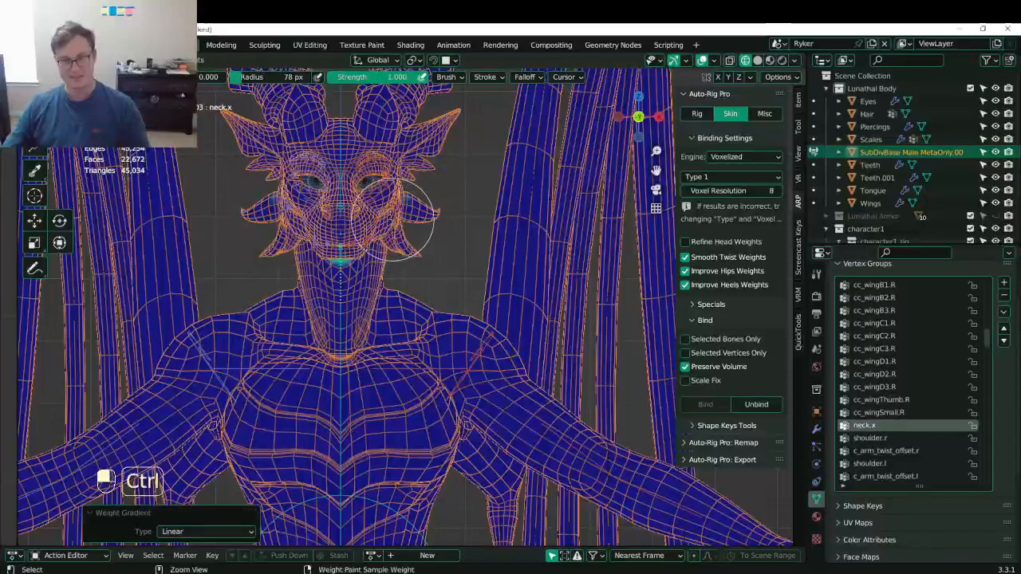
key("ctrl+z")
middle_click_drag(383, 221, 391, 295)
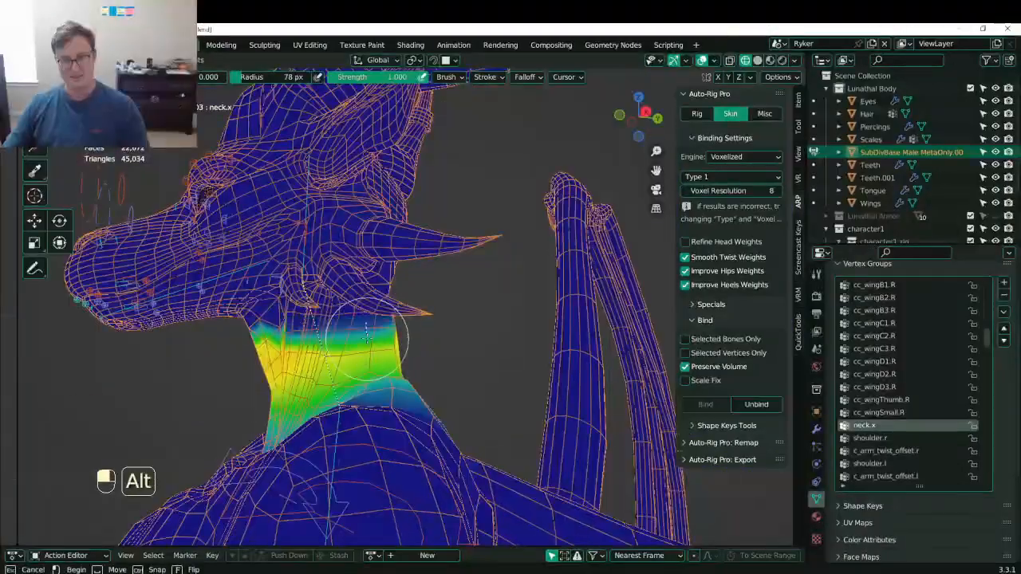
left_click(366, 338, "alt")
middle_click_drag(366, 338, 467, 341)
key("ctrl+z")
key("ctrl+z")
key("ctrl+z")
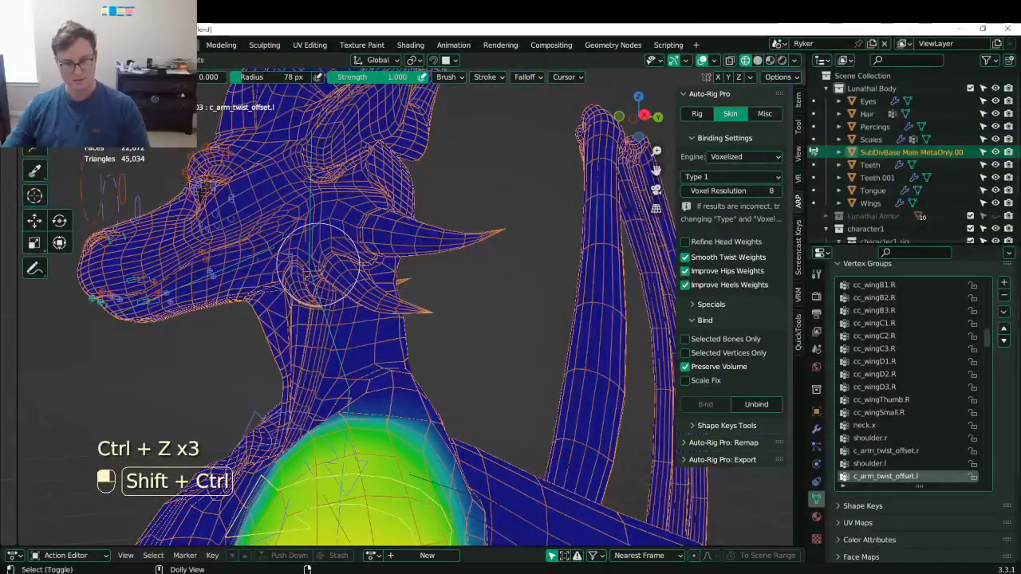
key("ctrl+shift+z")
- Select the linked geometry of the cheek spikes in Edit Mode, delimited by seam, and grow the selection into the surrounding skin
key("Tab")
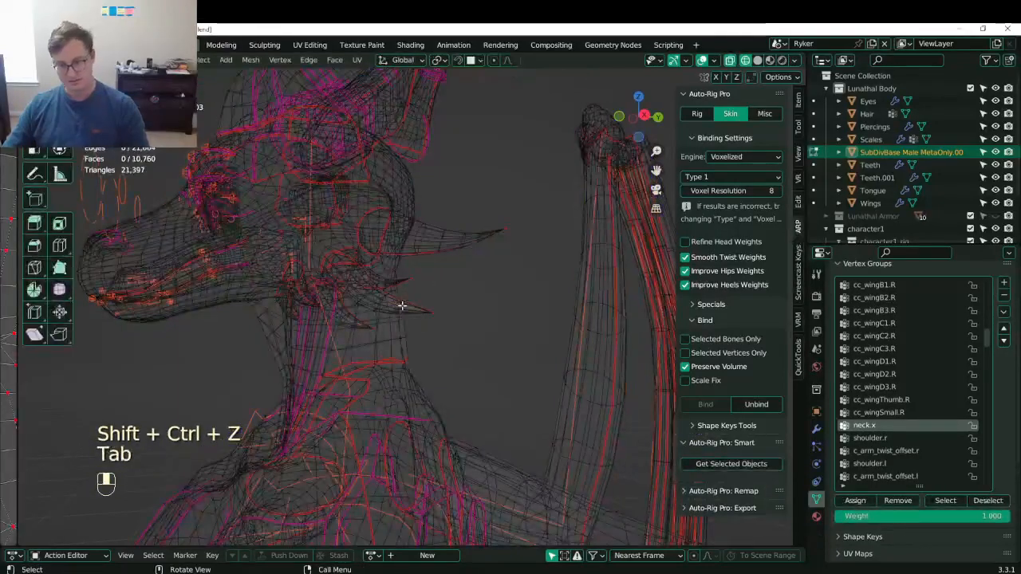
key("l")
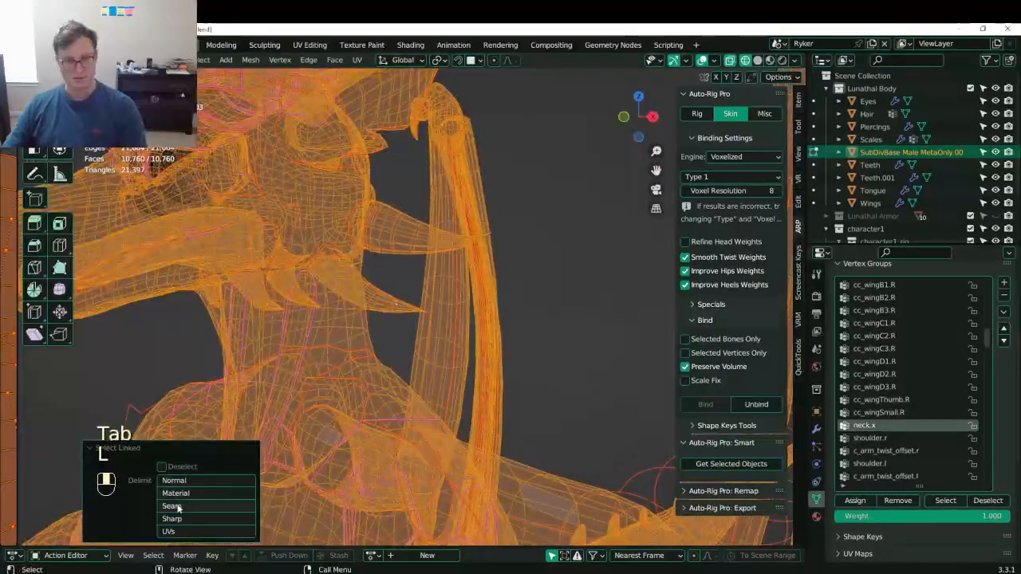
left_click(171, 506)
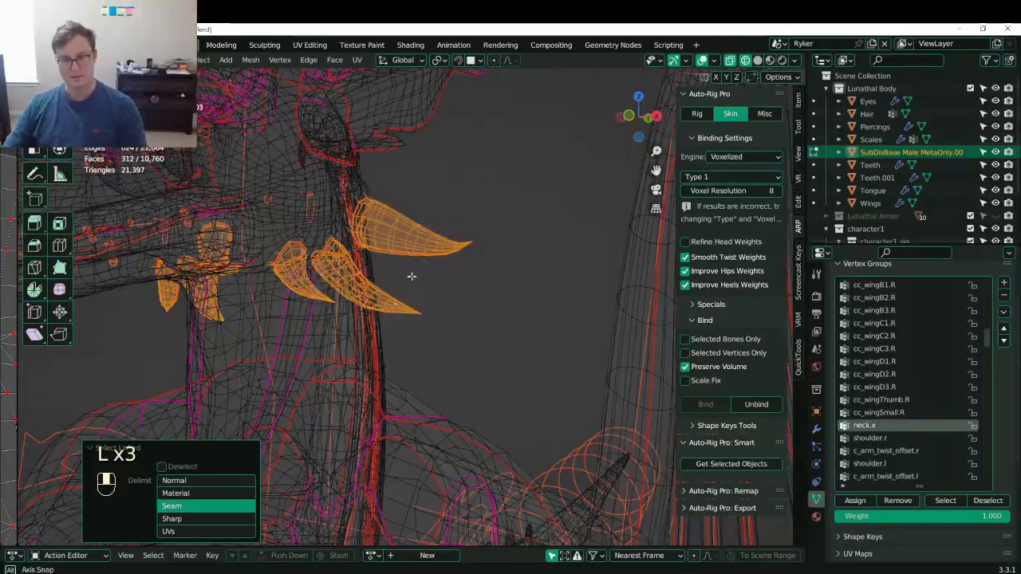
middle_click_drag(412, 276, 383, 302)
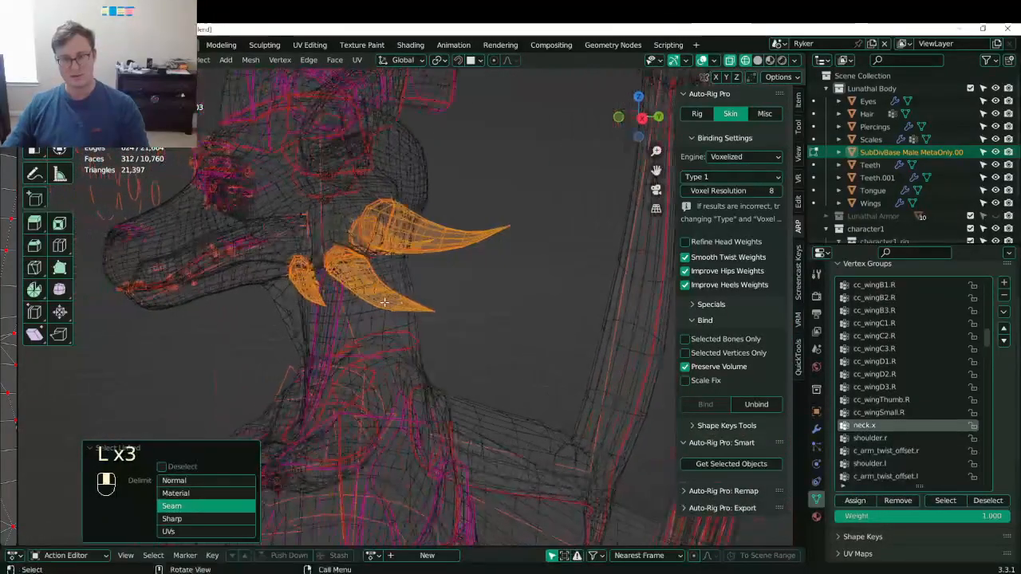
key("ctrl+KP_Add")
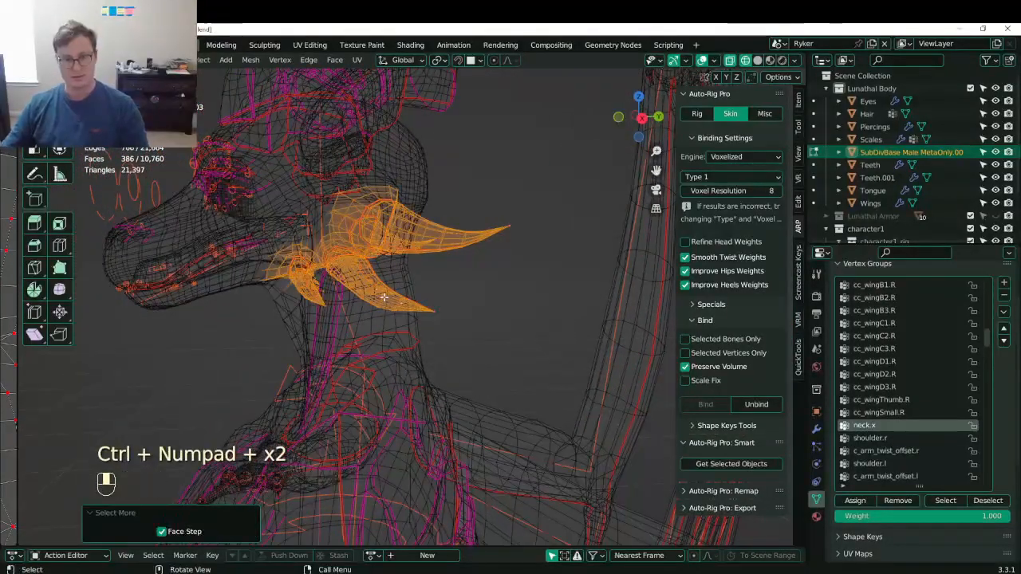
- Clear neck.x from the masked cheek spikes with a linear gradient at weight 0.000, and blur the transition beneath the jaw
key("Tab")
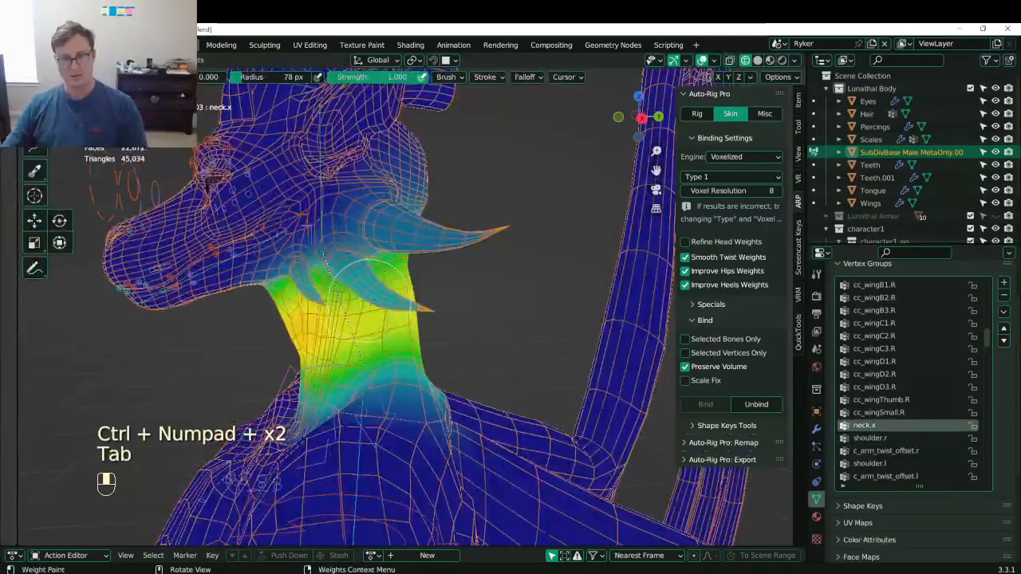
key("q")
left_click(335, 300)
left_click_drag(215, 188, 384, 320, "alt")
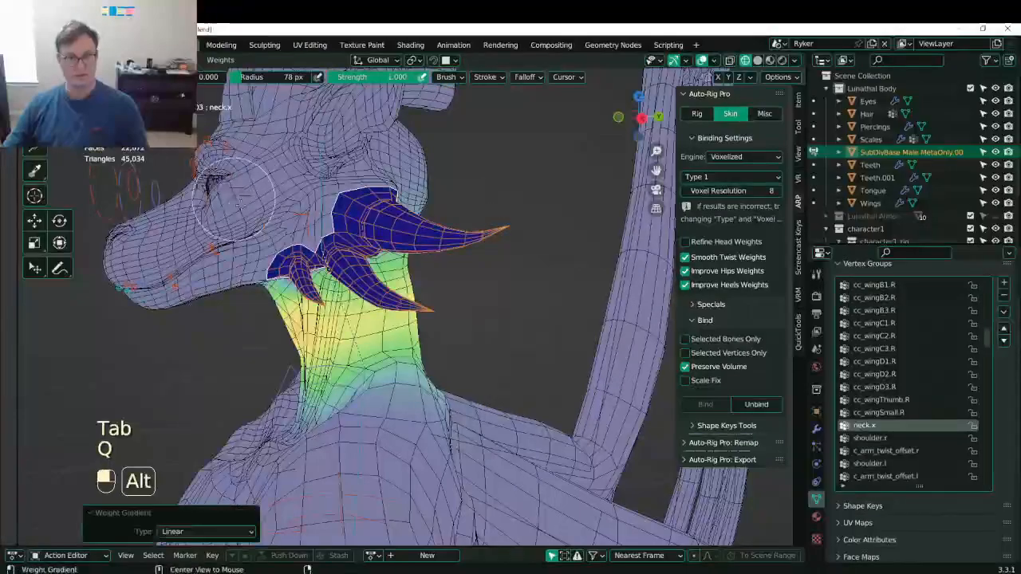
left_click(383, 321)
mouse_move(383, 320)
middle_mouse_down()
mouse_move(303, 287)
mouse_move(398, 263)
mouse_move(519, 254)
mouse_move(618, 159)
middle_mouse_up()
middle_click_drag(394, 156, 359, 223)
middle_click_drag(399, 292, 527, 239)
left_click_drag(357, 291, 312, 273)
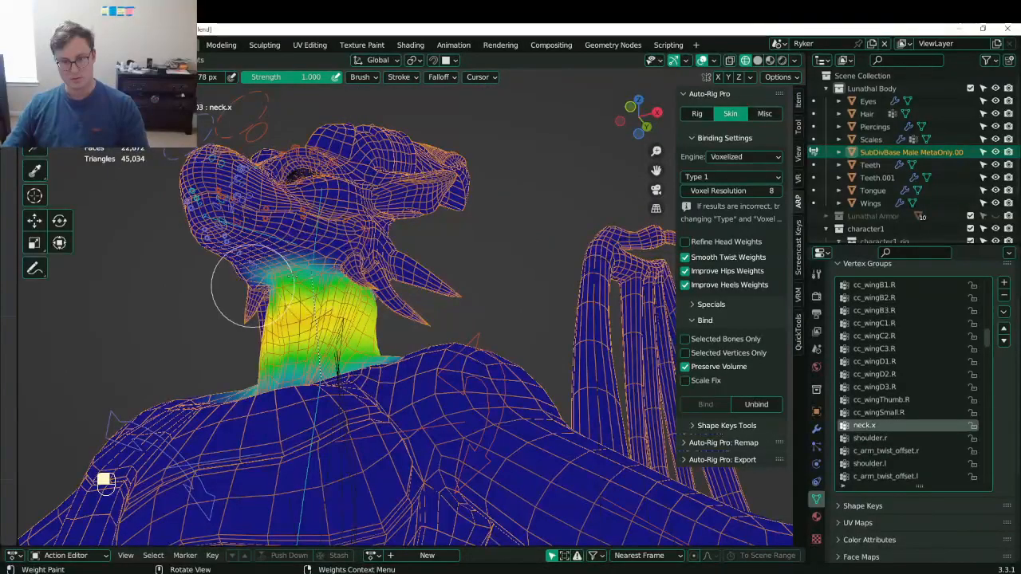
- Activate the head.x vertex group and restrict weight painting to the selected cheek spikes
middle_click_drag(253, 286, 288, 207)
scroll(288, 208, "up", 3)
middle_click_drag(289, 175, 296, 239, "shift")
left_click(297, 239, "ctrl")
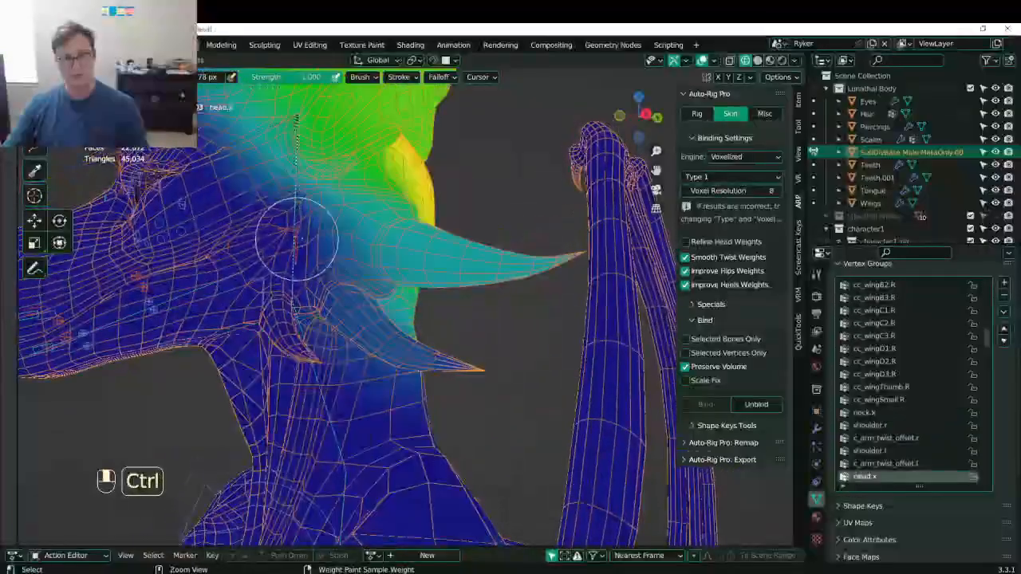
key("Tab")
key("q")
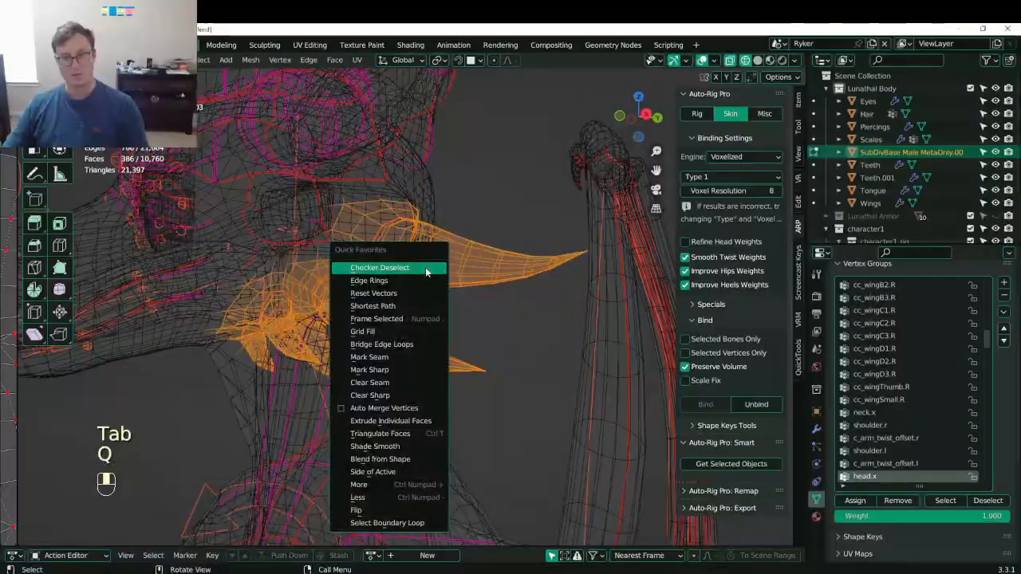
left_click(425, 267)
key("Tab")
key("q")
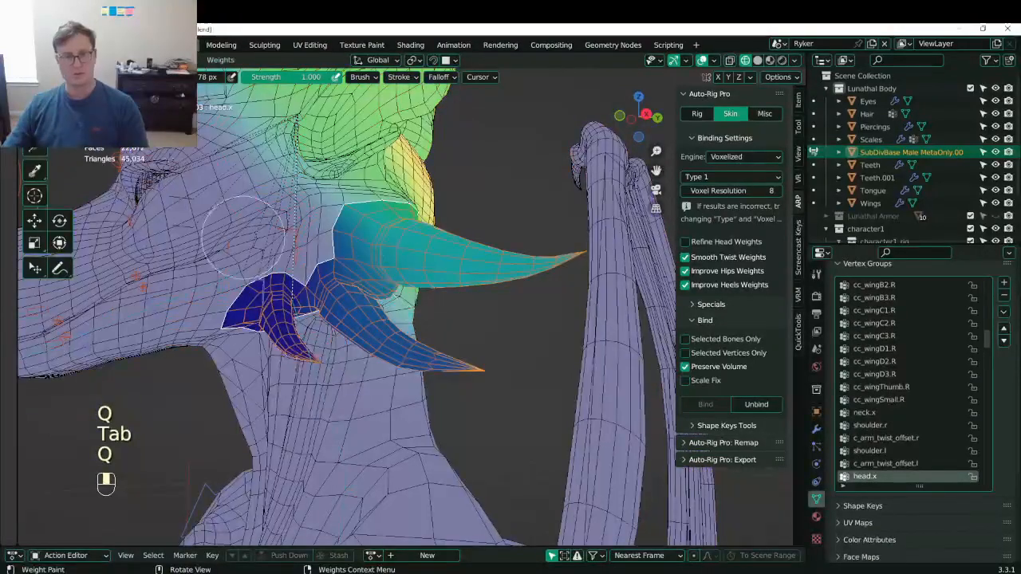
- Fill the masked cheek spikes in head.x with a linear gradient at weight 1.000, and turn off the selection masking
left_click_drag(164, 77, 231, 77)
scroll(345, 237, "down", 4)
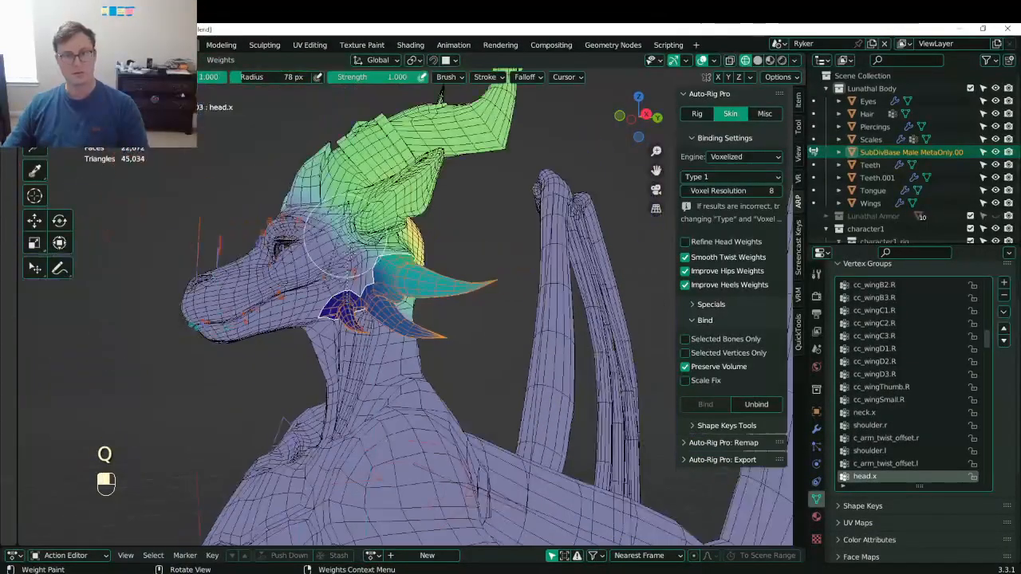
left_click_drag(312, 252, 278, 233, "alt")
middle_click_drag(276, 236, 239, 241)
middle_click_drag(240, 241, 387, 270, "shift")
mouse_move(386, 269)
middle_mouse_down()
mouse_move(347, 276)
mouse_move(415, 287)
mouse_move(347, 263)
middle_mouse_up()
key("q")
left_click(433, 286)
- Paint head.x at weight 1.000 over the back of the head, down to the top of the neck
scroll(415, 283, "up", 3)
middle_click_drag(347, 263, 425, 174, "shift")
mouse_move(375, 275)
left_mouse_down()
mouse_move(405, 257)
mouse_move(415, 272)
left_mouse_up()
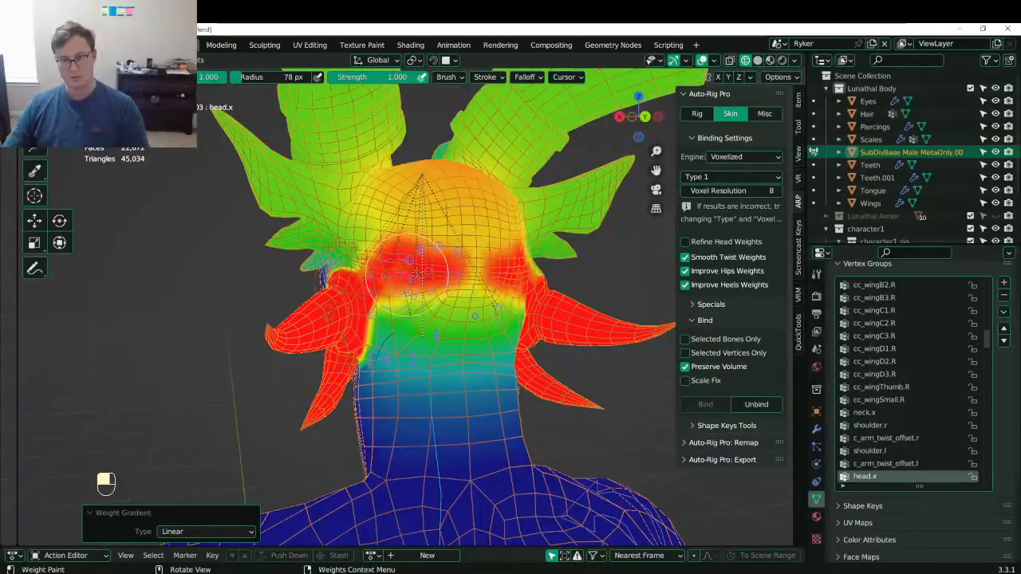
middle_click_drag(411, 265, 421, 273)
mouse_move(407, 267)
left_mouse_down()
mouse_move(397, 243)
mouse_move(438, 251)
mouse_move(445, 223)
left_mouse_up()
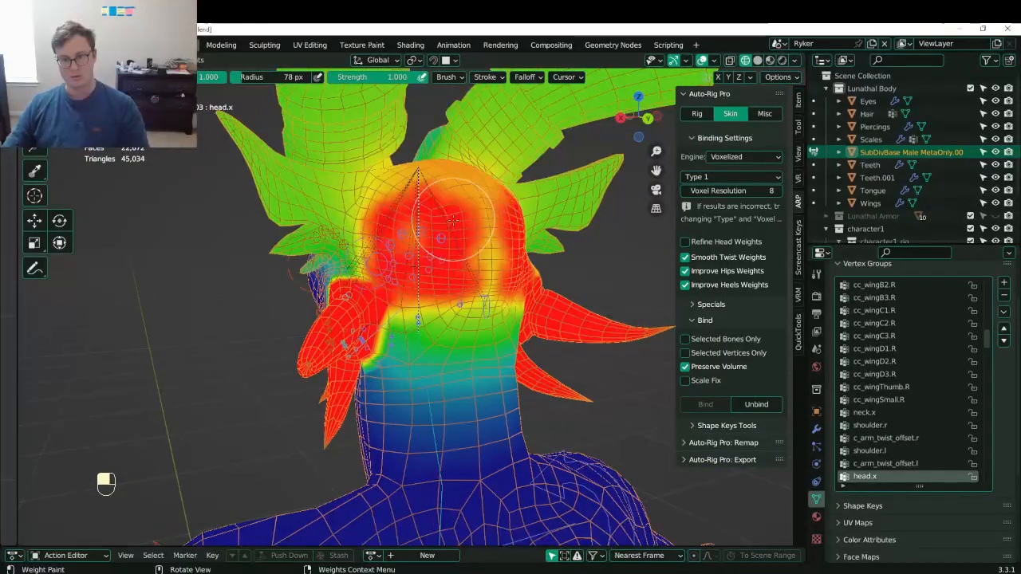
middle_click_drag(445, 223, 420, 249)
mouse_move(417, 249)
left_mouse_down()
mouse_move(387, 272)
mouse_move(450, 284)
left_mouse_up()
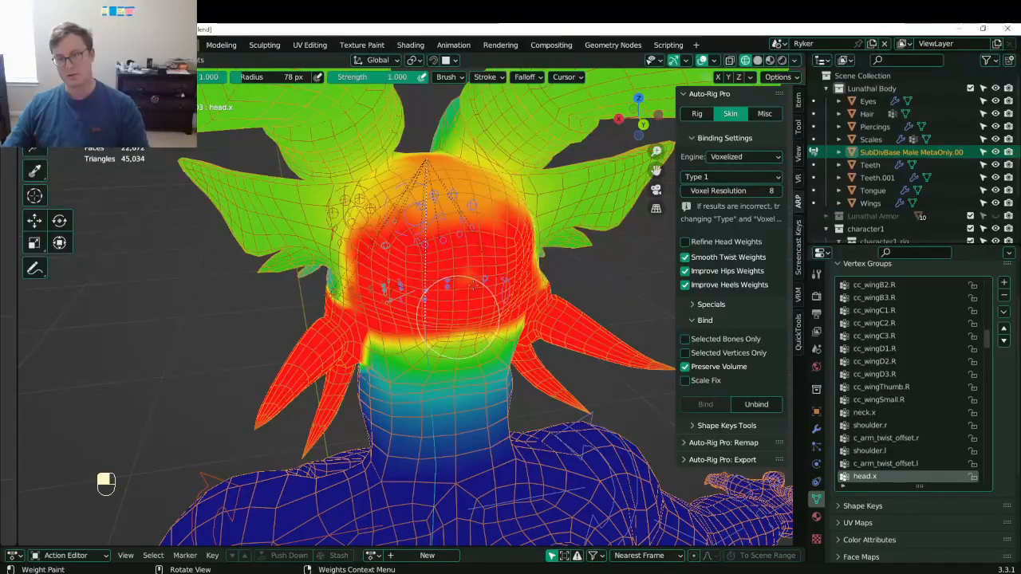
mouse_move(474, 284)
middle_mouse_down()
mouse_move(449, 300)
mouse_move(443, 344)
middle_mouse_up()
left_click_drag(357, 319, 349, 343)
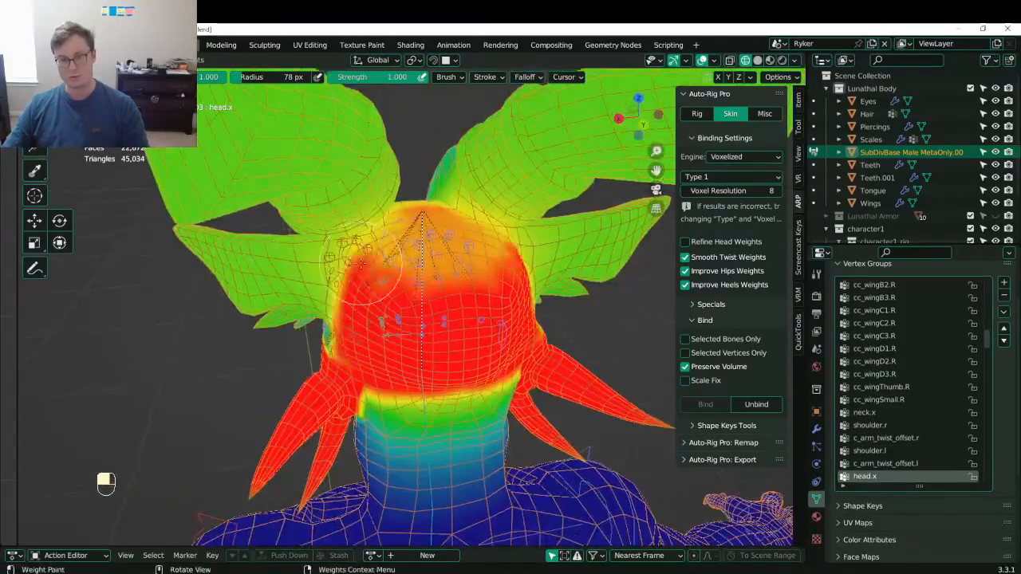
middle_click_drag(423, 269, 461, 244)
- Select the horns' linked geometry, fill it in head.x with a masked linear gradient at weight 1.000, and save the file
key("KP_3")
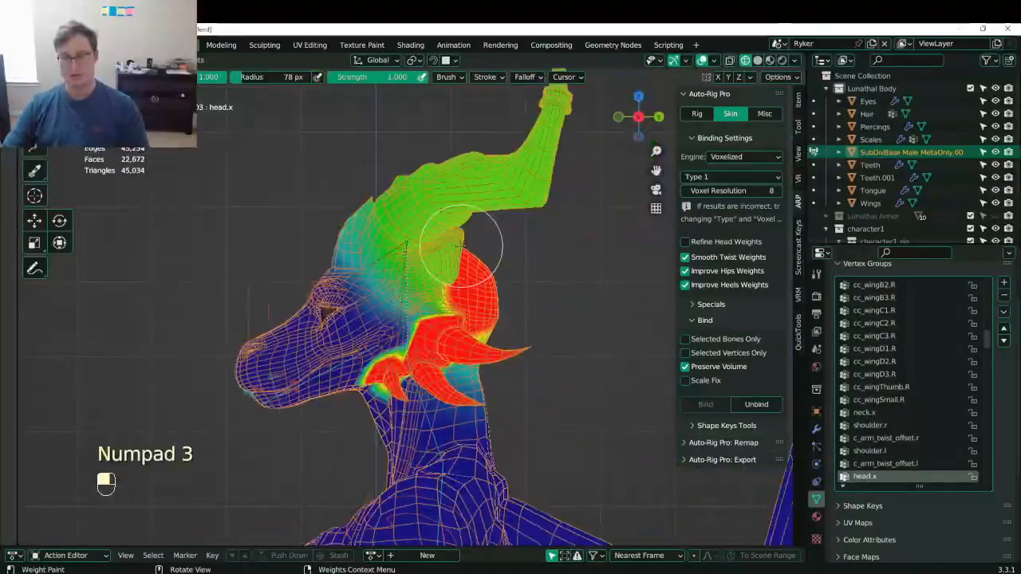
key("Tab")
left_click(516, 186, "shift")
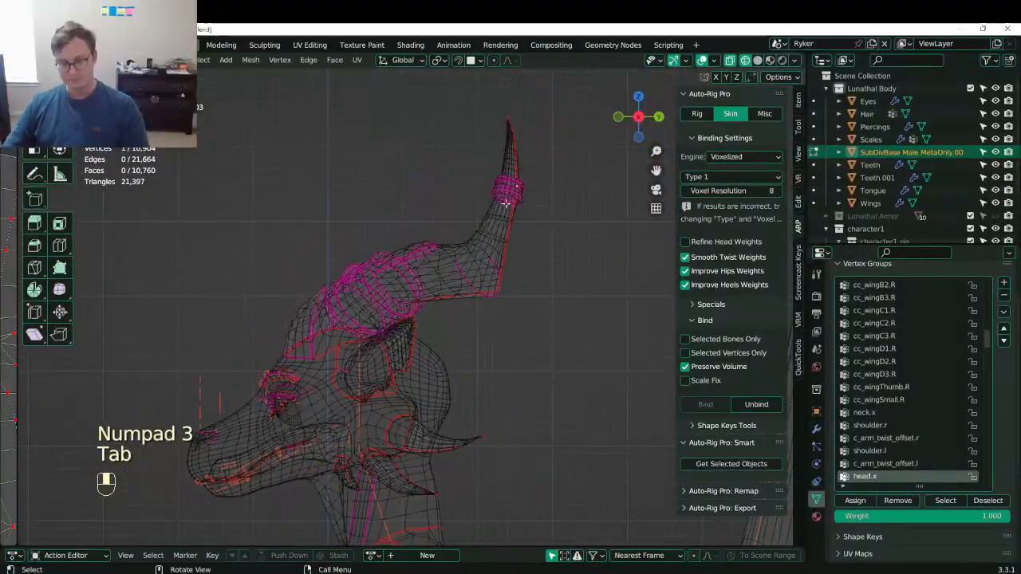
key("l")
key("Tab")
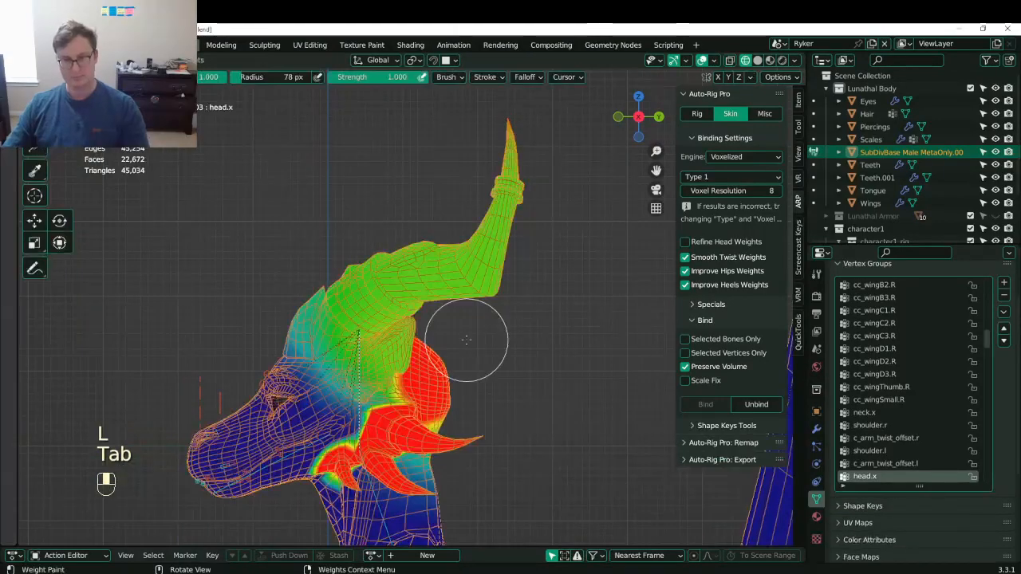
key("q")
left_click_drag(459, 338, 239, 235, "alt")
key("q")
middle_click_drag(263, 263, 403, 323)
key("ctrl+s")
- Paint head.x at weight 1.000 over the crown between the horns and around the horn bases
scroll(399, 327, "up", 4)
scroll(382, 359, "down", 2)
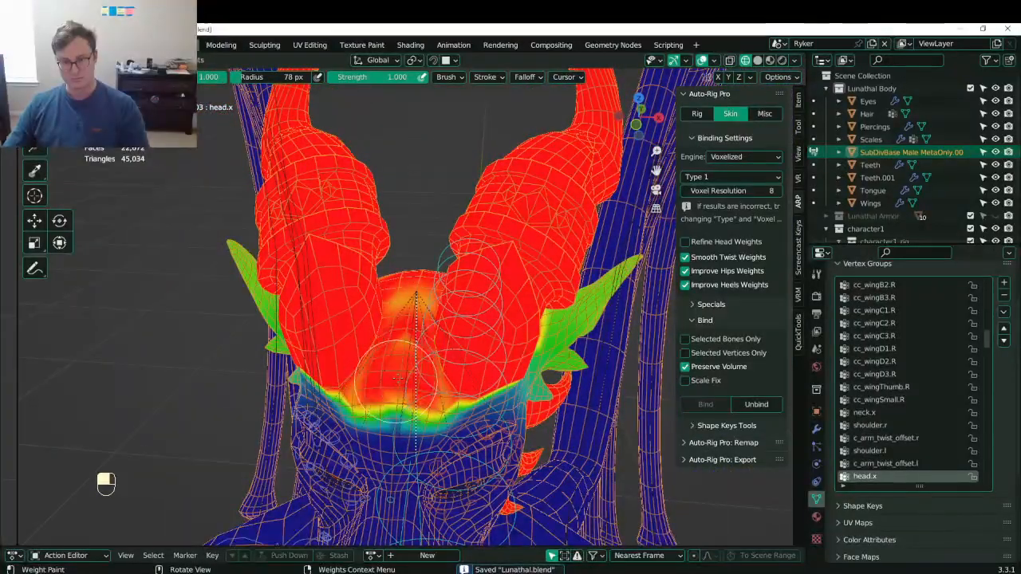
middle_click_drag(423, 285, 426, 334)
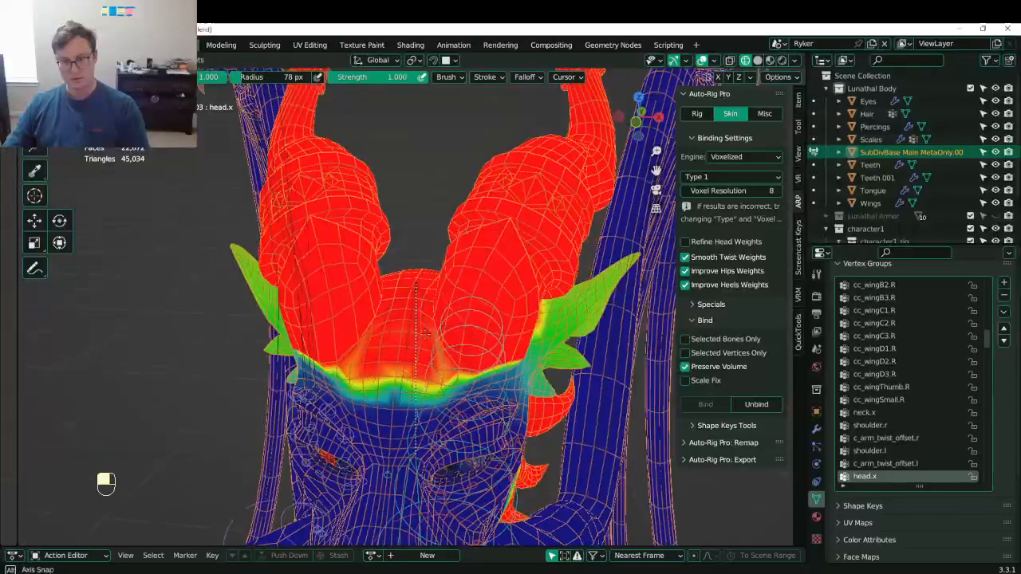
mouse_move(407, 383)
middle_mouse_down()
mouse_move(363, 295)
mouse_move(344, 296)
middle_mouse_up()
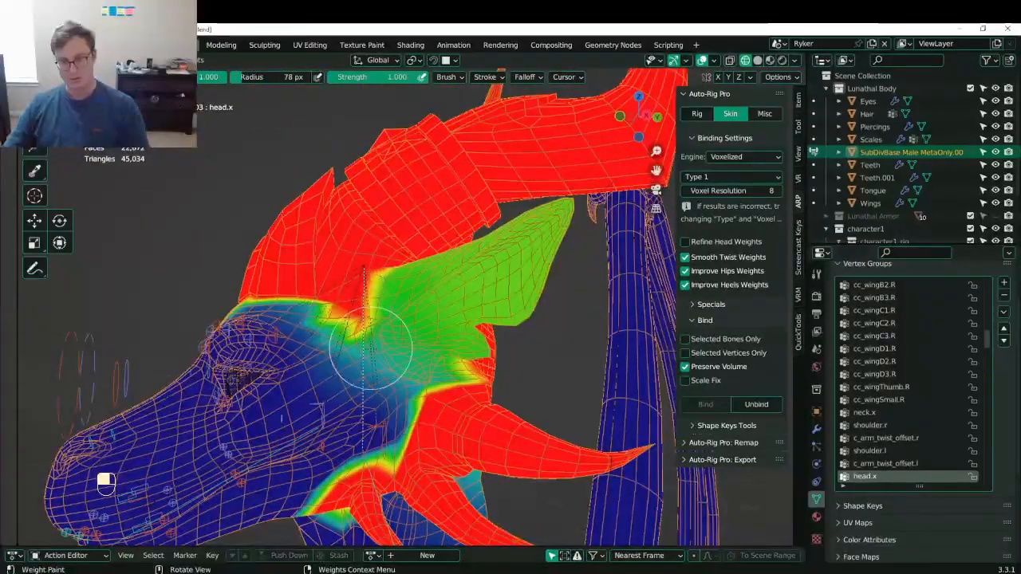
- Blur the head.x weight transitions along the brow, ears, cheek spikes and back of the neck, working around the head
middle_click_drag(368, 357, 423, 353)
scroll(319, 287, "down", 3)
left_click(60, 99)
middle_click_drag(351, 291, 372, 343)
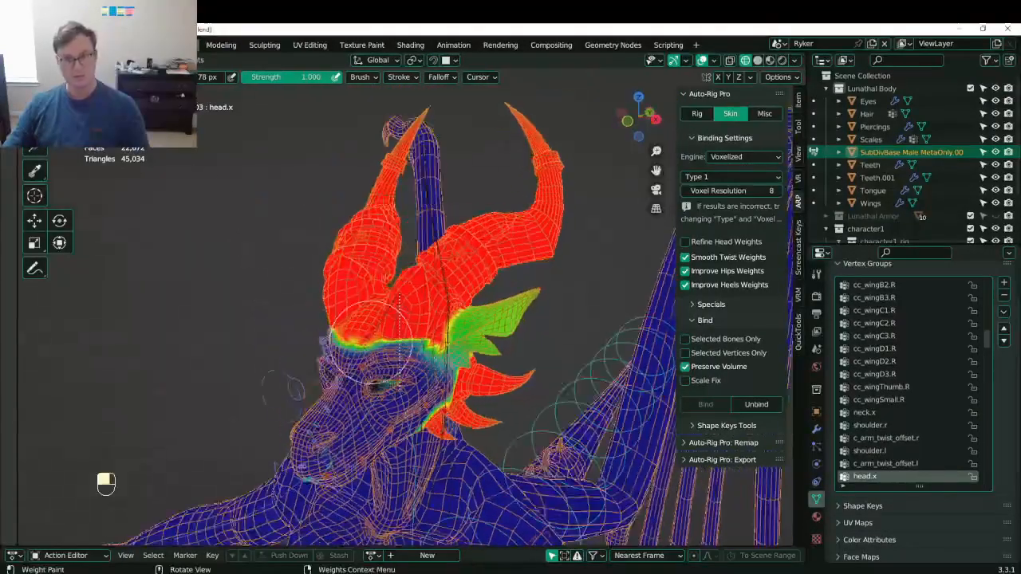
middle_click_drag(488, 334, 413, 311)
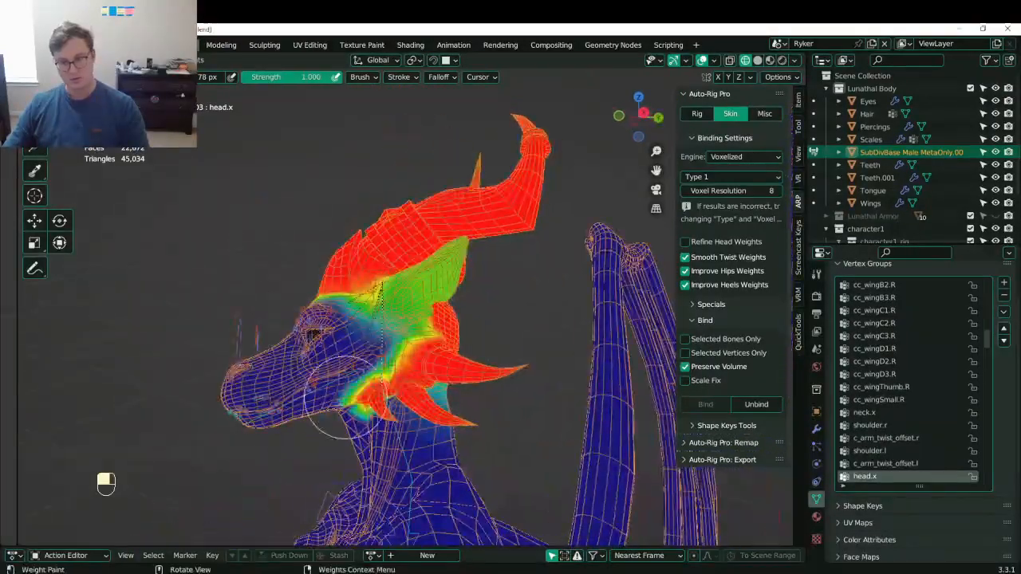
mouse_move(341, 411)
middle_mouse_down()
mouse_move(375, 375)
mouse_move(468, 319)
mouse_move(393, 383)
middle_mouse_up()
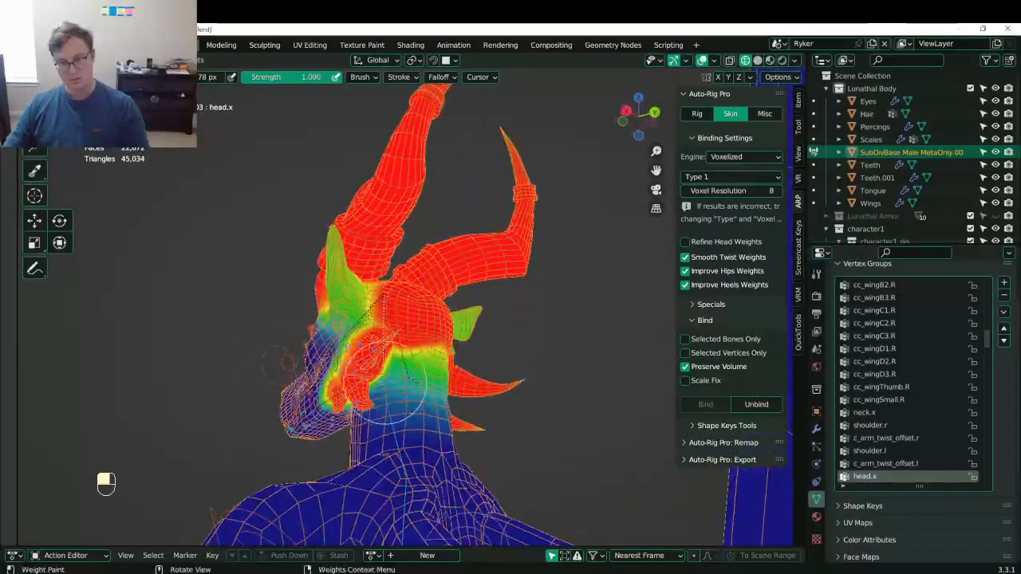
middle_click_drag(443, 315, 391, 373)
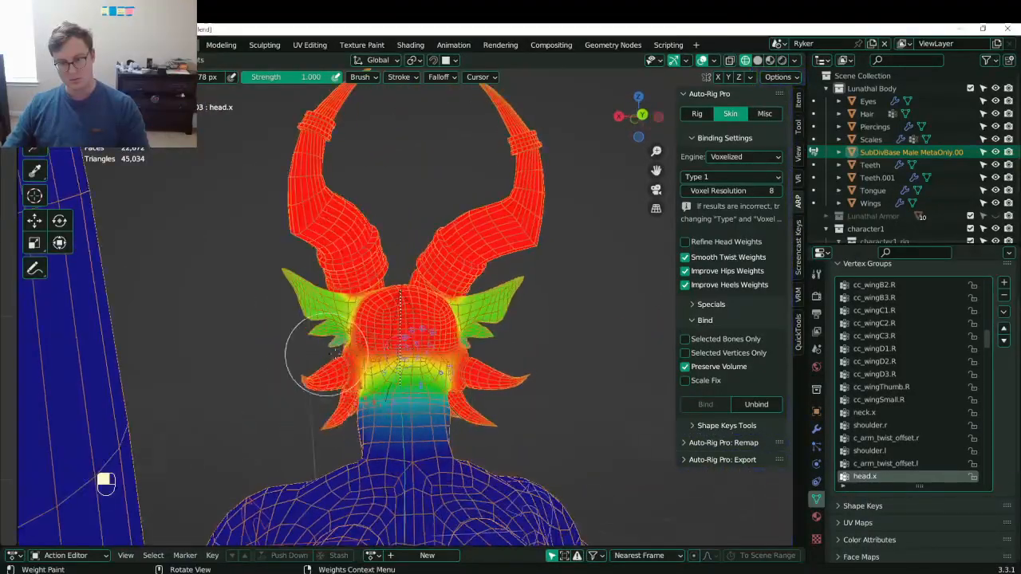
middle_click_drag(406, 335, 409, 327)
middle_click_drag(285, 338, 339, 331)
middle_click_drag(316, 275, 319, 296)
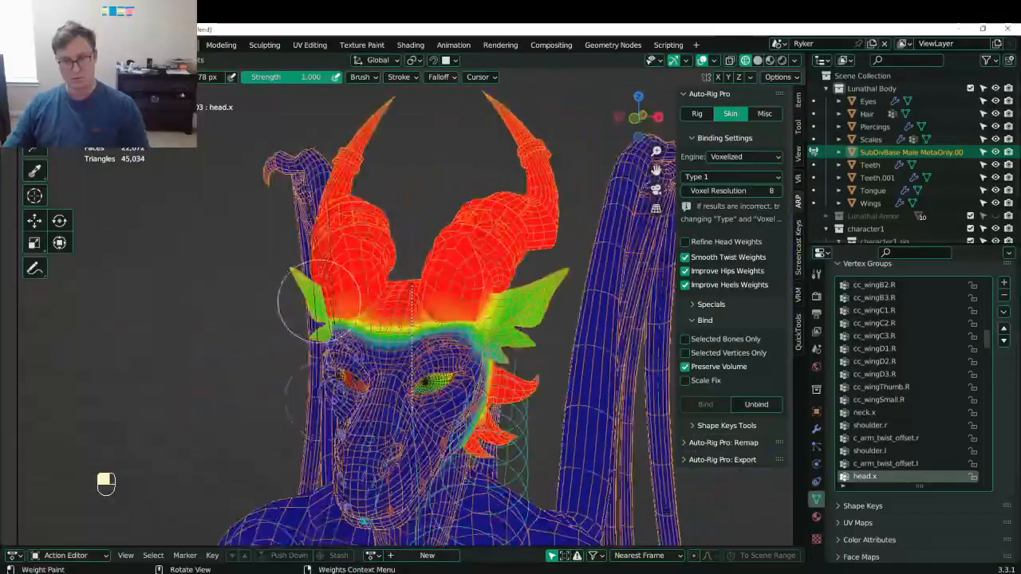
- Return the body mesh to Object Mode, display it with solid shading, and save the file
scroll(319, 295, "down", 6)
key("ctrl+Tab")
key("z")
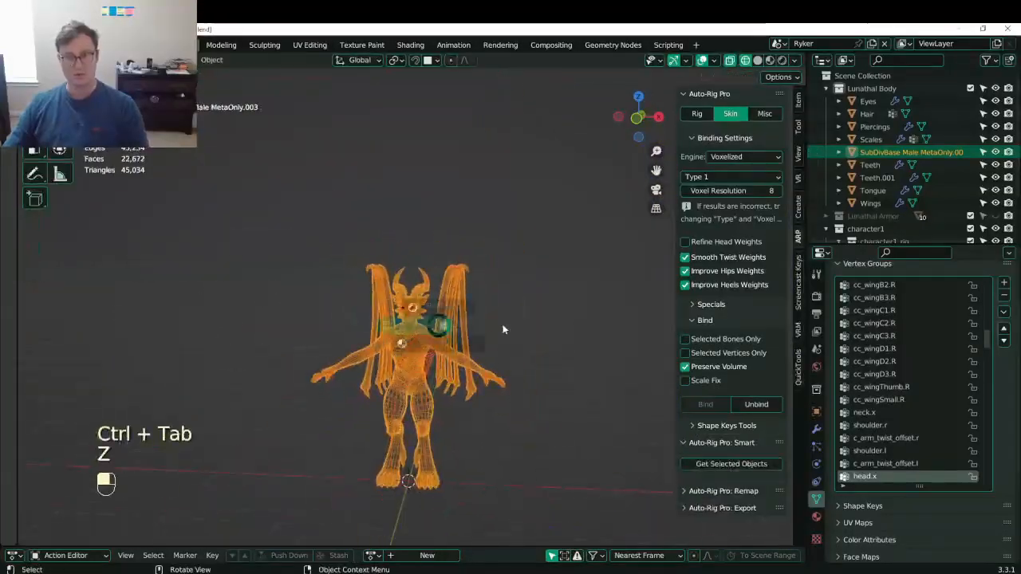
left_click(503, 331)
scroll(497, 337, "up", 5)
mouse_move(497, 337)
middle_mouse_down()
mouse_move(371, 330)
mouse_move(515, 306)
mouse_move(417, 303)
middle_mouse_up()
key("ctrl+s")
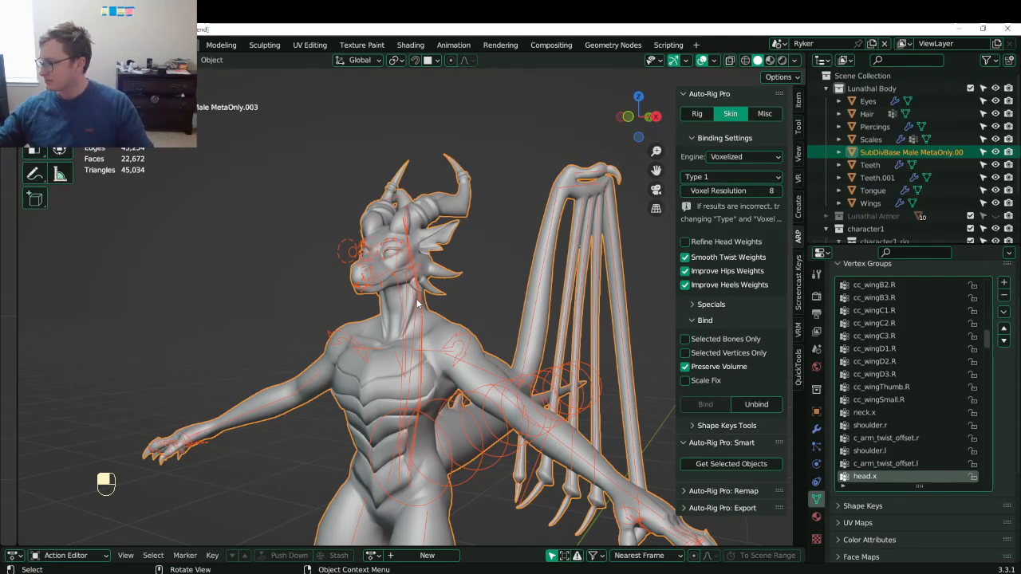
- Select the character's armature and save Lunathal.blend
left_click(323, 309)
key("ctrl+s")
middle_click_drag(323, 310, 367, 316)
left_click(495, 366)
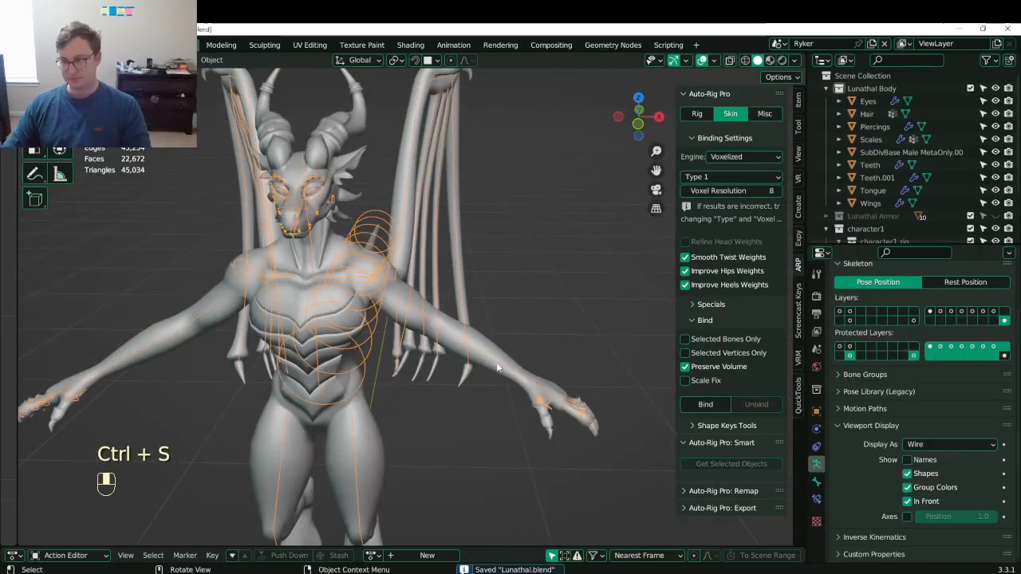
- Display only the rig's first bone layer with the control shapes and put the armature in Pose Mode
left_click(849, 314)
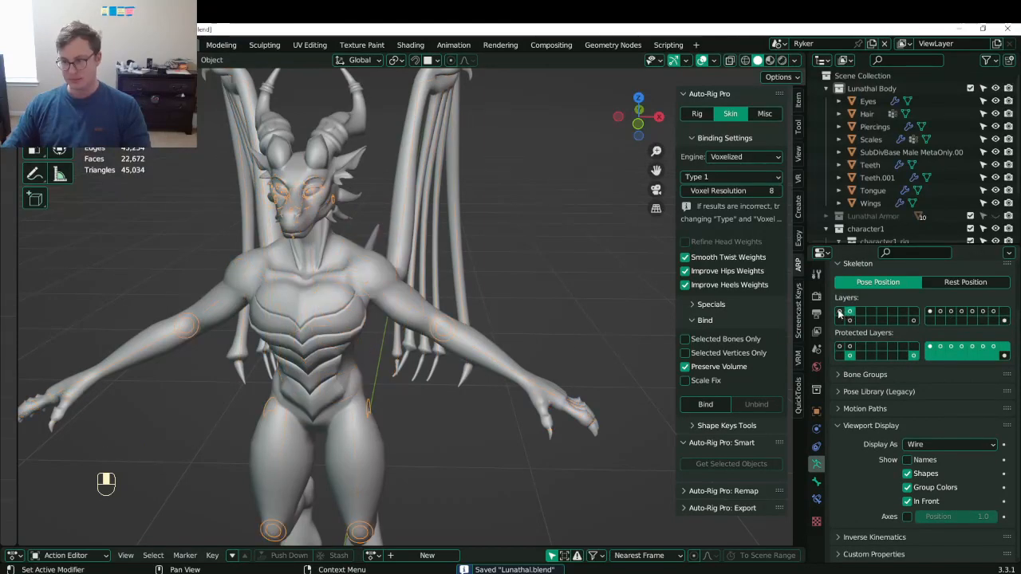
left_click(839, 311)
scroll(522, 386, "down", 3)
key("ctrl+Tab")
- Move the character's left hand control up and forward so the elbow bends in a test pose
scroll(512, 361, "up", 3)
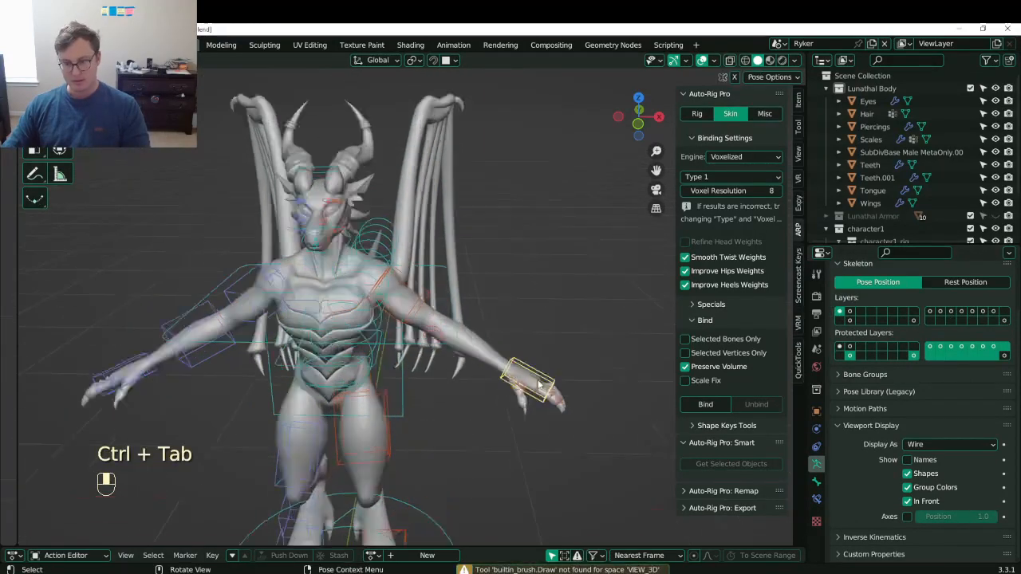
left_click(559, 386)
key("g")
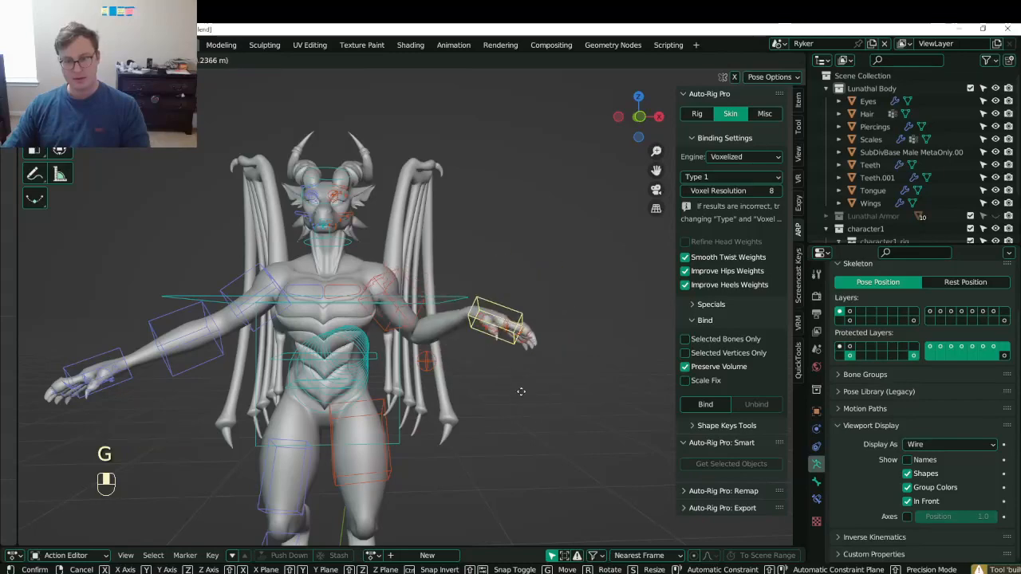
left_click(514, 375)
middle_click_drag(515, 376, 383, 438)
key("g")
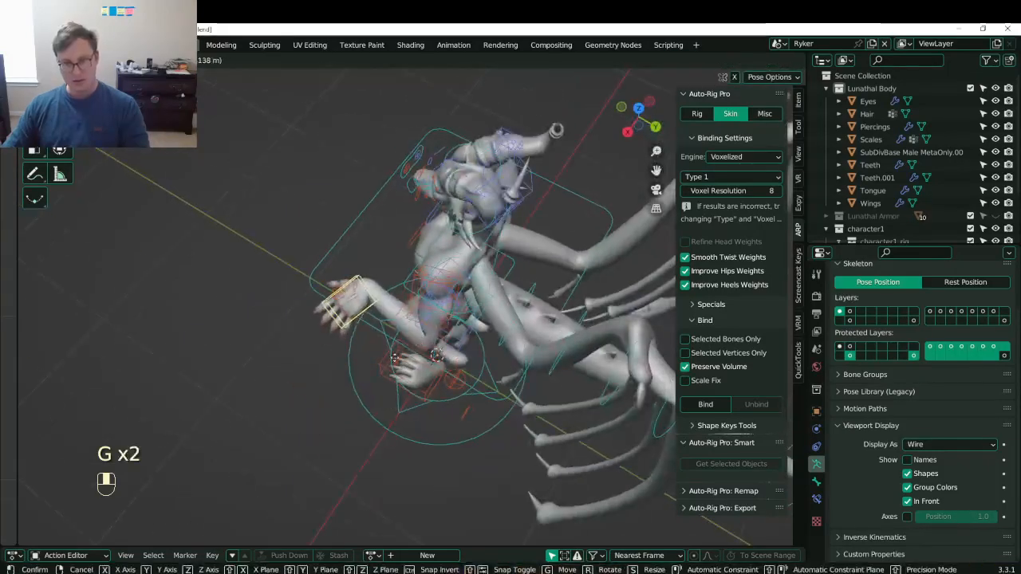
left_click(414, 283)
scroll(414, 283, "up", 5)
- Rotate the raised left hand control, using about 46.4° for the second turn, and reposition it to test the elbow and shoulder deformation
key("r")
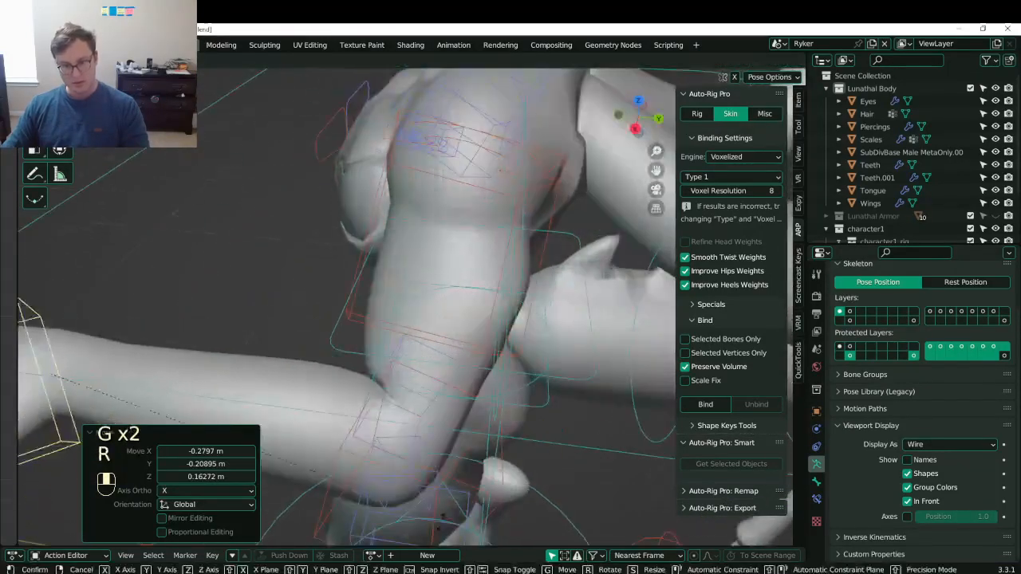
left_click(423, 364)
scroll(424, 365, "down", 5)
key("r")
left_click(344, 379)
key("g")
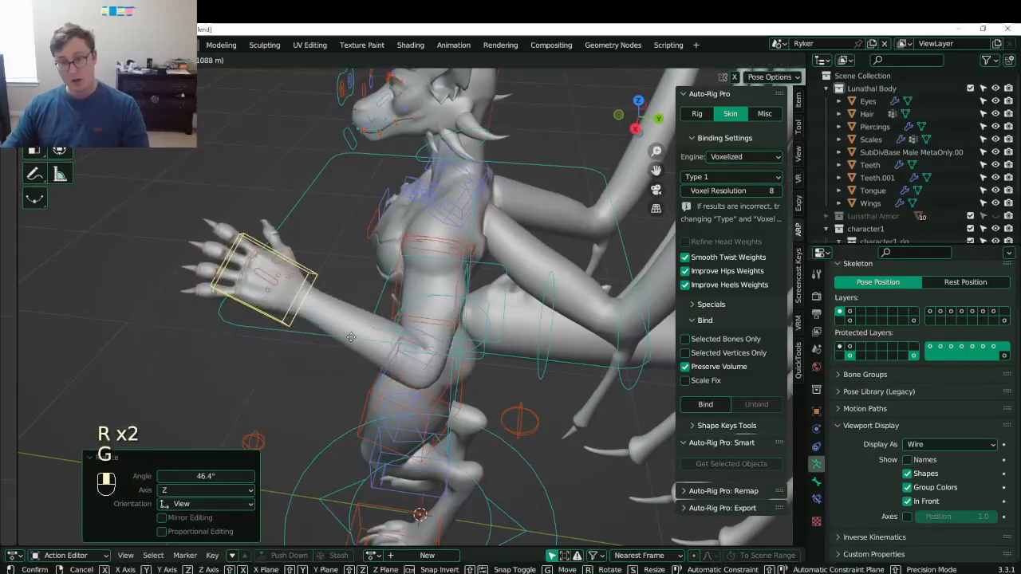
left_click(351, 337)
scroll(351, 336, "up", 5)
scroll(374, 340, "down", 5)
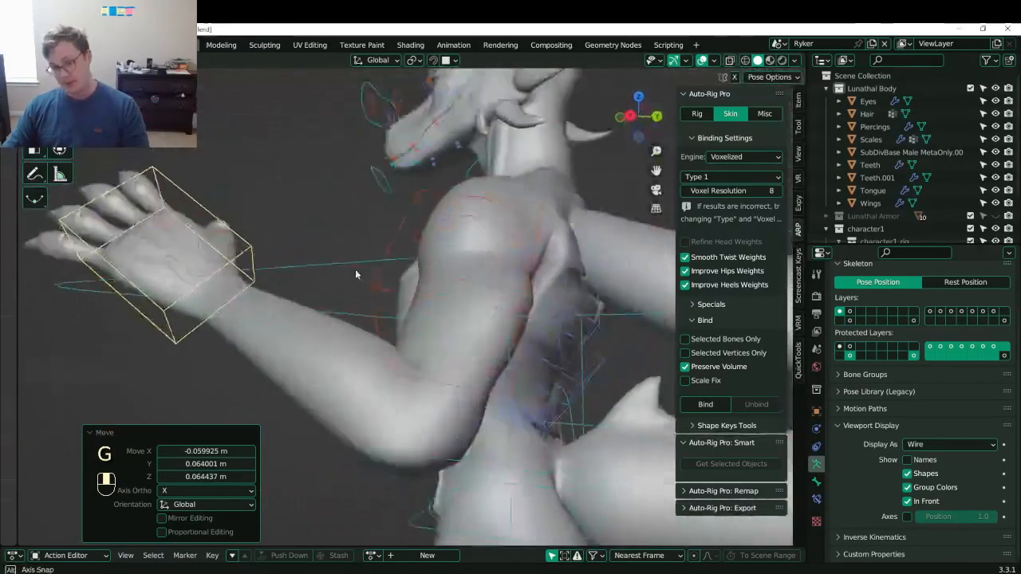
key("g")
left_click(373, 275)
middle_click_drag(373, 275, 414, 324, "alt")
- Clear the rotation and location of all bones, return the rig to Object Mode, and save the file
key("a")
key("alt+r")
key("alt+g")
key("ctrl+Tab")
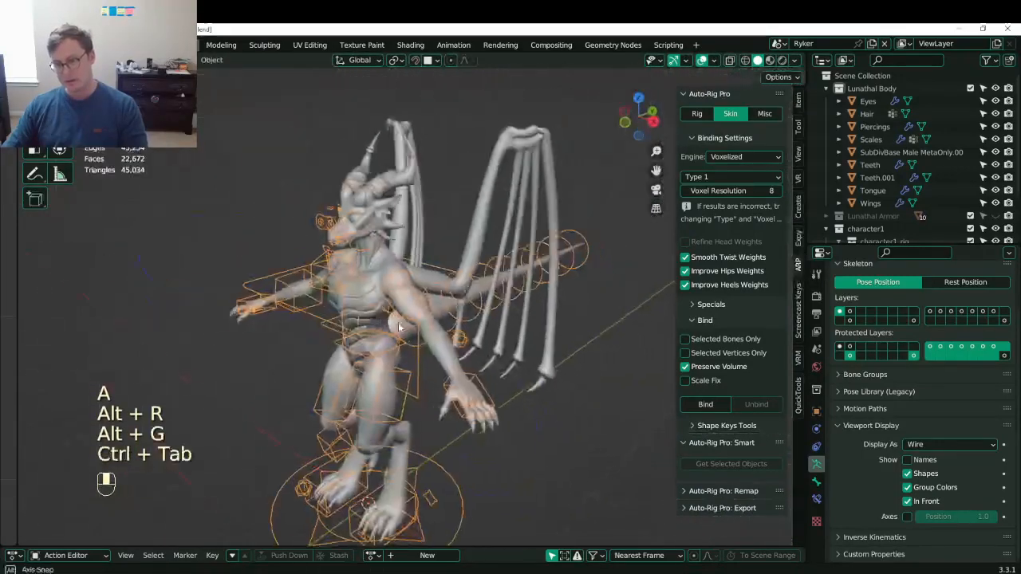
scroll(427, 327, "up", 3)
key("ctrl+s")
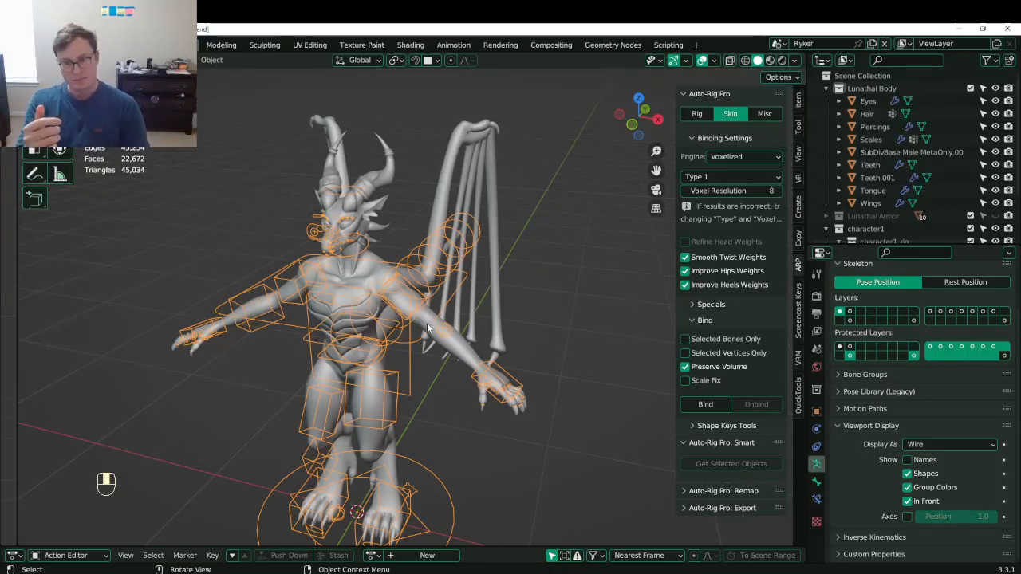
- Put the rig back in Pose Mode and move the left hand control about -0.19, 0.02, 0.22 m in X, Y, Z
middle_click_drag(440, 351, 408, 380)
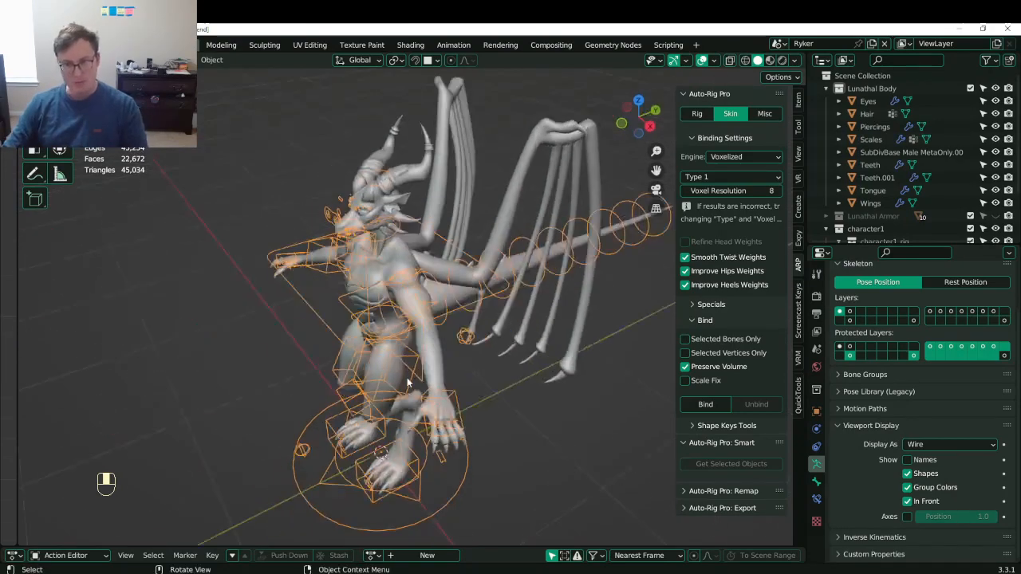
scroll(479, 451, "up", 3)
key("ctrl+Tab")
left_click(492, 476)
middle_click_drag(492, 479, 343, 471)
key("g")
left_click(338, 308)
middle_click_drag(338, 308, 291, 332)
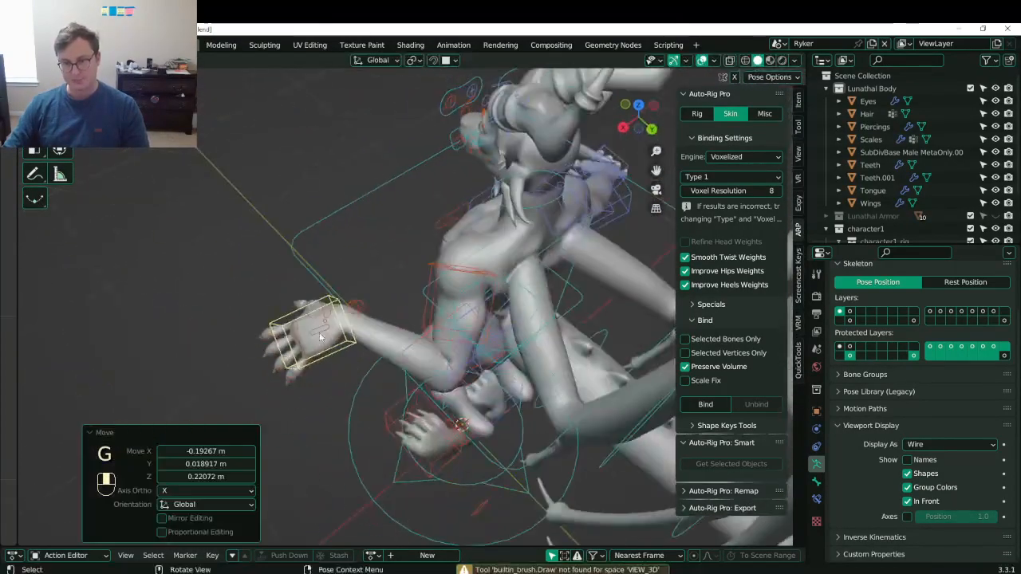
- Rotate the left hand control and shift it around the shoulder, ending lower in front of the torso, to test the arm's deformation
key("r")
left_click(434, 338)
middle_click_drag(434, 337, 403, 350)
key("g")
left_click(463, 260)
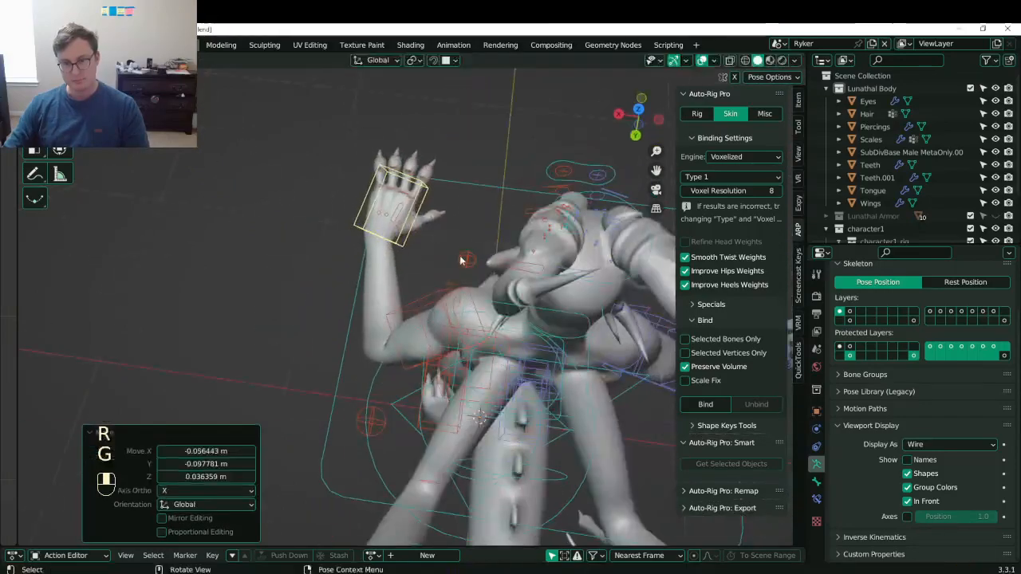
key("r")
left_click(450, 198)
middle_click_drag(450, 201, 391, 343)
key("g")
left_click(380, 298)
key("g")
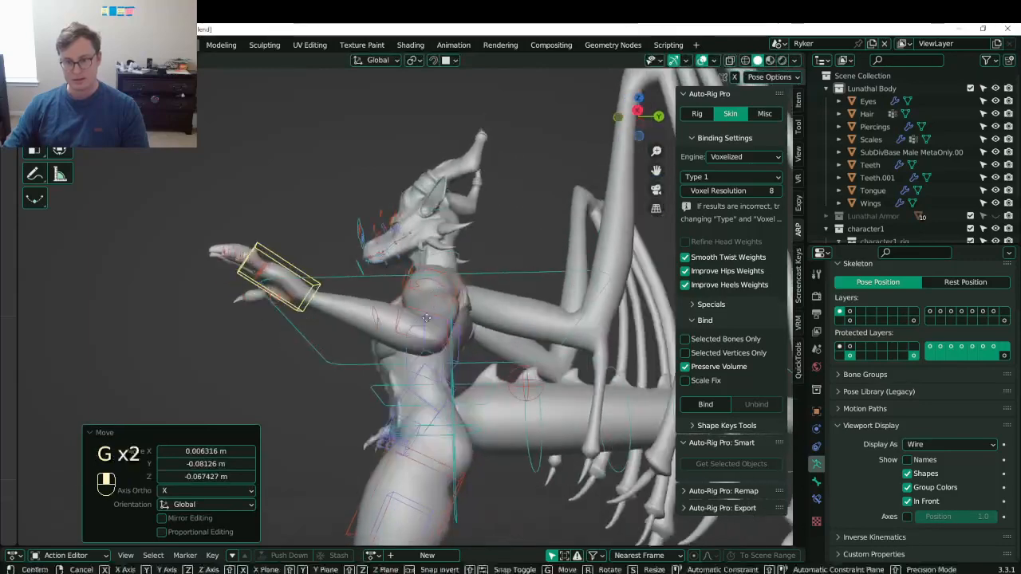
left_click(398, 392)
- Leave Pose Mode and inspect the rig modifier's settings on the body mesh, with the Mirror modifier collapsed
key("ctrl+Tab")
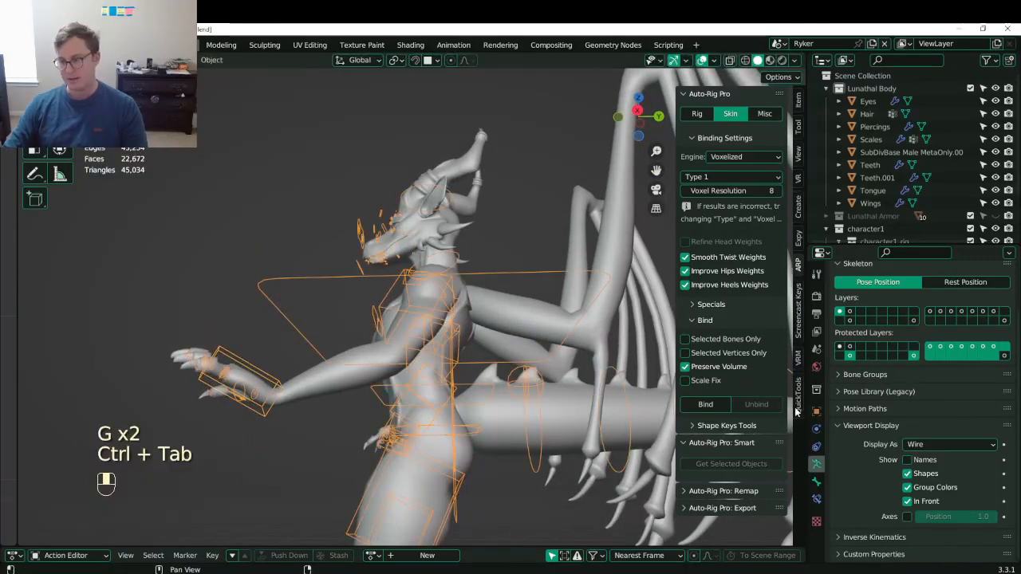
left_click(359, 382)
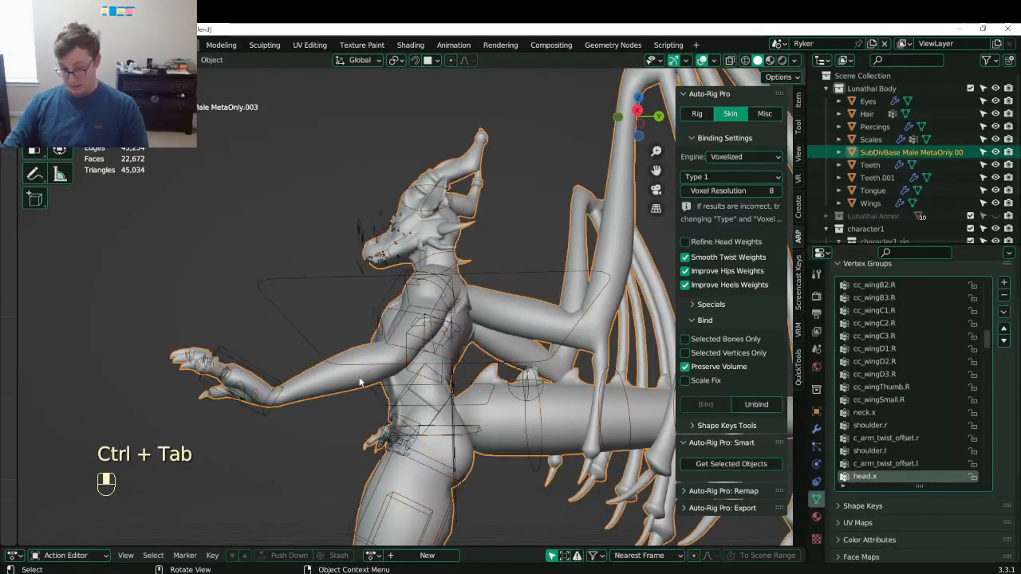
left_click(816, 431)
left_click(836, 314)
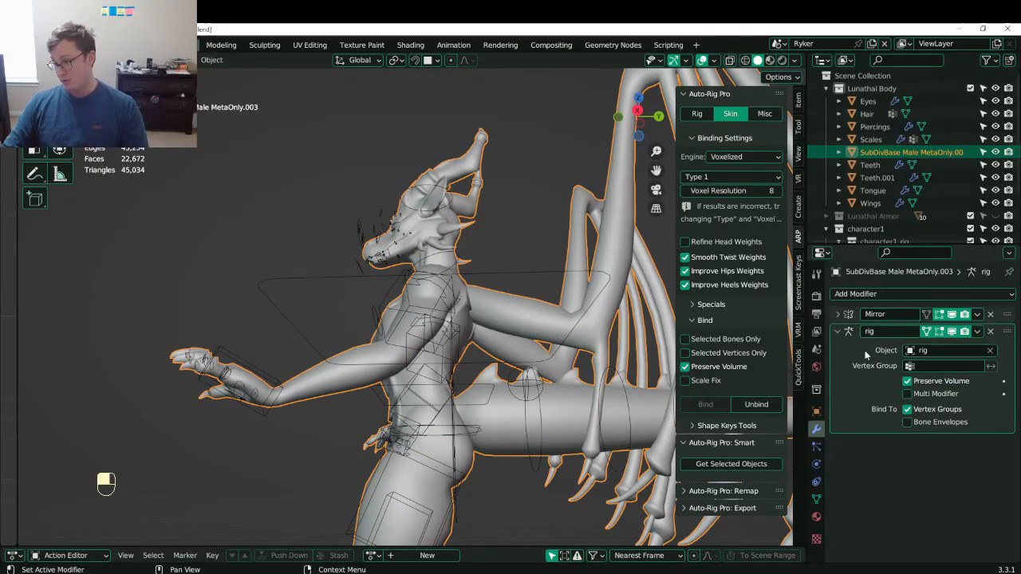
- Reset every bone's rotation and location on the rig, switch back to Object Mode, and save Lunathal.blend
middle_click_drag(369, 267, 279, 402)
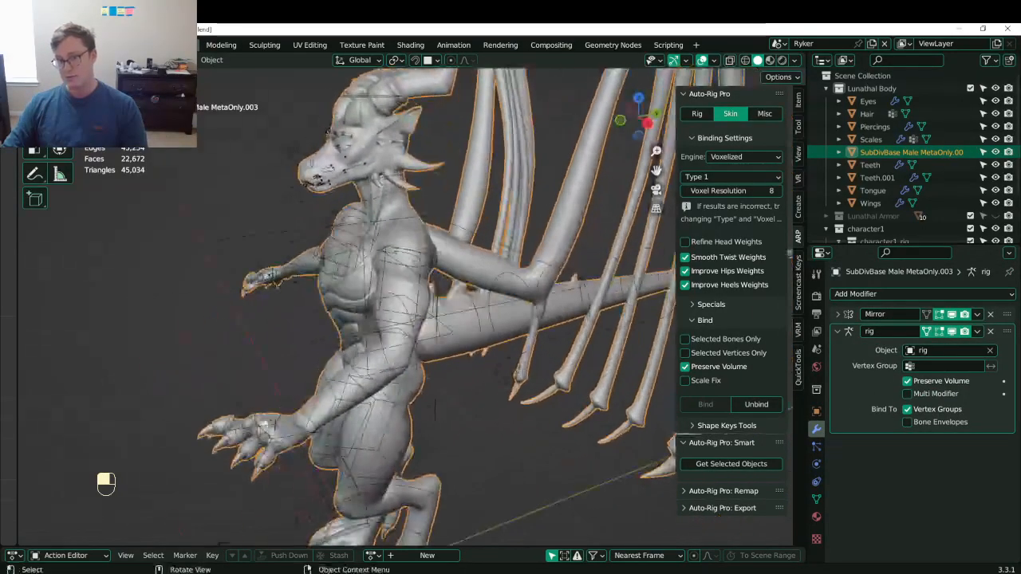
left_click(277, 403)
key("ctrl+Tab")
key("a")
key("alt+r")
key("alt+g")
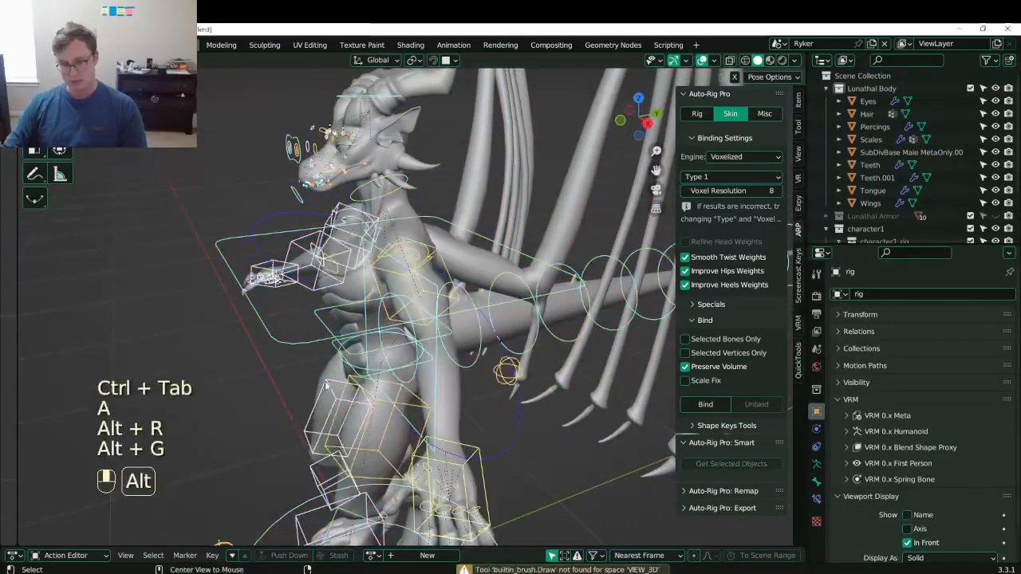
key("ctrl+Tab")
scroll(432, 325, "down", 3)
middle_click_drag(432, 325, 419, 312)
key("ctrl+s")
middle_click_drag(493, 262, 426, 279)
mouse_move(462, 343)
middle_mouse_down("shift")
mouse_move(434, 329)
mouse_move(478, 333)
mouse_move(528, 370)
mouse_move(468, 330)
middle_mouse_up("shift")
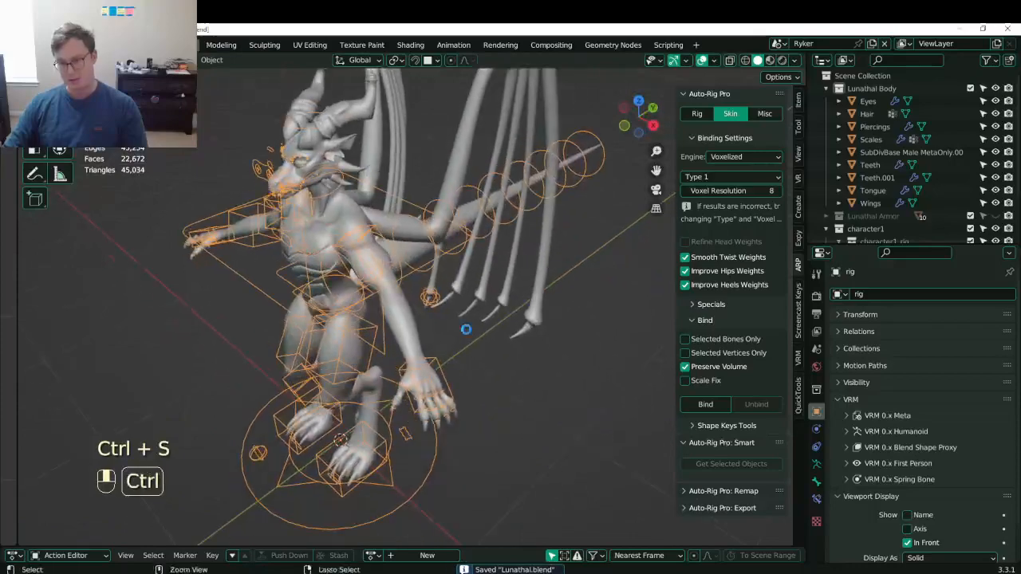
key("ctrl+s")
- Inspect the character in its rest pose from the front, side and back, saving the file along the way
middle_click_drag(356, 423, 427, 254)
scroll(394, 394, "up", 1)
middle_click_drag(426, 254, 466, 351, "shift")
middle_click_drag(467, 351, 430, 307)
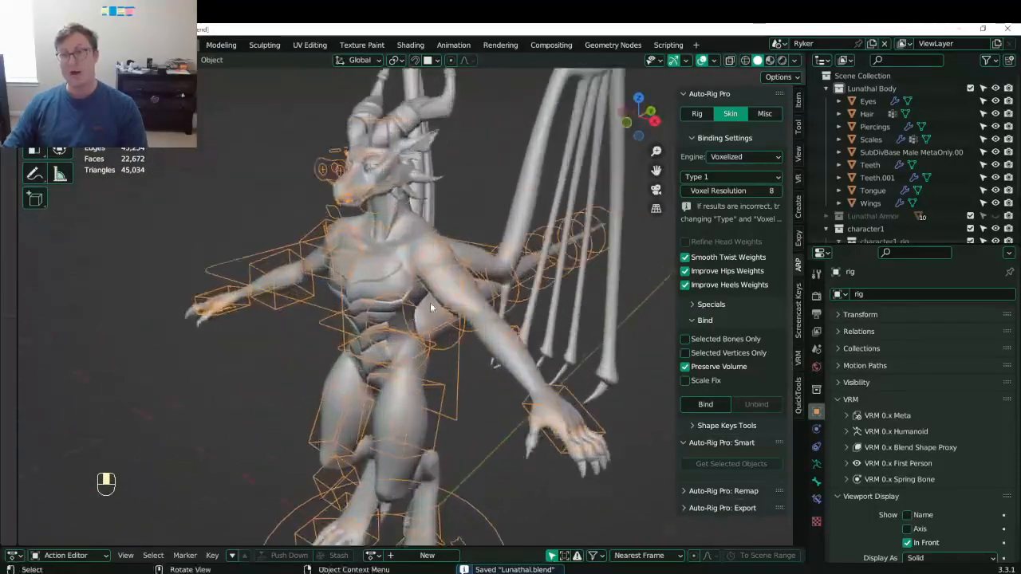
scroll(486, 289, "down", 3)
middle_click_drag(486, 290, 226, 336, "shift")
key("ctrl+s")
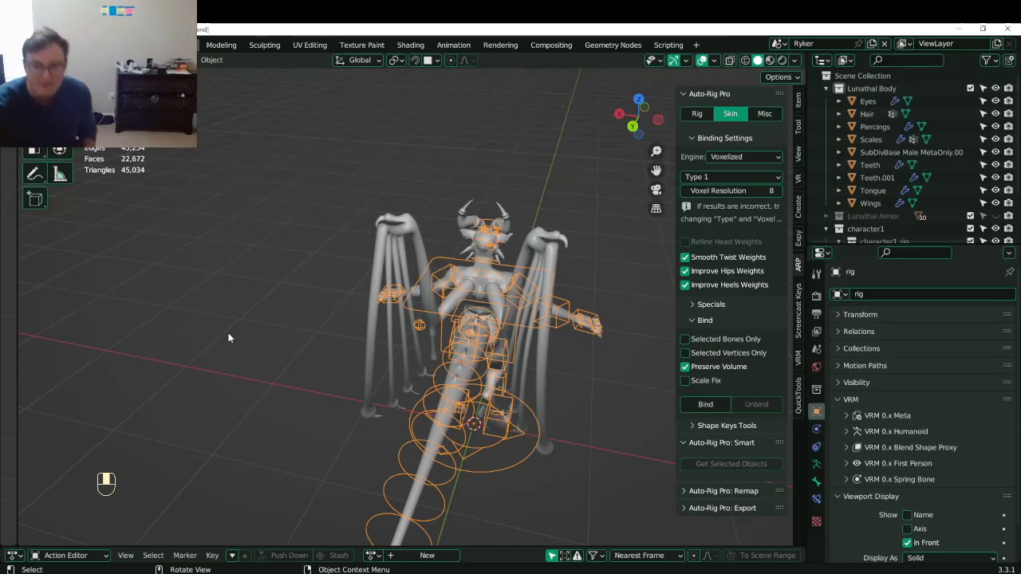
middle_click_drag(222, 293, 504, 237)
key("ctrl+s")
scroll(382, 280, "up", 3)
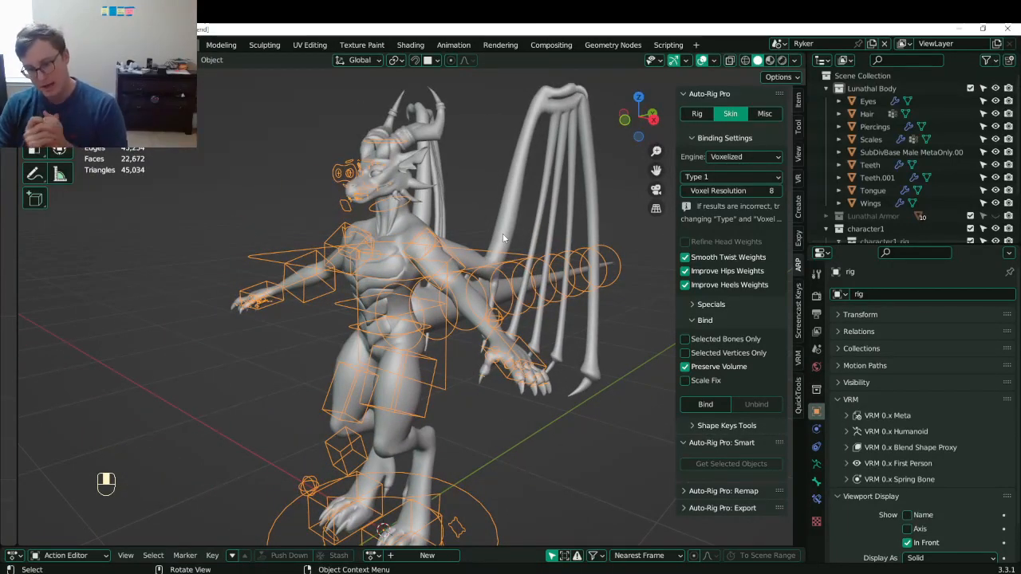
- Hide the viewport's sidebar and save the file
middle_click_drag(503, 237, 572, 356)
scroll(506, 255, "down", 3)
scroll(508, 292, "up", 5)
key("ctrl+s")
key("n")
scroll(589, 301, "up", 3)
scroll(439, 265, "up", 3)
scroll(573, 357, "down", 3)
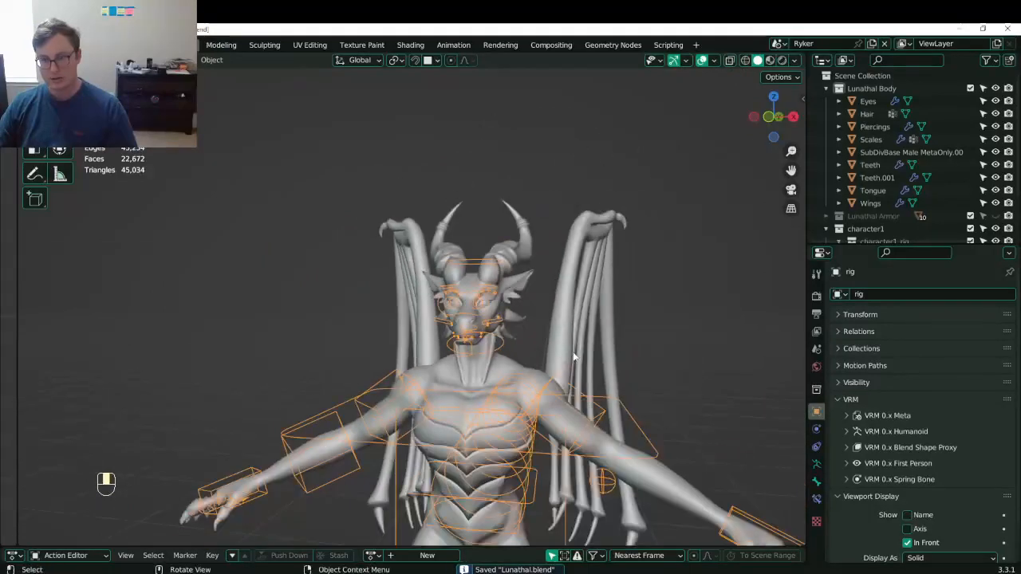
scroll(574, 356, "down", 5)
scroll(564, 345, "up", 1)
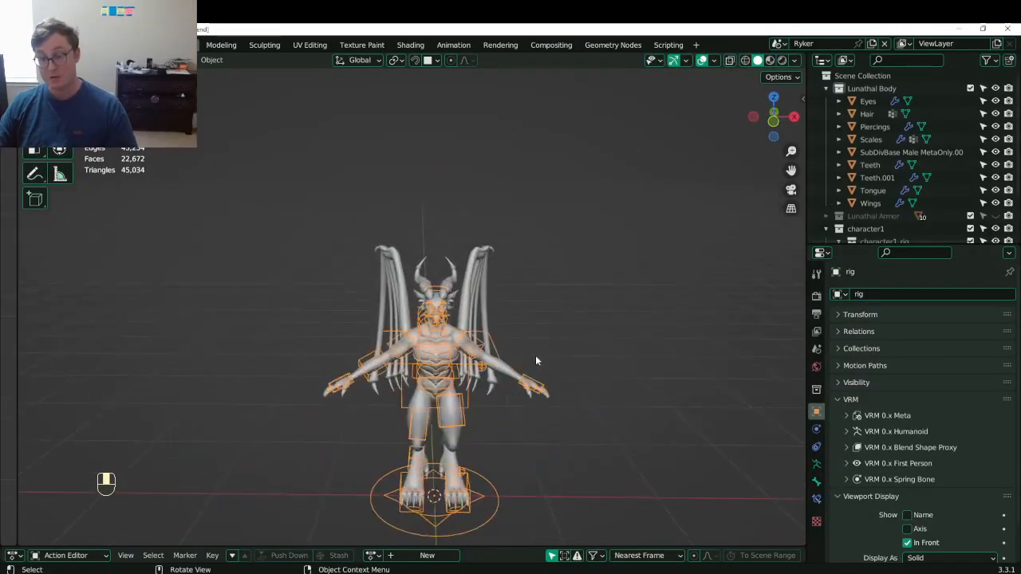
key("ctrl+s")
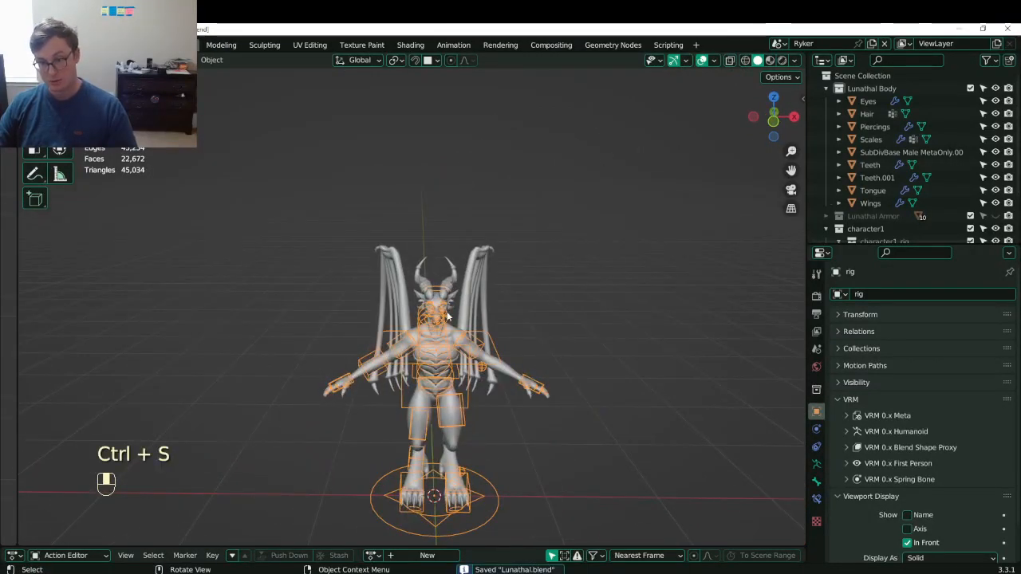
- Parent the Eyes mesh to the rig with an Armature Deform relationship
key("b")
left_click_drag(343, 232, 538, 384)
scroll(565, 385, "up", 3)
scroll(566, 385, "up", 3)
left_click(517, 317)
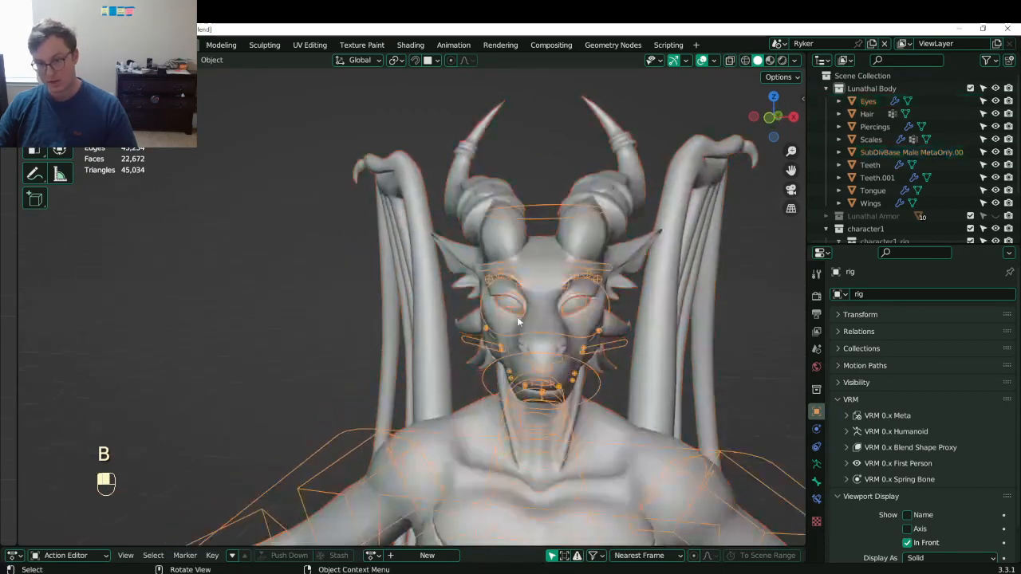
scroll(476, 323, "up", 3)
left_click(538, 306)
middle_click_drag(539, 306, 492, 326)
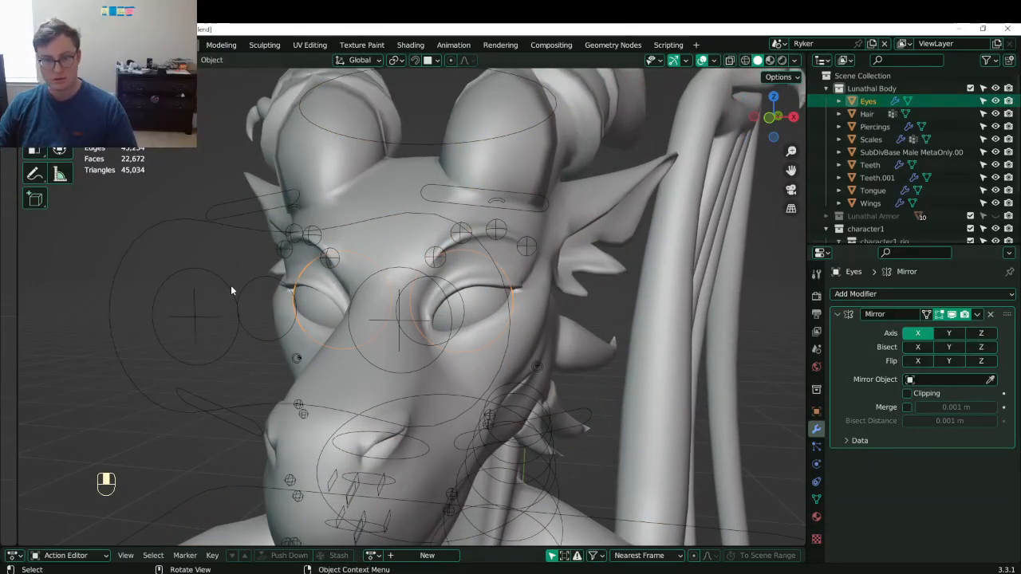
left_click(132, 242, "shift")
key("ctrl+p")
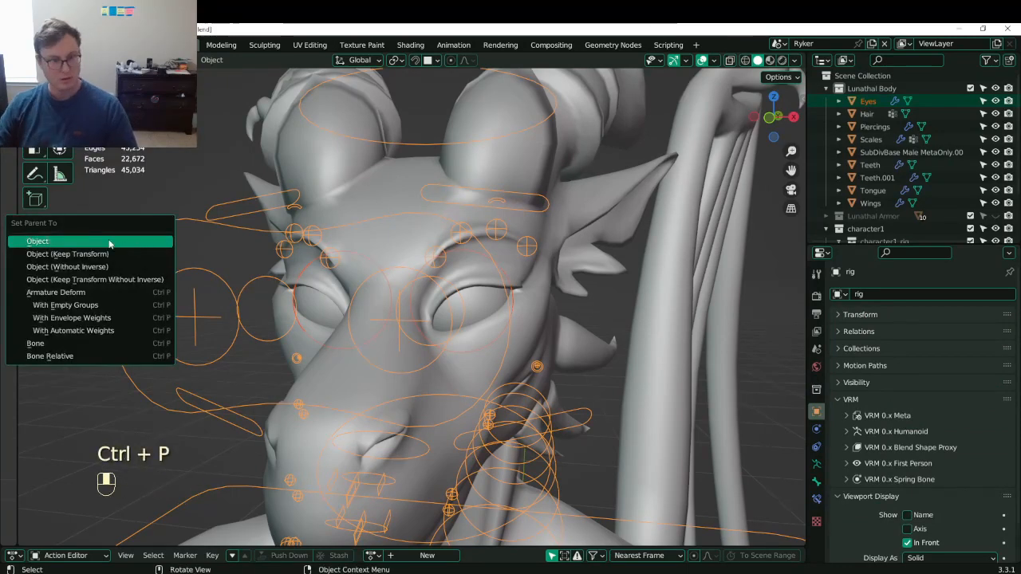
left_click(48, 294)
- Select all vertices of the Eyes mesh, make c_eye.l the active vertex group, then return to Object Mode and save
left_click(474, 305)
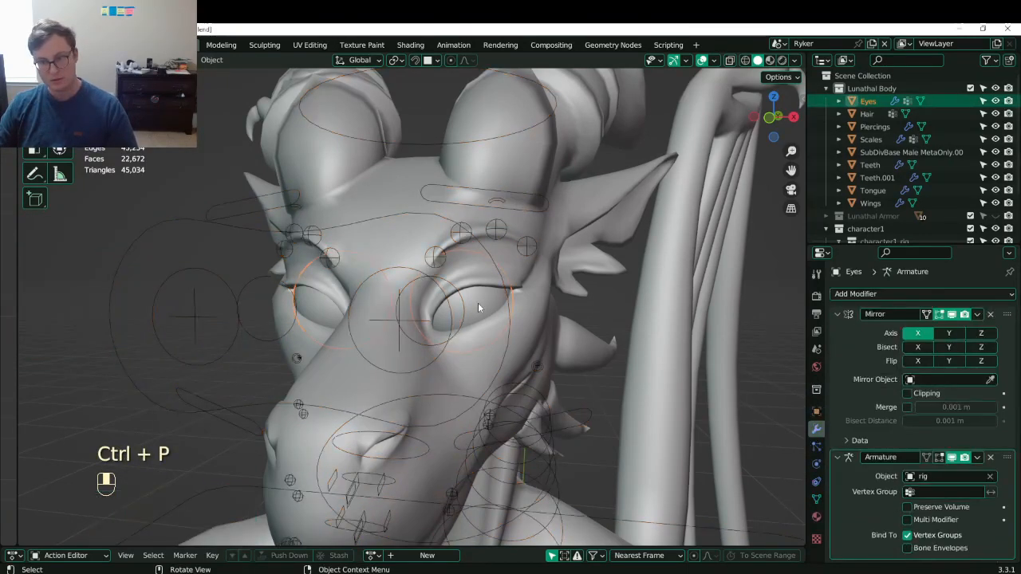
key("Tab")
key("a")
left_click(816, 498)
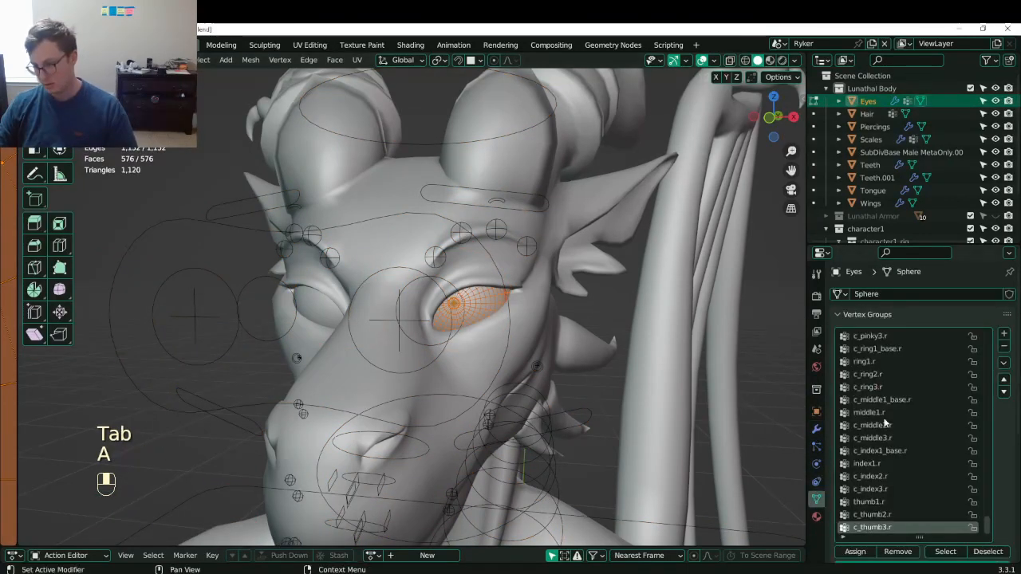
left_click_drag(987, 528, 993, 433)
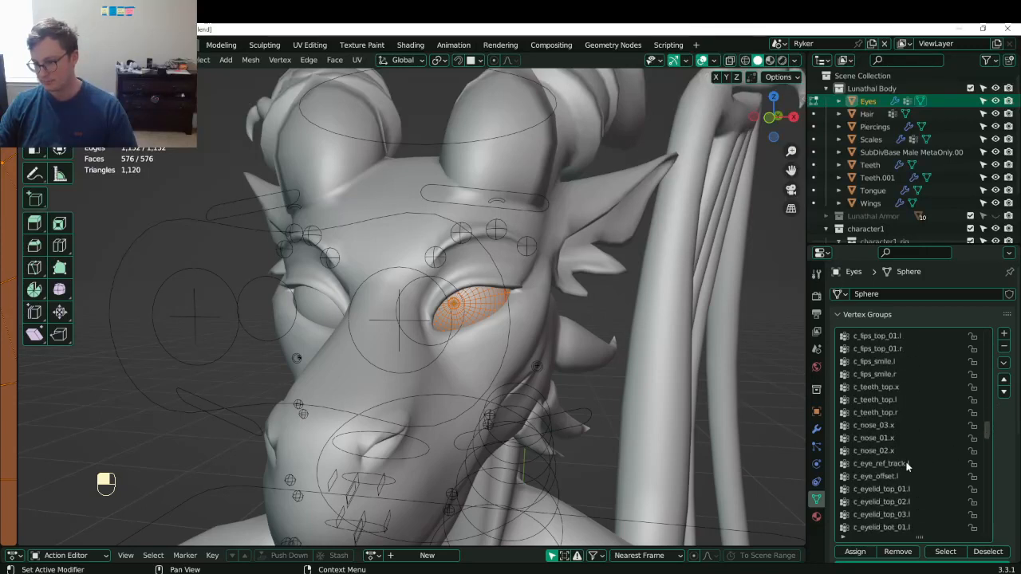
scroll(900, 465, "down", 3)
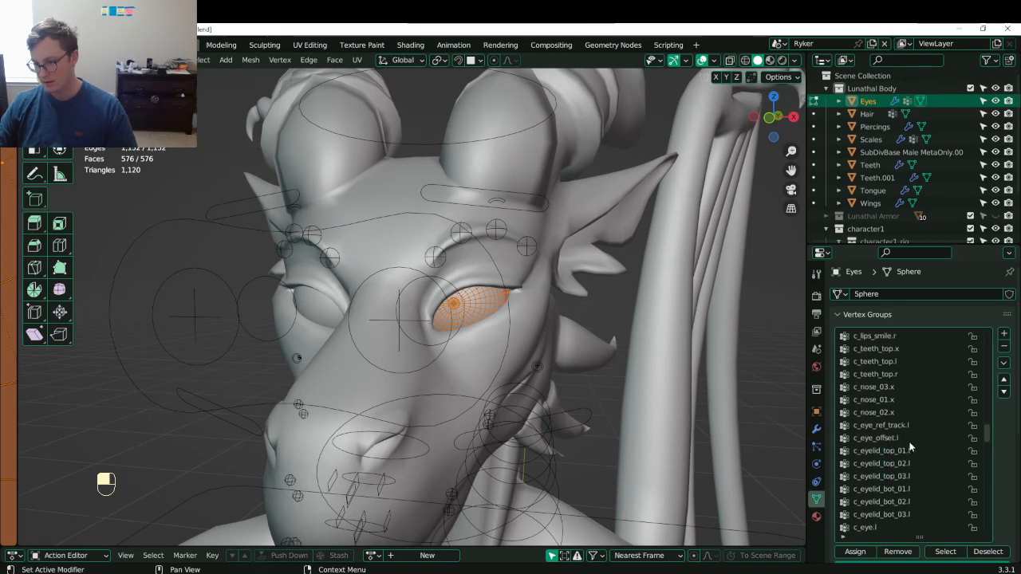
scroll(905, 462, "down", 2)
left_click(887, 502)
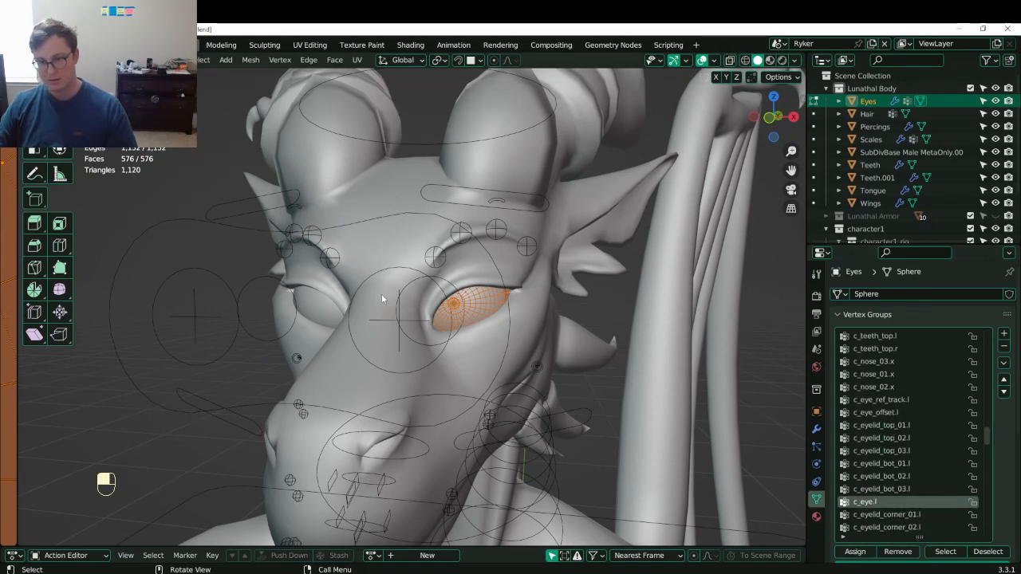
key("Tab")
key("ctrl+s")
- Test the eye target control by moving it in Pose Mode with wireframe shading, cancel the move, and return to Object Mode with solid shading
left_click(327, 294)
key("ctrl+Tab")
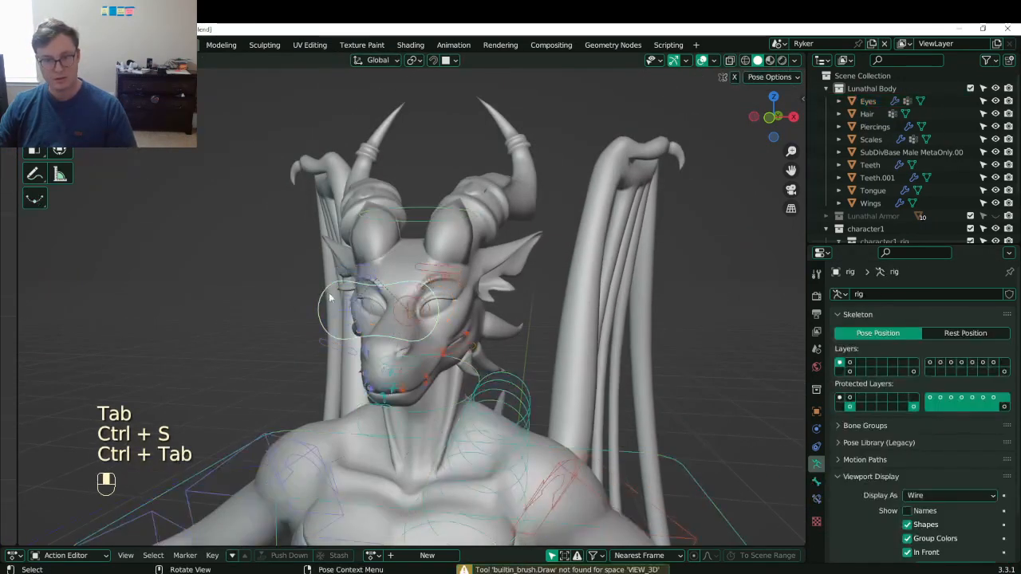
scroll(330, 298, "up", 7)
key("z")
key("g")
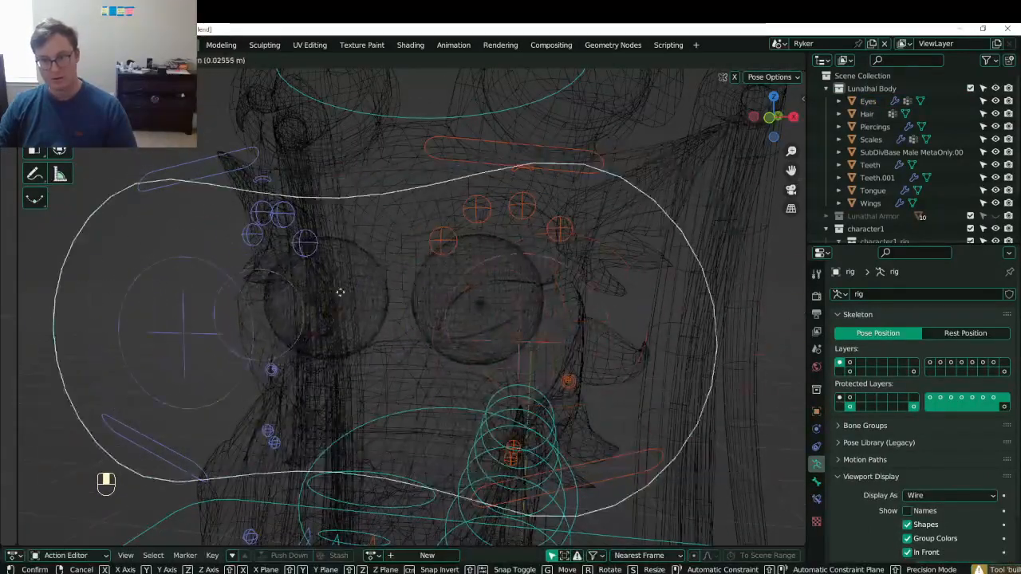
right_click(526, 344)
key("ctrl+Tab")
scroll(495, 334, "down", 10)
key("z")
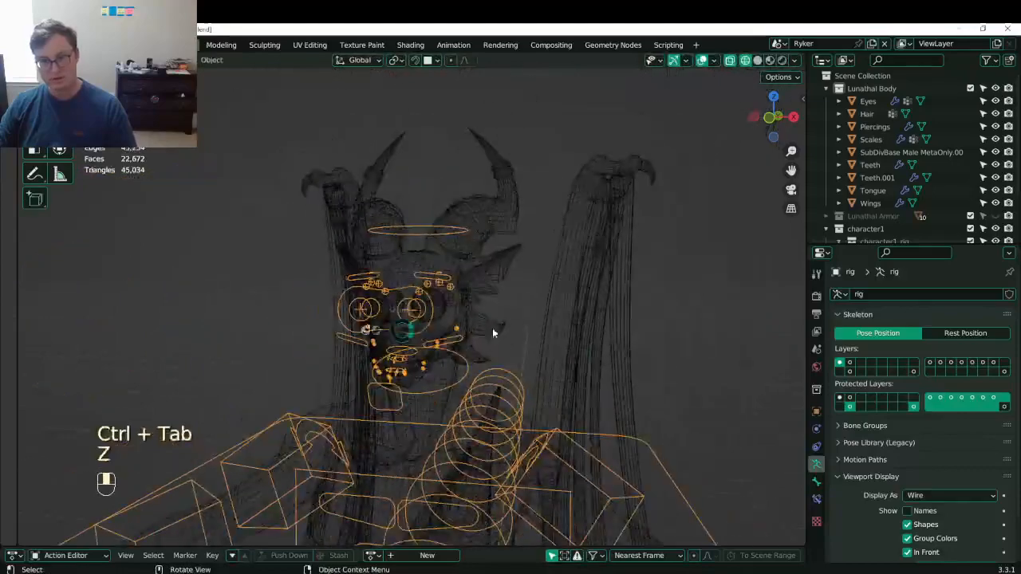
- Save the file, select all visible objects, and start an Auto-Rig Pro FBX export into the recent Lunathal FBX folder
middle_click_drag(493, 334, 488, 311)
key("ctrl+s")
scroll(450, 300, "down", 3)
scroll(488, 311, "down", 4)
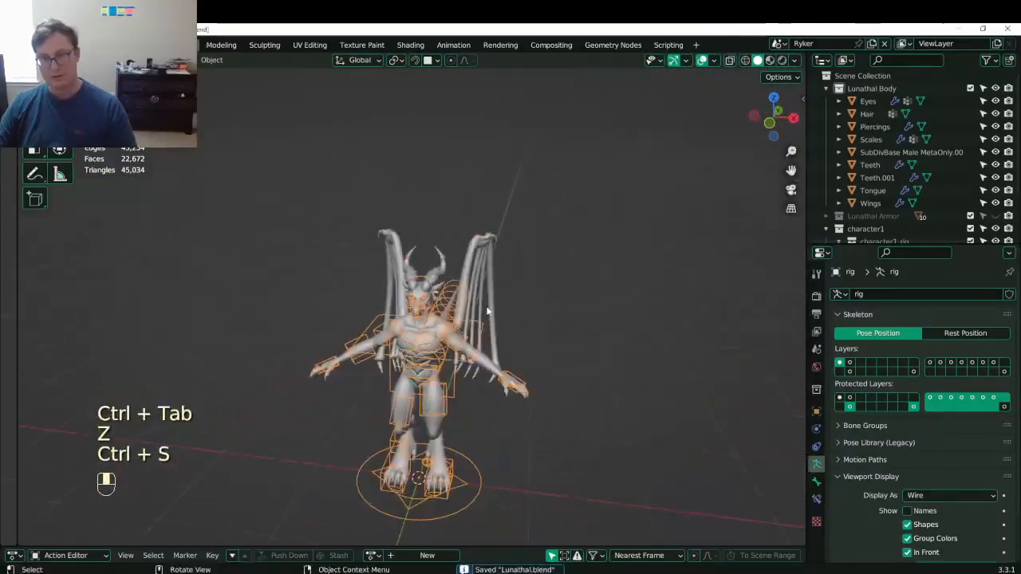
key("a")
key("ctrl+s")
left_click(32, 44)
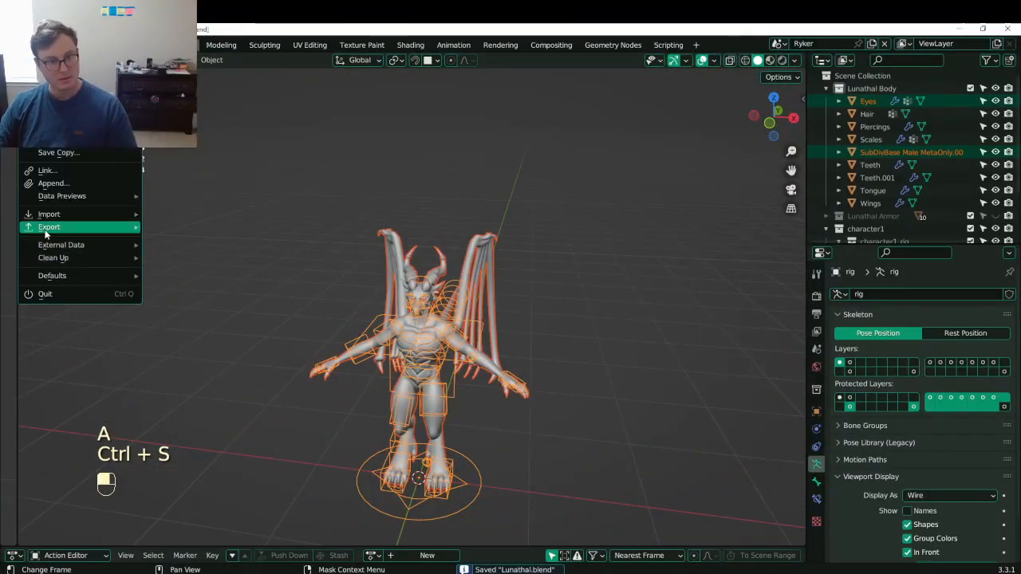
mouse_move(46, 232)
left_click(239, 393)
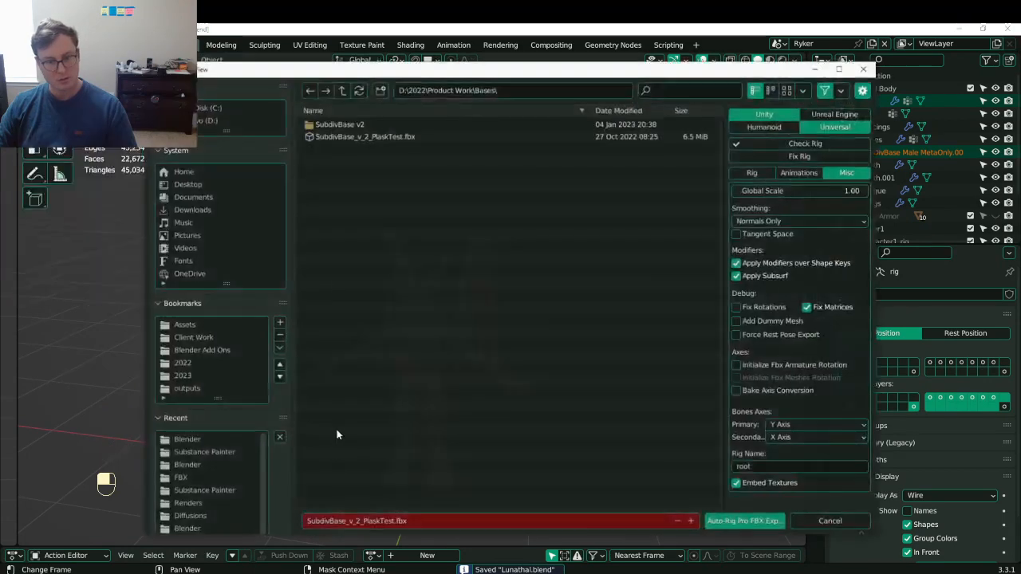
left_click(193, 477)
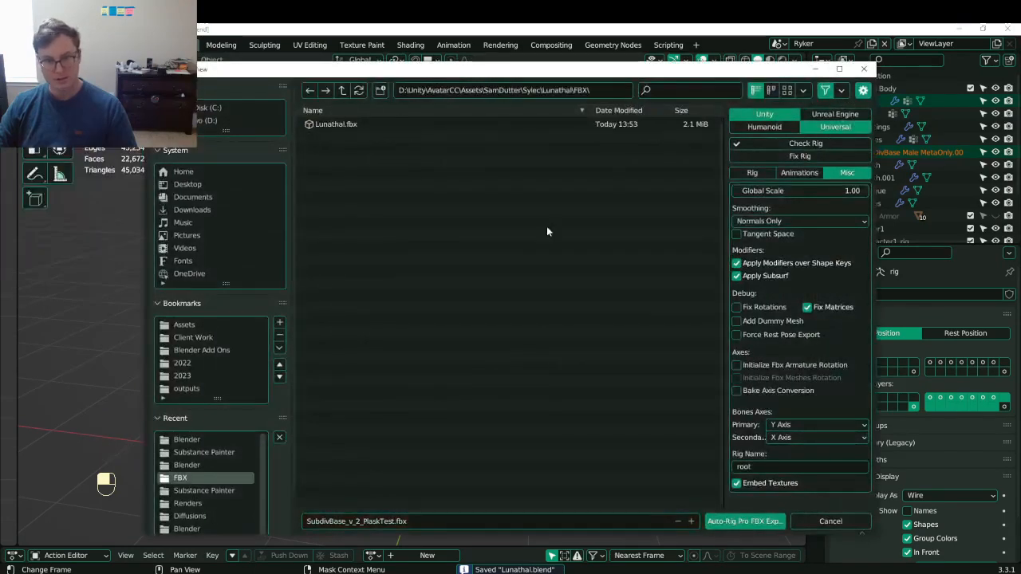
- Change the export's rig type from Universal to Humanoid and run Fix Rig
left_click(755, 173)
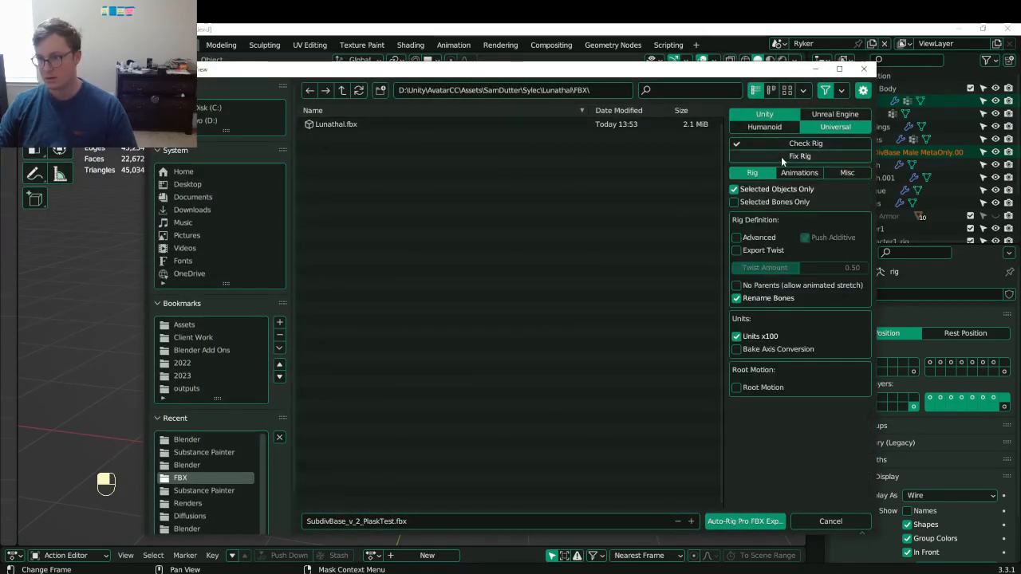
left_click(774, 129)
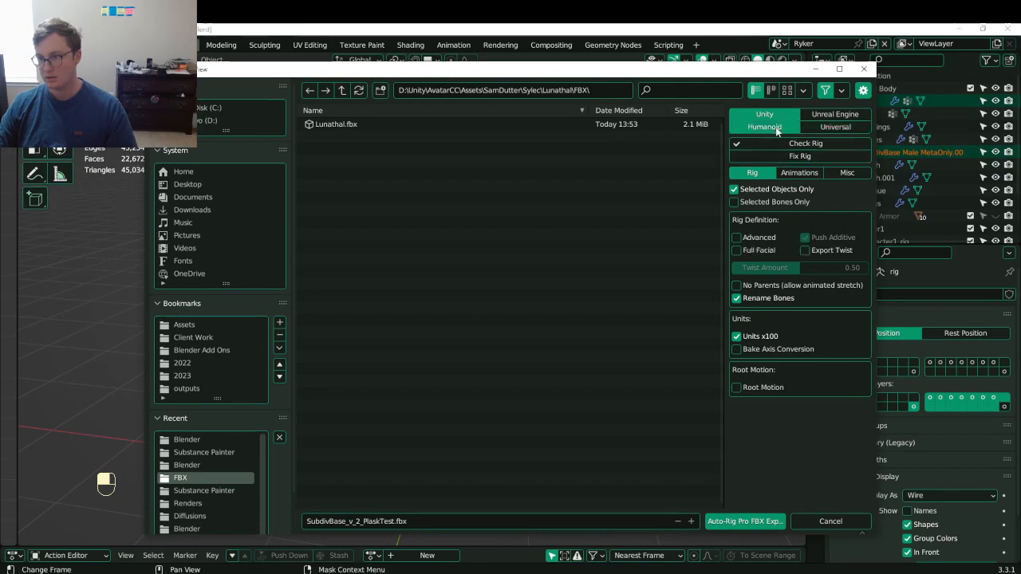
left_click(802, 157)
left_click(702, 255)
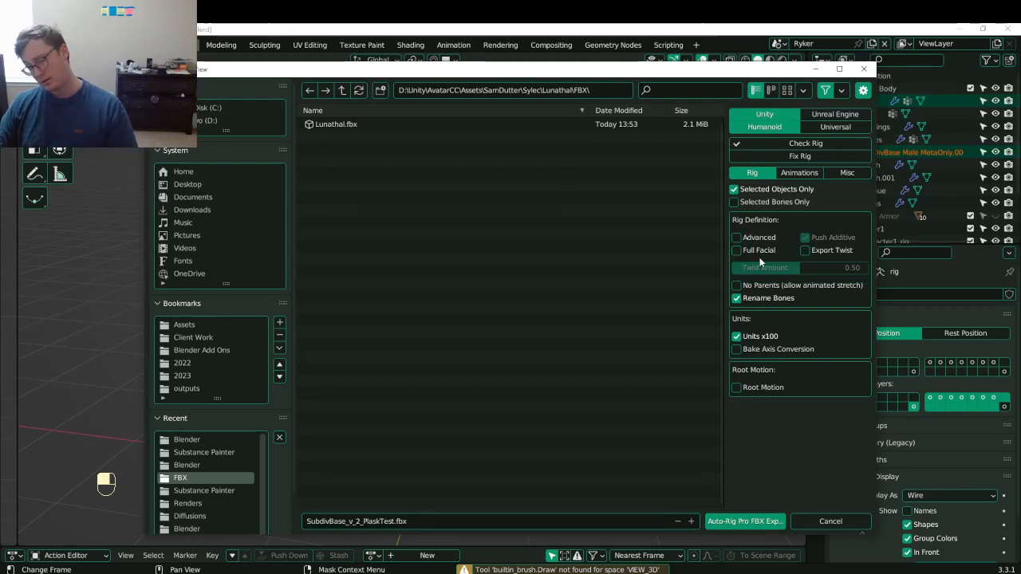
- In the miscellaneous export settings, enable Initialize Fbx Armature Rotation, Initialize Fbx Meshes Rotation and Bake Axis Conversion
left_click(798, 174)
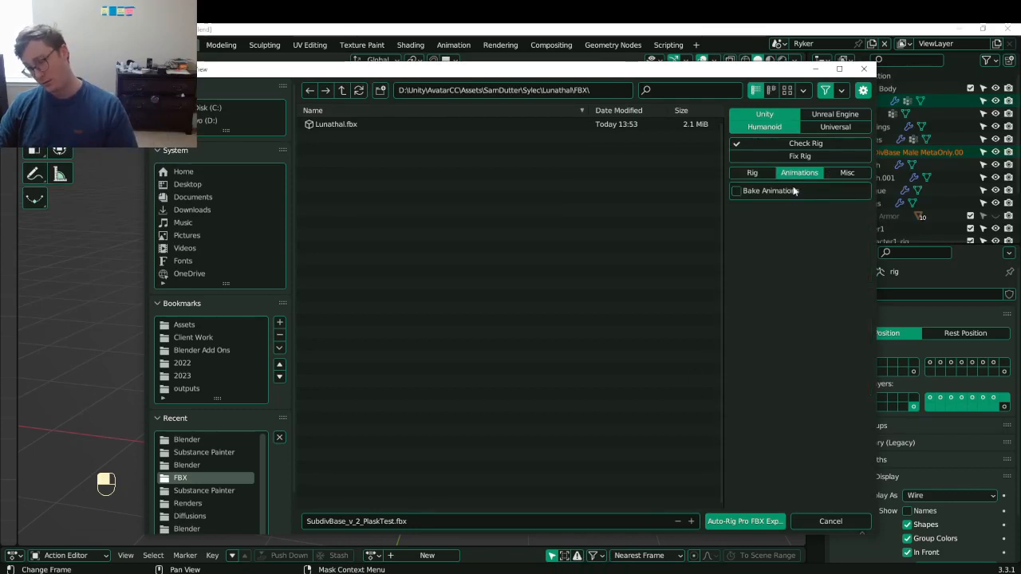
left_click(847, 173)
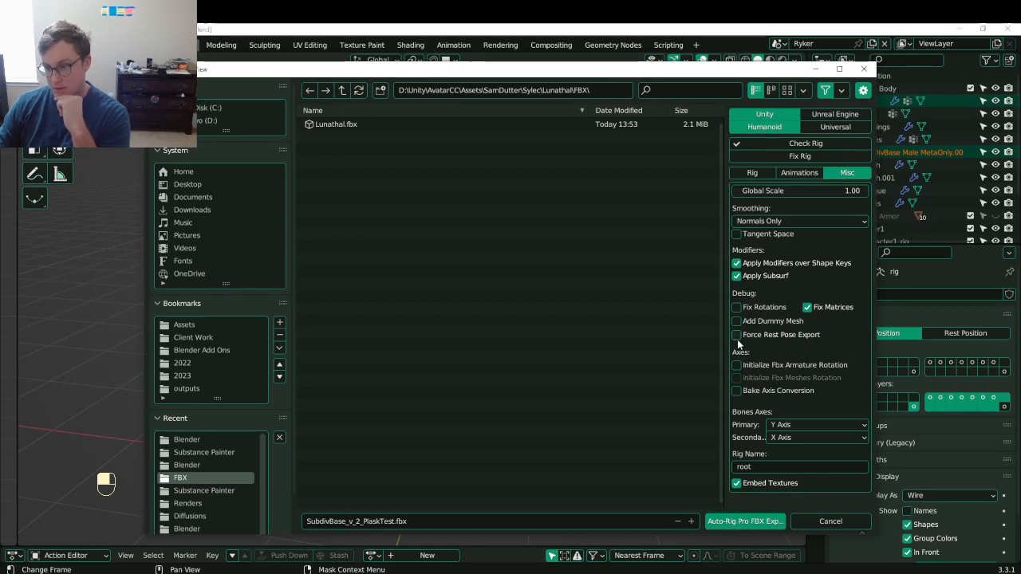
left_click(798, 189)
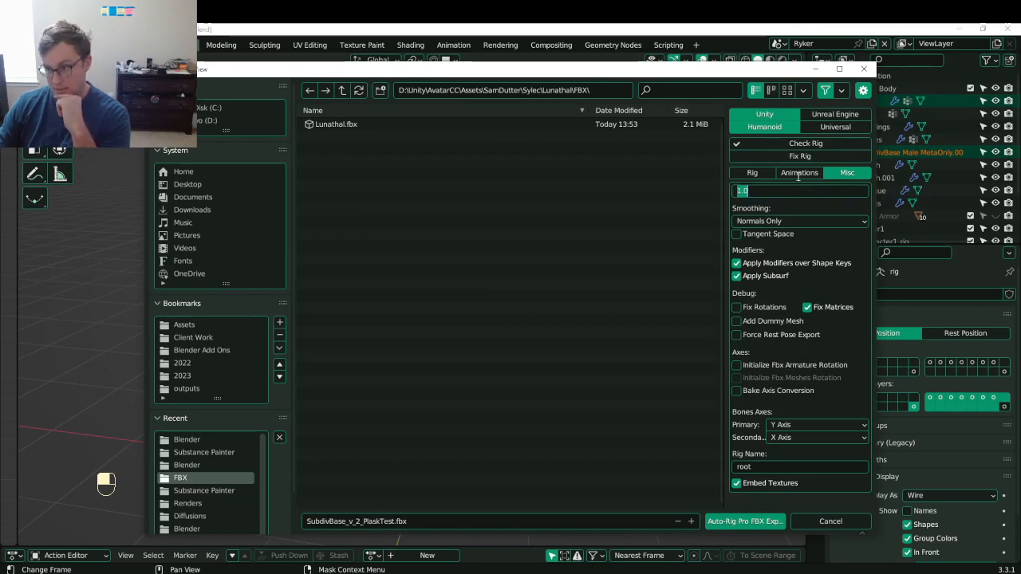
left_click(767, 364)
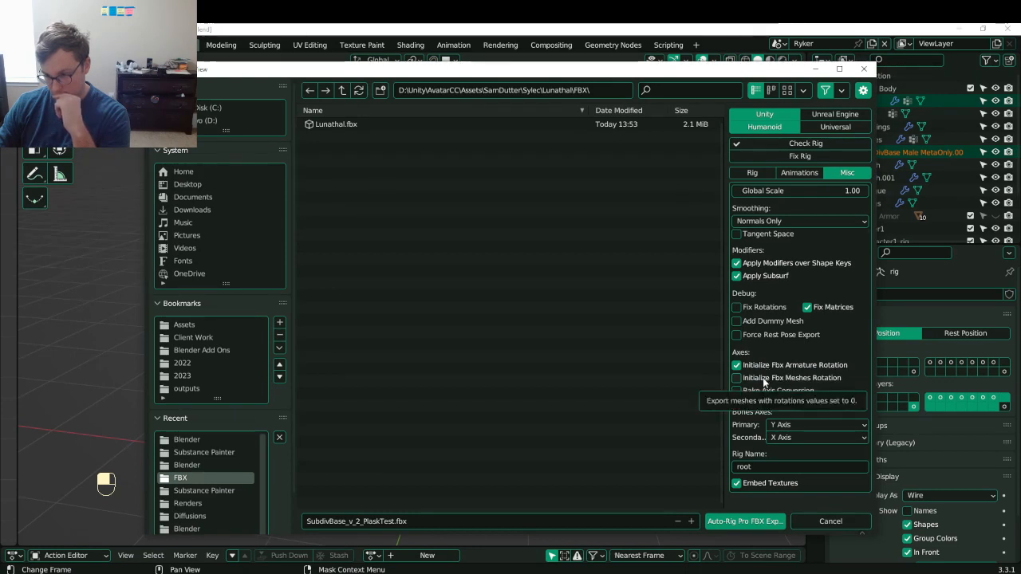
left_click(763, 379)
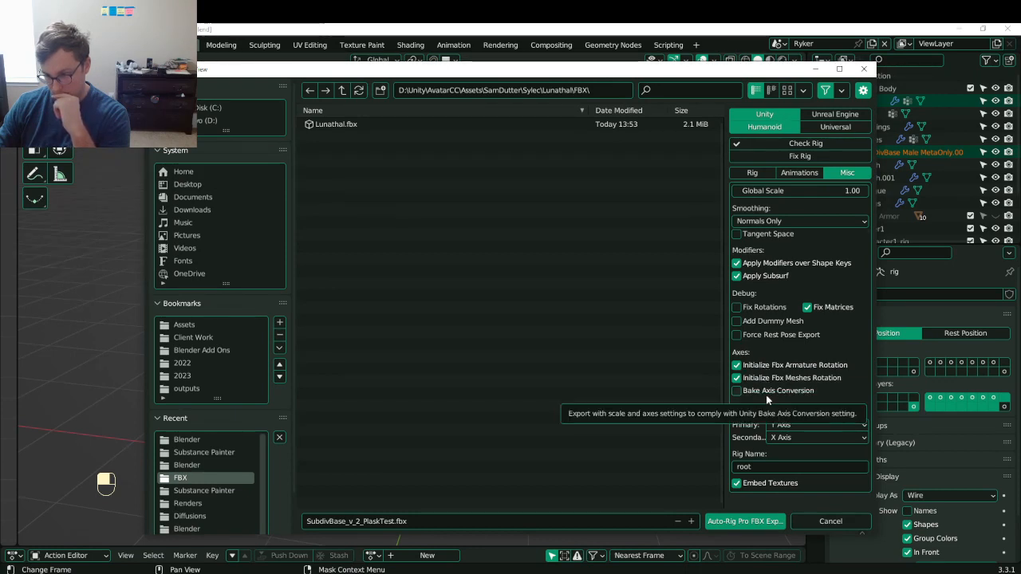
left_click(766, 394)
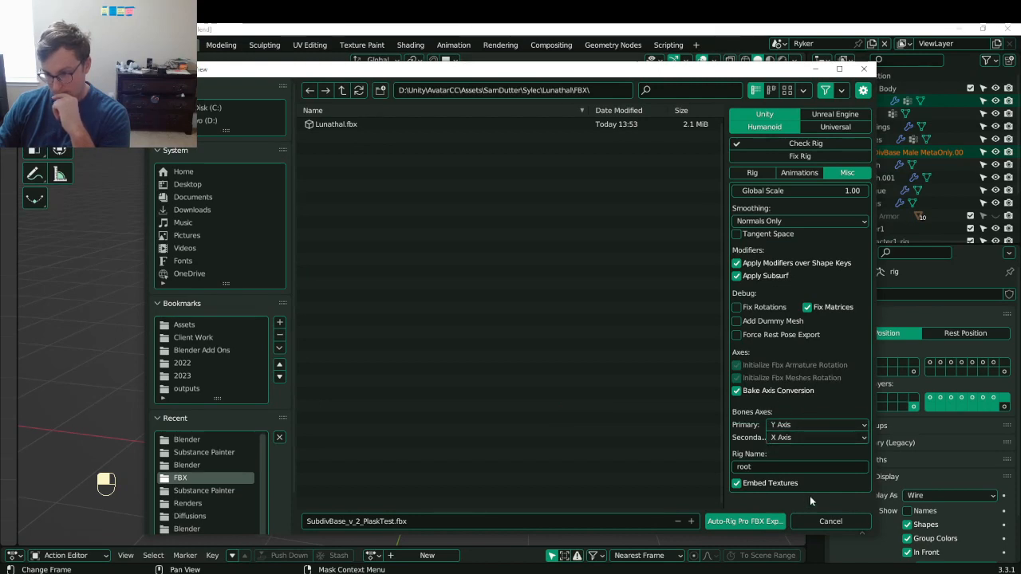
- Enable Export Twist with Advanced left off, and try to export over the existing Lunathal.fbx
left_click(750, 174)
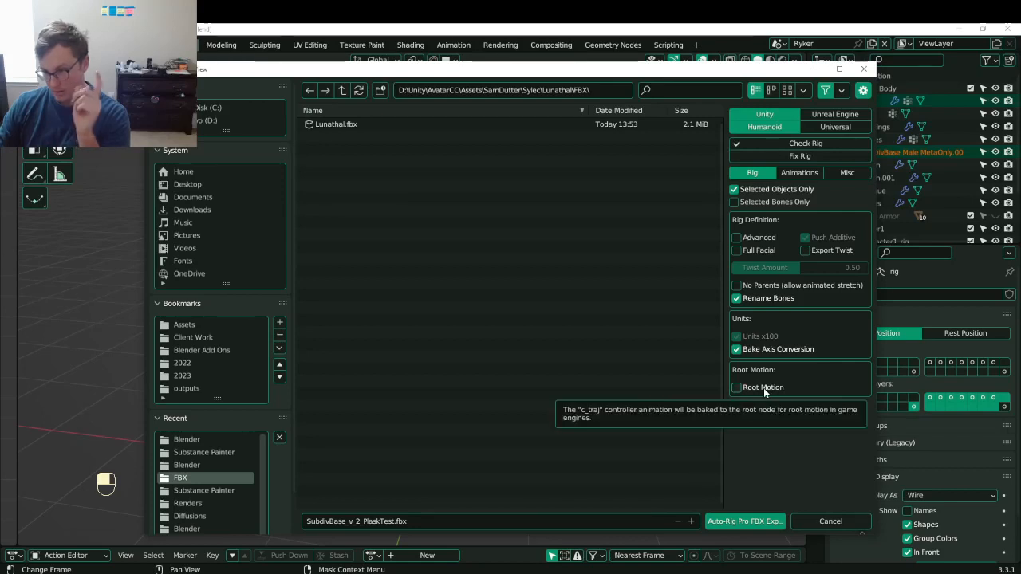
left_click(845, 252)
left_click(774, 239)
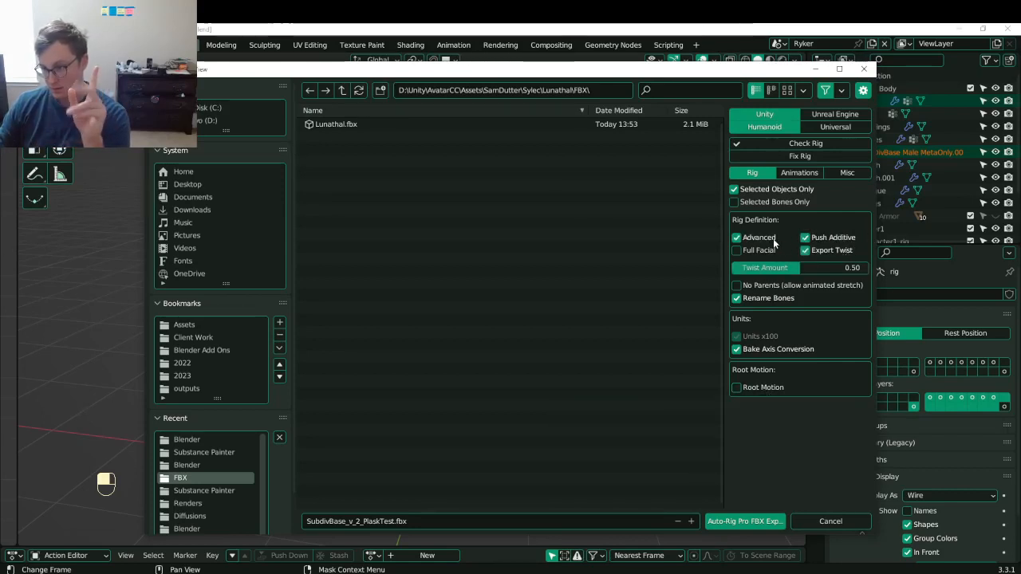
left_click(774, 239)
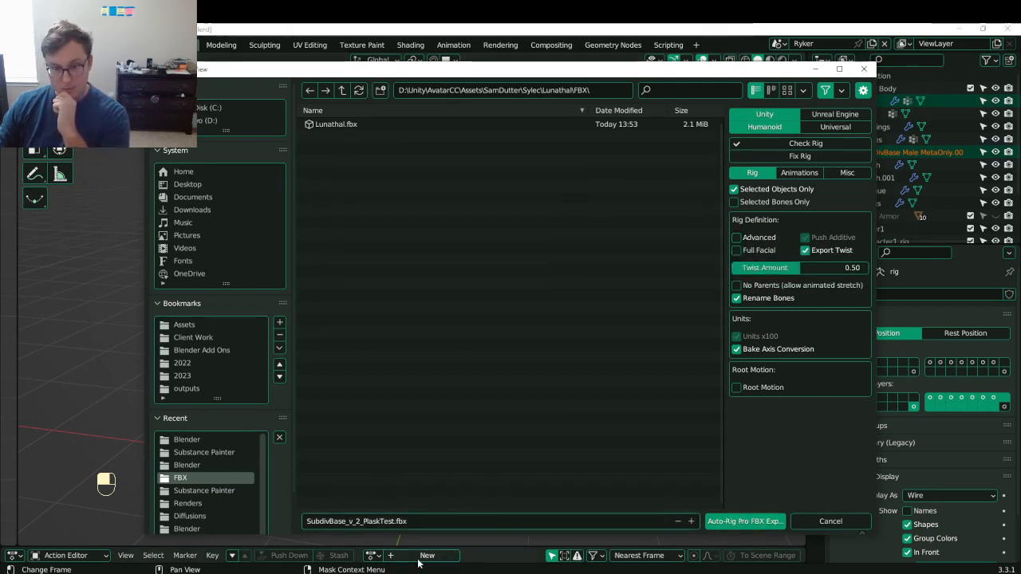
left_click(325, 125)
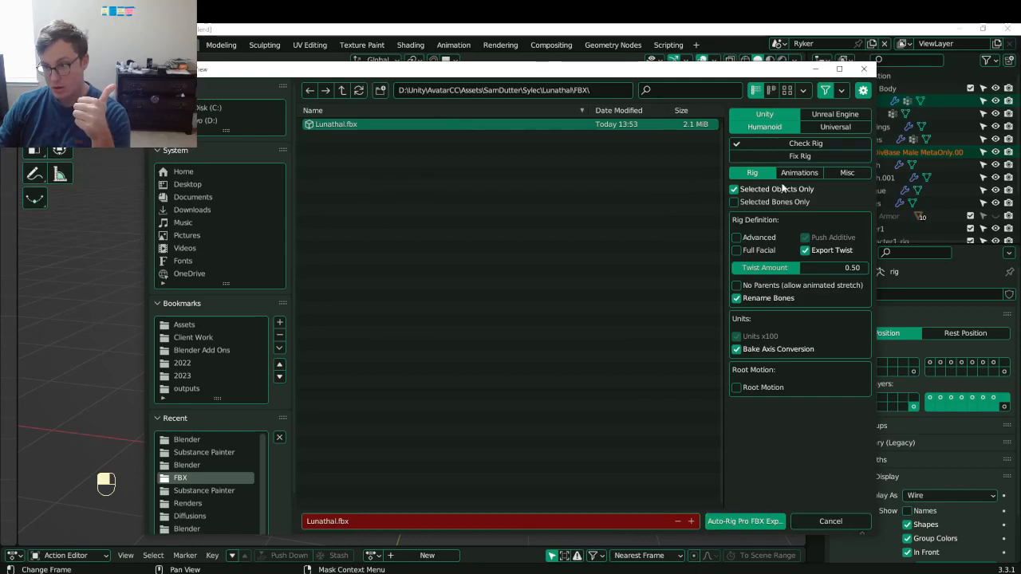
left_click(734, 522)
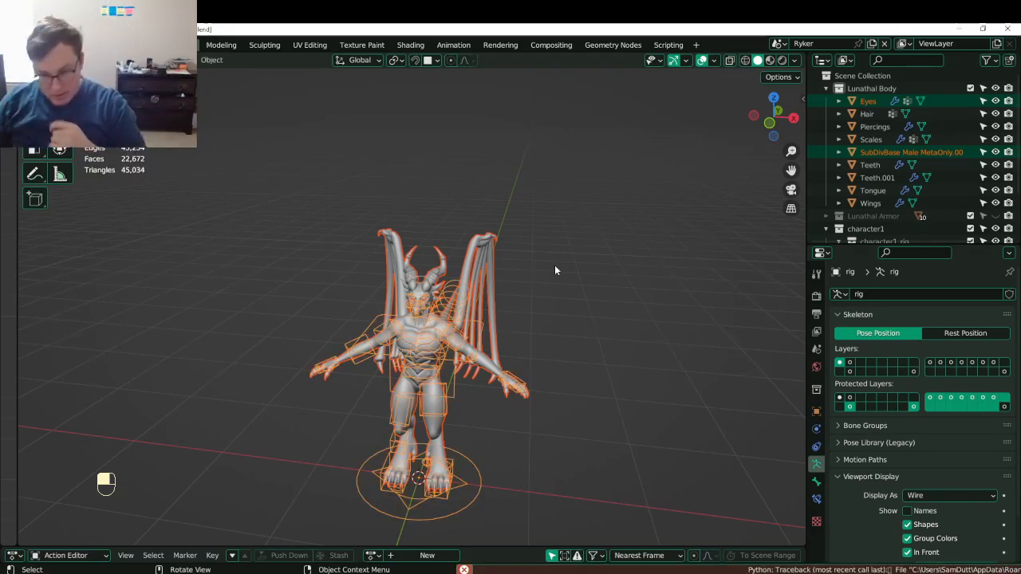
- Export the selected character again over Lunathal.fbx as a Unity Humanoid with Bake Axis Conversion off, then deselect everything and save
mouse_move(798, 571)
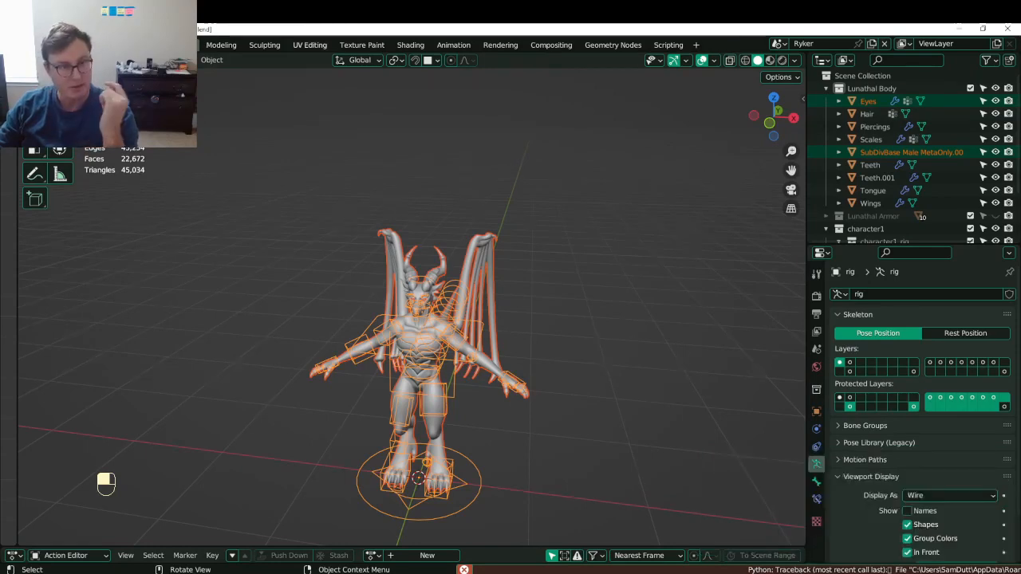
left_click(29, 45)
mouse_move(39, 228)
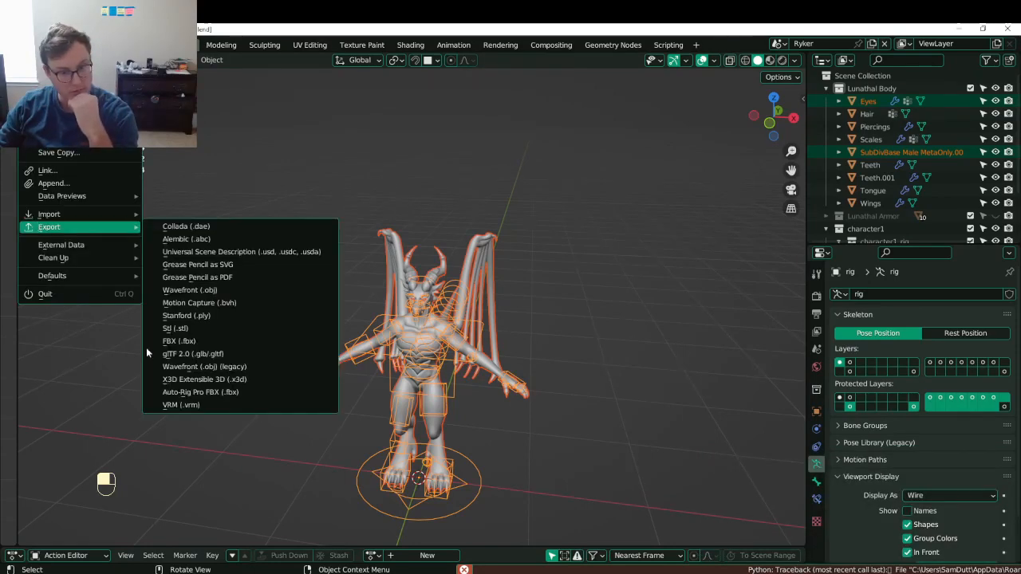
left_click(175, 391)
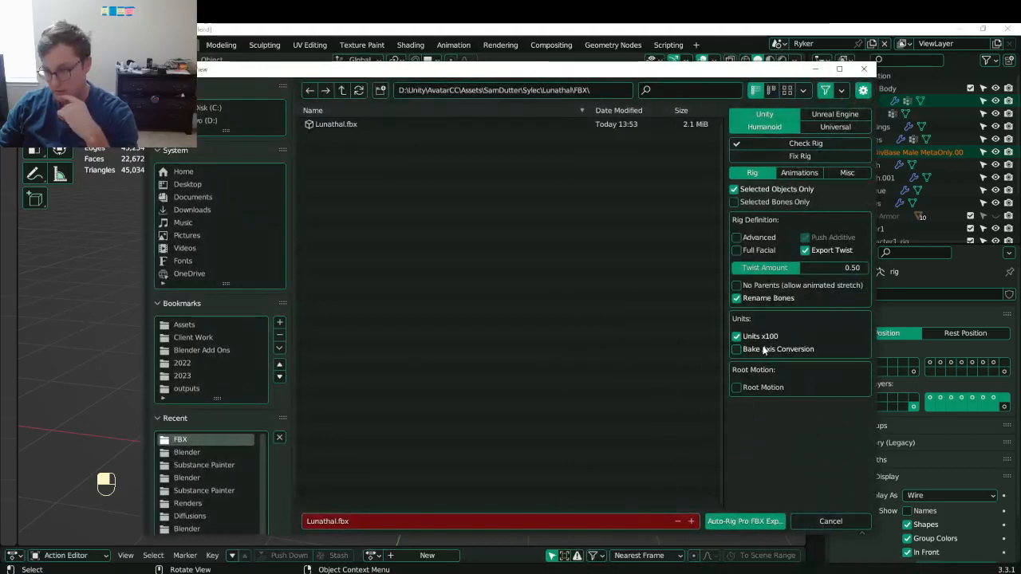
left_click(801, 173)
left_click(752, 173)
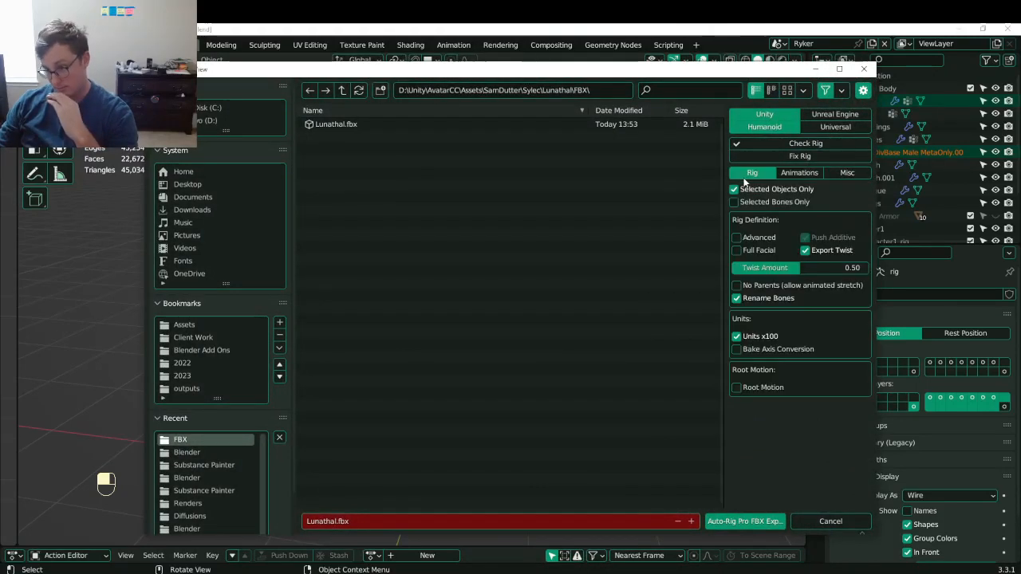
left_click(844, 173)
left_click(752, 173)
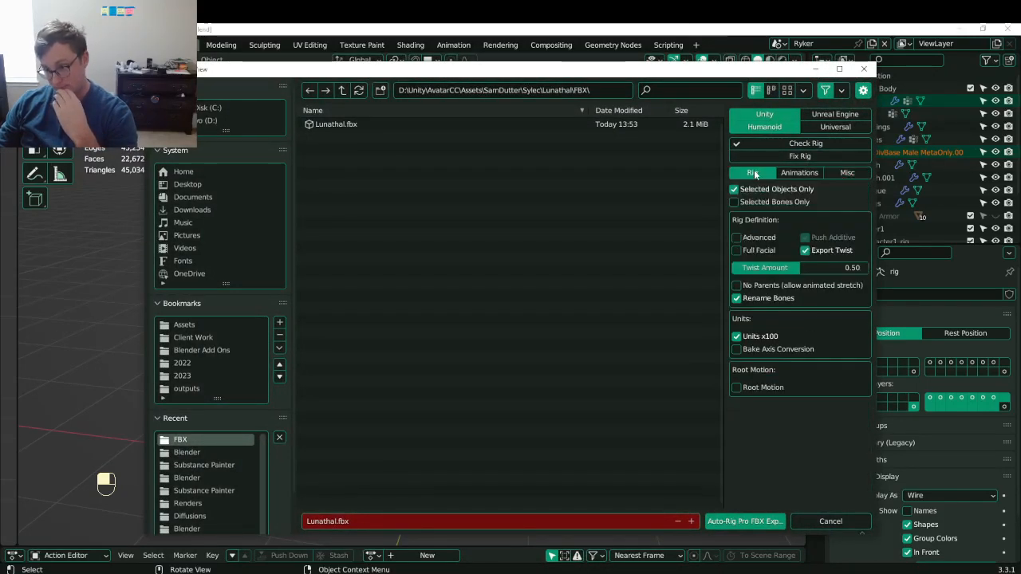
left_click(736, 522)
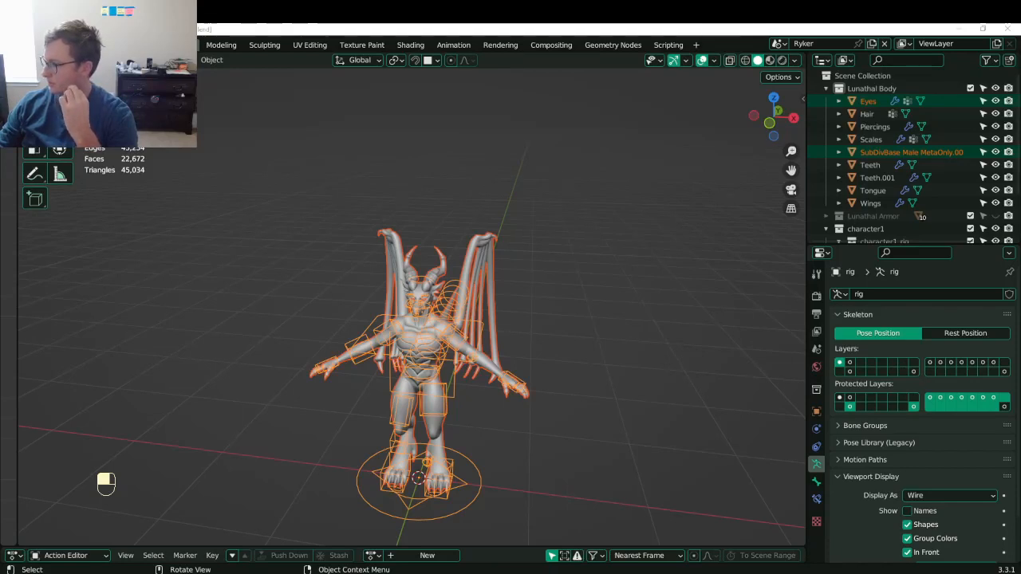
left_click(736, 346)
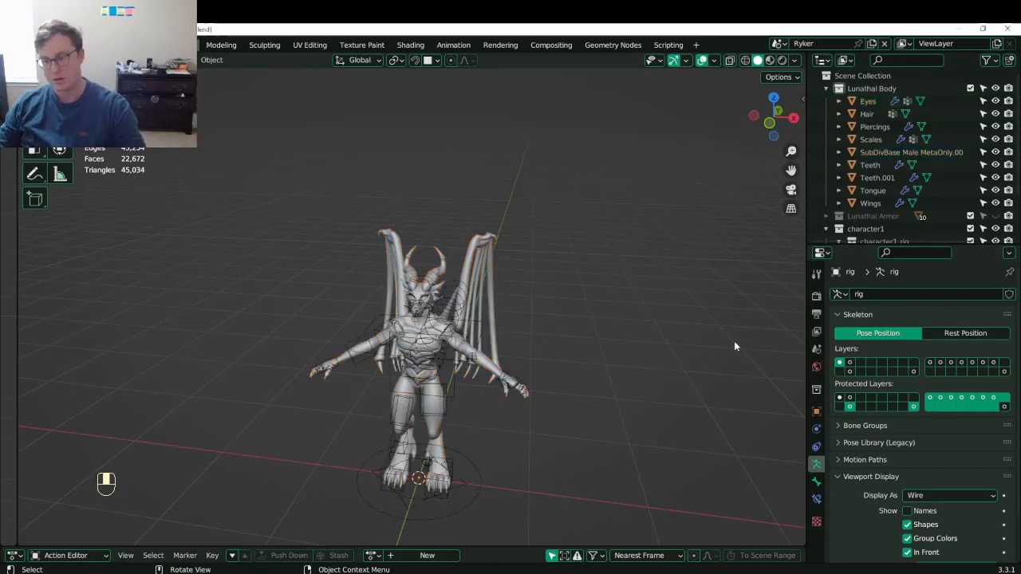
key("ctrl+s")
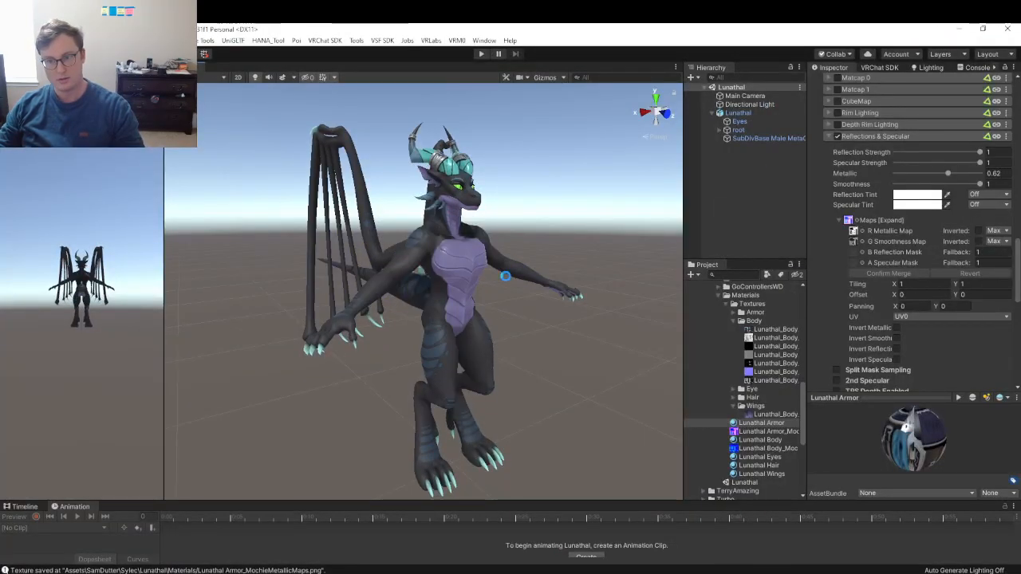
- Switch to Unity and view the imported dragon character from the front, down to its legs and feet
key("d")
right_click_drag(462, 214, 679, 308)
key("a")
key("s")
key("w")
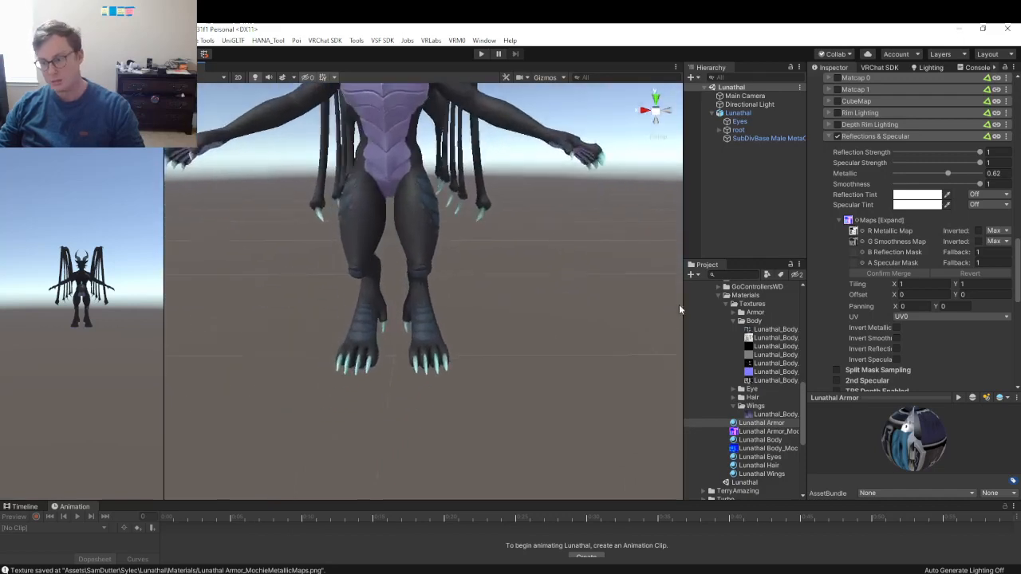
- Select and expand the Lunathal model in the project's FBX folder, and display its Rig import settings
scroll(745, 289, "up", 2)
left_click(716, 327)
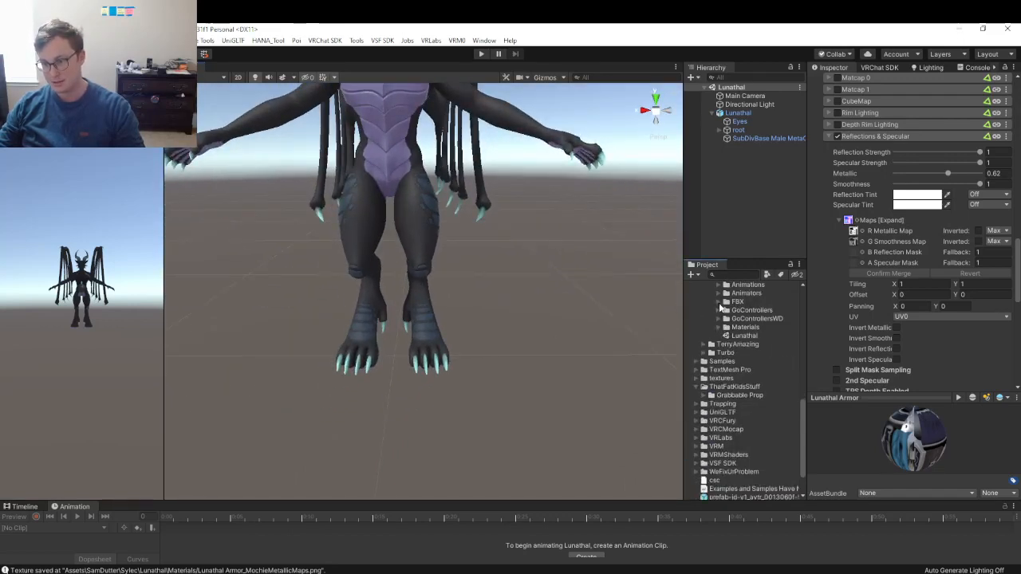
left_click(717, 303)
left_click(725, 311)
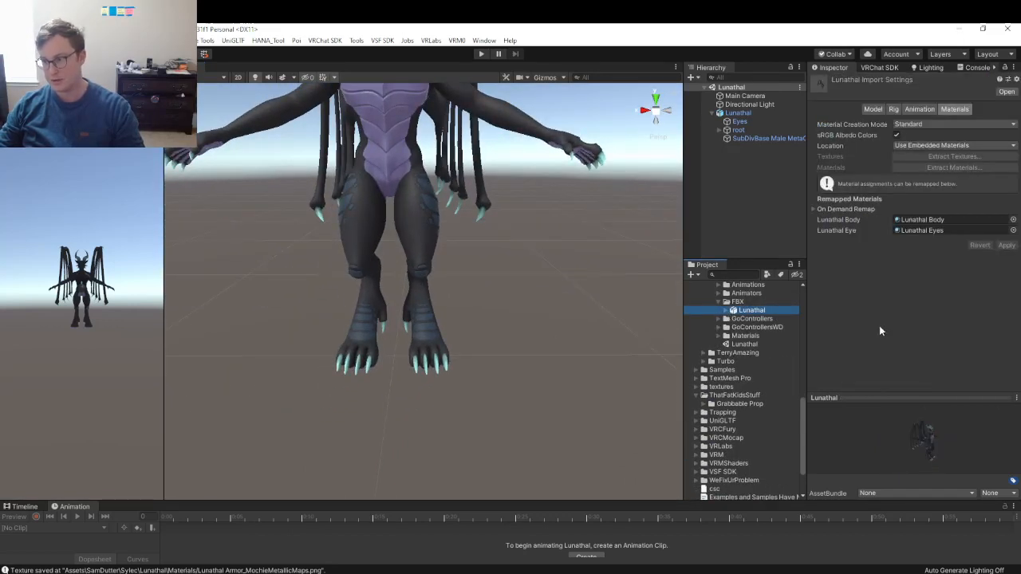
left_click(721, 310)
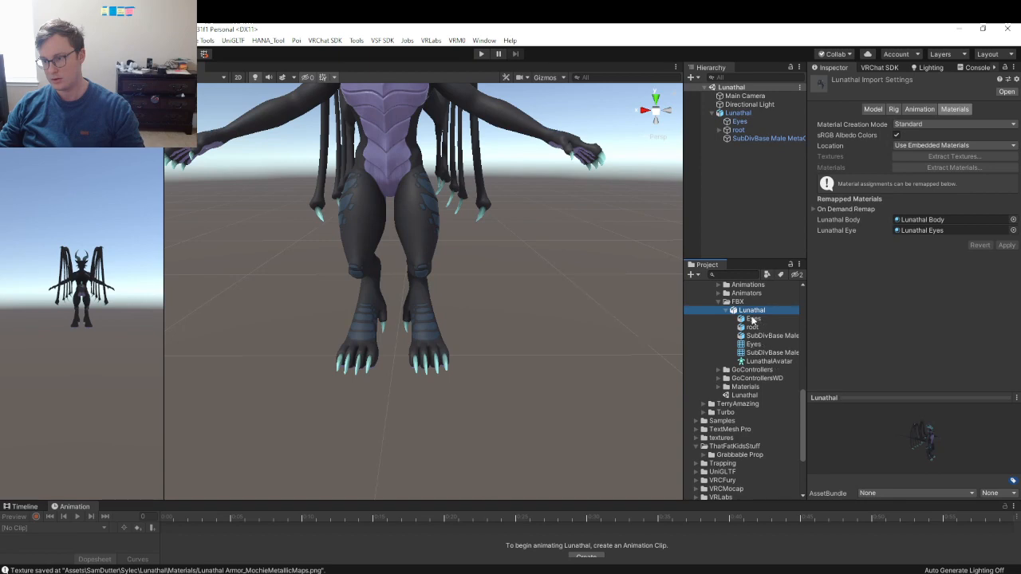
left_click(881, 110)
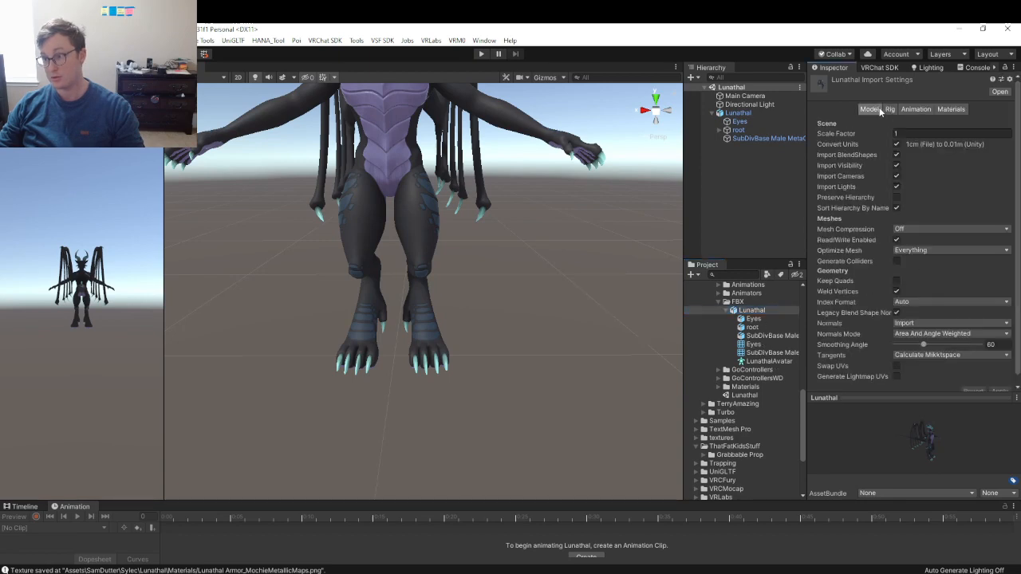
left_click(891, 110)
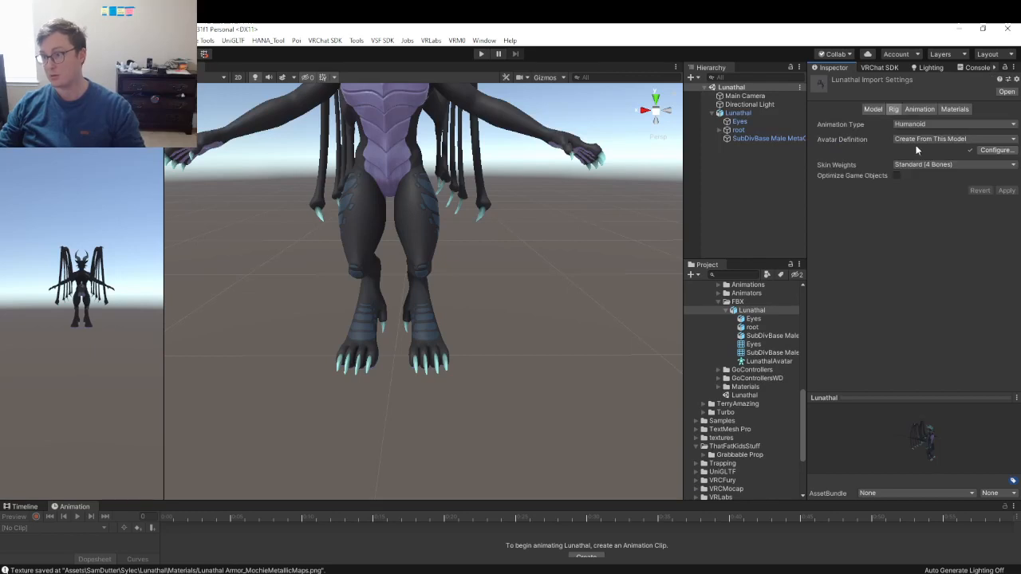
- Configure the Lunathal Humanoid avatar and assign the spine_02.x bone to the Chest slot in the body mapping
left_click(989, 153)
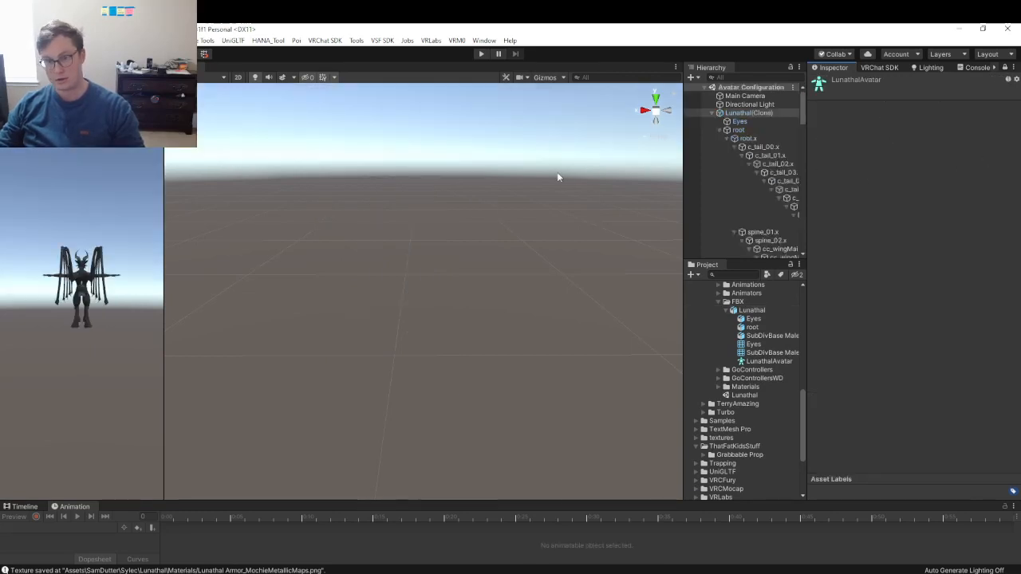
scroll(460, 239, "up", 12)
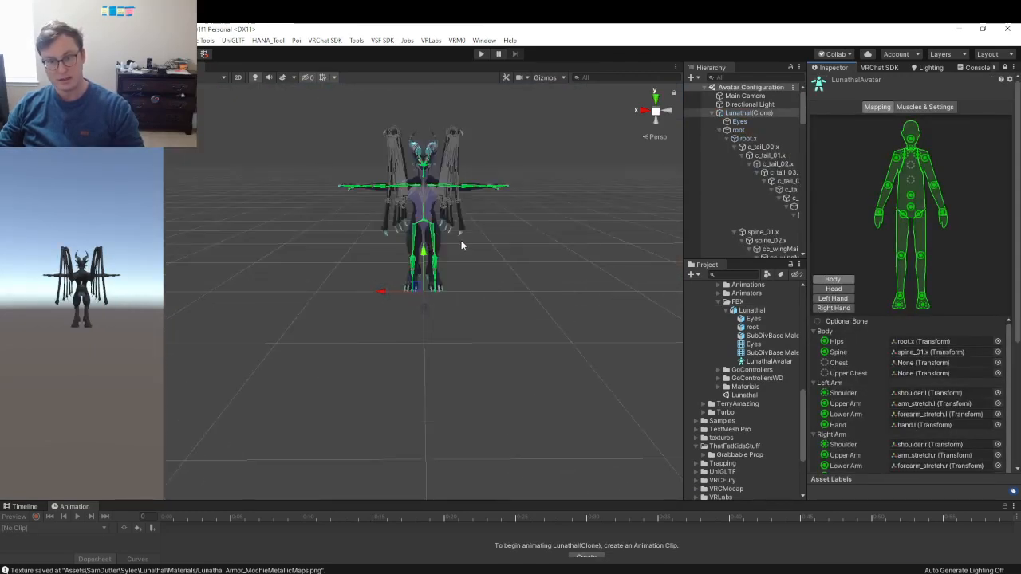
left_click_drag(458, 237, 422, 230, "alt")
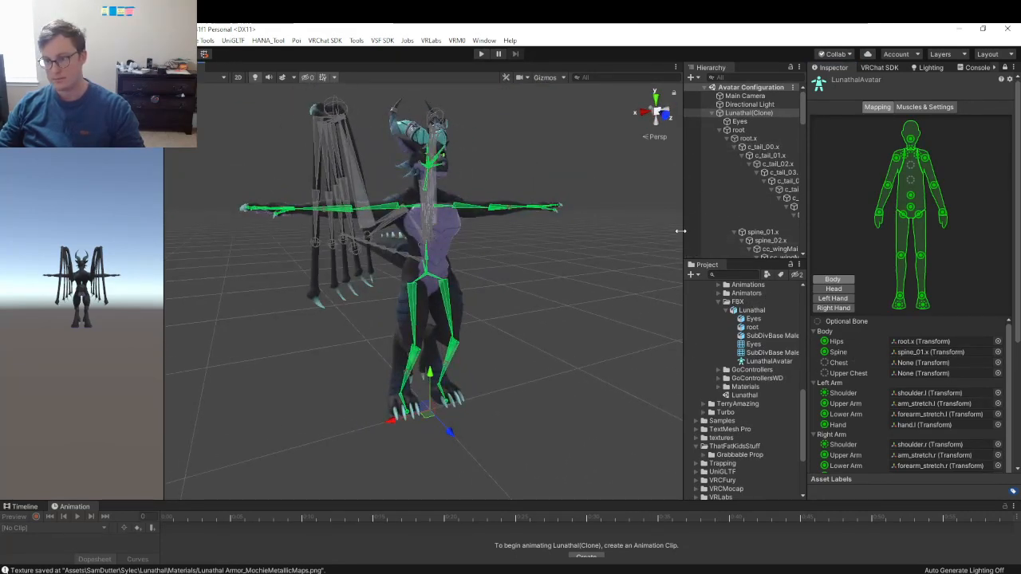
left_click_drag(681, 231, 568, 231)
scroll(691, 191, "down", 3)
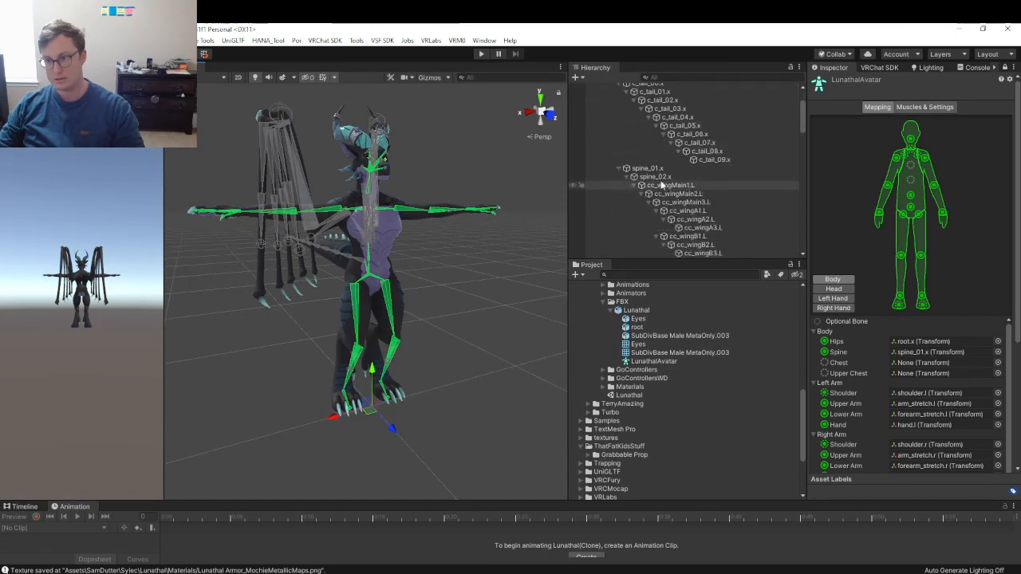
left_click_drag(656, 176, 917, 365)
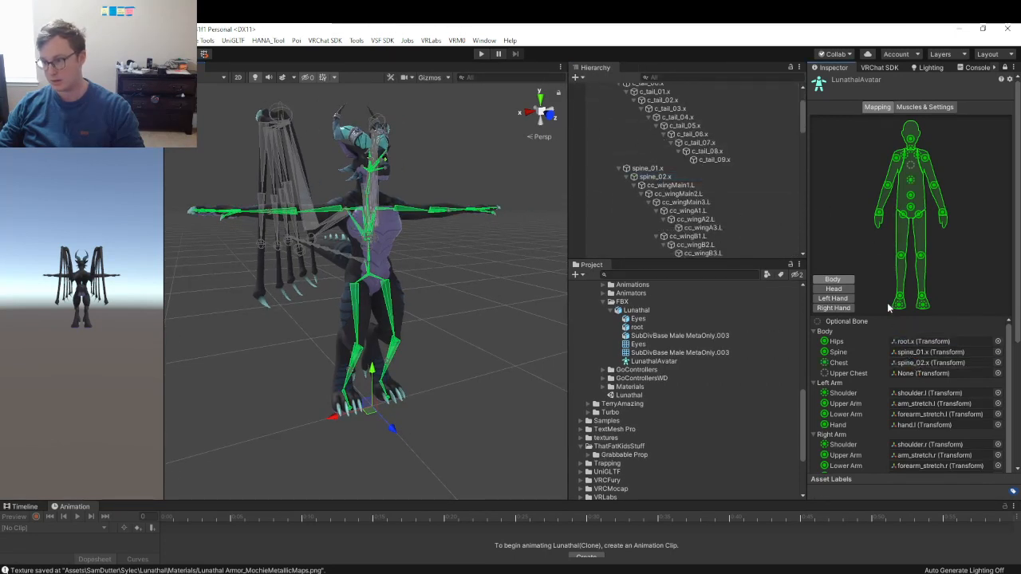
- Clear the Jaw, Right Eye and Left Eye bones from the avatar's head mapping and apply the import settings before showing the muscle settings
left_click(848, 290)
left_click(927, 385)
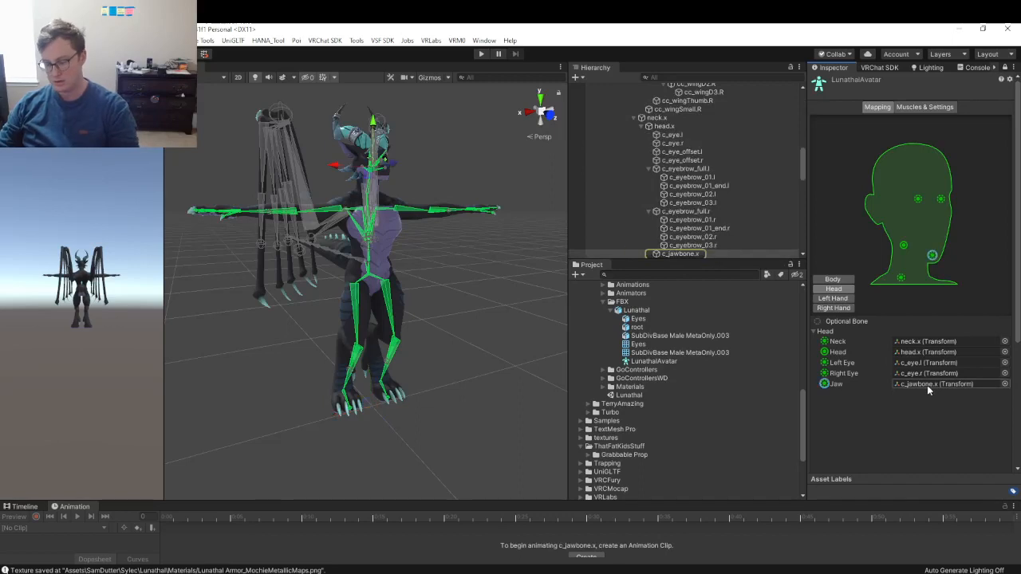
key("Delete")
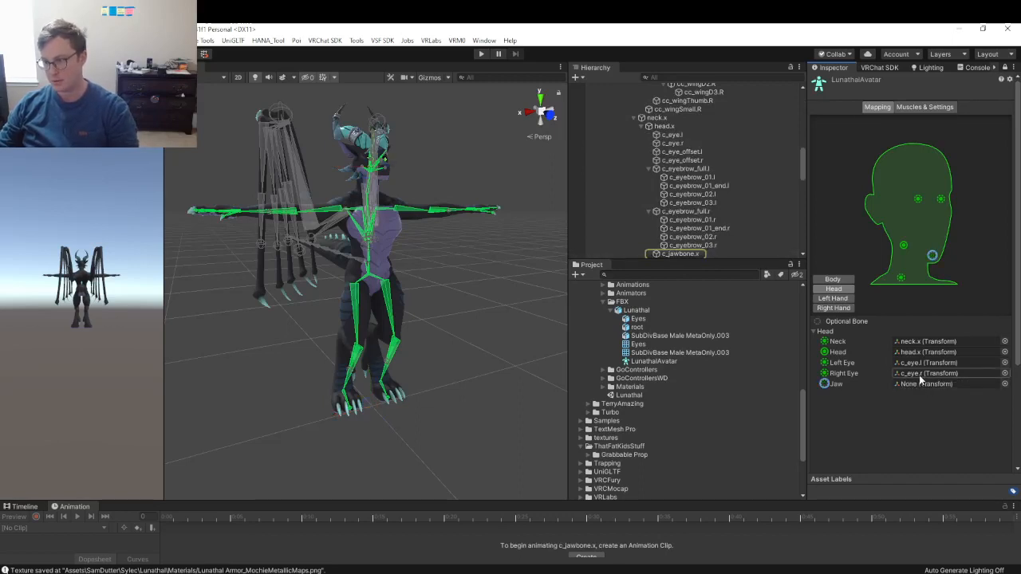
left_click(919, 375)
key("Delete")
left_click(917, 363)
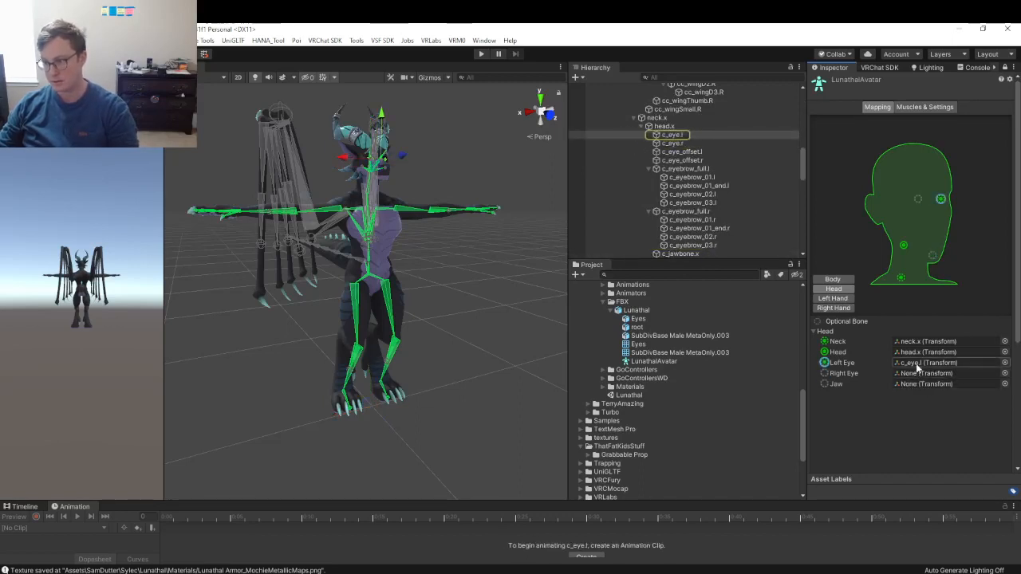
key("Delete")
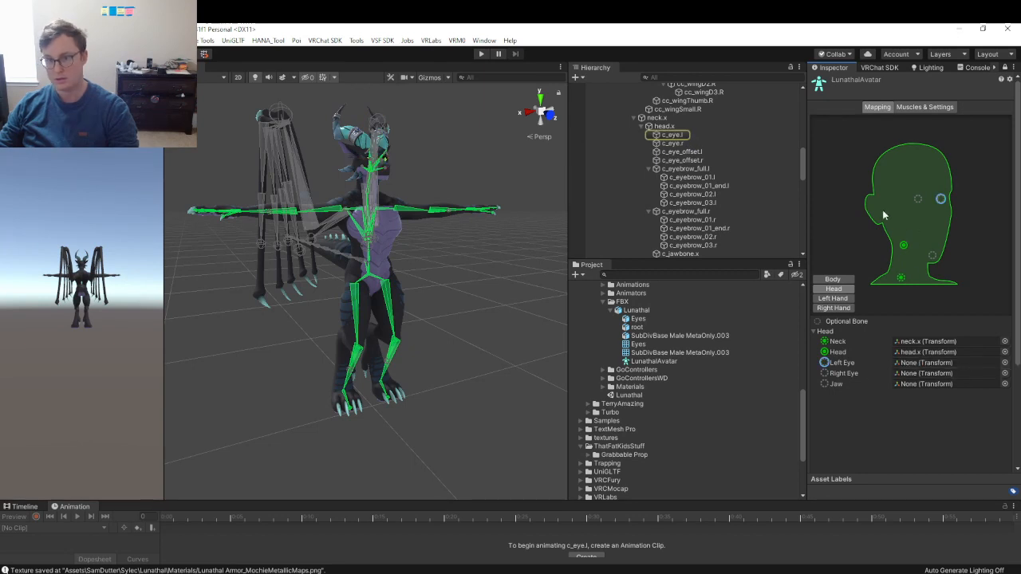
left_click(920, 107)
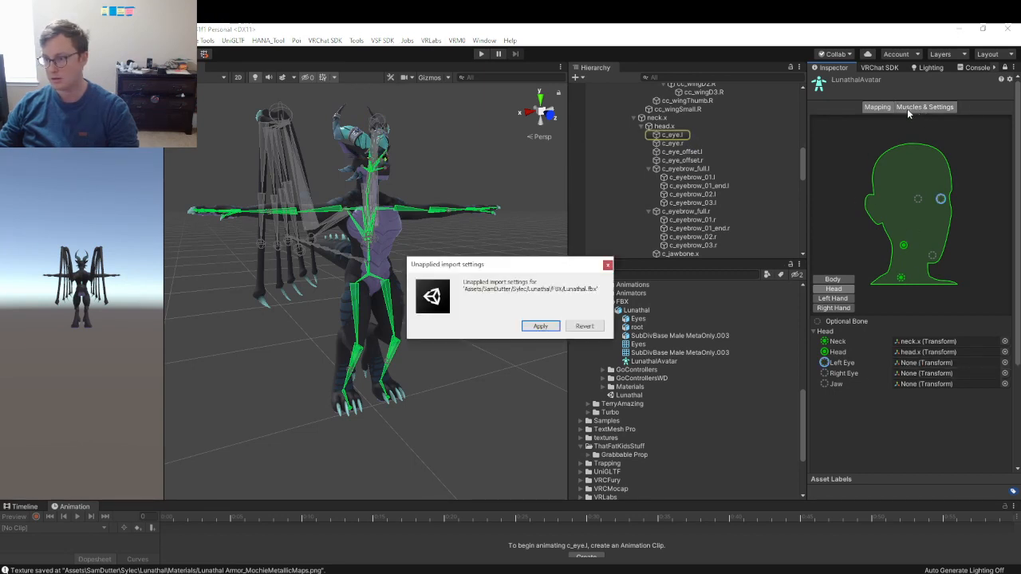
left_click(548, 325)
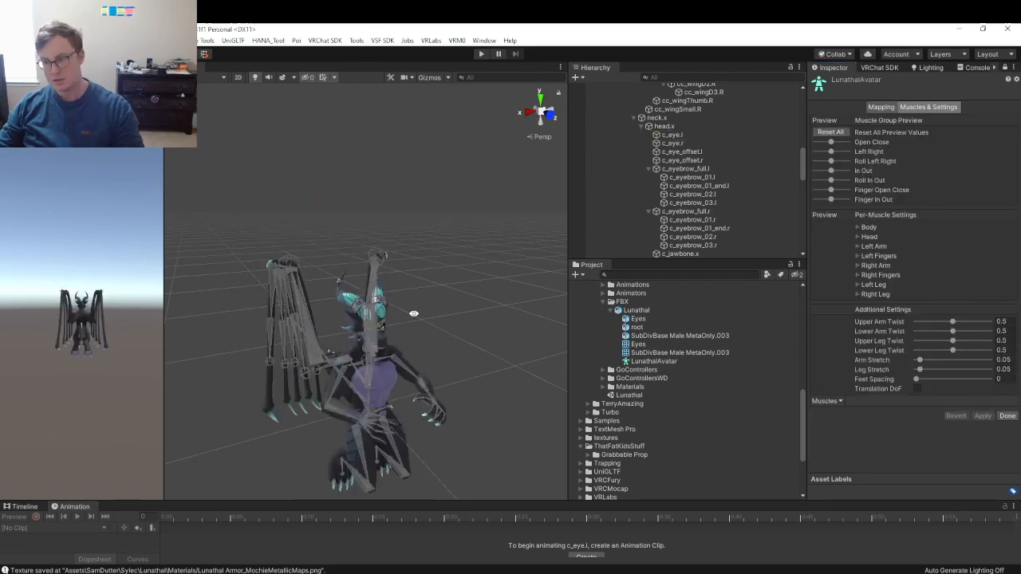
- Preview the Open Close muscle group at its maximum and examine the dragon's bent-back body, arms and wings from several sides
scroll(400, 293, "up", 5)
left_click_drag(401, 287, 495, 294, "alt")
mouse_move(832, 142)
left_mouse_down()
mouse_move(822, 142)
mouse_move(848, 147)
left_mouse_up()
left_click_drag(343, 293, 494, 301, "alt")
middle_click_drag(391, 327, 368, 265)
left_click_drag(368, 264, 490, 330, "alt")
middle_click_drag(446, 247, 385, 383)
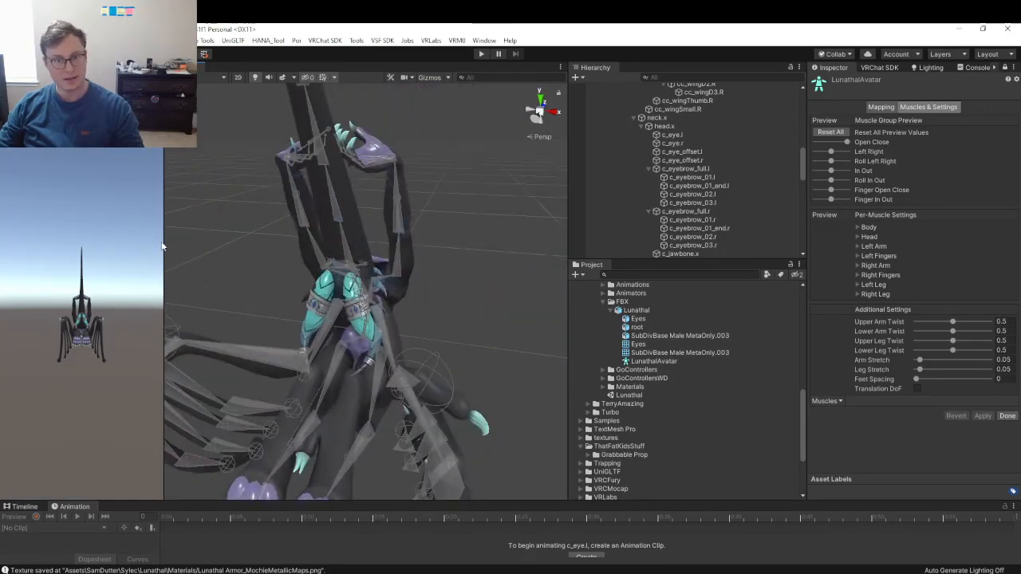
left_click_drag(162, 247, 107, 264)
left_click_drag(311, 271, 254, 273, "alt")
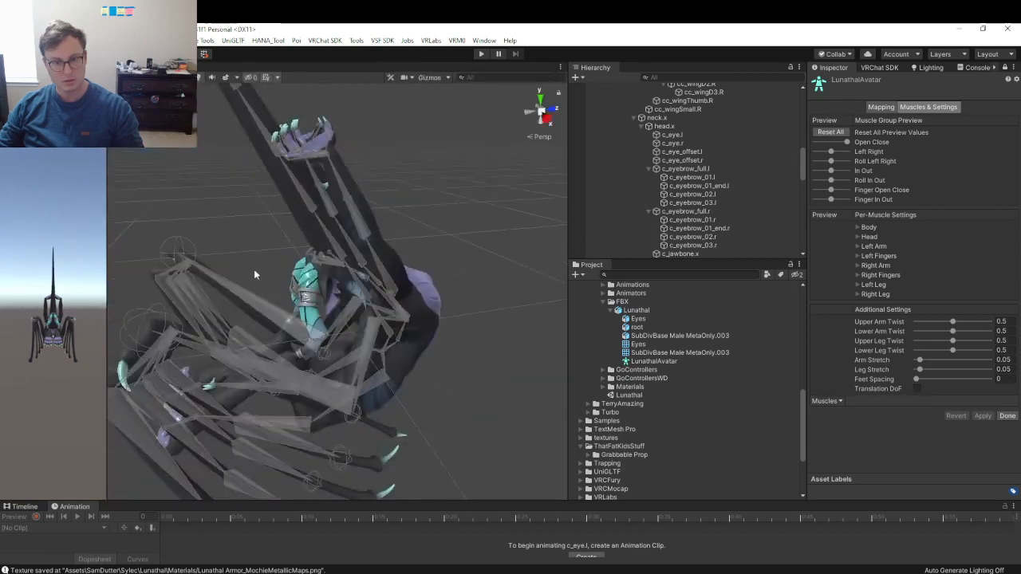
left_click_drag(362, 301, 418, 213, "alt")
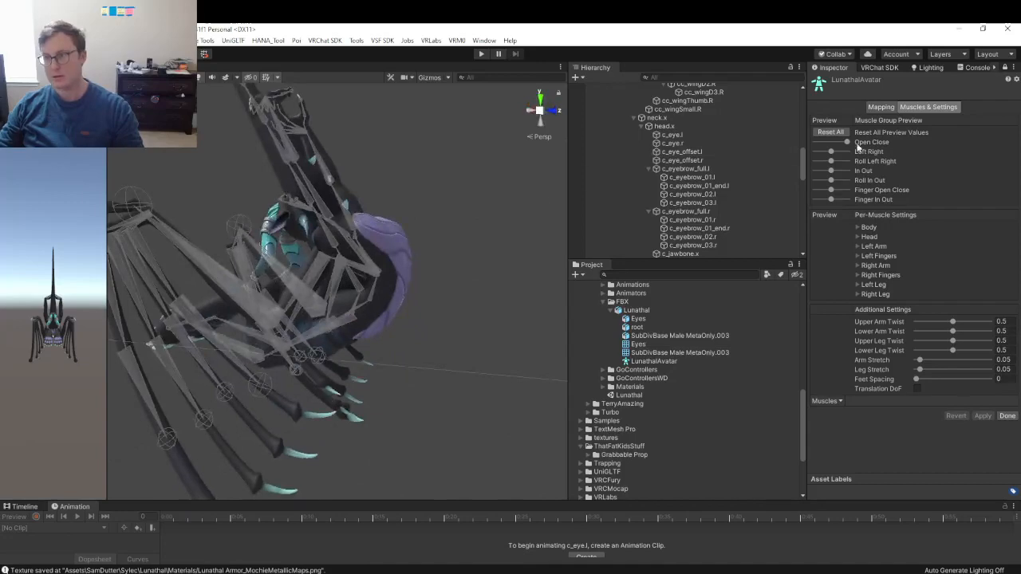
- Preview the Open Close muscle group slightly below its midpoint and examine the deformation of the crouched legs, knees and arms
left_click_drag(858, 147, 824, 144)
left_click_drag(414, 305, 2, 374, "alt")
left_click_drag(207, 317, 221, 303, "alt")
scroll(263, 335, "up", 5)
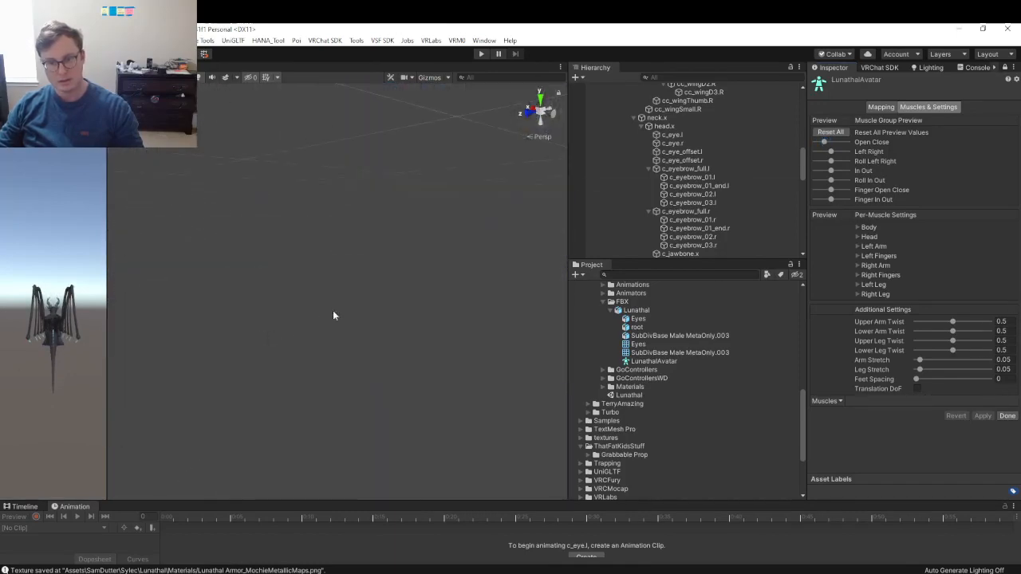
scroll(334, 315, "down", 5)
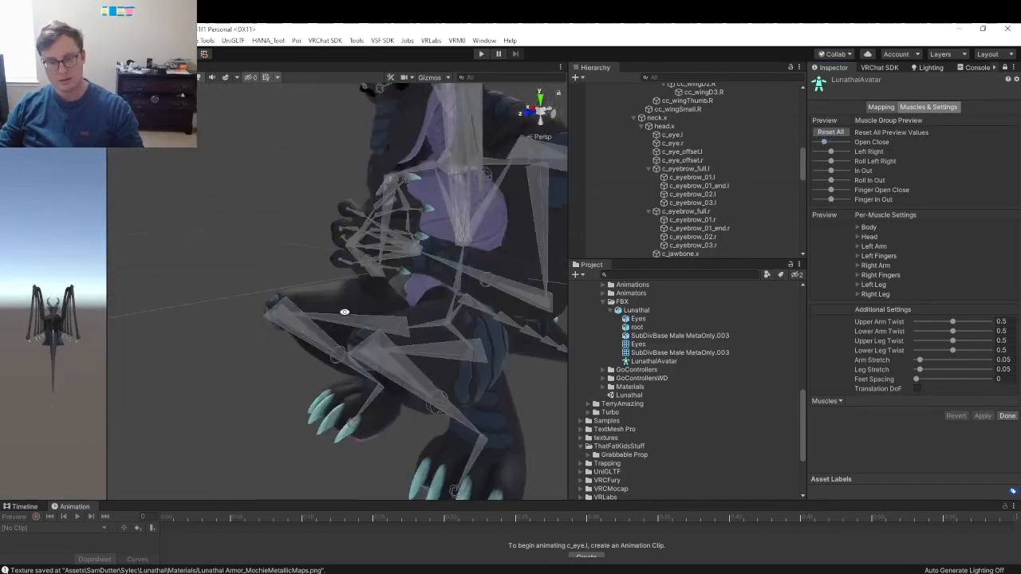
left_click_drag(343, 312, 307, 289, "alt")
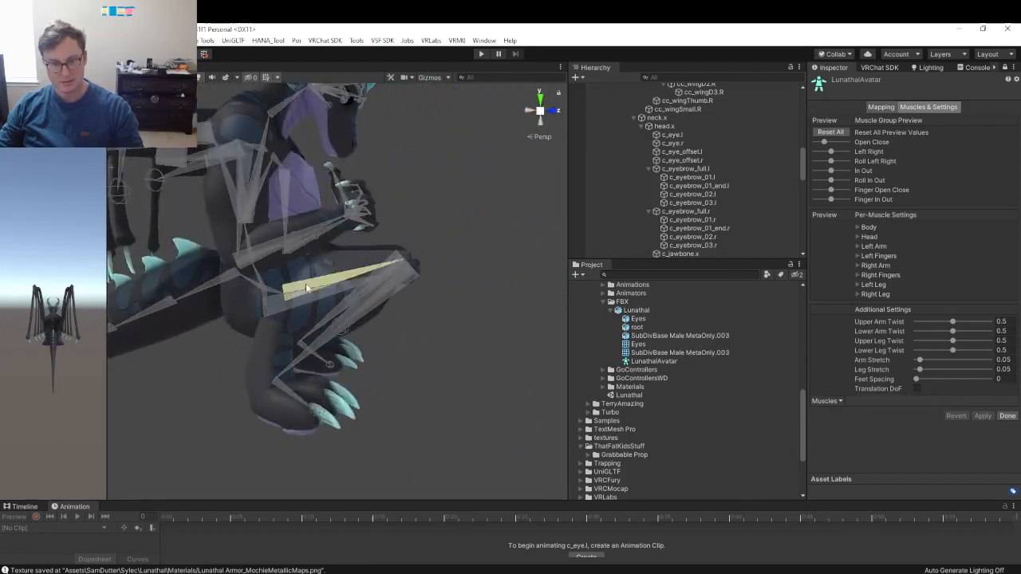
mouse_move(232, 311)
left_mouse_down("alt")
mouse_move(406, 247)
mouse_move(295, 259)
mouse_move(228, 292)
left_mouse_up("alt")
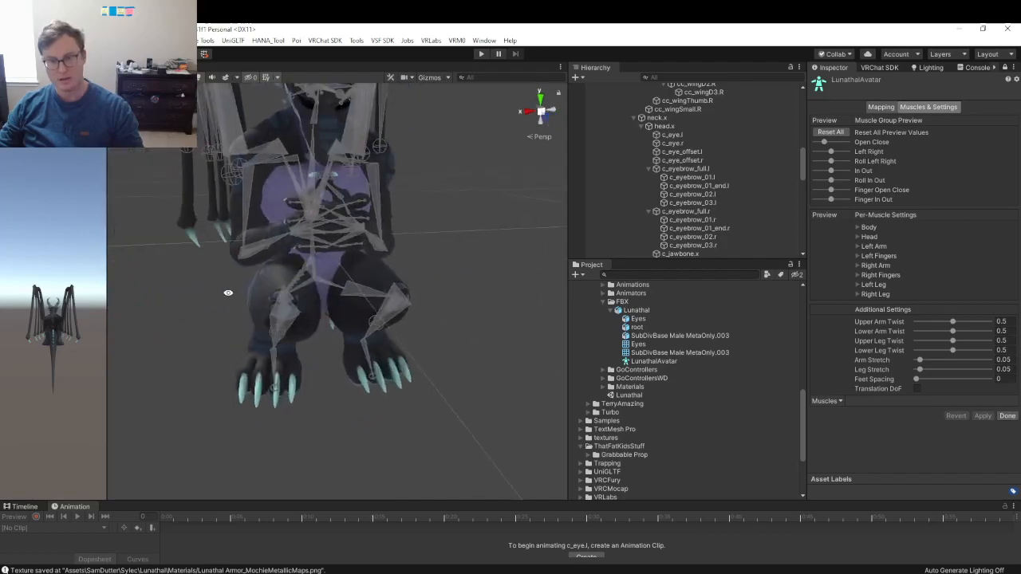
- Preview a slight change in the Roll Left Right muscle group, and reset all preview values
mouse_move(834, 161)
left_mouse_down()
mouse_move(857, 162)
mouse_move(815, 164)
mouse_move(853, 162)
mouse_move(819, 163)
mouse_move(853, 162)
mouse_move(822, 164)
mouse_move(840, 170)
mouse_move(821, 170)
mouse_move(832, 175)
left_mouse_up()
left_click(830, 133)
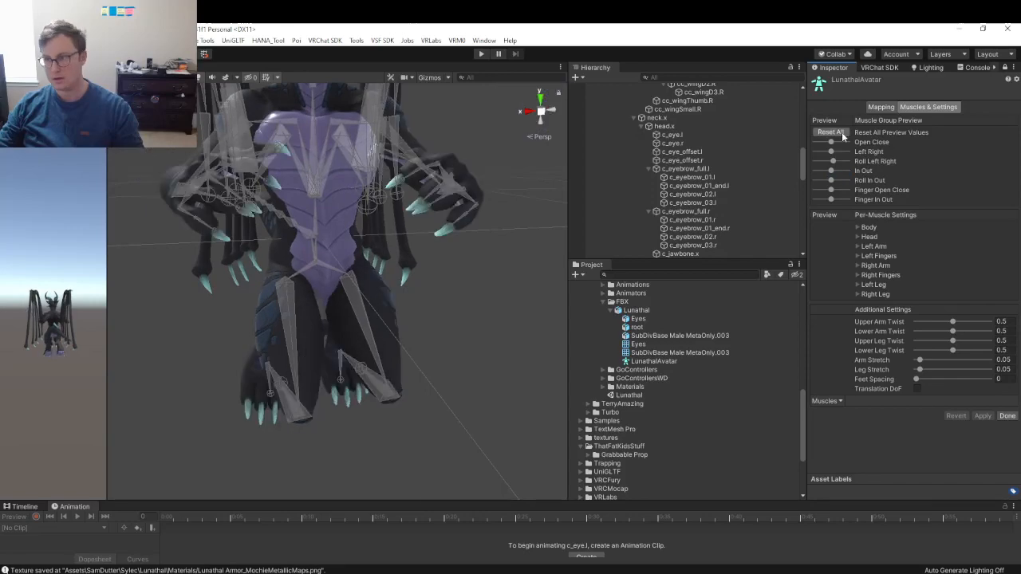
left_click(842, 135)
- Preview the finger muscle groups, lowering Finger In Out, and examine the dragon's hand up close from the palm and the side
left_click_drag(364, 285, 399, 281, "alt")
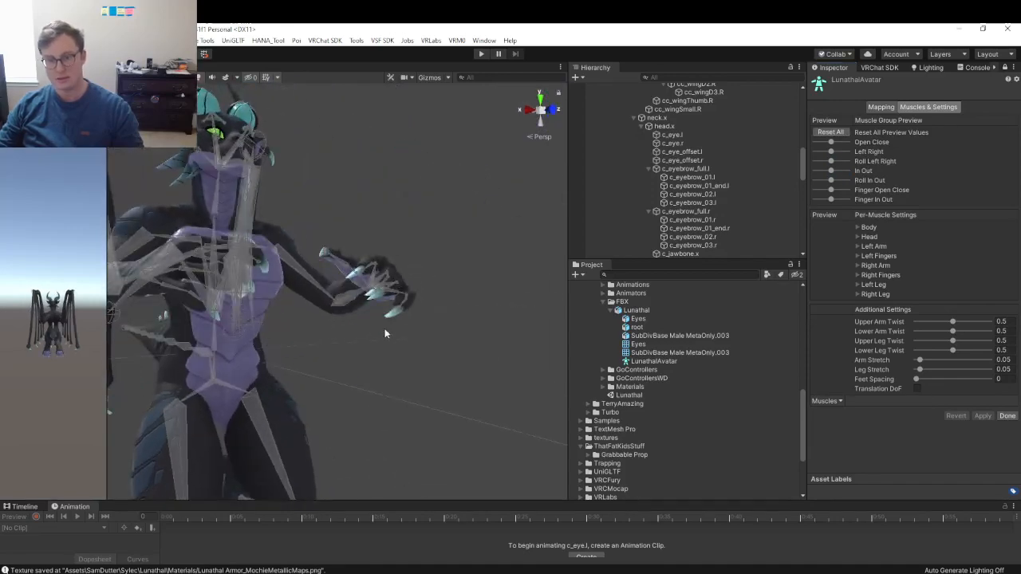
left_click_drag(385, 334, 650, 308, "alt")
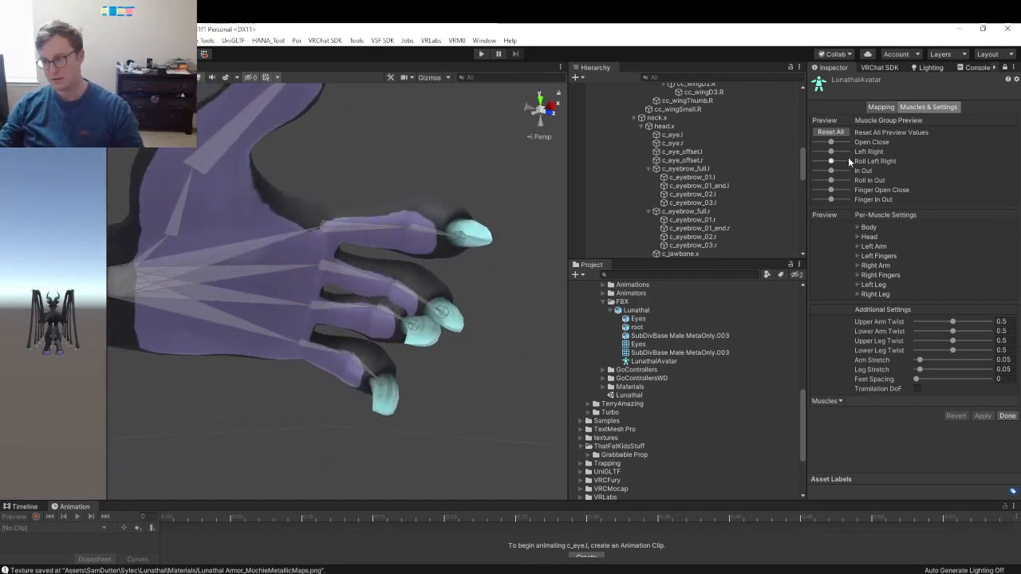
mouse_move(832, 189)
left_mouse_down()
mouse_move(866, 196)
mouse_move(797, 185)
mouse_move(837, 191)
mouse_move(820, 182)
mouse_move(857, 181)
mouse_move(819, 190)
mouse_move(848, 201)
mouse_move(817, 191)
mouse_move(847, 190)
mouse_move(815, 191)
mouse_move(833, 189)
left_mouse_up()
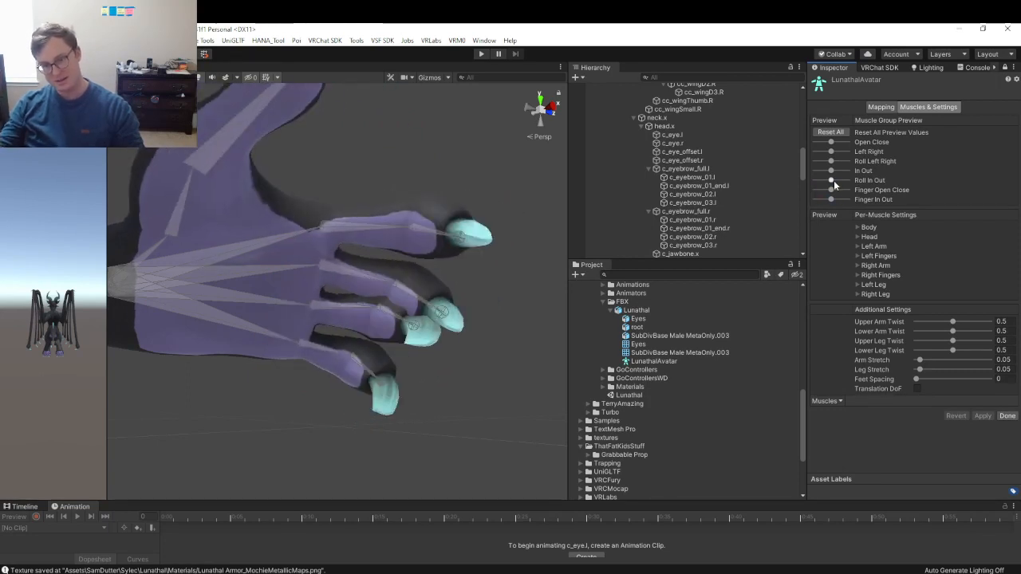
right_click_drag(463, 211, 462, 340)
key("w")
key("s")
key("w")
key("s")
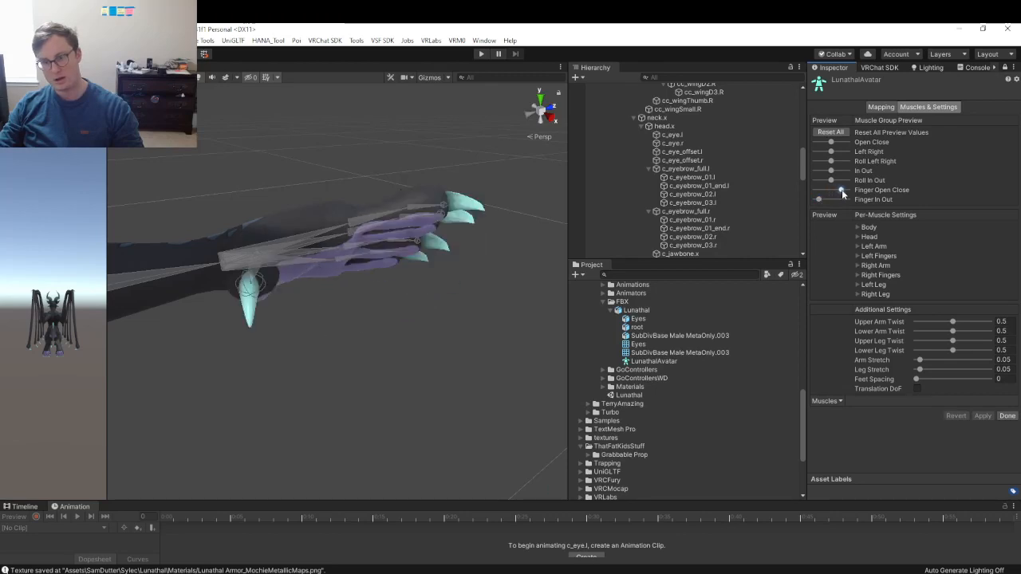
- Preview the Finger Open Close muscle group from a closed fist to fully open and examine the claws, palm and fingers
left_click_drag(841, 189, 833, 191)
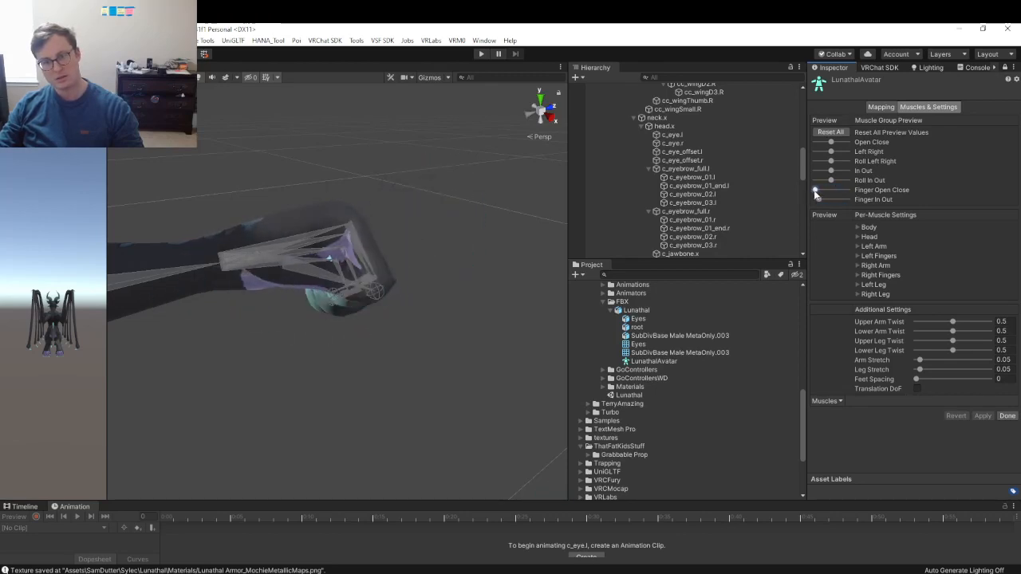
left_click_drag(815, 192, 847, 204)
right_click_drag(446, 244, 249, 46)
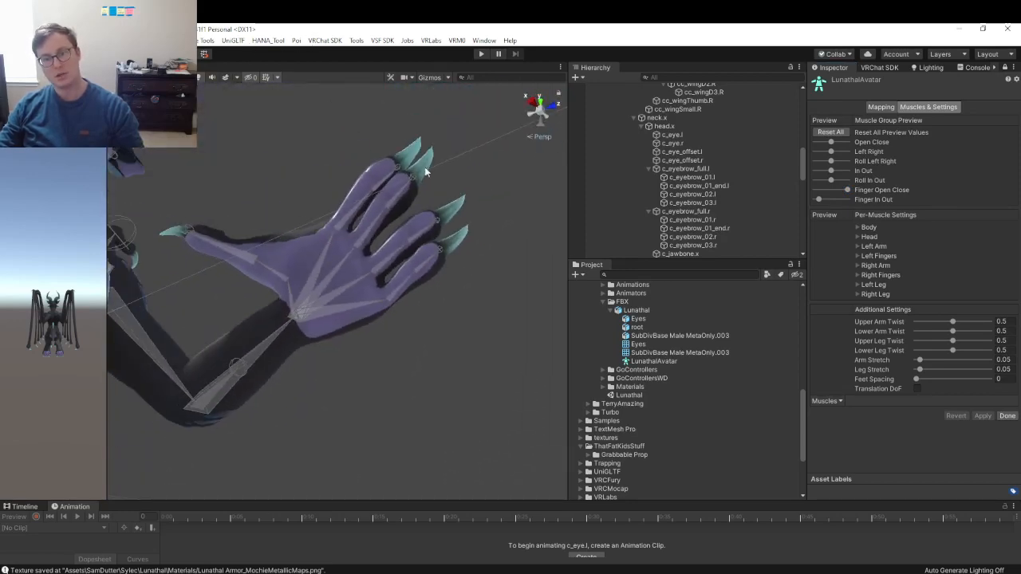
right_click_drag(425, 171, 478, 444)
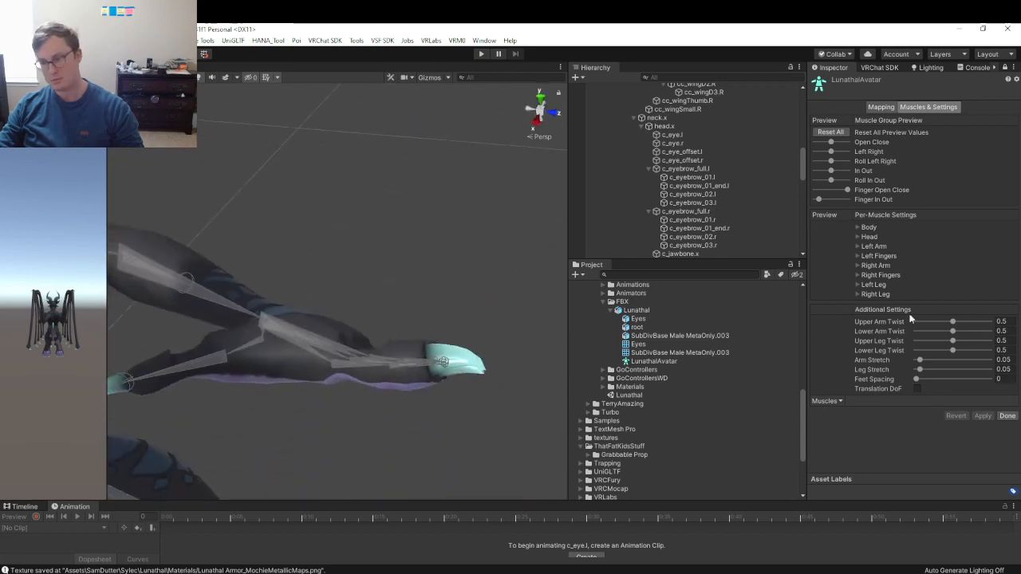
- Finish the avatar configuration and view the dragon character's upper body in the Lunathal scene
left_click(1007, 416)
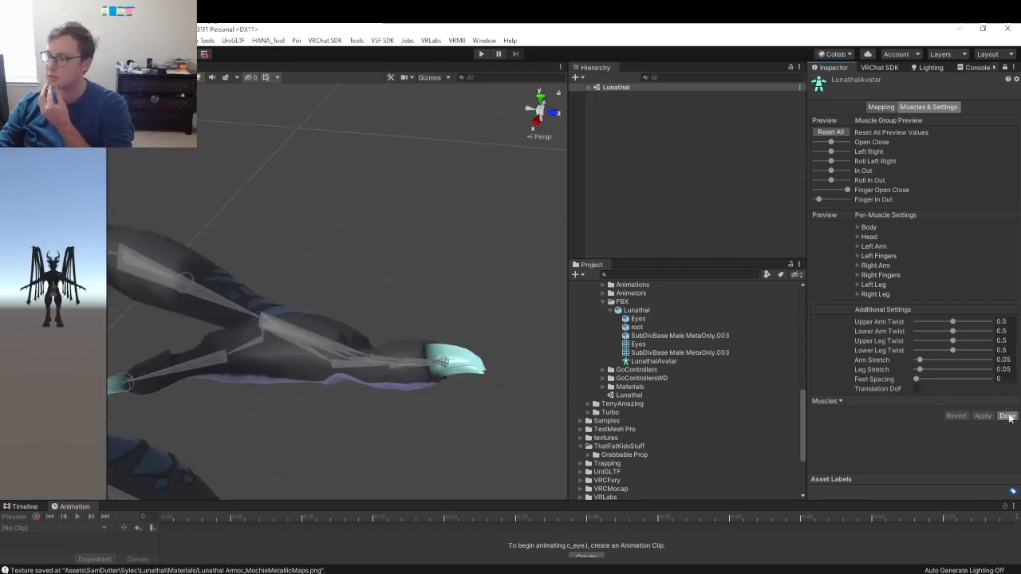
right_click_drag(372, 304, 283, 174)
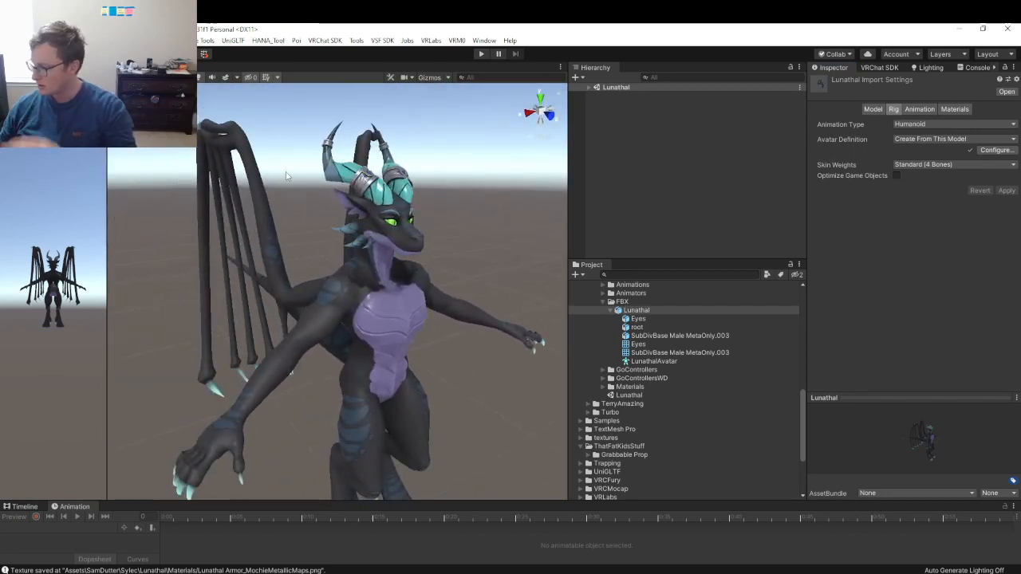
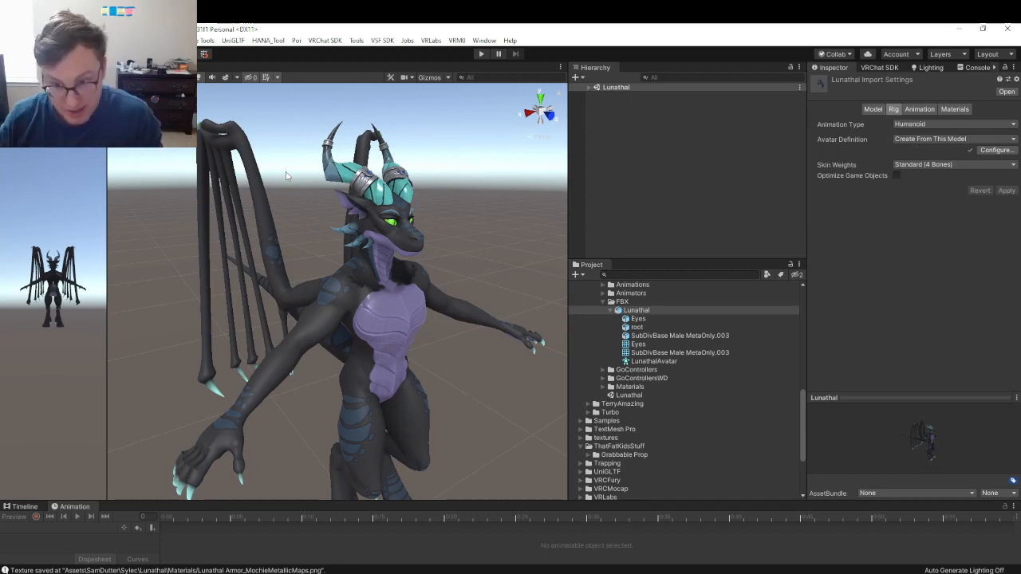
- Switch to Blender, display only the rig's second bone layer instead of the first, and save Lunathal.blend
key("alt+Tab")
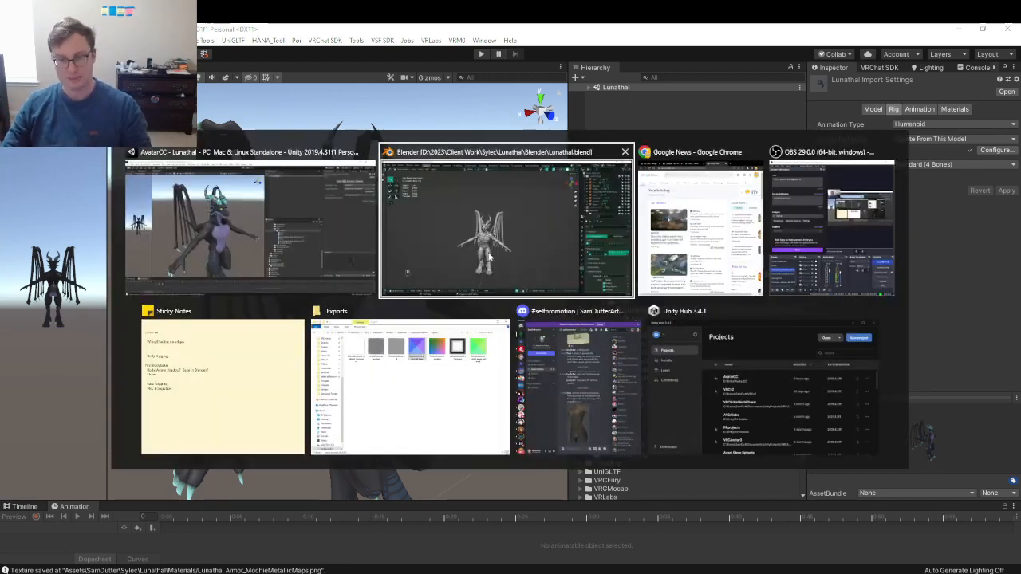
right_click(463, 309)
scroll(499, 292, "up", 3)
middle_click_drag(513, 302, 479, 258)
key("ctrl+s")
middle_click_drag(478, 258, 705, 310)
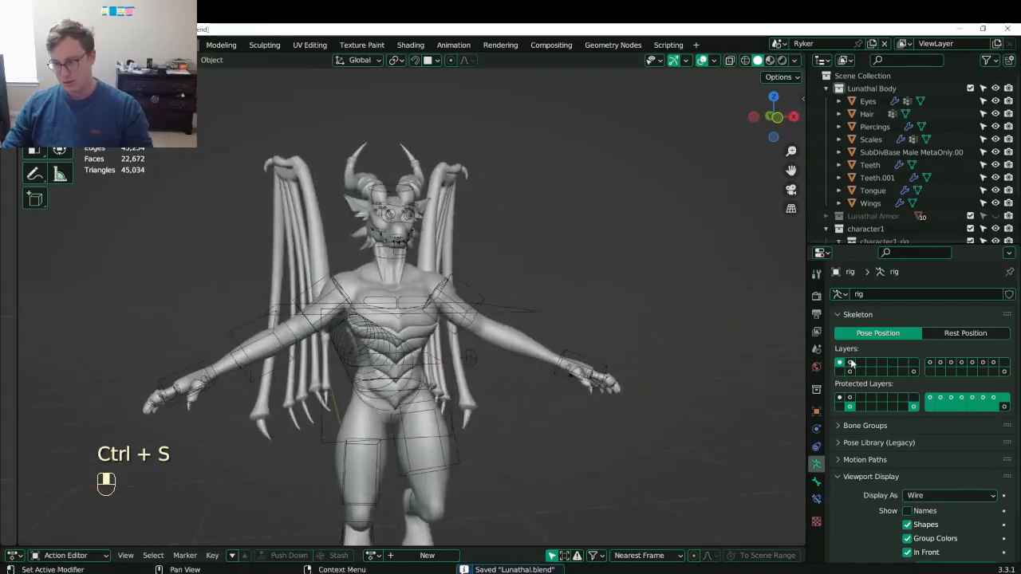
middle_click_drag(534, 311, 413, 259)
key("ctrl+s")
key("ctrl+s")
- Save a copy of the file as Lunathal_WIP_11_BodyMirrorWeighted.blend, and save the working file again
left_click(30, 45)
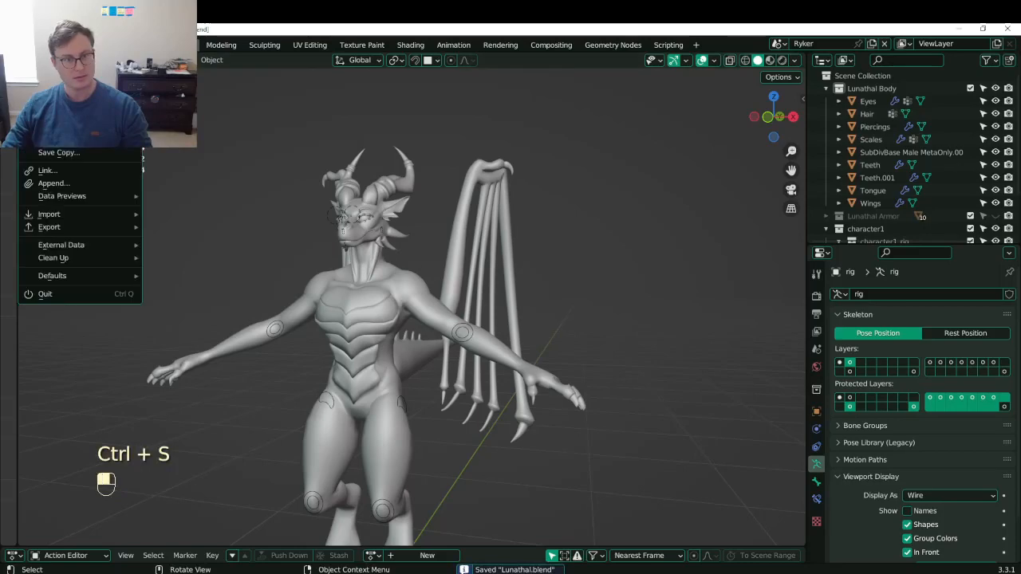
left_click(71, 154)
left_click(367, 247)
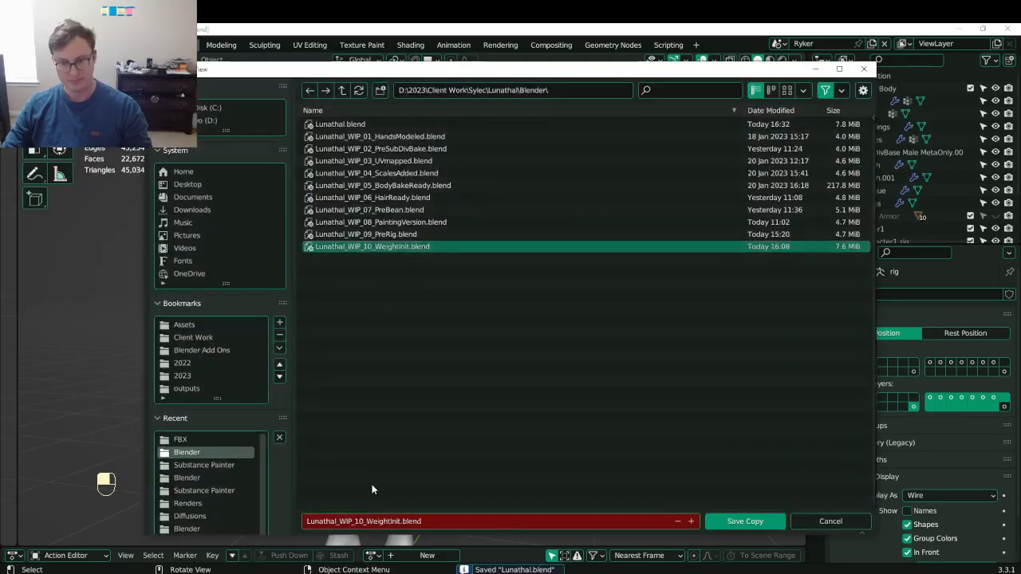
left_click(363, 521)
left_click(364, 521)
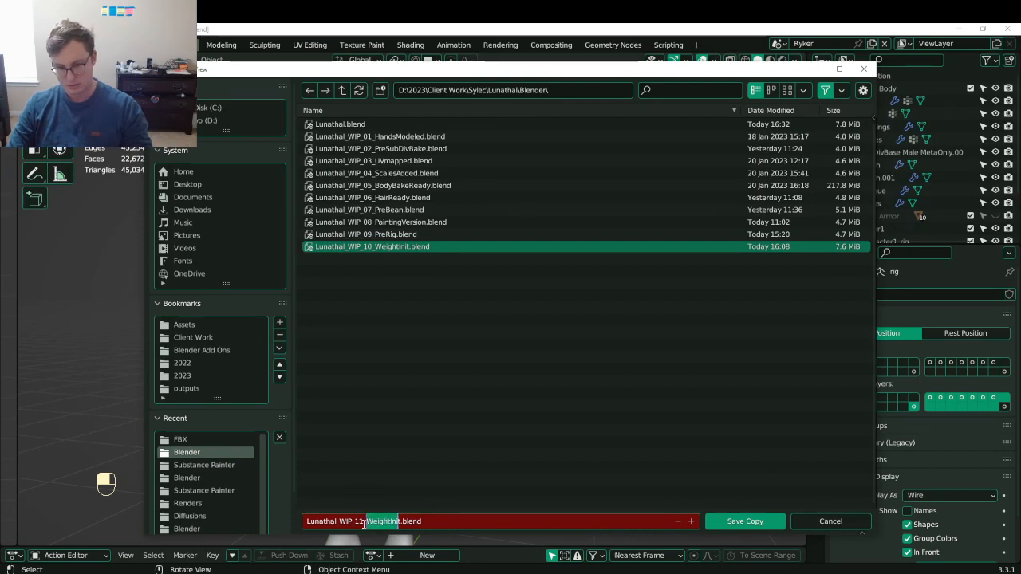
key("shift+Right")
type("B")
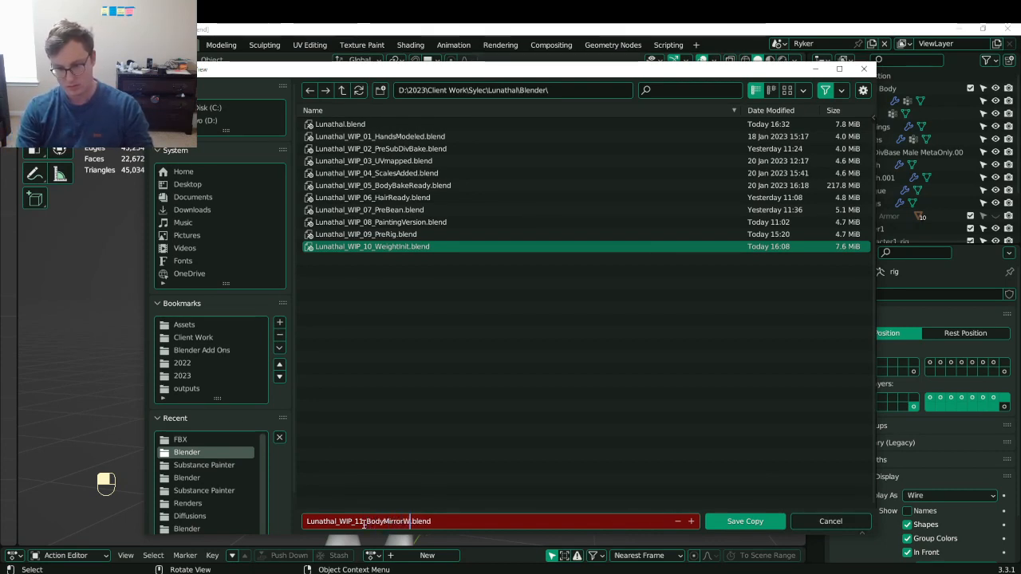
type("odyMirrorWeighted")
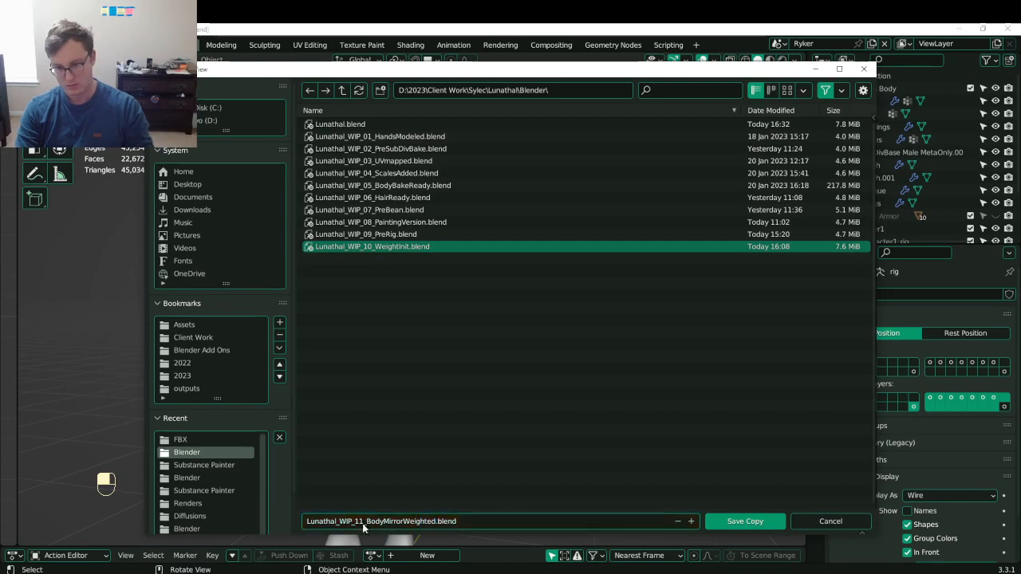
left_click(763, 521)
mouse_move(461, 352)
middle_mouse_down()
mouse_move(512, 354)
mouse_move(453, 343)
middle_mouse_up()
key("ctrl+s")
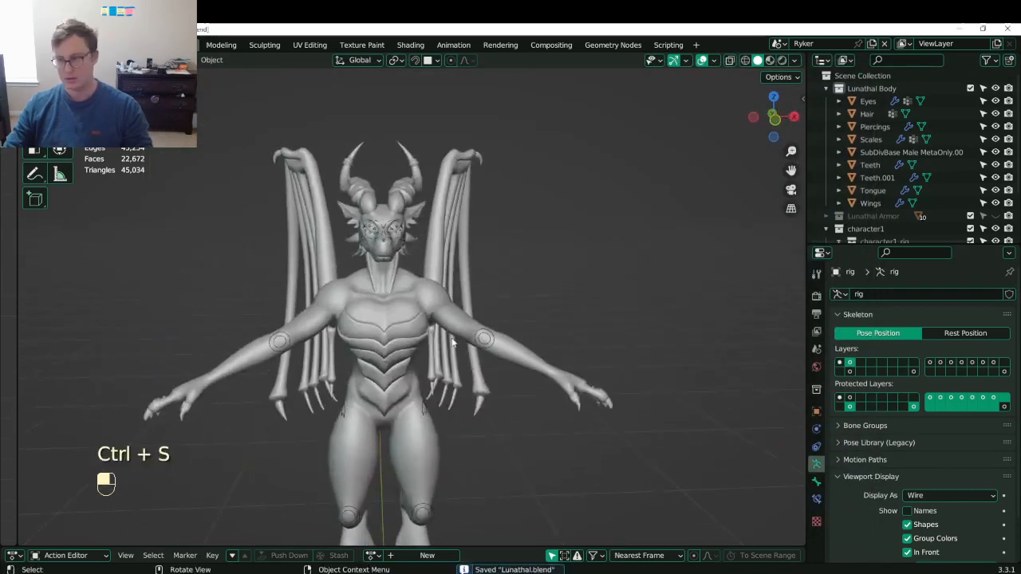
- Save Lunathal.blend and display only the rig's last bone layer, which holds the deform bones
middle_click_drag(540, 386, 707, 394)
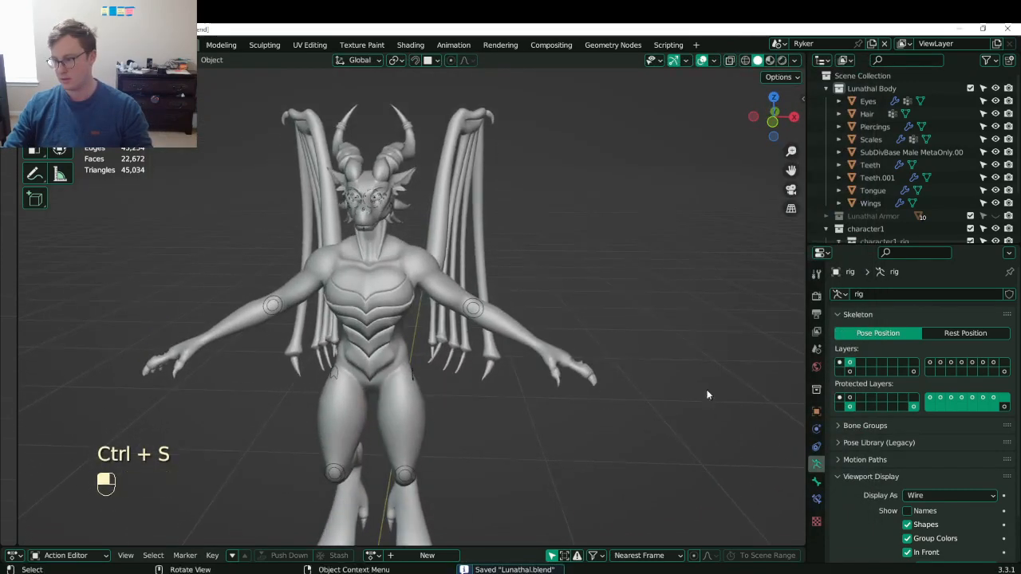
left_click(907, 551)
middle_click_drag(559, 351, 401, 353)
key("ctrl+s")
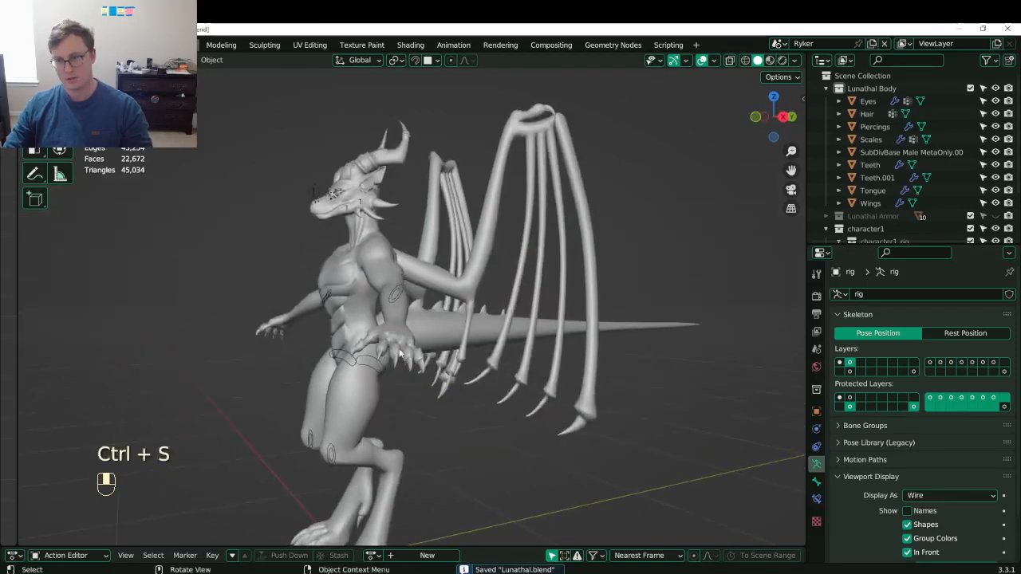
left_click(1004, 371)
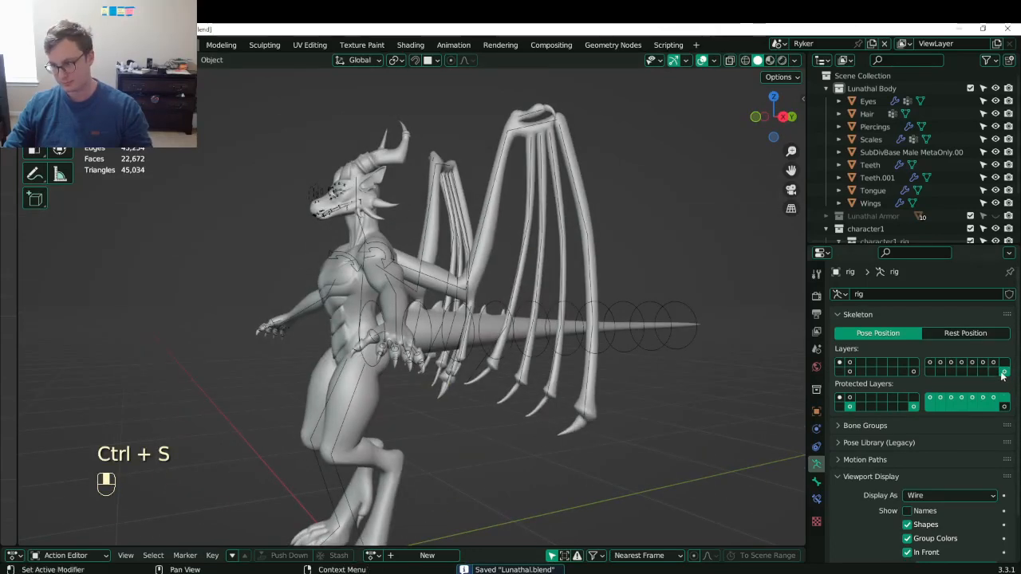
key("Tab")
middle_click_drag(495, 394, 594, 360)
key("Tab")
- Set the rig's viewport display type to B-Bone
left_click(929, 496)
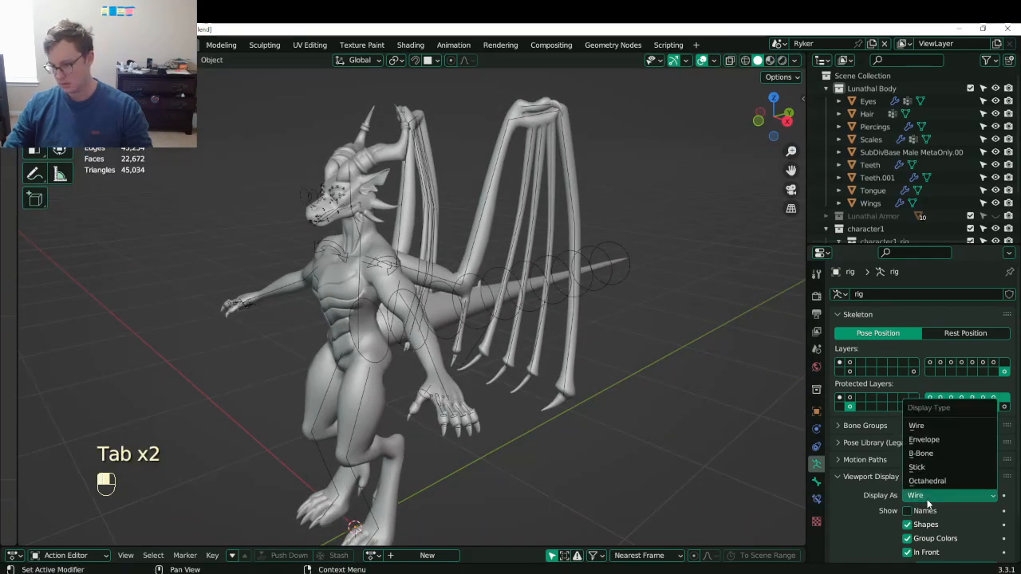
left_click(927, 432)
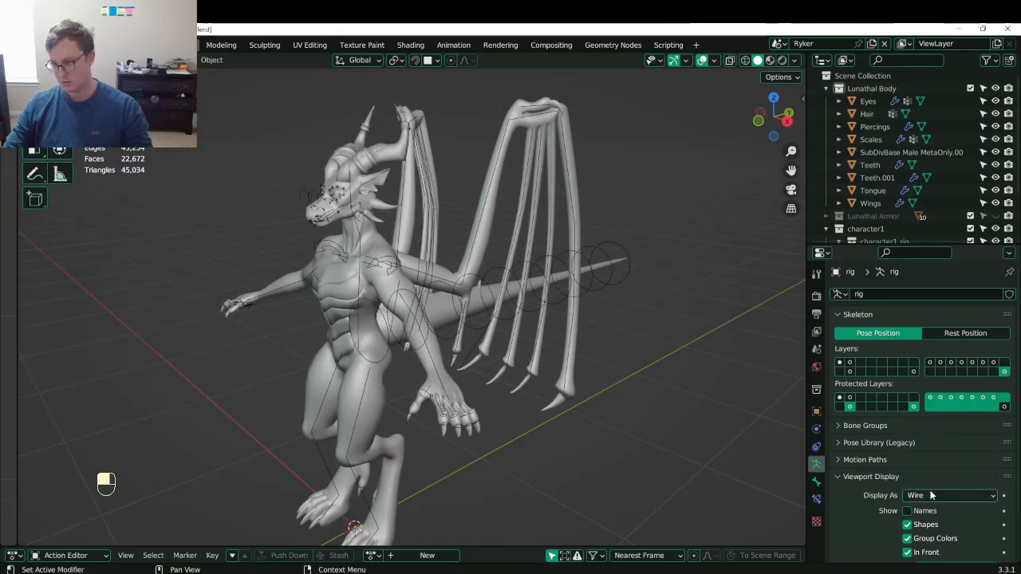
left_click(930, 495)
left_click(931, 454)
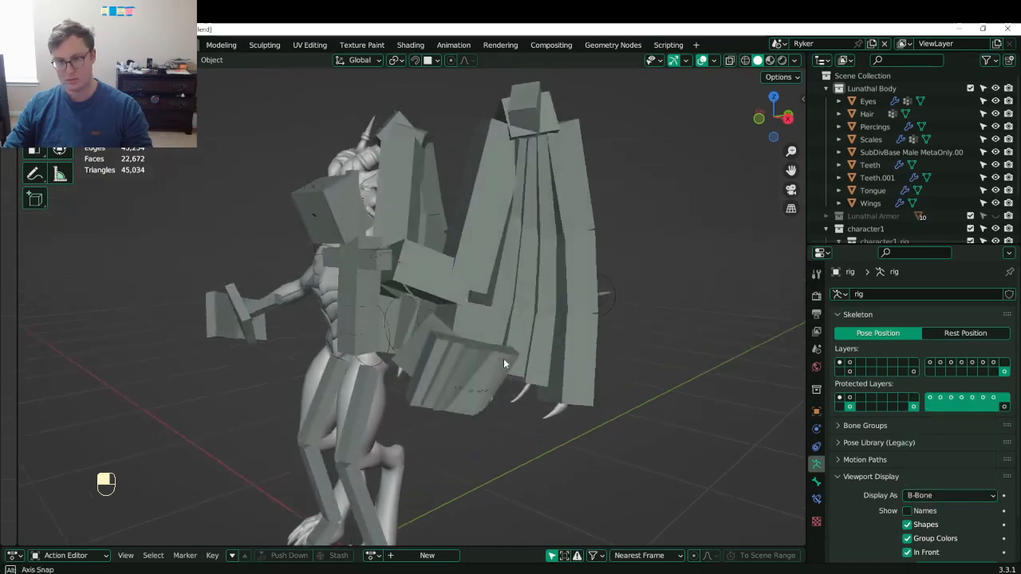
- Enter Edit Mode on the rig and select all of its visible bones
middle_click_drag(503, 363, 537, 227)
key("a")
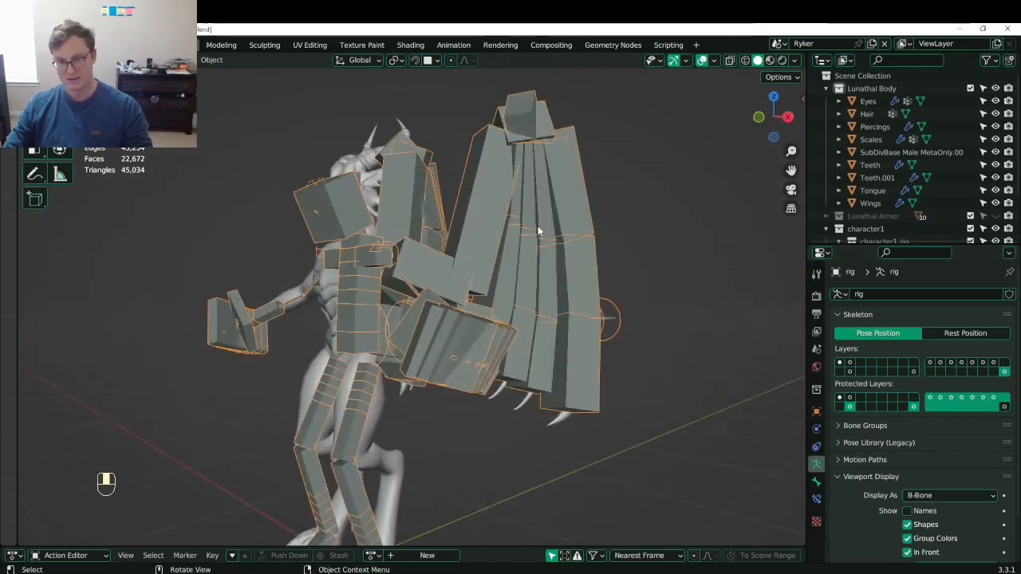
key("Tab")
key("a")
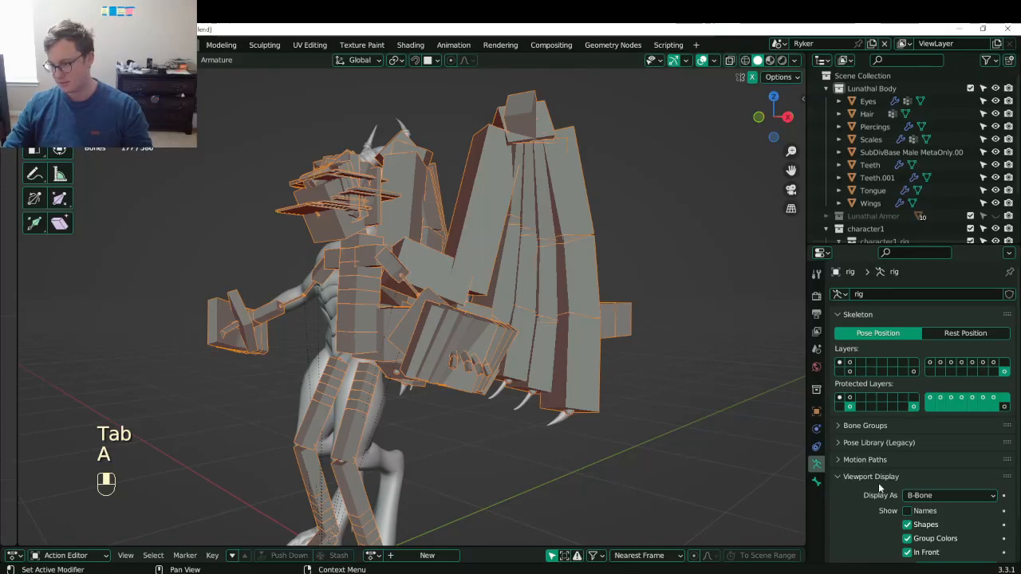
- Try to change the Bendy Bones Display Size X of the active eye target bone, and undo it
scroll(877, 487, "down", 3)
left_click(818, 481)
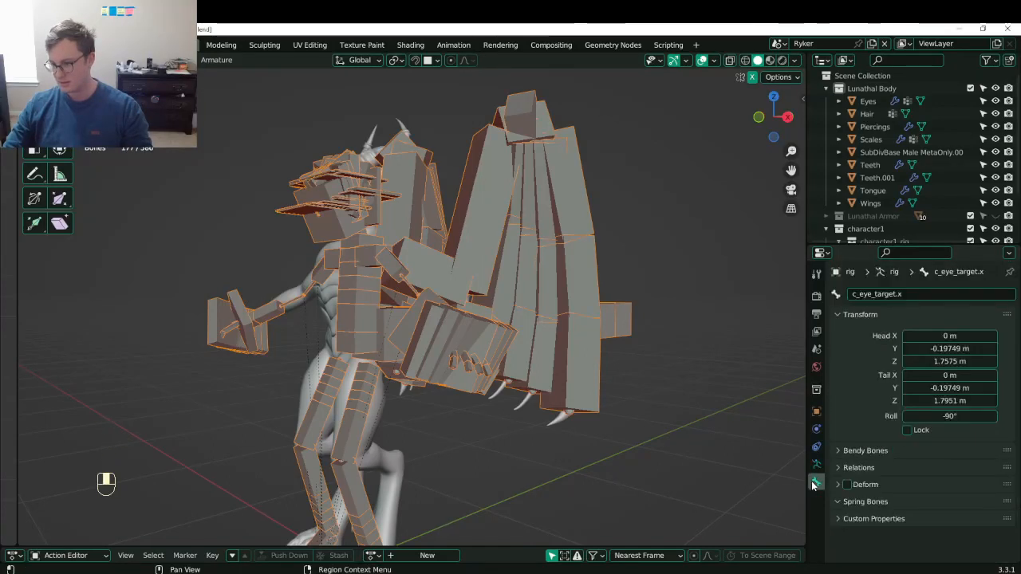
left_click(877, 451)
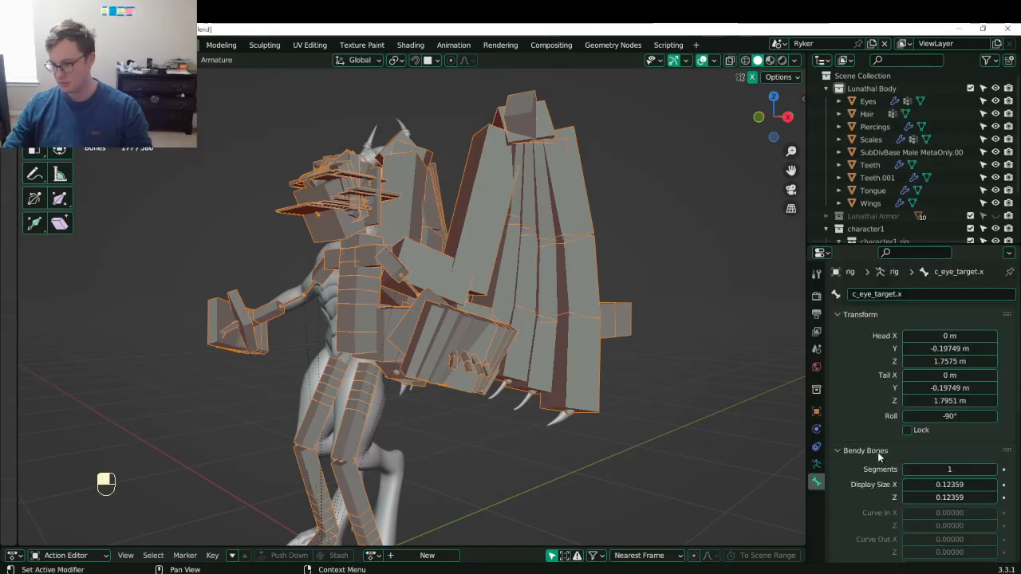
left_click(907, 484)
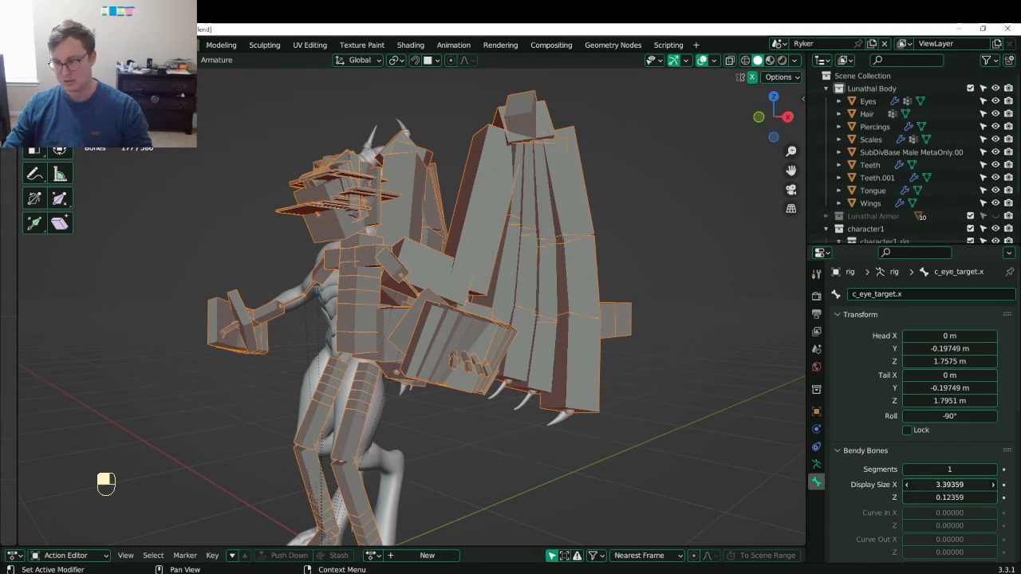
key("ctrl+z")
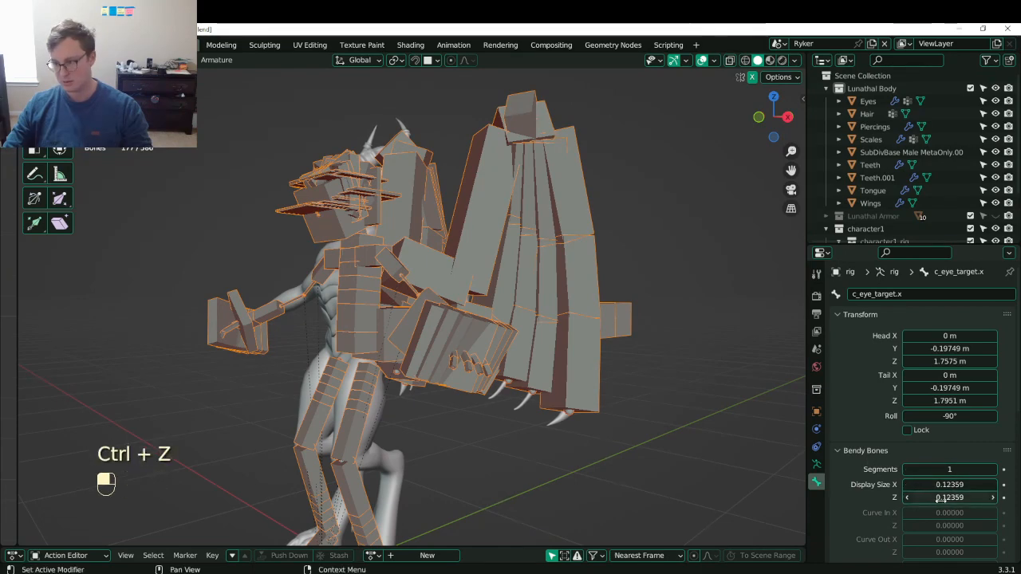
key("ctrl+z")
left_click(865, 454)
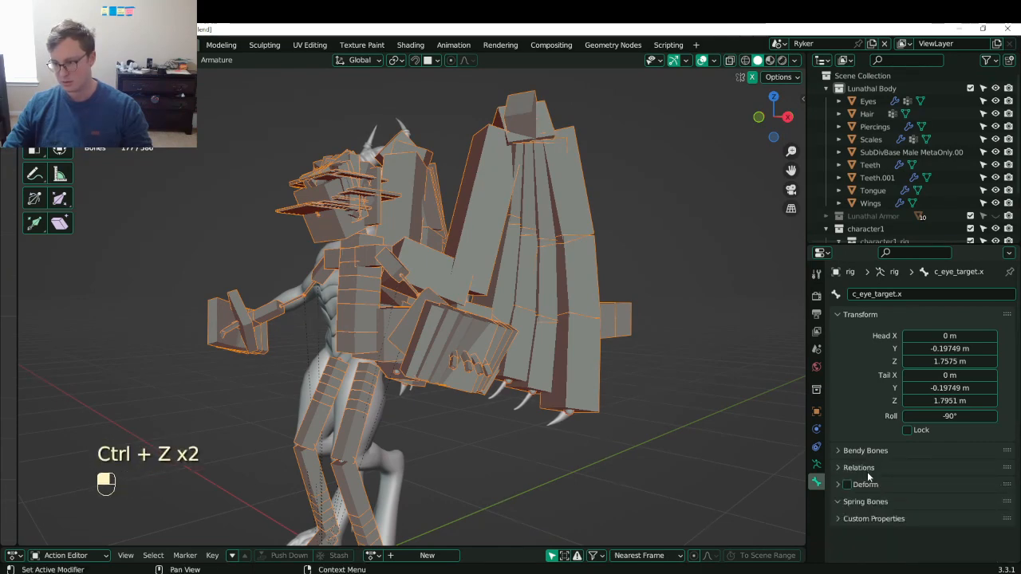
left_click(816, 463)
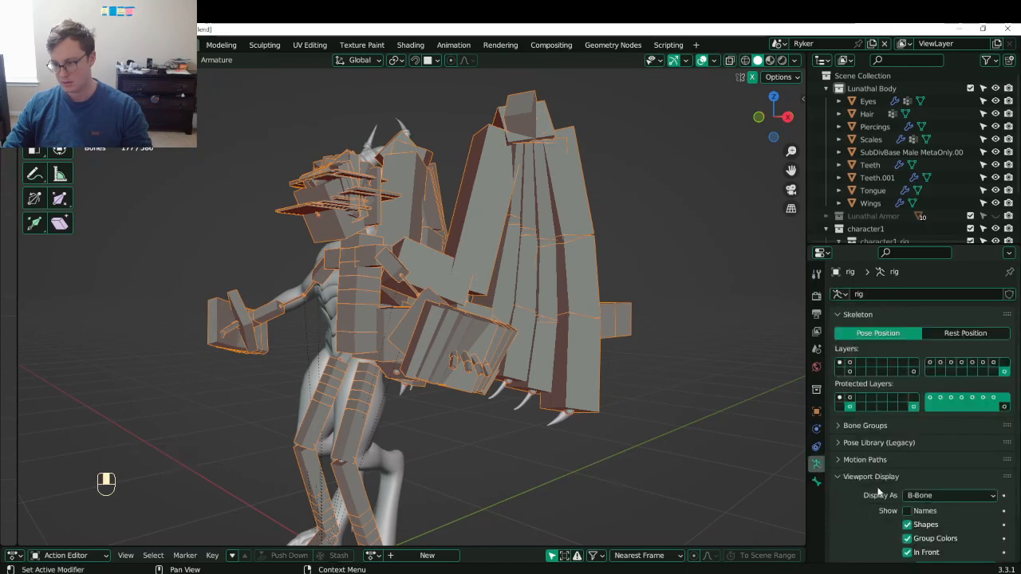
scroll(871, 493, "down", 2)
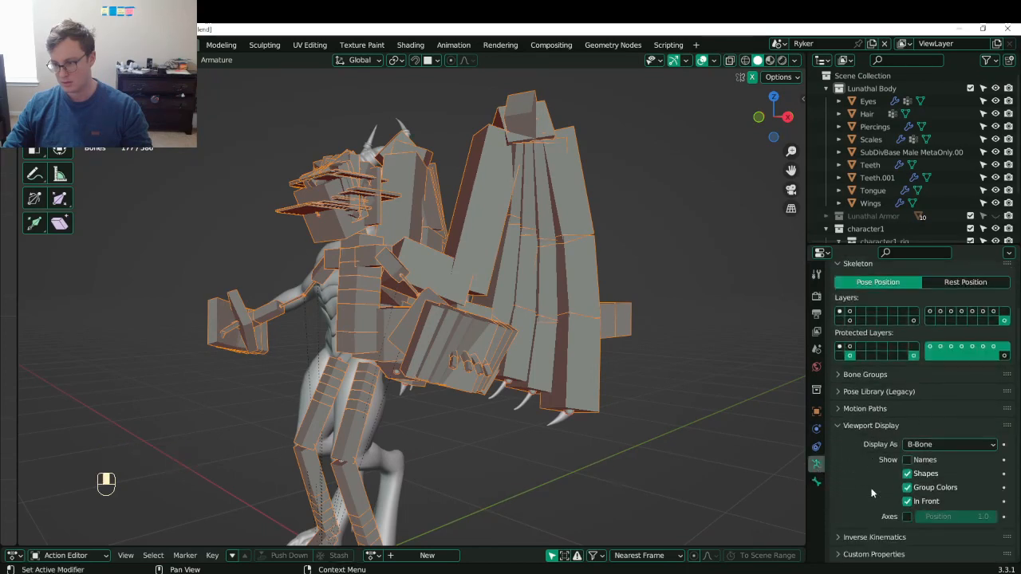
left_click(861, 410)
left_click(861, 410)
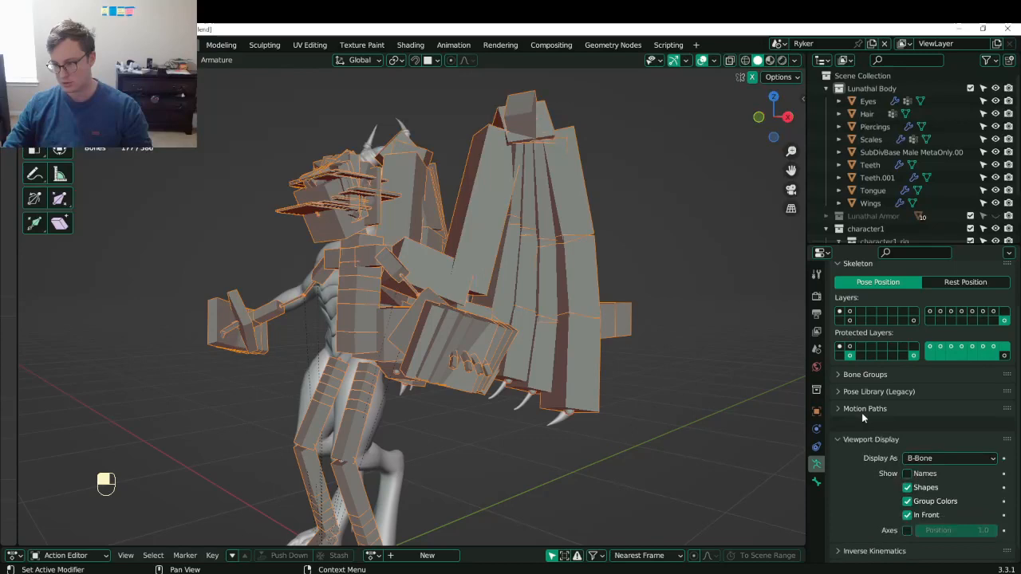
- Make cc_wingMain2.L the active bone while keeping all bones selected, and set its Bendy Bones Display Size X and Z to 0.01
left_click(817, 482)
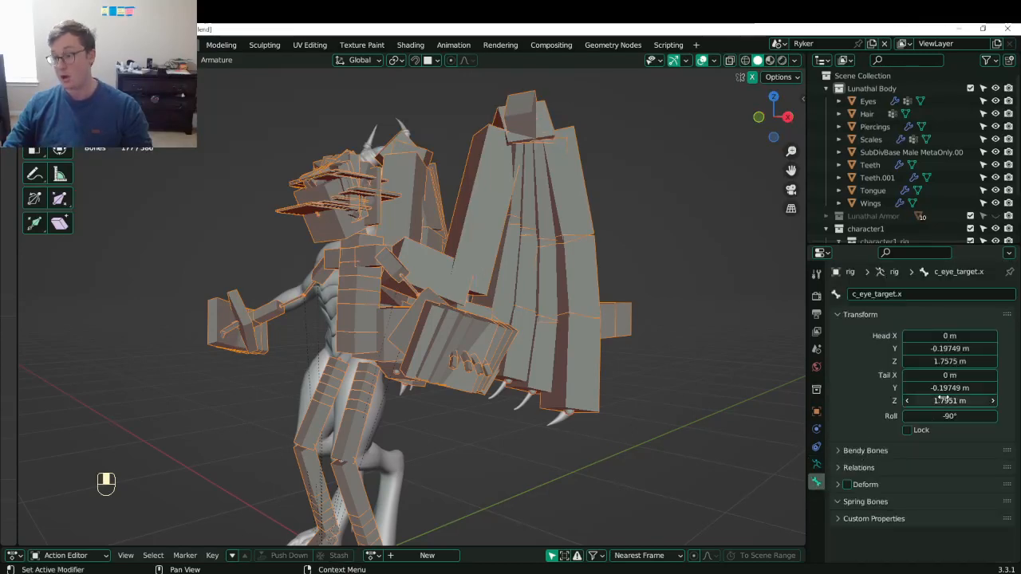
left_click(863, 452)
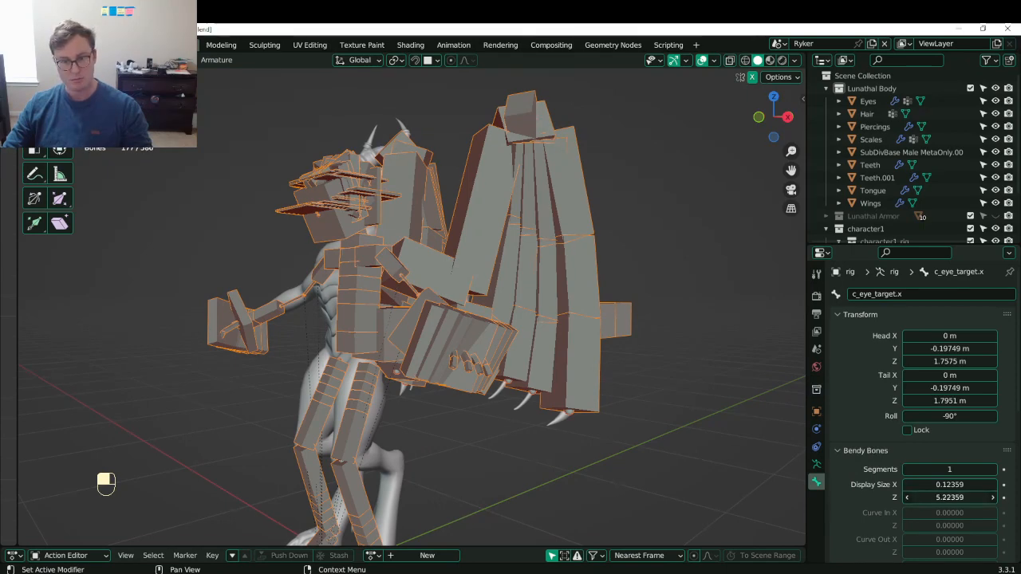
key("ctrl+z")
left_click(495, 218, "shift")
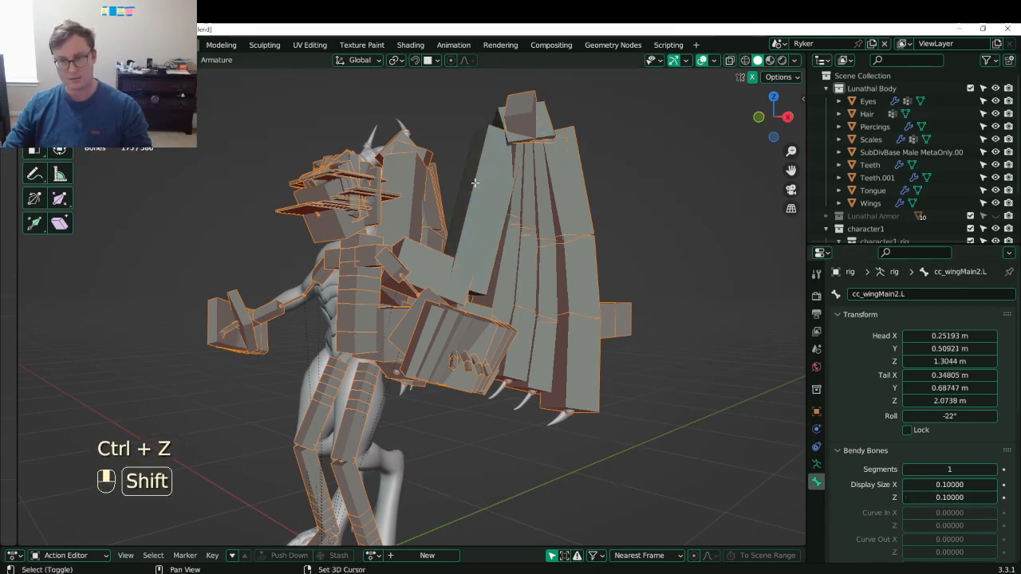
left_click(487, 213, "shift")
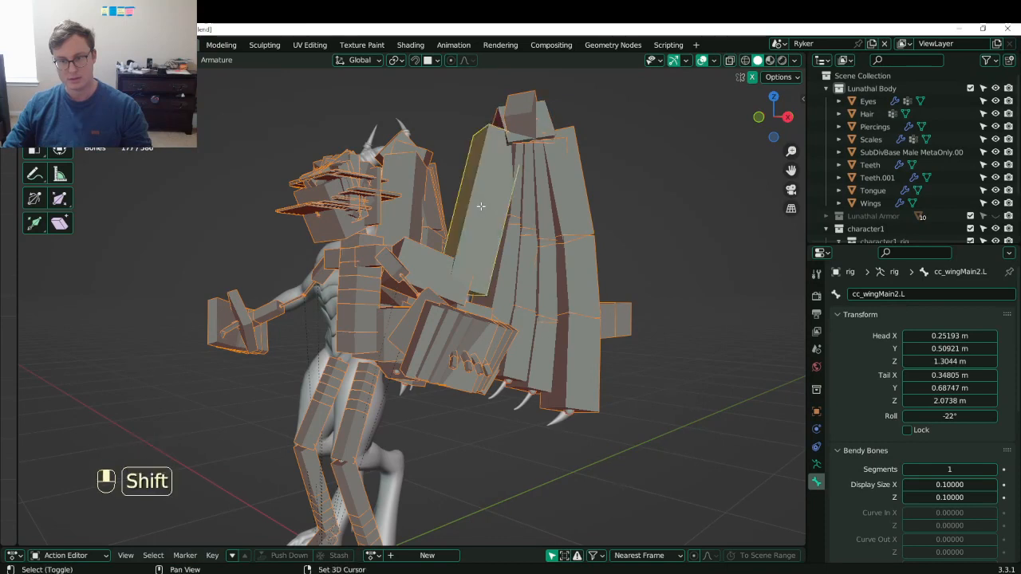
key("ctrl+z")
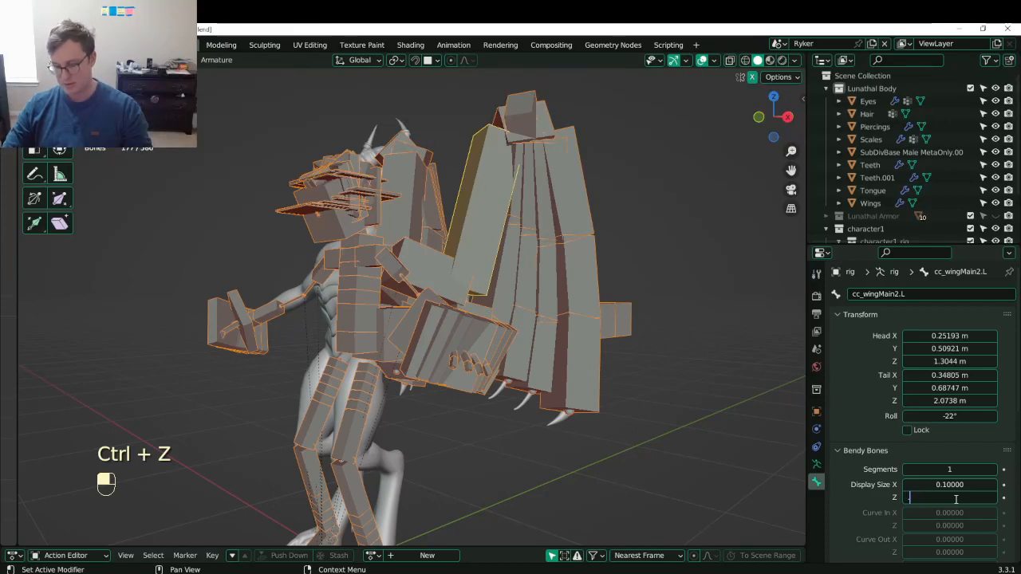
type("0.01")
key("Return")
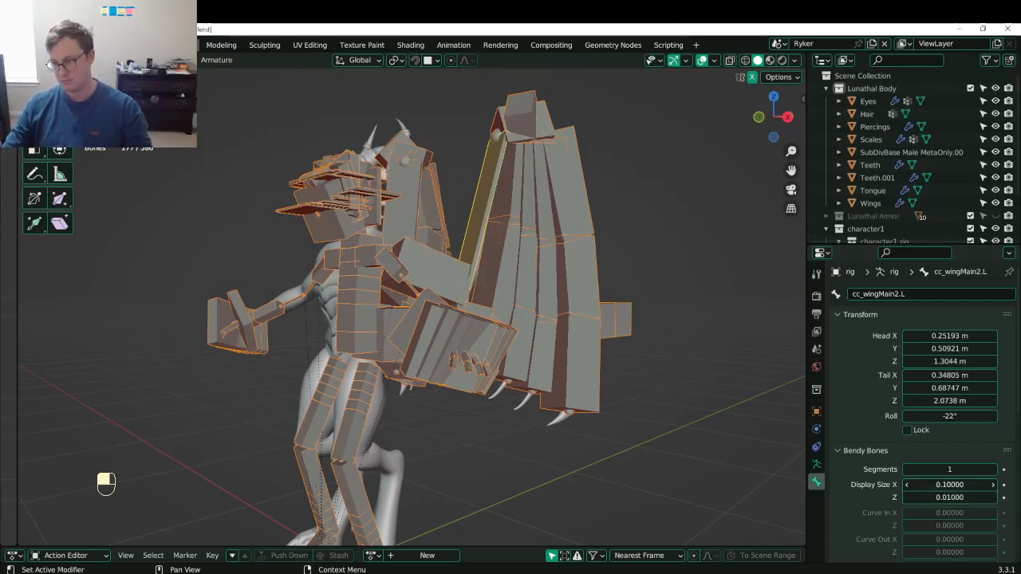
left_click(956, 485)
type(".01")
key("Return")
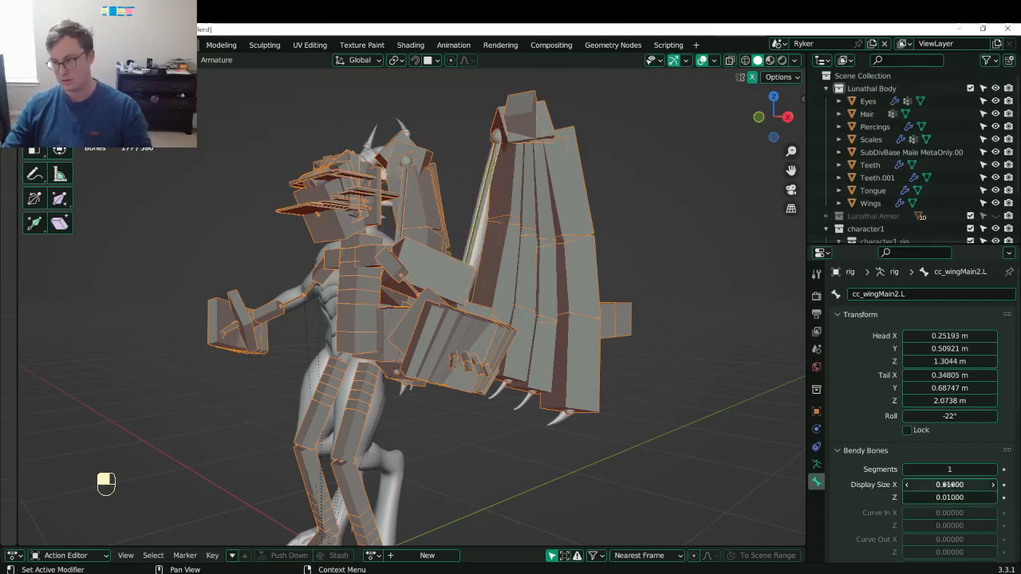
- Copy the Display Size X and Z values to all selected bones, return to Object Mode and save Lunathal.blend
right_click(949, 484)
left_click(885, 479)
right_click(933, 497)
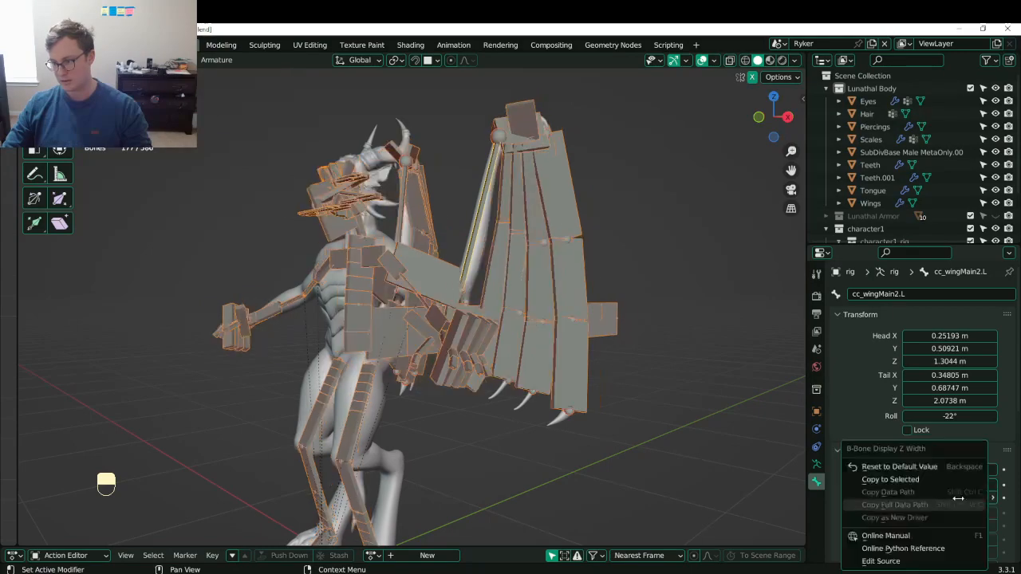
left_click(886, 479)
middle_click_drag(521, 433, 489, 282)
key("ctrl+s")
key("Tab")
key("ctrl+s")
- Examine how the thinned bones sit inside the wings, tail and body from several angles, saving the file
scroll(479, 292, "up", 5)
key("ctrl+s")
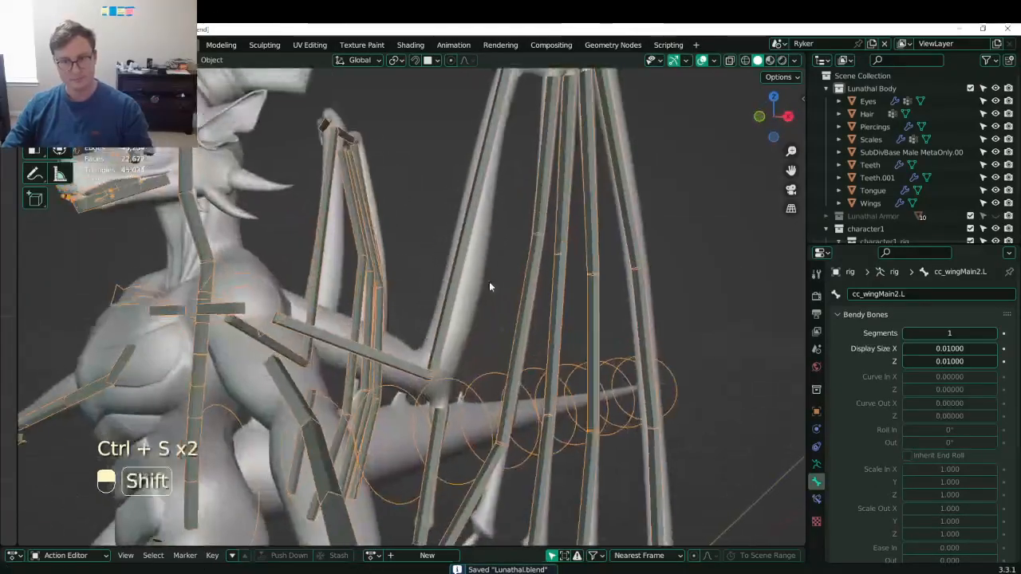
scroll(542, 348, "down", 4)
middle_click_drag(543, 349, 449, 380)
key("ctrl+s")
scroll(471, 323, "down", 5)
scroll(572, 292, "up", 3)
scroll(469, 315, "up", 3)
- In Edit Mode, parent cc_wingSmall.L to cc_wingMain2.L with Keep Offset and save the file
key("Tab")
scroll(449, 330, "up", 2)
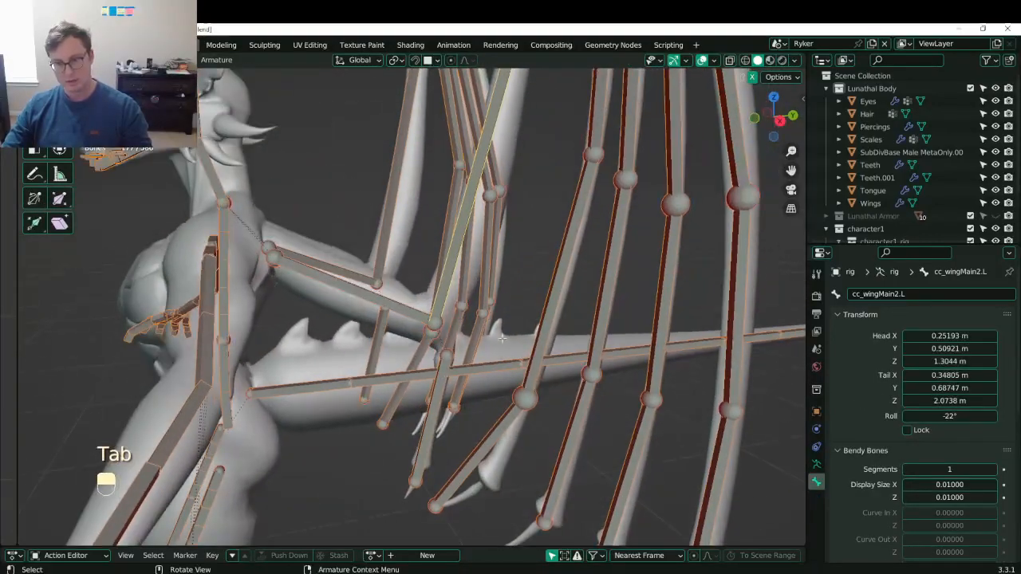
left_click(438, 386)
scroll(463, 343, "up", 3)
middle_click_drag(486, 261, 483, 276, "shift")
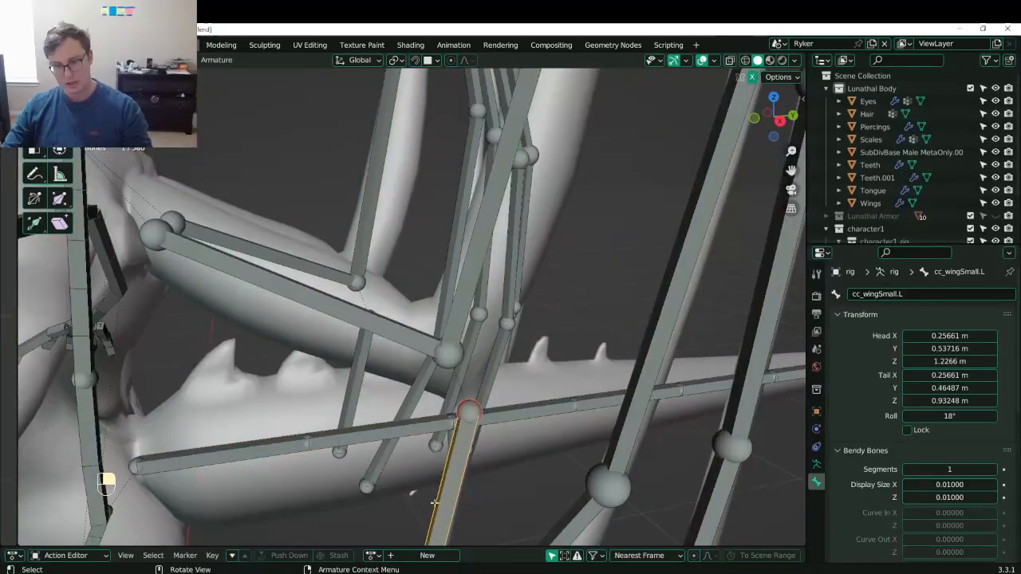
left_click(478, 271, "shift")
key("ctrl+p")
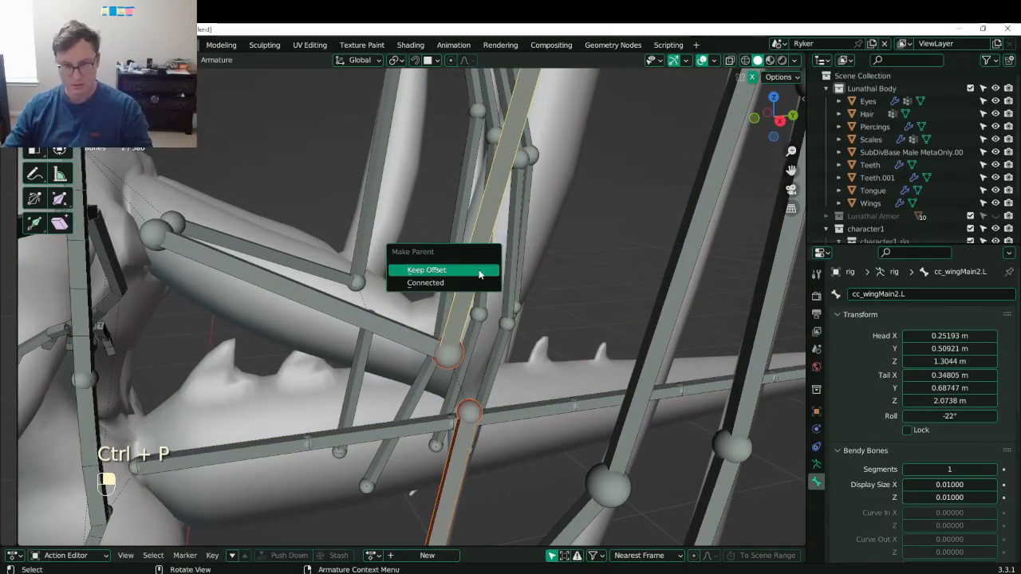
left_click(479, 274)
middle_click_drag(479, 273, 504, 279)
key("ctrl+s")
- Test the wing bone parenting by rotating cc_wingMain2.L in Edit Mode and Pose Mode, cancel the rotations and save the file
key("r")
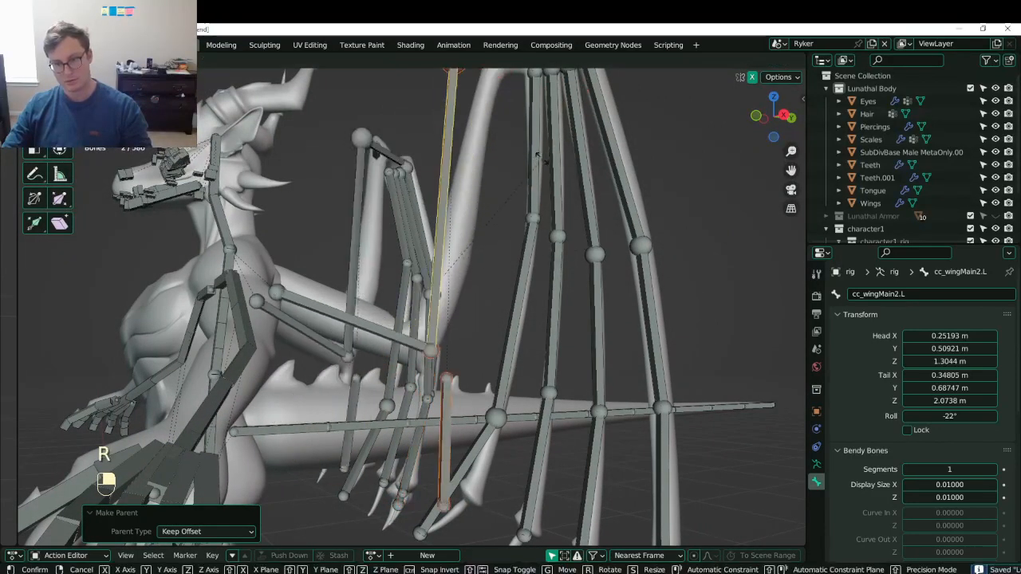
right_click(551, 196)
key("Tab")
key("Tab")
key("ctrl+Tab")
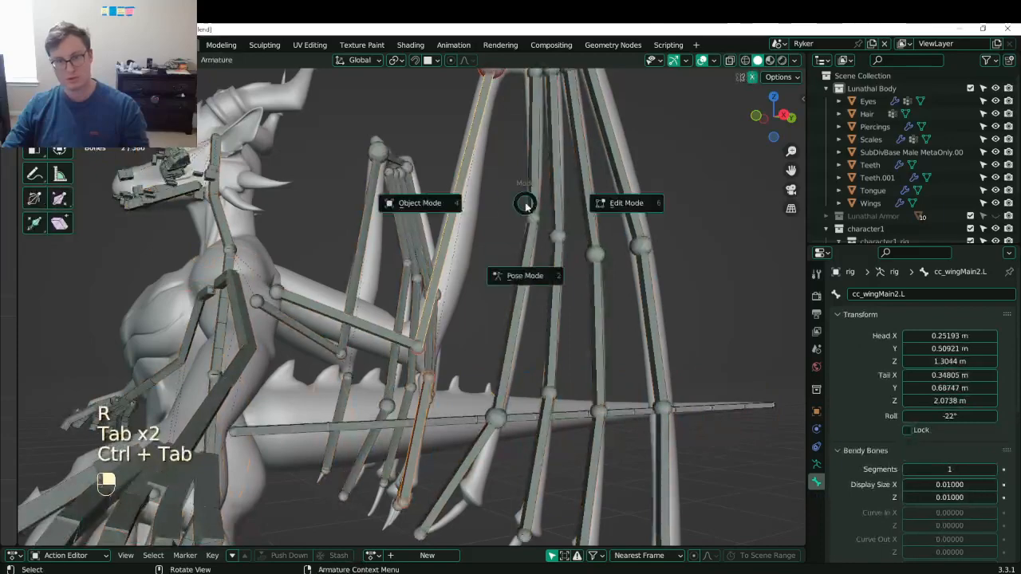
left_click(524, 266)
key("r")
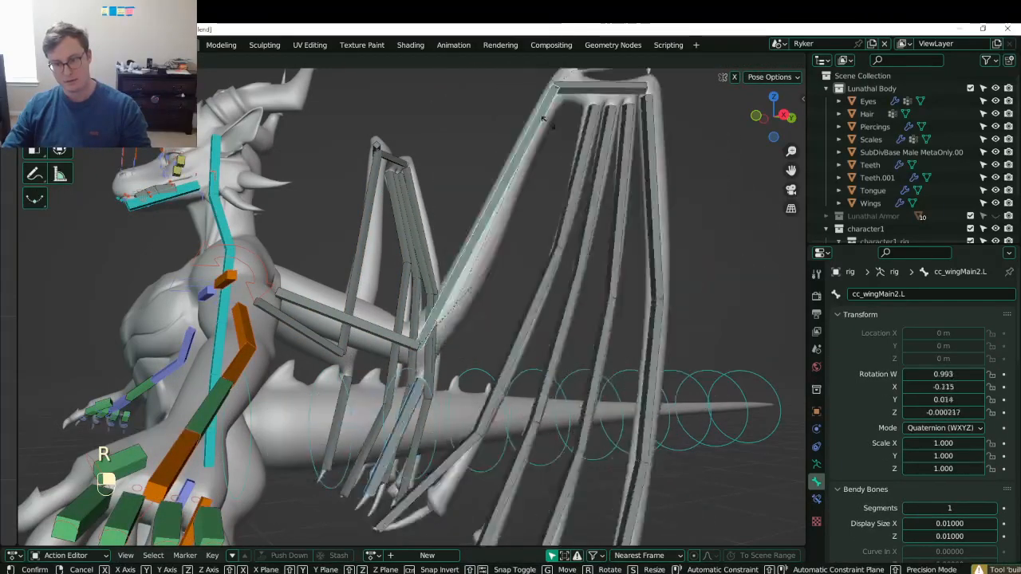
key("Escape")
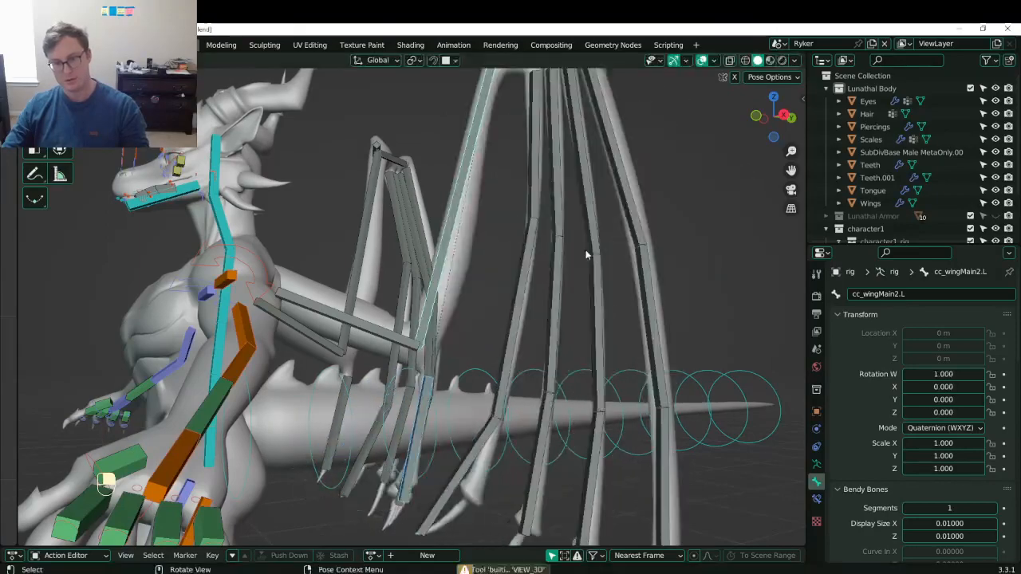
middle_click_drag(588, 251, 478, 303)
key("ctrl+s")
key("Tab")
key("Tab")
scroll(511, 318, "down", 4)
key("ctrl+s")
- Set the rig's viewport display style to Octahedral and save the file
left_click(819, 465)
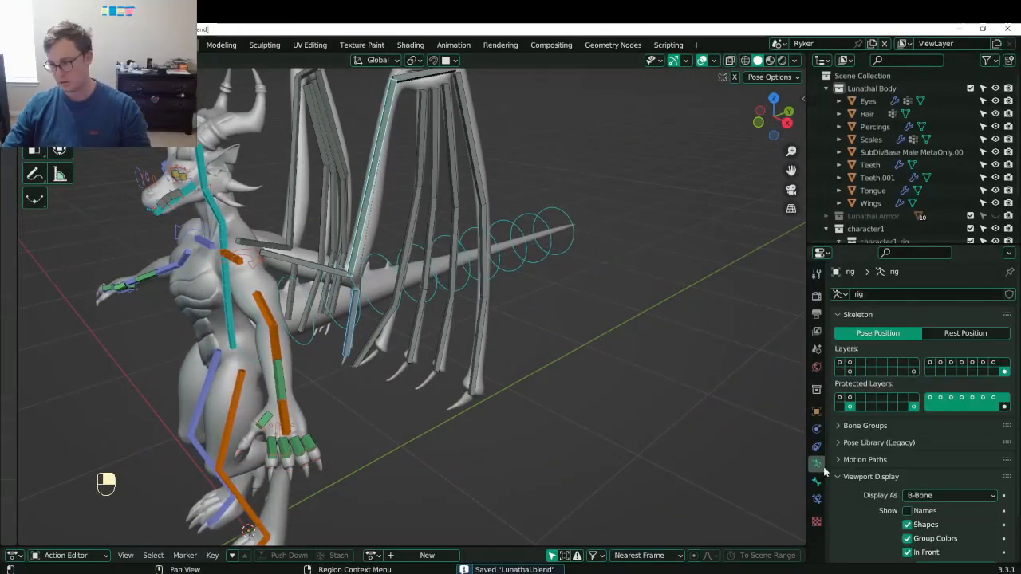
left_click(953, 496)
left_click(941, 484)
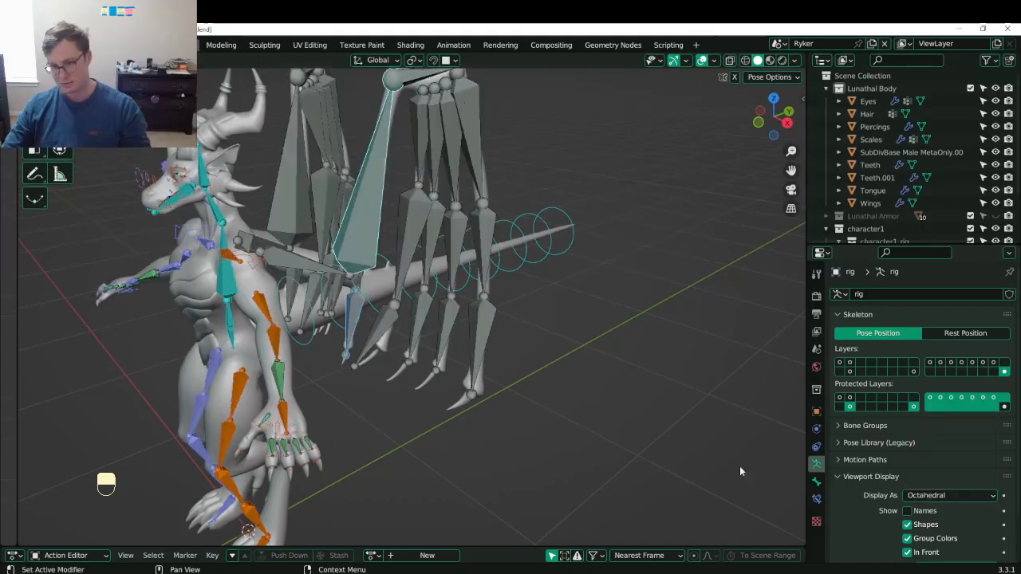
scroll(468, 324, "up", 4)
middle_click_drag(467, 324, 529, 347)
key("ctrl+s")
- In Edit Mode, extrude mirrored bones about 0.188 m backward along Y from the tips of cc_wingD3.L and cc_wingD3.R
scroll(546, 181, "down", 3)
middle_click_drag(529, 348, 451, 407, "shift")
scroll(460, 396, "down", 1)
scroll(460, 397, "up", 3)
middle_click_drag(451, 407, 517, 342, "shift")
left_click(459, 414)
key("Tab")
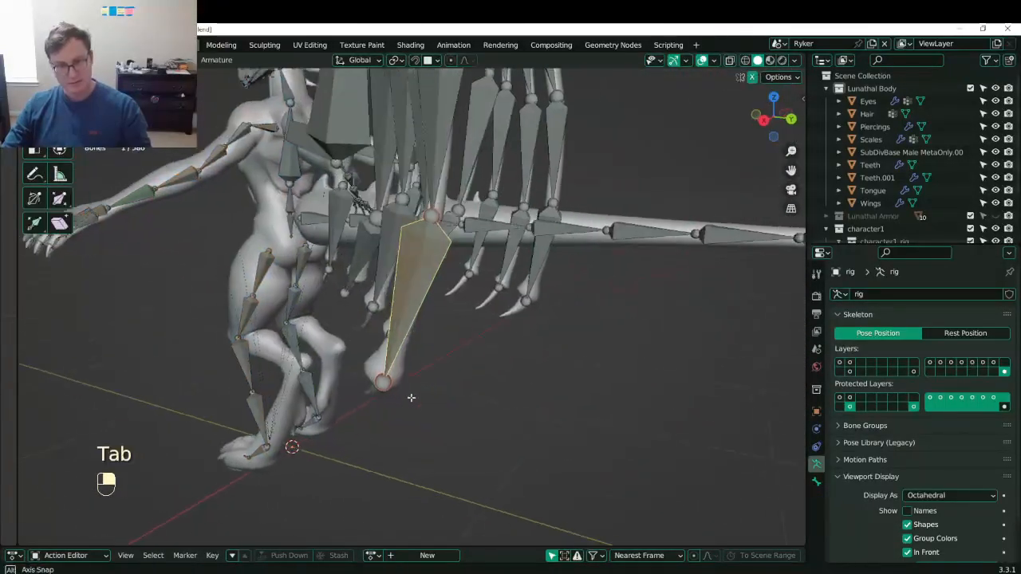
middle_click_drag(392, 393, 449, 364)
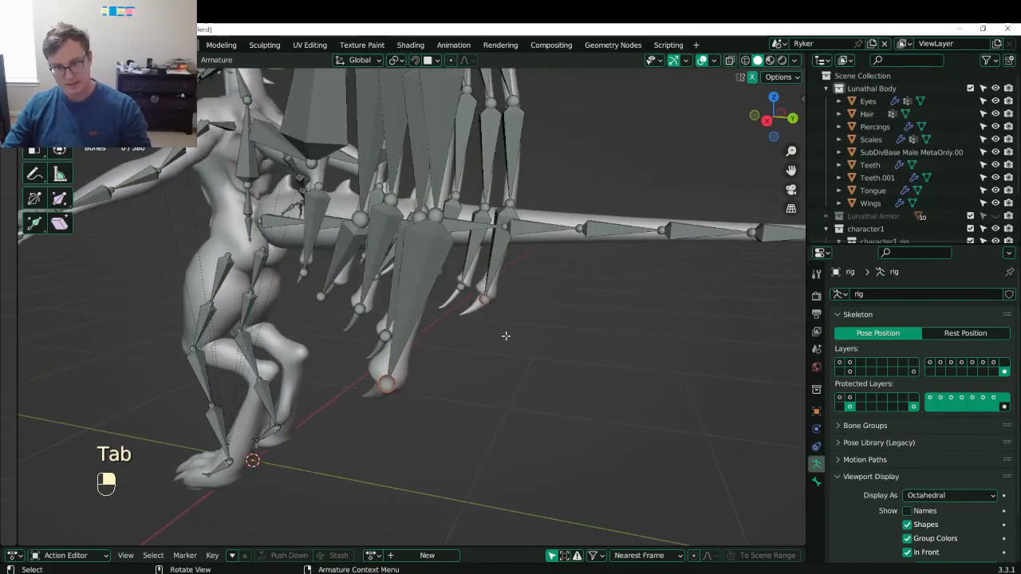
key("e")
left_click(572, 341)
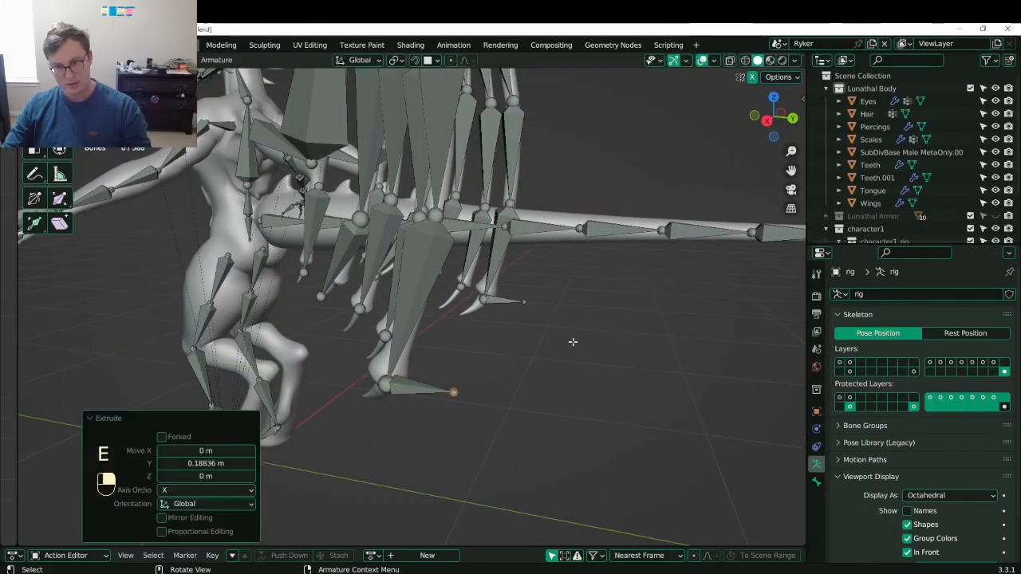
- Clear the parent of both bones extruded from the cc_wingD3 tips
left_click(503, 300)
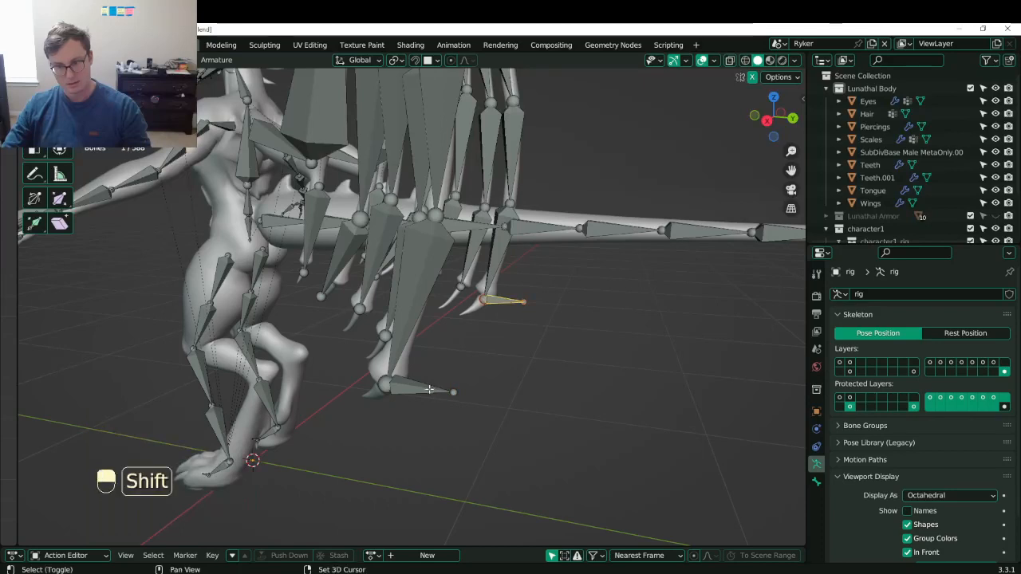
left_click(430, 390, "shift")
key("alt+p")
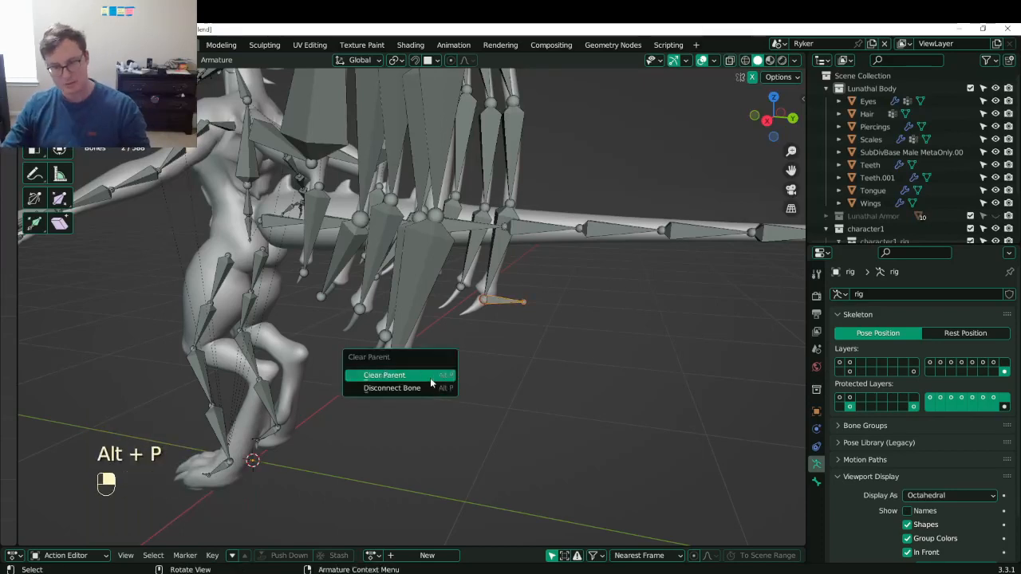
left_click(394, 374)
- Rename the left extruded wingtip bone as cc_wingSpanIK.L and copy the name
left_click(434, 386)
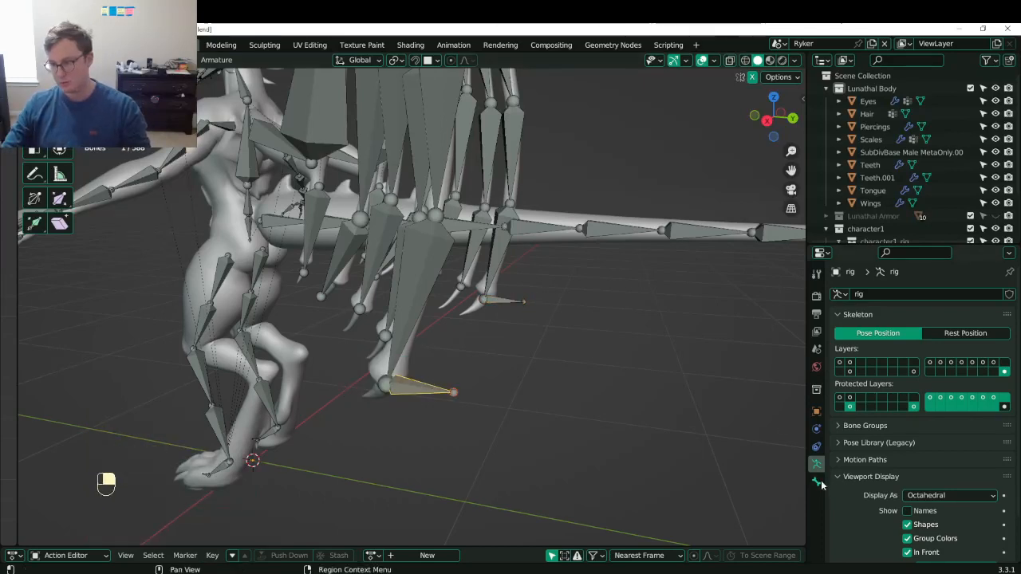
left_click(816, 481)
left_click(922, 294)
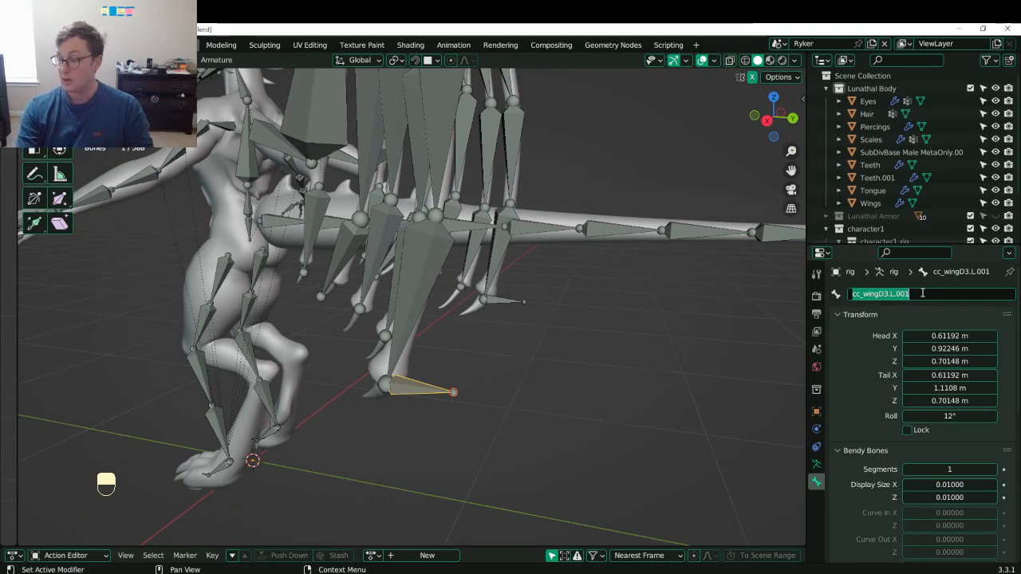
key("BackSpace")
key("BackSpace")
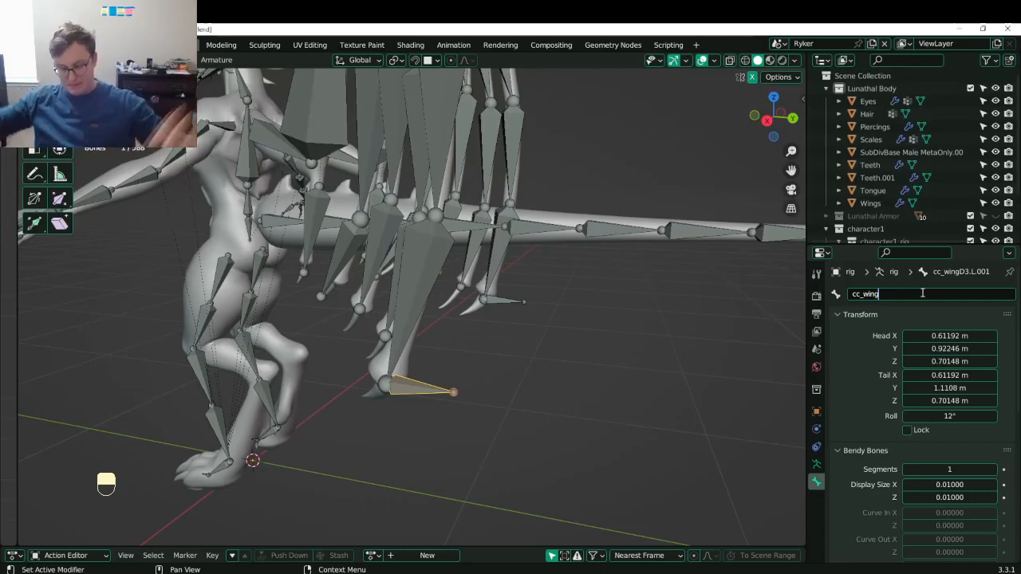
type("Span")
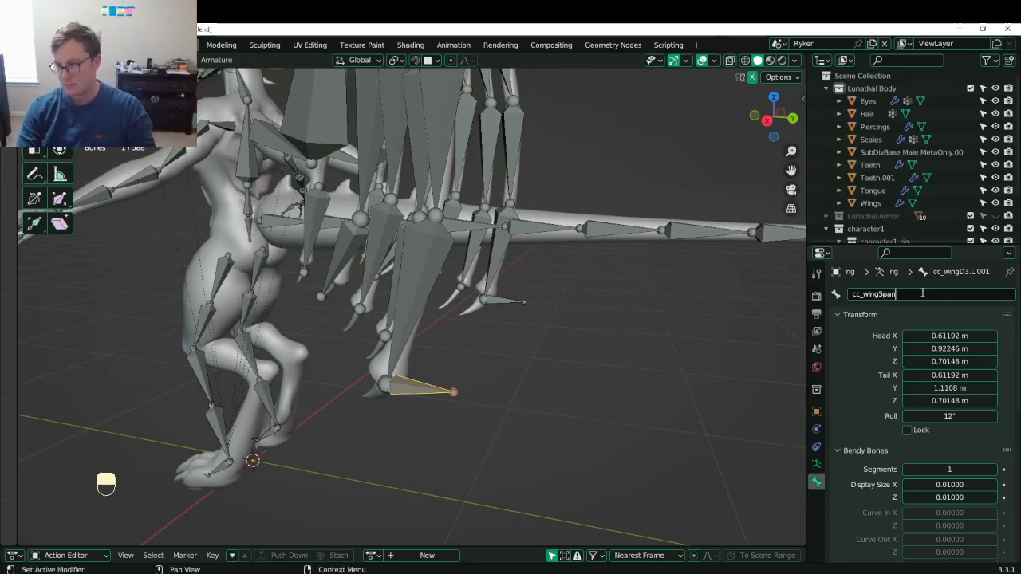
key("shift")
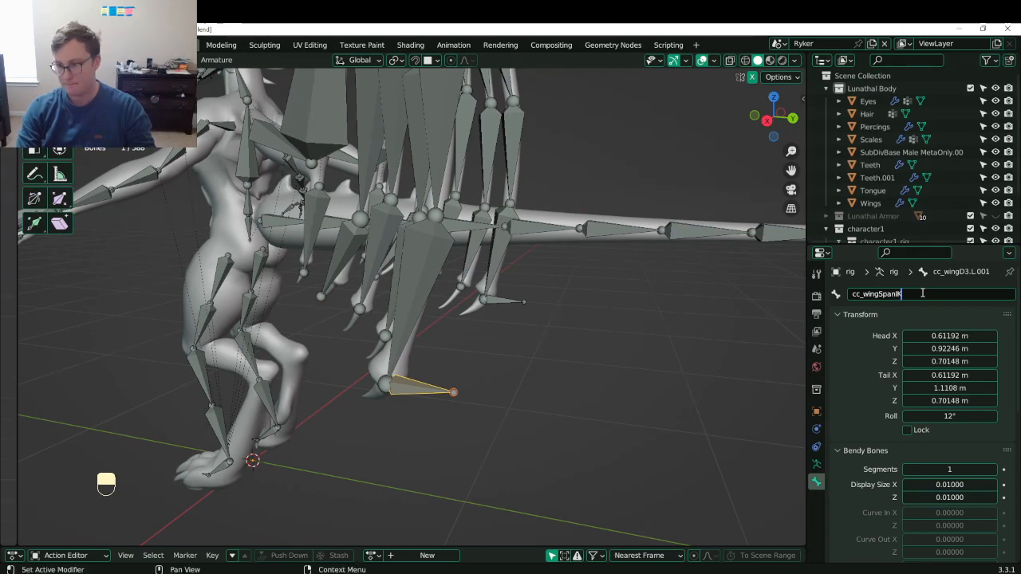
type("IK.L")
key("ctrl+a")
key("ctrl+c")
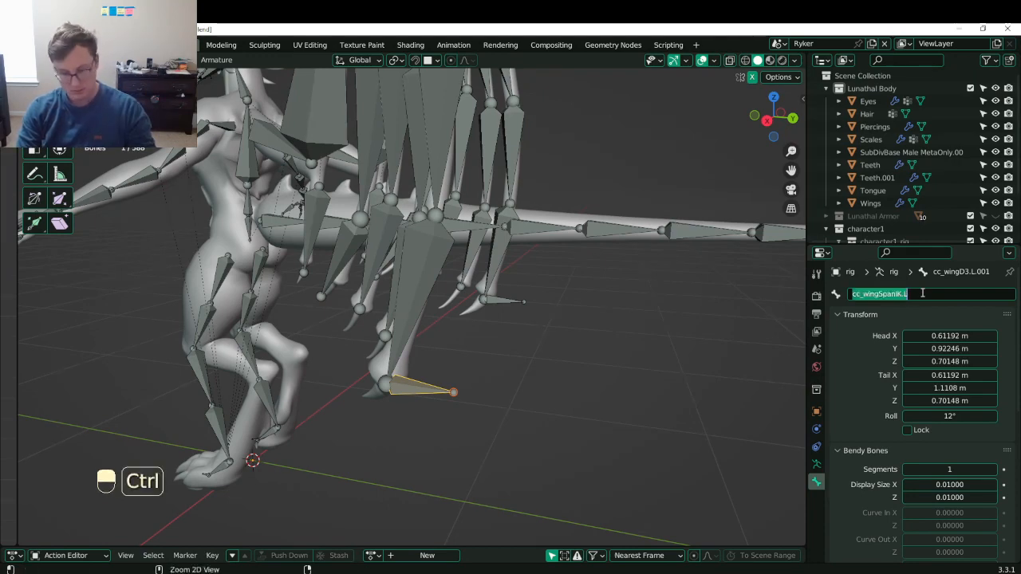
key("Return")
- Rename the matching extruded bone on the other wing as cc_wingSpanIK.R
left_click(490, 305)
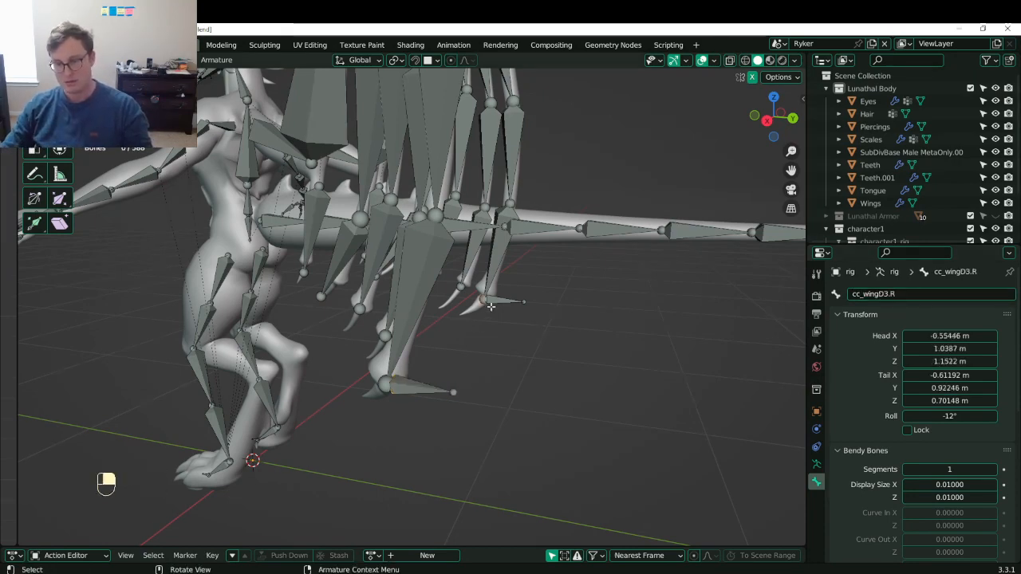
left_click(496, 301)
left_click(912, 294)
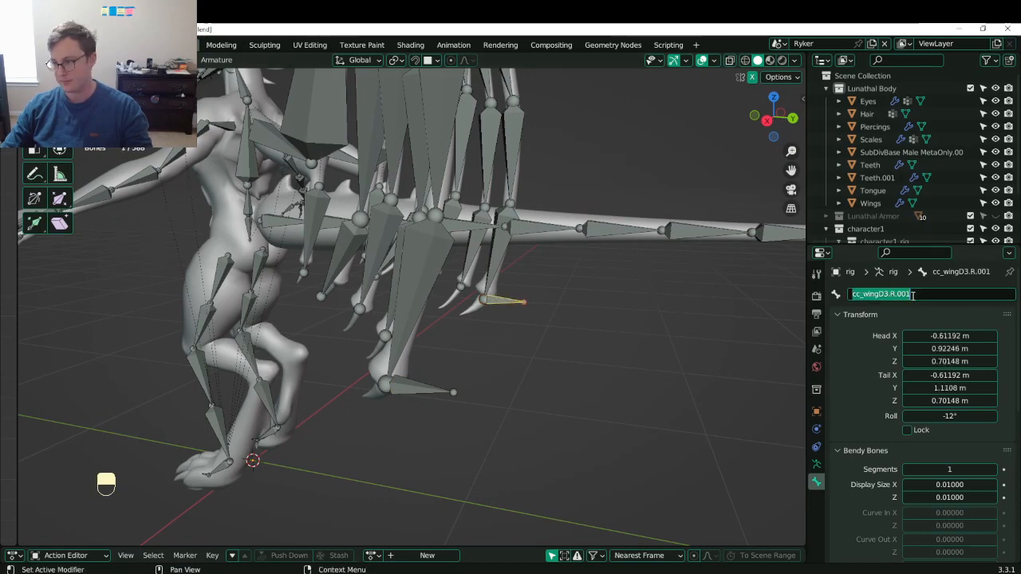
key("ctrl+v")
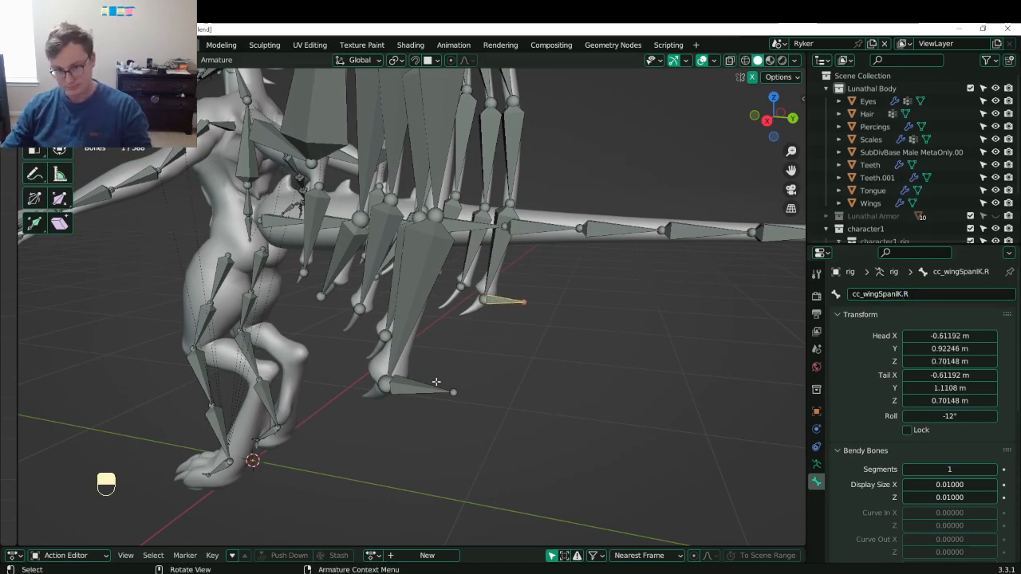
- Turn off Deform for cc_wingSpanIK.L, copy the setting to cc_wingSpanIK.R and save the file
left_click(423, 389, "shift")
scroll(869, 444, "down", 12)
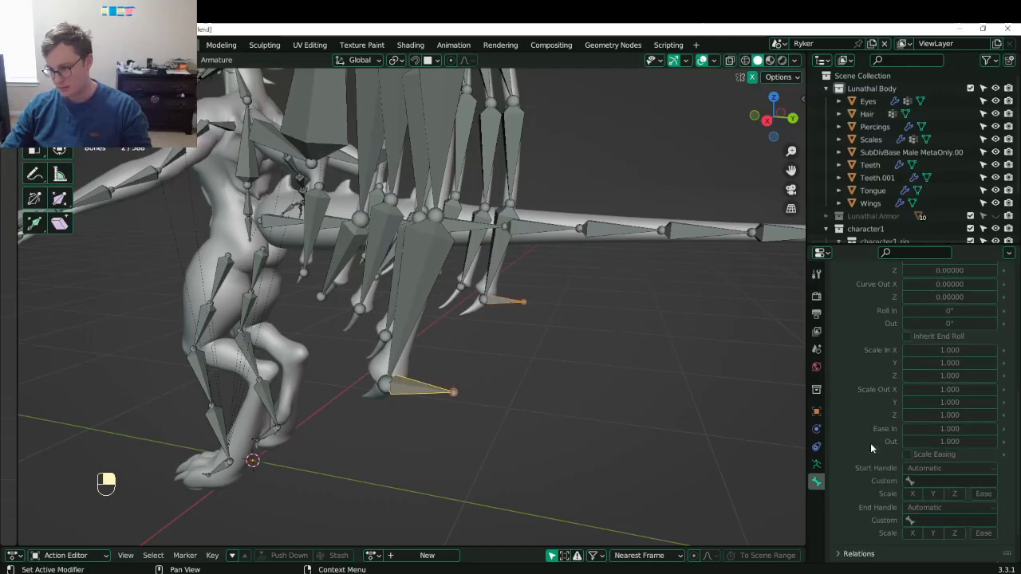
scroll(871, 444, "up", 7)
left_click(868, 345)
scroll(871, 383, "up", 5)
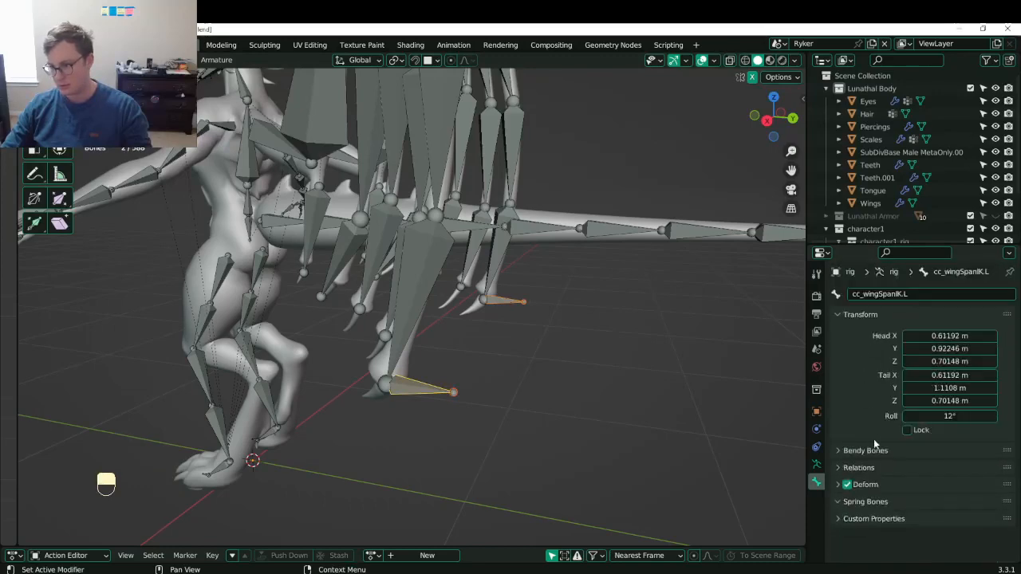
left_click(847, 487)
right_click(847, 486)
left_click(785, 444)
scroll(490, 295, "down", 3)
mouse_move(473, 286)
middle_mouse_down()
mouse_move(513, 304)
mouse_move(478, 295)
middle_mouse_up()
key("ctrl+s")
- Extrude bones about 0.111 m along Y from the tips of the remaining three wing fingers and the cc_wingSmall bones on both wings
middle_click_drag(479, 381, 542, 392)
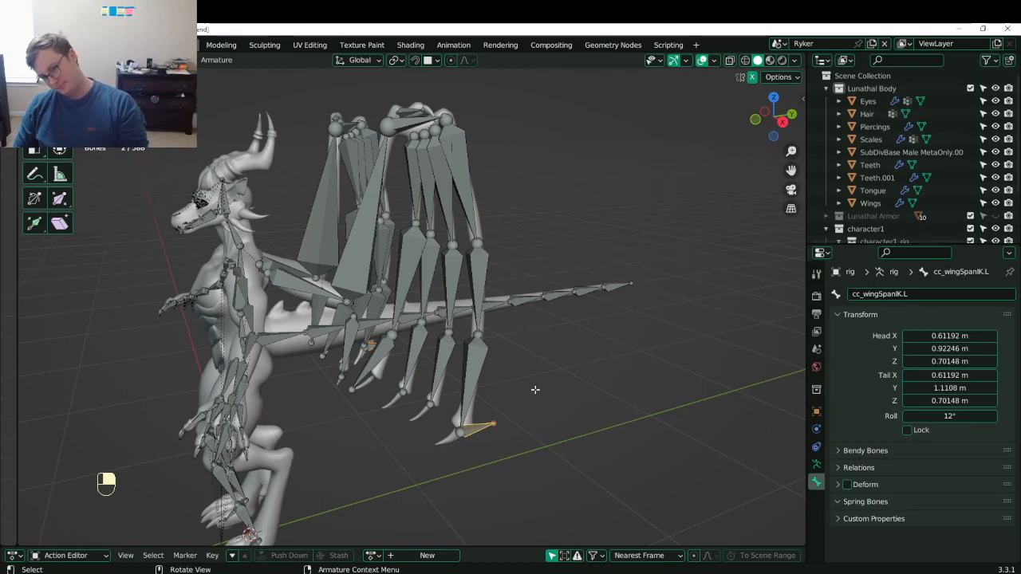
middle_click_drag(510, 367, 445, 343)
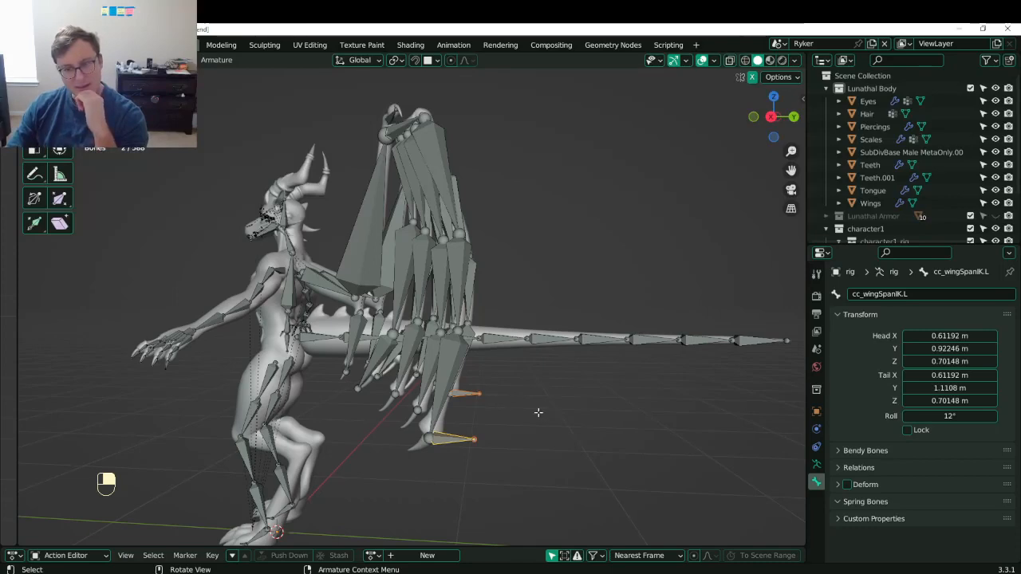
middle_click_drag(539, 412, 400, 429)
scroll(399, 429, "up", 5)
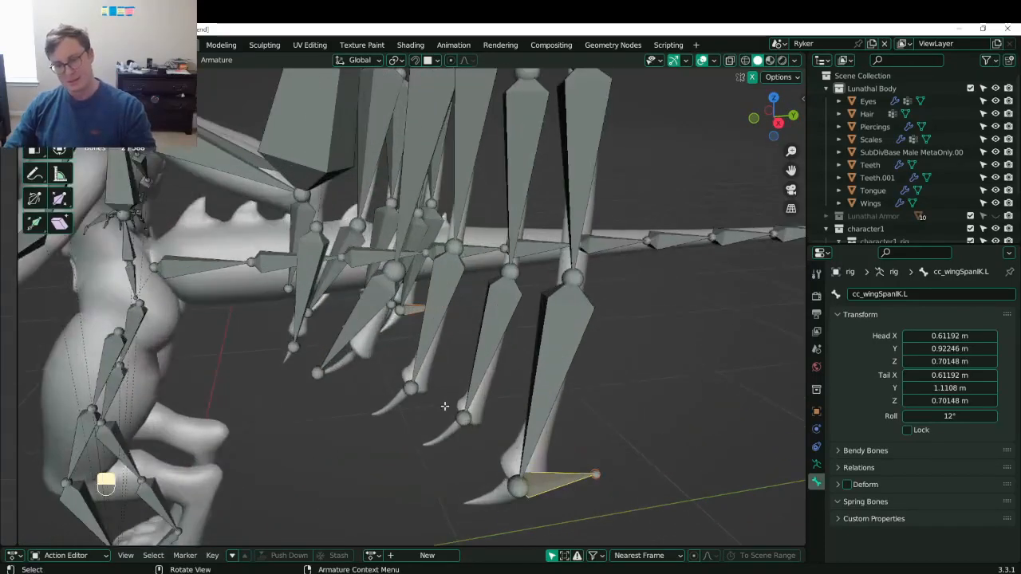
left_click(463, 418)
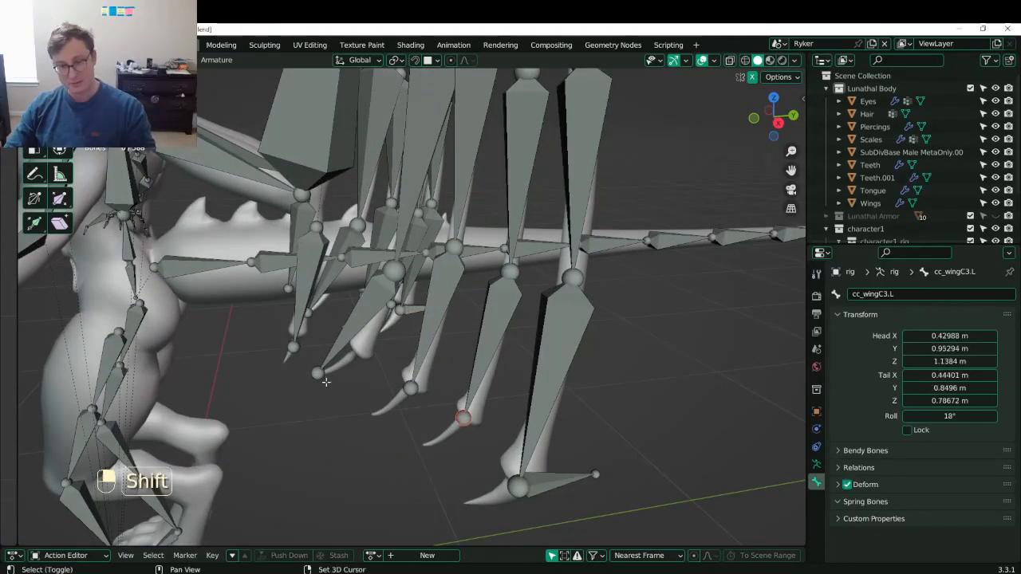
left_click(411, 389, "shift")
left_click(317, 372, "shift")
left_click(294, 351, "shift")
middle_click_drag(638, 375, 453, 319)
key("shift")
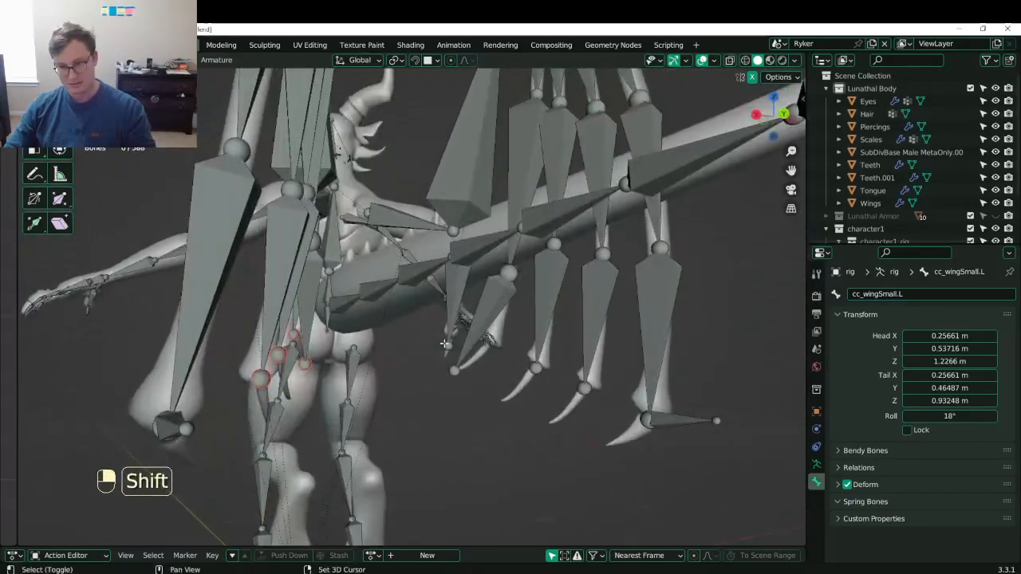
left_click(459, 373, "shift")
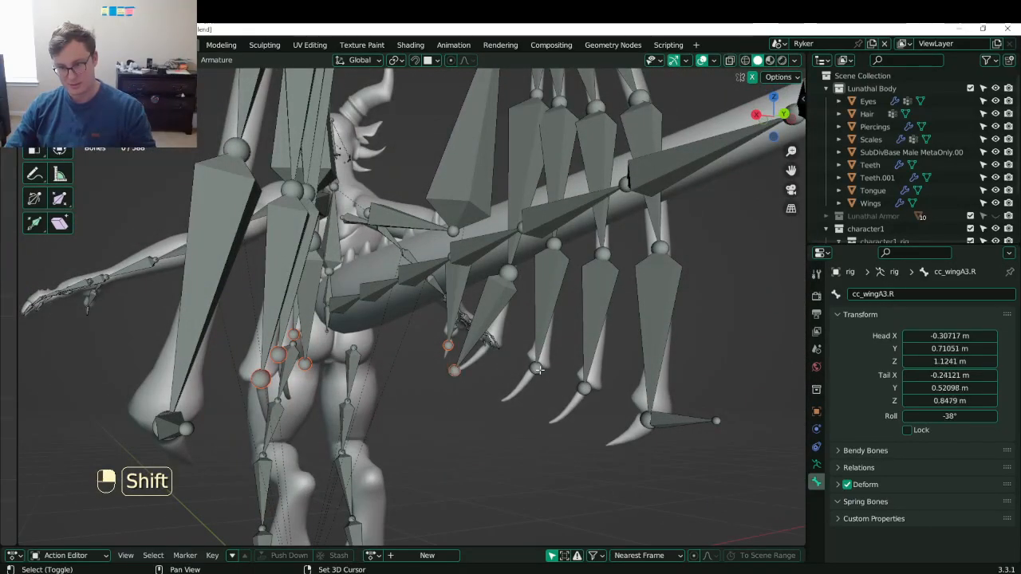
left_click(539, 369, "shift")
left_click(581, 389, "shift")
middle_click_drag(351, 381, 440, 413)
key("e")
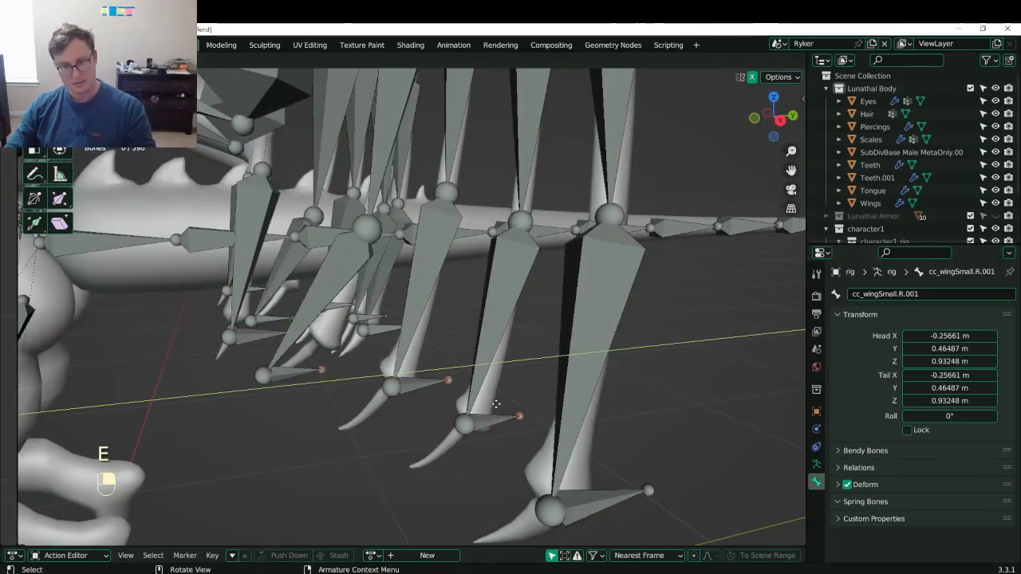
left_click(496, 403)
- Clear the parents of the newly extruded wing finger and cc_wingSmall tip bones, and turn off Deform for all of them
middle_click_drag(496, 403, 520, 401)
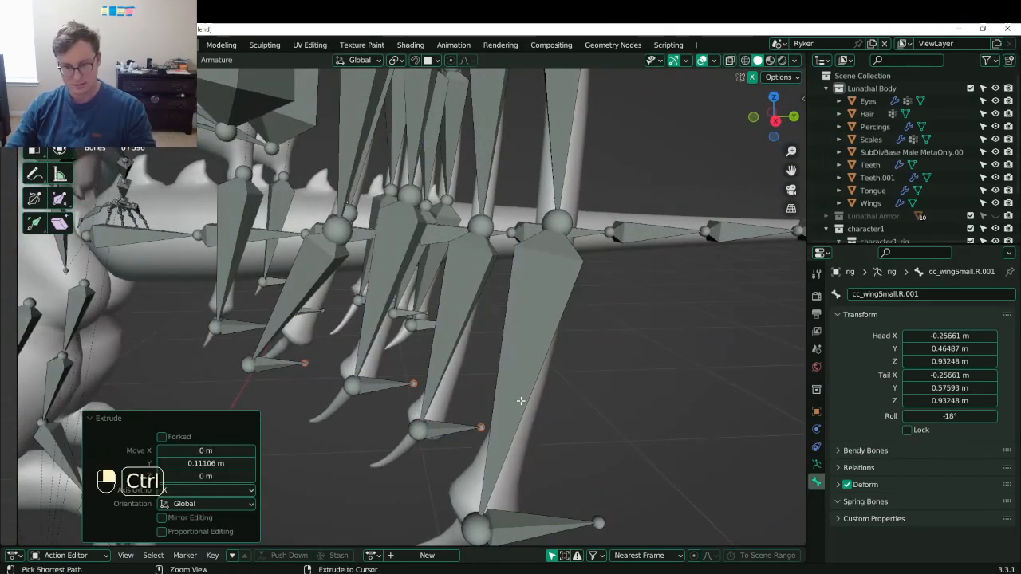
key("ctrl+KP_Add")
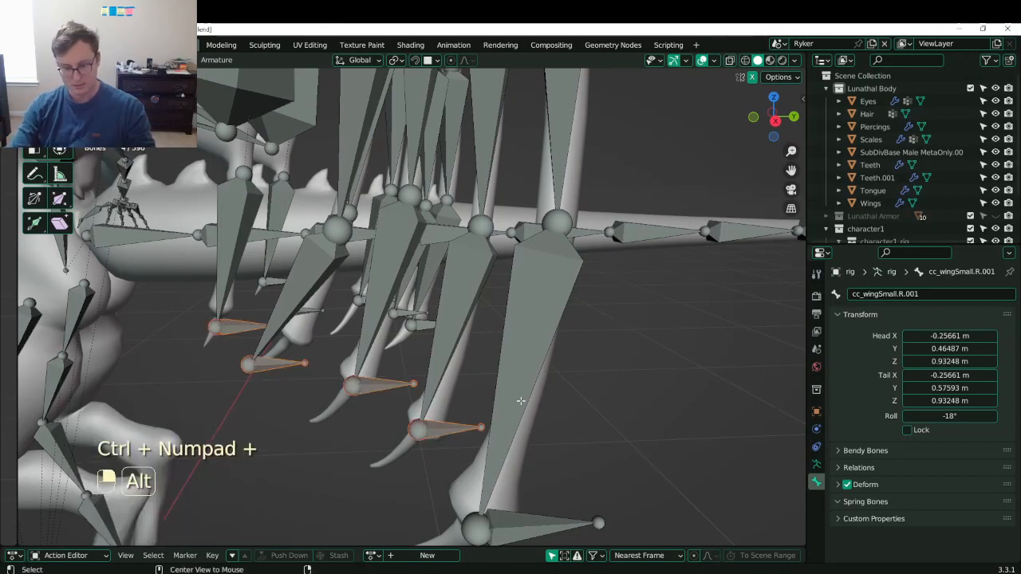
key("alt+p")
left_click(471, 402)
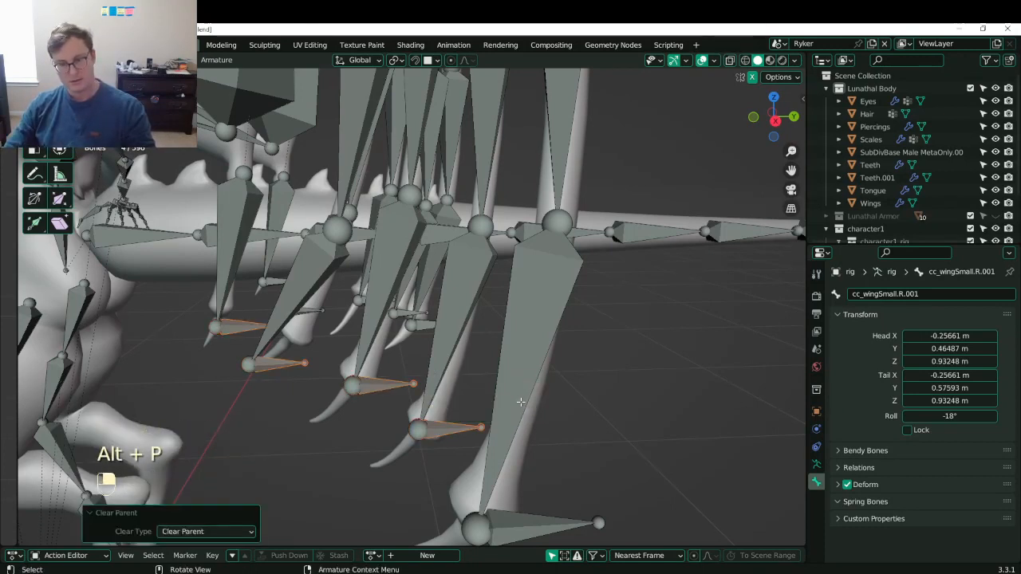
key("g")
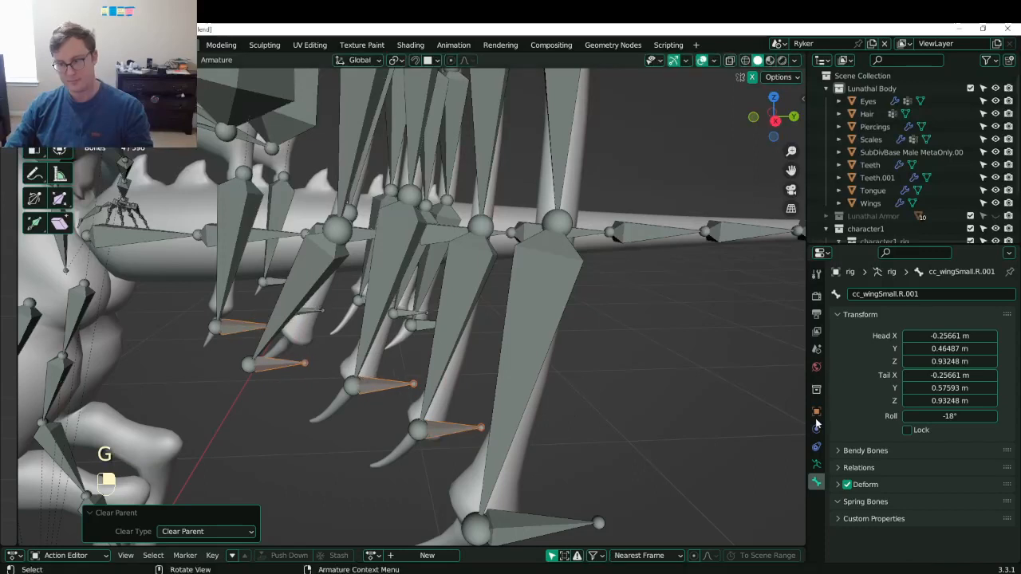
right_click(851, 484)
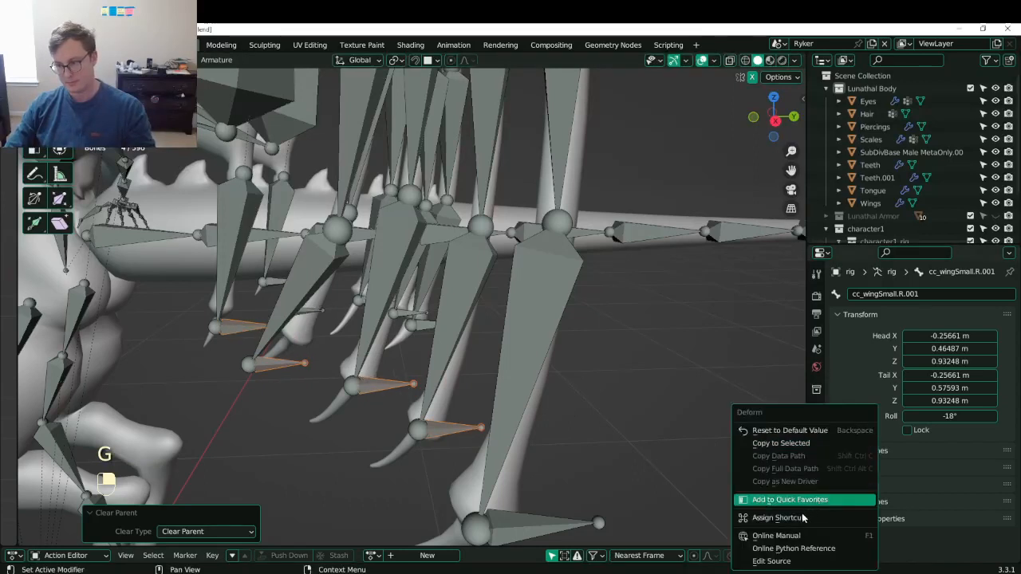
left_click(797, 444)
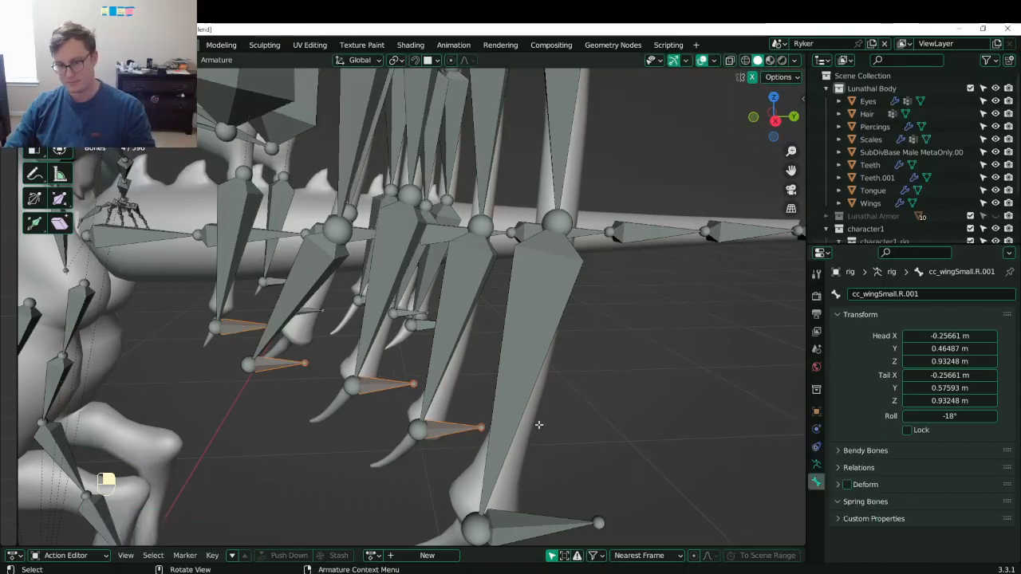
- Select the new finger and cc_wingSmall tip bones on both wings, copy the disabled Deform setting to all of them, and save the file
key("shift")
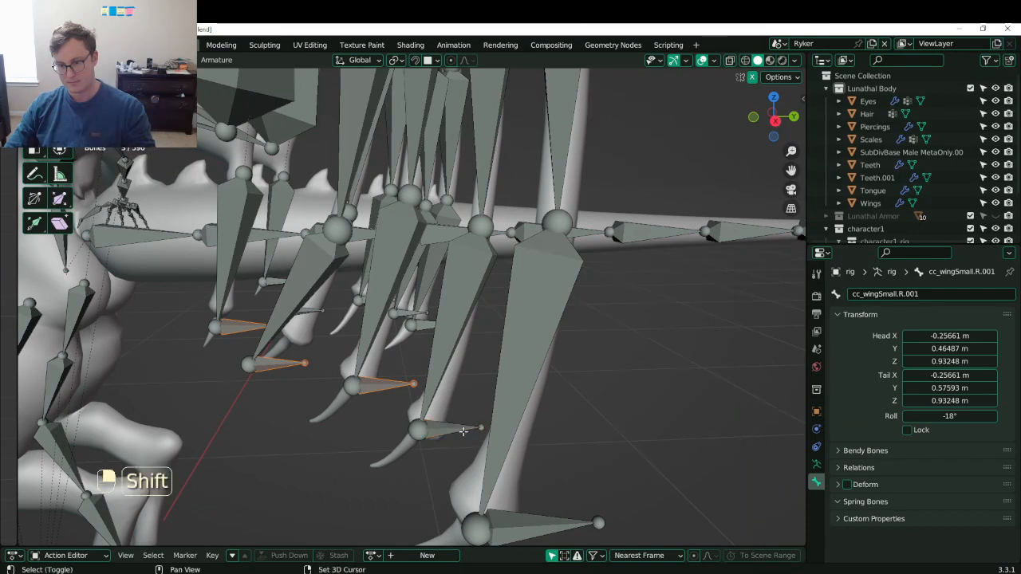
left_click(461, 430, "shift")
middle_click_drag(550, 404, 407, 325)
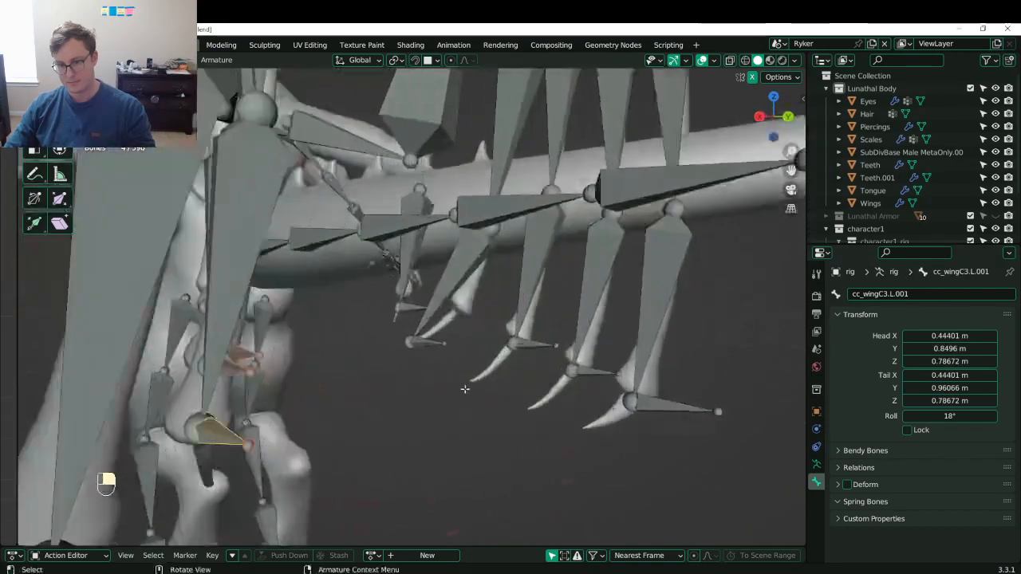
key("shift")
left_click(412, 312, "shift")
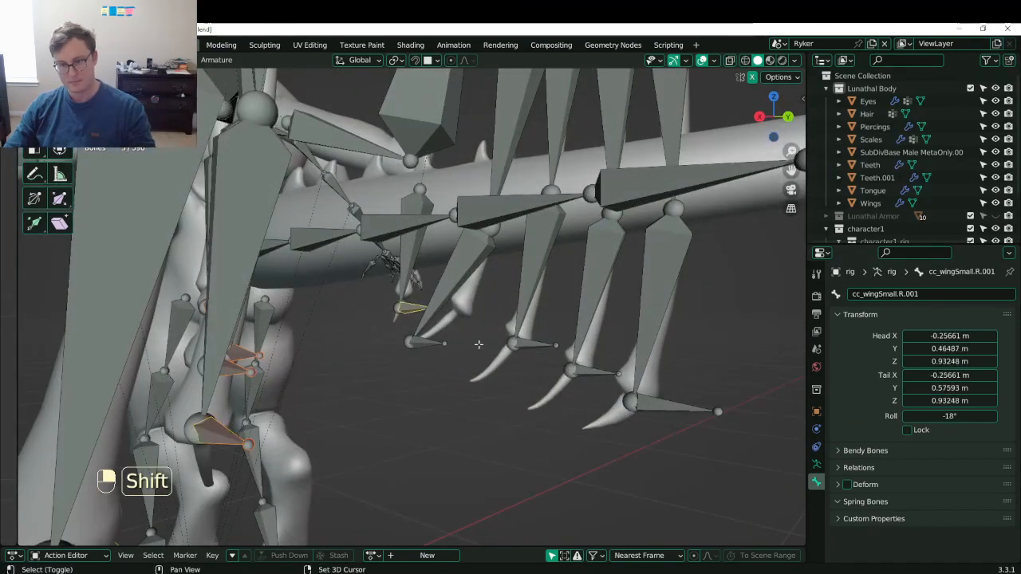
left_click(426, 342, "shift")
left_click(534, 345, "shift")
left_click(594, 373, "shift")
key("g")
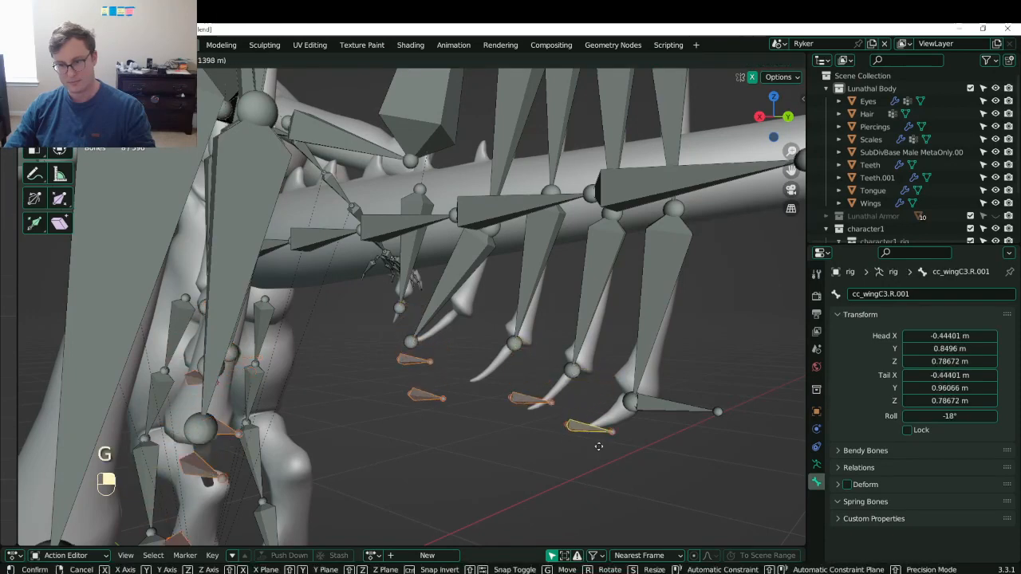
right_click(853, 490)
right_click(846, 488)
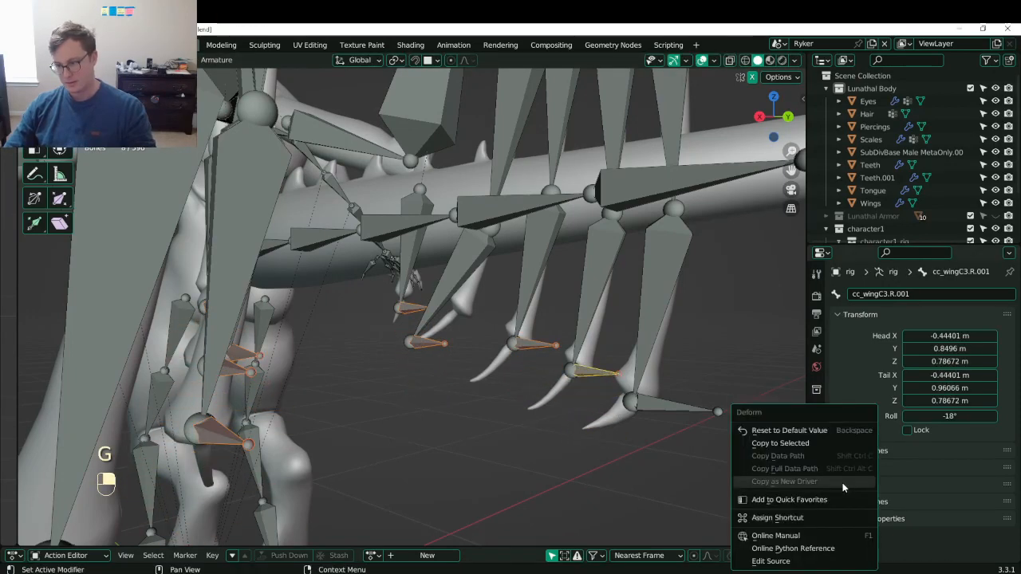
left_click(778, 443)
middle_click_drag(512, 337, 501, 340)
key("ctrl+s")
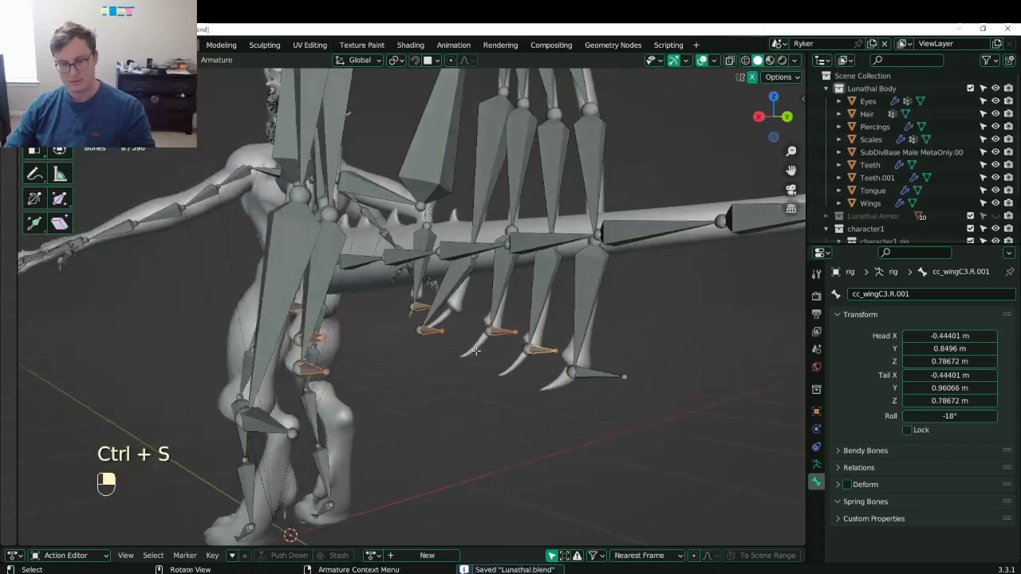
- Check the name of the existing cc_wingSpanIK.L control bone as a naming reference for the other wing tip bones
middle_click_drag(429, 369, 466, 373)
scroll(451, 372, "up", 4)
left_click(528, 507)
scroll(531, 468, "down", 4)
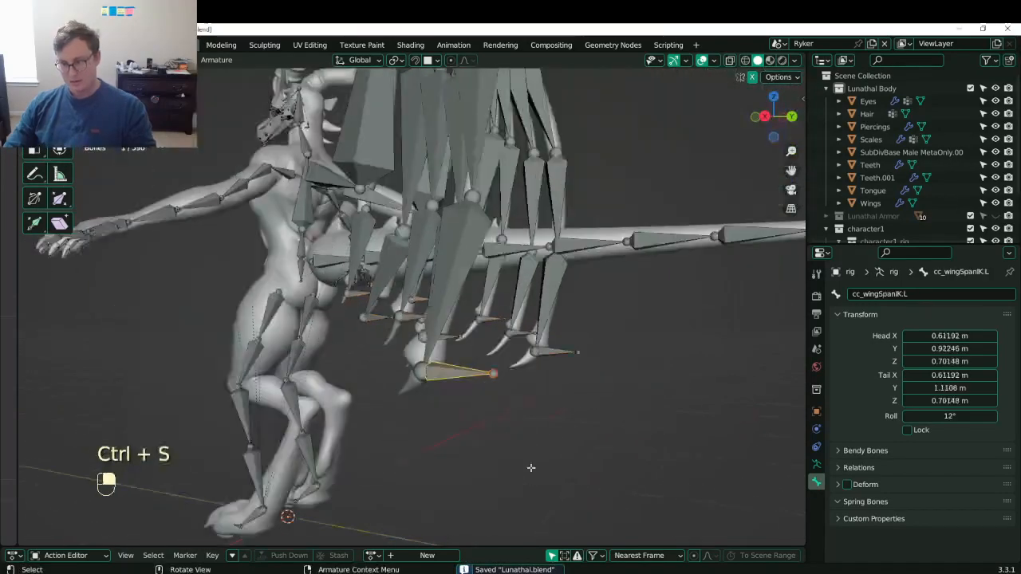
middle_click_drag(531, 468, 622, 399)
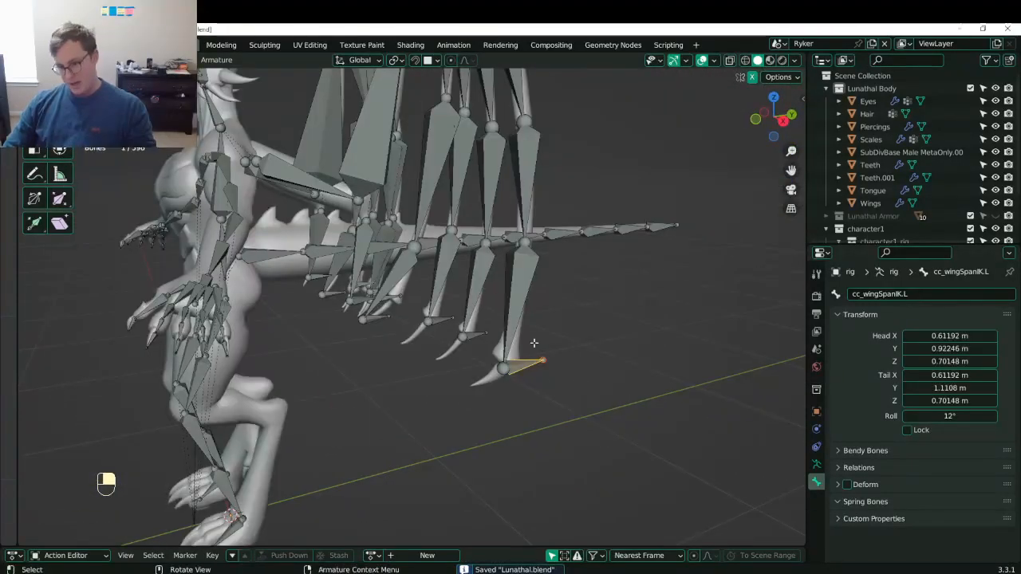
scroll(468, 347, "up", 3)
middle_click_drag(468, 346, 382, 378)
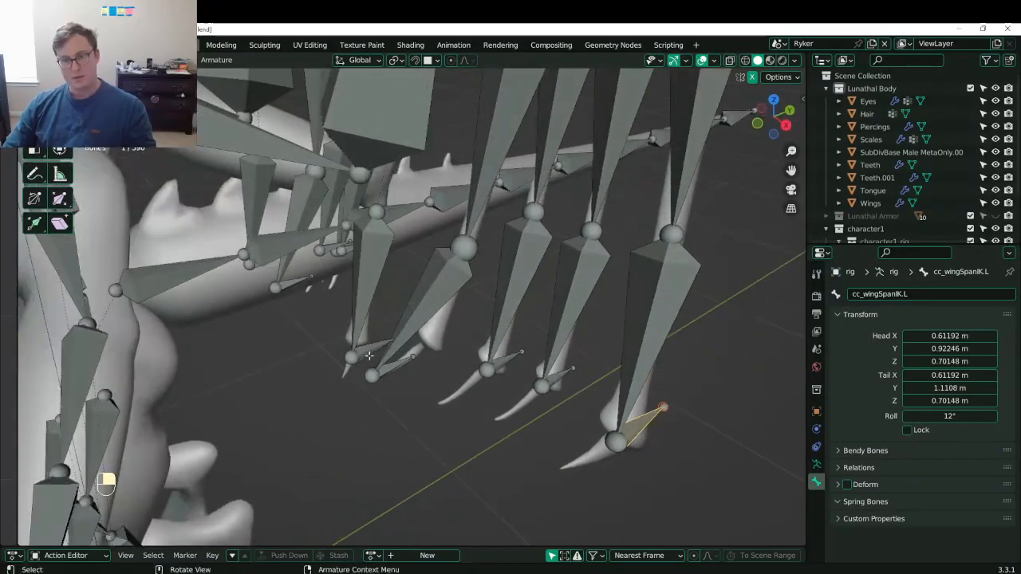
- Rename the cc_wingSmall.L.001 tip bone as cc_wingSmall.IK.L and copy the name for reuse
left_click(368, 351)
double_click(944, 295)
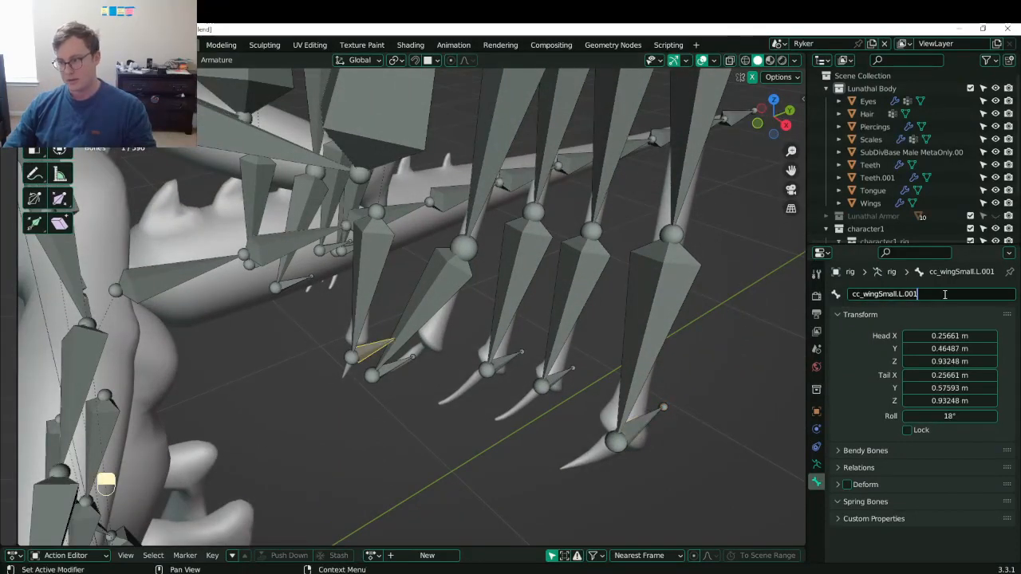
key("BackSpace")
key("BackSpace")
key("BackSpace")
key("BackSpace")
key("BackSpace")
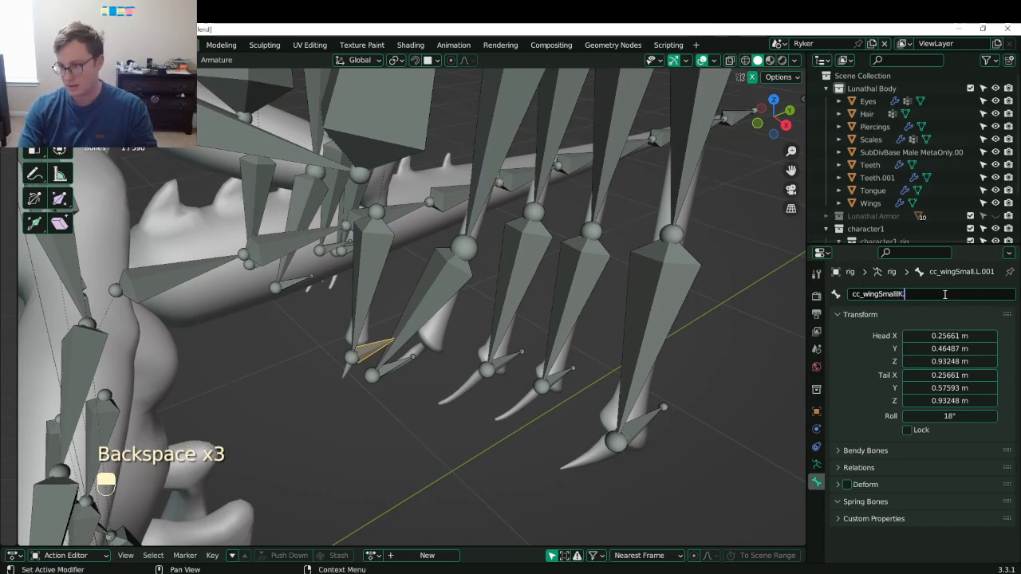
type("IK")
key("BackSpace")
key("BackSpace")
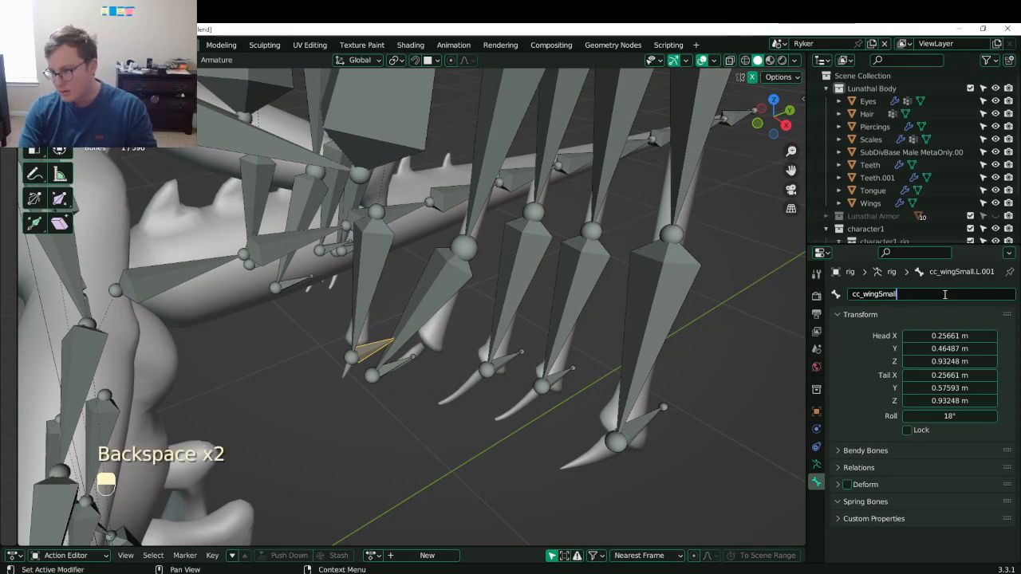
type(".")
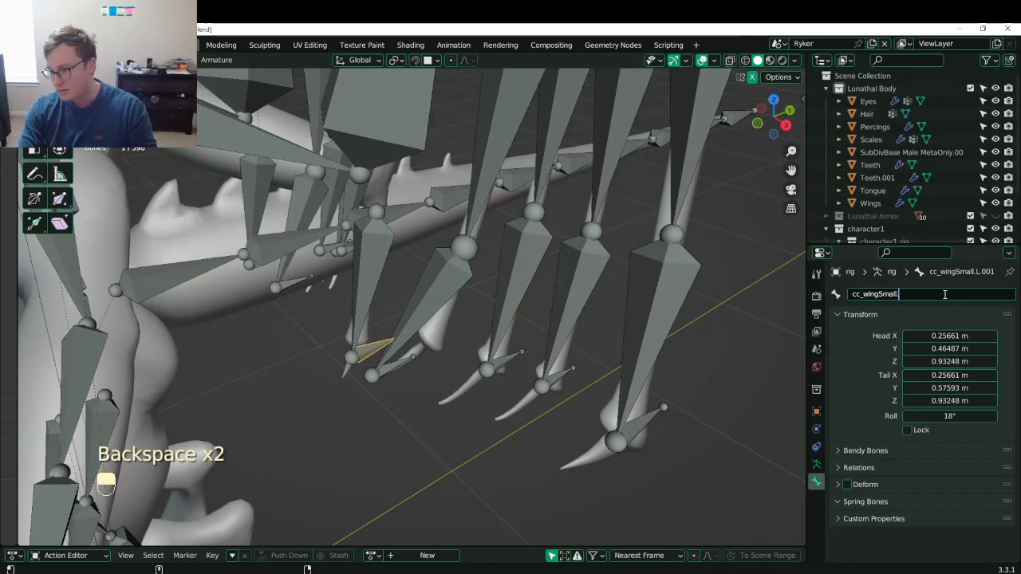
type("IK.L")
key("ctrl+a")
key("ctrl+c")
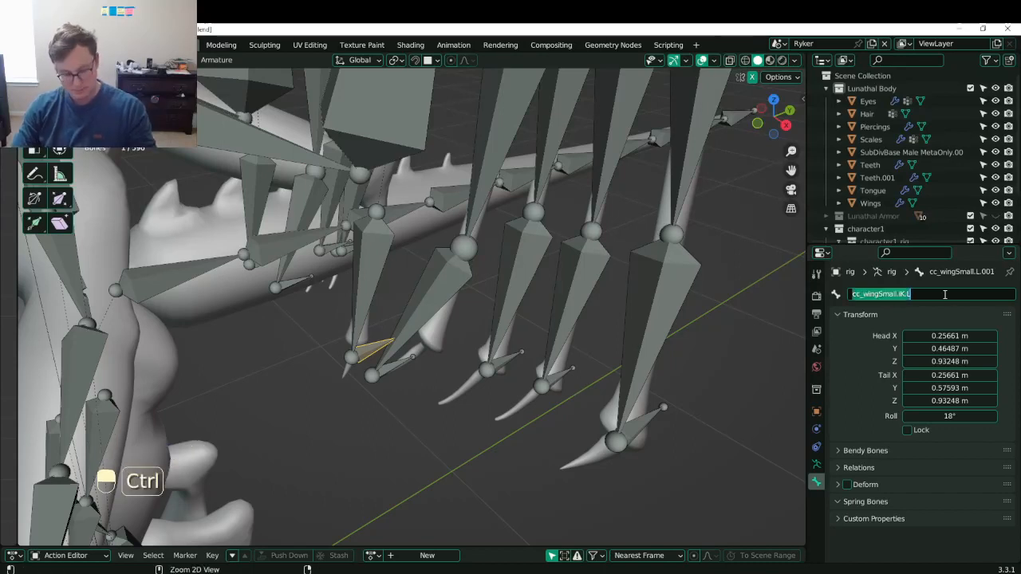
left_click(945, 294)
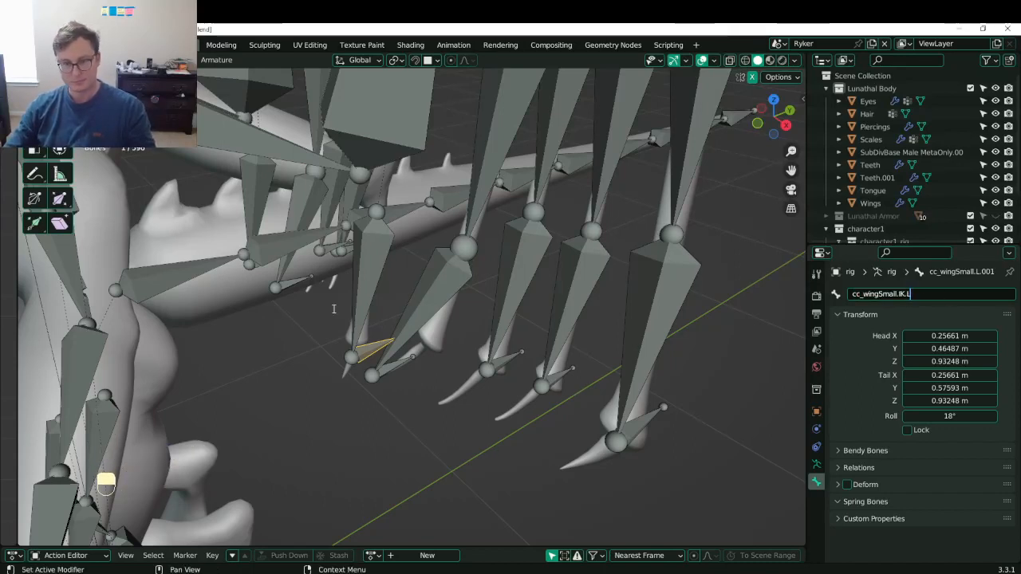
key("Return")
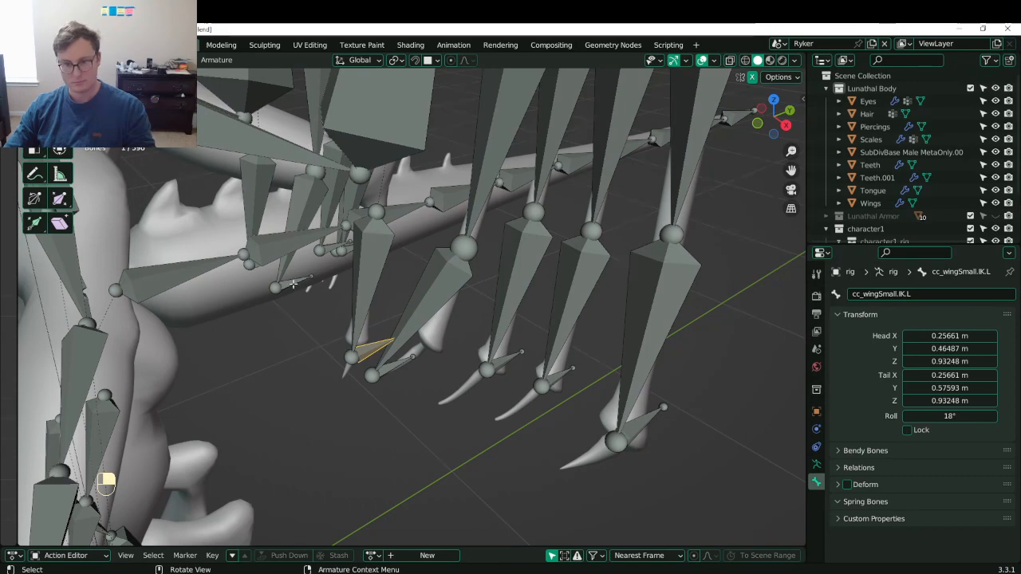
- Rename the cc_wingA3.R.001 tip bone as cc_wingSmall.IK.R
left_click(293, 284)
left_click(941, 294)
key("ctrl+v")
key("BackSpace")
type("R")
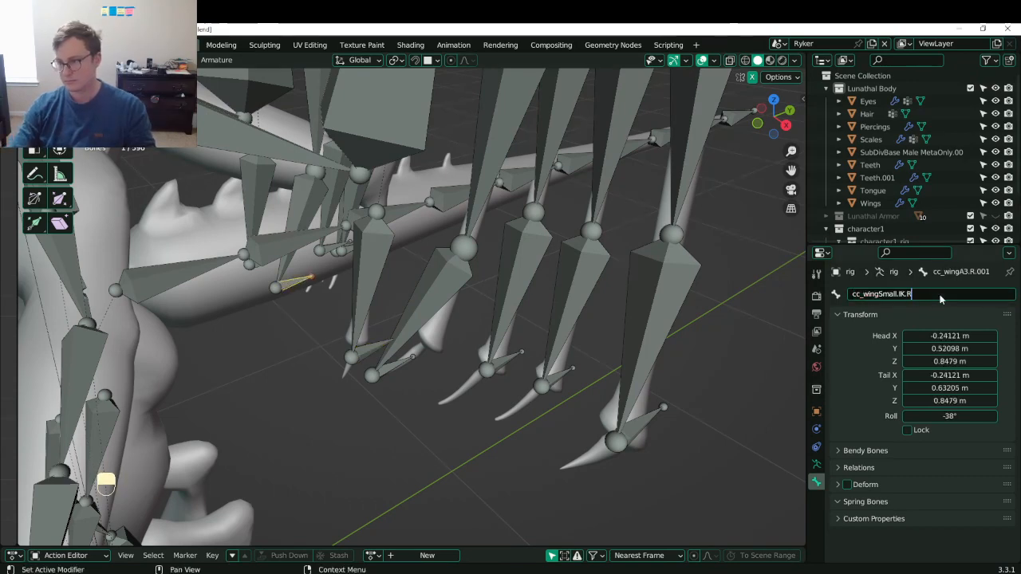
key("Return")
- Rename the cc_wingA3.L.001 tip bone as cc_wingAIK.L
middle_click_drag(375, 351, 413, 365)
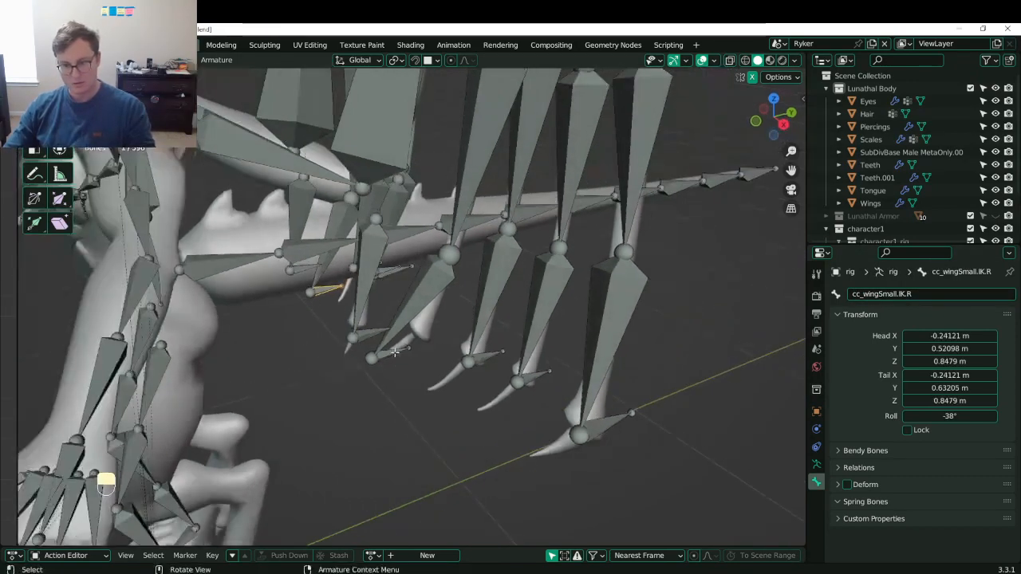
left_click(394, 352)
double_click(939, 295)
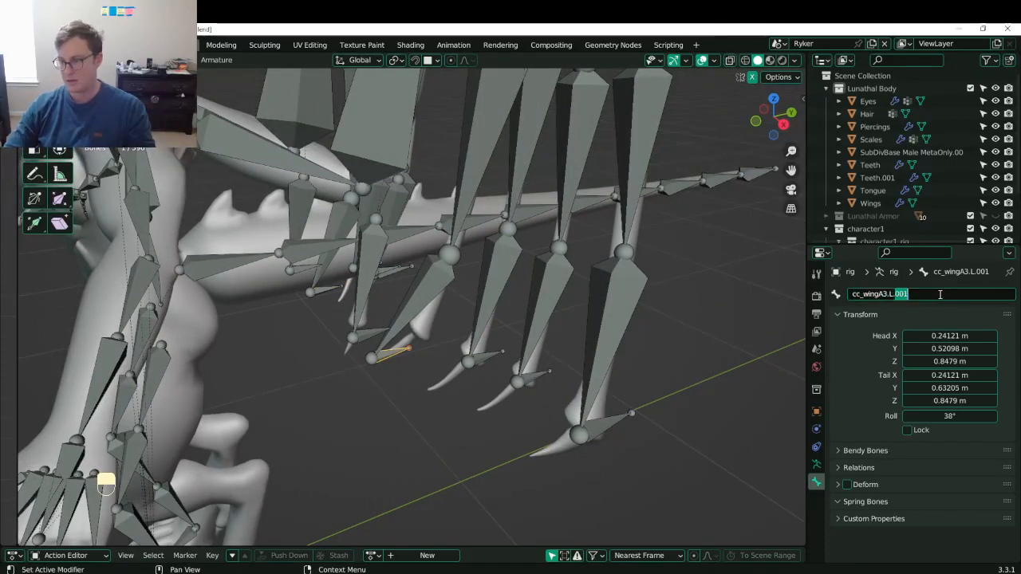
key("Escape")
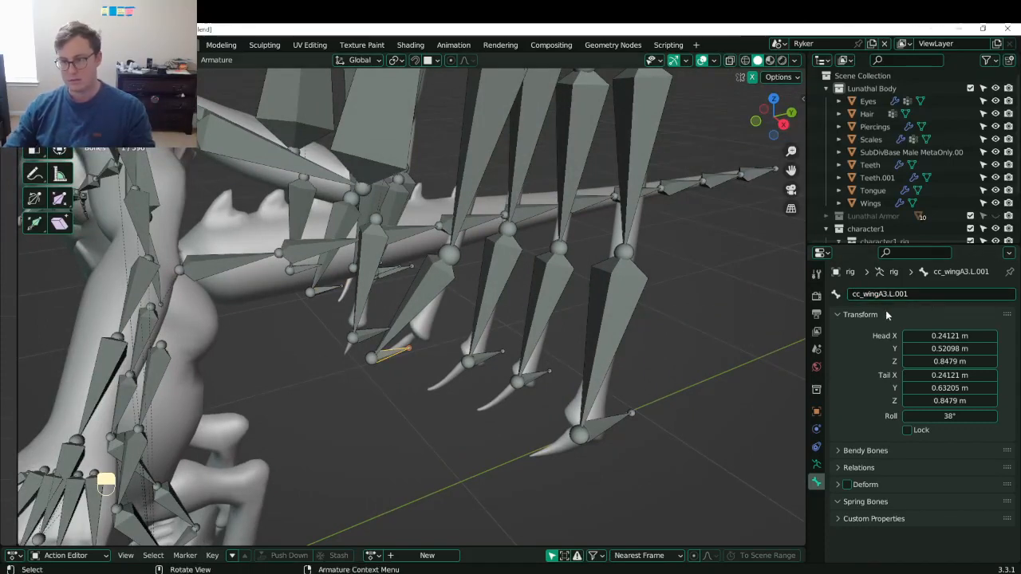
left_click(947, 292)
key("BackSpace")
key("BackSpace")
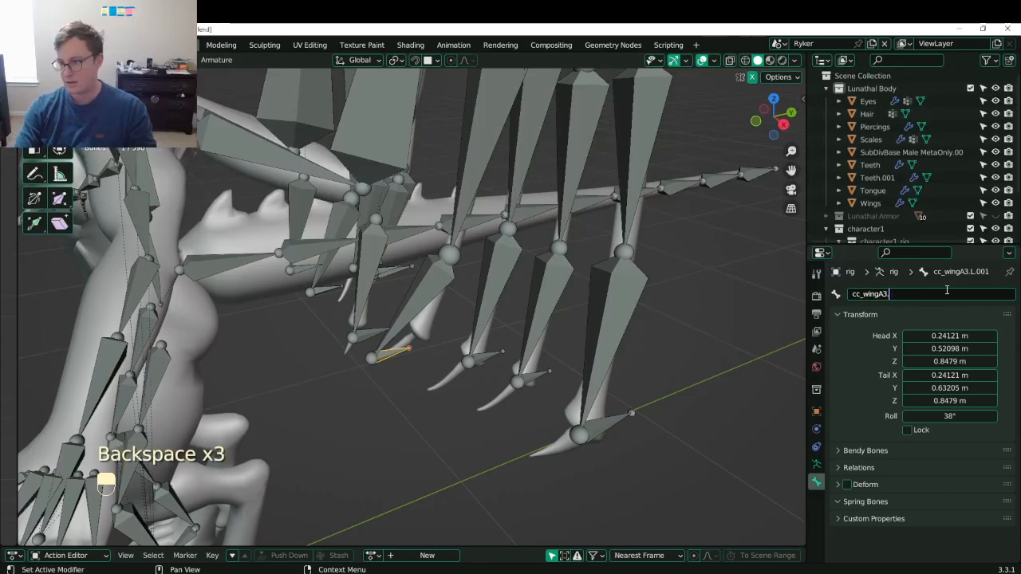
key("shift")
type("IK.")
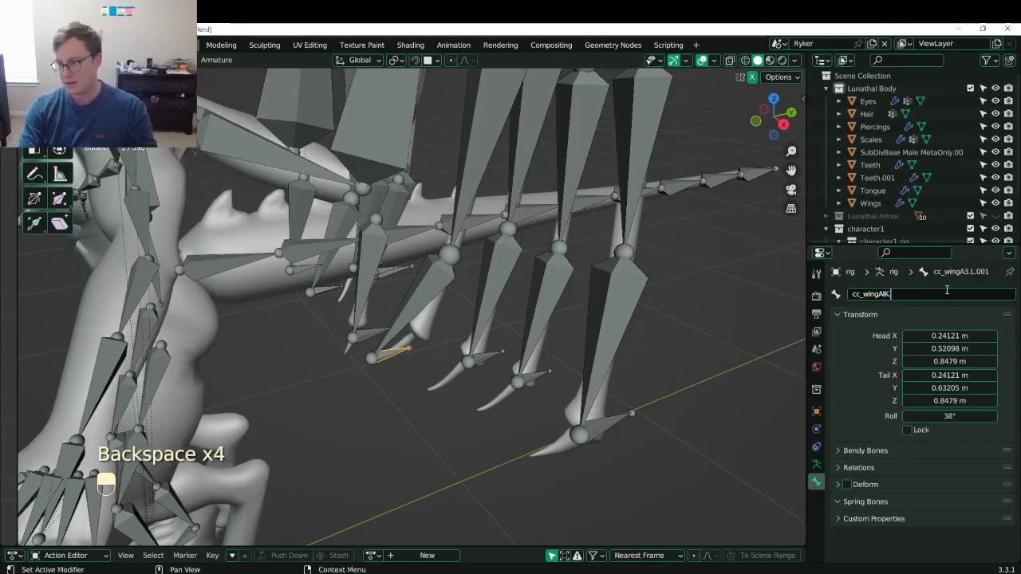
type("L")
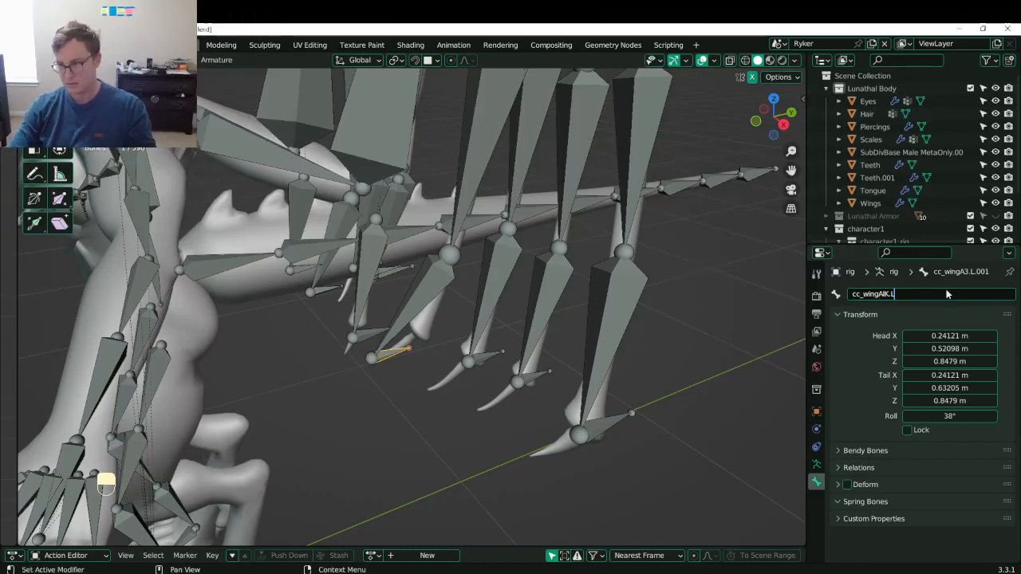
key("Return")
- Rename the opposite wing's first finger tip bone, misnamed cc_wingSmall.IK.R, as cc_wingAIK.R
middle_click_drag(415, 351, 362, 359)
left_click(359, 361)
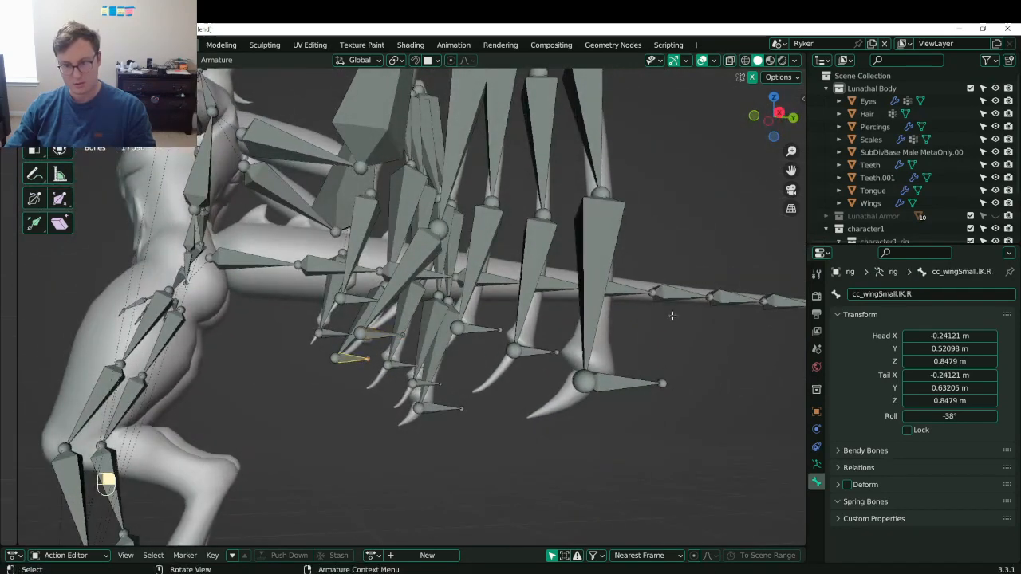
left_click(949, 294)
type("cc_wingAIK.L")
key("BackSpace")
type("R")
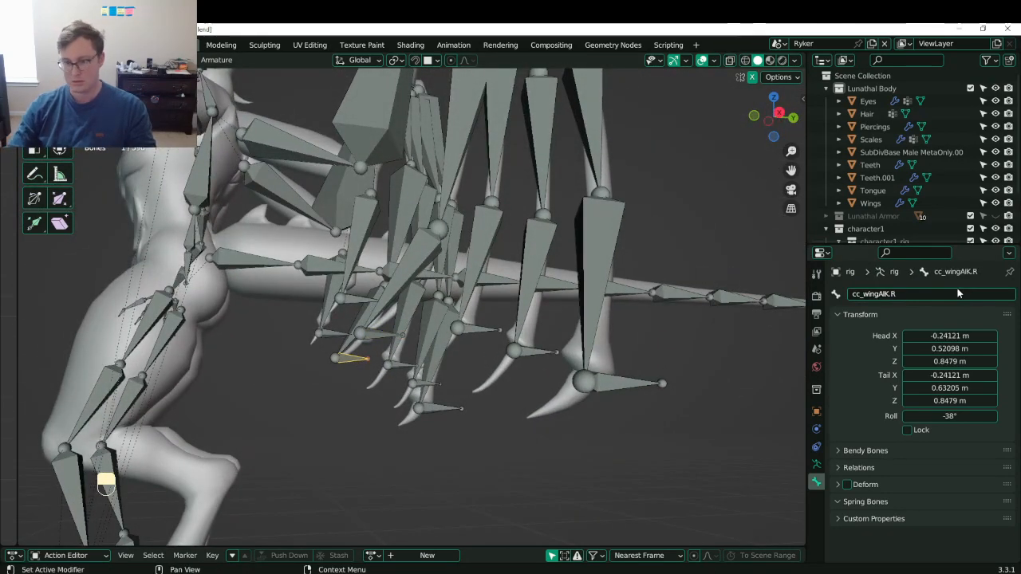
key("Return")
- Rename the cc_wingB3.L.001 tip bone as cc_wingBIK.L
middle_click_drag(349, 368, 423, 371)
left_click(455, 370)
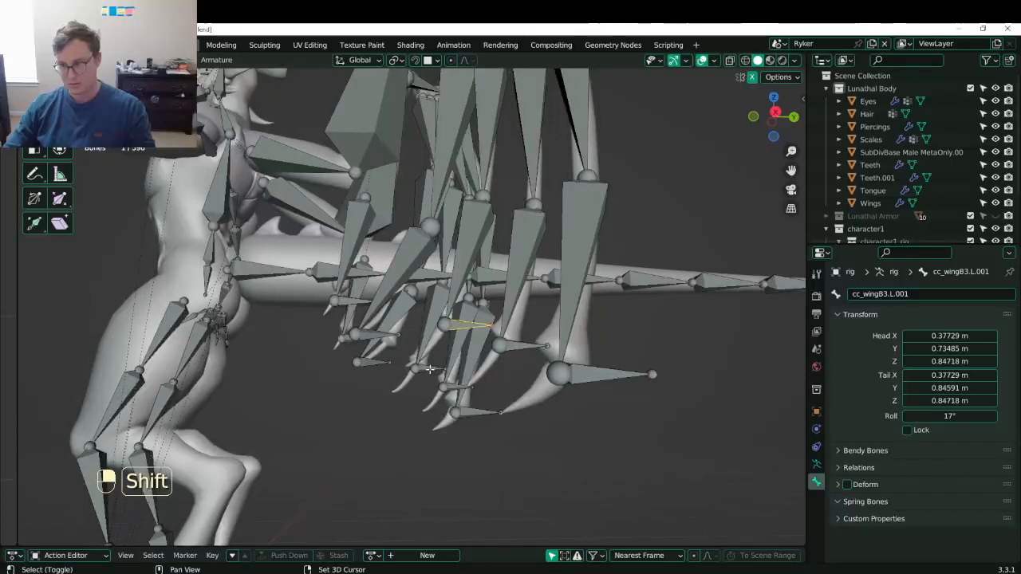
double_click(934, 294)
type("cc_wingAIK.L")
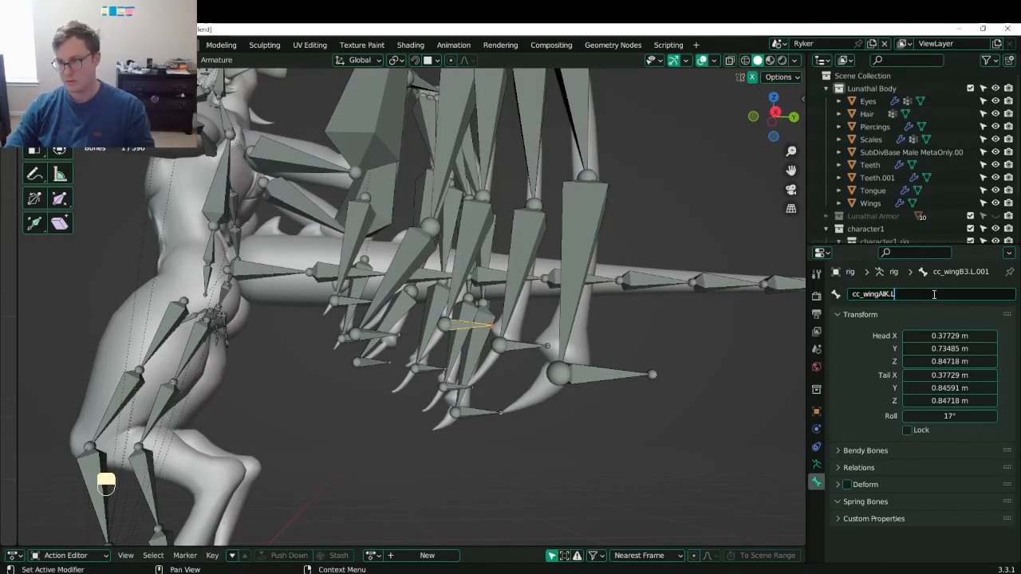
key("Left")
key("BackSpace")
type("B")
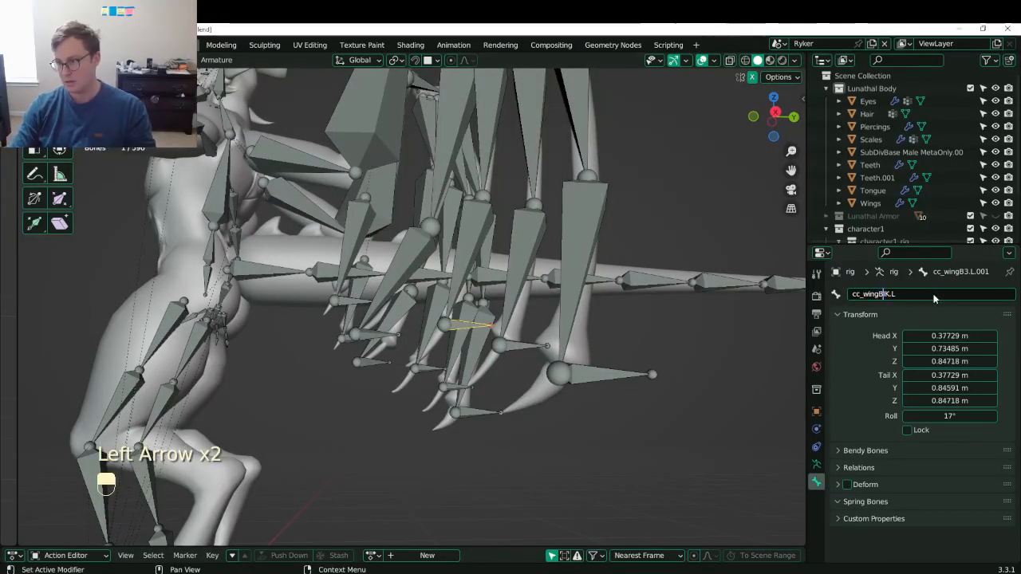
- Rename the matching cc_wingB3.R.001 tip bone on the other wing as cc_wingBIK.R
left_click(439, 368)
middle_click_drag(438, 368, 444, 408)
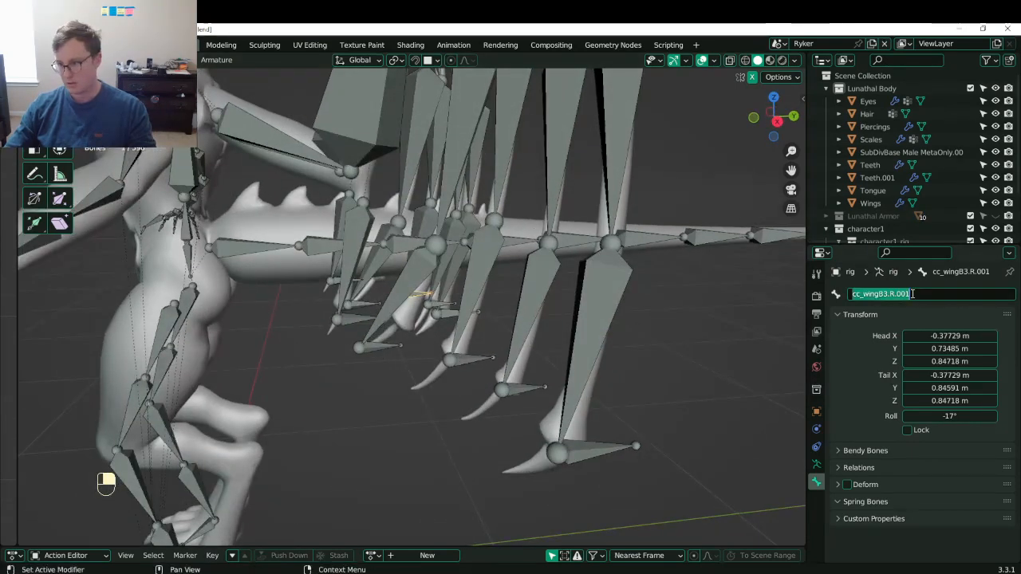
type("cc_wingAIK.L")
key("Left")
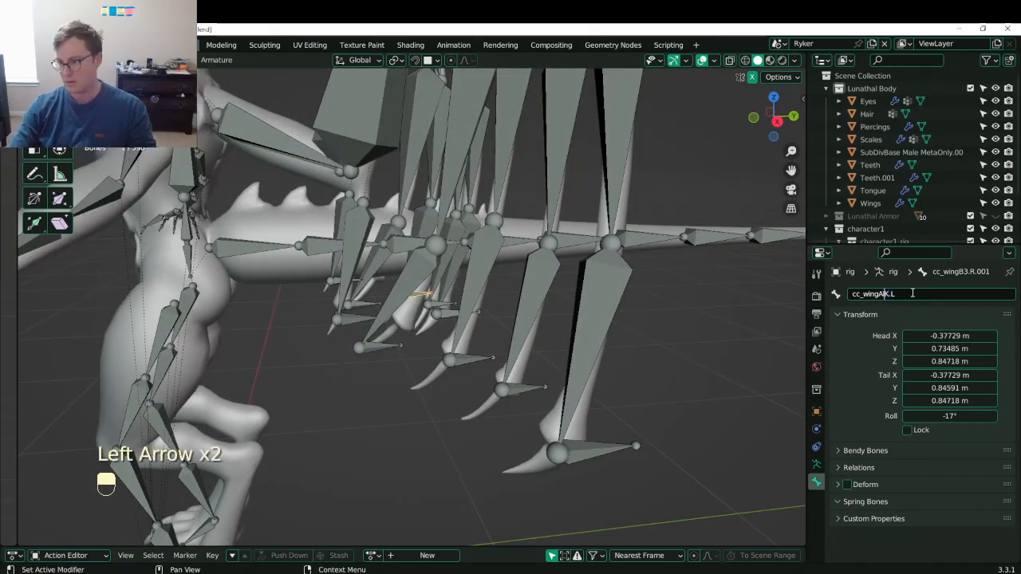
key("BackSpace")
type("B")
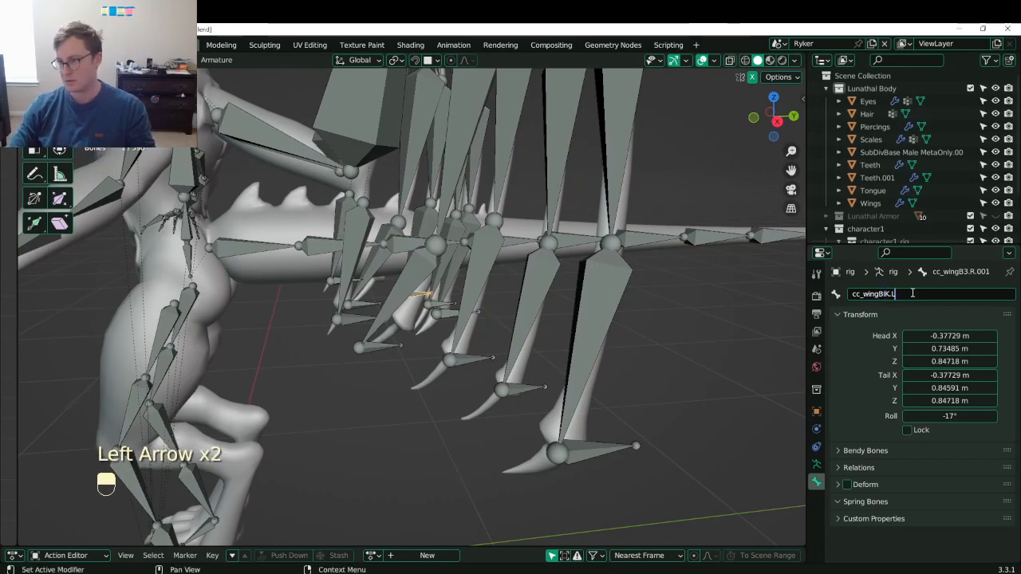
key("BackSpace")
type("R")
key("Return")
- Rename the cc_wingC3.L.001 tip bone as cc_wingCIK.R
middle_click_drag(453, 315, 490, 342)
left_click(514, 399)
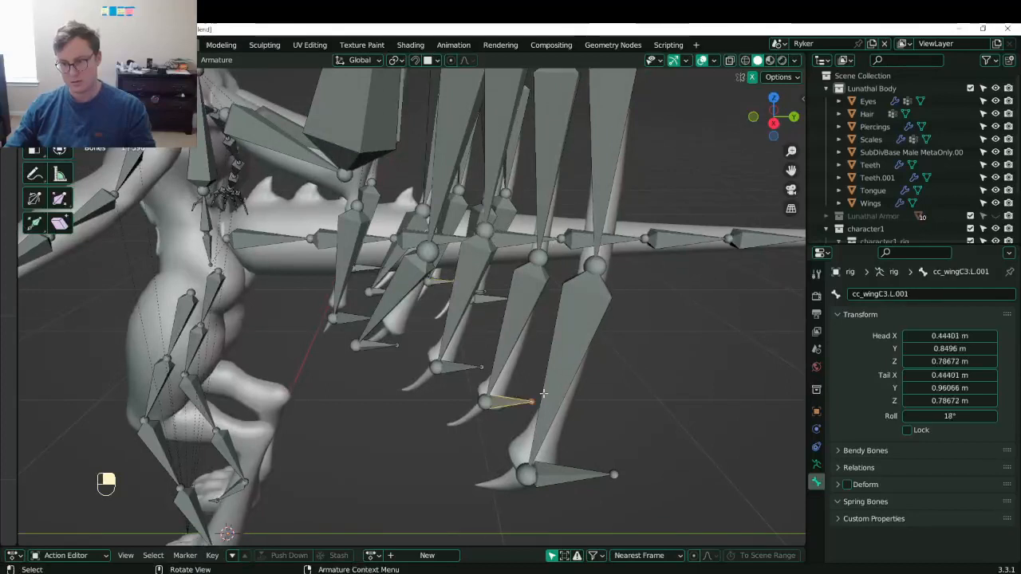
left_click(957, 293)
type("cc_wingAIK.L")
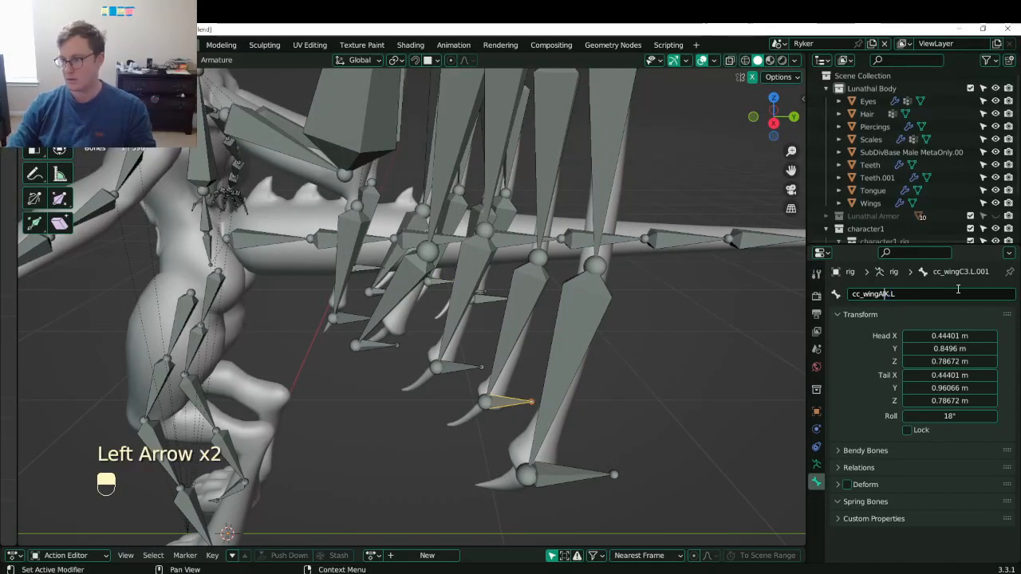
key("BackSpace")
type("C")
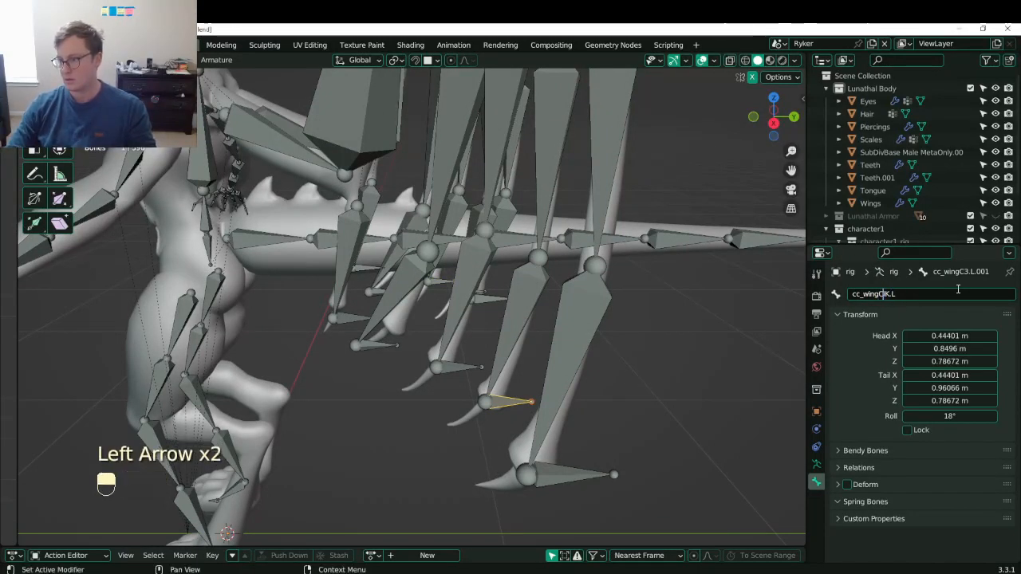
key("BackSpace")
type("R")
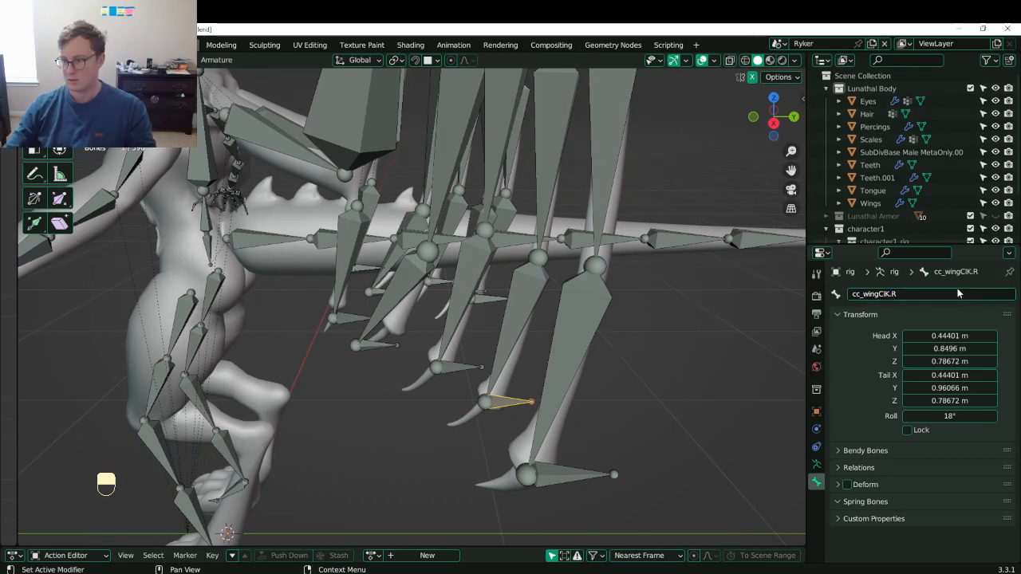
- Rename the cc_wingC3.R.001 tip bone on the other wing as cc_wingCIK.R and save the file
middle_click_drag(540, 369, 557, 333)
left_click(550, 322)
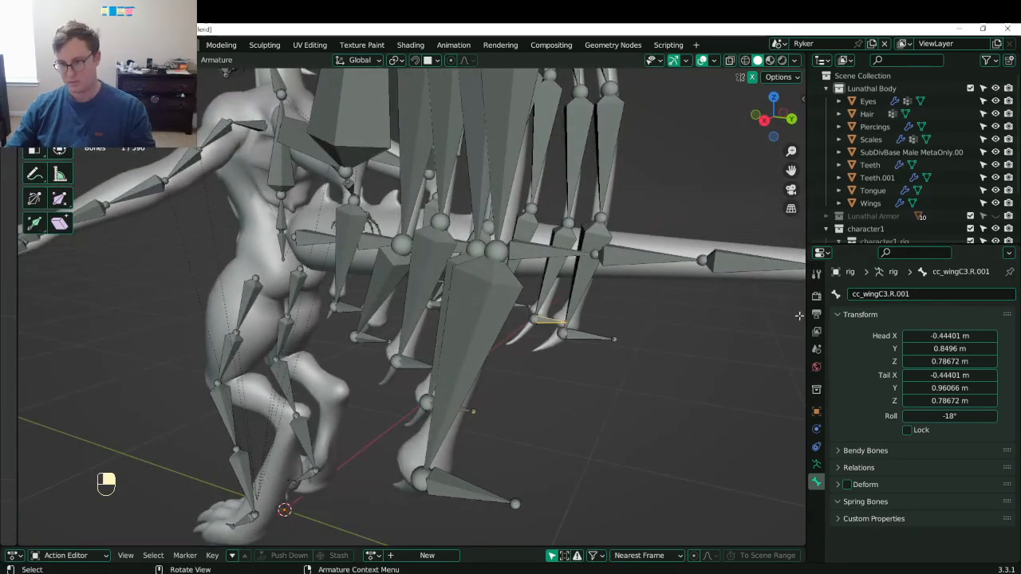
left_click(920, 297)
type("cc_wingAIK.L")
key("Left")
key("Left")
key("Left")
key("Left")
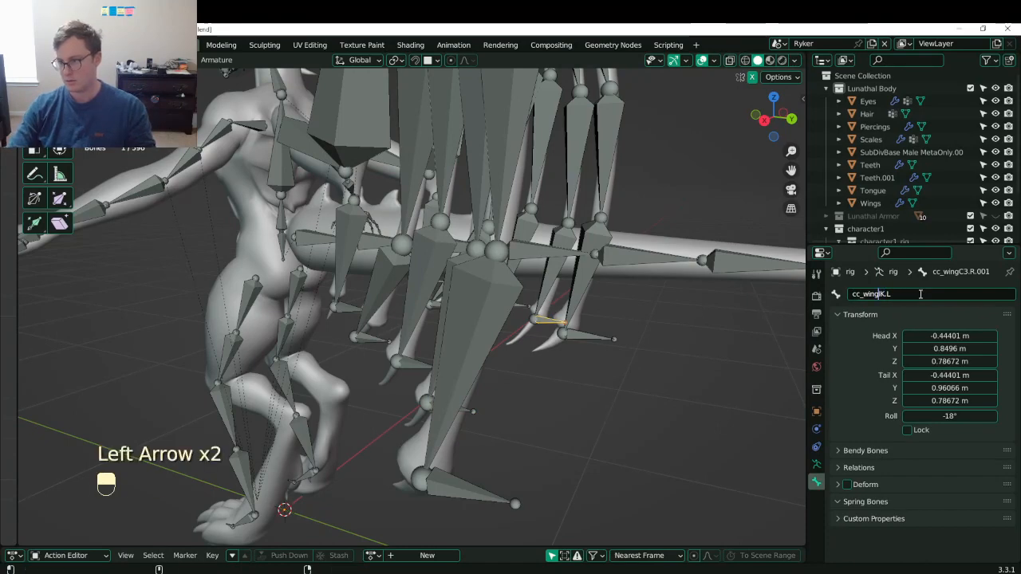
type("CIK.R")
key("Return")
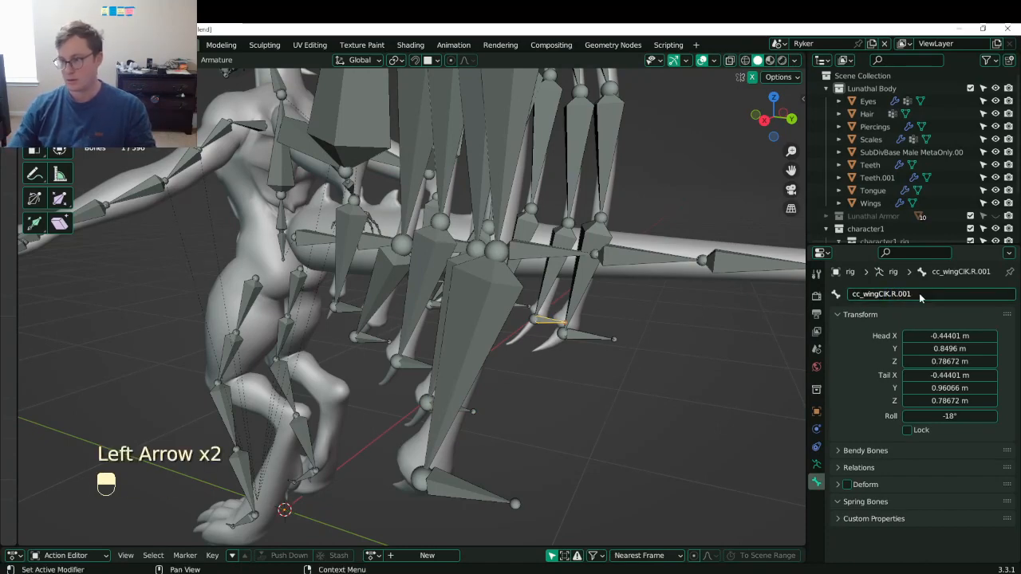
scroll(423, 384, "down", 4)
middle_click_drag(423, 384, 538, 401)
key("ctrl+s")
- Select the outermost finger's last bone, cc_wingD3.L, and switch the rig to Pose Mode
scroll(455, 394, "up", 5)
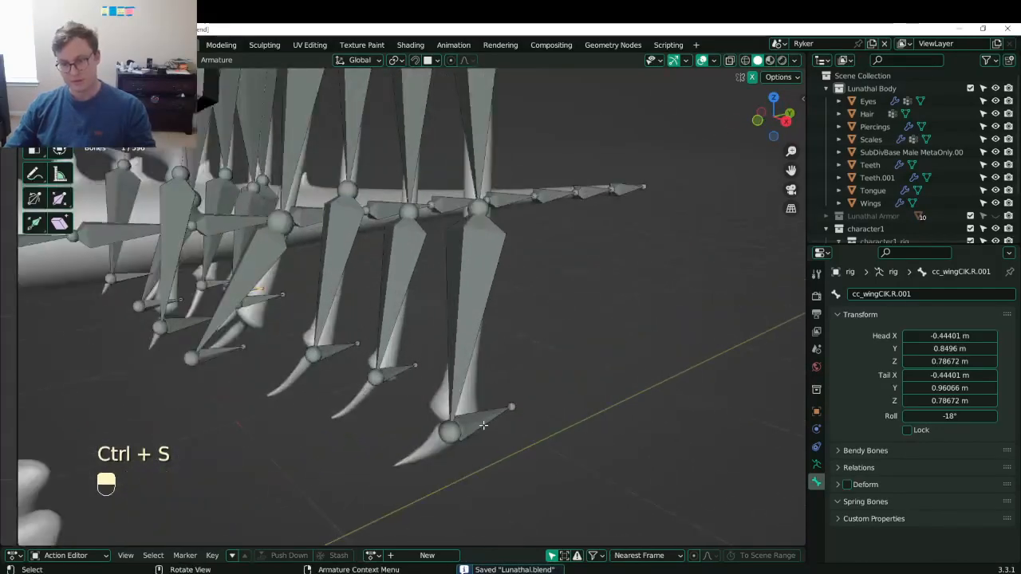
left_click(483, 426)
left_click(479, 318)
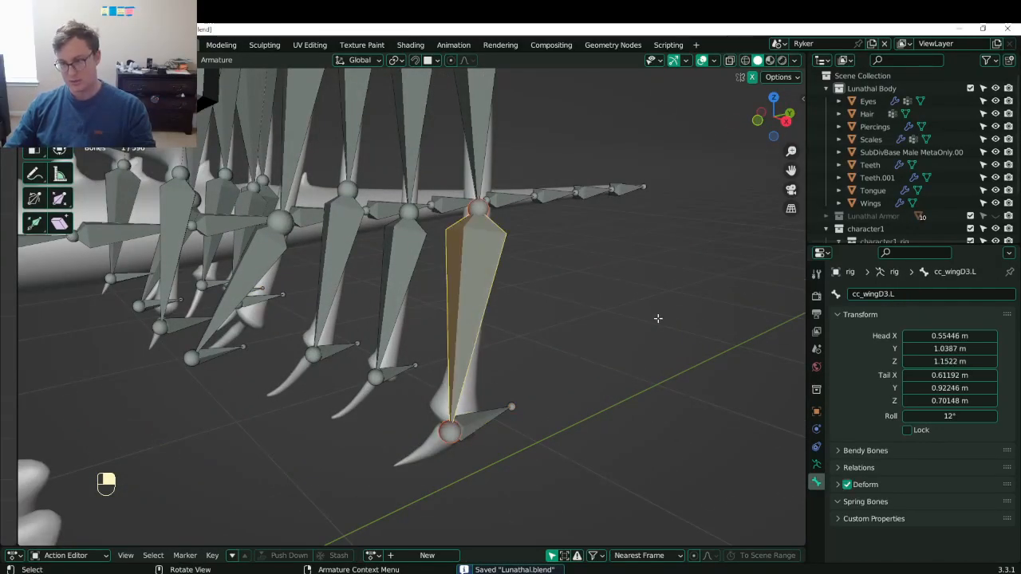
scroll(654, 351, "down", 3)
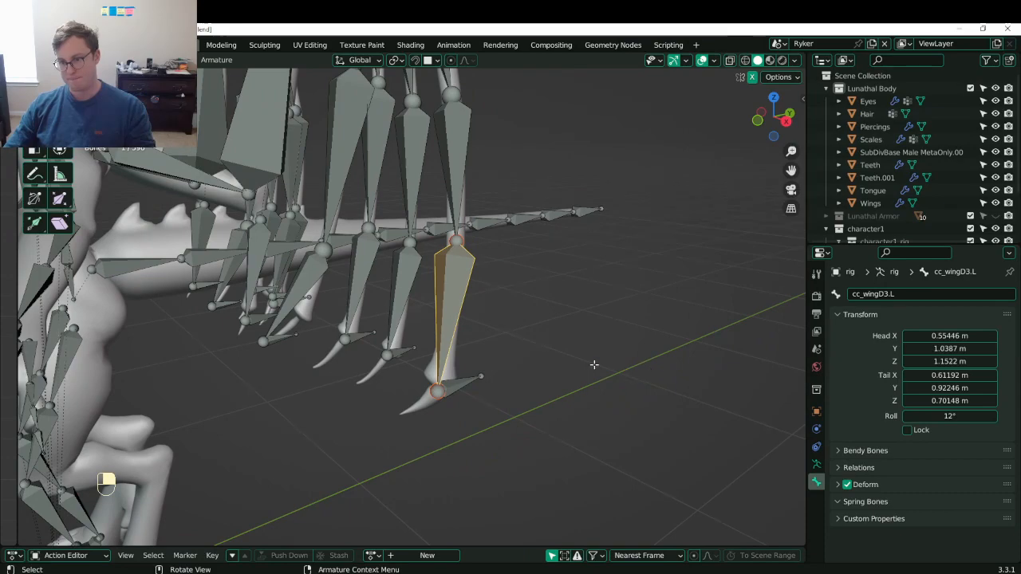
middle_click_drag(593, 364, 406, 299)
scroll(456, 317, "down", 4)
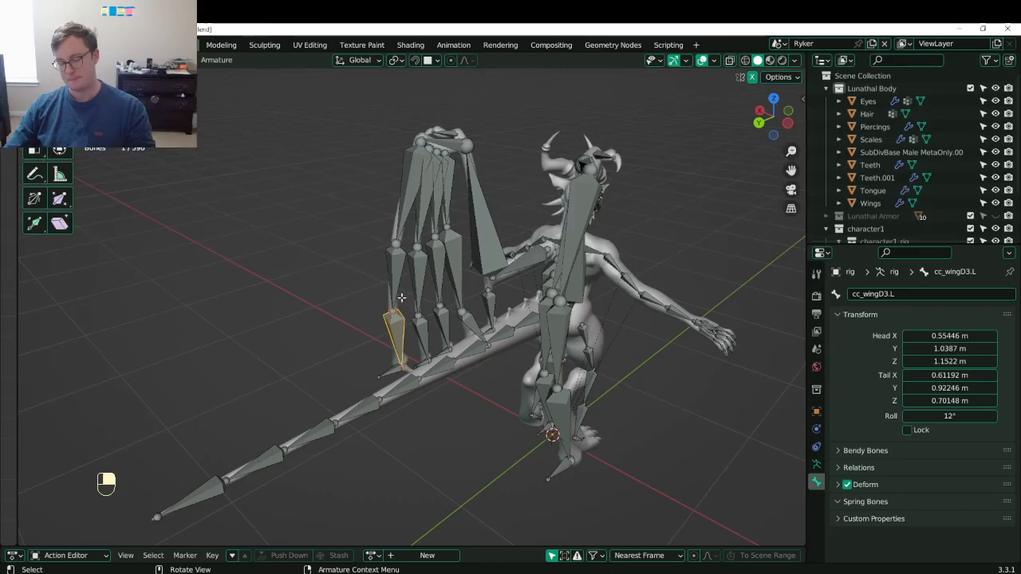
middle_click_drag(410, 330, 447, 335)
scroll(446, 335, "up", 3)
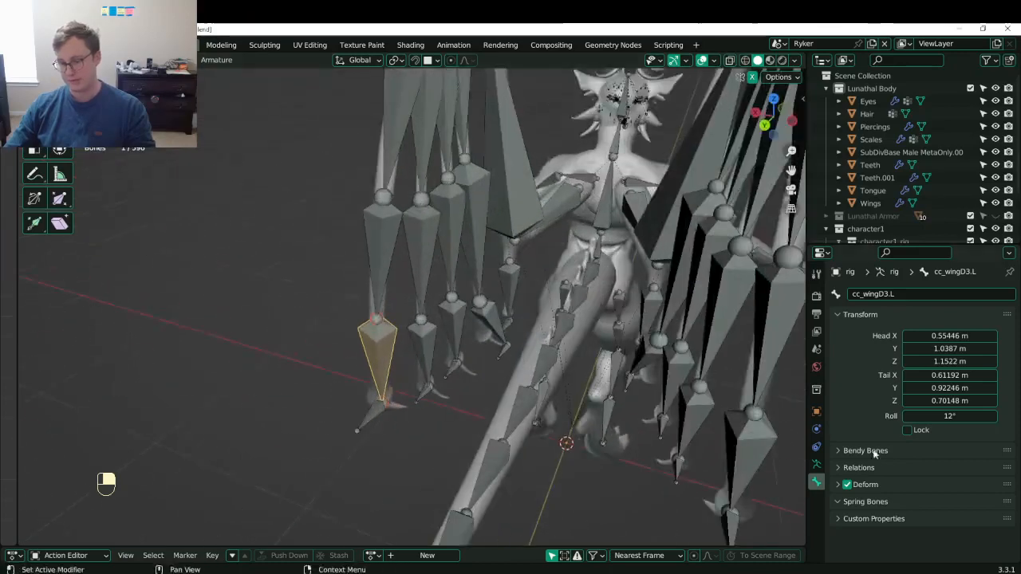
left_click(816, 463)
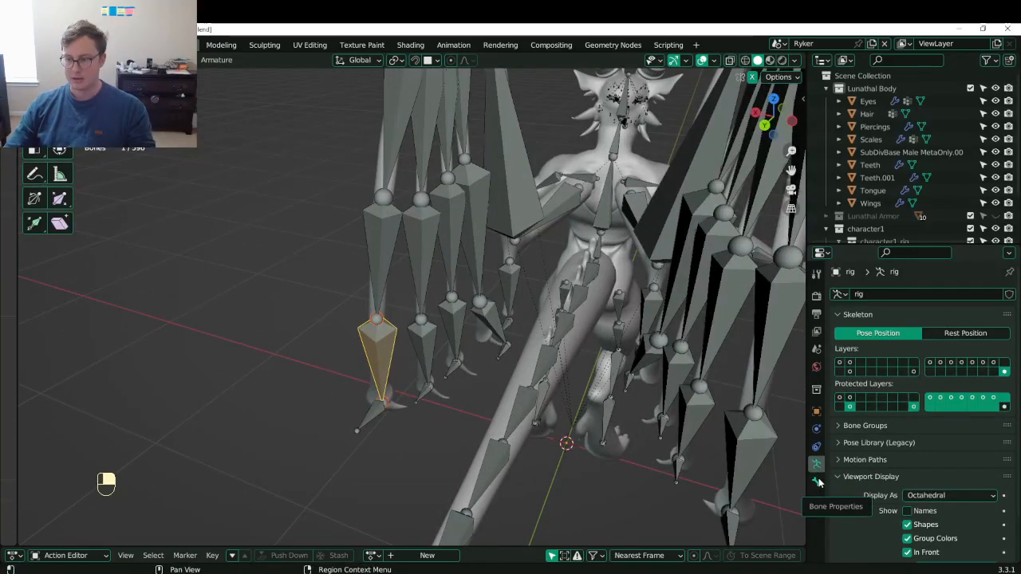
left_click(816, 446)
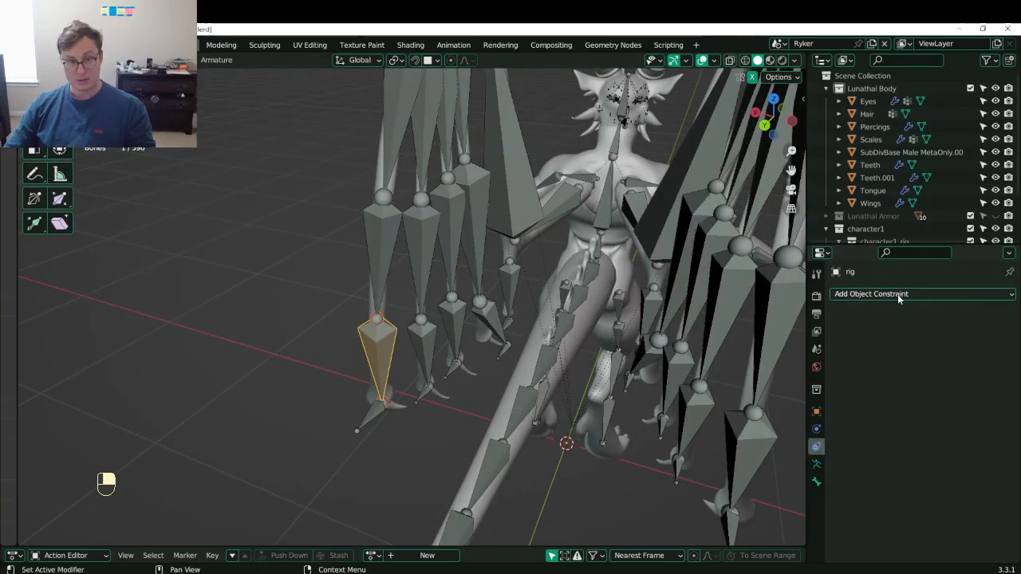
key("ctrl+Tab")
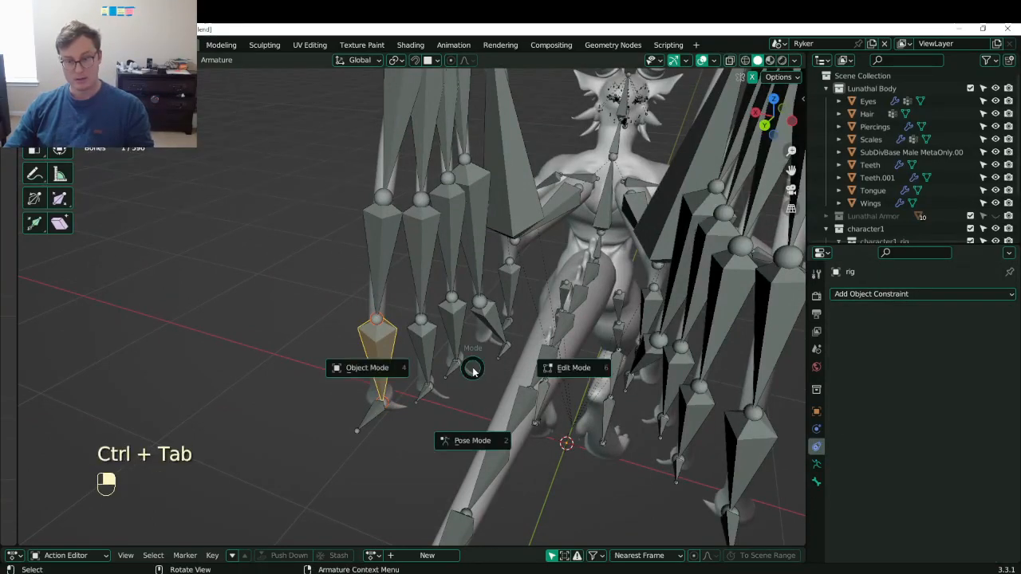
left_click(485, 436)
- Add an Inverse Kinematics bone constraint to cc_wingD3.L with a chain length of 3
left_click(954, 293)
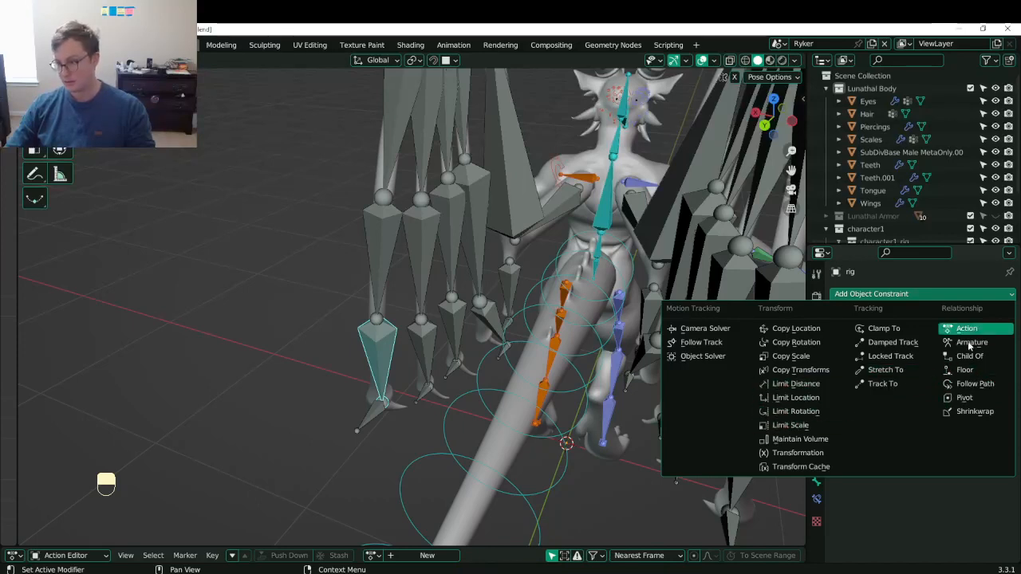
left_click(816, 497)
left_click(884, 294)
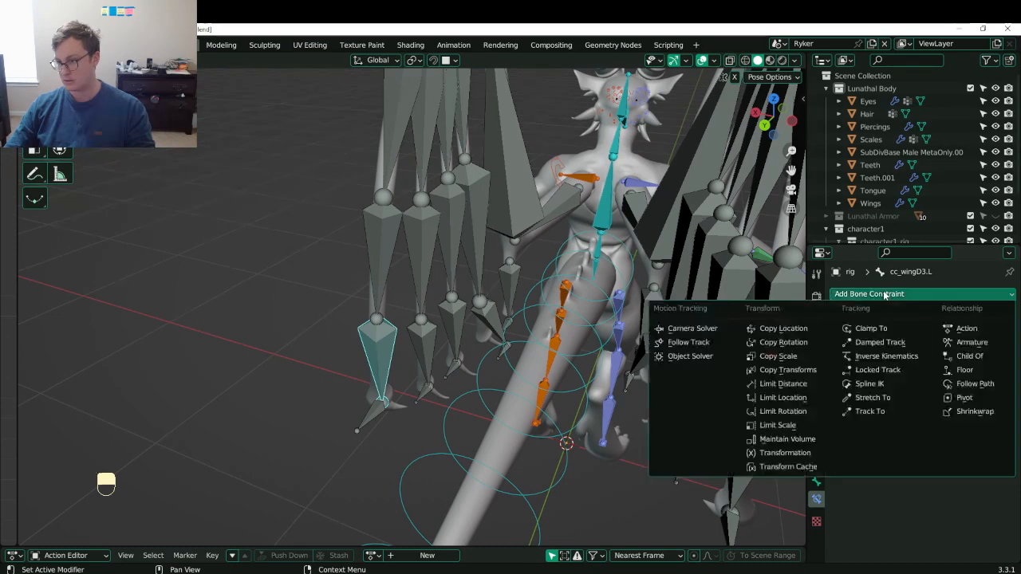
left_click(889, 358)
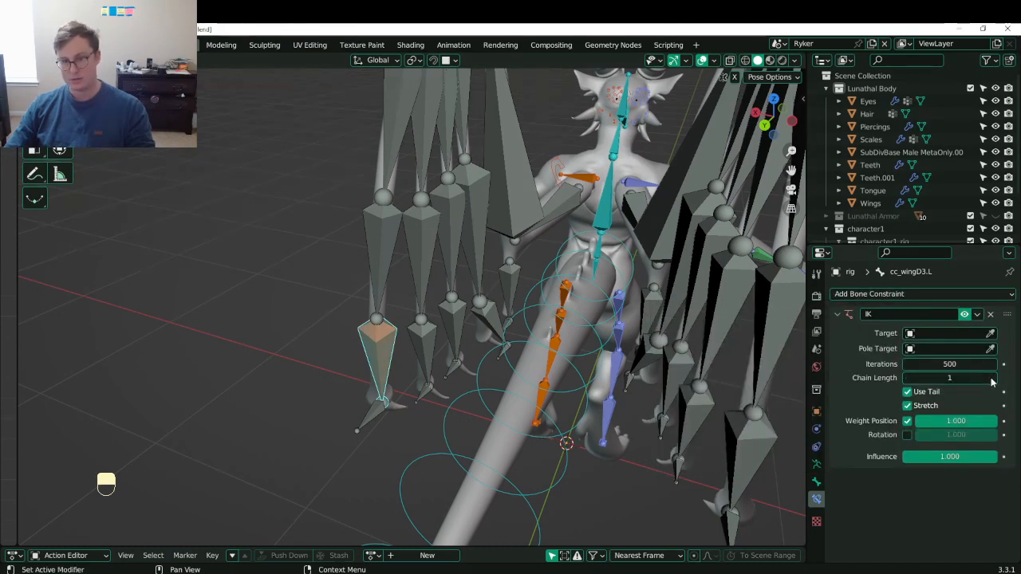
left_click(991, 381)
middle_click_drag(400, 356, 568, 319)
middle_click_drag(452, 431, 454, 345, "shift")
scroll(453, 345, "up", 4)
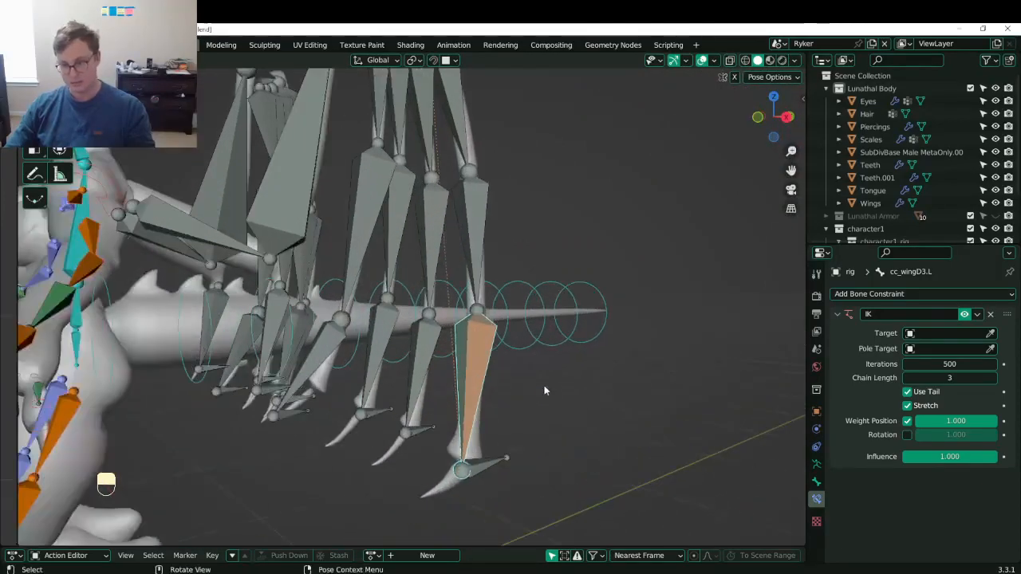
middle_click_drag(547, 390, 514, 366)
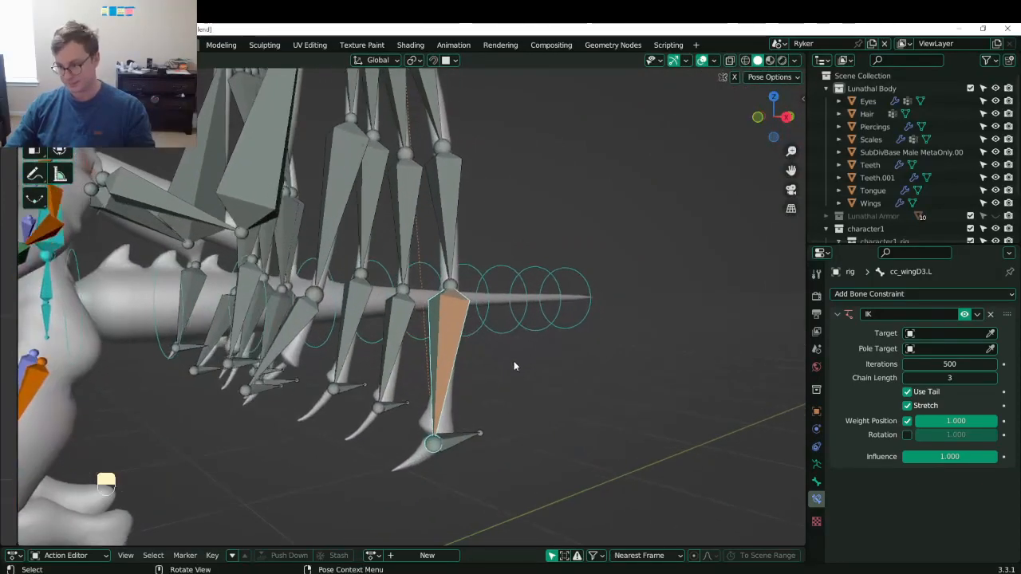
- Target the cc_wingD3.L IK constraint at the rig's cc_wingSpanIK.L bone
left_click(991, 334)
left_click(457, 420)
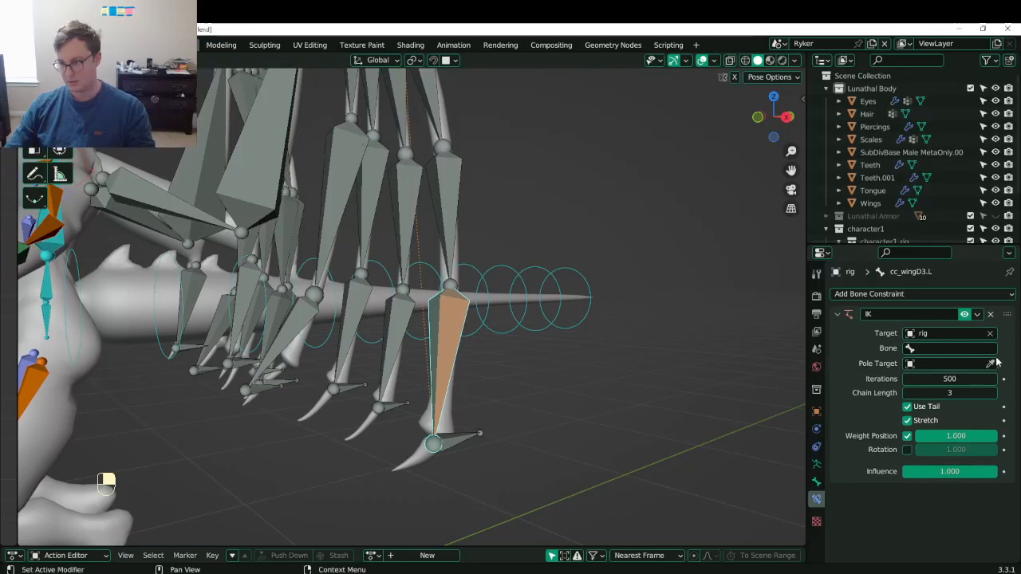
left_click(958, 348)
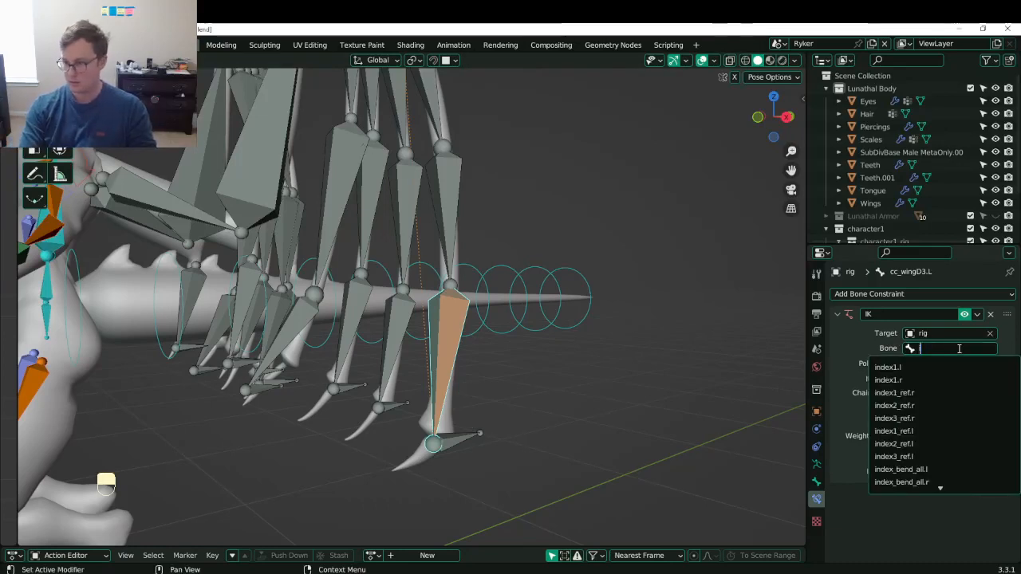
type("ik")
key("BackSpace")
key("BackSpace")
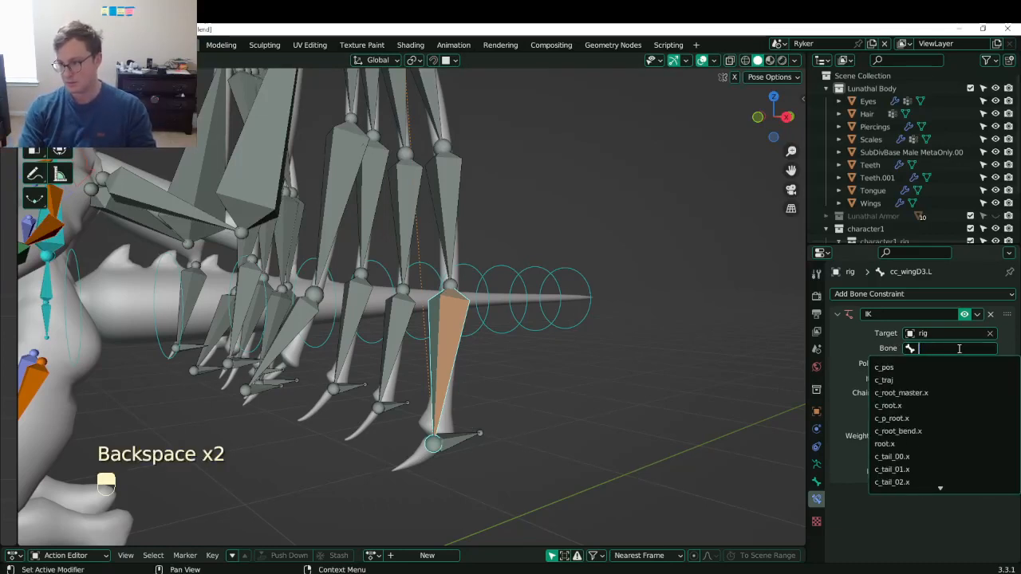
type("span")
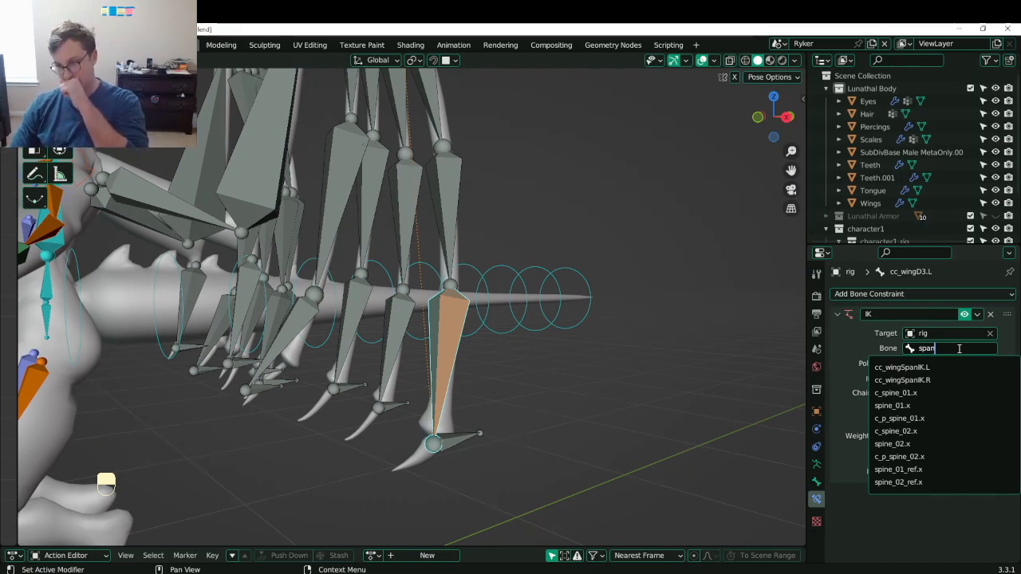
key("Down")
key("Return")
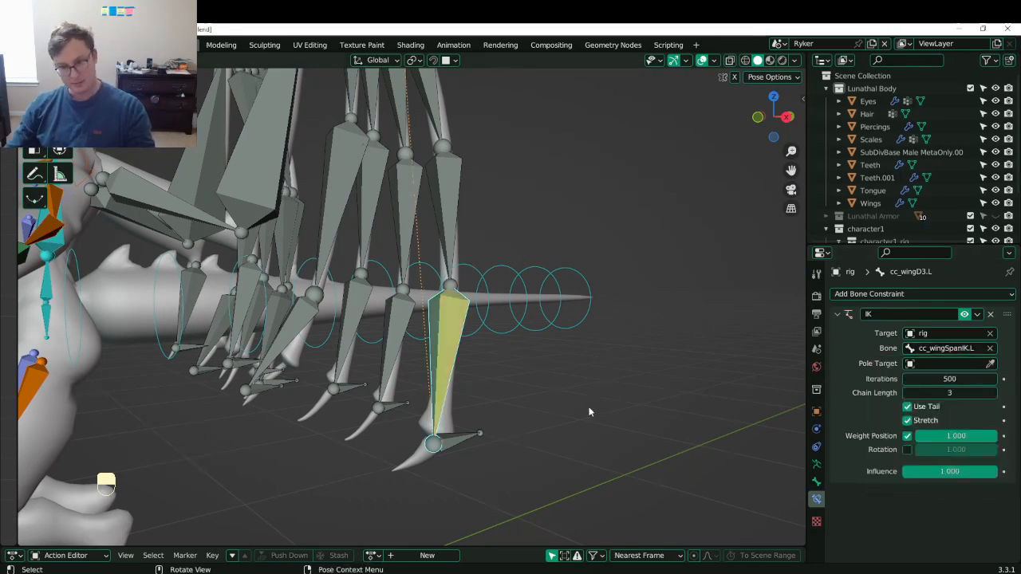
- Test the IK chain by moving the cc_wingSpanIK.L control bone
left_click(458, 445)
middle_click_drag(458, 446, 462, 403)
key("g")
right_click(506, 391)
scroll(463, 404, "down", 5)
key("g")
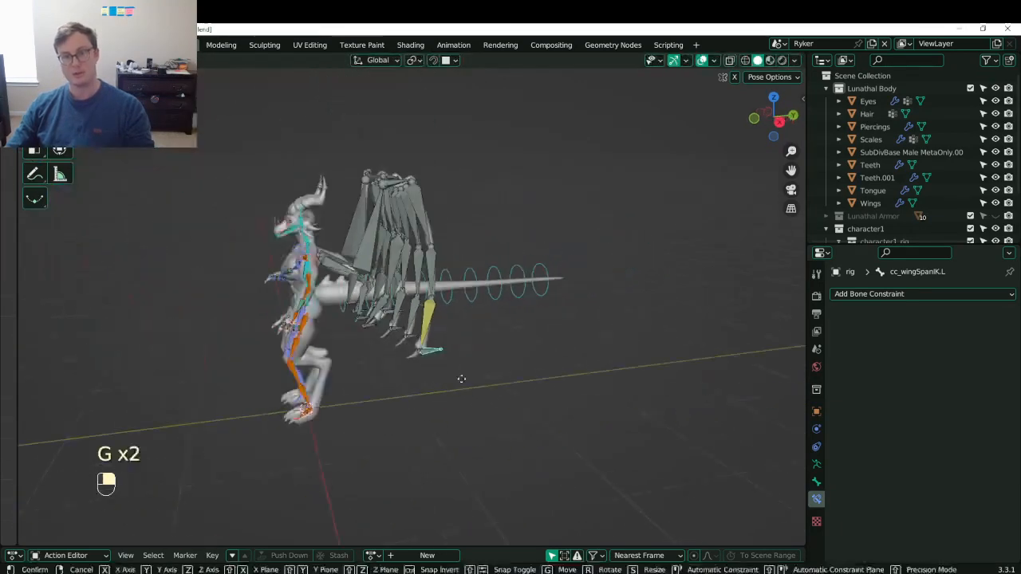
left_click(458, 363)
- Try to copy the IK constraint from cc_wingD3.L to the neighbouring finger bone cc_wingC3.L
middle_click_drag(457, 363, 397, 293)
scroll(399, 296, "up", 4)
middle_click_drag(424, 354, 453, 319, "shift")
scroll(447, 321, "up", 4)
left_click(432, 325)
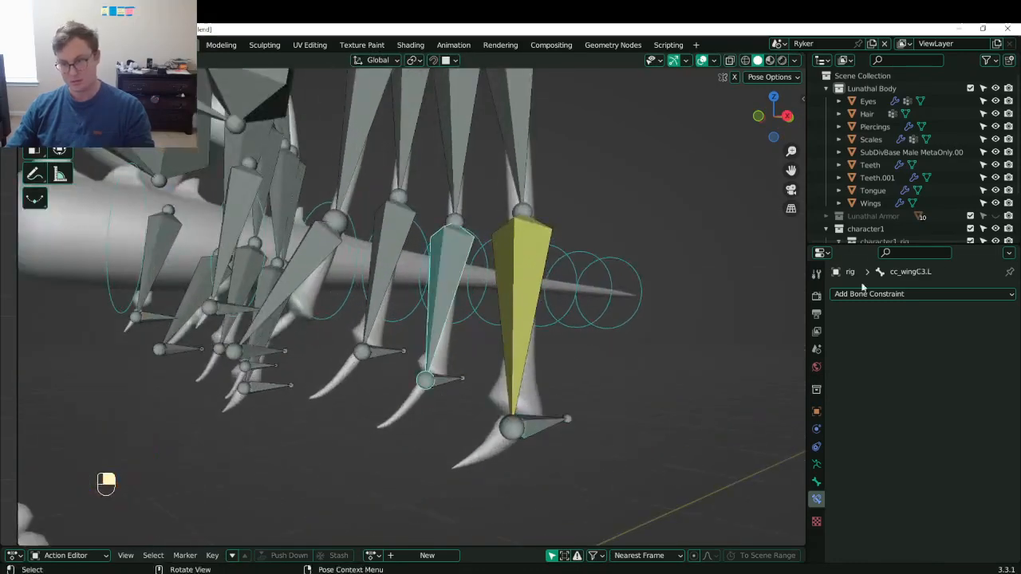
left_click(528, 336)
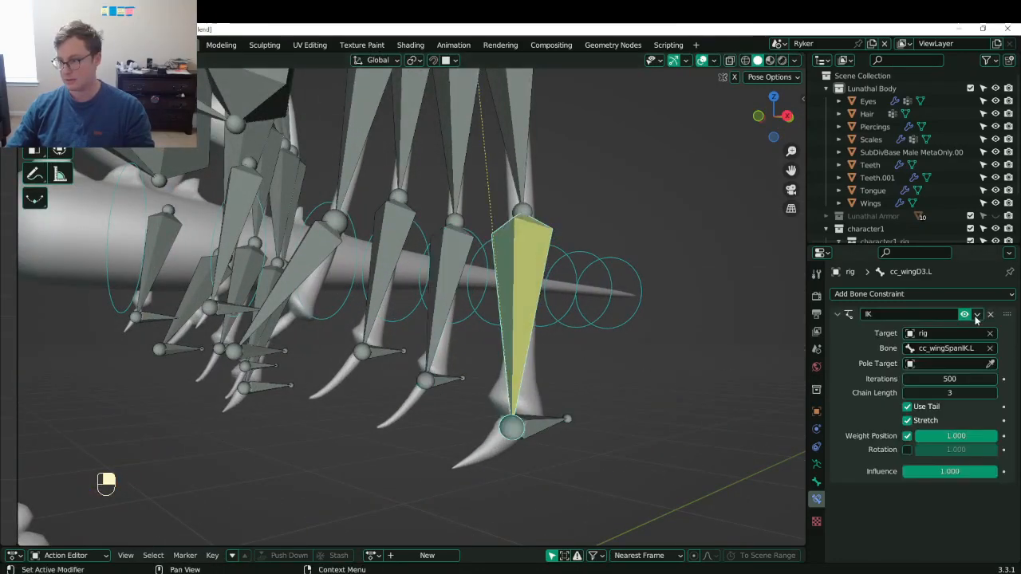
left_click(977, 316)
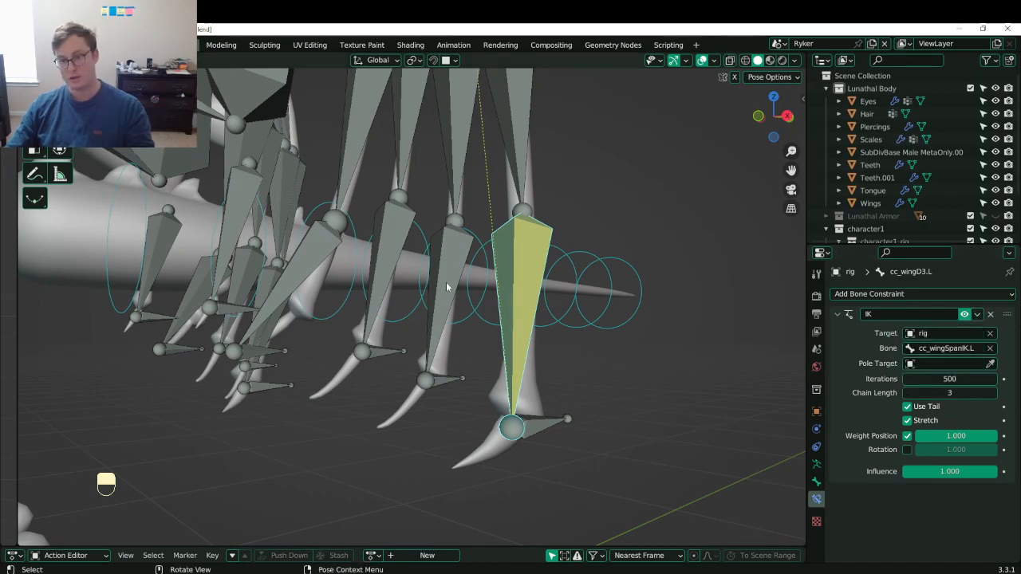
left_click(446, 287)
left_click(520, 311, "shift")
left_click(976, 315)
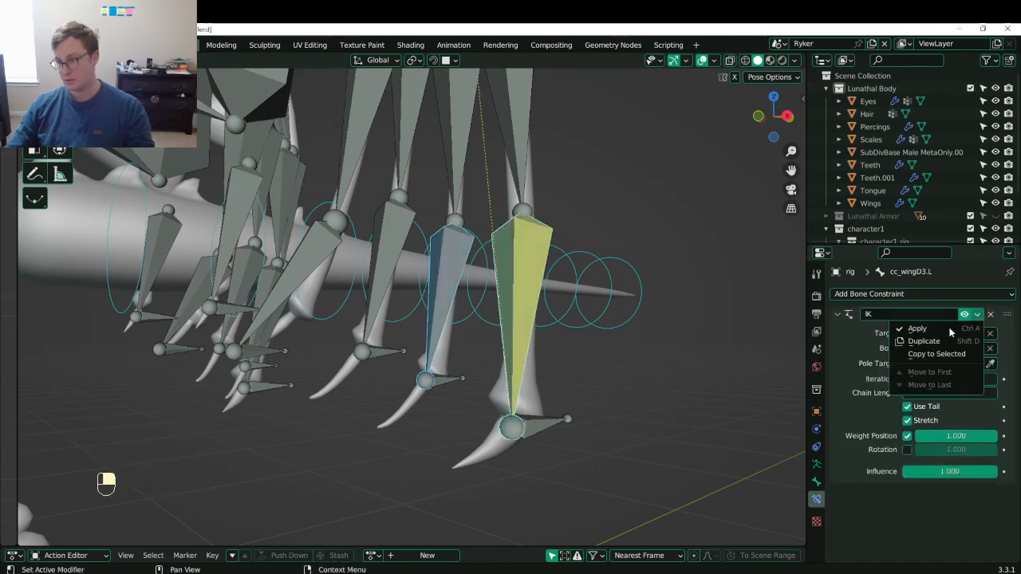
left_click(937, 353)
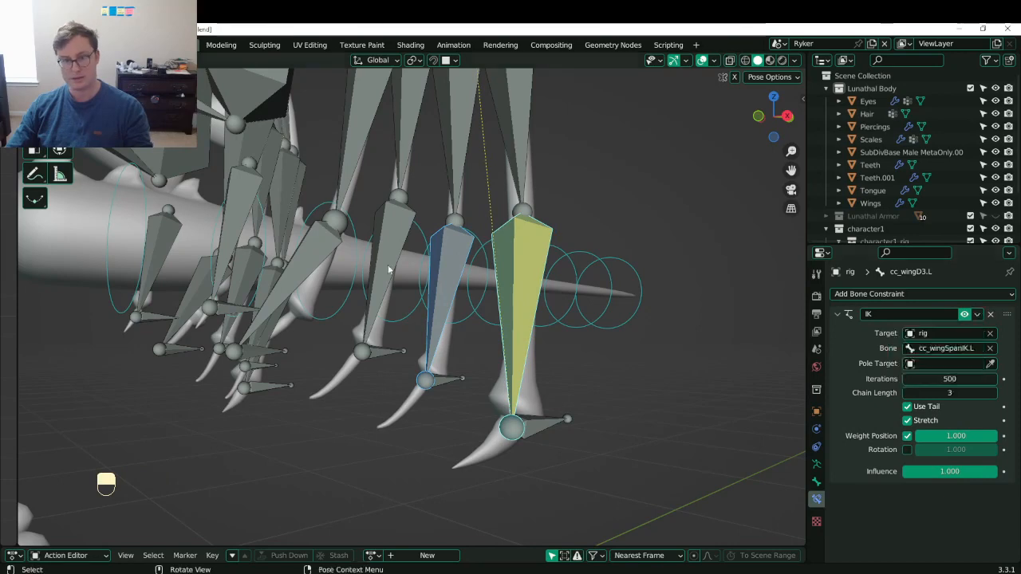
- Copy the IK constraint from cc_wingD3.L to cc_wingSmall.L and the last bones of the other three fingers, redoing the copy once
left_click(309, 268)
middle_click_drag(303, 265, 326, 349)
left_click(272, 291)
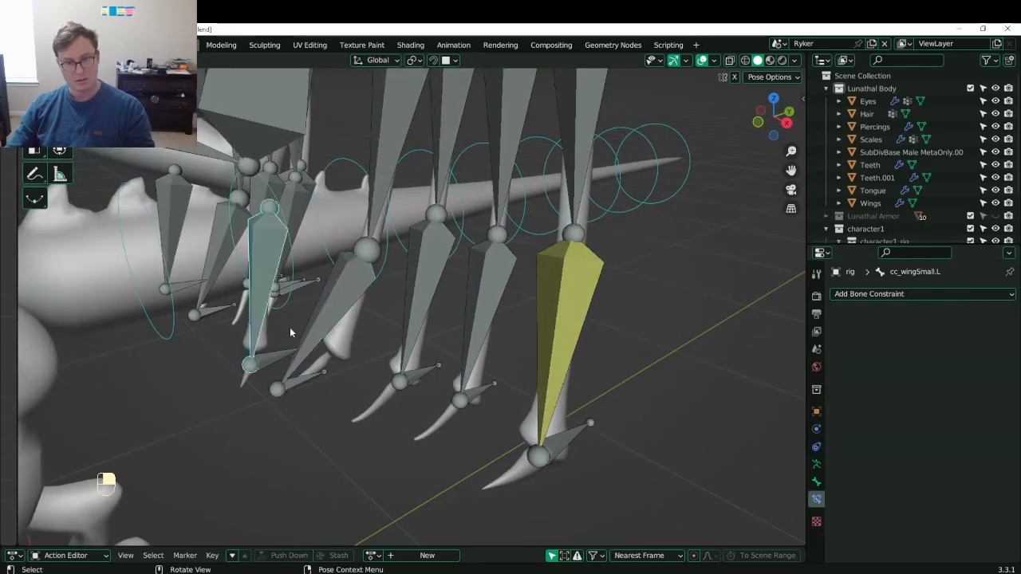
left_click(323, 315, "shift")
left_click(420, 307, "shift")
left_click(474, 319, "shift")
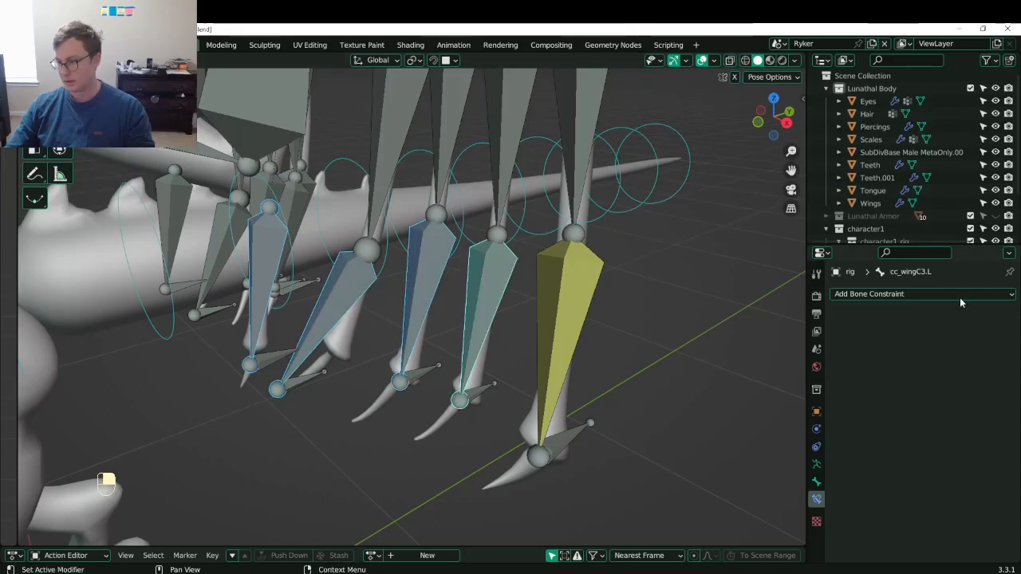
left_click(558, 339, "shift")
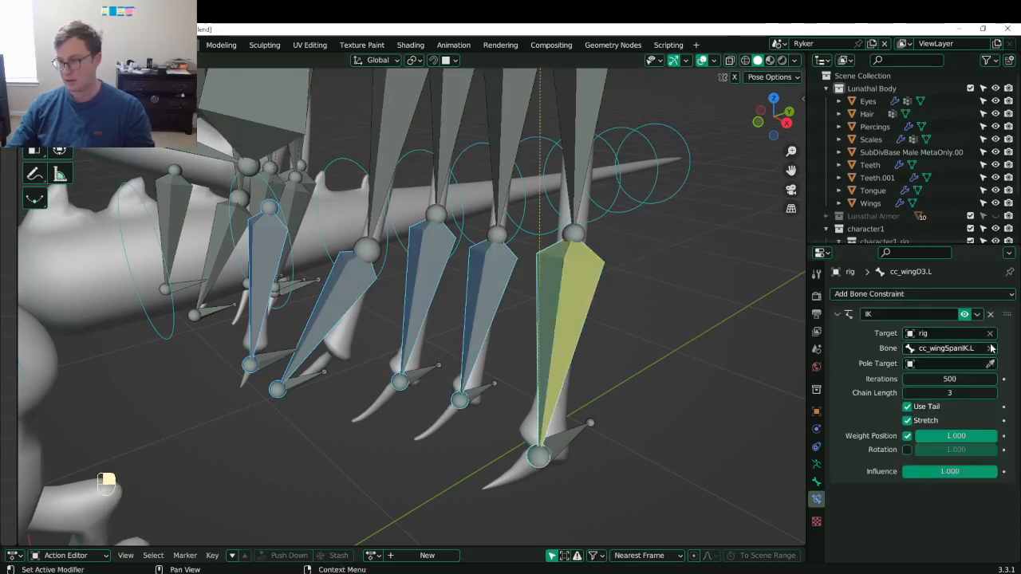
left_click(977, 314)
left_click(949, 354)
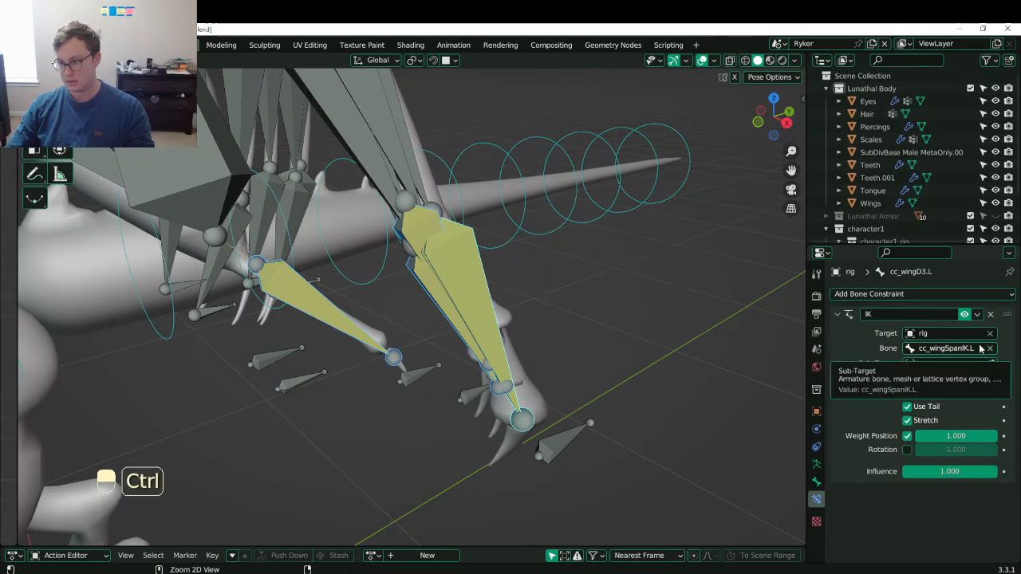
key("ctrl+z")
left_click(977, 316)
left_click(949, 354)
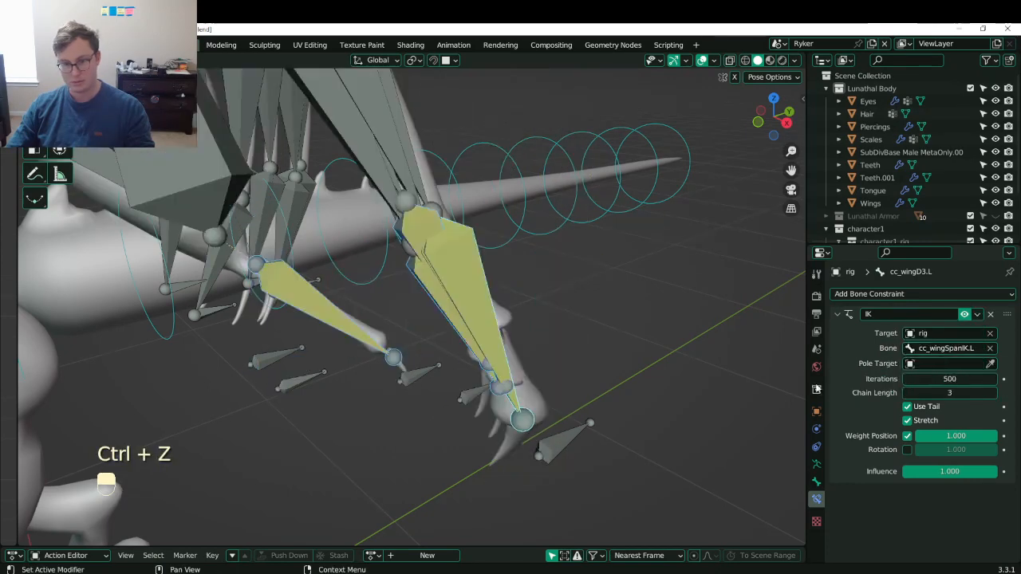
- Select the finger bone cc_wingC3.L and clear the target bone from its IK constraint
middle_click_drag(454, 391, 456, 370)
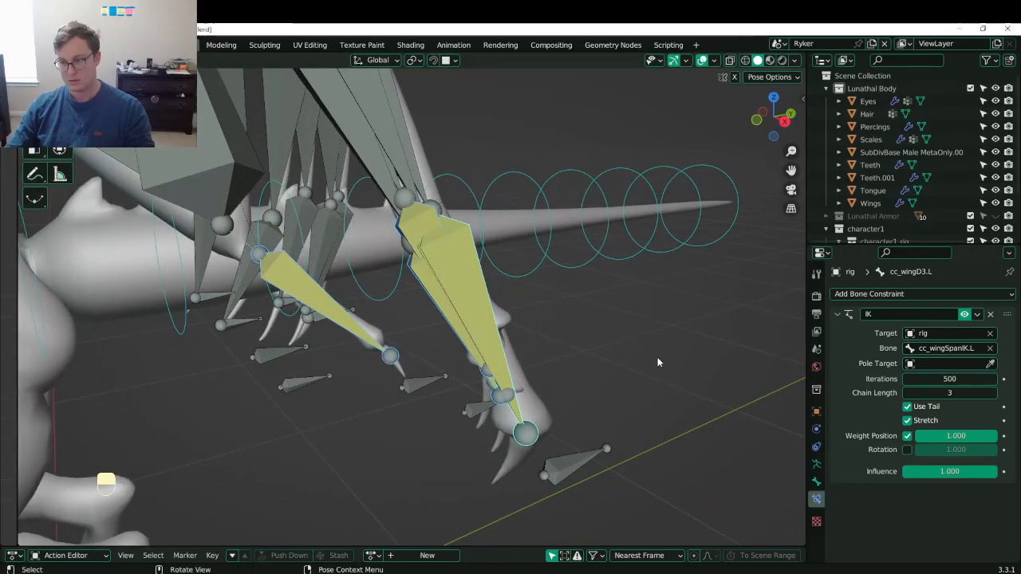
key("Tab")
left_click(498, 326)
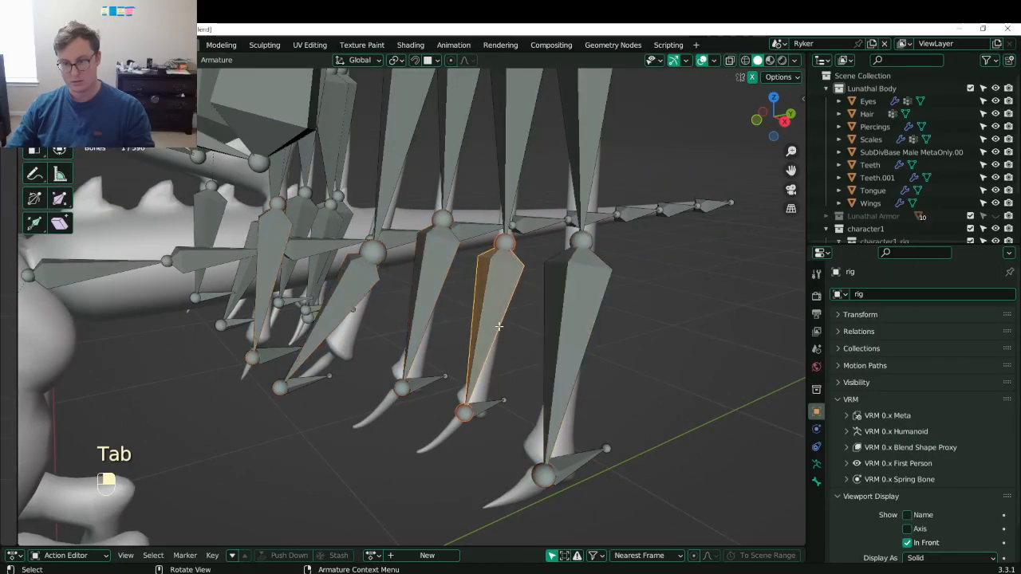
key("Tab")
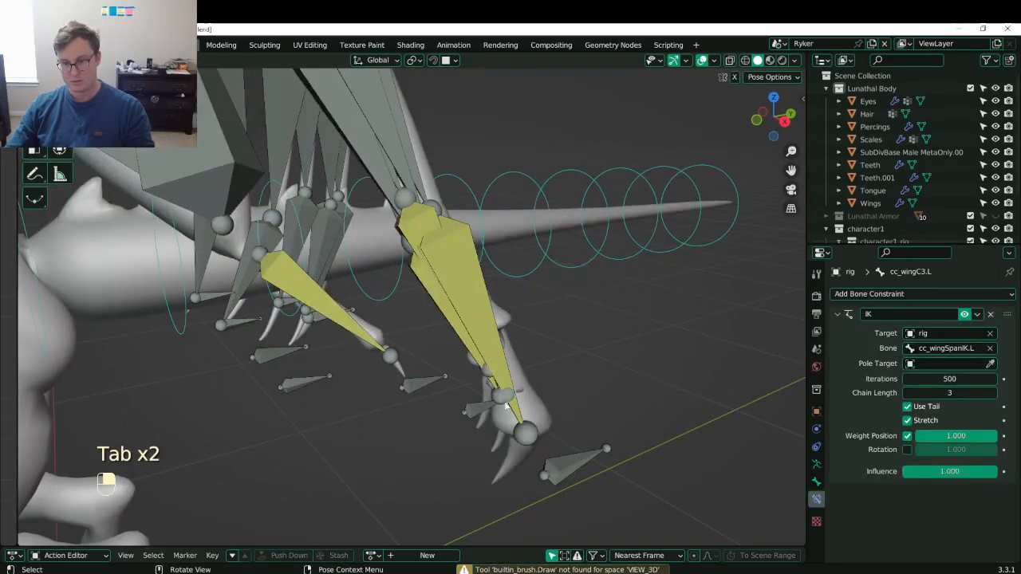
left_click(990, 348)
left_click(952, 349)
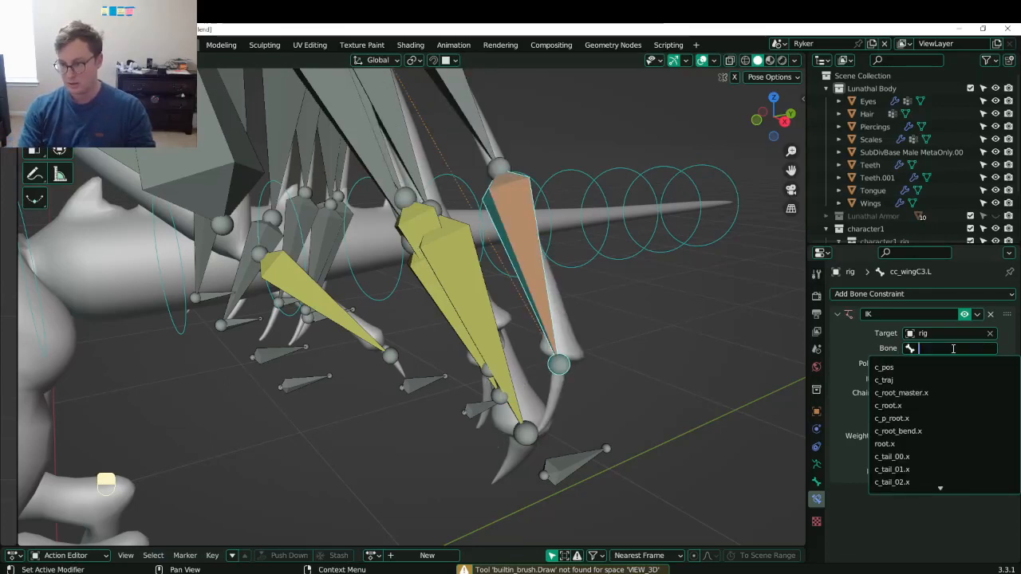
- Search the rig's bones for the C finger's IK control, trying terms such as "IK" and "wing"
type("d")
key("BackSpace")
type("c")
key("BackSpace")
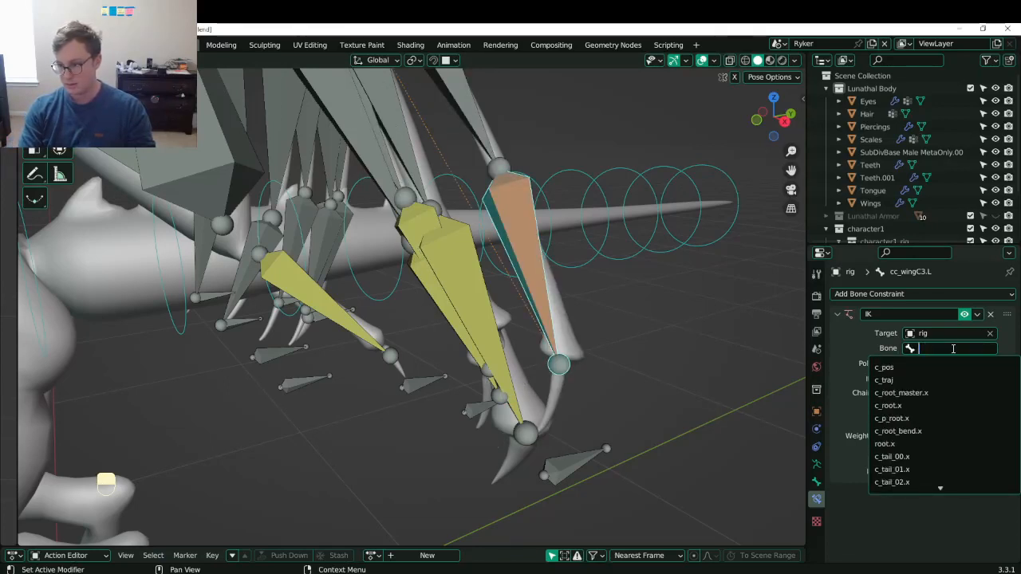
type("ikw")
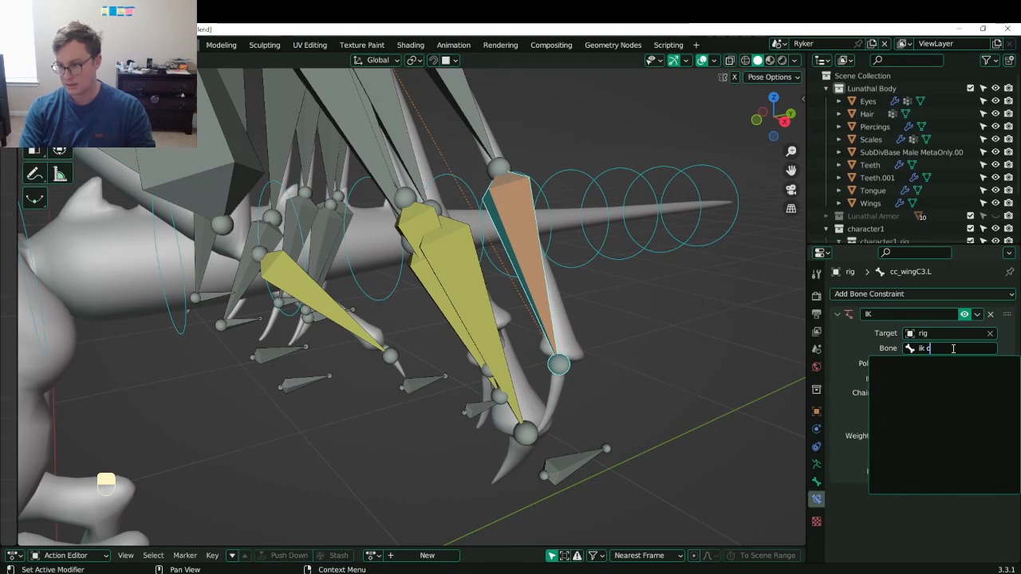
key("BackSpace")
key("BackSpace")
key("BackSpace")
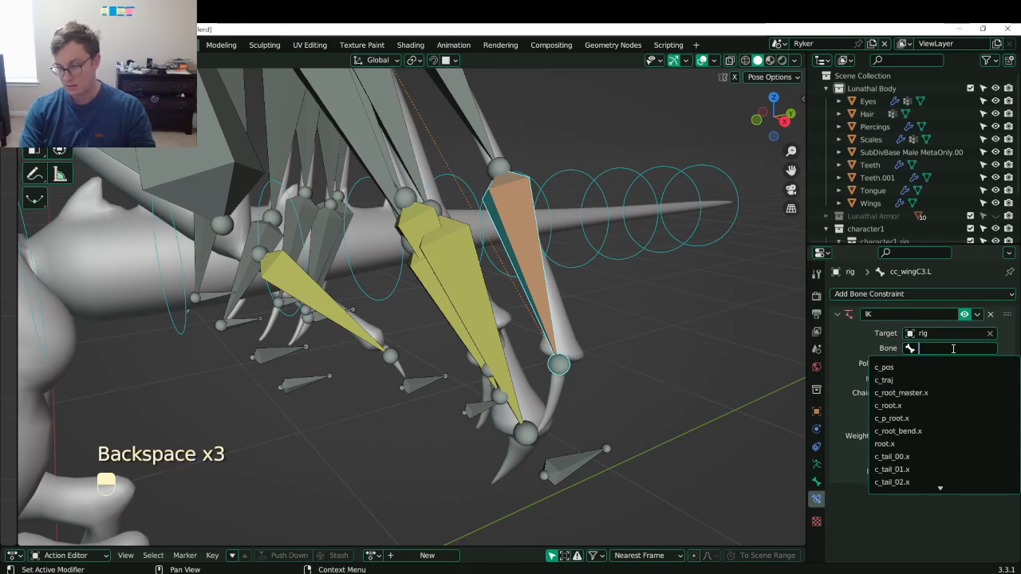
type("IK")
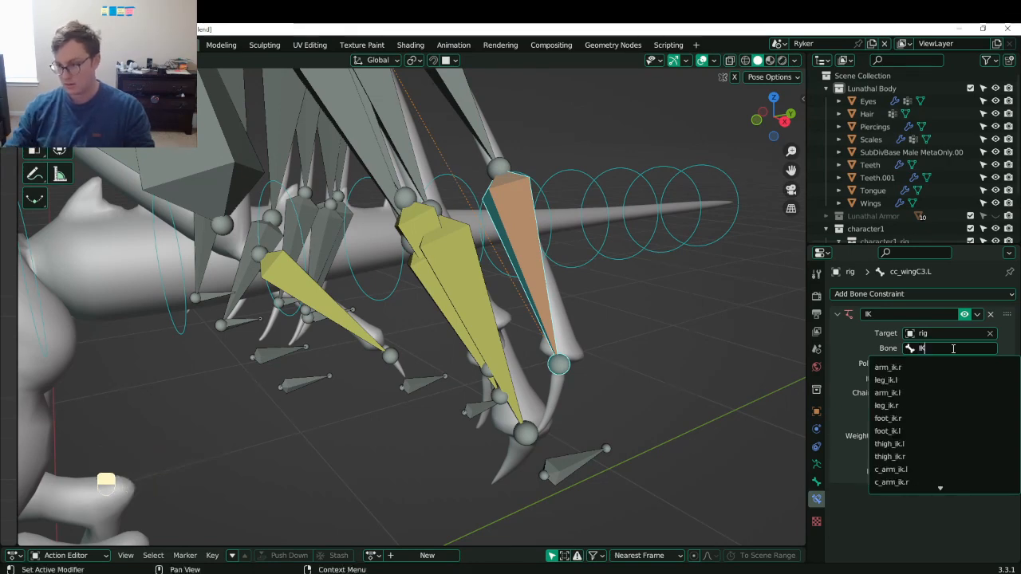
scroll(955, 418, "down", 5)
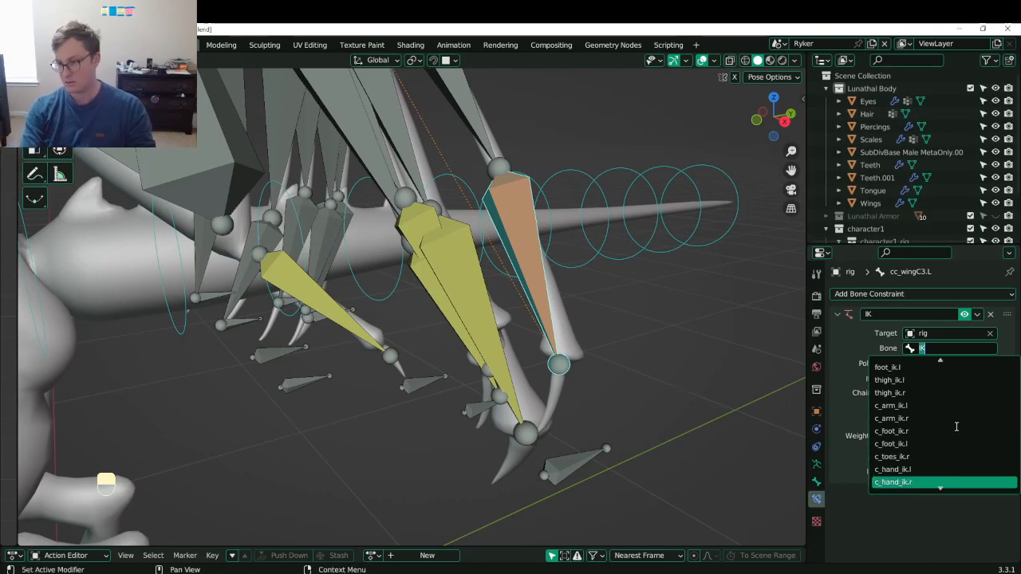
key("BackSpace")
key("BackSpace")
type("wing")
key("BackSpace")
key("BackSpace")
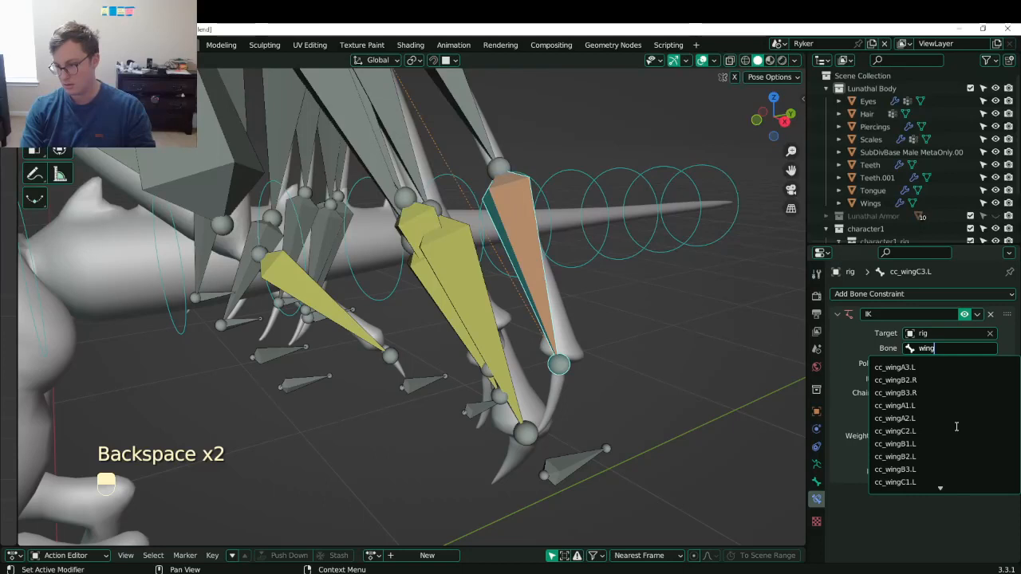
type("ik")
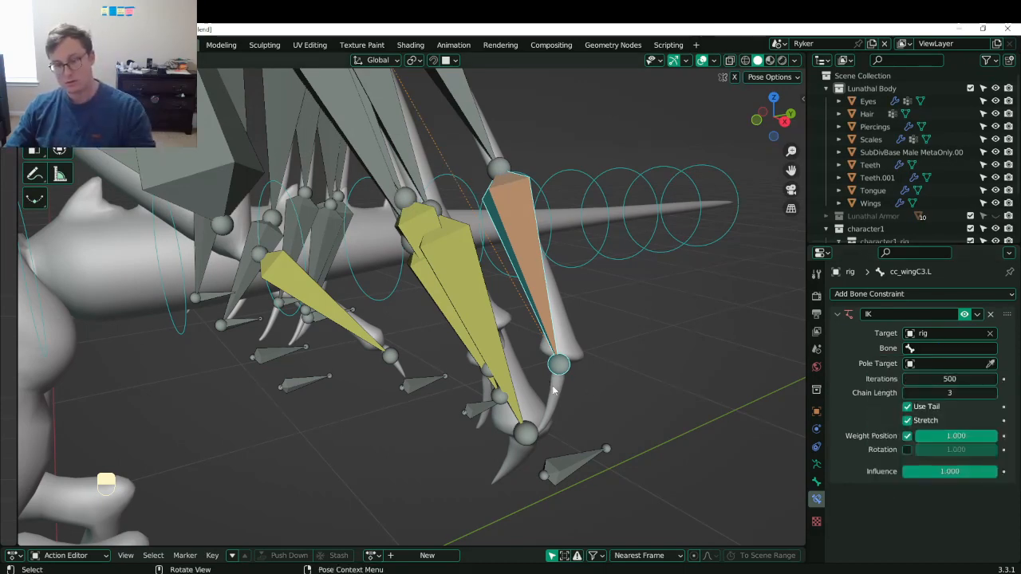
- Rename the small control bone at the tip of the left wing's C finger as cc_wingCIK.L
key("Tab")
left_click(485, 409)
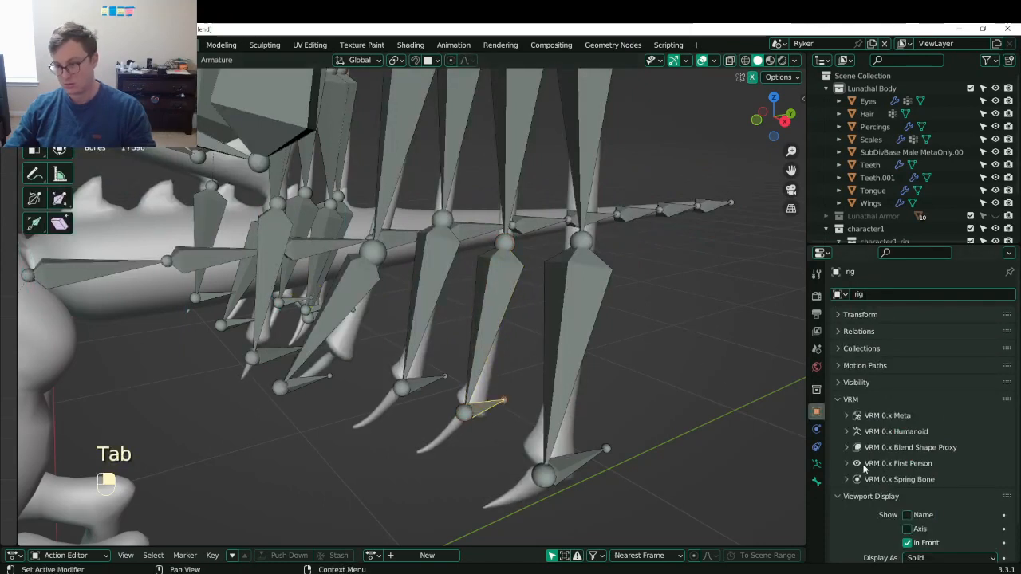
left_click(816, 481)
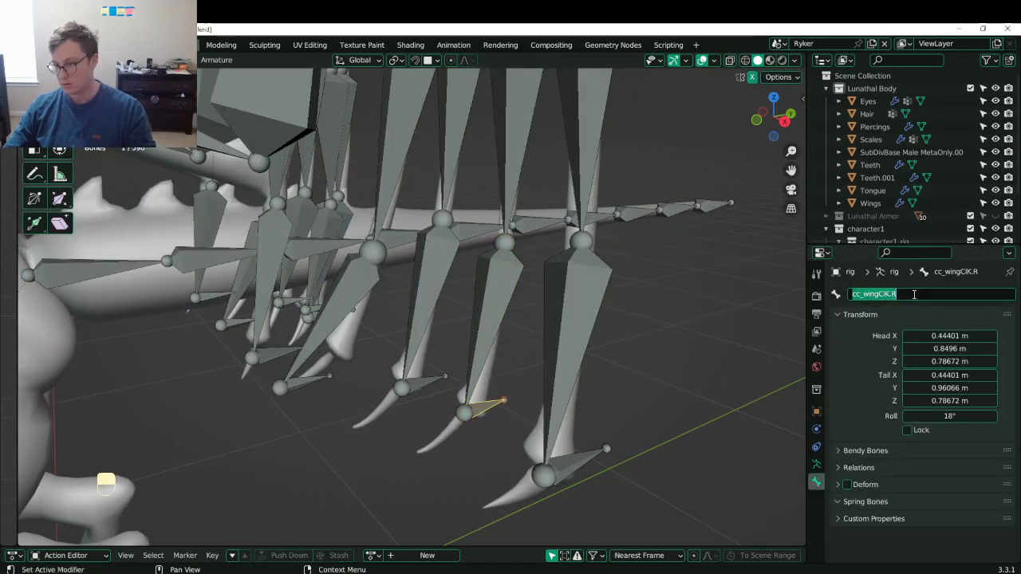
key("BackSpace")
type("L")
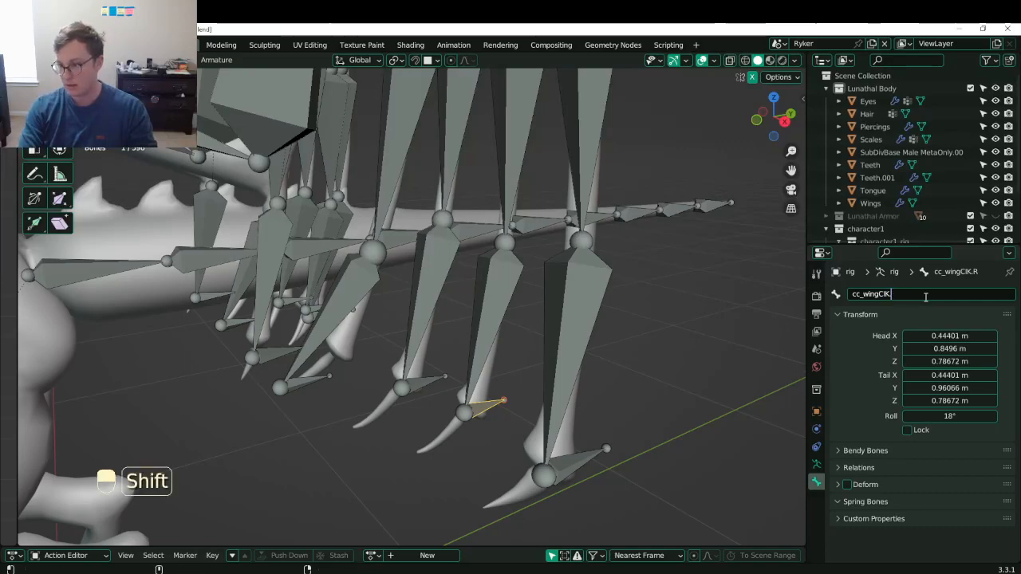
key("Return")
- Rename the matching C finger control bone on the opposite wing as cc_wingCIK.R
middle_click_drag(399, 271, 682, 339)
left_click(690, 334)
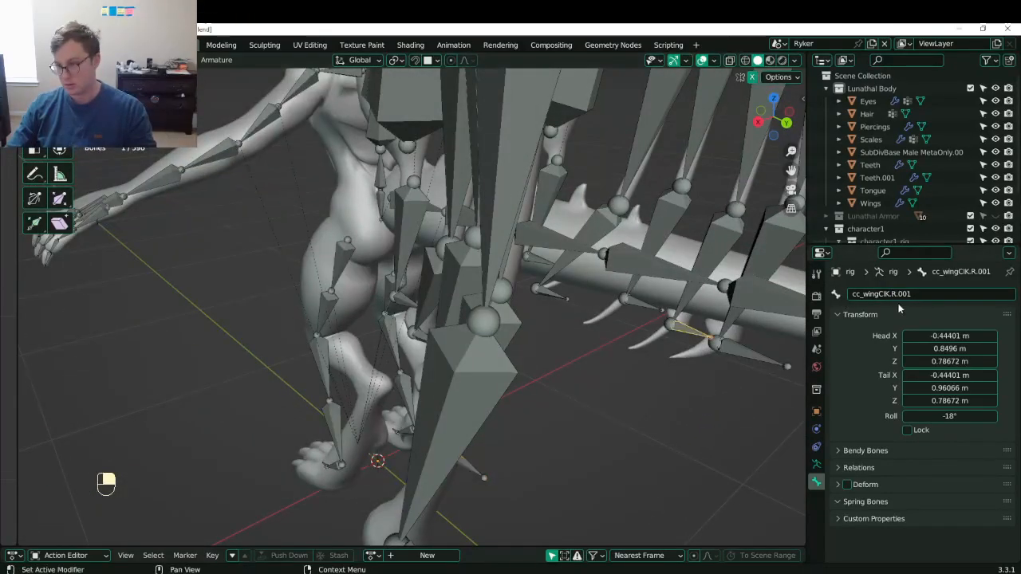
key("BackSpace")
key("BackSpace")
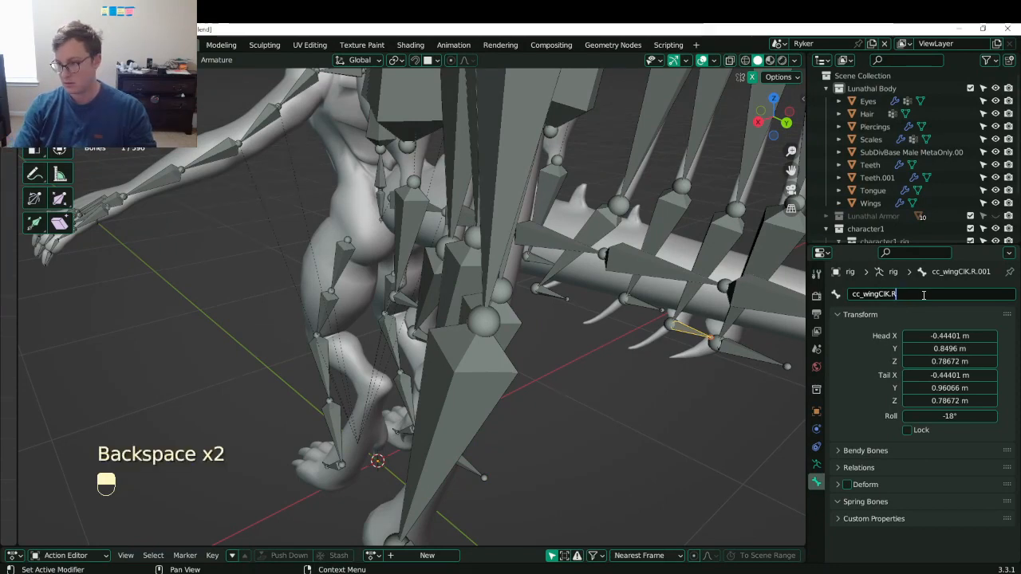
key("Return")
- Target the cc_wingC3.L IK constraint at the cc_wingCIK.L bone and save the file
middle_click_drag(606, 374, 540, 383)
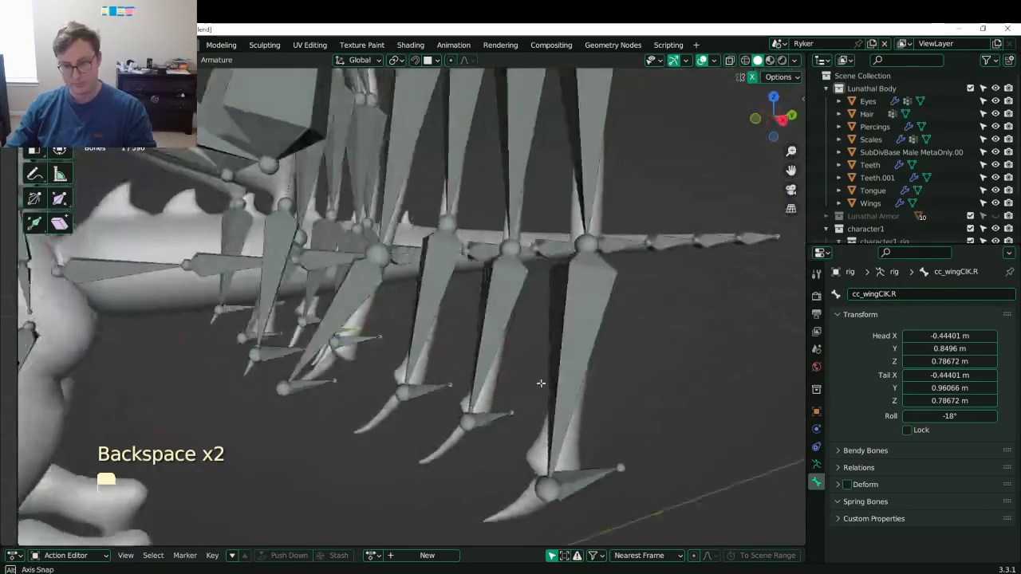
left_click(492, 363)
key("Tab")
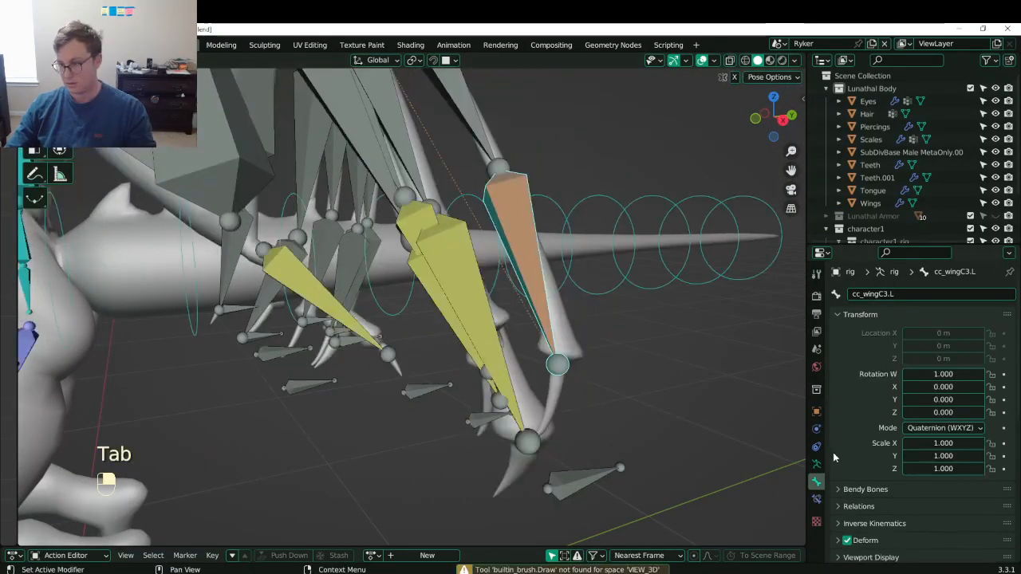
left_click(816, 499)
left_click(948, 348)
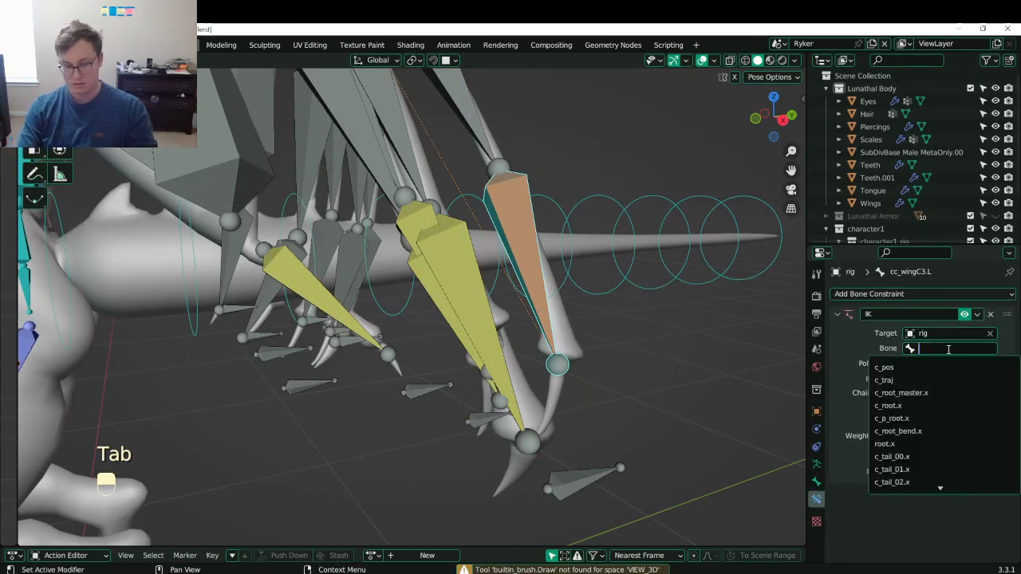
type("wingik")
key("Down")
key("Down")
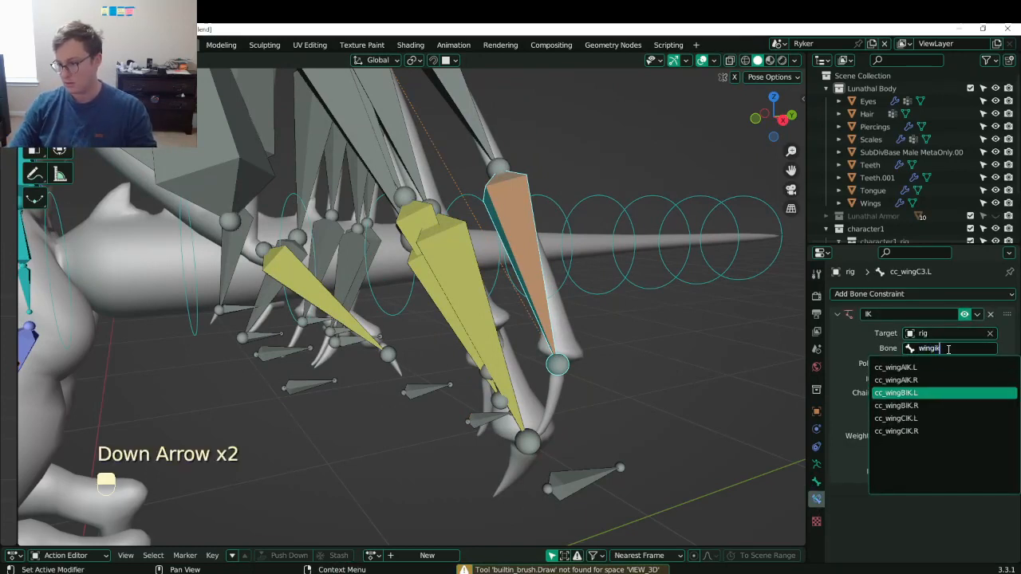
key("Down")
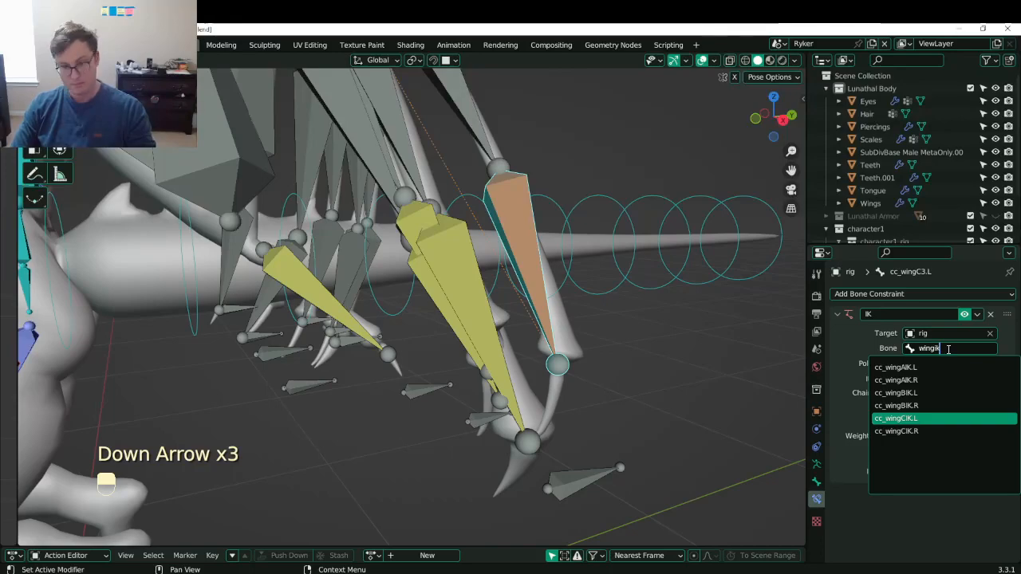
key("Return")
middle_click_drag(494, 287, 471, 375)
key("ctrl+s")
- Retarget the IK constraint on cc_wingB3.L to the cc_wingBIK.L control bone
key("Tab")
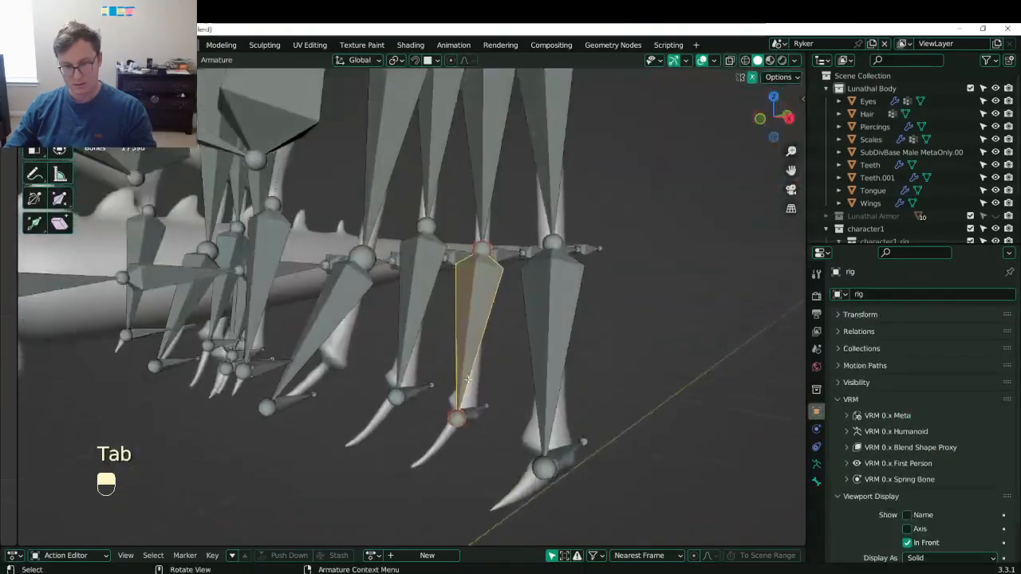
left_click(419, 327)
key("Tab")
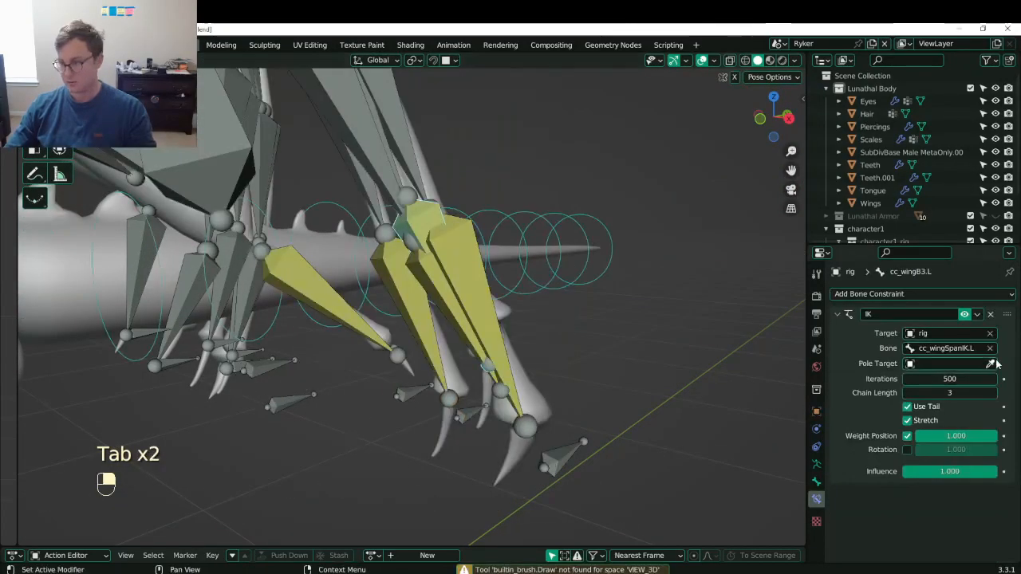
left_click(964, 349)
type("wing")
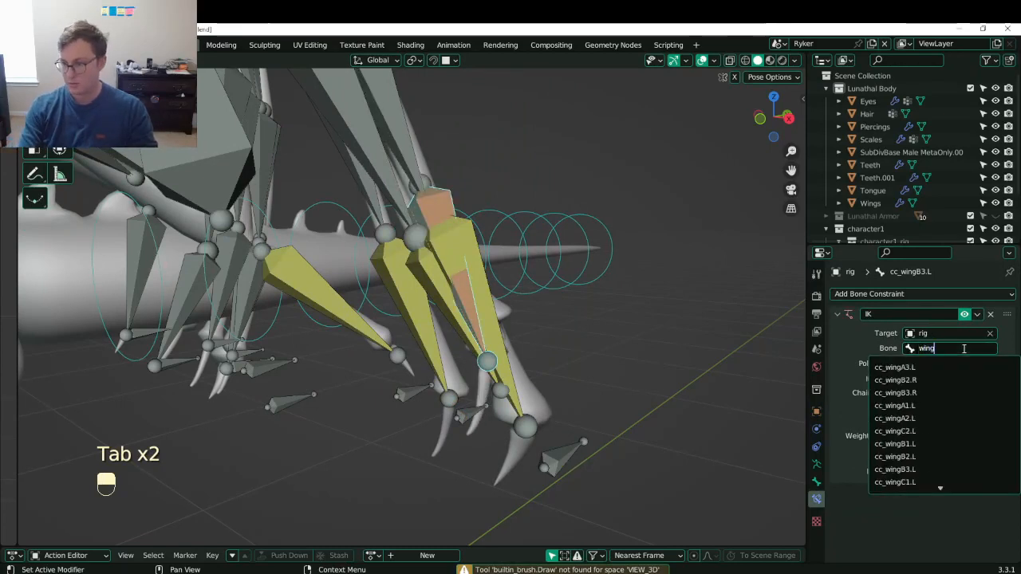
key("Down")
key("Down")
key("Return")
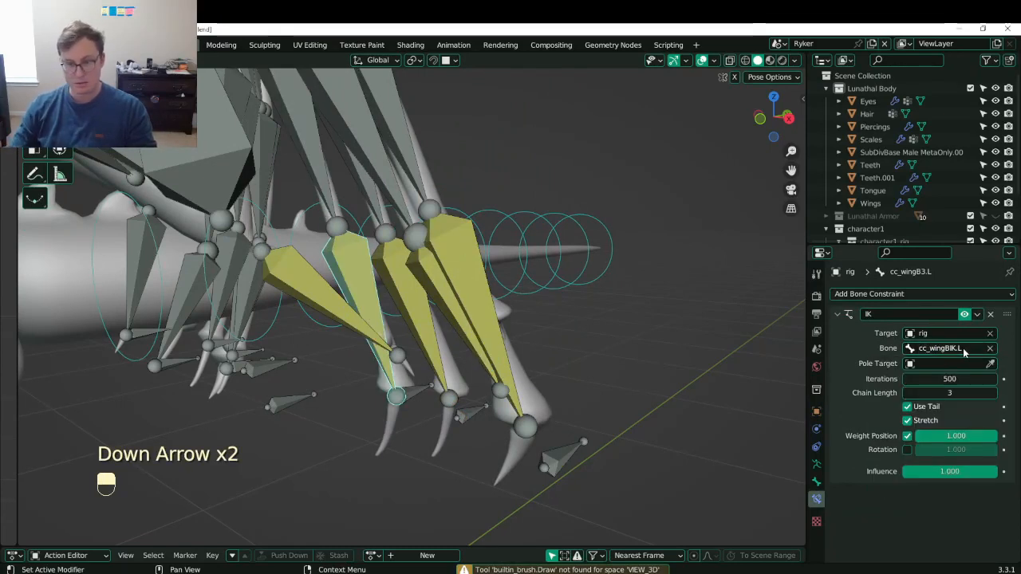
- Retarget the IK constraint on cc_wingA3.L to the cc_wingAIK.L control bone
key("Tab")
key("Tab")
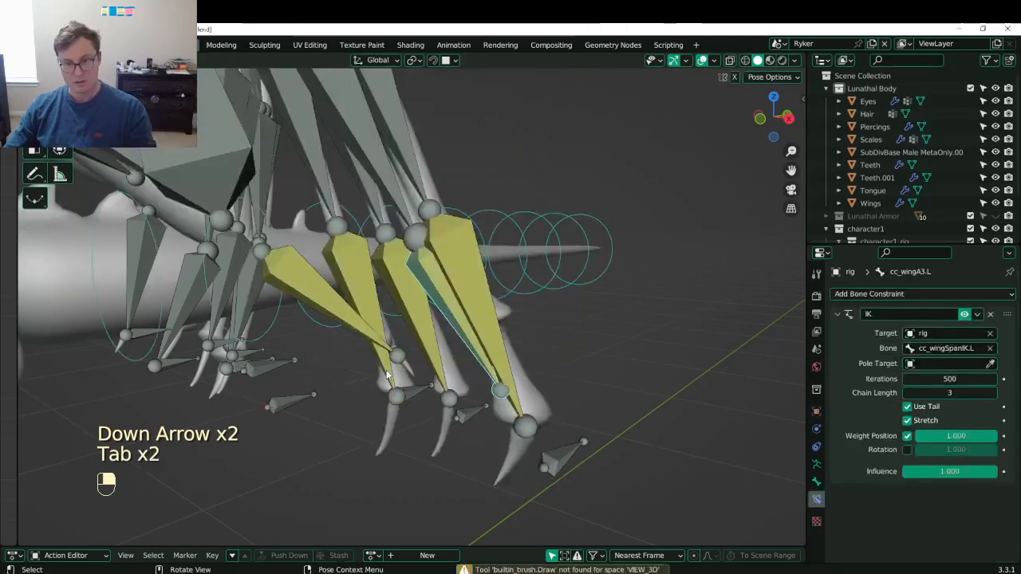
left_click(990, 349)
left_click(953, 348)
type("w")
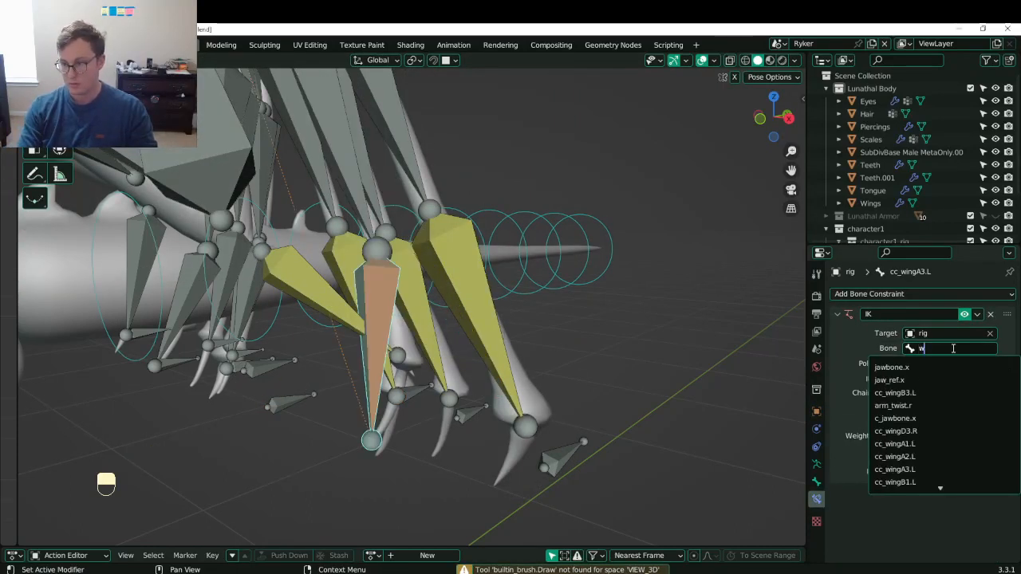
type("ingik")
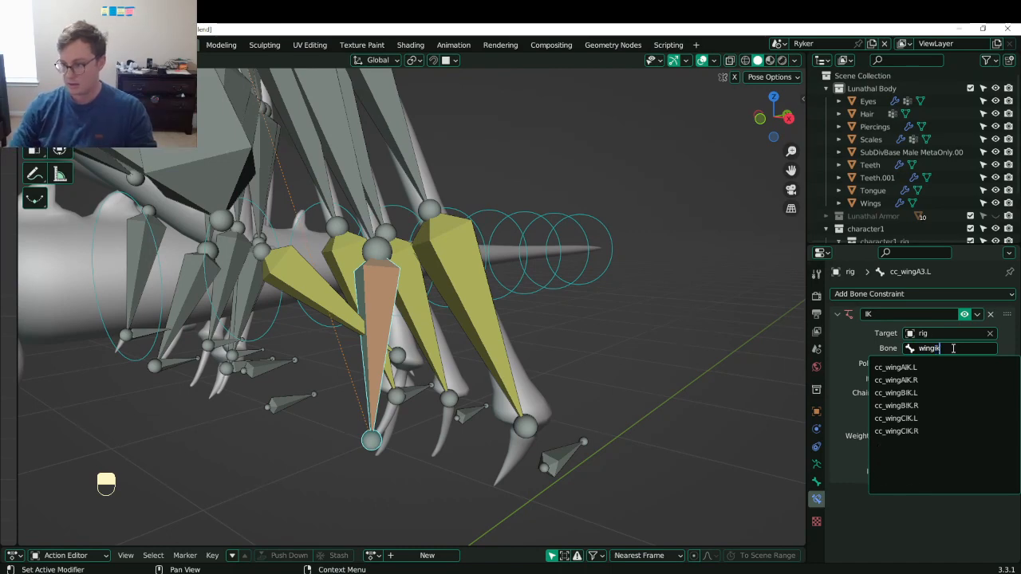
key("Down")
key("Up")
key("Return")
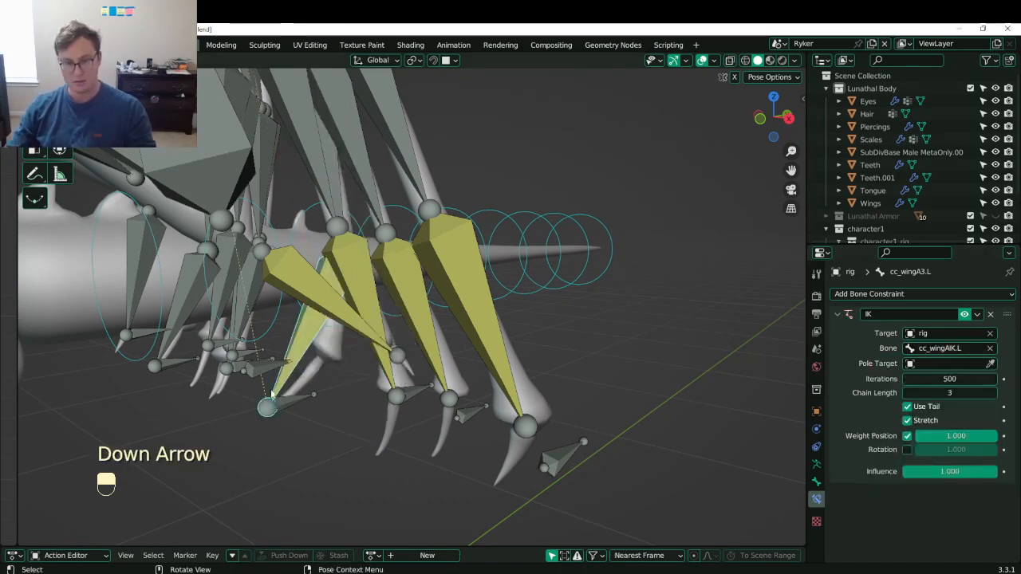
- Set the IK chain length to 1 on the small finger bone cc_wingSmall.L
key("Tab")
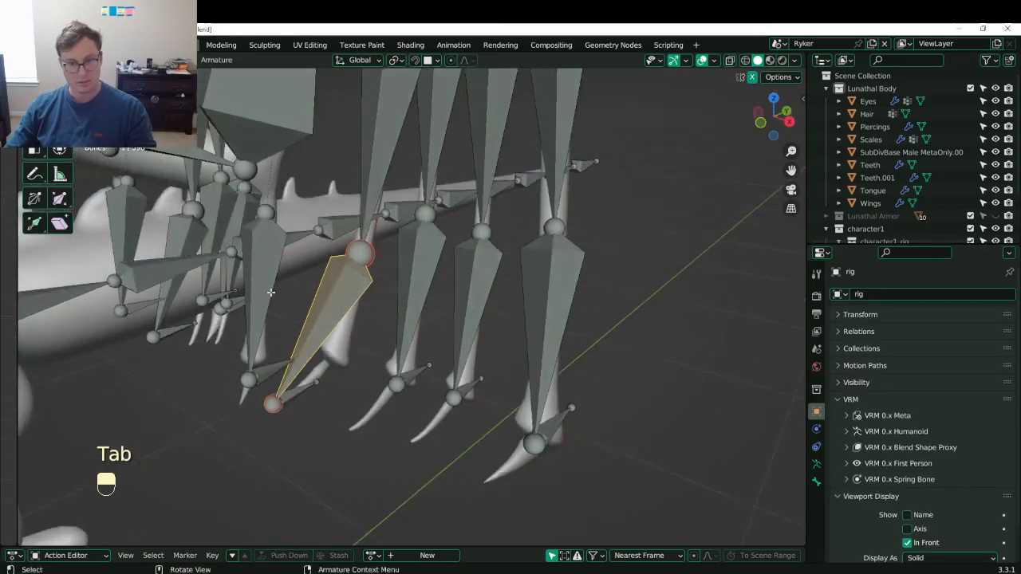
key("Tab")
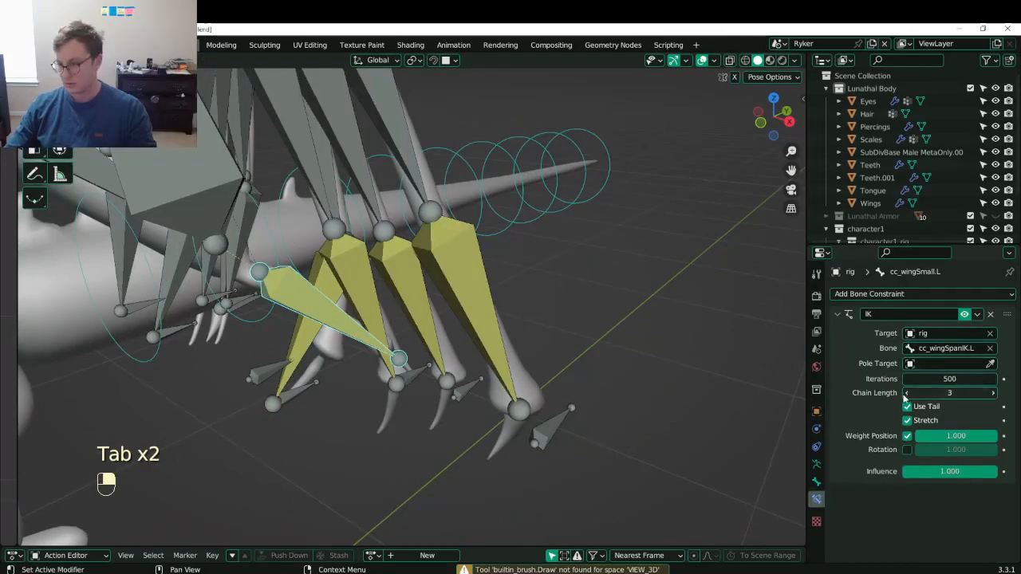
left_click(906, 392)
left_click(906, 392)
- Retarget the IK constraint on the small finger bone cc_wingSmall.L to the cc_wingSmall.IK.L control bone
middle_click_drag(469, 377, 423, 359)
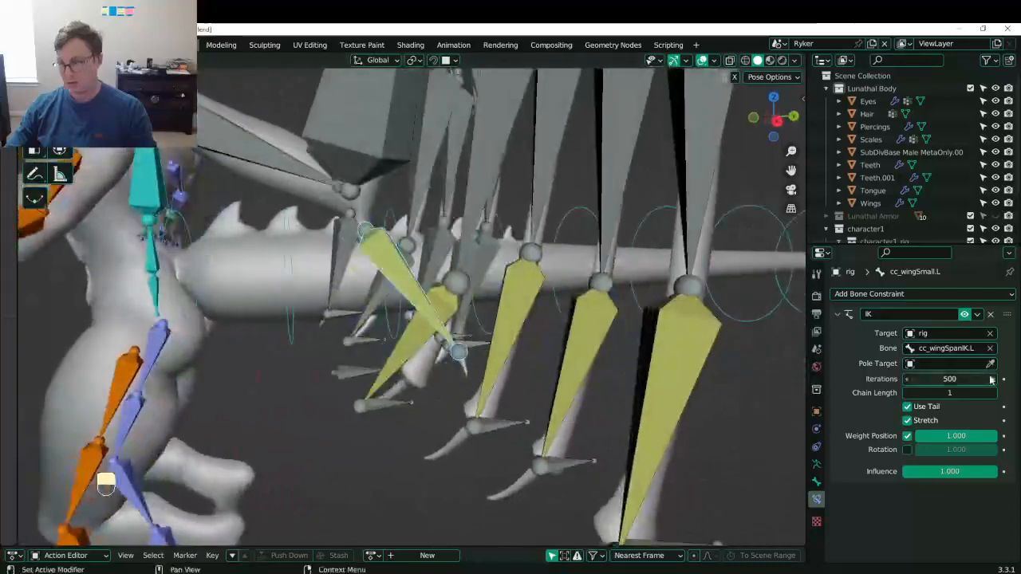
left_click(975, 351)
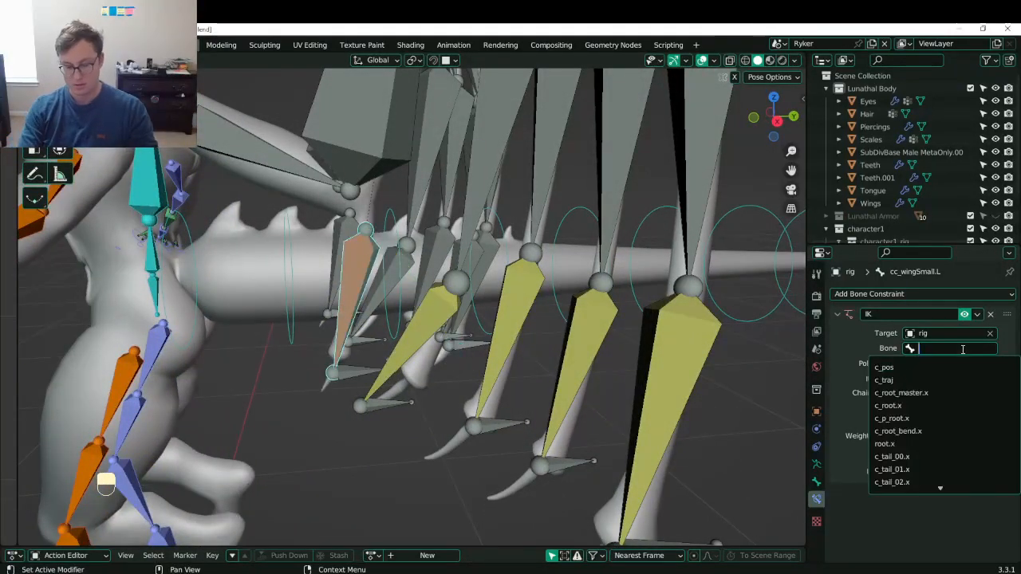
type("wingsm")
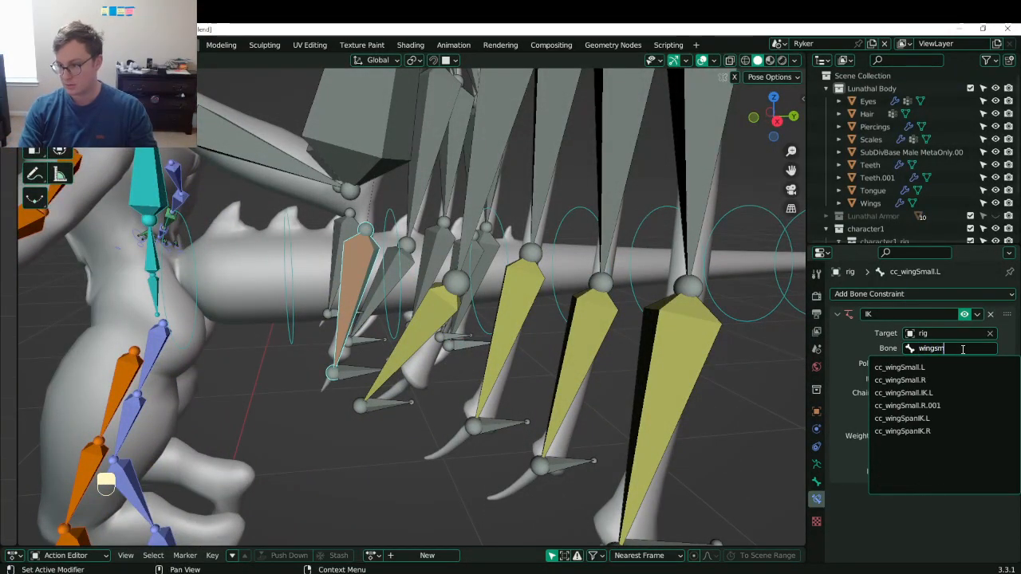
key("Down")
key("Down")
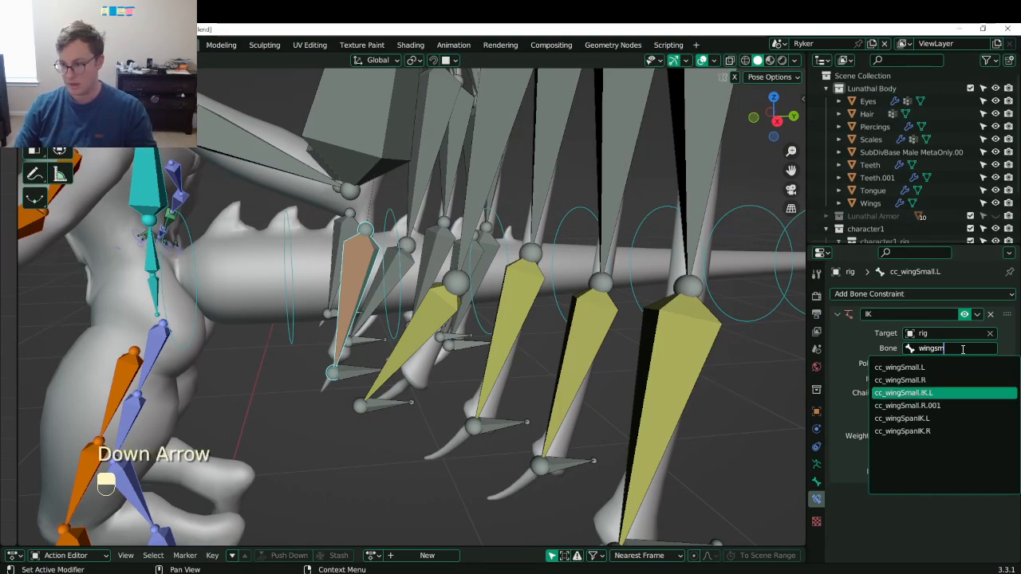
key("Return")
- Try renaming the control bone cc_wingSmall.R.001 to cc_wingSmall.IK.L, and undo the rename
middle_click_drag(379, 422, 310, 338)
left_click(401, 290)
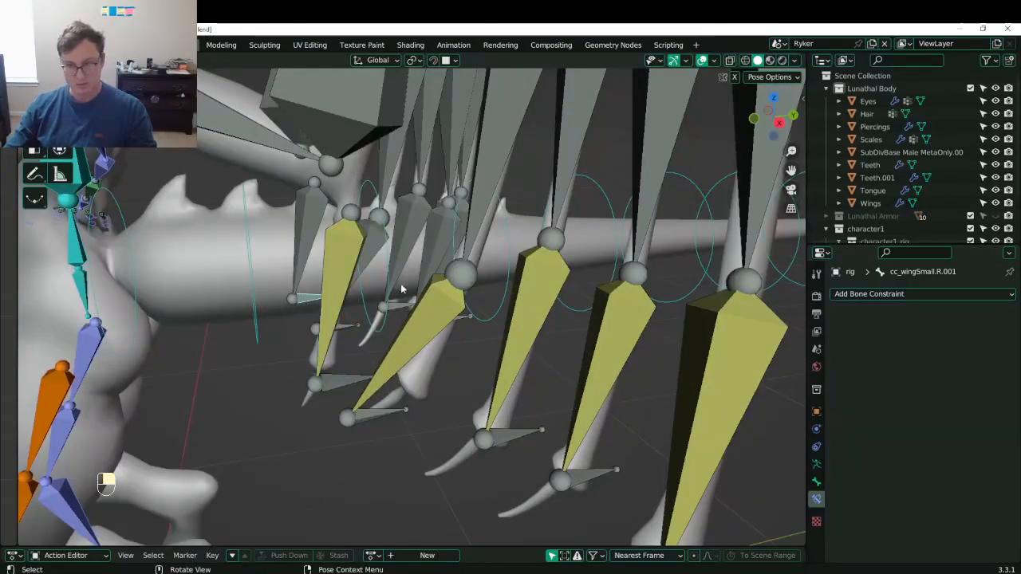
left_click(817, 482)
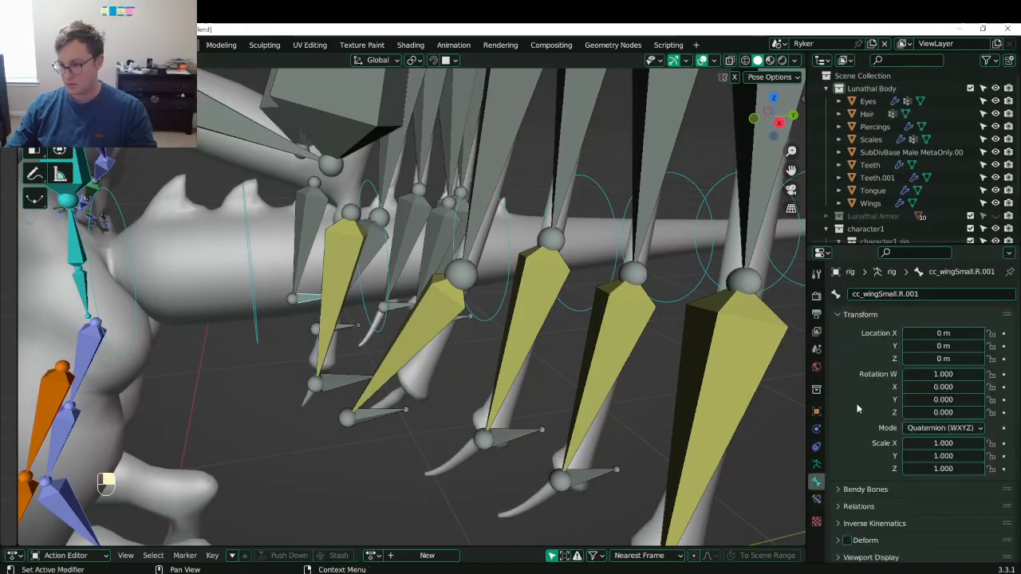
left_click(941, 294)
key("BackSpace")
key("BackSpace")
key("BackSpace")
key("BackSpace")
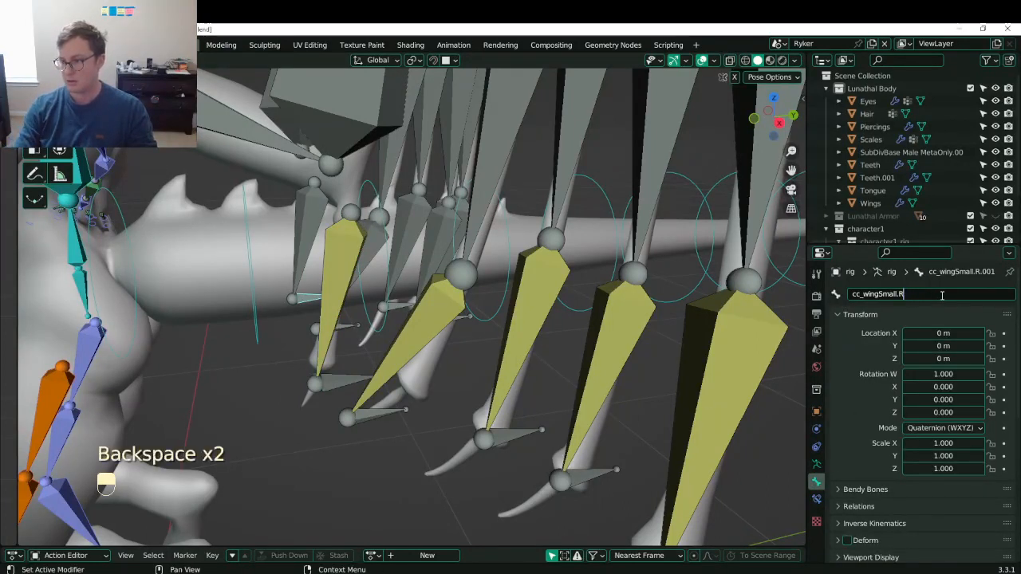
key("shift")
type("IK.L.001")
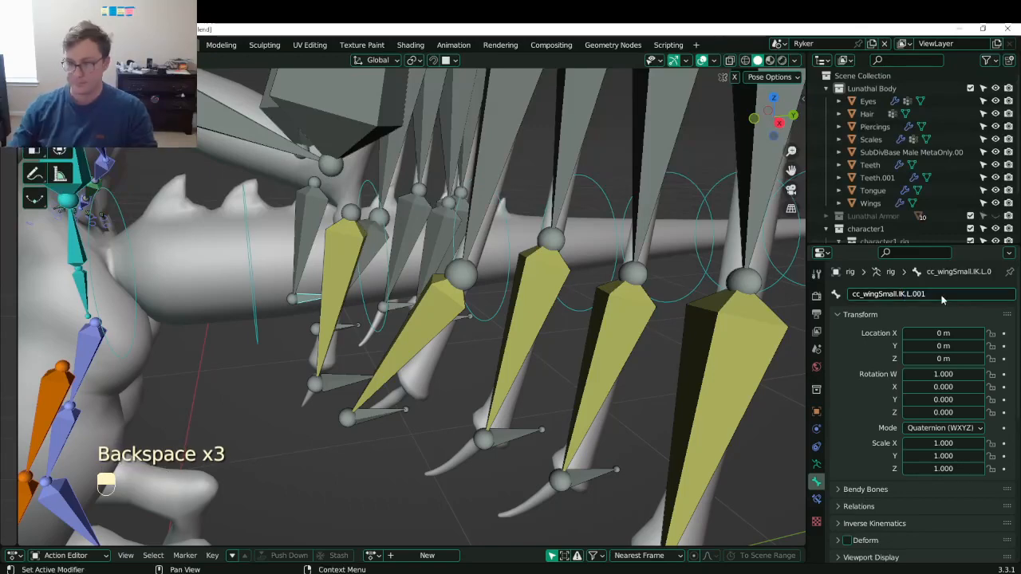
key("Return")
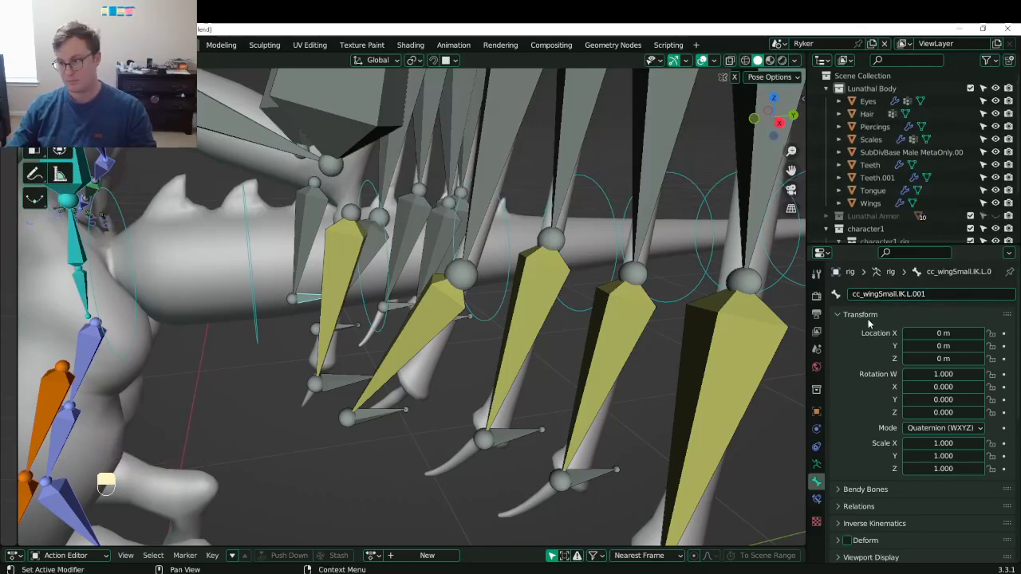
key("ctrl+z")
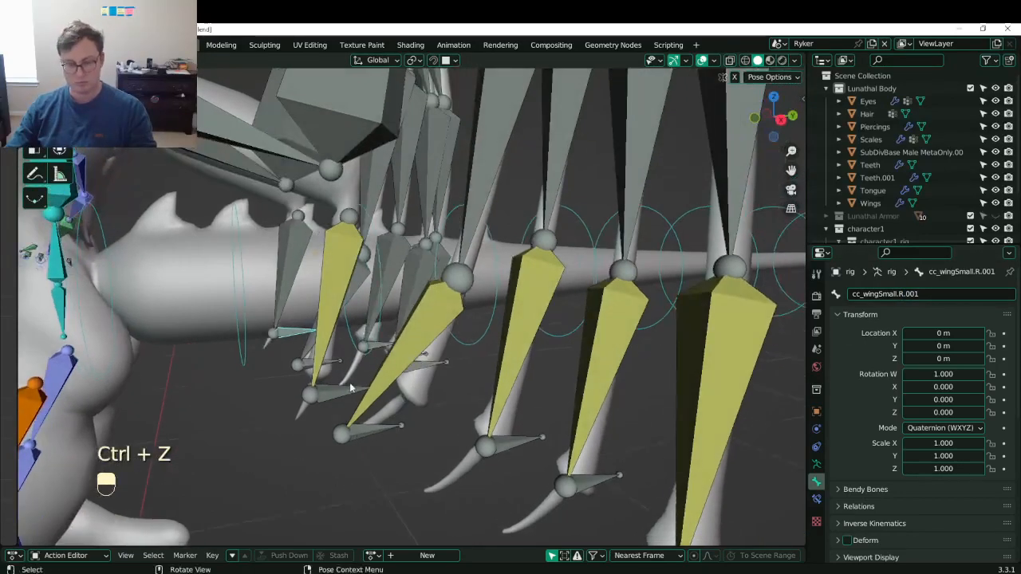
- Rename the control bone cc_wingSmall.R.001 as cc_wingSmall.IK.R, reusing the left control's name, and save the file
left_click(349, 382)
left_click(297, 353)
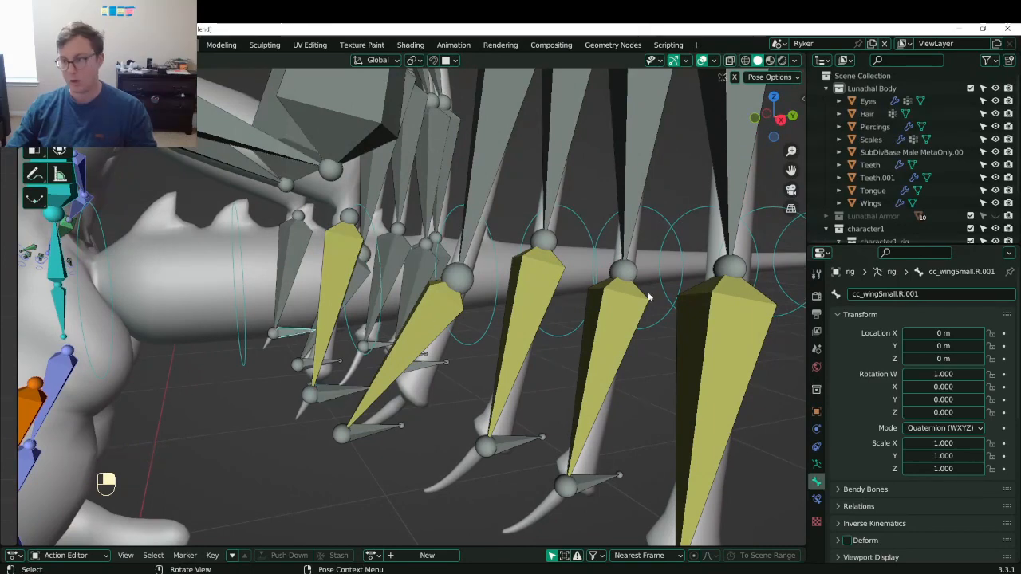
left_click(369, 397)
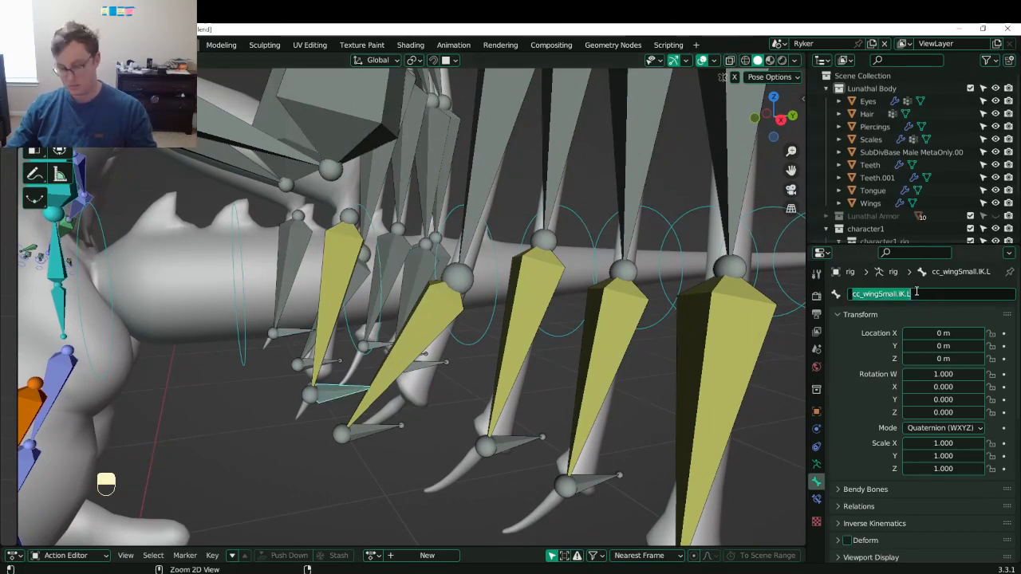
key("ctrl+c")
left_click(577, 350)
left_click(292, 338)
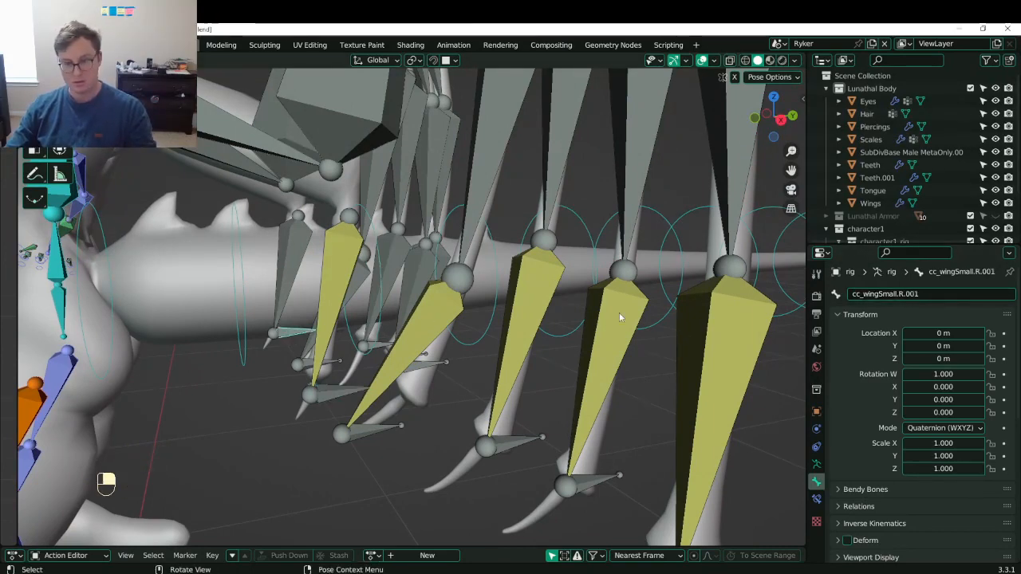
left_click(927, 294)
key("ctrl+v")
key("BackSpace")
type("R")
key("Return")
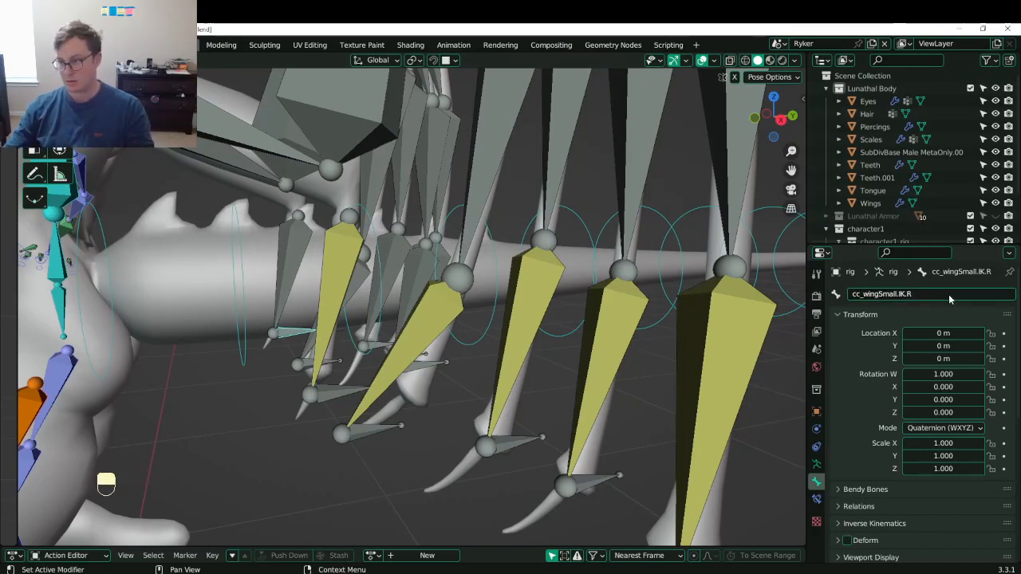
middle_click_drag(438, 347, 342, 397)
key("ctrl+s")
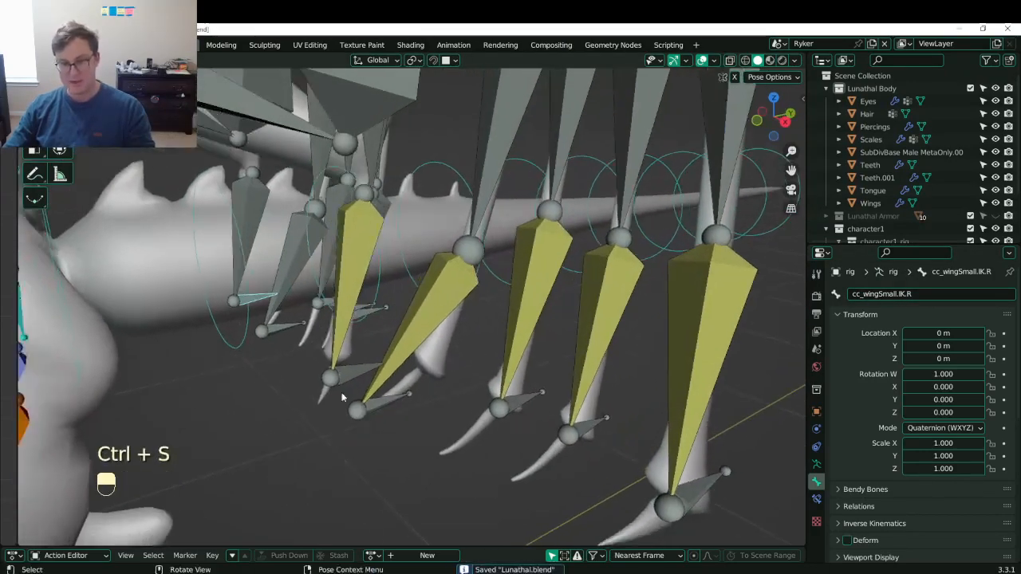
- Test-move the left wing's outermost finger control, cc_wingCIK.L and cc_wingBIK.L one at a time, cancelling each move
scroll(410, 361, "down", 5)
middle_click_drag(512, 369, 486, 360)
left_click(534, 401)
key("g")
right_click(573, 392)
left_click(485, 359)
key("g")
key("g")
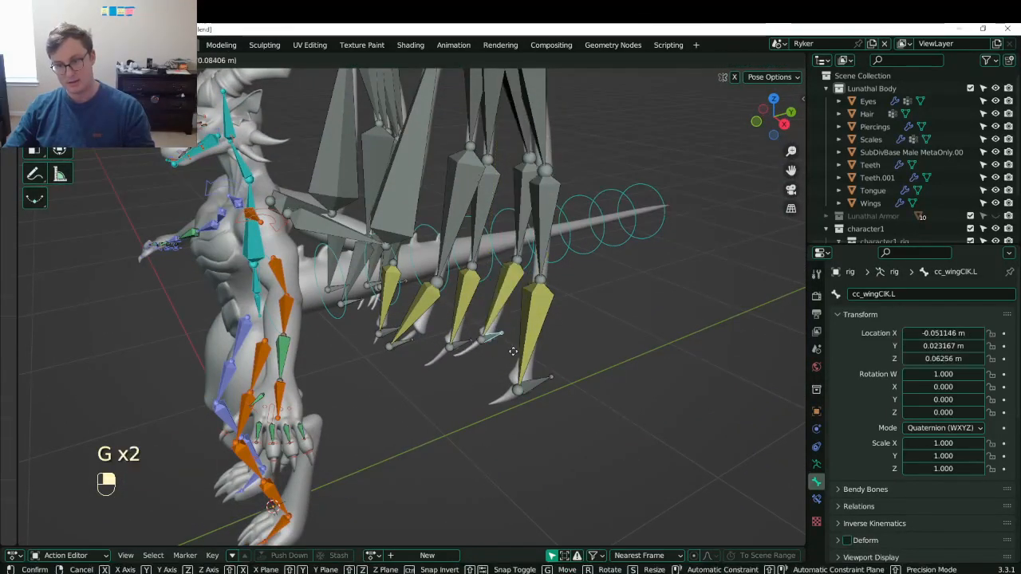
right_click(467, 345)
key("g")
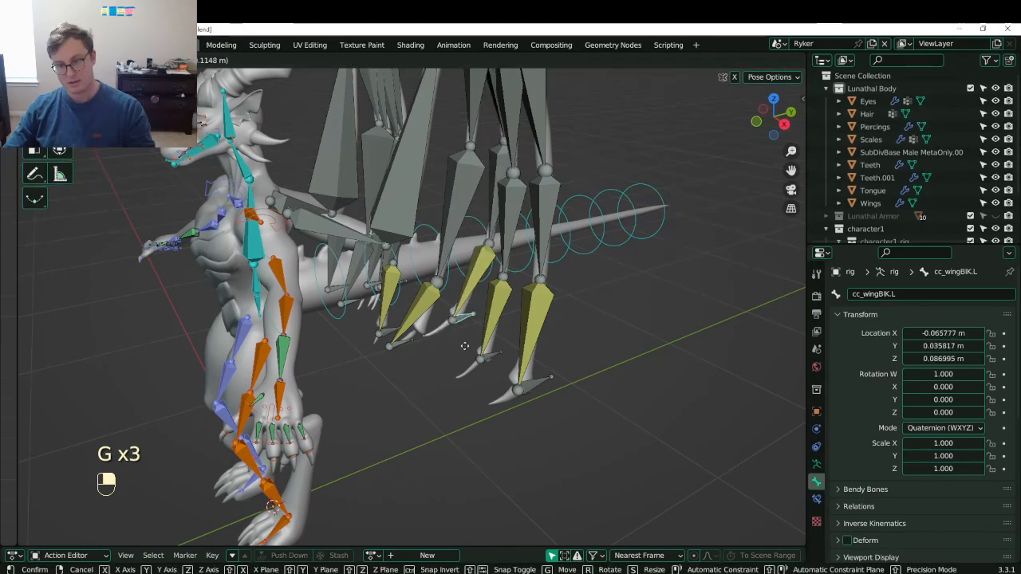
right_click(399, 344)
- Test-move the cc_wingAIK.L and cc_wingSmall.IK.L control bones one at a time, cancelling each move
left_click(399, 344)
key("g")
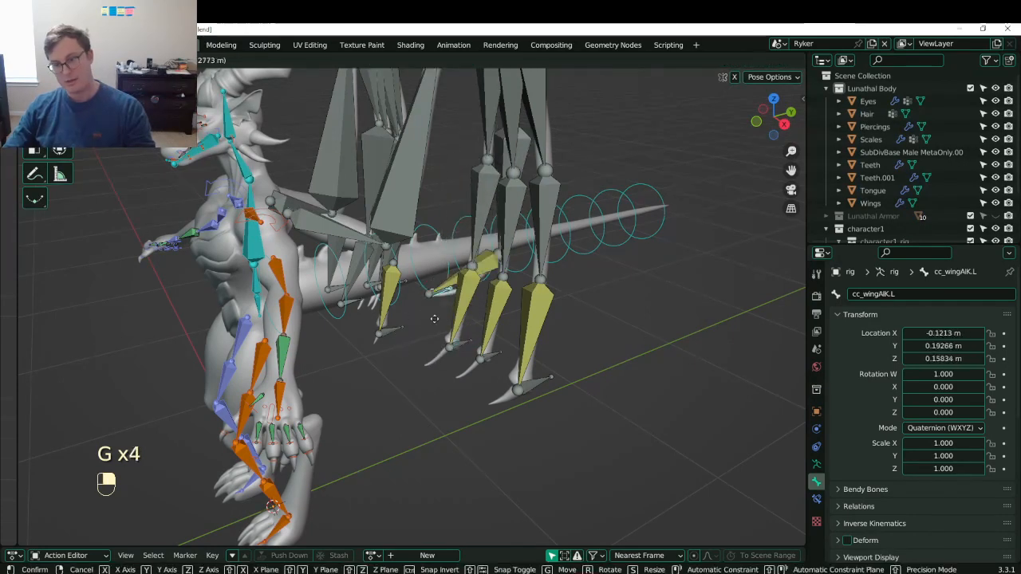
right_click(437, 324)
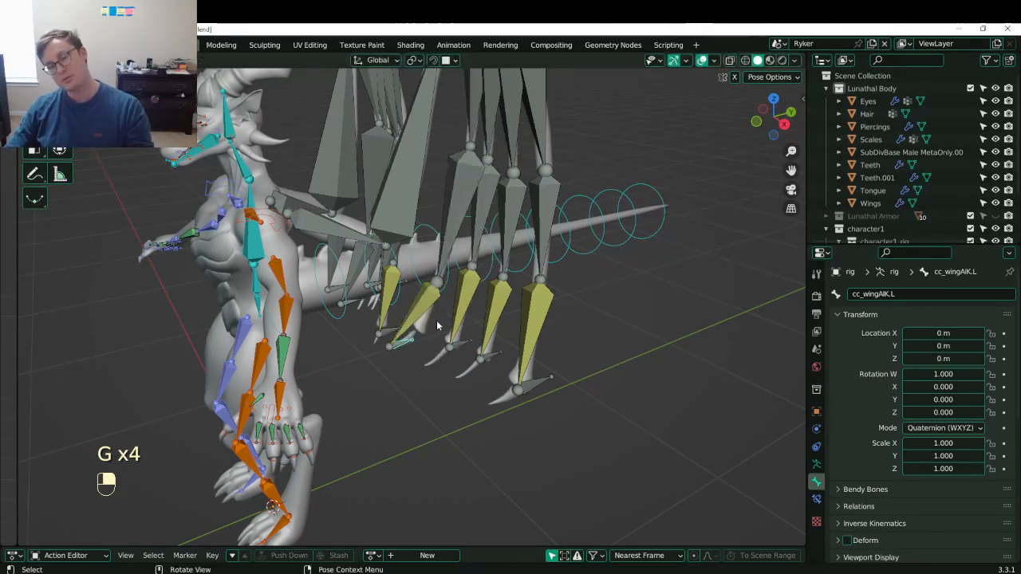
left_click(392, 334)
key("g")
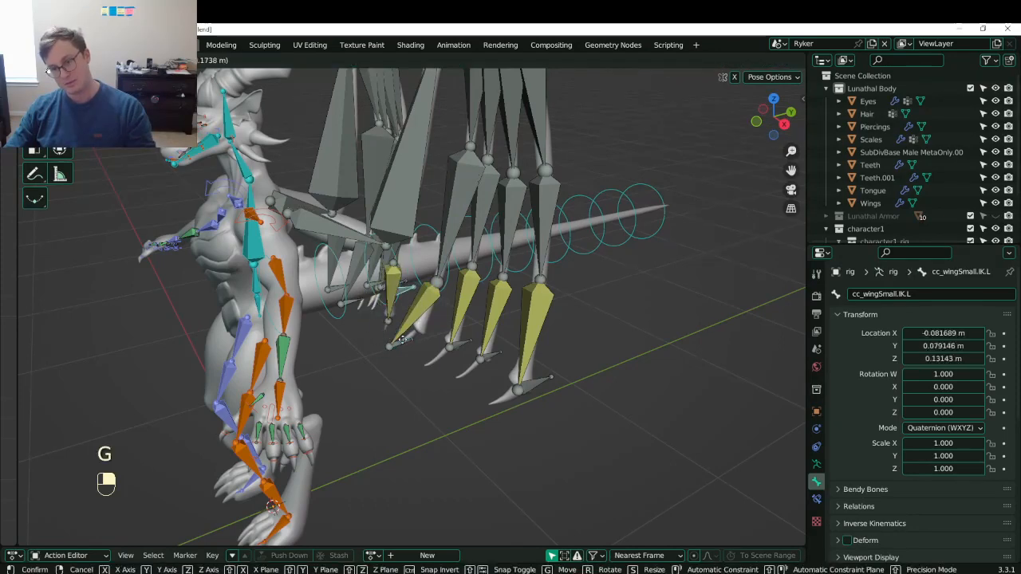
right_click(398, 334)
- Move the cc_wingSpanIK.L control bone toward the other fingers to test the outermost finger's IK
middle_click_drag(483, 301, 590, 329)
left_click(538, 433)
scroll(554, 335, "down", 1)
key("g")
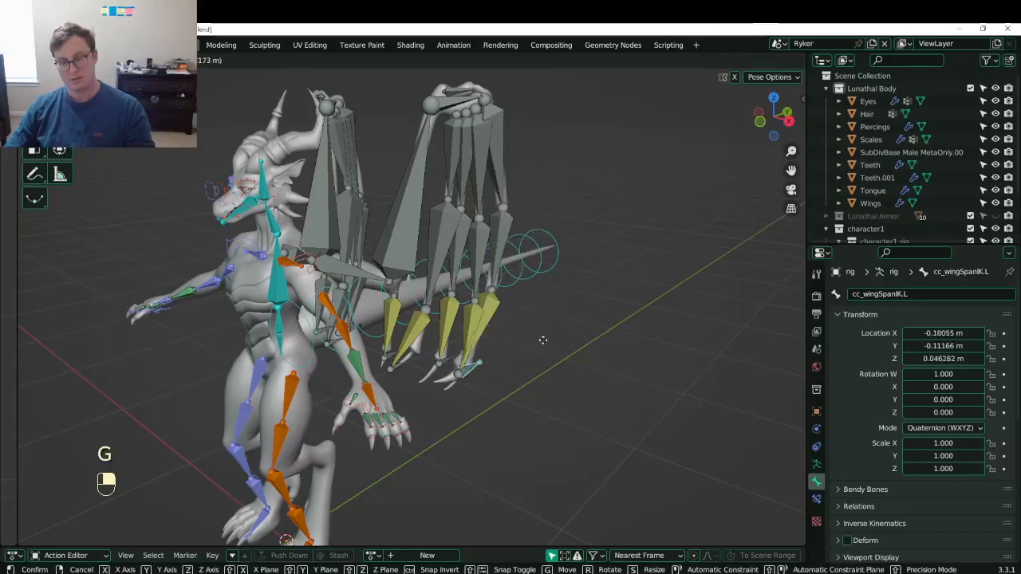
- Cancel the test move of the cc_wingSpanIK.L bone, save the file and return the rig to Pose Mode
right_click(549, 347)
key("ctrl+Tab")
key("ctrl+s")
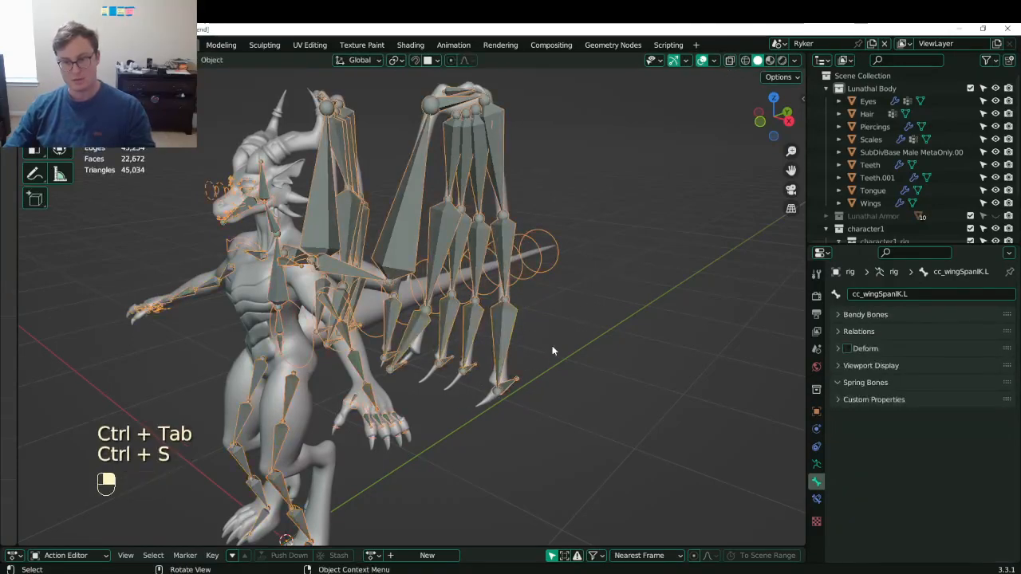
key("Tab")
middle_click_drag(570, 346, 476, 316)
key("Tab")
key("ctrl+Tab")
key("ctrl+s")
- Test moving the cc_wingThumb.L bone at the tip of the left wing and save the file
left_click(484, 207)
scroll(412, 347, "up", 4)
key("g")
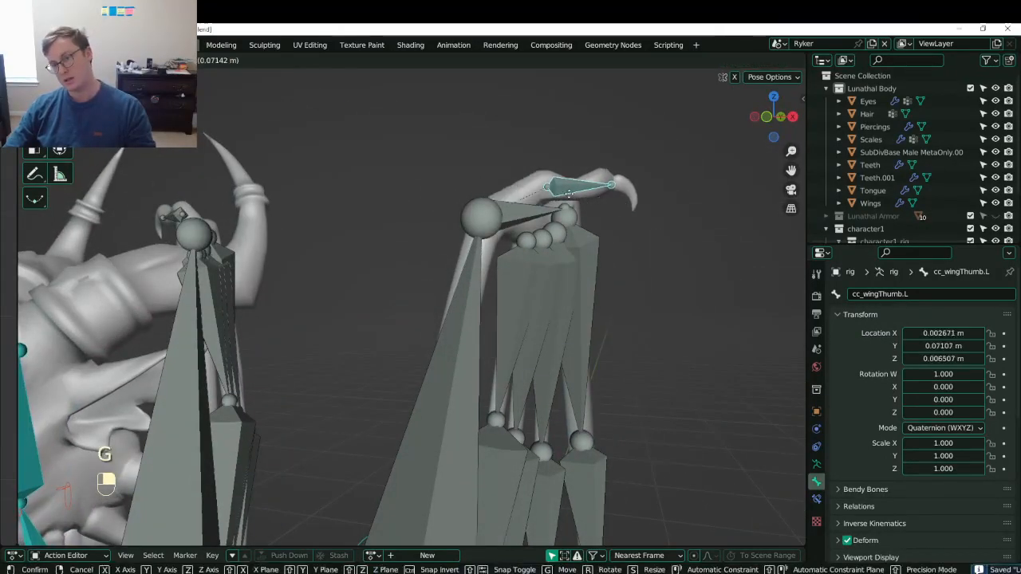
right_click(525, 209)
middle_click_drag(498, 227, 418, 280)
scroll(483, 243, "down", 4)
key("ctrl+s")
- Clear the parent of the cc_wingThumb.L bone in Edit Mode
scroll(454, 304, "up", 3)
key("Tab")
left_click(427, 315)
left_click(419, 280)
key("x")
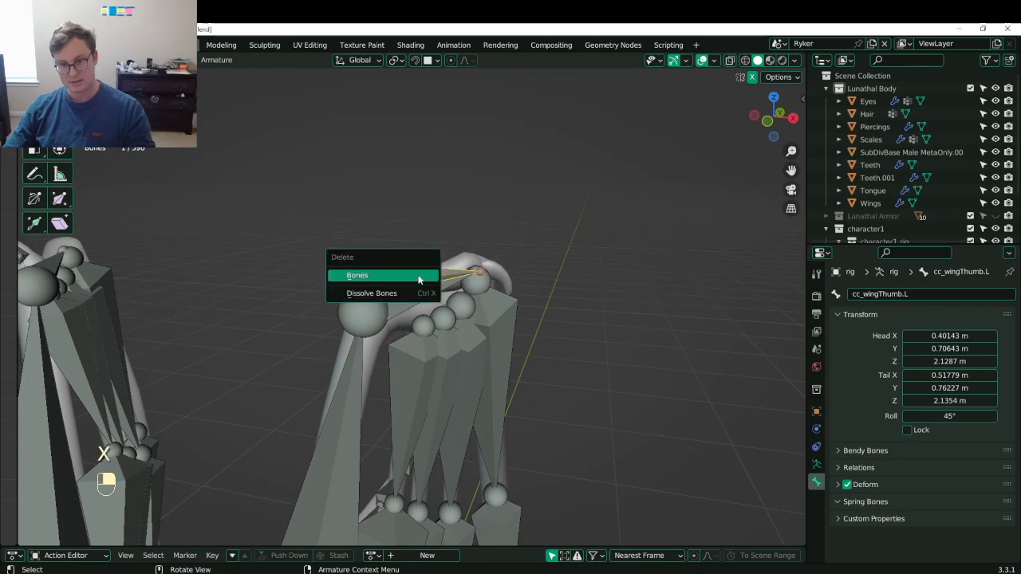
key("Escape")
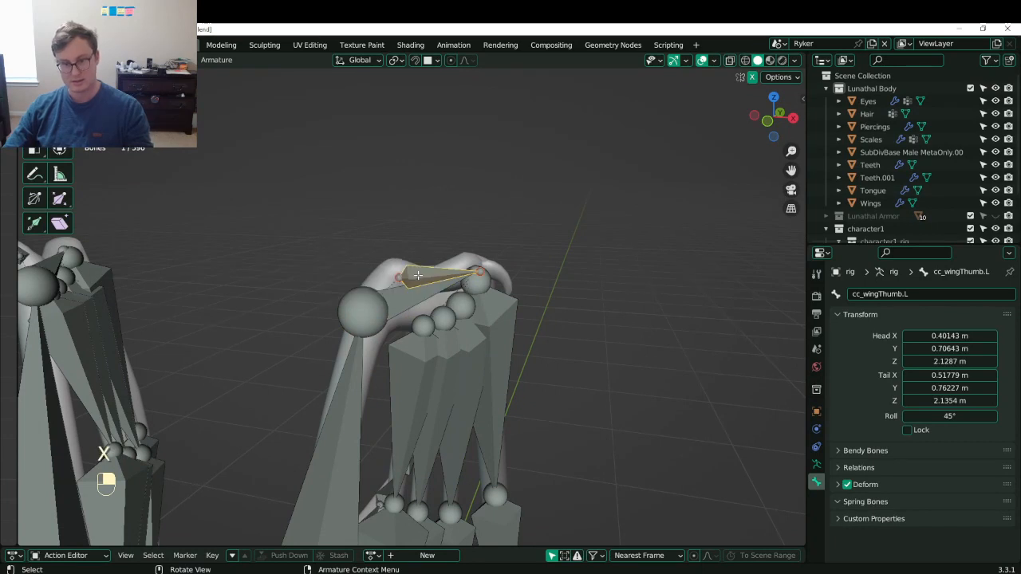
key("alt+p")
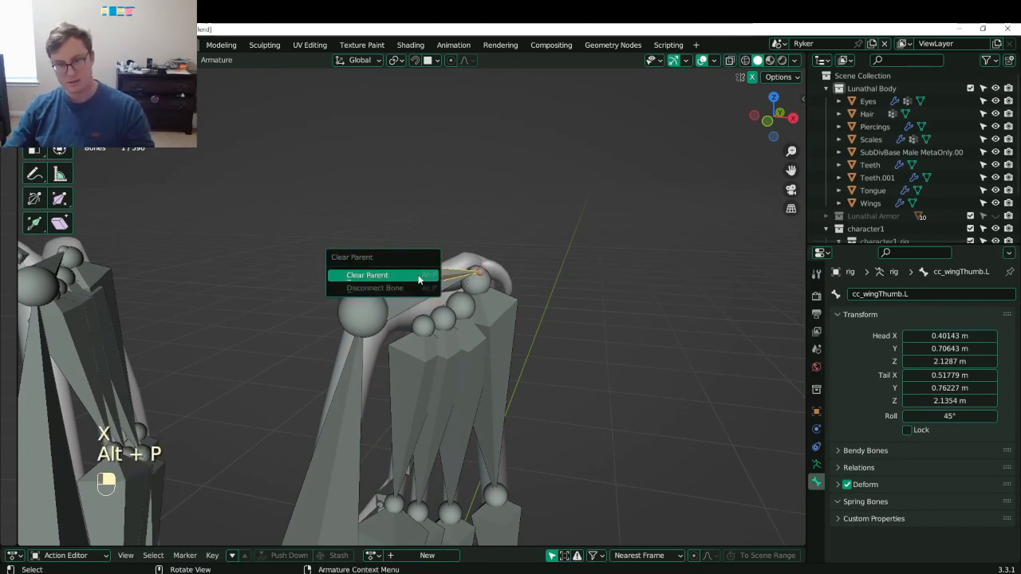
left_click(418, 276)
- Try to parent cc_wingThumb.L to cc_wingMain2.L as Connected, and undo the parenting
key("ctrl+p")
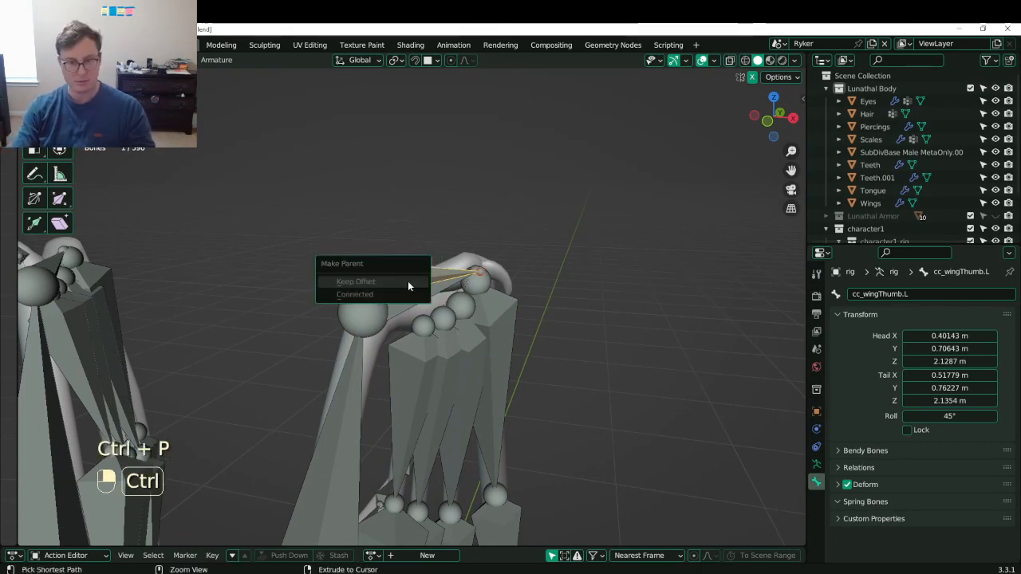
left_click(407, 281)
left_click(344, 405, "shift")
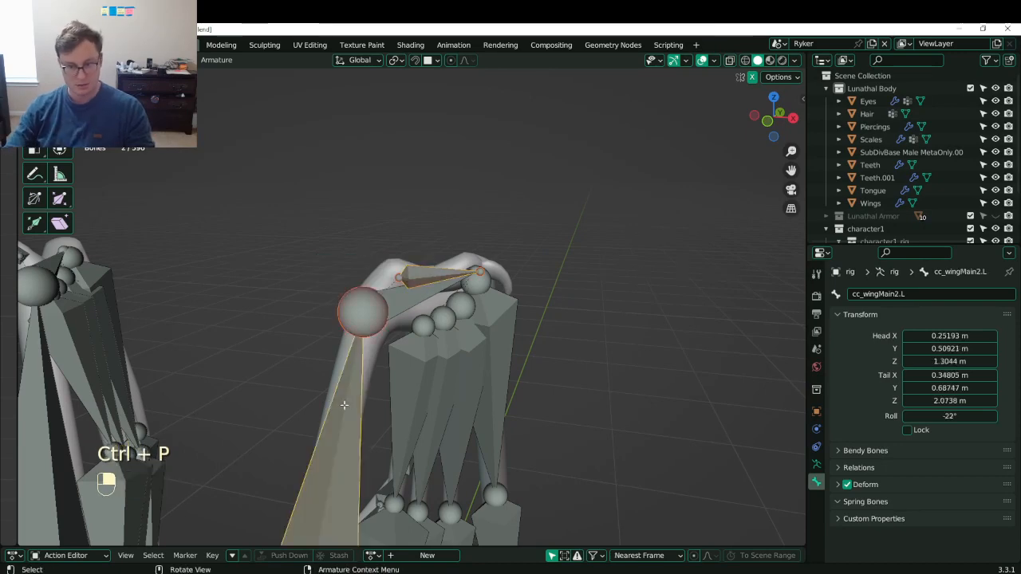
key("ctrl+p")
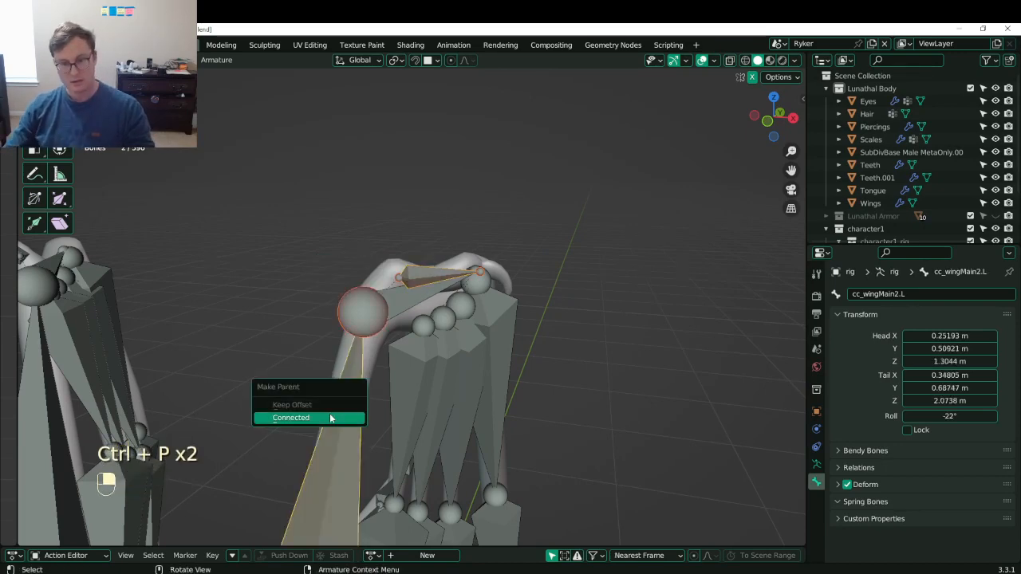
left_click(332, 417)
middle_click_drag(492, 300, 463, 273)
key("ctrl+z")
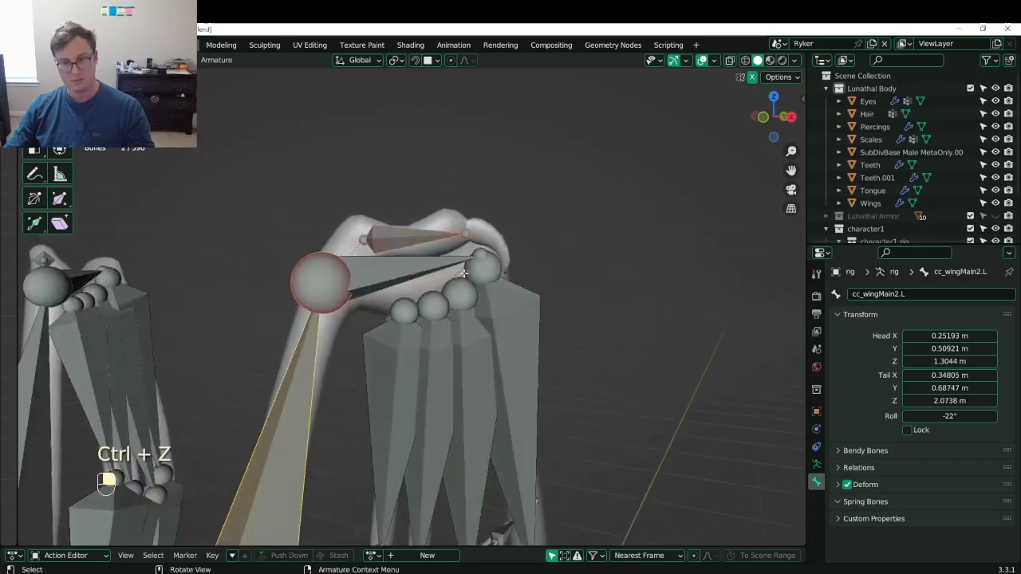
left_click(472, 218)
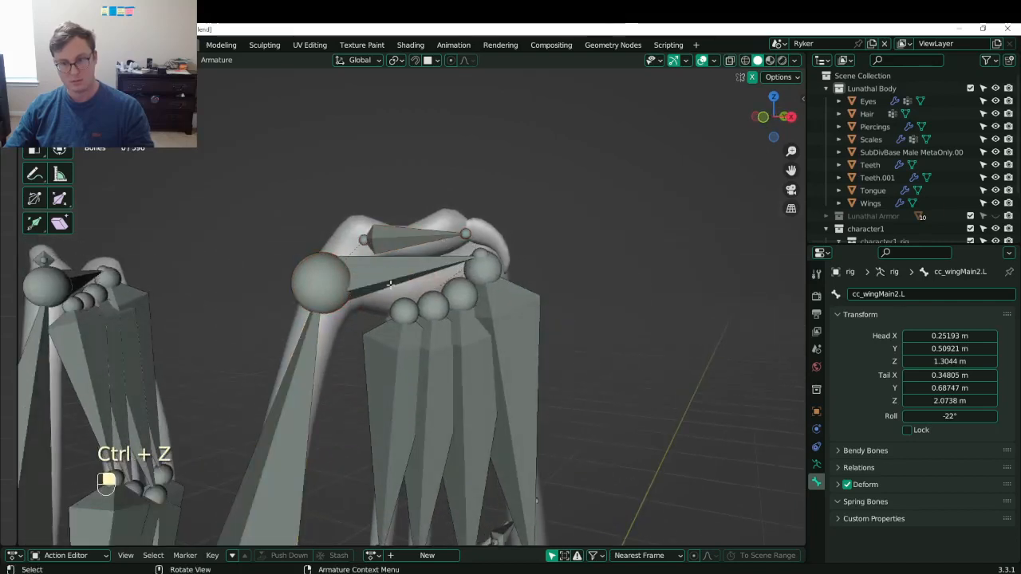
key("ctrl+z")
key("ctrl+p")
key("Escape")
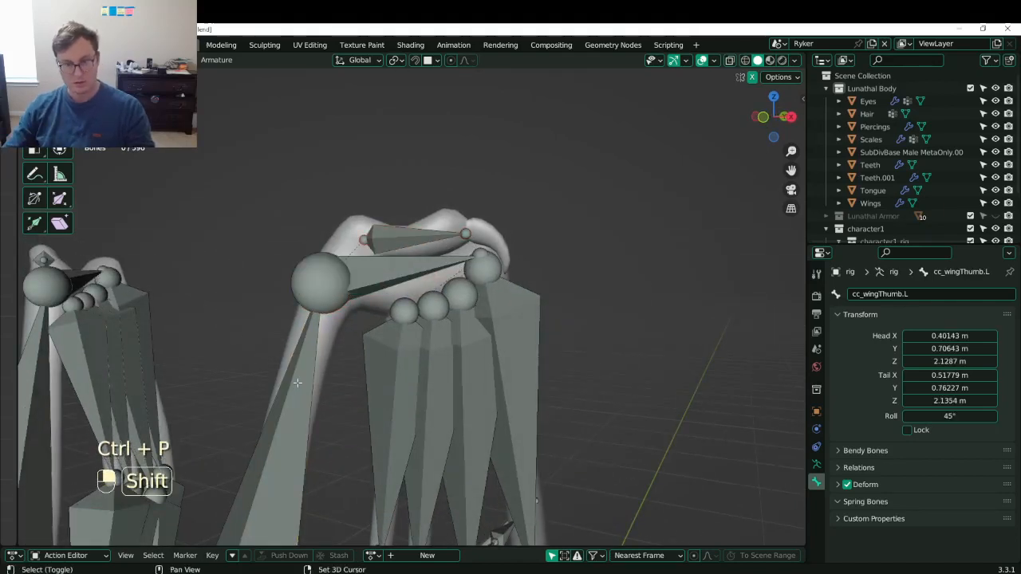
left_click(293, 384)
key("ctrl+p")
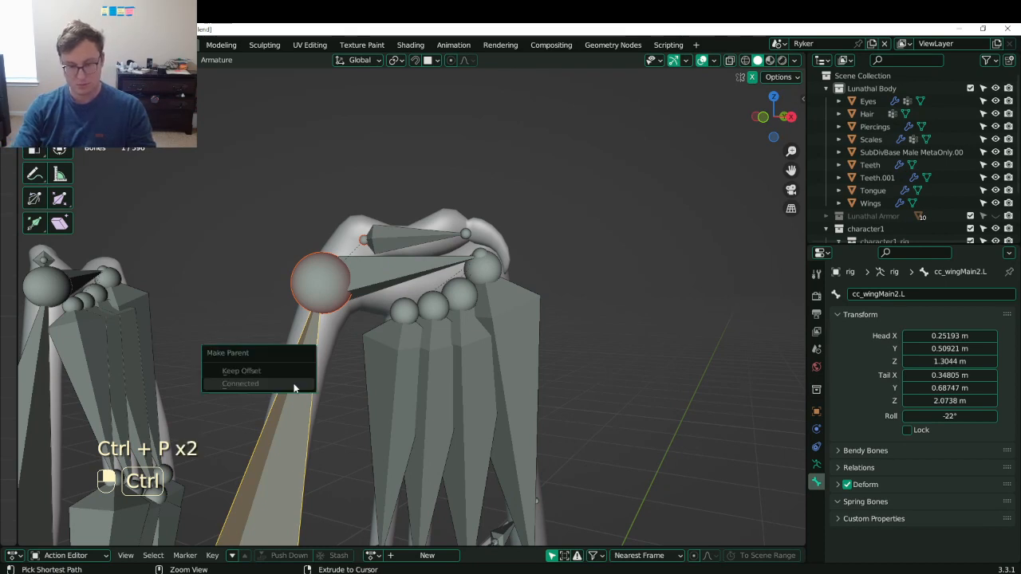
- Snap the 3D cursor to the tip joint of the cc_wingThumb.L bone
left_click(471, 233)
key("shift+s")
left_click(484, 393)
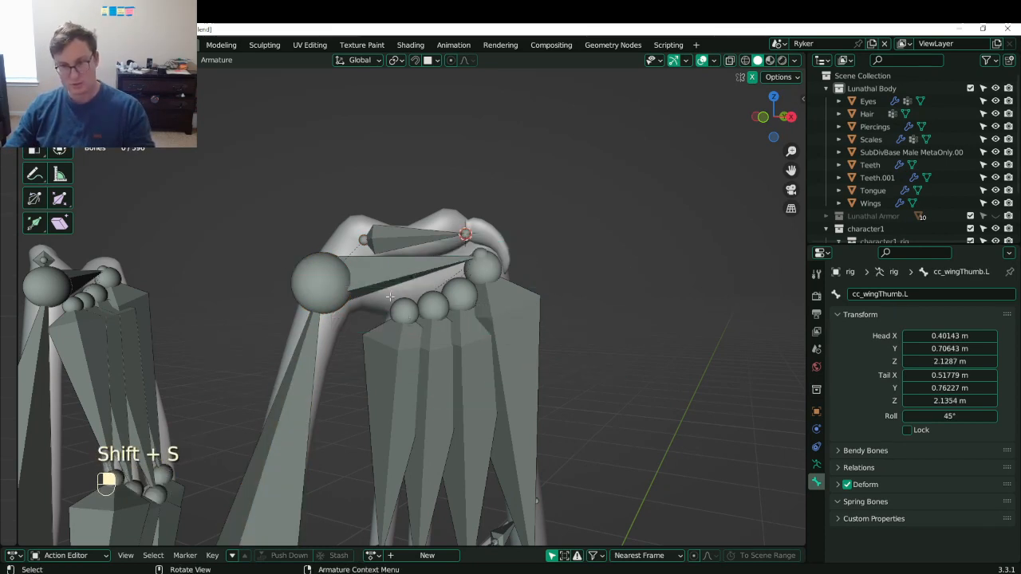
- Parent the cc_wingThumb.L bone to cc_wingMain2.L with the Connected option
left_click(311, 405, "shift")
key("ctrl+p")
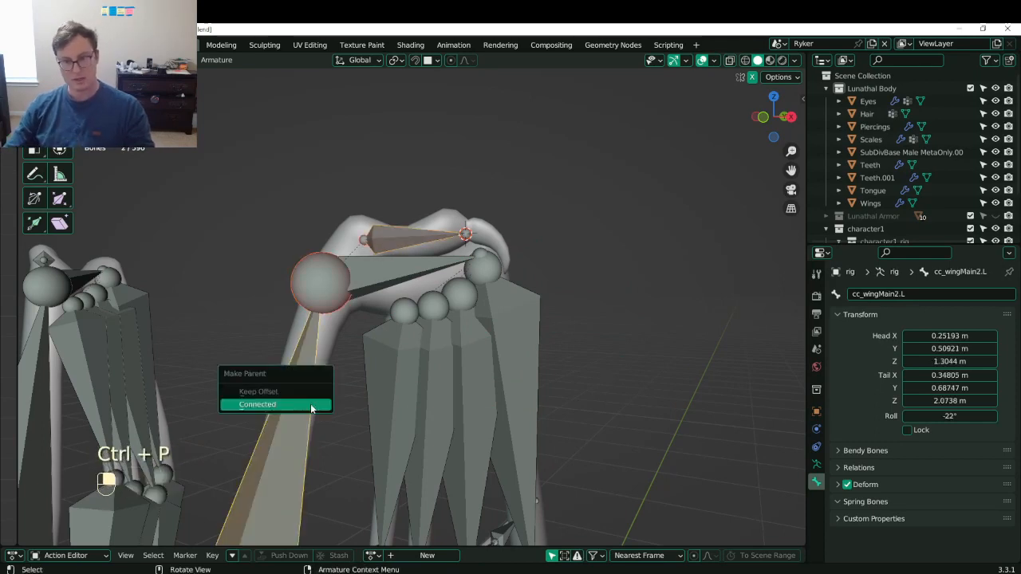
left_click(311, 406)
- Snap the displaced tip joint of the cc_wingThumb.L bone to the 3D cursor
left_click(452, 280)
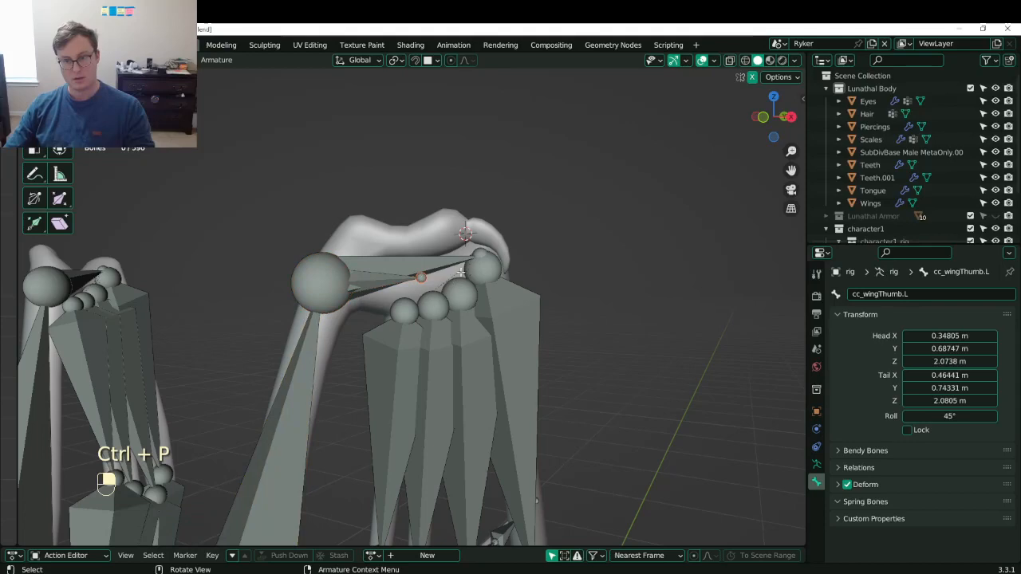
key("shift")
key("shift+s")
left_click(407, 236)
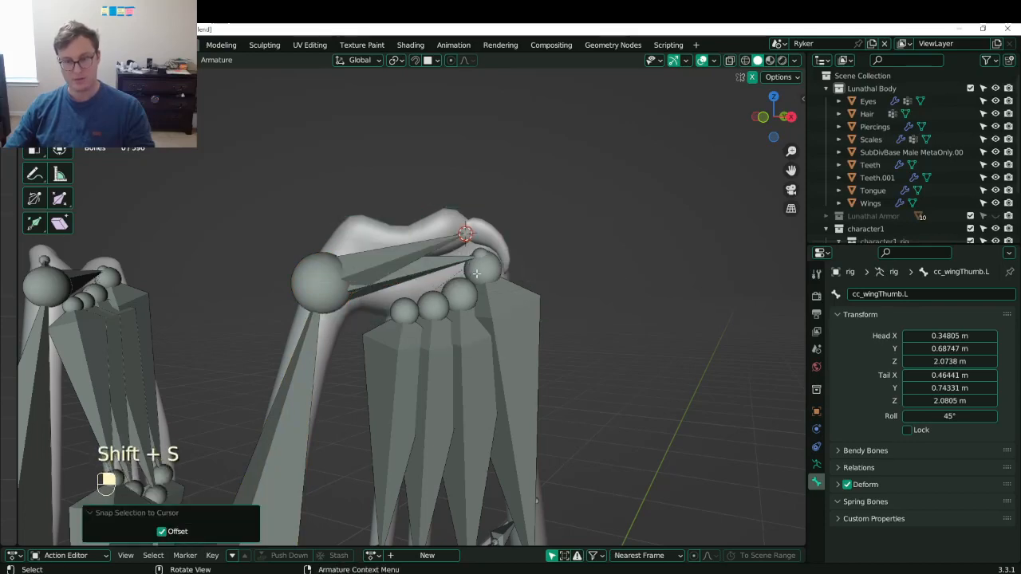
- Return to Pose Mode, test the rotation of the connected left wing thumb bone, and save the file
key("Tab")
scroll(518, 305, "down", 5)
middle_click_drag(517, 305, 402, 308)
key("ctrl+s")
scroll(518, 297, "up", 3)
middle_click_drag(478, 304, 518, 296)
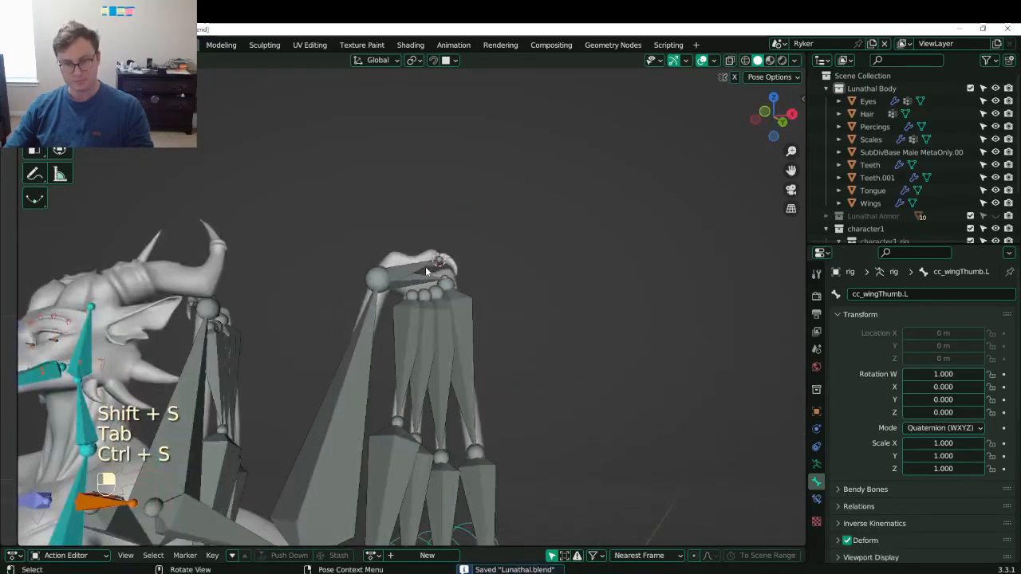
scroll(478, 255, "up", 3)
key("r")
right_click(495, 229)
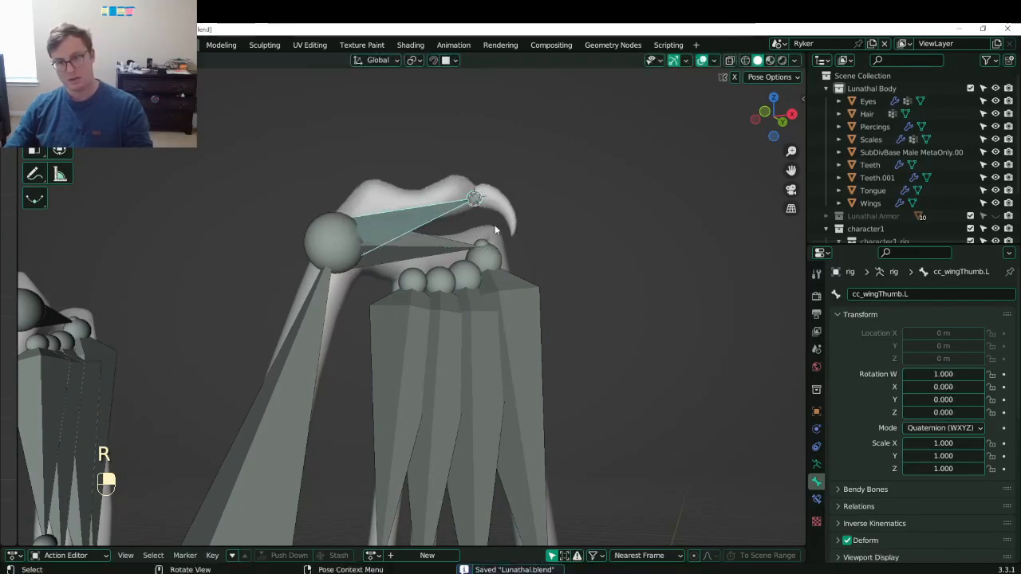
scroll(494, 230, "down", 5)
middle_click_drag(494, 231, 438, 217)
key("ctrl+s")
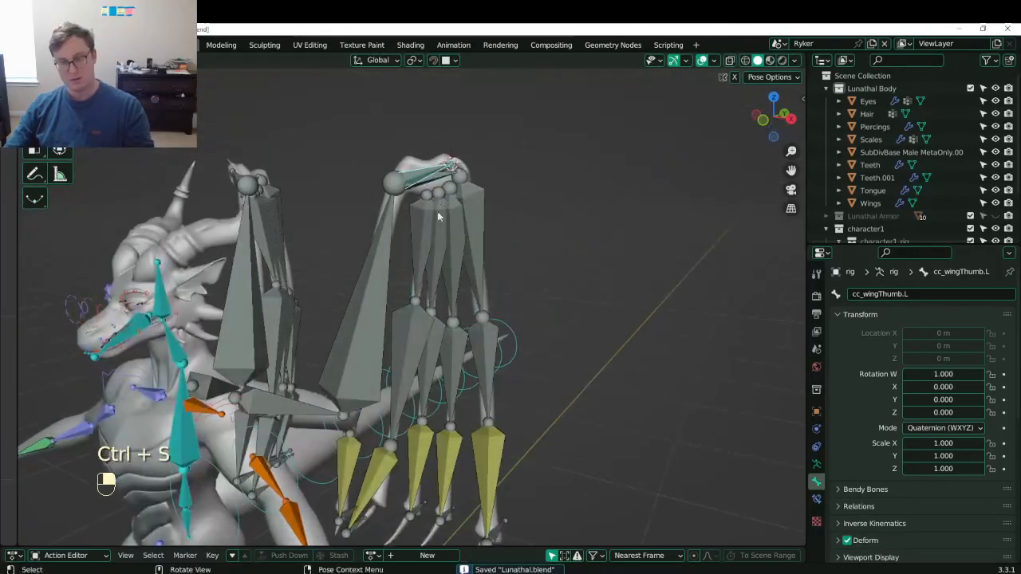
- Show the bone constraints of the cc_wingMain2.L bone
left_click(360, 317)
left_click(817, 500)
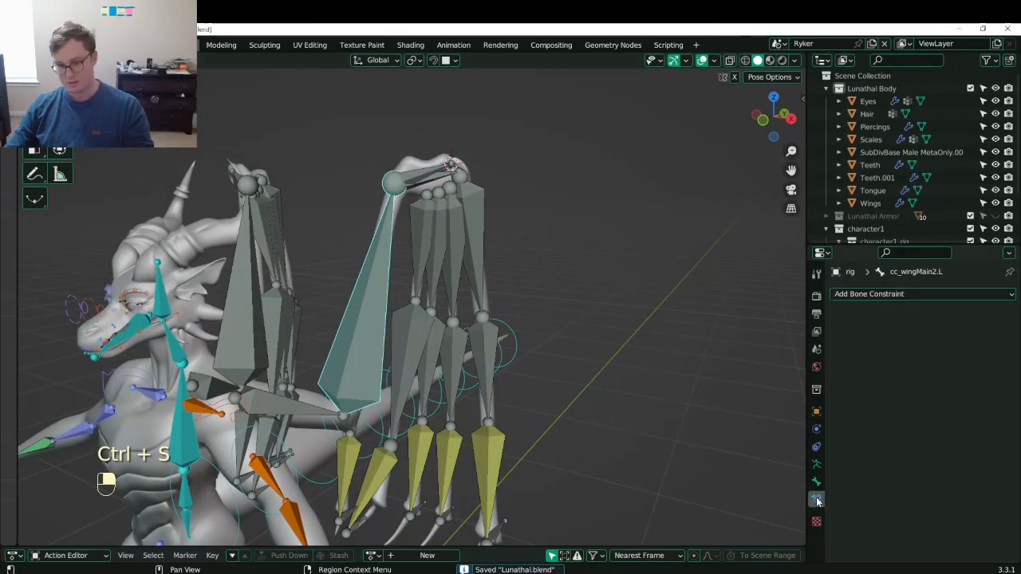
middle_click_drag(494, 411, 554, 413)
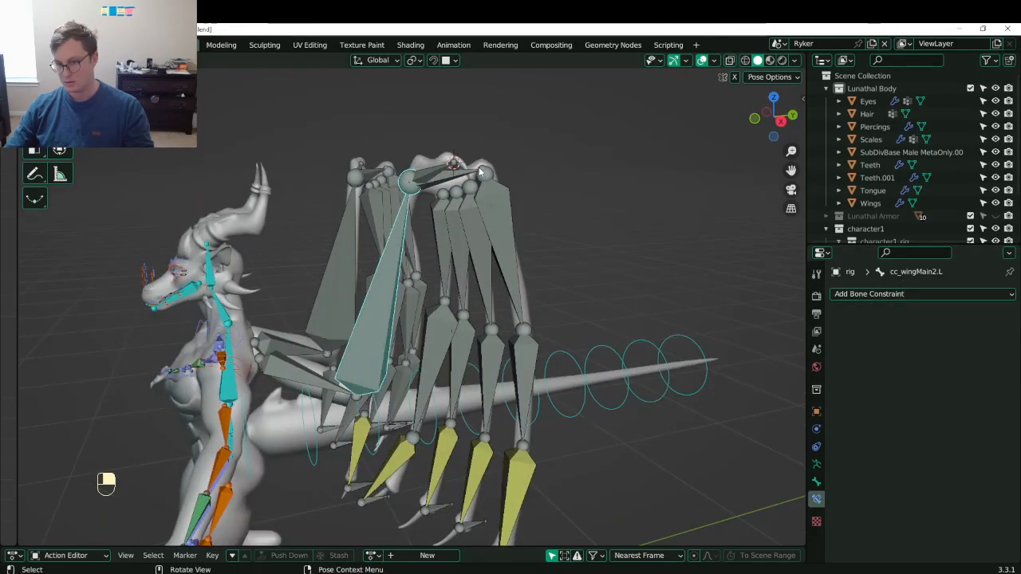
- Extrude a new bone about 0.155 m along Y from the end joint of cc_wingMain3.L, with mirroring to the right wing
middle_click_drag(475, 167, 339, 291)
key("Tab")
left_click(411, 306)
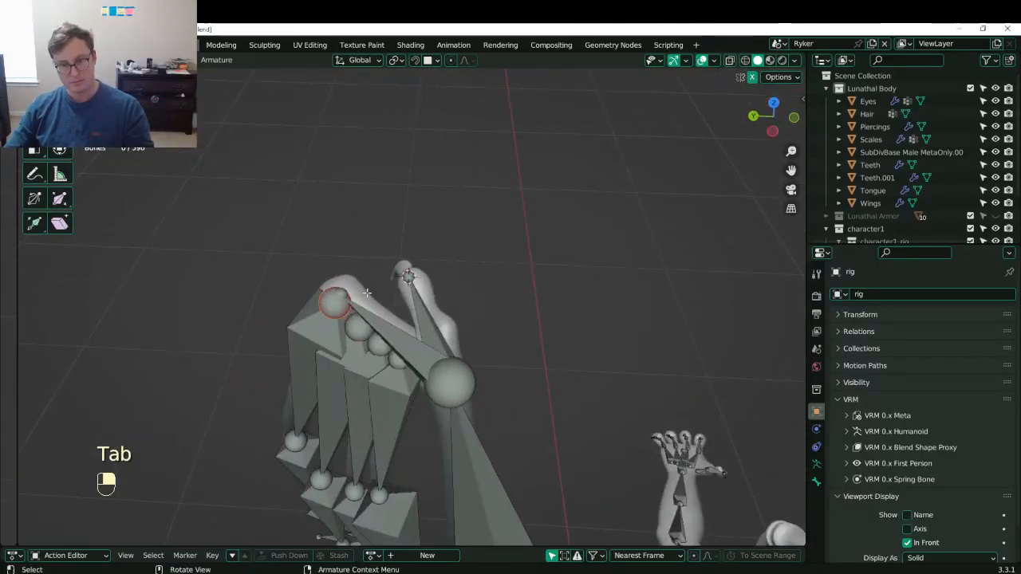
key("e")
left_click(278, 290)
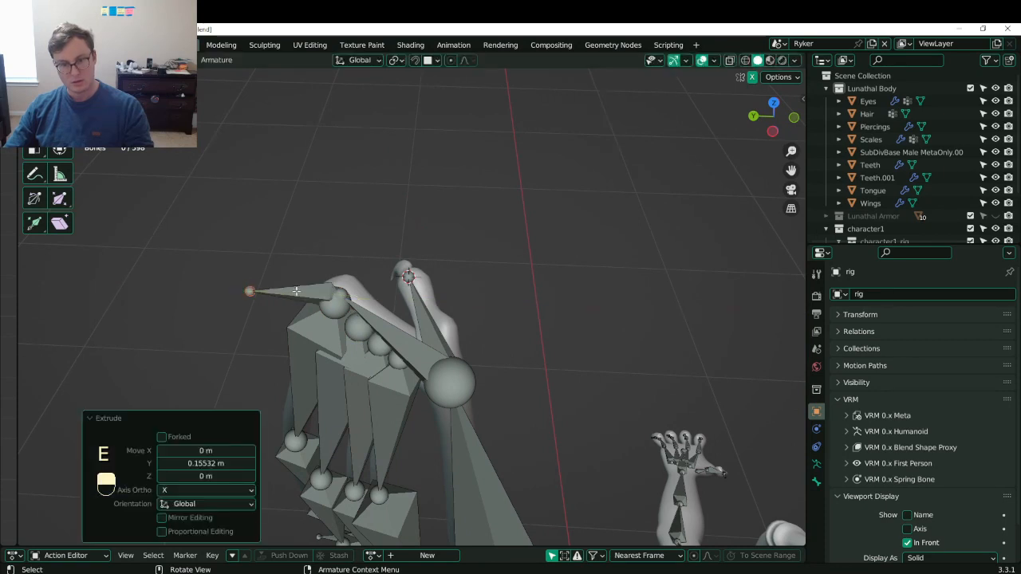
key("ctrl+z")
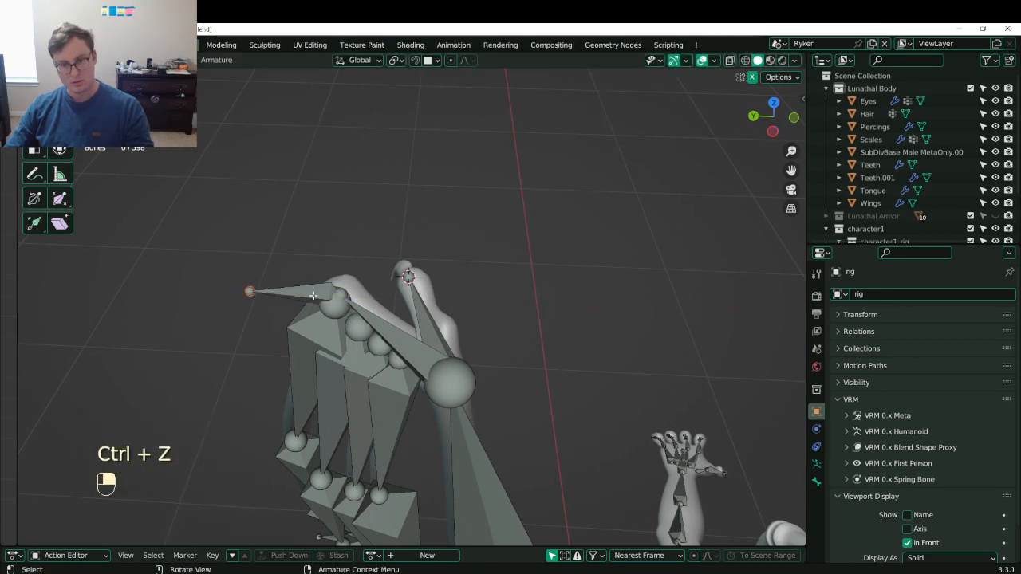
- Clear the parent of the newly extruded left wing bone and test that it moves freely
key("alt+p")
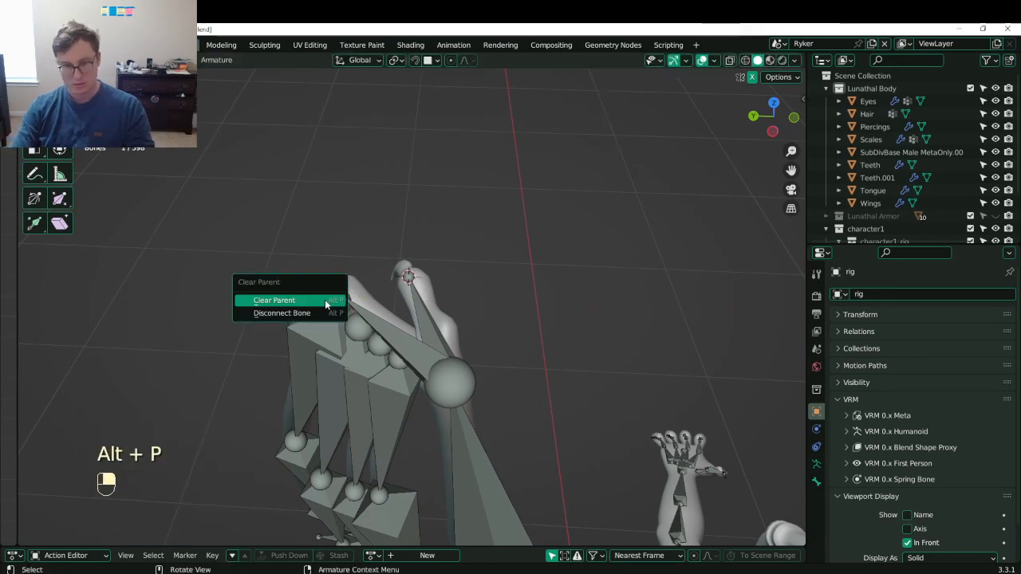
left_click(322, 301)
key("g")
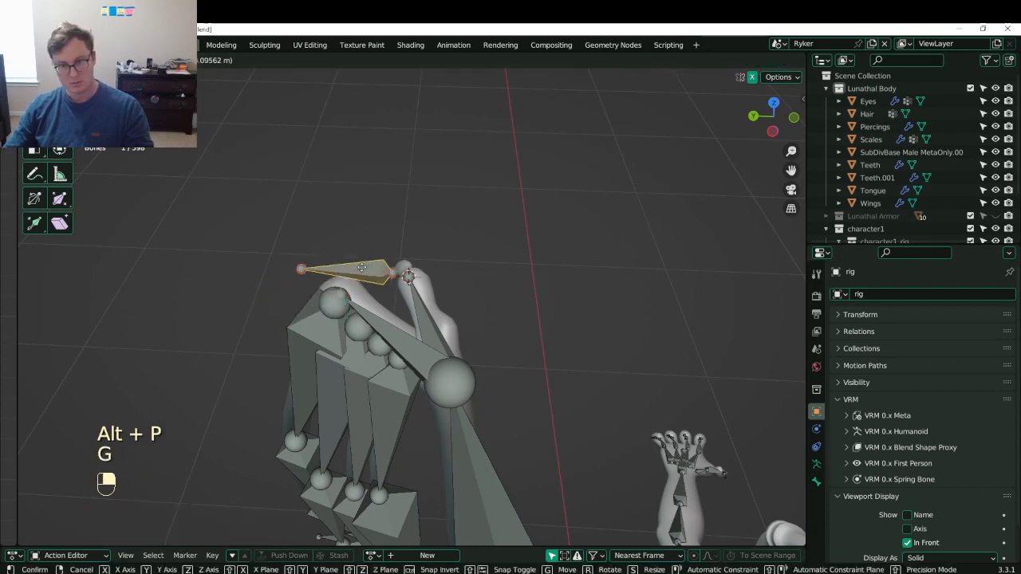
right_click(359, 279)
- Rename the new left wing bone cc_wingMainIK.L and turn off its Deform option
left_click(816, 482)
left_click(889, 294)
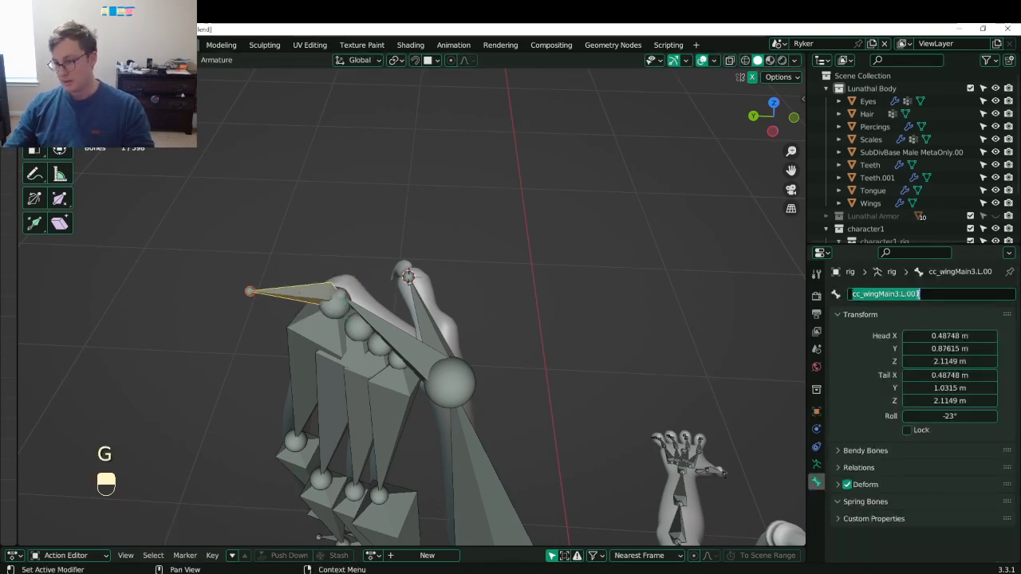
key("BackSpace")
key("BackSpace")
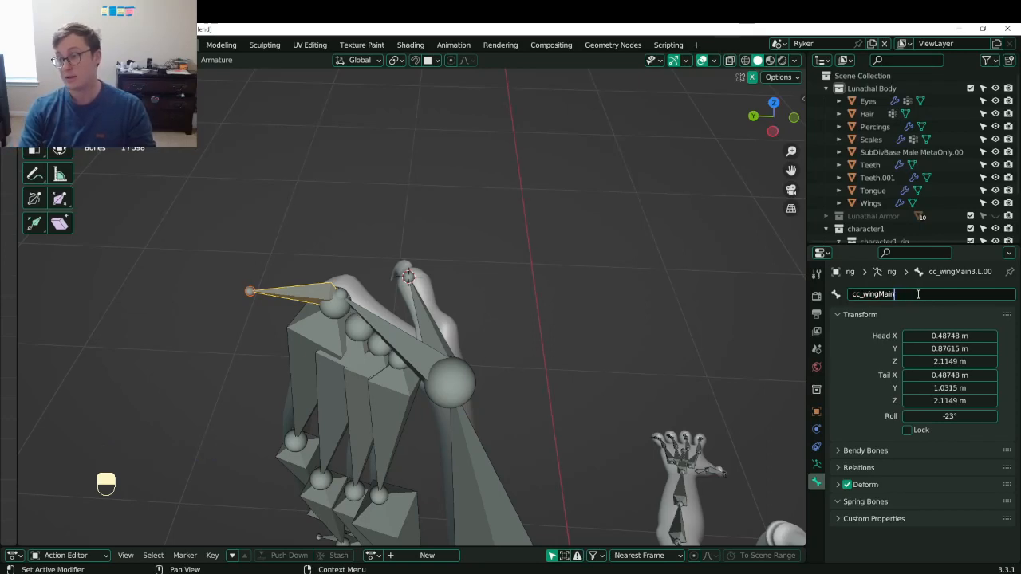
type("IK.L")
key("Return")
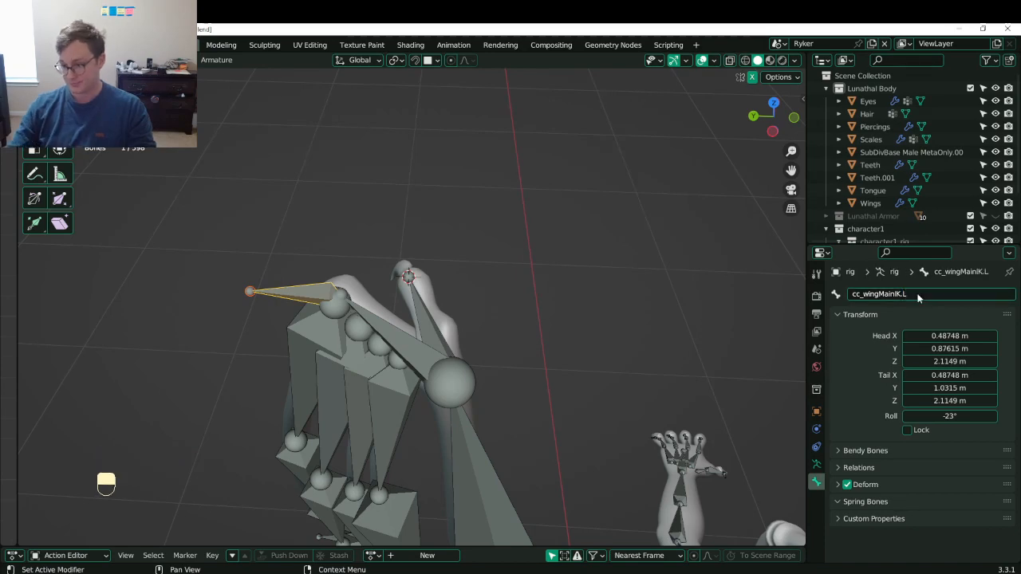
scroll(274, 299, "down", 5)
middle_click_drag(274, 298, 502, 267)
scroll(544, 292, "down", 3)
middle_click_drag(503, 267, 569, 274)
- Reuse the left IK bone's name to rename the mirrored right wing bone cc_wingMainIK.R
left_click(911, 295)
key("ctrl+c")
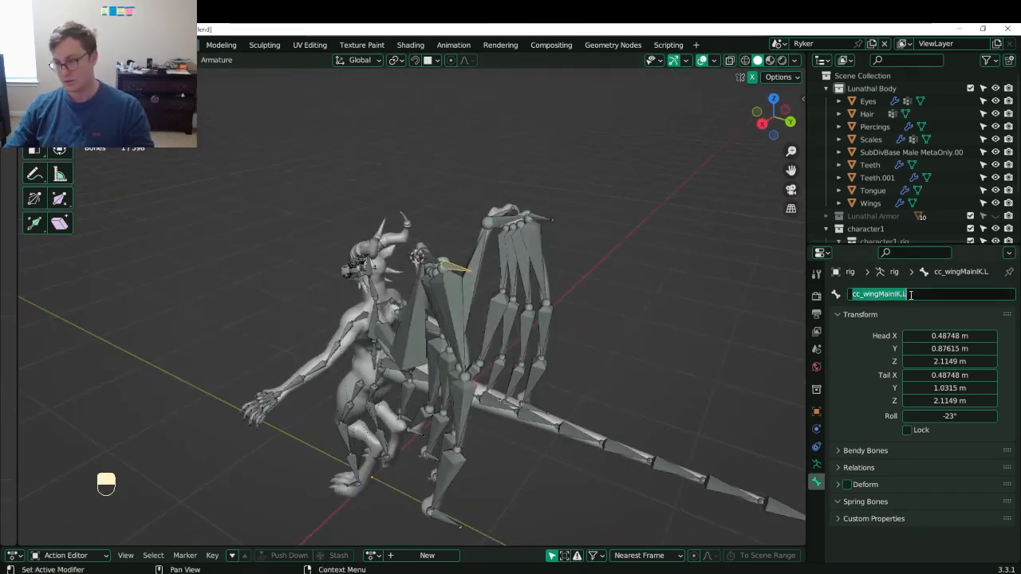
left_click(562, 225)
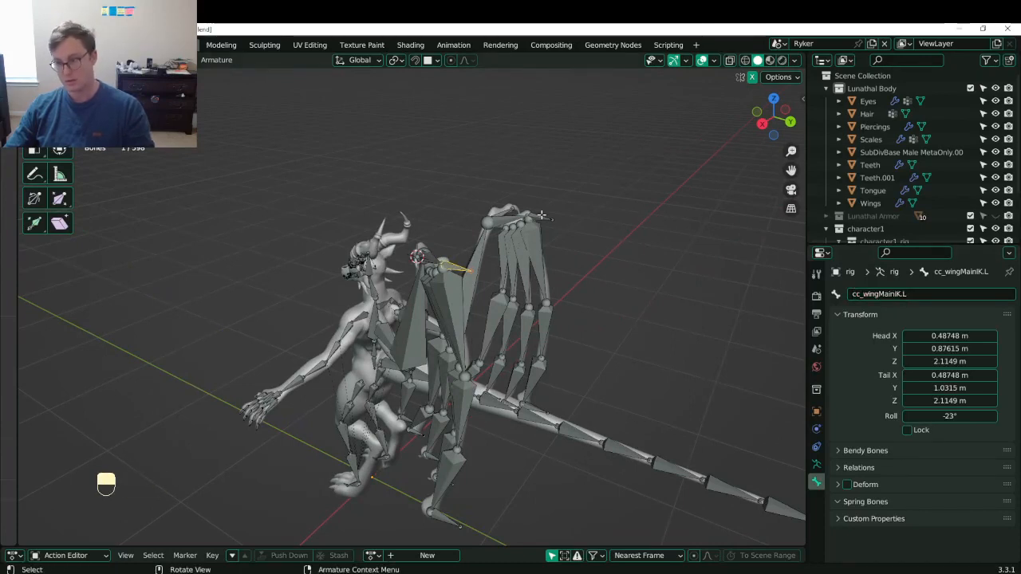
left_click(541, 215)
left_click(936, 294)
key("ctrl+v")
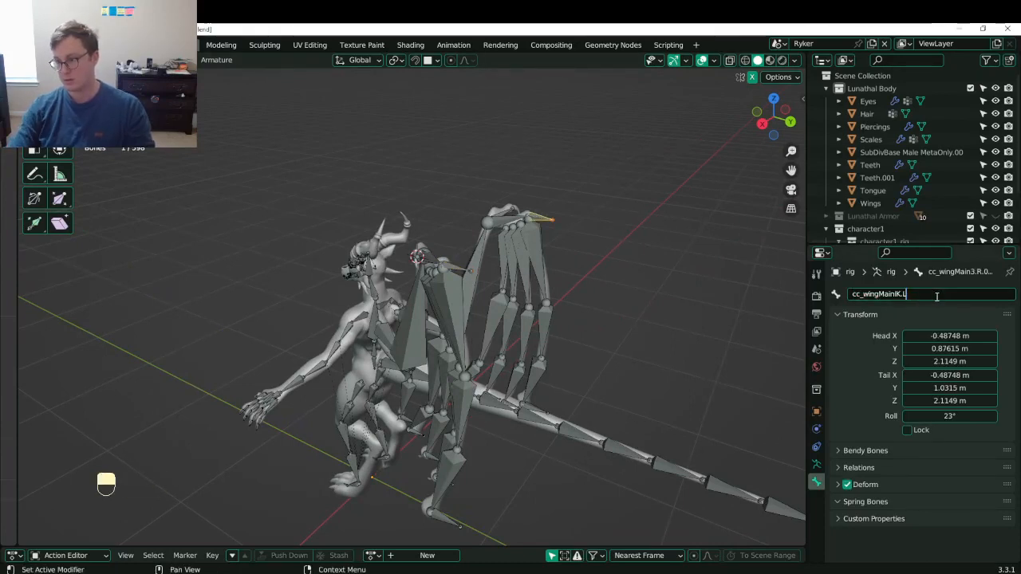
key("BackSpace")
type("R")
key("Return")
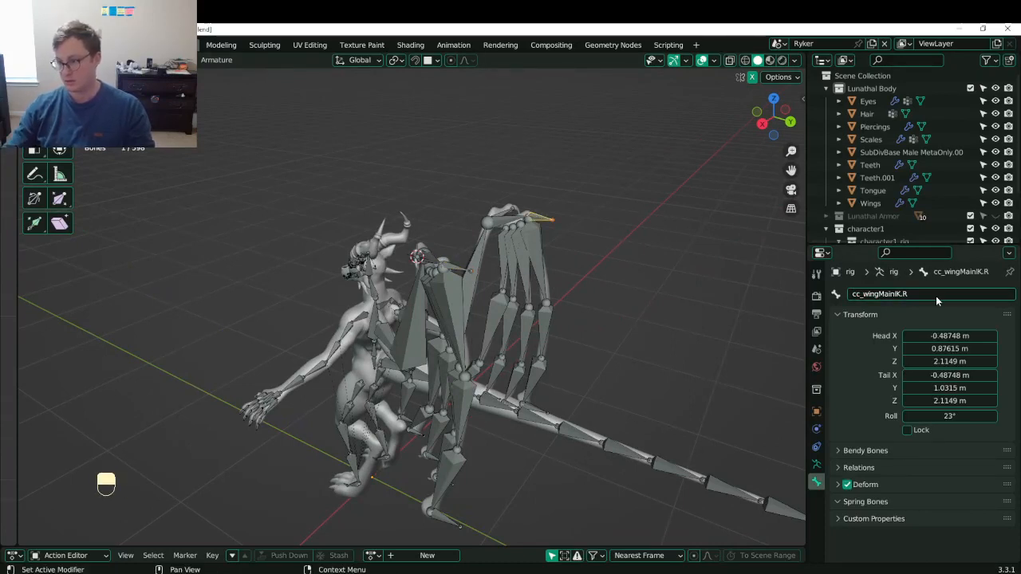
- Turn off Deform for cc_wingMainIK.R, save the file and return to Pose Mode
left_click(847, 485)
scroll(535, 346, "up", 3)
key("ctrl+s")
middle_click_drag(535, 347, 582, 279)
key("Tab")
middle_click_drag(540, 221, 556, 199)
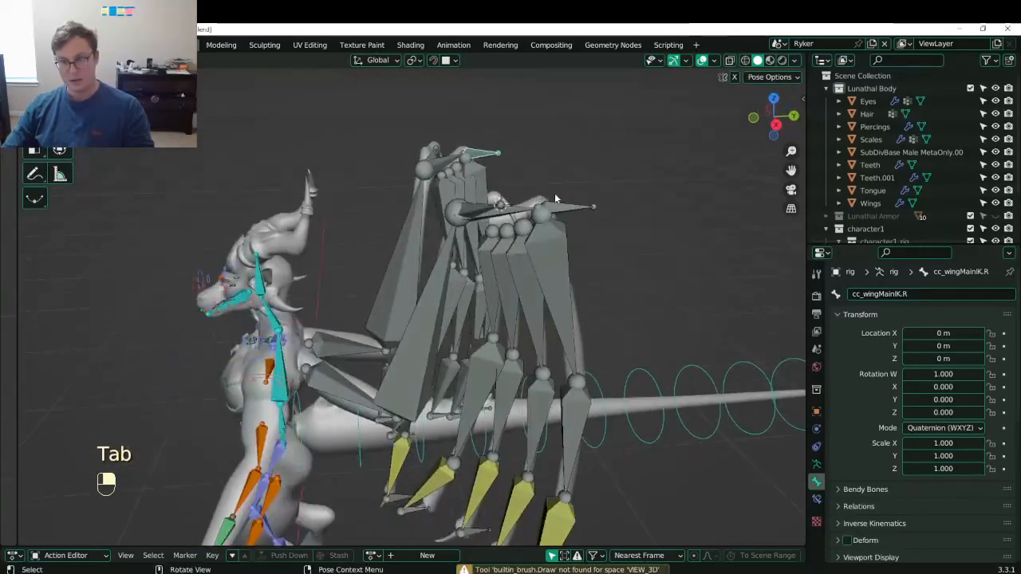
- Add an Inverse Kinematics constraint with chain length 3 to cc_wingMain3.L and save the file
left_click(484, 221)
middle_click_drag(488, 254, 467, 267)
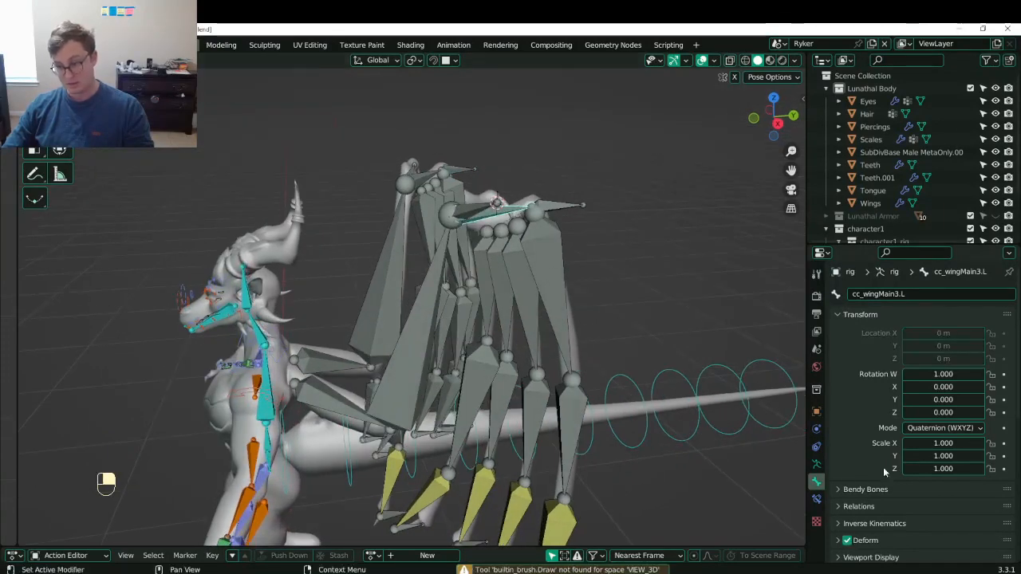
left_click(816, 499)
left_click(878, 294)
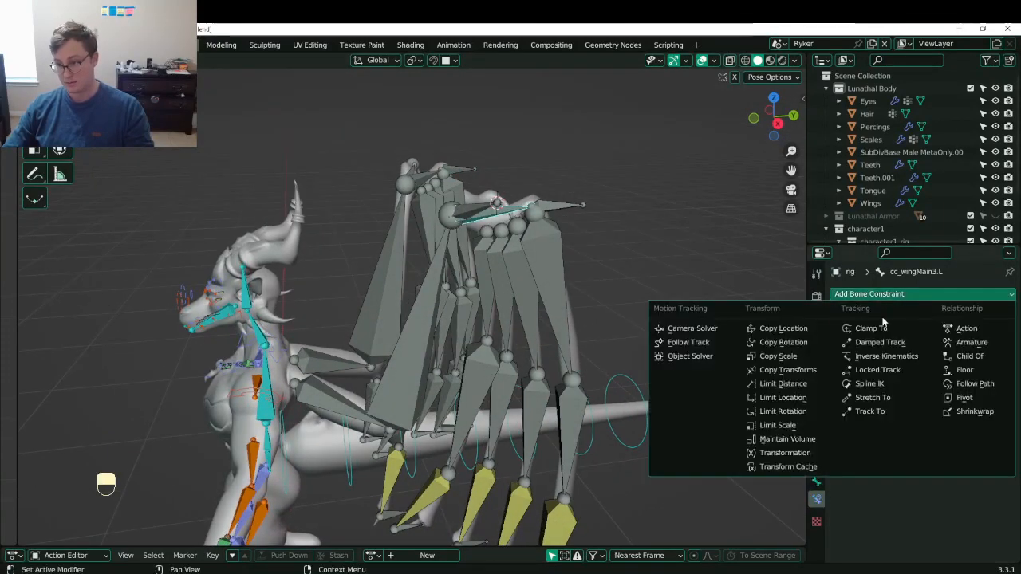
left_click(886, 356)
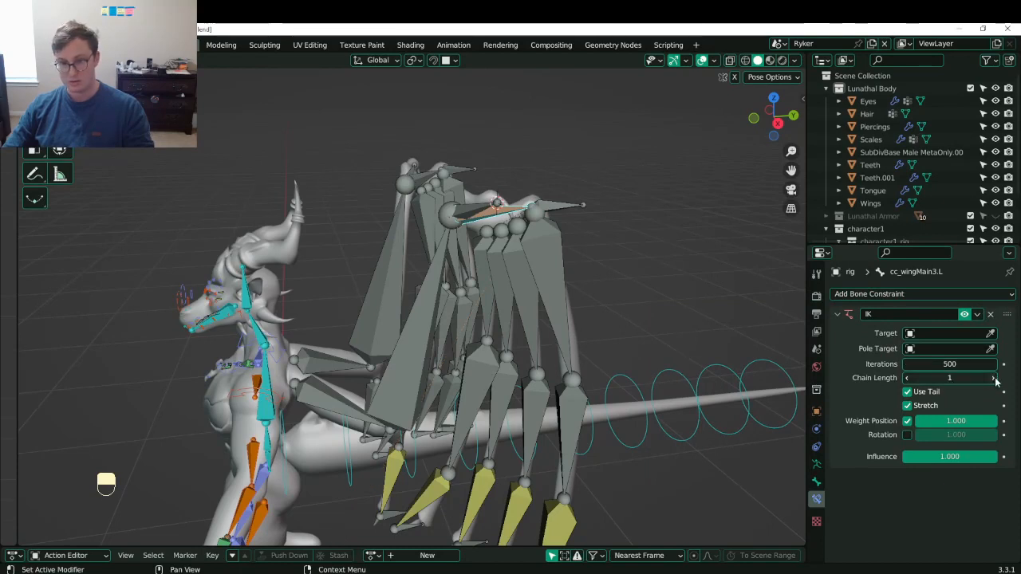
key("ctrl+s")
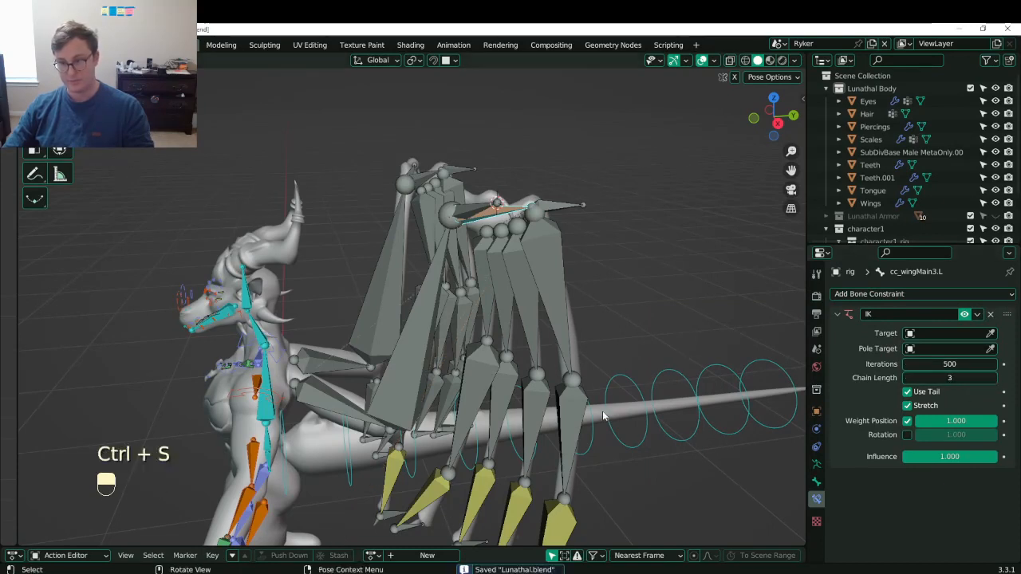
- Set the IK constraint's target to rig
left_click(959, 336)
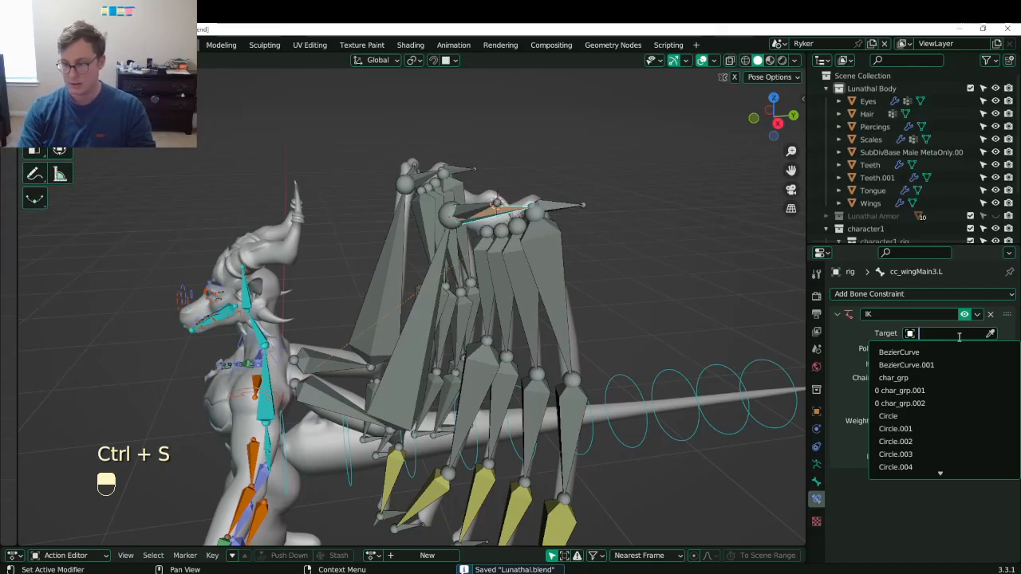
type("wing")
key("BackSpace")
key("BackSpace")
key("BackSpace")
key("BackSpace")
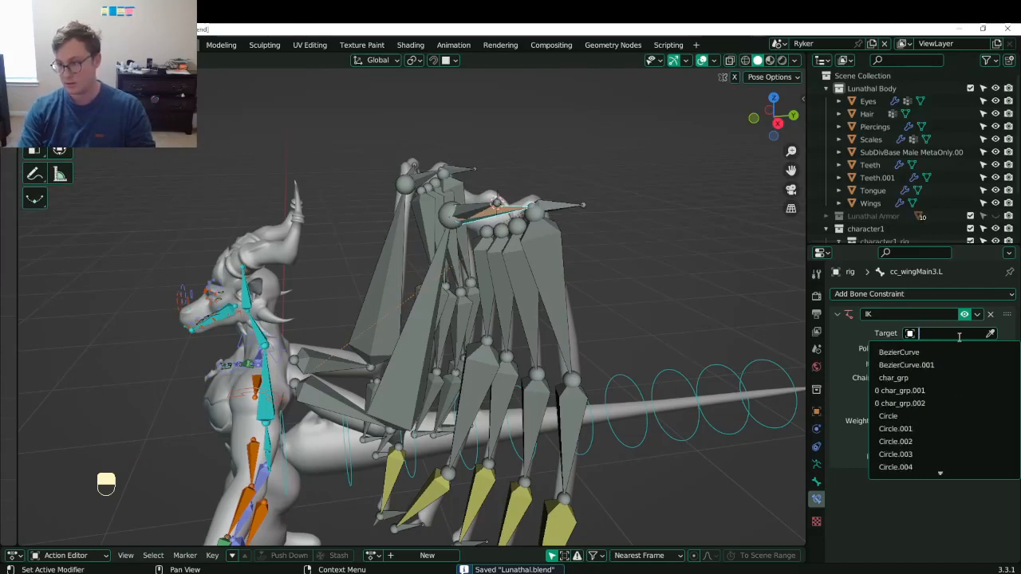
type("ri")
left_click(961, 351)
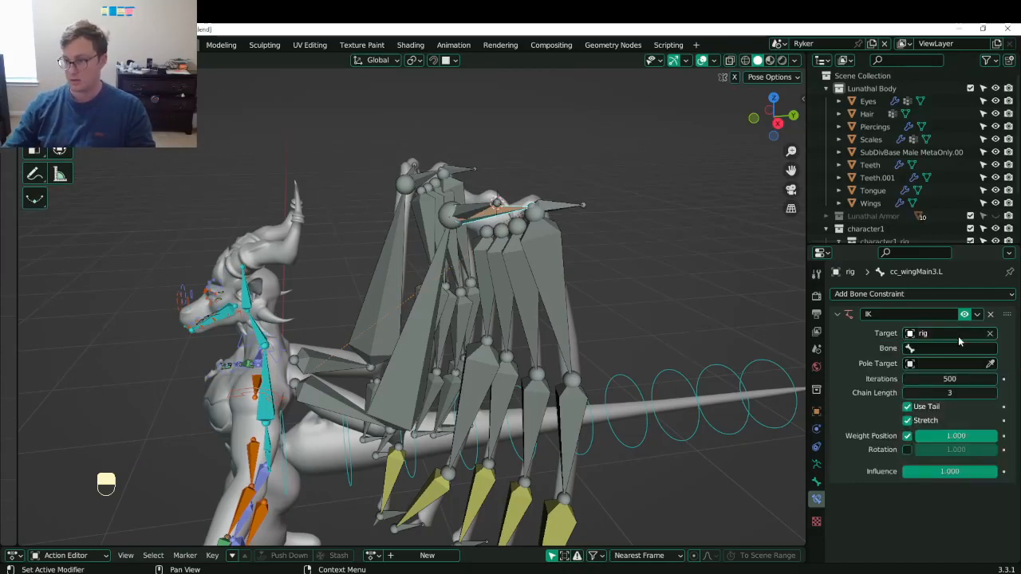
- Choose cc_wingMainIK.L as the IK constraint's target bone and save the file
left_click(961, 349)
type("wing")
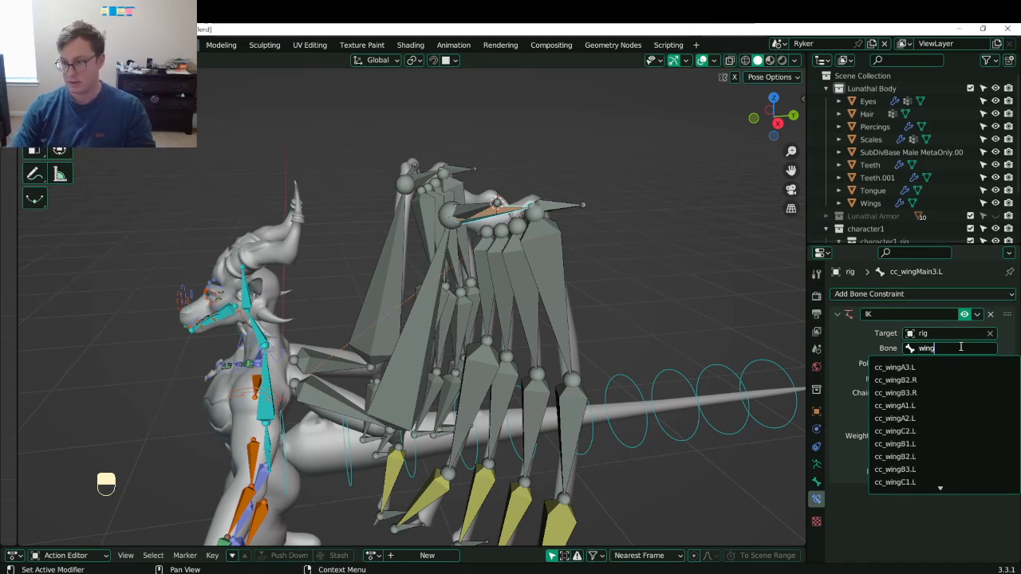
type("mai")
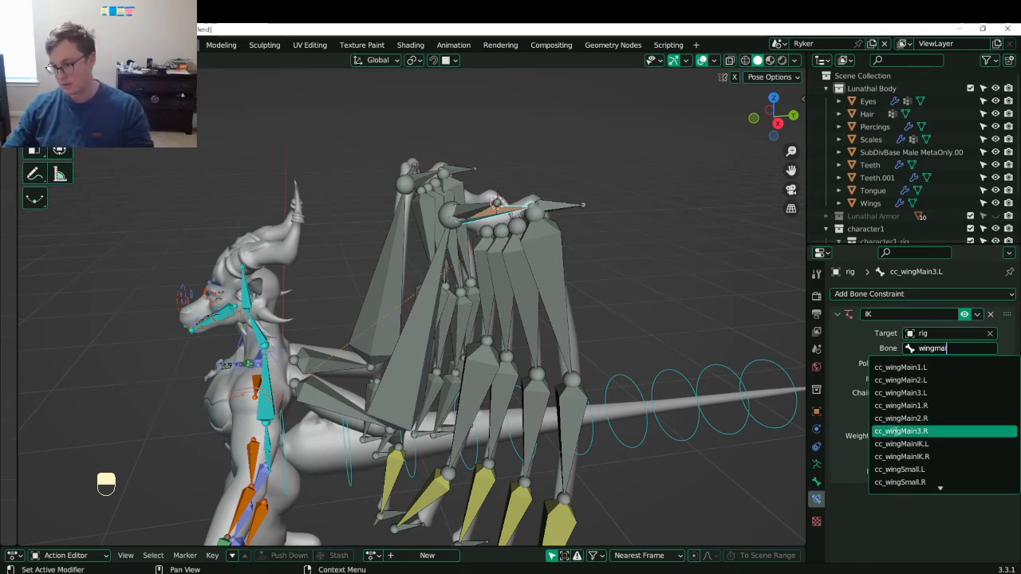
left_click(902, 444)
key("ctrl+s")
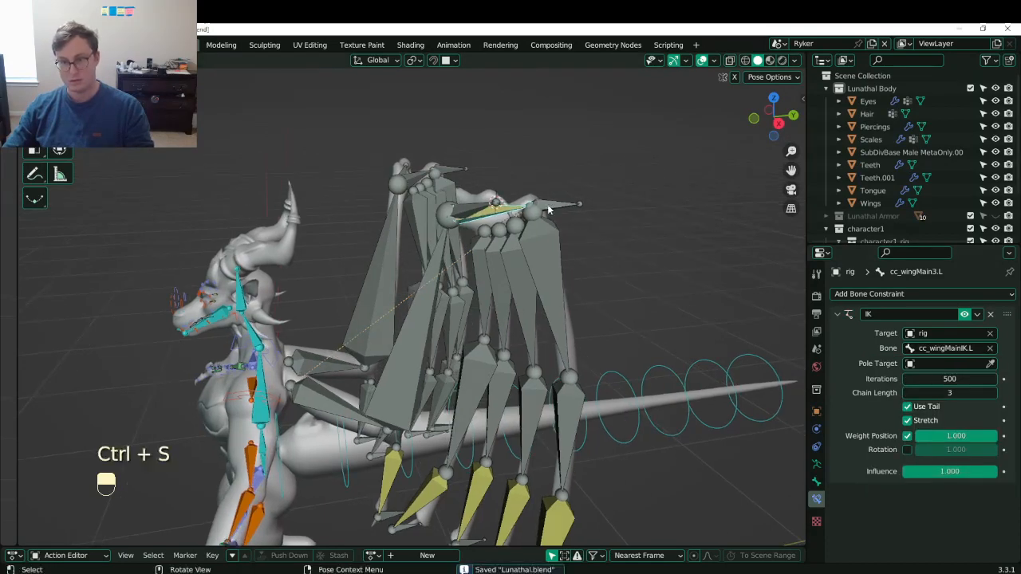
- Test the left wing's IK chain by moving cc_wingMainIK.L from two view angles, saving between the moves
left_click(548, 210)
scroll(535, 271, "down", 3)
key("g")
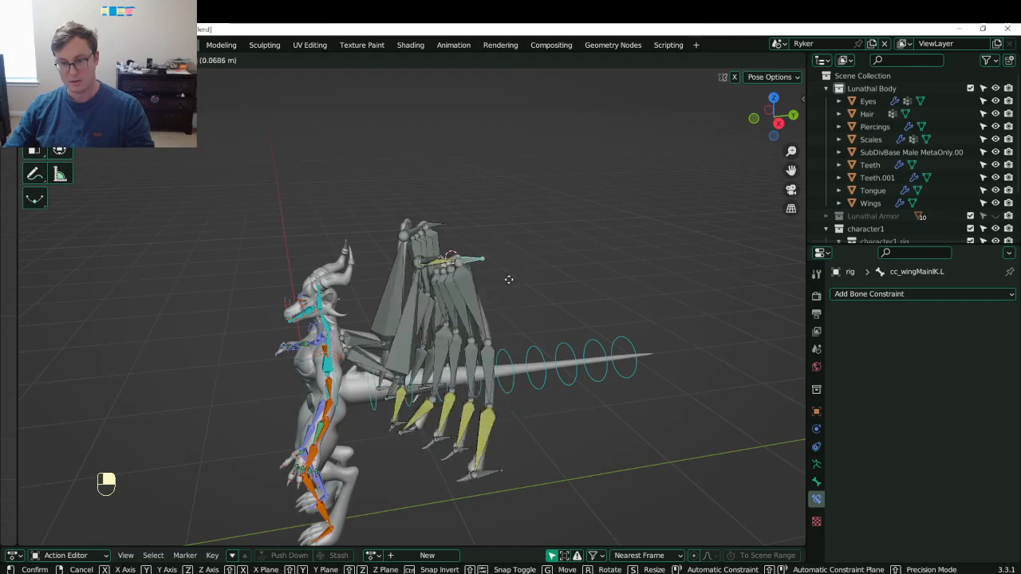
left_click(515, 274)
middle_click_drag(515, 273, 540, 295)
key("ctrl+s")
key("g")
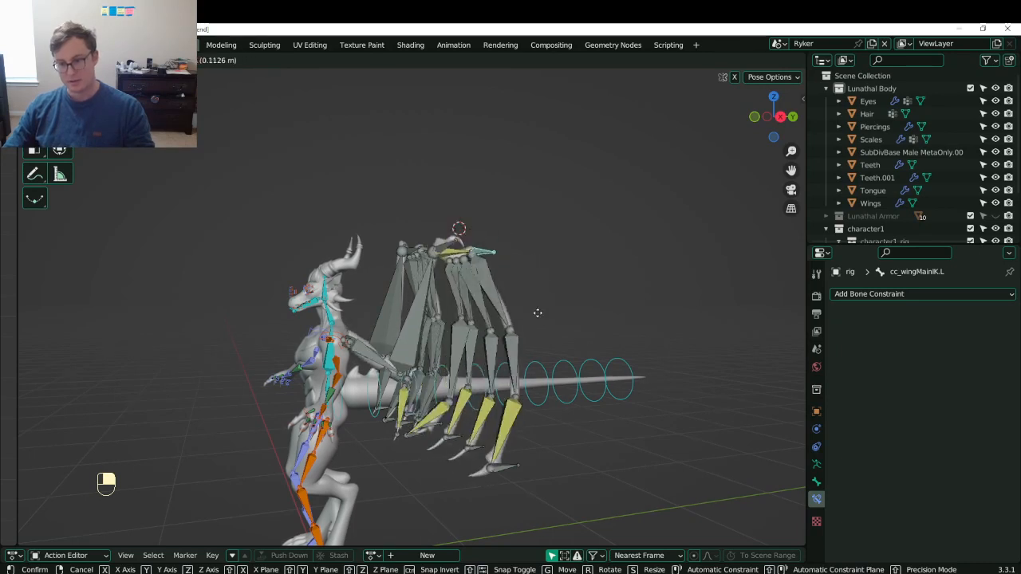
left_click(540, 290)
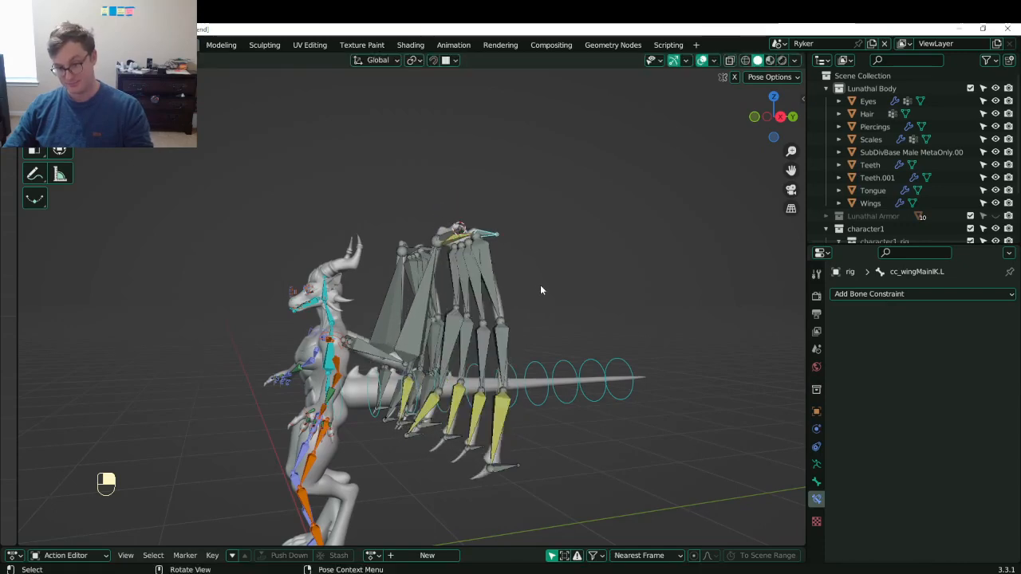
- In Edit Mode, parent cc_wingSmall.IK.L to cc_wingMain1.L with Keep Offset, and return to Pose Mode
scroll(410, 397, "up", 5)
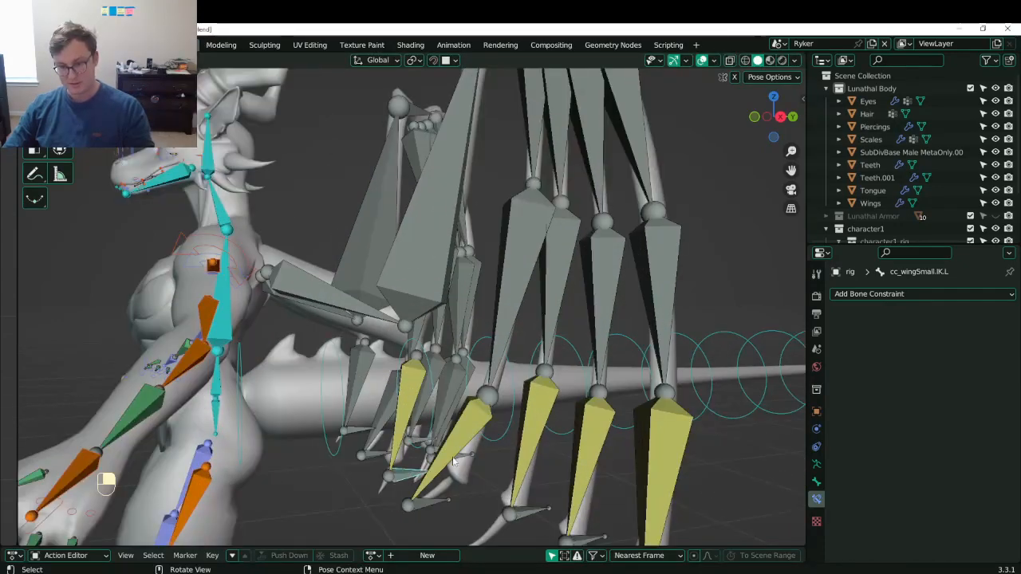
middle_click_drag(453, 461, 455, 304)
left_click(886, 294)
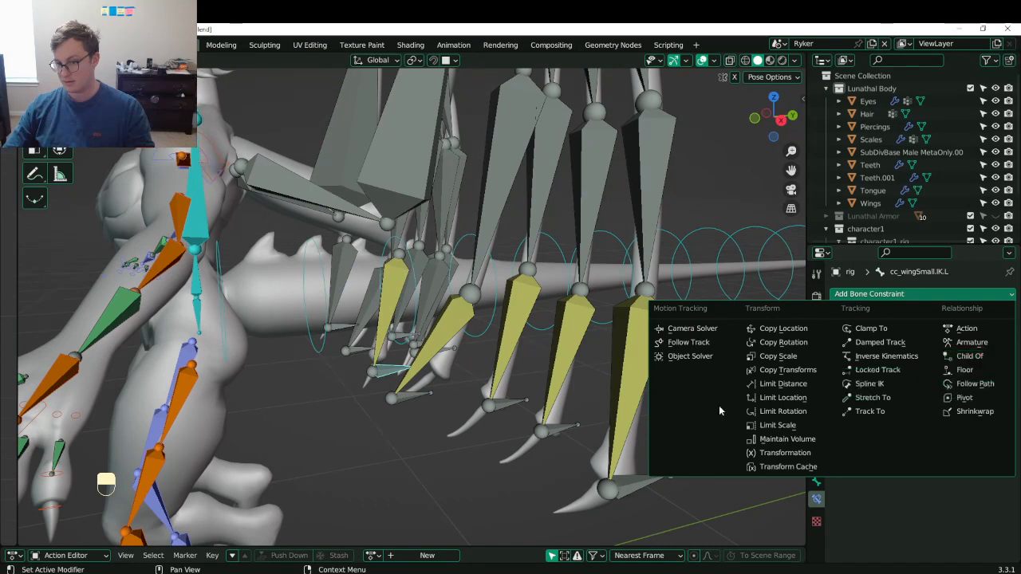
key("Tab")
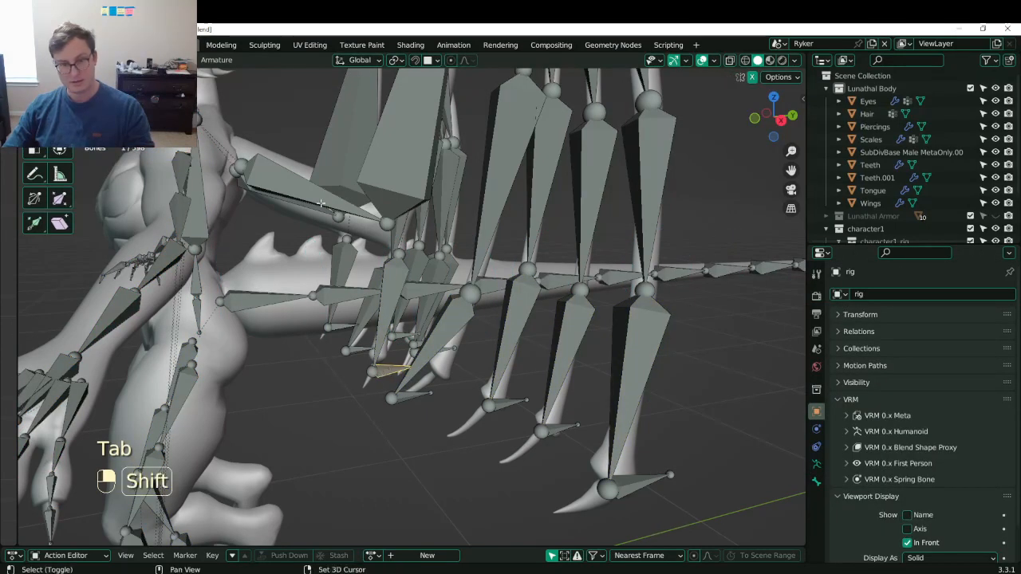
left_click(320, 200, "shift")
key("ctrl+p")
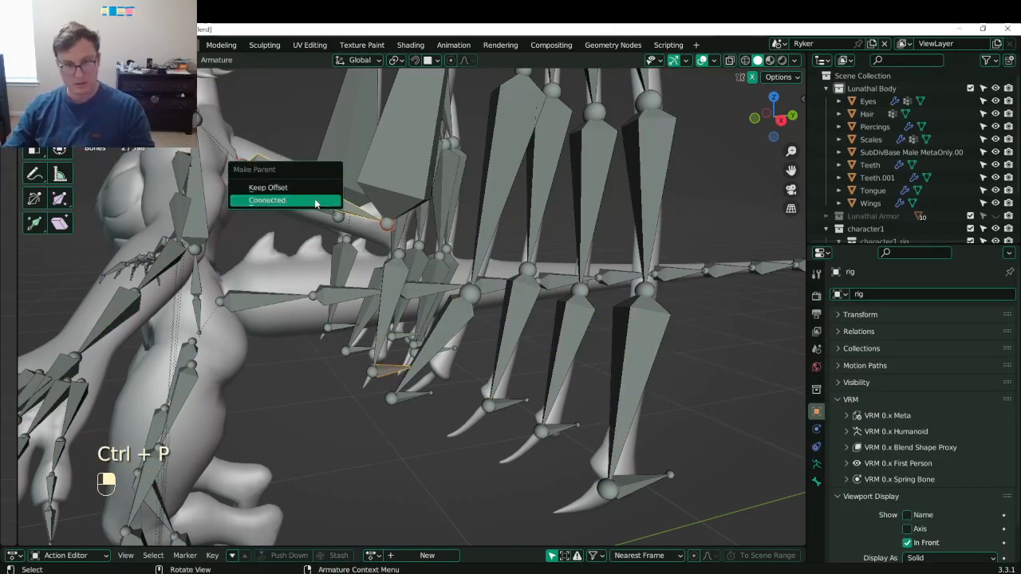
left_click(309, 195)
key("Tab")
scroll(415, 356, "down", 5)
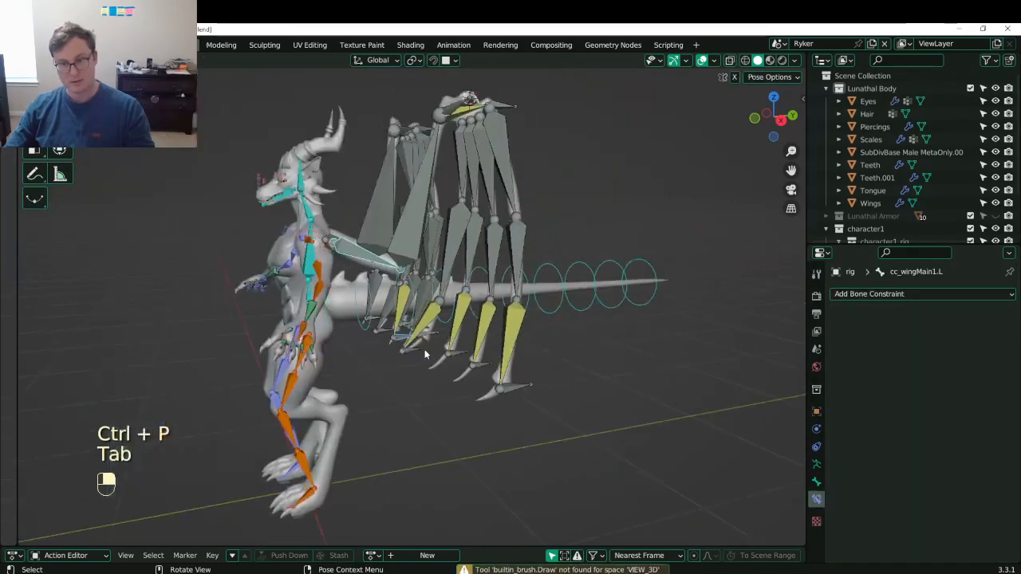
- Test-move cc_wingMainIK.L to check the newly parented small wing IK bone, and save the file
key("g")
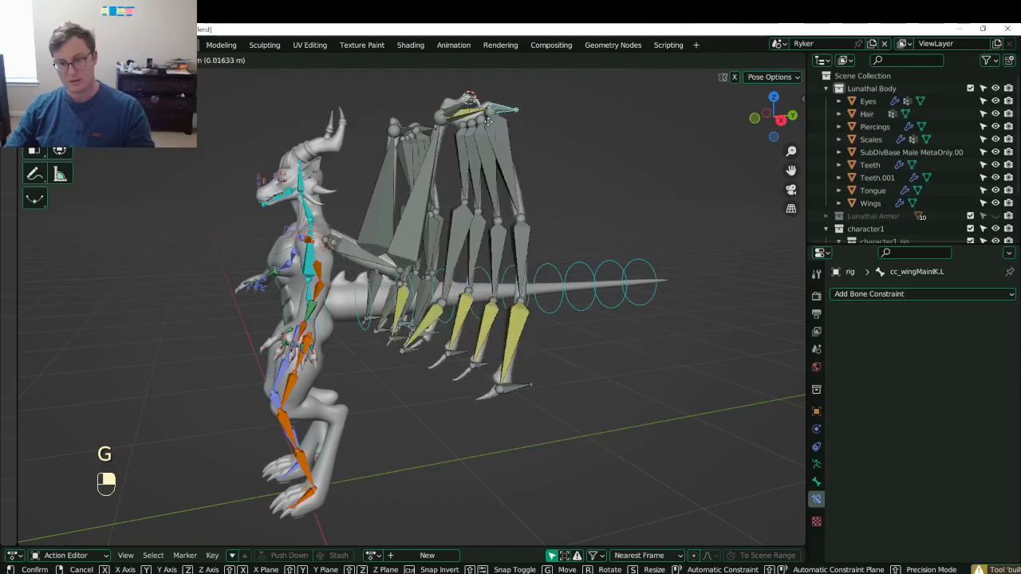
left_click(501, 379)
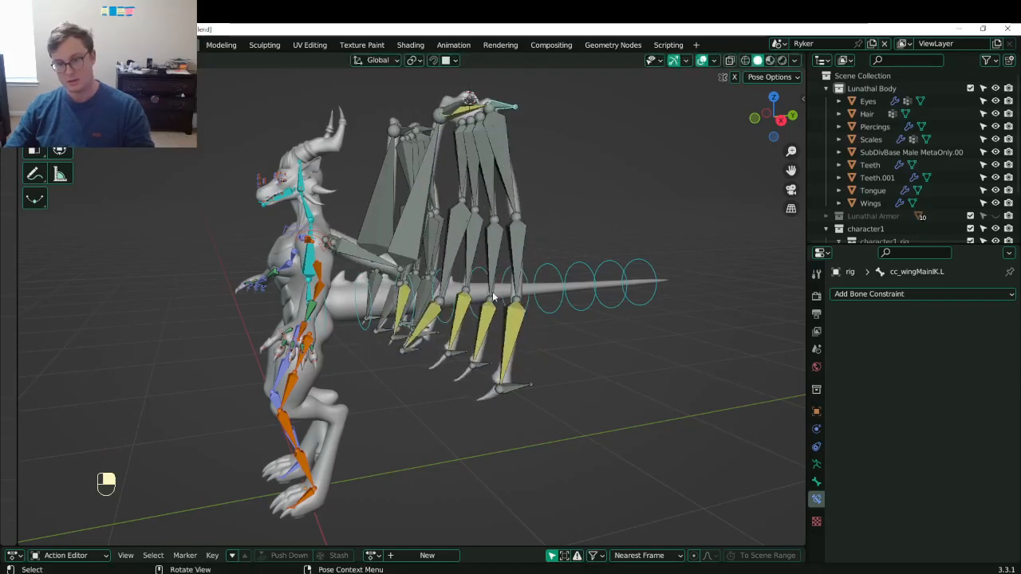
key("ctrl+s")
- Test-move cc_wingSpanIK.L to check how the outermost left wing finger follows, and save the file
left_click(512, 387)
key("g")
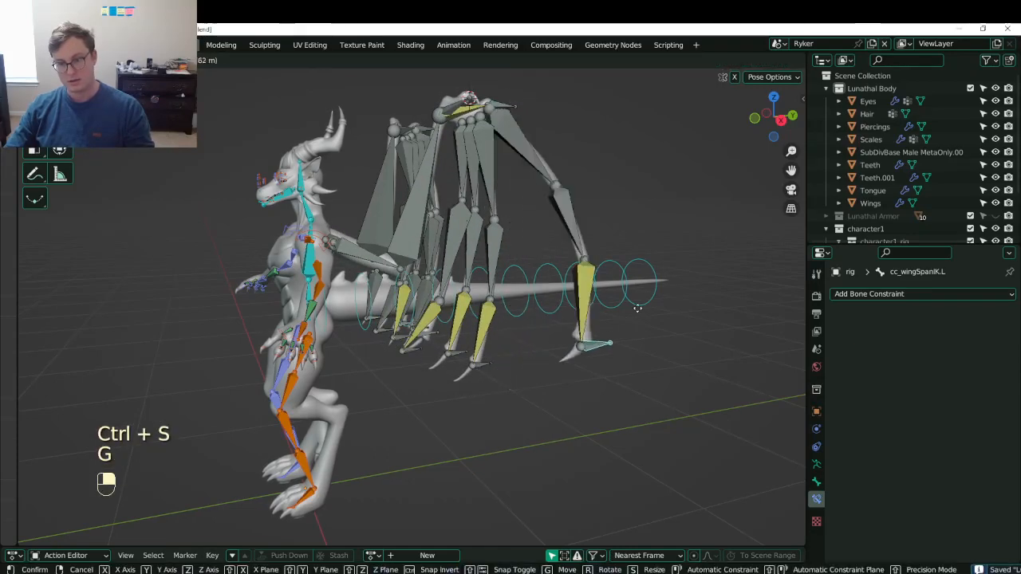
middle_click_drag(485, 351, 521, 383, "shift")
scroll(521, 383, "up", 3)
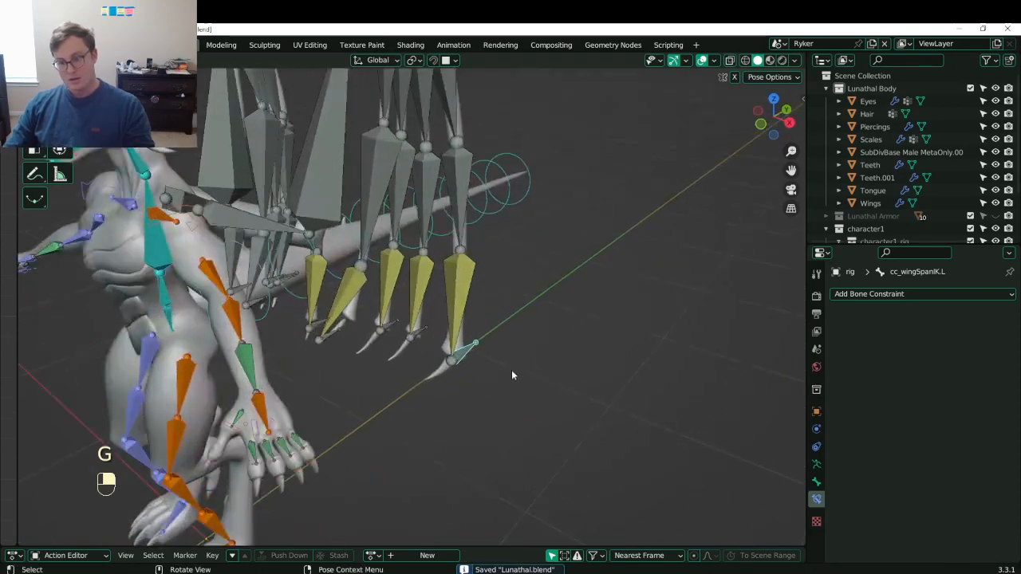
key("ctrl+s")
middle_click_drag(506, 348, 489, 352)
scroll(477, 365, "up", 2)
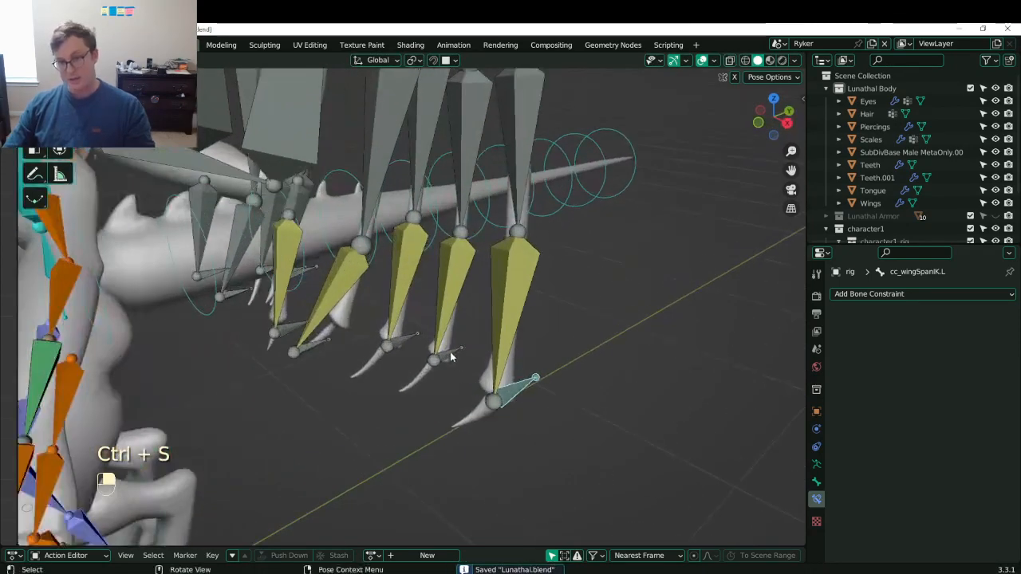
- Try to parent cc_wingSpanIK.L to cc_wingMainIK.L in Pose Mode
left_click(451, 356)
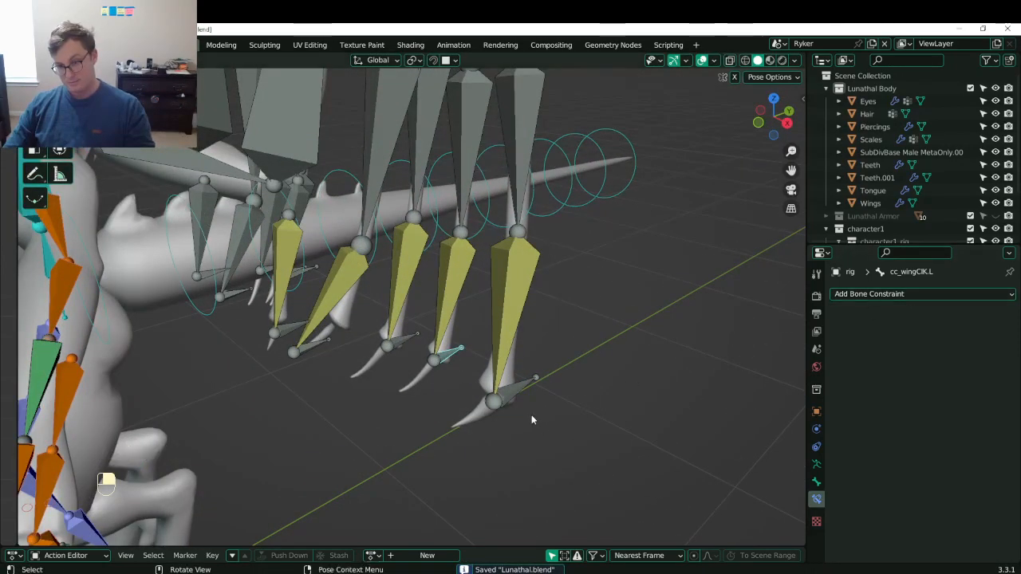
scroll(519, 397, "down", 4)
left_click(456, 149, "shift")
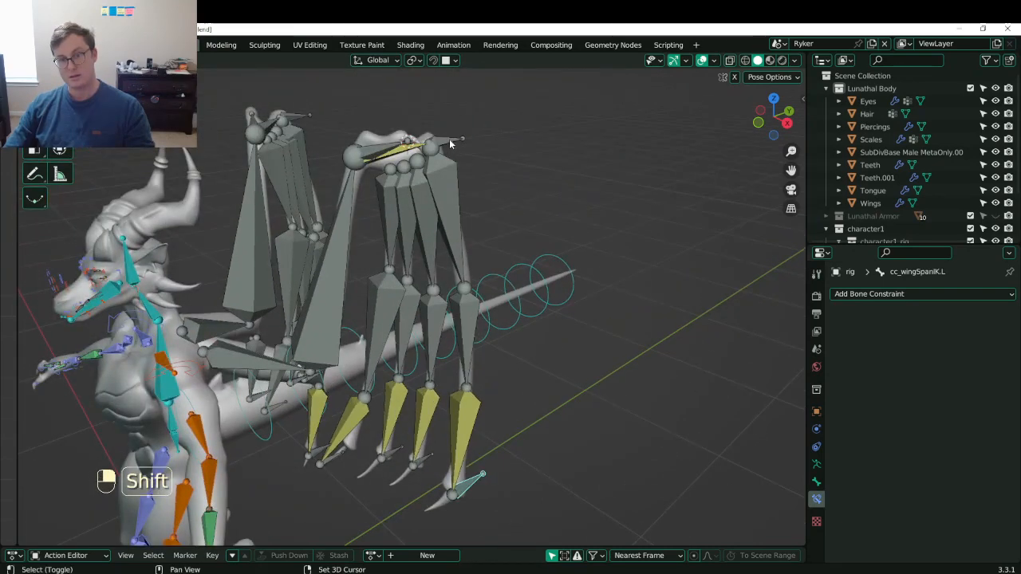
left_click(449, 143, "shift")
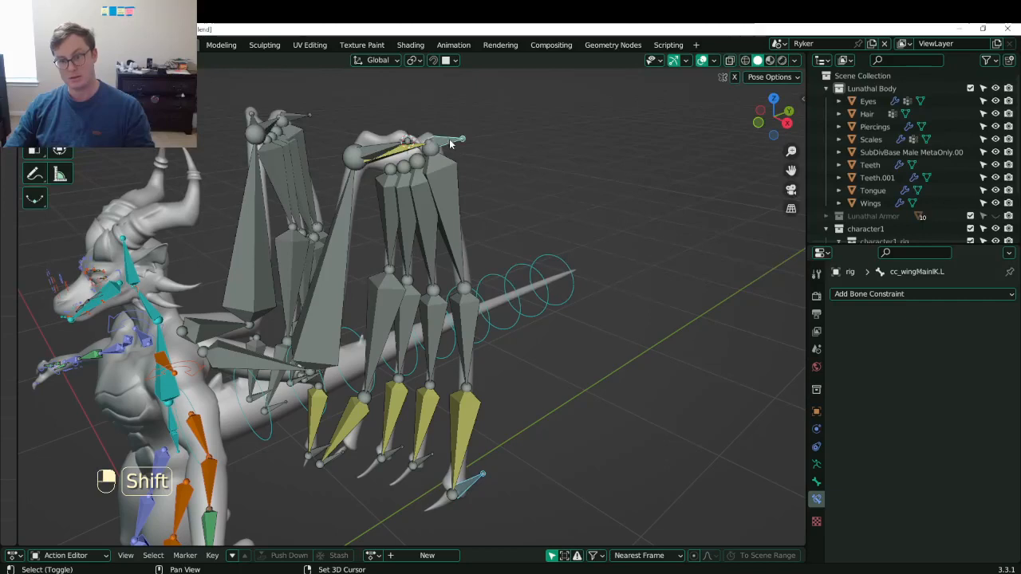
key("ctrl+p")
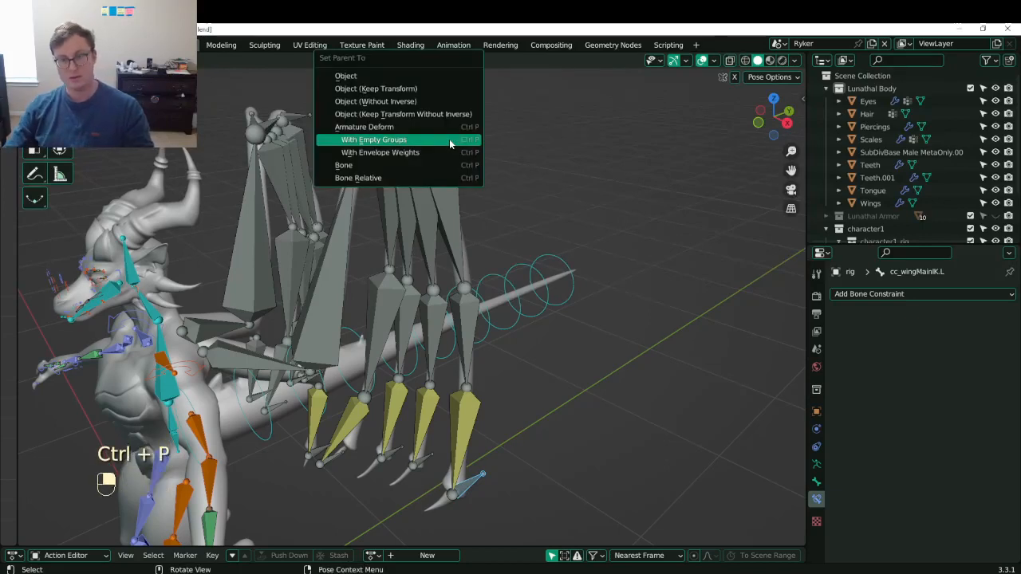
left_click(449, 143)
key("Tab")
key("Tab")
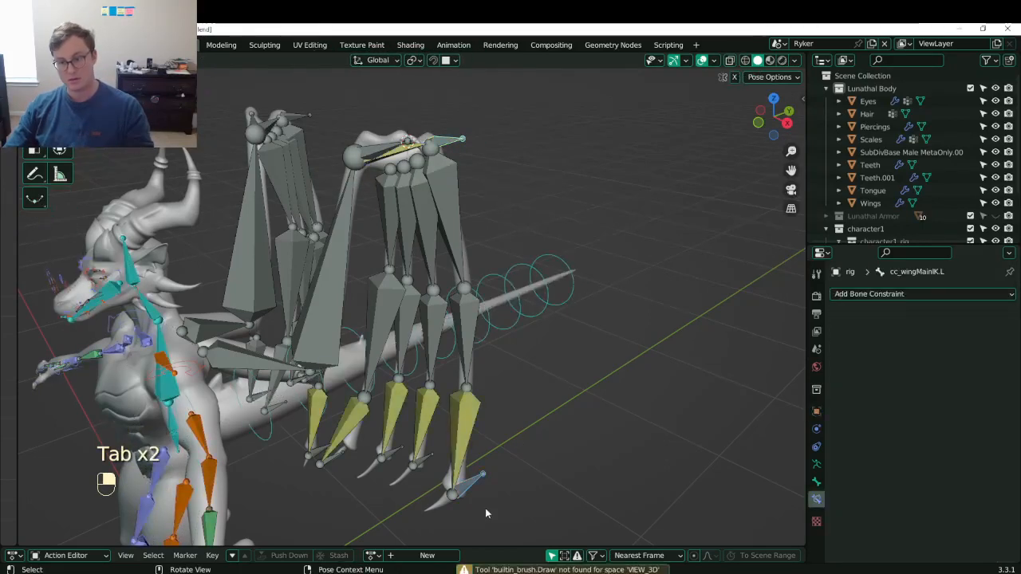
- Add a Child Of constraint to cc_wingSpanIK.L with rig as its target
left_click(991, 294)
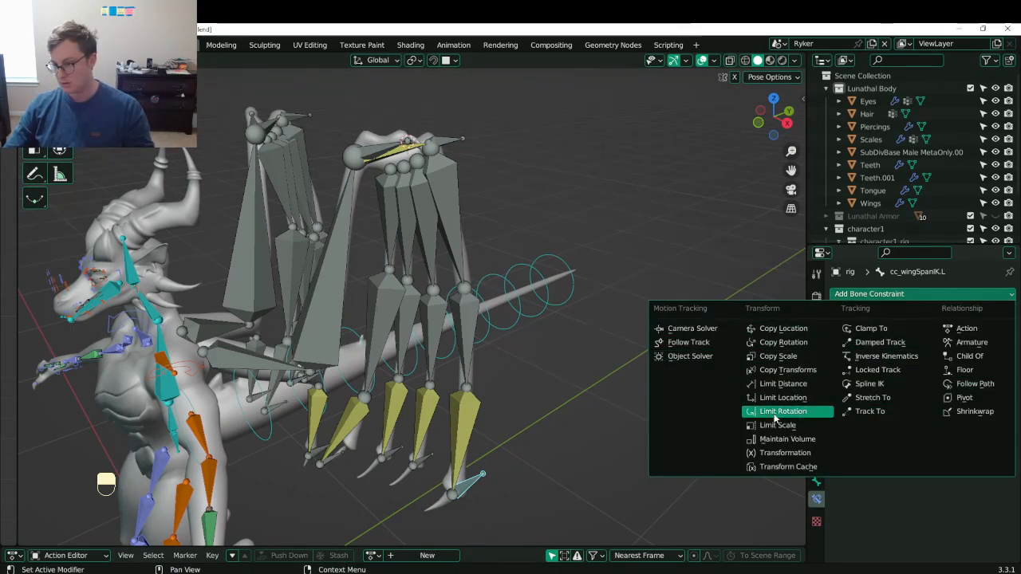
left_click(970, 357)
left_click(989, 334)
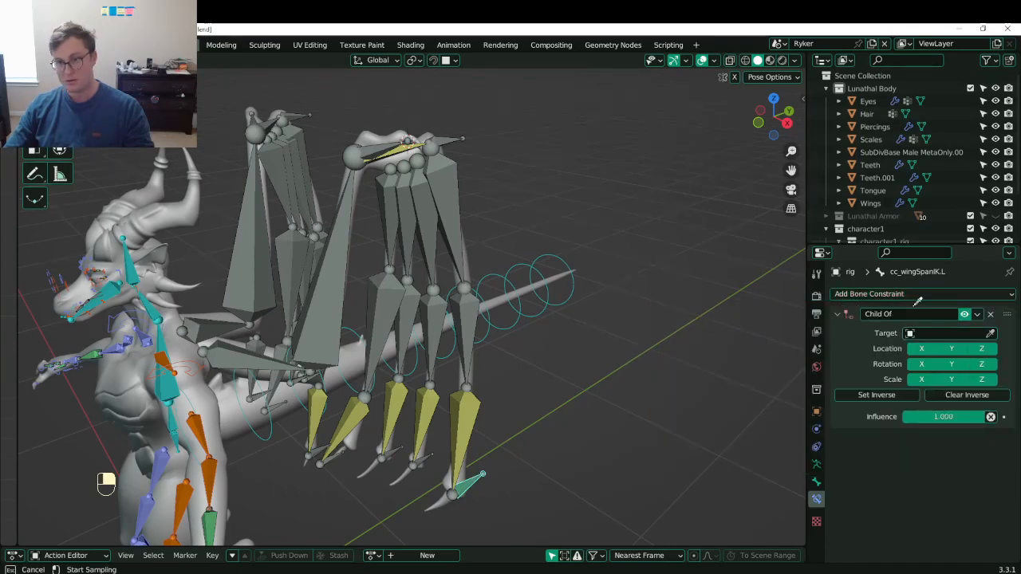
left_click(462, 132)
- Choose cc_wingMainIK.L as the Child Of constraint's bone and set its inverse
left_click(952, 349)
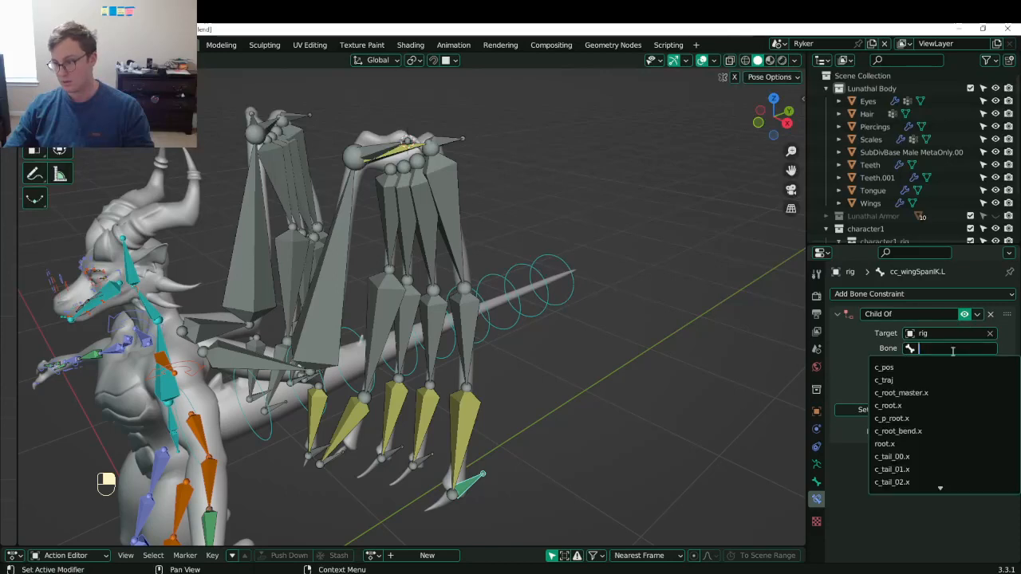
type("wingmainik")
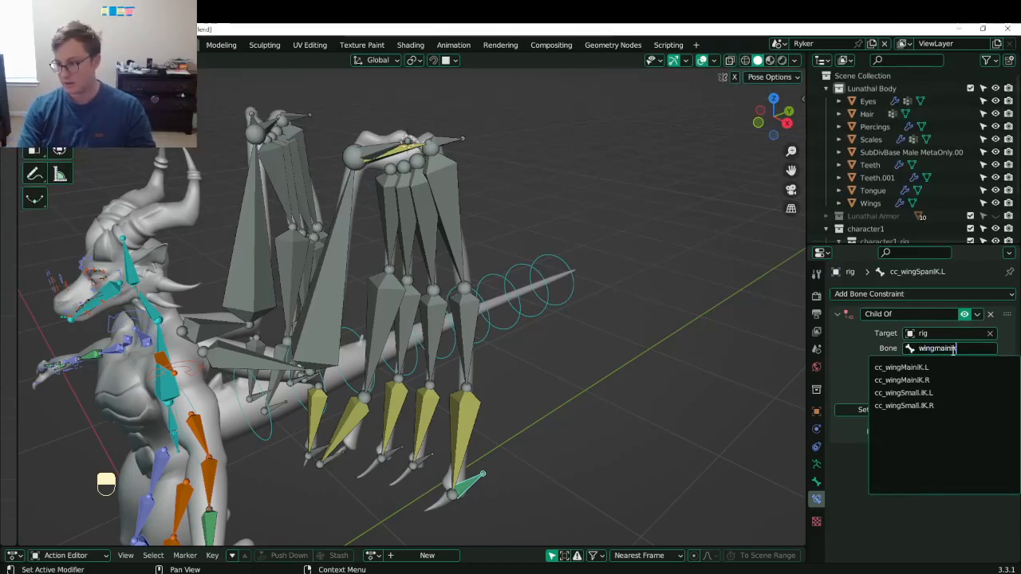
key("Return")
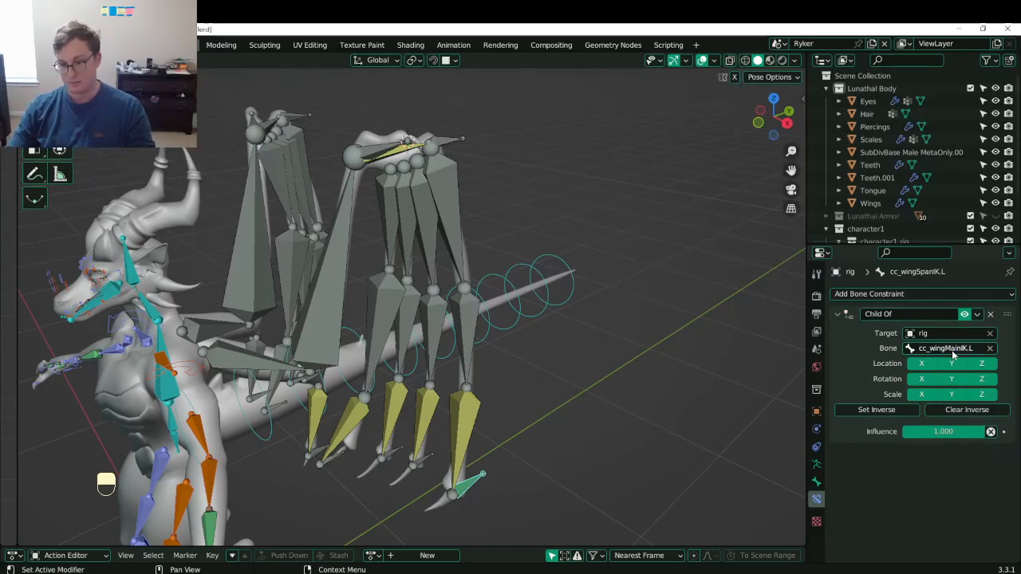
left_click(899, 412)
- Test-move cc_wingMainIK.L to check how the wing finger IK follows, cancel the move and save the file
left_click(459, 156)
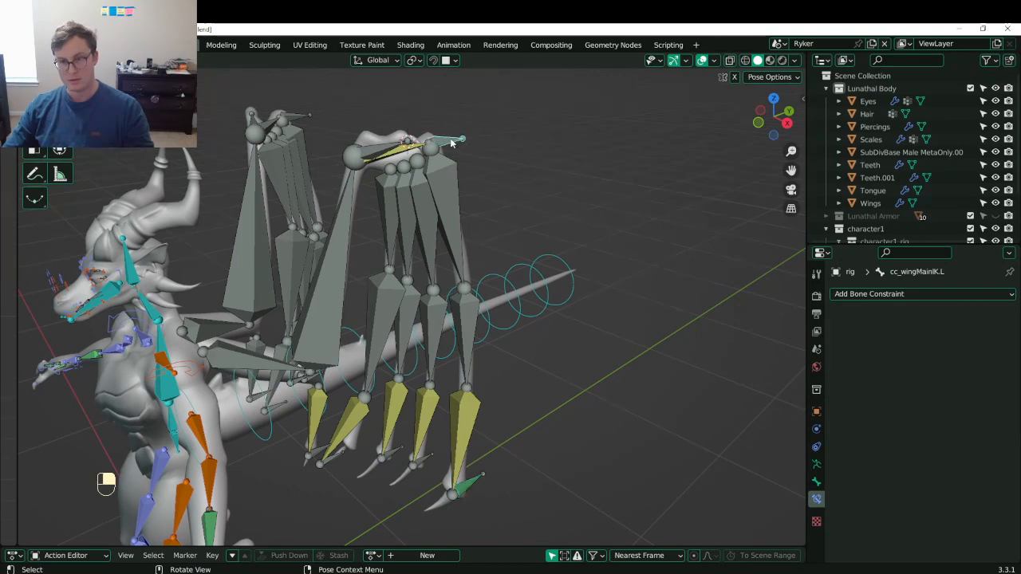
key("g")
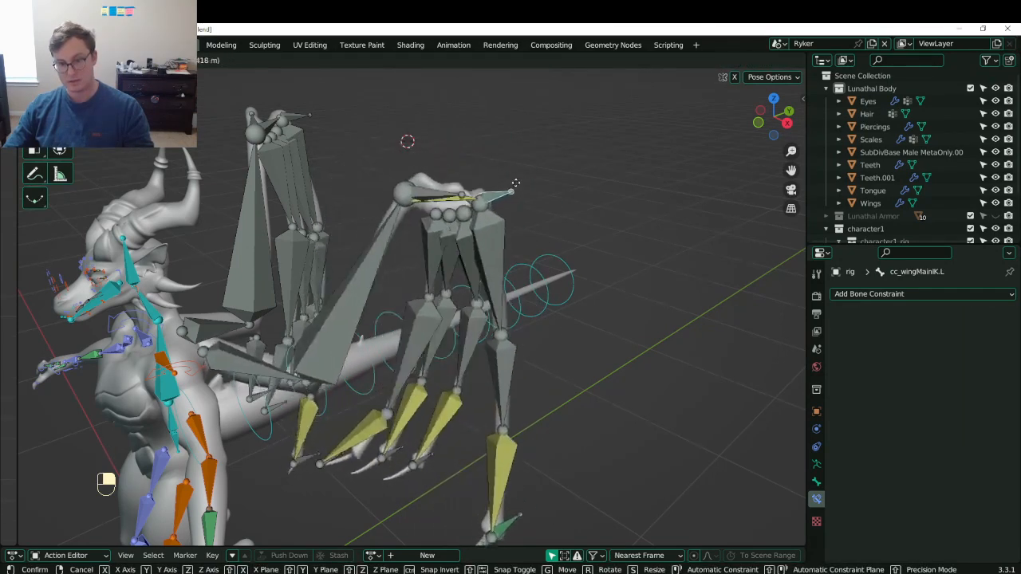
right_click(523, 191)
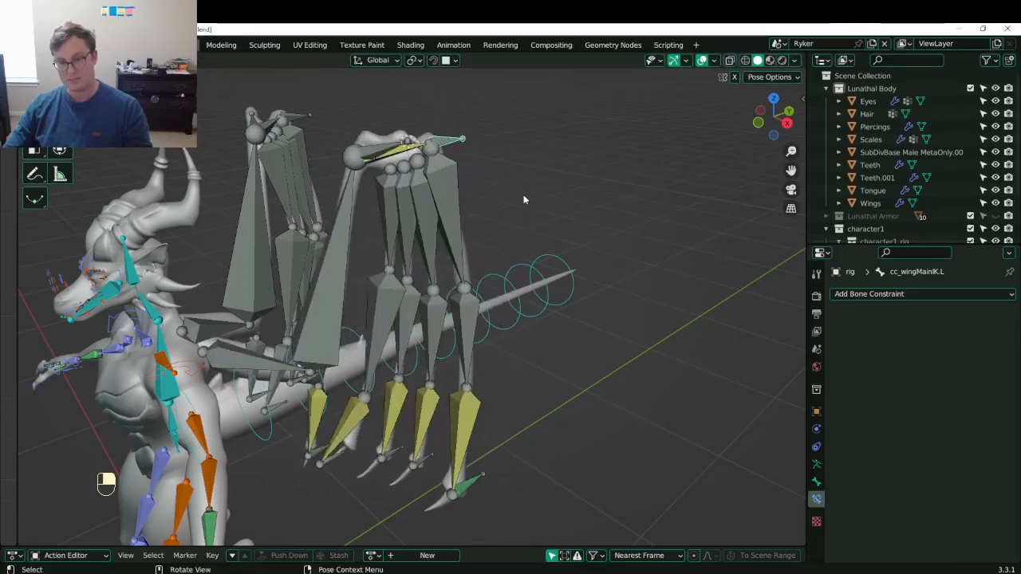
key("ctrl+s")
- Add a Child Of constraint to cc_wingCIK.L, the finger IK bone next to the outermost left one
middle_click_drag(481, 378, 485, 343, "shift")
scroll(438, 418, "up", 3)
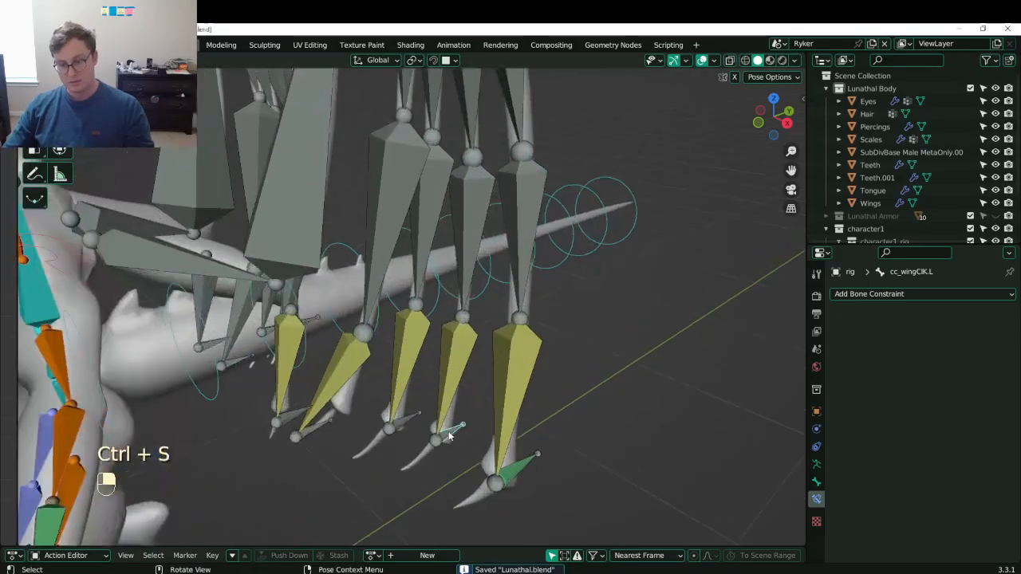
left_click(917, 294)
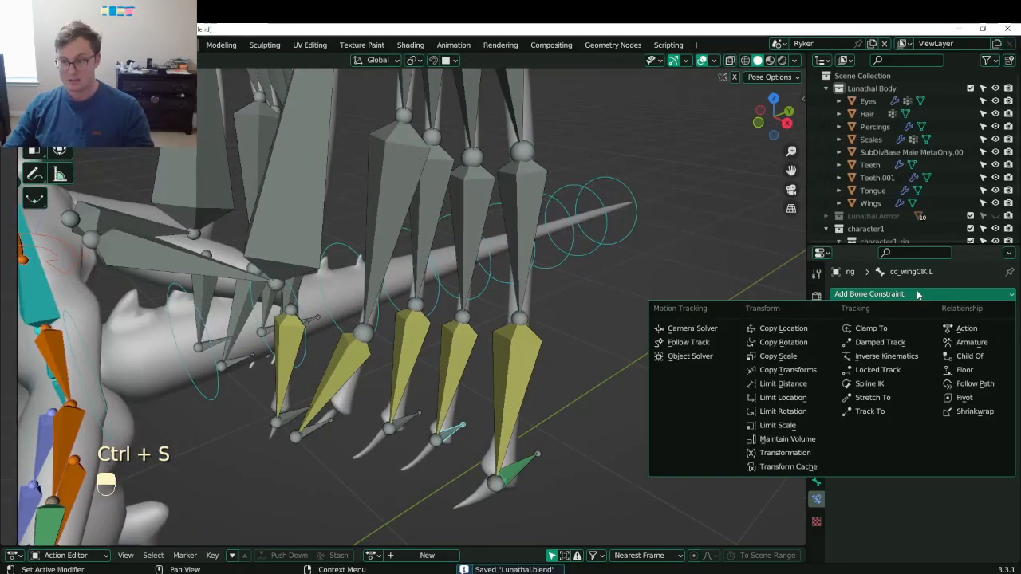
left_click(962, 358)
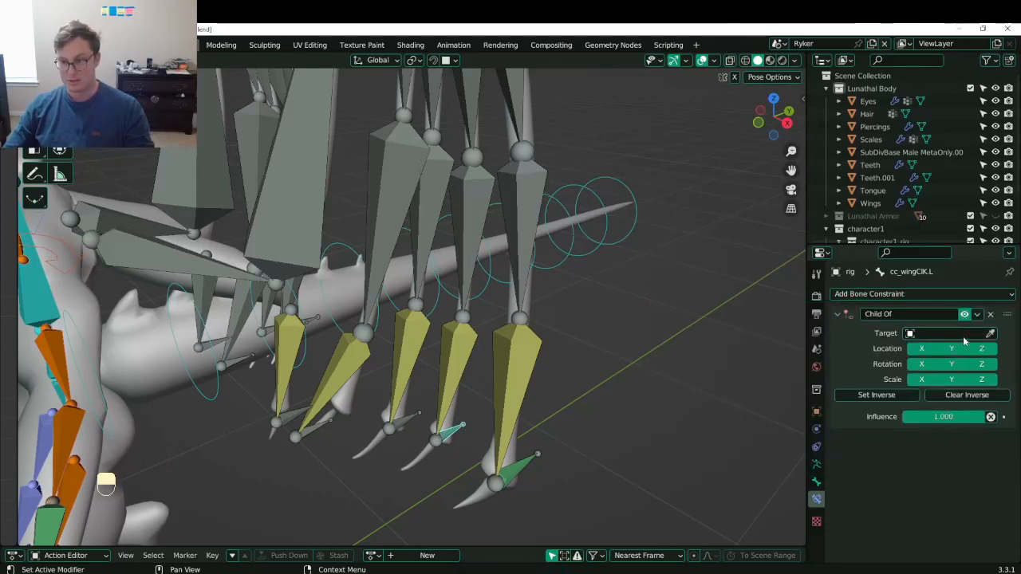
left_click(960, 333)
type("wingpa")
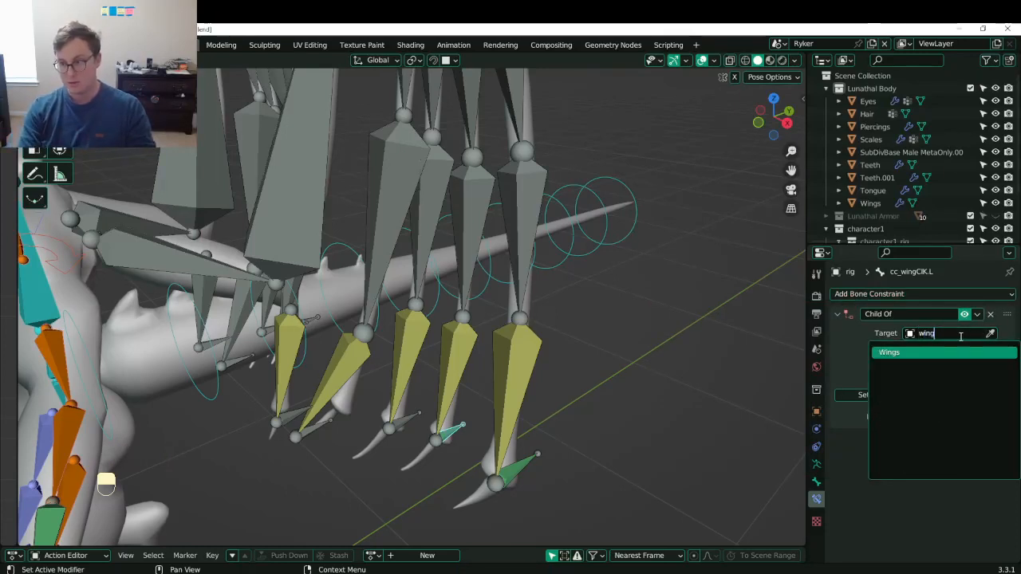
key("ctrl+BackSpace")
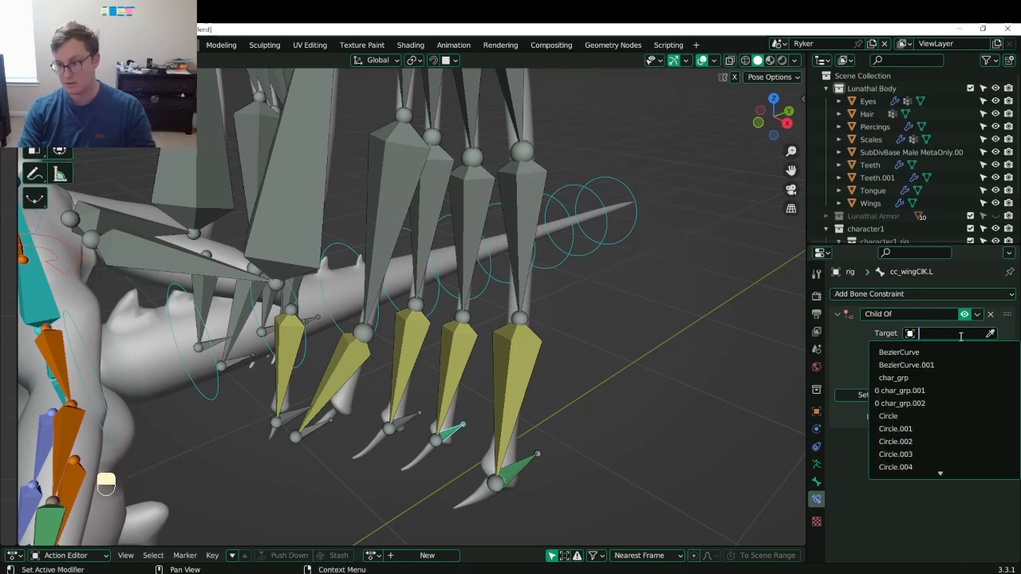
type("wing")
key("Escape")
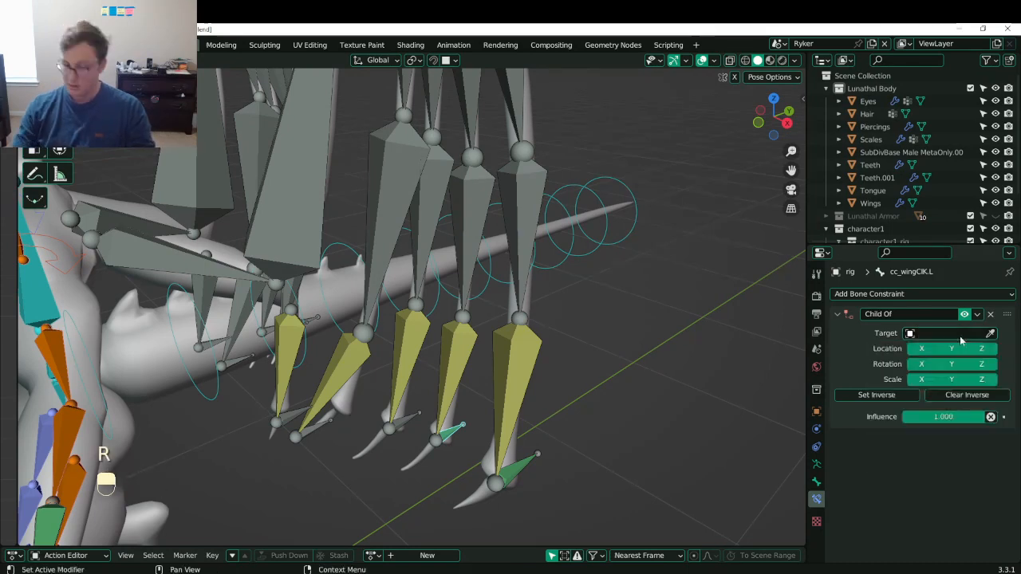
- Target cc_wingCIK.L's Child Of constraint at rig's cc_wingSpanIK.L bone, with scale disabled and influence 0.5
left_click(951, 334)
type("rig")
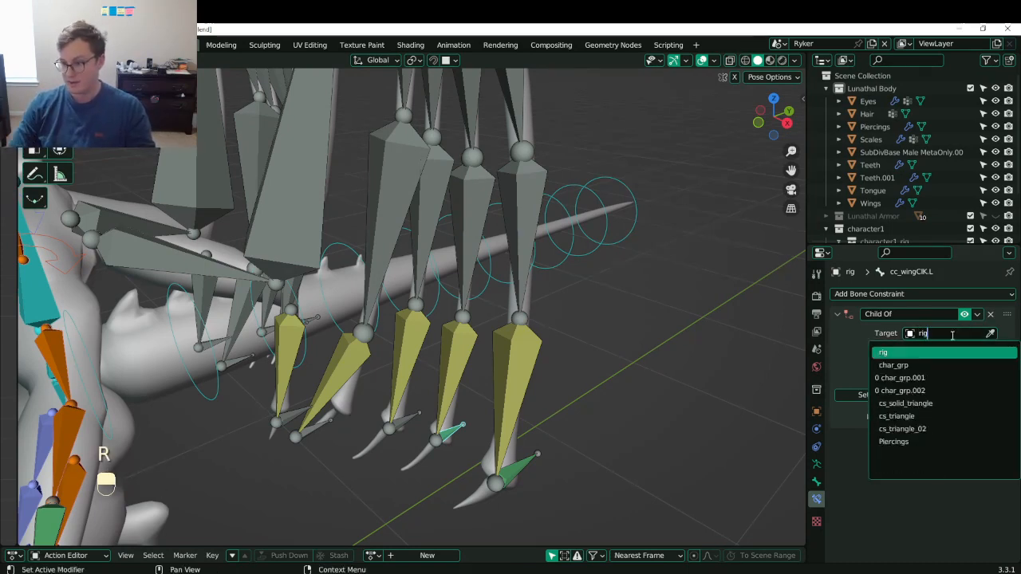
key("Return")
left_click(937, 347)
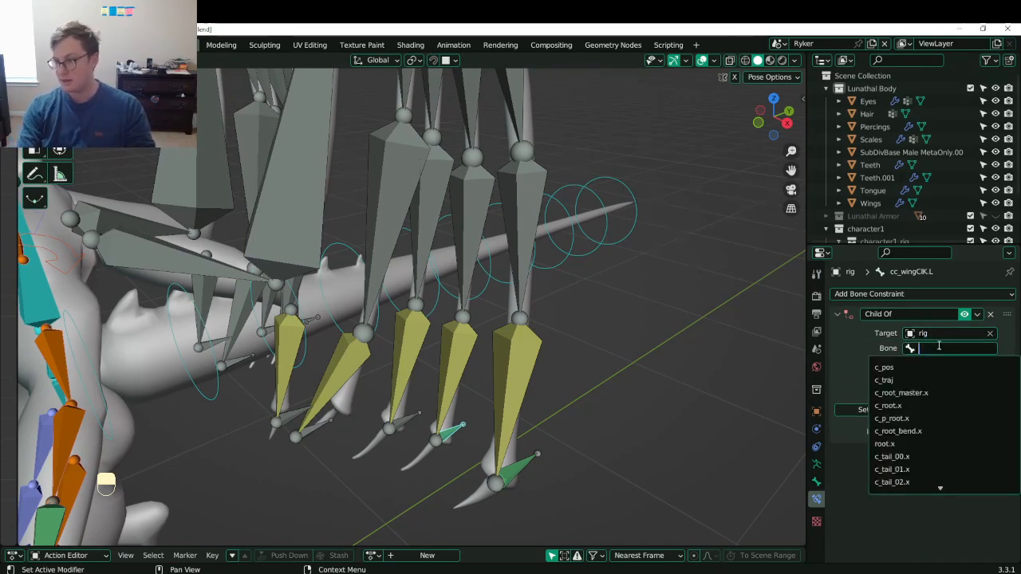
type("wingspan")
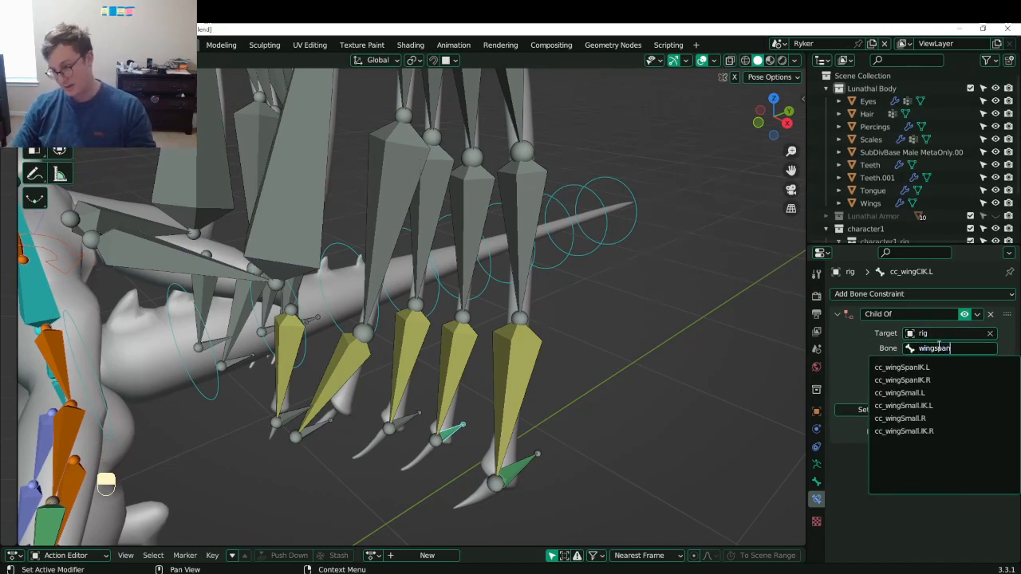
key("Down")
key("Down")
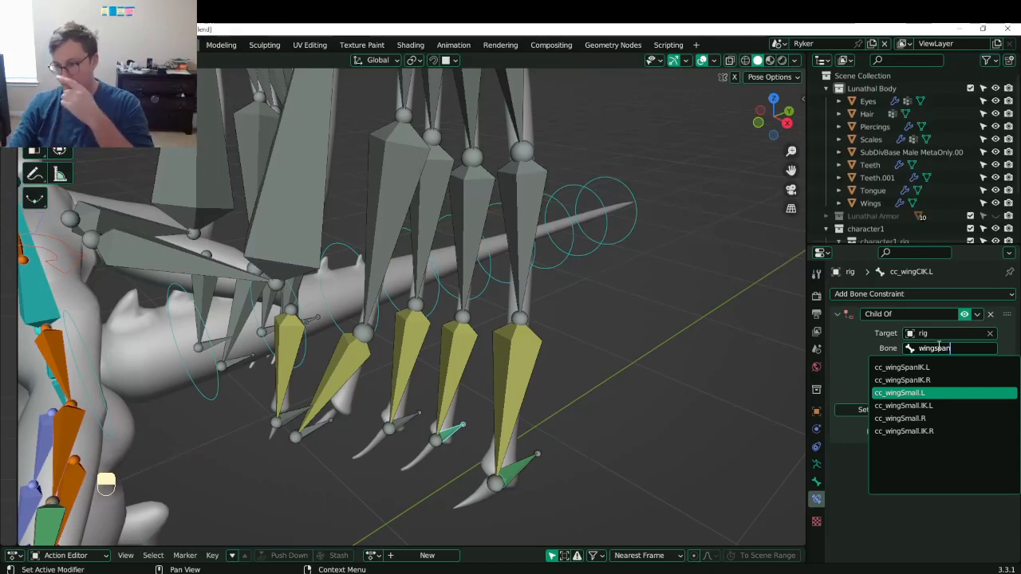
key("Up")
key("Up")
key("Return")
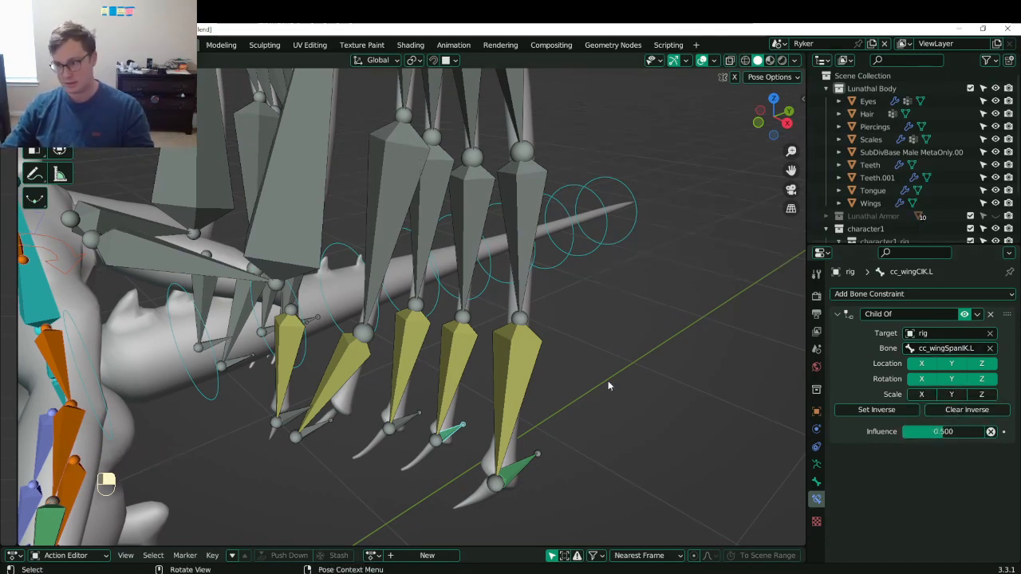
- Disable the X, Y and Z scale influence in cc_wingSpanIK.L's Child Of constraint and save the file
middle_click_drag(482, 394, 485, 360, "shift")
scroll(487, 363, "up", 1)
left_click(535, 468)
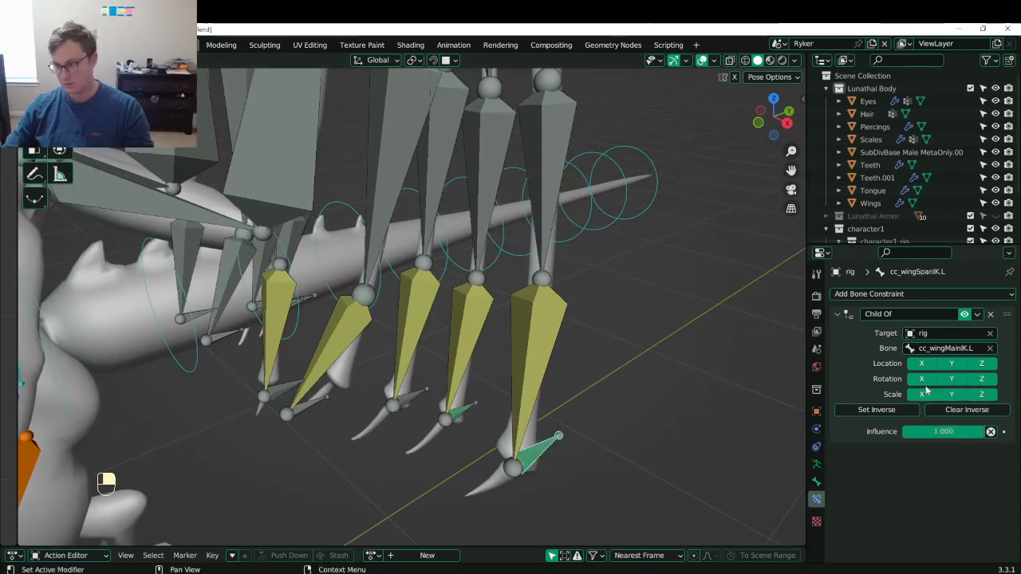
middle_click_drag(506, 410, 481, 413, "shift")
key("ctrl+s")
- Duplicate the Child Of constraint on cc_wingCIK.L
left_click(493, 419)
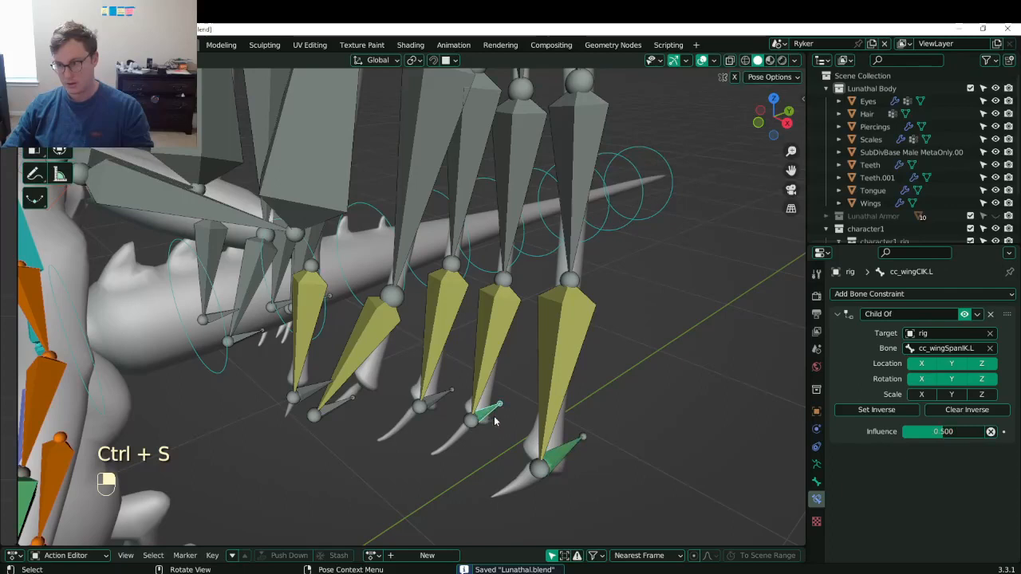
left_click(978, 316)
left_click(925, 341)
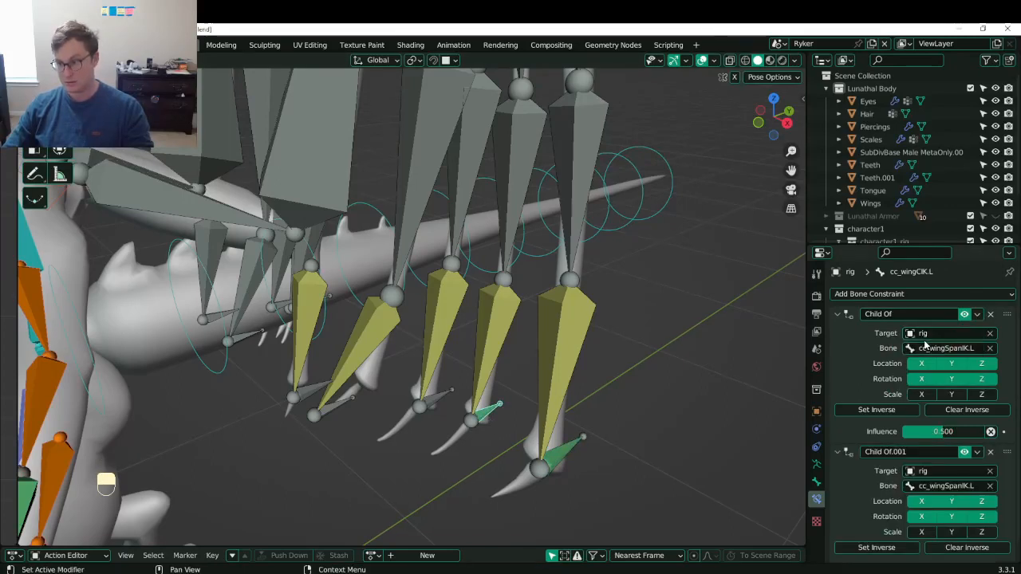
- Change the duplicated Child Of constraint's bone to cc_wingSmall.IK.L, save the file and set the constraint's inverse
scroll(947, 447, "down", 1)
left_click(990, 468)
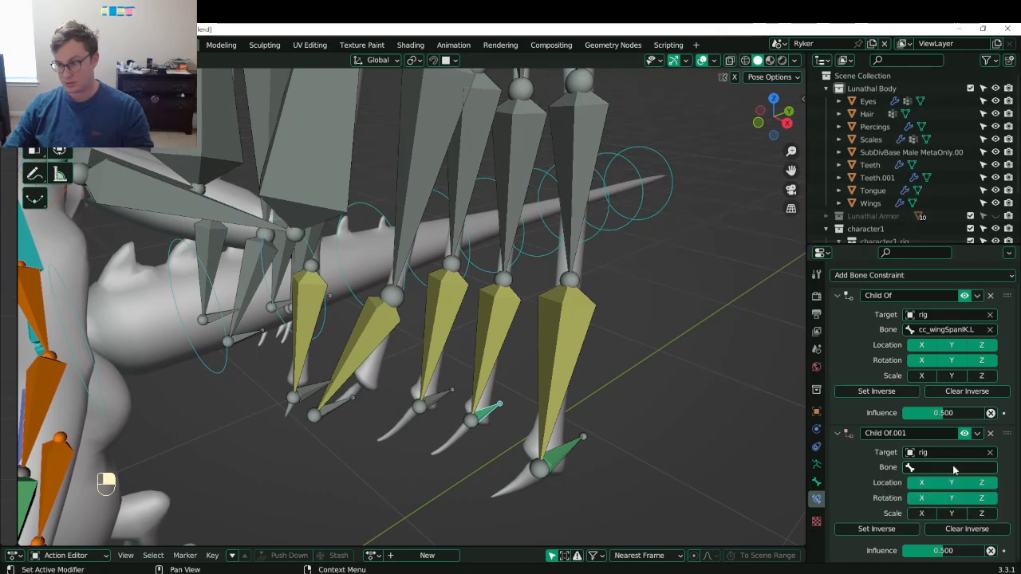
left_click(954, 468)
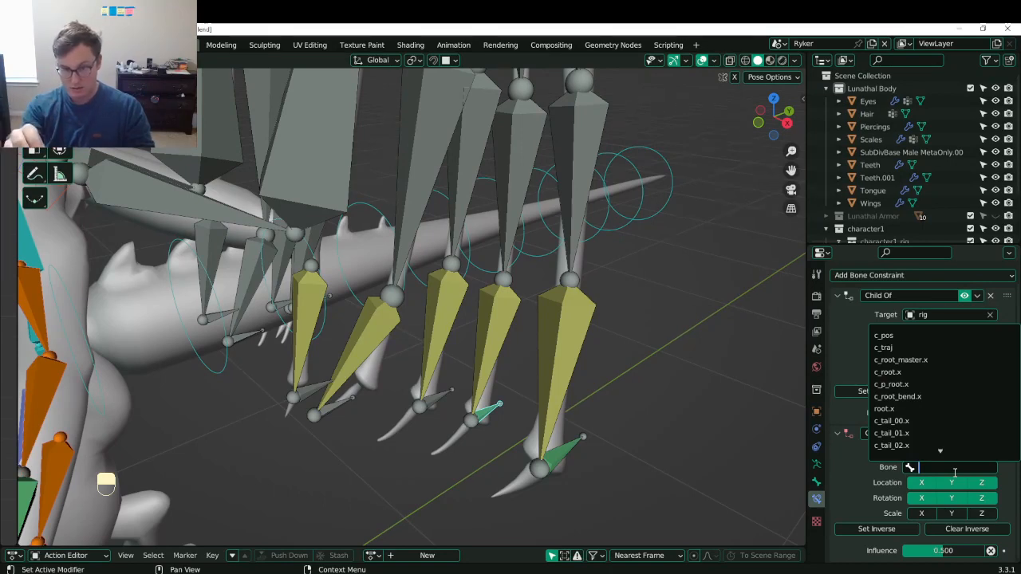
type("smal")
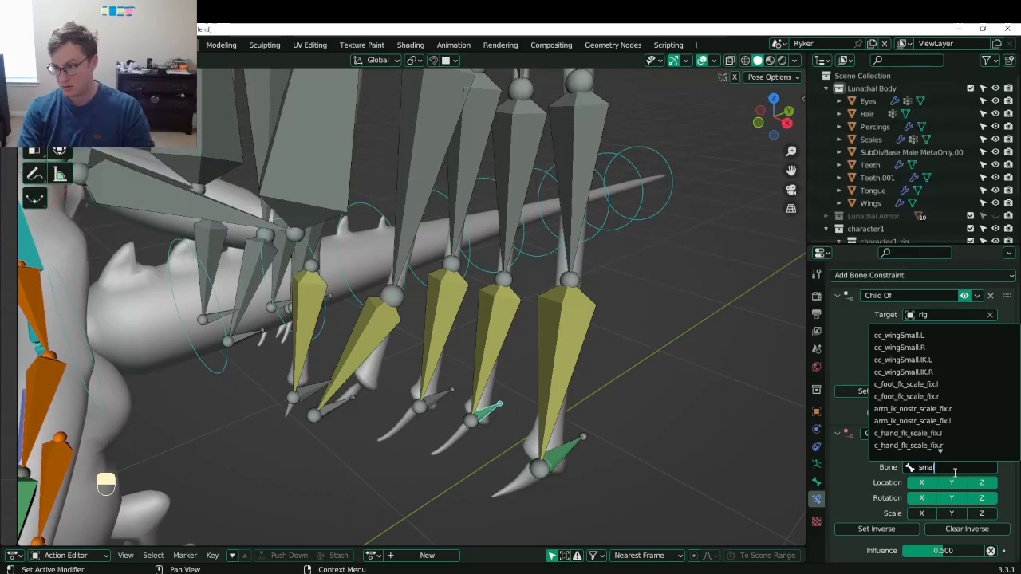
key("Down")
key("Down")
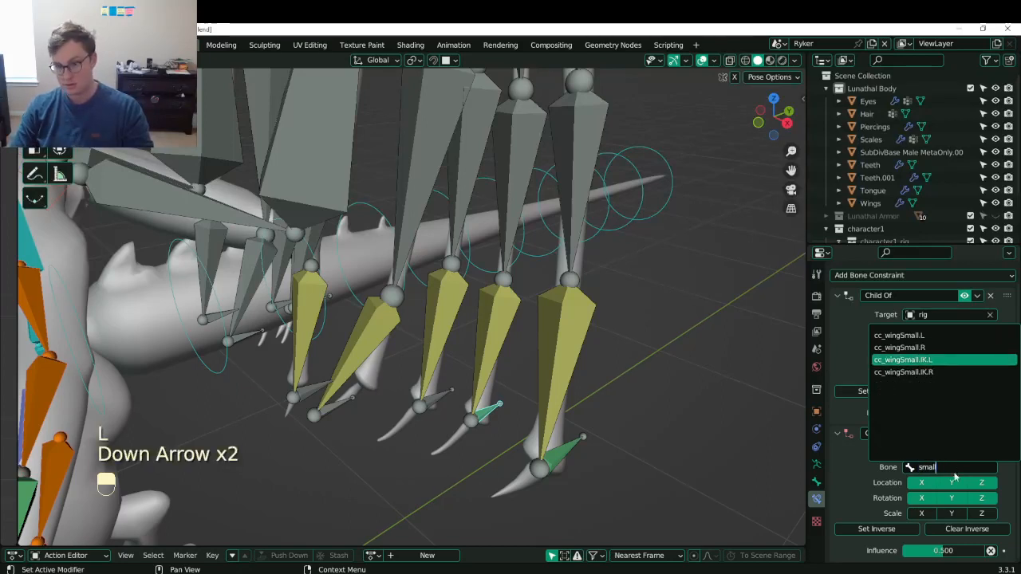
key("Return")
key("ctrl+s")
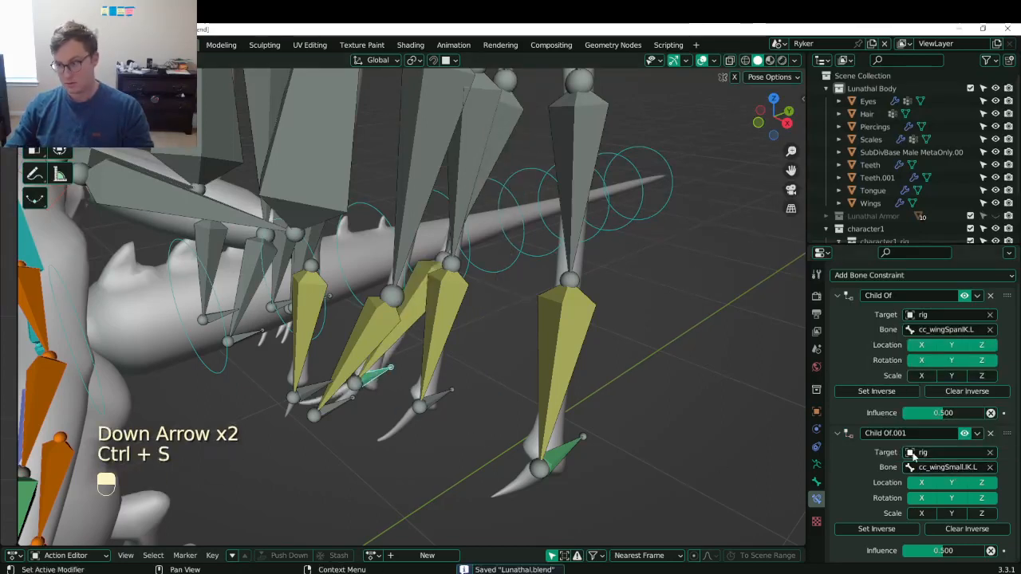
left_click(877, 529)
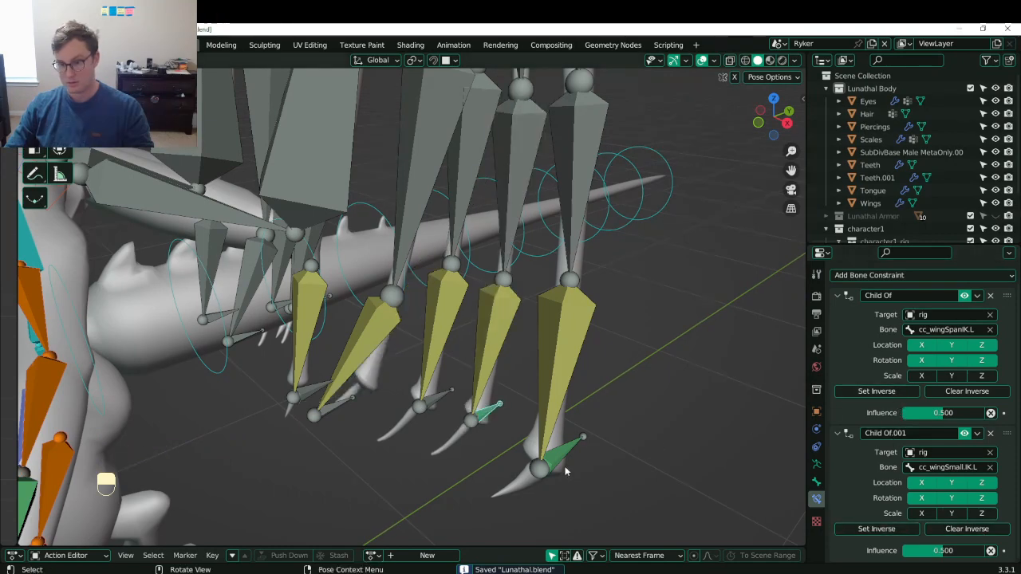
- Test-move cc_wingSpanIK.L to check how the neighbouring finger follows, and clear the bone's location
left_click(563, 461)
key("g")
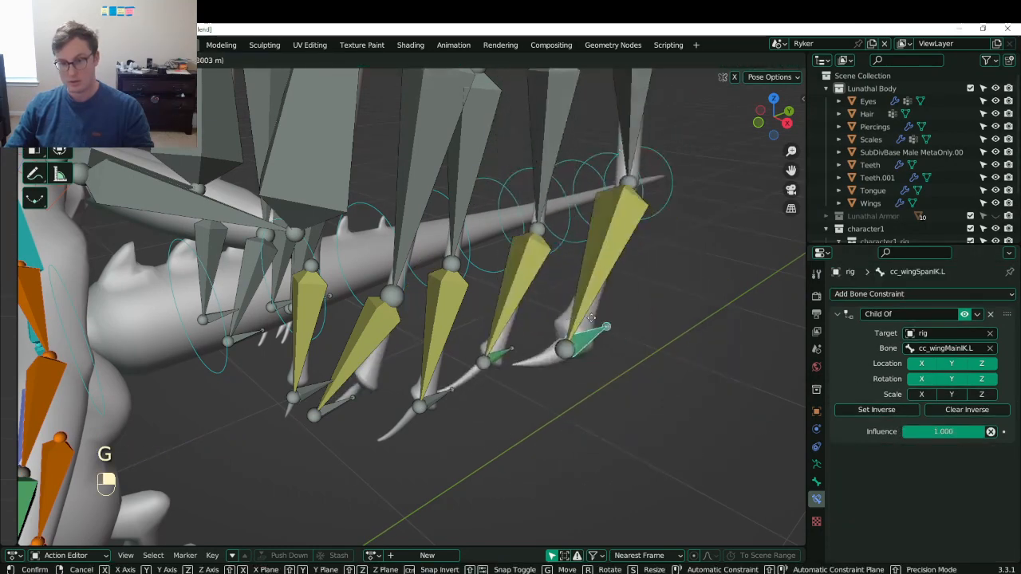
left_click(591, 391)
scroll(591, 391, "down", 3)
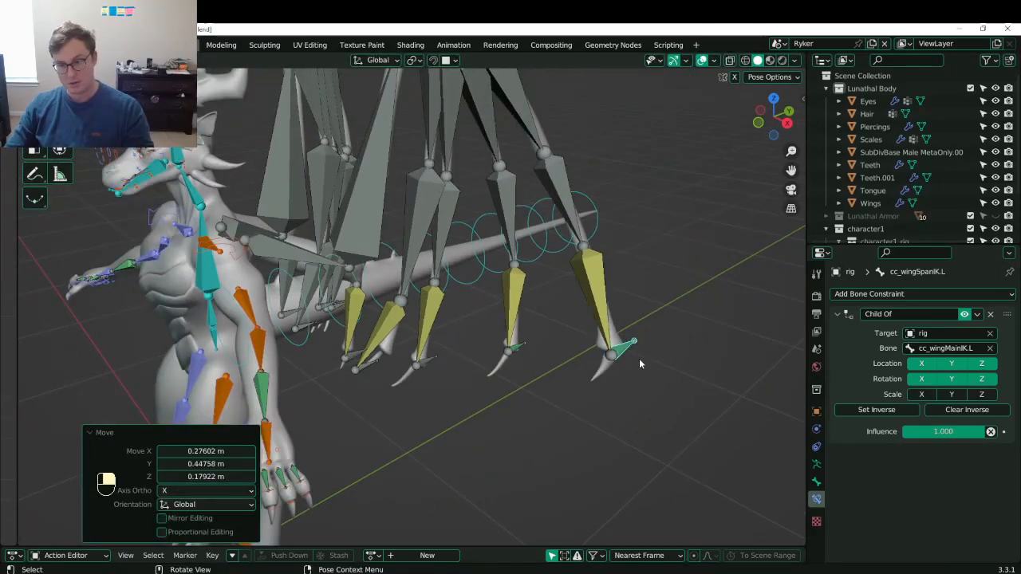
key("g")
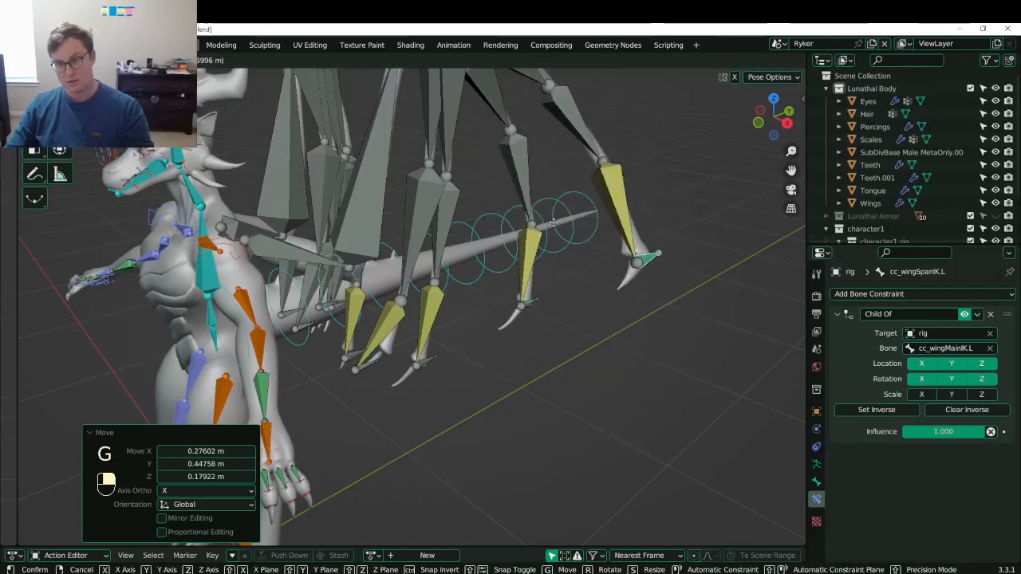
right_click(484, 362)
scroll(579, 393, "up", 3)
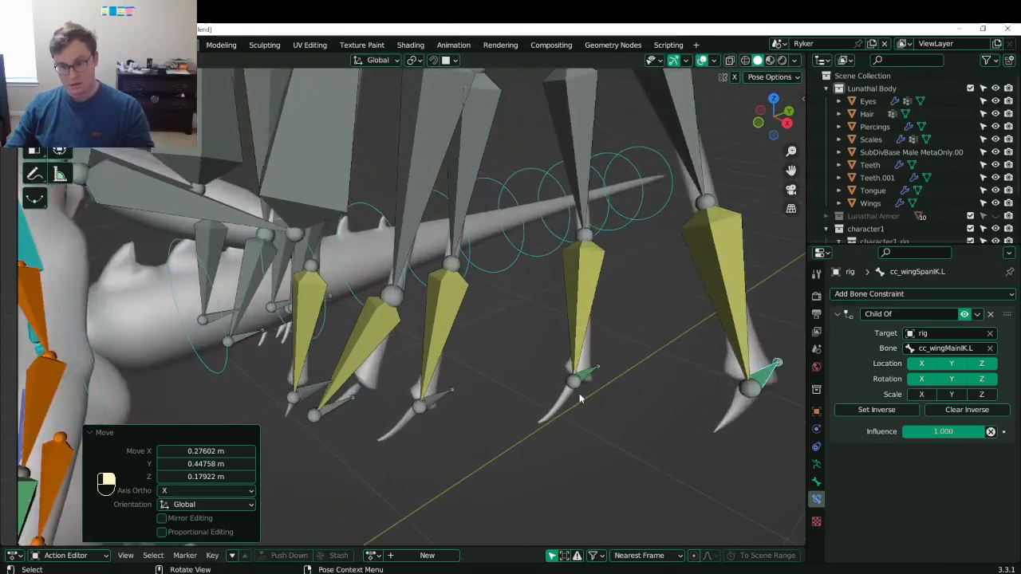
key("alt+g")
- Copy both Child Of constraints from cc_wingCIK.L to cc_wingAIK.L and the finger IK bone between them
left_click(488, 424)
middle_click_drag(488, 424, 448, 441)
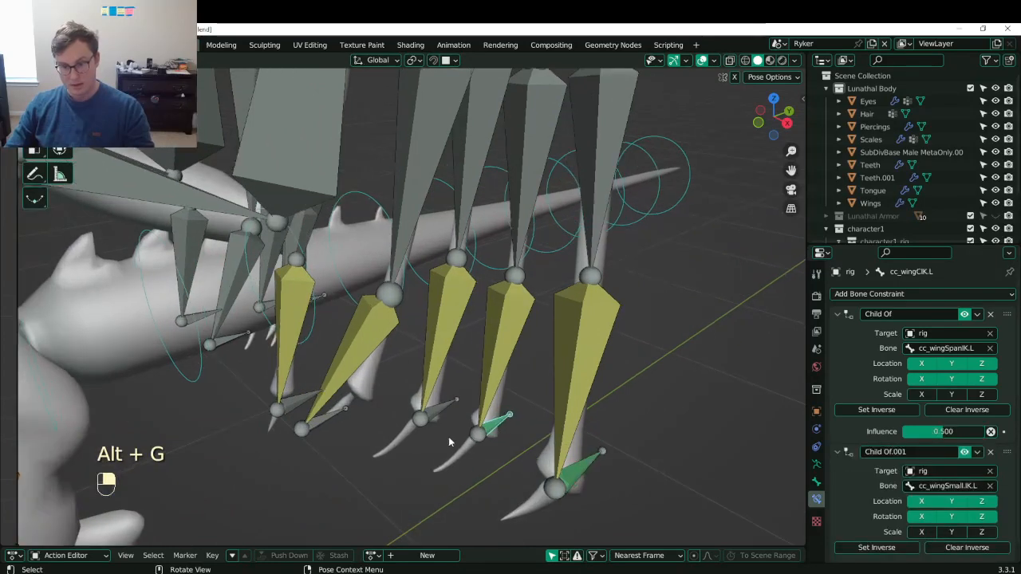
left_click(314, 425)
left_click(330, 420, "shift")
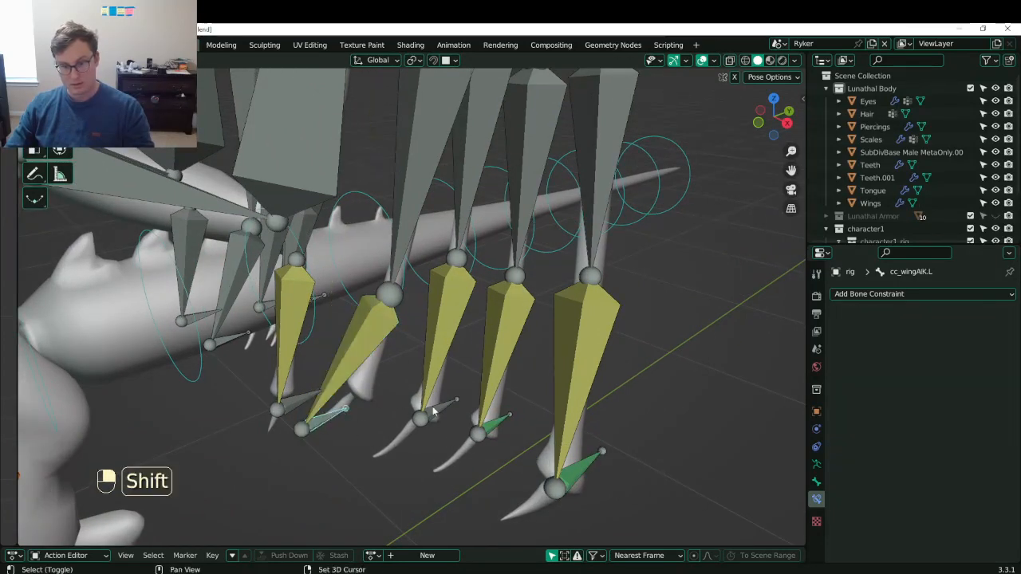
left_click(494, 424, "shift")
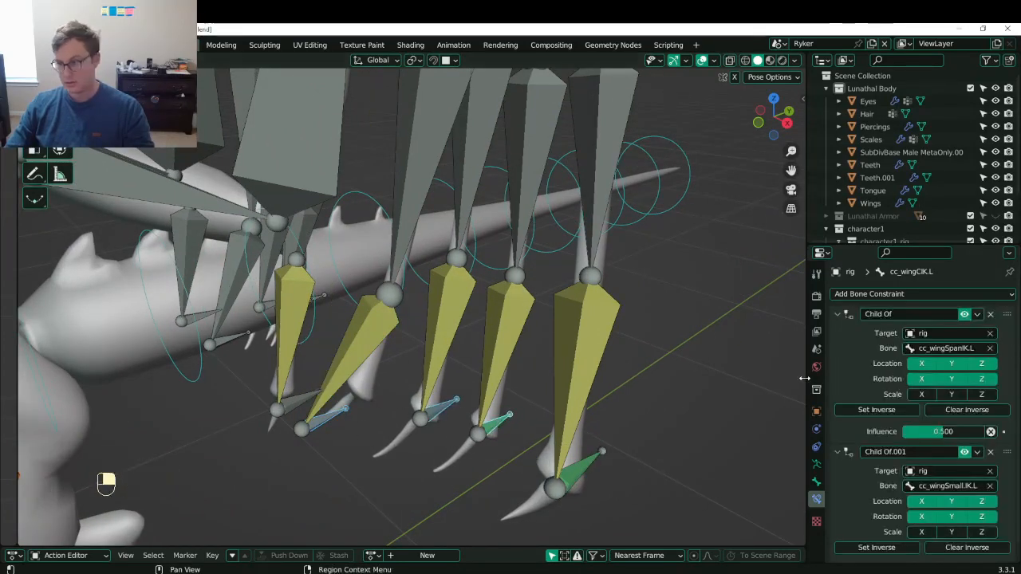
left_click(977, 313)
left_click(977, 348)
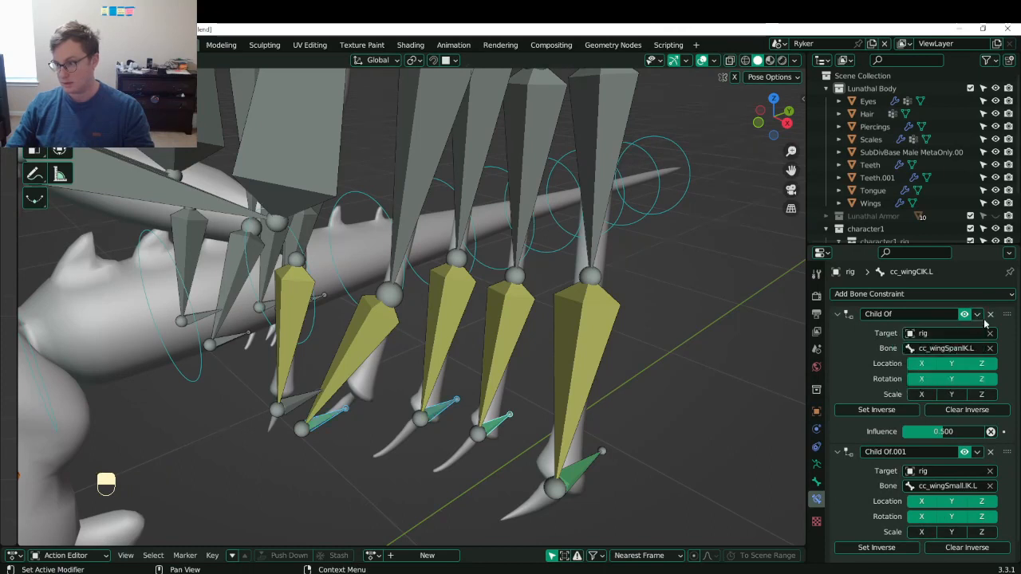
left_click(977, 451)
left_click(947, 493)
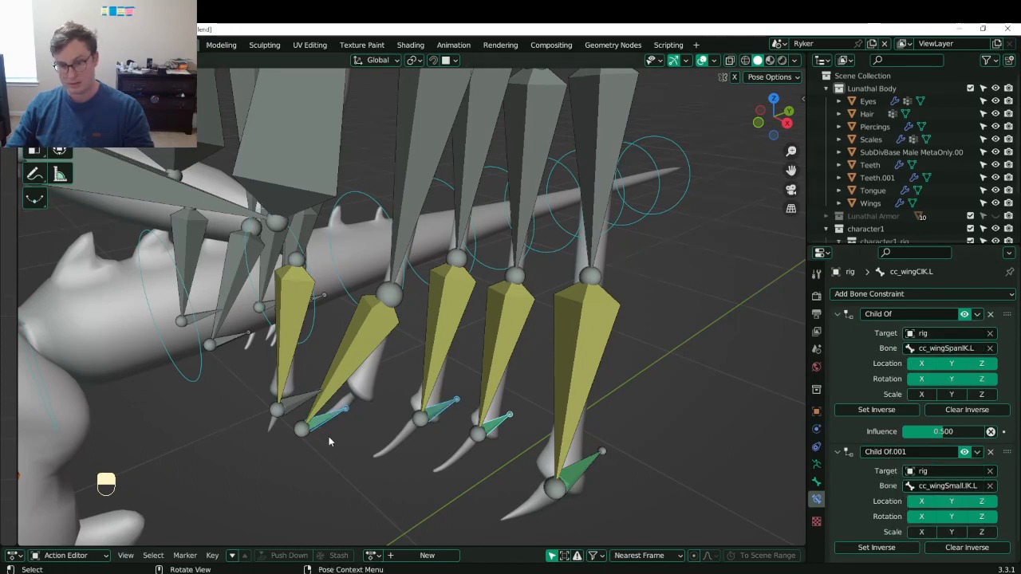
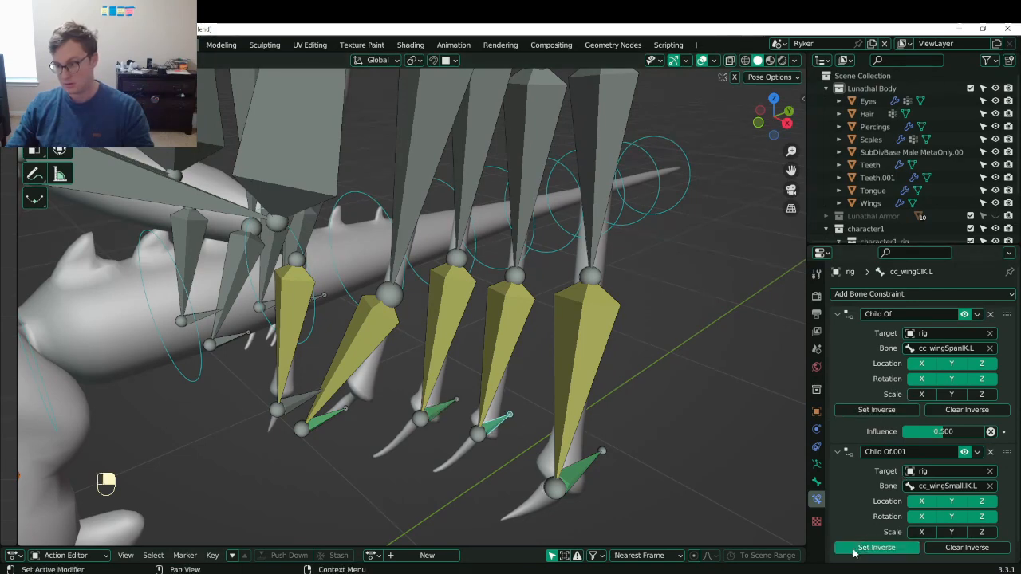
- Pull cc_wingSpanIK.L outward in several moves, the last about 0.90 m along X, to check how the wing fingers spread
scroll(584, 409, "down", 2)
left_click(528, 427)
scroll(530, 415, "down", 3)
key("g")
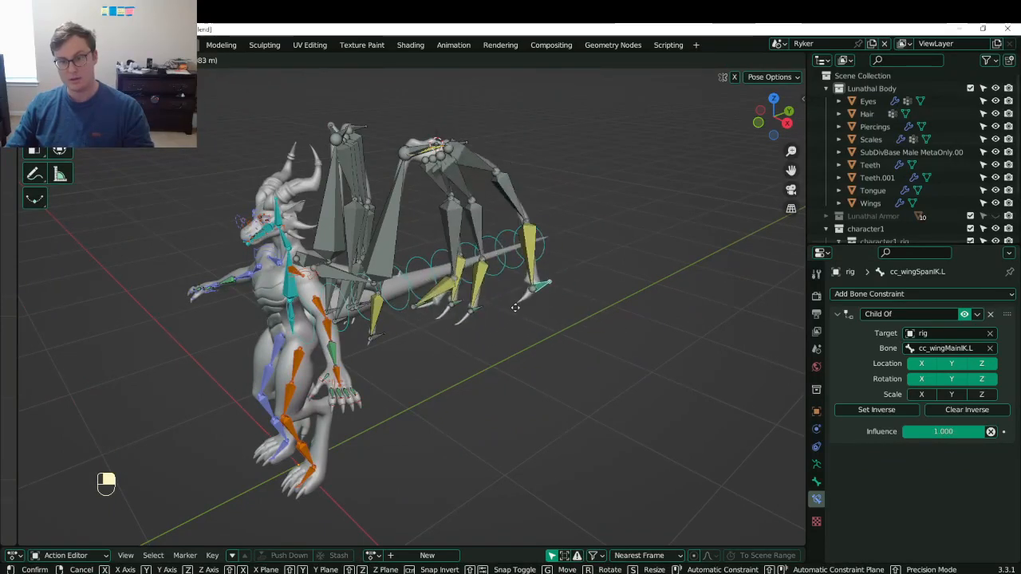
left_click(518, 303)
middle_click_drag(519, 303, 342, 352)
key("g")
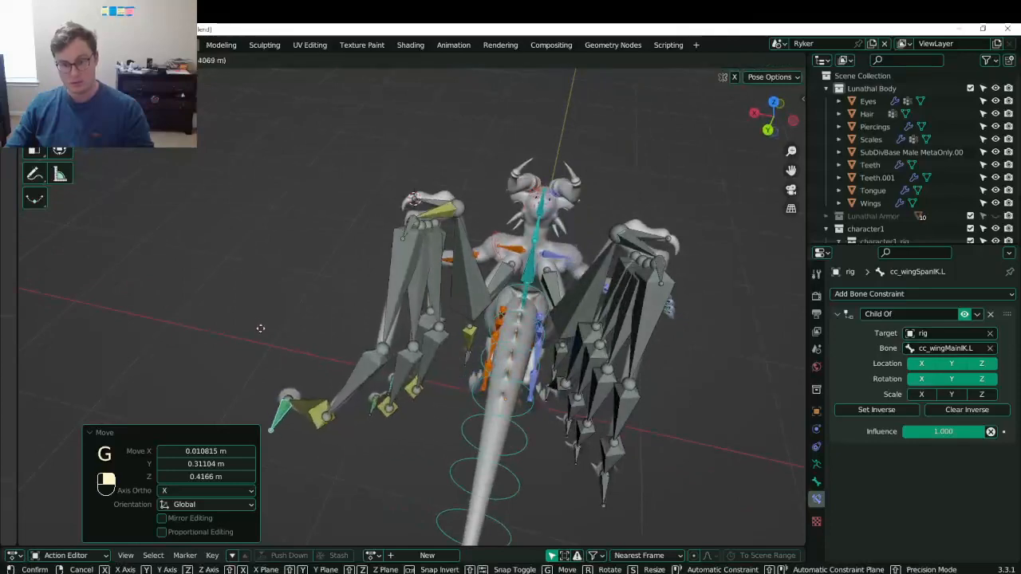
left_click(301, 325)
middle_click_drag(275, 335, 472, 377, "shift")
key("g")
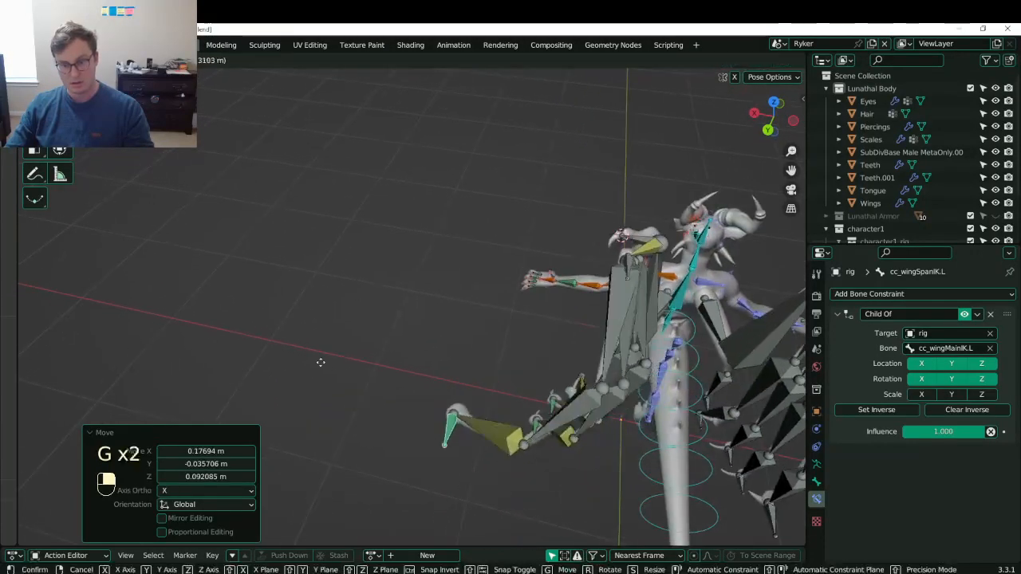
left_click(250, 343)
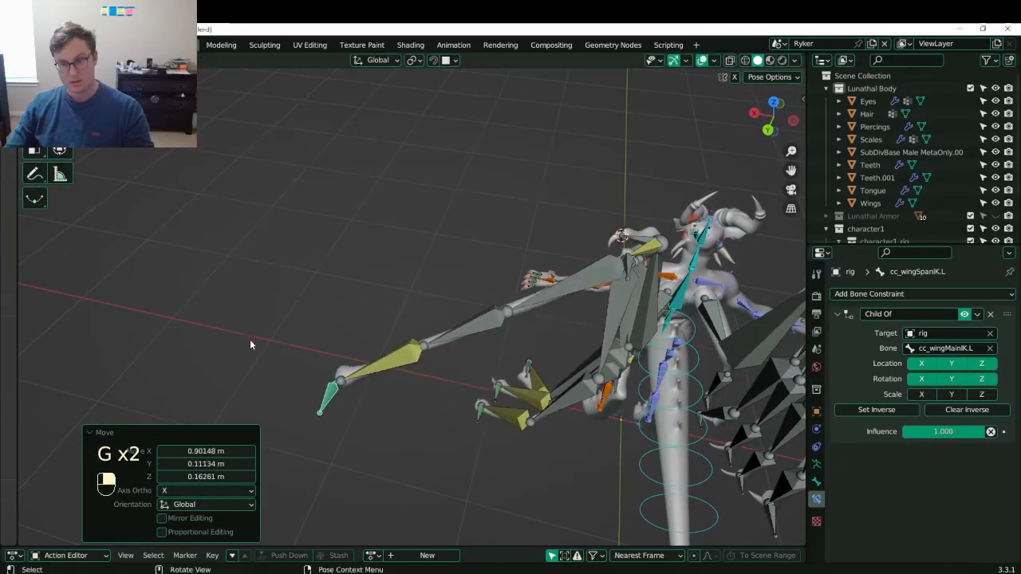
middle_click_drag(250, 342, 433, 357)
scroll(433, 357, "up", 4)
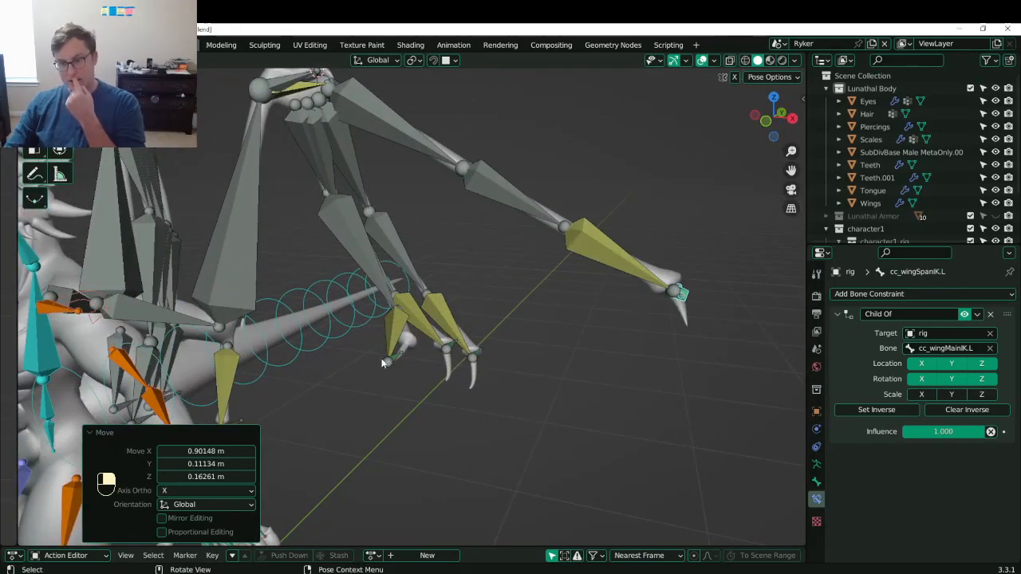
- Set cc_wingAIK.L's Child Of influences to 0.25 for cc_wingSpanIK.L and 0.75 for cc_wingSmall.IK.L
left_click(396, 363)
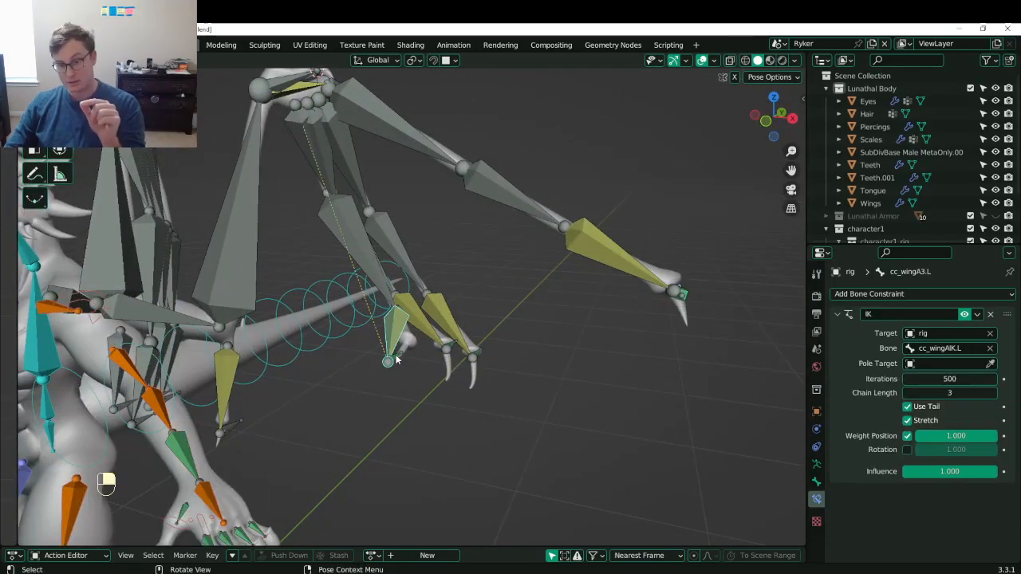
left_click(396, 361)
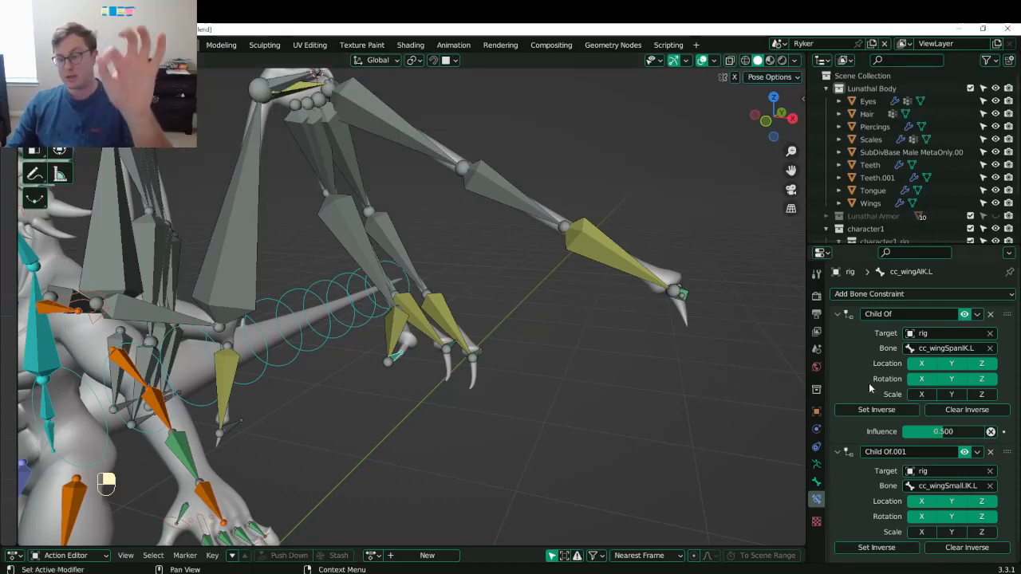
left_click(960, 431)
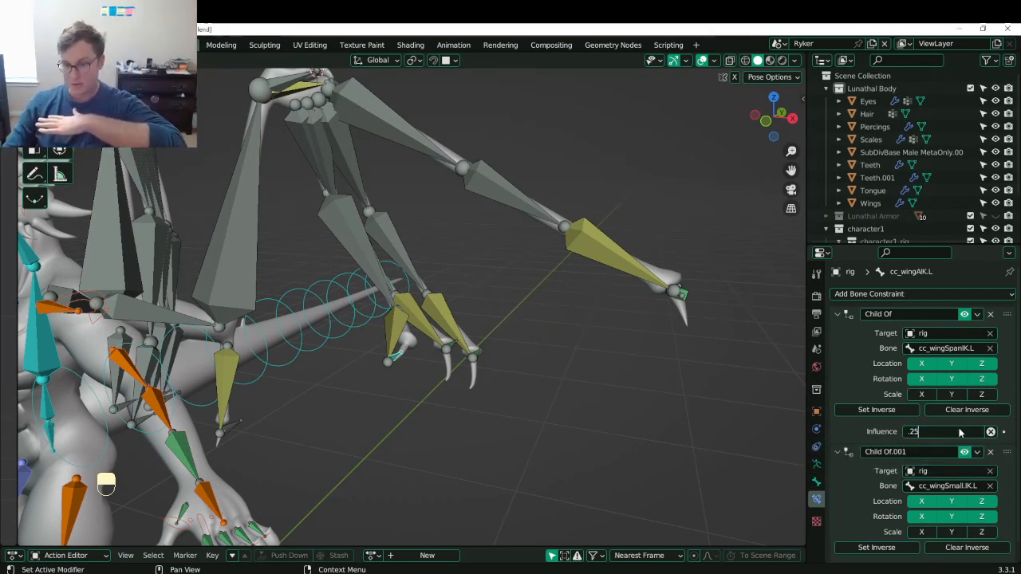
key("Return")
scroll(949, 519, "down", 1)
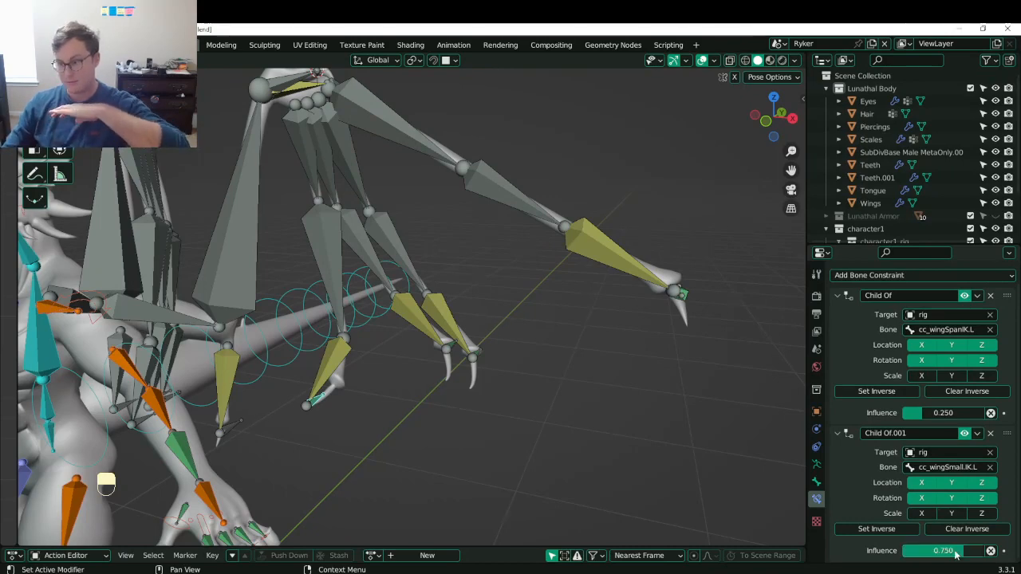
- Set cc_wingCIK.L's Child Of influences to 0.75 for cc_wingSpanIK.L and 0.25 for cc_wingSmall.IK.L
left_click(478, 350)
left_click(479, 353)
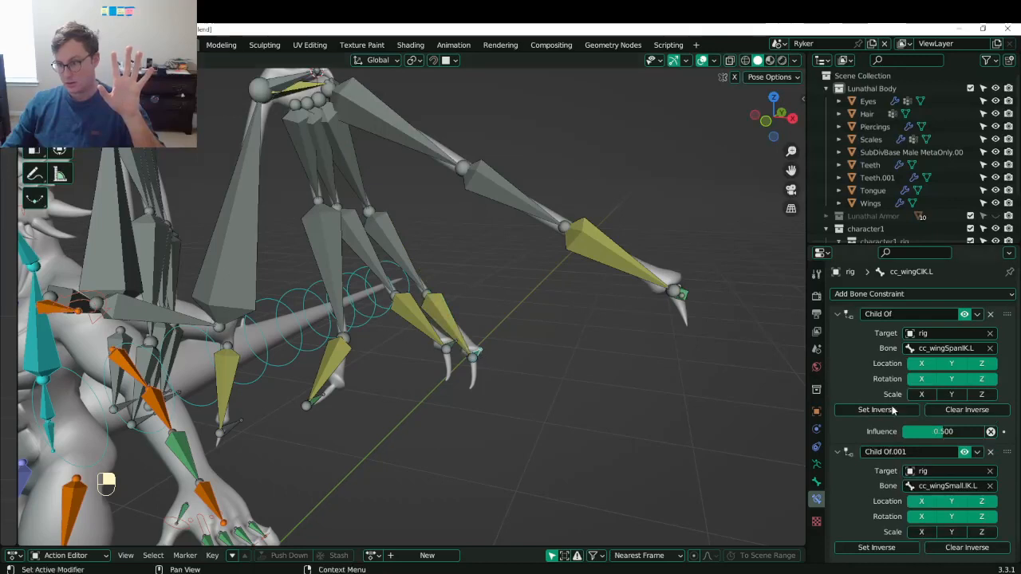
scroll(961, 495, "down", 1)
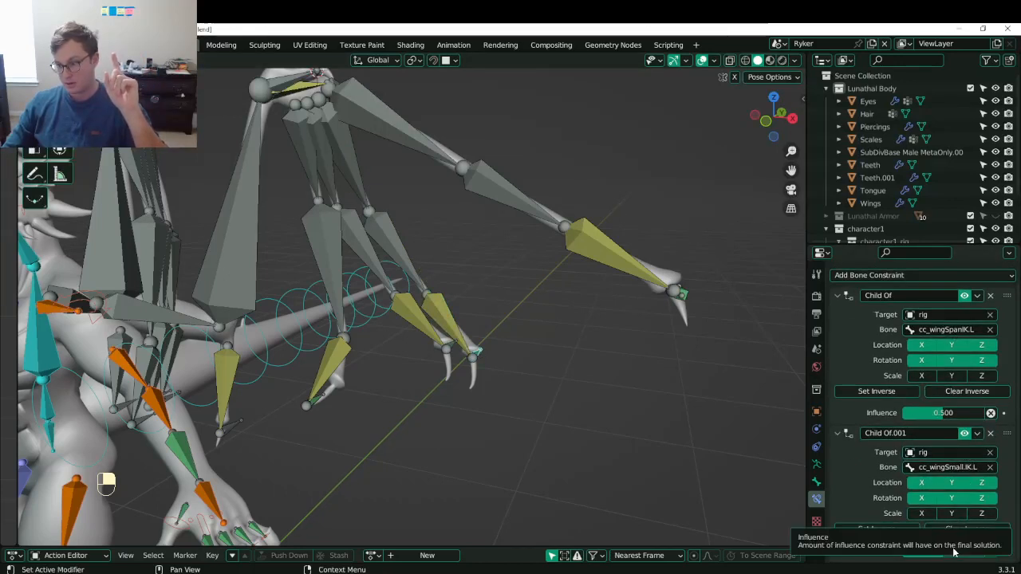
scroll(963, 394, "up", 1)
scroll(954, 468, "down", 1)
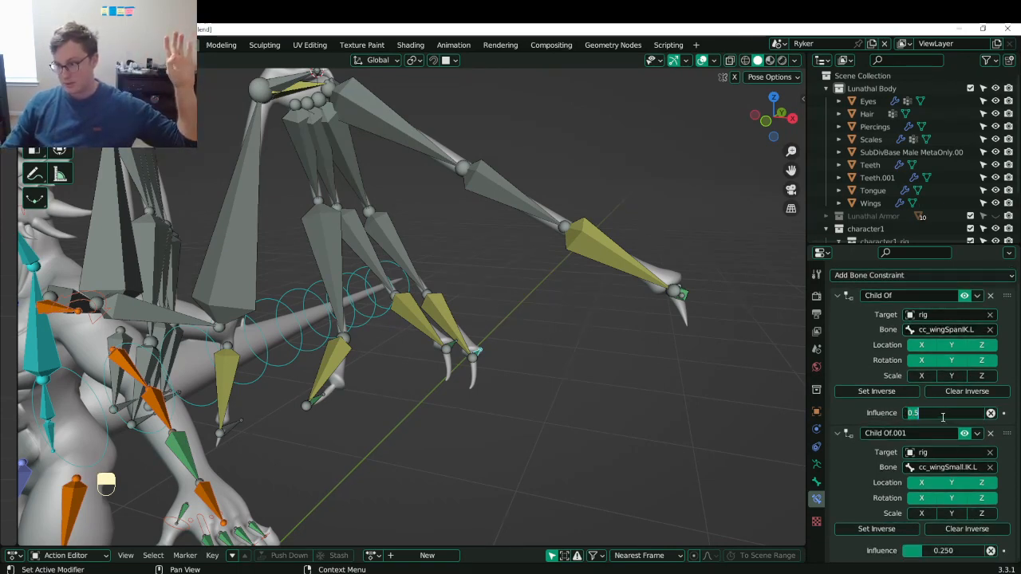
key("BackSpace")
type(".75")
key("Return")
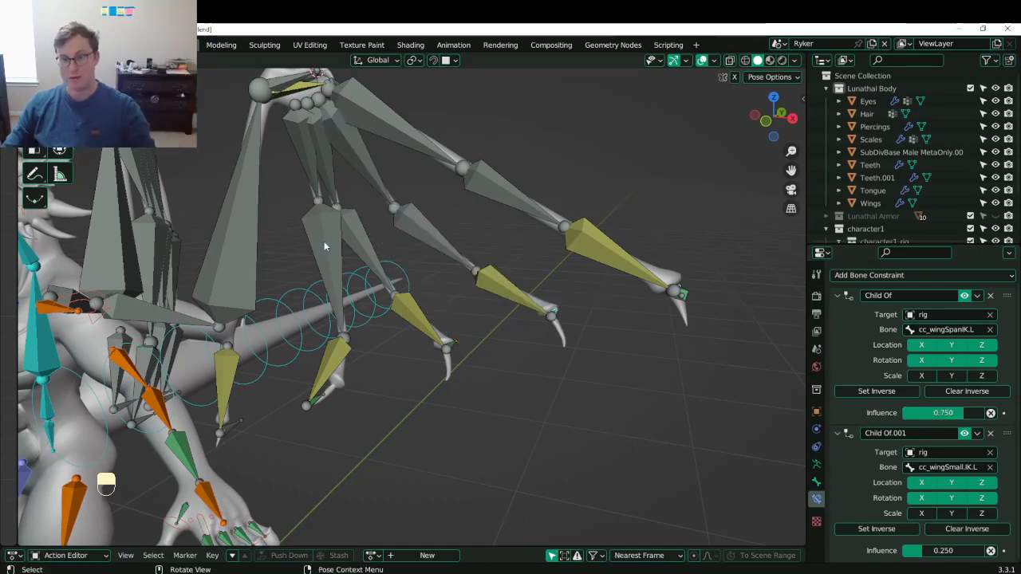
- Test-move cc_wingSpanIK.L to check the finger spread, clear its location, and try one more move from the rest position
middle_click_drag(324, 240, 299, 321)
left_click(218, 325)
key("g")
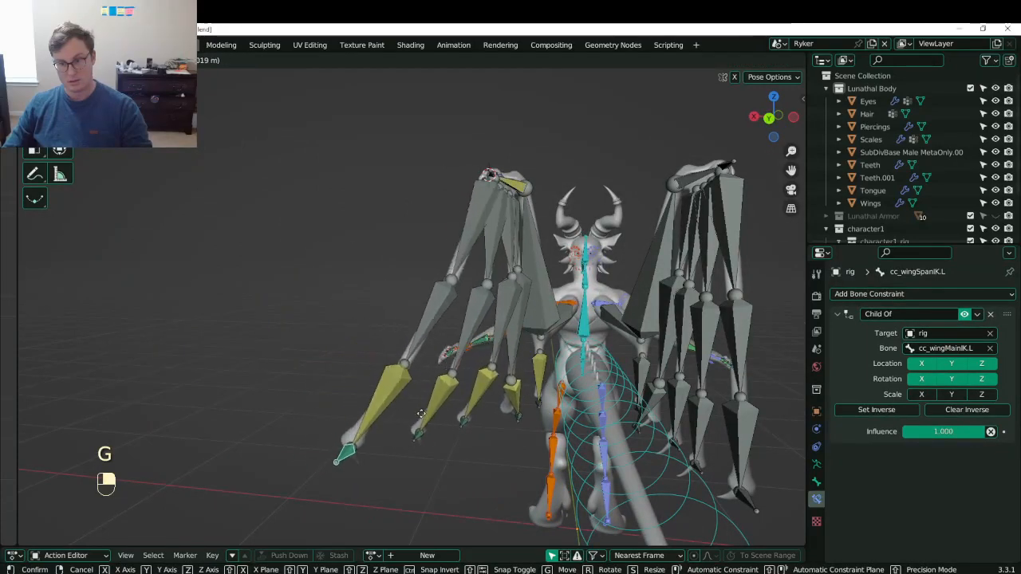
left_click(427, 436)
middle_click_drag(429, 436, 590, 393)
key("g")
left_click(503, 415)
middle_click_drag(502, 415, 502, 450)
key("alt+g")
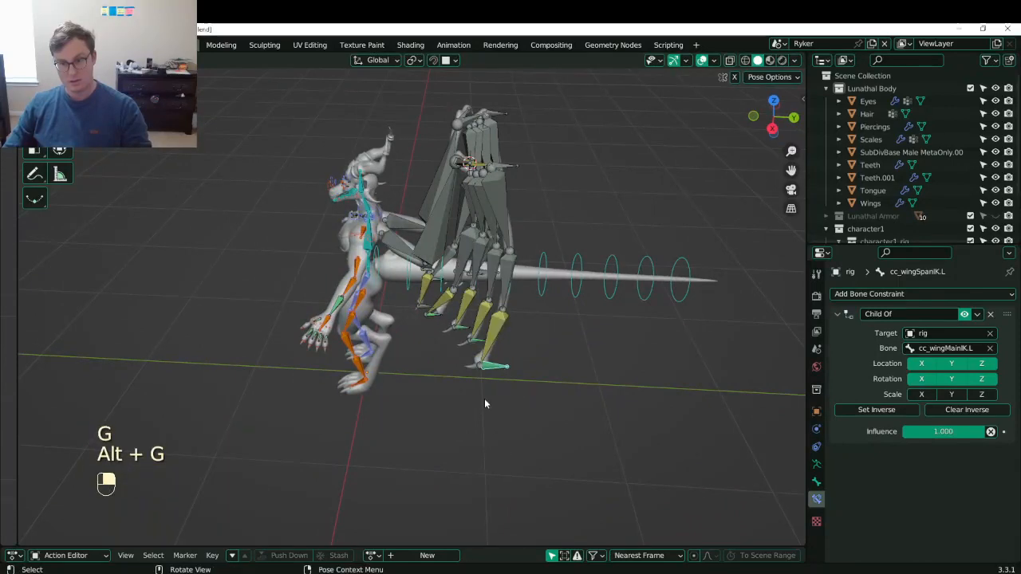
middle_click_drag(484, 403, 589, 394)
key("g")
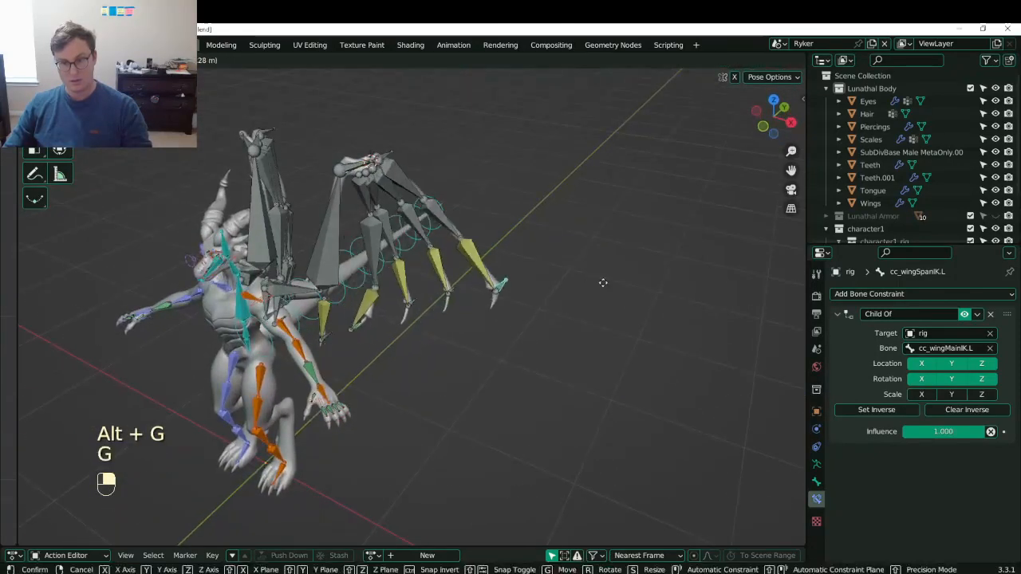
right_click(546, 268)
middle_click_drag(426, 279, 549, 262)
key("KP_1")
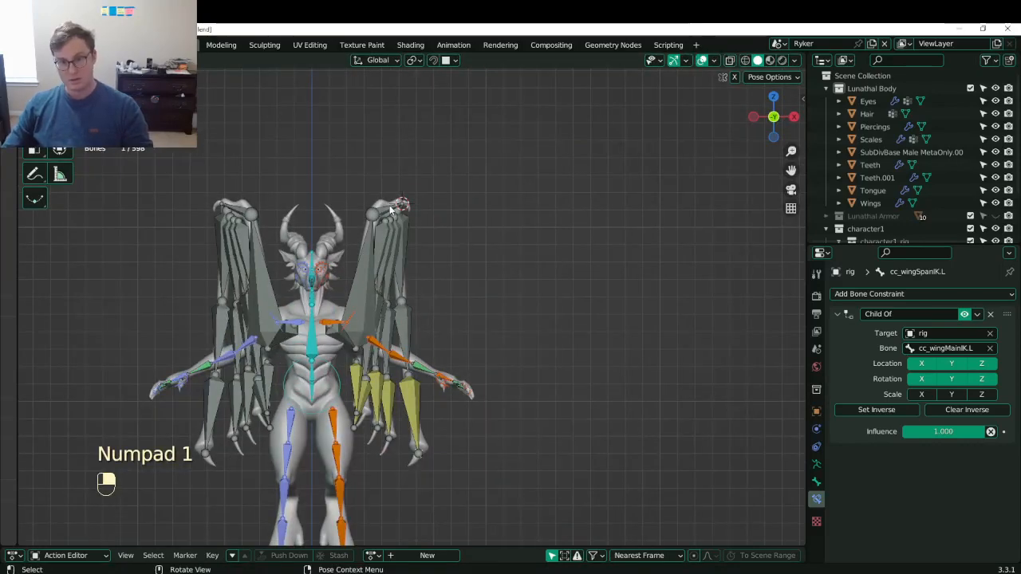
left_click(413, 215)
key("g")
right_click(483, 197)
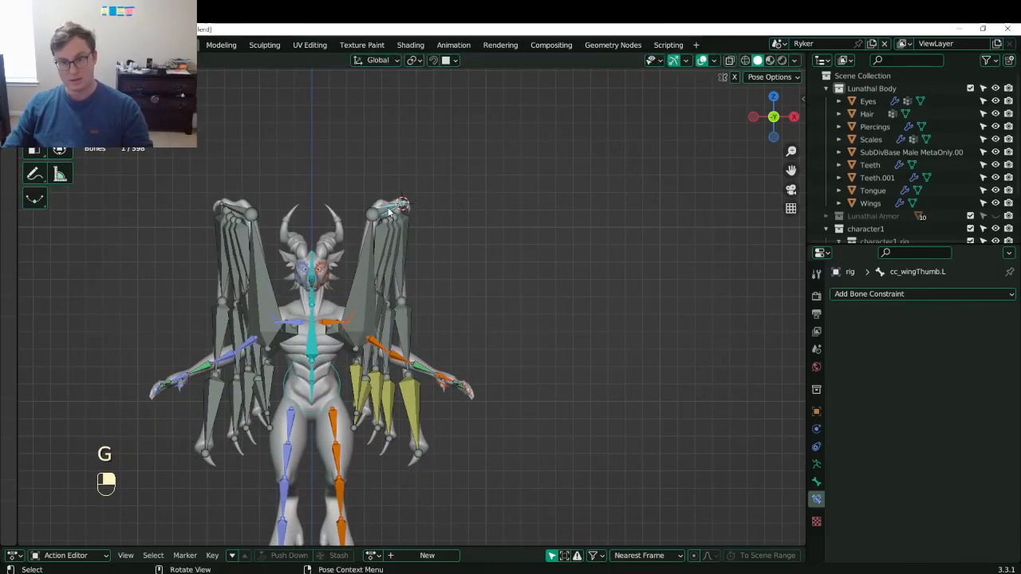
middle_click_drag(389, 211, 326, 208)
left_click(336, 197)
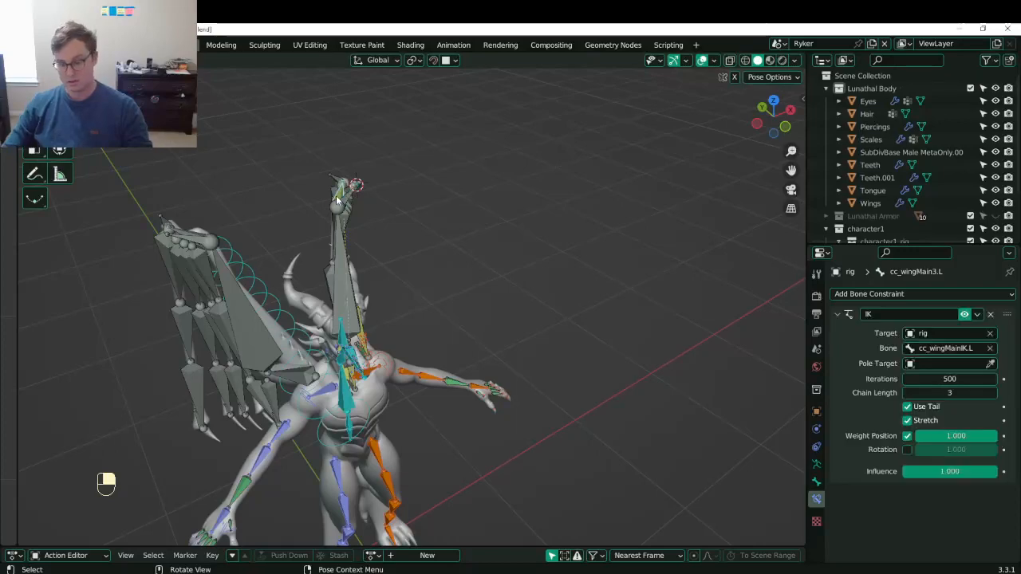
key("KP_1")
key("g")
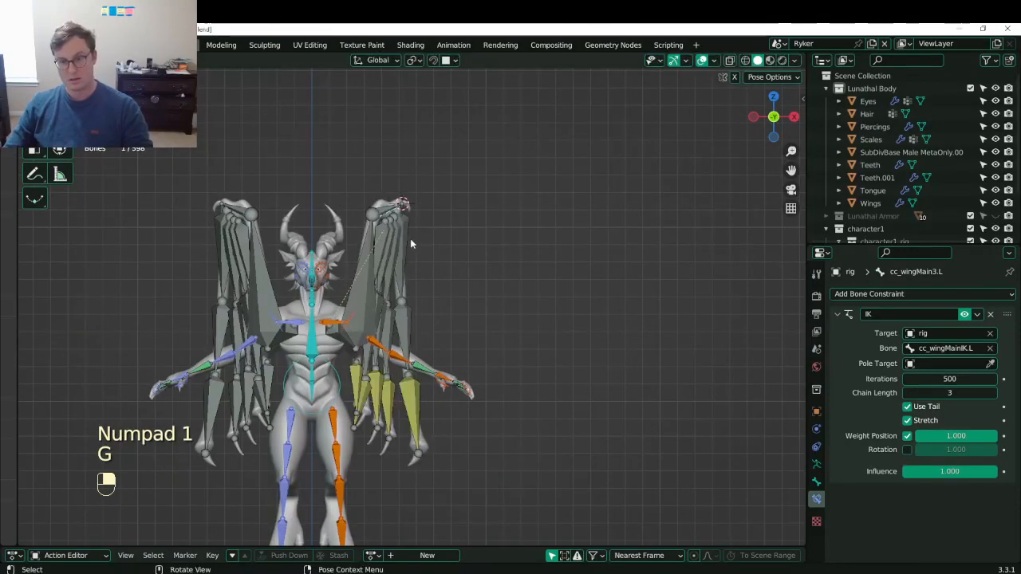
key("g")
right_click(421, 241)
middle_click_drag(421, 241, 443, 279)
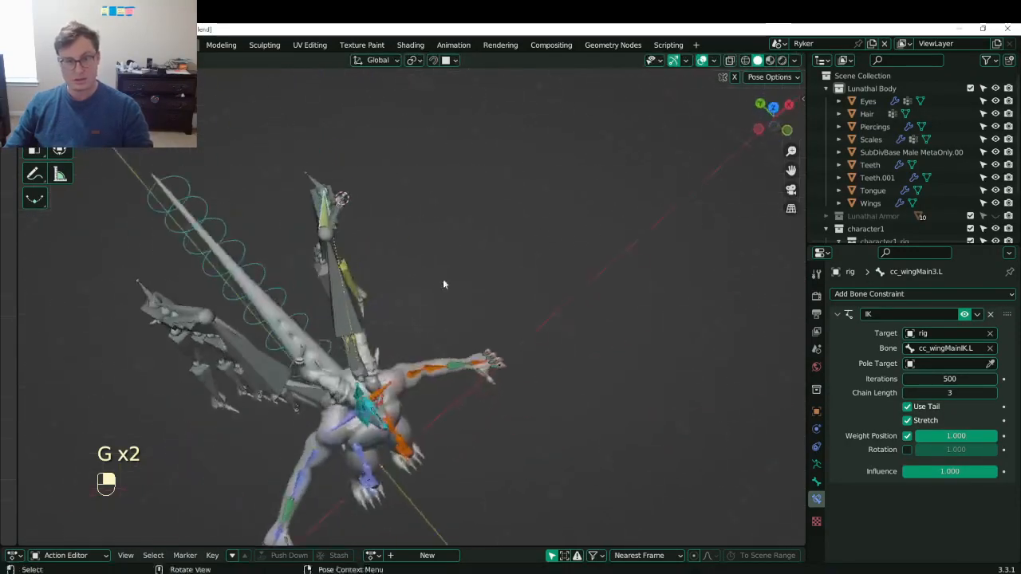
key("g")
right_click(307, 209)
middle_click_drag(307, 209, 308, 265)
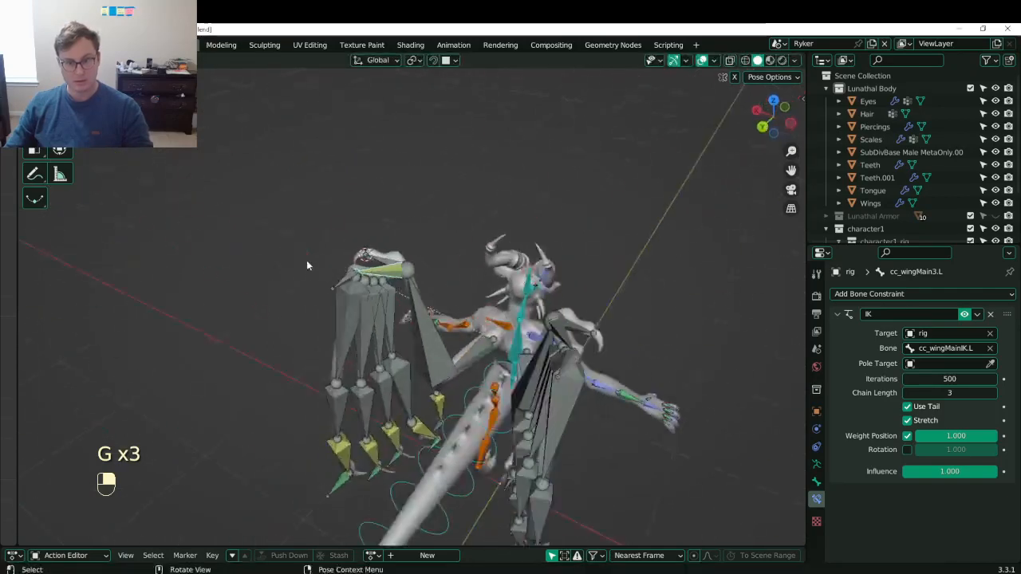
- Select cc_wingMainIK.L, test-rotate it in the front view to check how the fingers follow, and undo the rotation
left_click(351, 283)
key("KP_3")
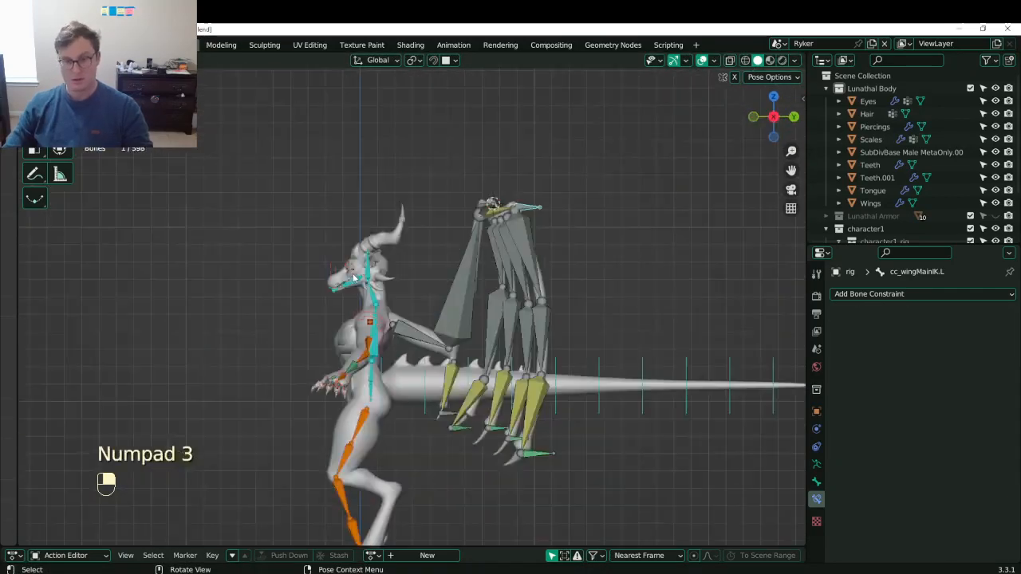
key("KP_1")
key("r")
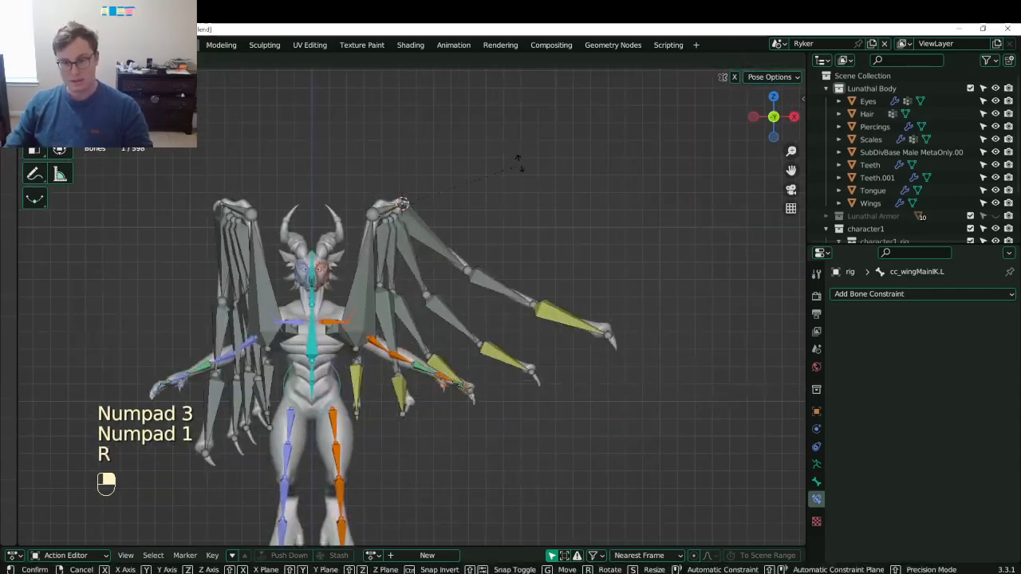
left_click(496, 209)
key("ctrl+z")
- Move cc_wingMainIK.L outward, rotate it about -45.7°, and shift it about -0.72 m in Y and 0.23 m in Z
key("g")
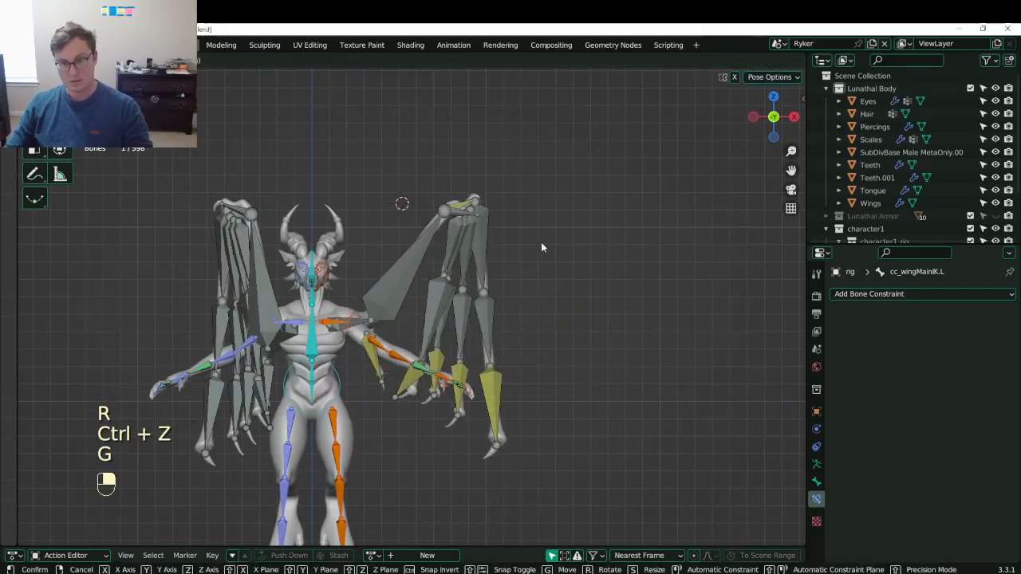
left_click(549, 224)
key("r")
left_click(547, 232)
middle_click_drag(547, 232, 380, 243)
key("g")
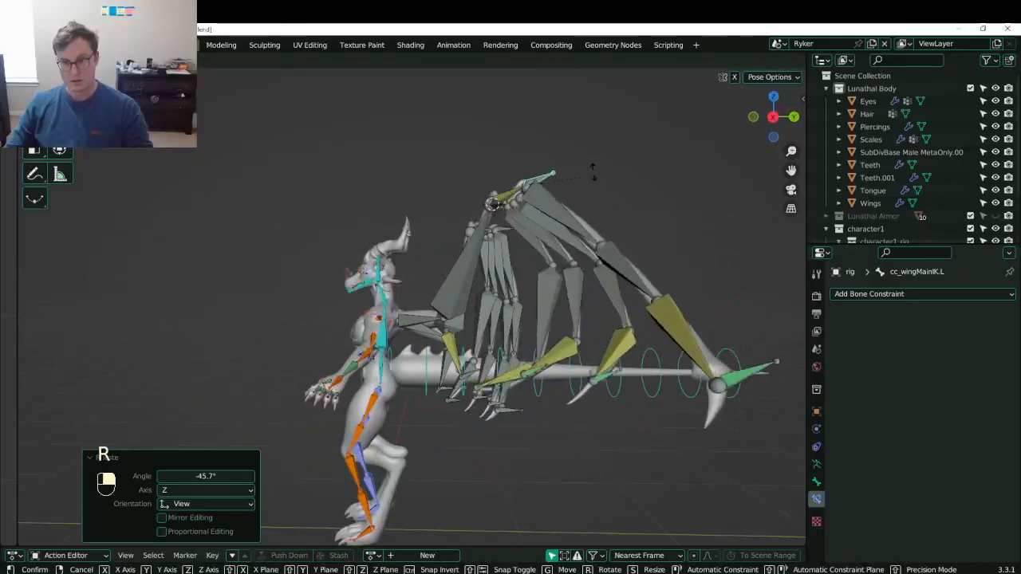
left_click(438, 134)
middle_click_drag(445, 213, 554, 229)
- Inspect the posed wing in Material Preview with overlays hidden, and clear cc_wingMainIK.L's location and rotation
key("z")
left_click(524, 414)
mouse_move(524, 414)
middle_mouse_down()
mouse_move(572, 342)
mouse_move(600, 270)
middle_mouse_up()
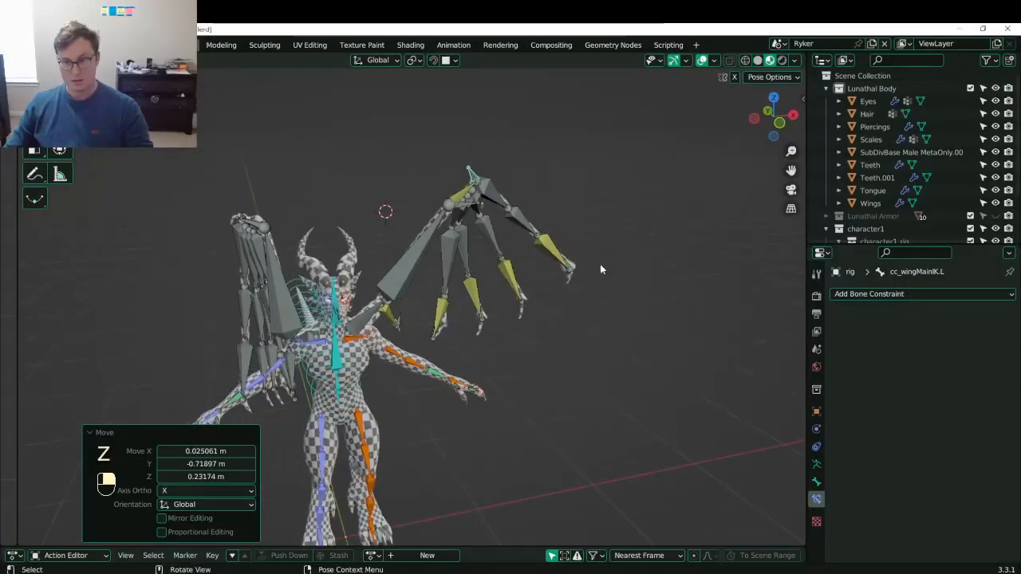
middle_click_drag(611, 226, 306, 269)
scroll(355, 243, "down", 5)
key("alt+g")
key("alt+r")
- Rotate cc_wingMainIK.L, raise it about 0.36 m in Z, and move it again to test how the wing mesh deforms
key("r")
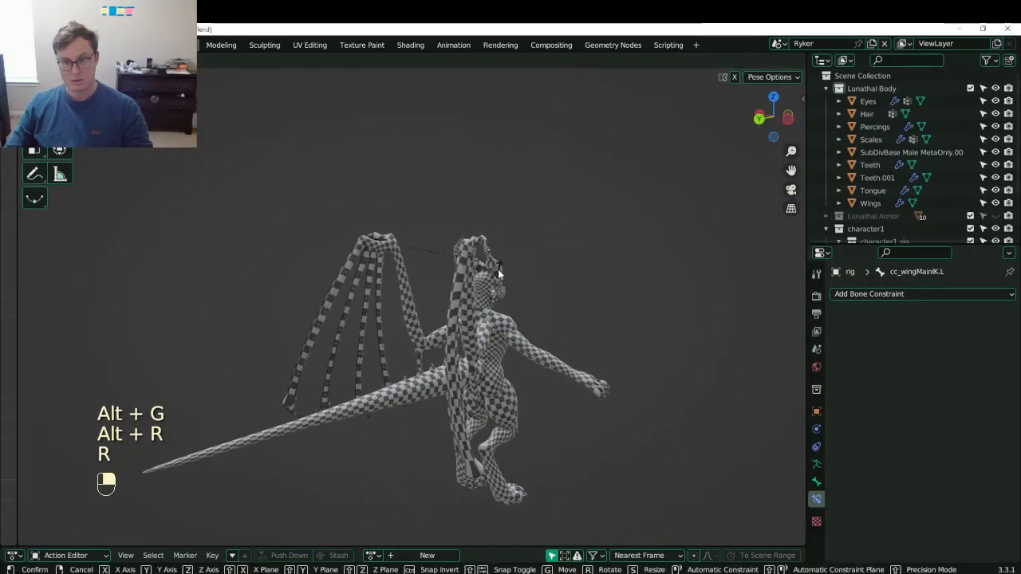
left_click(399, 227)
key("g")
left_click(406, 211)
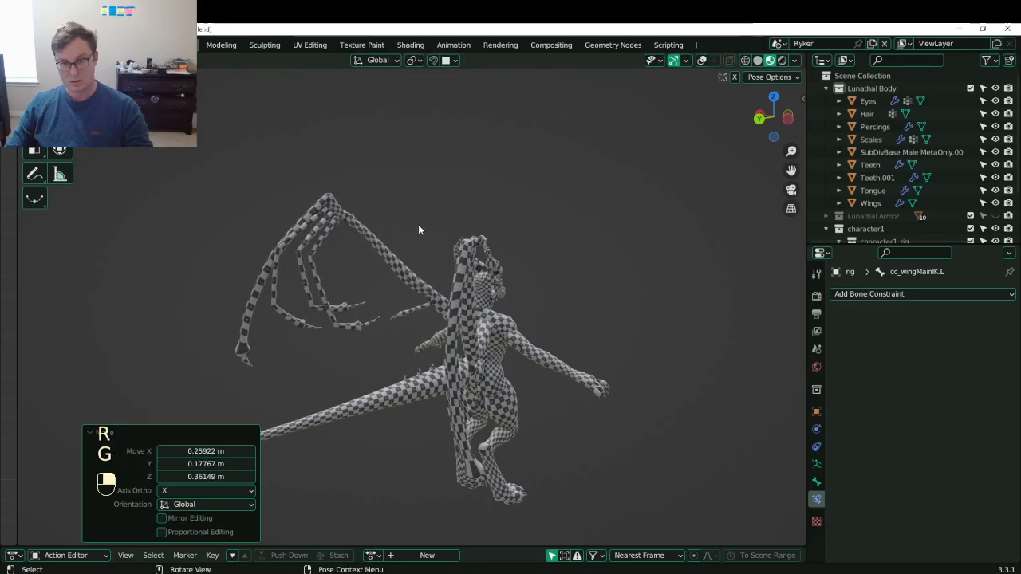
key("g")
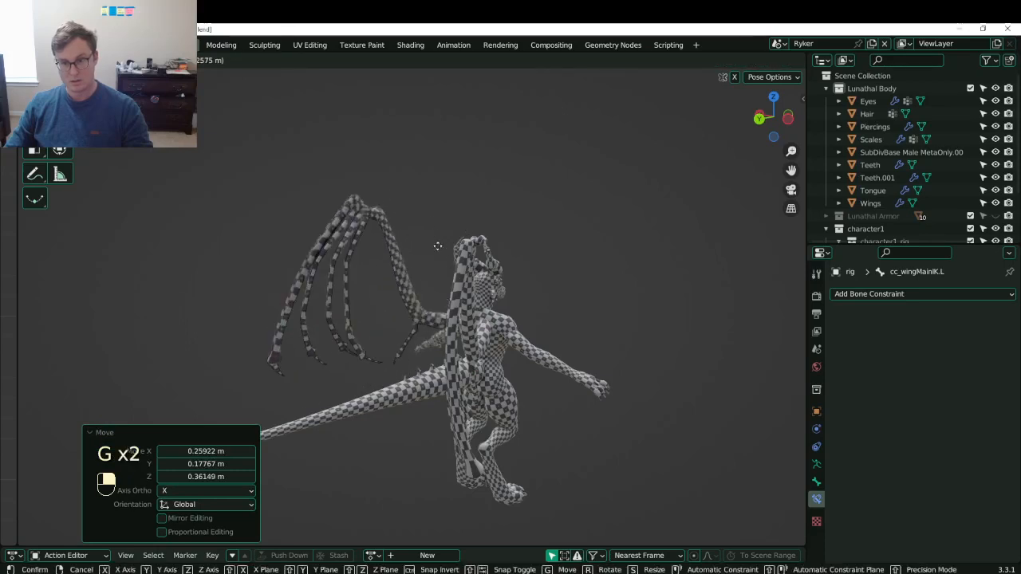
left_click(468, 220)
- Refine the wing pose by moving cc_wingMainIK.L and rotating it about 42.7°, and repeat with a rotation of about -41.8°
middle_click_drag(469, 221, 568, 307)
key("g")
left_click(507, 229)
key("r")
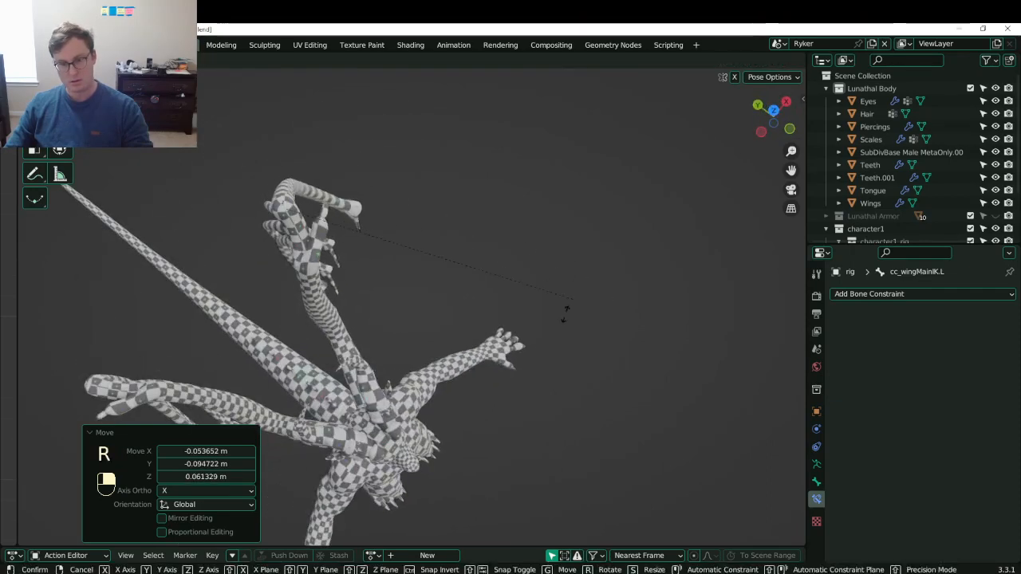
left_click(456, 367)
middle_click_drag(455, 367, 432, 305)
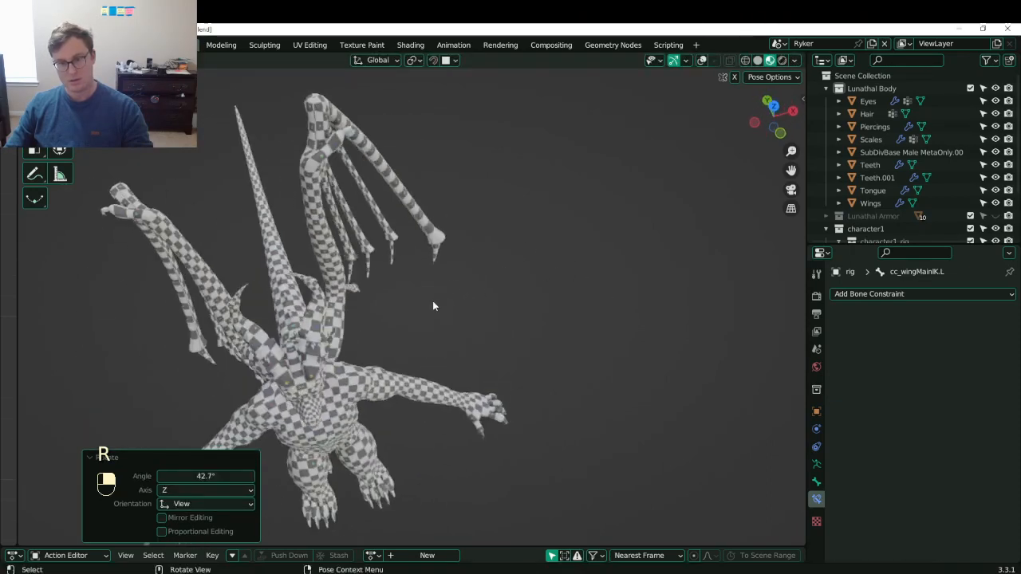
key("g")
left_click(536, 239)
key("r")
left_click(624, 158)
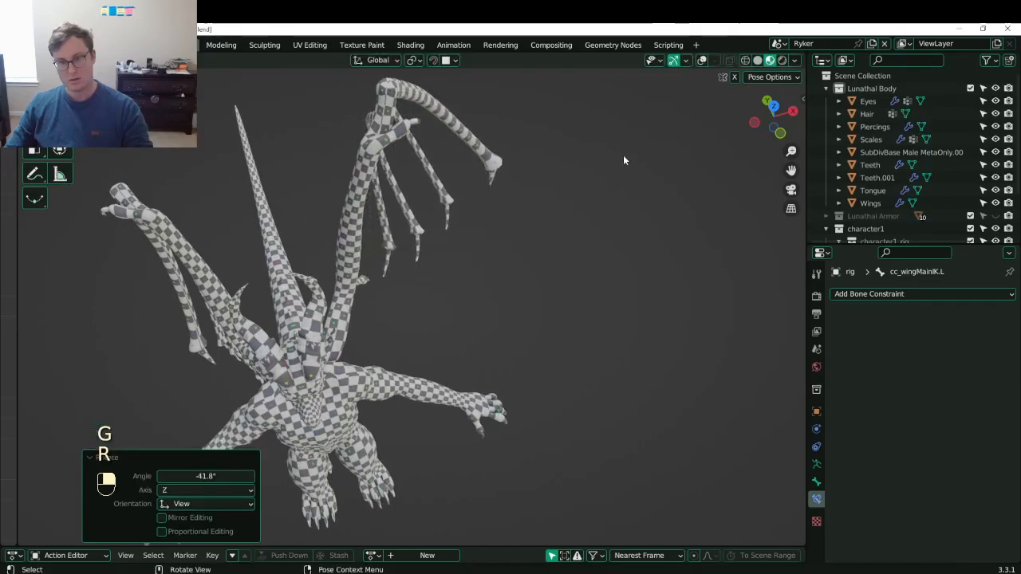
- Switch to Solid shading with overlays shown, and test the wing by rotating cc_wingMainIK.L about -13.3° and again around global Z
middle_click_drag(624, 159, 508, 185)
middle_click_drag(536, 323, 555, 241)
key("z")
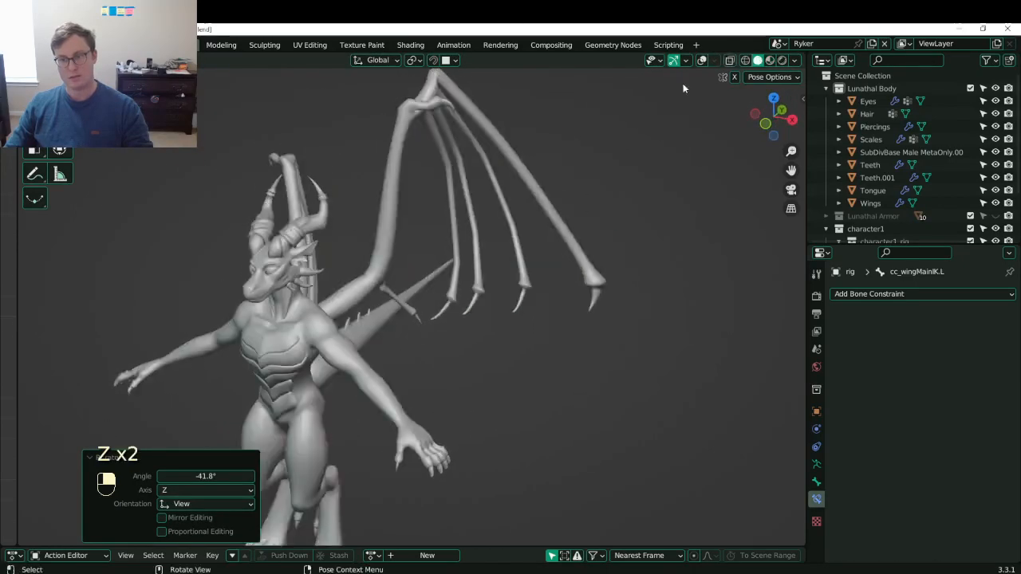
key("r")
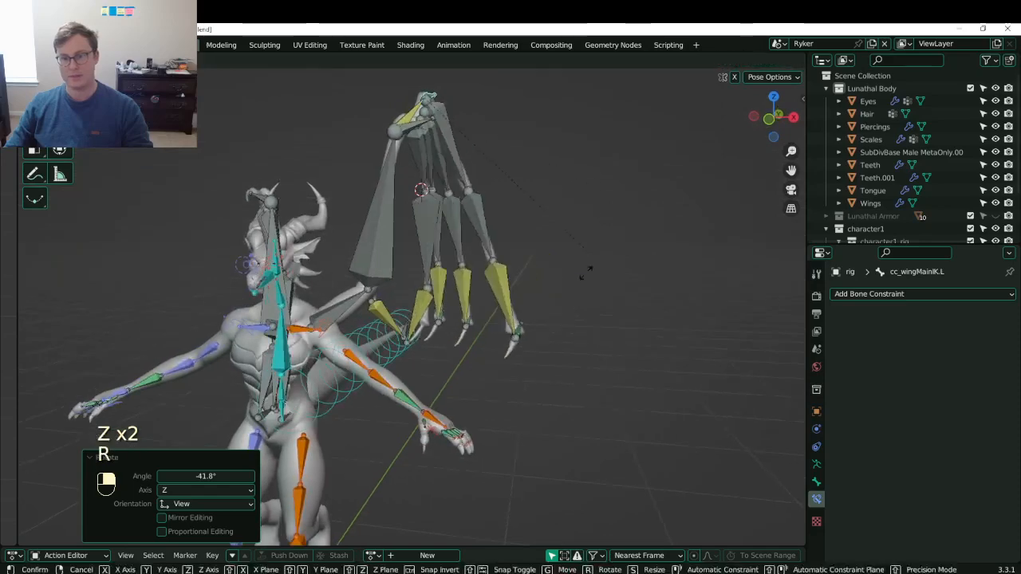
left_click(574, 187)
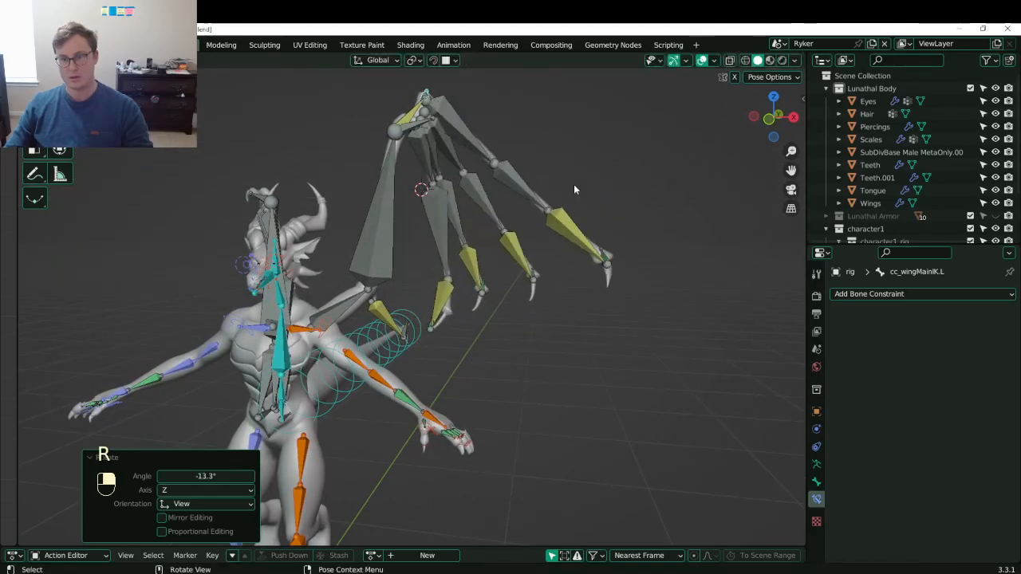
middle_click_drag(574, 189, 513, 280)
key("r")
key("z")
left_click(582, 303)
- Clear cc_wingMainIK.L's rotation and location, and save the file
middle_click_drag(582, 303, 482, 352)
key("alt+r")
key("alt+g")
key("ctrl+s")
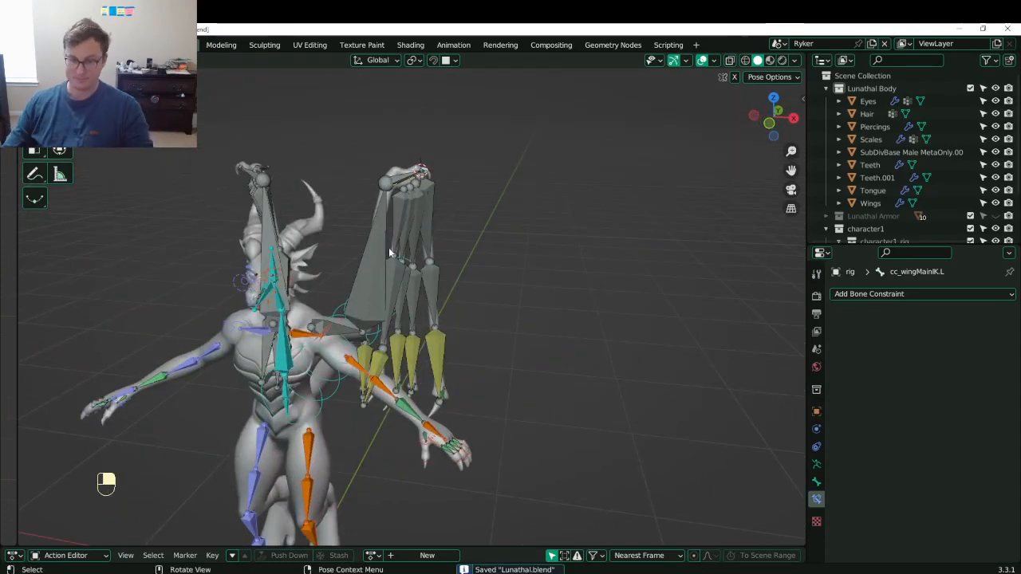
- Test the wing's fold by rotating cc_wingMainIK.L about -23.9° around global Z
middle_click_drag(389, 253, 495, 239)
scroll(510, 303, "up", 5)
scroll(445, 224, "down", 4)
key("r")
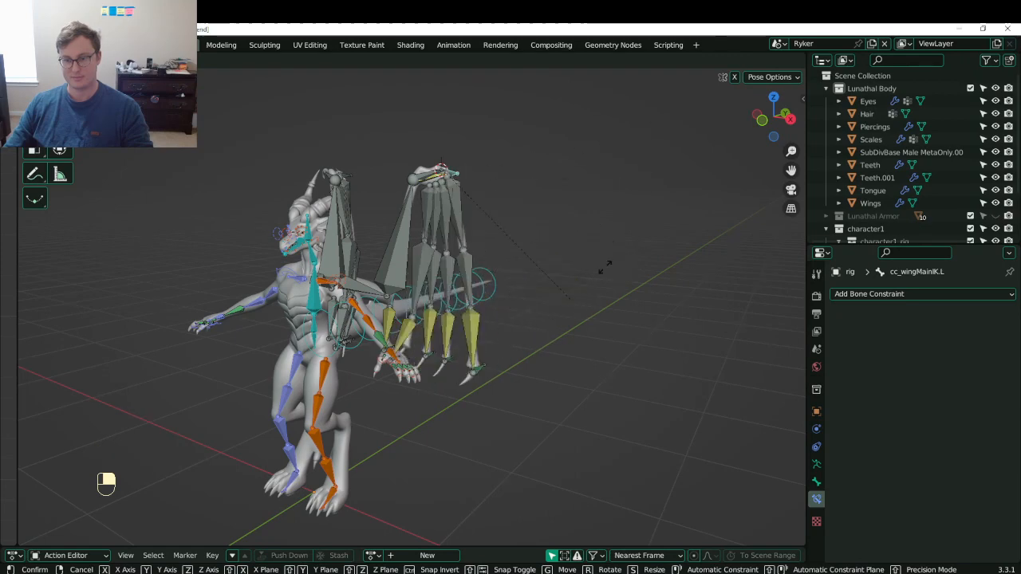
right_click(548, 339)
middle_click_drag(556, 311, 546, 378)
key("r")
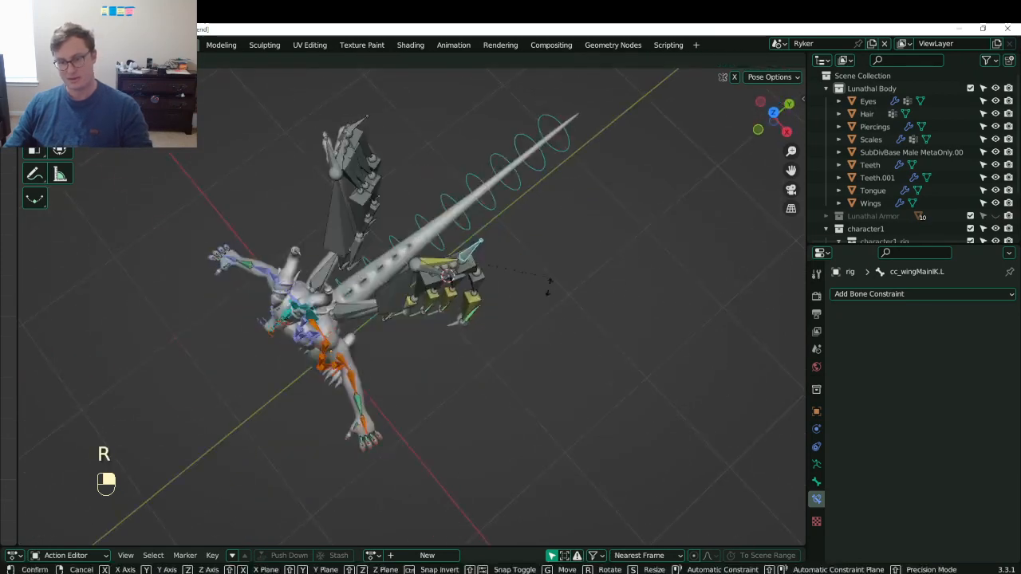
key("z")
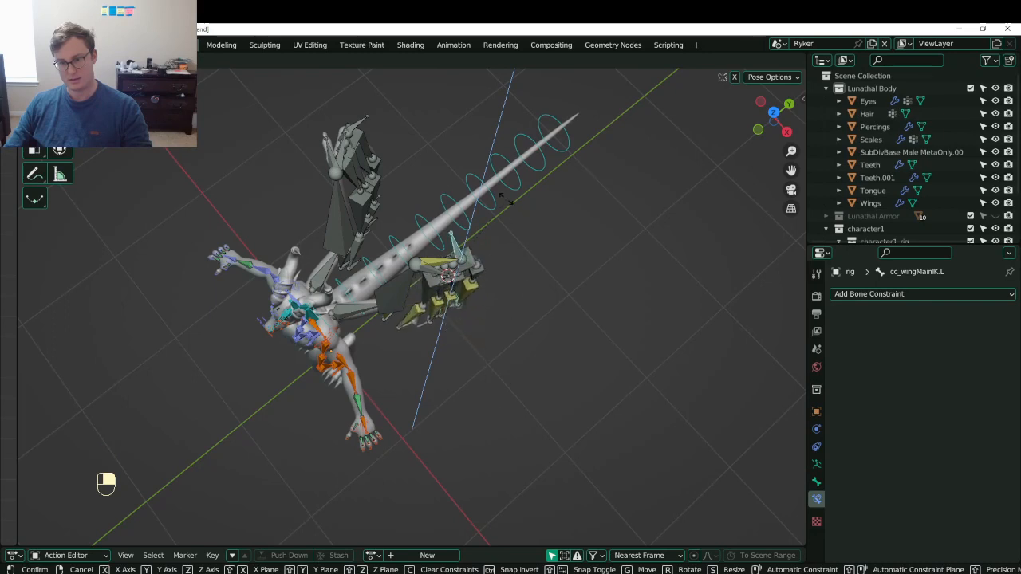
left_click(550, 293)
- Move cc_wingMainIK.L outward in top view by about 0.46 m in X and -0.48 m in Y
middle_click_drag(543, 335, 520, 287)
key("KP_7")
key("g")
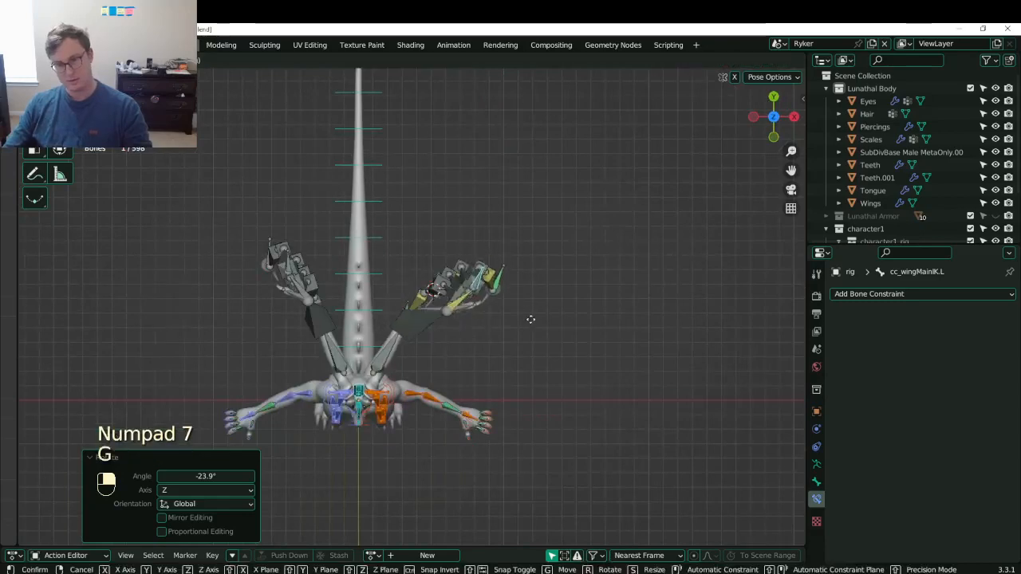
left_click(553, 352)
- Spread the wing by rotating cc_wingMainIK.L in front view, around global Z, and by about -18.1° in a perspective view
key("KP_1")
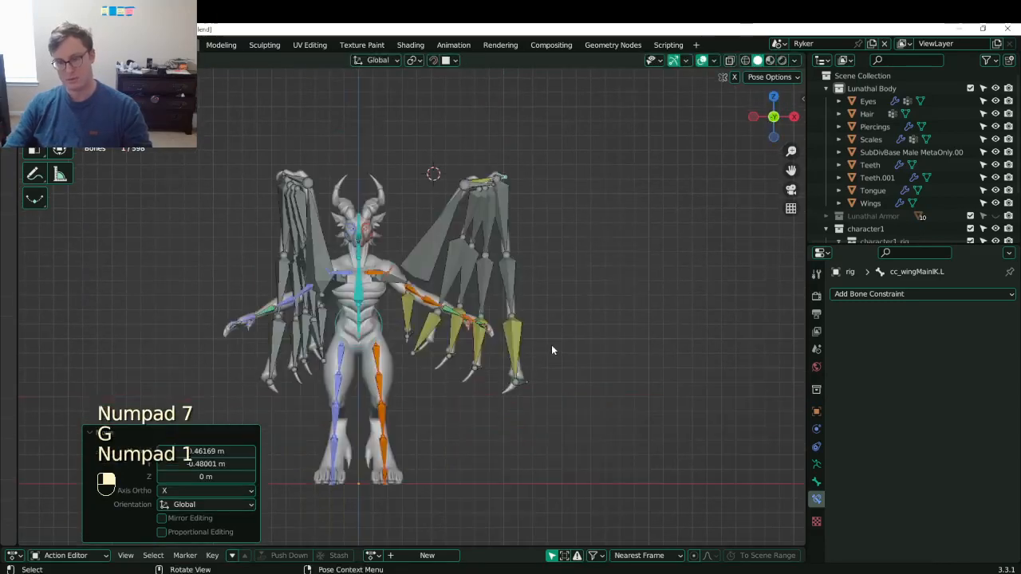
key("r")
left_click(661, 228)
middle_click_drag(659, 236, 609, 343)
key("r")
key("z")
left_click(627, 449)
middle_click_drag(625, 443, 544, 297)
key("r")
middle_click_drag(601, 246, 558, 304)
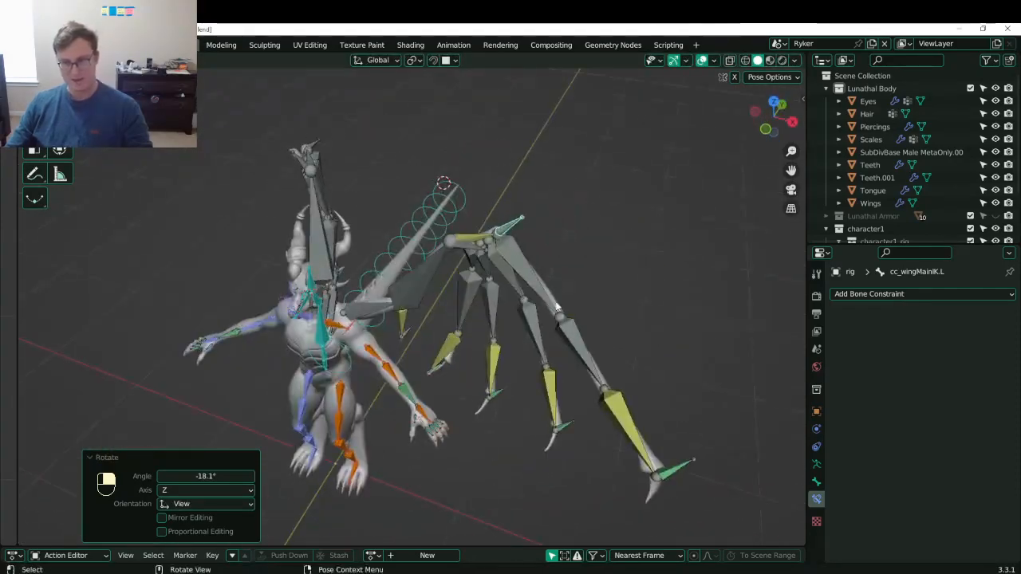
- Clear the rotation and location of all pose bones, return to Object Mode, and save the file
key("a")
key("alt+r")
key("alt+g")
key("ctrl+Tab")
key("ctrl+q")
key("Escape")
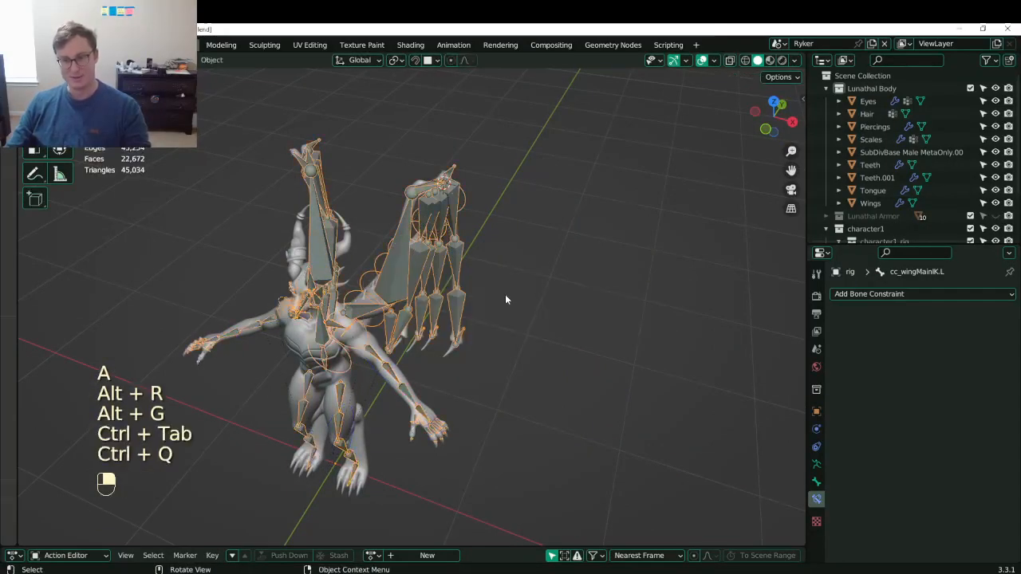
key("ctrl+s")
key("ctrl+s")
middle_click_drag(531, 297, 429, 268)
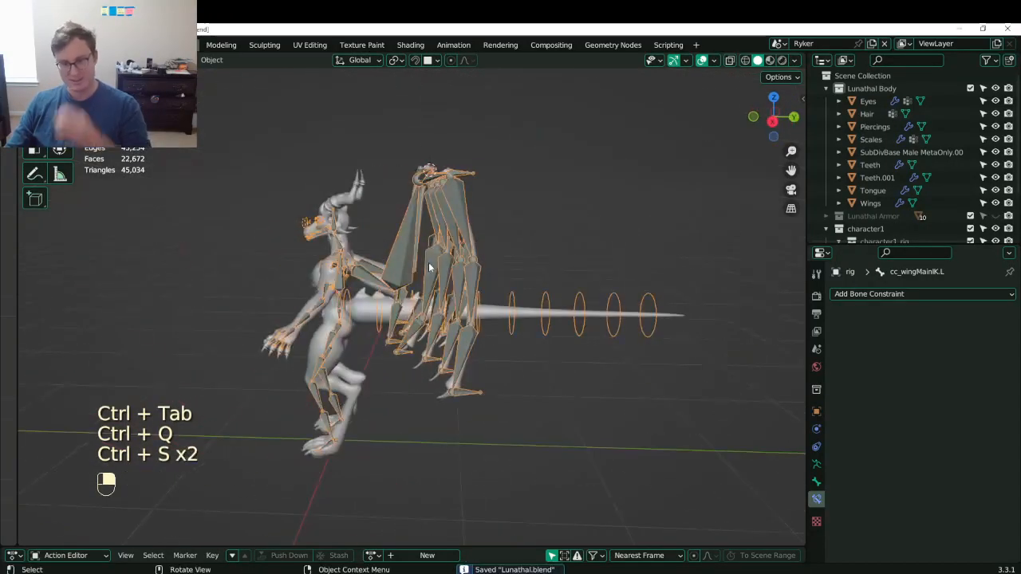
- Return the rig to Pose Mode and select cc_wingMainIK.L at the left wing's wrist
middle_click_drag(355, 215, 478, 263)
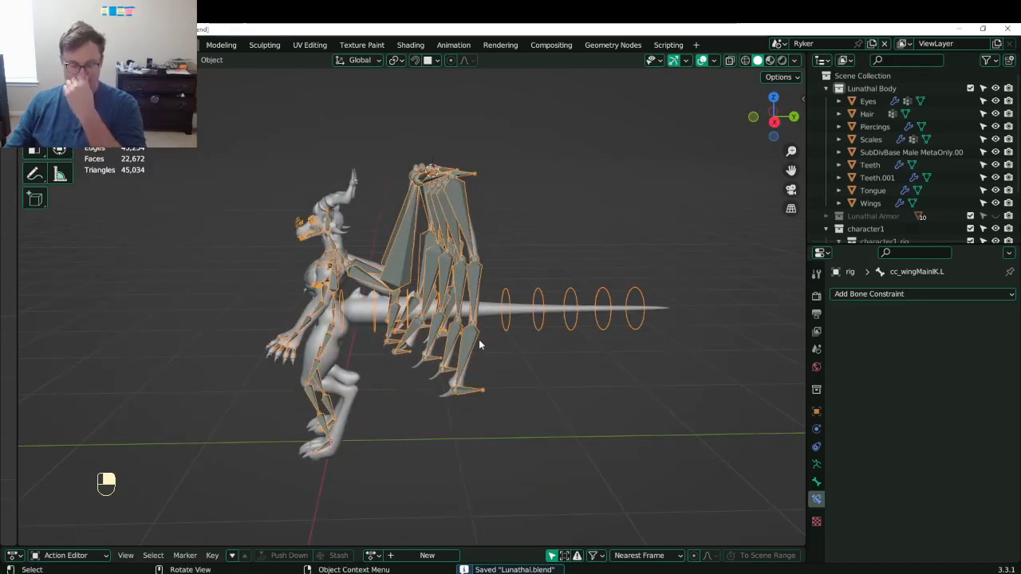
scroll(478, 395, "up", 3)
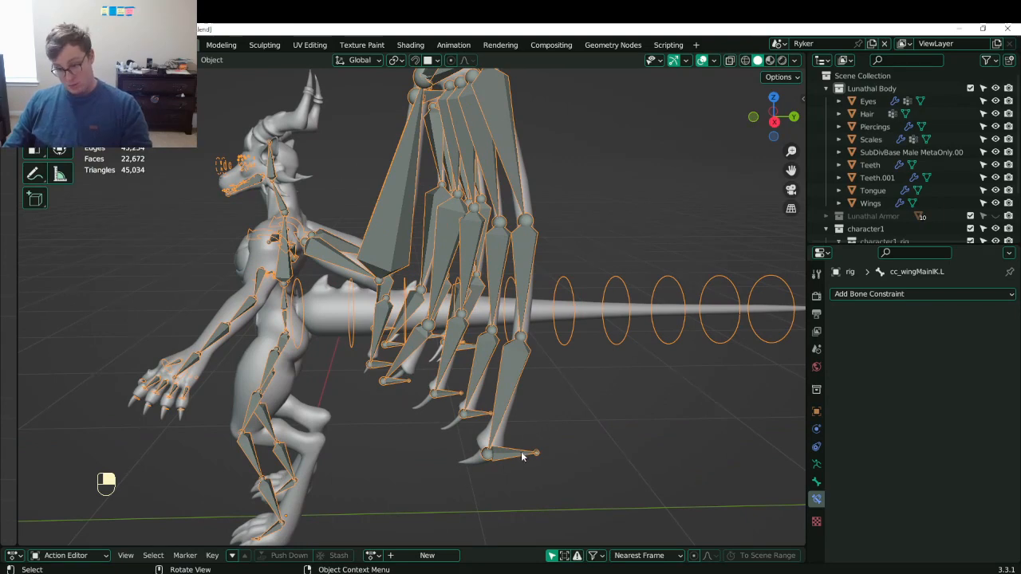
key("ctrl+Tab")
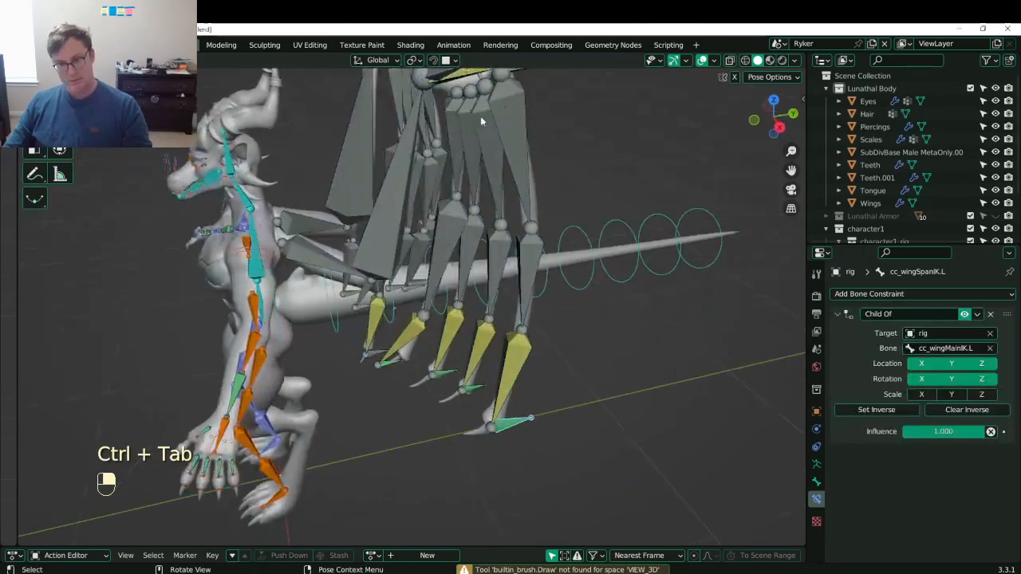
middle_click_drag(480, 115, 535, 203)
left_click(541, 192)
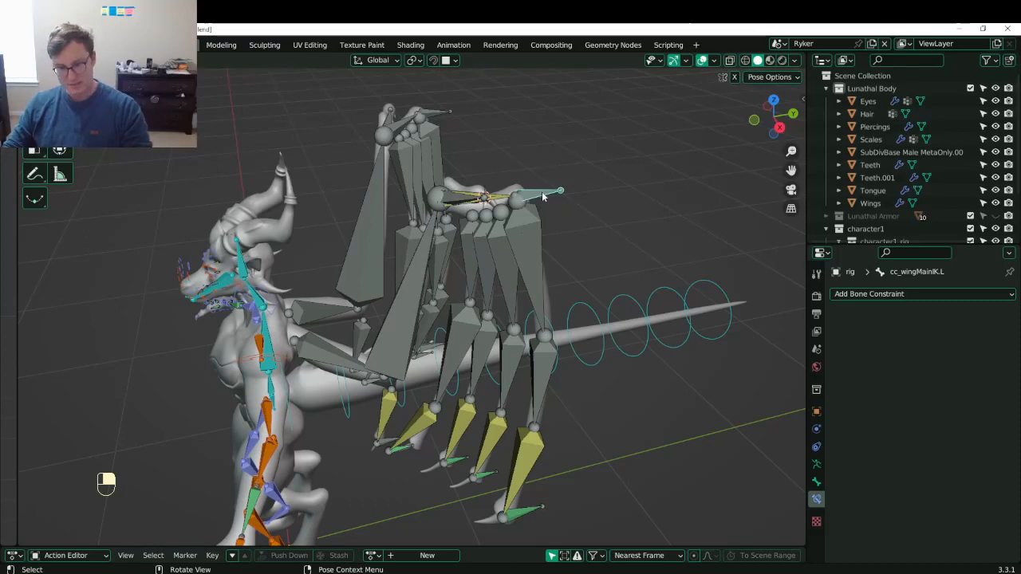
- Open cc_wingMainIK.L's bone properties, collapse Spring Bones, and expand the custom shape settings under Viewport Display
key("m")
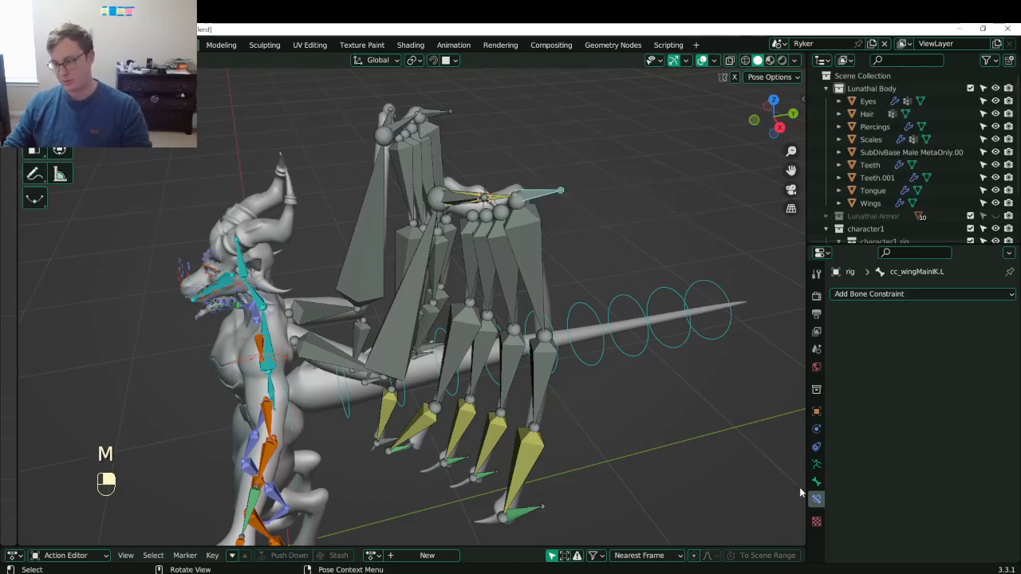
left_click(816, 481)
scroll(877, 474, "down", 5)
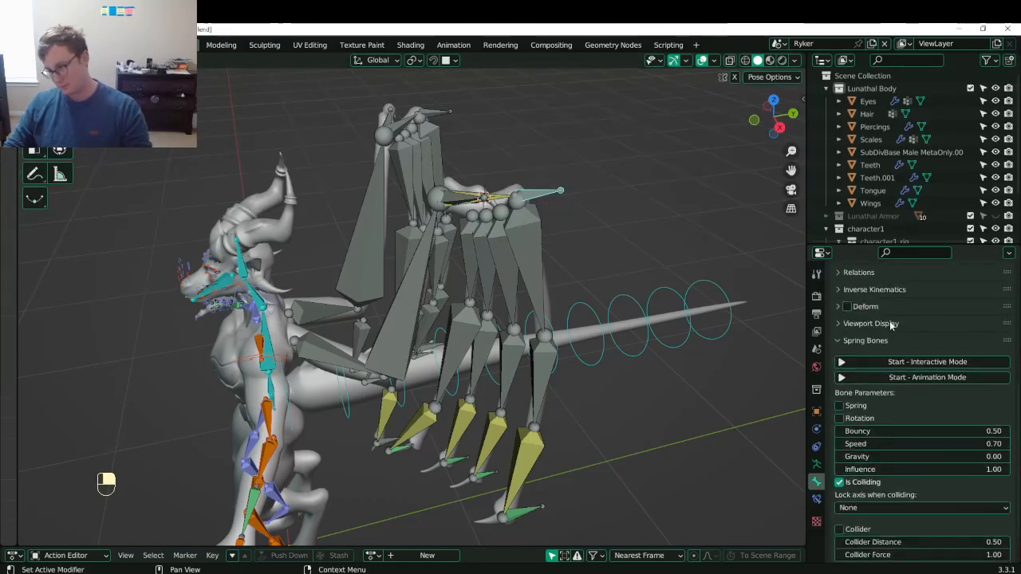
scroll(909, 367, "down", 2)
scroll(905, 425, "up", 2)
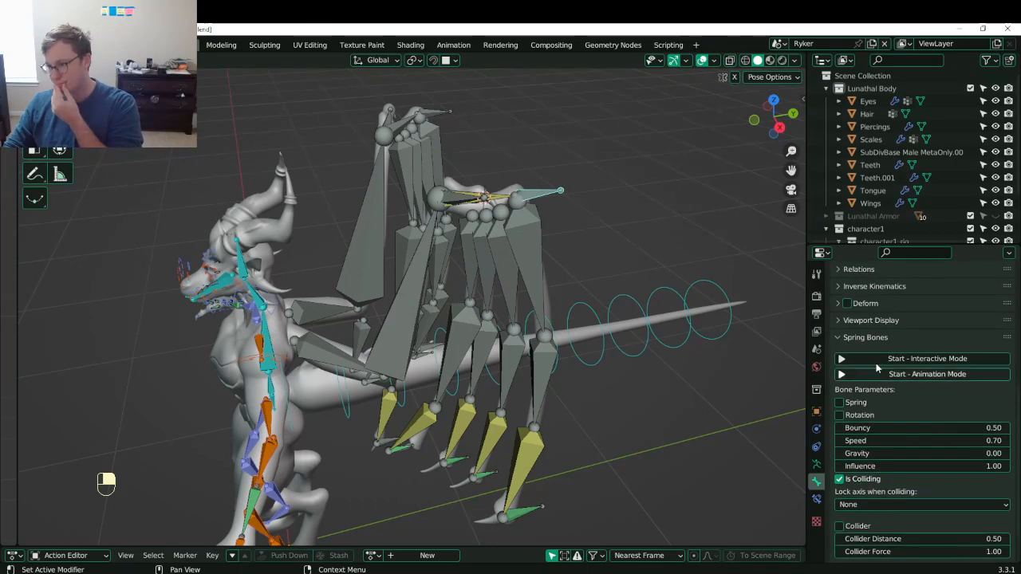
left_click(883, 340)
left_click(881, 520)
scroll(893, 512, "down", 3)
scroll(897, 509, "down", 2)
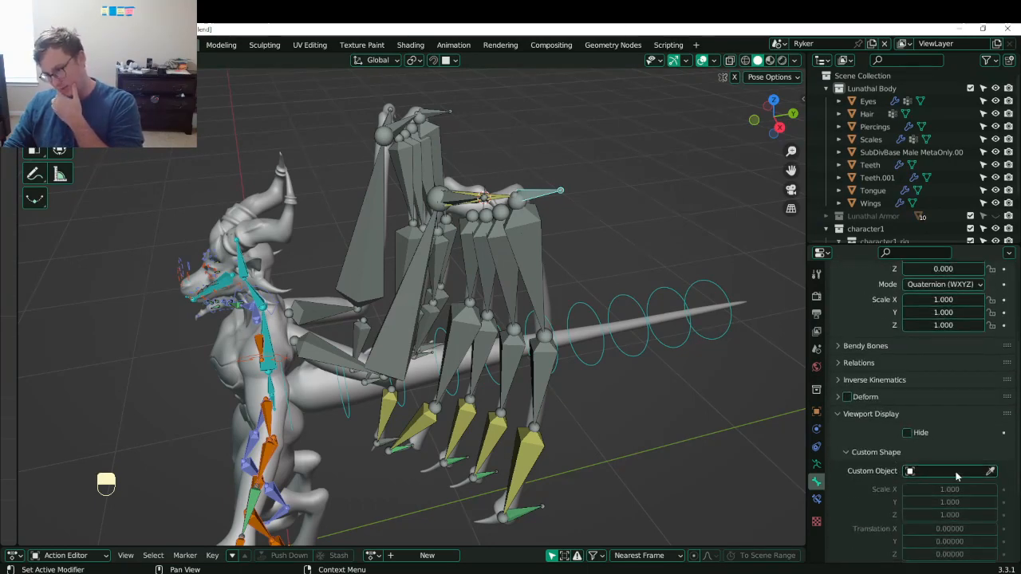
- Try a circle object as cc_wingMainIK.L's custom shape, and undo the assignment
left_click(956, 471)
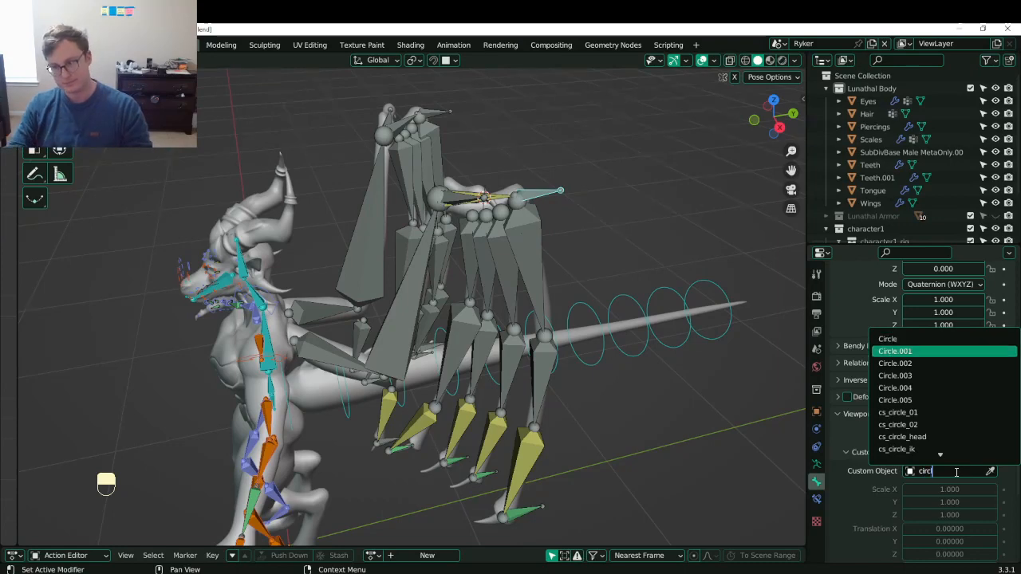
key("Return")
middle_click_drag(662, 303, 624, 264)
key("ctrl+z")
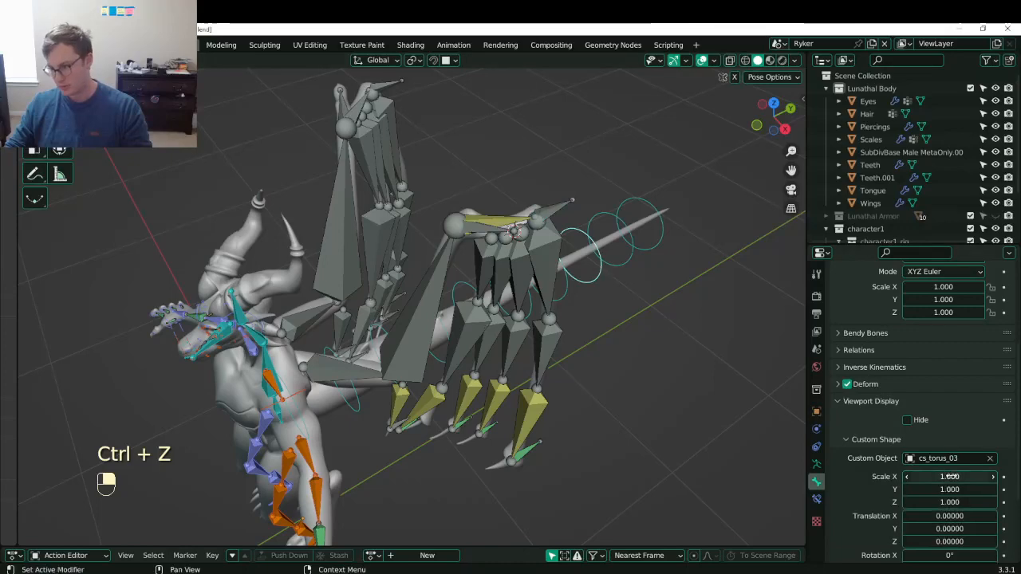
- Copy the custom object name cs_torus_03 from a tail control and assign it as cc_wingMainIK.L's custom shape
left_click(949, 461)
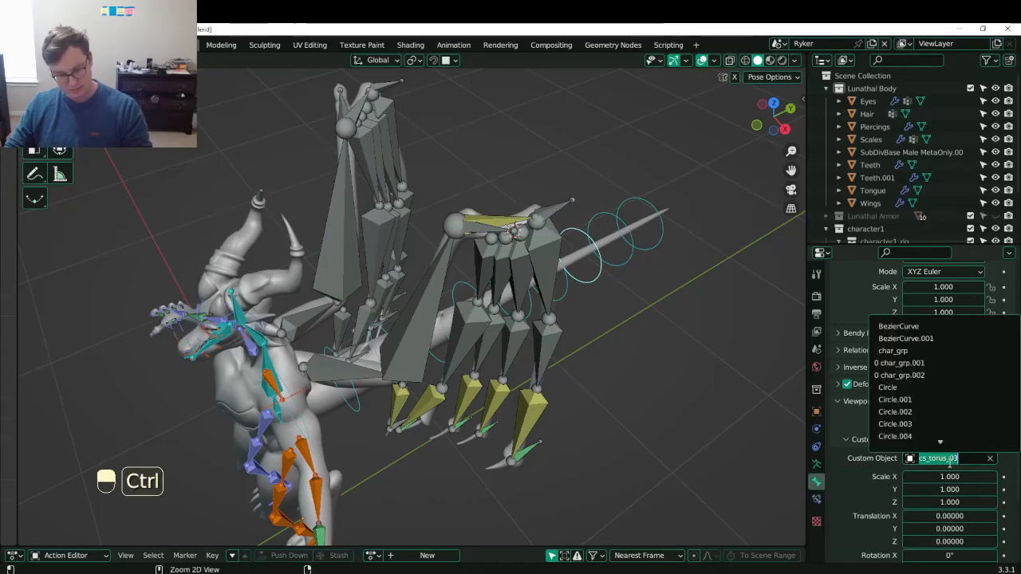
key("ctrl+c")
left_click(666, 380)
middle_click_drag(665, 380, 607, 214)
left_click(539, 158)
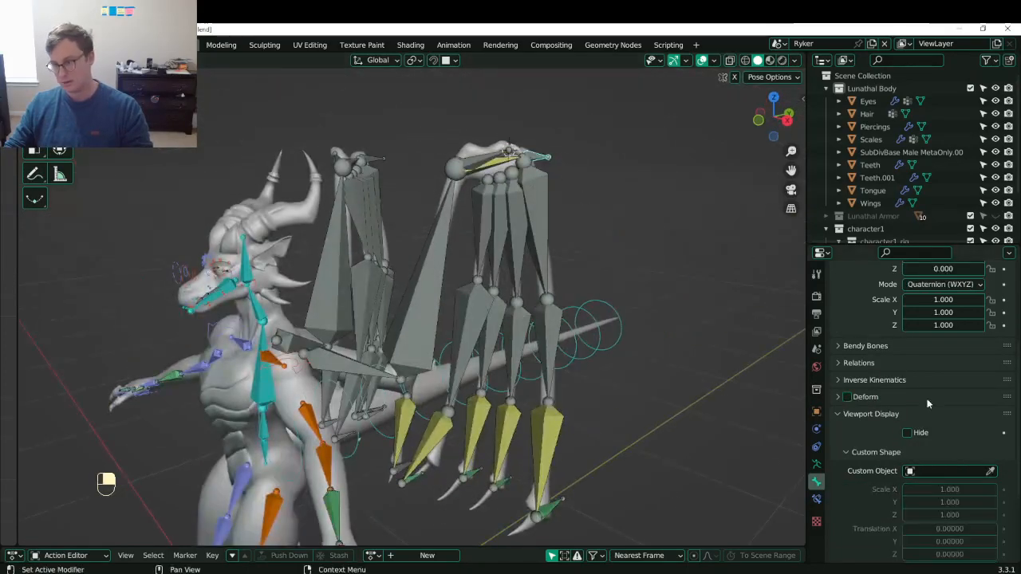
left_click(945, 471)
key("ctrl+v")
key("Return")
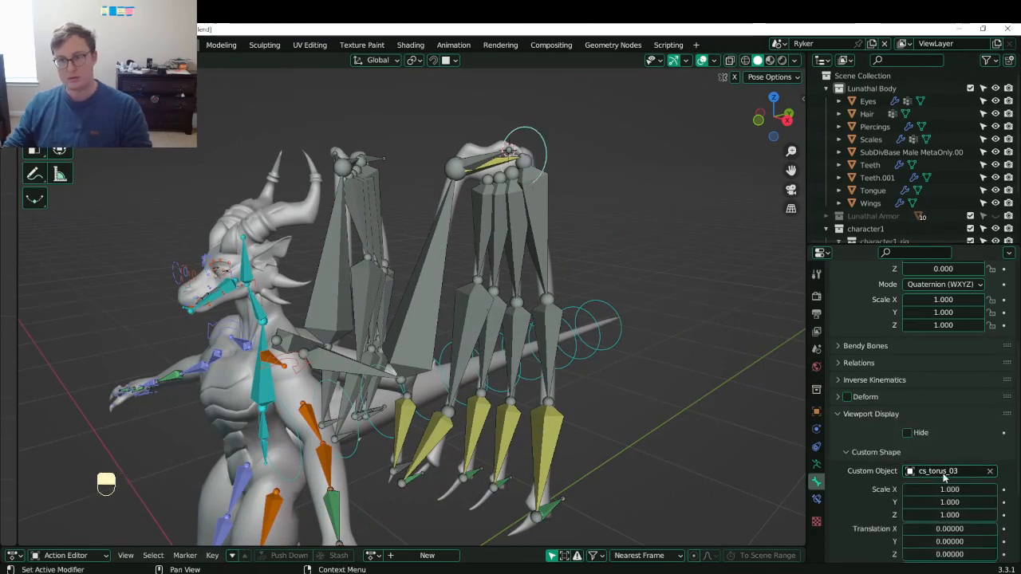
- Undo the trial shape rotations, and set cc_wingMainIK.L's custom shape rotation to 62.8° in X and -66.6° in Z
middle_click_drag(480, 228, 446, 263, "shift")
scroll(954, 482, "down", 4)
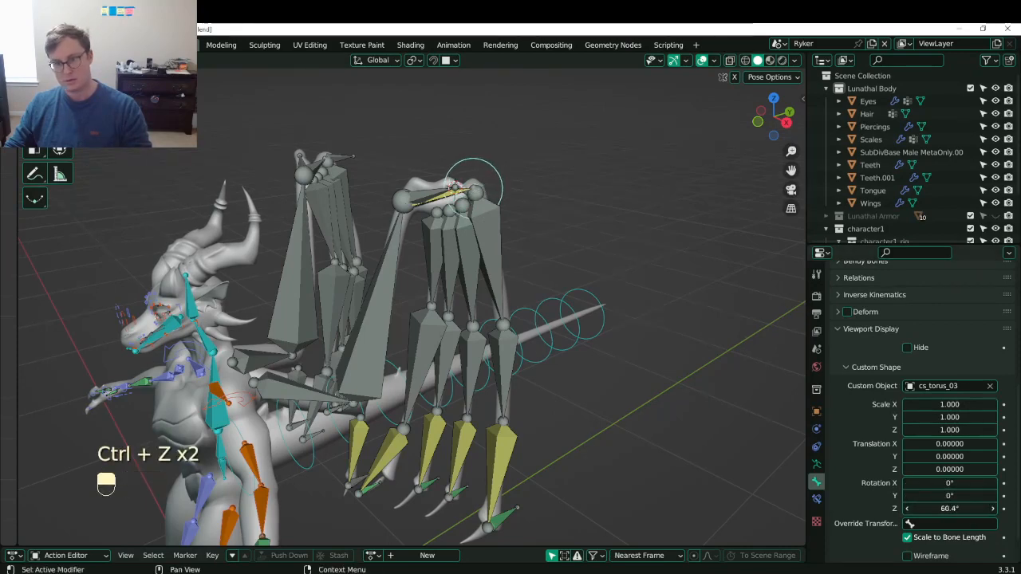
key("ctrl+z")
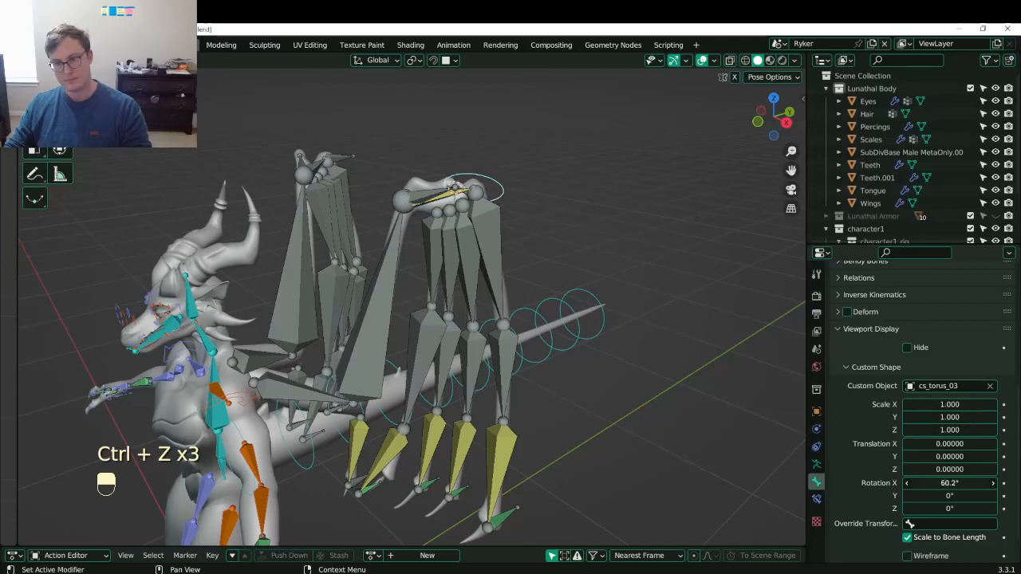
left_click_drag(949, 483, 957, 484)
middle_click_drag(626, 311, 785, 421)
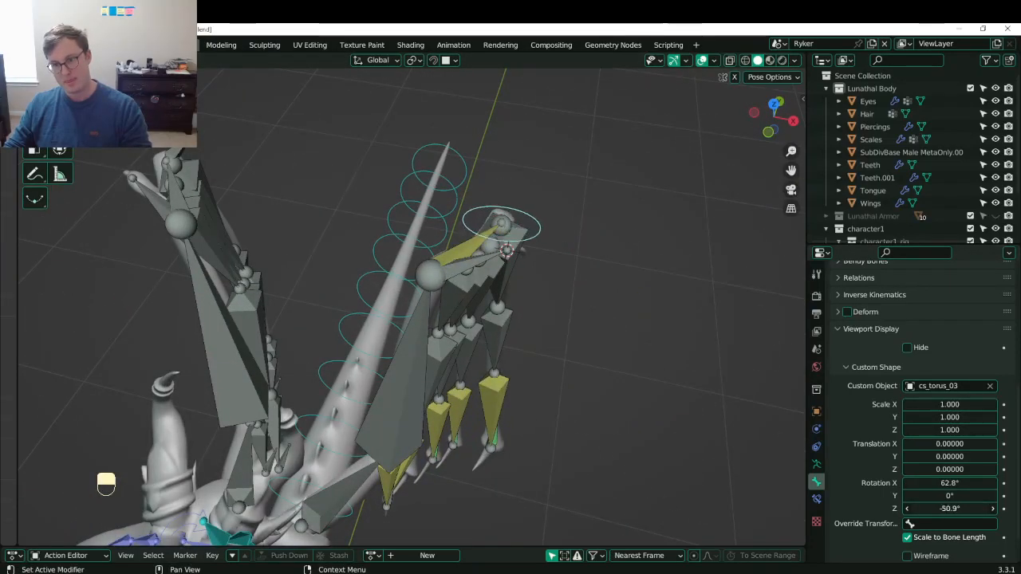
middle_click_drag(478, 275, 551, 316)
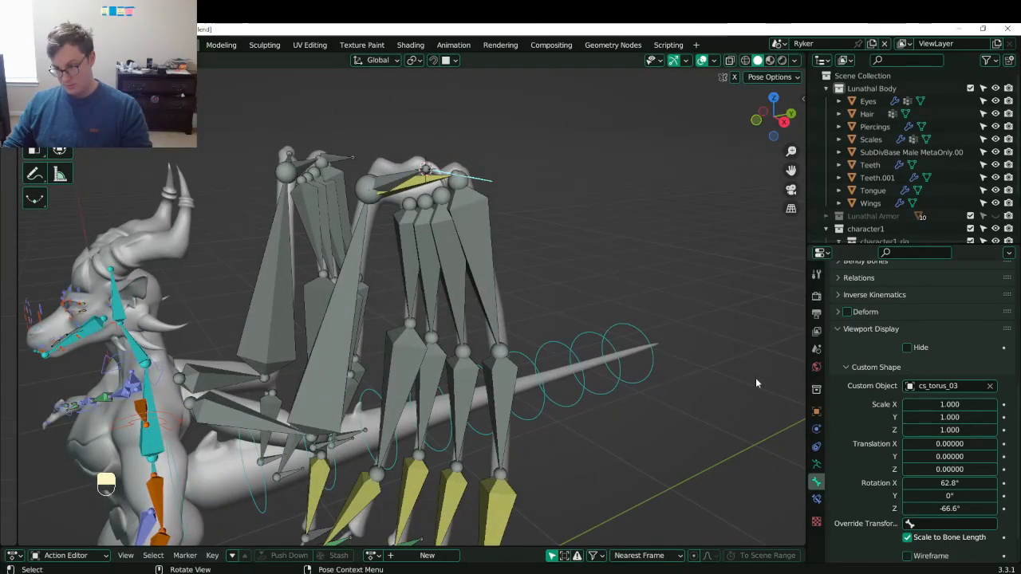
middle_click_drag(503, 285, 383, 273)
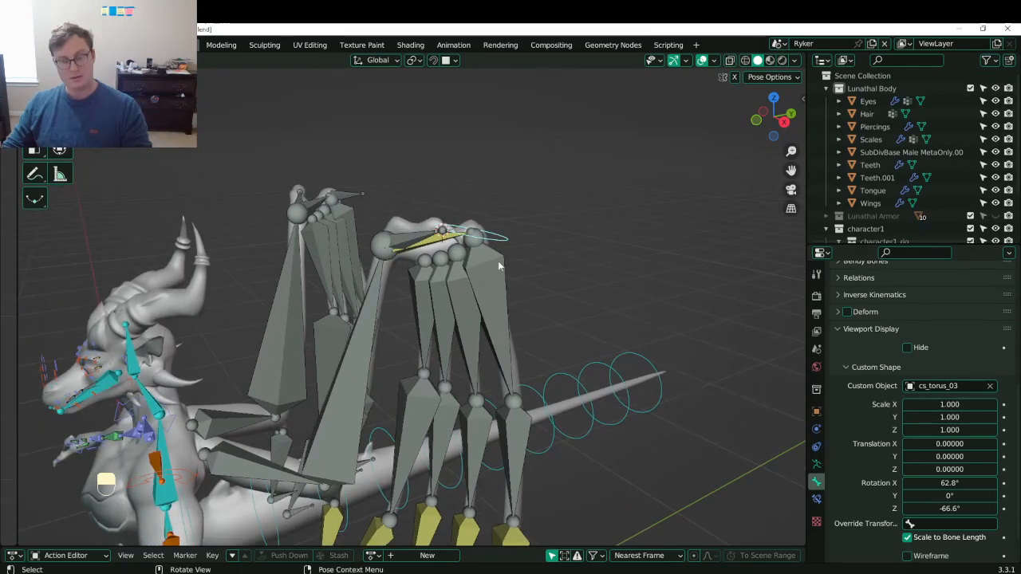
middle_click_drag(565, 283, 577, 285)
- Save the file and move cc_wingMainIK.L to the third bone layer
key("ctrl+s")
middle_click_drag(504, 329, 488, 278, "shift")
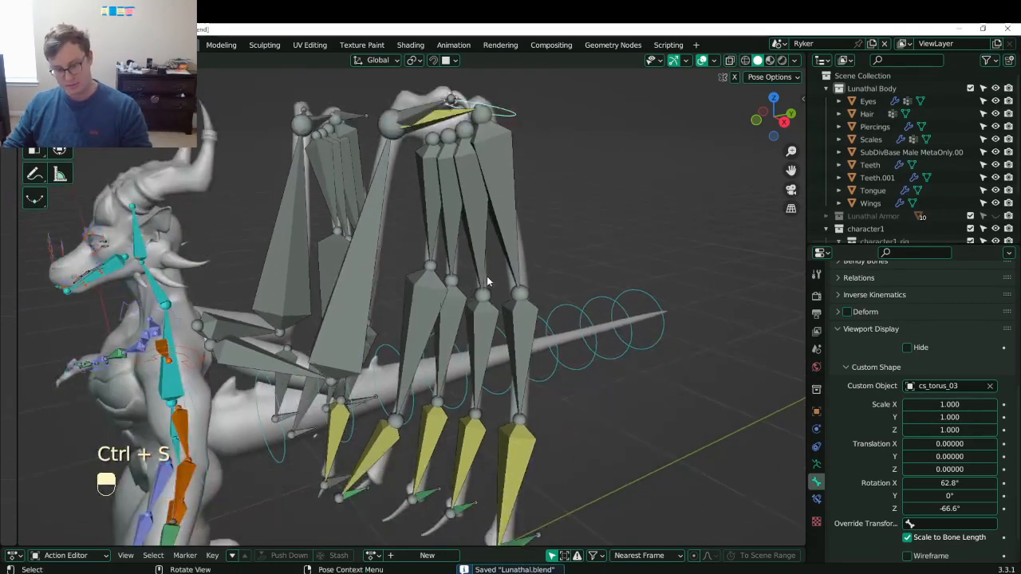
key("m")
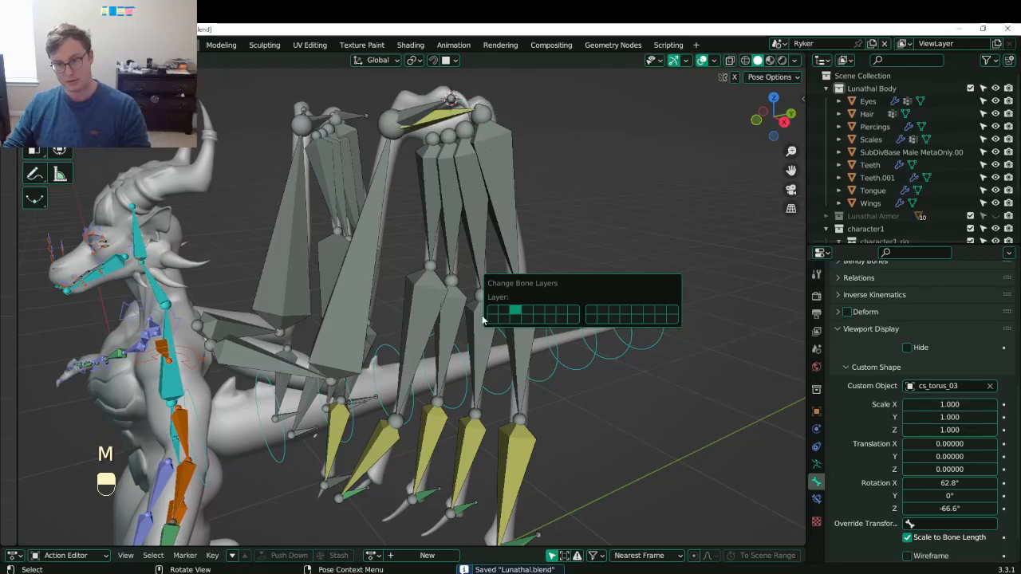
middle_click_drag(482, 319, 503, 310)
scroll(499, 319, "down", 5)
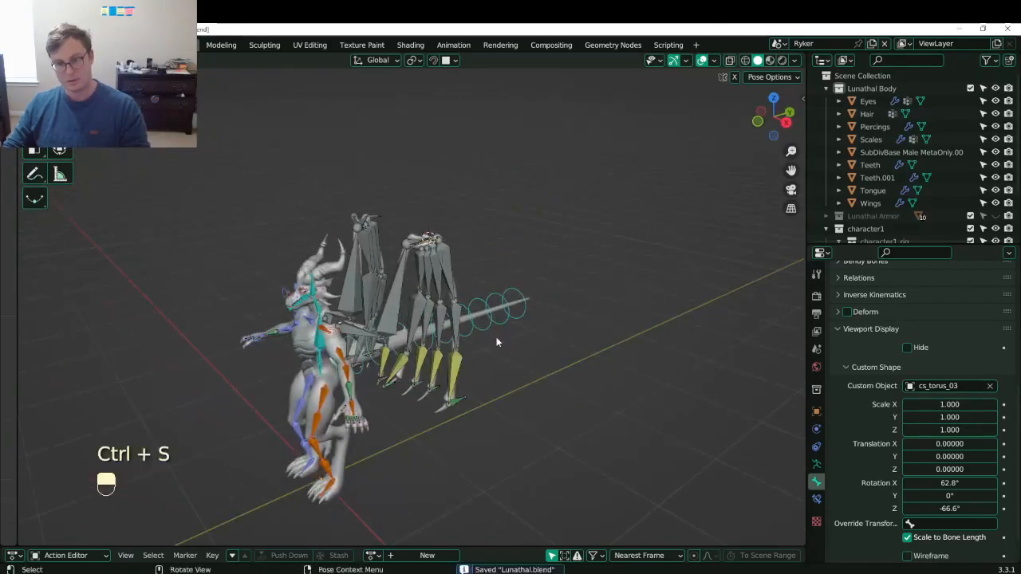
- Show the first armature layer's body controls alongside the main wing IK's third layer, with the wing deform bone layer hidden
left_click(395, 325)
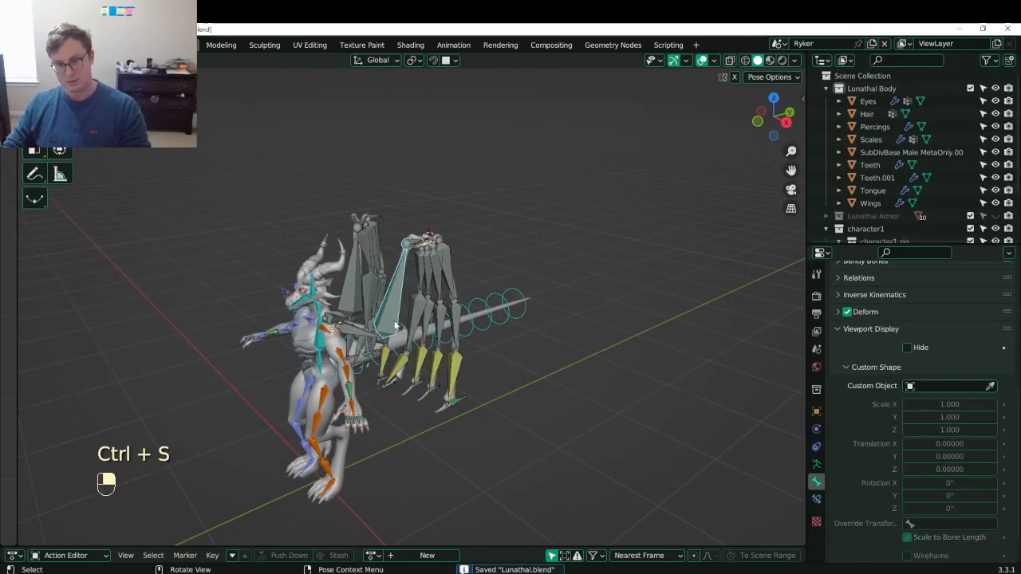
key("ctrl+Tab")
key("ctrl+Tab")
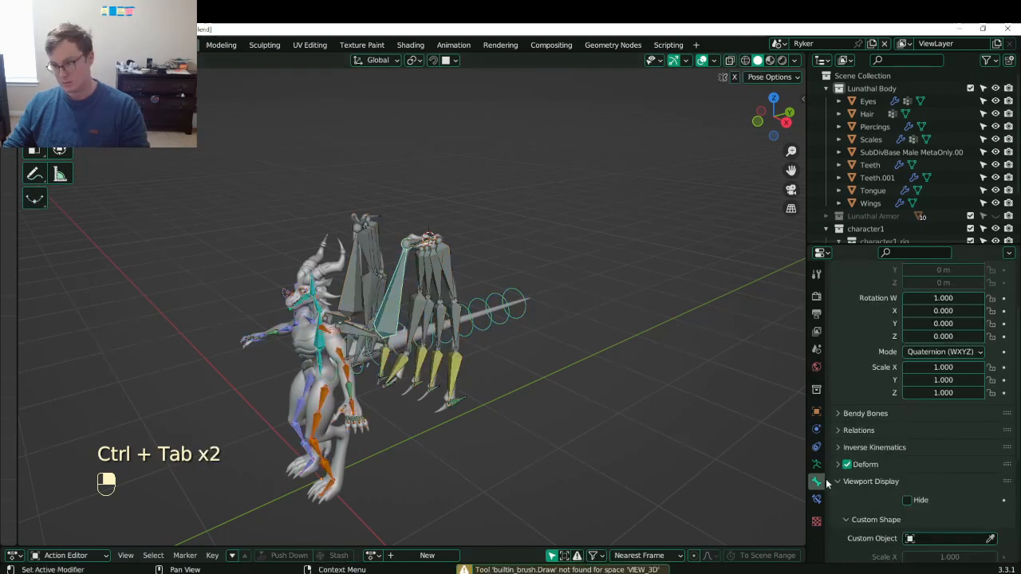
left_click(815, 464)
left_click(840, 311)
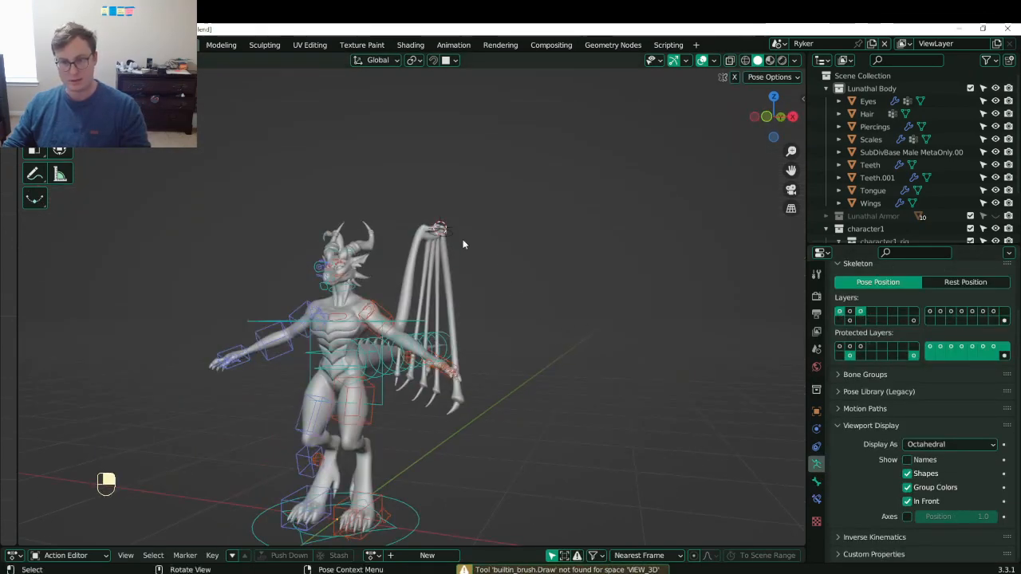
- Test the left main wing IK by moving it about 0.27 m in X and 0.08 m in Z and rotating it about -31°
key("KP_1")
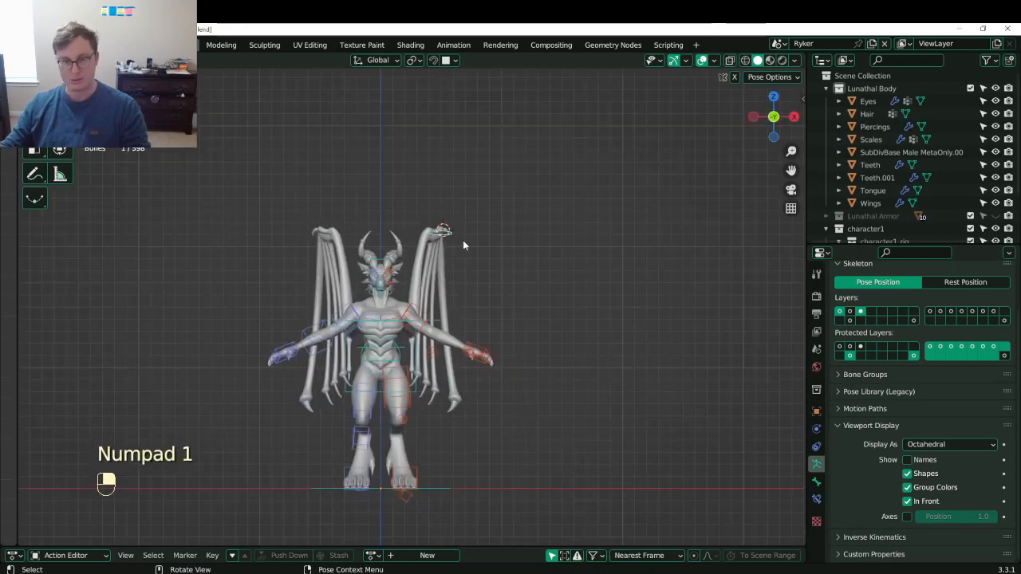
key("g")
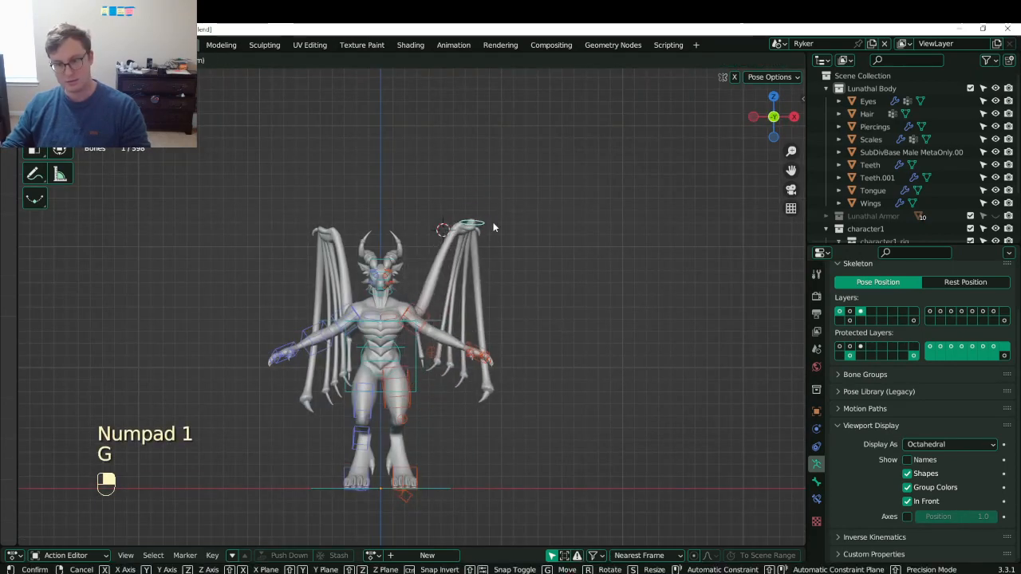
left_click(492, 228)
middle_click_drag(492, 228, 560, 212)
key("r")
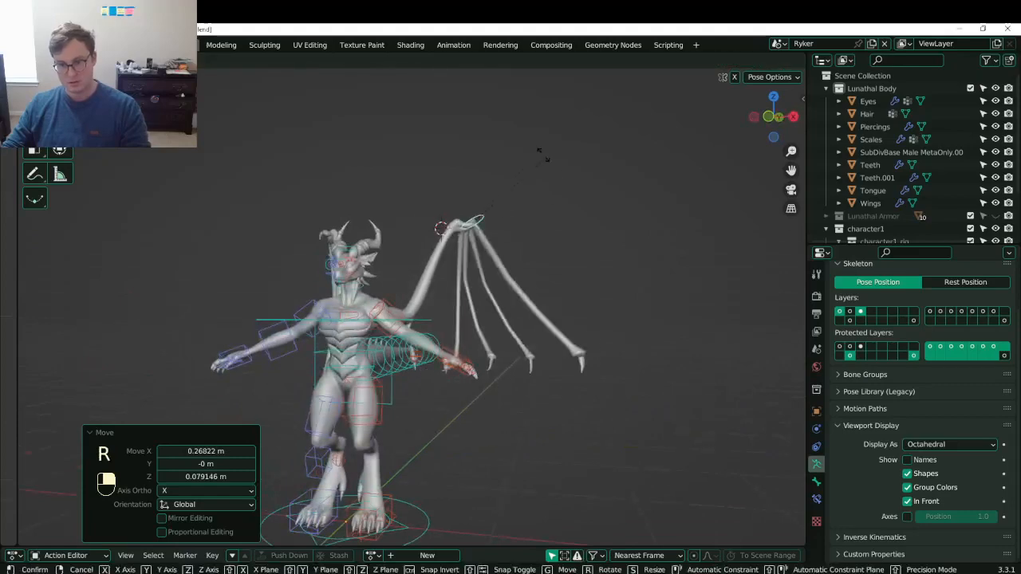
left_click(545, 160)
- Rotate the left main wing IK freely from behind the character, and turn it about 18° more in the view plane
middle_click_drag(544, 160, 369, 205)
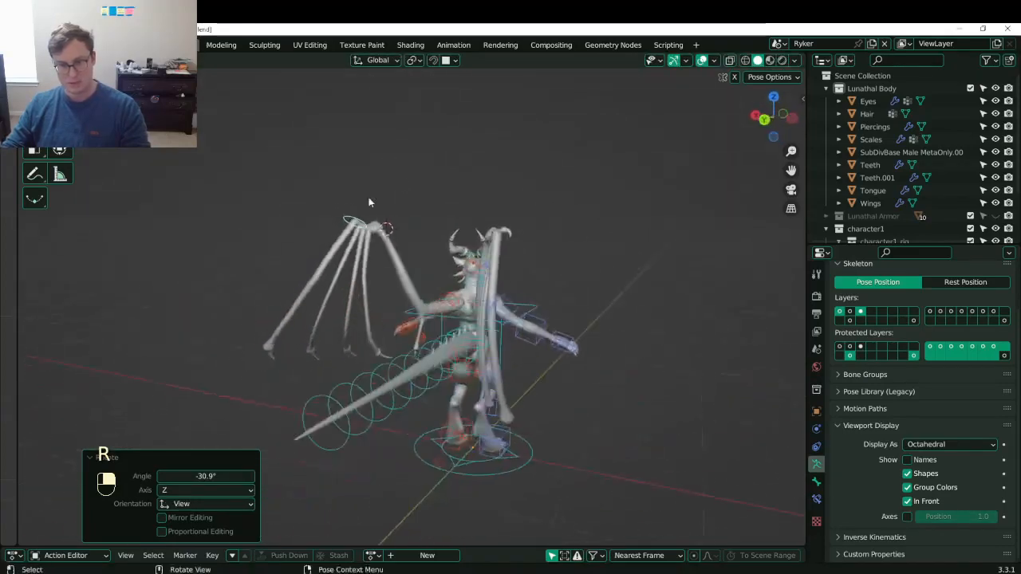
key("r")
key("r")
left_click(414, 176)
middle_click_drag(414, 176, 417, 235)
scroll(439, 234, "up", 4)
key("r")
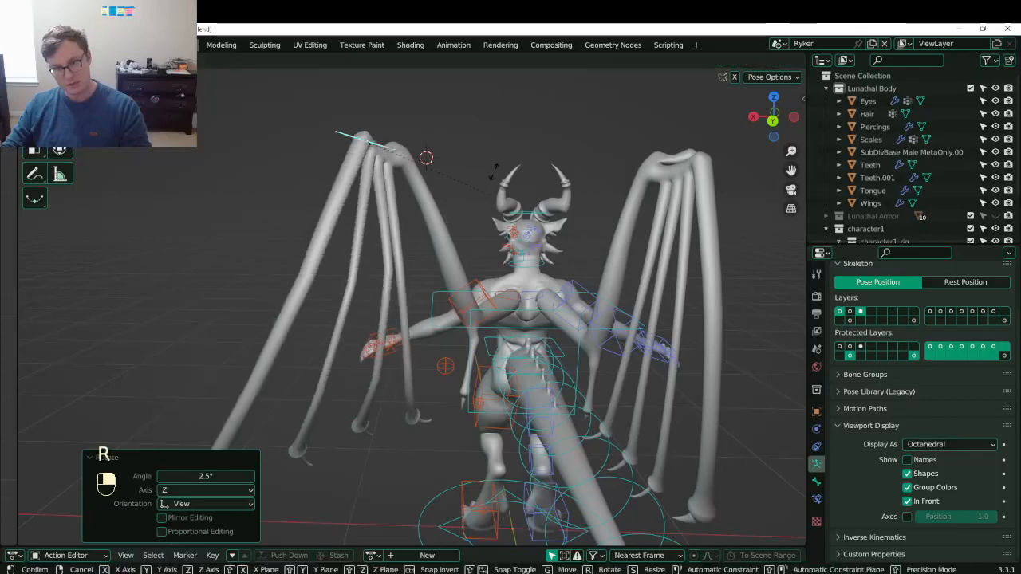
left_click(363, 274)
- Check the finger spread from several angles, rotate the main wing IK once more, and clear its rotation and location
middle_click_drag(364, 274, 394, 211)
middle_click_drag(407, 258, 380, 299)
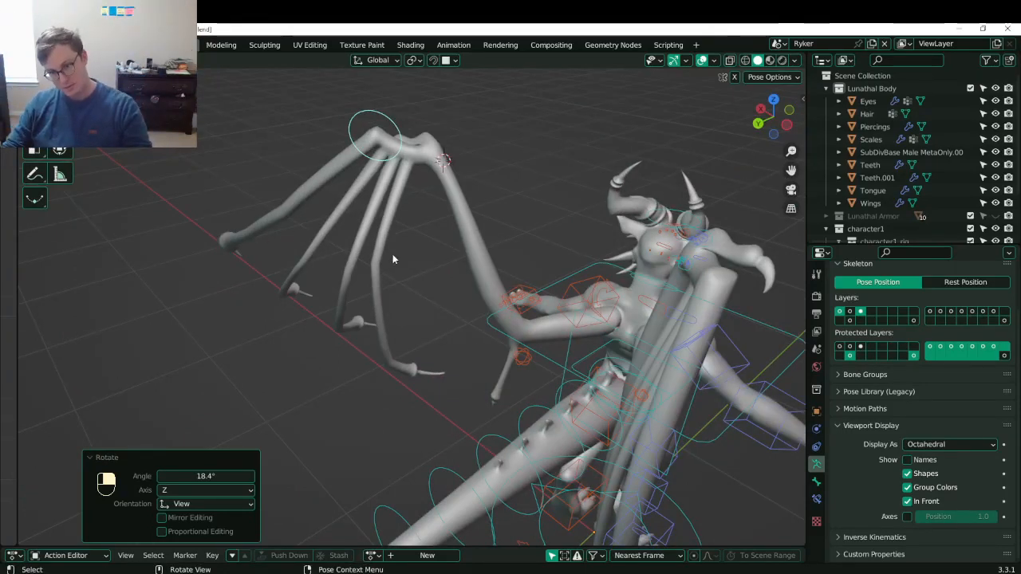
middle_click_drag(425, 266, 574, 260)
key("r")
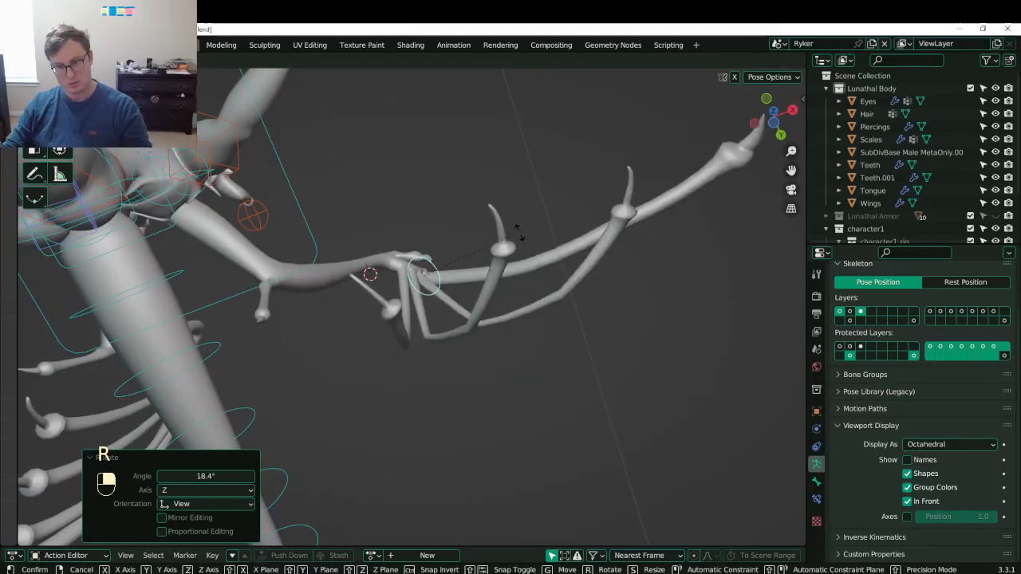
left_click(523, 234)
middle_click_drag(523, 233, 391, 373)
key("alt+r")
key("alt+g")
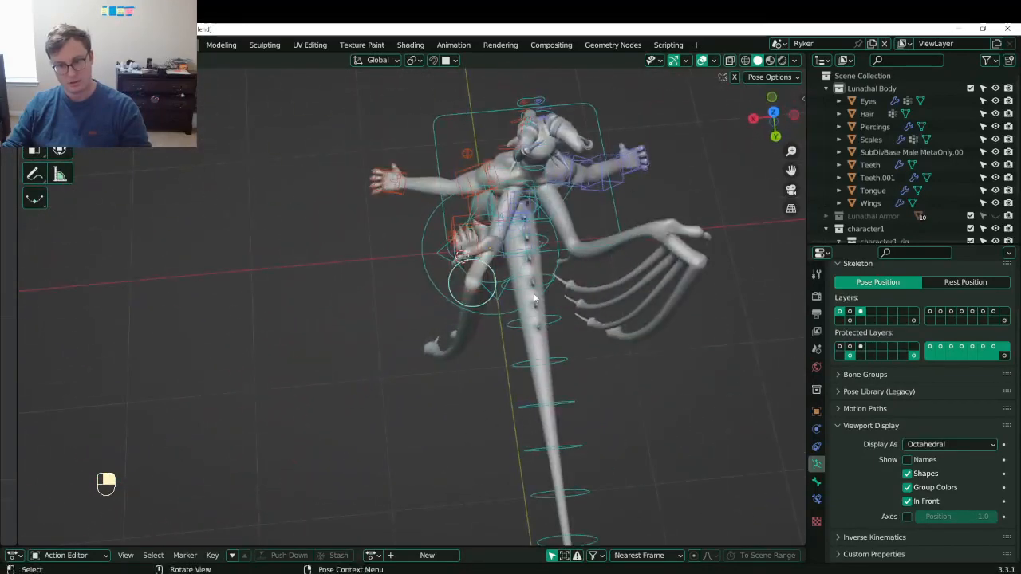
- Test rotating the main wing IK about -39° around global Y and around Z, and clear its rotation and location
key("g")
key("r")
left_click(524, 309)
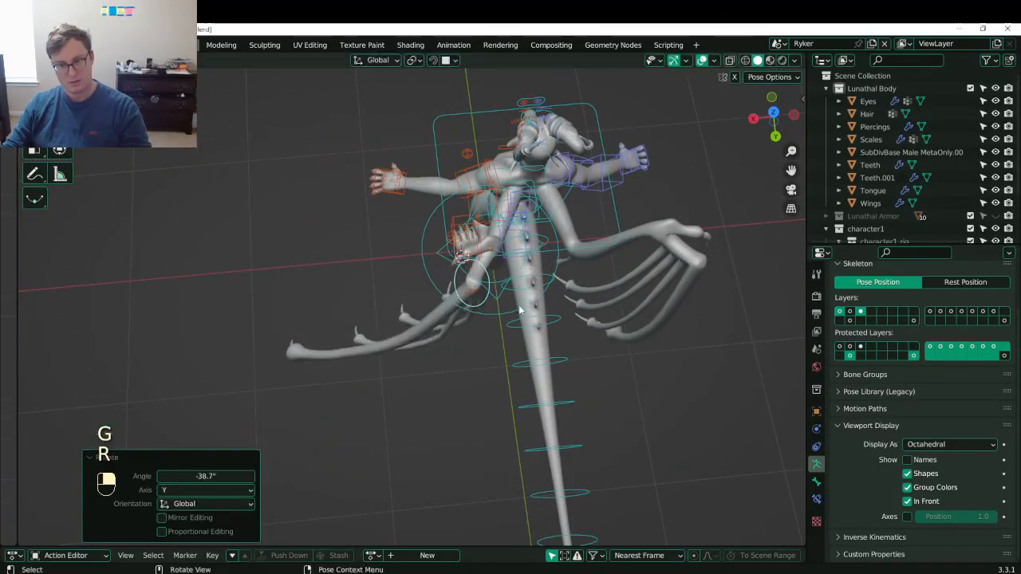
key("r")
key("z")
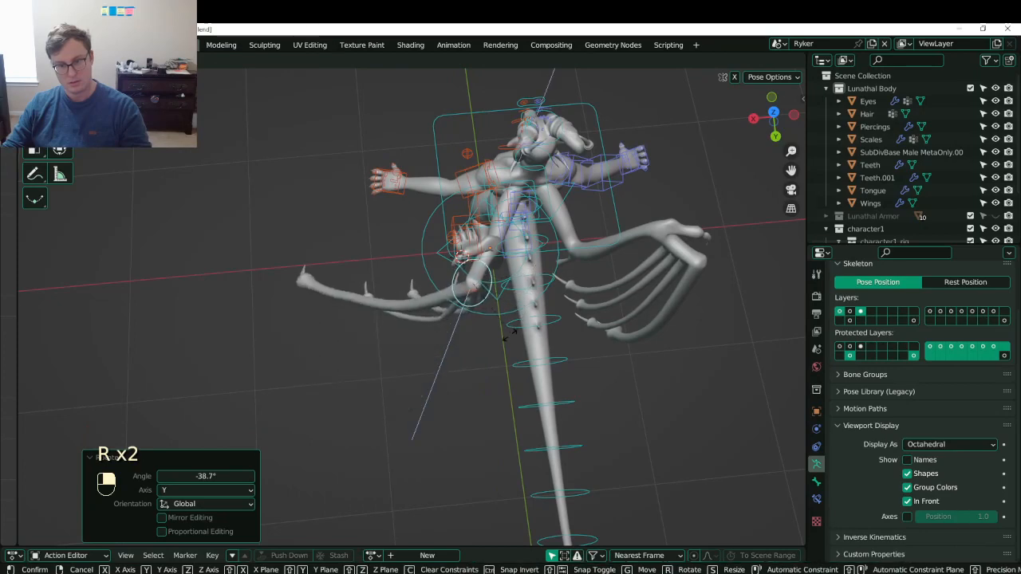
left_click(514, 297)
middle_click_drag(515, 296, 563, 278)
key("alt+r")
key("alt+g")
- Test how the left wing follows when the main wing IK is moved, and clear its location
middle_click_drag(474, 276, 439, 279)
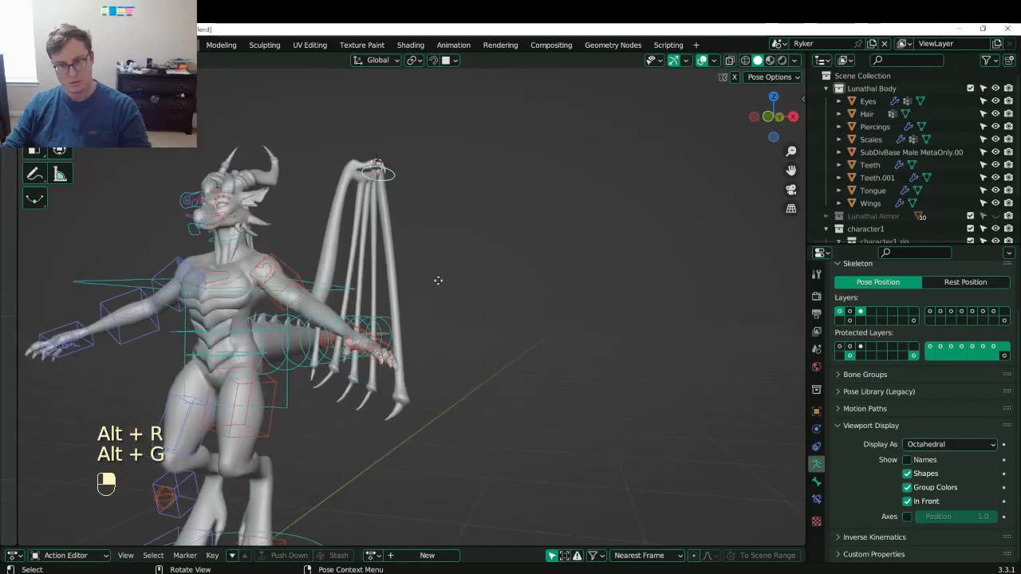
key("g")
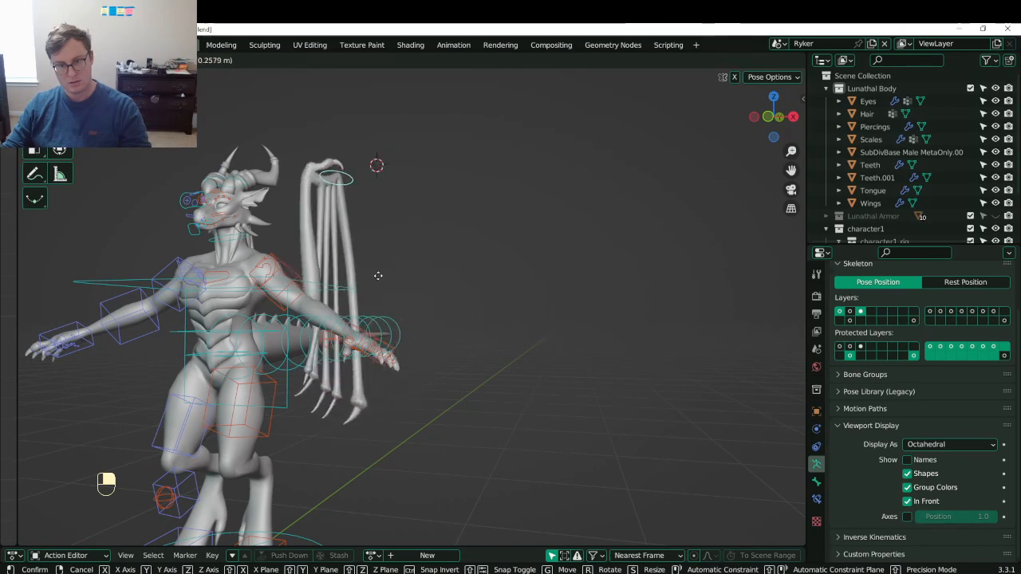
left_click(447, 246)
middle_click_drag(447, 242, 369, 261)
scroll(343, 249, "up", 2)
key("alt+g")
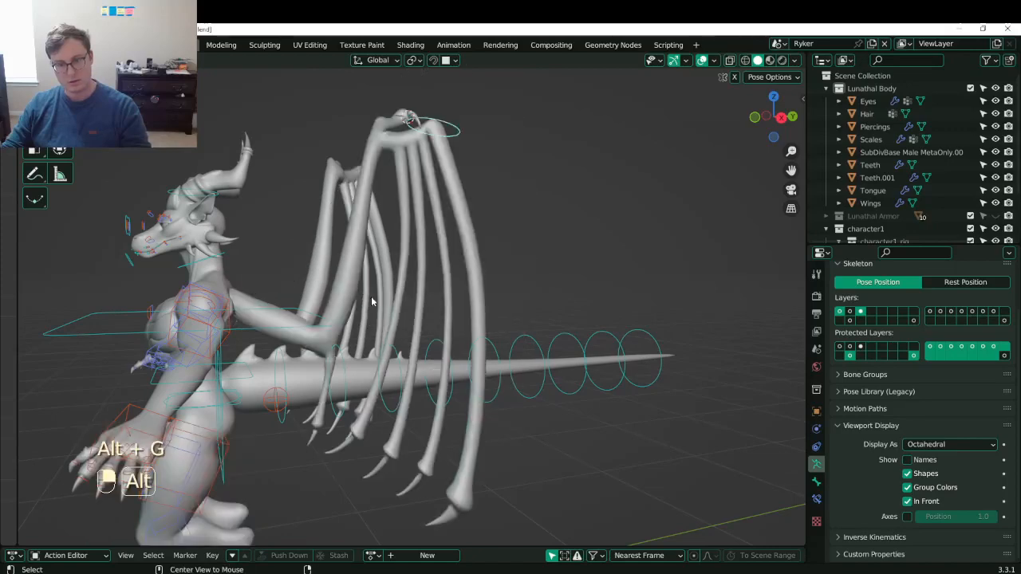
- In Edit Mode with the last bone layer shown, parent the wing's elbow claw bone to the inner wing arm bone with Keep Offset, and save
key("Tab")
scroll(390, 306, "up", 4)
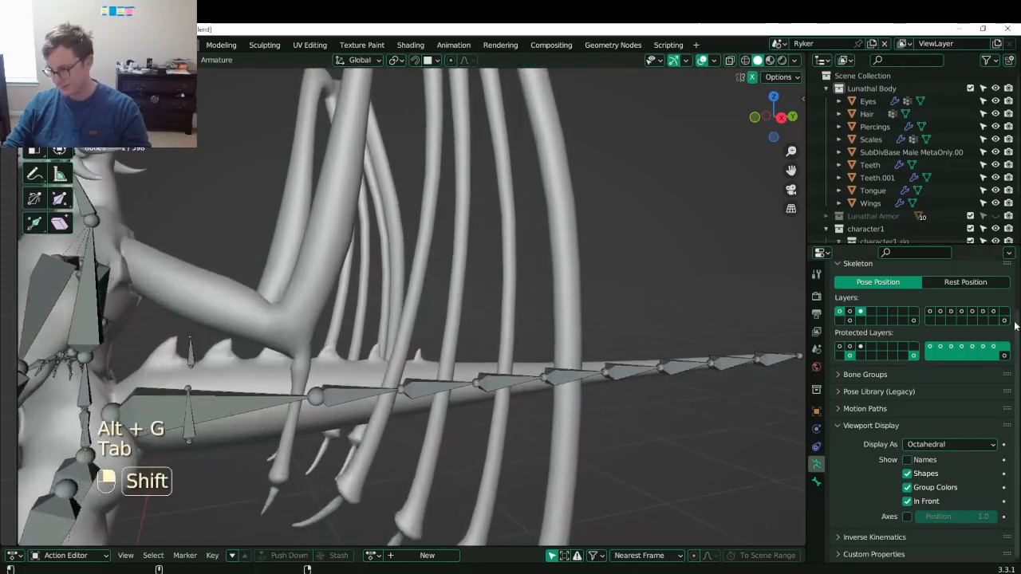
left_click(1004, 322, "shift")
scroll(350, 362, "up", 2)
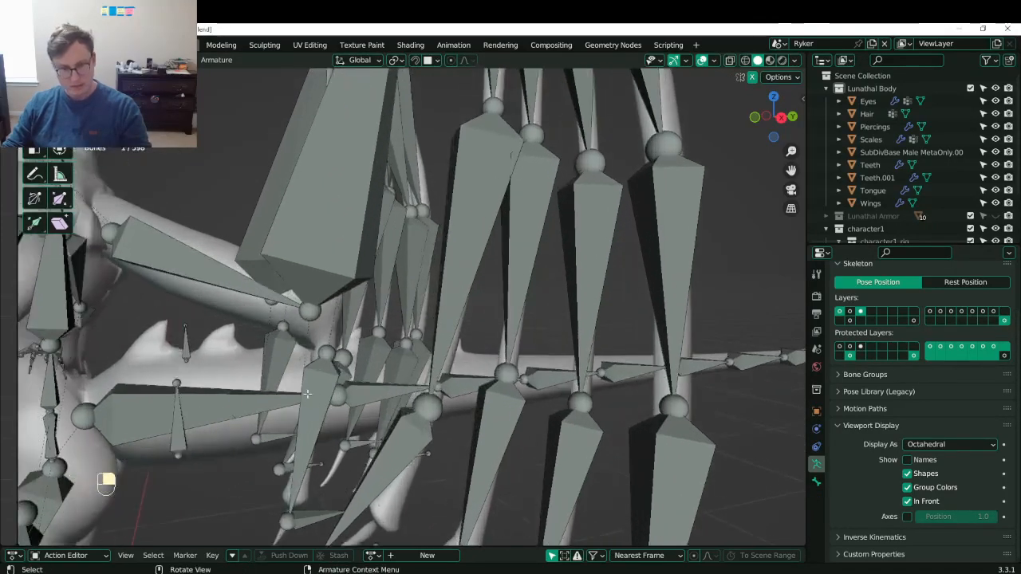
middle_click_drag(388, 338, 406, 376)
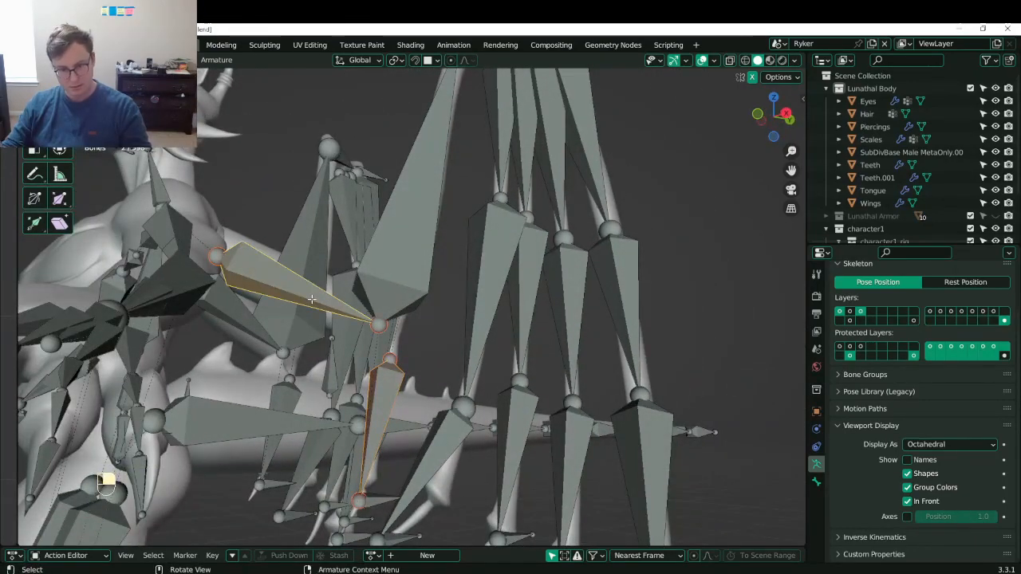
key("ctrl+p")
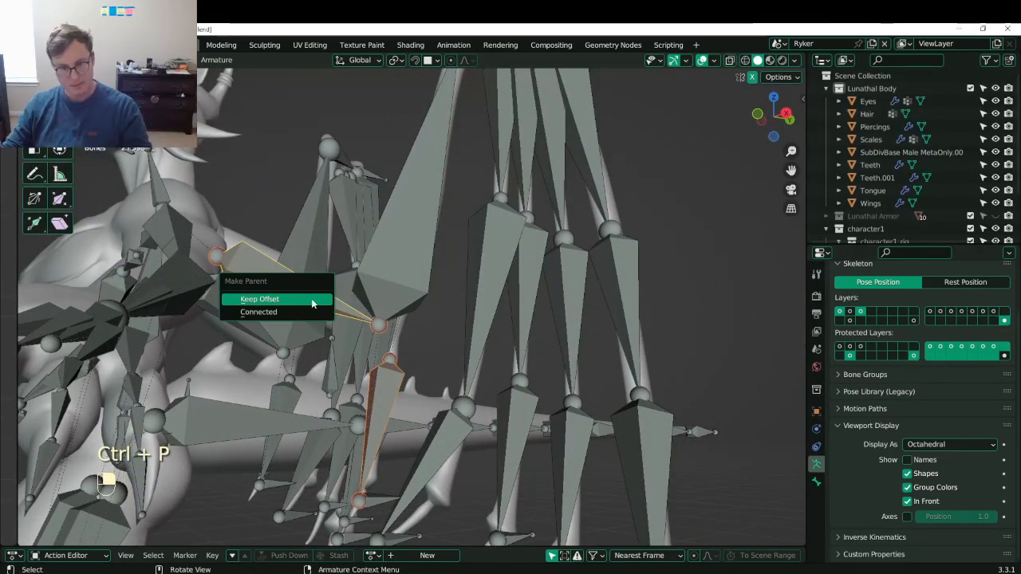
left_click(307, 301)
key("Tab")
scroll(490, 189, "down", 5)
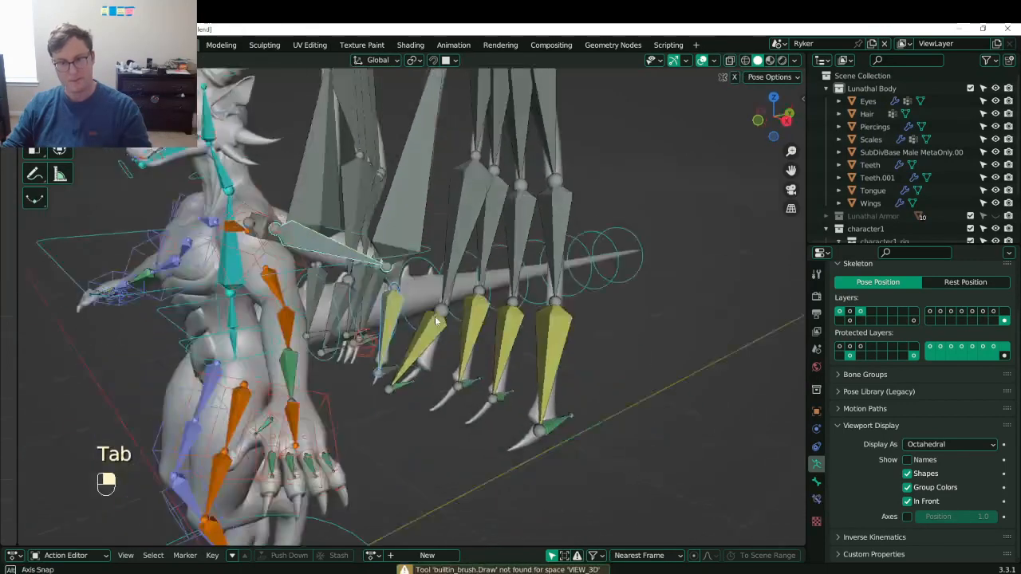
key("ctrl+s")
- In Pose Mode, move the left main wing IK outward and rotate it, including about -21° around global Z
key("g")
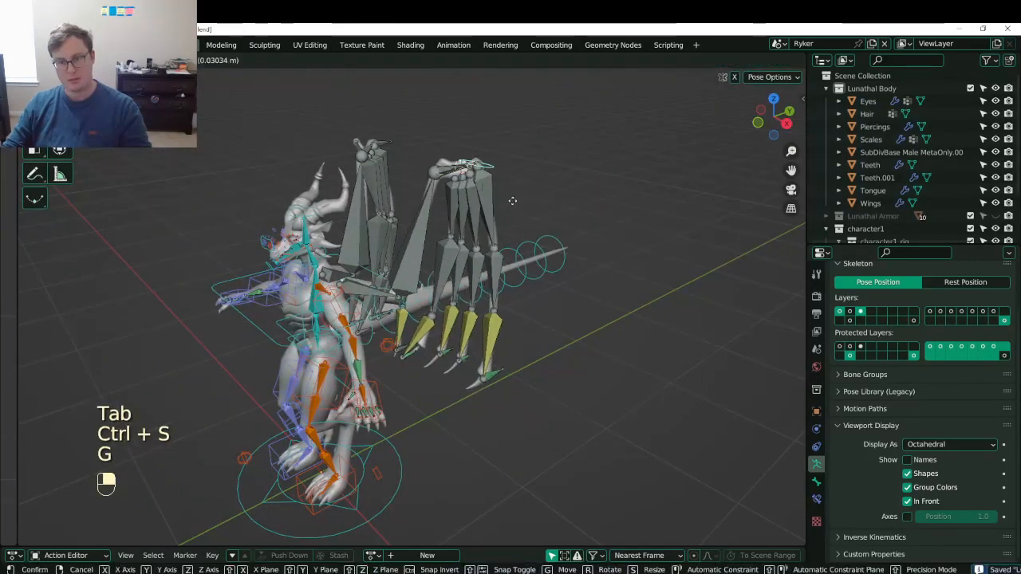
left_click(571, 223)
middle_click_drag(571, 224, 375, 349)
key("r")
left_click(597, 209)
key("r")
left_click(495, 319)
- Rotate the main wing IK about -14° in view, raise it about 0.27 m, and shift it about 0.17 m in X
key("r")
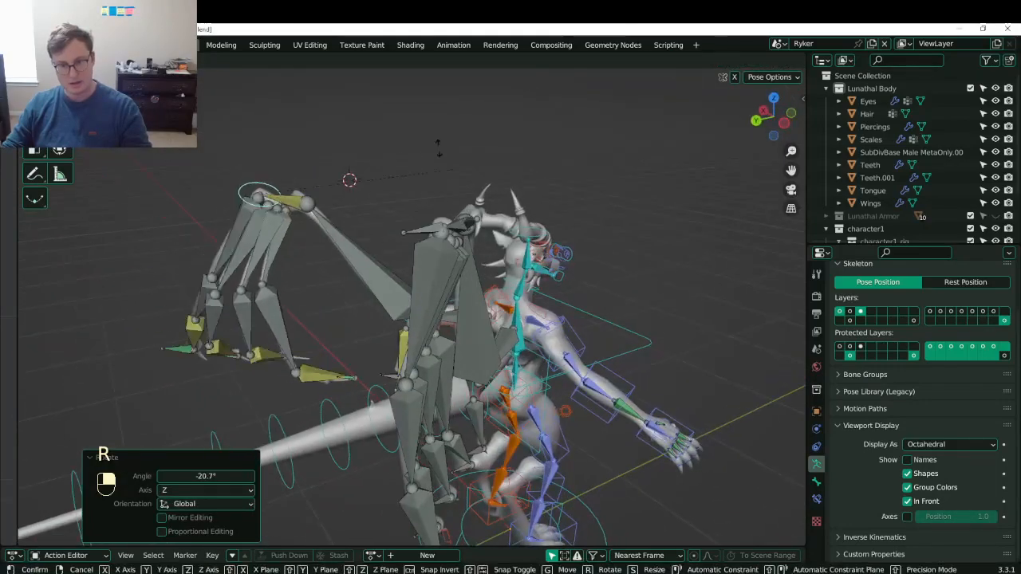
key("g")
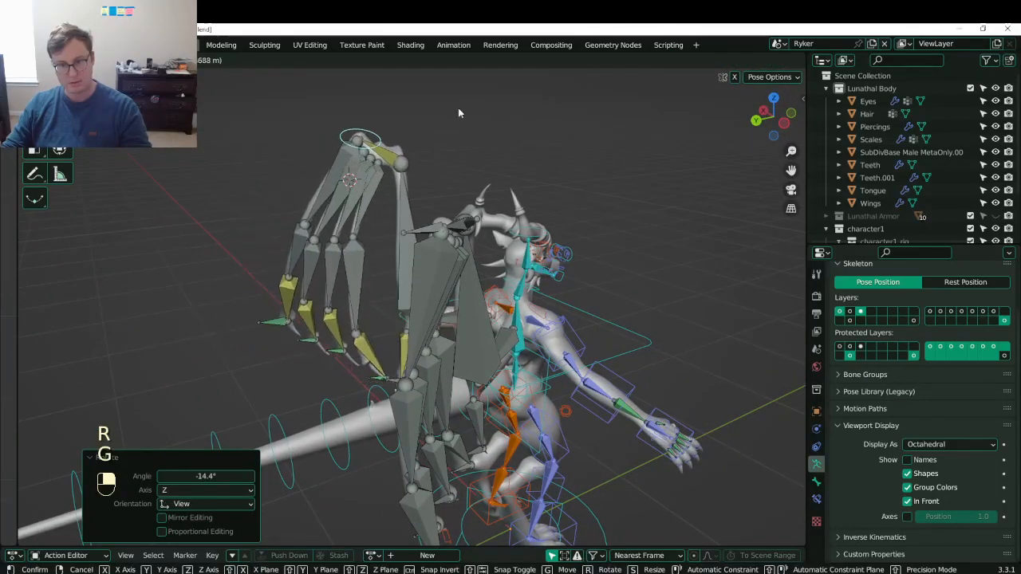
left_click(457, 107)
middle_click_drag(458, 107, 463, 174)
key("g")
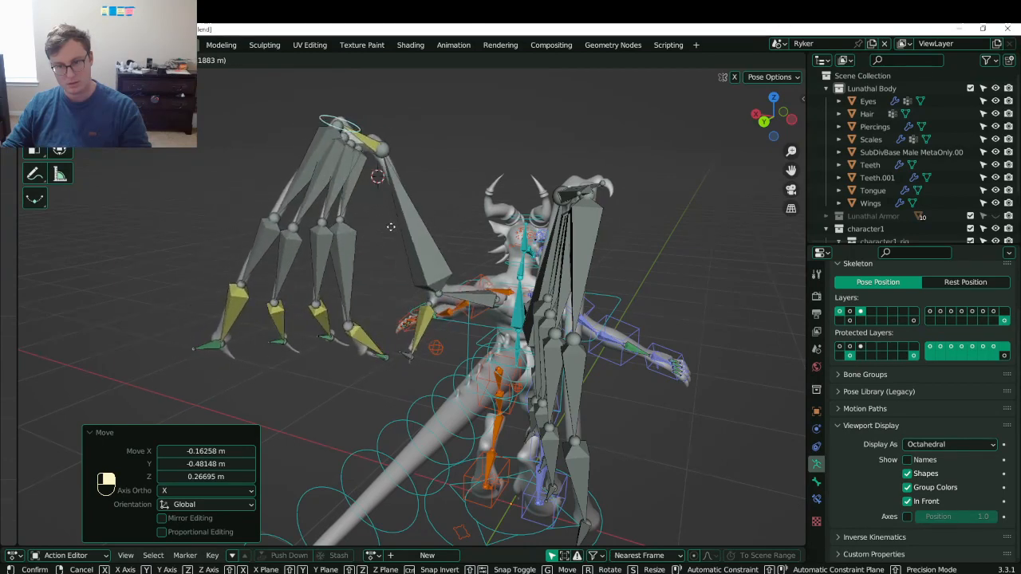
left_click(358, 246)
- Rotate the main wing IK from behind to spread the fingers, and turn it about -25.5° from the side view
key("r")
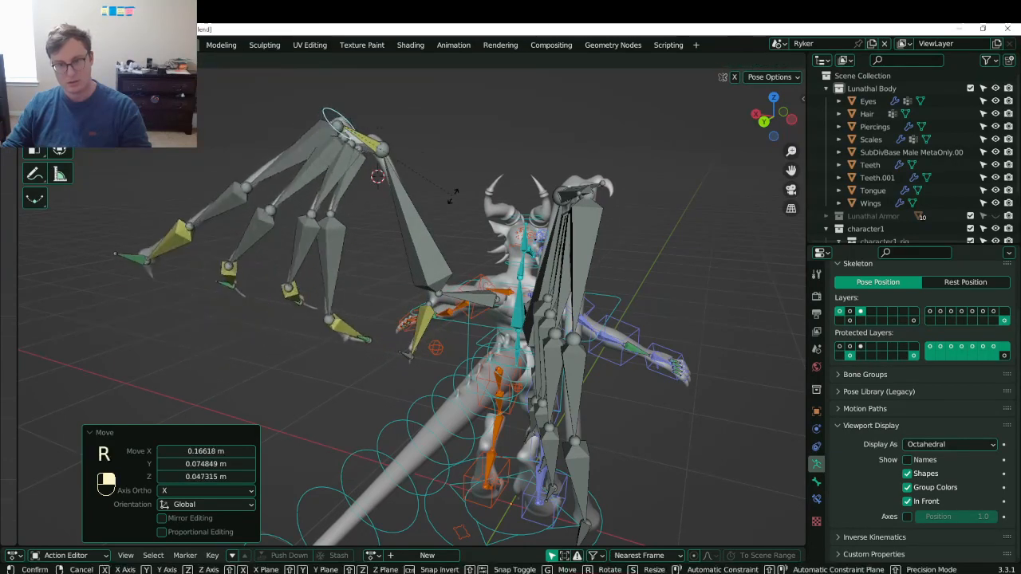
left_click(448, 195)
middle_click_drag(426, 191, 599, 224)
key("r")
left_click(604, 179)
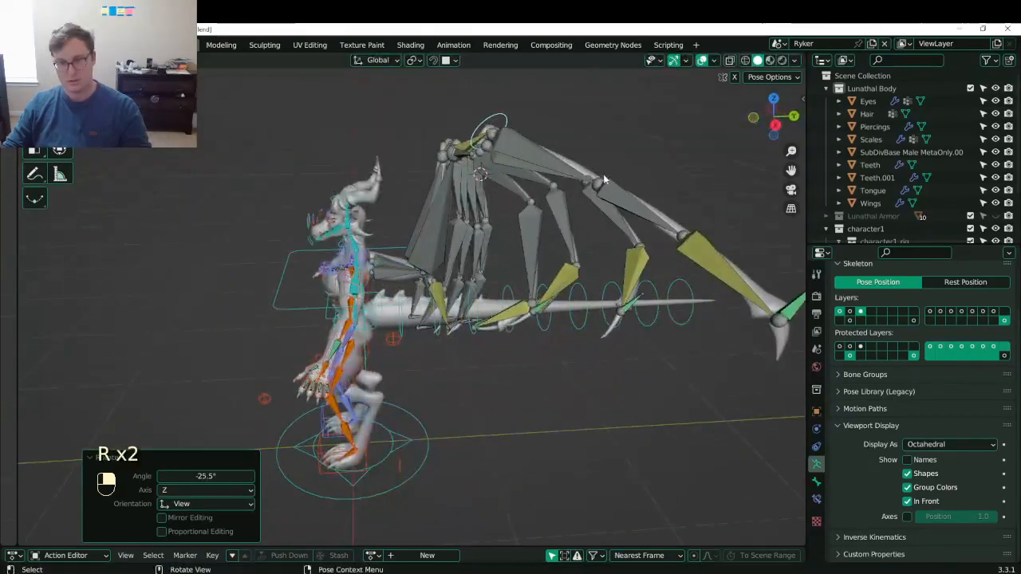
- Examine the posed finger and claw bones up close, and clear the main wing IK's location and rotation
middle_click_drag(604, 179, 527, 258)
scroll(346, 321, "up", 5)
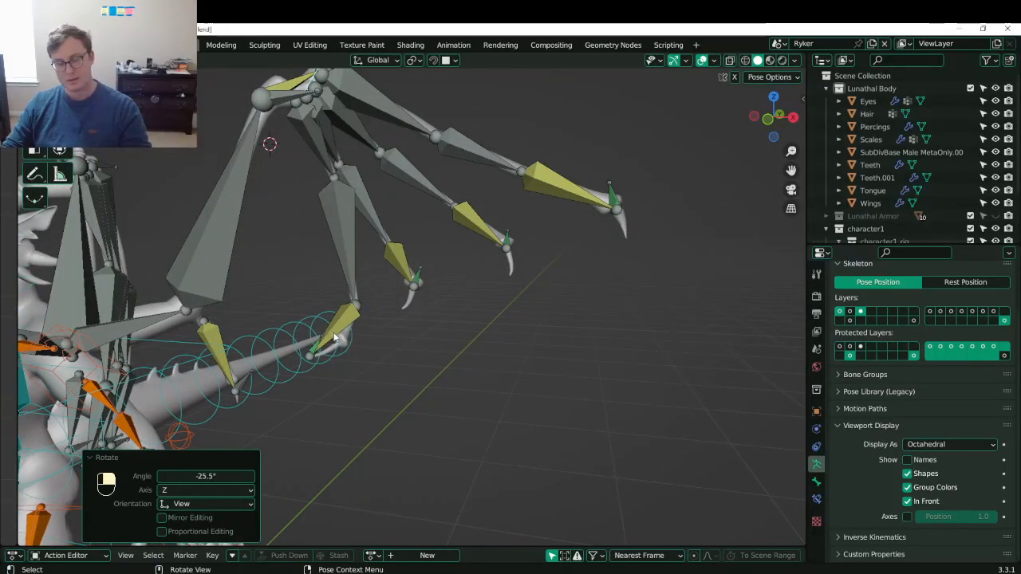
scroll(371, 352, "down", 3)
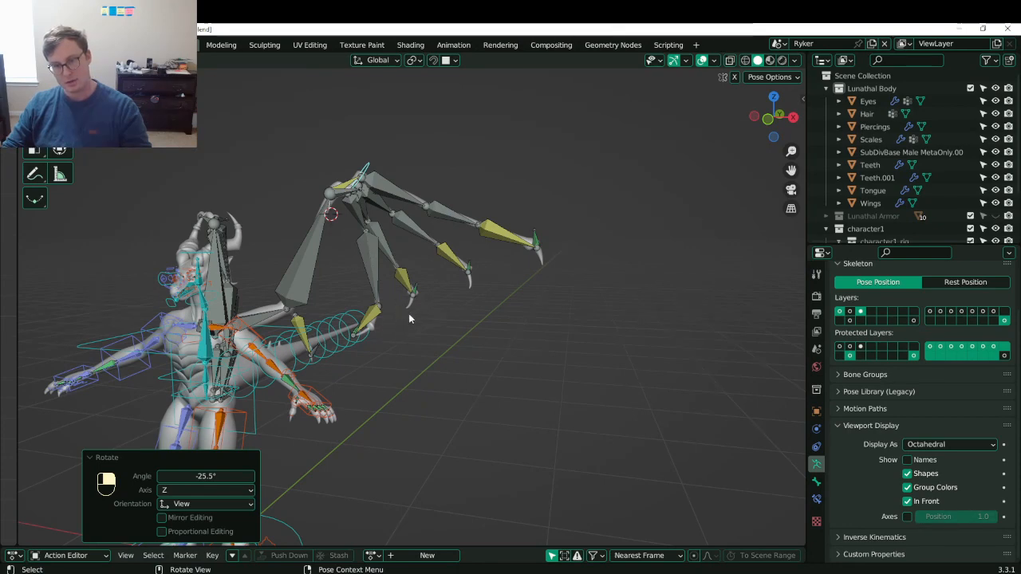
middle_click_drag(501, 265, 423, 297)
key("alt+g")
key("alt+r")
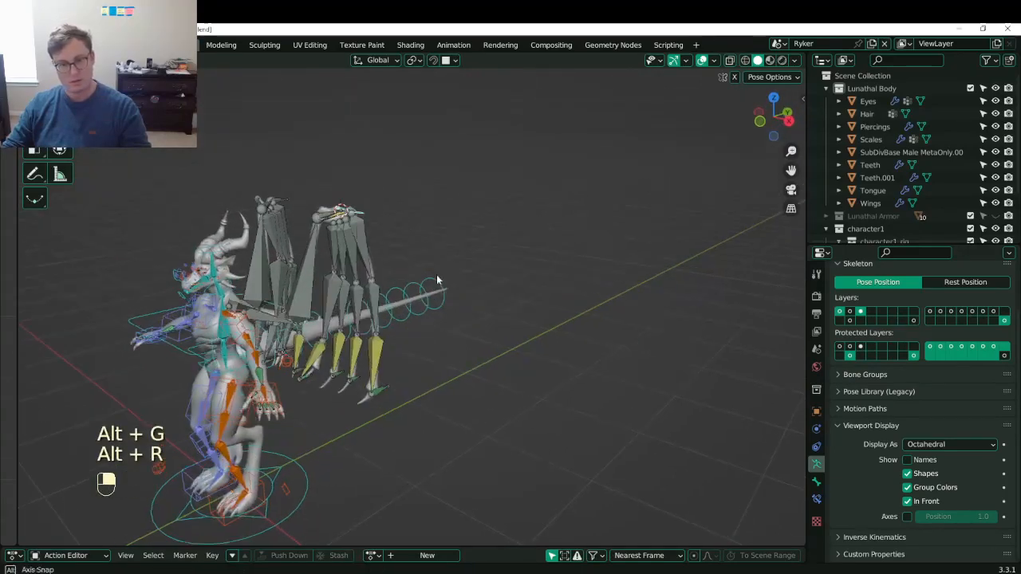
- Rotate the main wing IK about -35° in view, and move it about 0.24 m in X, 0.11 m in Y and 0.34 m in Z
key("r")
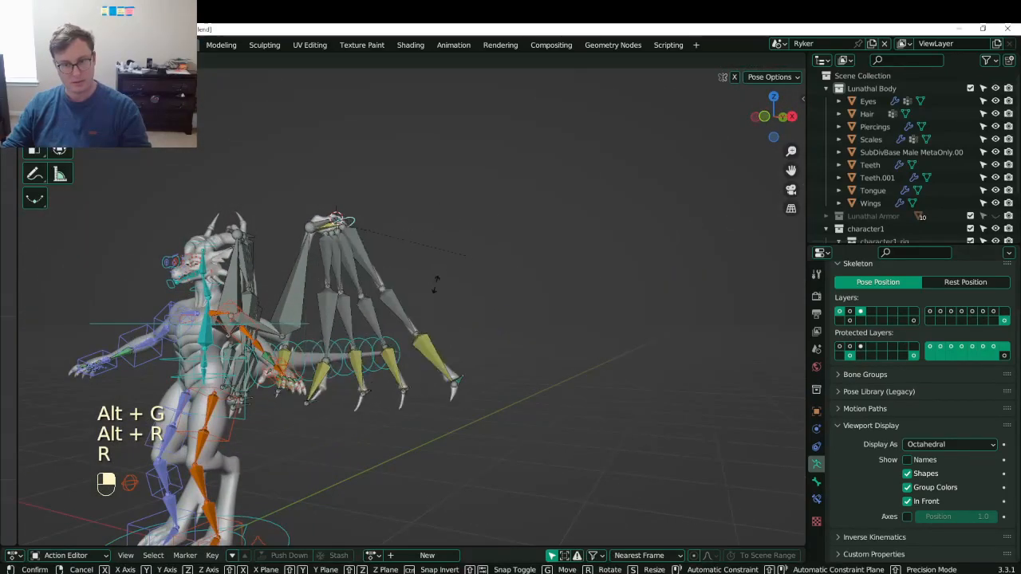
left_click(493, 259)
key("g")
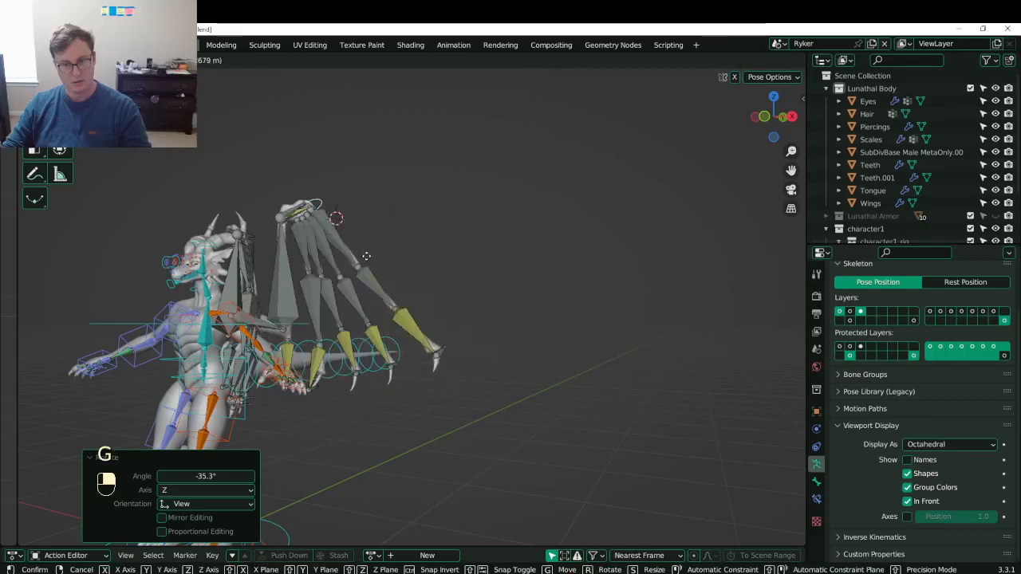
left_click(456, 237)
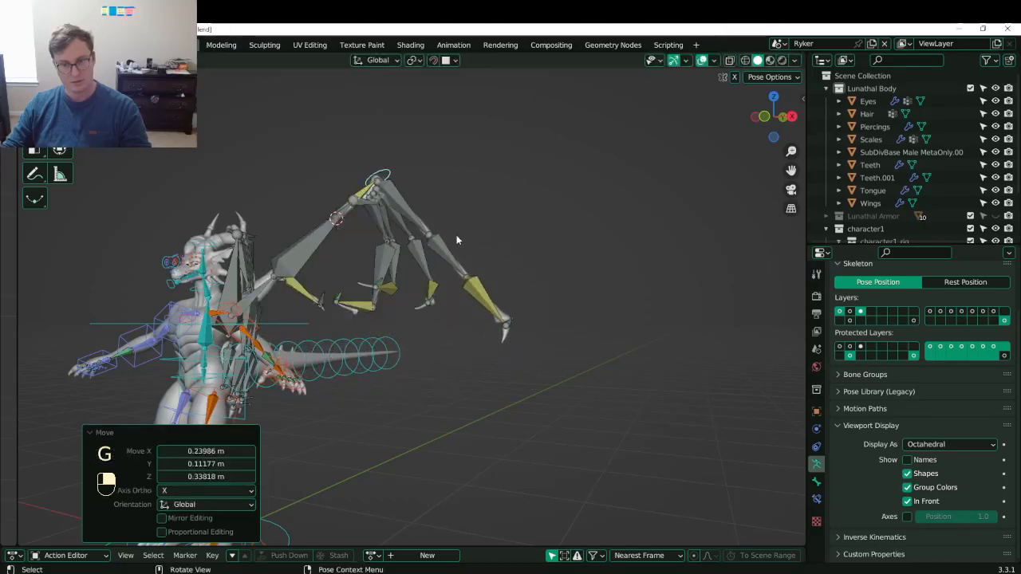
- Reposition the main wing IK by about -0.13, -0.20, -0.08 m and by about 0.54, 0.19, -0.24 m in X, Y and Z
middle_click_drag(455, 237, 423, 250)
key("g")
left_click(384, 248)
key("g")
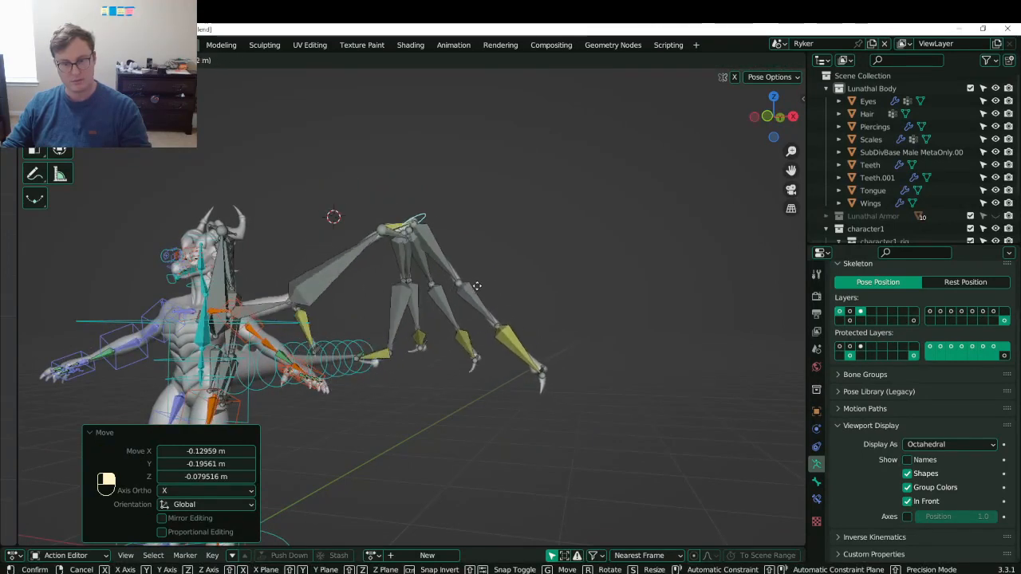
left_click(507, 283)
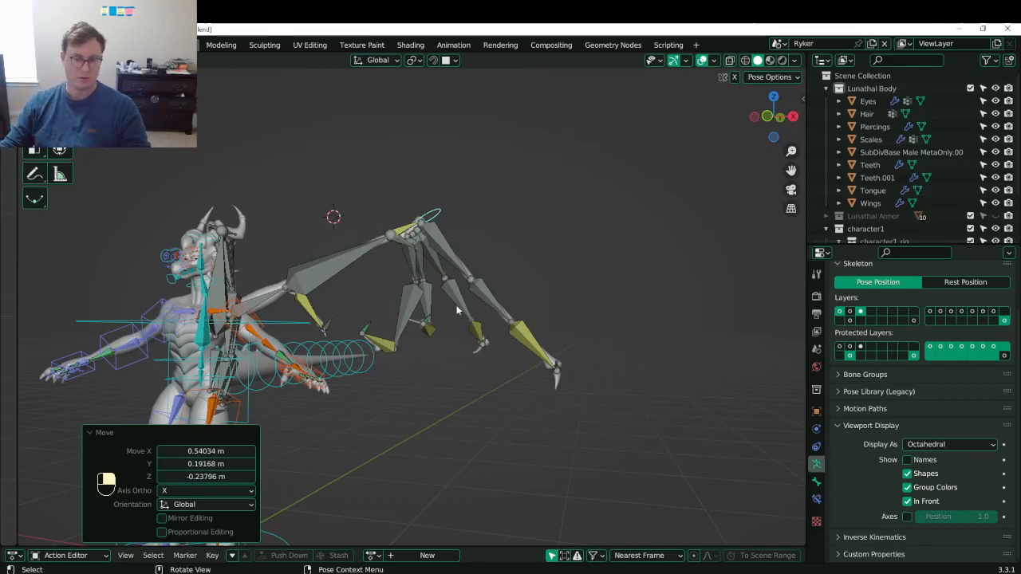
- Rotate the main wing IK about -5.6° in view, and move it about -0.21, -0.06 and -0.13 m in X, Y and Z
key("r")
left_click(539, 217)
middle_click_drag(536, 223, 494, 218)
middle_click_drag(426, 252, 465, 235)
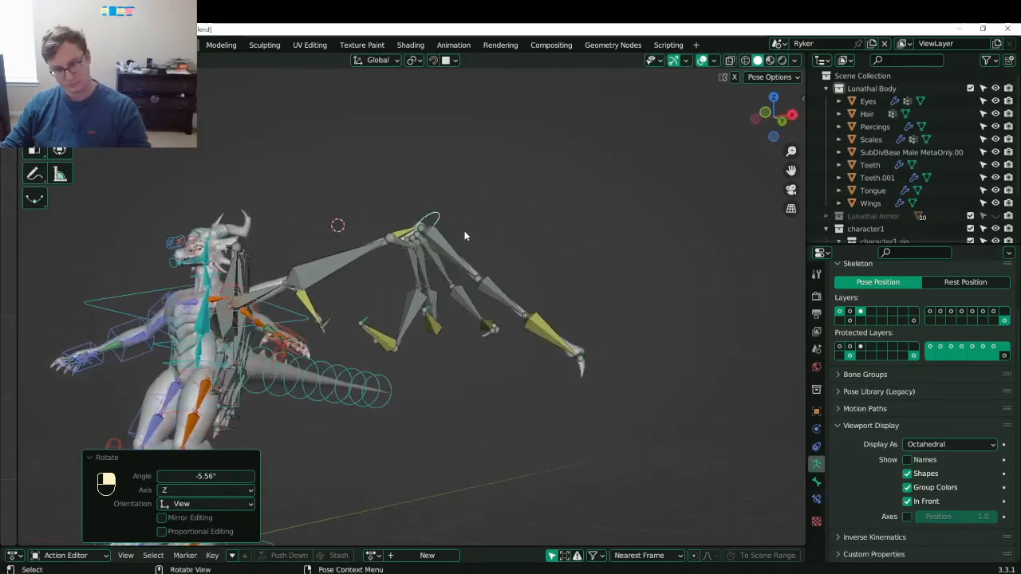
middle_click_drag(323, 325, 455, 232, "shift")
key("g")
left_click(315, 335)
- Move the main wing IK freely several more times from different viewing angles to test how the arm and fingers follow
key("g")
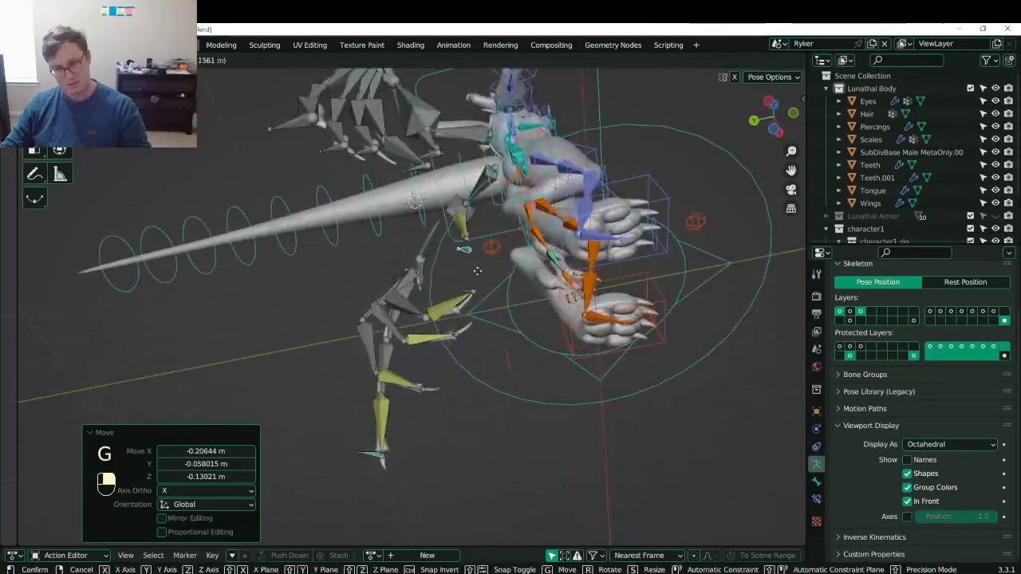
left_click(478, 270)
middle_click_drag(478, 270, 297, 151)
key("g")
left_click(502, 289)
key("g")
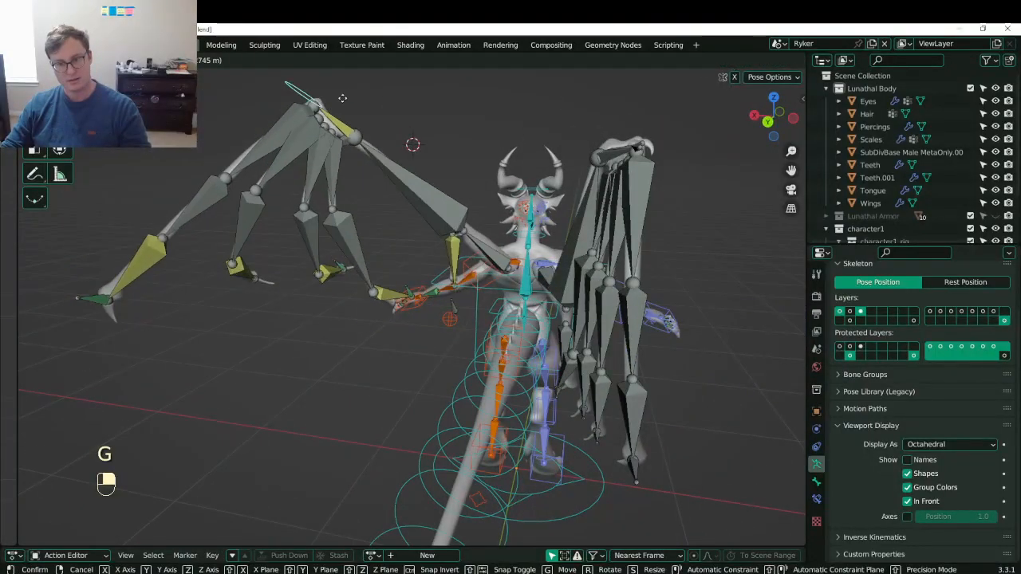
left_click(370, 157)
- Clear the rotation and location of all pose bones, and save the file in Object Mode
key("a")
key("alt+r")
key("alt+g")
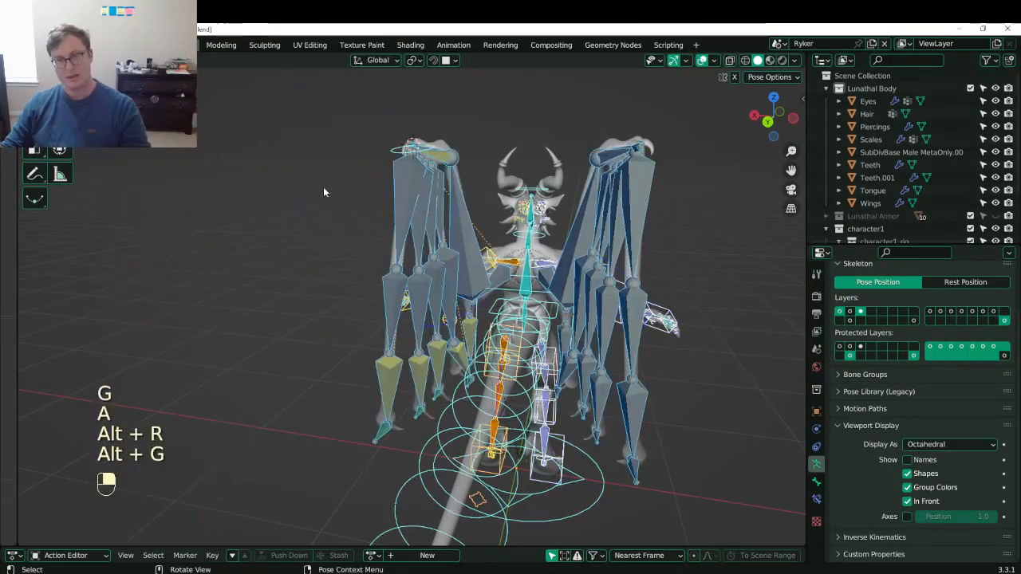
middle_click_drag(323, 186, 487, 222)
key("ctrl+Tab")
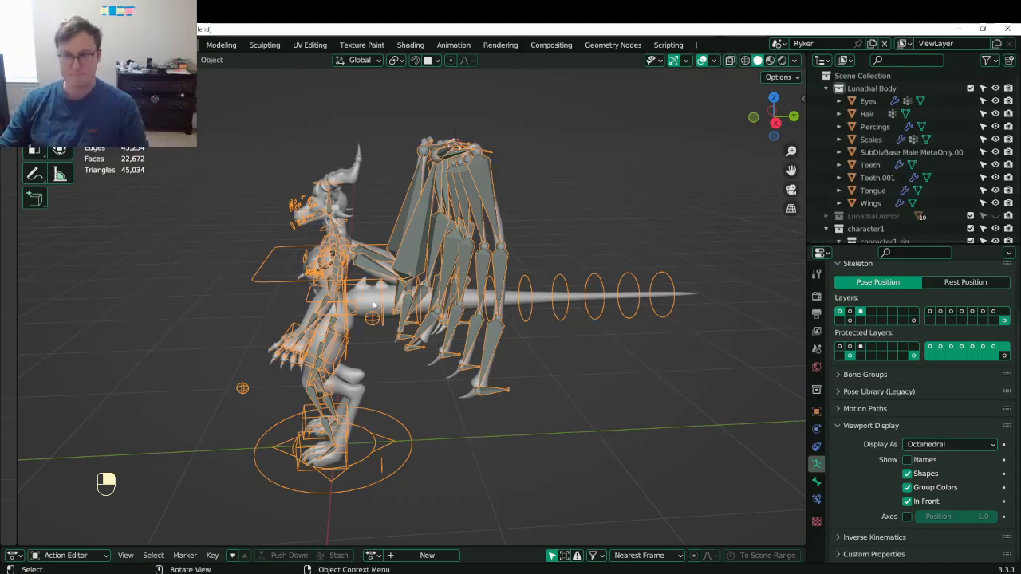
middle_click_drag(372, 304, 492, 312)
key("ctrl+s")
key("ctrl+s")
scroll(434, 302, "up", 4)
key("ctrl+s")
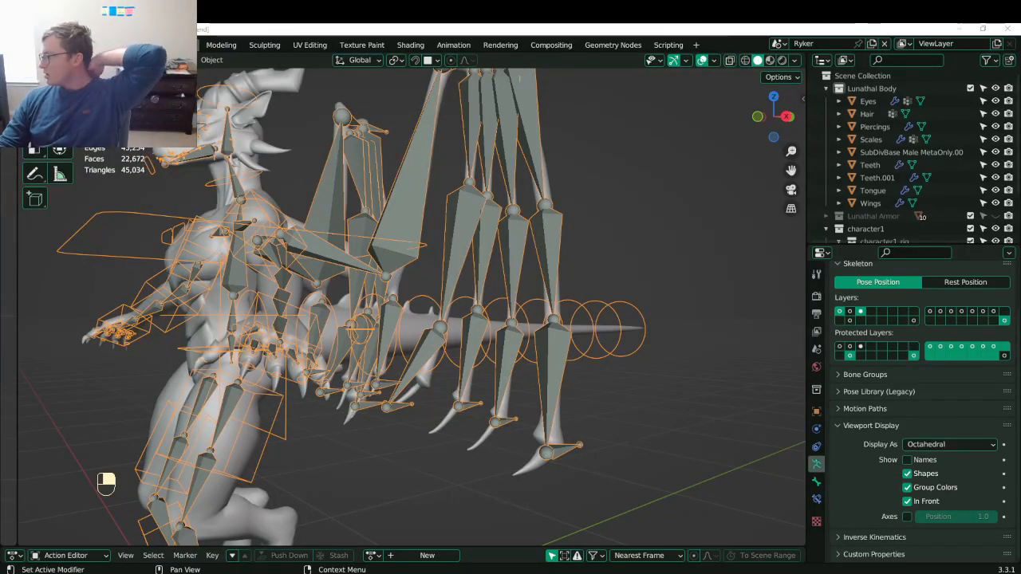
- Switch to the browser and examine the full-body and head renders of the ArtStation creature commission
key("alt+Tab")
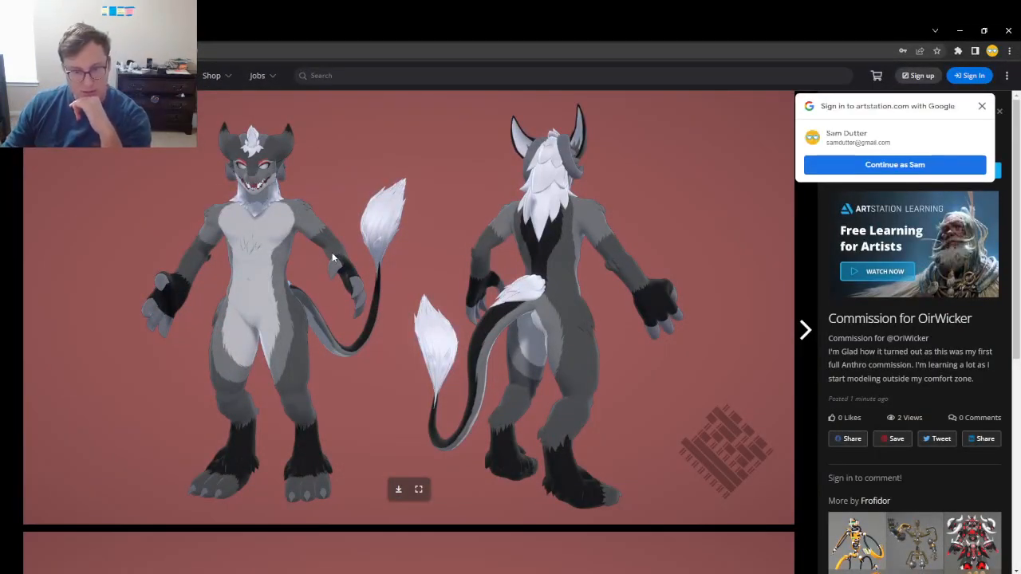
scroll(330, 258, "down", 5)
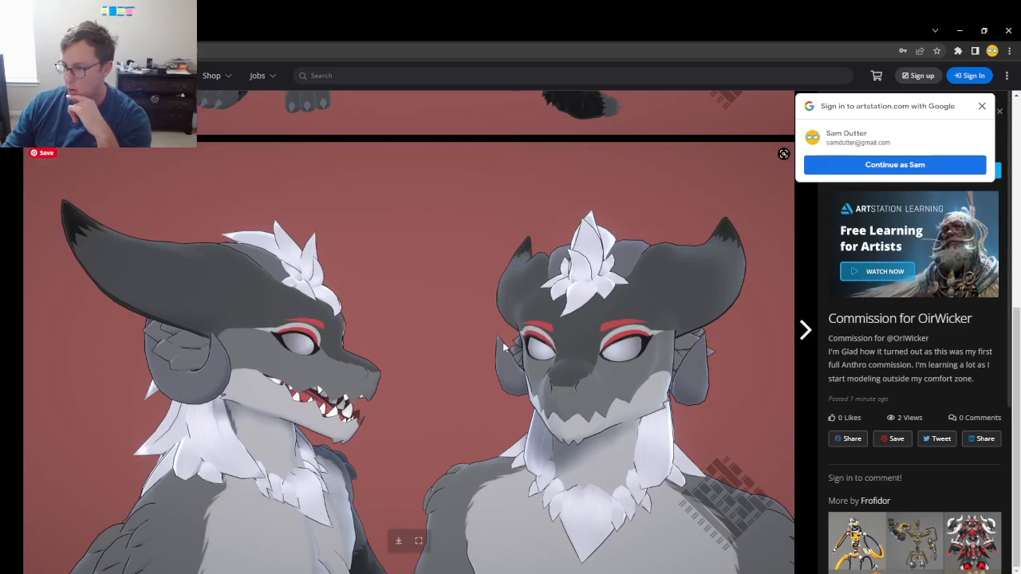
scroll(567, 320, "up", 4)
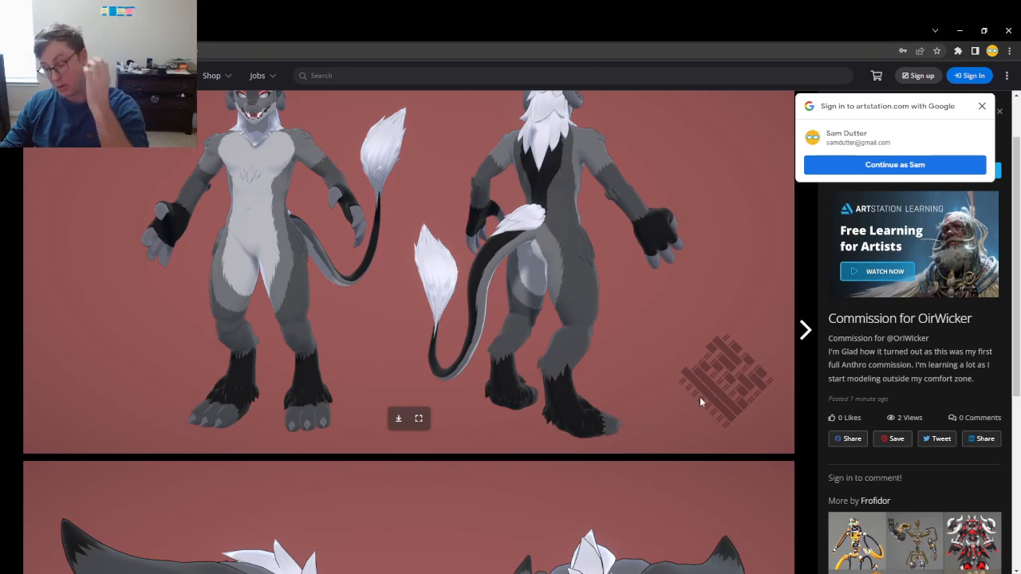
scroll(699, 396, "down", 4)
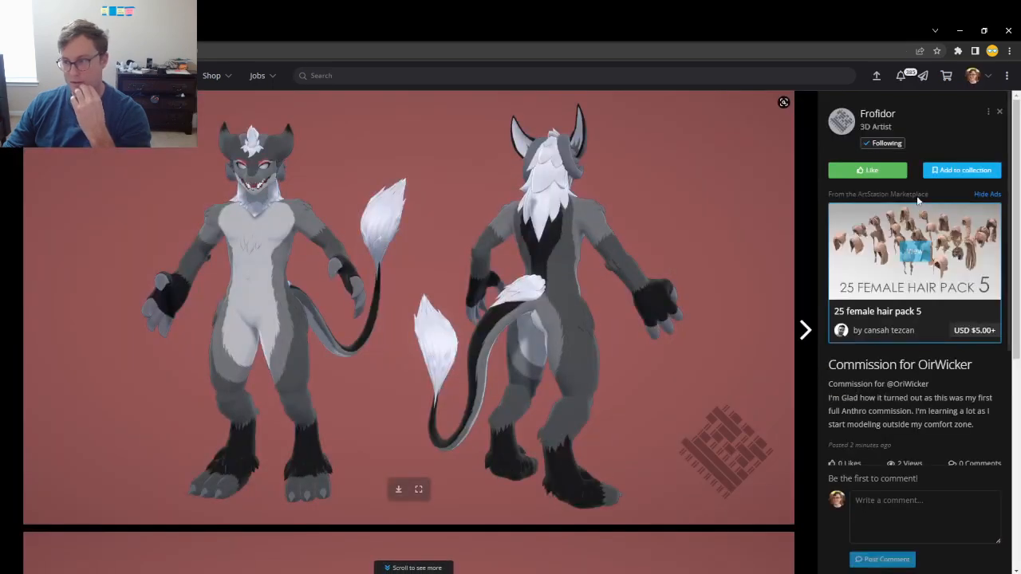
- Like the creature commission on ArtStation, look through its renders again, and close the browser window to return to Blender
left_click(887, 170)
scroll(583, 315, "down", 4)
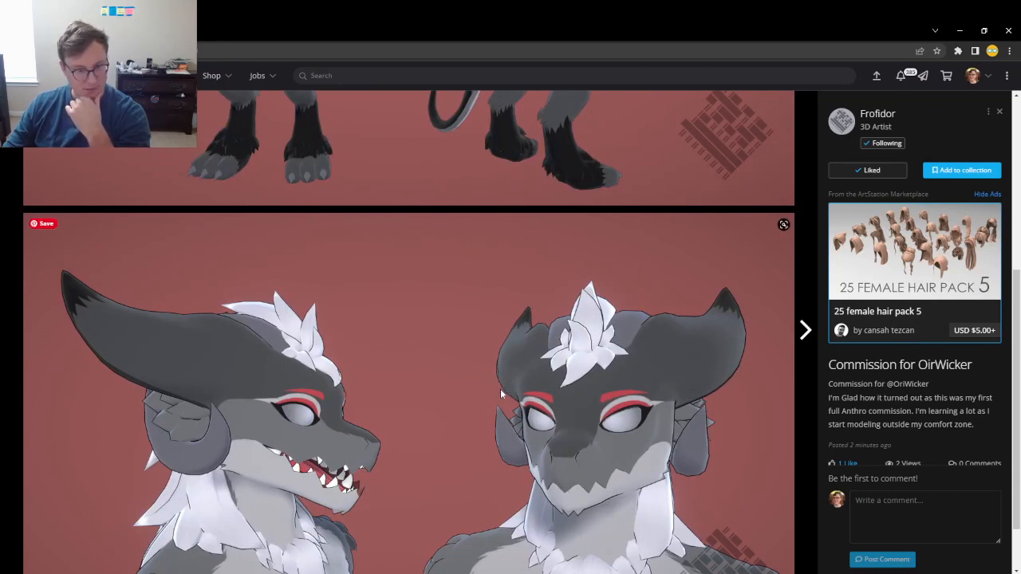
scroll(500, 391, "down", 1)
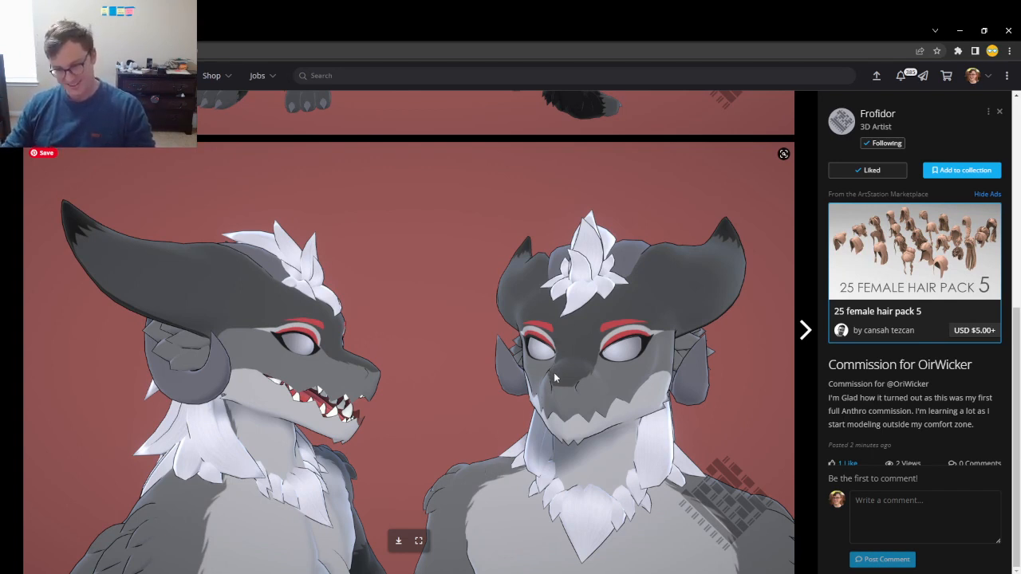
scroll(552, 441, "up", 5)
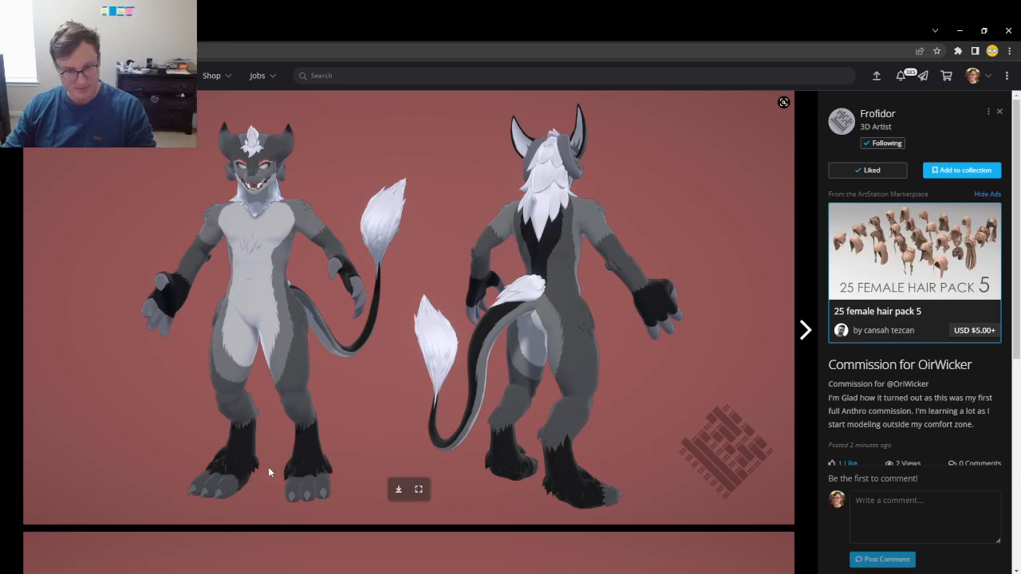
left_click(1010, 28)
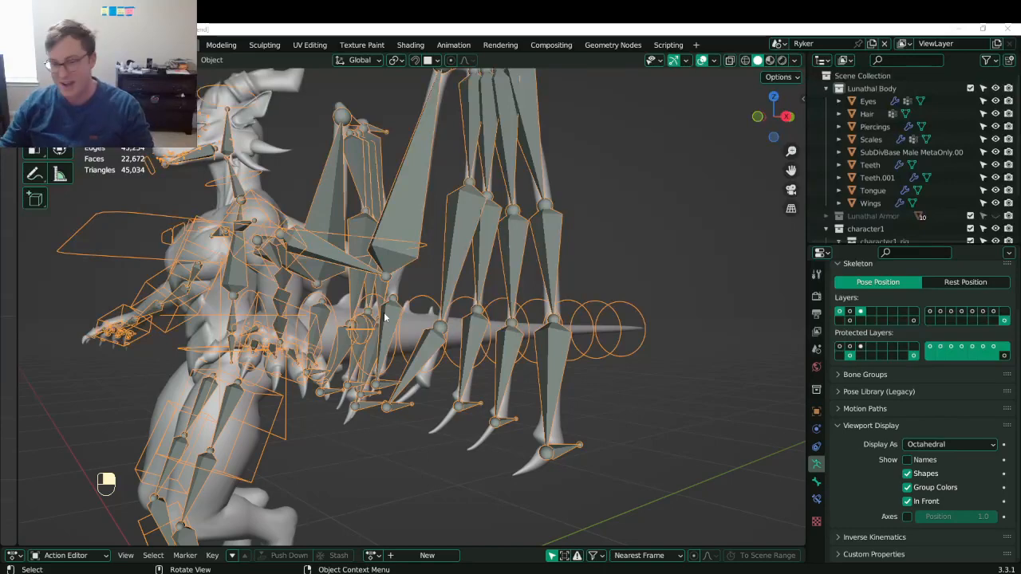
- Save the file and put the character's rig in Pose Mode
middle_click_drag(695, 242, 679, 292)
key("ctrl+s")
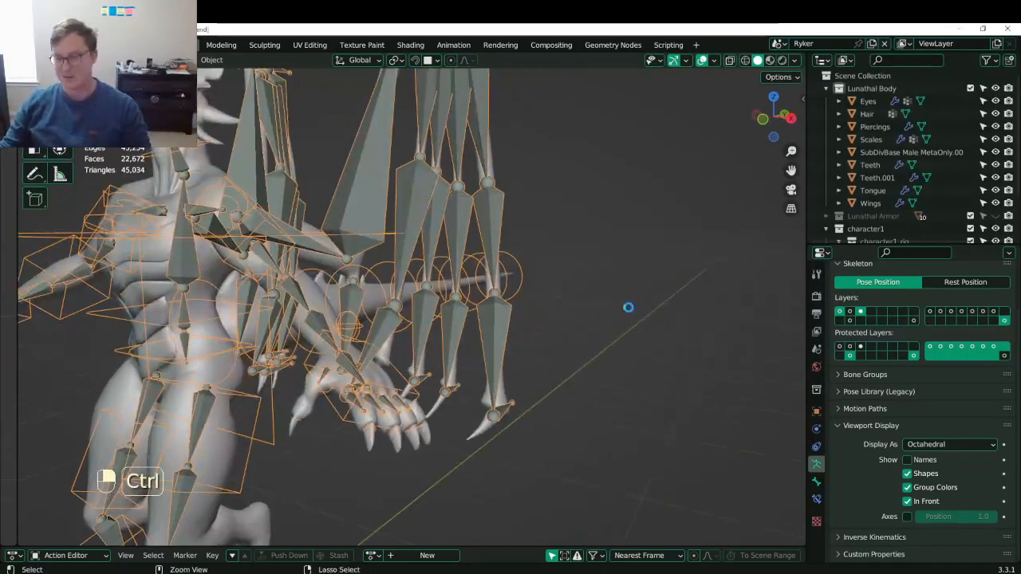
scroll(572, 299, "down", 3)
middle_click_drag(572, 300, 507, 208)
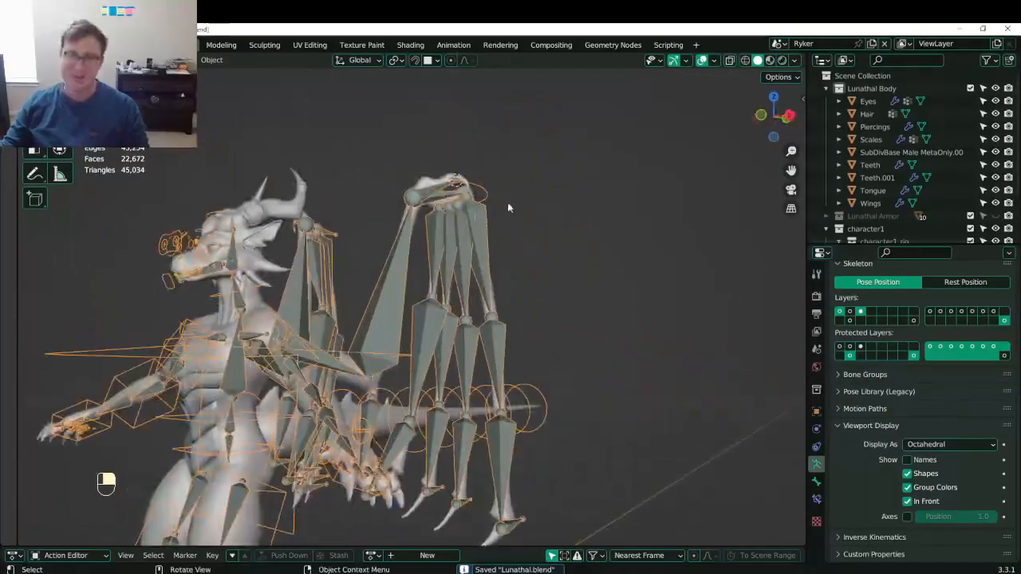
left_click(495, 191)
left_click(488, 194)
key("ctrl+Tab")
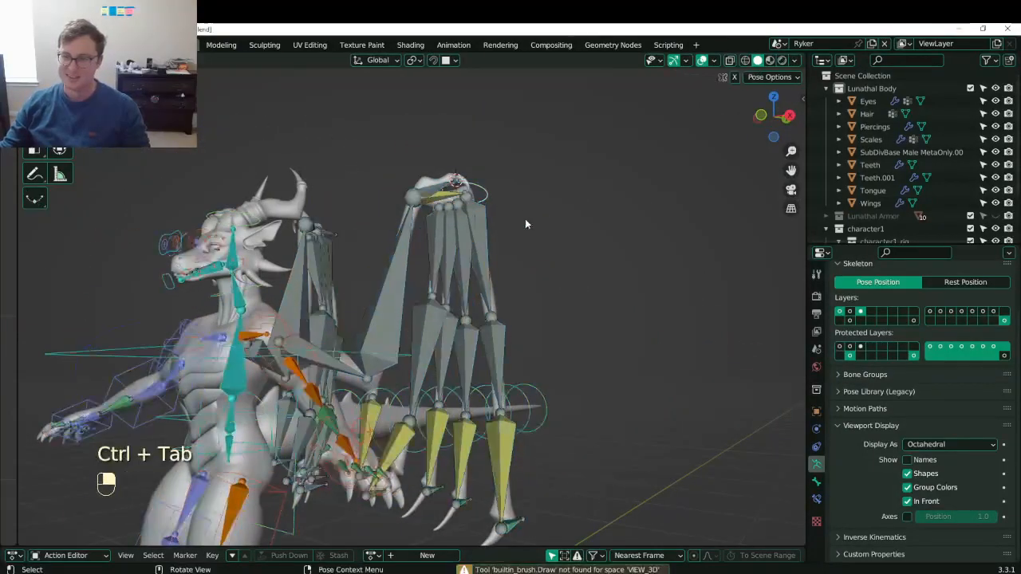
- Rotate the main wing IK -52° in view, -15.9° about global Z, and 10.6° in view from above
key("r")
left_click(583, 195)
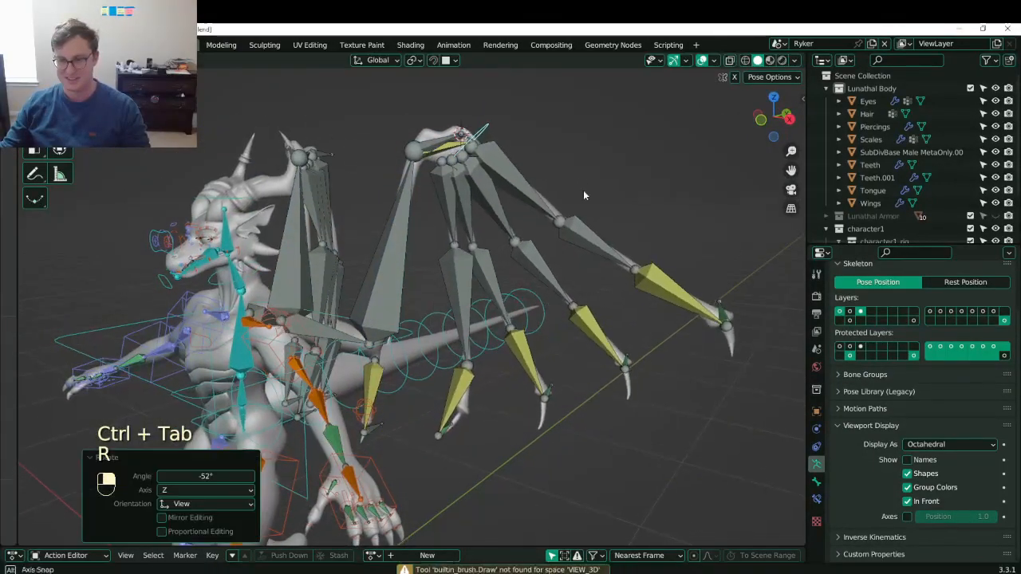
middle_click_drag(583, 194, 261, 263)
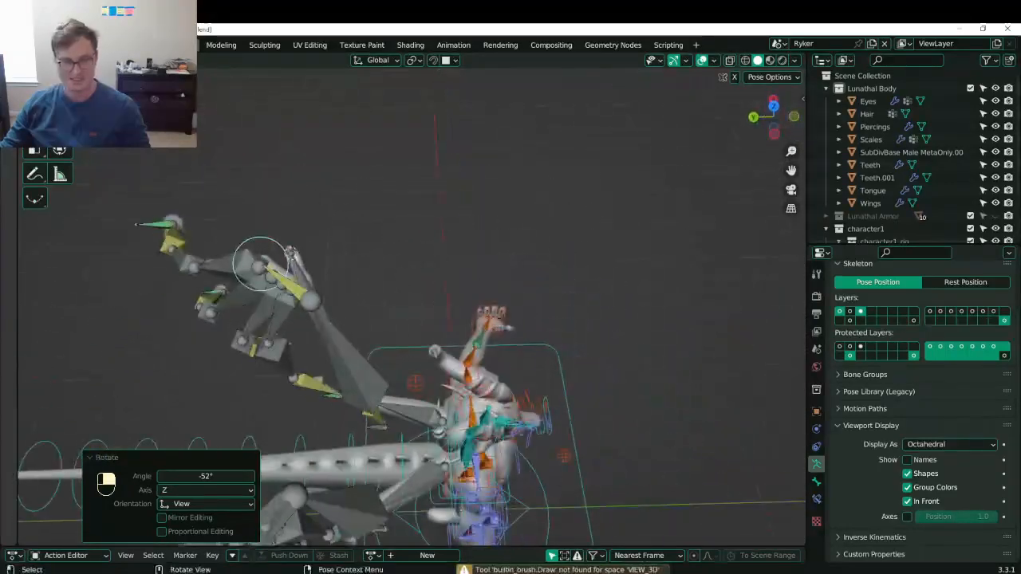
key("r")
key("z")
left_click(428, 274)
middle_click_drag(427, 273, 522, 283)
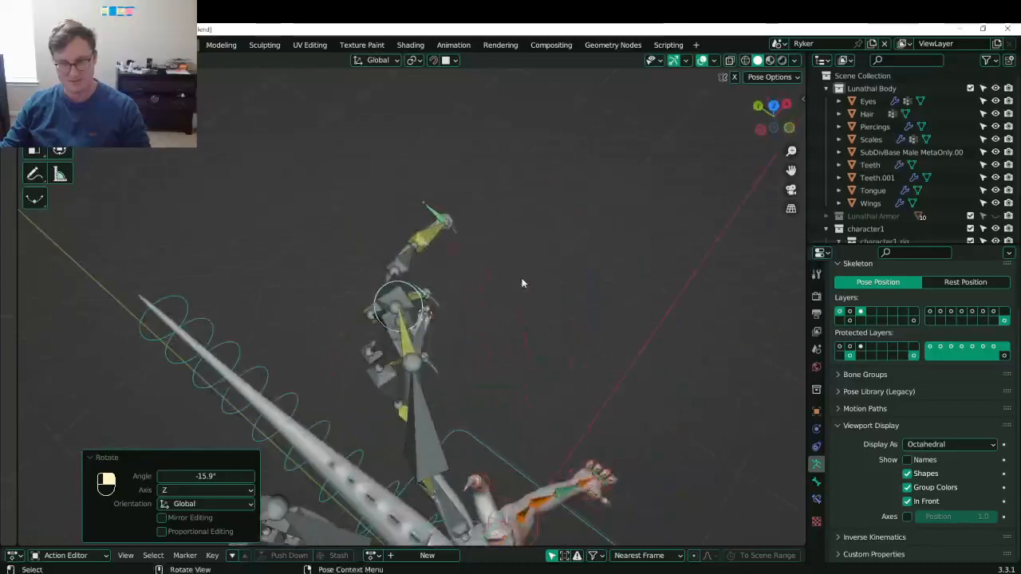
key("r")
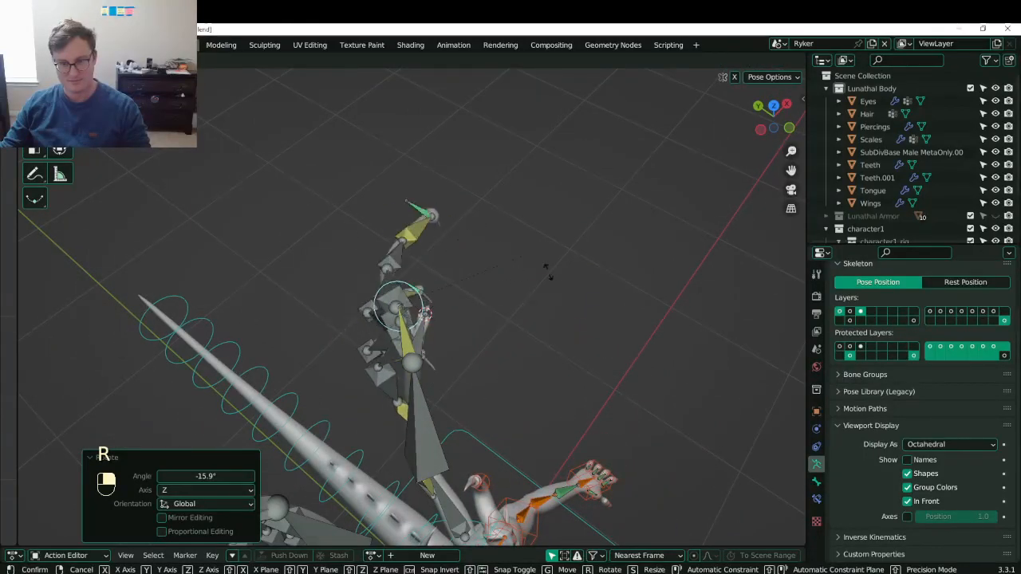
left_click(546, 292)
middle_click_drag(545, 293, 120, 231)
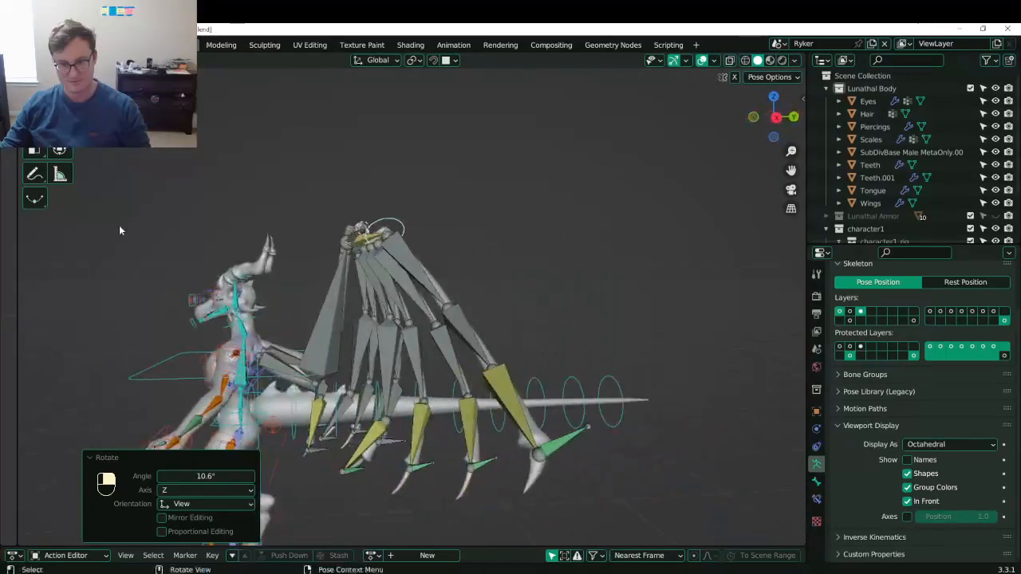
- Clear the main wing IK's rotation and location
key("alt+r")
key("alt+g")
middle_click_drag(437, 257, 249, 331)
key("r")
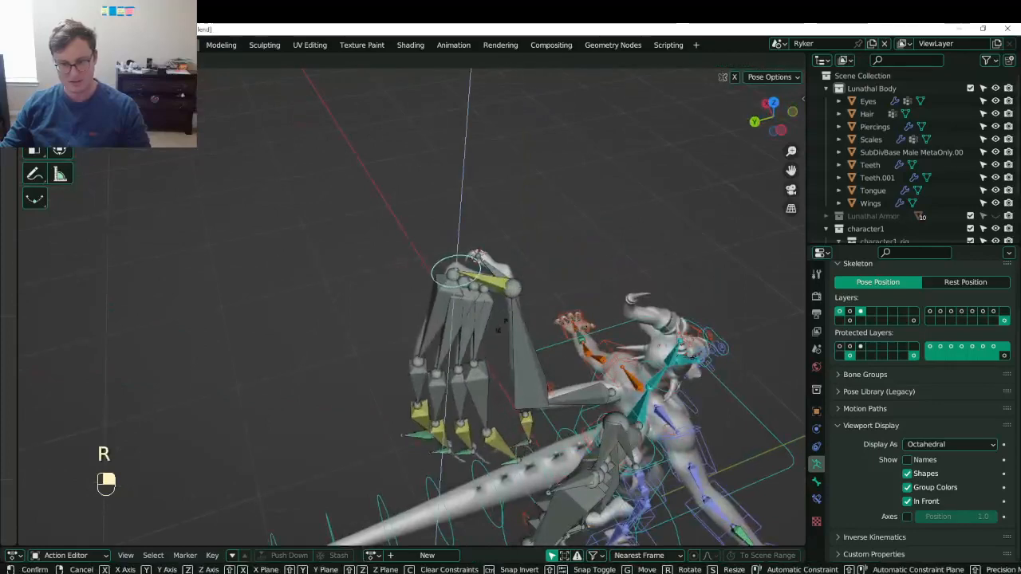
right_click(528, 289)
middle_click_drag(528, 288, 526, 312)
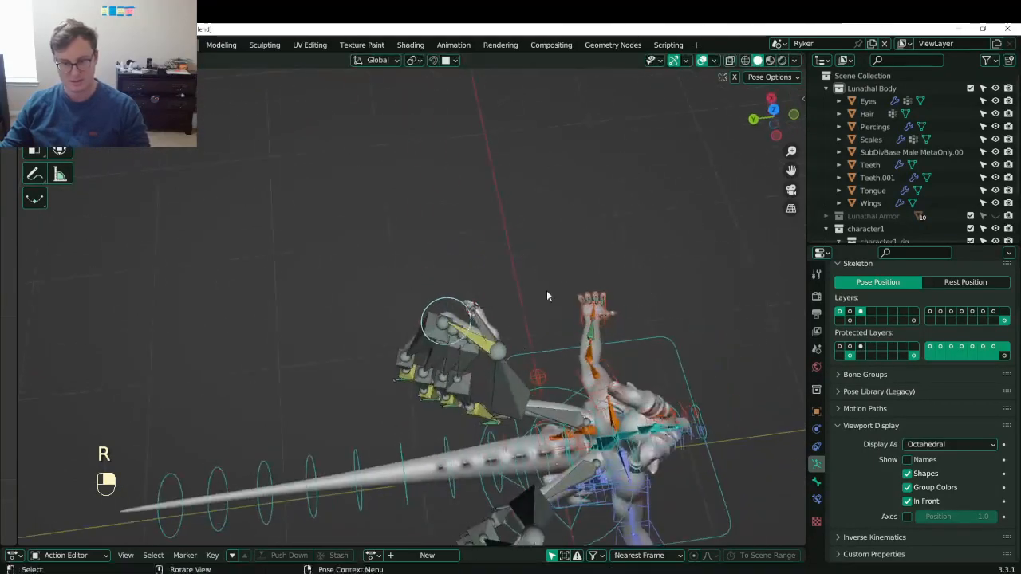
- Spread the wing fingers by rotating the main wing IK 75.3° and 54° in view, and rotate it once more from above
key("r")
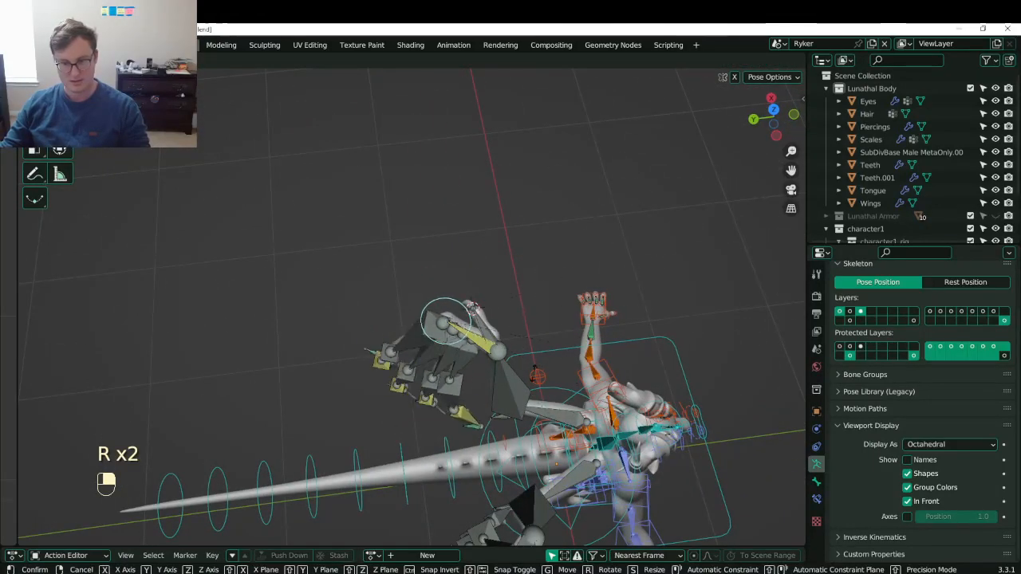
left_click(507, 405)
middle_click_drag(507, 405, 496, 314)
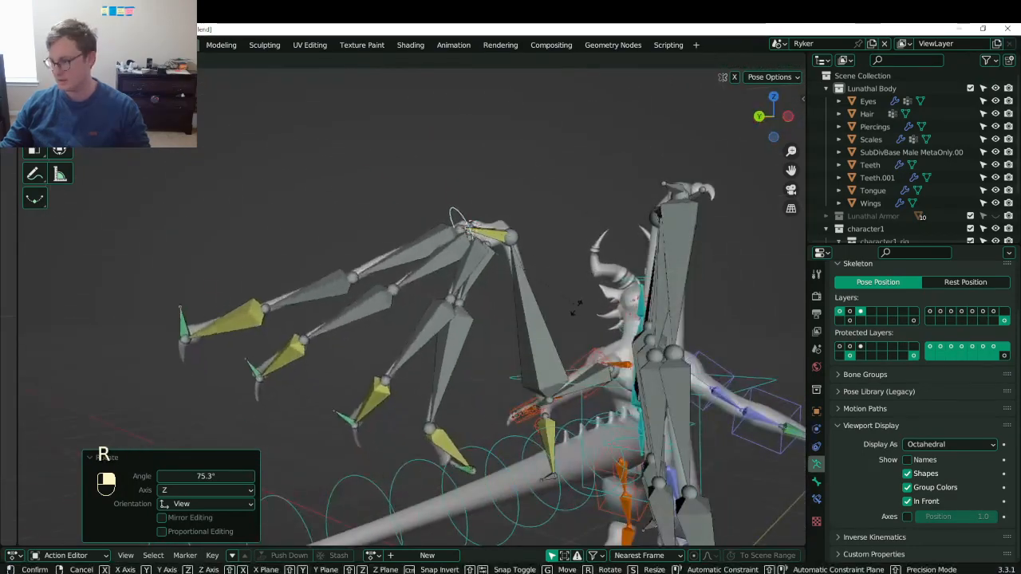
left_click(556, 323)
middle_click_drag(542, 267, 378, 275)
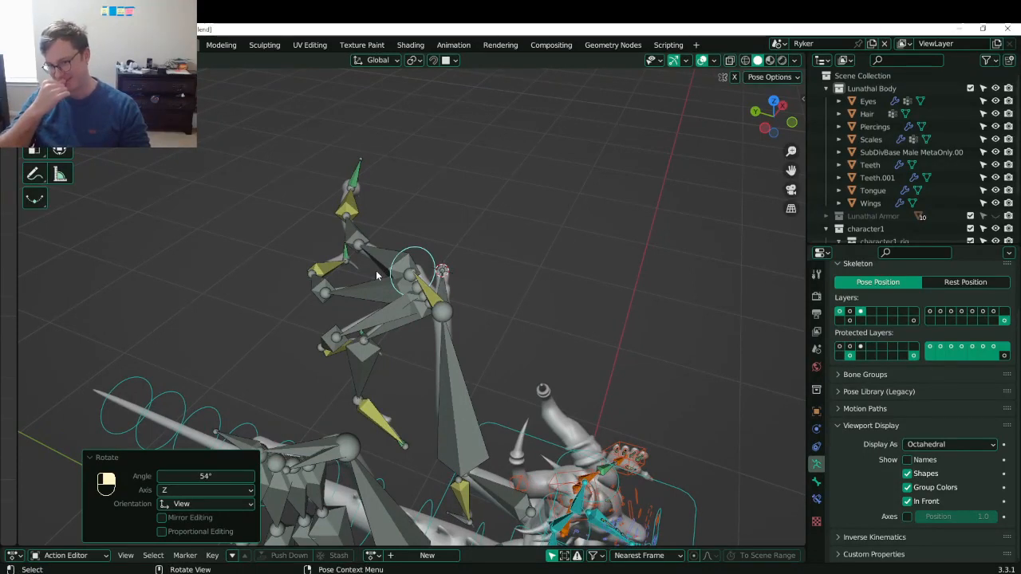
middle_click_drag(340, 282, 449, 255)
key("r")
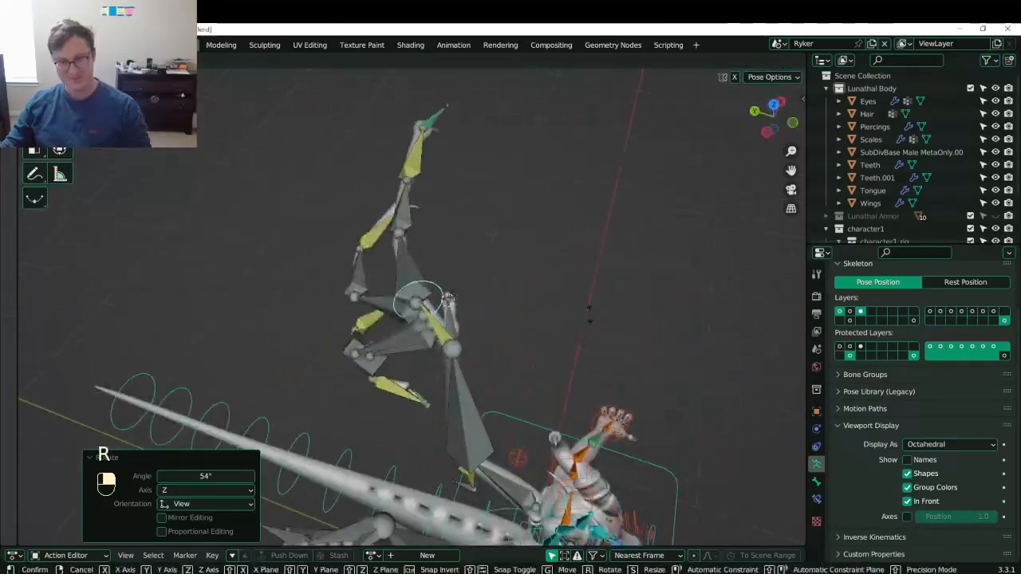
left_click(466, 277)
- Reset the main wing IK's rotation and location, return the rig to Object Mode, and save the file
key("alt+r")
key("alt+g")
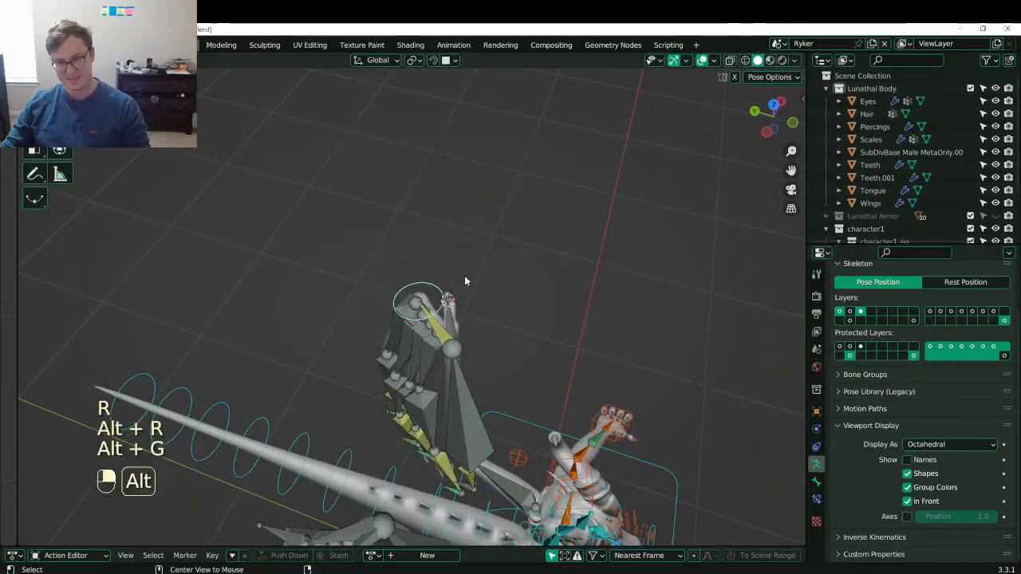
middle_click_drag(464, 276, 494, 301)
key("ctrl+s")
key("ctrl+Tab")
key("ctrl+s")
scroll(495, 300, "up", 4)
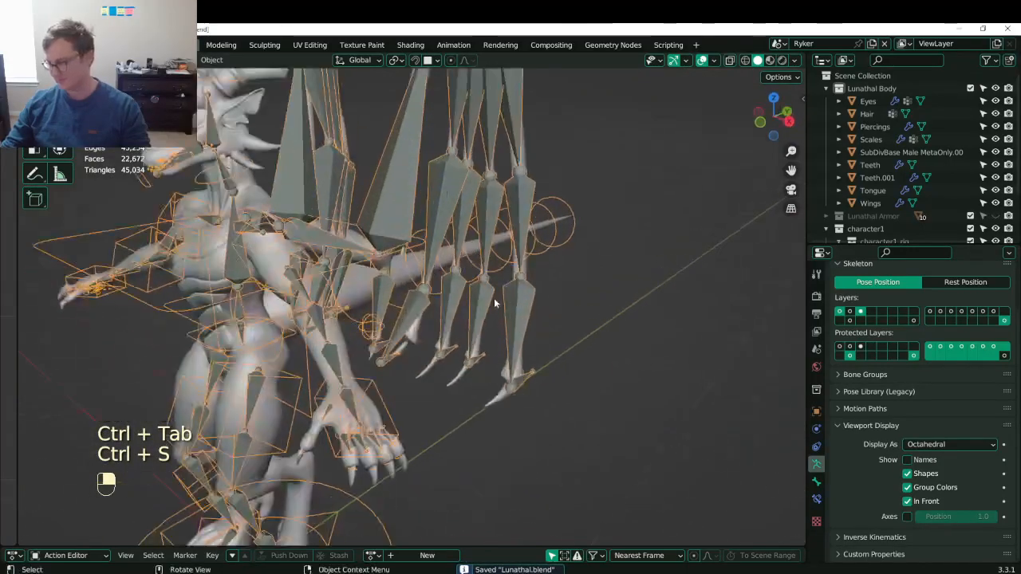
- Examine the rig and wing bones in their reset pose from several angles and distances, keeping the file saved
middle_click_drag(500, 247, 467, 242, "shift")
scroll(468, 296, "down", 2)
scroll(424, 310, "down", 1)
scroll(424, 309, "up", 5)
key("ctrl+s")
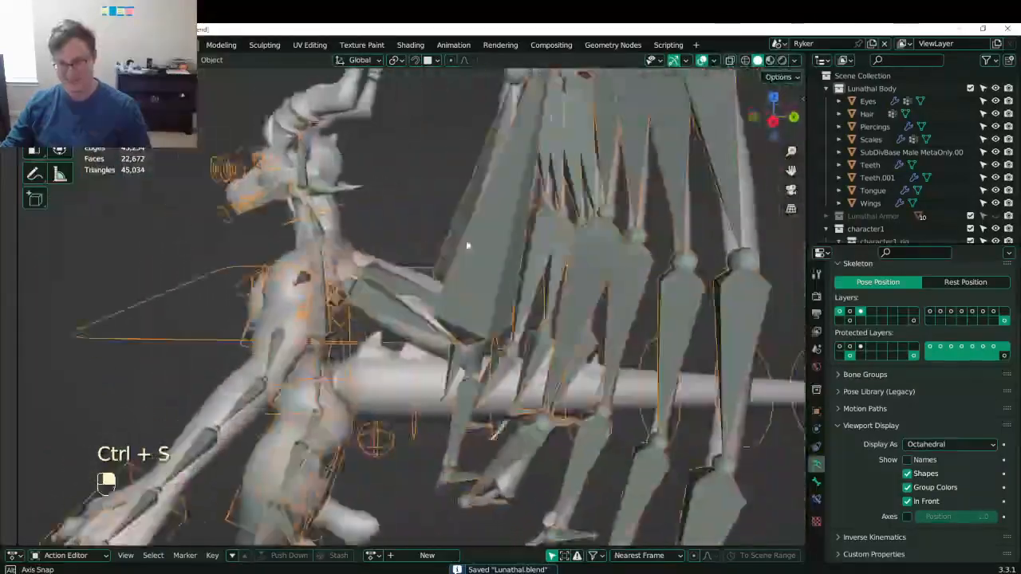
scroll(471, 244, "down", 3)
key("ctrl+s")
middle_click_drag(417, 297, 447, 247)
scroll(446, 247, "down", 3)
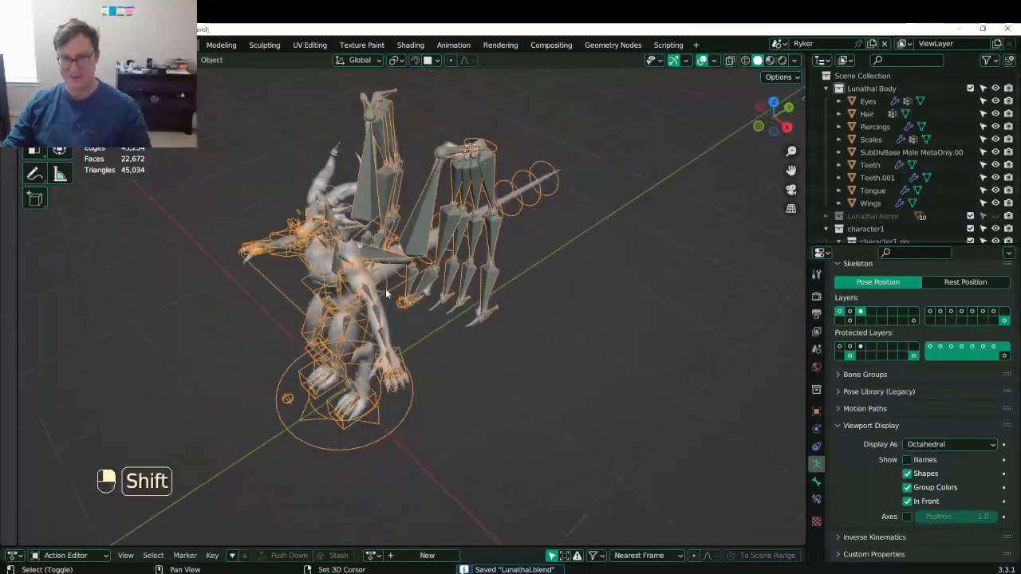
scroll(408, 238, "up", 2)
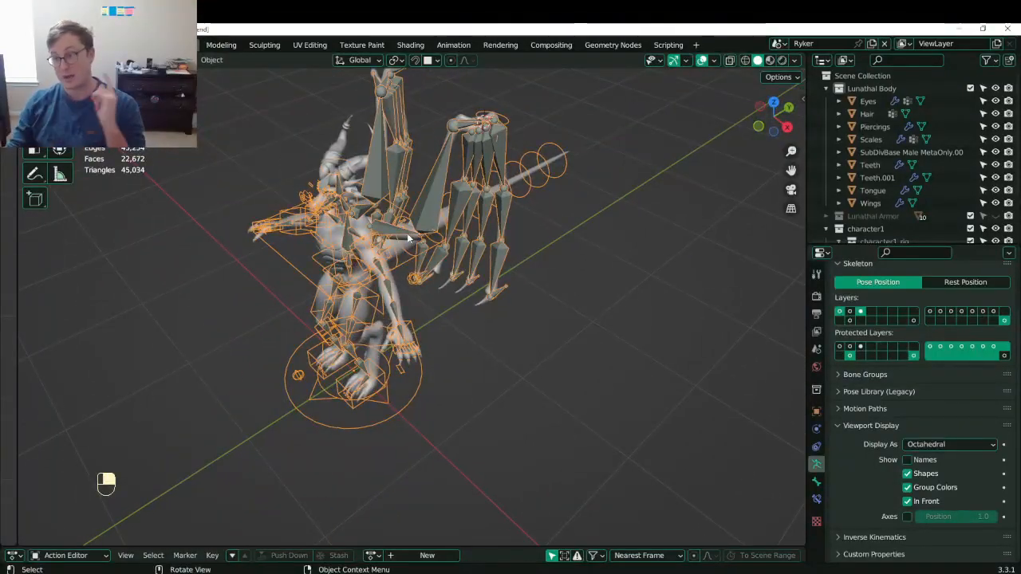
middle_click_drag(486, 378, 798, 407)
- Select the Wings mesh, save the file, and open the mesh's modifier settings
left_click(606, 319)
key("ctrl+s")
left_click(816, 428)
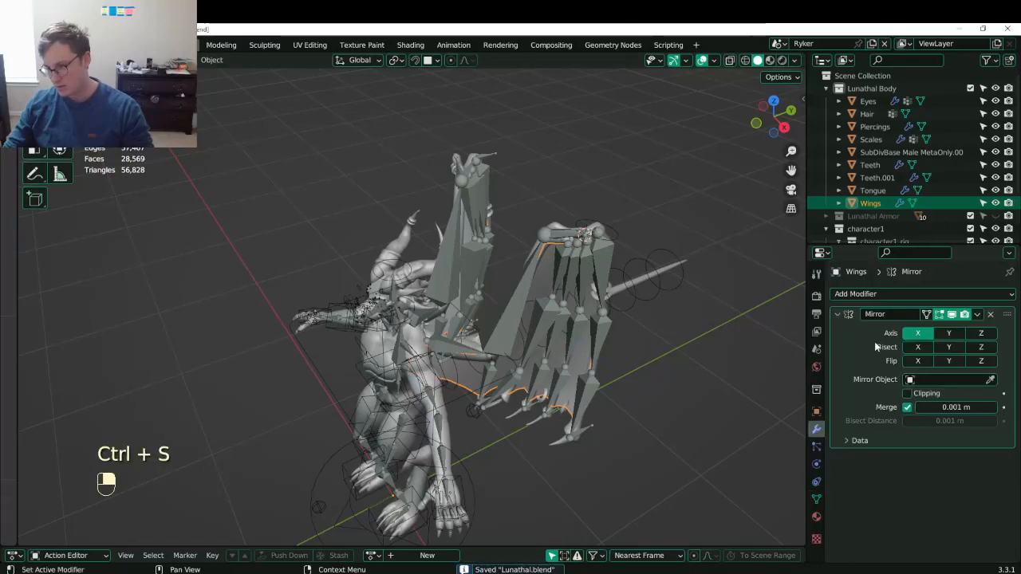
middle_click_drag(440, 364, 557, 296)
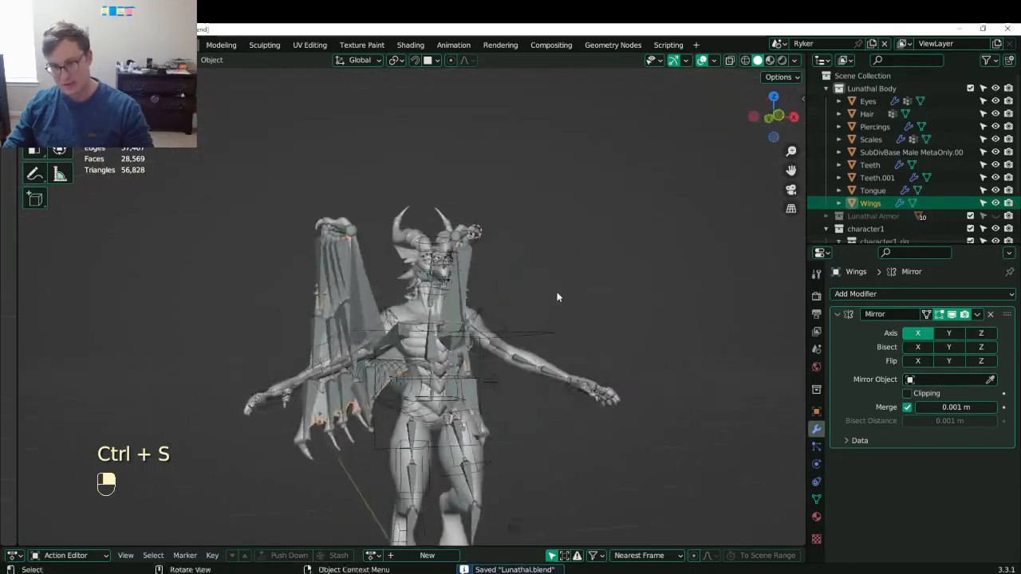
- Isolate the Wings and body meshes in local view, save the file, and make the Wings mesh the only selection
left_click(395, 236, "shift")
key("slash")
middle_click_drag(474, 276, 550, 297)
scroll(452, 296, "up", 1)
key("ctrl+s")
left_click(473, 292)
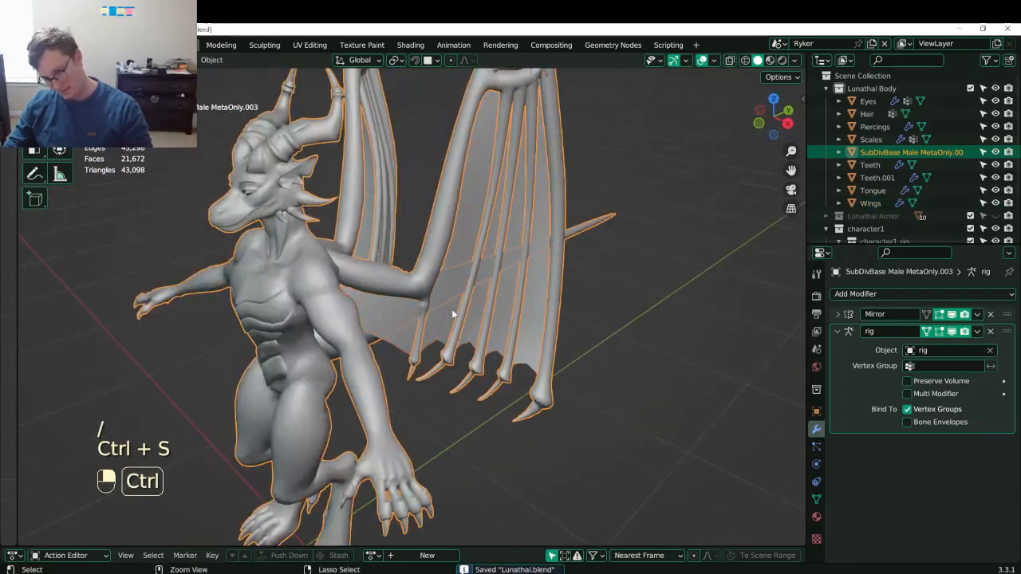
left_click(443, 316)
- Transfer vertex groups from the SubDivBase Male MetaOnly.003 body to the Wings mesh using Mesh Data Transfer with Local, Closest sampling
left_click(816, 499)
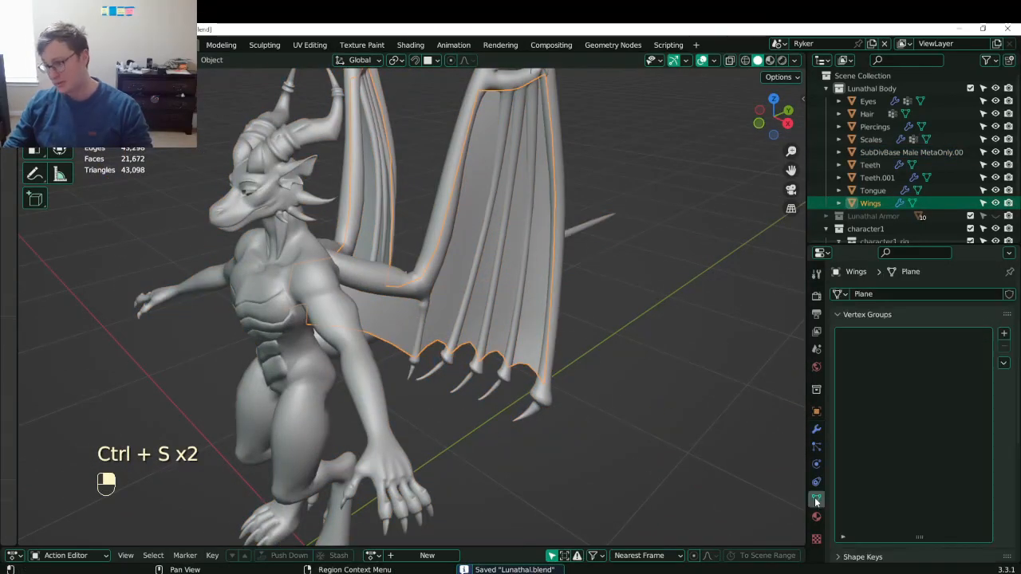
left_click(869, 315)
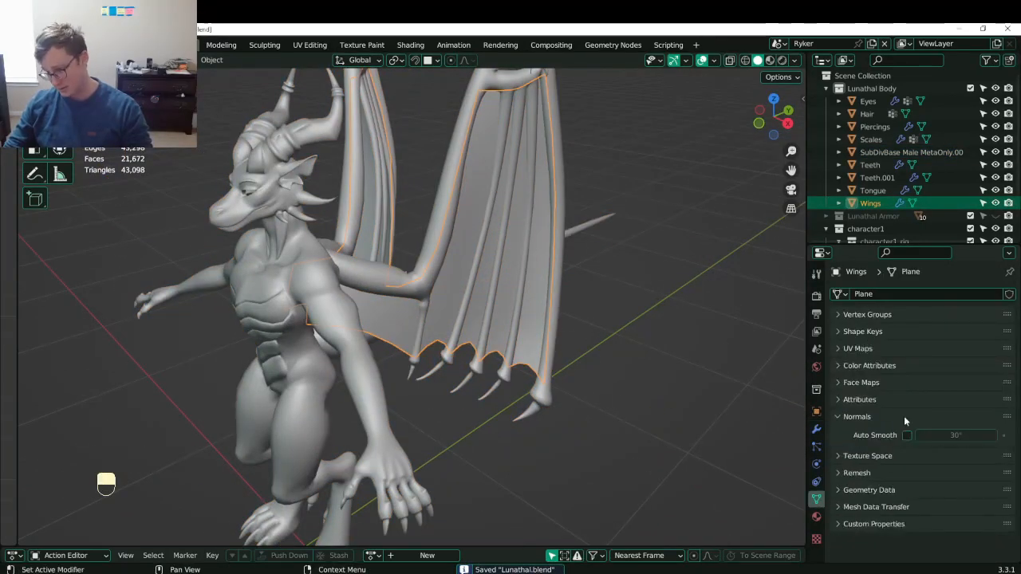
left_click(876, 507)
scroll(1008, 502, "down", 4)
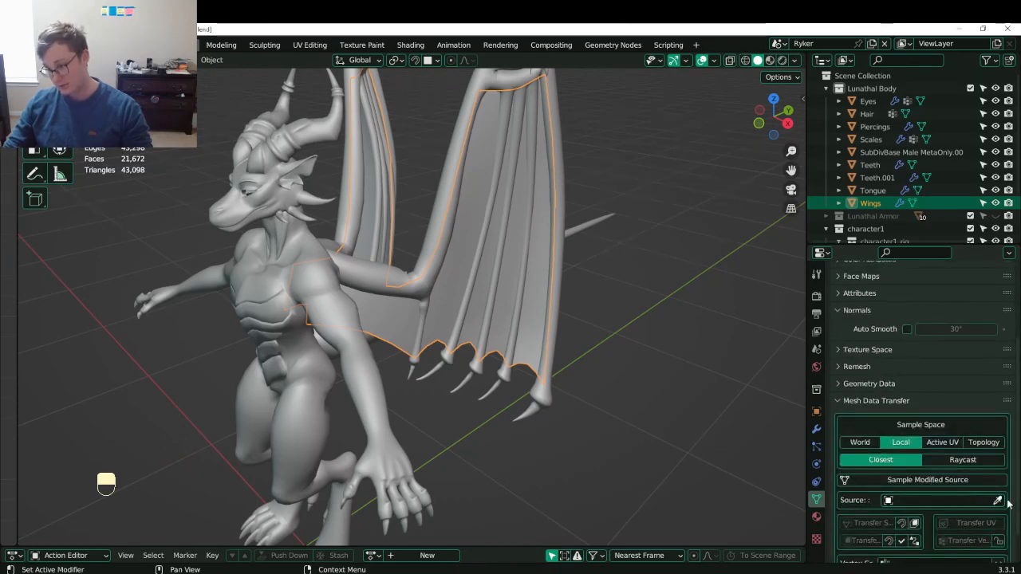
left_click(998, 500)
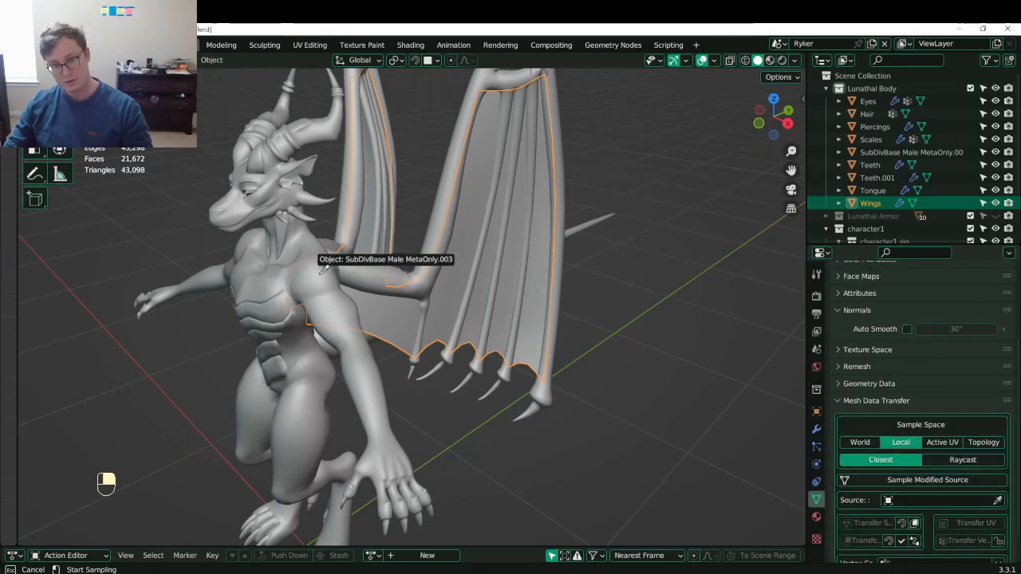
left_click(322, 271)
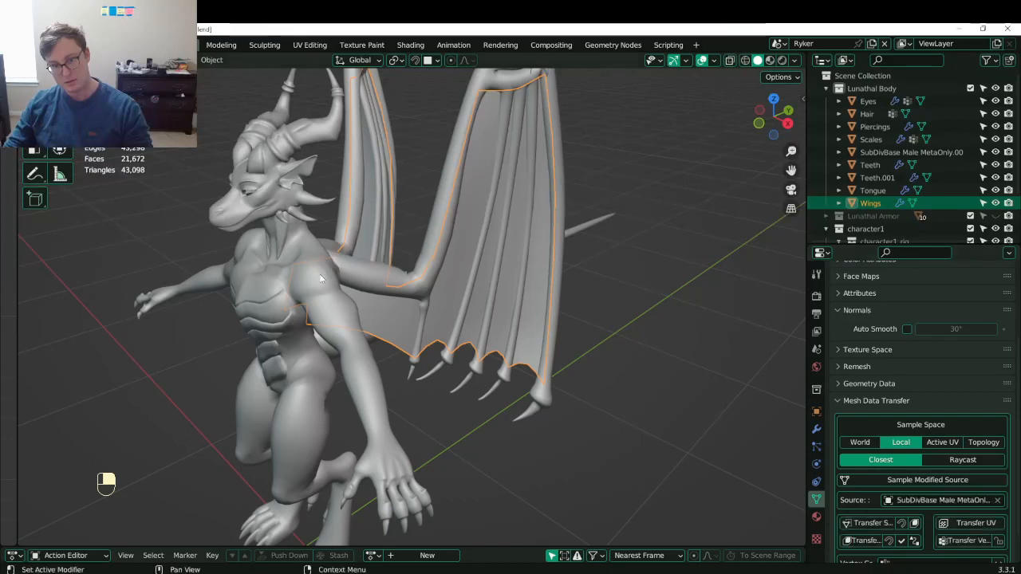
scroll(977, 486, "down", 1)
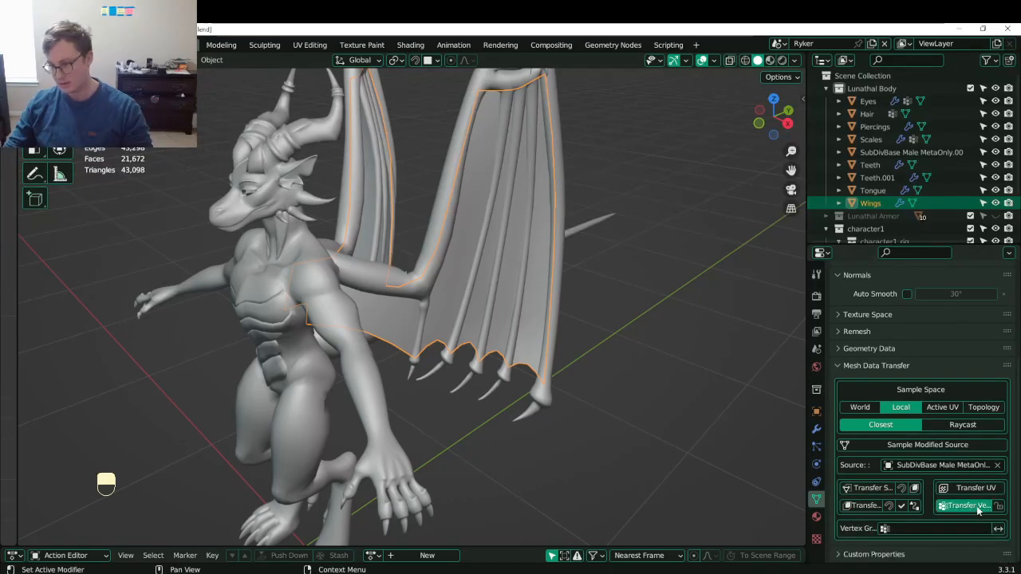
scroll(867, 397, "up", 4)
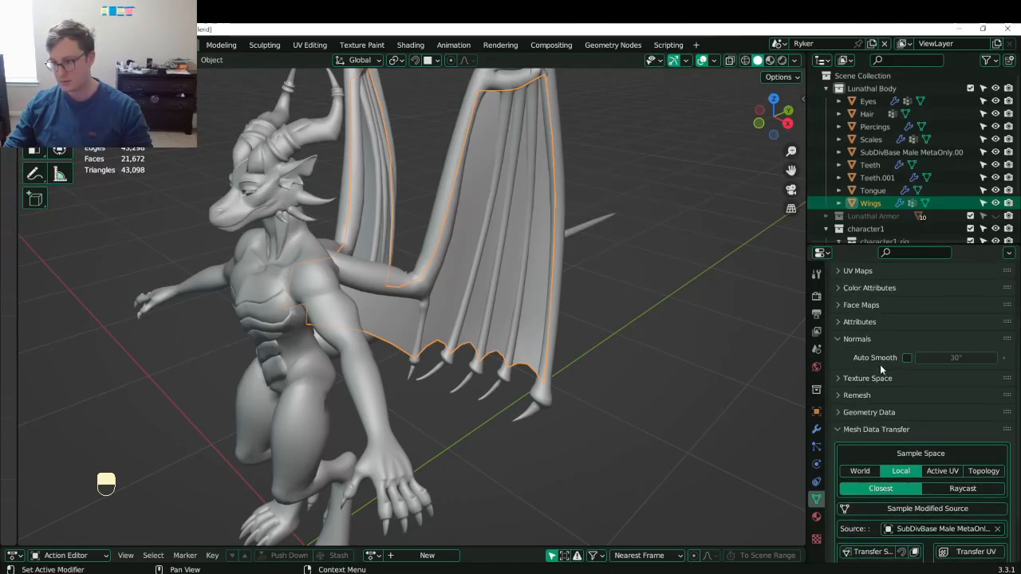
- Save the file, exit local view, and parent the Wings mesh to the rig with Armature Deform
middle_click_drag(556, 369, 531, 364)
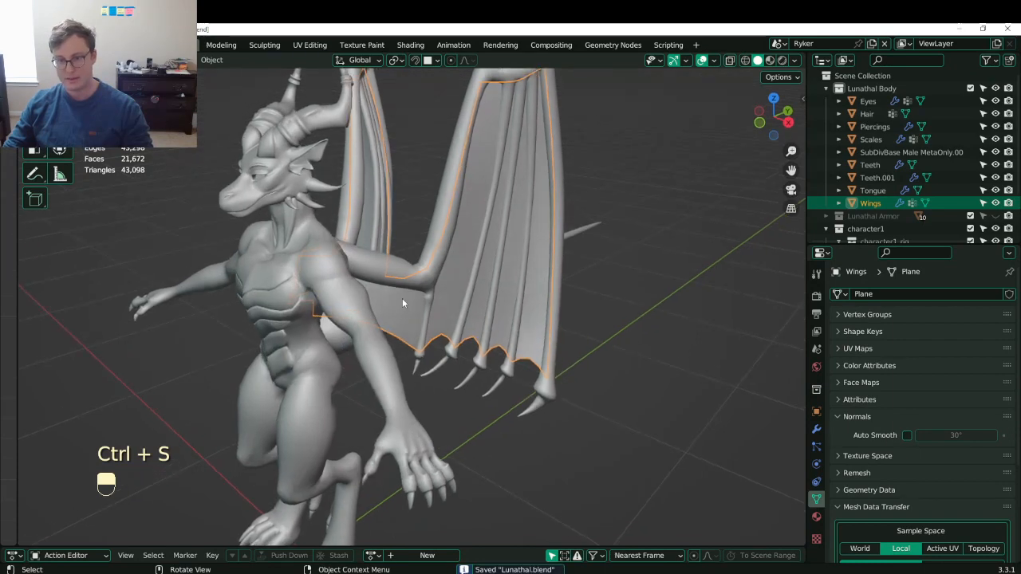
key("slash")
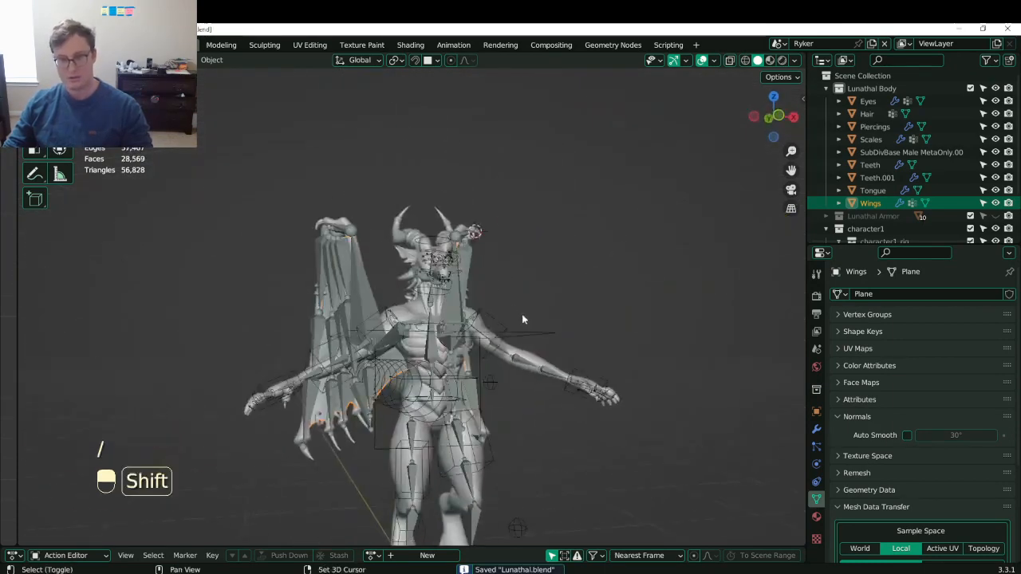
left_click(533, 339, "shift")
key("ctrl+p")
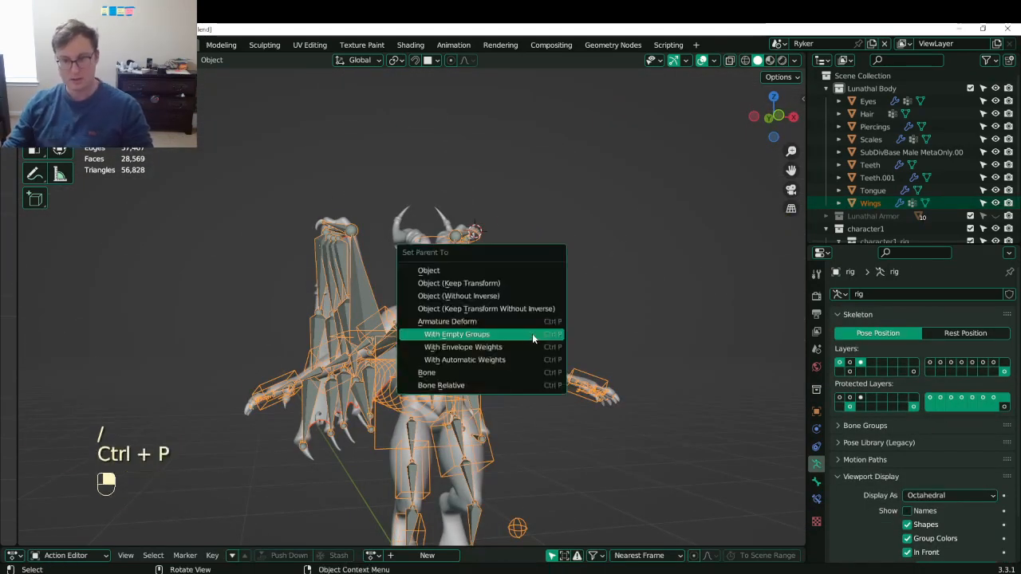
left_click(482, 321)
- Select the rig at the wing and switch it to Pose Mode
middle_click_drag(482, 321, 597, 305)
middle_click_drag(596, 304, 555, 236, "shift")
left_click(581, 154)
key("ctrl+Tab")
- Test the wing by rotating and moving the main wing IK twice, the last move about 0.40 m in X and -0.81 m in Y
middle_click_drag(582, 159, 536, 205)
key("r")
left_click(615, 289)
key("g")
left_click(550, 263)
key("r")
left_click(484, 217)
key("g")
left_click(425, 224)
- Move the main wing IK about -0.05 m in X, -0.05 m in Y and -0.18 m in Z, and inspect the membrane and claws
middle_click_drag(424, 224, 391, 255)
key("g")
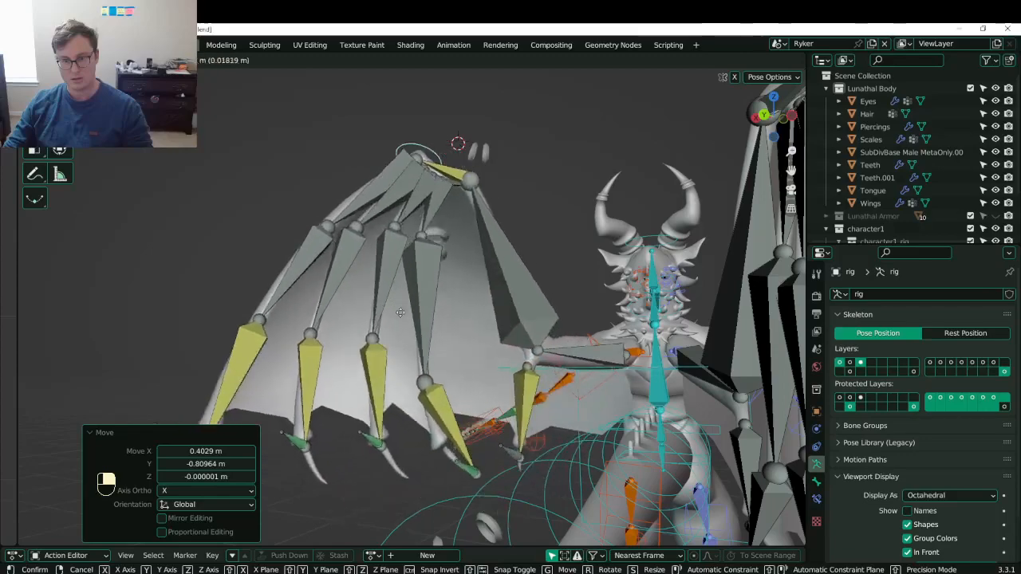
left_click(437, 306)
middle_click_drag(437, 305, 401, 385)
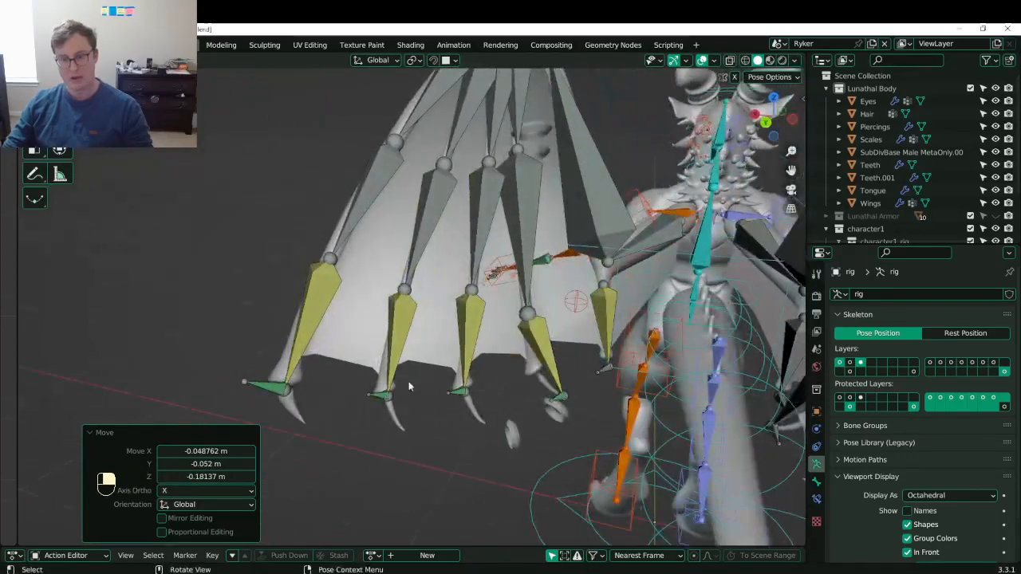
mouse_move(493, 325)
middle_mouse_down("shift")
mouse_move(486, 370)
mouse_move(526, 351)
mouse_move(482, 341)
middle_mouse_up("shift")
scroll(485, 369, "down", 4)
middle_click_drag(484, 256, 488, 239)
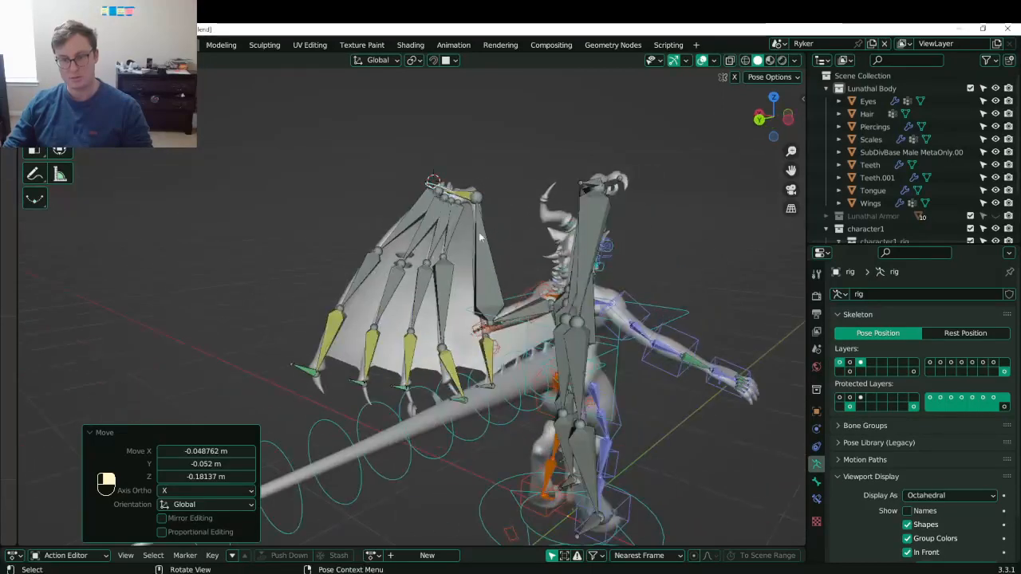
- Rotate the main wing IK 6.36° in view and move it about 0.03 m in X, 0.18 m in Y and 0.12 m in Z
key("r")
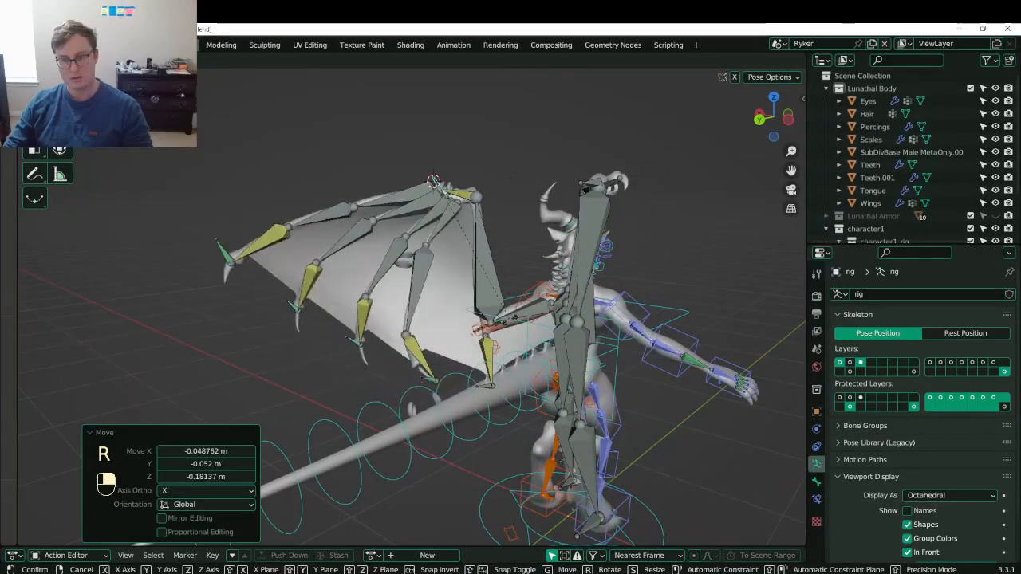
left_click(533, 246)
middle_click_drag(529, 280, 537, 308)
key("g")
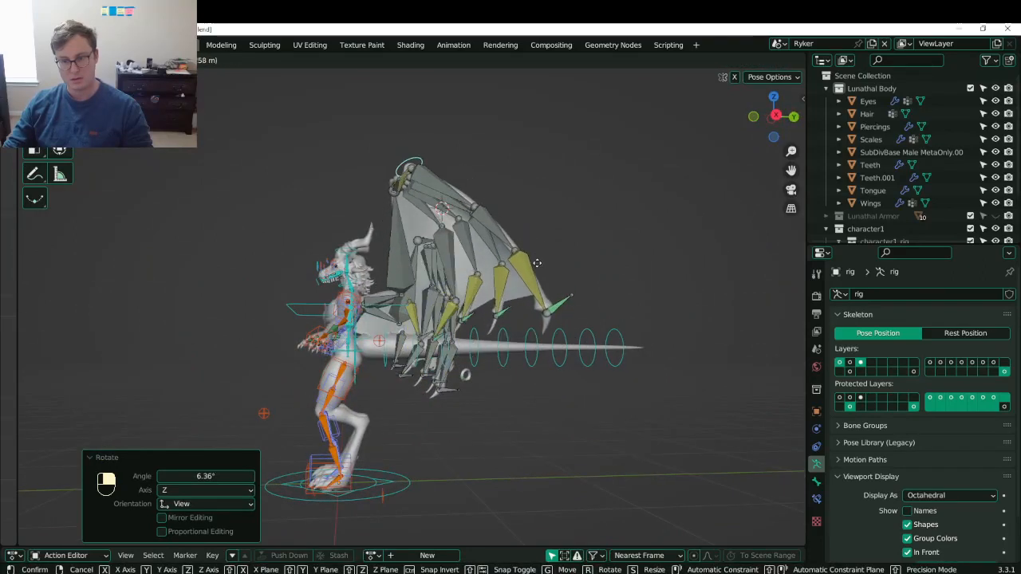
left_click(549, 262)
- Move the main wing IK about 0.08 m in X, 0.05 m in Y and 0.26 m in Z, and check the finger tips up close
middle_click_drag(548, 262, 610, 263)
scroll(511, 303, "up", 4)
middle_click_drag(383, 359, 351, 367)
middle_click_drag(351, 367, 311, 390, "shift")
key("g")
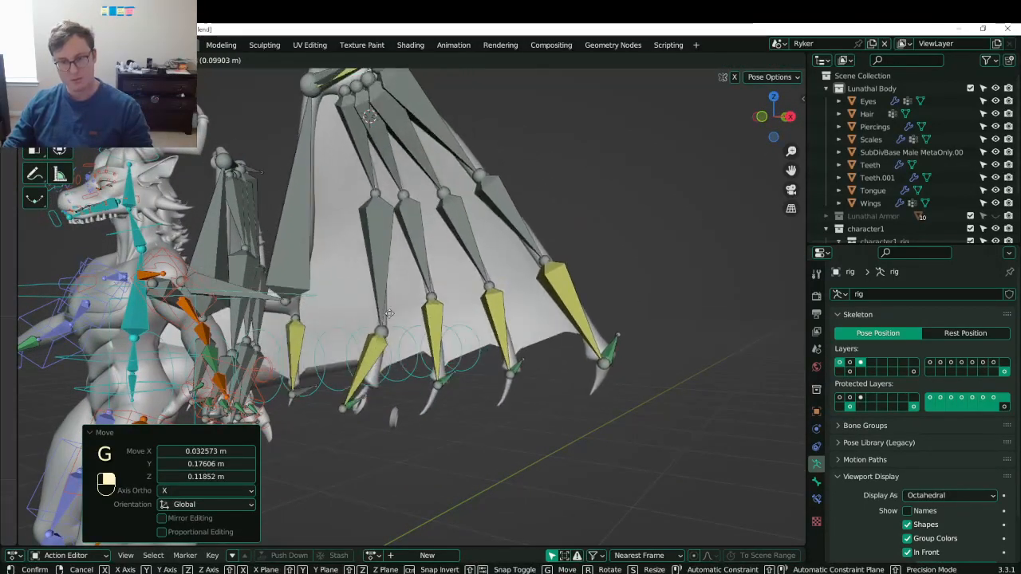
left_click(414, 277)
middle_click_drag(414, 277, 399, 319)
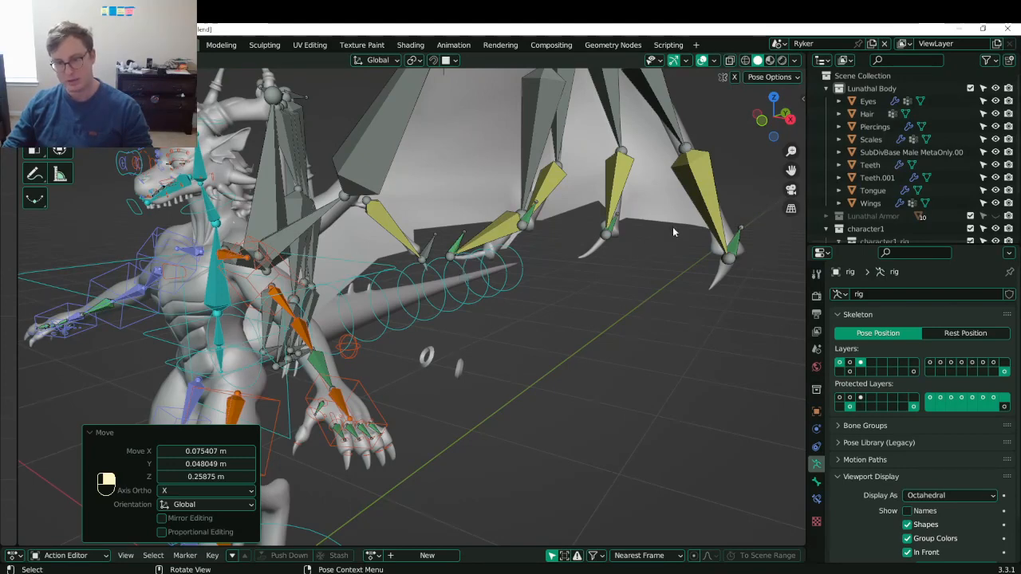
- Move the main wing IK about -0.02 m in X, -0.15 m in Y and -0.47 m in Z, and view the wing from the side
scroll(674, 232, "down", 3)
key("g")
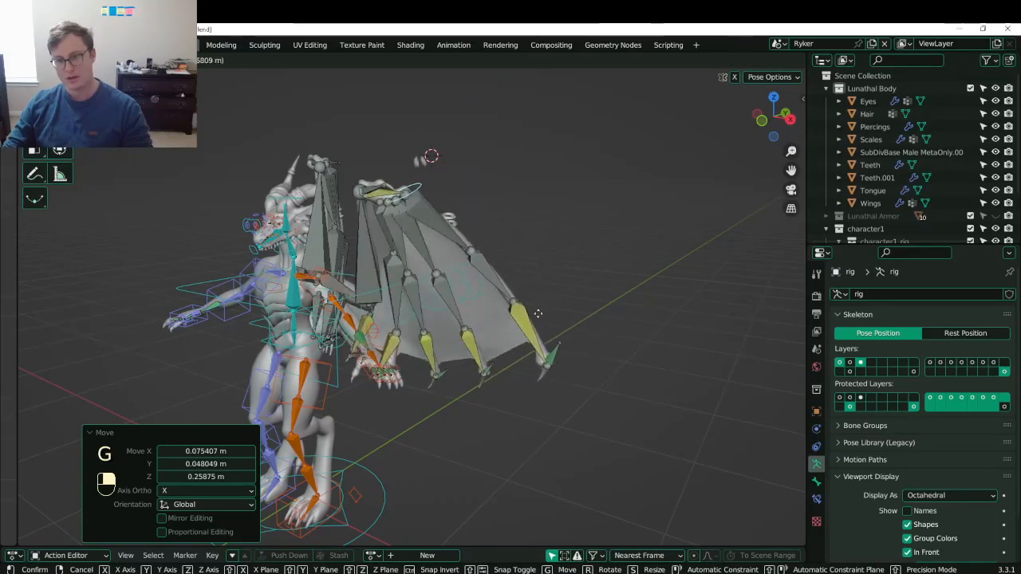
left_click(585, 304)
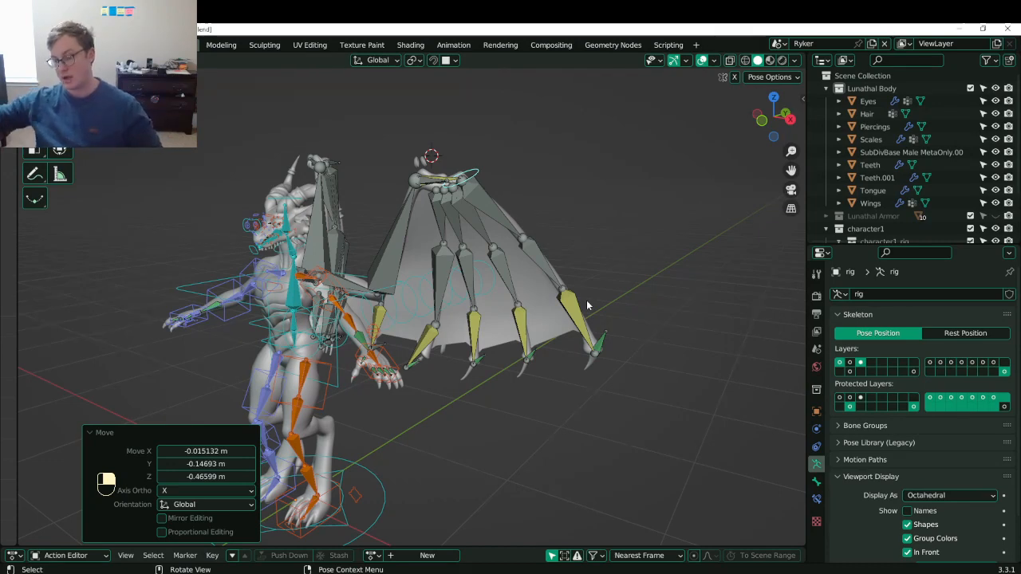
middle_click_drag(585, 317, 461, 338)
middle_click_drag(391, 375, 414, 400)
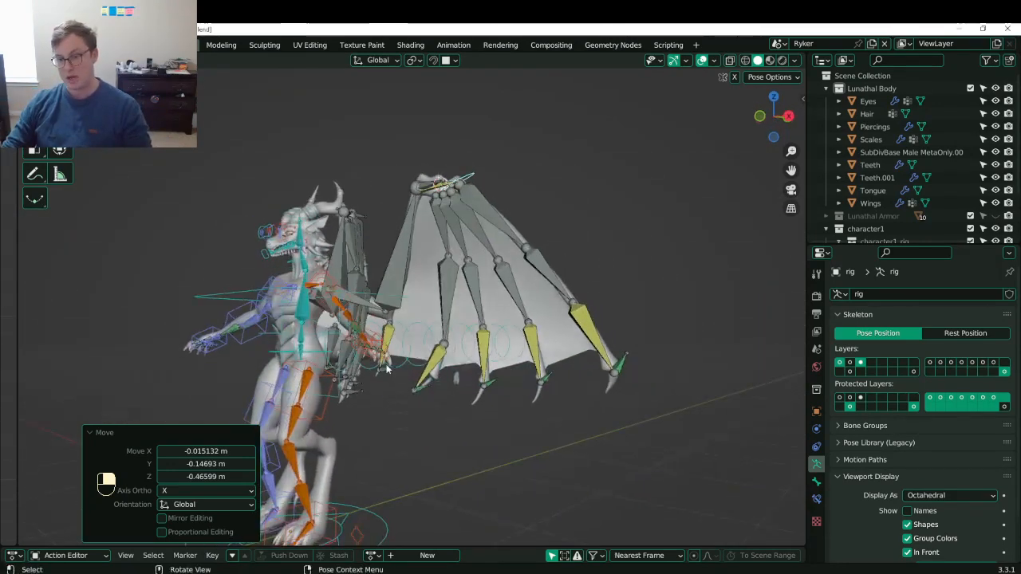
middle_click_drag(407, 356, 423, 343)
- Move the main wing IK about -0.05 m in X, -0.03 m in Y and 0.16 m in Z, and inspect the innermost finger's claw
key("g")
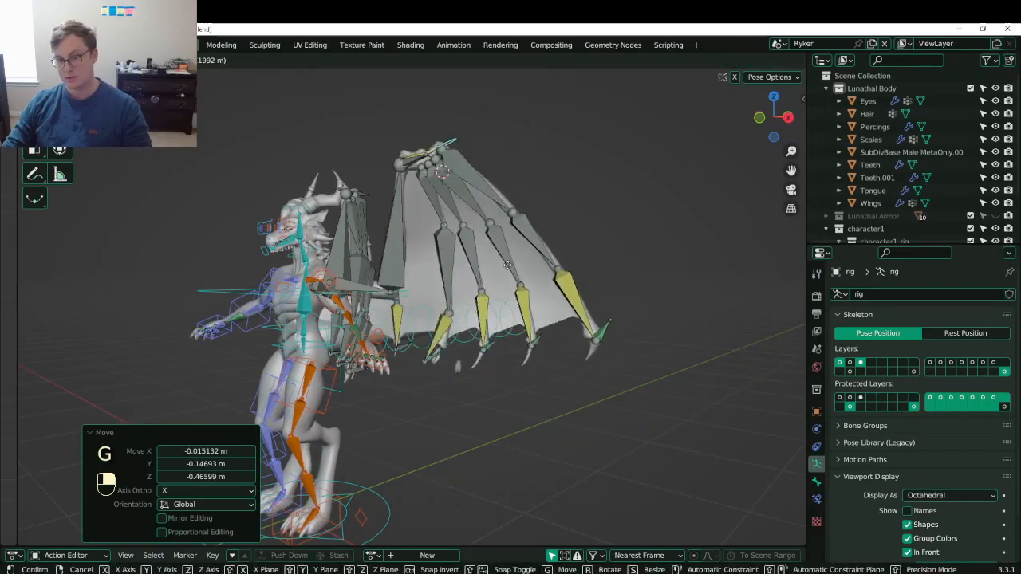
left_click(492, 279)
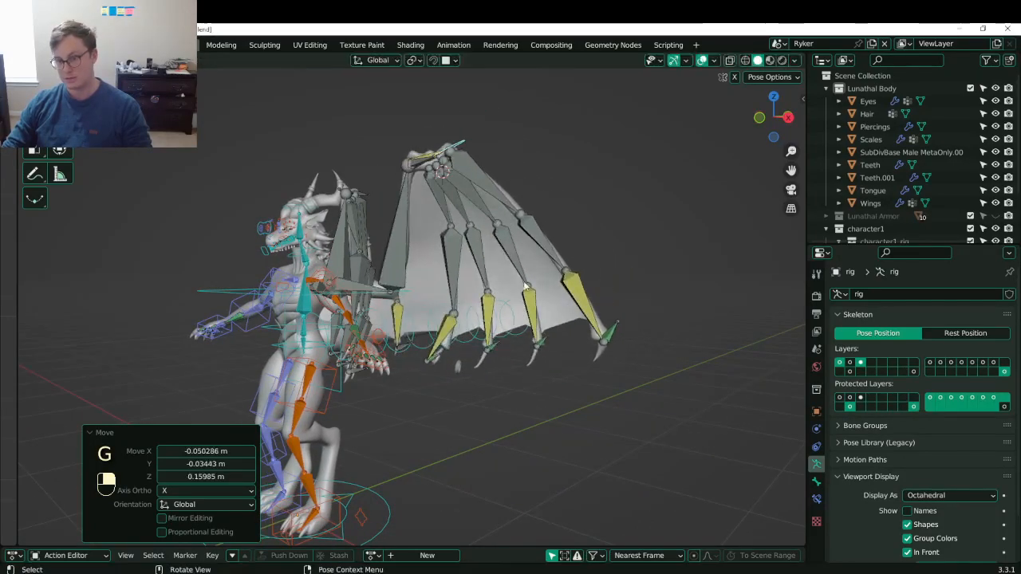
middle_click_drag(491, 279, 490, 281)
scroll(491, 281, "up", 5)
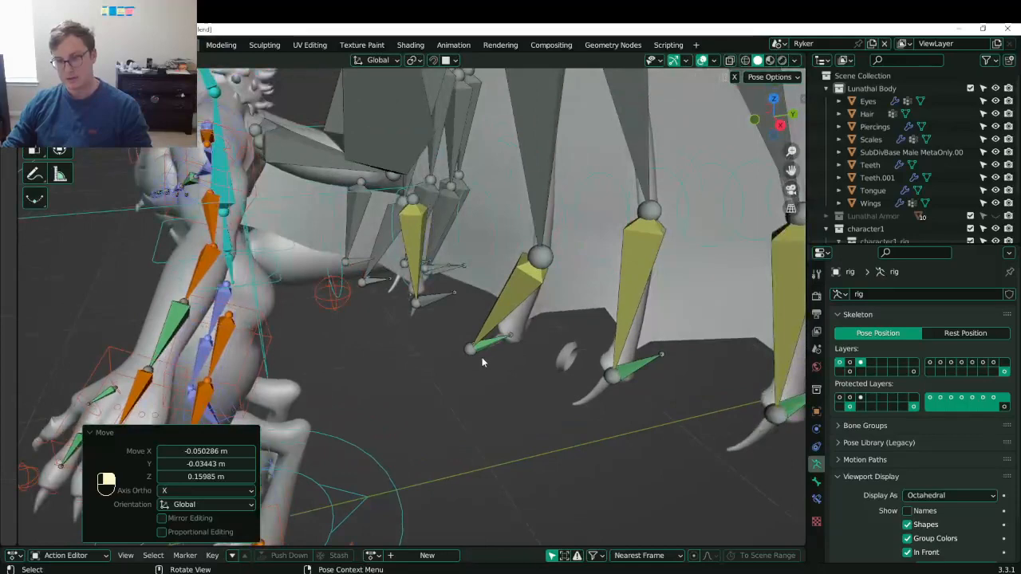
- Change the target bone of cc_wingAIK.L's second Child Of constraint to root.x
scroll(481, 362, "down", 5)
middle_click_drag(482, 362, 444, 338)
scroll(445, 379, "up", 5)
left_click(428, 363)
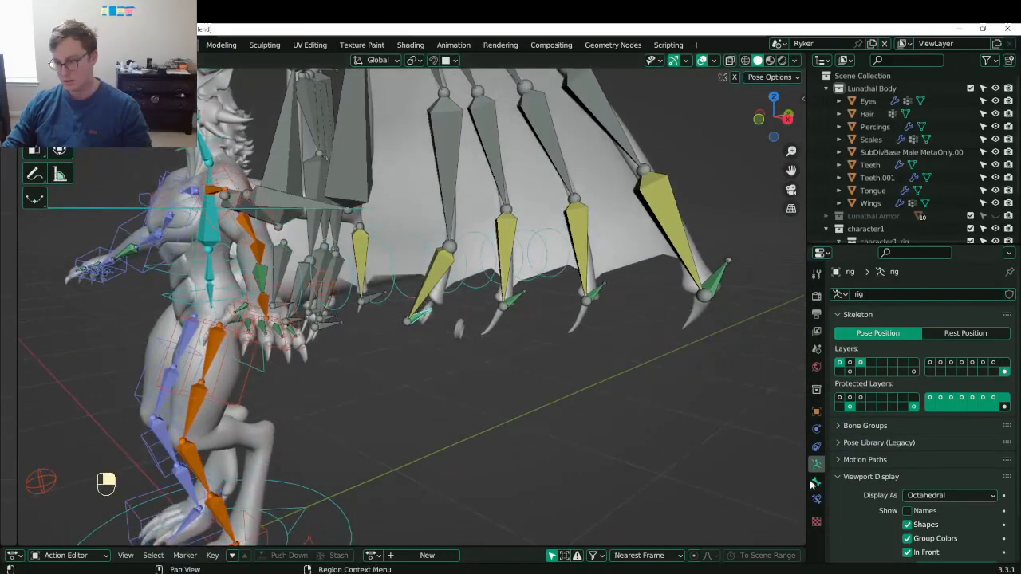
left_click(816, 498)
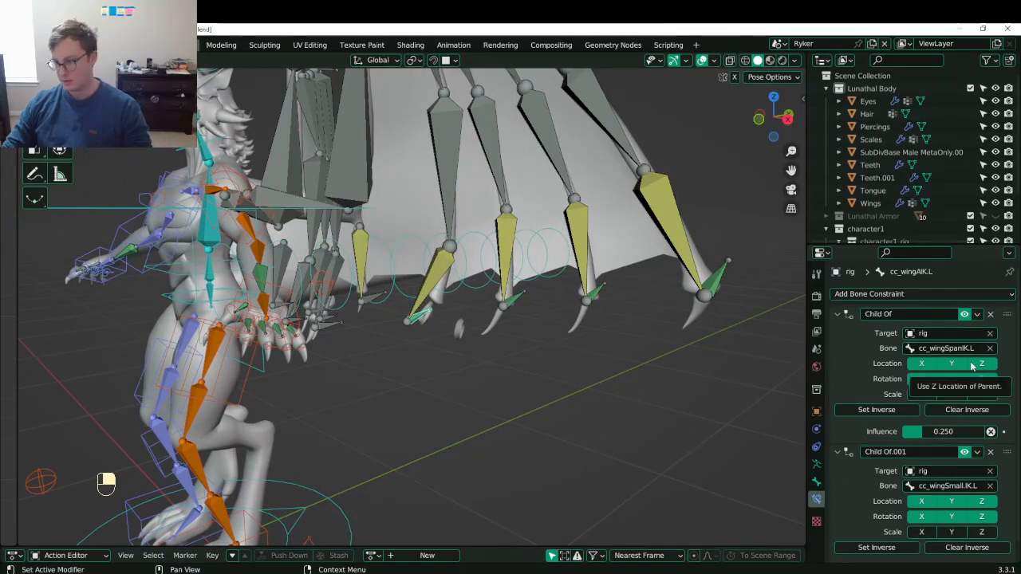
left_click(991, 486)
left_click(946, 484)
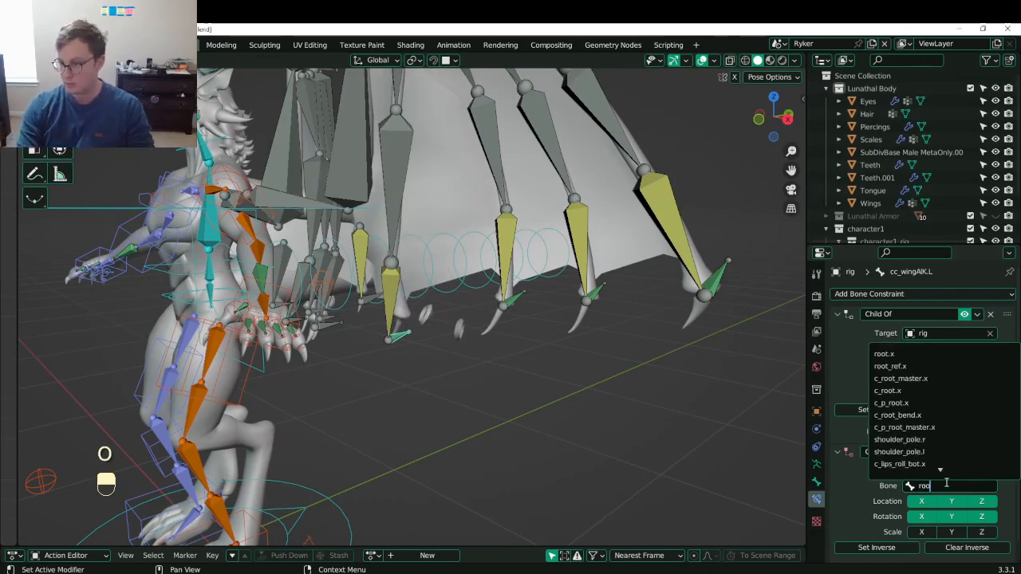
type("root")
key("Return")
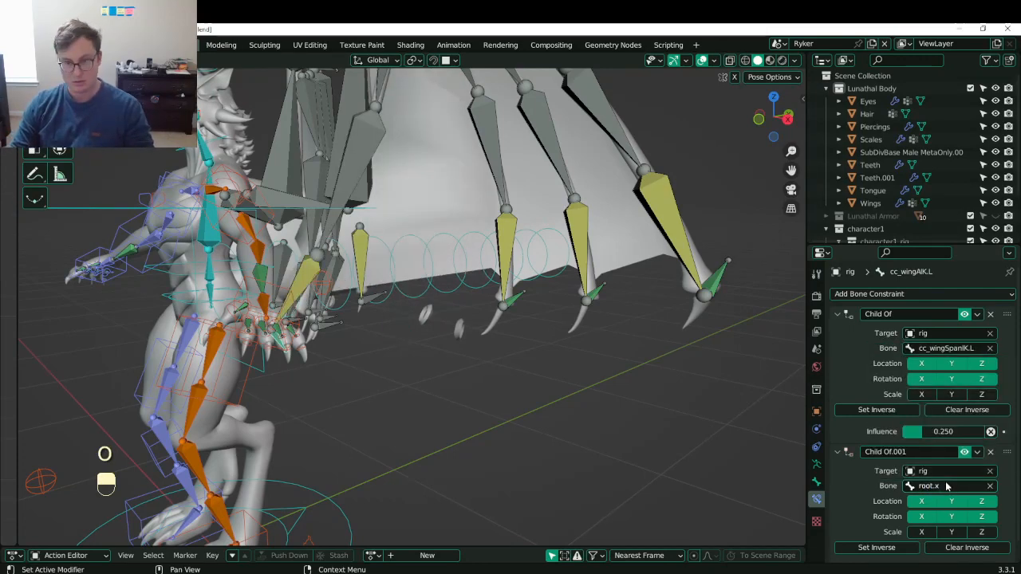
- Select the root.x bone at the pelvis and examine its bone properties and position relative to the wing finger
mouse_move(614, 370)
middle_mouse_down()
mouse_move(582, 360)
mouse_move(612, 352)
middle_mouse_up()
middle_click_drag(612, 353, 702, 315, "shift")
scroll(259, 261, "up", 4)
left_click(222, 248)
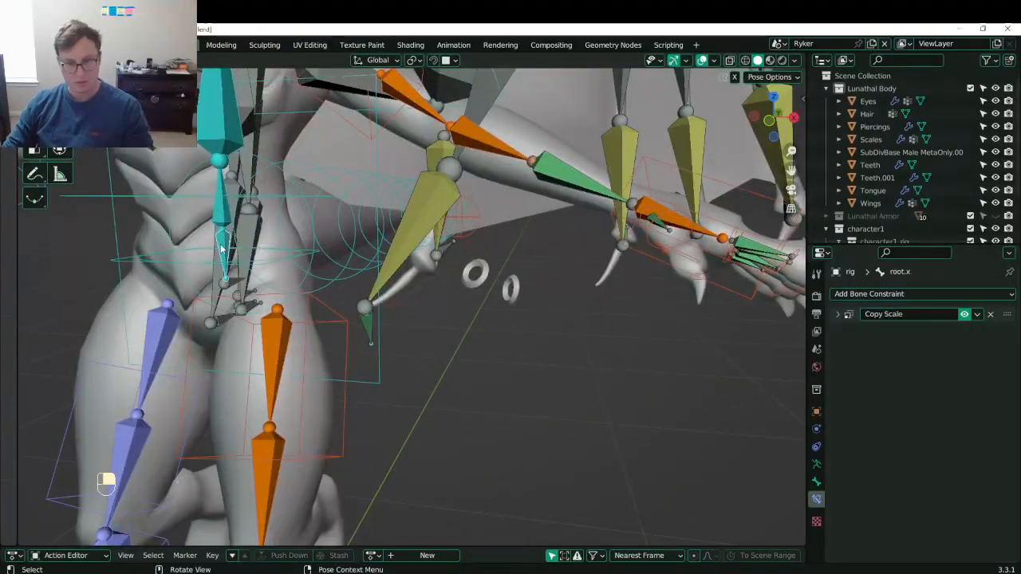
left_click(817, 483)
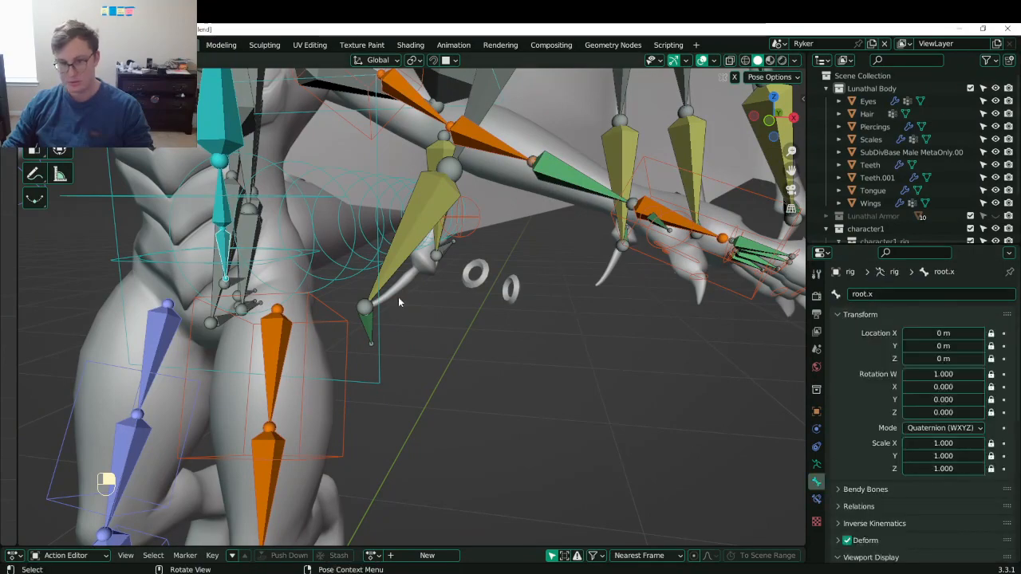
middle_click_drag(398, 301, 357, 288)
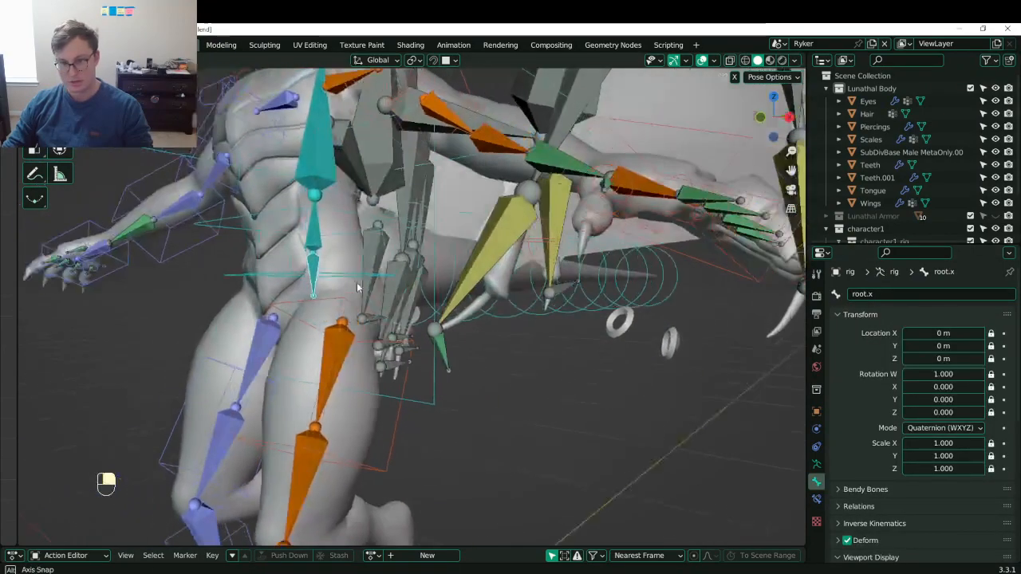
- Set the inverse on cc_wingAIK.L's second Child Of constraint, Child Of.001
left_click(816, 500)
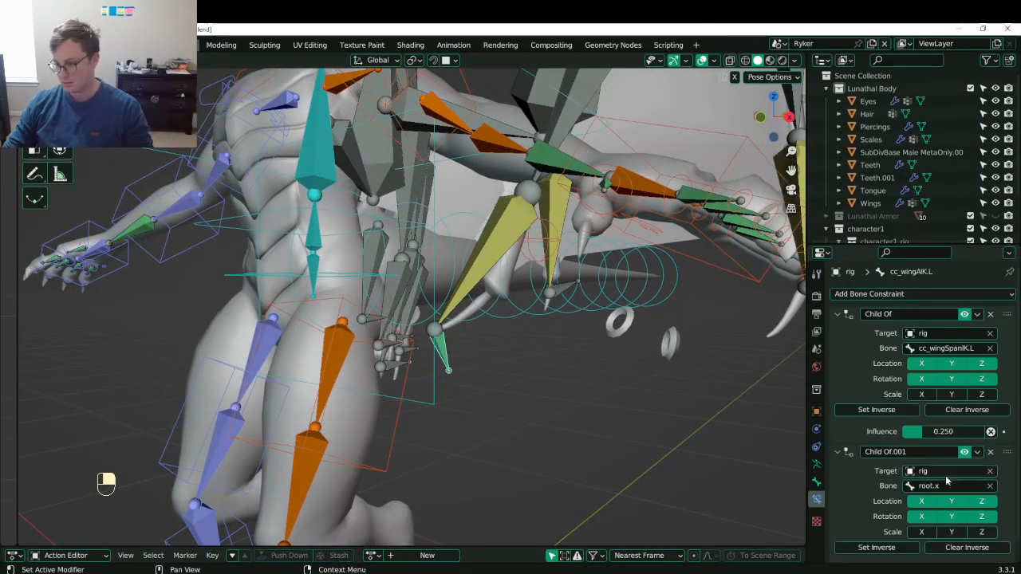
left_click(892, 552)
middle_click_drag(522, 375, 419, 364, "shift")
scroll(571, 294, "down", 2)
middle_click_drag(574, 292, 475, 277, "shift")
- Clear the rotation and location of all pose bones, and select the finger IK bone cc_wingAIK.L to check its constraints
key("a")
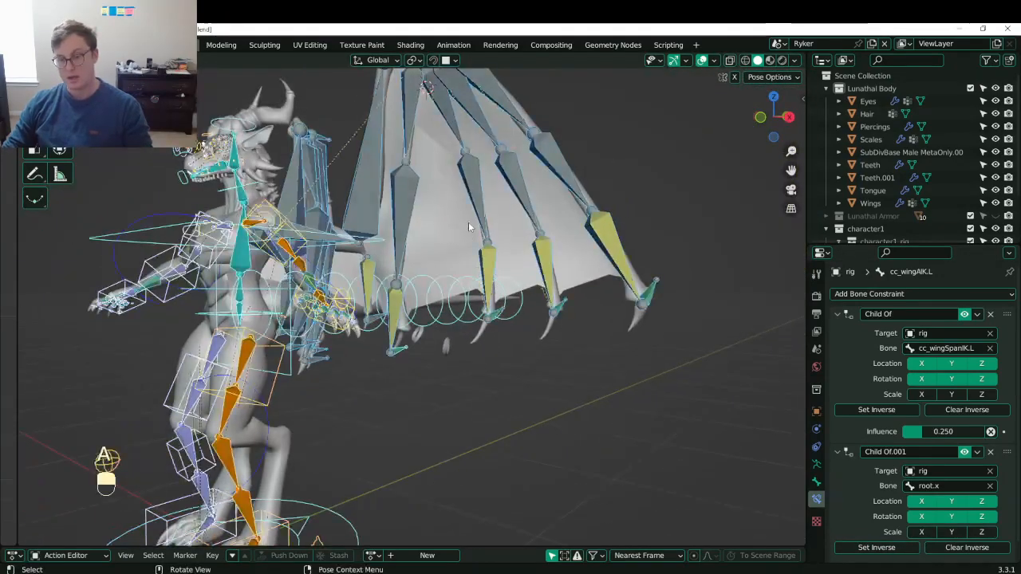
key("alt+r")
key("alt+g")
scroll(336, 387, "up", 3)
left_click(319, 394)
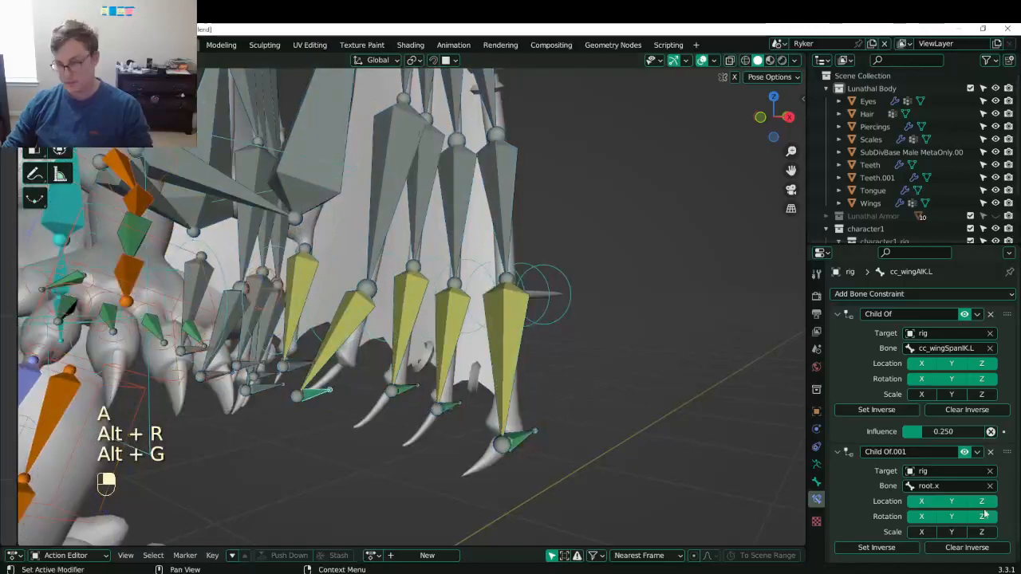
middle_click_drag(442, 416, 424, 365)
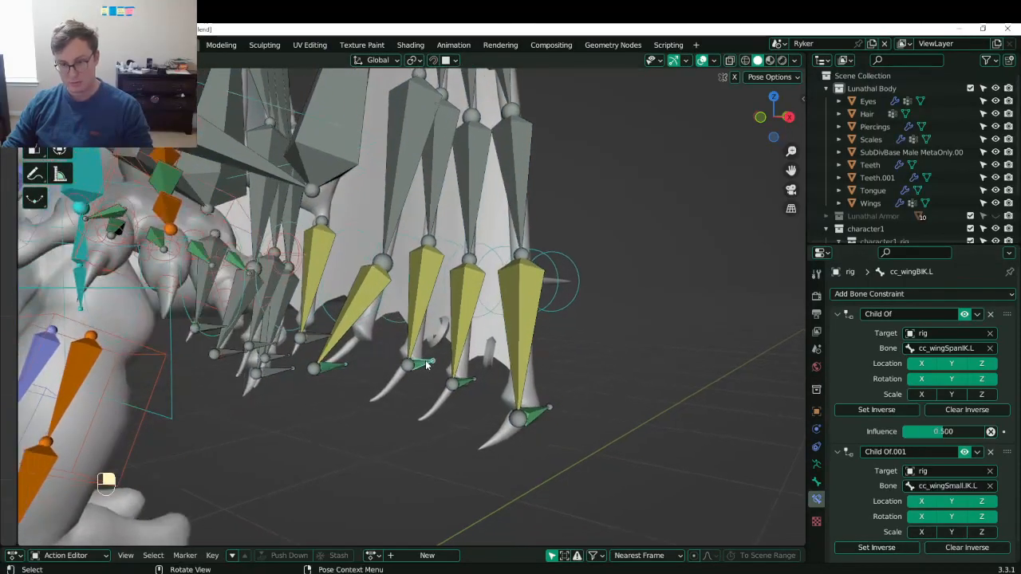
- Retarget cc_wingBIK.L's second Child Of constraint to the bone root.x, and select the neighbouring finger IK bone cc_wingCIK.L
left_click(990, 486)
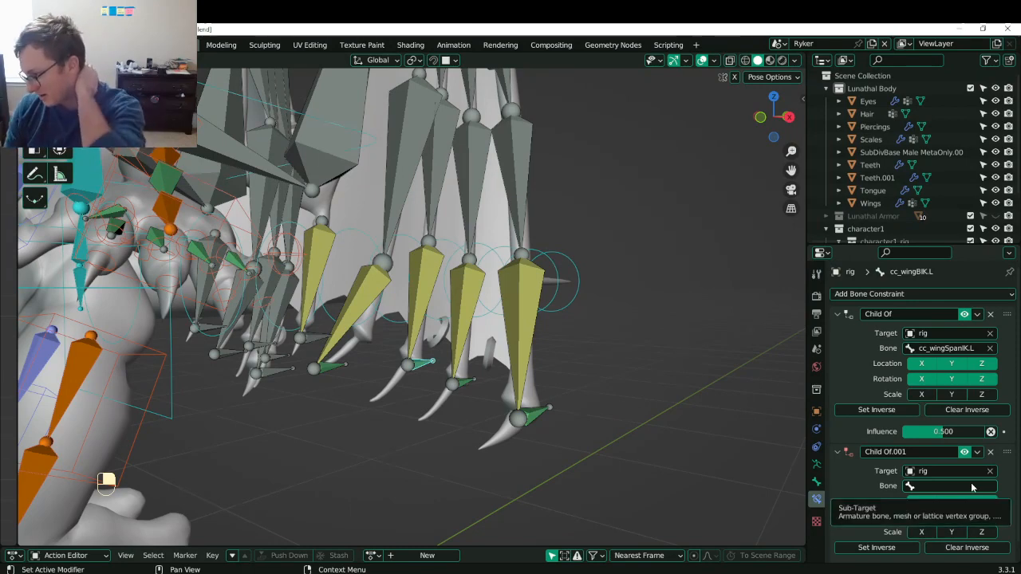
left_click(969, 485)
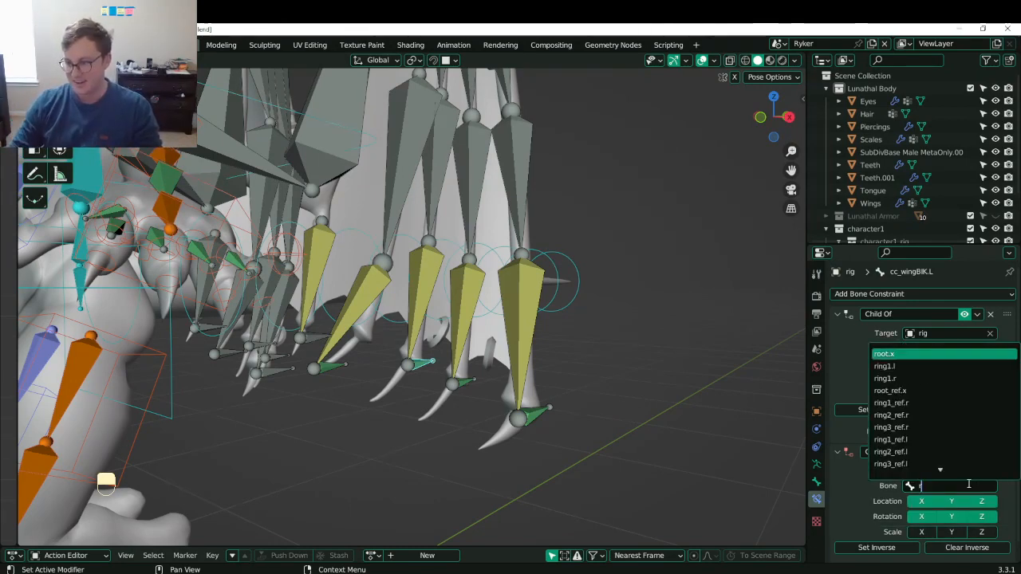
key("Return")
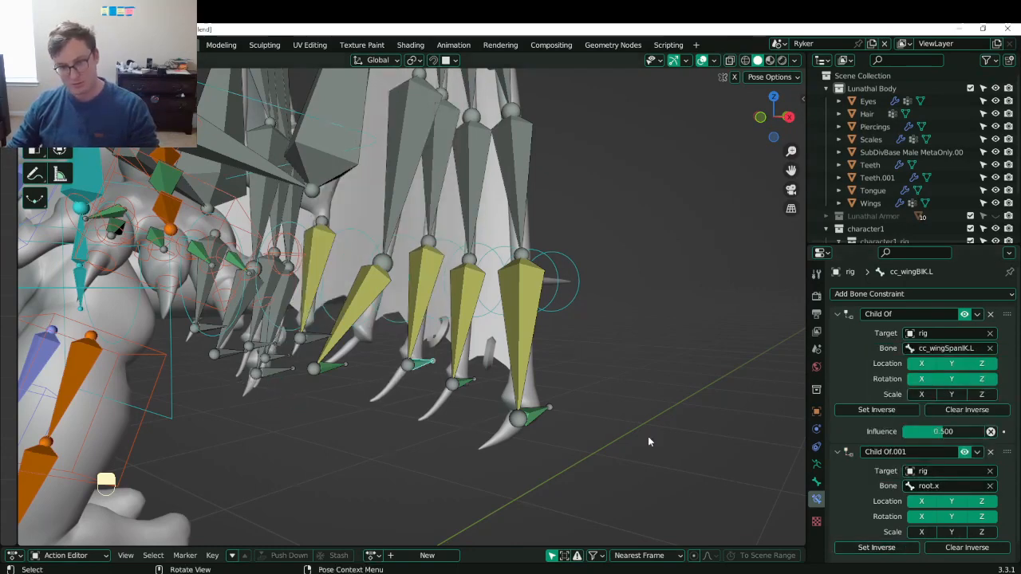
left_click(461, 387)
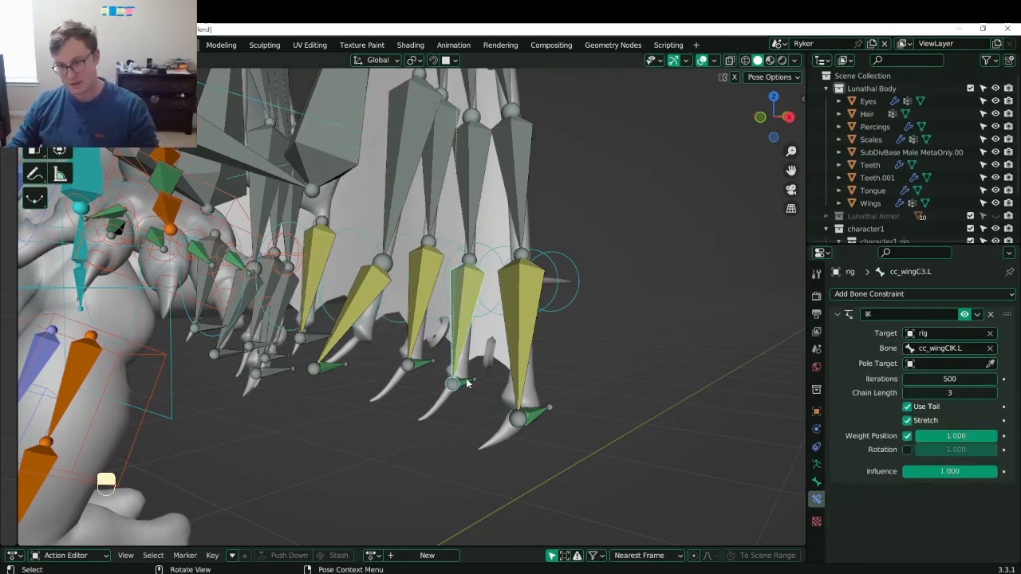
left_click(467, 384)
left_click(991, 471)
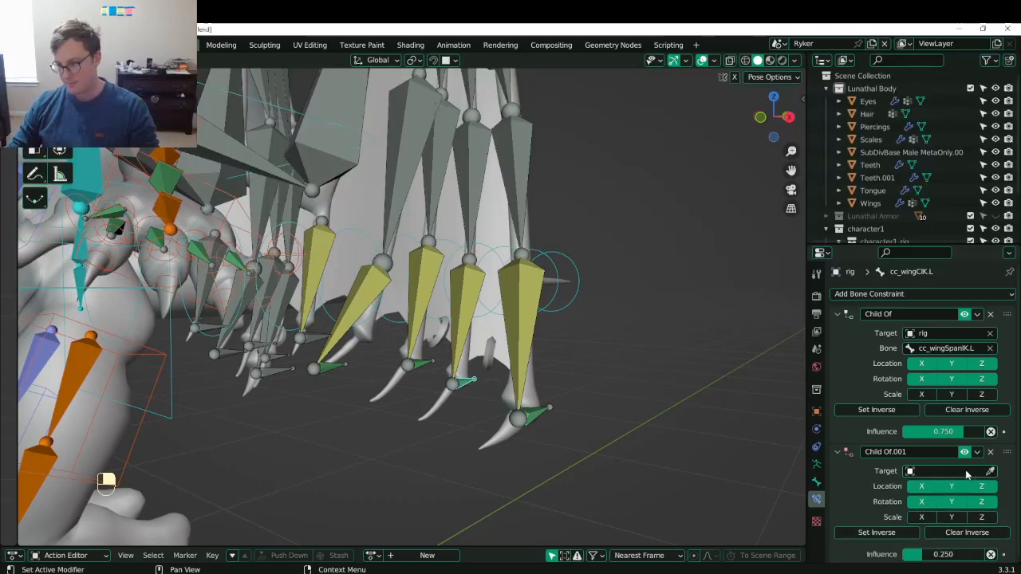
left_click(967, 471)
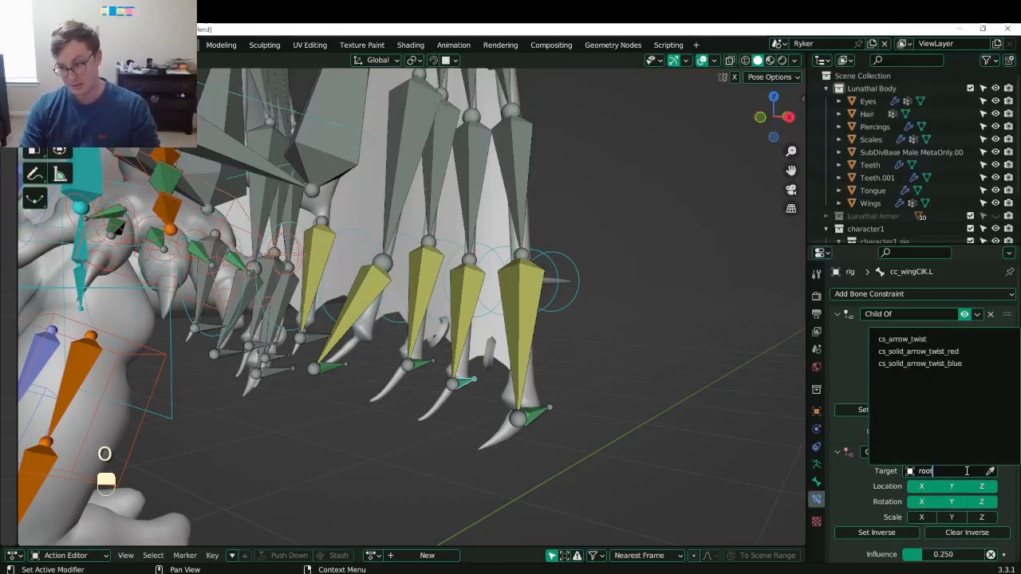
key("Escape")
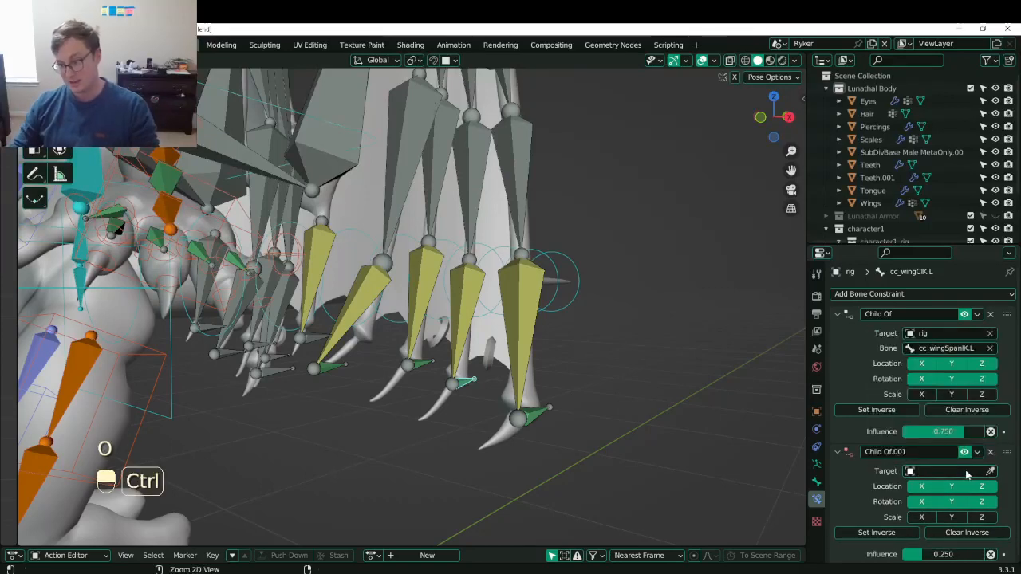
key("ctrl+z")
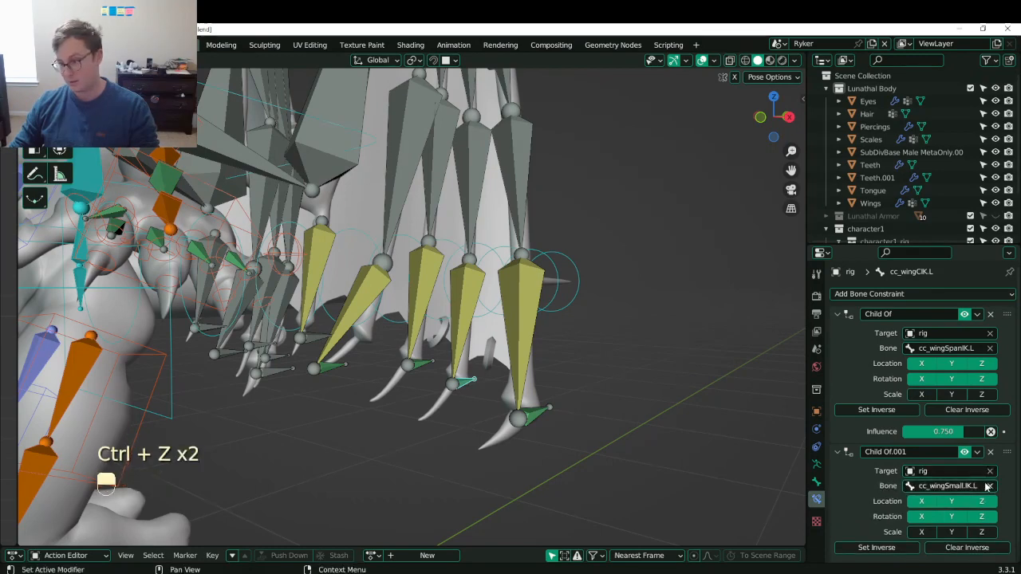
- Set the target bone of cc_wingCIK.L's second Child Of constraint to root.x and set its inverse
left_click(976, 486)
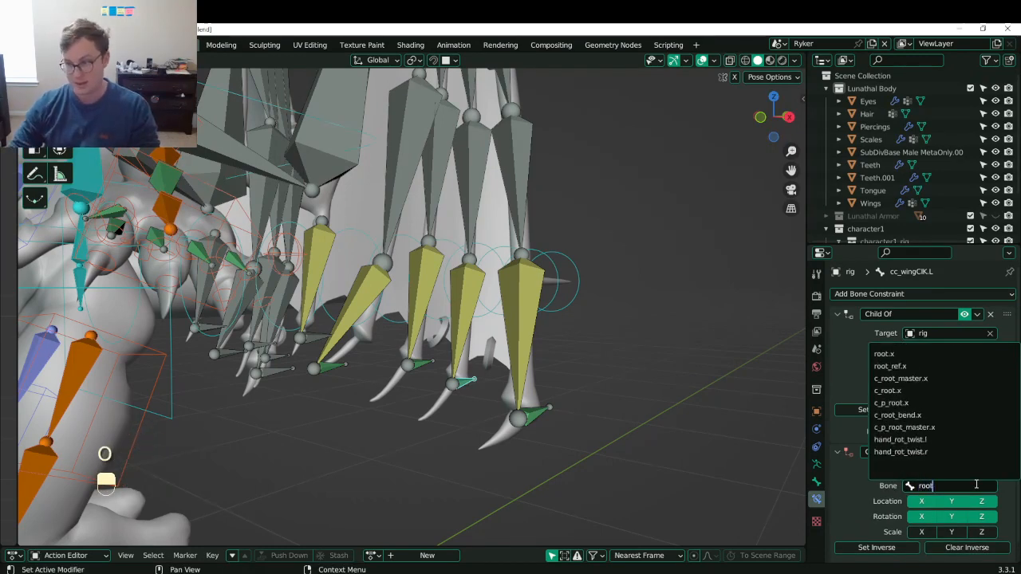
key("Return")
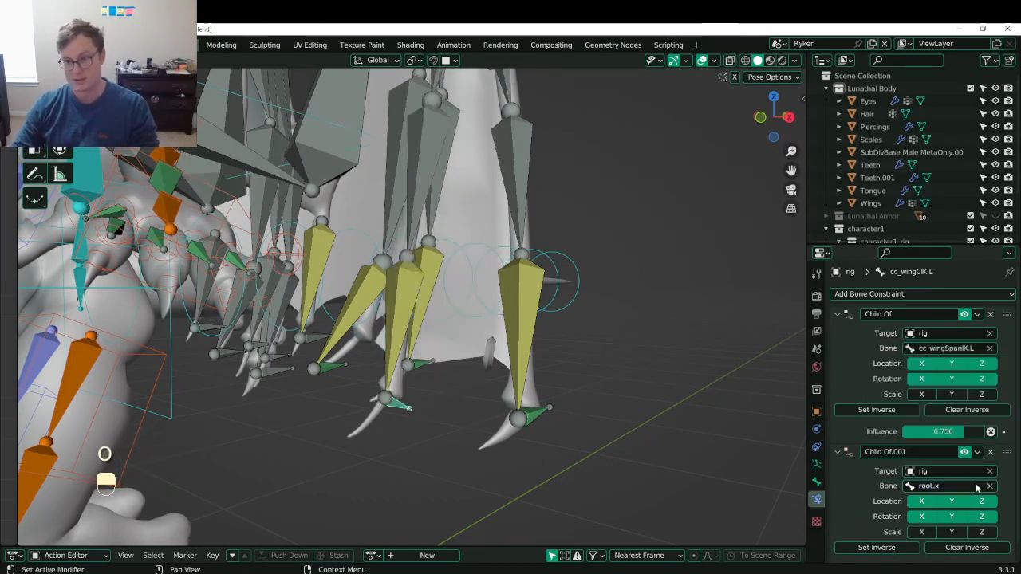
left_click(869, 549)
- Test the left wing by moving its main control bone cc_wingMainIK.L outward and rotating it about -57.4°
left_click(541, 415)
scroll(497, 325, "down", 6)
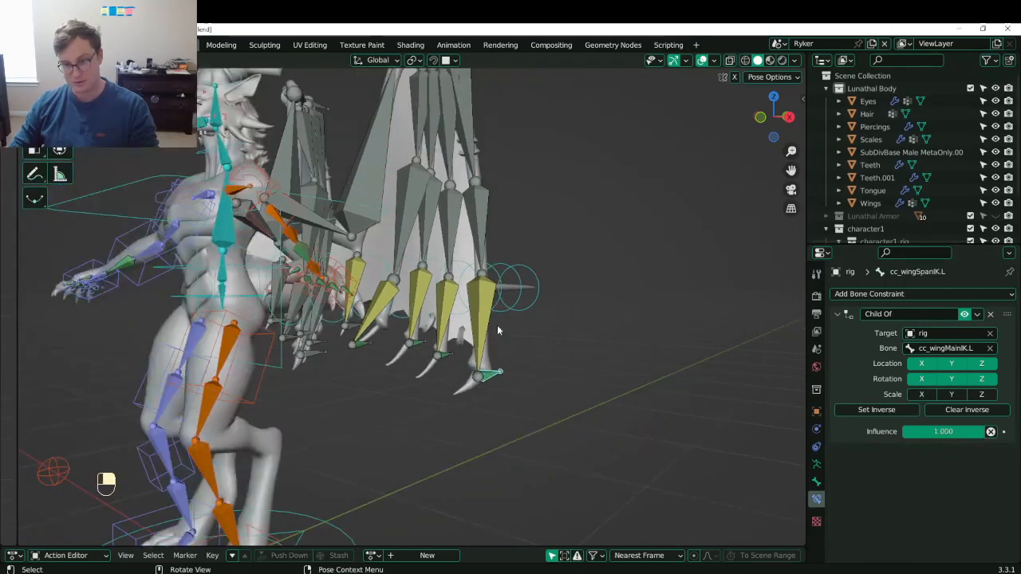
middle_click_drag(470, 210, 454, 240, "shift")
scroll(434, 219, "up", 3)
left_click(445, 162)
key("g")
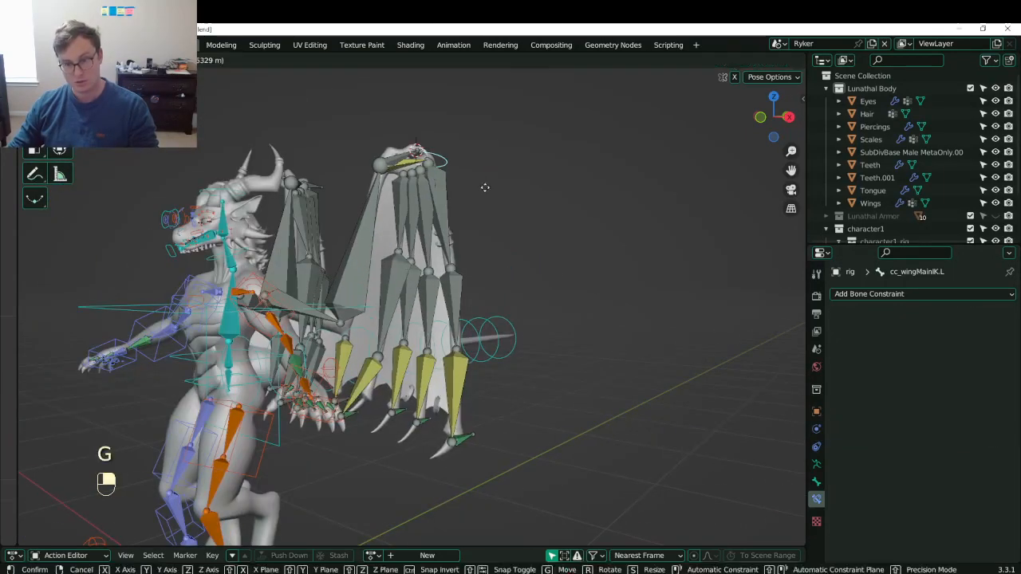
left_click(552, 188)
key("r")
left_click(566, 217)
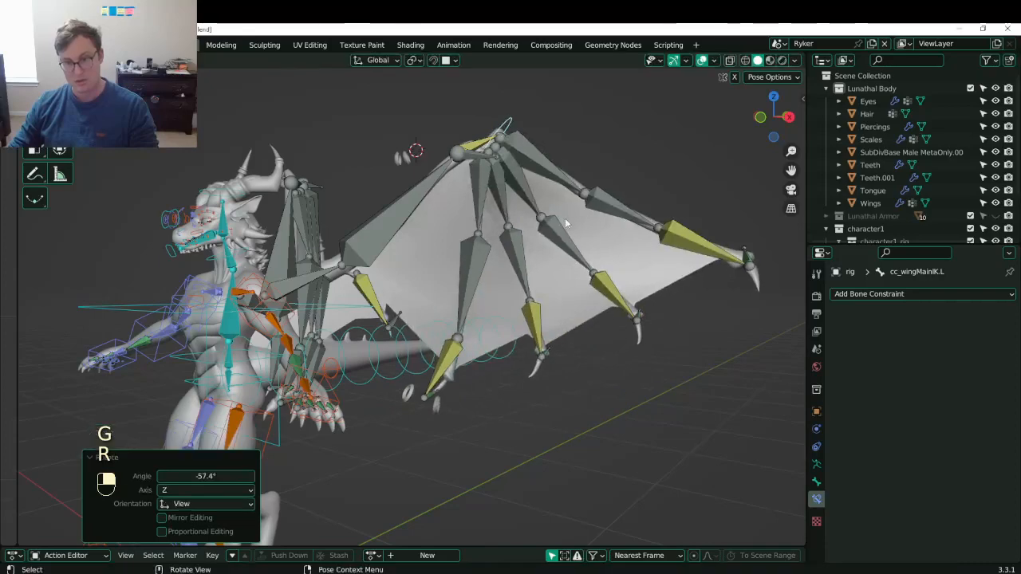
- Reposition cc_wingMainIK.L several times, rotating it about 36° and about -15.1° to test how the wing folds and spreads
mouse_move(566, 224)
middle_mouse_down()
mouse_move(518, 286)
mouse_move(550, 236)
middle_mouse_up()
key("g")
left_click(528, 257)
key("g")
left_click(555, 231)
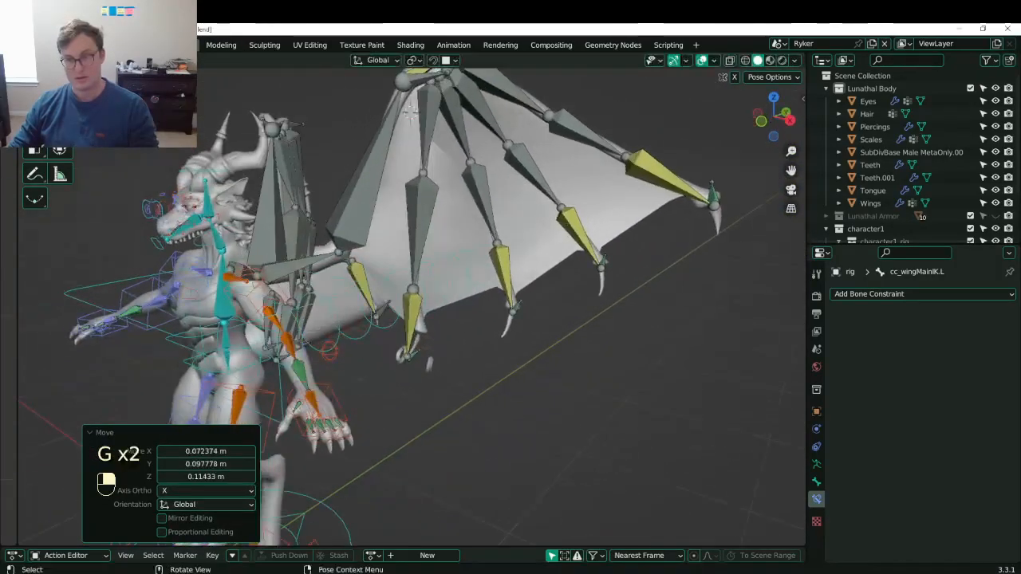
key("r")
left_click(588, 245)
key("g")
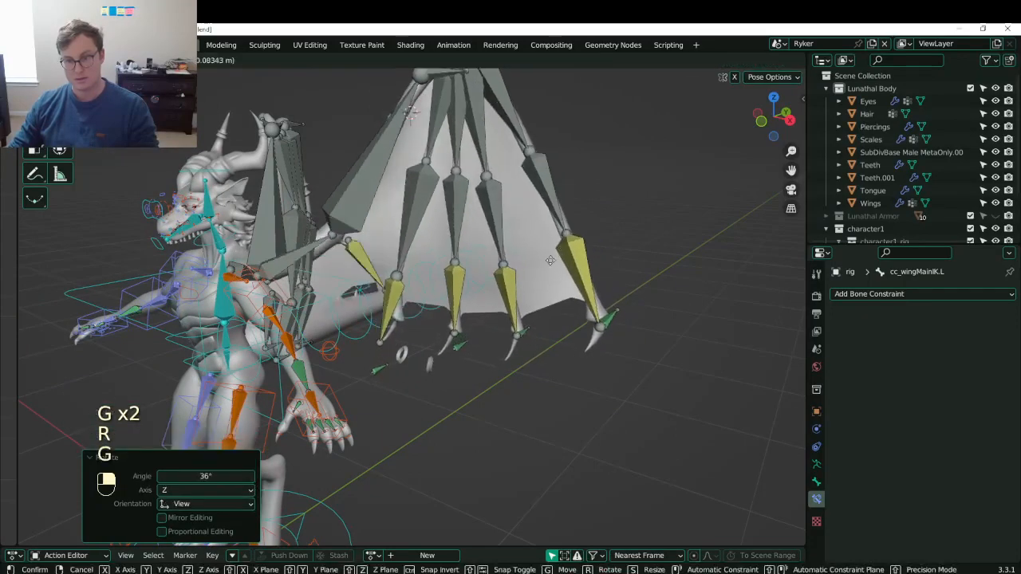
left_click(574, 251)
key("r")
left_click(526, 259)
- Lower cc_wingMainIK.L by about 0.45 m and rotate it about 12.5° and about 7.6° from different angles
middle_click_drag(526, 259, 565, 217)
key("g")
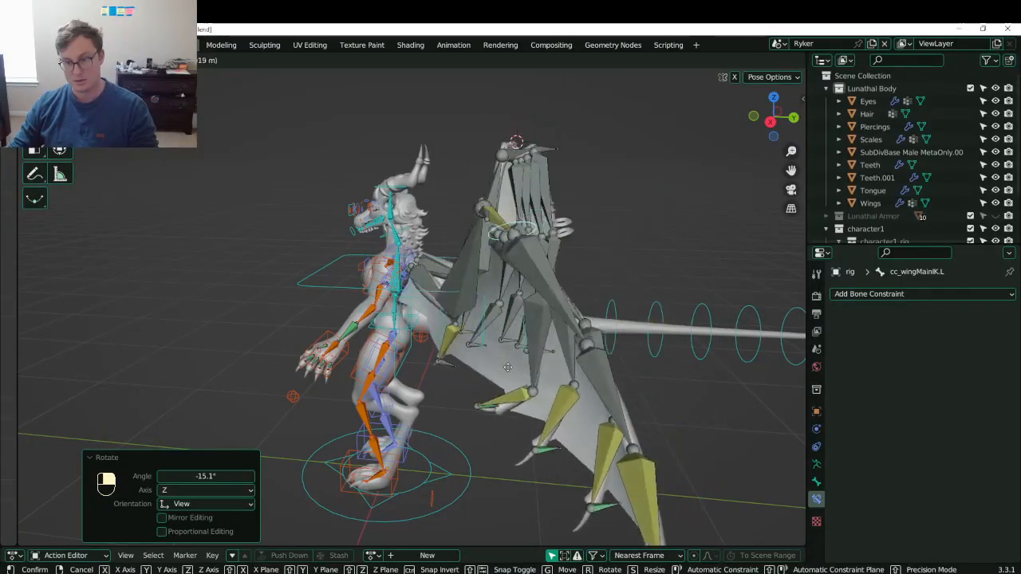
left_click(542, 319)
middle_click_drag(543, 319, 575, 325)
key("r")
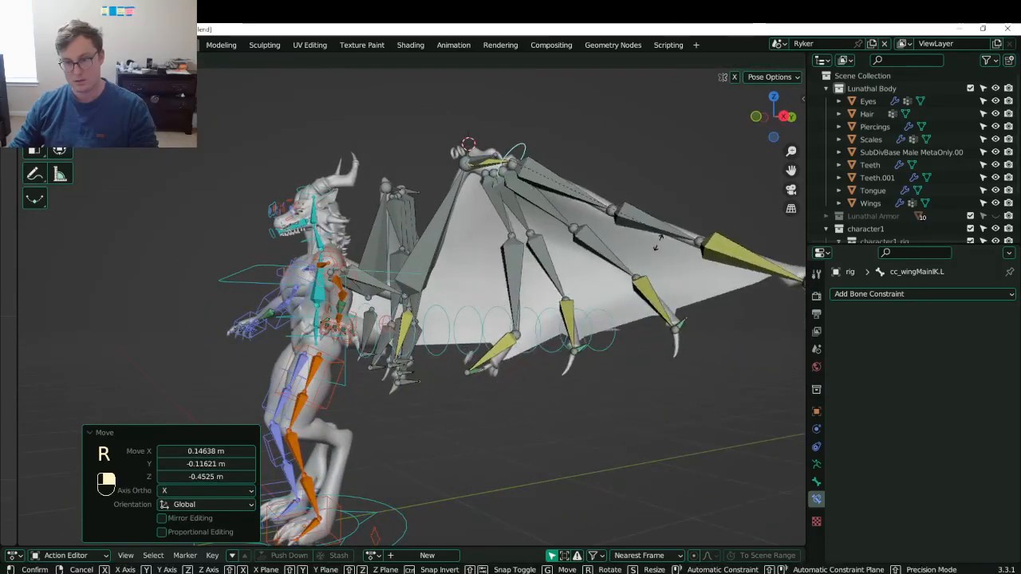
left_click(580, 276)
middle_click_drag(580, 275, 620, 311)
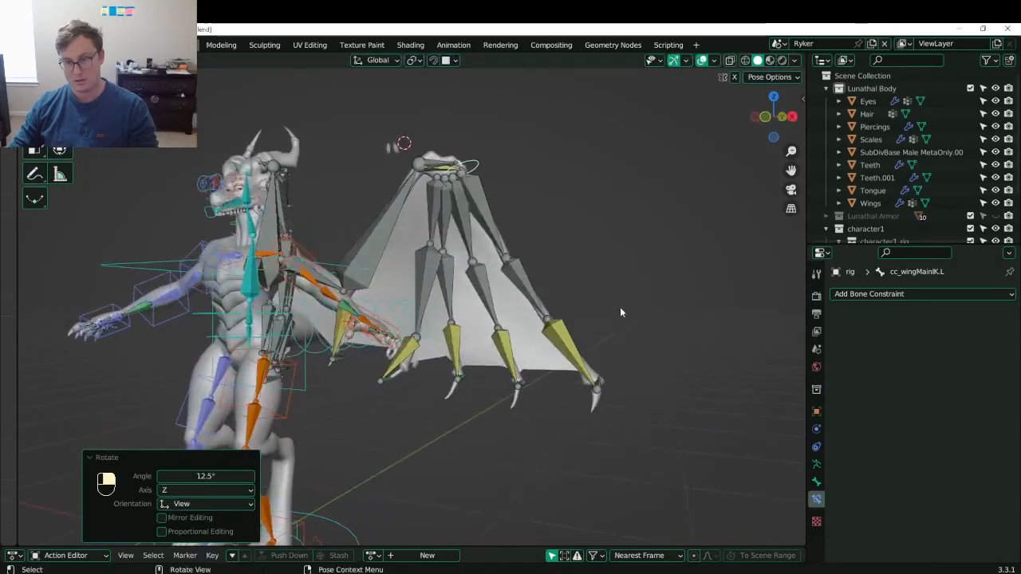
key("r")
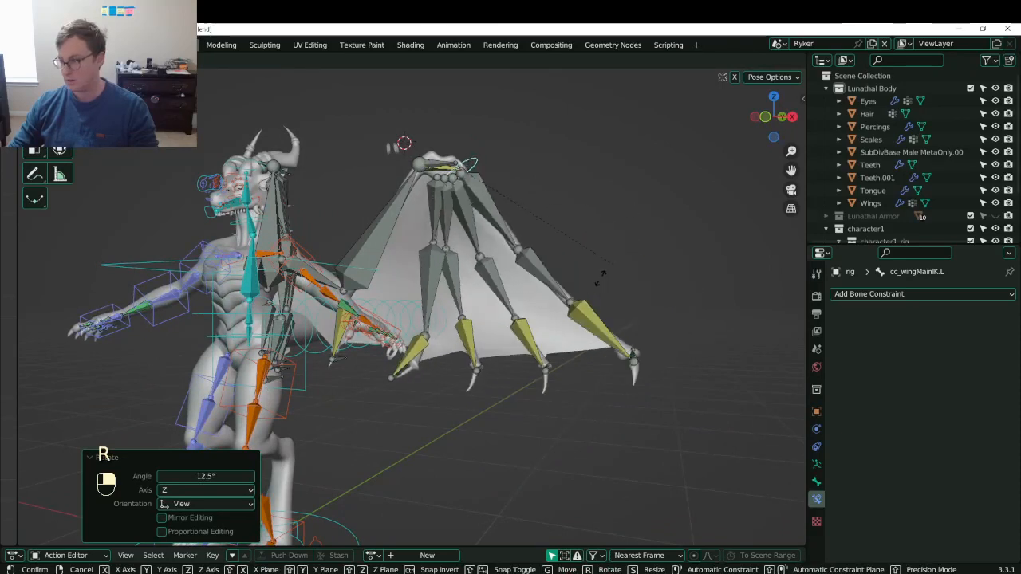
left_click(575, 303)
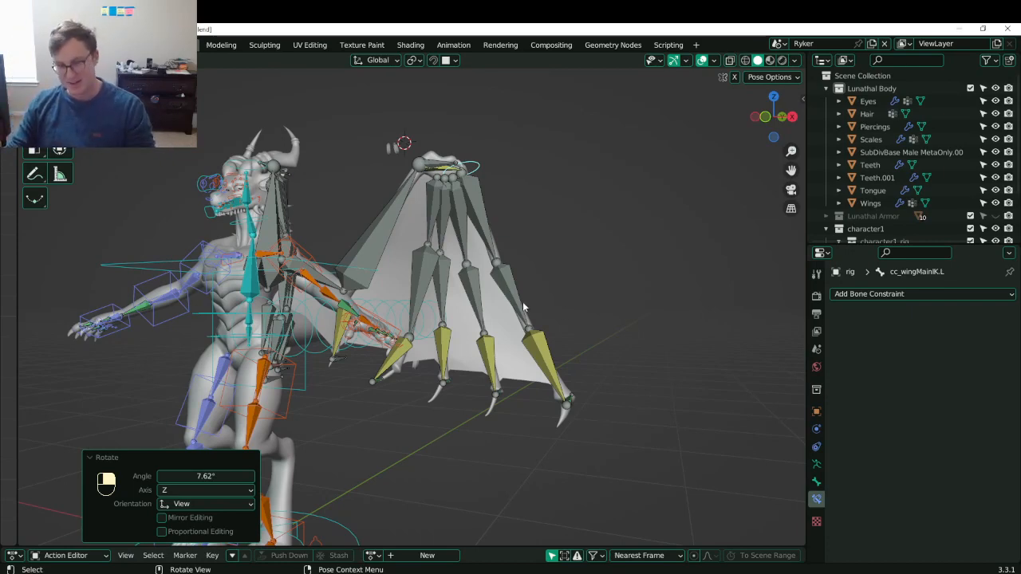
key("a")
key("r")
right_click(561, 273)
- Clear the rotation and location of all pose bones and save the file
key("a")
key("alt+r")
key("alt+g")
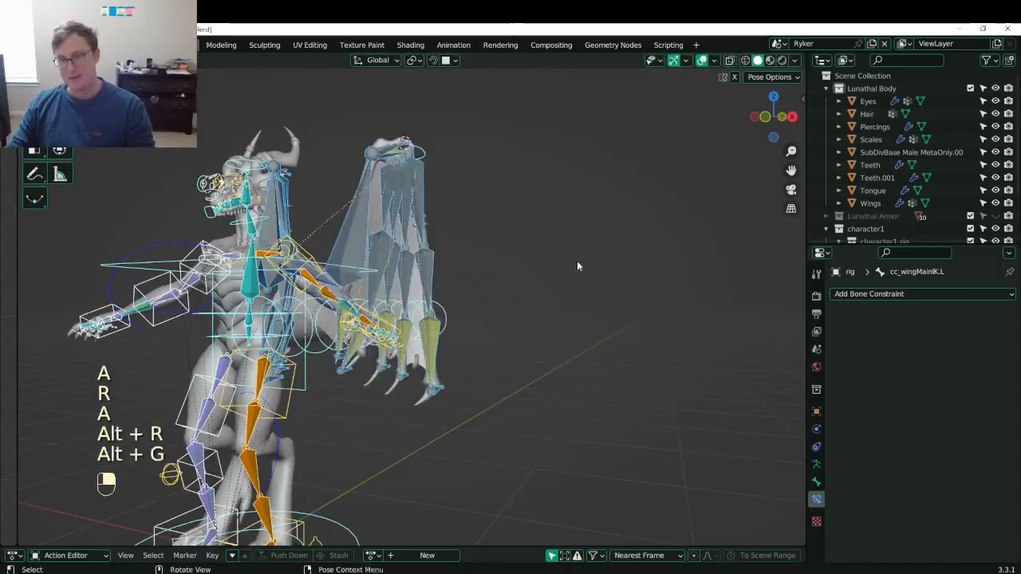
middle_click_drag(577, 260, 486, 299)
scroll(487, 299, "down", 2)
key("ctrl+s")
scroll(569, 268, "up", 2)
scroll(569, 268, "down", 2)
middle_click_drag(568, 266, 555, 313, "shift")
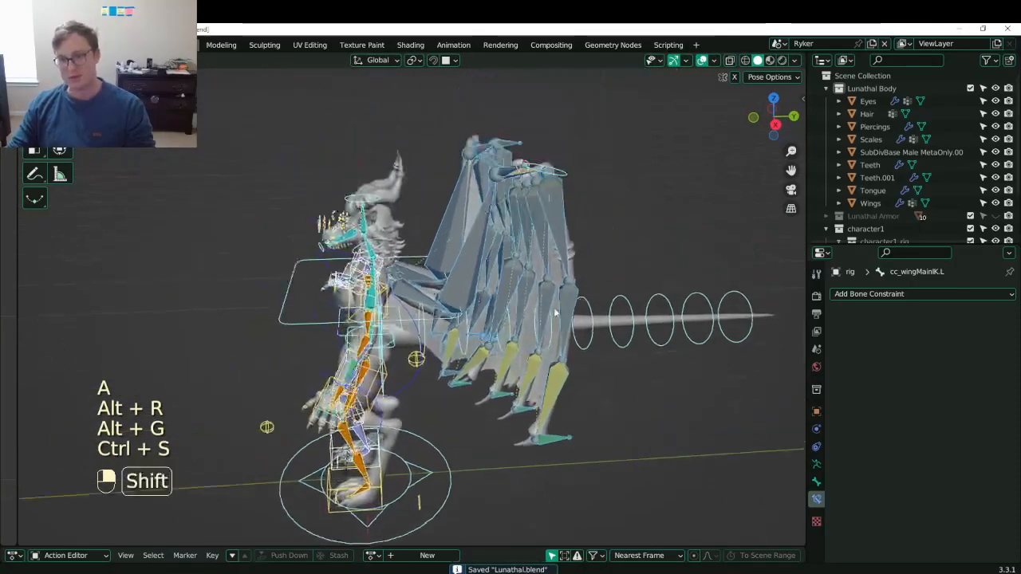
- Rotate cc_wingMainIK.L about -49° around global Z, tilt it in the front view, and turn it about -22.1° seen from above
middle_click_drag(565, 205, 583, 197)
key("r")
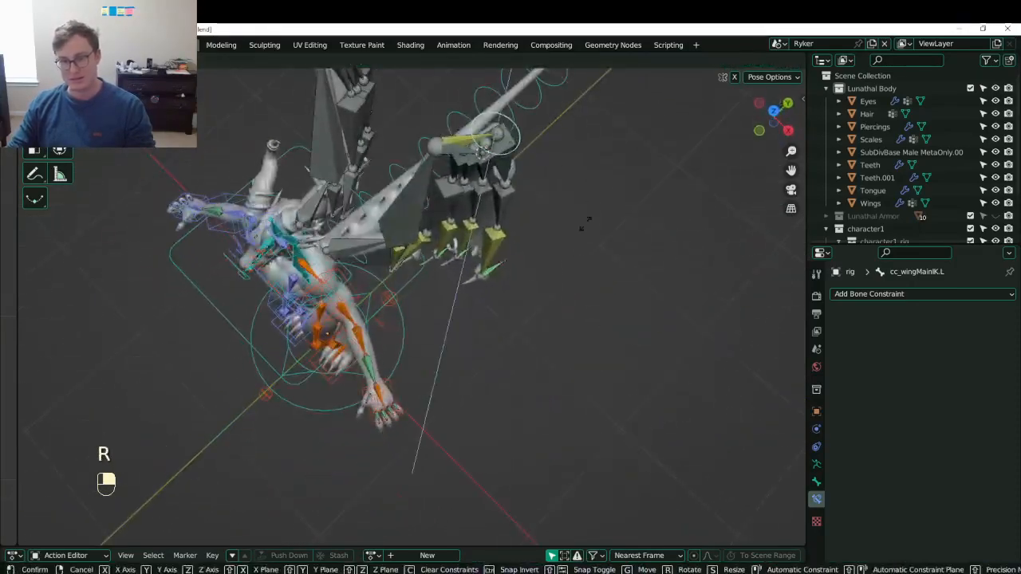
left_click(519, 215)
key("KP_1")
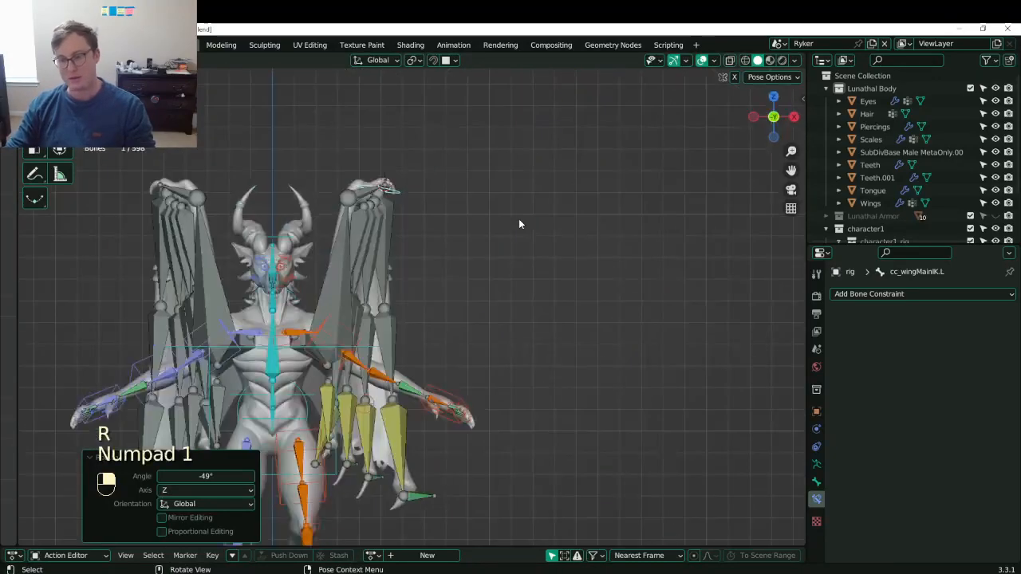
key("r")
left_click(553, 170)
middle_click_drag(552, 170, 401, 283)
key("r")
key("r")
left_click(334, 226)
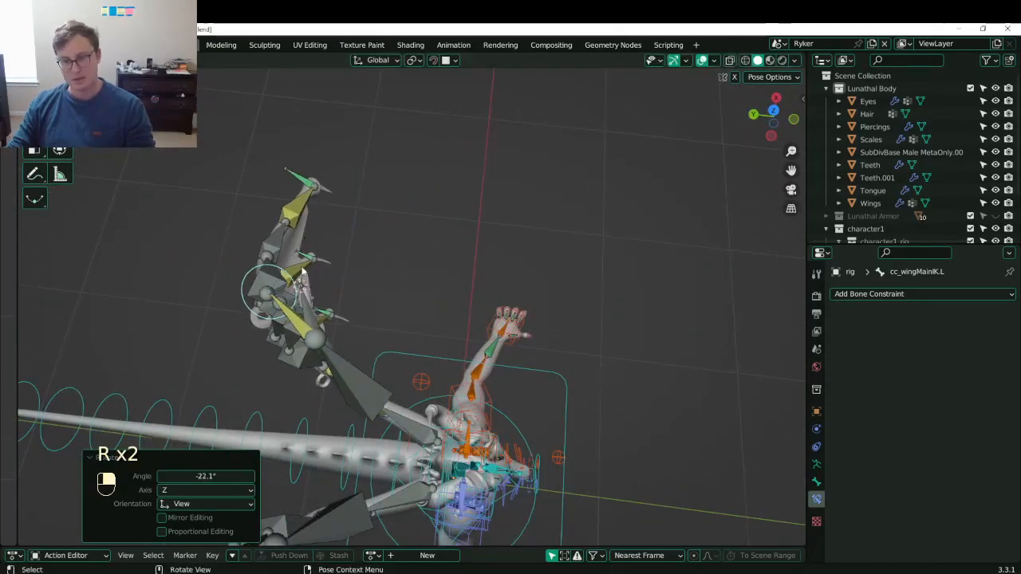
- Move cc_wingMainIK.L away from the body and rotate it from several angles, finishing with about -18.9°, to test the spread wing
middle_click_drag(329, 239, 368, 263)
key("g")
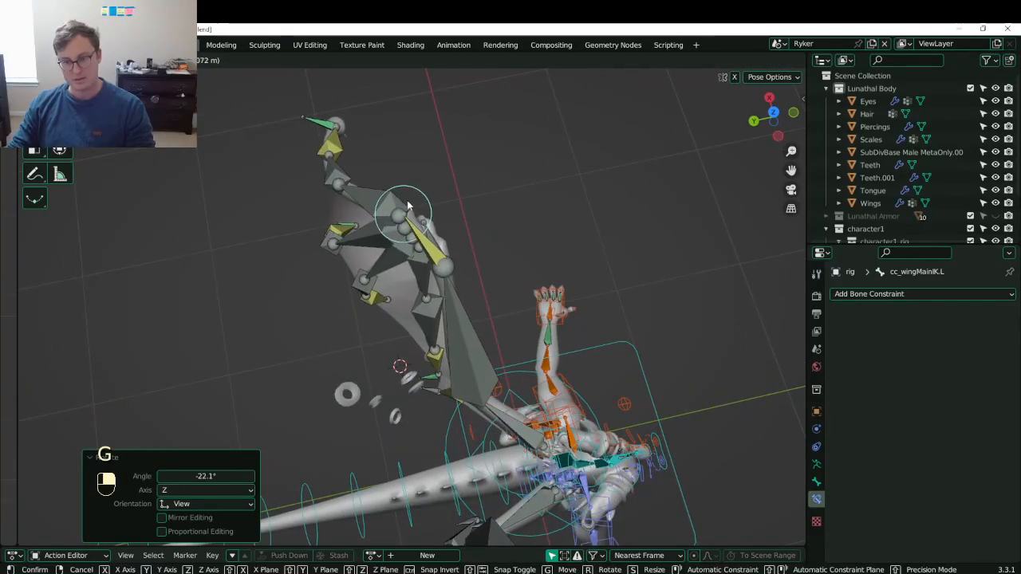
left_click(411, 166)
middle_click_drag(485, 321, 468, 277)
key("r")
left_click(581, 294)
middle_click_drag(581, 294, 713, 311)
key("r")
key("z")
left_click(459, 353)
middle_click_drag(458, 353, 576, 287)
key("r")
left_click(582, 221)
- Raise cc_wingMainIK.L by about 0.99 m, flap the wing through another move, and rotate the control about -47.4°
middle_click_drag(581, 221, 451, 343)
key("g")
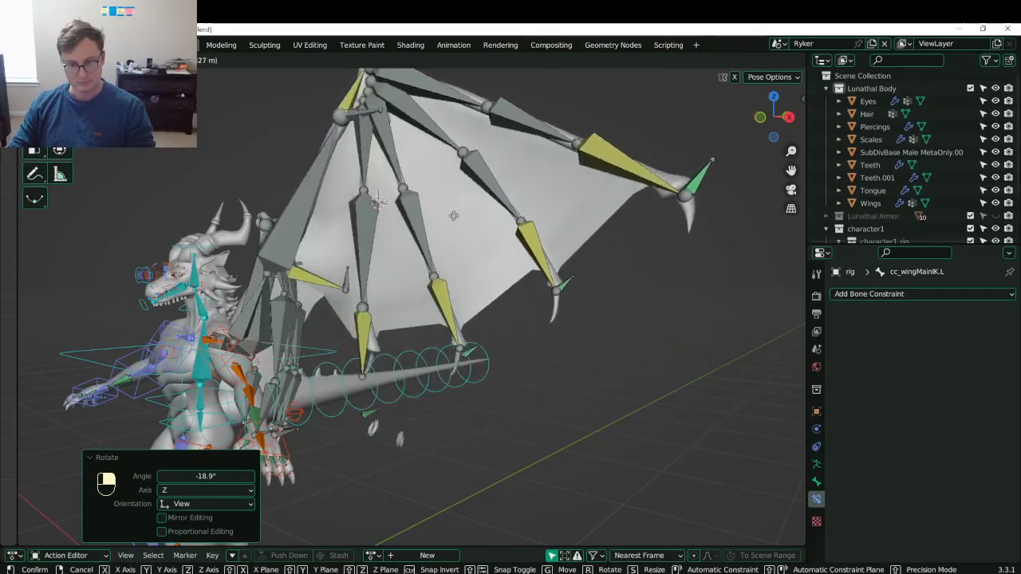
left_click(505, 156)
scroll(505, 156, "down", 5)
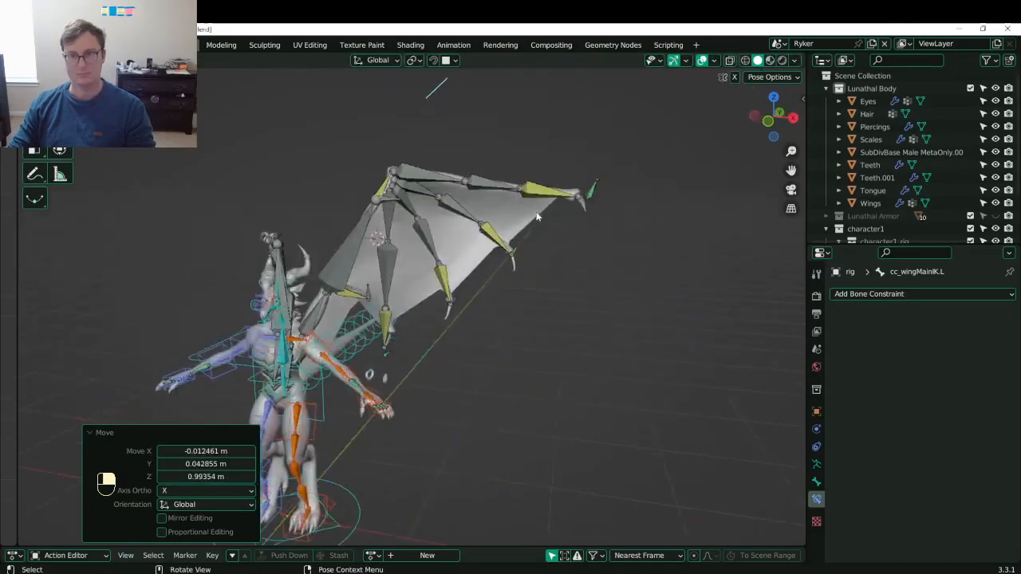
key("r")
key("g")
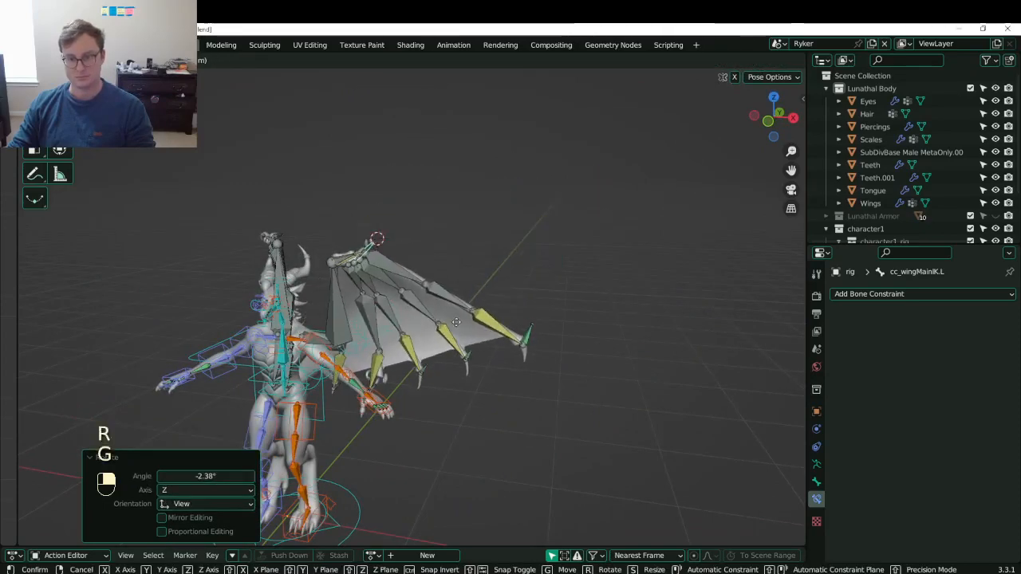
left_click(486, 239)
key("r")
left_click(575, 239)
mouse_move(574, 239)
middle_mouse_down()
mouse_move(615, 243)
mouse_move(718, 216)
mouse_move(510, 326)
mouse_move(308, 358)
mouse_move(517, 328)
mouse_move(506, 330)
mouse_move(519, 338)
middle_mouse_up()
- Preview the wing in Material Preview shading, and clear the rotation and location of all pose bones
key("z")
left_click(511, 326)
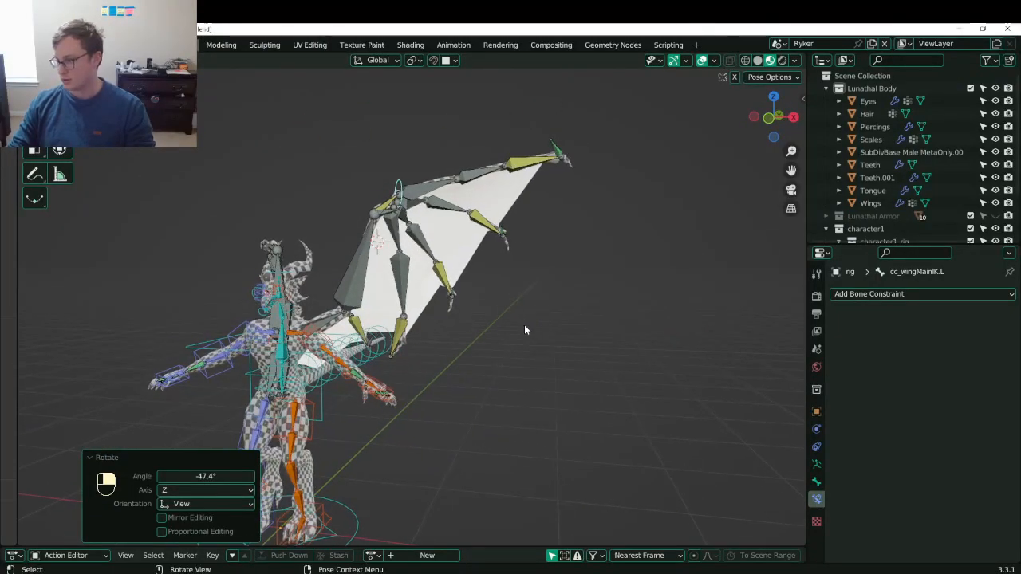
key("a")
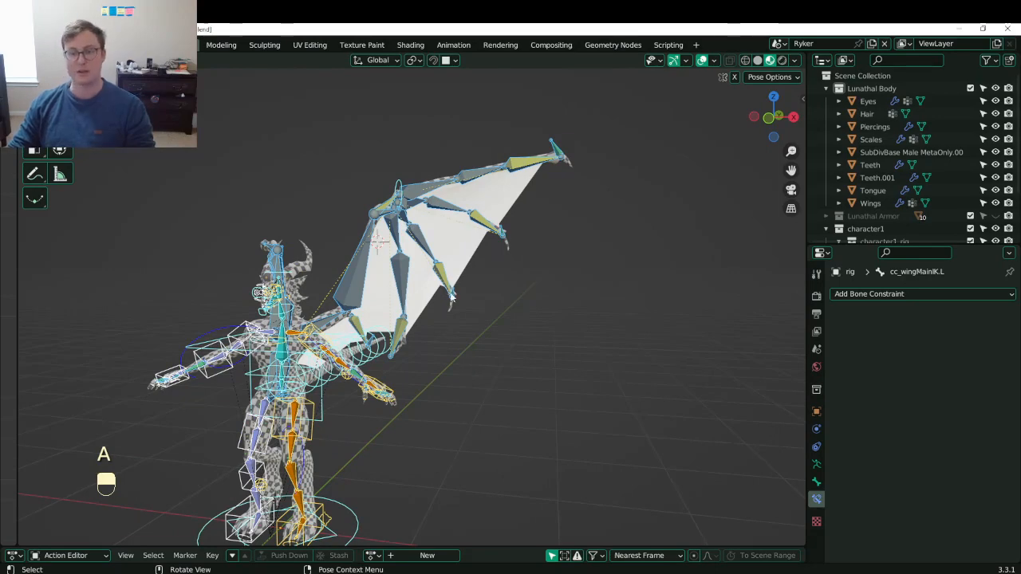
key("alt+r")
key("alt+g")
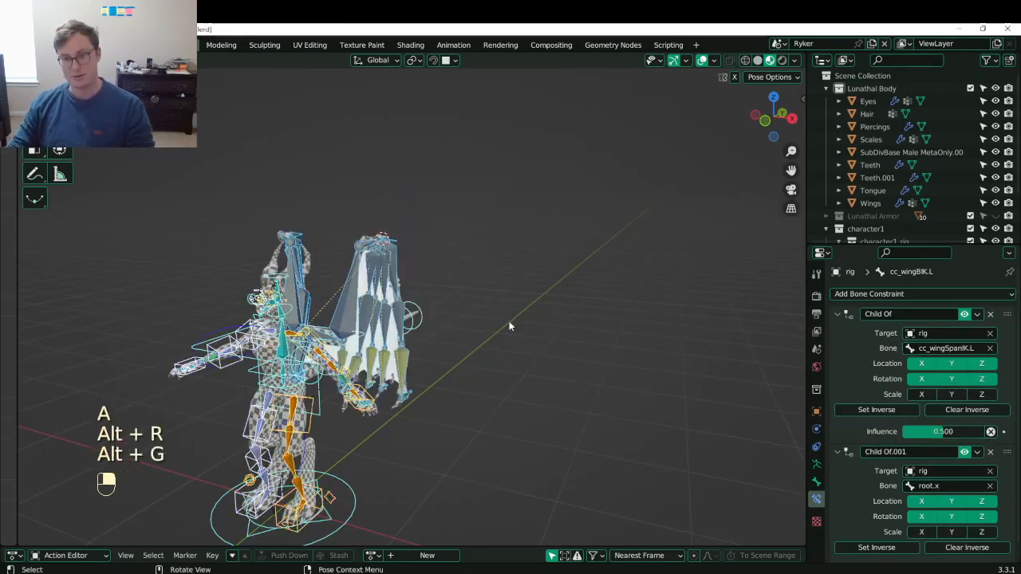
- Return to Object Mode with solid viewport shading and save the file
key("ctrl+Tab")
key("ctrl+s")
key("z")
middle_click_drag(484, 344, 372, 320)
key("ctrl+s")
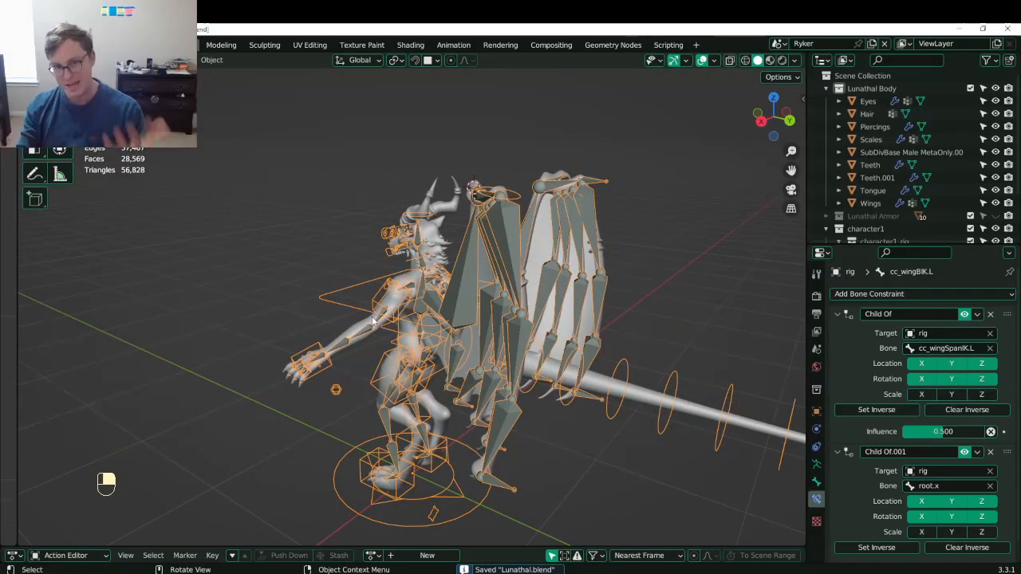
middle_click_drag(372, 321, 519, 291)
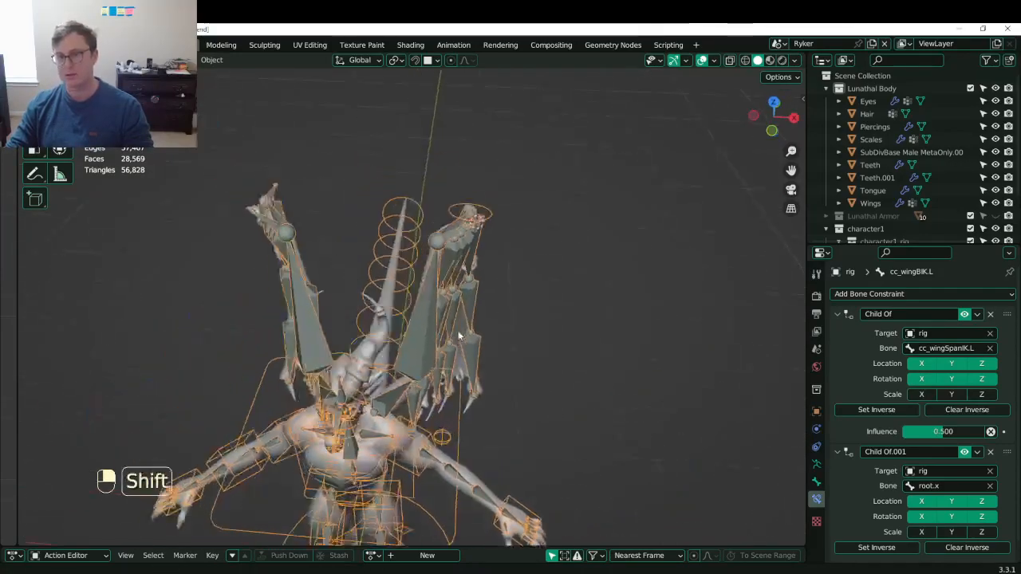
middle_click_drag(494, 335, 471, 296, "shift")
key("ctrl+s")
middle_click_drag(471, 295, 338, 334)
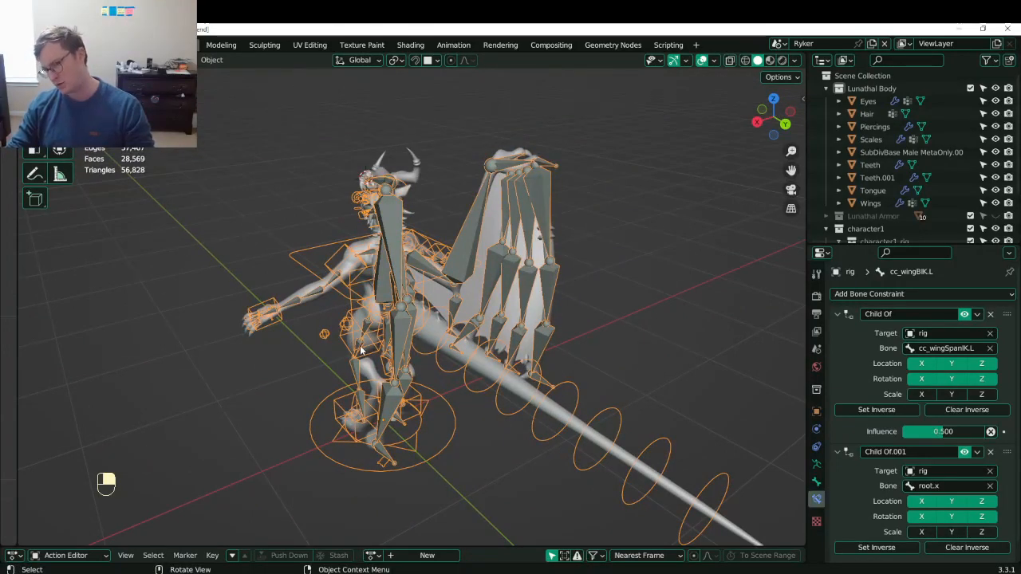
- Save the file again with the rig in Object Mode
scroll(437, 349, "down", 2)
middle_click_drag(437, 349, 588, 336)
key("ctrl+s")
scroll(472, 353, "up", 6)
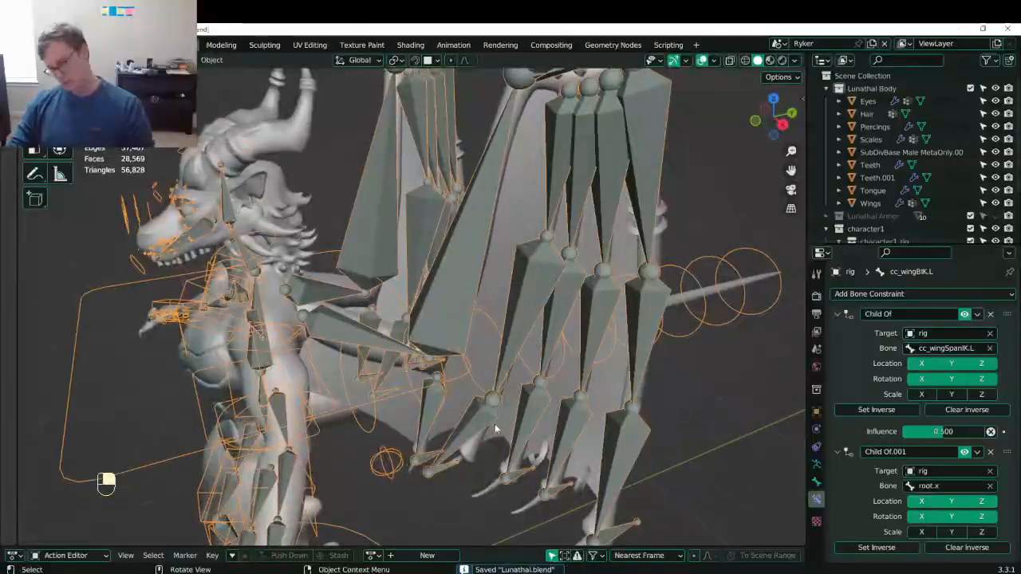
- Isolate the Wings mesh with the rig in Weight Paint mode and show the weights of the cc_wingSmall.L bone
scroll(495, 429, "down", 3)
middle_click_drag(496, 429, 449, 372)
middle_click_drag(380, 337, 425, 353)
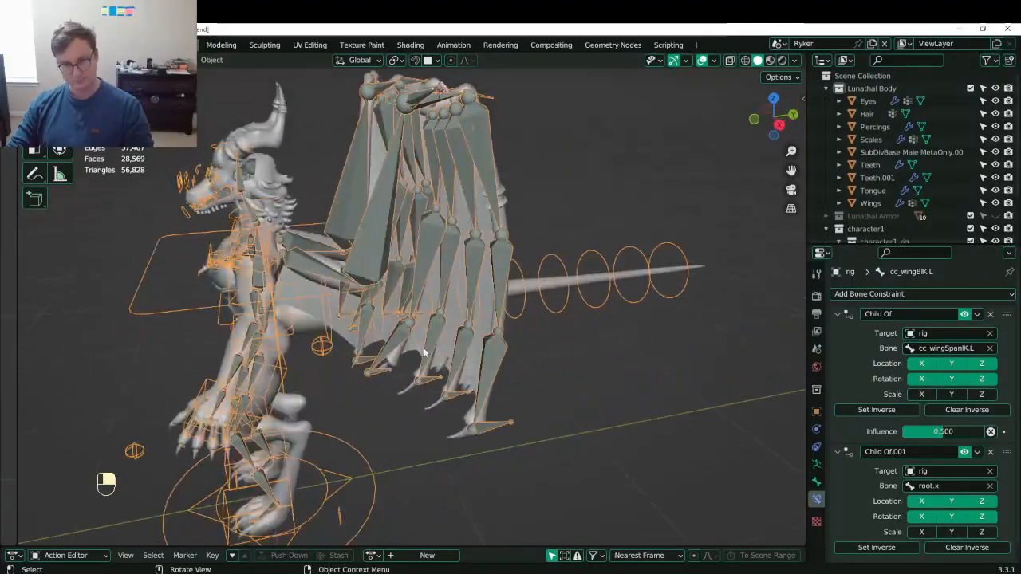
left_click(326, 329, "shift")
key("ctrl+Tab")
left_click(223, 262)
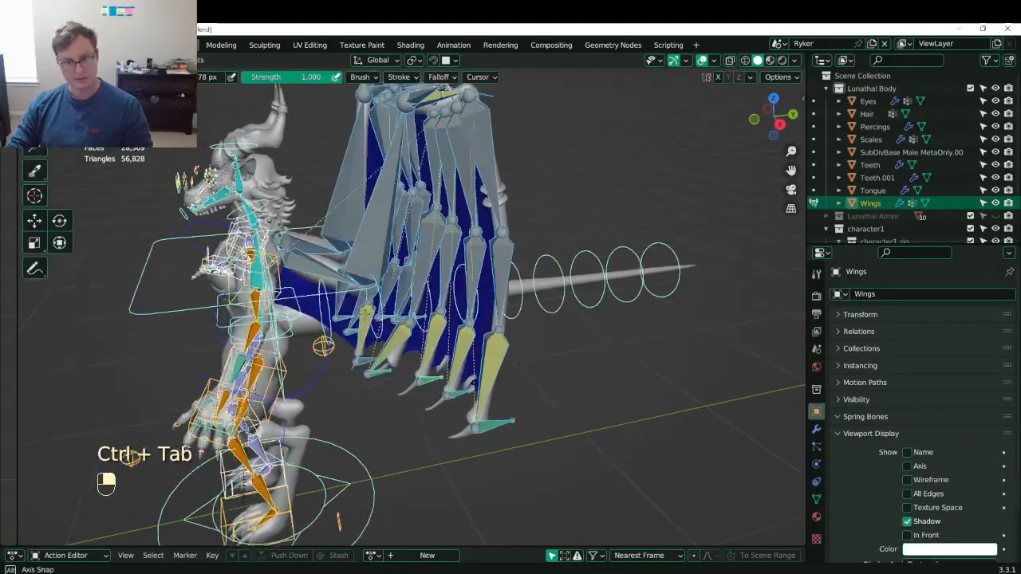
scroll(368, 342, "up", 2)
key("slash")
scroll(383, 327, "up", 4)
middle_click_drag(383, 327, 479, 373, "shift")
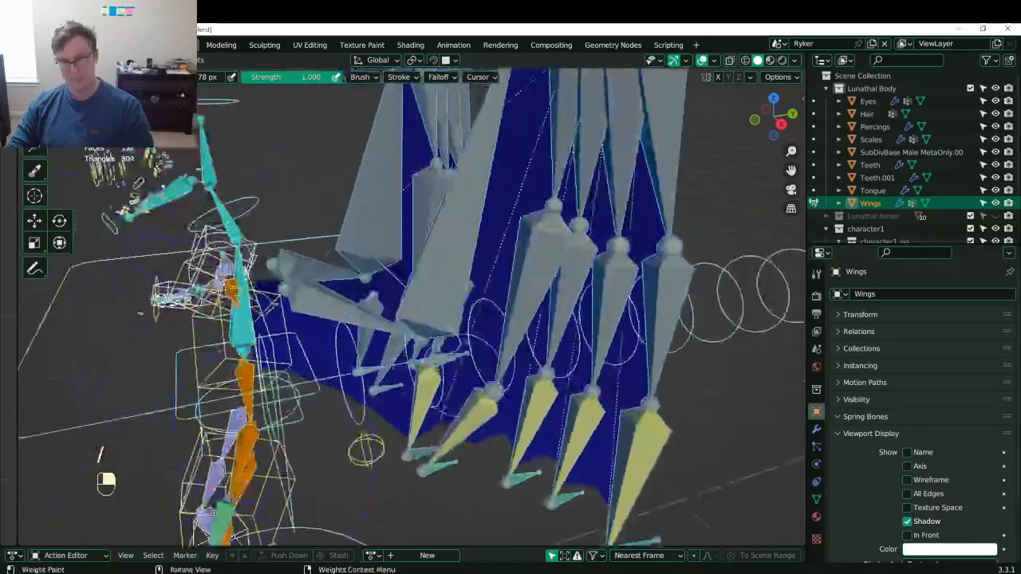
left_click(431, 402, "ctrl")
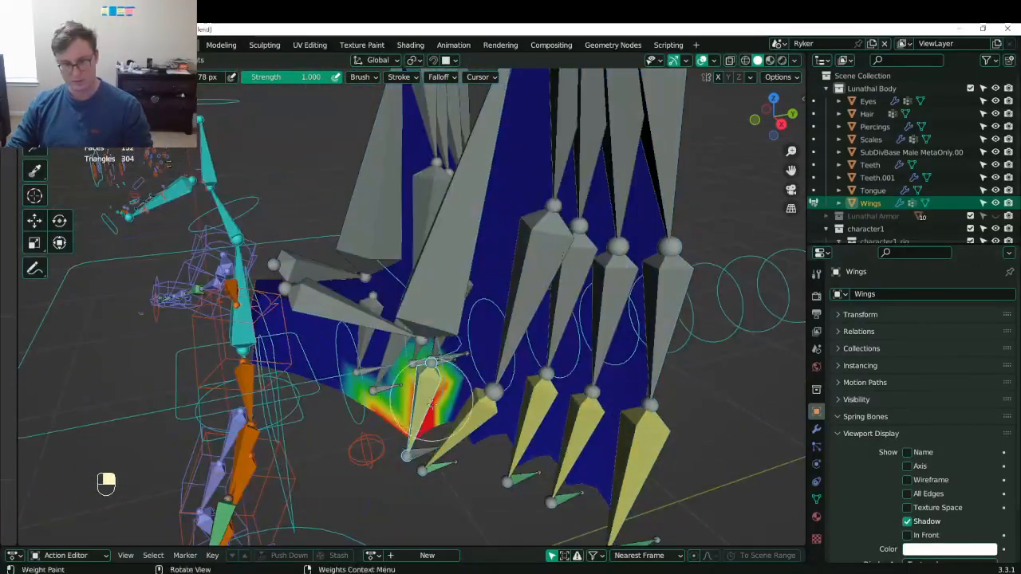
middle_click_drag(431, 403, 410, 358)
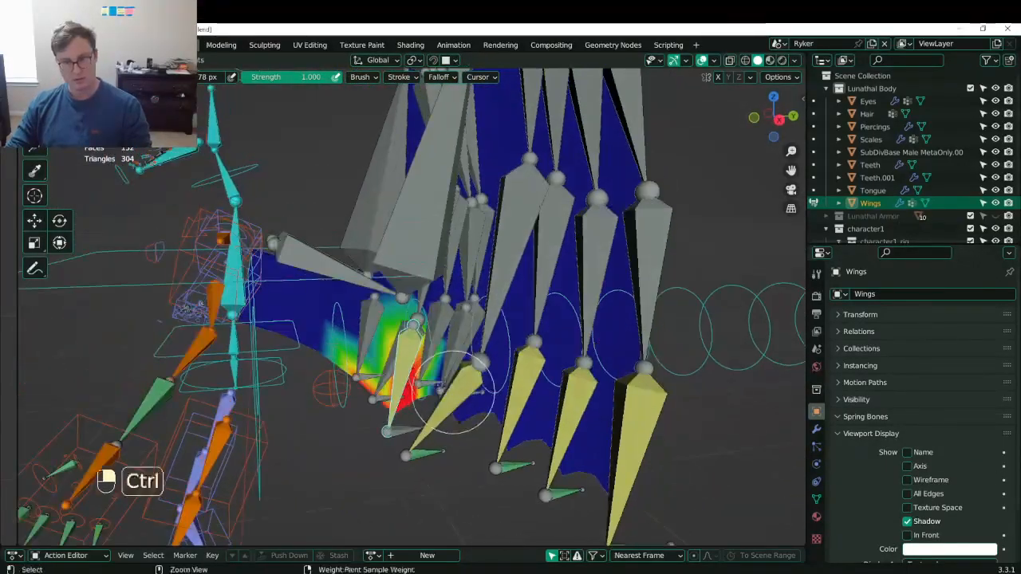
- Re-enter Weight Paint mode on Wings and smooth the vertex weights for All Groups at factor 0.500 with several iterations
key("ctrl+Tab")
left_click(303, 328)
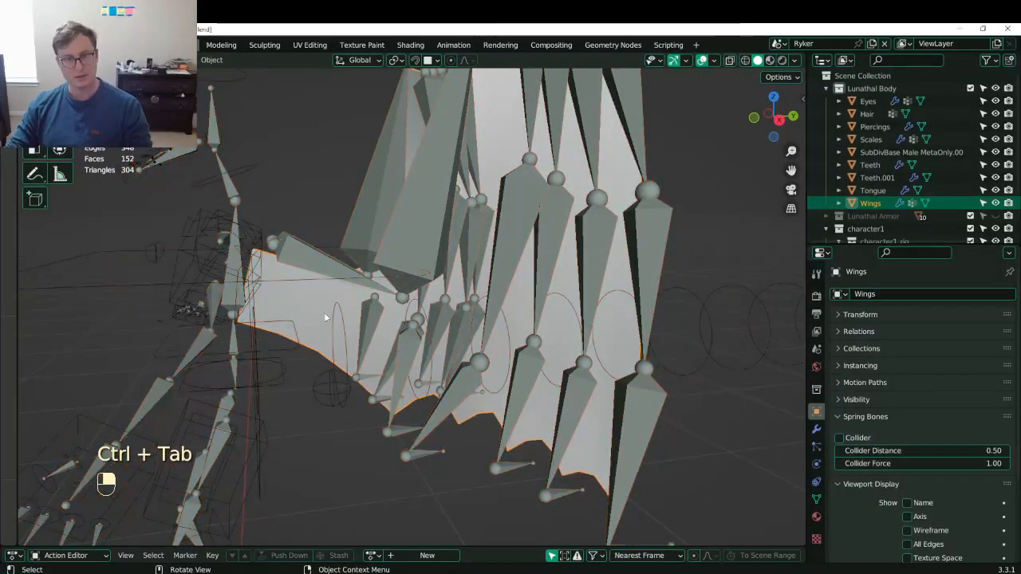
key("ctrl+Tab")
left_click(271, 273)
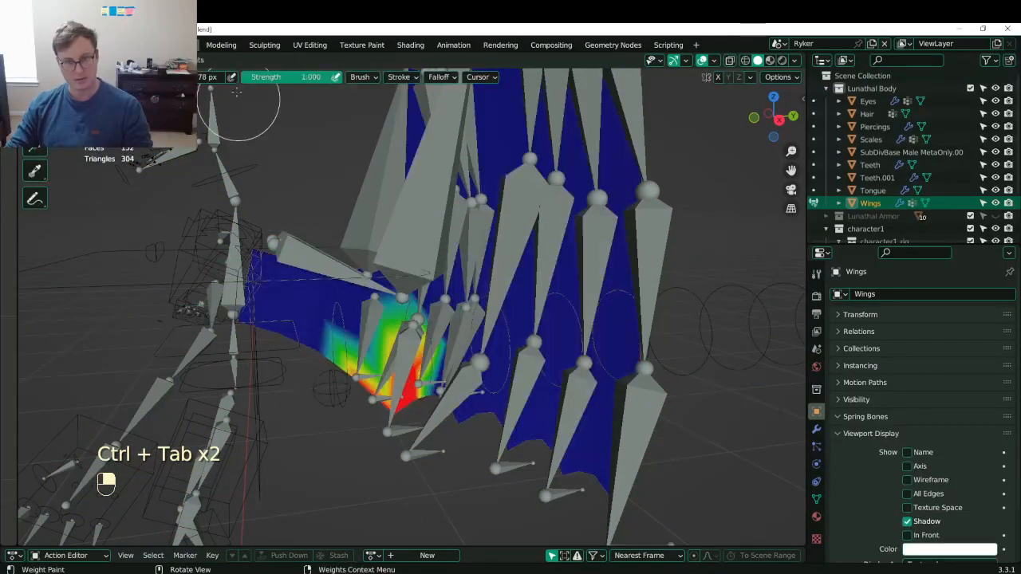
left_click(195, 60)
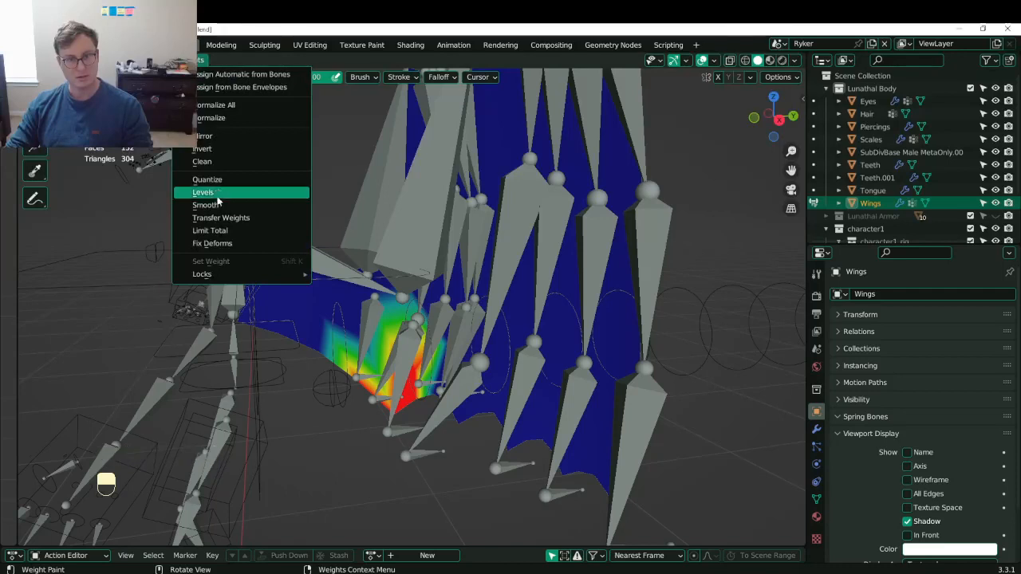
left_click(217, 207)
left_click(240, 491)
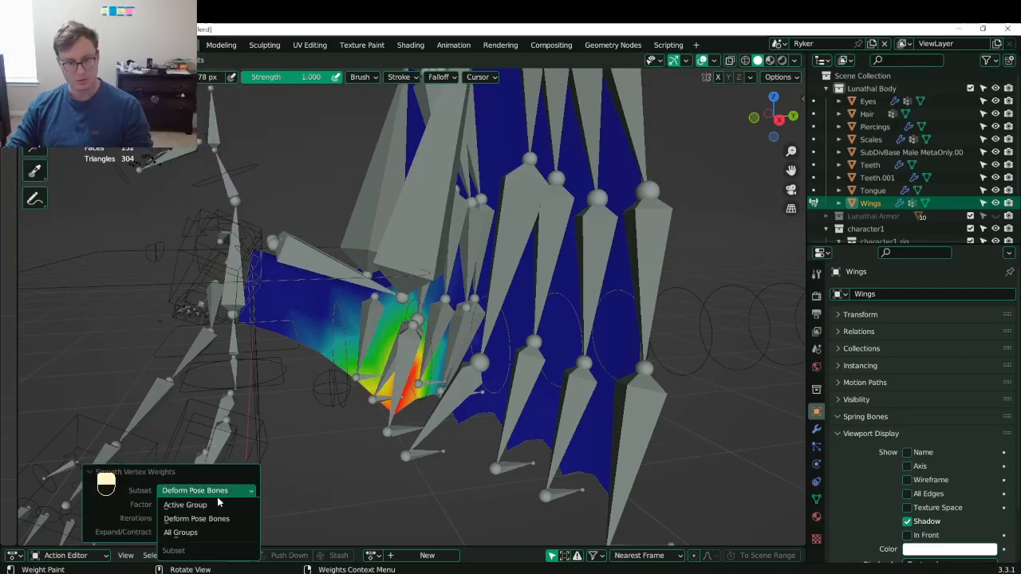
left_click(207, 533)
left_click(252, 520)
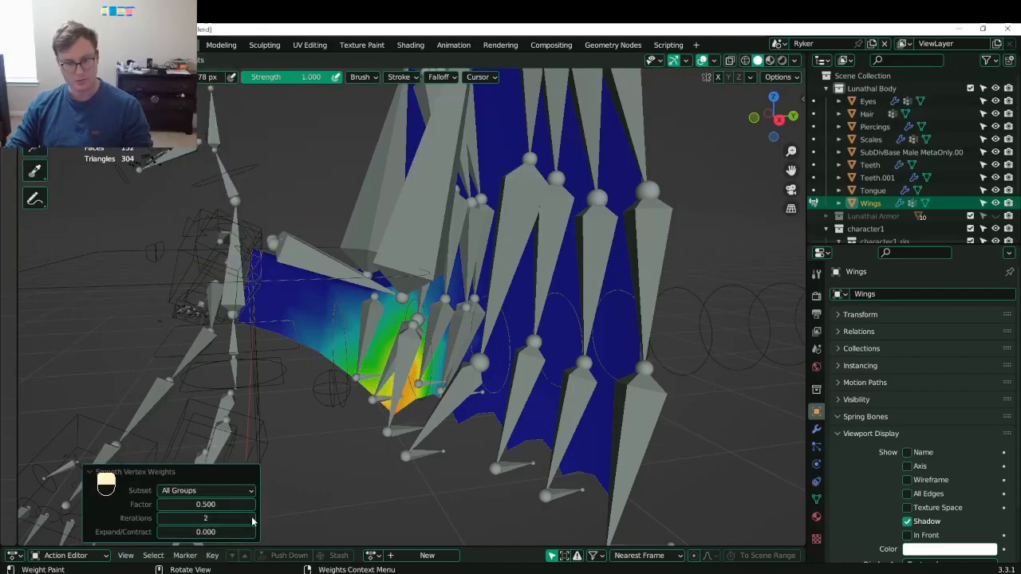
left_click(252, 519)
left_click(252, 519)
- Return Wings to Object Mode, leave the isolated view and save the file
scroll(474, 327, "down", 4)
mouse_move(475, 326)
middle_mouse_down()
mouse_move(337, 332)
mouse_move(435, 321)
mouse_move(524, 338)
middle_mouse_up()
key("ctrl+Tab")
key("ctrl+s")
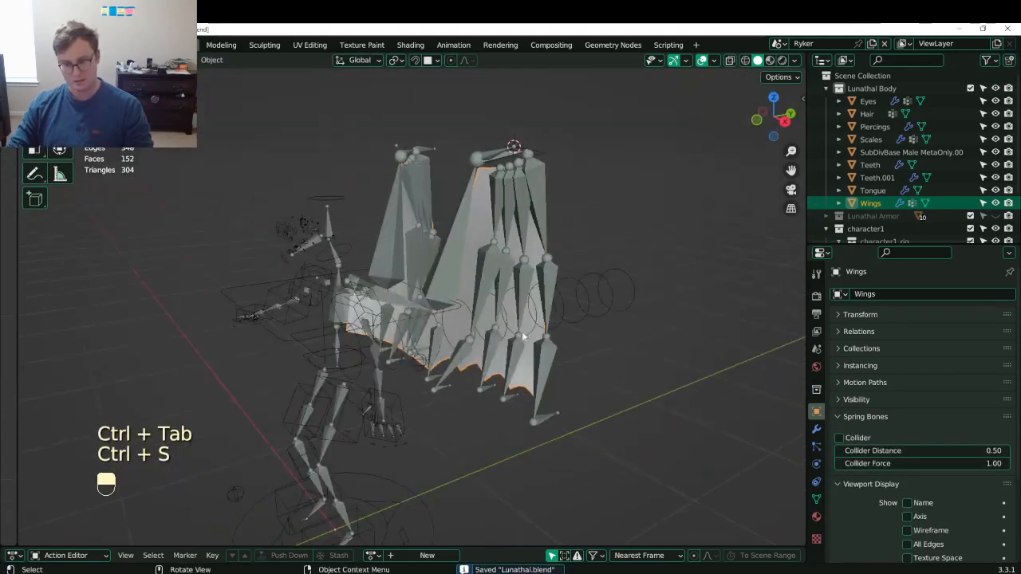
key("slash")
key("ctrl+s")
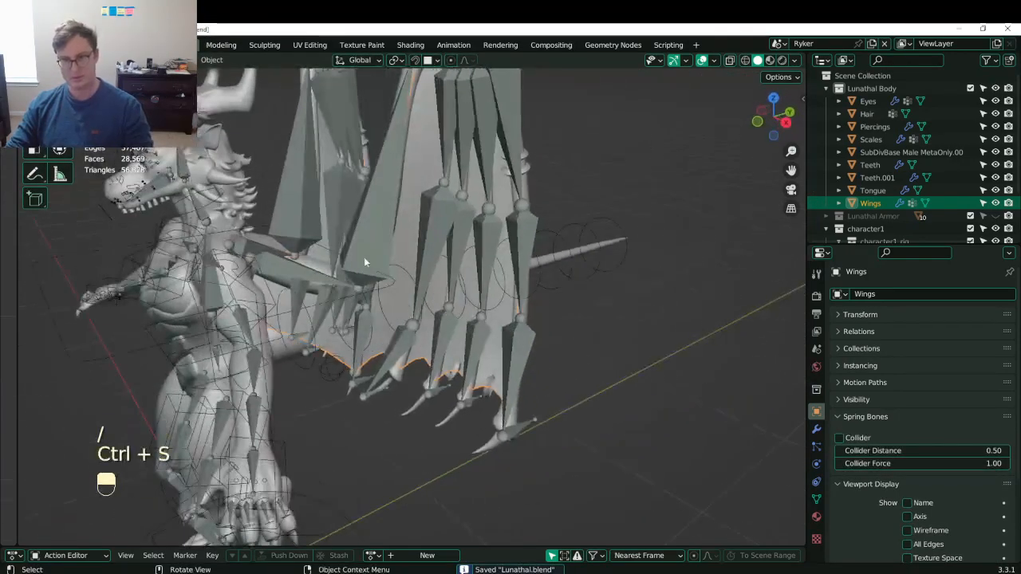
- Put the rig in Pose Mode and rotate cc_wingMainIK.L so the left wing spreads open
scroll(364, 239, "down", 6)
key("ctrl+Tab")
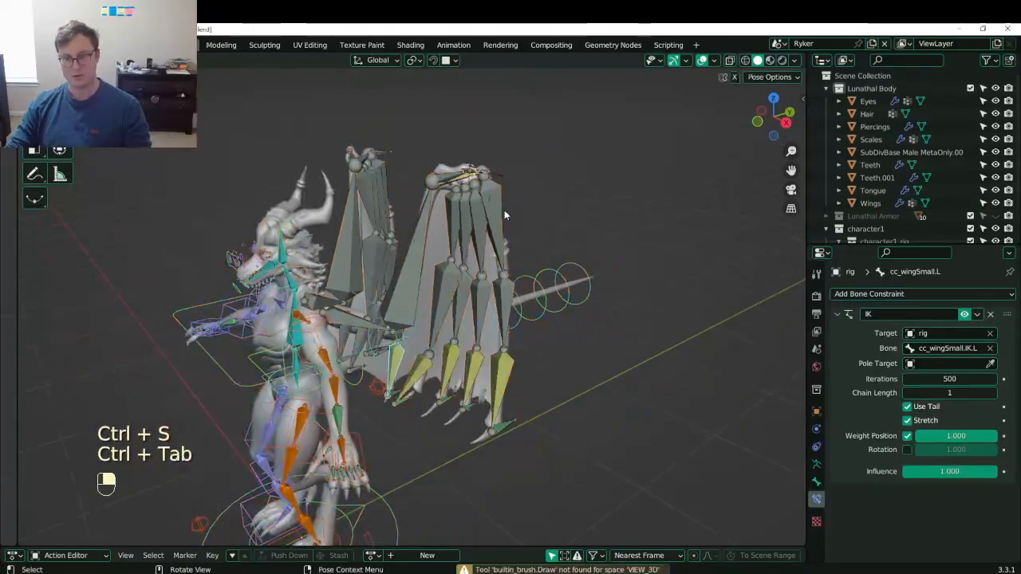
left_click(499, 177)
middle_click_drag(584, 259, 557, 259, "shift")
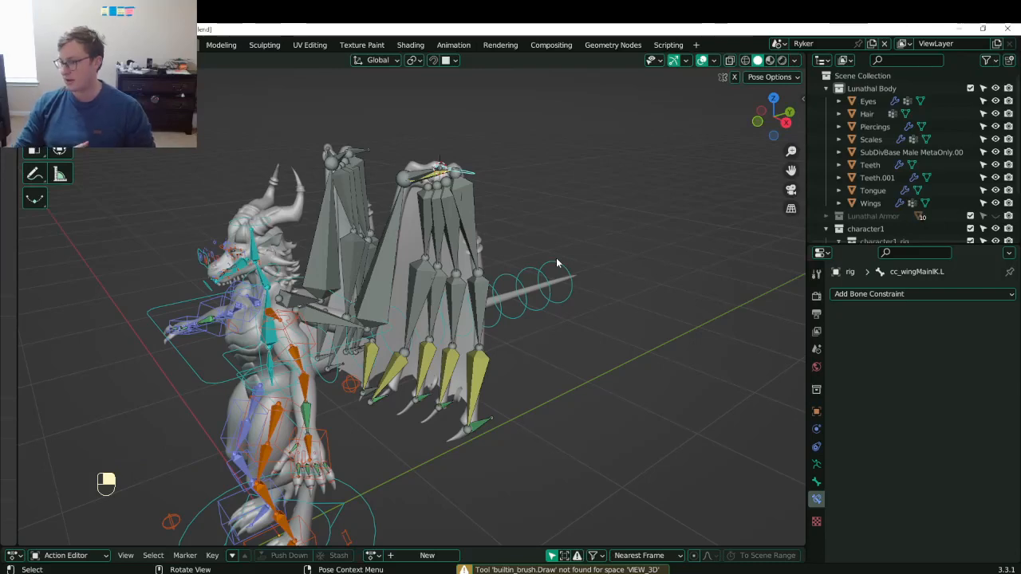
middle_click_drag(556, 262, 502, 291)
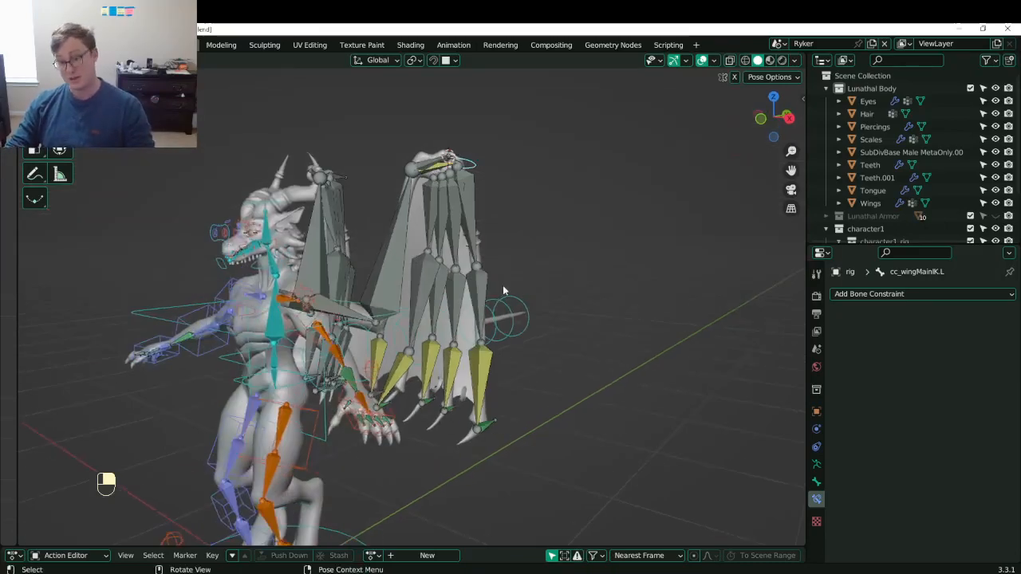
key("r")
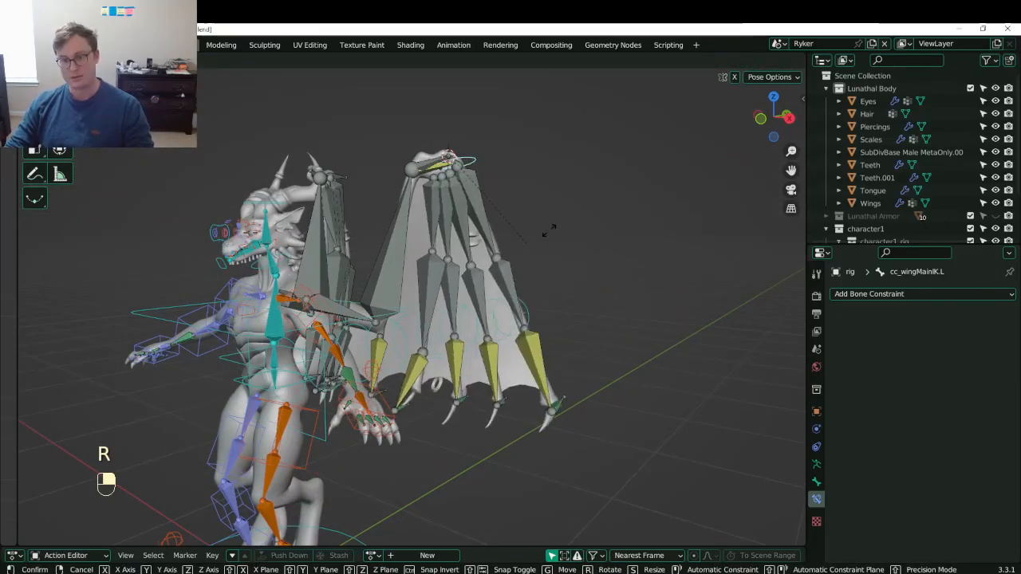
left_click(581, 212)
- Move cc_wingMainIK.L by about 0.32, 0.27 and 0.08 m, and again by about -0.22, -0.37 and -0.14 m in X, Y and Z
middle_click_drag(574, 221, 562, 239, "shift")
key("g")
left_click(522, 223)
key("g")
key("g")
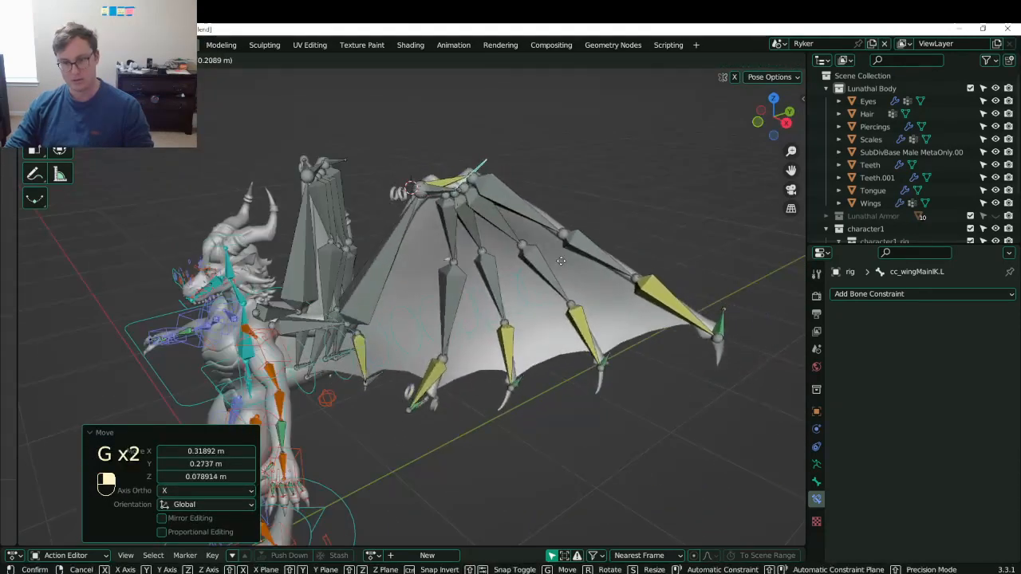
left_click(551, 243)
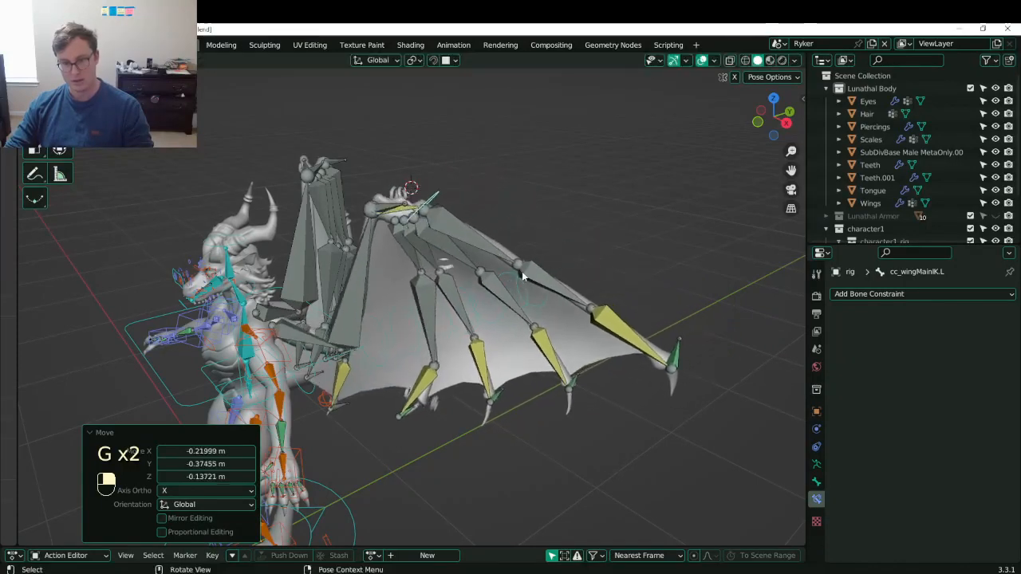
middle_click_drag(551, 243, 393, 236)
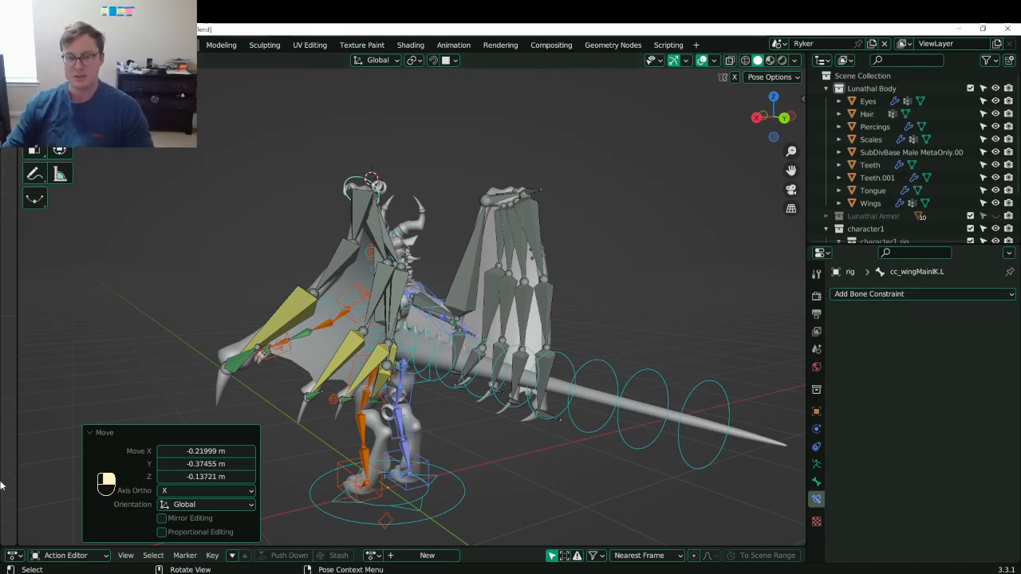
- Clear the rotation and location of all pose bones and save the file
left_click(87, 433)
key("a")
key("alt+r")
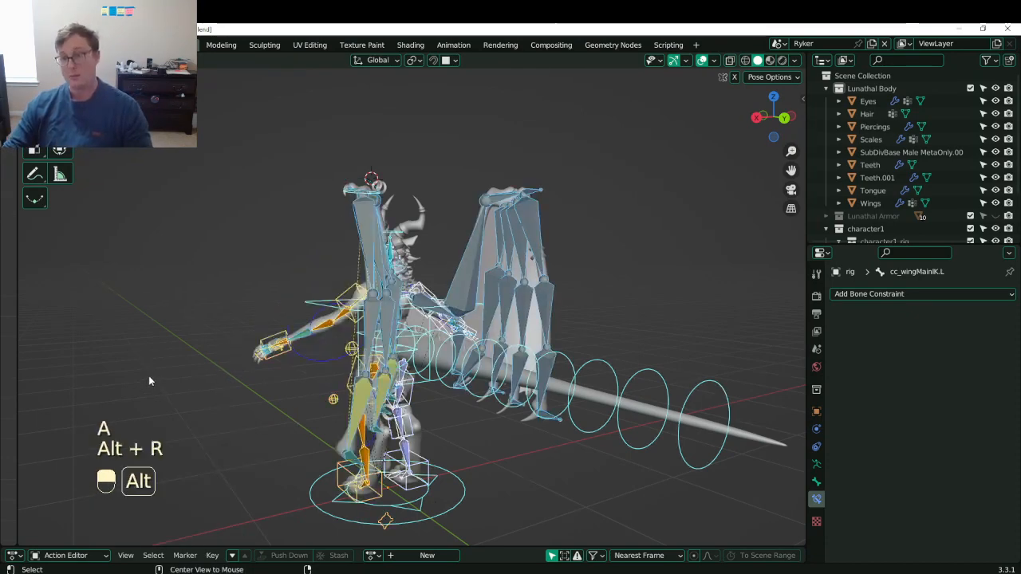
key("alt+g")
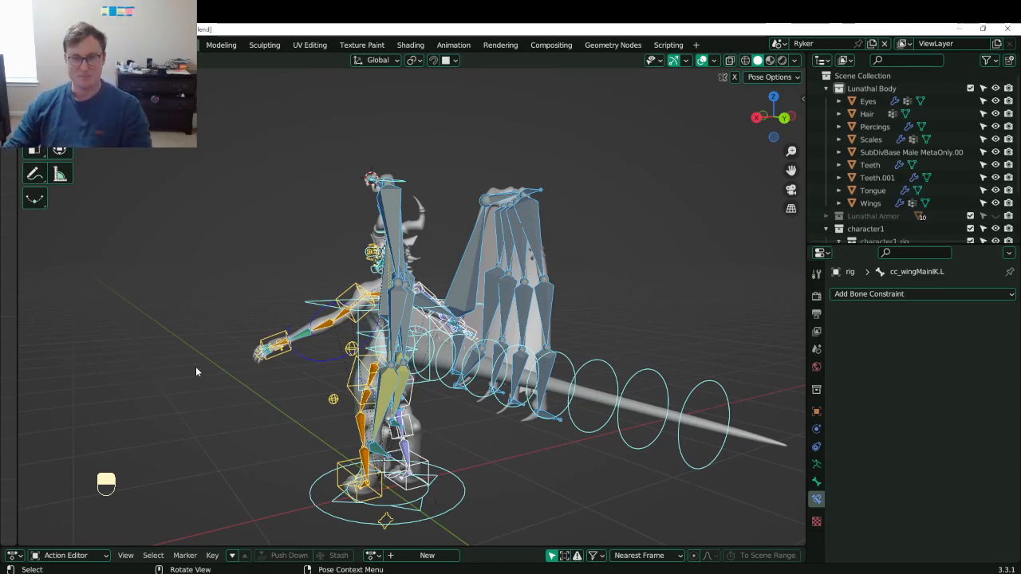
key("KP_1")
key("ctrl+s")
- Try to move the left hand control c_hand_ik.l
middle_click_drag(501, 416, 444, 360, "shift")
scroll(444, 359, "up", 5)
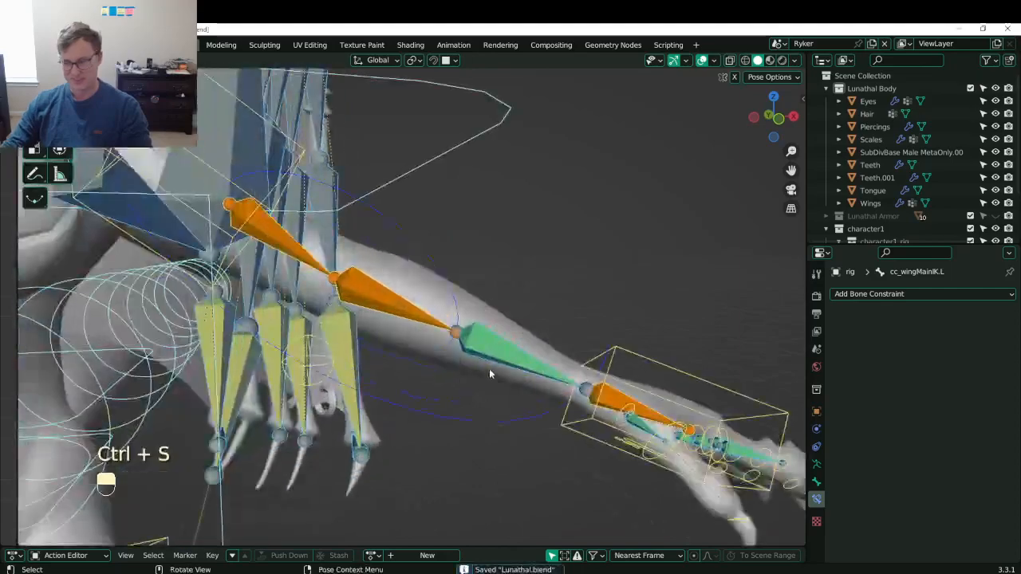
key("KP_1")
key("ctrl+Tab")
middle_click_drag(453, 306, 417, 371)
key("ctrl+Tab")
key("g")
right_click(557, 355)
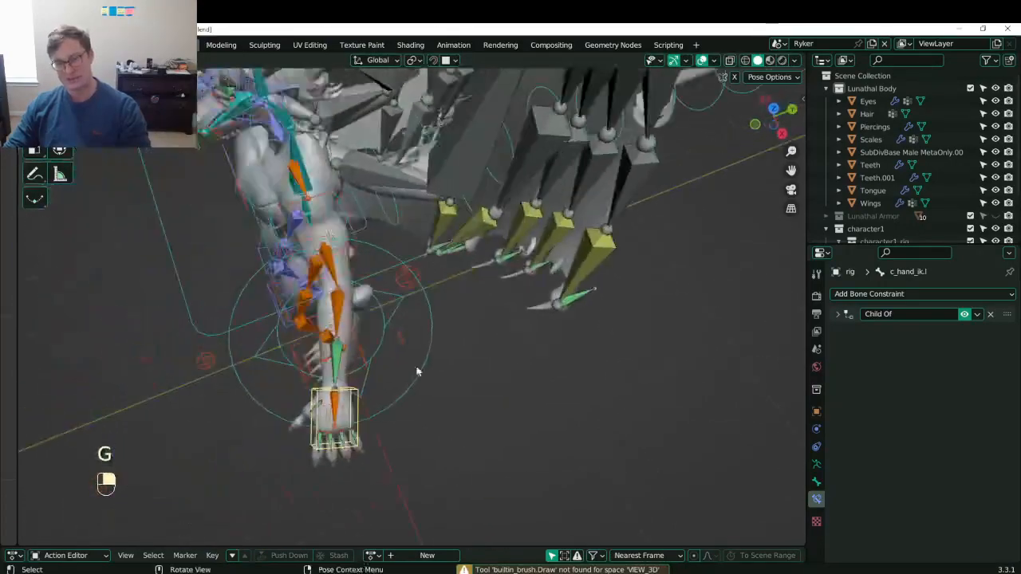
- Show only the third layer of the rig's armature
left_click(817, 463)
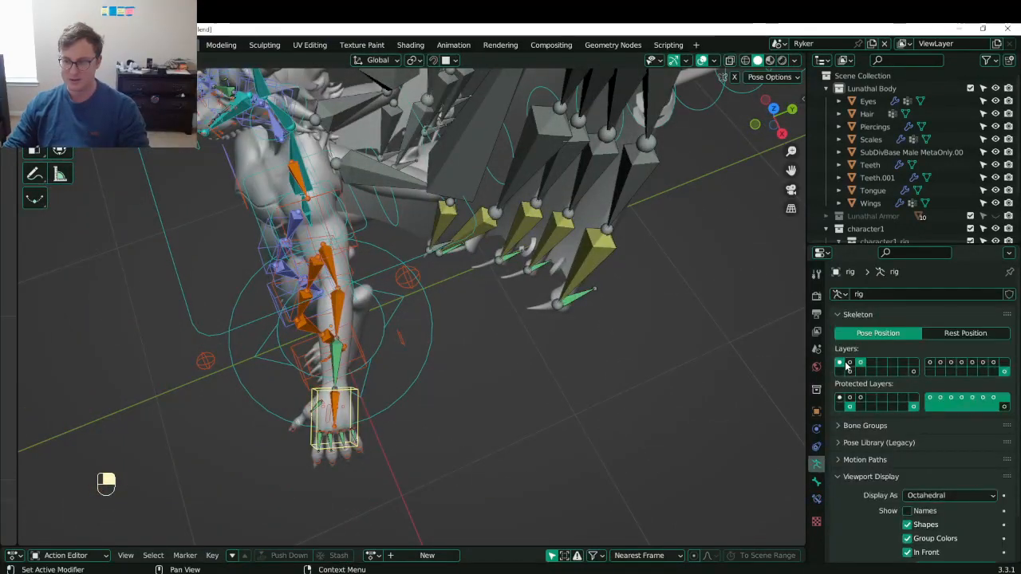
left_click(841, 363)
middle_click_drag(614, 386, 513, 422)
left_click(860, 363)
middle_click_drag(686, 319, 524, 208)
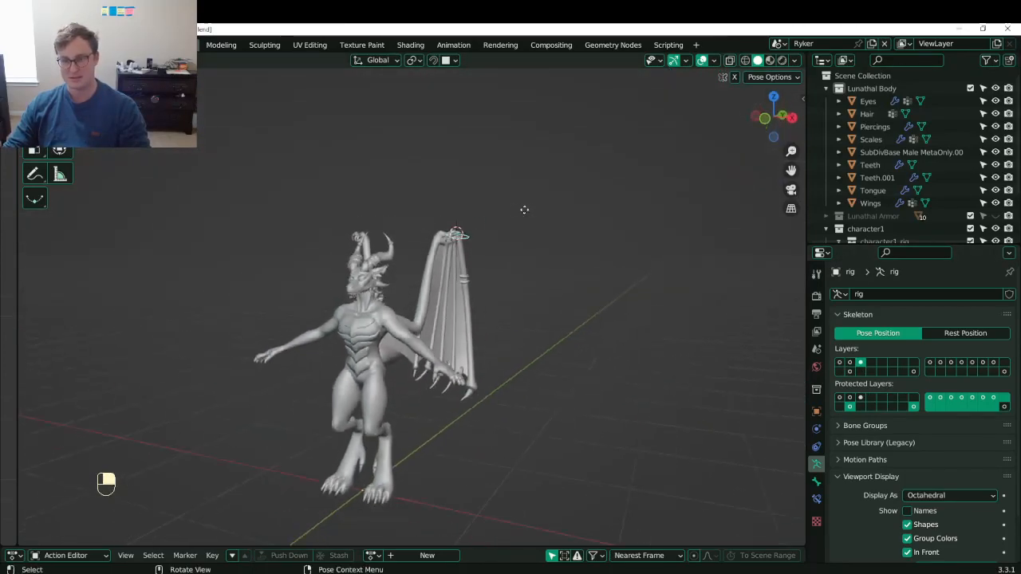
- Test the left wing by lowering its main IK control, rotating it and moving it again from another angle
key("g")
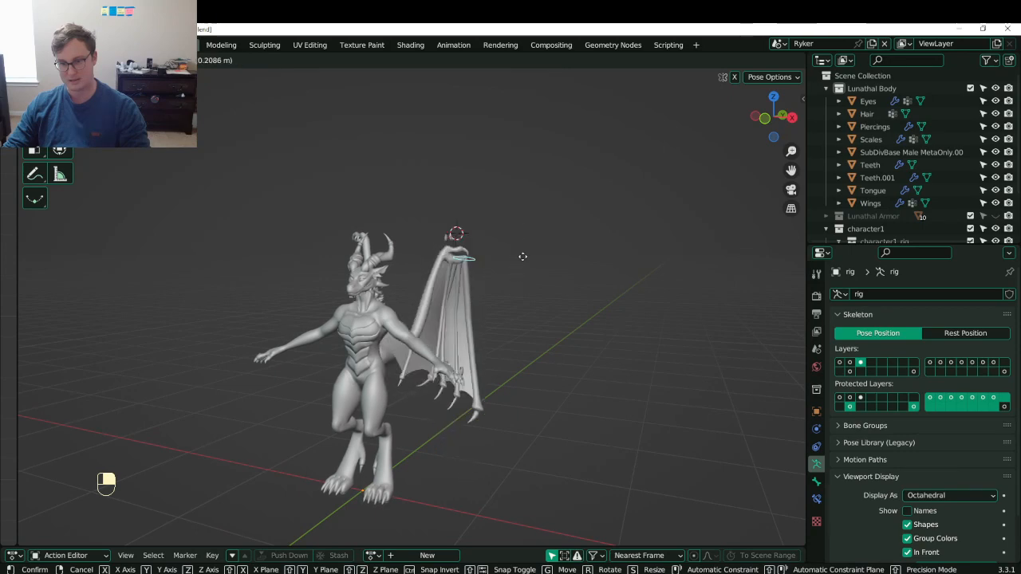
left_click(515, 299)
middle_click_drag(514, 299, 365, 297)
key("r")
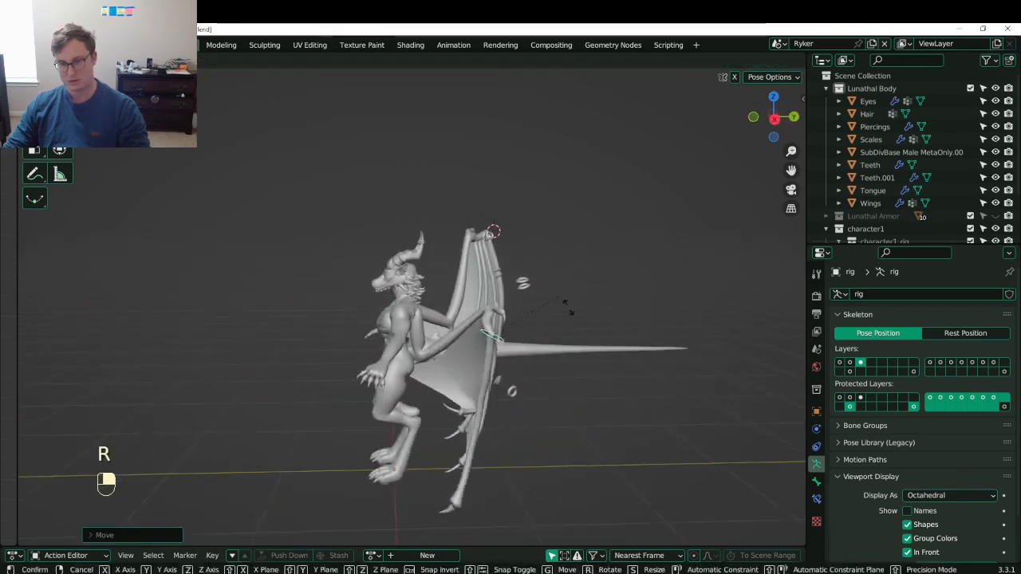
left_click(569, 345)
middle_click_drag(569, 345, 510, 313)
key("g")
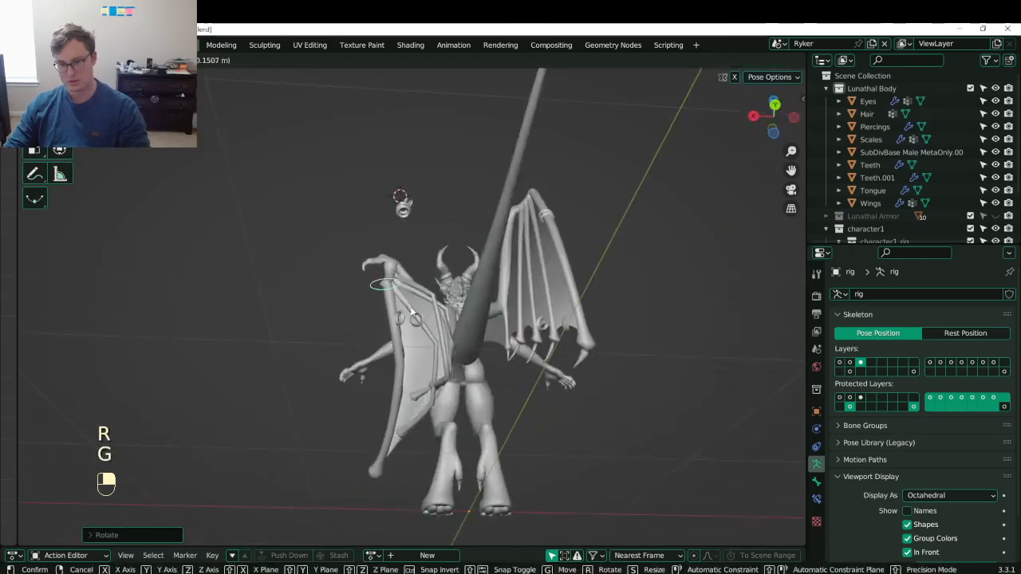
left_click(483, 359)
- Rotate the left wing's main IK control once more, and clear its rotation and location
key("a")
key("r")
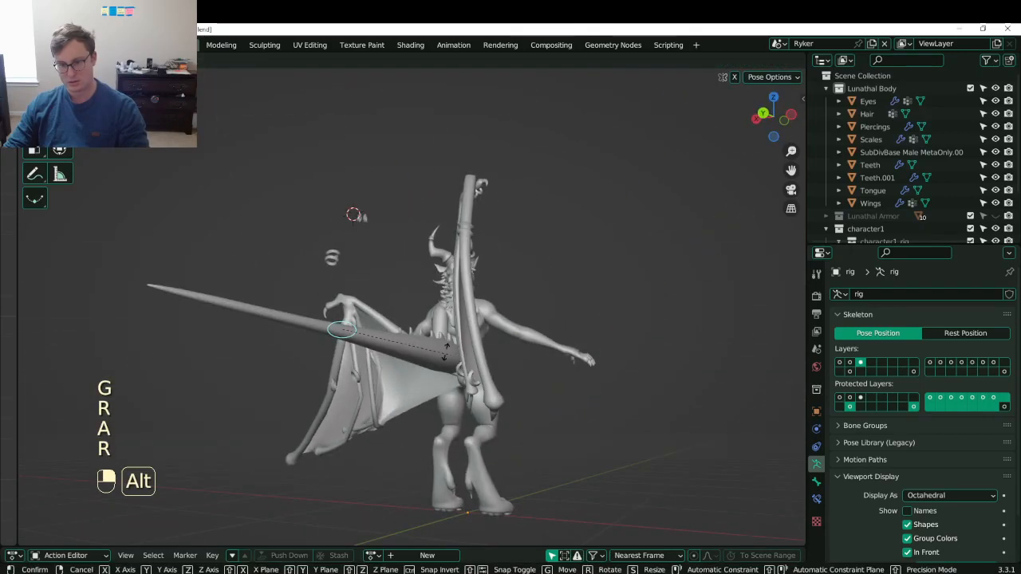
left_click(494, 344)
key("a")
key("alt+r")
key("alt+g")
middle_click_drag(493, 348, 436, 414)
key("g")
left_click(470, 274)
key("ctrl+z")
- Rotate the left wing's main IK control, and in top view swing it outward and forward with a move and another rotation
key("r")
left_click(431, 375)
middle_click_drag(431, 375, 455, 405)
key("KP_7")
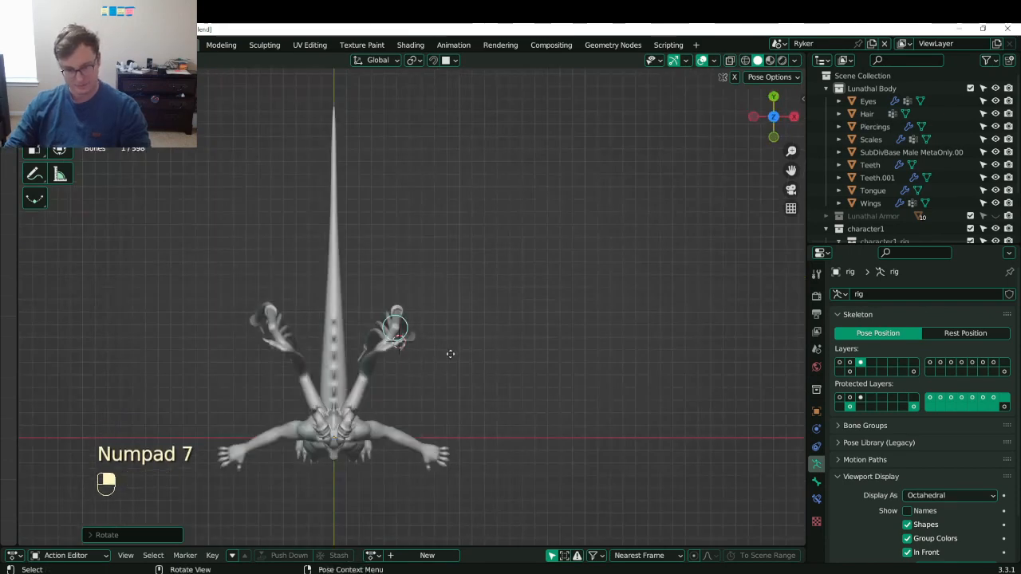
key("g")
left_click(551, 367)
key("r")
left_click(539, 426)
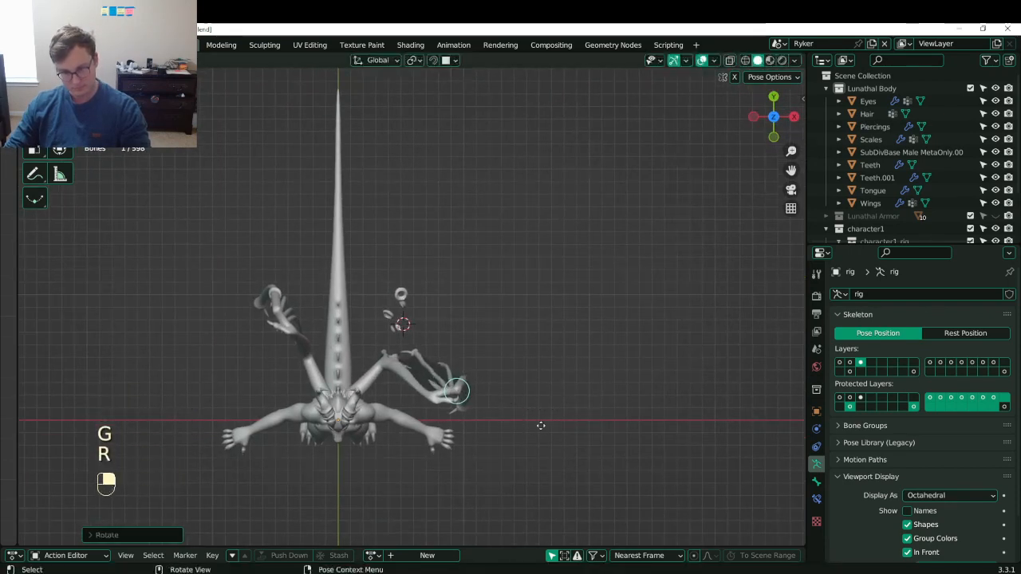
- Move the left wing's main IK control in front of the body and rotate it in top and side views
key("g")
left_click(489, 481)
key("r")
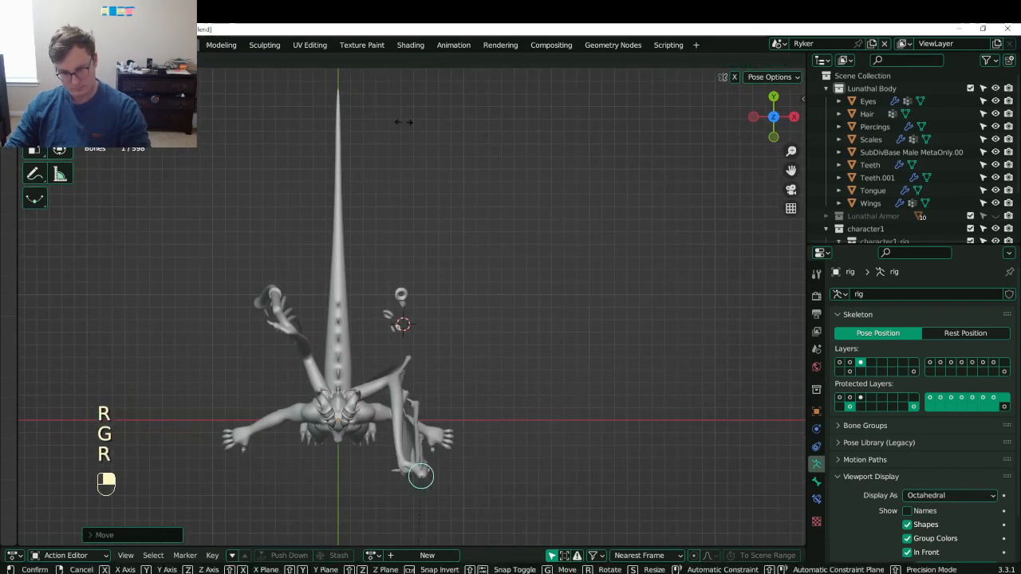
left_click(421, 476)
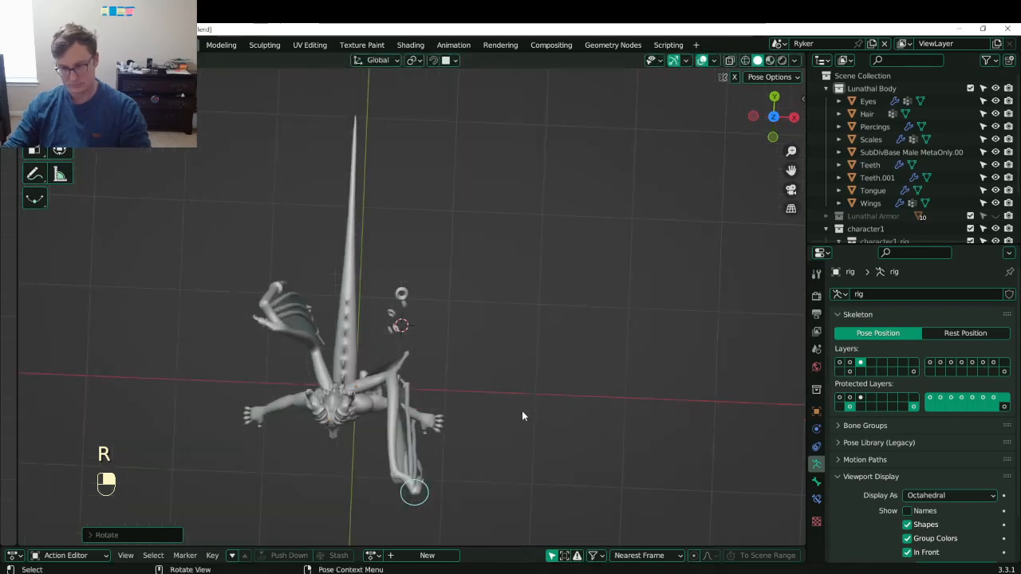
key("KP_3")
key("r")
left_click(346, 387)
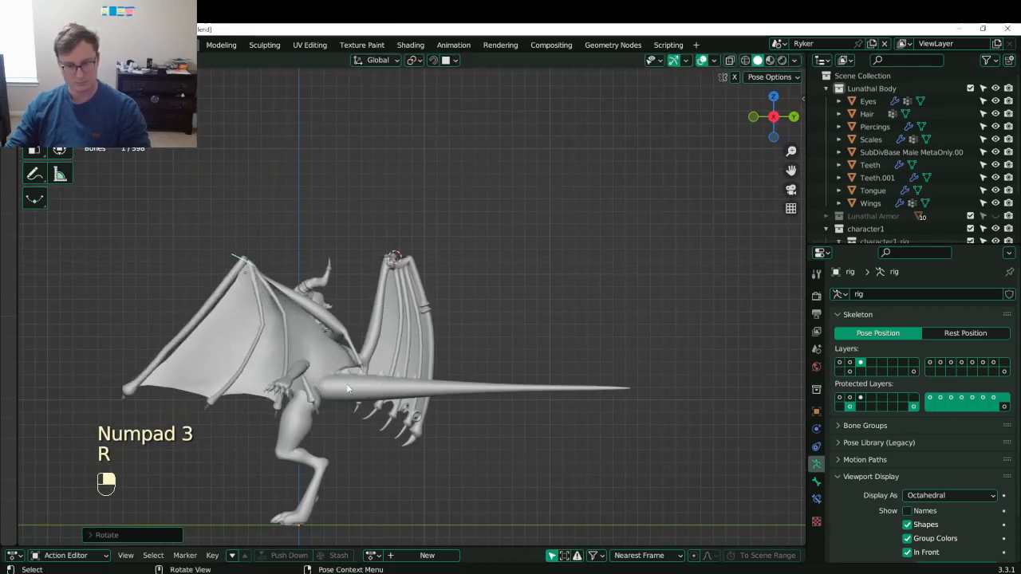
- Rotate the left wing's main IK control once more and check the wing's deformation from below and from the front
mouse_move(346, 388)
middle_mouse_down()
mouse_move(258, 392)
mouse_move(335, 383)
middle_mouse_up()
middle_click_drag(335, 383, 460, 375)
key("r")
left_click(404, 392)
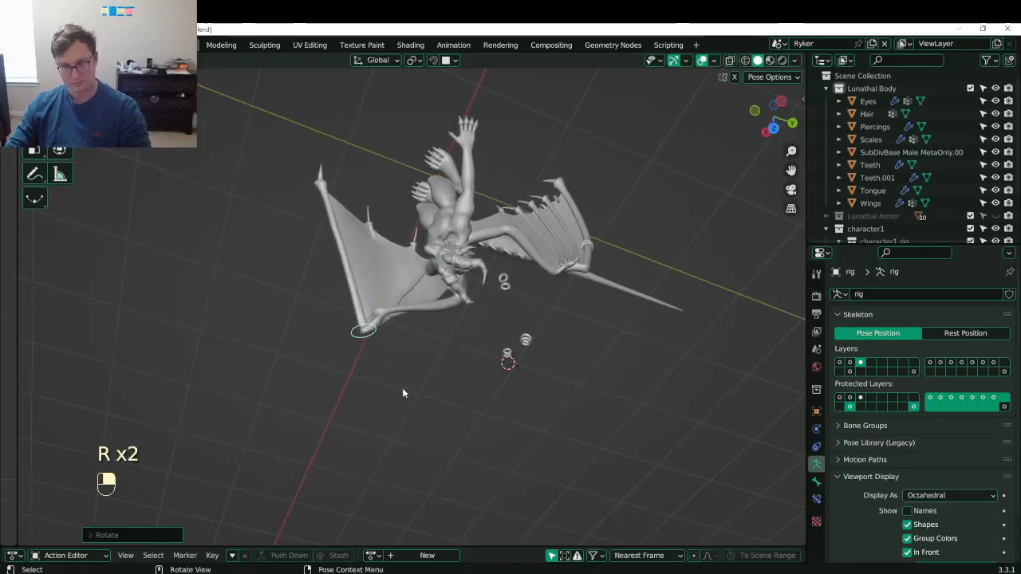
middle_click_drag(403, 392, 496, 232)
scroll(524, 385, "up", 4)
middle_click_drag(496, 231, 472, 241)
middle_click_drag(368, 415, 474, 370)
middle_click_drag(488, 254, 525, 270)
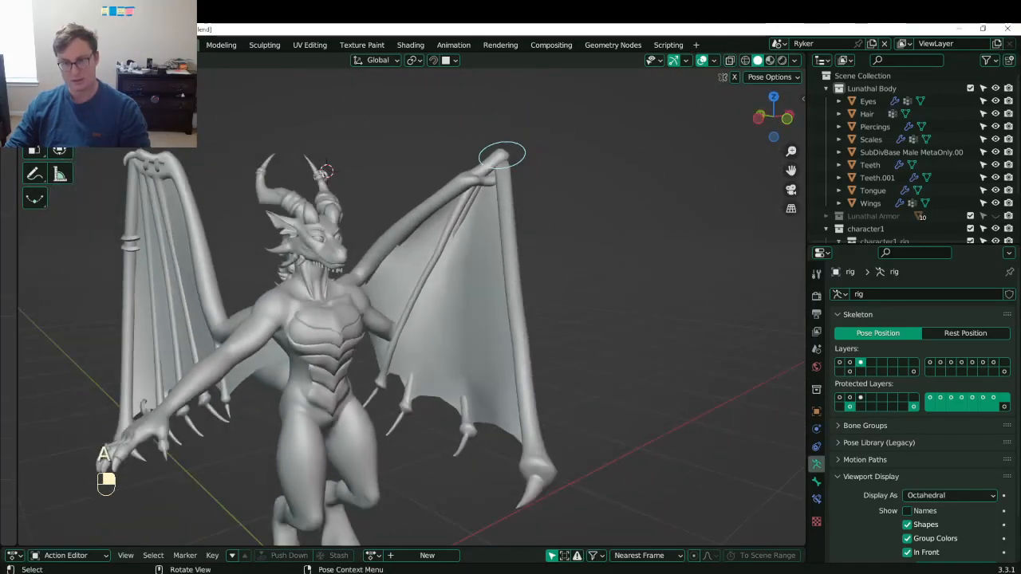
- Clear the rotation and location of the left wing's main IK control and save the file
key("alt+r")
key("alt+r")
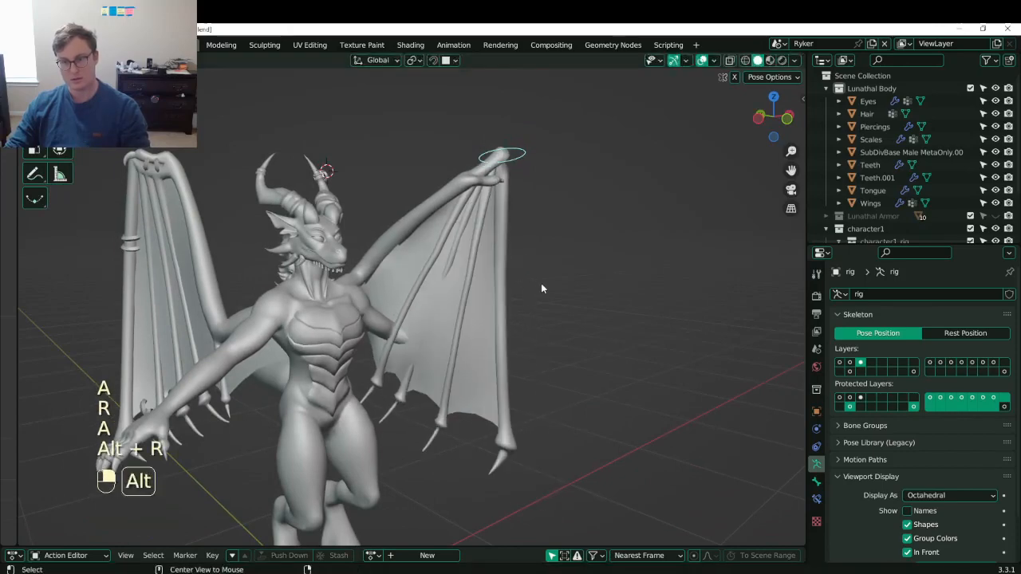
key("alt+g")
middle_click_drag(546, 286, 422, 316)
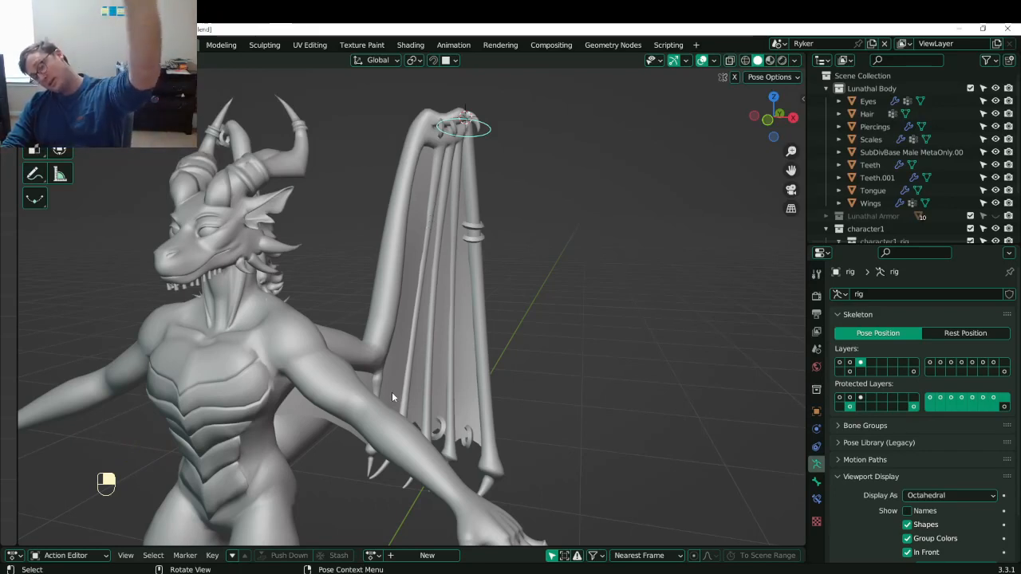
scroll(448, 318, "down", 3)
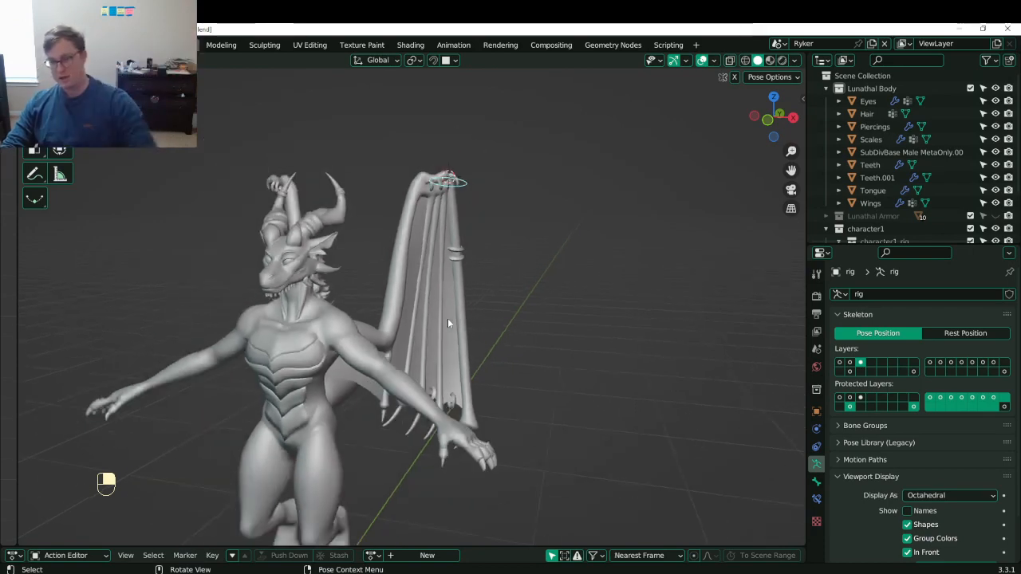
mouse_move(447, 318)
middle_mouse_down()
mouse_move(487, 324)
mouse_move(437, 328)
middle_mouse_up()
key("ctrl+s")
middle_click_drag(393, 353, 470, 316, "shift")
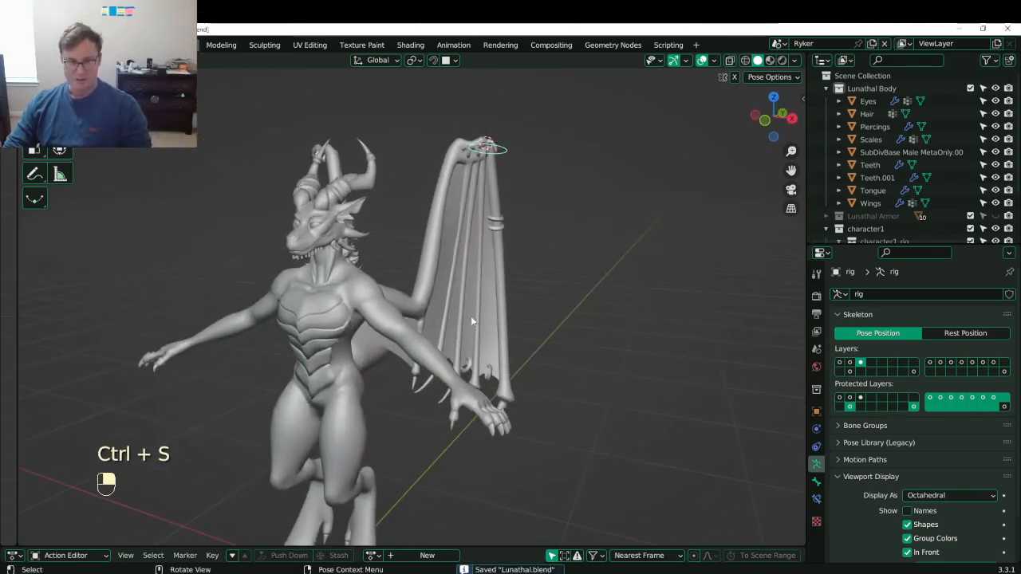
key("r")
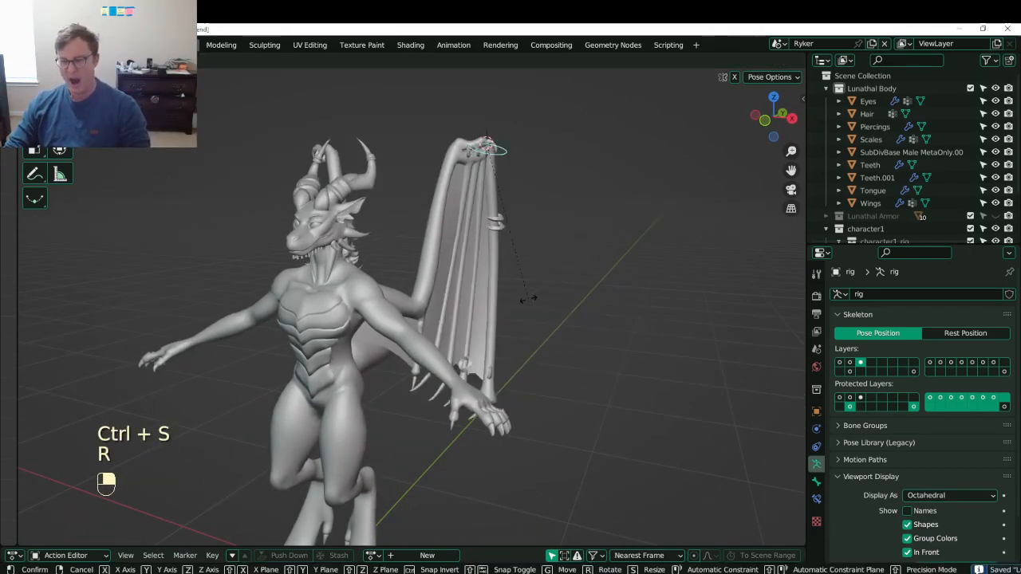
right_click(531, 301)
- Switch the rig from Pose Mode to Object Mode, display the model in Material Preview shading and save the file
middle_click_drag(536, 307, 545, 342)
middle_click_drag(554, 292, 501, 335, "shift")
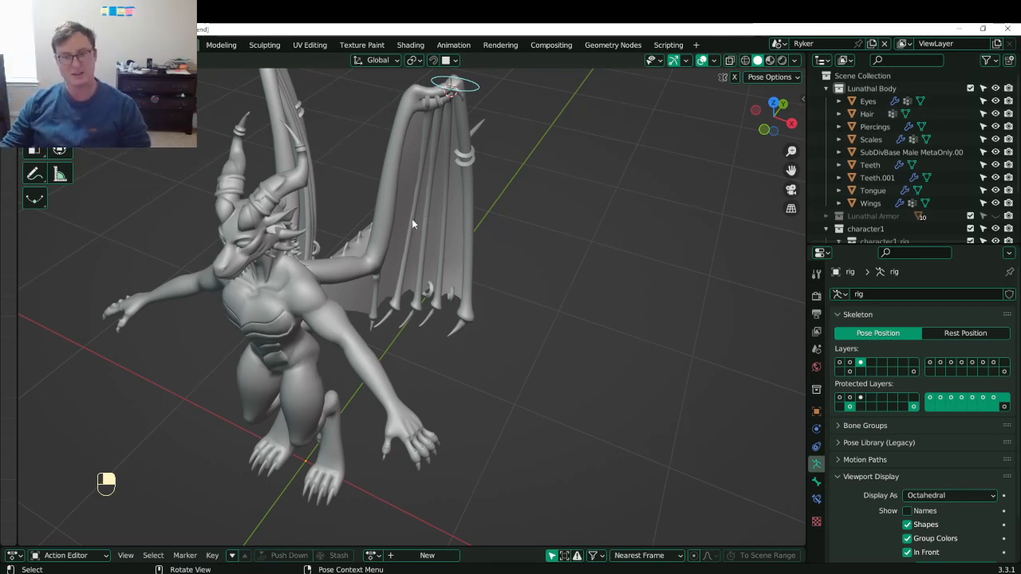
middle_click_drag(478, 336, 514, 261)
key("ctrl+Tab")
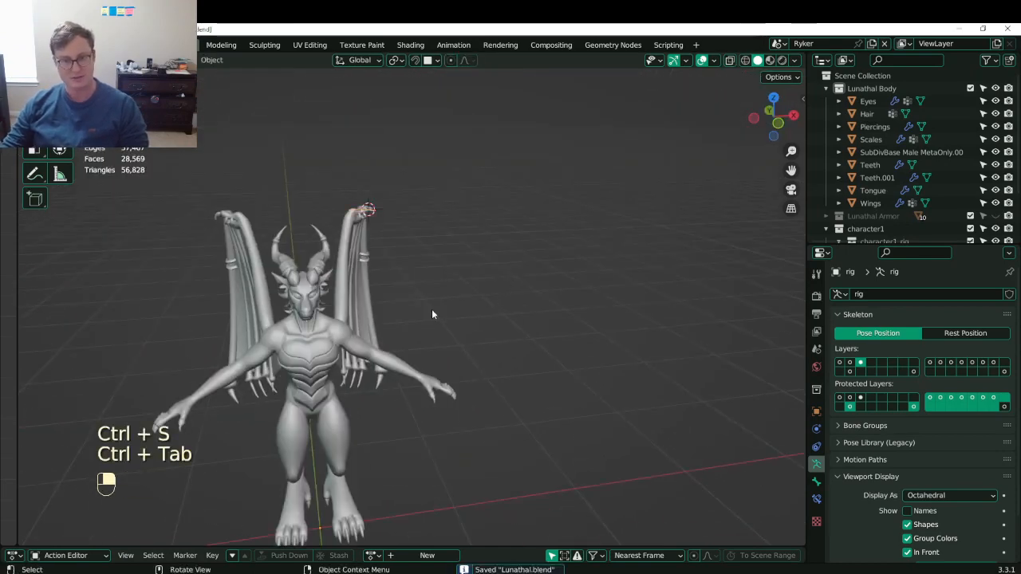
middle_click_drag(432, 309, 455, 238)
key("z")
left_click(495, 326)
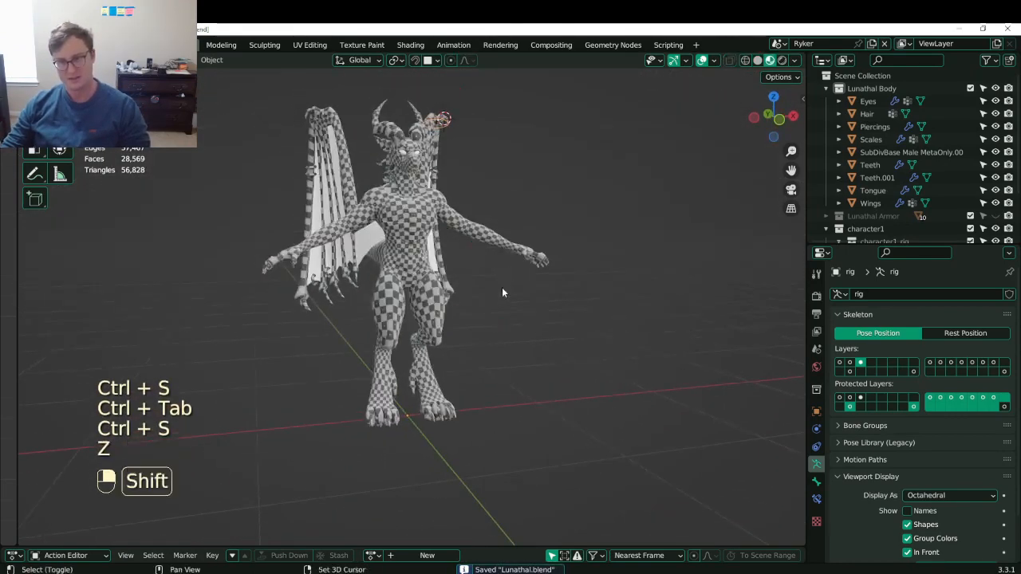
mouse_move(502, 287)
middle_mouse_down()
mouse_move(482, 354)
mouse_move(717, 512)
middle_mouse_up()
key("ctrl+s")
scroll(484, 330, "up", 5)
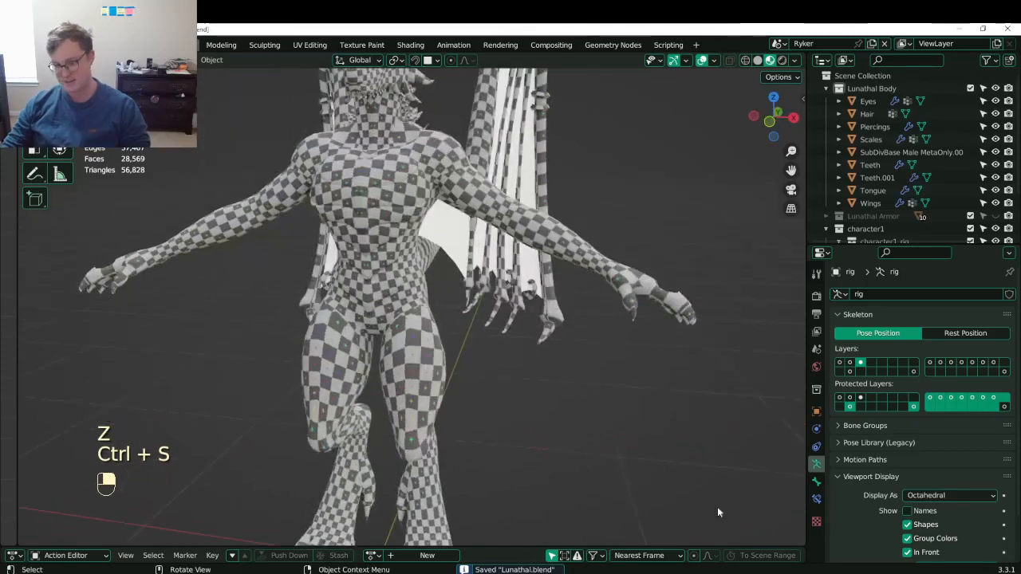
key("alt+Tab")
left_click_drag(383, 248, 490, 299, "alt")
scroll(490, 299, "down", 5)
scroll(423, 301, "up", 8)
left_click_drag(423, 301, 462, 311, "alt")
scroll(393, 304, "down", 8)
key("alt+Tab")
scroll(480, 269, "down", 5)
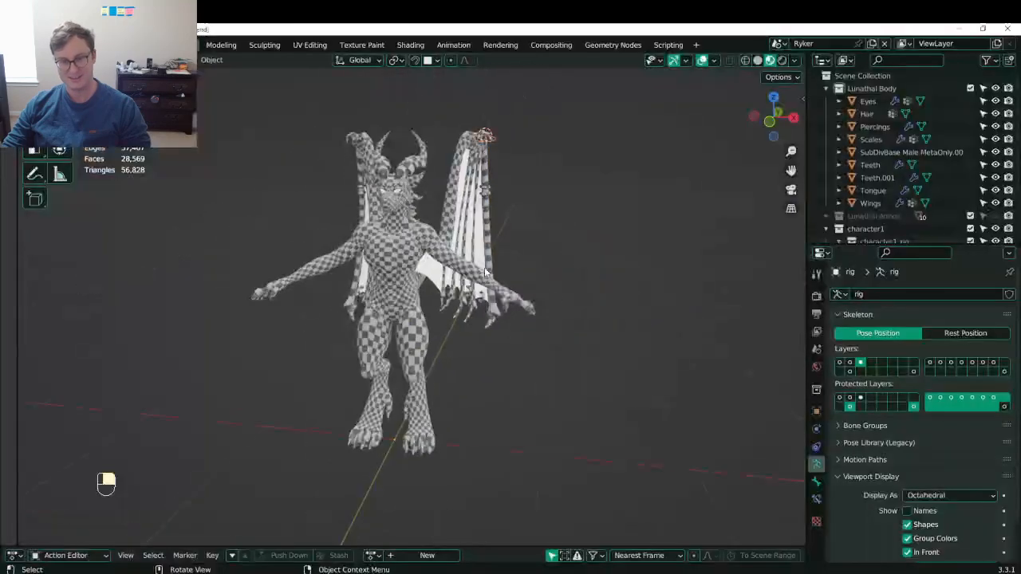
- Show the rig's first bone layer alongside the wing layer, return to Solid shading and save the file
key("ctrl+s")
key("slash")
key("slash")
scroll(480, 270, "down", 2)
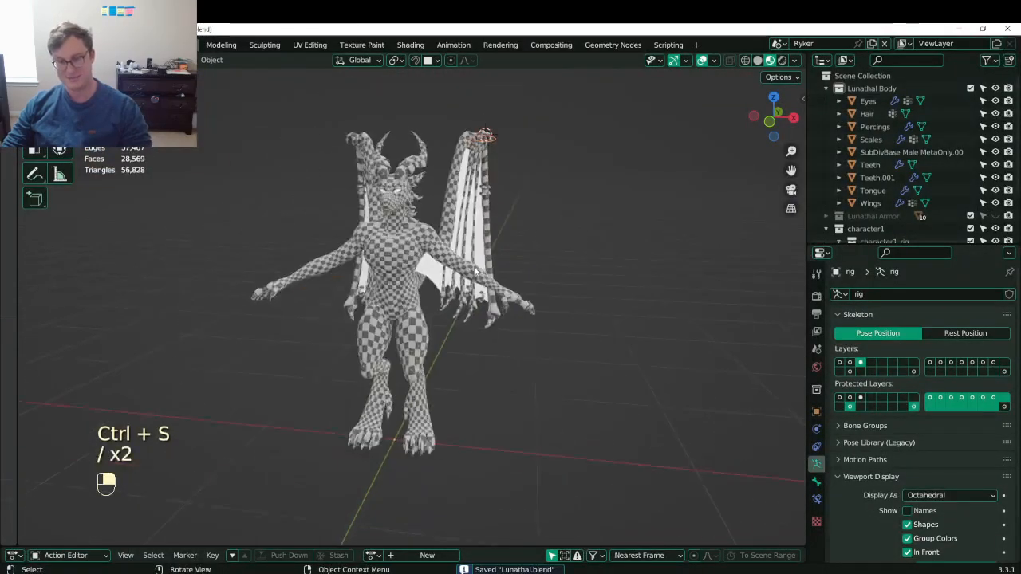
left_click(839, 362)
key("z")
left_click(529, 379)
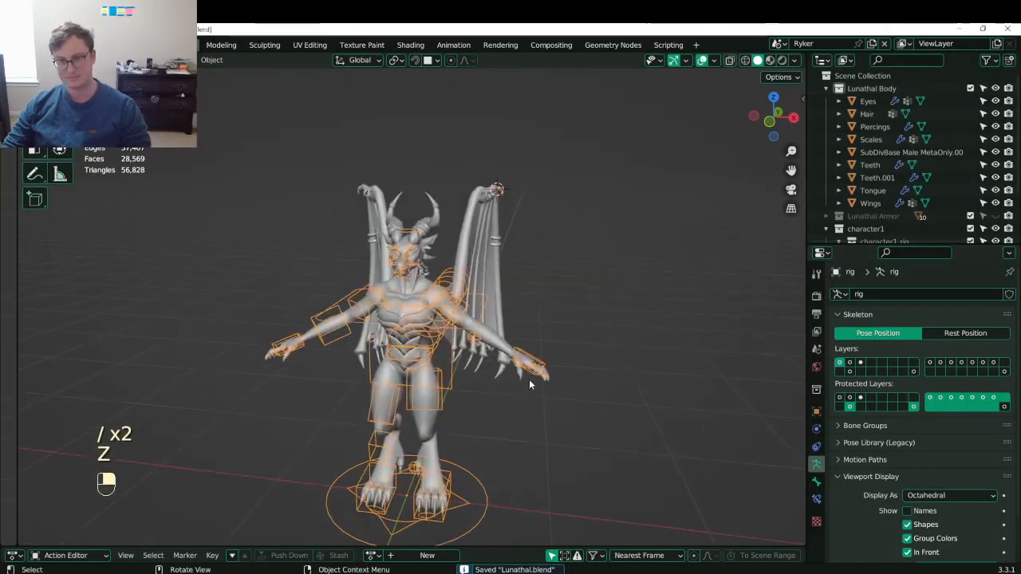
key("ctrl+s")
- Select the wing piercings, save the file and inspect the head up close
mouse_move(529, 379)
middle_mouse_down()
mouse_move(563, 372)
mouse_move(491, 332)
mouse_move(435, 323)
middle_mouse_up()
key("a")
key("ctrl+s")
left_click(588, 271)
middle_click_drag(588, 267, 640, 255, "shift")
key("ctrl+s")
scroll(479, 283, "down", 3)
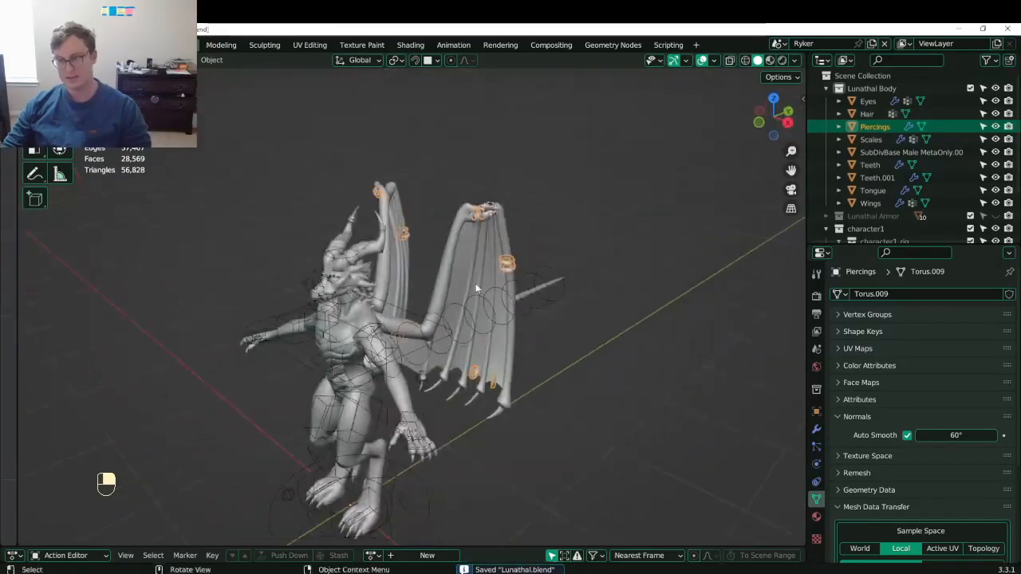
middle_click_drag(475, 284, 256, 304)
scroll(469, 288, "up", 3)
key("ctrl+s")
scroll(419, 334, "up", 5)
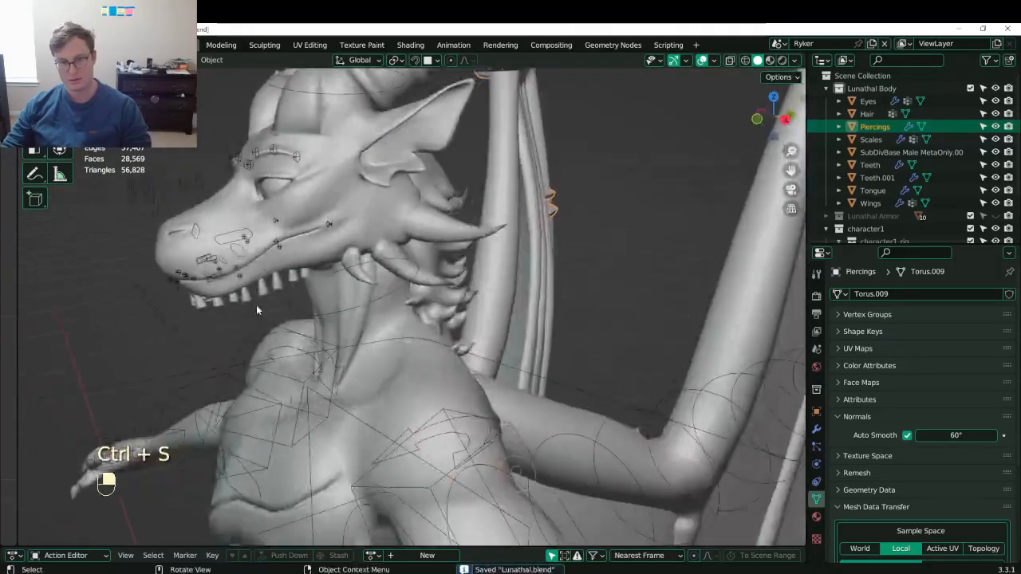
- Open the lower teeth mesh in Edit Mode, select all of its geometry and switch to wireframe display
left_click(276, 295)
key("Tab")
key("a")
key("z")
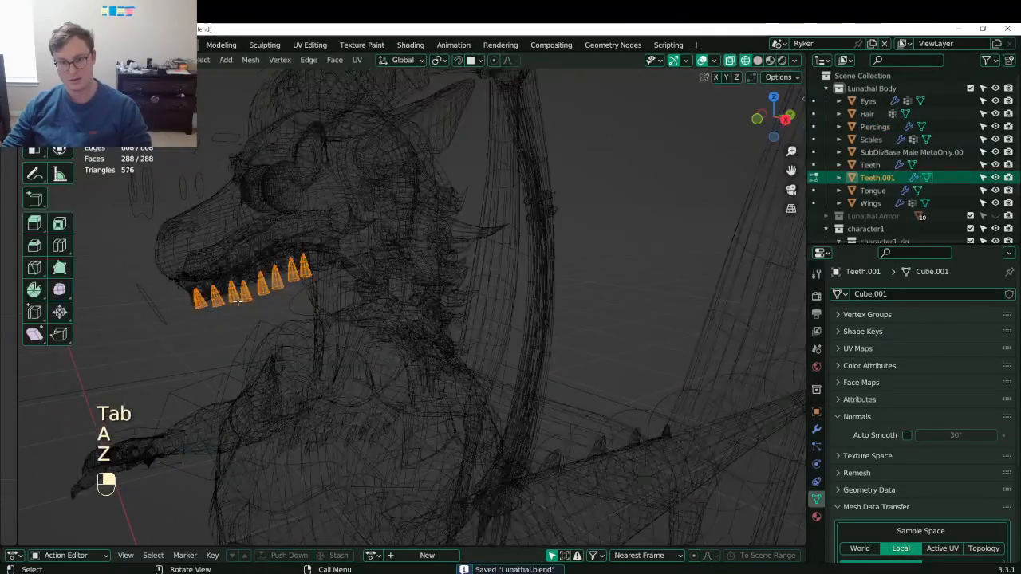
- Try to move the lower teeth 1 m along Z, and undo the move
key("g")
left_click(332, 301)
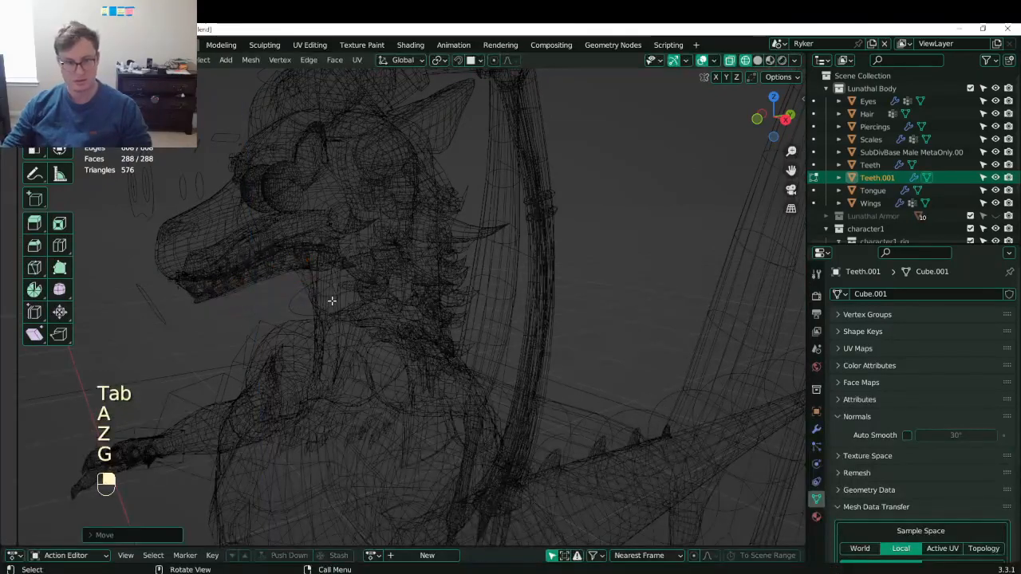
left_click(165, 534)
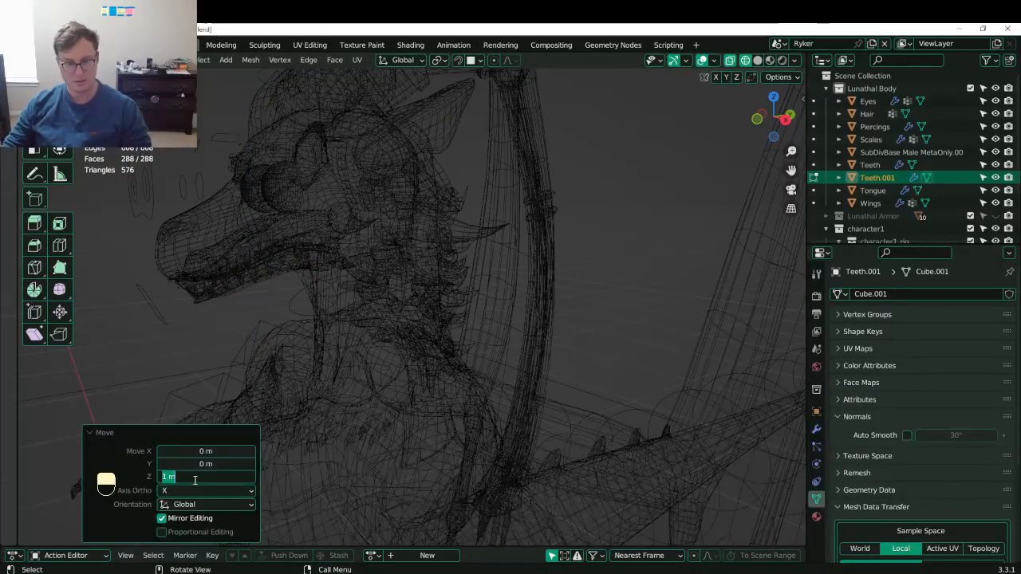
type("cs_torus_03")
key("Return")
key("ctrl+z")
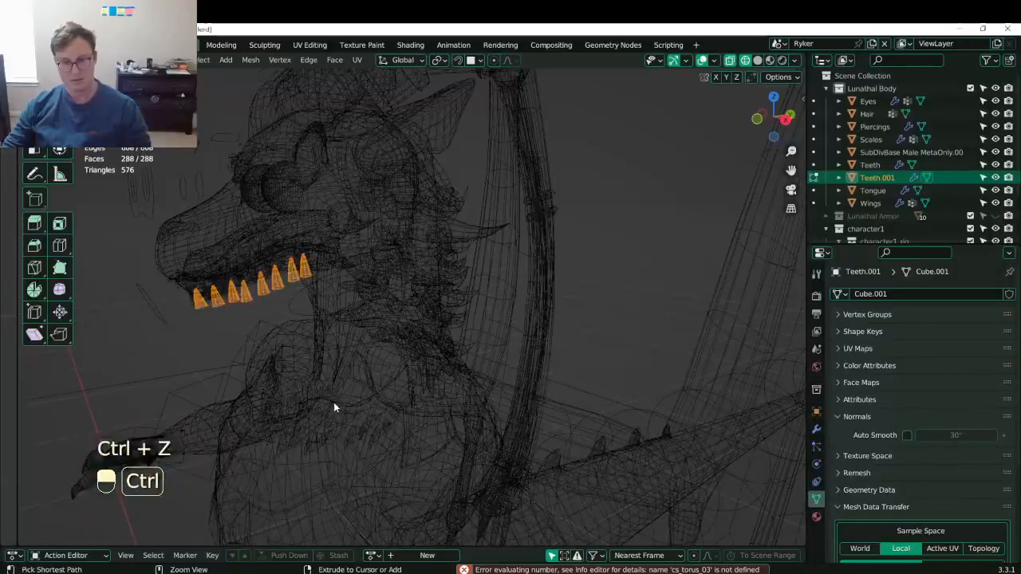
- In side view, add the upper teeth and tongue to the selection and select all their geometry in Edit Mode
middle_click_drag(333, 402, 398, 386)
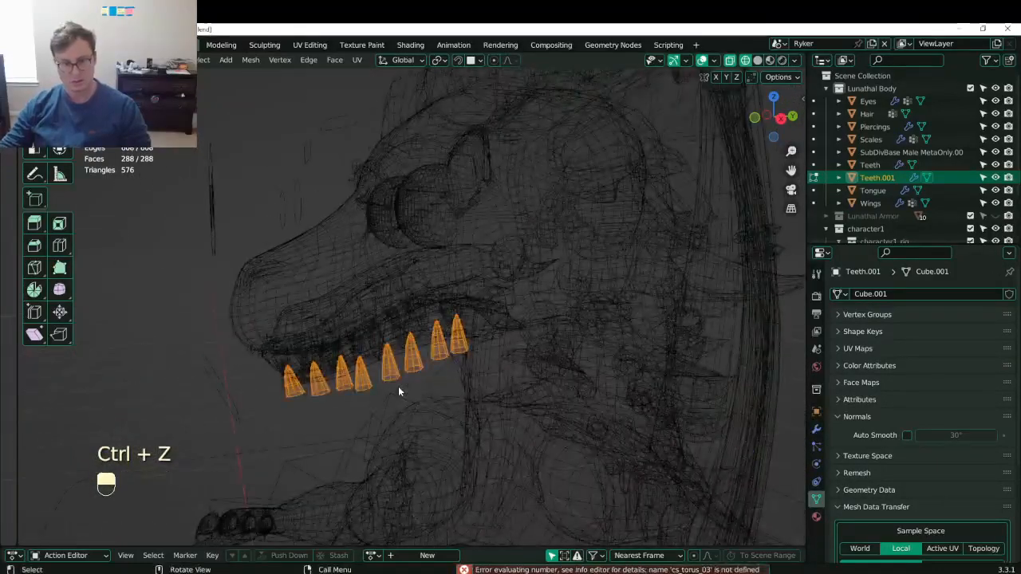
key("KP_3")
key("Tab")
middle_click_drag(159, 348, 386, 374, "shift")
scroll(413, 368, "down", 1)
scroll(375, 354, "up", 5)
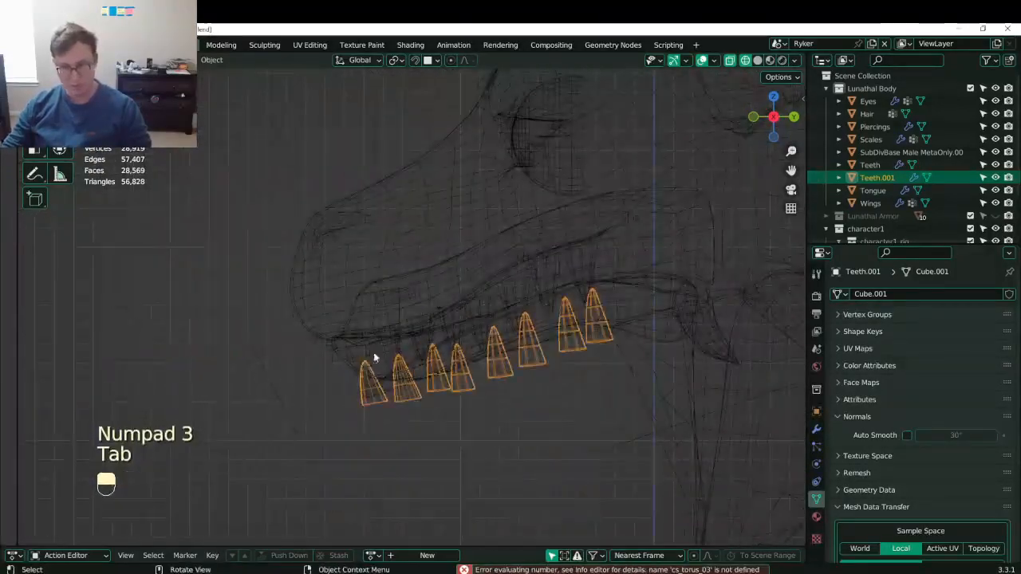
left_click(389, 390, "shift")
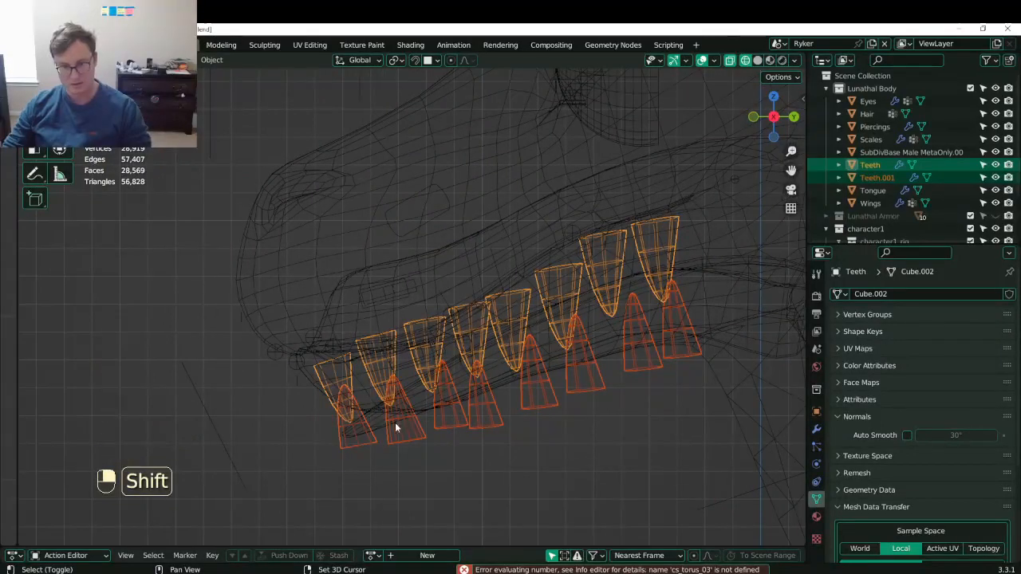
left_click(375, 428, "shift")
key("Tab")
key("a")
- Move the teeth and tongue up along Z into the mouth, return to Object Mode in Solid shading and save
key("g")
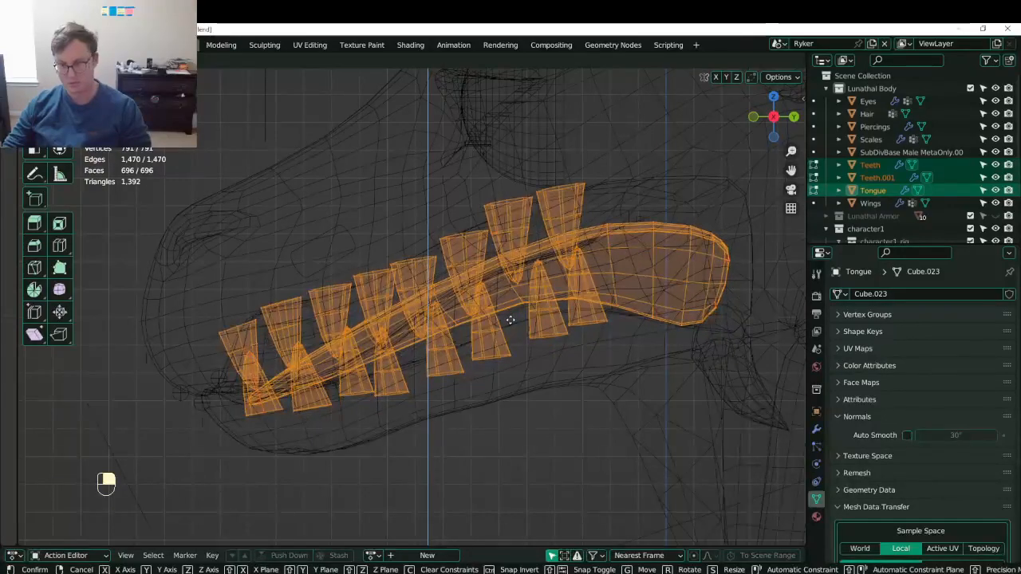
left_click(511, 323)
key("Tab")
key("z")
key("ctrl+s")
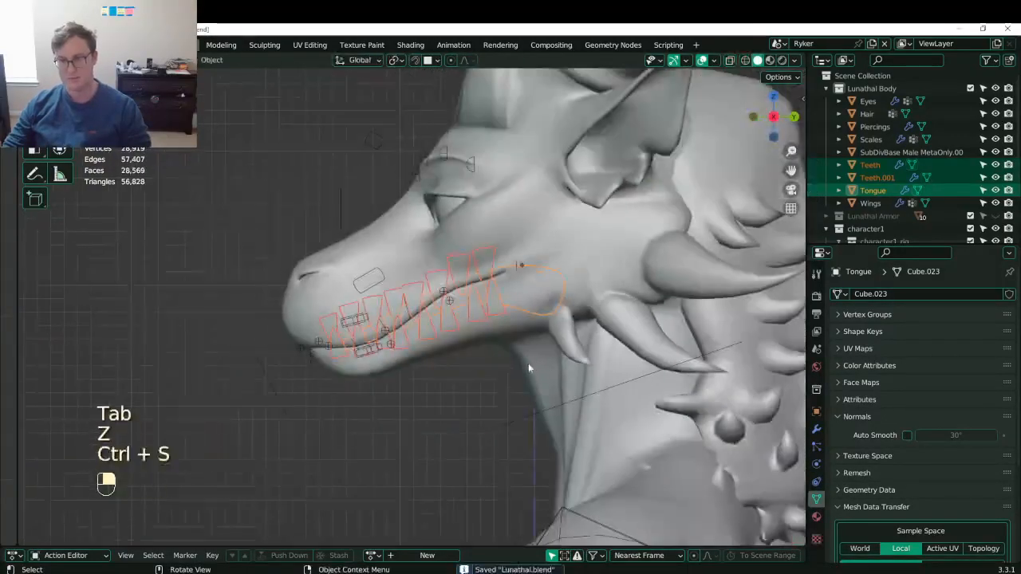
- Check the mouth from several angles, save the file, and undo the teeth and tongue move while returning to Edit Mode
scroll(528, 367, "down", 2)
middle_click_drag(528, 368, 582, 375, "shift")
scroll(444, 358, "down", 3)
key("ctrl+s")
middle_click_drag(582, 375, 501, 392, "shift")
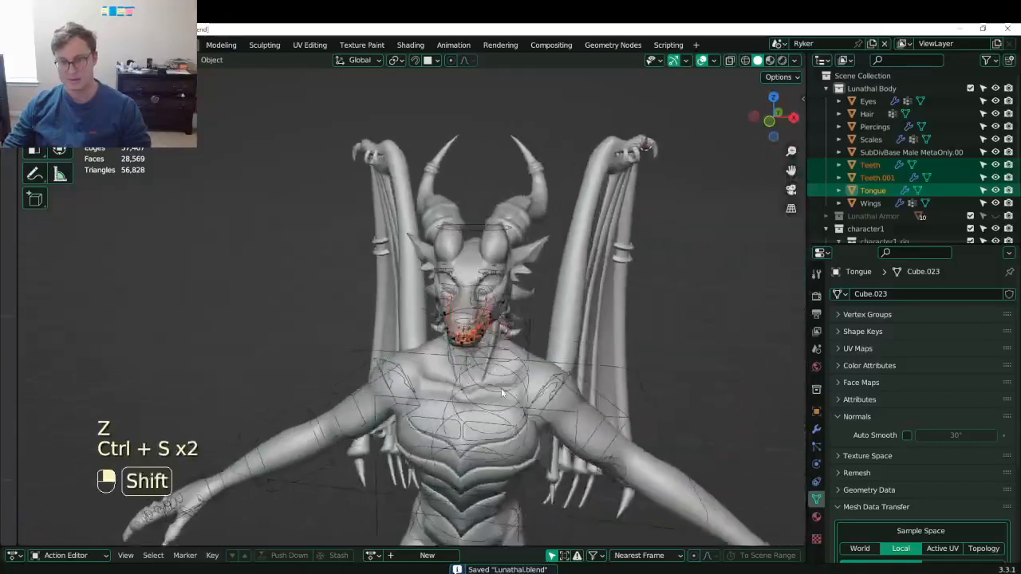
scroll(502, 392, "down", 4)
key("ctrl+s")
middle_click_drag(586, 290, 414, 331)
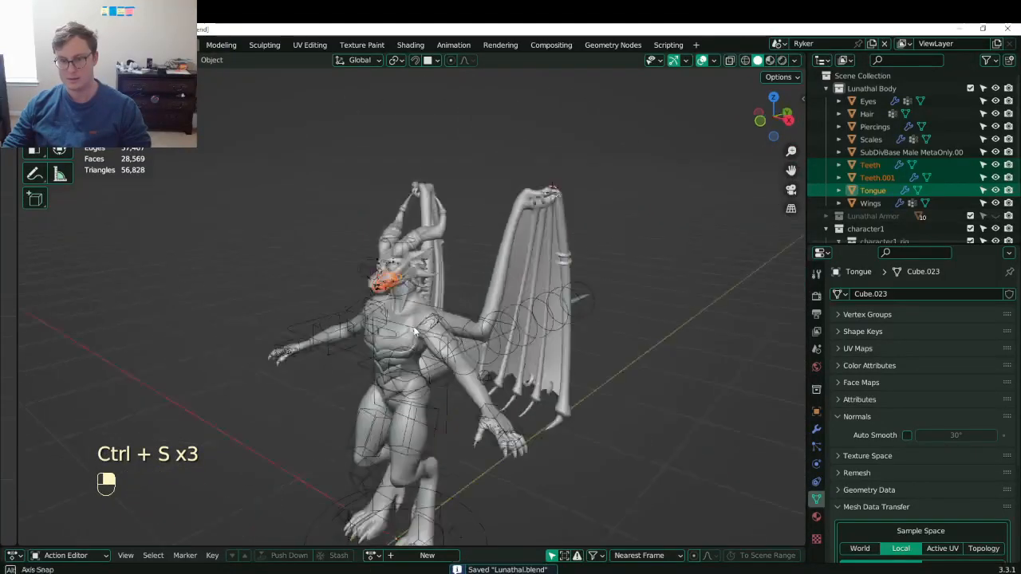
scroll(412, 328, "up", 5)
key("ctrl+z")
key("ctrl+z")
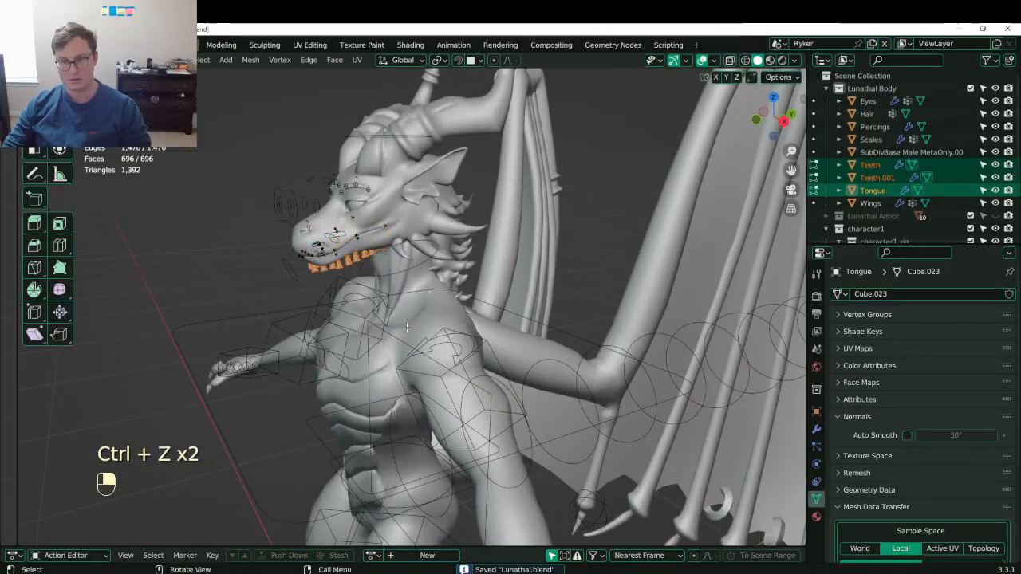
- In side-view wireframe, move the selected teeth and tongue up about 0.0254 m along Z to fit inside the mouth
key("KP_3")
scroll(405, 328, "up", 5)
middle_click_drag(323, 273, 458, 458, "shift")
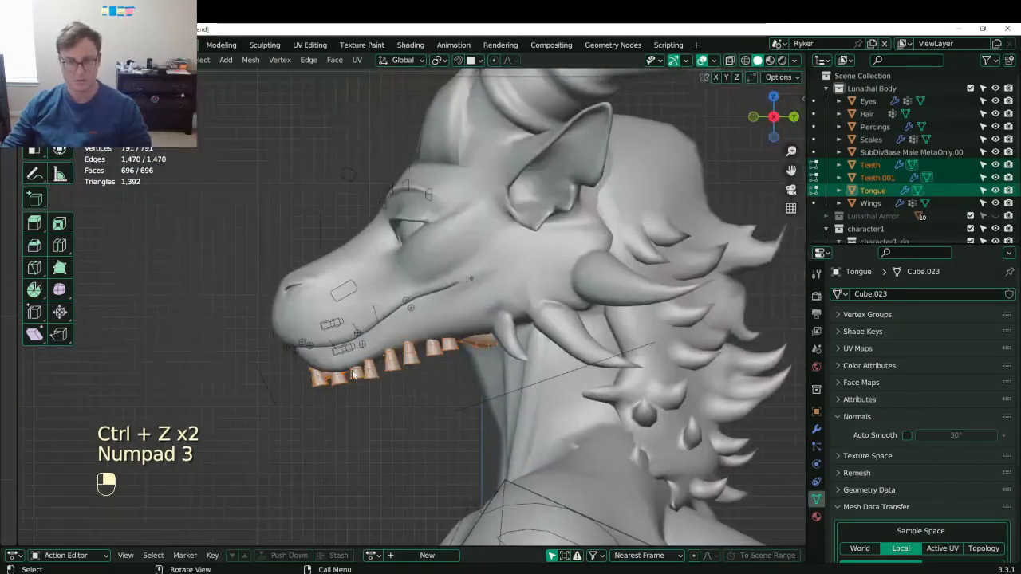
scroll(447, 415, "up", 3)
key("z")
key("g")
middle_click(388, 335)
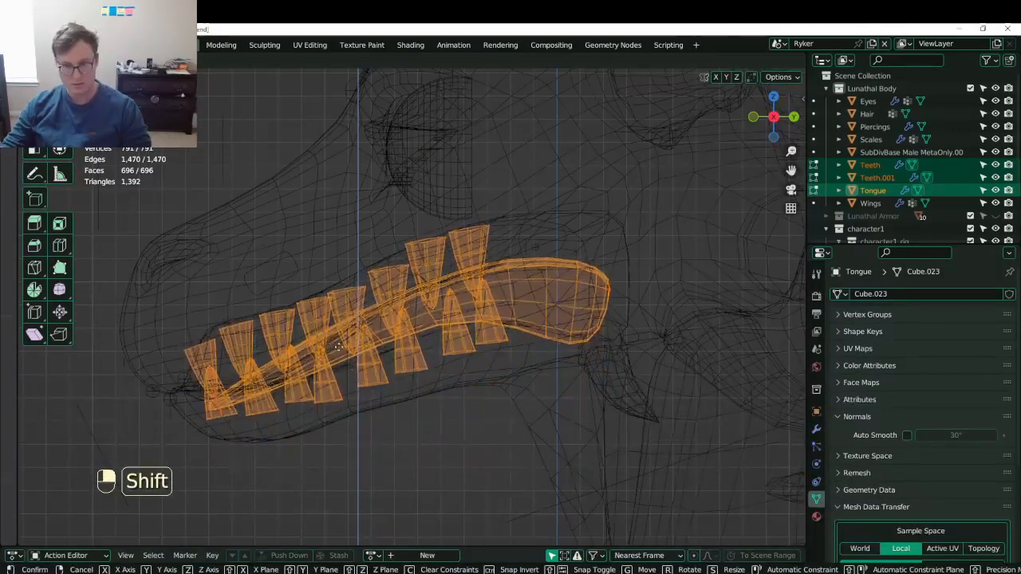
left_click(335, 298)
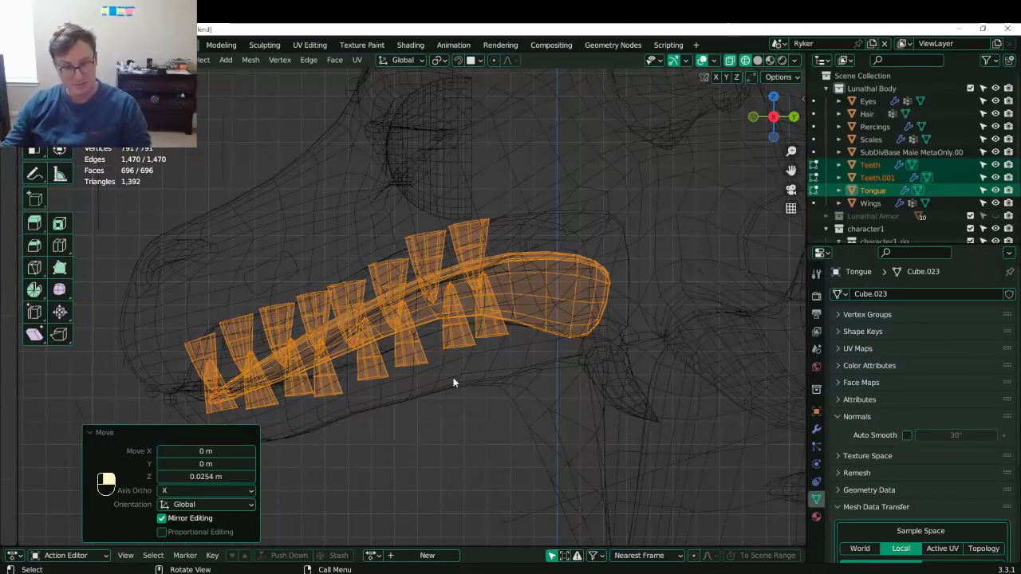
- Undo the last move of the teeth and tongue
key("g")
key("ctrl+z")
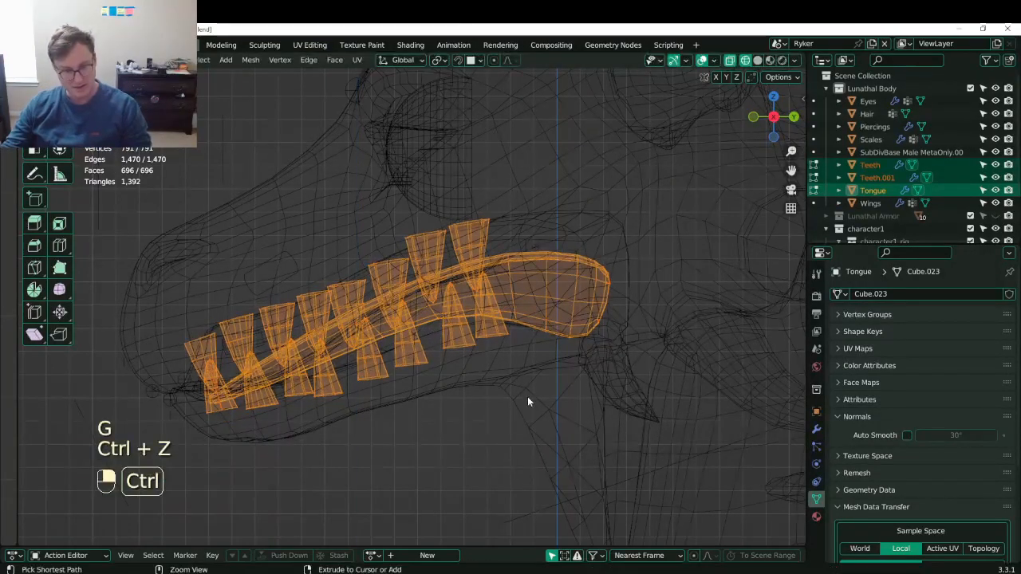
key("ctrl+z")
key("ctrl+z")
- Select all teeth and tongue geometry and move it up about 0.0268 m along Z into the mouth
key("a")
key("g")
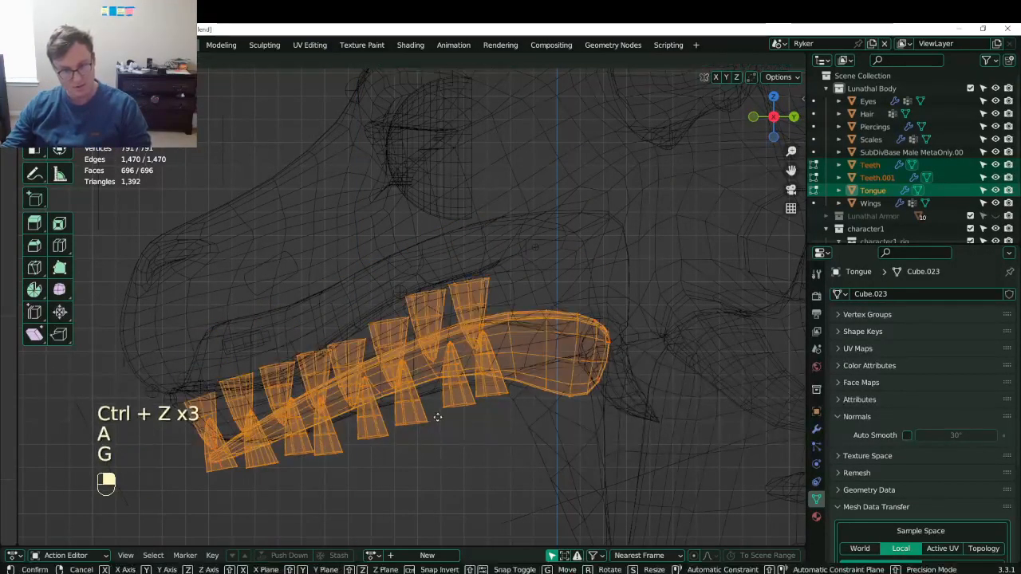
left_click(427, 366)
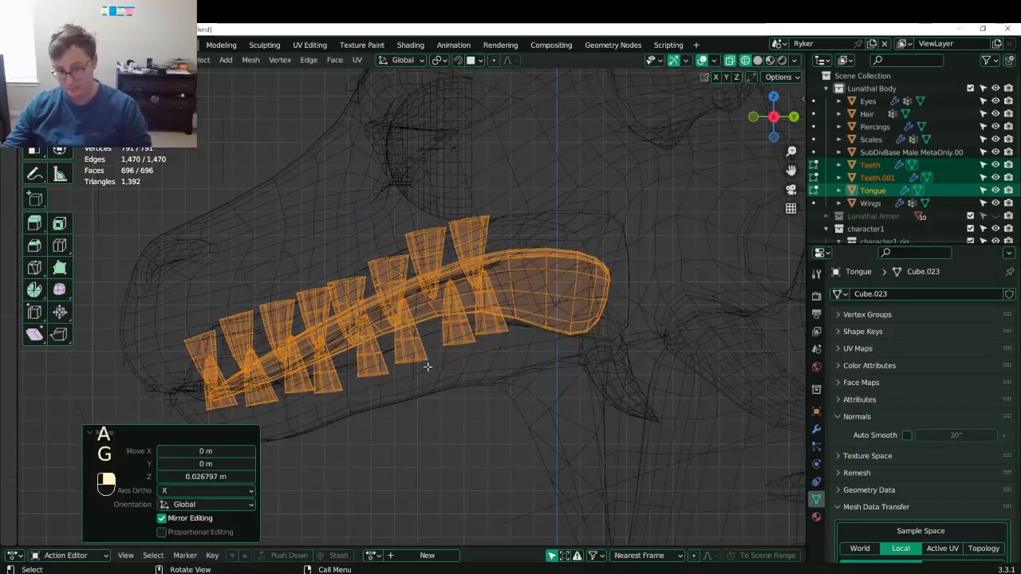
middle_click_drag(426, 366, 433, 387, "shift")
key("ctrl+z")
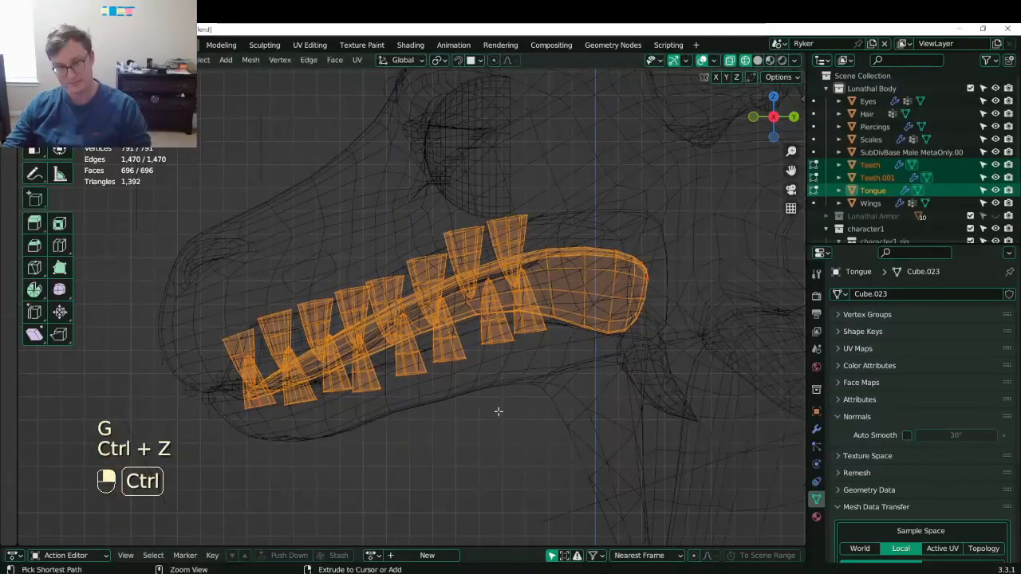
- Try moving the selected teeth and tongue up about 0.0282 m along Z, check the fit from another angle, and undo the move
key("ctrl+z")
key("g")
left_click(471, 354)
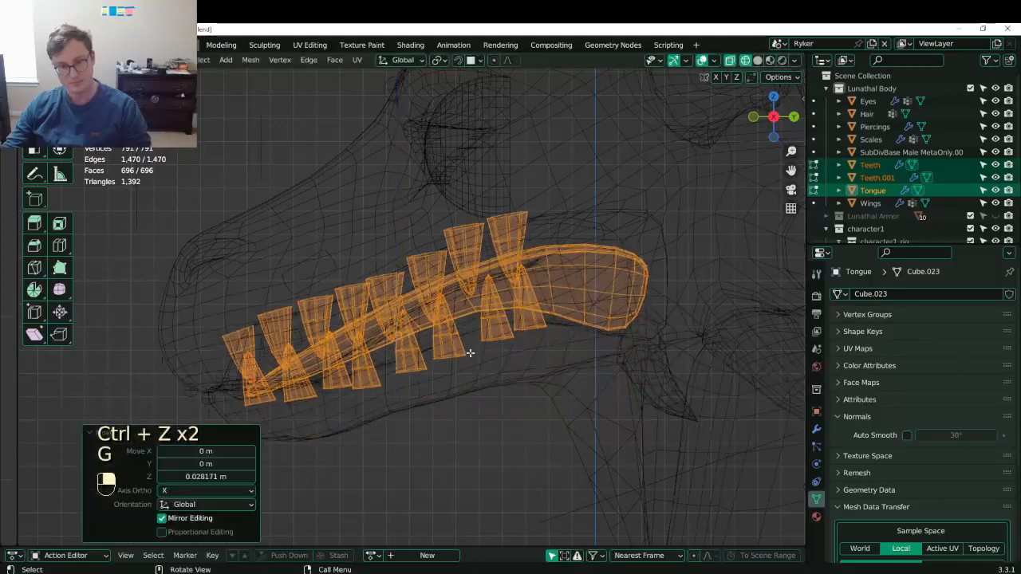
middle_click_drag(344, 486, 422, 359)
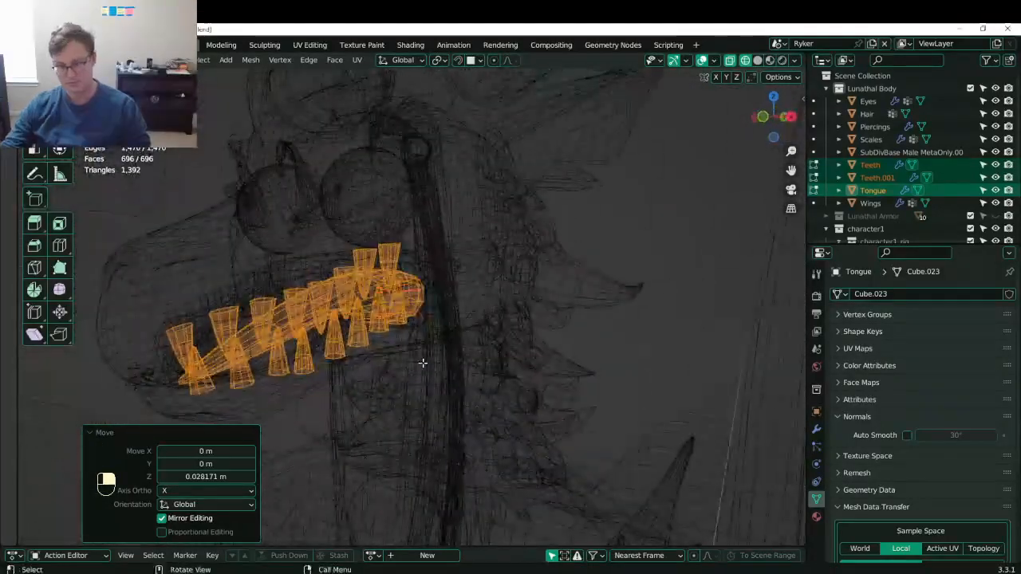
key("KP_3")
key("ctrl+z")
- Try moving the teeth and tongue up along Z by exactly 0.031 m, and undo the move after checking the fit
scroll(411, 372, "up", 2)
key("g")
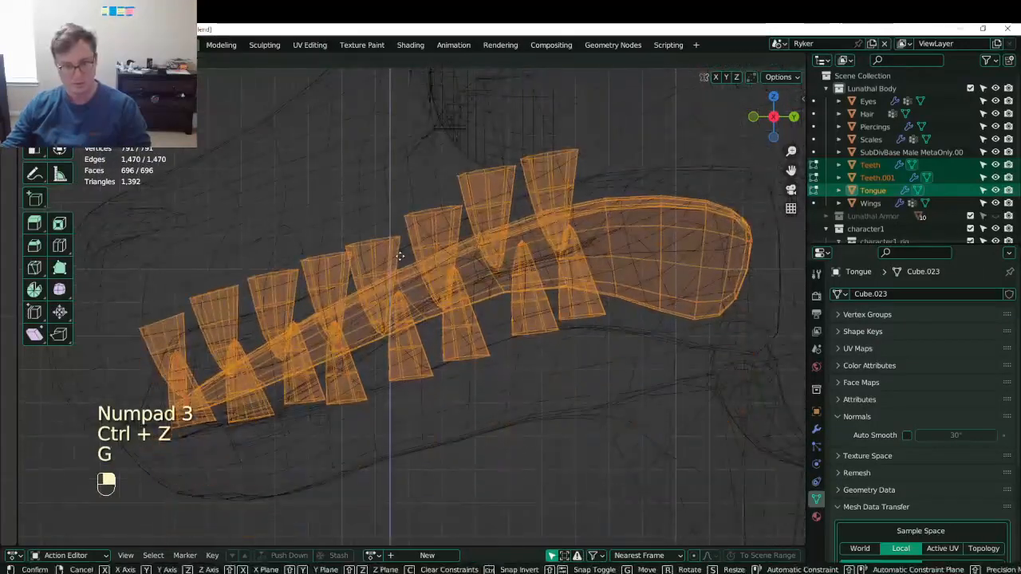
left_click(400, 271)
left_click(200, 477)
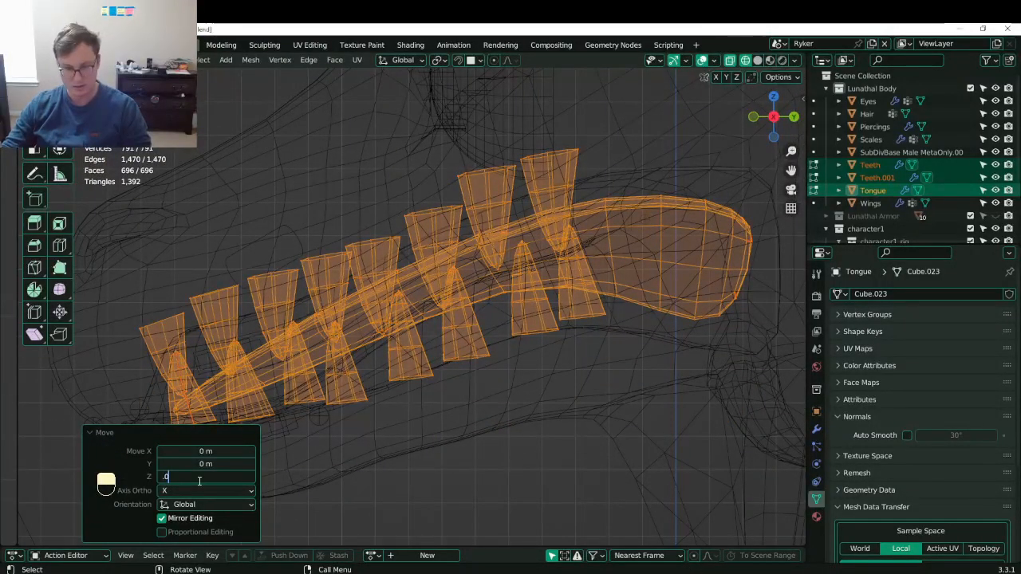
type(".031")
key("Return")
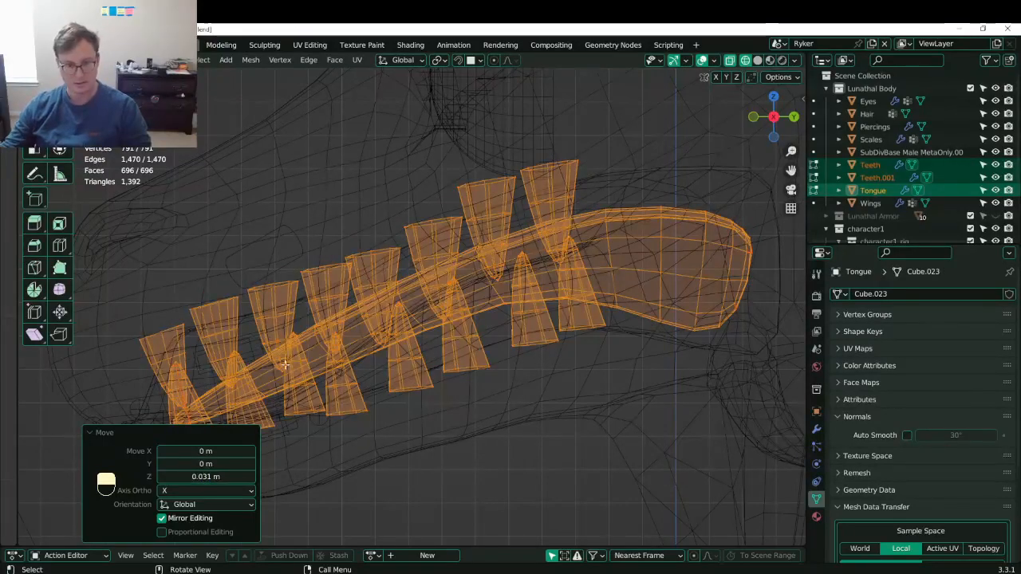
middle_click_drag(459, 339, 466, 300, "shift")
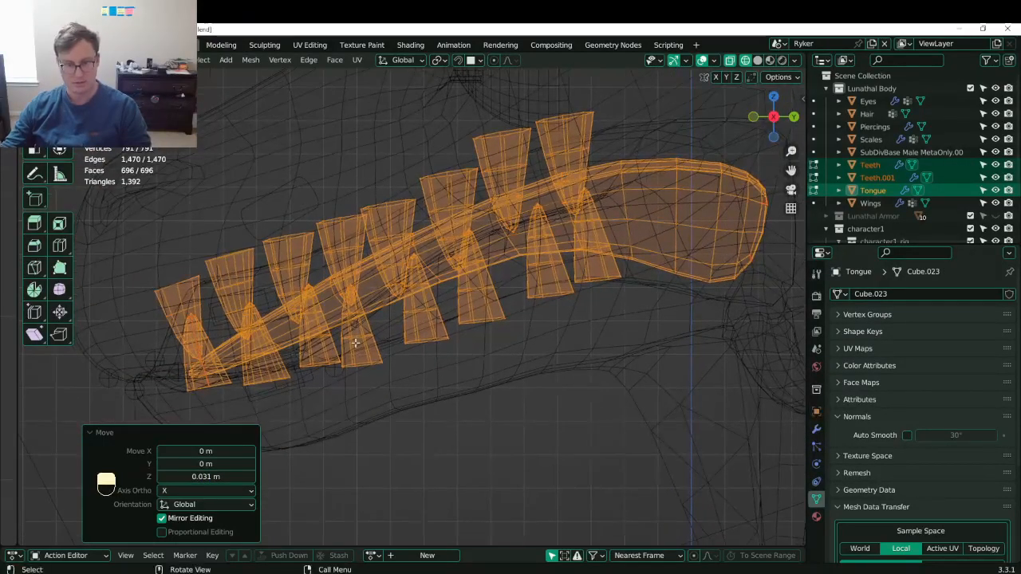
middle_click_drag(348, 333, 340, 360)
key("ctrl+z")
- In side-view wireframe, move all teeth and tongue geometry up along Z until it sits between the jaws inside the mouth
scroll(415, 373, "down", 4)
key("Tab")
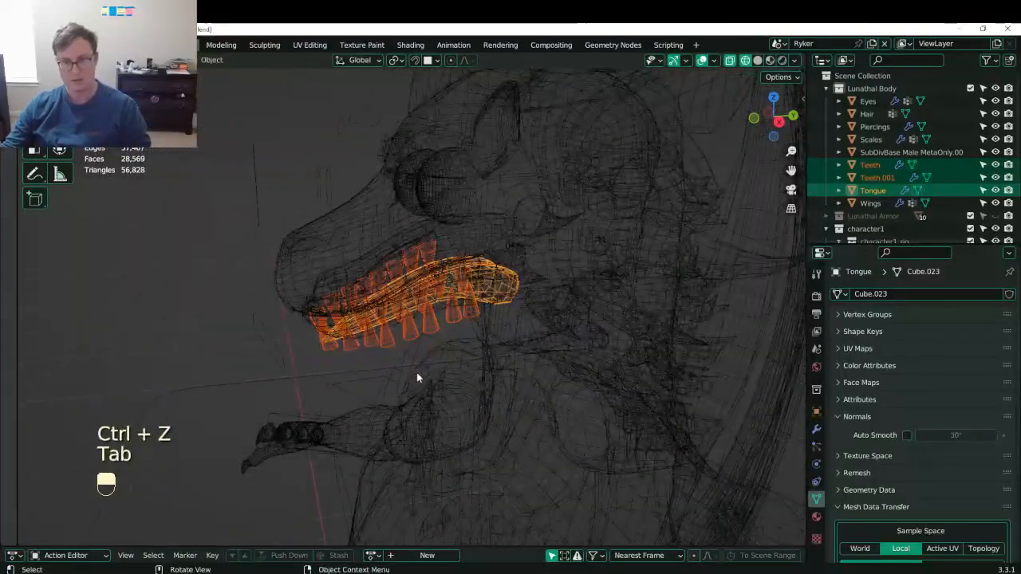
key("Tab")
key("g")
key("KP_3")
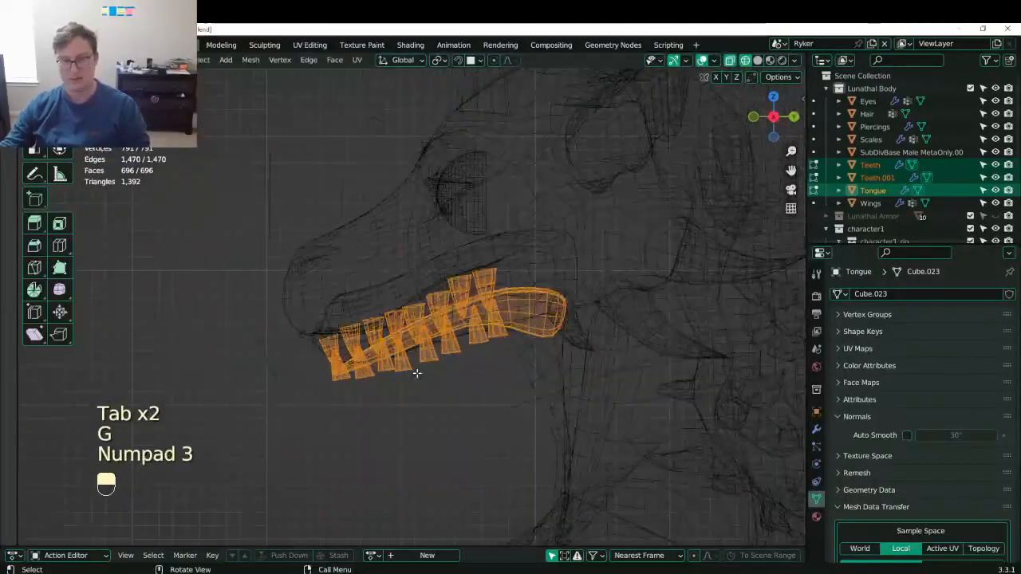
scroll(392, 365, "up", 3)
key("g")
left_click(425, 313)
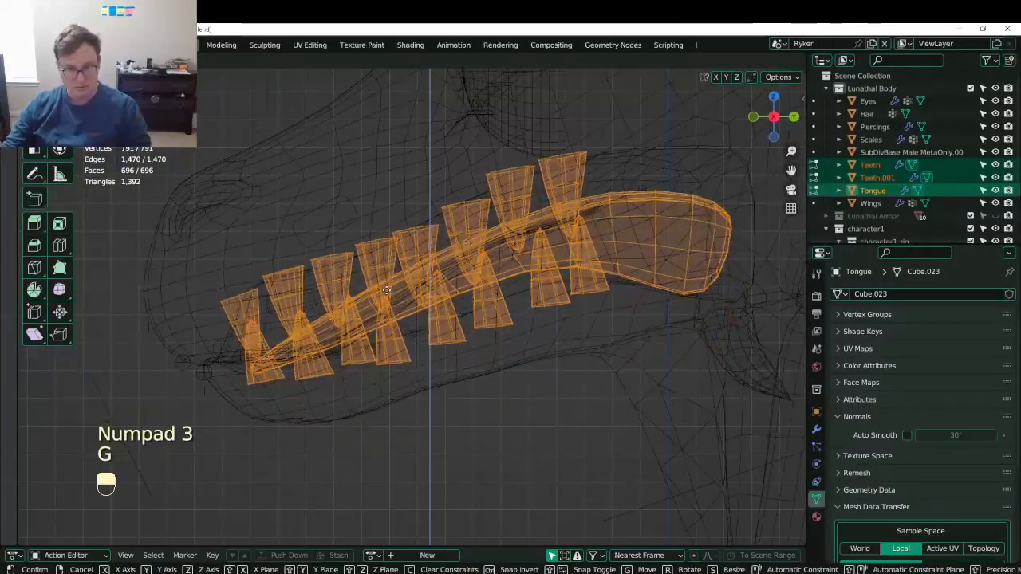
- Return the teeth and tongue to Object Mode and save the file
key("Tab")
scroll(425, 313, "down", 5)
key("ctrl+s")
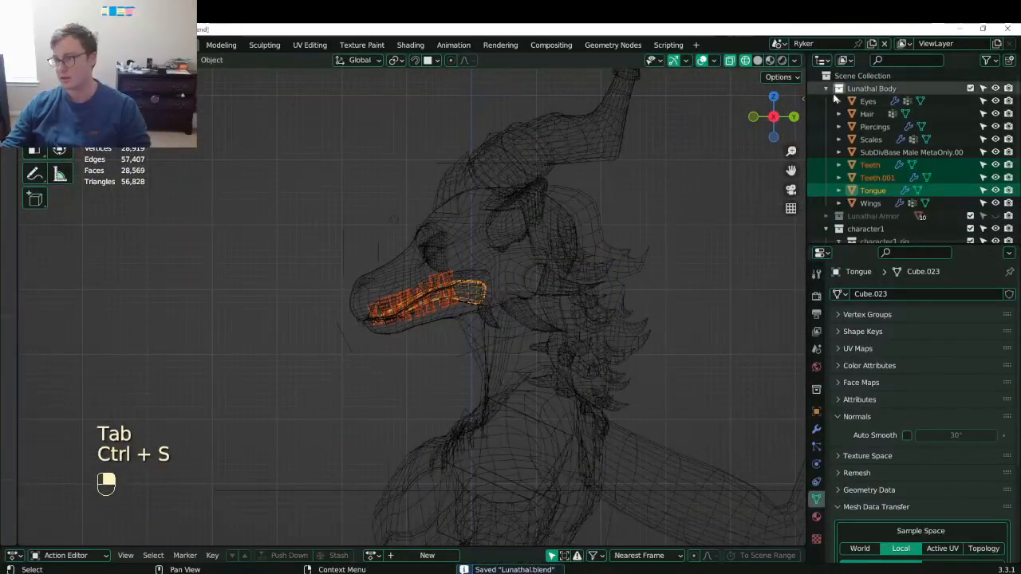
- Collapse the Lunathal Body collection, then select the character's rig after saving the file
left_click(826, 88)
middle_click_drag(343, 323, 373, 343)
key("ctrl+s")
left_click(272, 343)
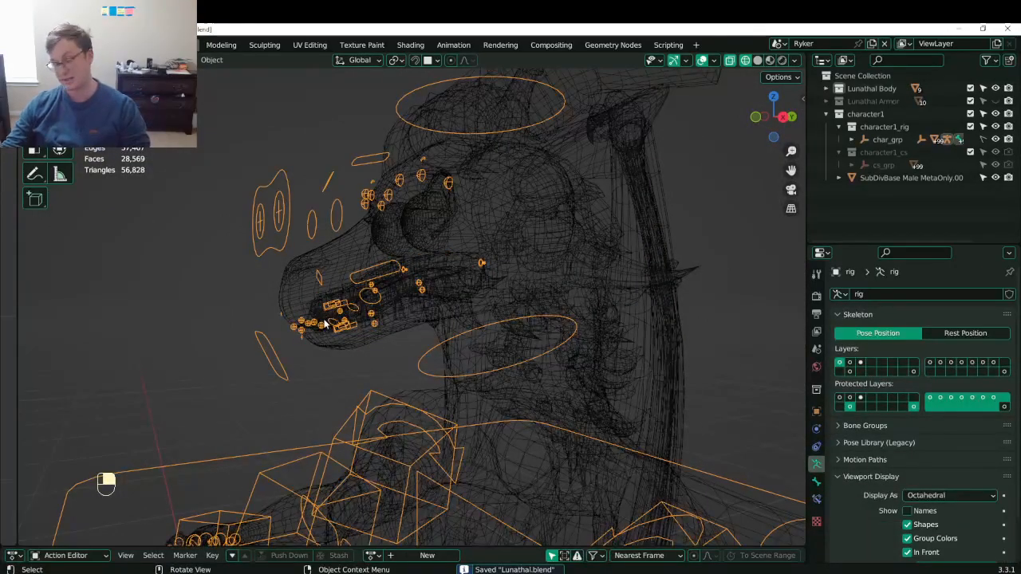
- Save the file again and switch the viewport from wireframe to solid shading to view the whole rigged character
scroll(358, 325, "down", 5)
middle_click_drag(358, 327, 431, 280)
key("ctrl+s")
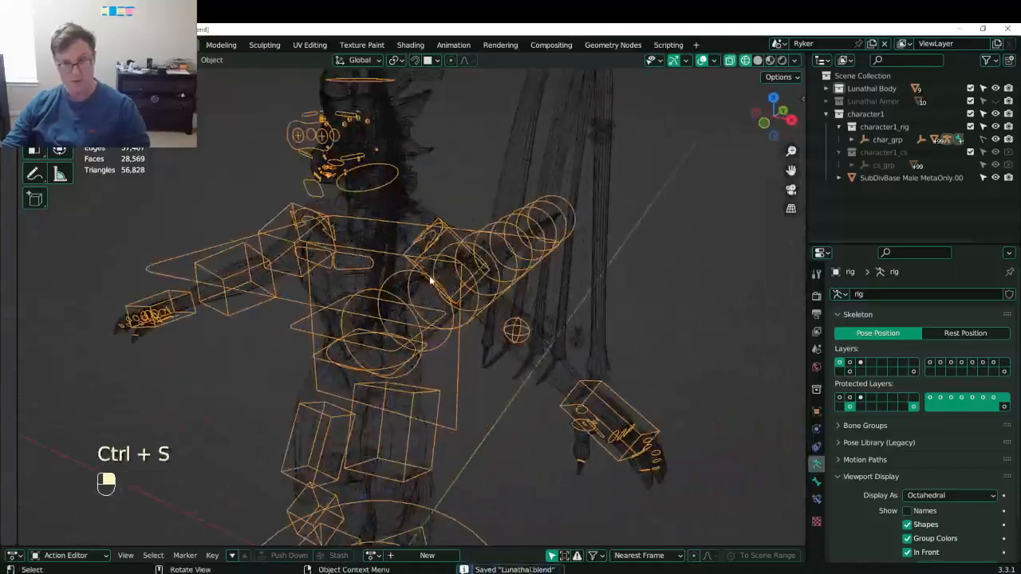
scroll(430, 280, "down", 4)
mouse_move(407, 319)
middle_mouse_down()
mouse_move(446, 343)
mouse_move(378, 319)
mouse_move(478, 269)
mouse_move(445, 289)
mouse_move(397, 349)
mouse_move(433, 346)
middle_mouse_up()
key("ctrl+s")
key("z")
mouse_move(579, 326)
middle_mouse_down()
mouse_move(544, 305)
mouse_move(317, 263)
mouse_move(475, 304)
mouse_move(262, 307)
mouse_move(162, 322)
mouse_move(217, 275)
mouse_move(198, 353)
mouse_move(216, 282)
mouse_move(228, 274)
mouse_move(298, 278)
middle_mouse_up()
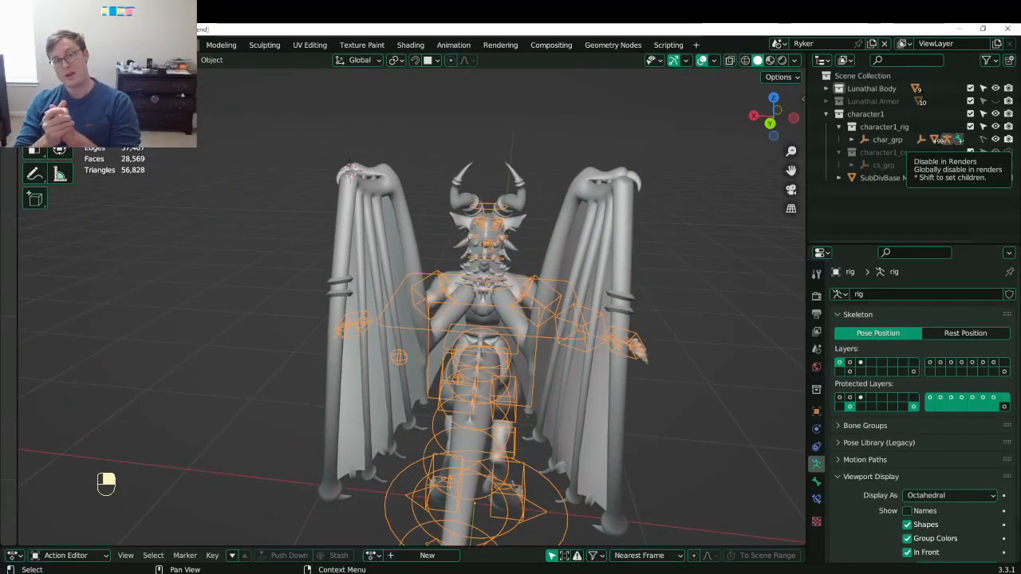